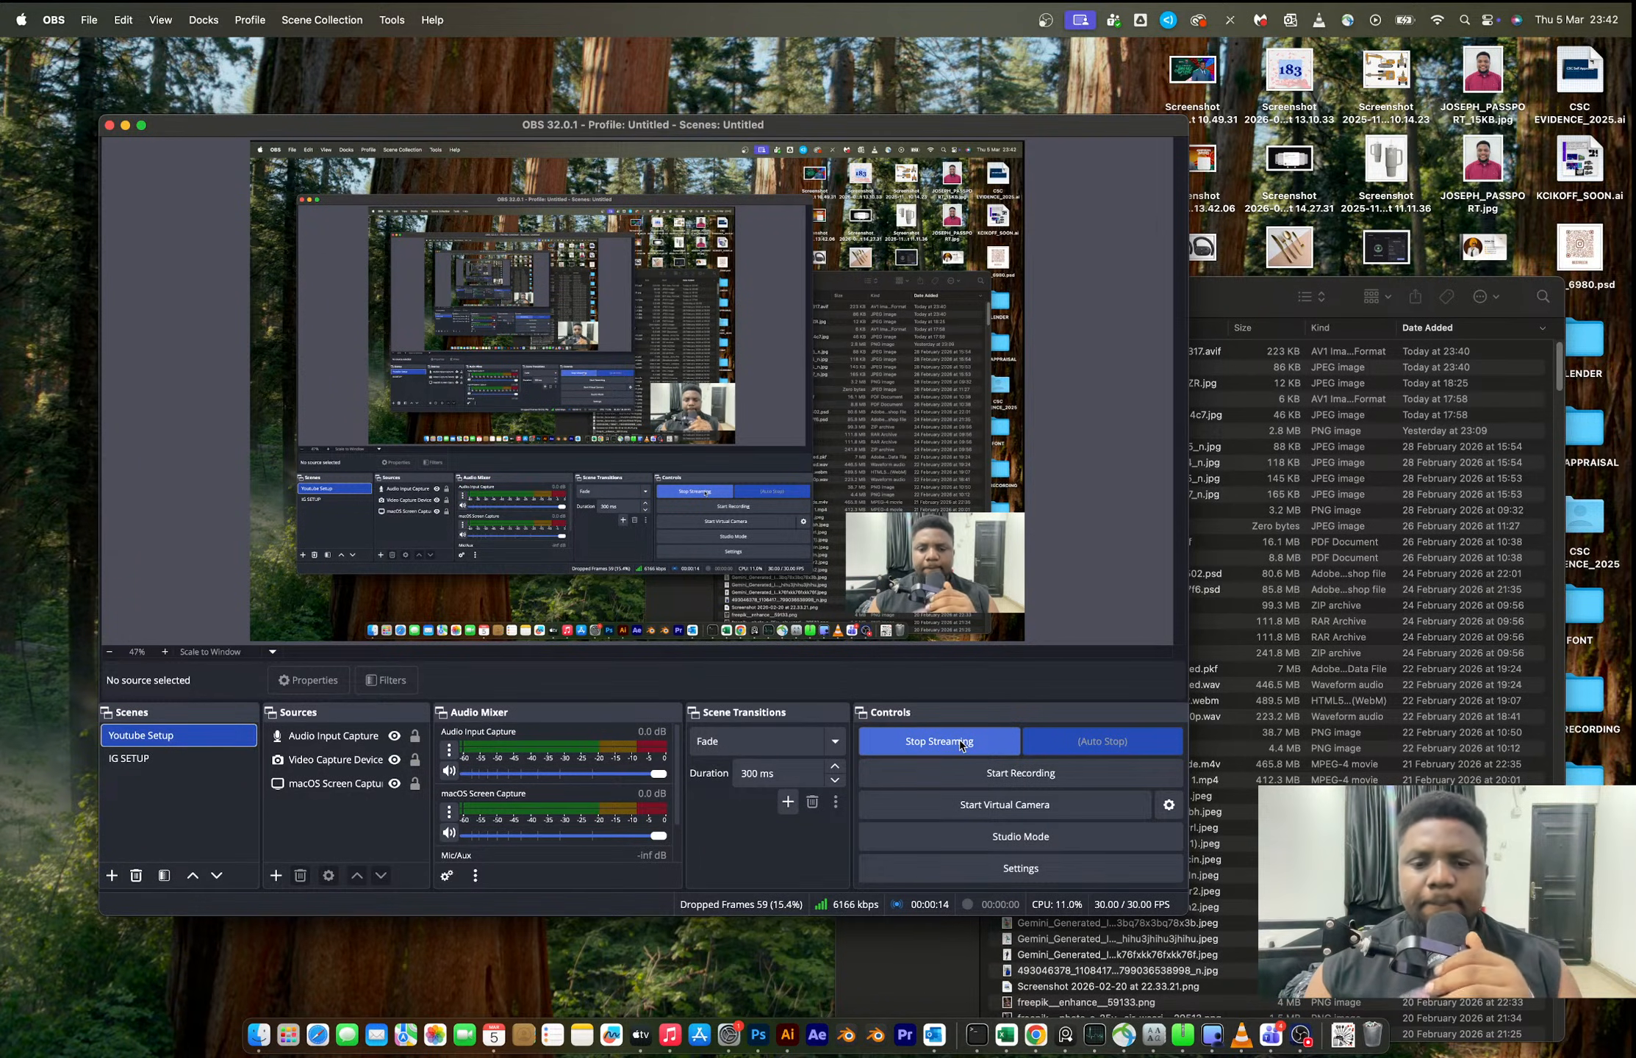
- Switch to Chrome, reload the channel's live streams, and check playback of the Day 34 Kitchen Utensils broadcast before closing it
key("ctrl+Right")
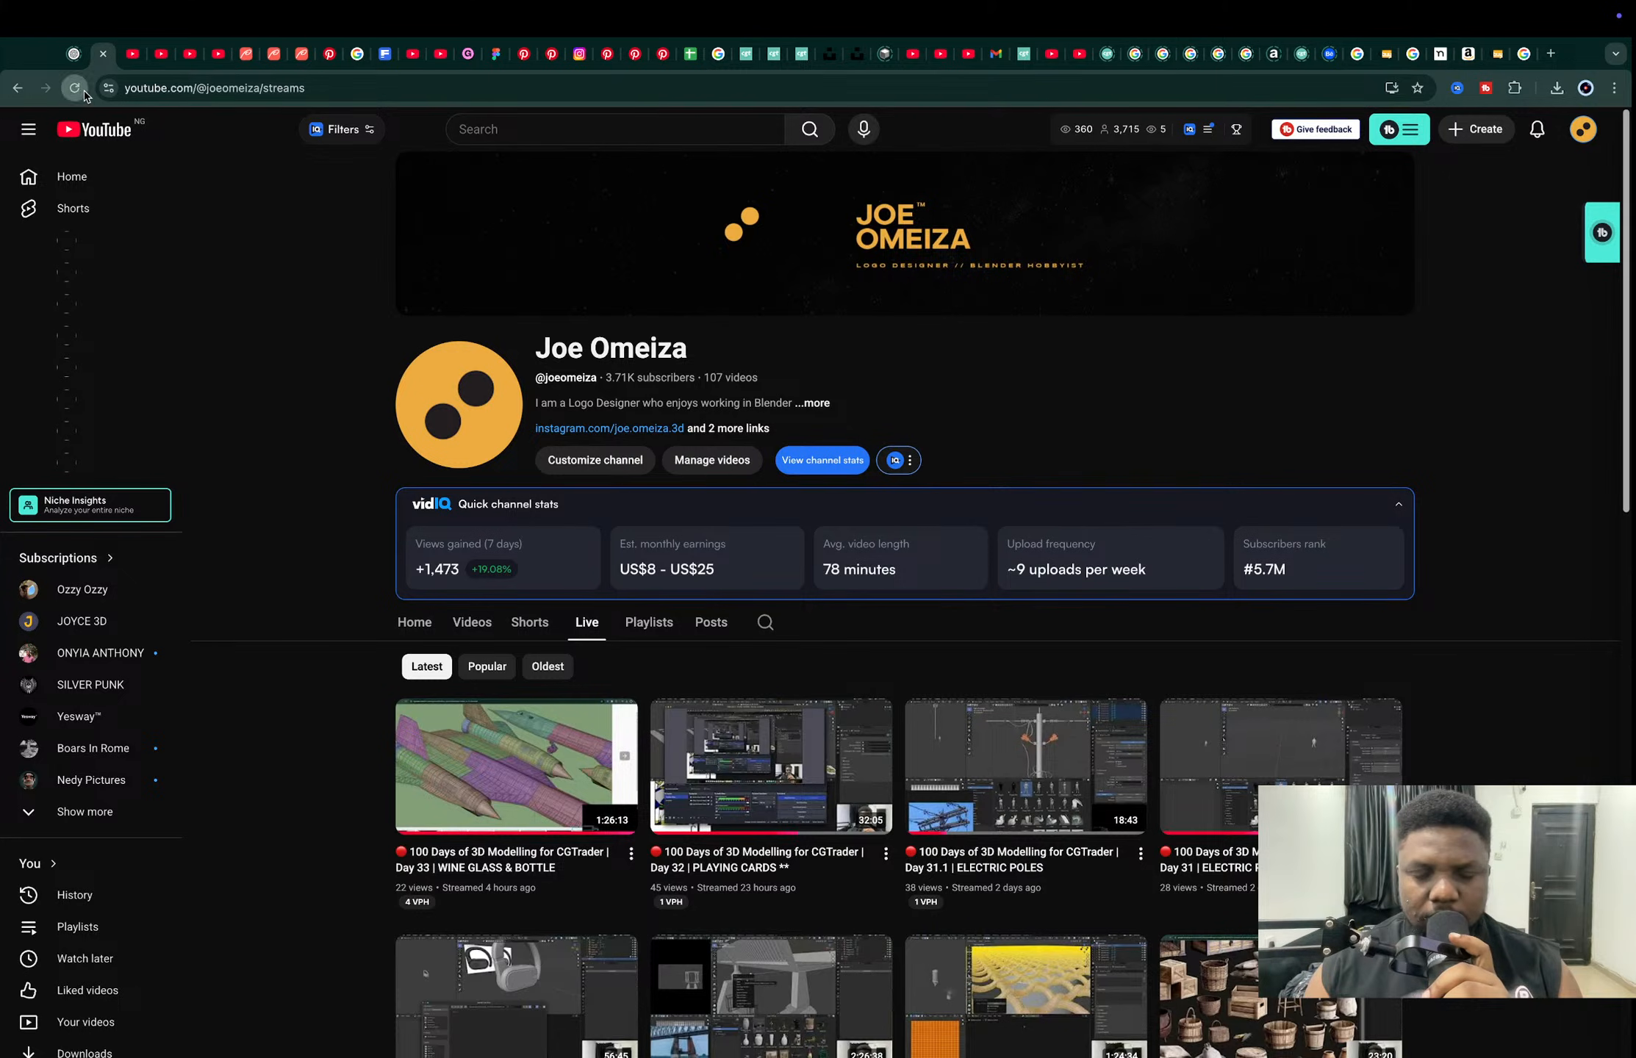
left_click(78, 89)
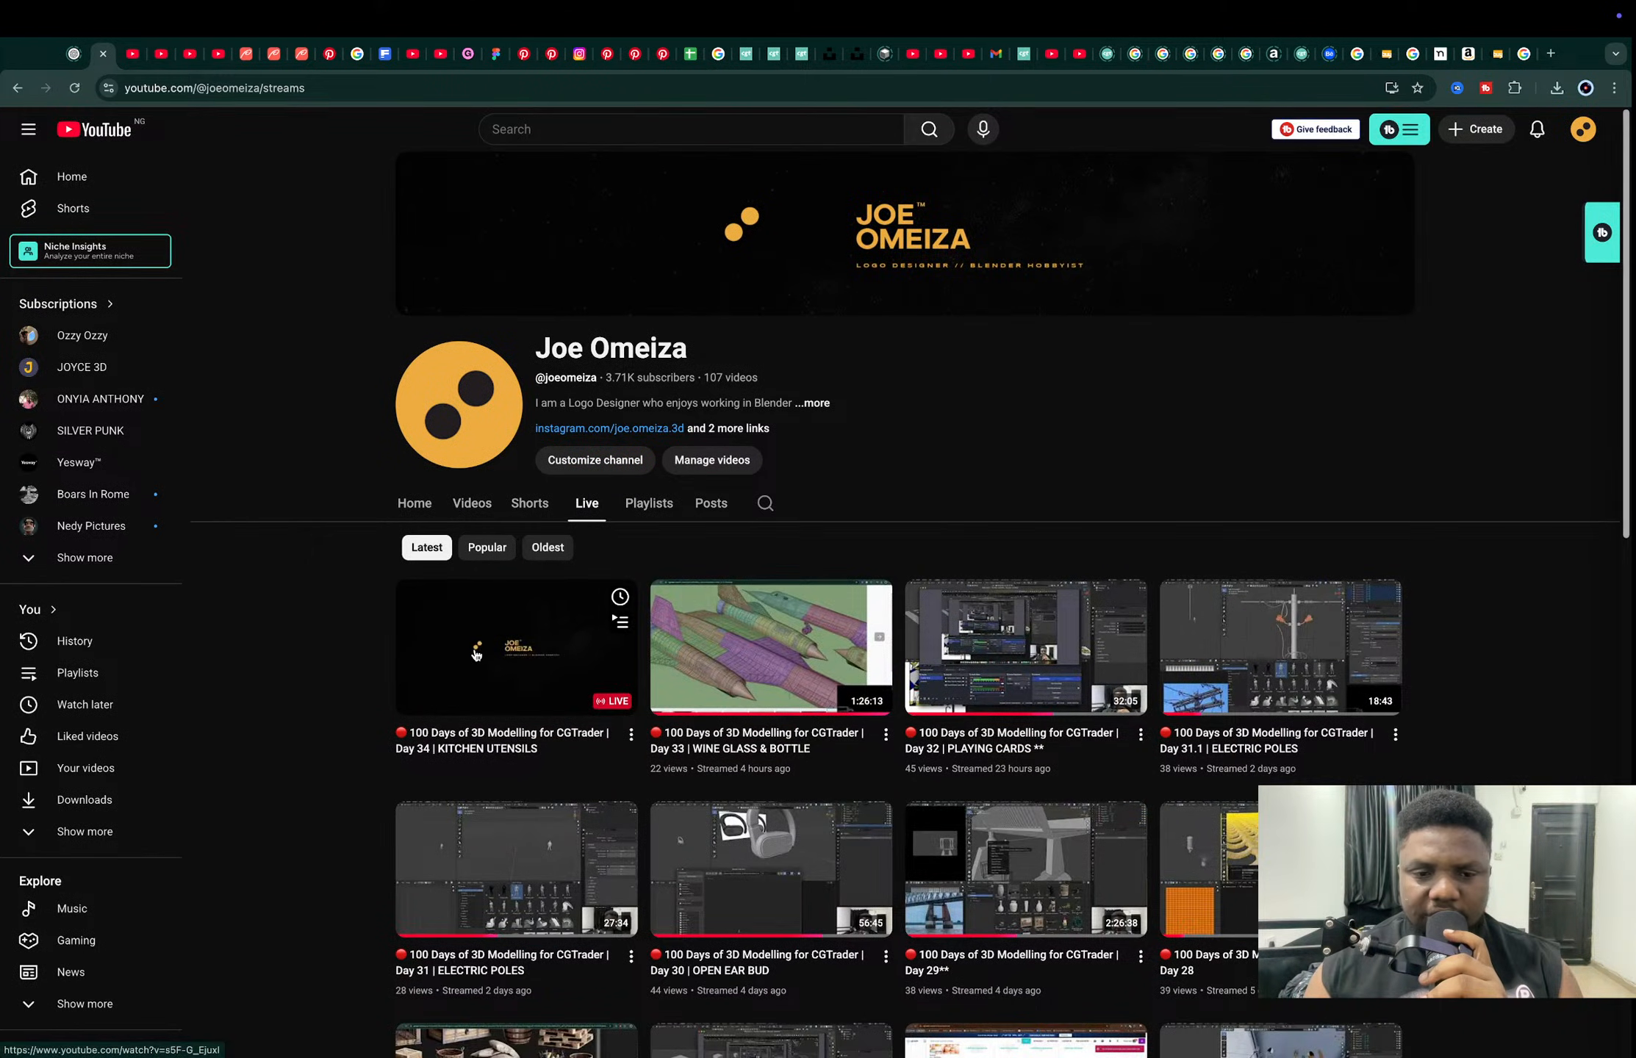
left_click(500, 763, "super")
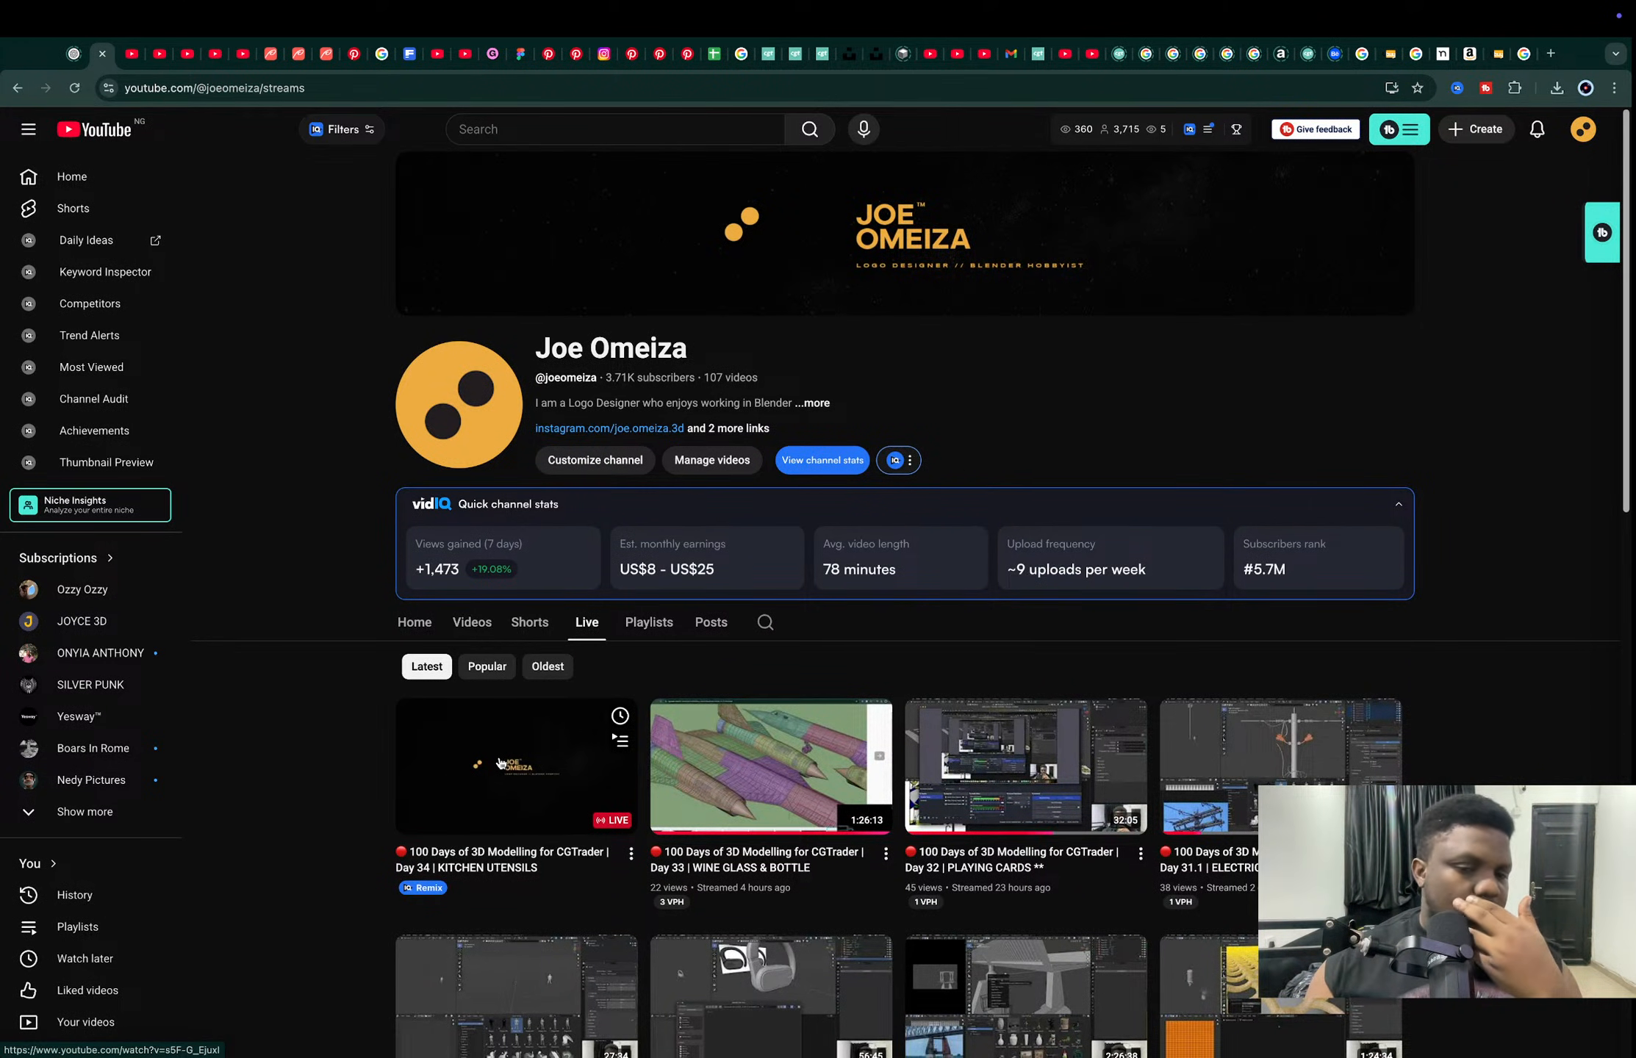
left_click(132, 54)
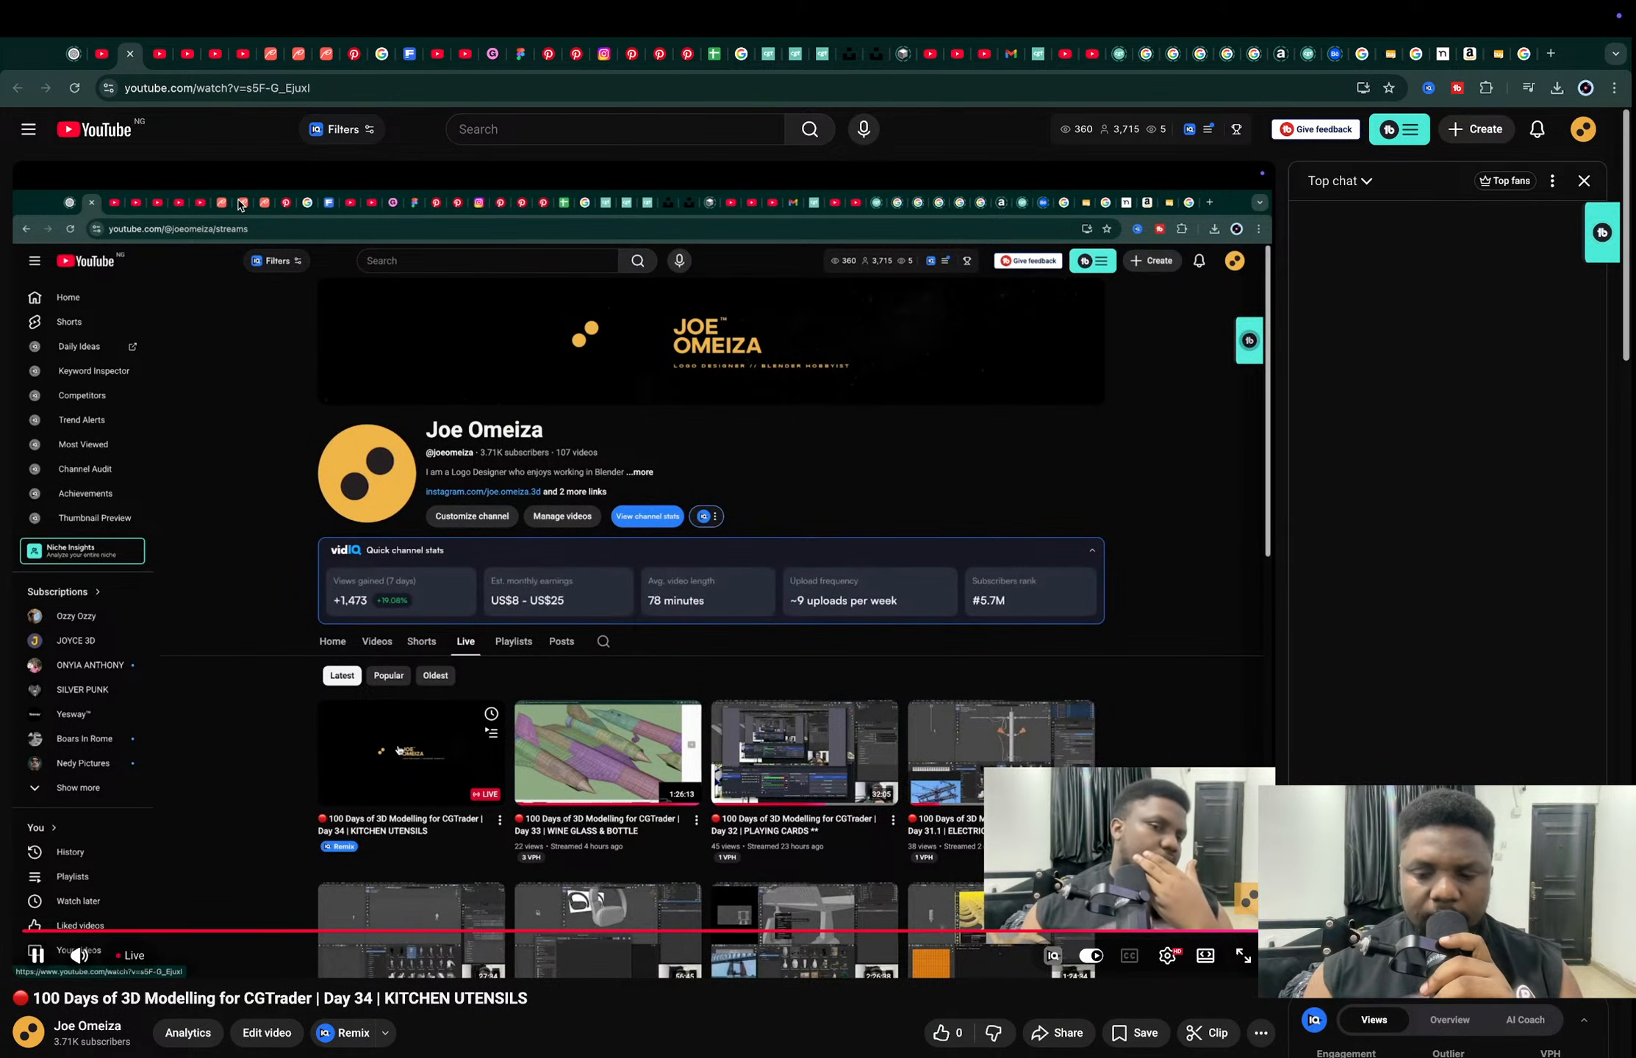
key("XF86AudioRaiseVolume")
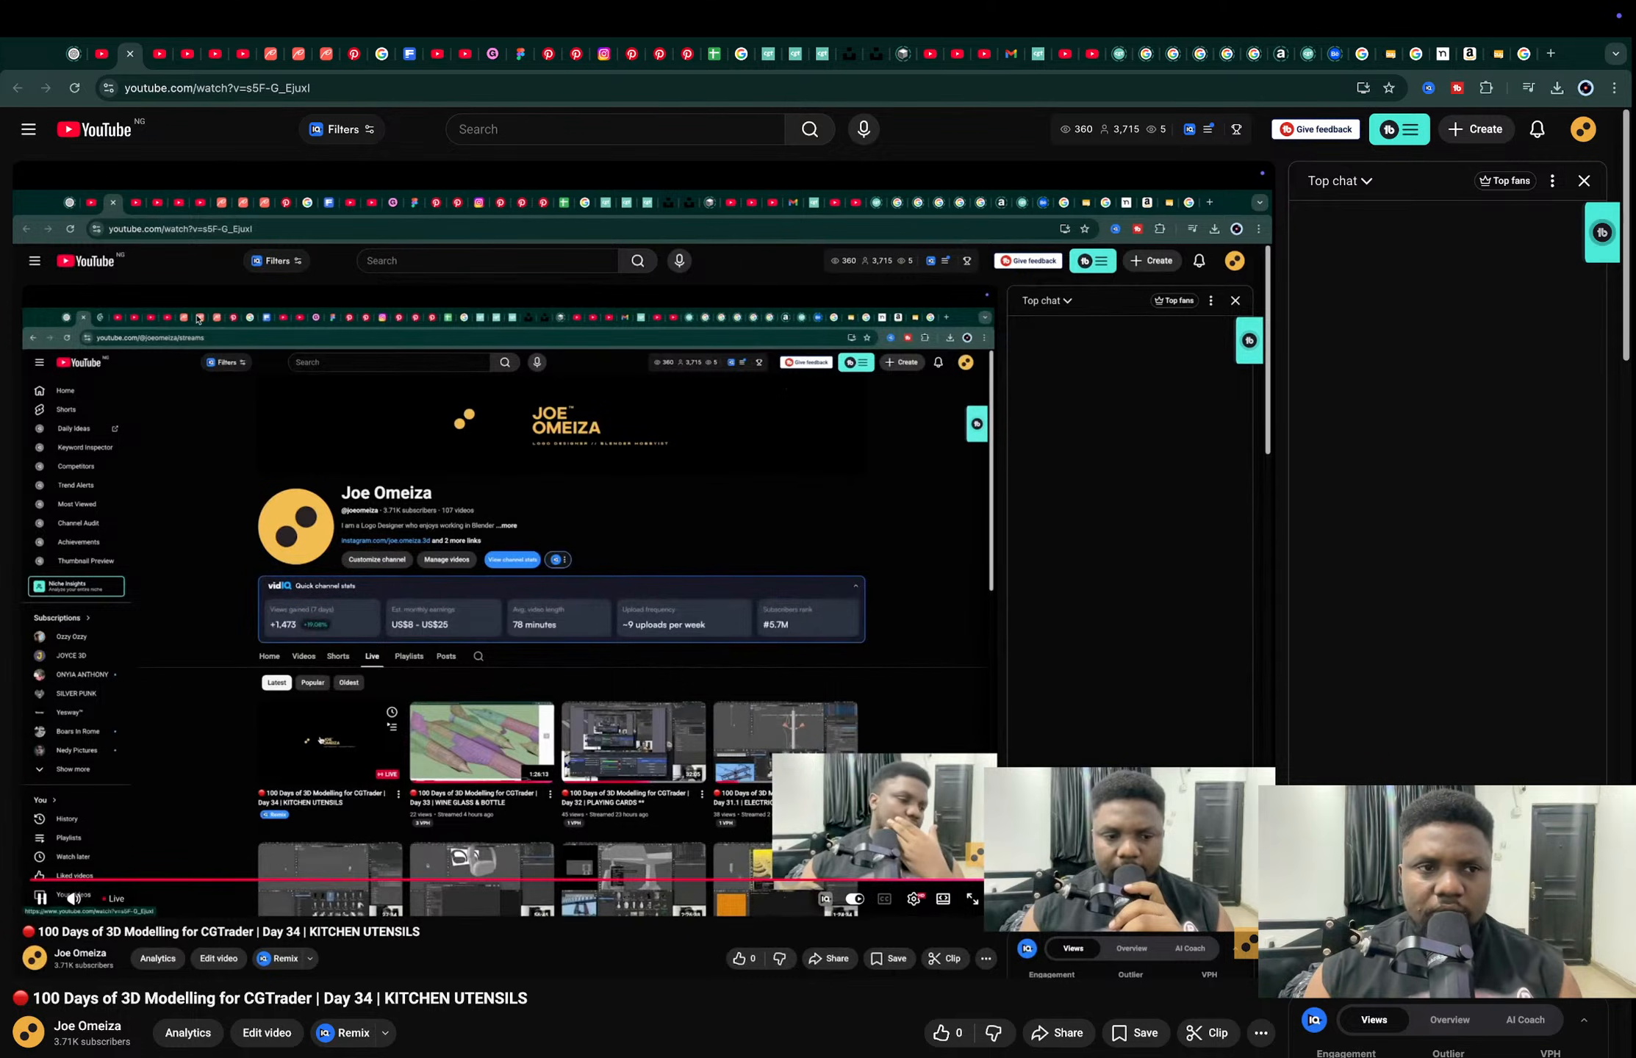
key("super+w")
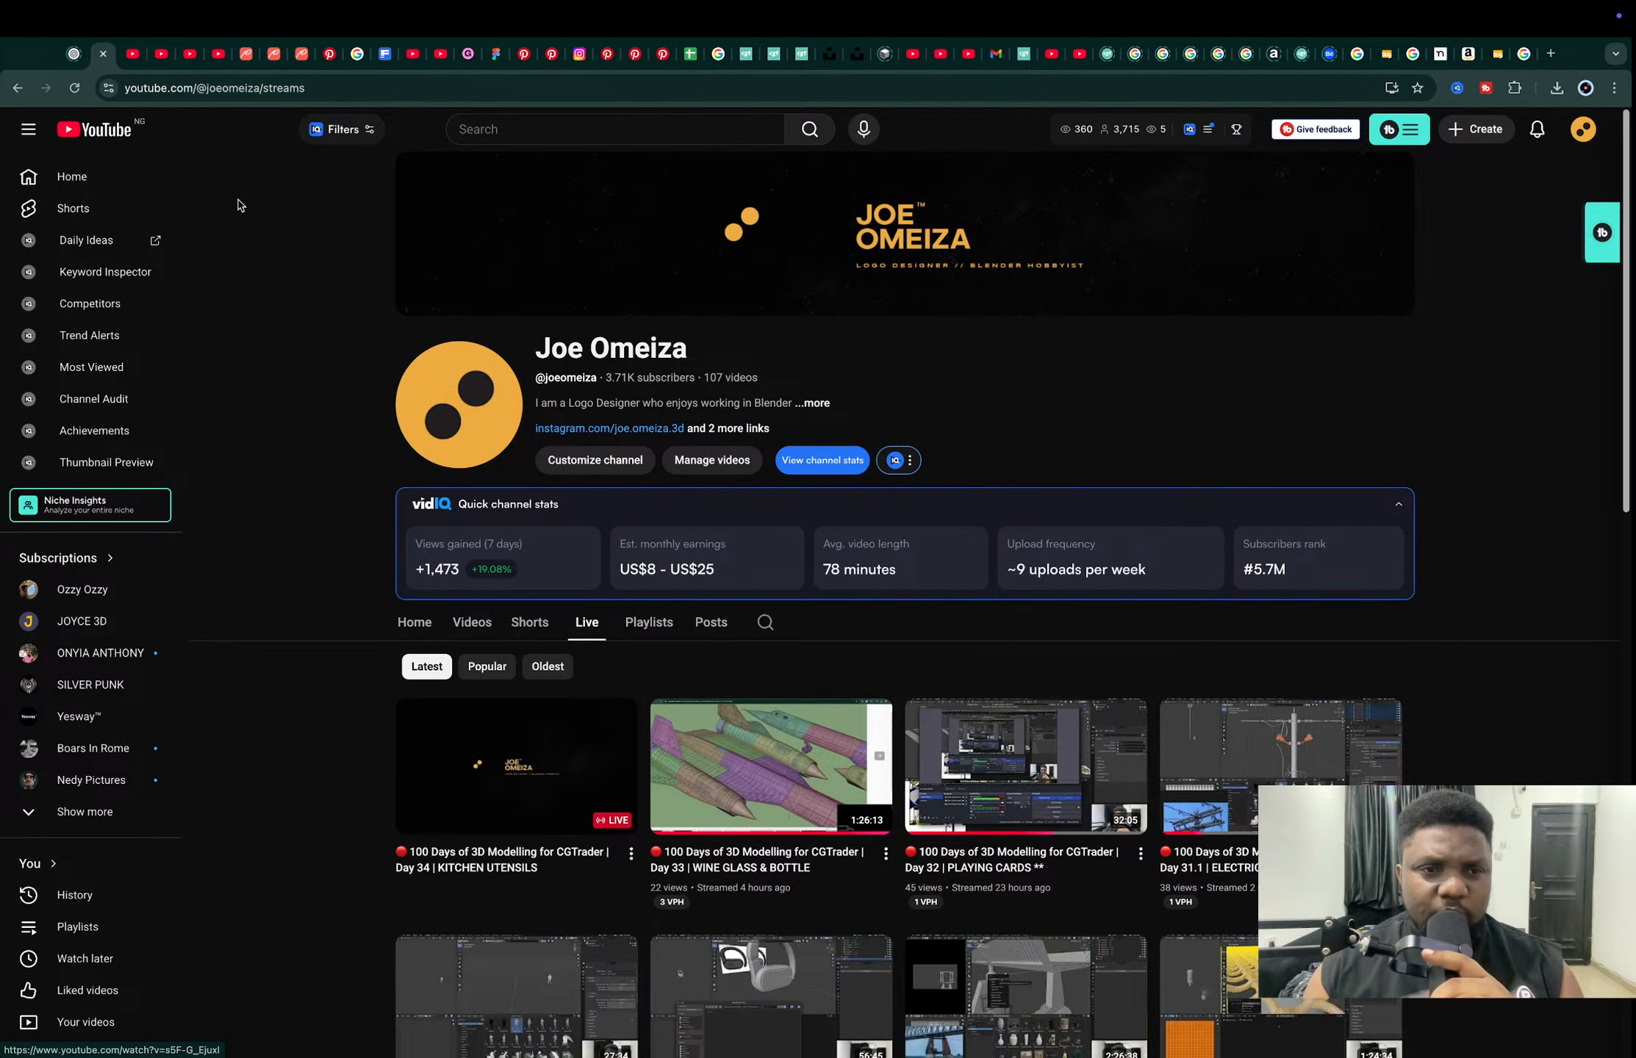
- Set the status of Kitchen Utensils to In Progress in the modelling list spreadsheet
left_click(686, 60)
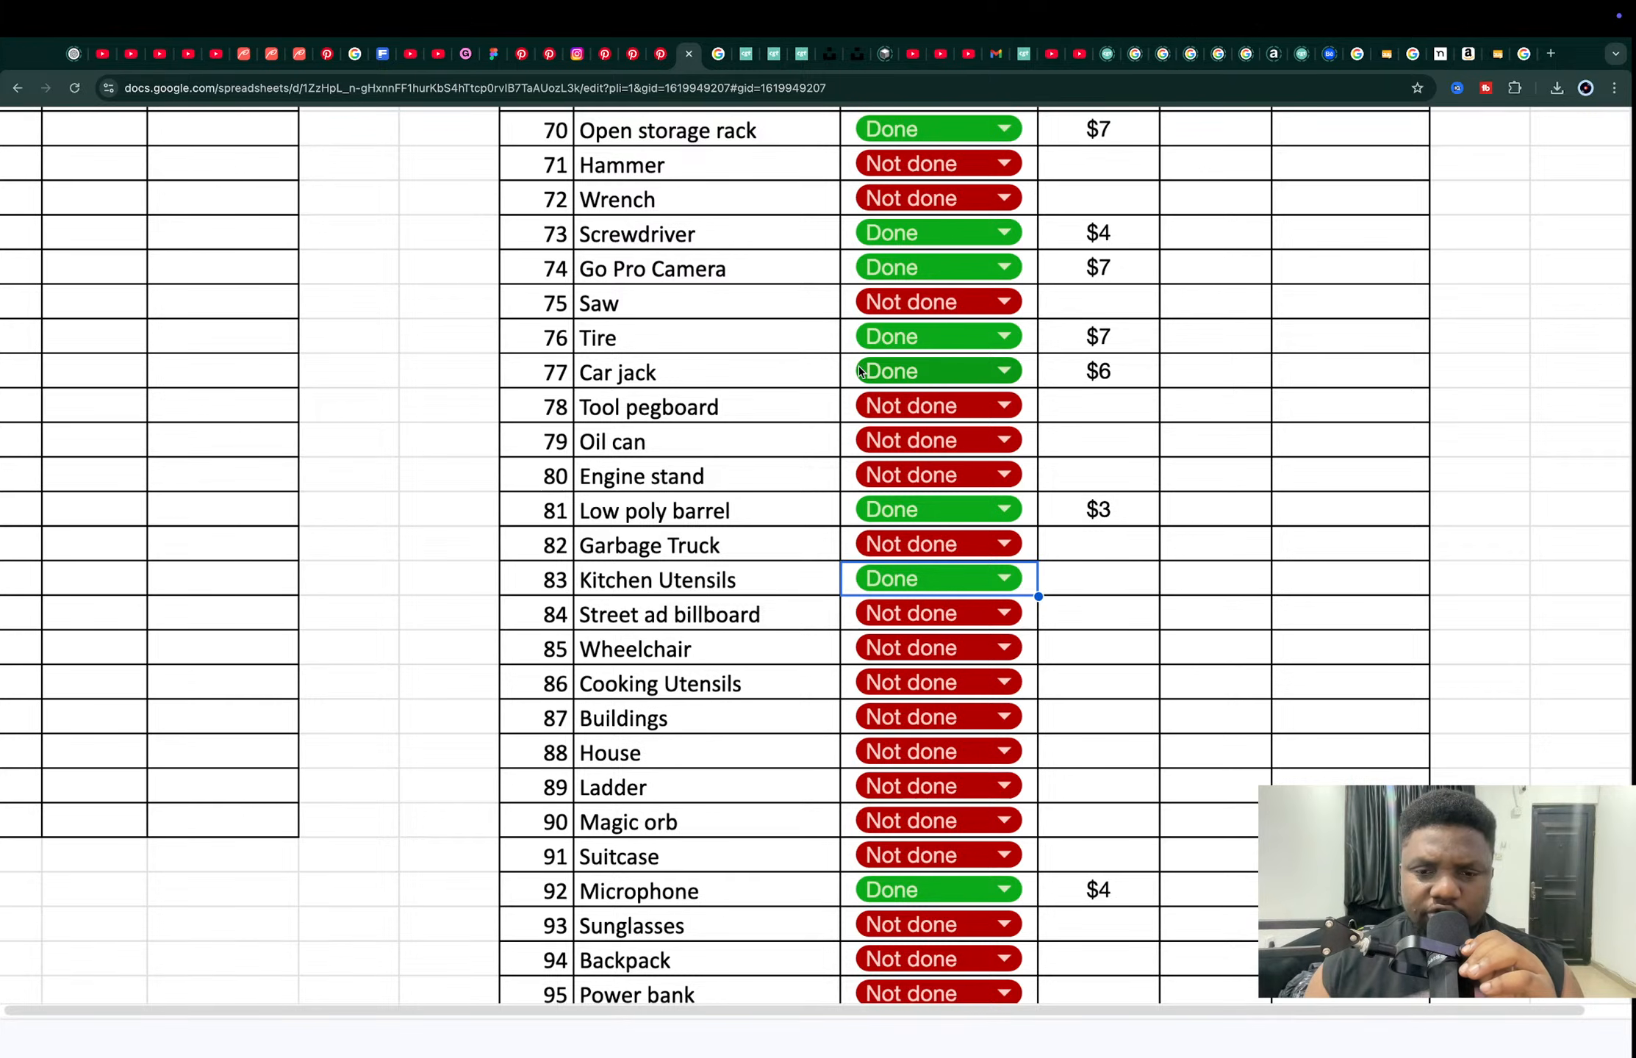
left_click(930, 580)
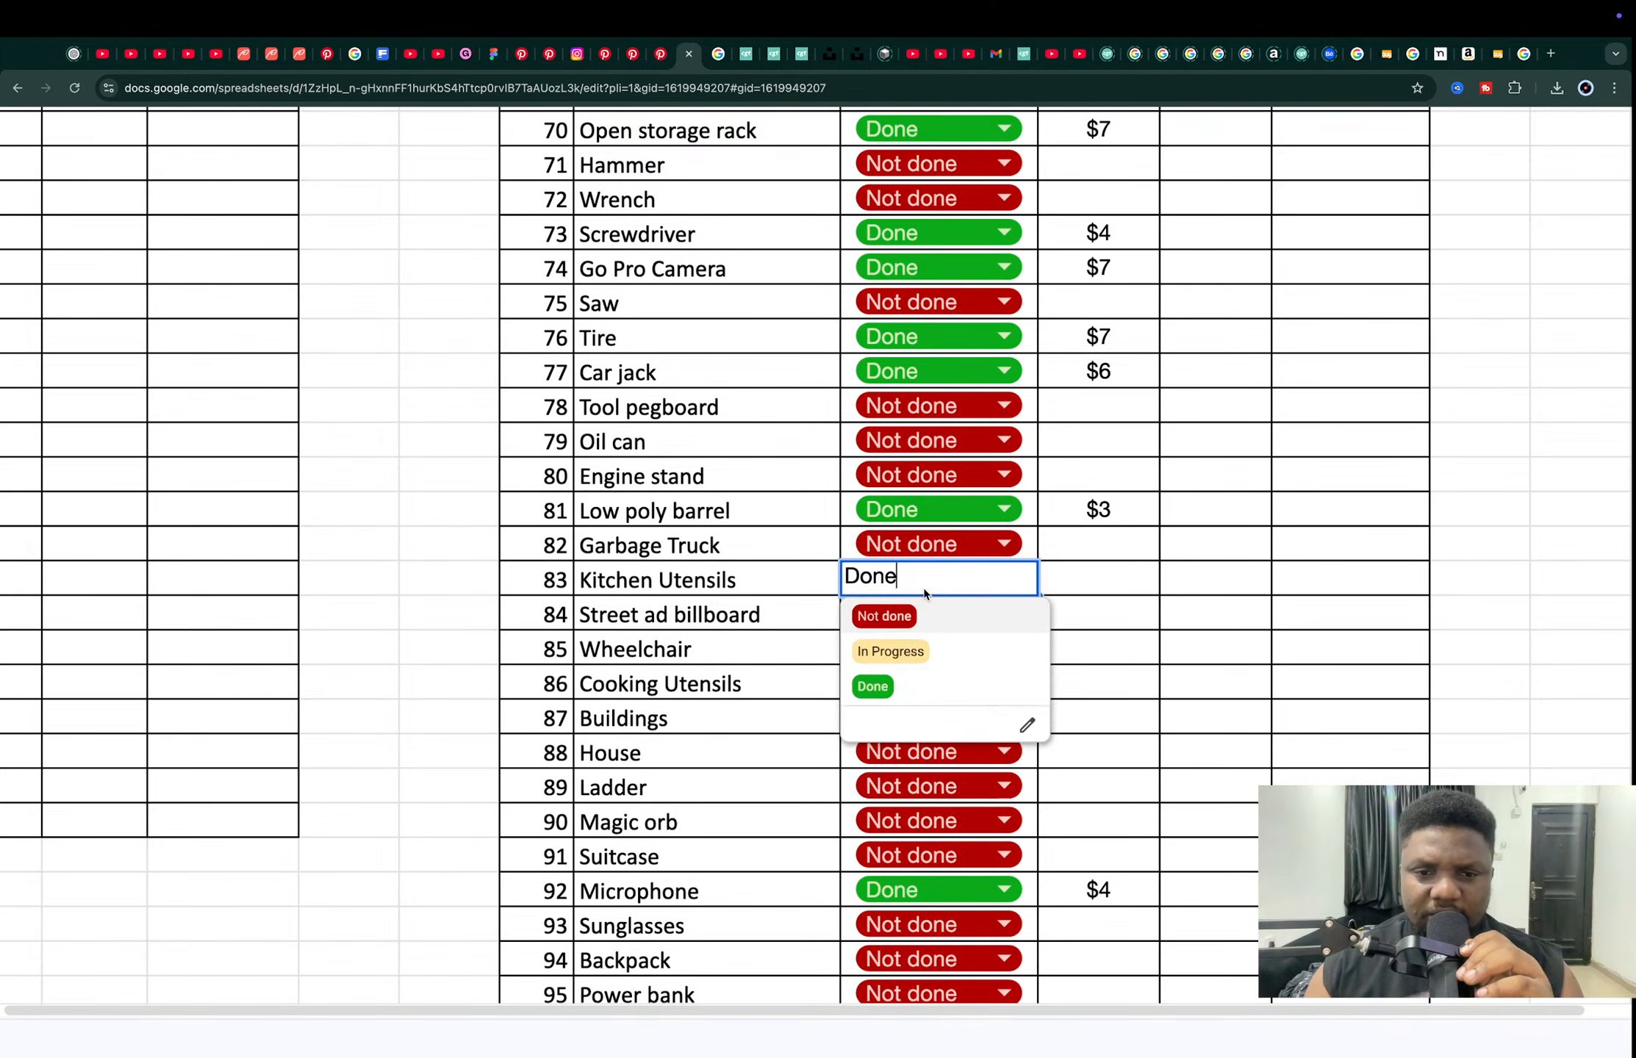
left_click(929, 650)
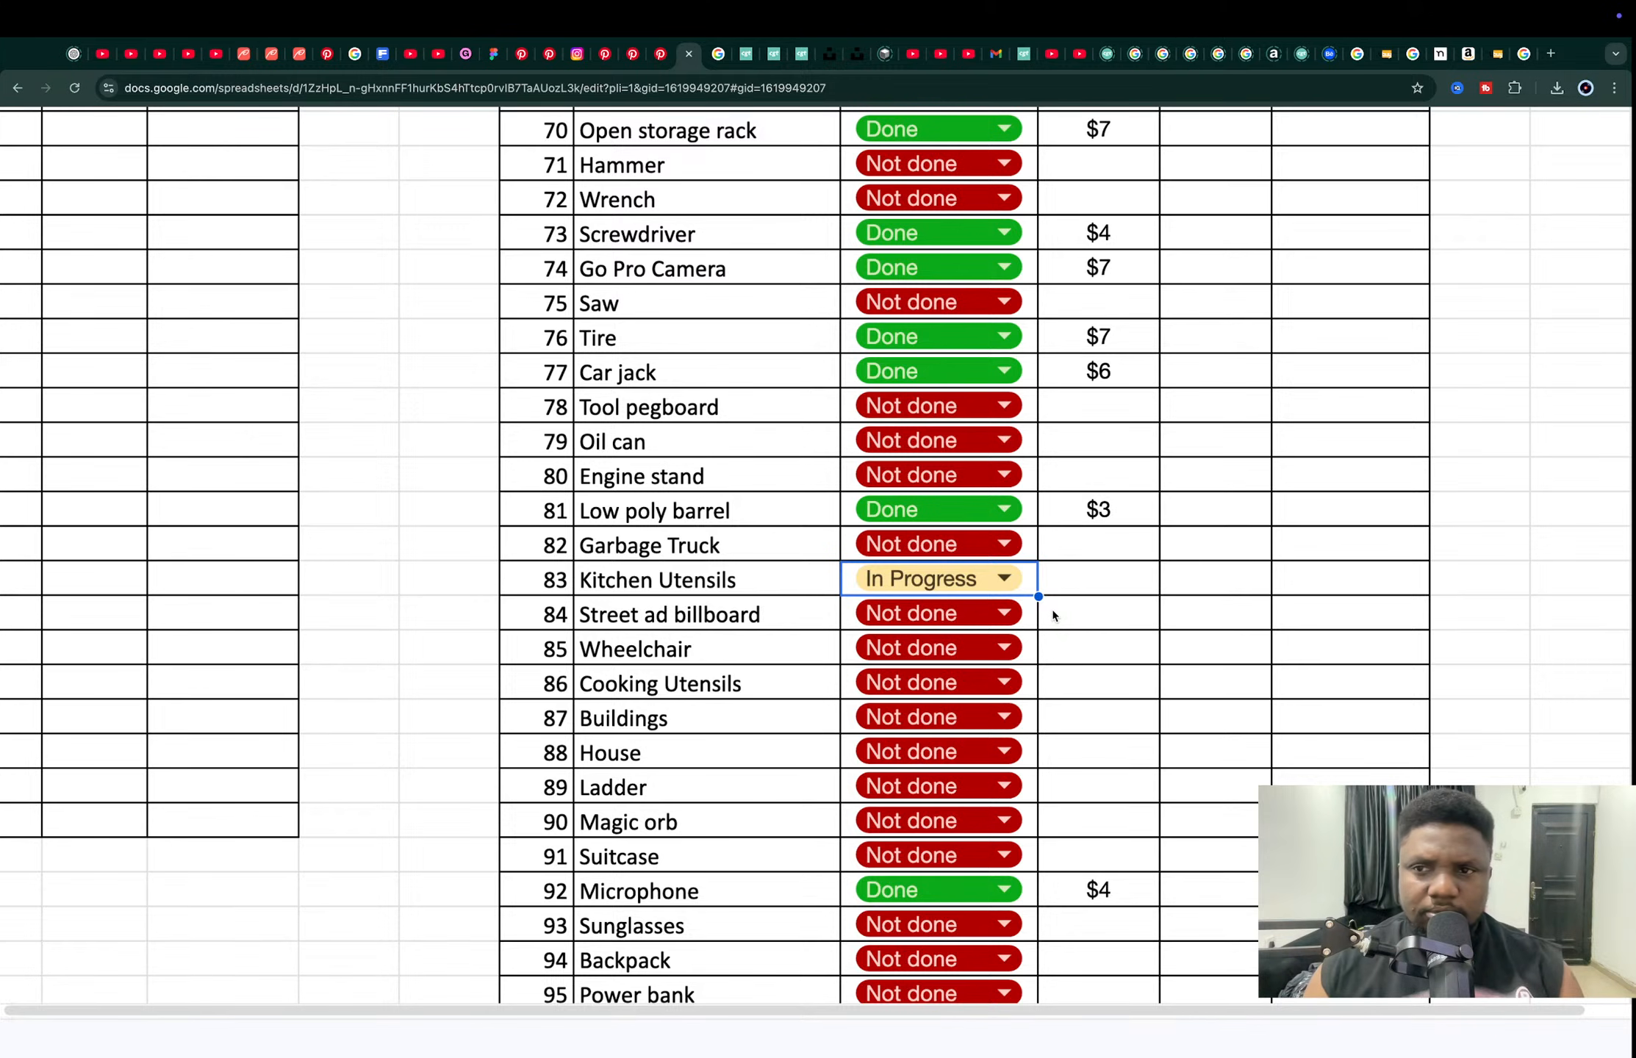
- Review the search on kitchen versus cooking utensils and the Amazon reference photo of the 11-piece utensil set
left_click(1524, 54)
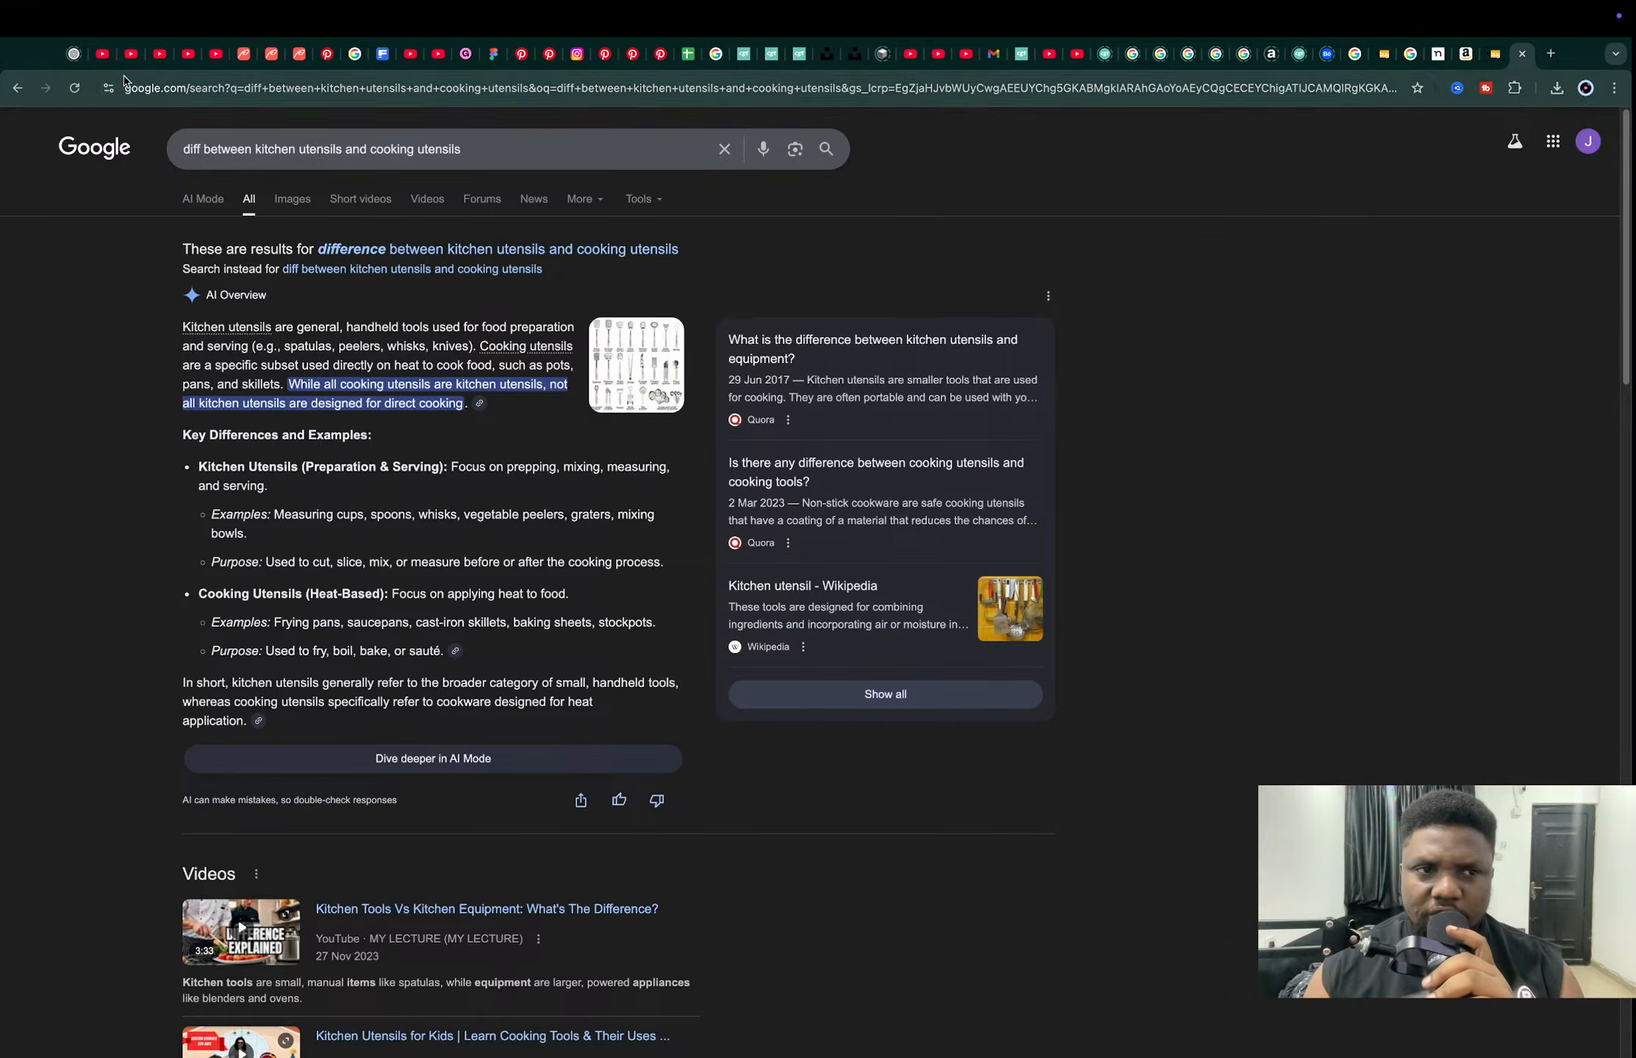
left_click(687, 55)
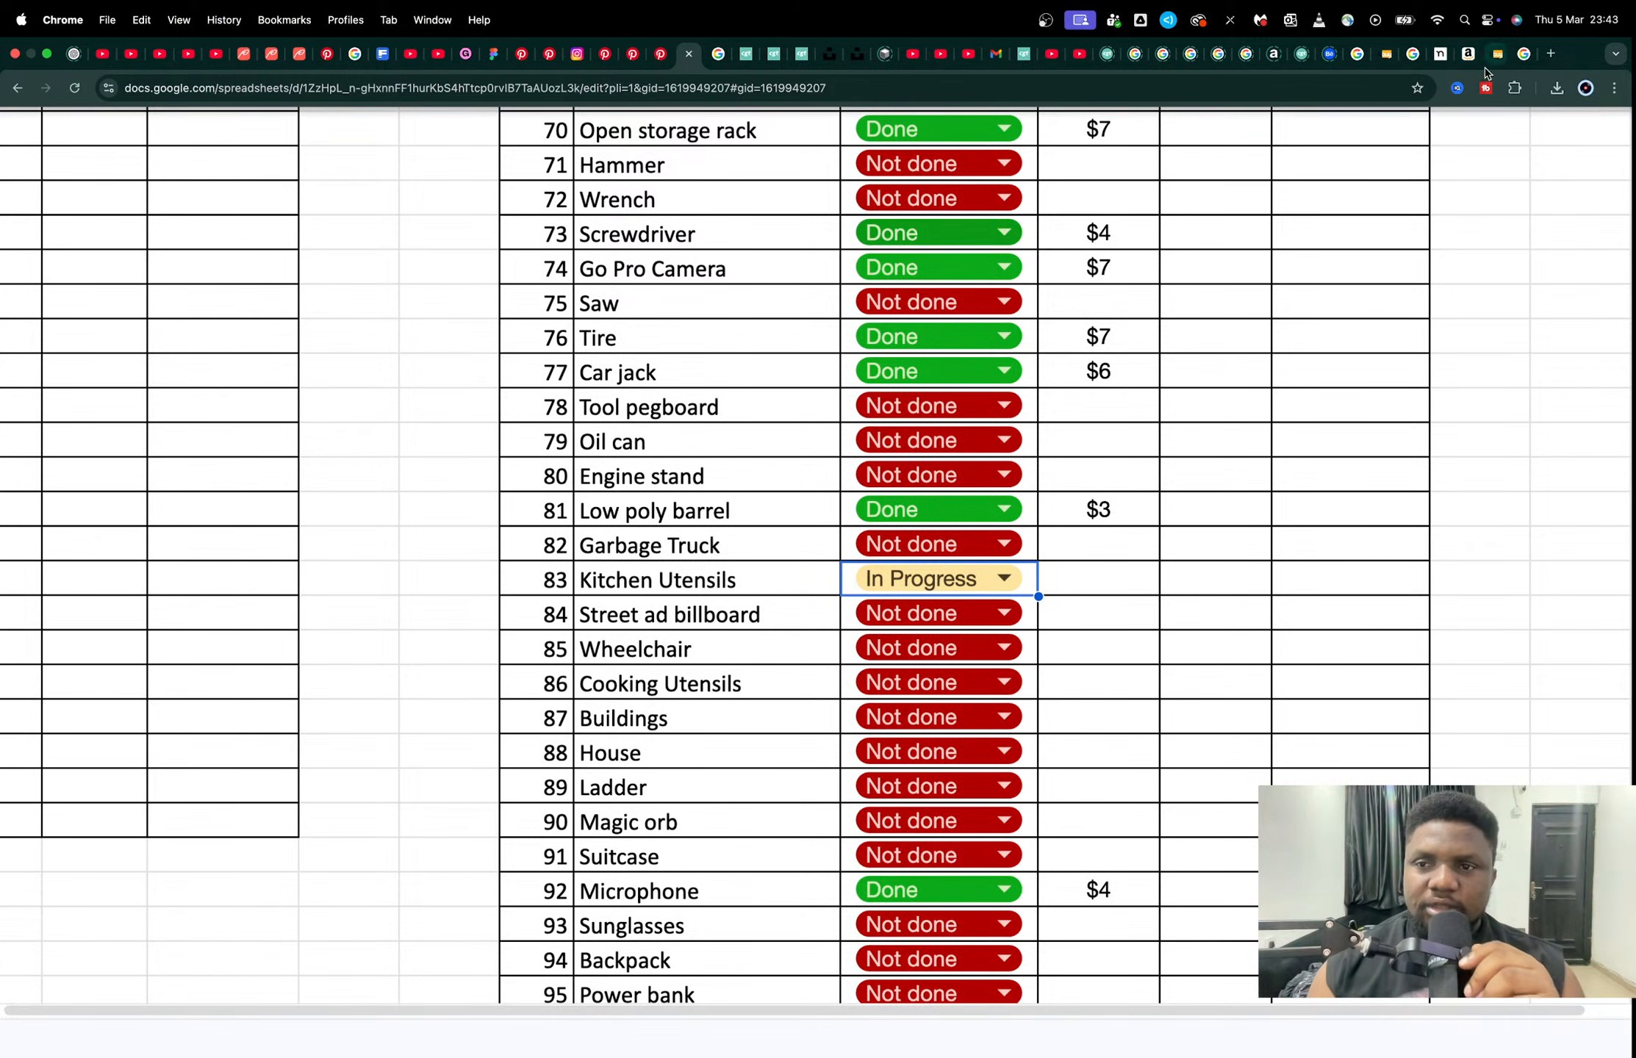
left_click(1465, 55)
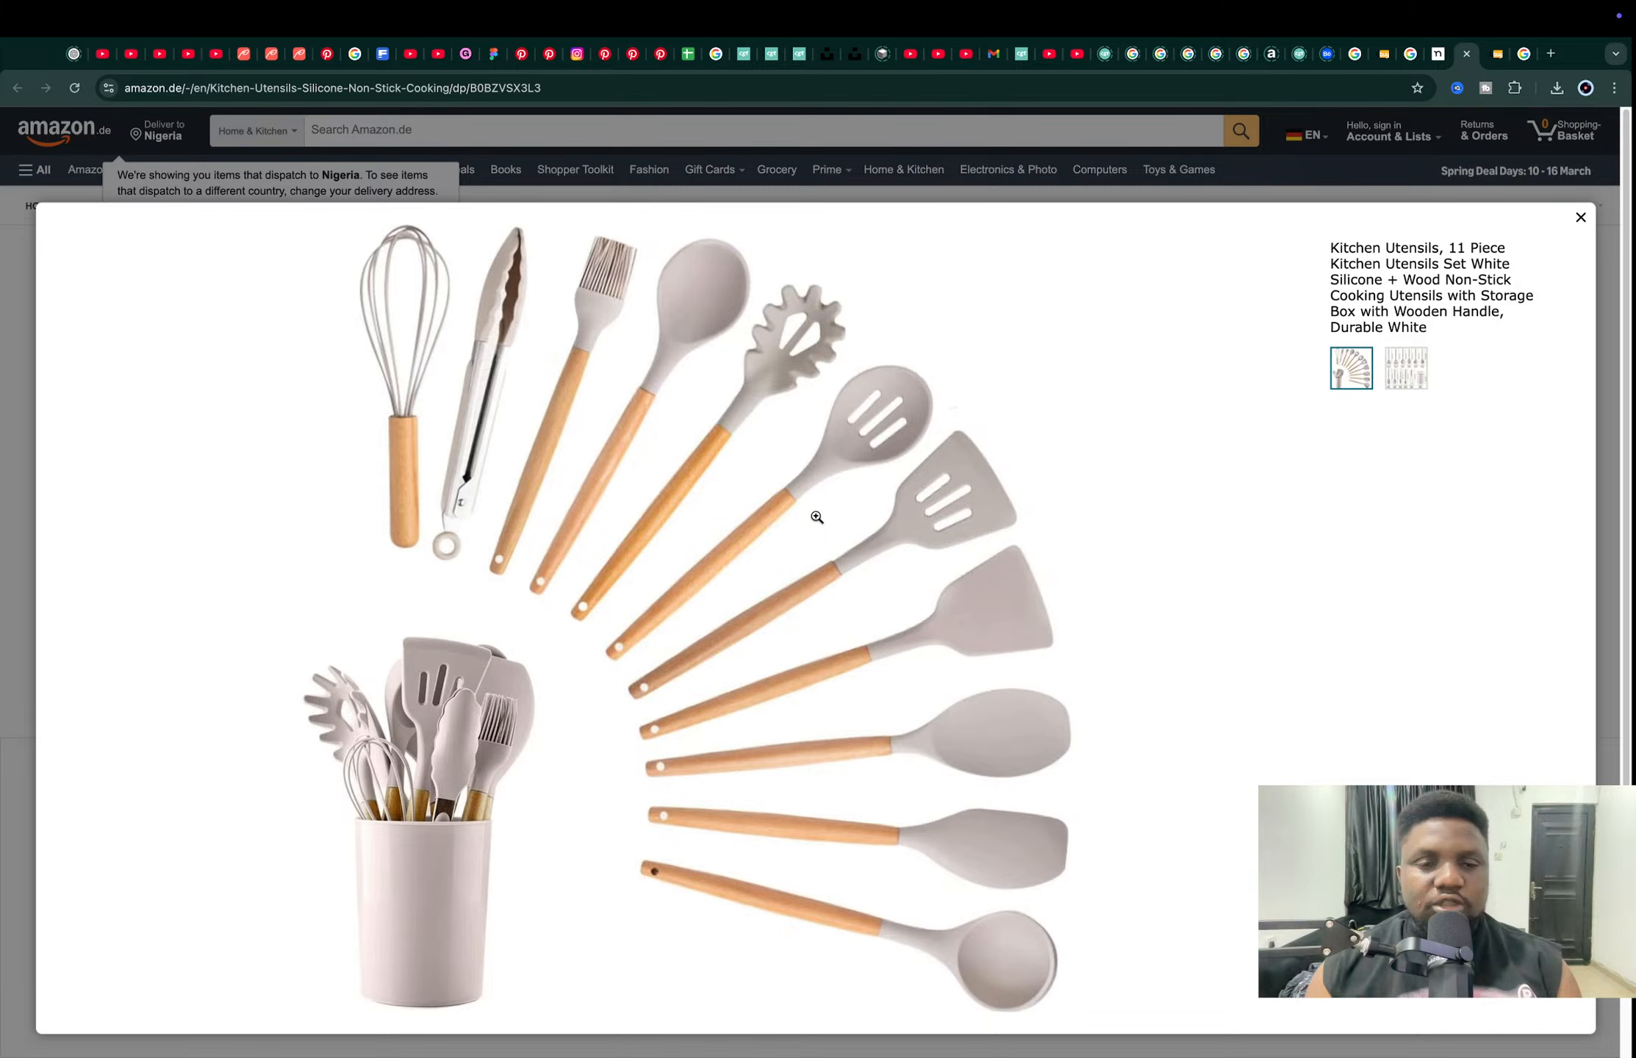
- Switch to OBS and check the live stream's status
key("super+Tab")
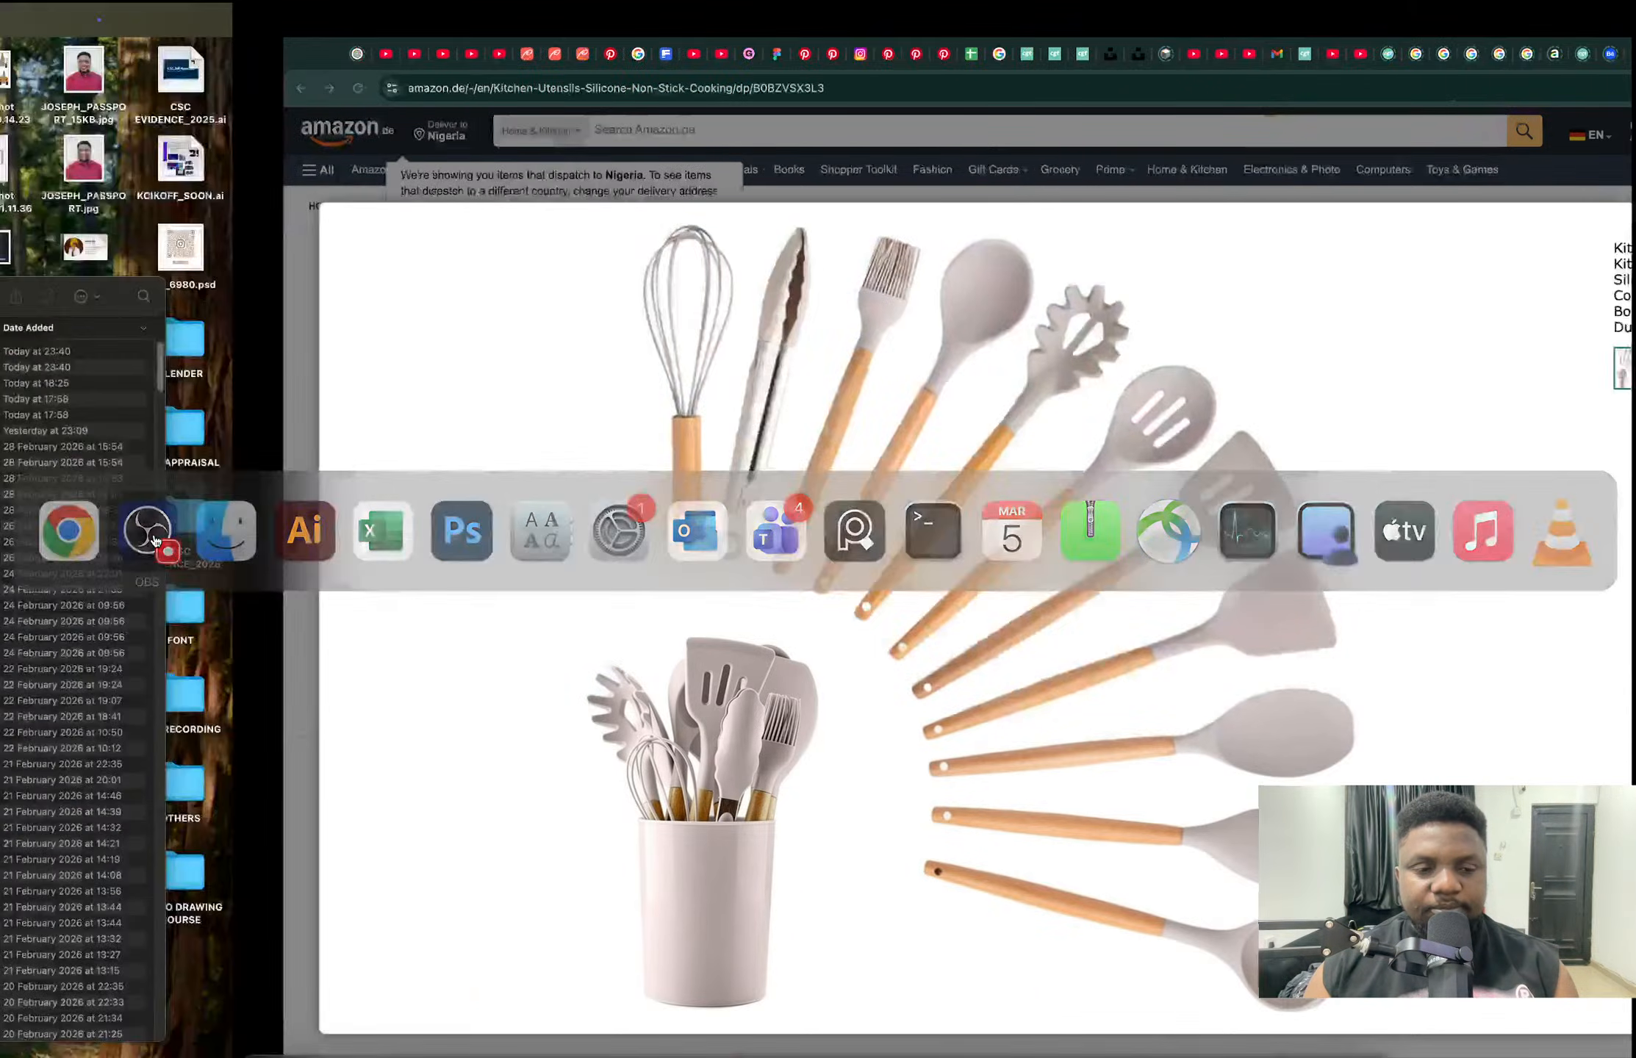
key("super+Tab")
key("ctrl+Left")
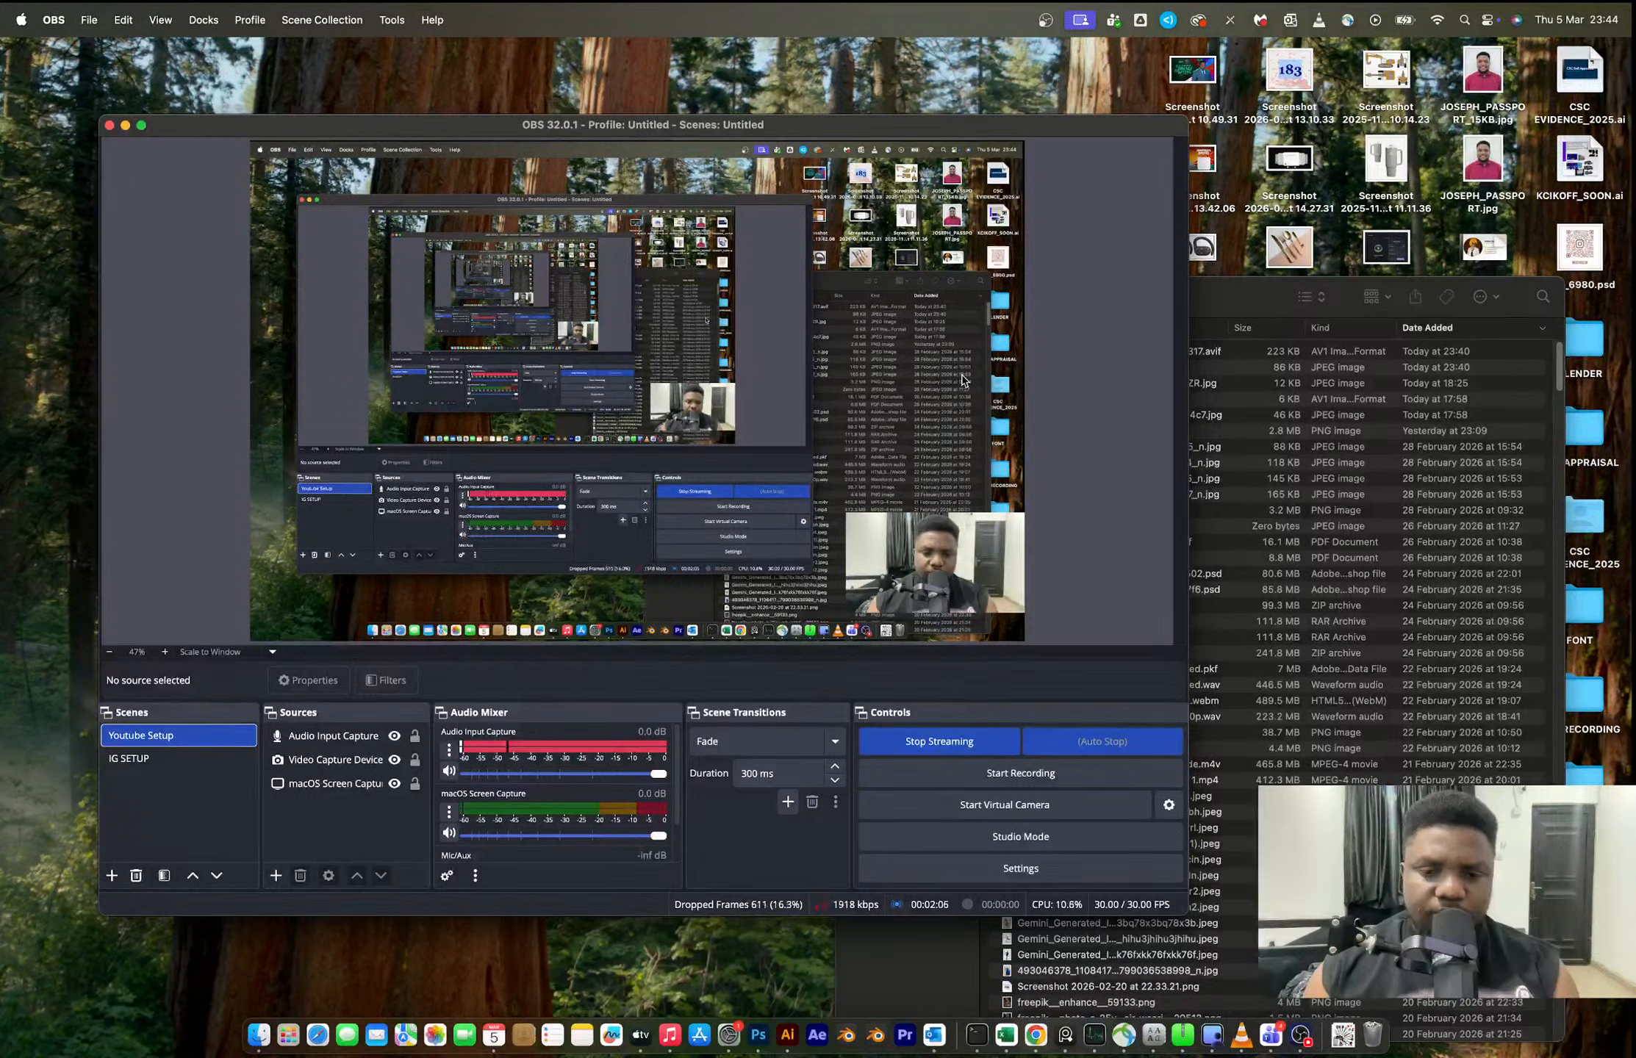
- Switch to Chrome, close the Day 33 video details, and check the Day 34 live broadcast's playback again
key("ctrl+Right")
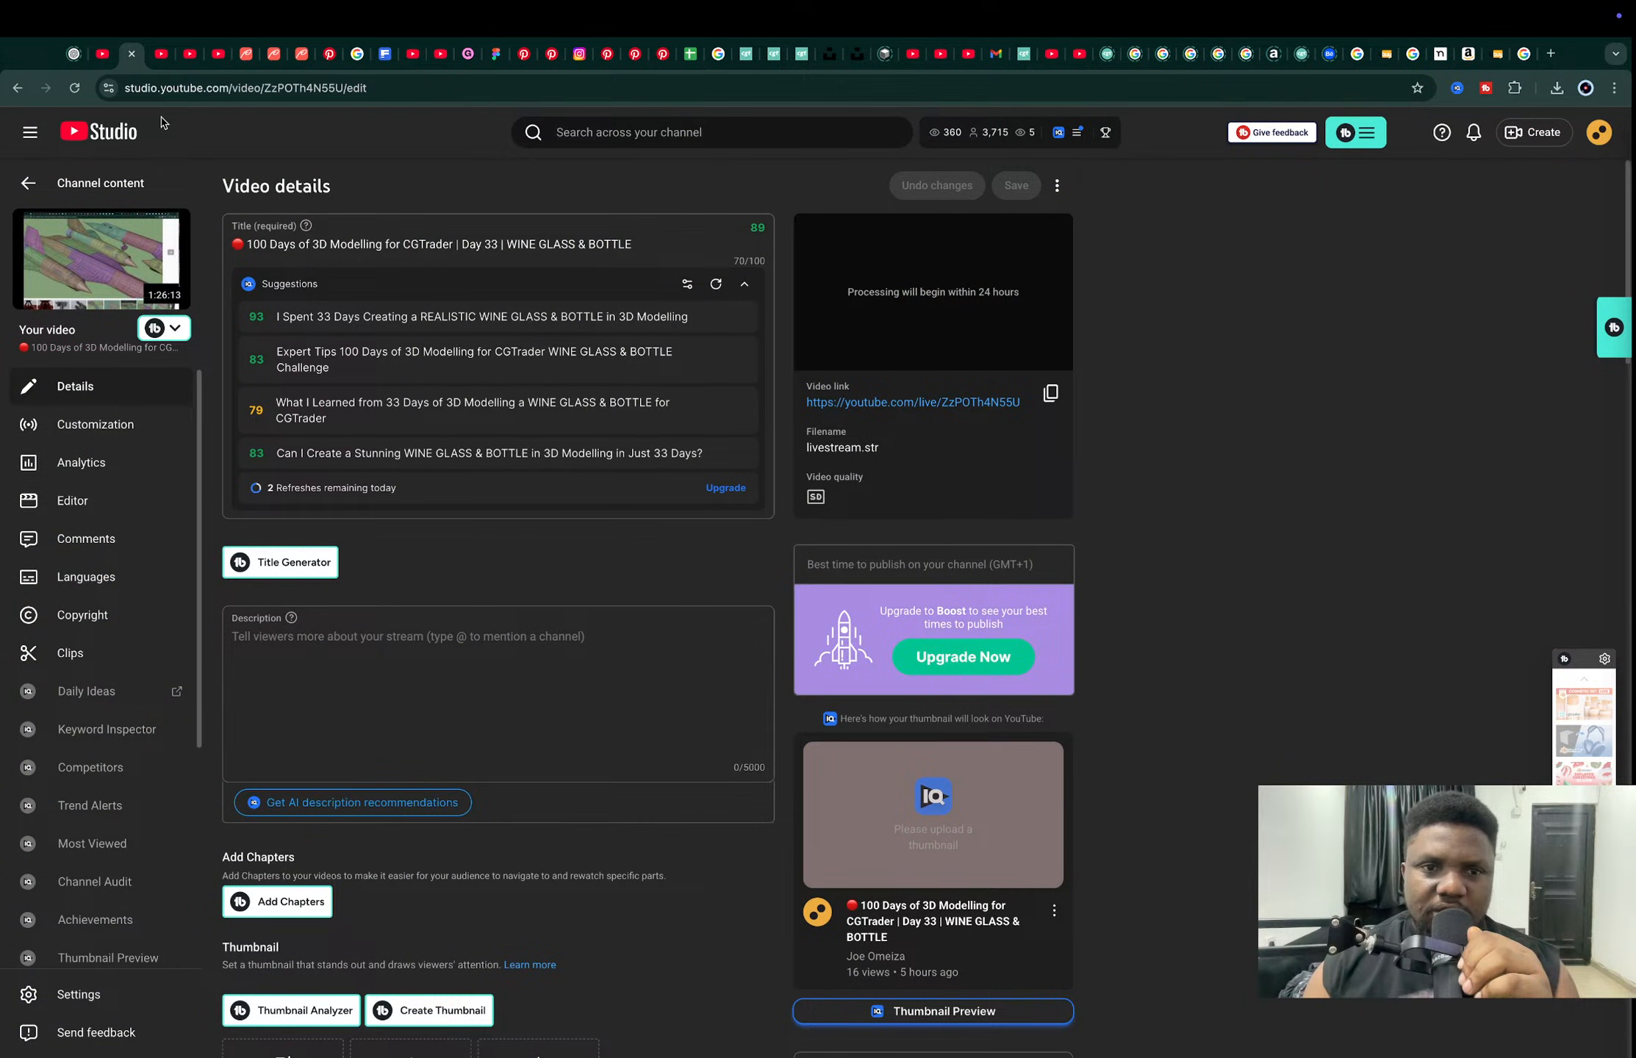
key("super+w")
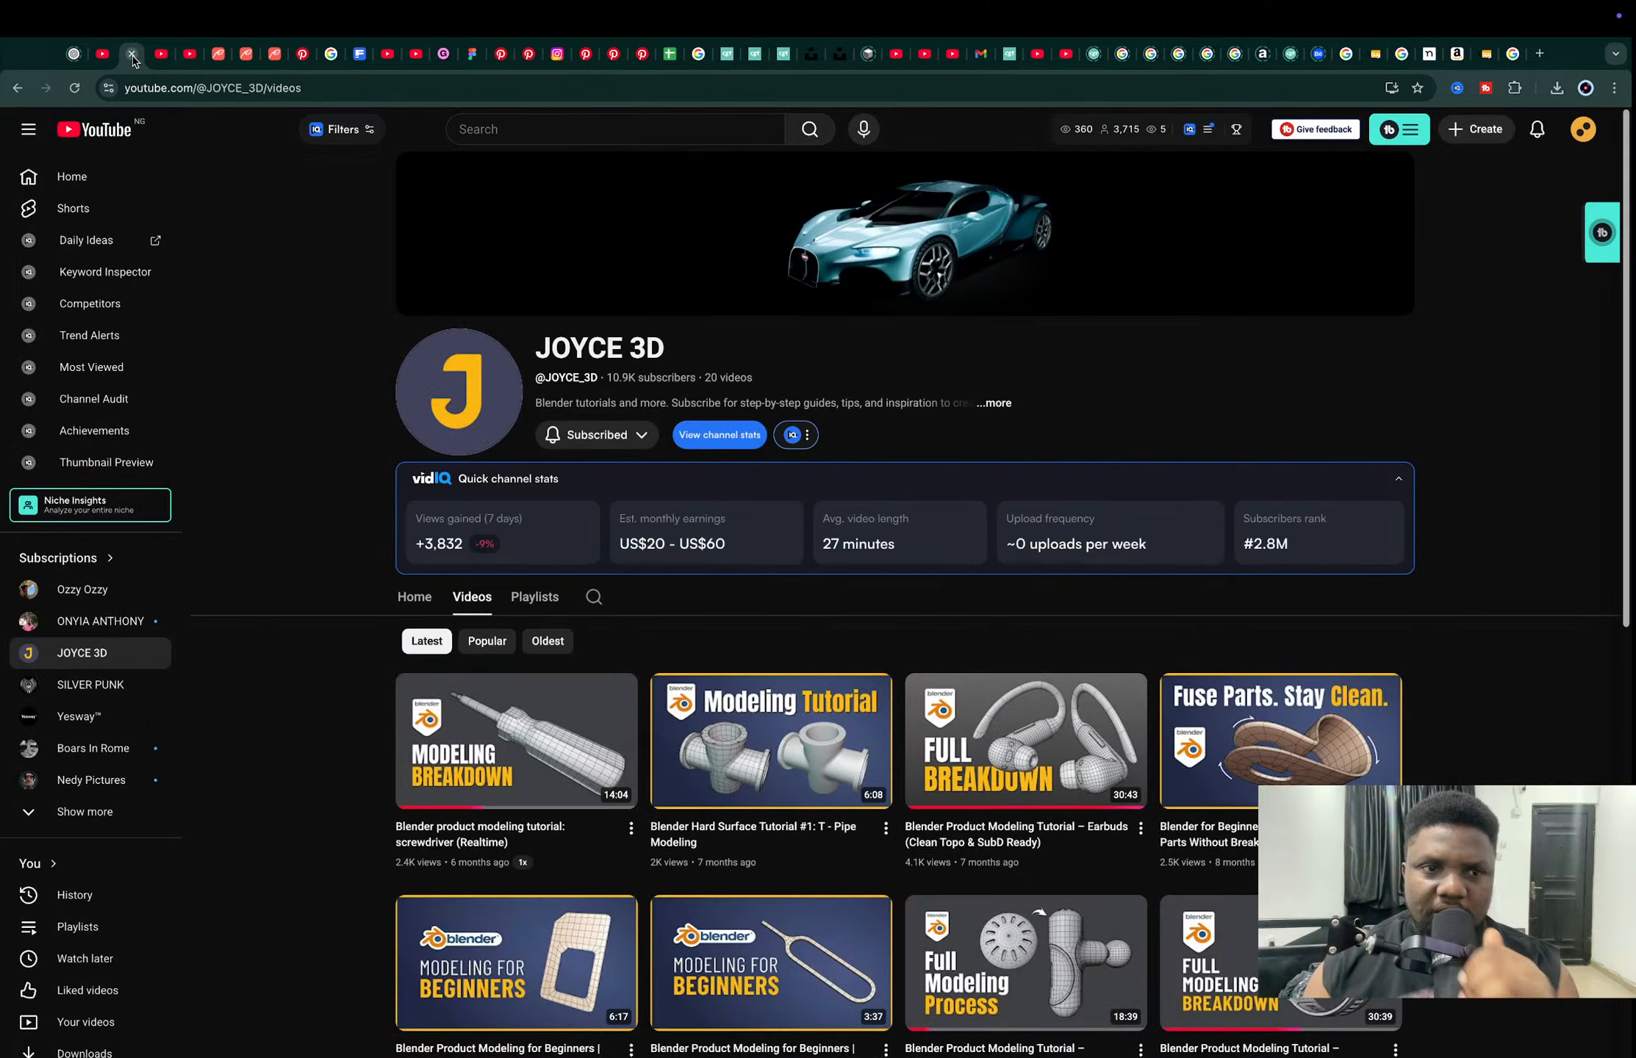
left_click(103, 55)
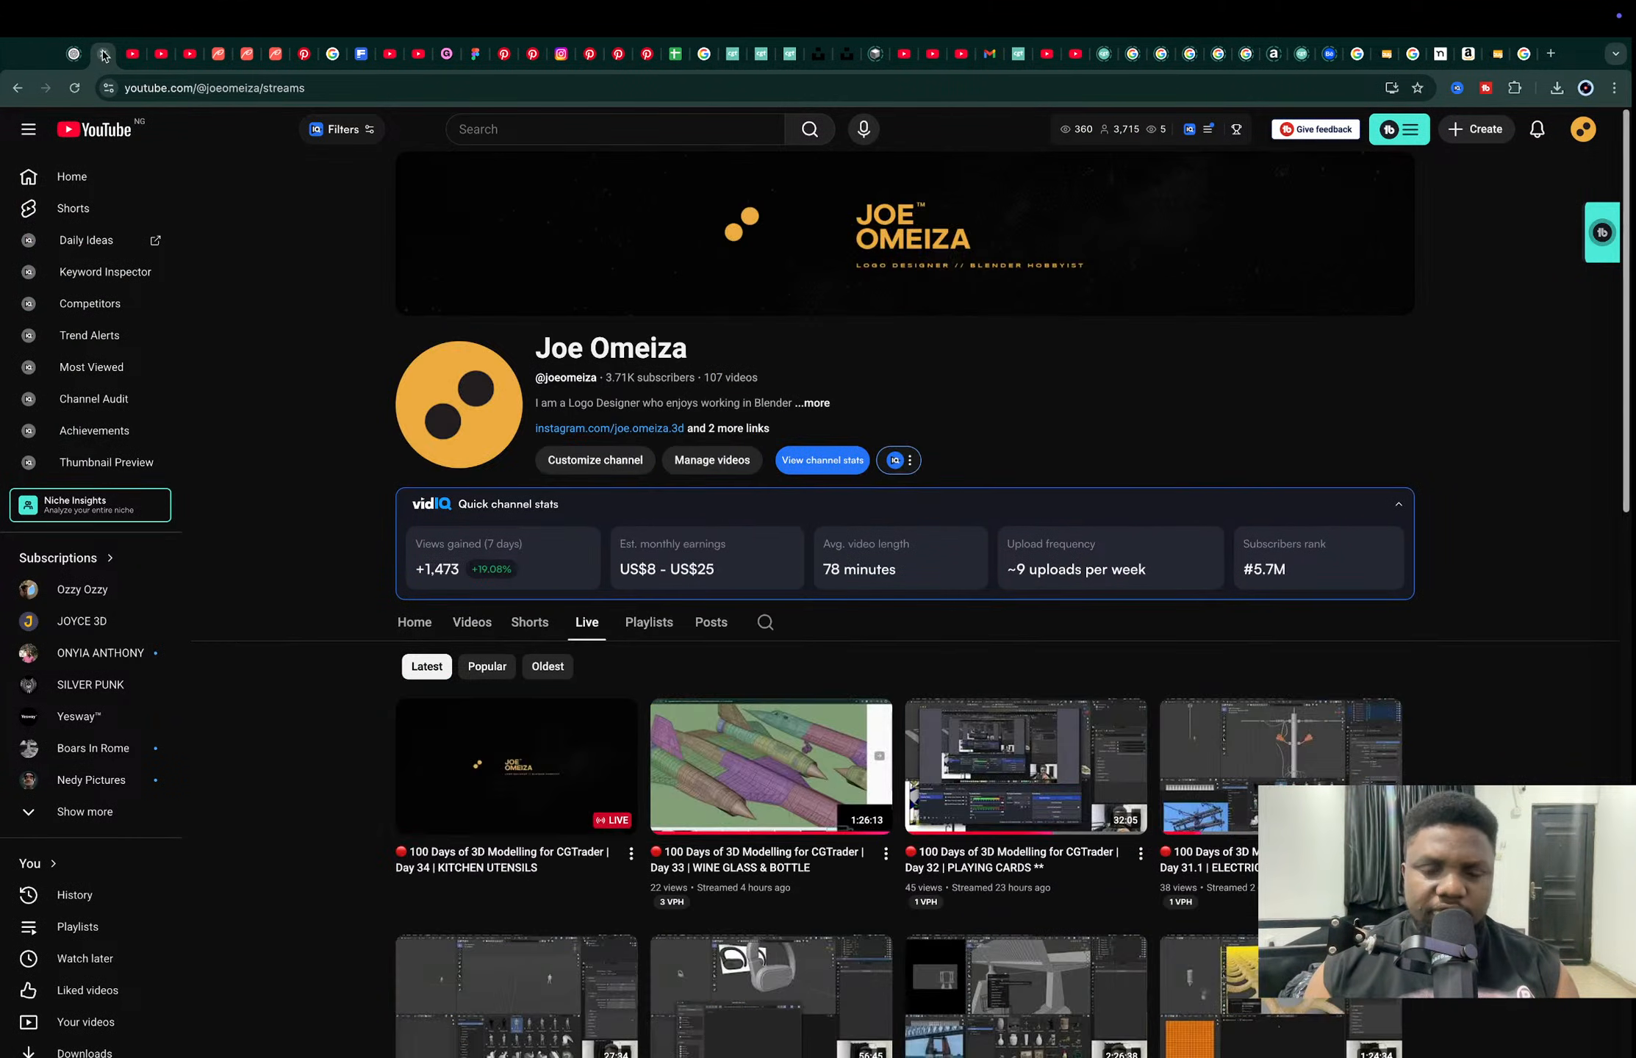
left_click(517, 767, "super")
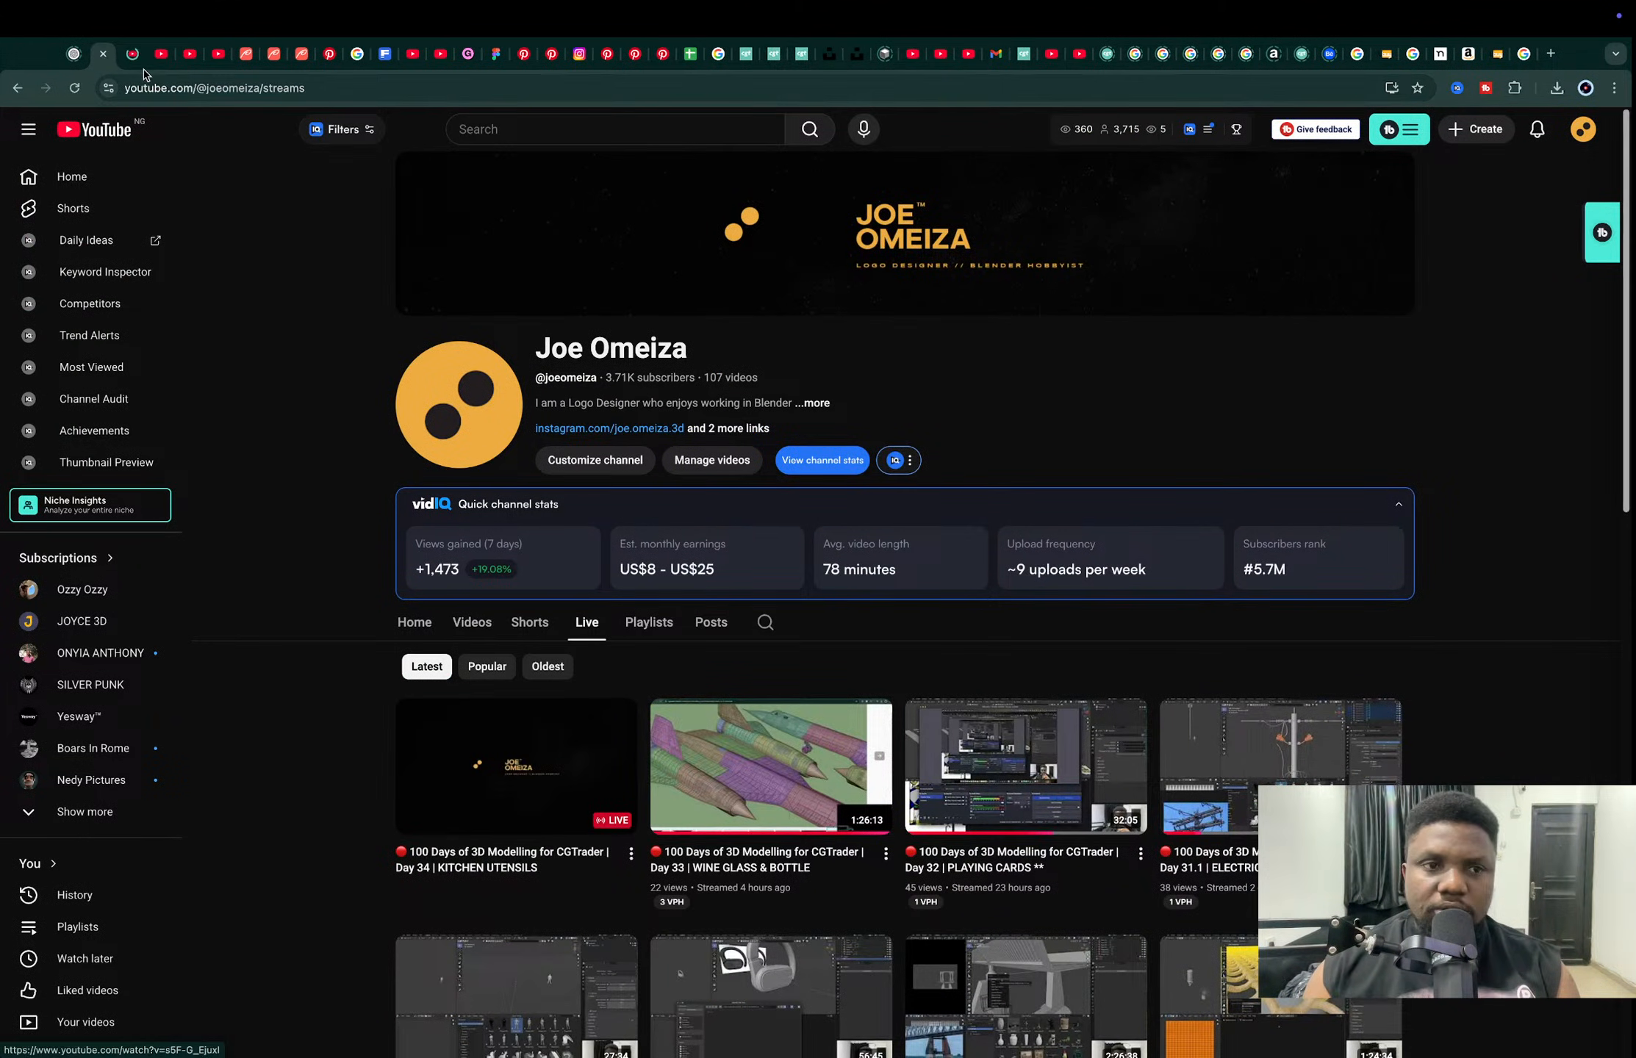
left_click(134, 53)
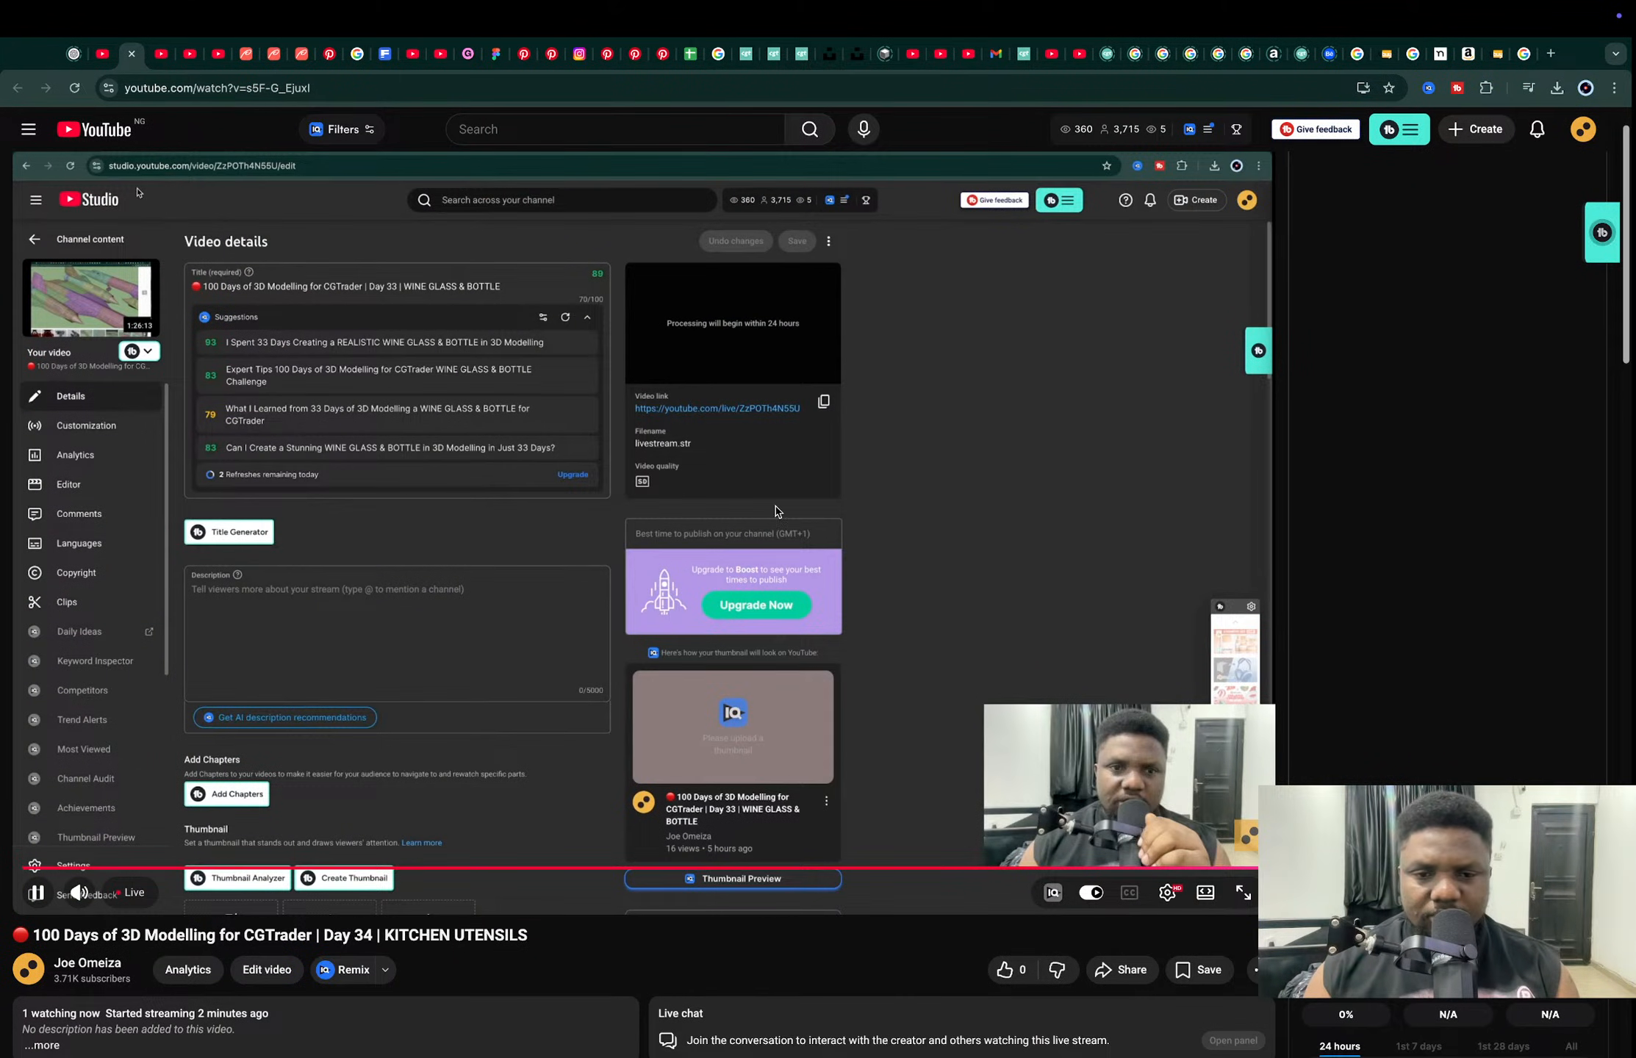
- Switch to Blender and delete the default camera, cube and light from the new scene
key("super+Tab")
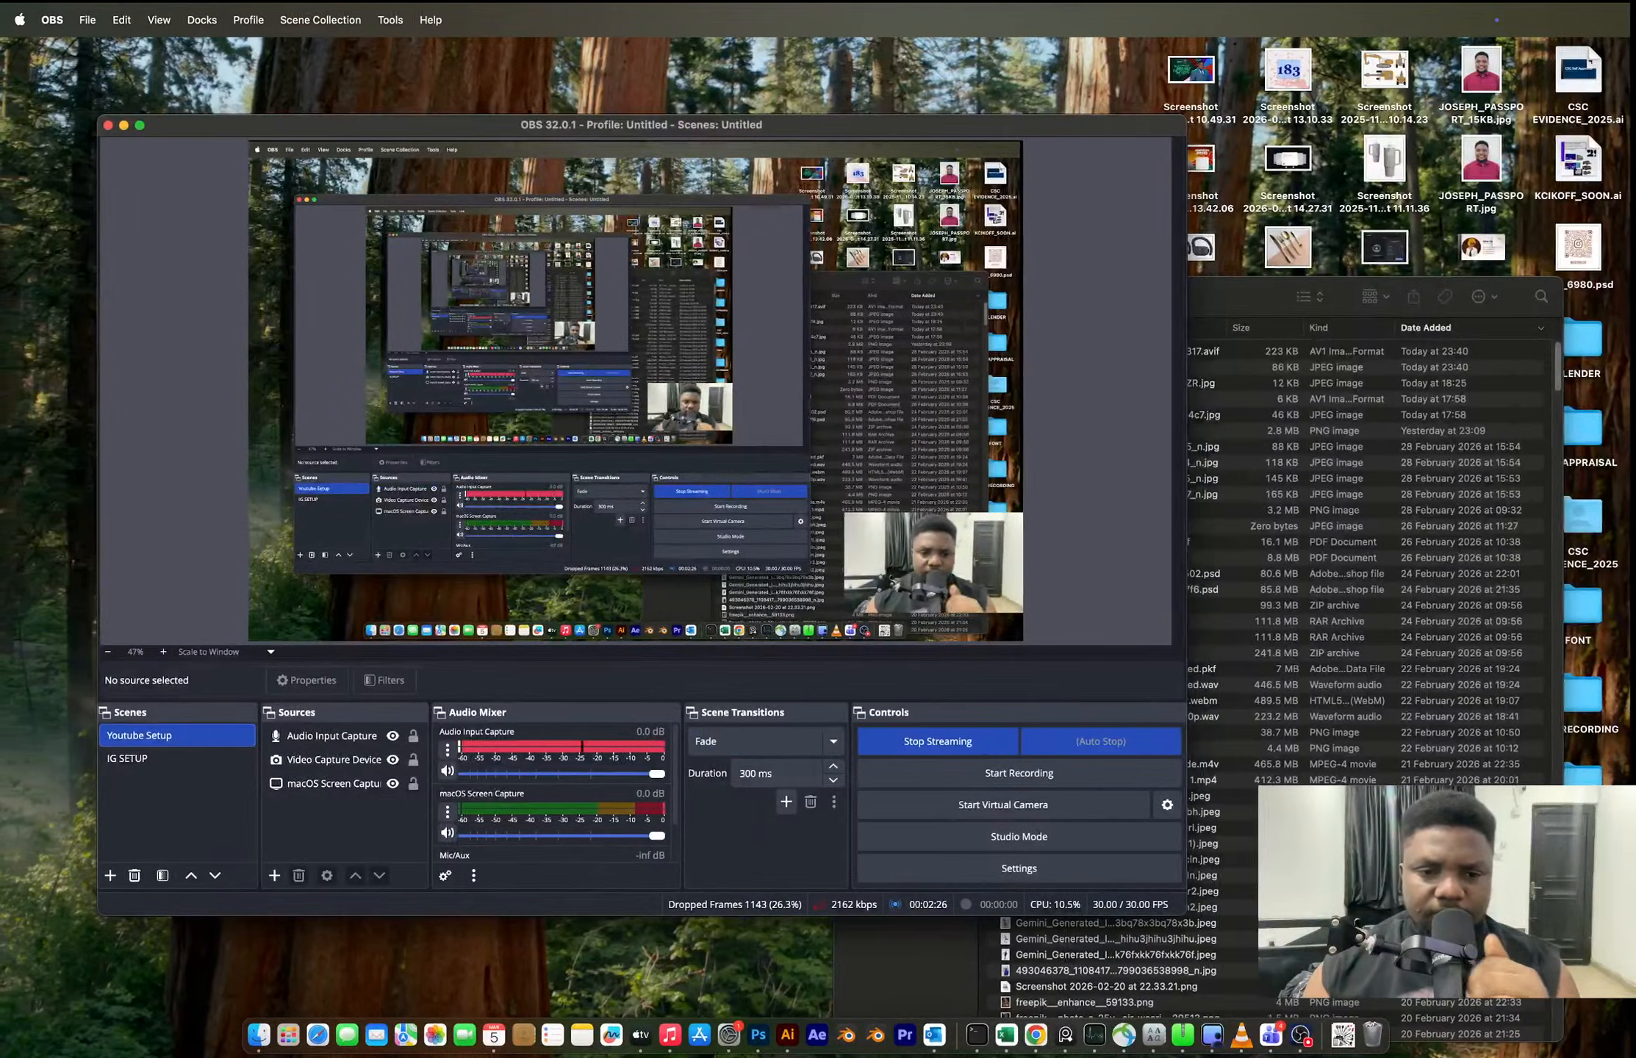
left_click(907, 1035)
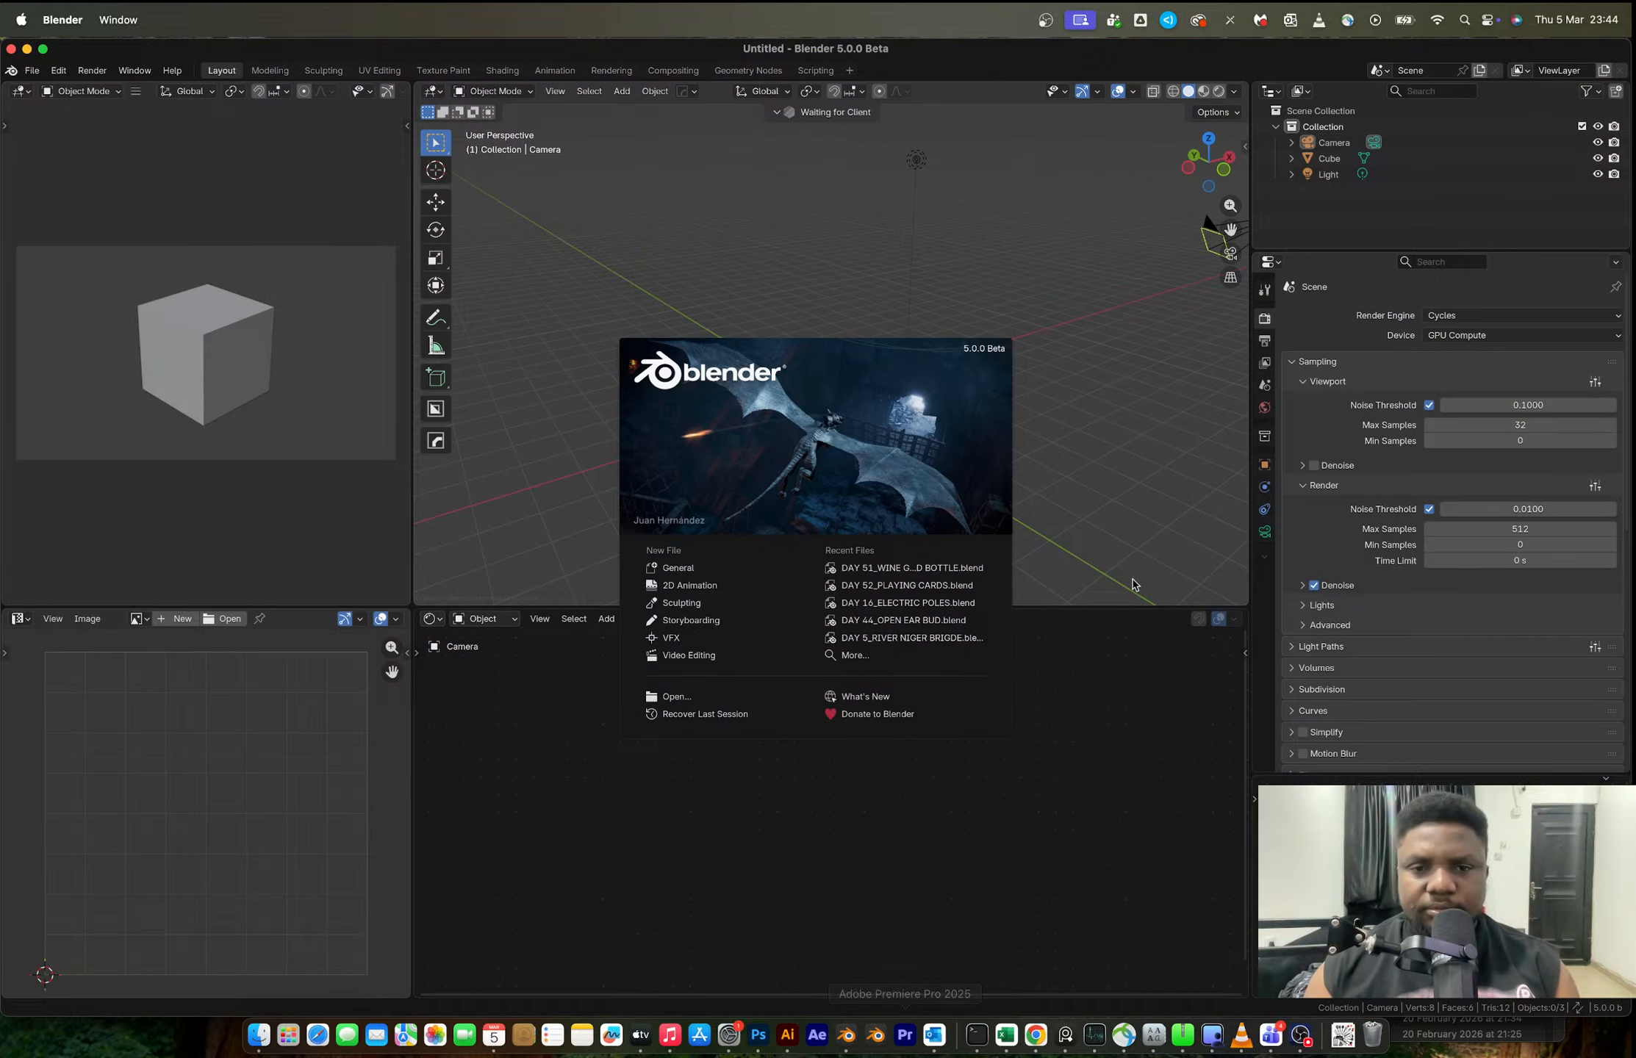
left_click(823, 251)
key("a")
key("x")
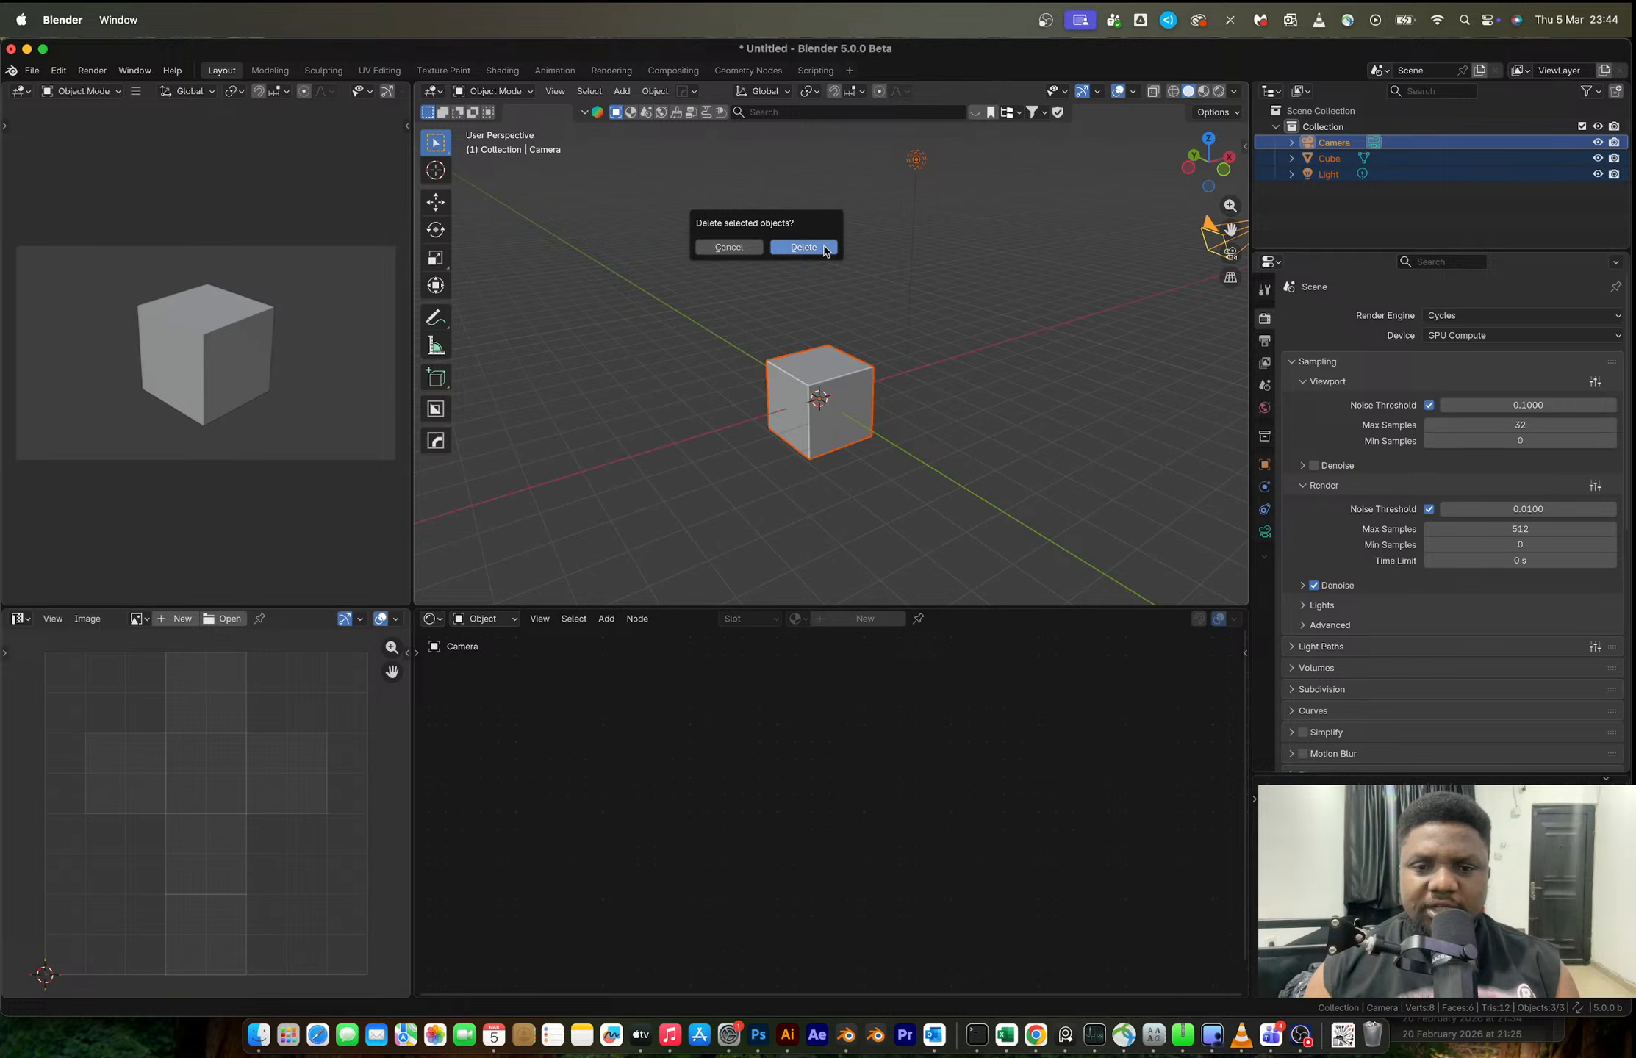
left_click(804, 247)
- Bring the utensil set photo 61U1AnoVkGL._AC_SL1500_.jpg from the Downloads folder in Finder into Blender's 3D viewport as a reference
key("super+Tab")
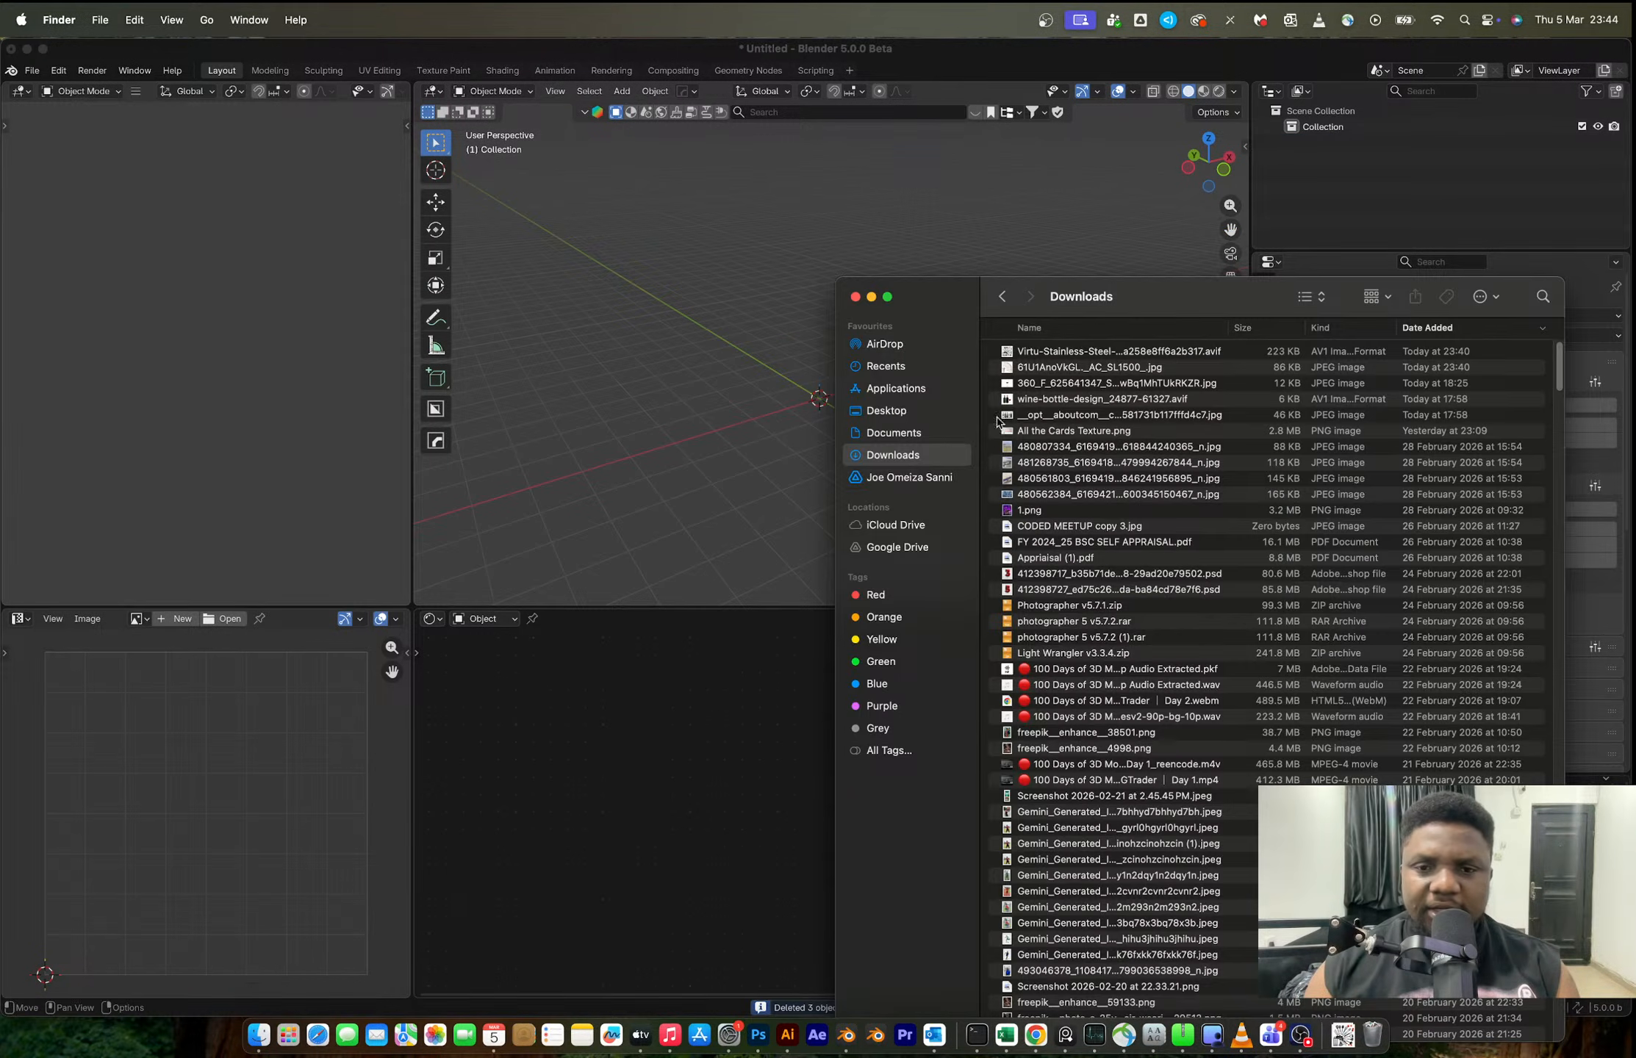
left_click(1040, 352)
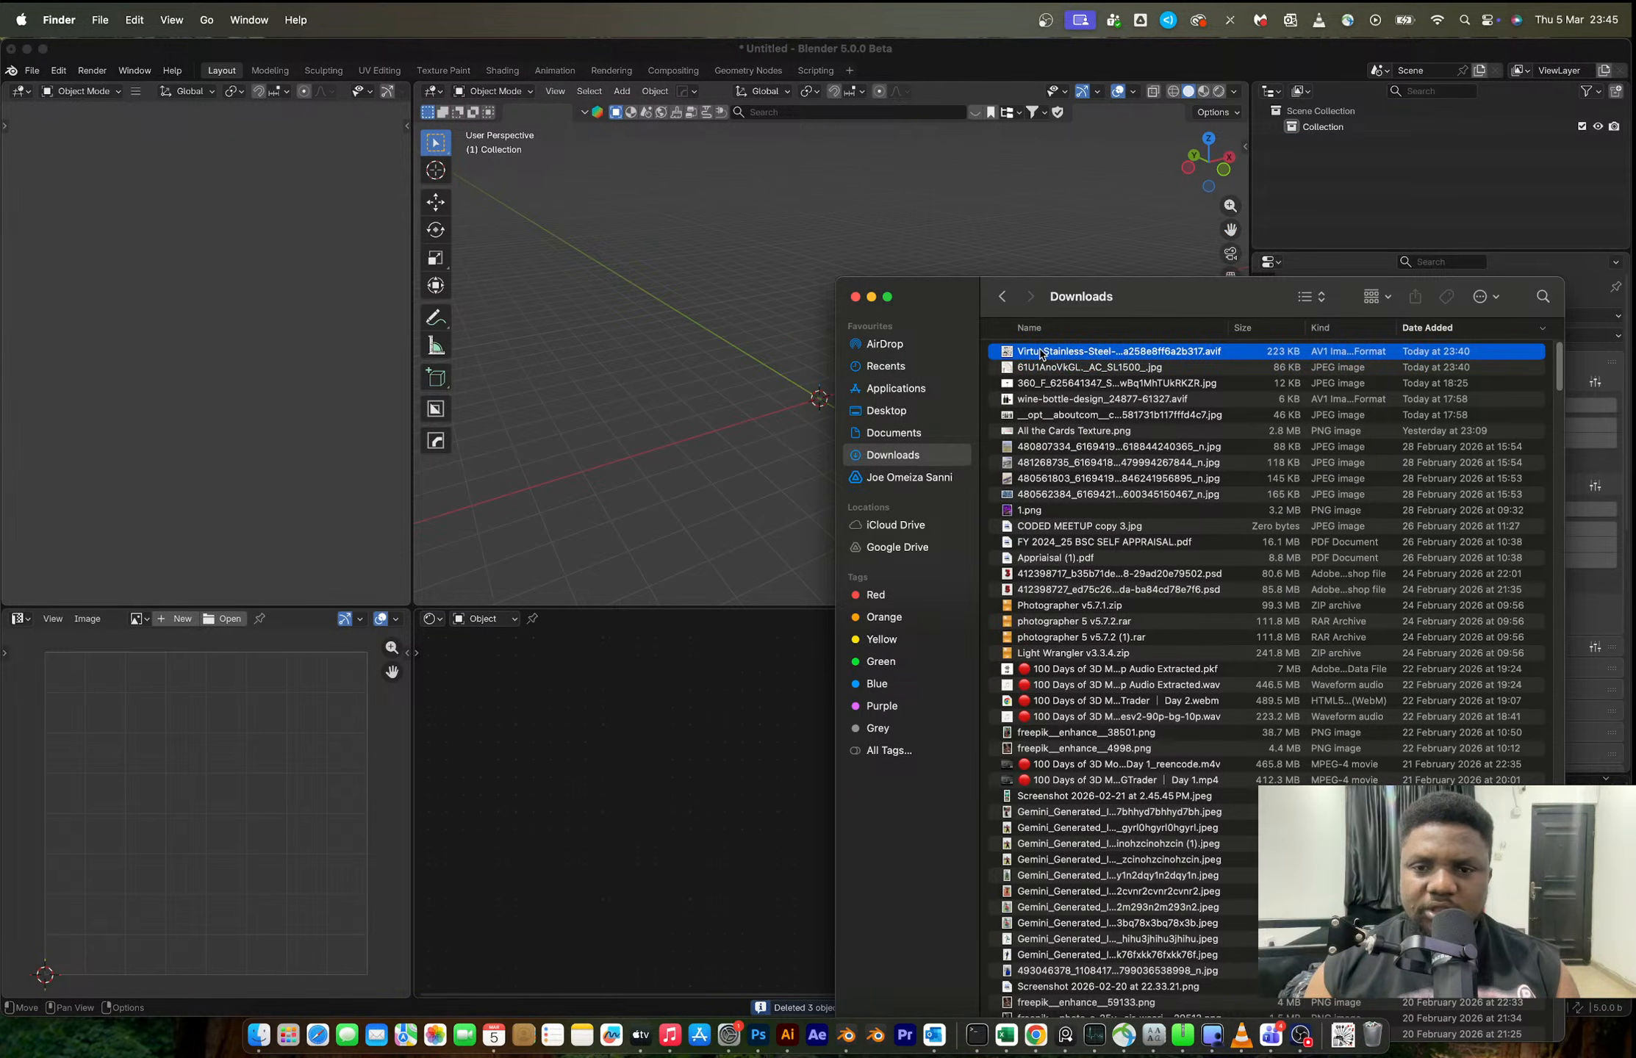
key("Down")
key("space")
key("space")
left_click_drag(1043, 366, 665, 371)
left_click(665, 372)
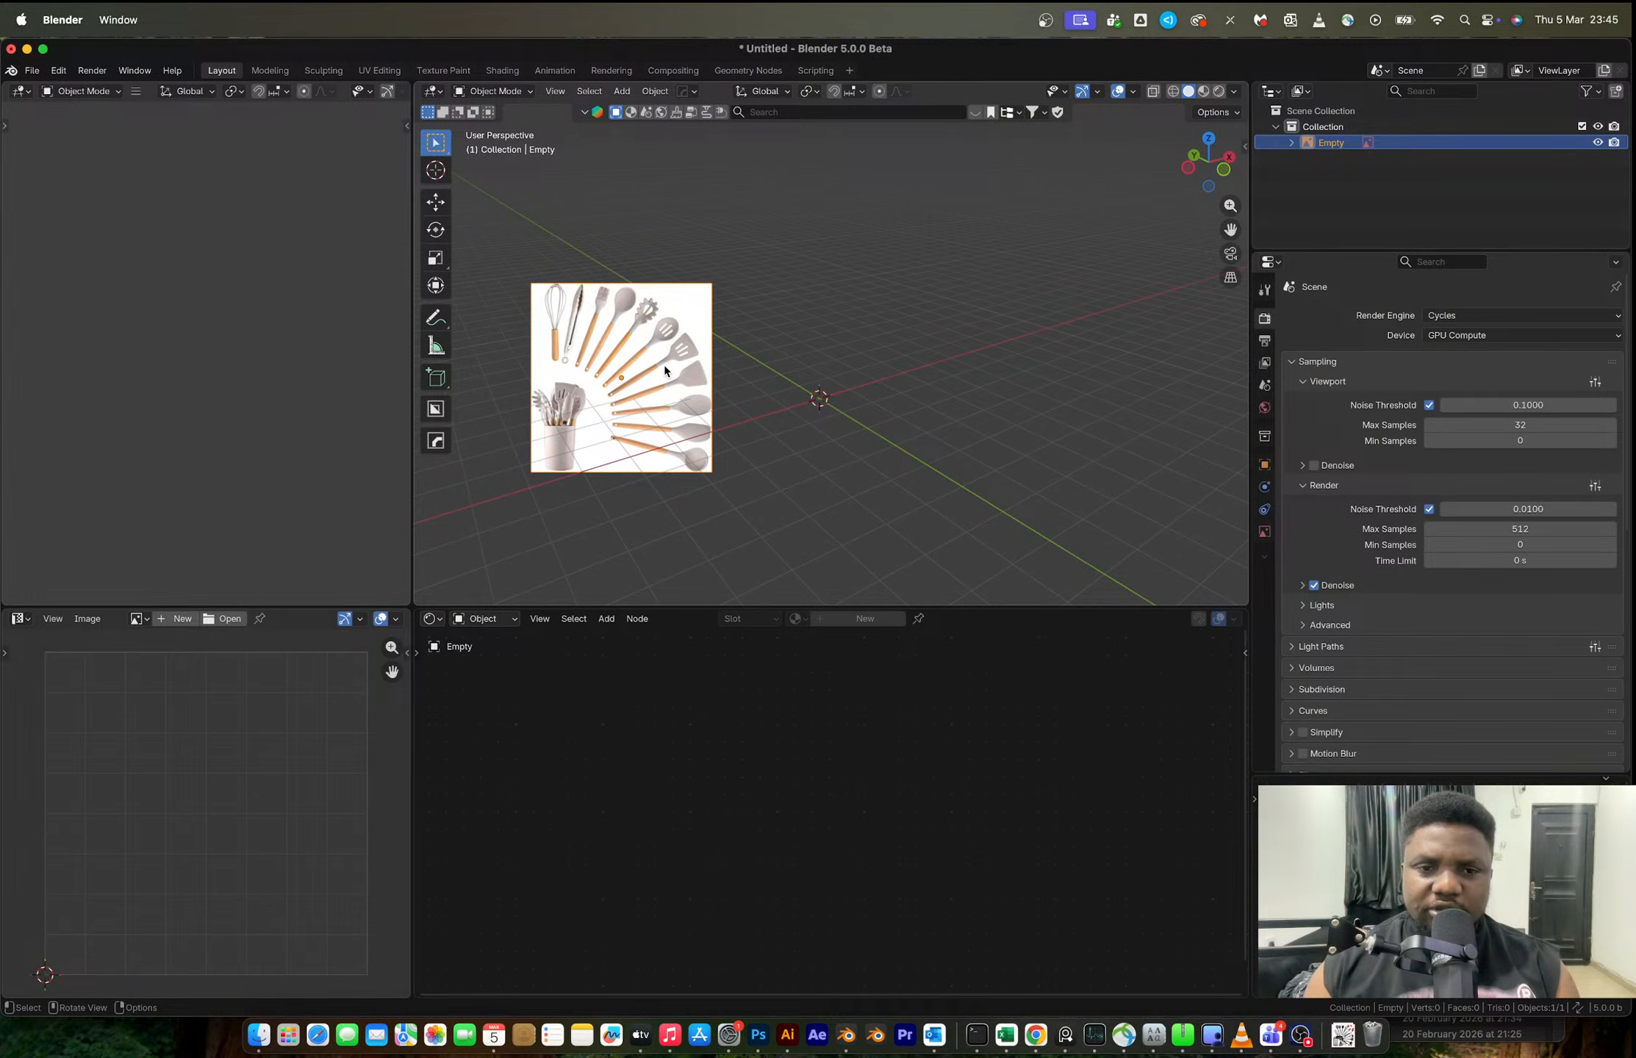
- Clear the reference image's rotation and location, rotate it 90° about X, and view it from the front
key("alt+r")
key("alt+g")
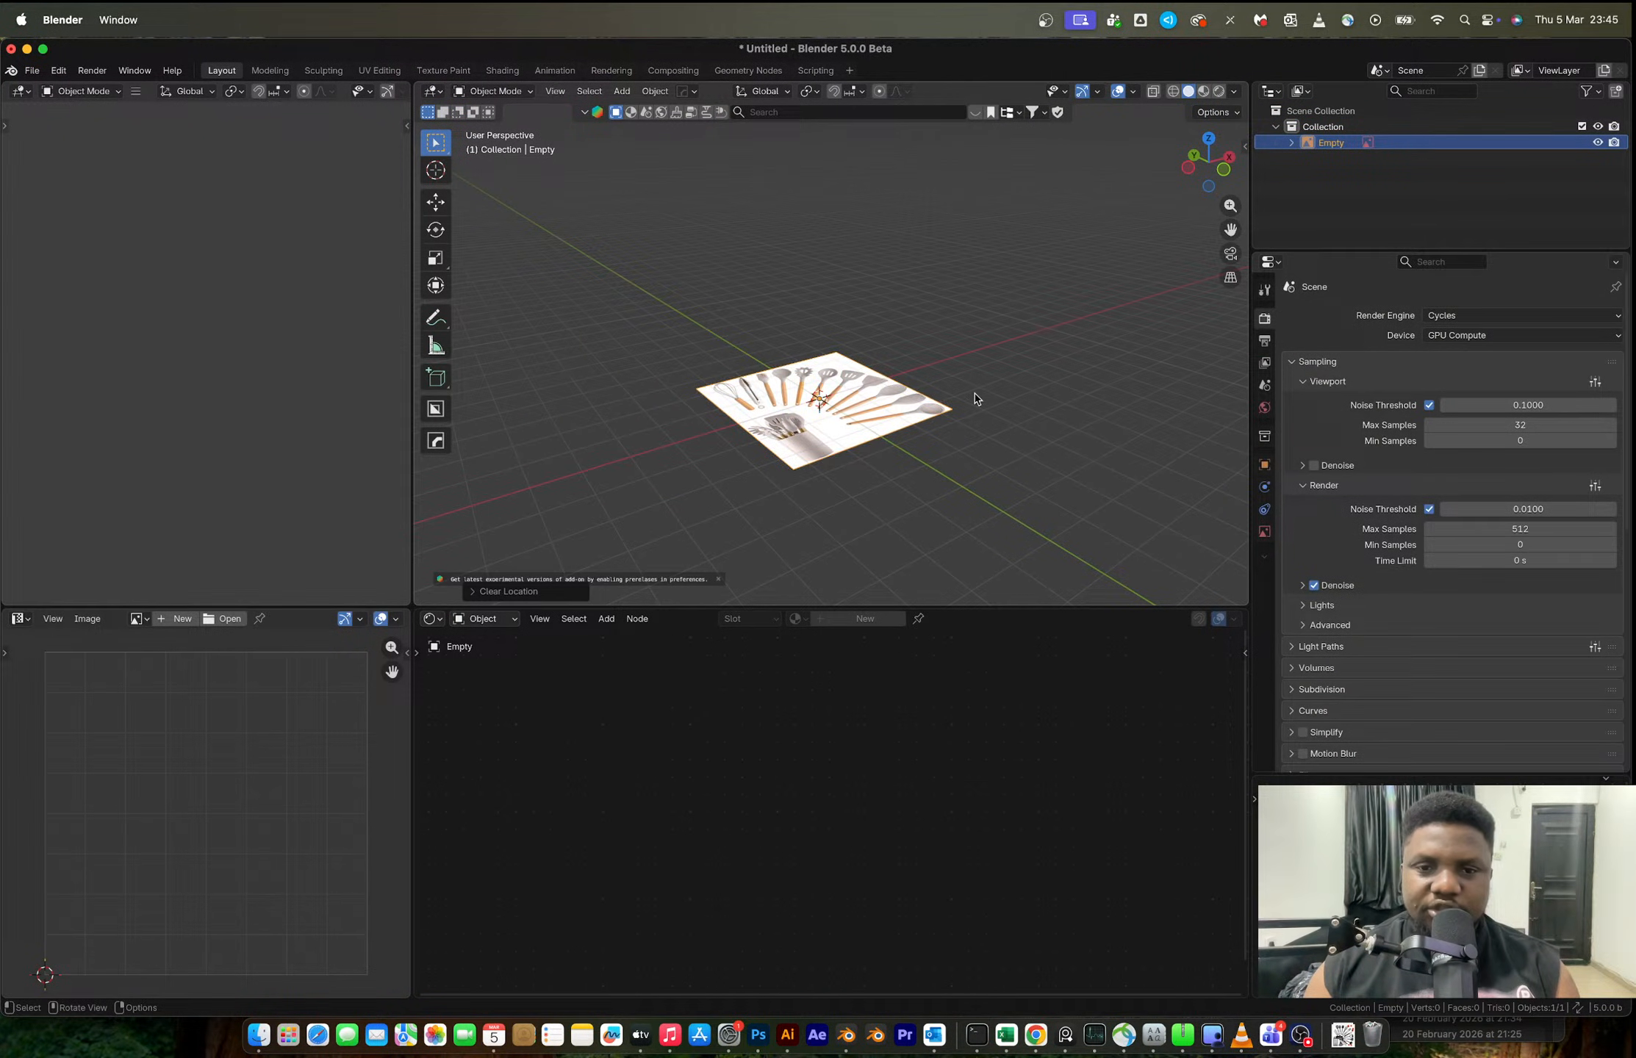
type("rx90")
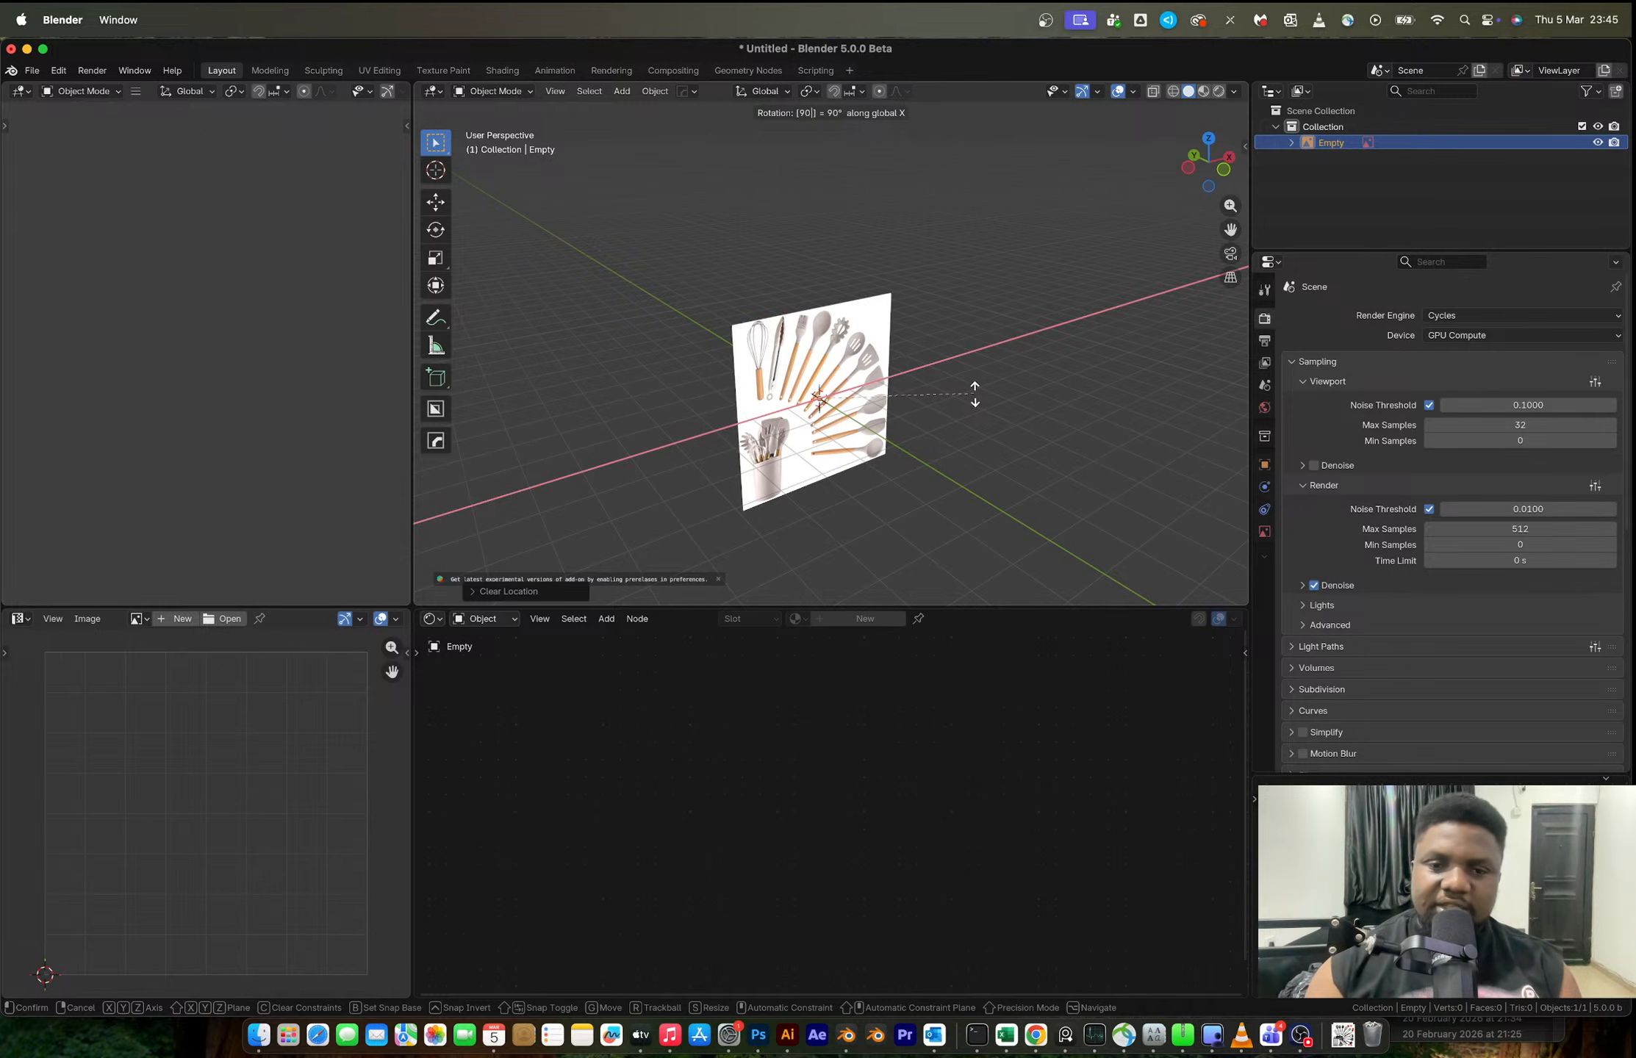
key("Return")
left_click(1224, 169)
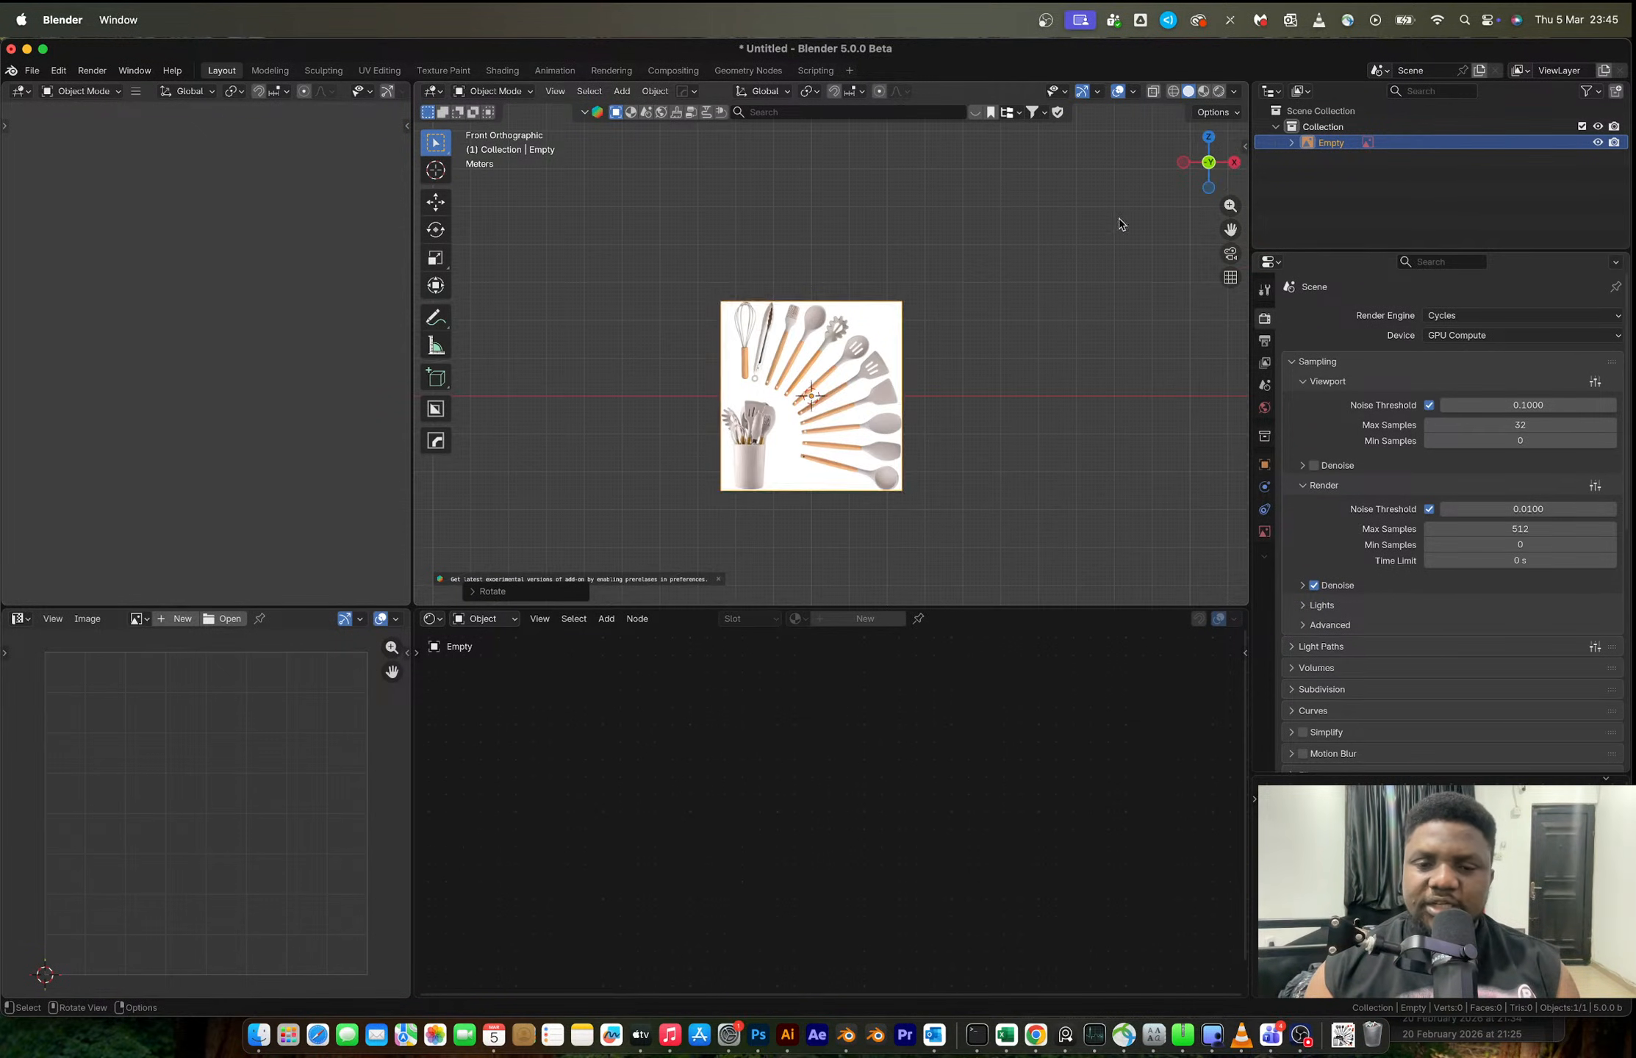
scroll(987, 404, "up", 5)
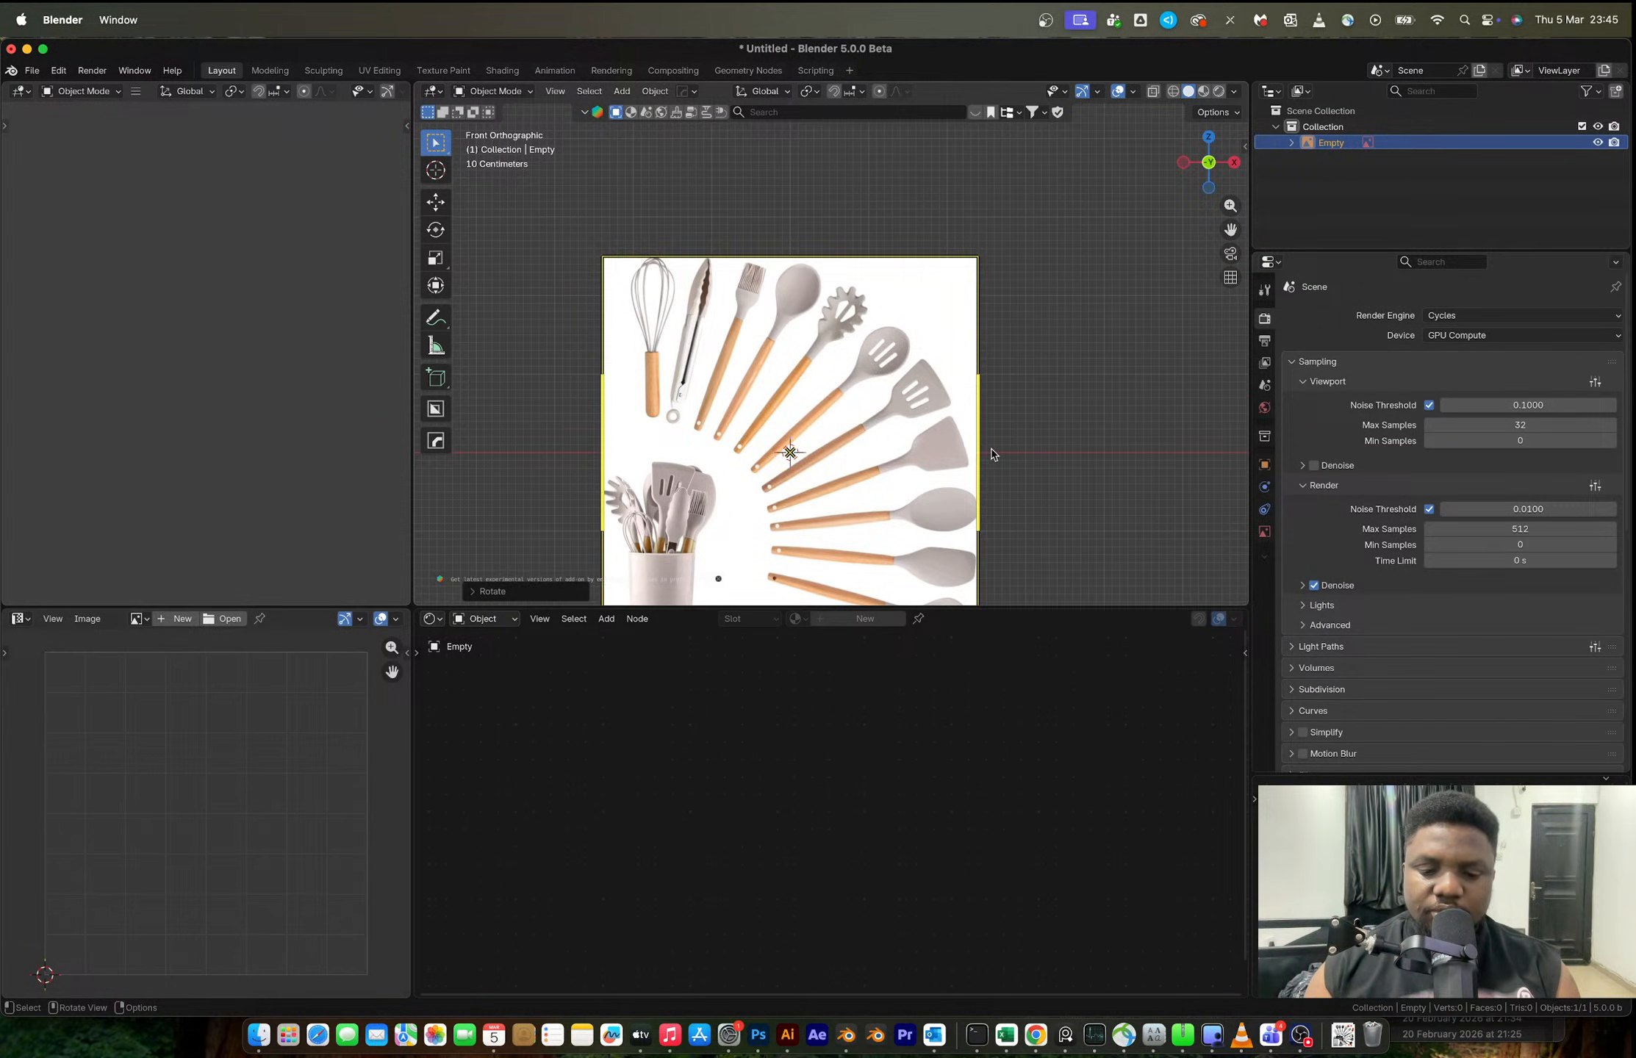
- Rotate the utensil reference image about 53° in front view and move it slightly upward
key("r")
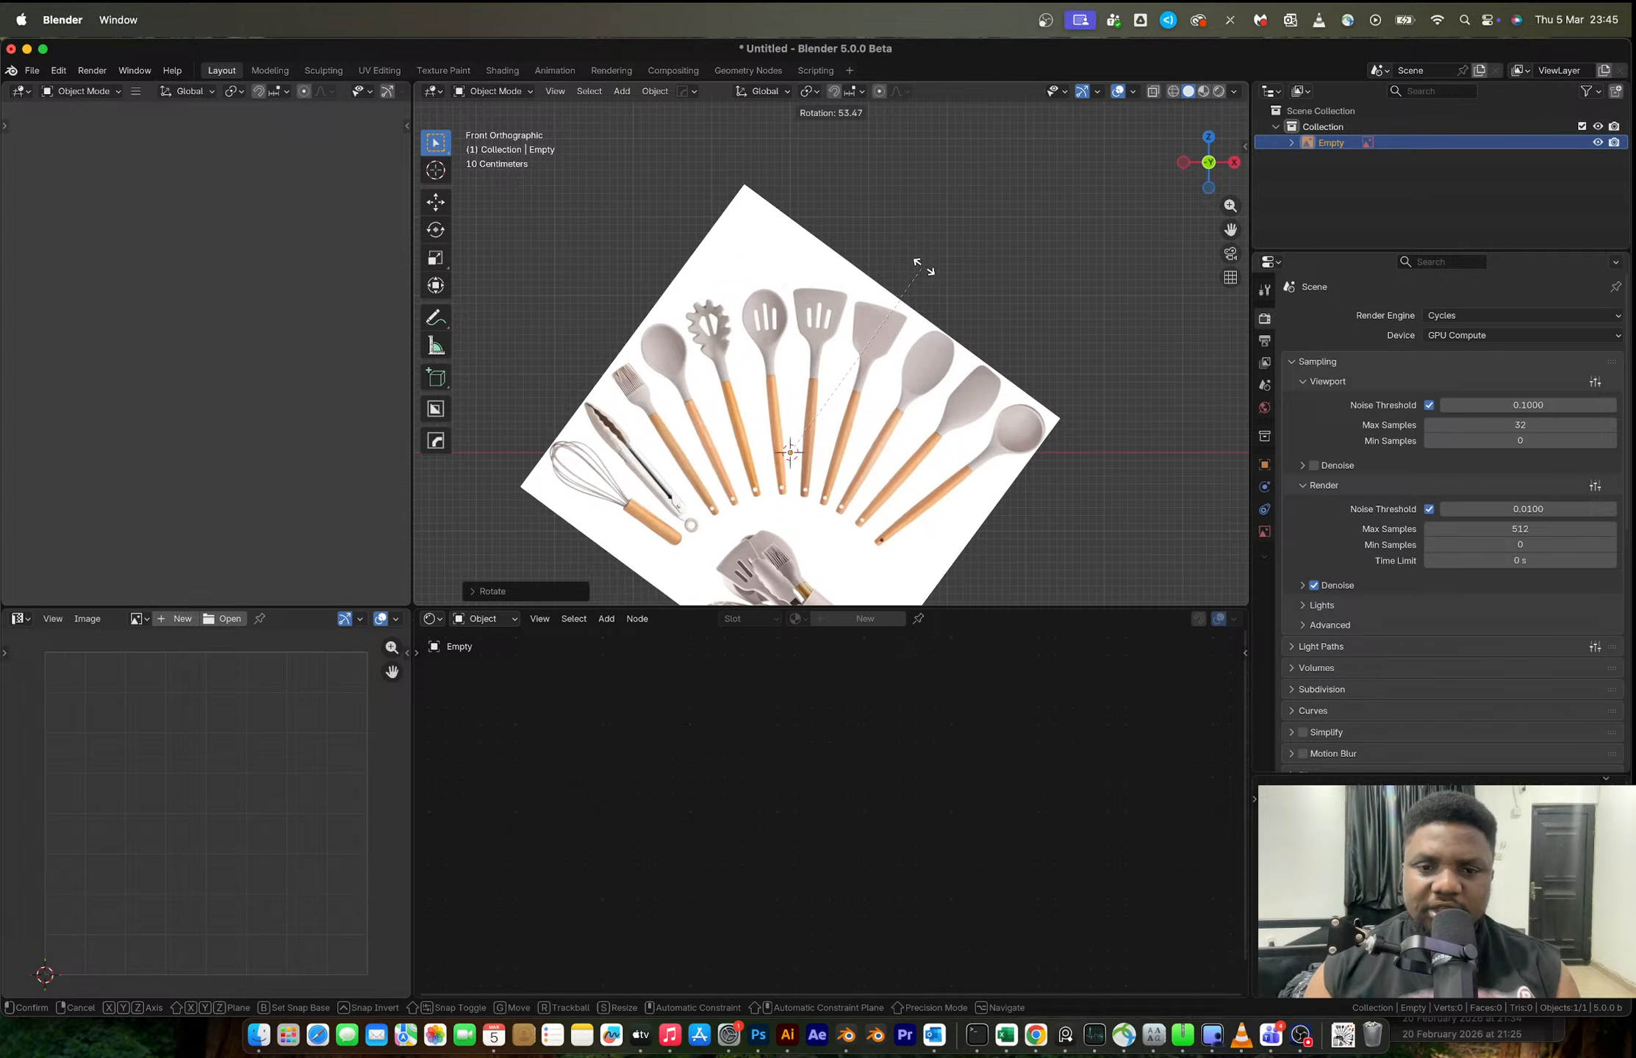
left_click(923, 271)
scroll(895, 430, "down", 2)
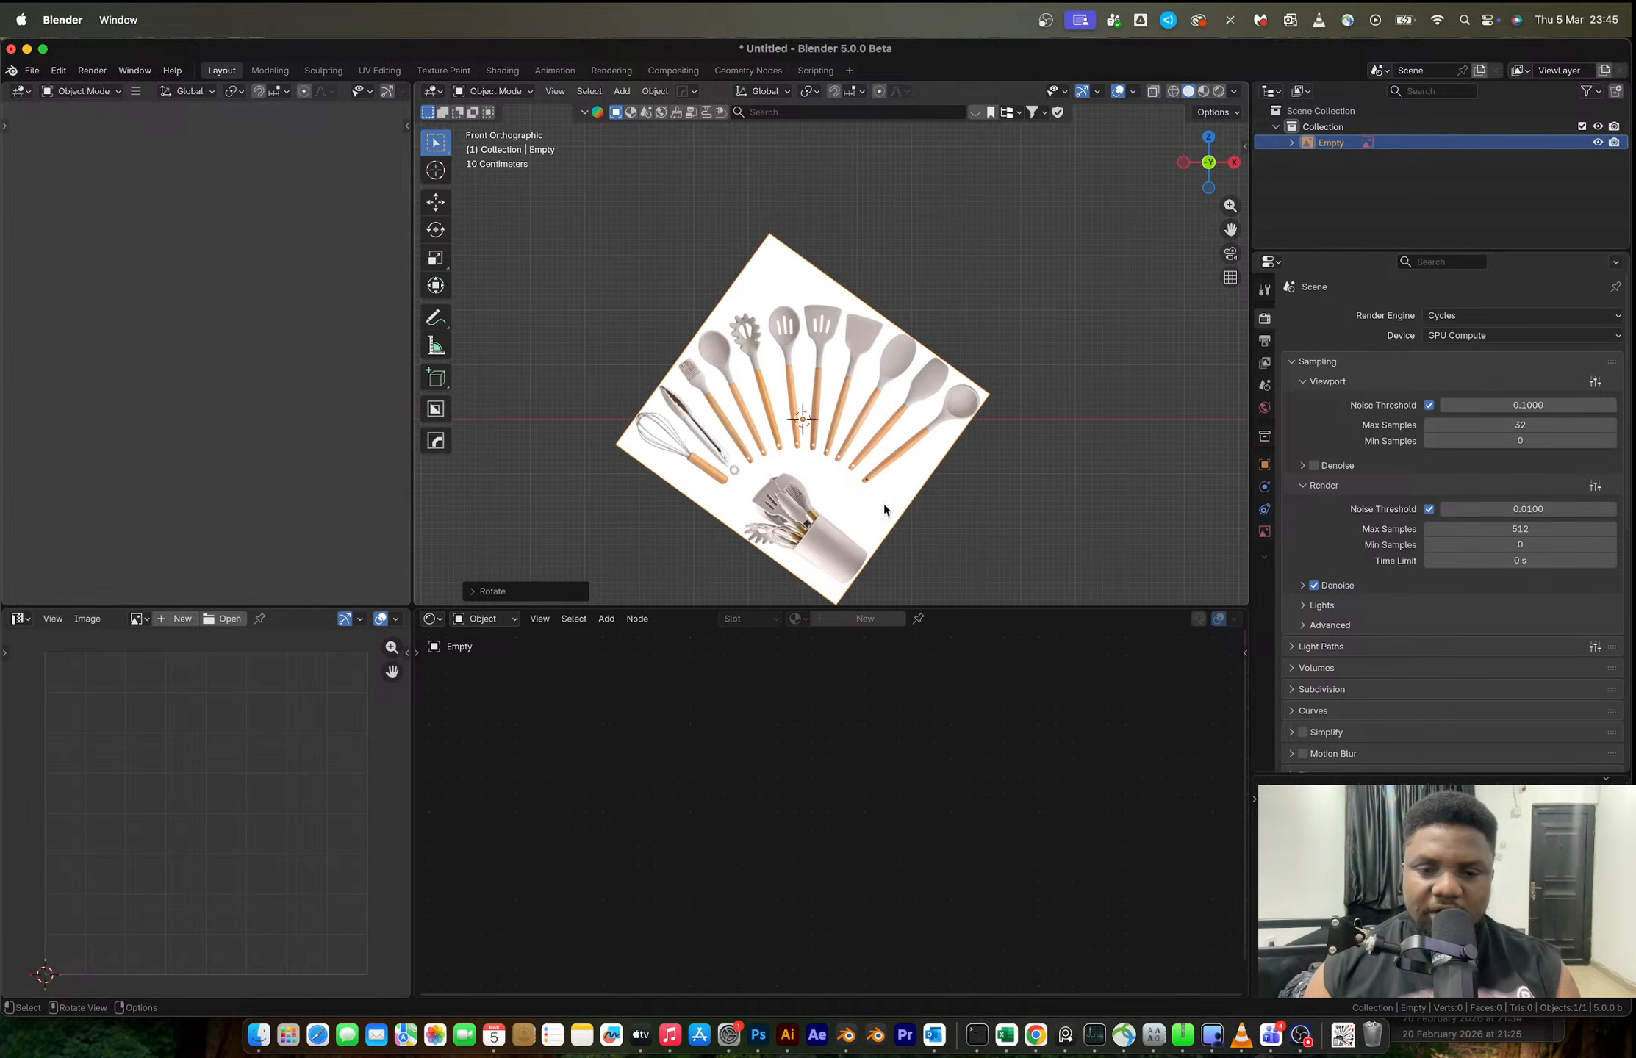
key("g")
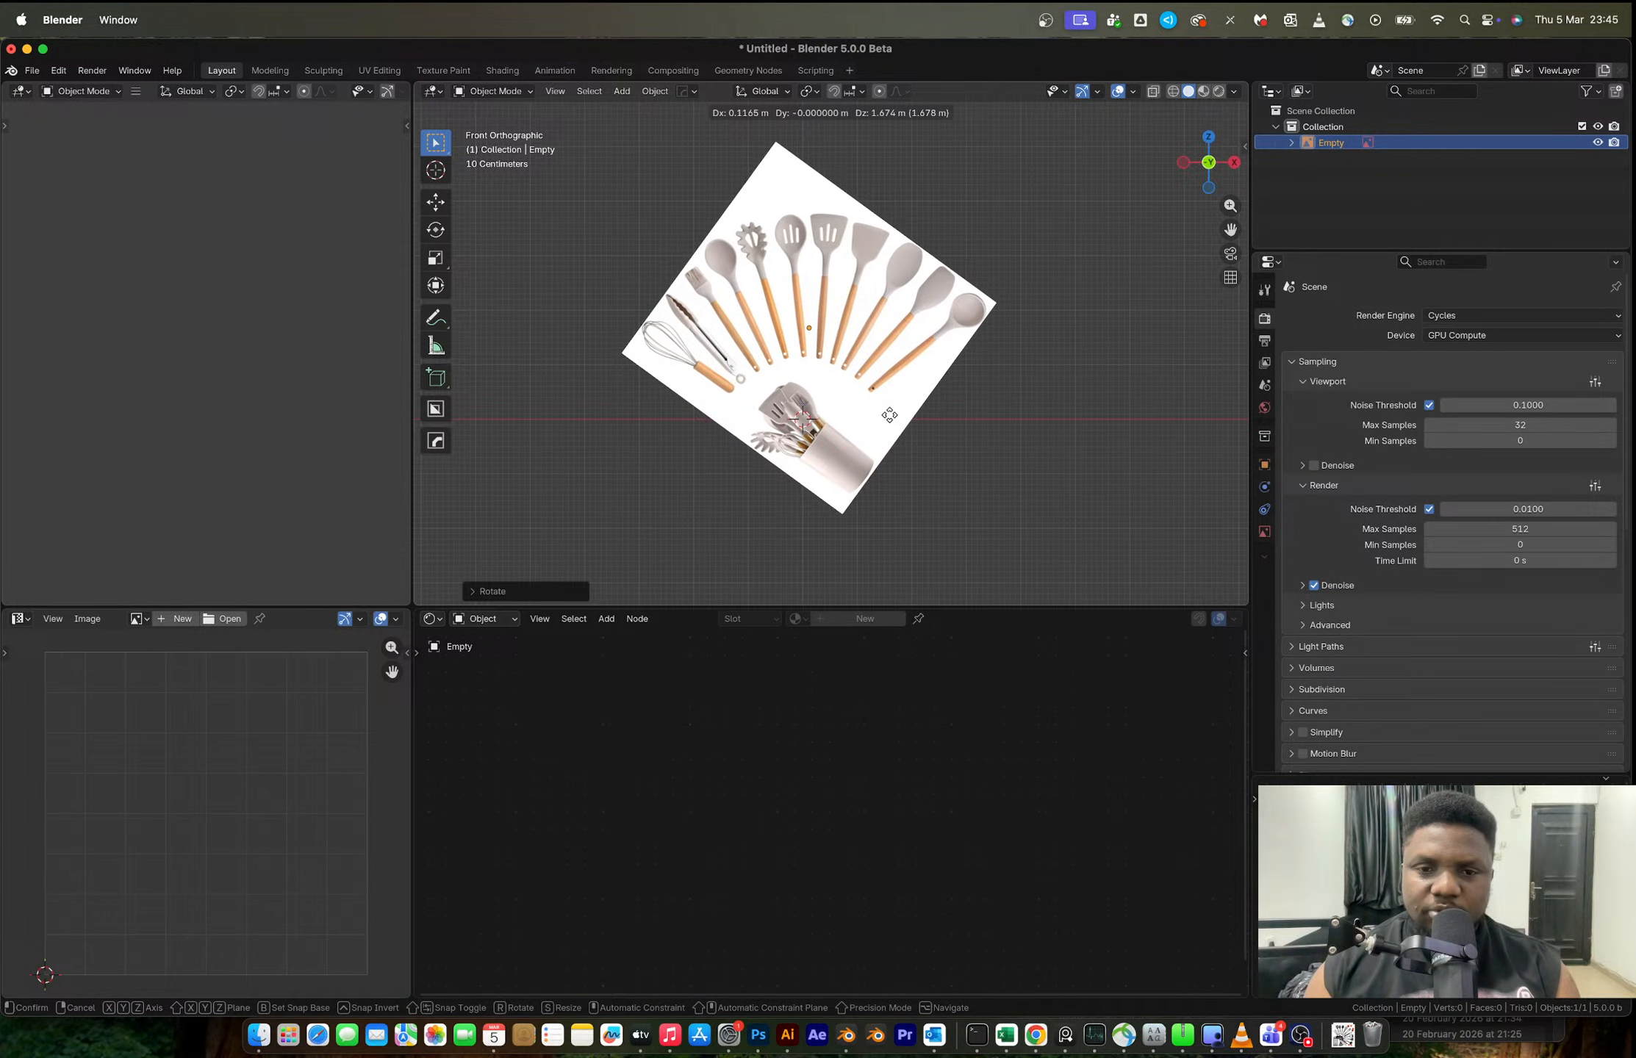
left_click(890, 452)
- Set the transform pivot to the 3D cursor and rotate the reference image about -20° around it
key("period")
left_click(1071, 453)
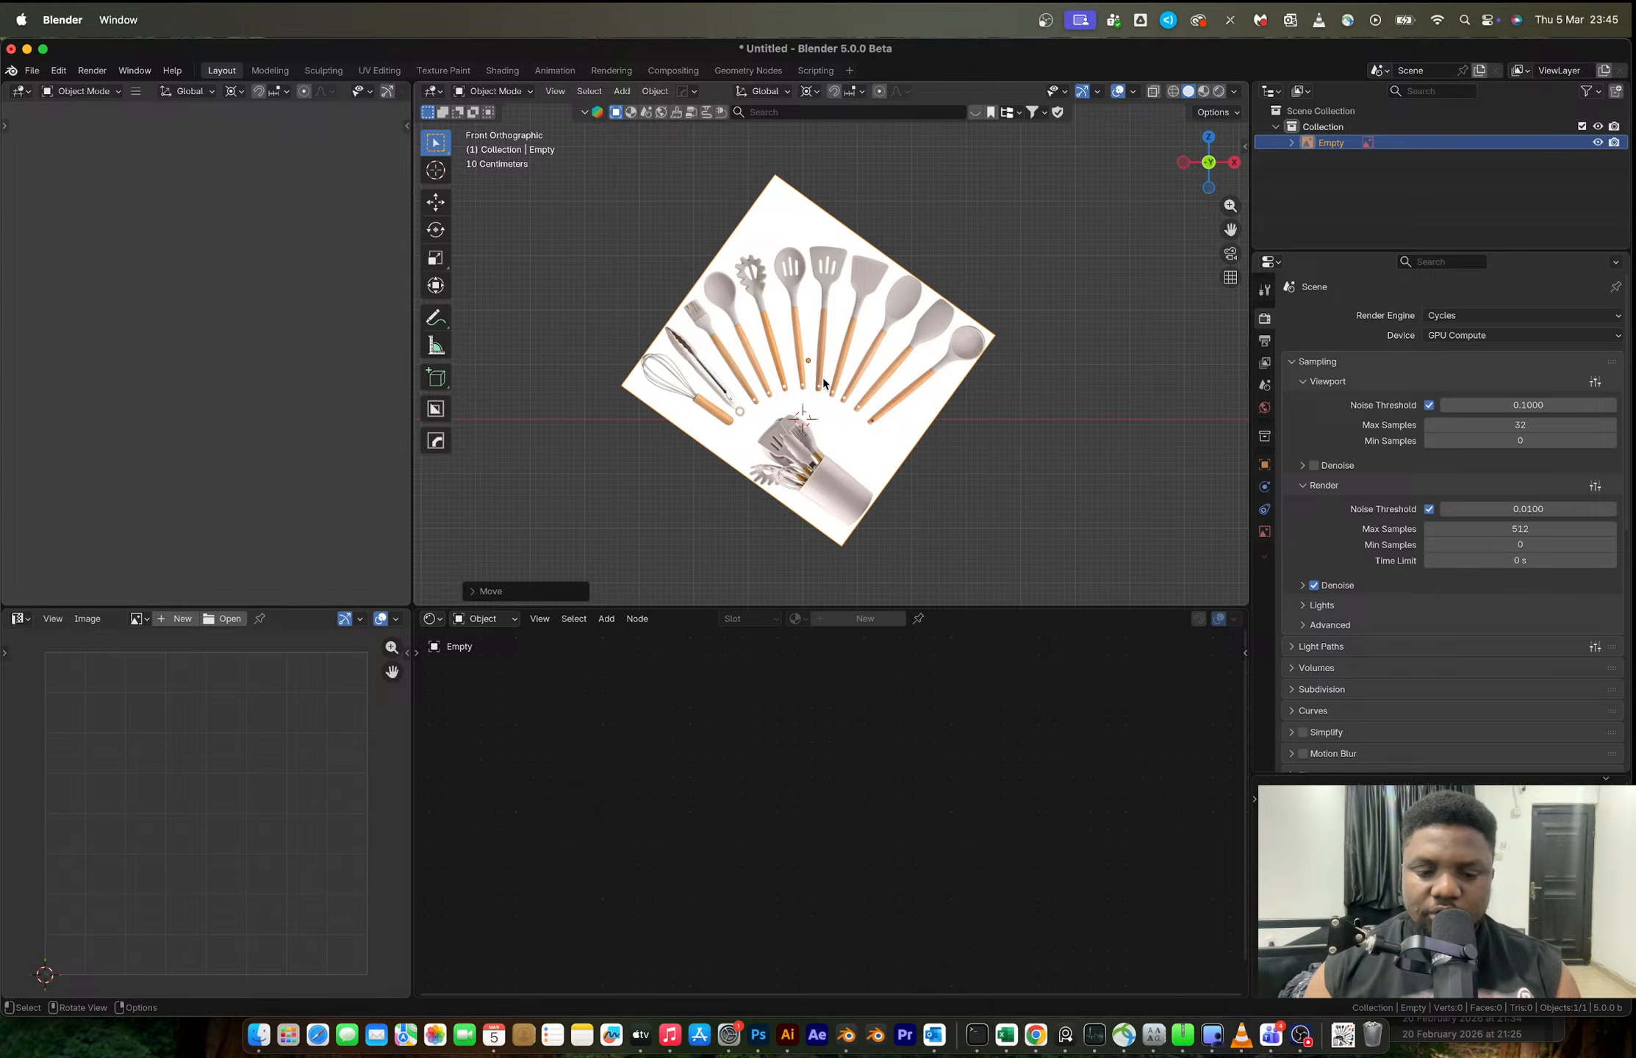
scroll(1029, 449, "up", 3)
key("r")
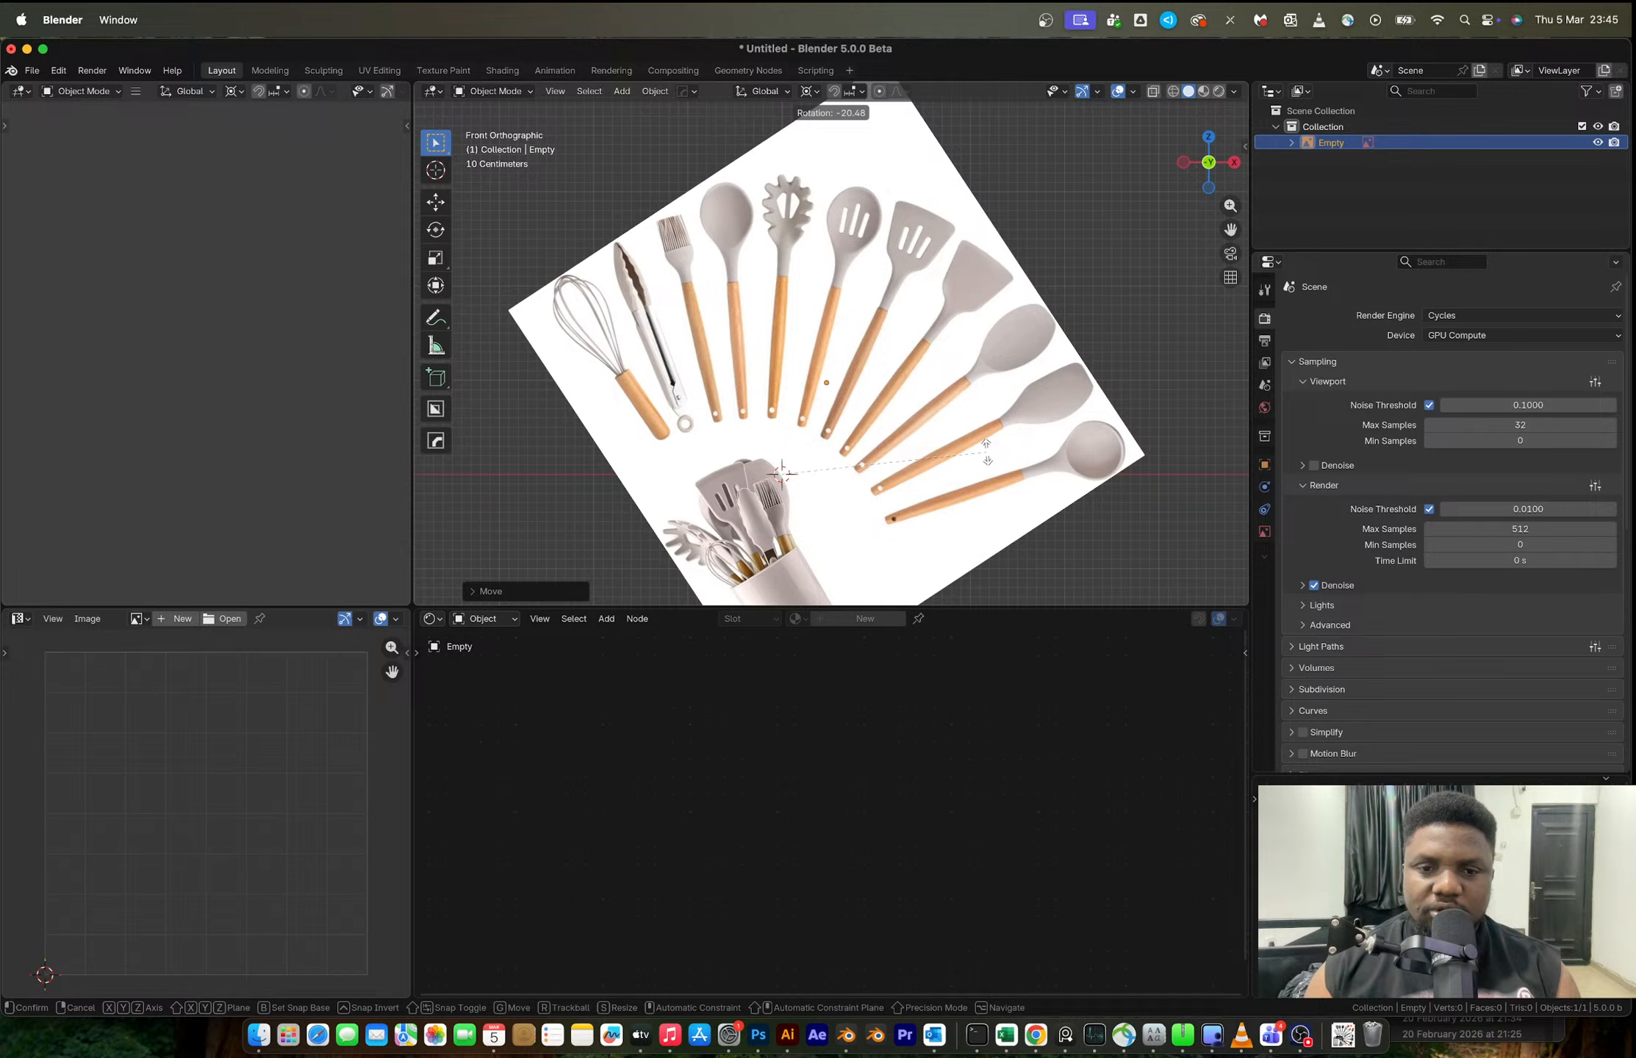
left_click(987, 452)
middle_click_drag(944, 474, 994, 318, "shift")
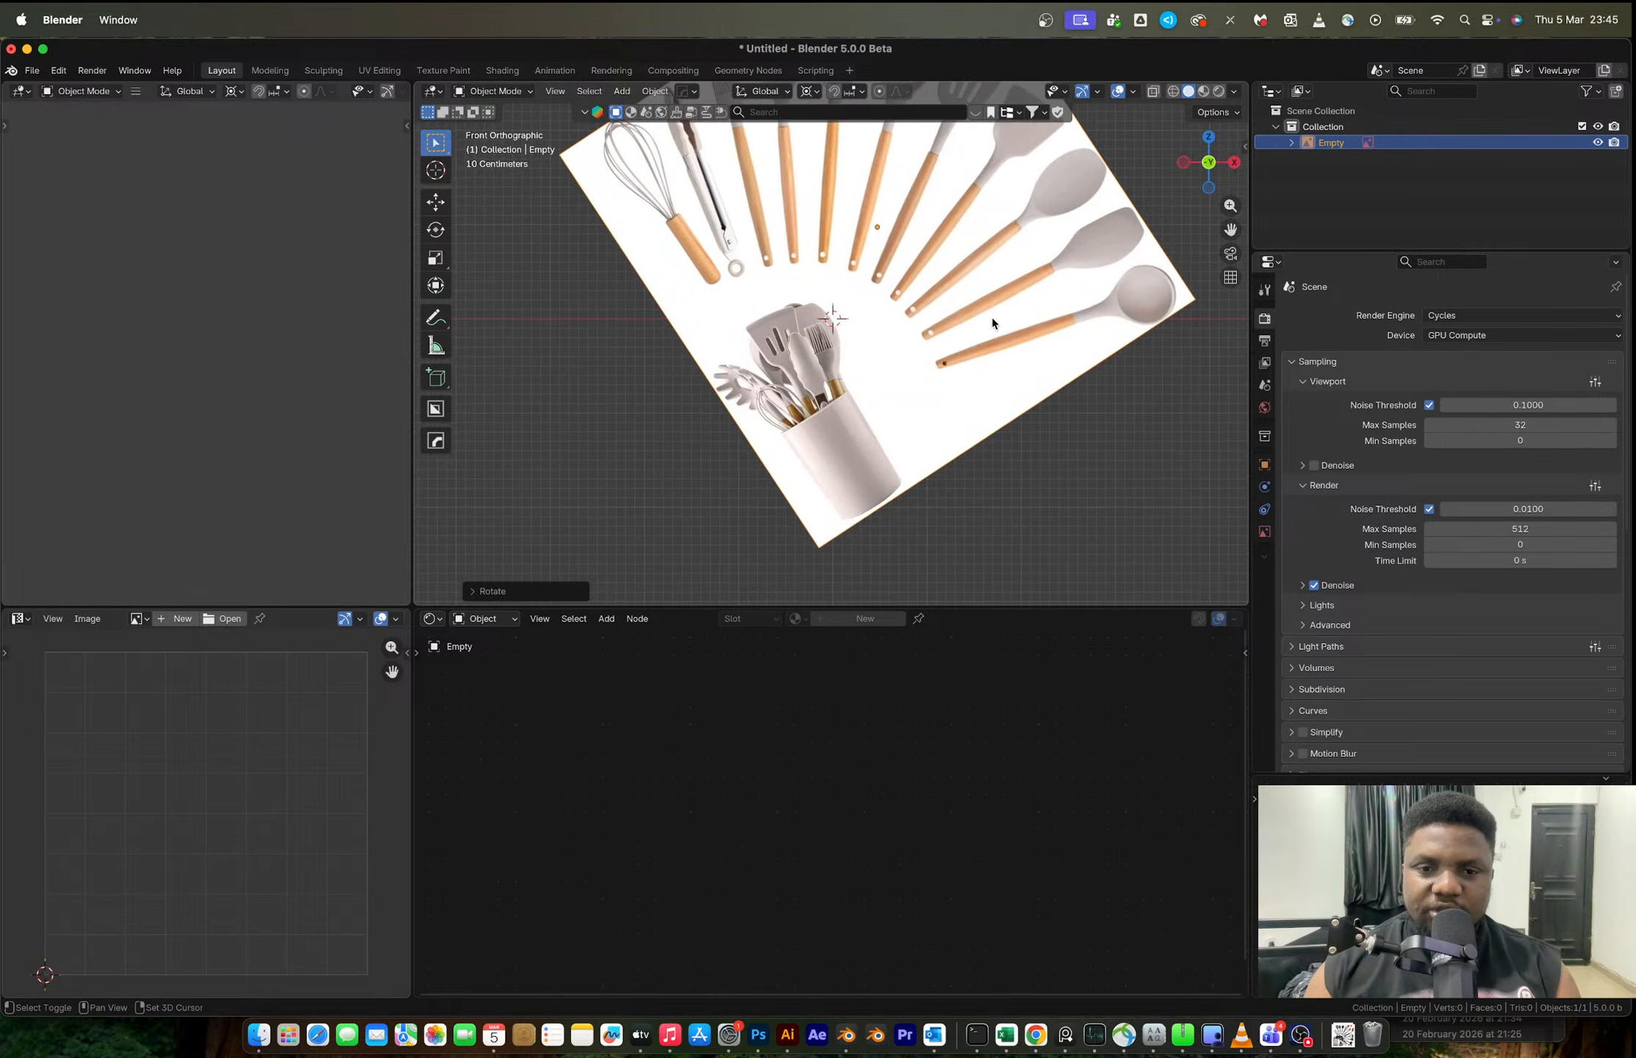
- Move the utensil reference image in front view so the utensils in the holder sit over the 3D cursor
key("g")
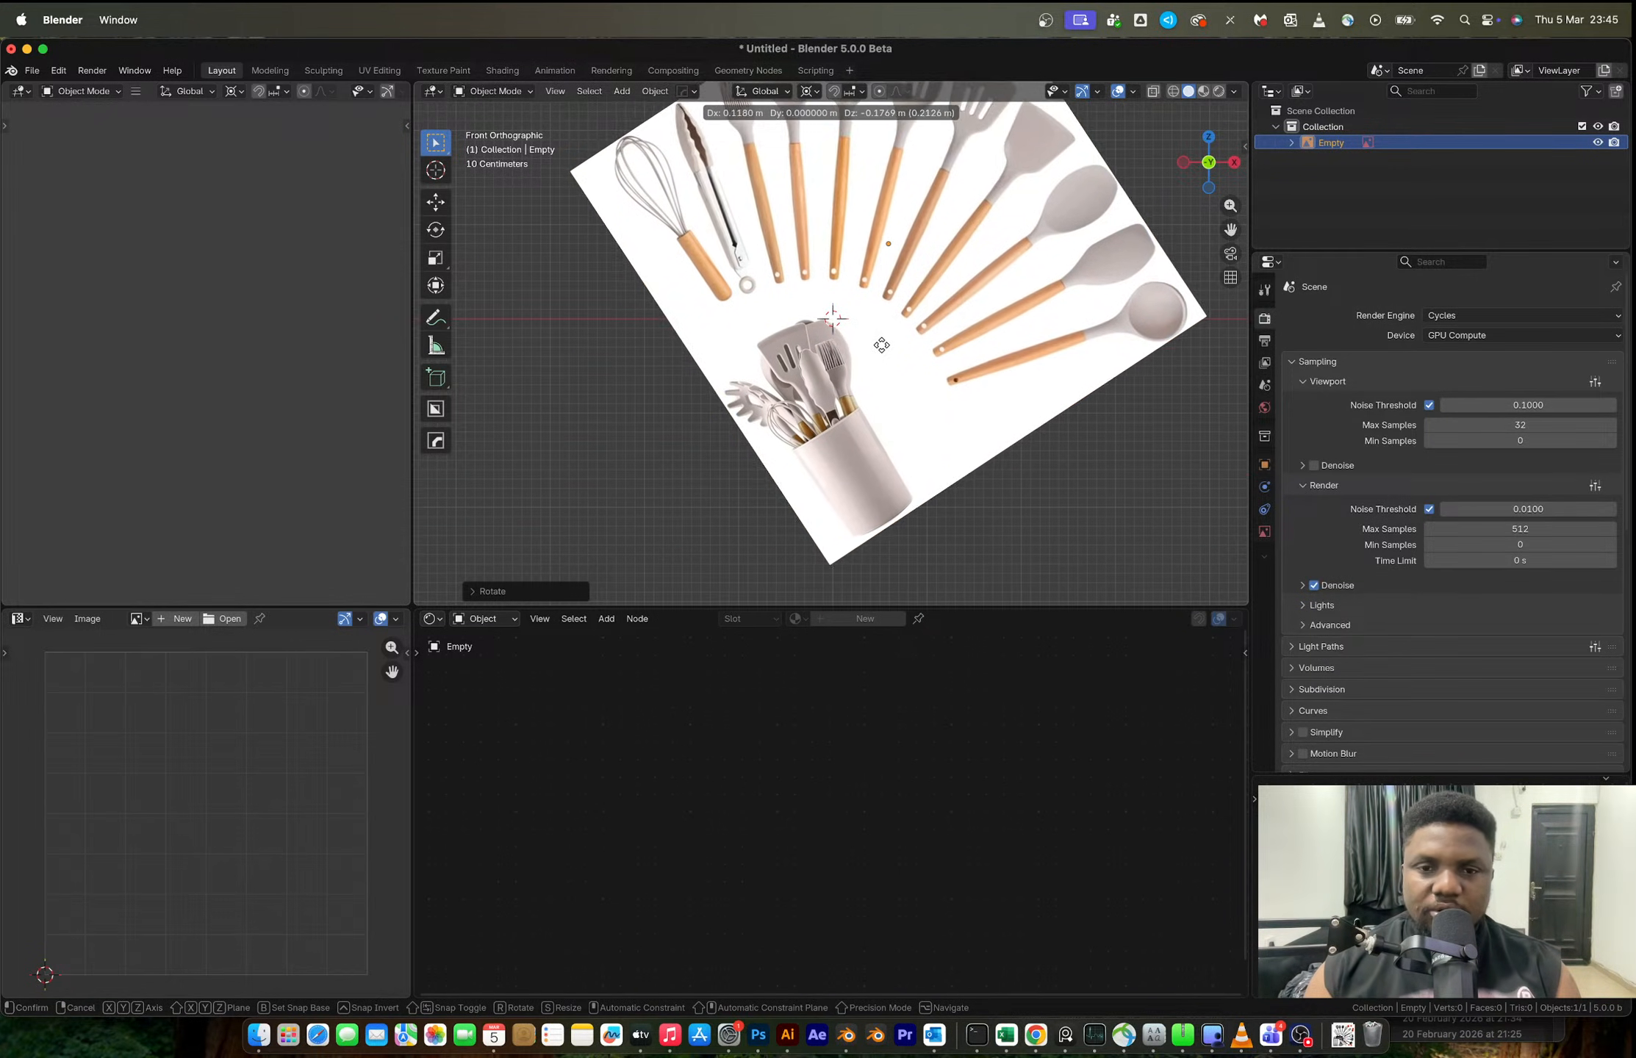
left_click(860, 364)
key("r")
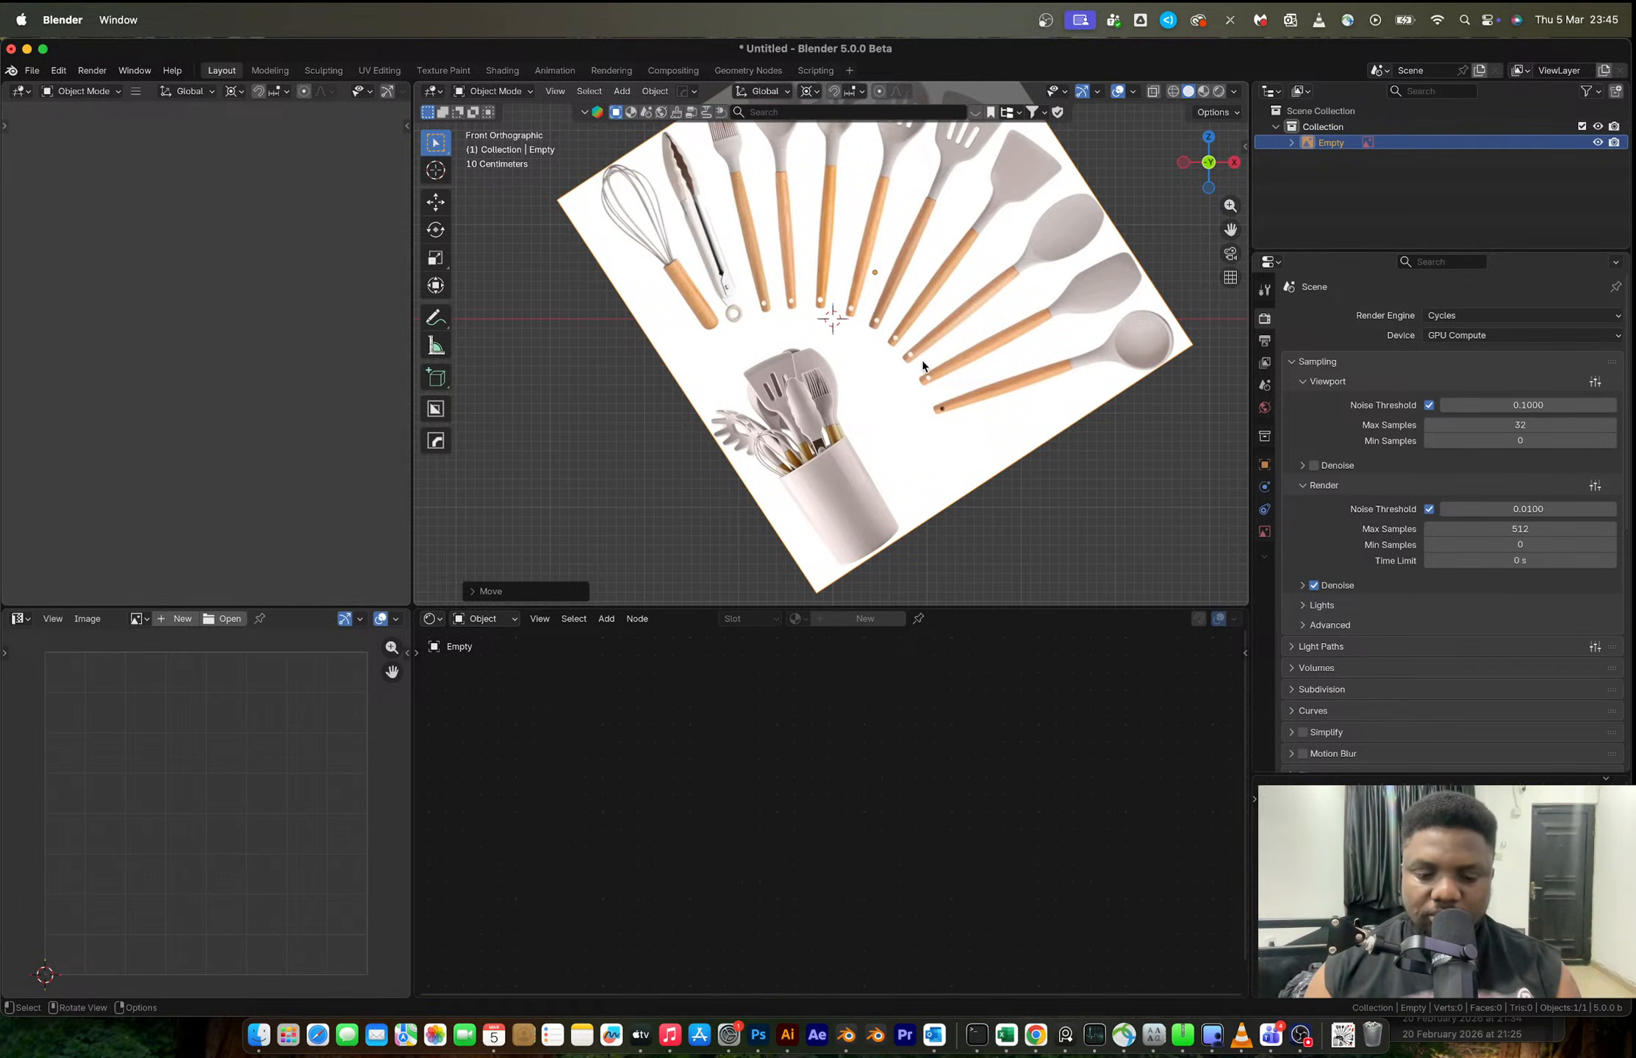
key("g")
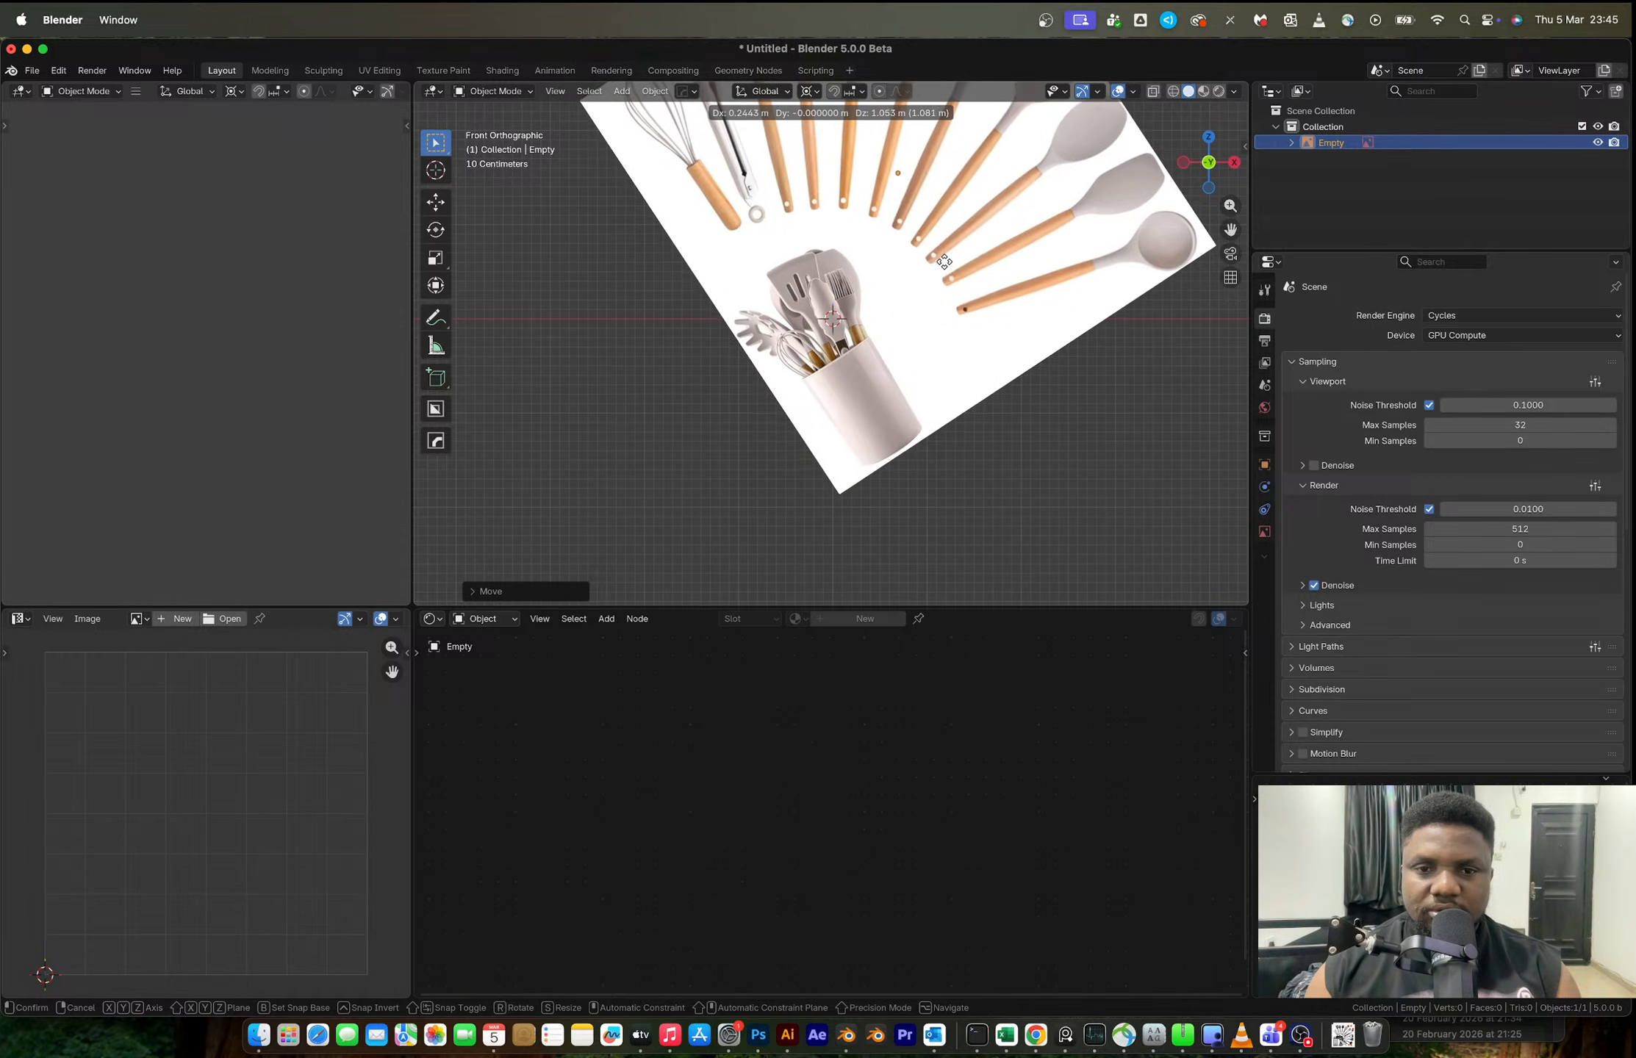
left_click(946, 261)
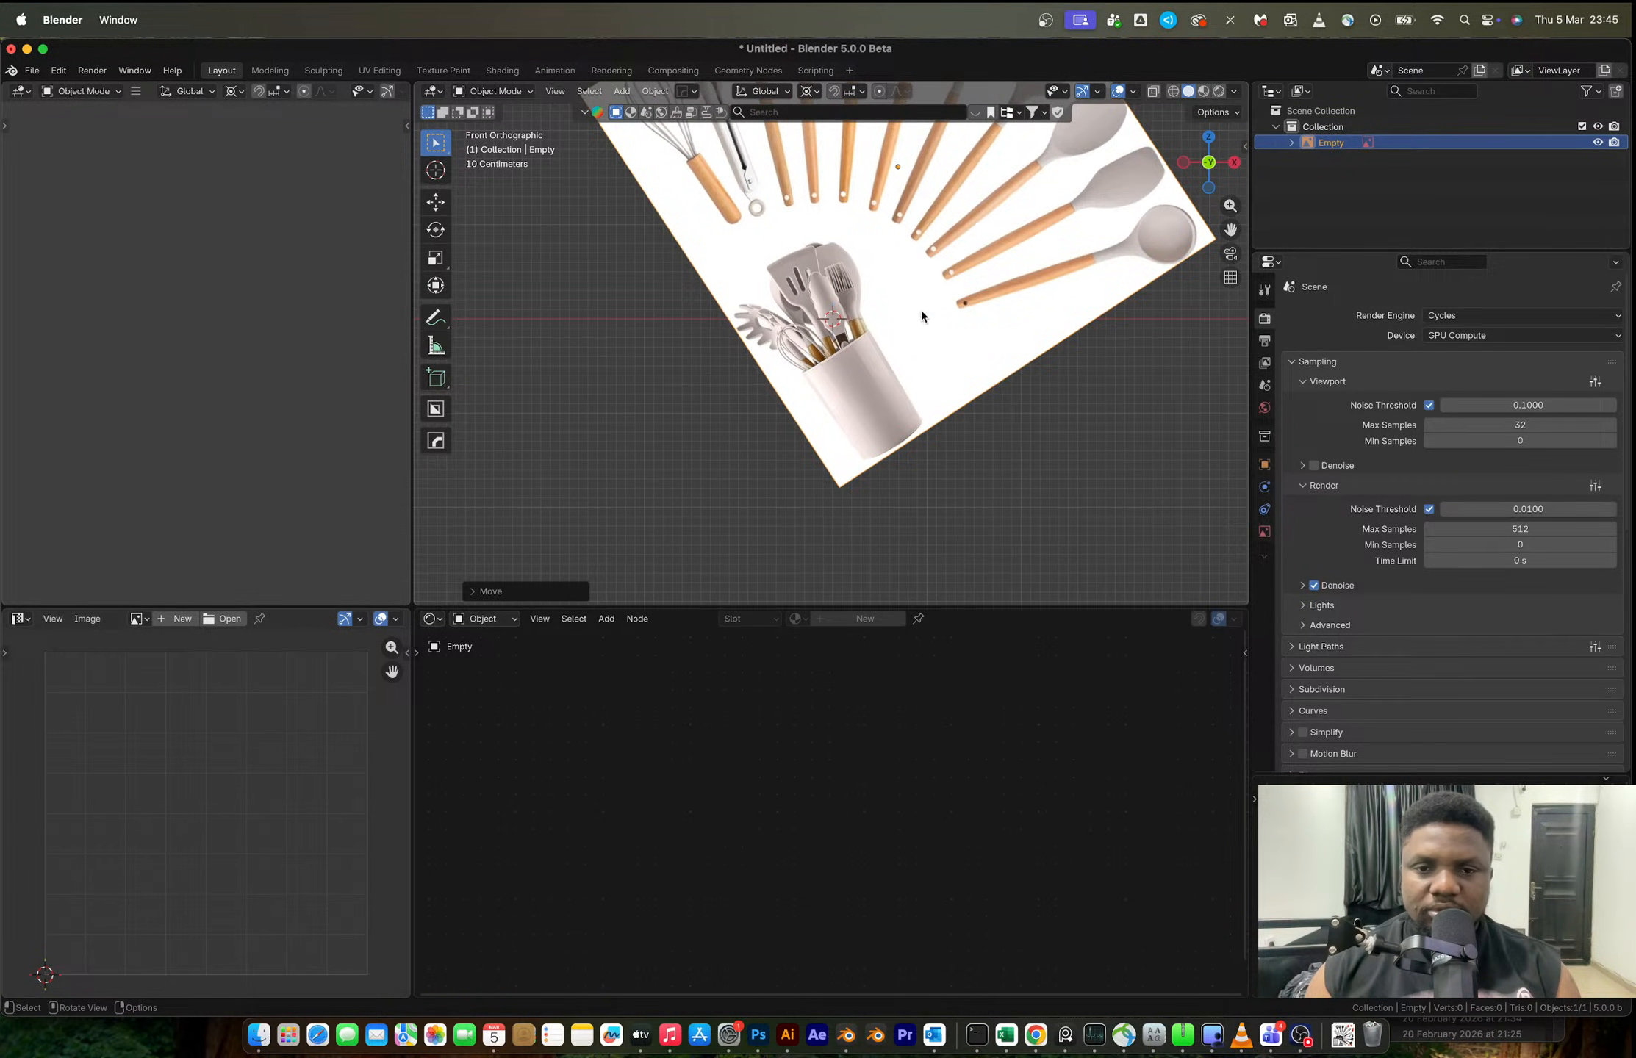
right_click(832, 426, "shift")
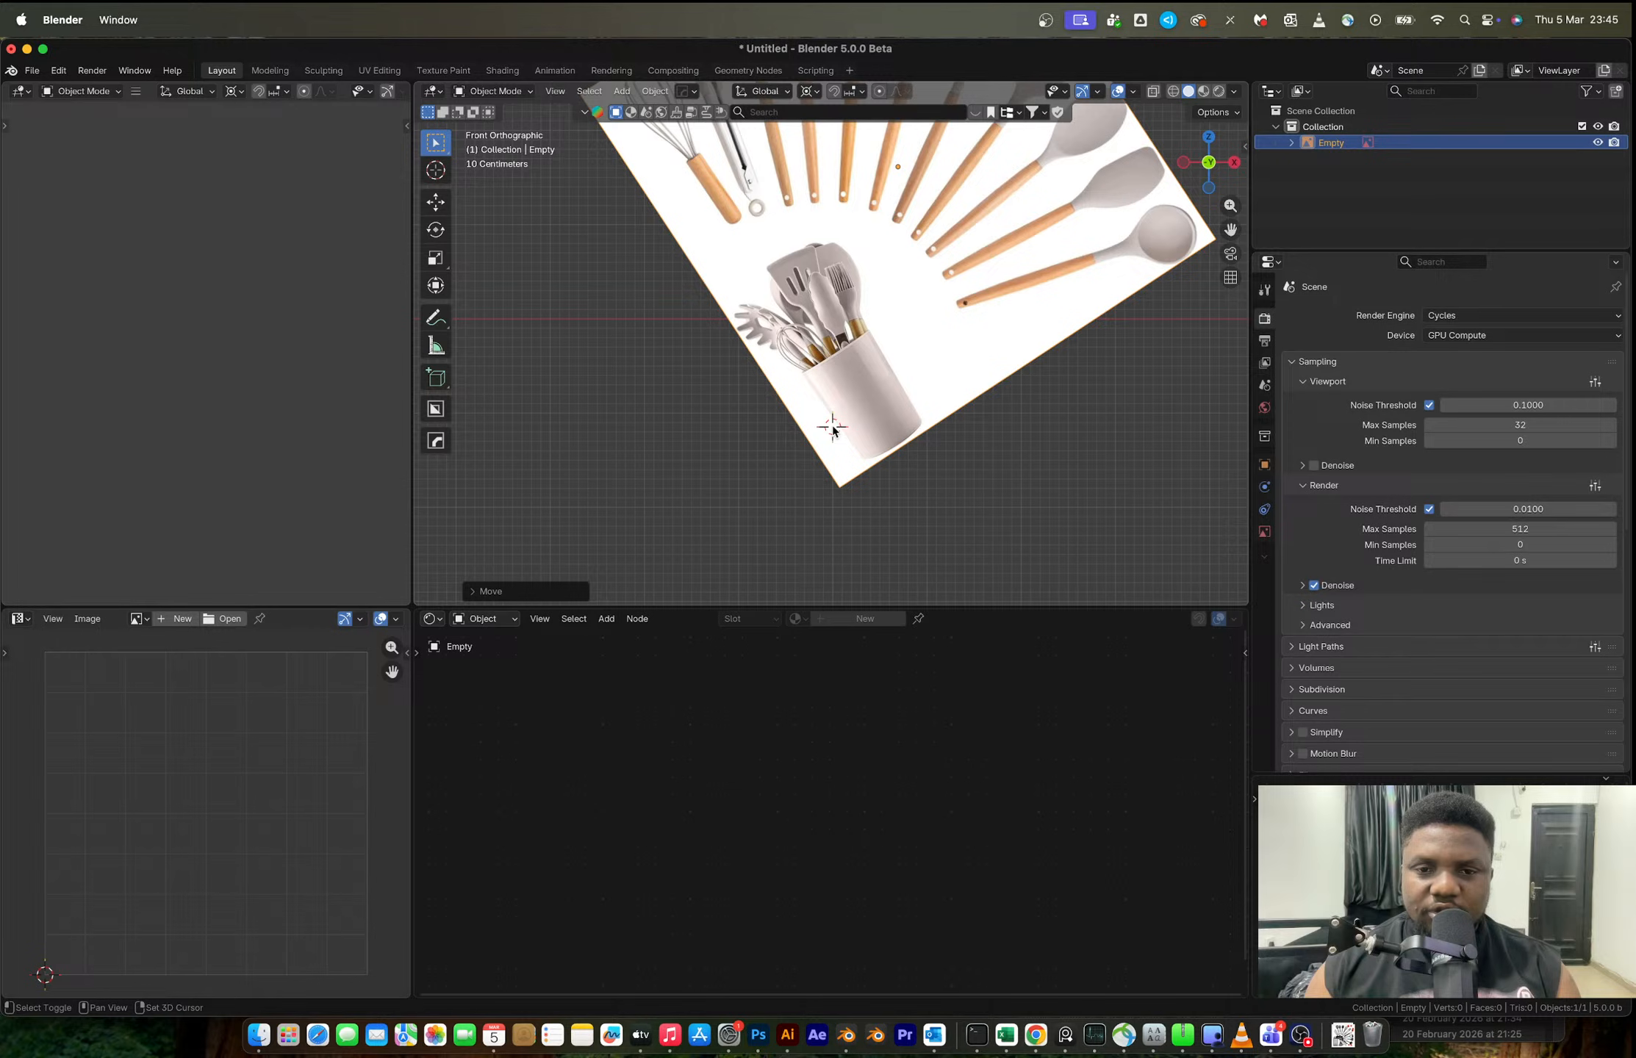
key("ctrl+z")
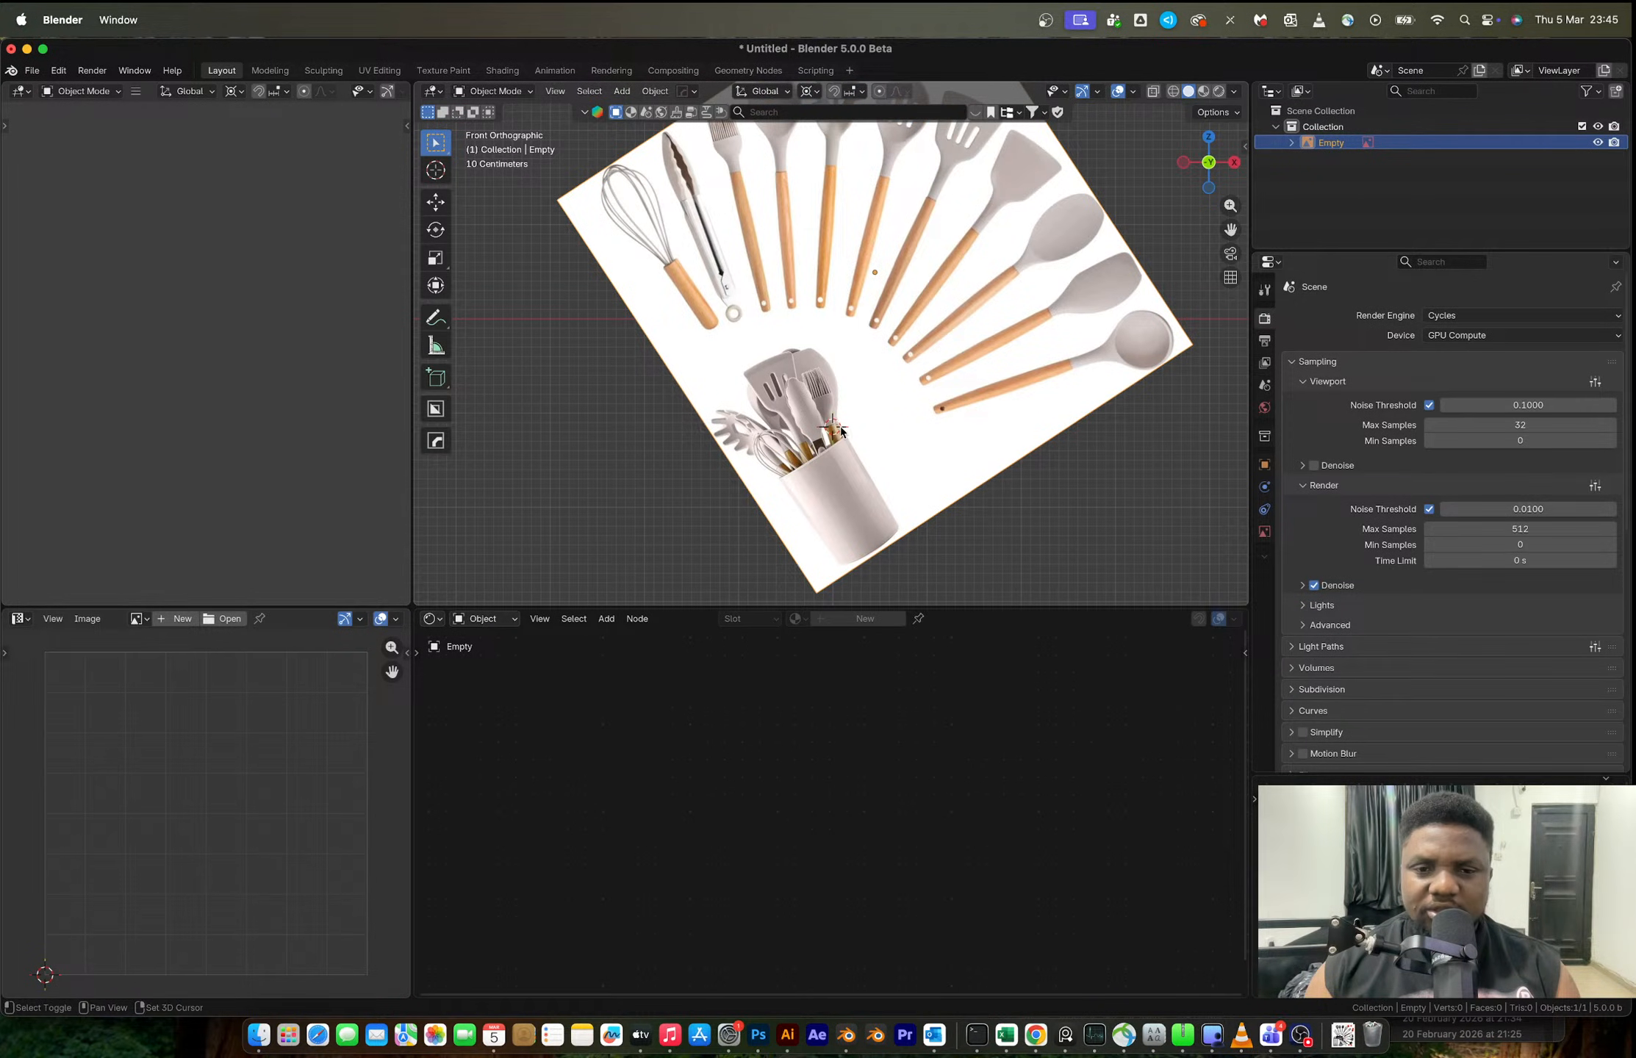
key("ctrl+z")
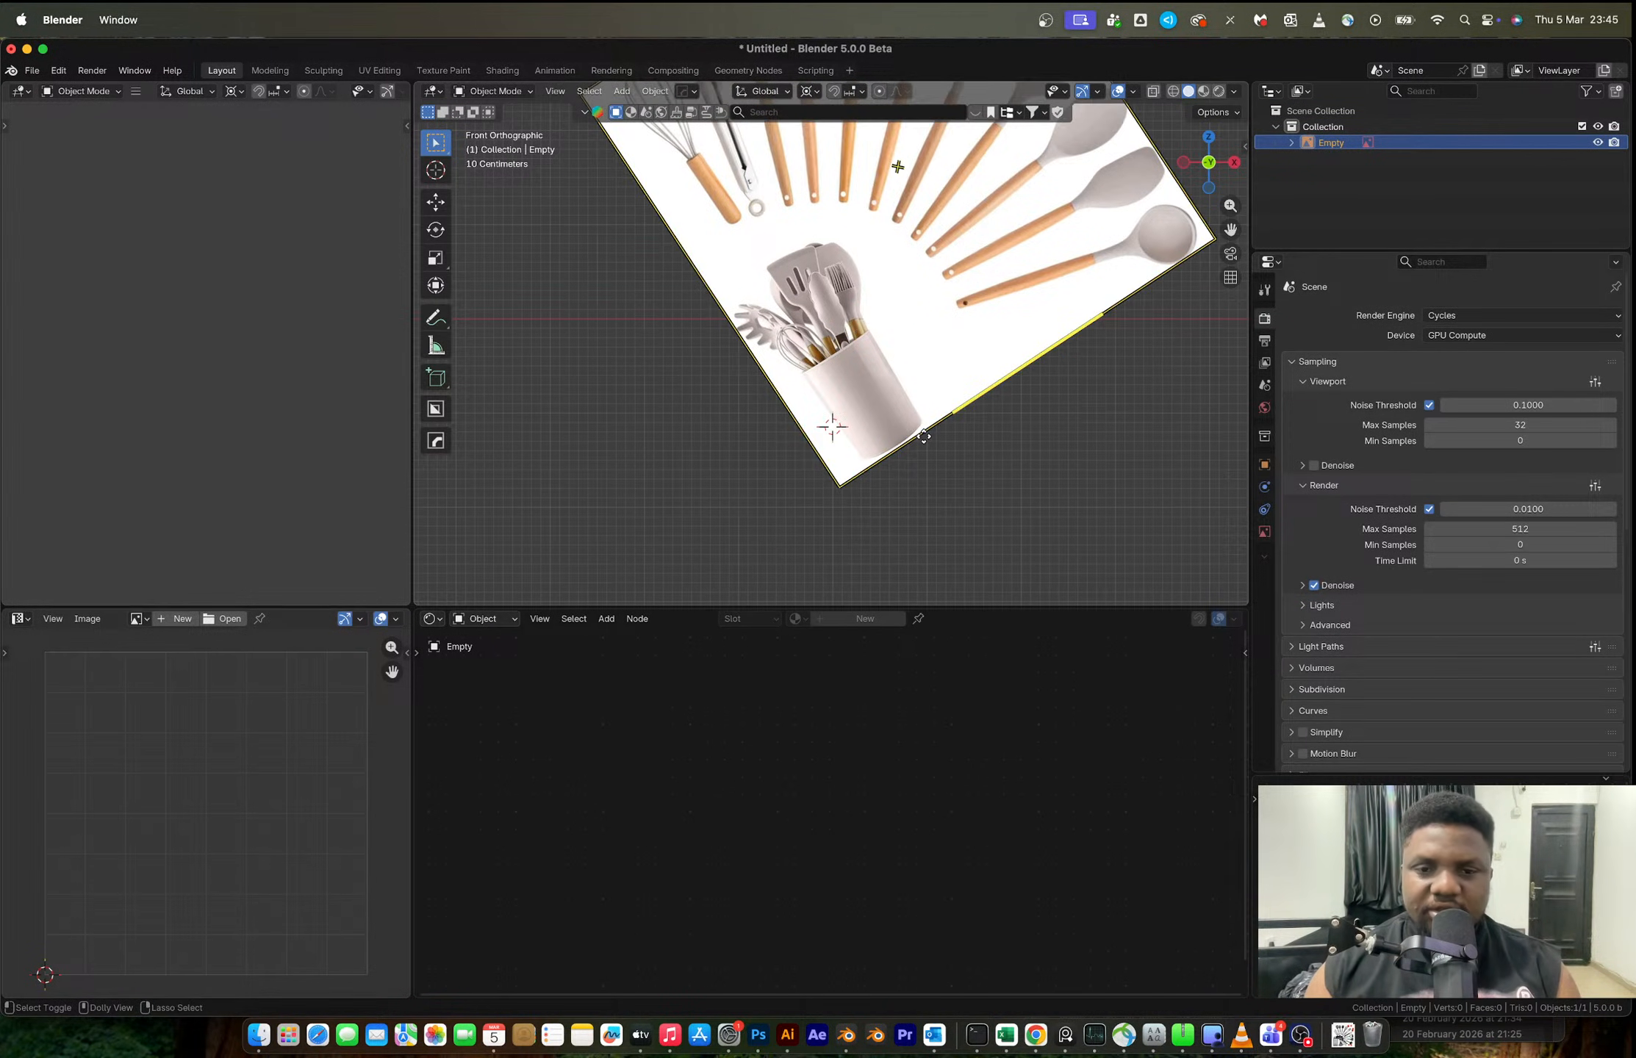
key("shift+c")
- Rotate the reference image clockwise around the 3D cursor until the whisk handle stands vertical
scroll(831, 404, "up", 7)
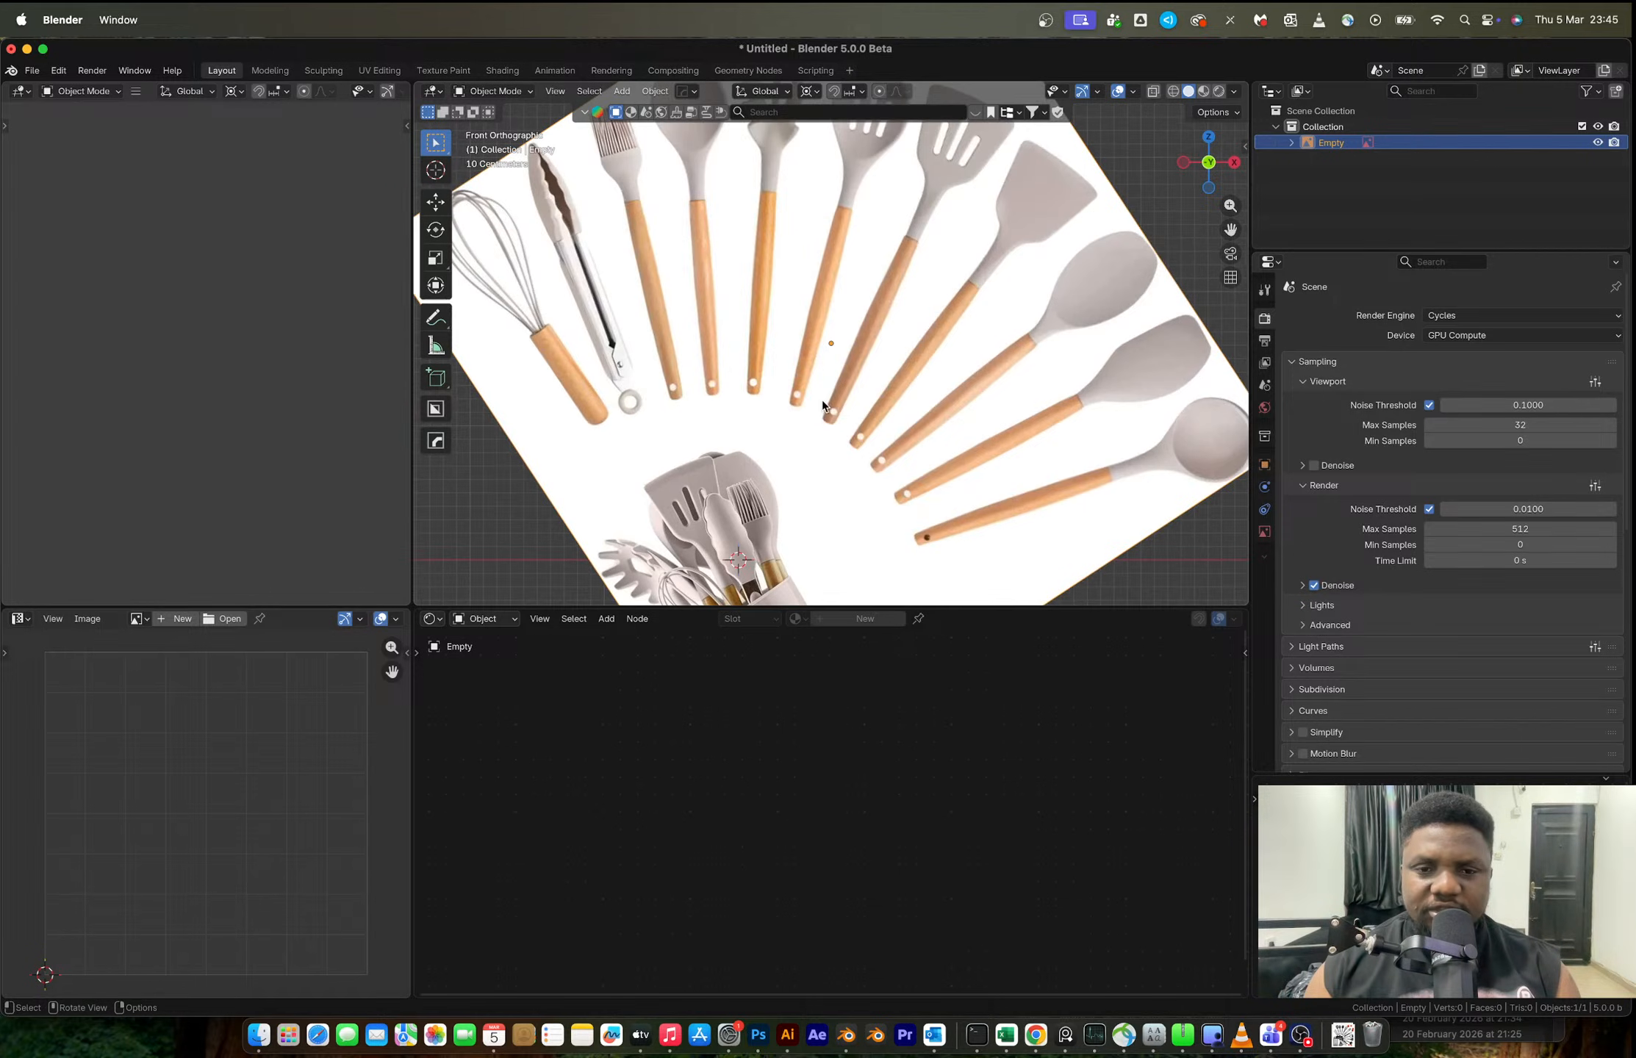
middle_click_drag(845, 404, 894, 343, "shift")
key("r")
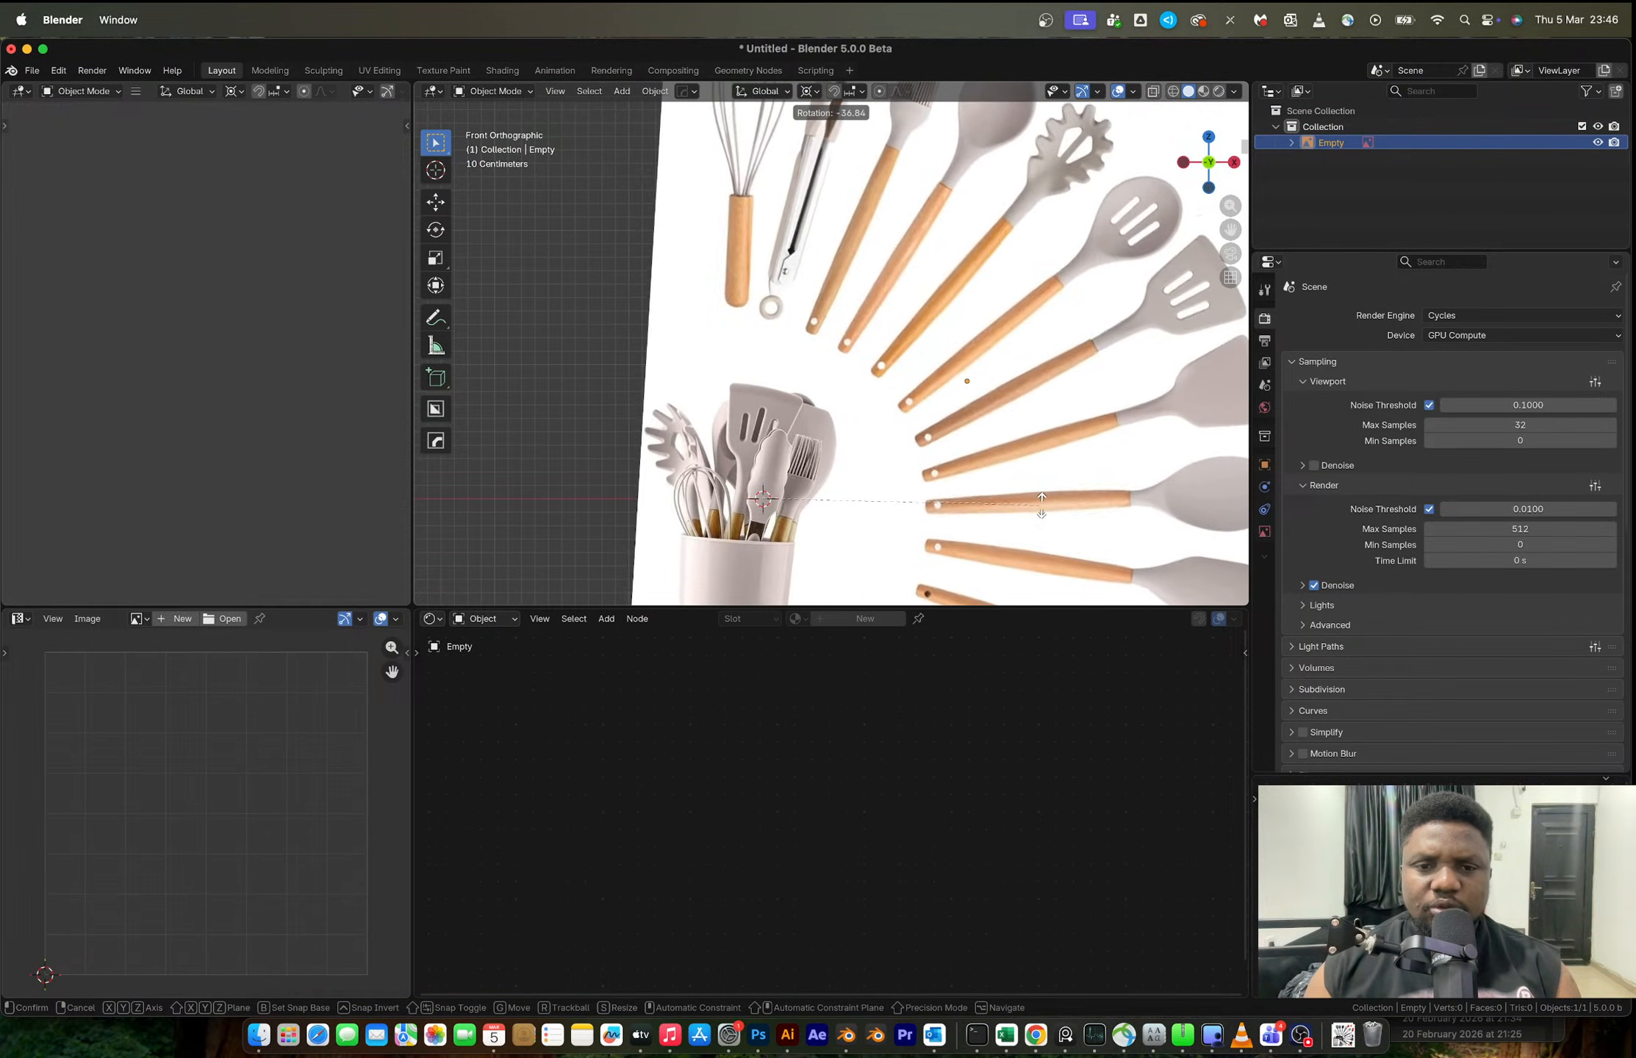
left_click(879, 404)
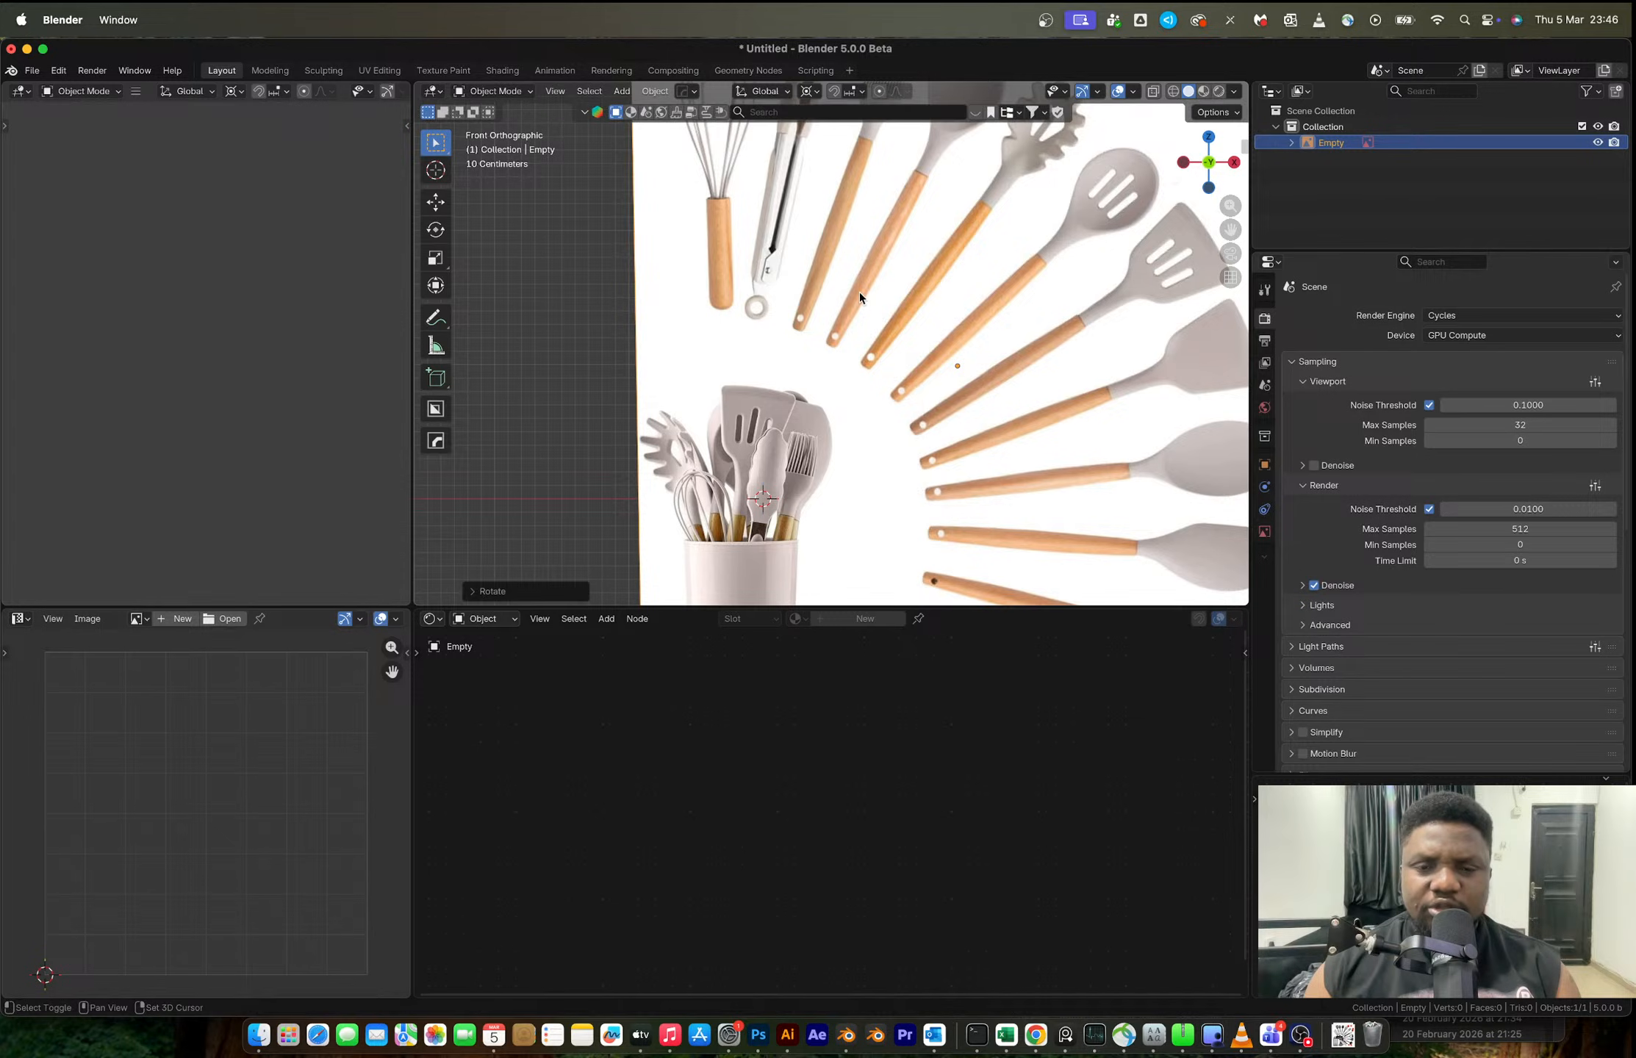
scroll(879, 404, "up", 6)
scroll(889, 410, "down", 5, "shift")
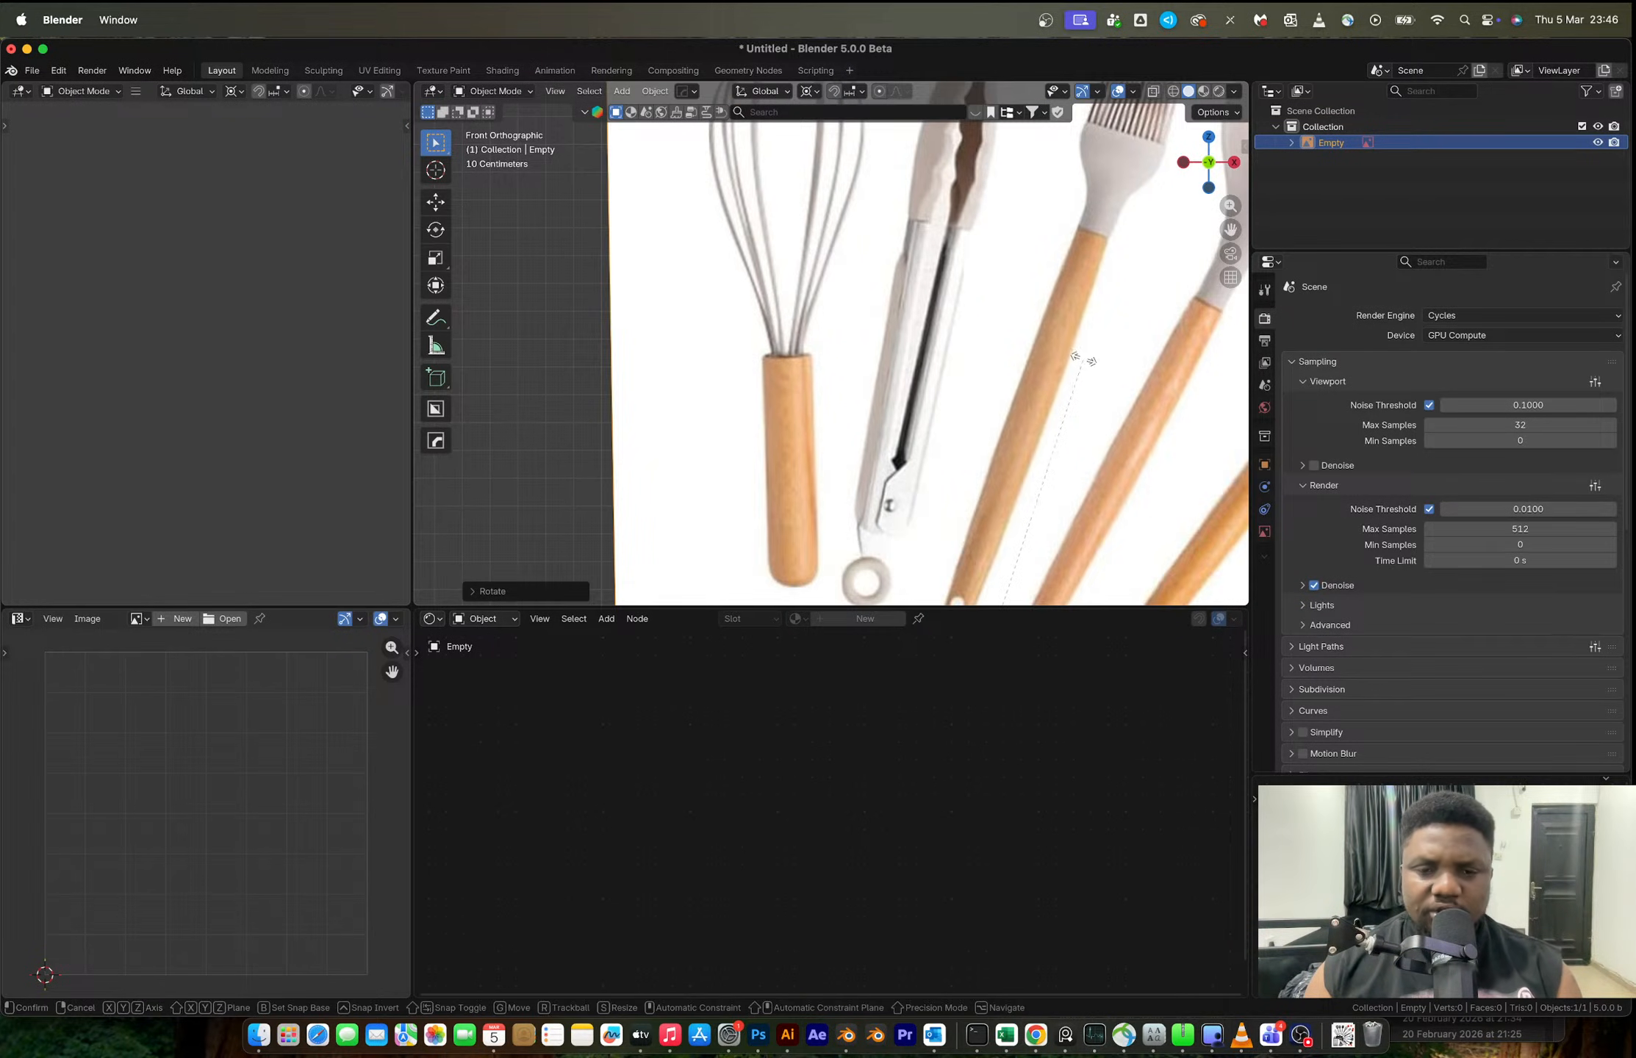
scroll(941, 332, "down", 5, "shift")
key("shift+a")
key("Escape")
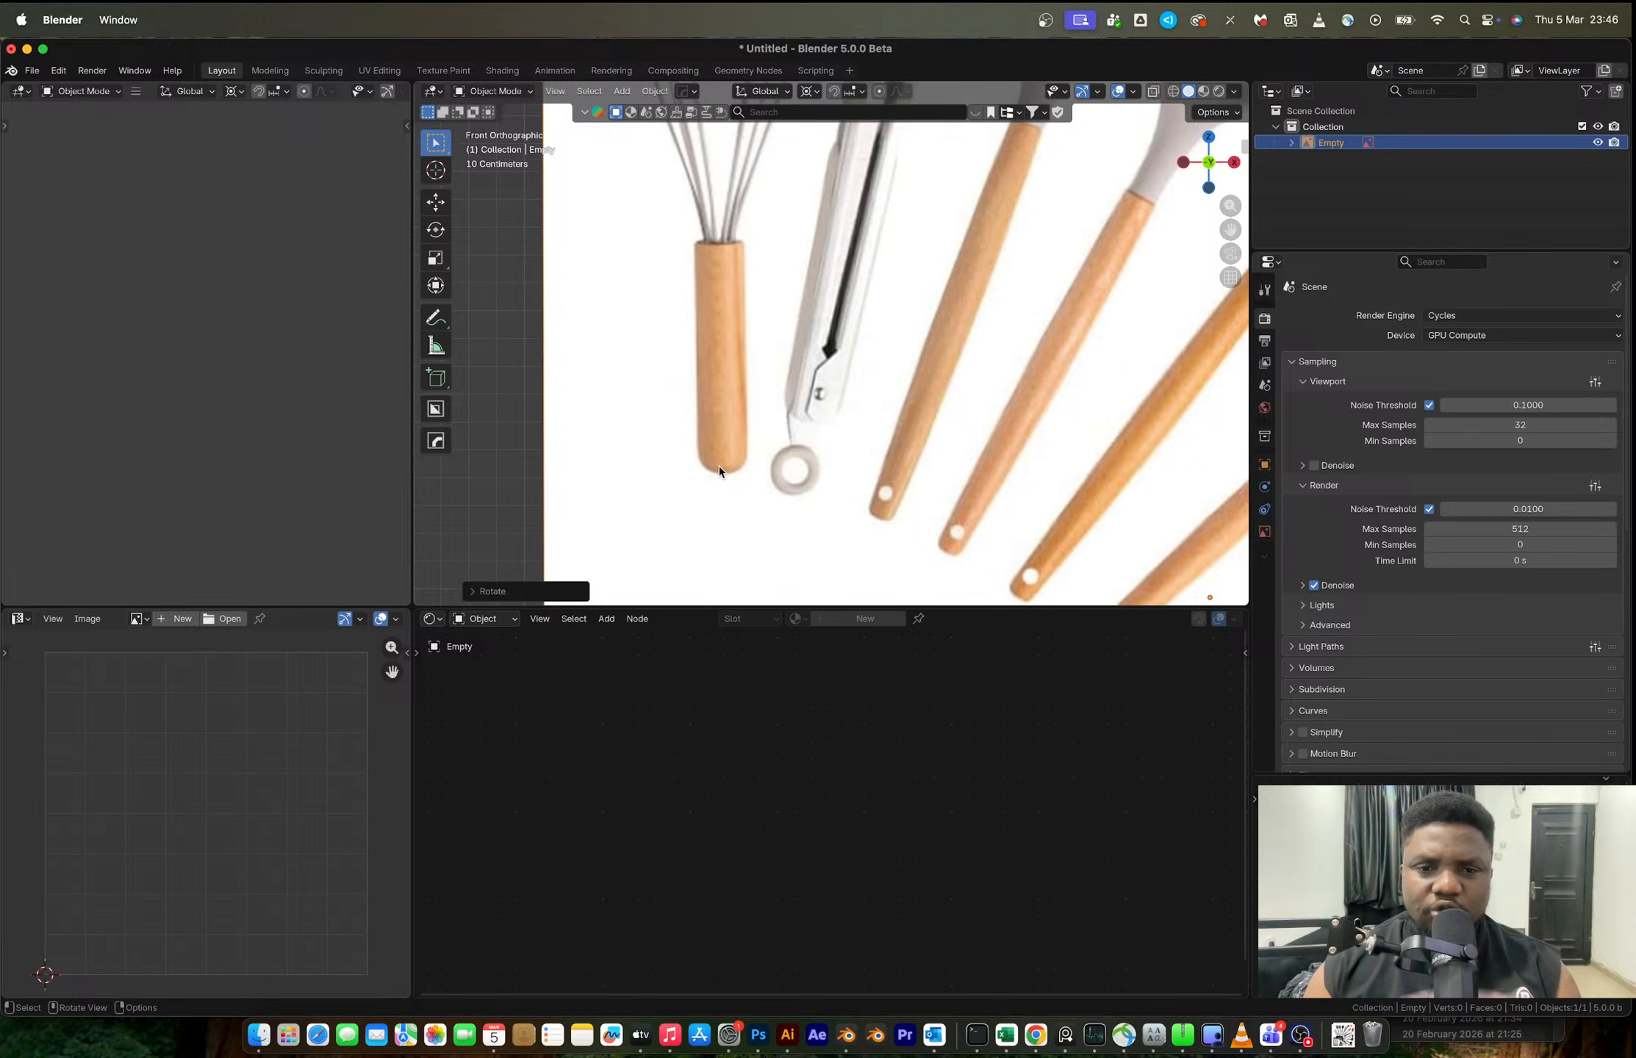
scroll(785, 406, "down", 5)
scroll(816, 433, "up", 6)
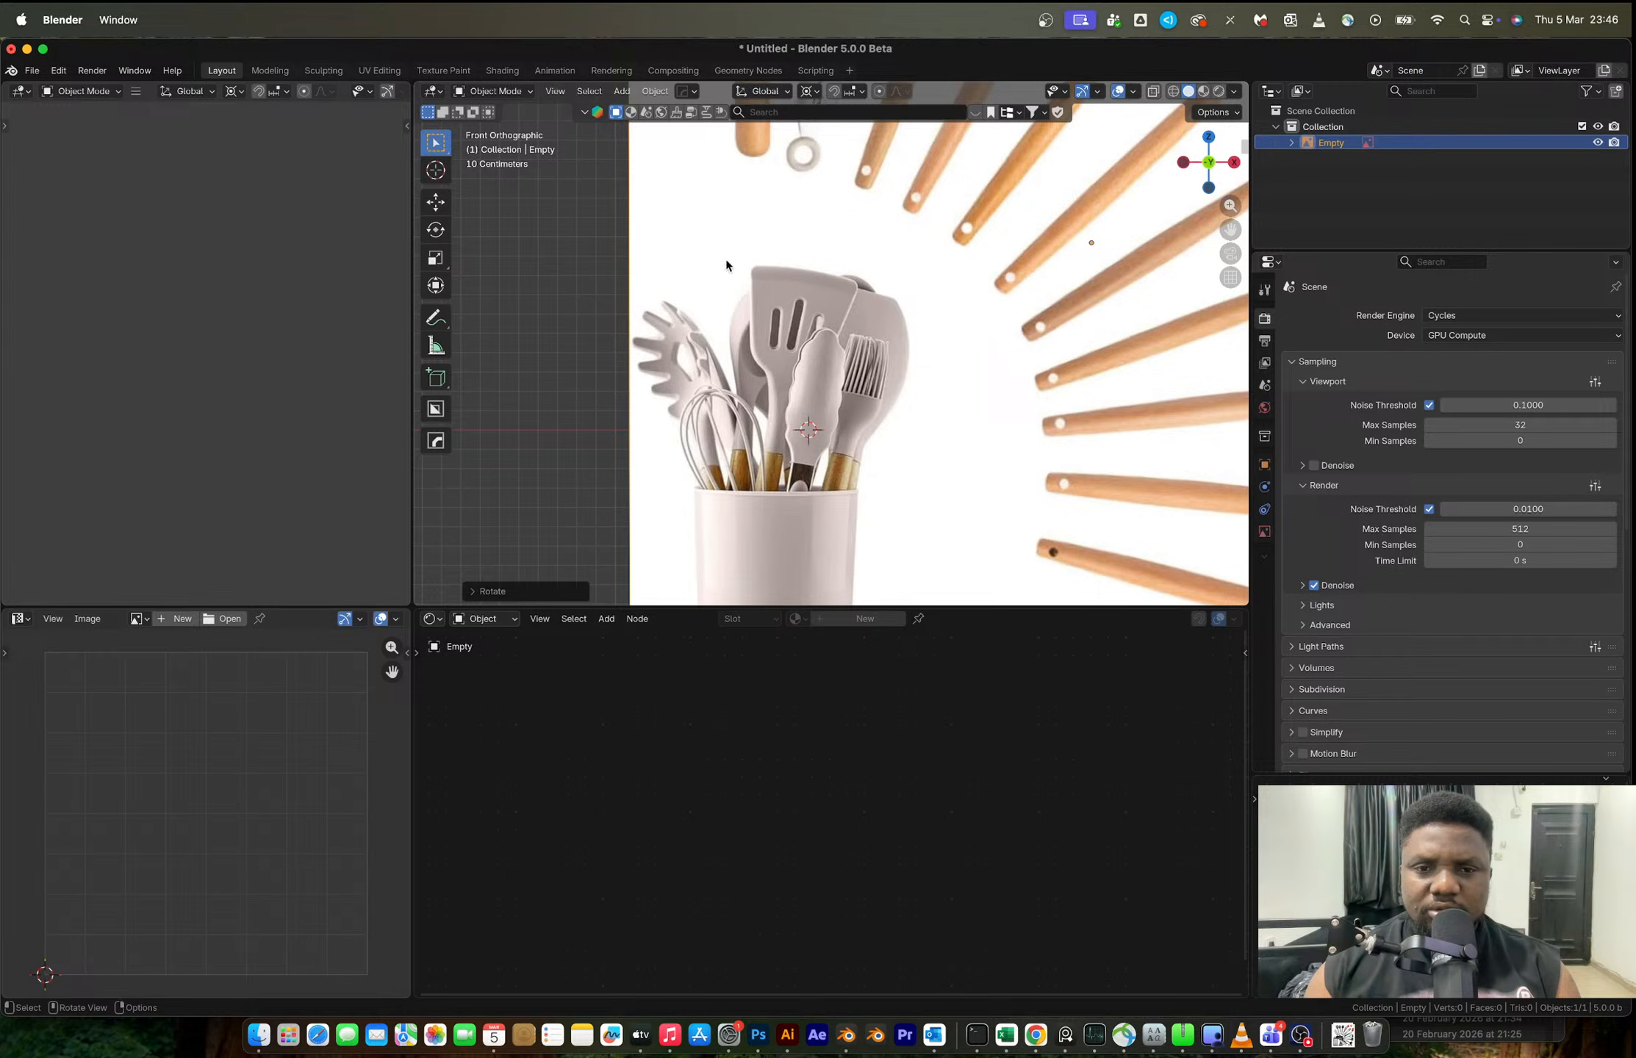
scroll(734, 233, "up", 5)
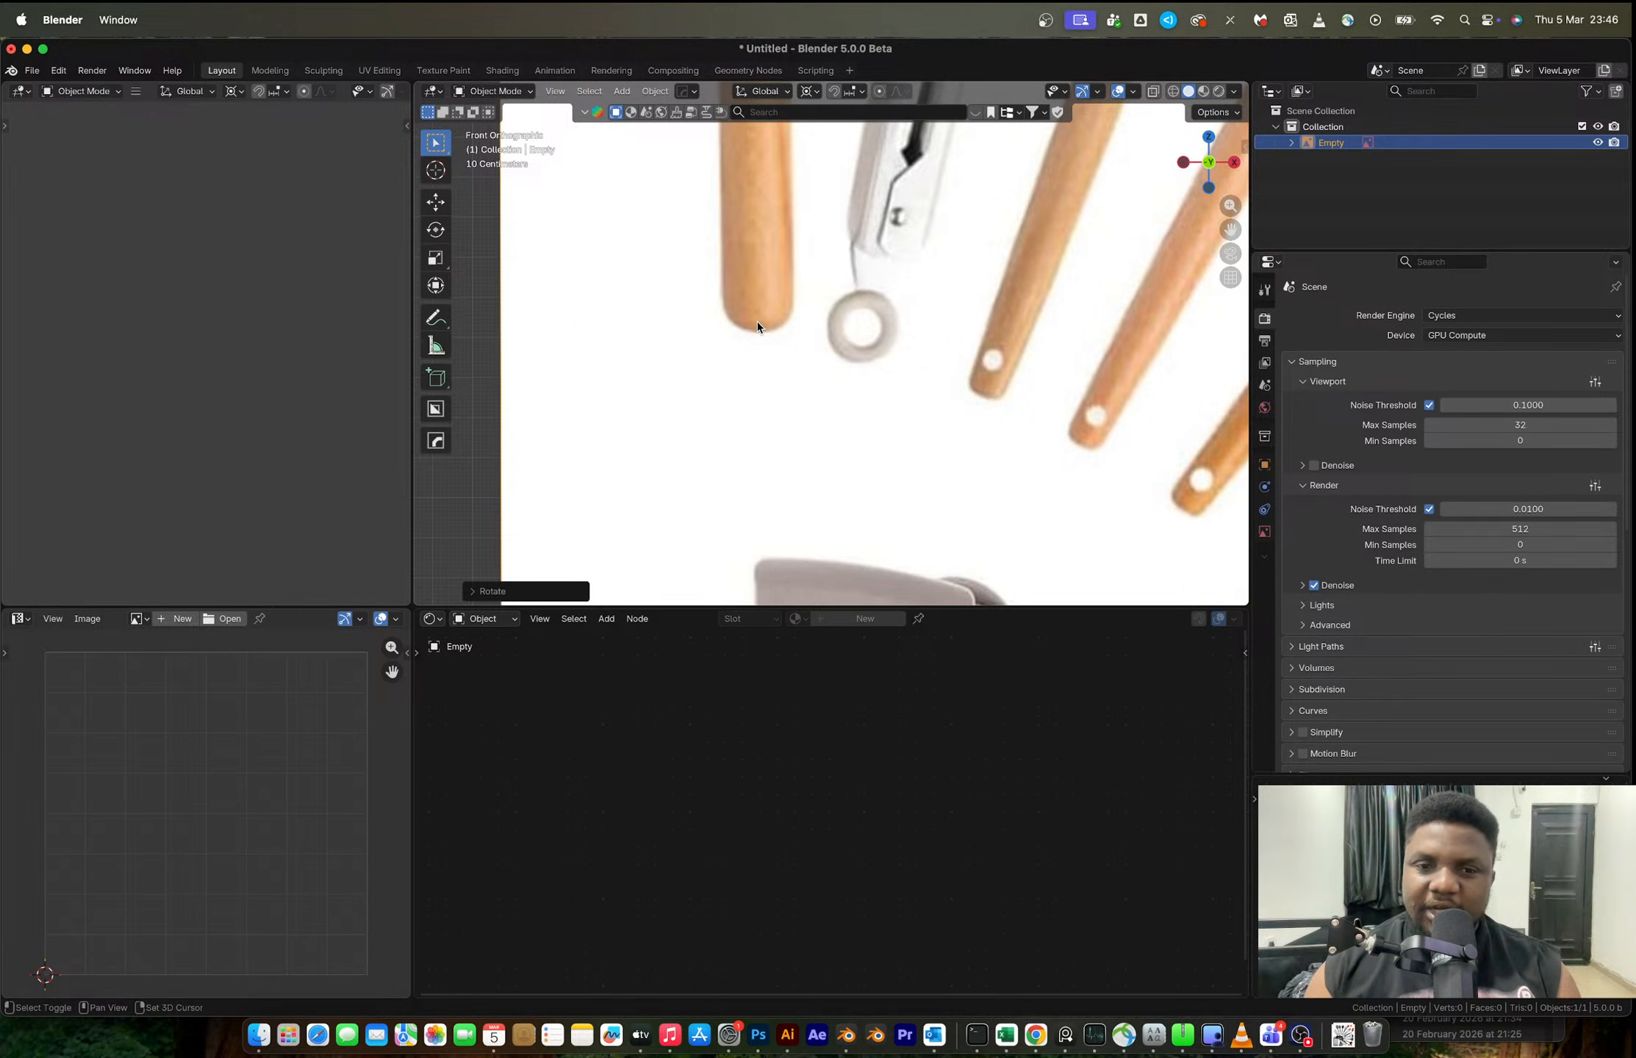
scroll(758, 325, "down", 8)
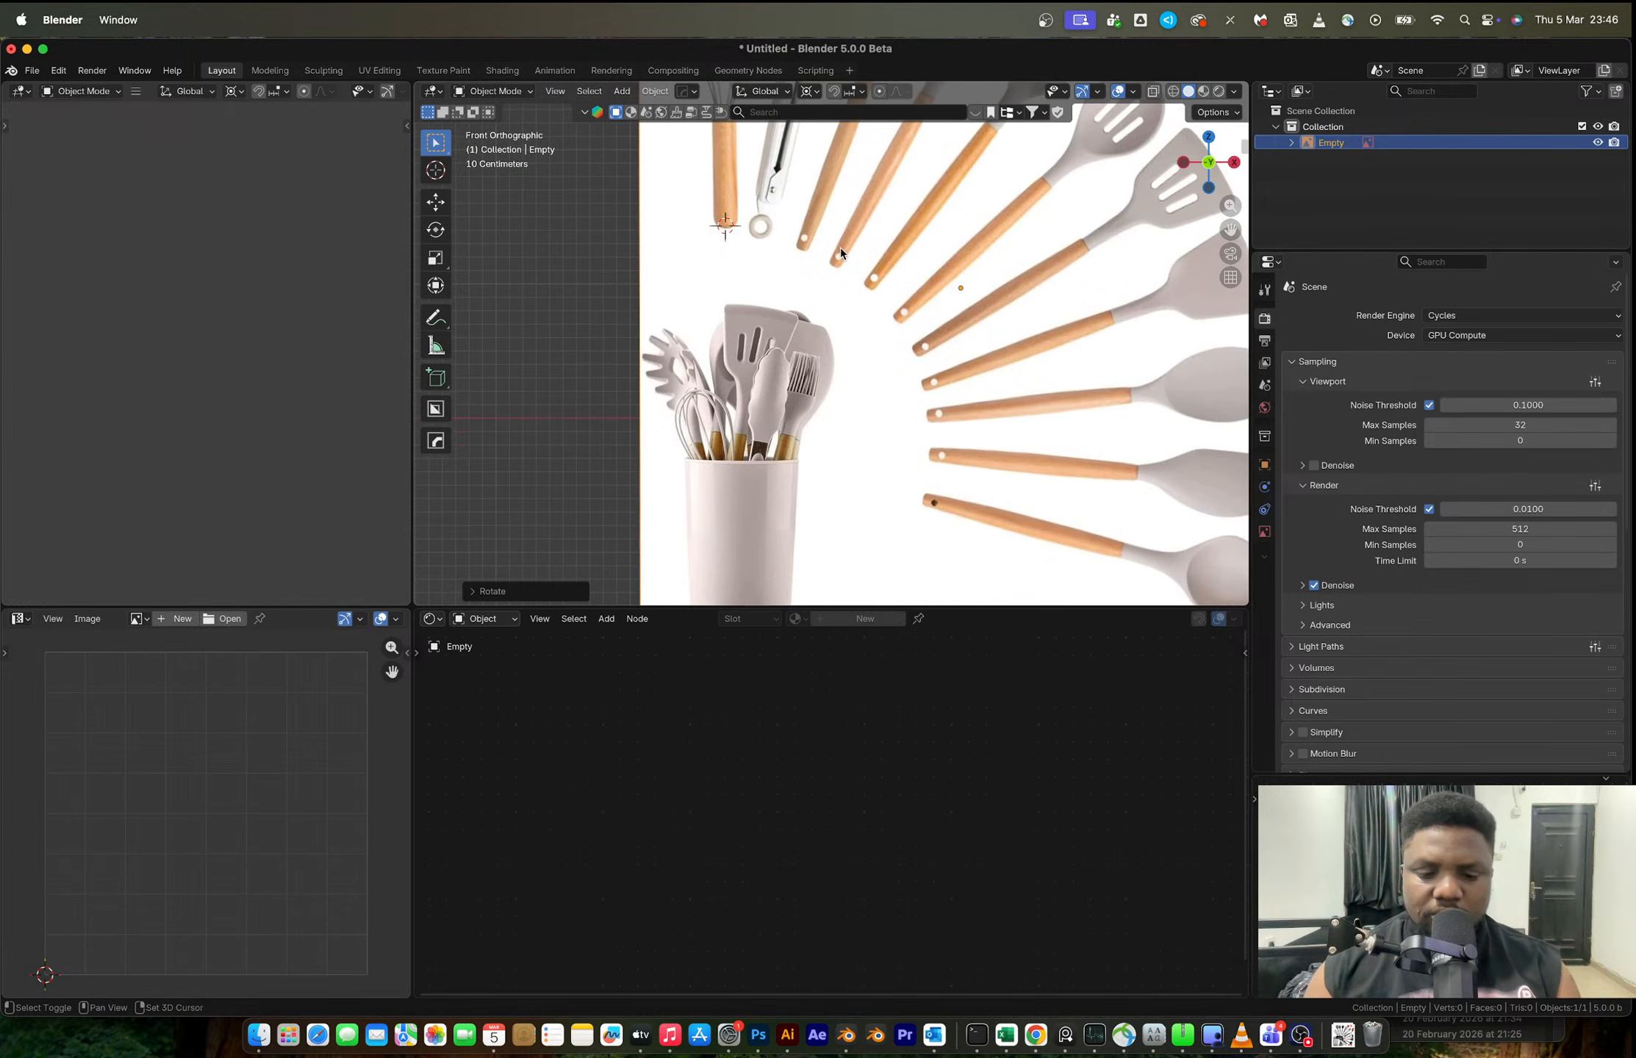
key("r")
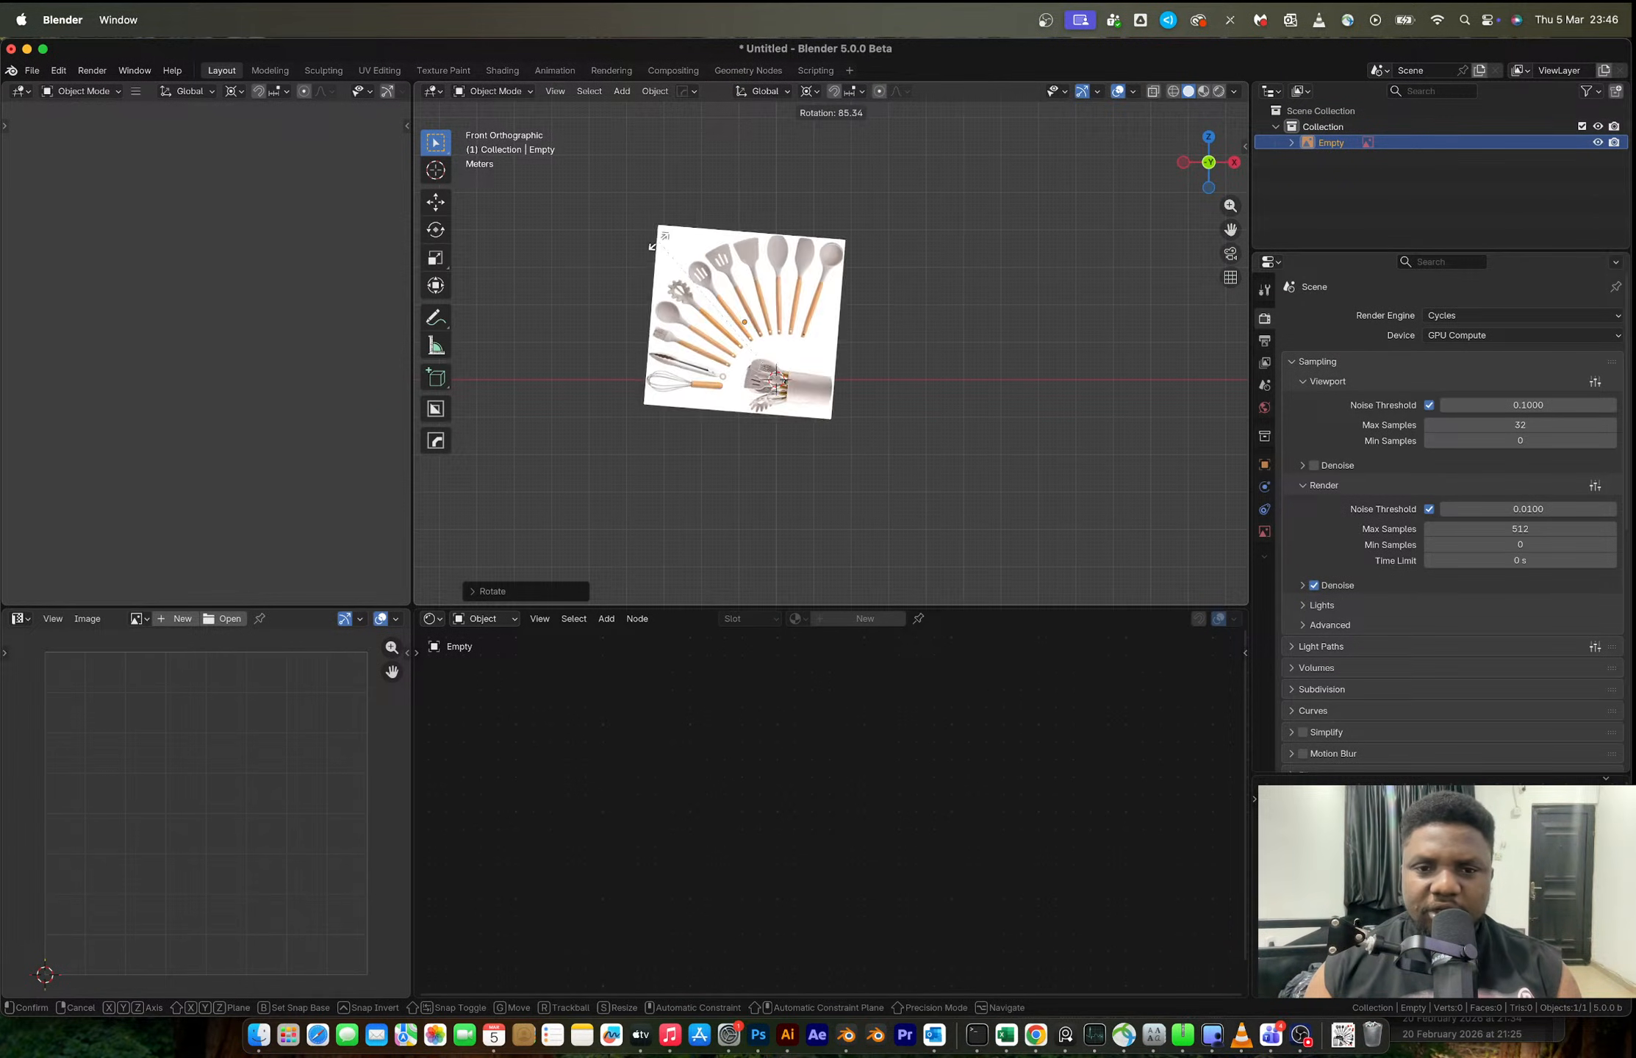
key("Escape")
scroll(766, 309, "up", 8)
middle_click_drag(766, 309, 1068, 421, "shift")
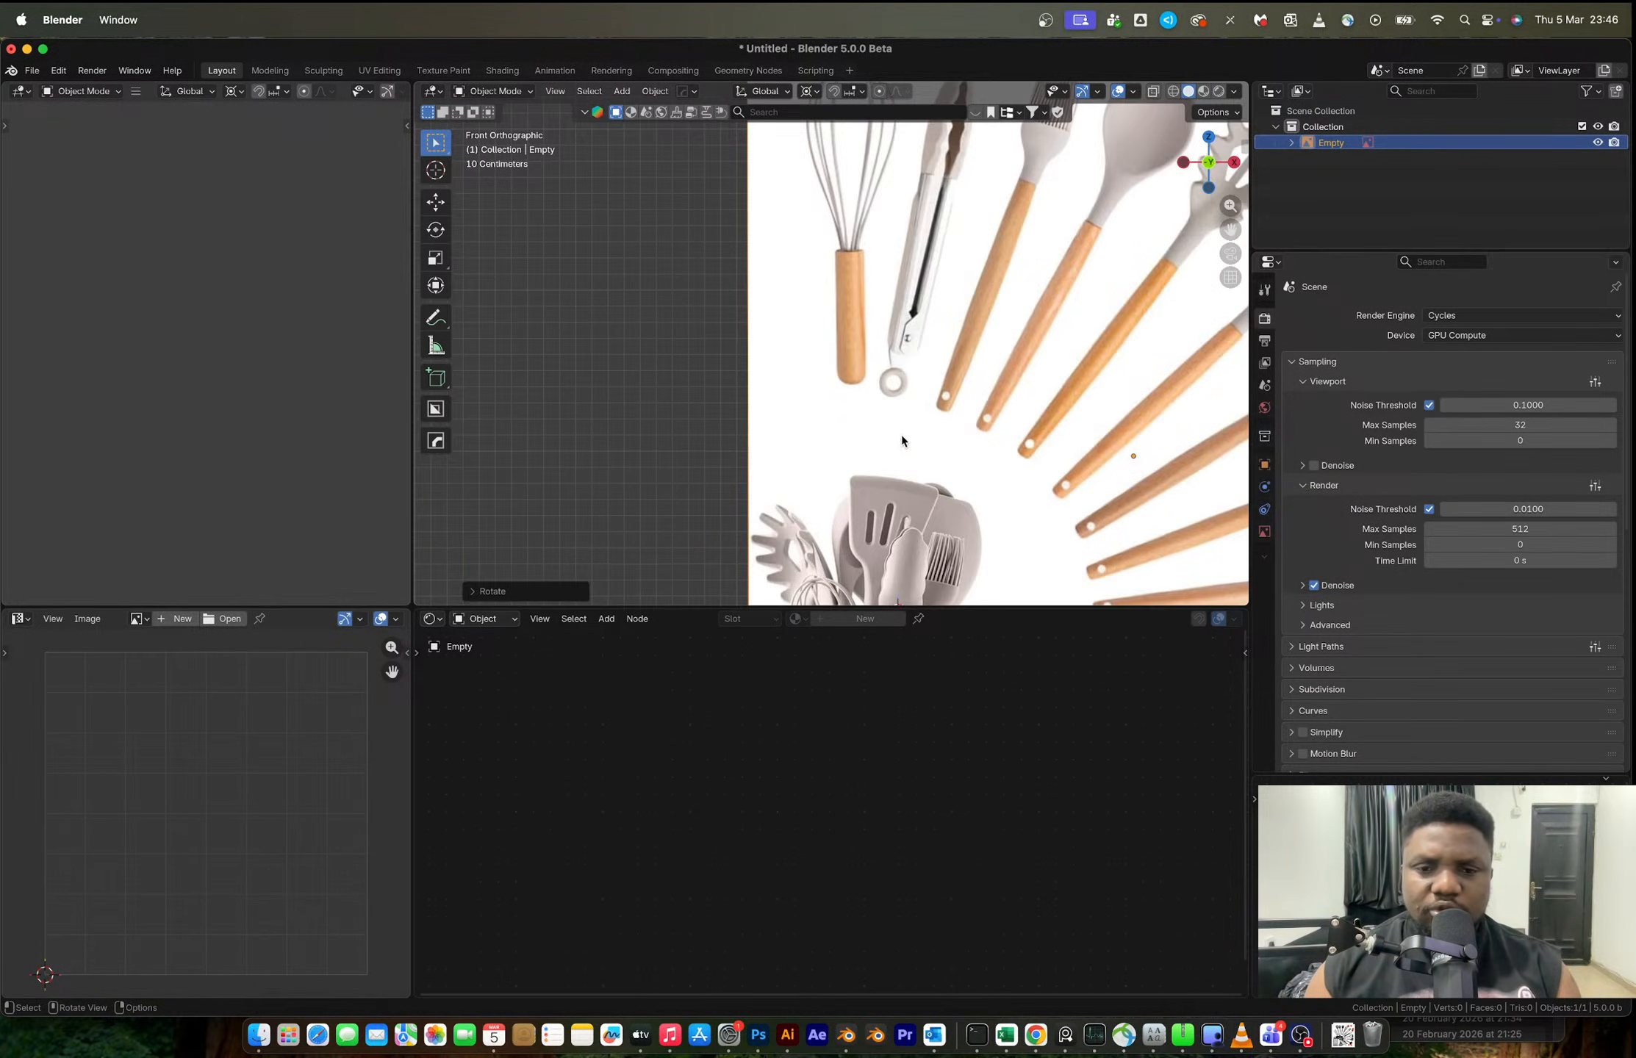
key("r")
key("Escape")
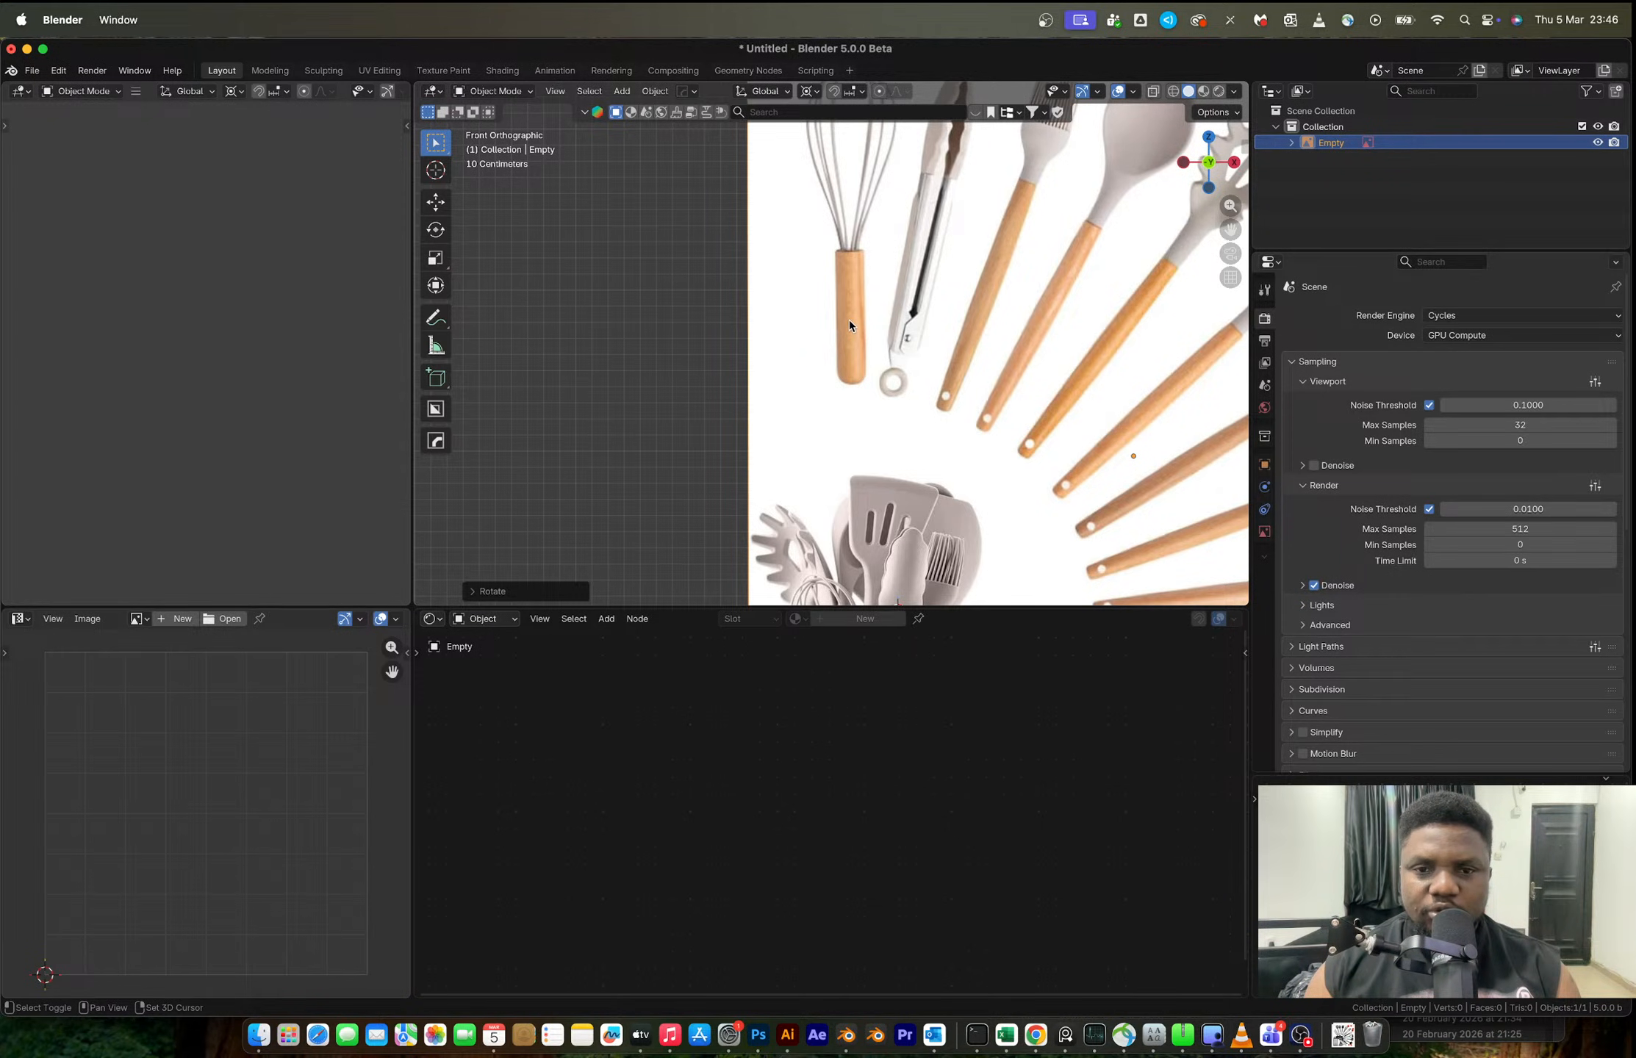
- Add a mesh cylinder at the middle of the whisk handle and scale it down to about 0.085
key("shift+a")
mouse_move(812, 341)
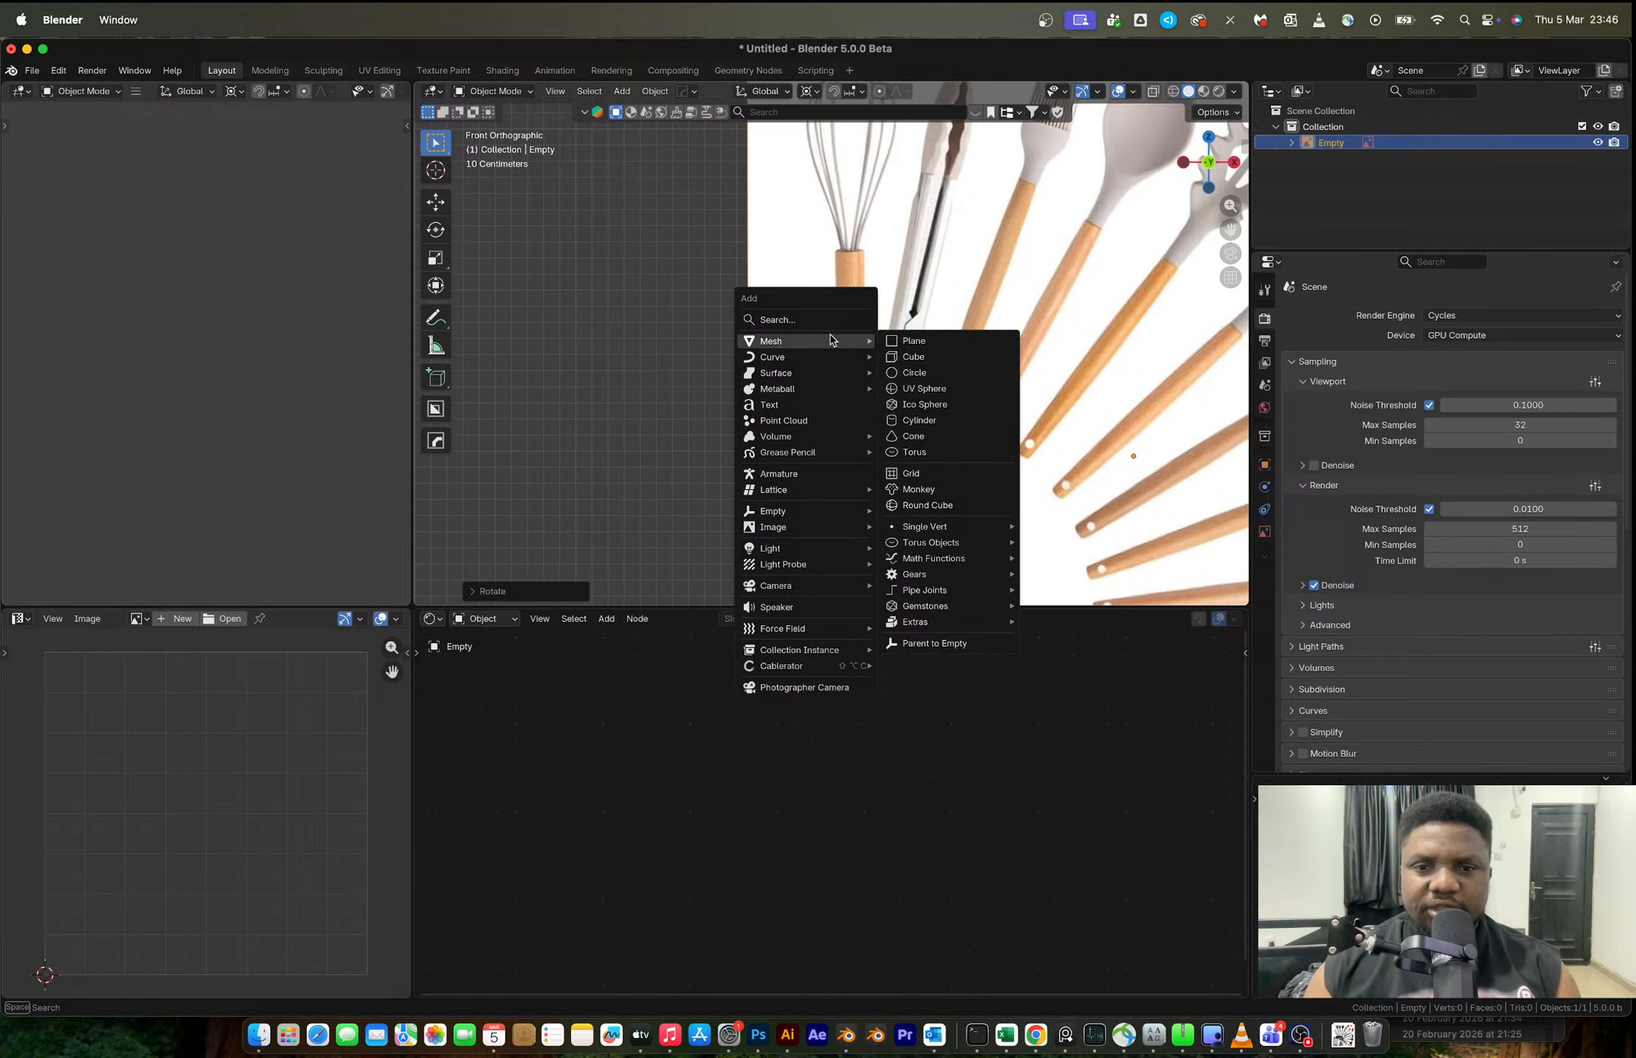
left_click(919, 419)
key("s")
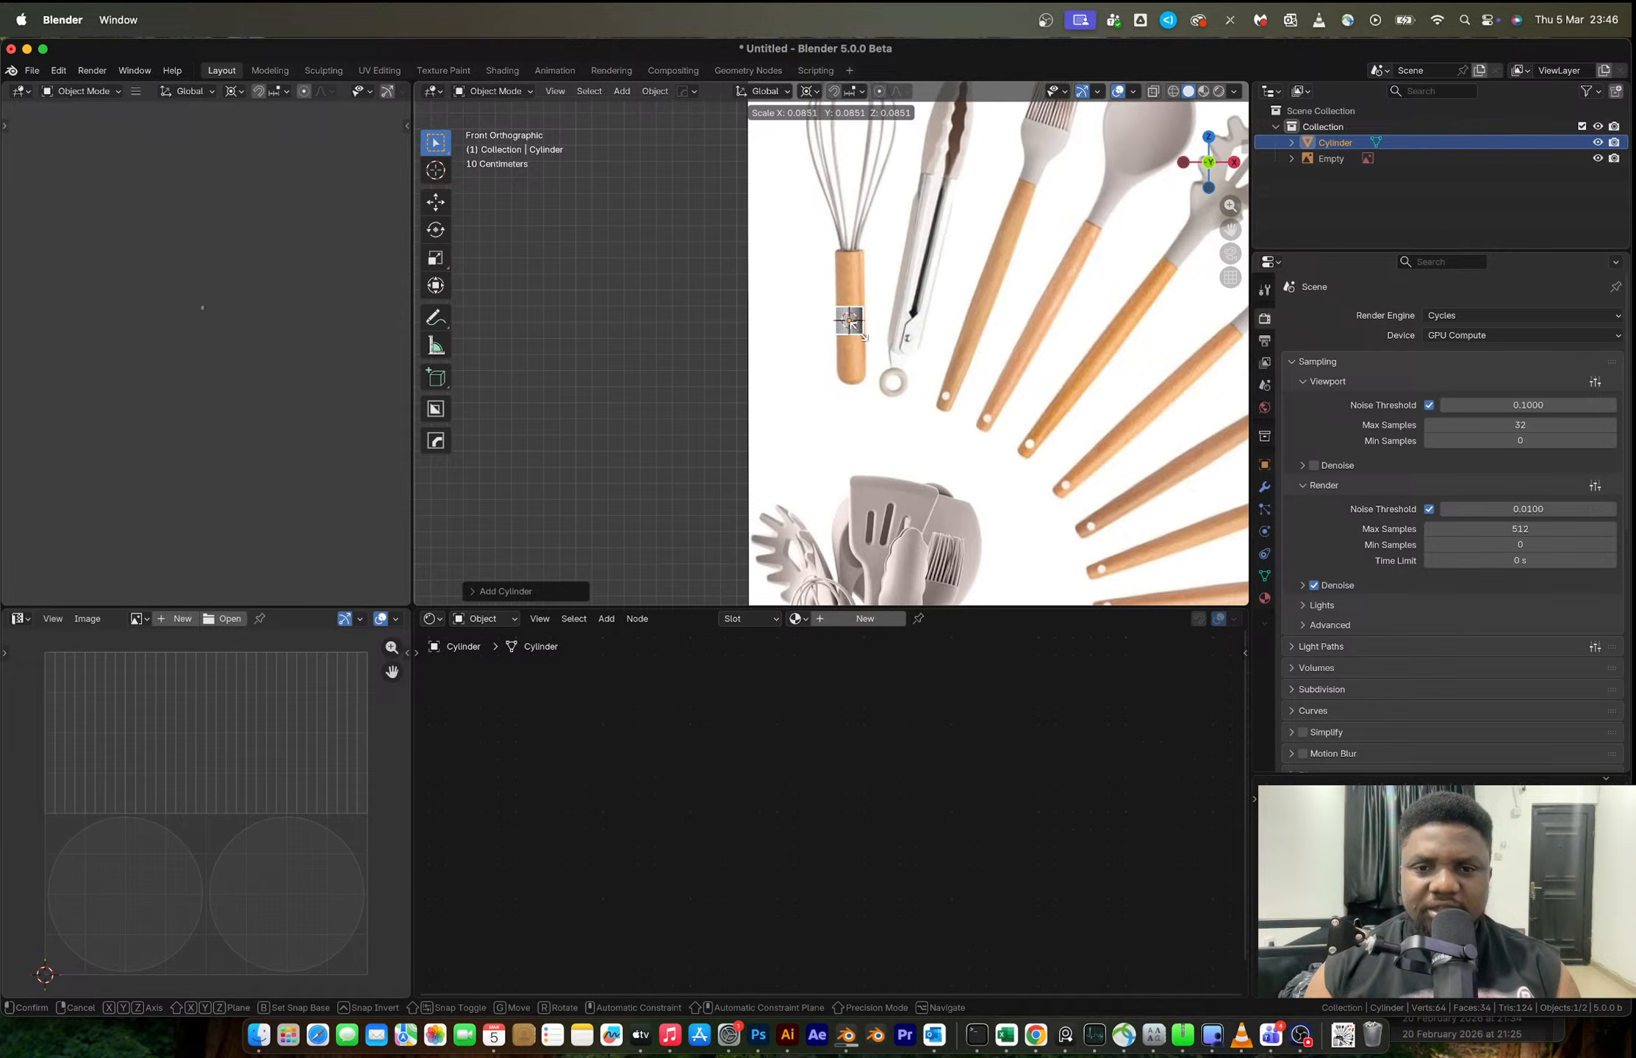
left_click(862, 333)
- Move the cylinder onto the whisk handle and resize it to match the handle's width
scroll(861, 330, "up", 5)
scroll(803, 393, "up", 2)
key("g")
left_click(811, 363)
key("s")
left_click(835, 390)
key("s")
key("z")
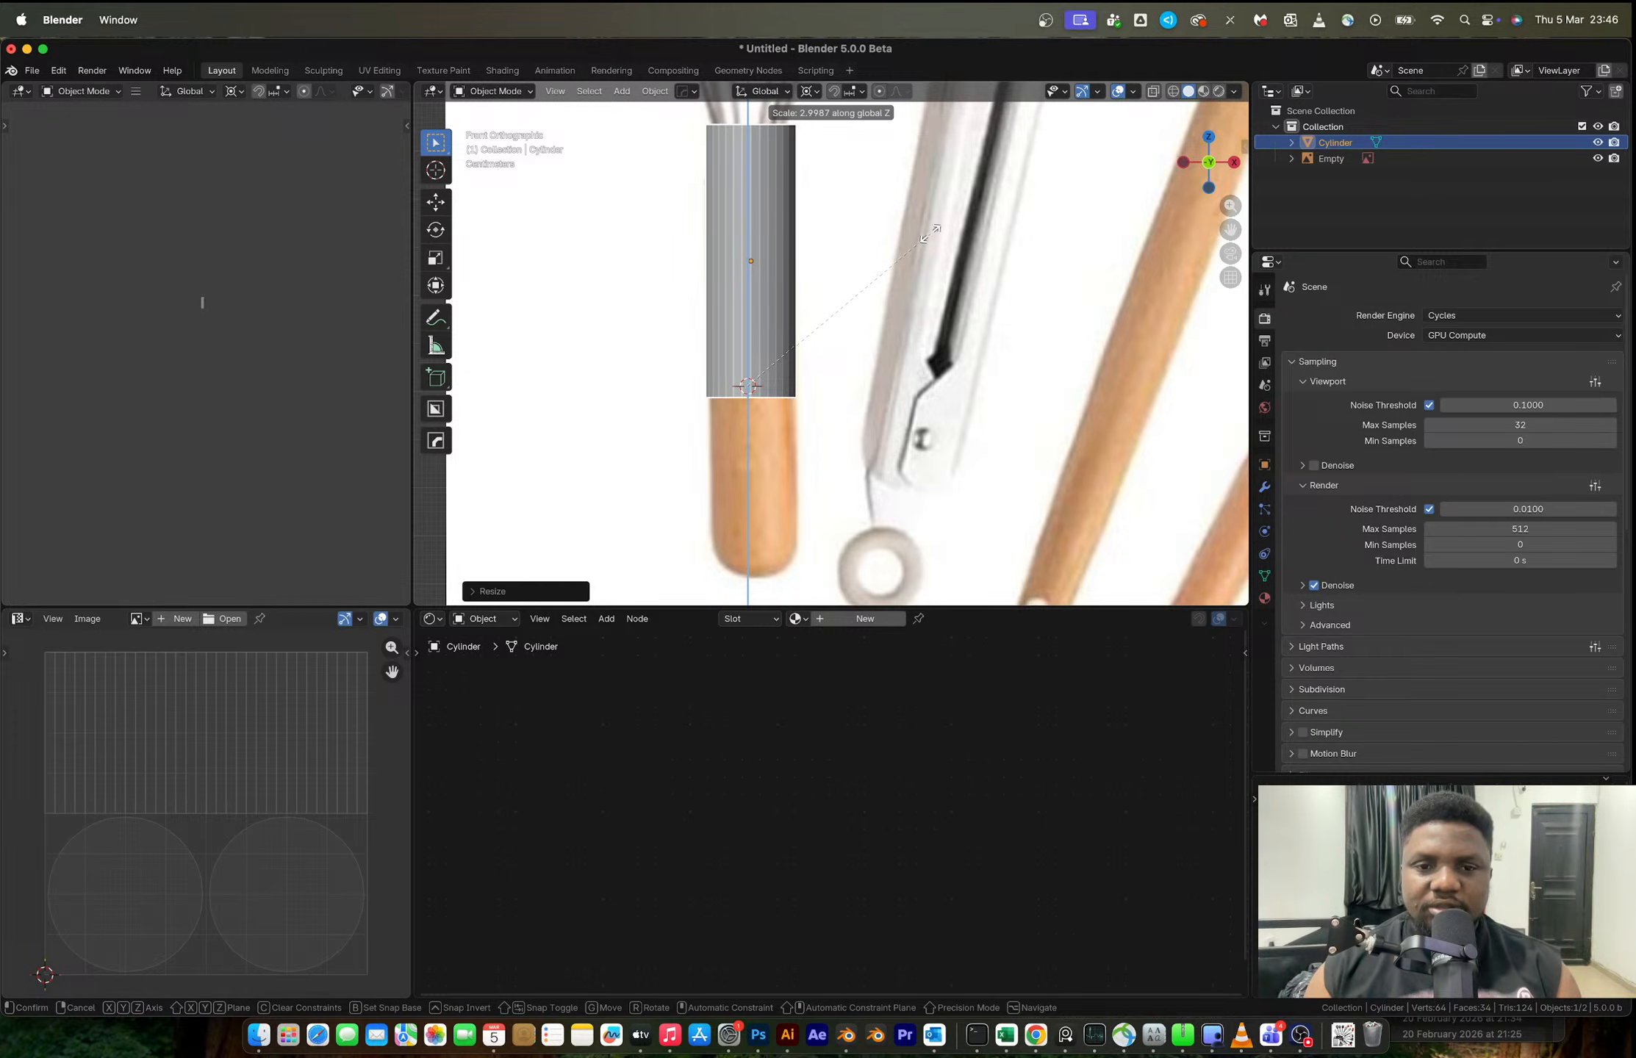
right_click(930, 234)
- Set the transform pivot to Bounding Box Center, then stretch the cylinder along Z and position it to cover the whisk handle
key("period")
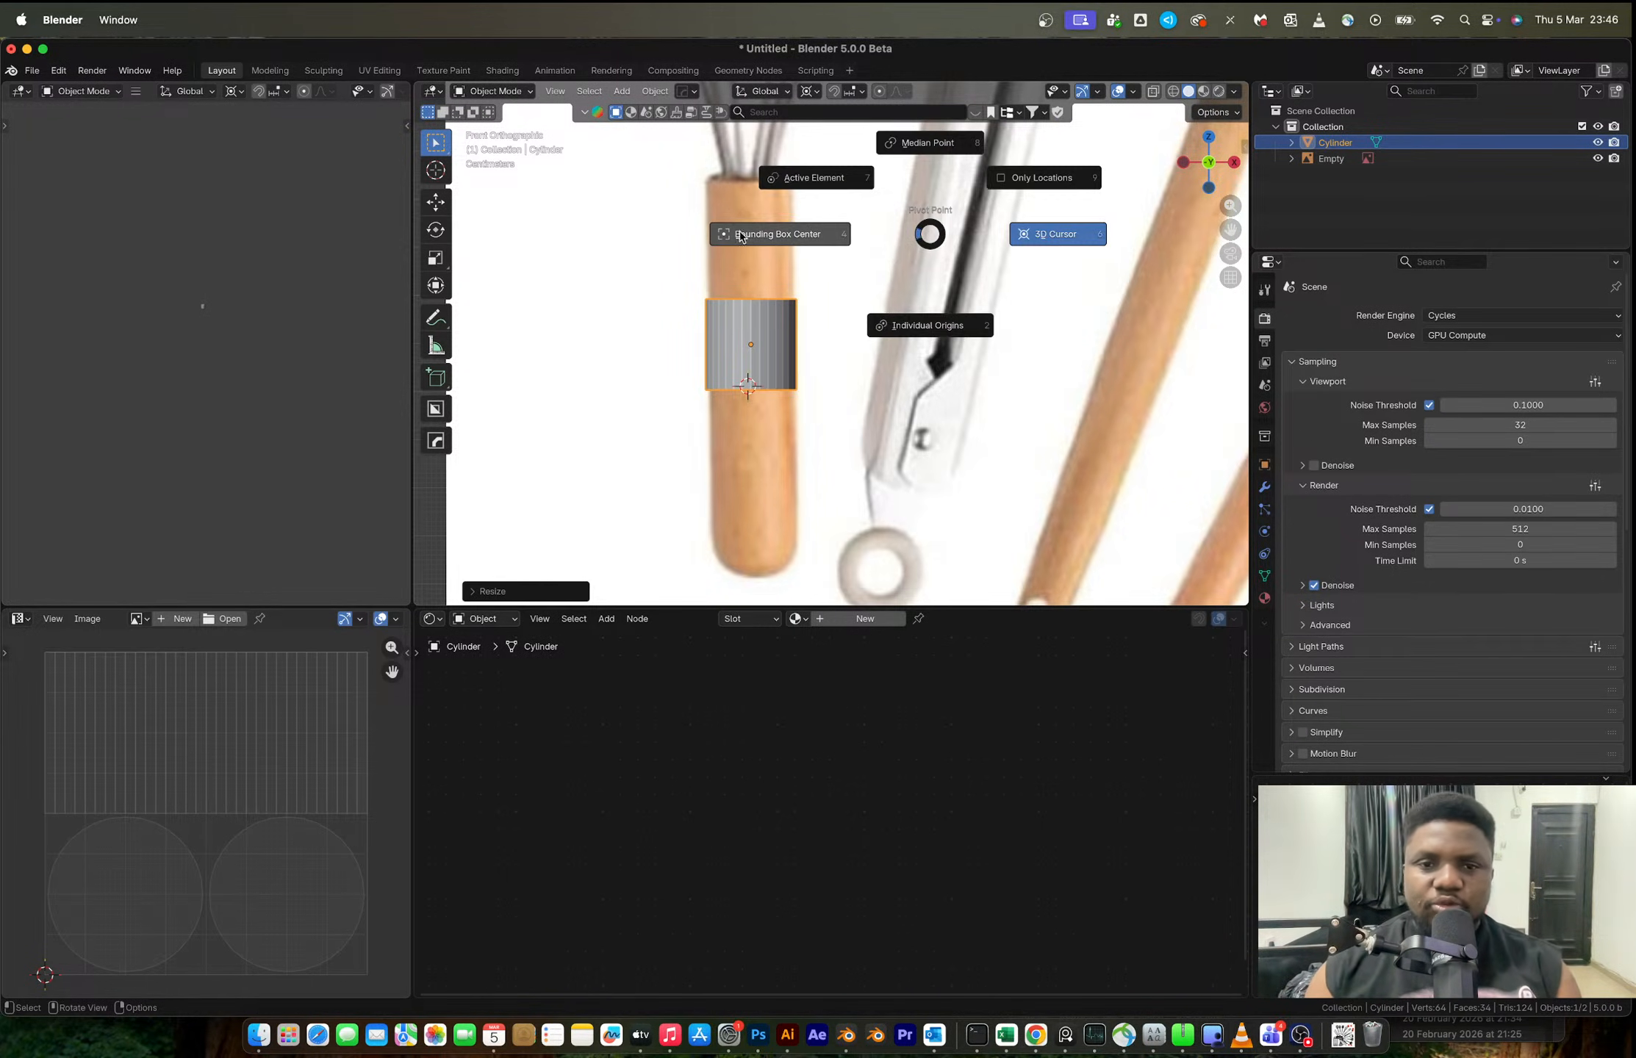
left_click(785, 235)
key("s")
key("z")
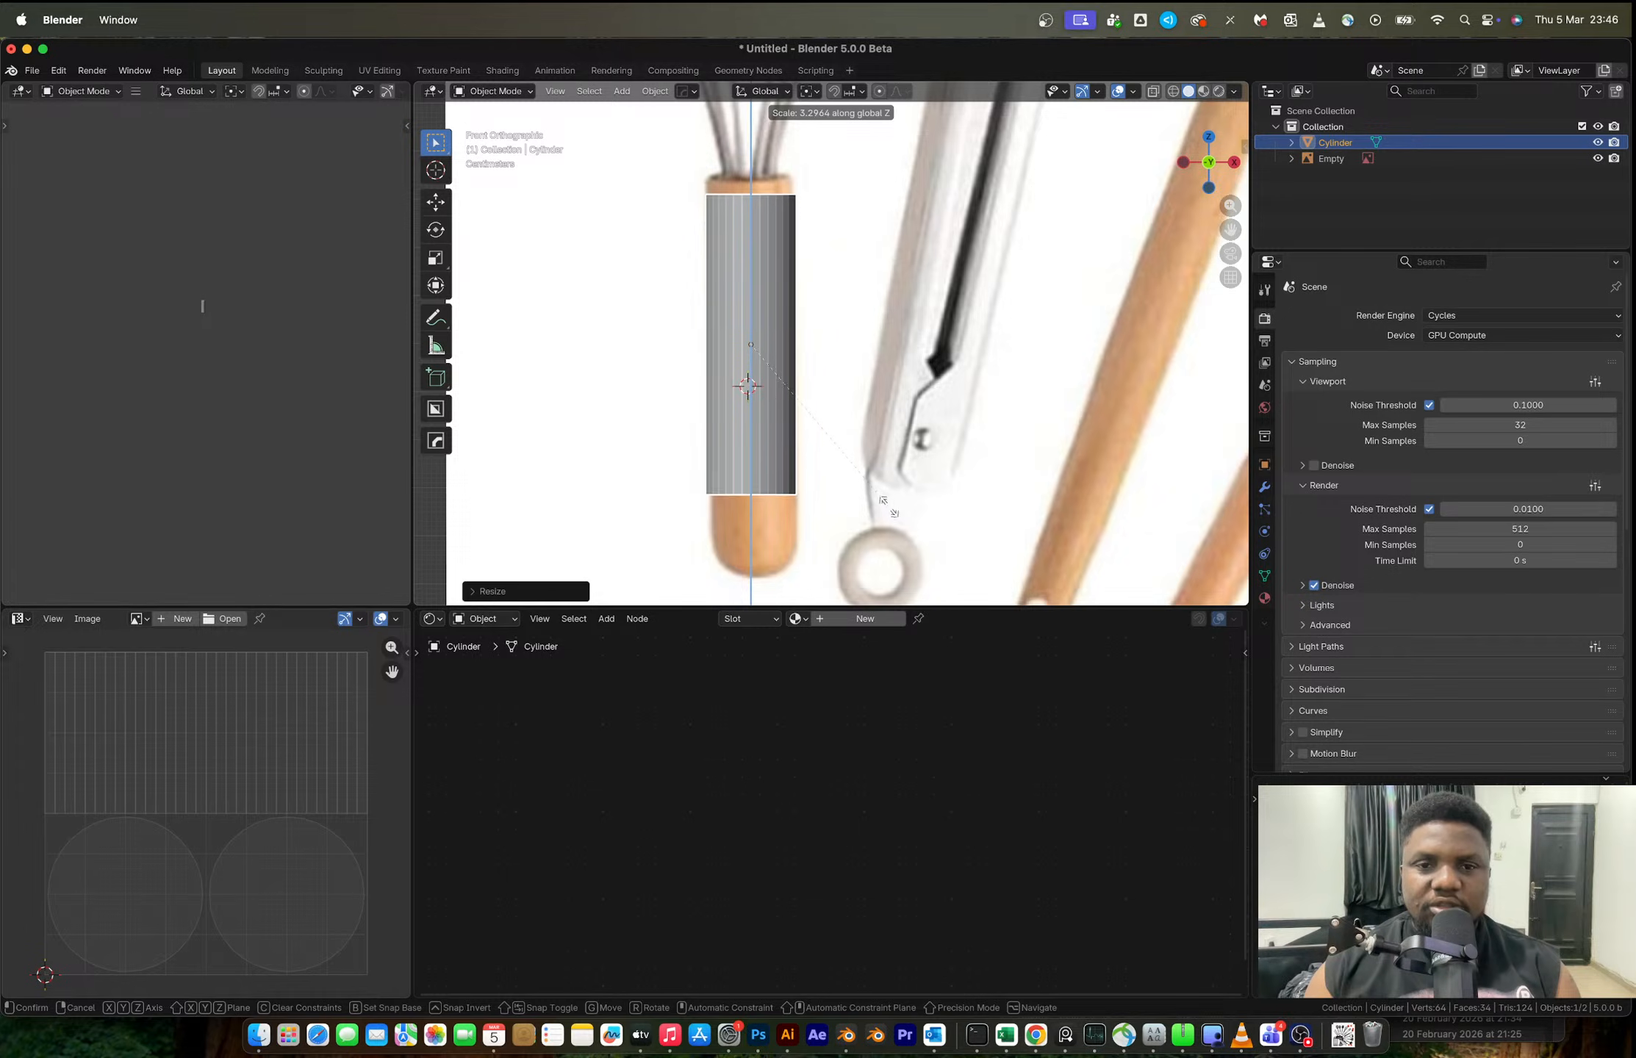
key("g")
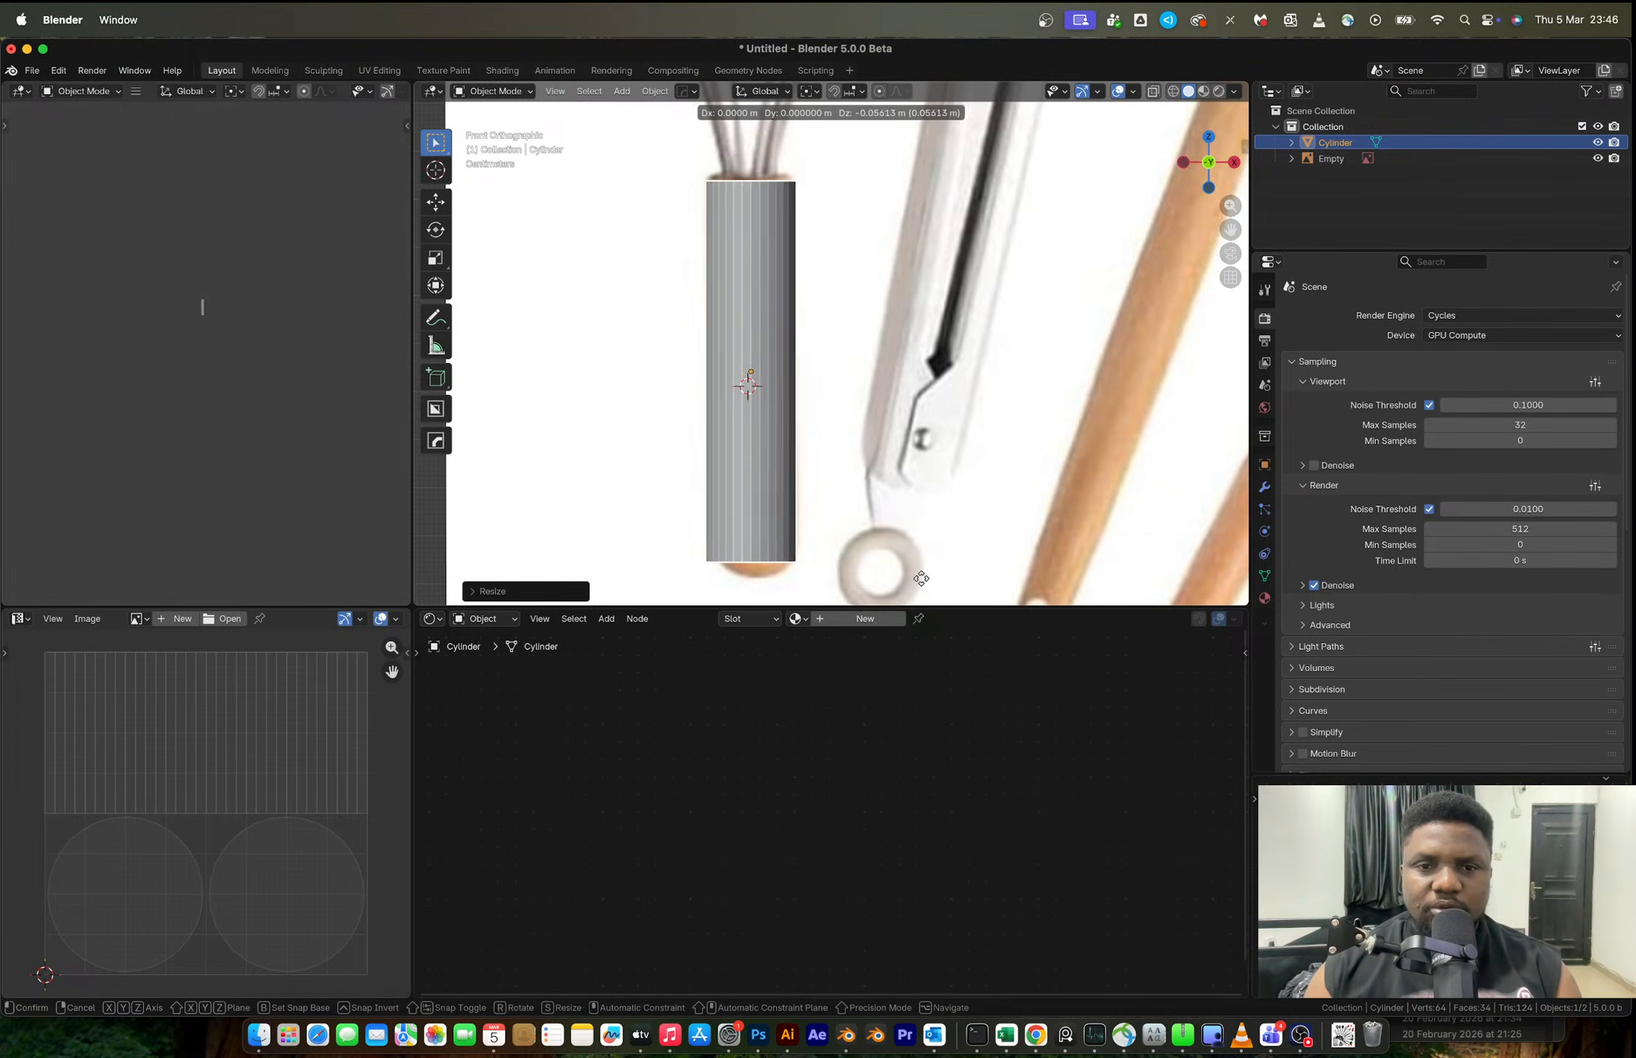
left_click(919, 581)
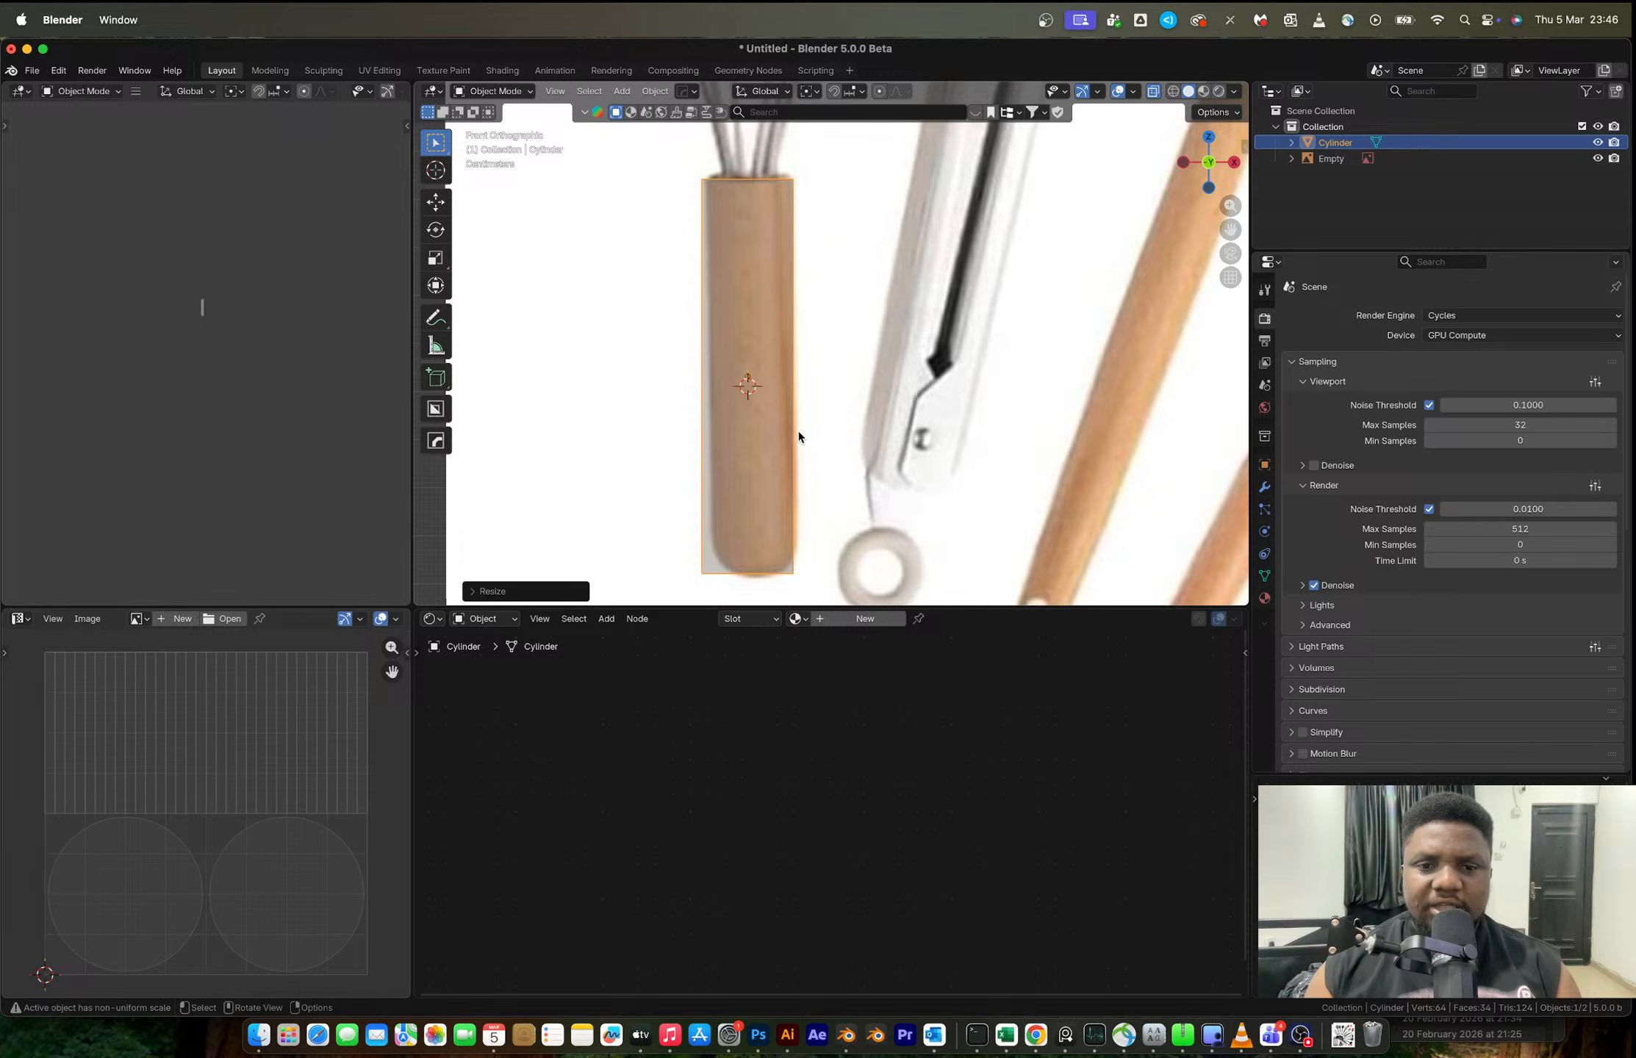
left_click(744, 395)
left_click(751, 252)
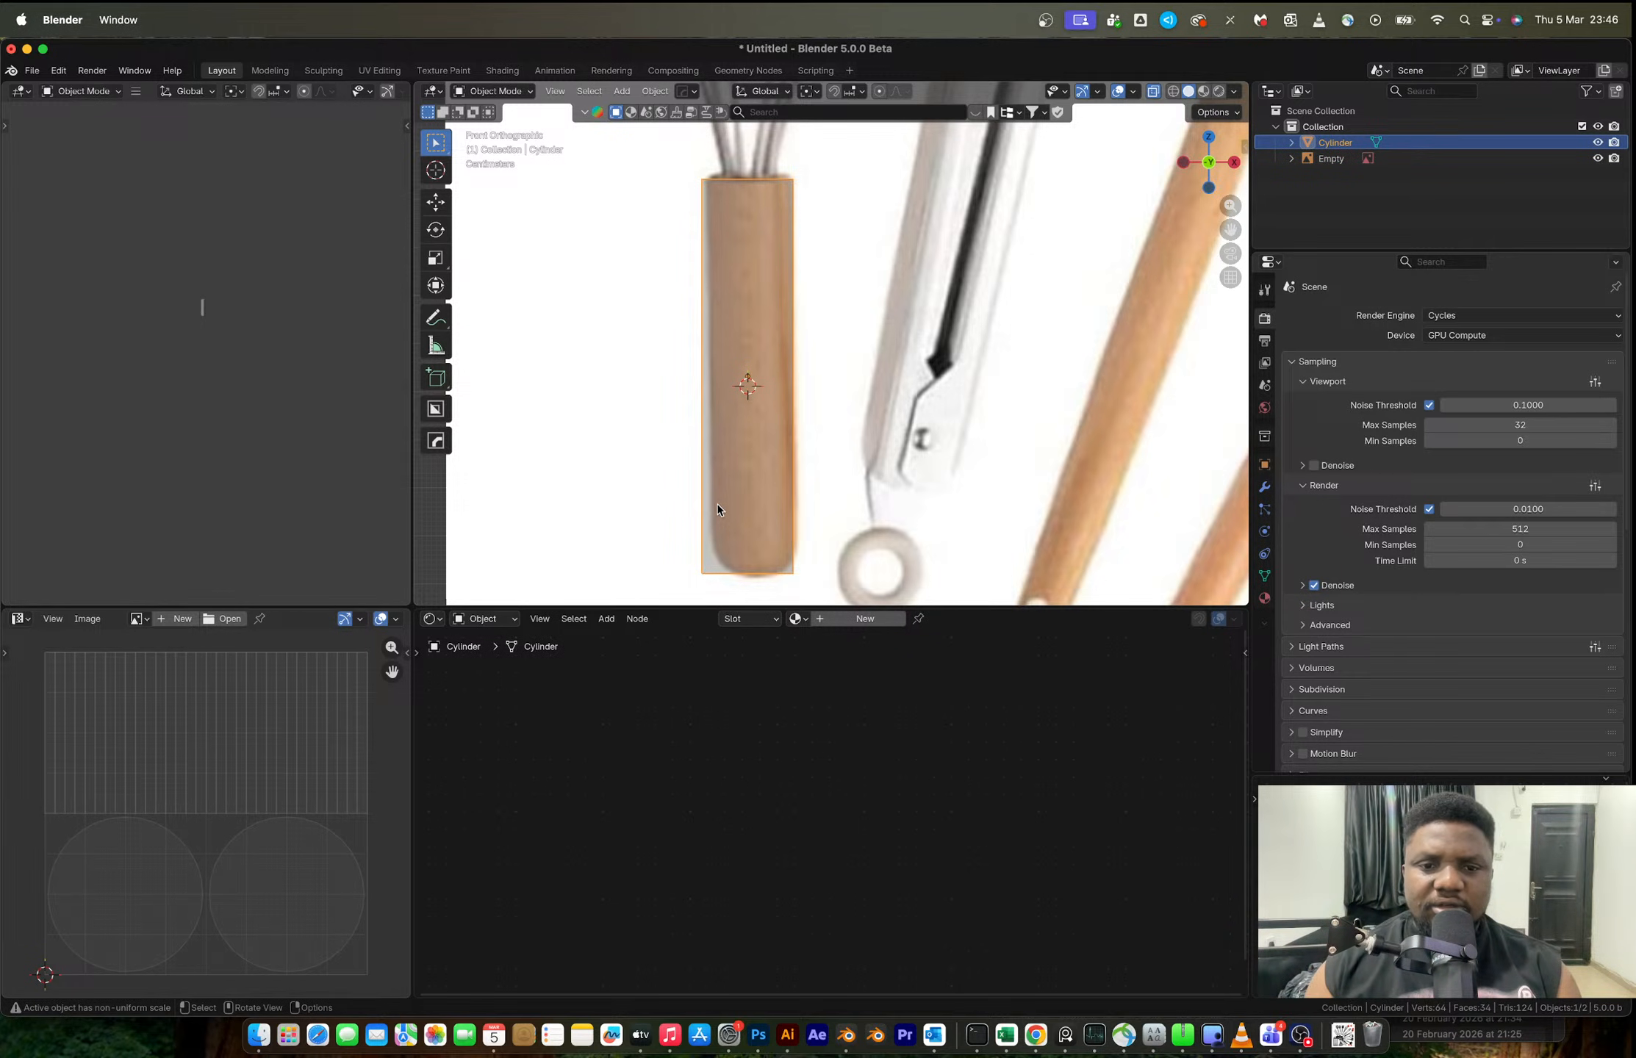
- Scale up the cylinder's bottom ring of vertices slightly so the handle widens toward its lower end
key("Tab")
key("b")
left_click_drag(684, 562, 816, 588)
key("s")
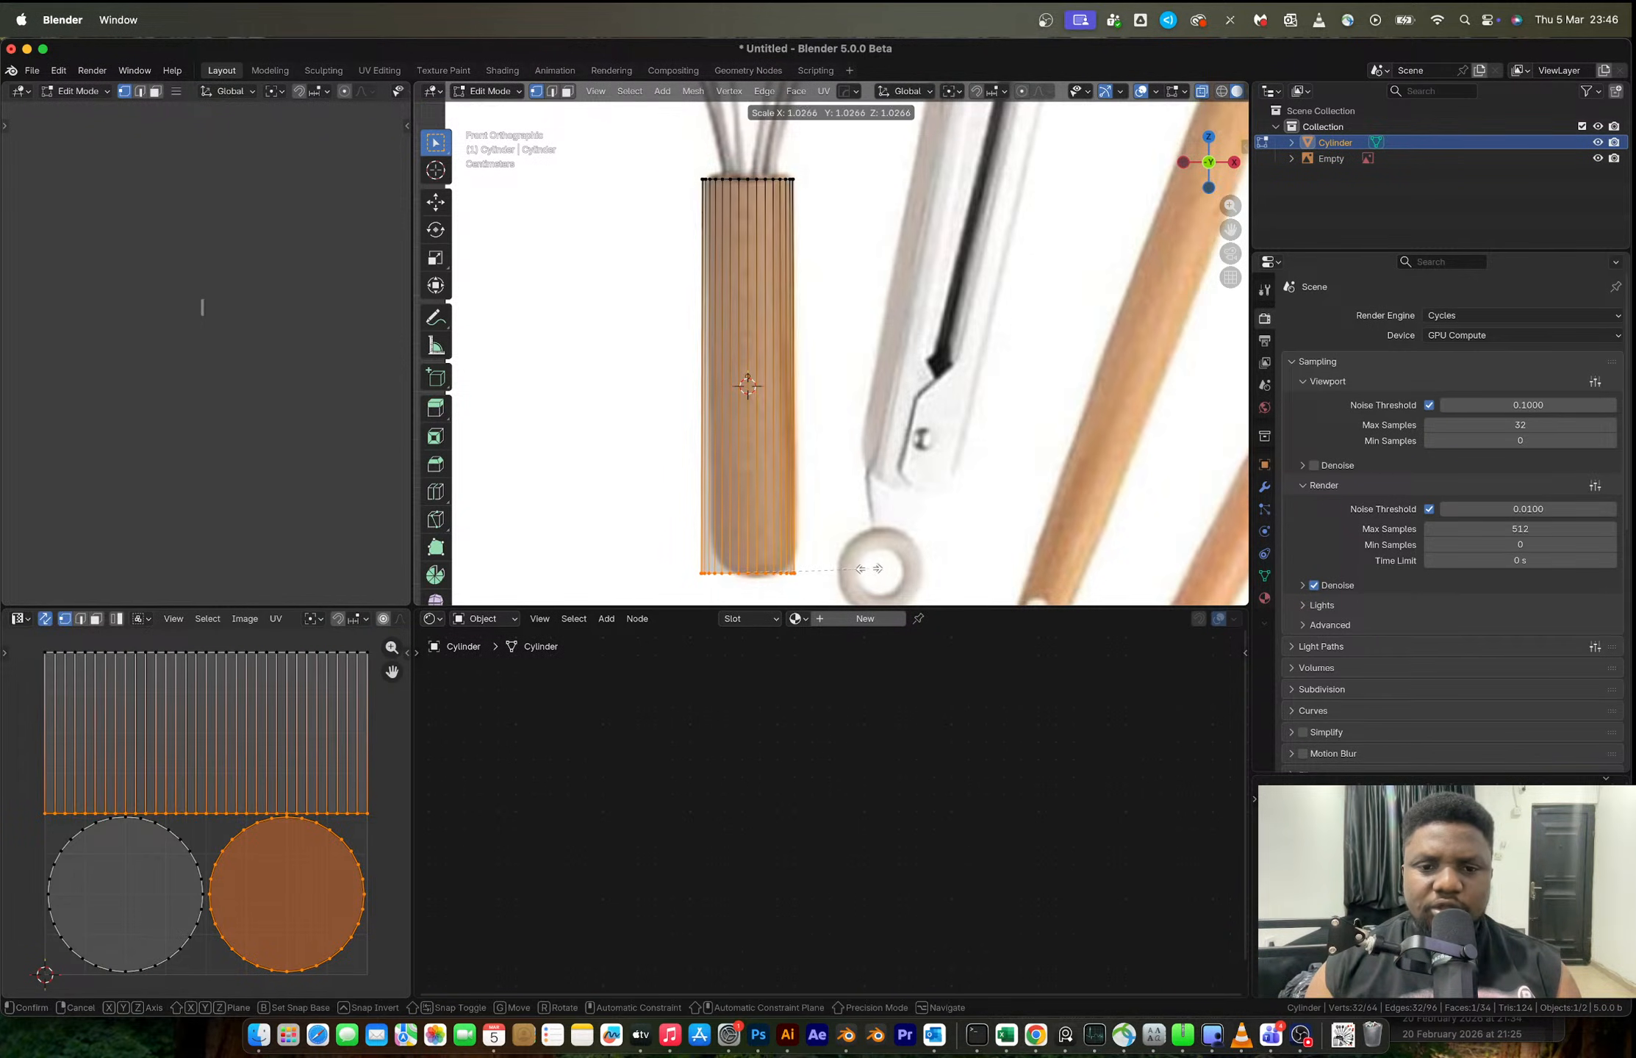
left_click(883, 570)
- Raise the cylinder's top ring of vertices along Z by about 0.003 m to meet the handle's upper edge
key("b")
left_click_drag(649, 159, 853, 205)
key("g")
key("z")
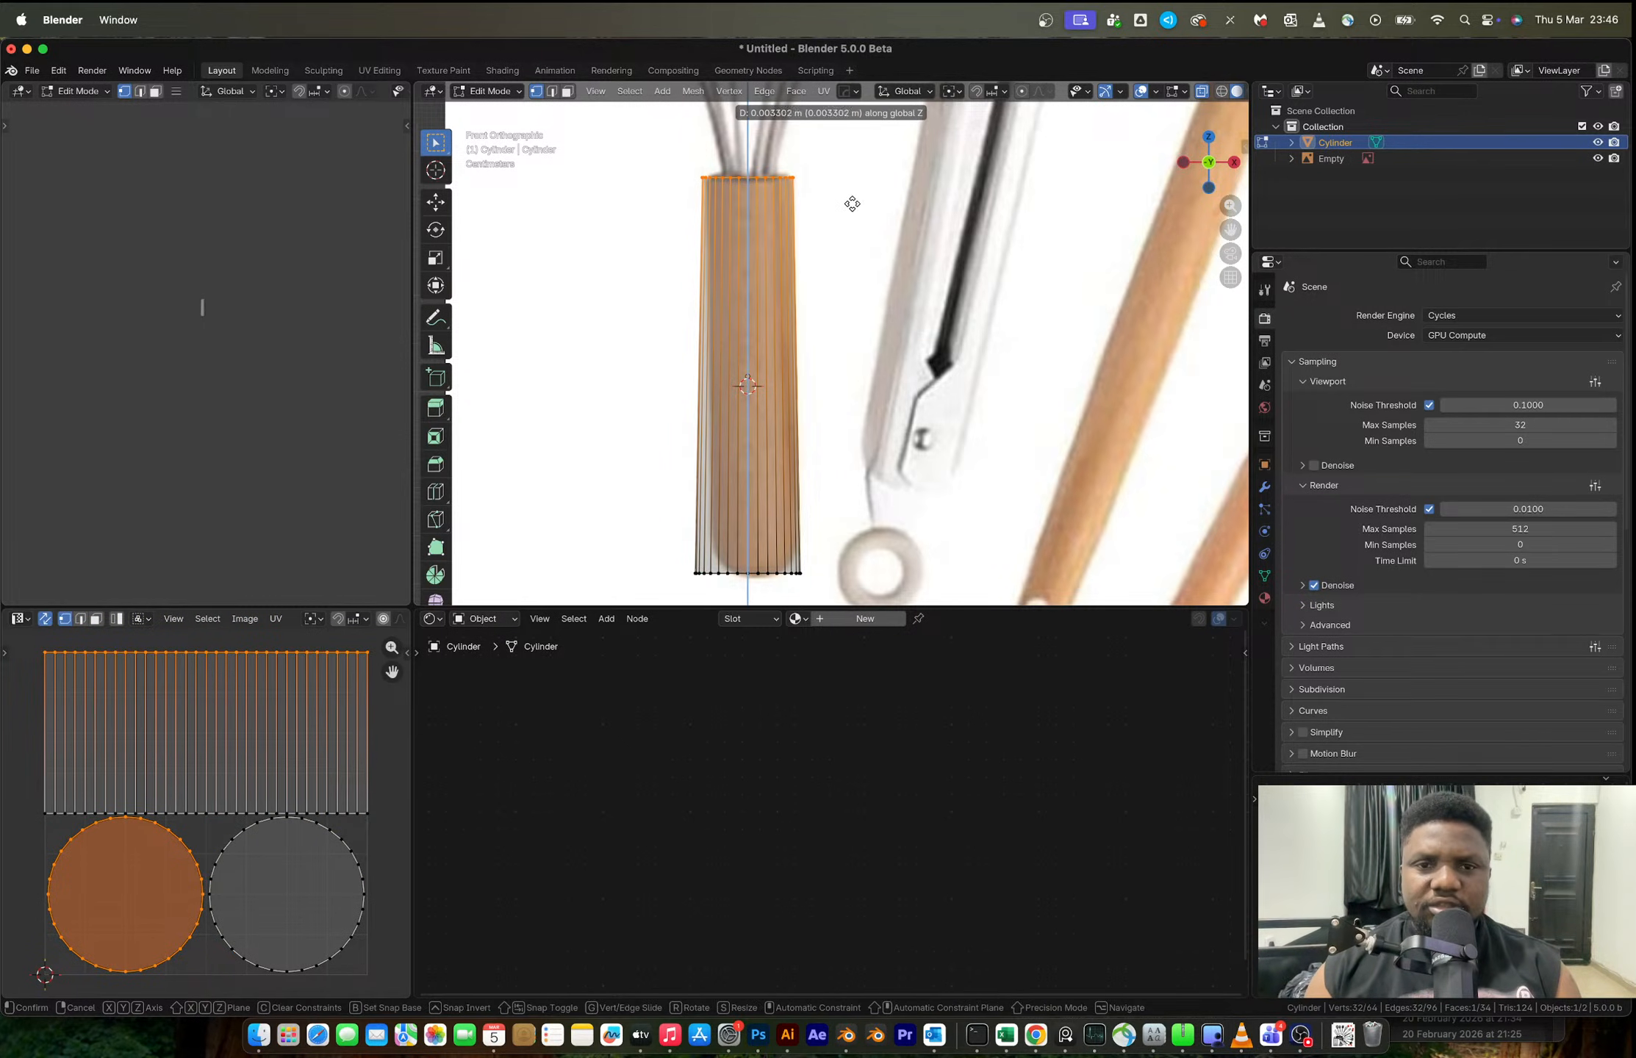
left_click(852, 205)
- Apply the handle cylinder's scale in Object Mode and return to editing its mesh with edge selection
key("Tab")
key("Tab")
key("2")
key("alt+a")
left_click_drag(630, 535, 875, 616)
key("Tab")
key("ctrl+a")
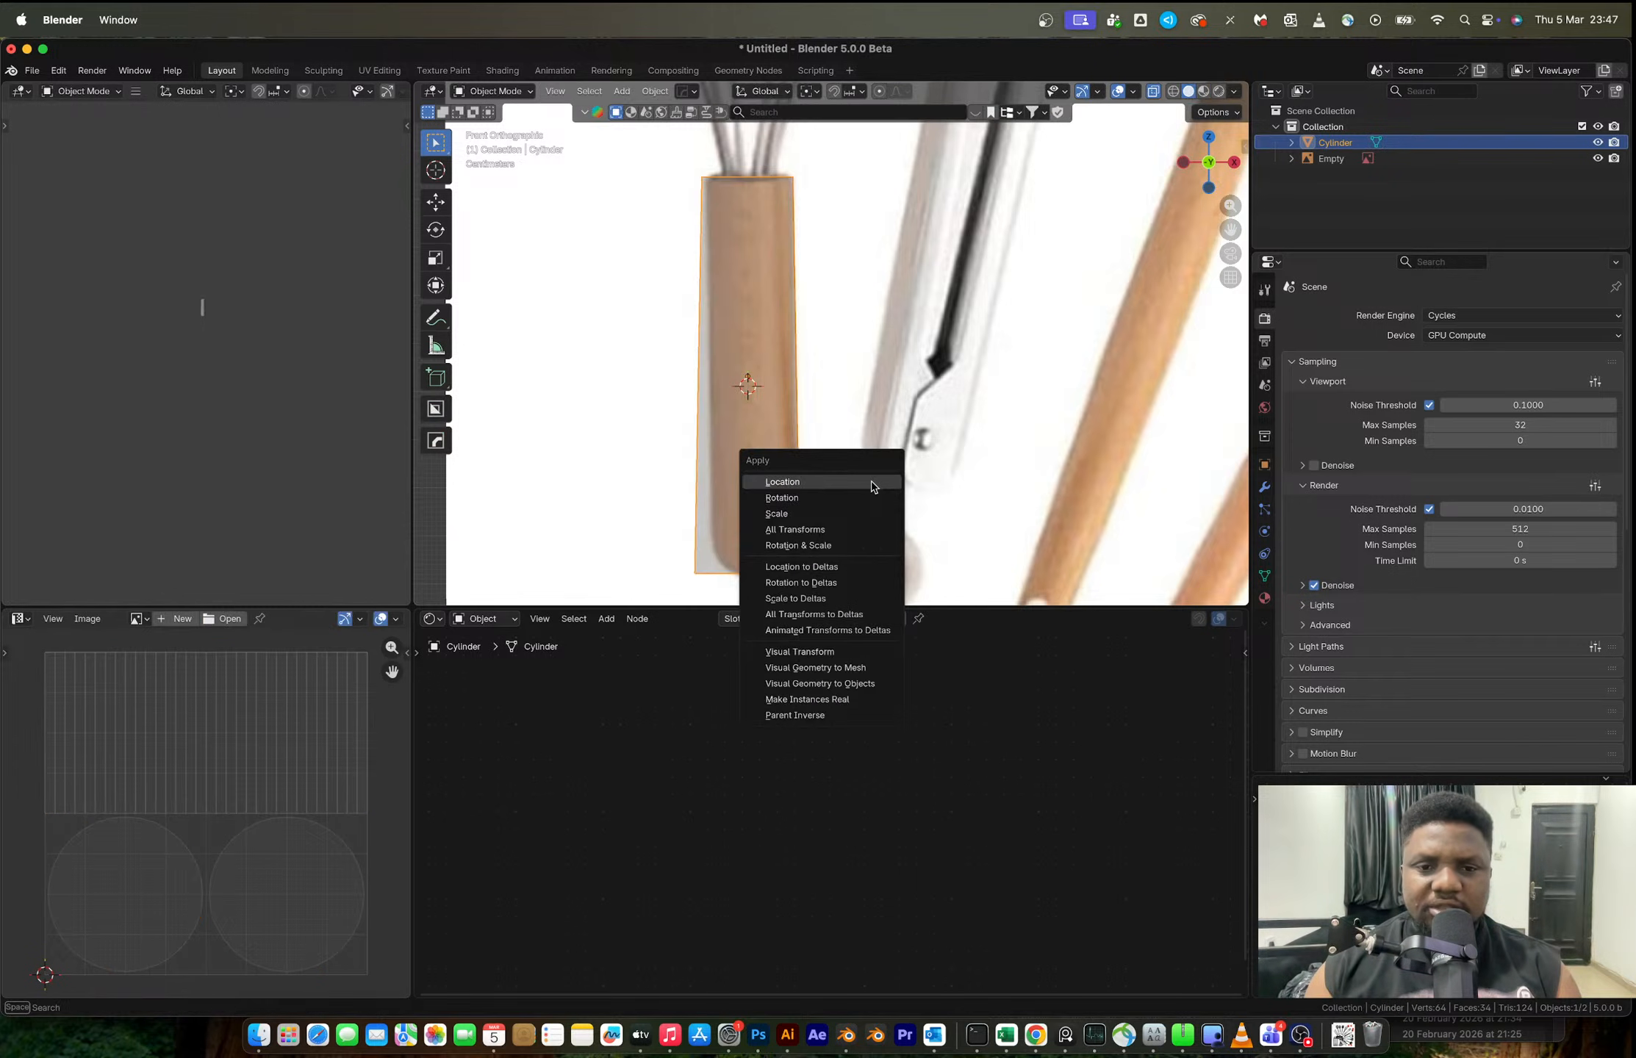
left_click(803, 517)
key("Tab")
key("ctrl+b")
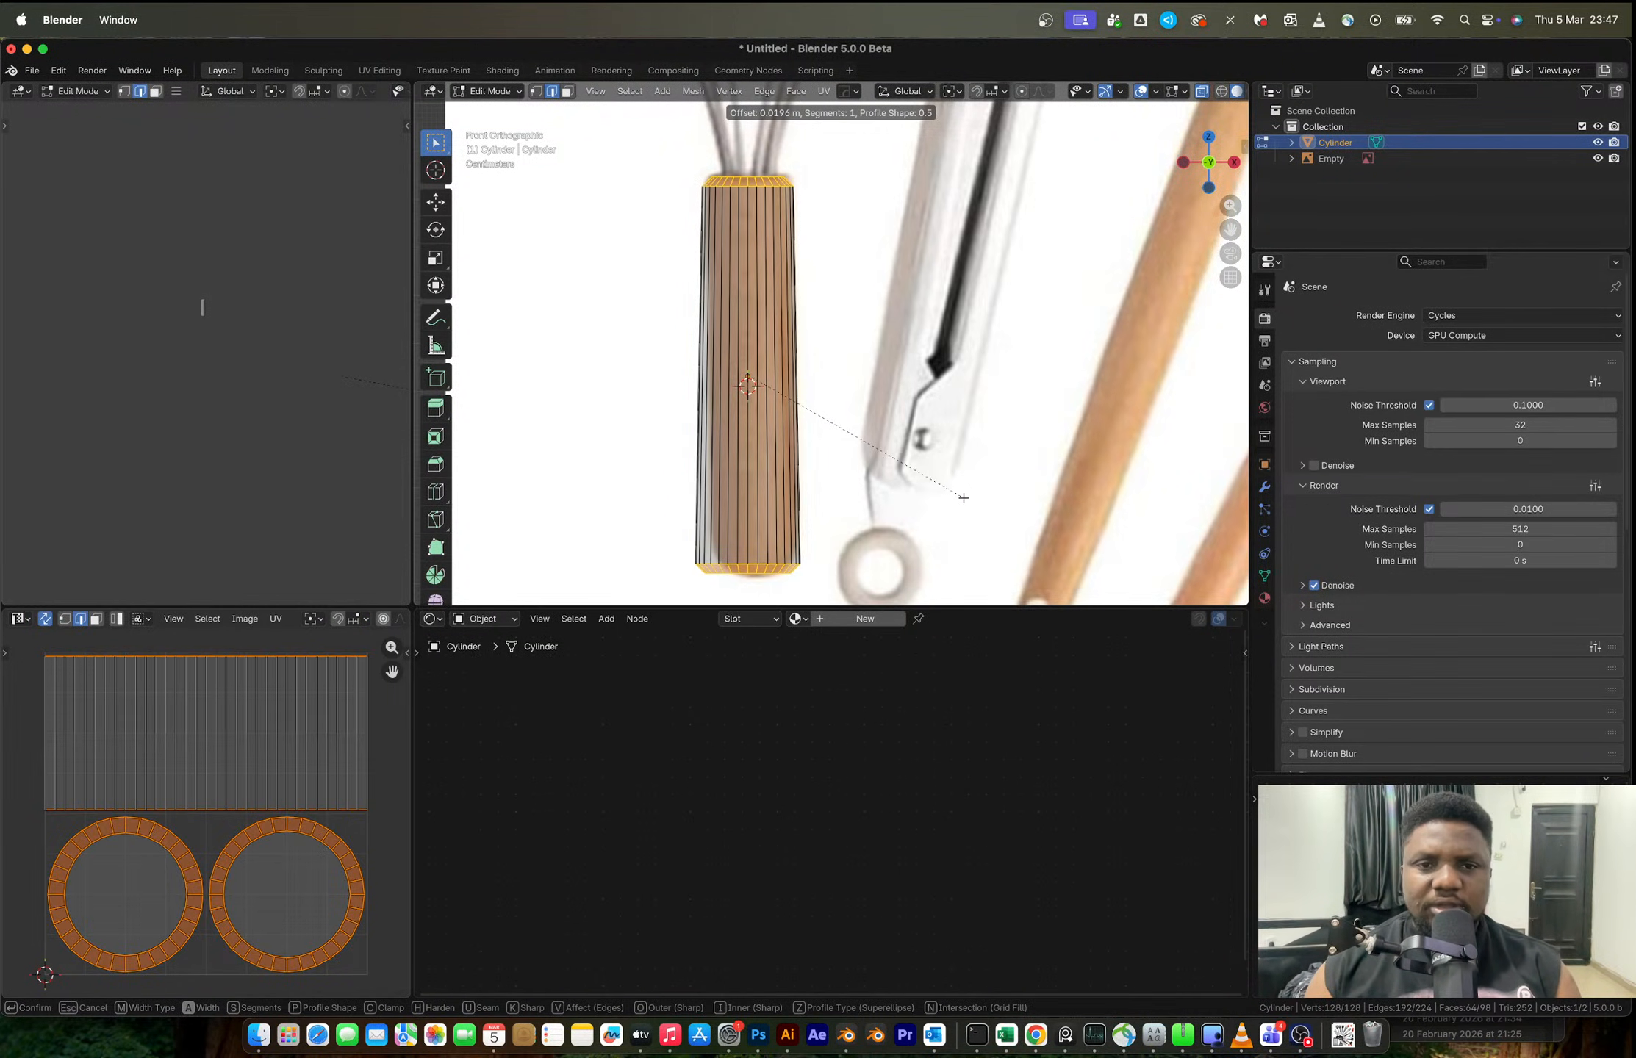
scroll(966, 498, "up", 2)
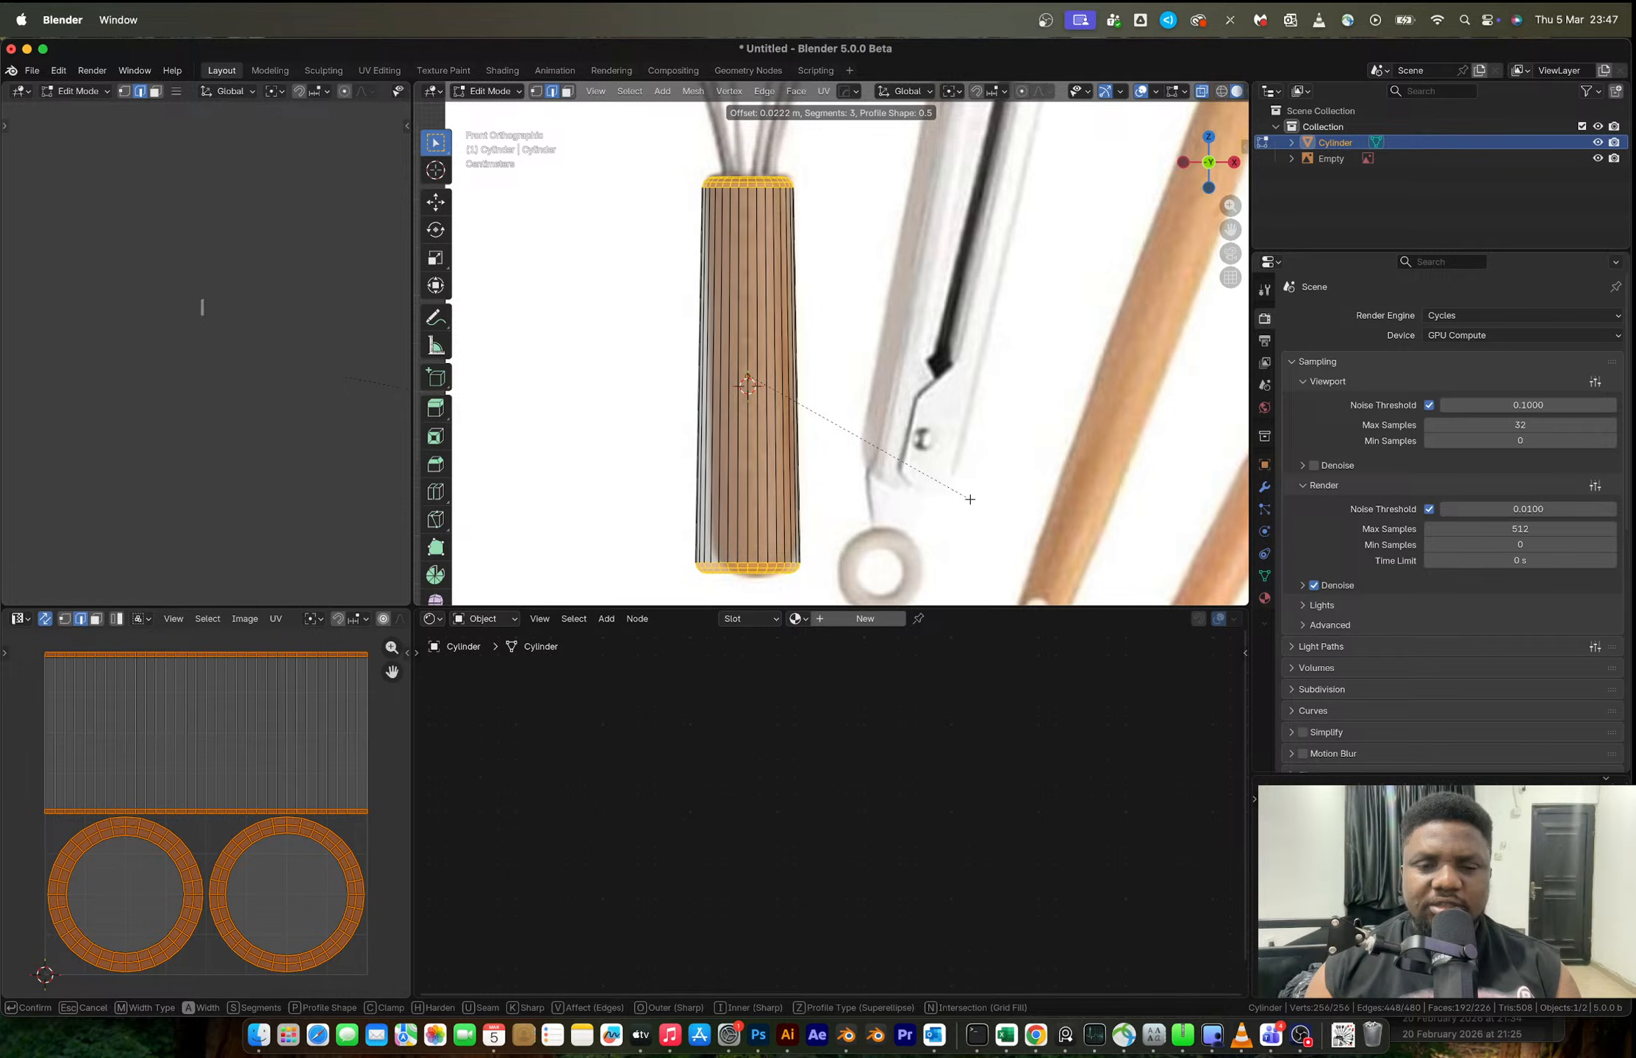
key("Escape")
- Bevel the top rim edges of the whisk handle narrowly with 3 segments
left_click_drag(649, 138, 881, 246)
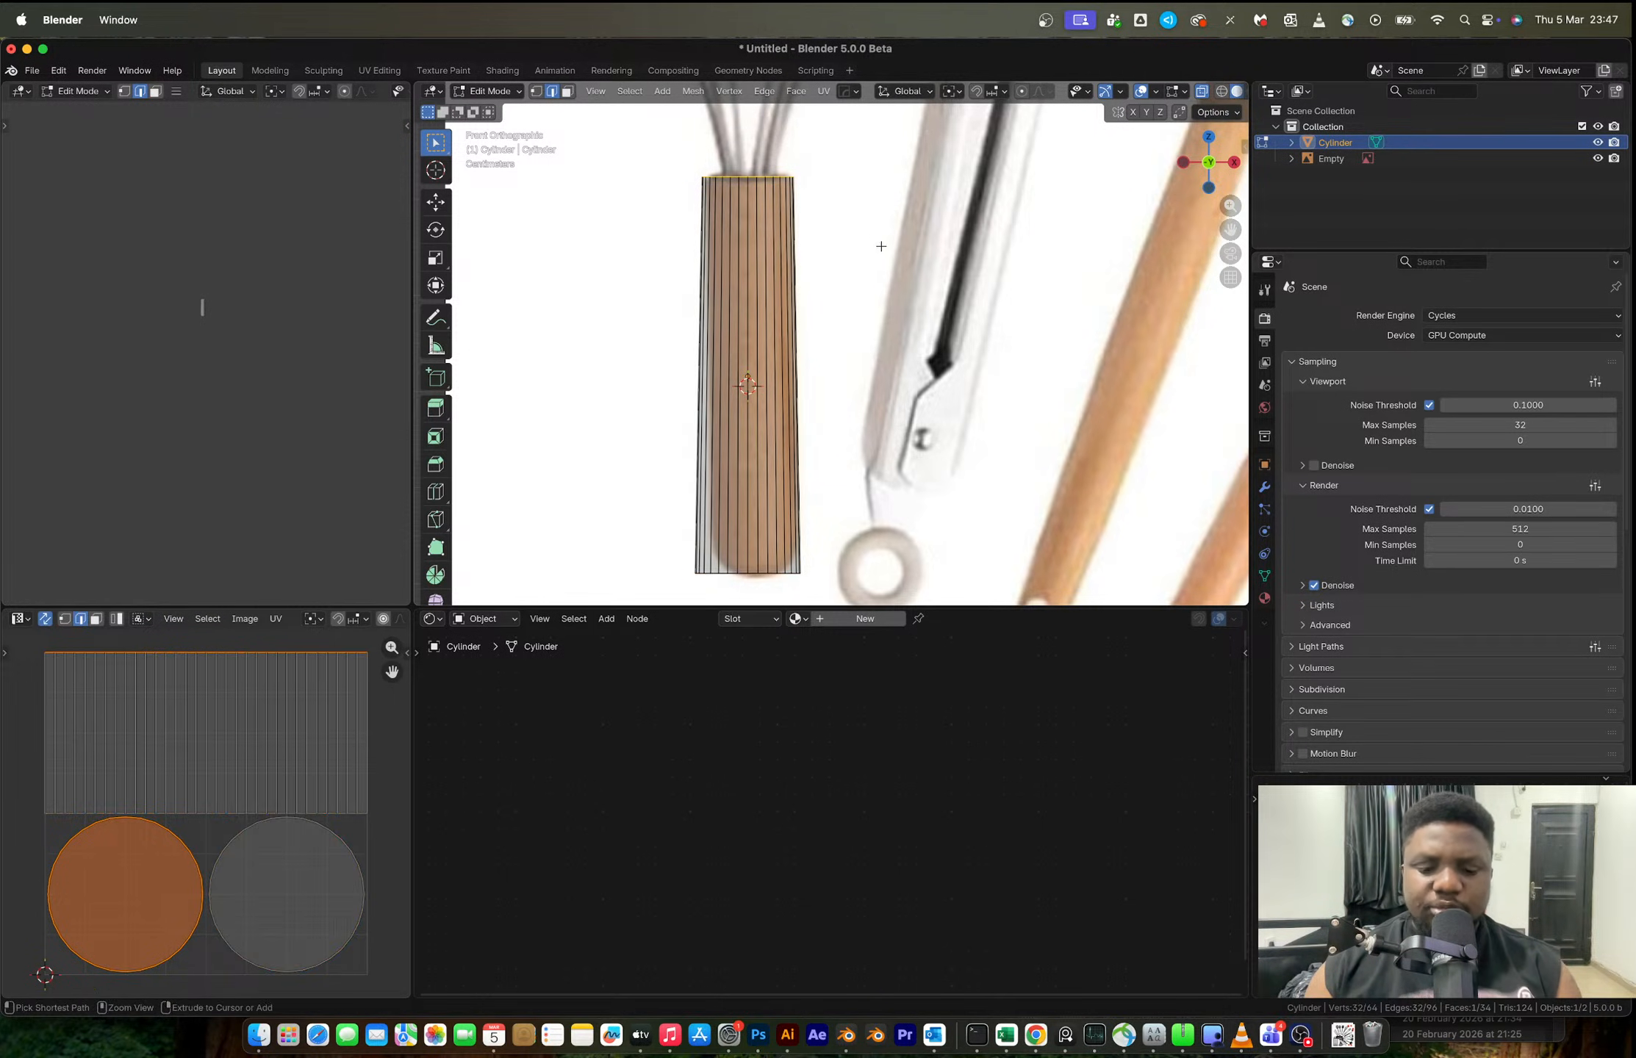
key("ctrl+b")
left_click(888, 255)
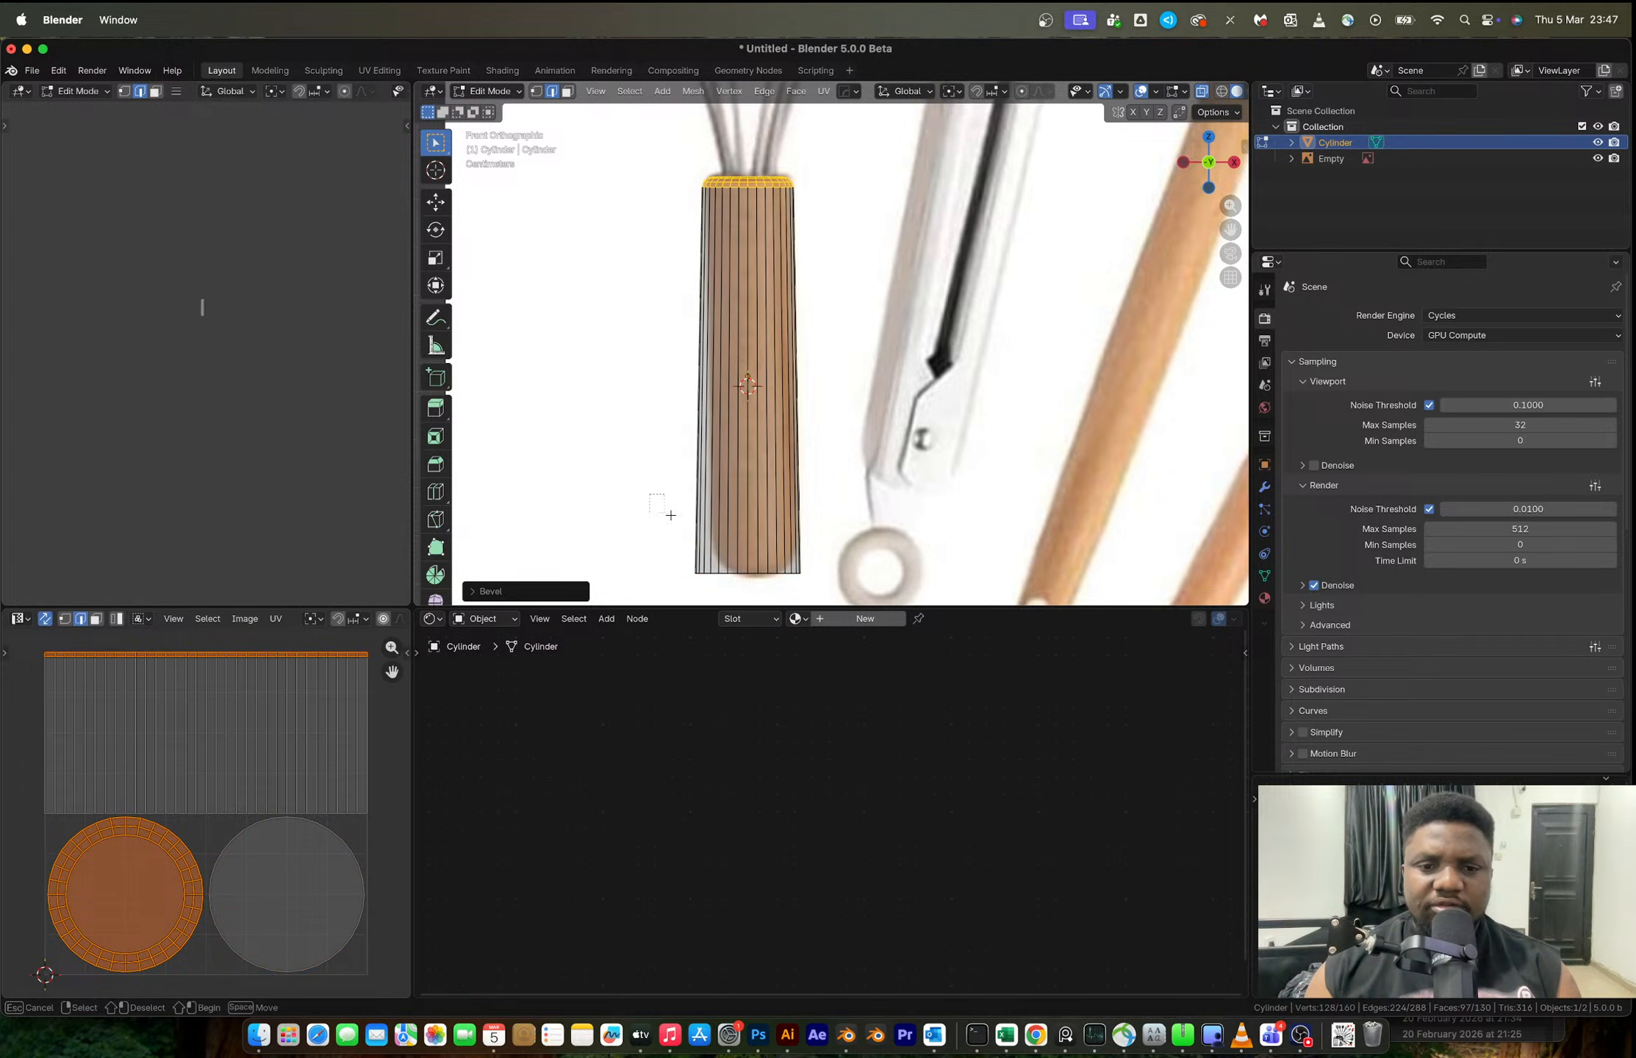
- Bevel the bottom rim edges of the whisk handle into a rounded end with 3 segments
left_click_drag(877, 586, 876, 585)
key("ctrl+b")
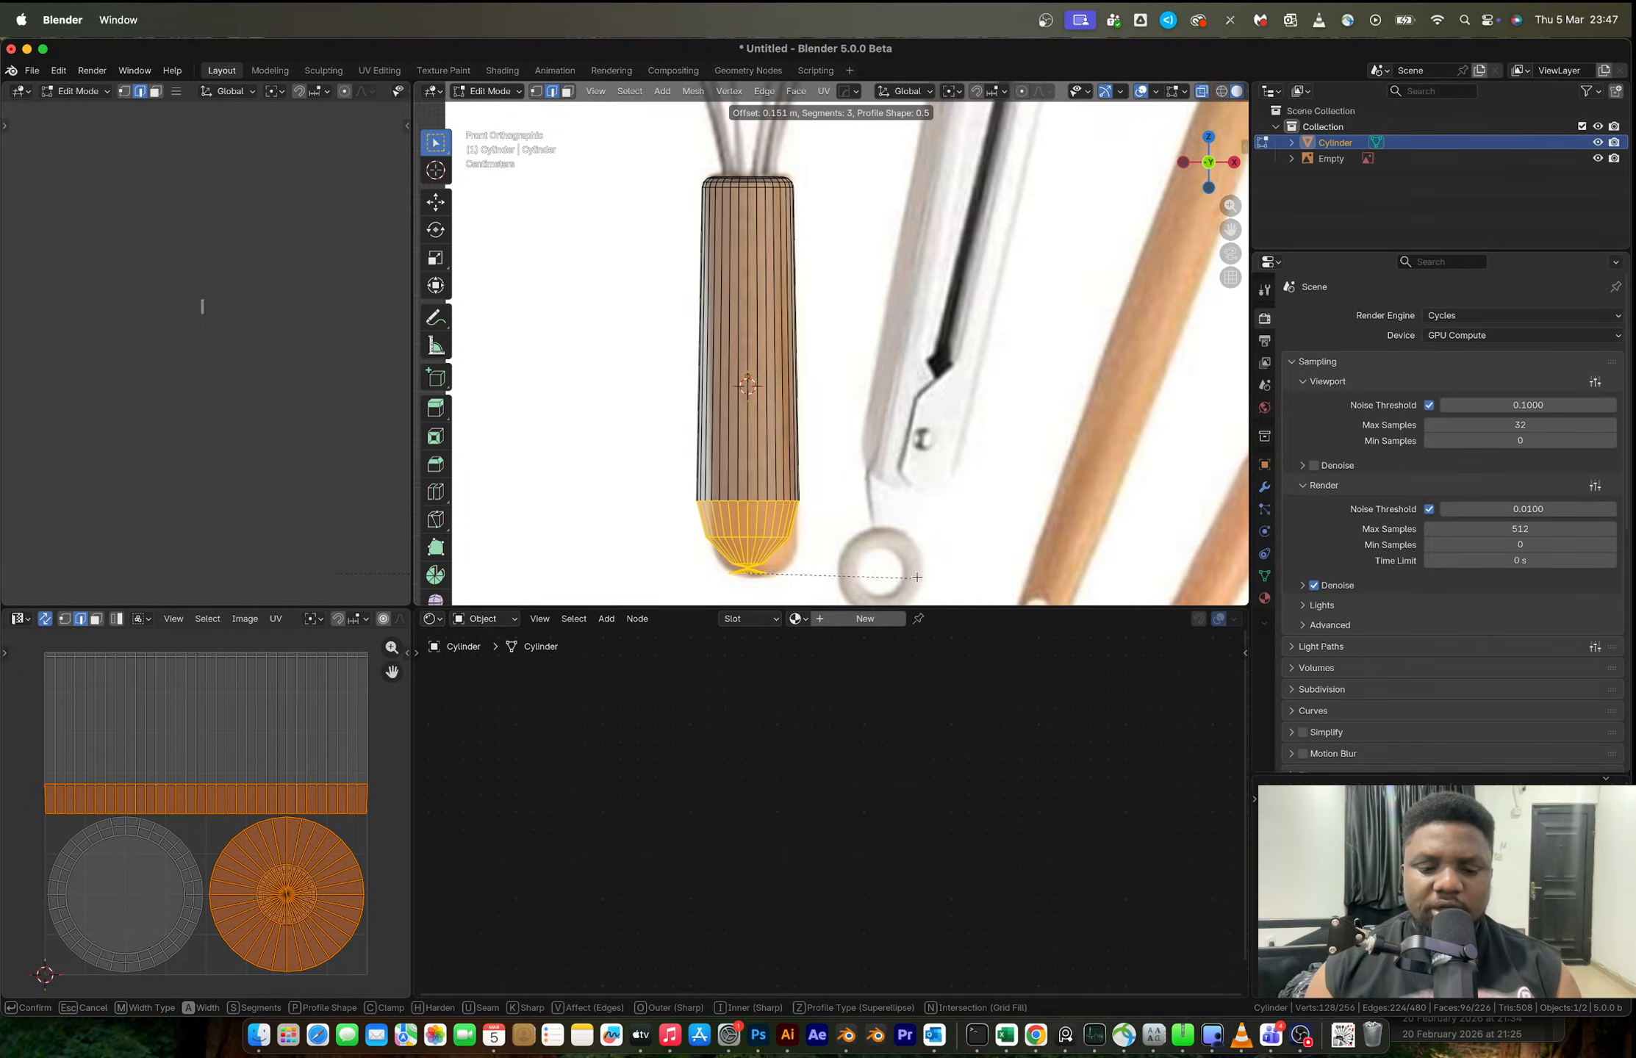
left_click(912, 581)
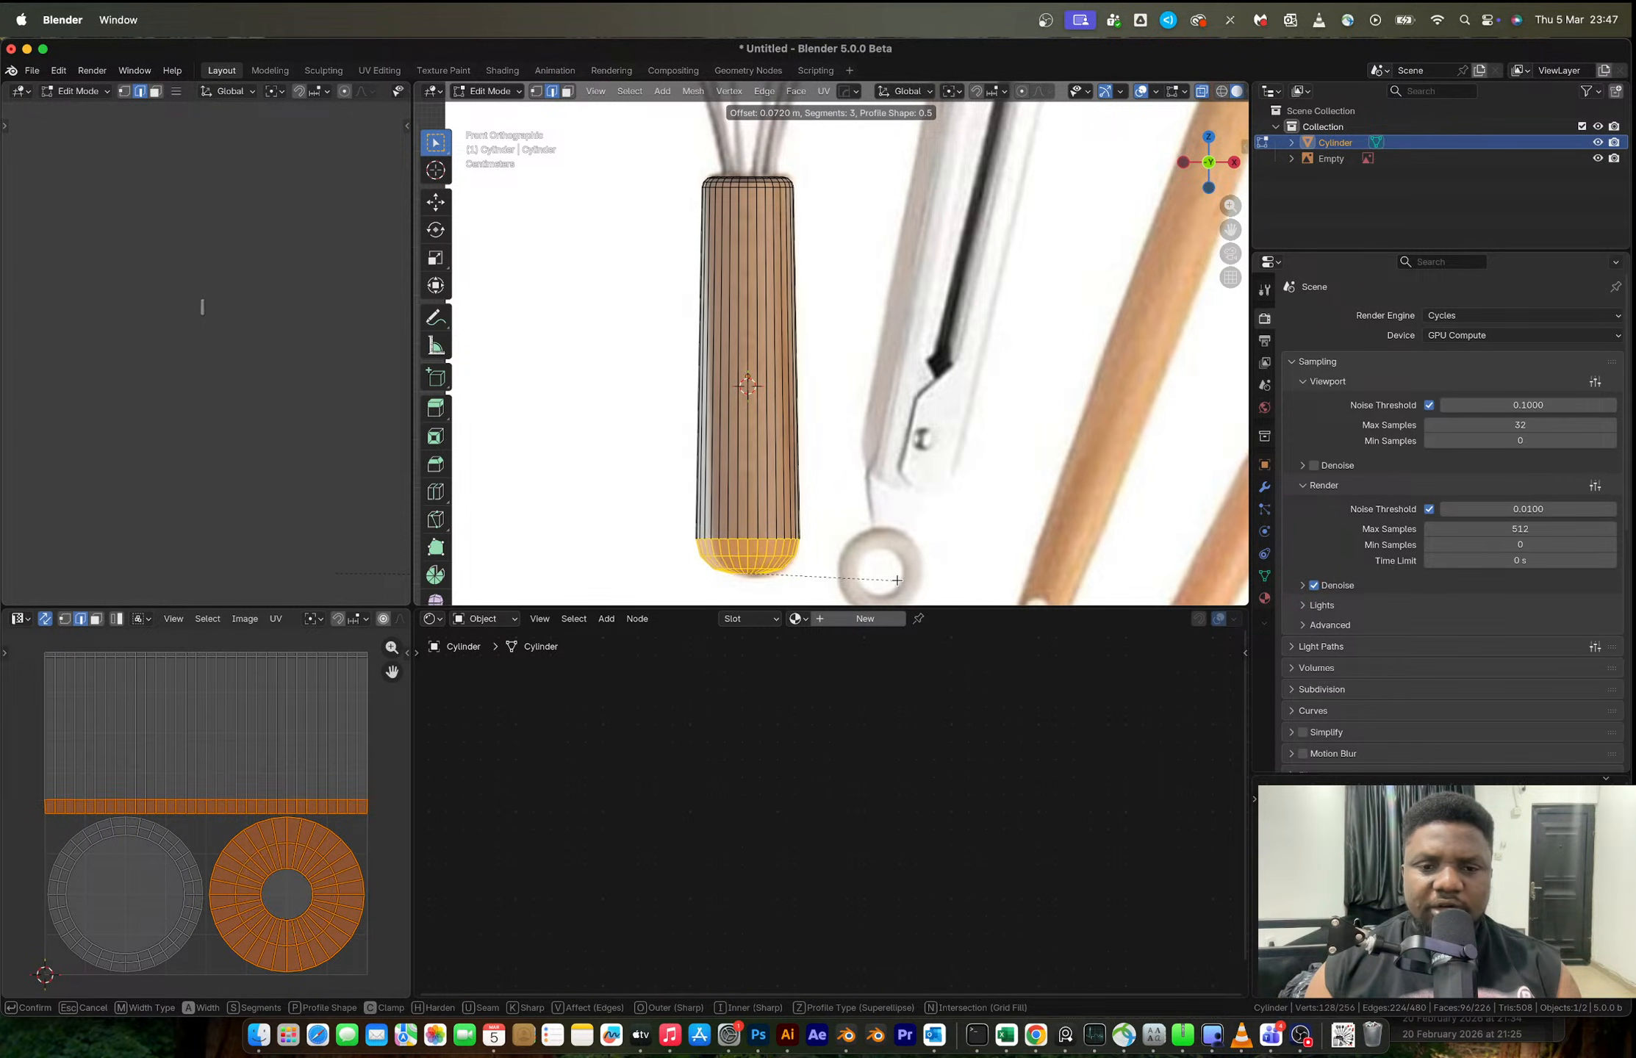
key("Tab")
- Snap the 3D cursor to the centre of the whisk handle's top vertices
scroll(741, 272, "down", 1)
scroll(763, 375, "up", 1)
middle_click_drag(760, 157, 773, 512, "shift")
scroll(763, 375, "down", 2)
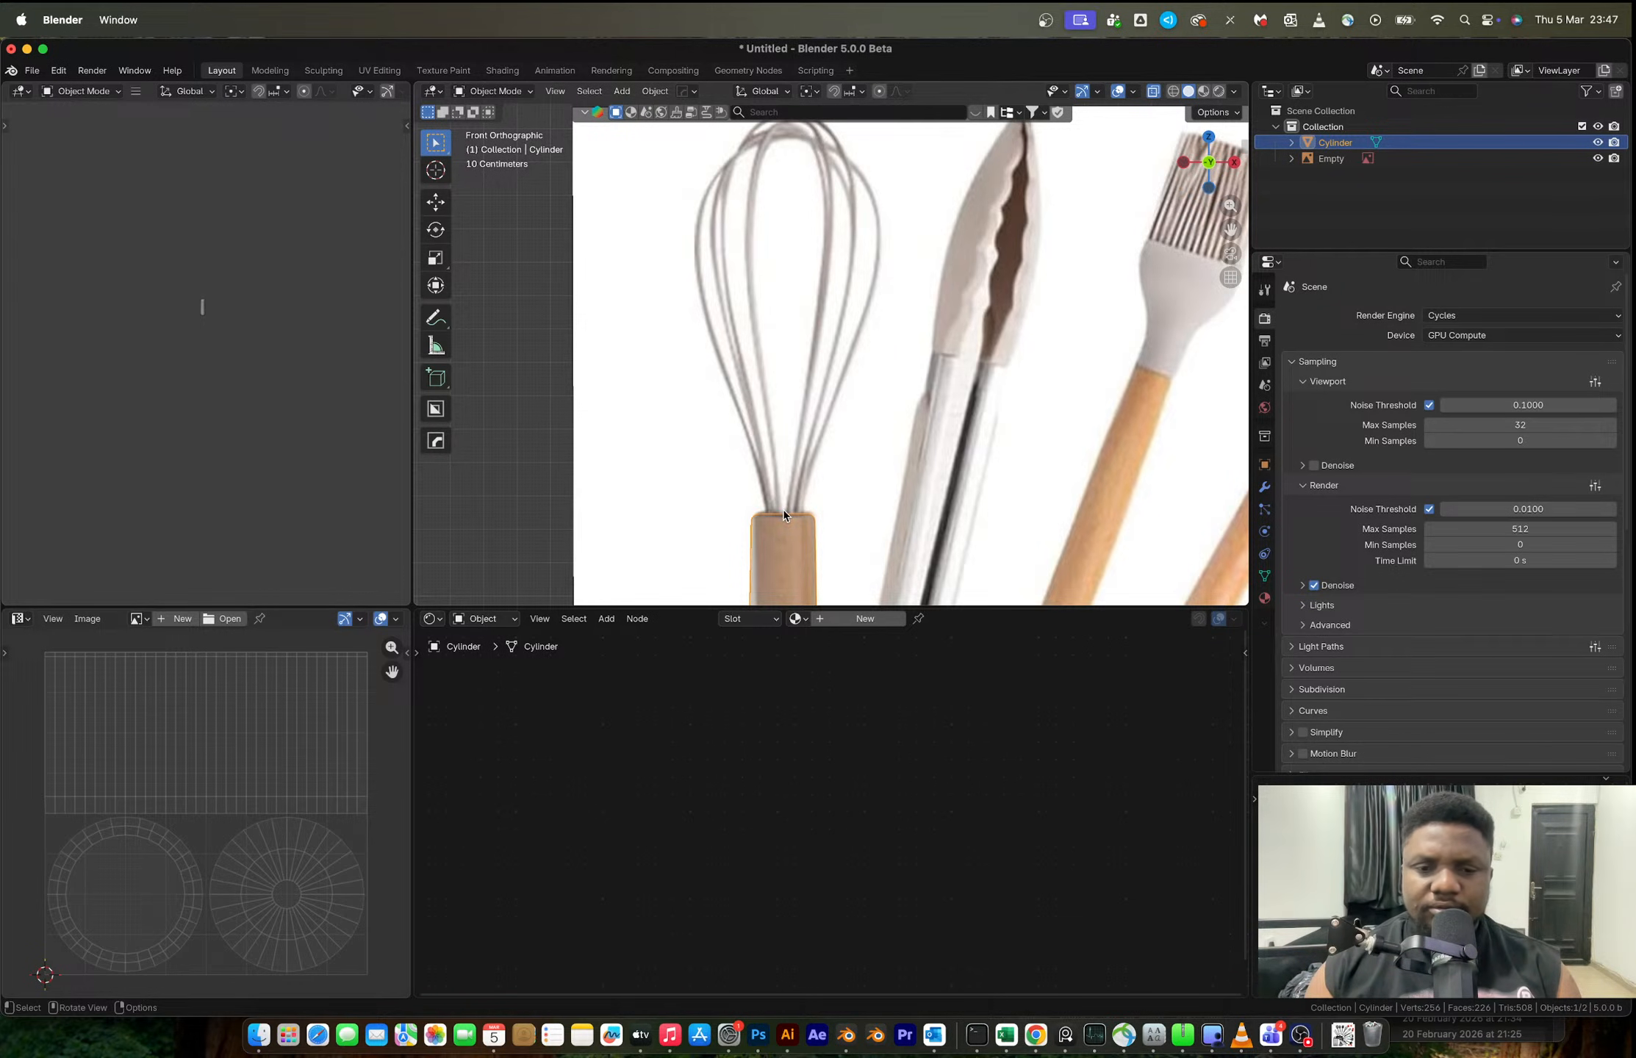
key("Tab")
key("alt+a")
left_click_drag(716, 478, 881, 538)
key("shift+s")
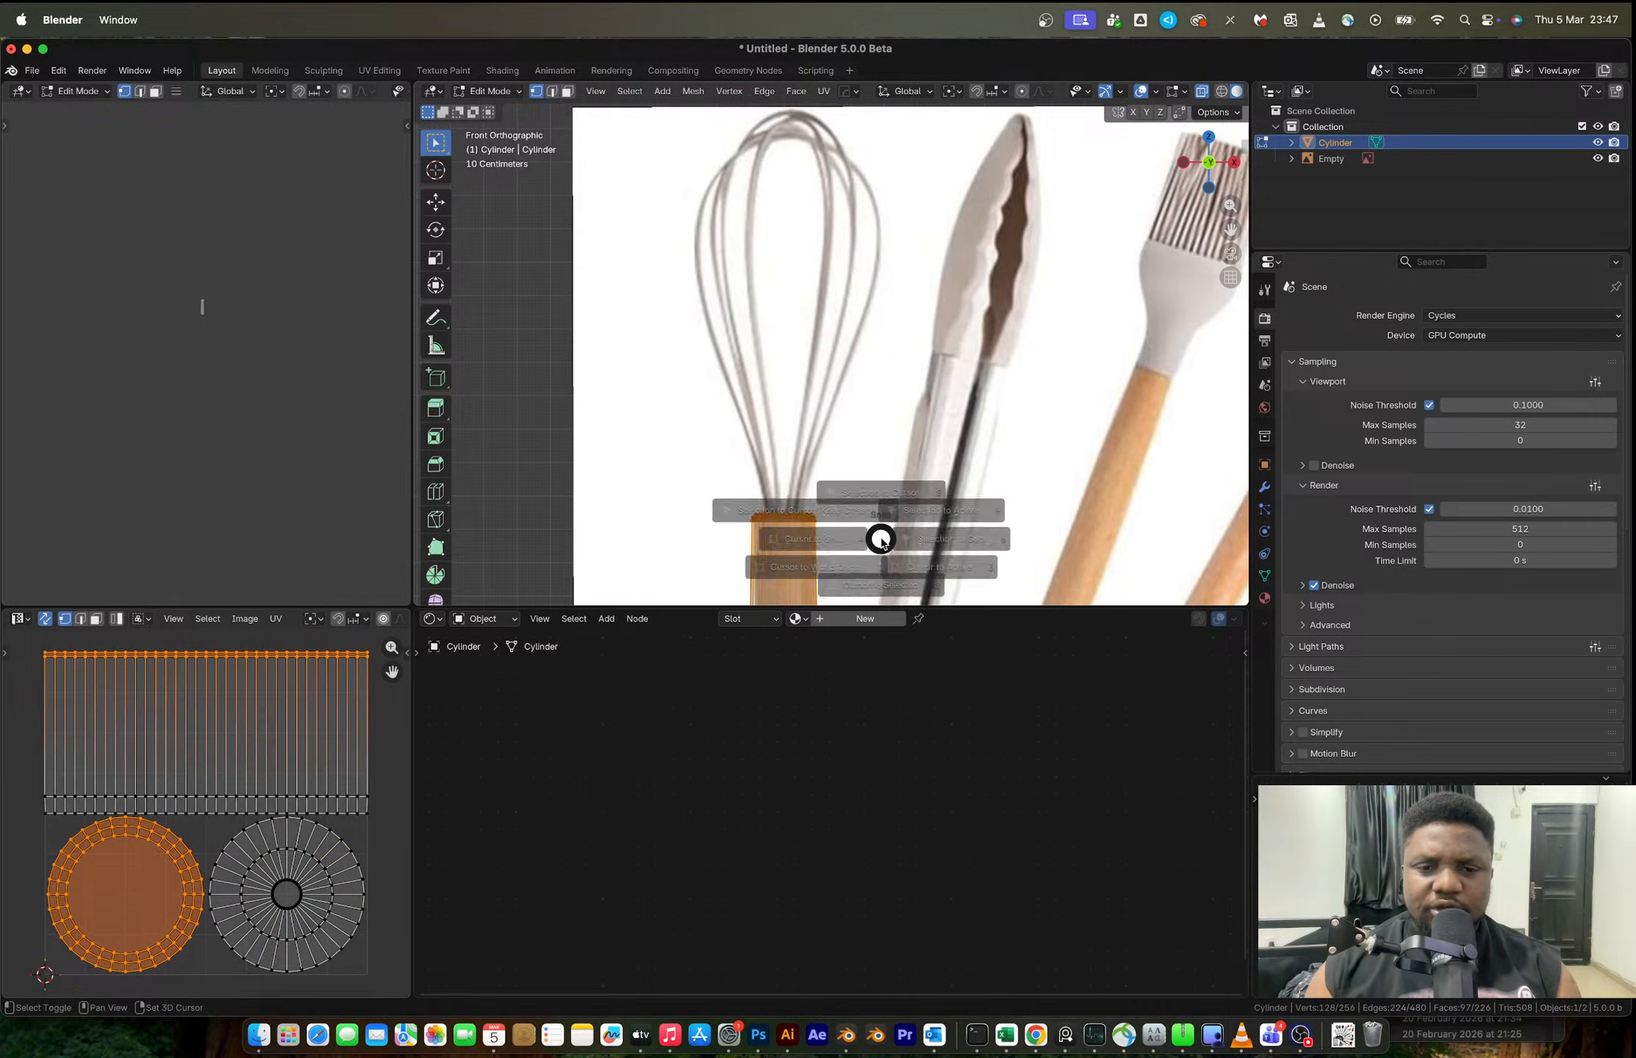
left_click(890, 621)
- Add a cube at the 3D cursor and merge all its vertices at the center into a single point
key("Tab")
key("shift+a")
mouse_move(851, 512)
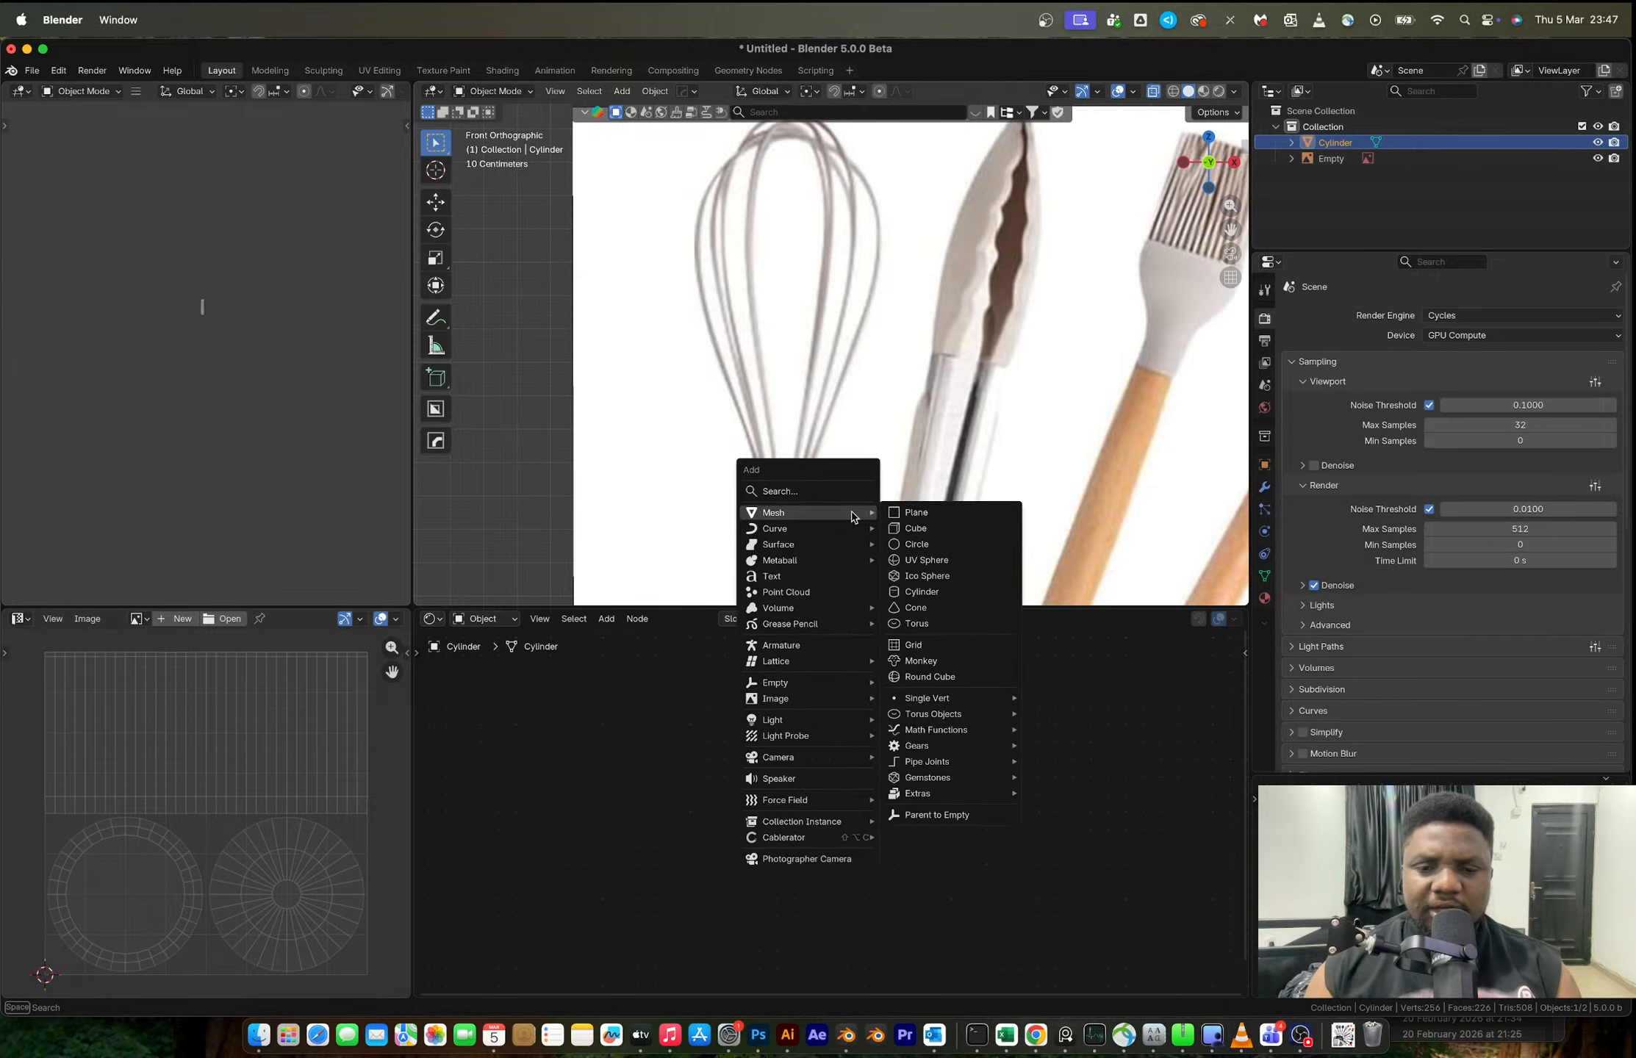
left_click(946, 528)
key("Tab")
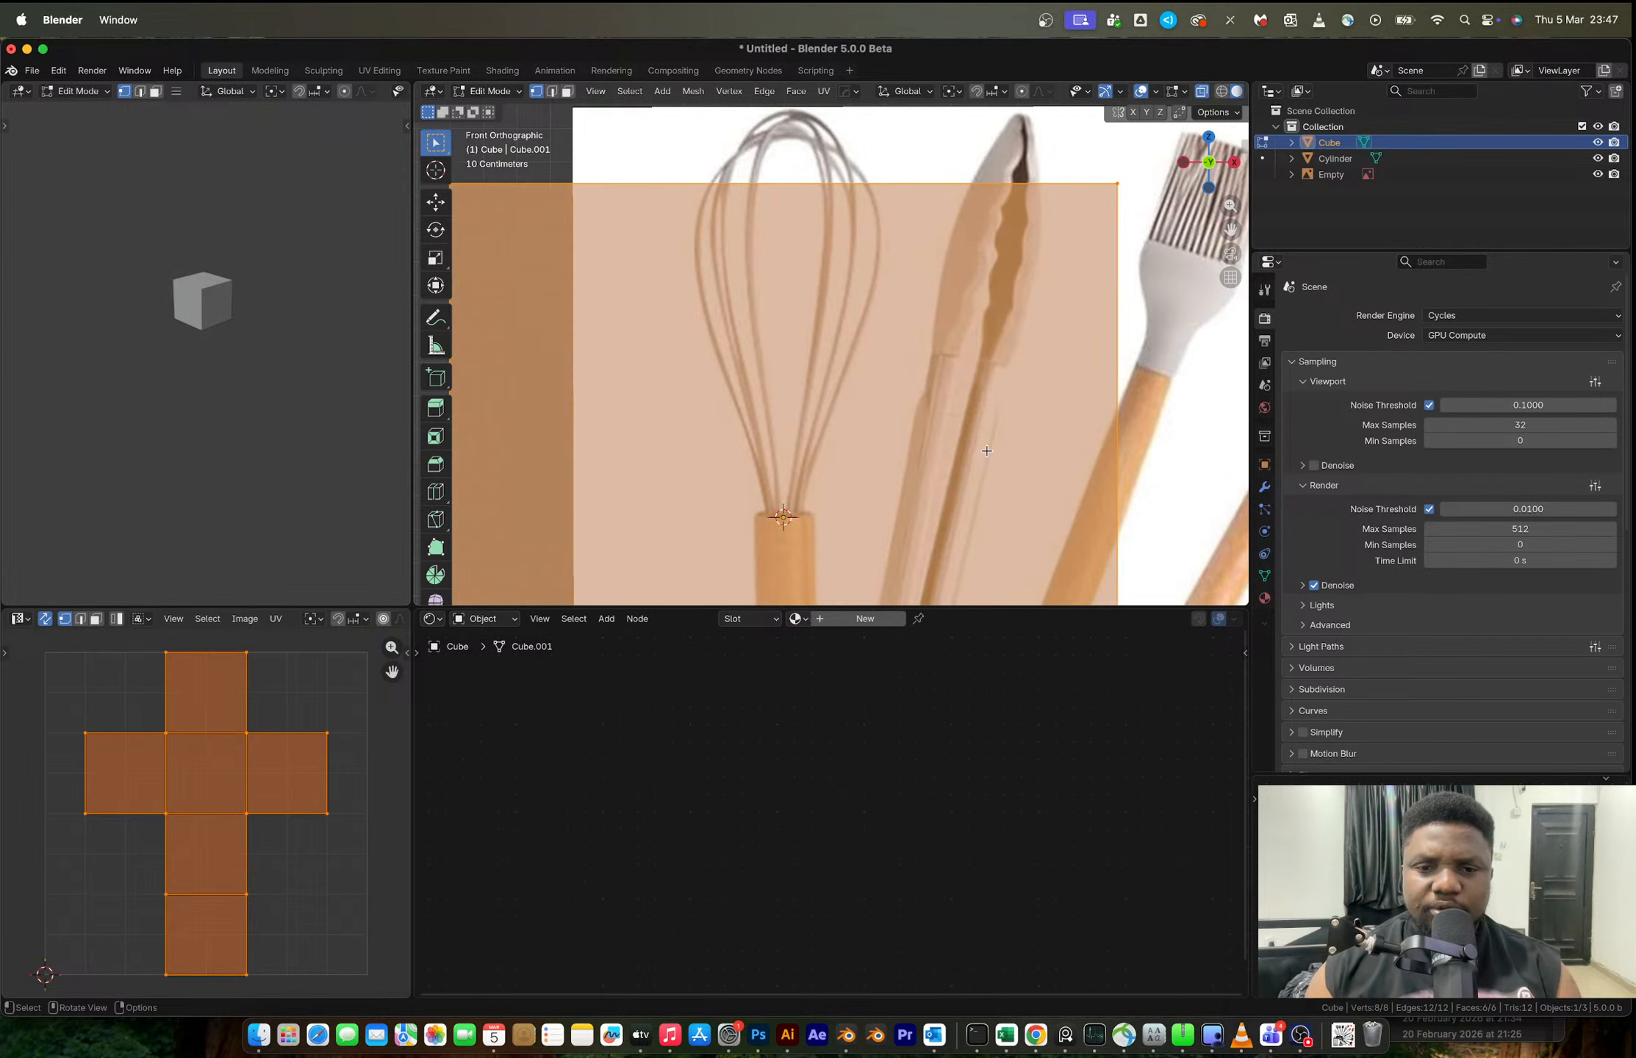
key("m")
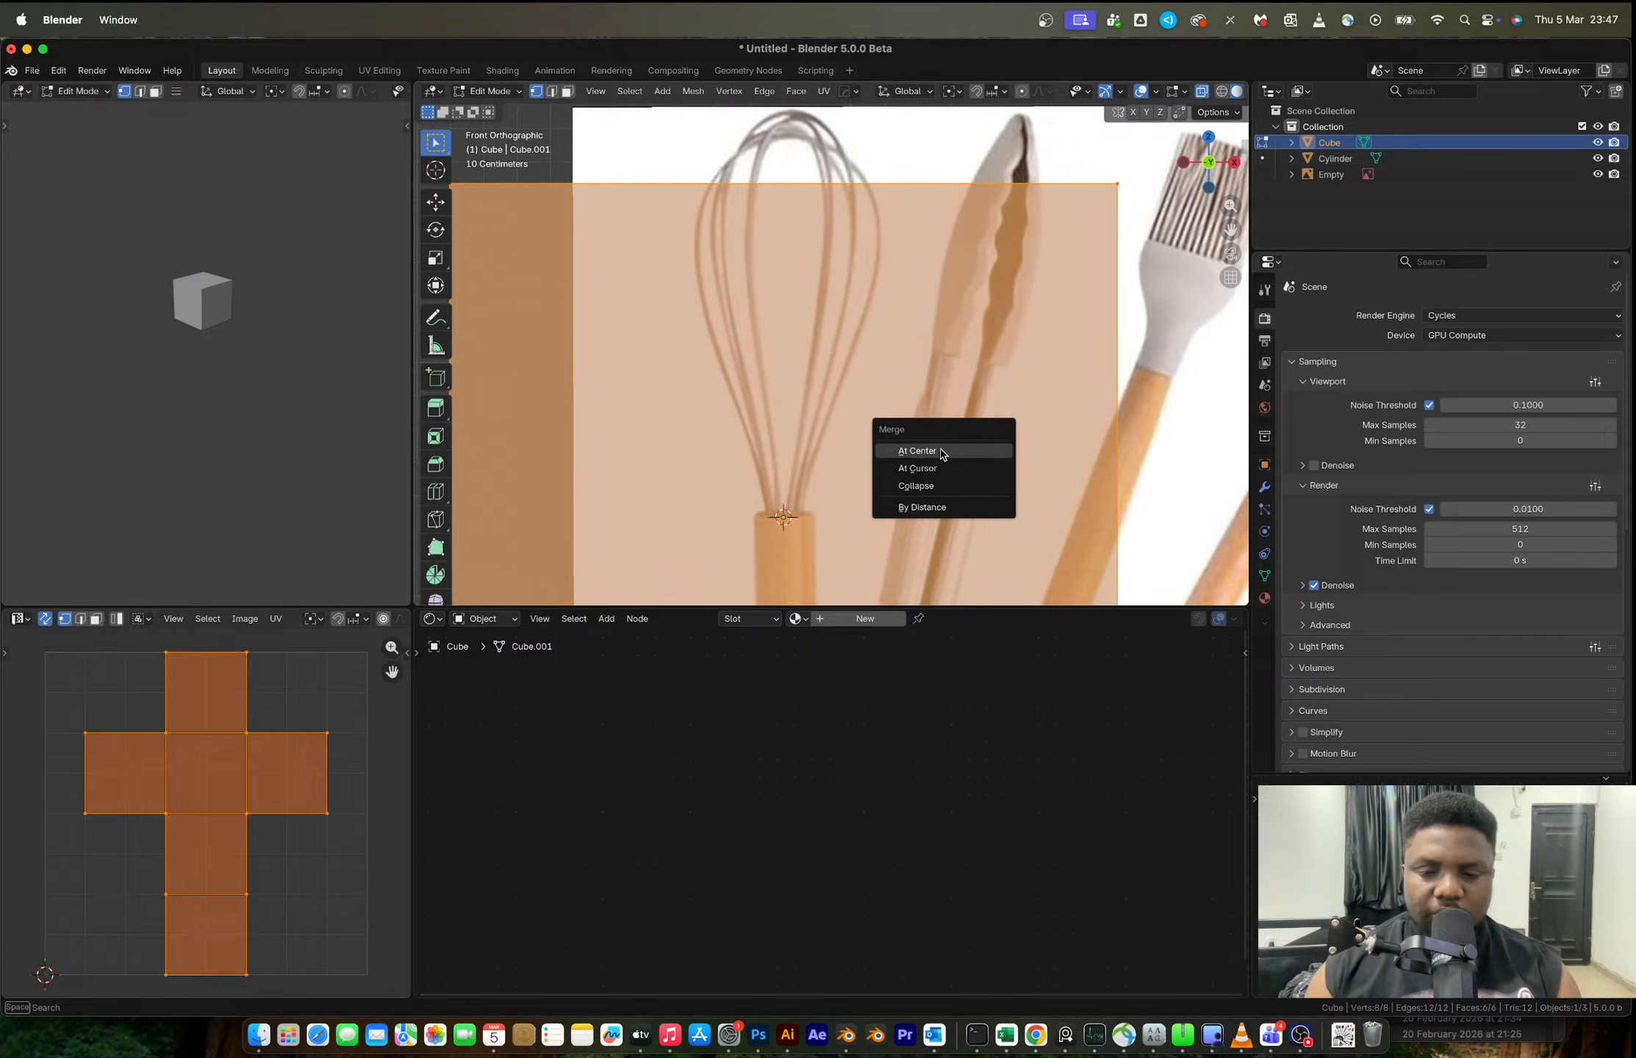
left_click(917, 450)
- Move the vertex to the top of the reference whisk and extrude a chain of points along its outer wire down to the handle
key("g")
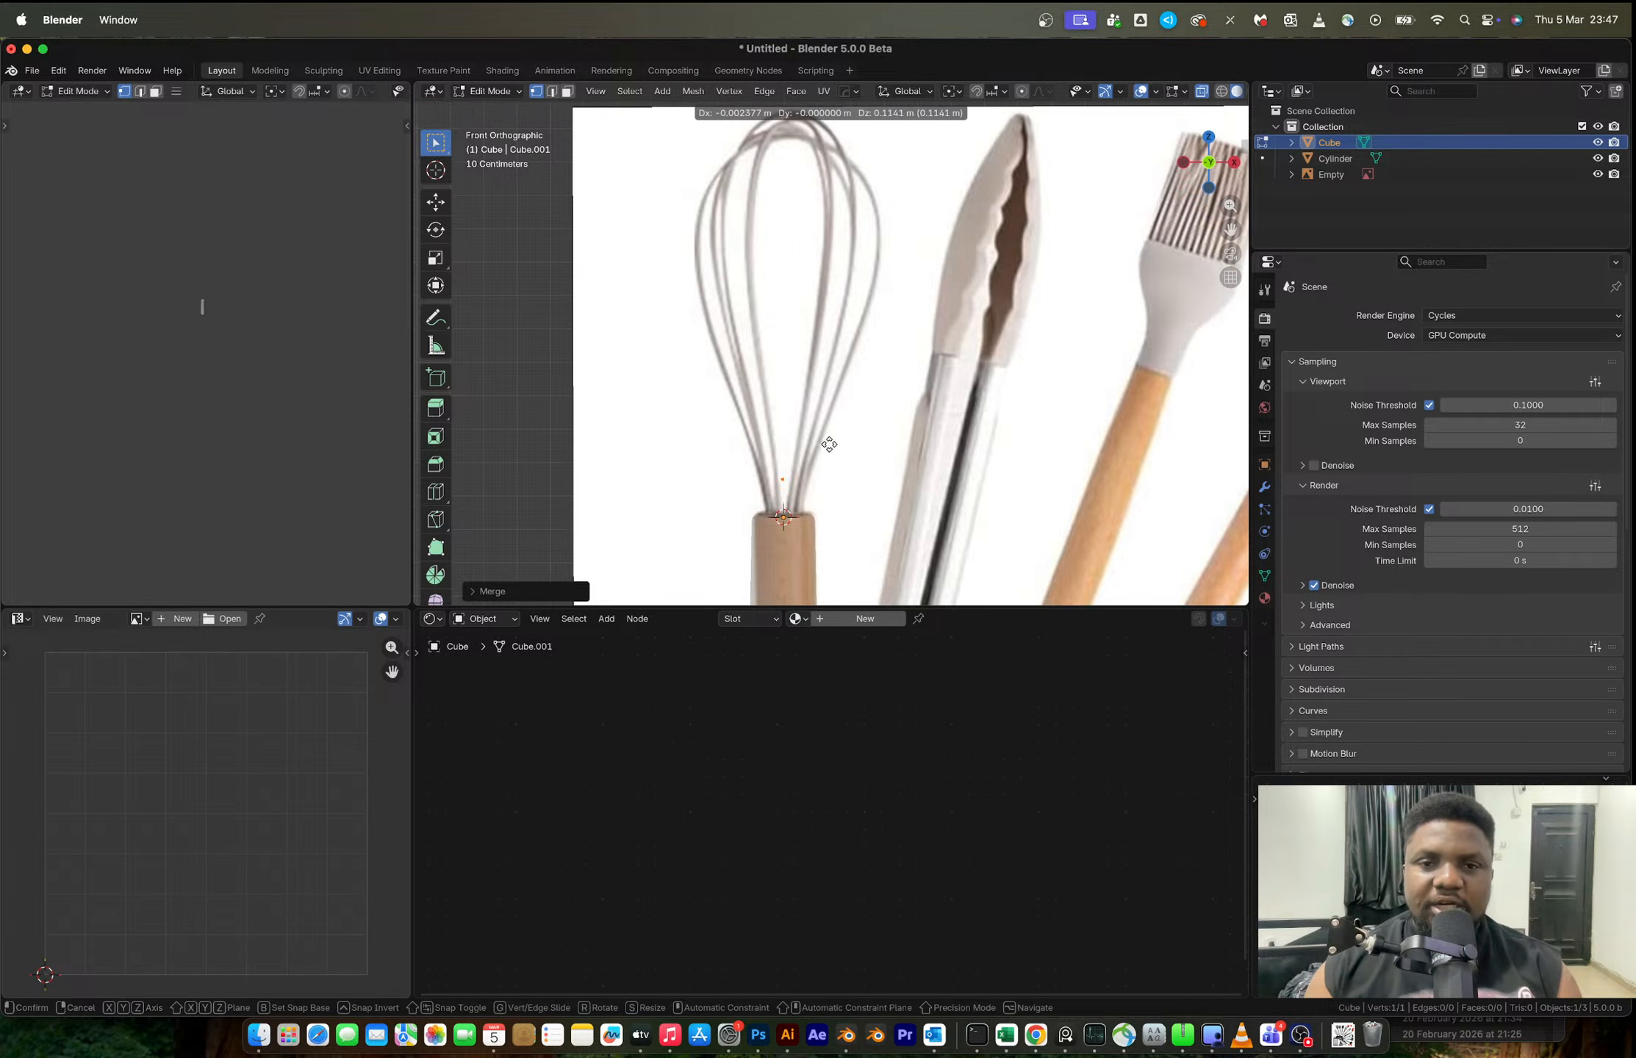
left_click(826, 156)
middle_click_drag(809, 171, 784, 201, "shift")
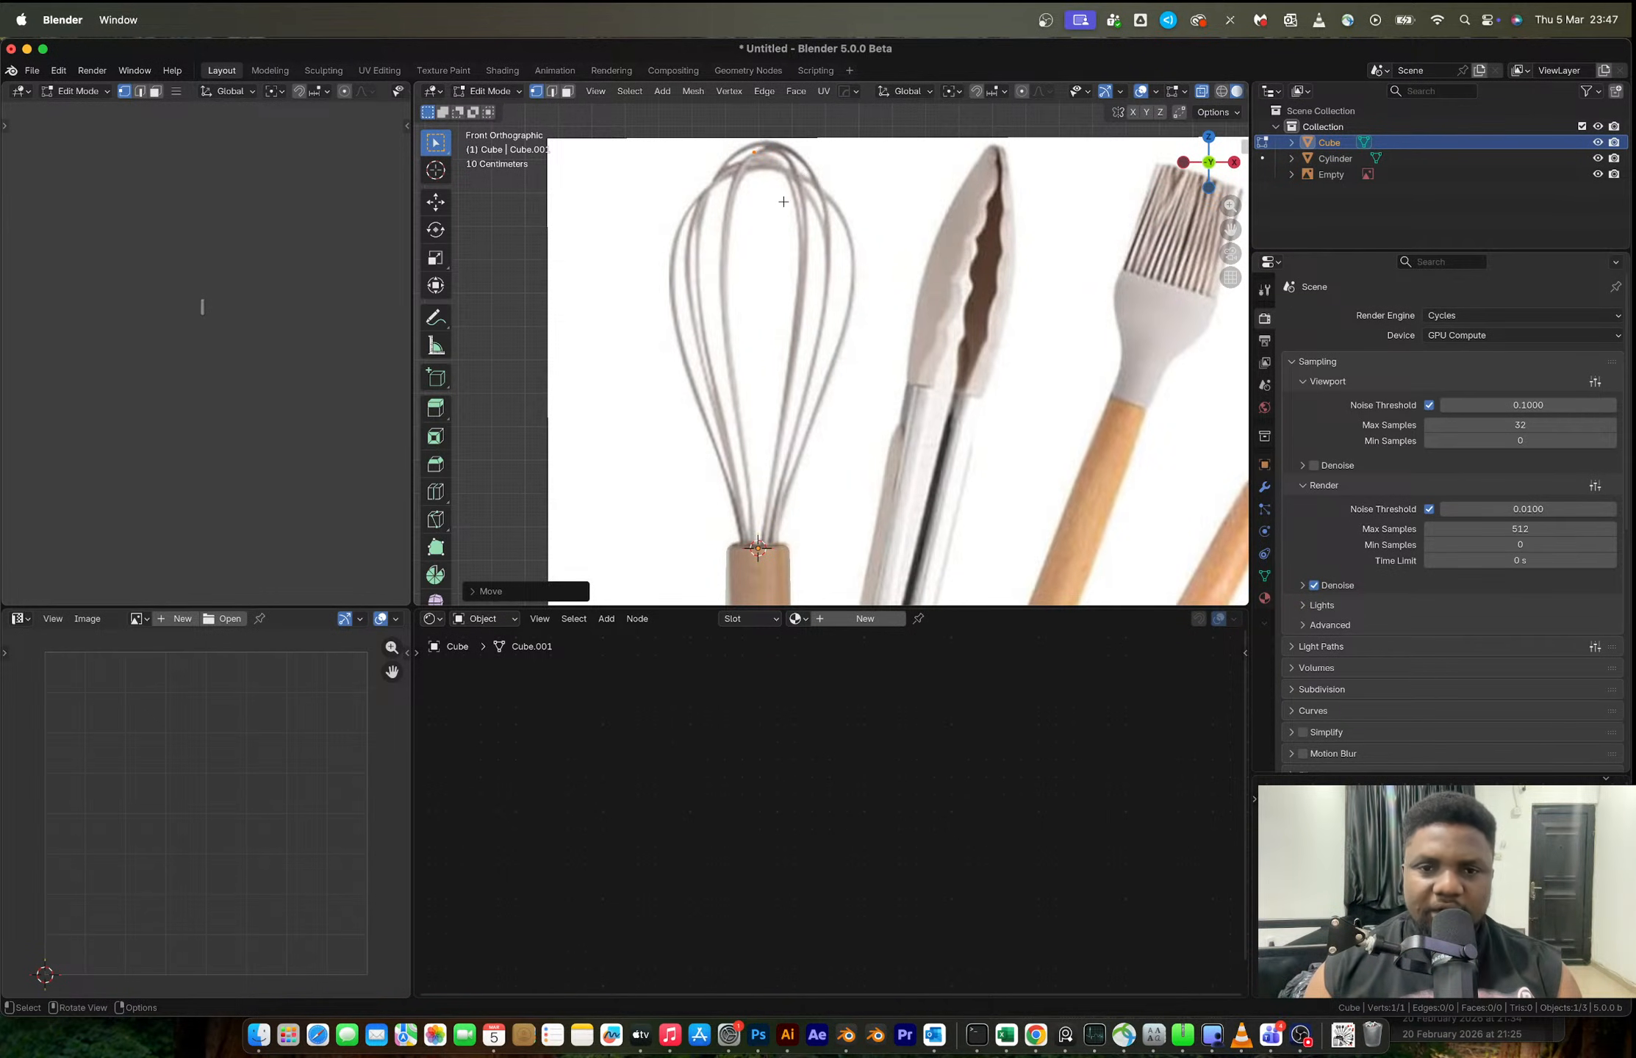
key("e")
left_click(838, 213)
key("e")
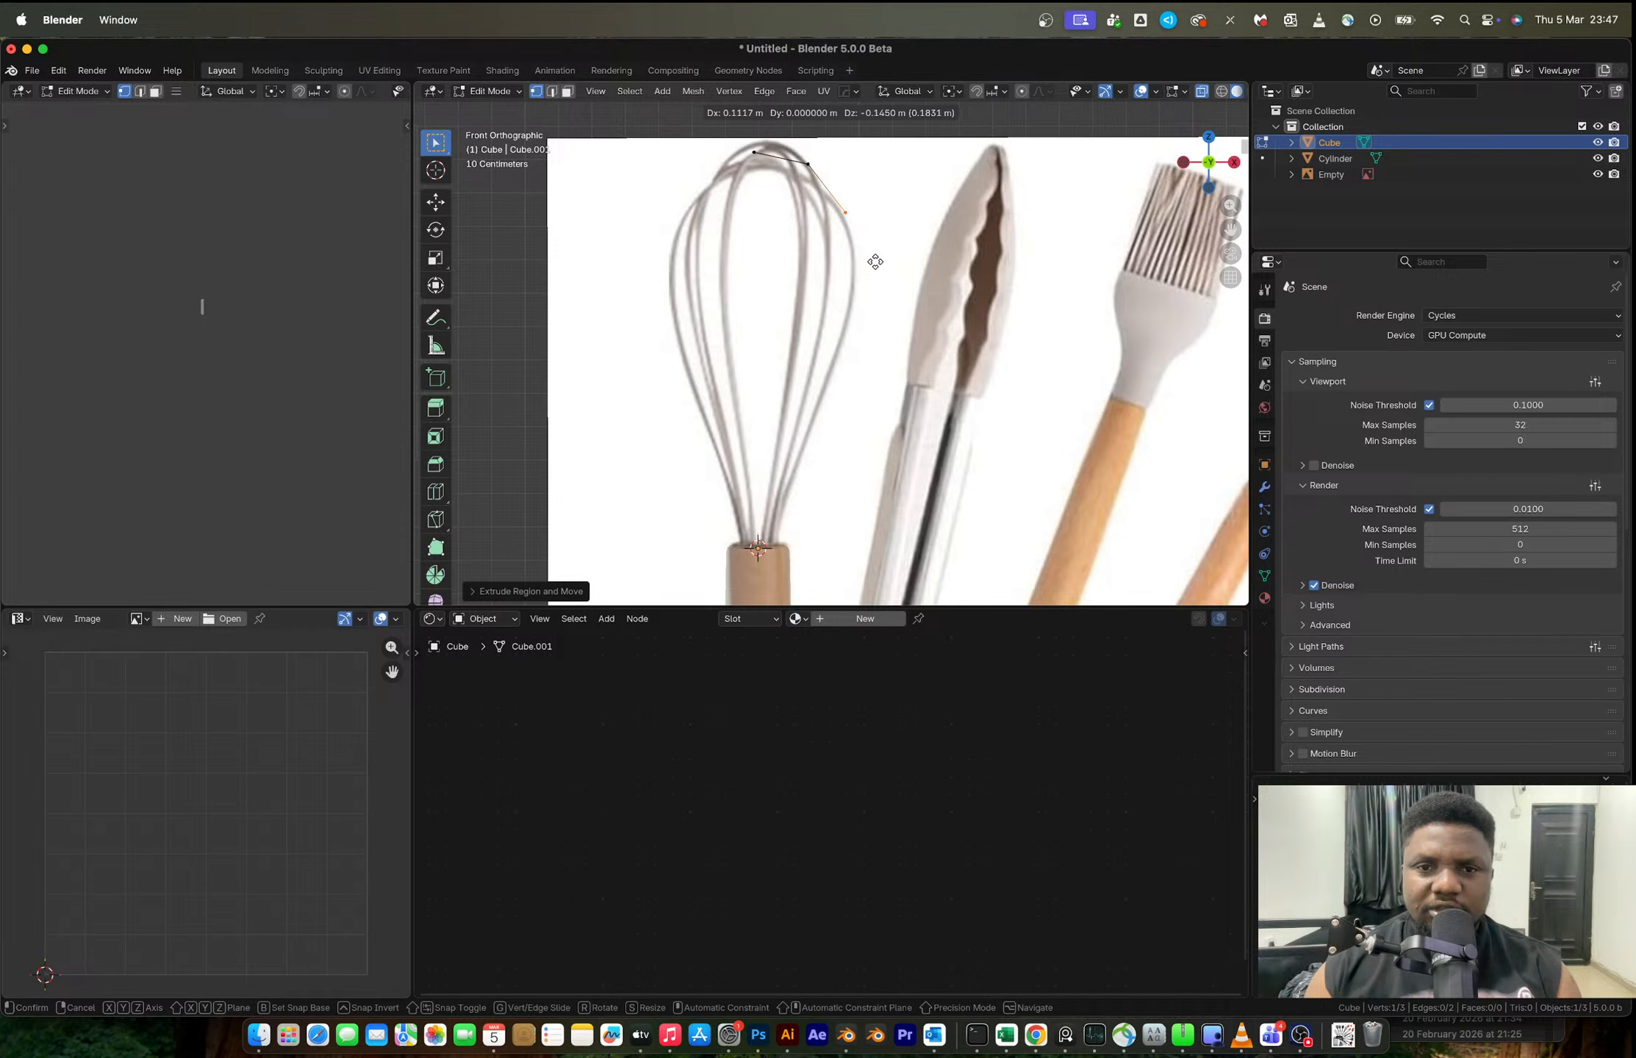
left_click(878, 256)
key("e")
left_click(895, 318)
key("e")
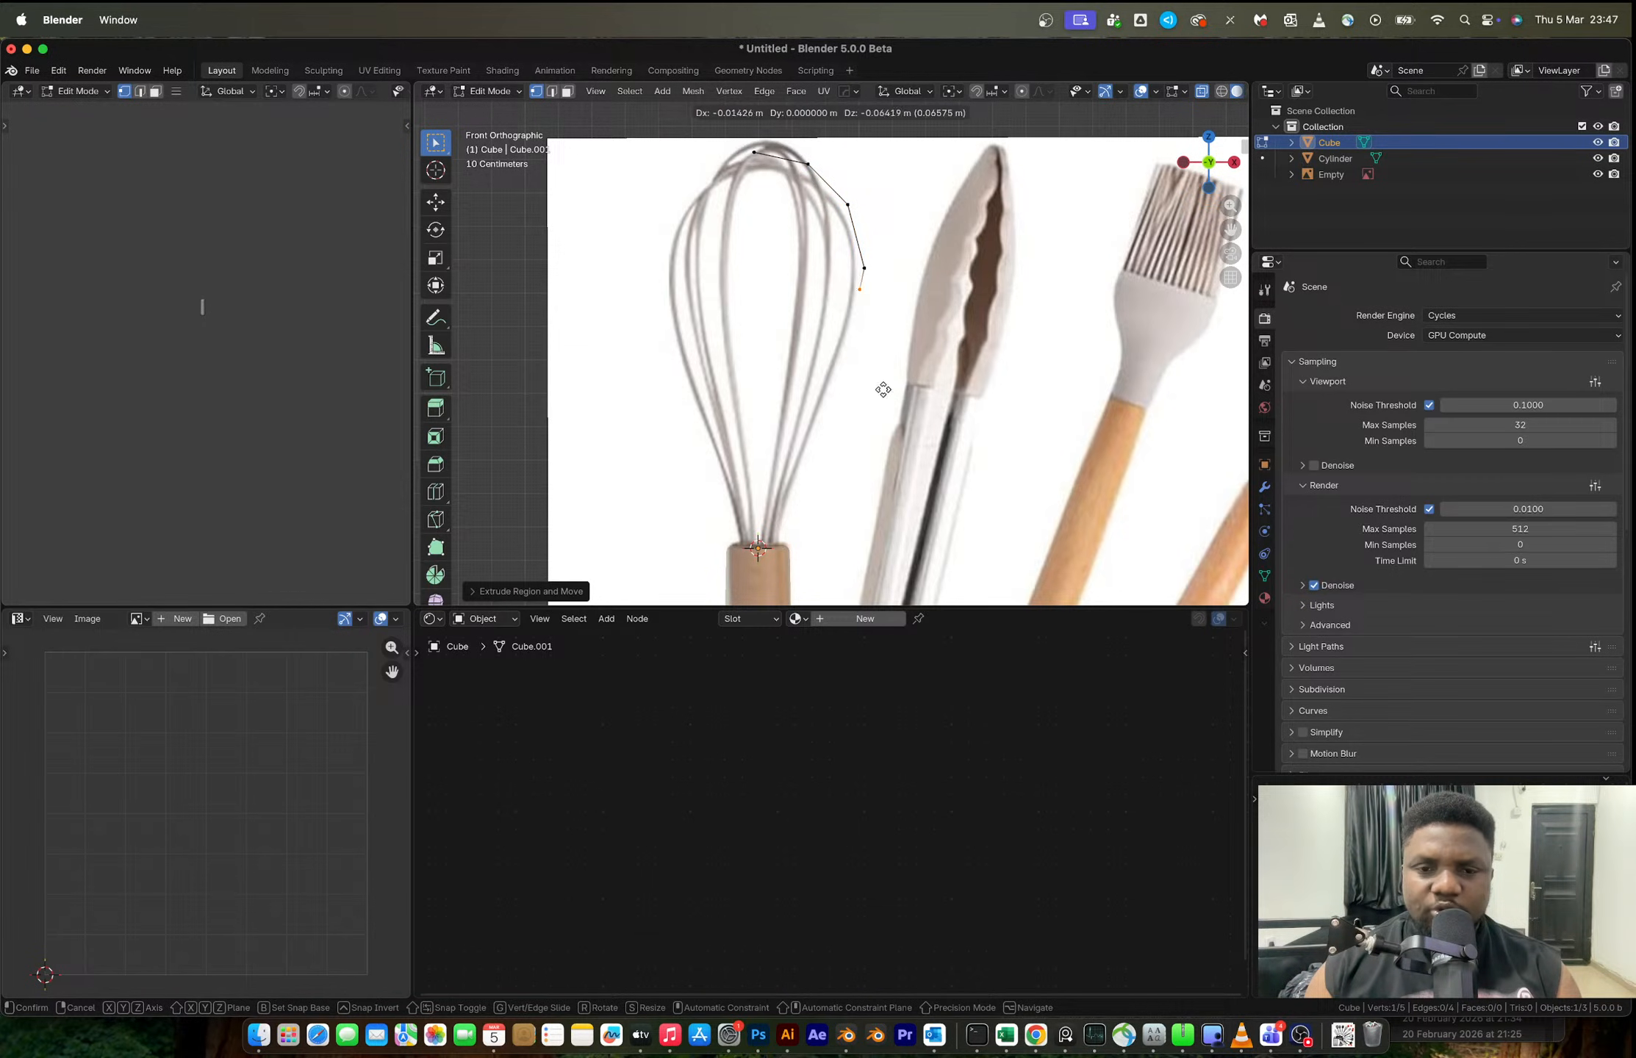
left_click(876, 419)
key("e")
left_click(838, 502)
key("e")
left_click(806, 584)
key("e")
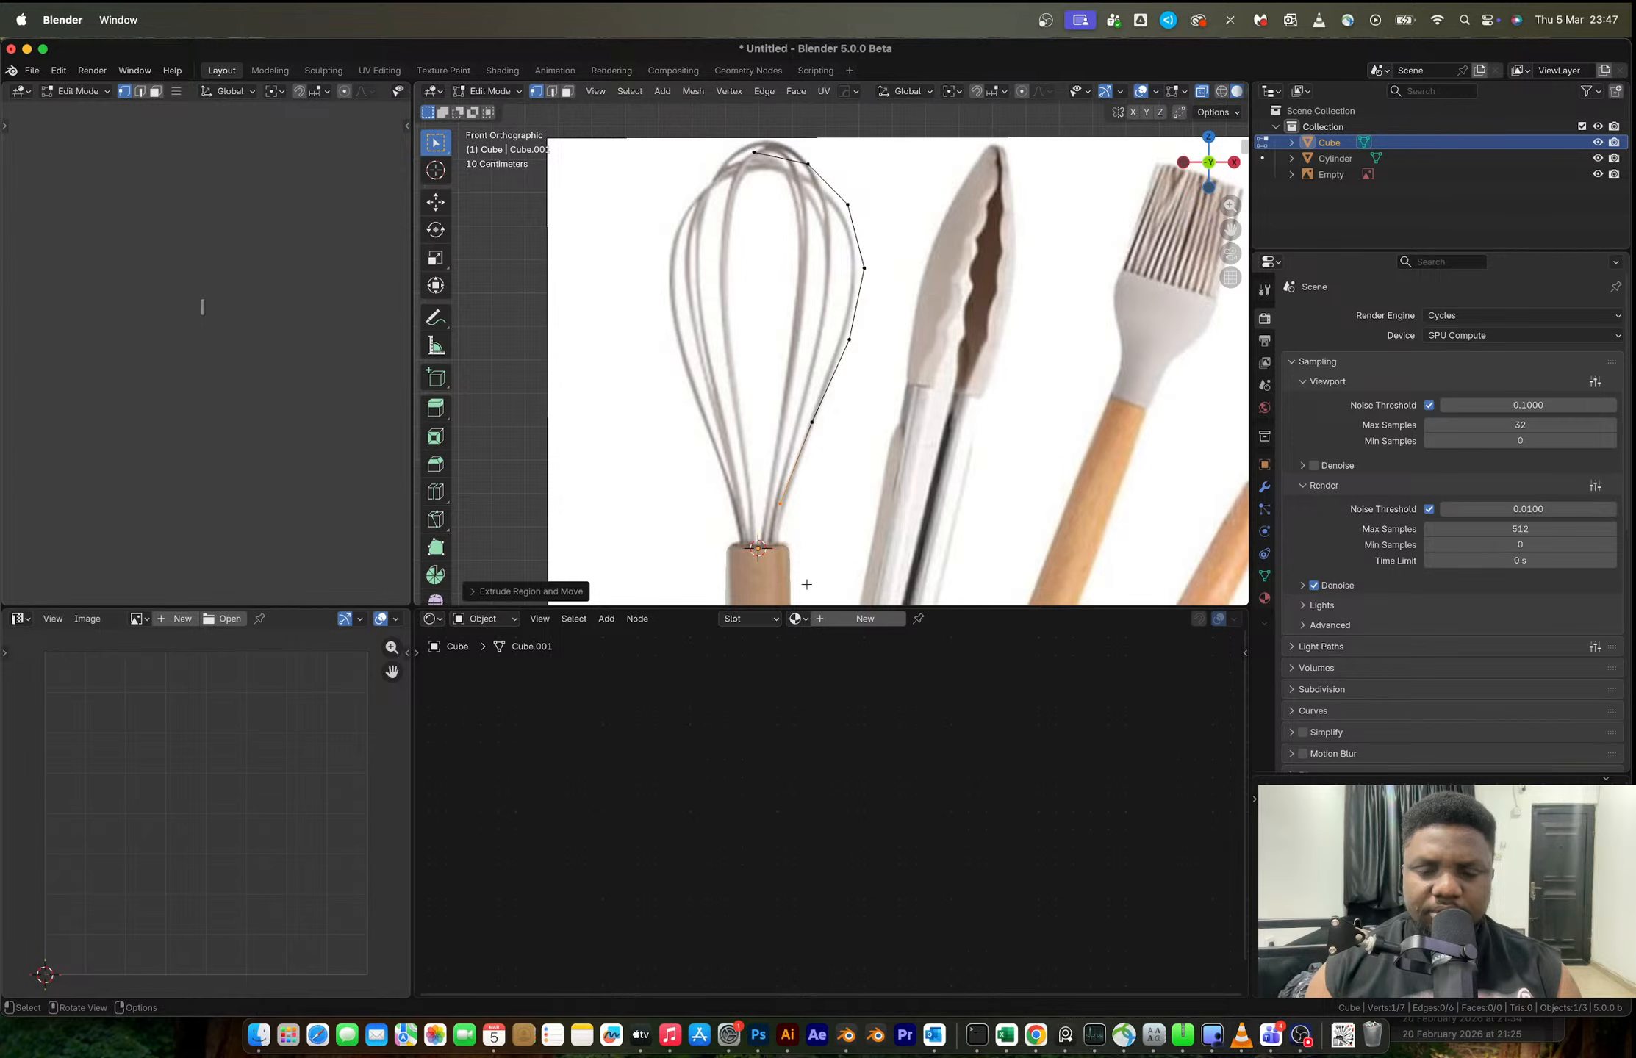
left_click(797, 125)
- Add a Subdivision modifier with viewport level 1 to smooth the traced wire in Object Mode
key("Tab")
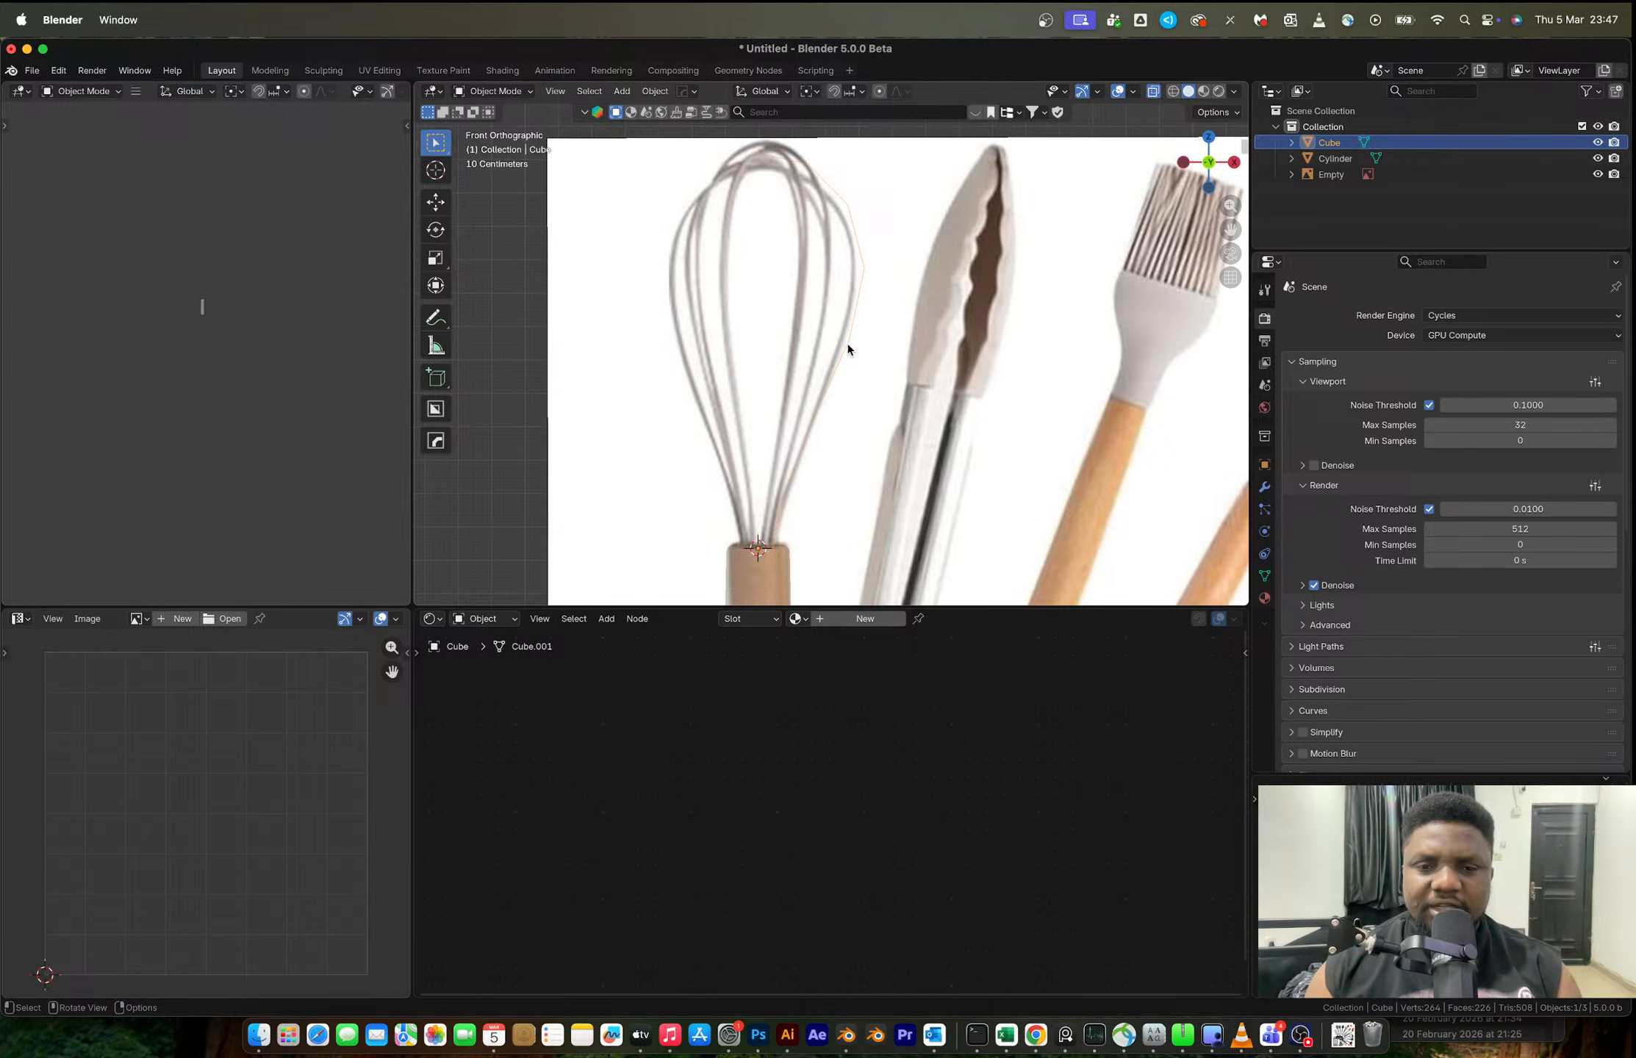
key("ctrl+1")
key("ctrl+2")
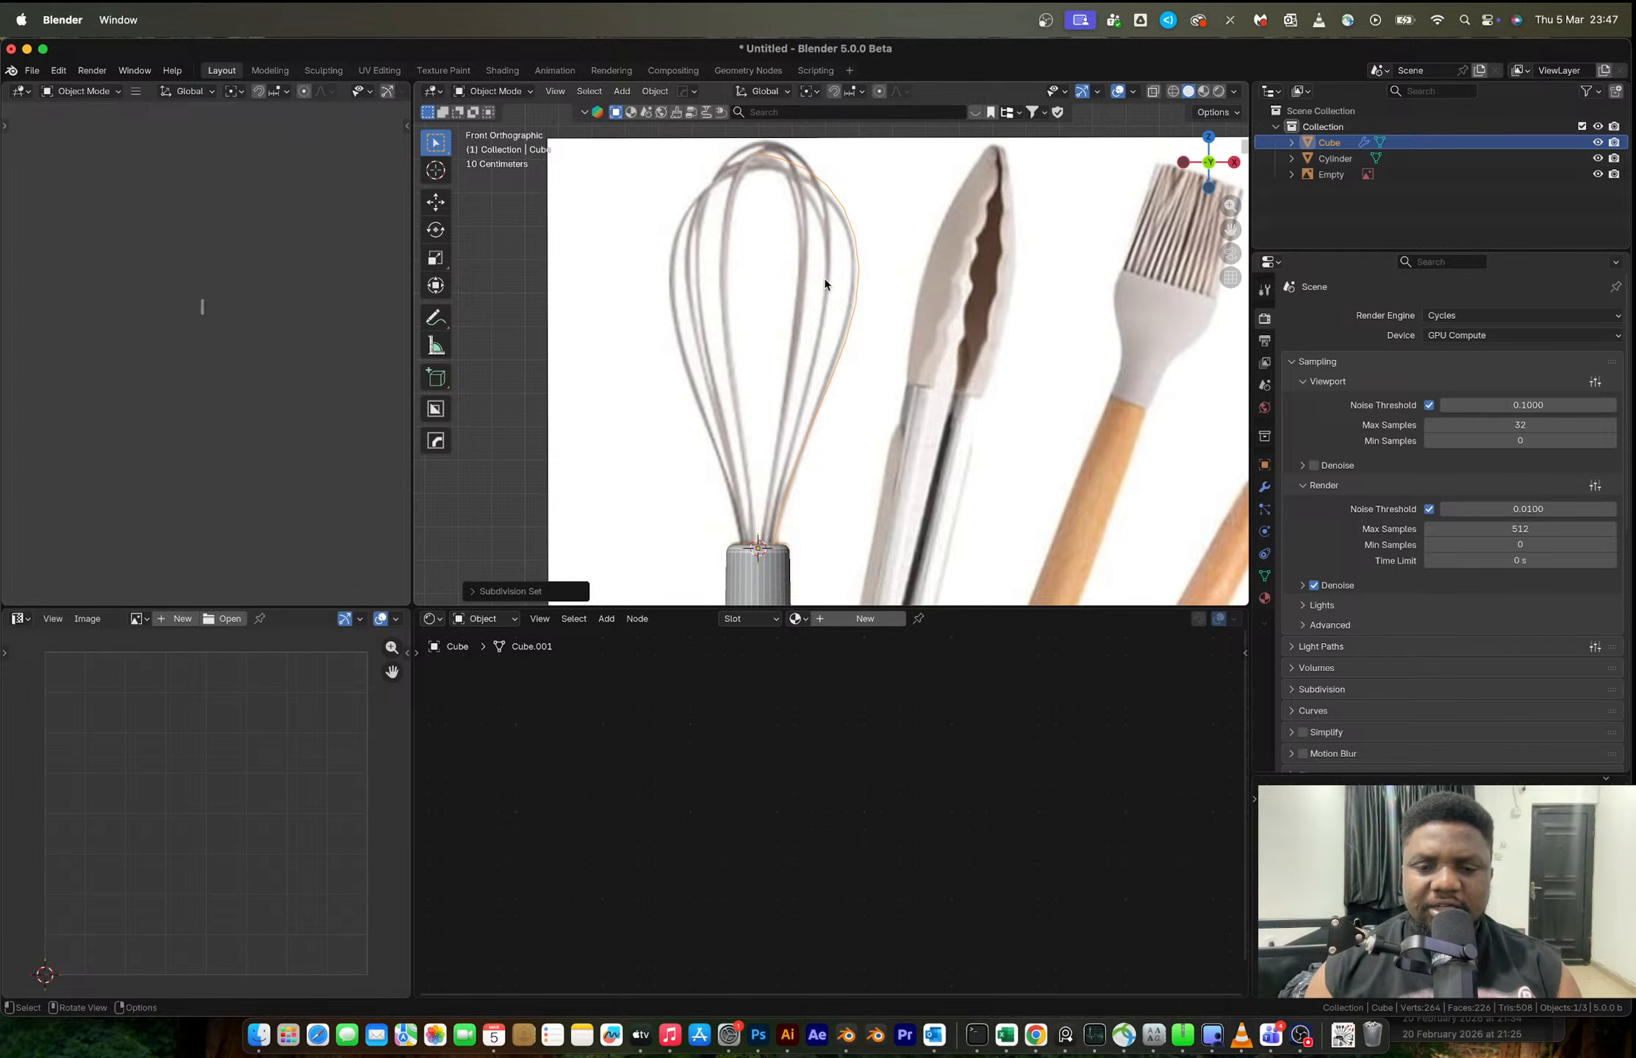
left_click(858, 261)
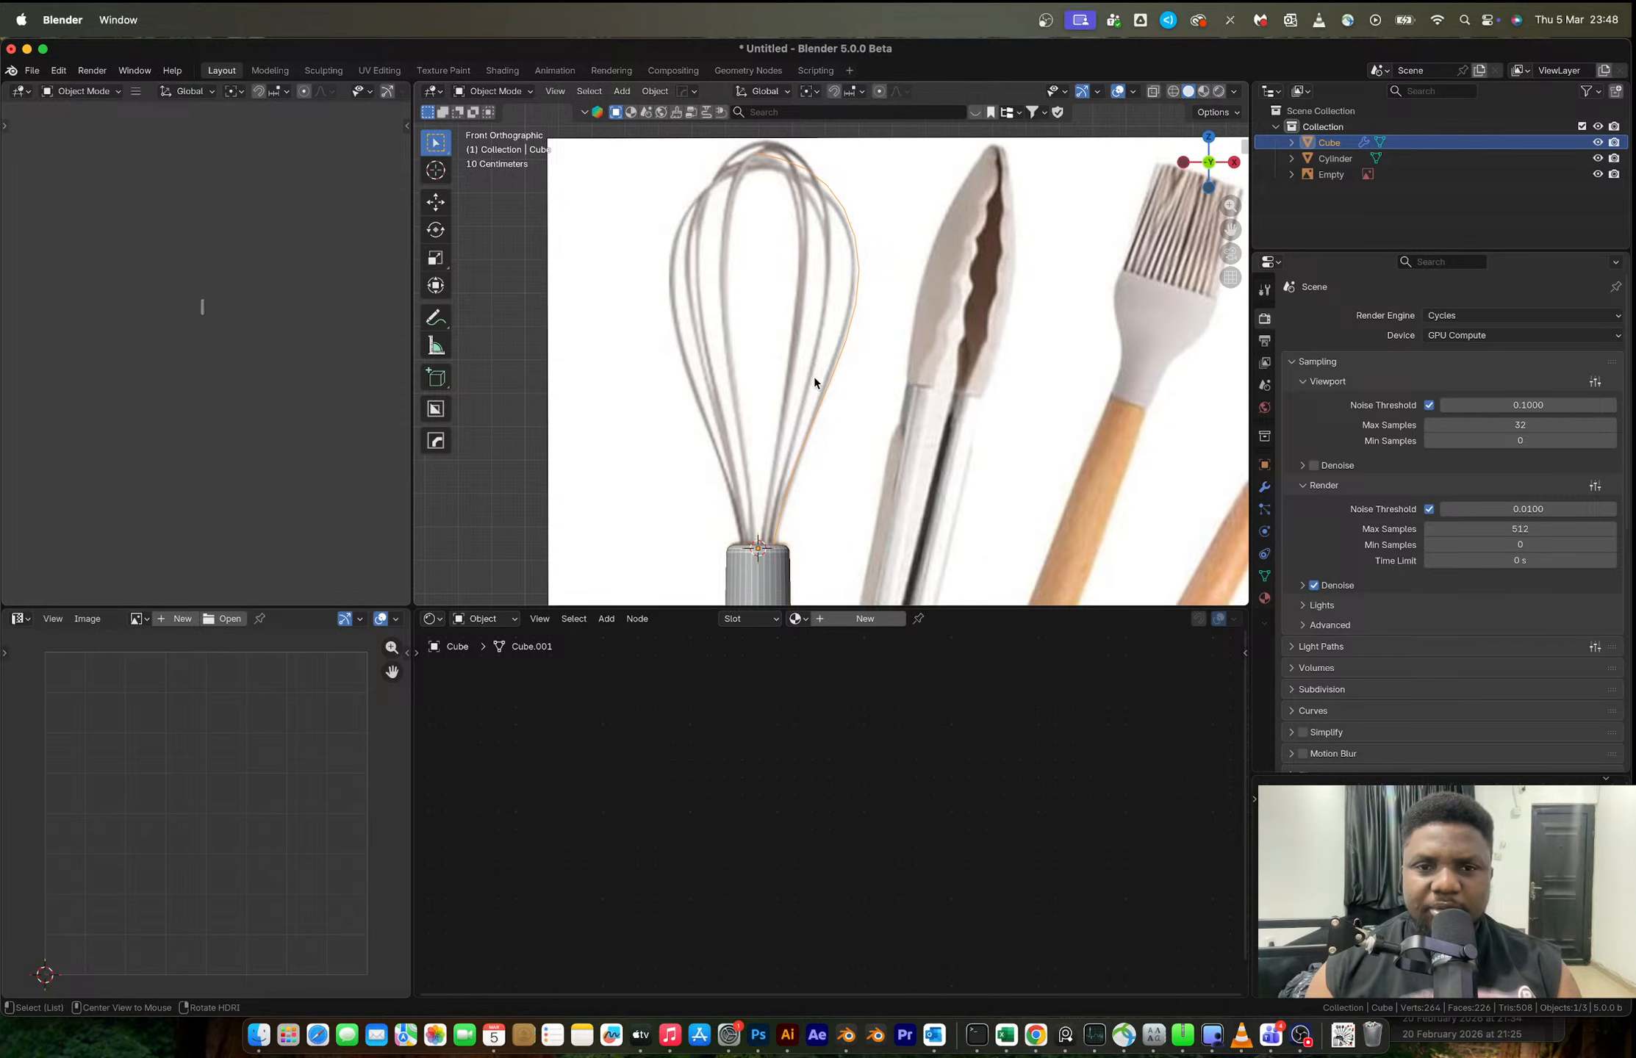
key("alt+x")
left_click(870, 549)
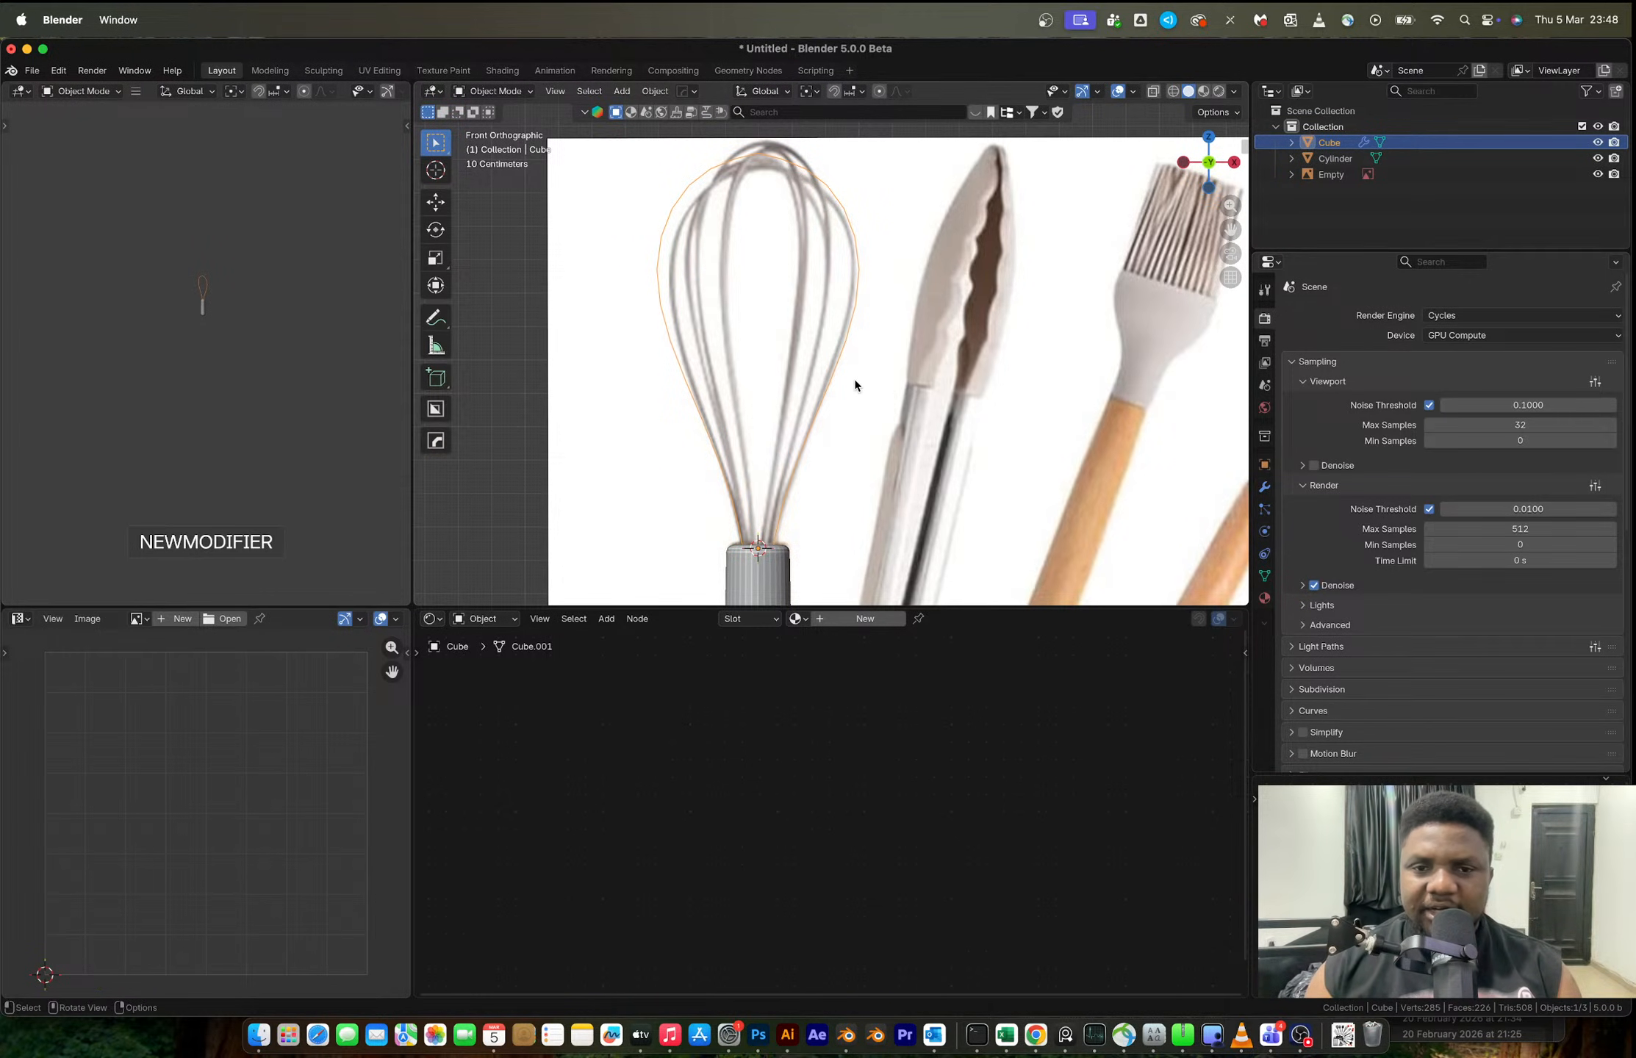
key("F3")
left_click(945, 444)
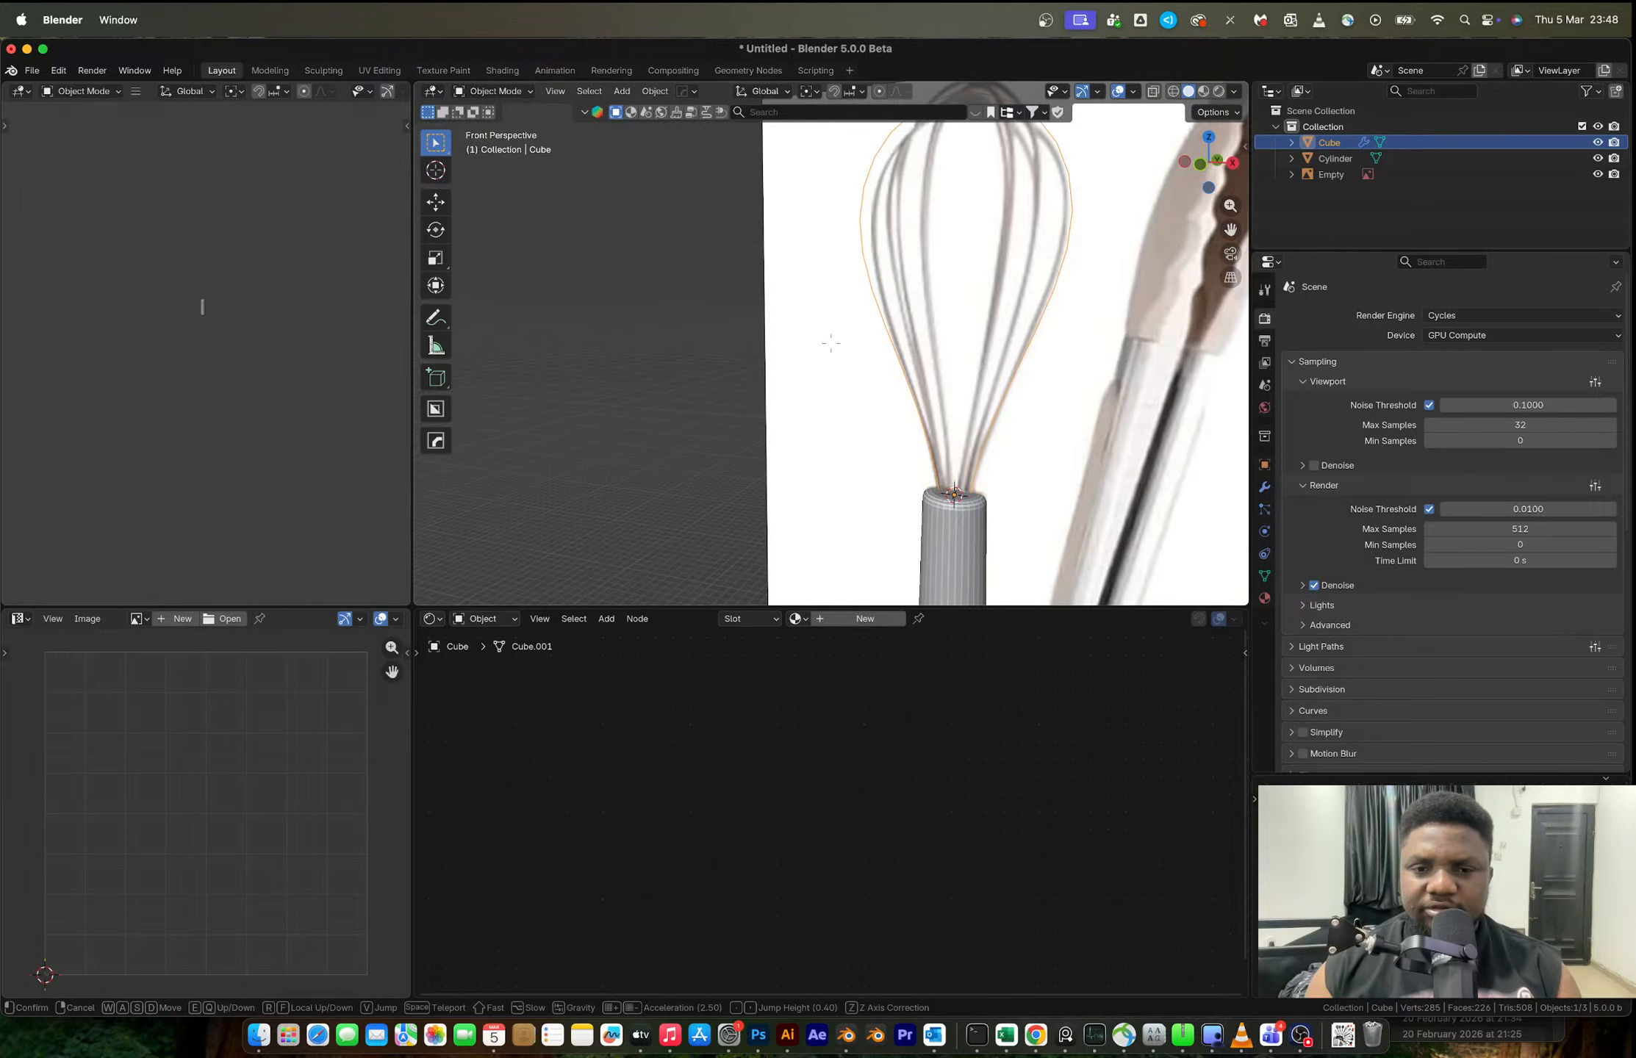
left_click(941, 434)
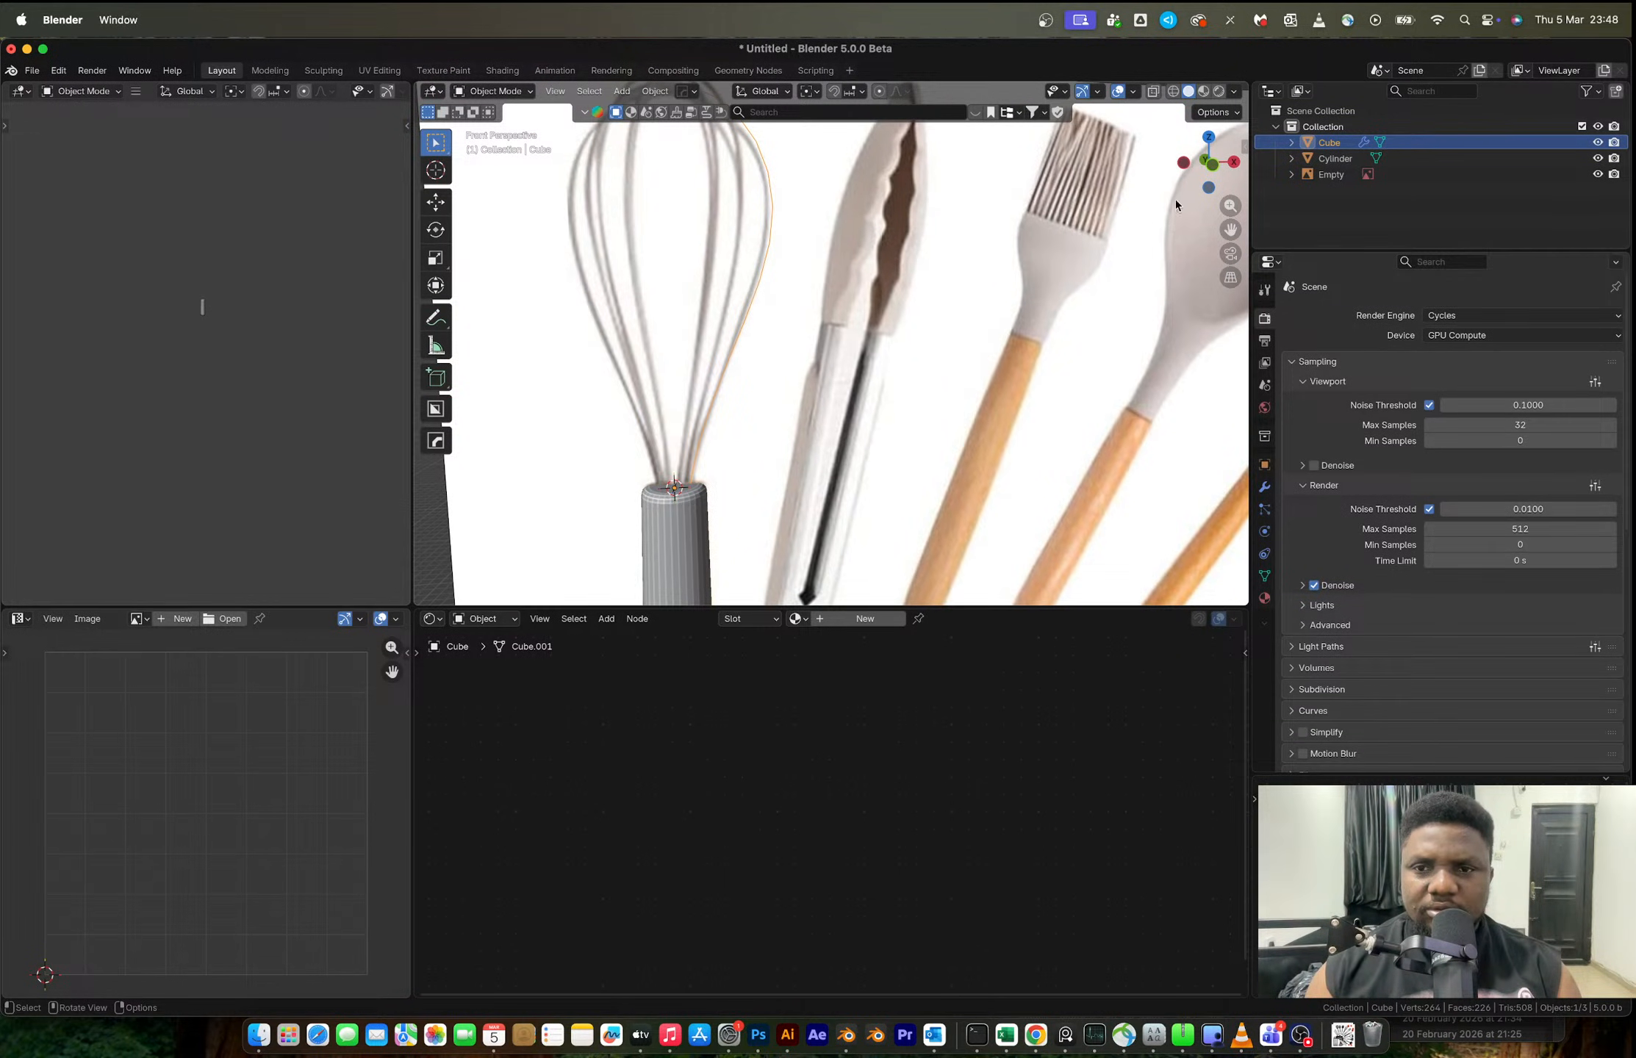
- Return to the front orthographic view and mirror the wire half across the X axis
left_click(1215, 164)
scroll(779, 327, "down", 1)
middle_click_drag(774, 331, 896, 369, "shift")
scroll(823, 393, "up", 1)
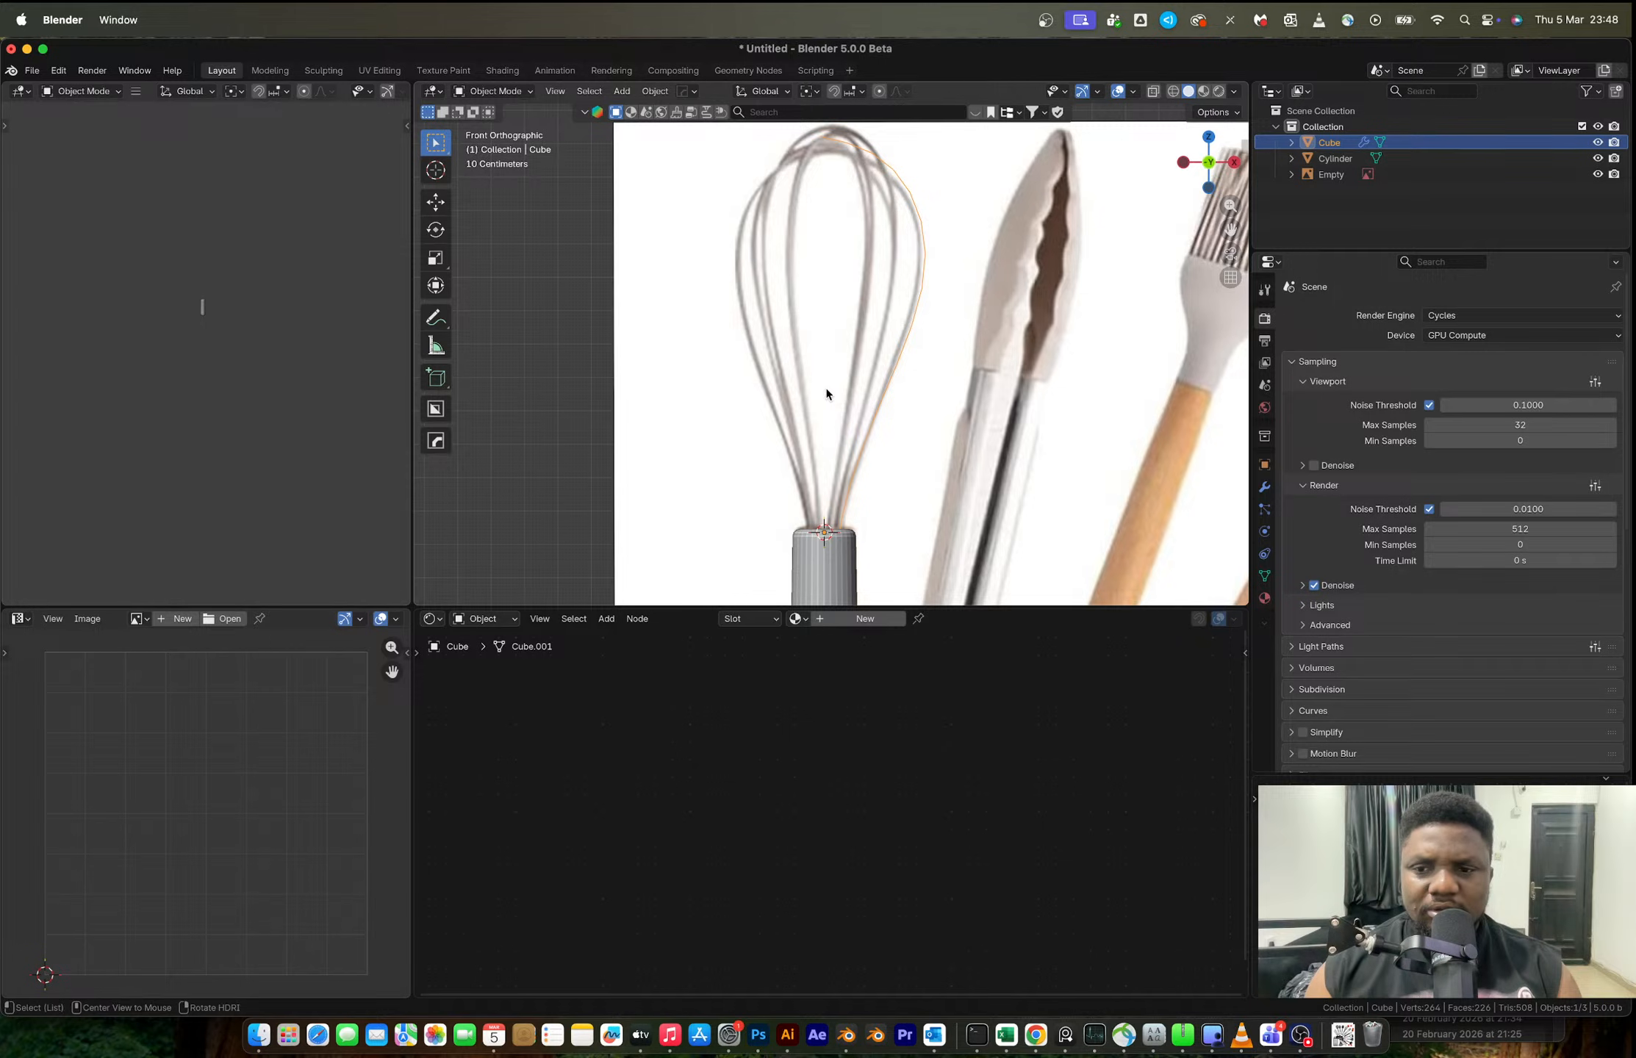
key("alt+x")
left_click(933, 531)
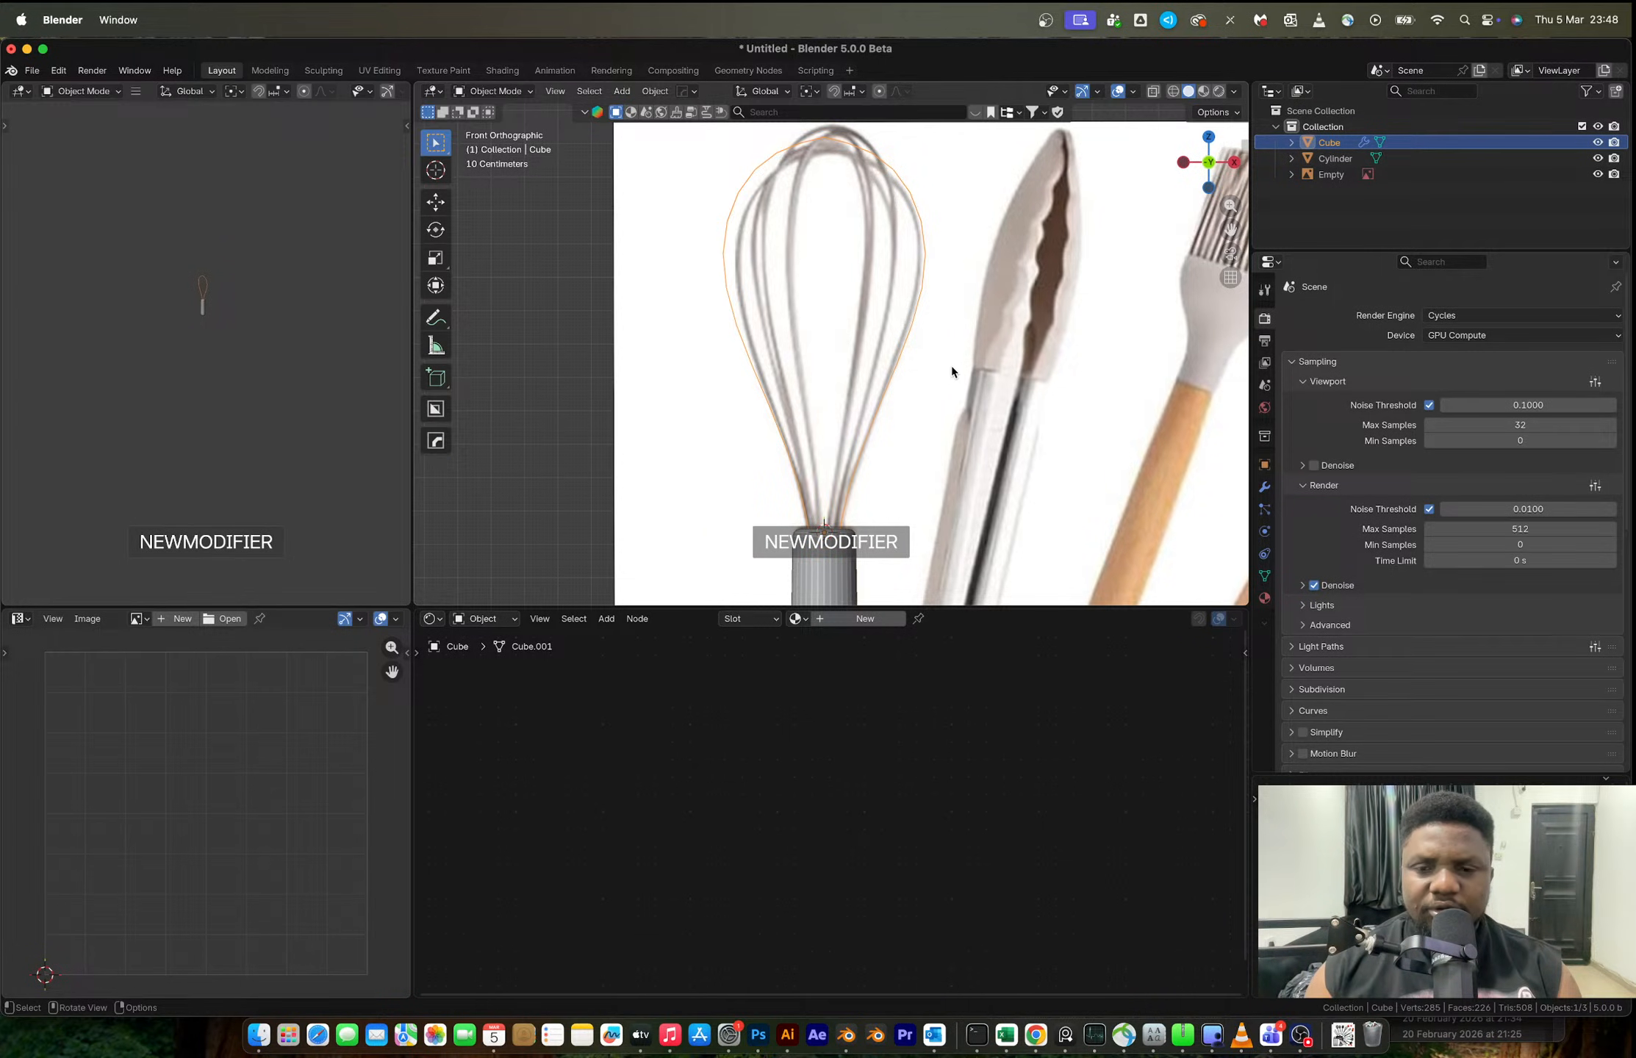
- Apply the wire's mirror modifier and convert the full loop to a curve
left_click(1264, 486)
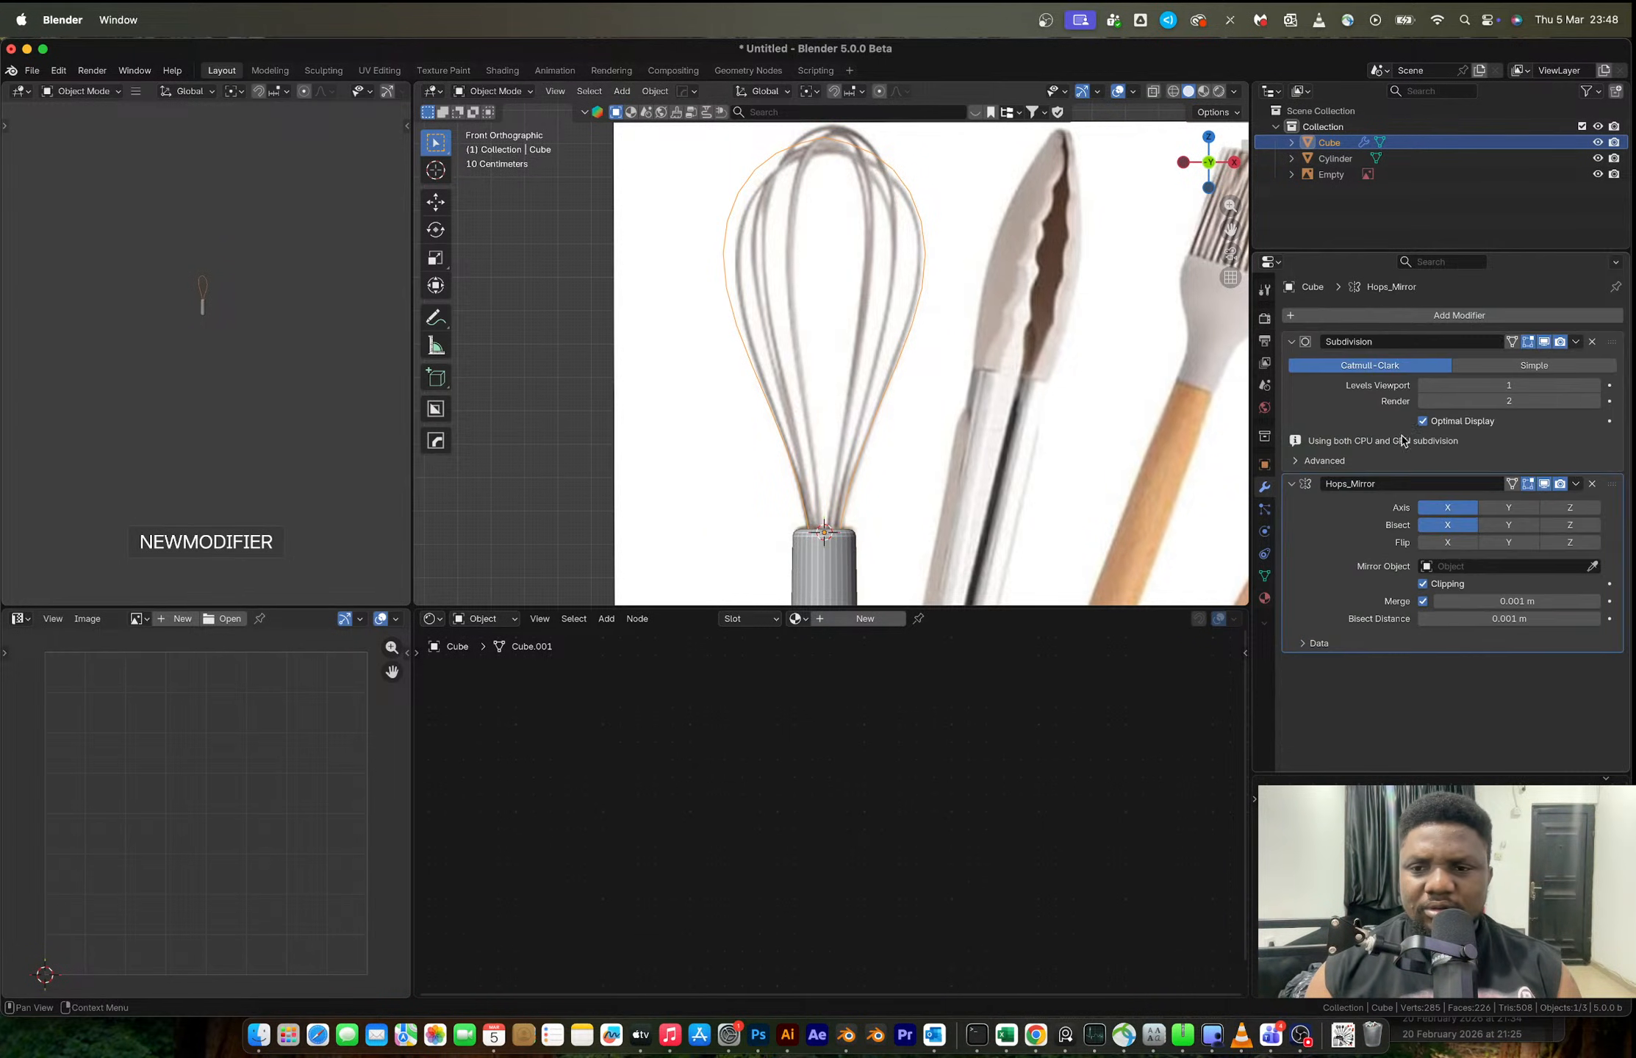
key("ctrl+a")
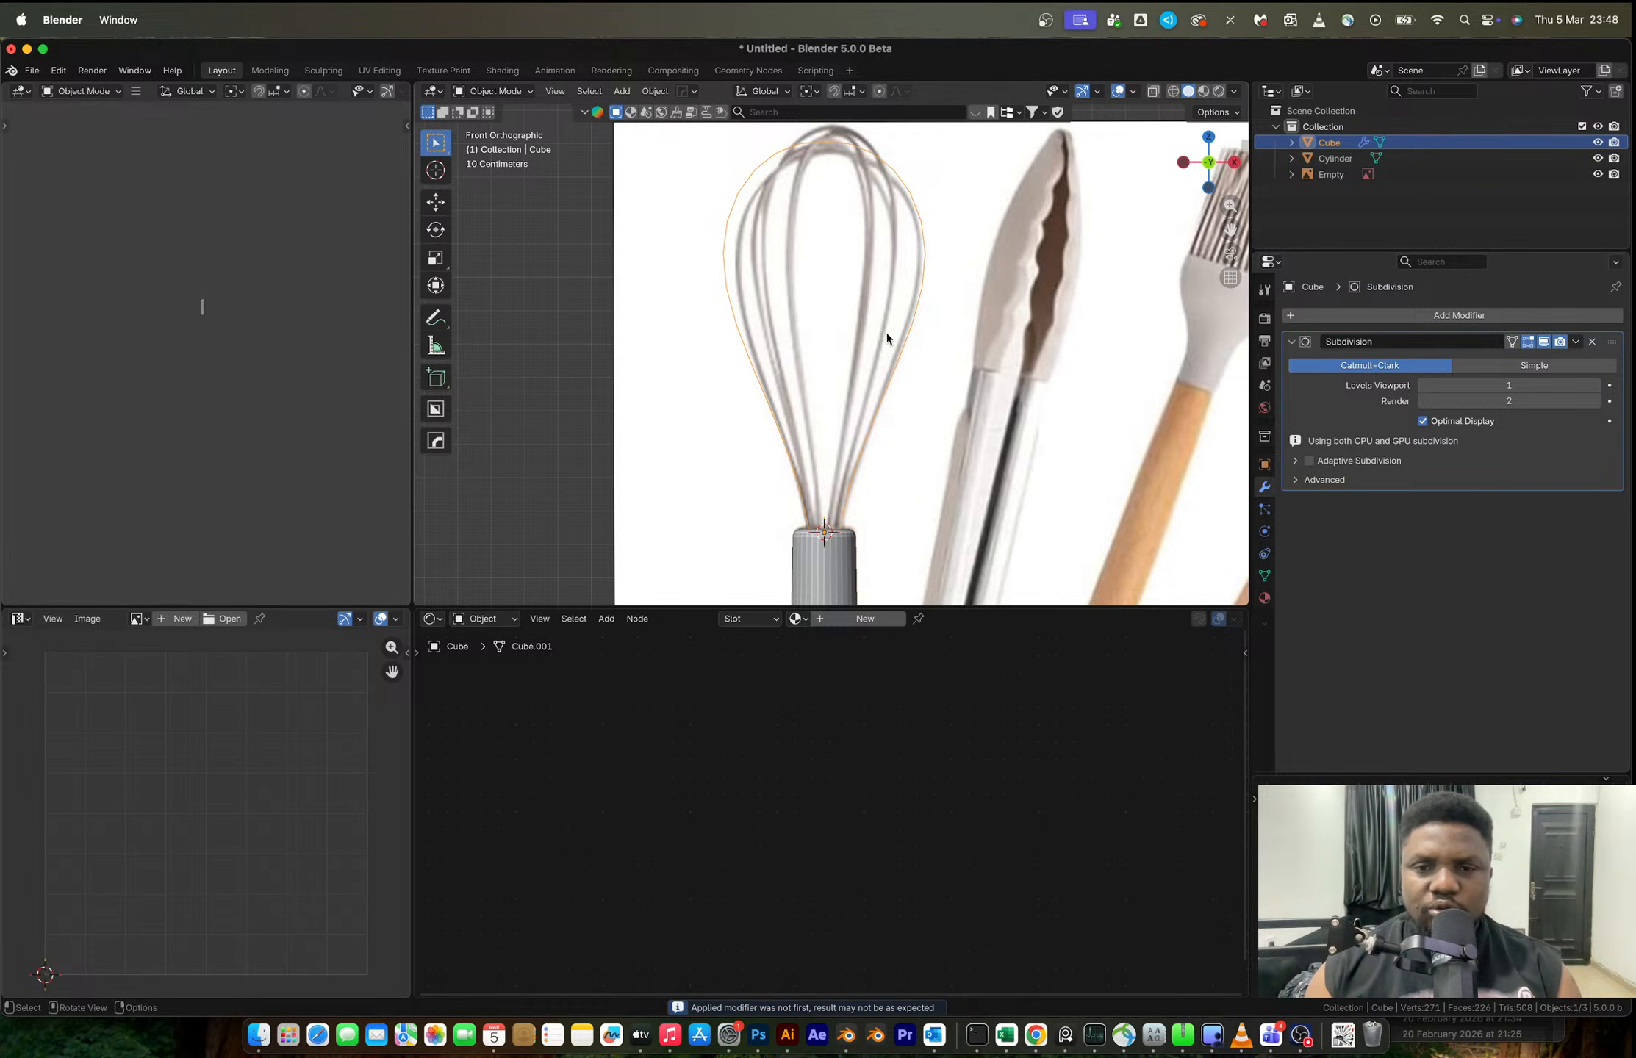
key("F3")
left_click(982, 400)
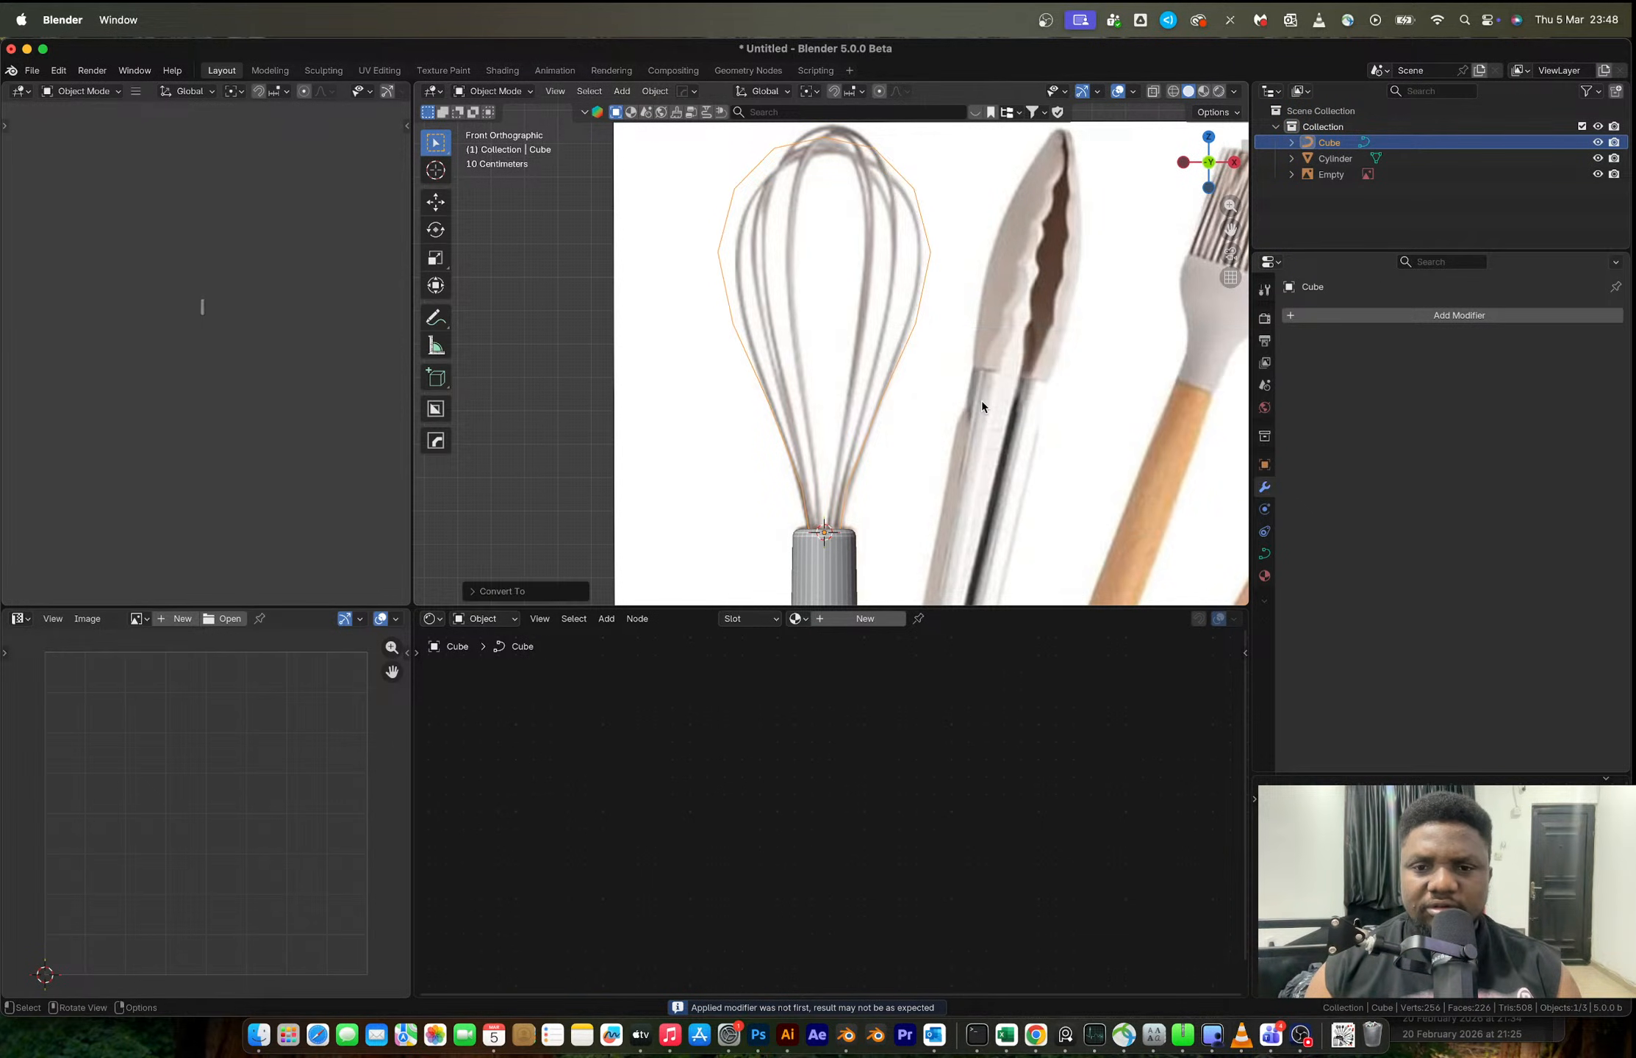
- Give the wire curve a round bevel with a depth of 0.01 m and add a level 1 subdivision
left_click(1264, 553)
left_click(1346, 581)
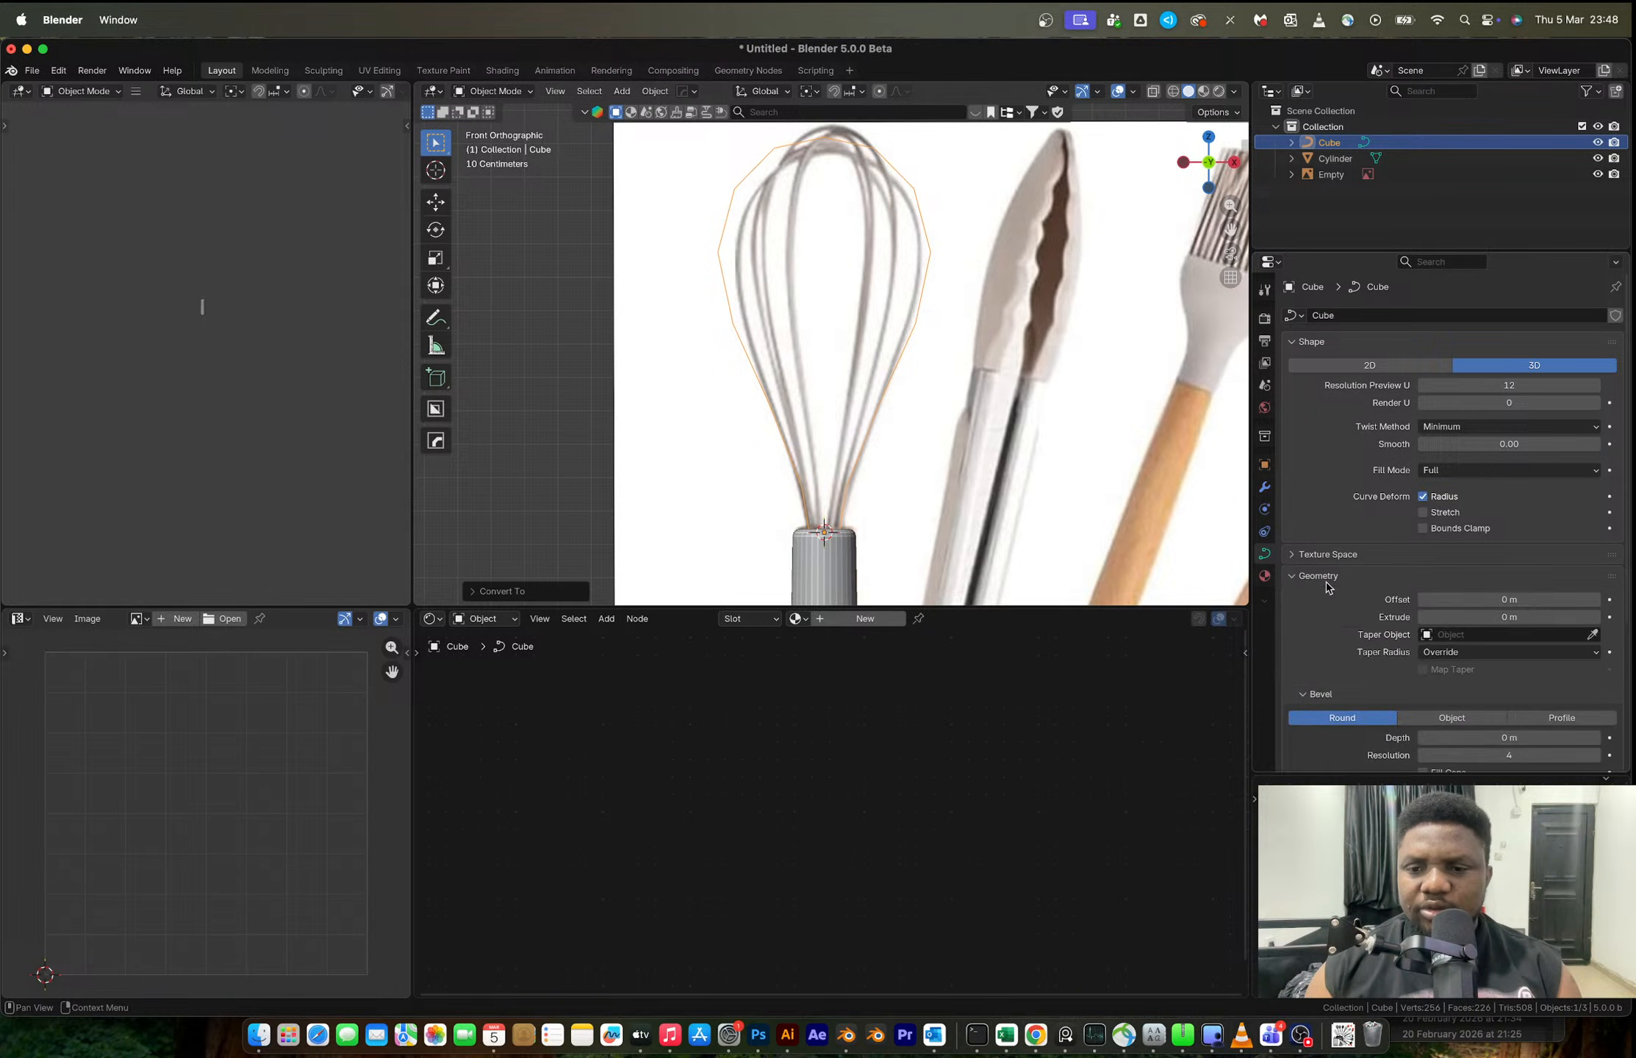
mouse_move(1472, 733)
left_mouse_down()
mouse_move(1503, 733)
mouse_move(1481, 738)
left_mouse_up()
key("ctrl+1")
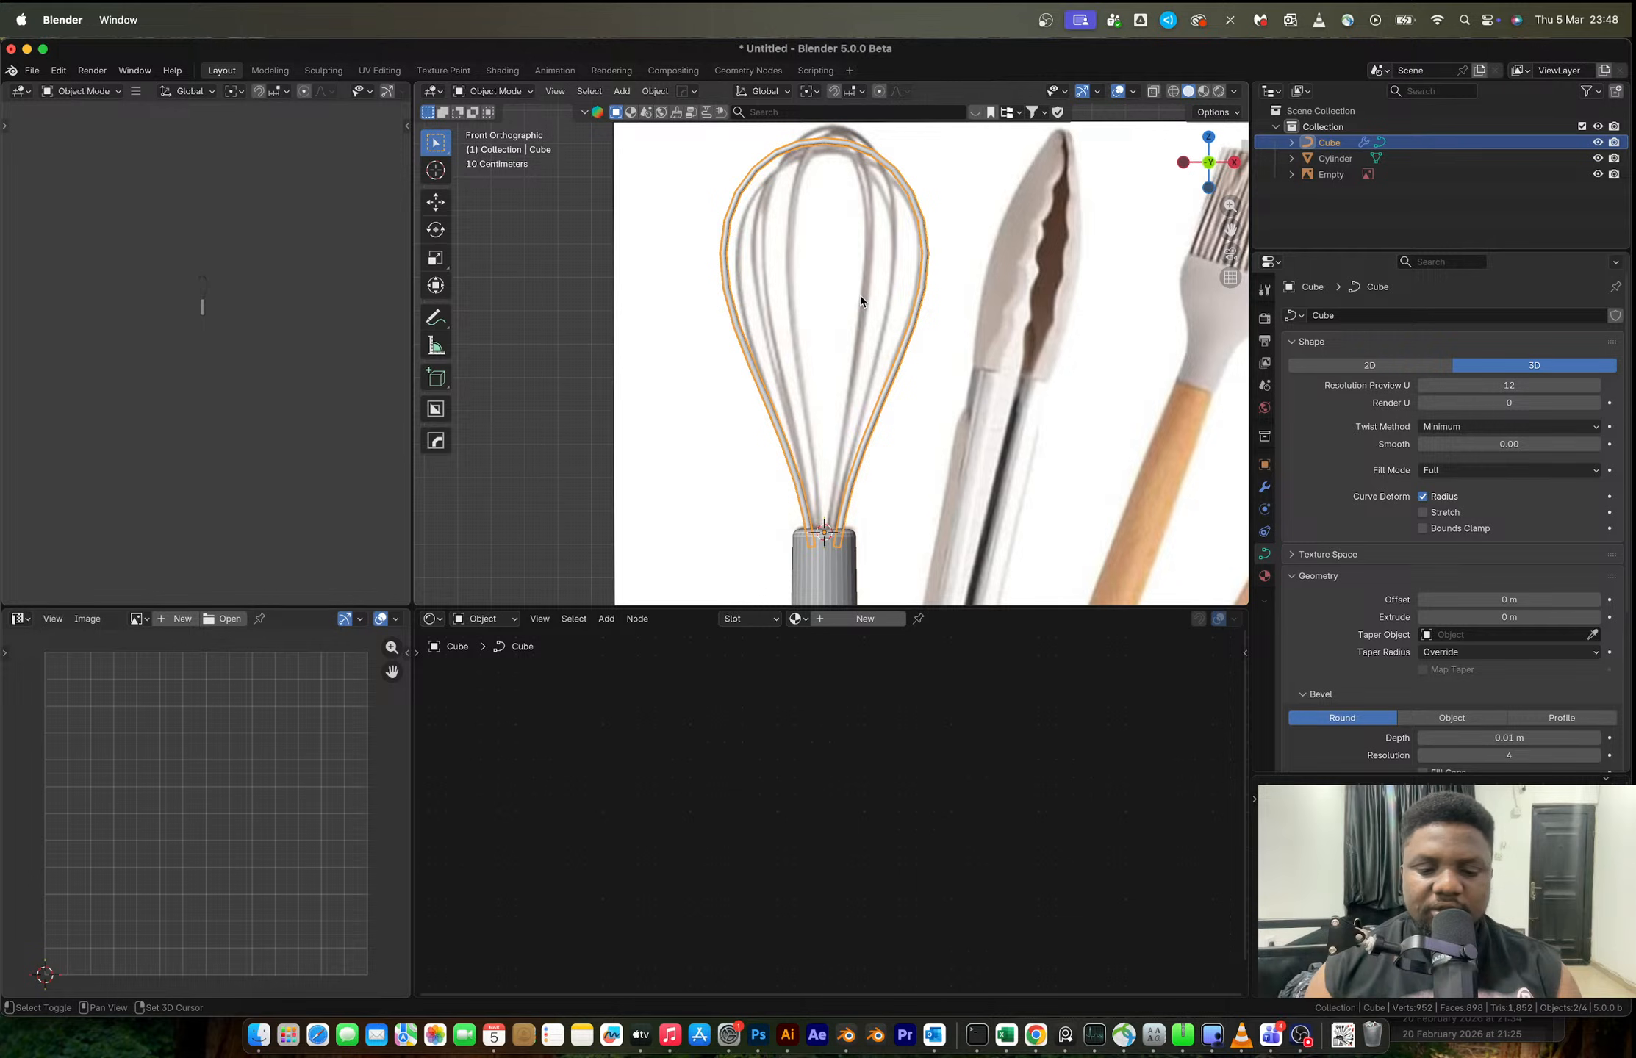
- Try duplicating the wire loop with a 60° rotation about global Z and repeating that rotated duplication twice
key("shift+d")
key("r")
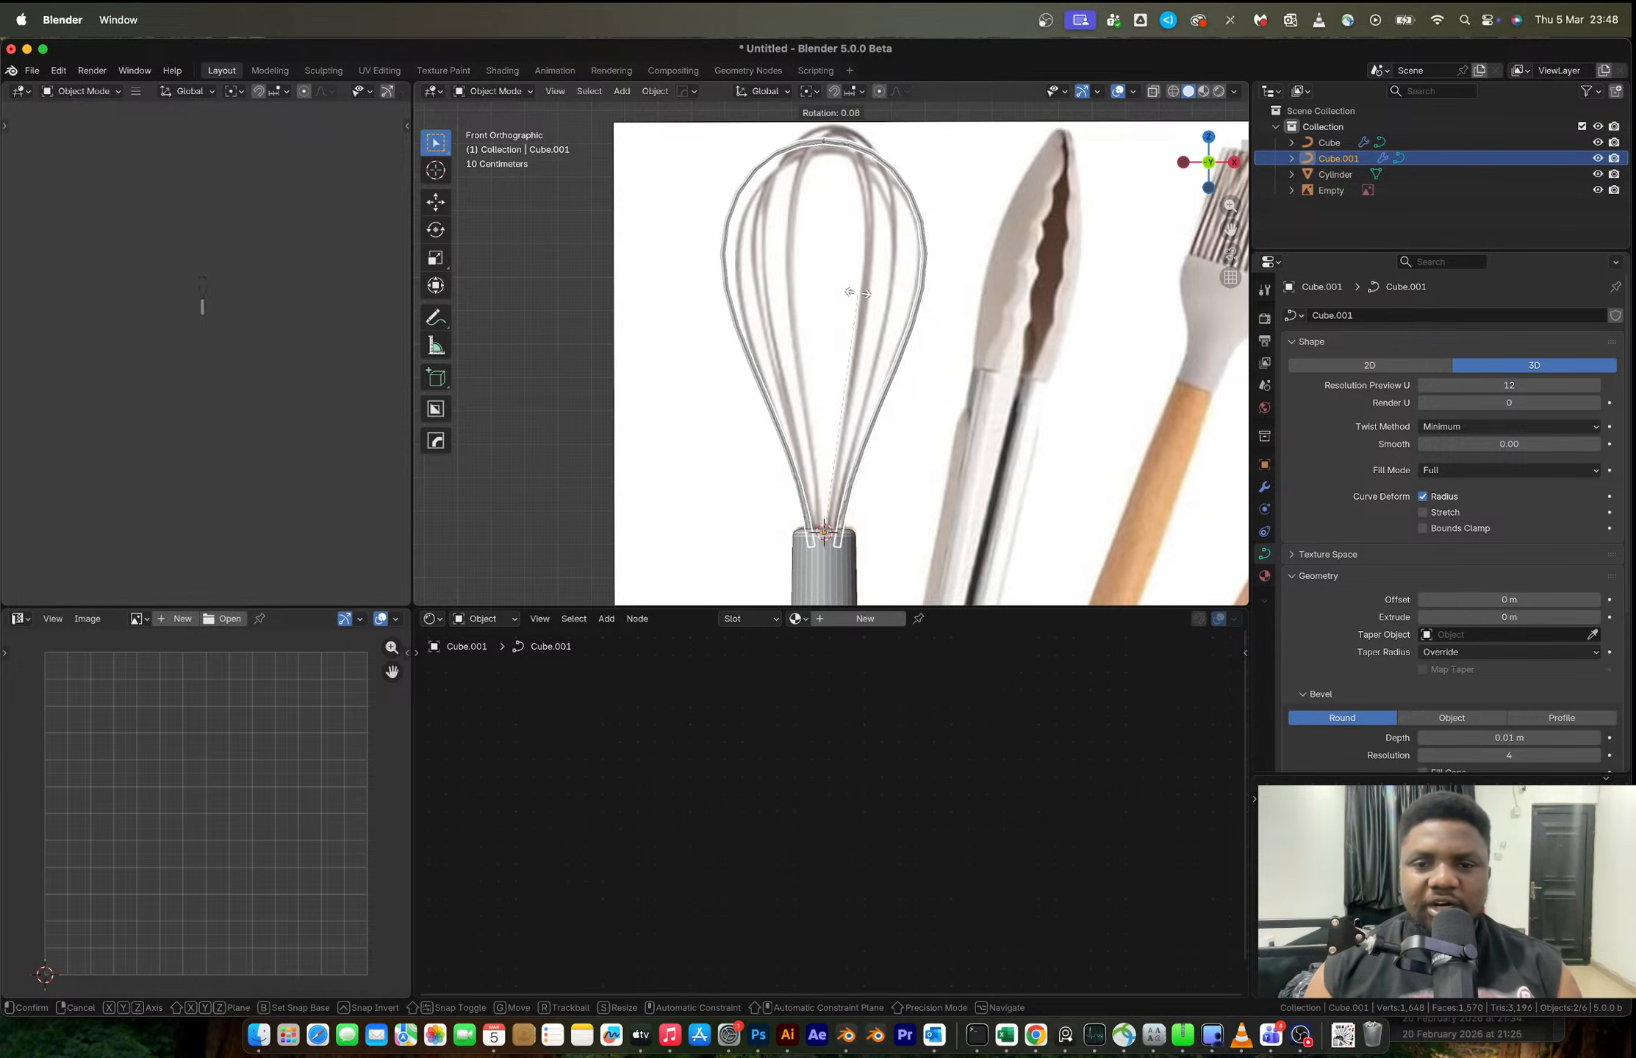
key("z")
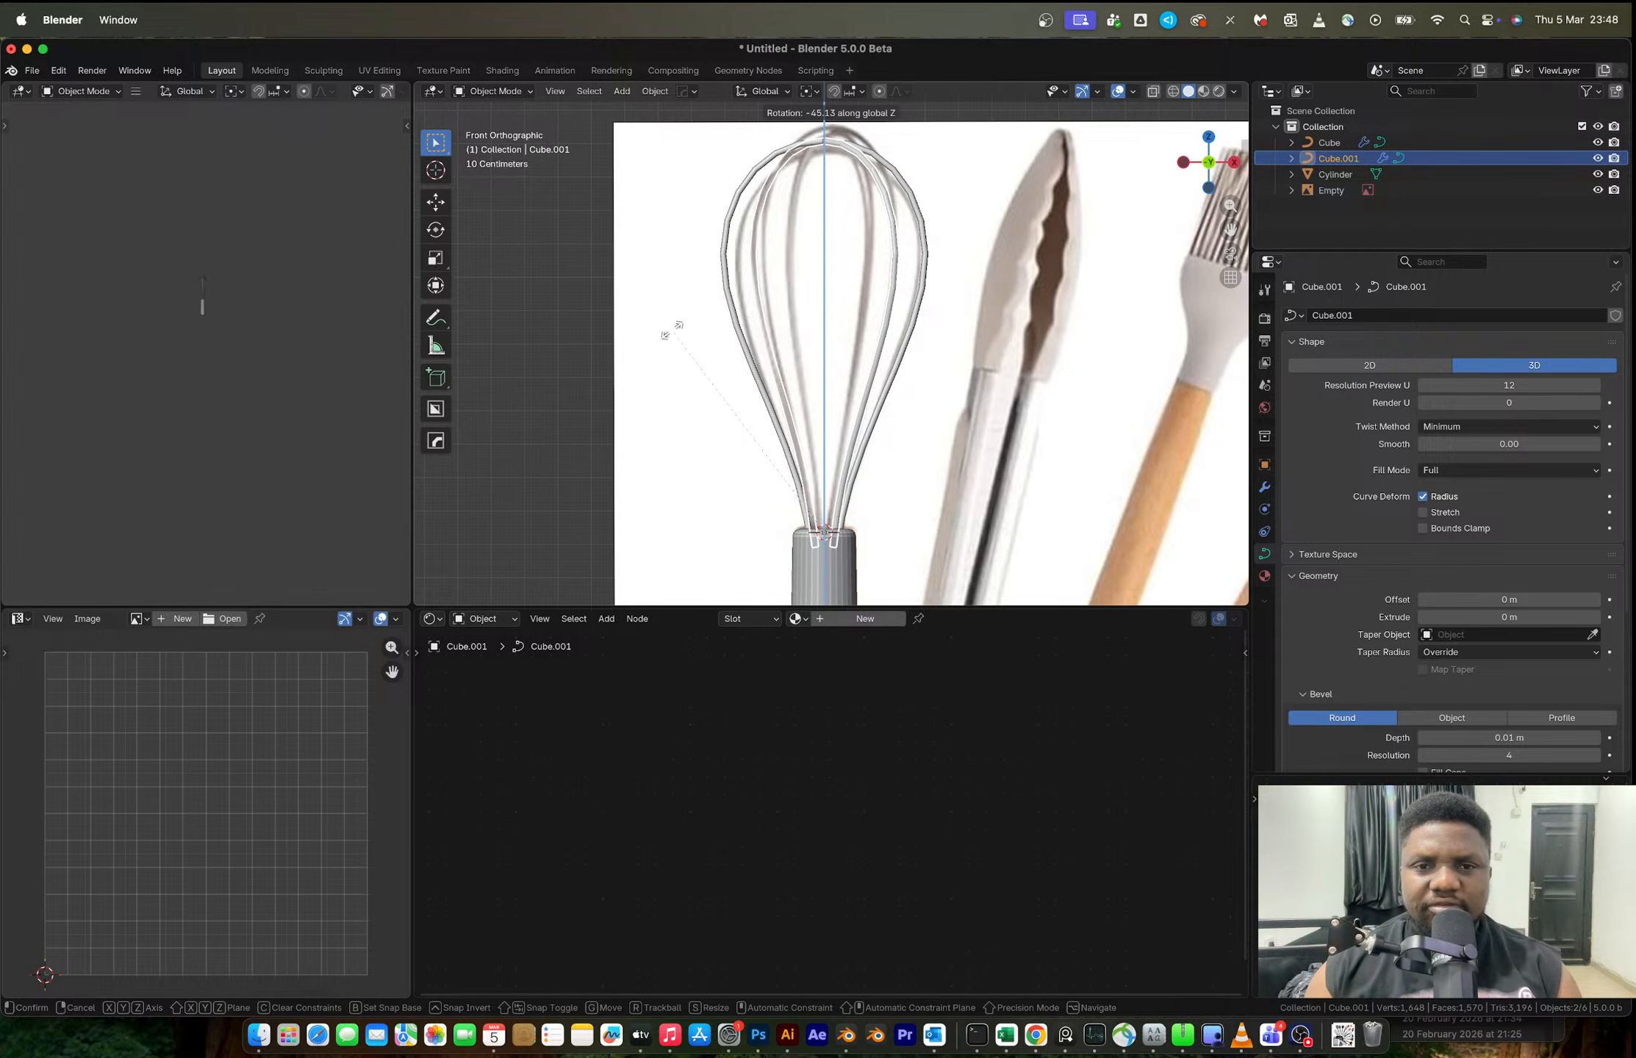
left_click(671, 330)
left_click(512, 590)
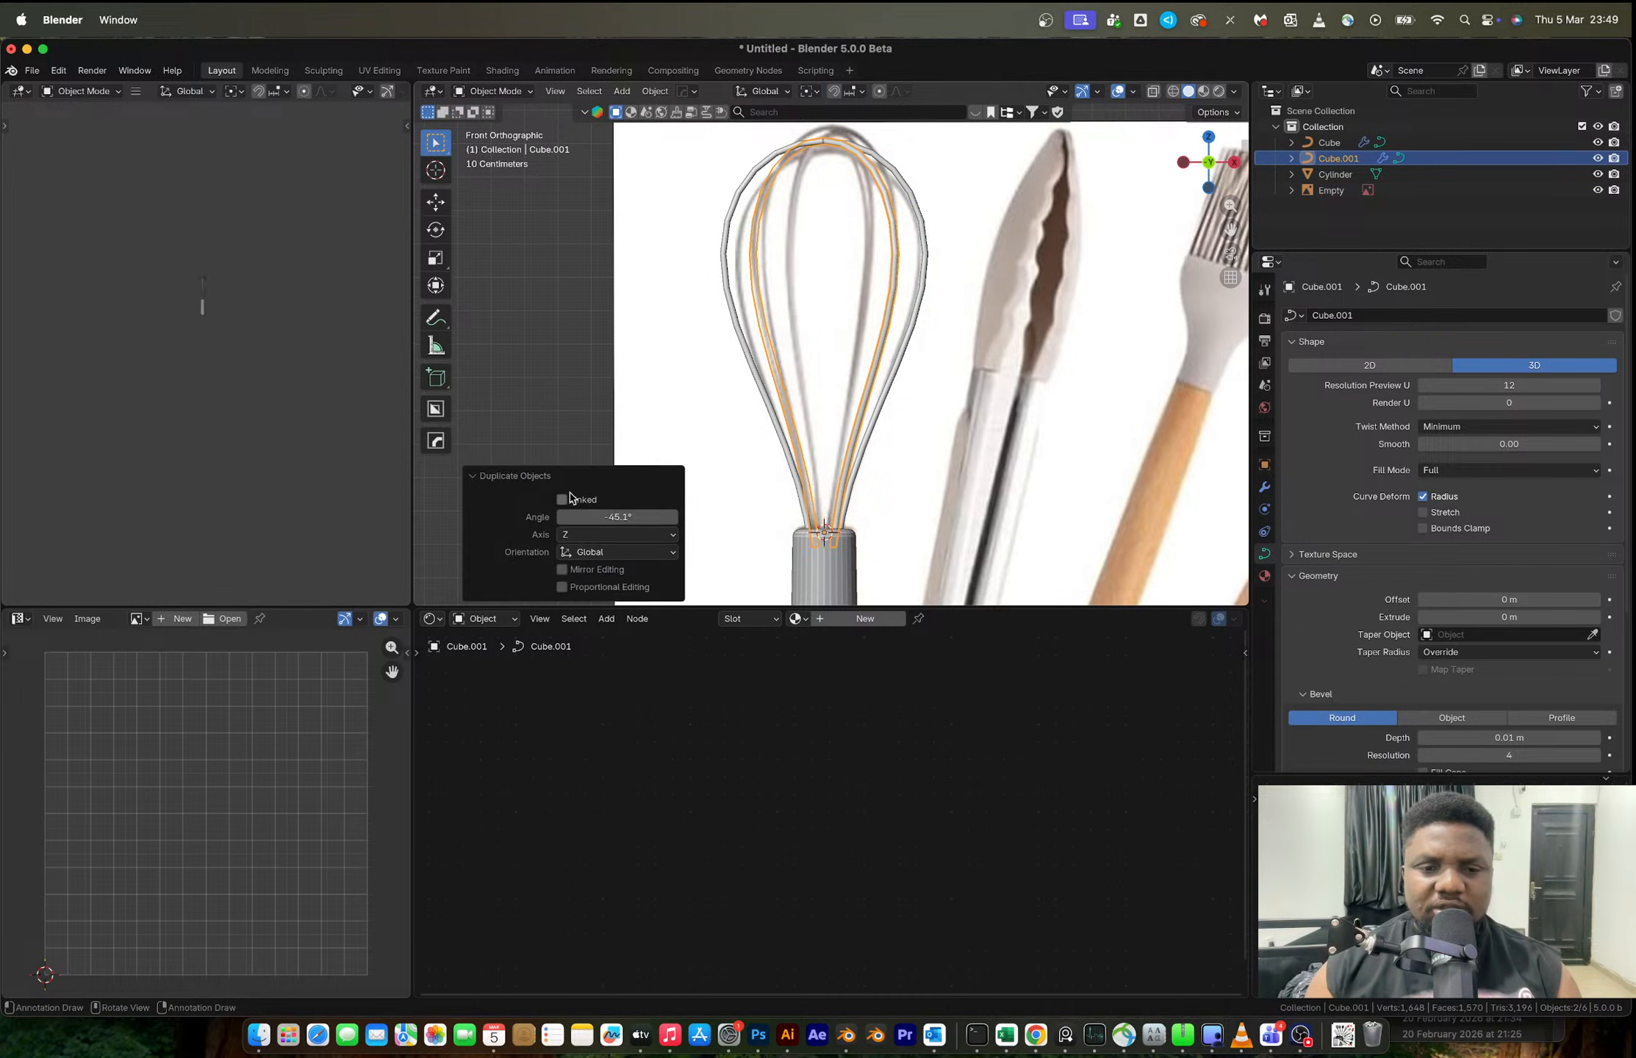
left_click(588, 516)
type("60")
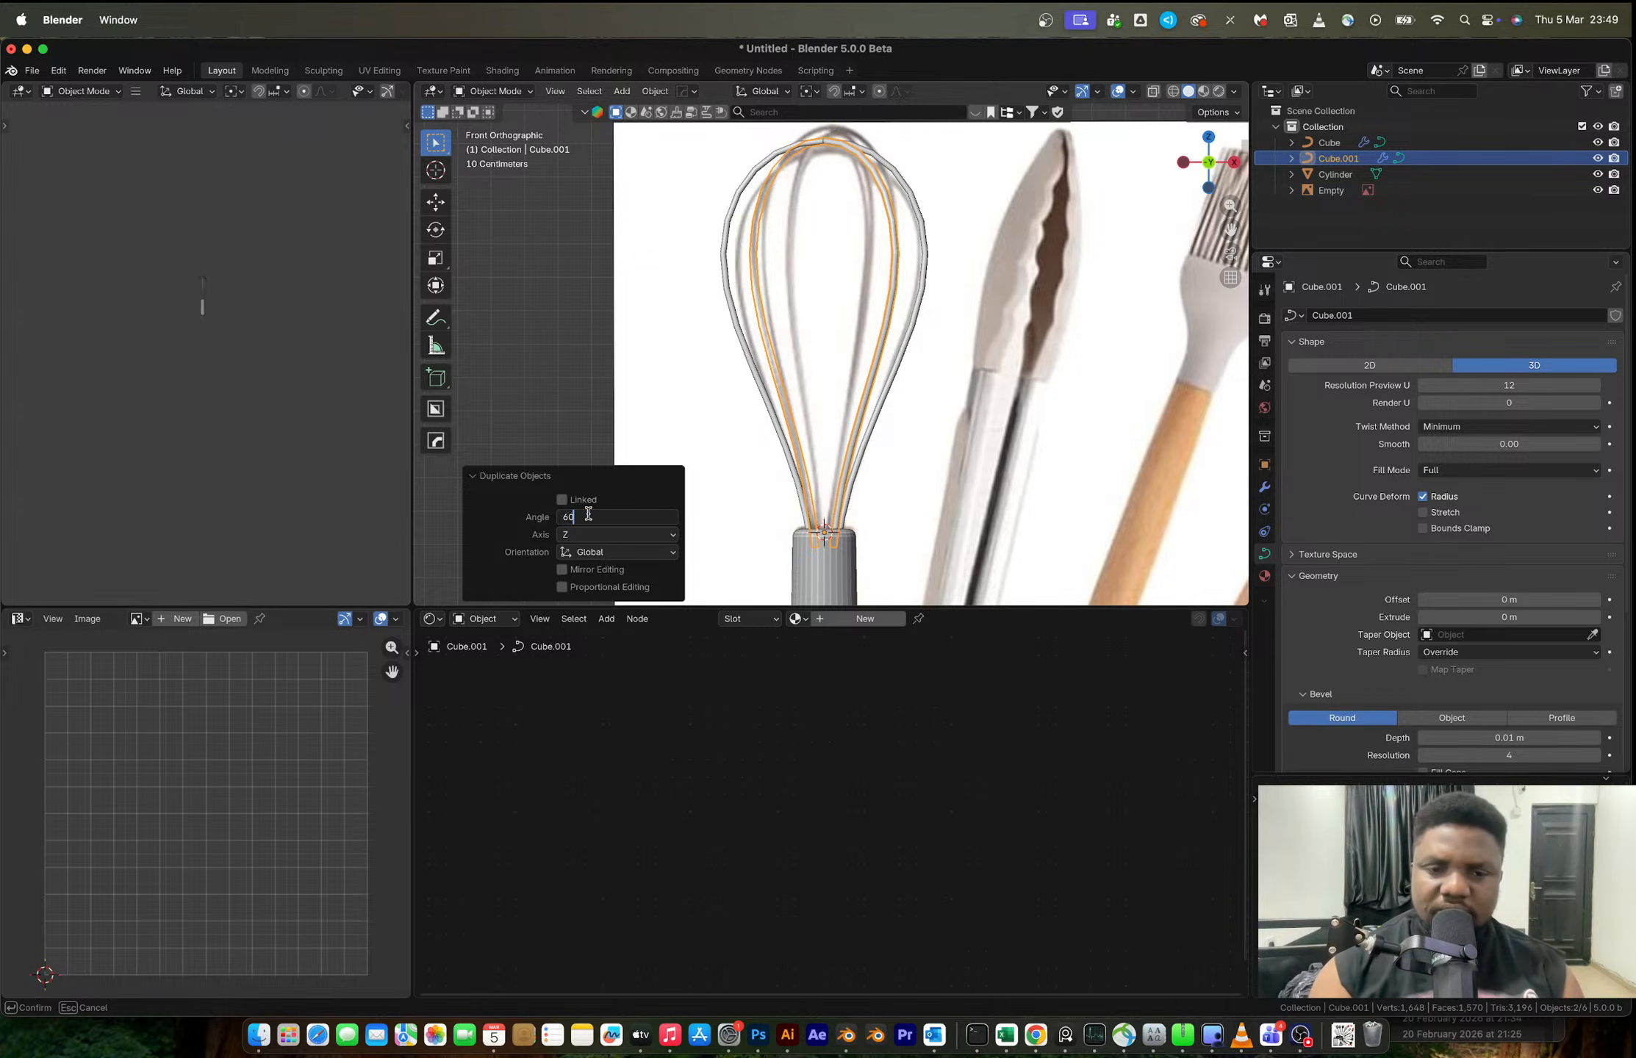
key("Return")
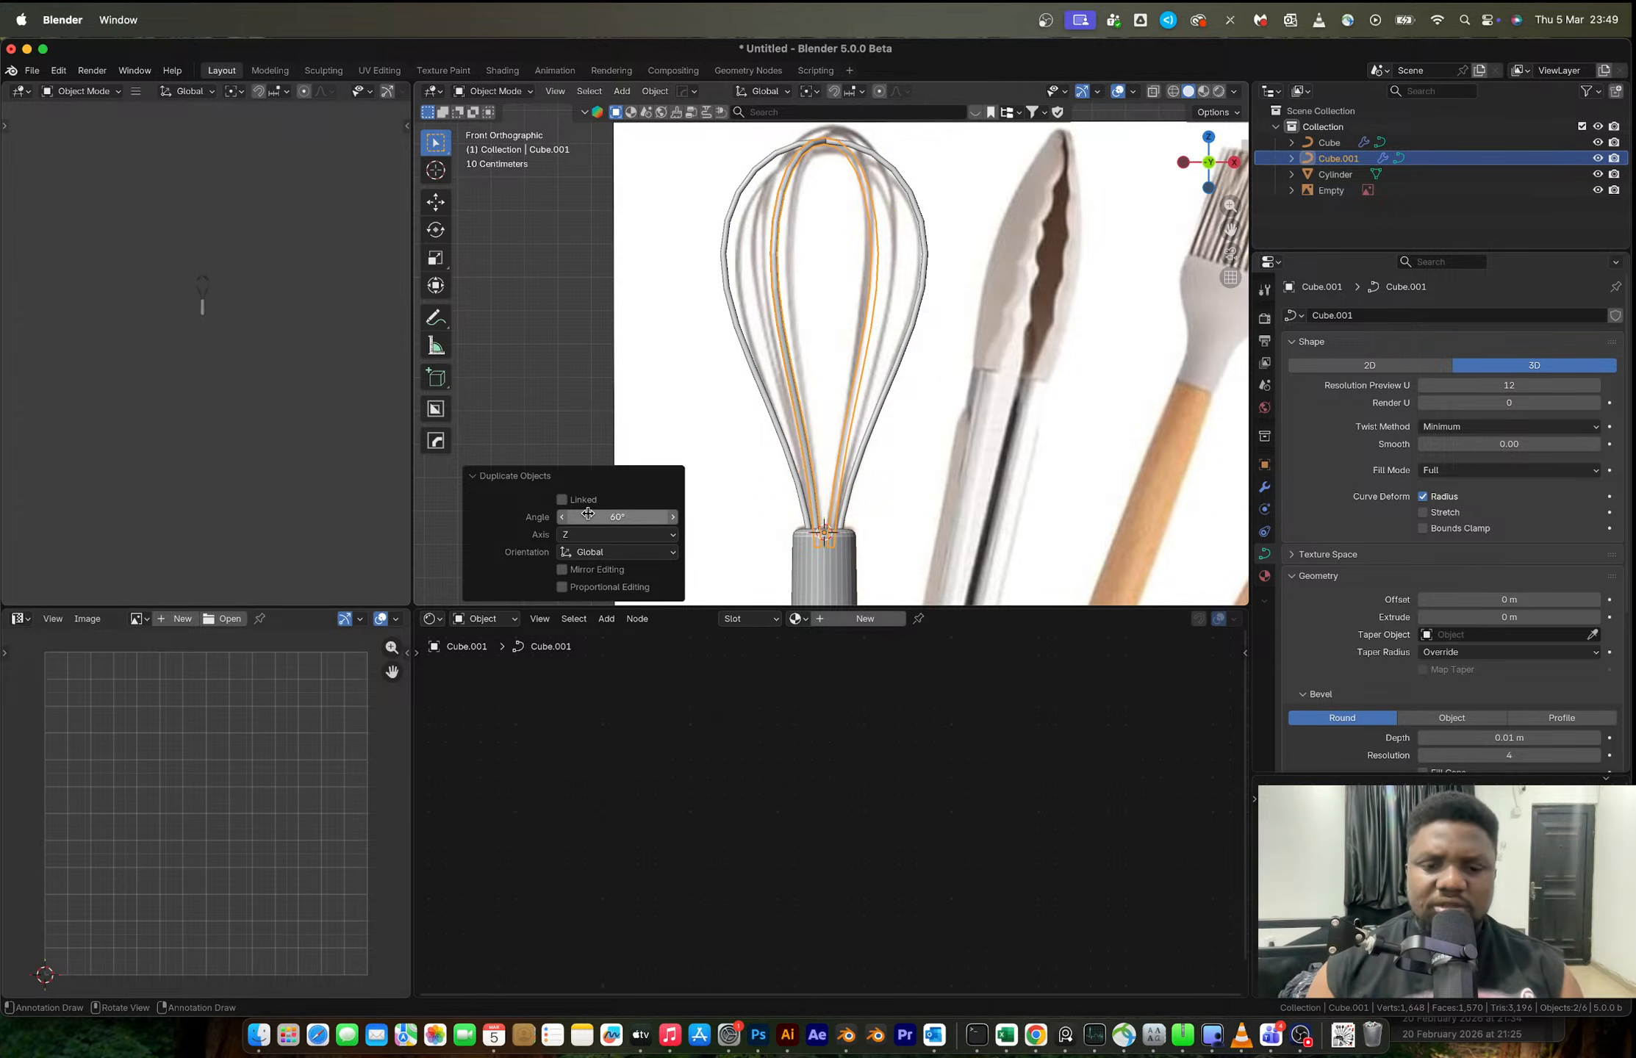
key("shift+r")
key("shift+r")
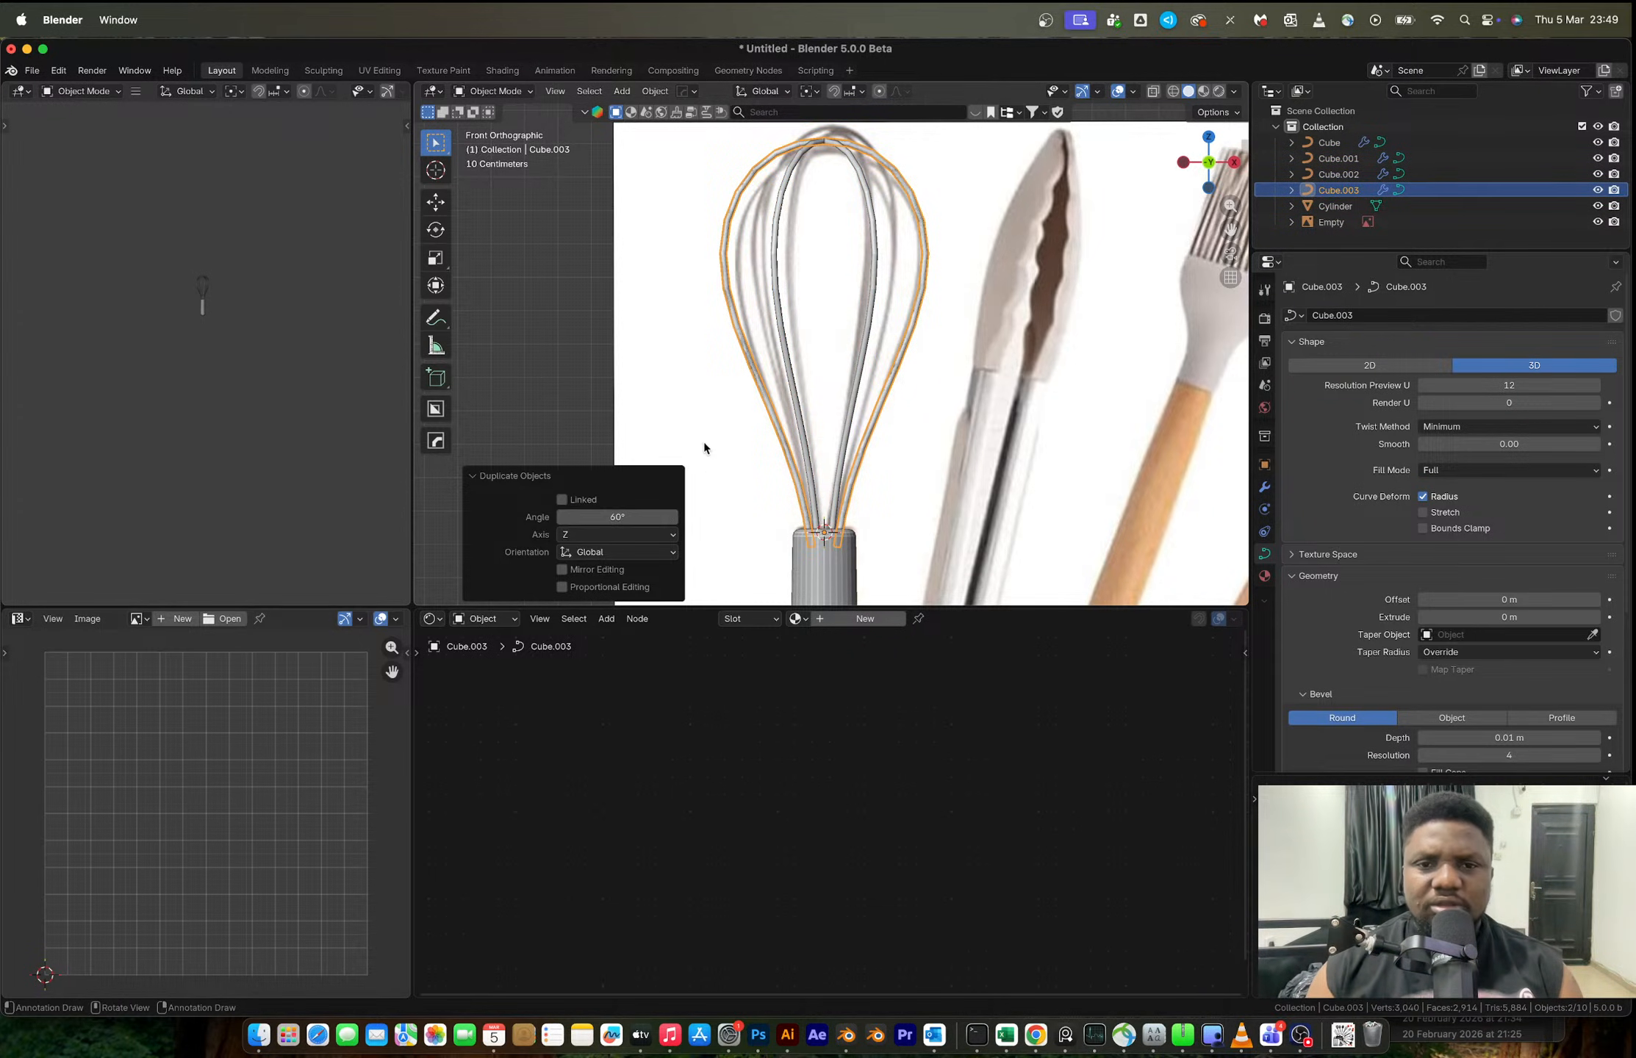
- Undo the rotated wire copies and the last change to the wire's bevel depth
key("super+z")
key("super+z")
key("super+z")
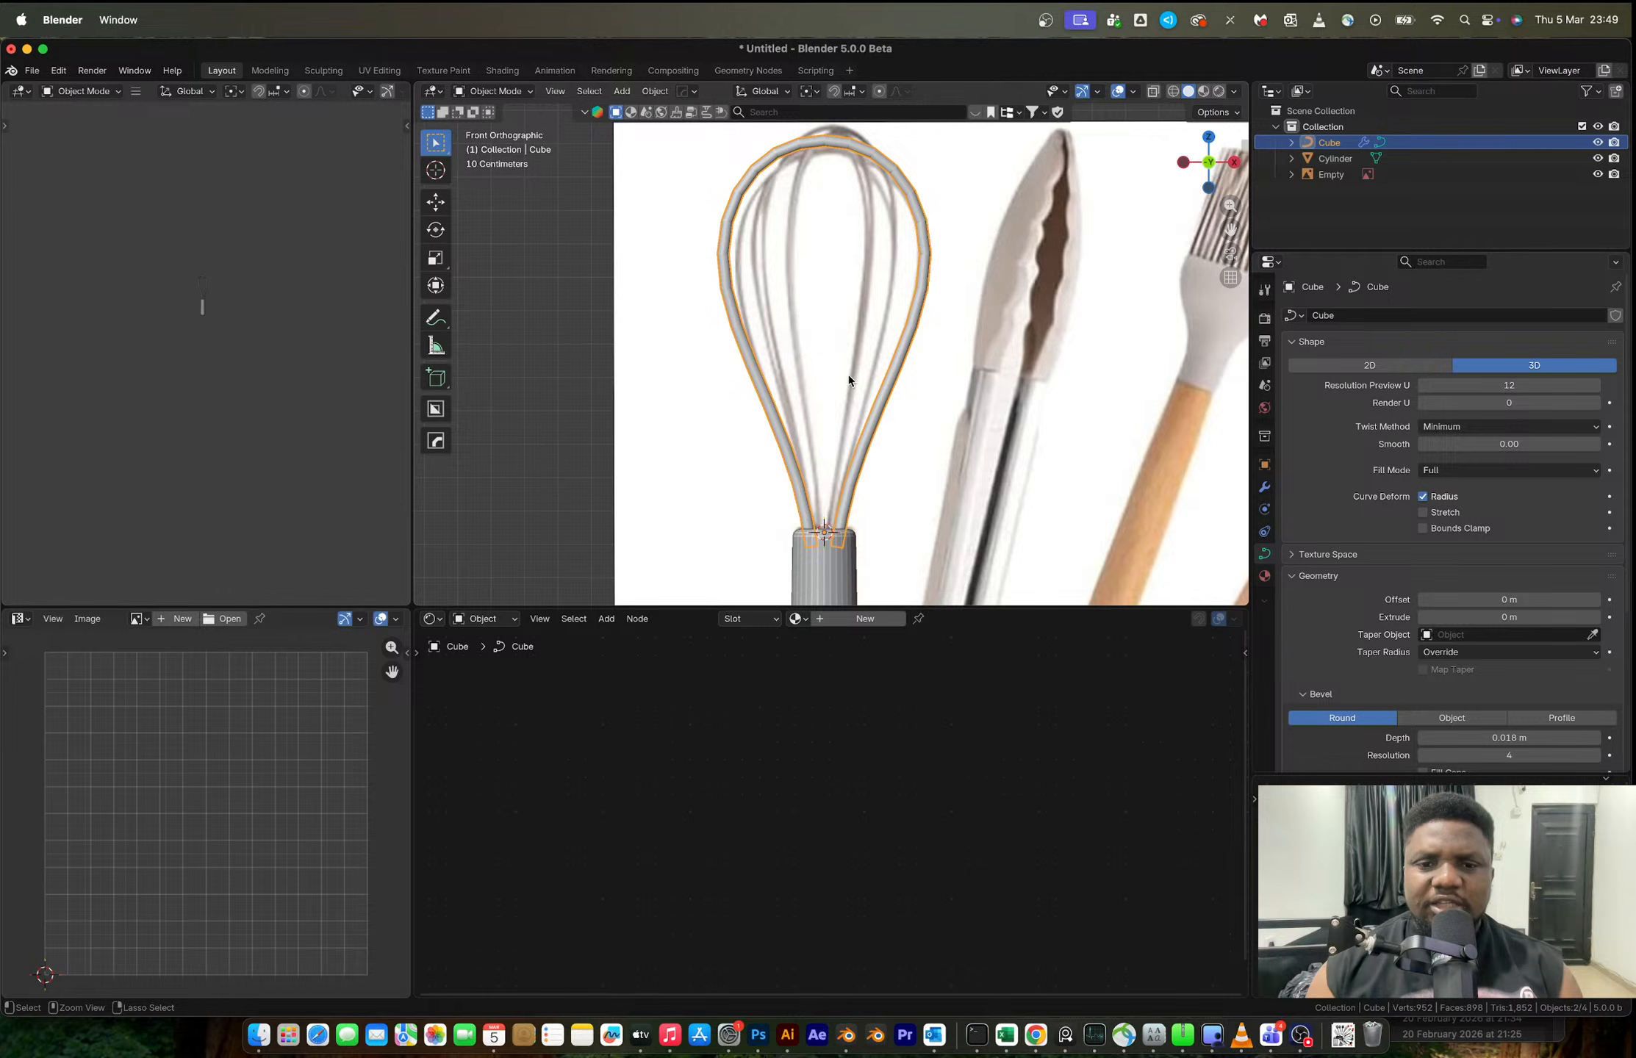
- Duplicate the whisk's wire loop with a 30° rotation about the global Z axis
key("shift+d")
key("r")
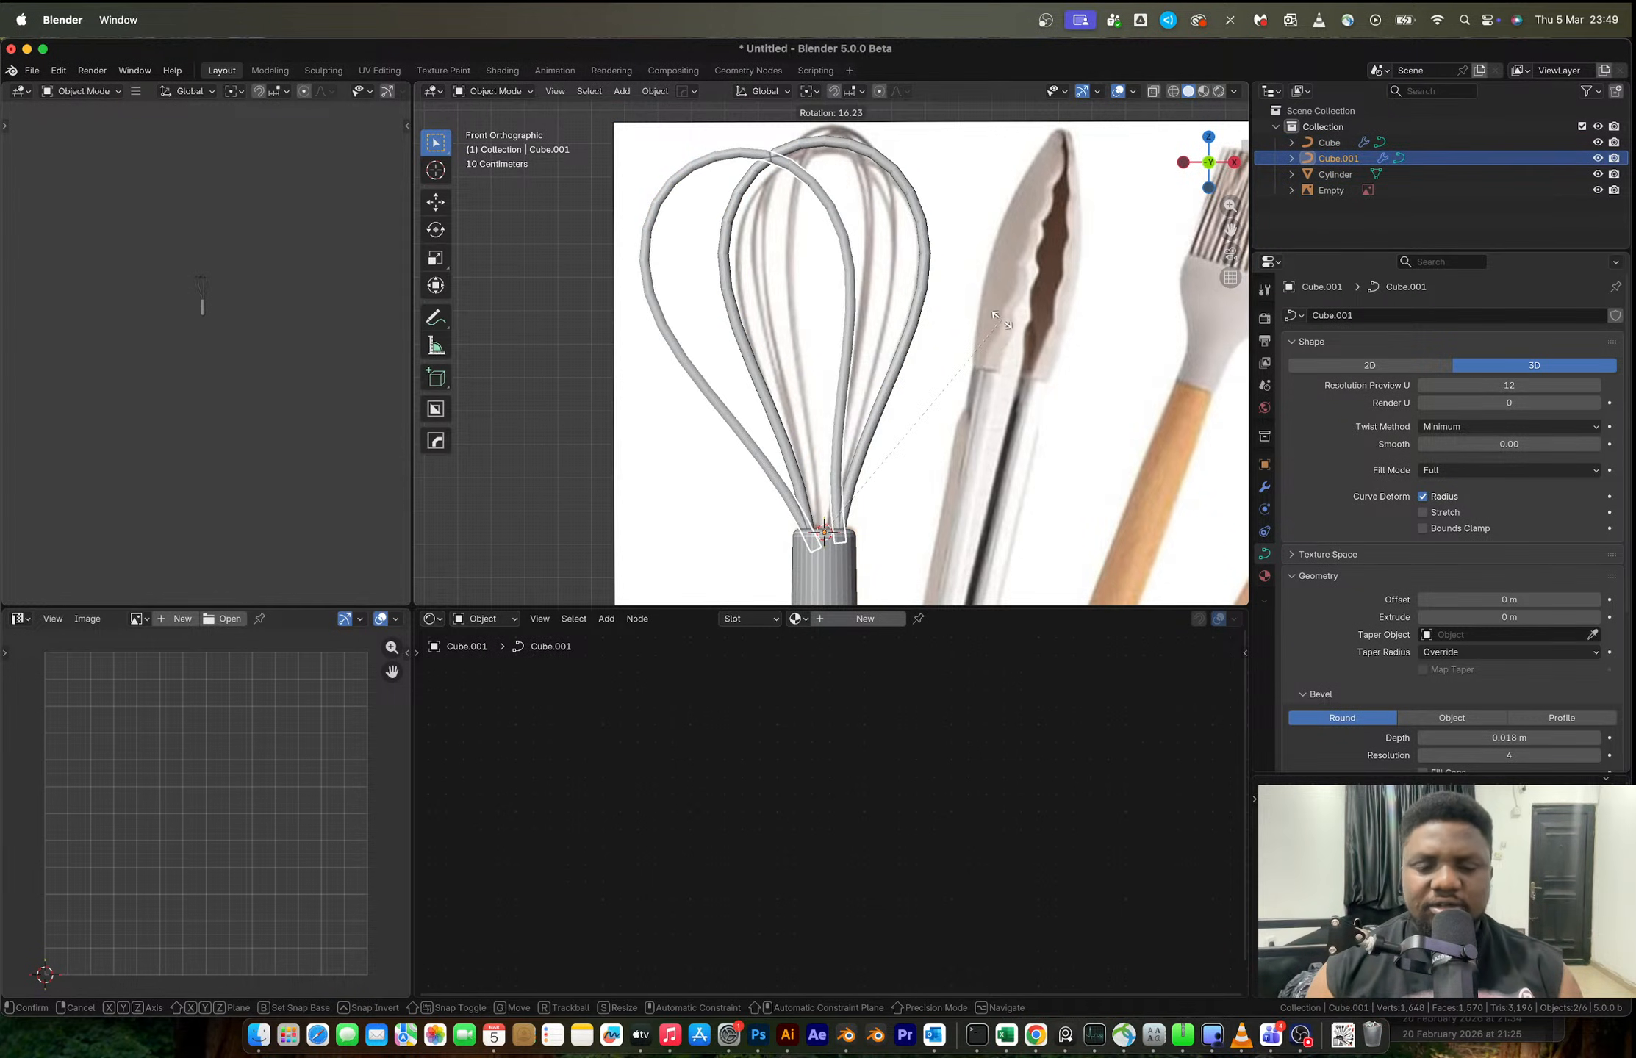
left_click(955, 267)
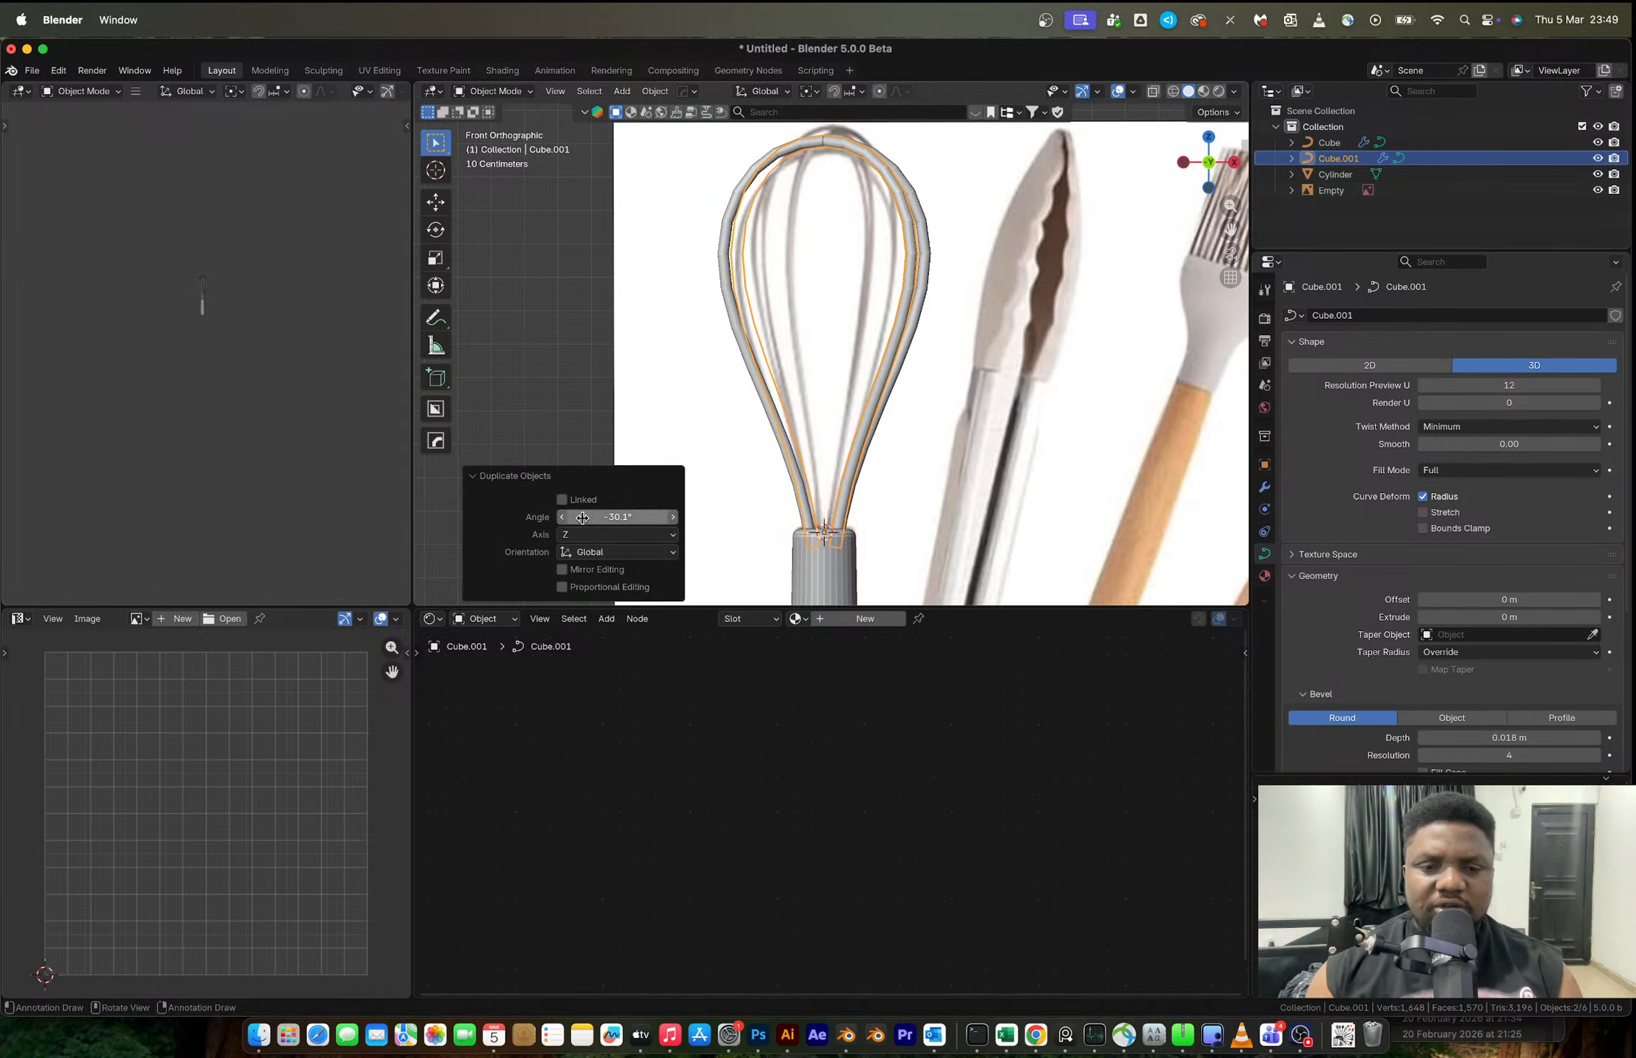
left_click(601, 514)
type("30")
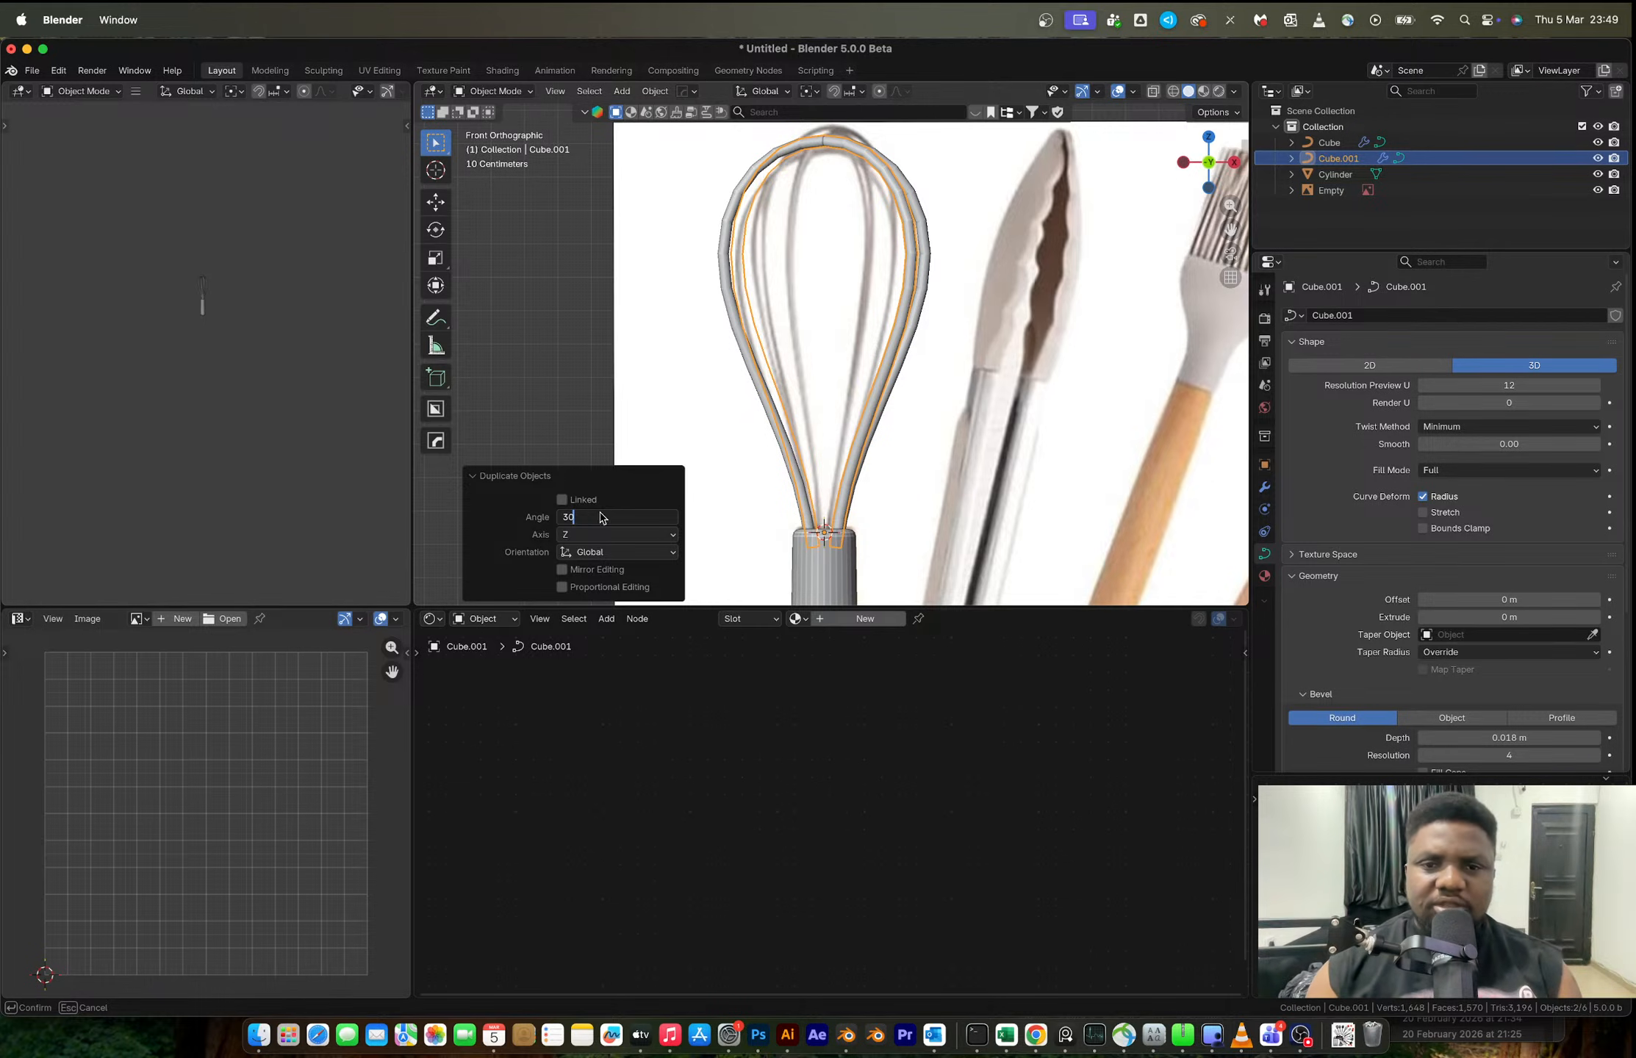
key("Return")
- Repeat the 30° rotated duplication four times to complete the ring of wire loops
key("shift+r")
key("shift+r")
key("shift+r")
key("shift+r")
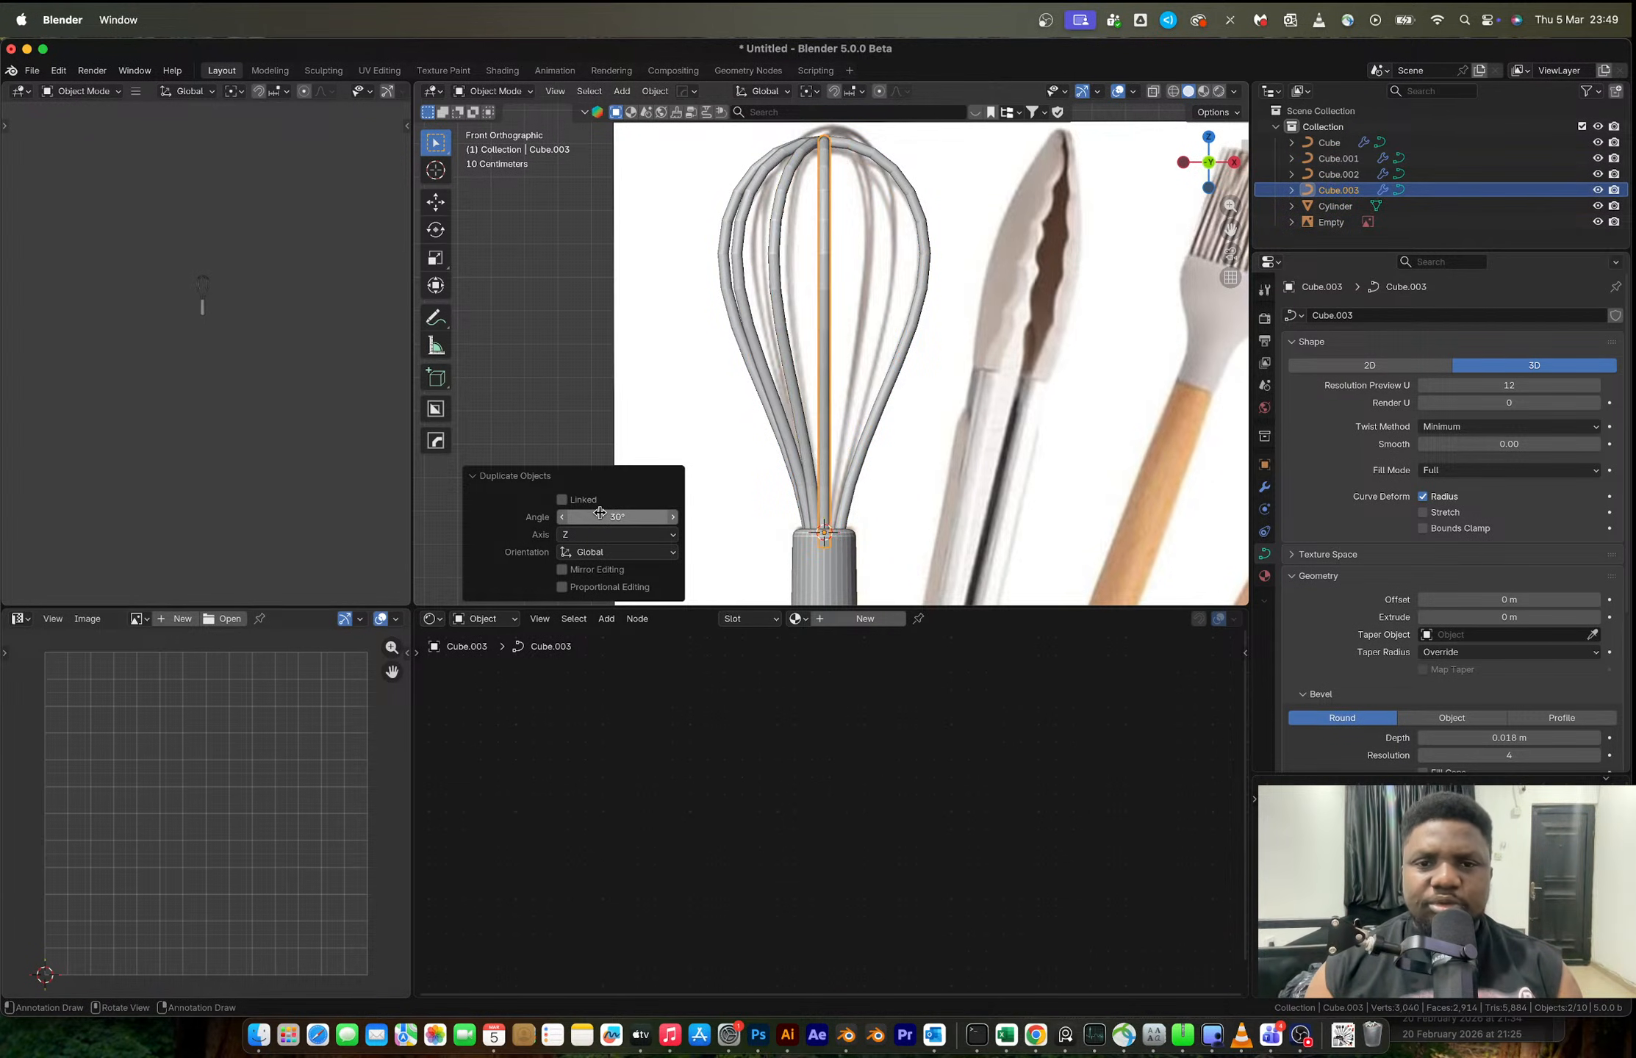
- Move the reference image back along the Y axis so it stands well behind the whisk
scroll(800, 369, "up", 2)
scroll(799, 369, "down", 5)
middle_click_drag(799, 369, 735, 382)
left_click(737, 385)
scroll(737, 385, "down", 4)
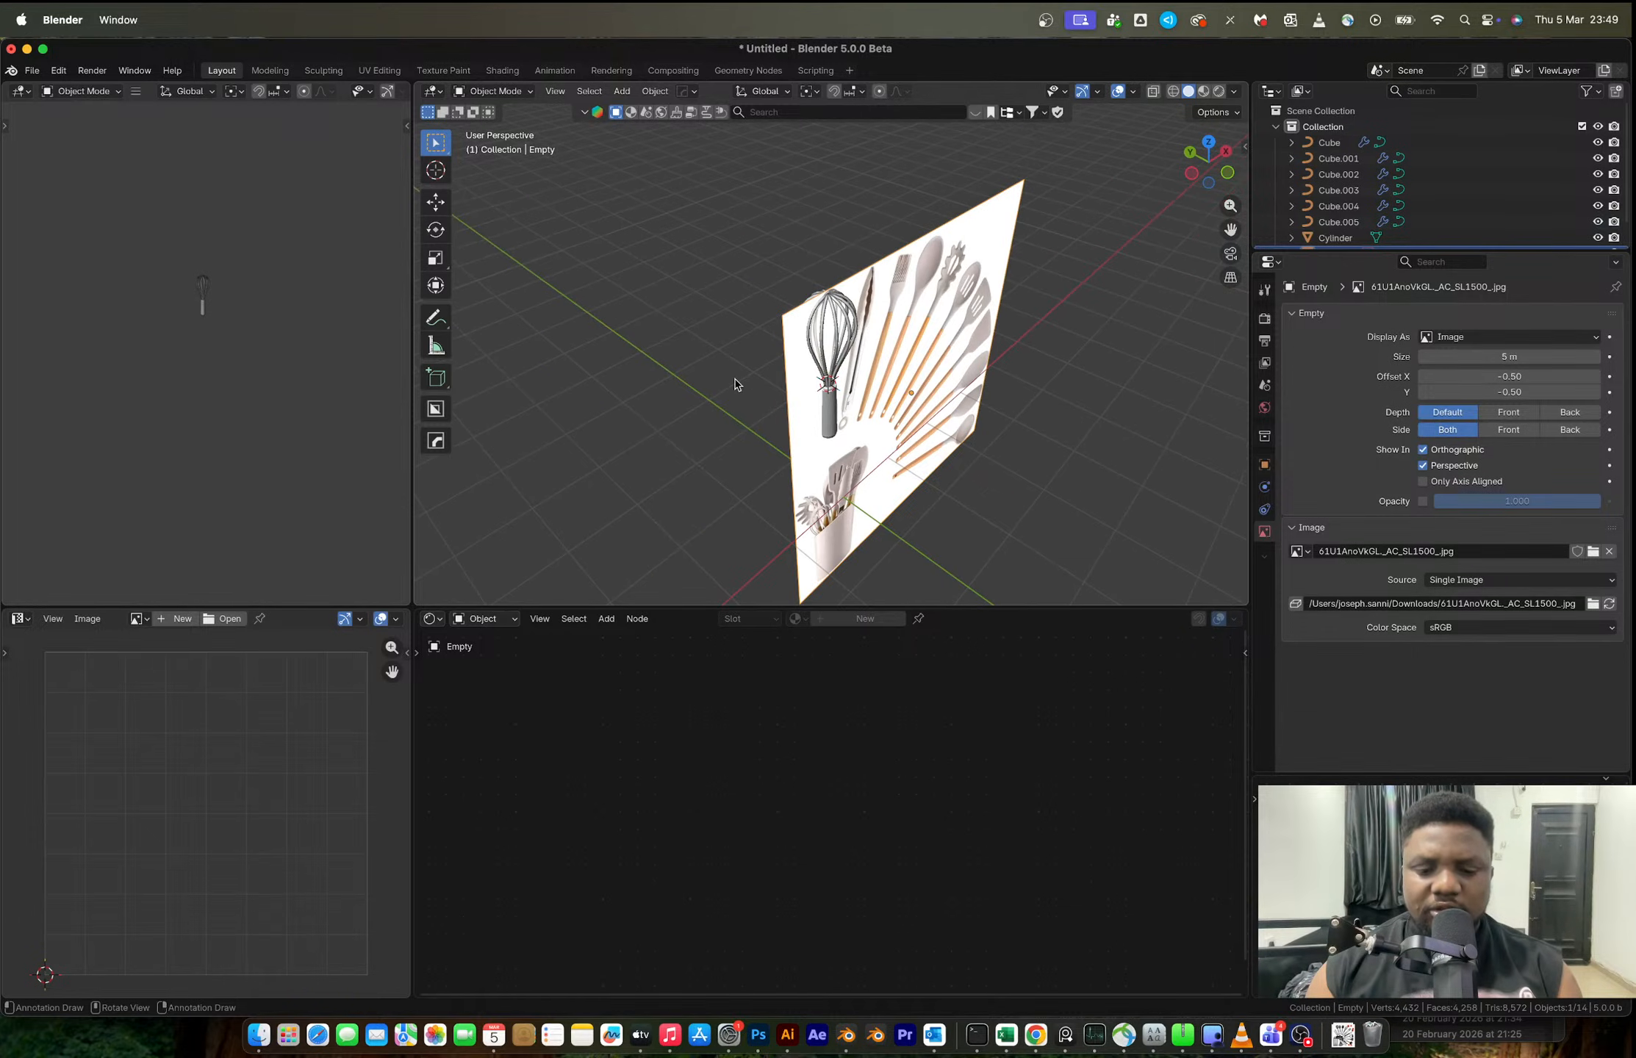
key("g")
key("y")
left_click(564, 309)
- Select all six wire loops and reduce their bevel depth
middle_click_drag(662, 288, 773, 260)
left_click_drag(774, 261, 991, 297)
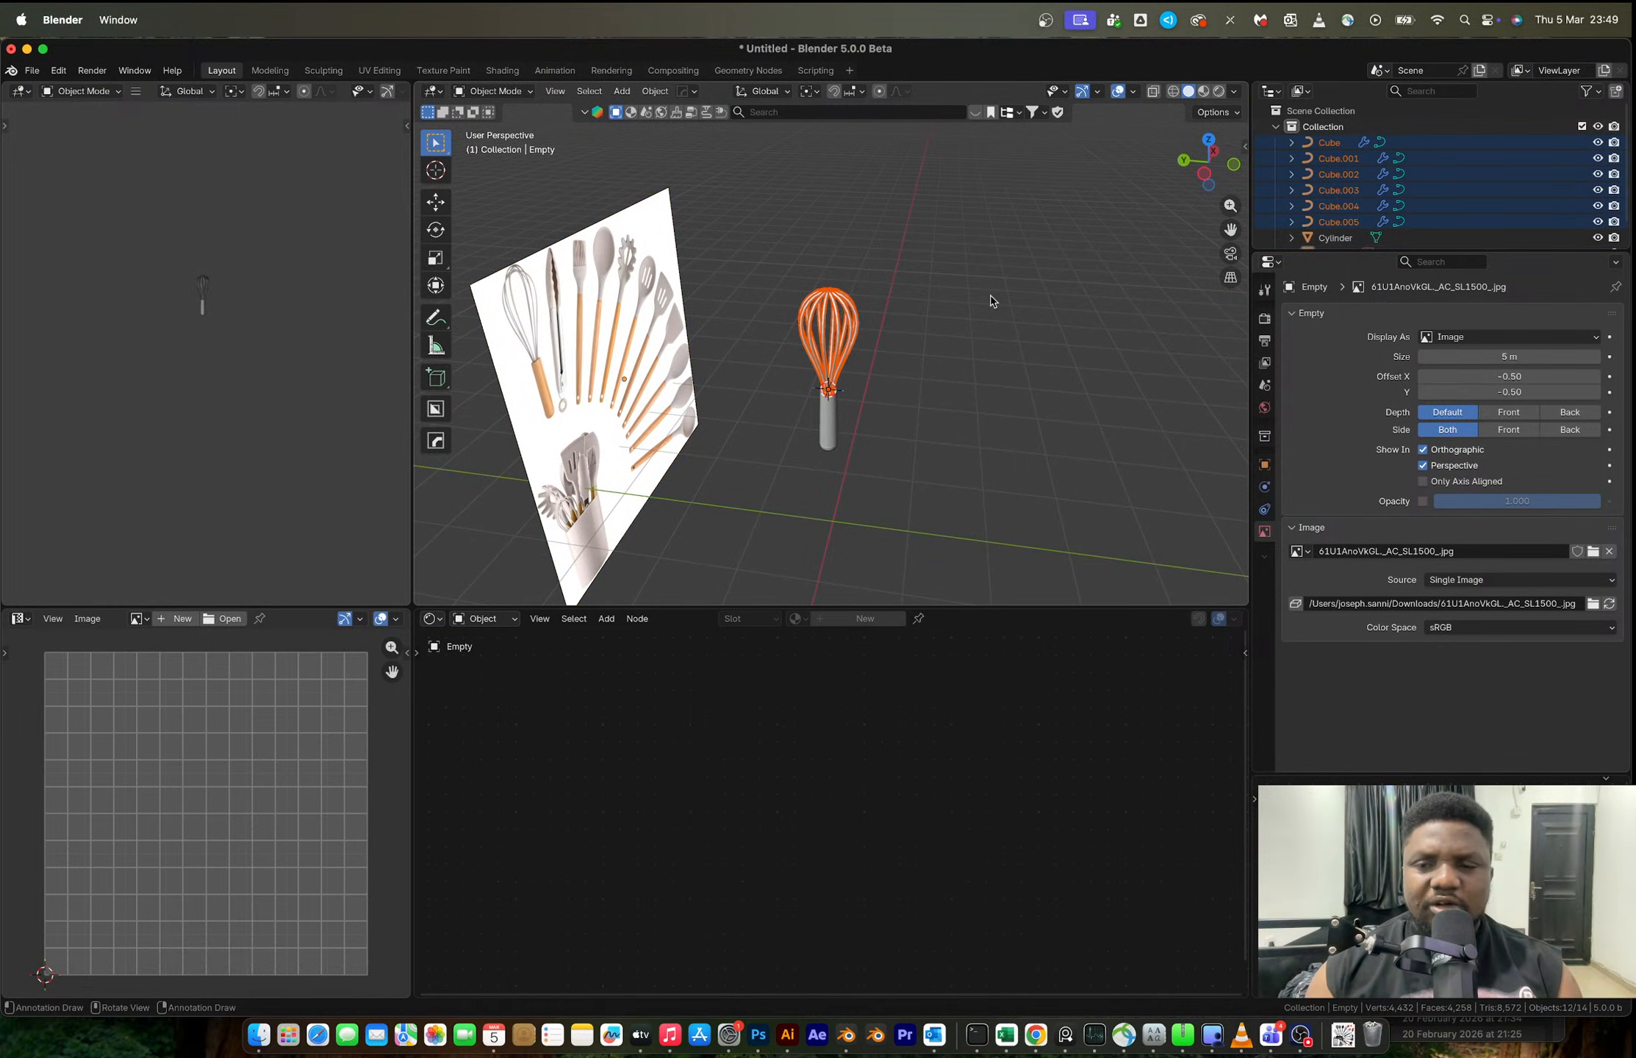
left_click(1235, 166)
scroll(740, 370, "up", 8)
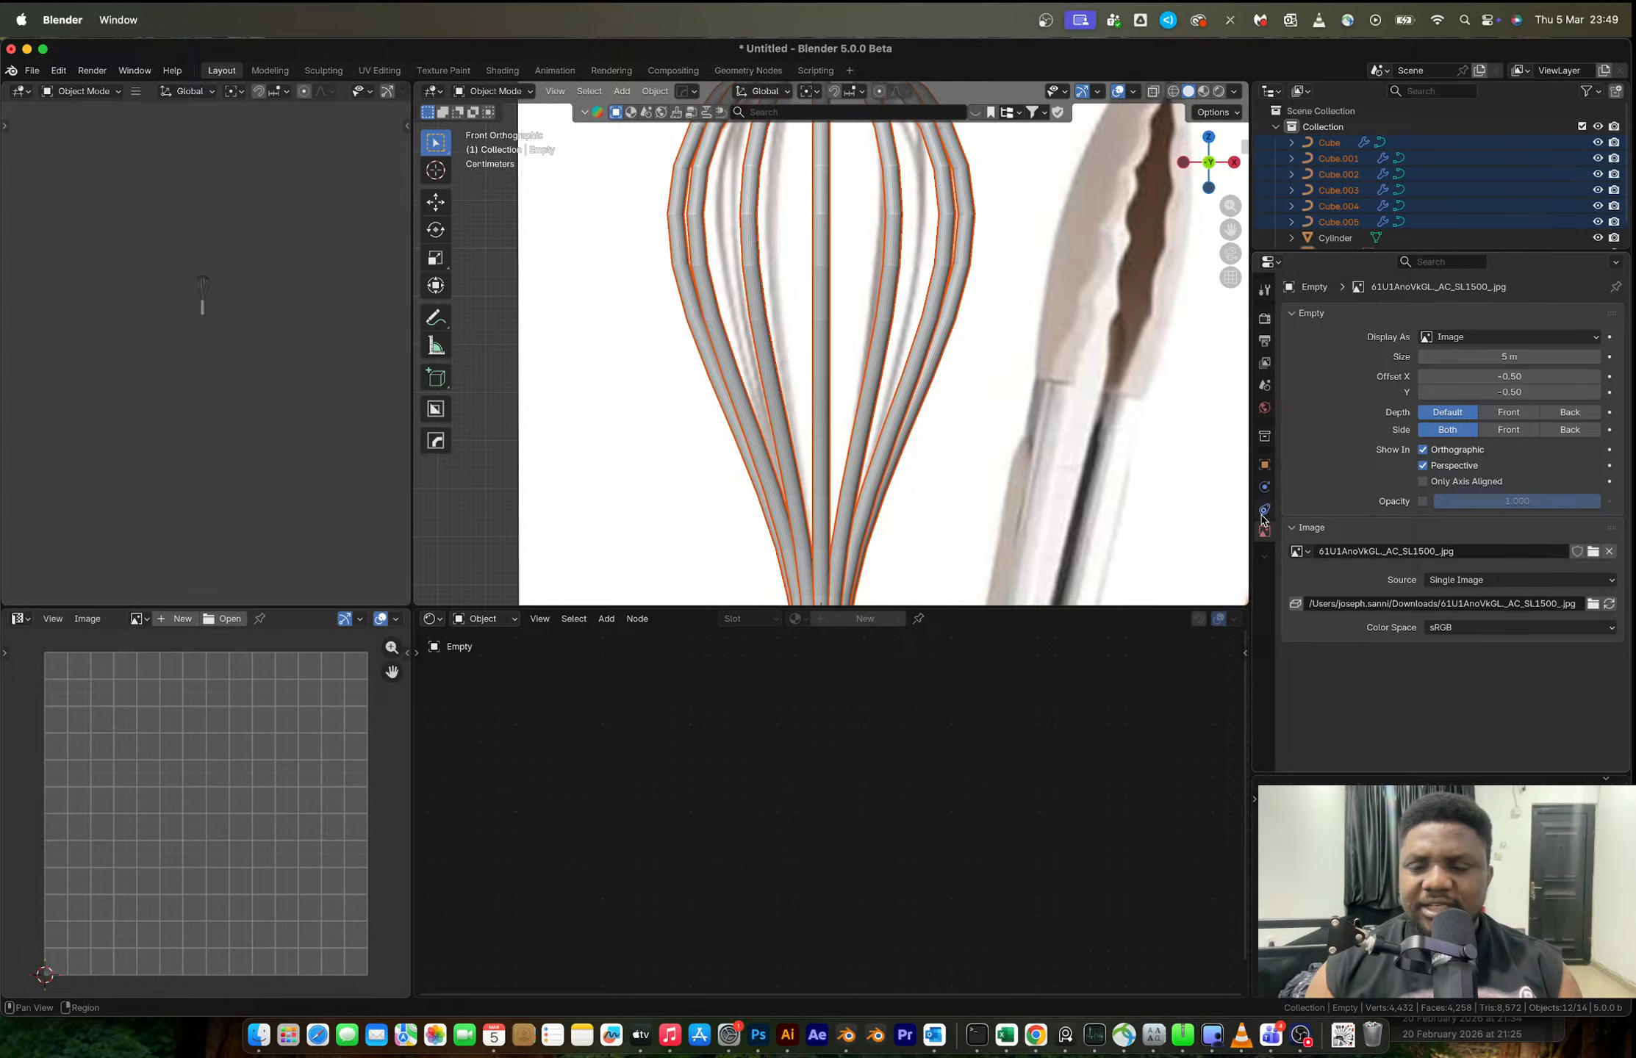
left_click(900, 397, "shift")
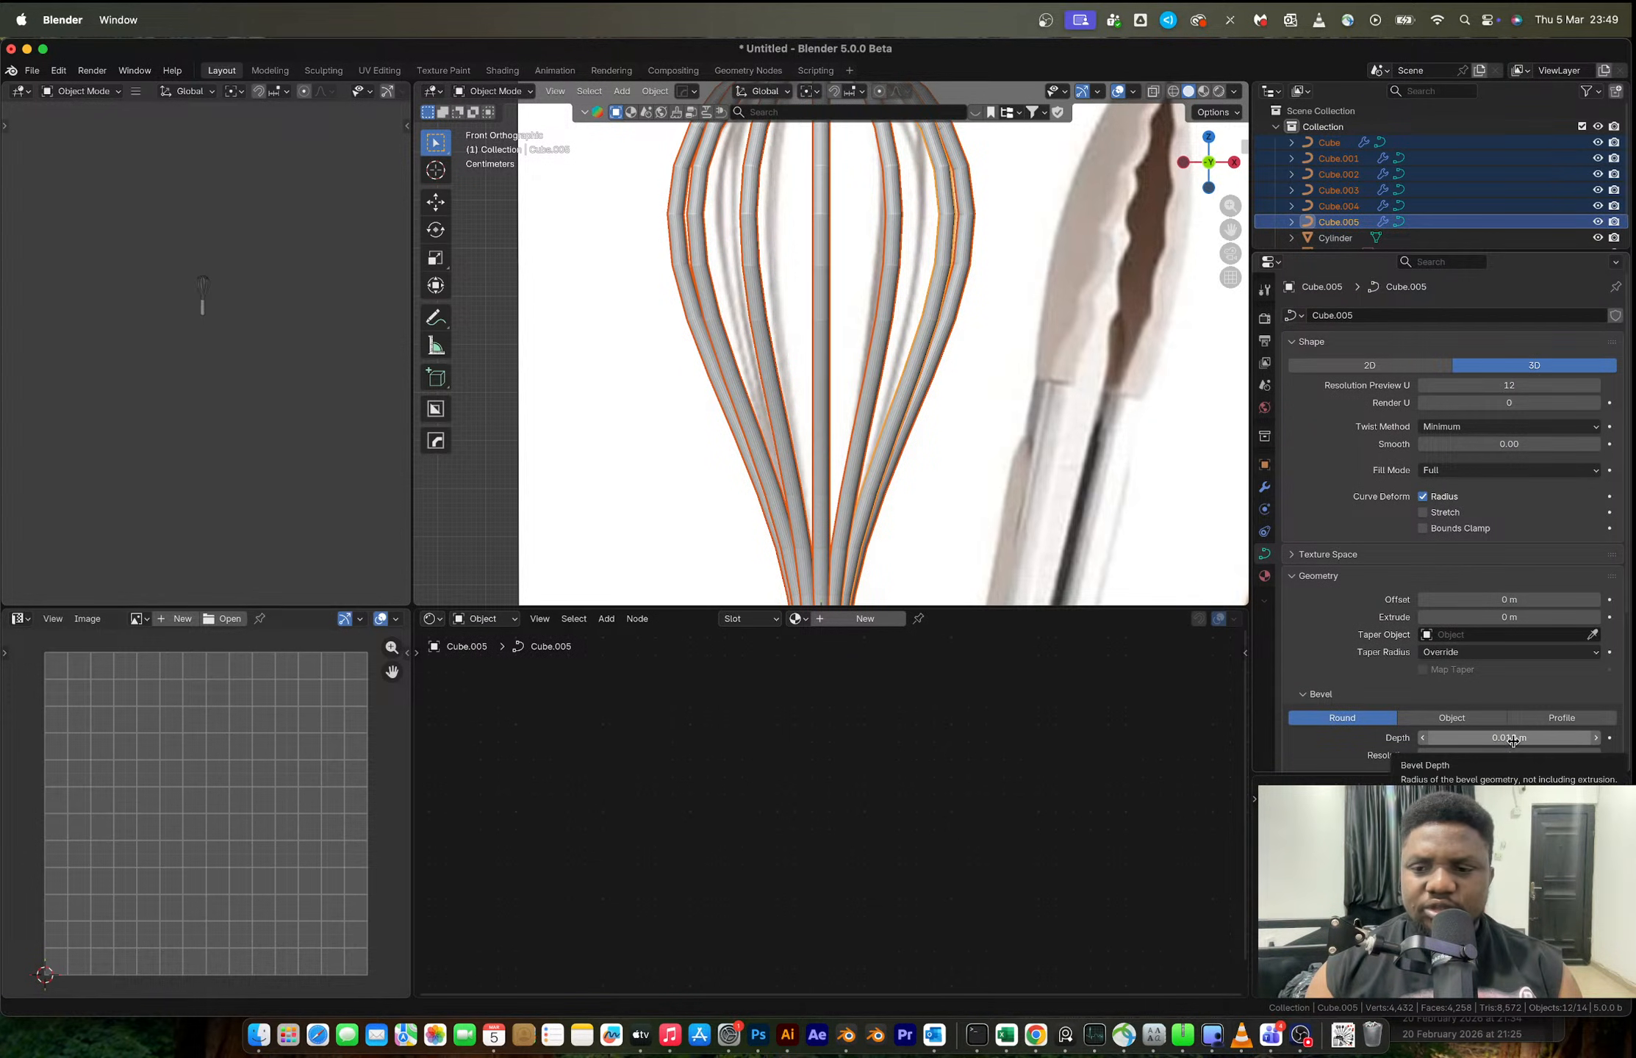
mouse_move(1513, 741)
left_mouse_down()
mouse_move(1477, 740)
mouse_move(1492, 741)
left_mouse_up()
- Add the handle to the selected wires and move the whole whisk about -5.5 m along X, clear of the reference image
scroll(993, 436, "down", 5)
scroll(993, 438, "down", 3)
middle_click_drag(993, 439, 991, 445)
left_click(821, 443, "shift")
middle_click_drag(874, 424, 811, 441)
key("g")
key("x")
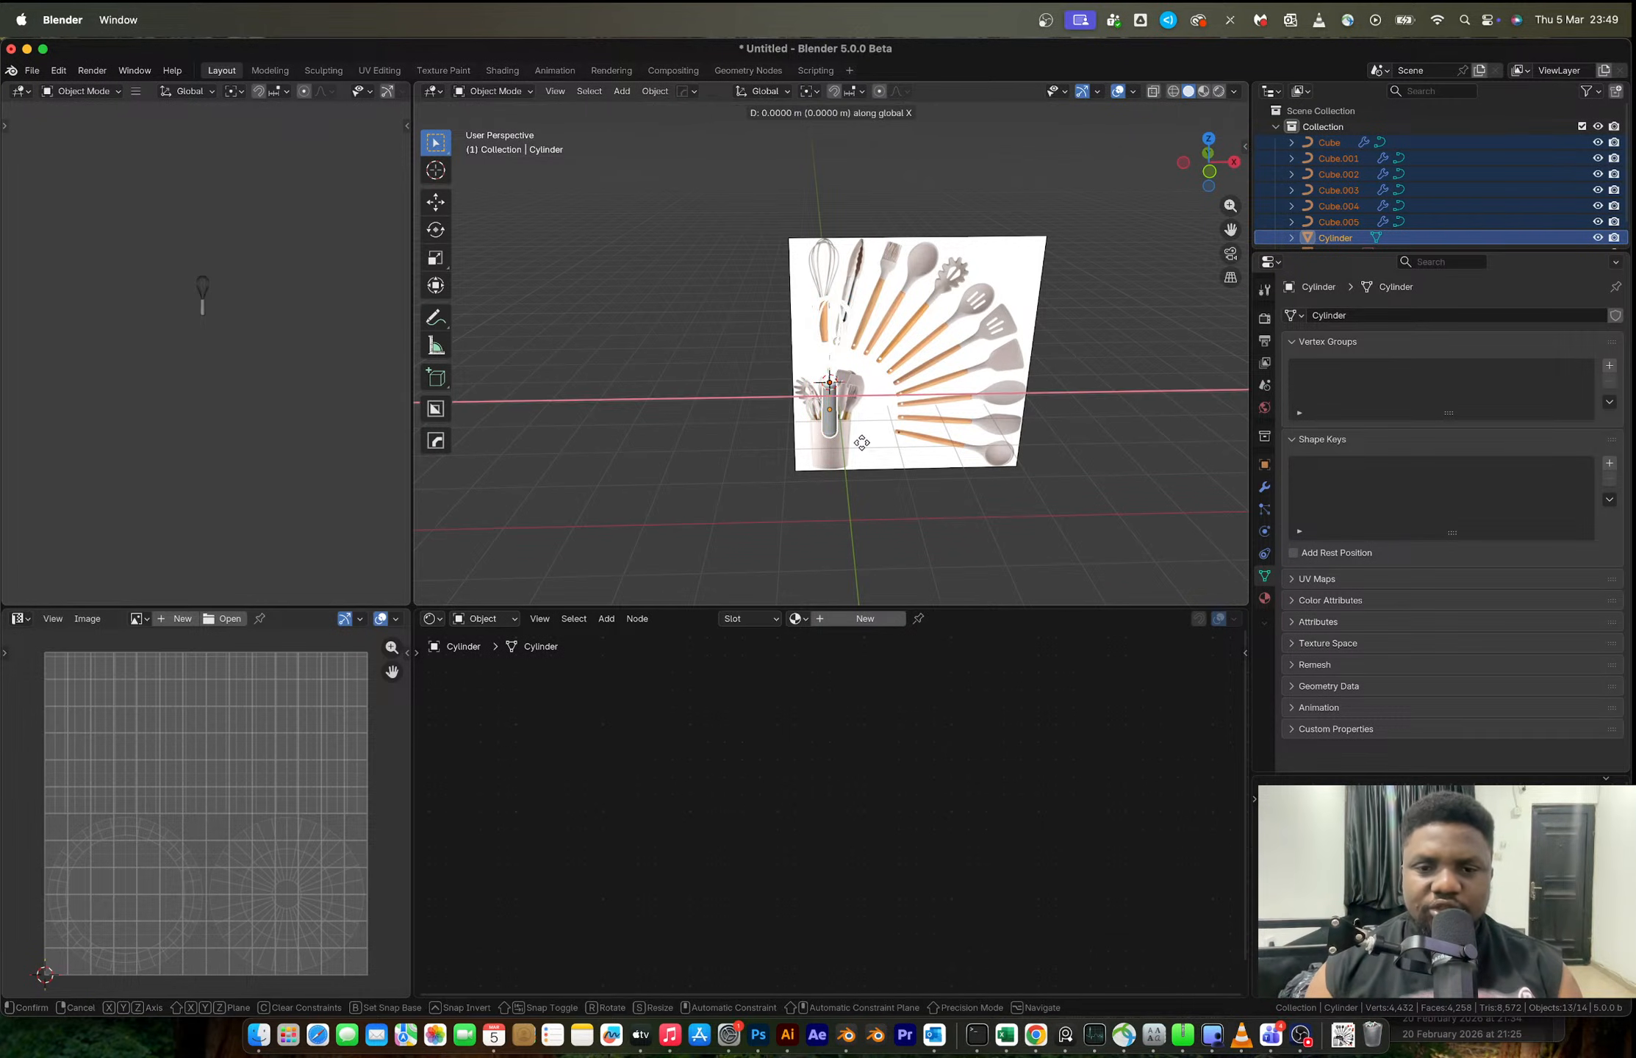
left_click(447, 448)
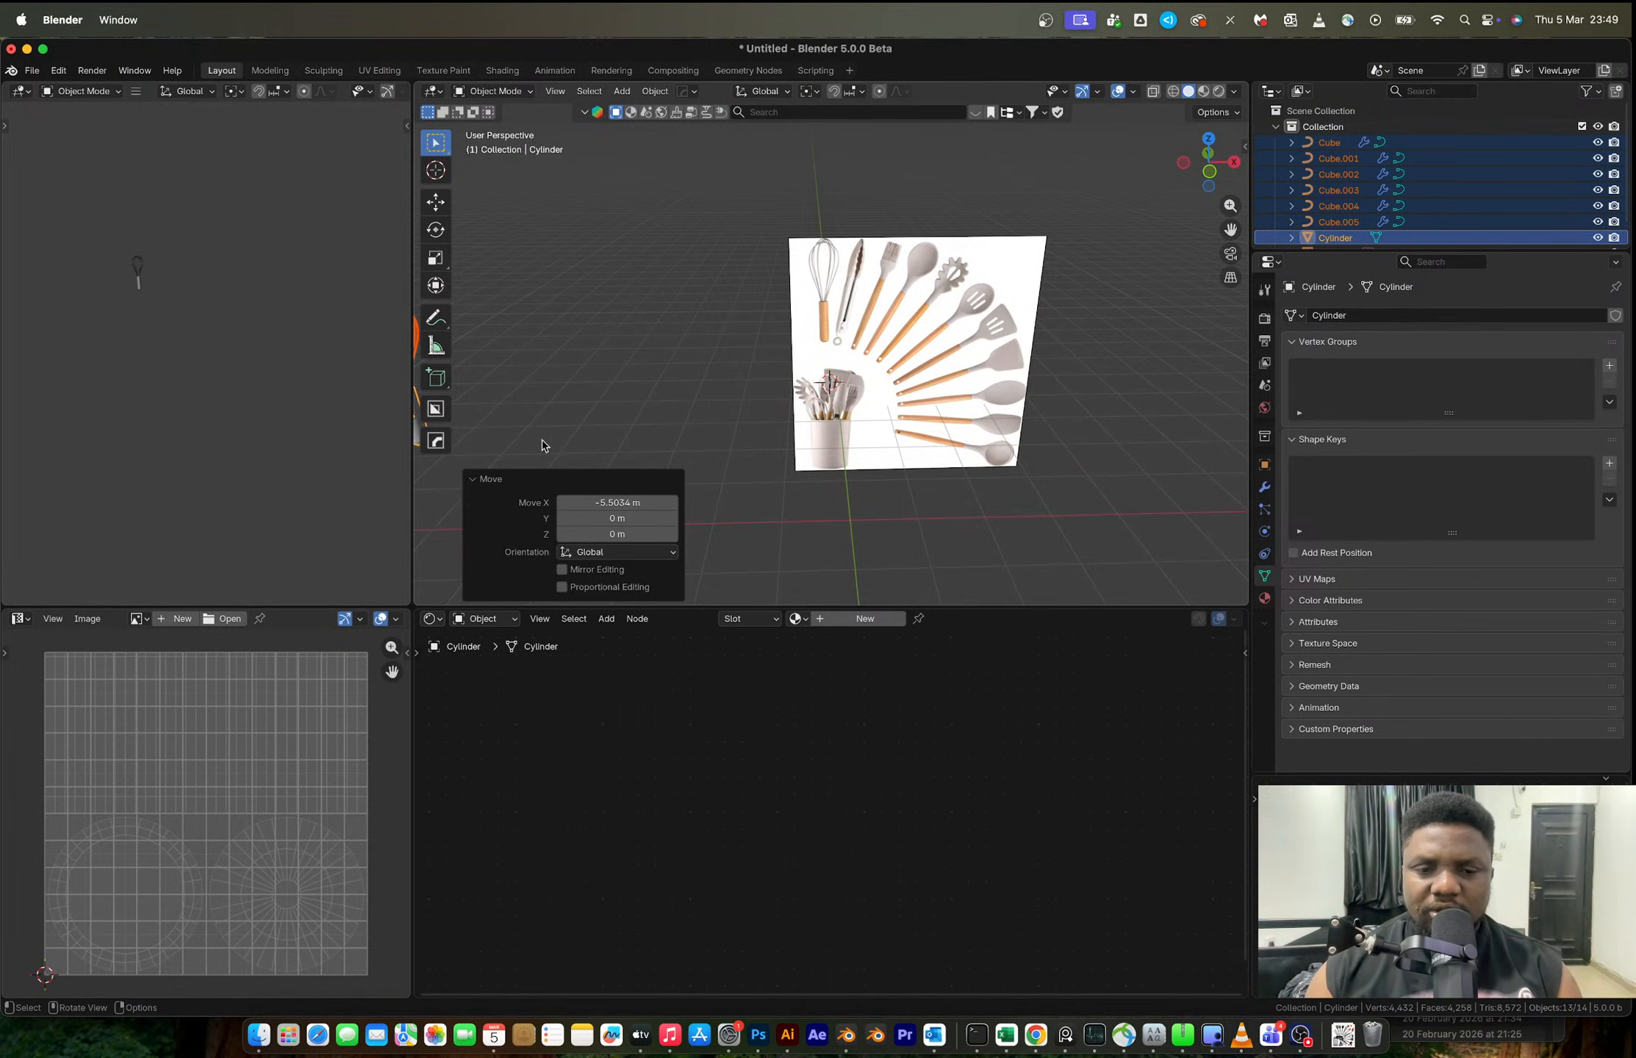
- Move the whisk's wires and handle into a new collection named UTENSIL 1
scroll(798, 410, "down", 2)
middle_click_drag(714, 399, 748, 405, "shift")
key("period")
key("Escape")
key("m")
left_click(708, 423)
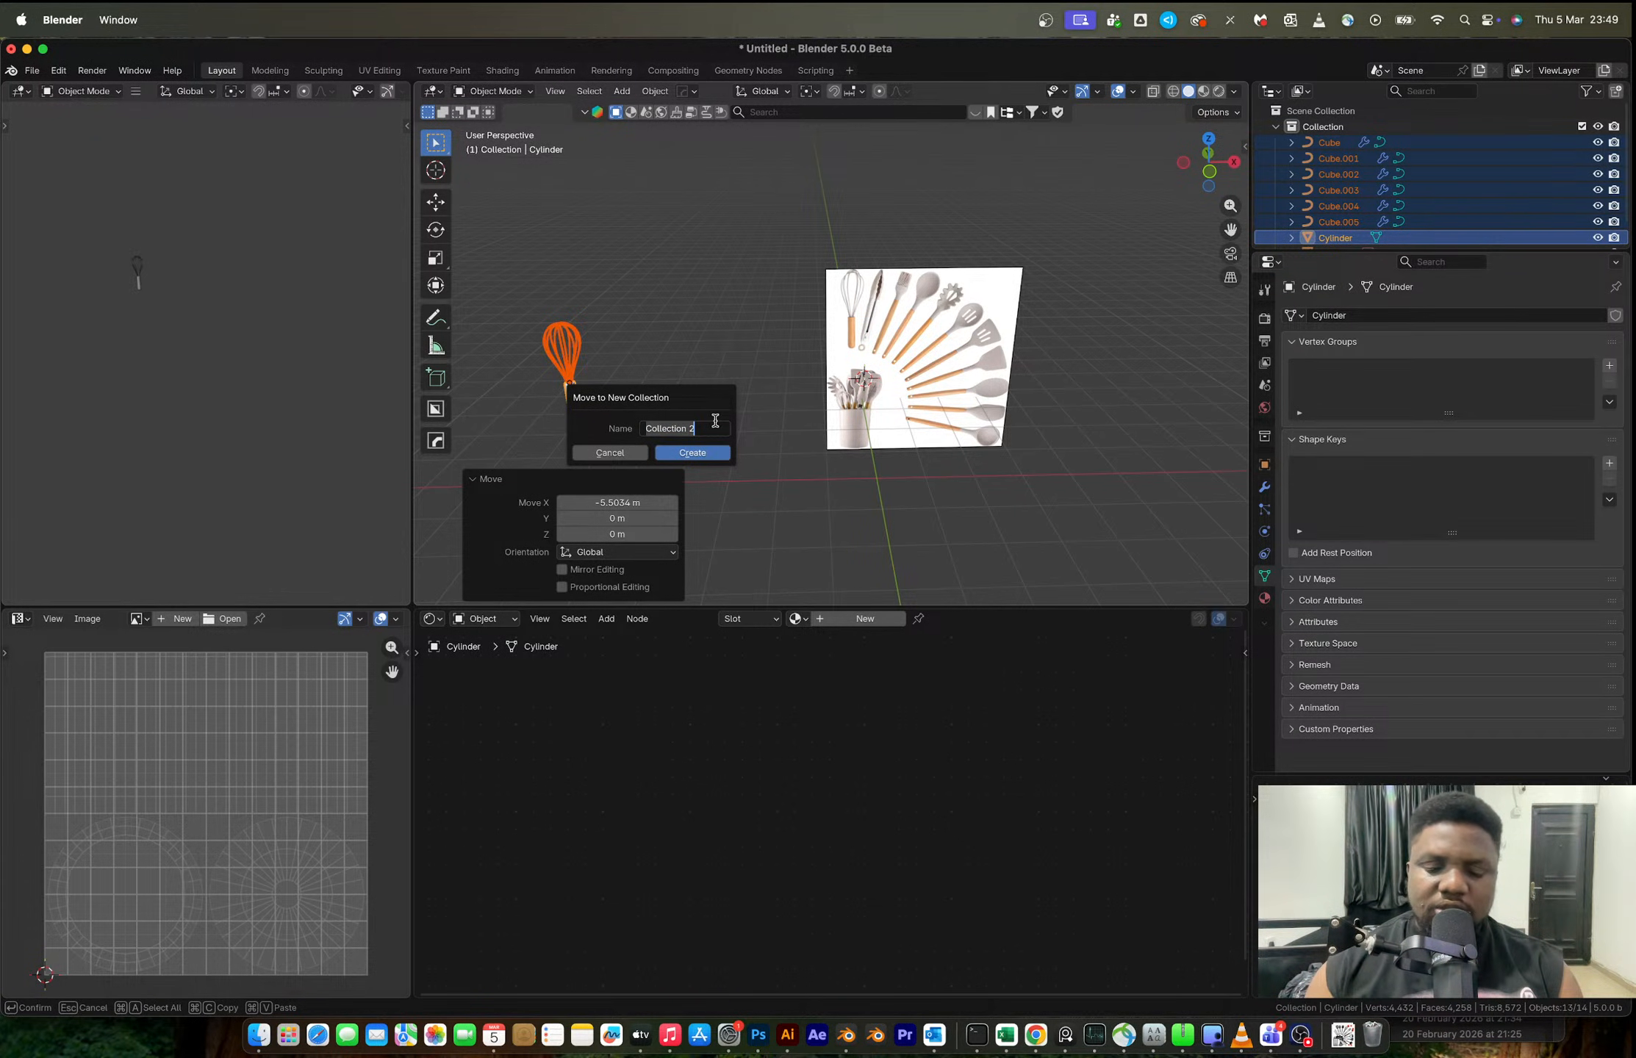
type("UTENSIL")
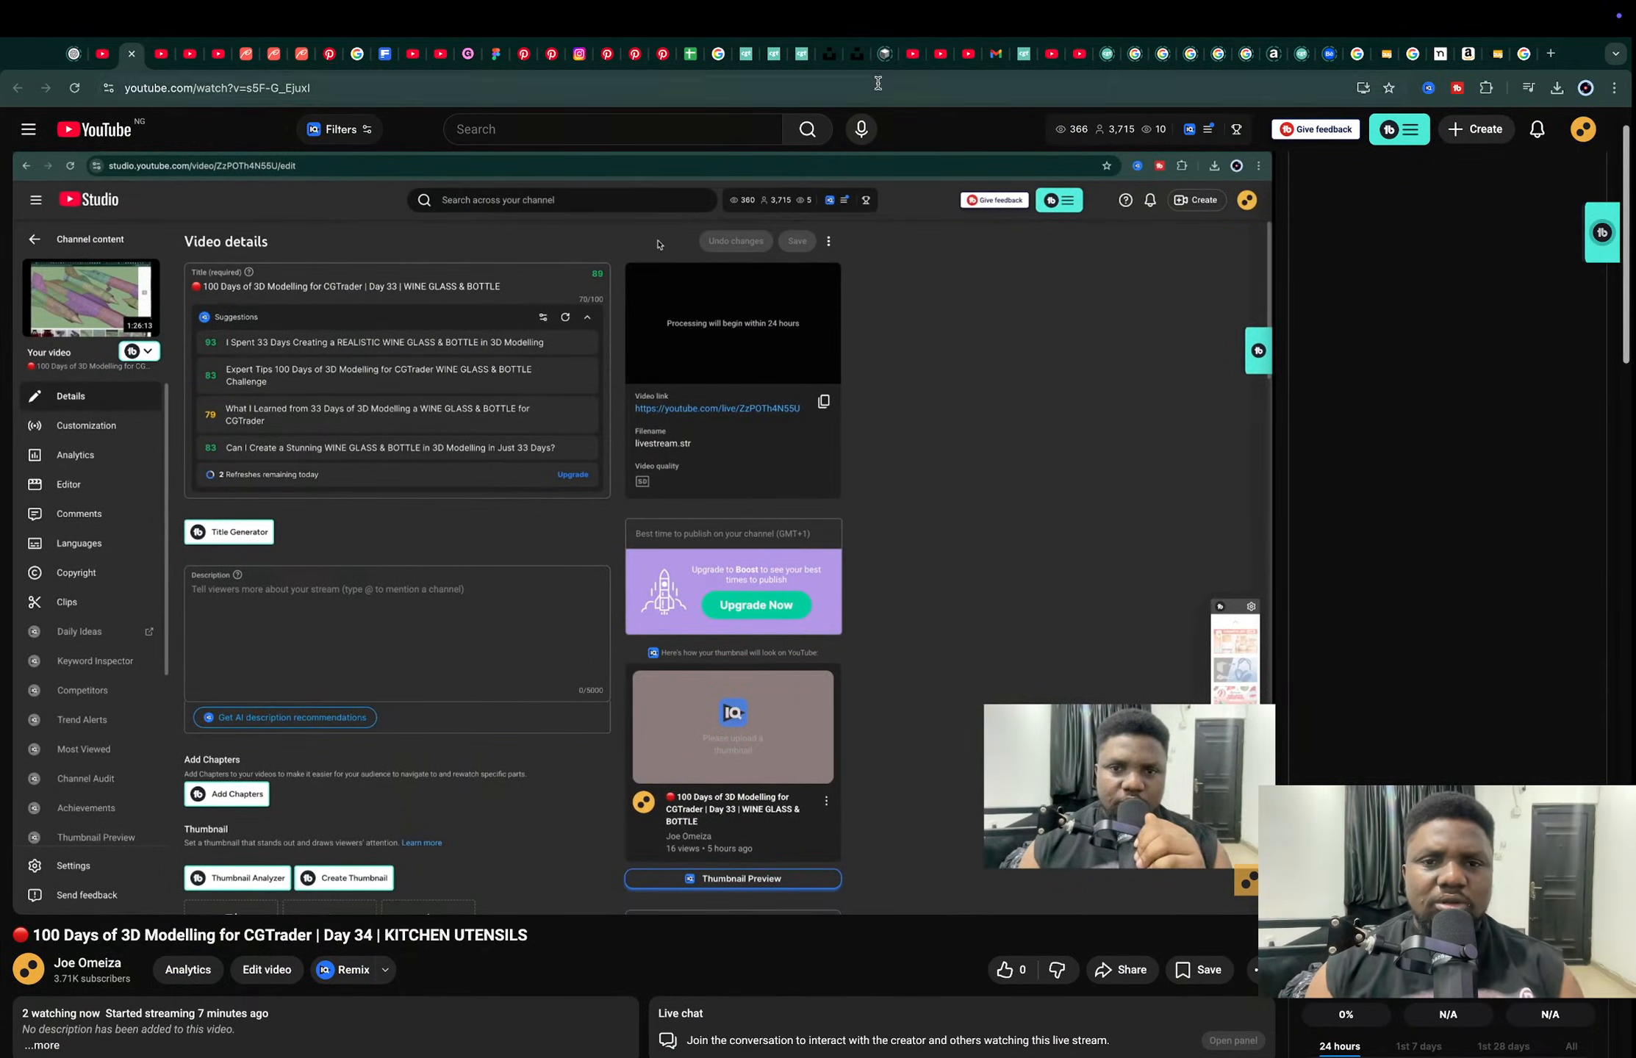
left_click(693, 54)
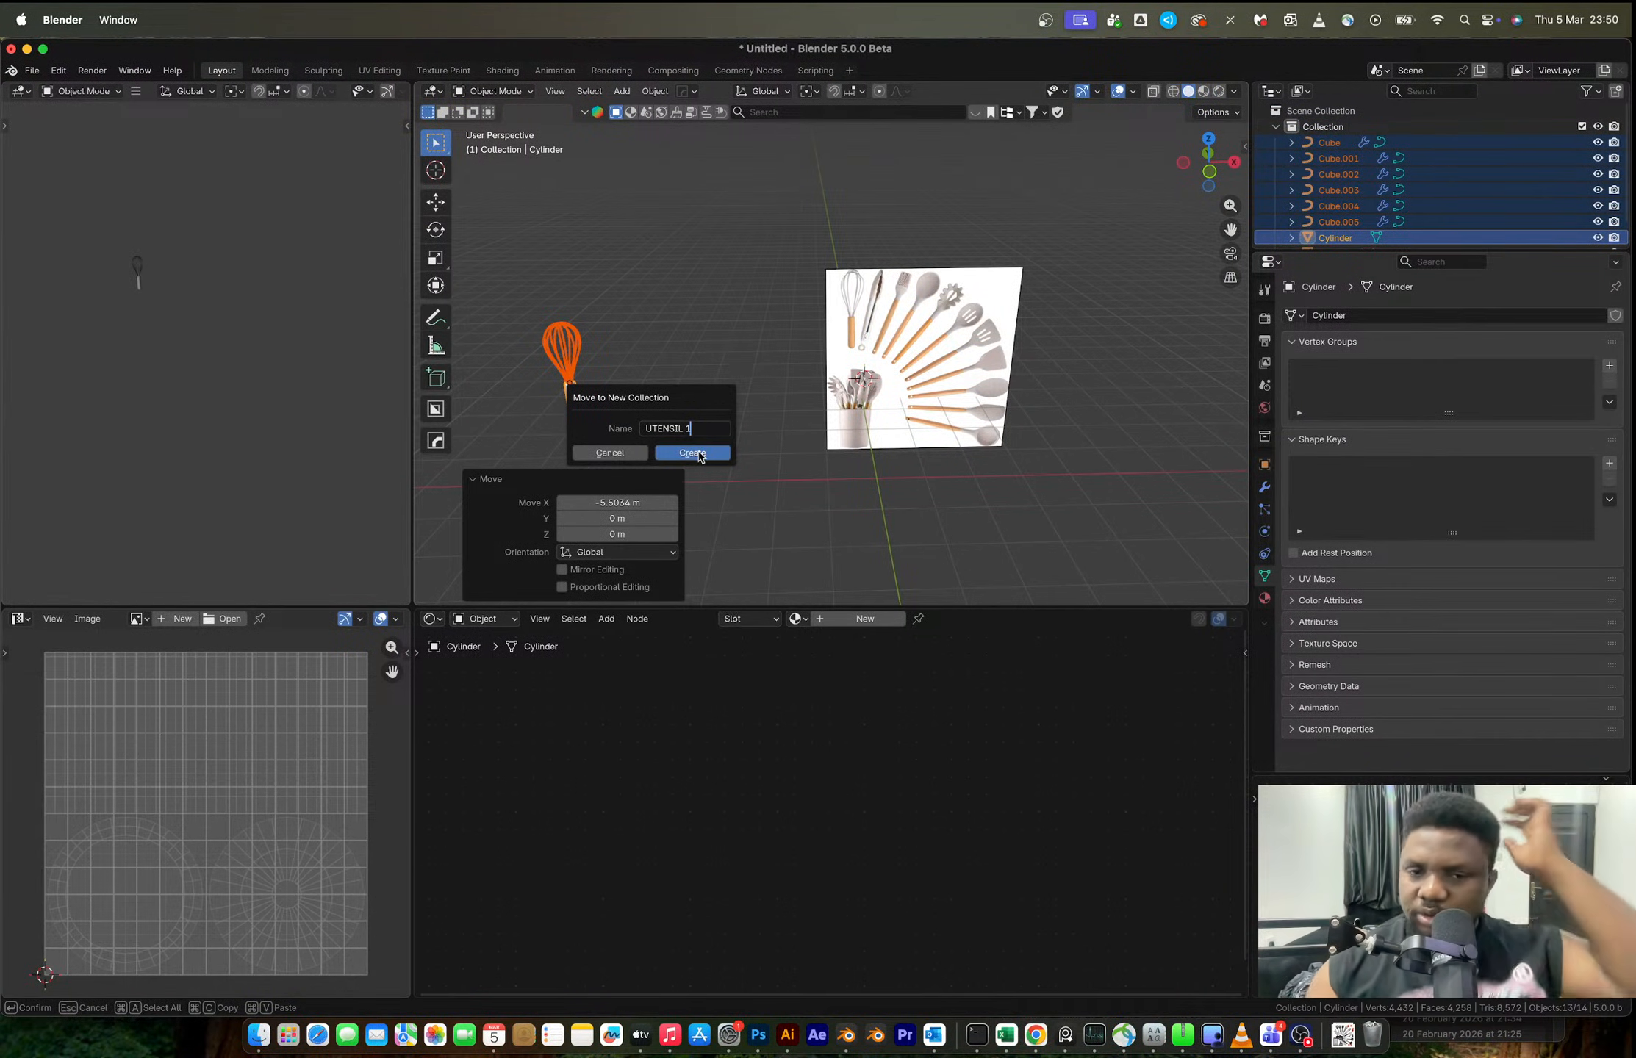
left_click(698, 452)
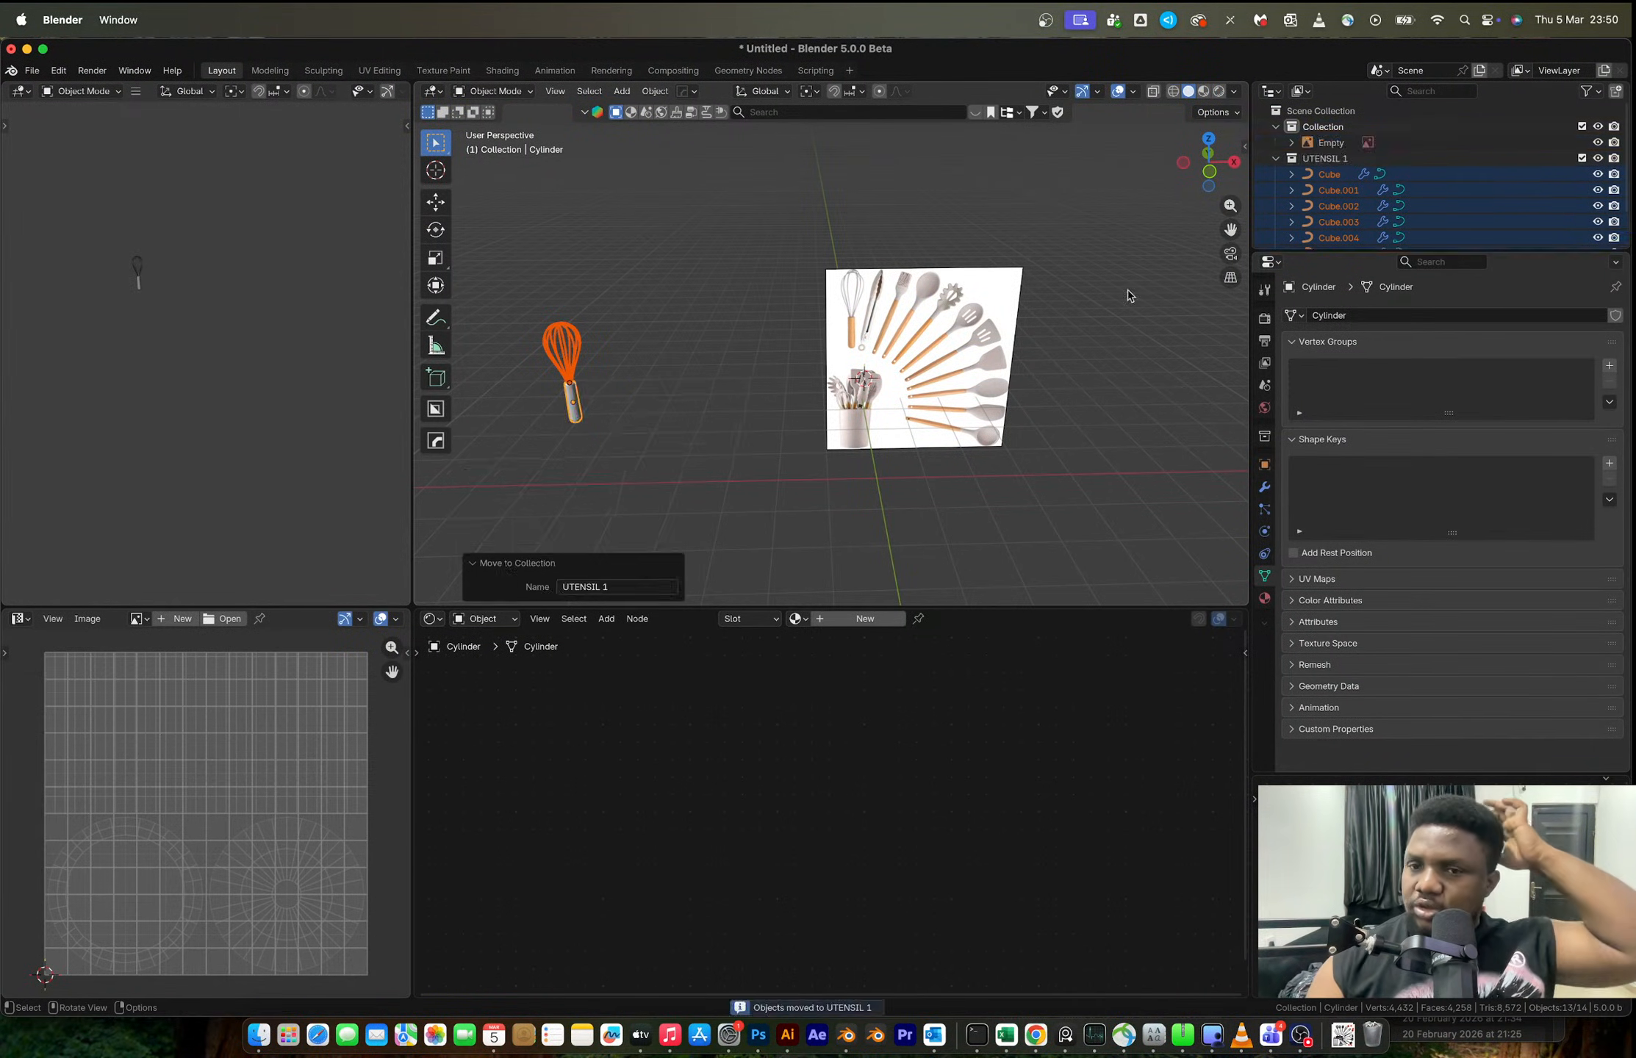
- Reset the 3D cursor to the world origin in the front view
left_click(1209, 172)
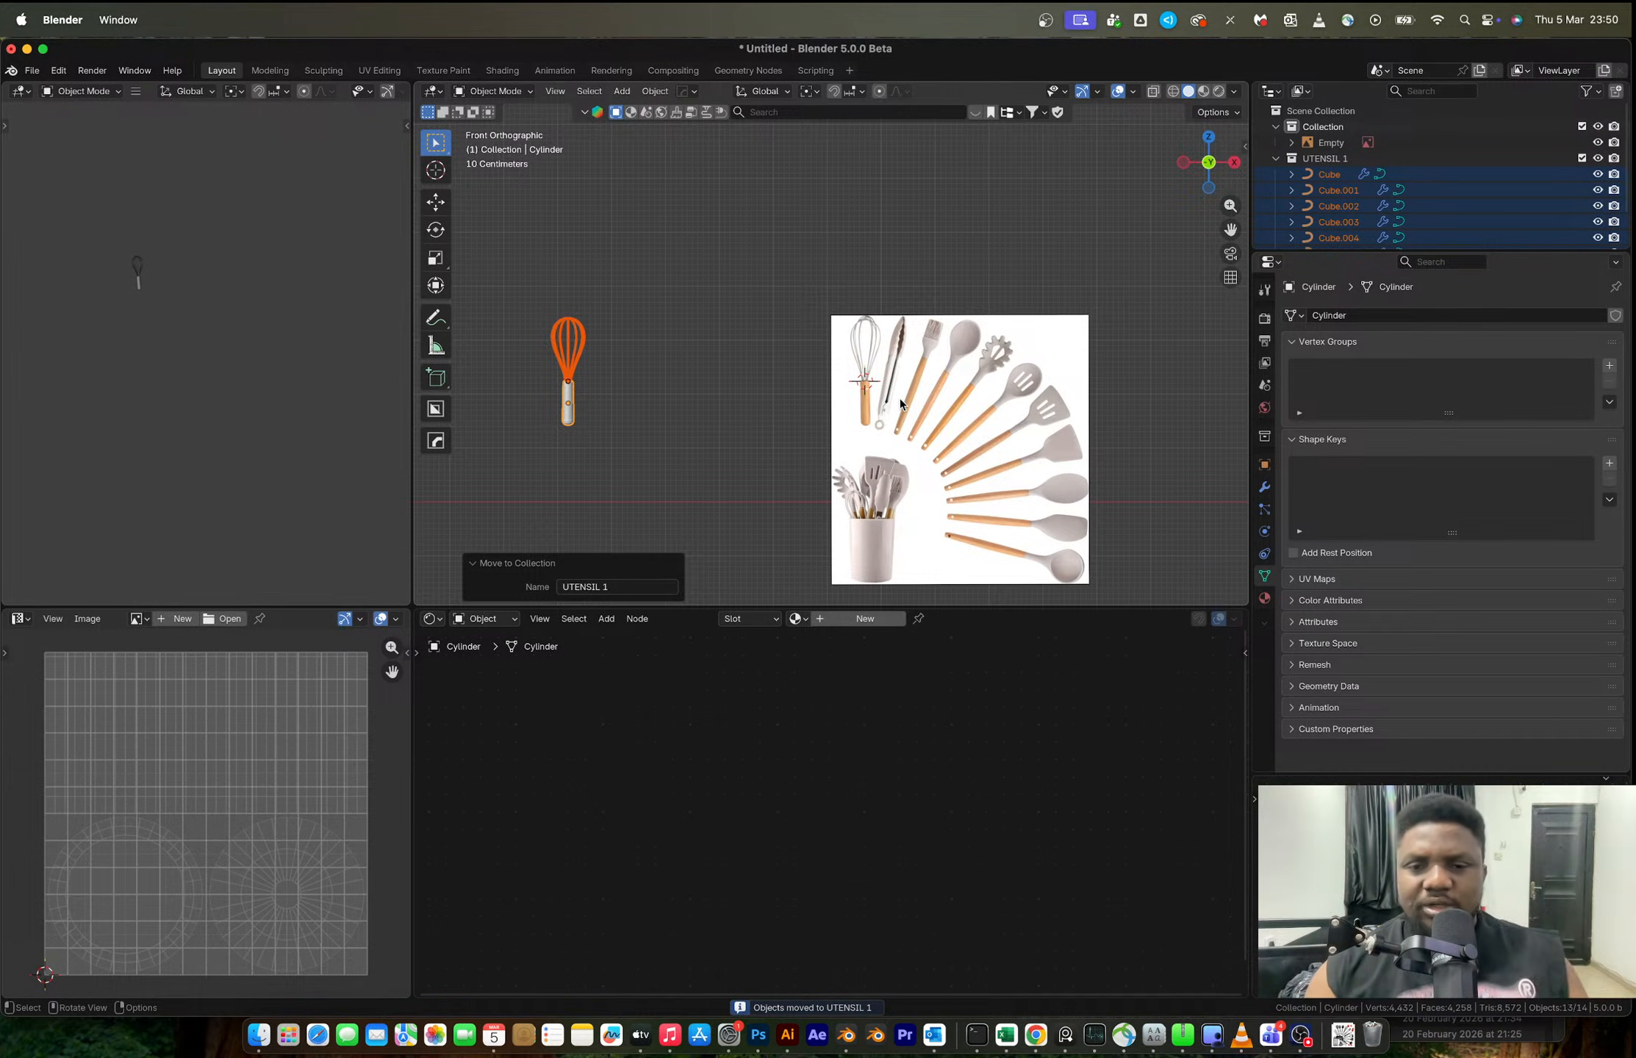
middle_click_drag(917, 444, 850, 463, "shift")
key("shift+c")
scroll(878, 313, "up", 8)
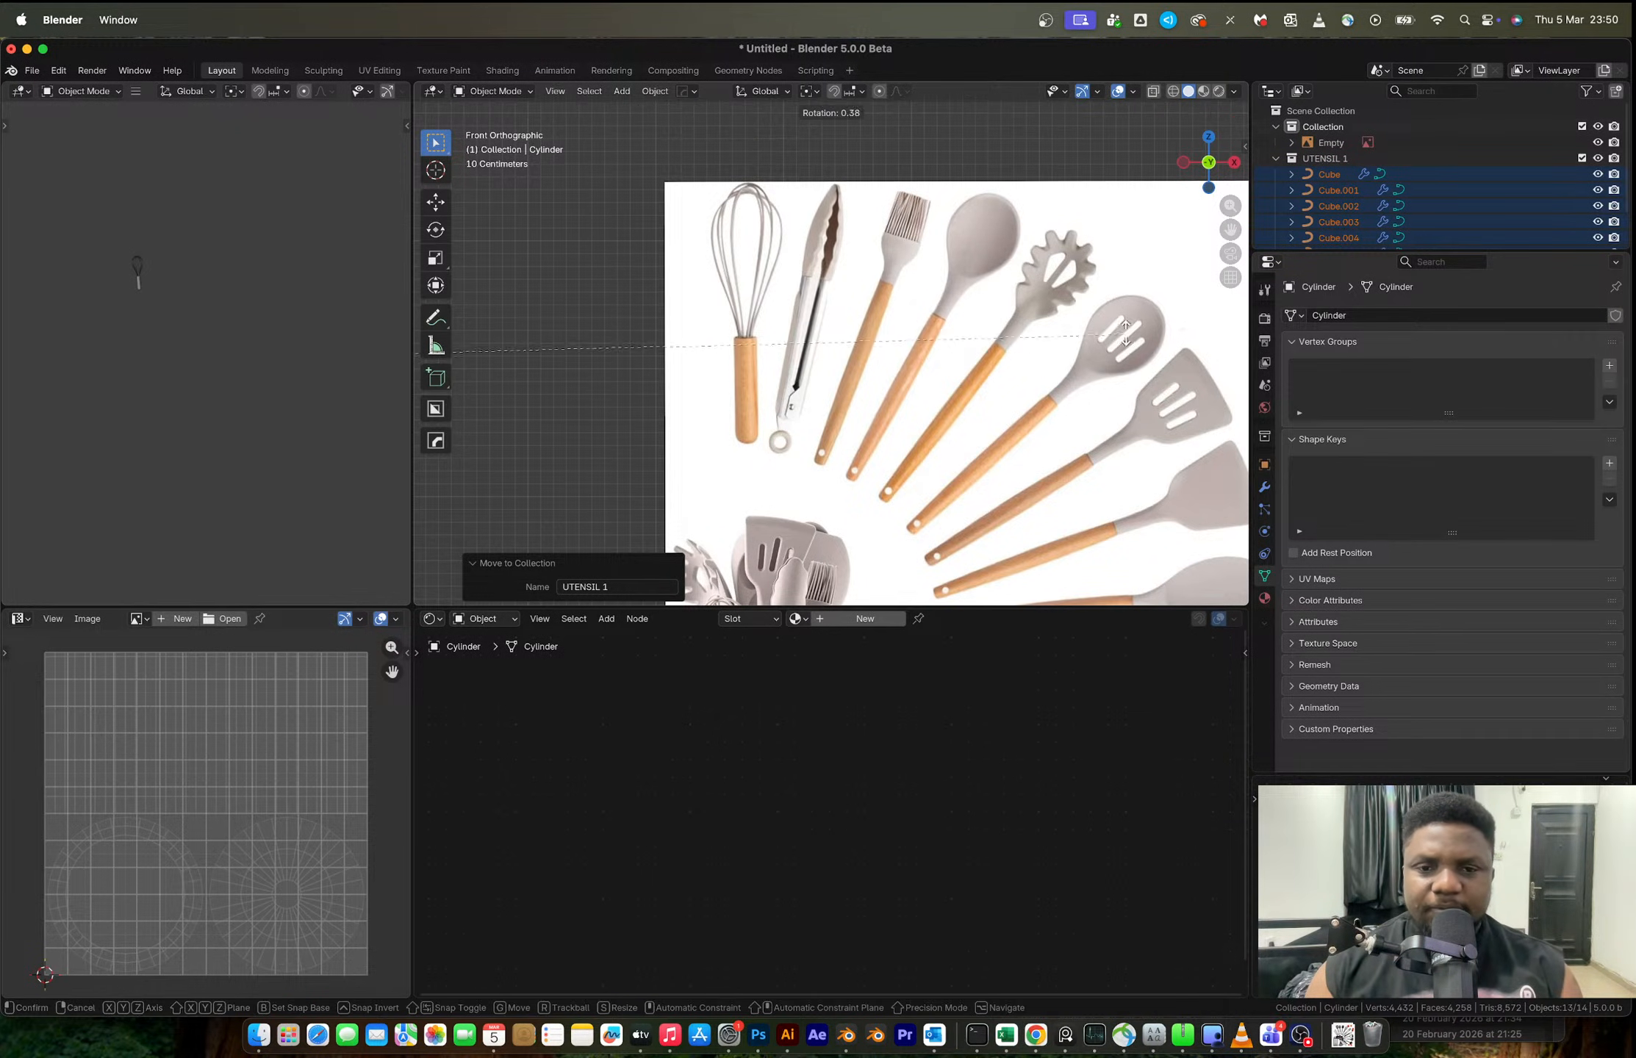
scroll(939, 377, "down", 8)
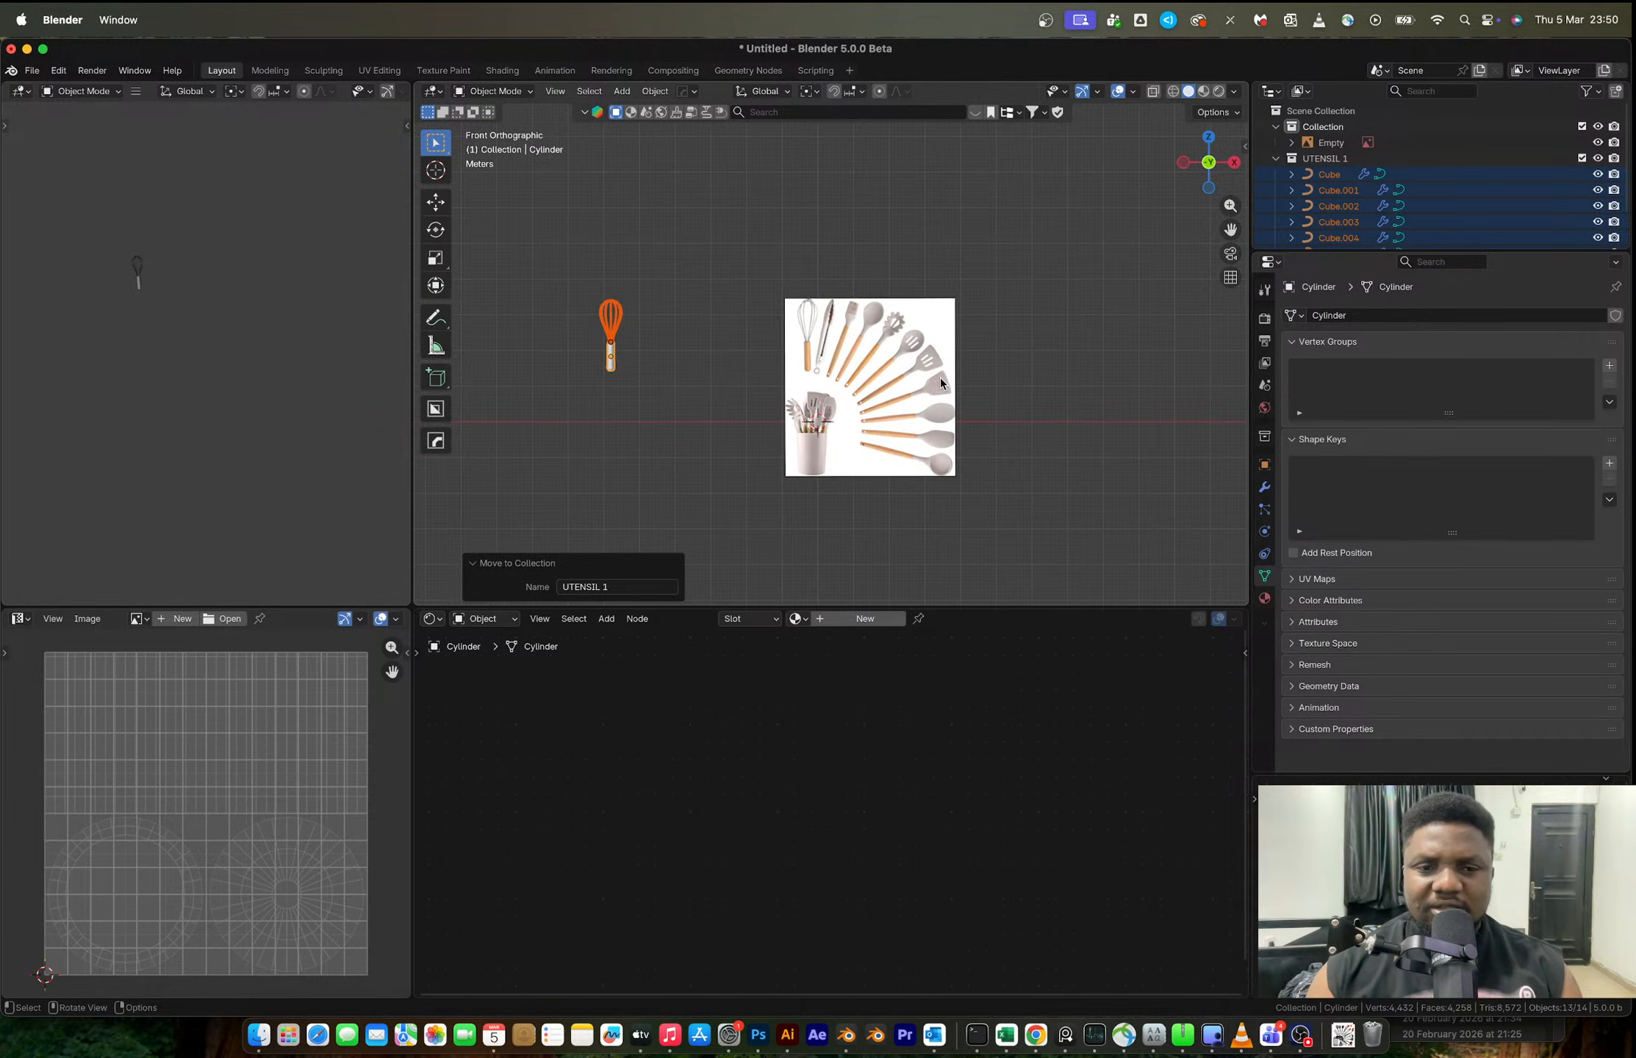
- Set the pivot point to the 3D Cursor and rotate the reference image about 10.1° so the tongs stand upright
scroll(858, 377, "up", 8)
left_click(998, 382)
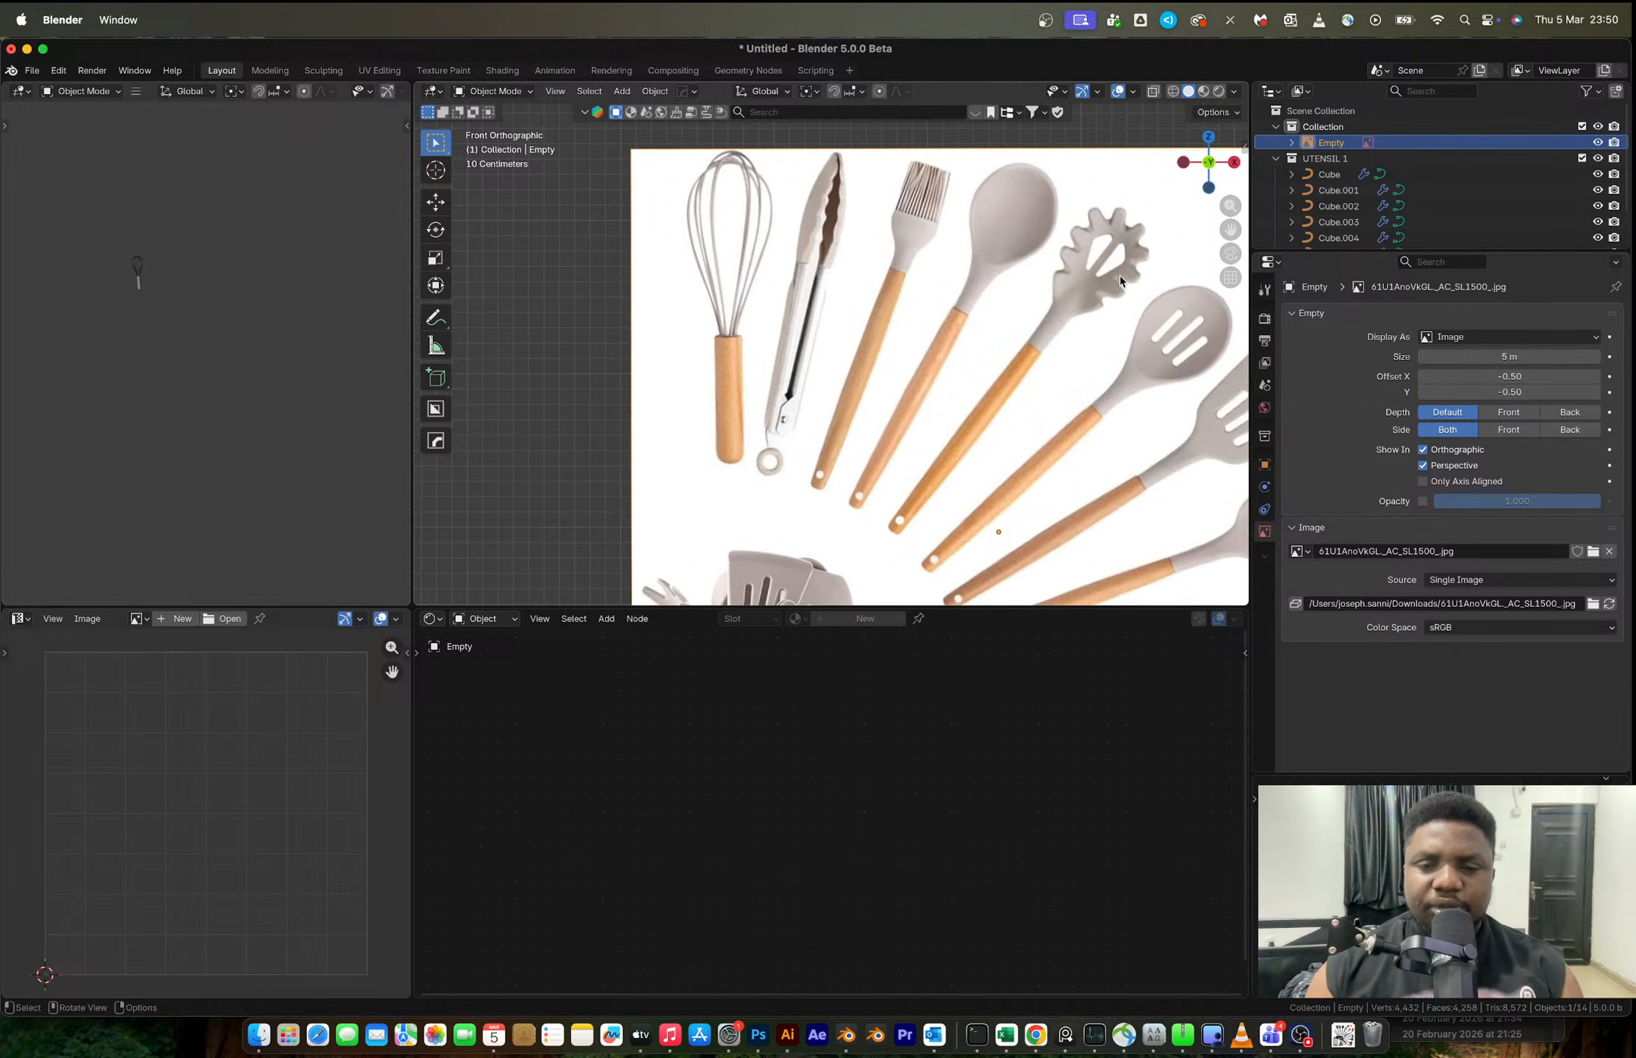
scroll(893, 412, "down", 3)
key("period")
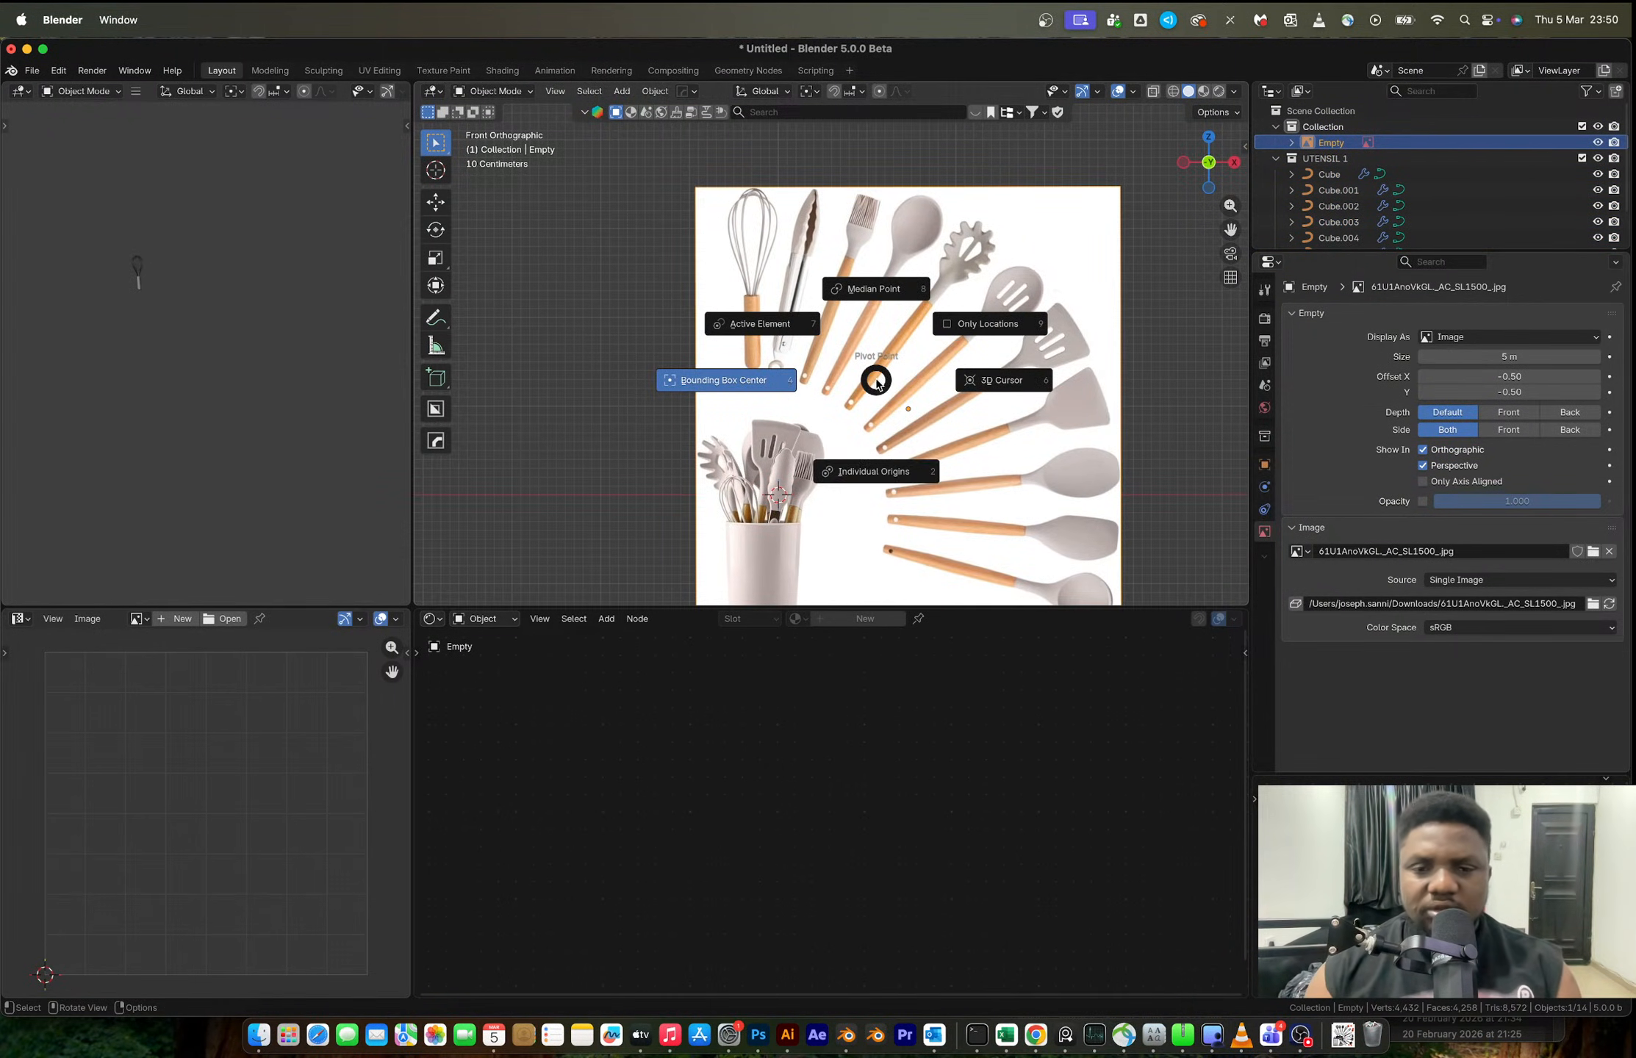
left_click(996, 384)
key("r")
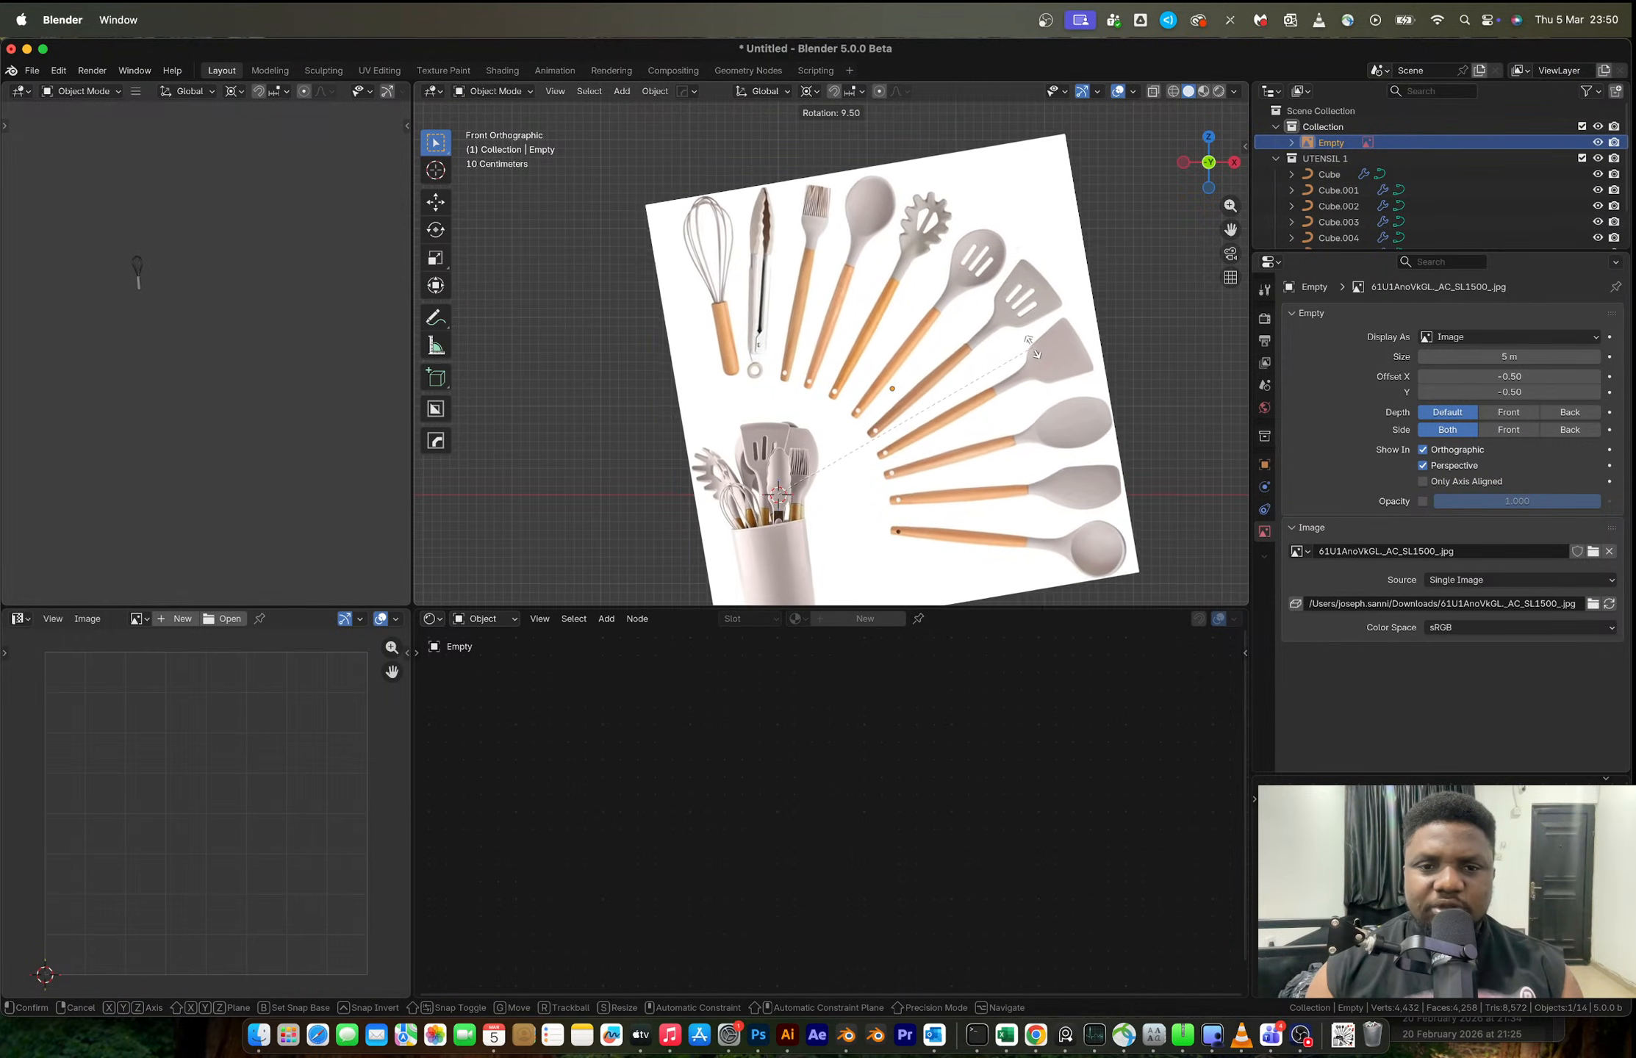
left_click(1031, 346)
scroll(797, 424, "up", 3)
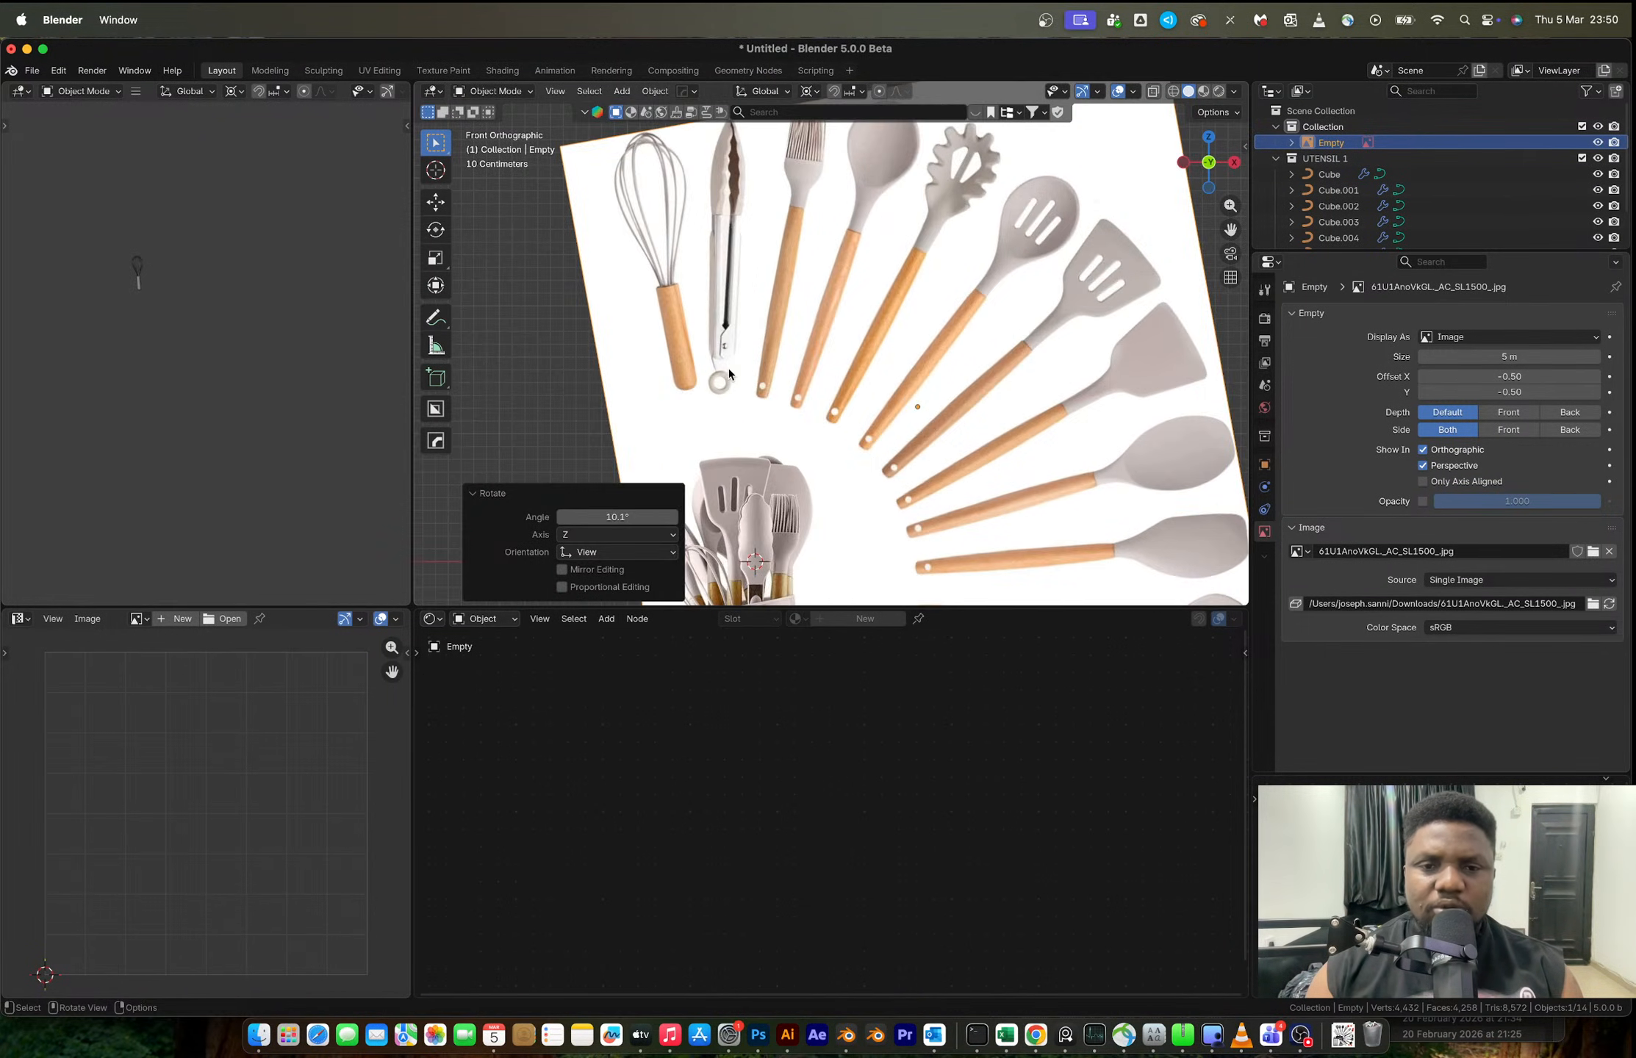
- Place the 3D cursor at the lower end of the tongs and add a 2 m cube there
middle_click_drag(797, 424, 800, 431, "shift")
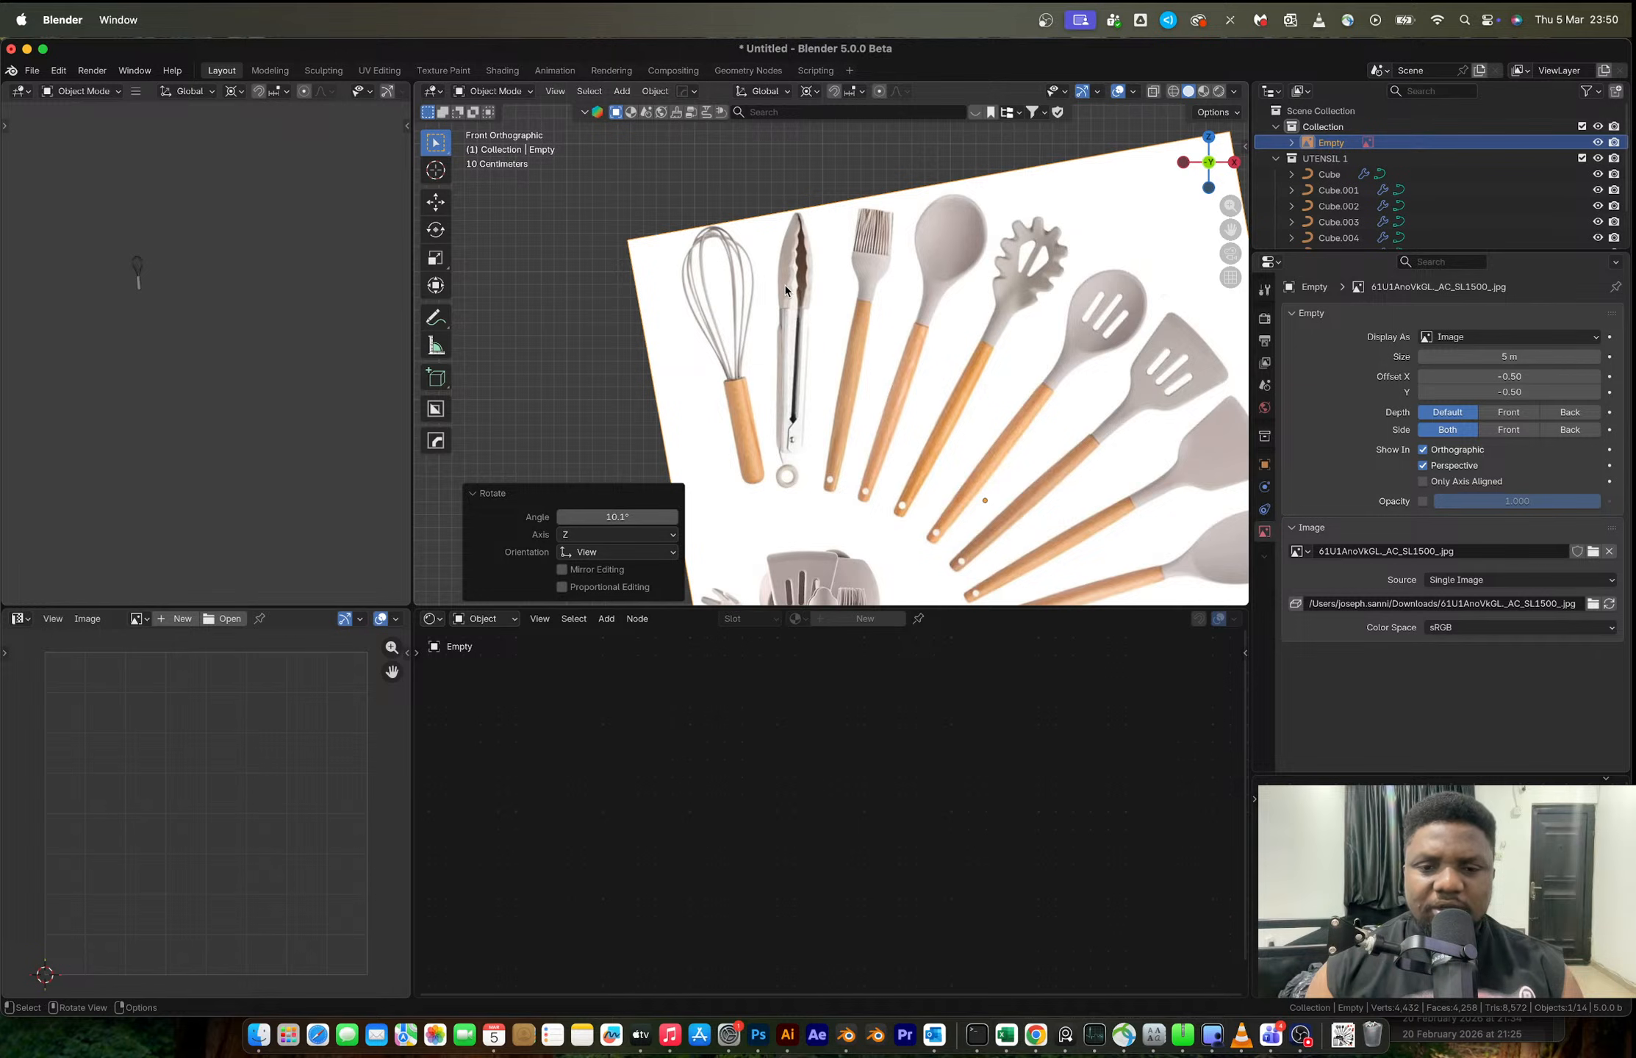
scroll(781, 282, "up", 1)
key("shift+a")
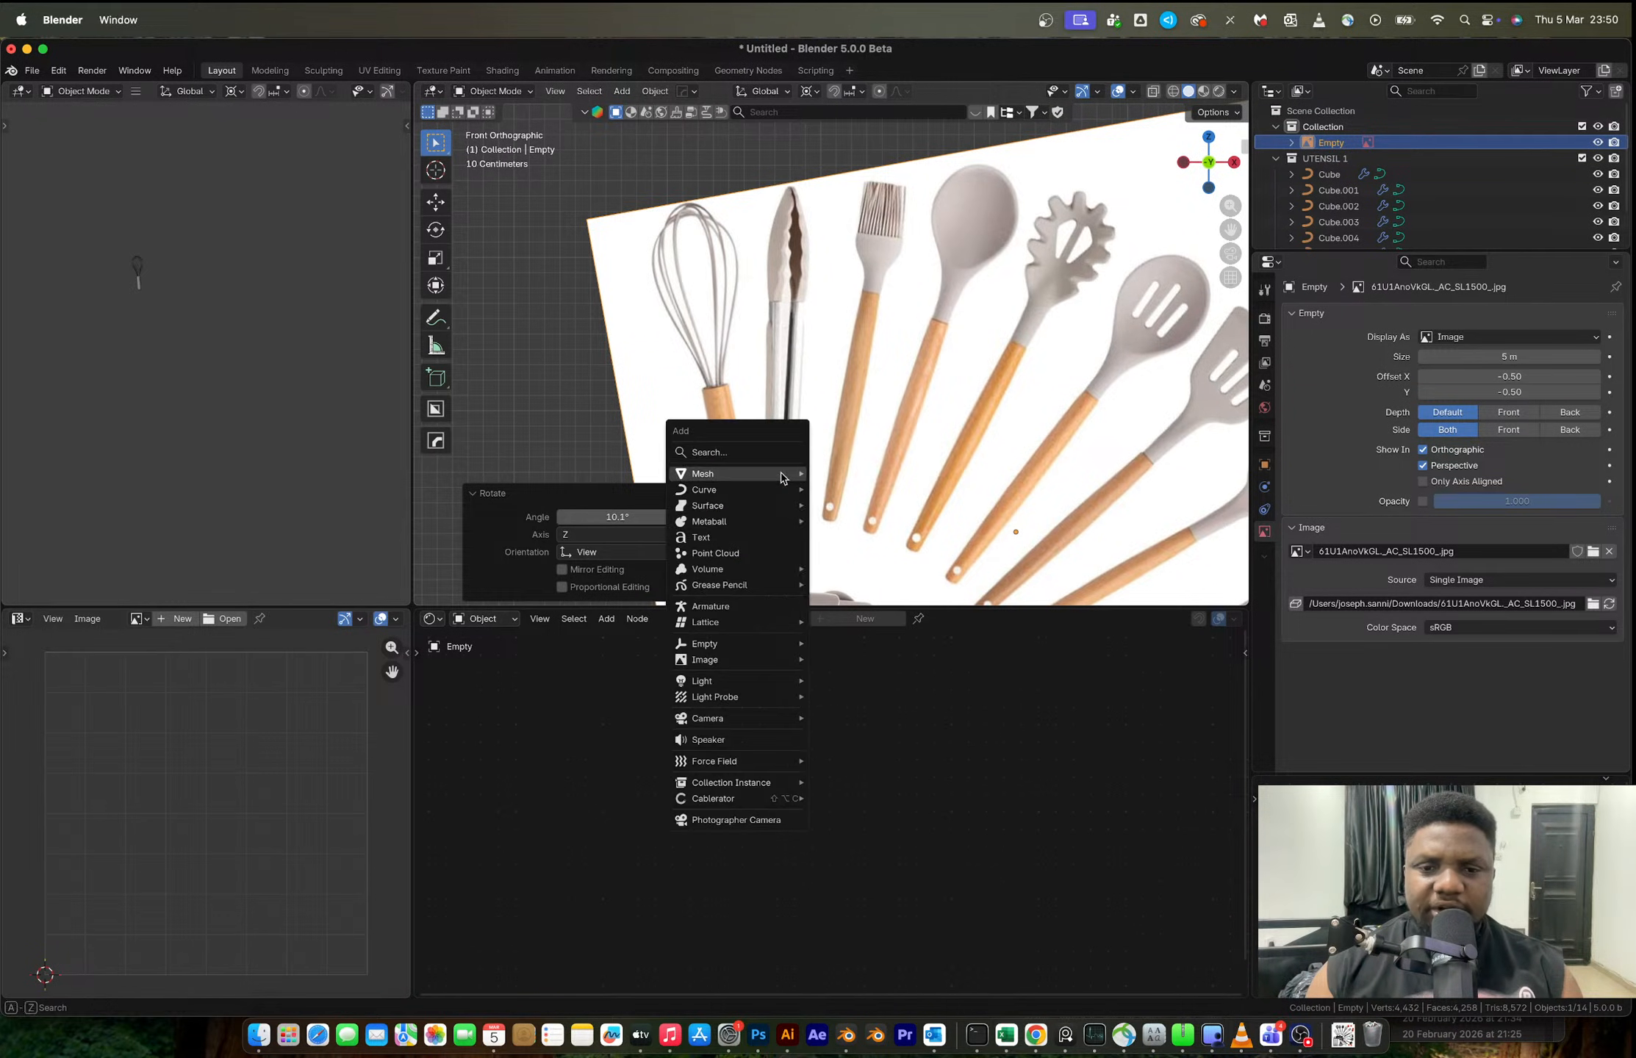
mouse_move(782, 474)
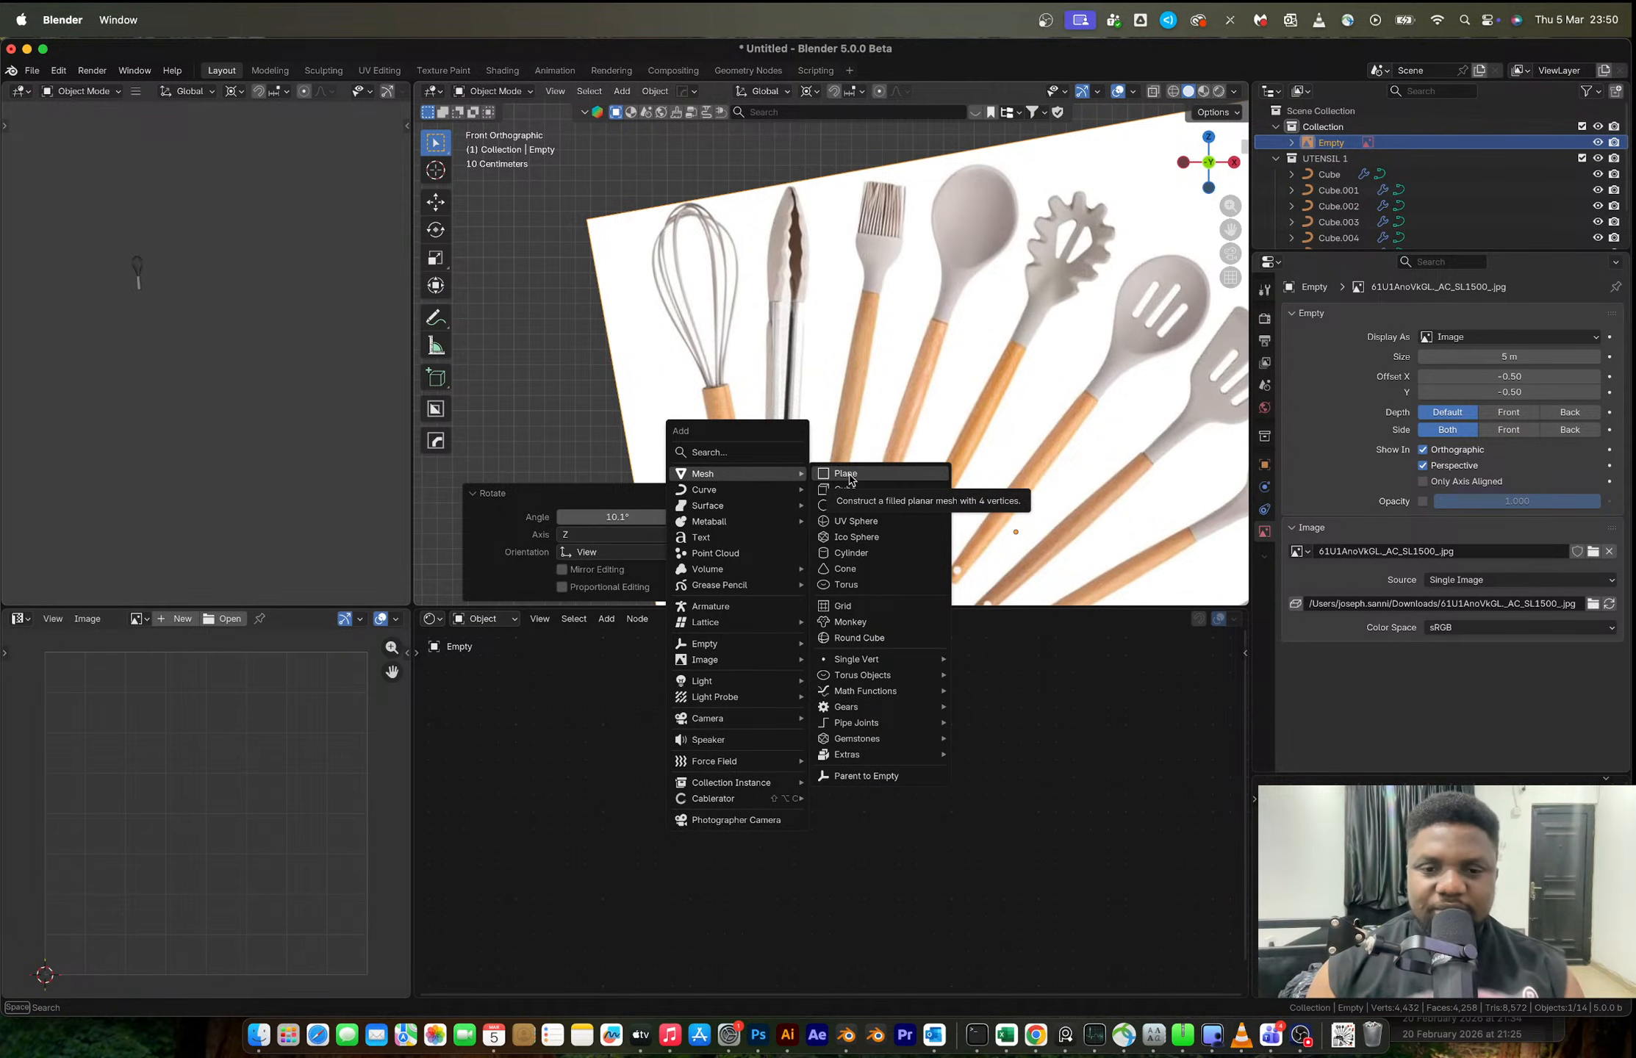
left_click(852, 490)
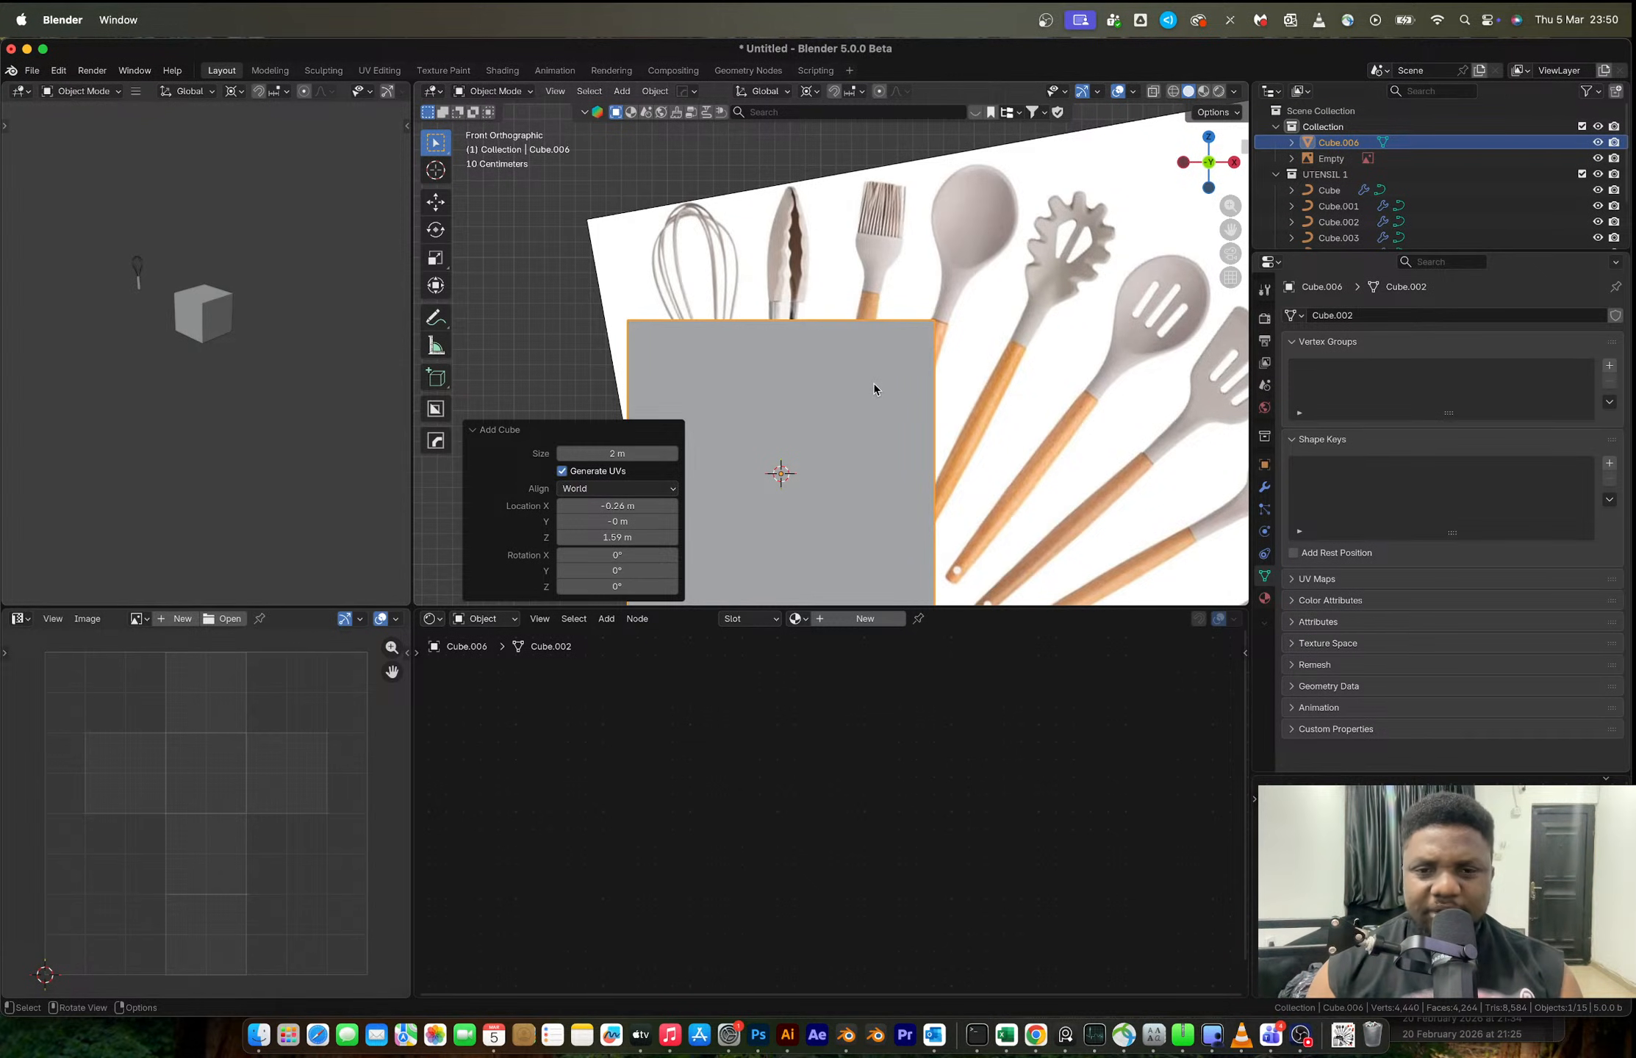
- Give the new cube a level 1 subdivision and open its mesh for editing
key("Tab")
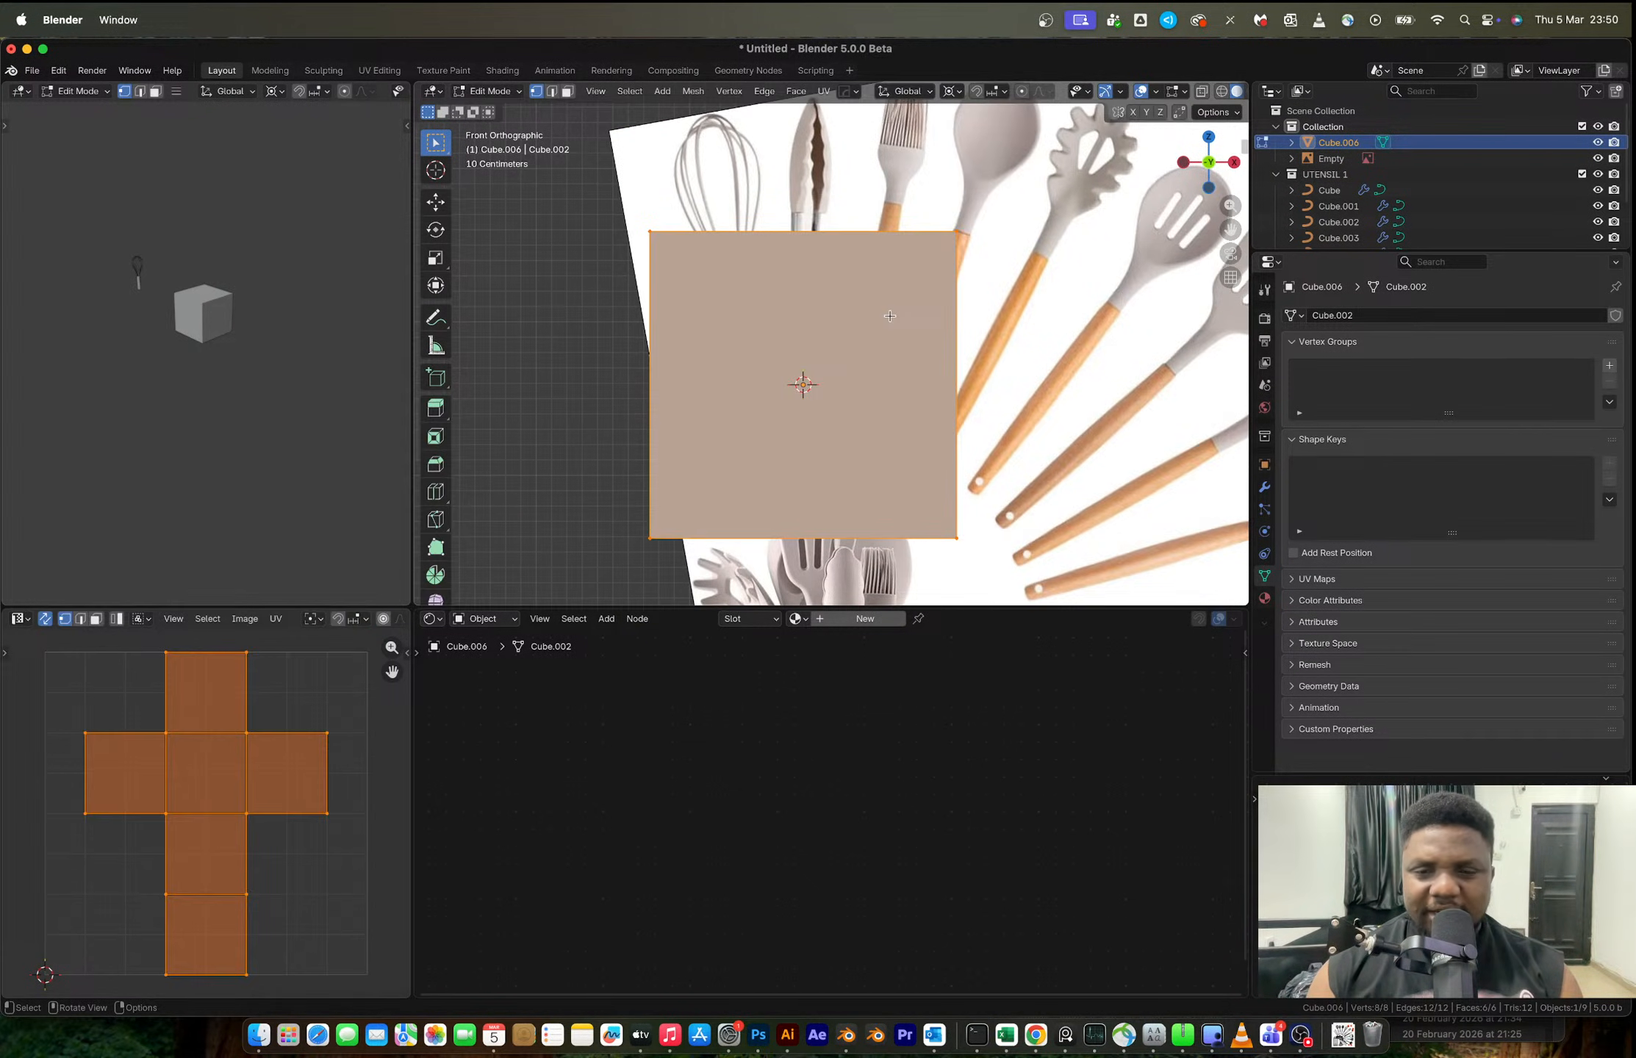
key("Tab")
key("ctrl+1")
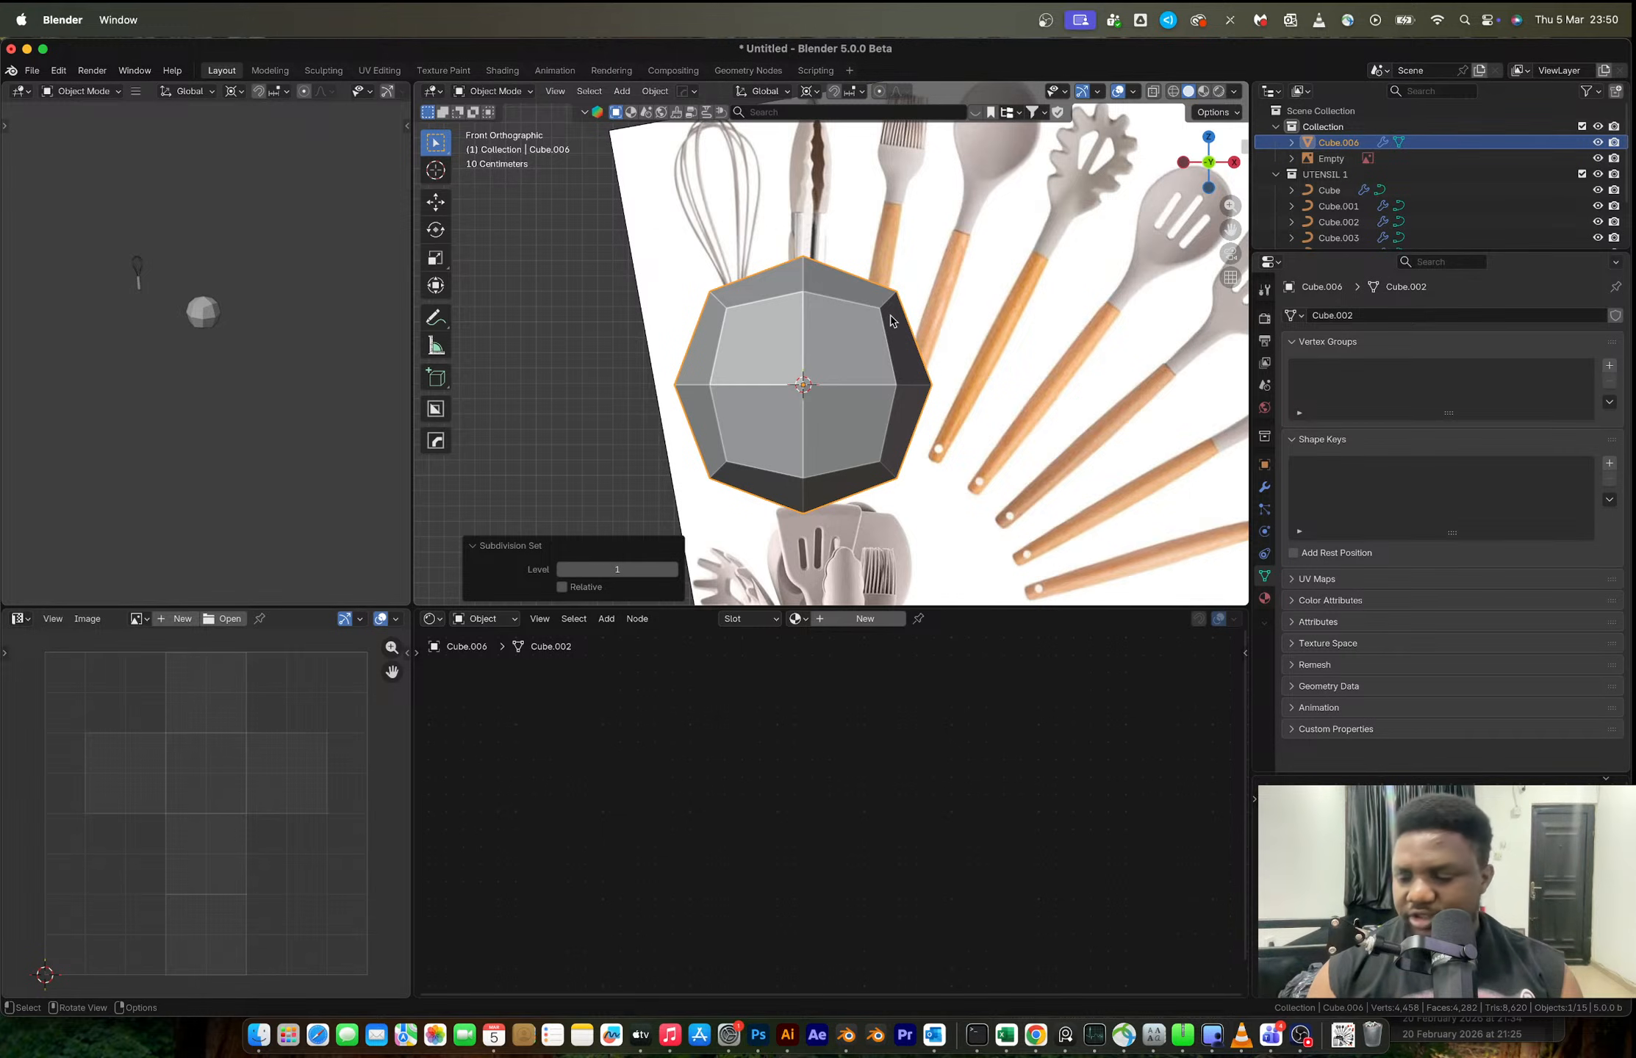
key("Tab")
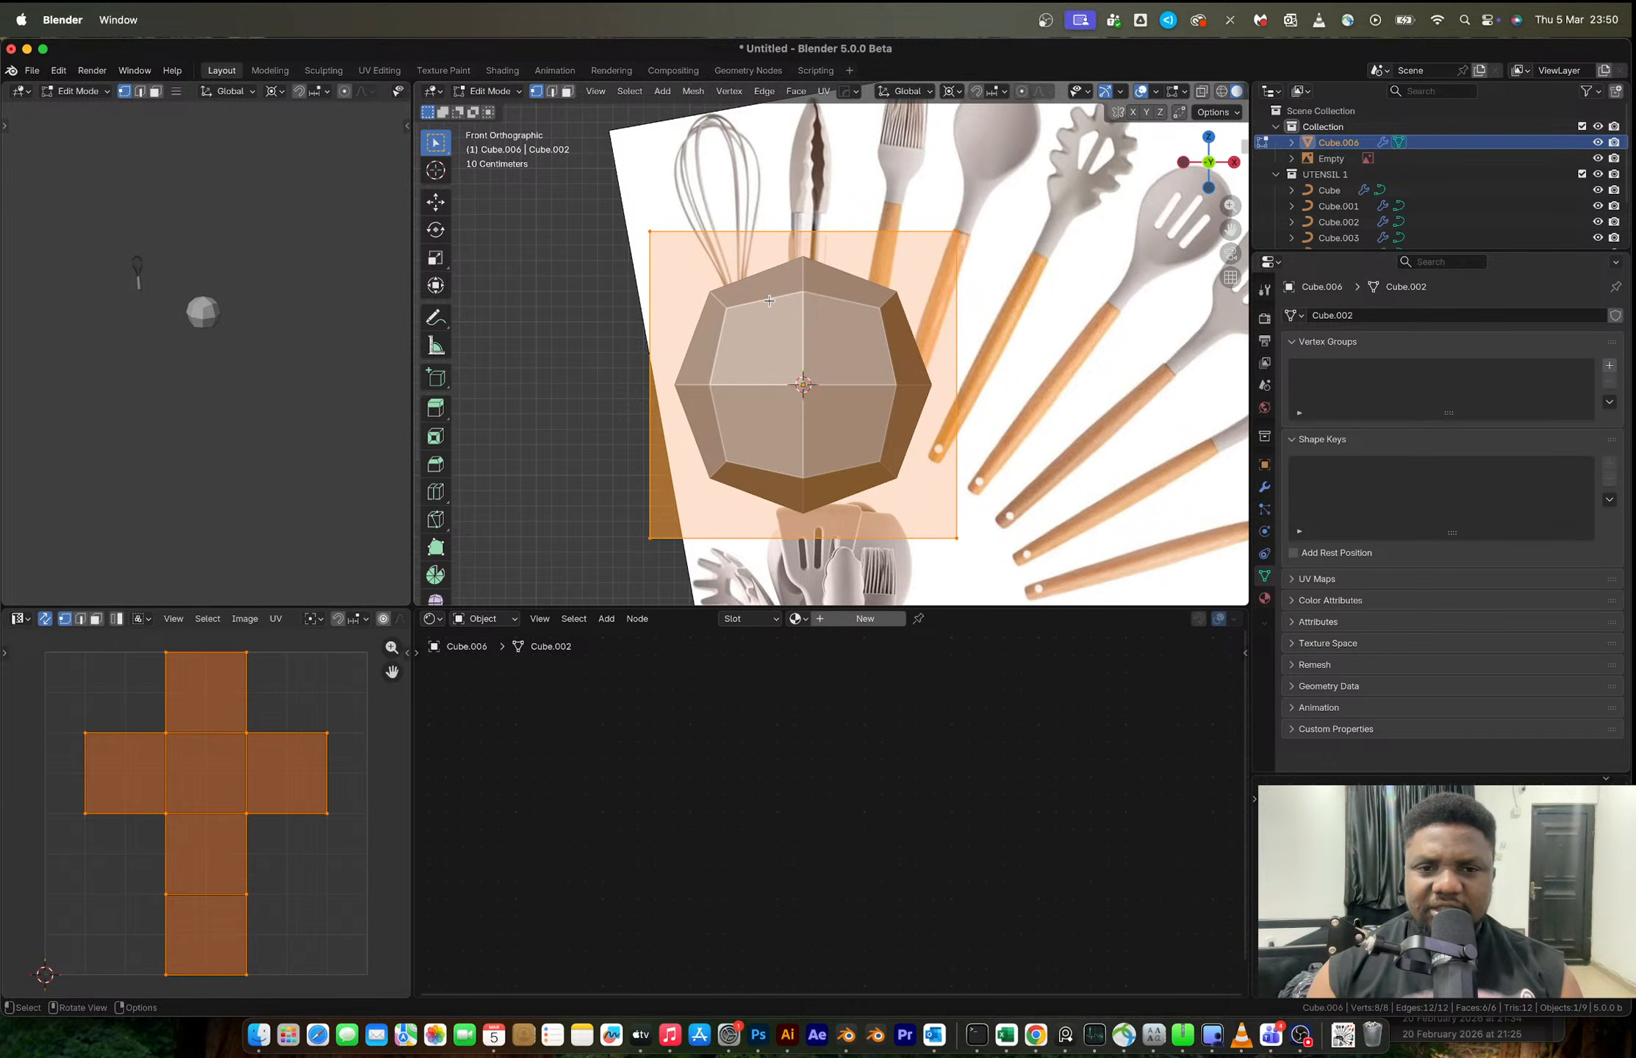
- Try raising the cube's visible top vertices about 1.53 m along Z
scroll(770, 301, "down", 2)
left_click_drag(595, 220, 1045, 332)
key("g")
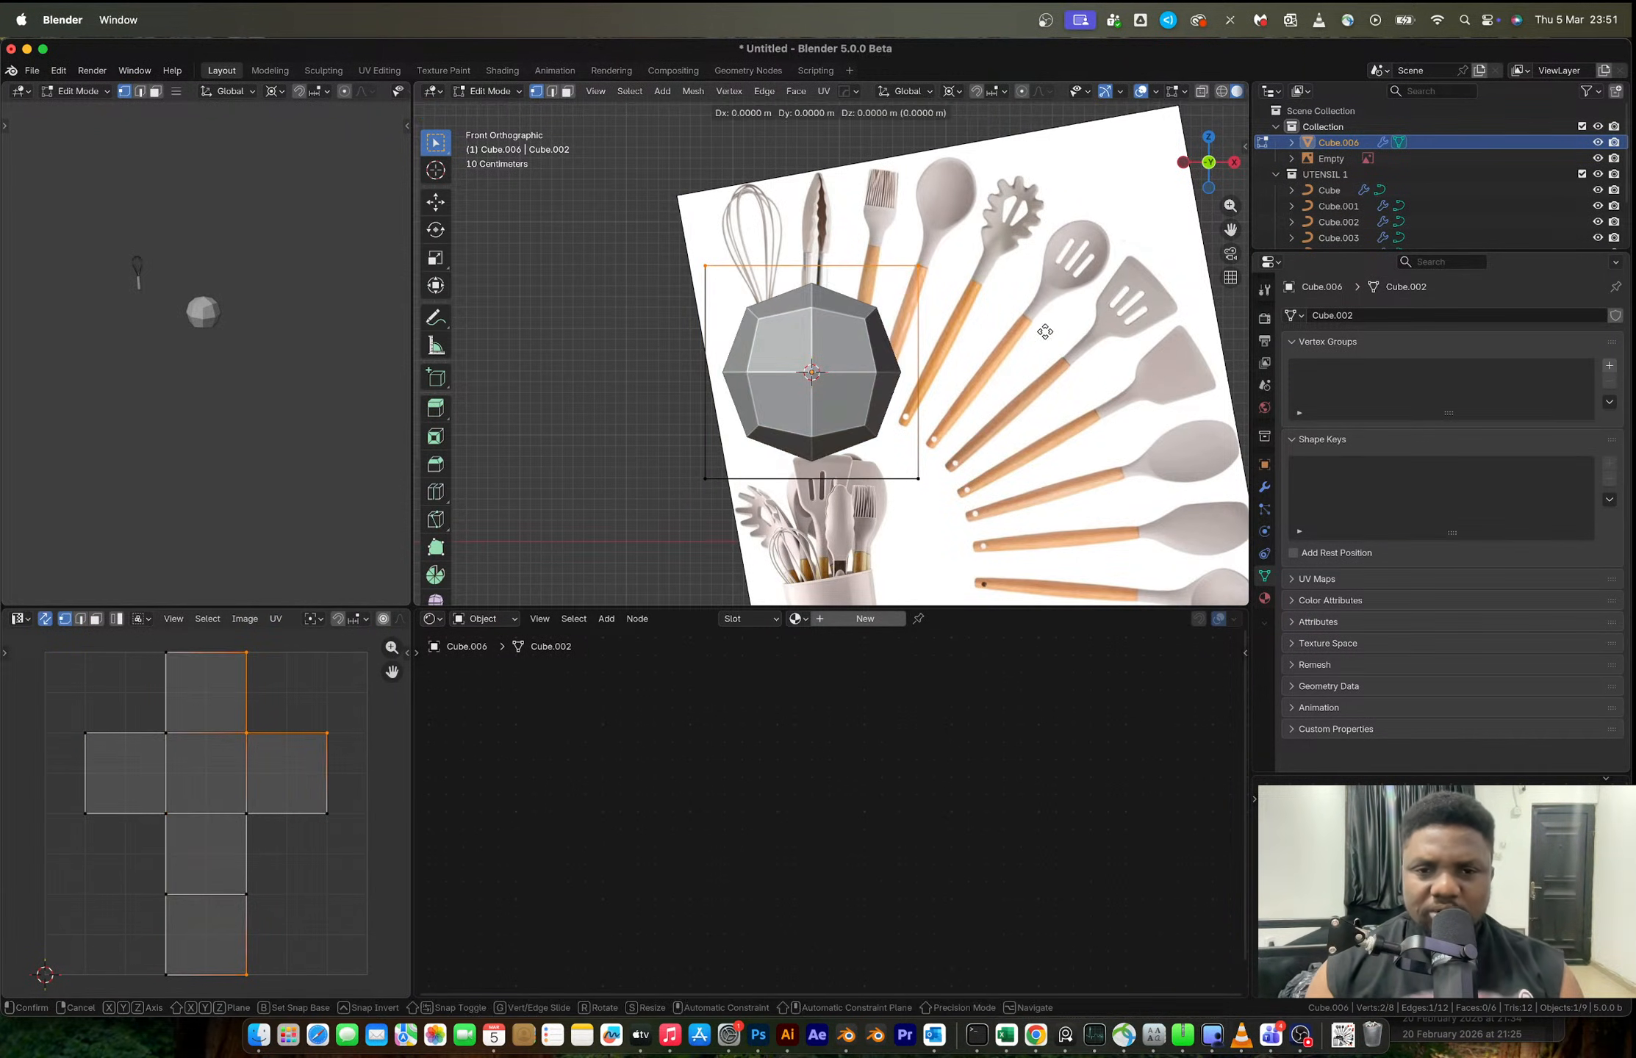
key("z")
left_click(1037, 169)
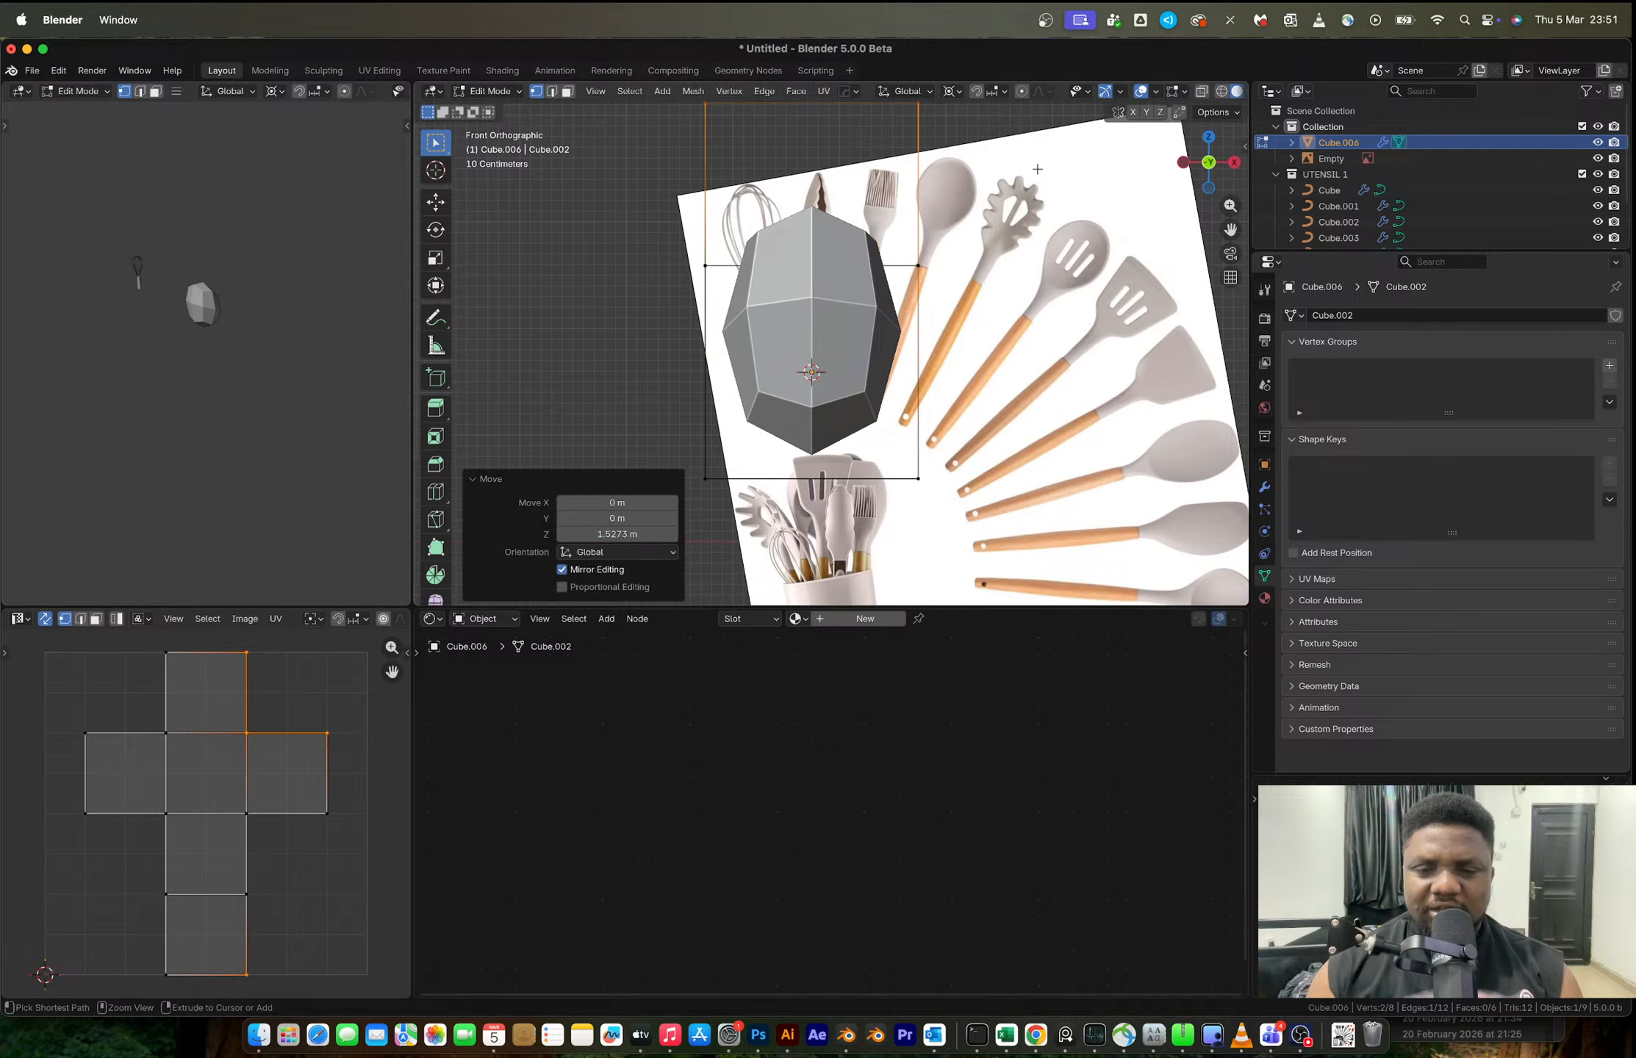
key("g")
key("z")
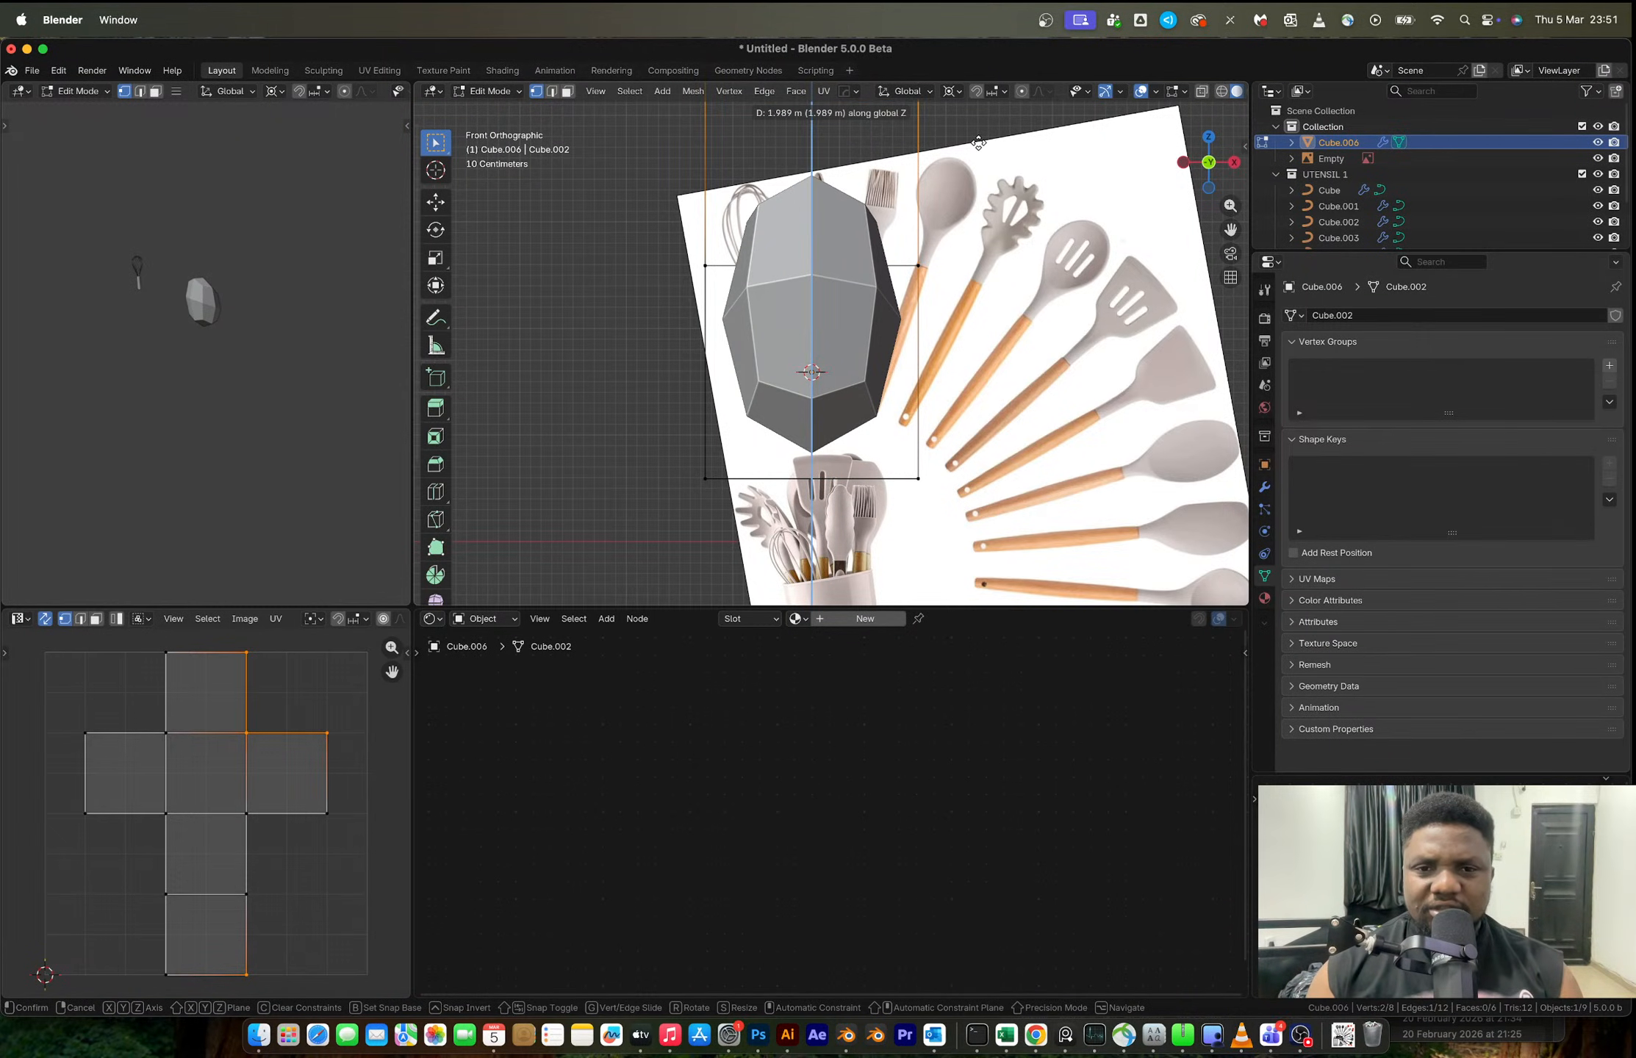
right_click(978, 142)
- Turn on X-ray, select all four top vertices of the cube and raise them about 2.06 m along Z
key("alt+z")
left_click_drag(606, 183, 1107, 320)
key("g")
key("z")
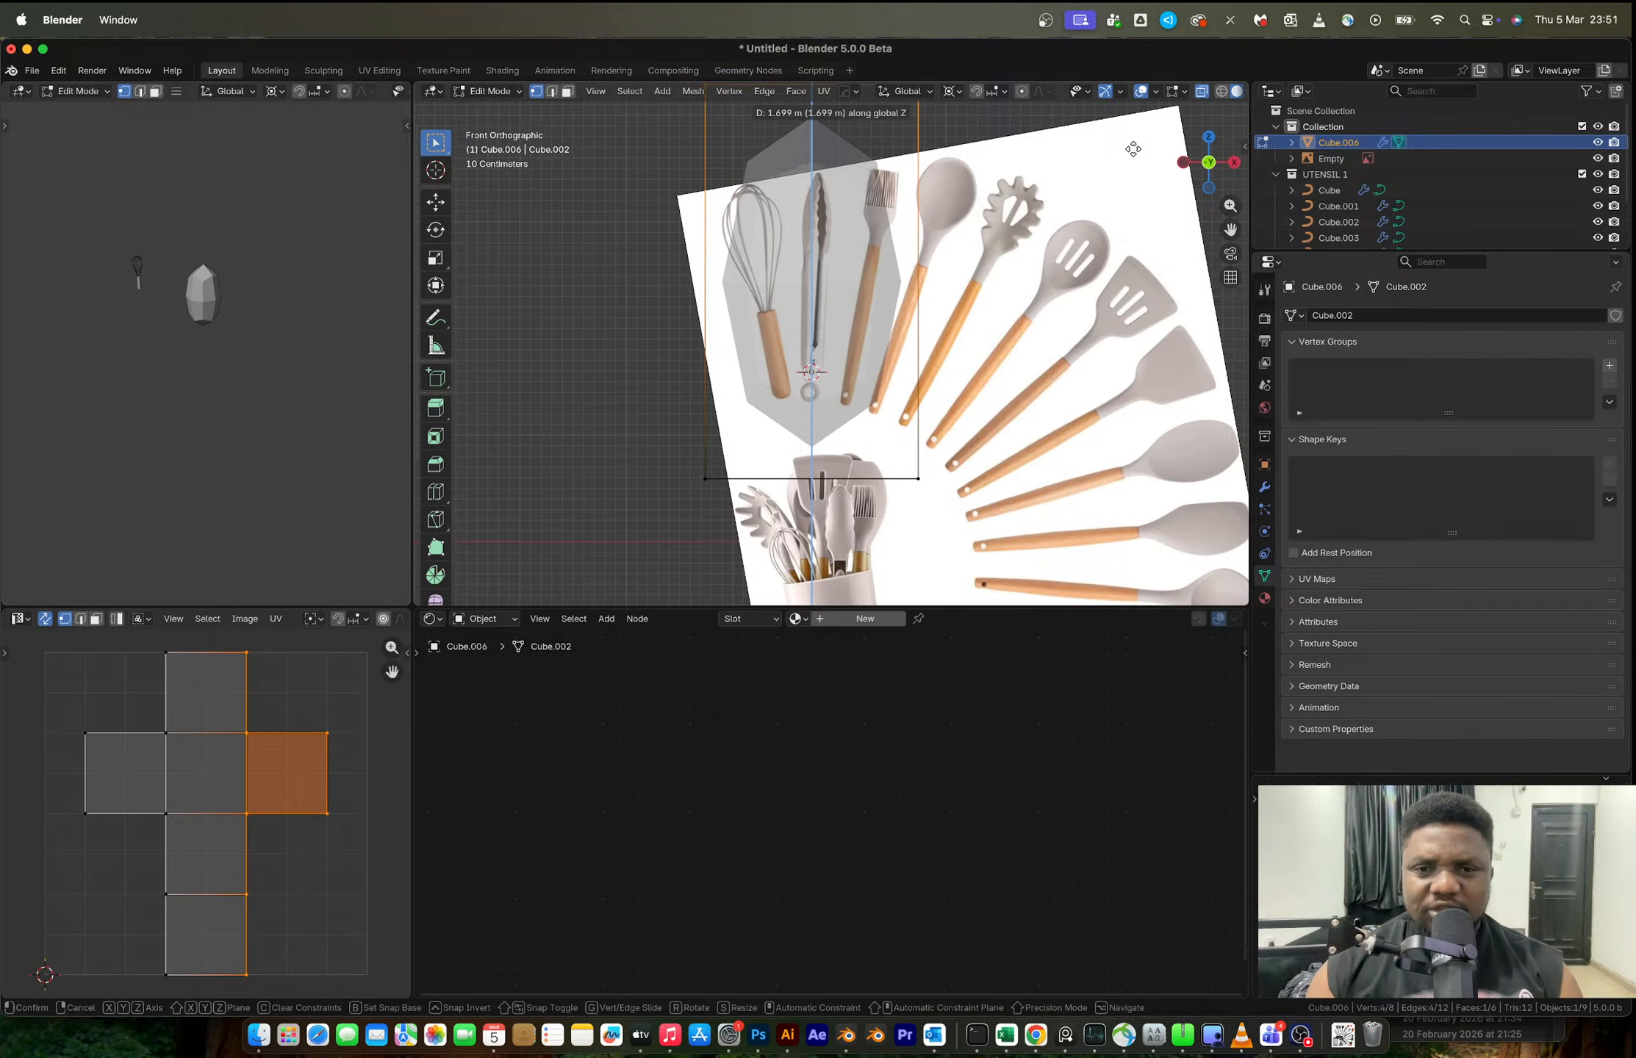
left_click(1127, 114)
scroll(949, 361, "down", 3)
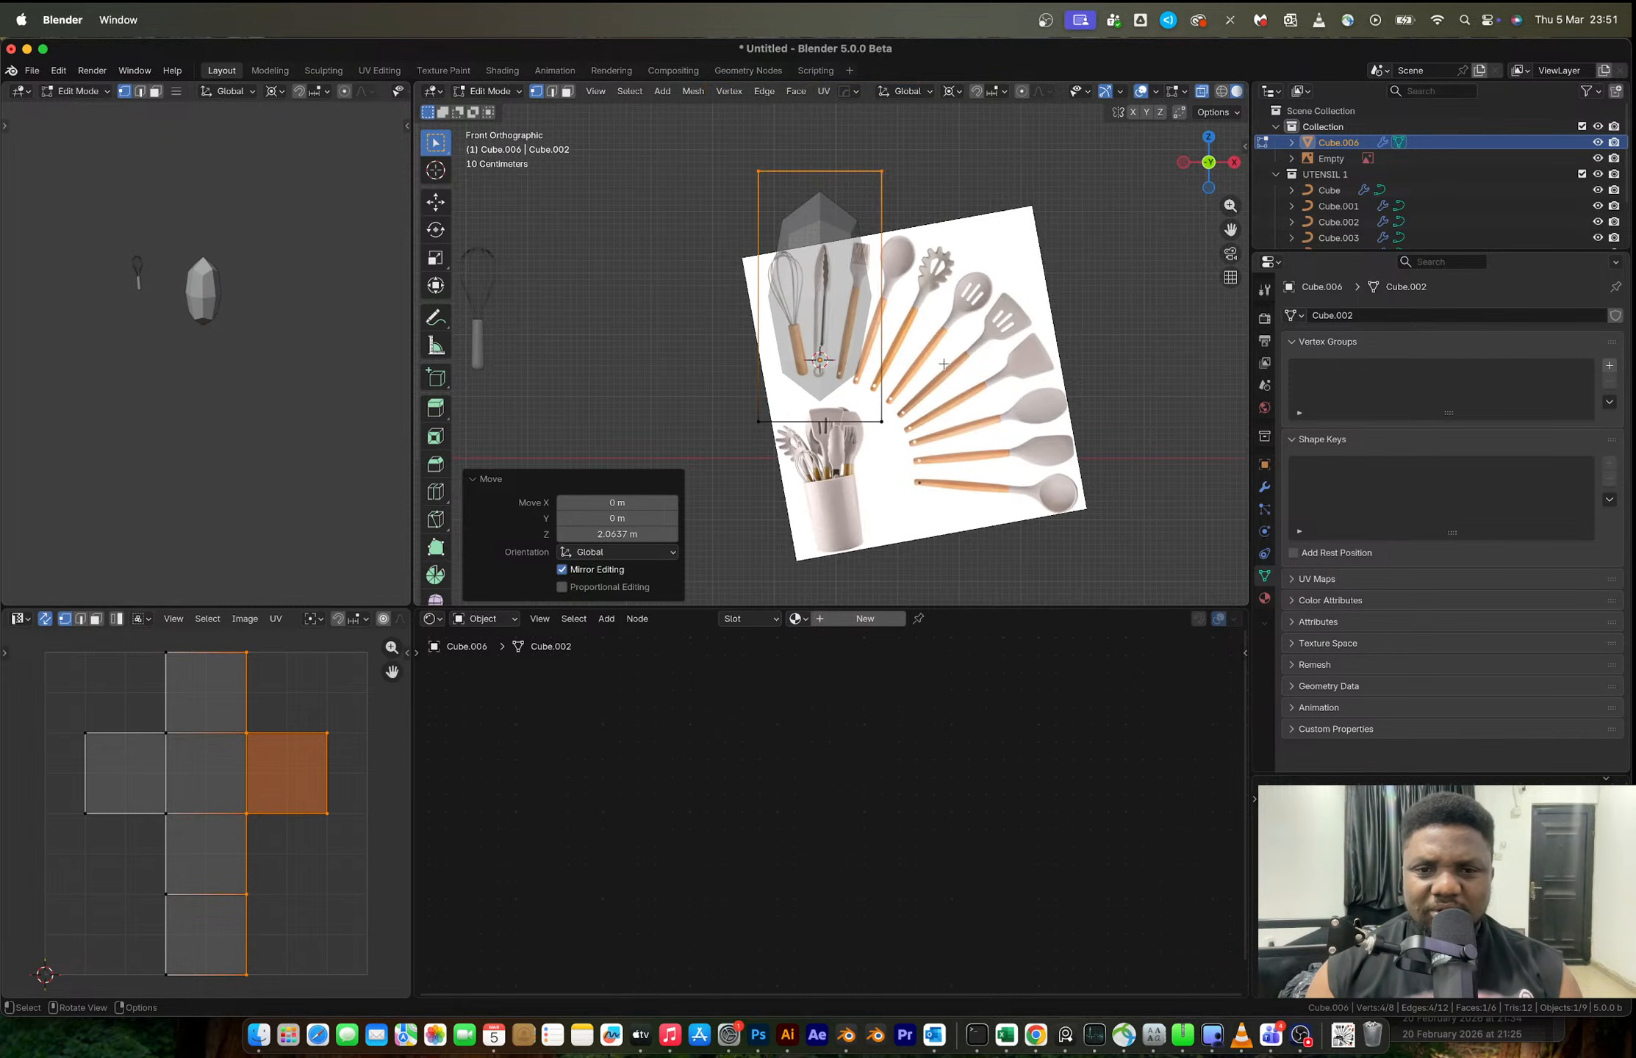
- Scale the cube's top face along Y to about 0.48 to taper its depth
middle_click_drag(839, 324, 1055, 377)
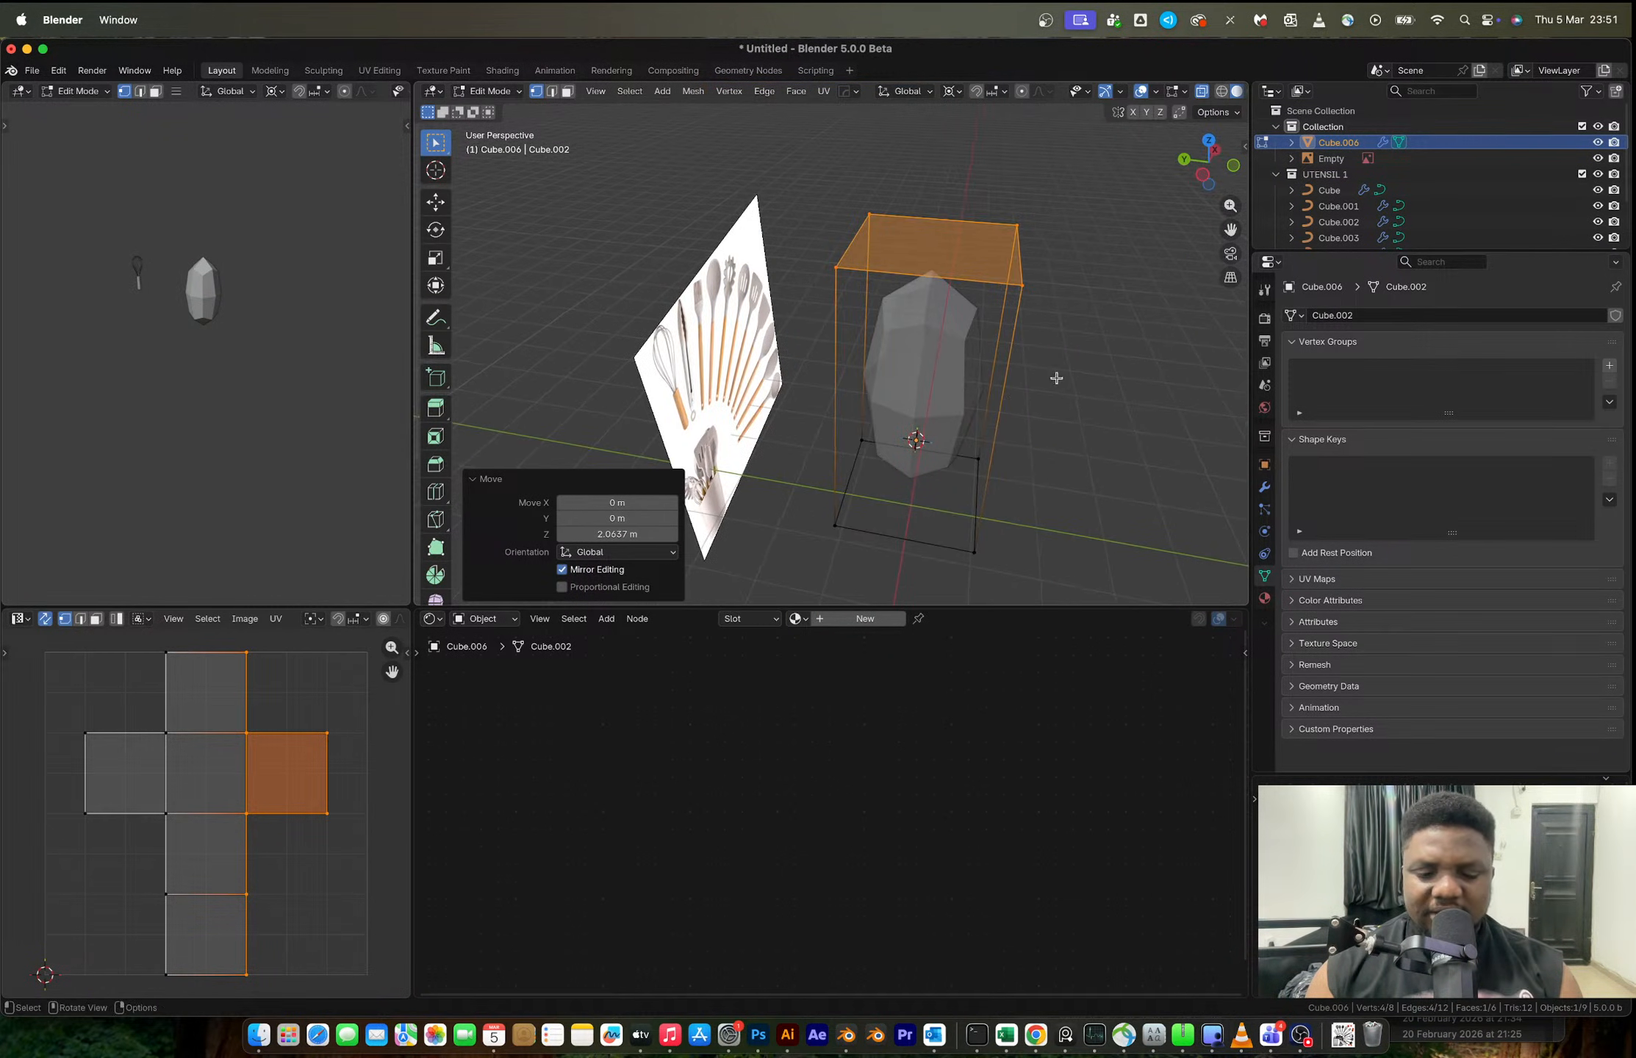
key("s")
key("y")
left_click(976, 399)
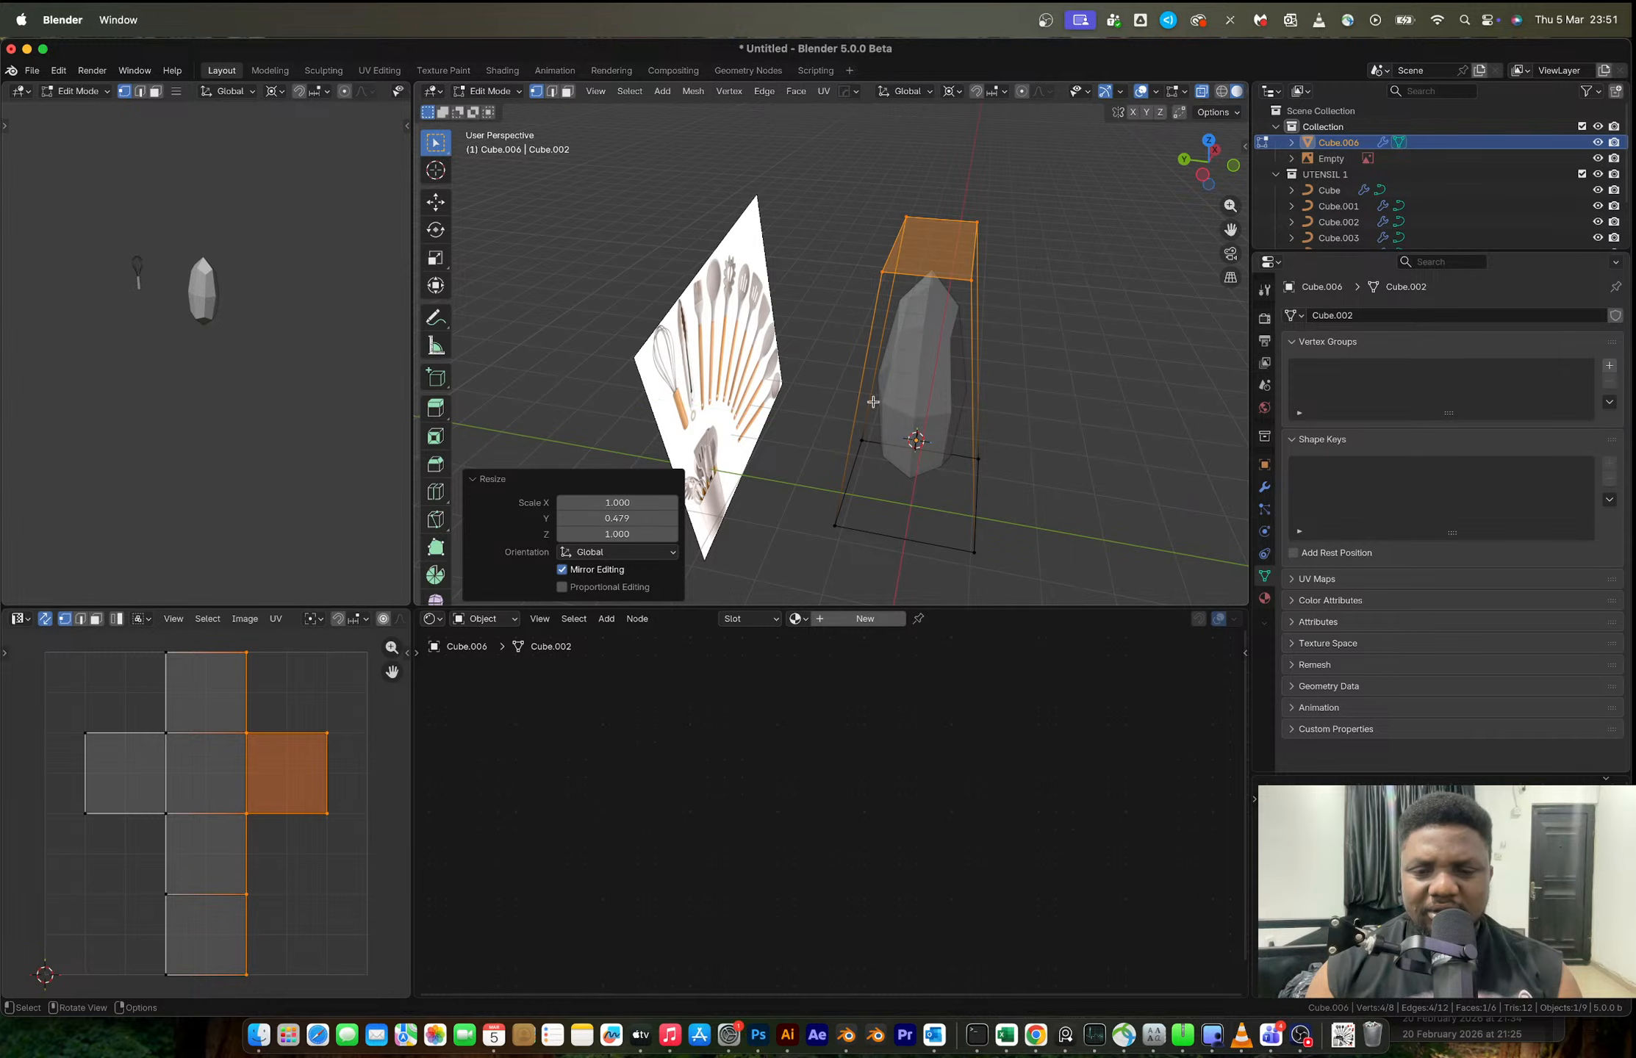
- Select the cube's four bottom vertices, scale them along Y to narrow the depth, and finish the mesh edit
left_click_drag(790, 367, 1079, 576)
key("s")
key("y")
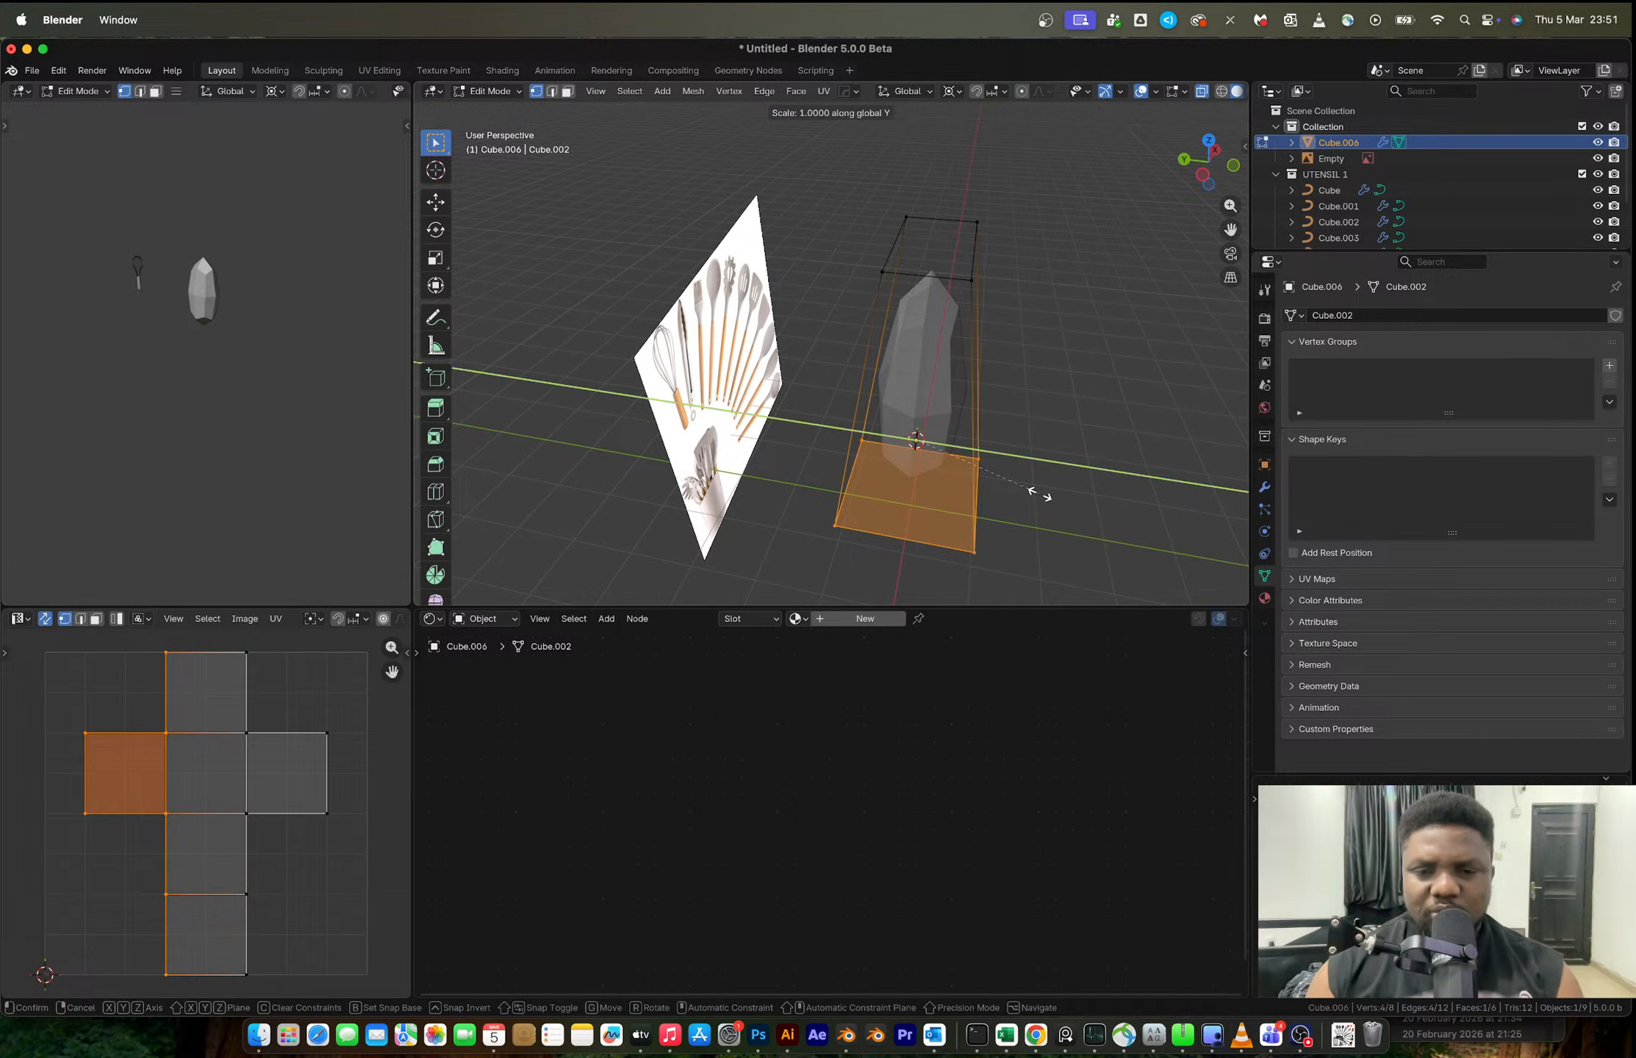
left_click(1096, 512)
middle_click_drag(1093, 506, 887, 354)
key("Tab")
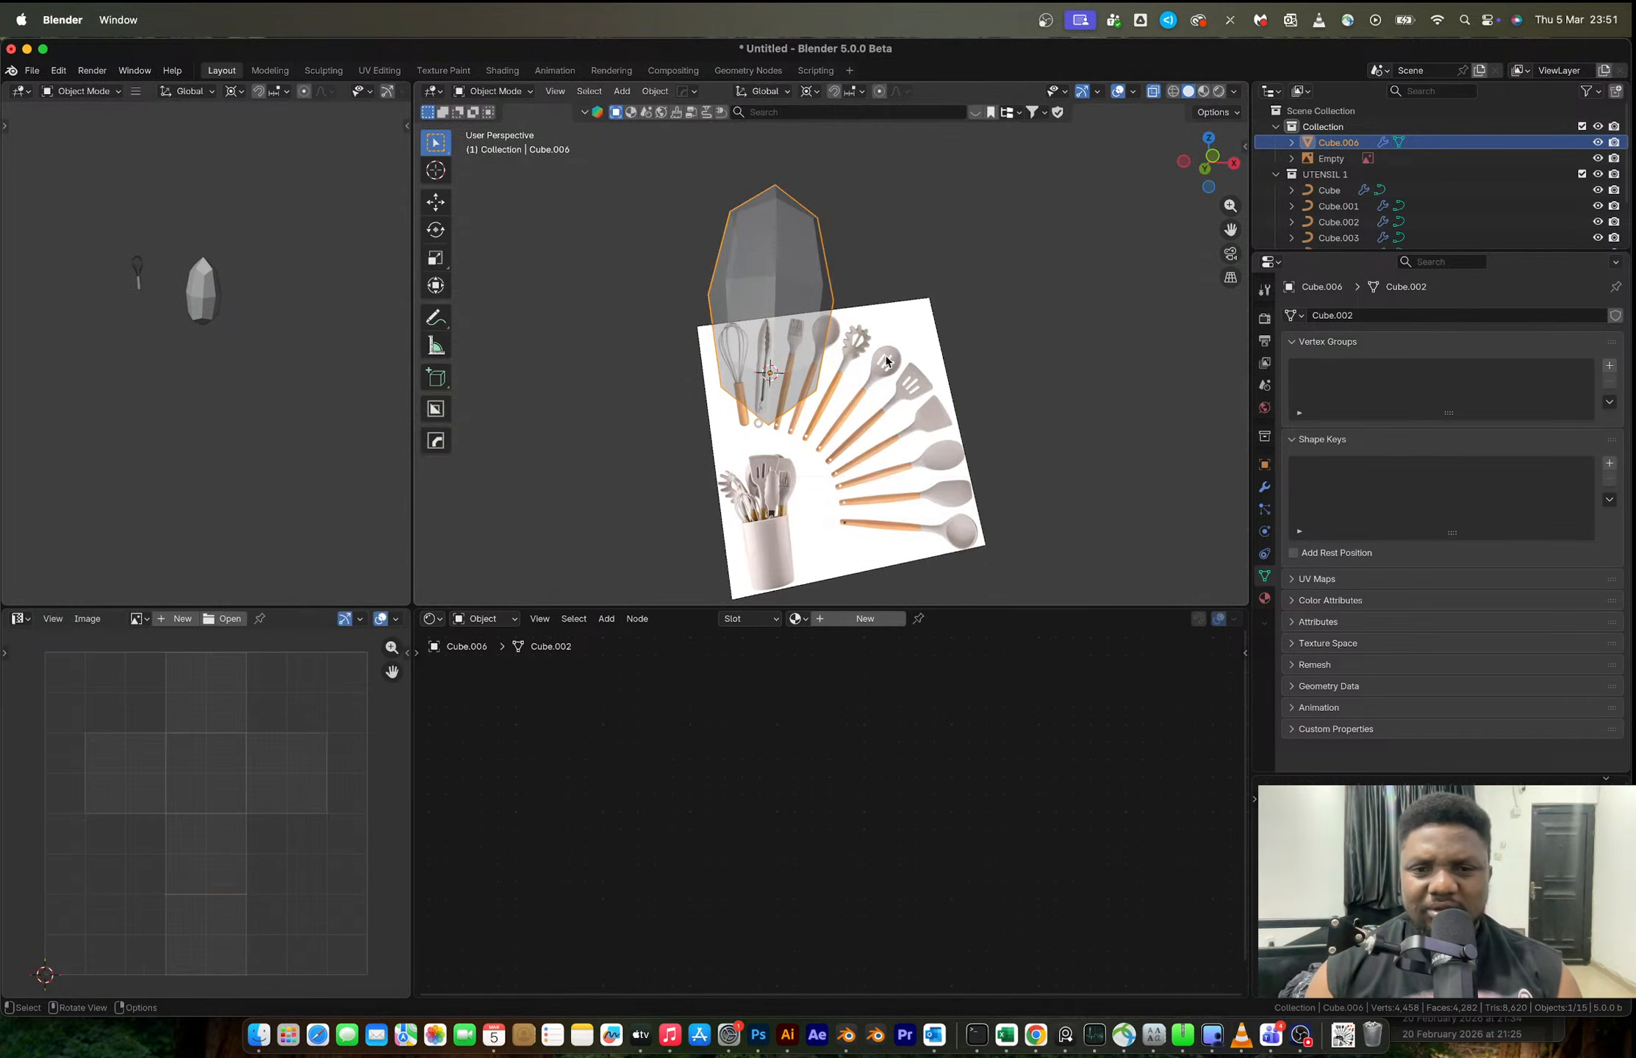
- Set the cube's Subdivision viewport level to 2
scroll(794, 319, "up", 1)
left_click(1264, 487)
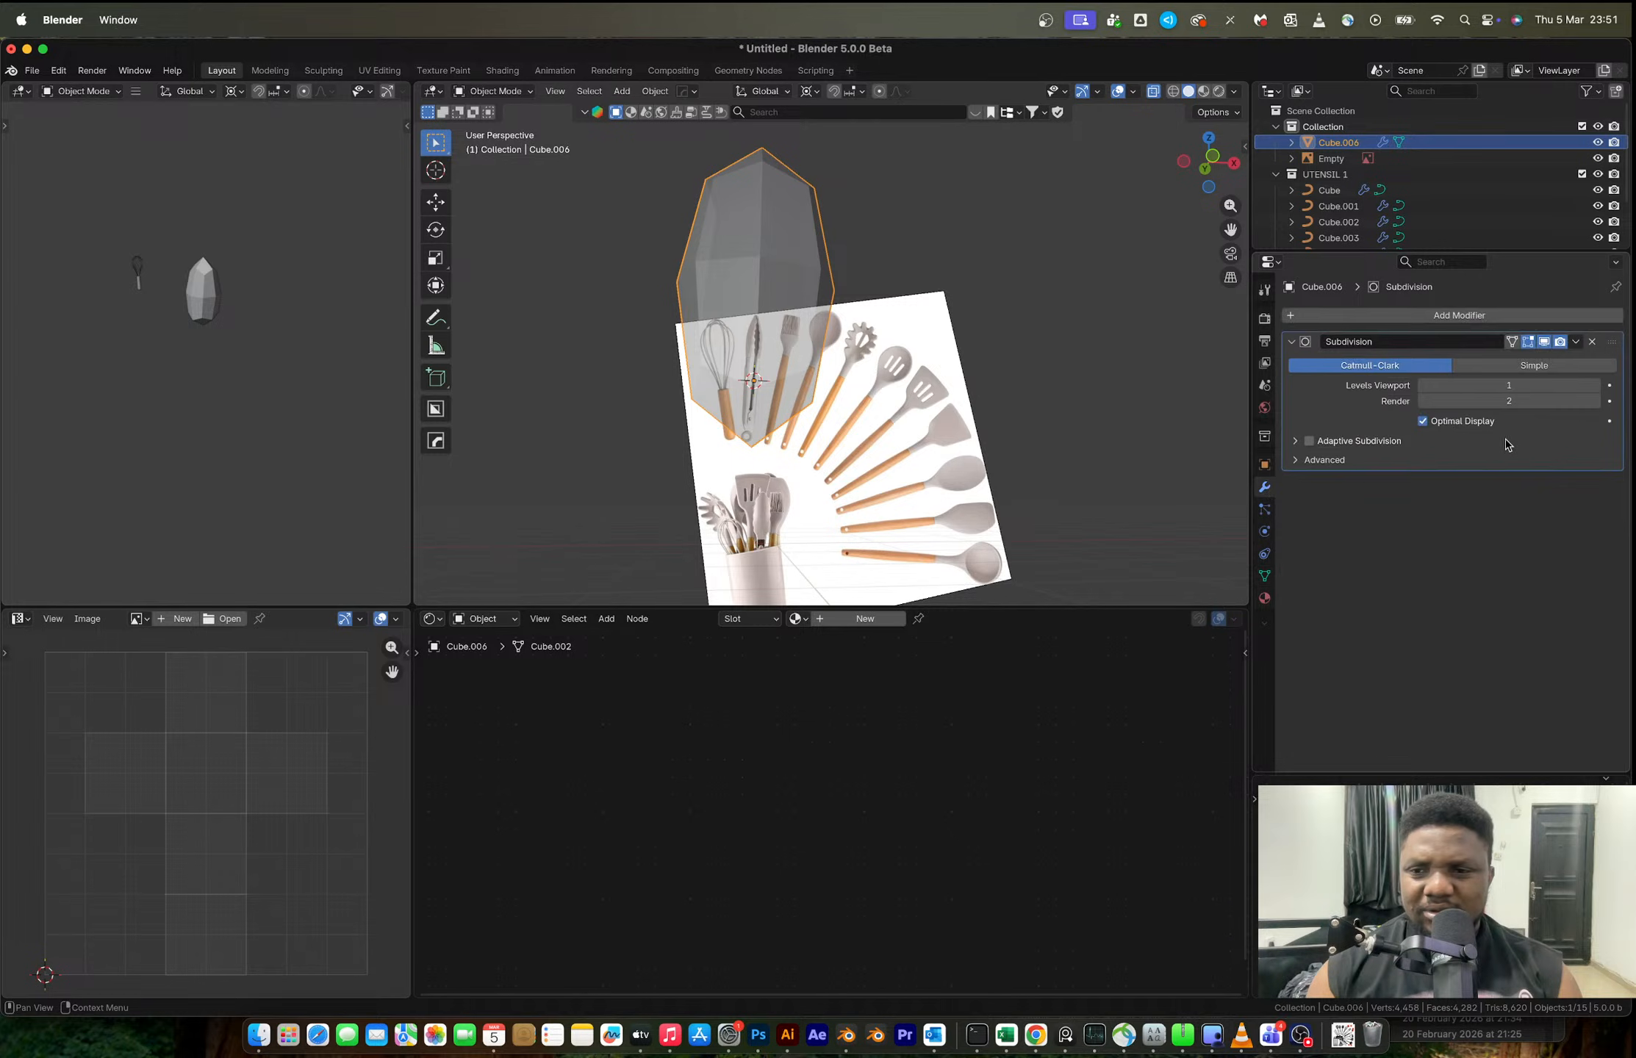
left_click(1595, 386)
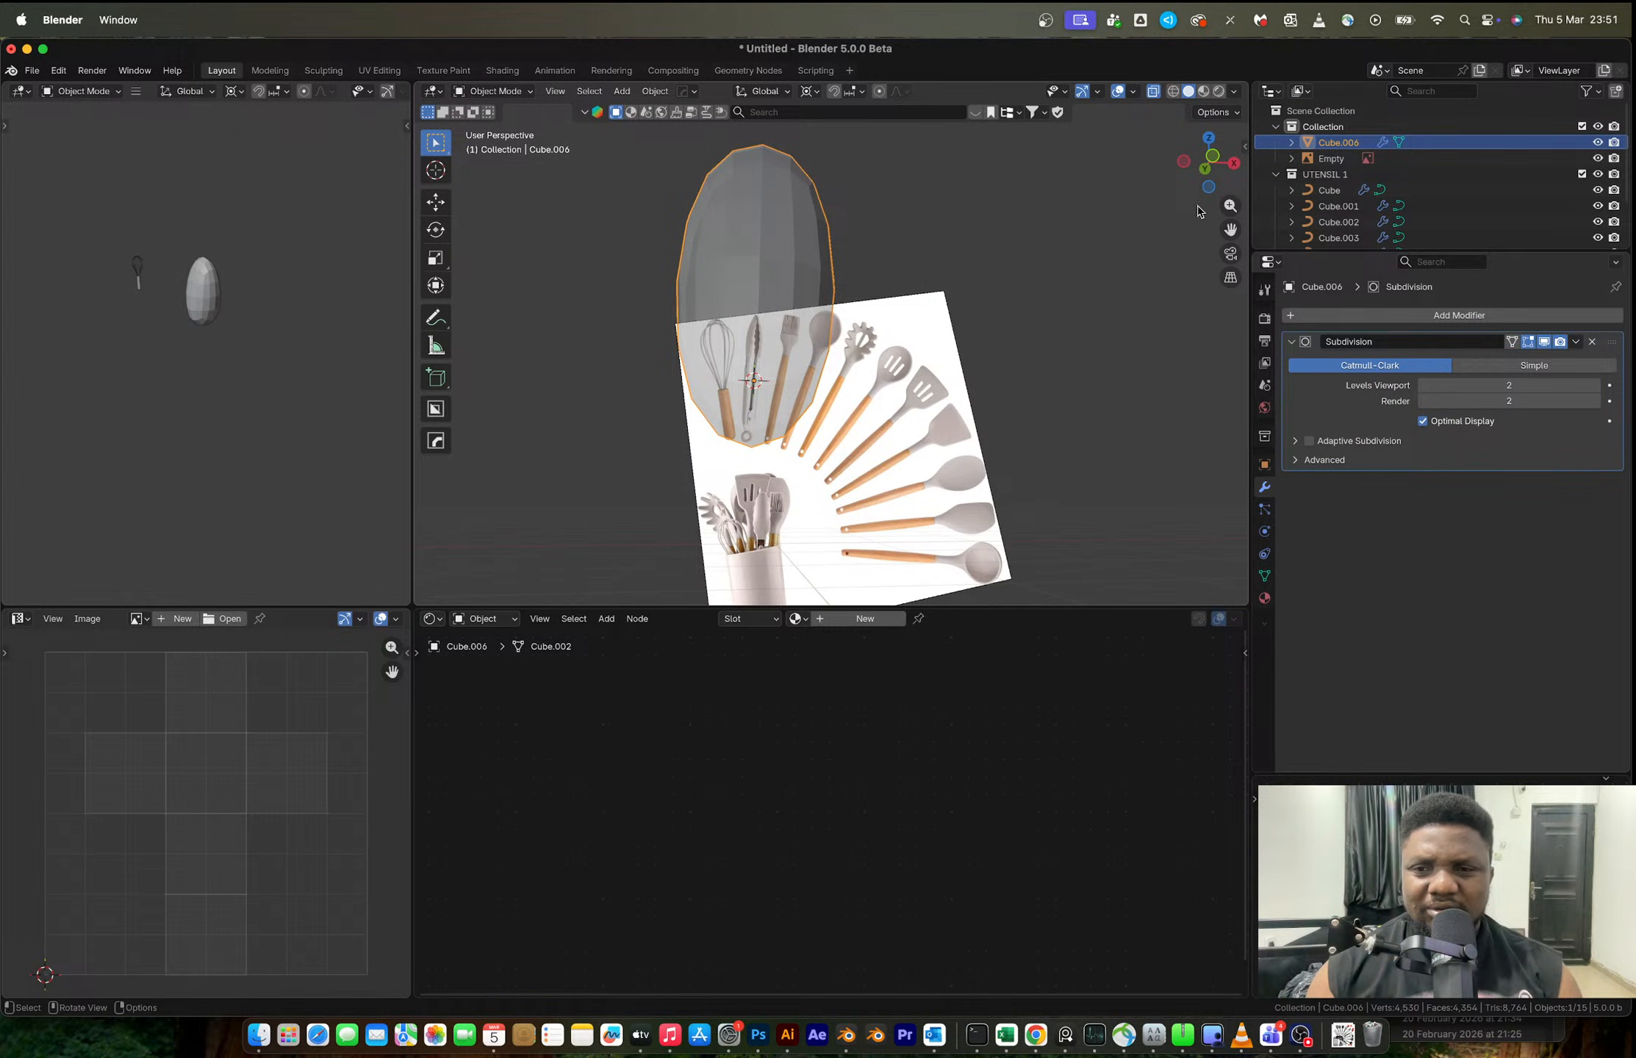
- Scale the cube uniformly to about 0.30 and position it over the tongs' head in front view
left_click(1214, 162)
scroll(763, 325, "up", 5)
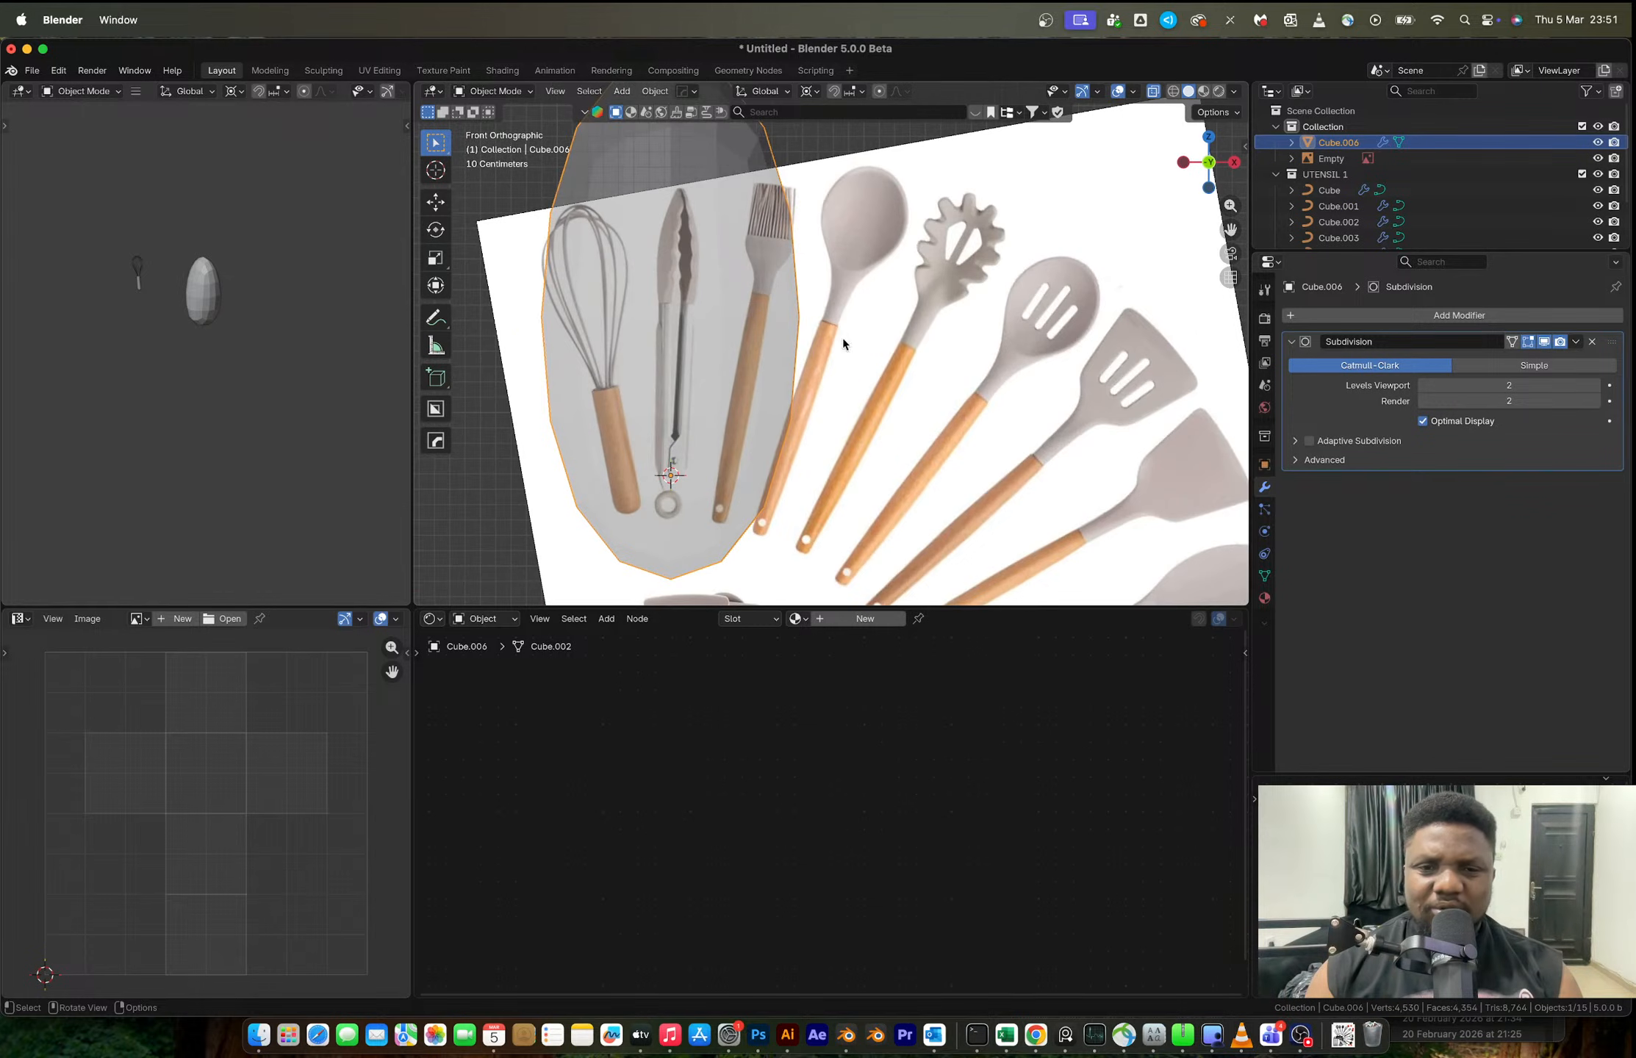
key("s")
left_click(751, 469)
key("g")
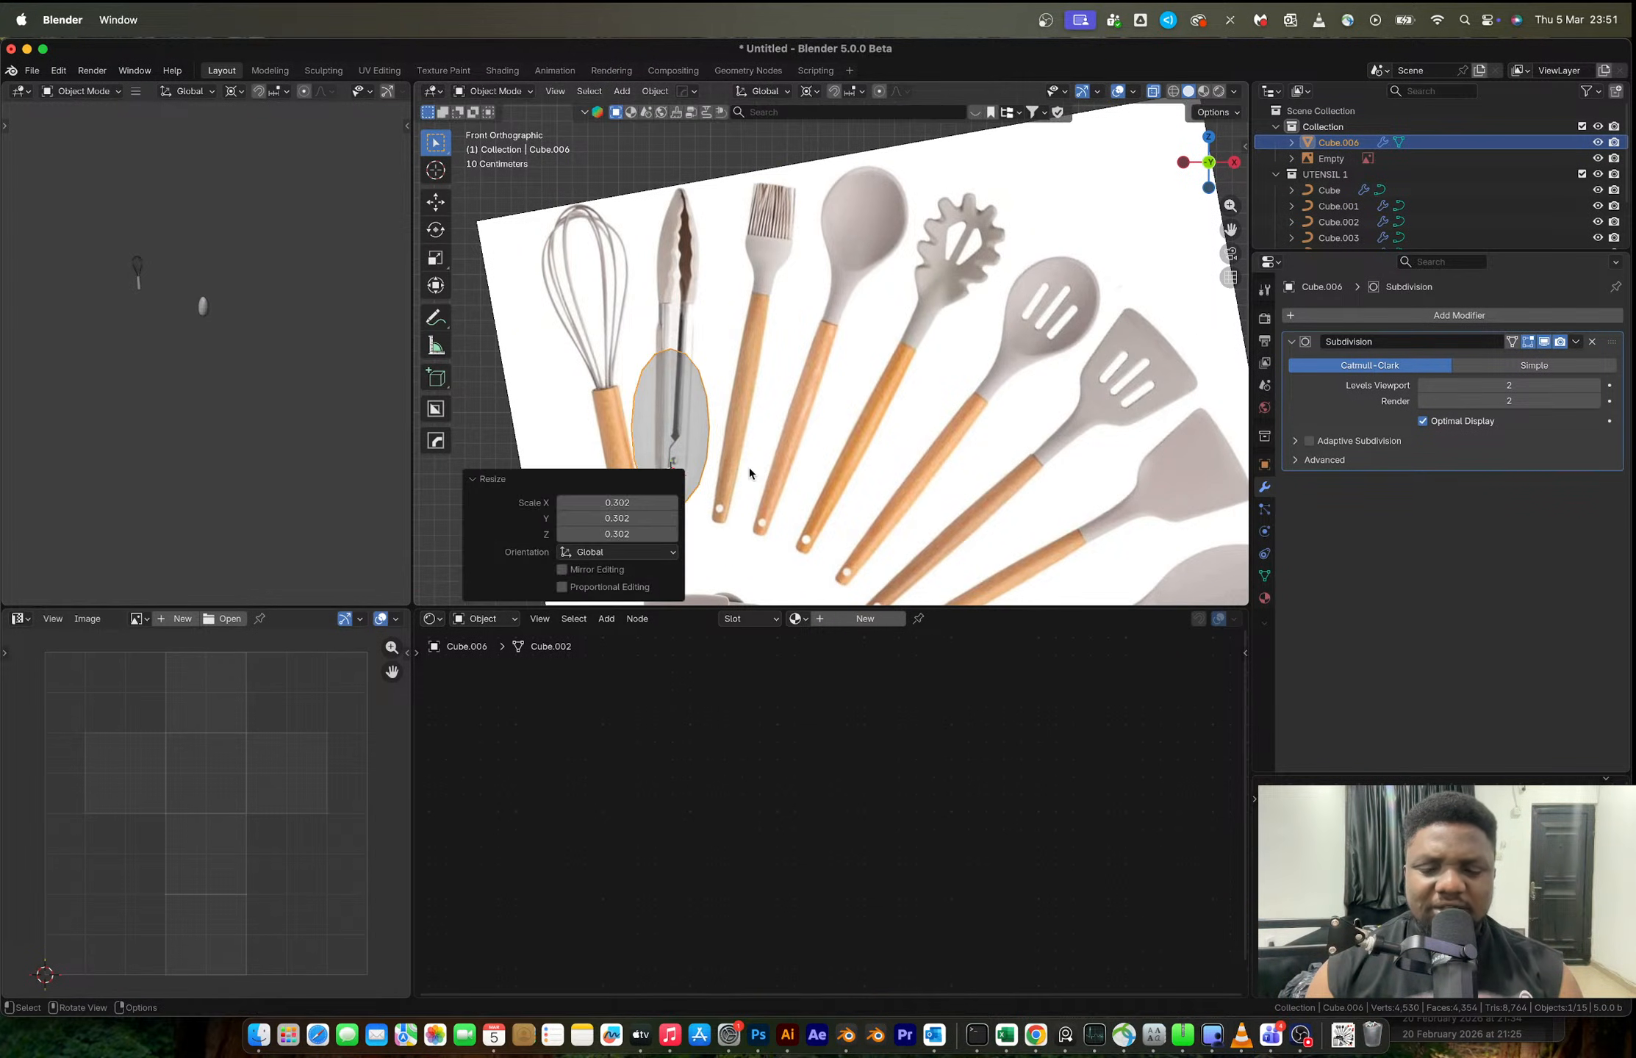
left_click(759, 287)
- Narrow the shape along X to match the width of the tongs' head in the reference
key("s")
key("x")
left_click(733, 302)
key("Tab")
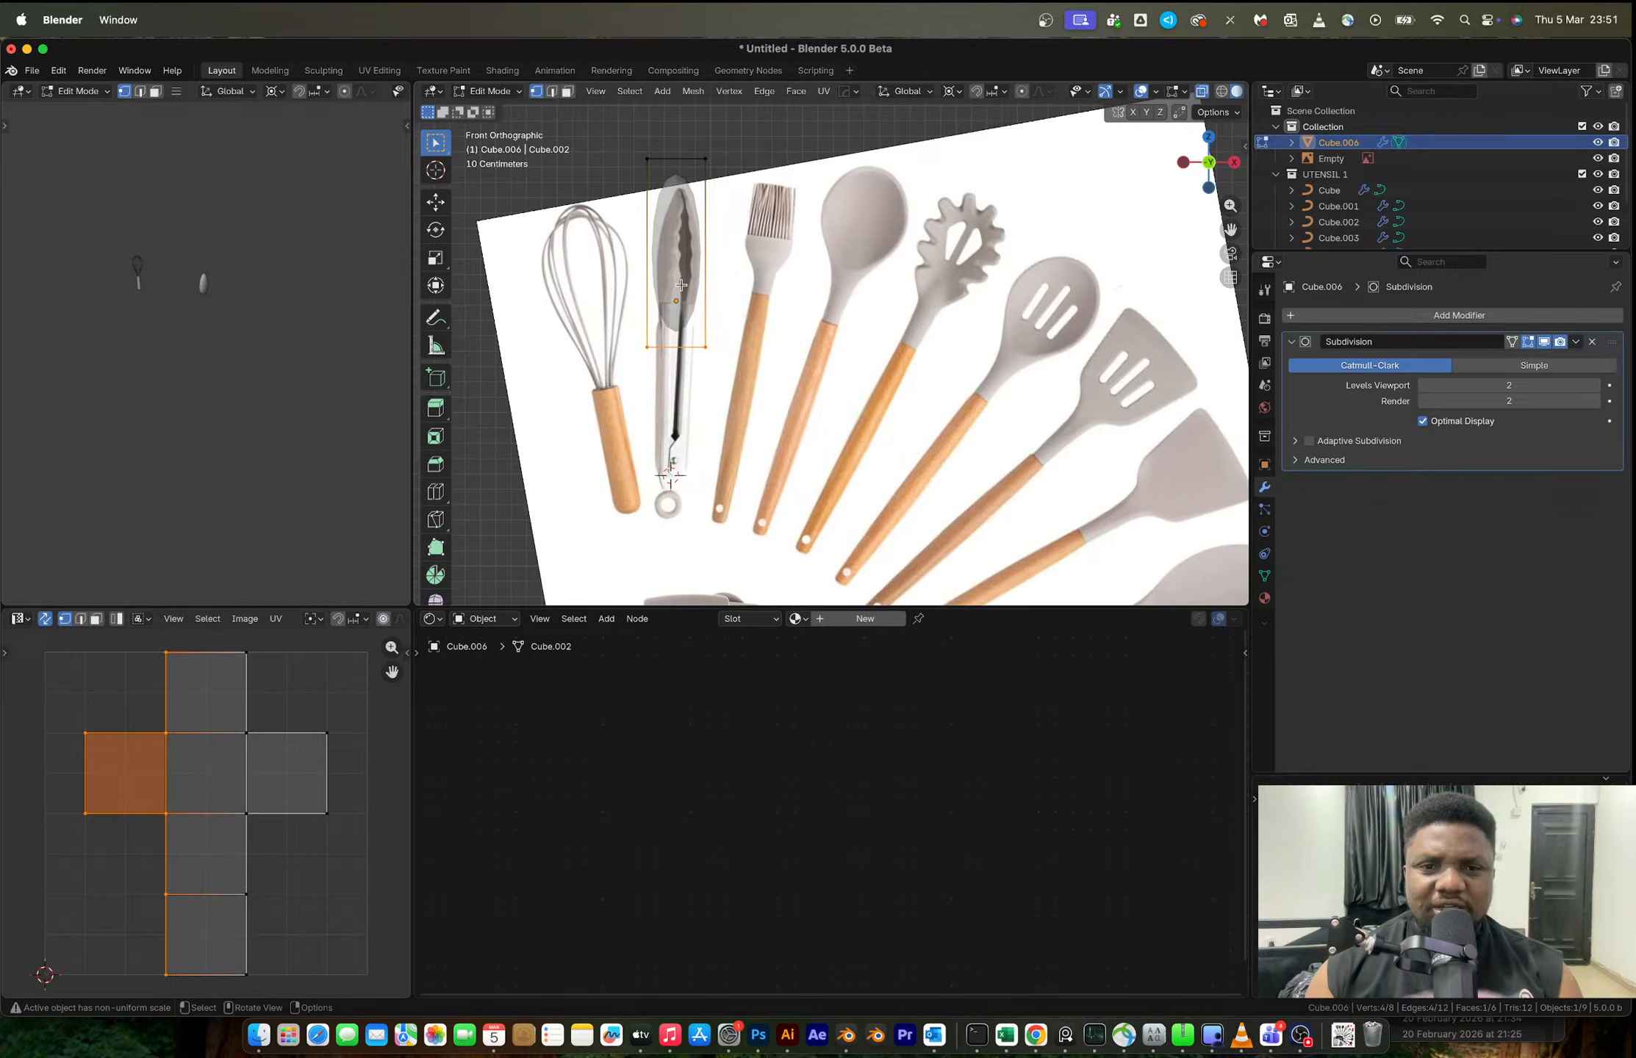
- Apply the level 2 Subdivision modifier and open the resulting mesh for editing
key("Tab")
key("ctrl+a")
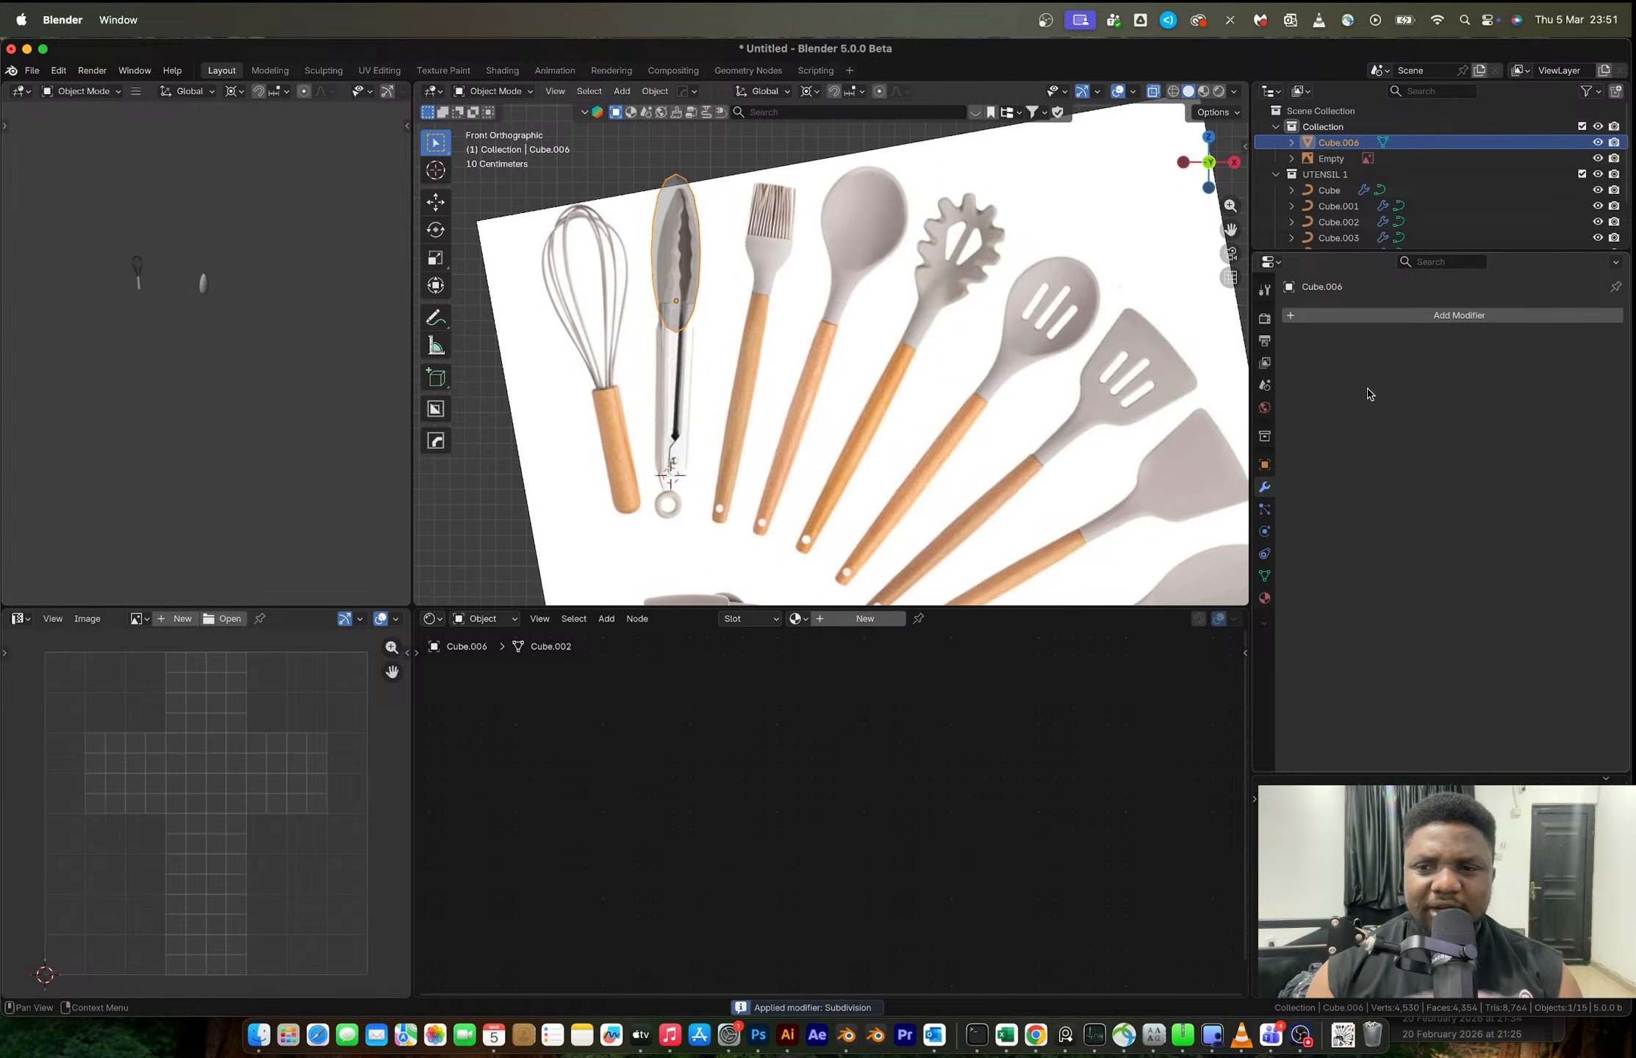
key("Tab")
scroll(778, 290, "up", 3)
scroll(754, 281, "up", 2)
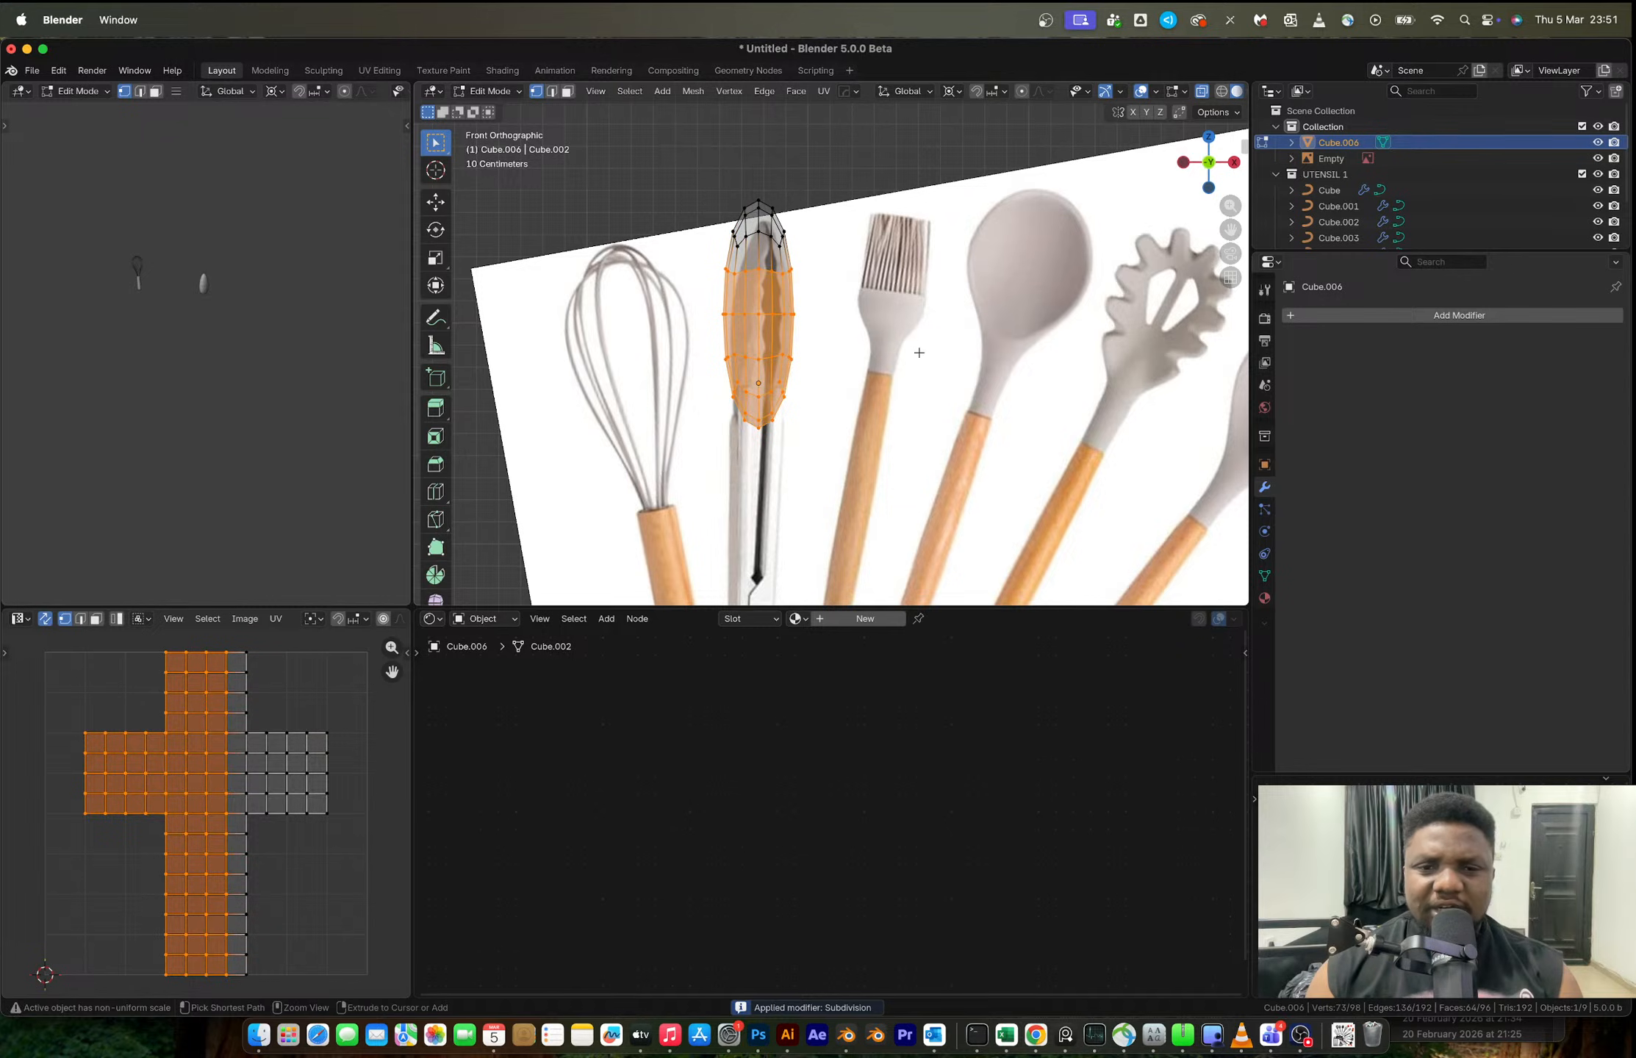
- Undo applying the Subdivision modifier, set its viewport level to 1 and apply it again
key("Tab")
key("ctrl+1")
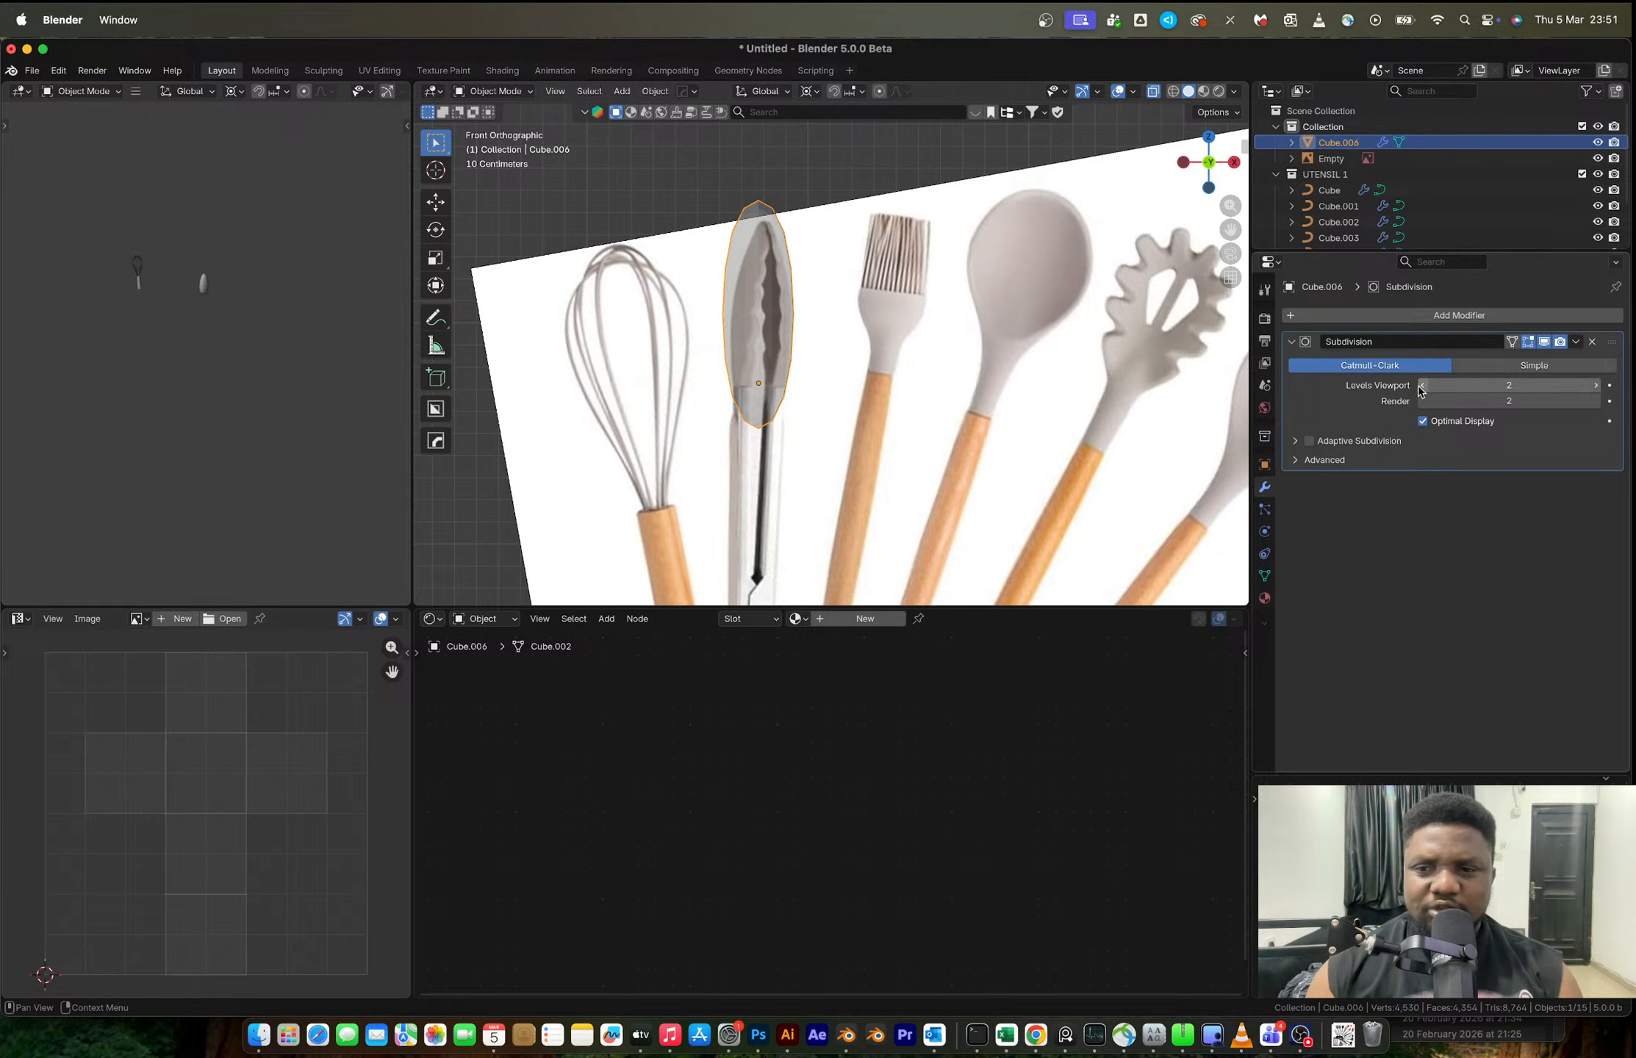
key("Tab")
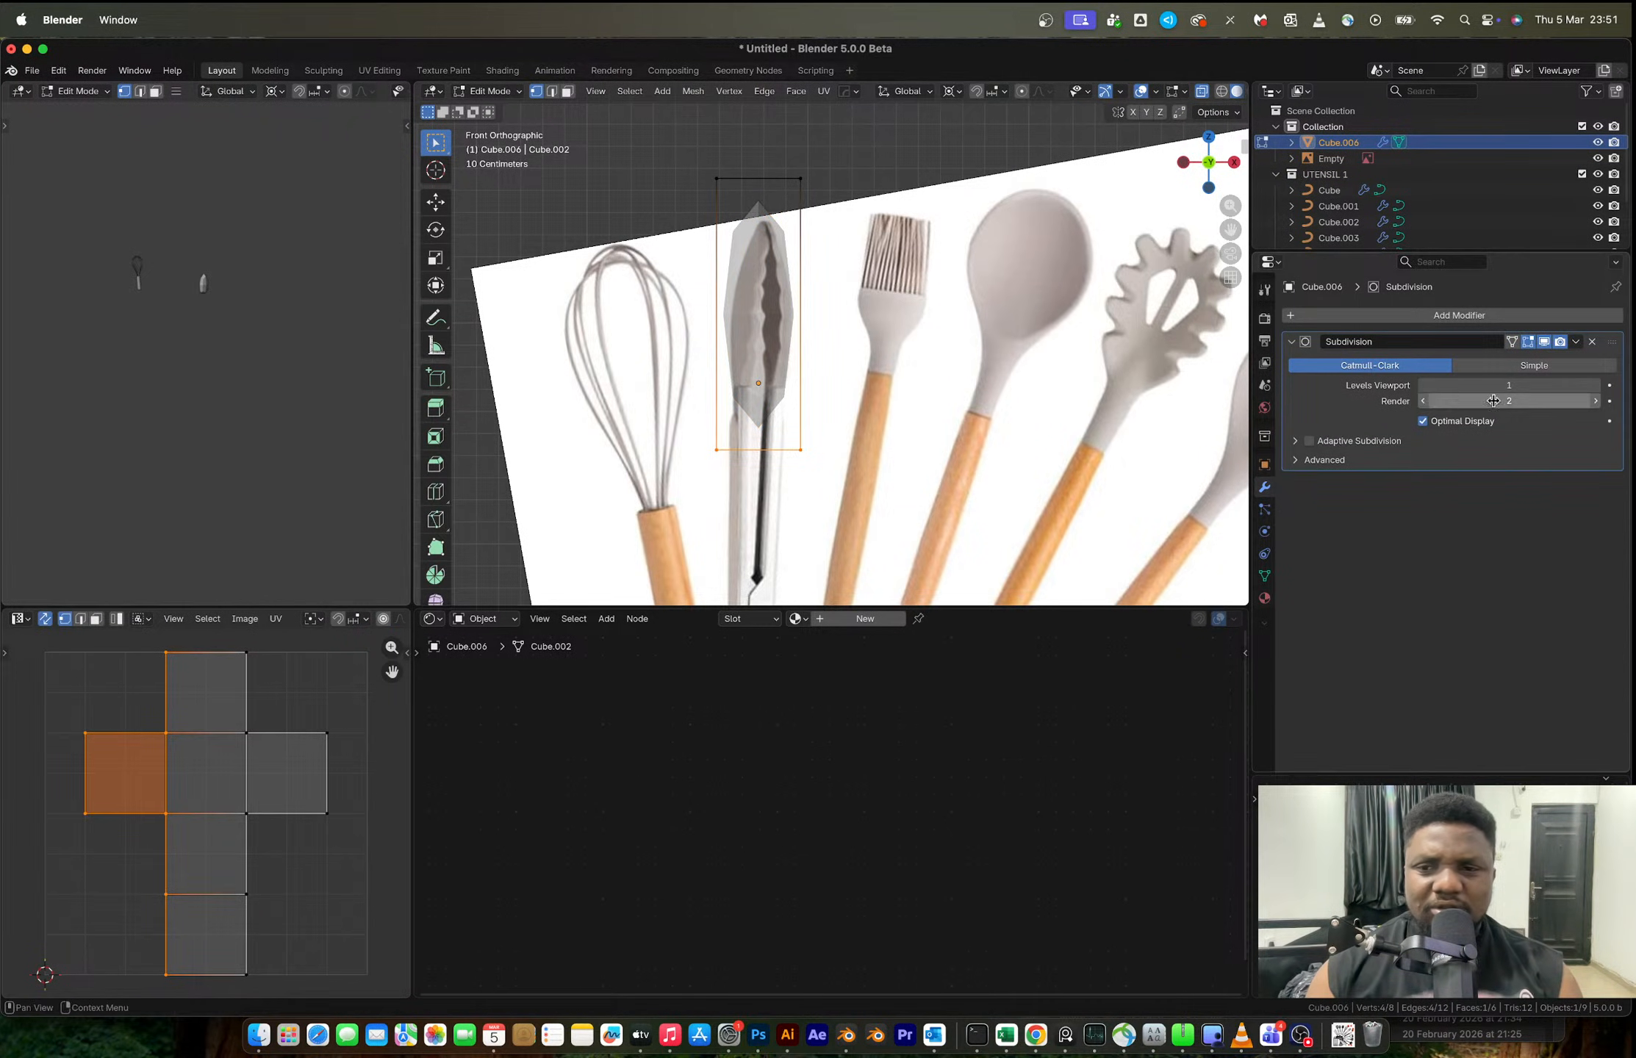
key("Tab")
key("ctrl+a")
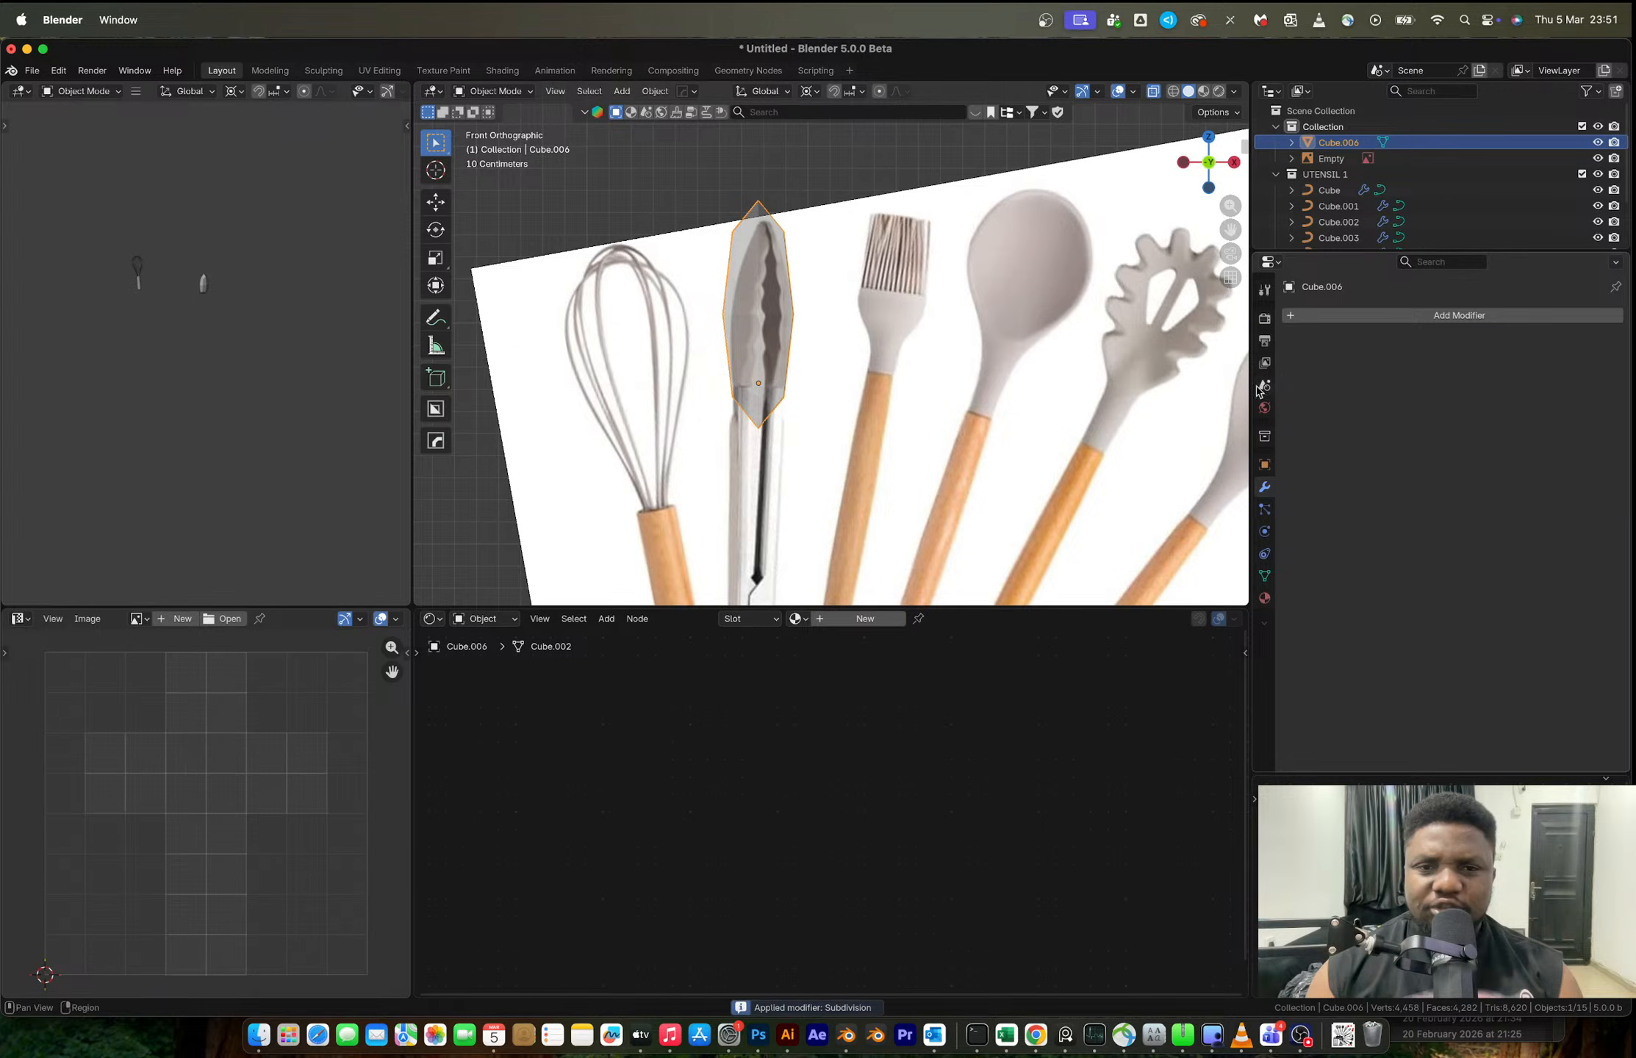
- Delete the vertices on the negative X side of the tongs' head, keeping only the half beyond the centre line
key("Tab")
left_click_drag(676, 182, 747, 457)
key("x")
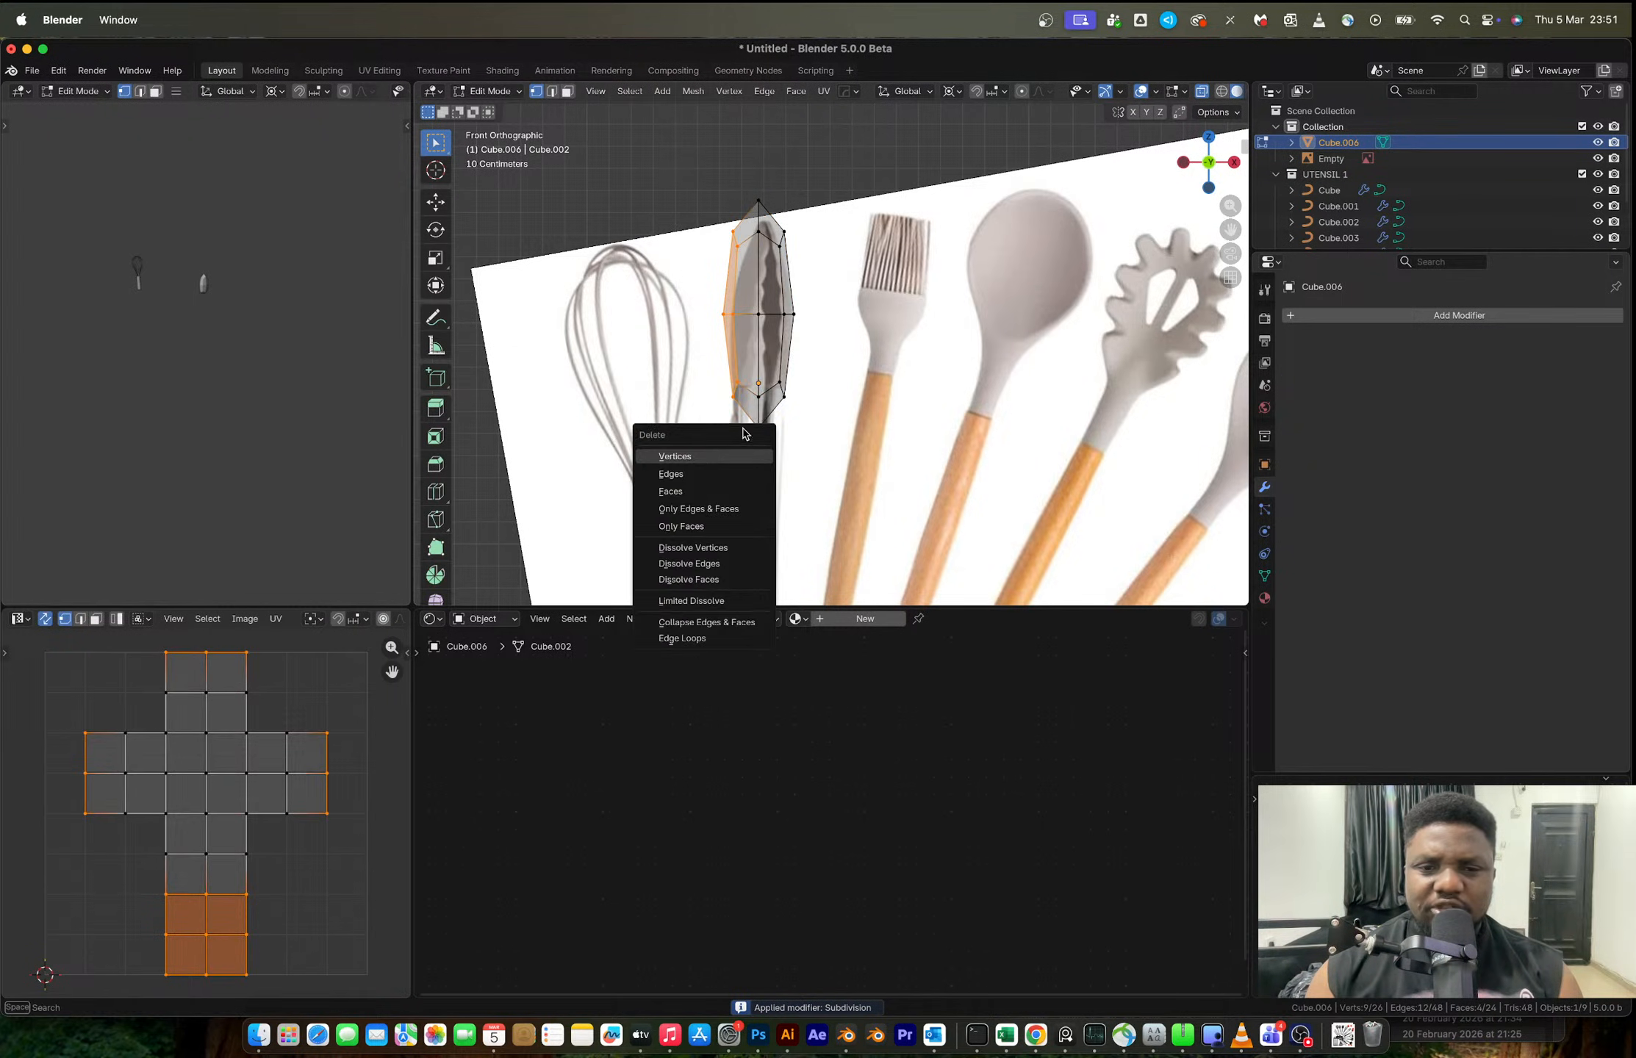
left_click(683, 457)
middle_click_drag(735, 427, 868, 349)
scroll(946, 327, "up", 2)
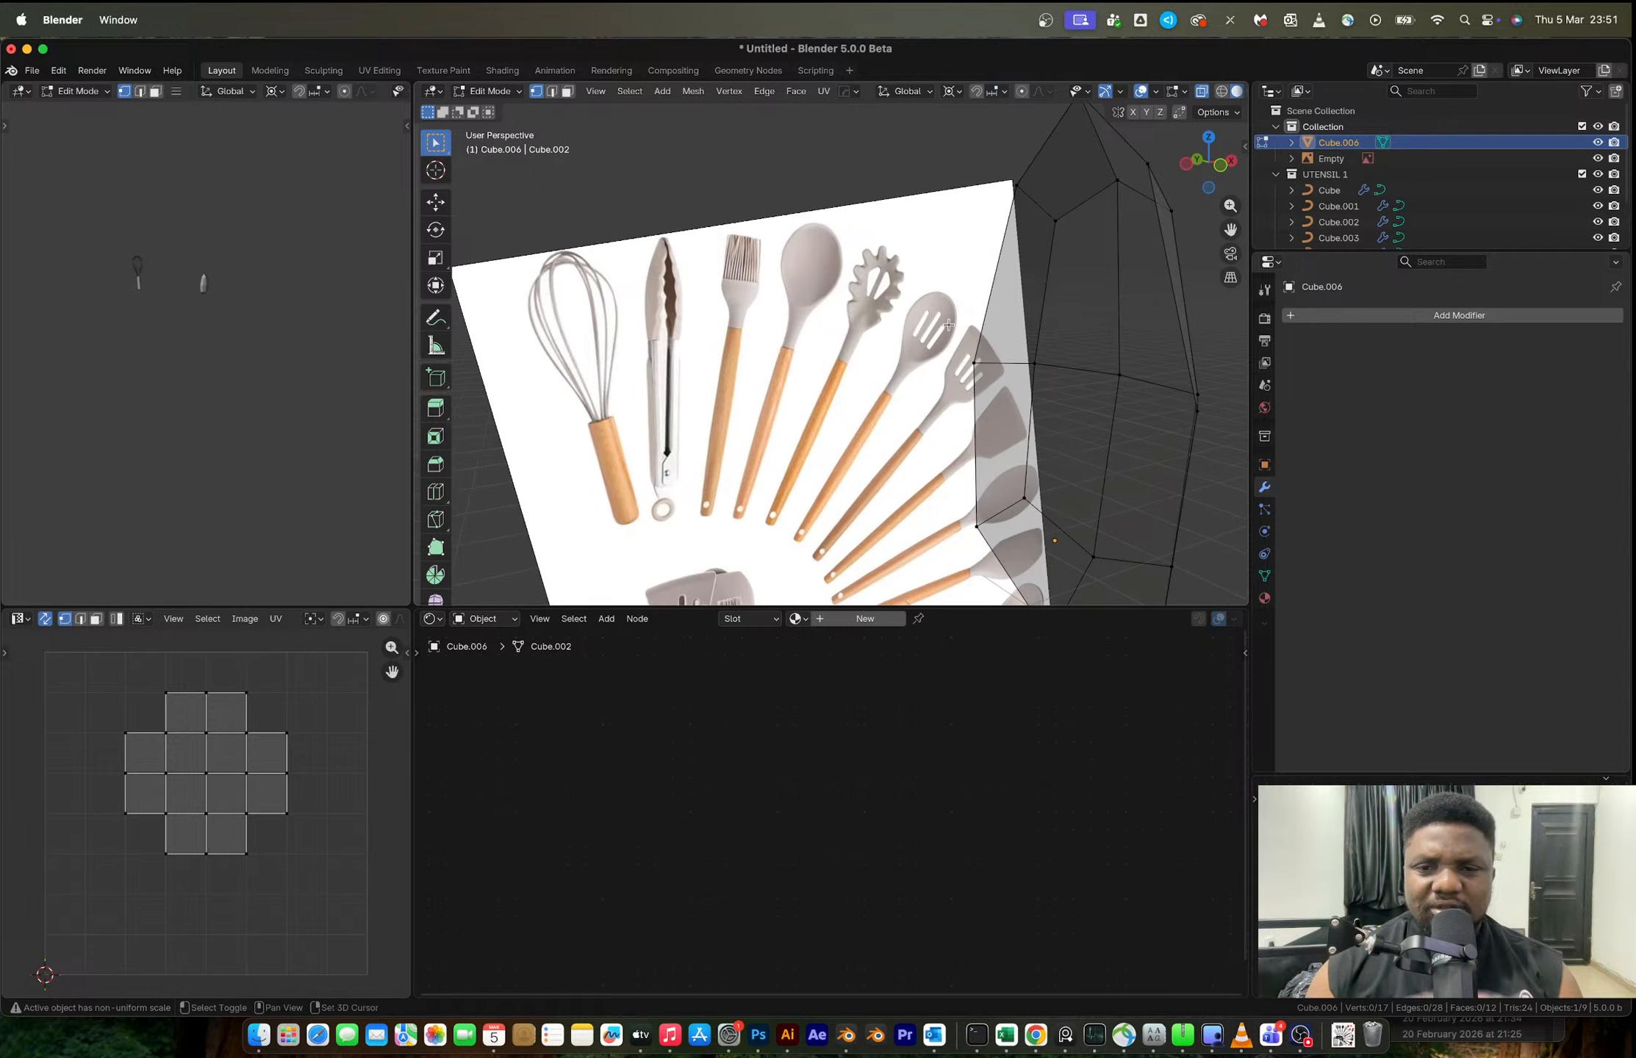
mouse_move(1025, 330)
middle_mouse_down()
mouse_move(1066, 308)
mouse_move(1032, 314)
middle_mouse_up()
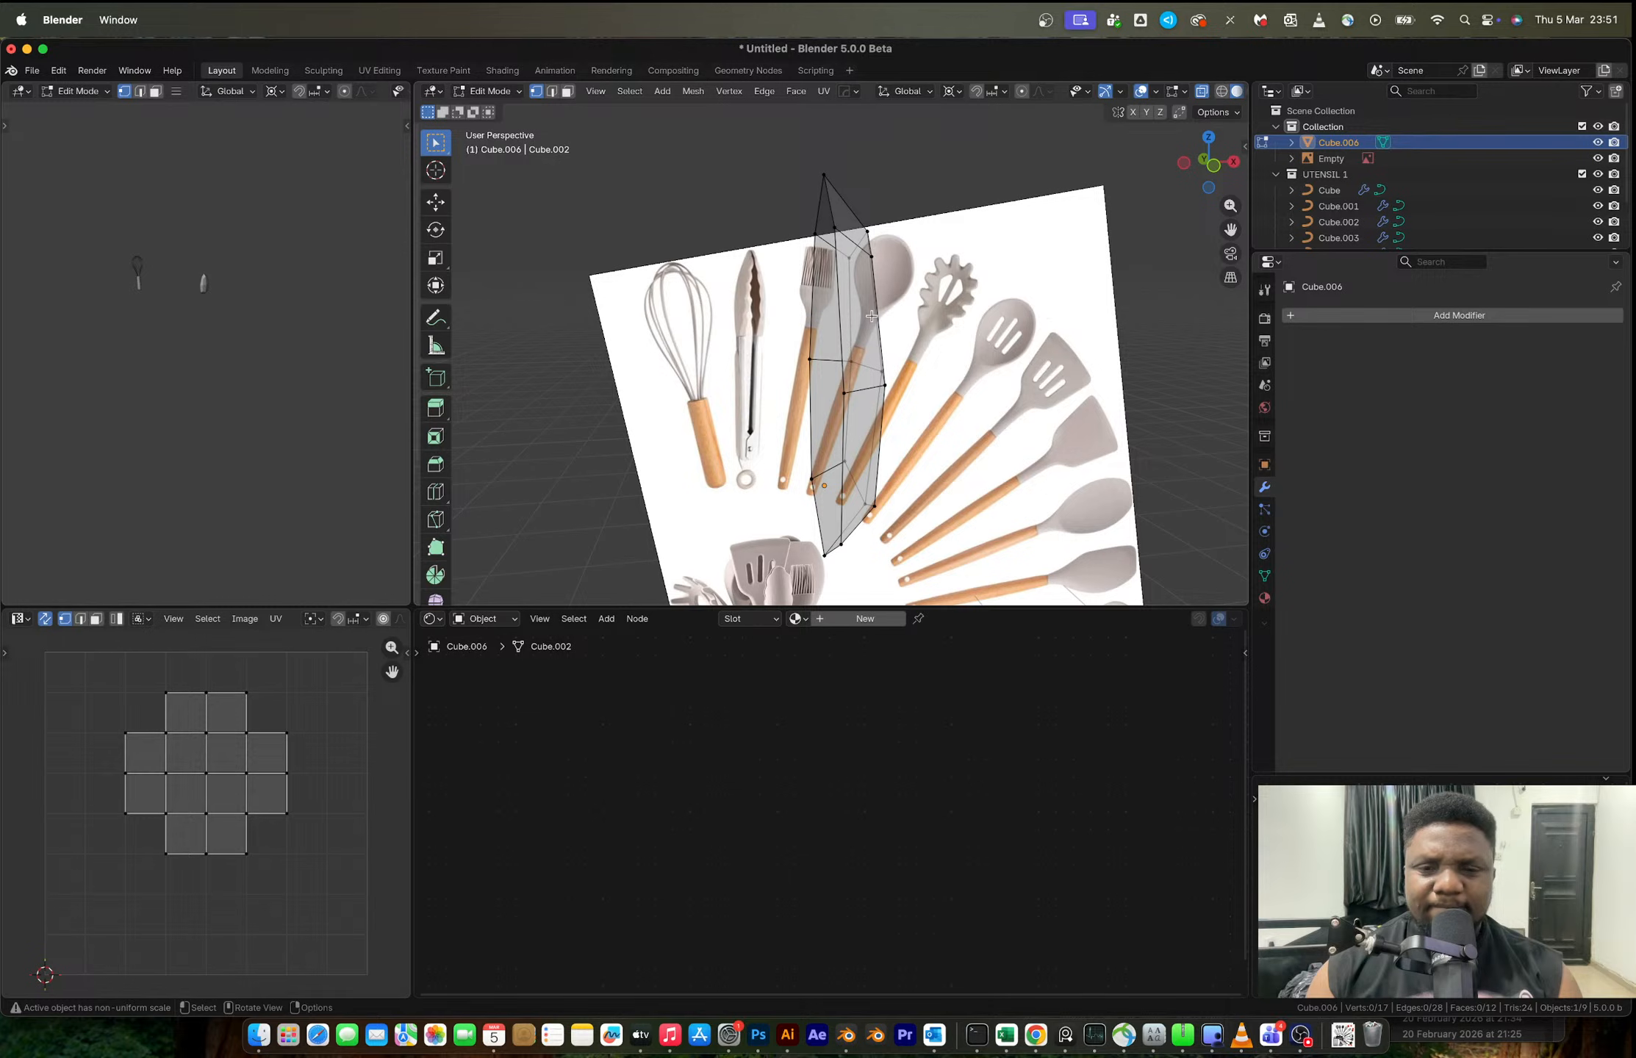
- Return to the front view and select the entire remaining half mesh
left_click(1214, 166)
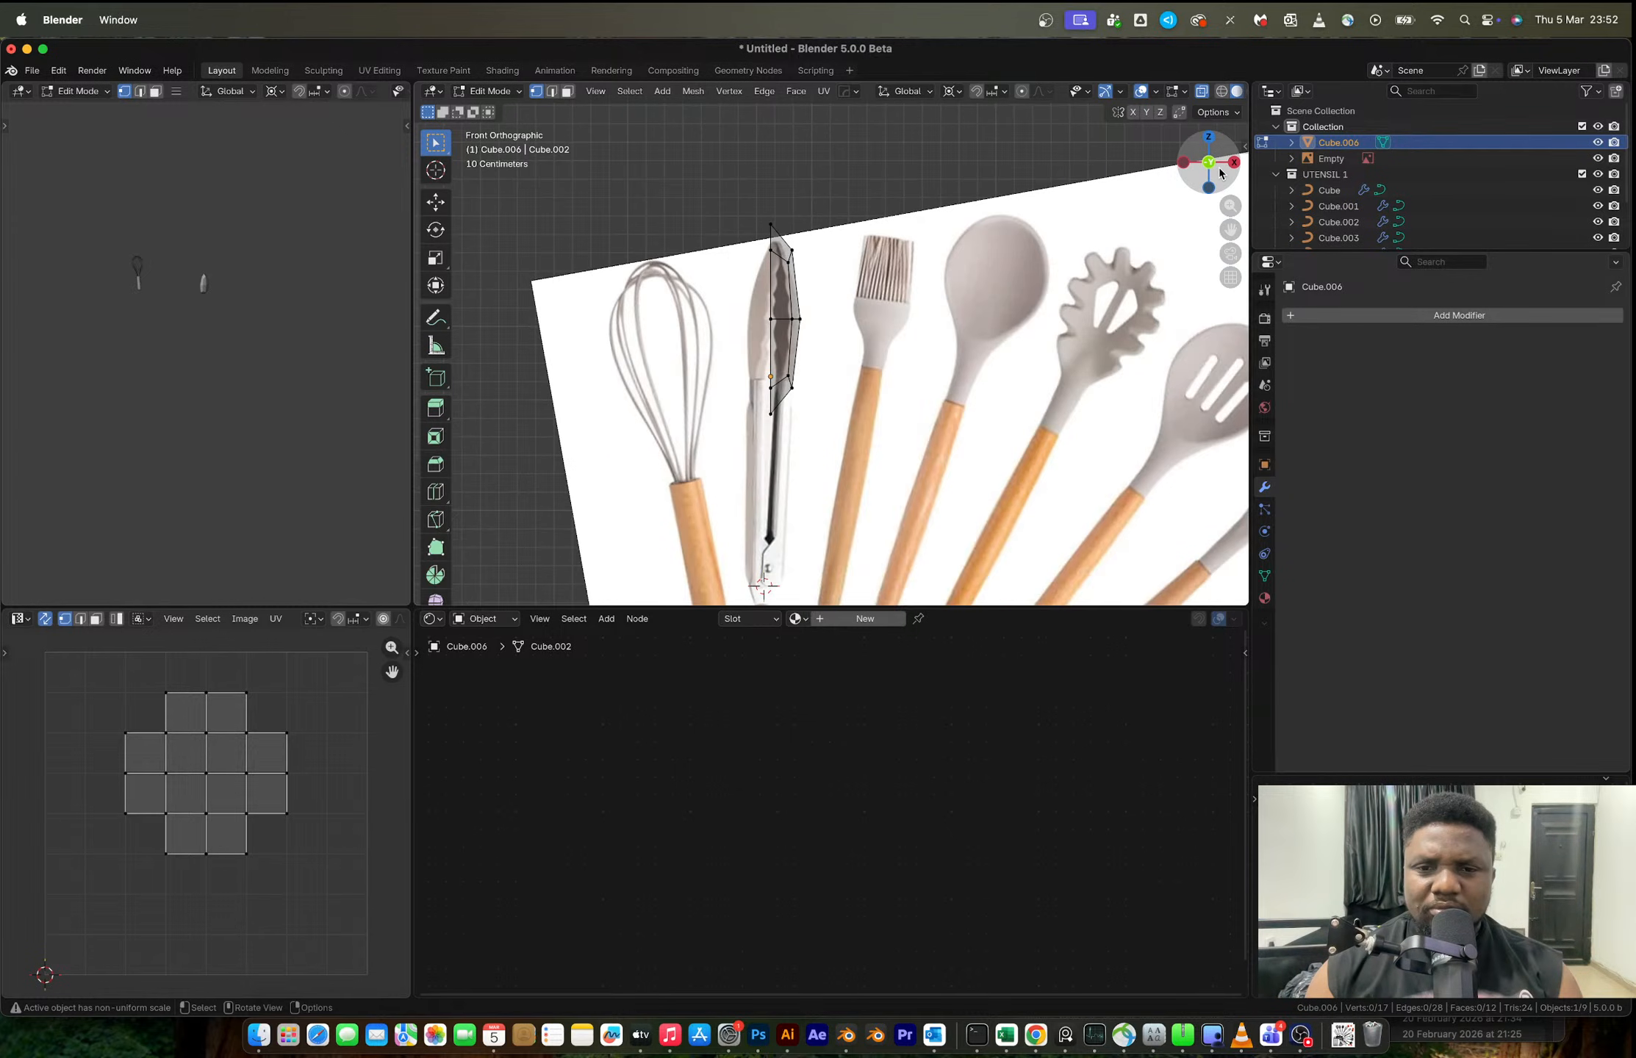
scroll(789, 317, "up", 5)
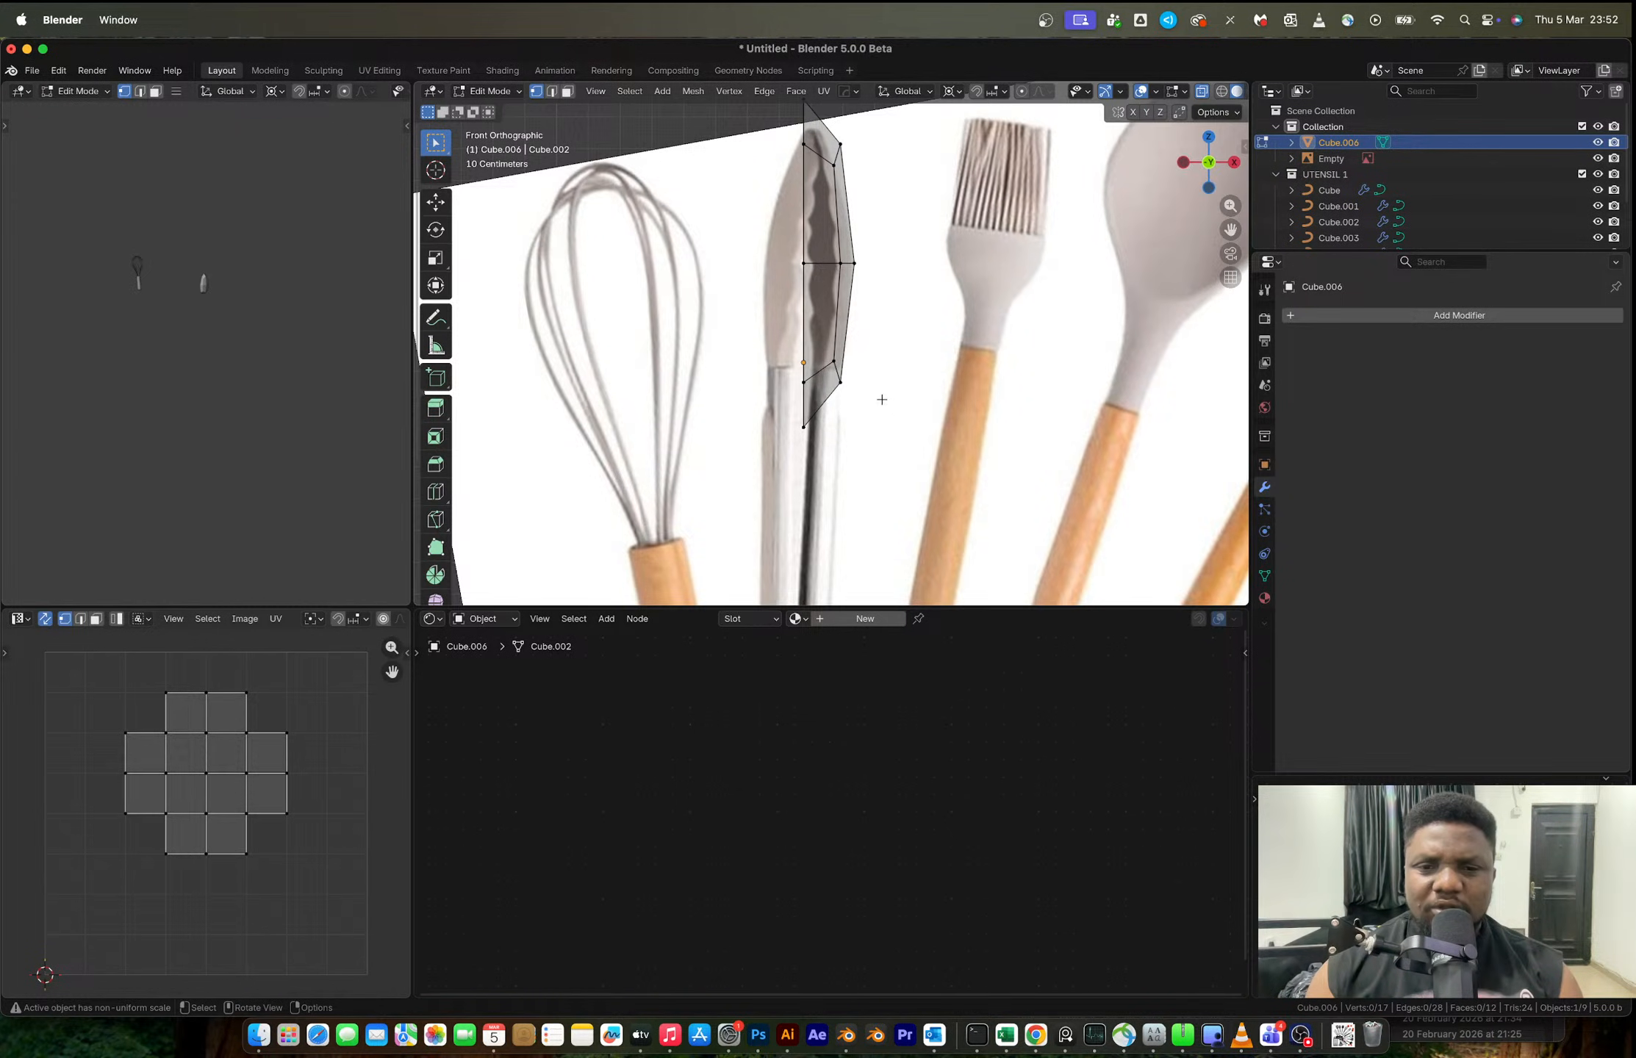
key("Tab")
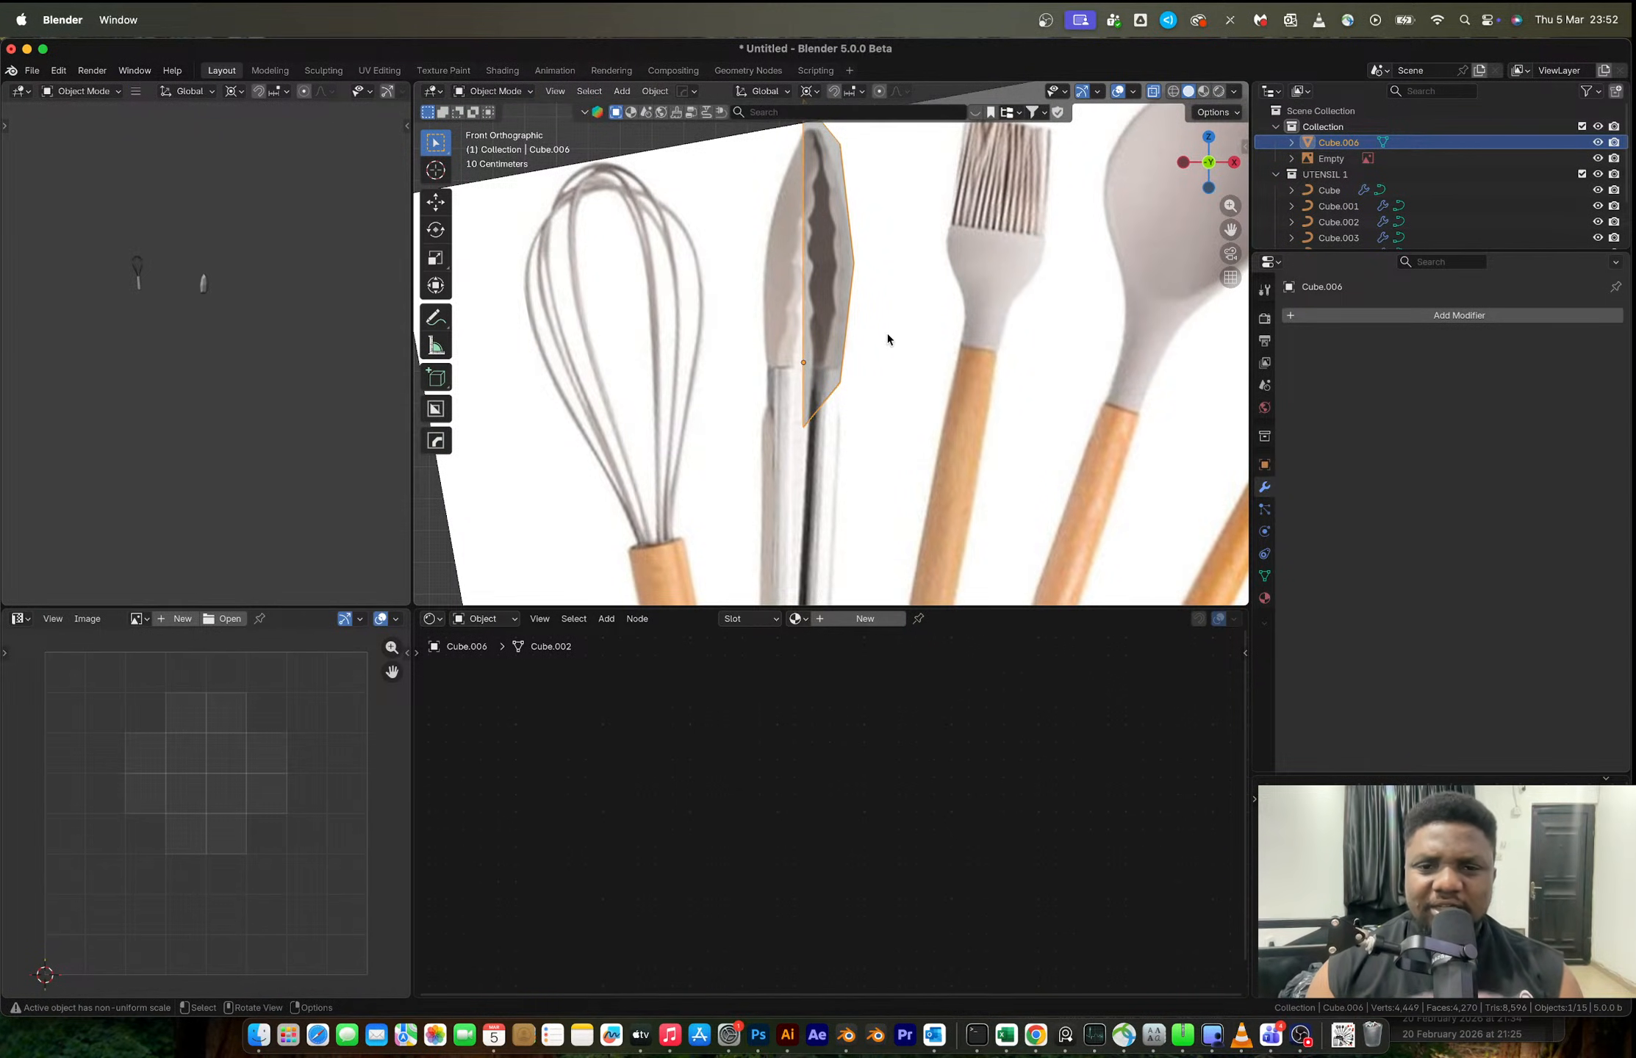
key("Tab")
key("a")
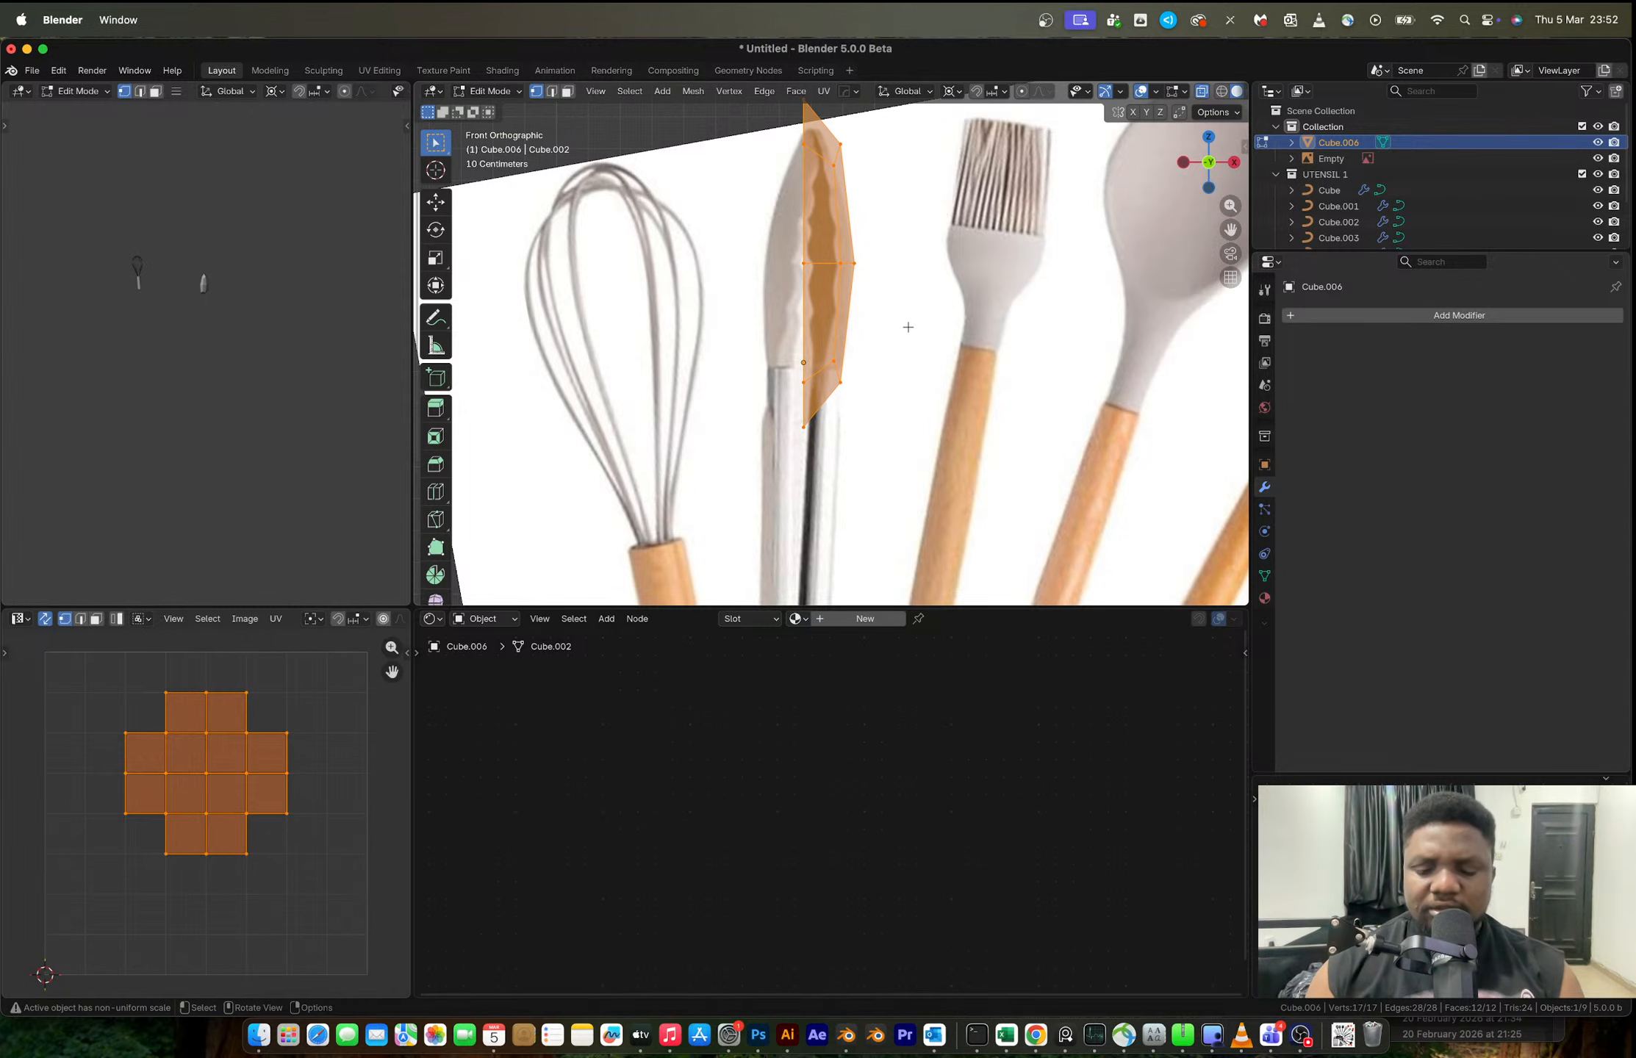
key("ctrl+Tab")
left_click(911, 328)
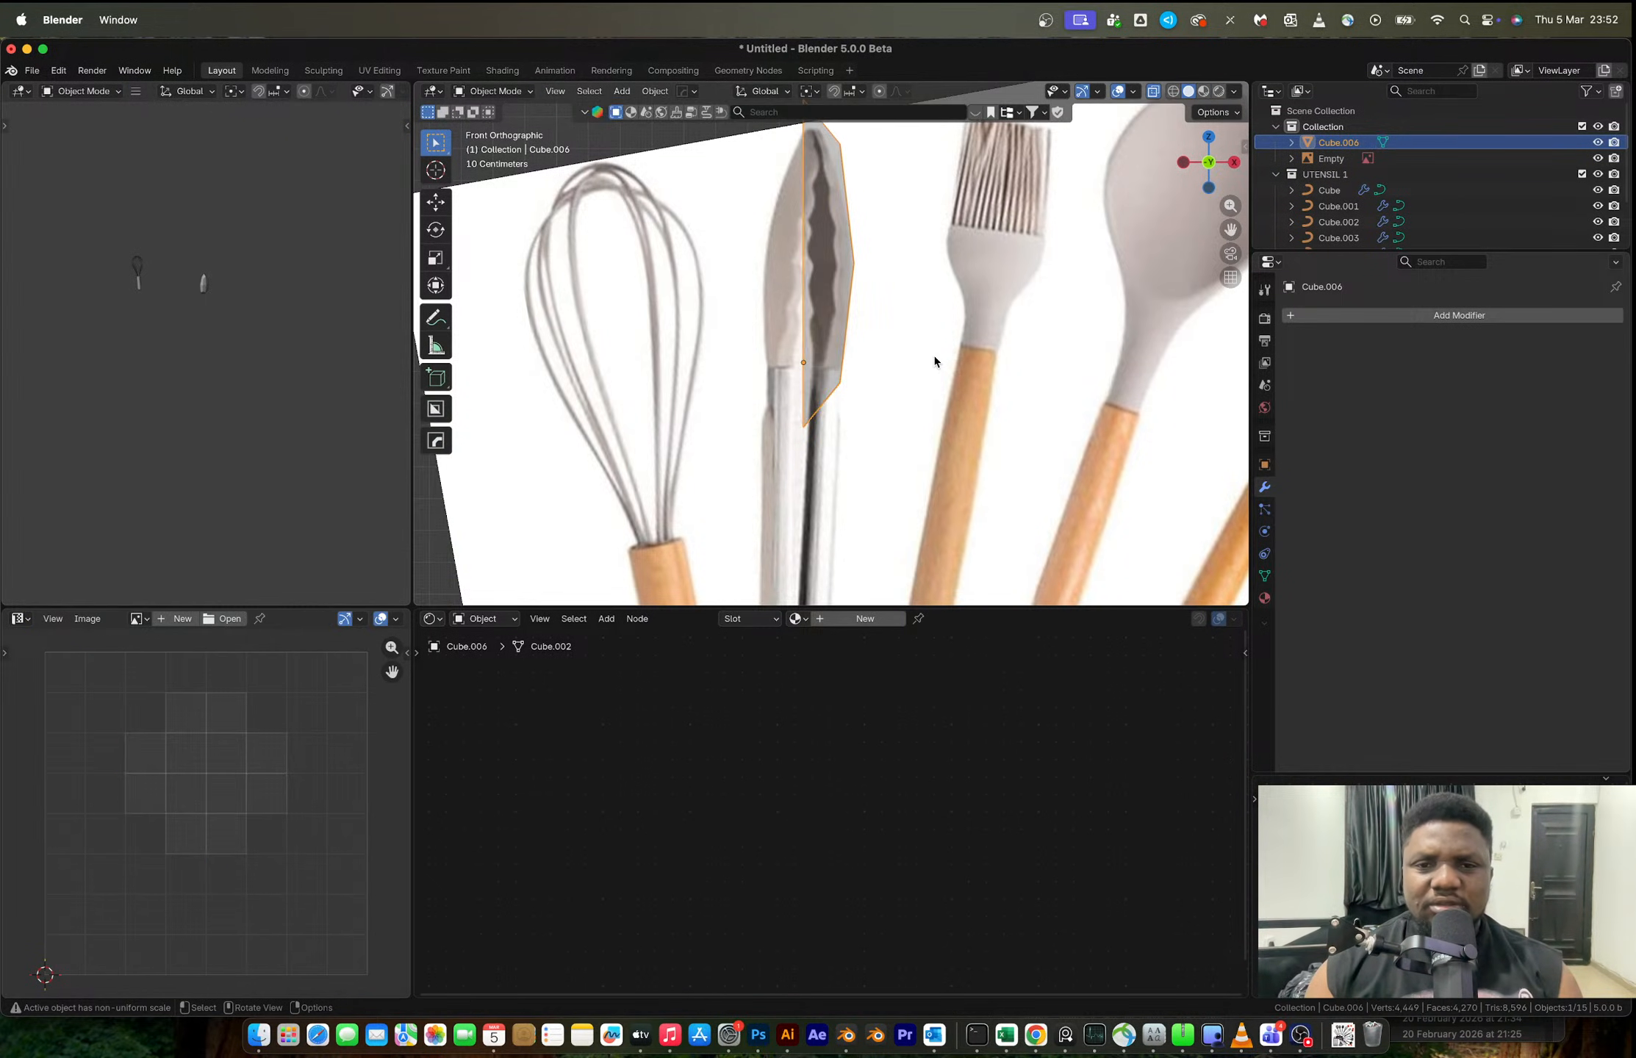
key("s")
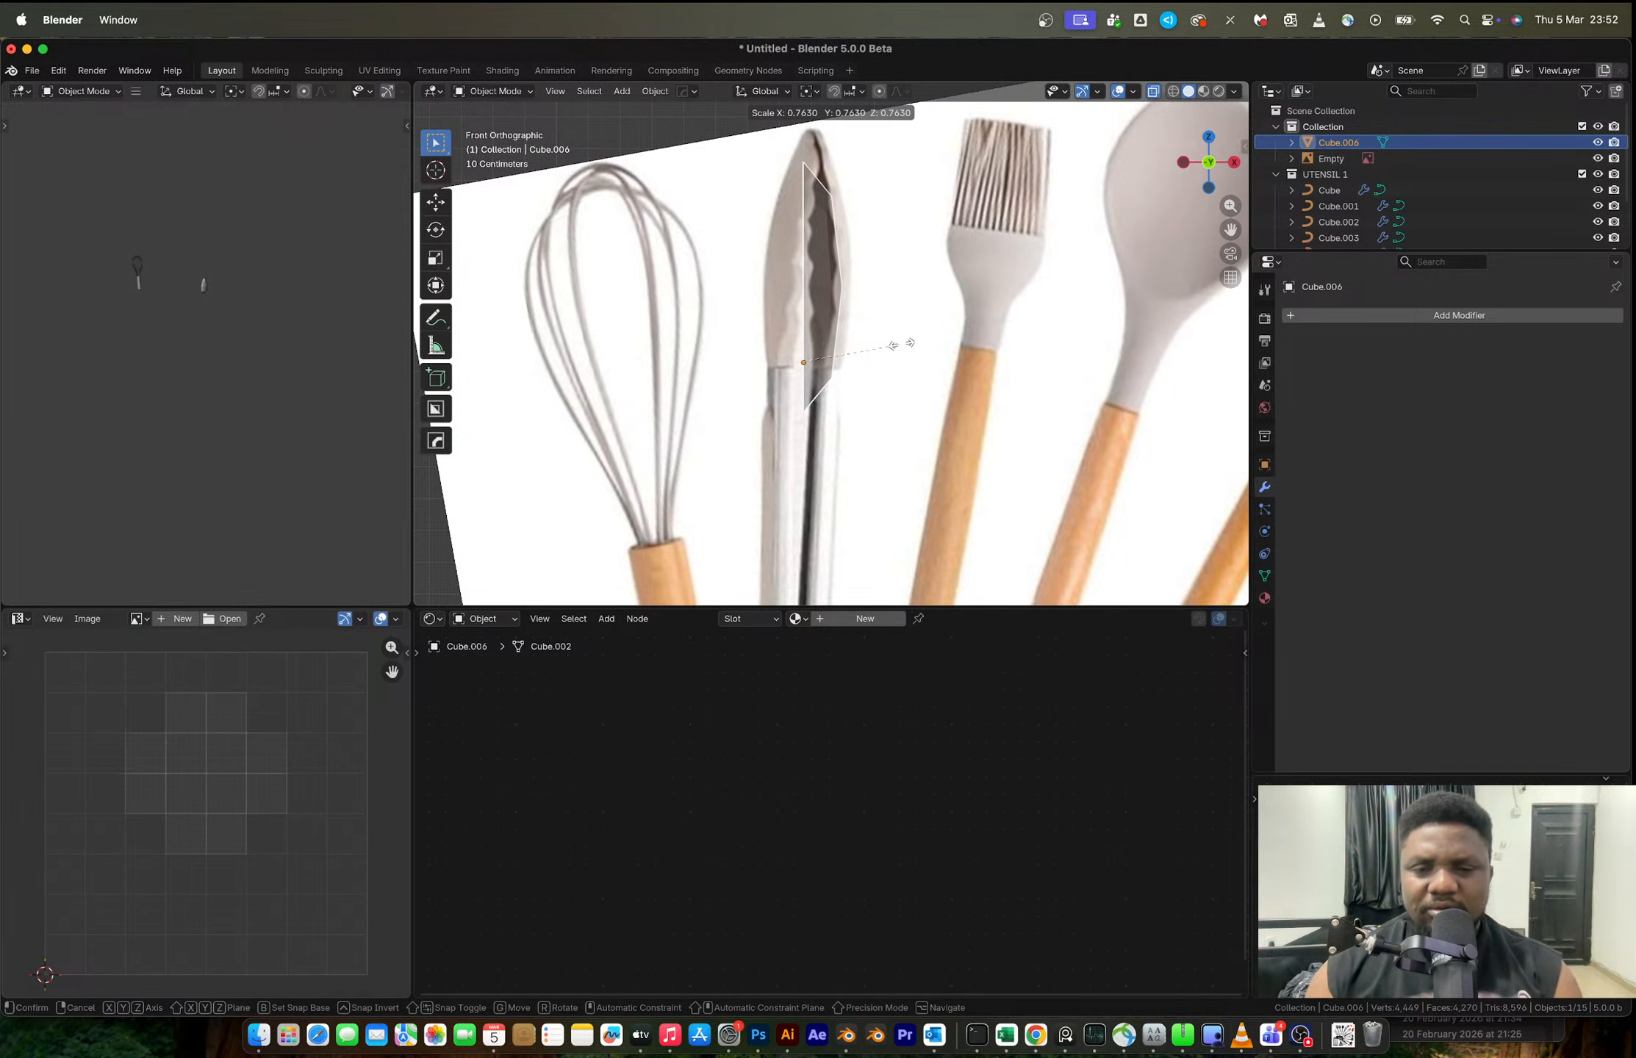
right_click(901, 343)
- Scale the selected half mesh to about 0.84 and move it about 0.017 m along X and 0.005 m along Z
key("Tab")
key("s")
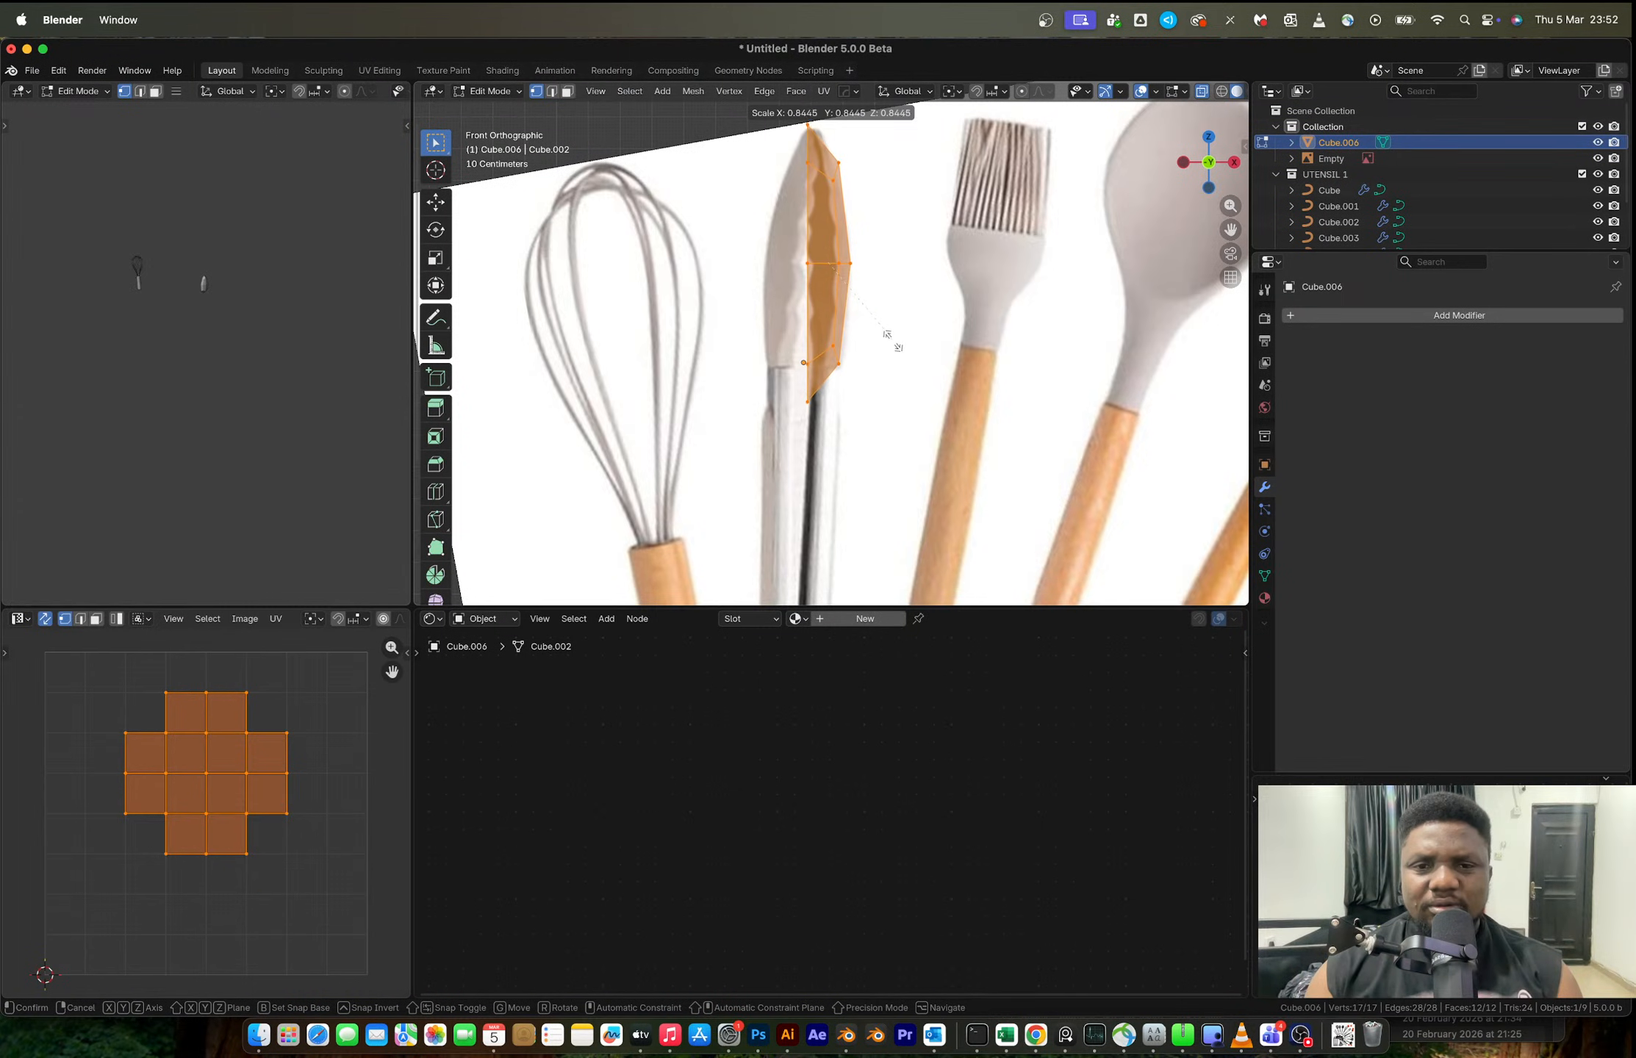
left_click(900, 343)
key("g")
left_click(902, 341)
- Add five evenly spaced horizontal loop cuts across the upper section of the tong head
middle_click_drag(898, 340, 851, 274)
key("ctrl+r")
scroll(853, 274, "up", 4)
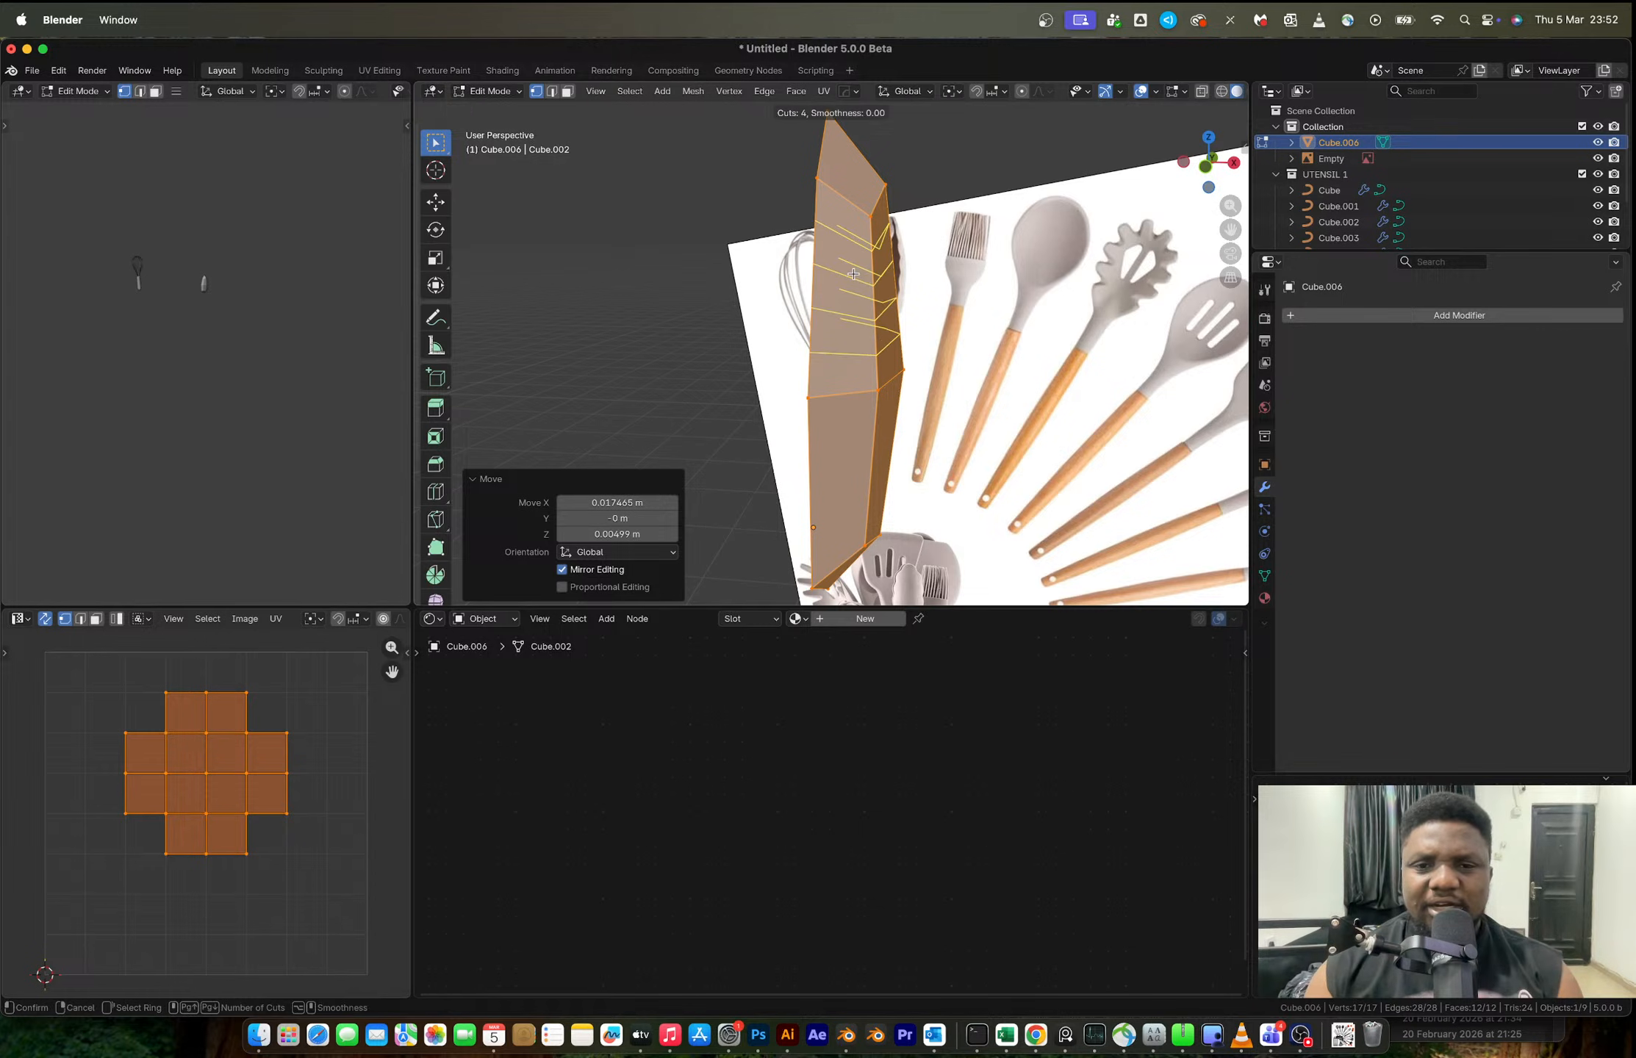
left_click(853, 273)
right_click(852, 274)
- Add five evenly spaced horizontal loop cuts across the lower section of the tong head
key("ctrl+r")
scroll(867, 426, "down", 1)
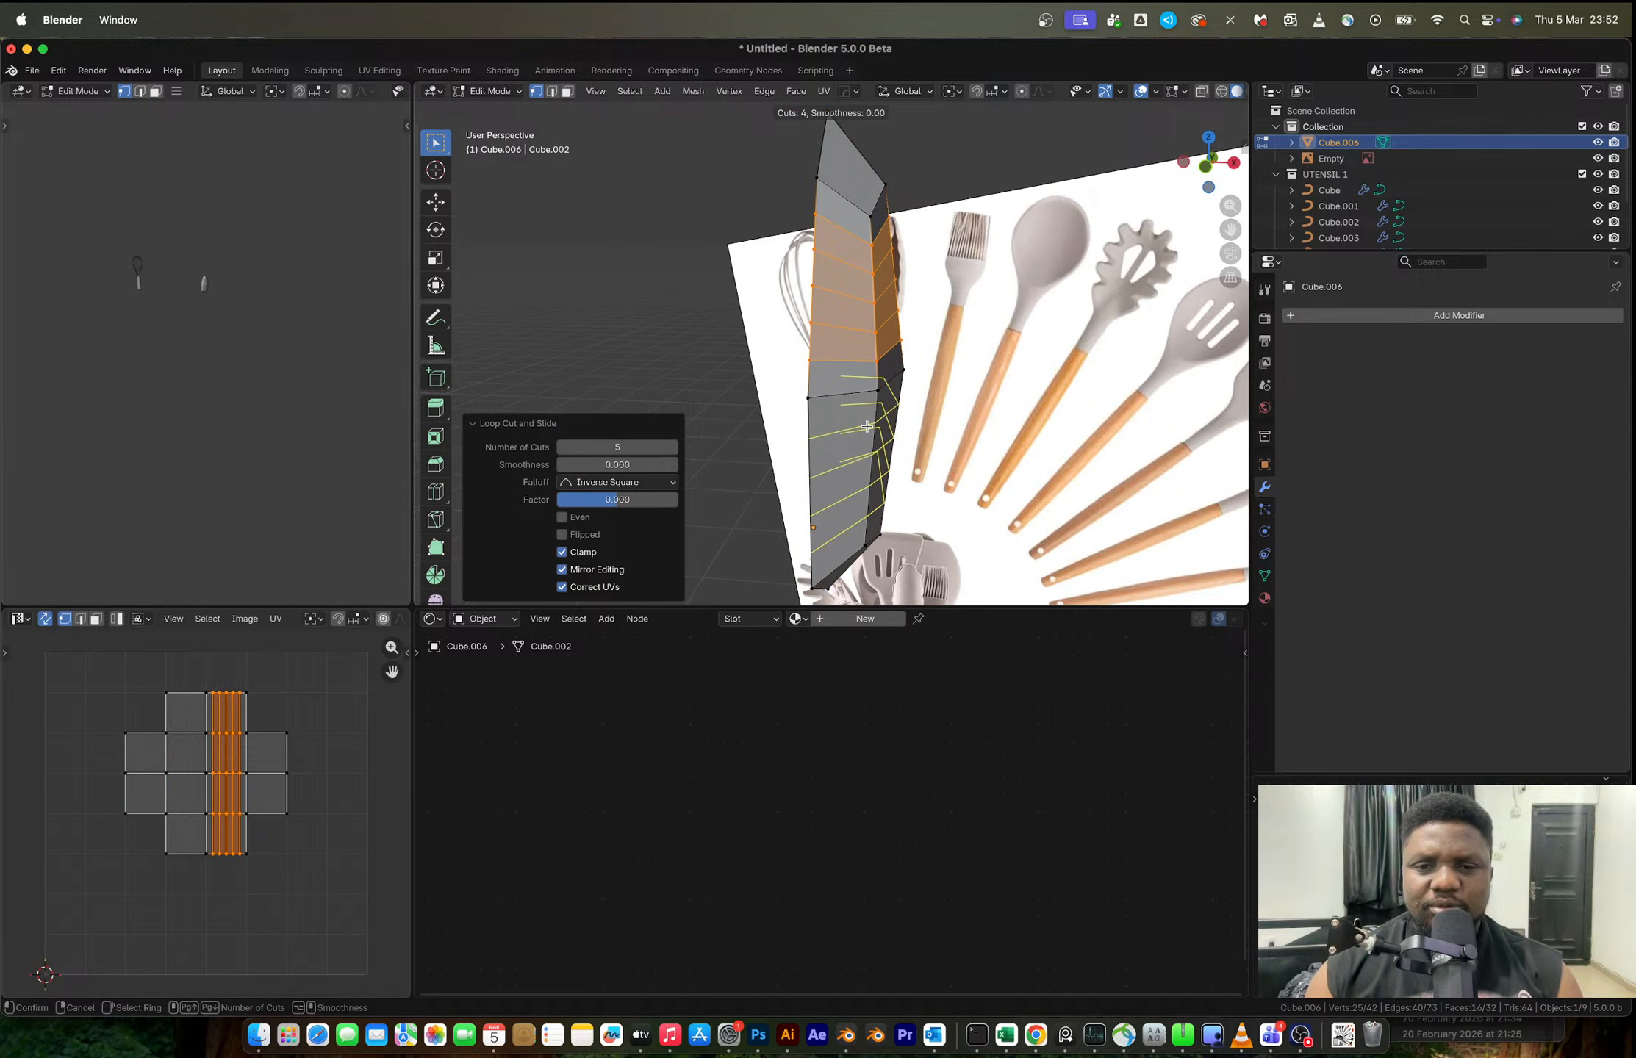
scroll(867, 426, "up", 1)
left_click(867, 426)
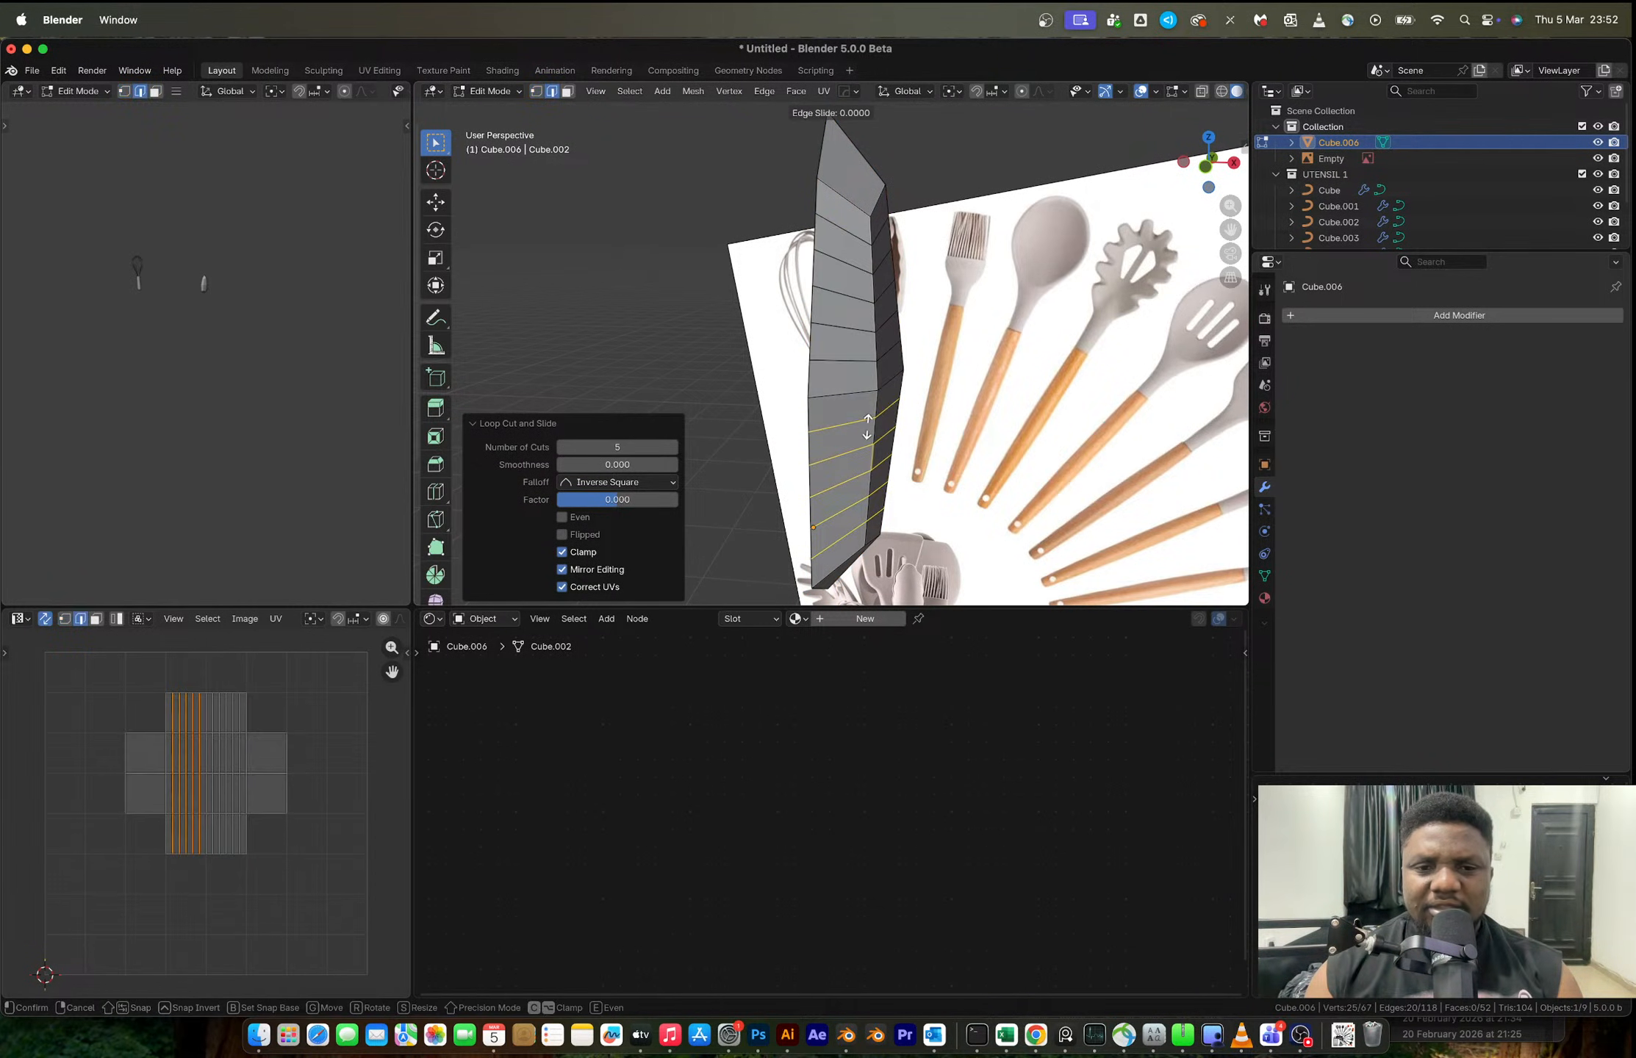
right_click(867, 426)
- Select six alternate edges along the head's open inner side and extrude them about 0.055 m along negative X as teeth
middle_click_drag(873, 399, 880, 382)
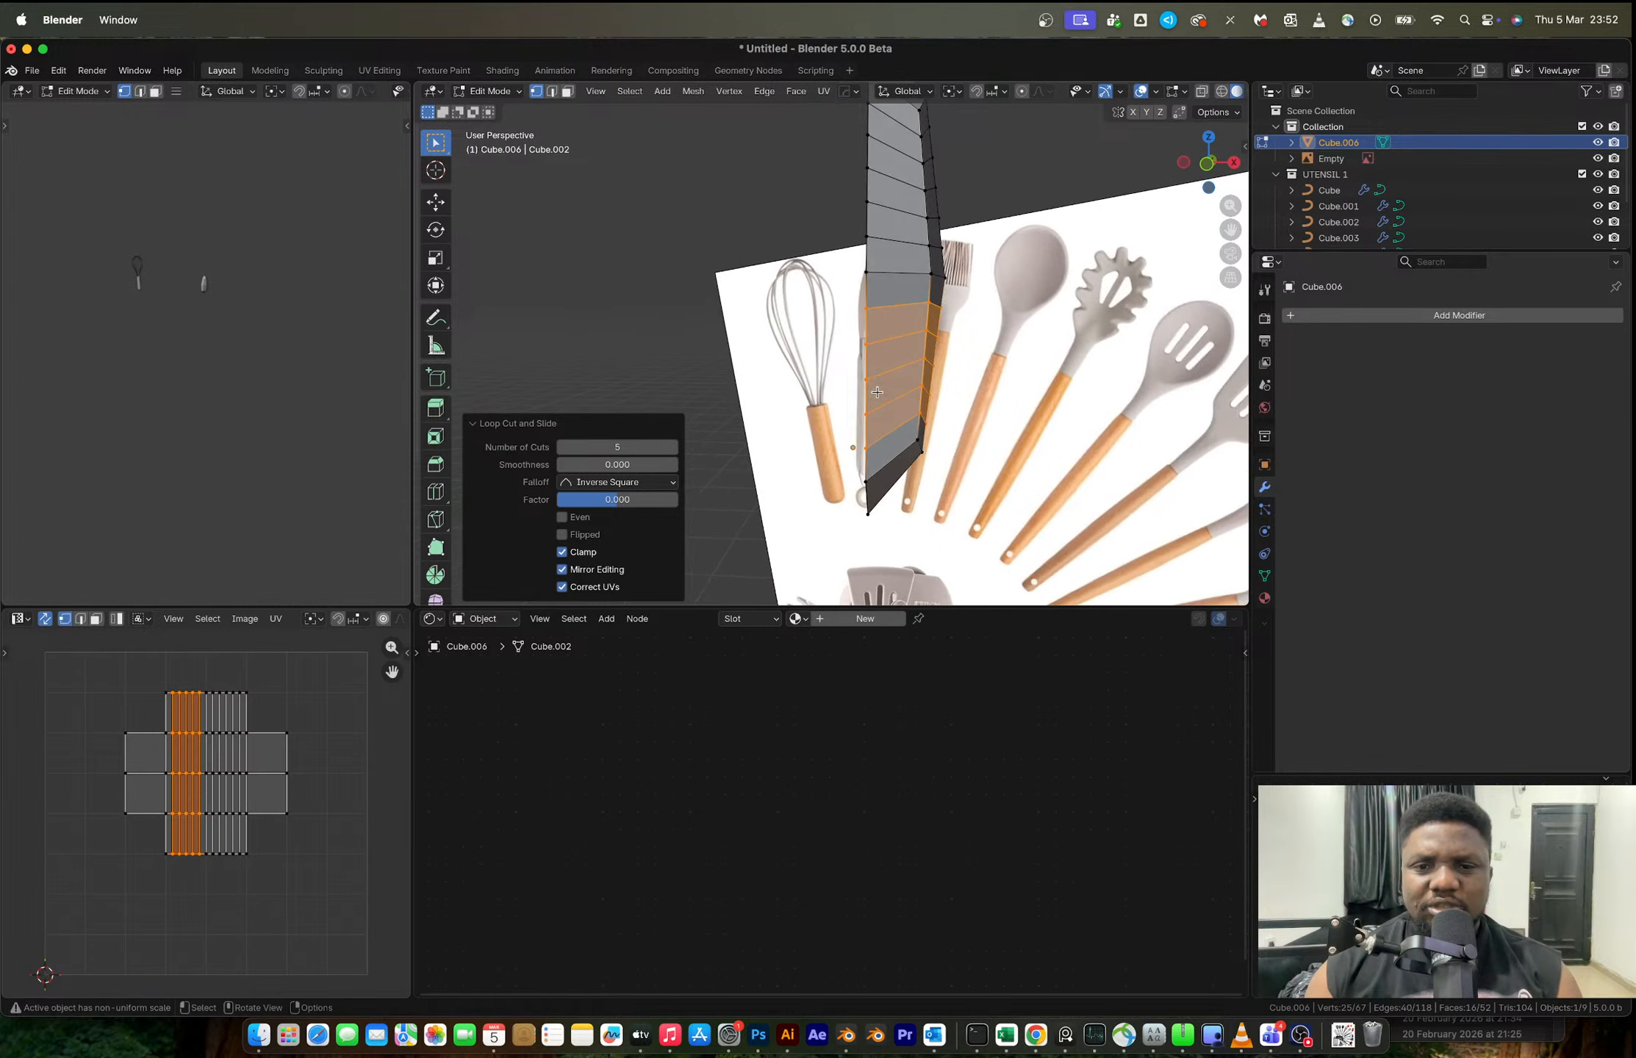
left_click(1208, 163)
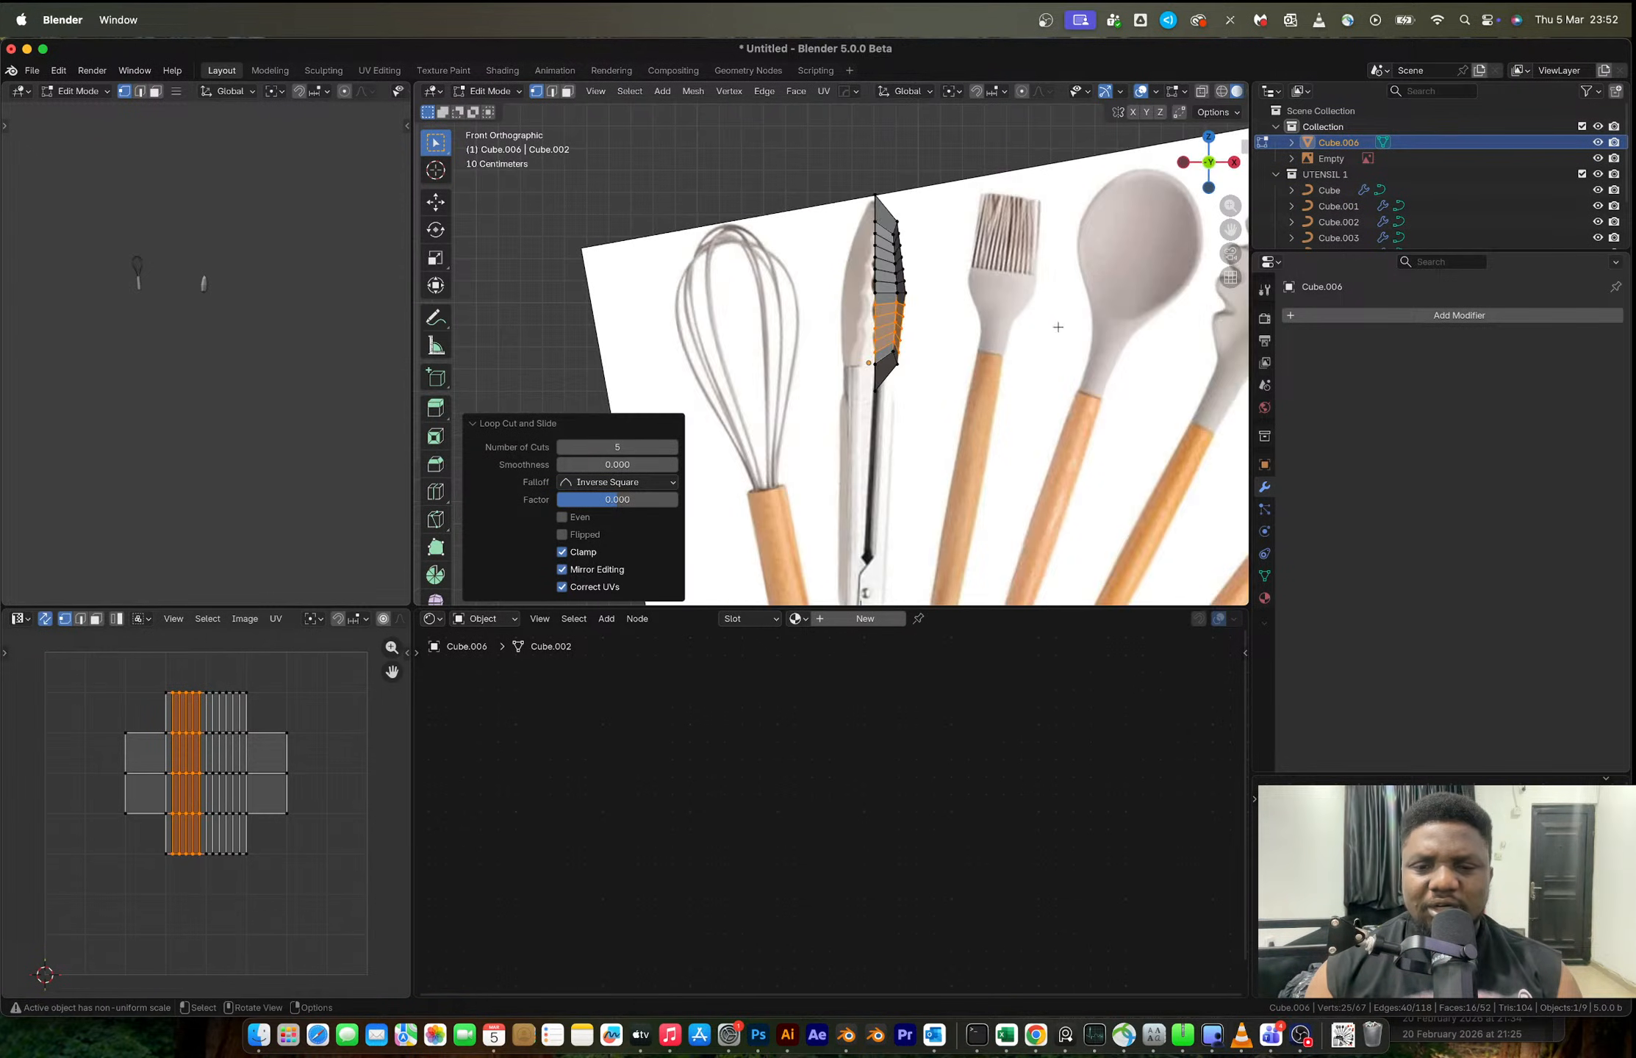
scroll(851, 365, "up", 6)
key("2")
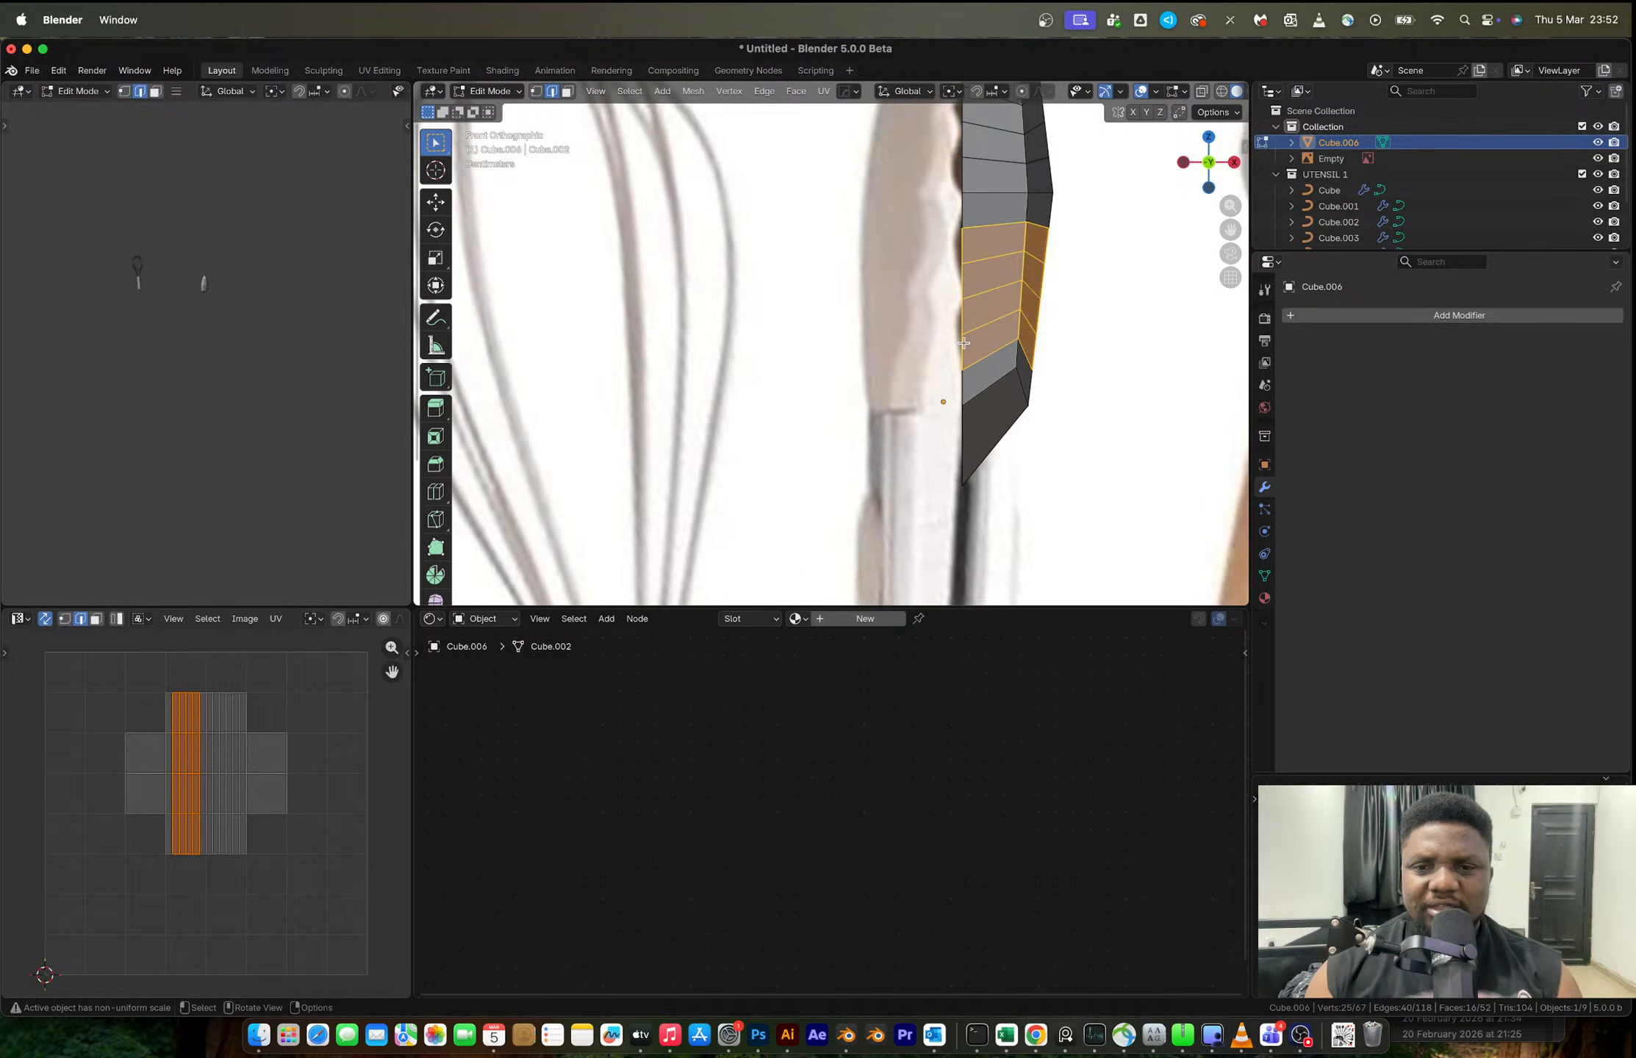
left_click(963, 342)
scroll(962, 261, "up", 3)
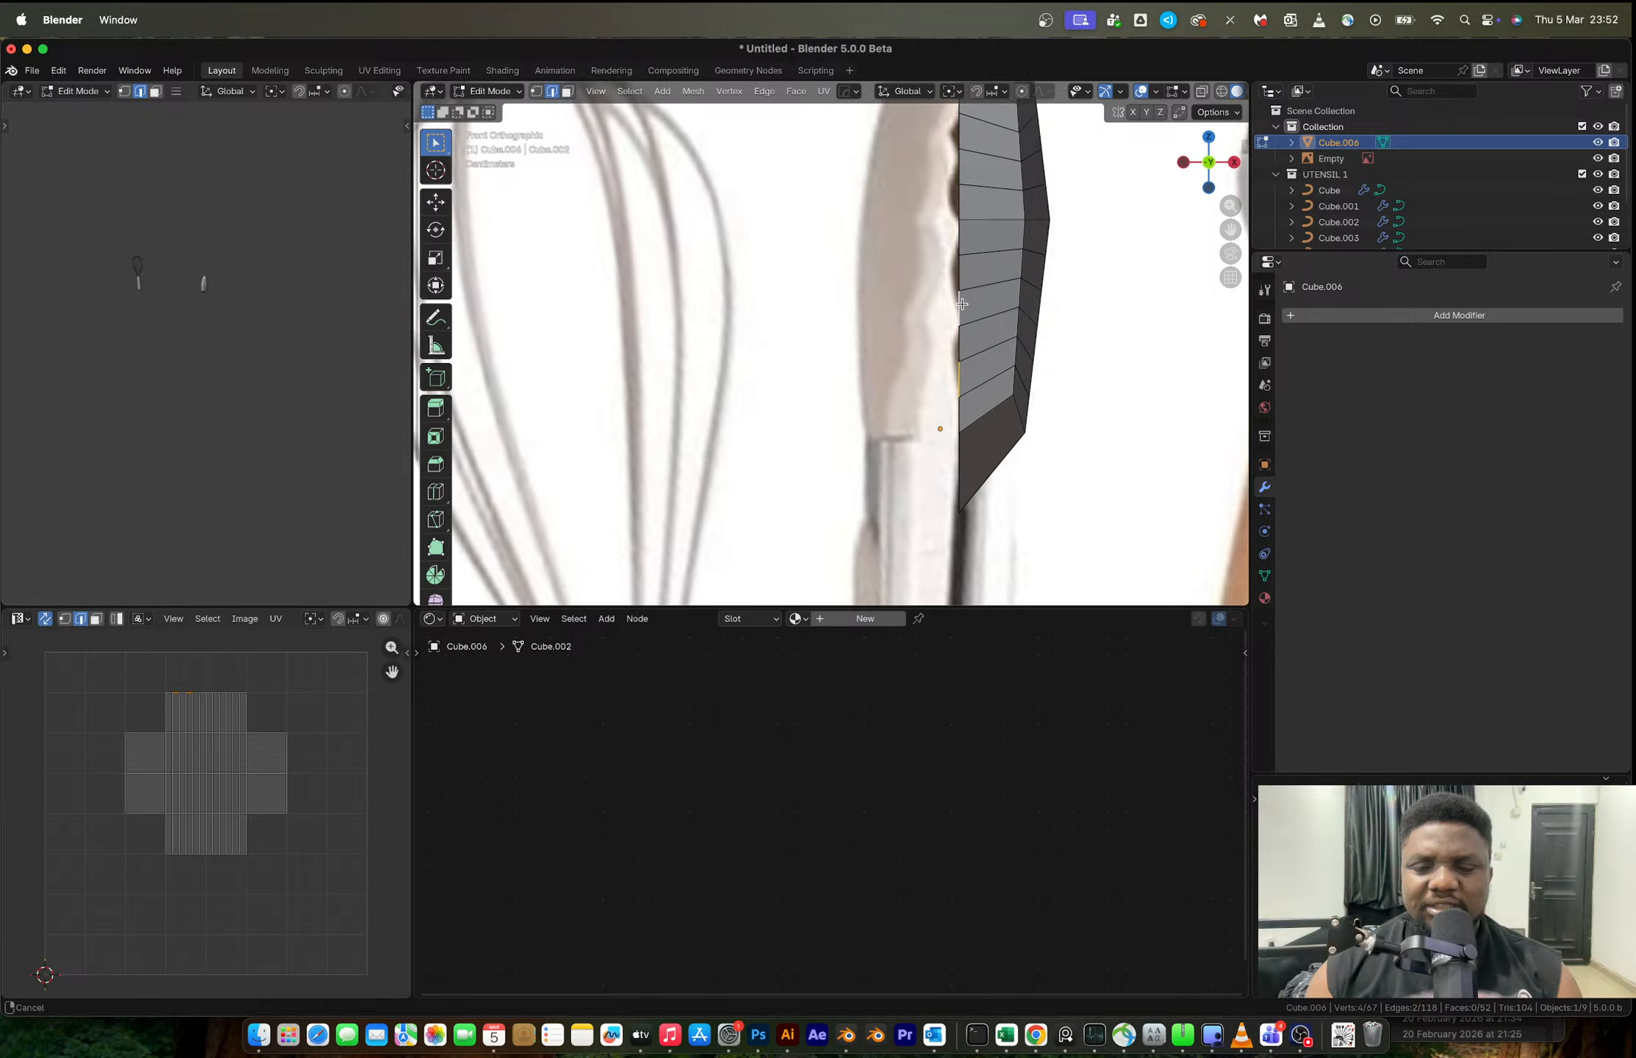
left_click(951, 196, "shift")
middle_click_drag(970, 218, 954, 302, "shift")
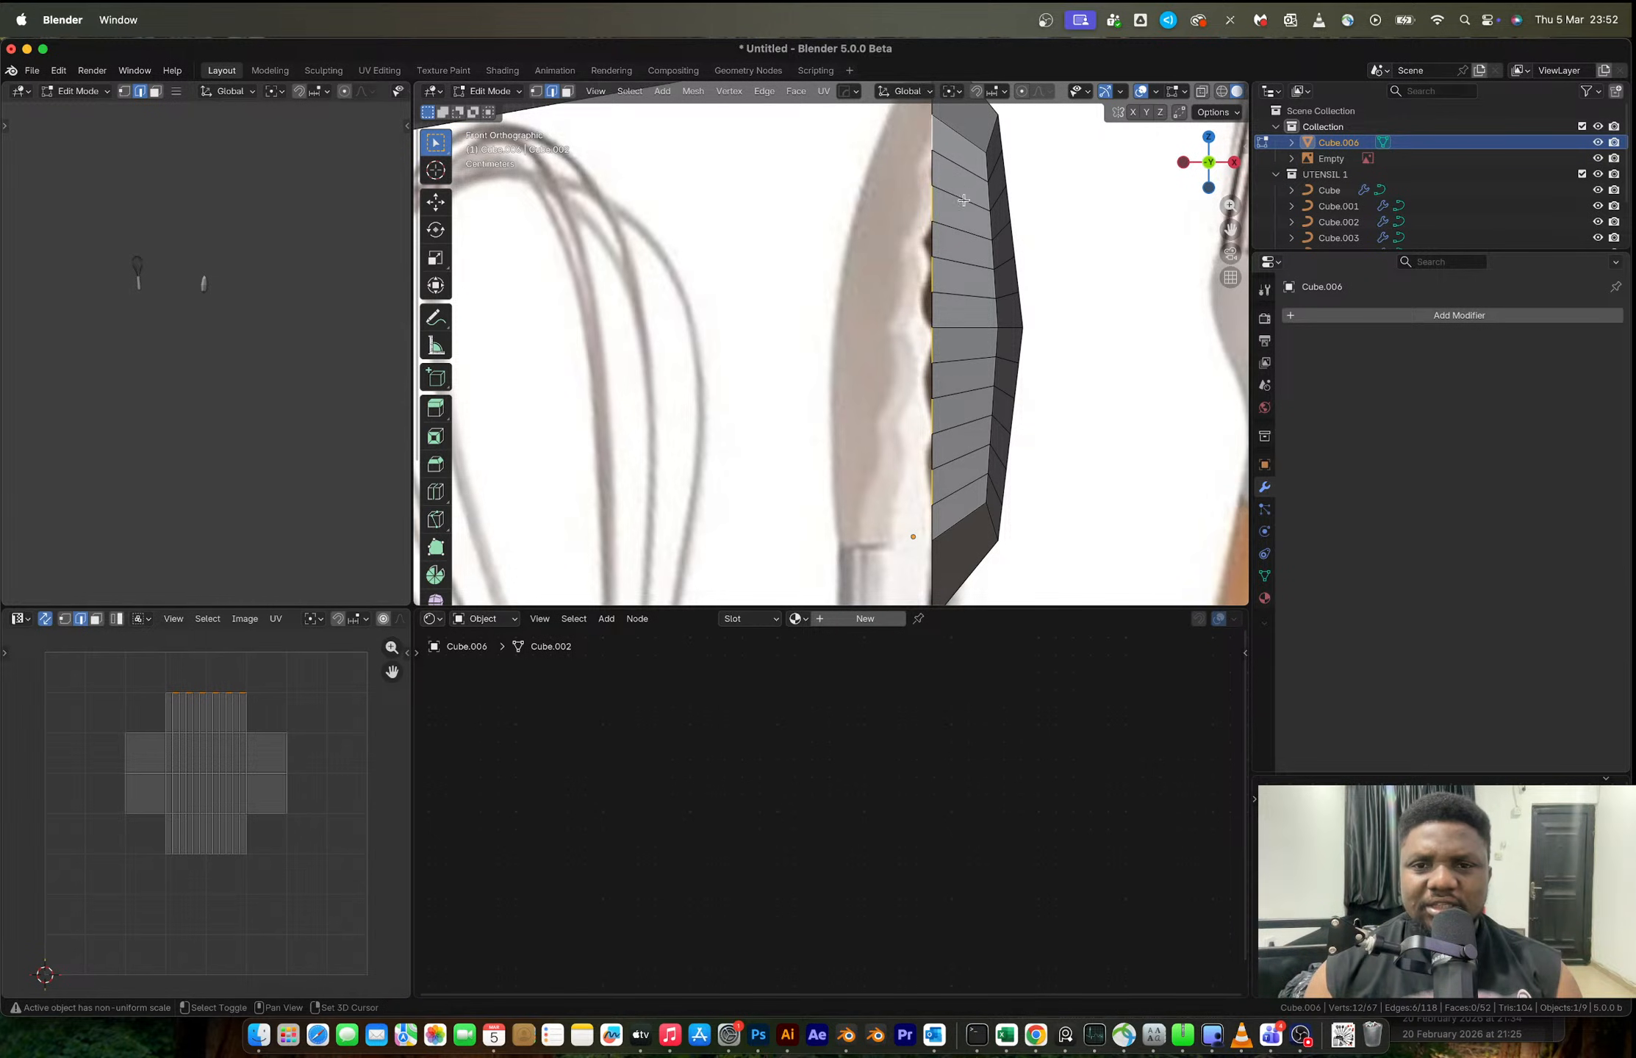
key("e")
key("x")
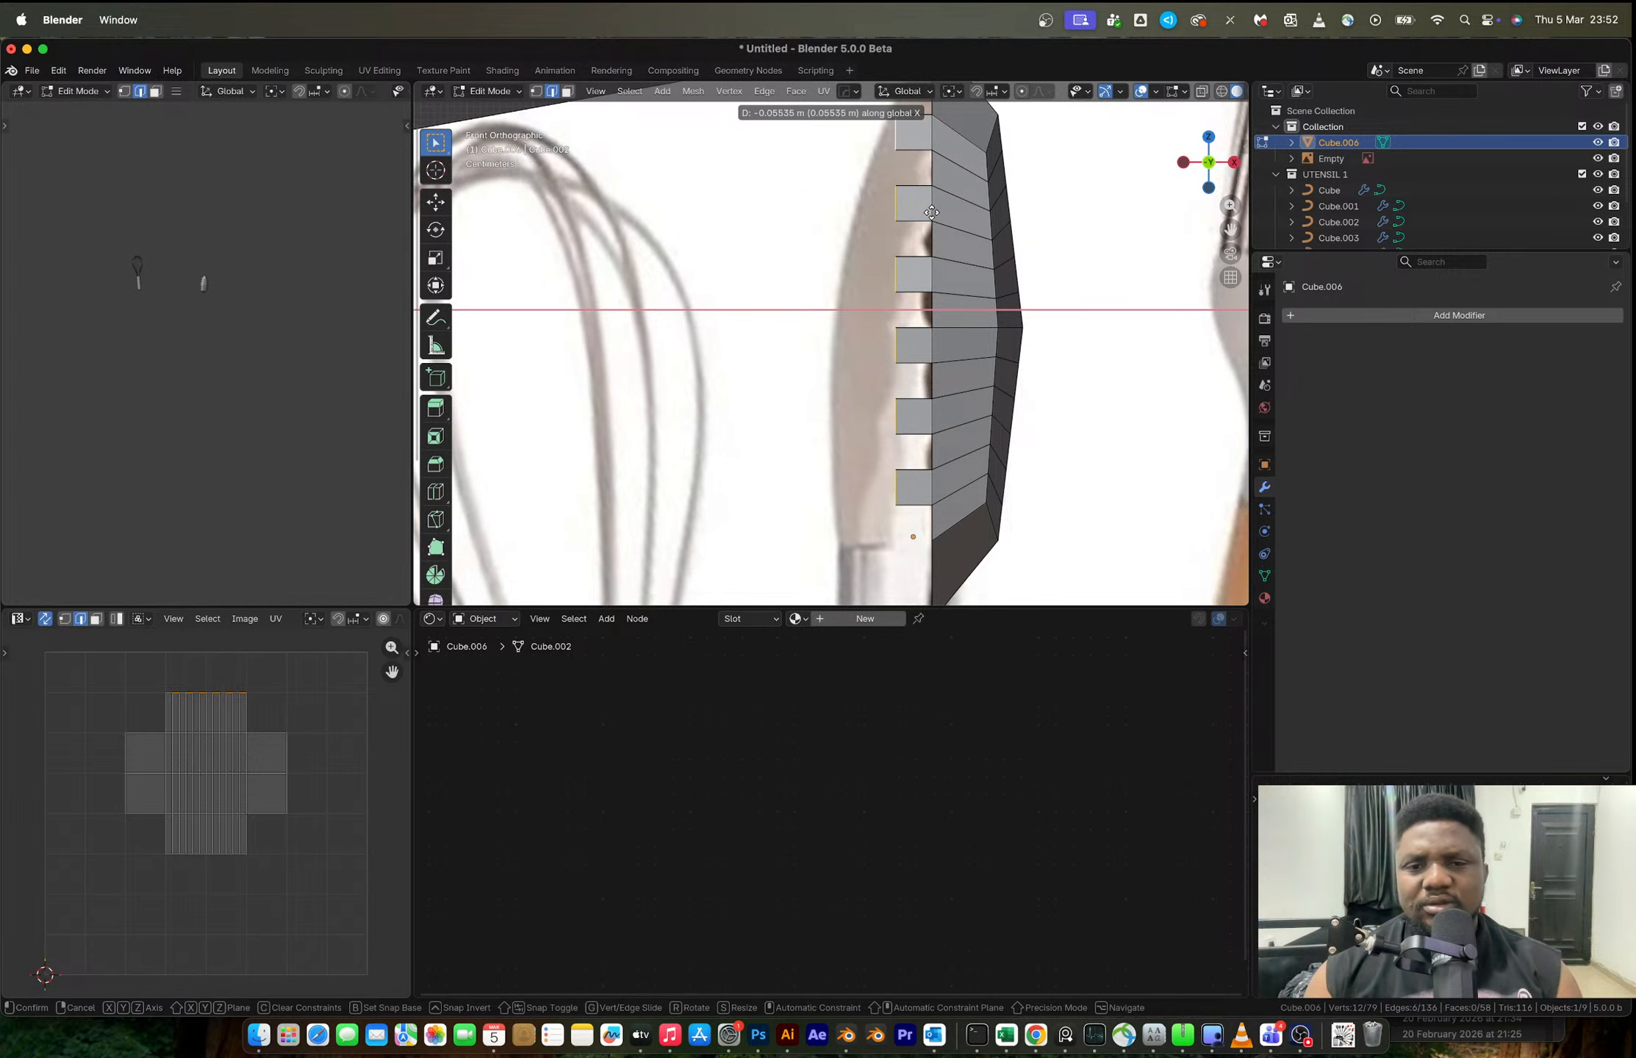
left_click(931, 214)
key("Tab")
- Mirror the toothed tong head front to back and apply the mirror modifier
middle_click_drag(962, 297, 1008, 324)
scroll(1006, 323, "down", 8)
scroll(1017, 374, "up", 5)
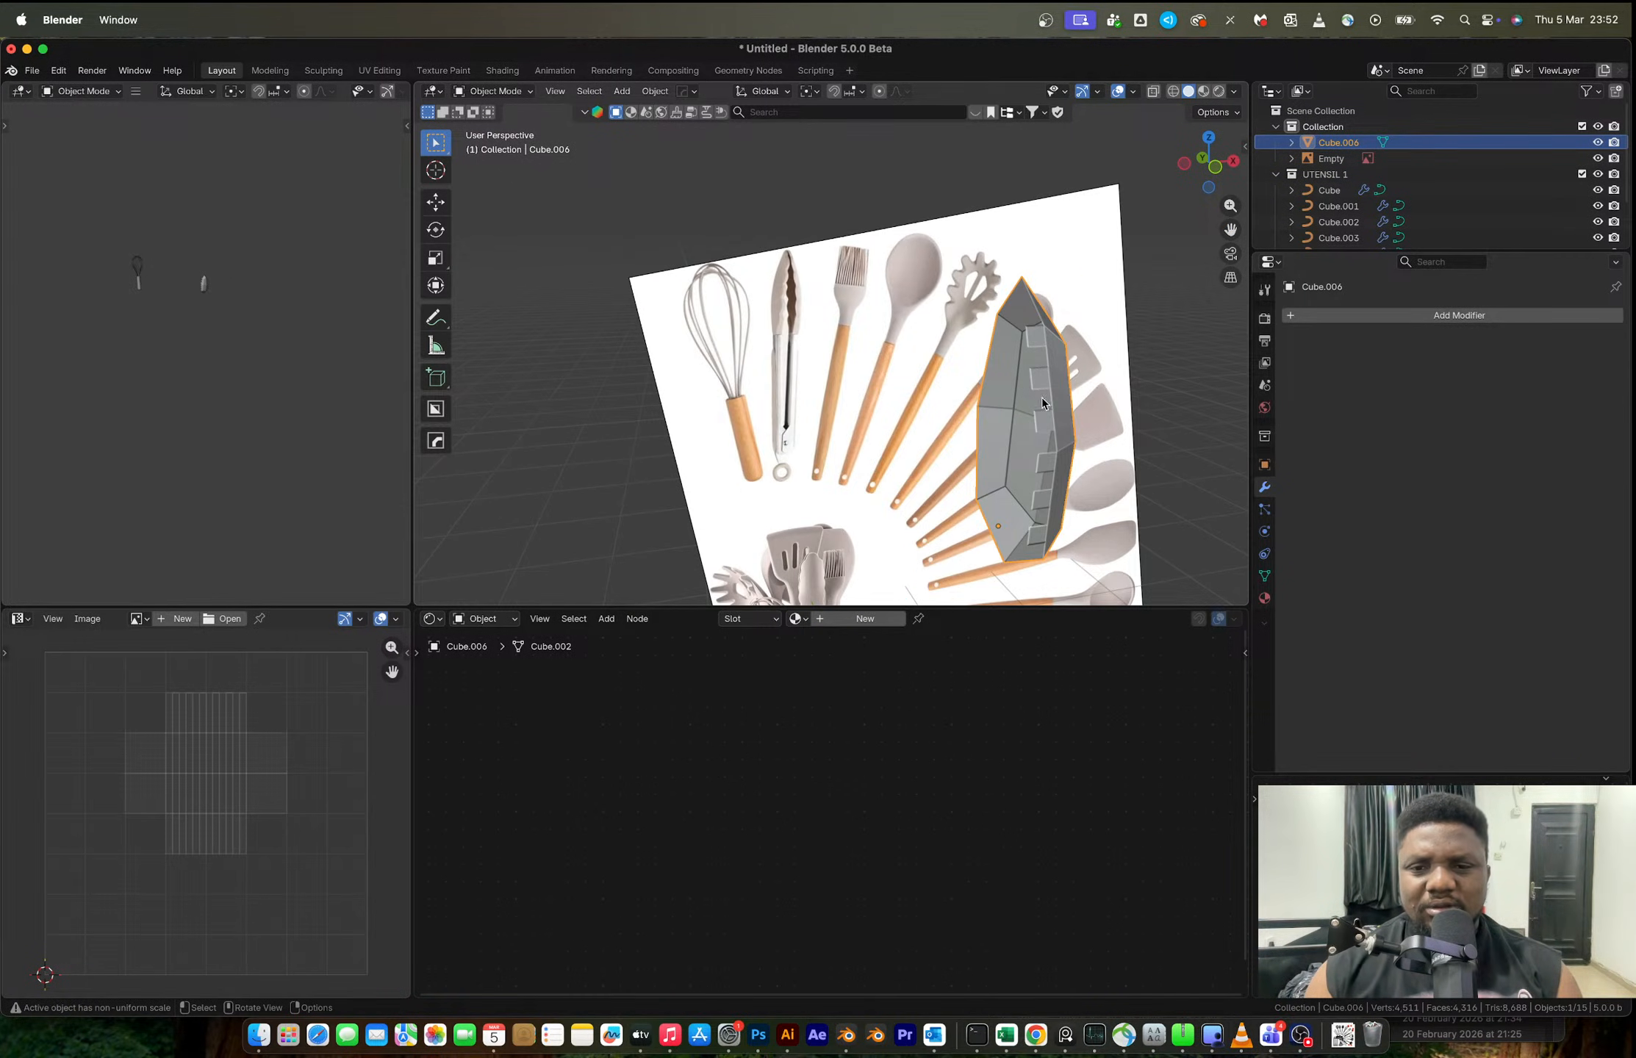
key("alt+x")
left_click(1071, 593)
middle_click_drag(1048, 473, 992, 463)
key("ctrl+a")
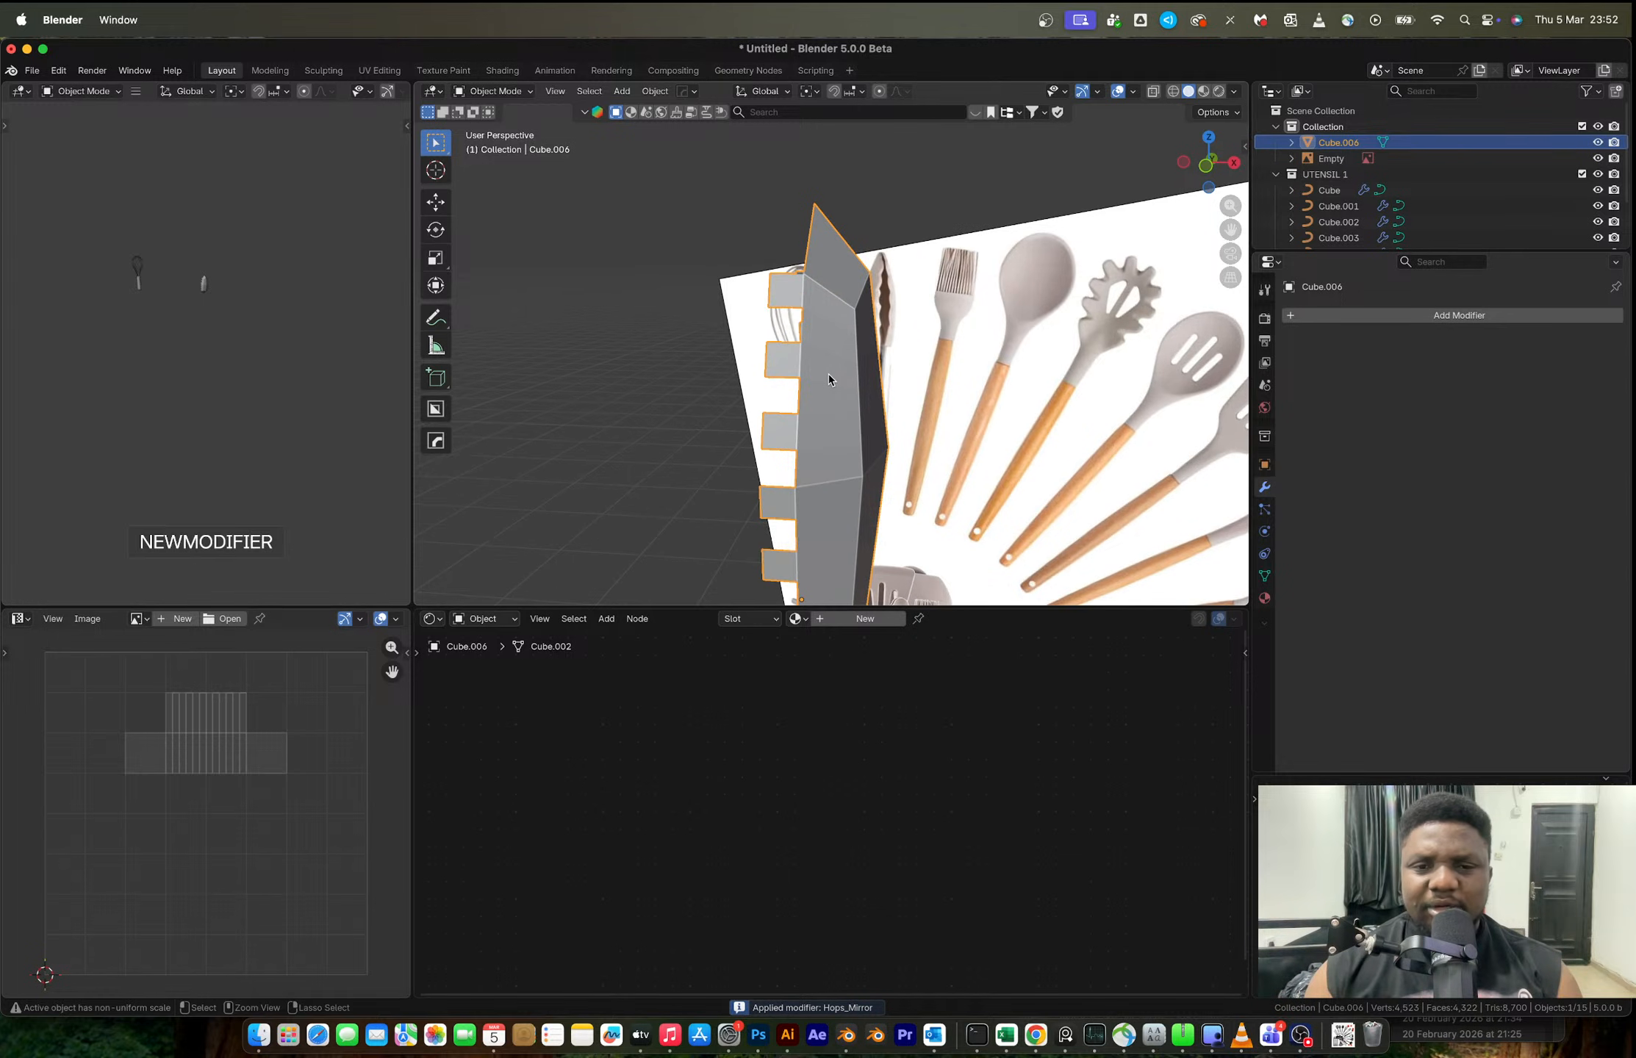
- Add a level 1 Subdivision modifier to the tong head and apply Shade Auto Smooth
key("ctrl+1")
mouse_move(828, 374)
middle_mouse_down()
mouse_move(847, 372)
mouse_move(837, 349)
middle_mouse_up()
scroll(847, 372, "up", 4)
key("Tab")
scroll(838, 371, "up", 4)
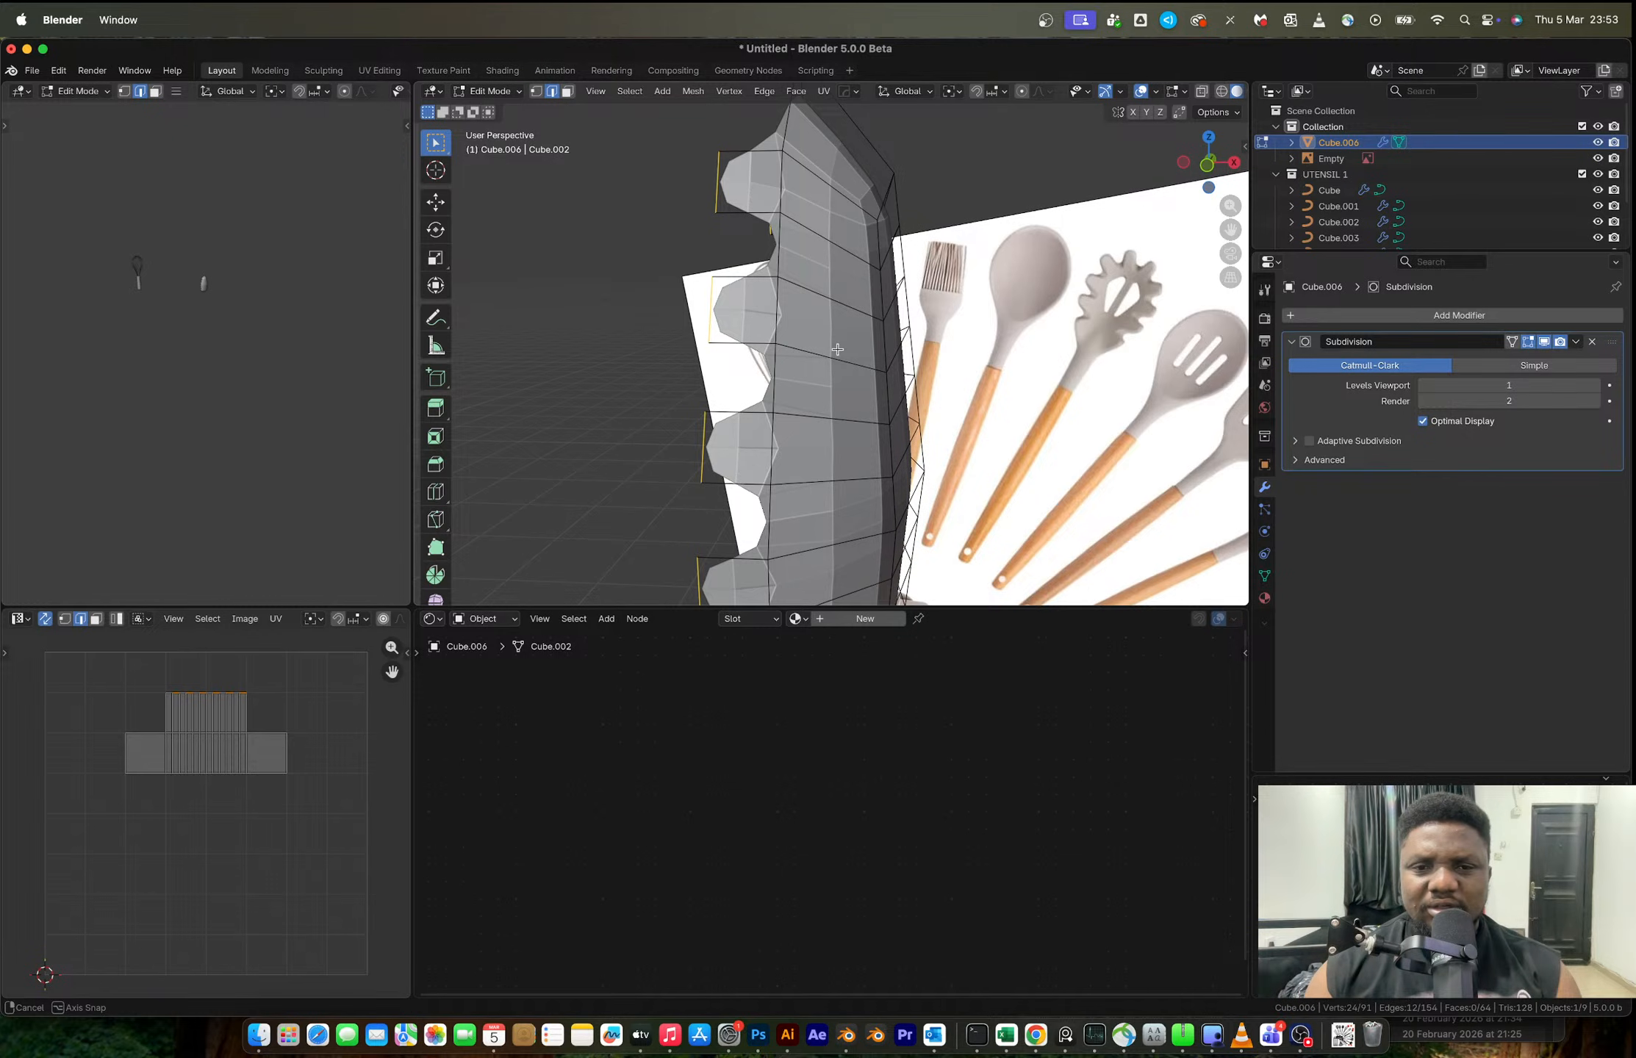
key("Tab")
scroll(839, 349, "down", 4)
right_click(838, 349)
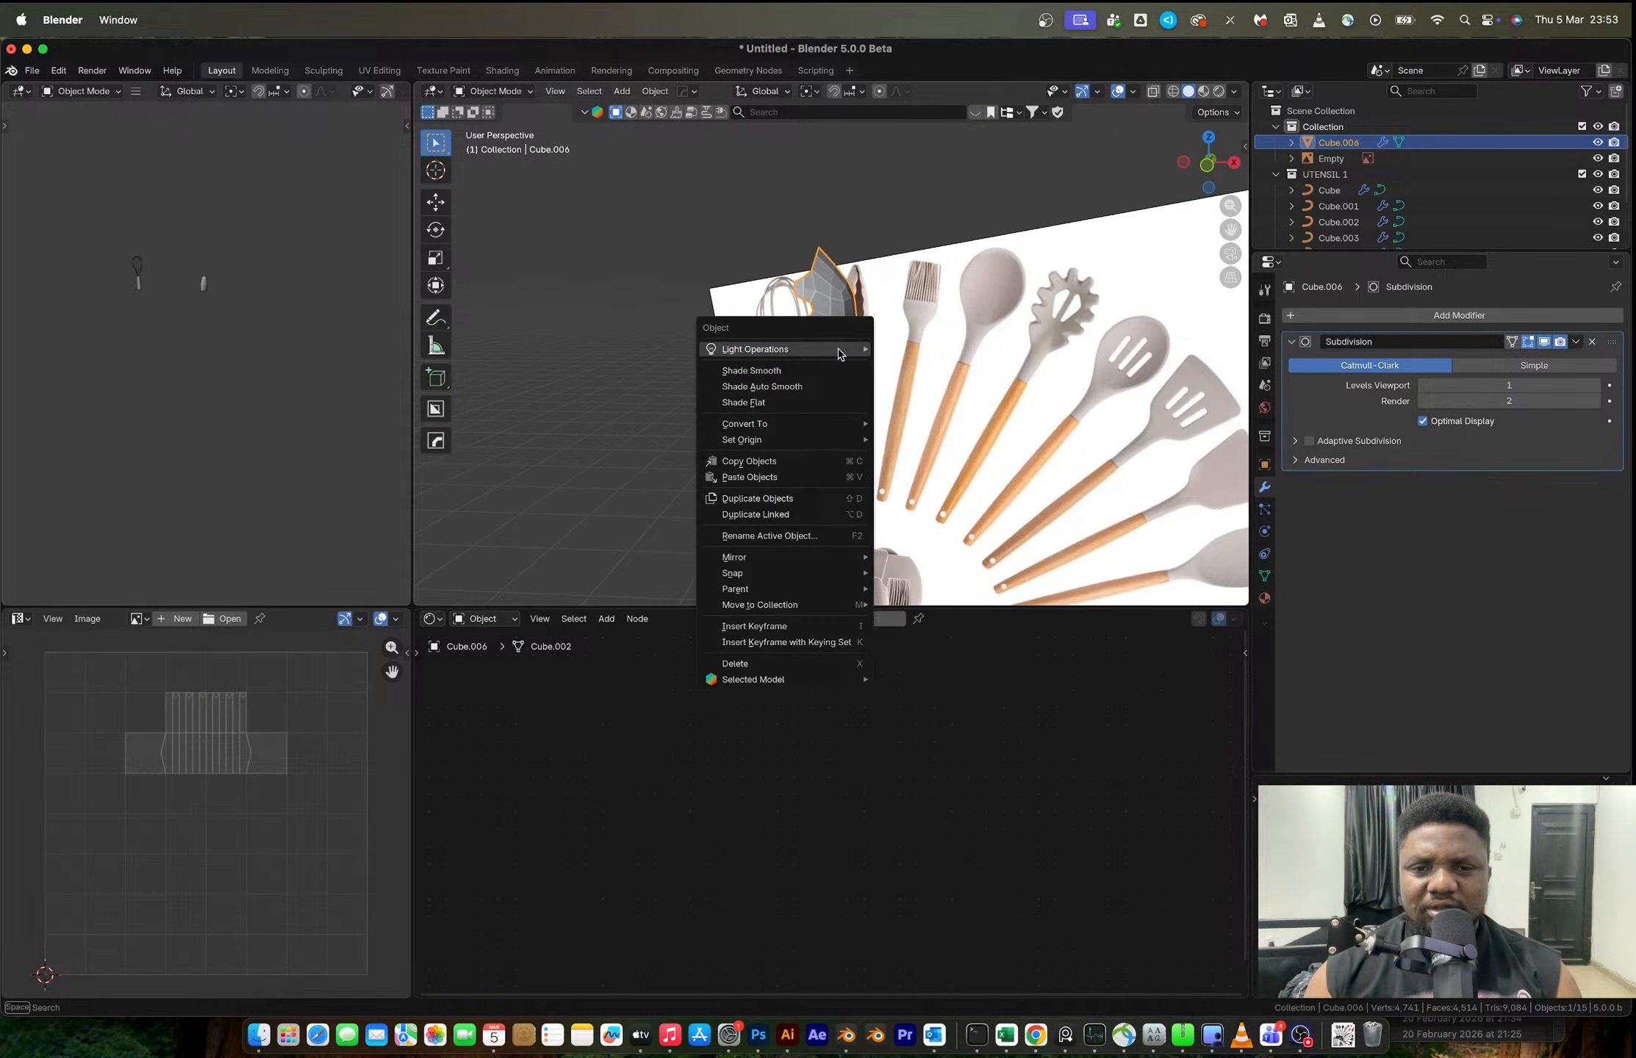
left_click(809, 387)
- Lower the tong head's top tip vertex about 0.035 m along Z
middle_click_drag(846, 360, 757, 403)
key("Tab")
scroll(774, 405, "up", 2)
key("1")
left_click(595, 324)
key("g")
key("z")
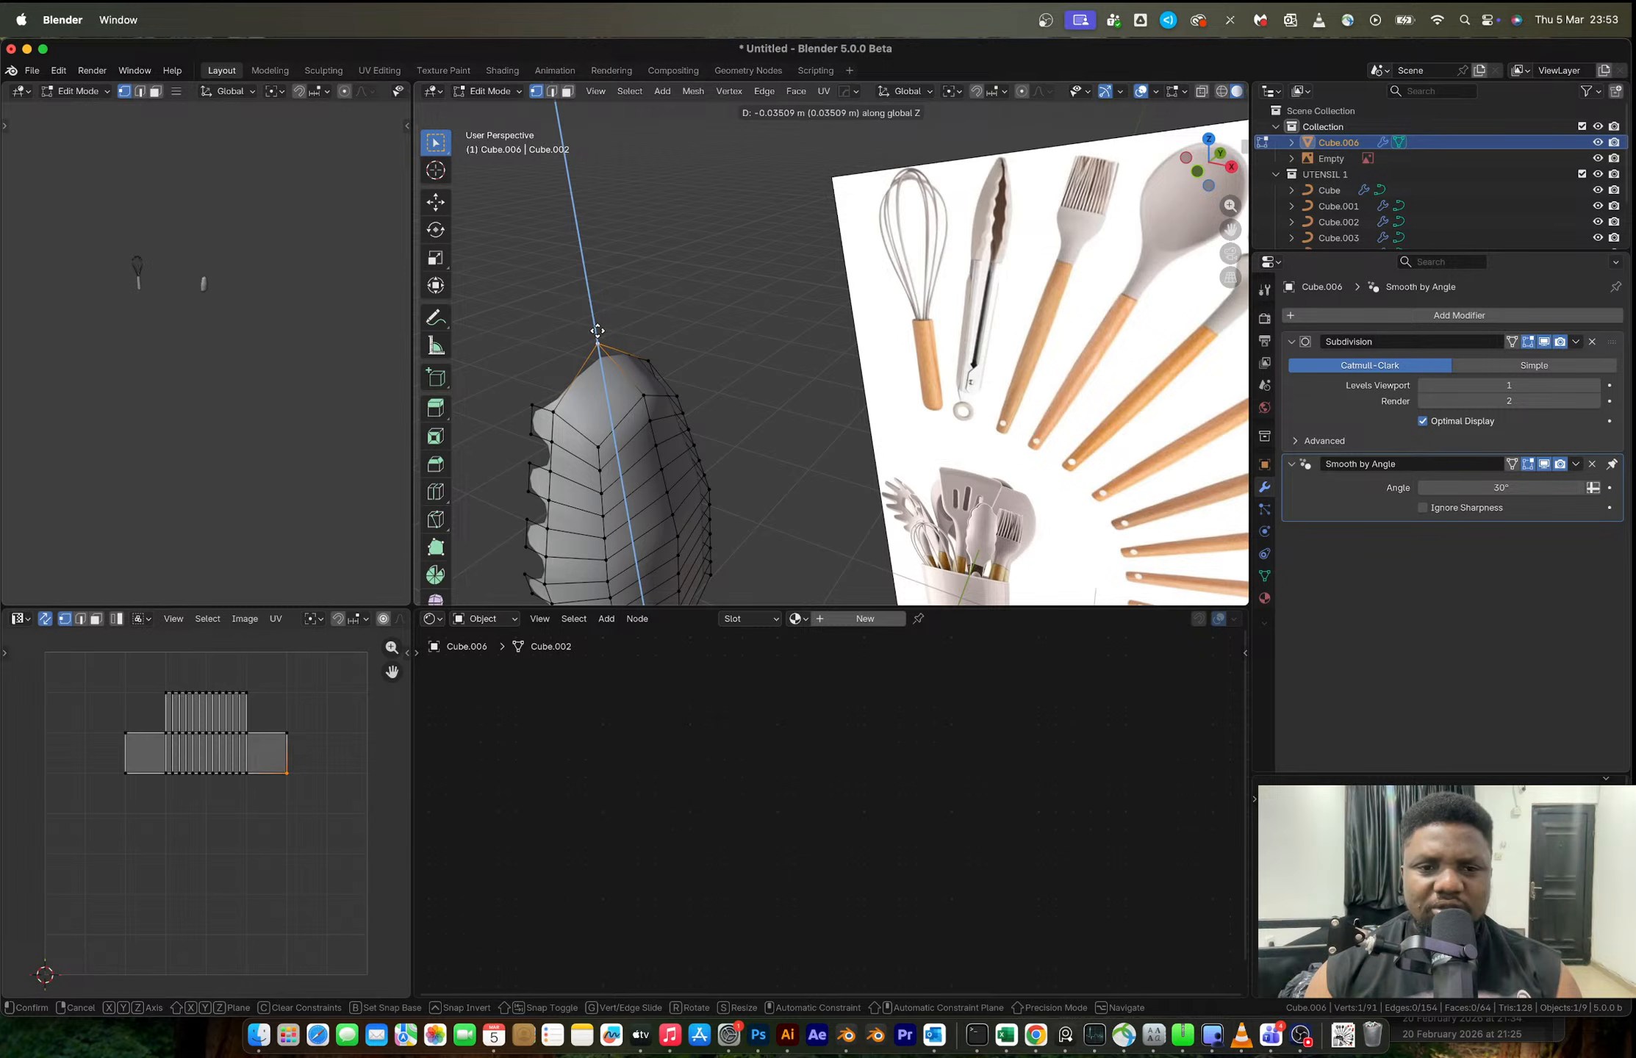
left_click(598, 331)
- Slide the three upper vertices on the head's outer ridge, just below the tip, downward along their edges one by one
middle_click_drag(597, 331, 785, 206)
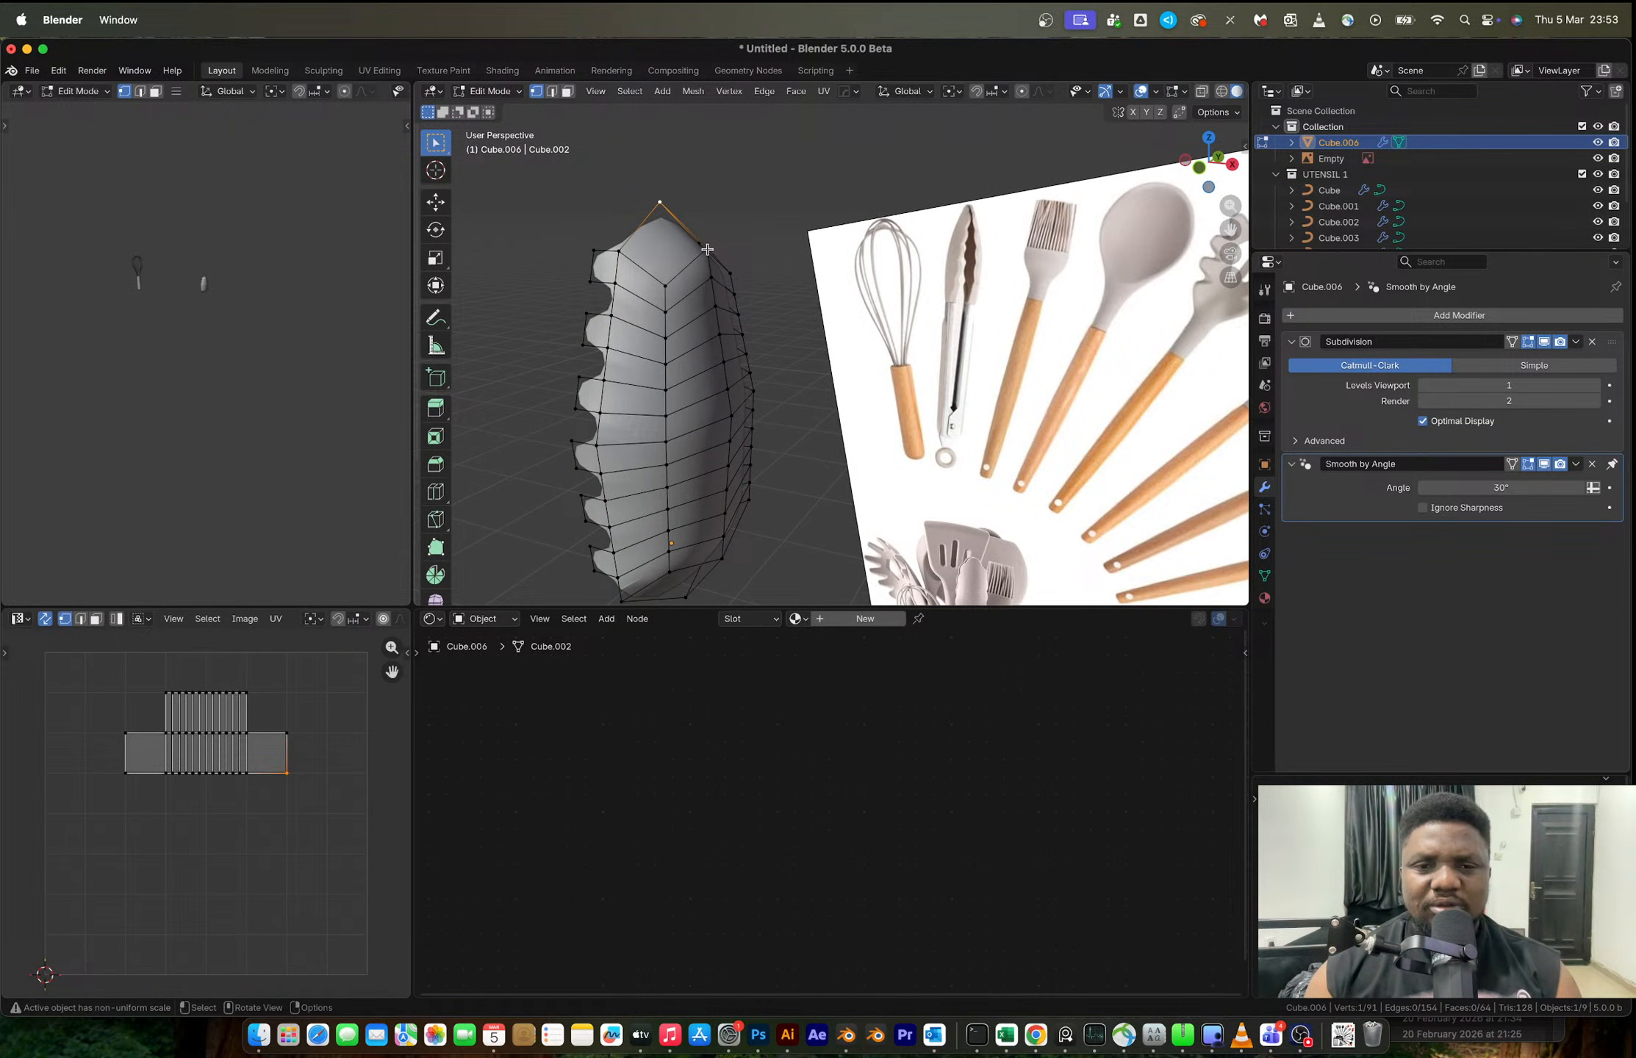
key("g")
key("g")
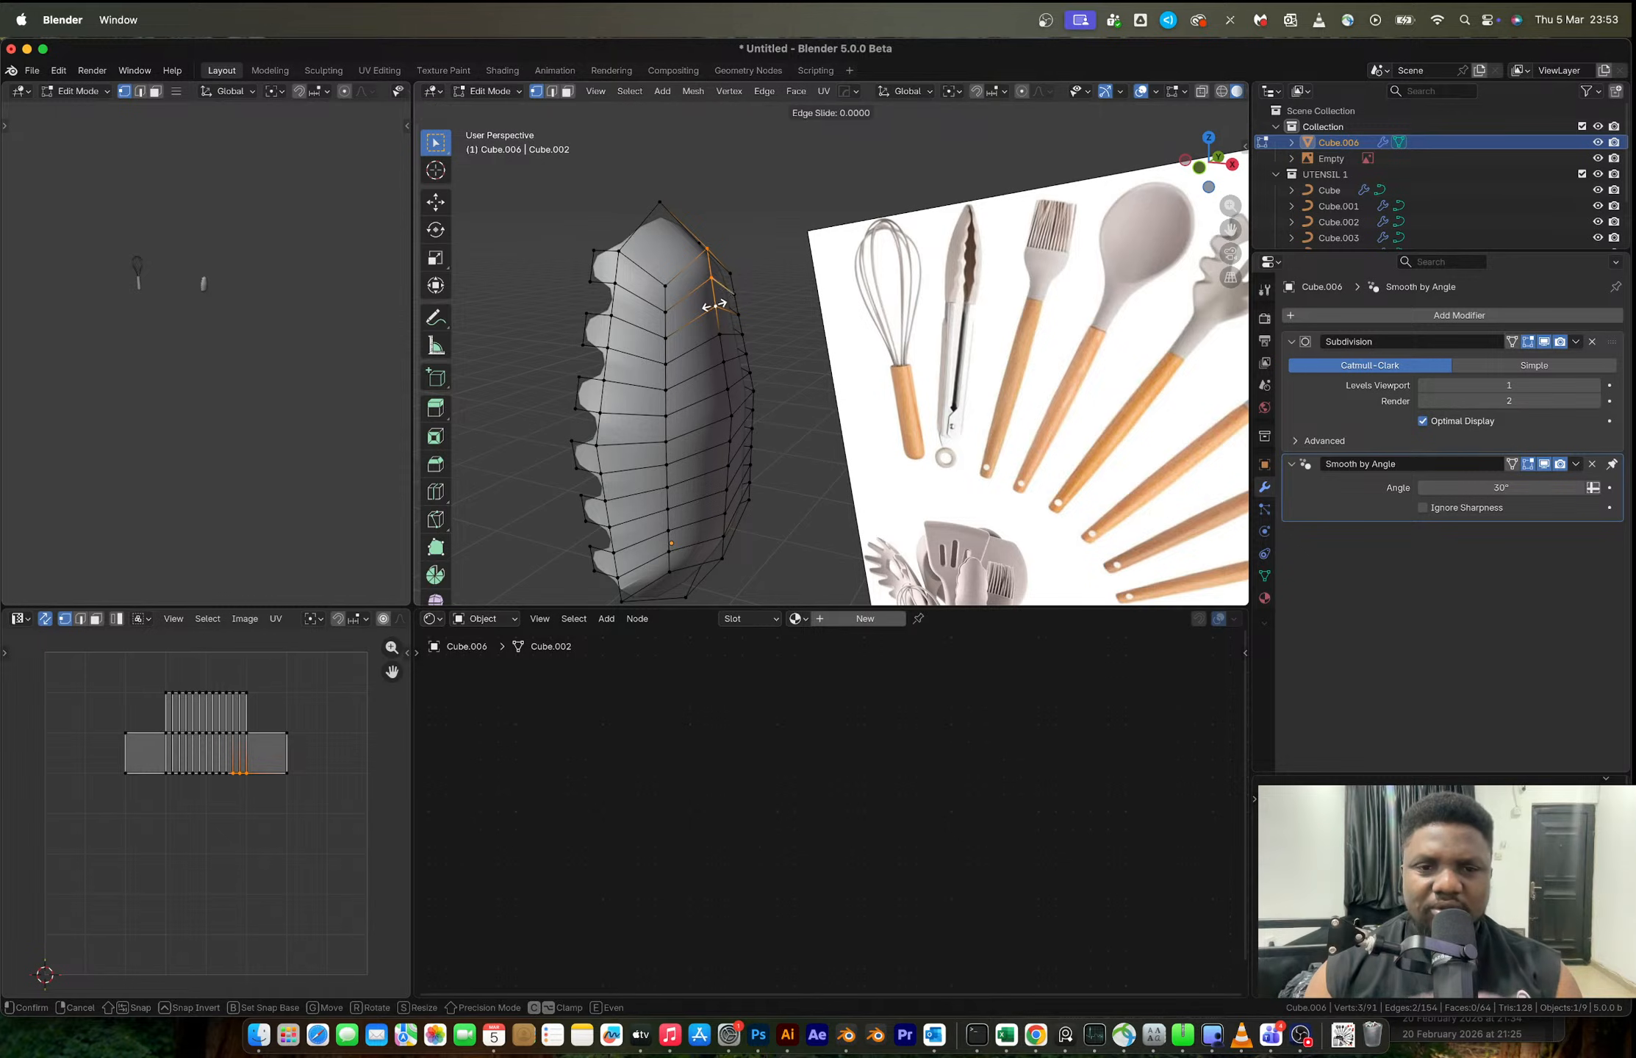
left_click(718, 316)
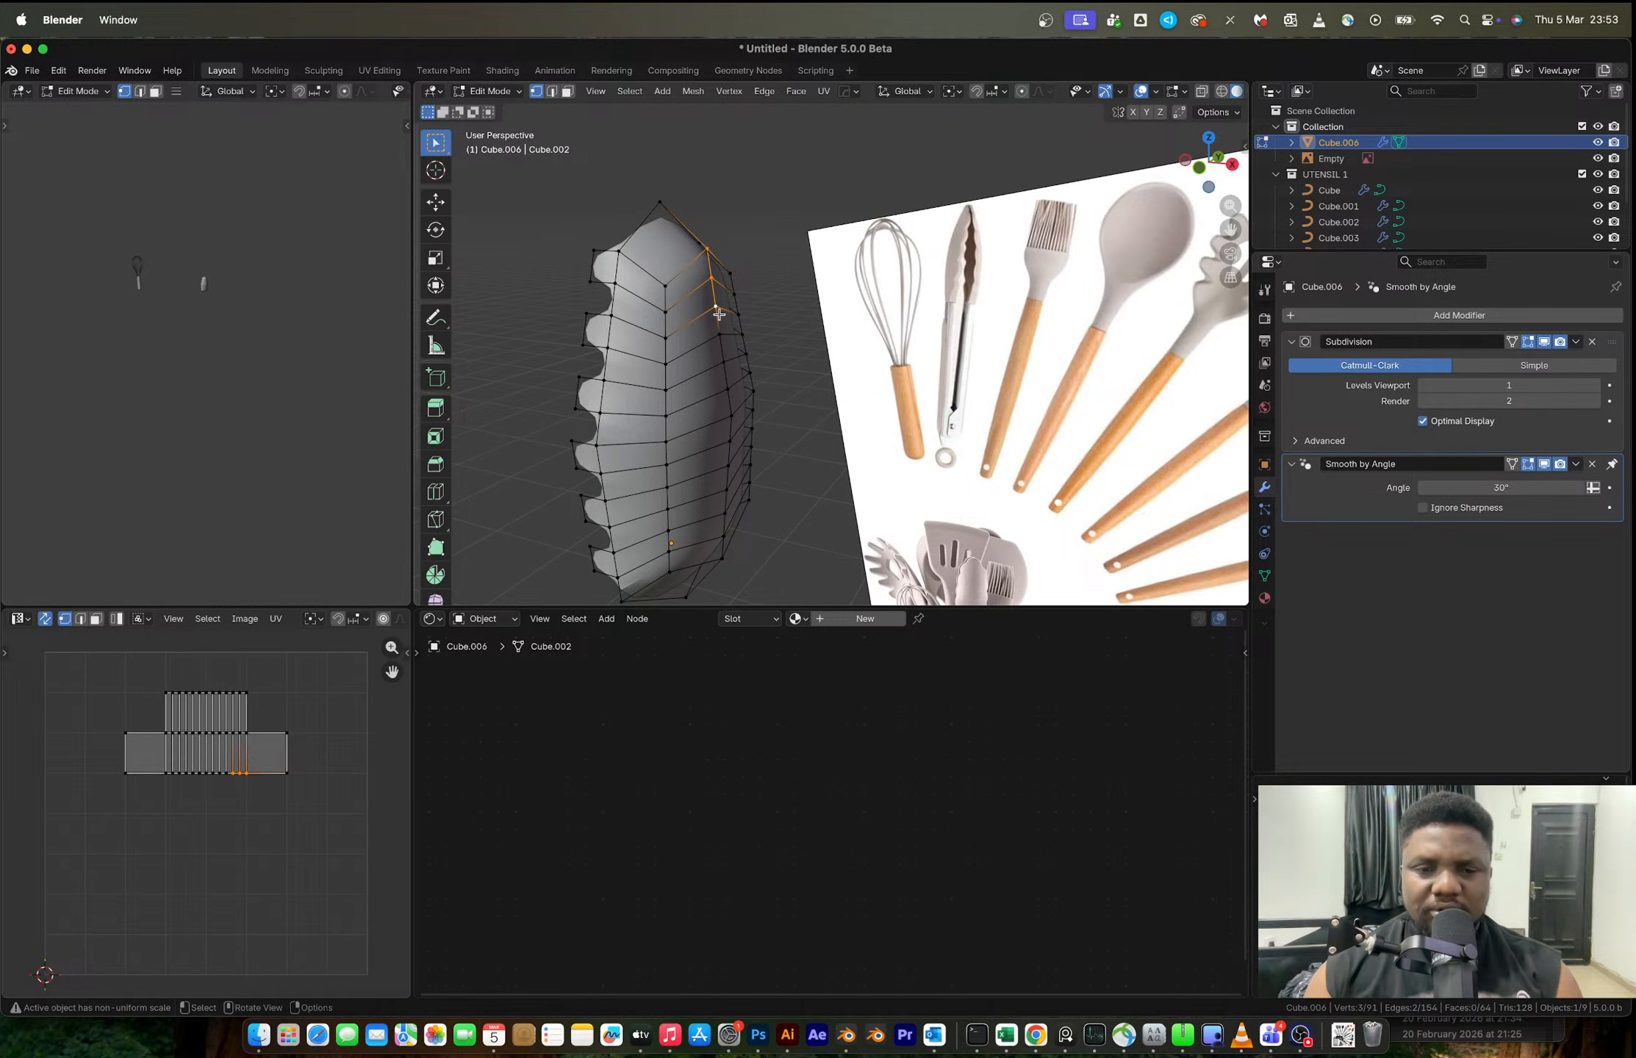
left_click(715, 309)
key("g")
key("g")
left_click(720, 322)
left_click(718, 286)
key("g")
key("g")
left_click(720, 308)
left_click(709, 257)
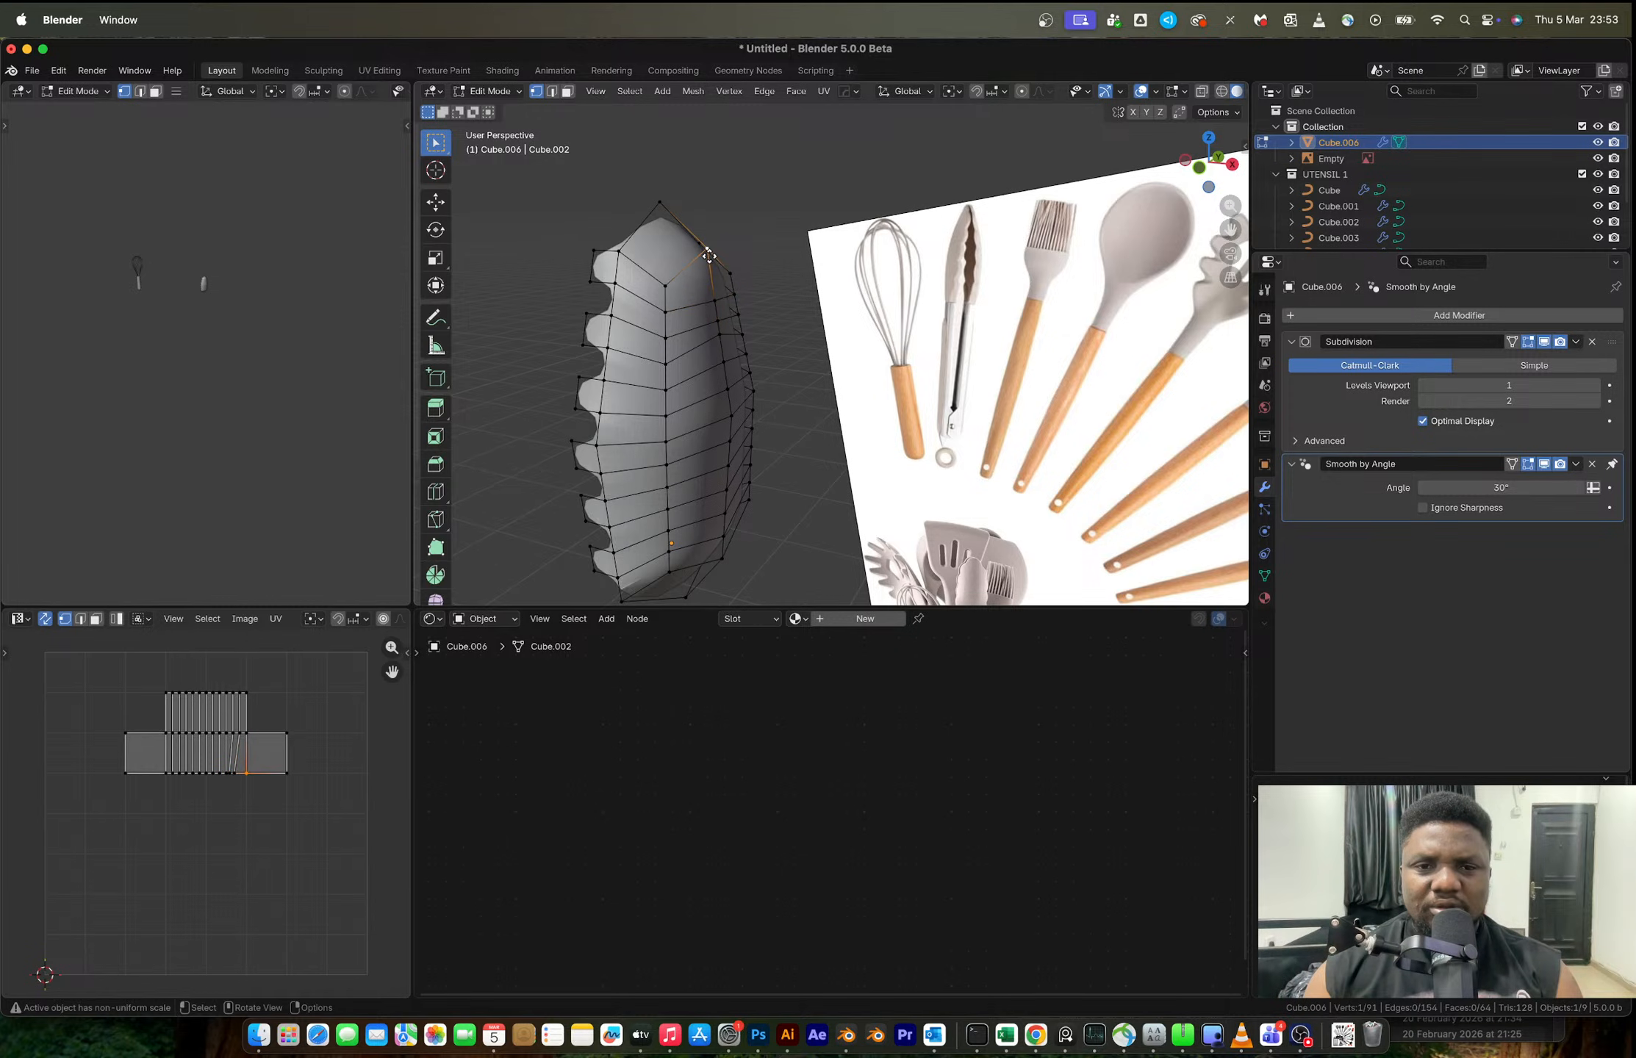
key("g")
key("g")
left_click(713, 278)
mouse_move(716, 263)
middle_mouse_down()
mouse_move(676, 259)
mouse_move(731, 252)
middle_mouse_up()
key("Tab")
- Add a Solidify modifier to the tong head with a thickness of about 0.07 m
middle_click_drag(755, 318, 833, 280)
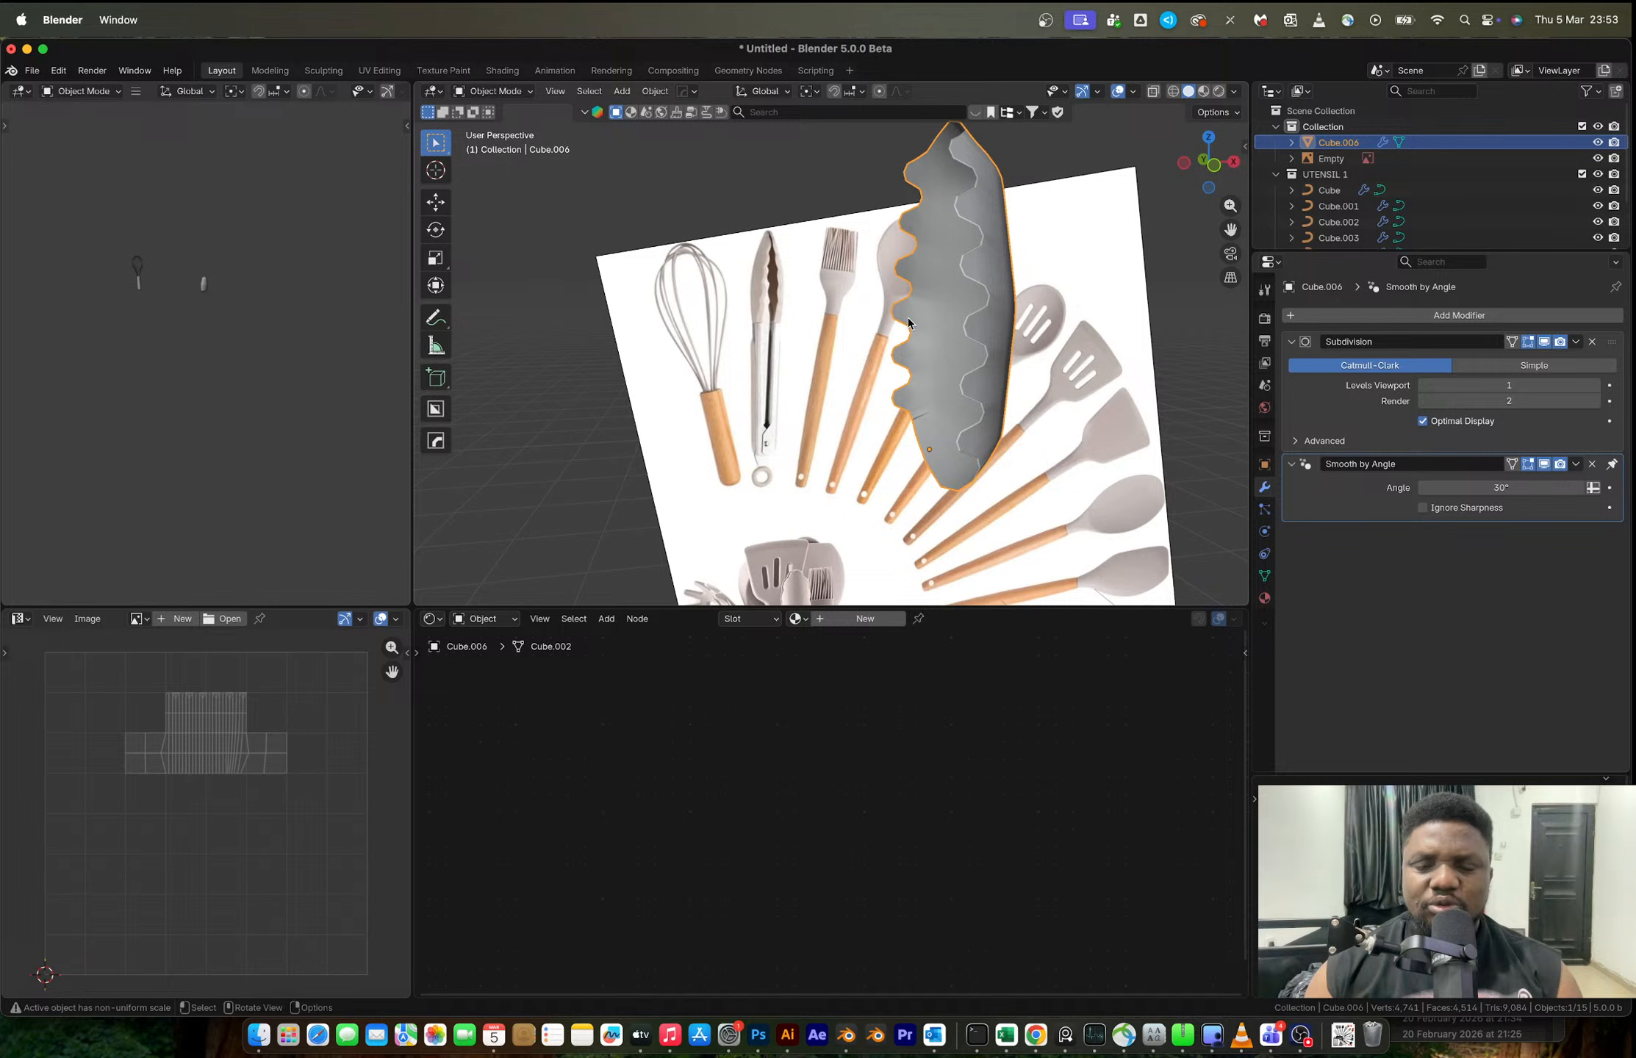
key("q")
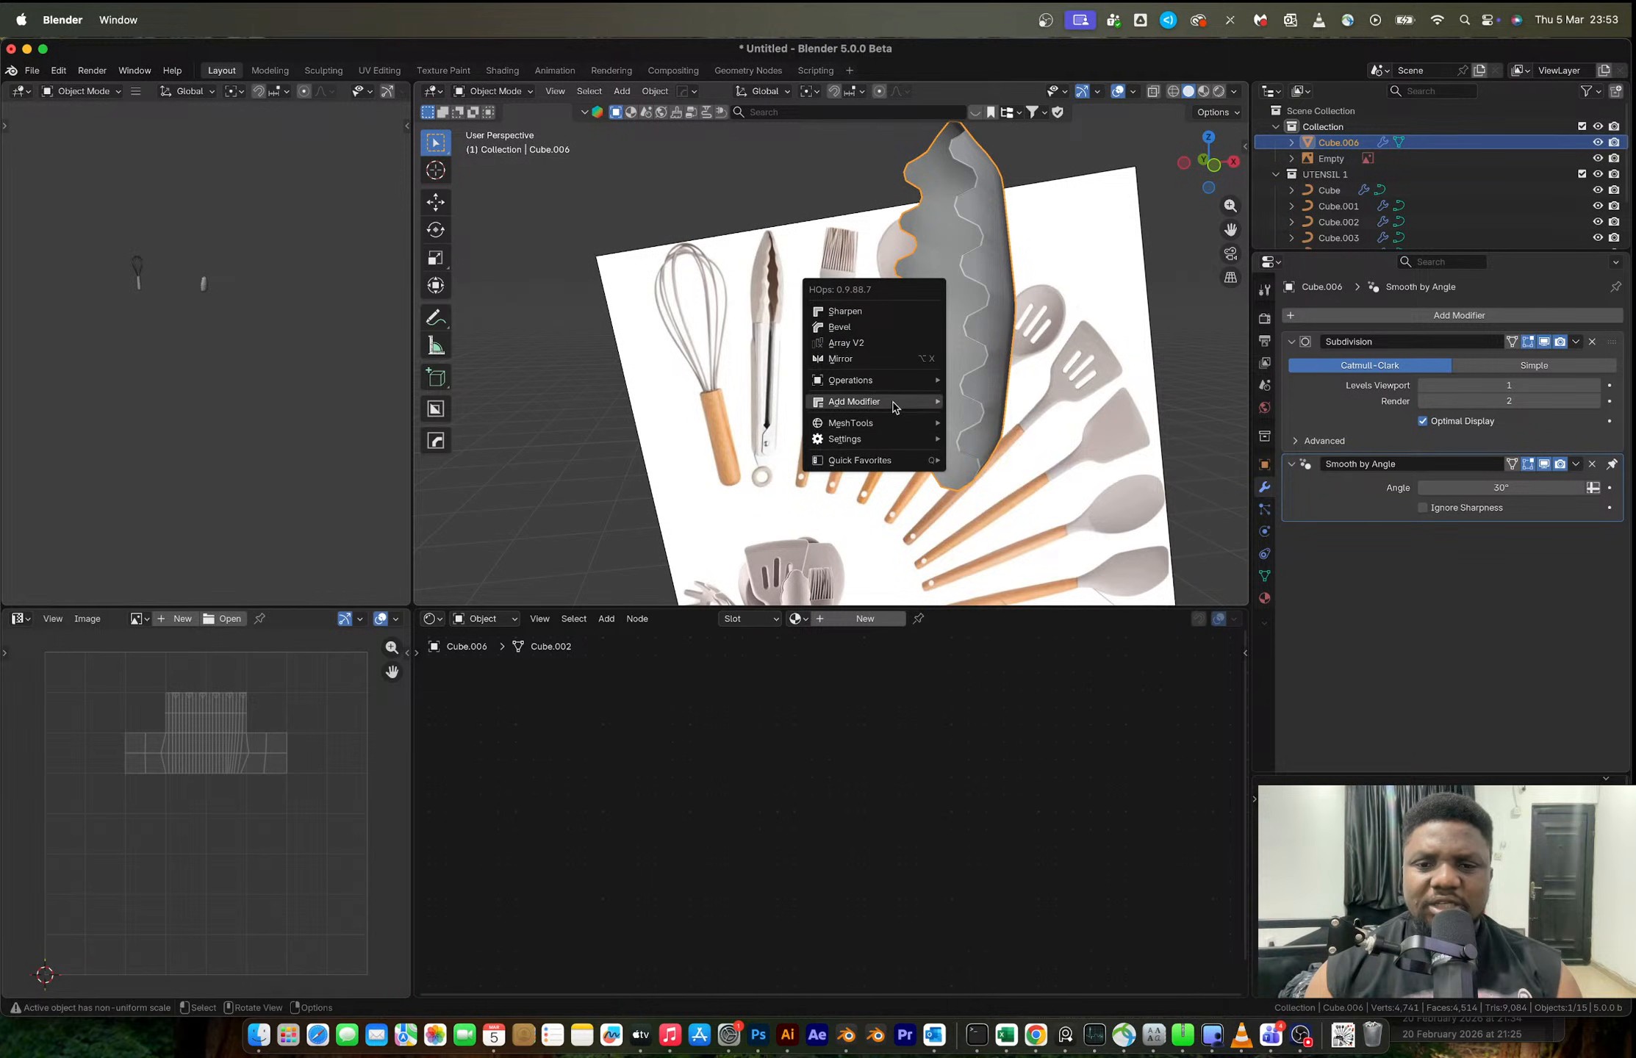
mouse_move(895, 414)
left_click(980, 420)
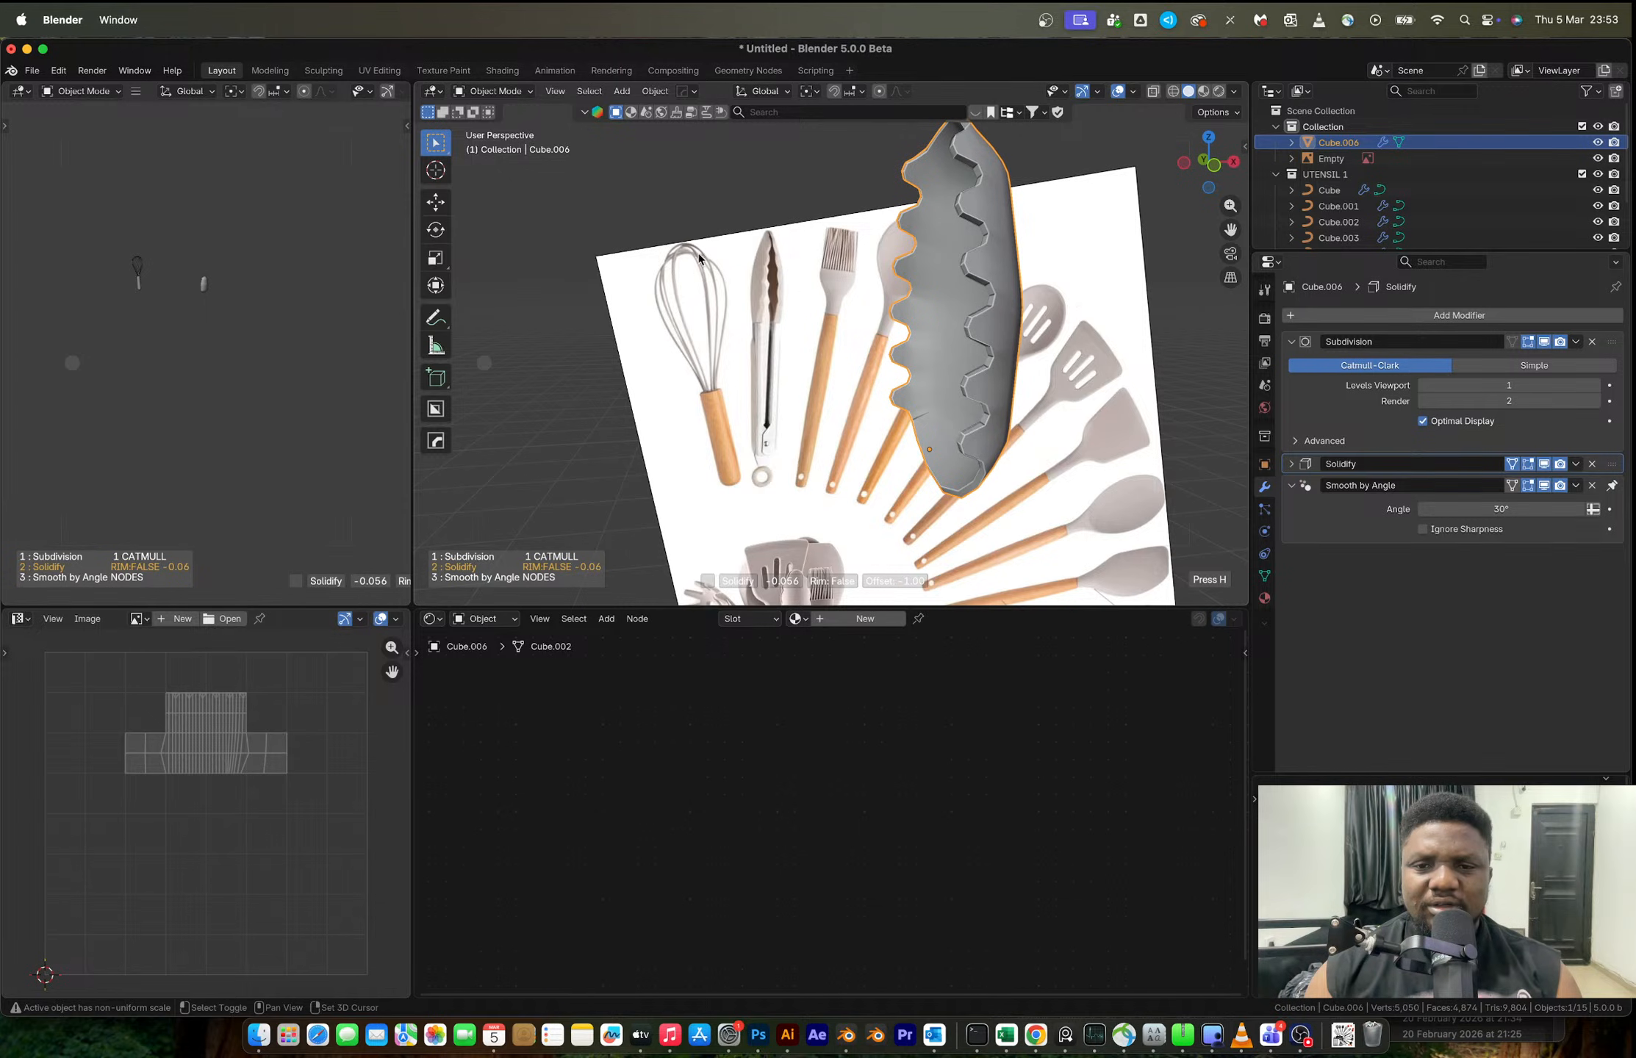
left_click(615, 340)
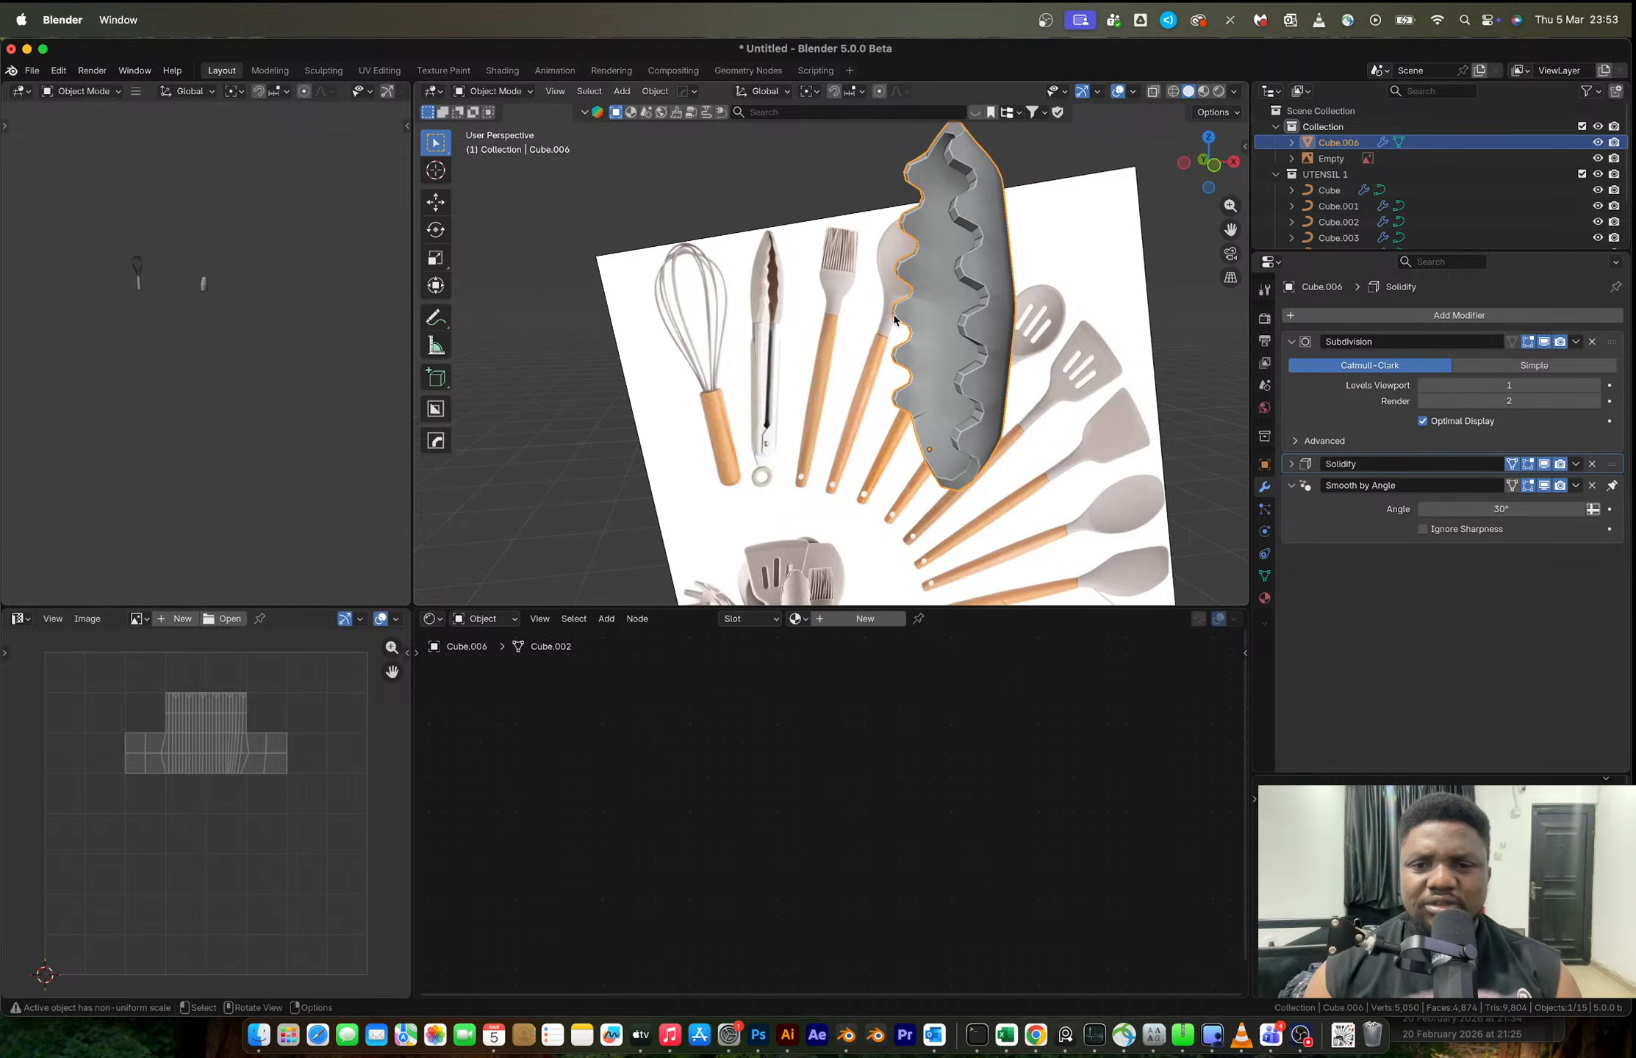
- Preview the tong head at a higher viewport subdivision level and return the level to 1
left_click(1595, 386)
scroll(977, 302, "down", 2)
middle_click_drag(977, 302, 926, 369)
left_click(1435, 387)
- Try dissolving six alternate horizontal edge rows across the back of the tong head
key("Tab")
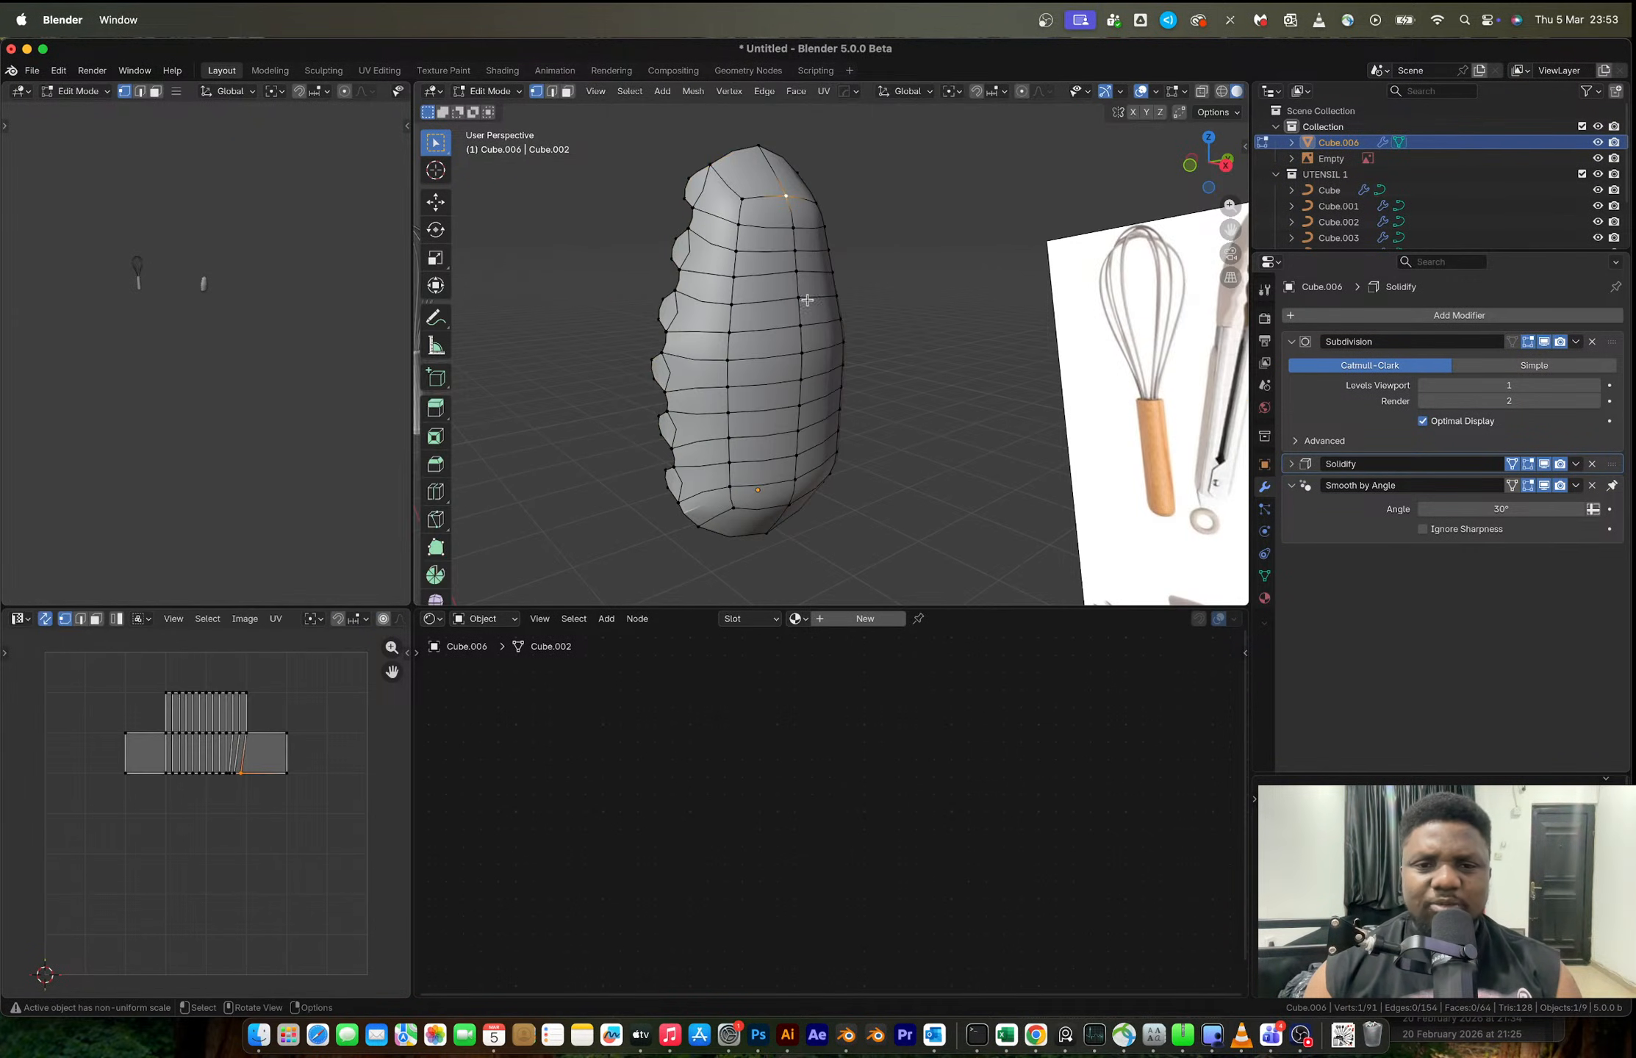
key("2")
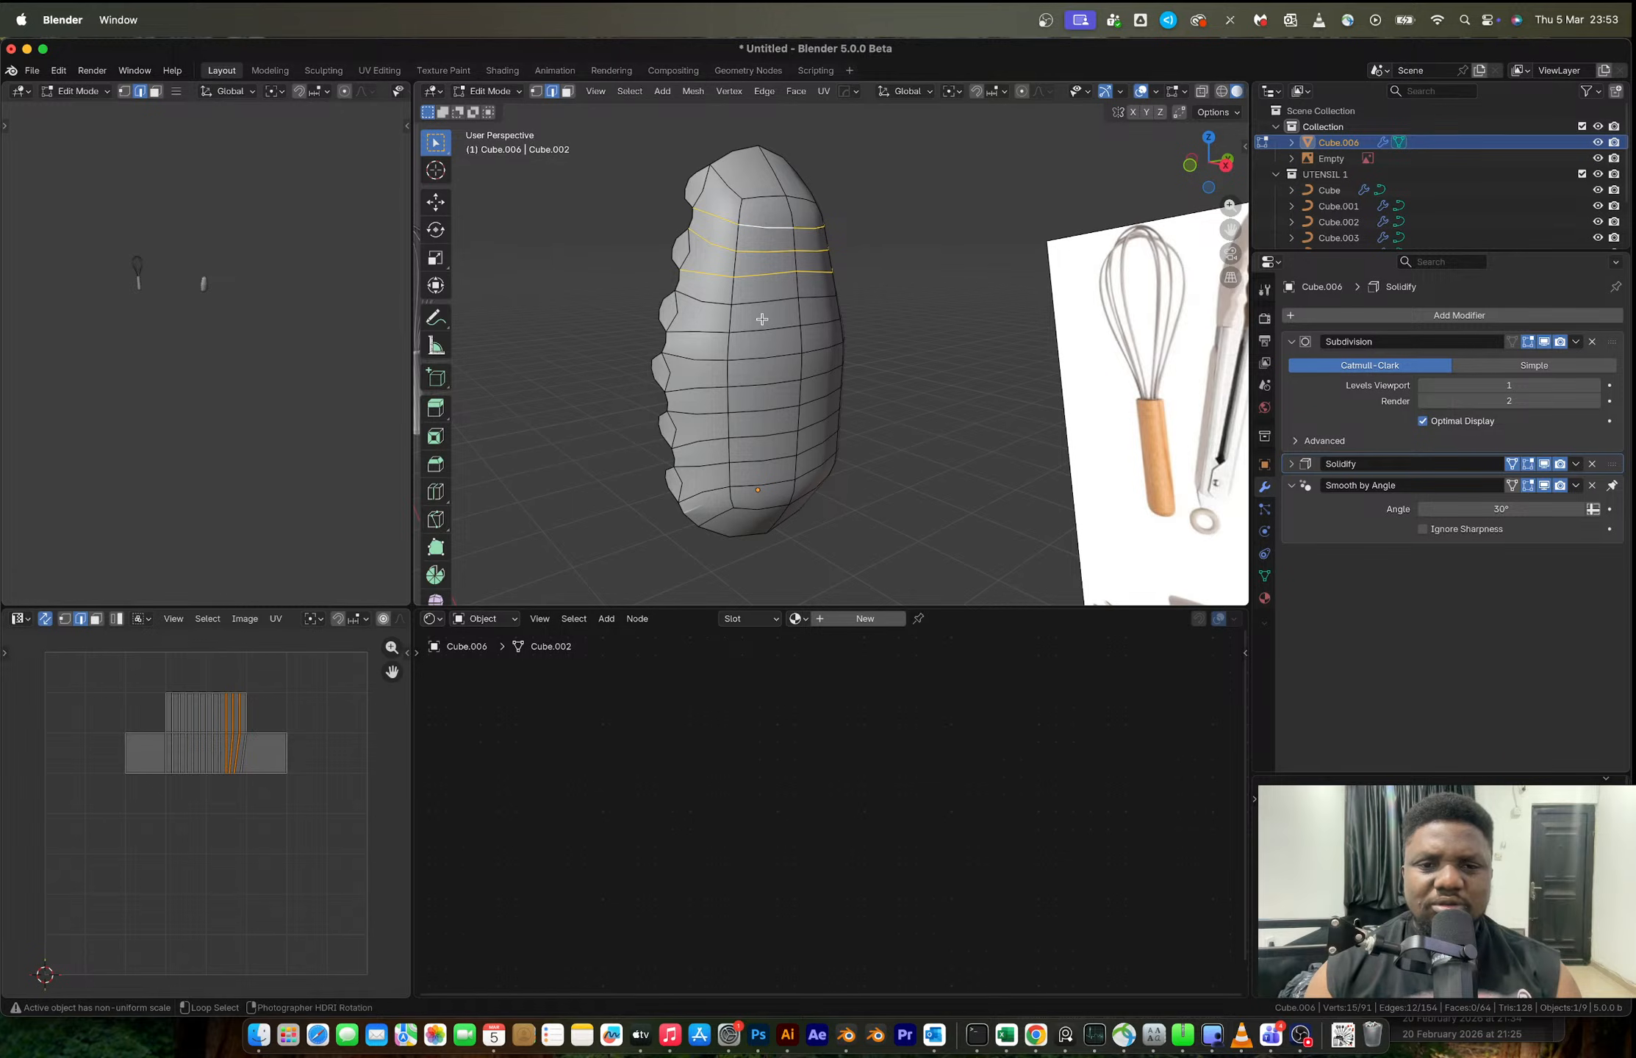
middle_click_drag(761, 357, 824, 251)
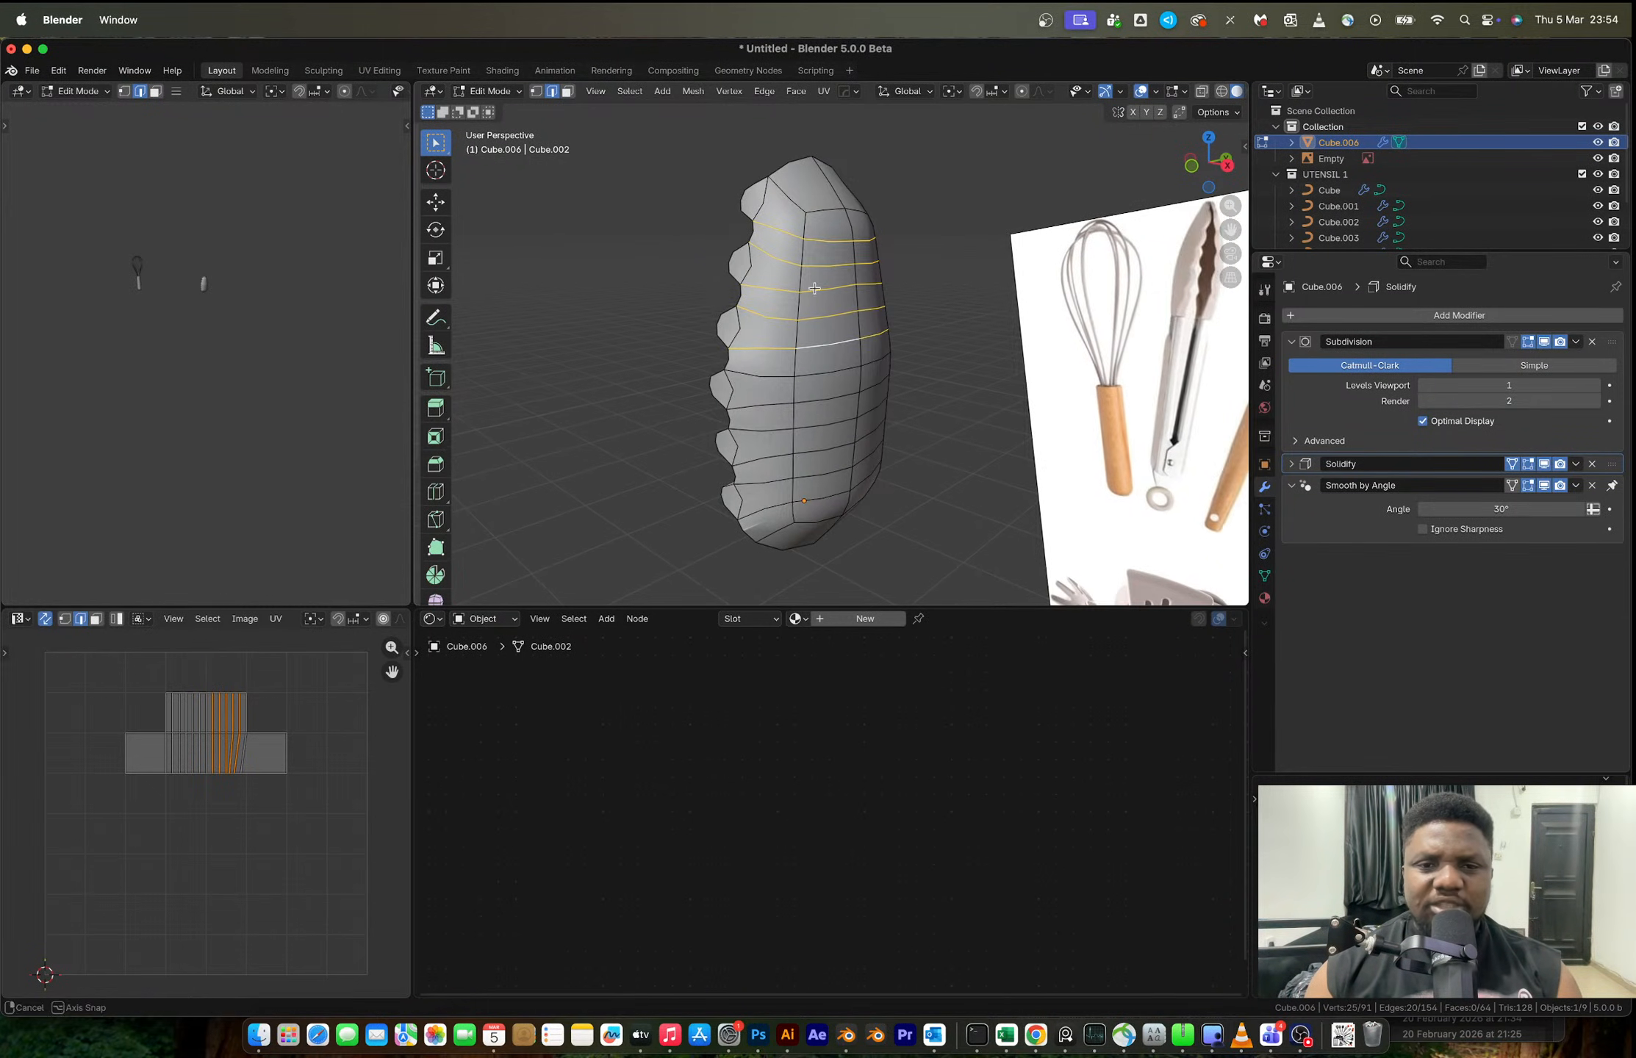
left_click(823, 237, "alt")
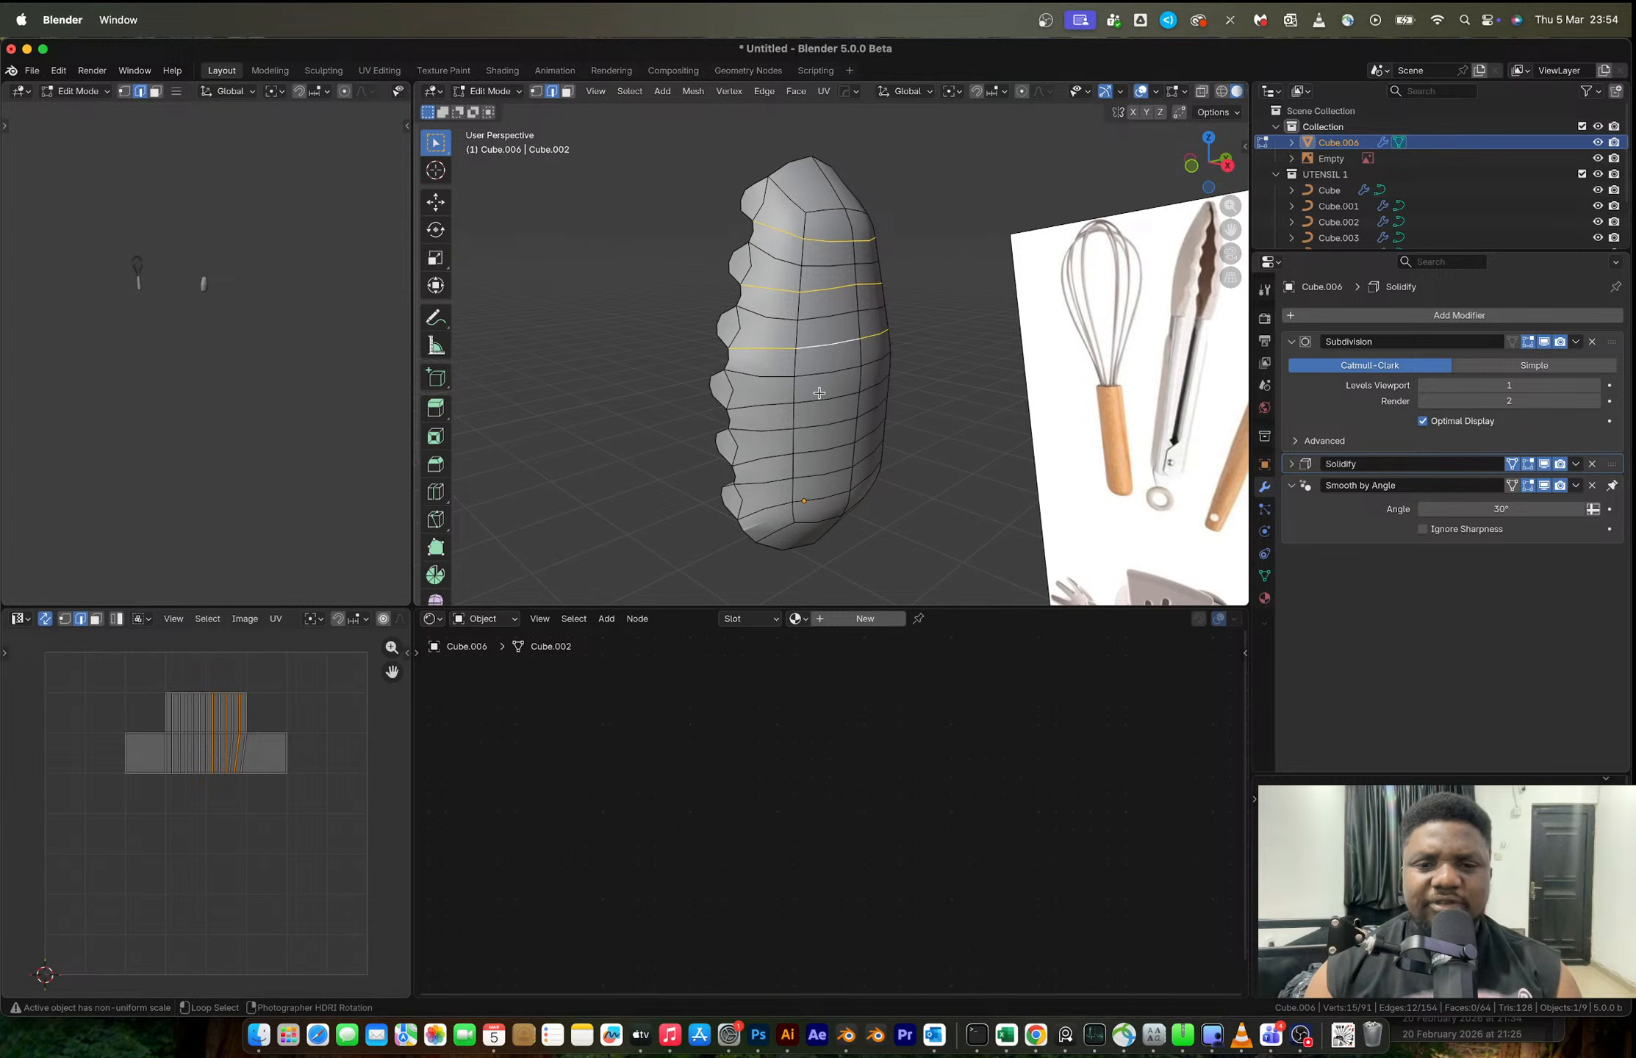
key("x")
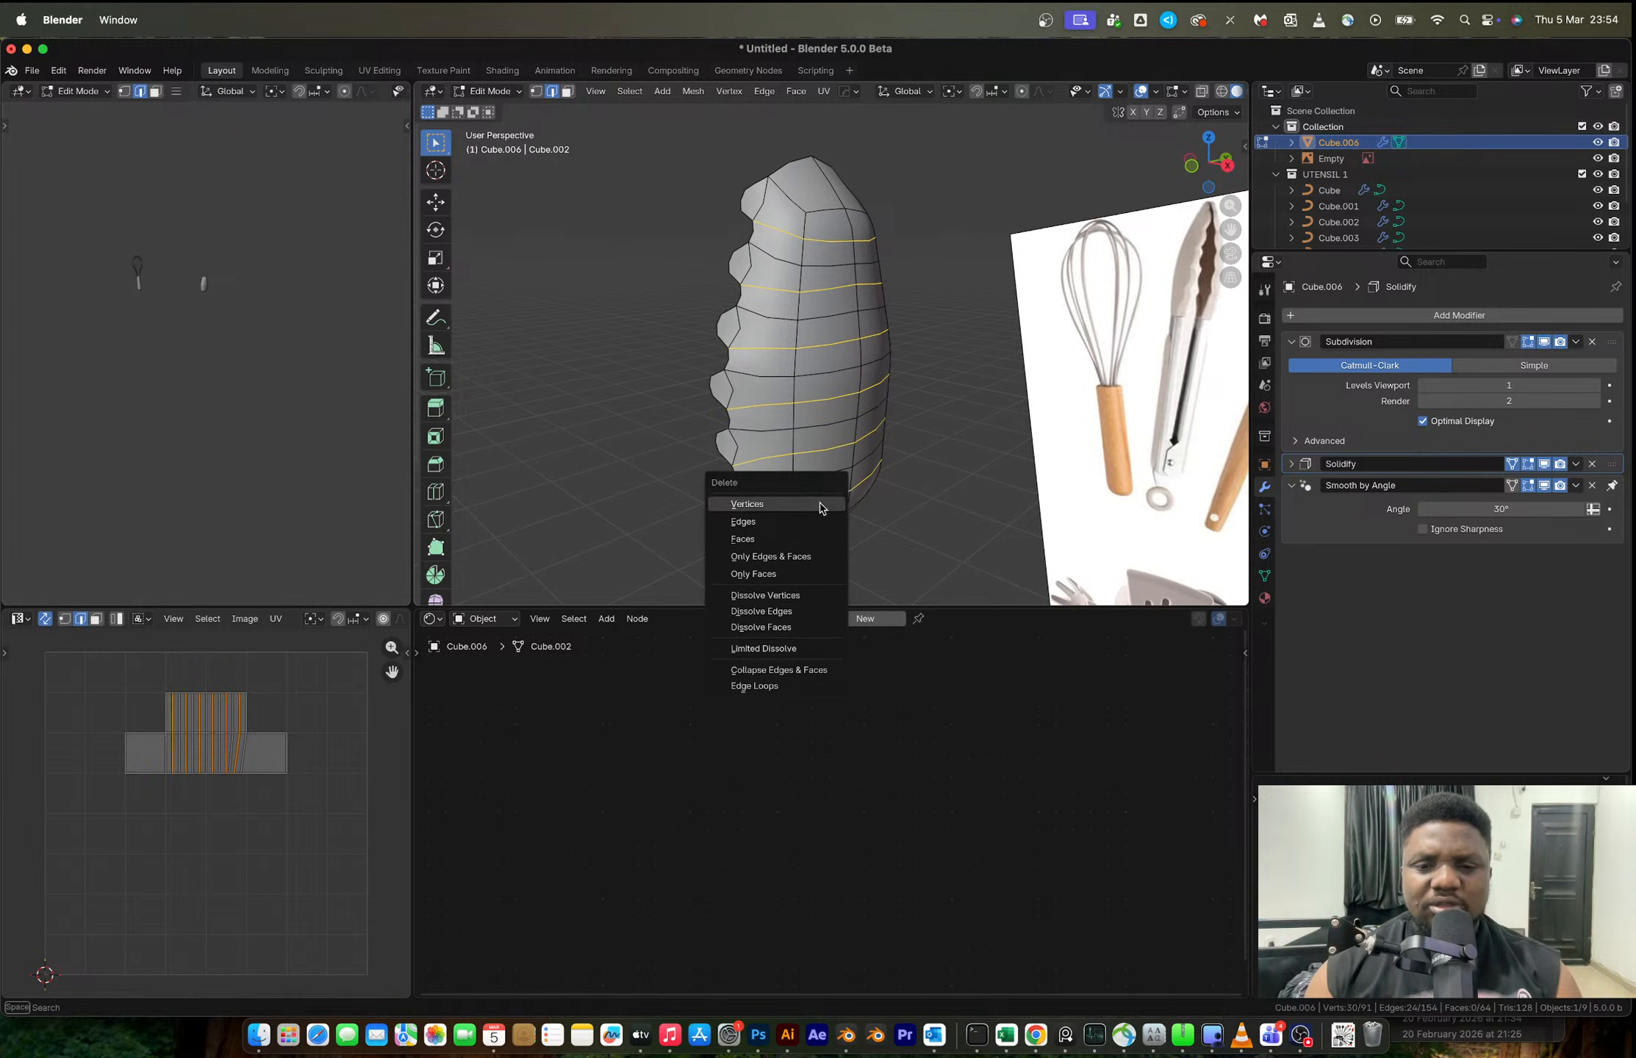
left_click(846, 613)
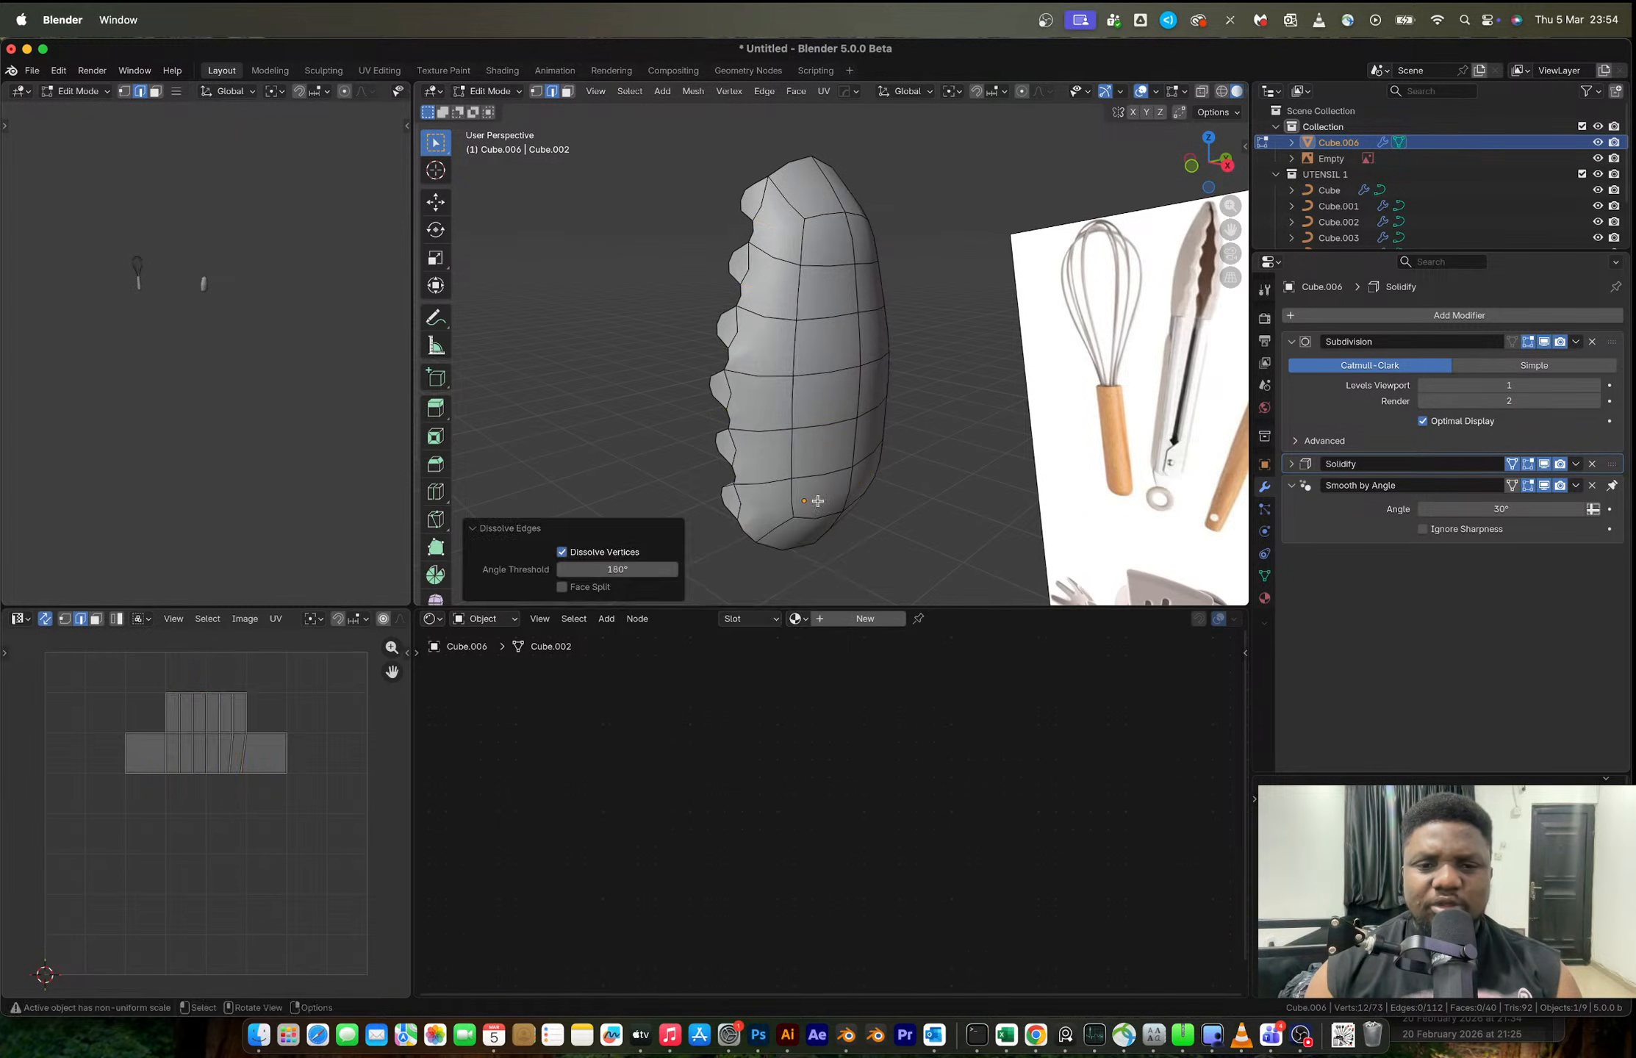
middle_click_drag(821, 362, 870, 359)
key("Tab")
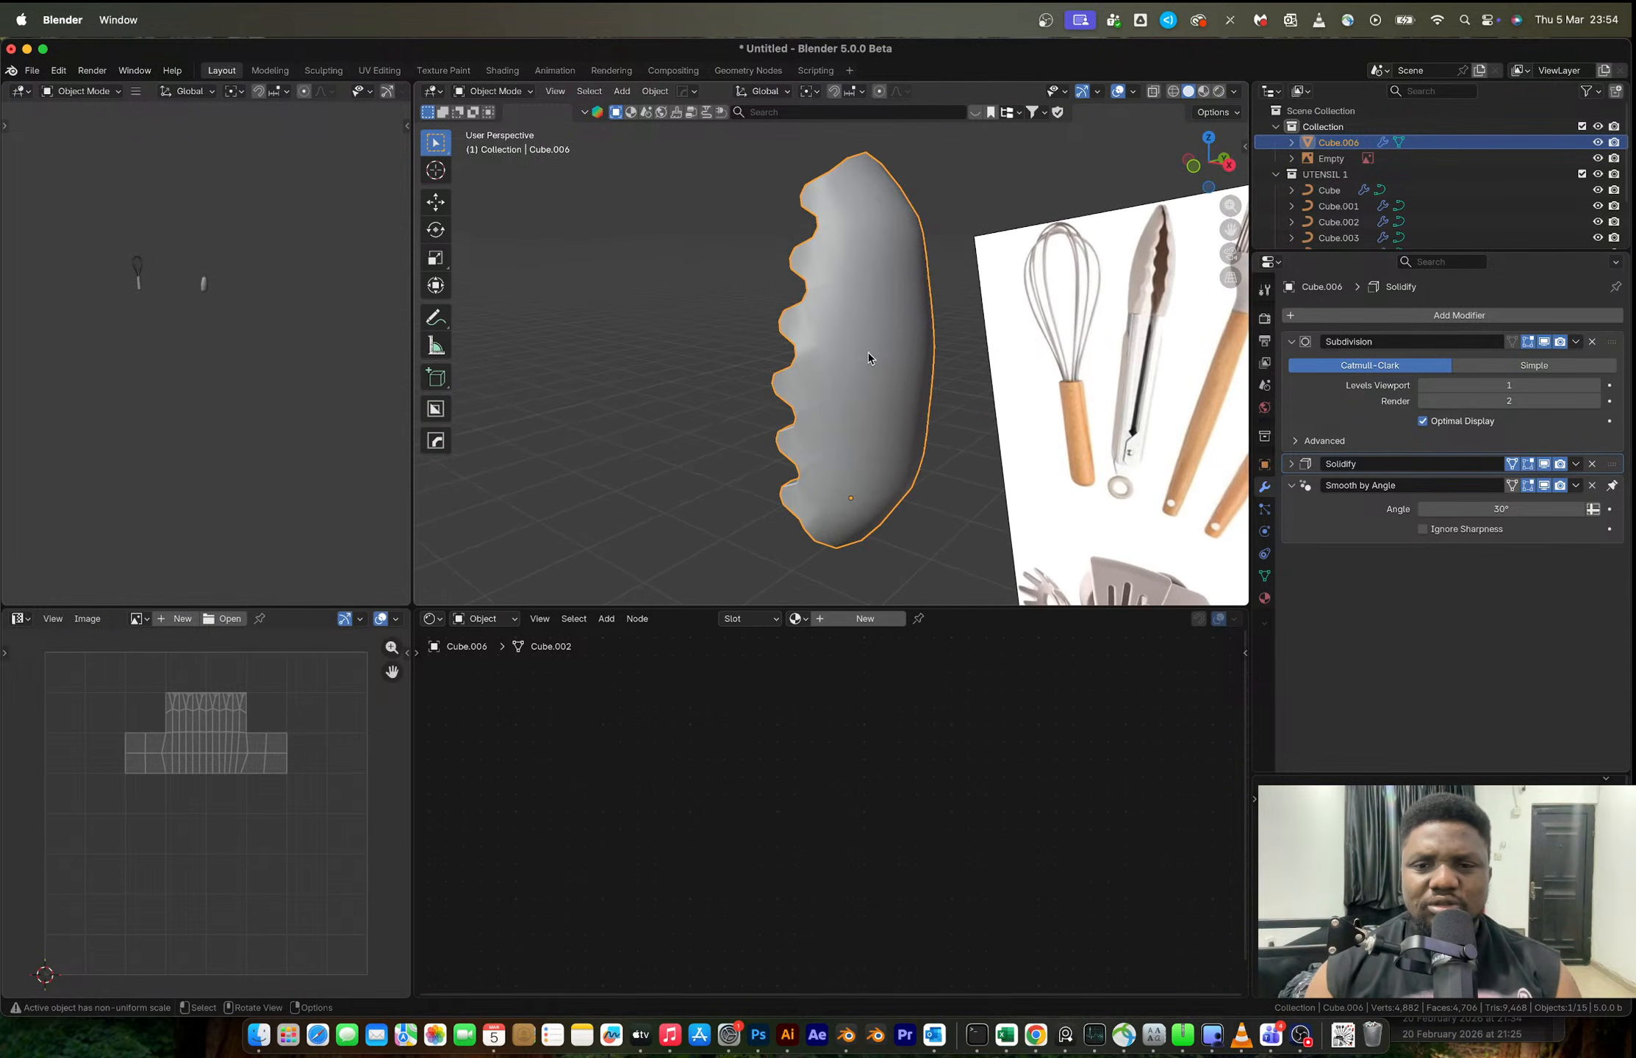
key("Tab")
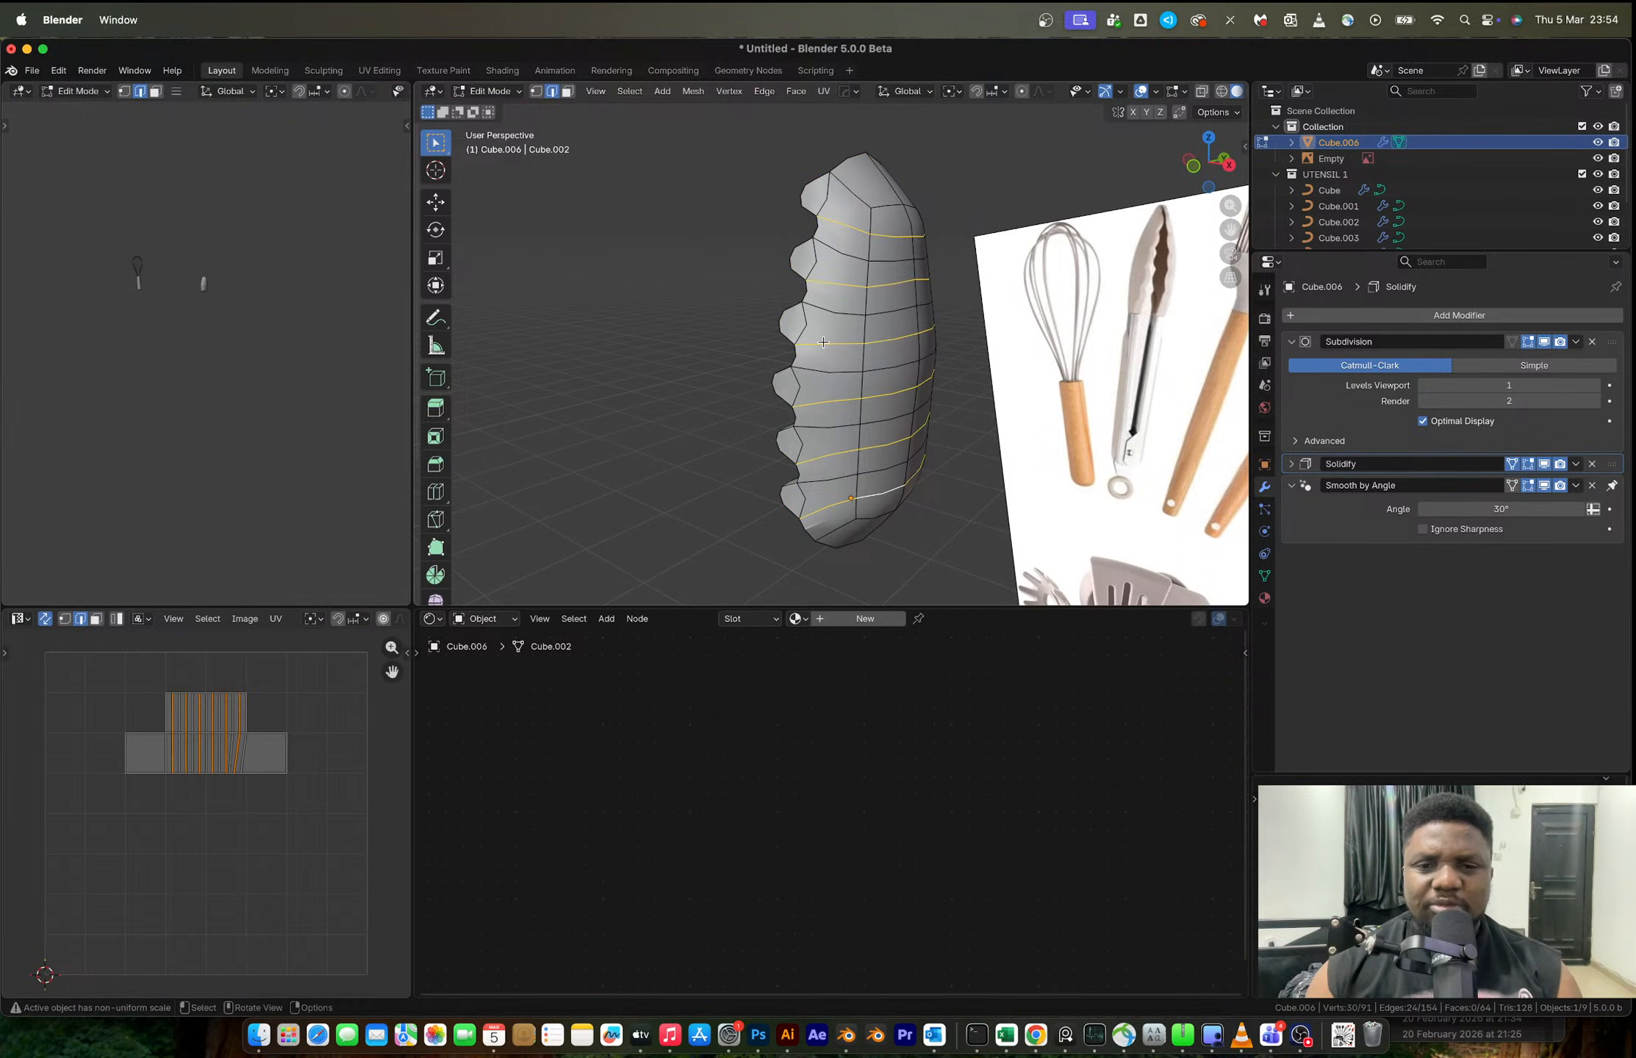
- Add one lengthwise loop cut to the tong head and slide it close to the teeth
key("Tab")
scroll(831, 335, "up", 2)
key("Tab")
key("ctrl+r")
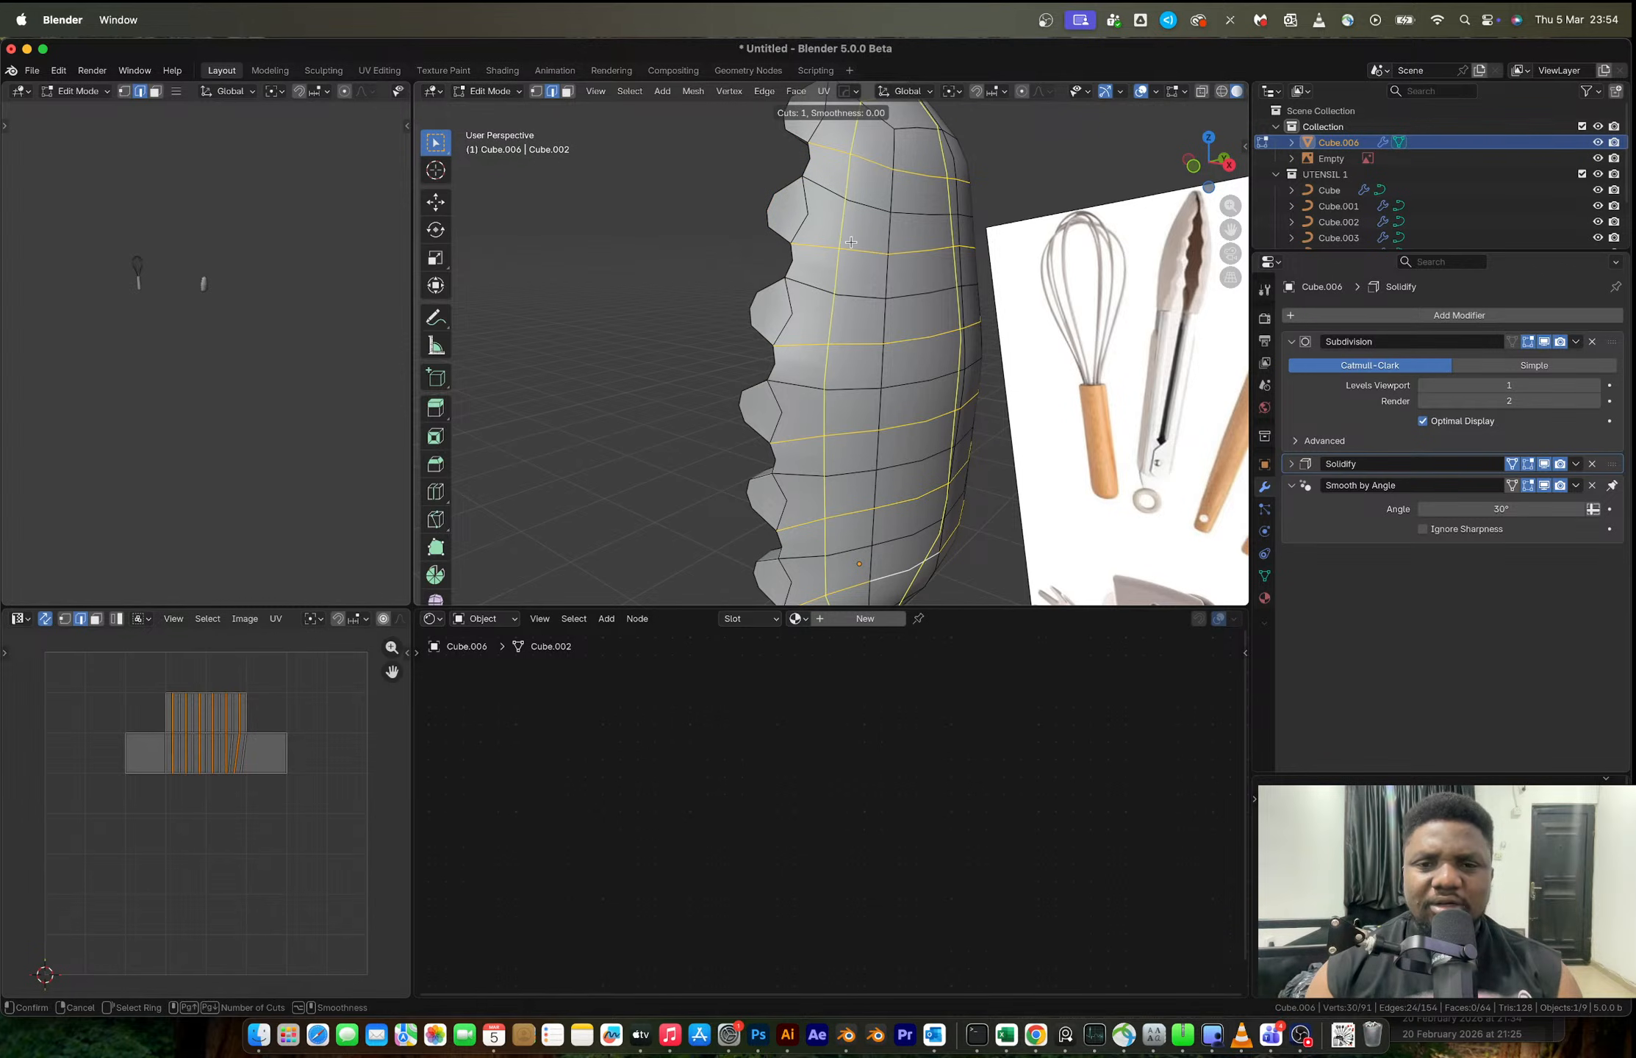
left_click(850, 242)
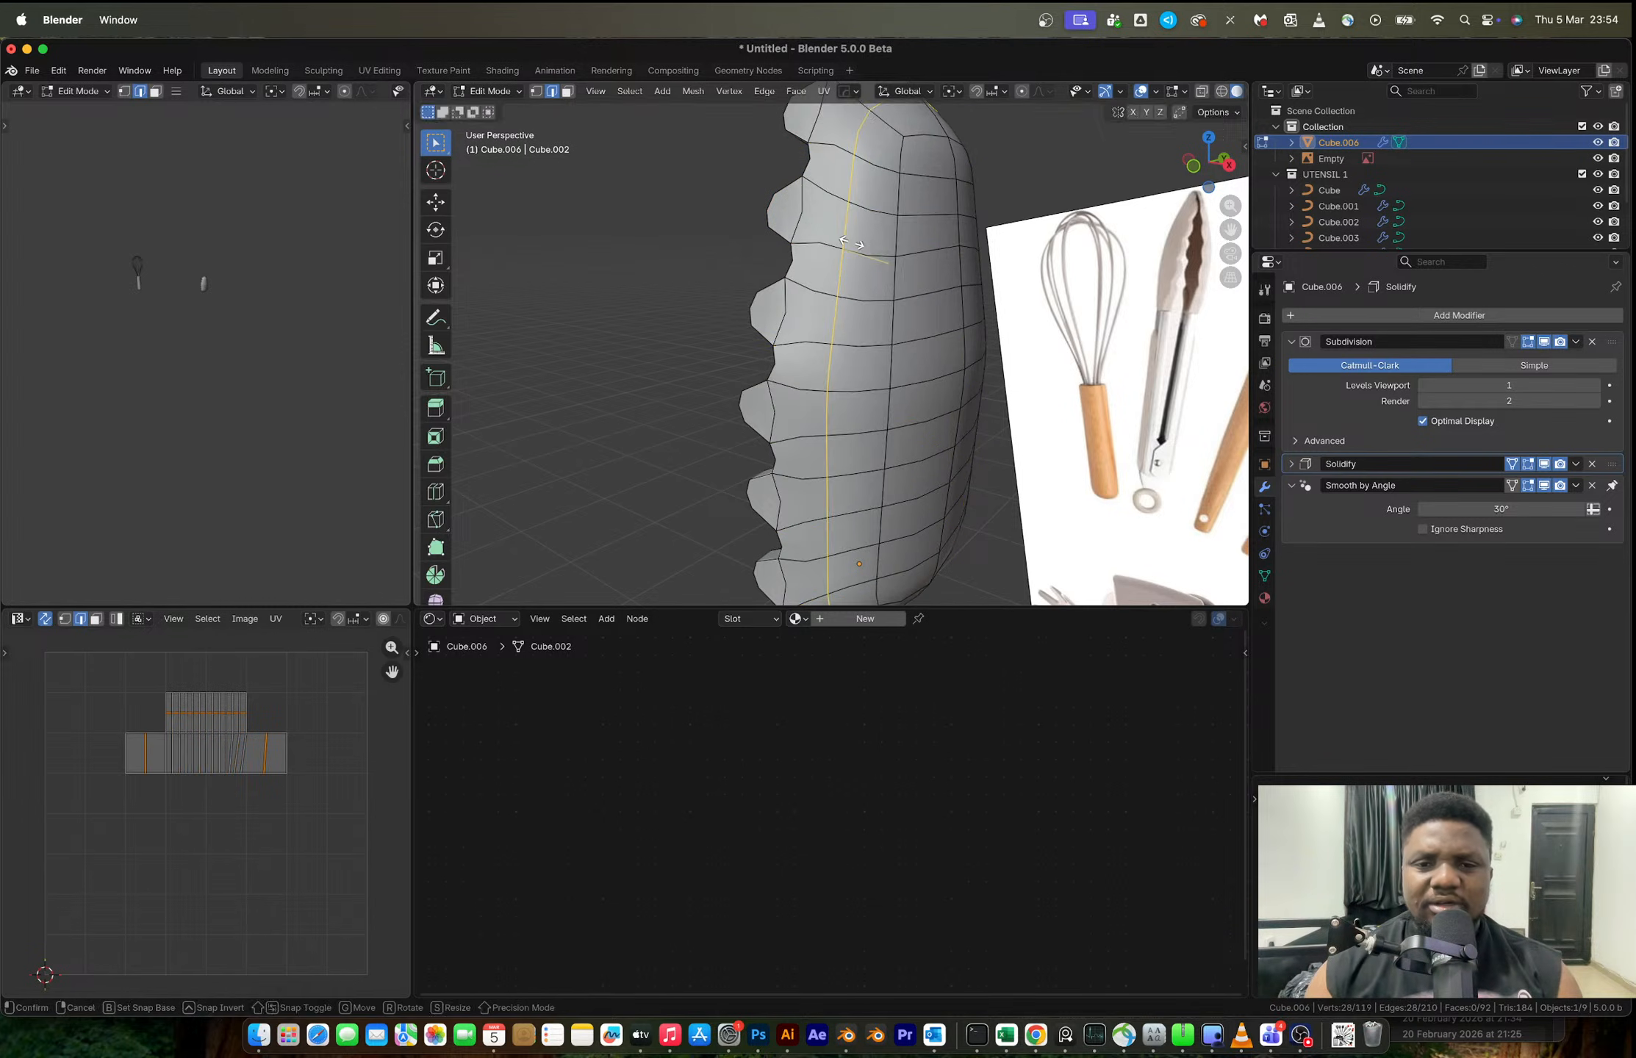
left_click(810, 240)
key("Tab")
scroll(846, 251, "down", 4)
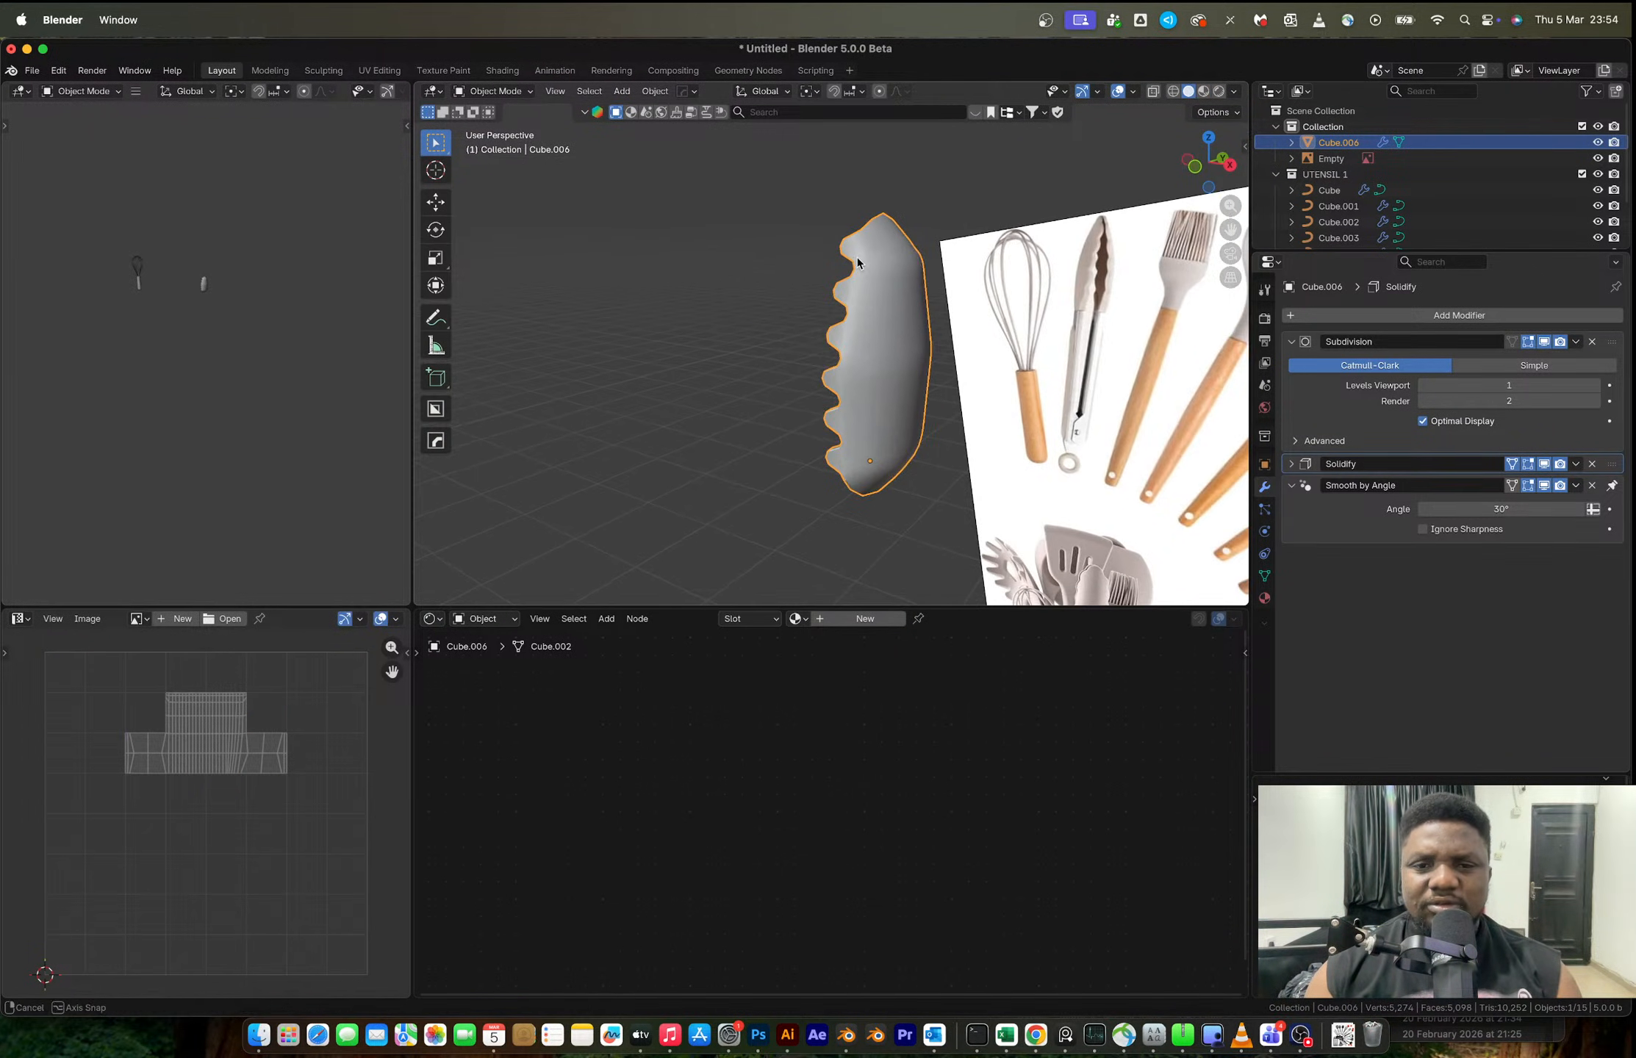
- Select alternate horizontal edge rows across the tong head's back, behind the new lengthwise loop, and dissolve them
middle_click_drag(875, 267, 877, 287)
key("Tab")
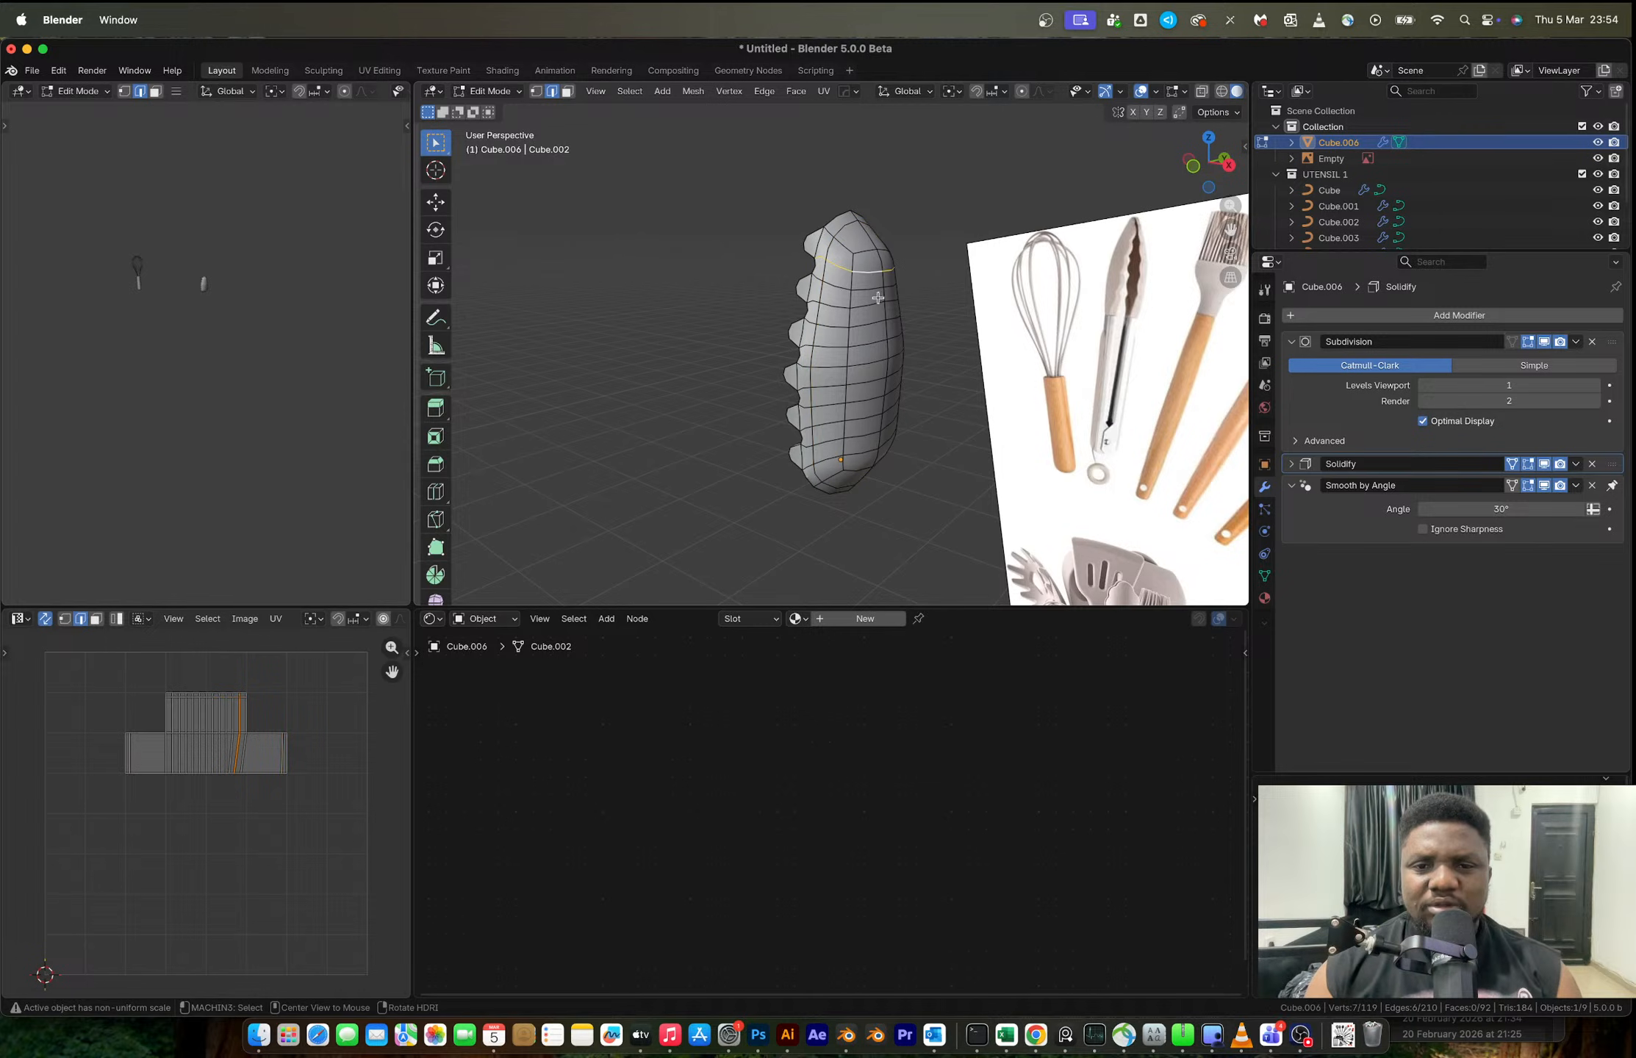
right_click(860, 450)
left_click(861, 450)
key("Tab")
- Scale the two vertices flanking the top of the head's back to about 0.70 to narrow the tip
middle_click_drag(873, 396, 660, 303)
key("Tab")
key("1")
left_click(618, 277)
key("s")
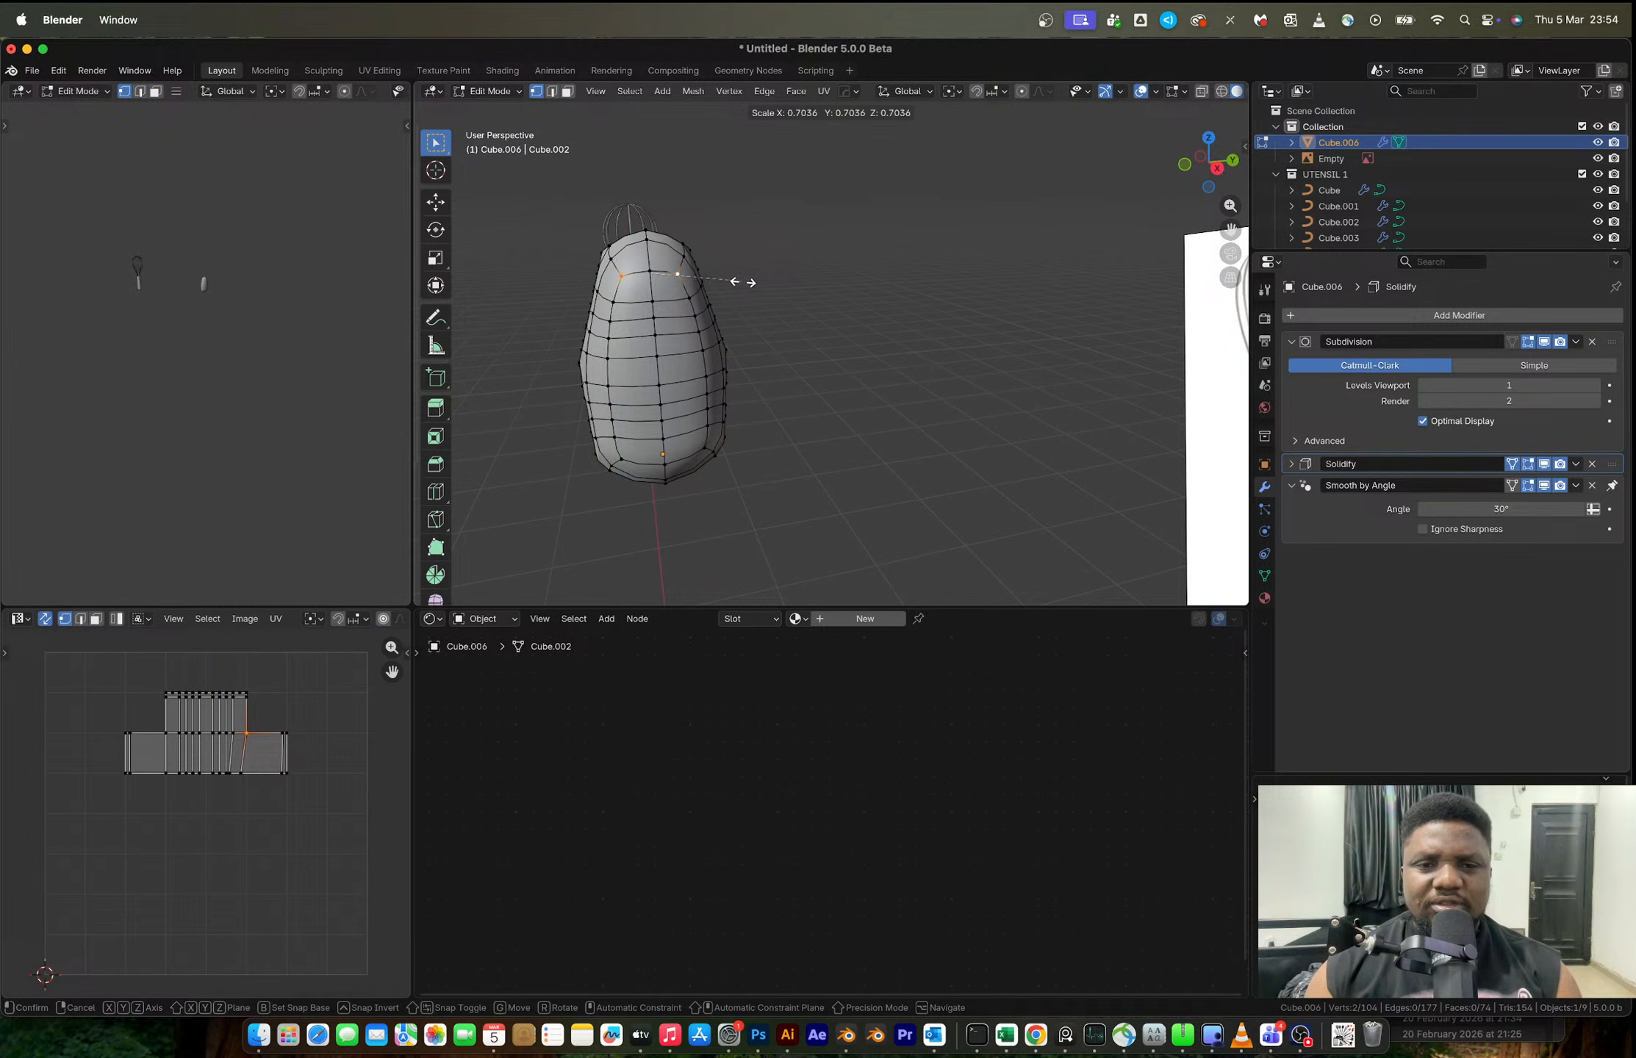
left_click(744, 282)
key("Tab")
middle_click_drag(716, 307, 699, 295)
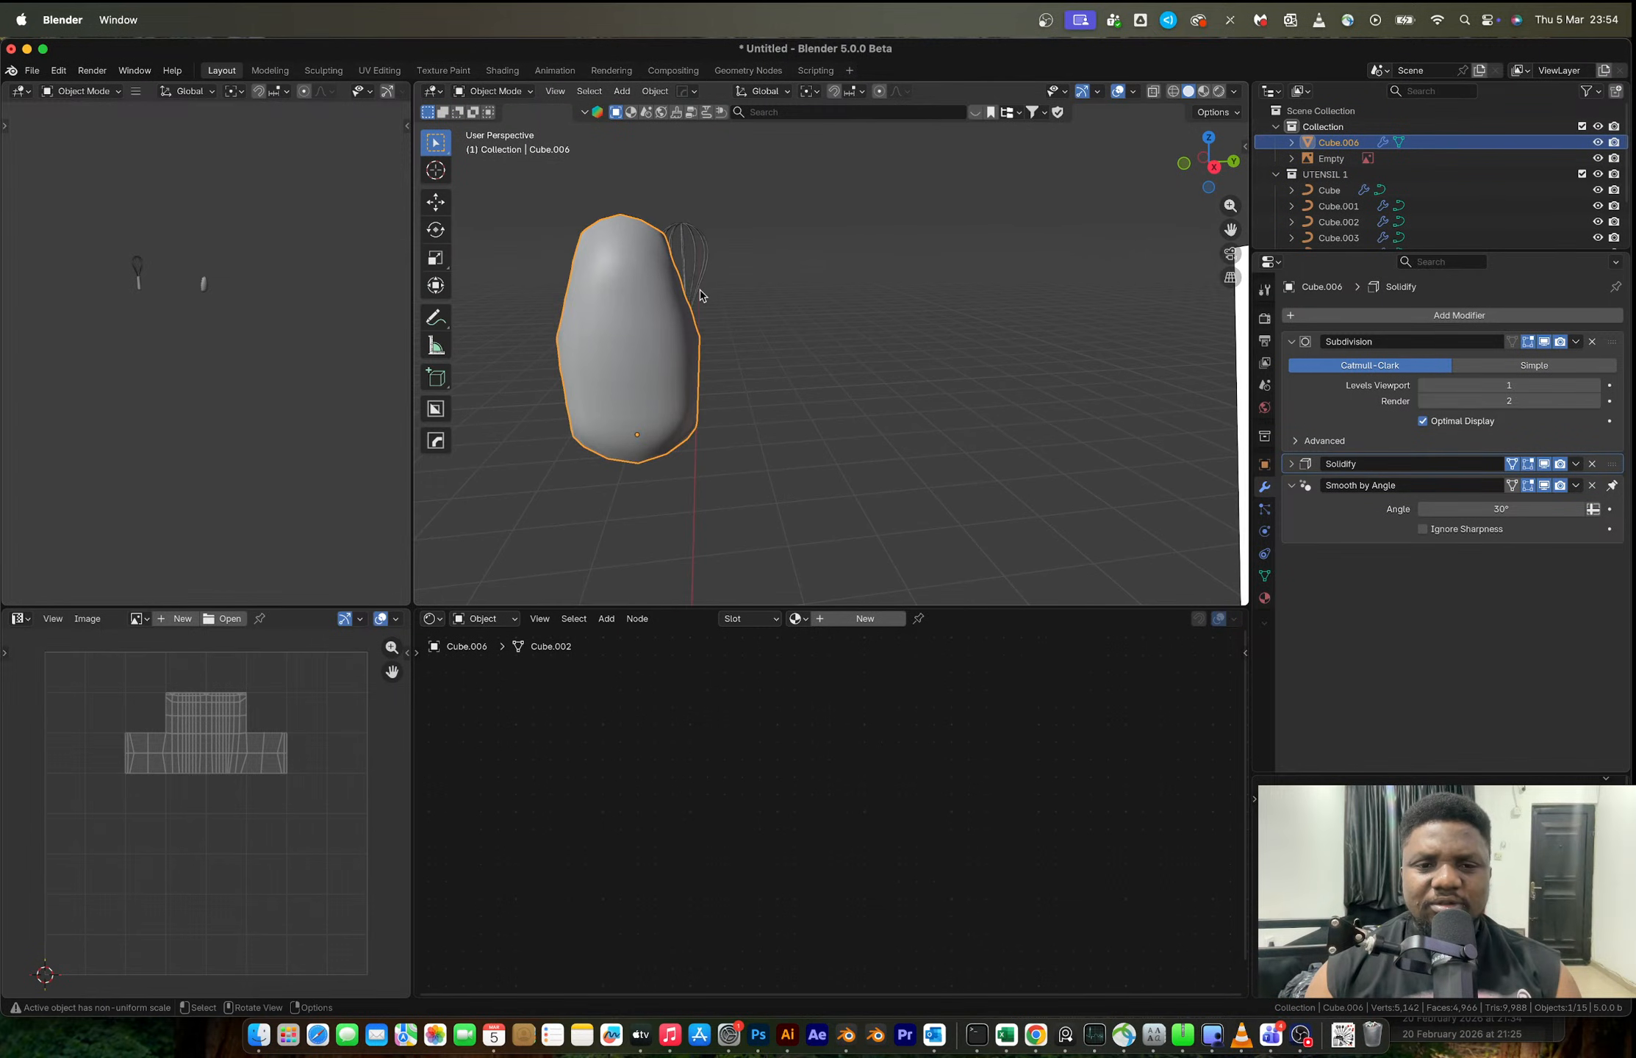
- In the right view with X-ray on, select the vertices at the head's widest side points and scale them inward slightly
left_click(1213, 168)
scroll(602, 319, "up", 3)
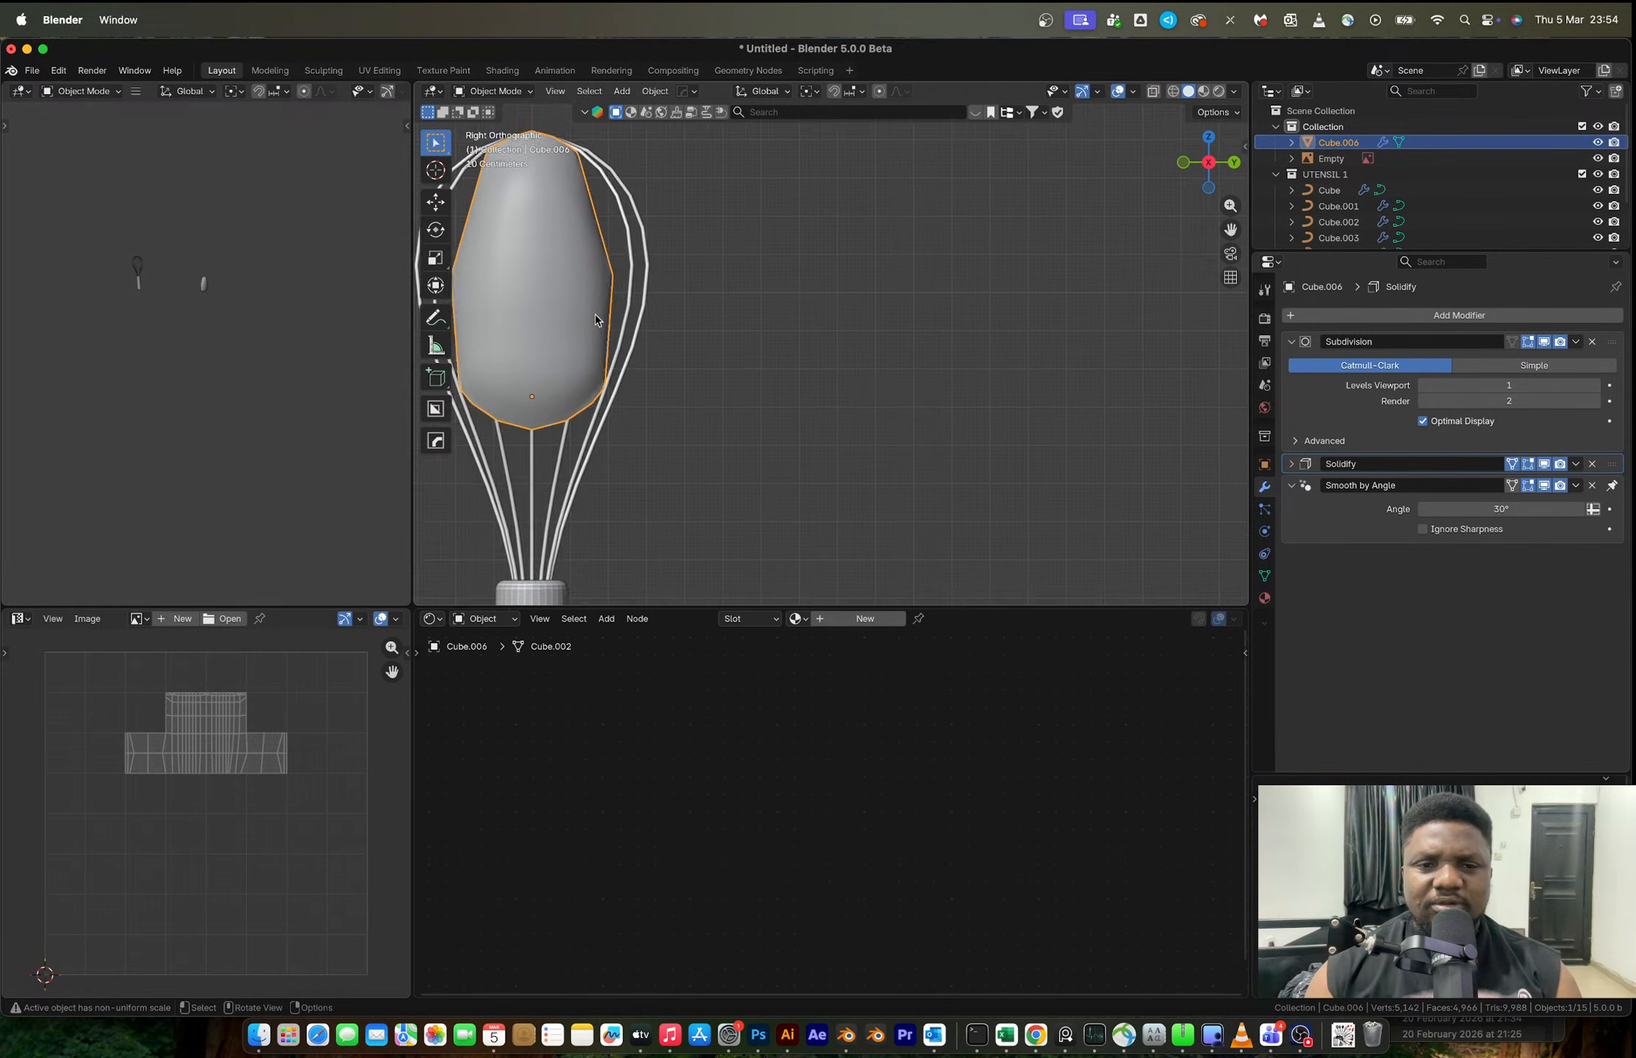
middle_click_drag(604, 319, 858, 323, "shift")
key("Tab")
scroll(696, 302, "up", 1)
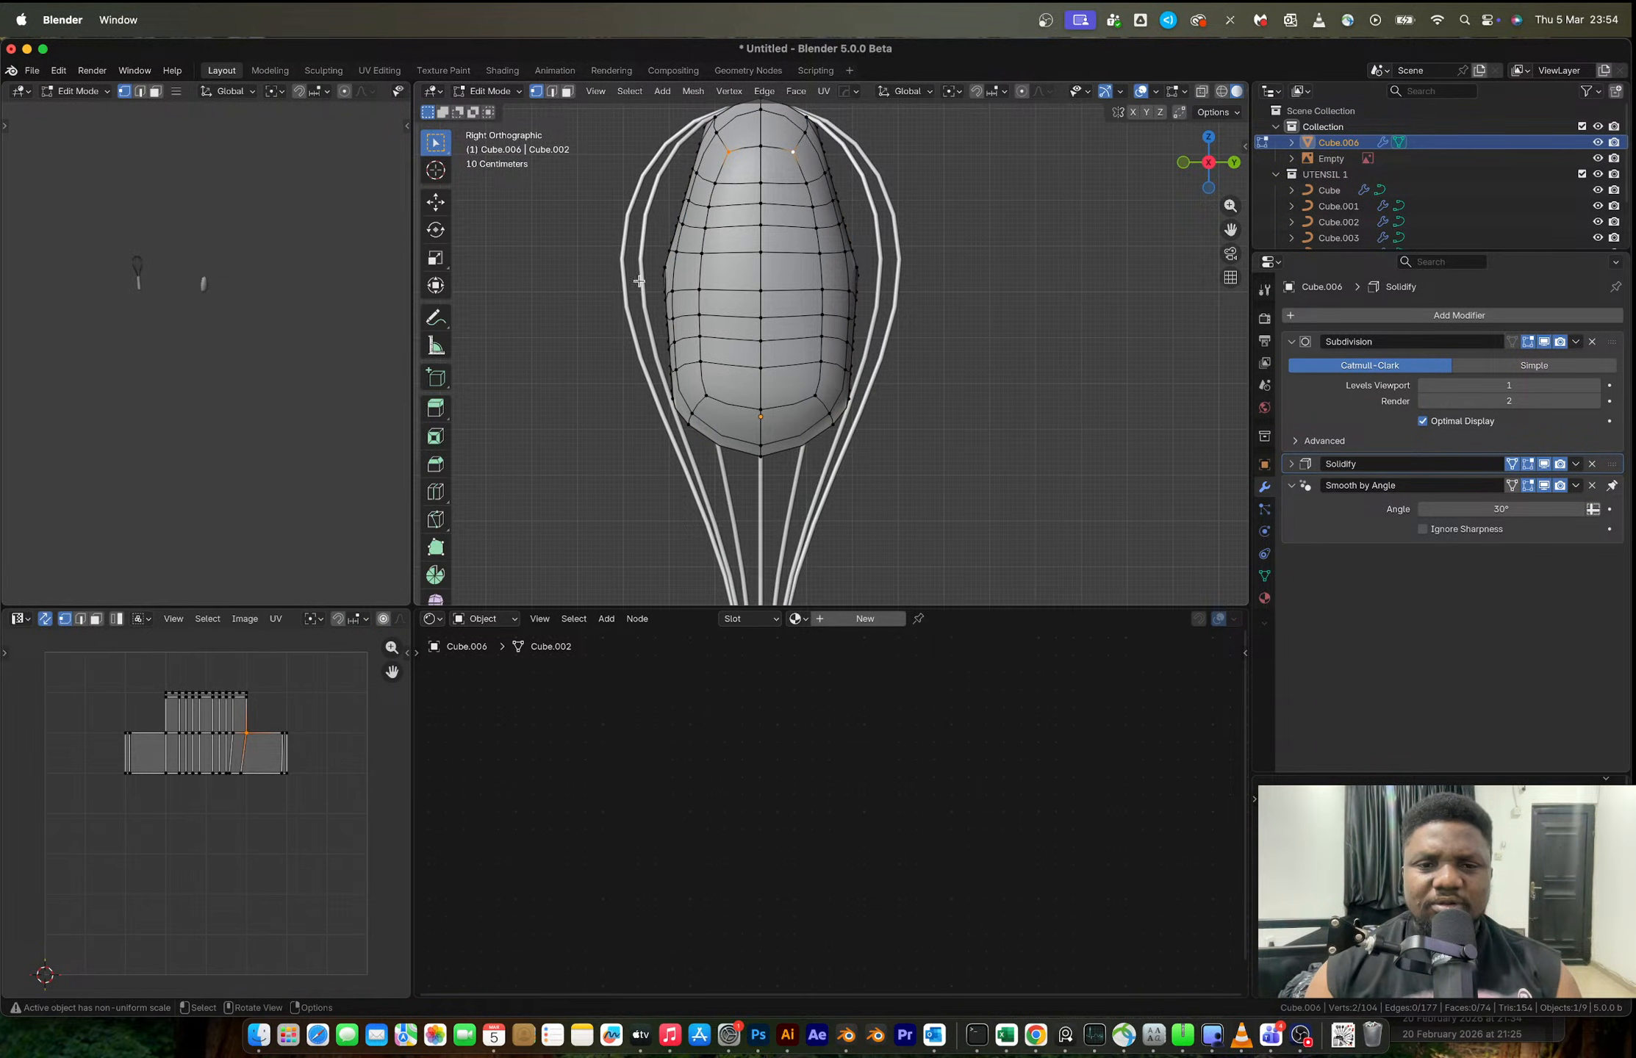
key("alt+z")
left_click_drag(646, 263, 903, 283)
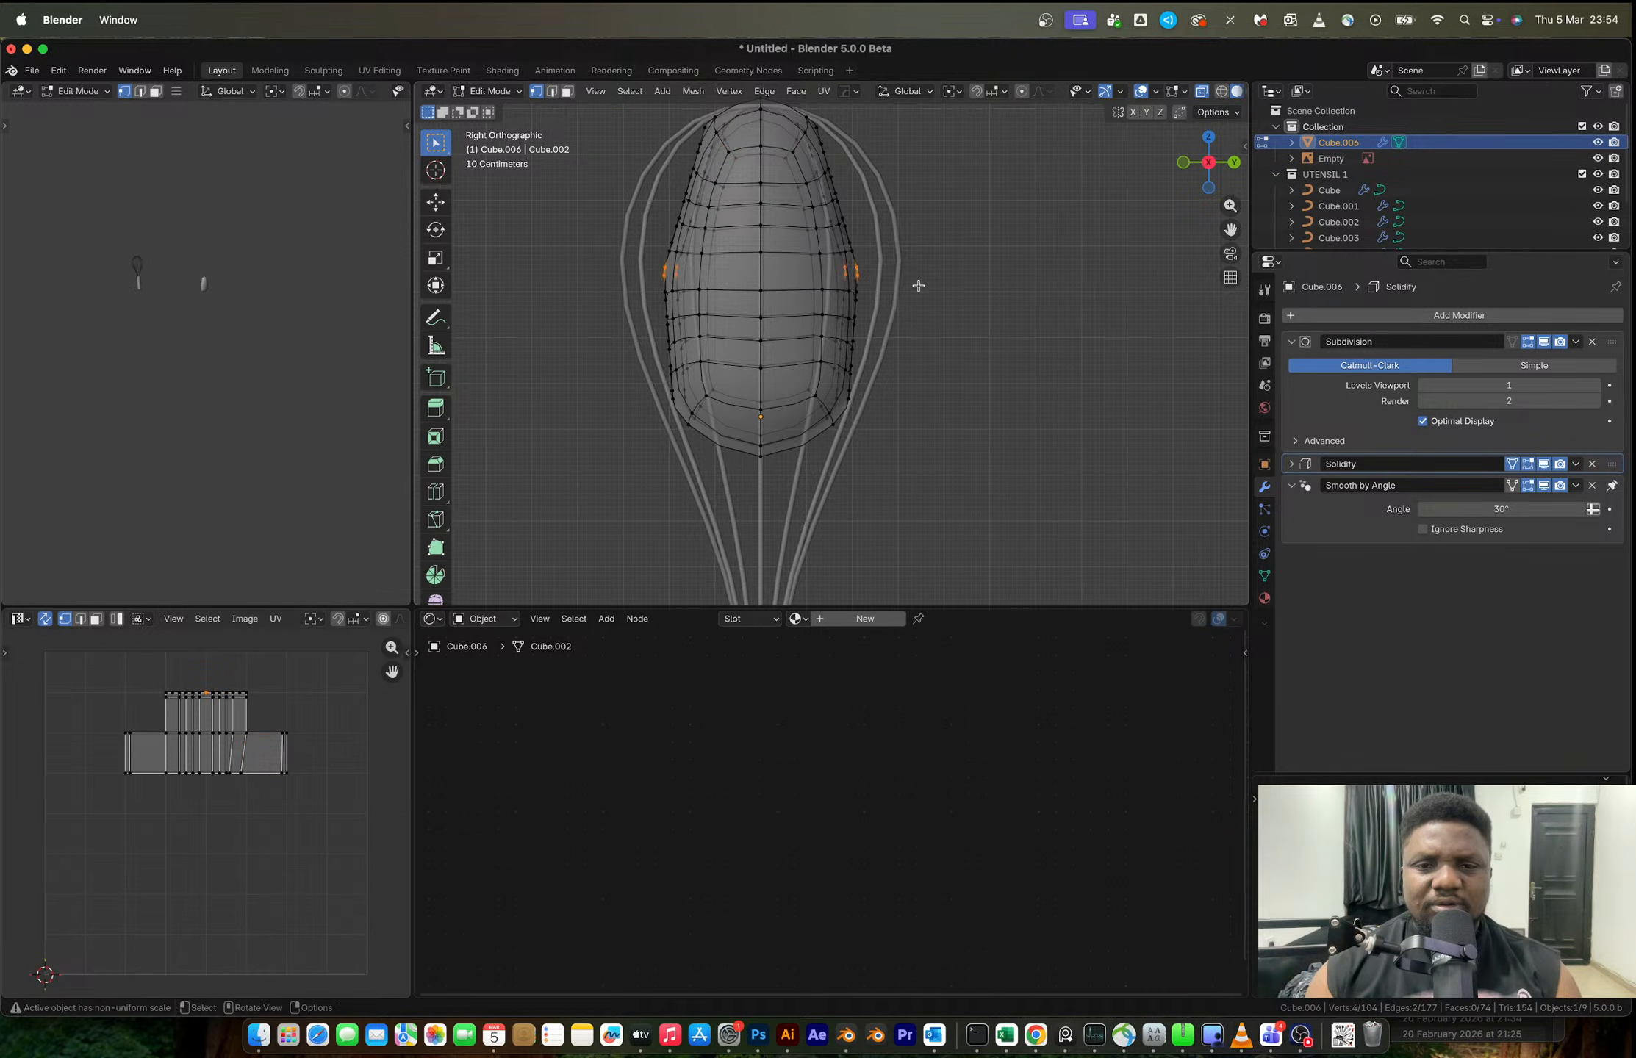
key("s")
left_click(913, 286)
key("Tab")
key("alt+z")
- In the front view, move the whole tong head mesh about 0.033 m along X
middle_click_drag(785, 295, 1004, 334)
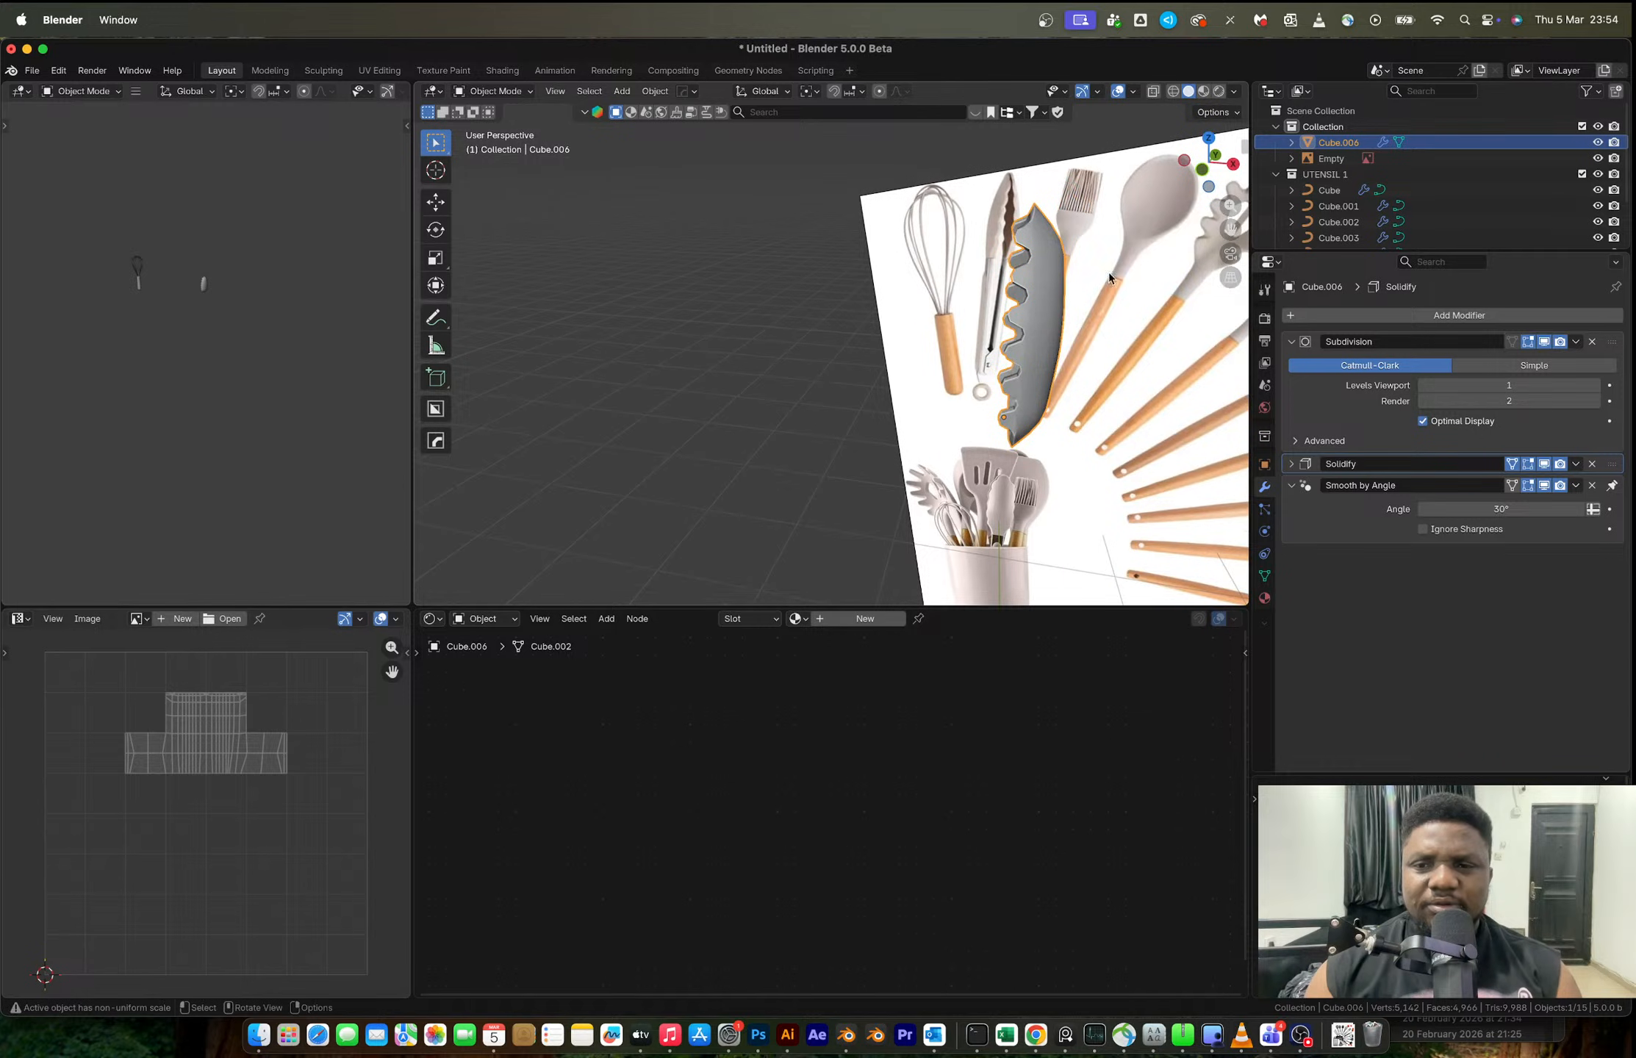
left_click(1204, 172)
scroll(1039, 331, "up", 5)
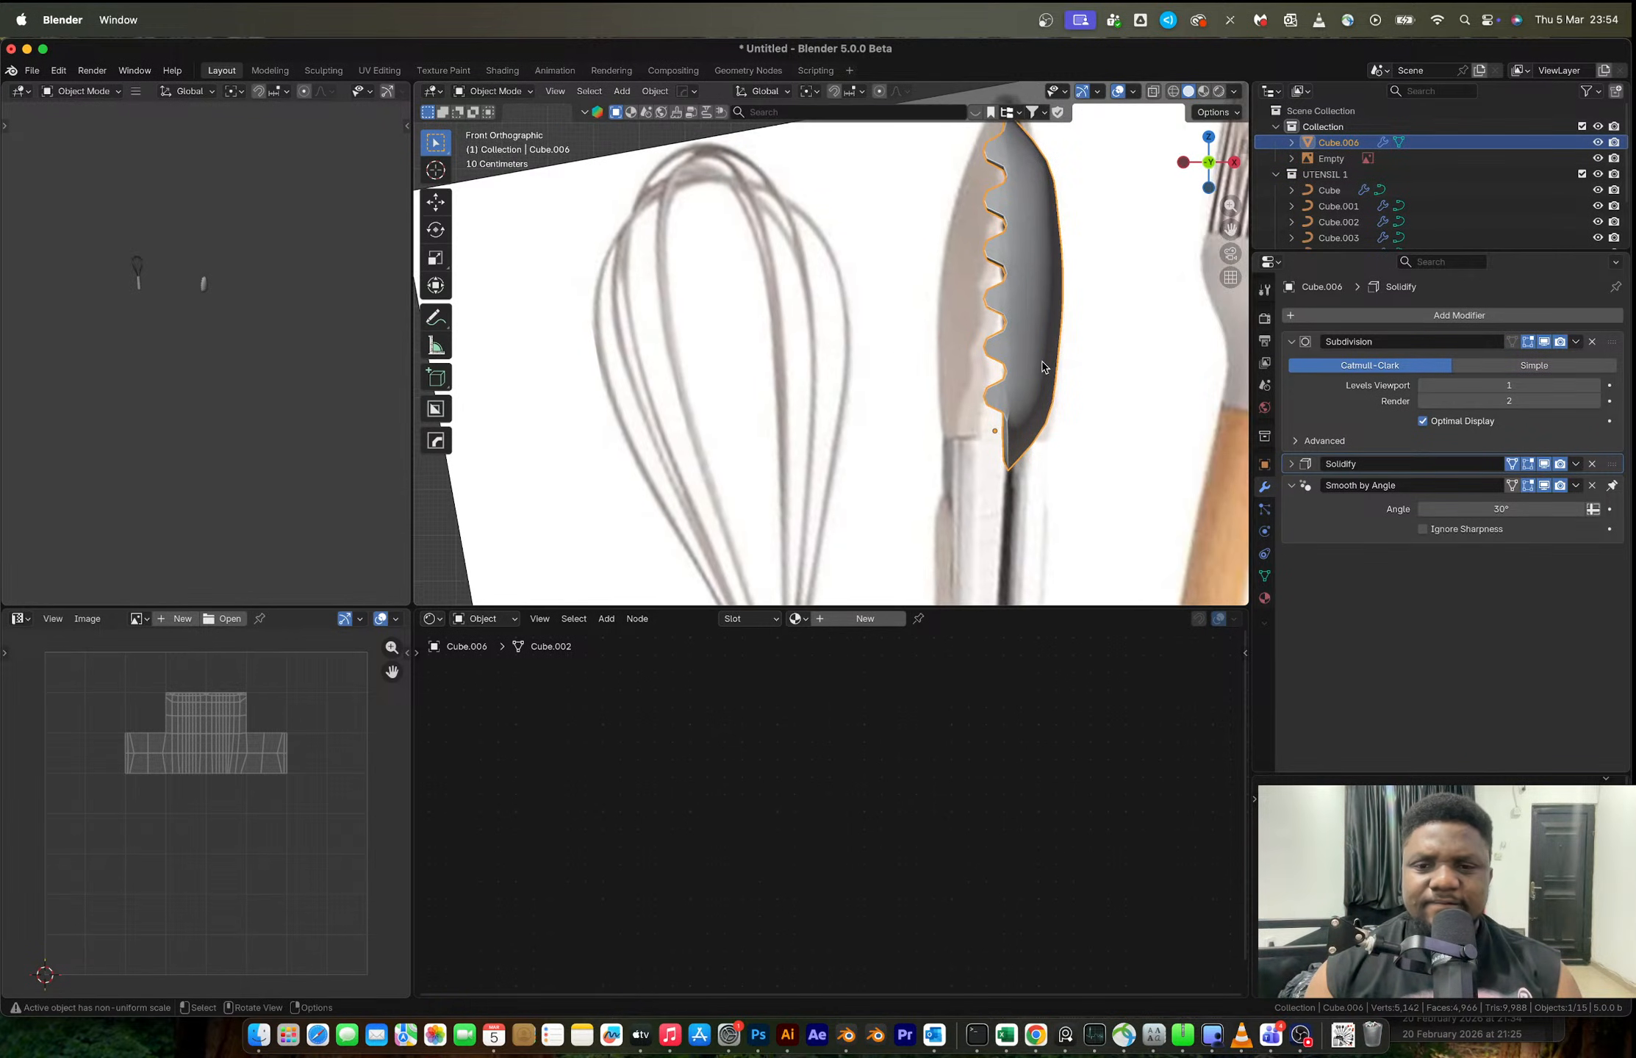
key("Tab")
key("a")
key("g")
key("x")
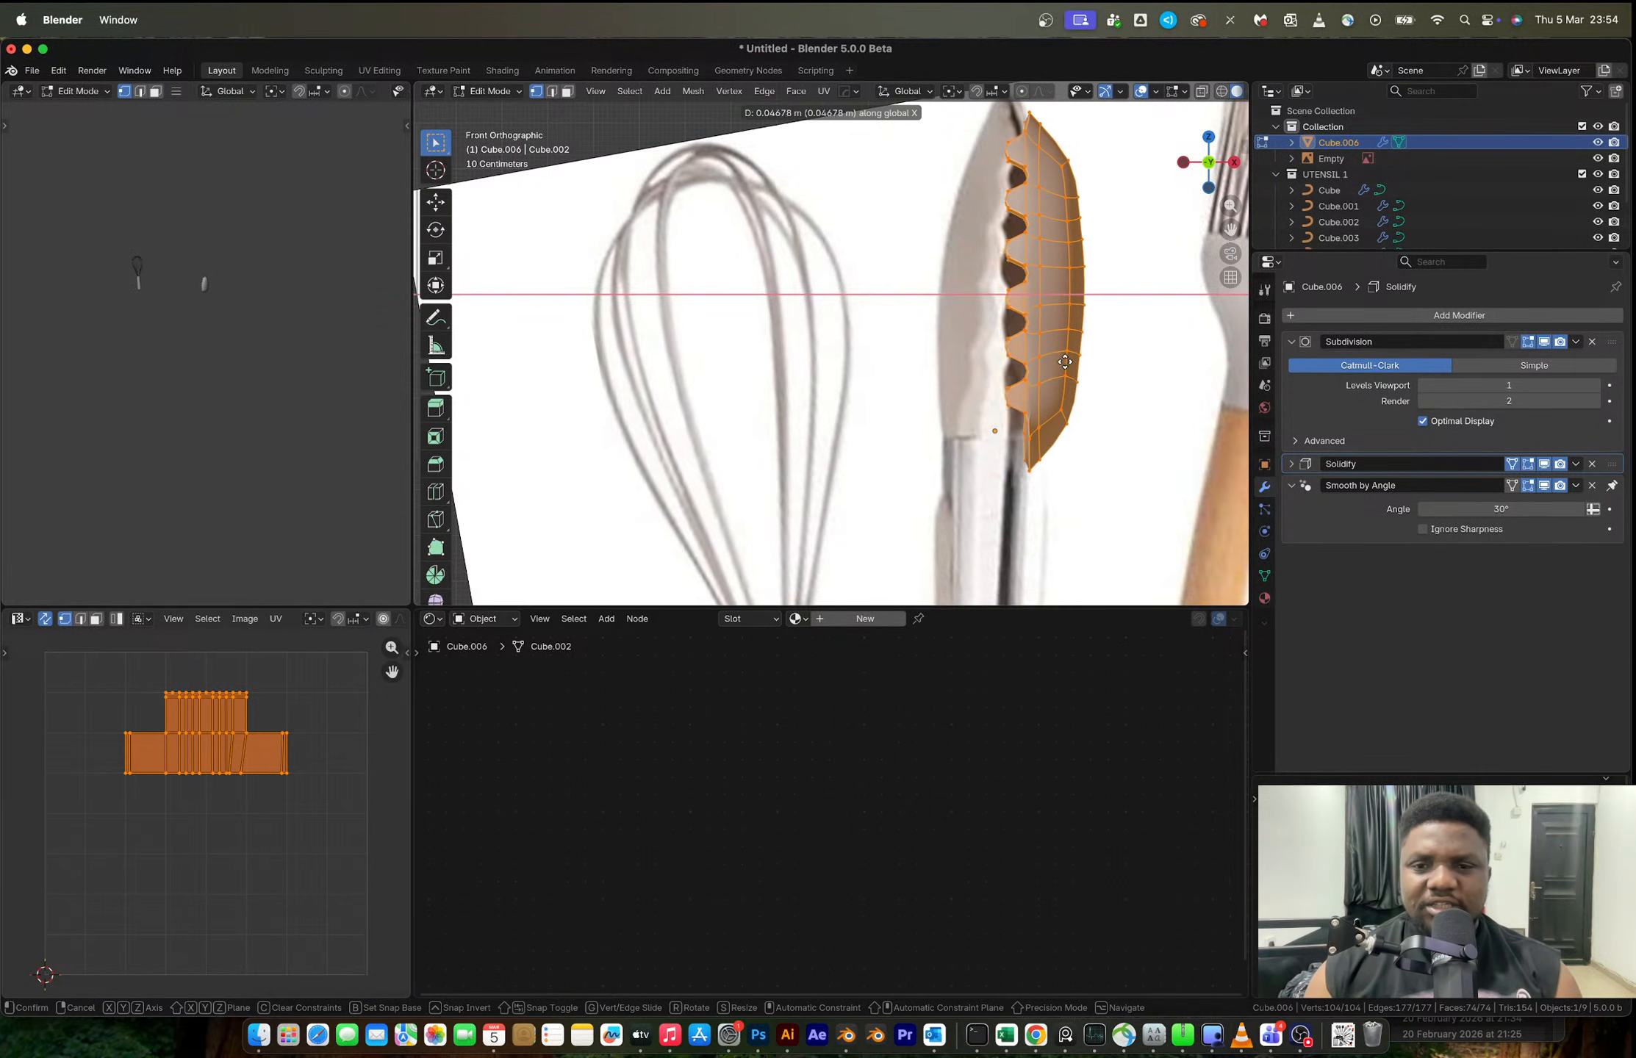
left_click(1059, 363)
- Rotate the whole tong head mesh slightly to follow the photo's jaw and shift it about 0.007 m along X
key("r")
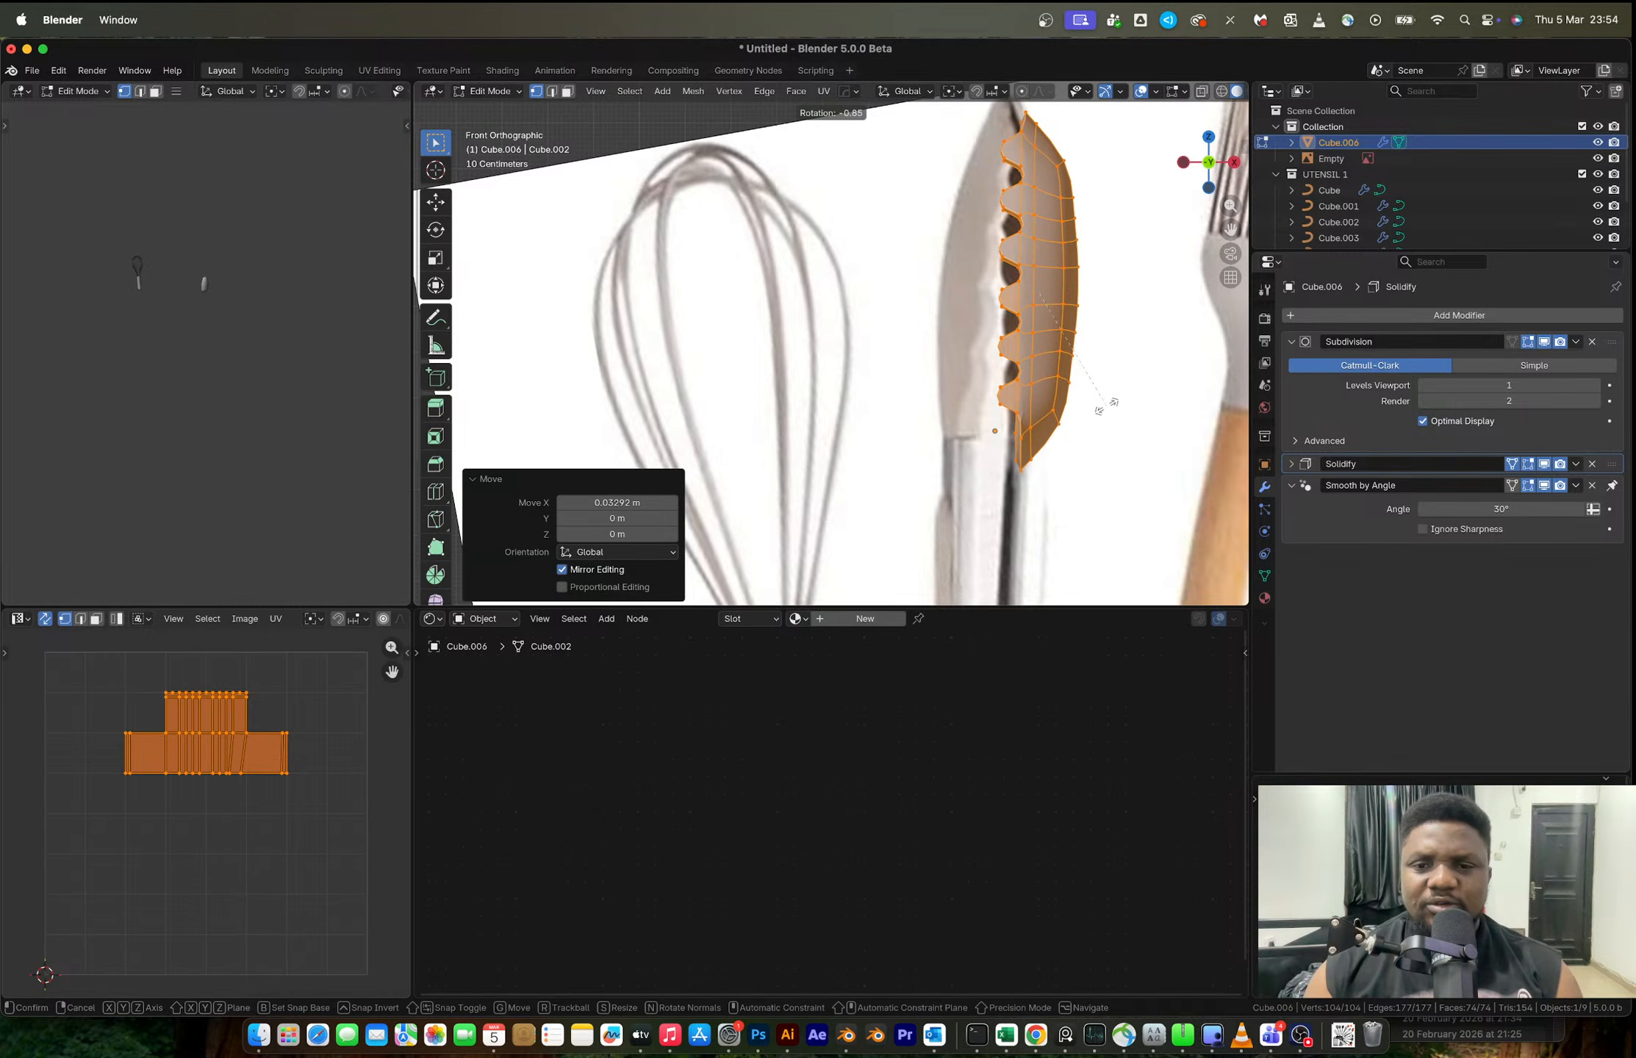
left_click(1104, 421)
key("g")
key("x")
left_click(1109, 423)
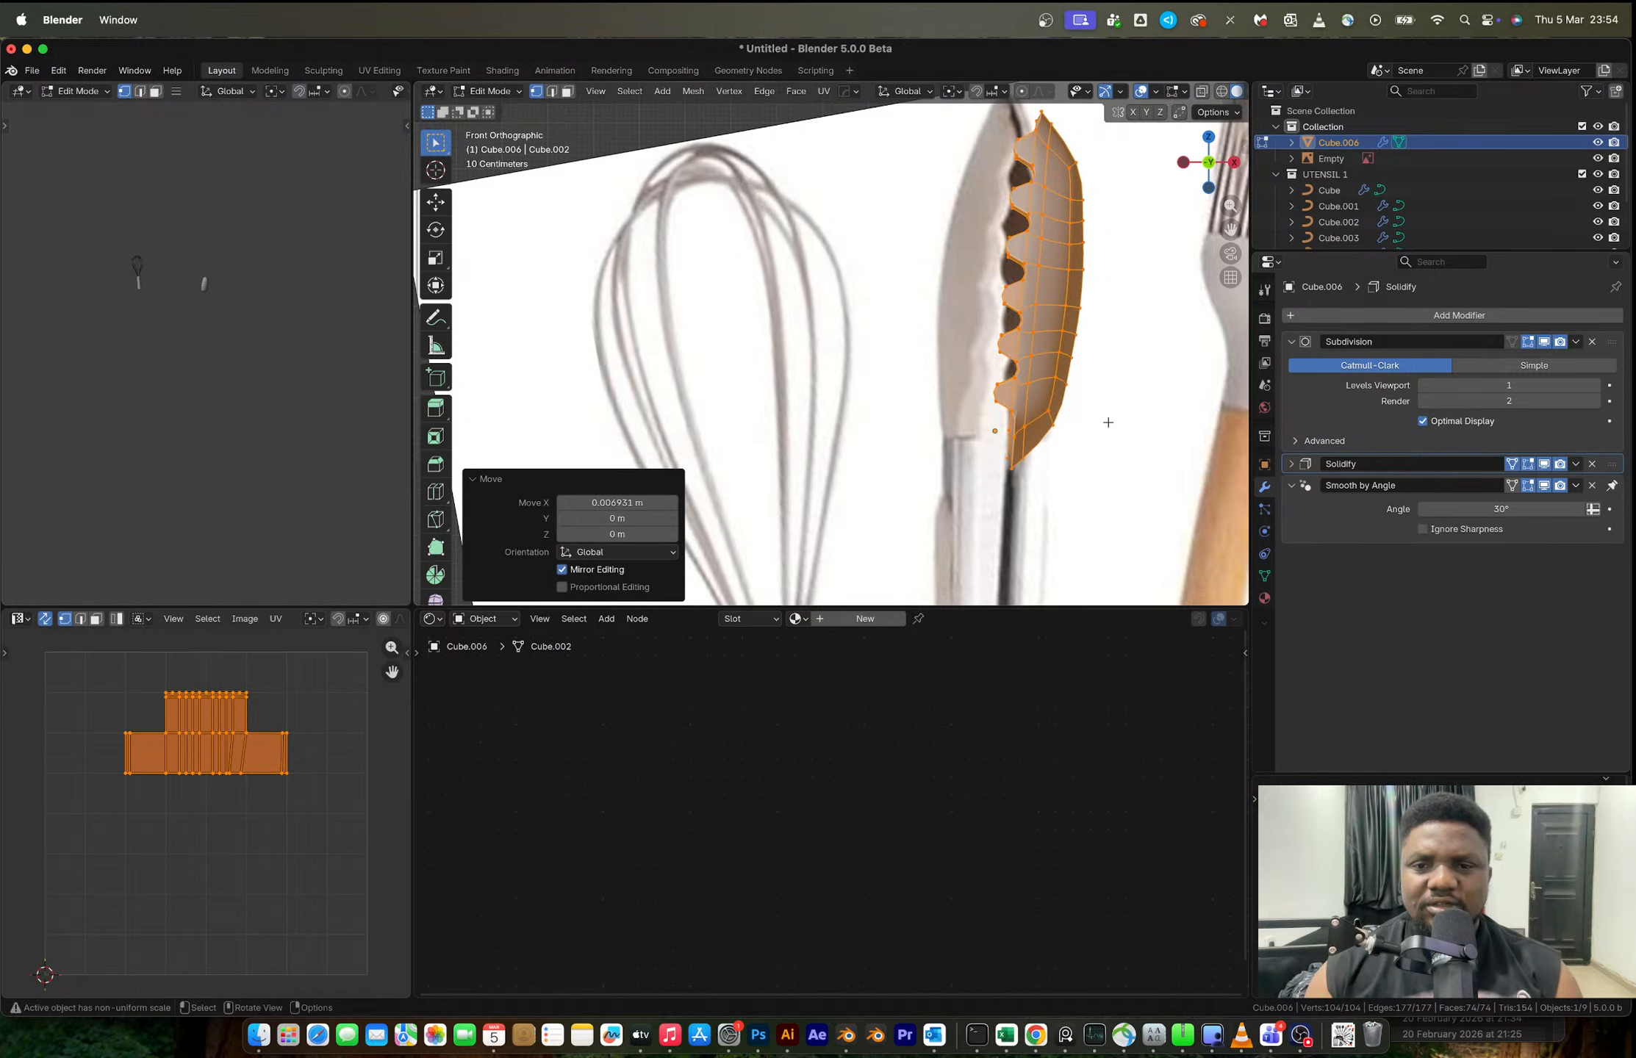
key("r")
left_click(1115, 417)
key("Tab")
- Mirror the tong head across the X axis with a mirror modifier to form the opposite jaw
key("alt+x")
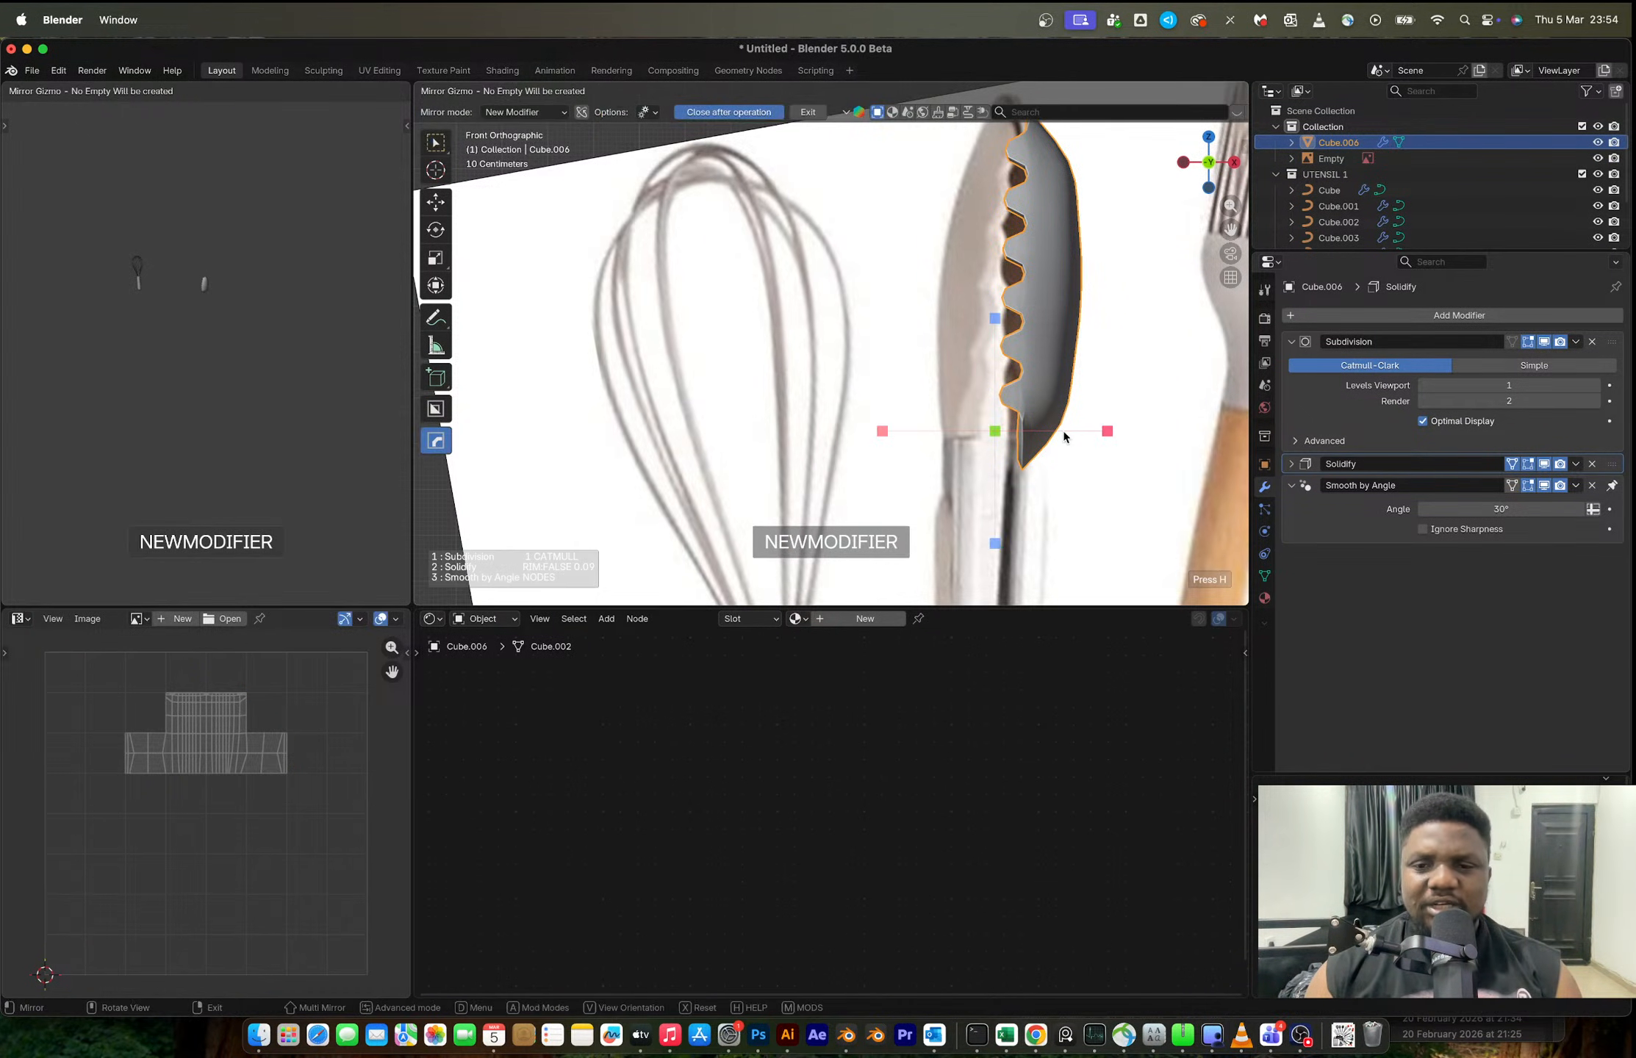
left_click(1108, 432)
scroll(1055, 413, "down", 3)
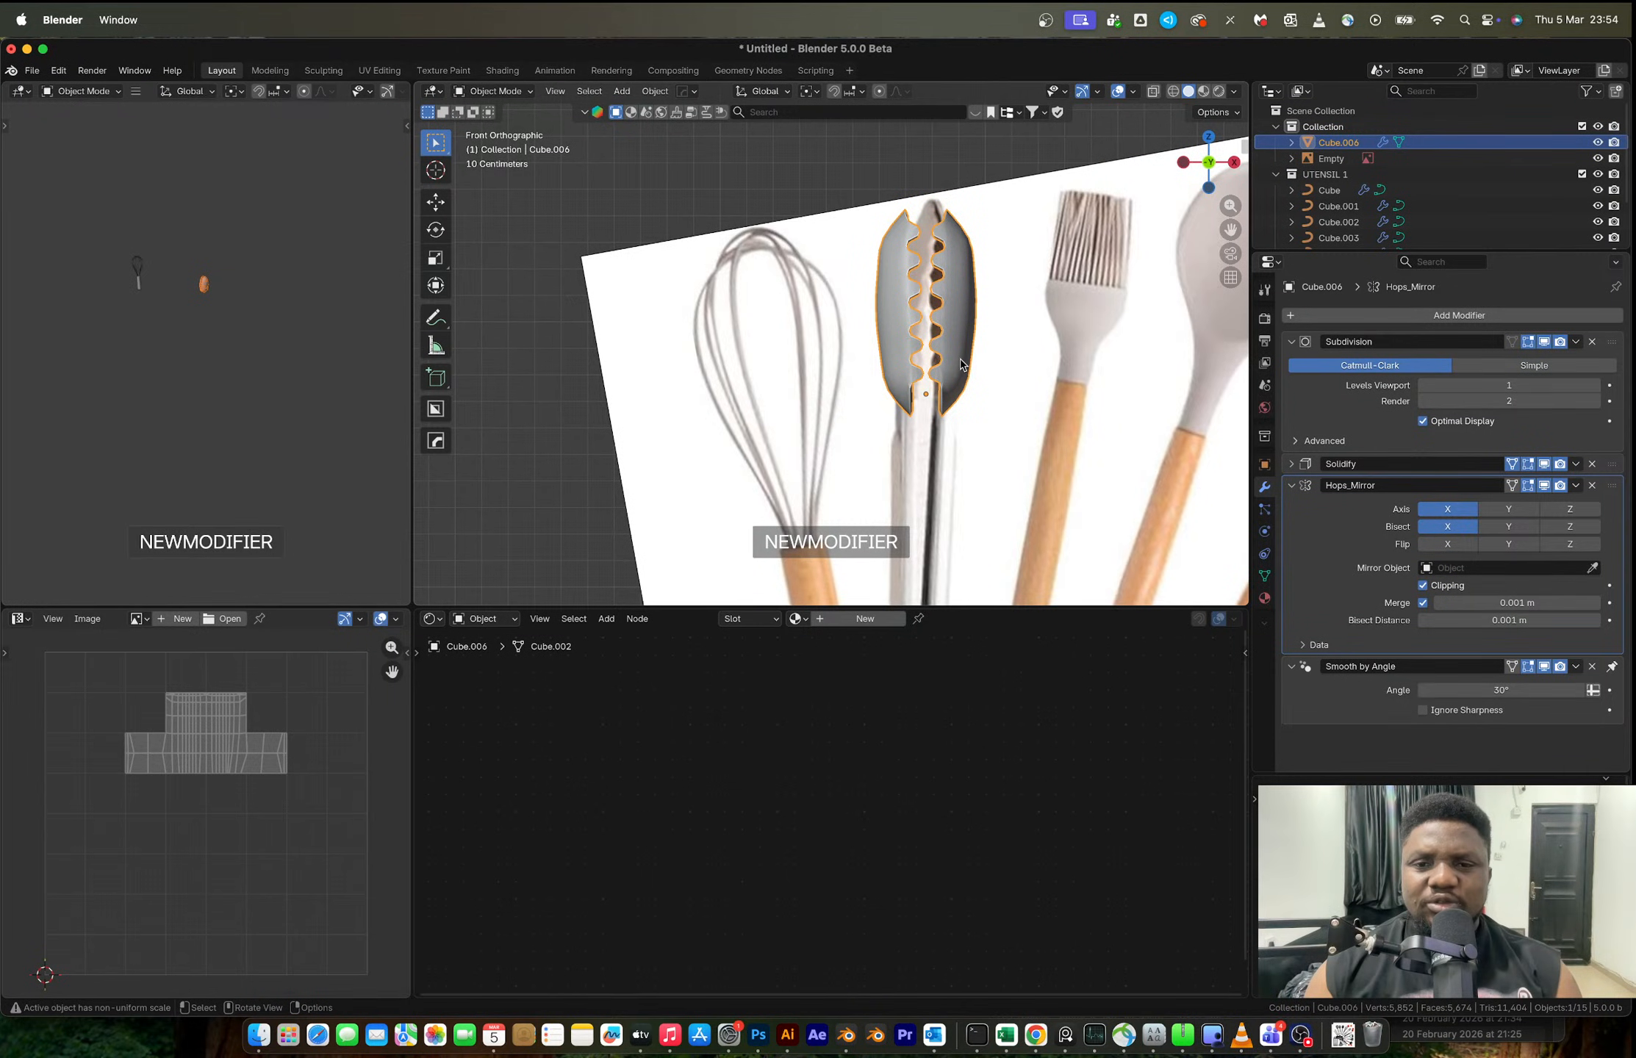
- Add a cube at the base of the tongs' handle in the front view and scale it down to roughly handle width
scroll(966, 362, "up", 5)
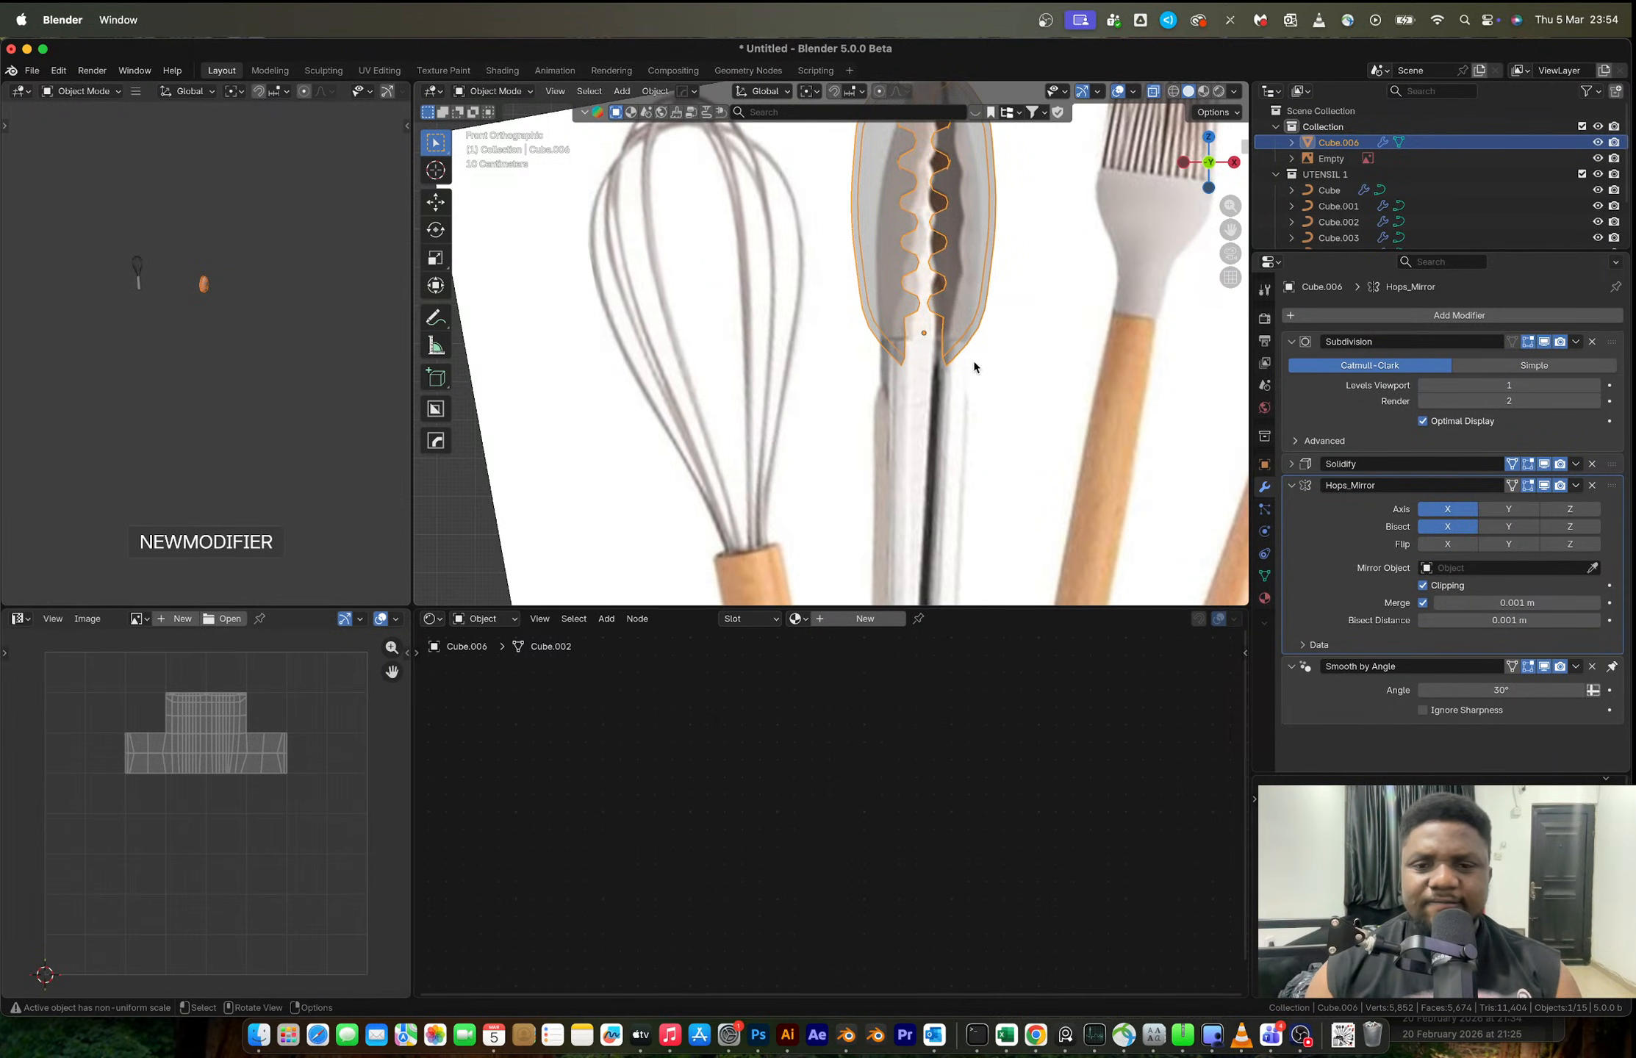
scroll(968, 359, "down", 5)
scroll(879, 223, "up", 2)
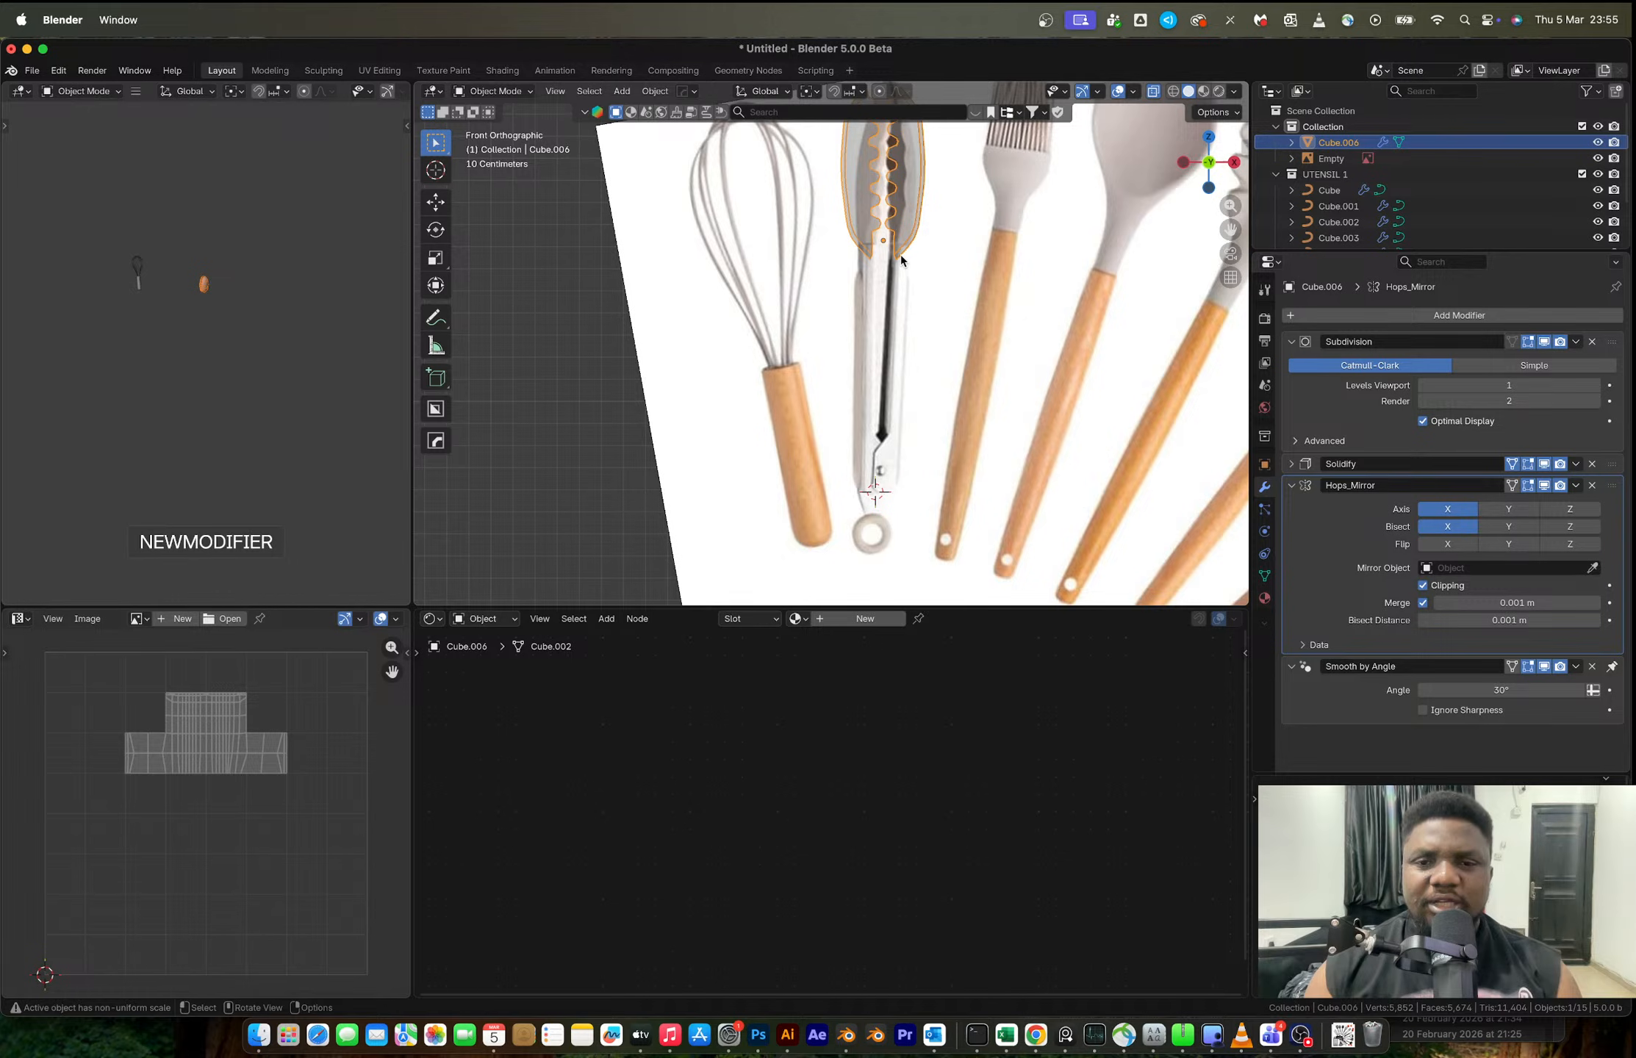
key("shift+a")
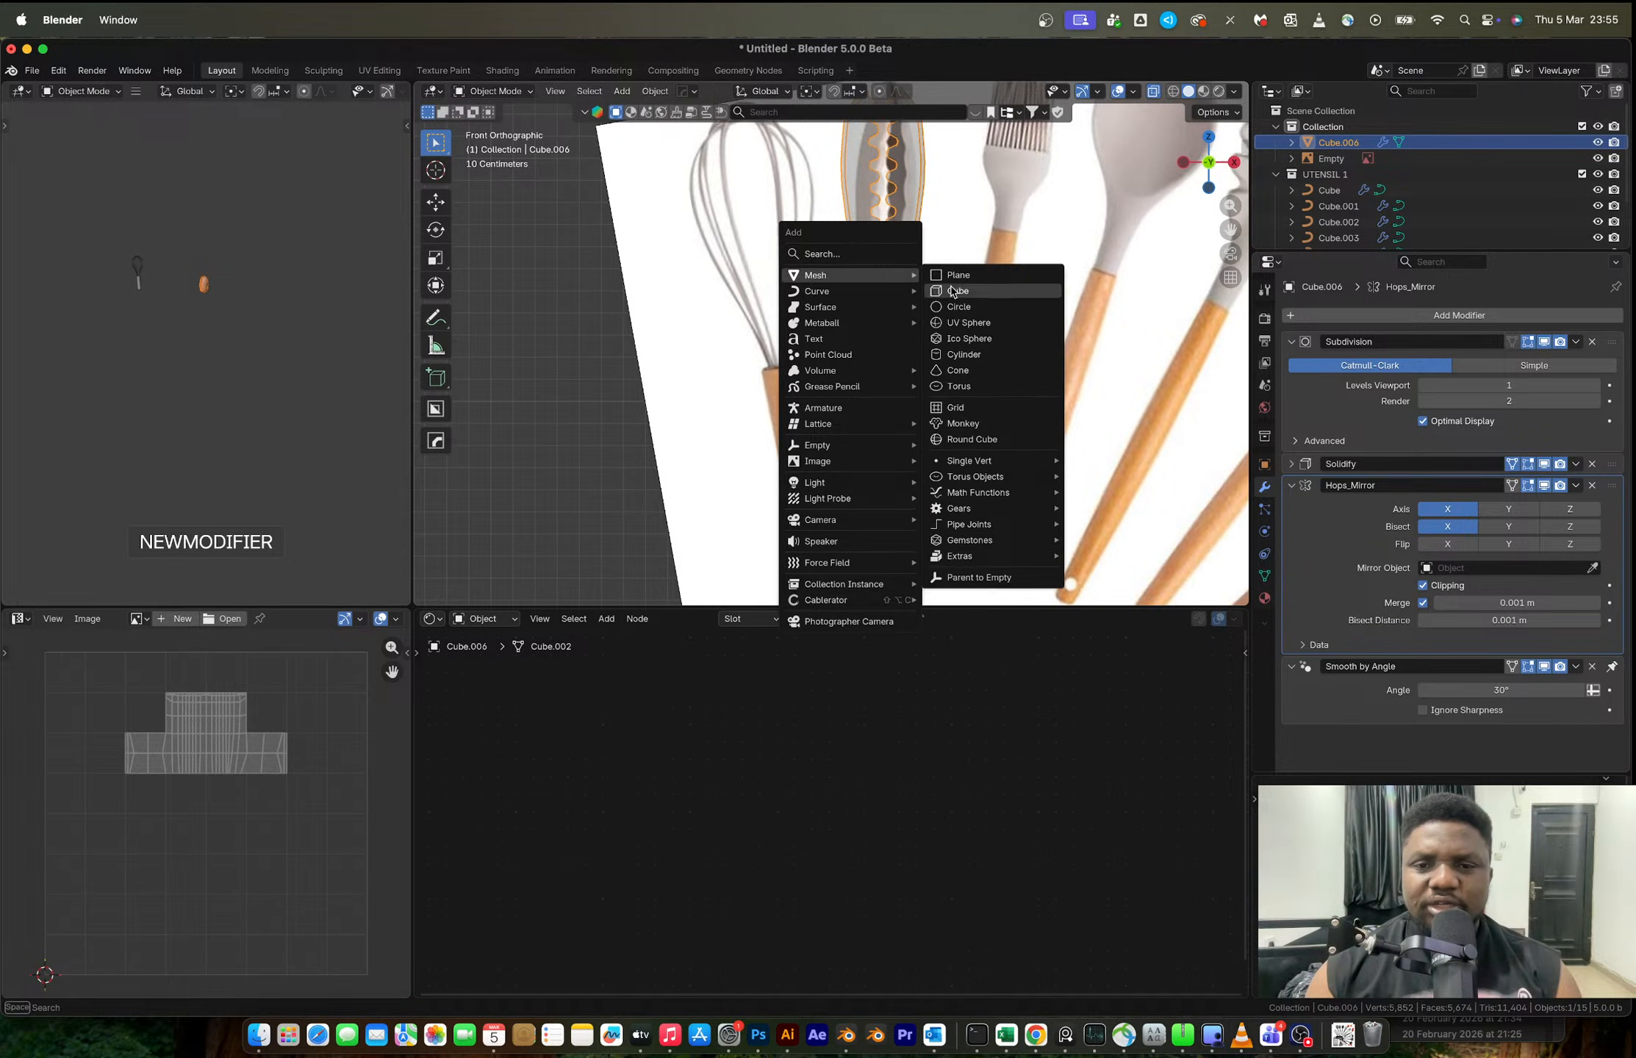
key("Escape")
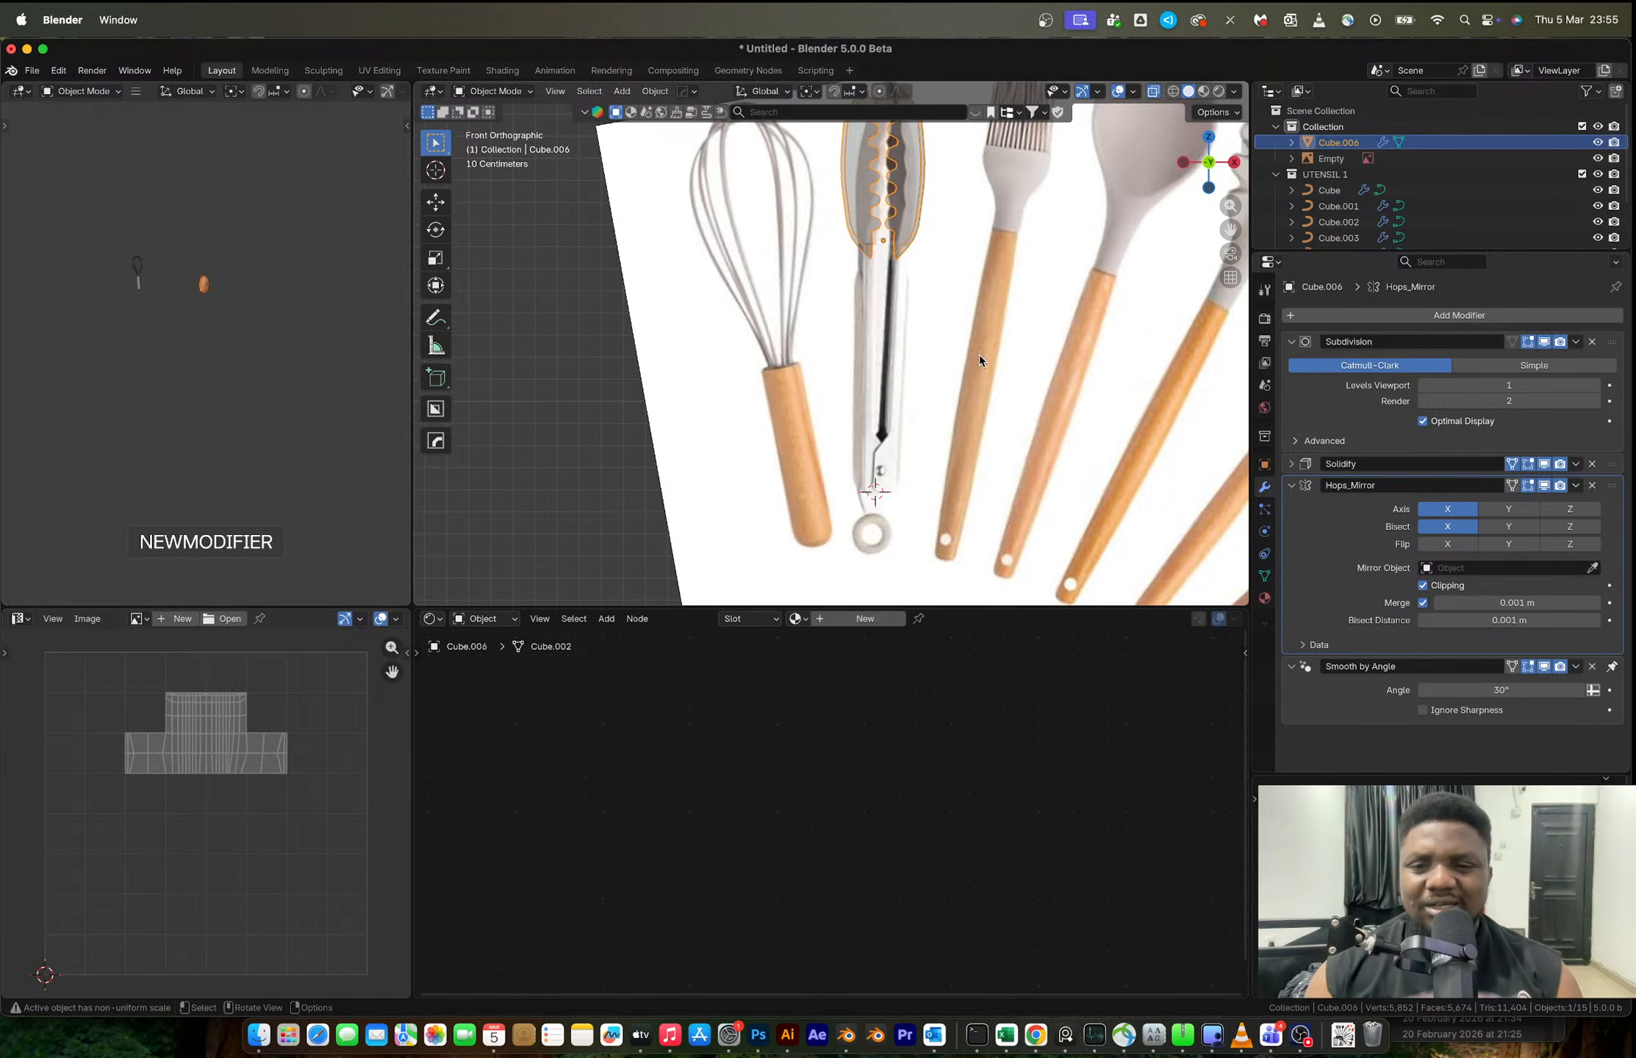
key("shift+a")
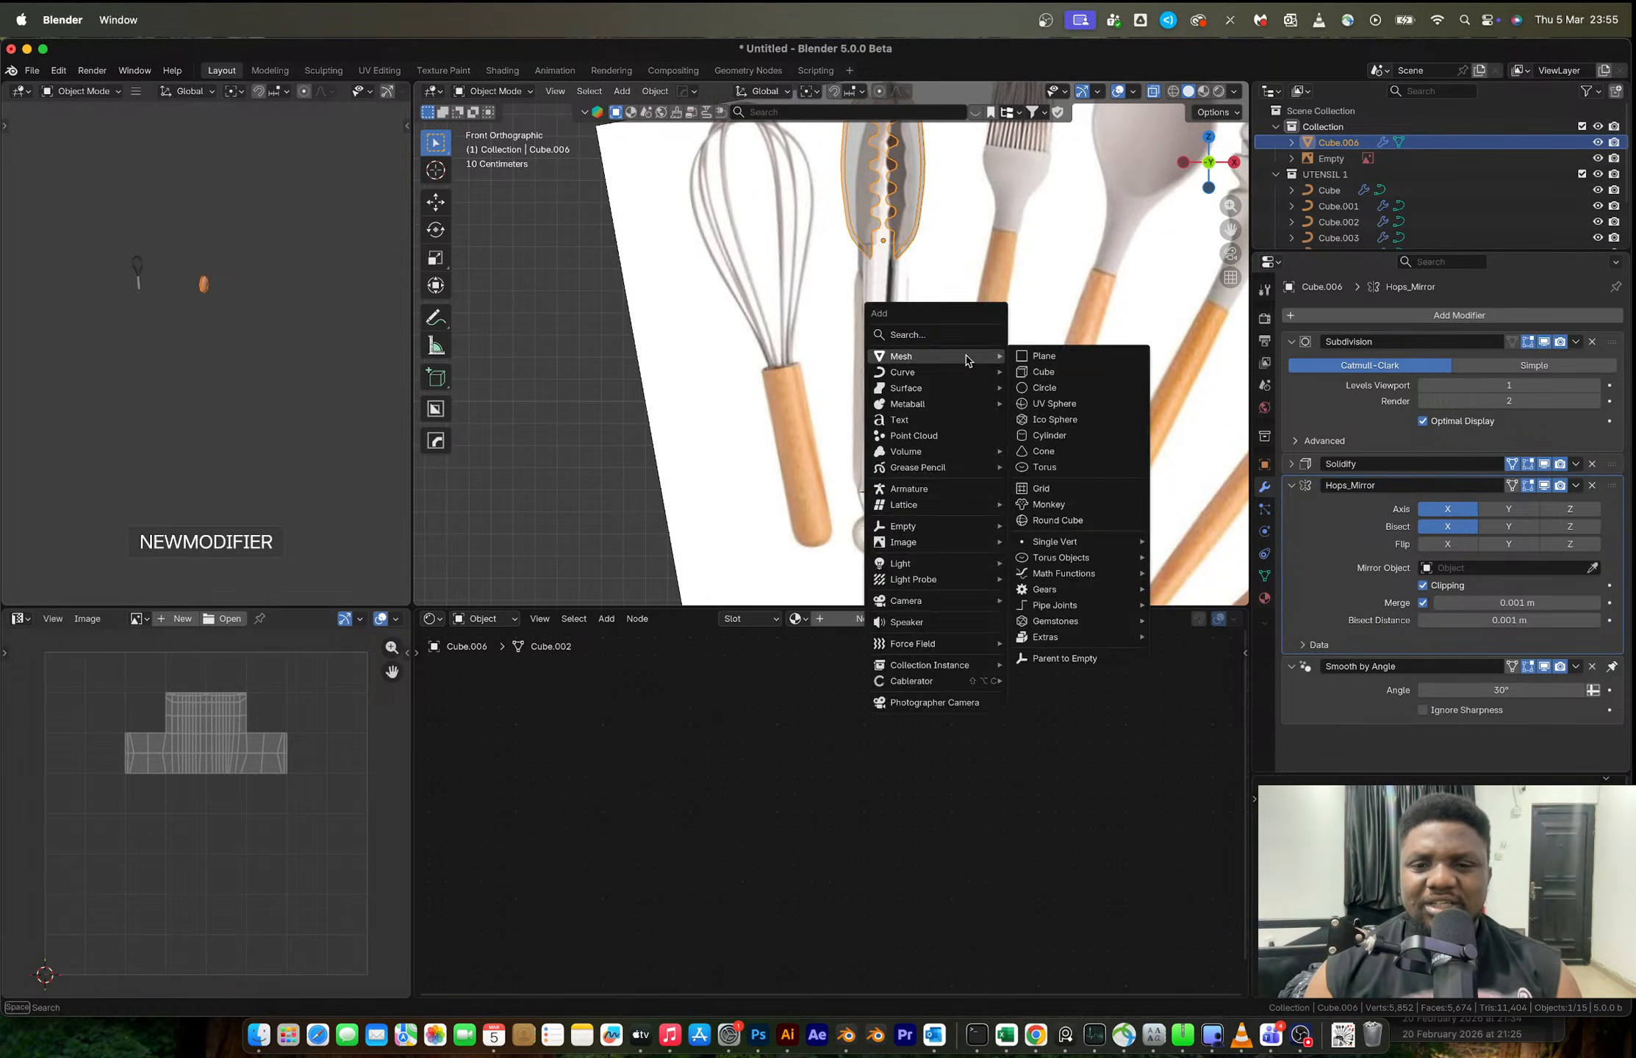
left_click(1042, 371)
key("s")
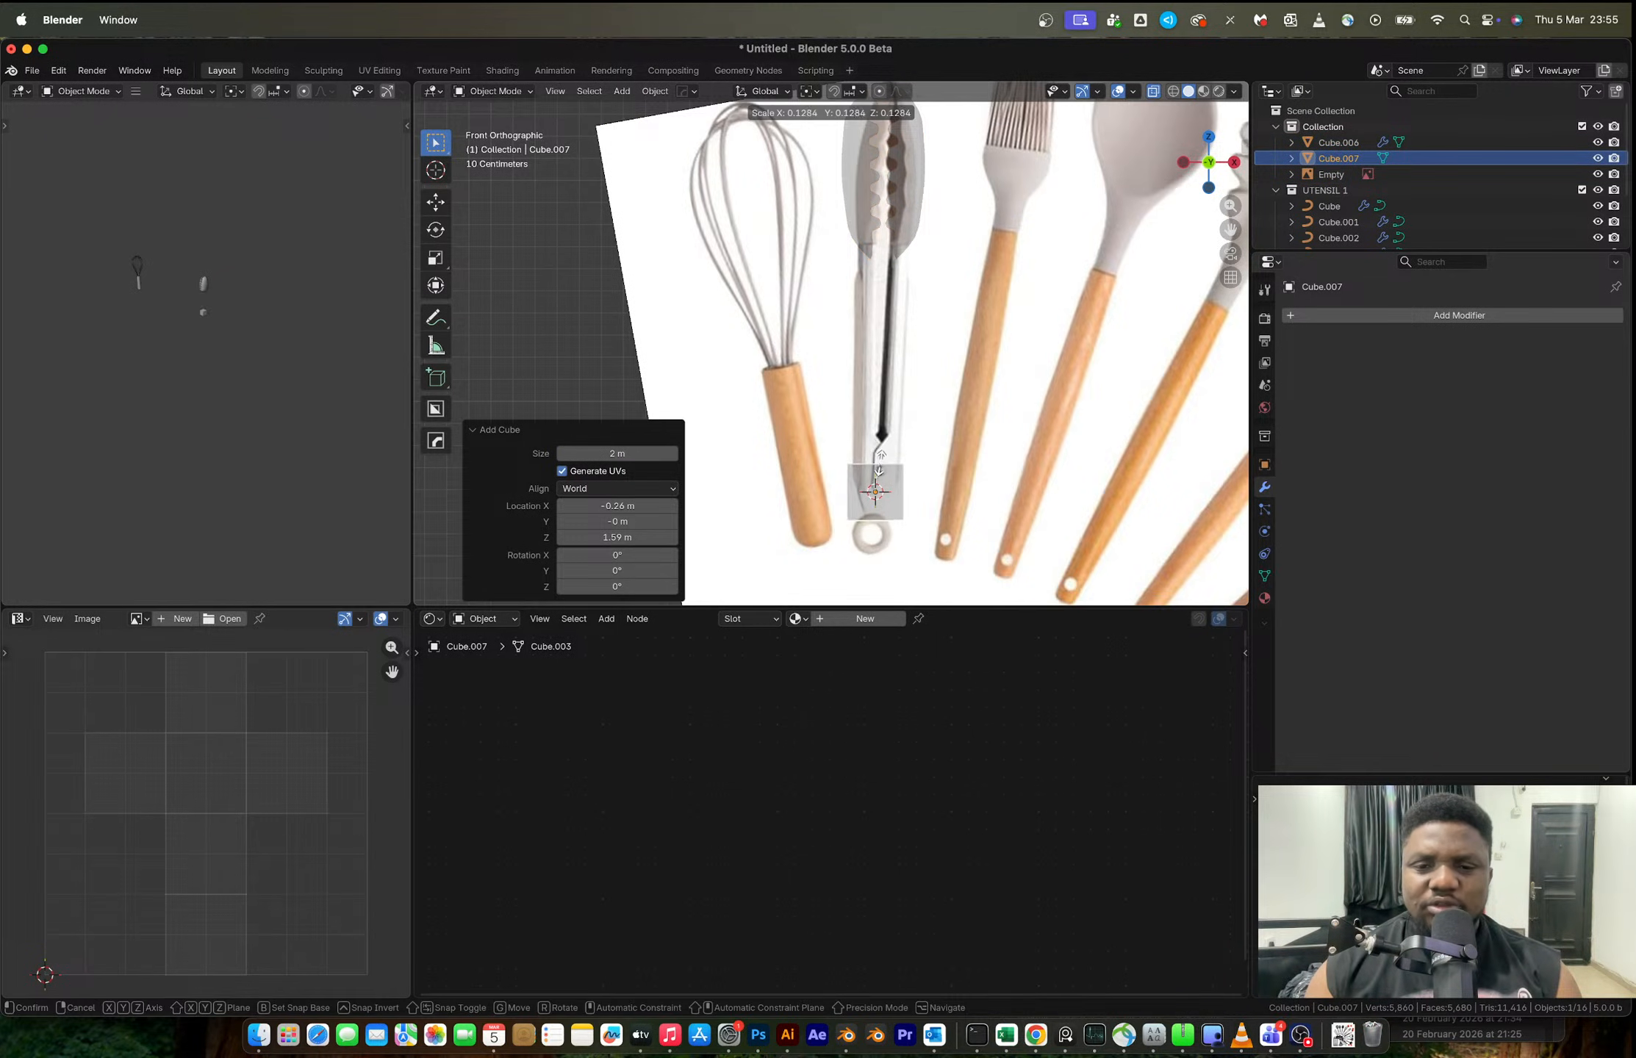
left_click(879, 462)
- Stretch the cube along Z and move it about 0.079 m in X and 0.424 m in Z onto the handle arm
key("s")
key("z")
left_click(918, 421)
key("g")
left_click(935, 321)
- Scale the handle block uniformly to about 0.696 and raise it about 0.18 m along Z
key("s")
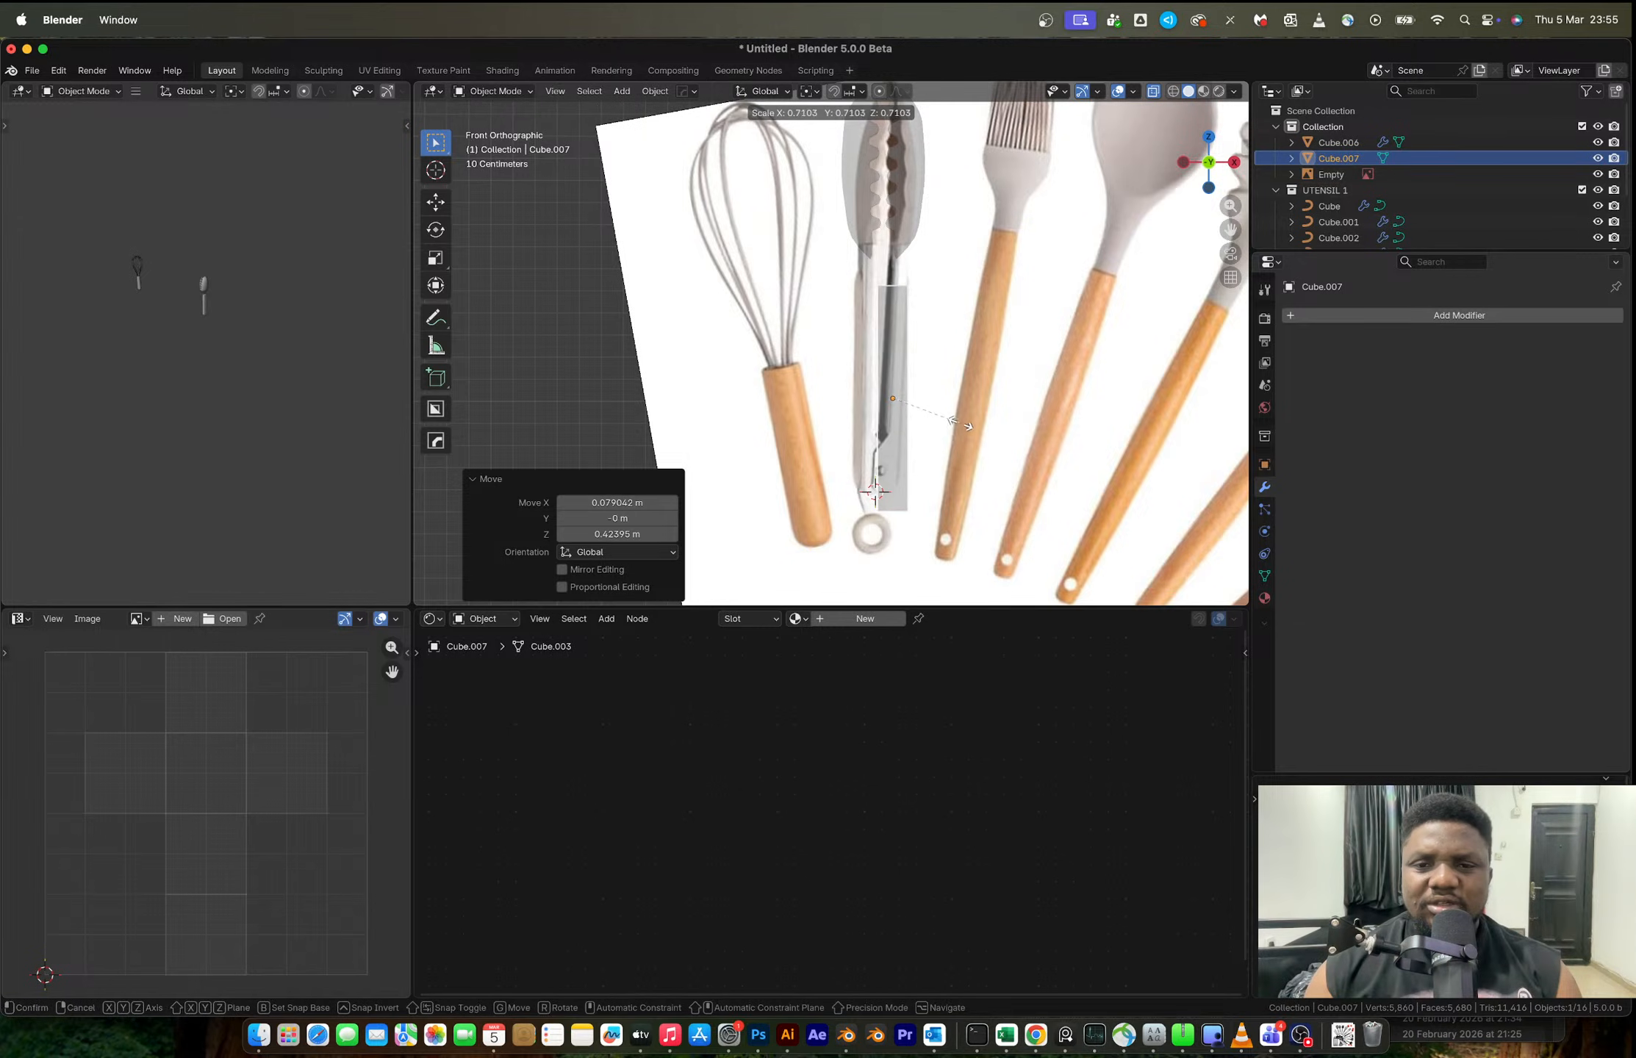
left_click(957, 424)
key("g")
key("z")
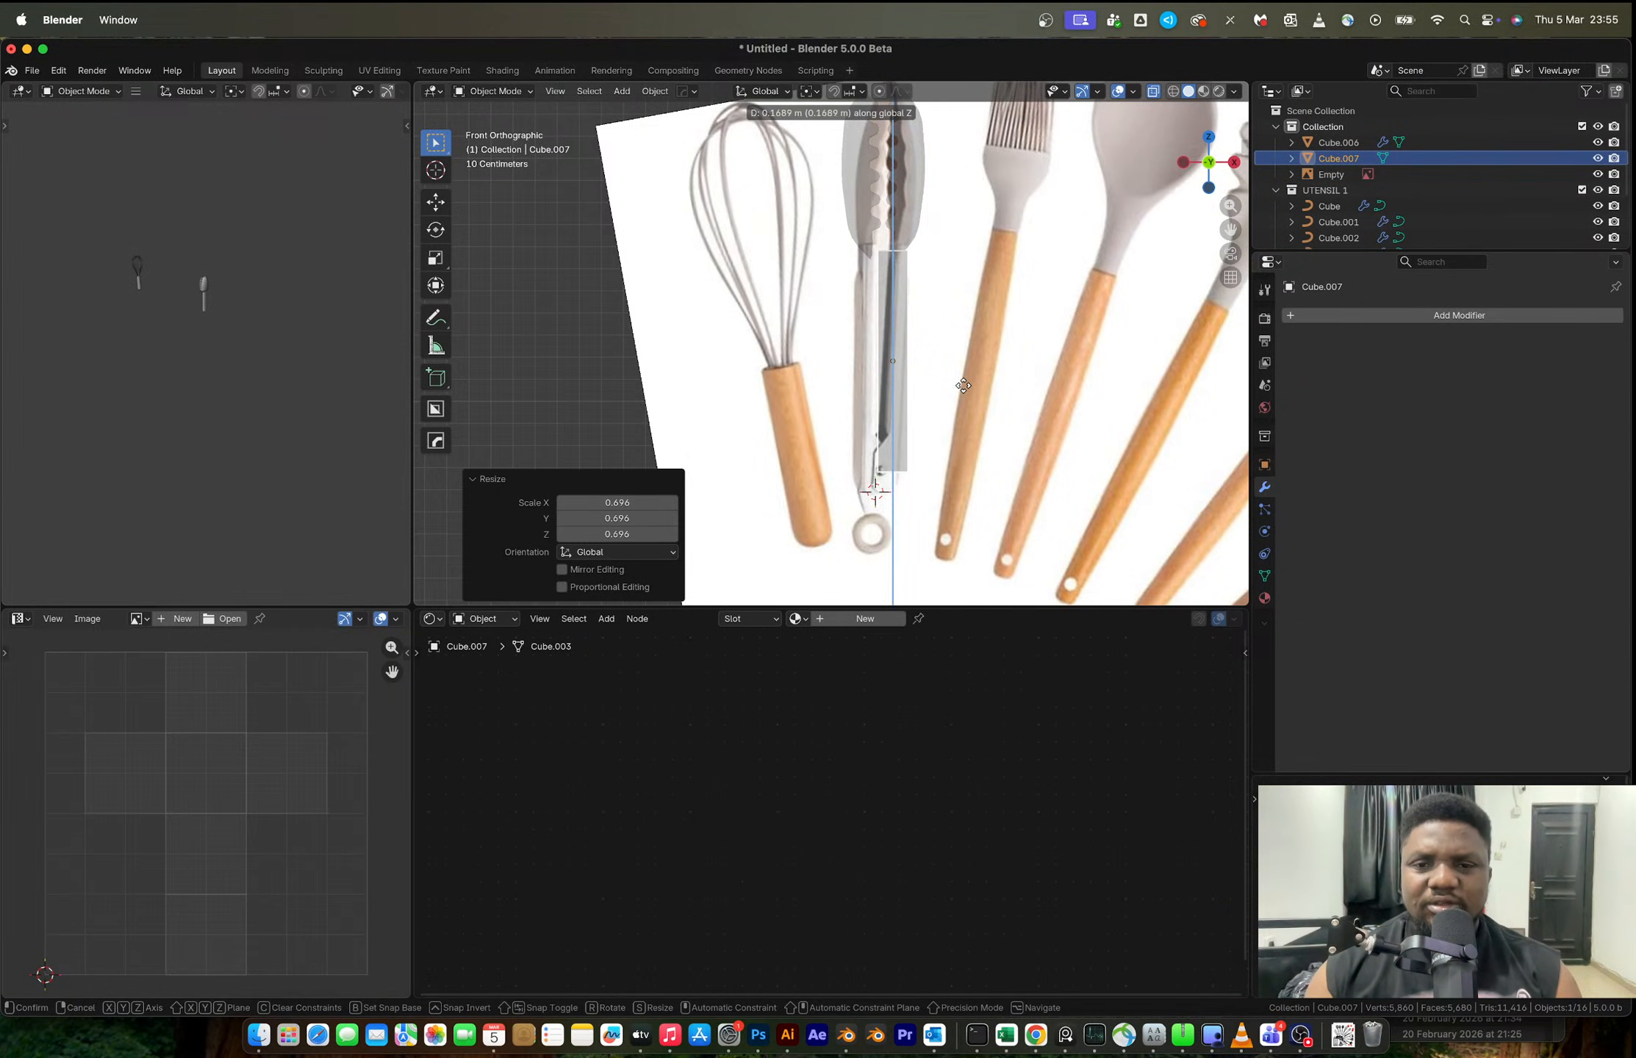
left_click(964, 383)
- Lengthen the handle block along Z by a factor of about 1.138
scroll(912, 374, "up", 3)
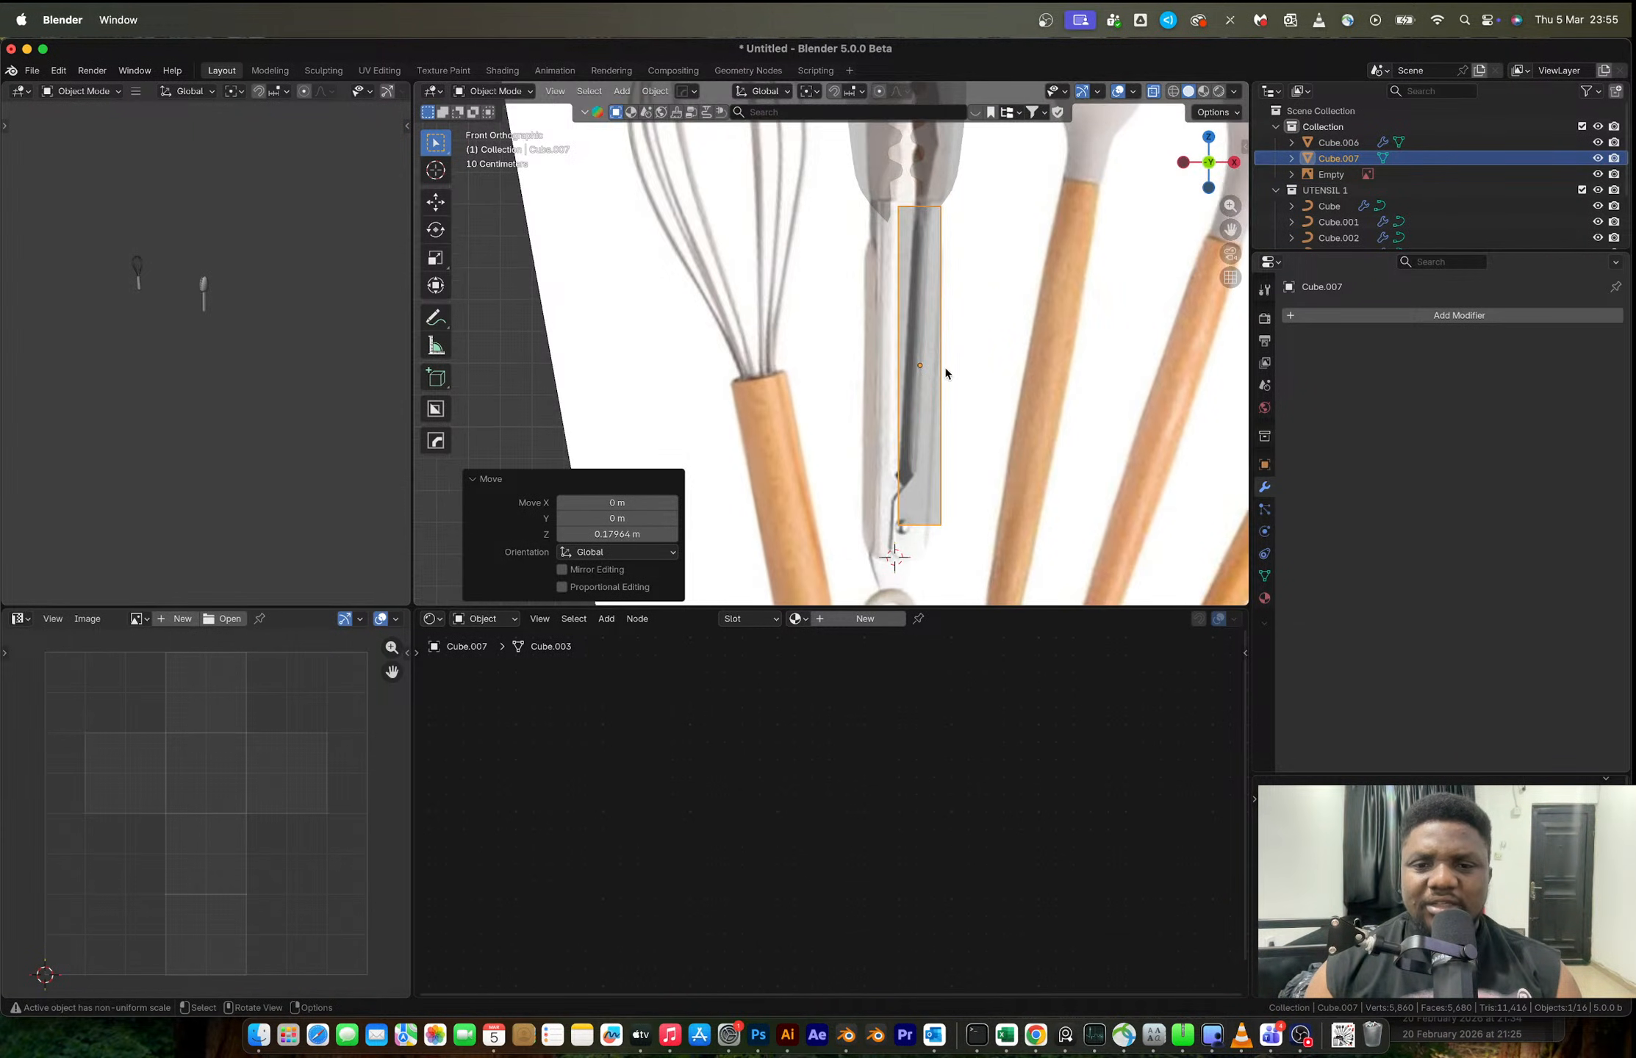
key("Tab")
key("Tab")
key("s")
key("z")
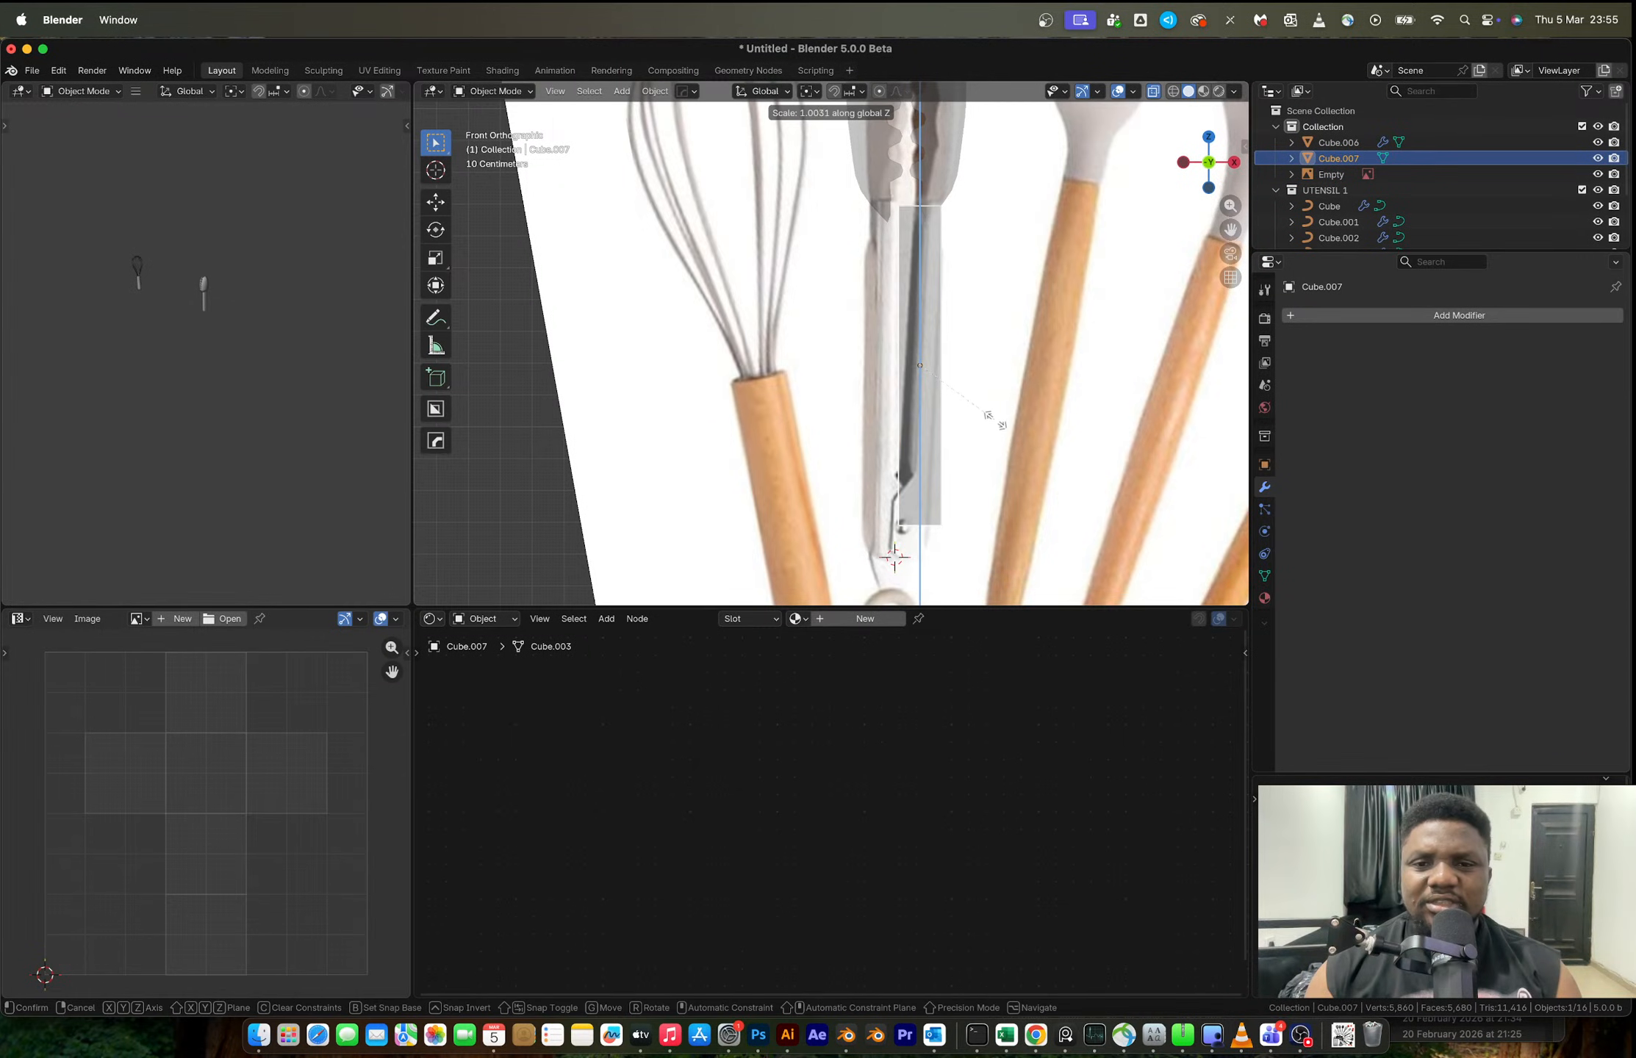
left_click(1015, 416)
- Lower the handle block about 0.032 m along Z and rotate it about -2.3° to follow the tongs' arm
key("g")
key("z")
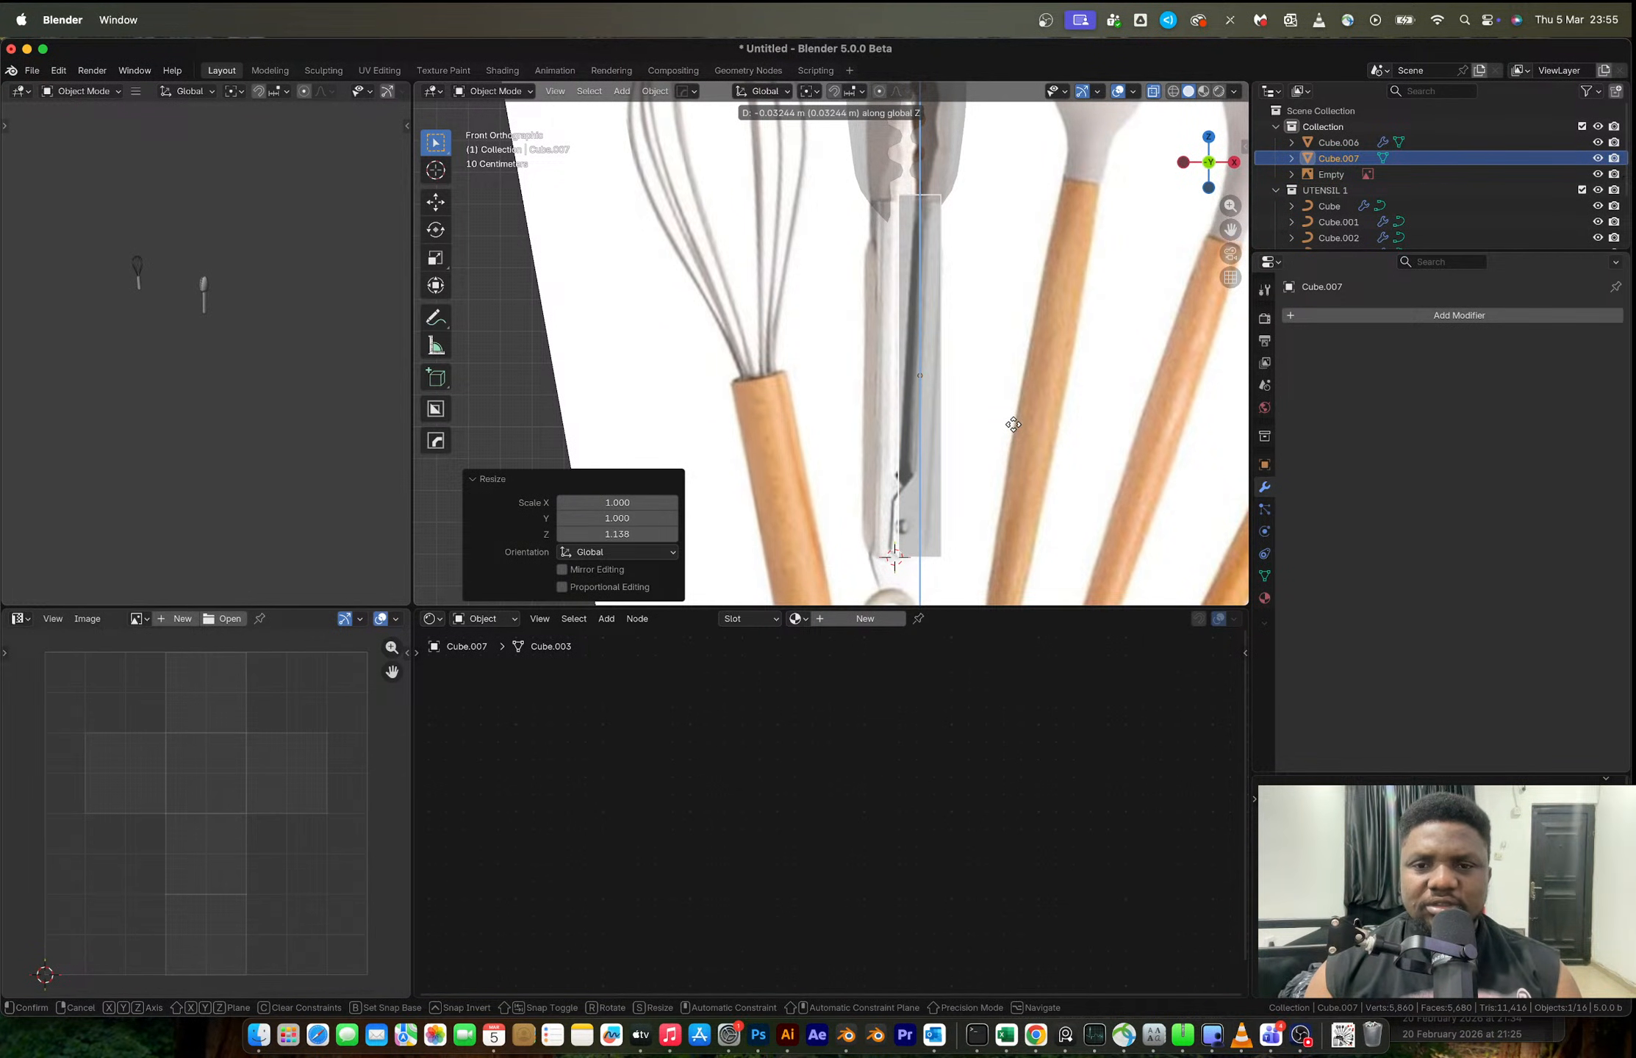
left_click(1024, 444)
key("r")
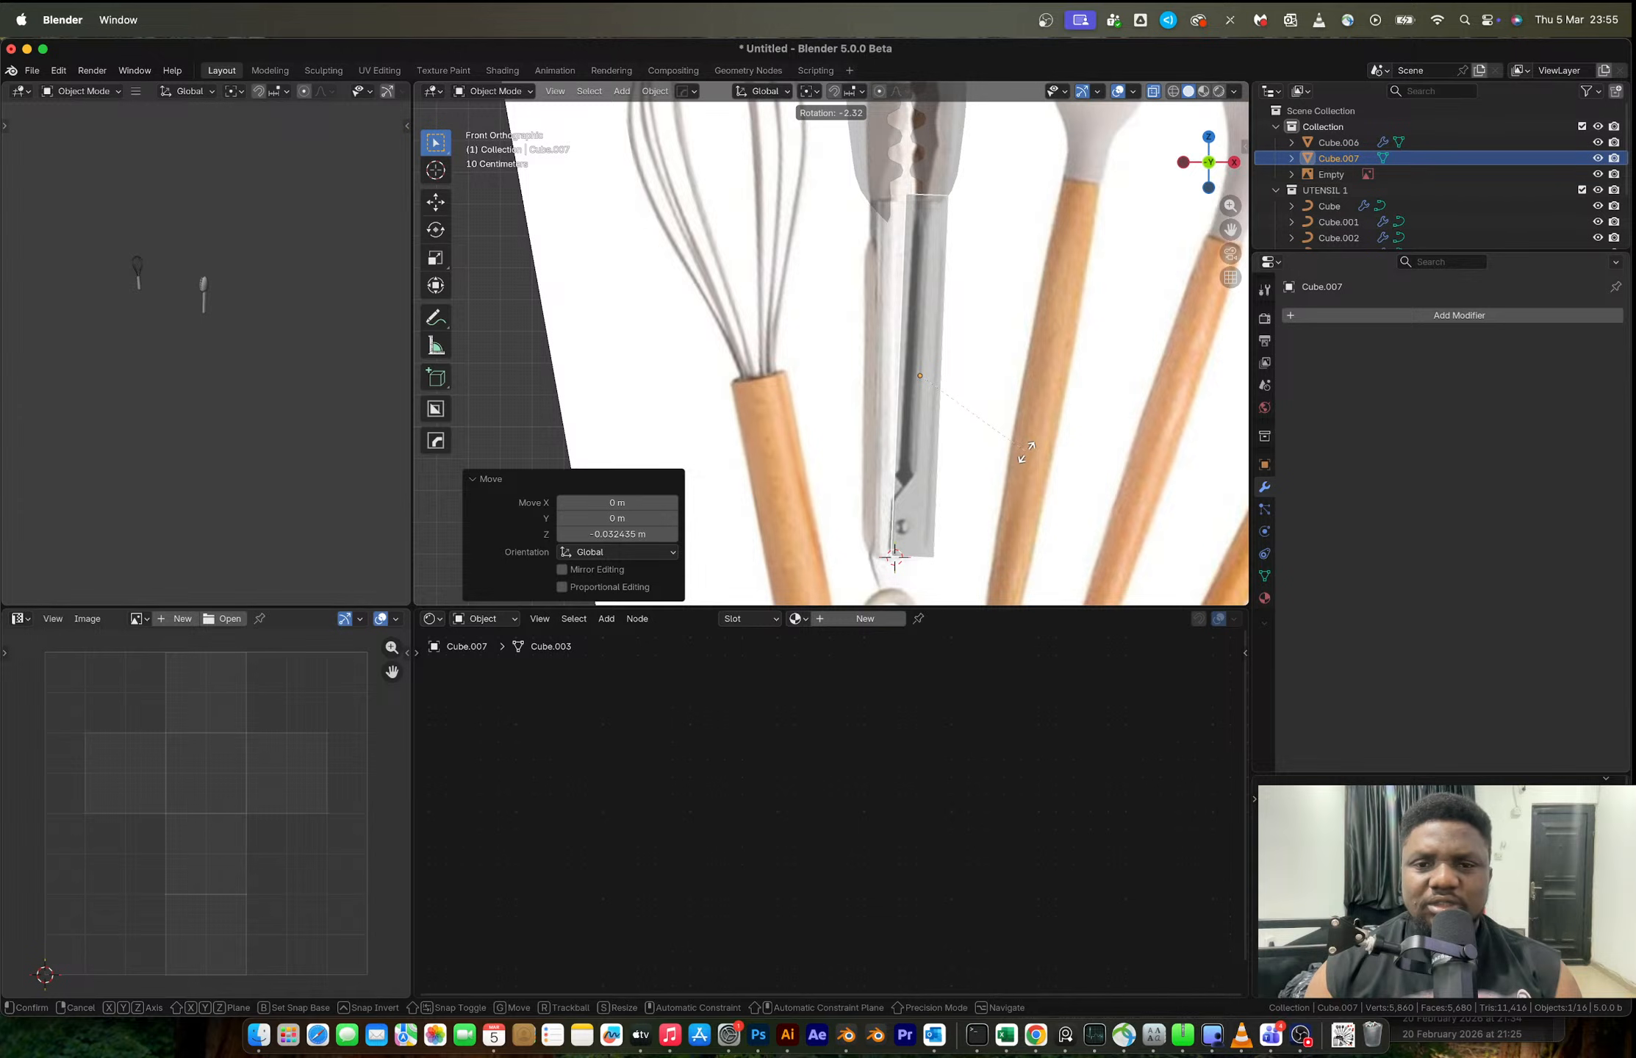
left_click(1026, 452)
- Bevel the four long edges of the handle block with 3 segments
key("Tab")
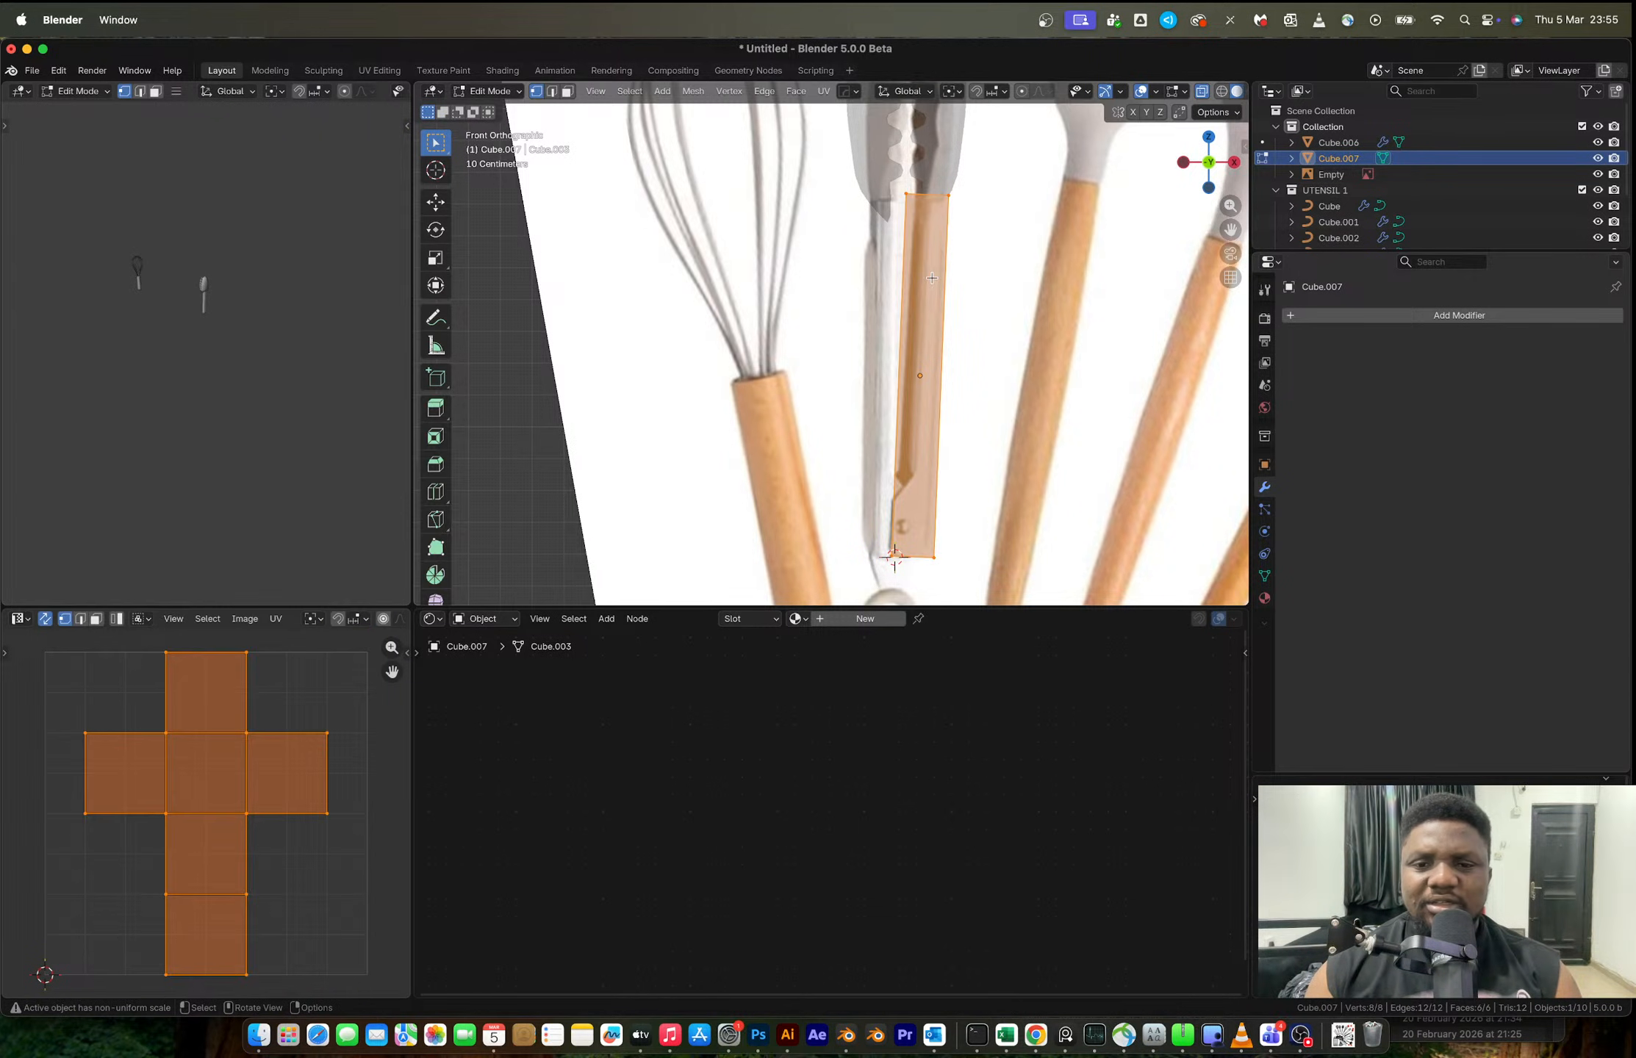
middle_click_drag(931, 278, 971, 331)
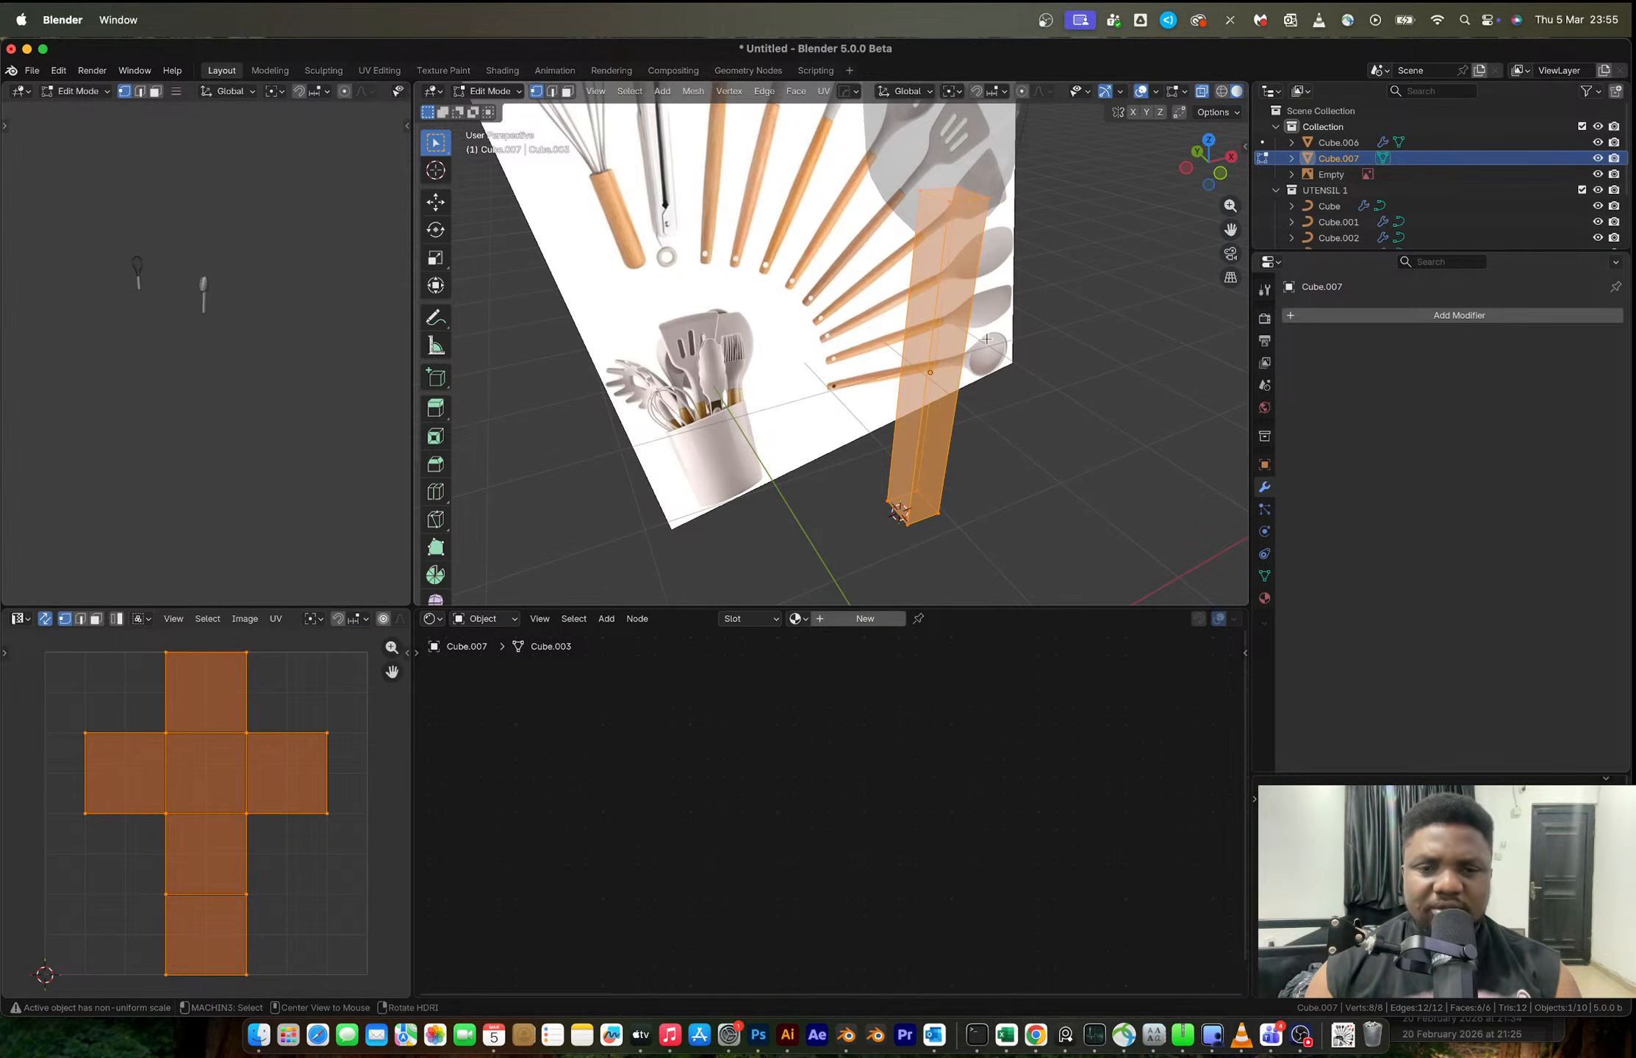
key("2")
left_click(937, 324)
left_click(960, 329, "shift")
left_click(910, 323, "shift")
middle_click_drag(911, 324, 948, 313)
left_click(877, 304, "shift")
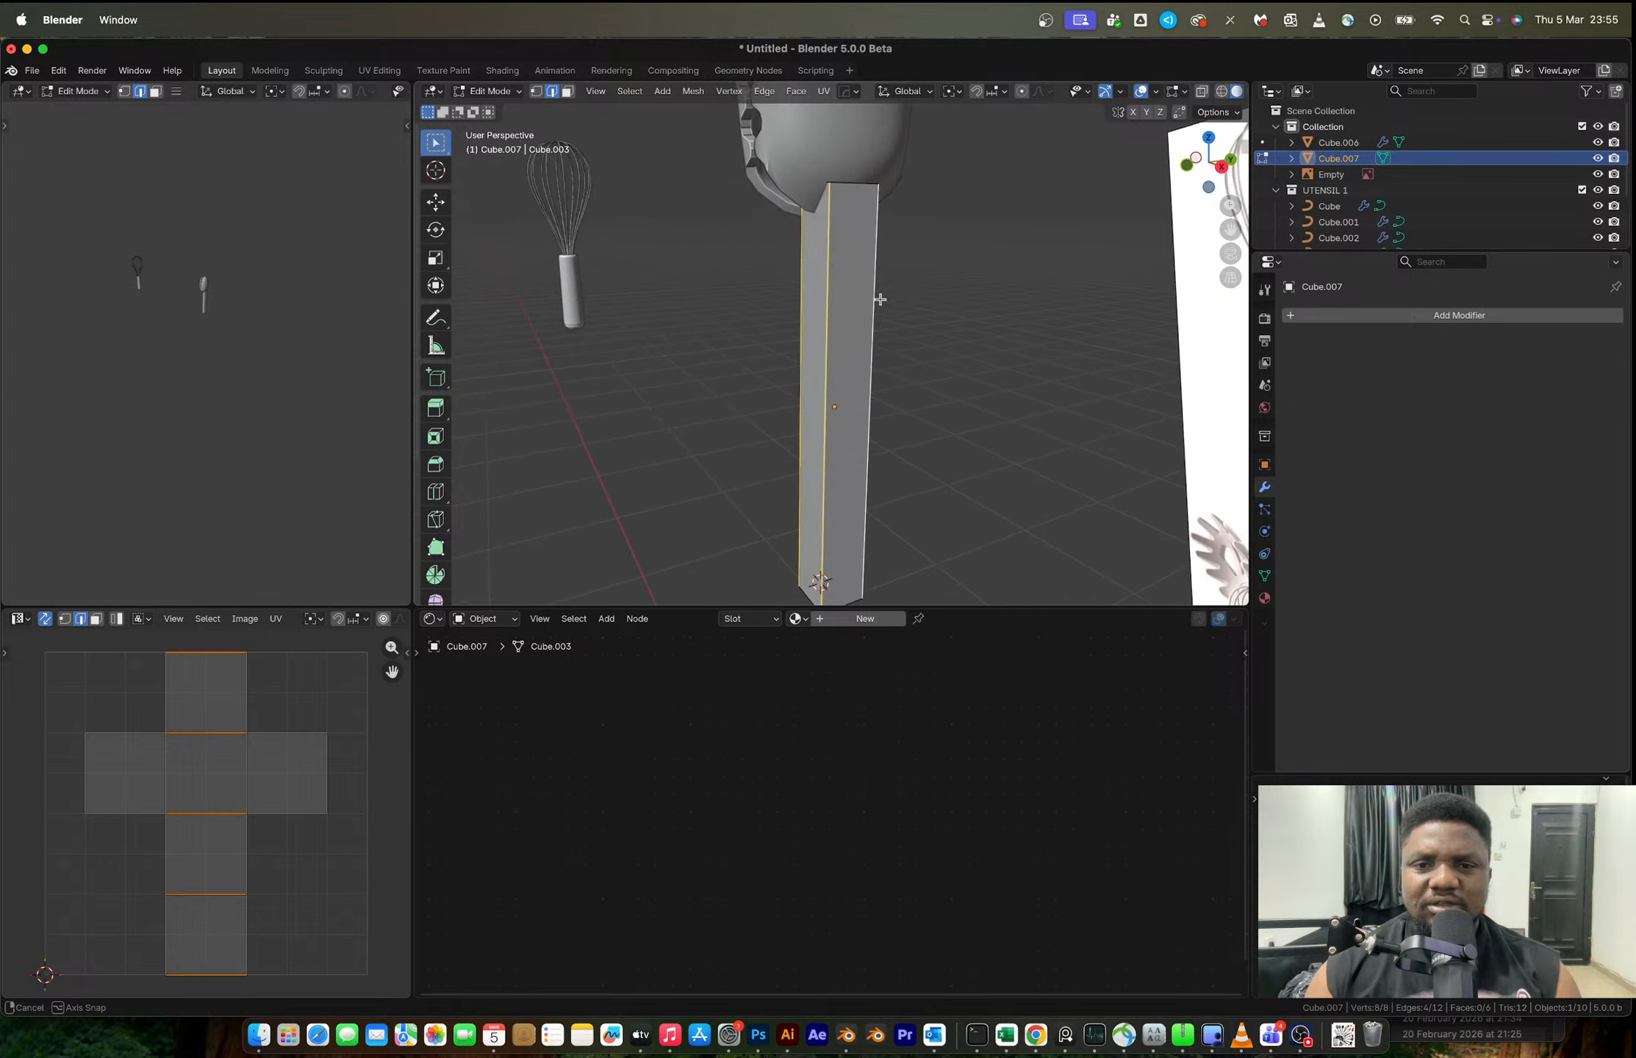
key("ctrl+b")
scroll(960, 310, "up", 2)
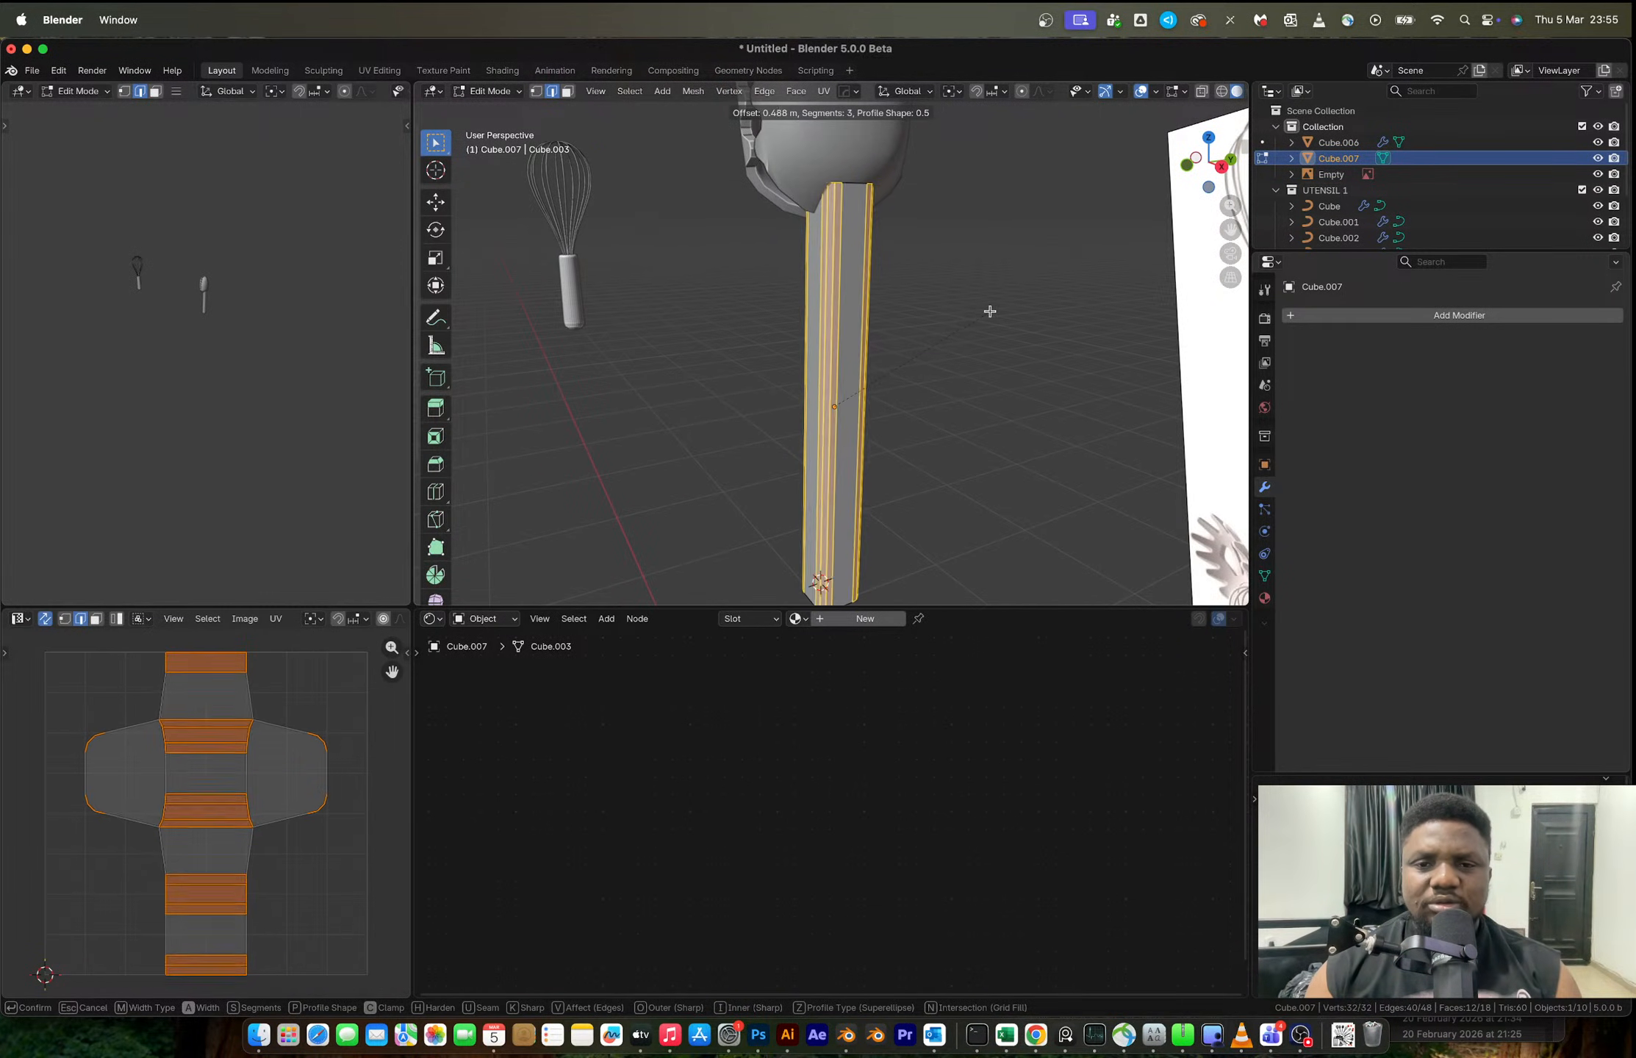
left_click(994, 311)
- Isolate the beveled handle block in local view
middle_click_drag(879, 288, 1081, 291)
scroll(940, 301, "up", 2)
middle_click_drag(957, 299, 900, 305)
key("KP_Divide")
- Connect opposite vertices across the block's top cap with edges to divide the cap into a grid
middle_click_drag(838, 165, 845, 279)
scroll(833, 213, "up", 3)
left_click(848, 306)
key("1")
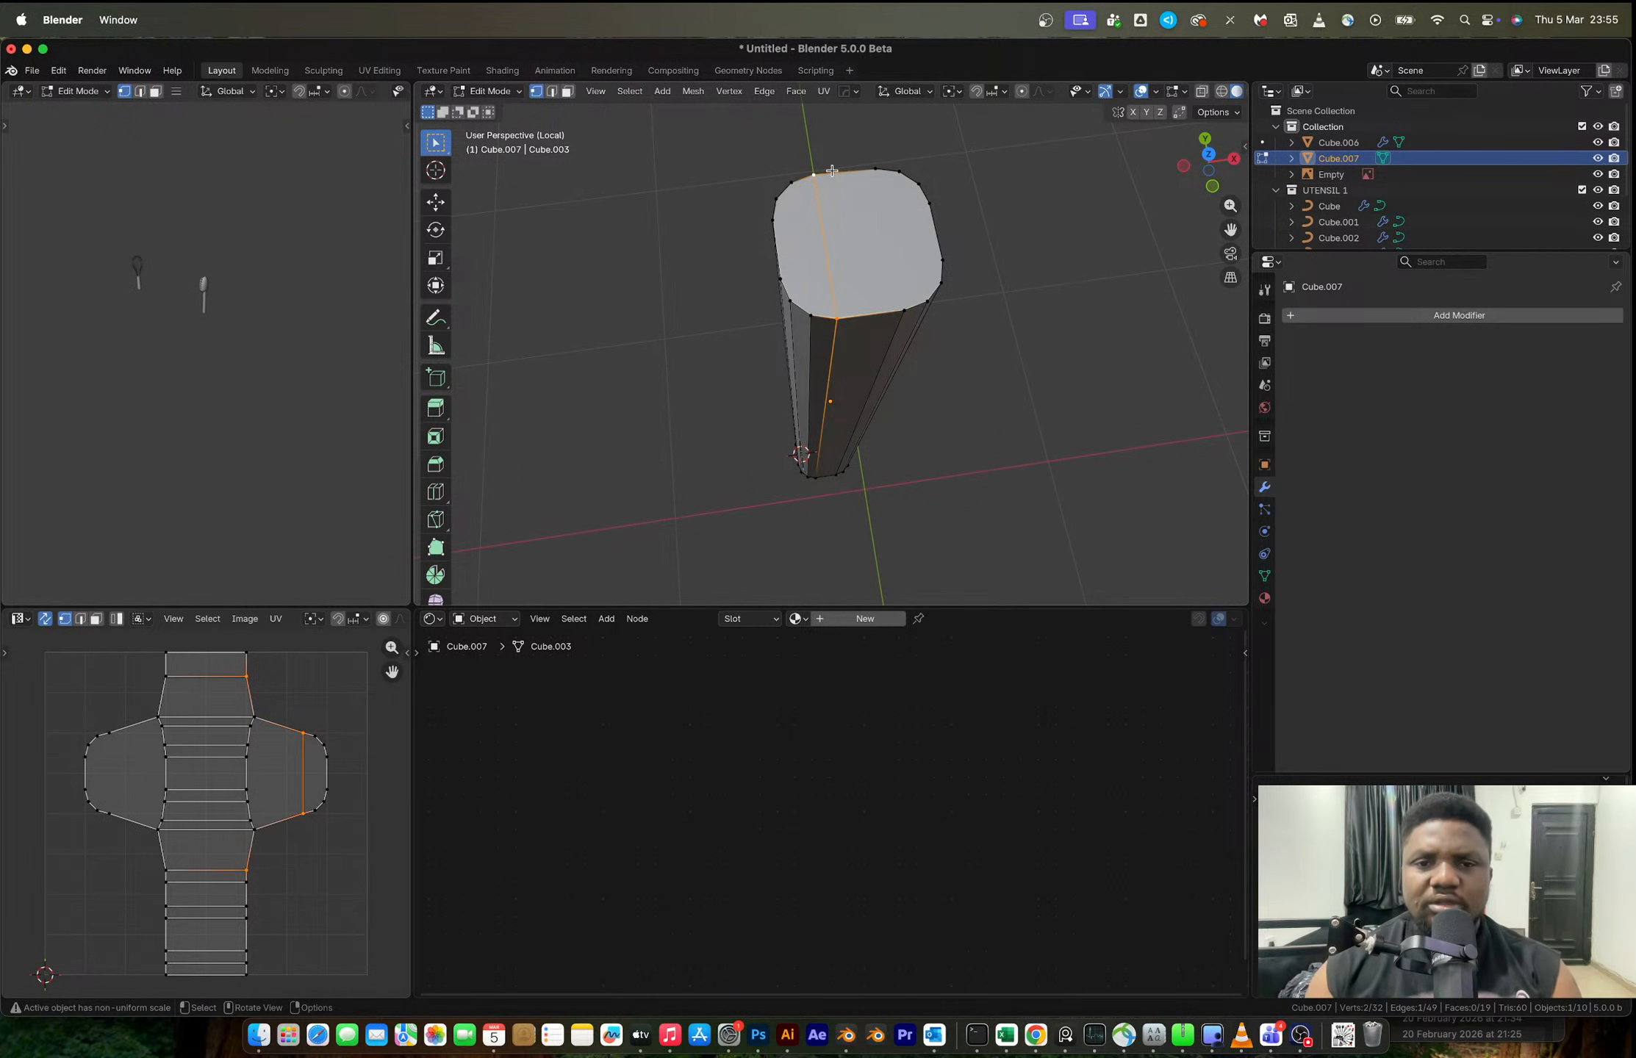
left_click(789, 219)
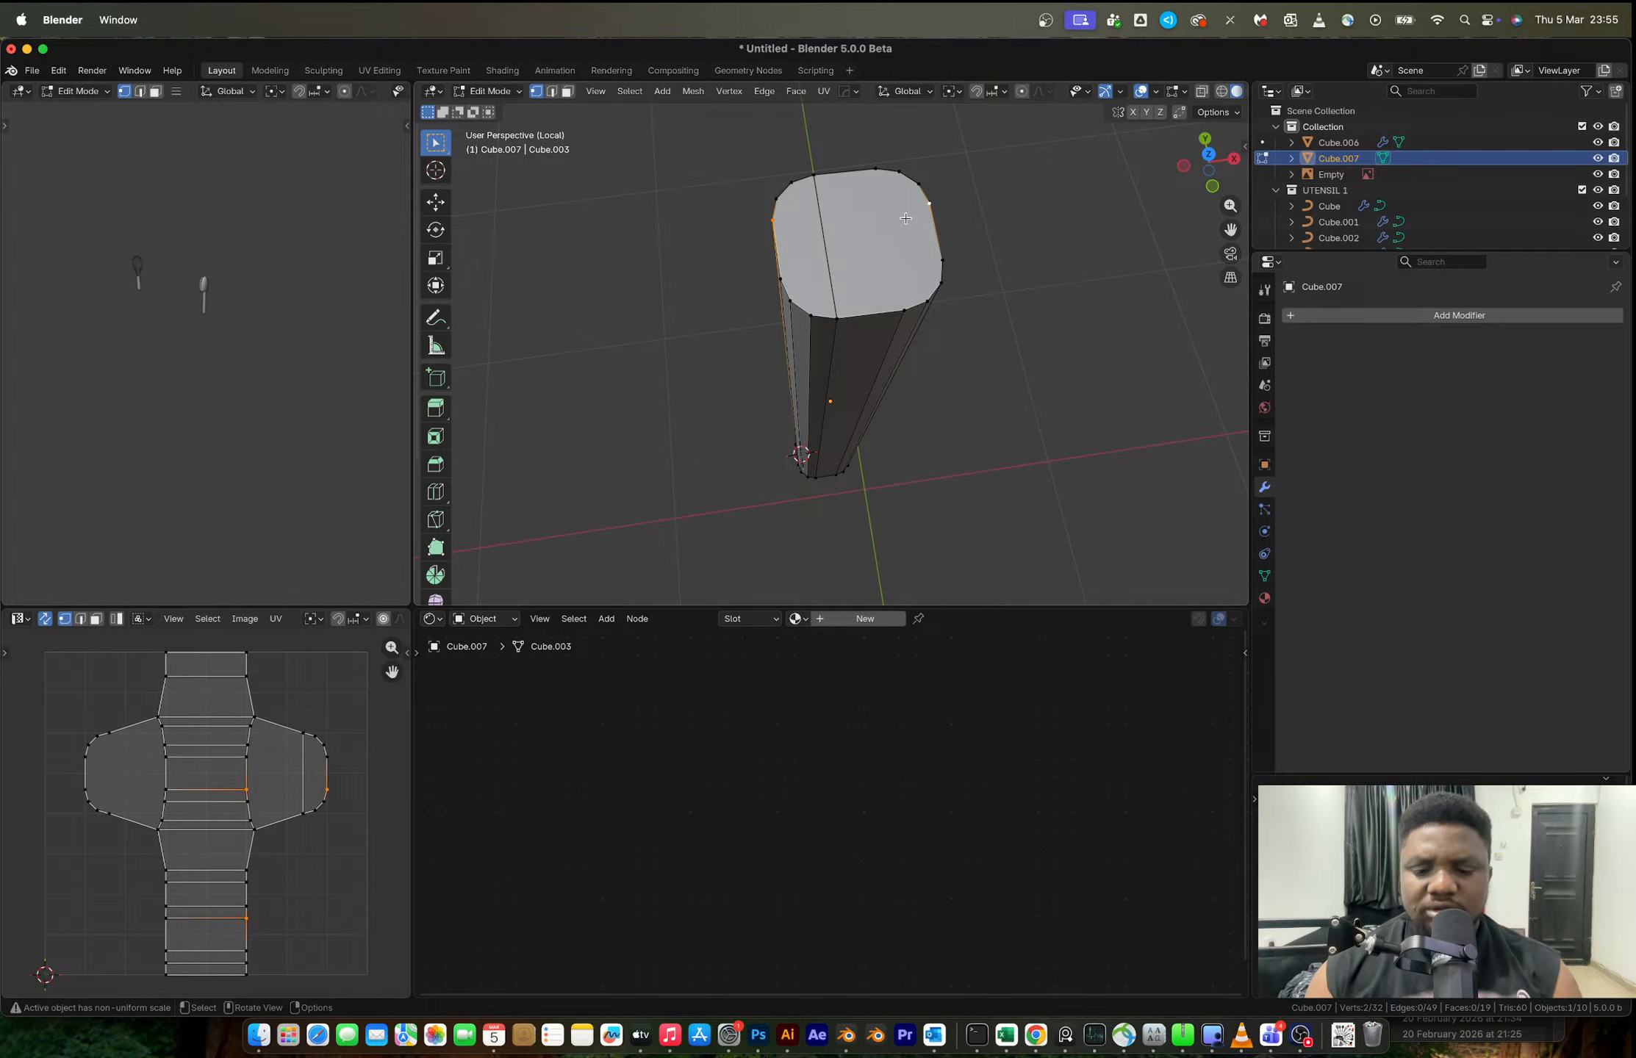
key("j")
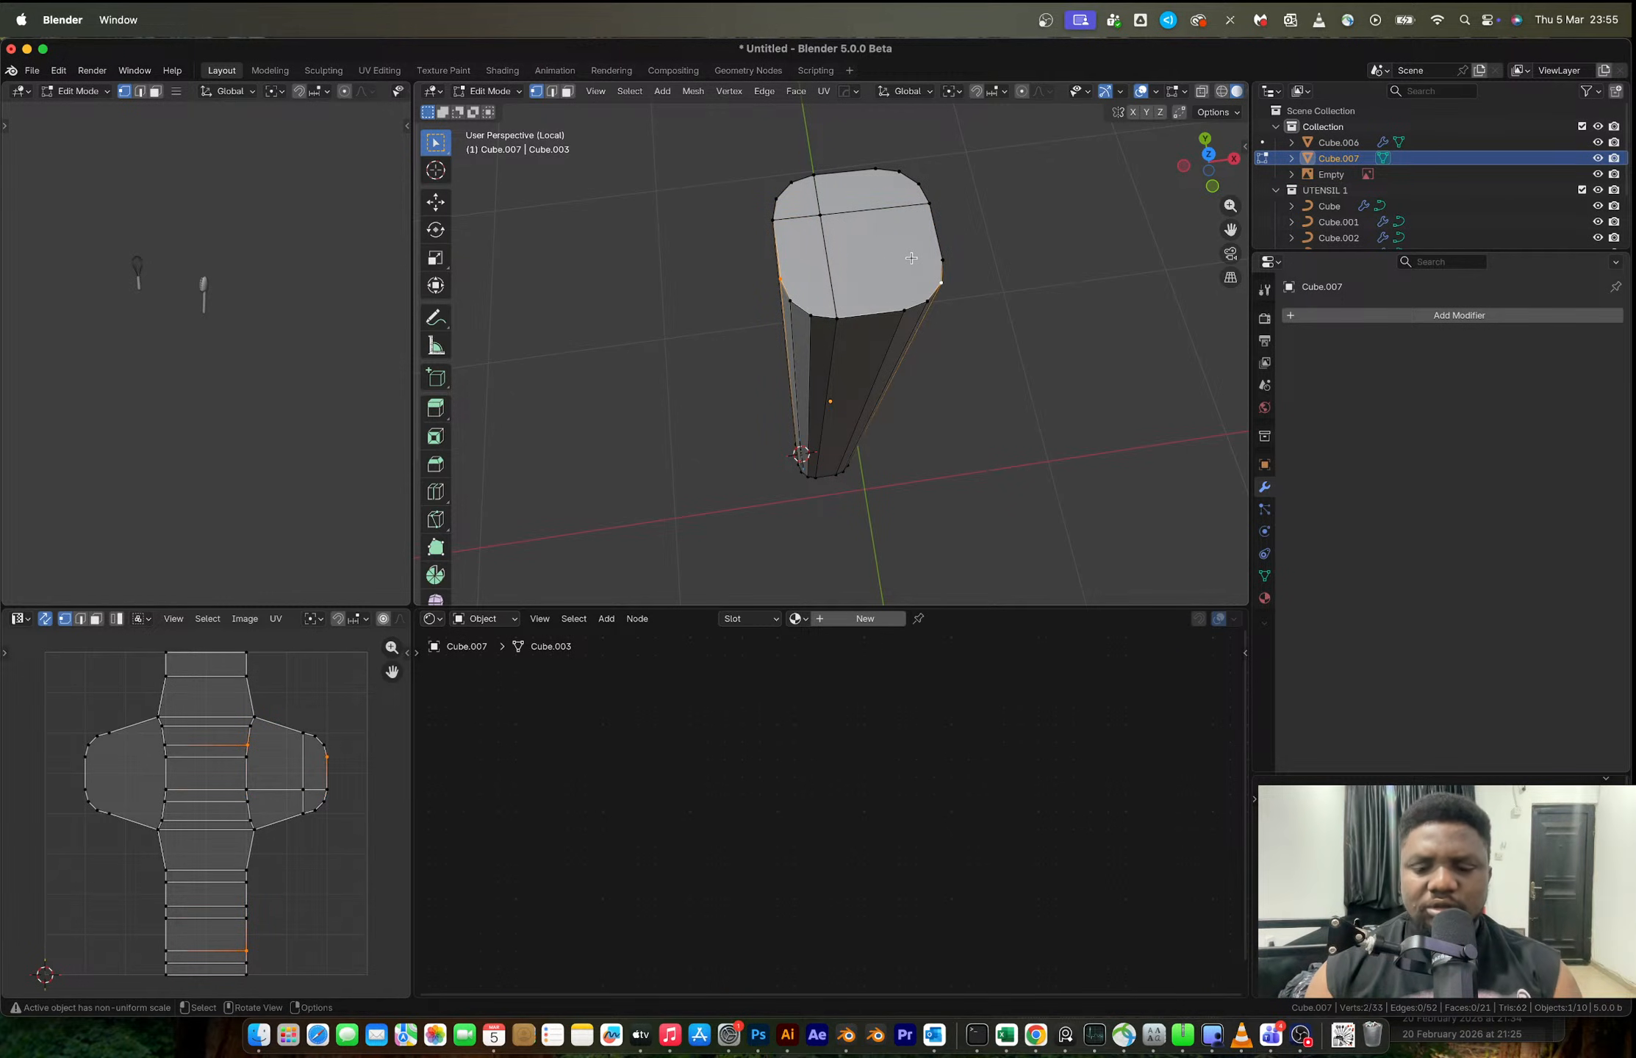
left_click(931, 257)
left_click(783, 271, "shift")
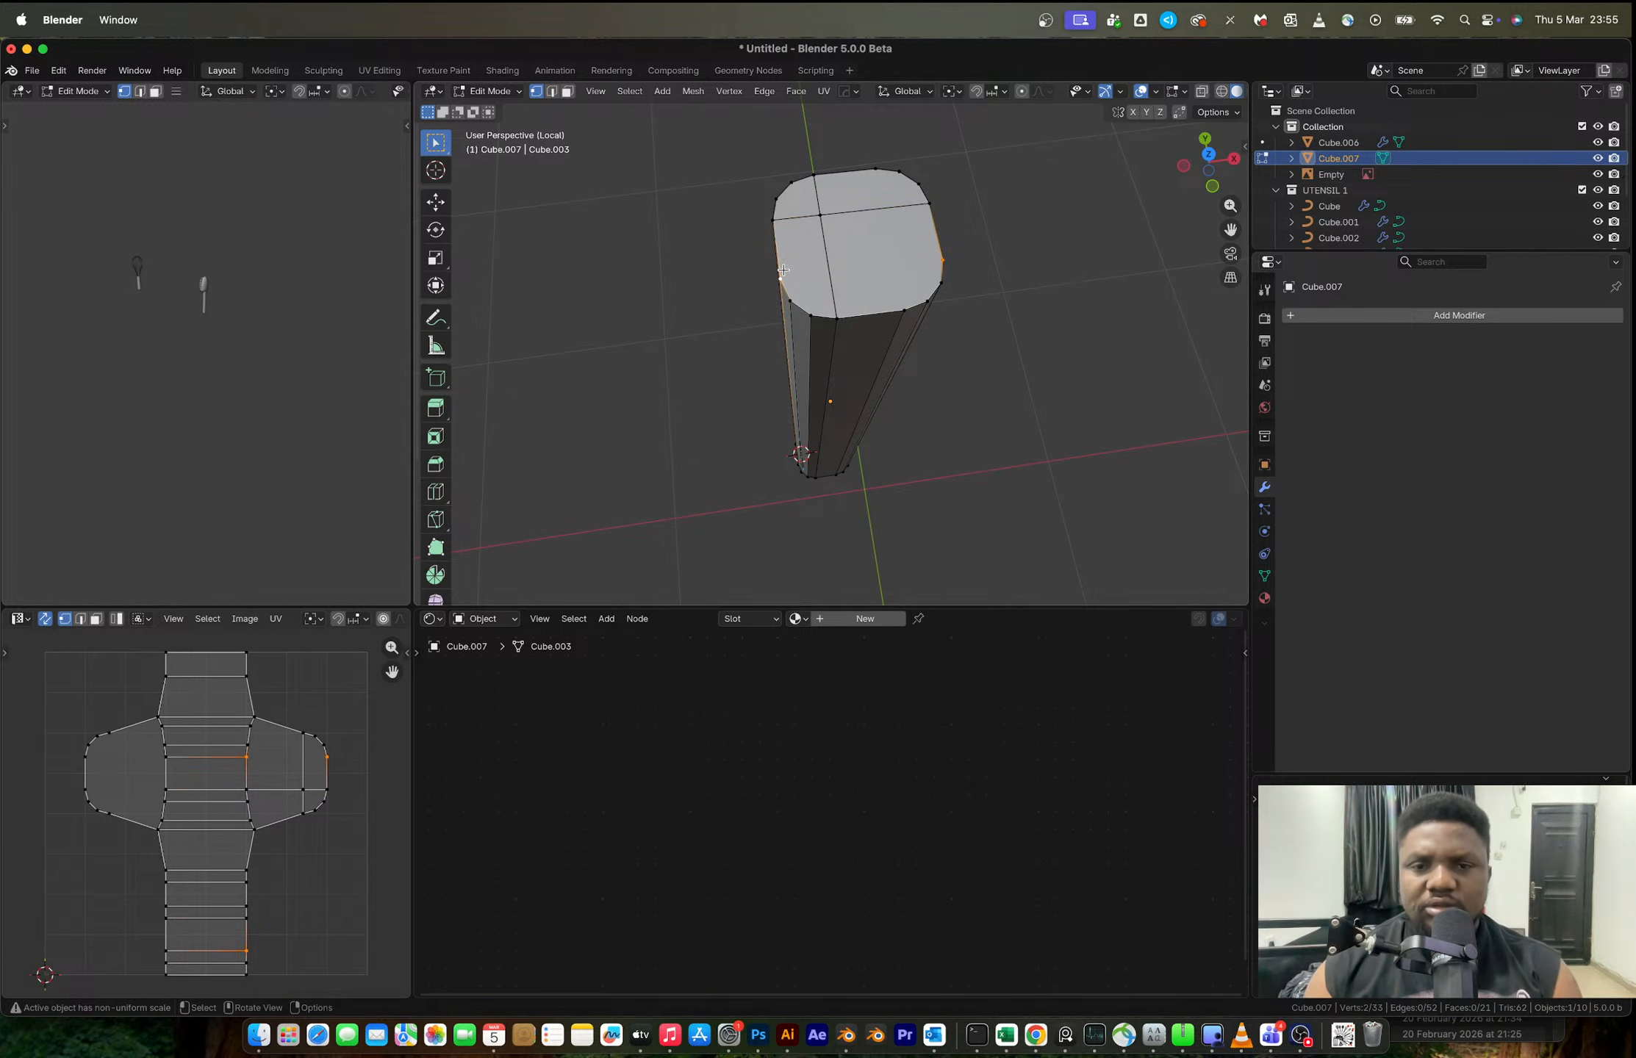
left_click(894, 280)
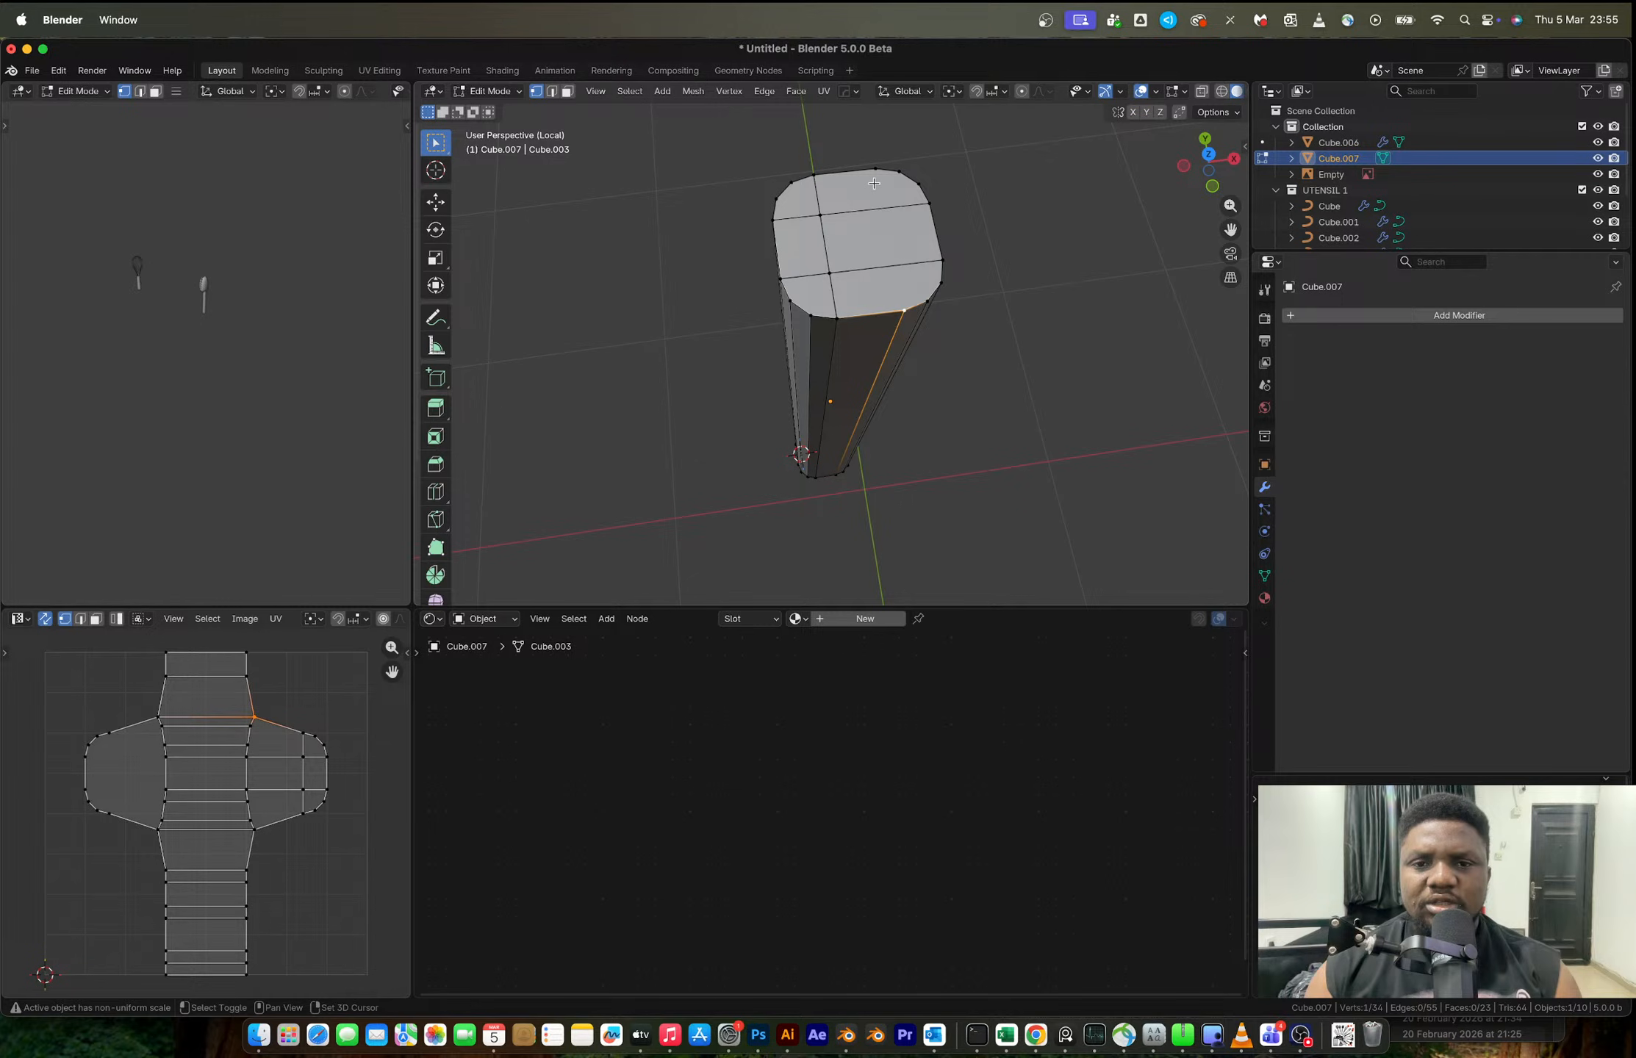
middle_click_drag(823, 216, 893, 197)
- Mirror the handle block across the Z axis with bisect and apply the mirror modifier
key("Tab")
scroll(890, 284, "down", 5)
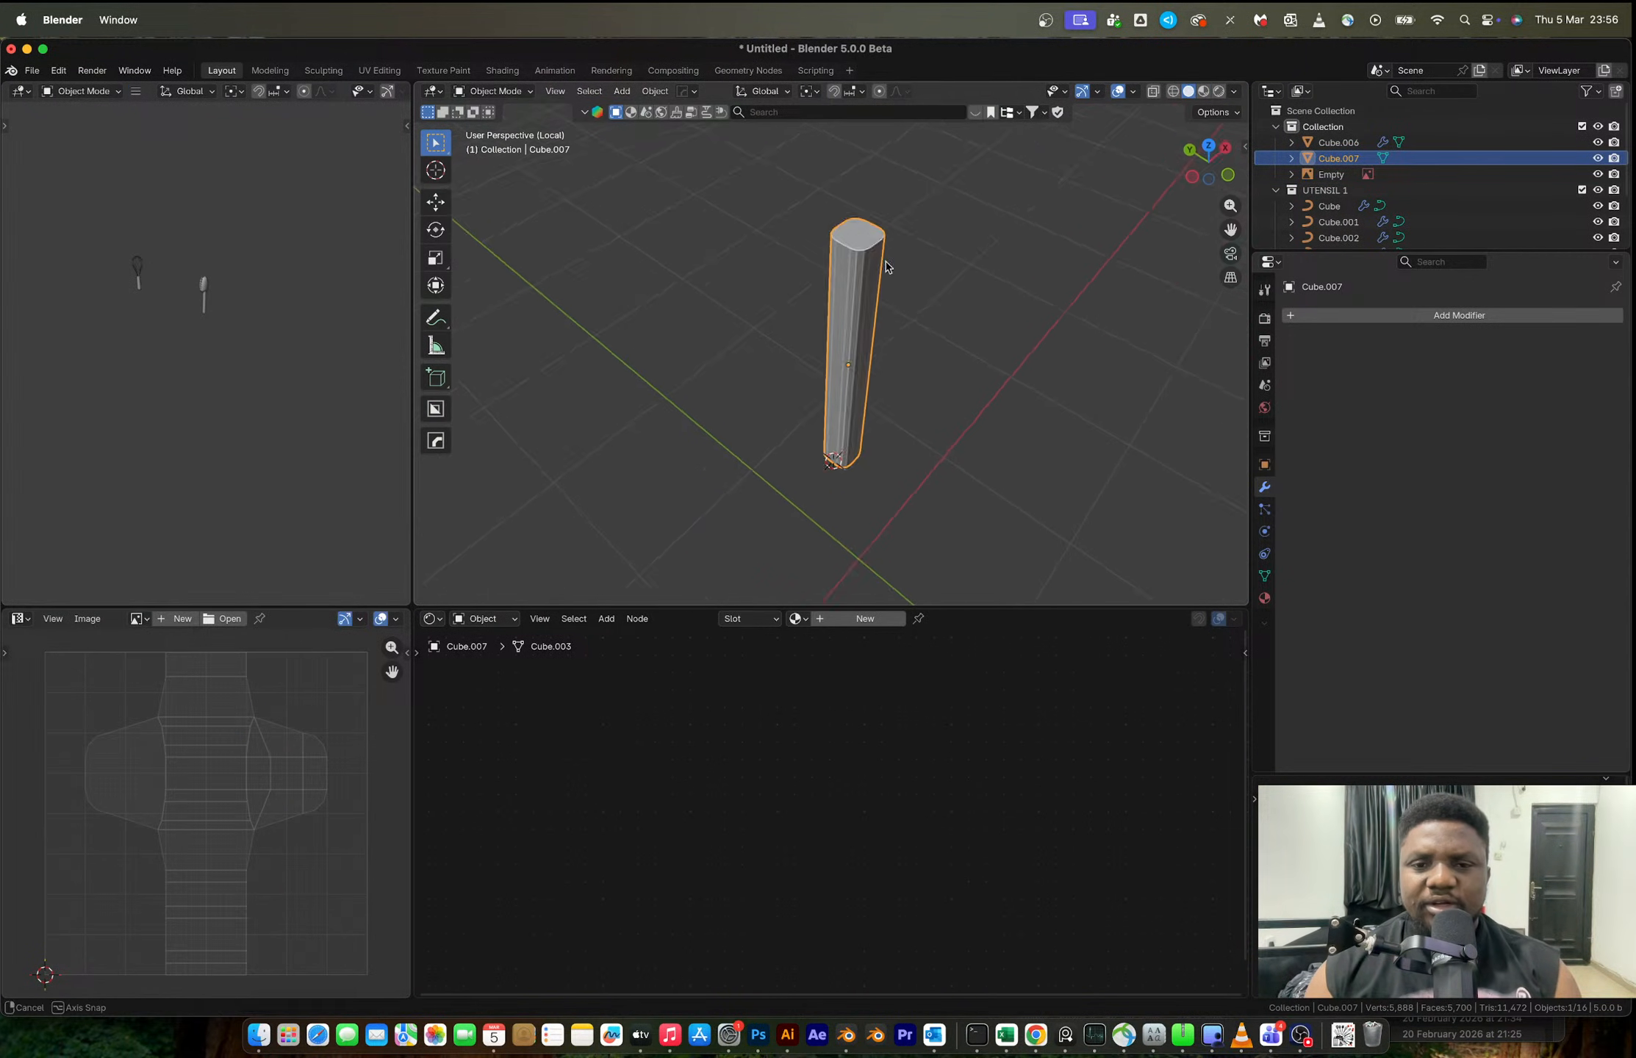
middle_click_drag(887, 265, 879, 247)
key("alt+x")
left_click(853, 262)
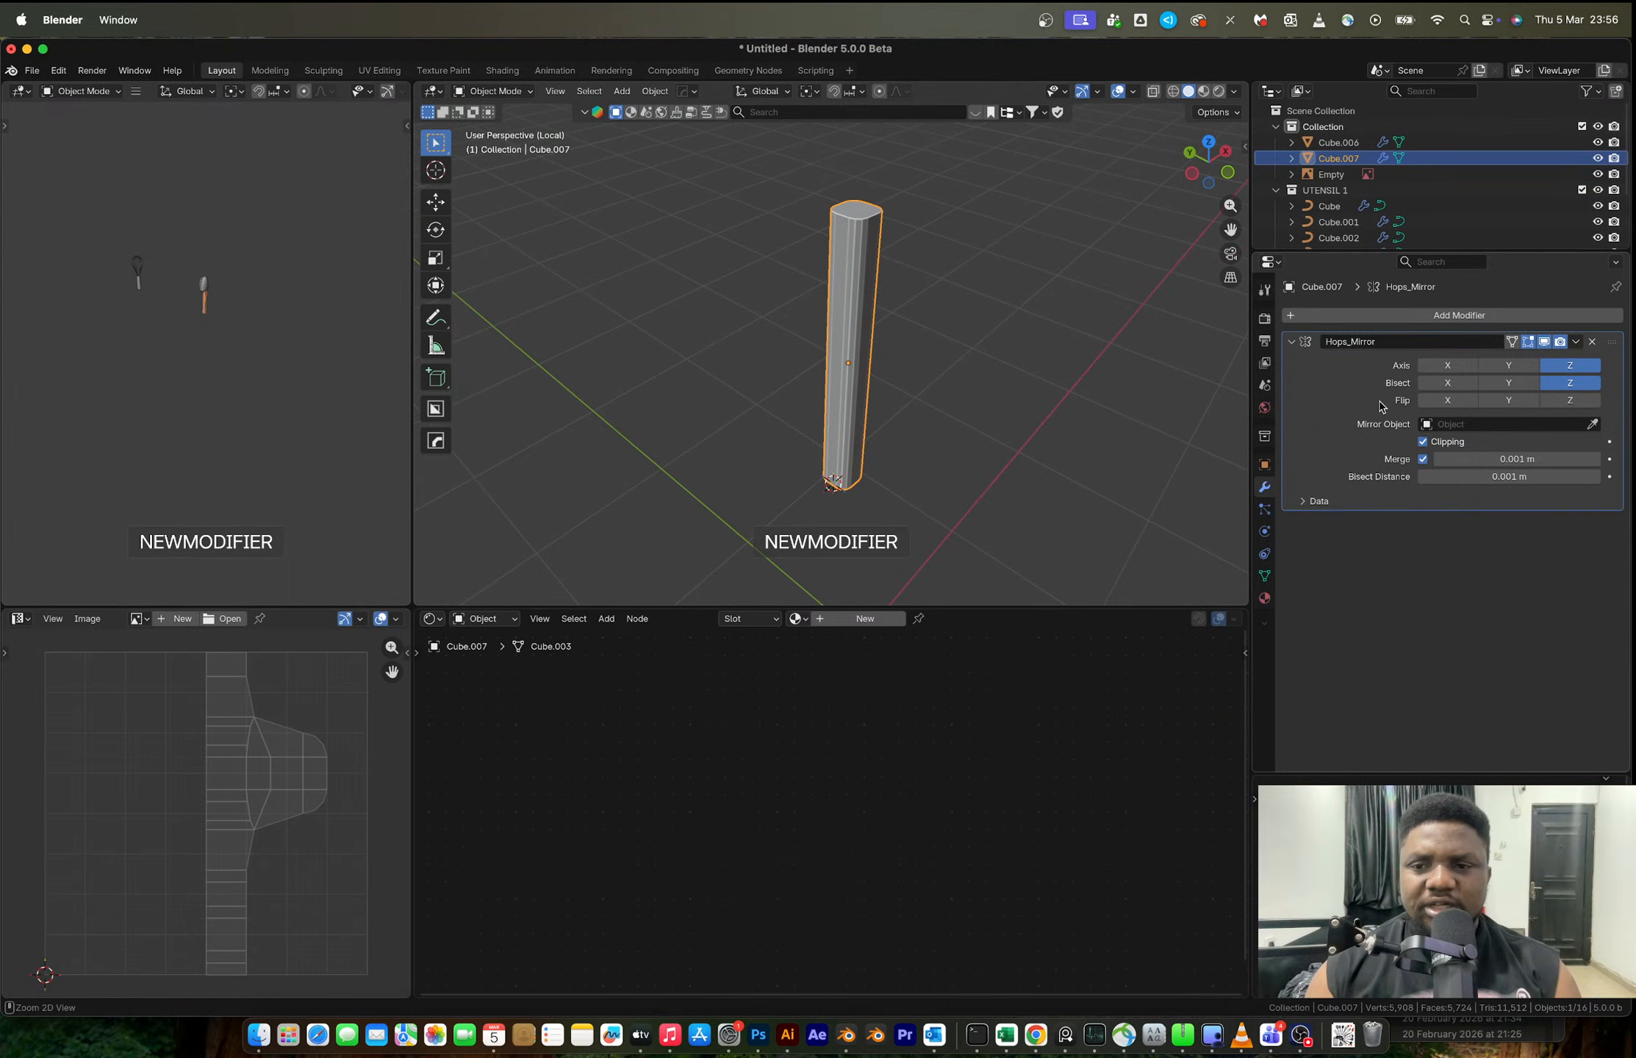
scroll(883, 329, "up", 3)
- Delete the faces of the handle's inner side strip together with the adjoining middle faces on both end caps
key("Tab")
scroll(882, 328, "down", 3)
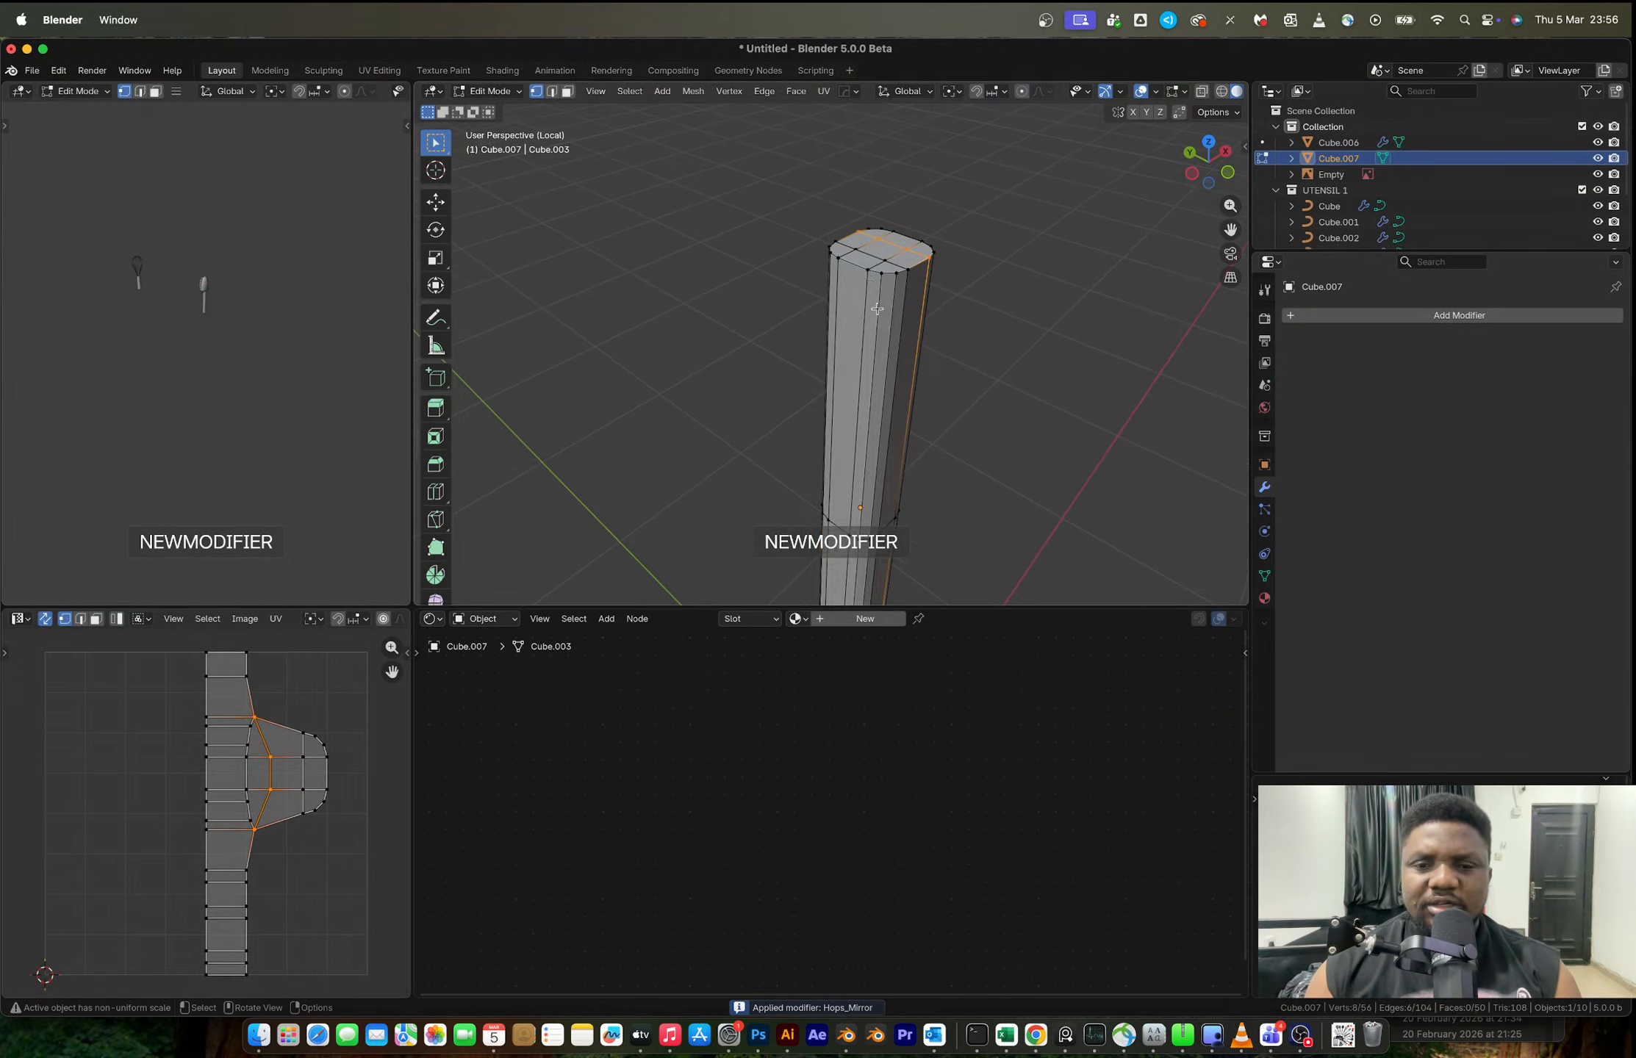
left_click(859, 258)
left_click(858, 413, "shift")
middle_click_drag(854, 508, 901, 519, "shift")
left_click(901, 520, "ctrl")
key("x")
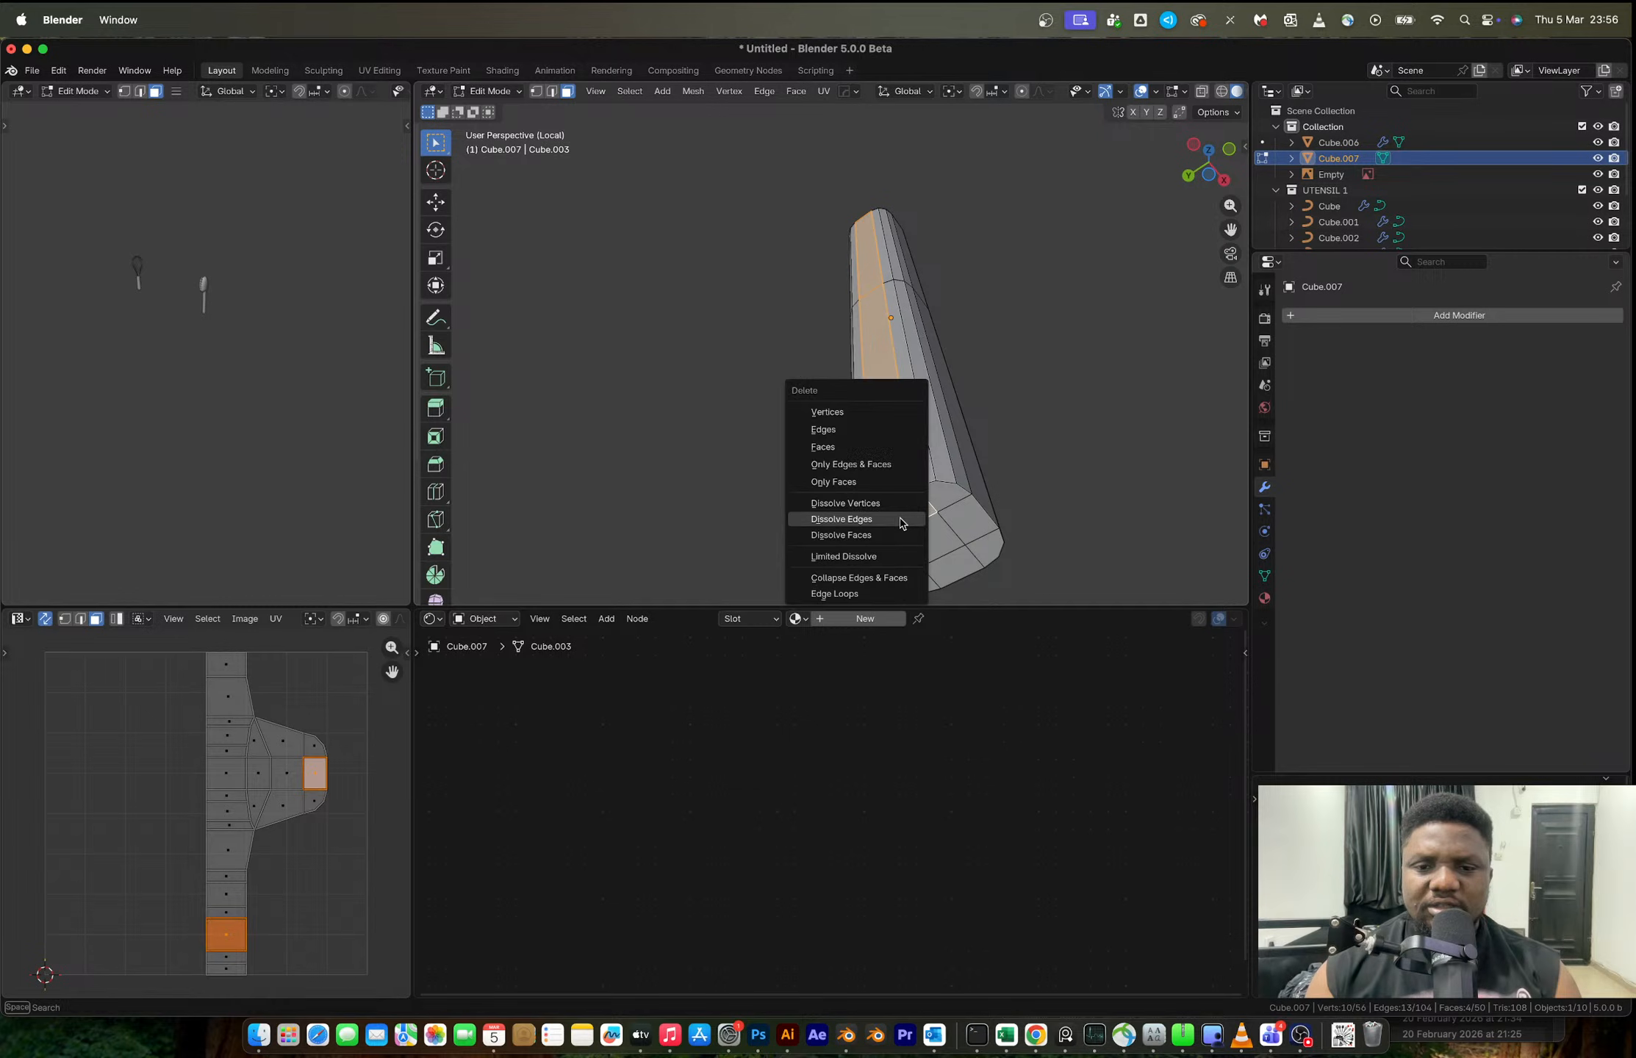
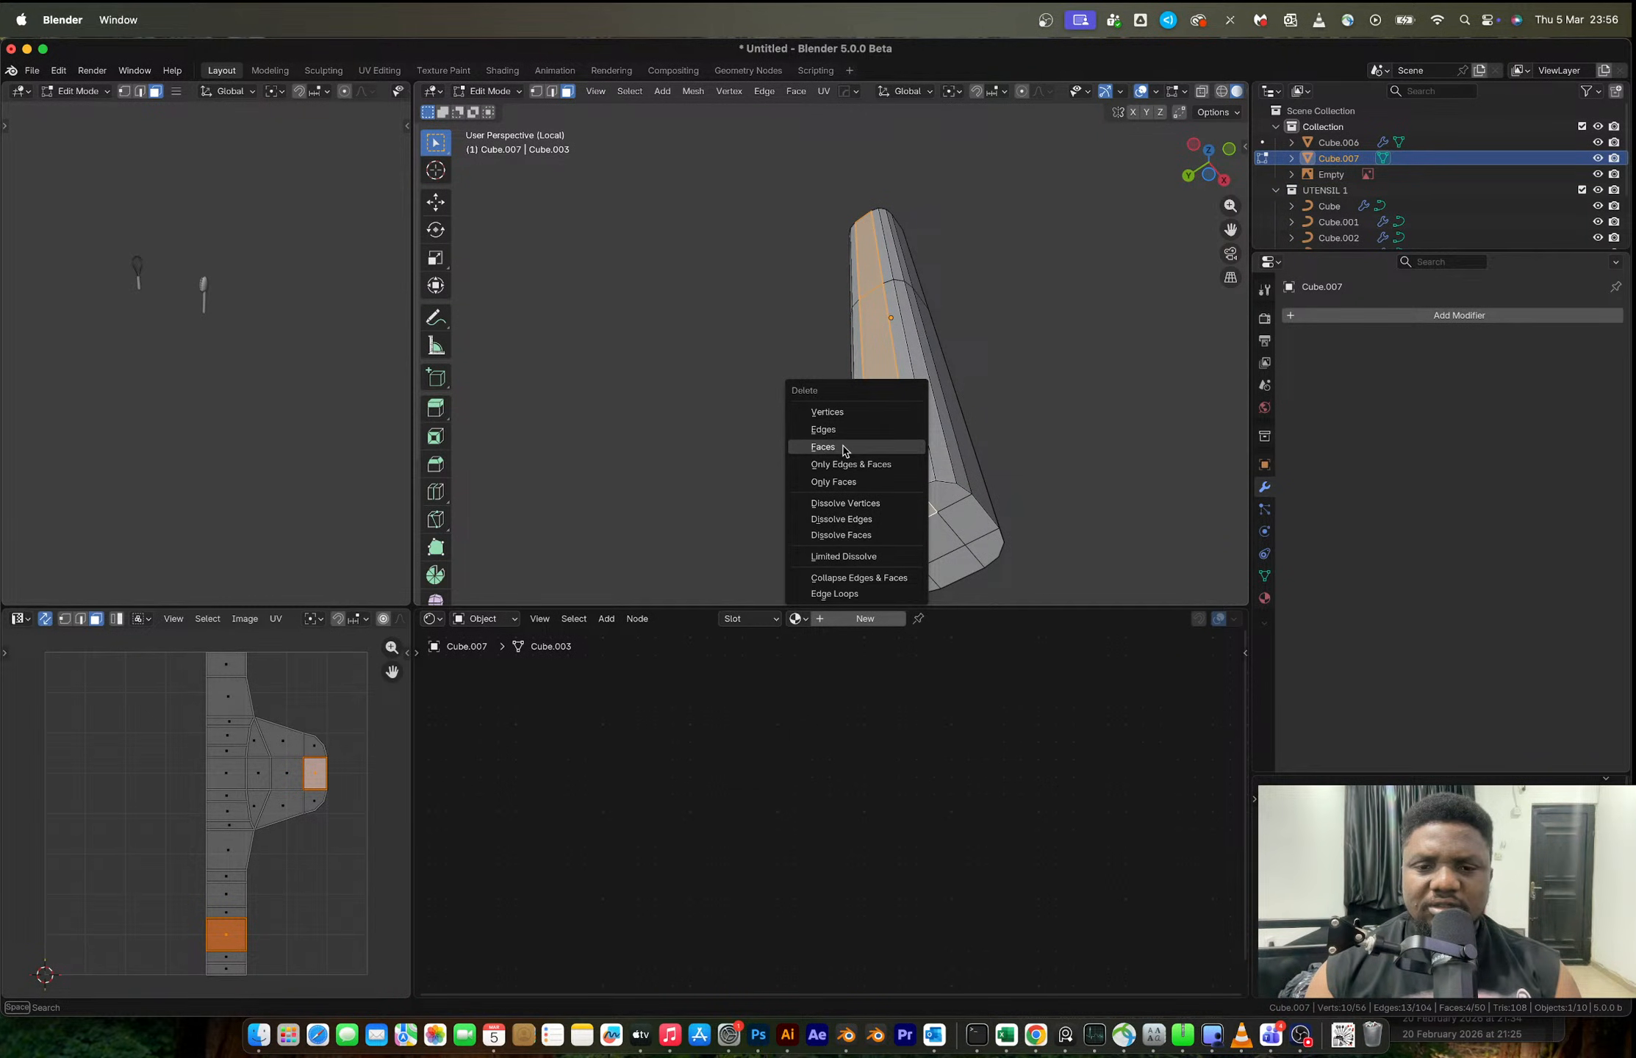
left_click(845, 447)
- Select edges along the opened side of the handle and fill a face between them
middle_click_drag(911, 510, 944, 471)
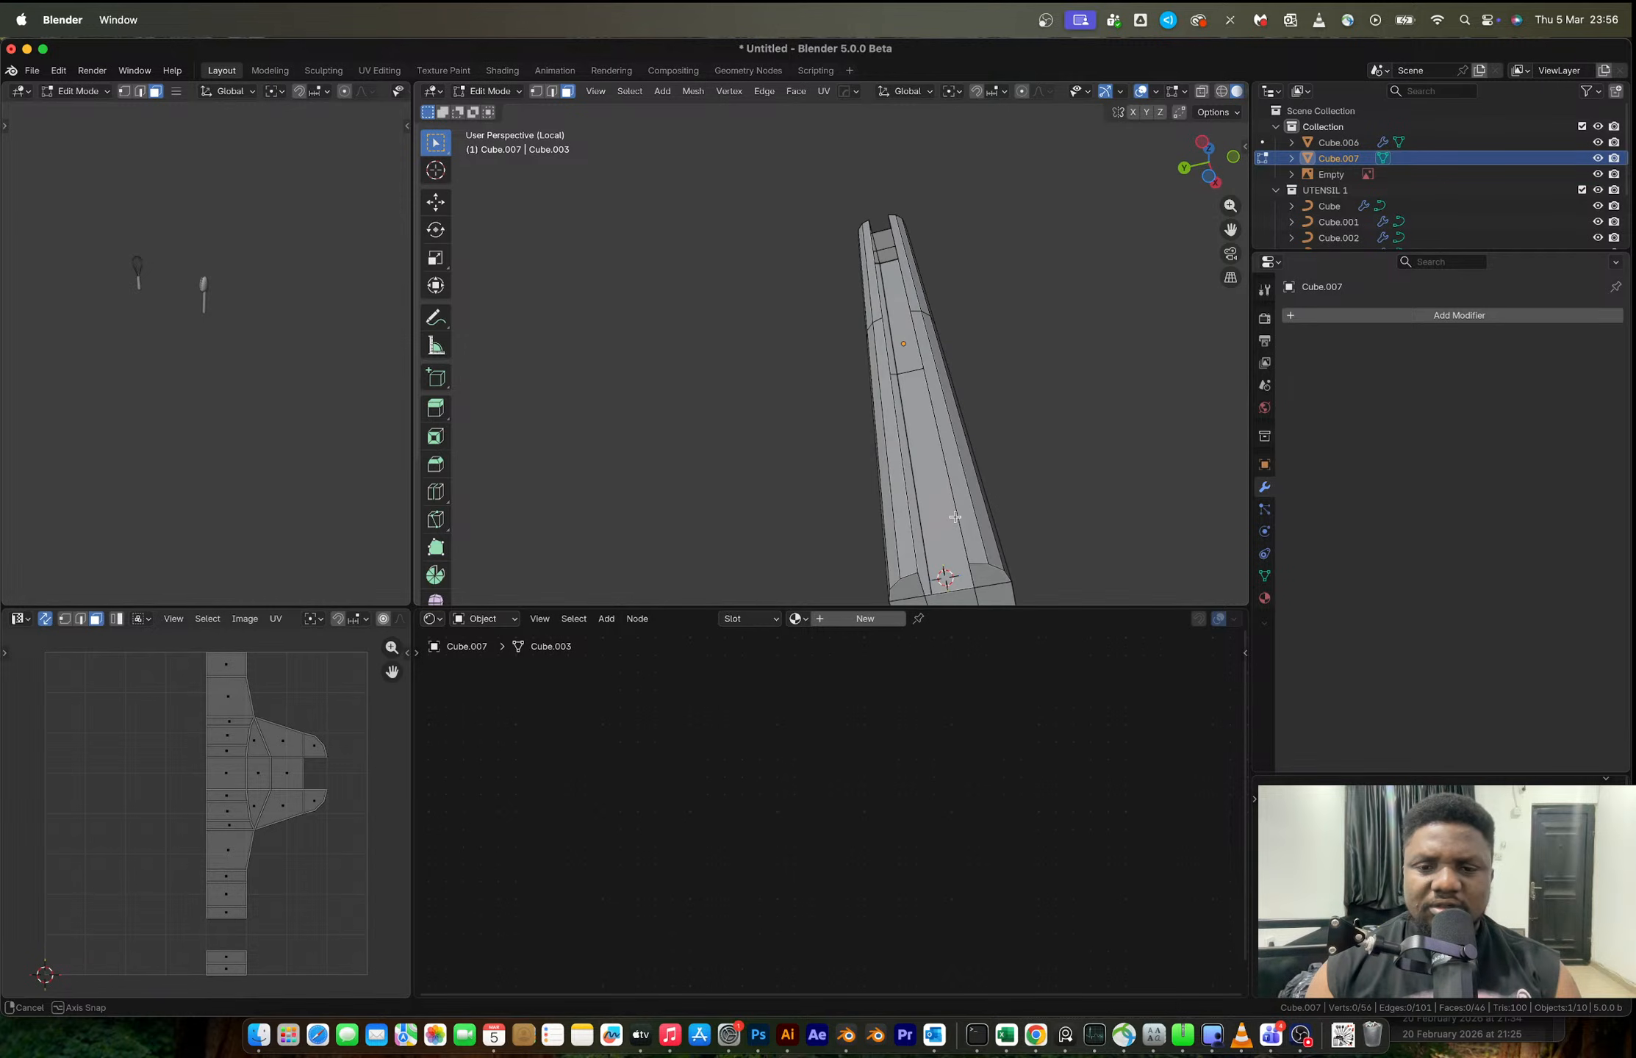
left_click(946, 456)
key("2")
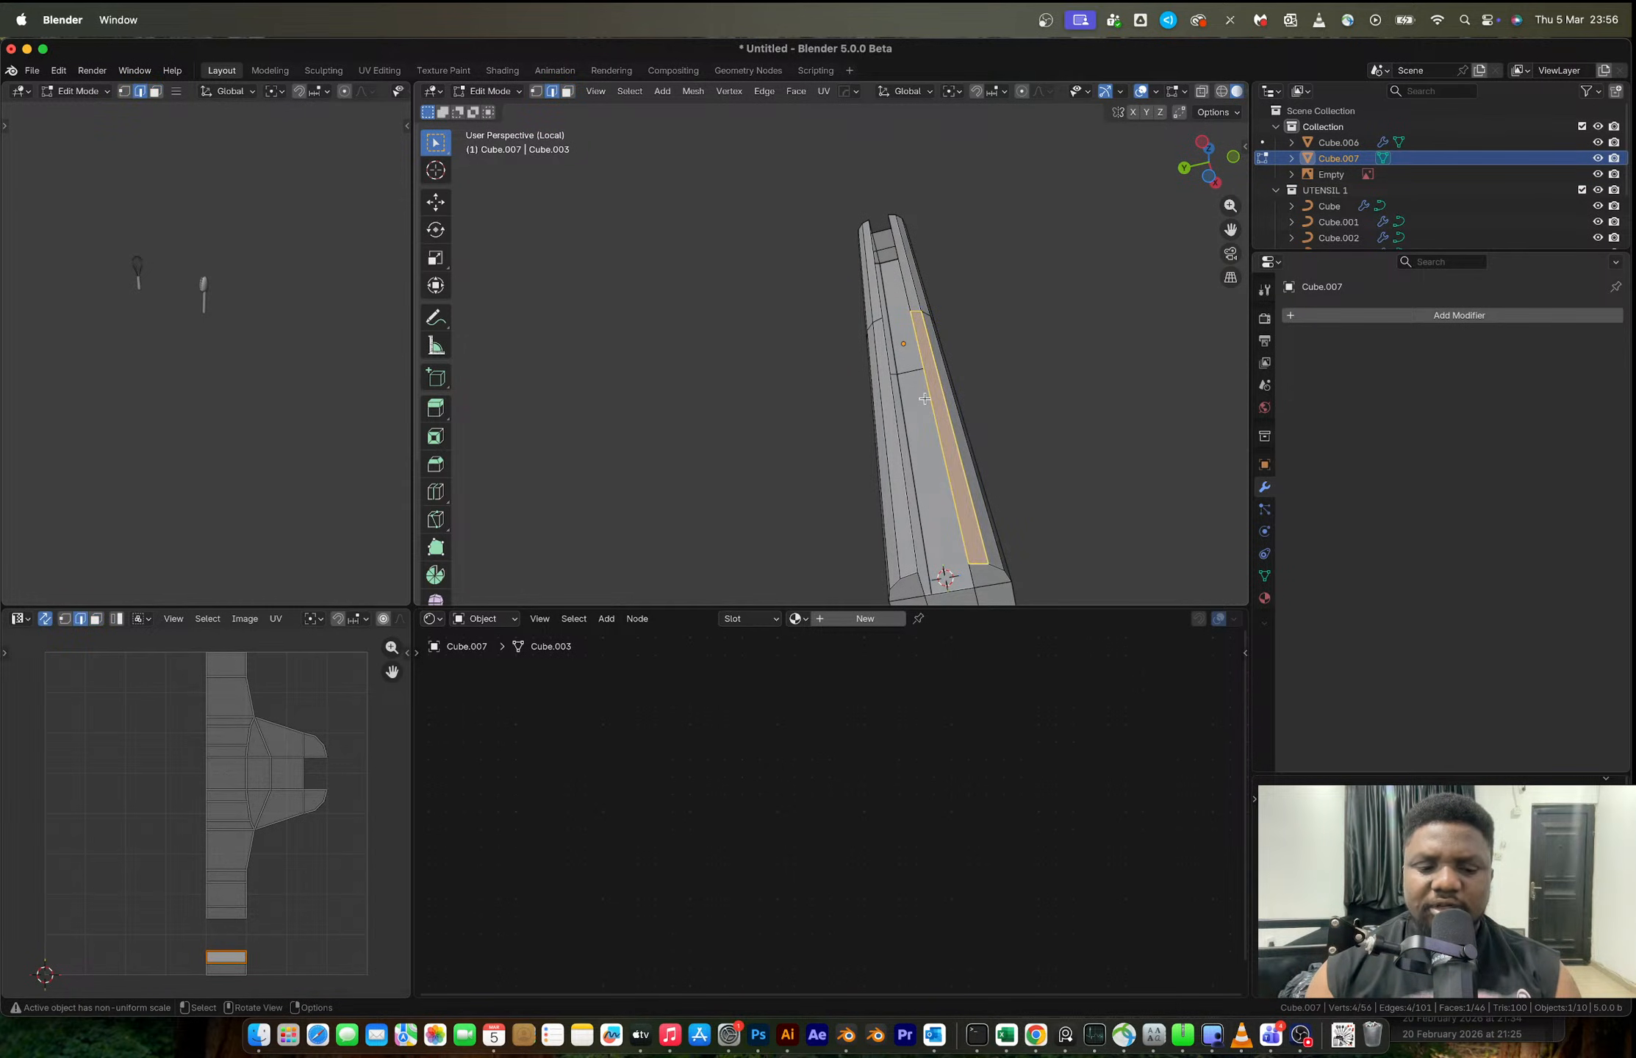
left_click(927, 398)
left_click(909, 282, "shift")
left_click(907, 293, "shift")
middle_click_drag(914, 318, 896, 261)
- Select the long edge beside the open slot and, in the bottom view with X-ray, extrude it about 0.021 m along X
key("1")
left_click(893, 213)
left_click(922, 335)
middle_click_drag(922, 335, 910, 242)
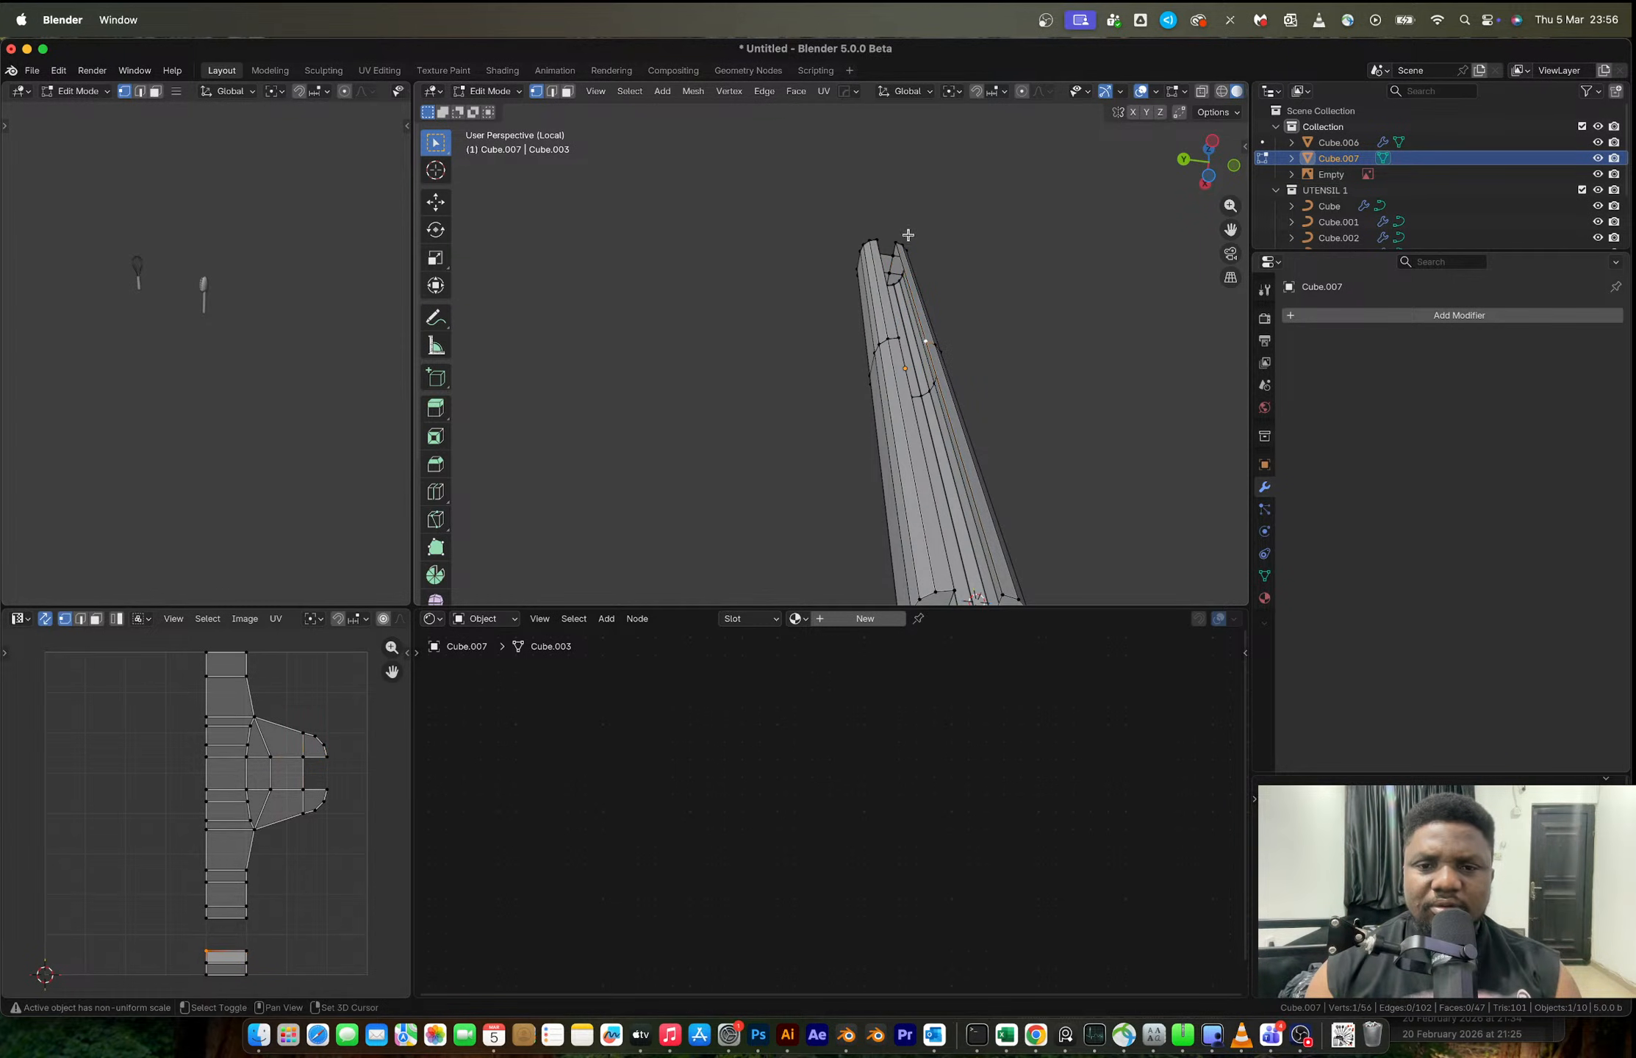
left_click(1208, 151)
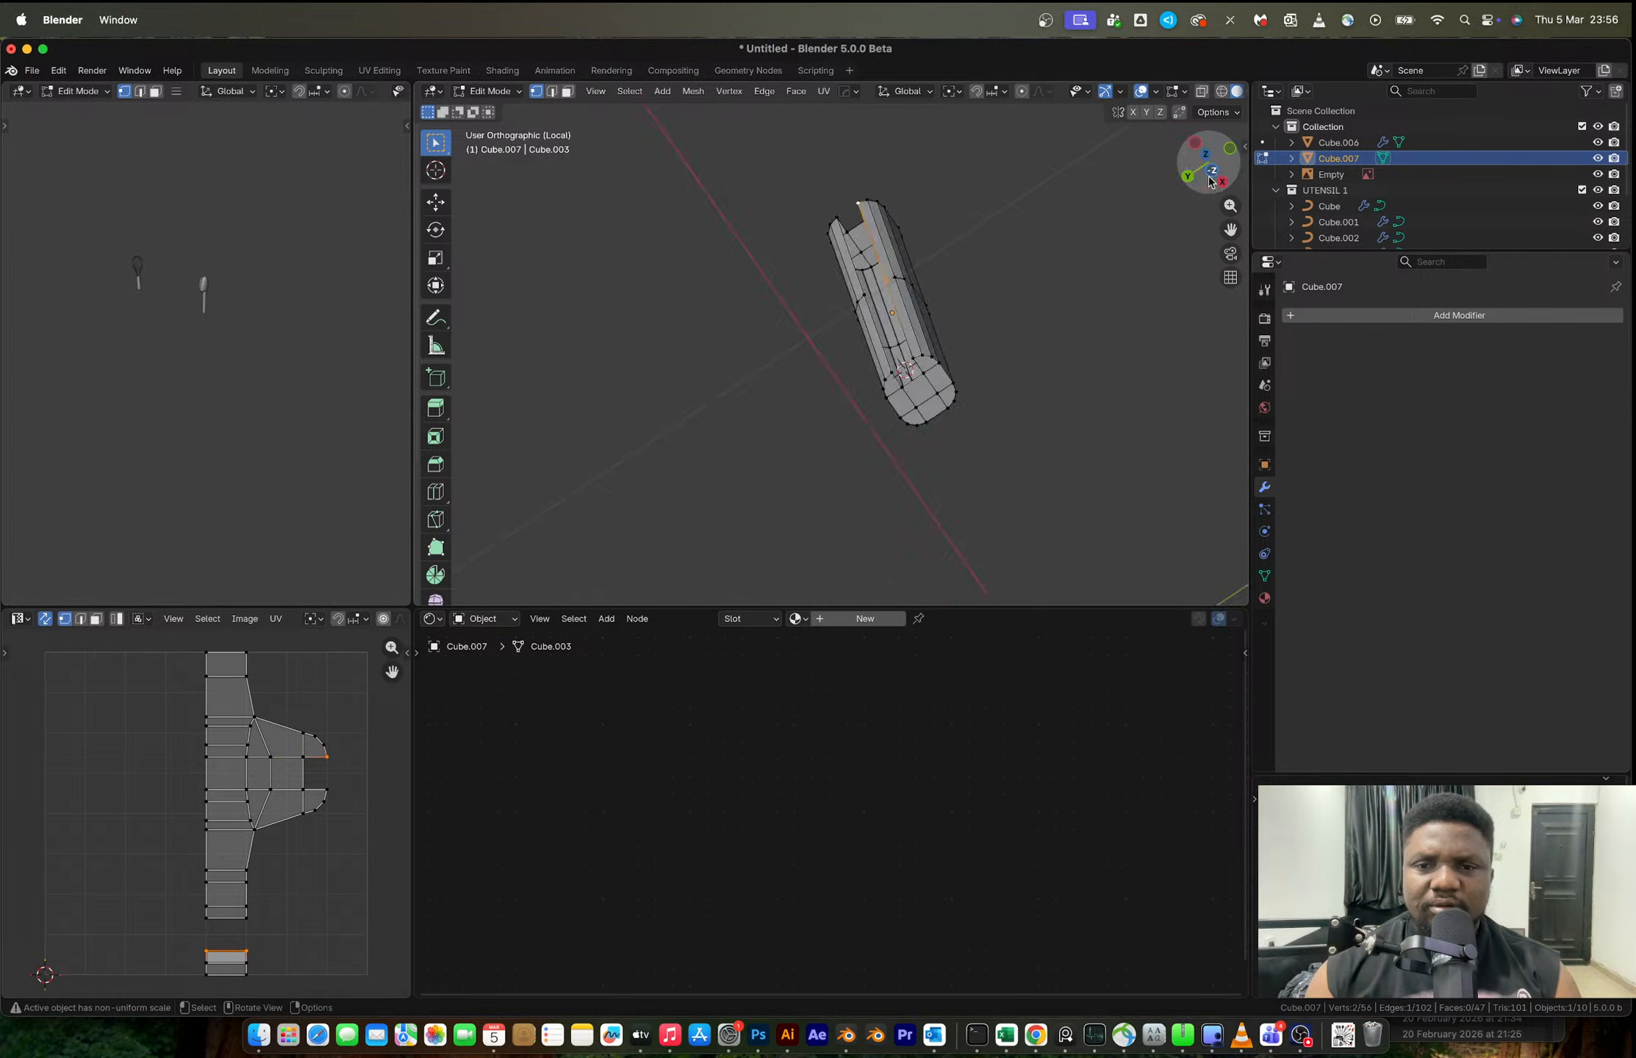
middle_click_drag(782, 227, 859, 386, "shift")
key("alt+z")
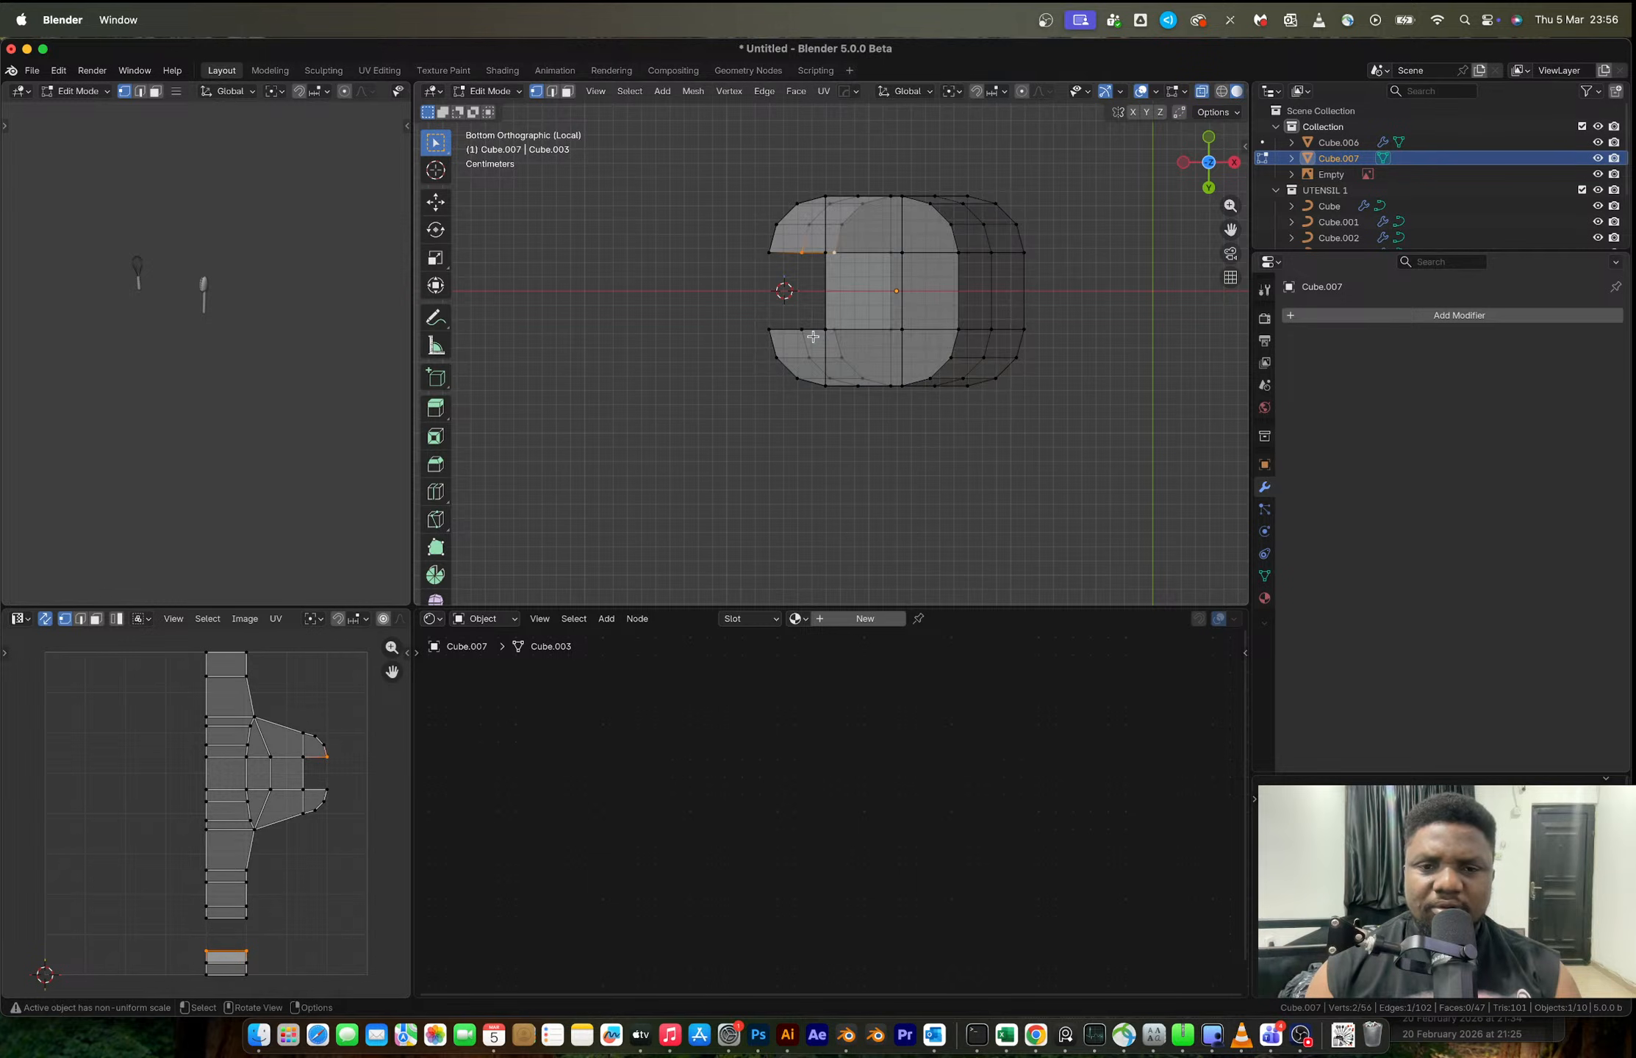
key("e")
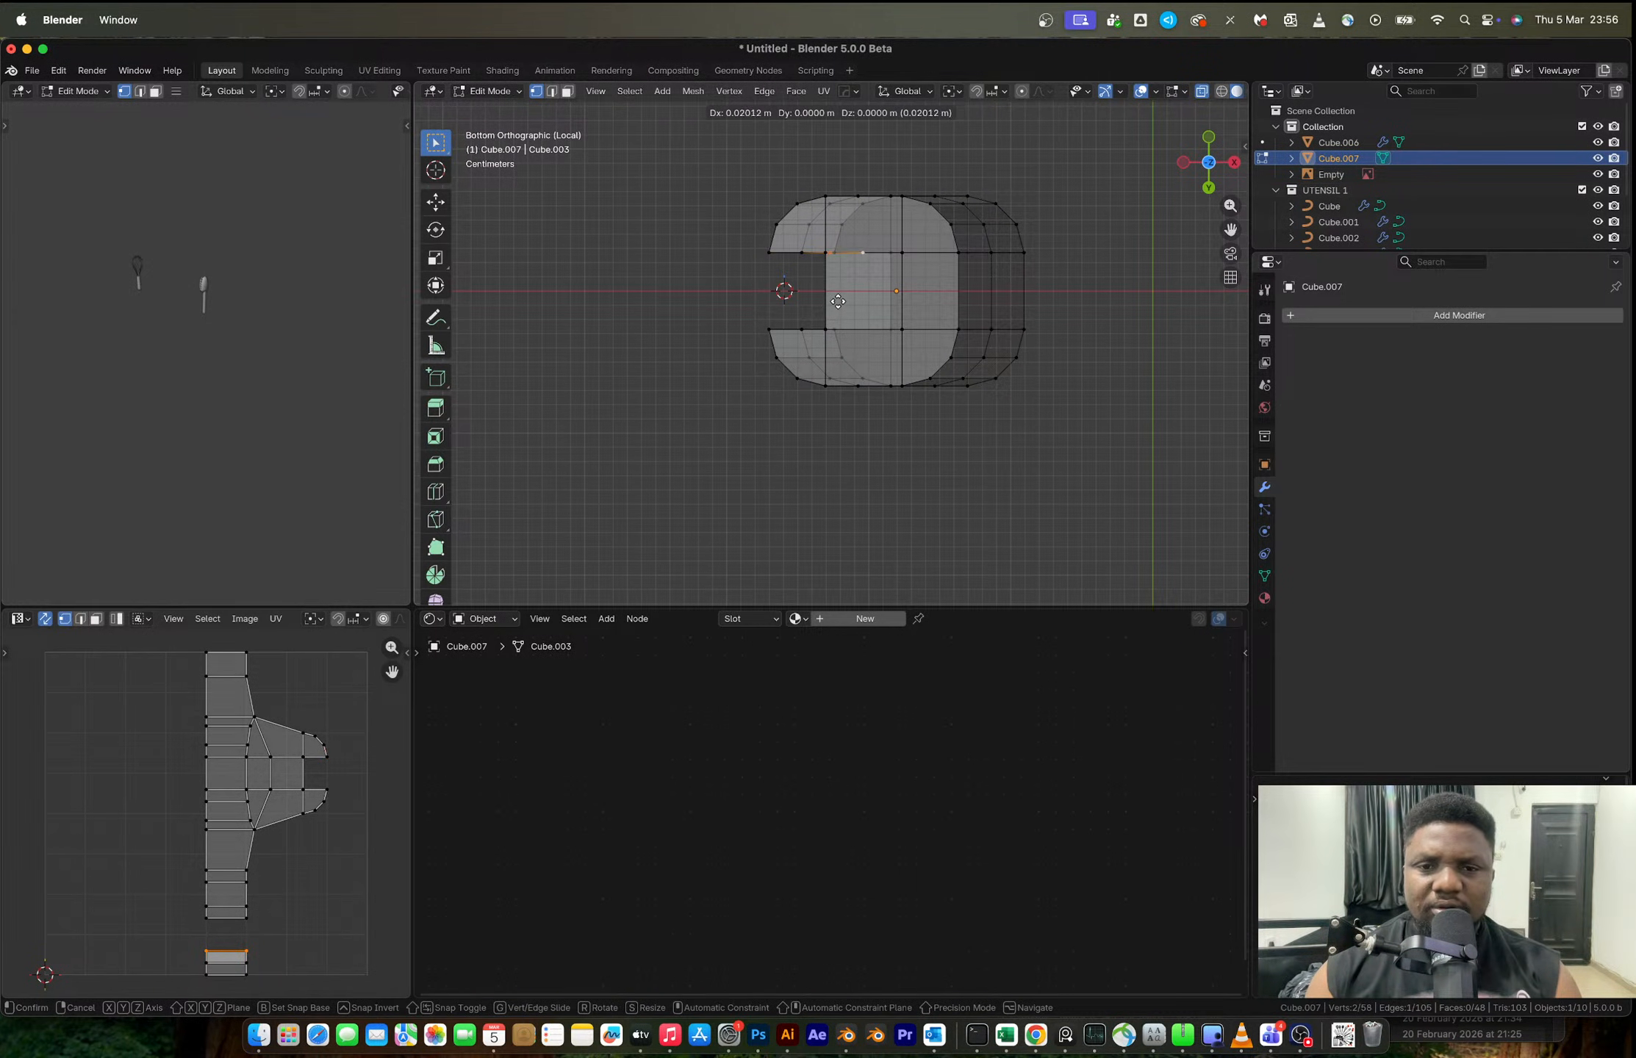
left_click(838, 301)
- Merge the extruded edge's upper vertex into the neighbouring inner cap vertex using At Last
middle_click_drag(840, 300, 927, 427)
scroll(892, 254, "up", 2)
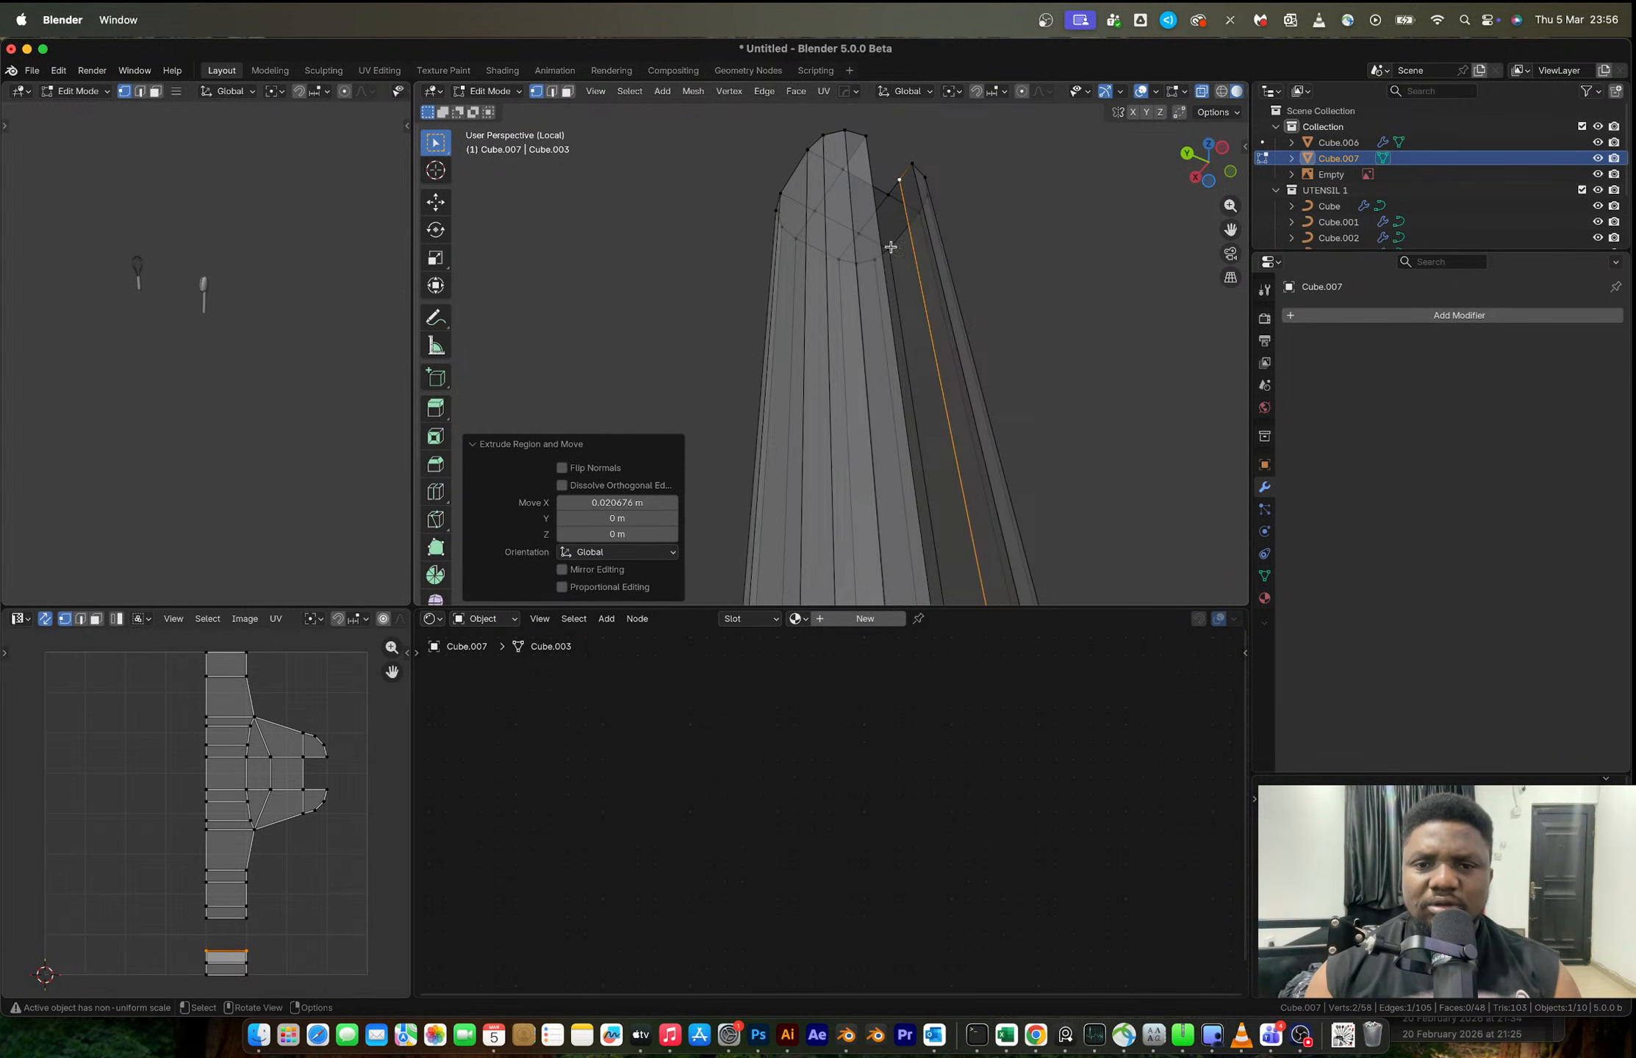
left_click(896, 180, "shift")
key("m")
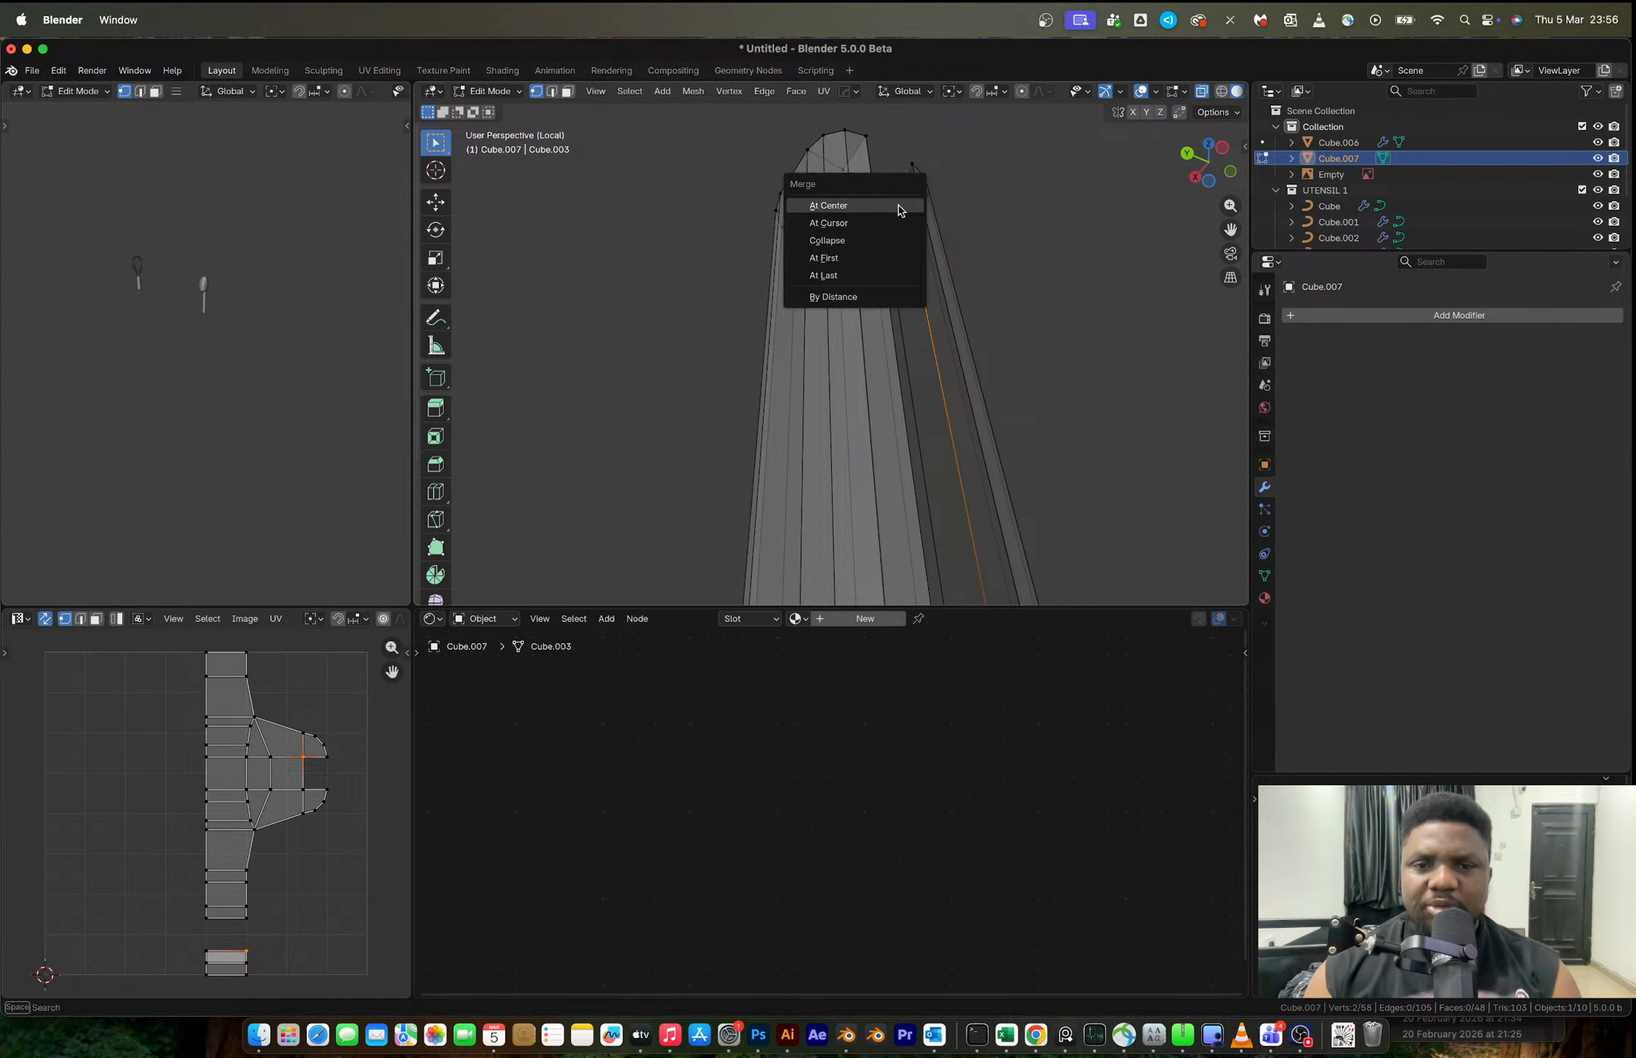
left_click(845, 269)
middle_click_drag(957, 310, 914, 237, "shift")
scroll(940, 221, "down", 1)
scroll(939, 333, "down", 2)
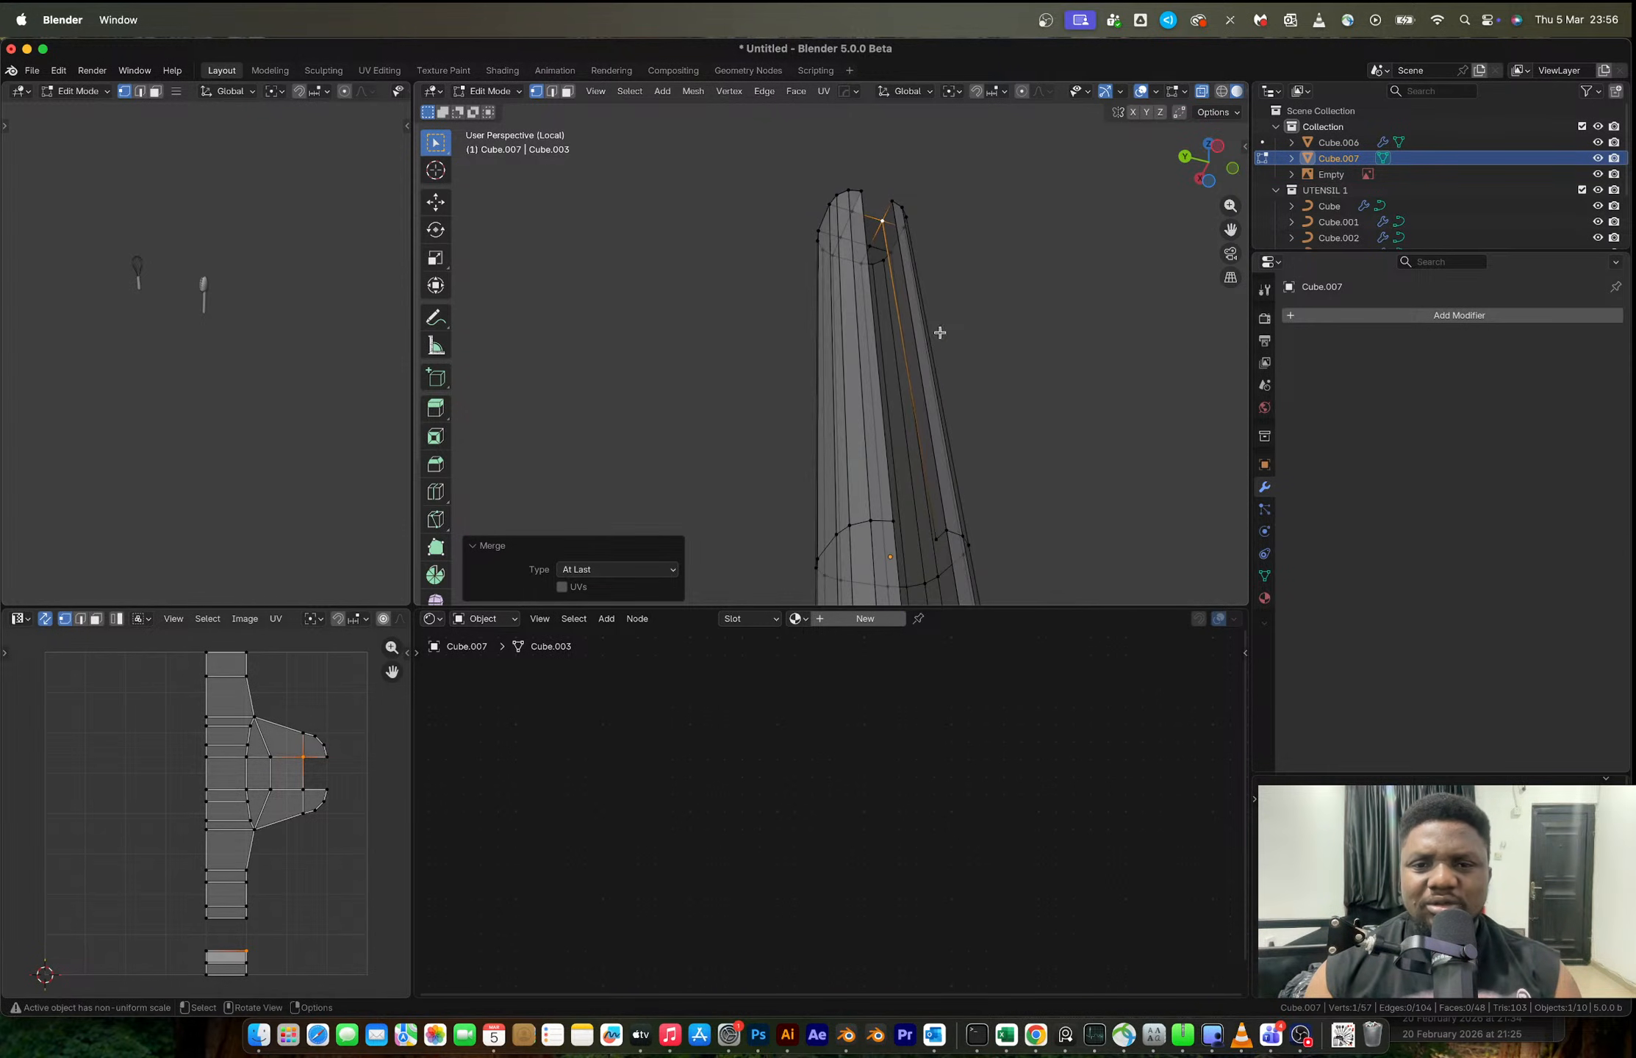
- Mirror the handle across its Y axis so both inner sides match, and apply the mirror modifier
key("2")
left_click(886, 233)
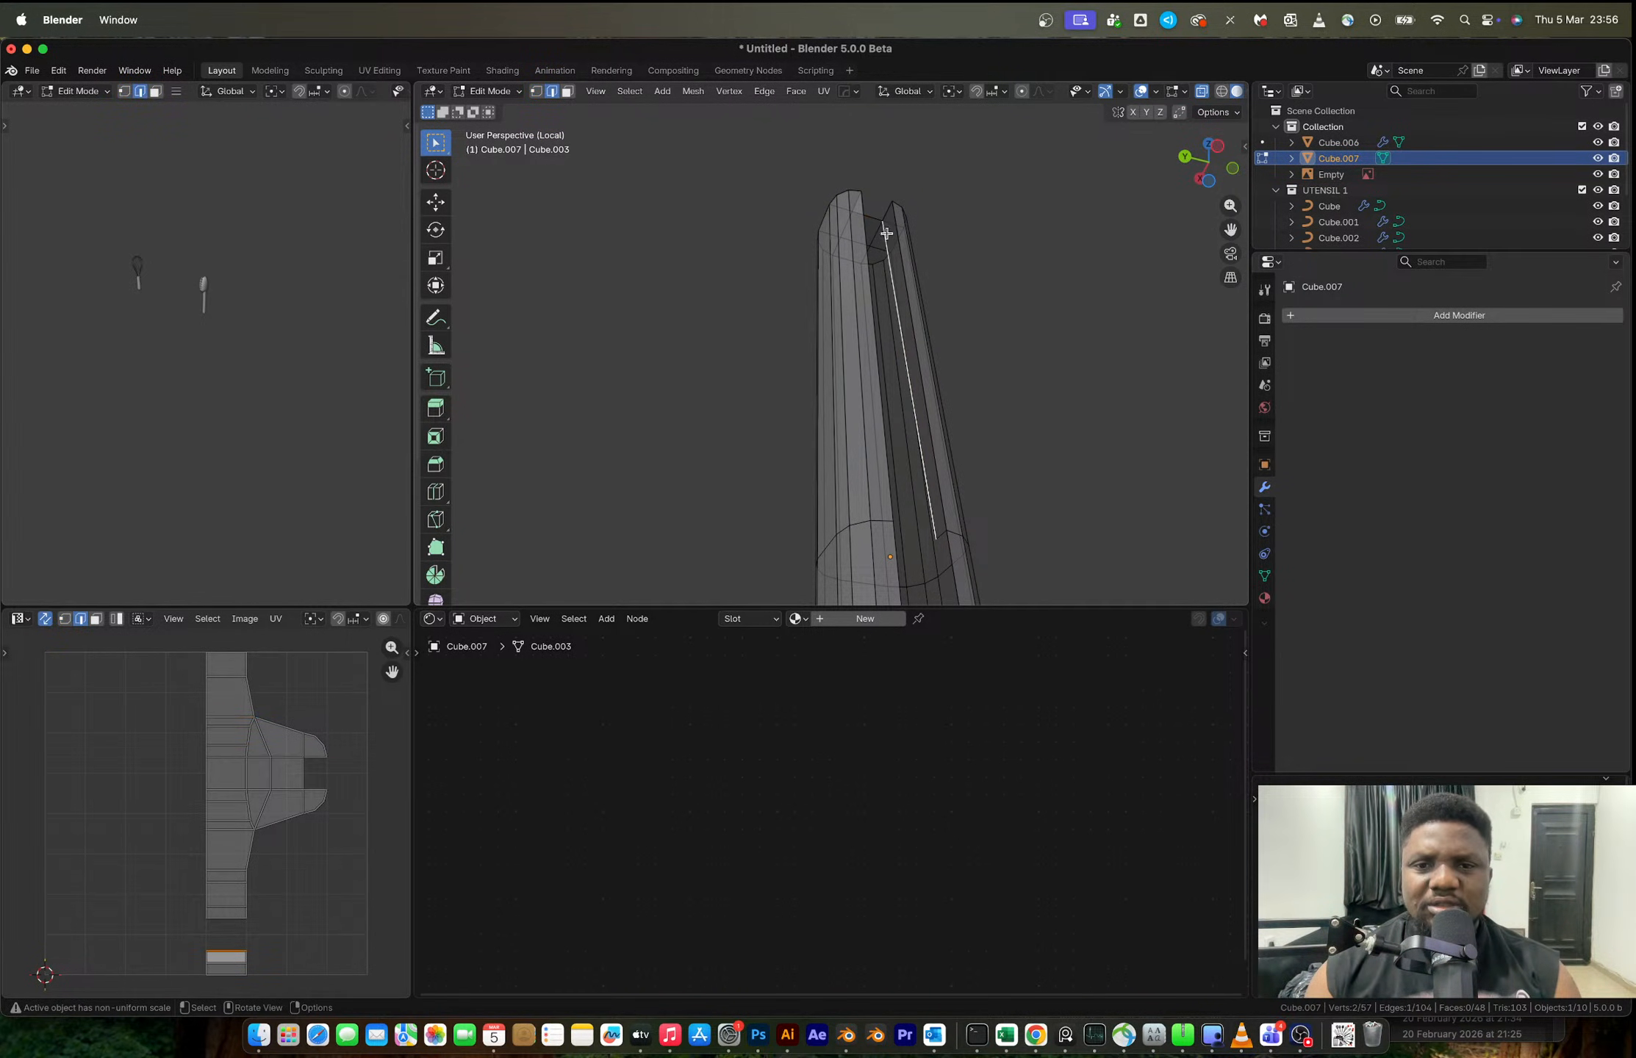
middle_click_drag(917, 312, 953, 200)
key("1")
middle_click_drag(935, 401, 882, 319, "shift")
key("Tab")
scroll(924, 311, "down", 4)
key("alt+x")
left_click(986, 348)
key("ctrl+a")
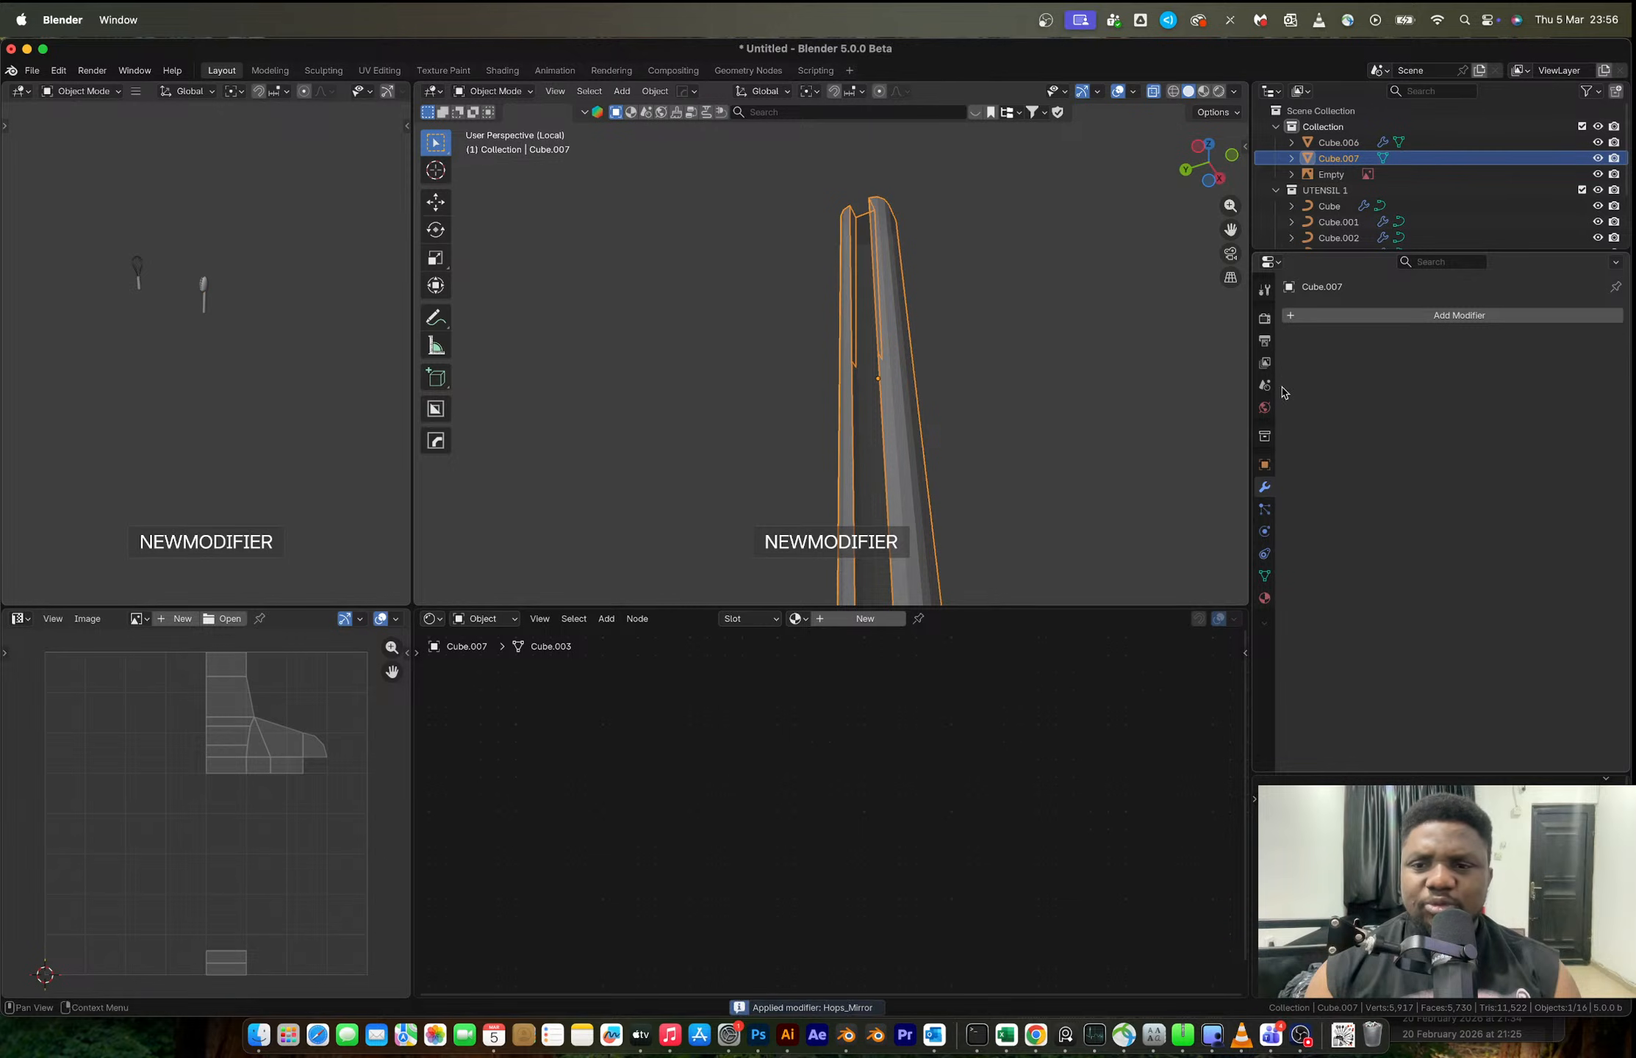
- Dissolve the edge loop running down the centre of the handle's mirrored strip
key("Tab")
left_click(871, 214)
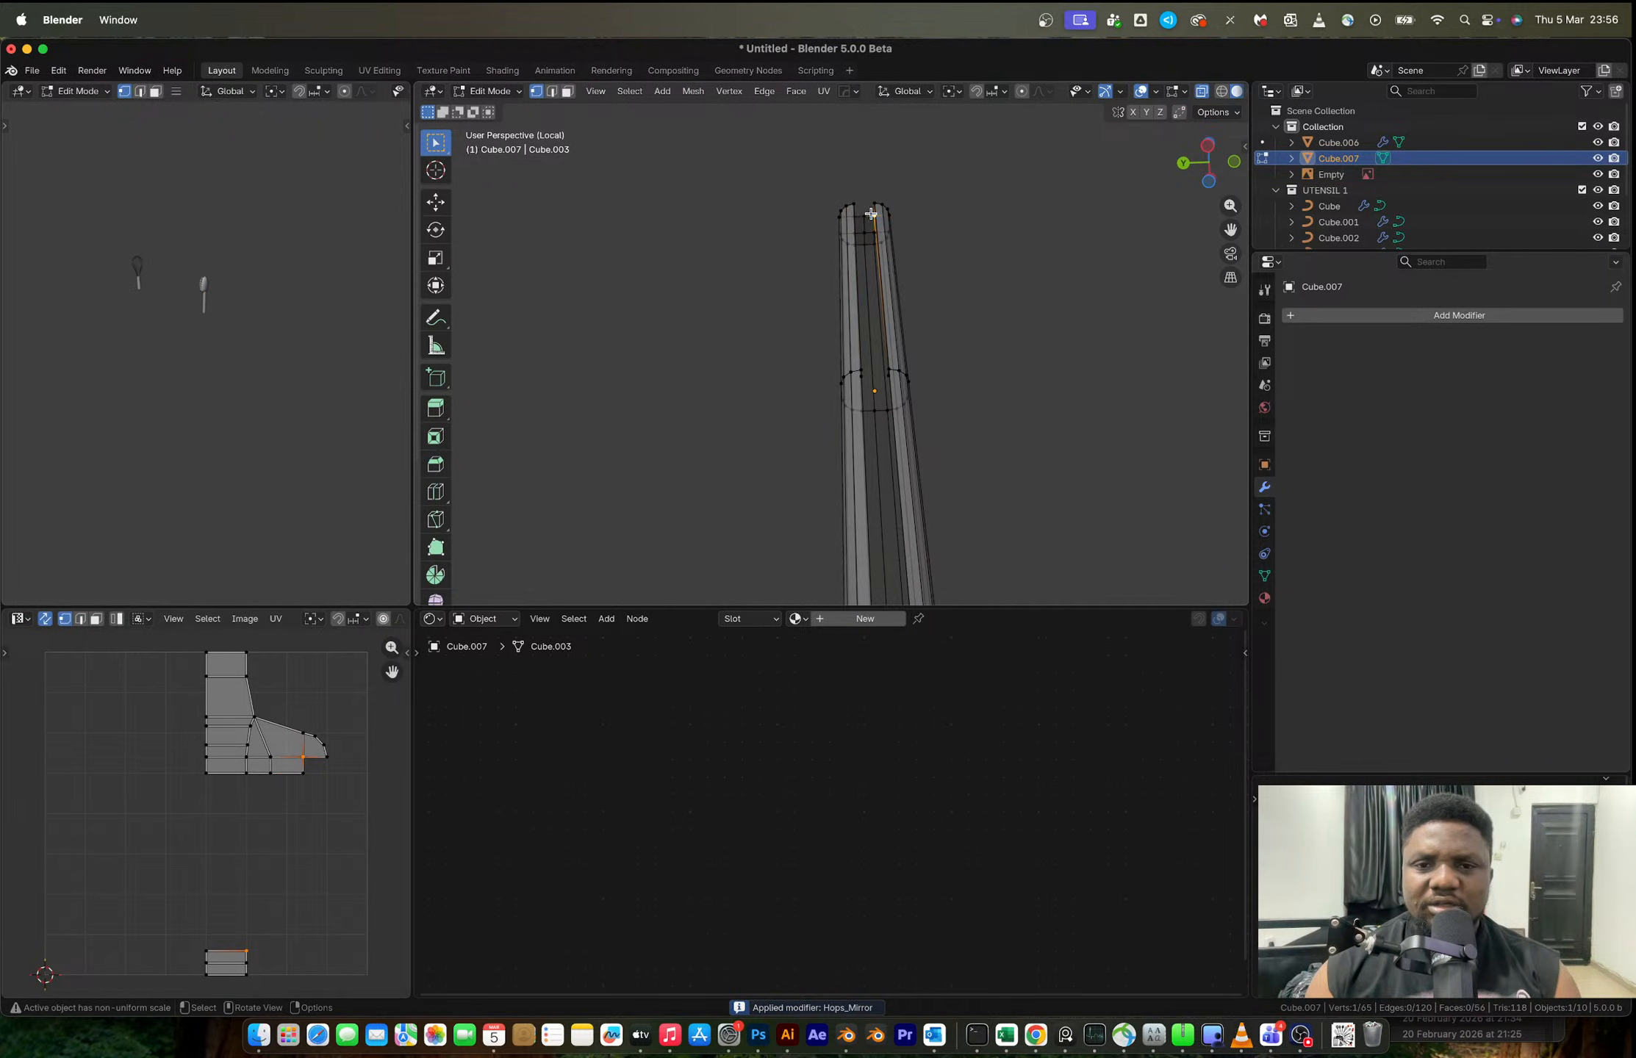
key("2")
left_click(867, 246, "alt")
key("x")
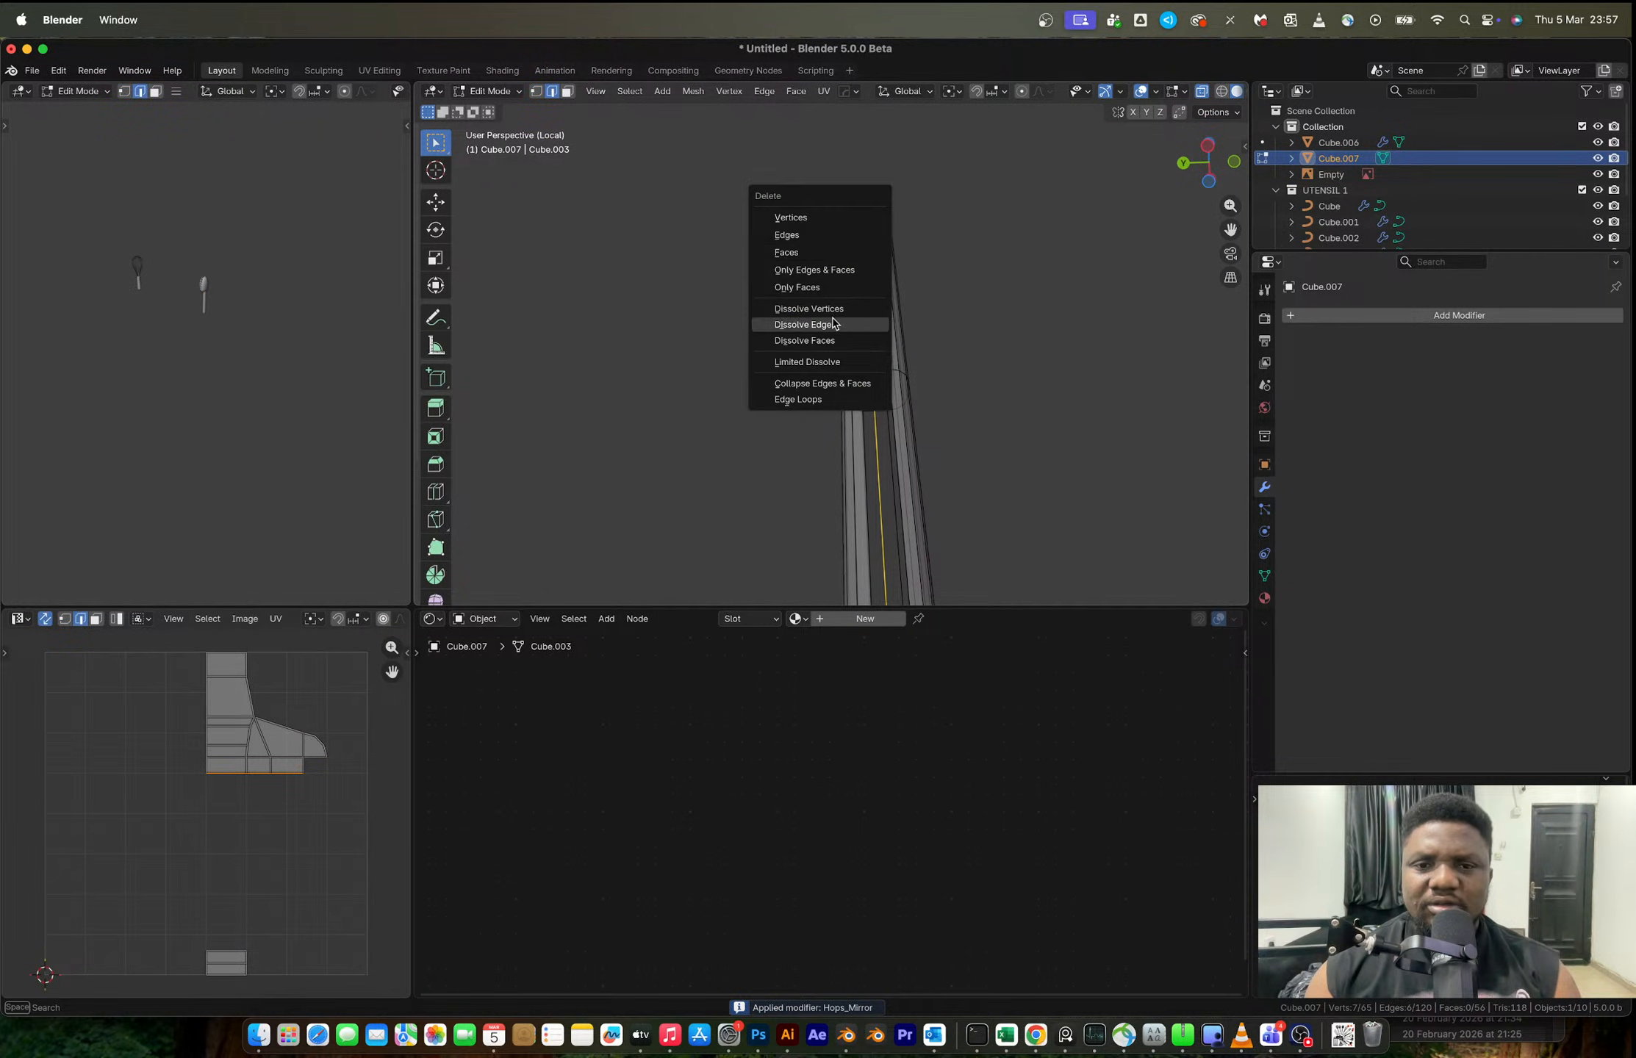
left_click(846, 328)
- Select the corner vertices around the remaining inner gap in the handle's upper half and fill a face between them
key("1")
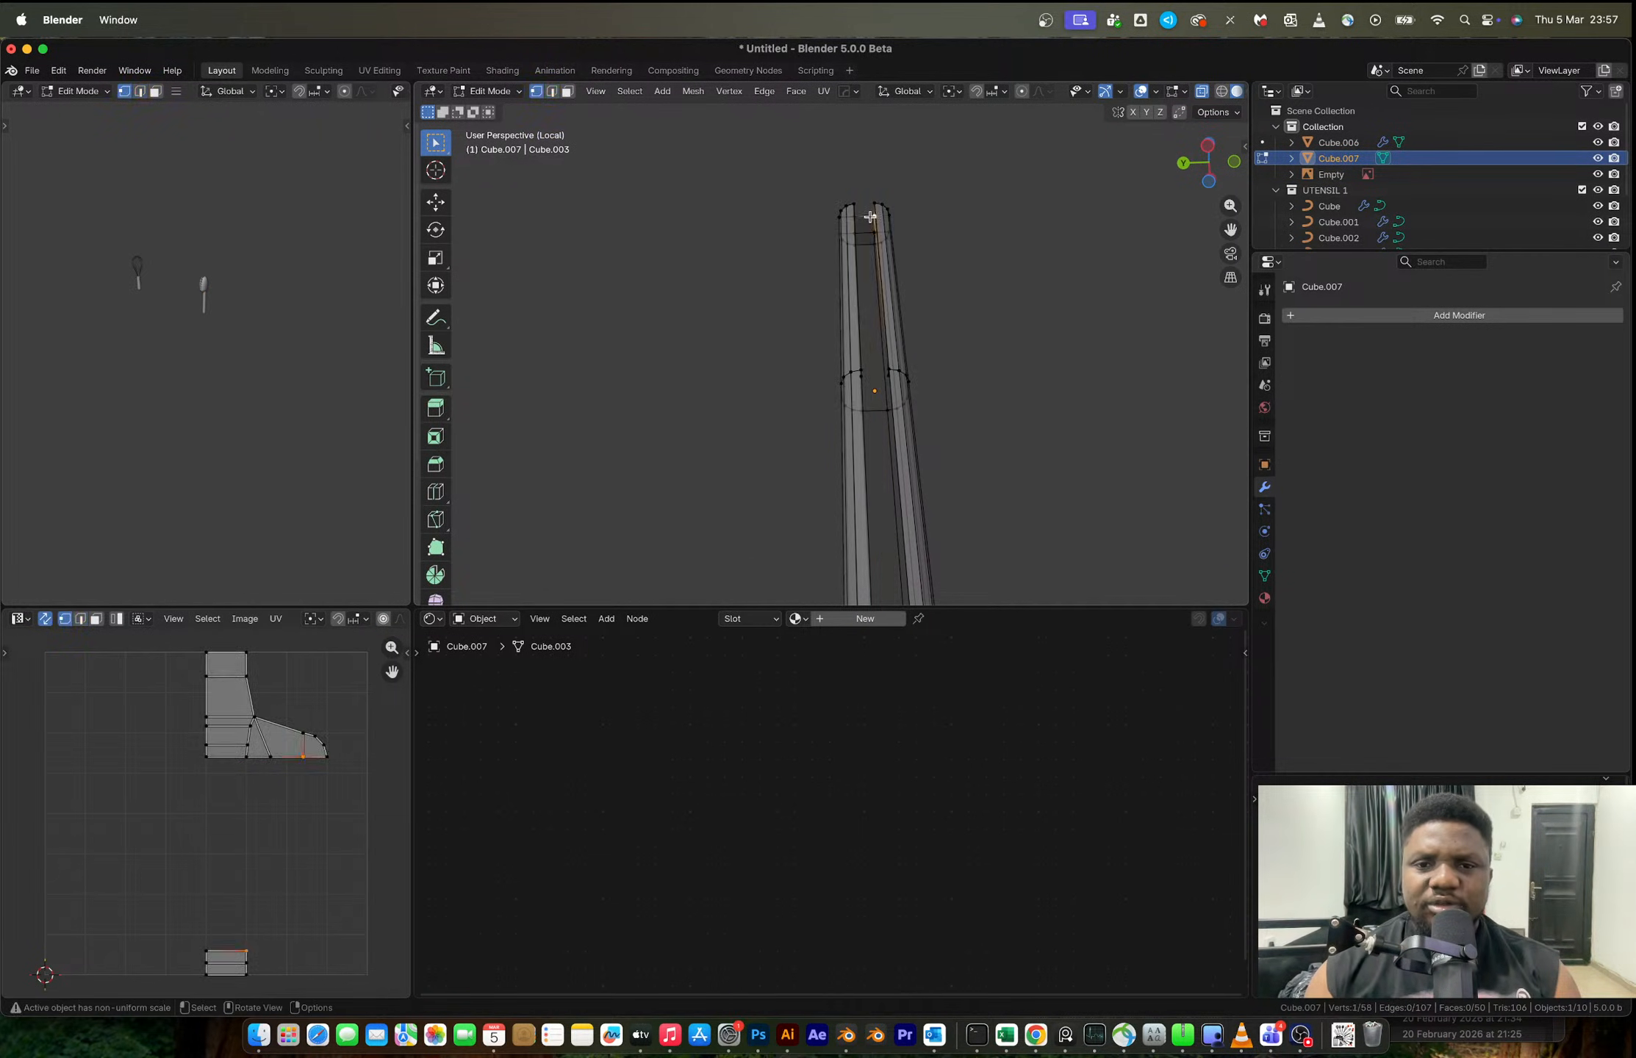
middle_click_drag(870, 217, 824, 229)
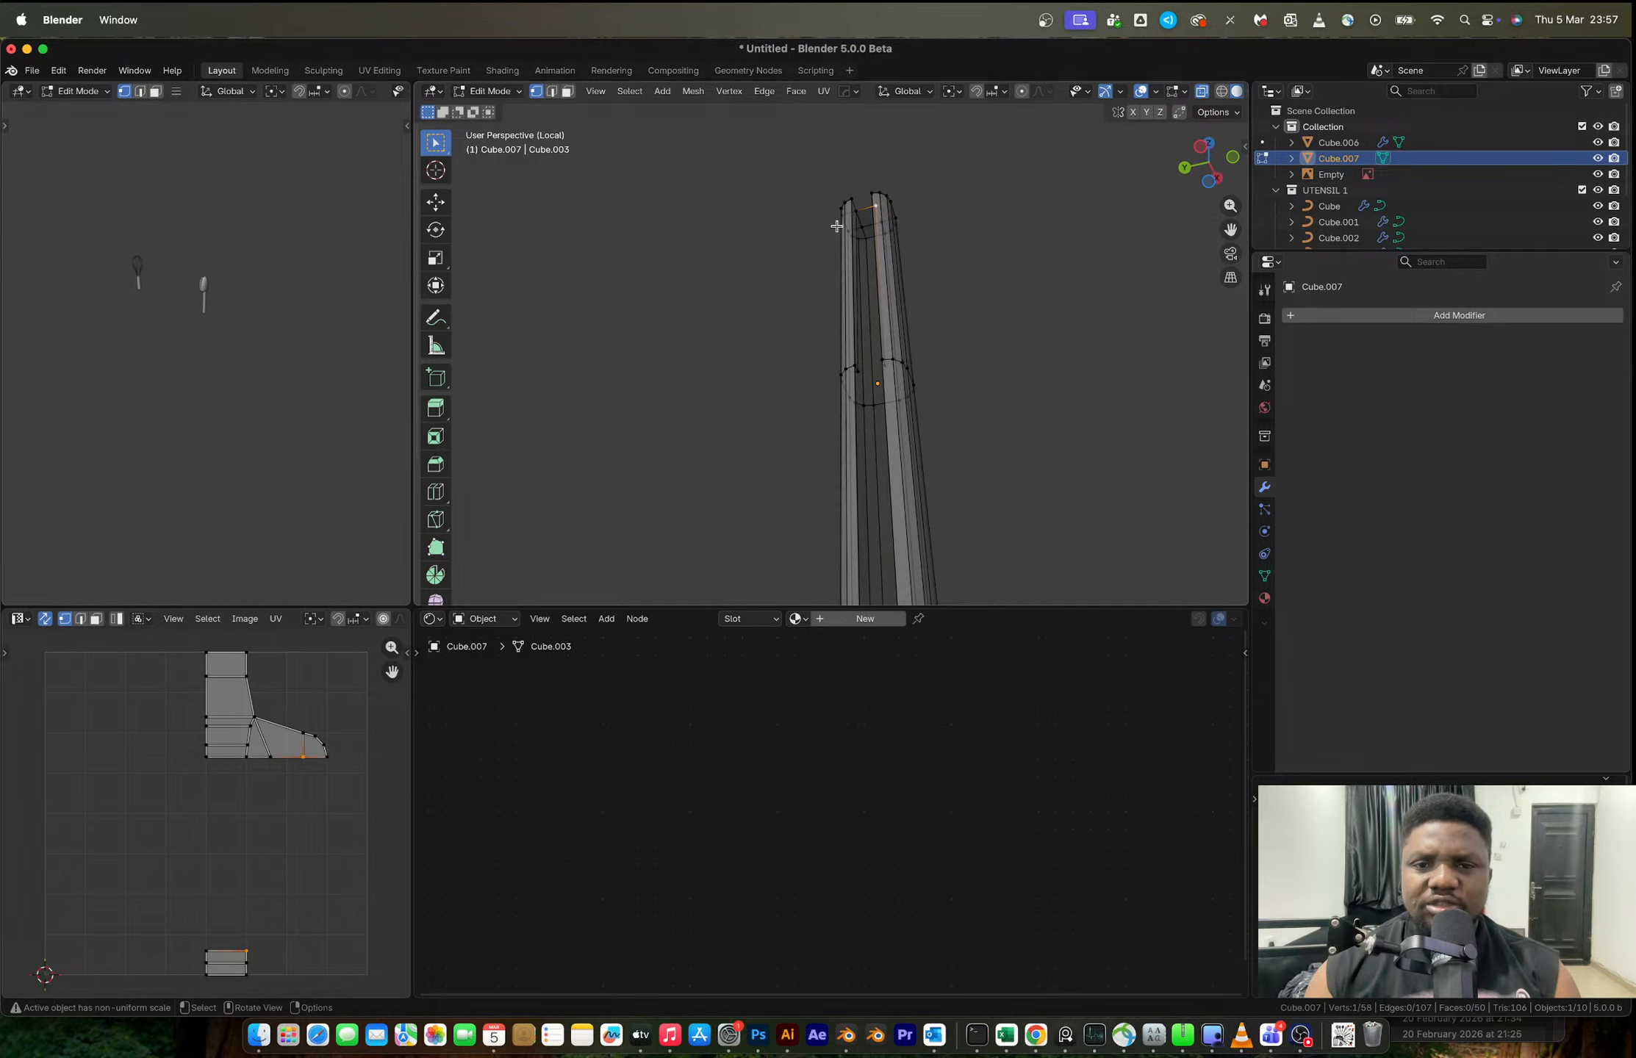
left_click(861, 369, "shift")
scroll(867, 379, "up", 2)
middle_click_drag(870, 384, 910, 417)
key("f")
- Mirror the handle across its Z axis and apply the mirror modifier
key("Tab")
key("alt+x")
scroll(906, 419, "down", 3)
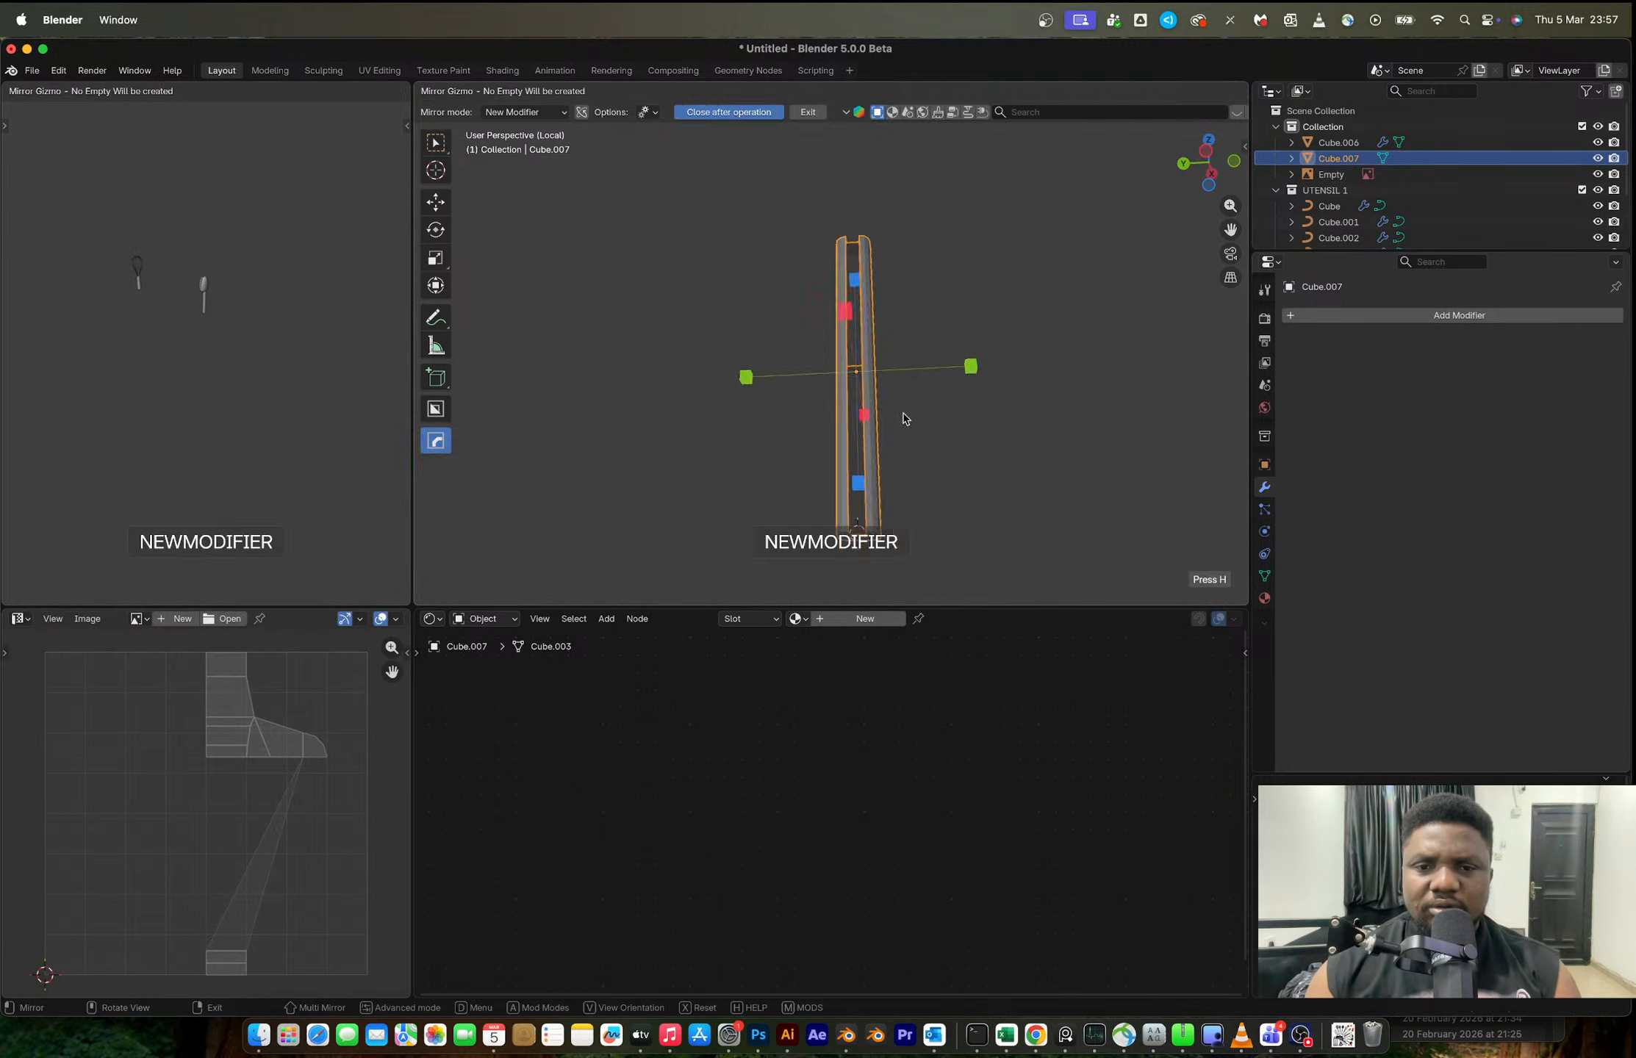
left_click(855, 283)
key("ctrl+a")
key("alt+z")
- Compare the handle with the tongs in the reference photo from the front view with X-ray on
scroll(895, 366, "up", 2)
scroll(895, 367, "up", 1)
scroll(902, 365, "down", 4)
middle_click_drag(944, 378, 807, 441)
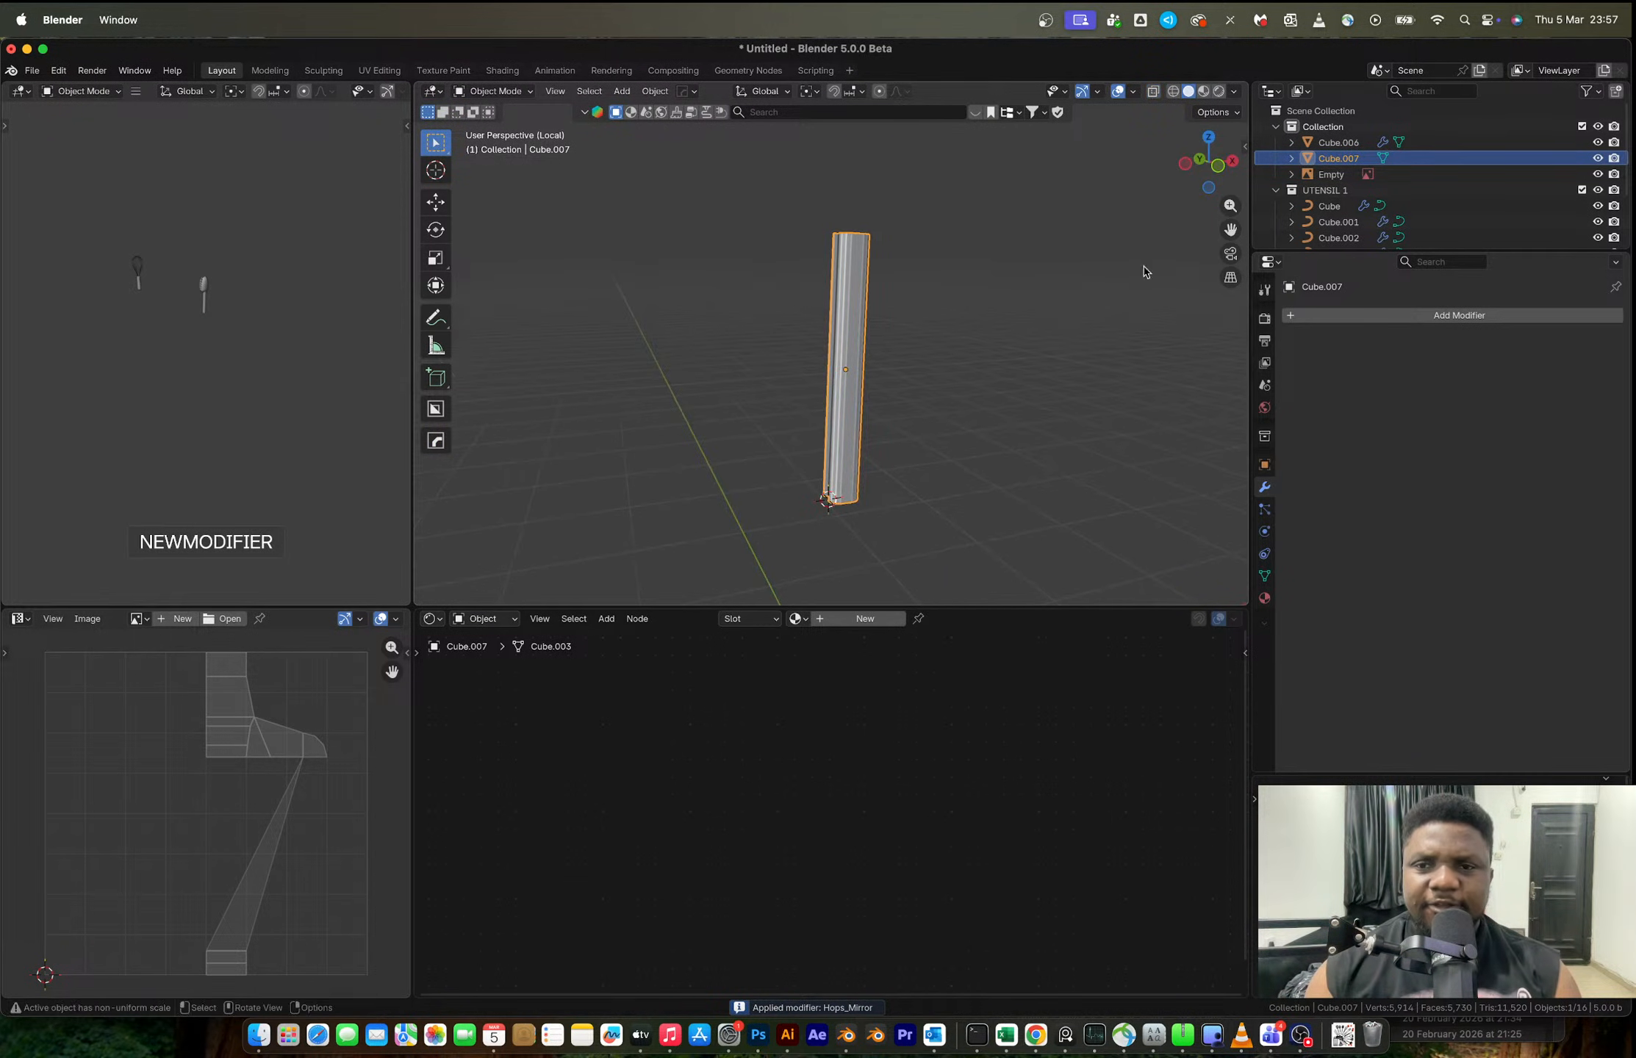
left_click(1213, 162)
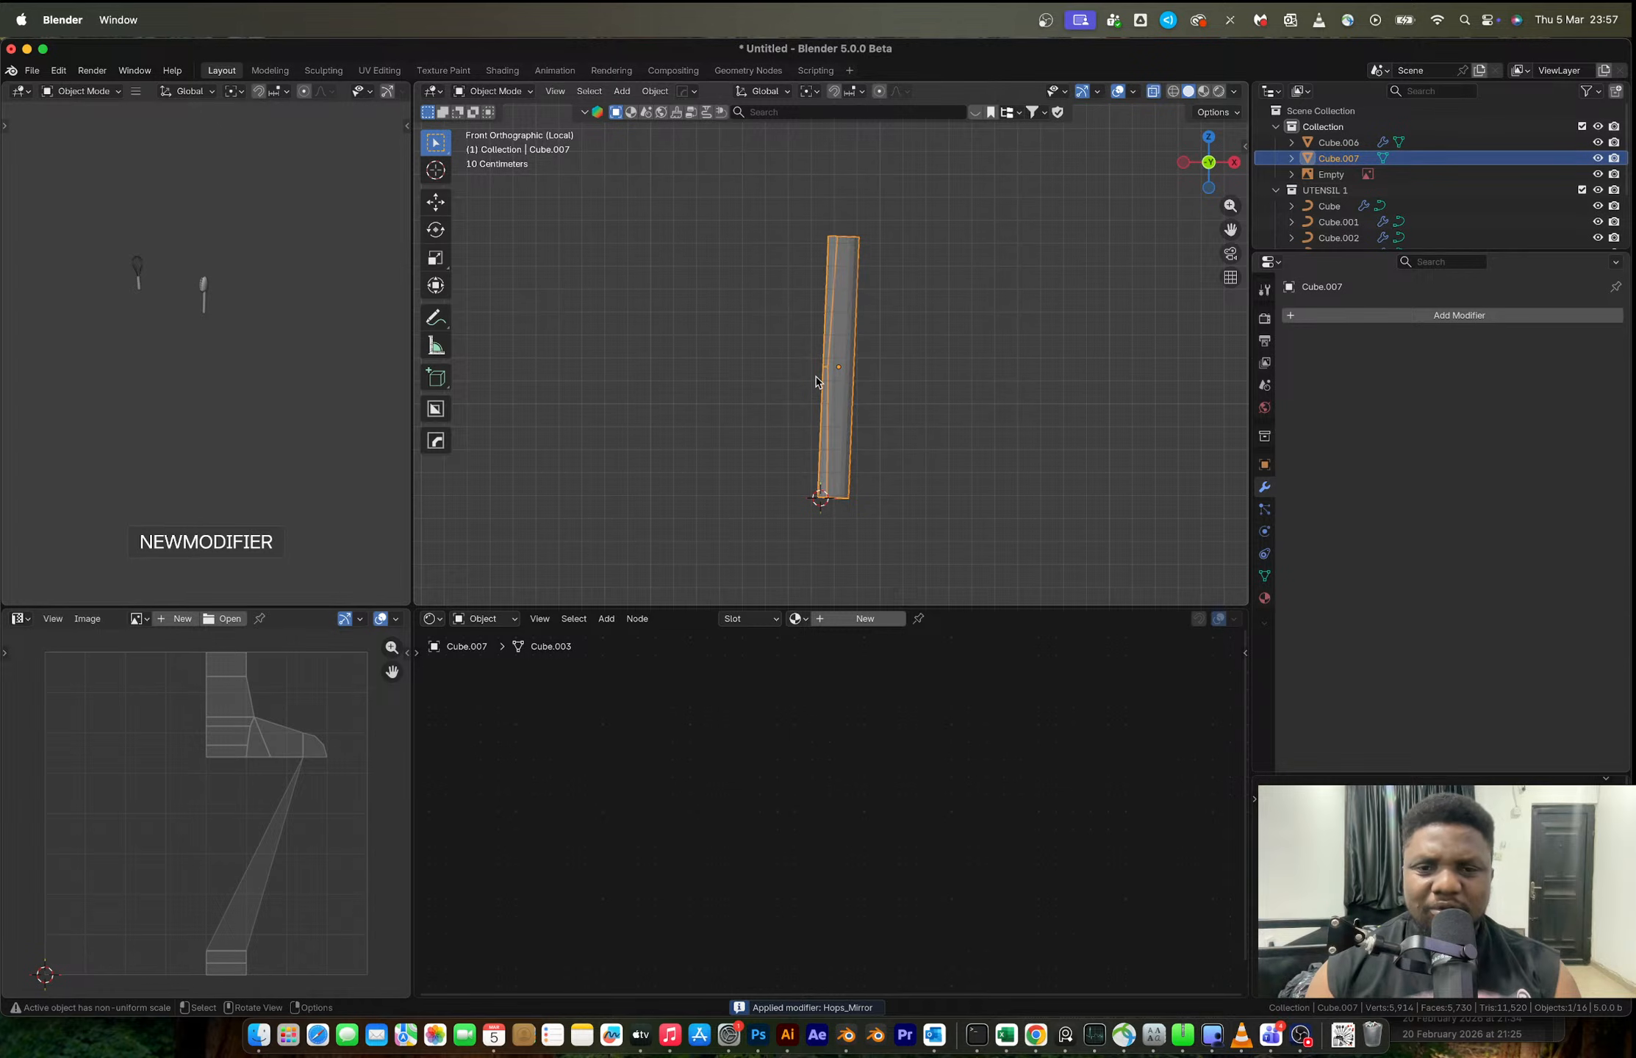
middle_click_drag(815, 381, 1082, 195)
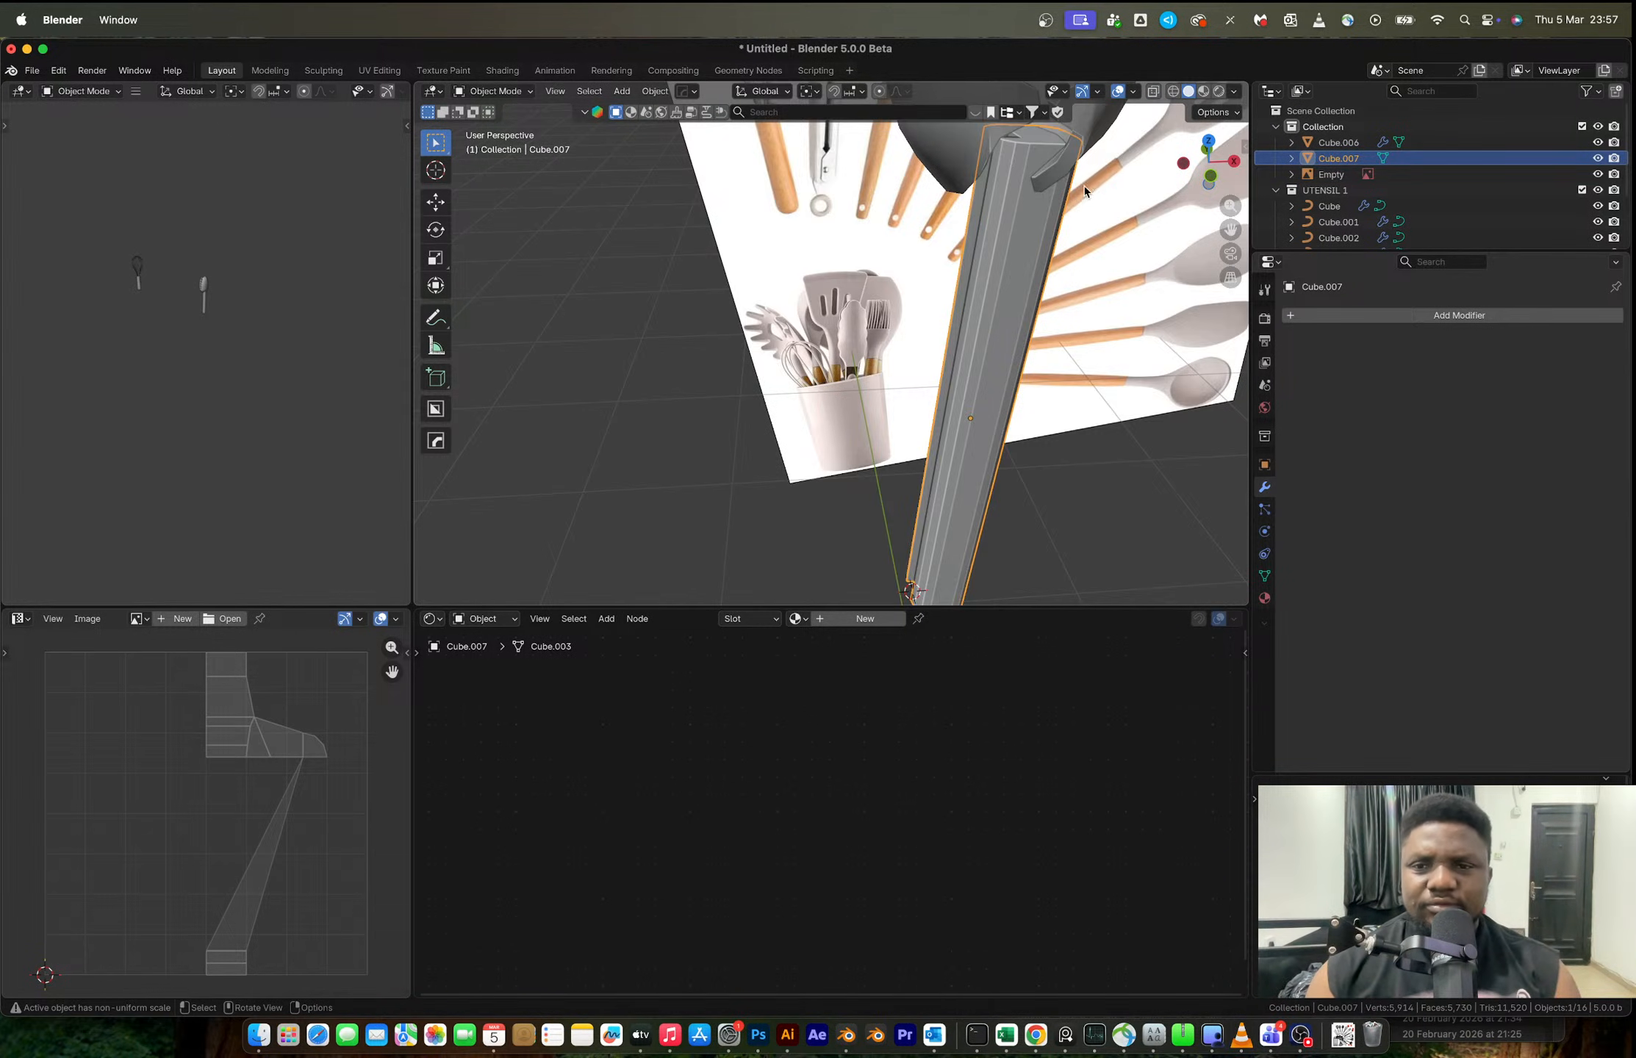
left_click(1211, 176)
middle_click_drag(926, 223, 952, 254, "shift")
key("alt+z")
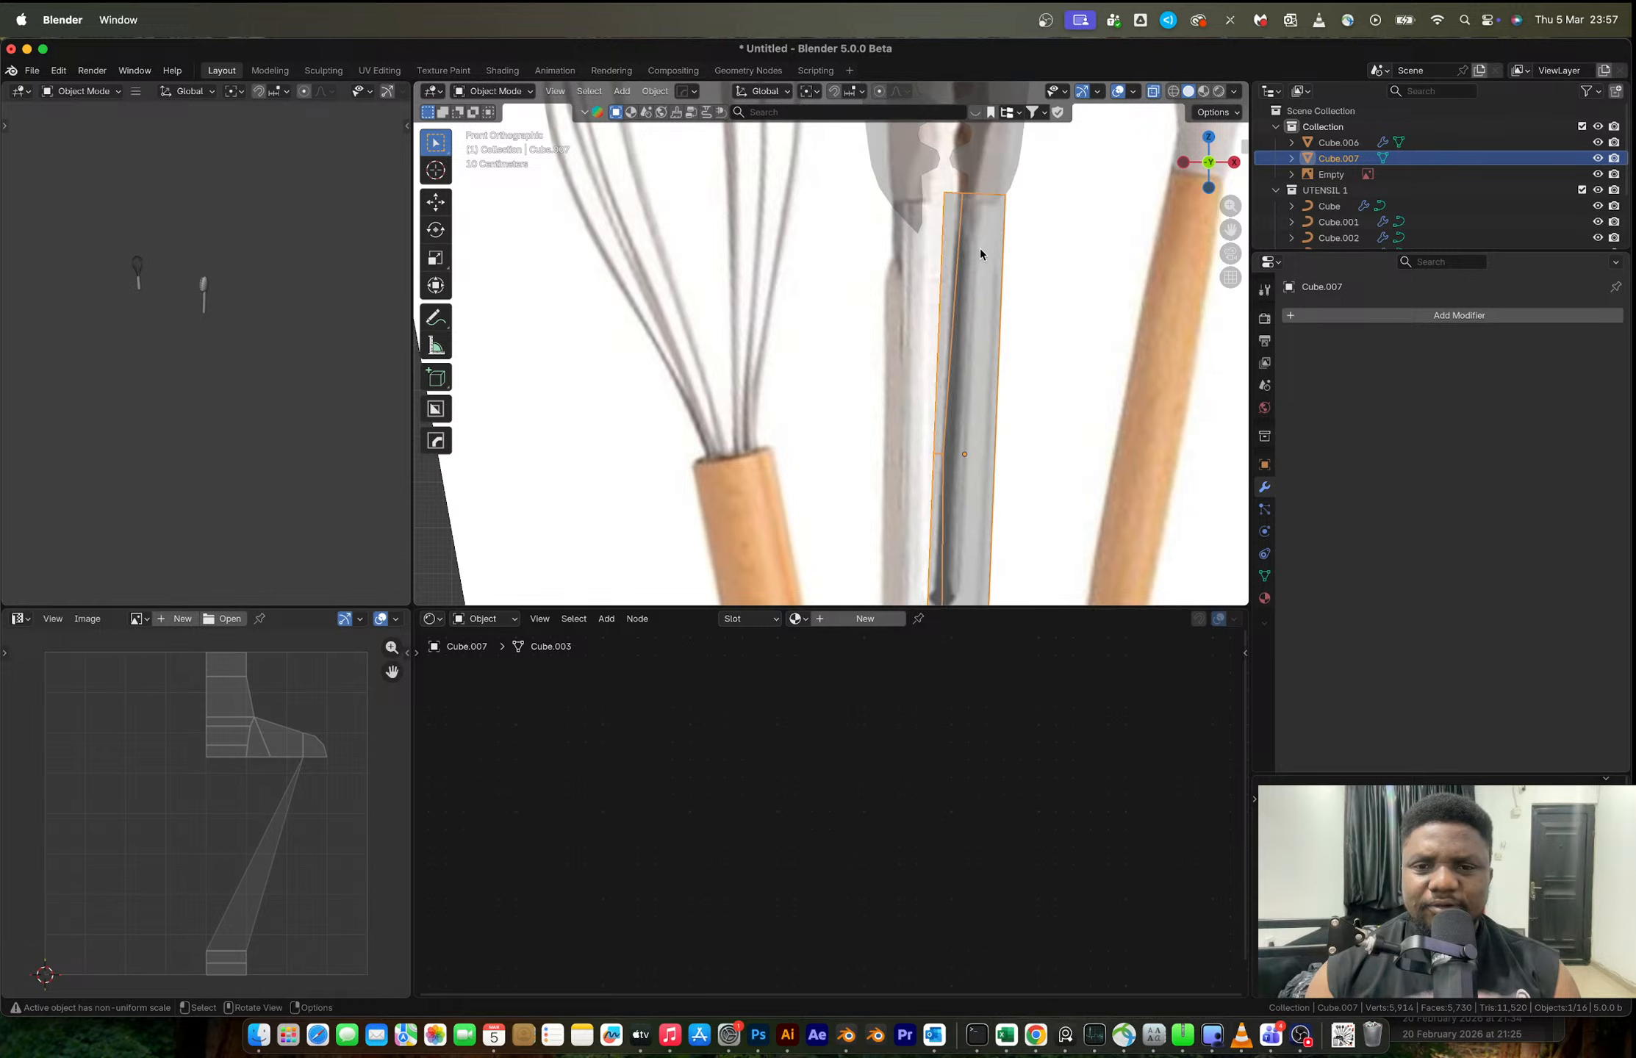
scroll(985, 252, "down", 6)
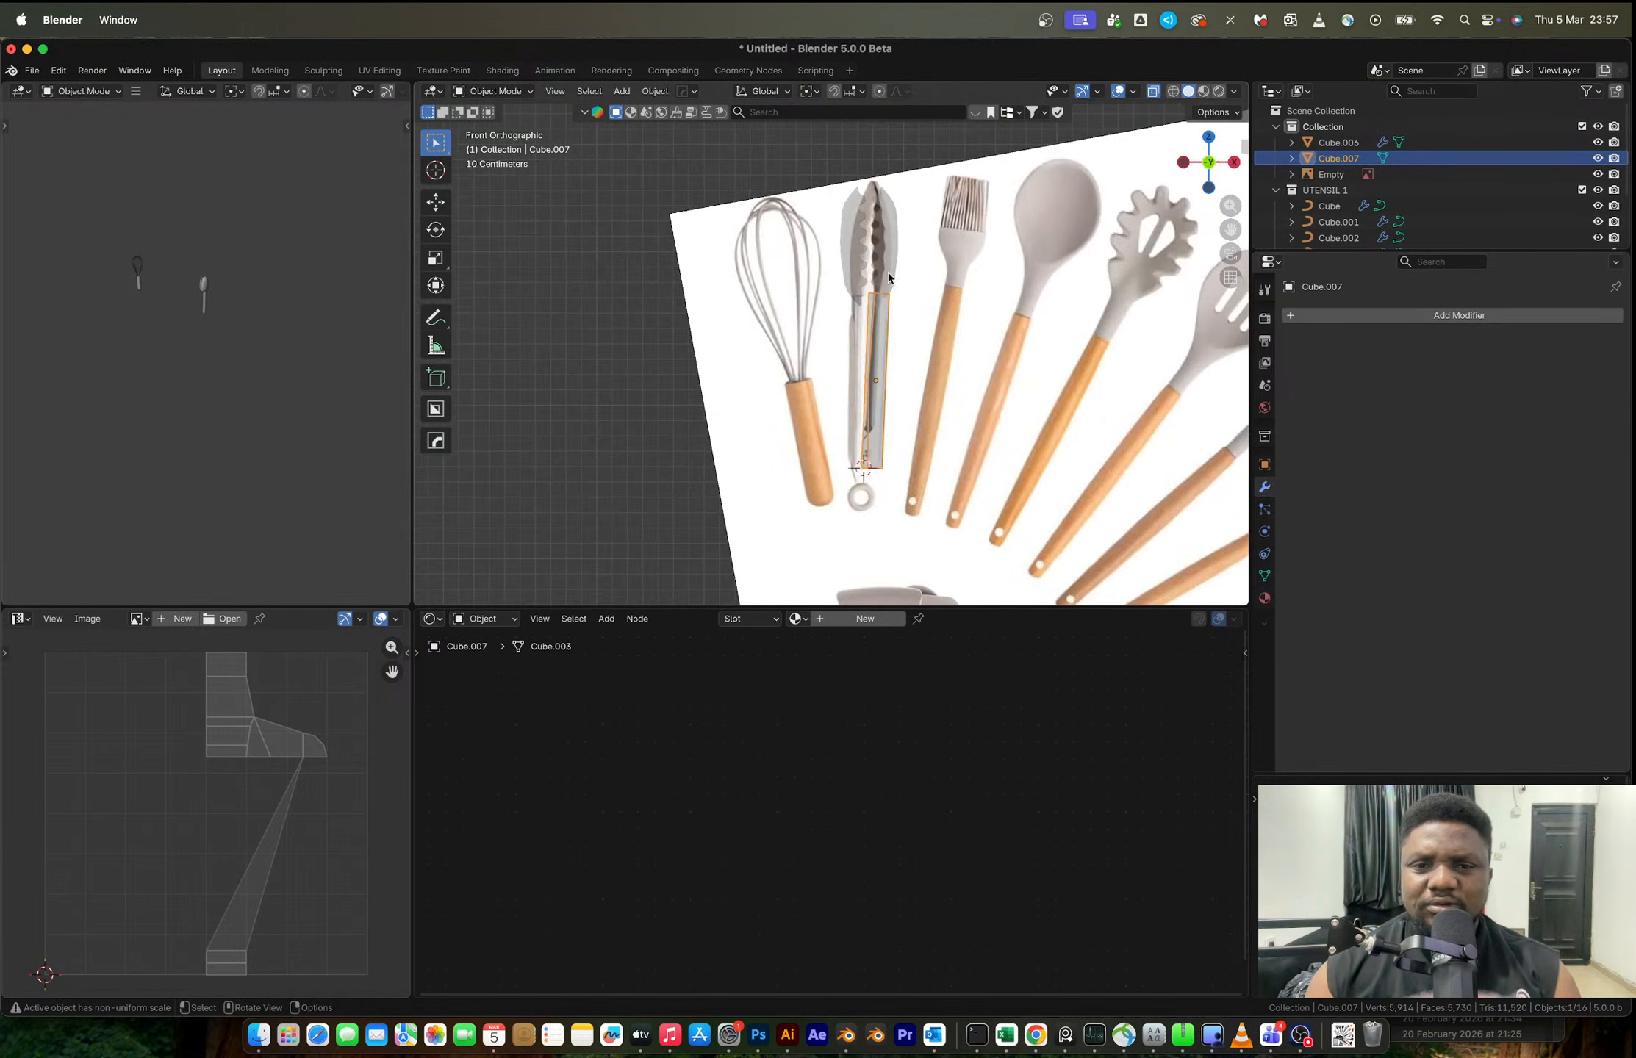
middle_click_drag(781, 278, 800, 284)
scroll(796, 318, "up", 5)
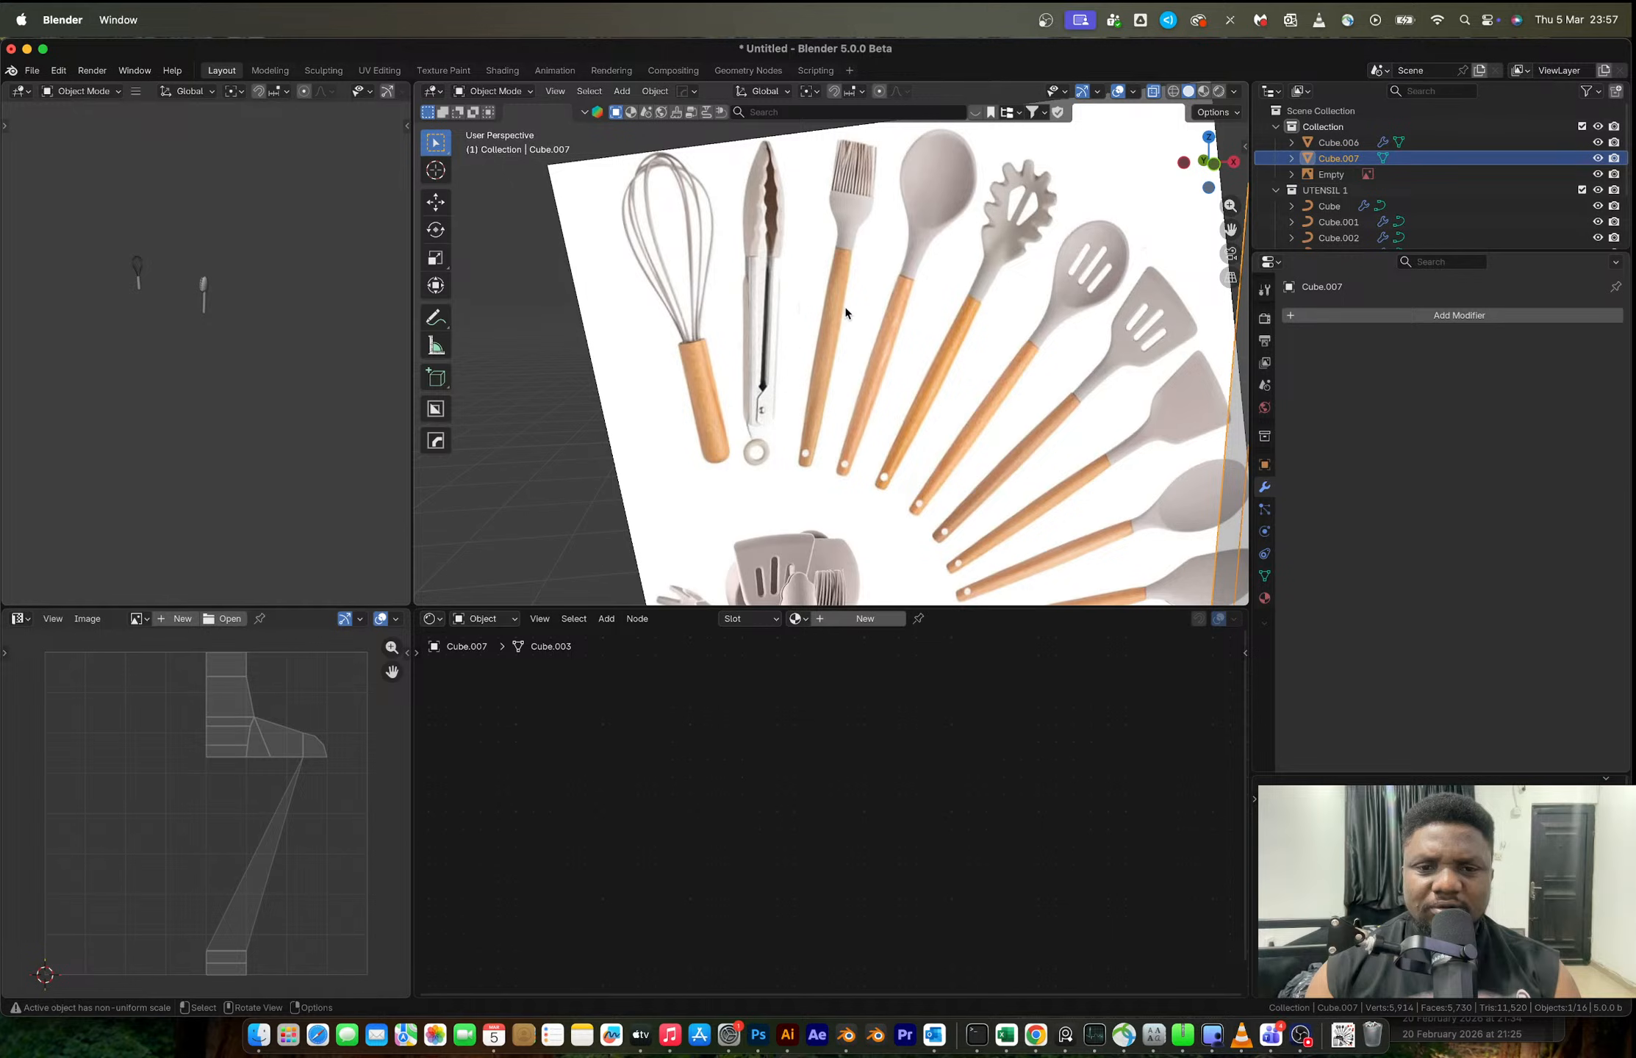
left_click(1214, 163)
scroll(929, 336, "down", 4)
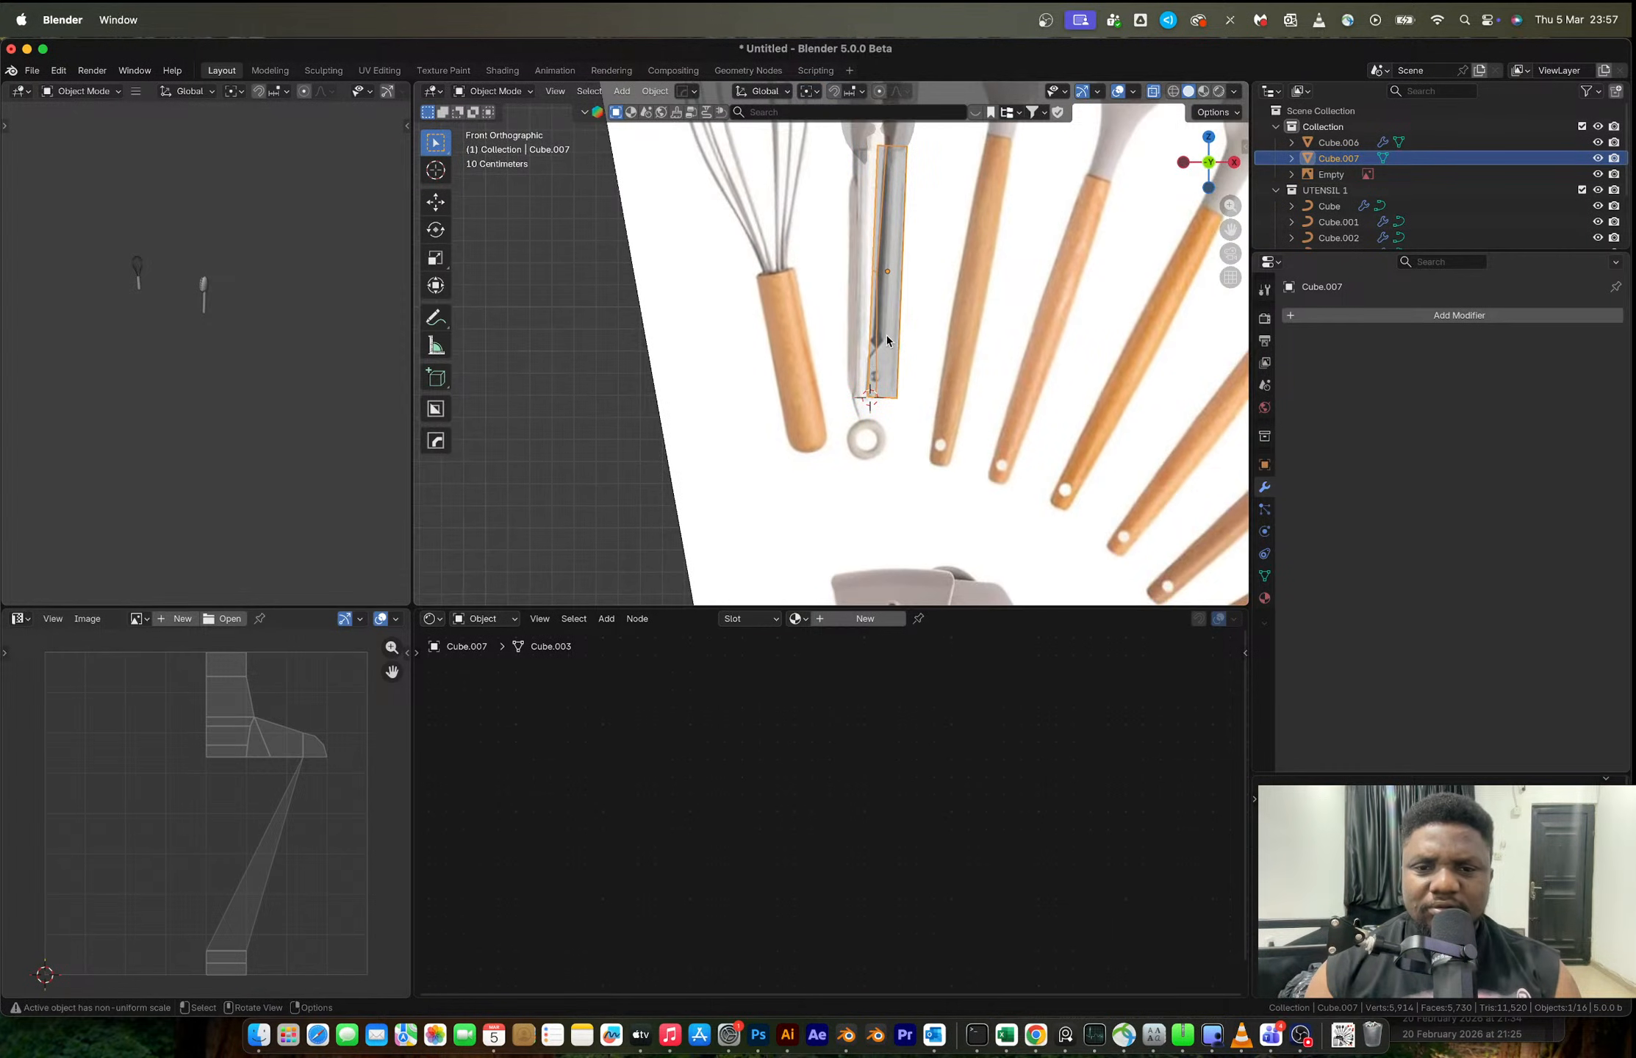
left_click(886, 336)
scroll(897, 342, "up", 3)
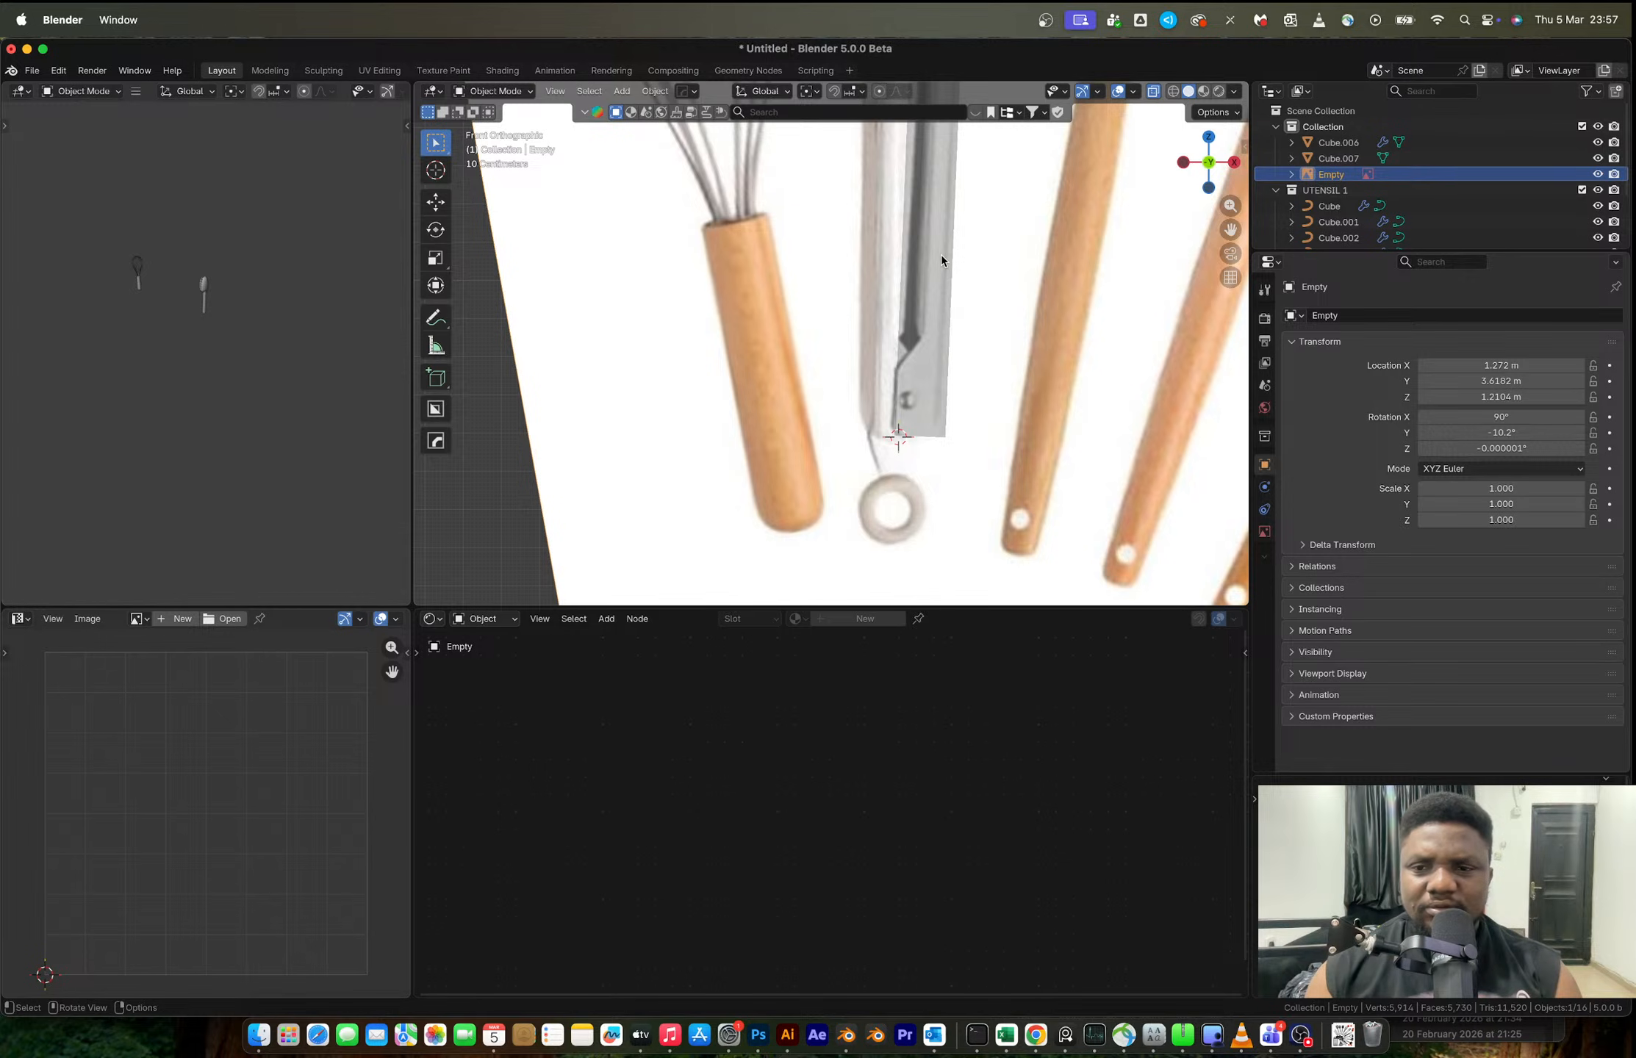
- Add a loop cut across the lower handle level with the notch in the reference tongs, slid to a factor of about -0.051
left_click(927, 313)
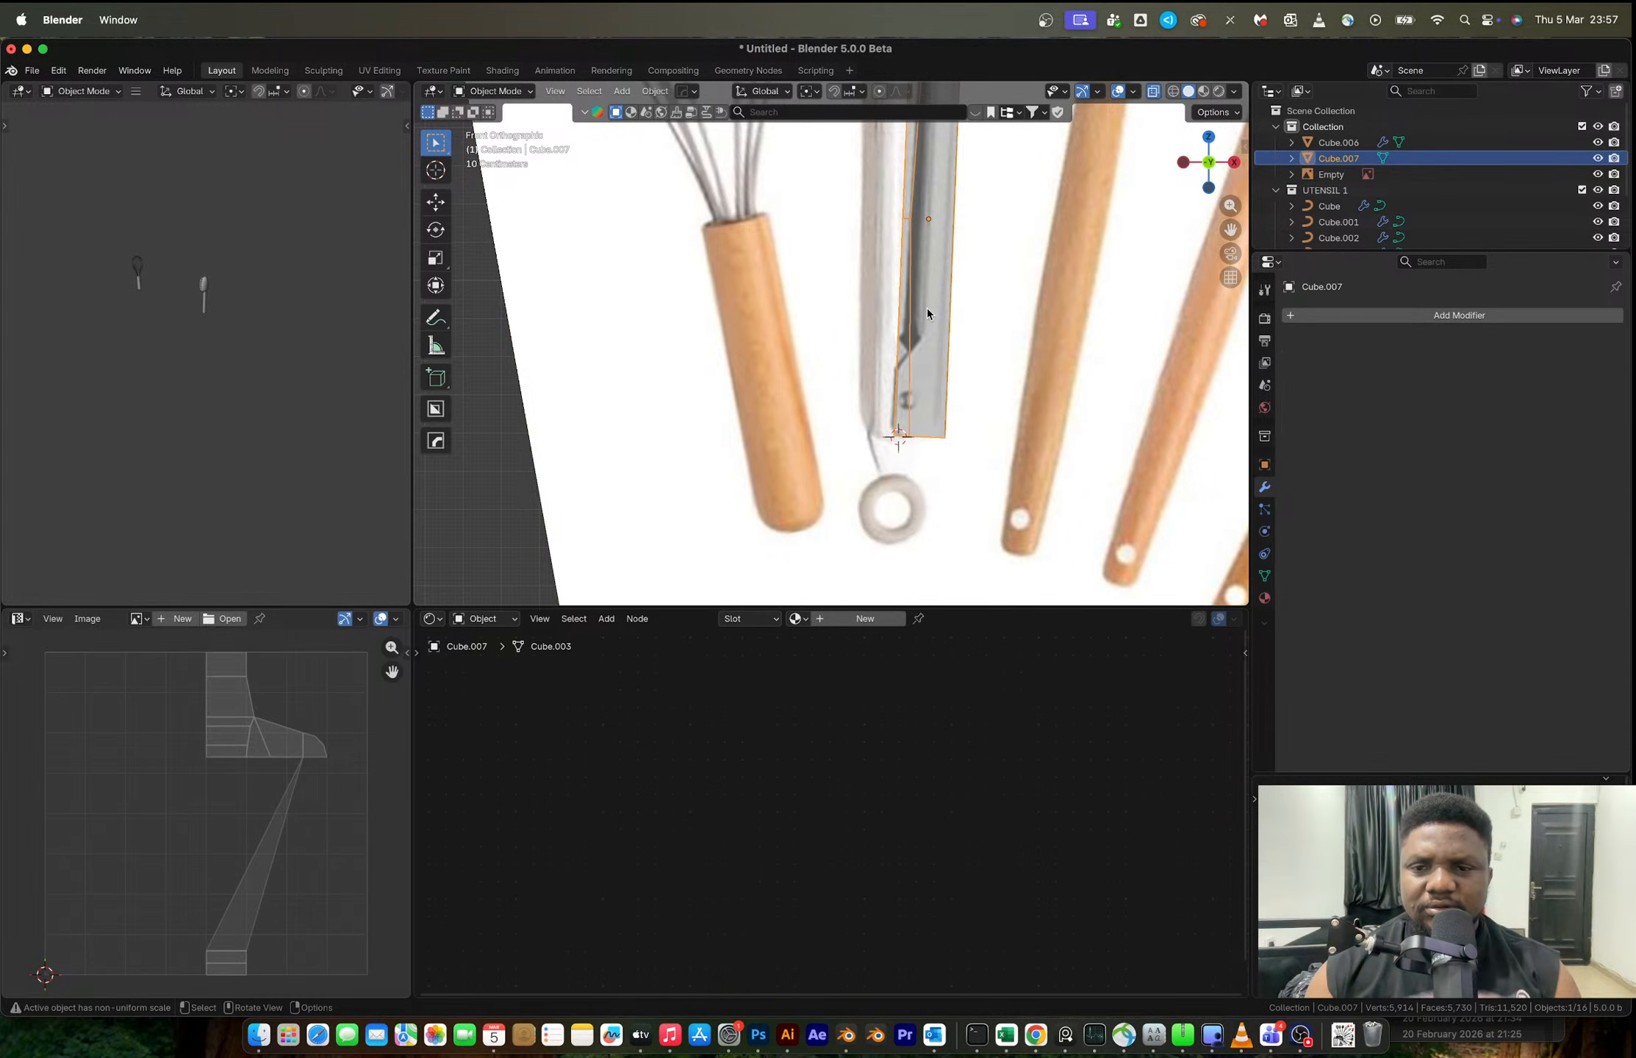
key("Tab")
key("ctrl+r")
left_click(942, 321)
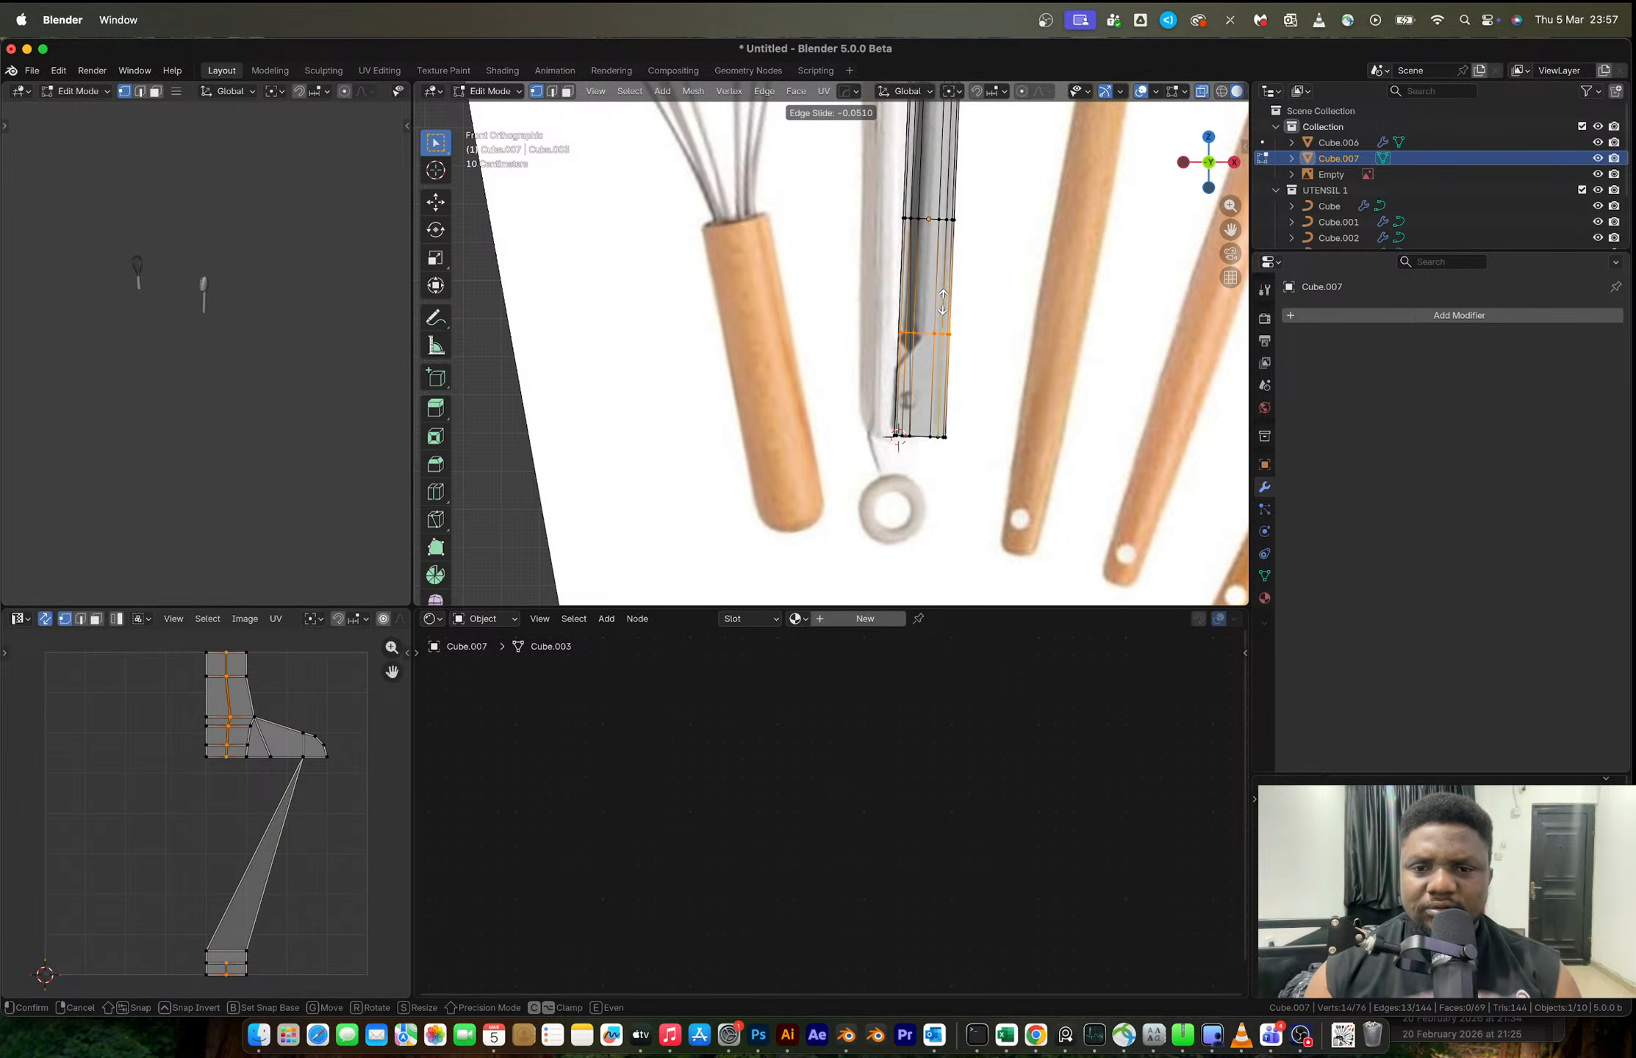
left_click(943, 301)
scroll(904, 349, "up", 4)
middle_click_drag(995, 343, 987, 343, "shift")
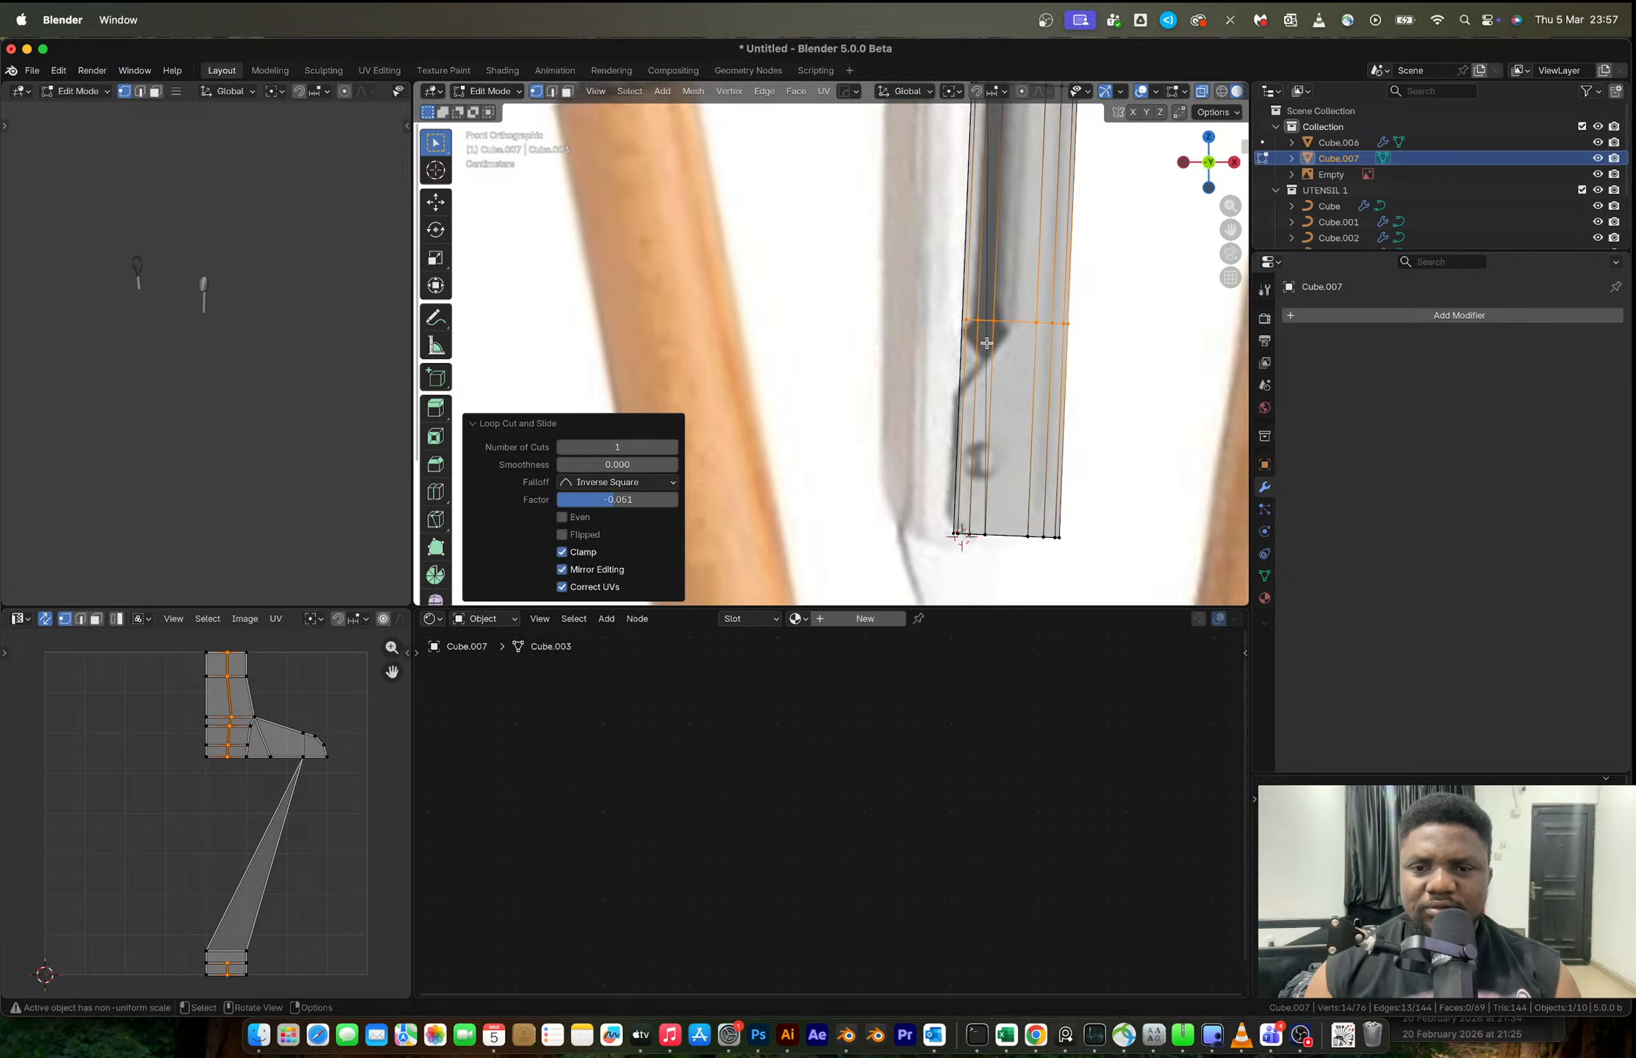
scroll(986, 343, "down", 5)
key("Tab")
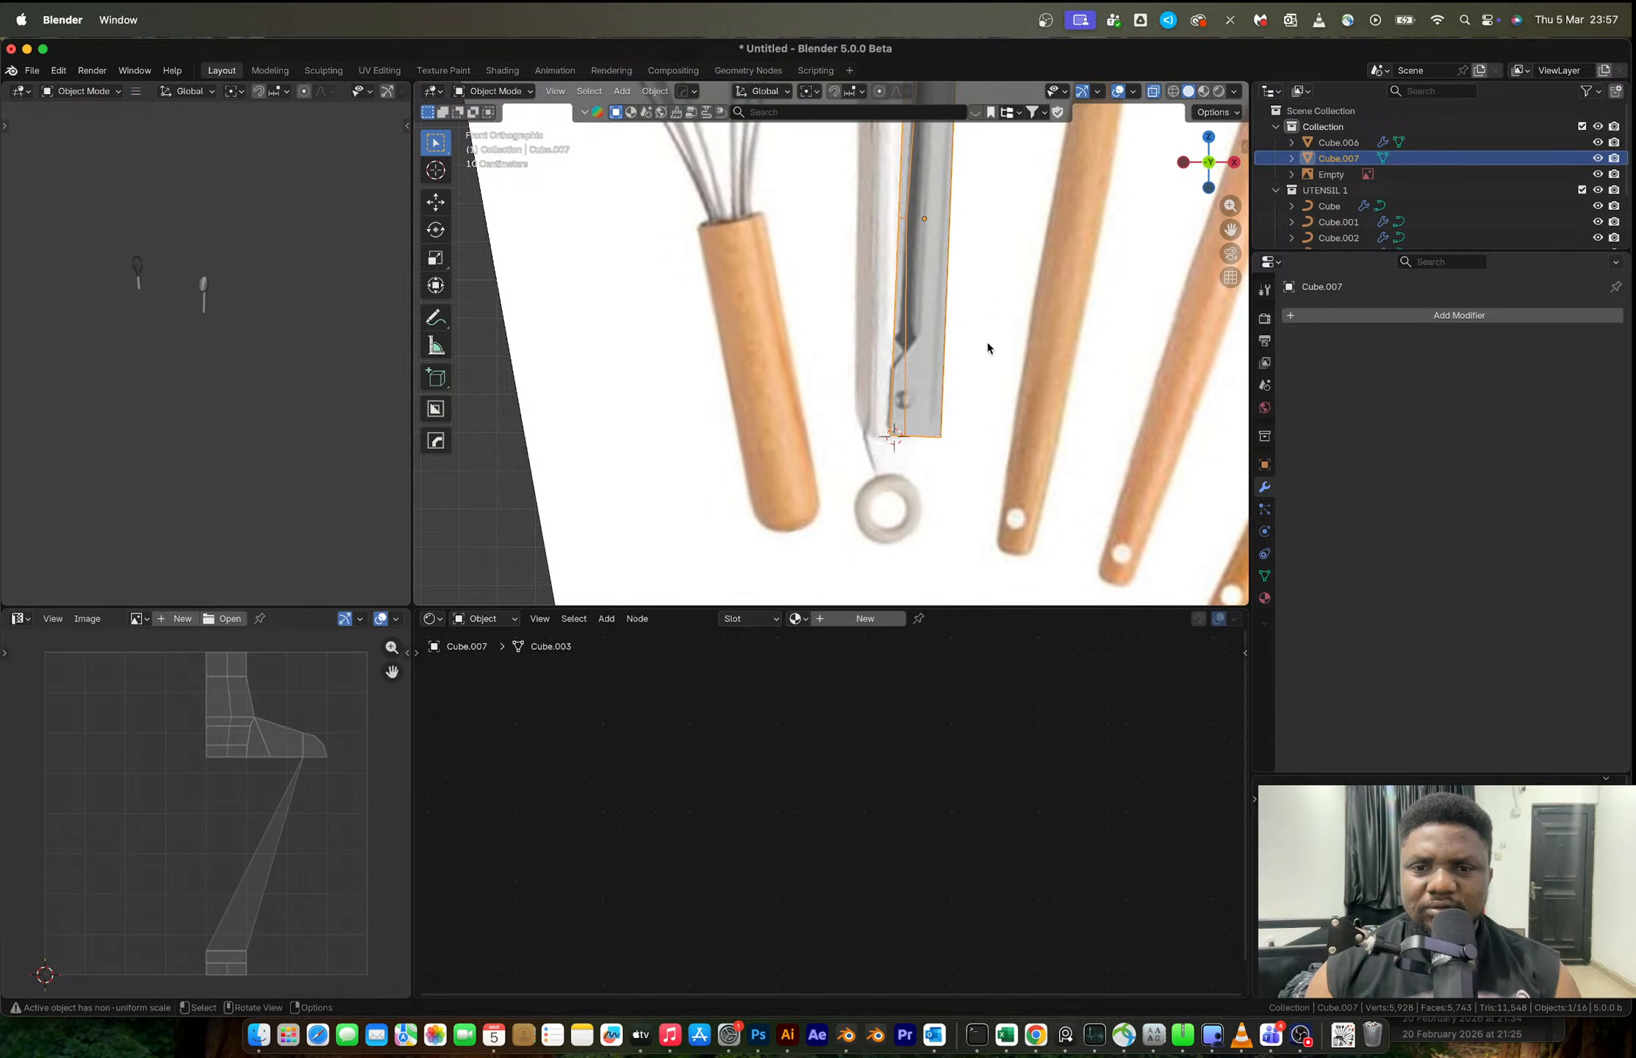
- Clear the handle's rotation, scale it to about 0.688 on X and Y, and rotate it about -2.86° in front view
key("alt+x")
key("Escape")
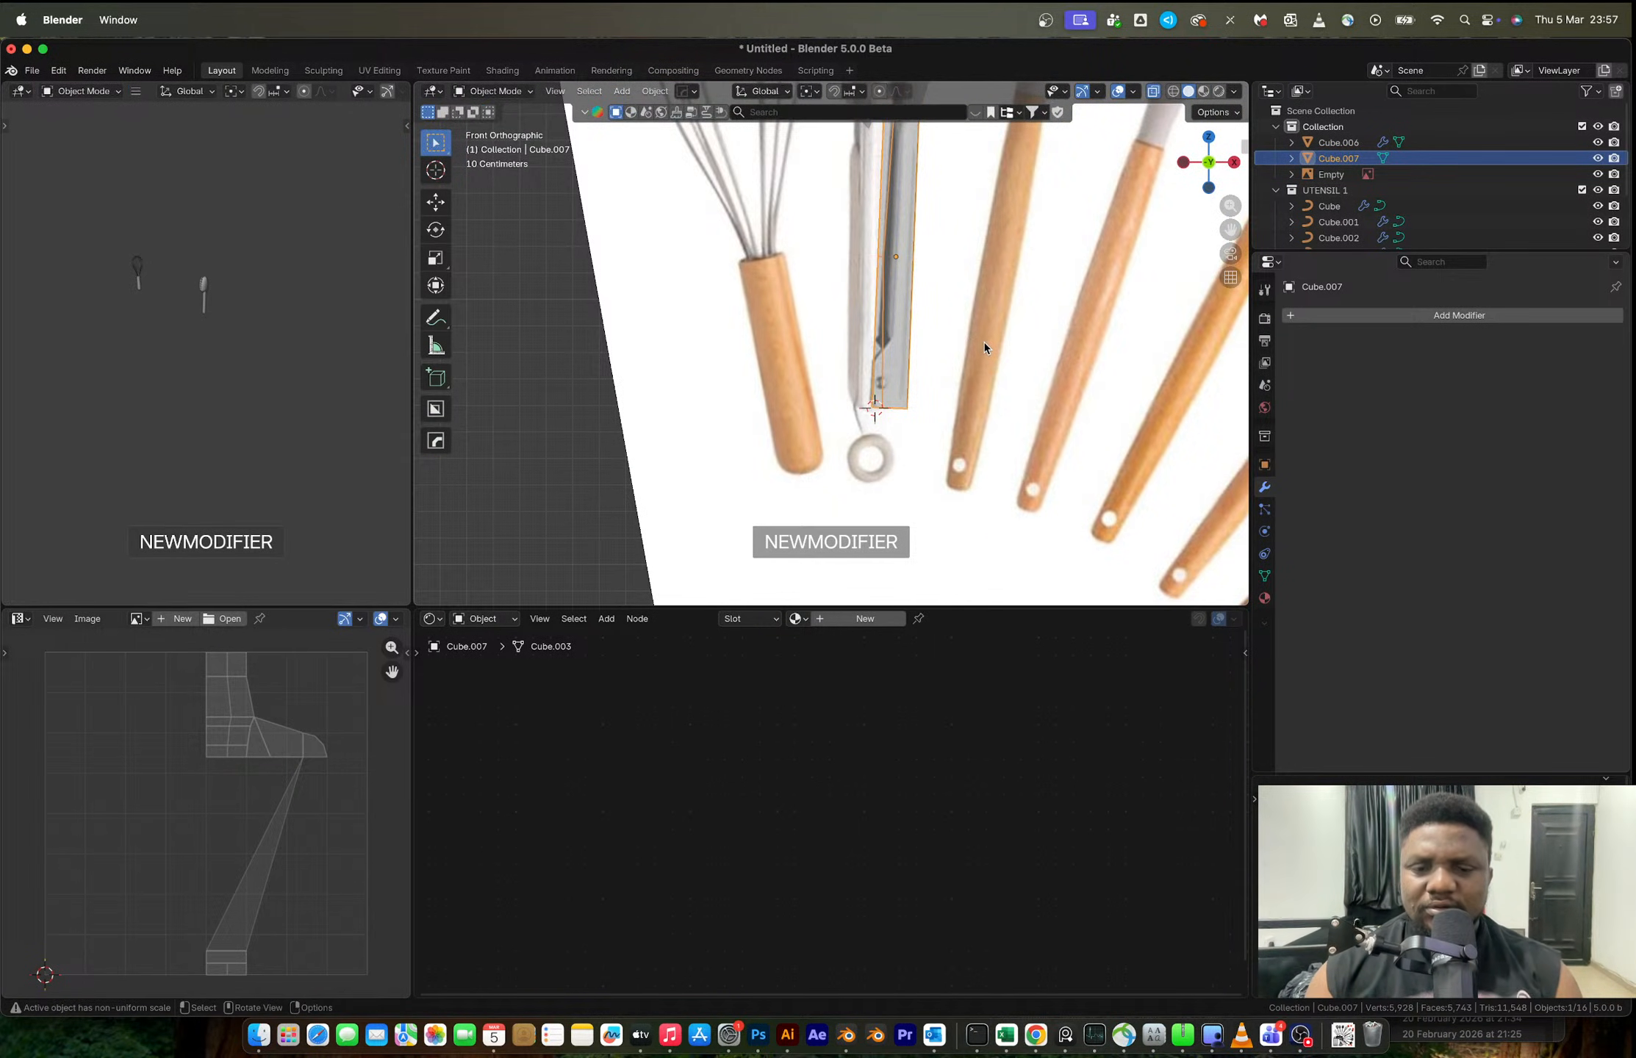
key("alt+r")
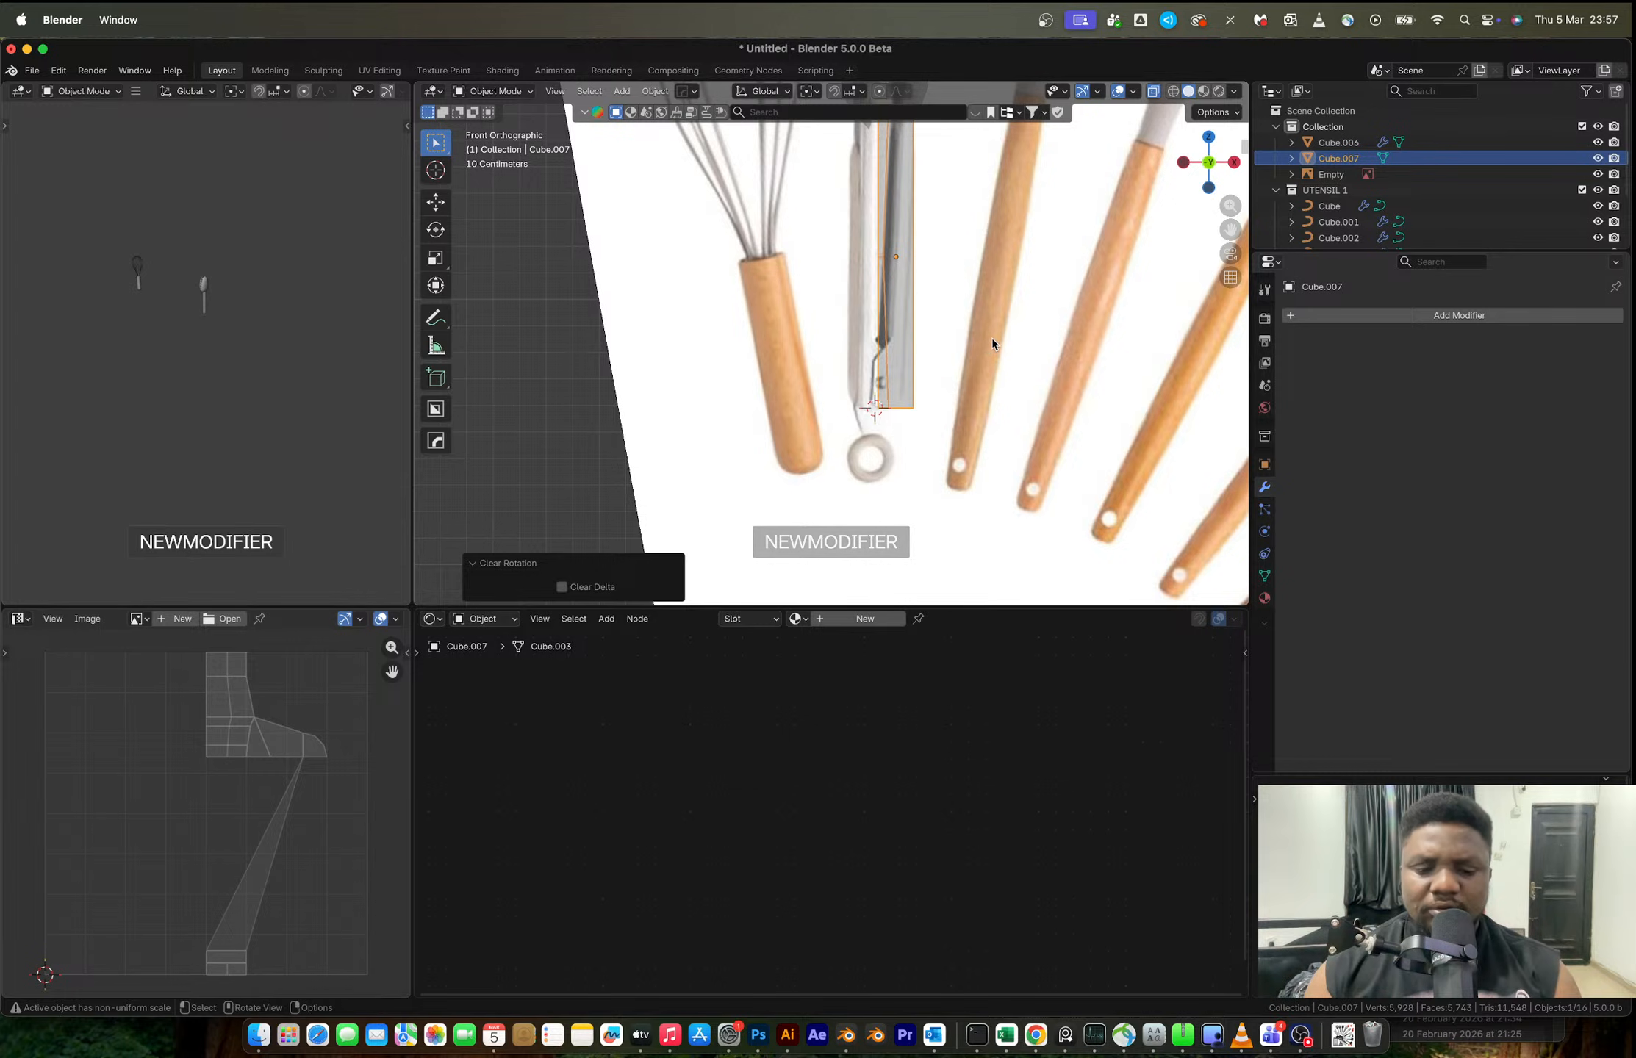
key("s")
key("shift+z")
left_click(969, 336)
key("r")
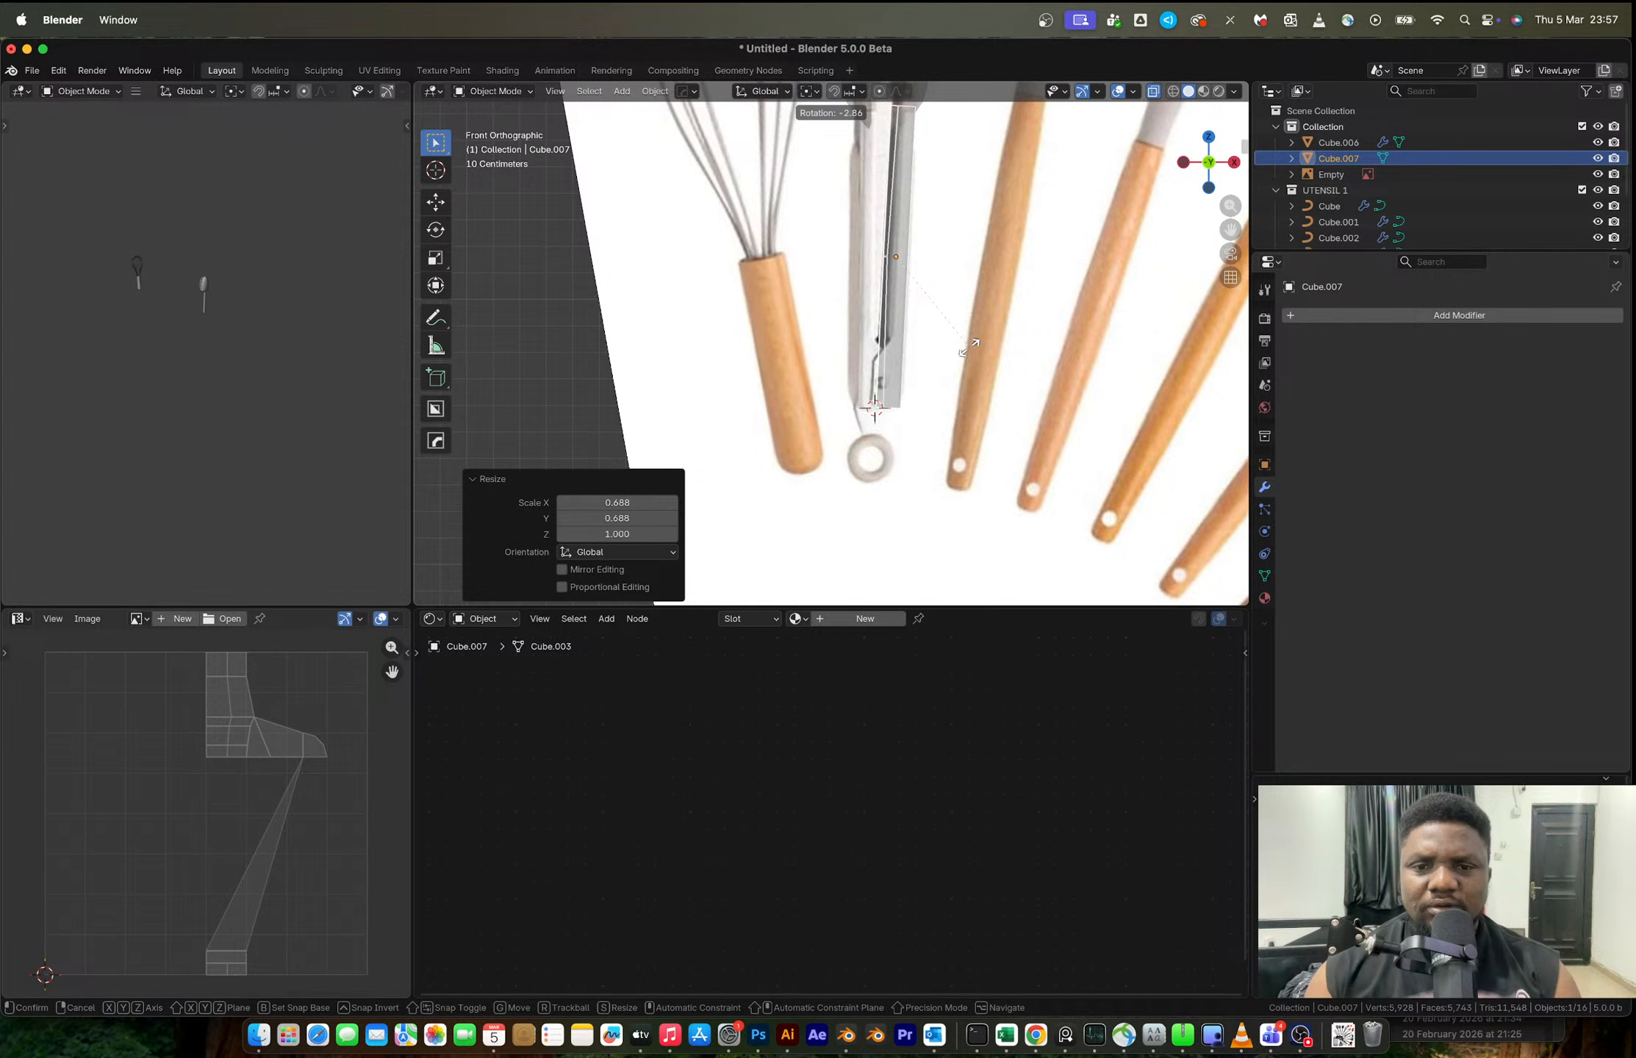
left_click(969, 347)
- Add another loop cut below the first one near the handle's lower end, with a factor of about 0.298
key("Tab")
scroll(969, 357, "up", 5)
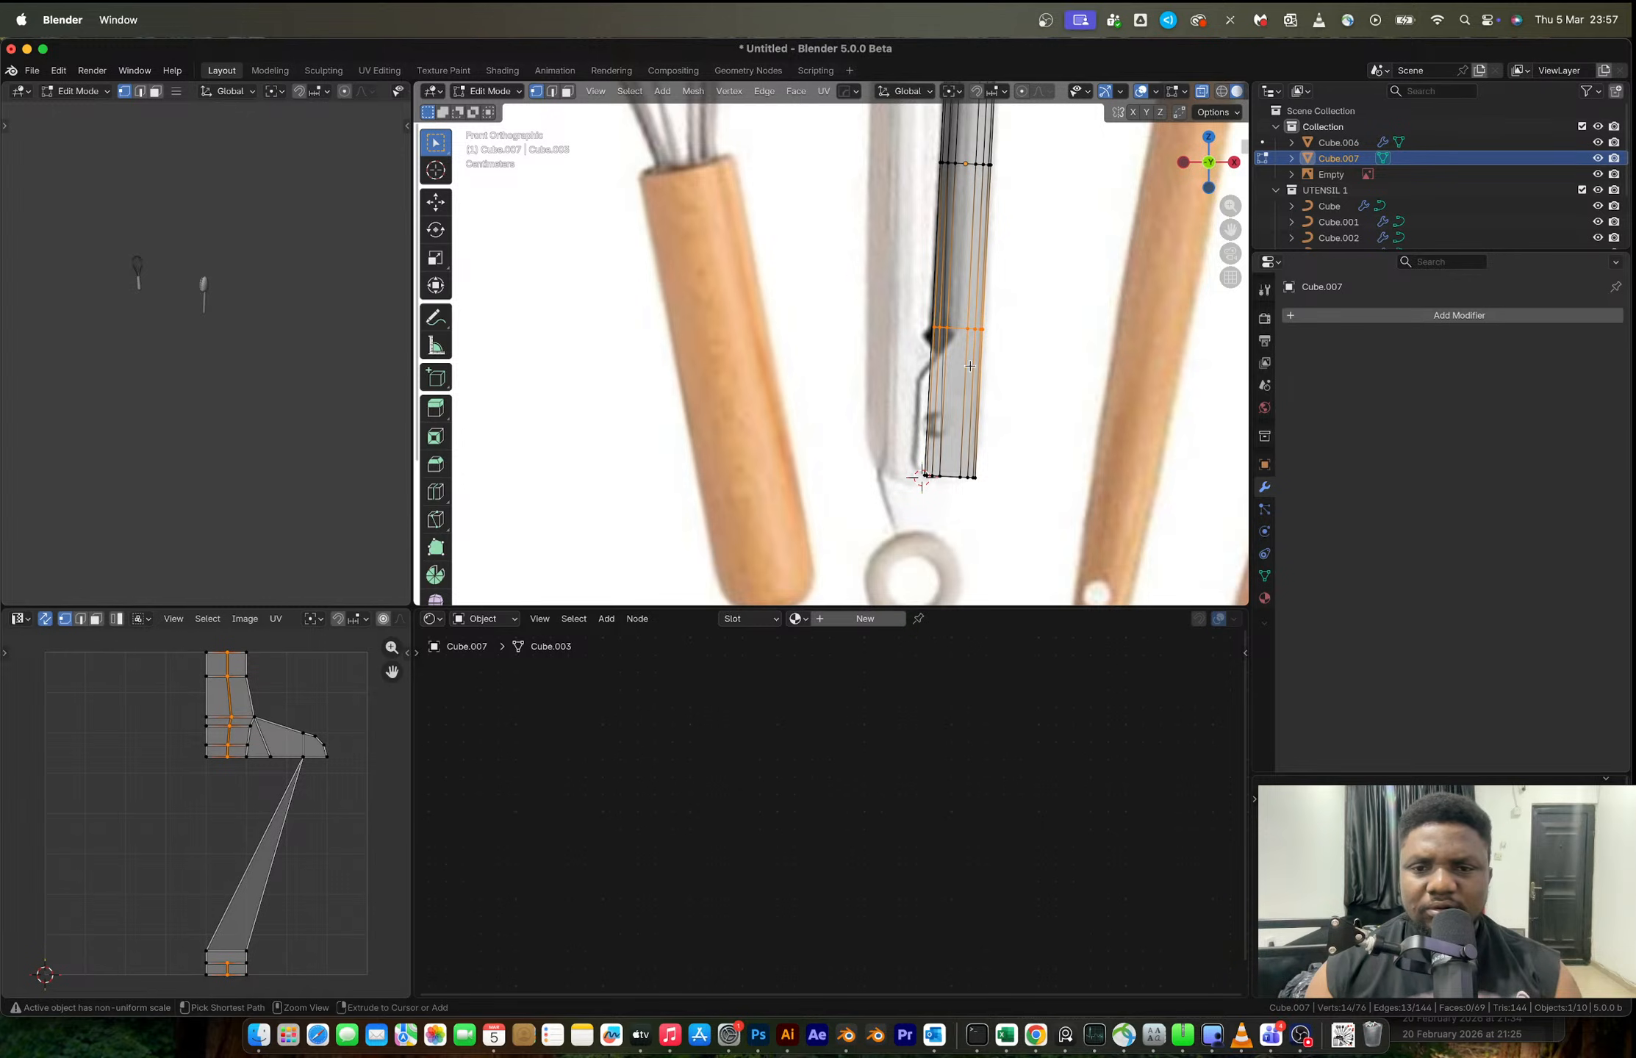
key("ctrl+r")
left_click(970, 376)
left_click(967, 379)
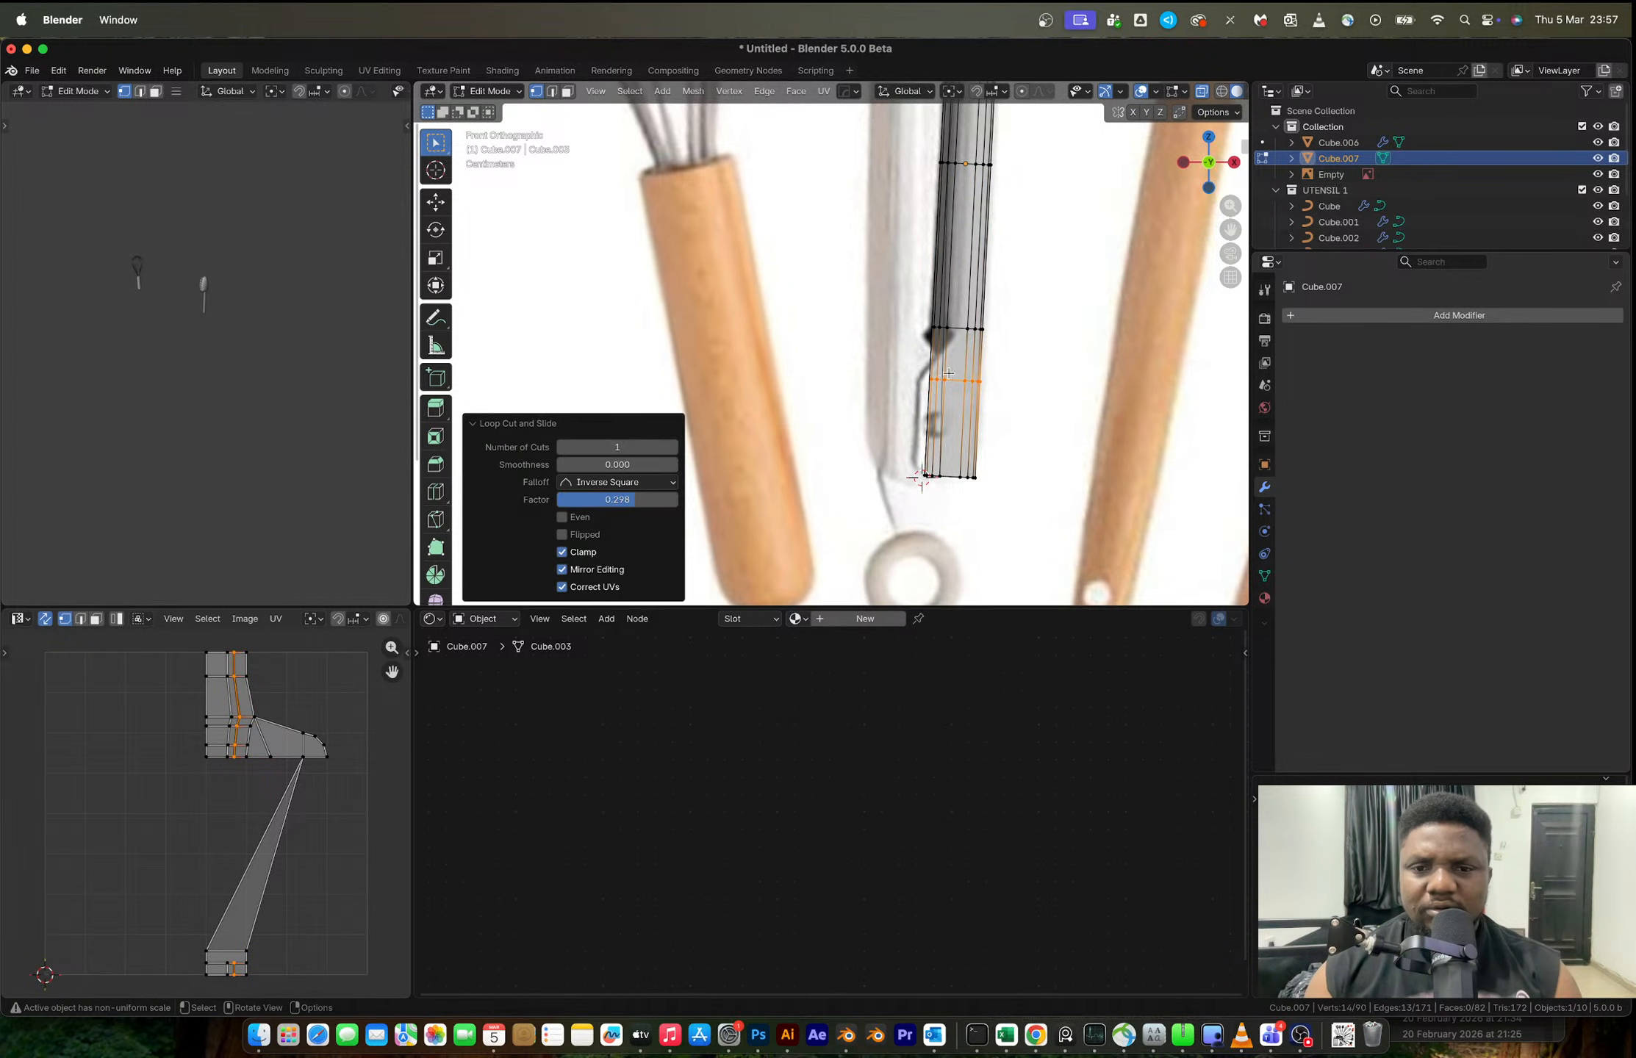
- Try to move the box-selected inner vertices at the handle's lower end to follow the reference notch
scroll(946, 379, "up", 2)
middle_click_drag(946, 379, 914, 327, "shift")
left_click_drag(906, 322, 965, 503)
key("g")
left_click(926, 508)
key("super+z")
- Dissolve the upper of the two edge loops added across the lower handle
key("alt+z")
middle_click_drag(993, 387, 949, 403)
key("2")
key("x")
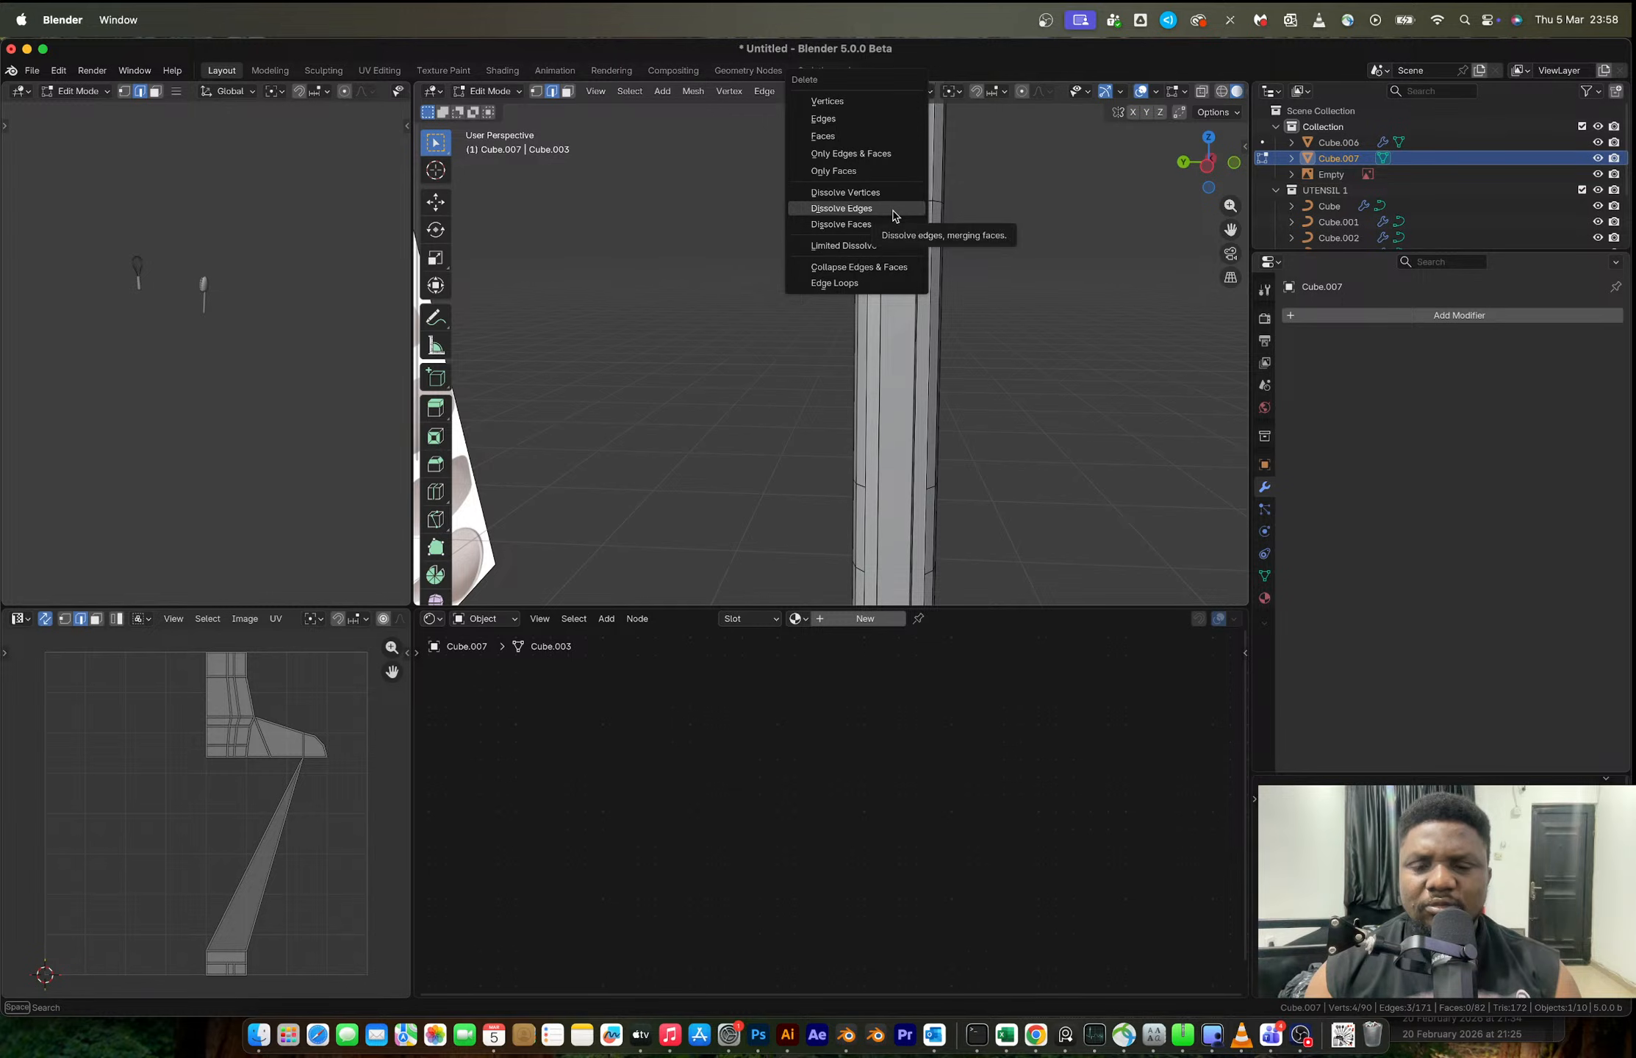
left_click(910, 207)
right_click(864, 484)
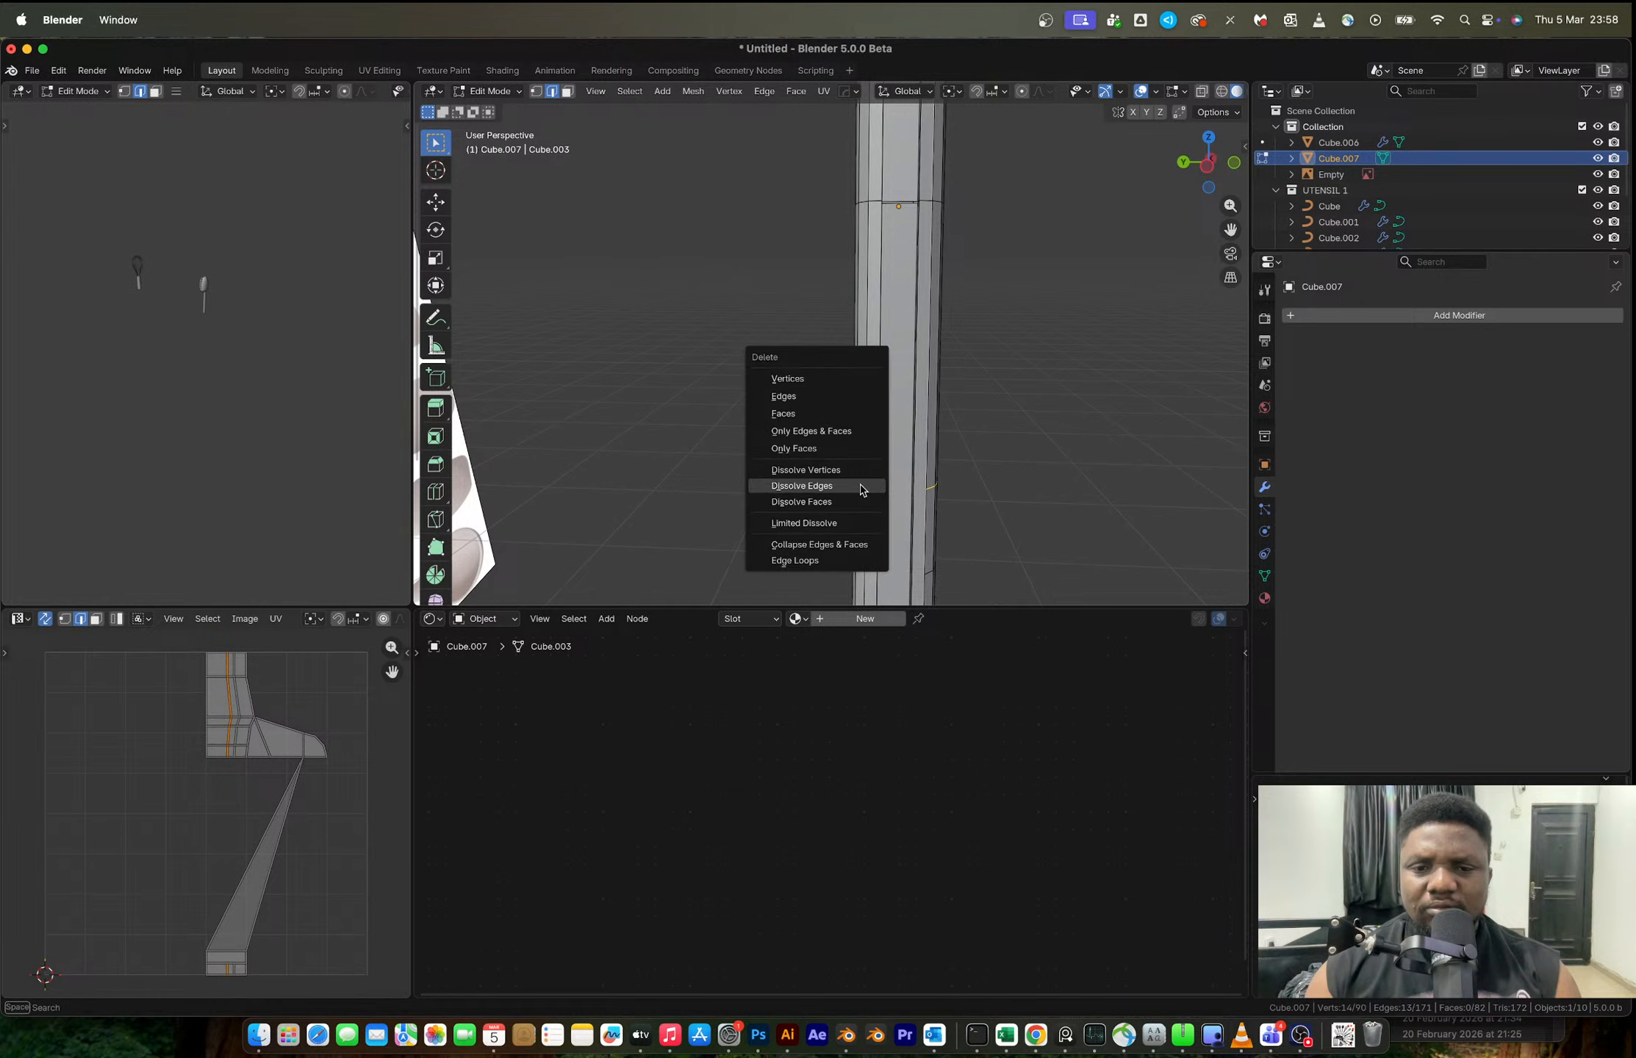
left_click(862, 482)
key("Escape")
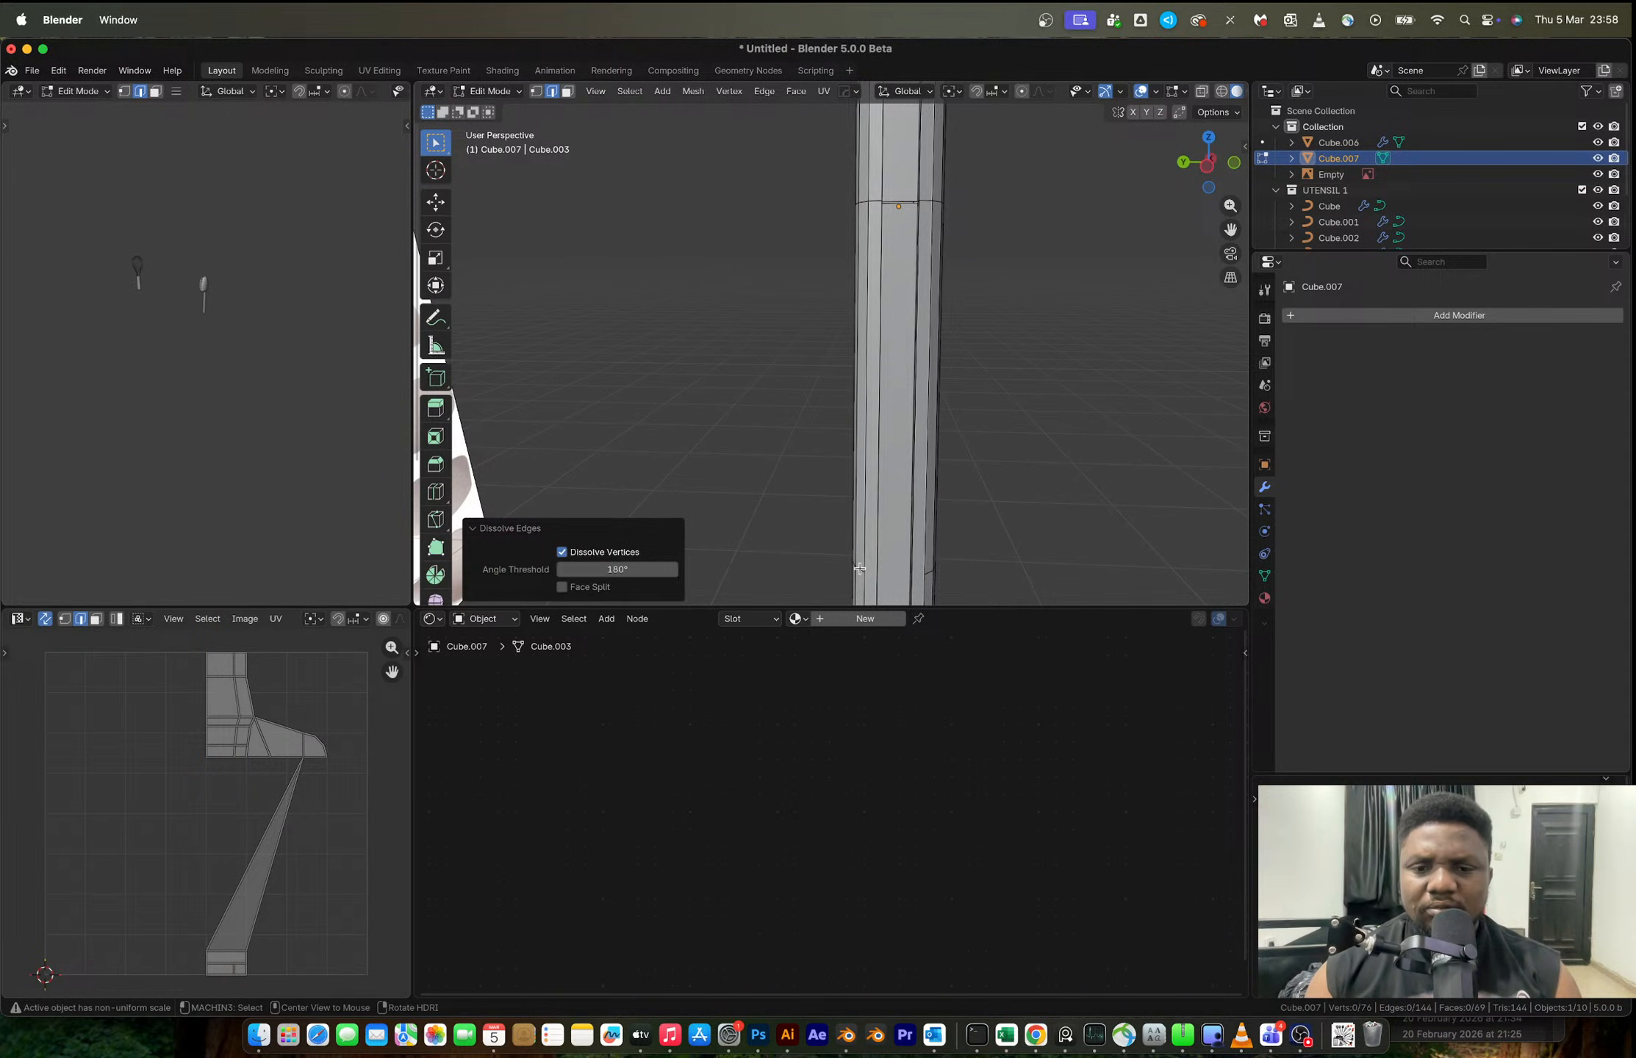
- Dissolve the other added edge loop nearer the handle's lower end
left_click(859, 569, "alt")
key("c")
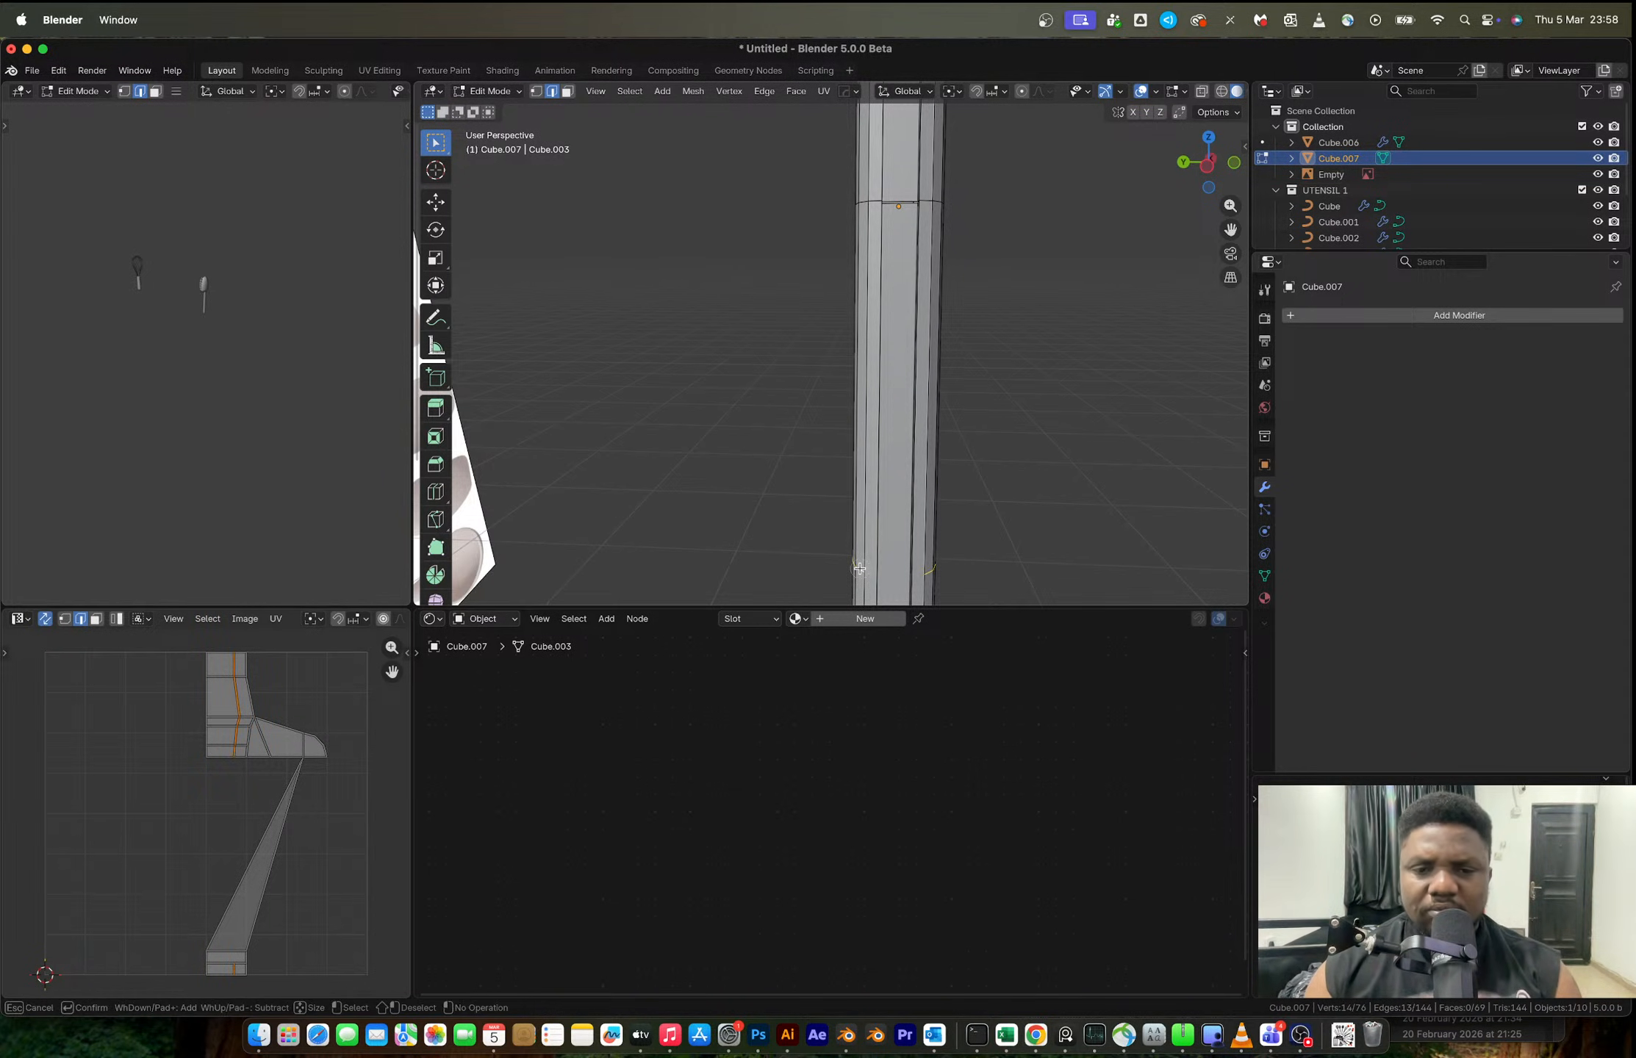
key("Escape")
right_click(860, 570)
key("Escape")
key("x")
left_click(861, 572)
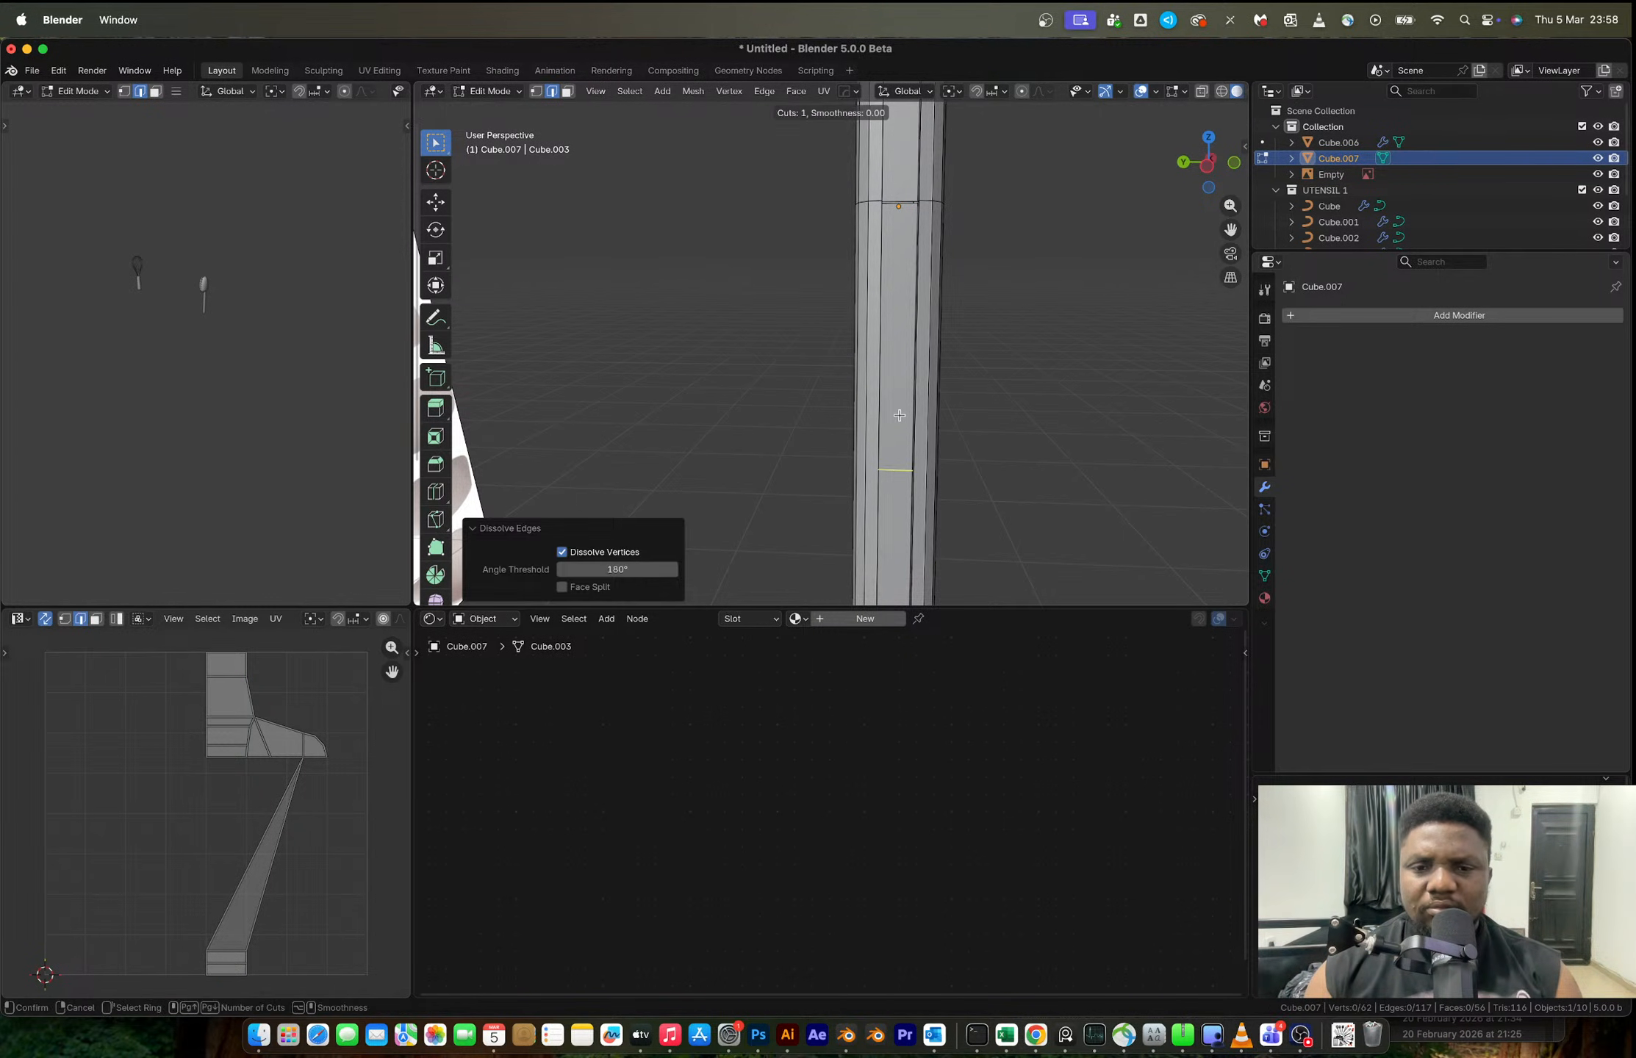
- Merge the doubled vertices on both sides of the inner strip at the handle's mid-height using At Last
middle_click_drag(898, 435, 930, 350)
left_click(971, 237)
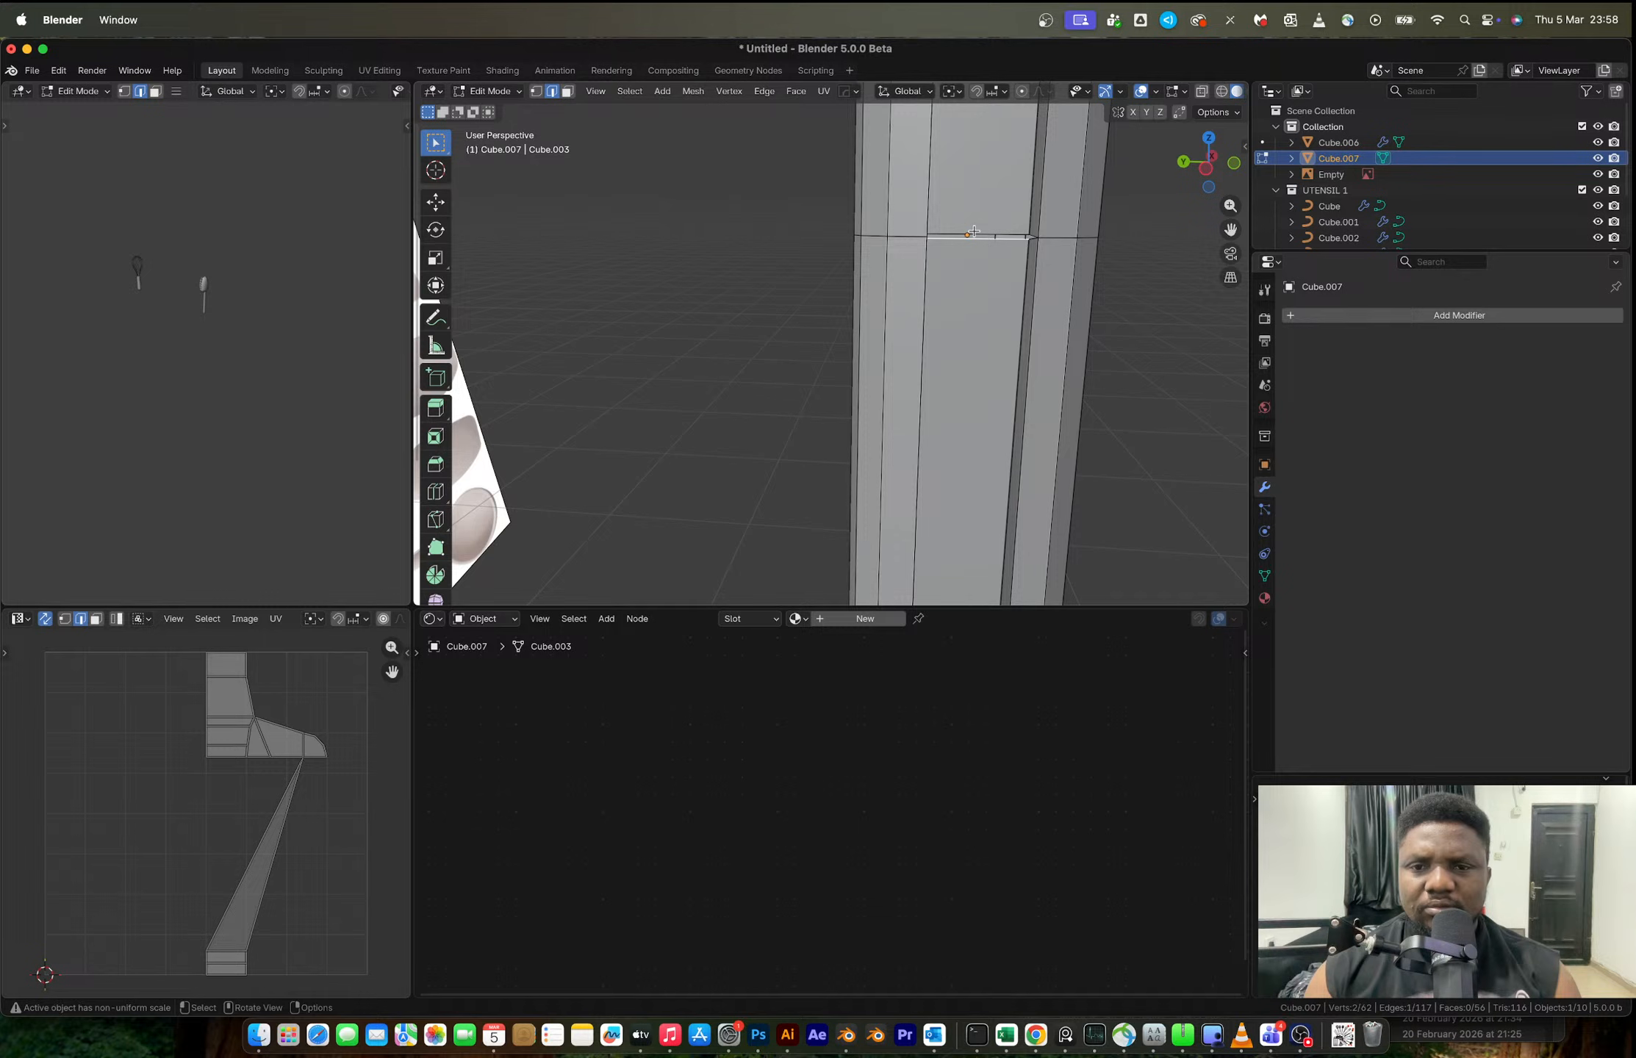
key("1")
key("m")
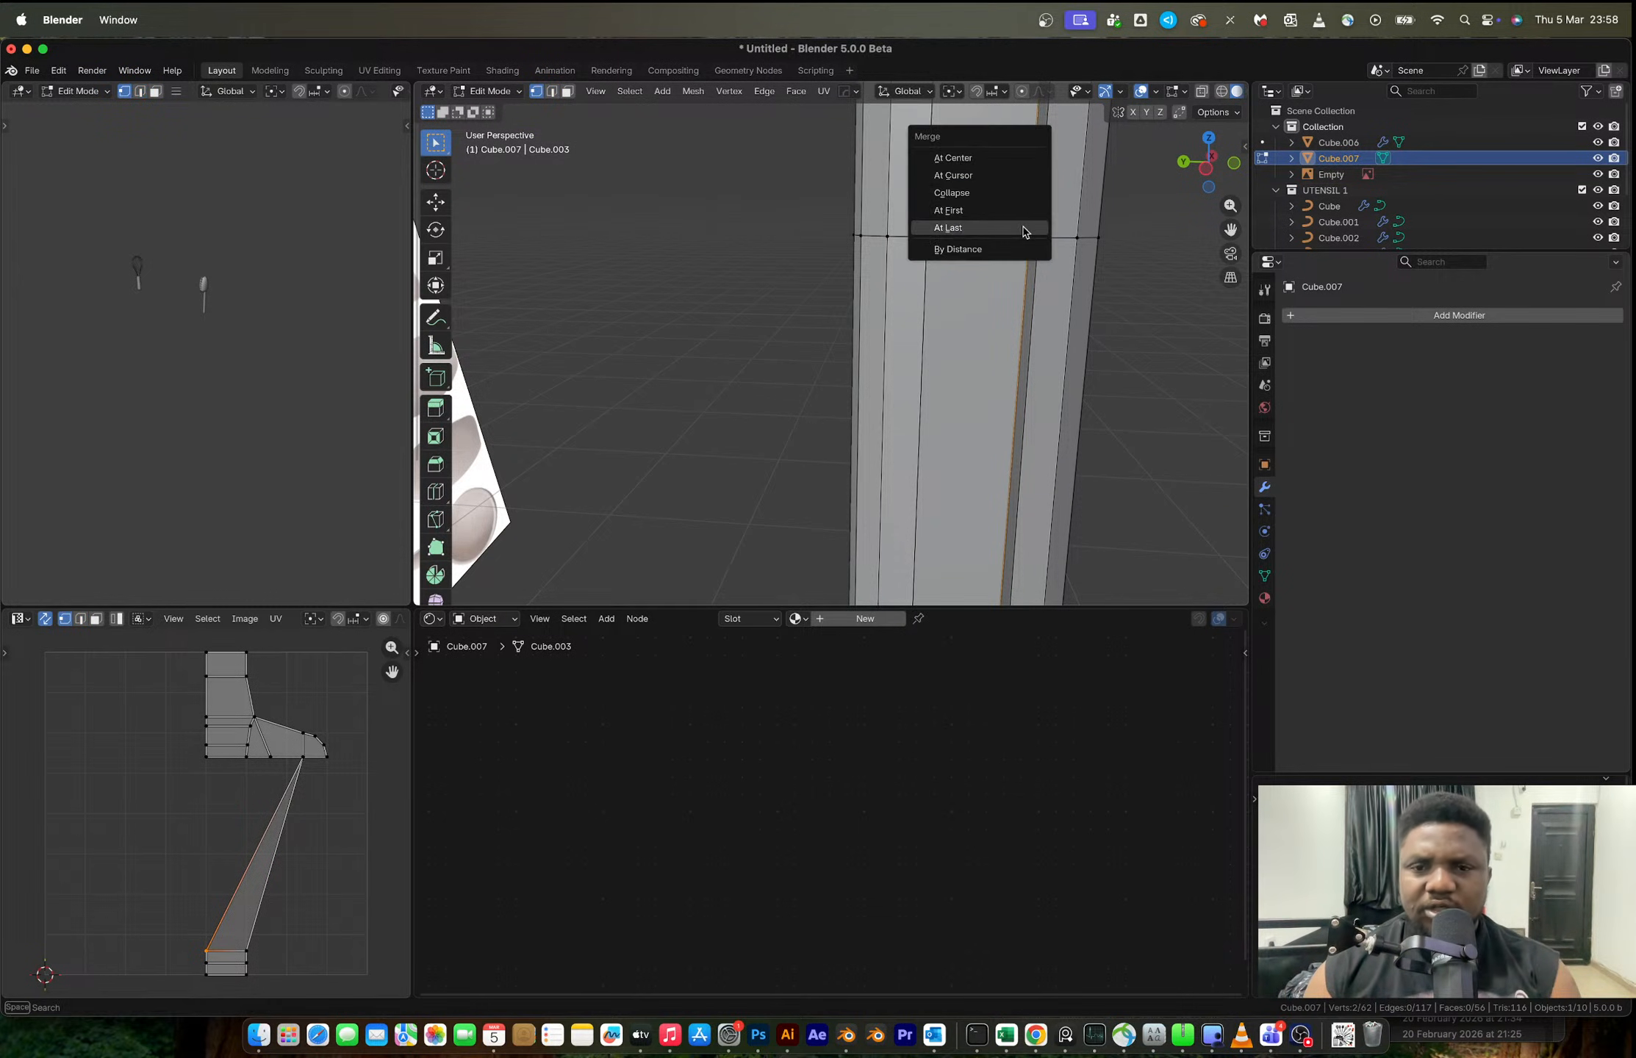
left_click(977, 231)
mouse_move(978, 249)
middle_mouse_down()
mouse_move(921, 251)
mouse_move(948, 250)
middle_mouse_up()
left_click(982, 250, "shift")
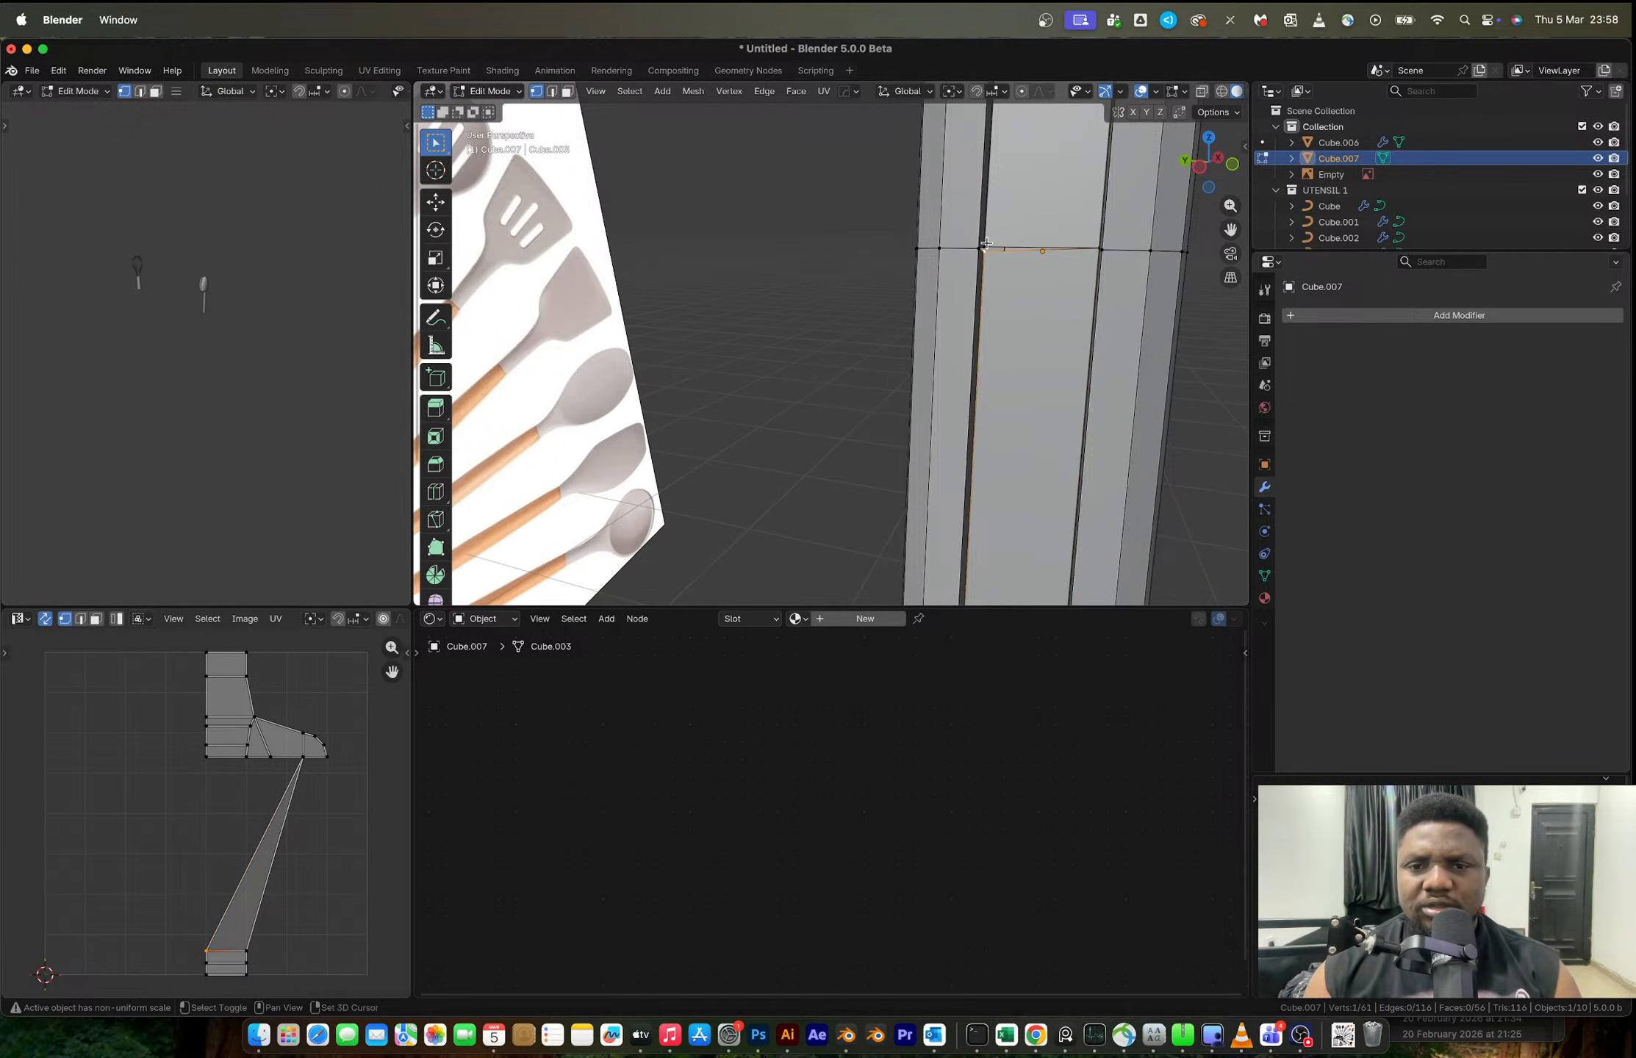
key("m")
left_click(912, 244)
key("ctrl+r")
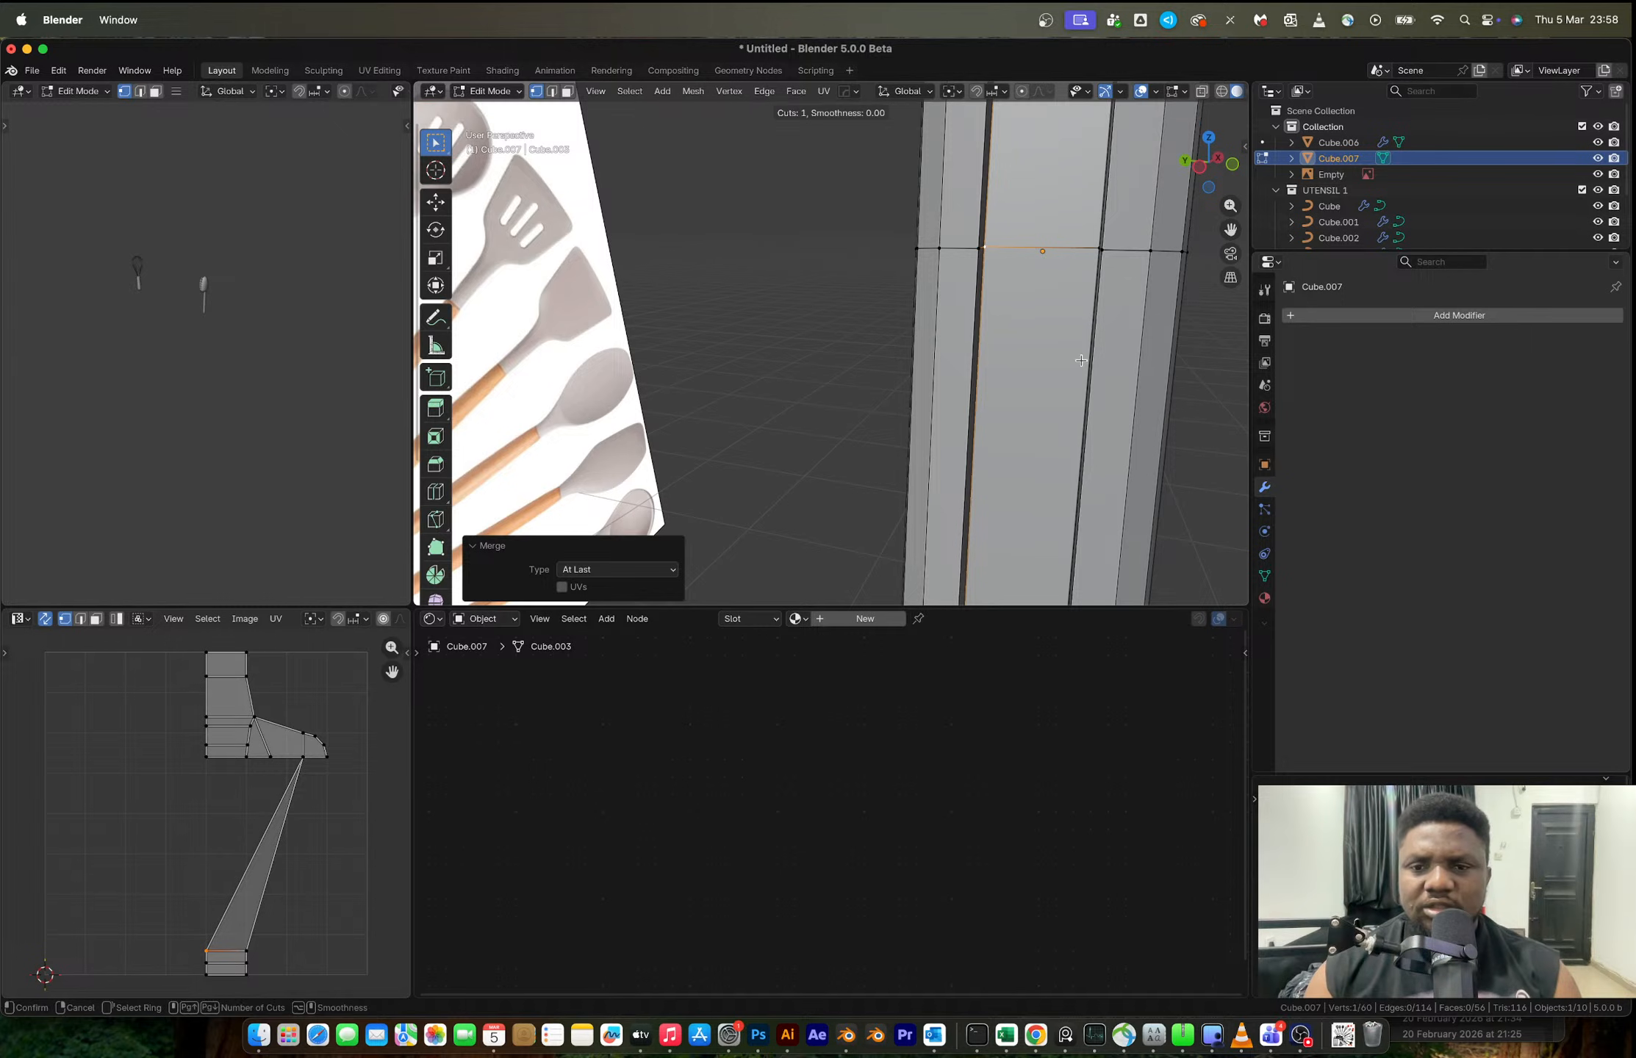
key("Escape")
scroll(1130, 457, "down", 5)
key("ctrl+r")
key("Escape")
scroll(974, 478, "down", 4)
key("ctrl+r")
key("Escape")
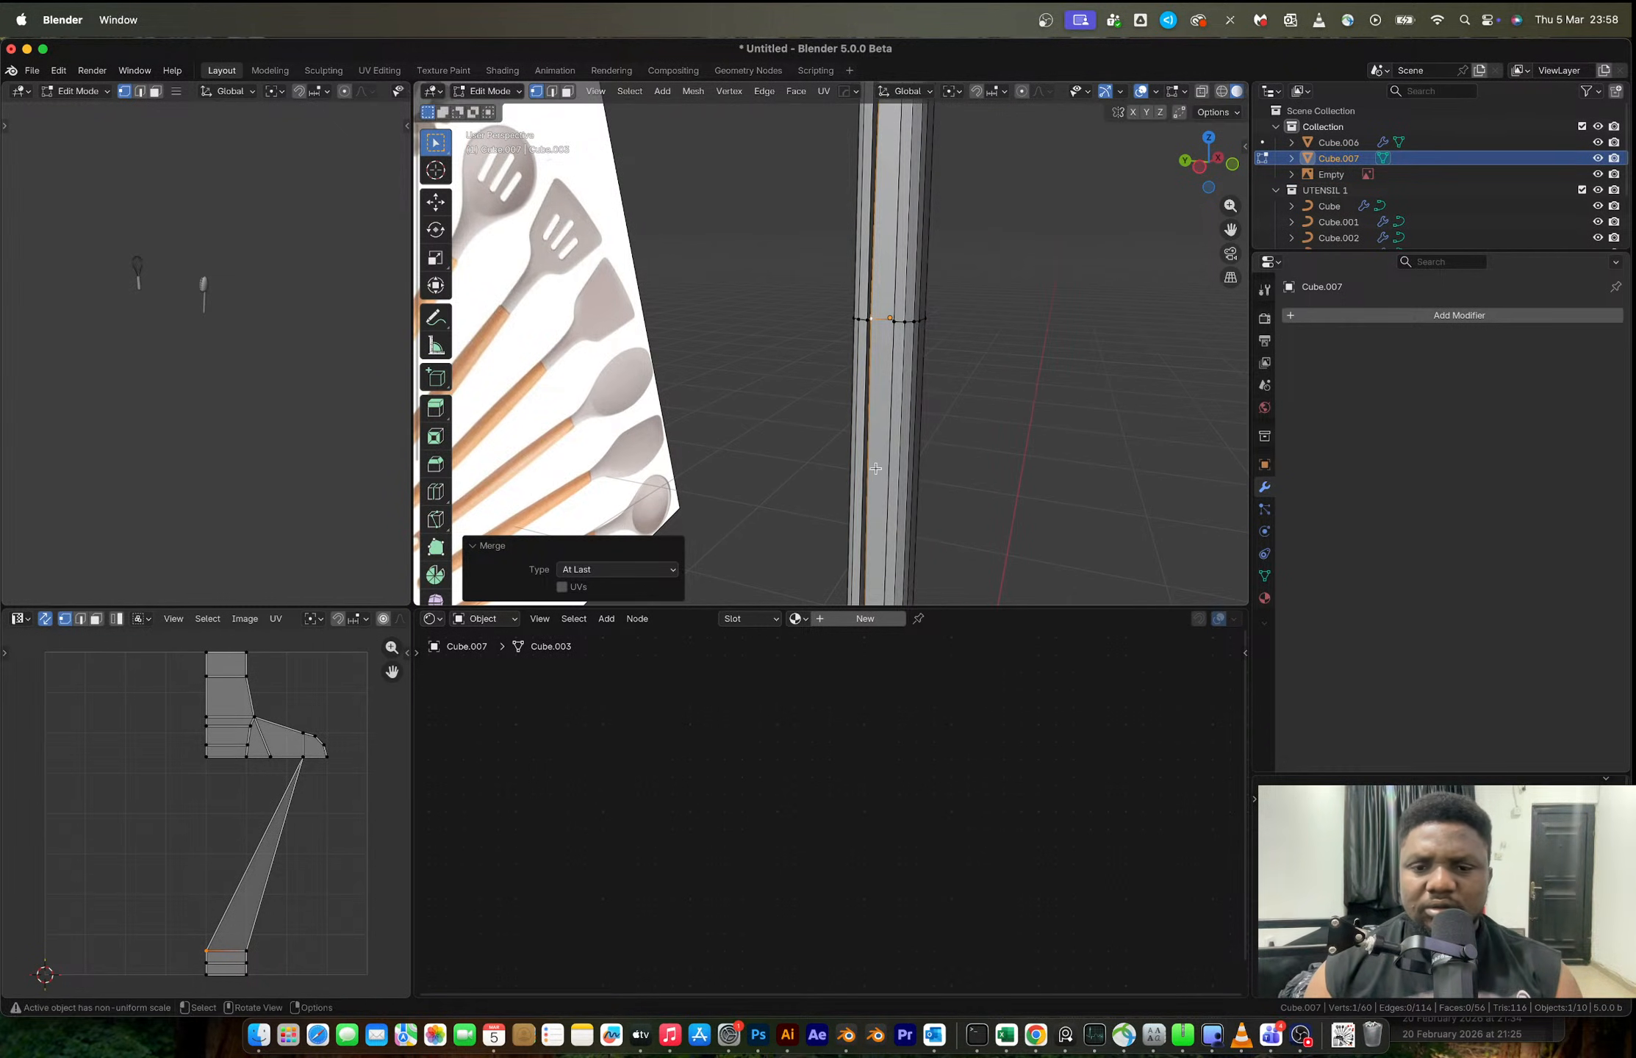
- Merge all vertices of the tongs' handle arm By Distance with a 0.0001 m merge distance
middle_click_drag(887, 462, 893, 386)
key("a")
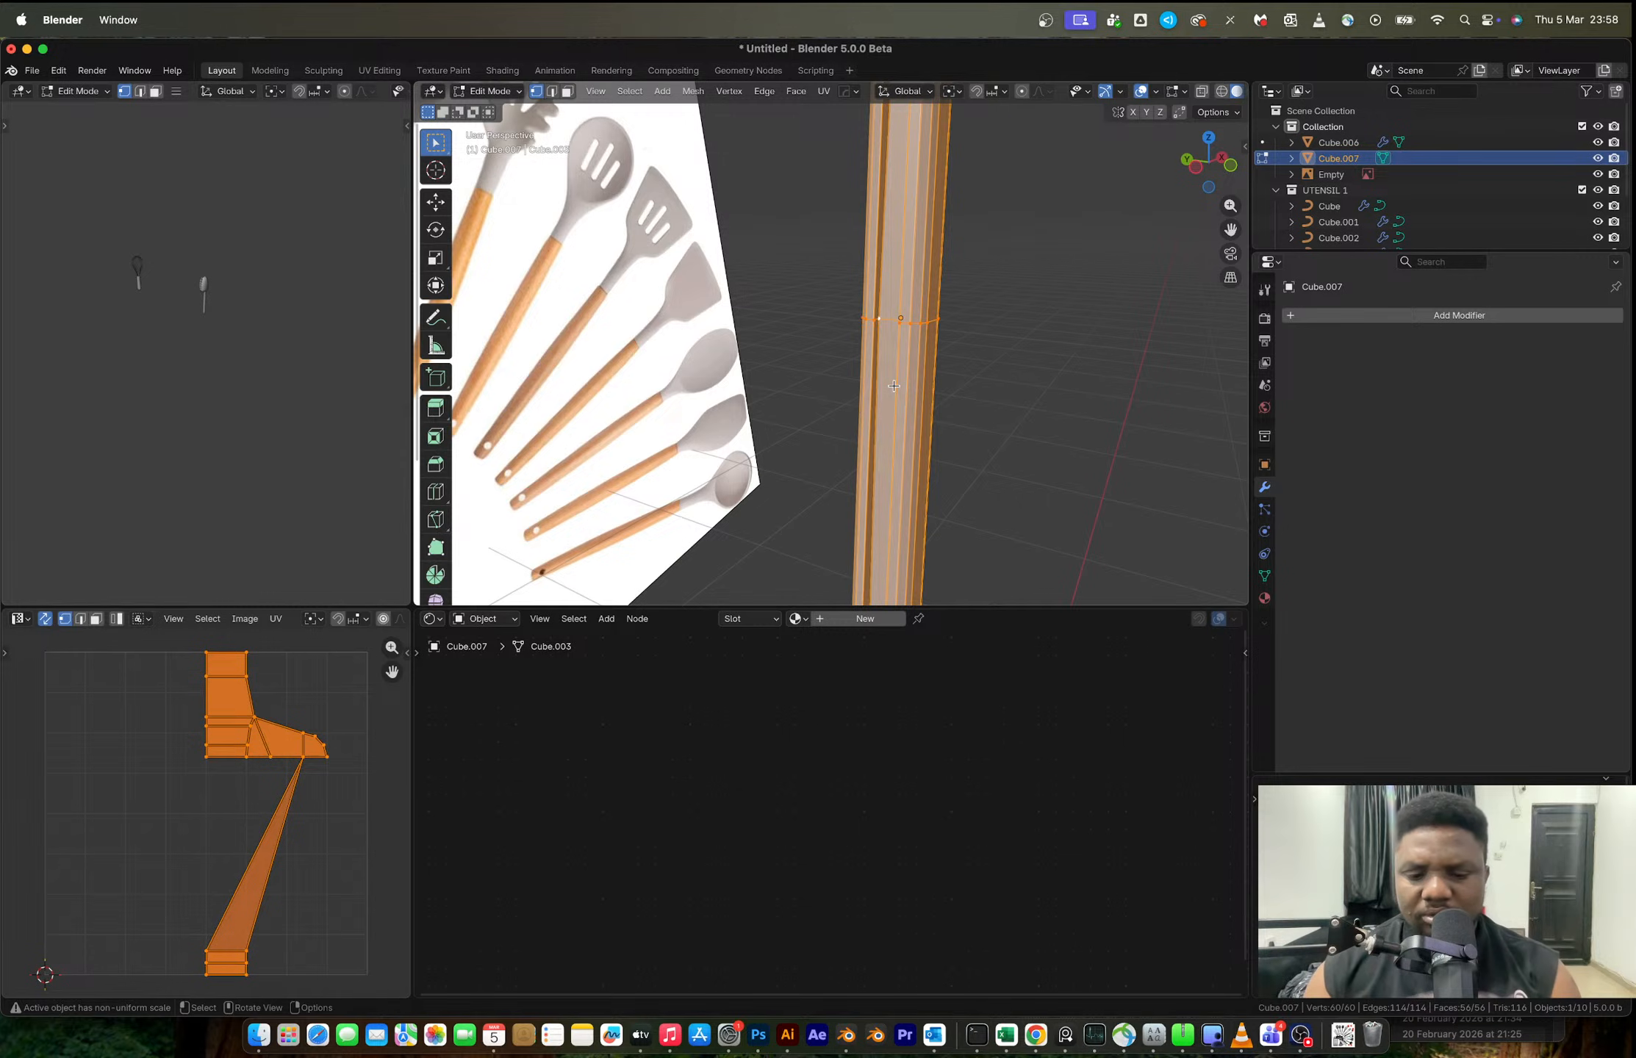
key("m")
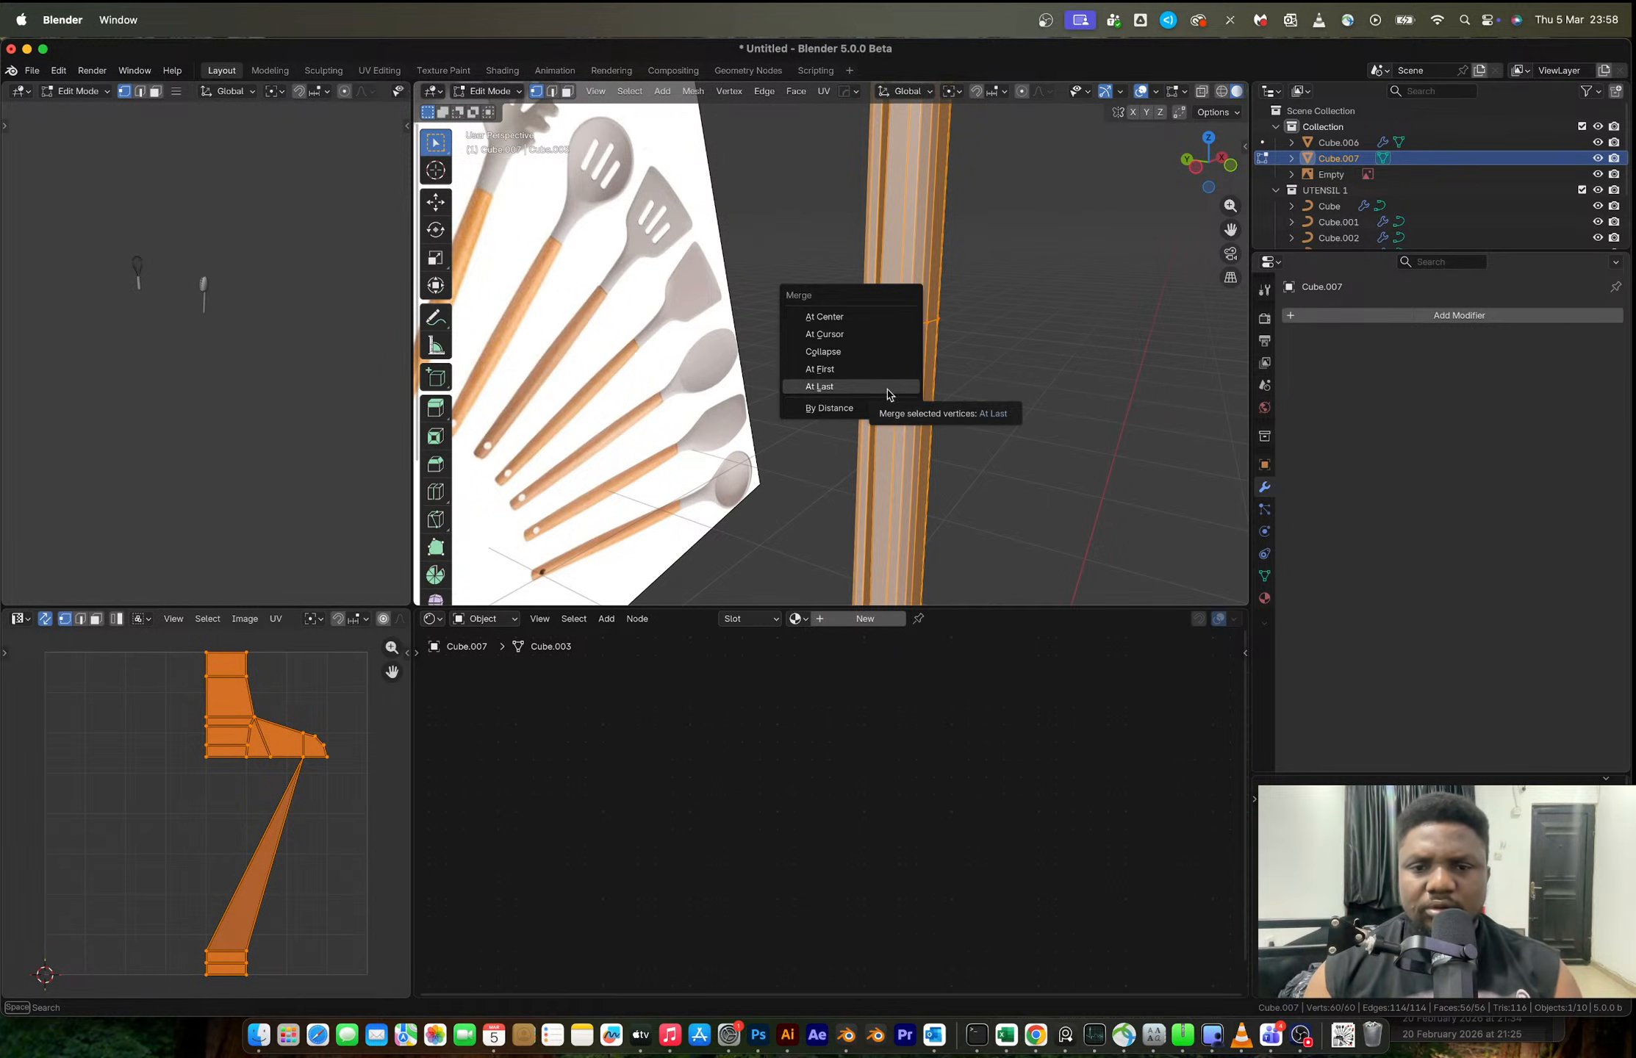
left_click(893, 389)
key("super+z")
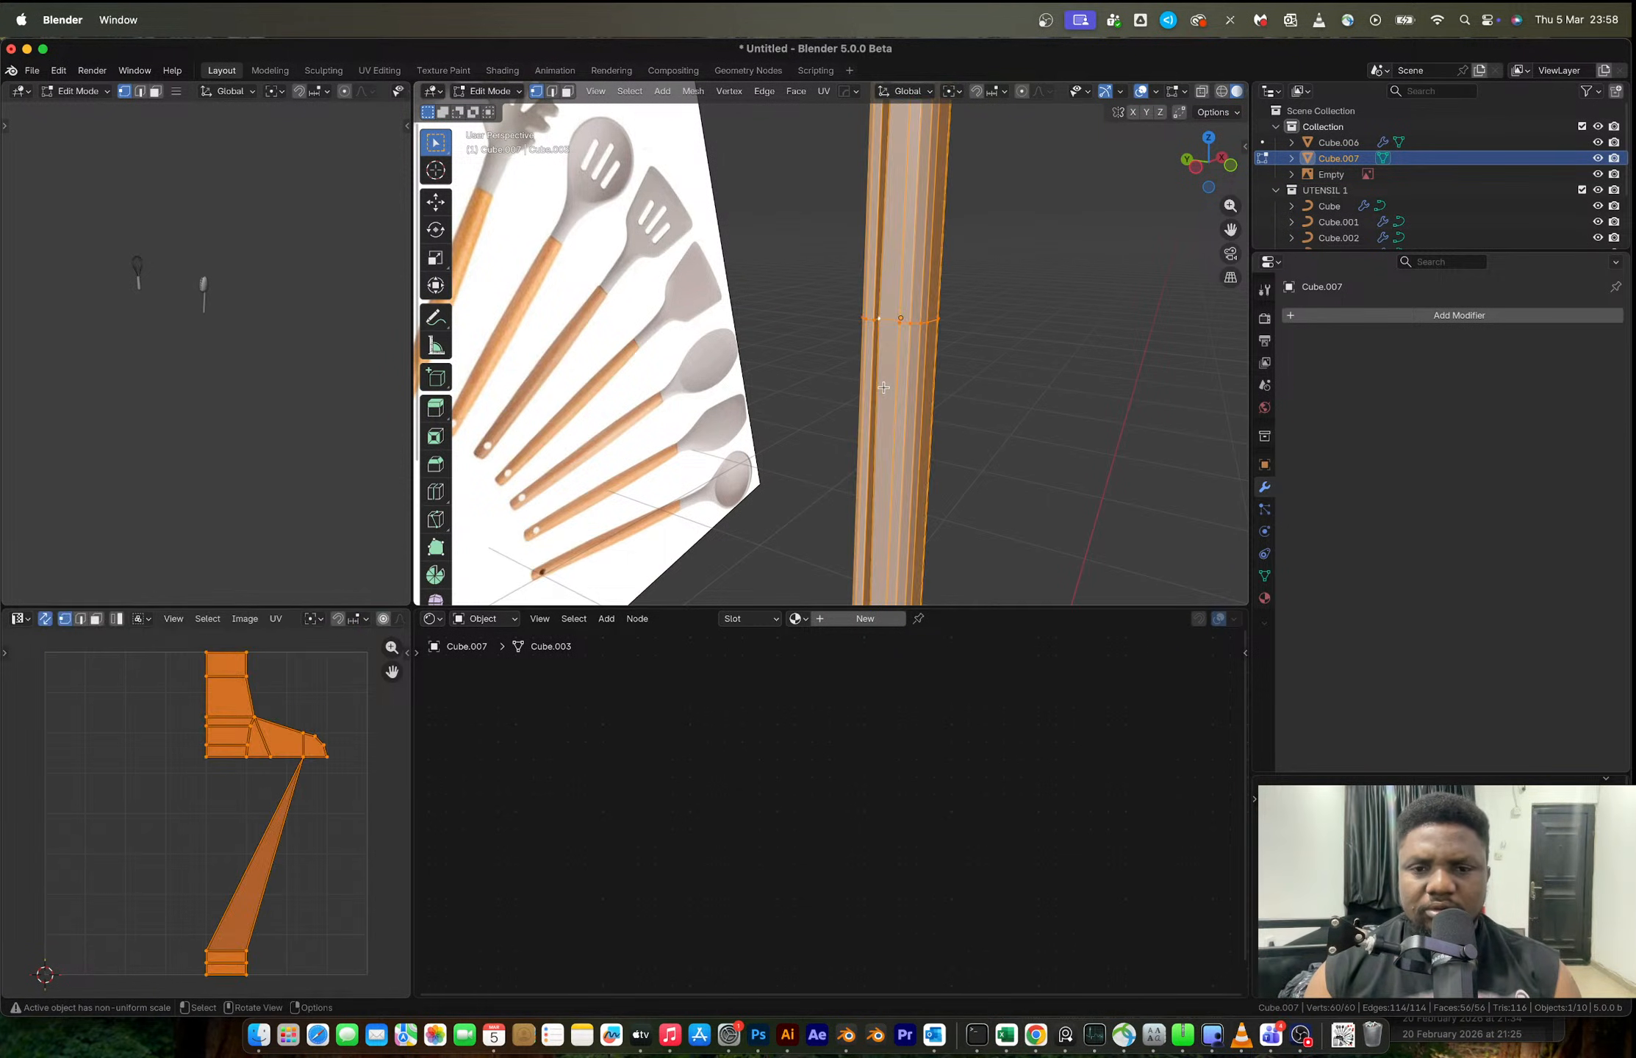
key("m")
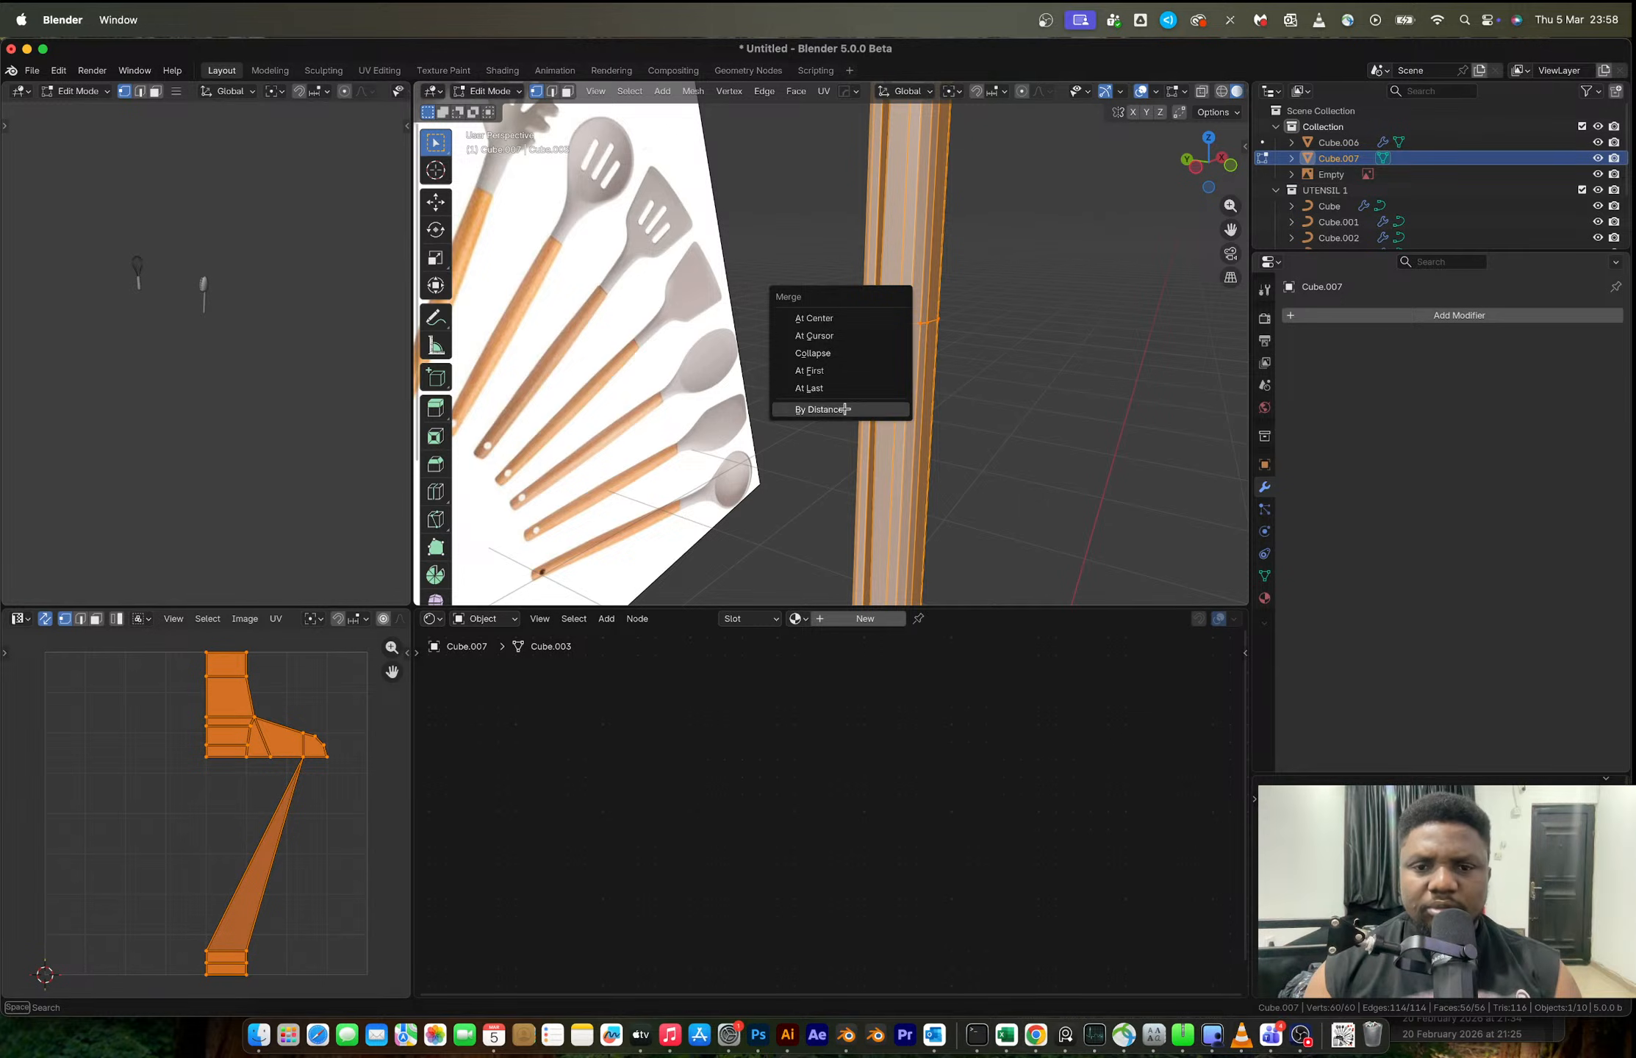
left_click(845, 408)
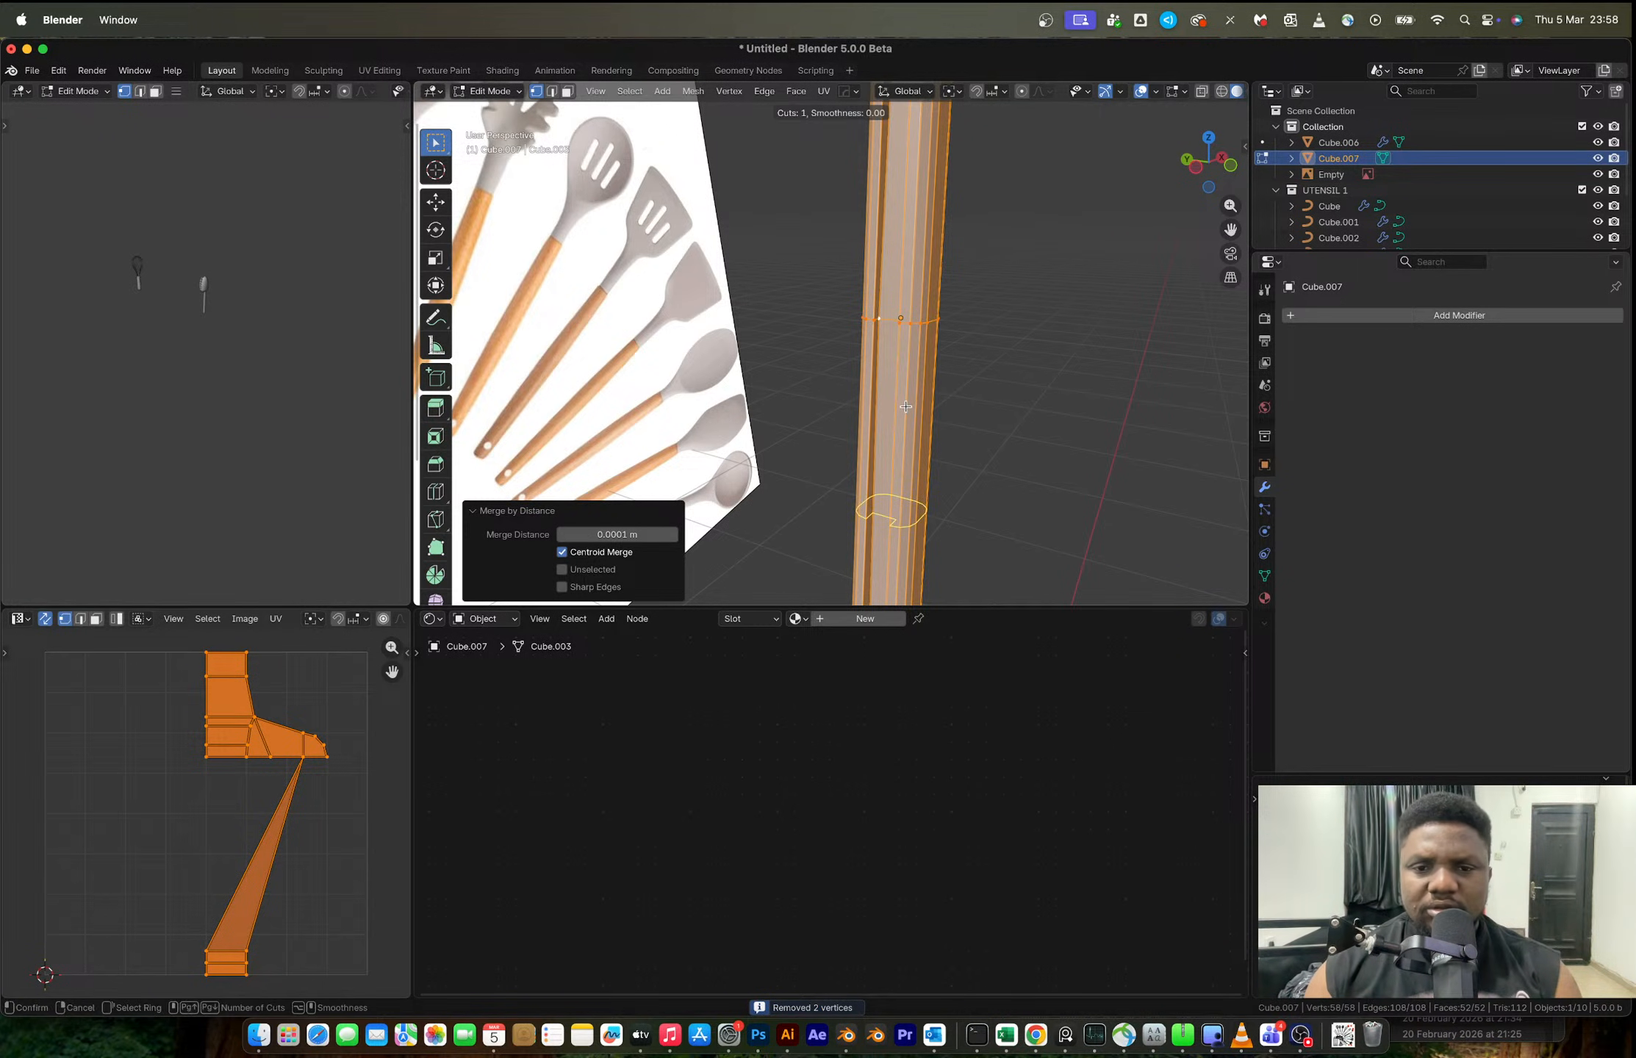
- Add two edge loops across the lower handle, at the upper and lower ends of the reference notch's slope
left_click(1233, 170)
scroll(941, 492, "down", 3, "ctrl")
scroll(939, 500, "down", 3, "shift")
key("alt+z")
scroll(939, 353, "up", 2, "ctrl")
key("ctrl+r")
left_click(938, 353)
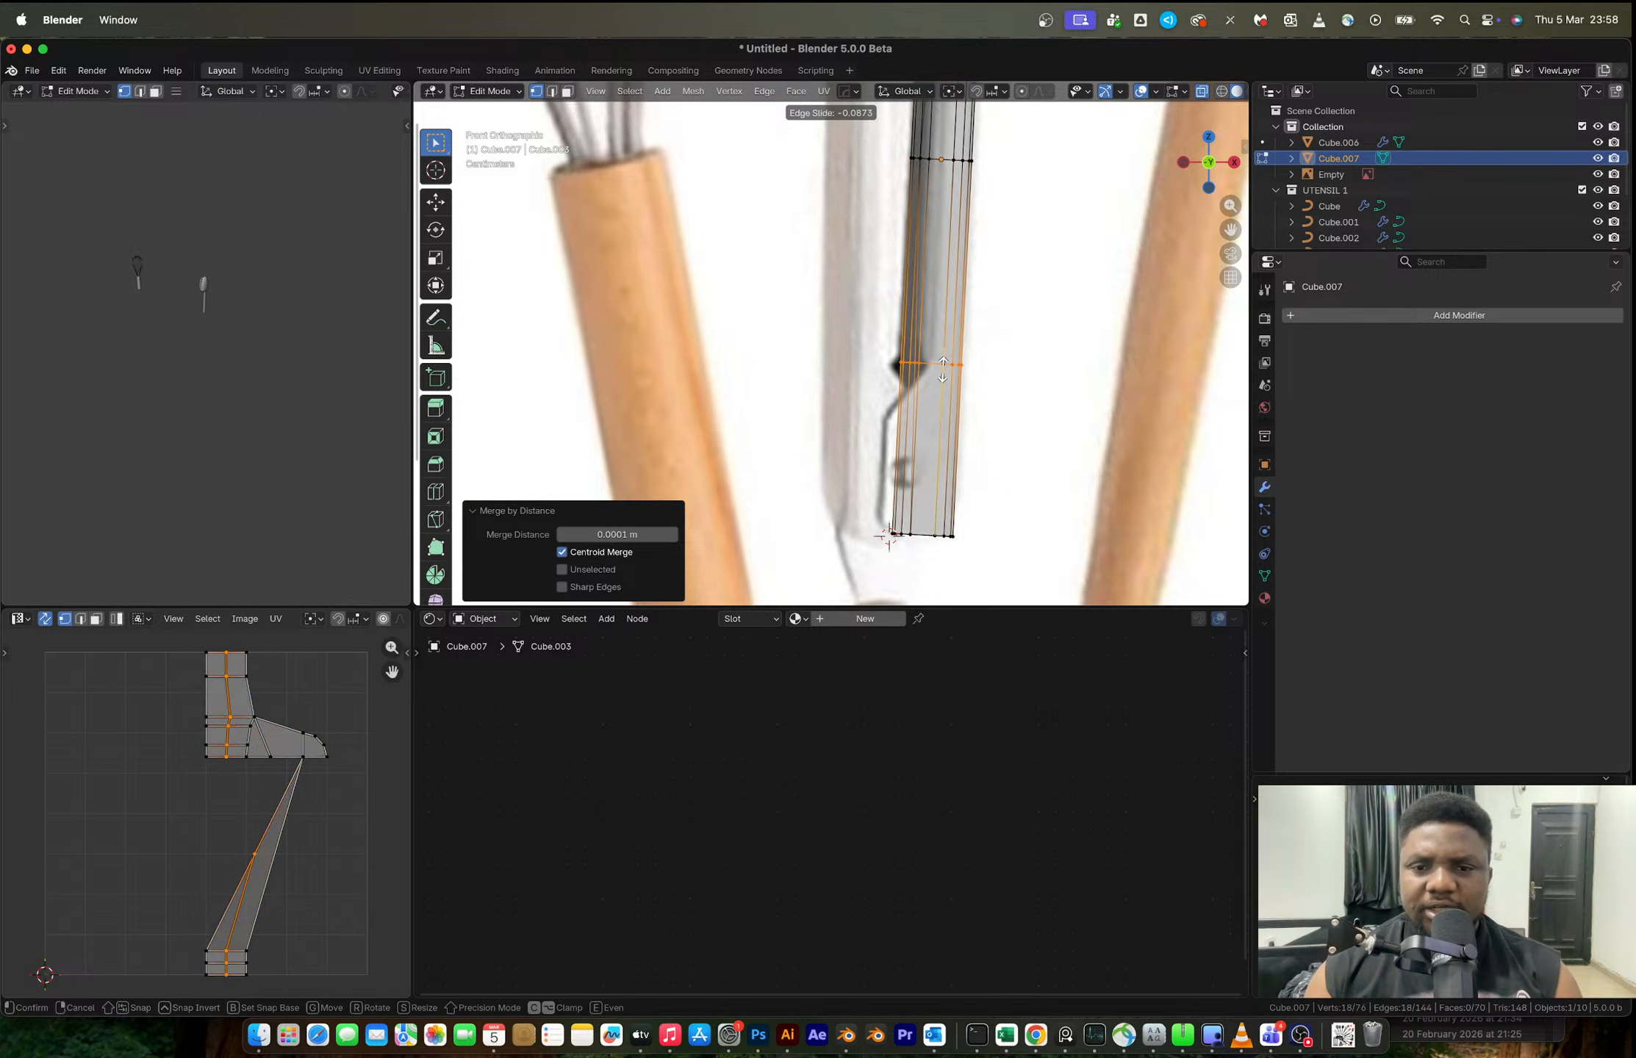
left_click(938, 365)
key("ctrl+r")
left_click(920, 432)
left_click(918, 408)
- Move the inner-side vertices below the lower new loop inward to match the widened end in the reference
left_click_drag(862, 399, 920, 567)
key("g")
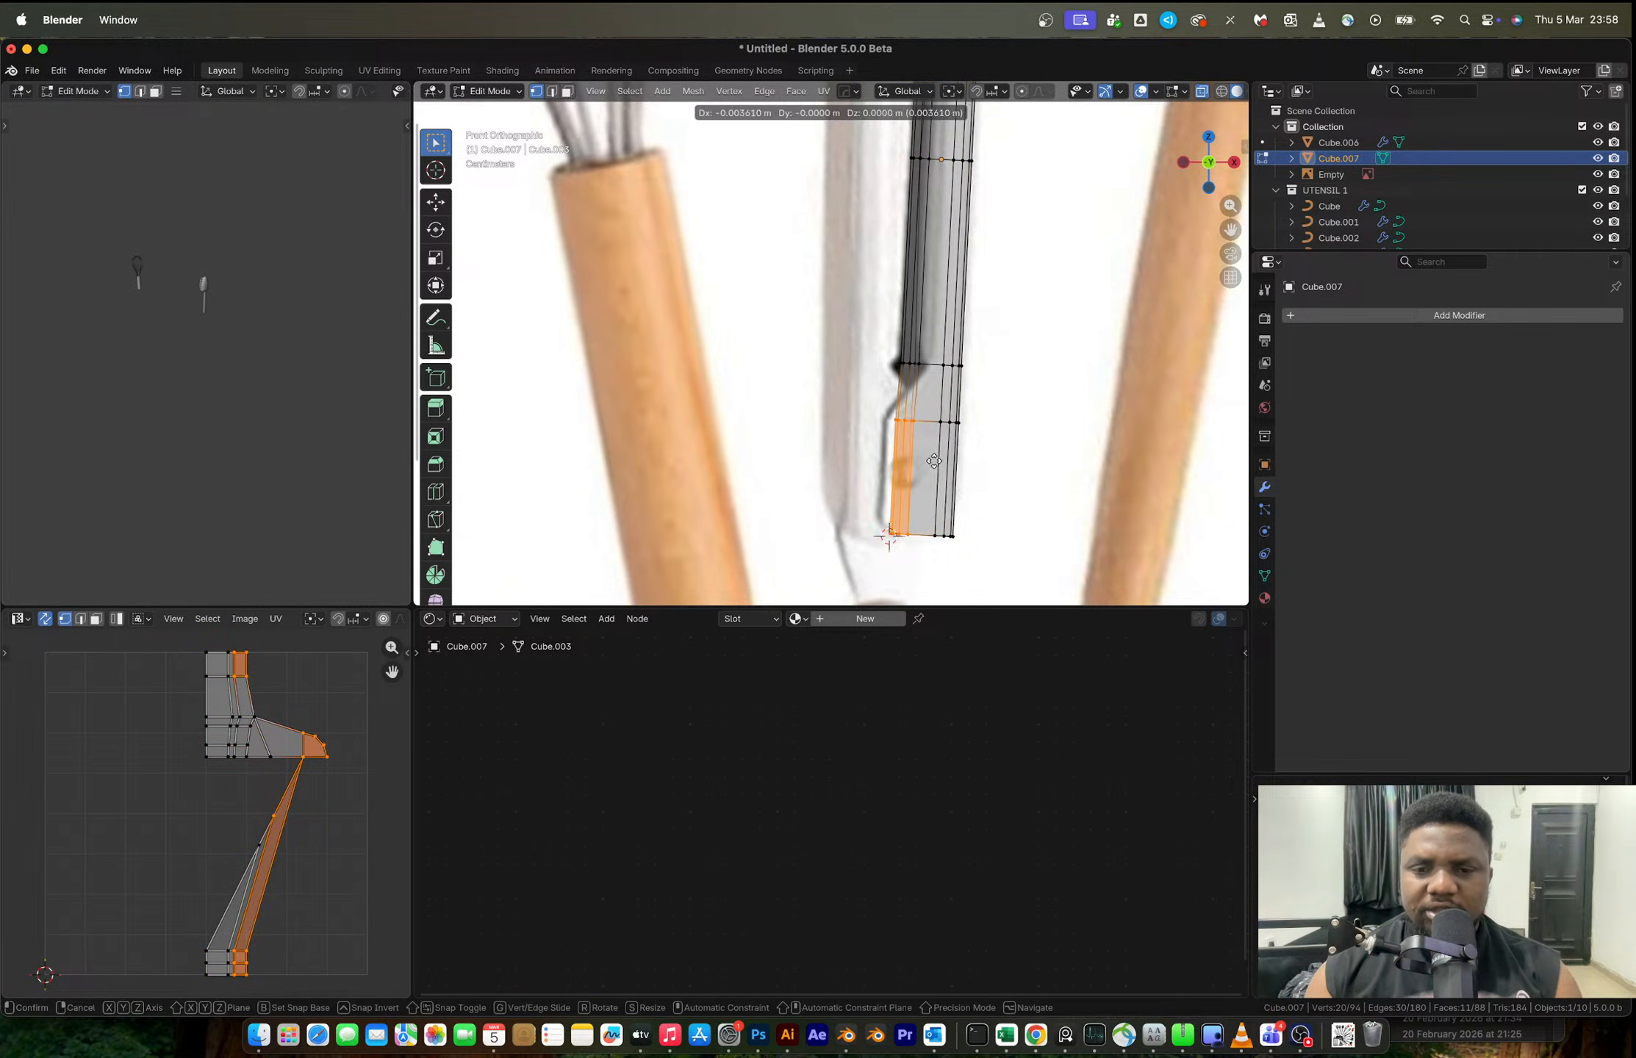
left_click(901, 460)
- Inset the front face of the widened lower end by about 0.078 m and narrow the inset face along X
key("2")
key("3")
left_click(909, 471)
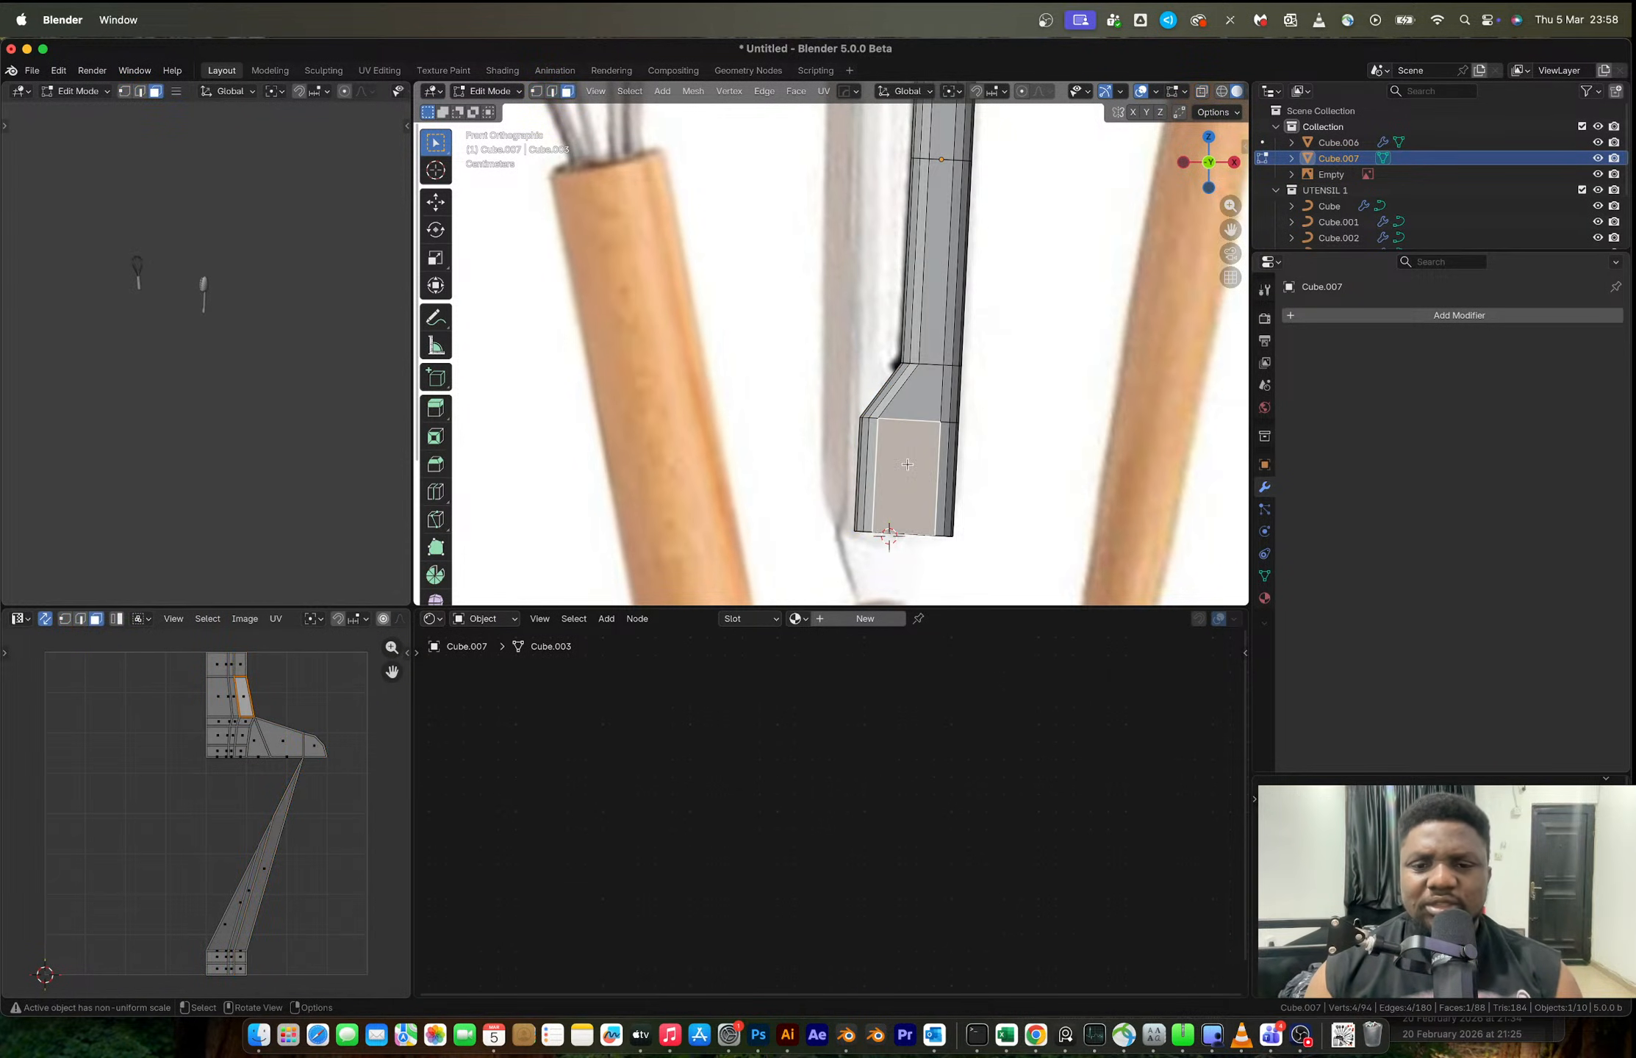
key("i")
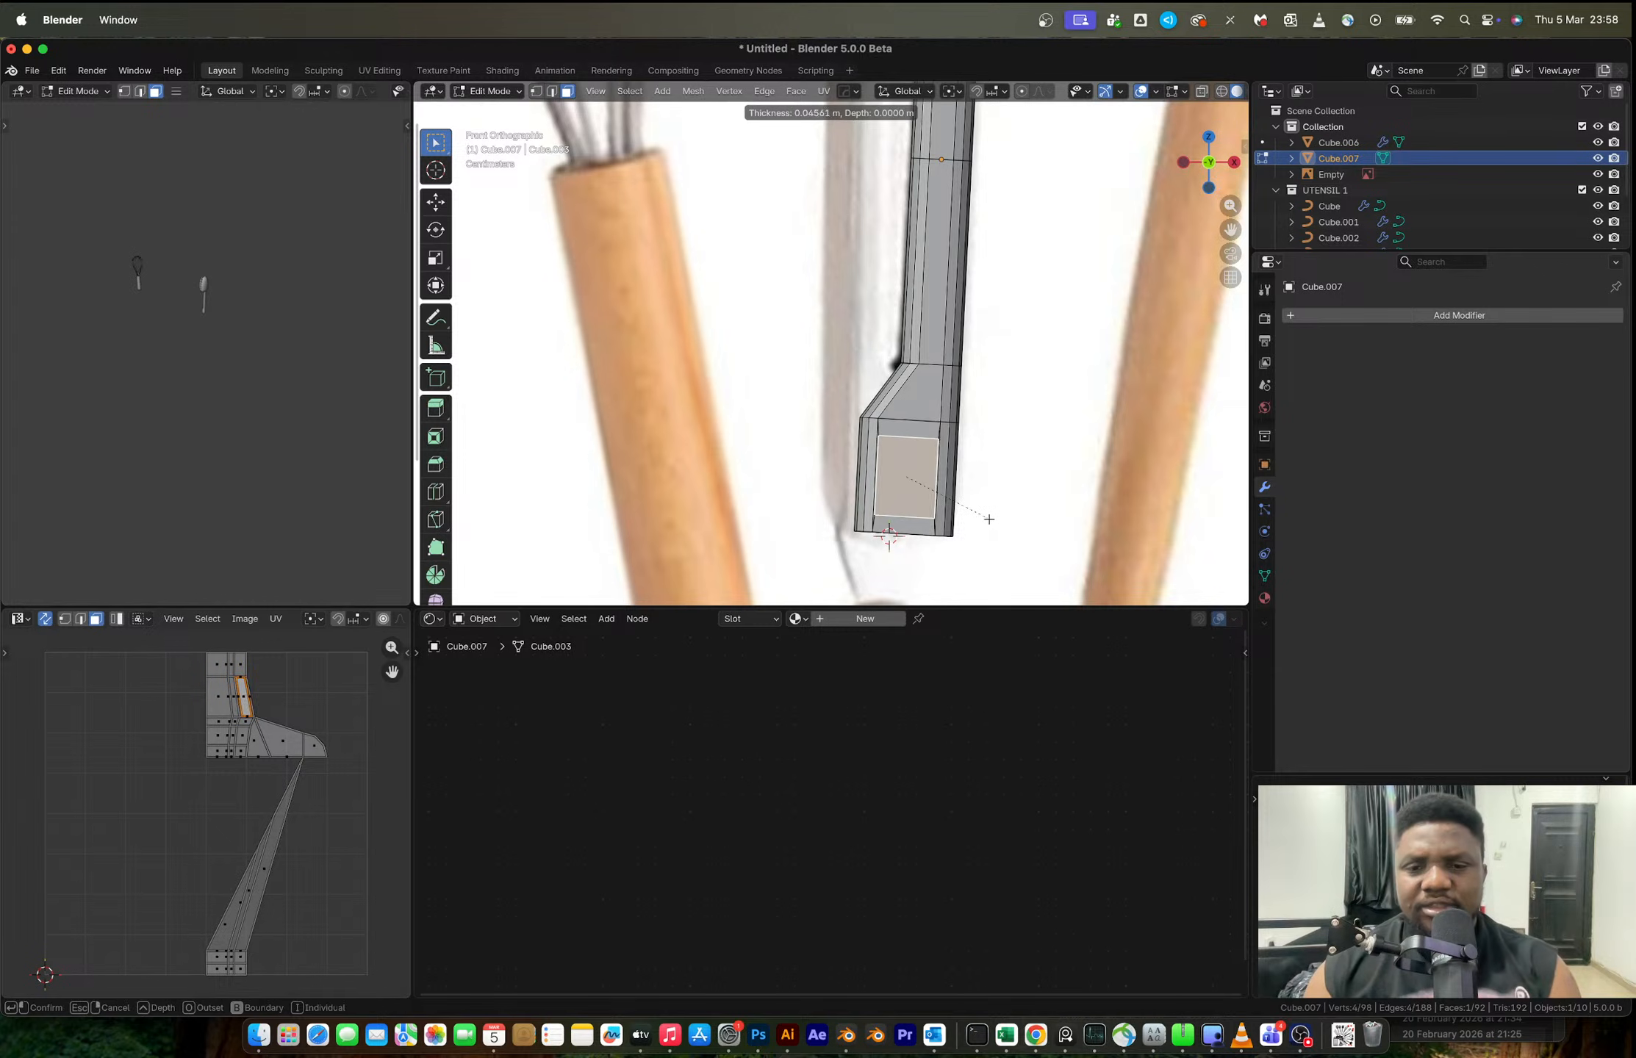
left_click(986, 518)
key("s")
key("x")
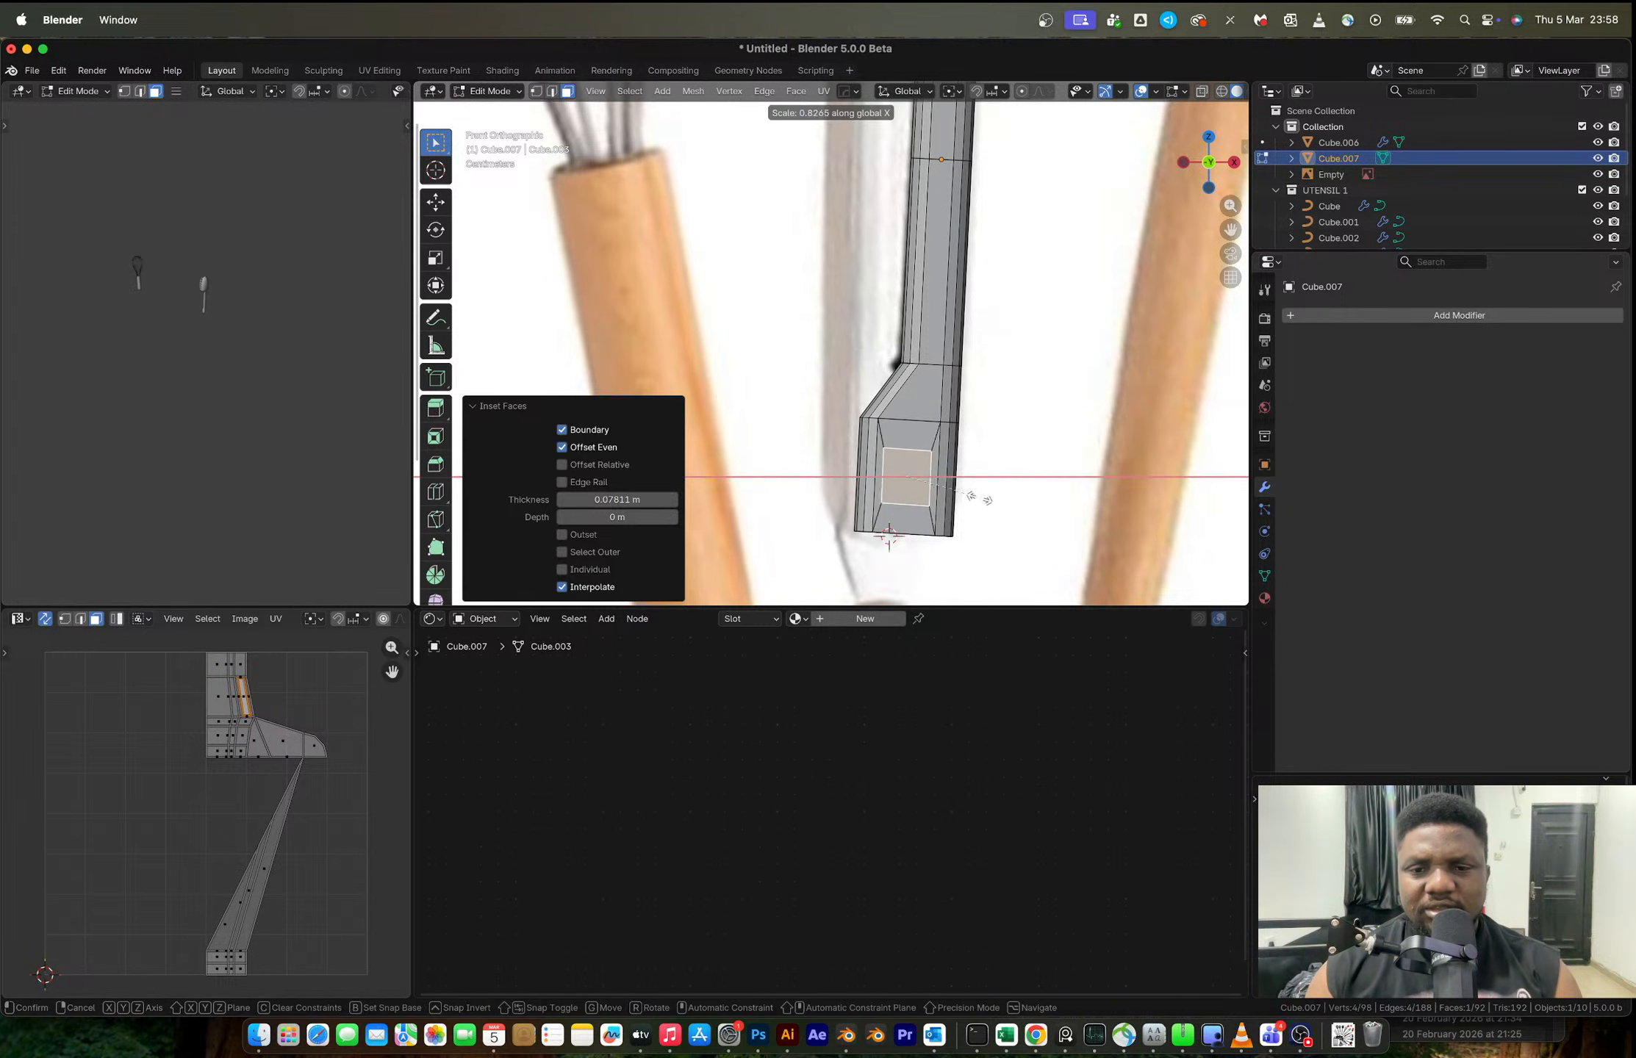
left_click(927, 482)
- Subdivide the inset face twice
right_click(924, 481)
left_click(879, 497)
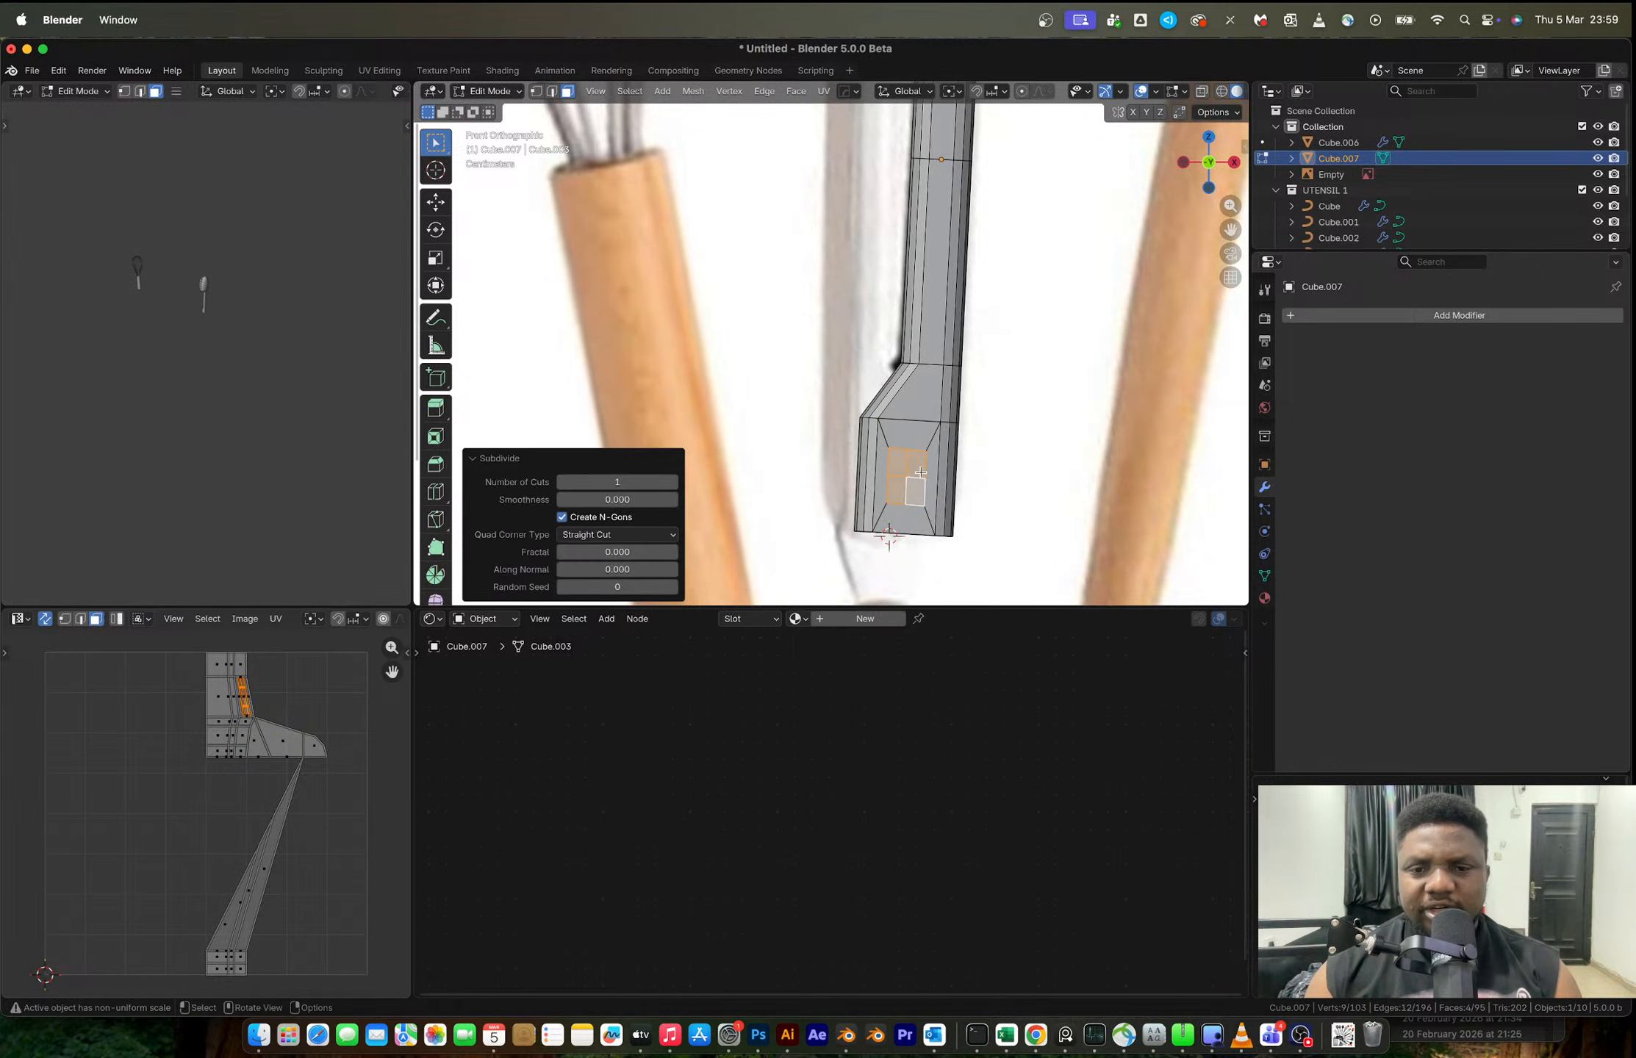
right_click(920, 473)
left_click(922, 474)
- Try to round the subdivided patch with LoopTools Circle before and after applying the arm's scale
right_click(924, 477)
left_click(977, 446)
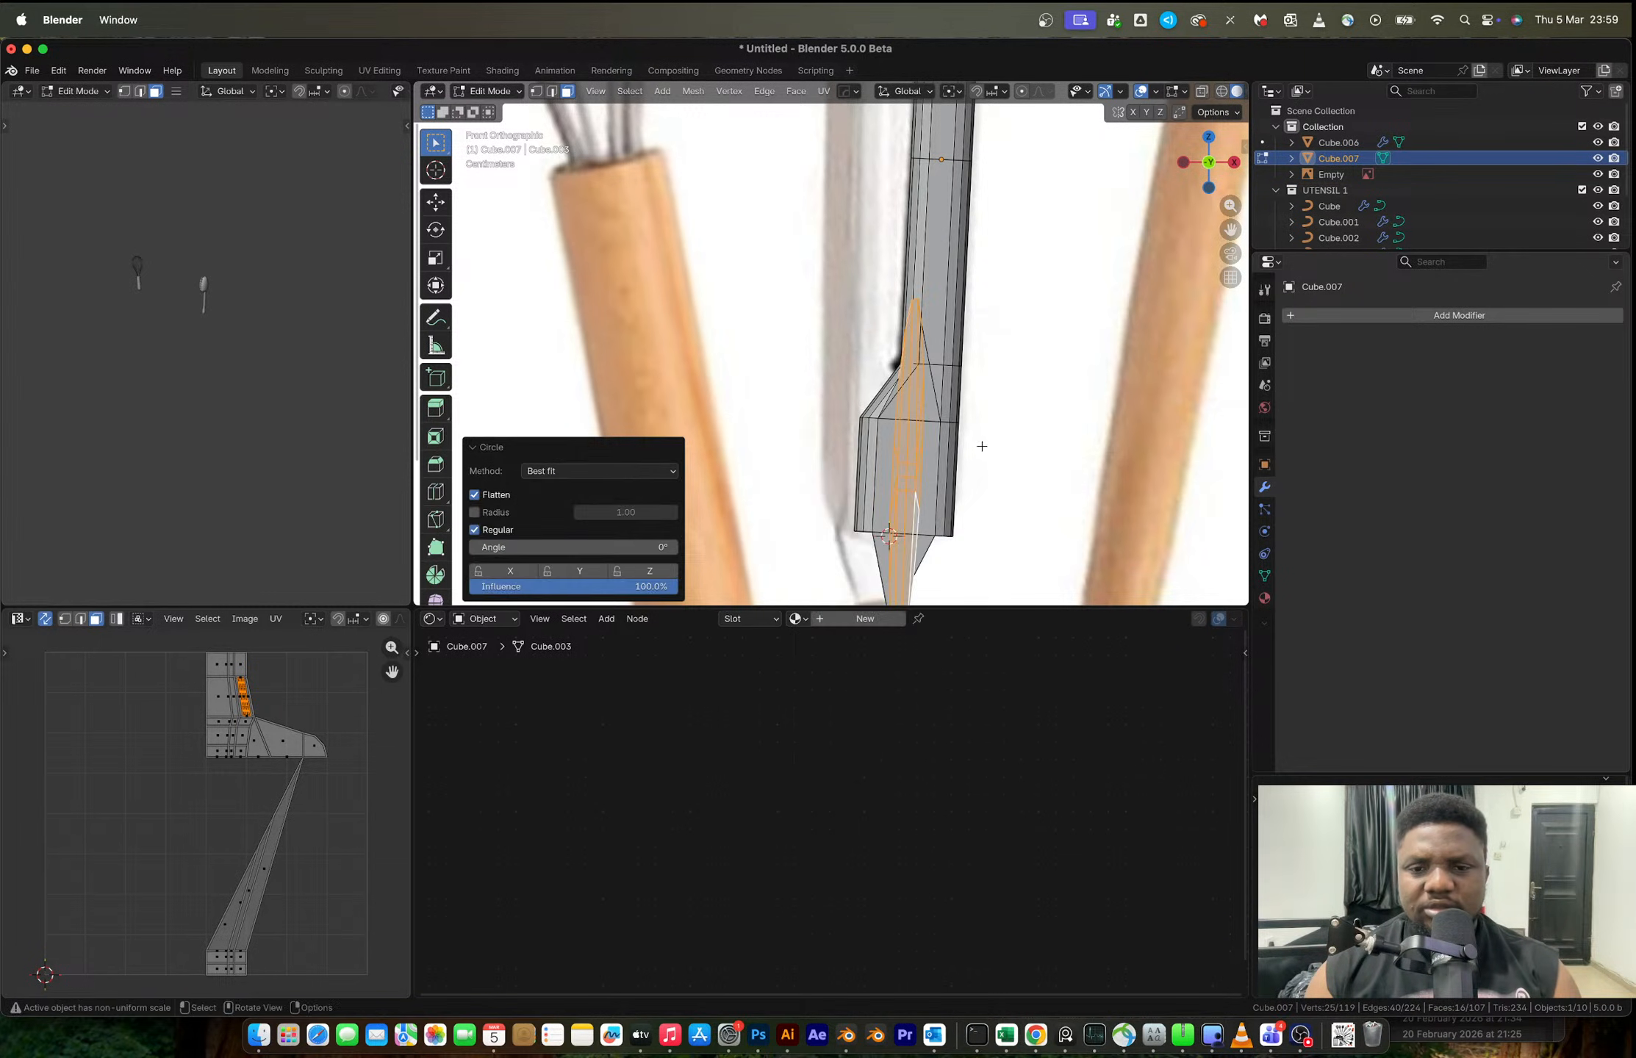
key("Tab")
key("ctrl+a")
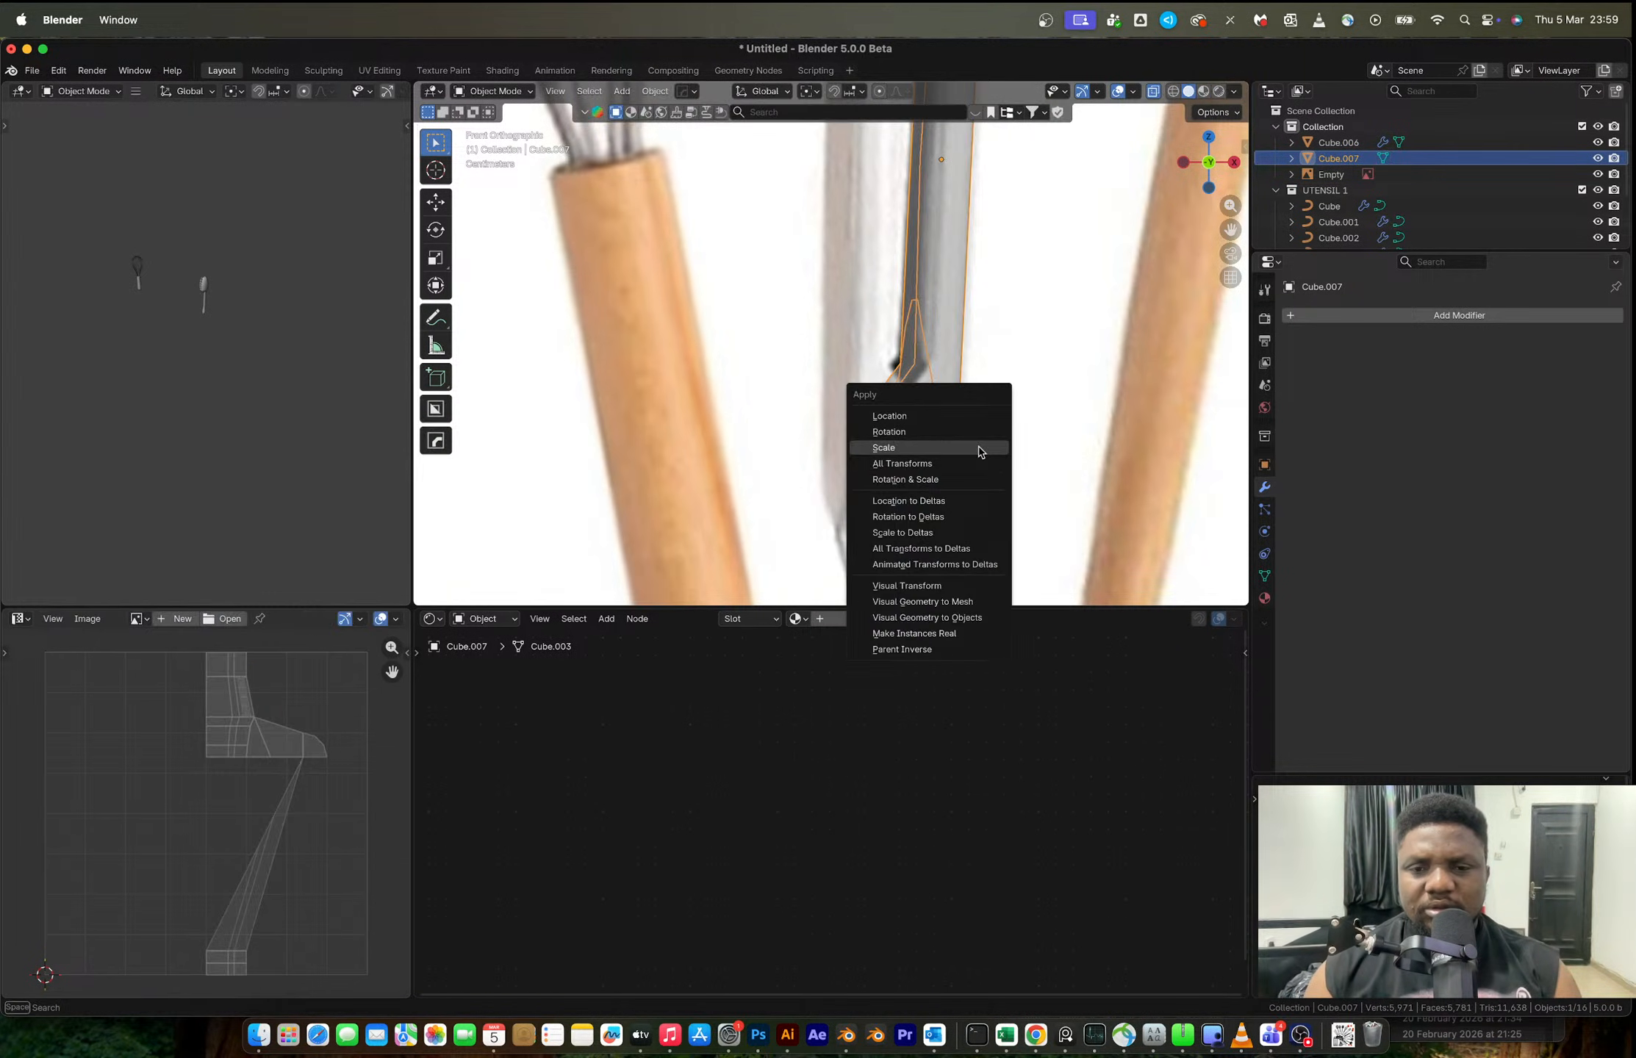
left_click(978, 447)
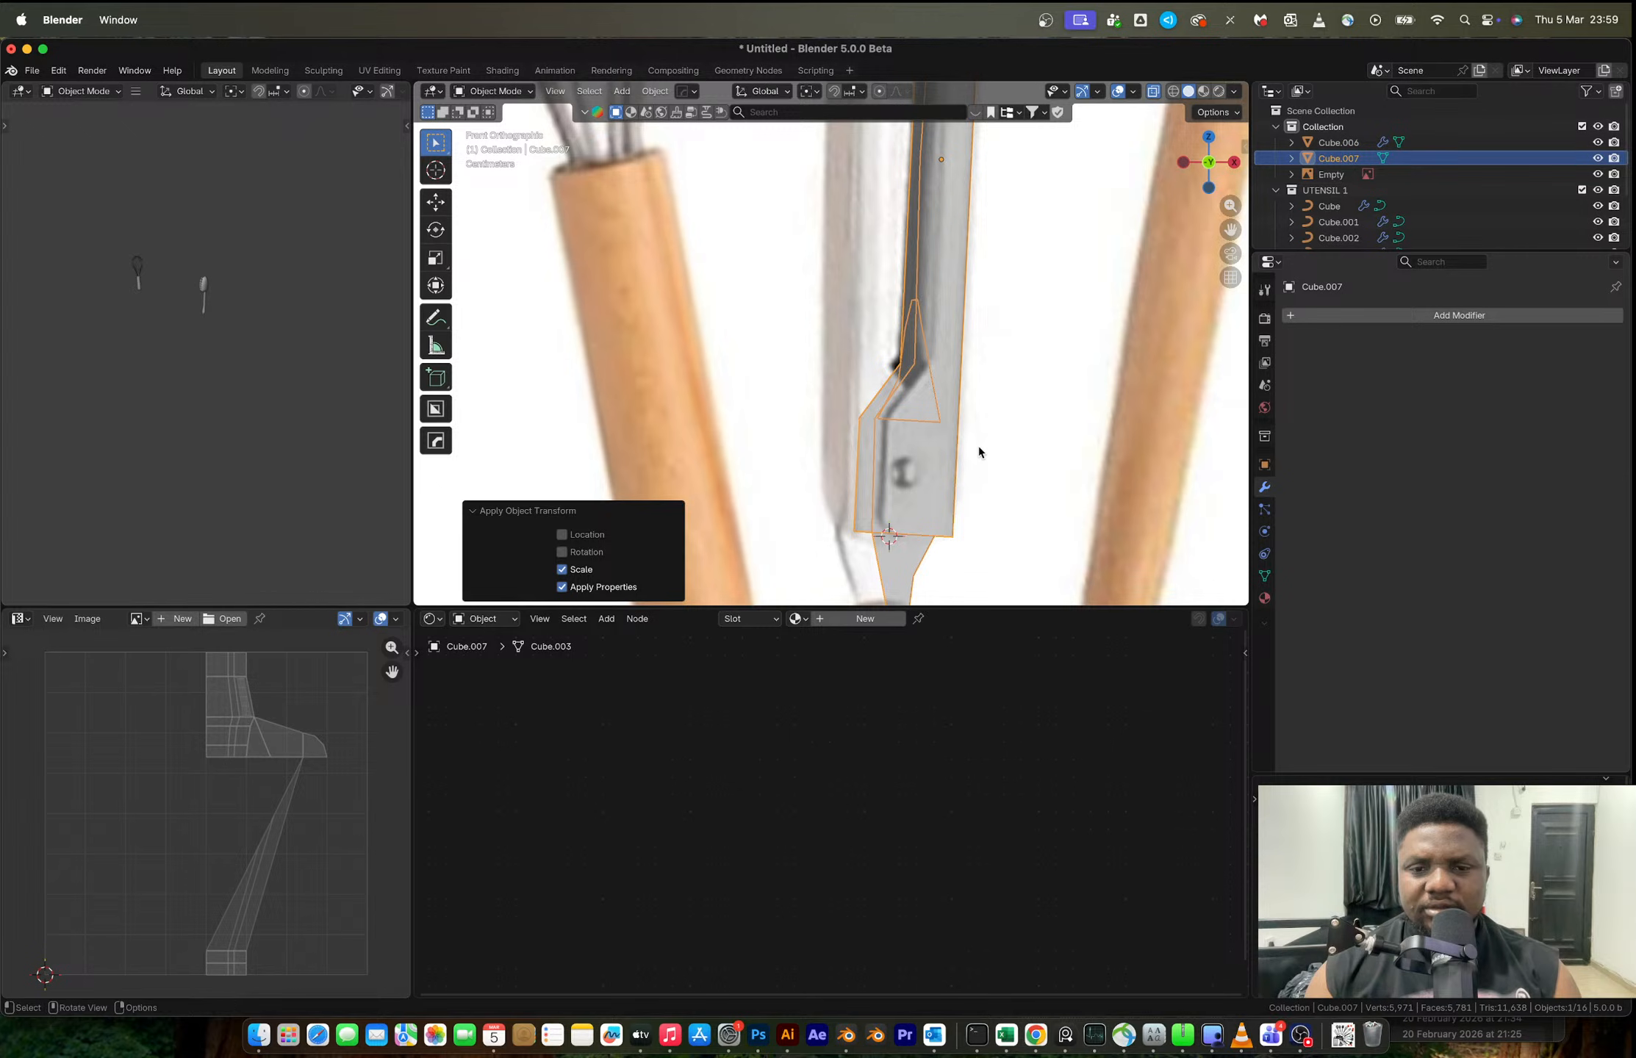
key("Tab")
right_click(925, 469)
mouse_move(911, 470)
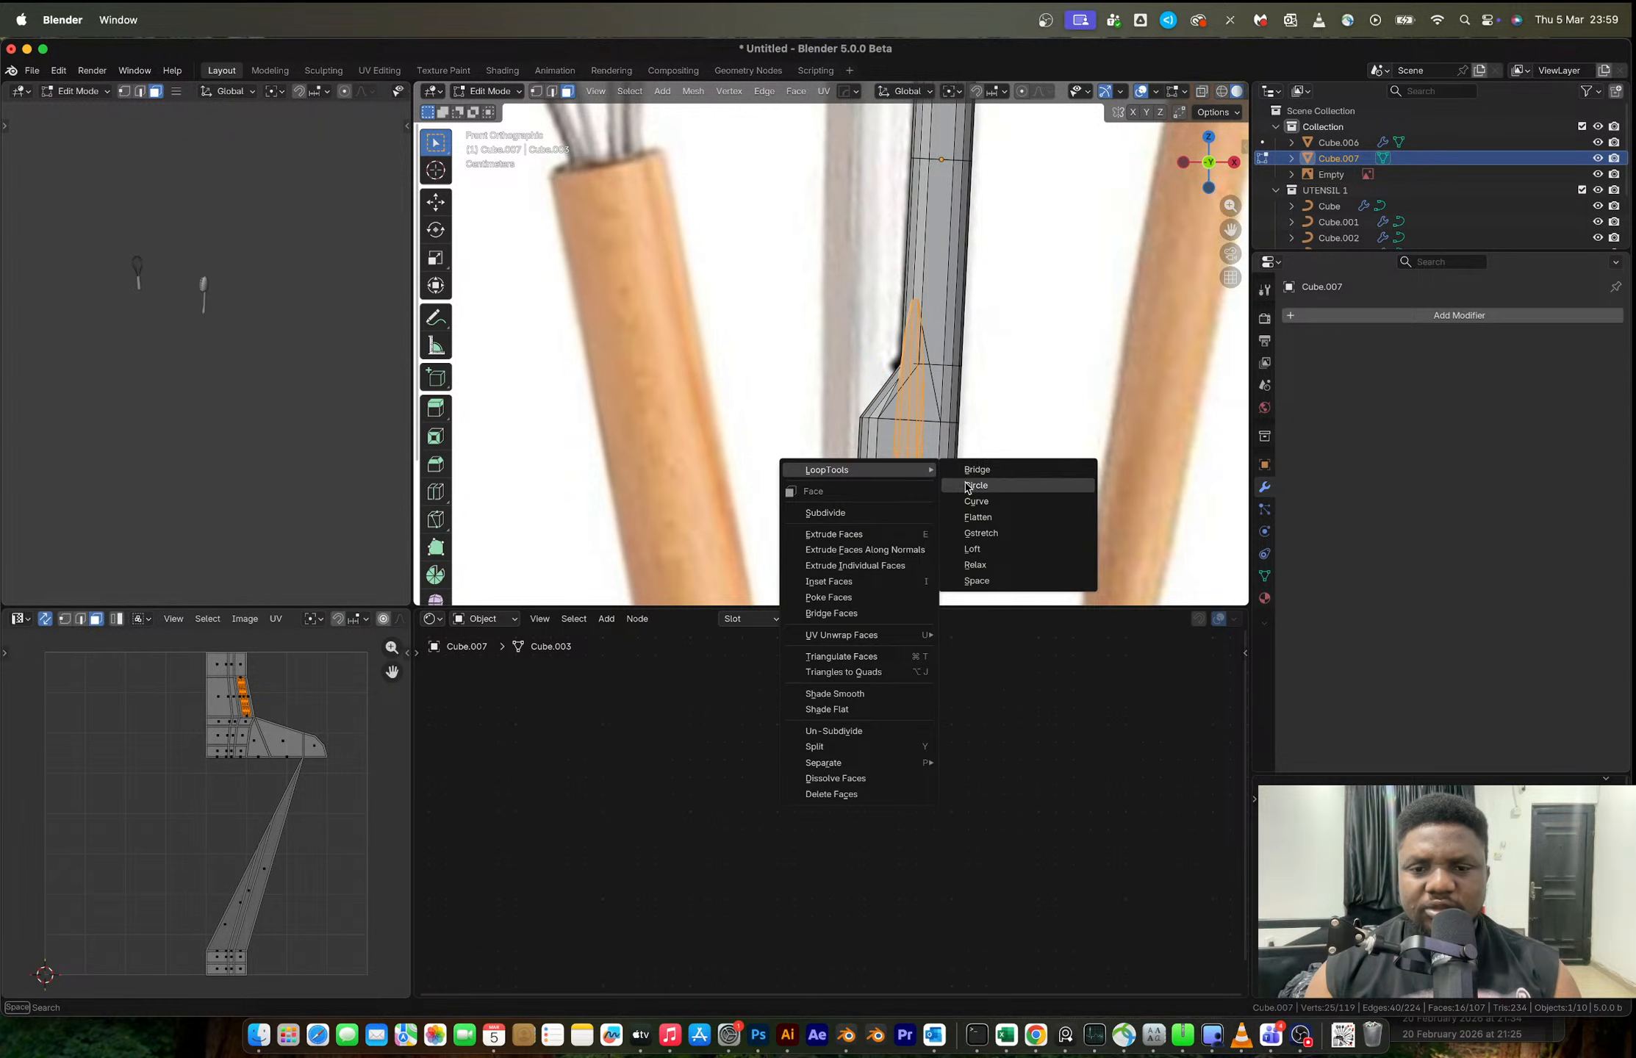
left_click(967, 487)
left_click(924, 491, "alt")
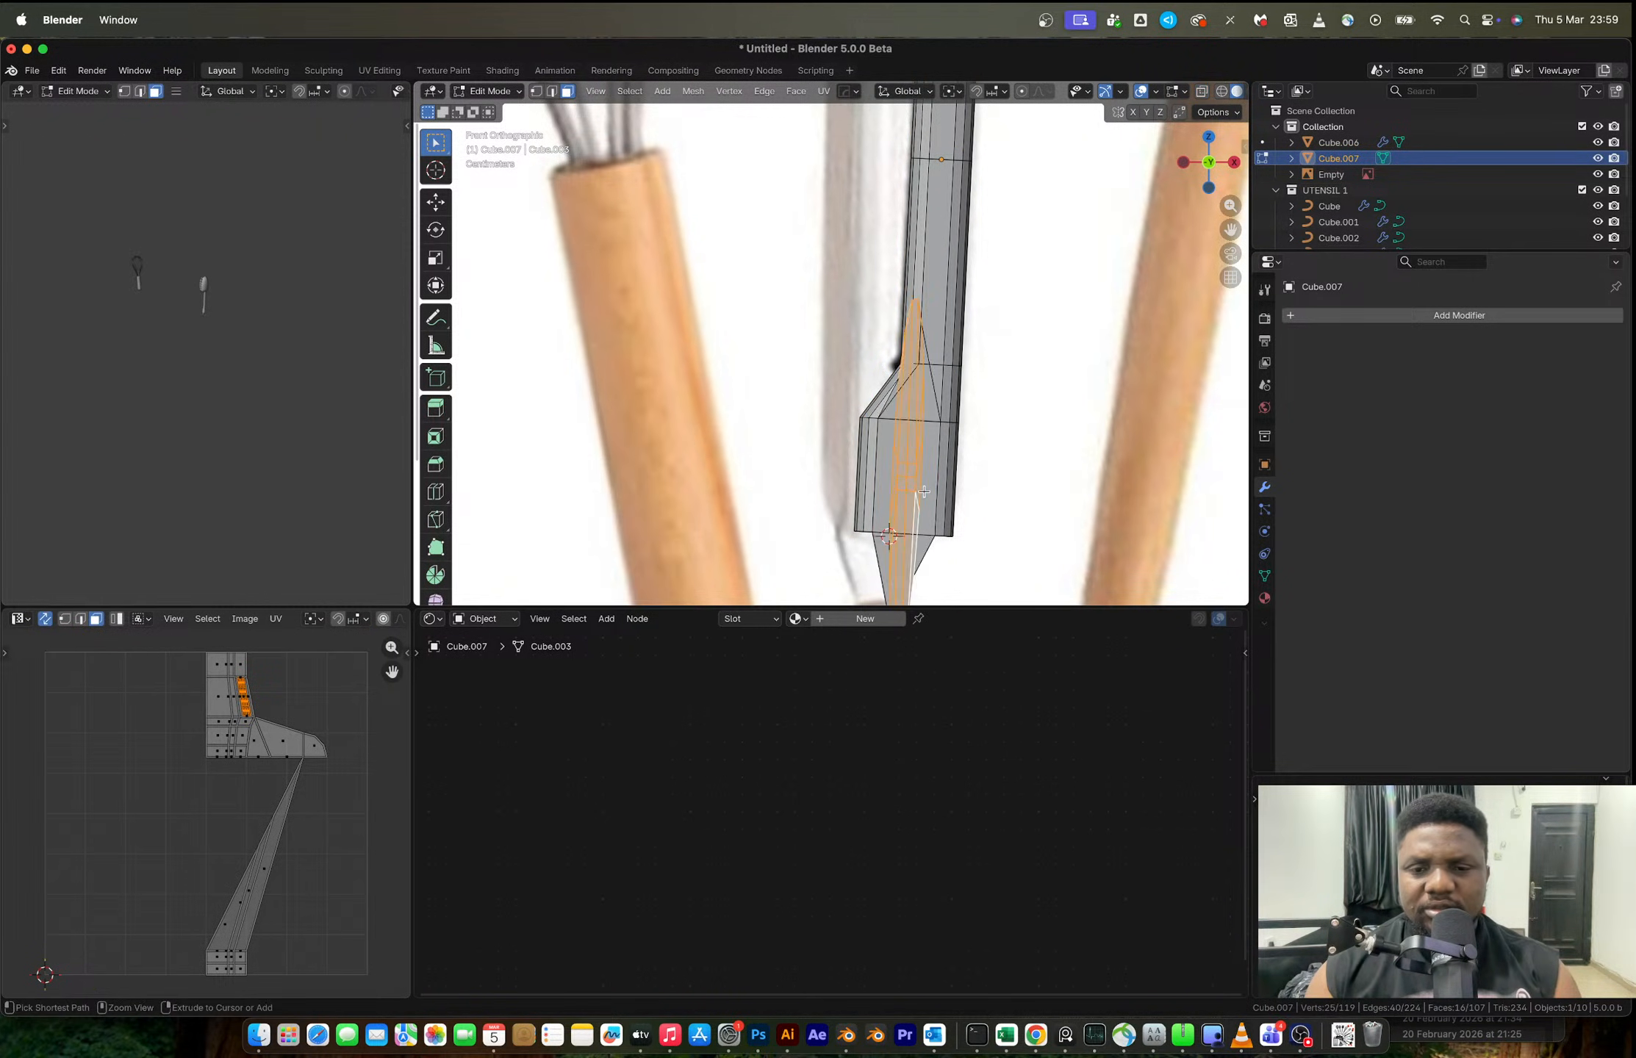
key("ctrl+z")
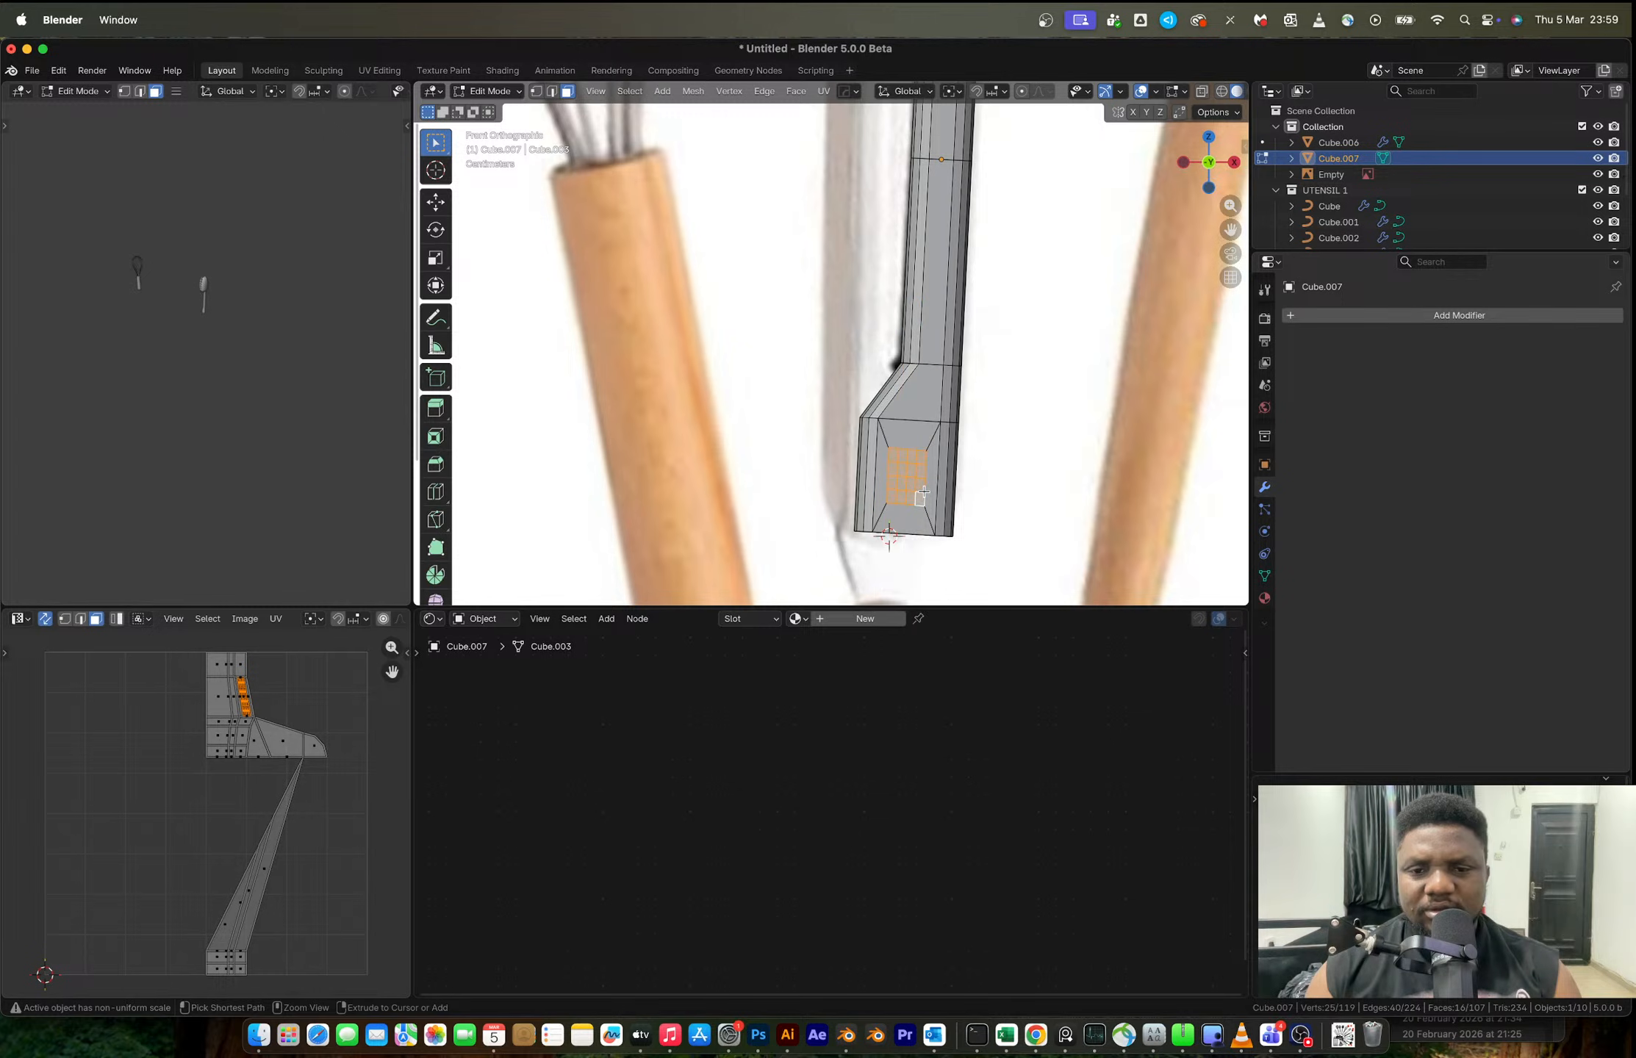
- Apply the arm's scale and shape the subdivided patch into a circle with LoopTools Circle
key("Tab")
key("ctrl+a")
left_click(924, 491)
key("Tab")
right_click(924, 491)
mouse_move(927, 476)
left_click(982, 489)
- Scale the circular patch down to the reference rivet's size and raise it about 0.006 m along Z
key("s")
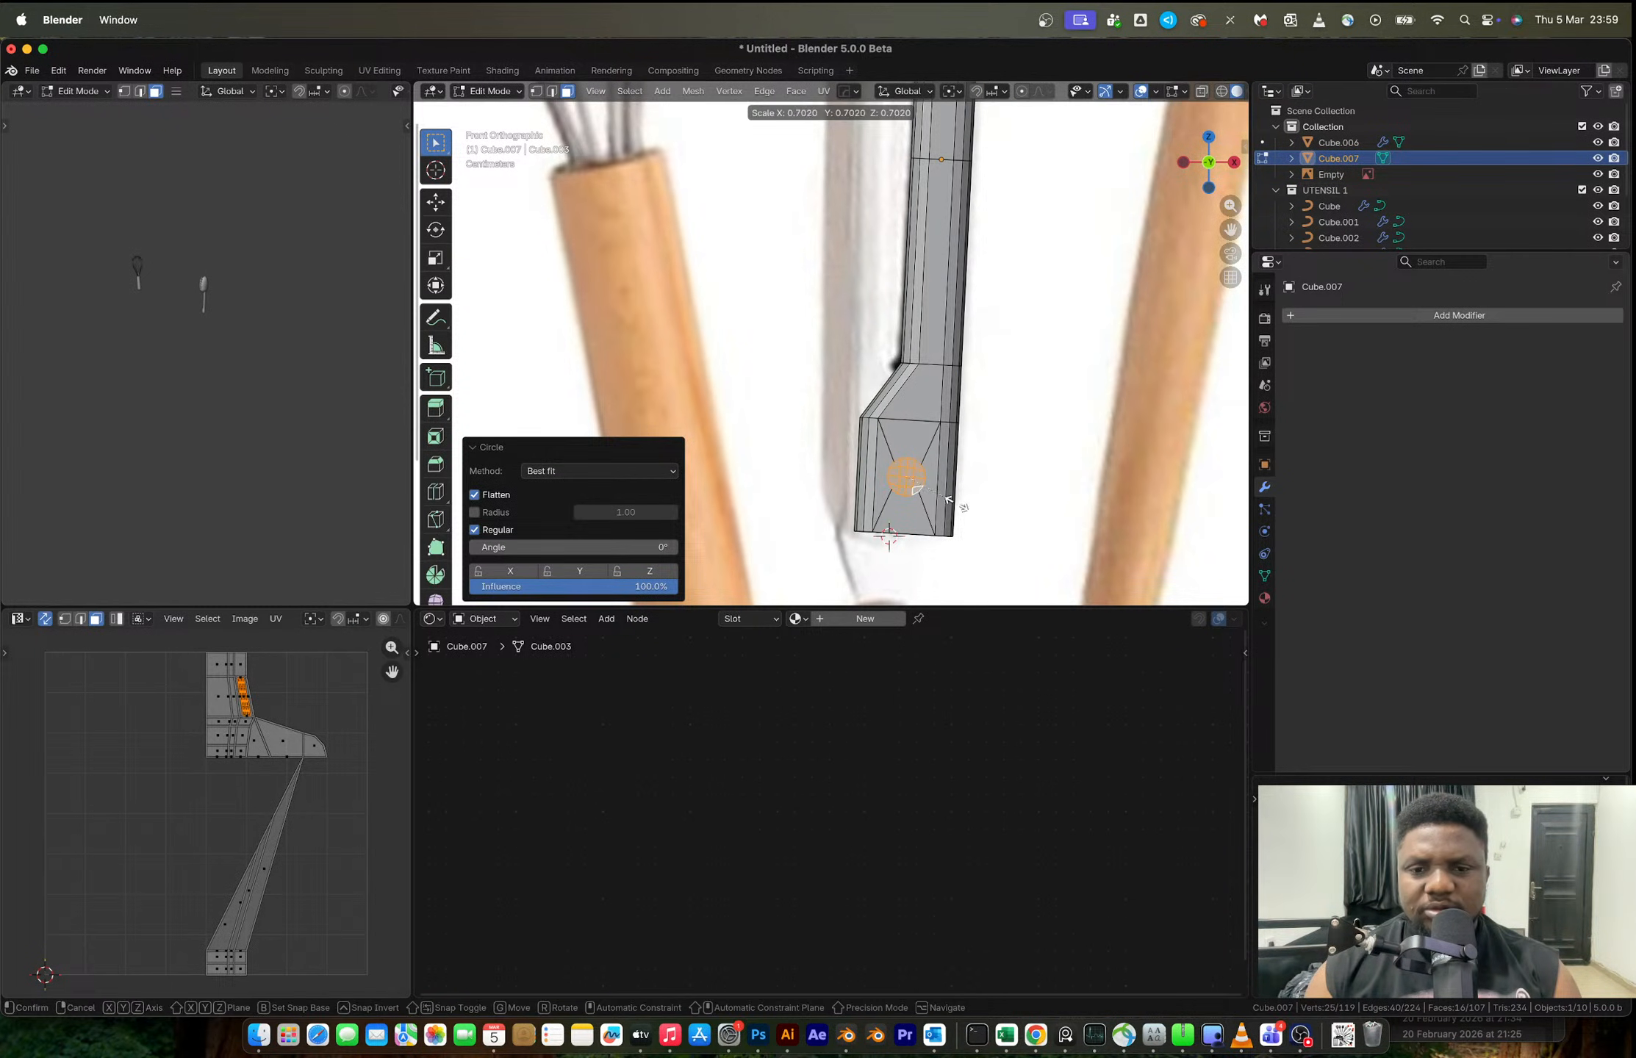
left_click(954, 503)
key("alt+z")
key("s")
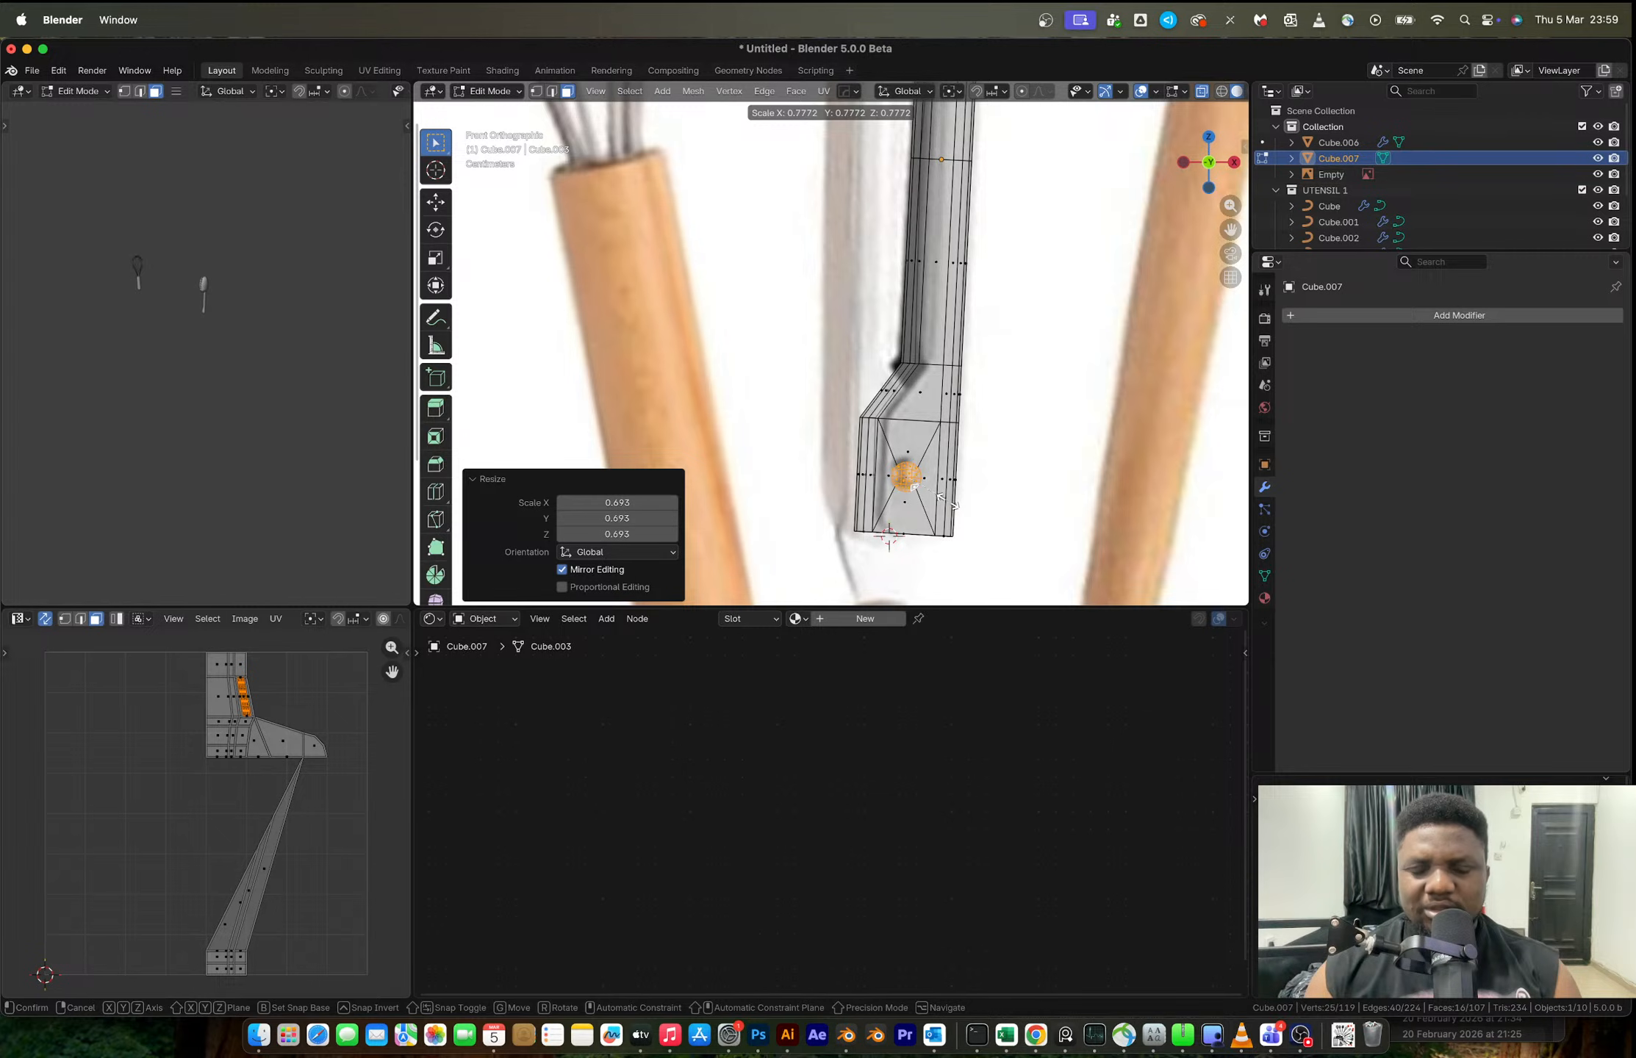
left_click(952, 501)
key("g")
key("z")
left_click(953, 498)
- Extrude the circular patch into the arm in two passes to form a recessed rivet hole
middle_click_drag(953, 498, 939, 414)
key("alt+z")
key("e")
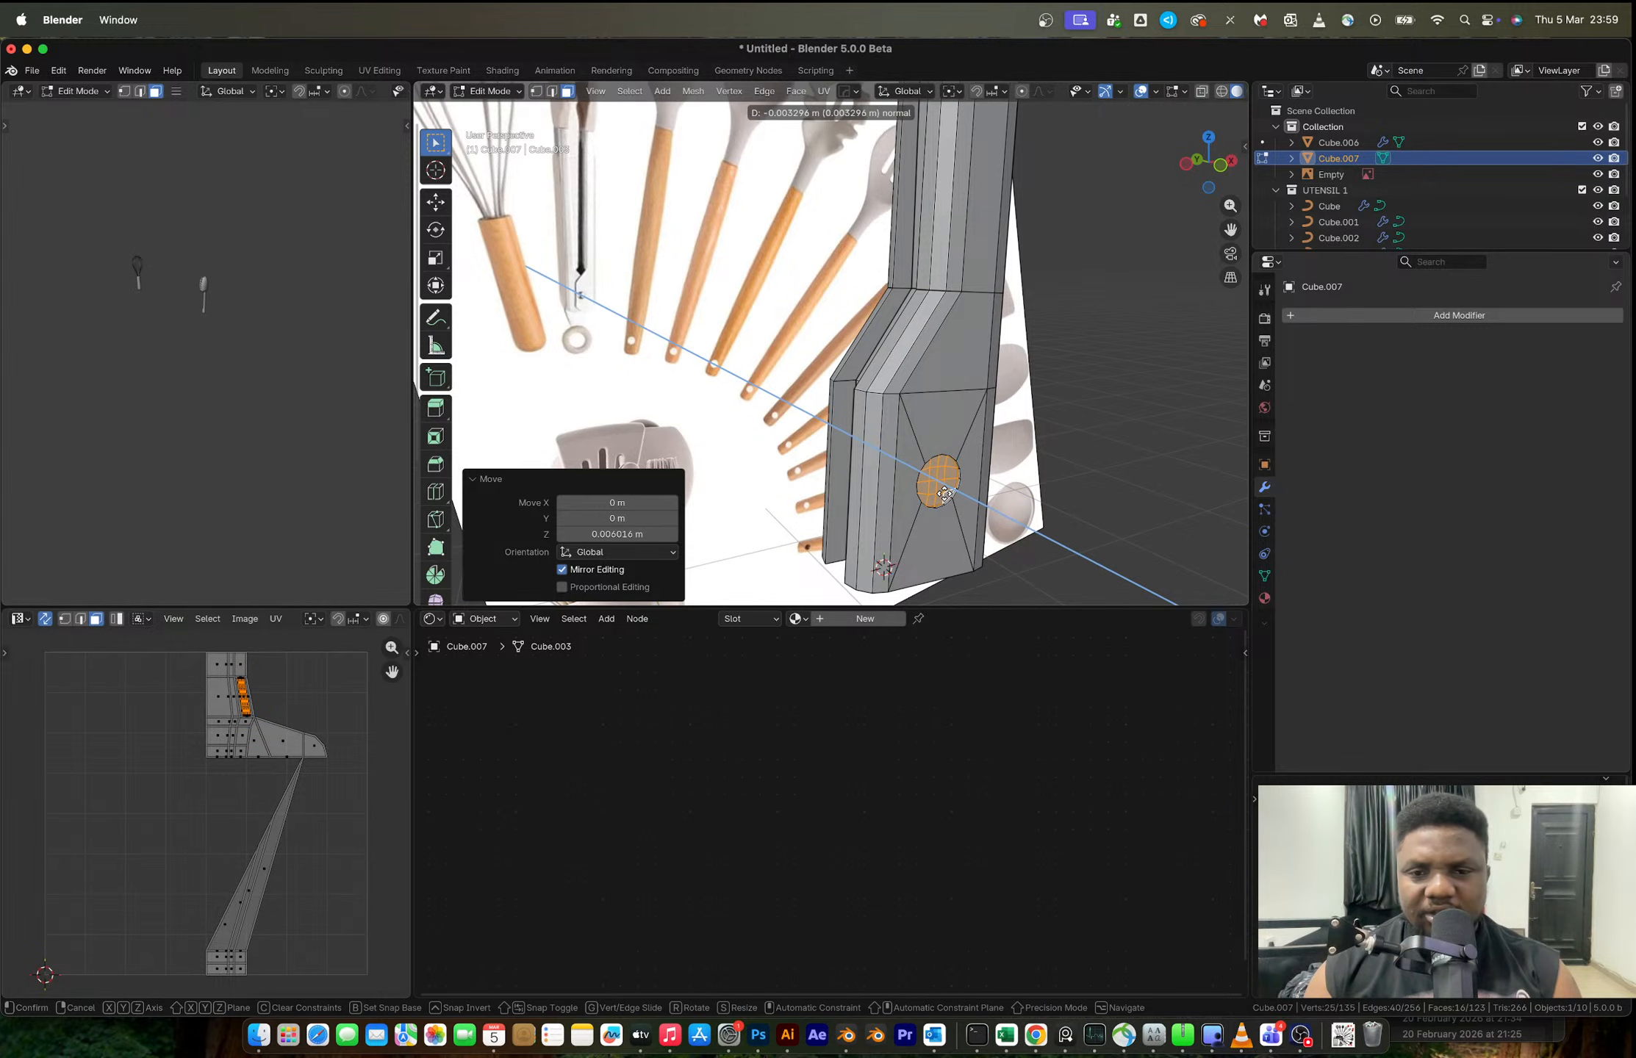
left_click(944, 494)
key("e")
left_click(941, 492)
- Duplicate the recessed circular faces in place and separate the copy into its own object
key("shift+d")
right_click(1013, 461)
key("p")
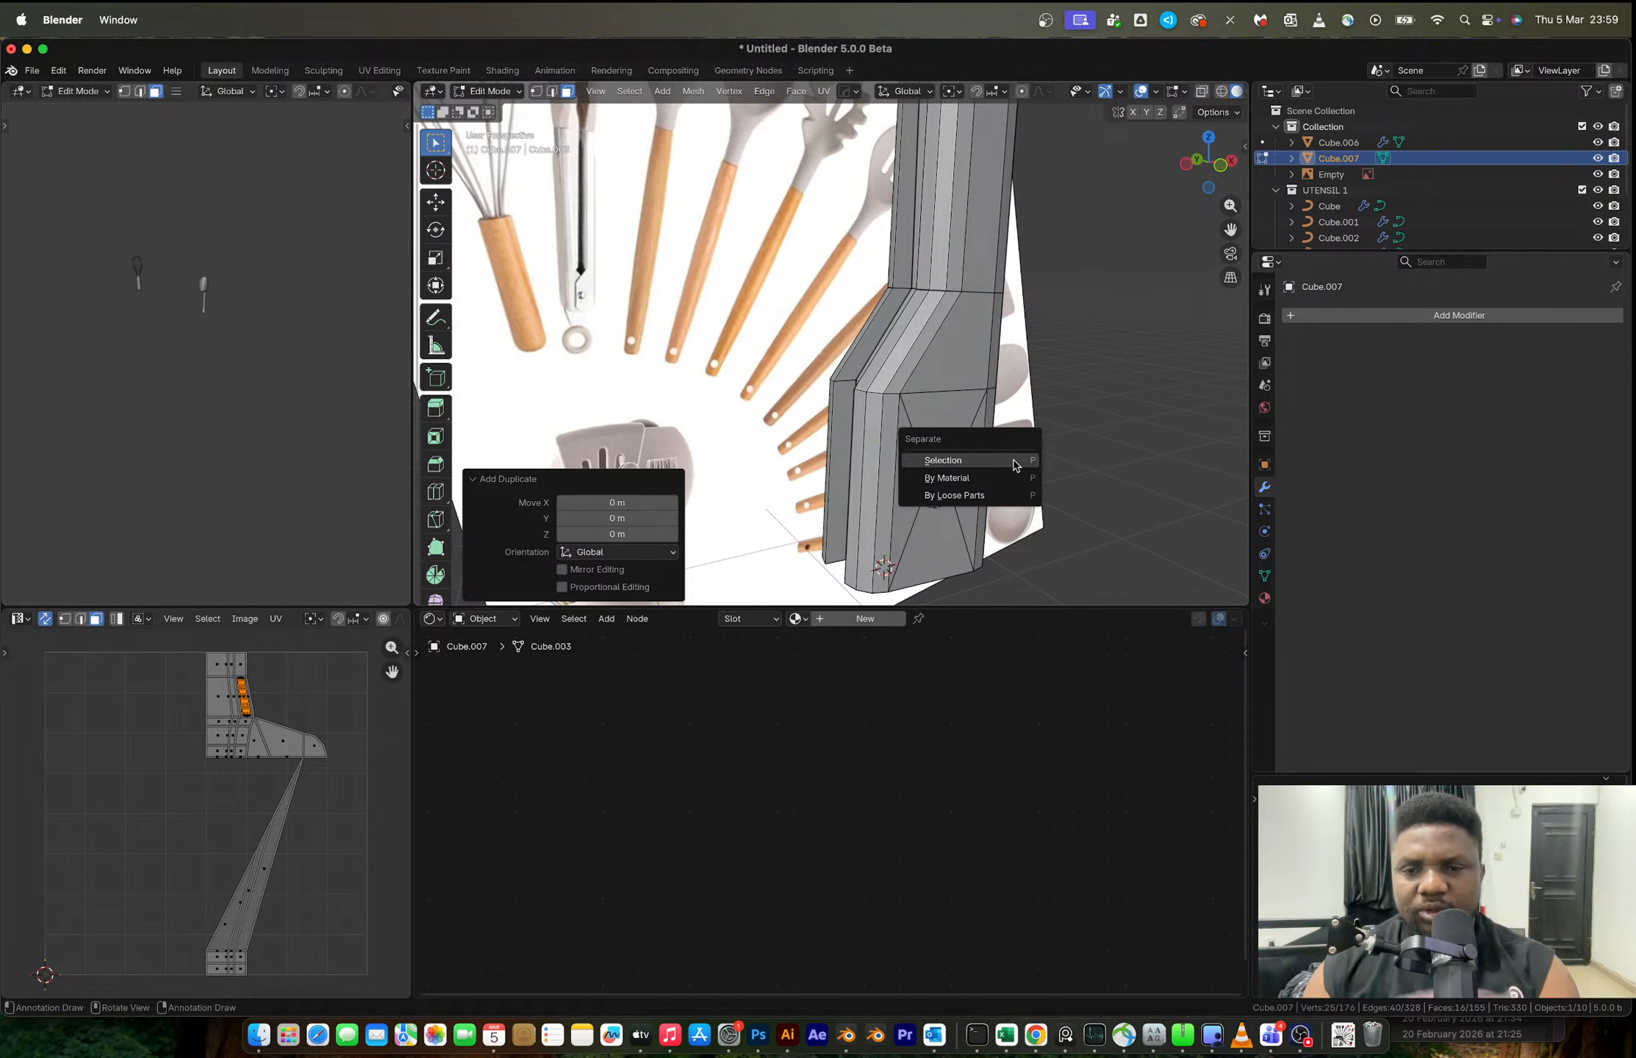
left_click(943, 460)
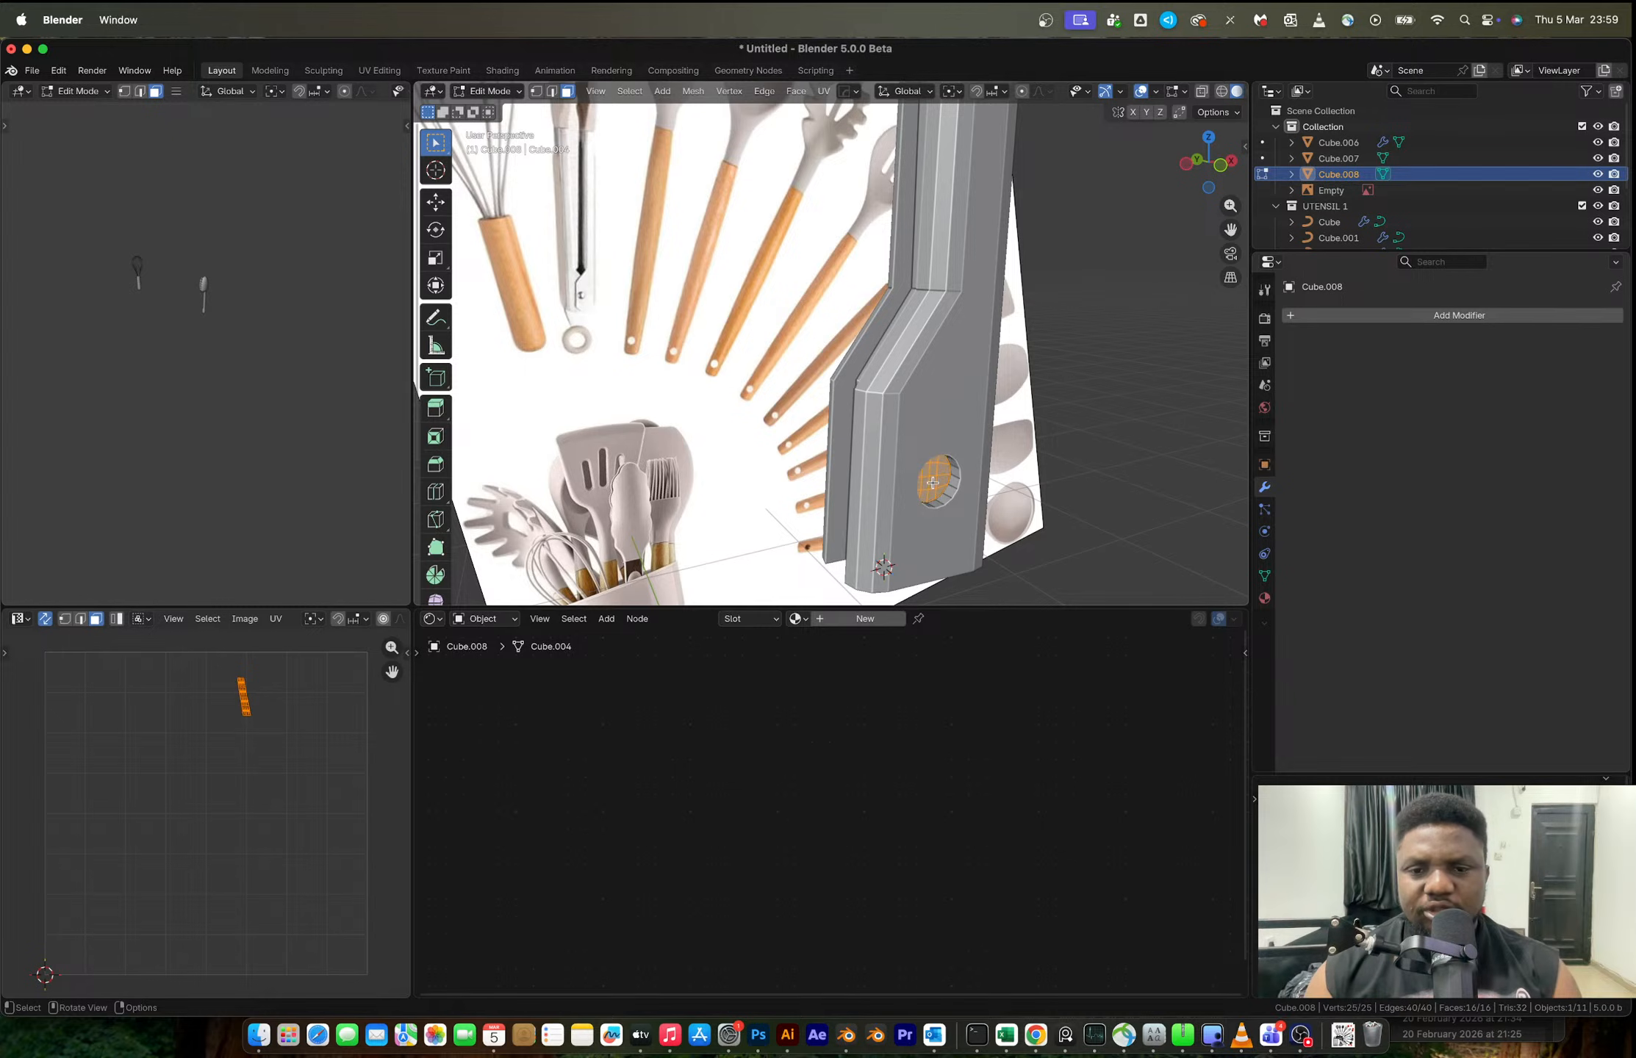
- Extrude the separated disc outward about 0.024 m and scale the whole rivet to about 0.93
key("e")
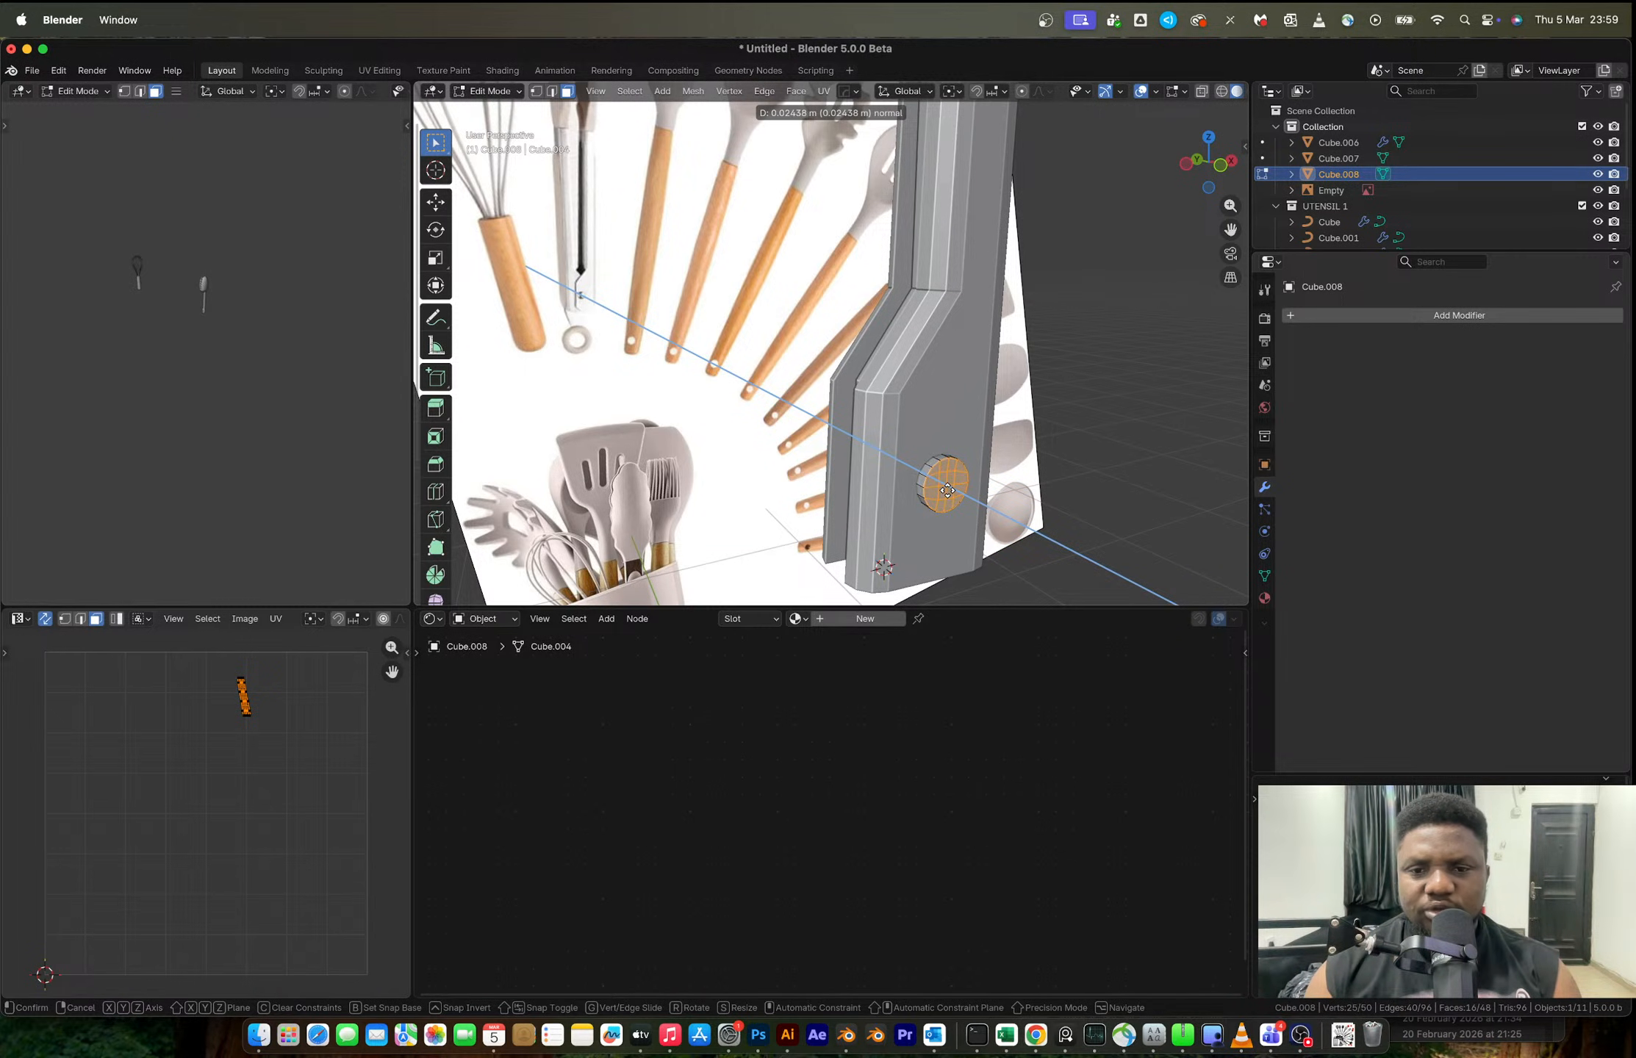
left_click(948, 491)
key("a")
key("s")
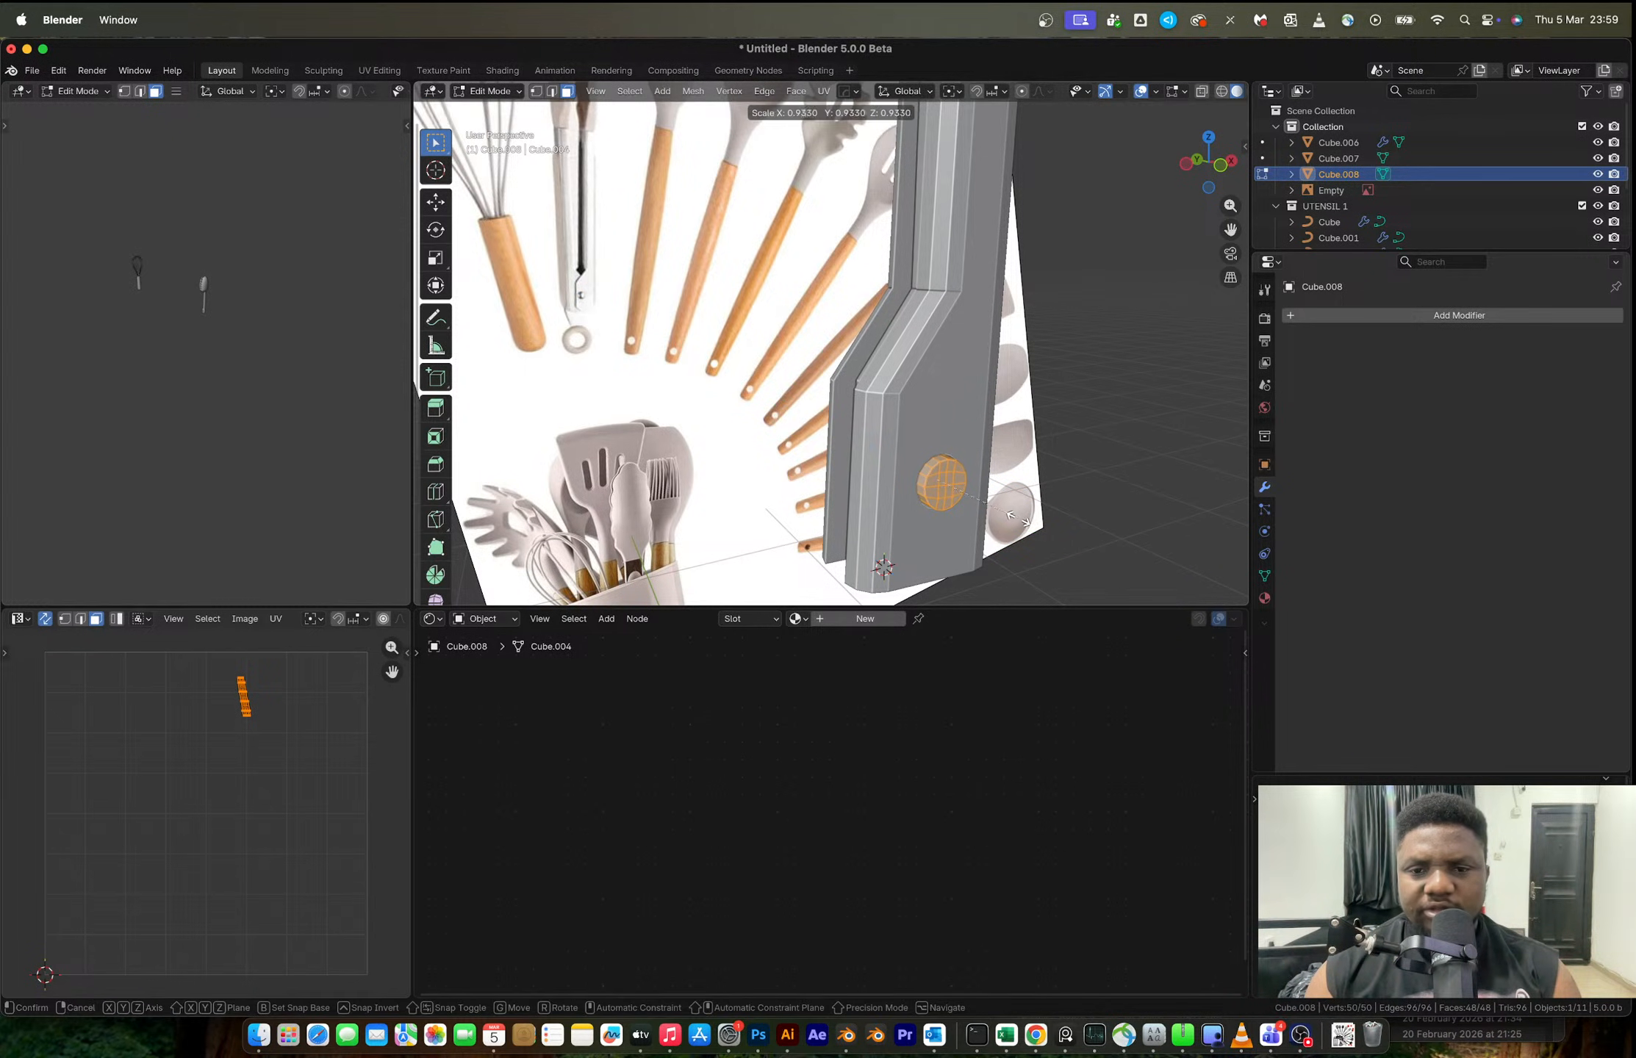
left_click(1012, 516)
key("Tab")
key("Tab")
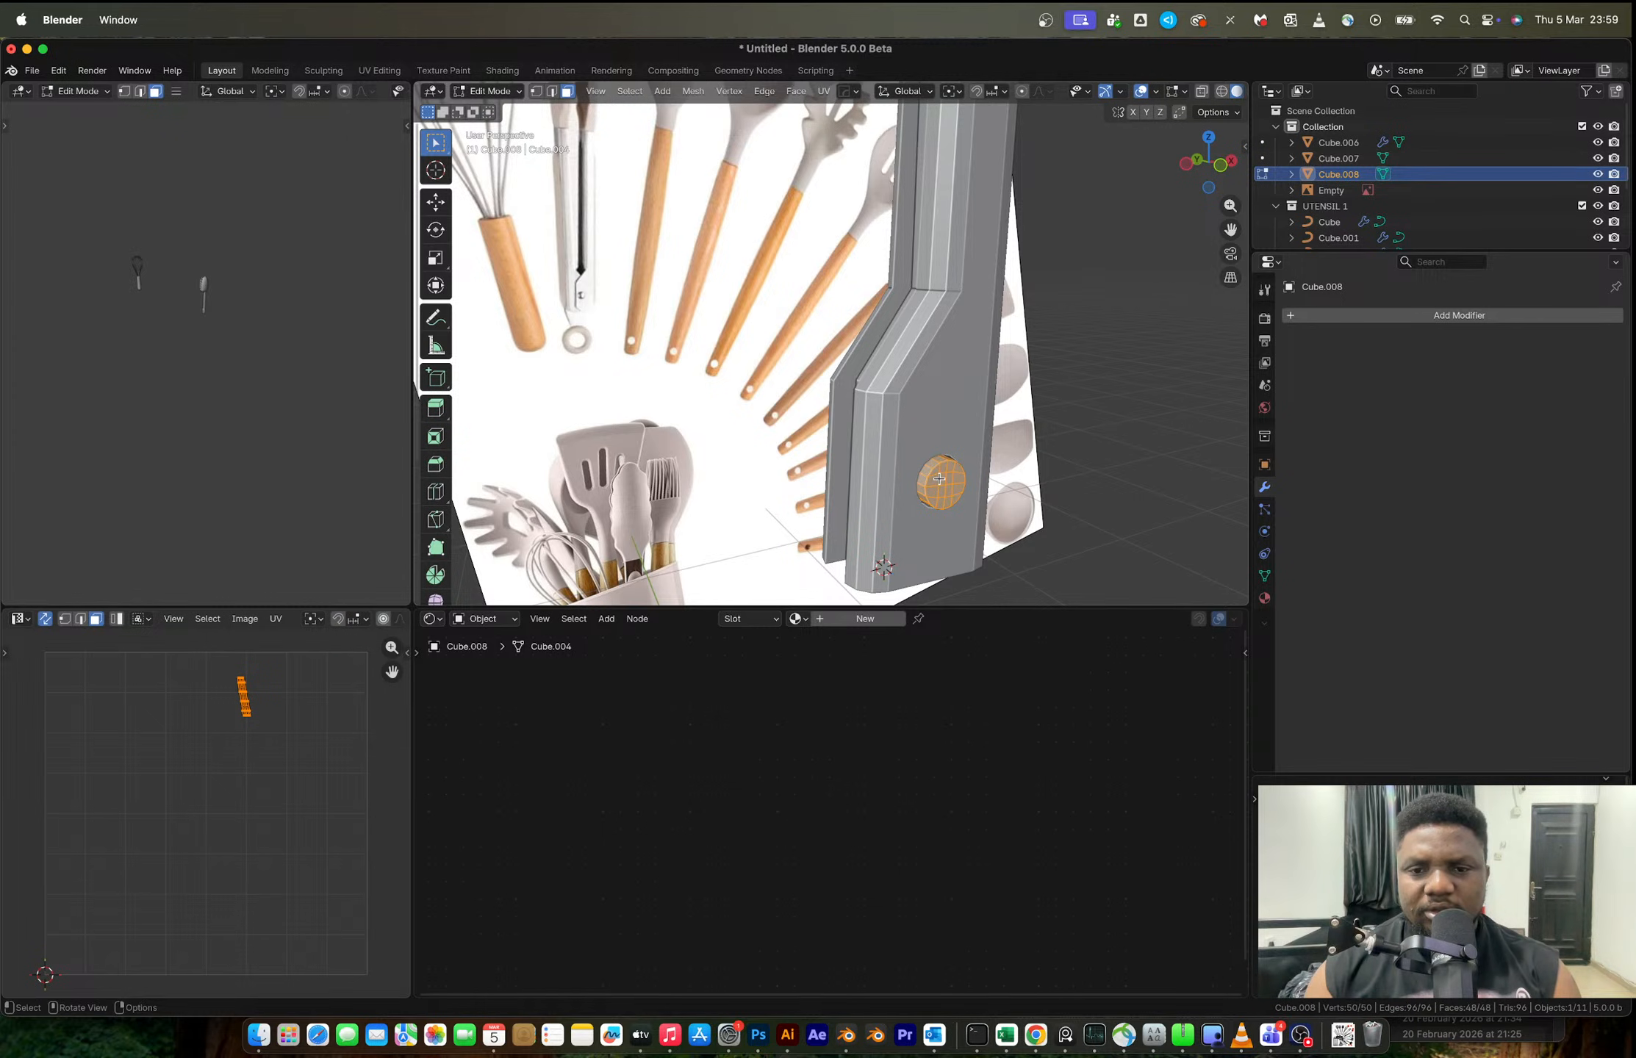
- Select the boundary loop of the rivet's front cap and bevel it about 0.007 m with 3 segments
left_click(937, 474)
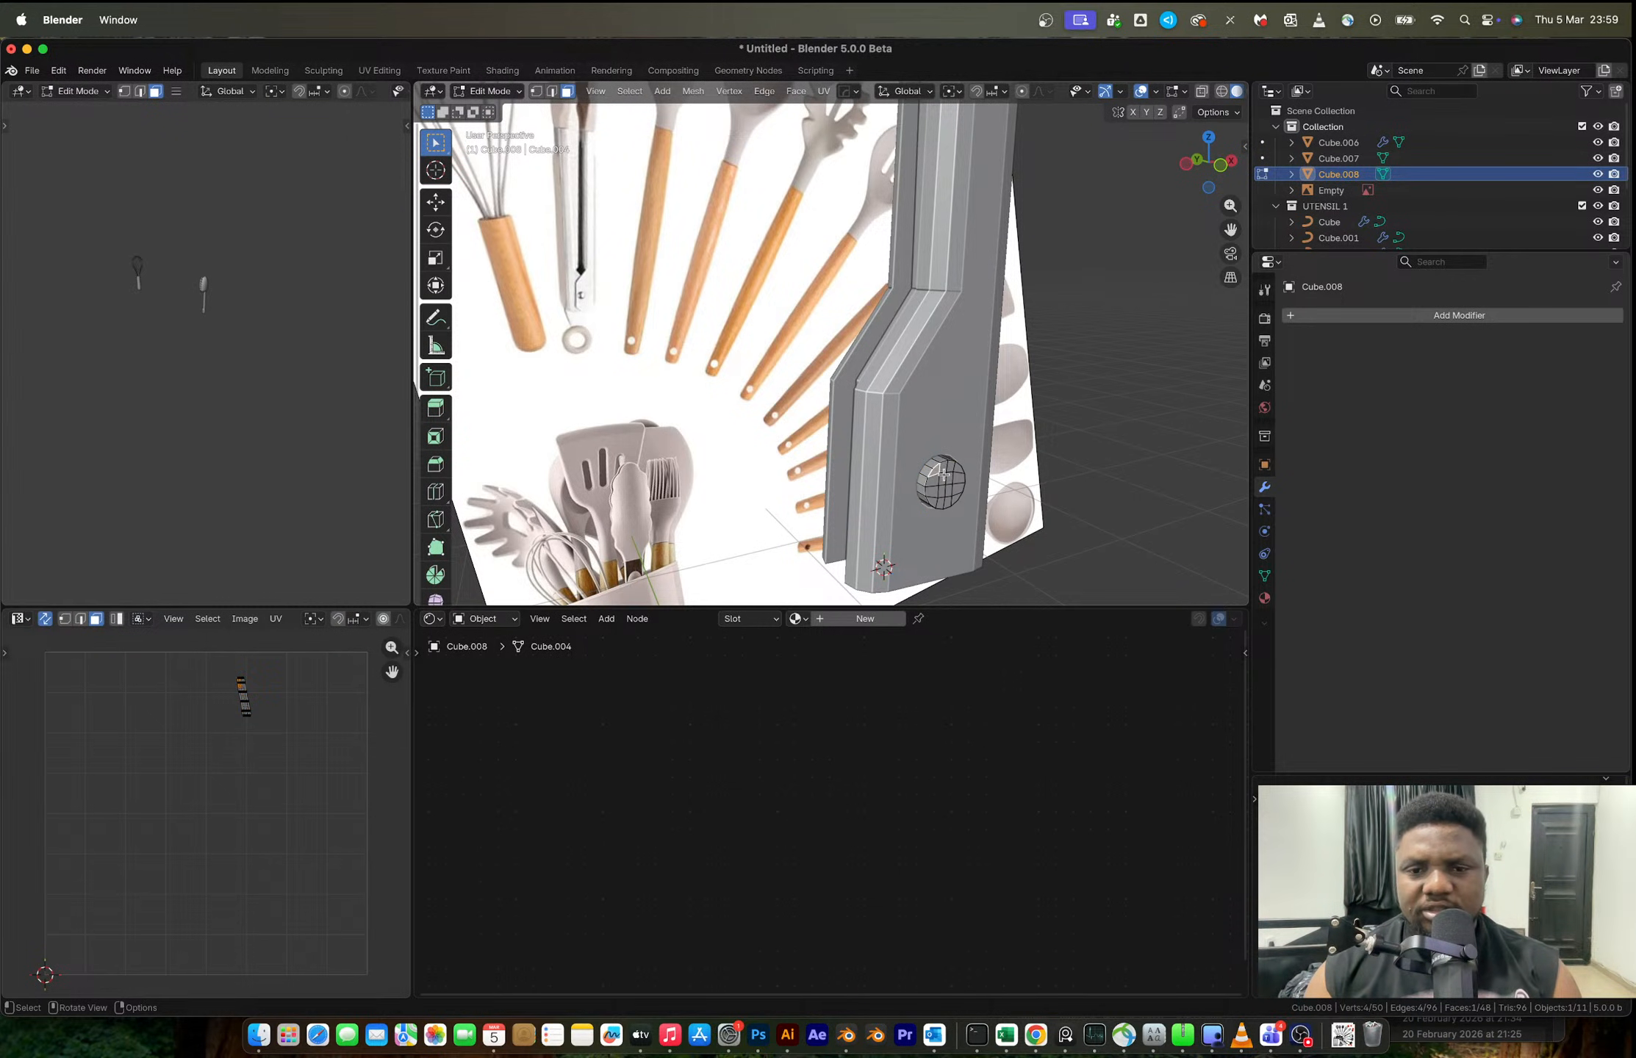
left_click(954, 491, "ctrl+shift")
scroll(951, 481, "up", 4)
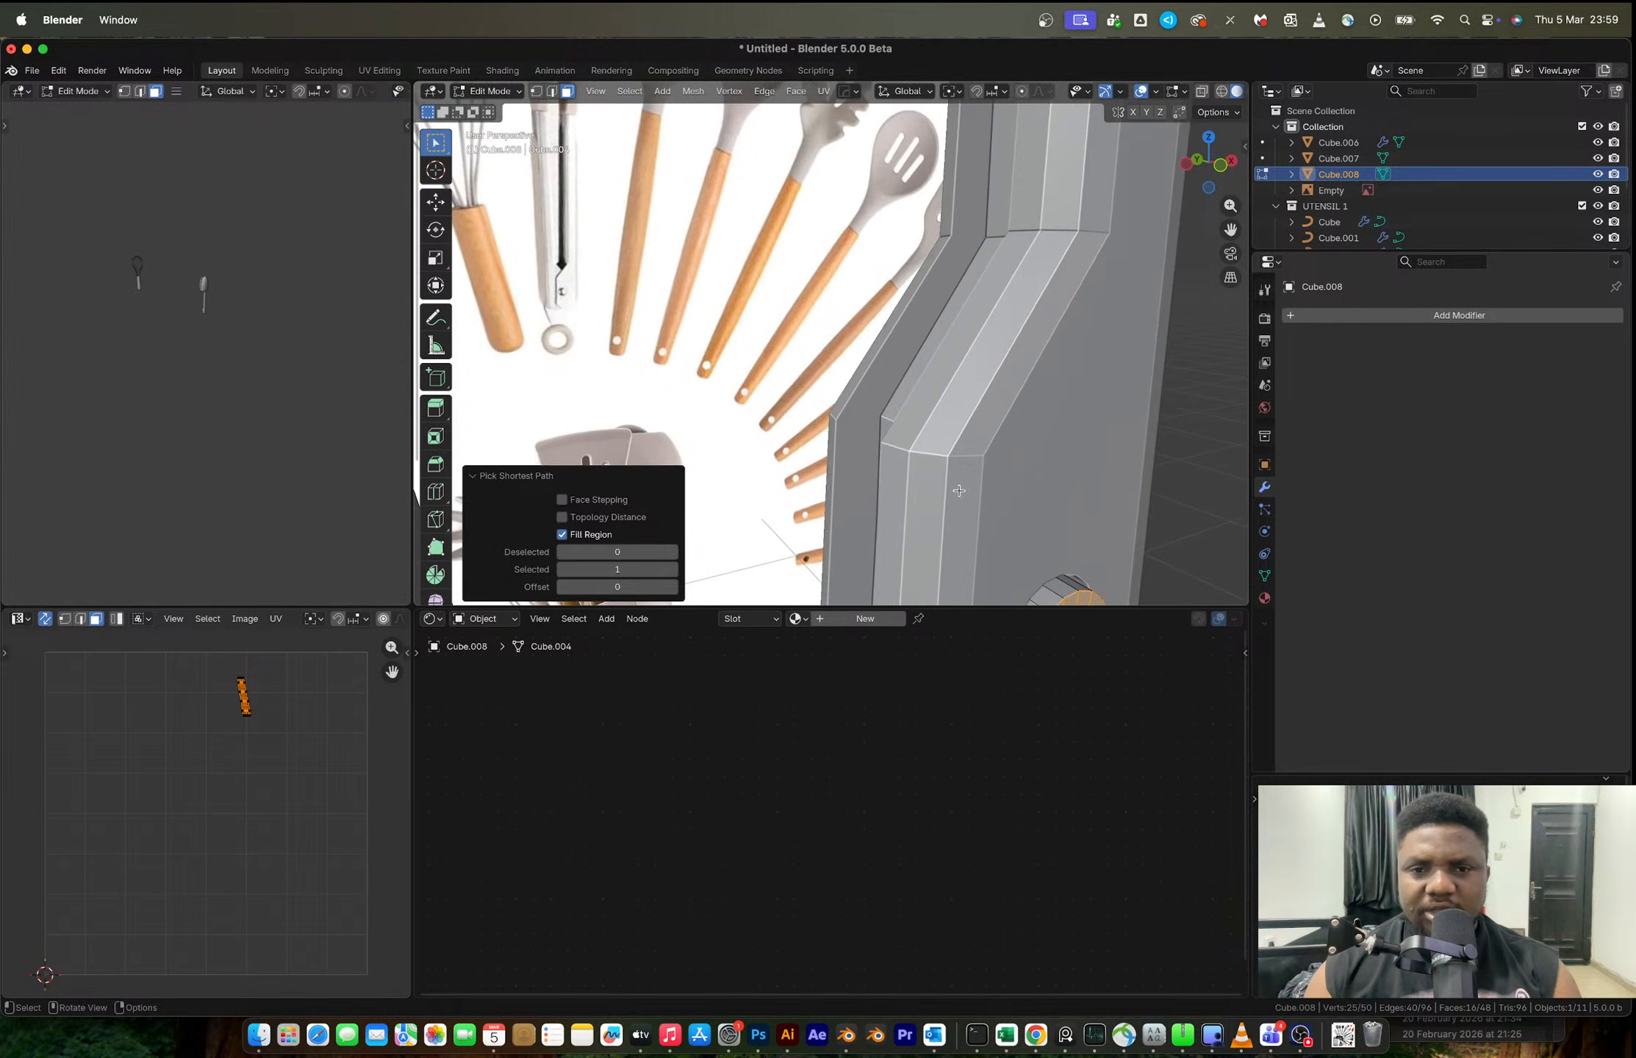
scroll(951, 480, "down", 4)
left_click(632, 92)
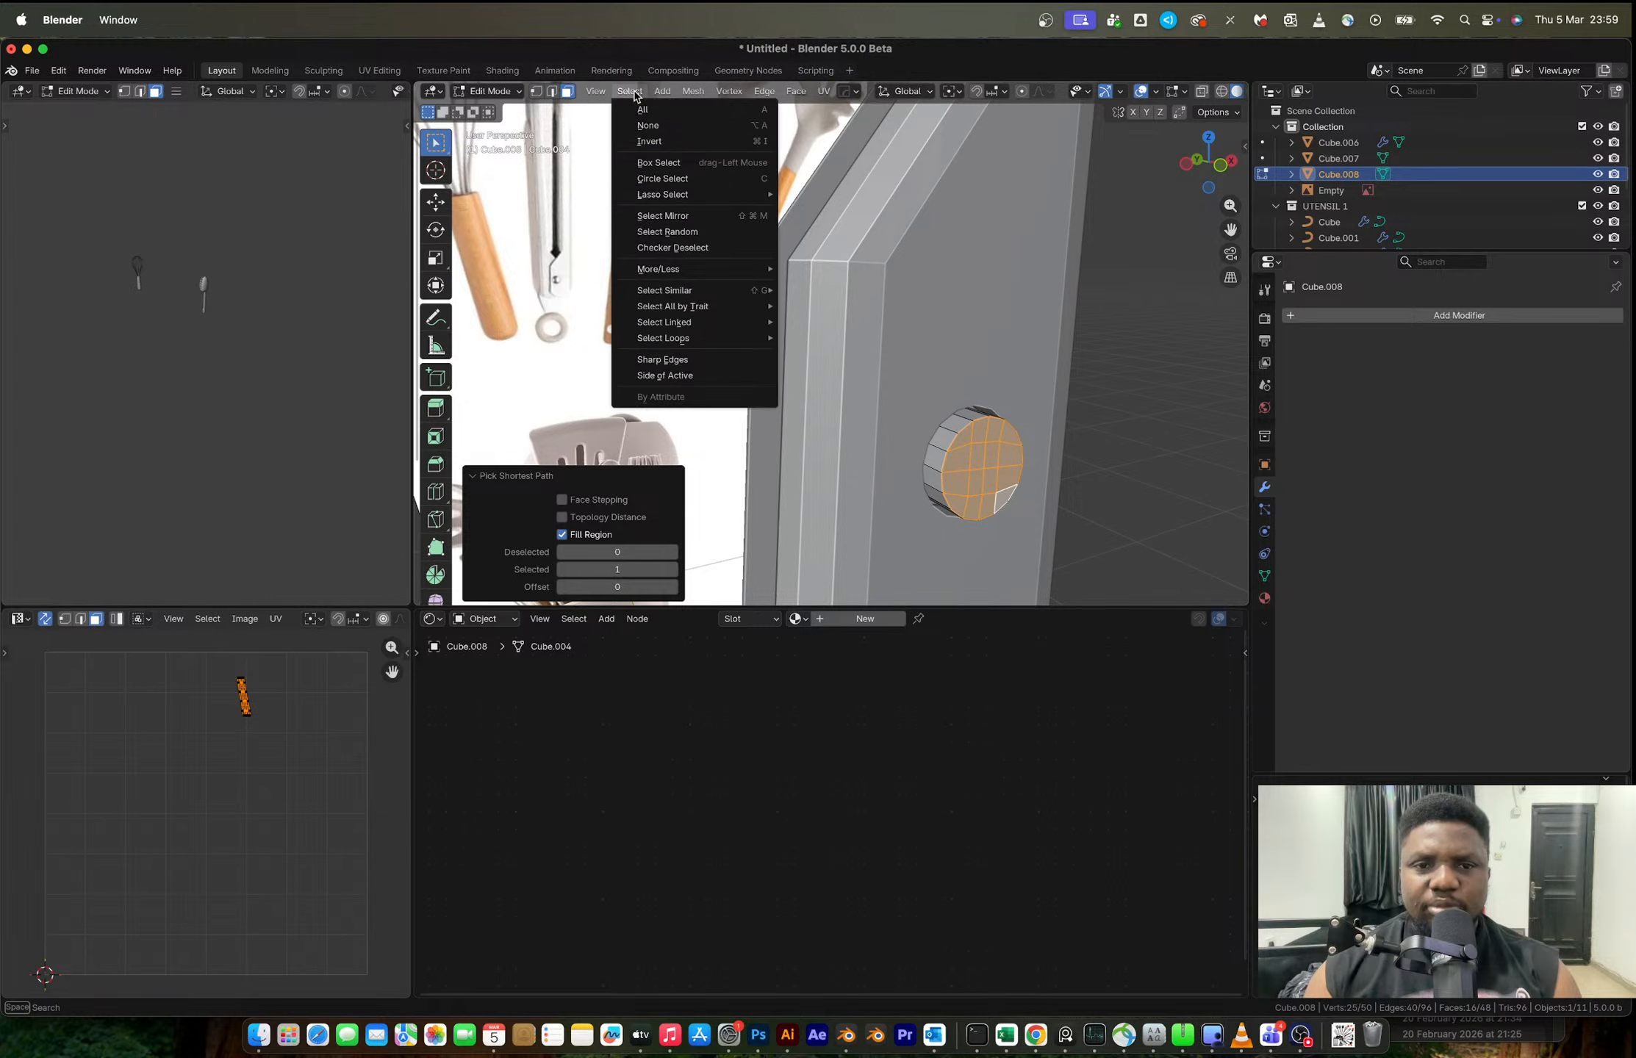
mouse_move(713, 340)
left_click(861, 397)
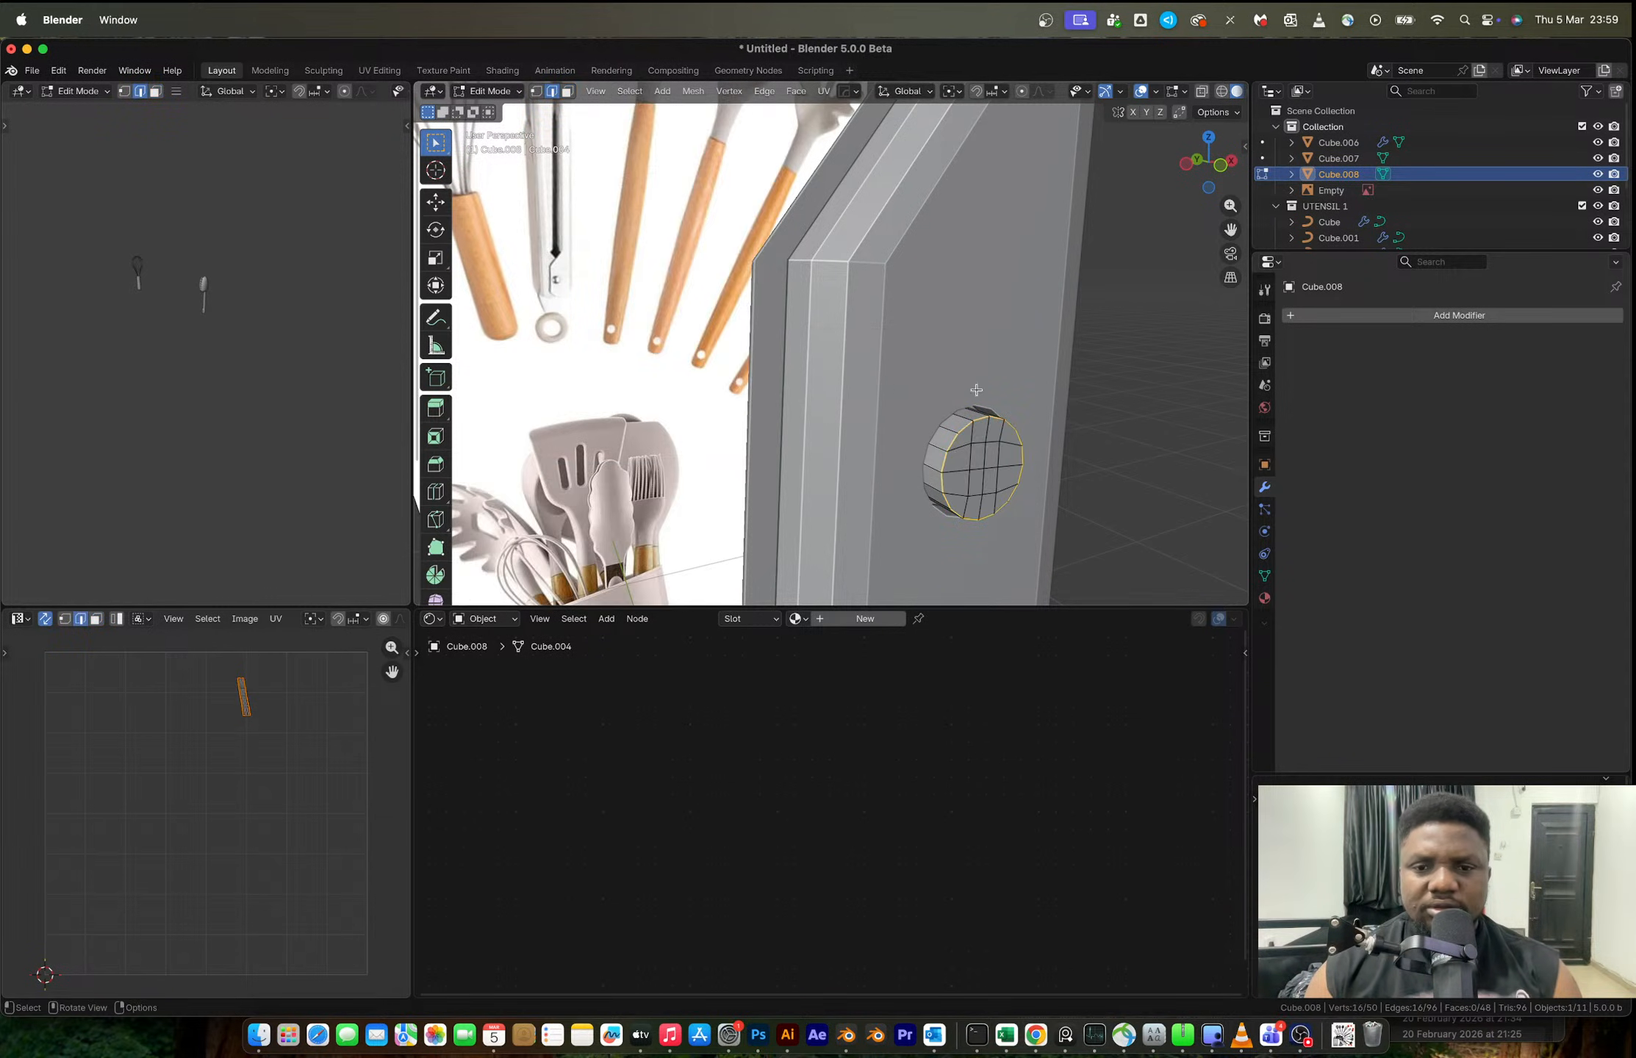
key("ctrl+b")
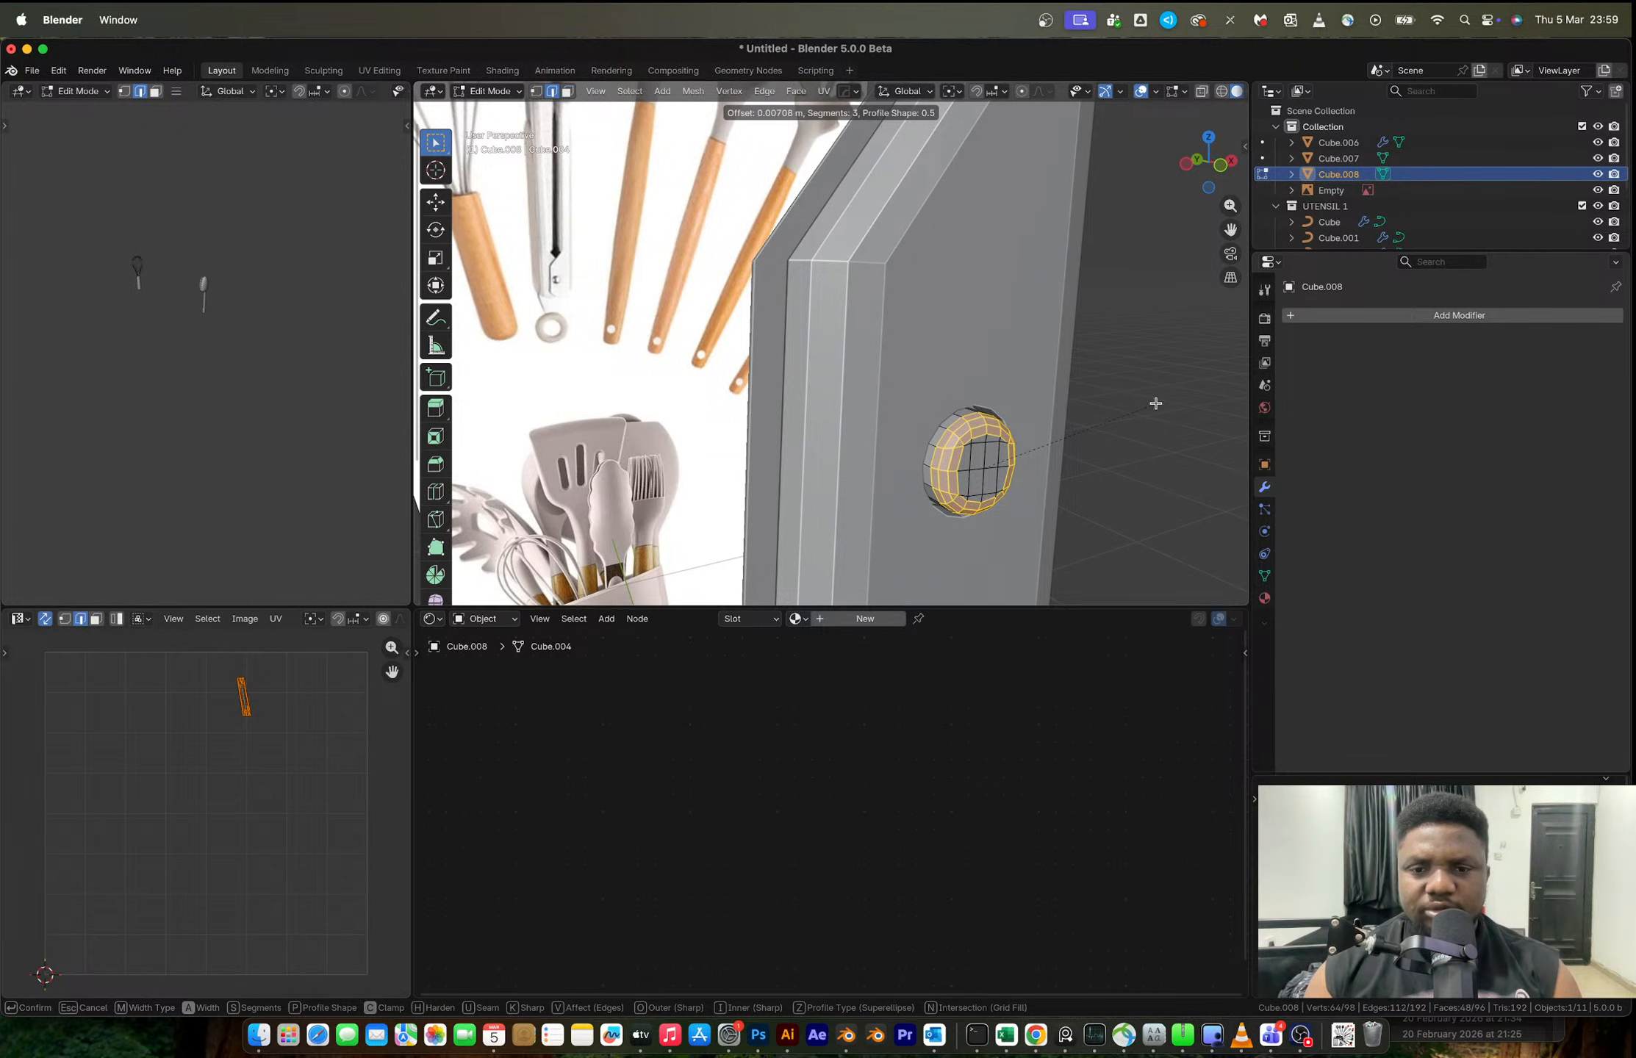
left_click(1150, 403)
- Add a level 1 Subdivision modifier to the rivet and an edge loop around its side wall
key("Tab")
middle_click_drag(1070, 409, 1027, 410)
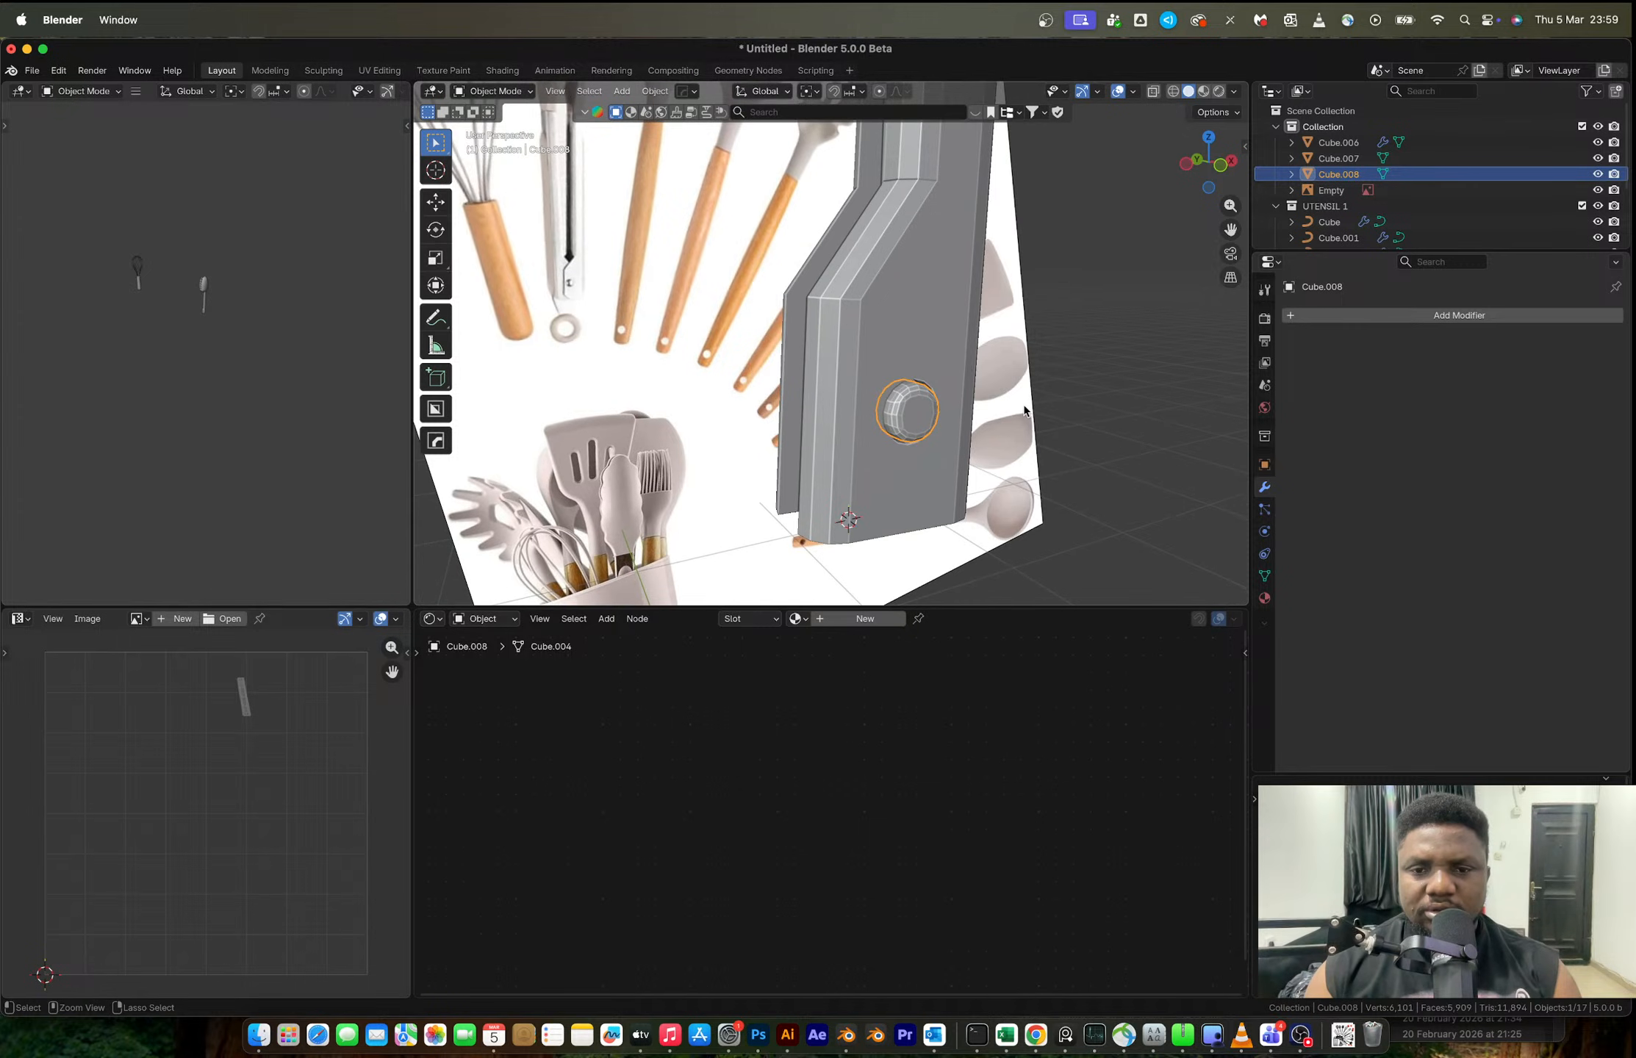
key("ctrl+1")
scroll(929, 416, "up", 3)
key("Tab")
key("ctrl+r")
left_click(945, 428)
left_click(931, 424)
key("Tab")
- Apply Shade Auto Smooth at 30° to the rivet
scroll(950, 420, "down", 4)
middle_click_drag(951, 424, 891, 414)
right_click(891, 413)
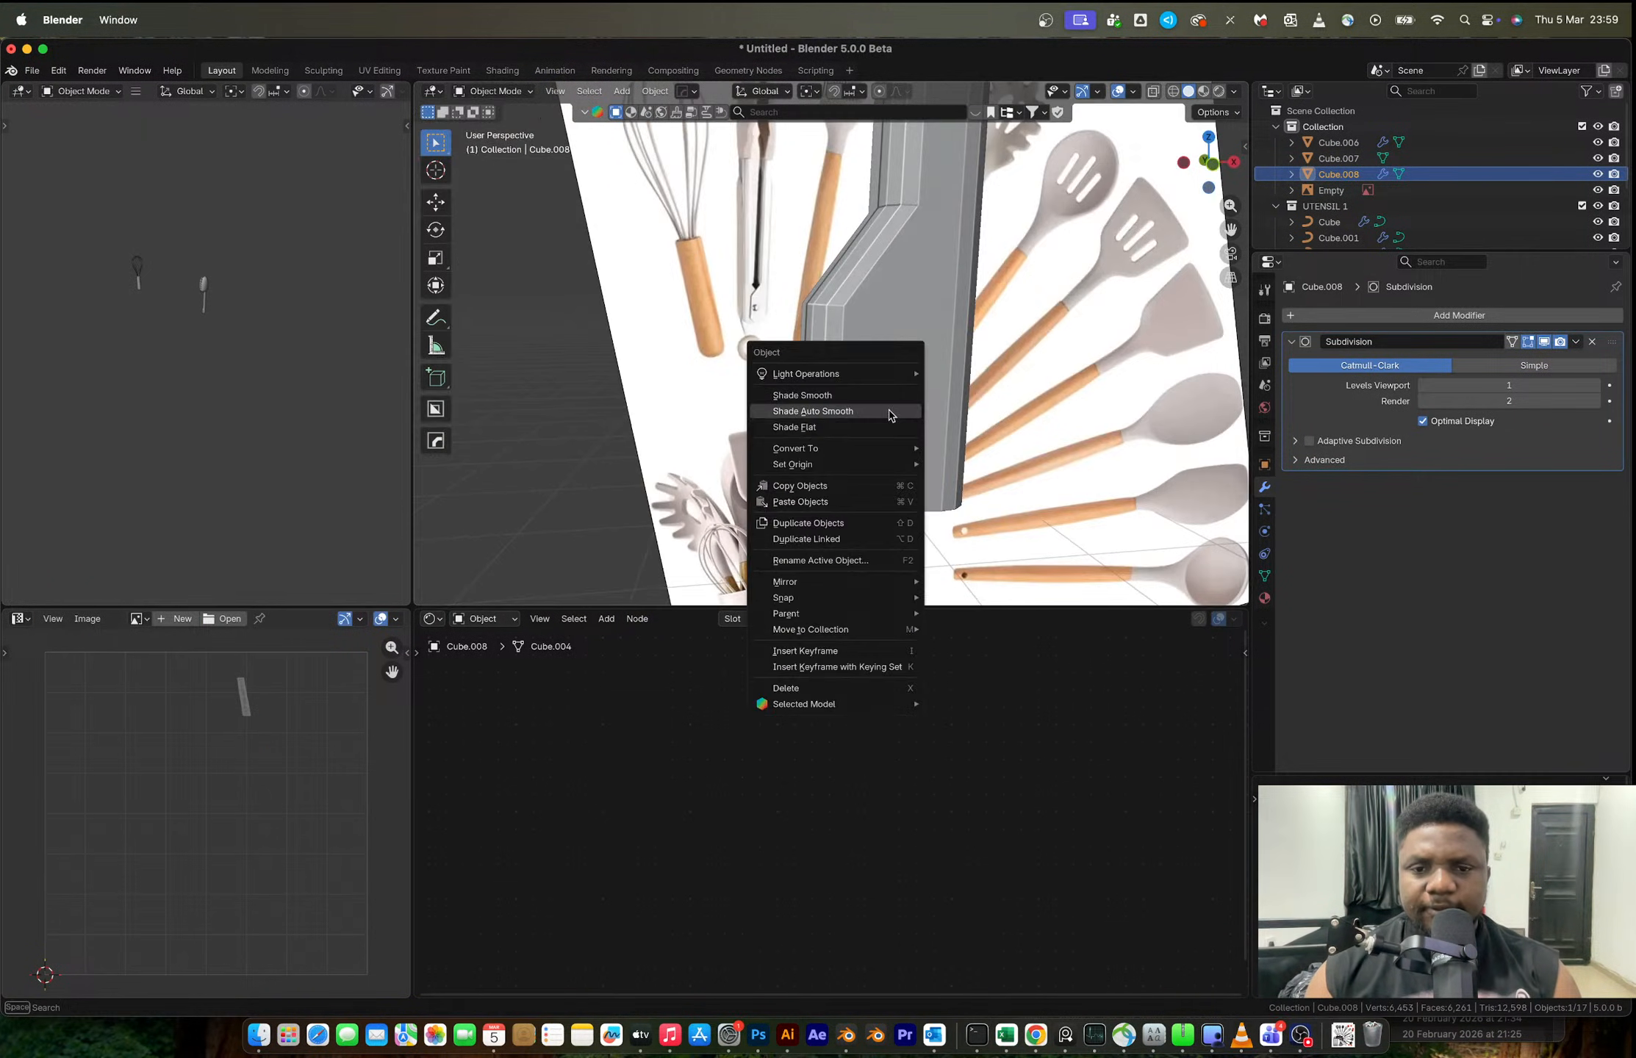
left_click(892, 414)
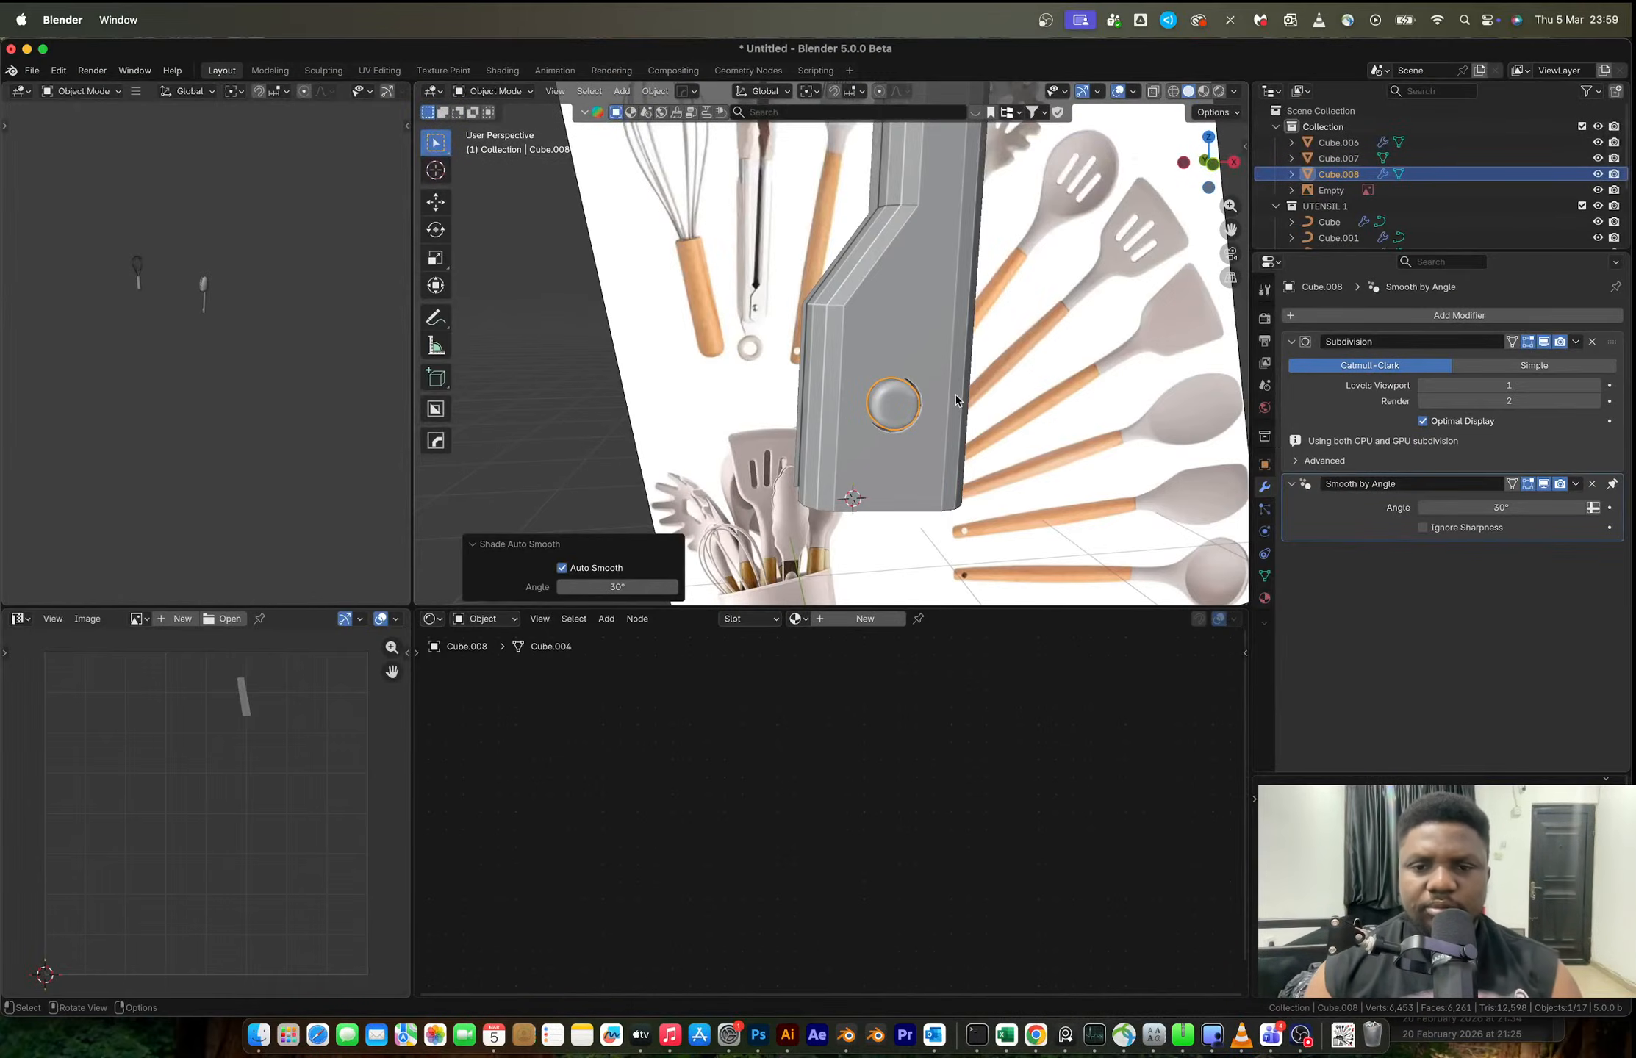
left_click(1212, 164)
scroll(930, 314, "up", 1)
scroll(929, 313, "down", 4)
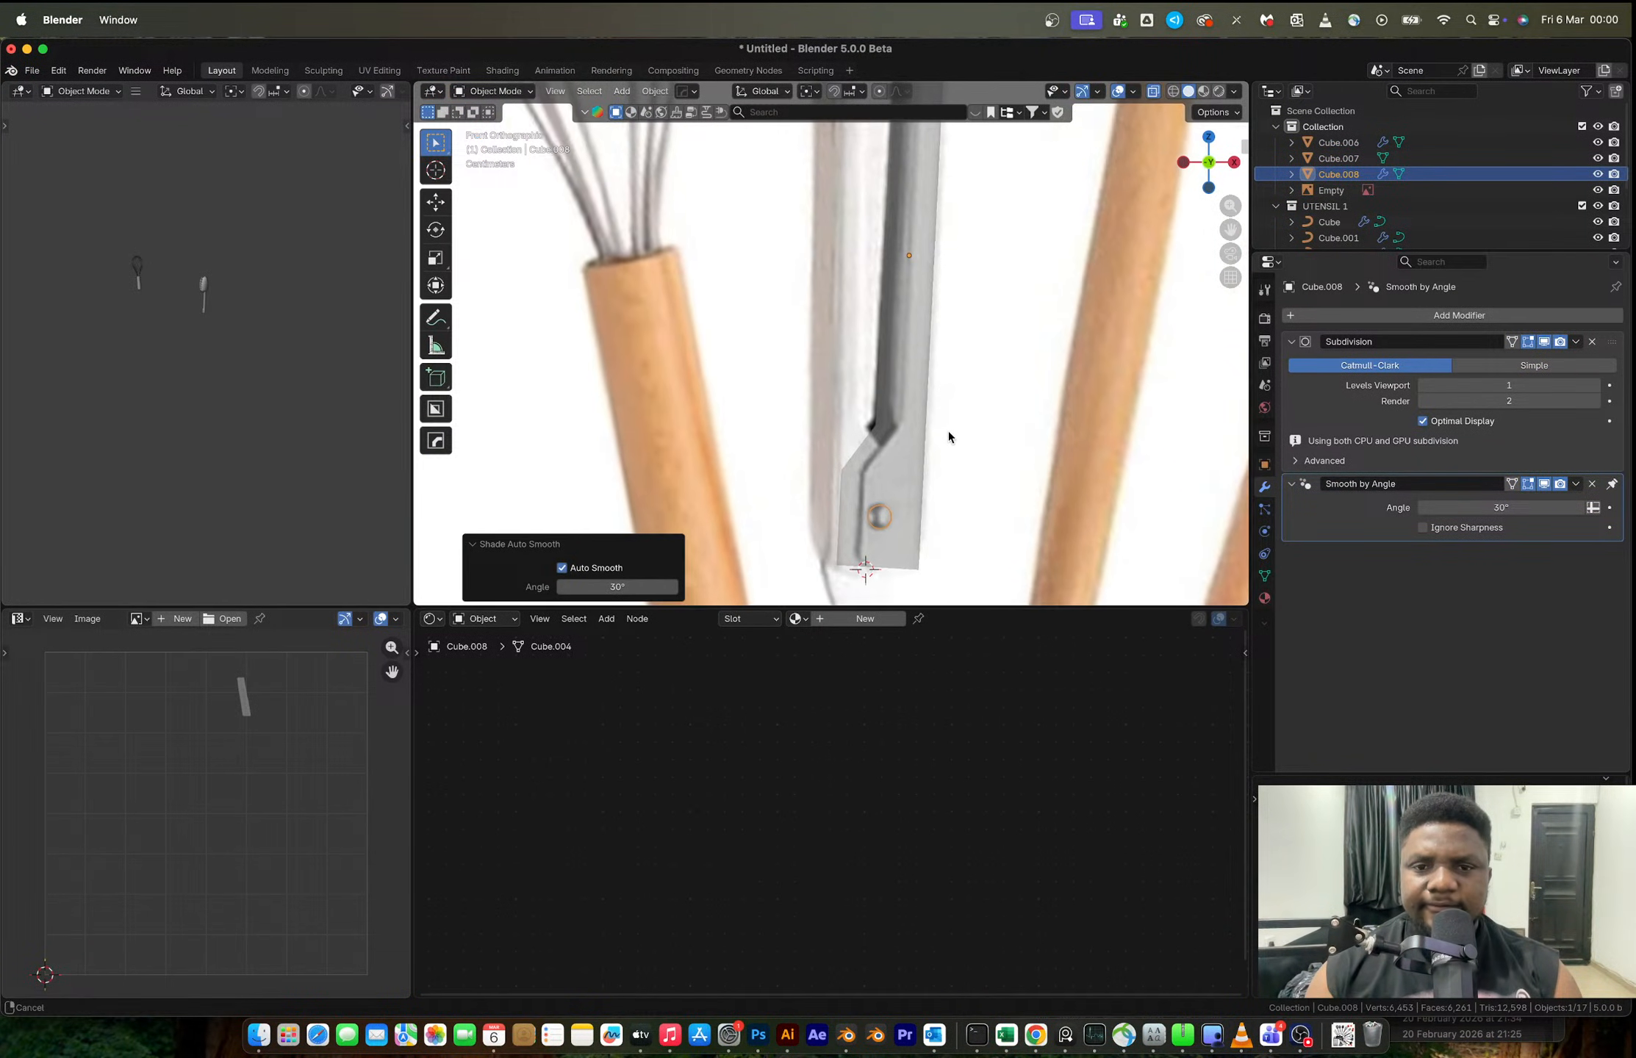
scroll(944, 423, "down", 2)
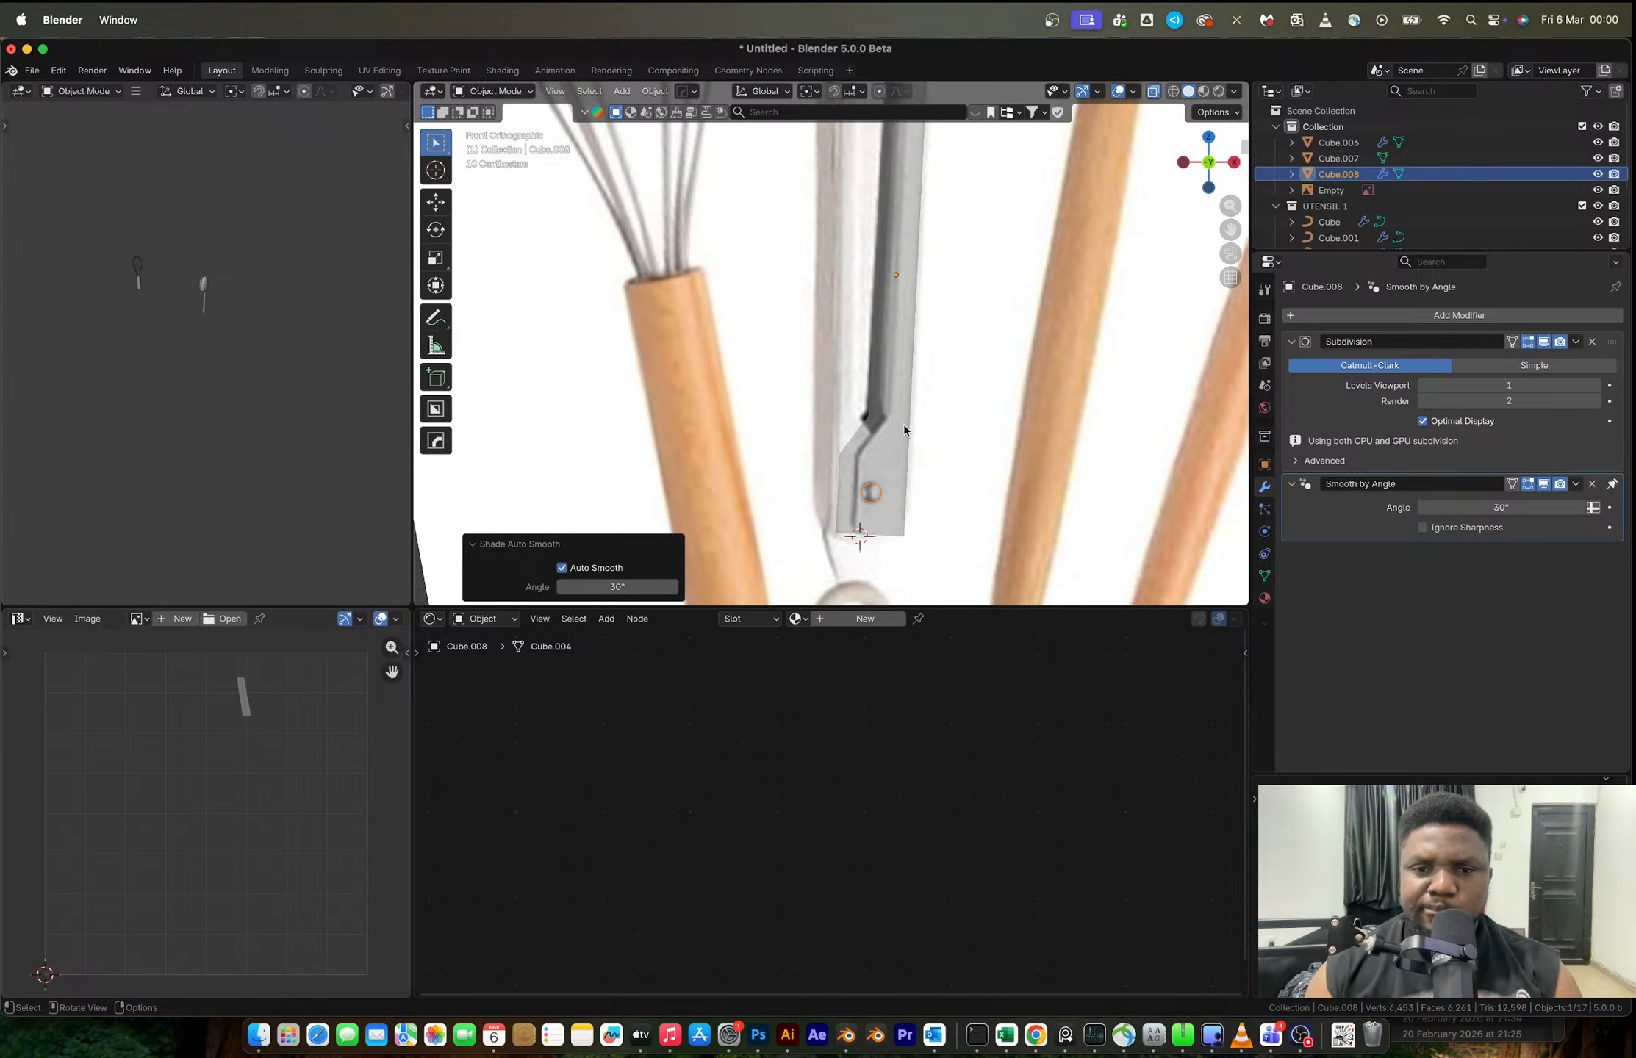
- Select the rivet on the tongs' handle arm and apply its Subdivision modifier
mouse_move(863, 424)
middle_mouse_down()
mouse_move(895, 371)
mouse_move(879, 401)
middle_mouse_up()
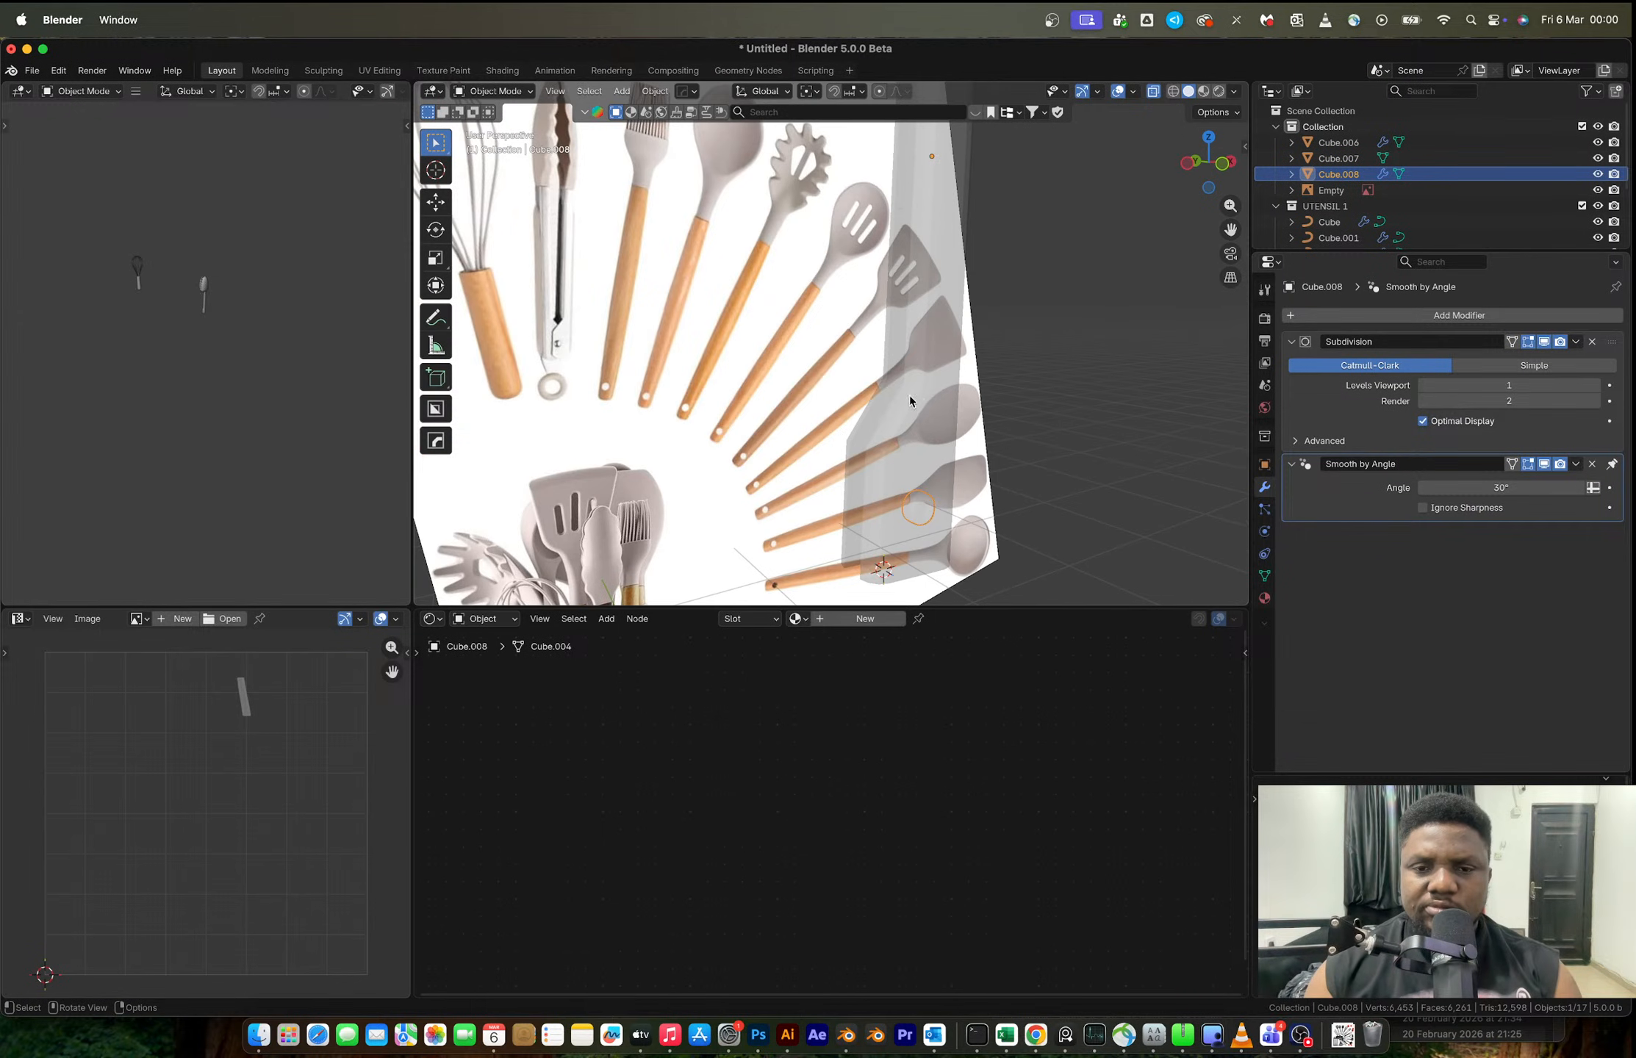
left_click(924, 474)
left_click(921, 501)
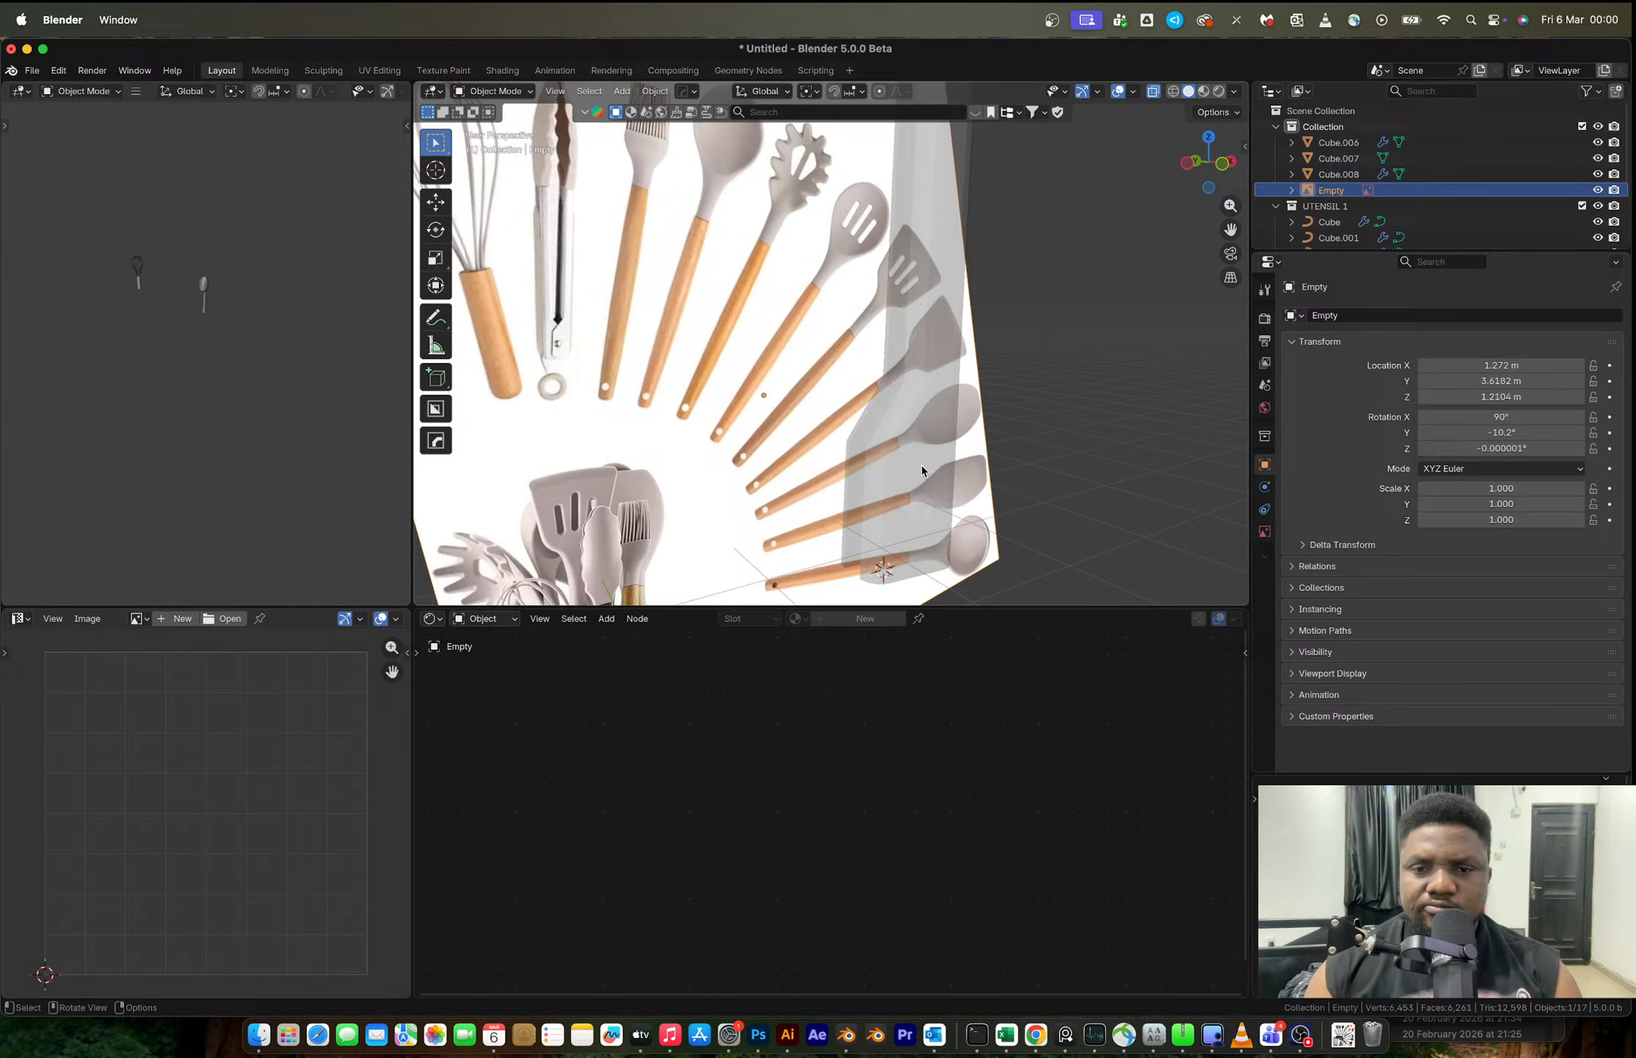
left_click(924, 507)
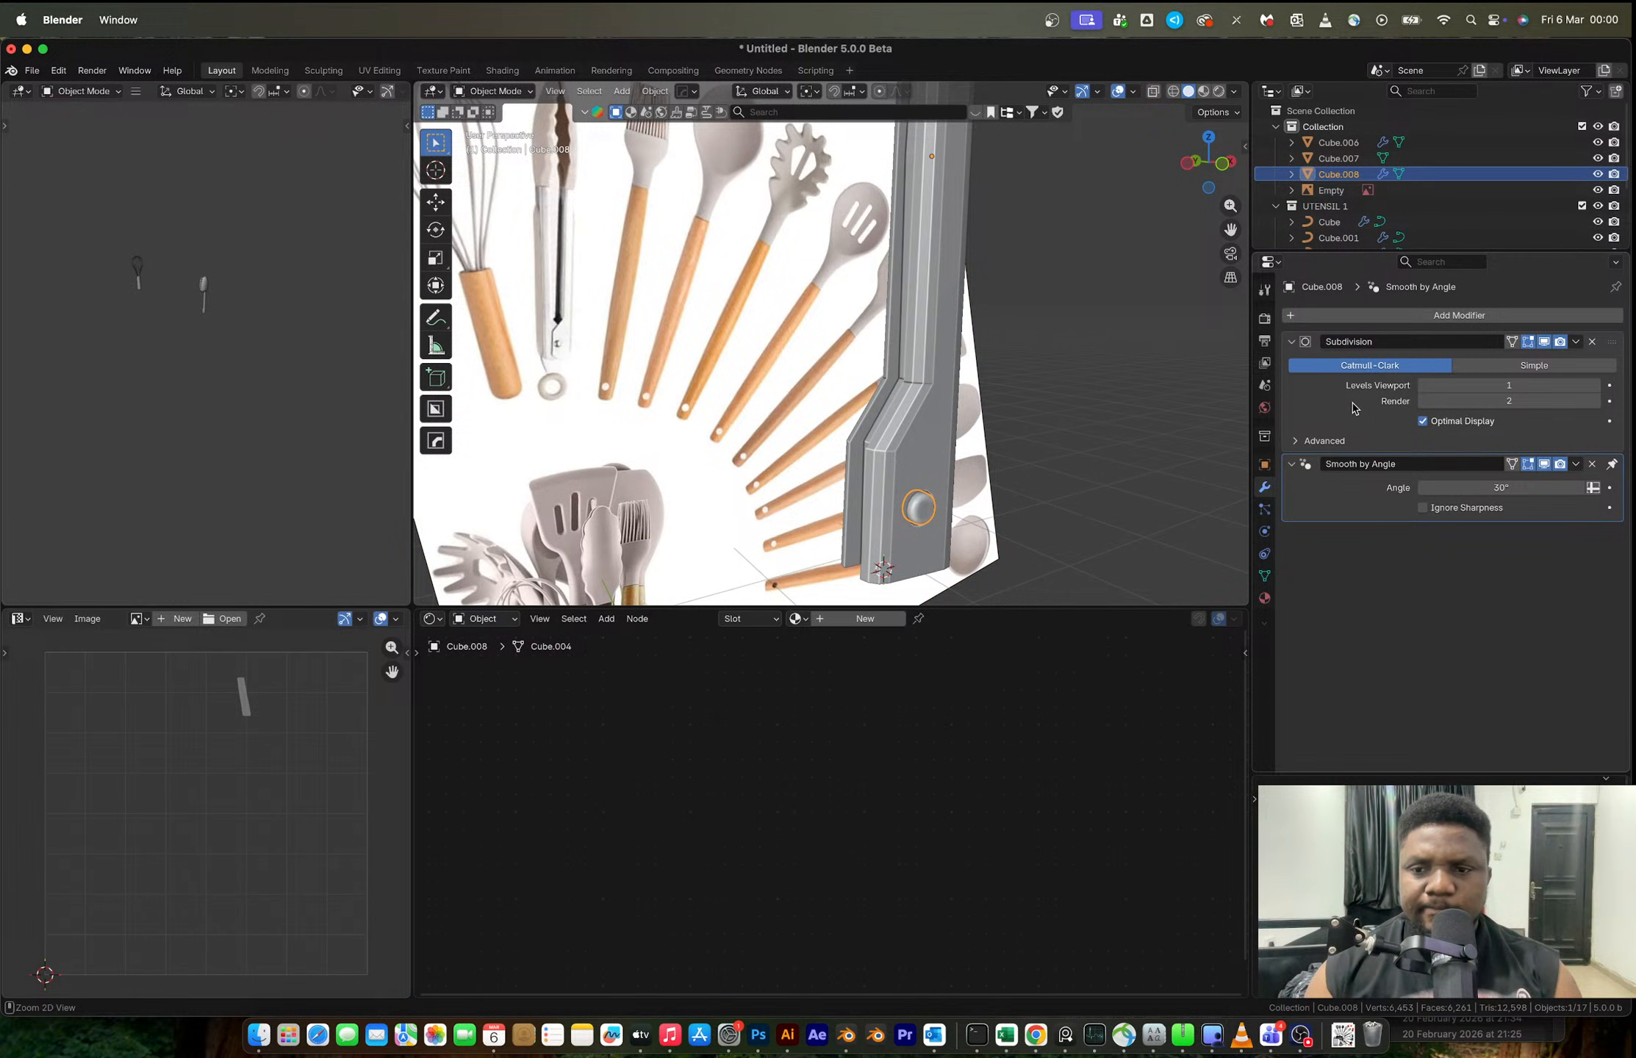
key("ctrl+a")
- Join the rivet to the tongs' handle arm, with the arm as the active object
left_click(922, 443)
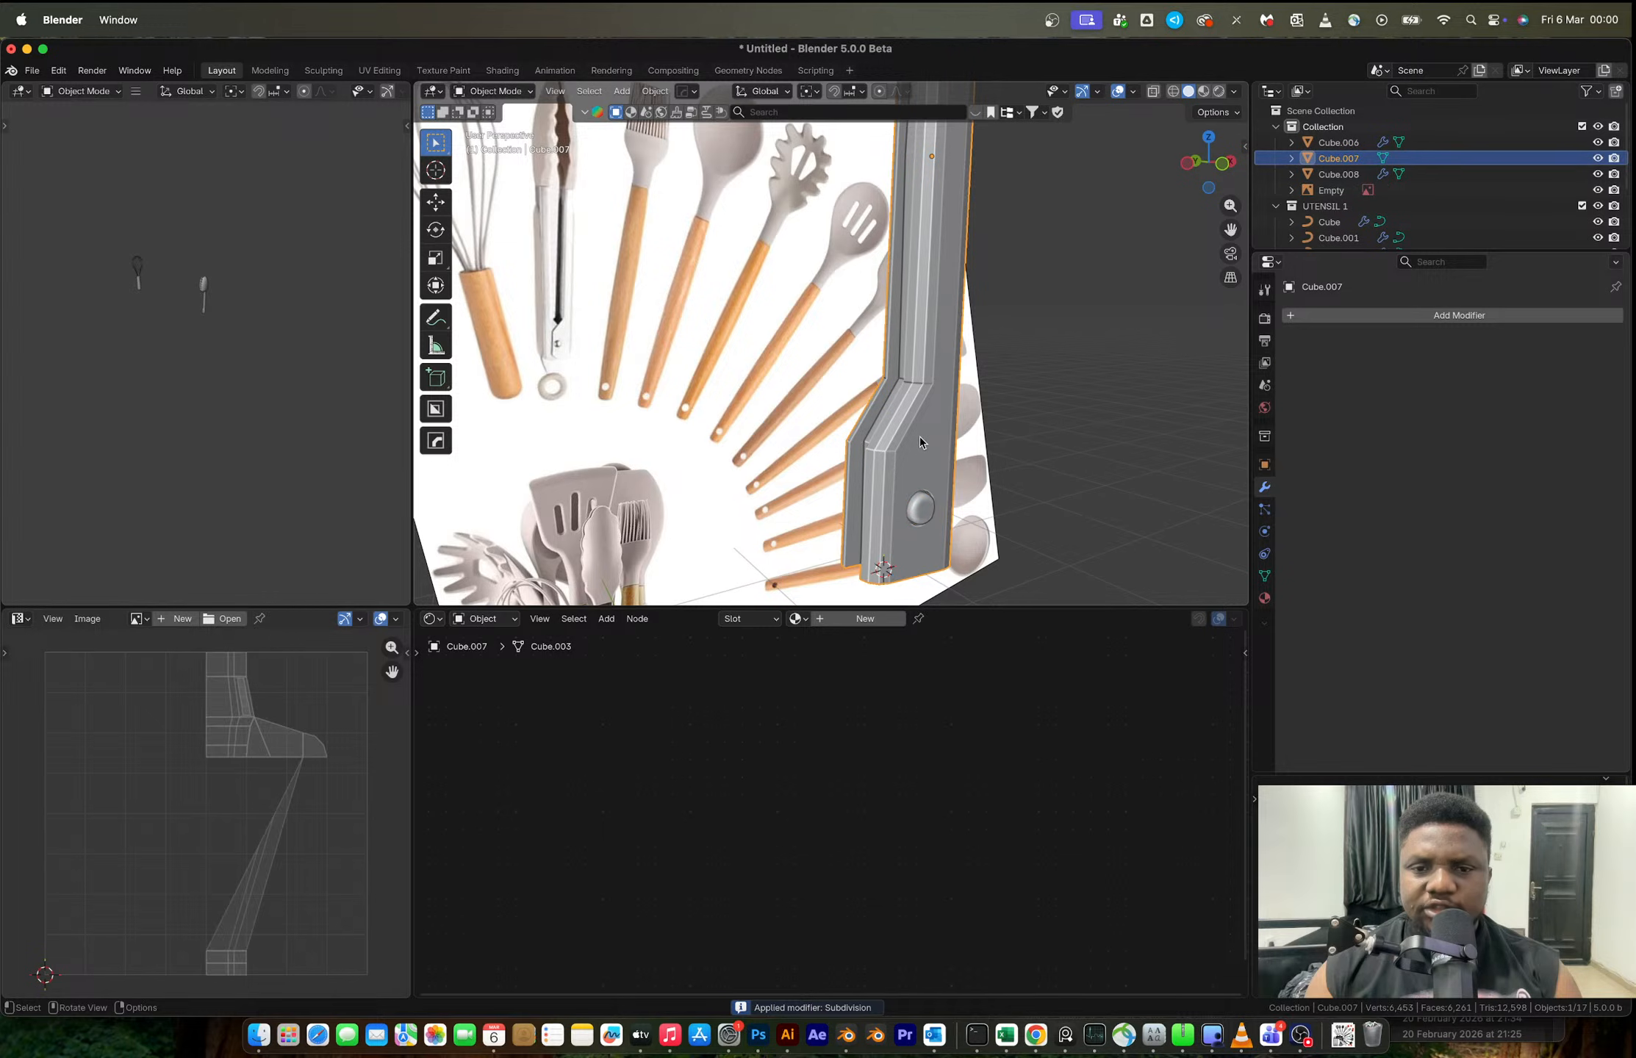
left_click(924, 508)
left_click(903, 443, "shift")
key("ctrl+j")
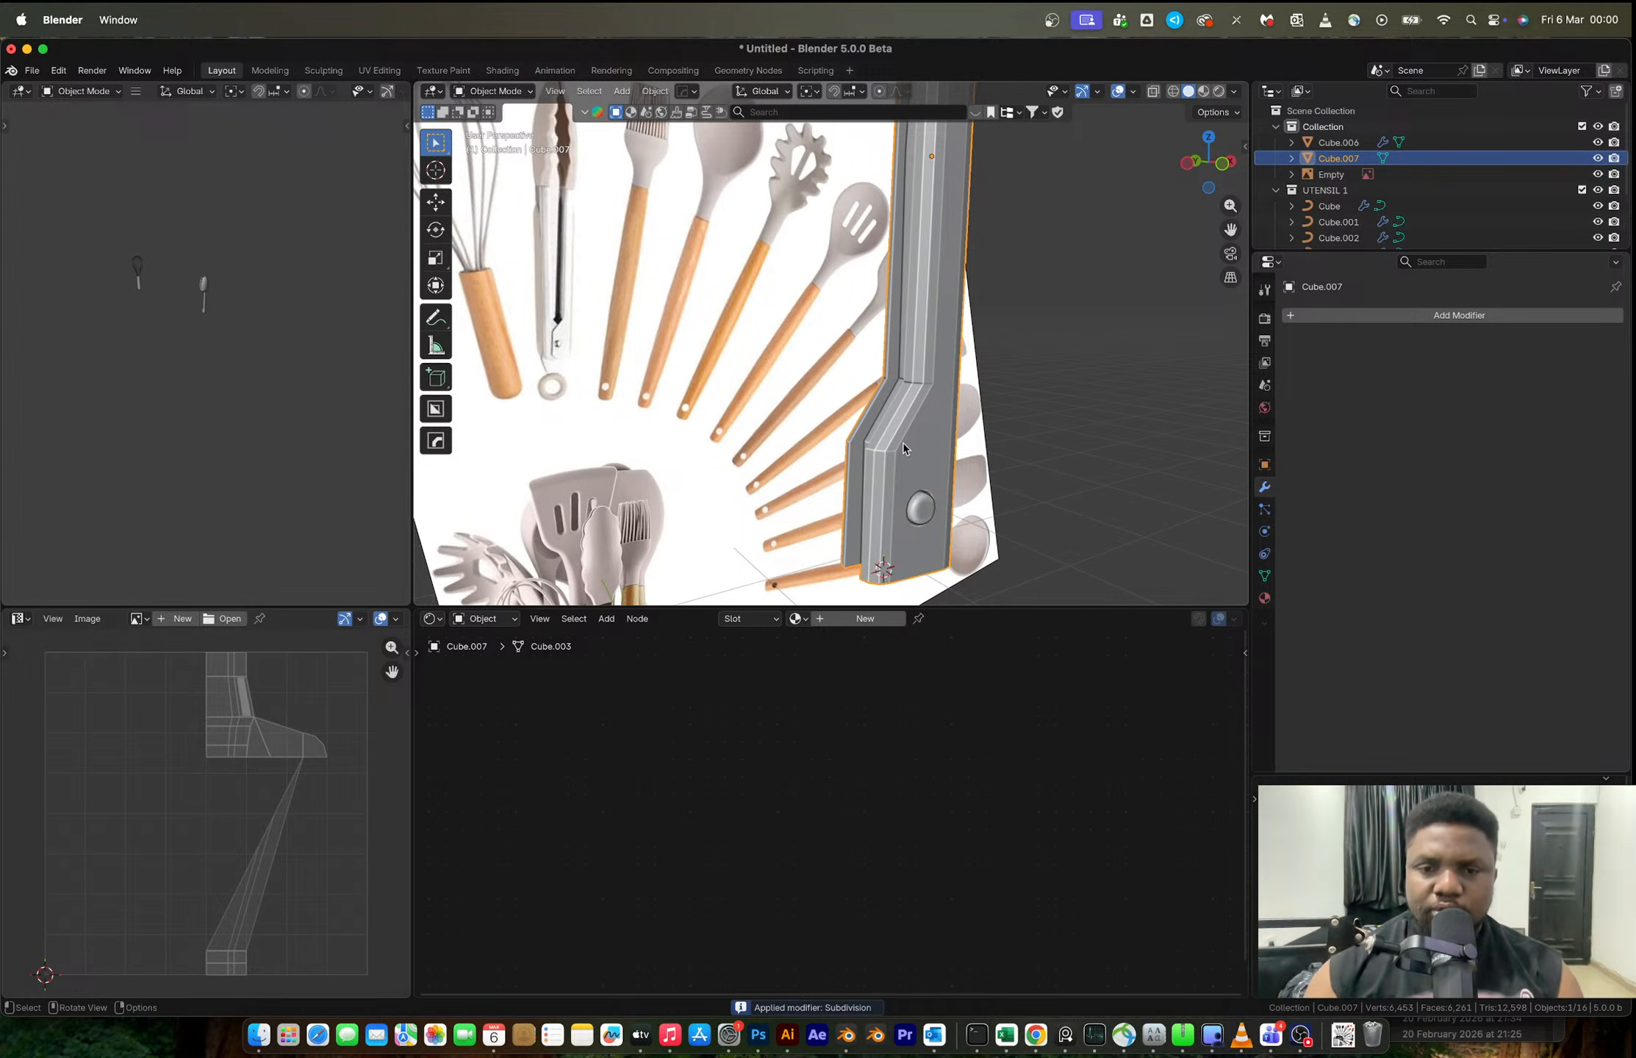
- Set the joined handle arm's origin to the 3D cursor at the arm's lower end
left_click(1222, 163)
scroll(993, 356, "down", 4)
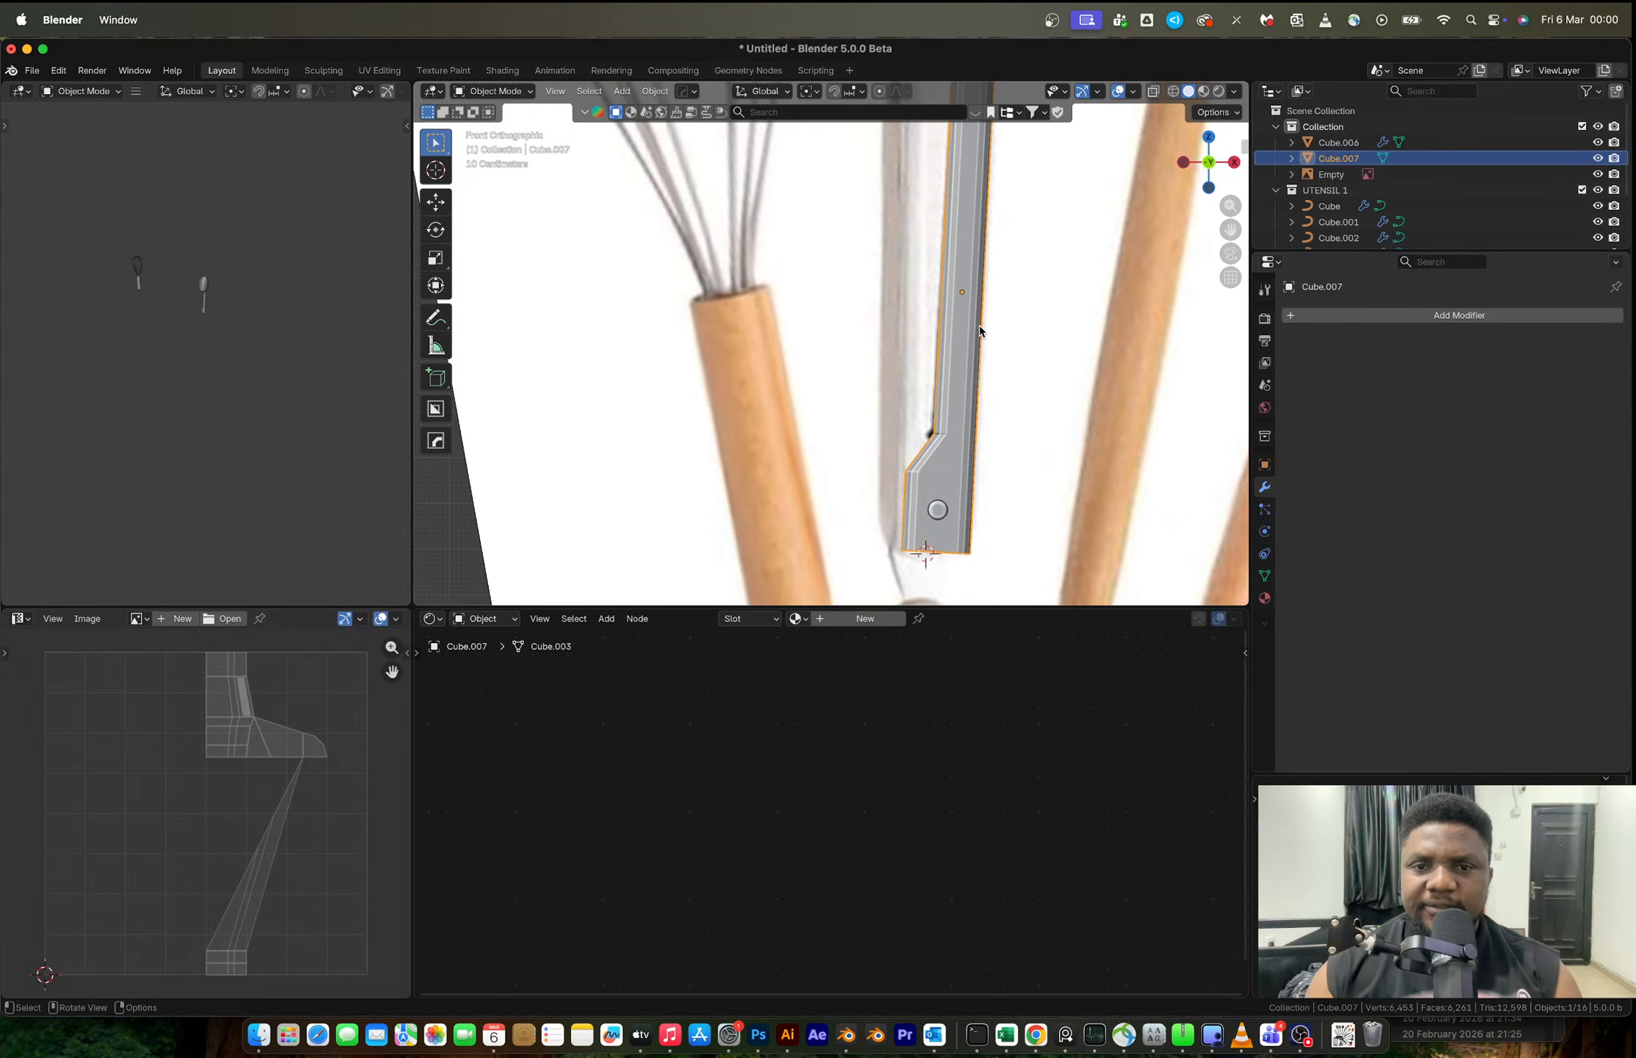
middle_click_drag(929, 366, 934, 424, "shift")
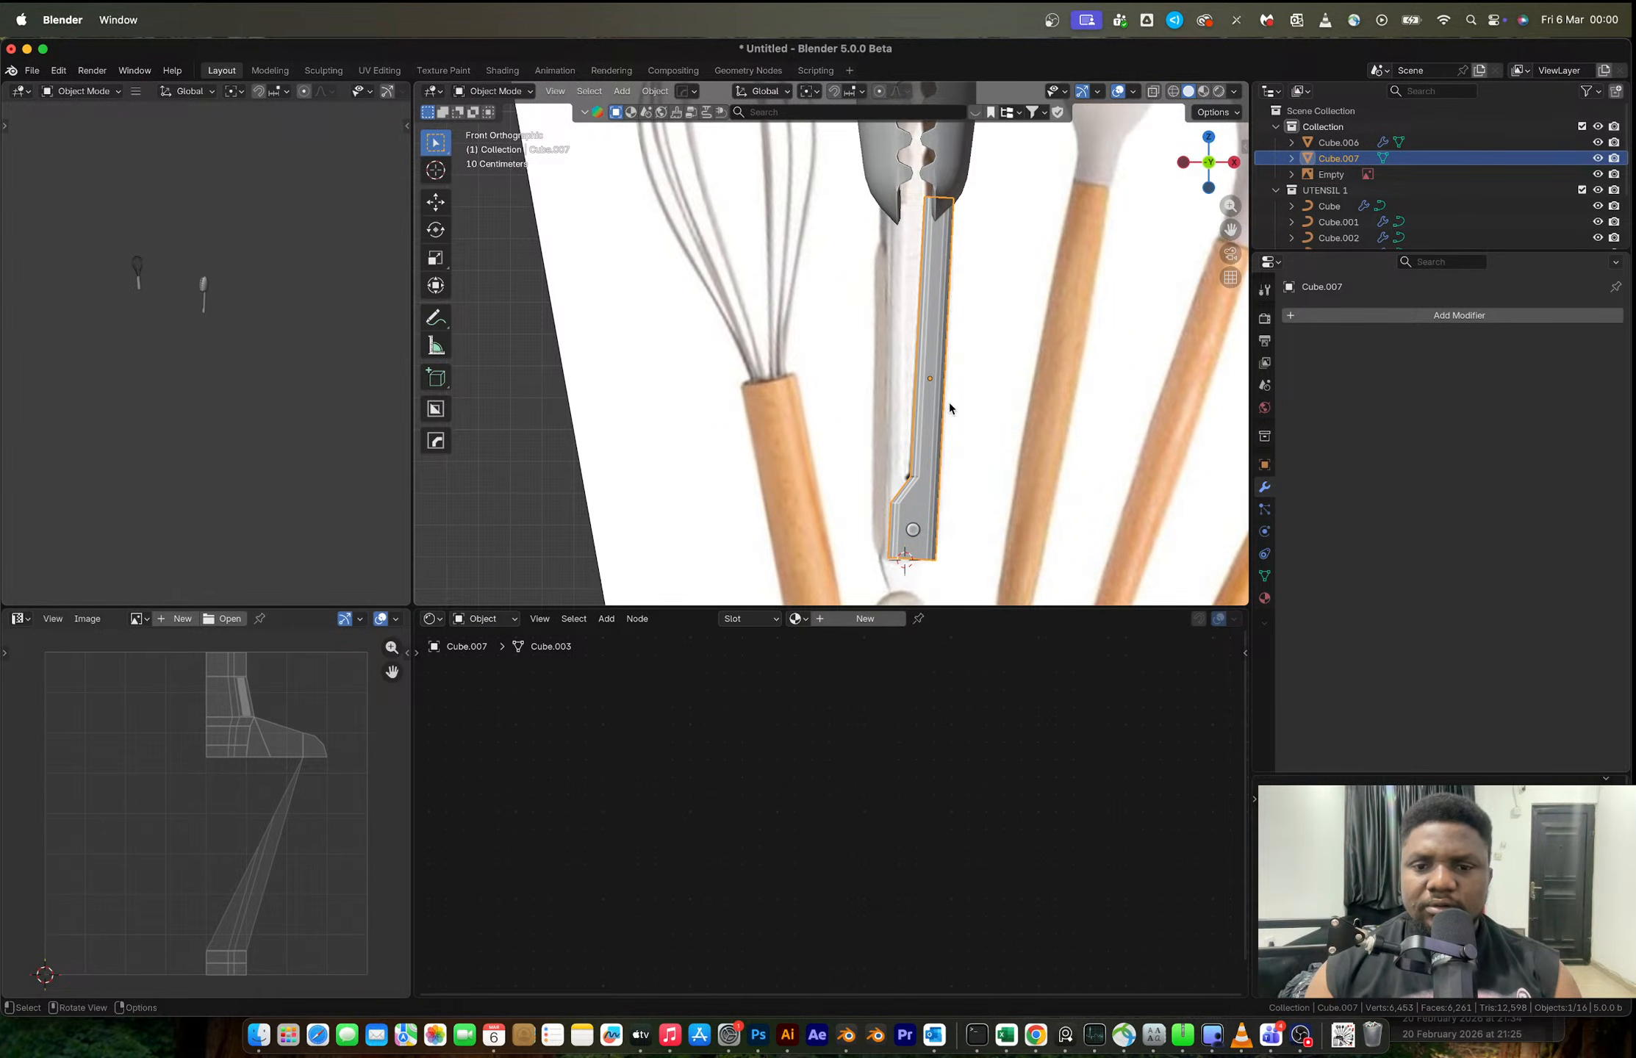
key("alt+x")
right_click(1022, 390)
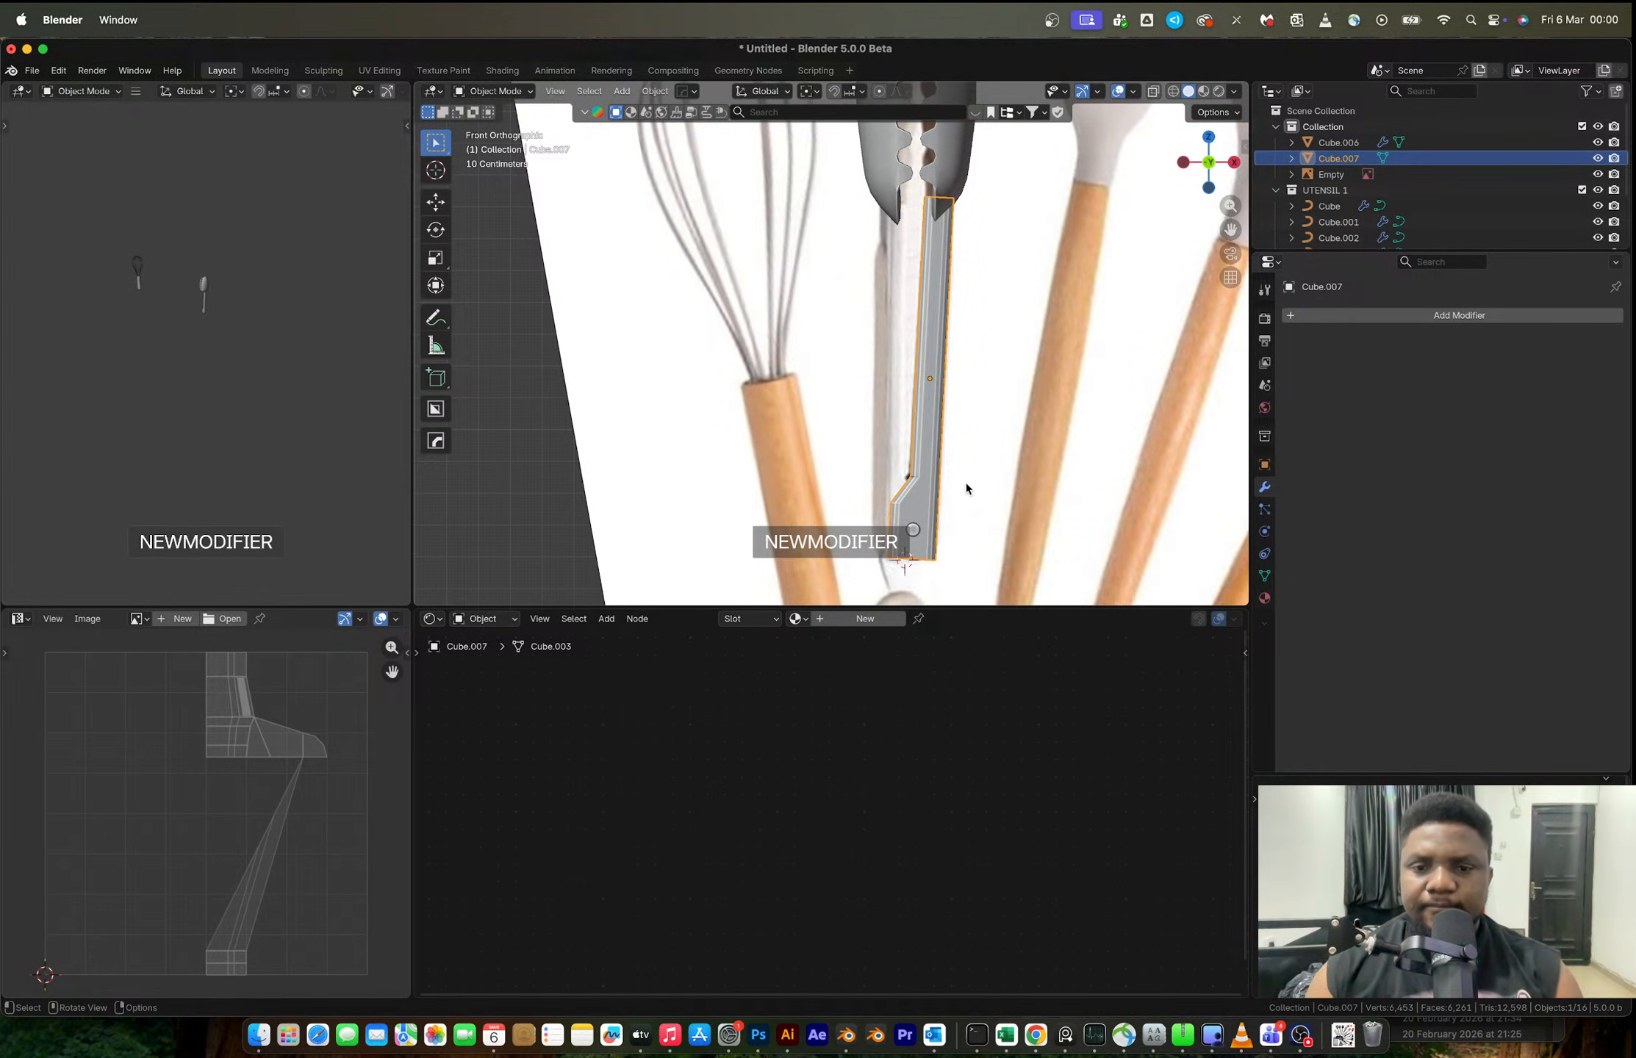
right_click(925, 567)
mouse_move(889, 497)
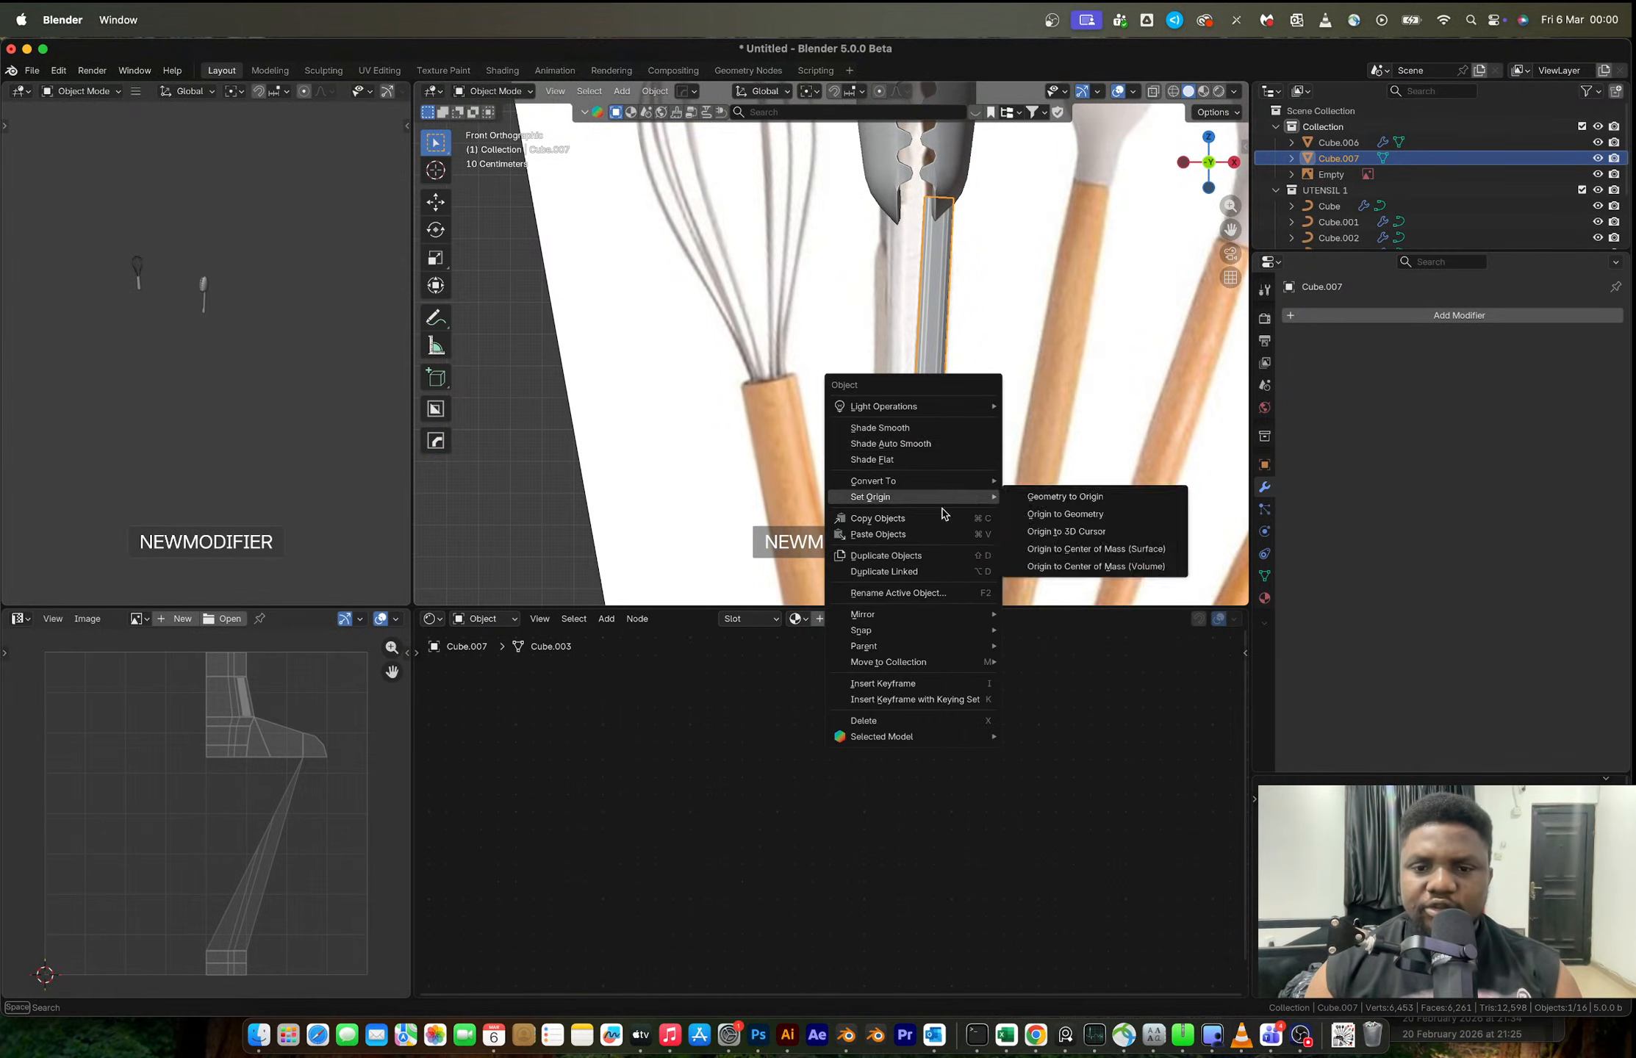
left_click(1056, 533)
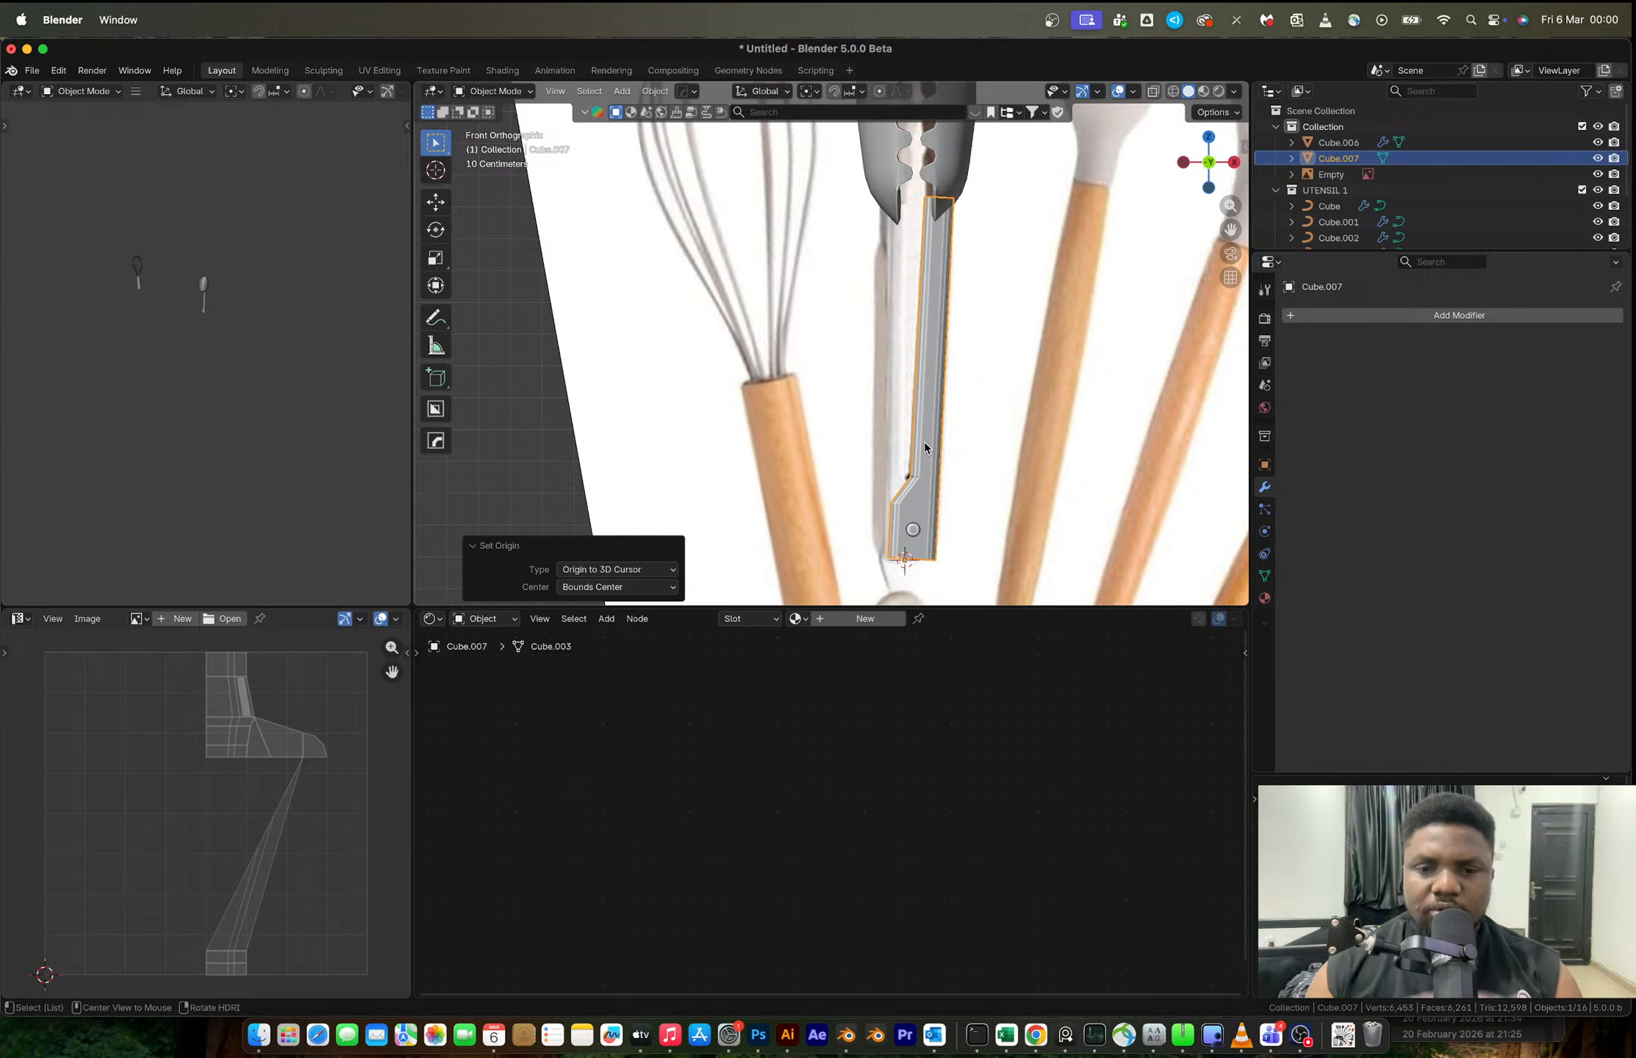
- Try to mirror the handle arm across the X axis with a bisecting mirror modifier, and undo it
key("alt+x")
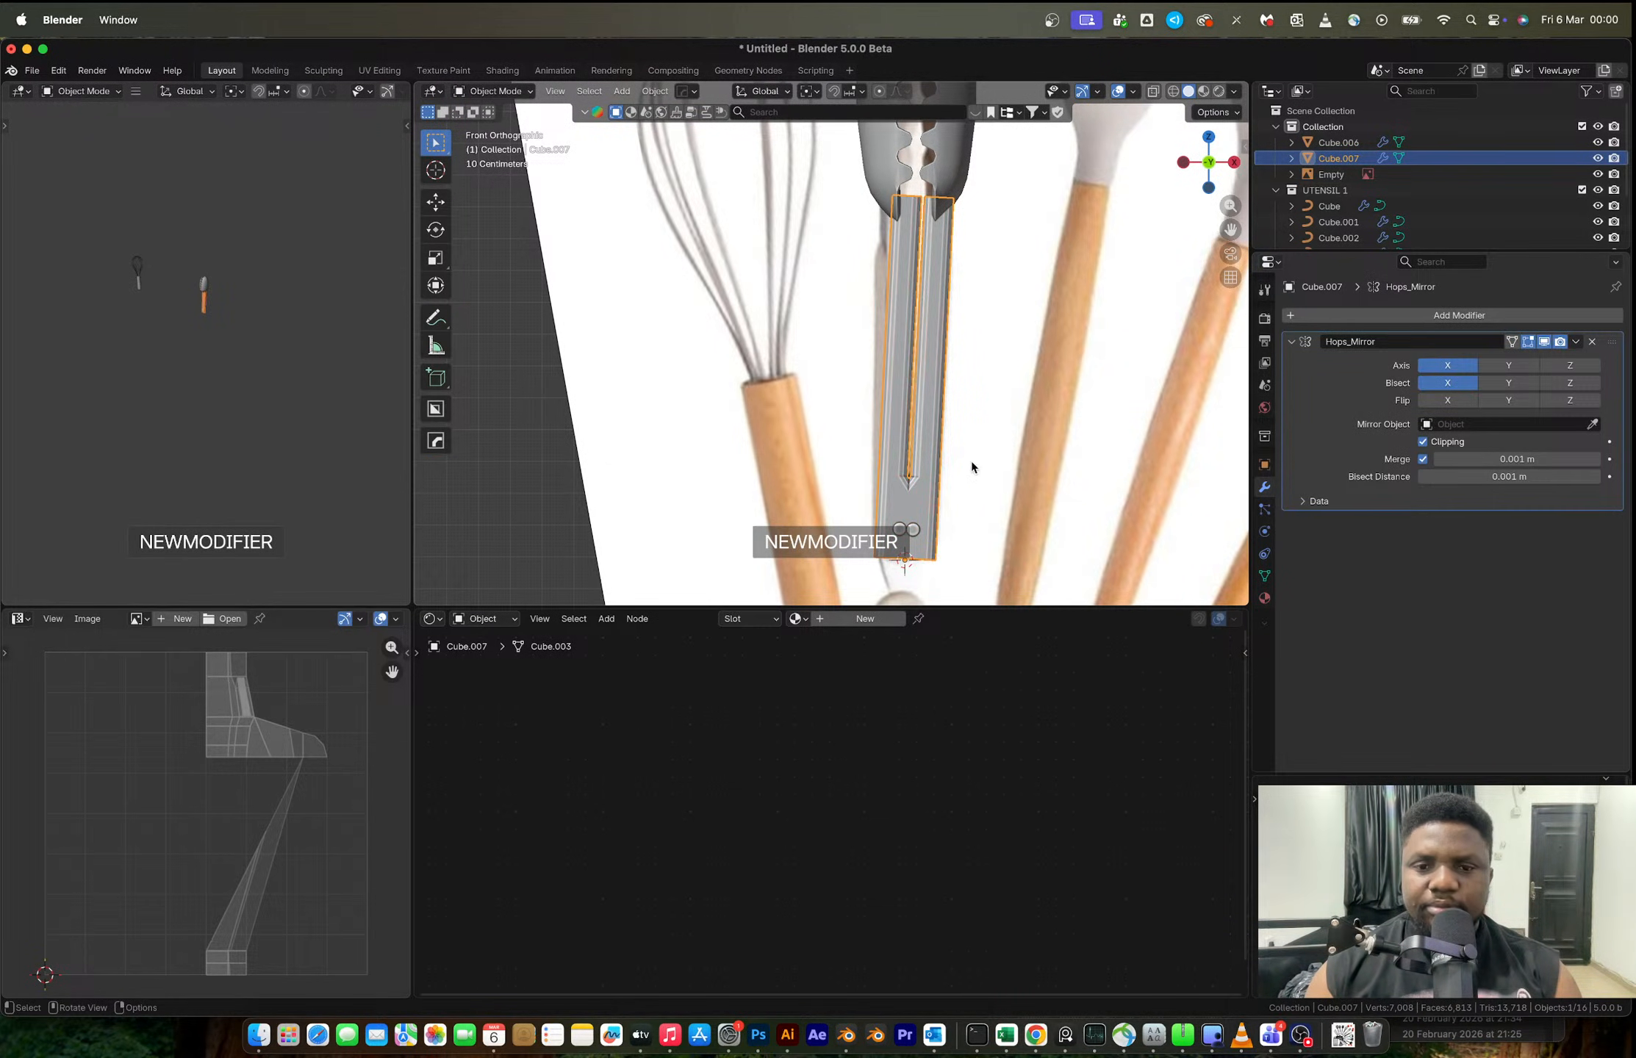
key("super+z")
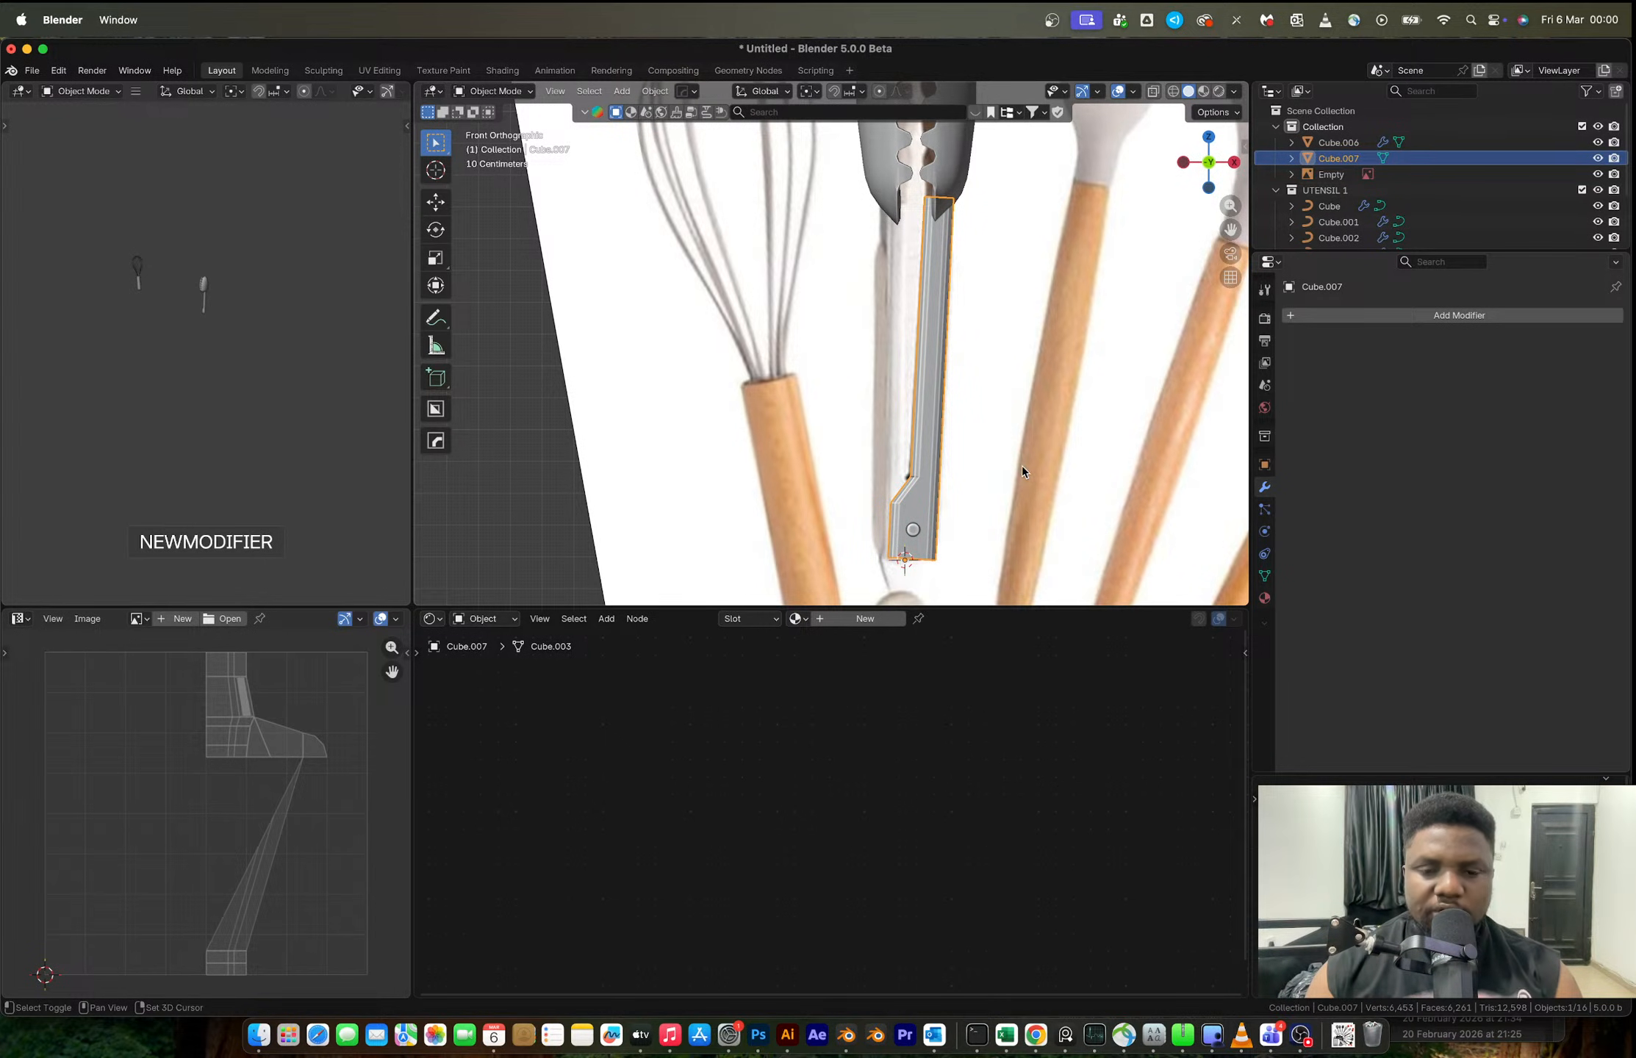
- Duplicate the handle arm, shift the copy along X to the whisk's side, and flip it with an X scale of -1
key("shift+d")
key("x")
left_click(980, 468)
type("sx")
type("-1")
key("Return")
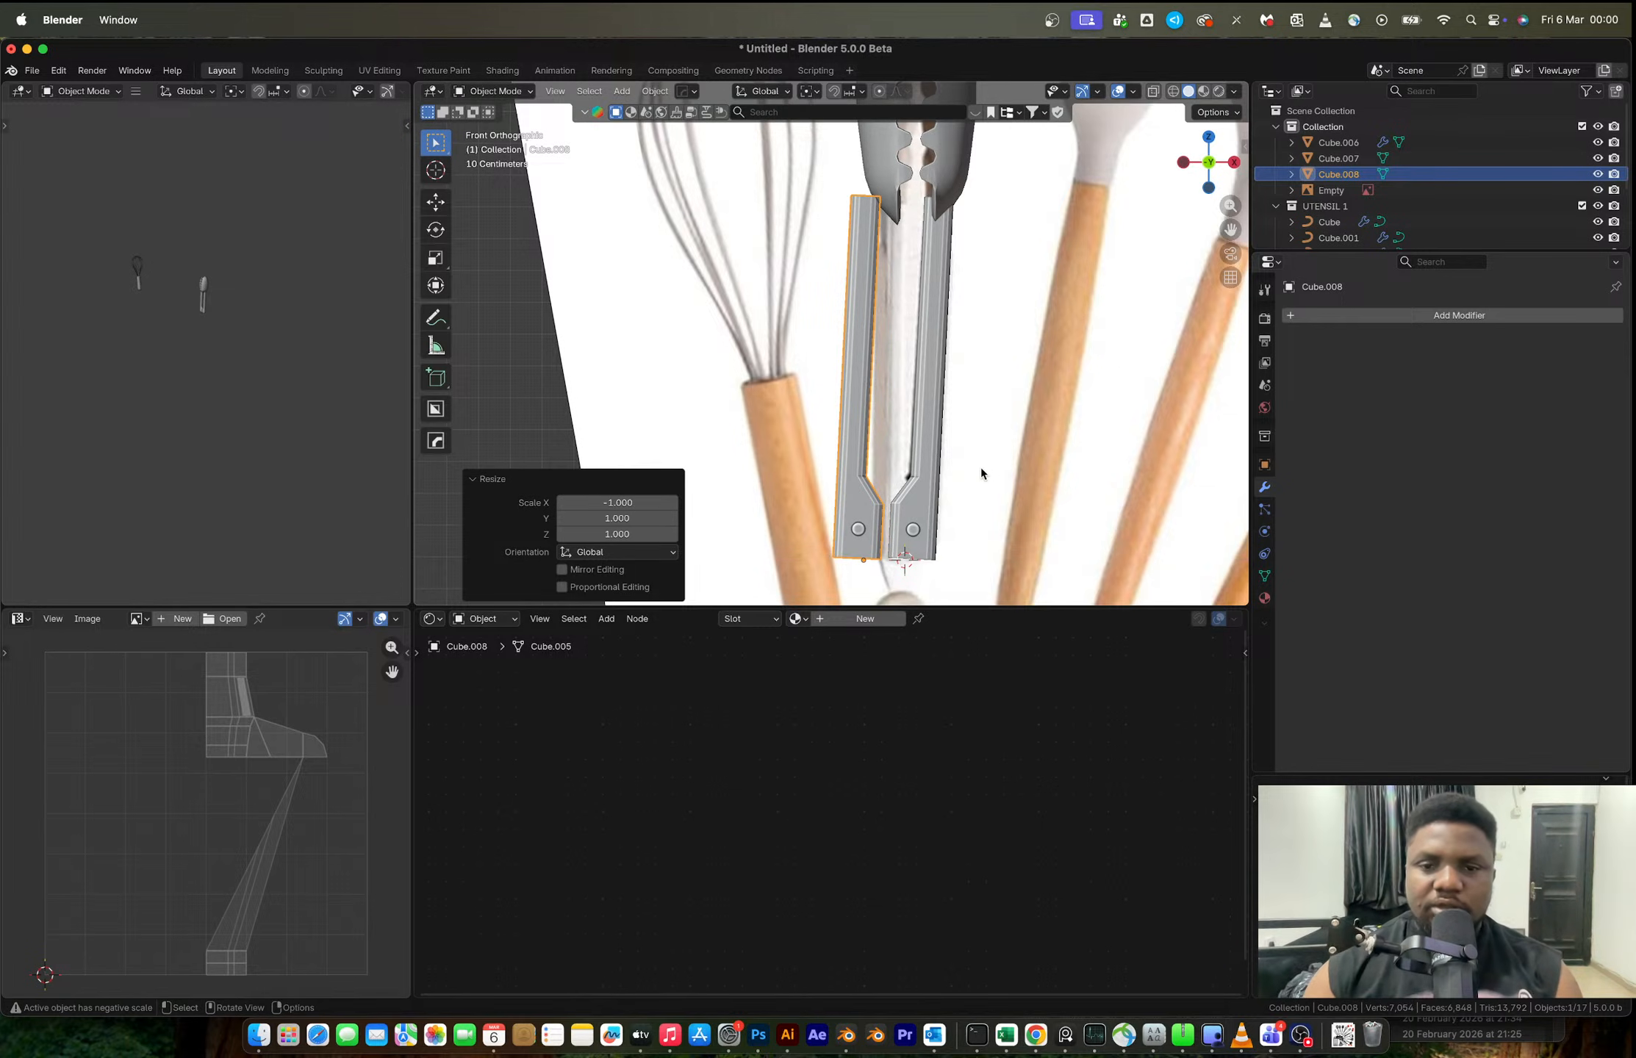
- Rotate the mirrored tong arm and move it about 0.15 m along X so it overlaps the right arm at the pivot
key("r")
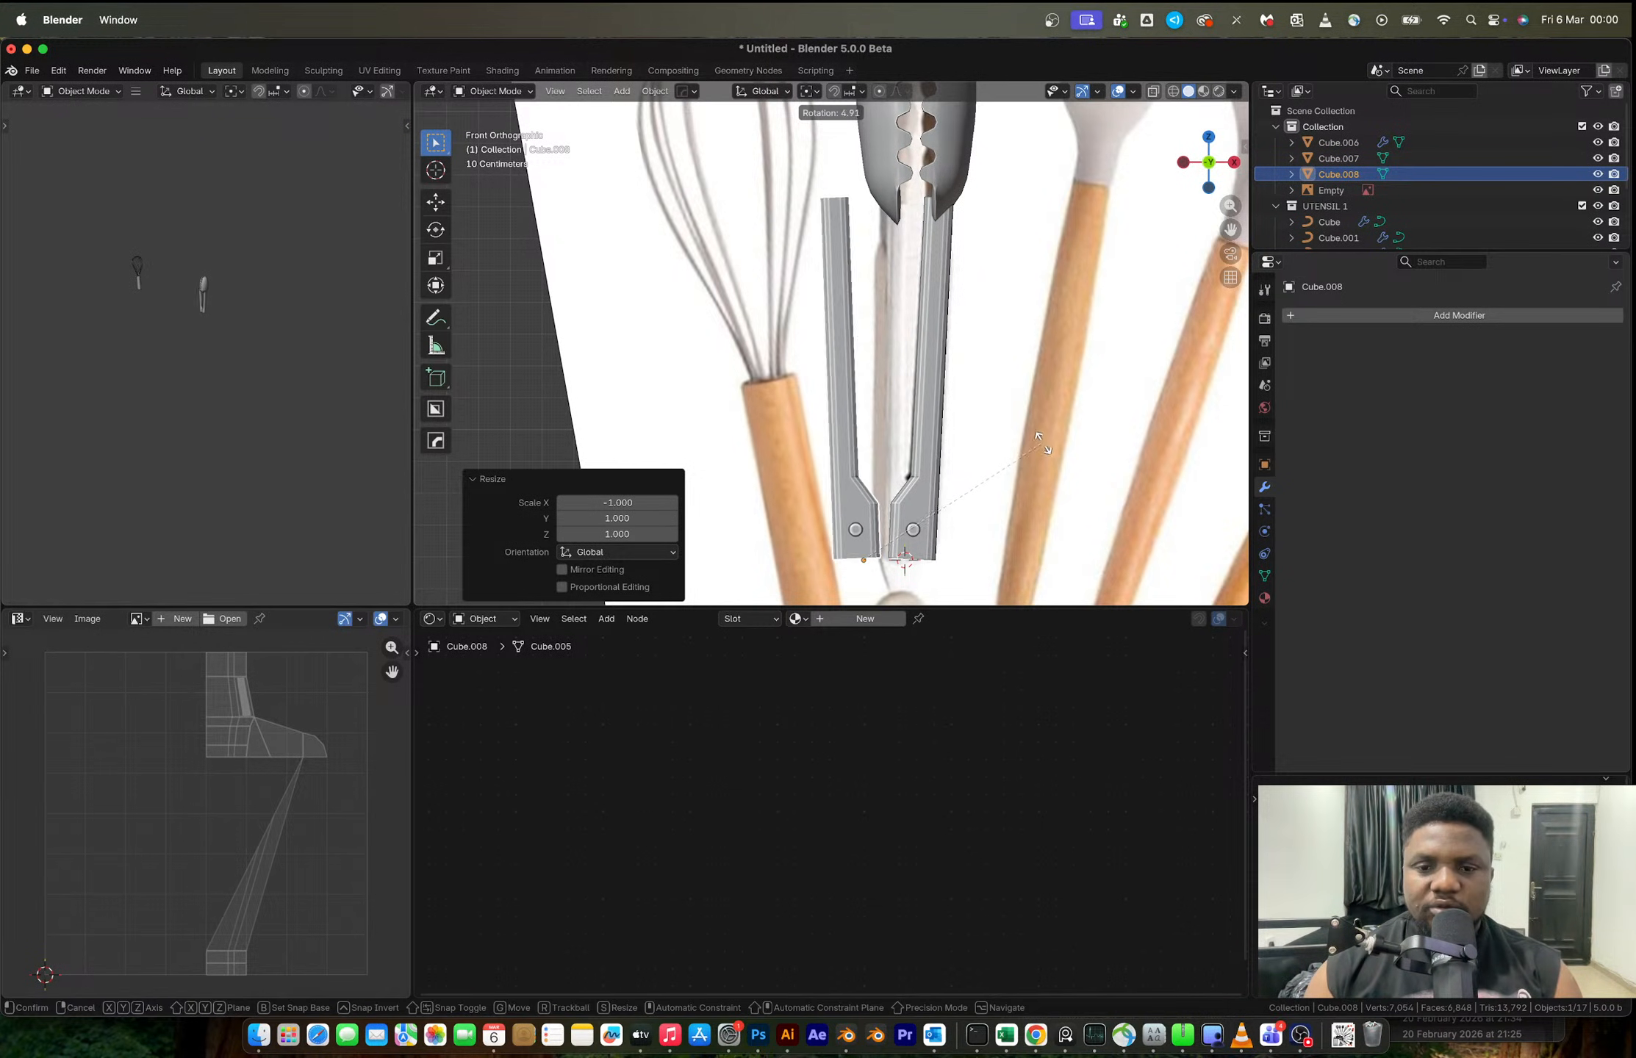
left_click(1028, 424)
key("g")
key("x")
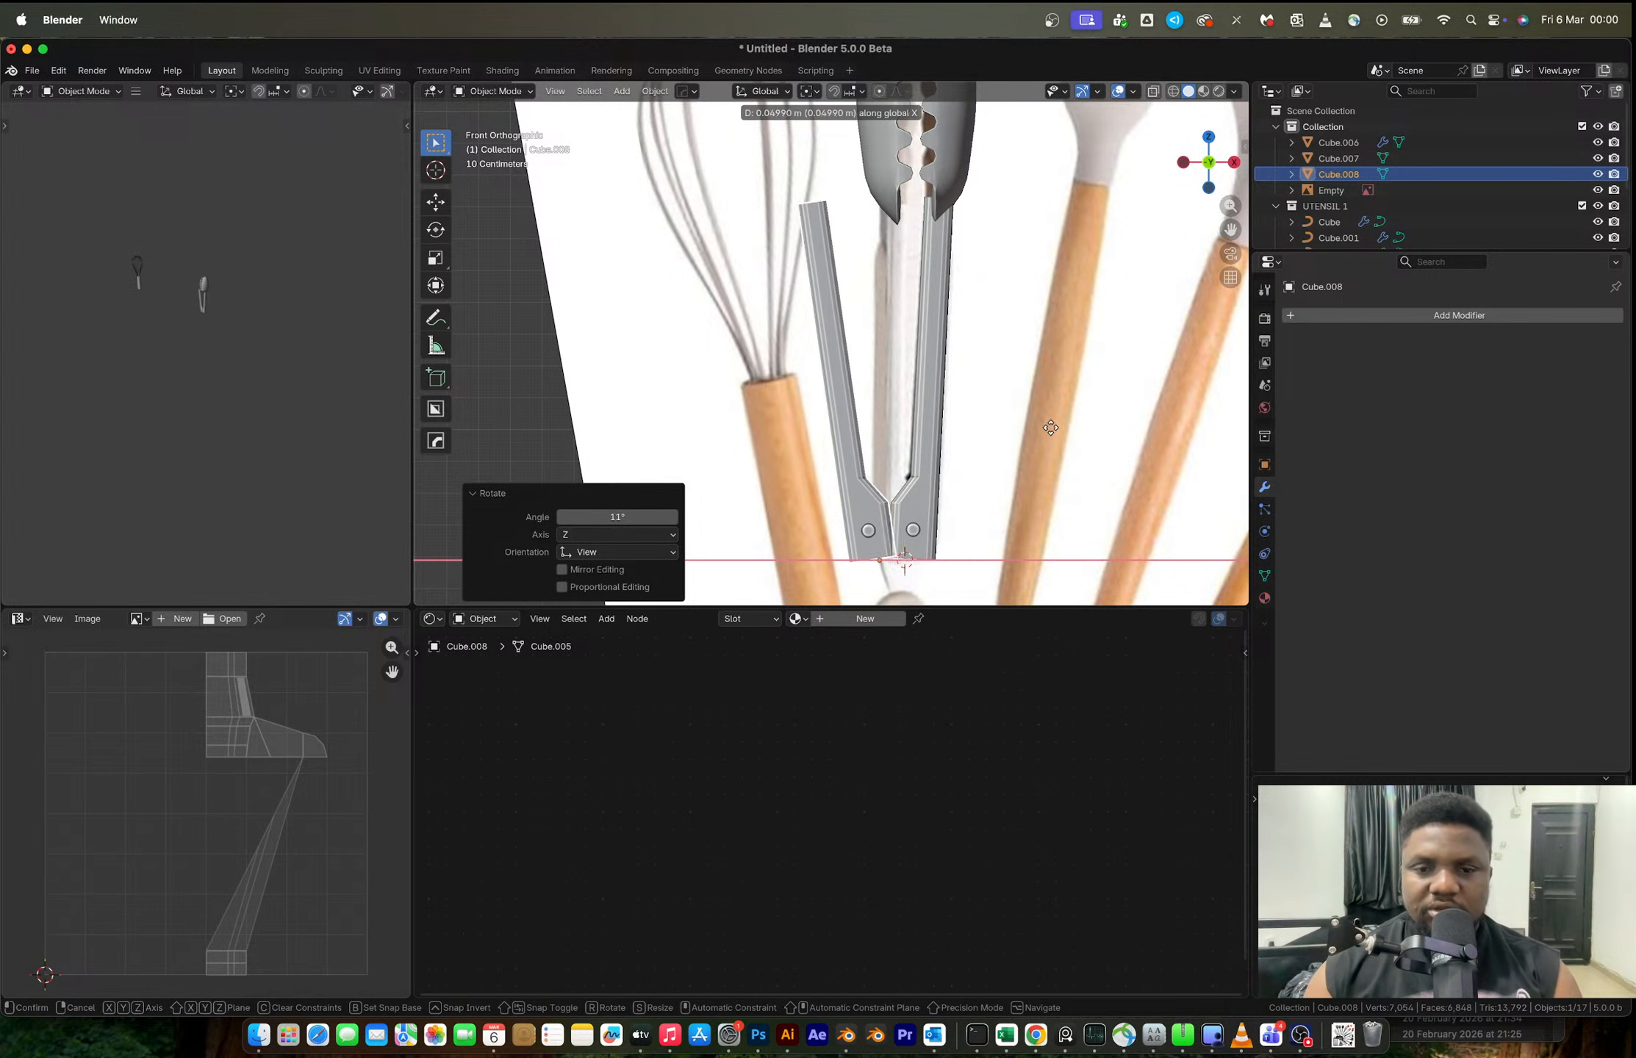
left_click(1073, 433)
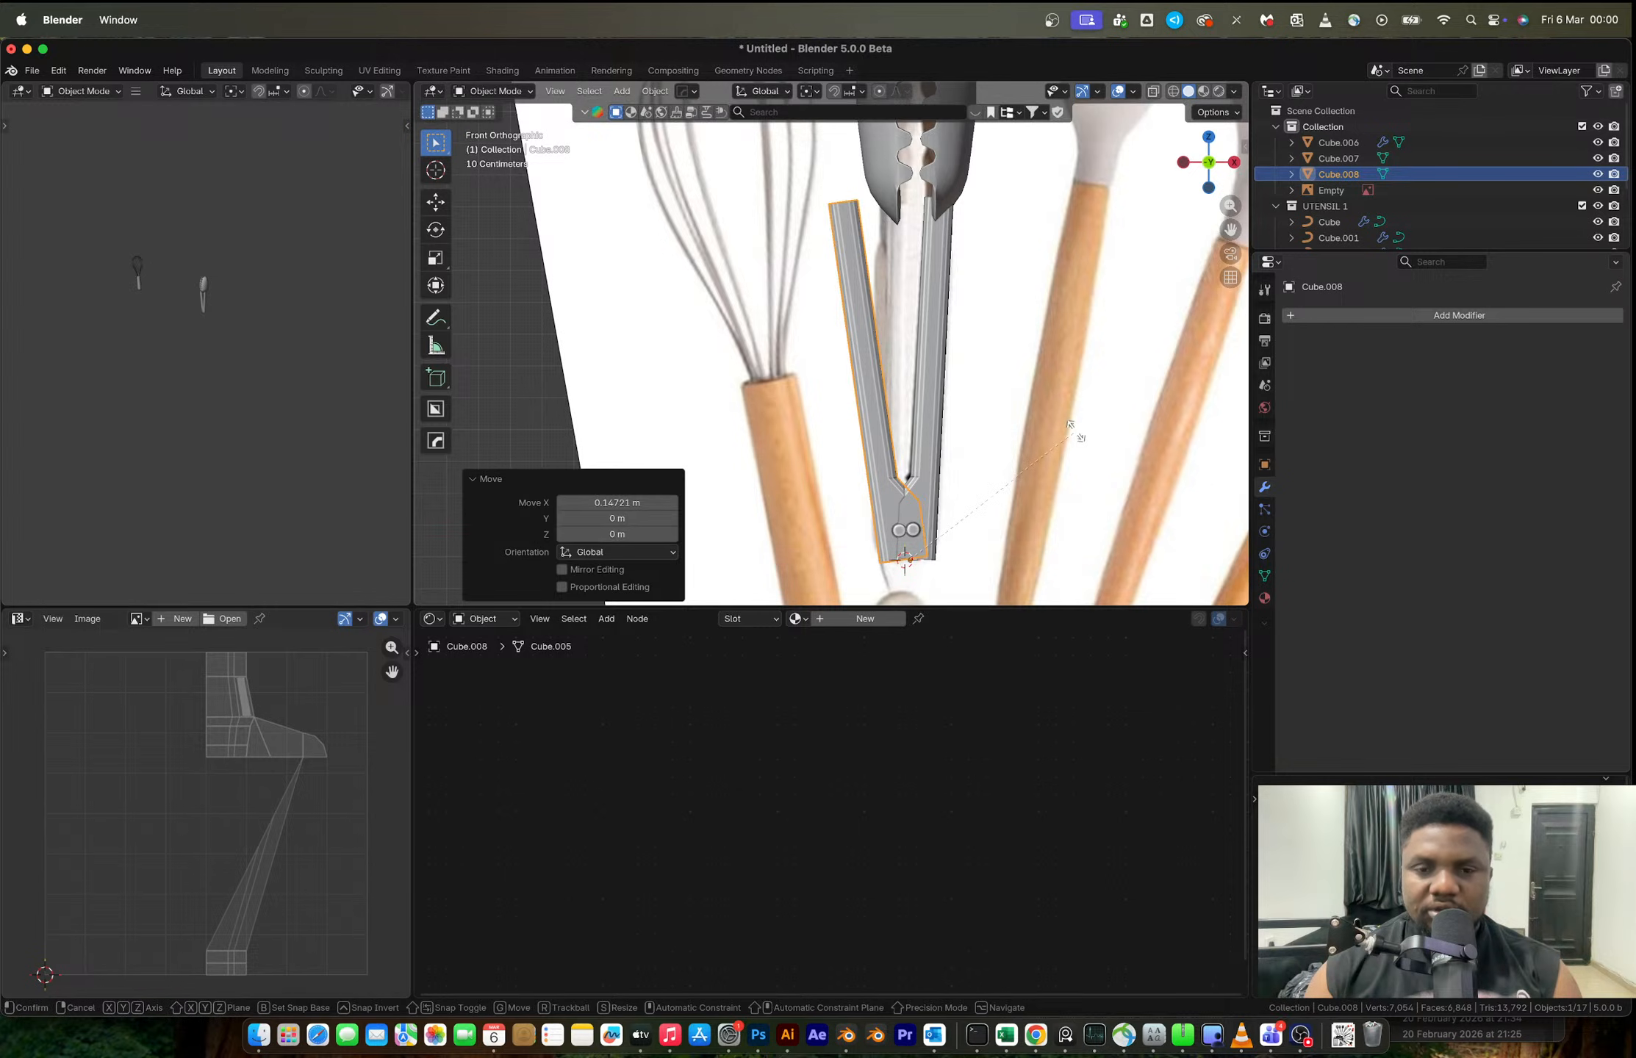
key("r")
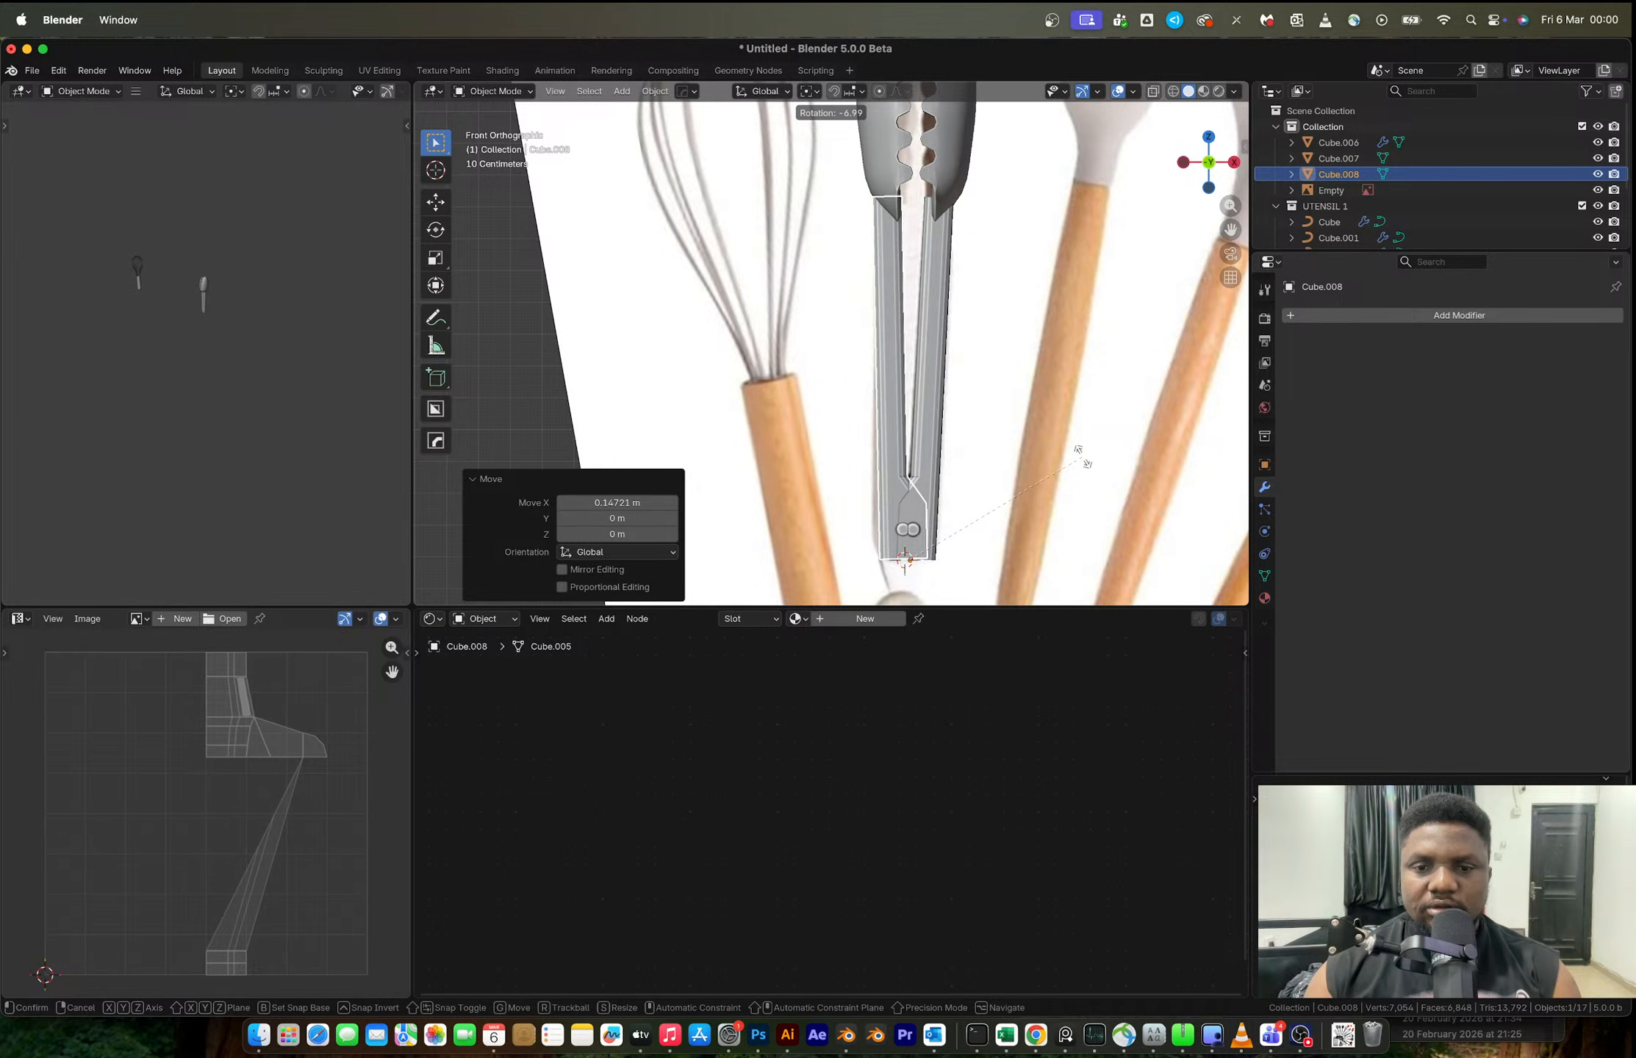
left_click(1084, 456)
- Try to delete the linked rivet geometry from the mirrored arm
key("Tab")
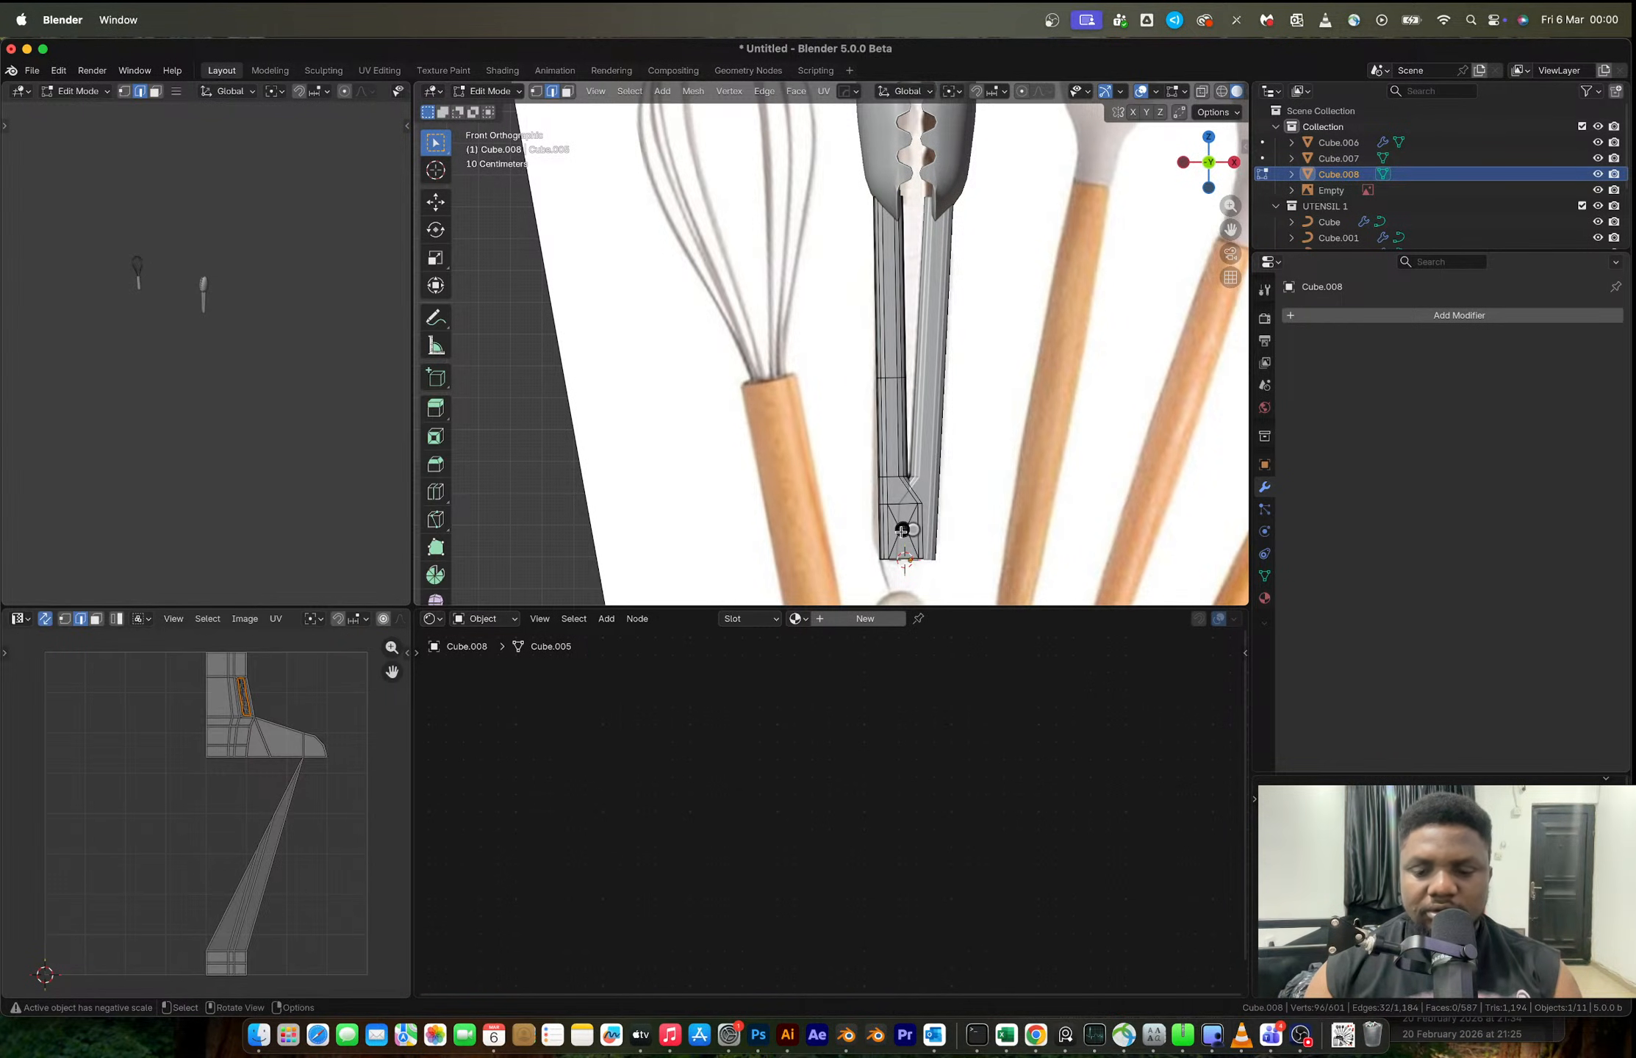
key("l")
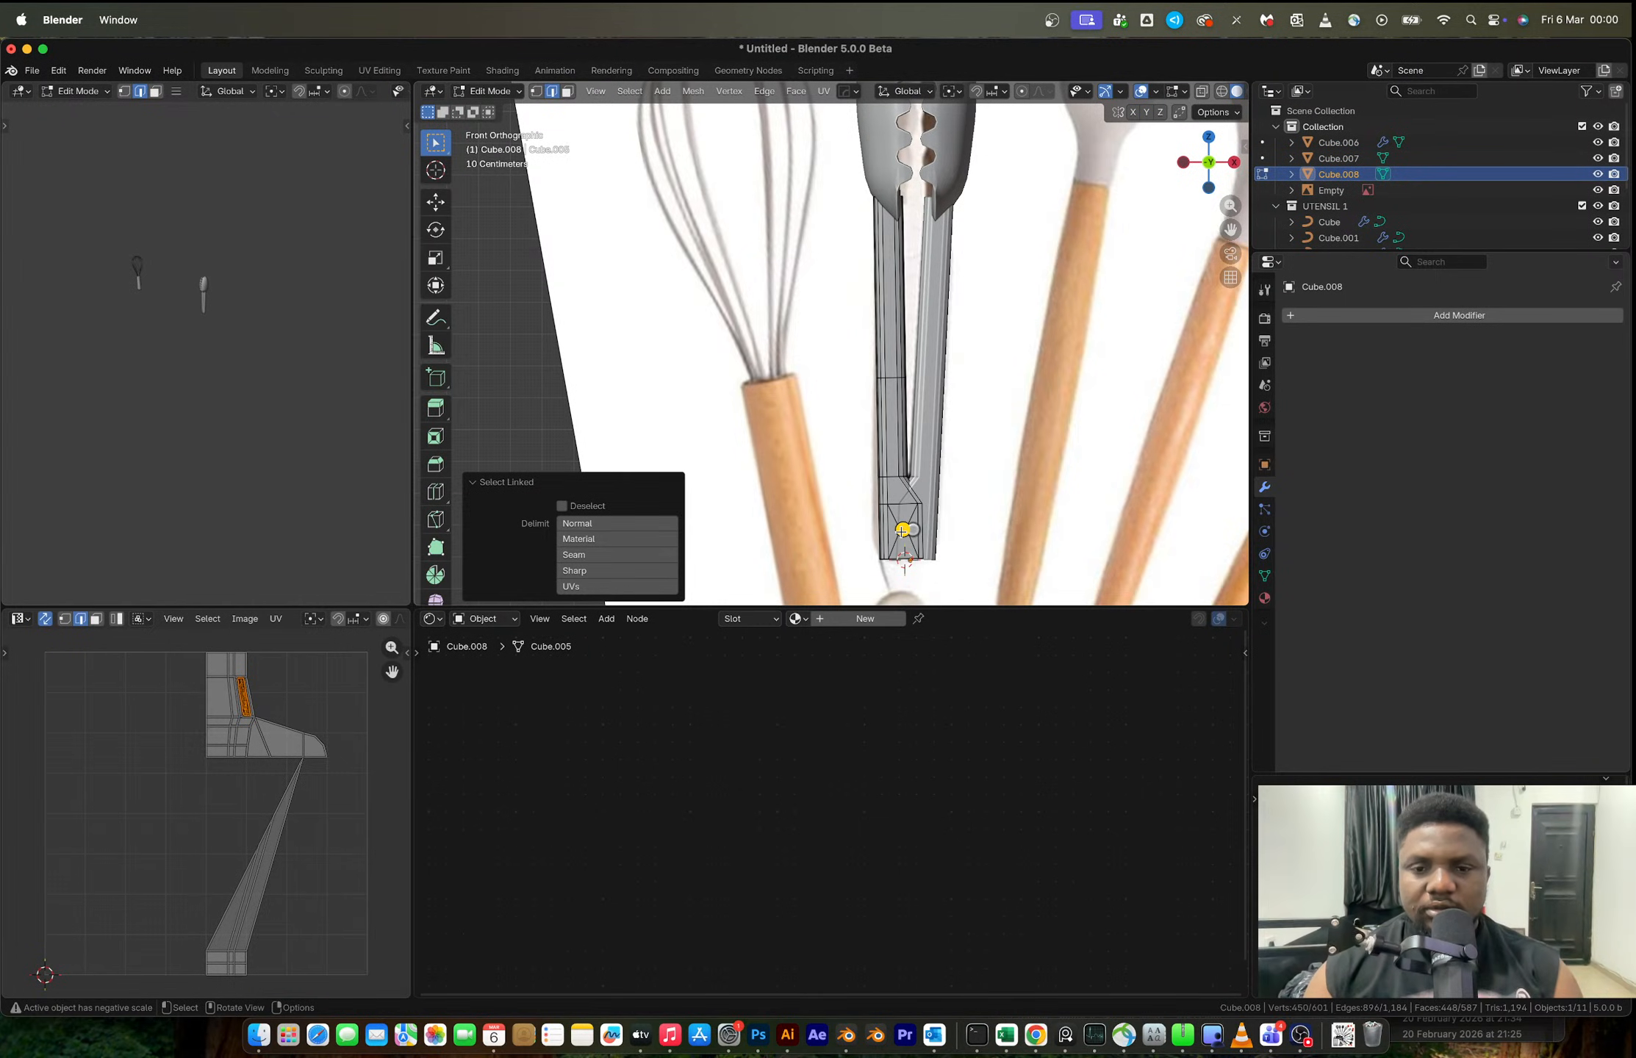
scroll(903, 529, "up", 3)
key("Tab")
key("x")
left_click(846, 400)
- Copy the right arm with its rivet, and undo the edits back to the plain arm without the joined rivet
left_click(924, 414)
key("super+c")
key("super+z")
key("super+z")
key("super+z")
key("super+z")
key("super+z")
key("super+z")
key("super+z")
key("super+z")
key("super+z")
key("super+z")
key("super+z")
key("super+z")
key("super+z")
key("super+z")
key("super+z")
key("super+z")
key("super+z")
key("super+z")
key("super+z")
key("super+z")
key("super+z")
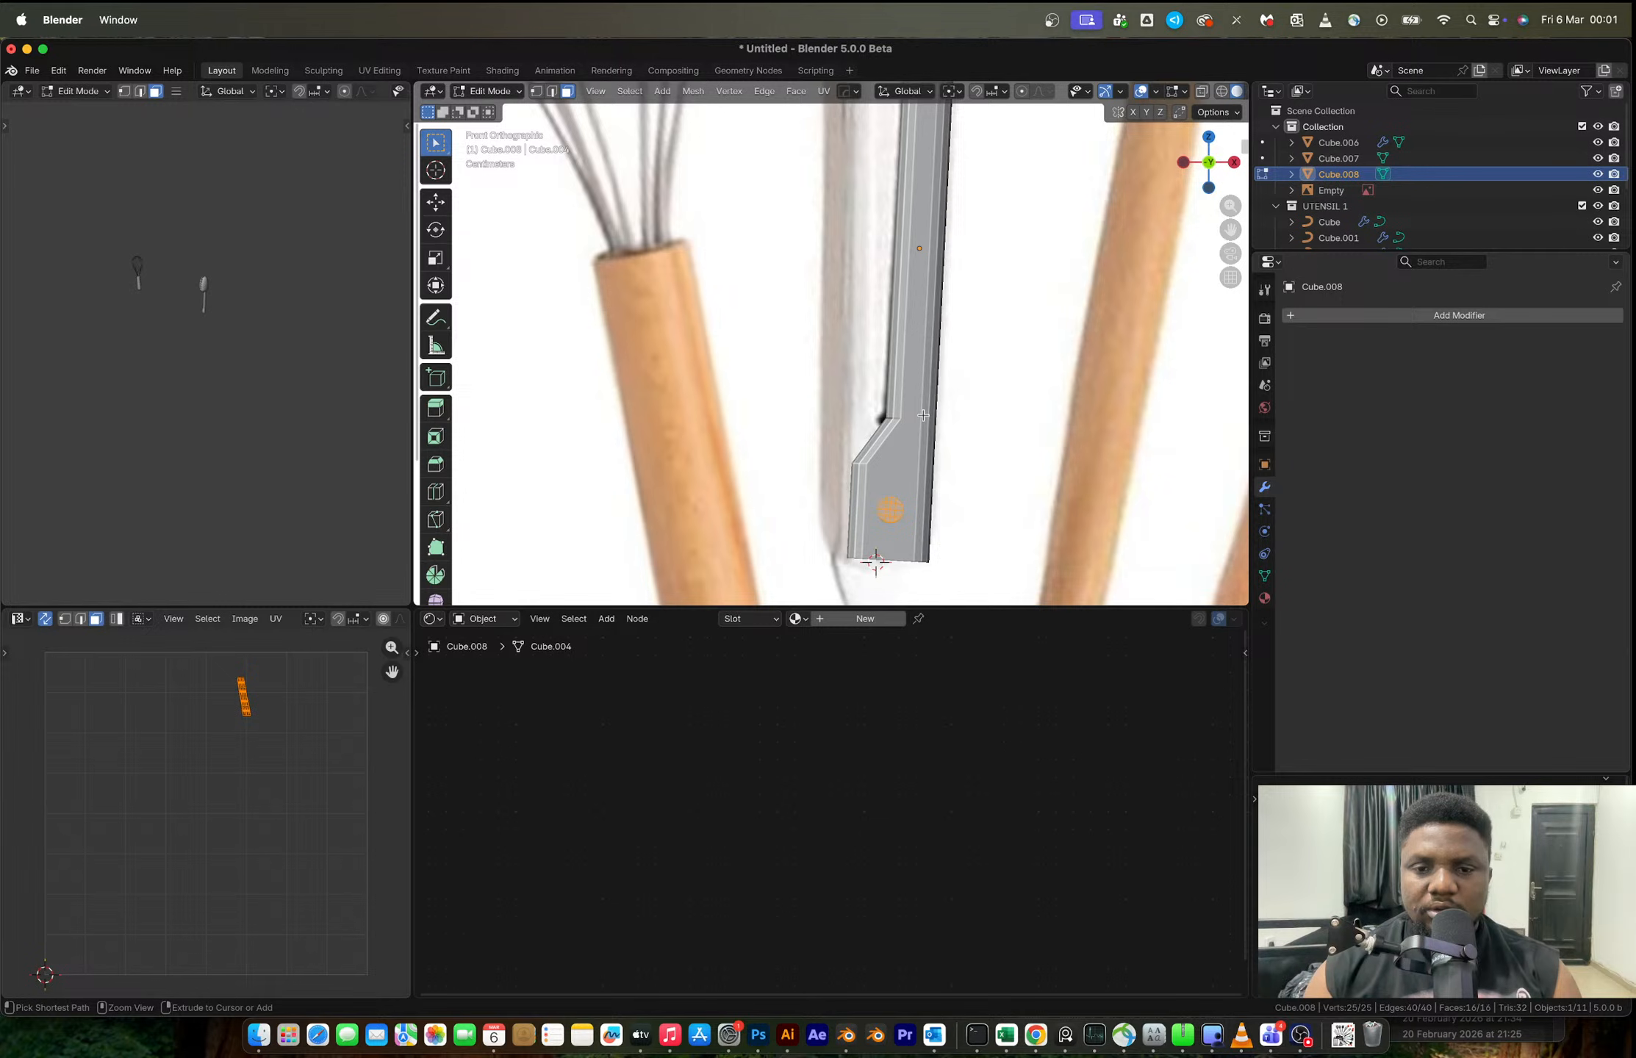
key("super+z")
key("super+z")
key("super+z")
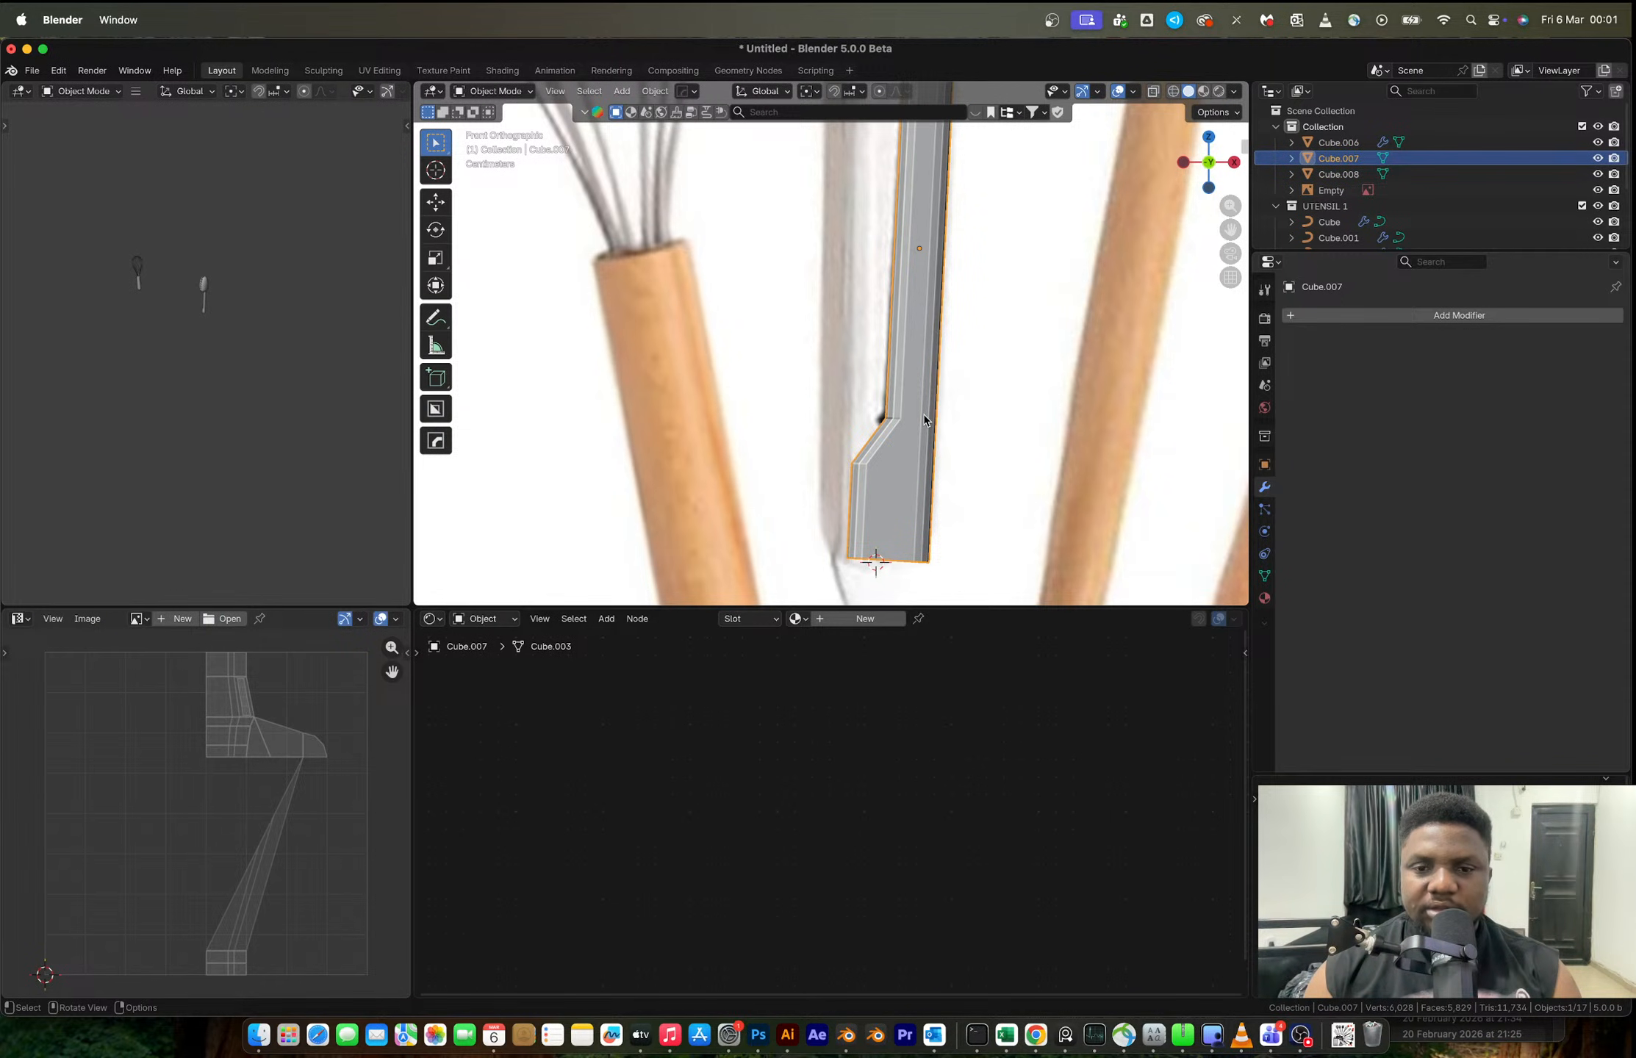
- Duplicate the plain tong arm and place the copy to its left along X
key("shift+d")
key("x")
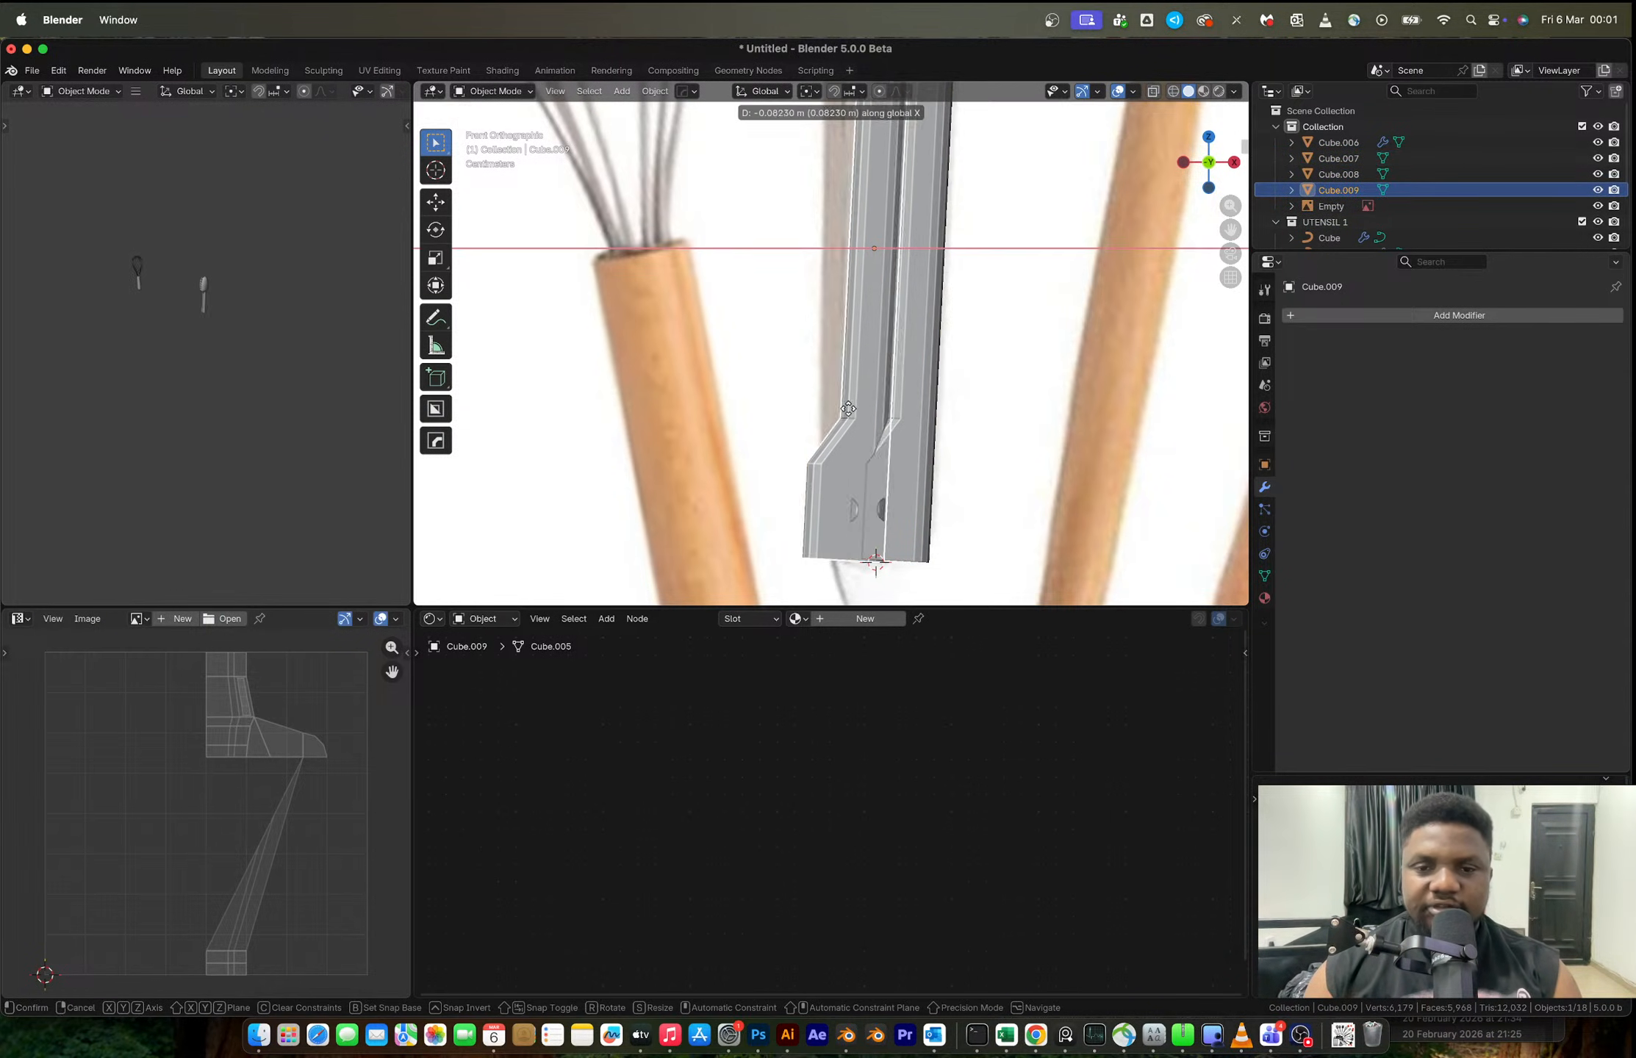
left_click(868, 437)
- Delete the plain right arm and paste the copied arm with the rivet in its place
left_click(886, 440)
key("x")
left_click(886, 441)
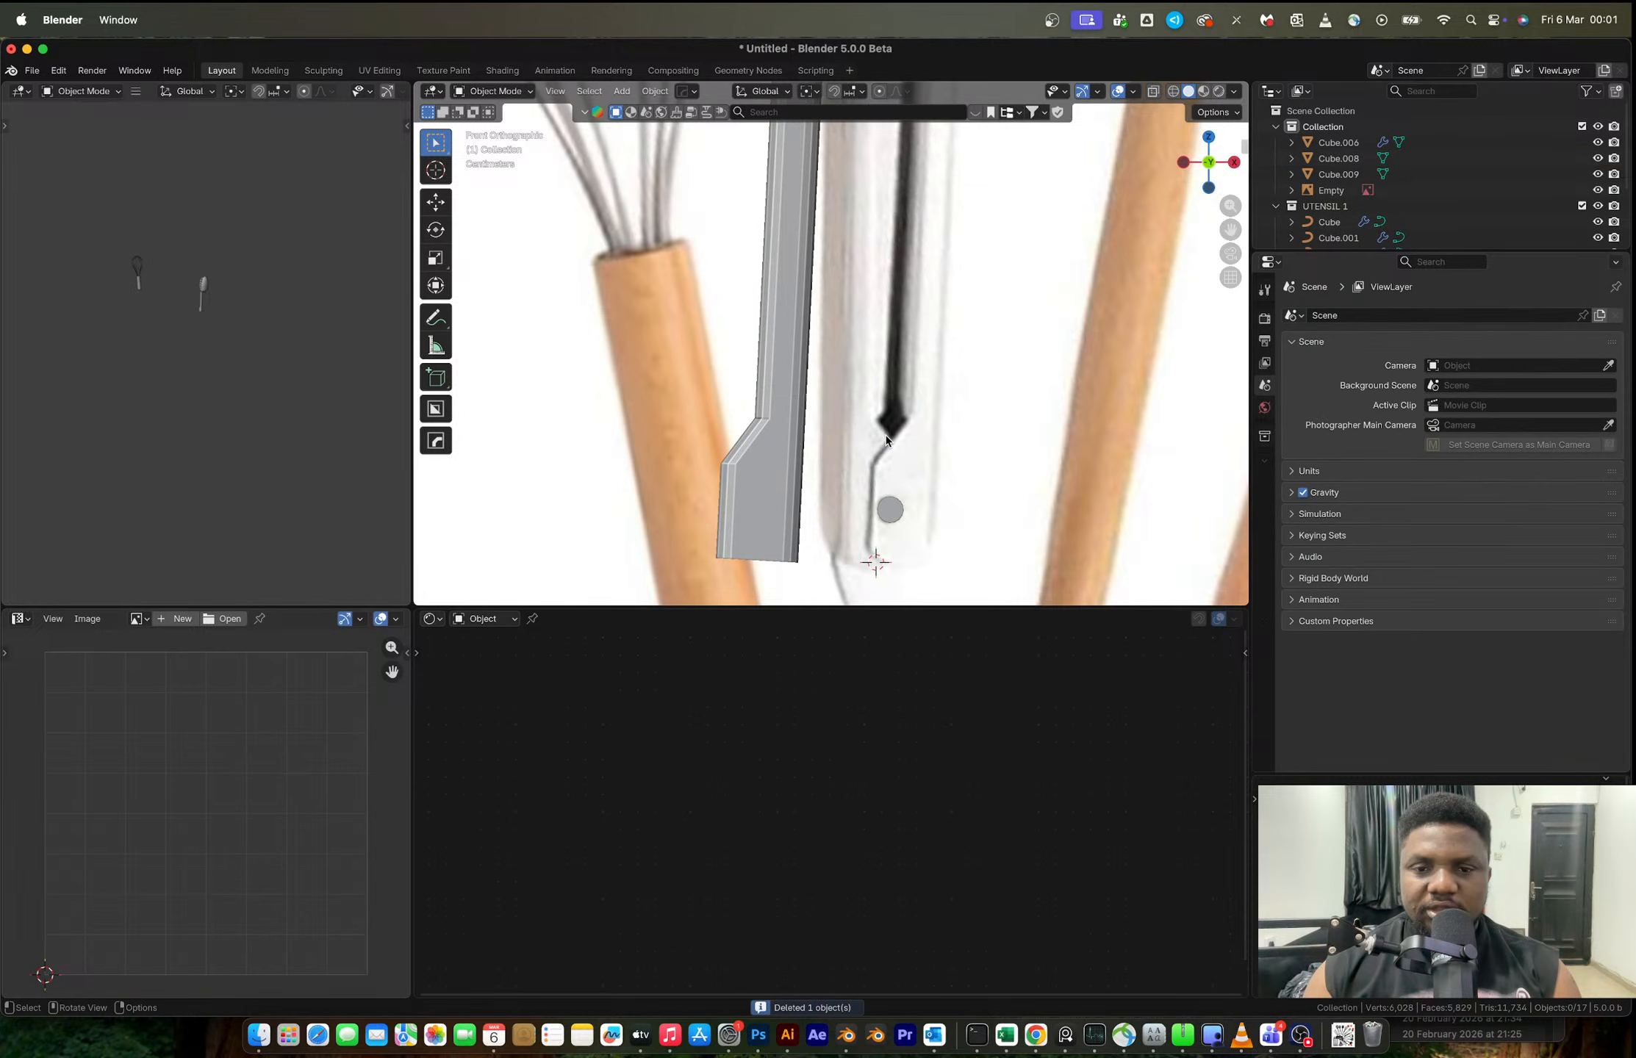
key("super+v")
- Flip the left arm with a scale of -1 along X
left_click(782, 438)
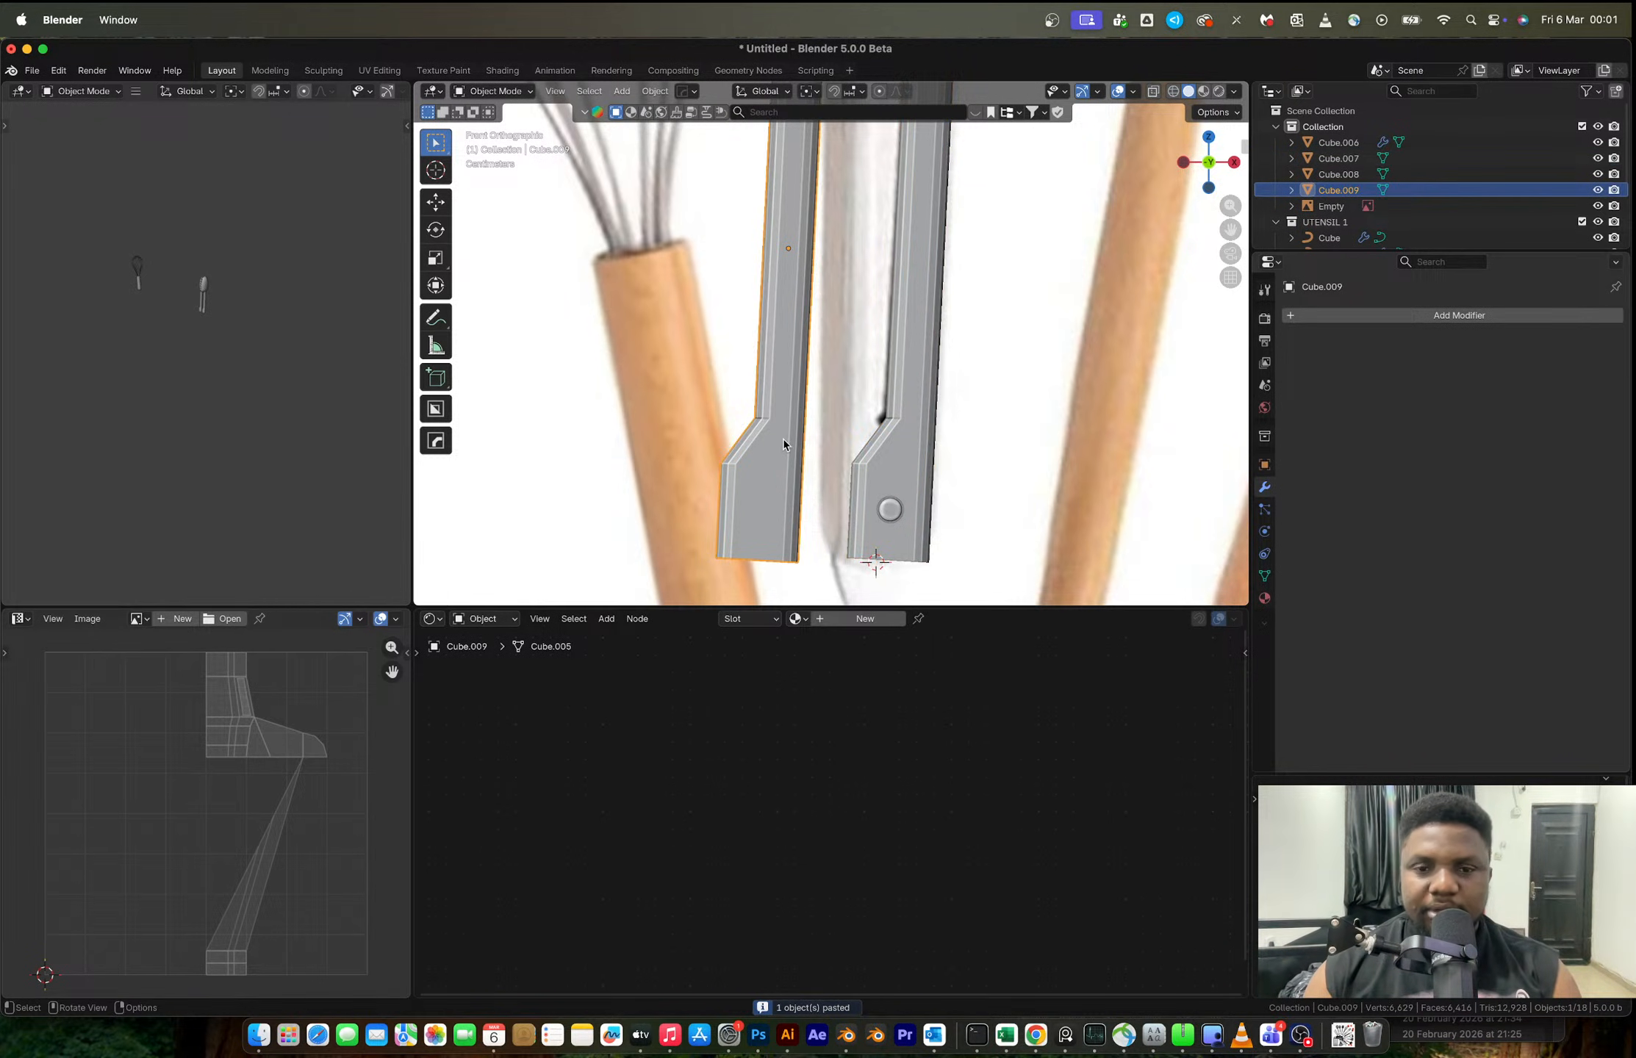
type("sx-1")
key("Return")
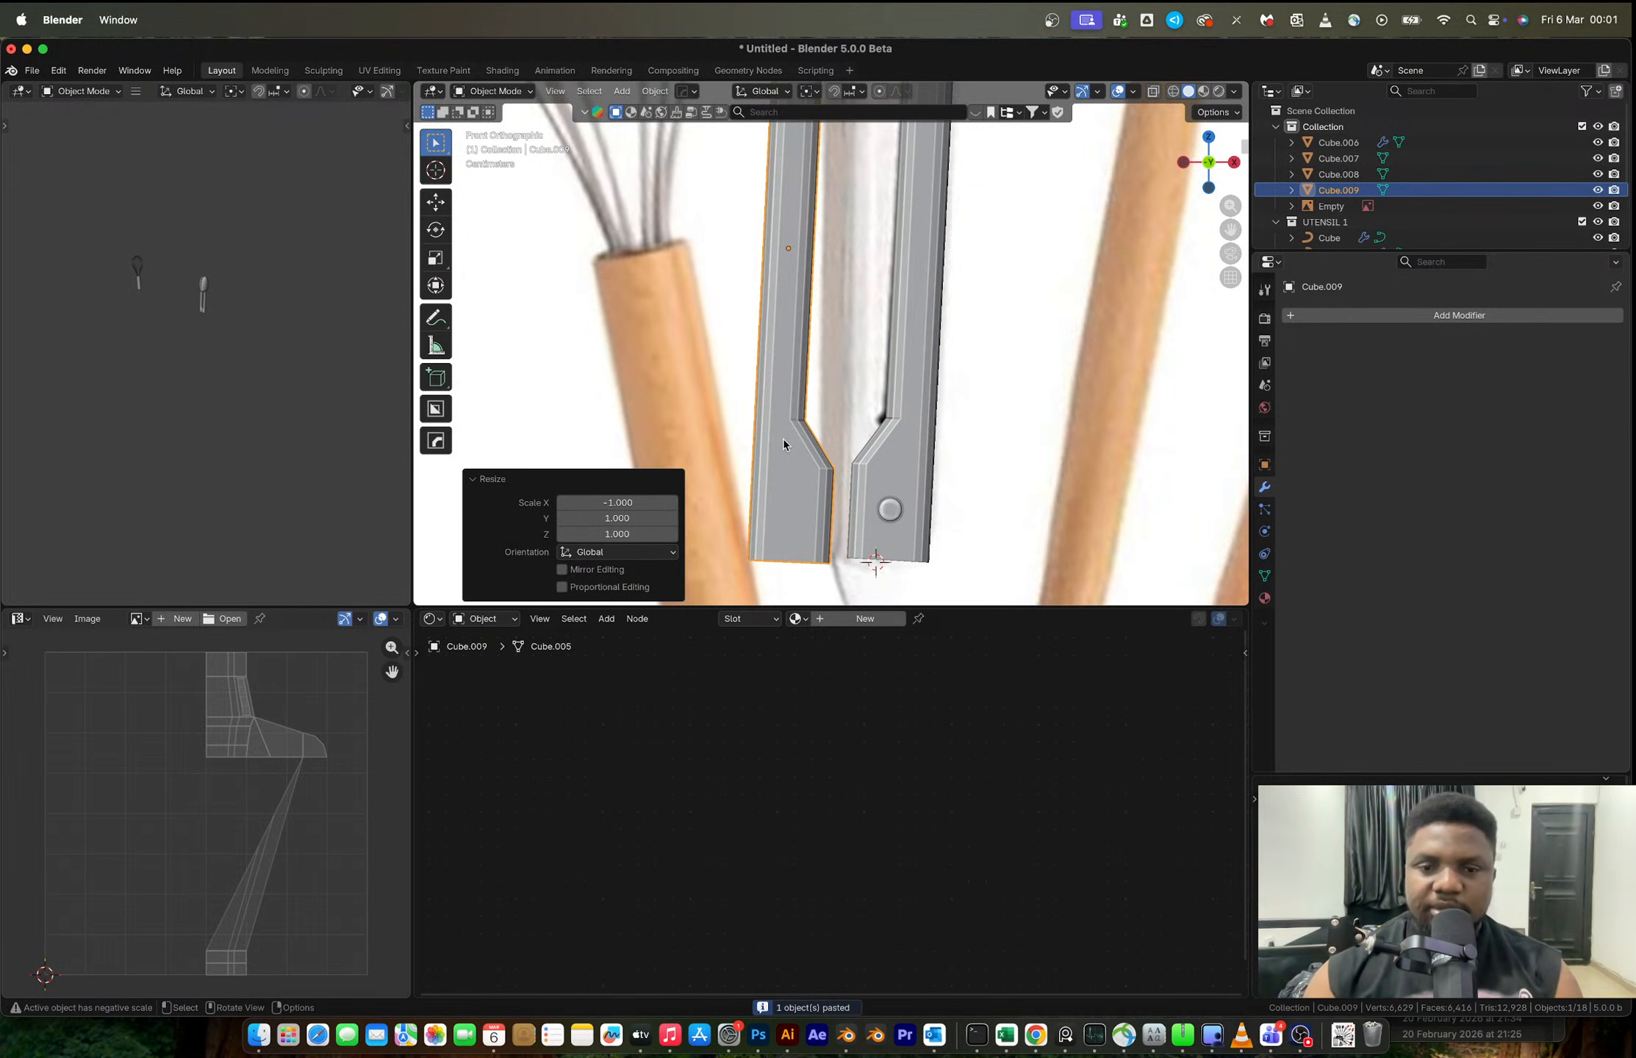
- Rotate the flipped arm about 4.5° and move it about 0.1 m along X to overlap the right arm at the pivot
key("r")
left_click(957, 438)
key("g")
key("y")
key("x")
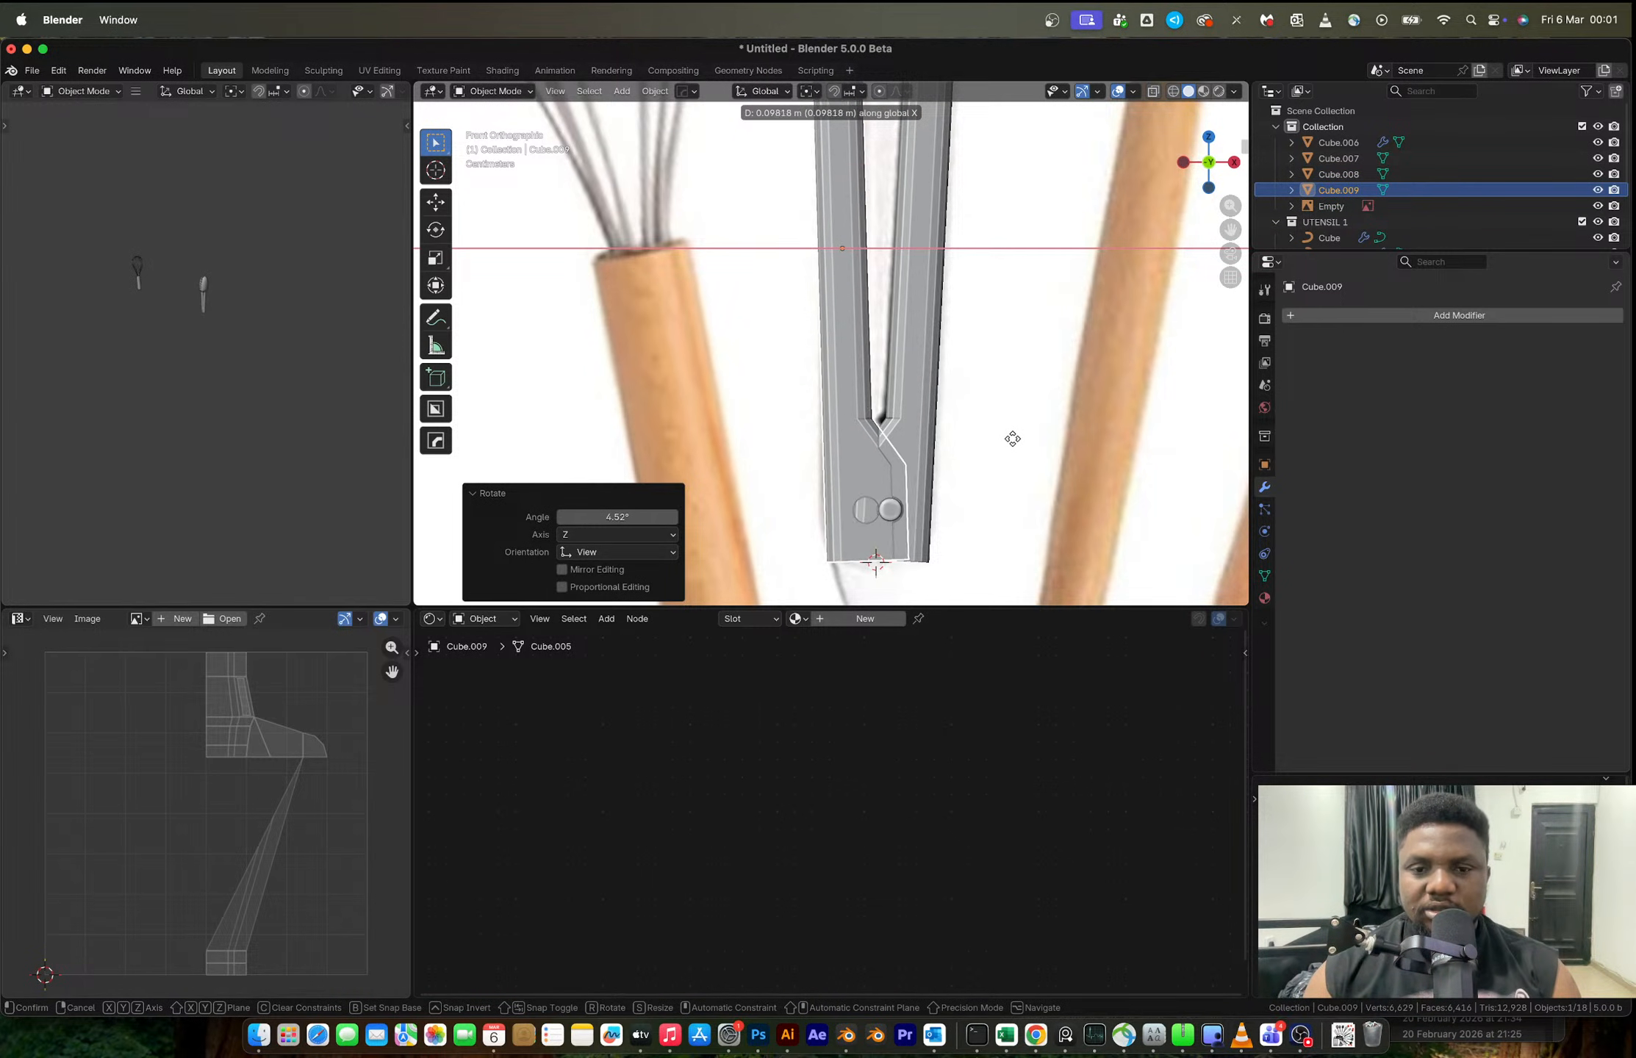
left_click(1019, 438)
- Loop-select the edge of the circular rivet hole in the flipped arm and fill it with a face
key("Tab")
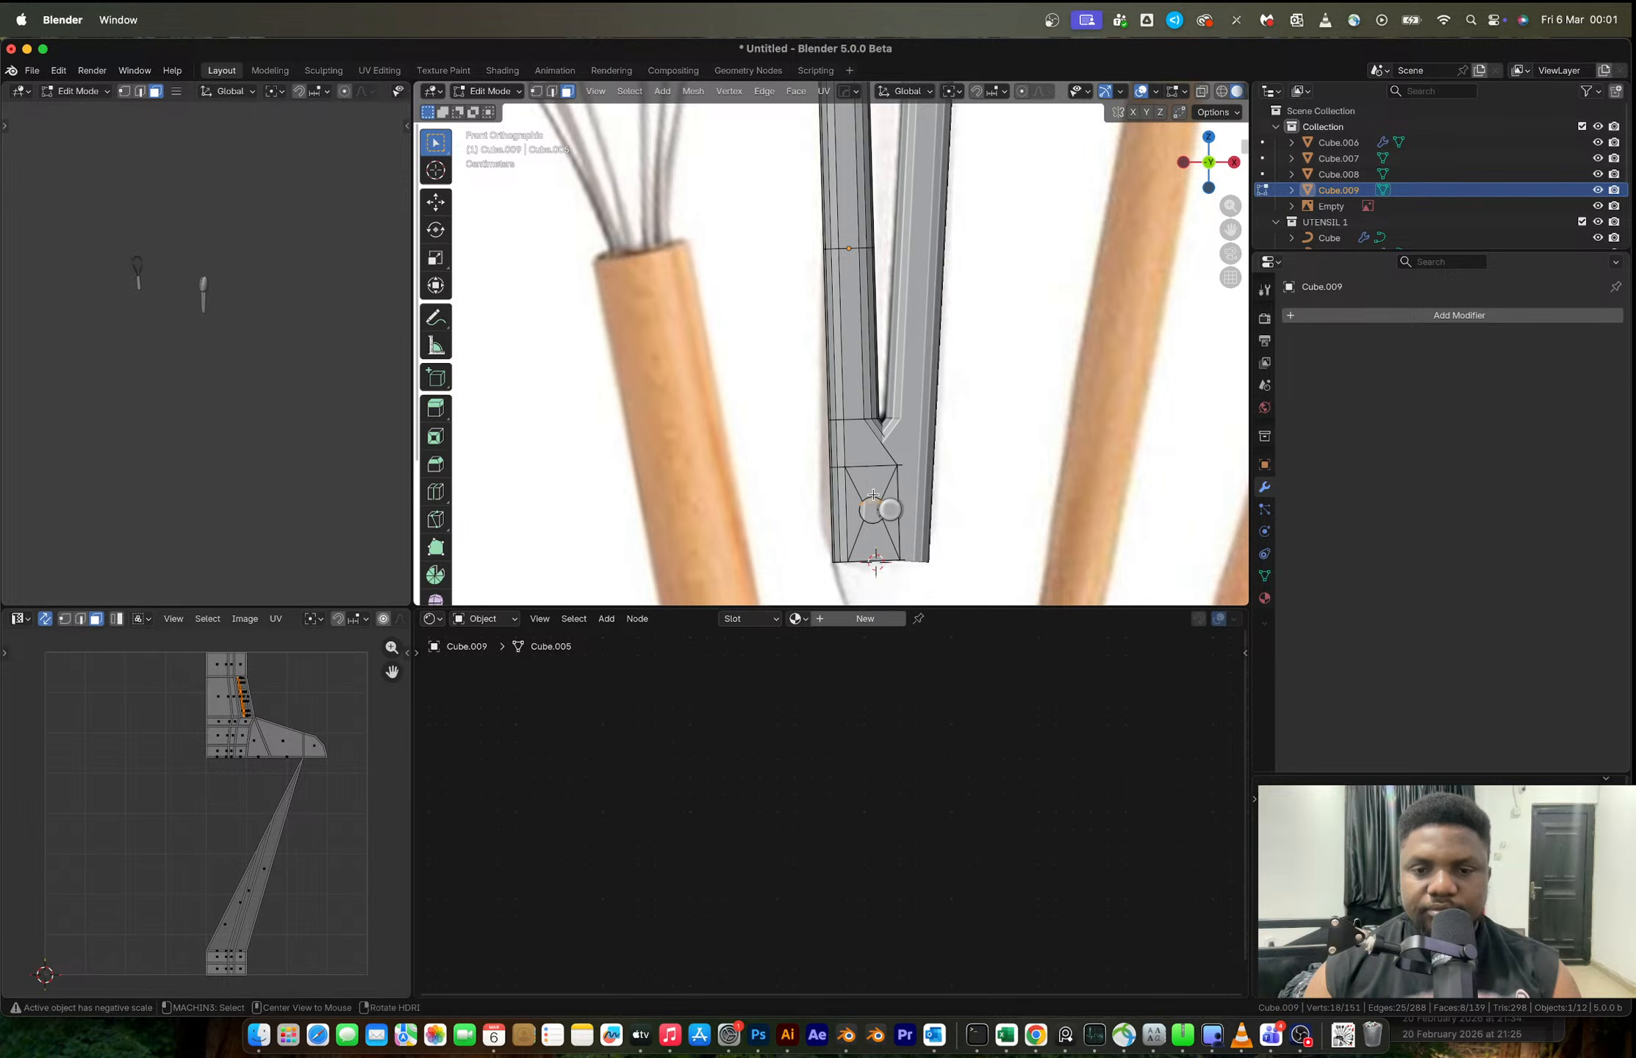
scroll(873, 495, "up", 3)
scroll(818, 337, "down", 2, "shift")
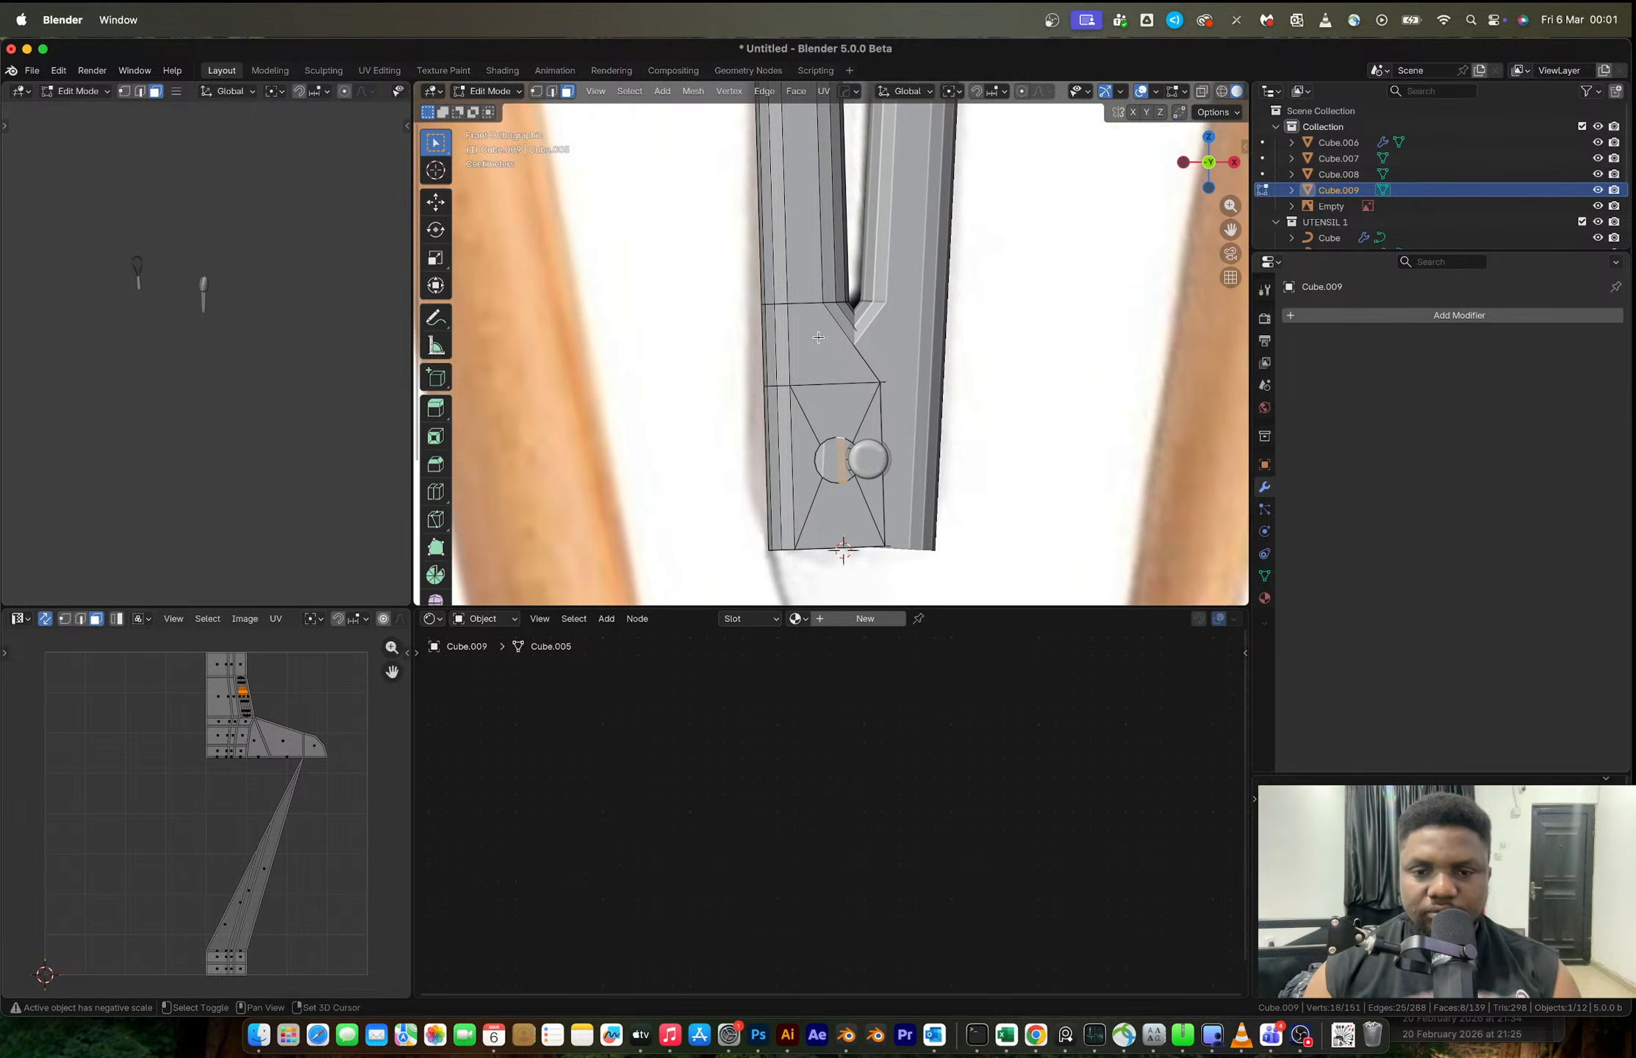
right_click(848, 437)
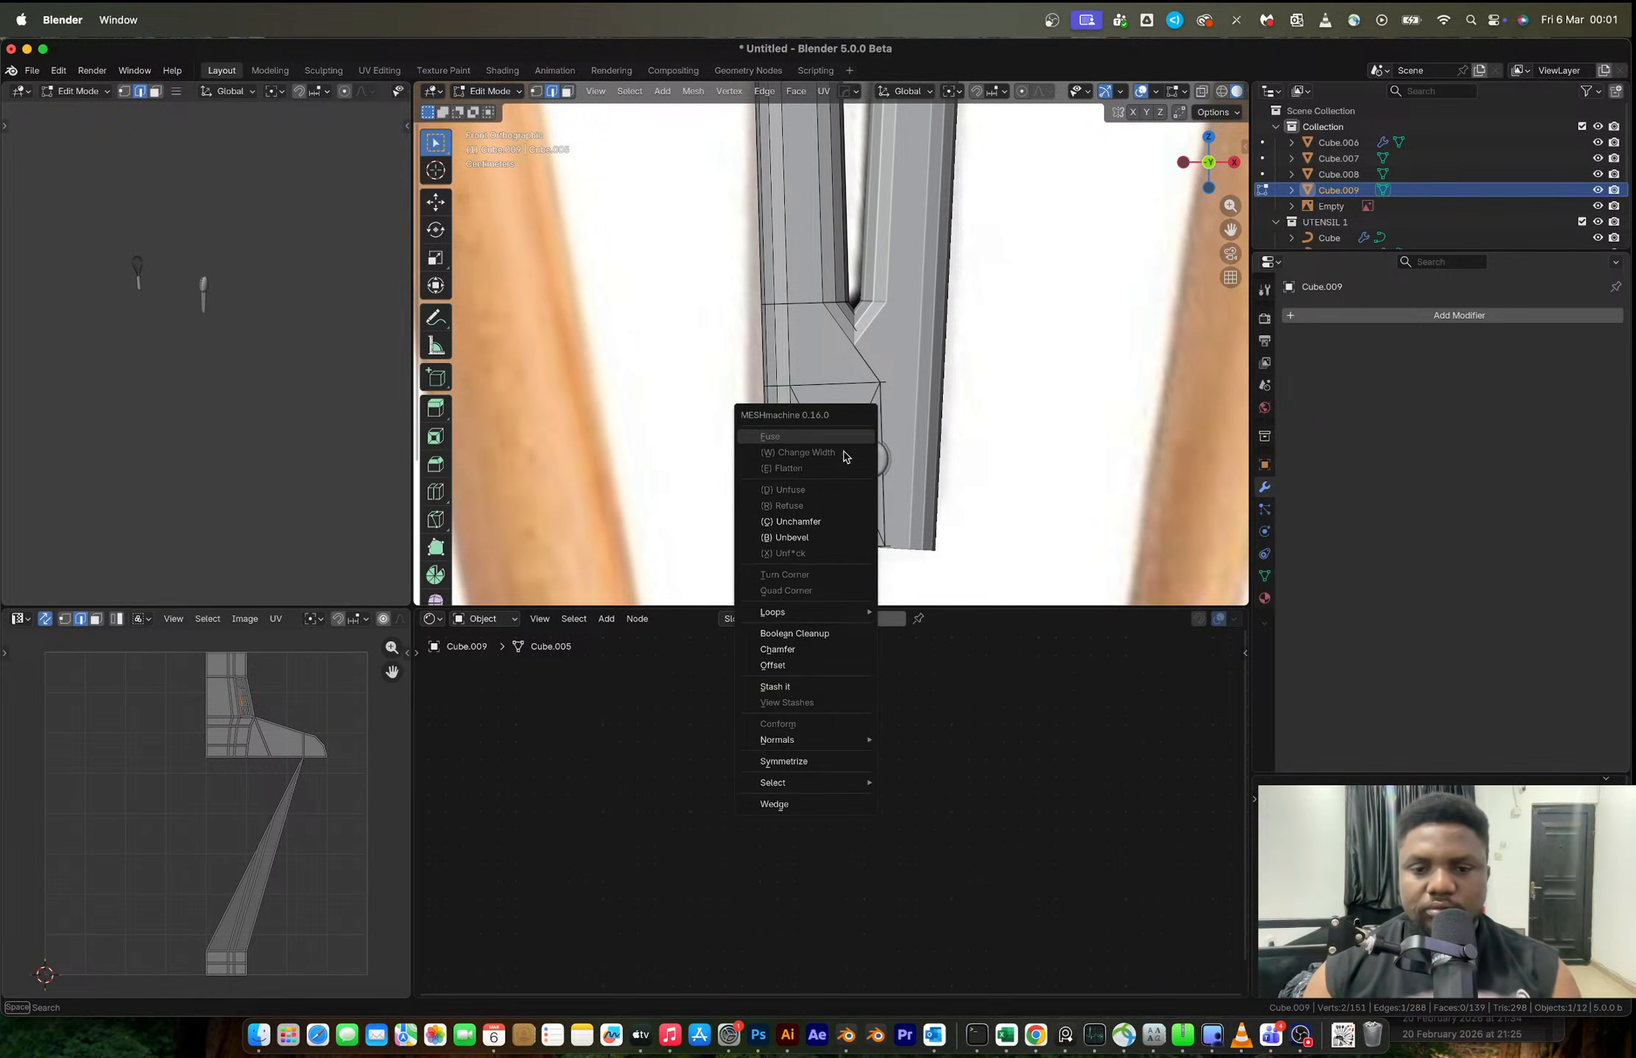
mouse_move(847, 784)
left_click(901, 782)
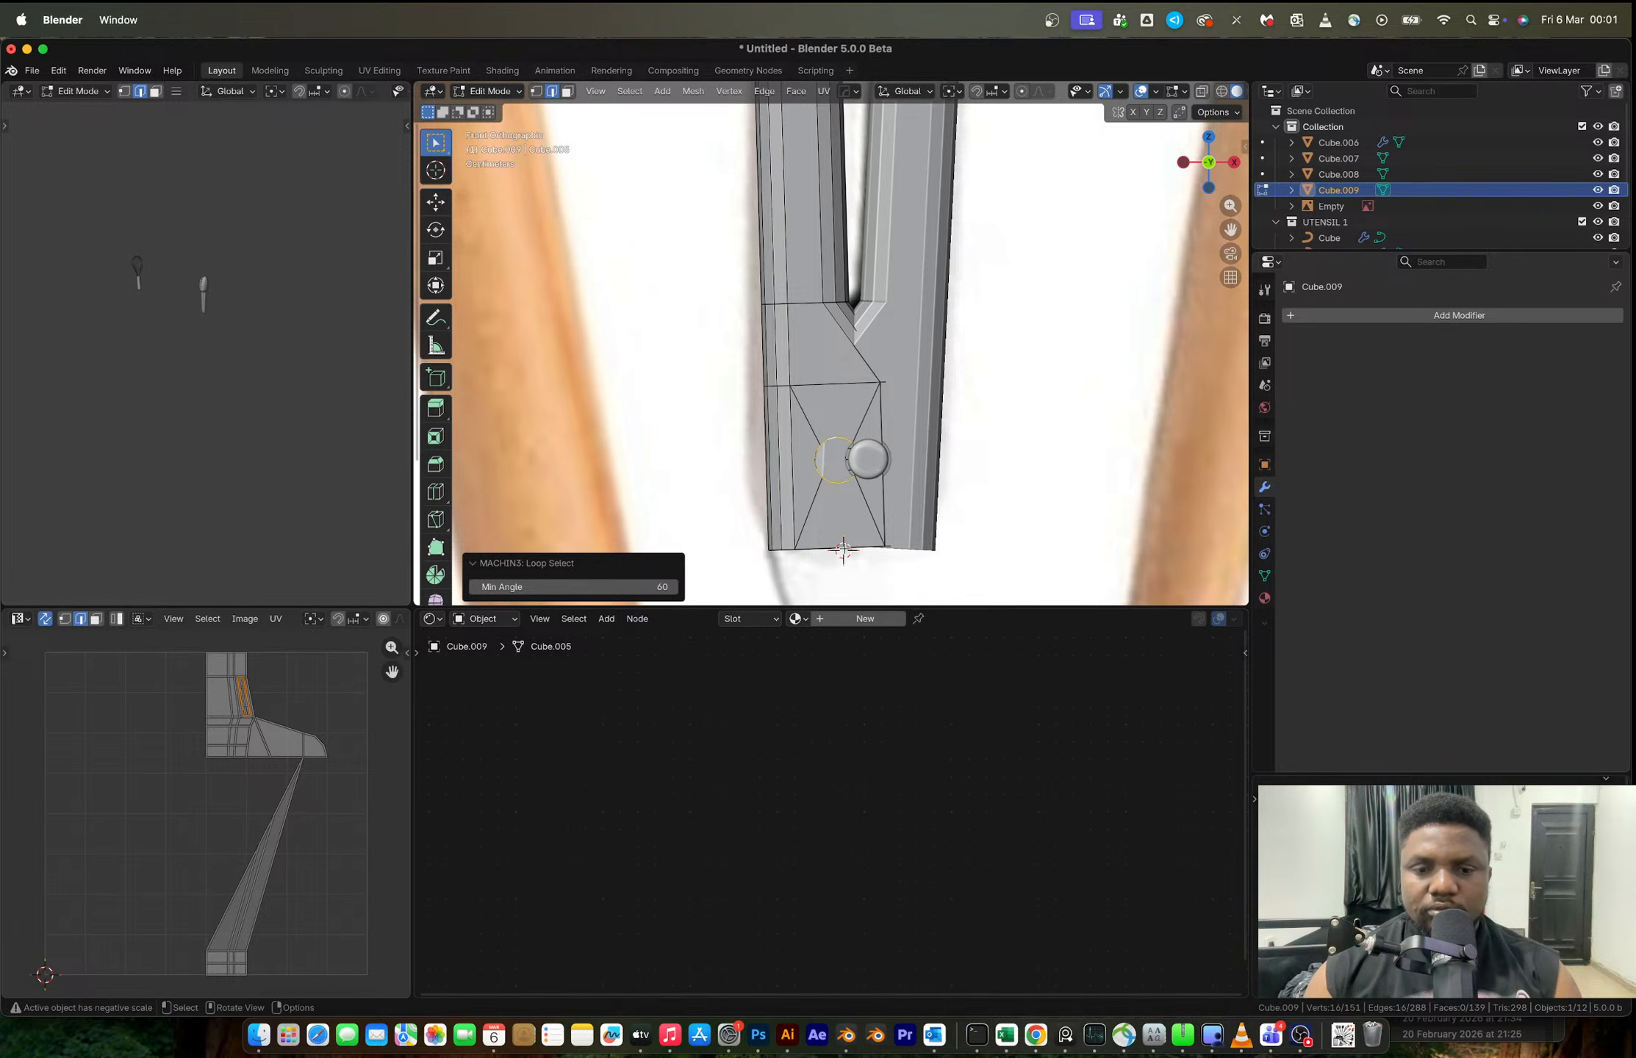
key("Tab")
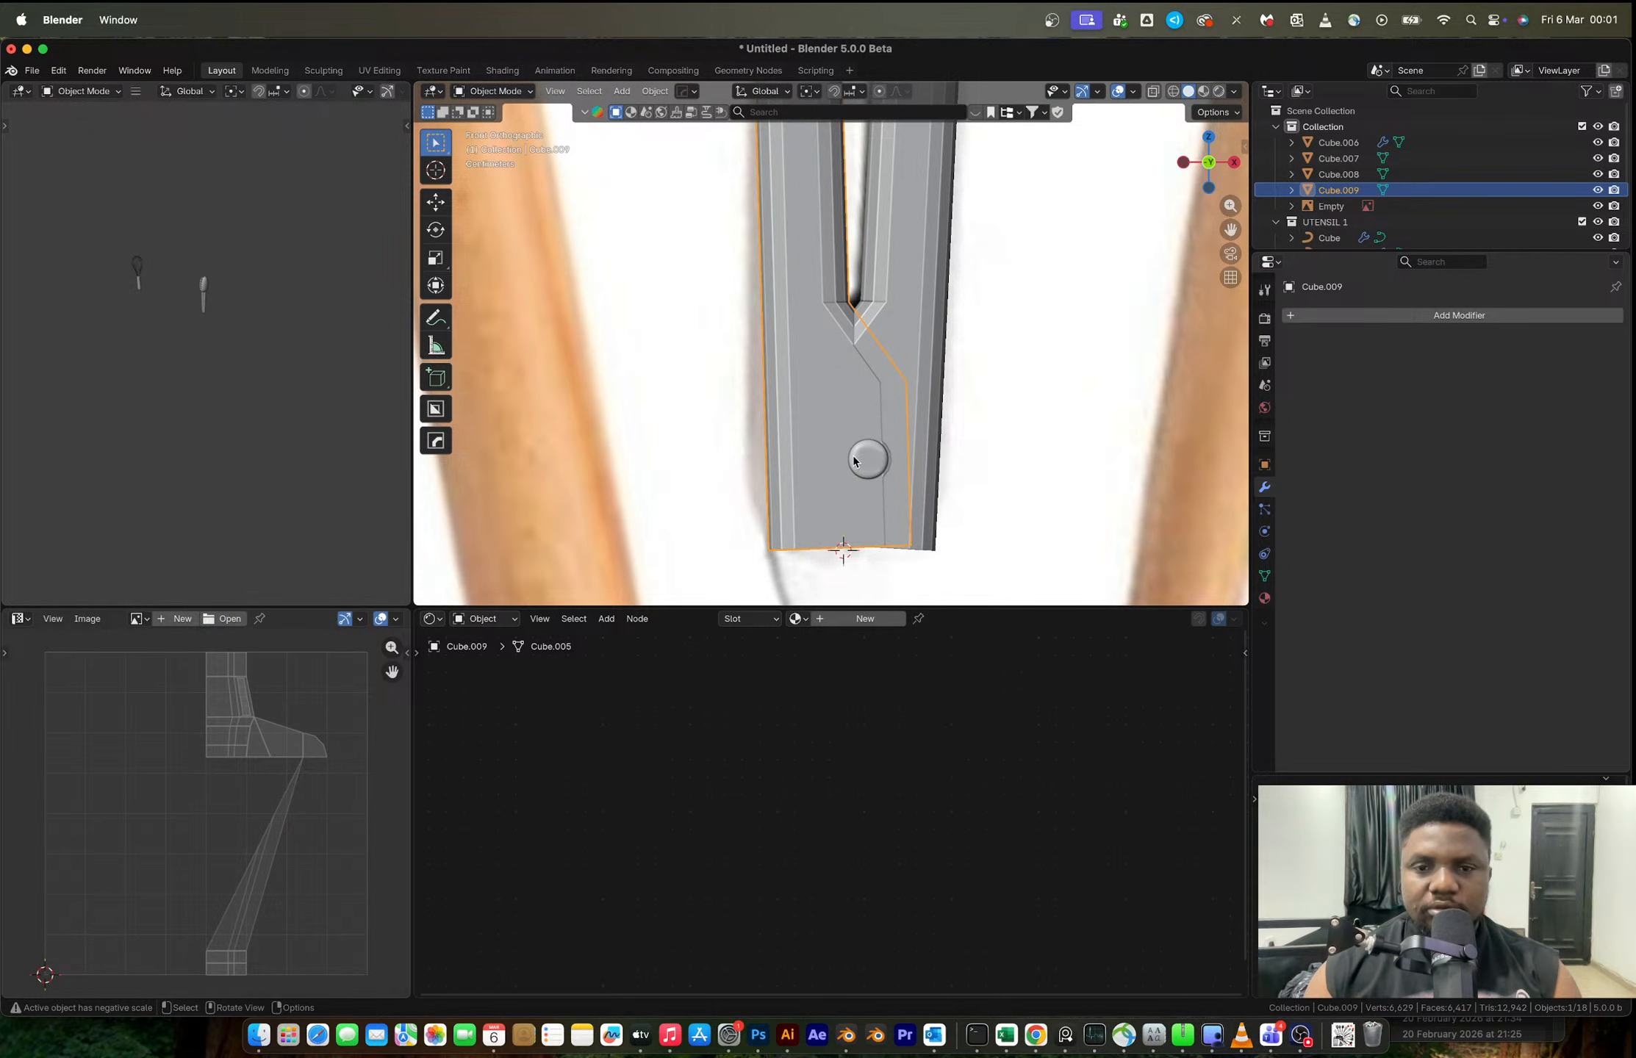
- Scale the flipped arm along Y to about 0.82 so it fits inside the other arm
middle_click_drag(850, 457, 964, 471)
key("s")
key("y")
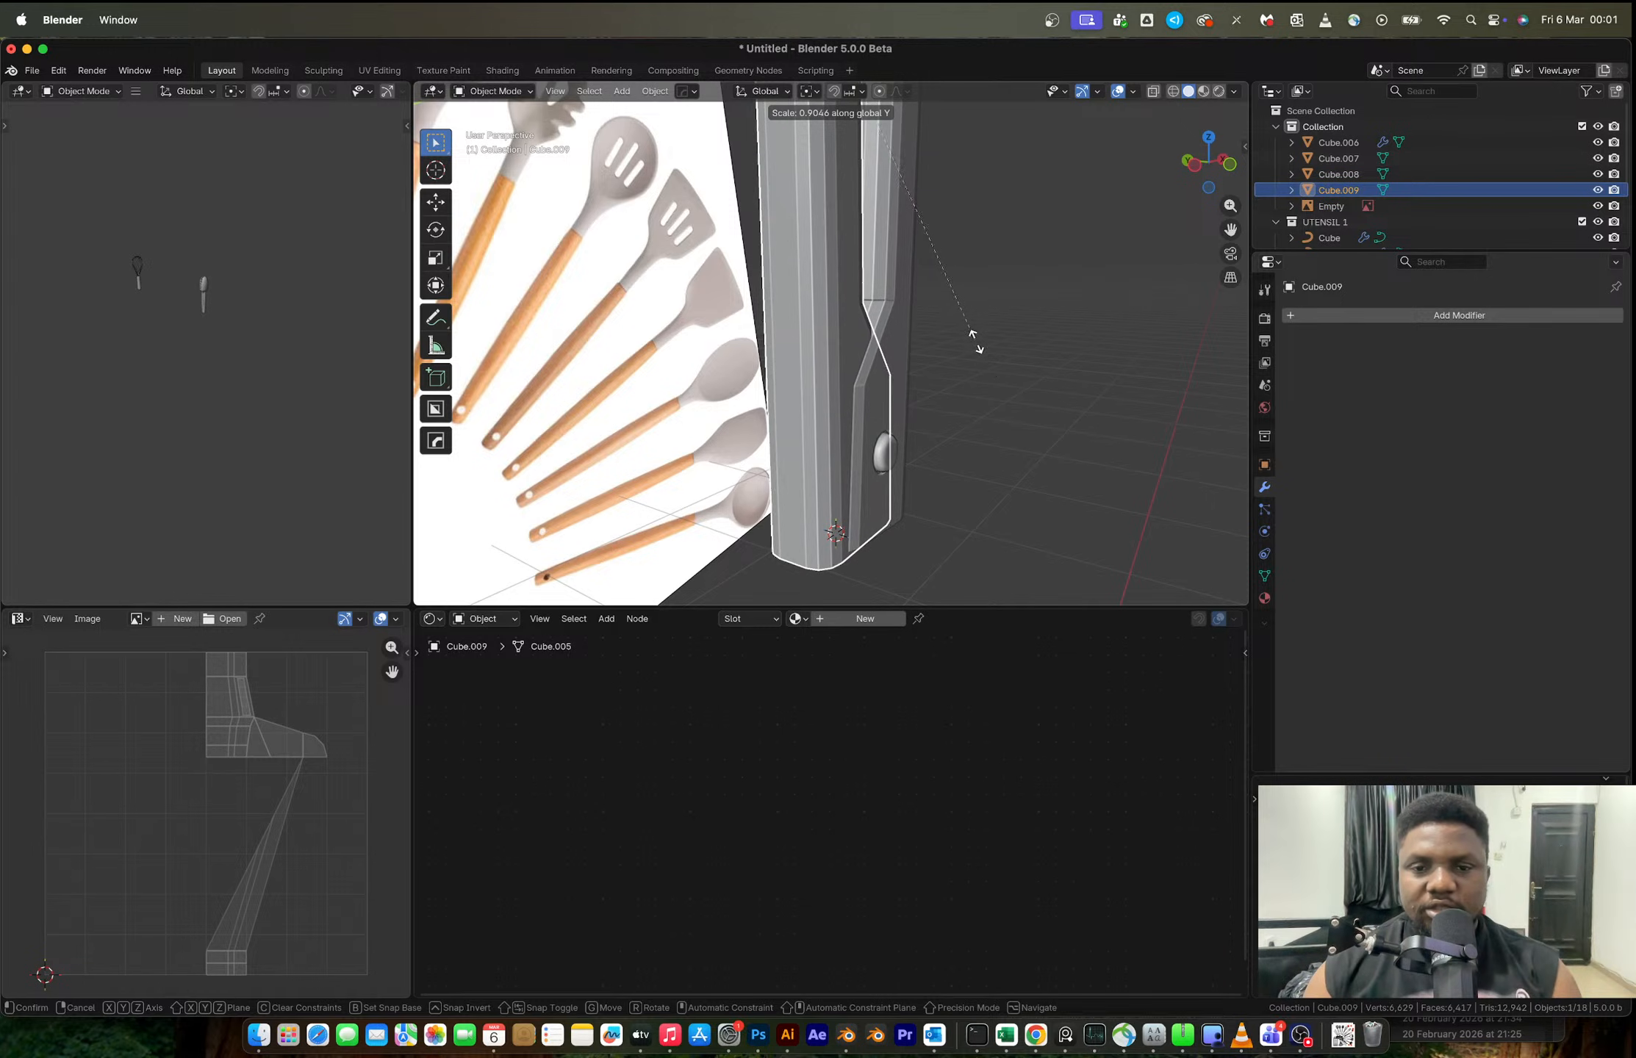
left_click(938, 307)
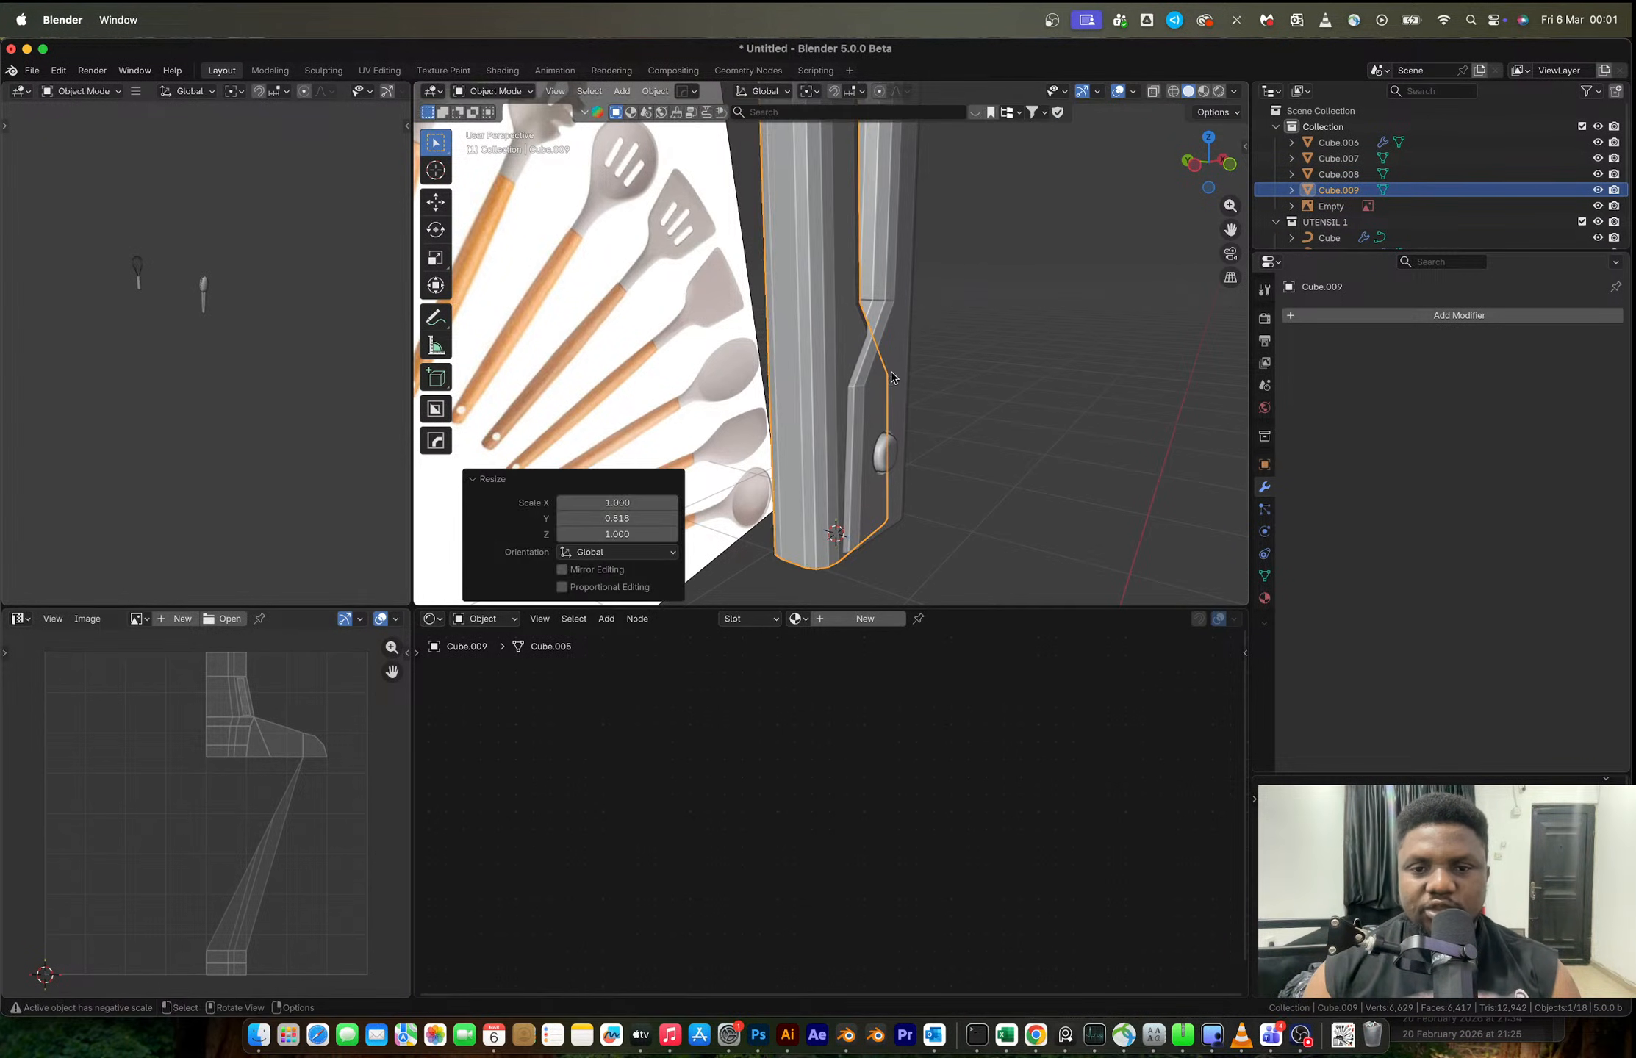
- Isolate the right arm with the rivet in local view and open its mesh for editing
left_click(891, 373)
key("slash")
scroll(859, 397, "up", 5)
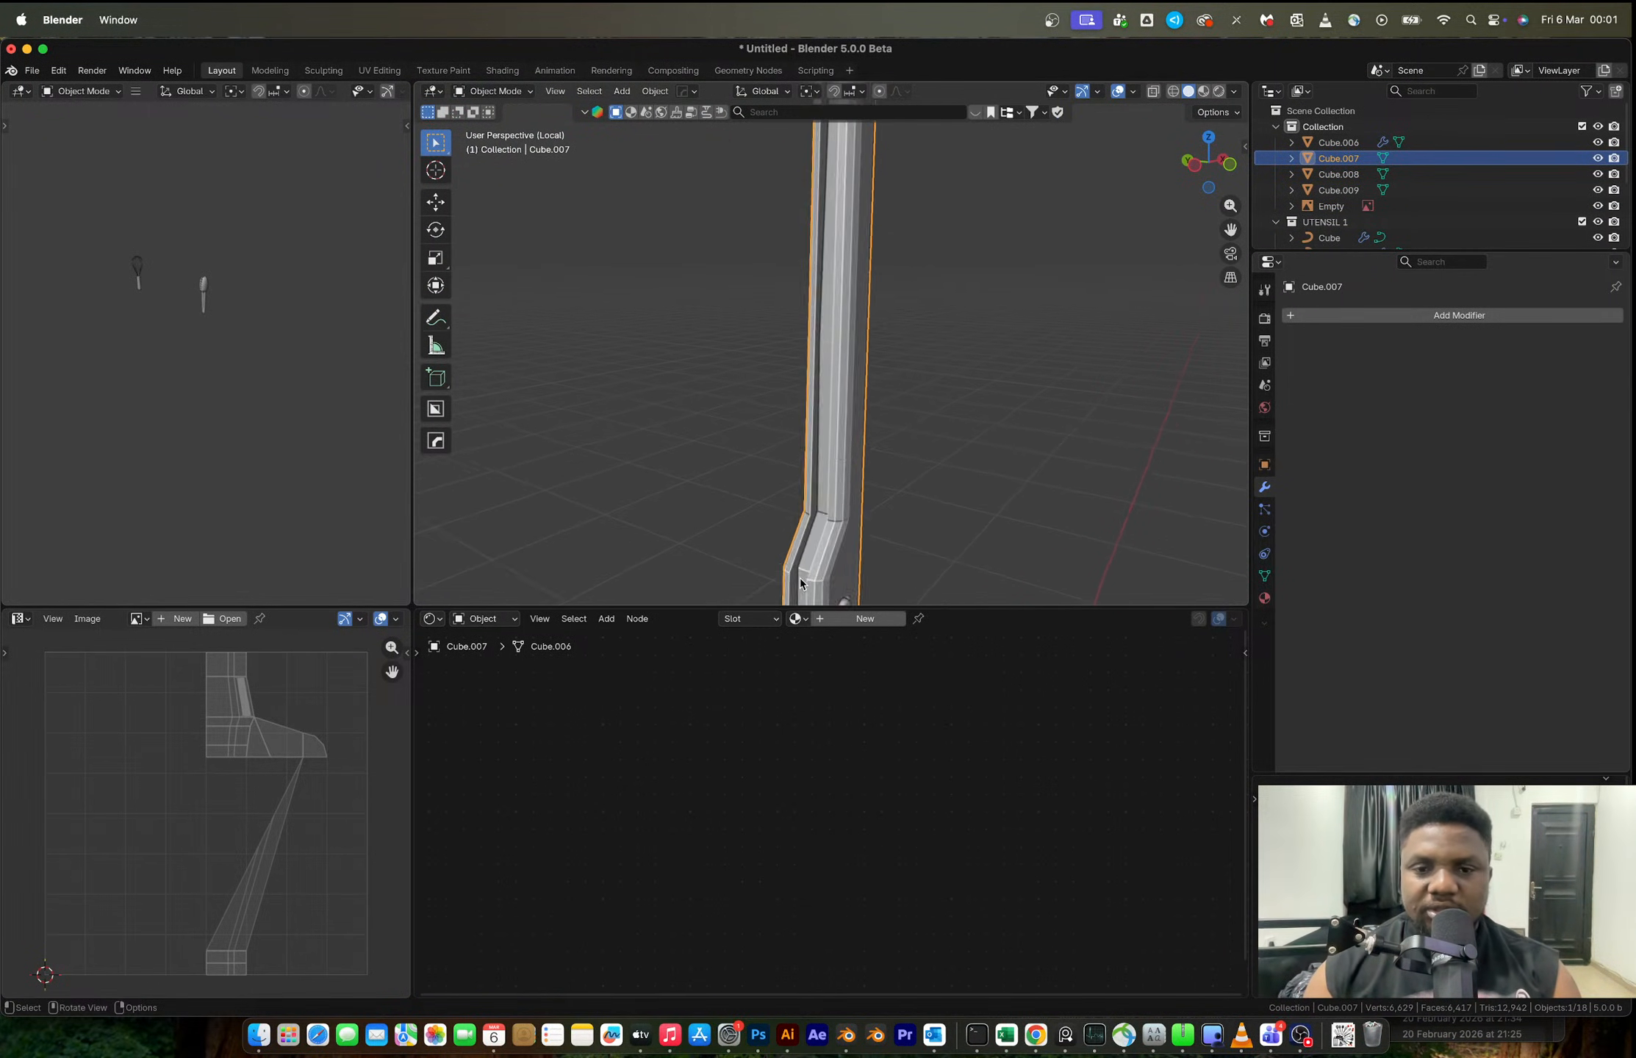
key("Tab")
middle_click_drag(859, 396, 841, 395)
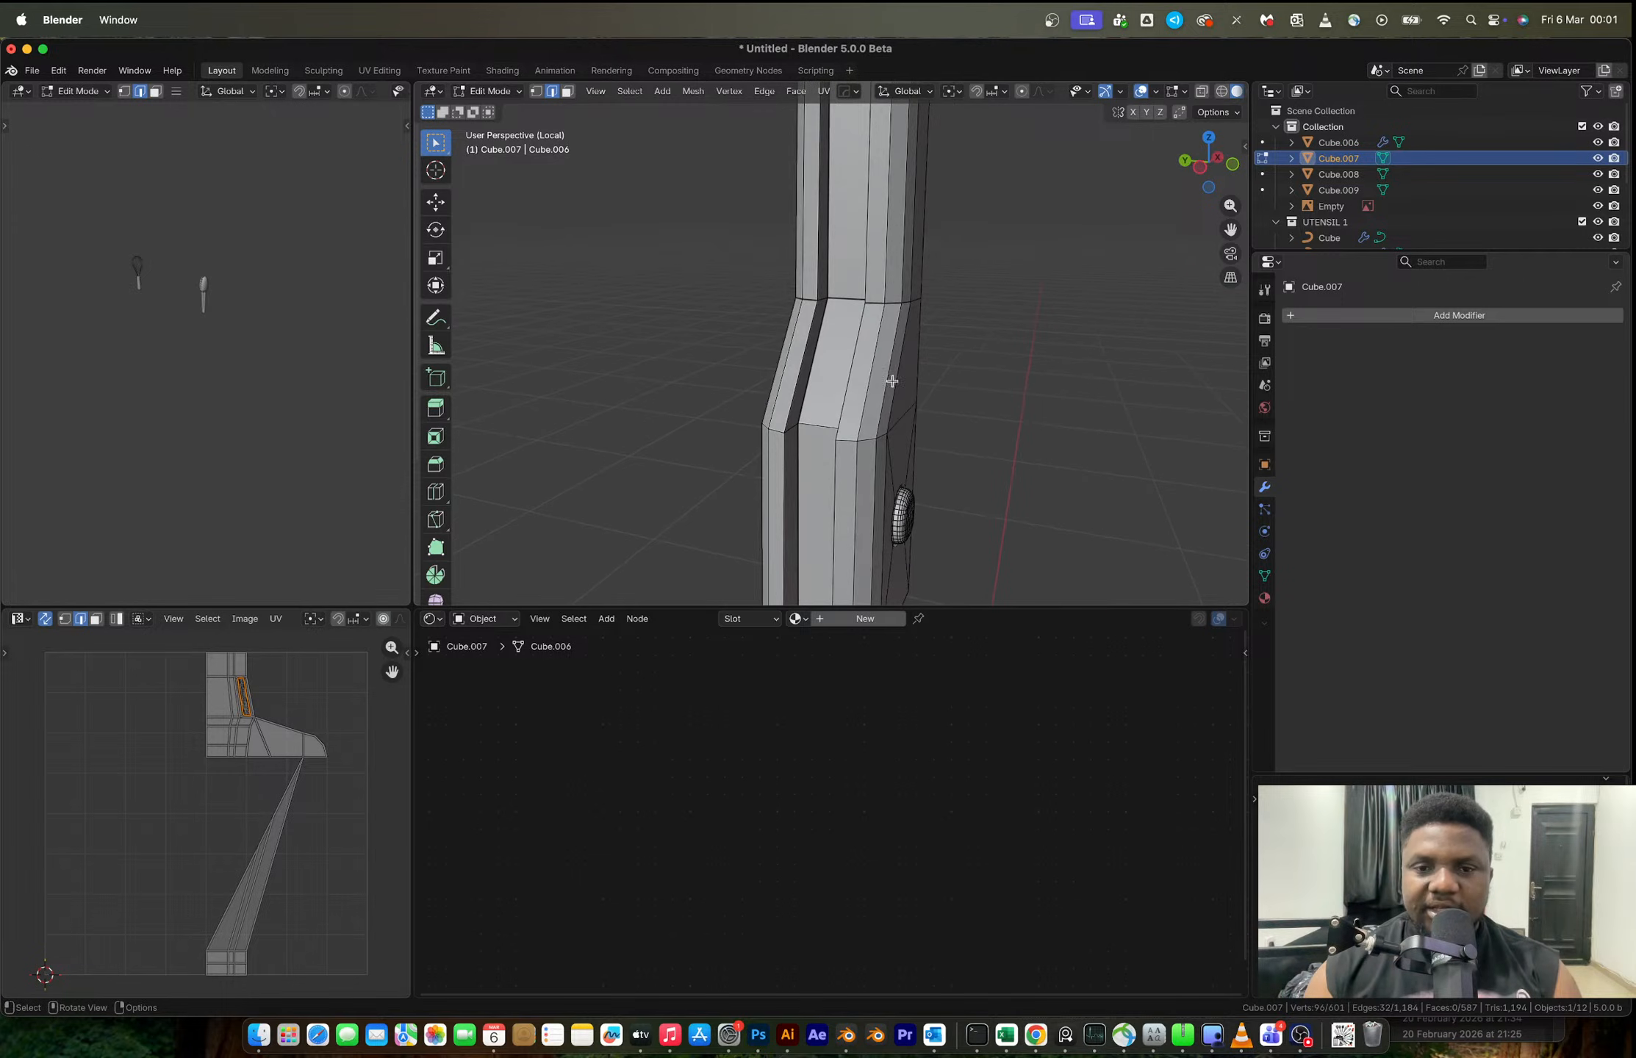
- Add one centred lengthwise loop cut to the narrow face strip along the arm's inner front corner
left_click(846, 397)
left_click(846, 500, "shift")
left_click(869, 400, "shift")
left_click(864, 463, "shift")
mouse_move(862, 409)
middle_mouse_down()
mouse_move(889, 410)
mouse_move(876, 409)
middle_mouse_up()
key("ctrl+r")
double_click(873, 436)
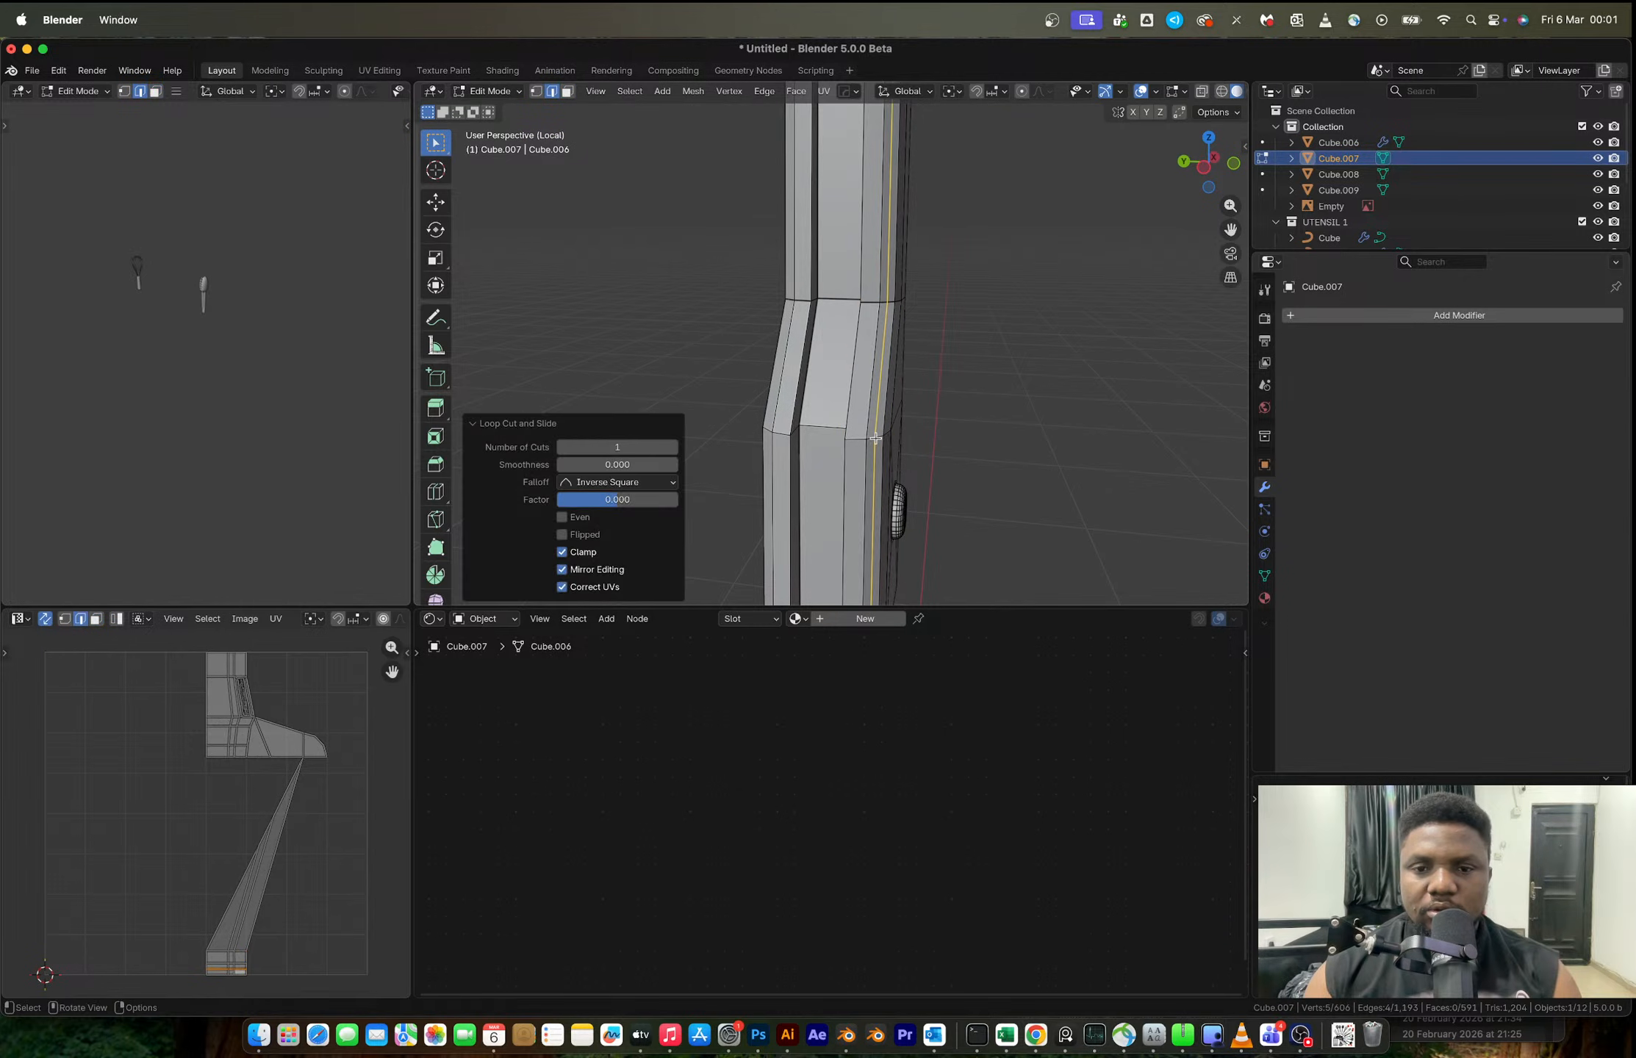
- Mirror the right arm across the Y axis and apply the mirror modifier
key("Tab")
key("alt+x")
scroll(907, 545, "down", 5)
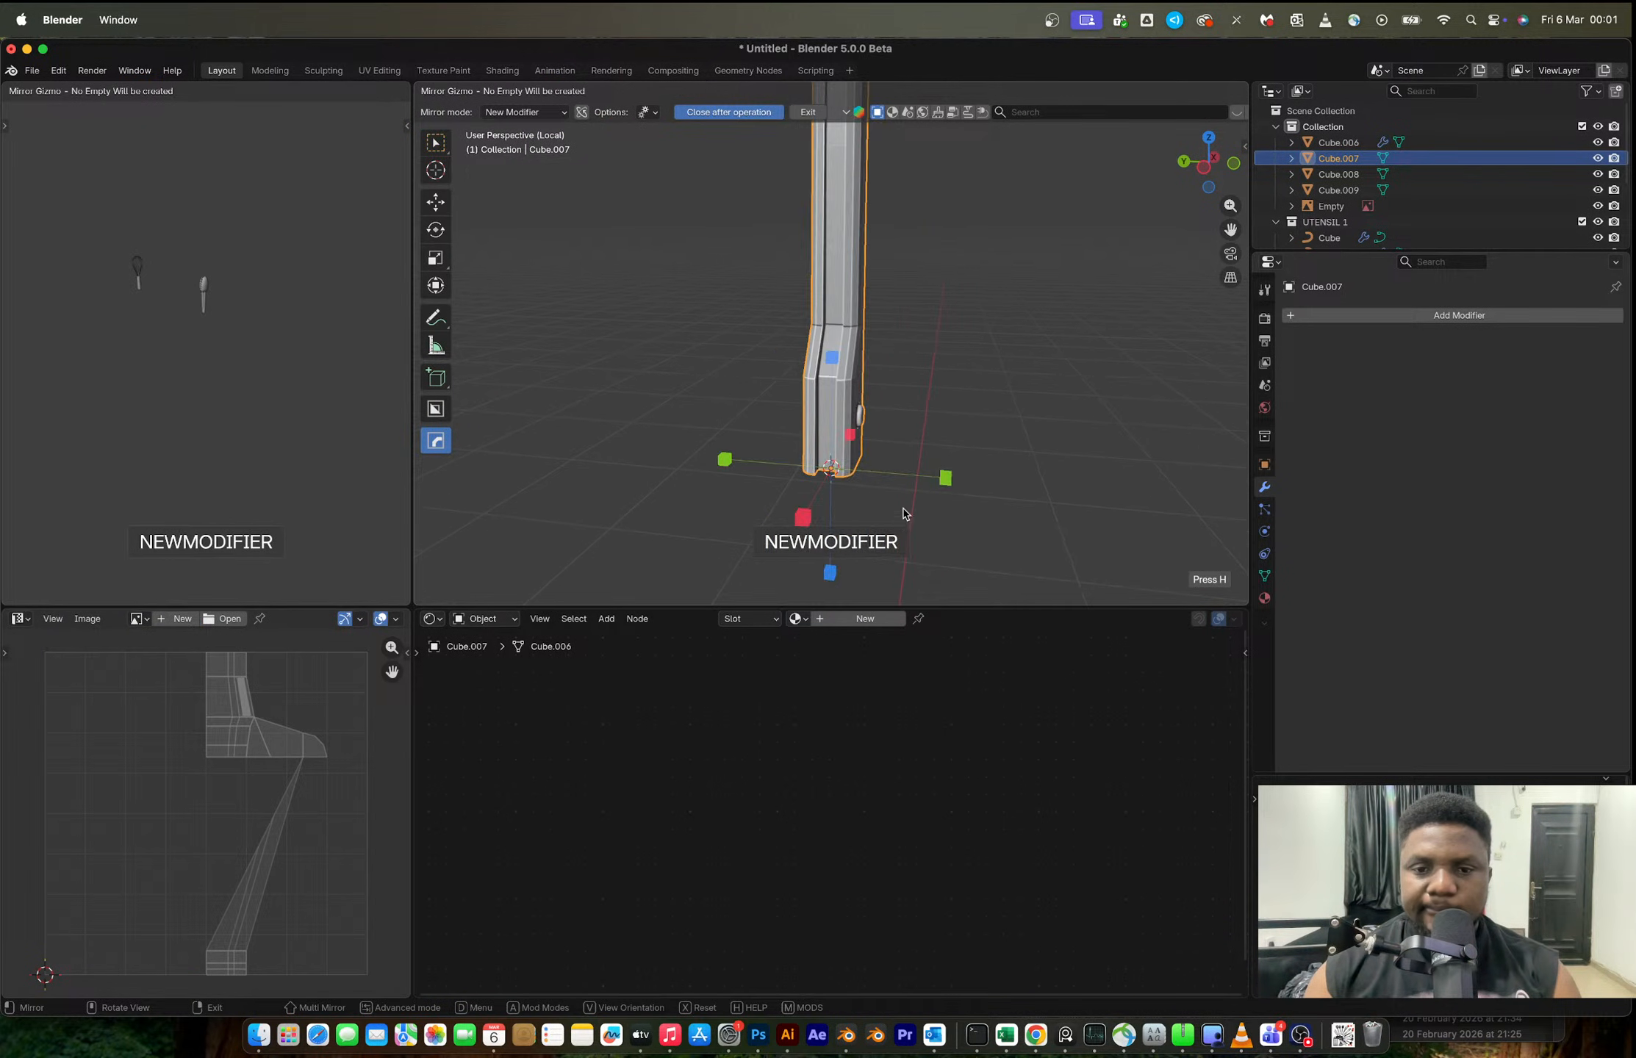
left_click(964, 475)
key("ctrl+a")
- Select the inner side faces around the arm's bend and lower section together with the adjoining bottom end faces
scroll(872, 412, "up", 5)
key("Tab")
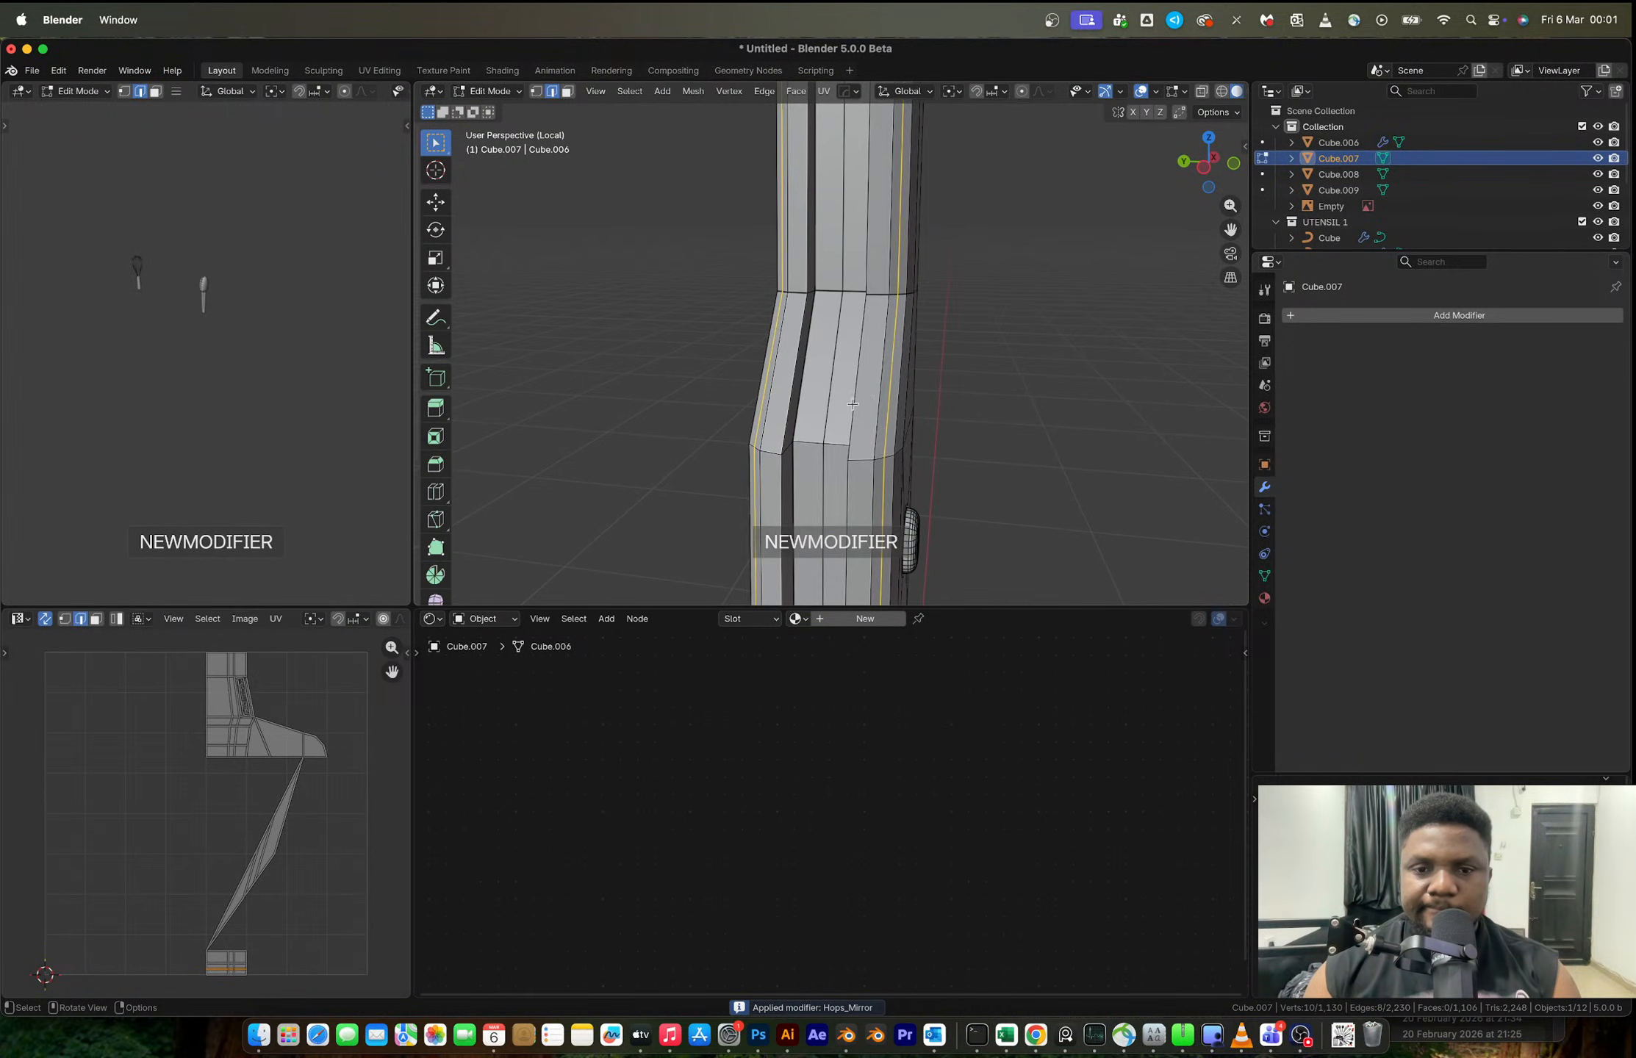
key("3")
left_click(872, 434, "shift")
left_click(857, 477, "shift")
left_click(841, 367, "shift")
left_click(836, 522, "shift")
middle_click_drag(836, 521, 857, 315)
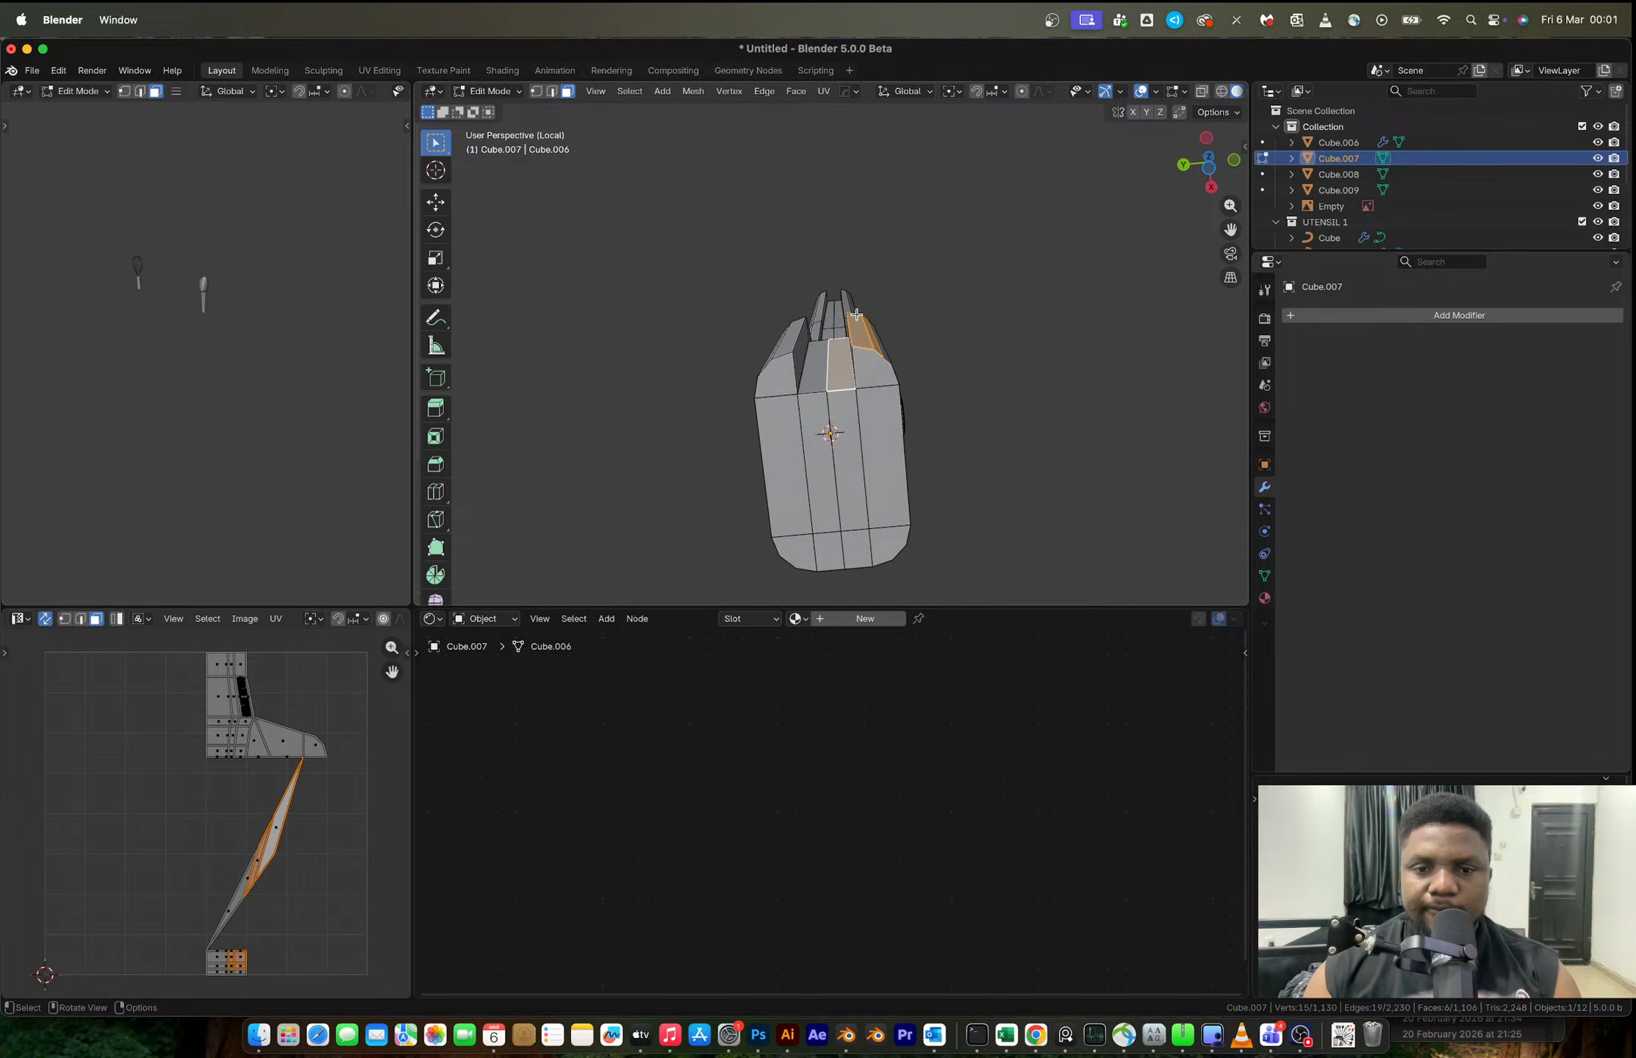
left_click(845, 418, "shift")
left_click(875, 365, "shift")
left_click(884, 486, "shift")
left_click(877, 546, "shift")
- Delete the selected faces and the leftover faces beside the opening at the arm's lower end
key("x")
left_click(811, 478)
middle_click_drag(811, 478, 866, 351)
left_click(857, 408)
key("x")
left_click(853, 376)
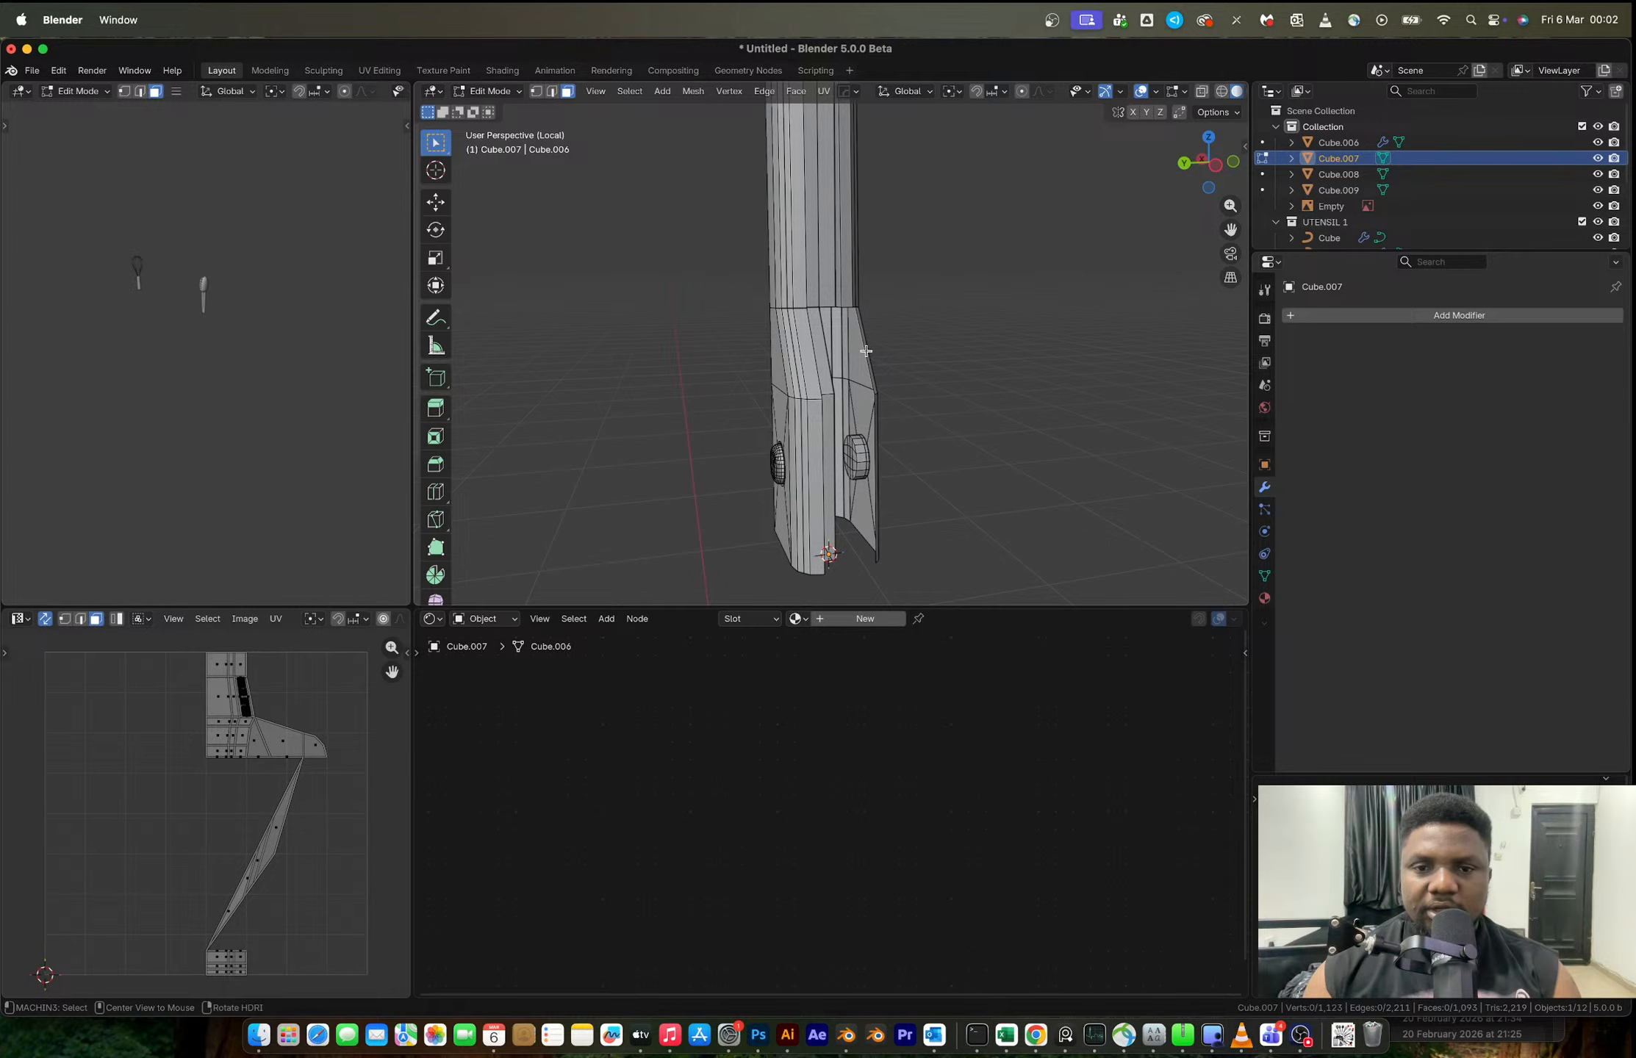
- Select the open border edges along the bend and lower section of the arm's opening
left_click(866, 350, "alt")
key("2")
left_click(868, 370, "alt")
left_click(867, 369, "alt")
middle_click_drag(868, 369, 868, 372)
left_click(867, 372)
middle_click_drag(929, 395, 891, 388)
left_click(874, 418, "shift")
left_click(874, 417, "shift")
key("ctrl+z")
left_click(872, 408, "shift")
- Extrude the selected border edges about 0.005 m along Y in the left side view
left_click(1210, 162)
scroll(913, 347, "up", 2)
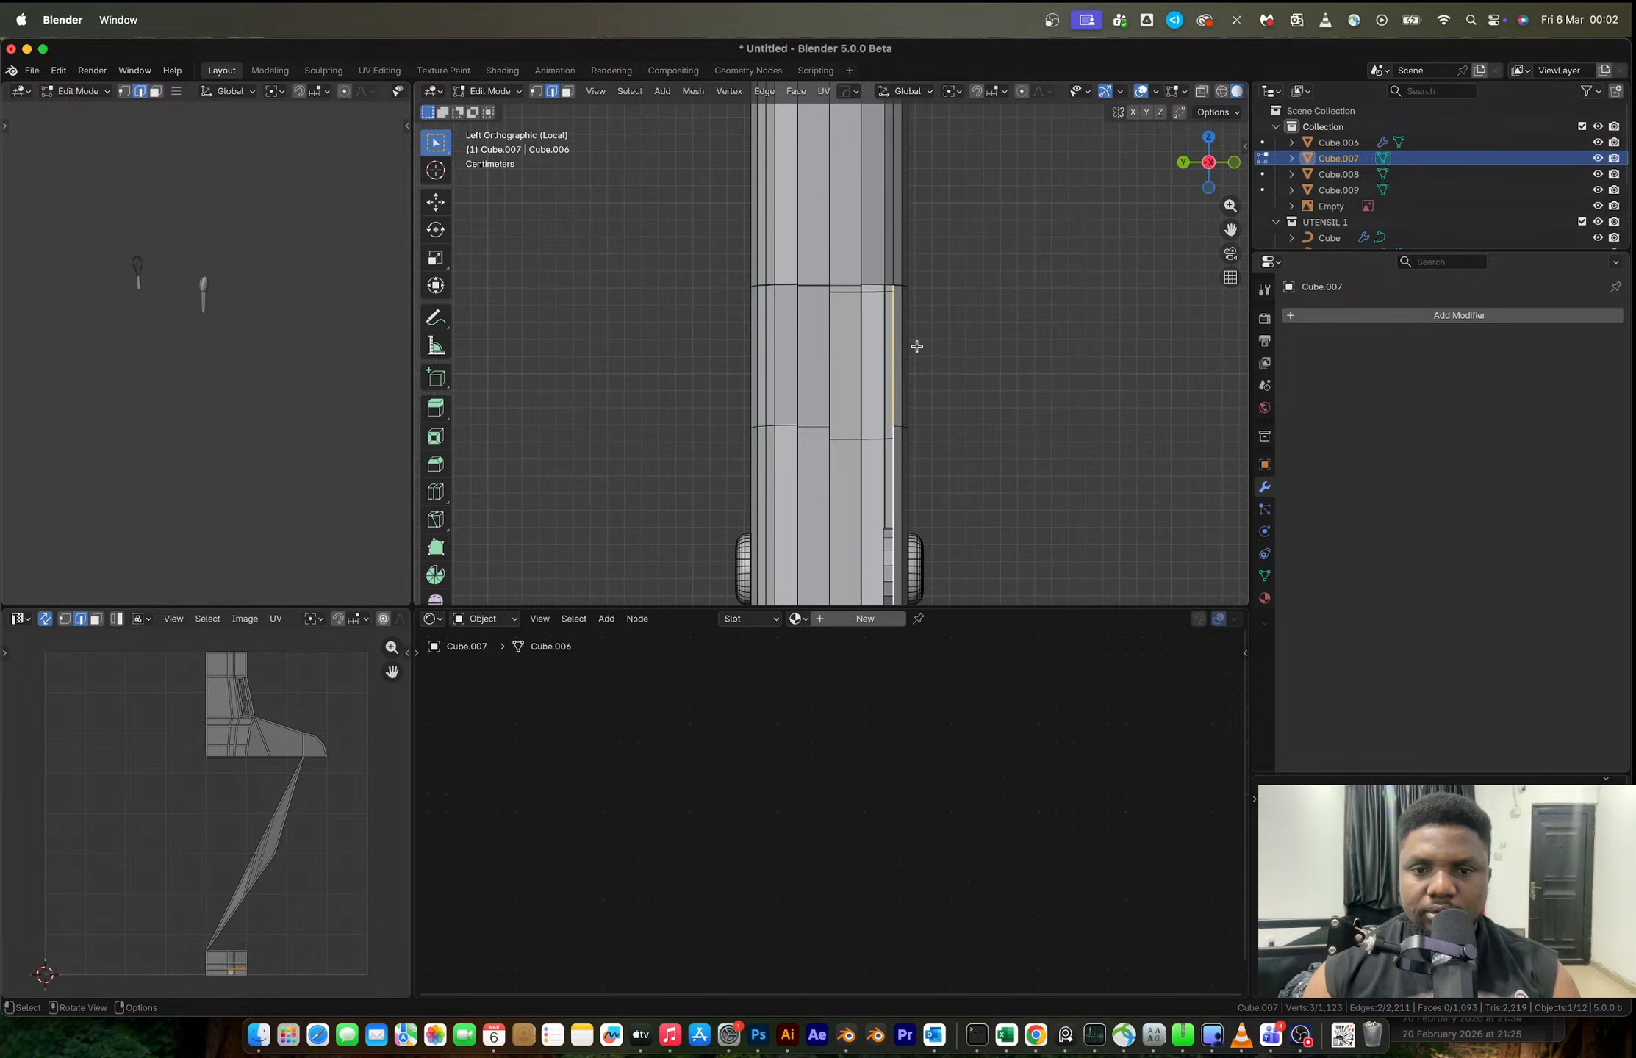
key("e")
key("y")
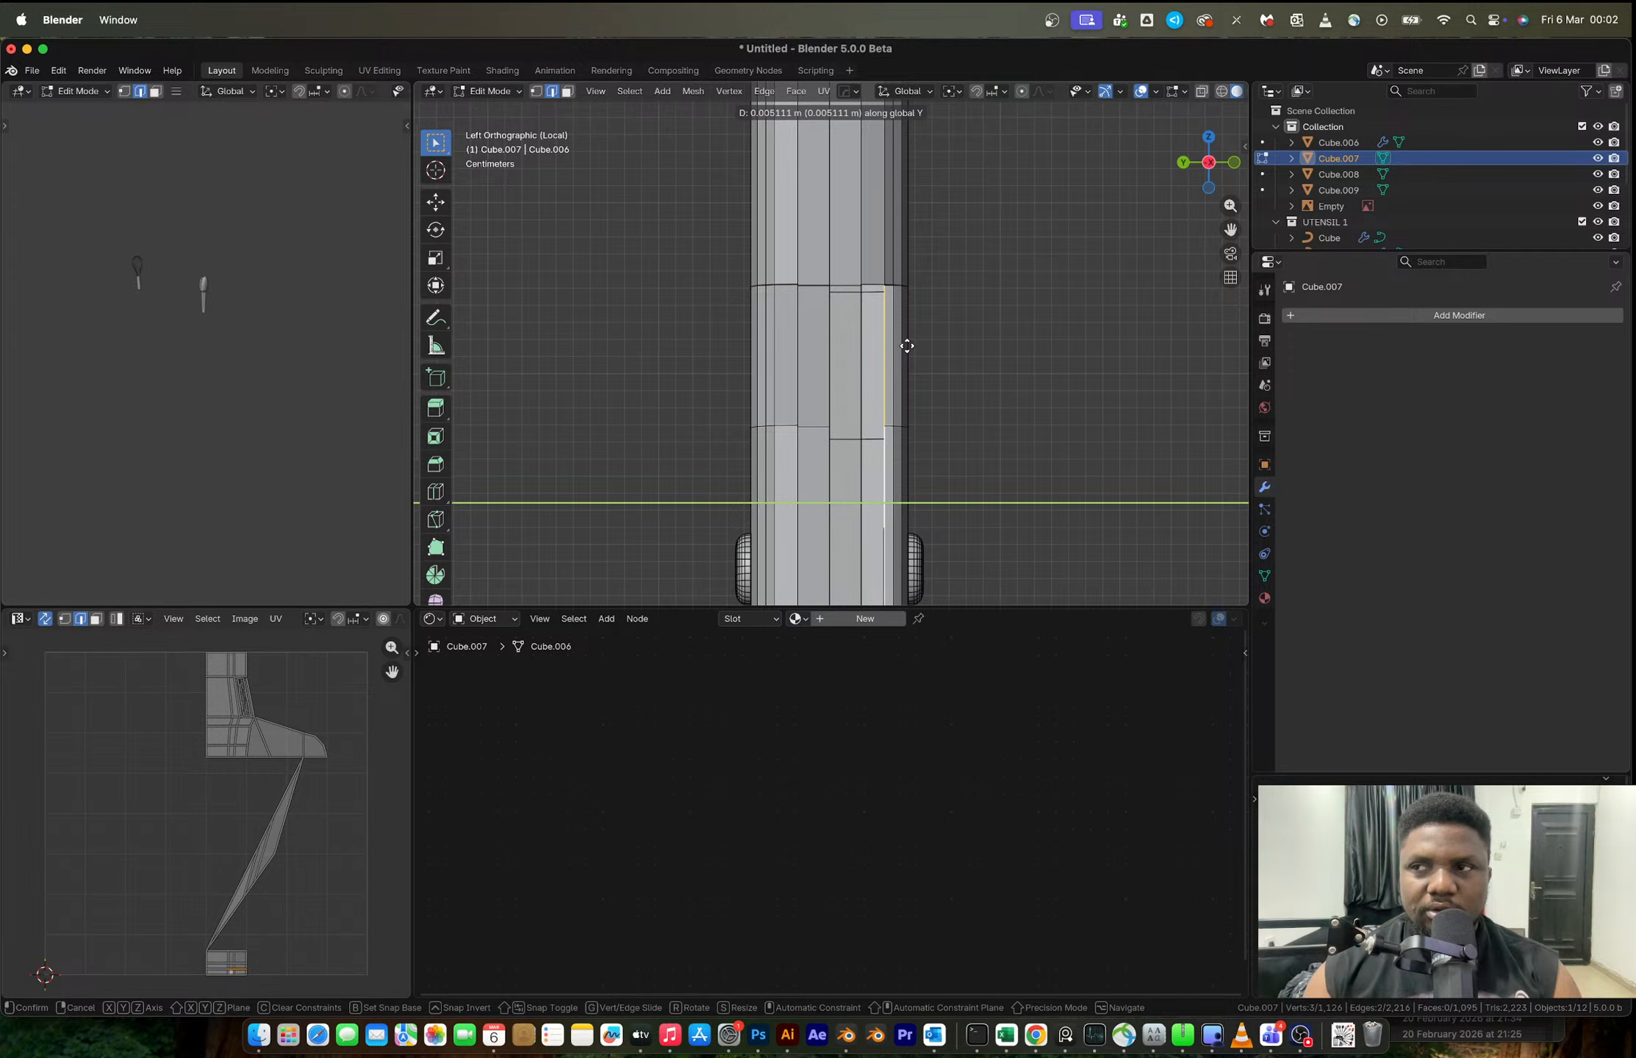
left_click(907, 346)
- Extrude the border edges about 0.057 m along X into the arm to give the wall depth
middle_click_drag(907, 346, 921, 423)
key("e")
key("x")
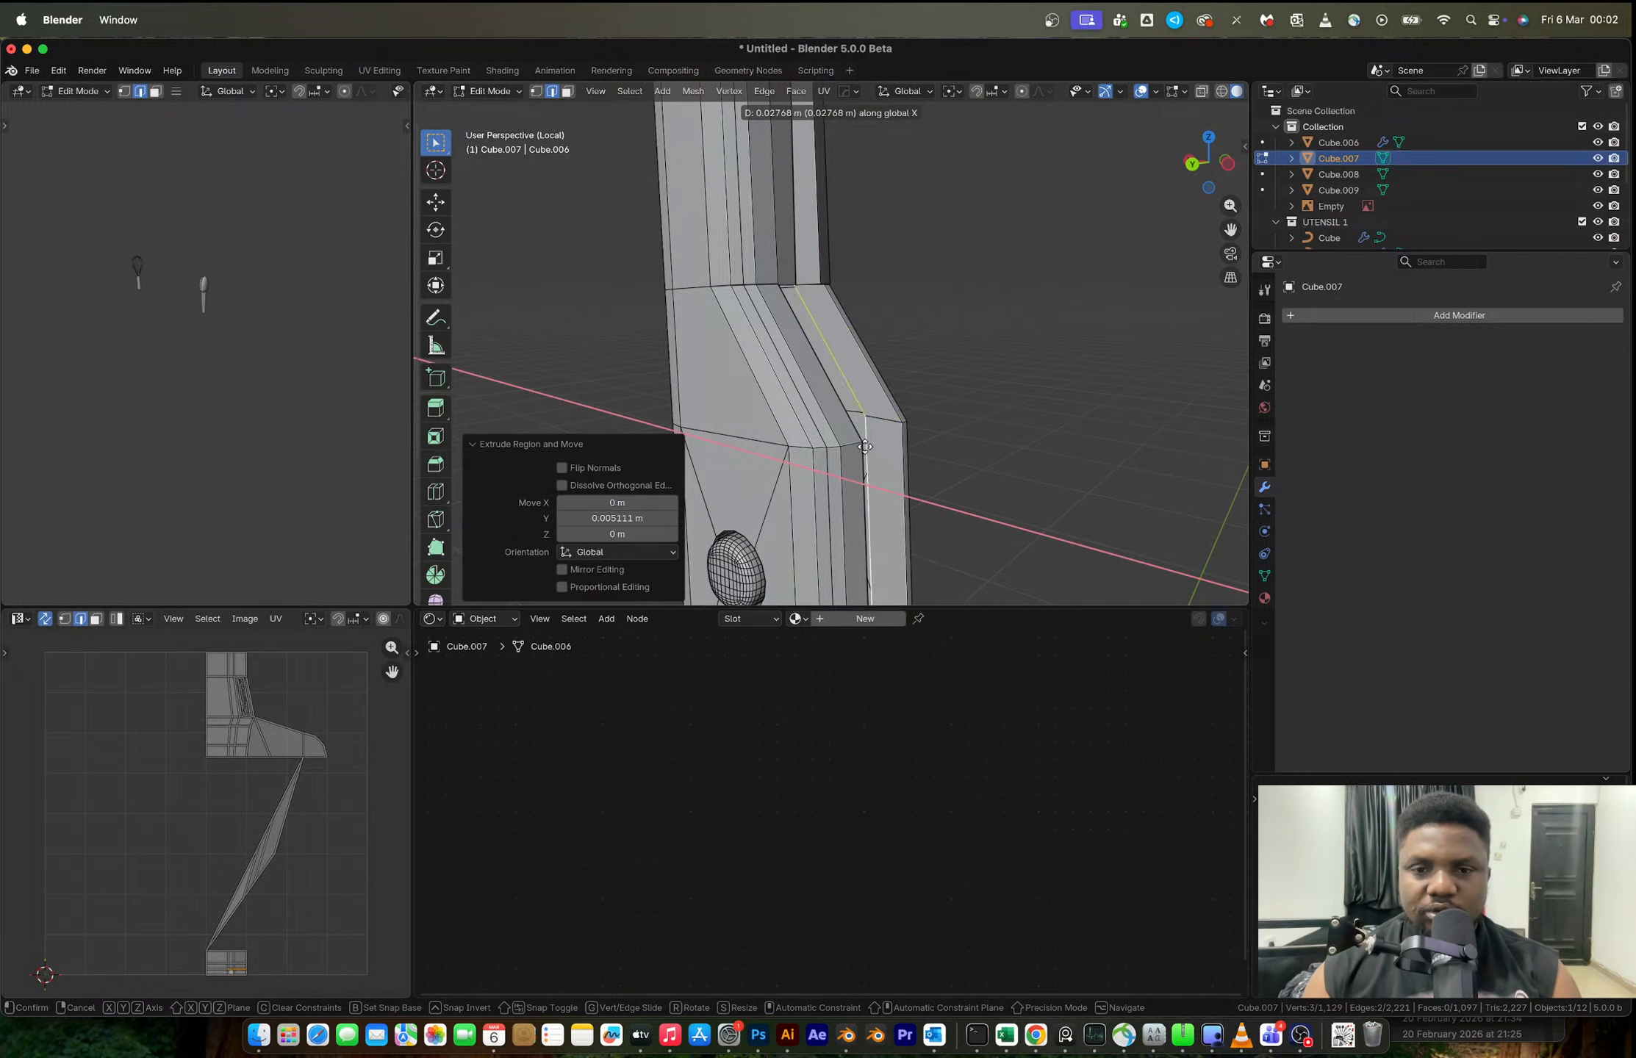
middle_click_drag(837, 445, 882, 252)
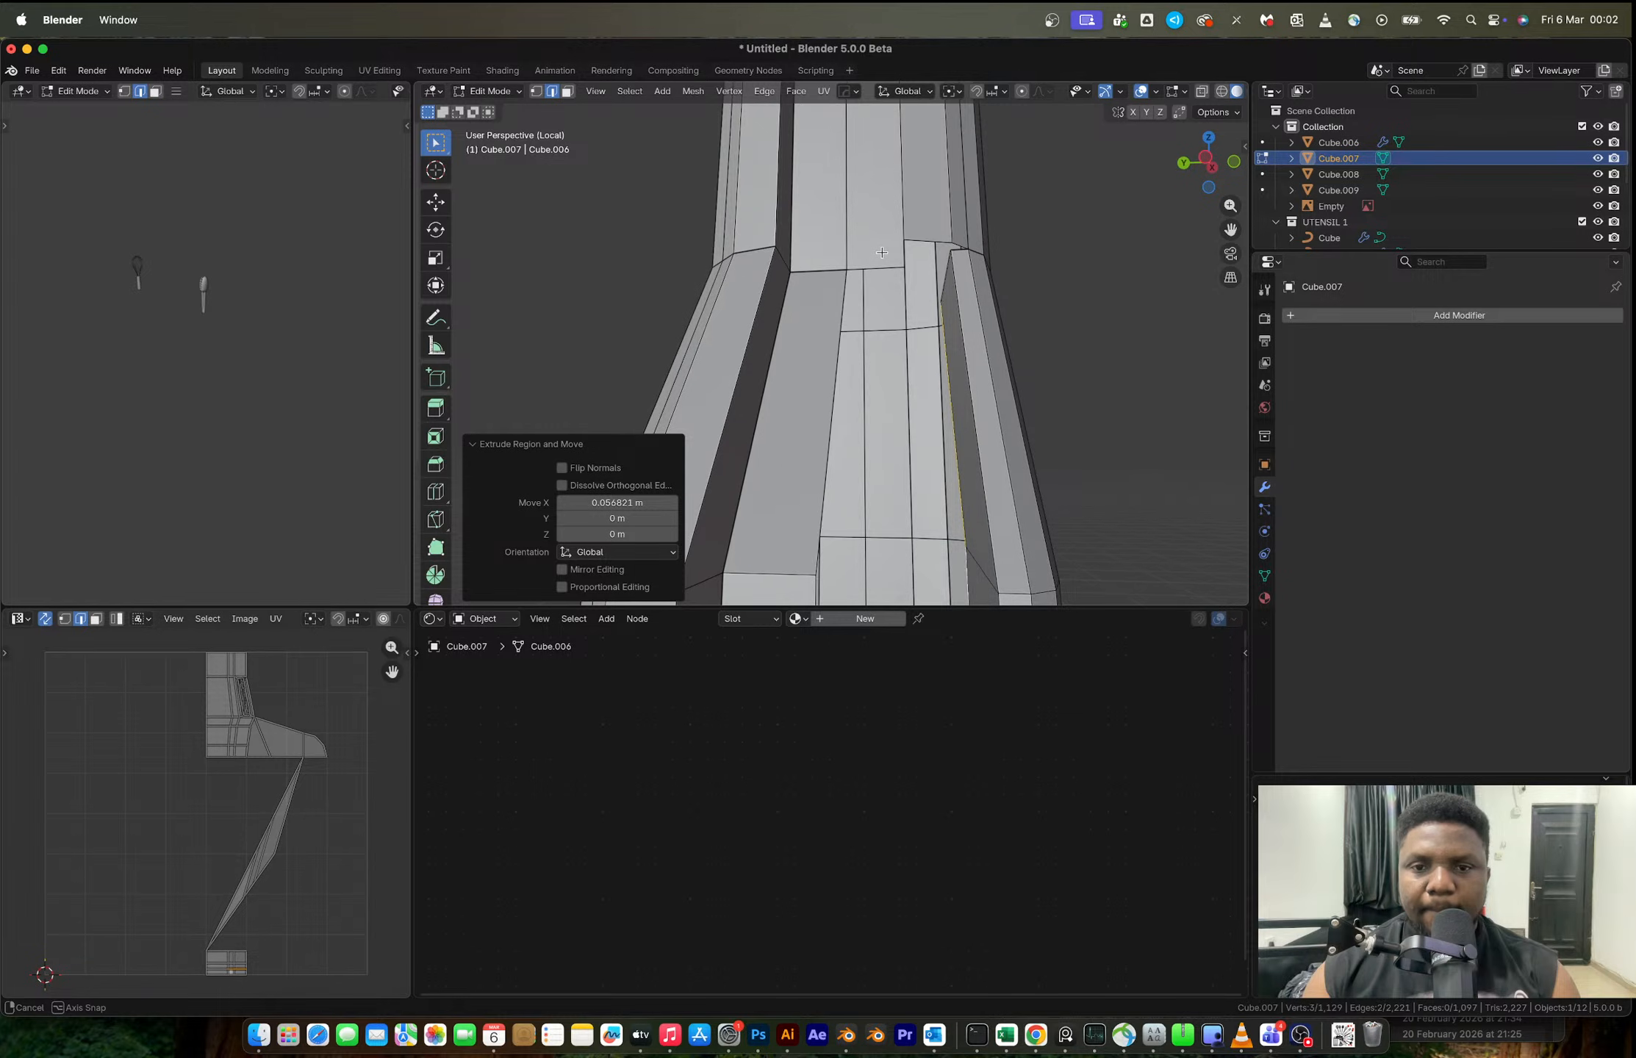
- Undo the edge extrusions and the face deletion back to the inner face selection
key("ctrl+z")
key("ctrl+z")
key("ctrl+z")
key("ctrl+z")
key("ctrl+z")
key("ctrl+z")
key("ctrl+z")
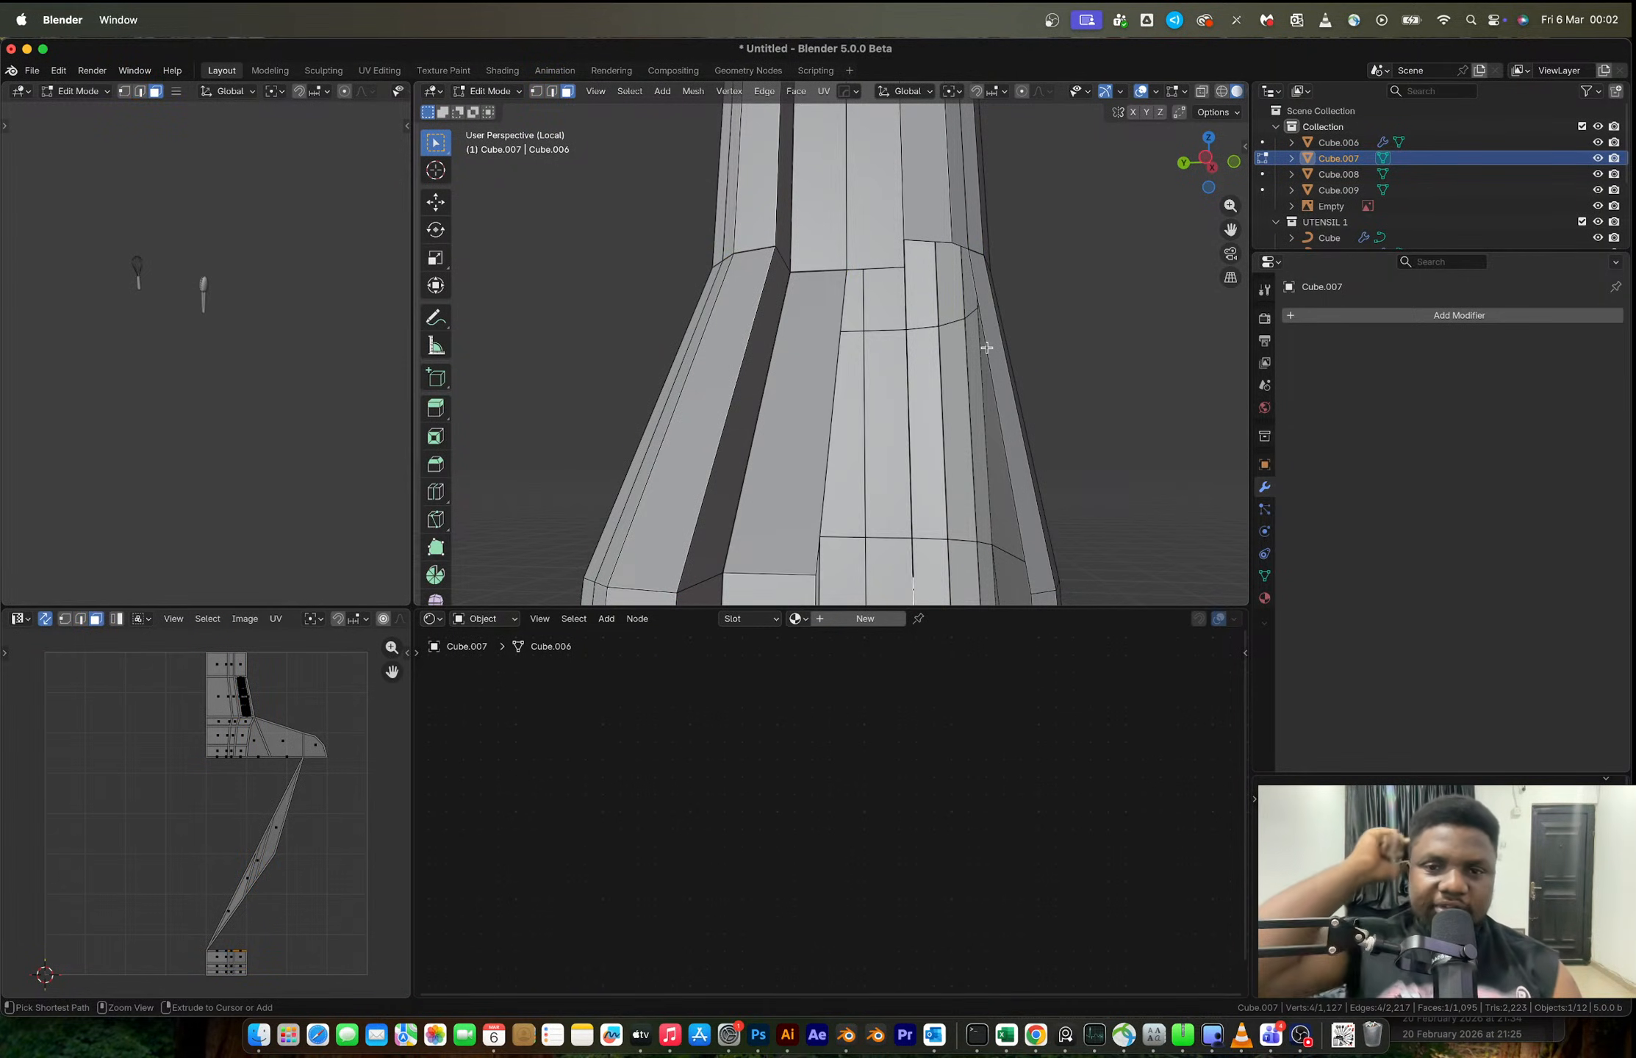
key("ctrl+z")
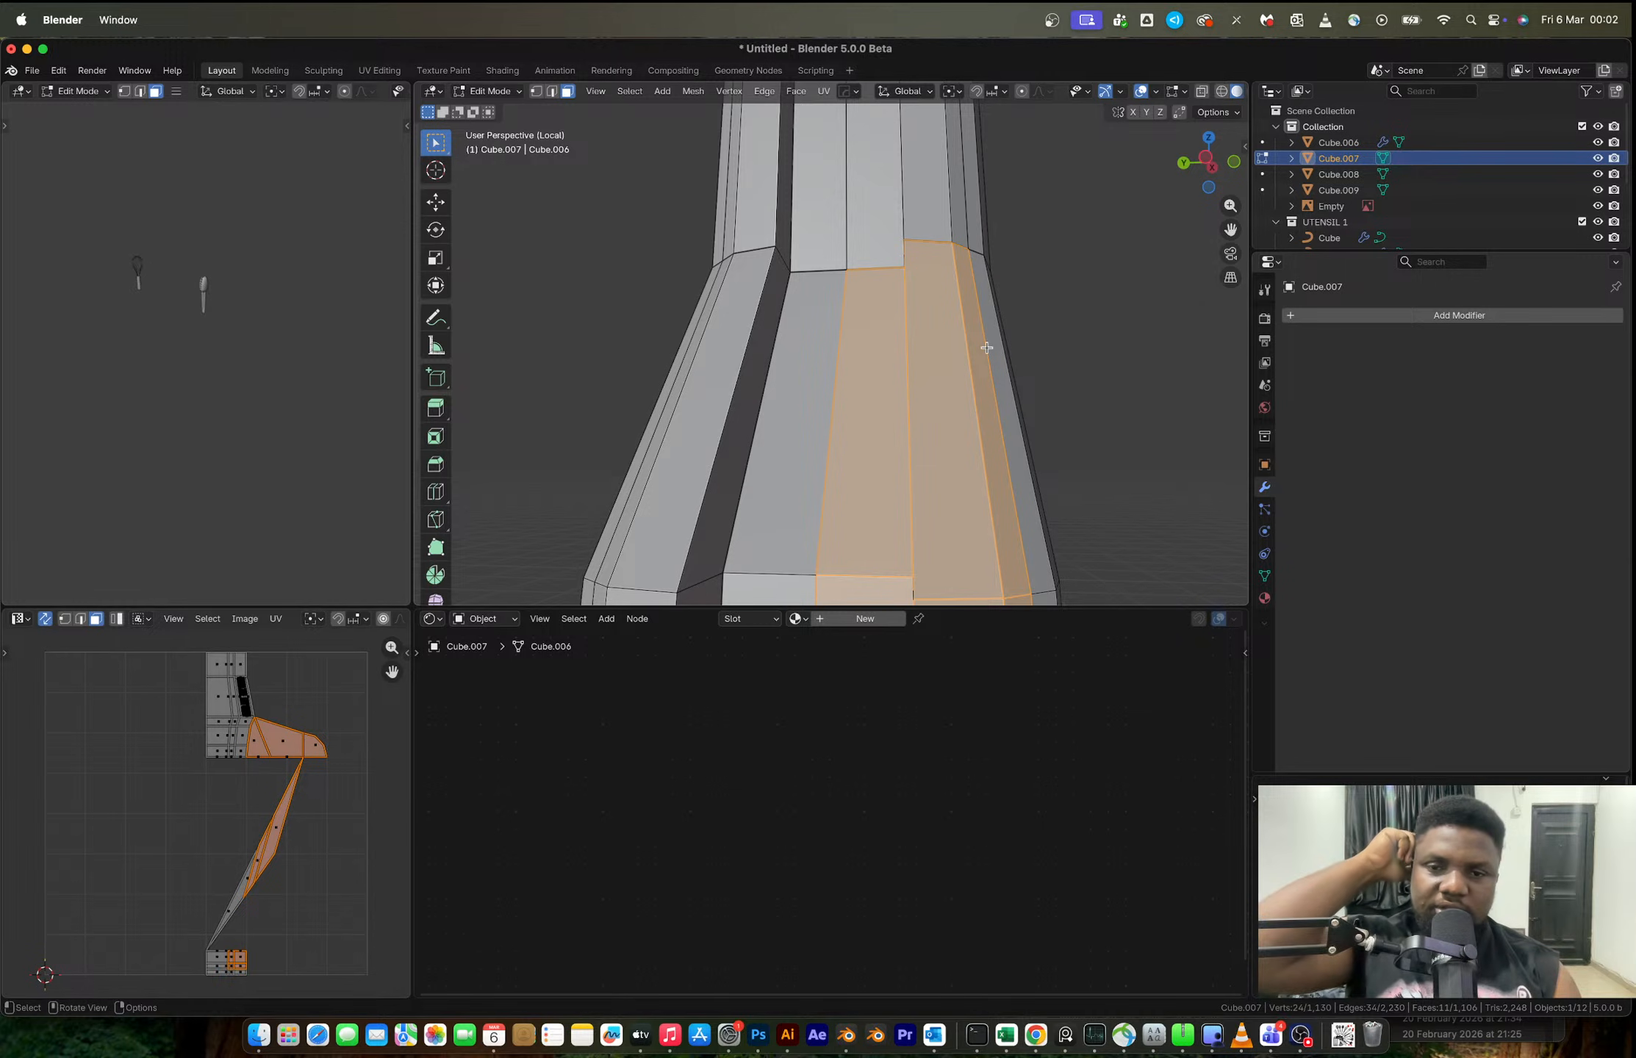
- Try extruding the selected inner faces along their normals, and undo the extrusion
key("alt+e")
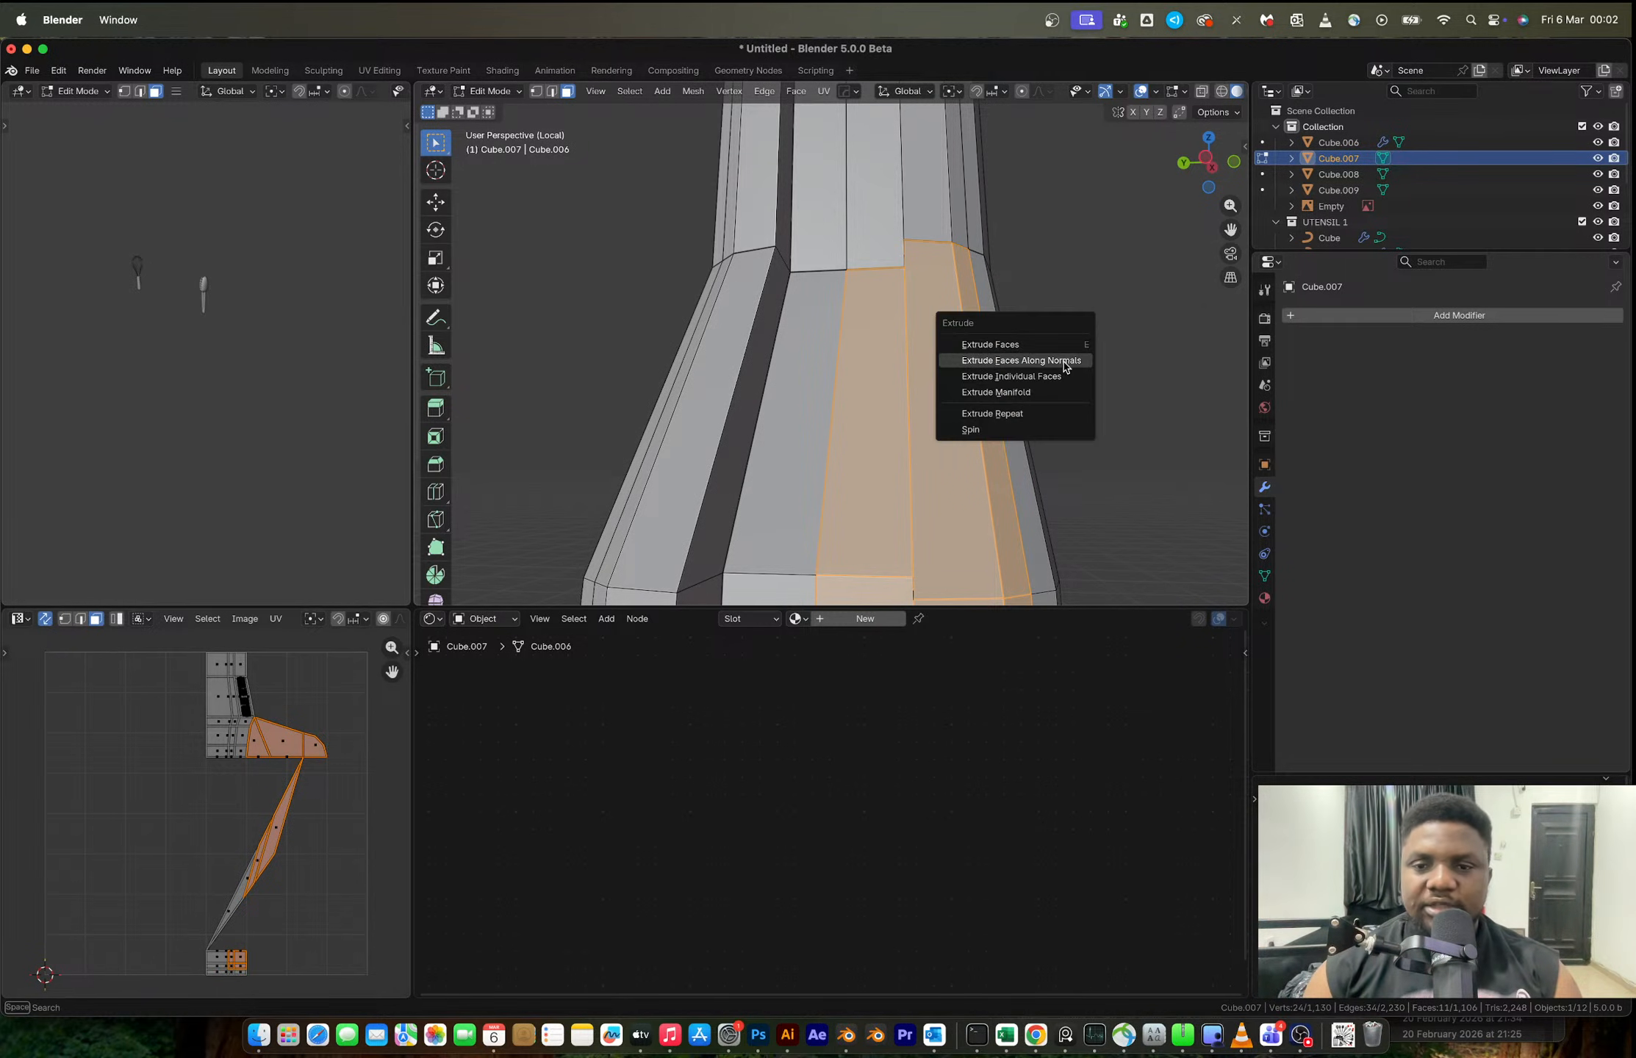
left_click(1062, 361)
left_click(1044, 509)
key("ctrl+z")
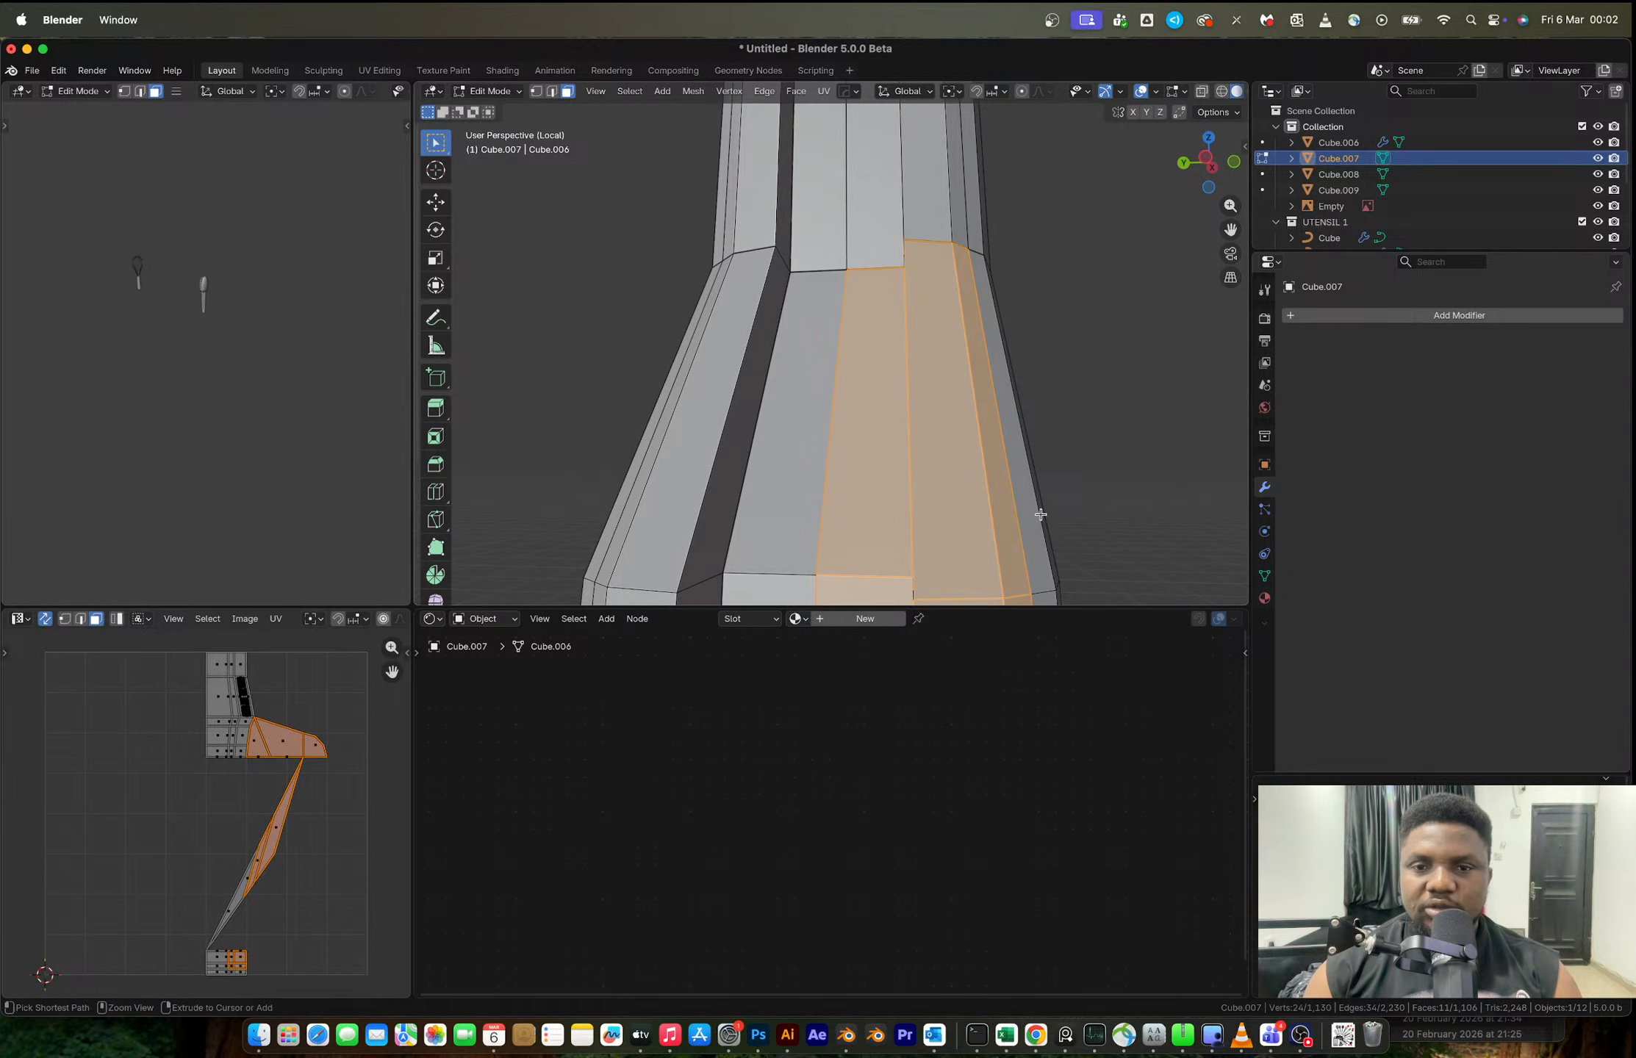
- Select the arm's whole mesh and merge its vertices by distance at 0.0001 m
key("1")
key("a")
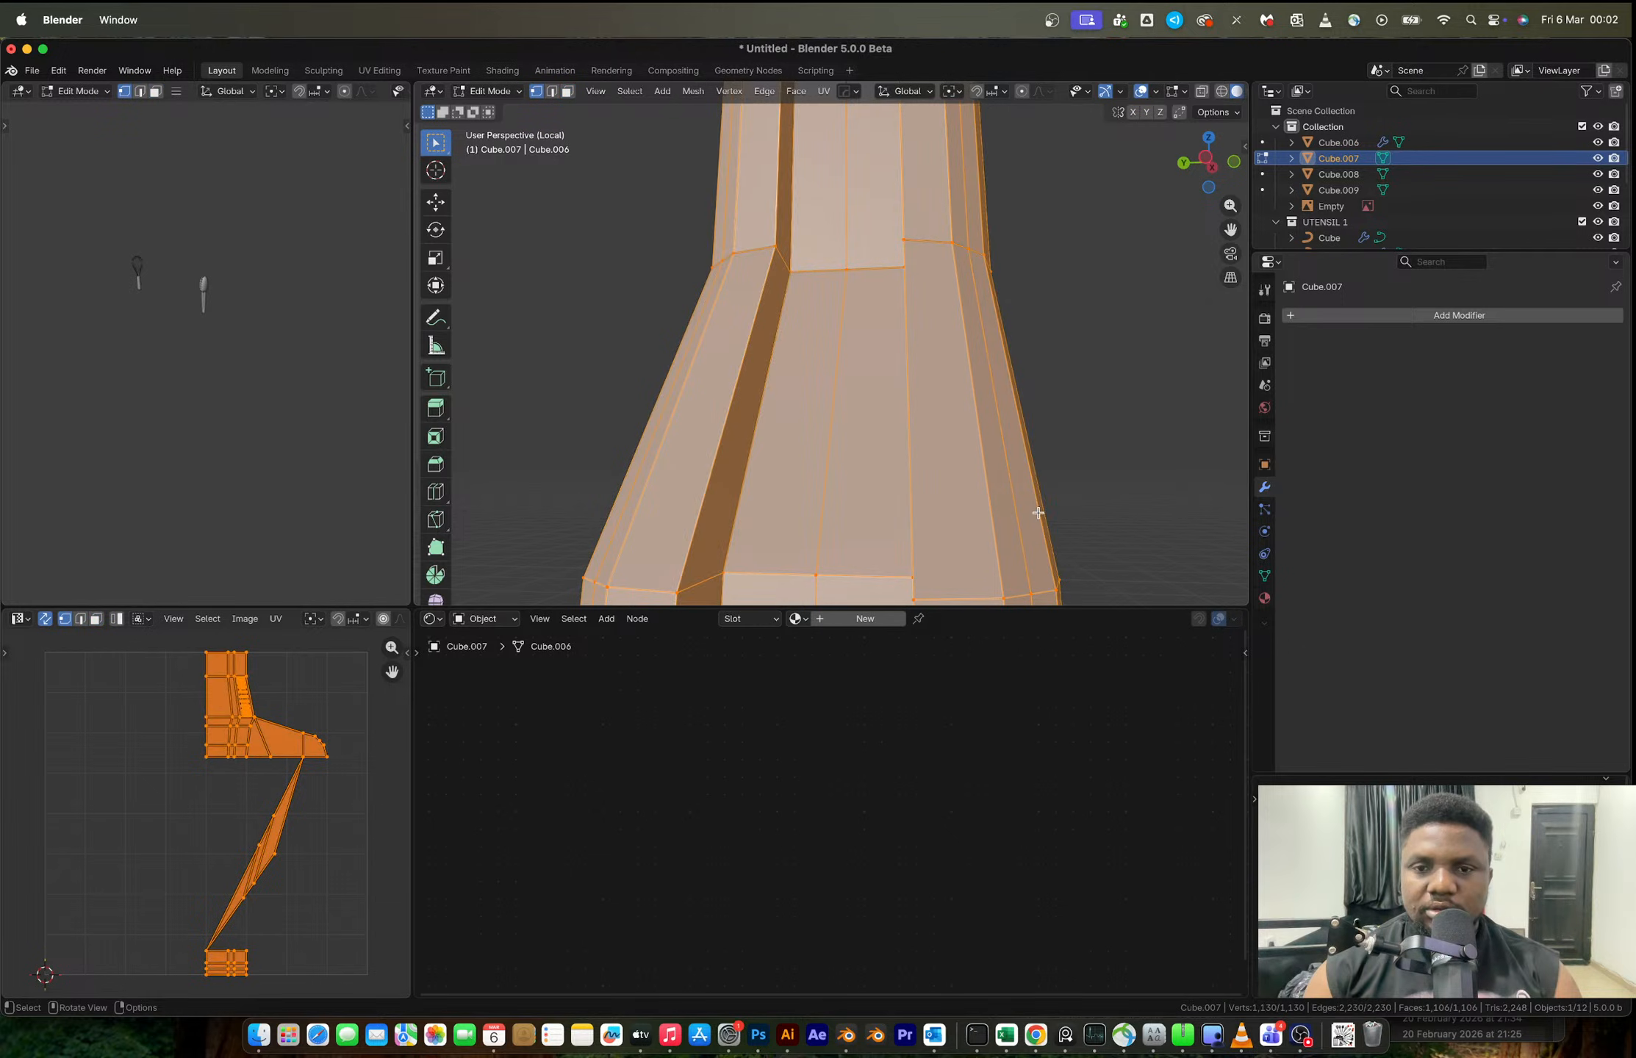
key("m")
left_click(1039, 512)
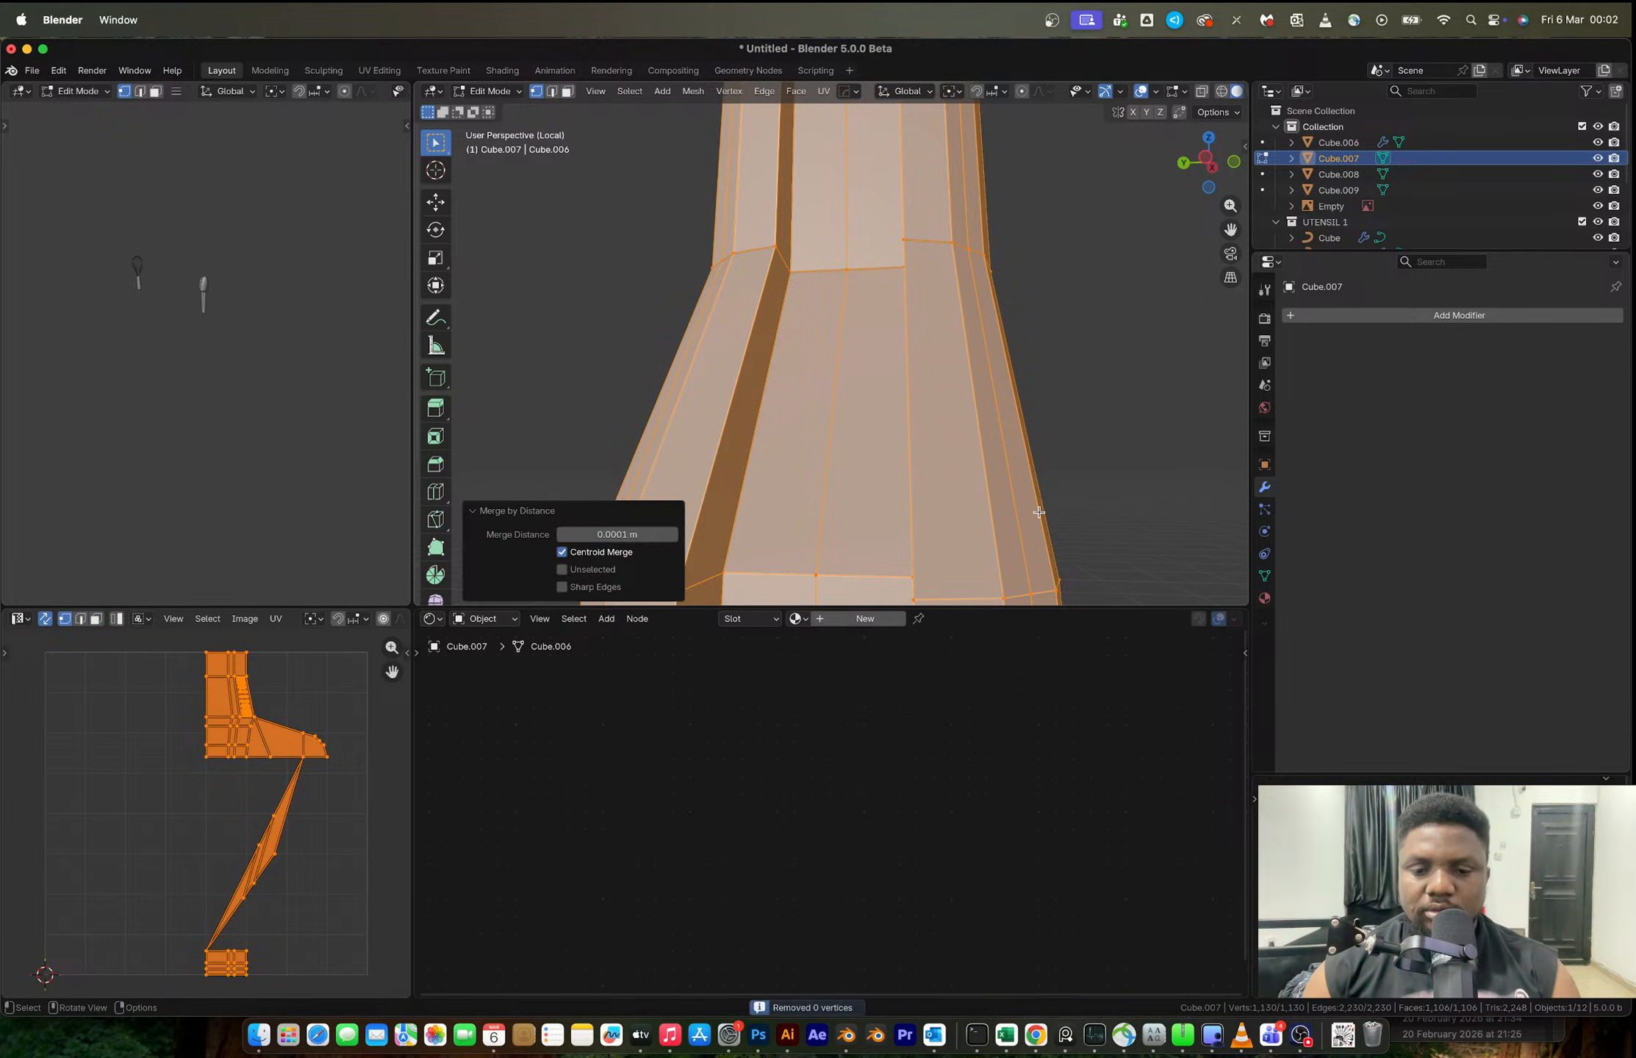
- Examine the bend and inner wall of the arm from several angles for uneven or misaligned faces
key("Tab")
scroll(892, 427, "down", 3)
mouse_move(994, 452)
middle_mouse_down()
mouse_move(893, 427)
mouse_move(605, 441)
mouse_move(921, 435)
mouse_move(968, 471)
middle_mouse_up()
scroll(892, 427, "up", 7)
key("Tab")
key("Tab")
scroll(968, 474, "down", 5)
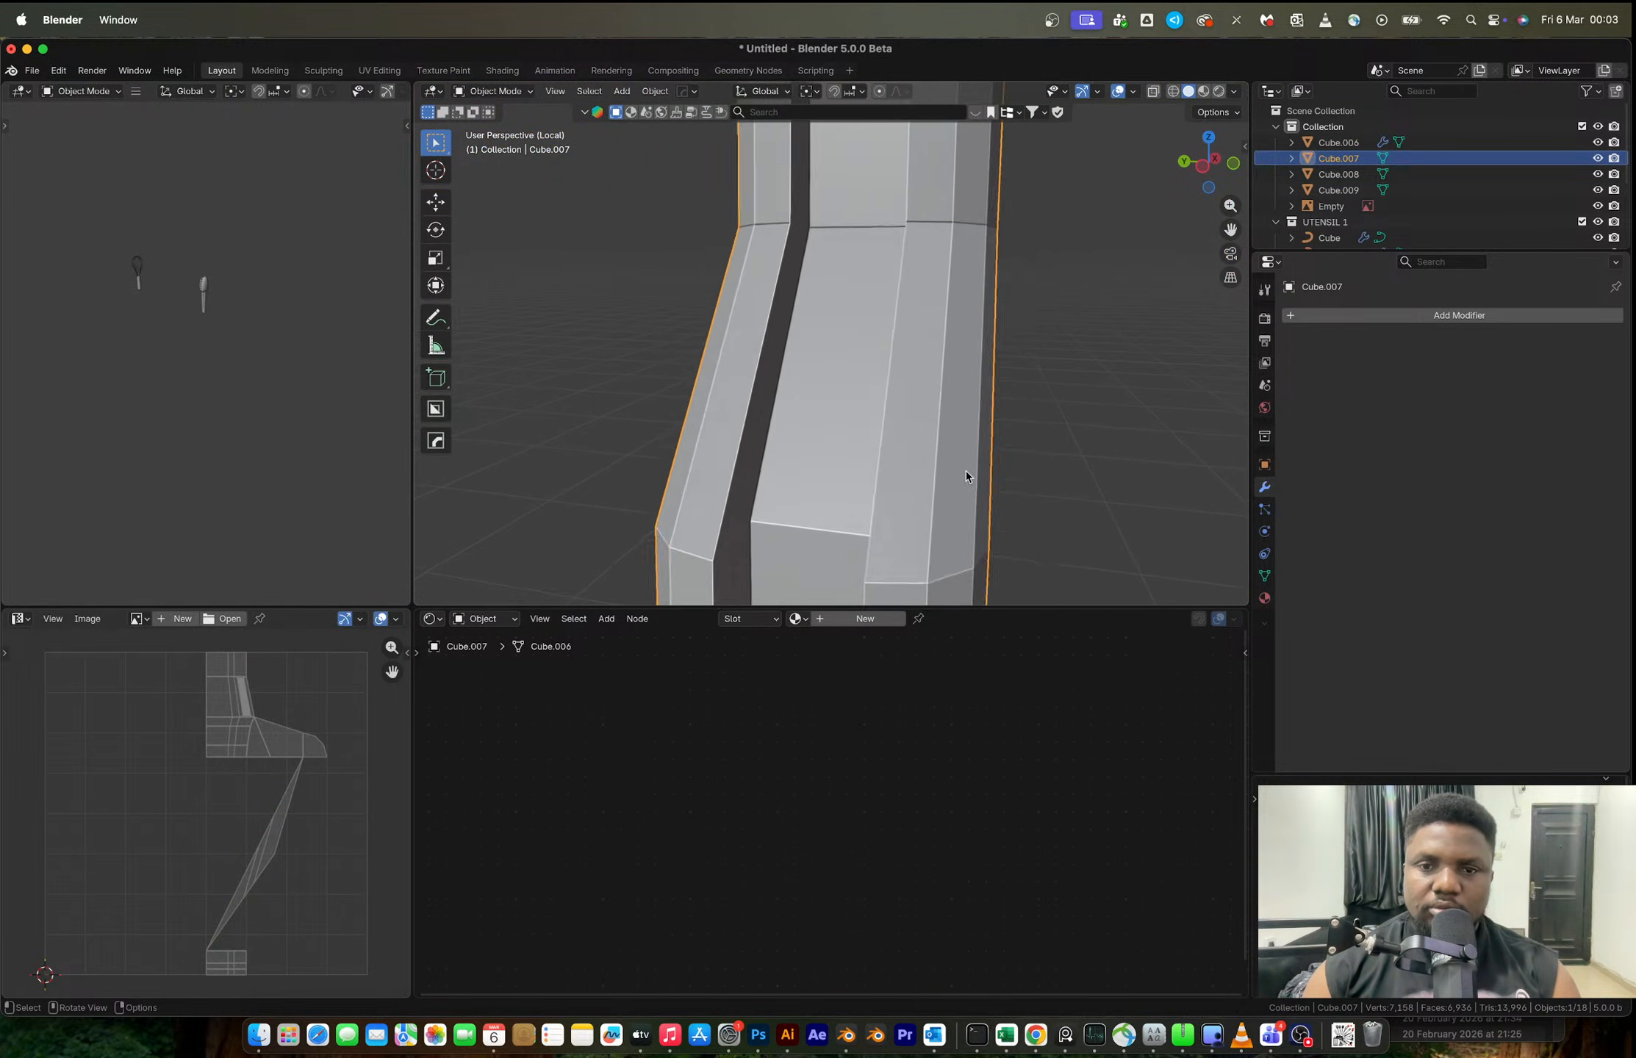
middle_click_drag(868, 447, 865, 449)
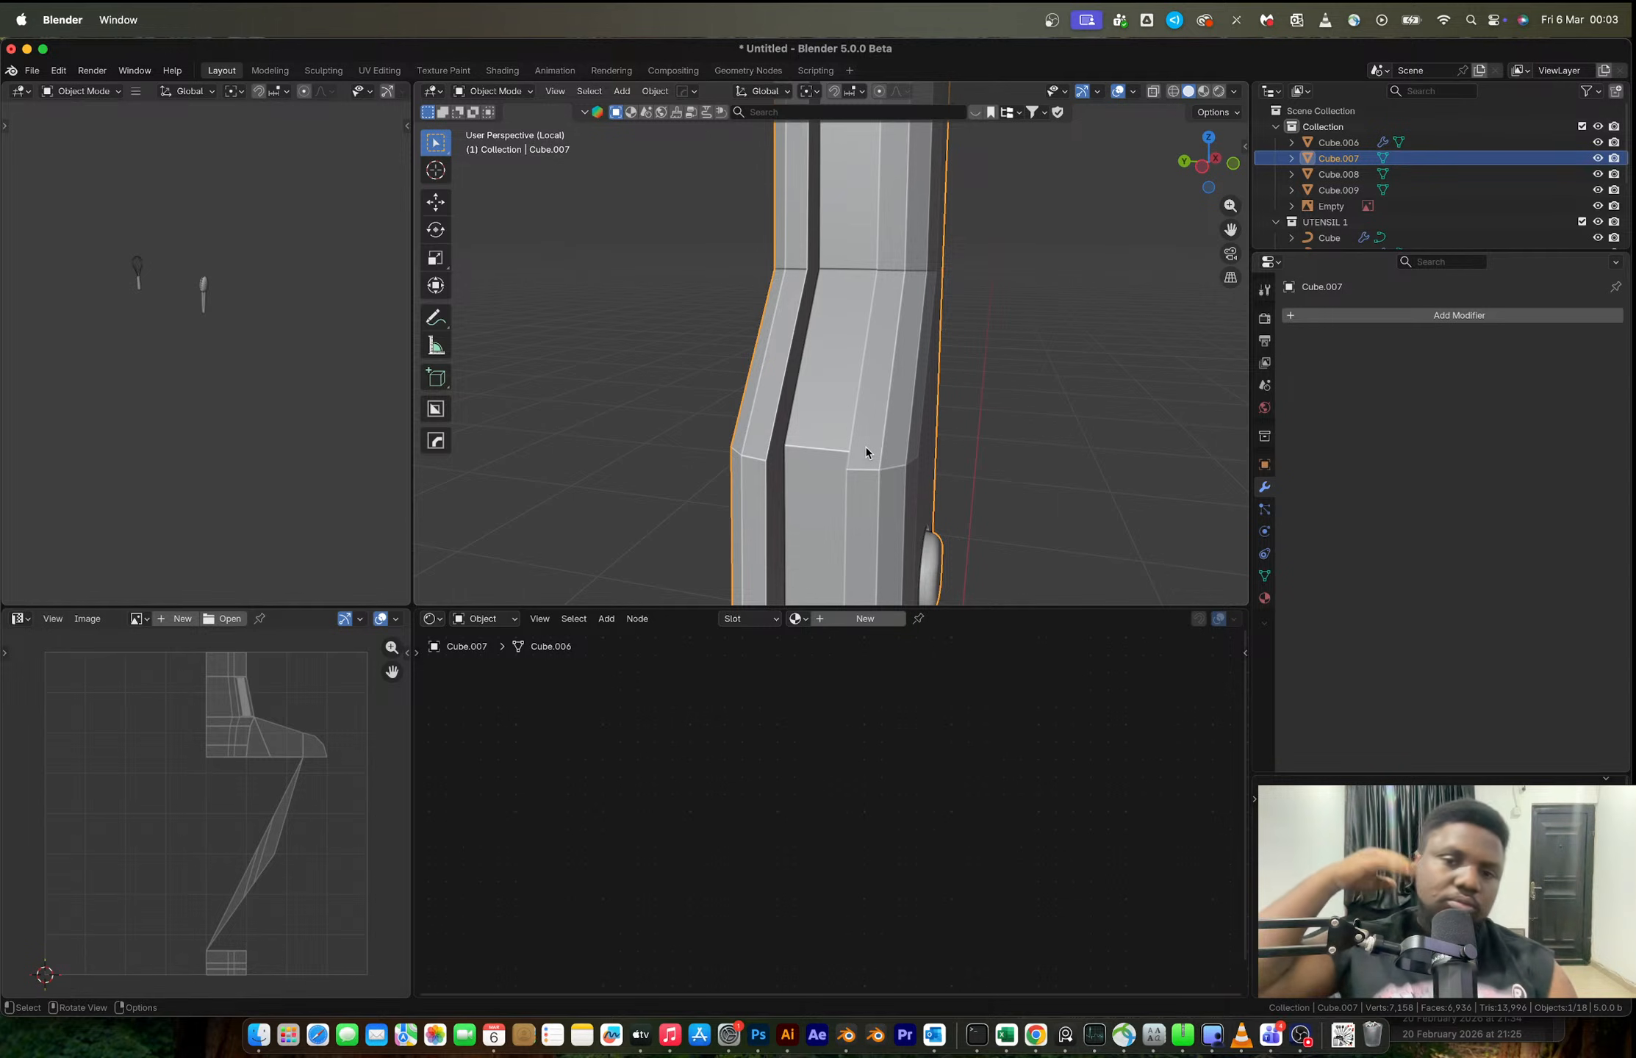
- Dissolve the extra edge loop running along the stepped outer faces at the arm's bend
key("Tab")
key("3")
left_click(863, 459)
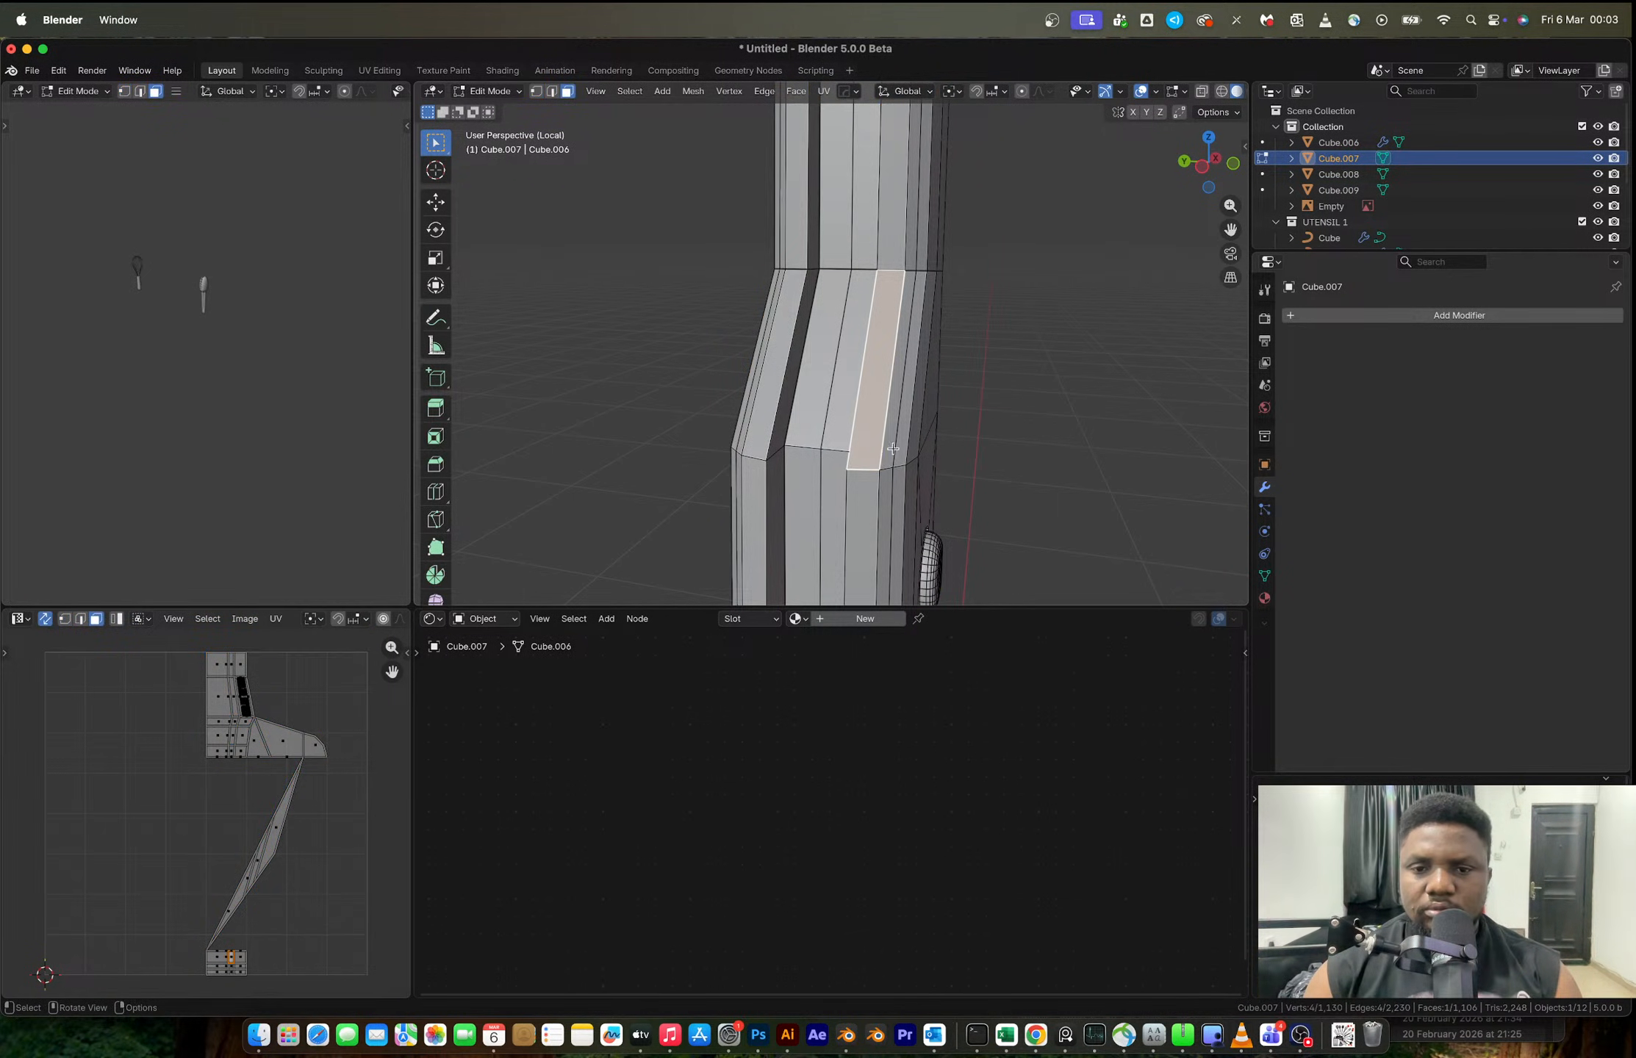
key("2")
left_click(893, 449, "alt")
key("x")
left_click(853, 524)
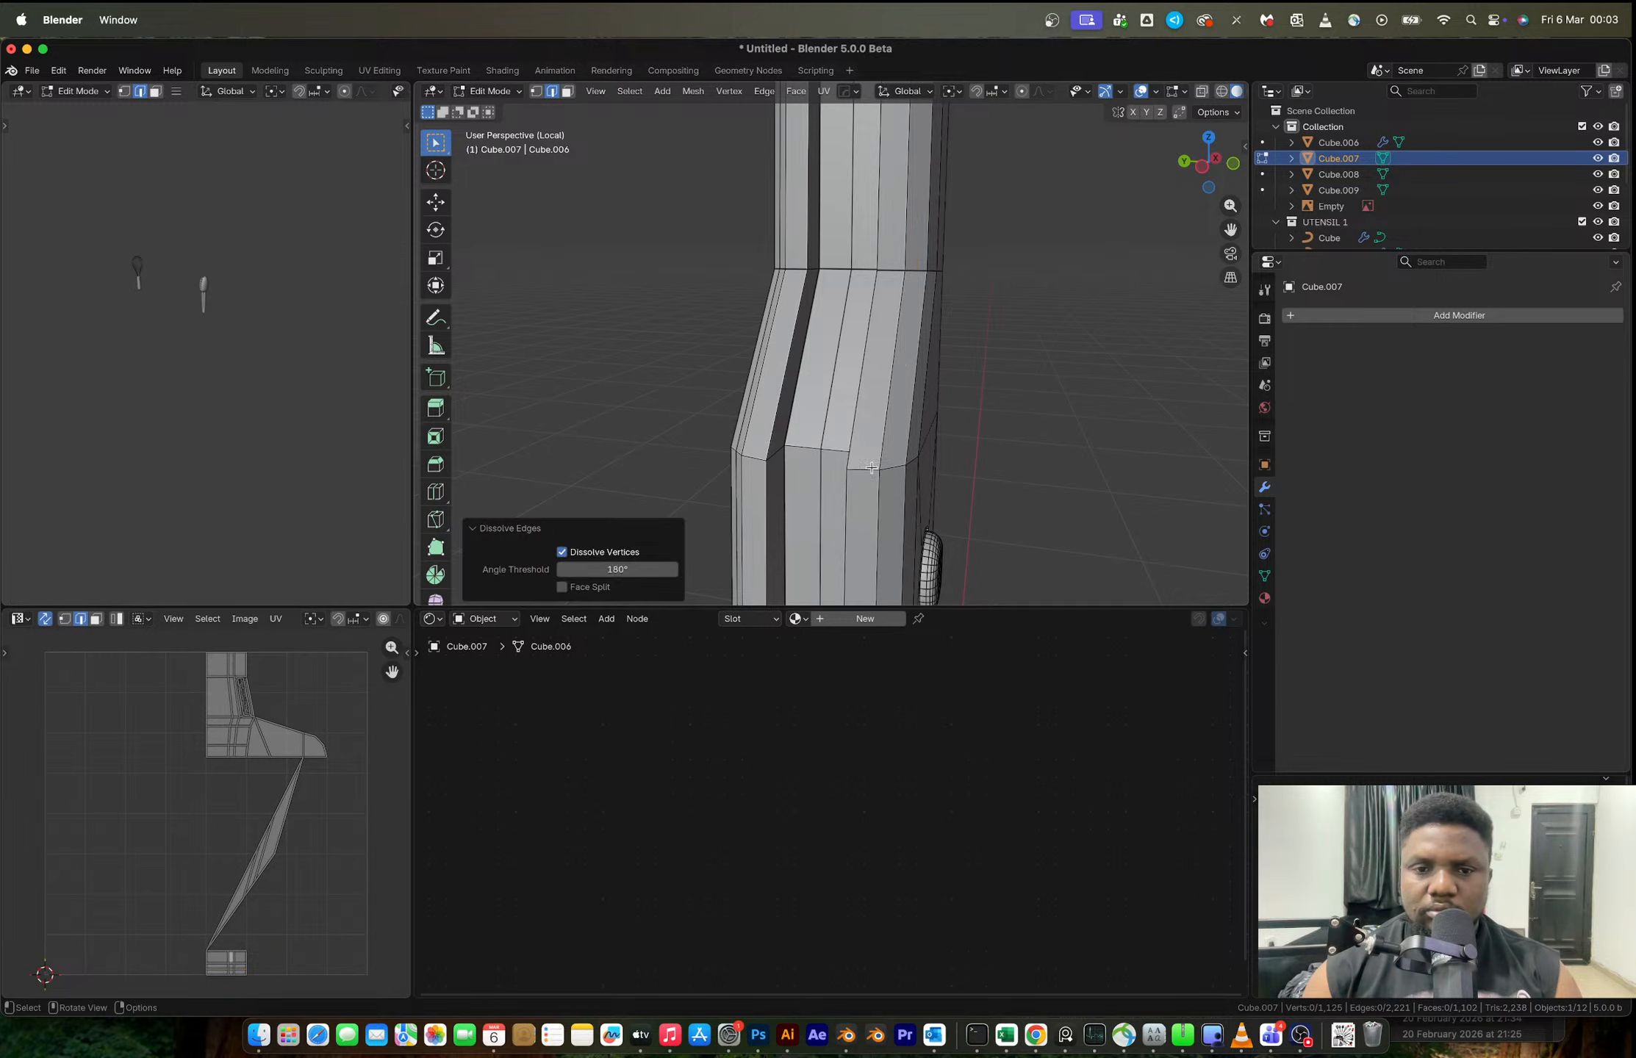
- Inset the adjoining long faces above and below the arm's bend together by about 0.003 m
key("3")
left_click(880, 430)
left_click(854, 501, "shift")
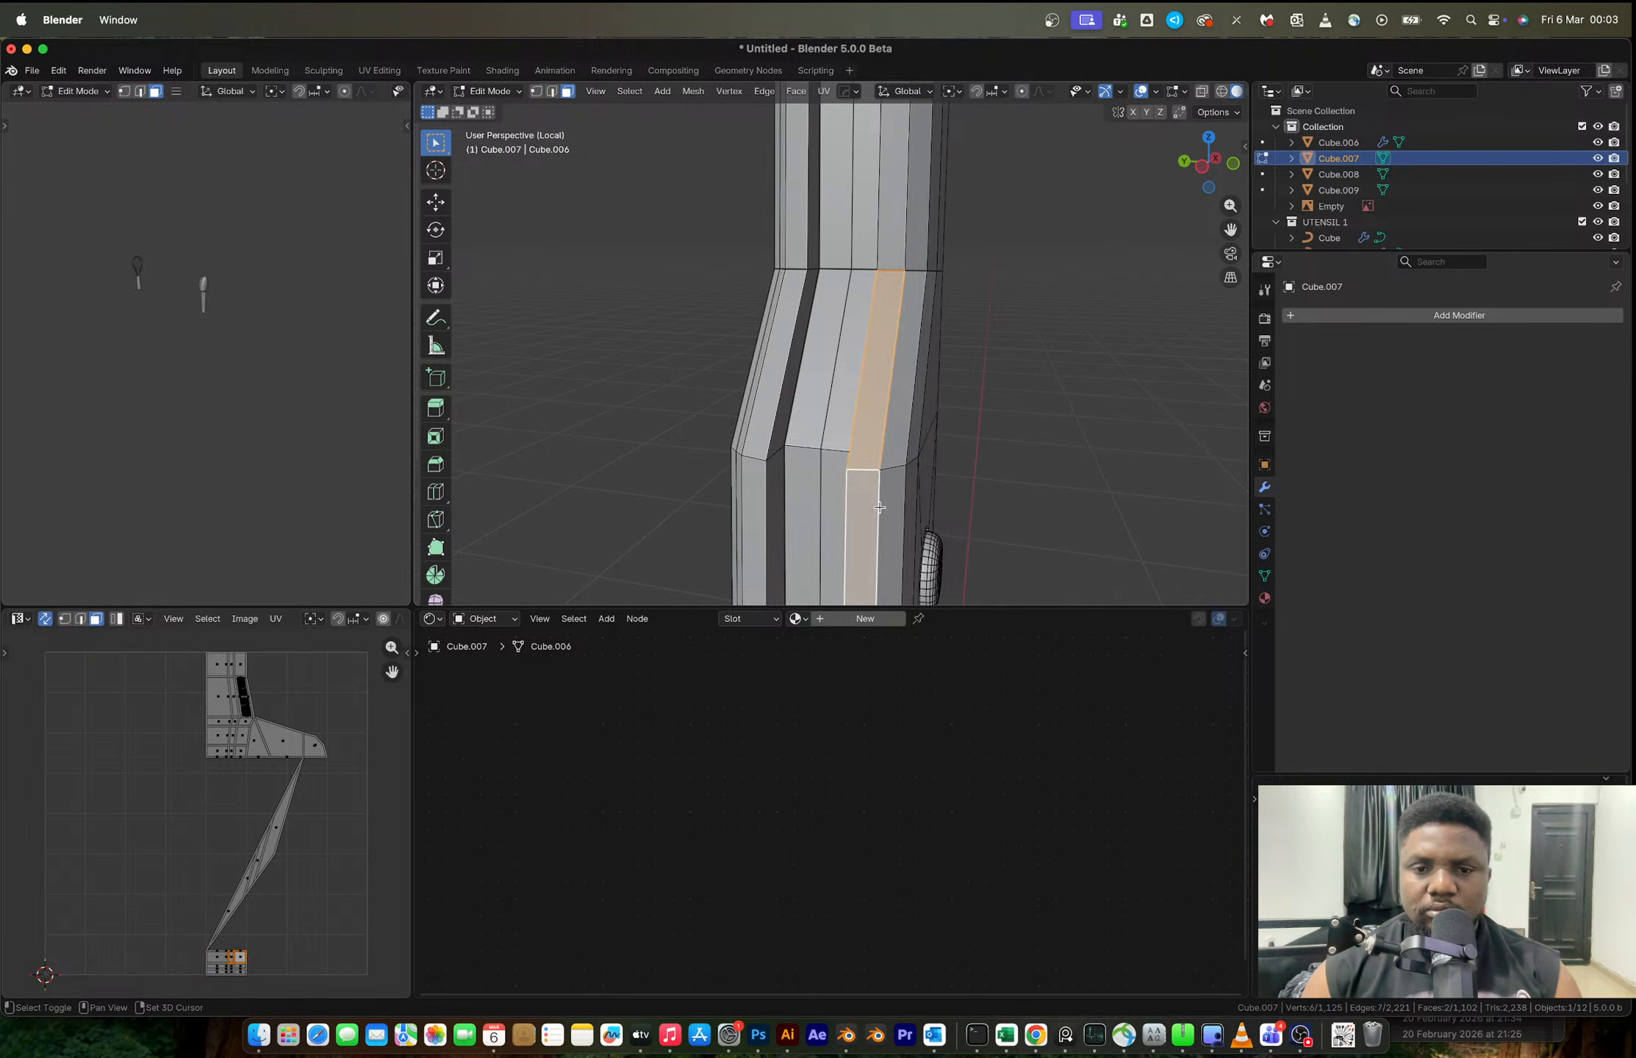
left_click(887, 498, "shift")
key("i")
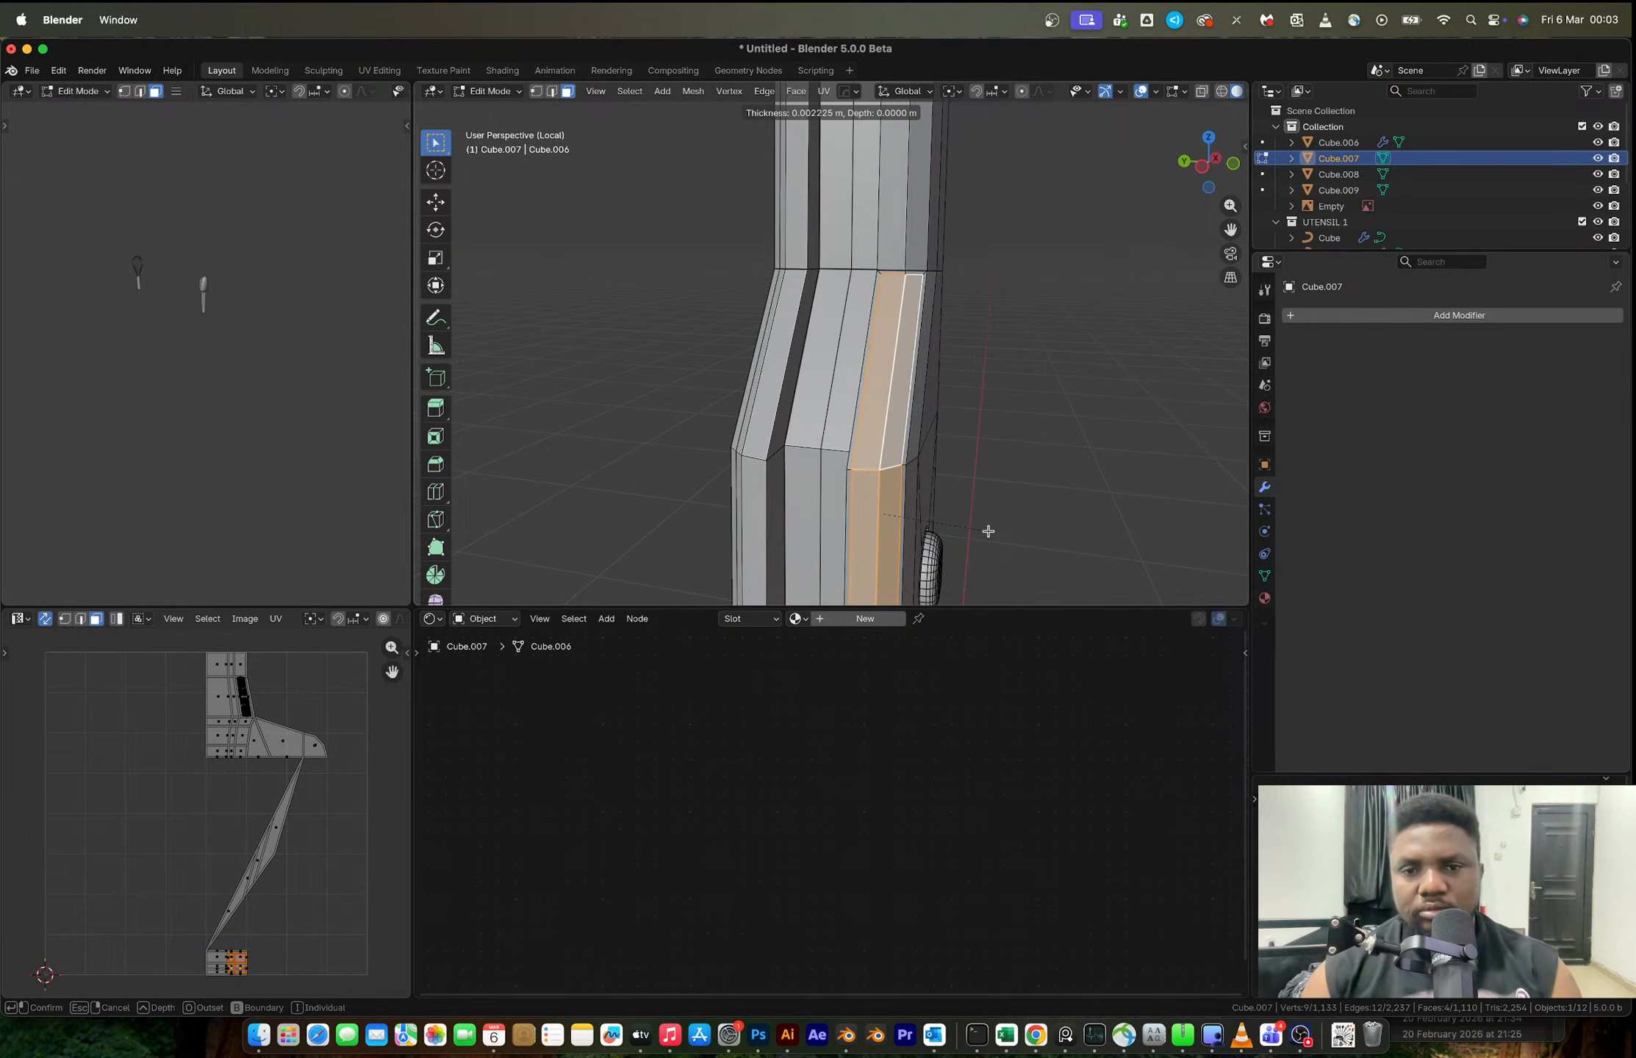
left_click(987, 530)
- Extrude the inset faces inward along their normals to sink a groove into the arm
key("alt+e")
left_click(985, 535)
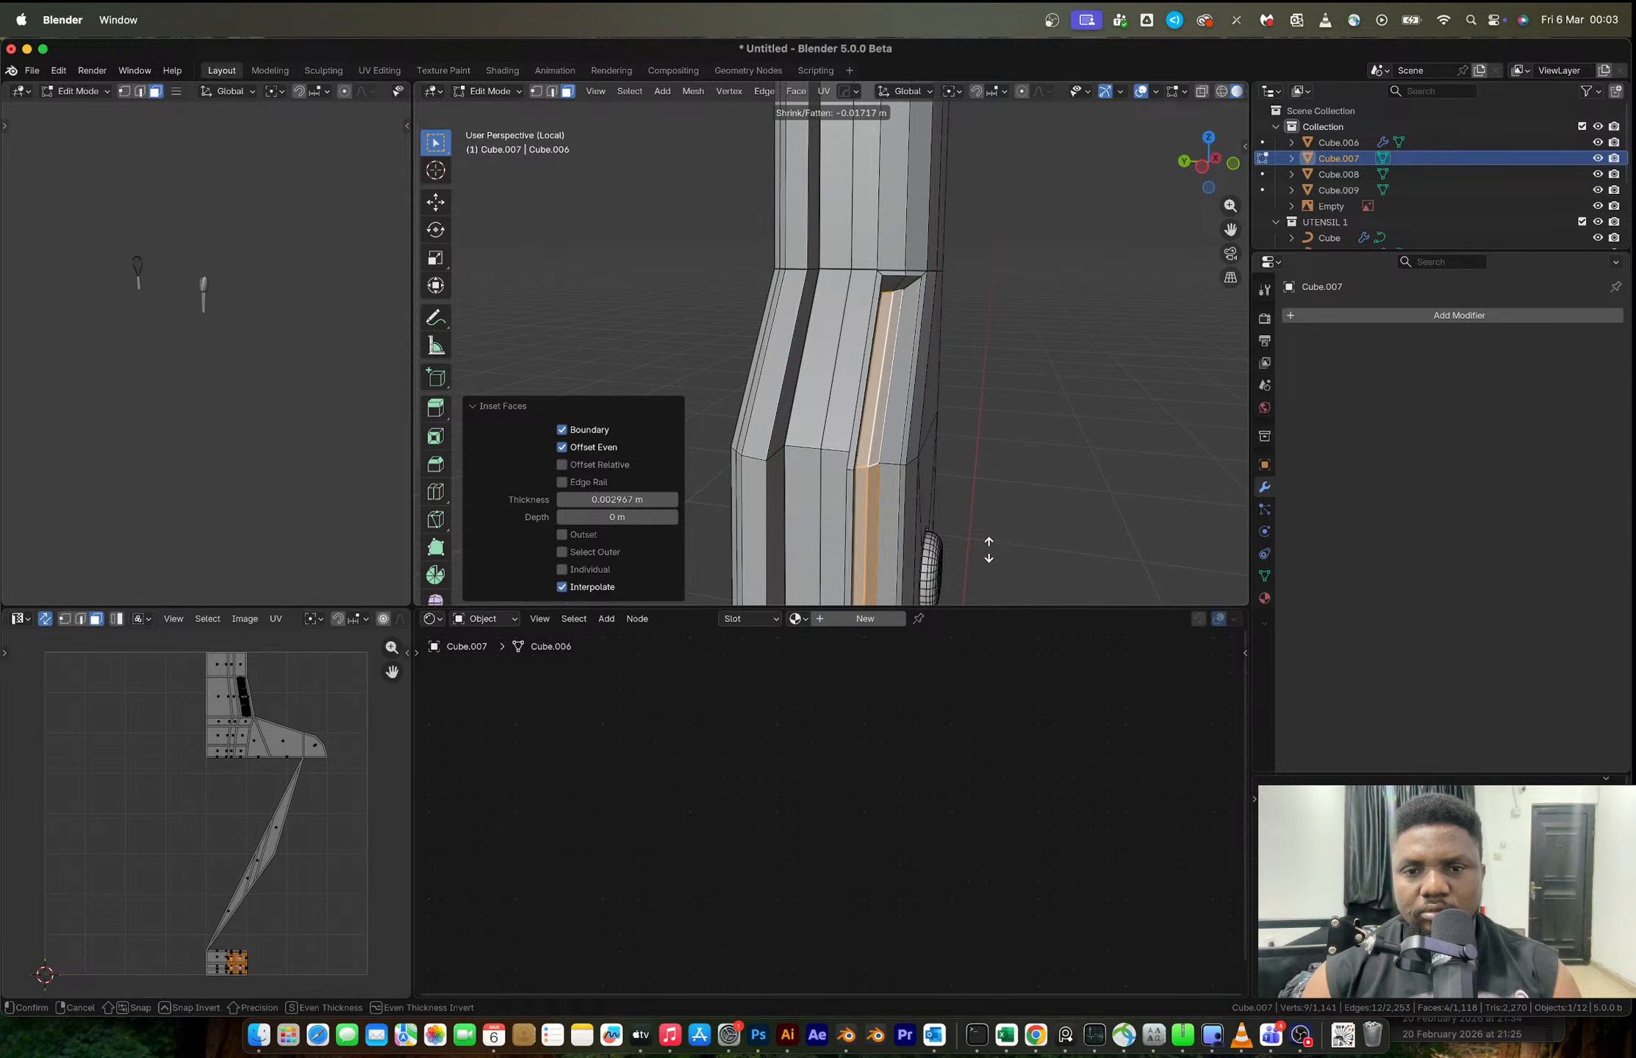
left_click(981, 530)
- Mirror the grooved arm across Y with bisect and flip enabled, and apply the mirror
key("Tab")
scroll(946, 478, "down", 3)
middle_click_drag(944, 477, 1051, 460)
key("alt+x")
scroll(911, 411, "down", 4)
left_click(941, 473)
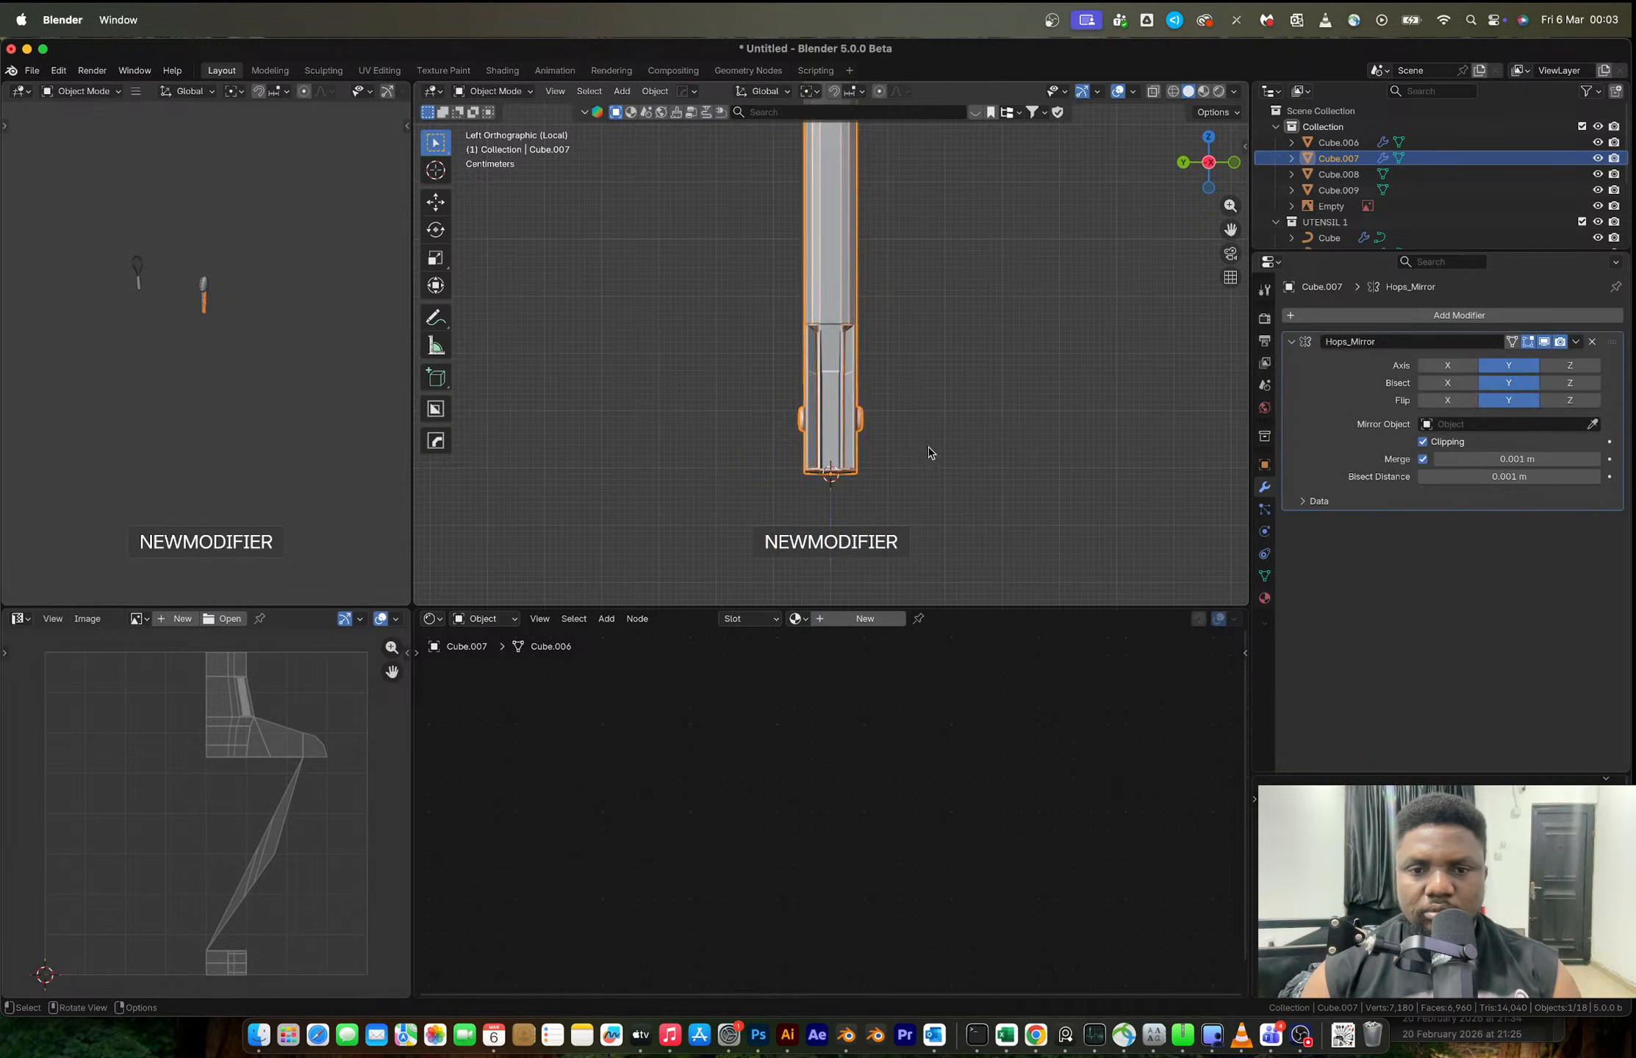
middle_click_drag(936, 449, 804, 446)
key("ctrl+a")
- Select both tong arms and shade them auto smooth at 30°
middle_click_drag(889, 375, 859, 413)
left_click(944, 345)
left_click(859, 414)
left_click(820, 384, "shift")
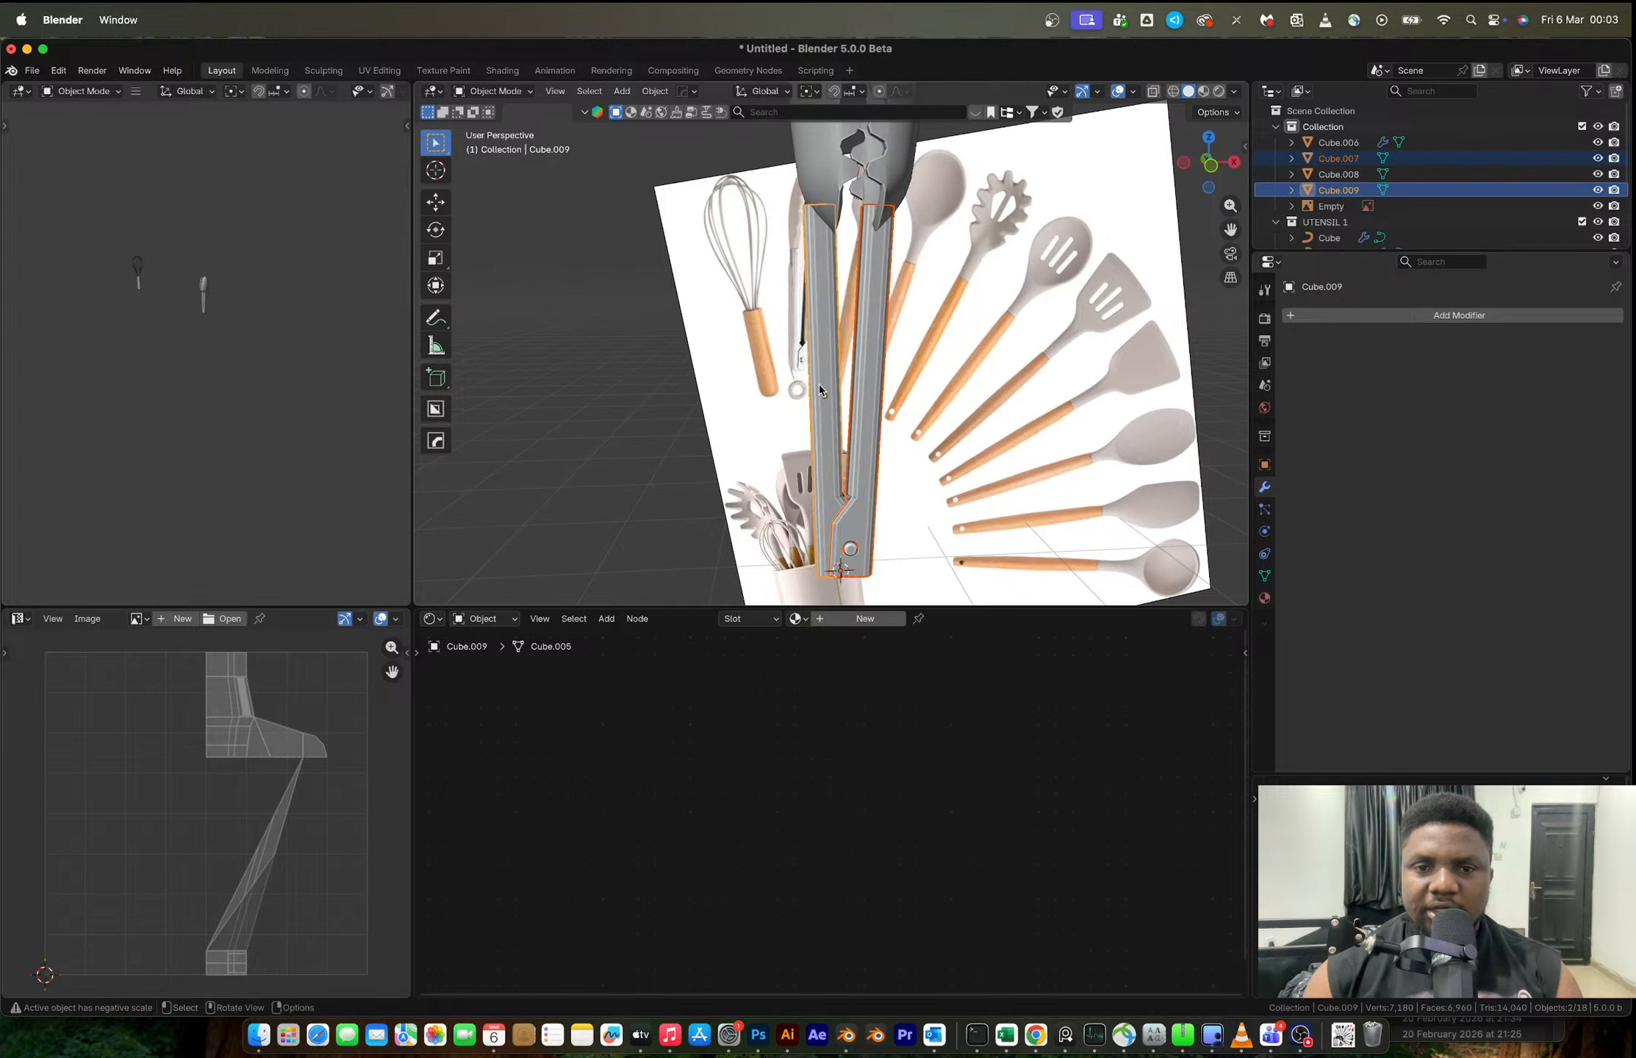
right_click(819, 384)
mouse_move(818, 385)
left_click(799, 319)
middle_click_drag(799, 322, 919, 292)
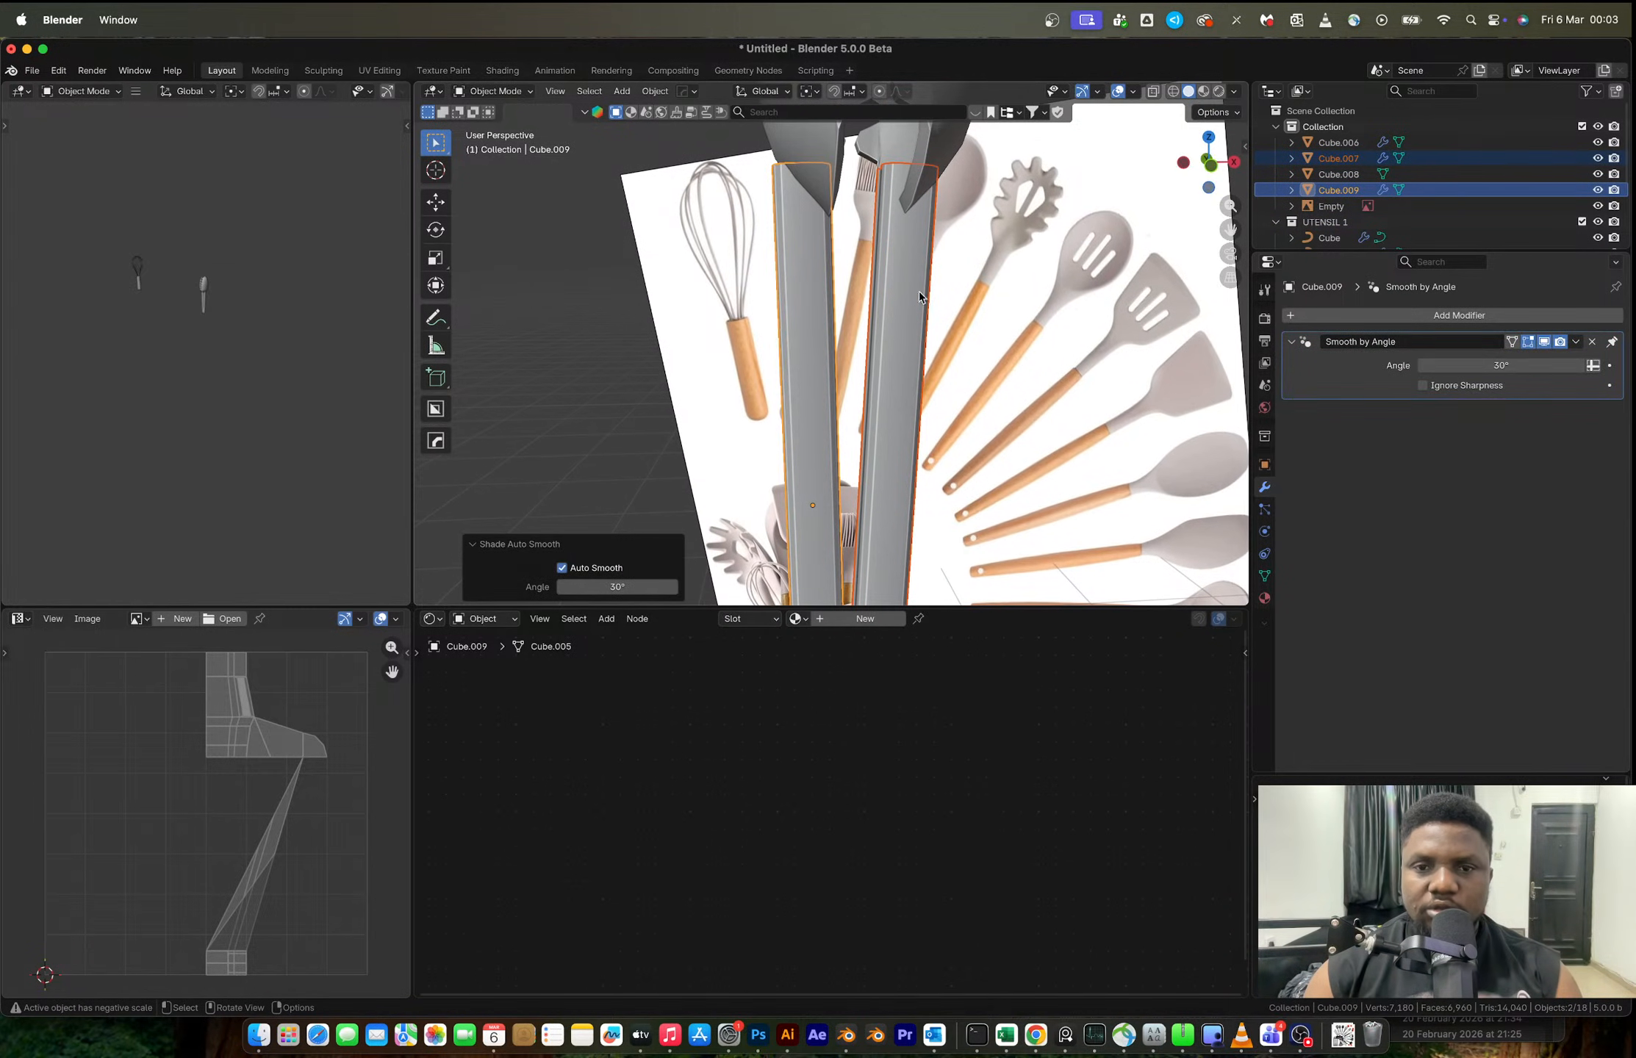
- Set the pivot to the 3D cursor and rotate the left tong arm by about -1.03° in the front view
left_click(796, 285)
left_click(1209, 165)
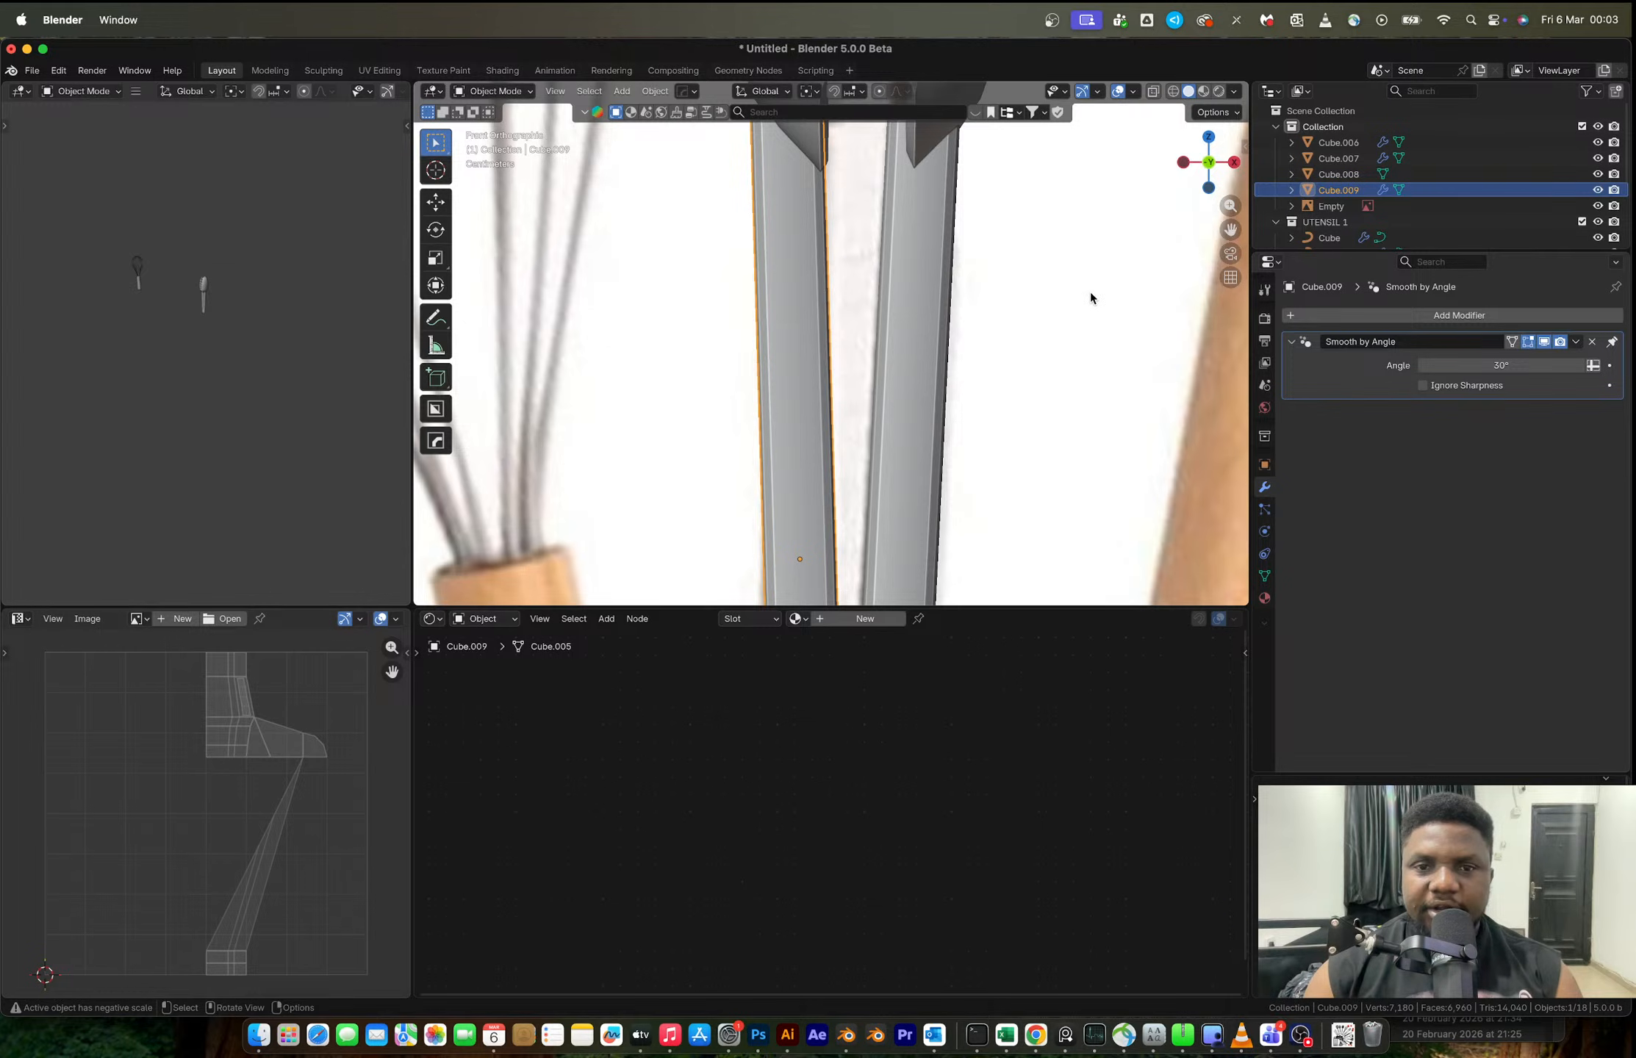
scroll(1058, 309, "down", 2)
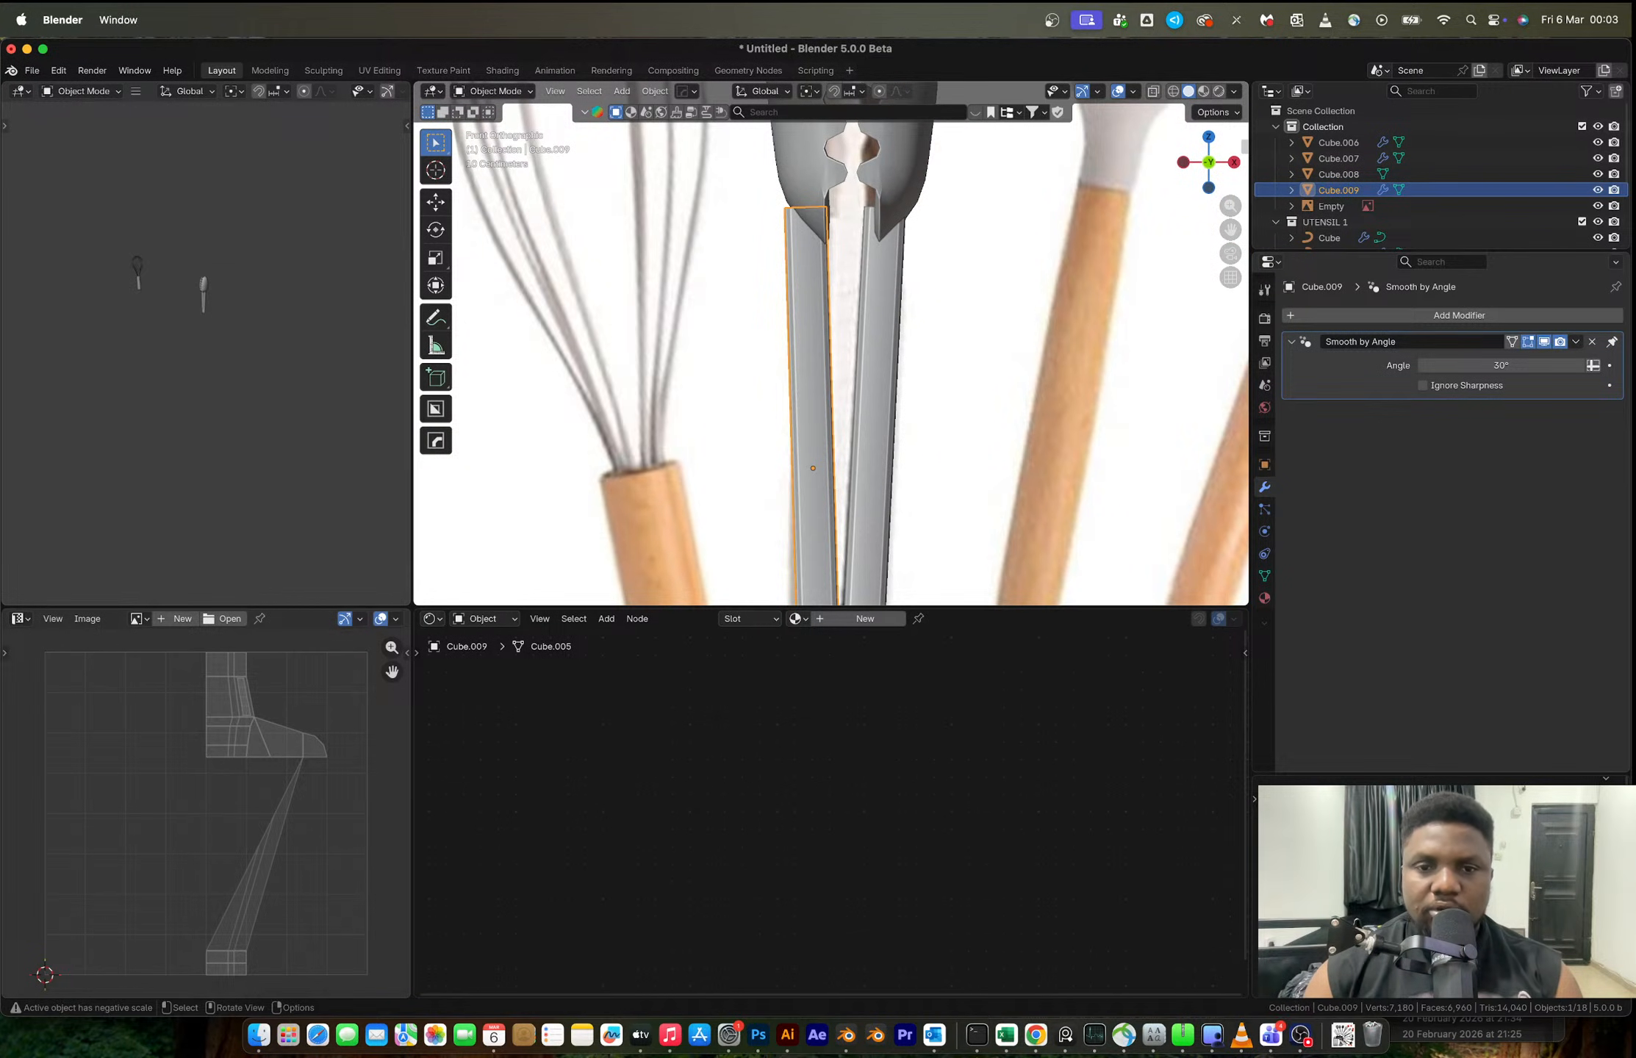
key("r")
left_click(1029, 314)
scroll(1037, 351, "down", 3)
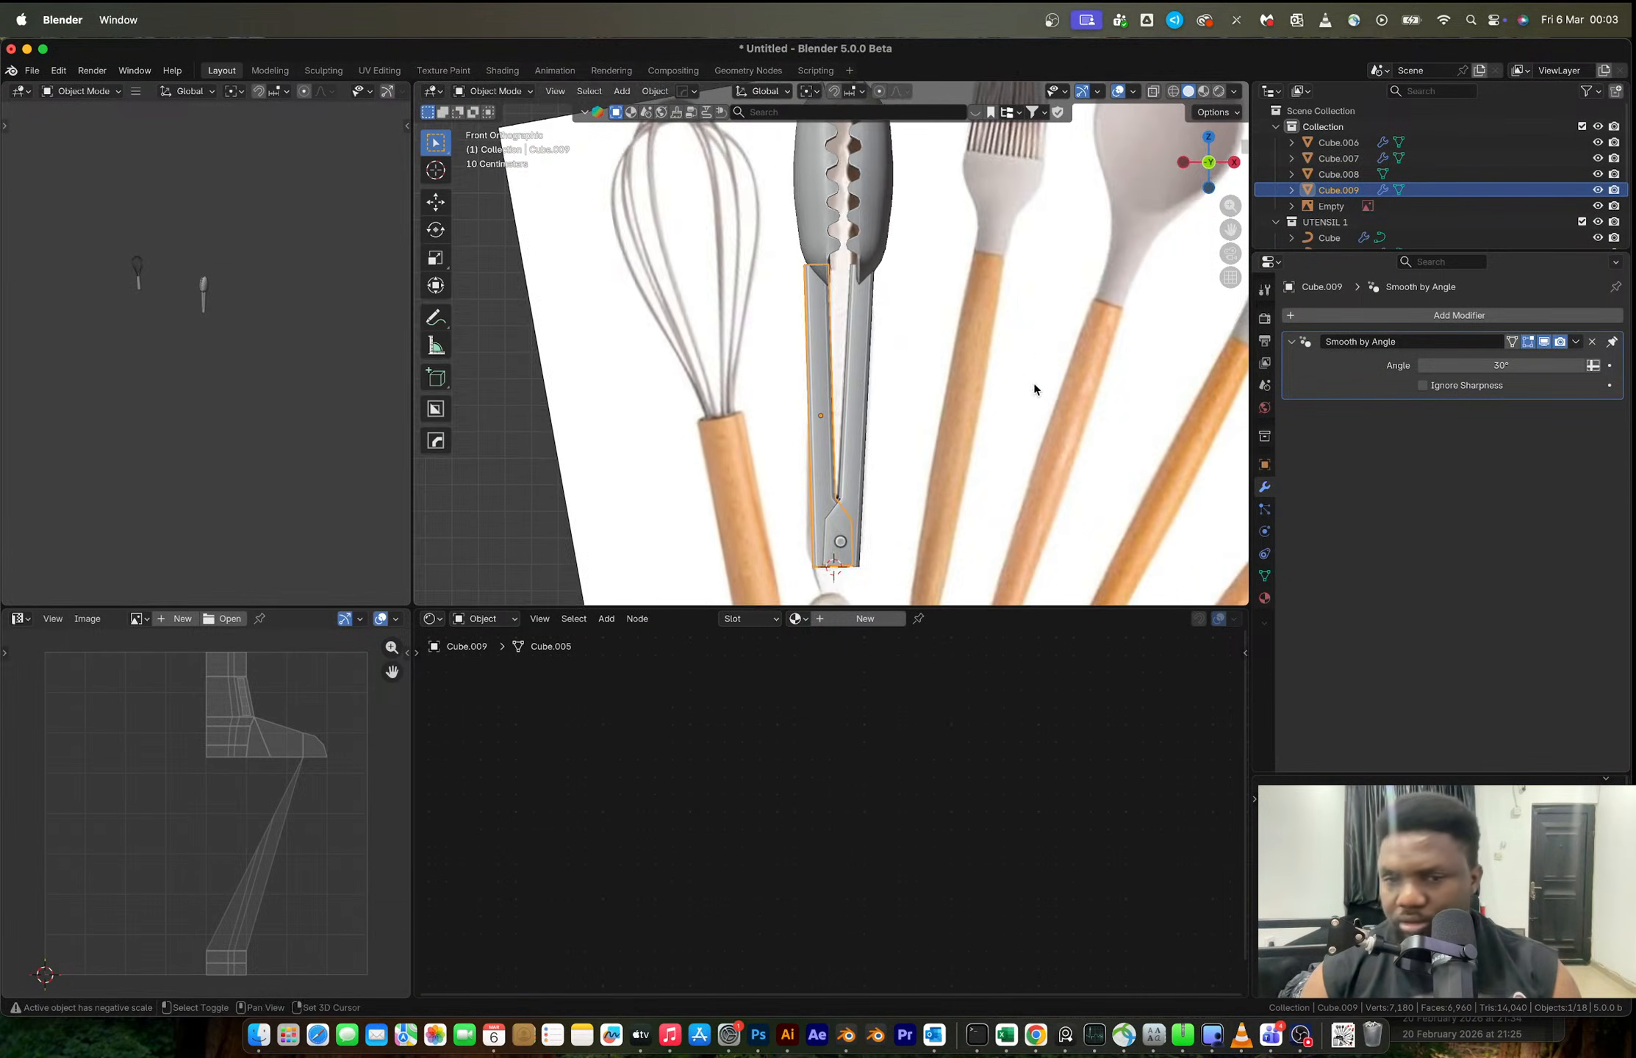
middle_click_drag(881, 511, 901, 365, "shift")
scroll(881, 386, "up", 3)
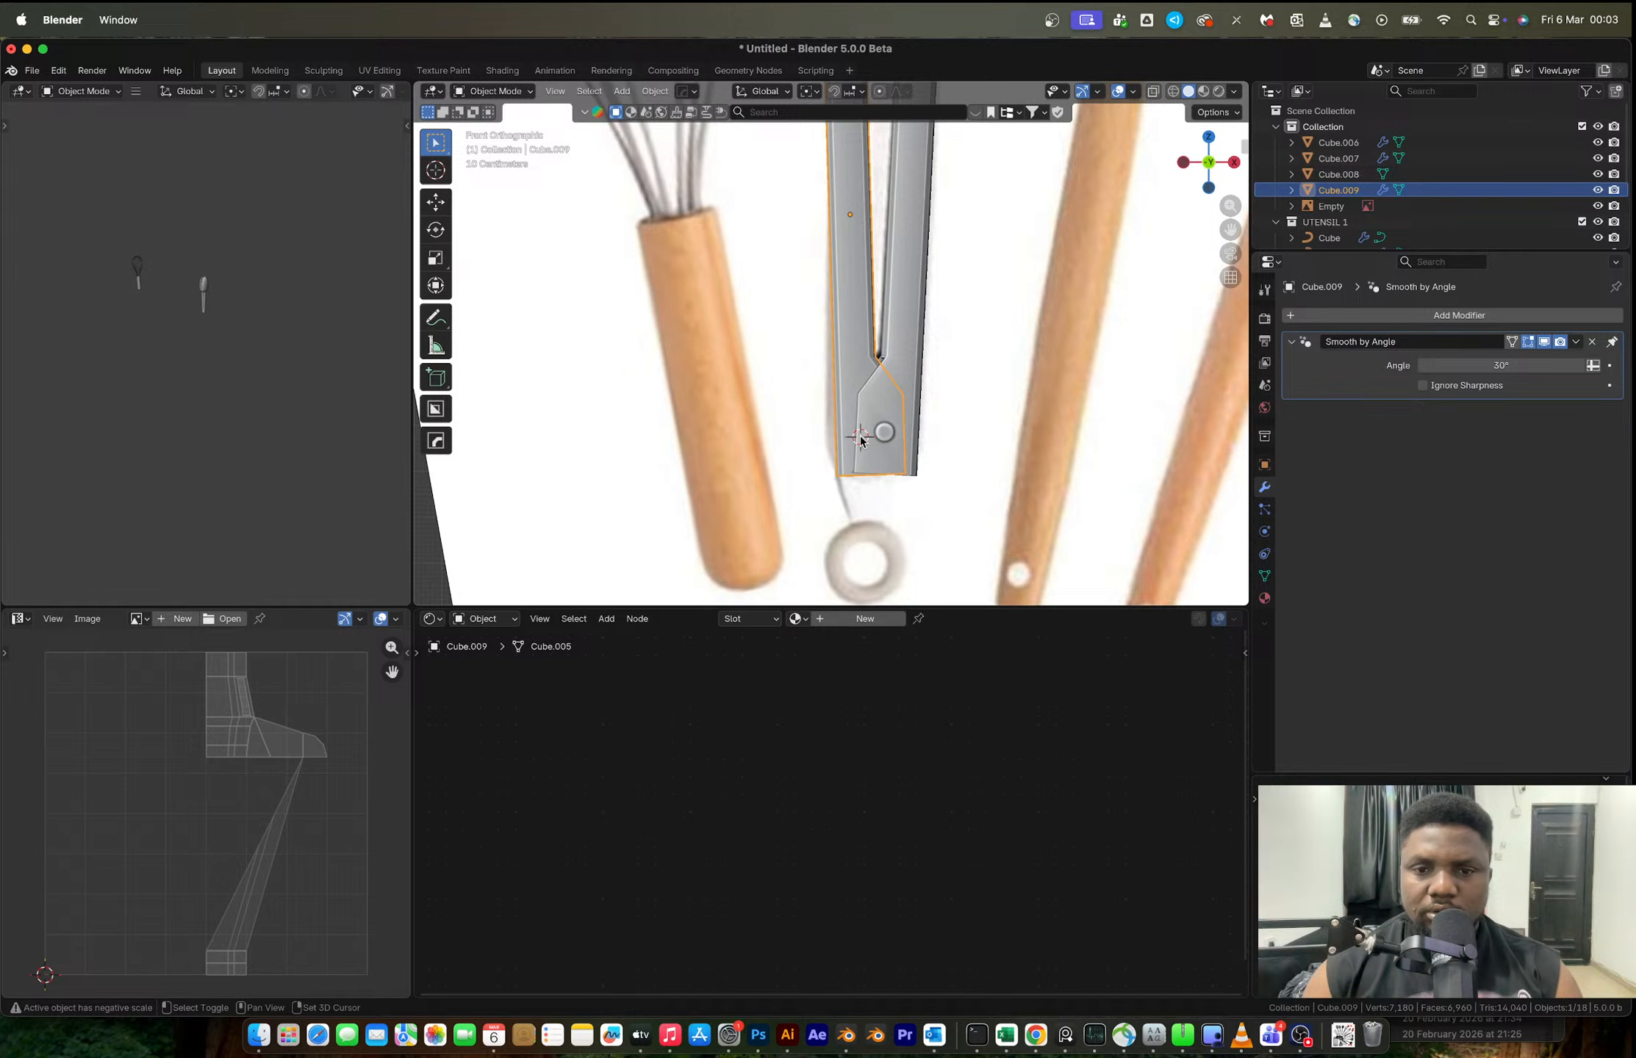
key("period")
left_click(998, 427)
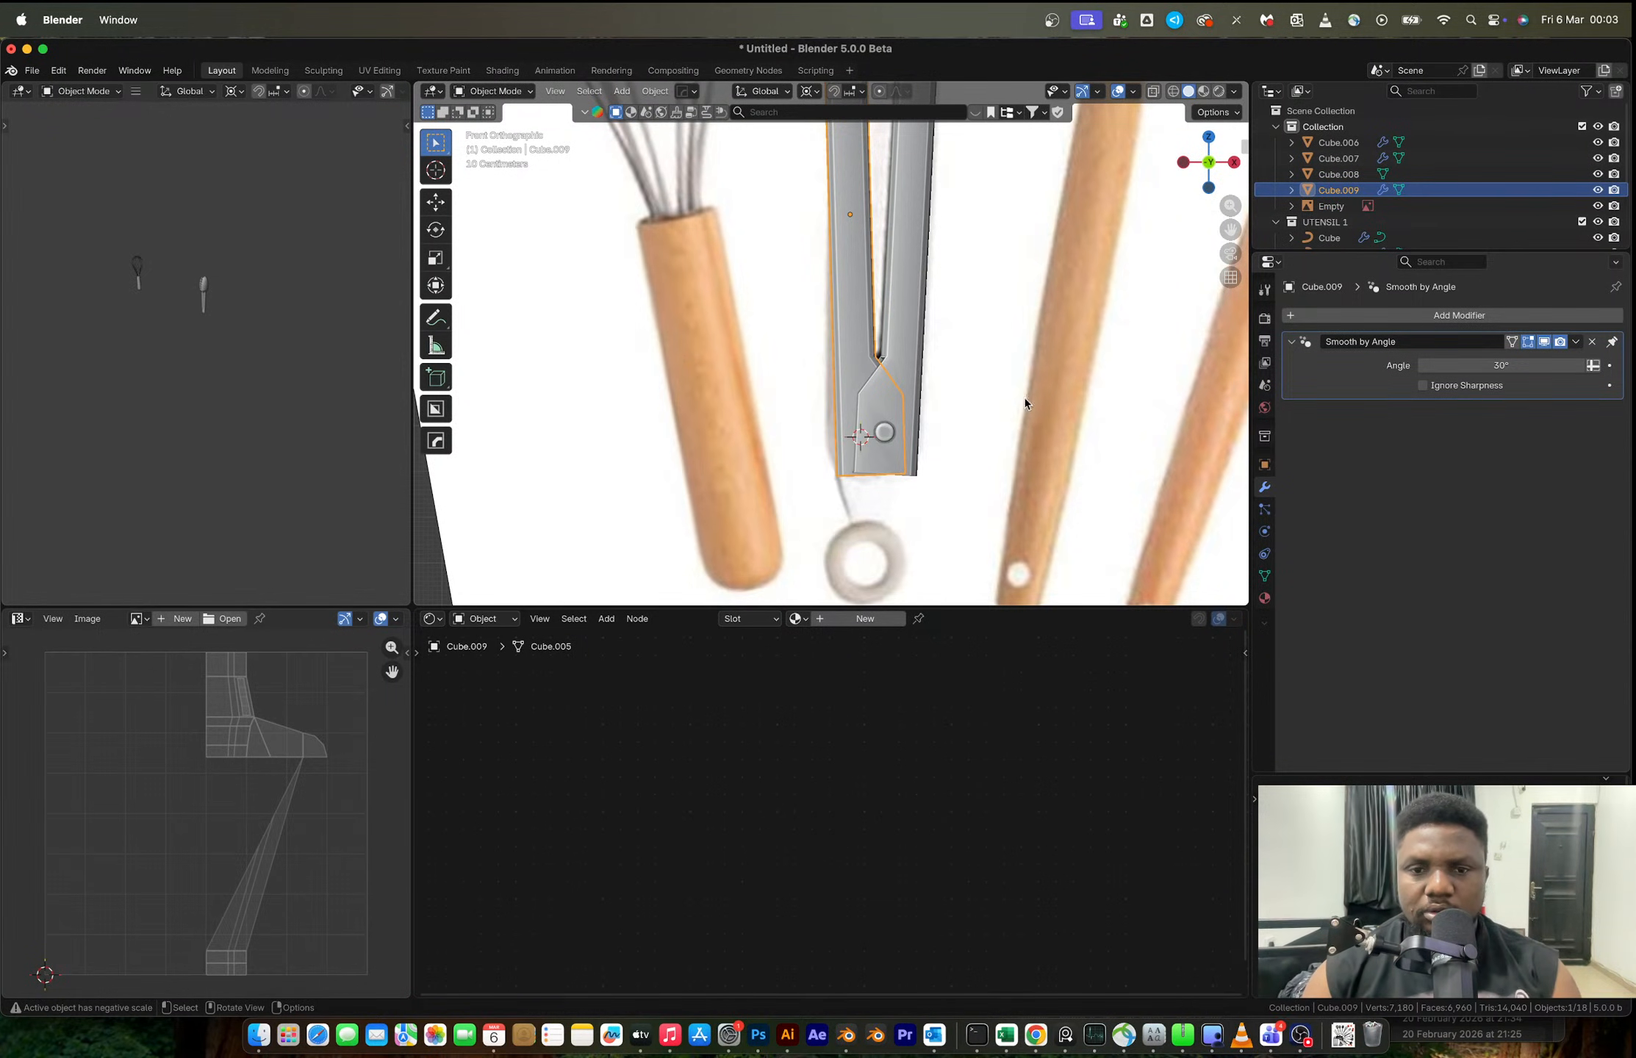
scroll(999, 316, "down", 2)
middle_click_drag(999, 315, 909, 457, "shift")
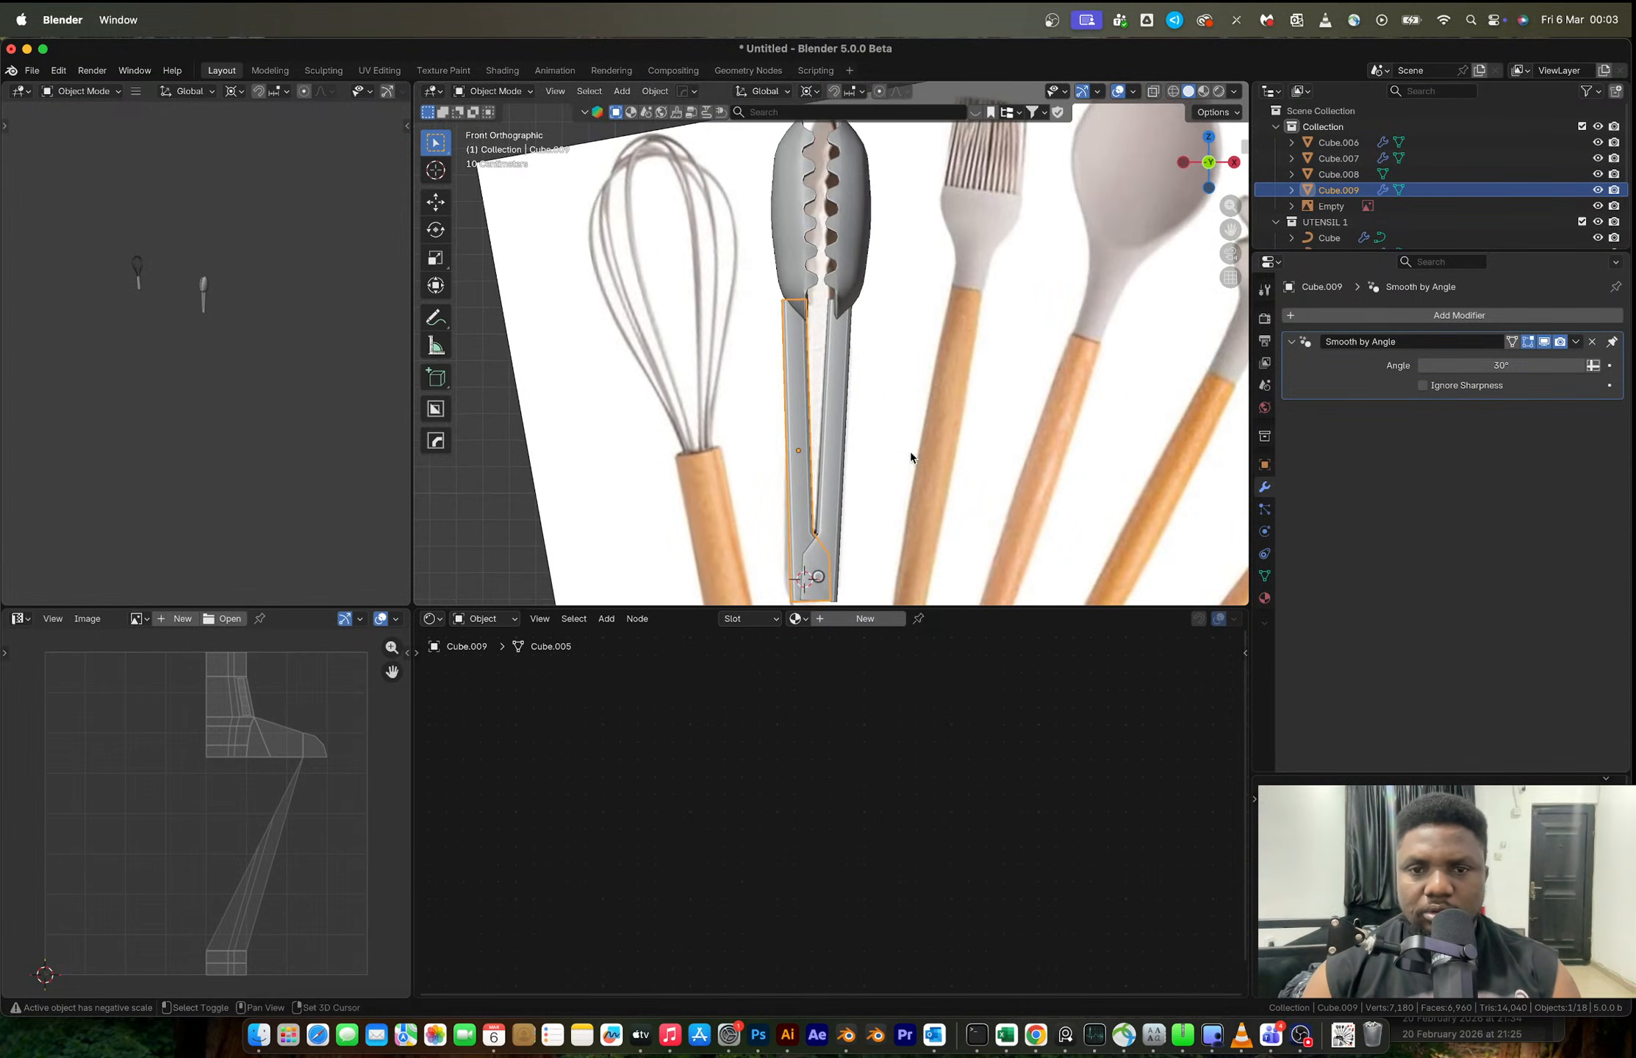
key("r")
left_click(974, 324)
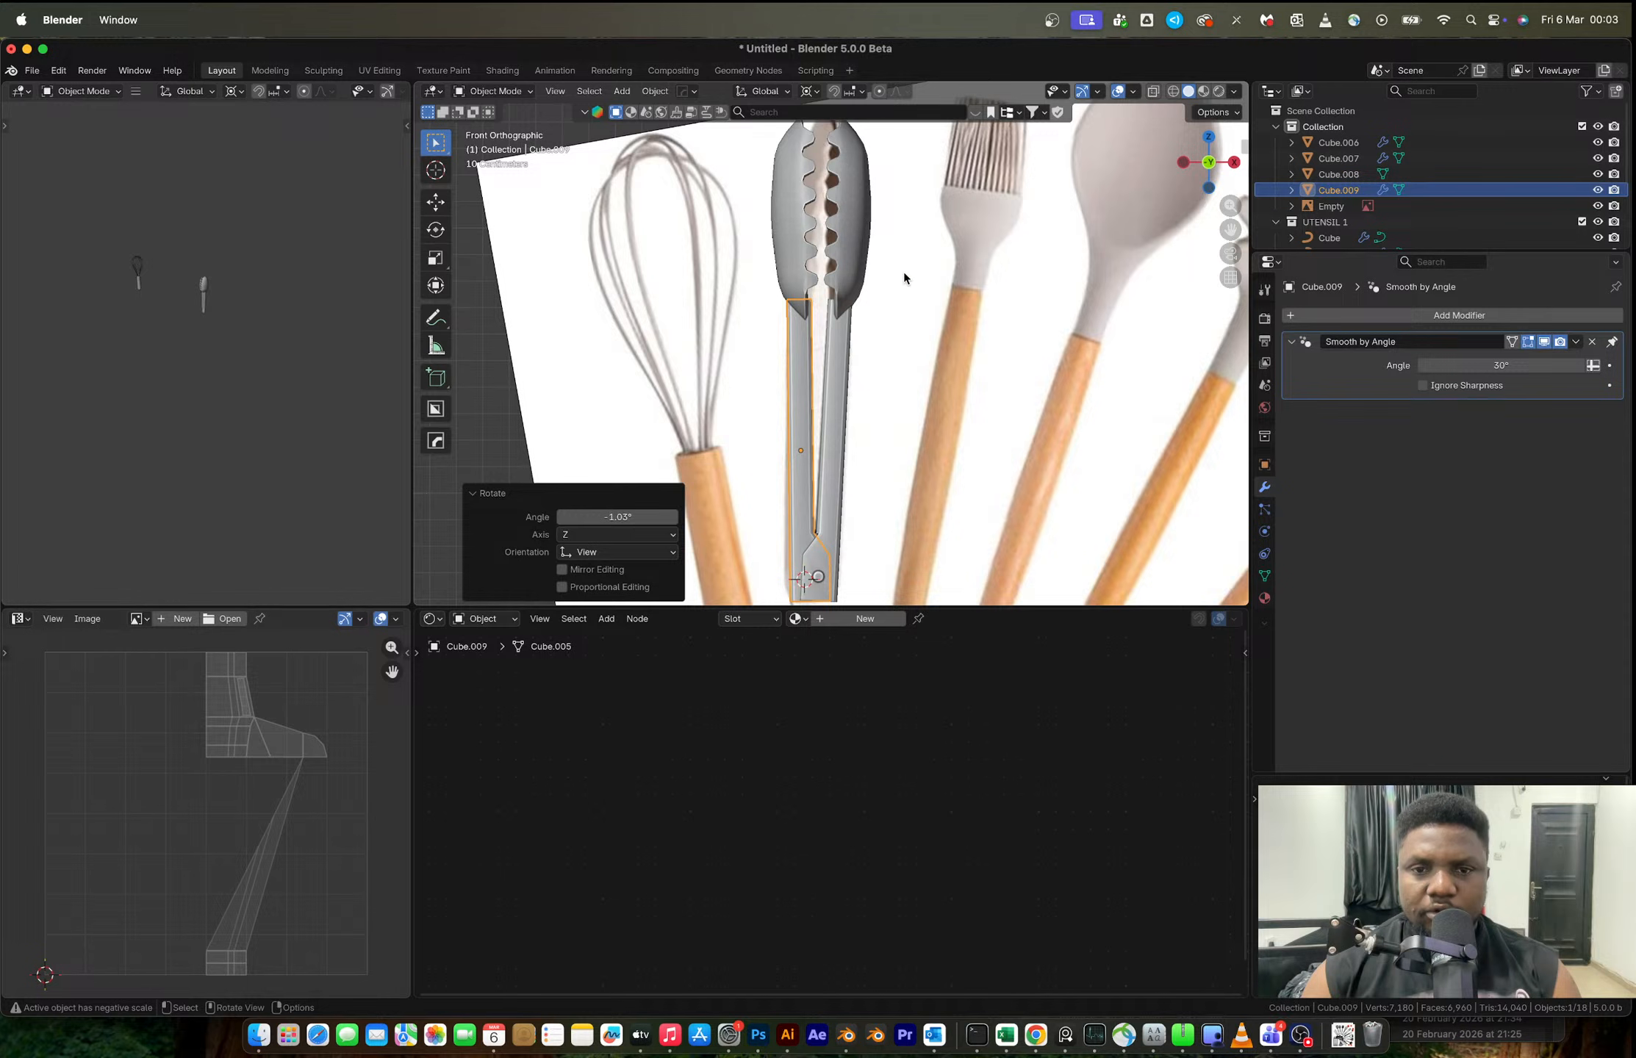
- Select the four tong objects and delete them, keeping the reference image
left_click(905, 278)
scroll(891, 396, "down", 2)
middle_click_drag(818, 457, 860, 356, "shift")
scroll(860, 358, "up", 1)
scroll(858, 360, "up", 1)
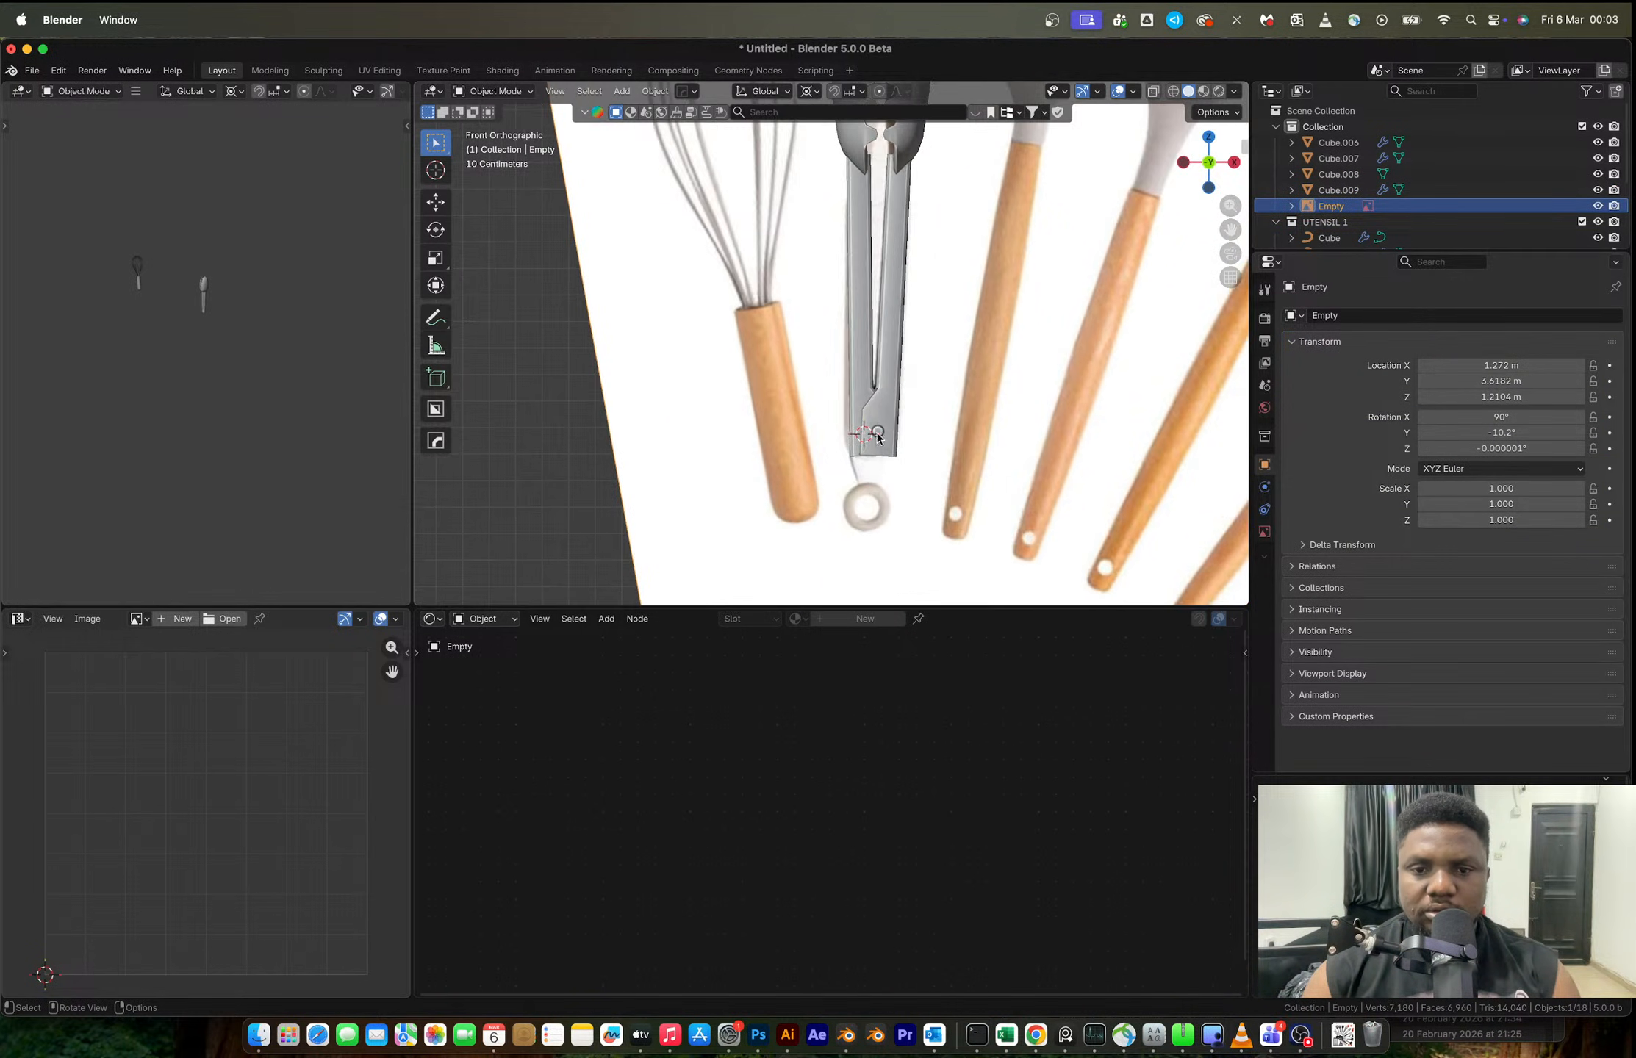
scroll(888, 430, "up", 1)
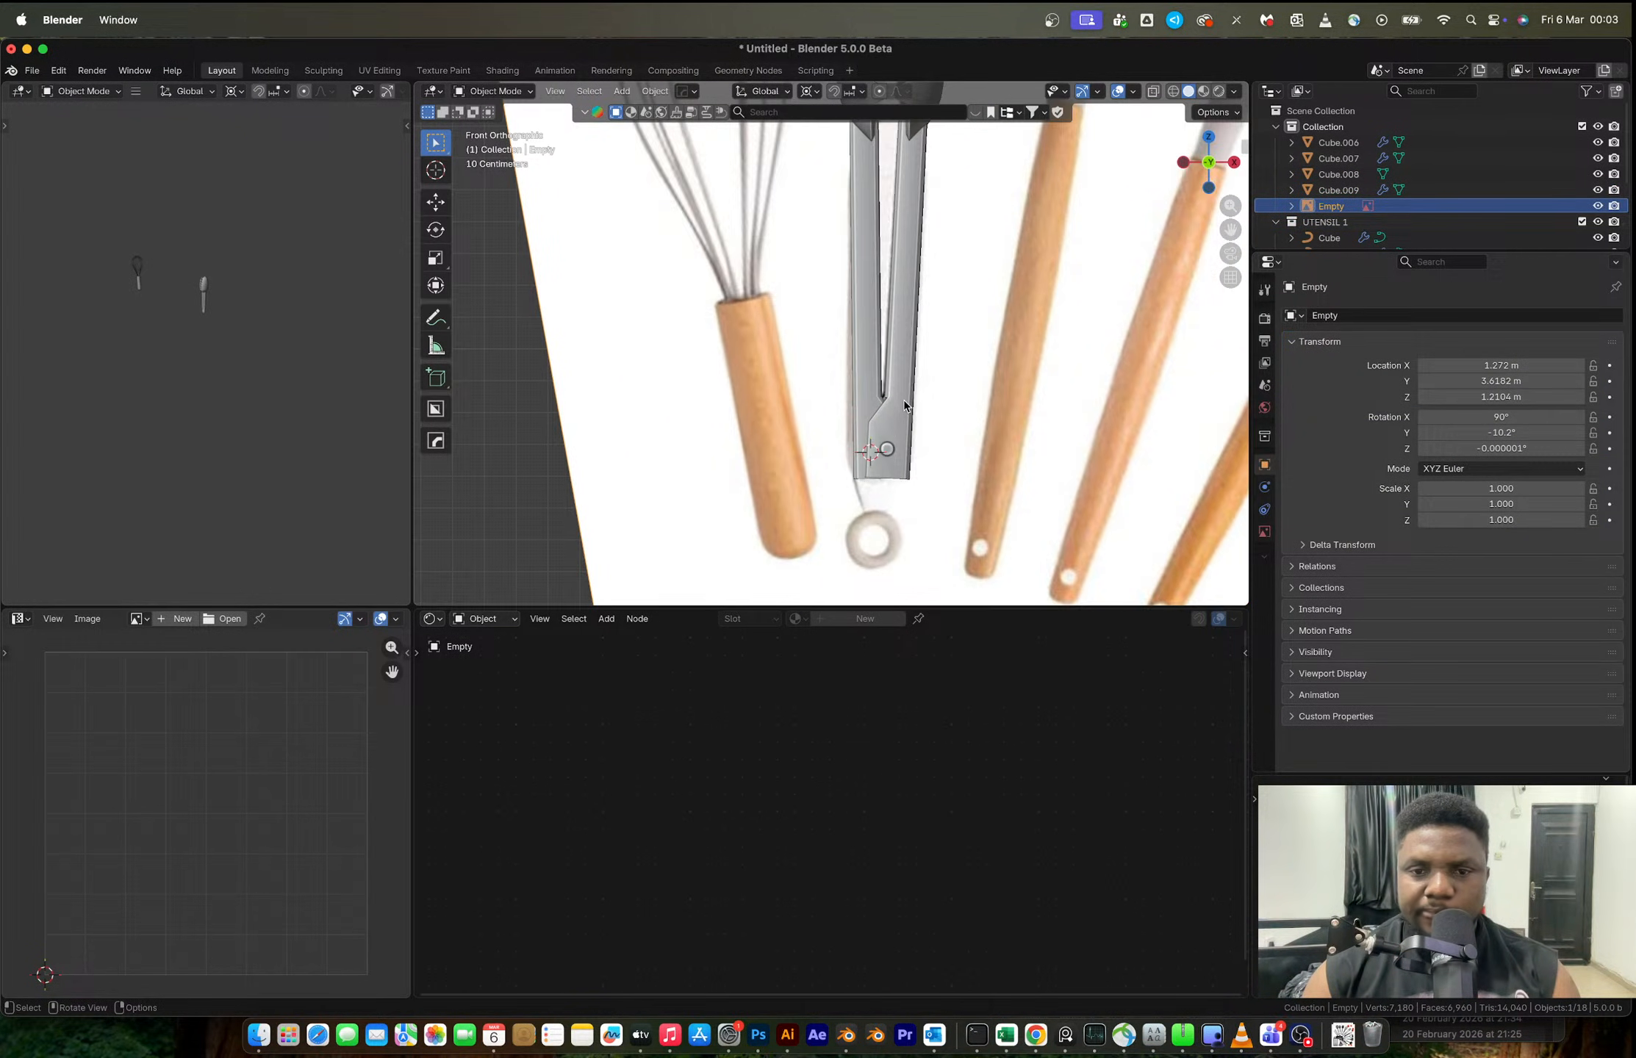
scroll(904, 401, "down", 4)
middle_click_drag(872, 218, 868, 303, "shift")
scroll(940, 323, "up", 3)
left_click_drag(823, 241, 910, 572)
key("x")
left_click(942, 548)
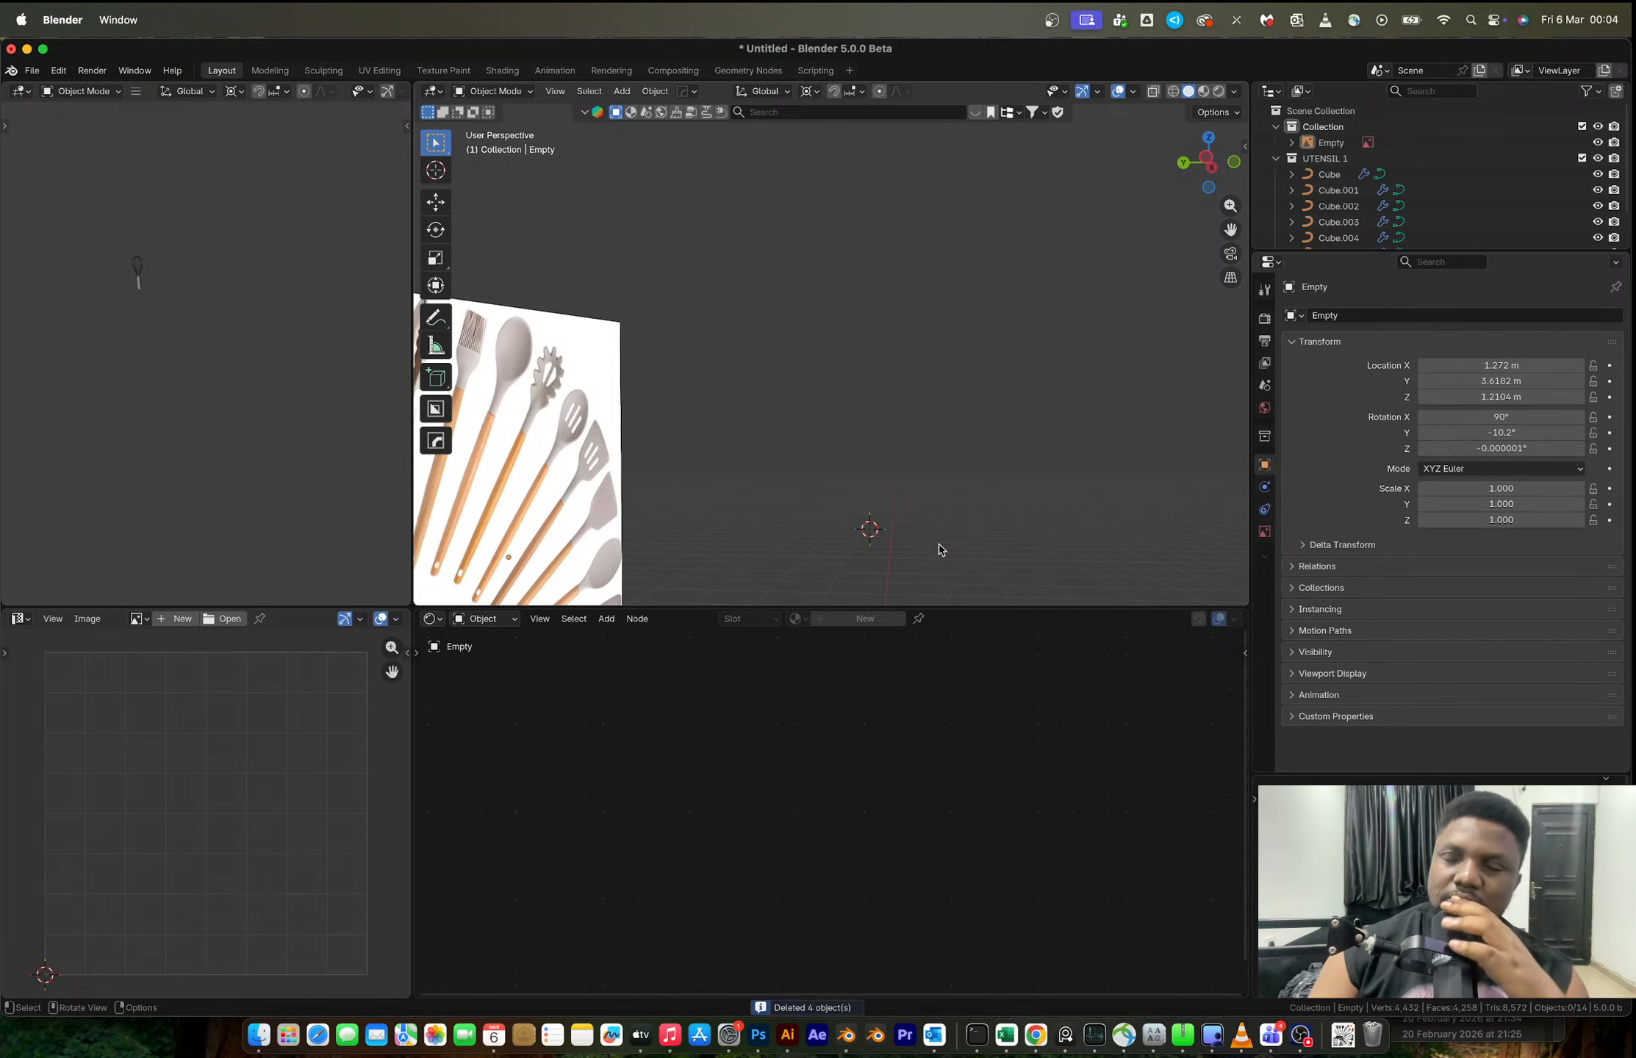
- Rotate the reference image about 9.58° around the 3D cursor in the front view so the basting brush stands upright
left_click(1210, 167)
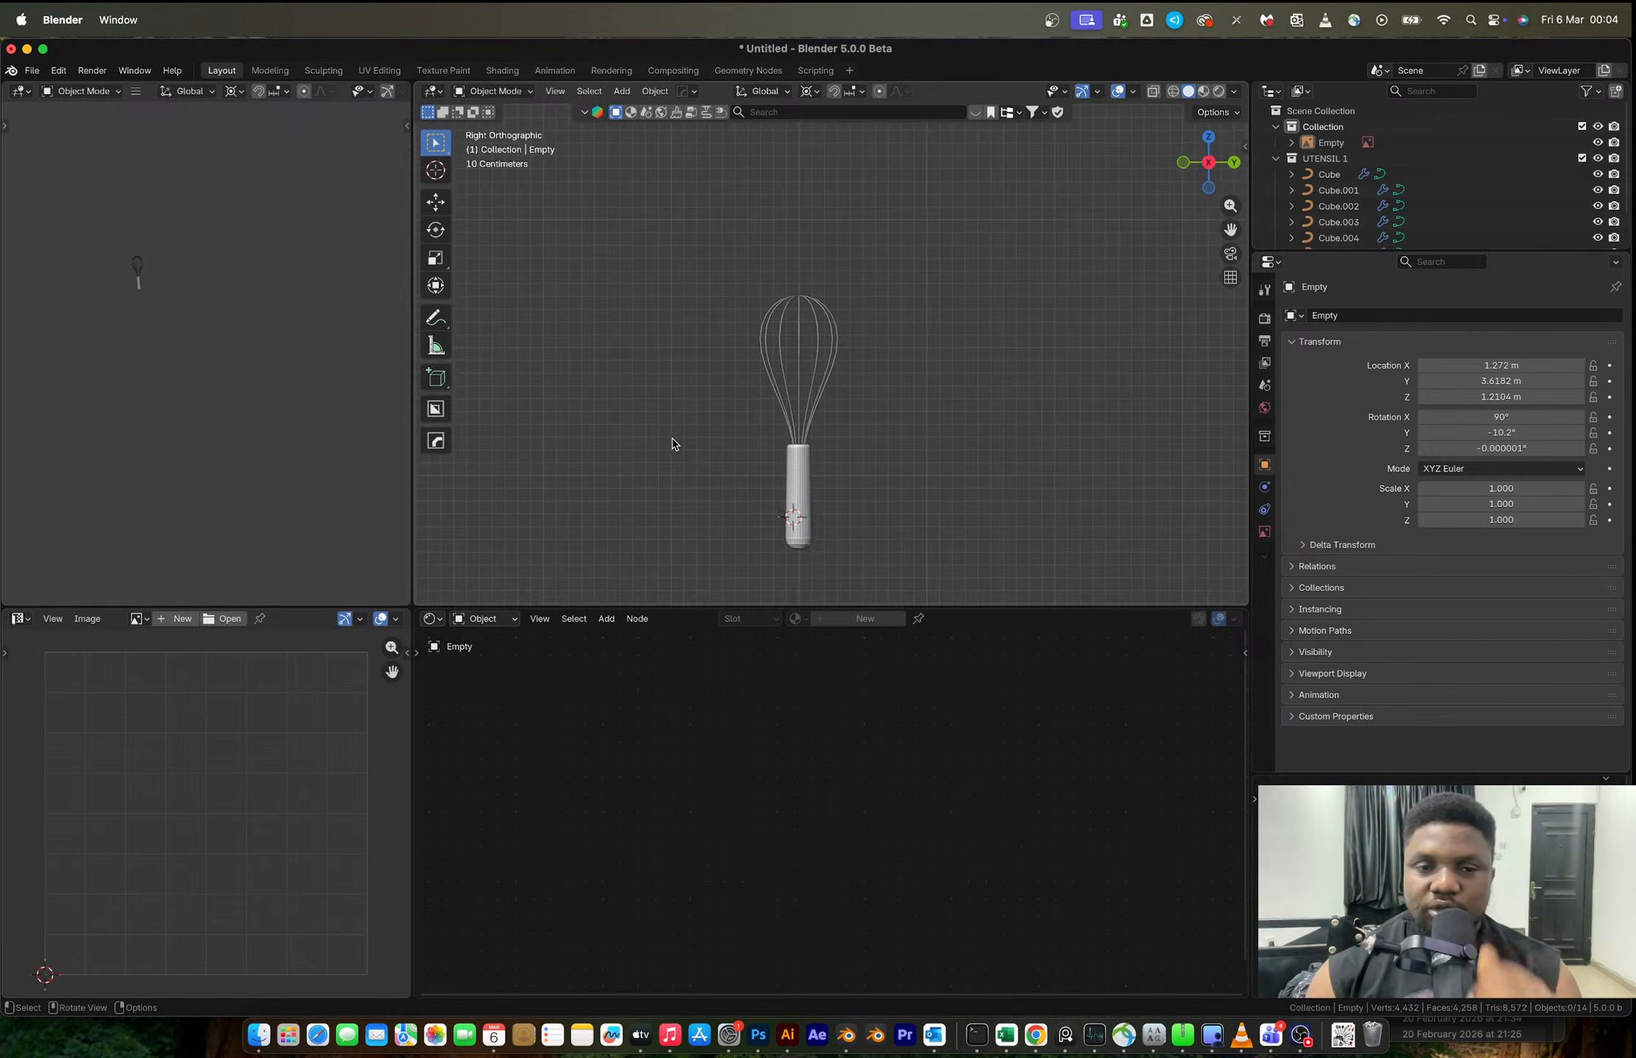
left_click(1209, 162)
left_click(1188, 163)
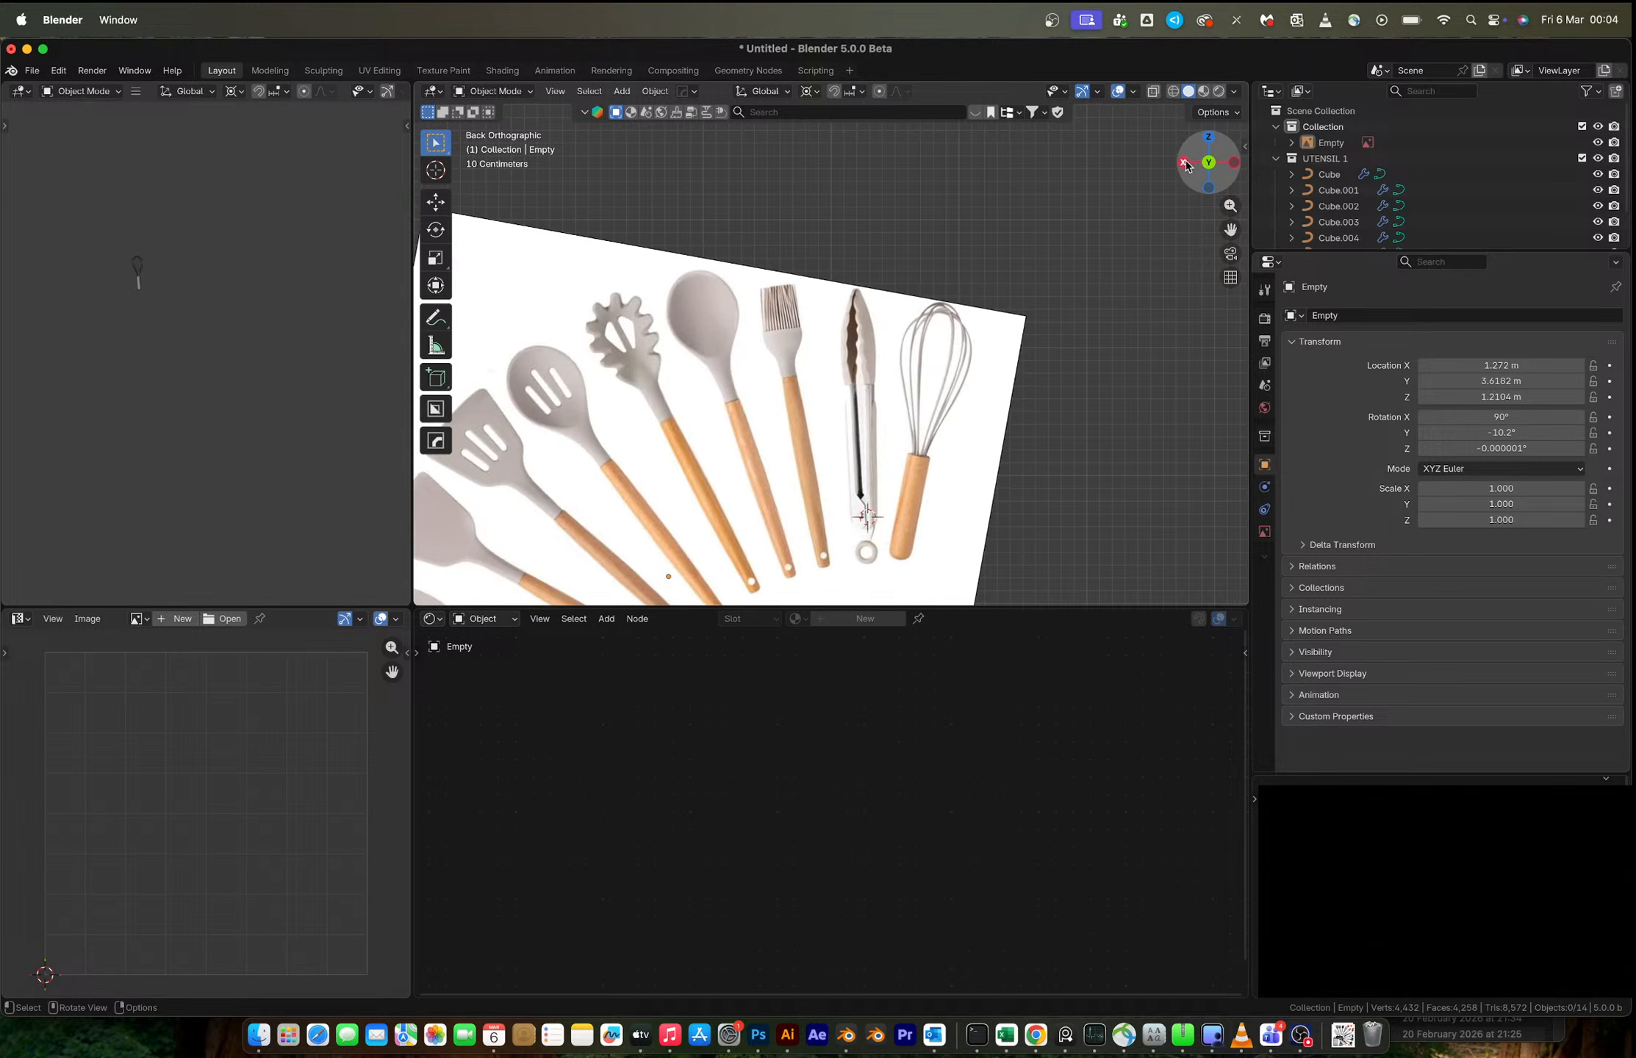
left_click(1208, 165)
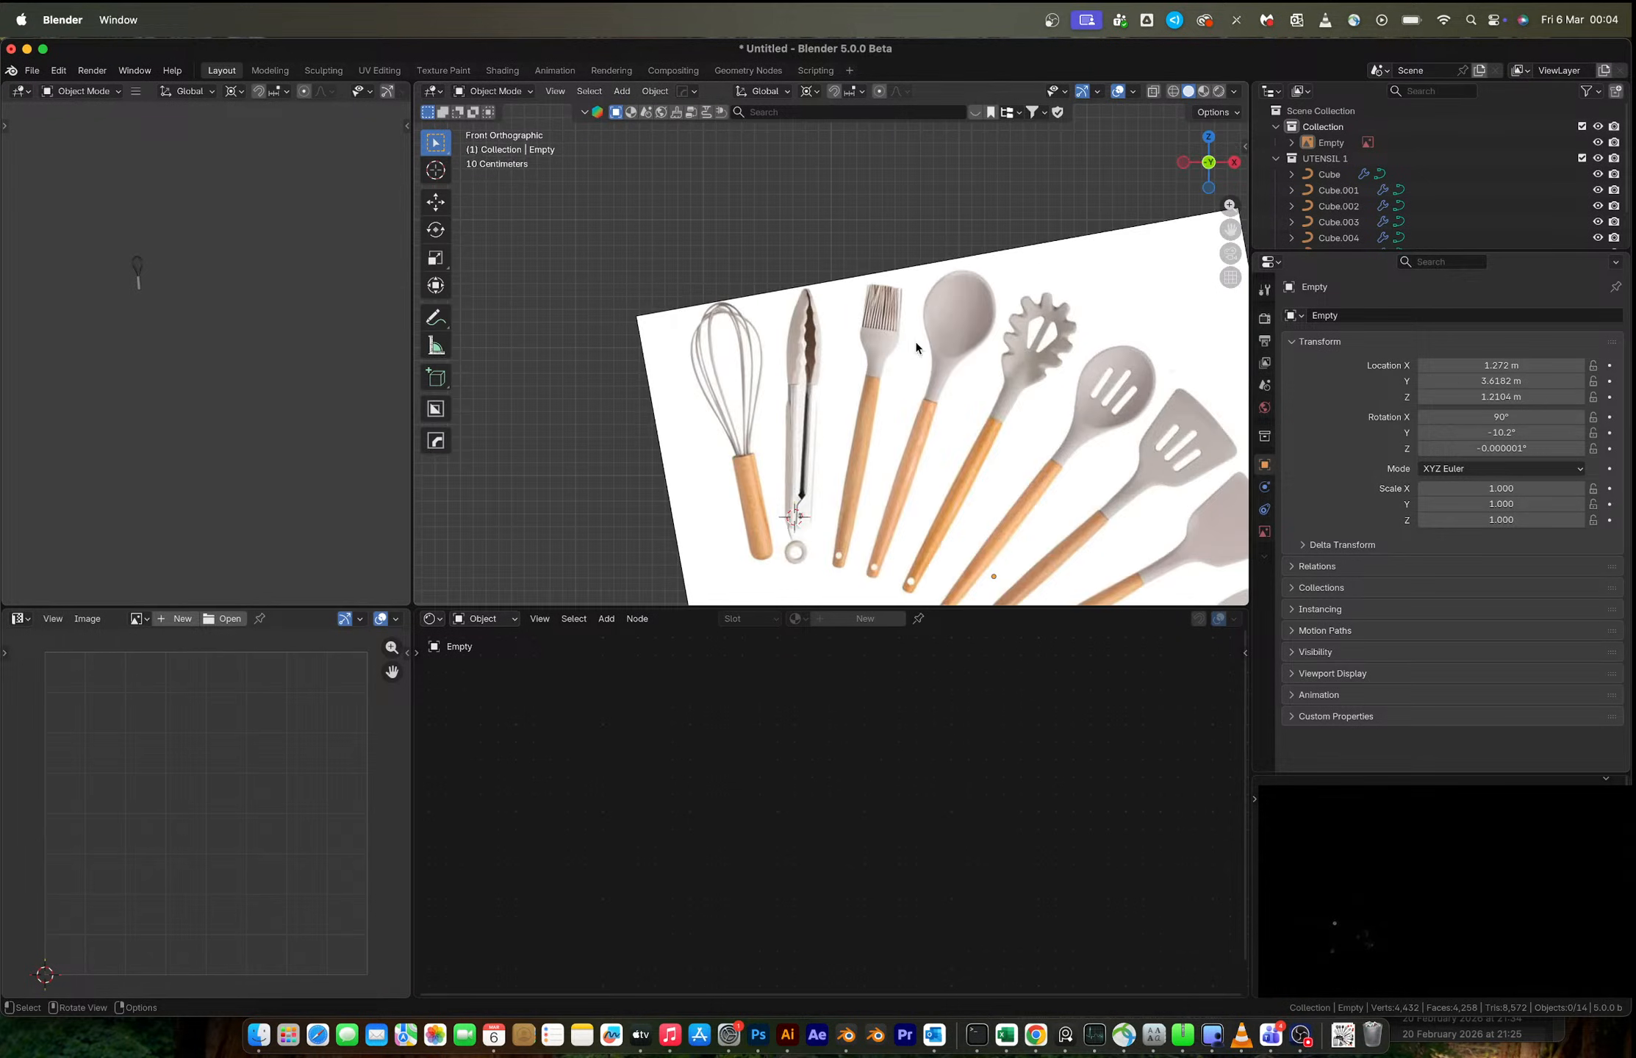
scroll(921, 341, "up", 3)
left_click(1009, 309)
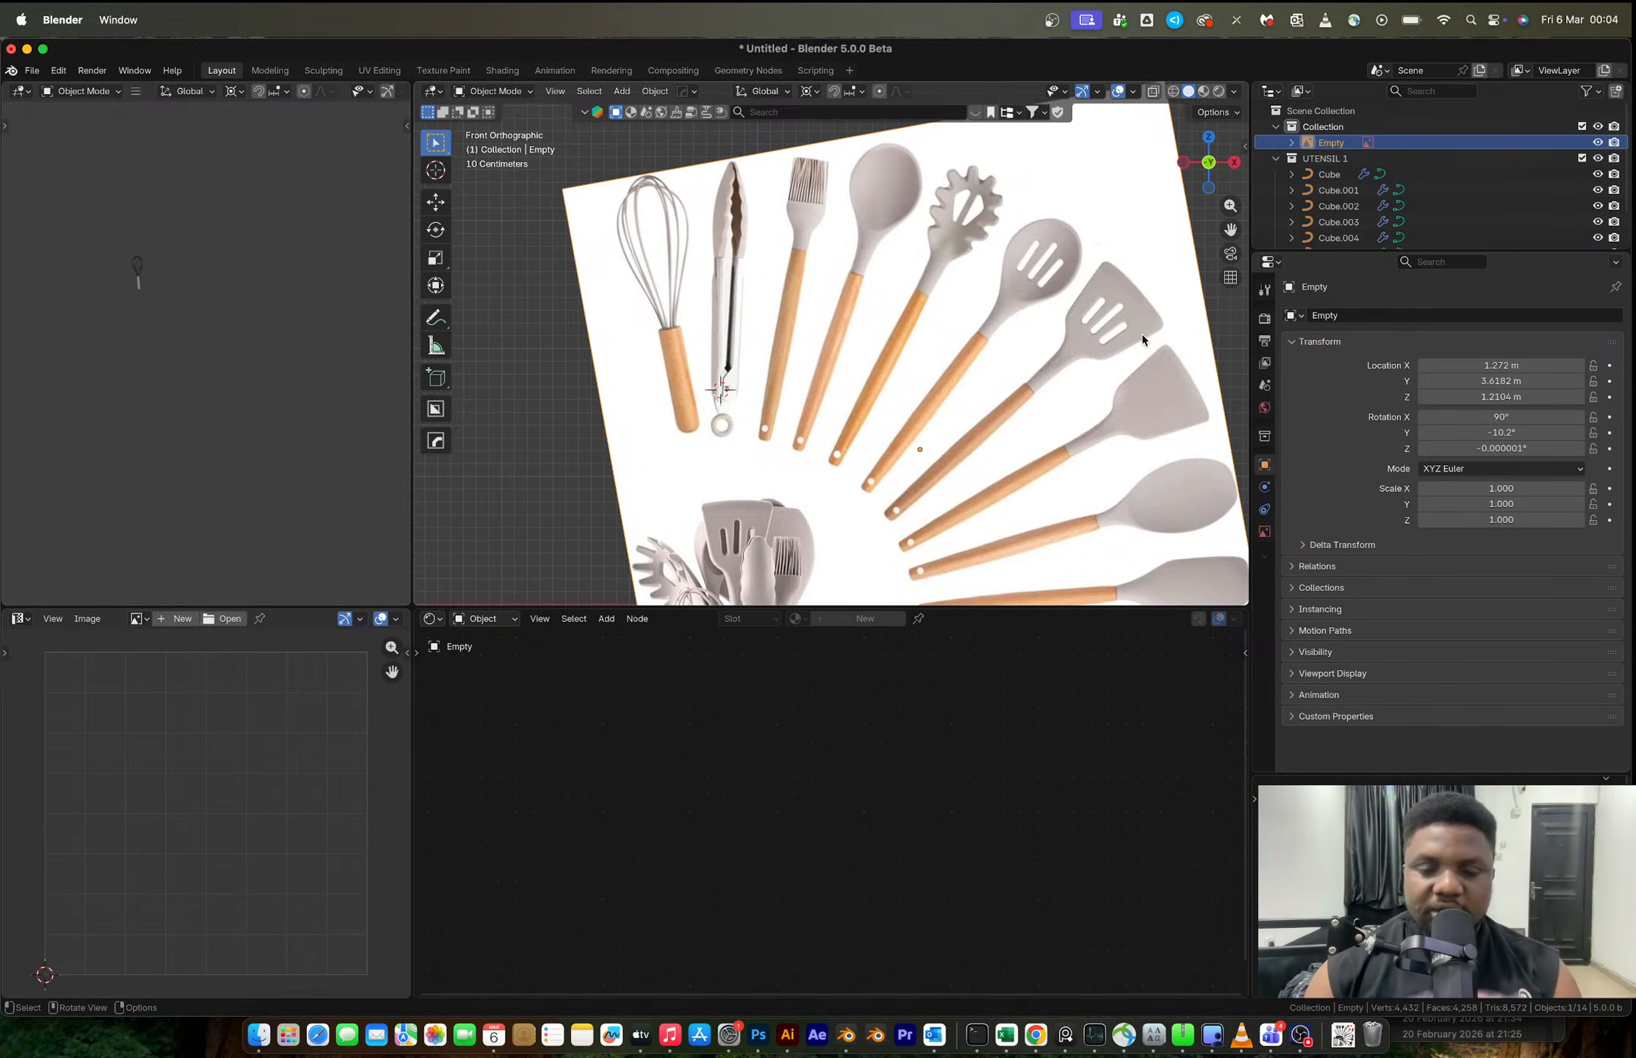
scroll(1147, 301, "down", 5)
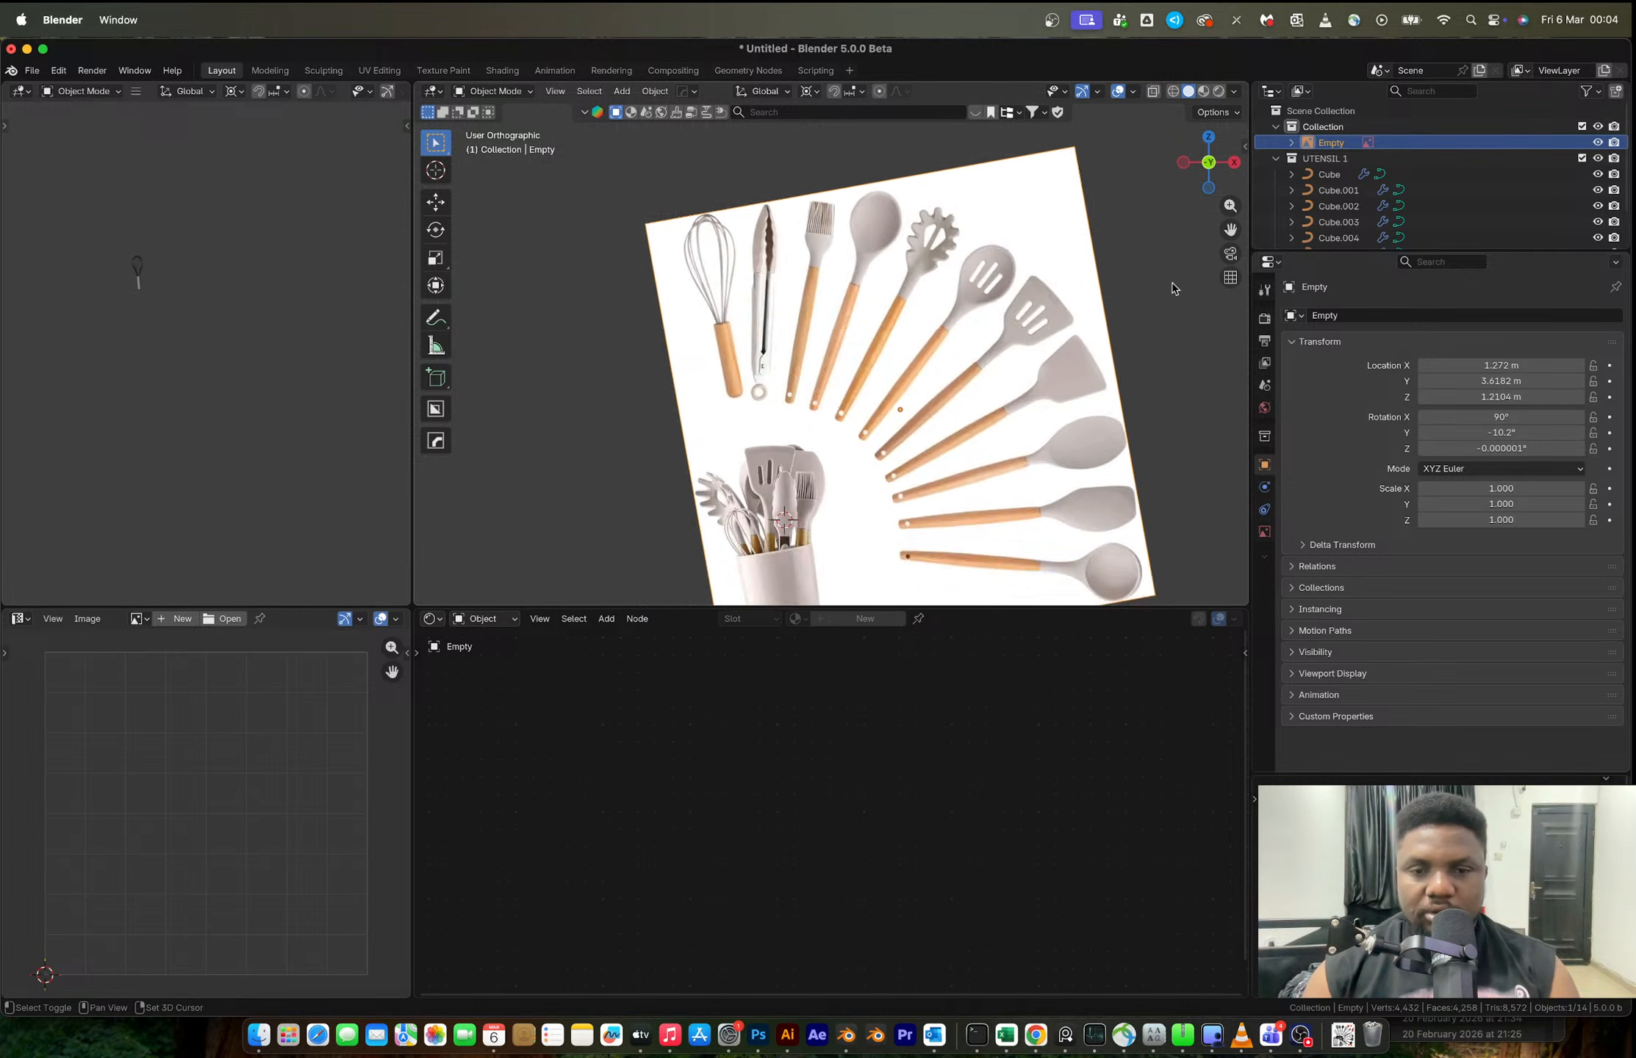
scroll(972, 347, "up", 4)
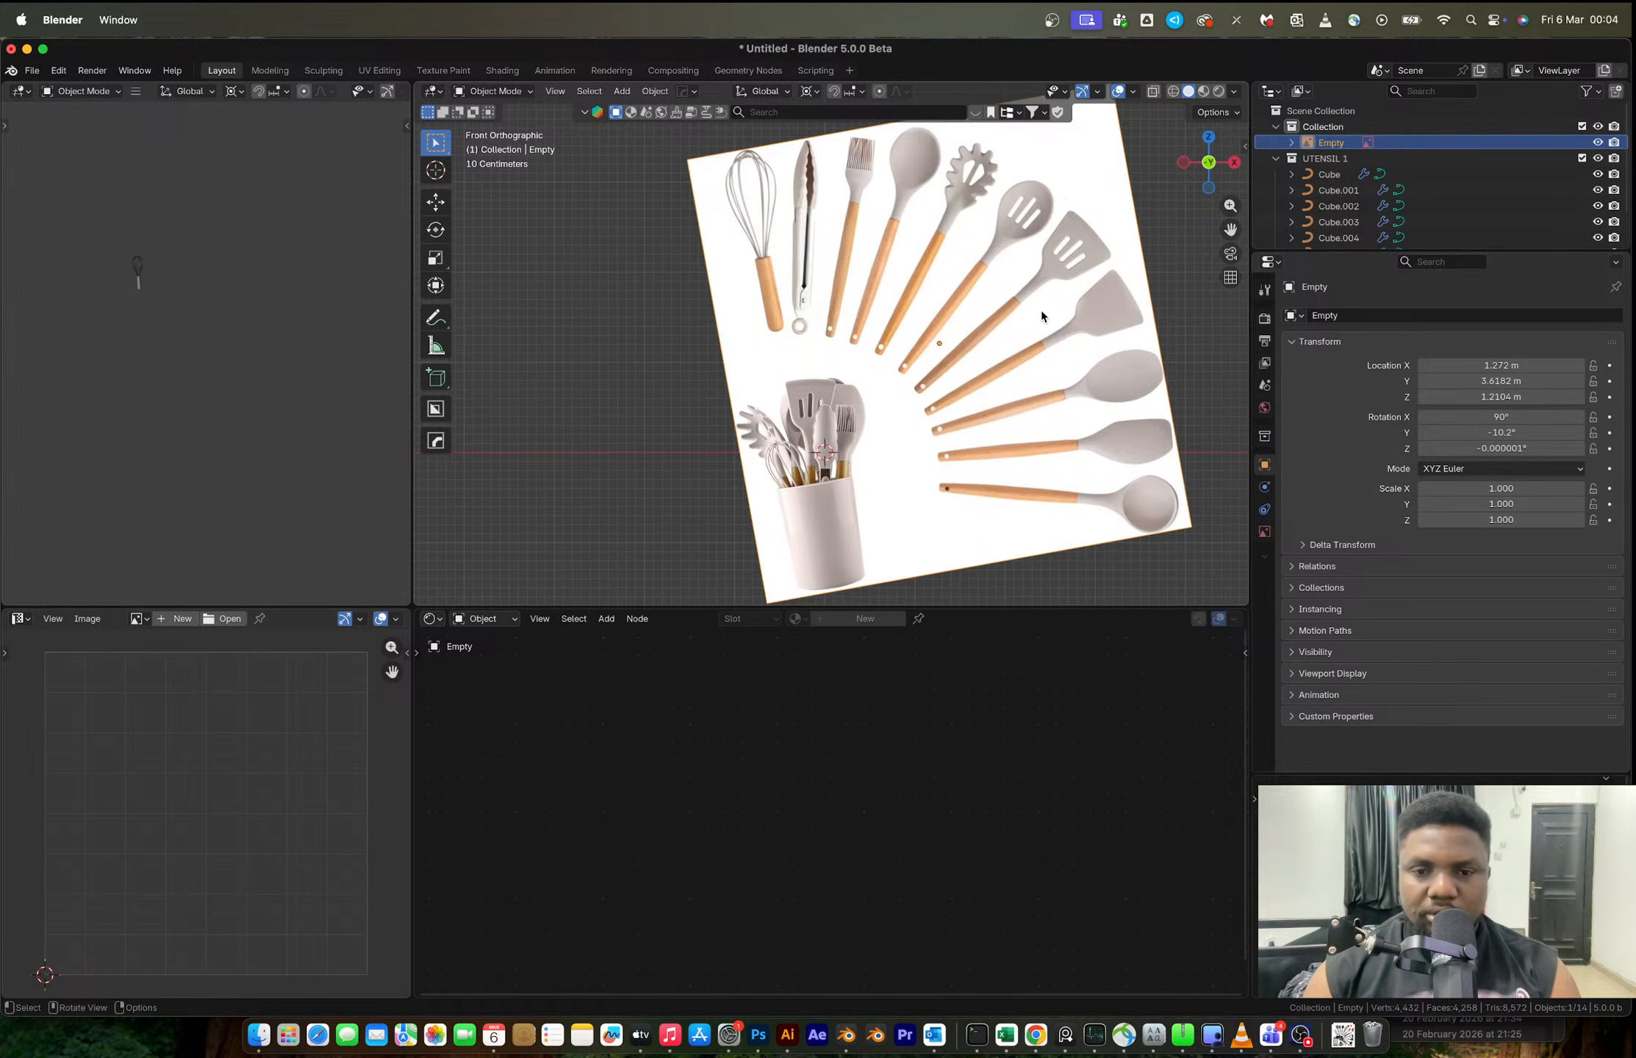
key("period")
left_click(1080, 306)
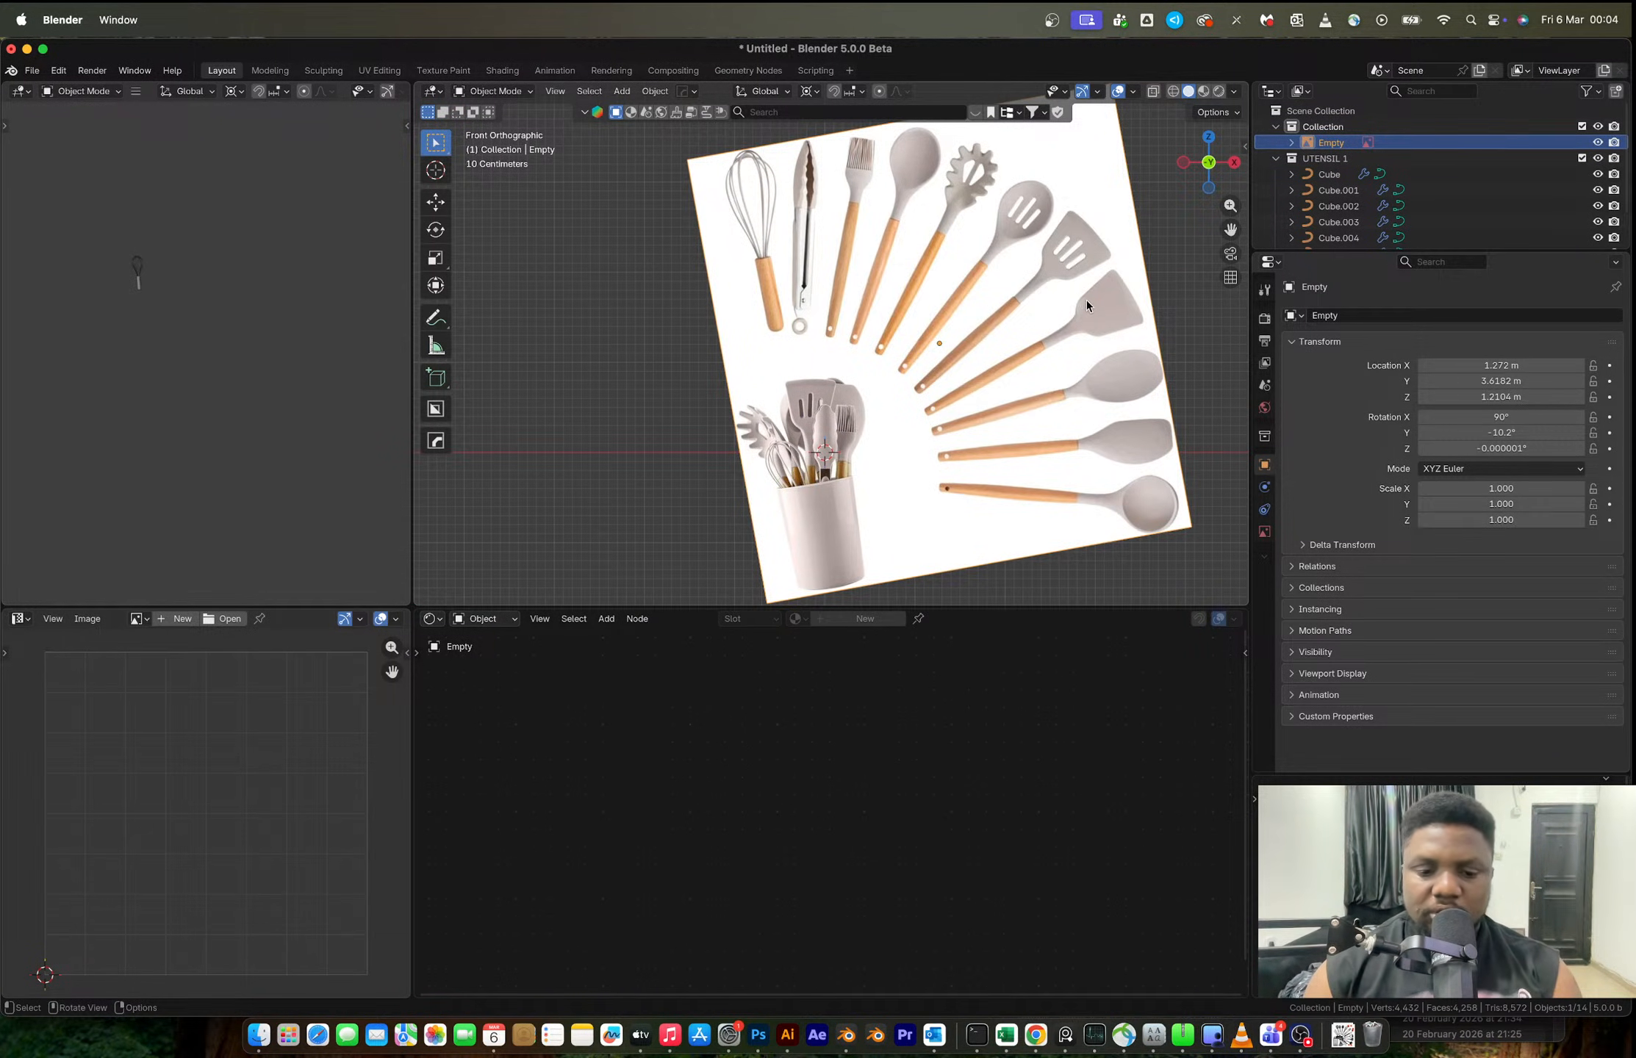
key("r")
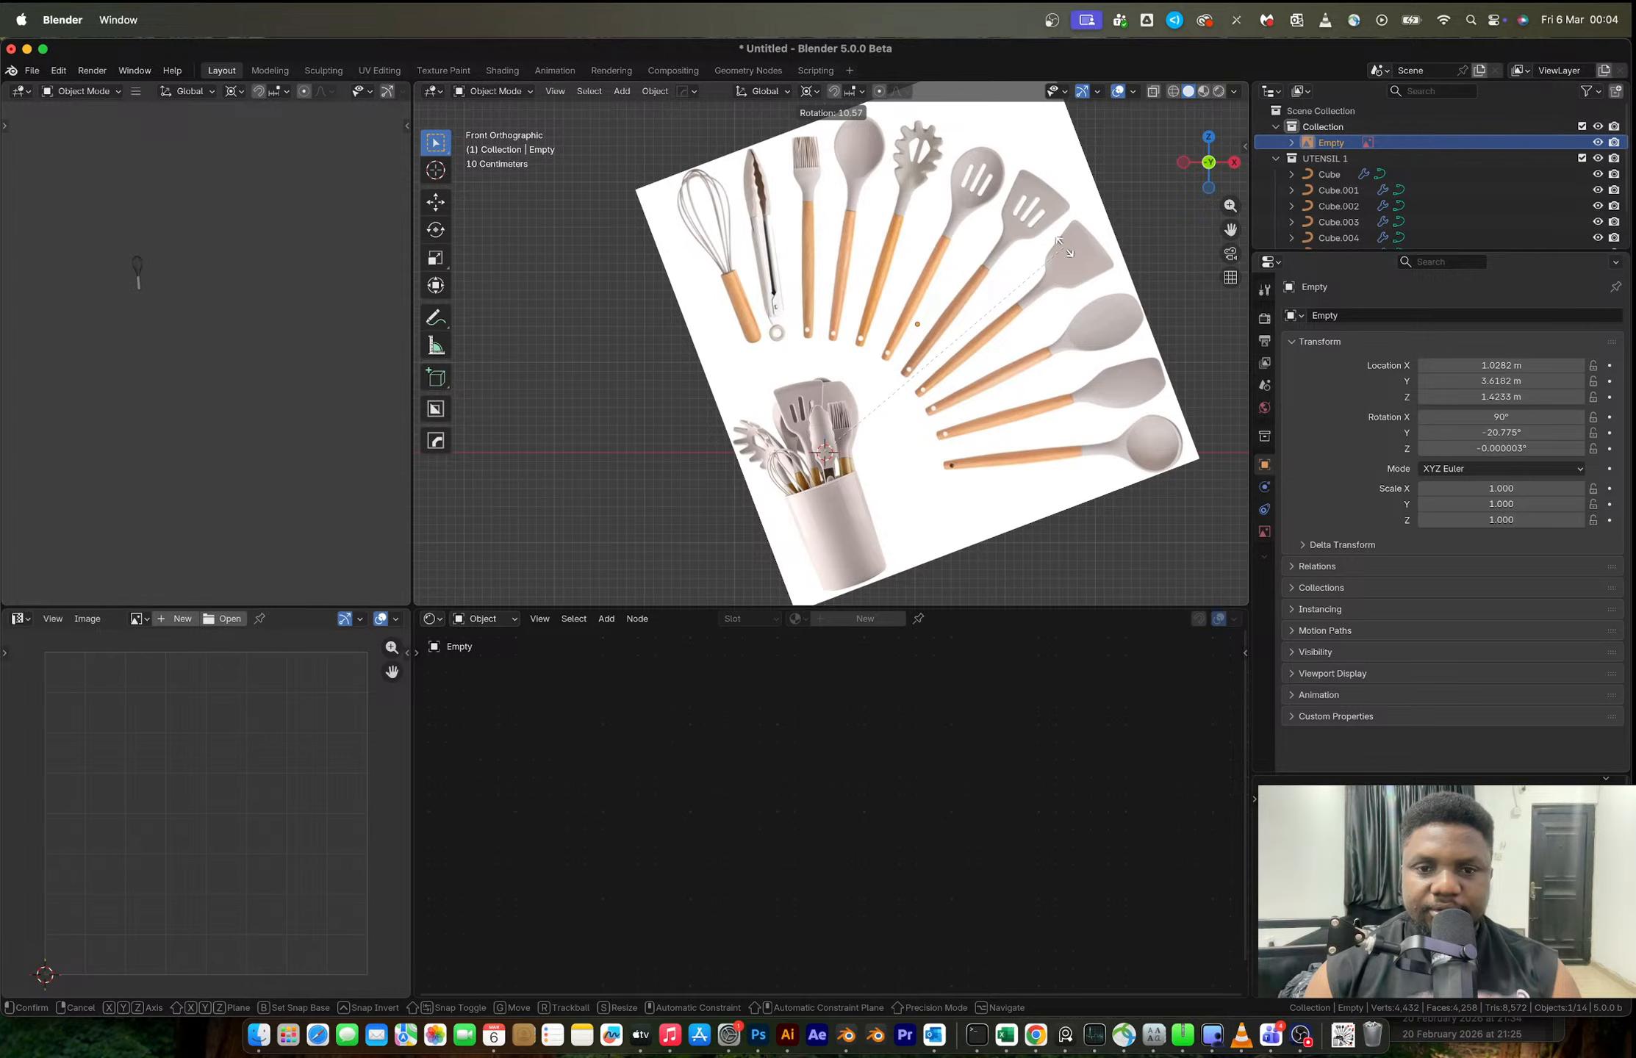
left_click(1059, 253)
- Add a 32-vertex cylinder over the basting brush handle, scale it to 0.084, and stretch it about 6.83 times along Z
scroll(863, 323, "up", 3)
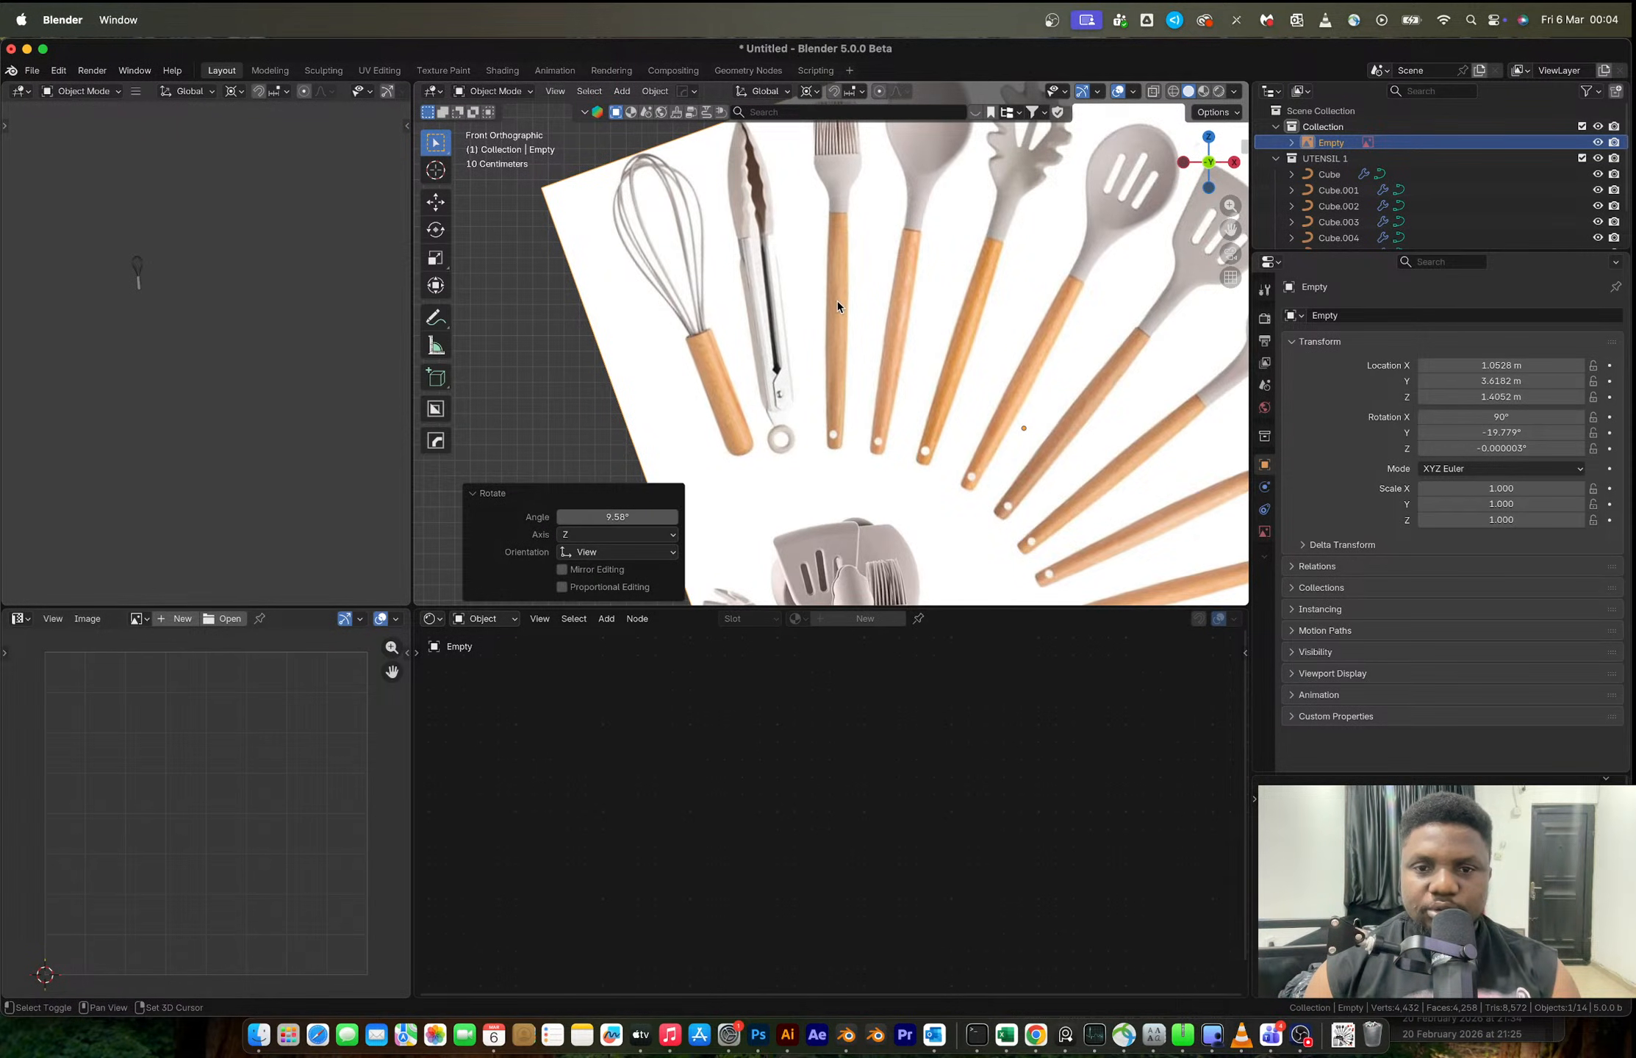
key("shift+a")
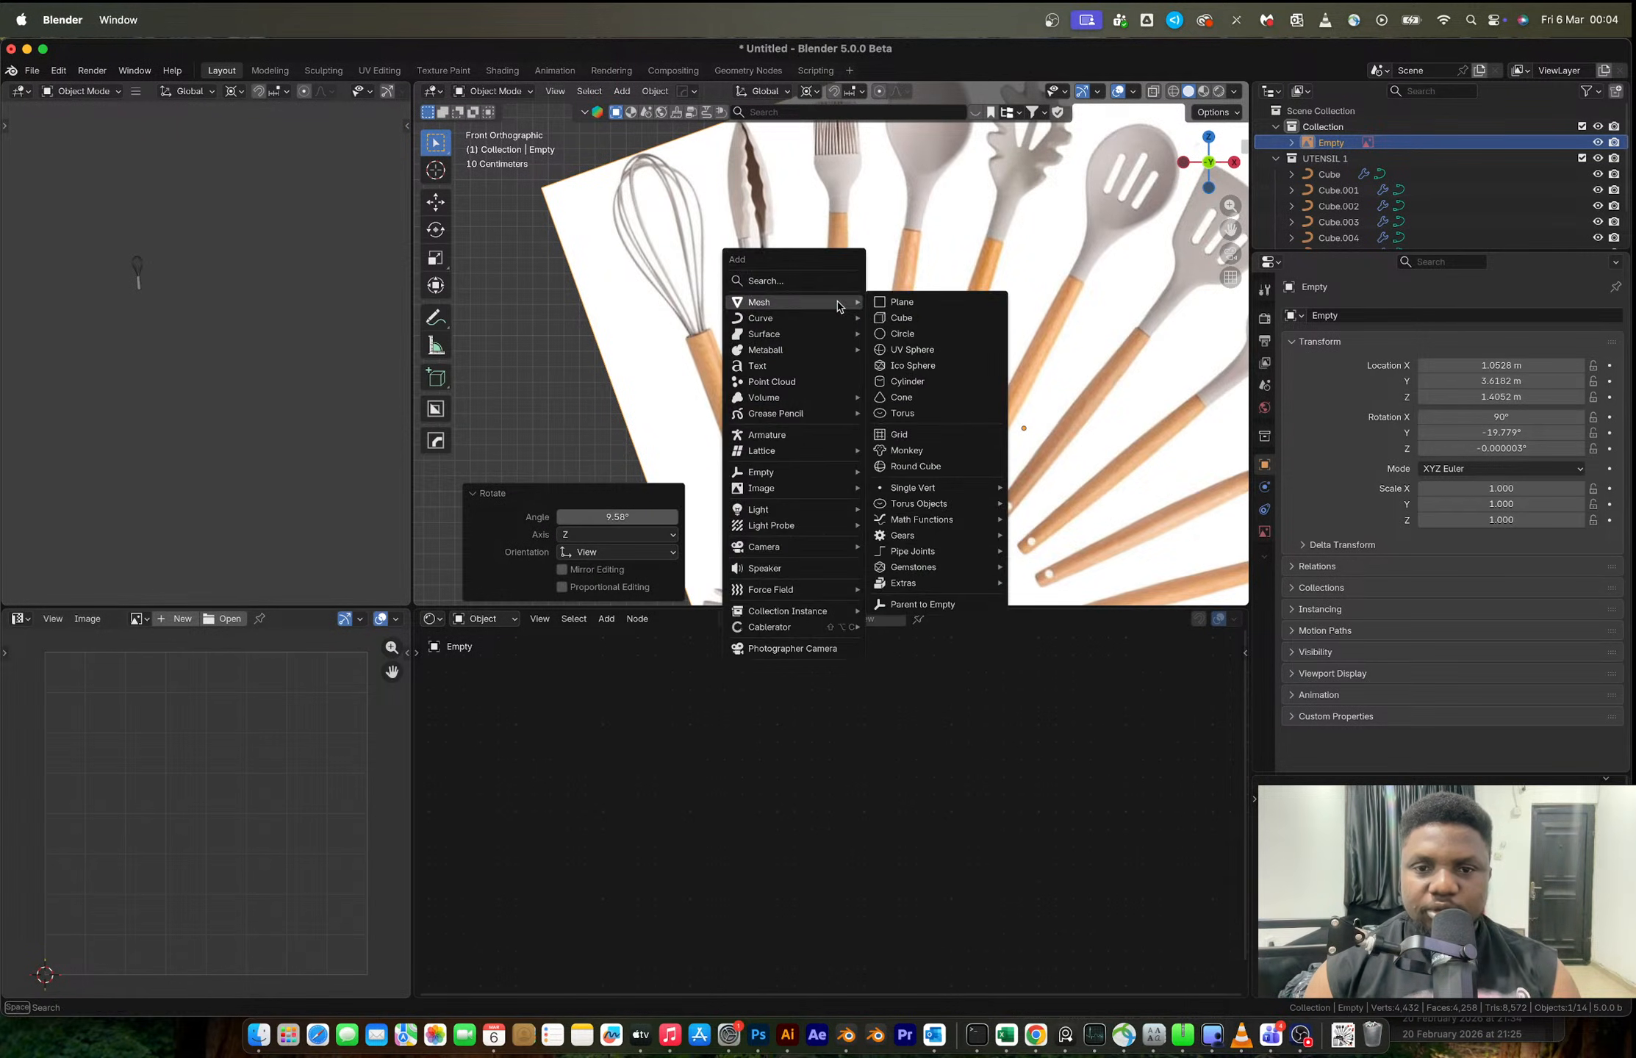
left_click(907, 381)
key("s")
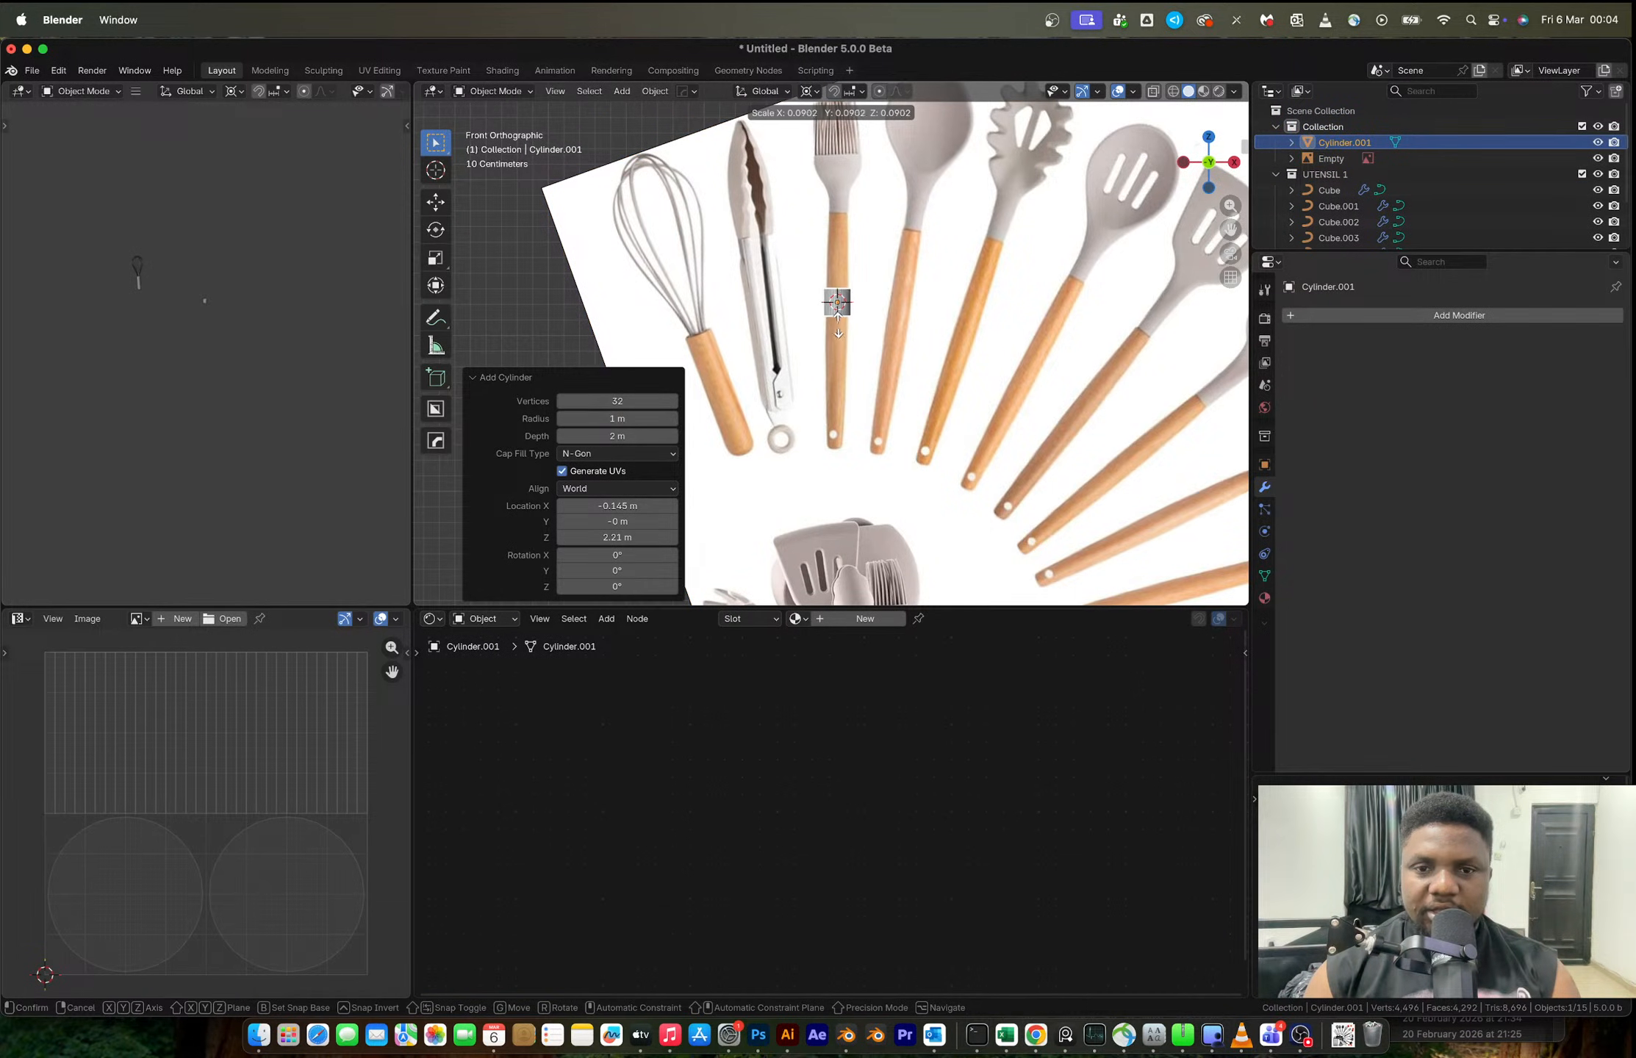
left_click(837, 324)
key("s")
key("z")
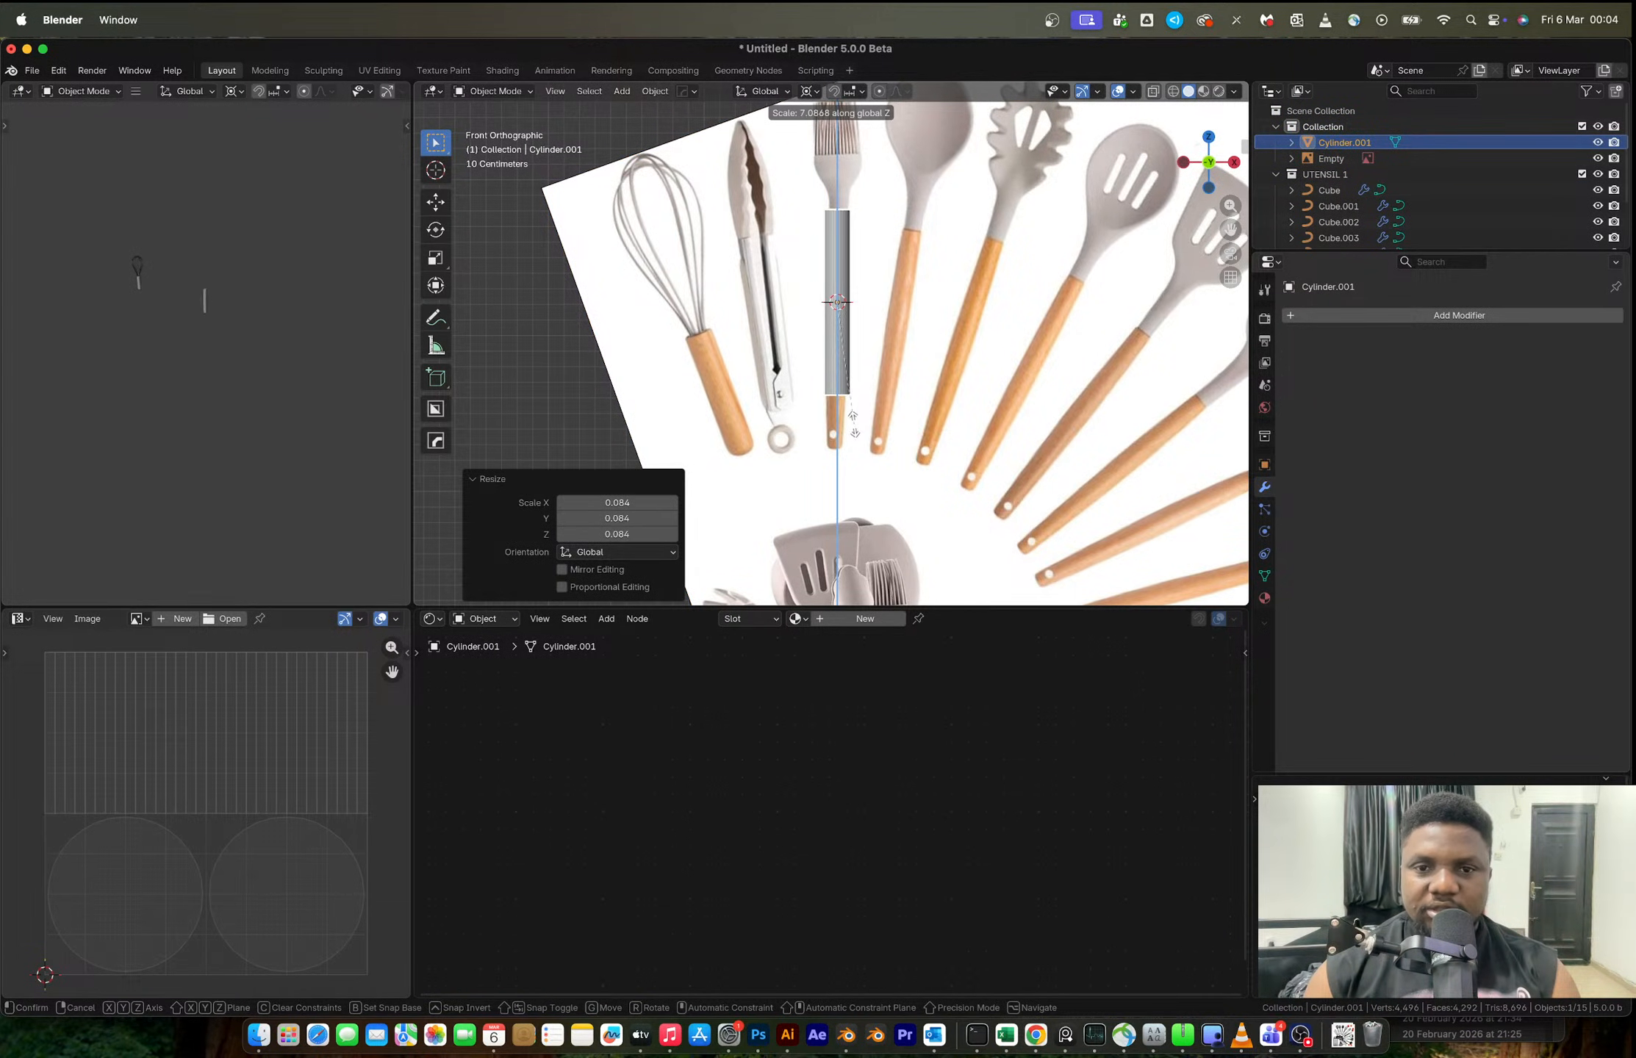
left_click(859, 416)
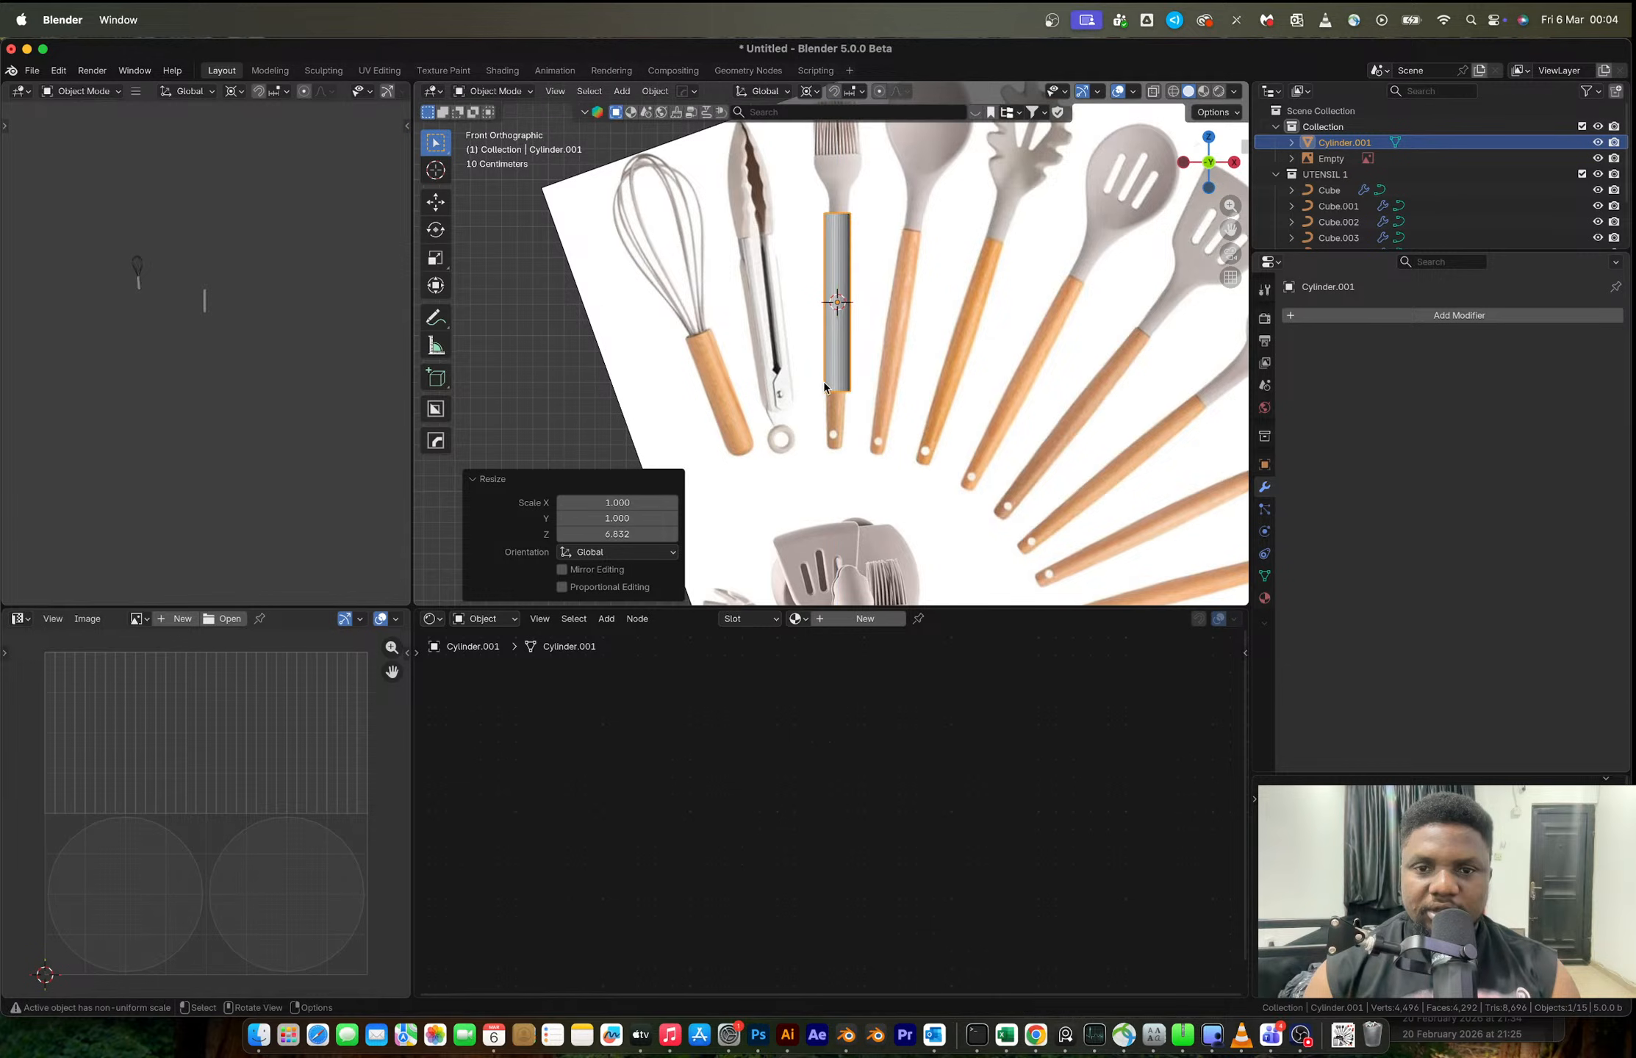
- Move the cylinder's bottom vertices down about 0.36 m along Z to the end of the brush handle
scroll(808, 401, "up", 2)
key("Tab")
left_click_drag(791, 393, 892, 450)
key("g")
key("z")
left_click(893, 528)
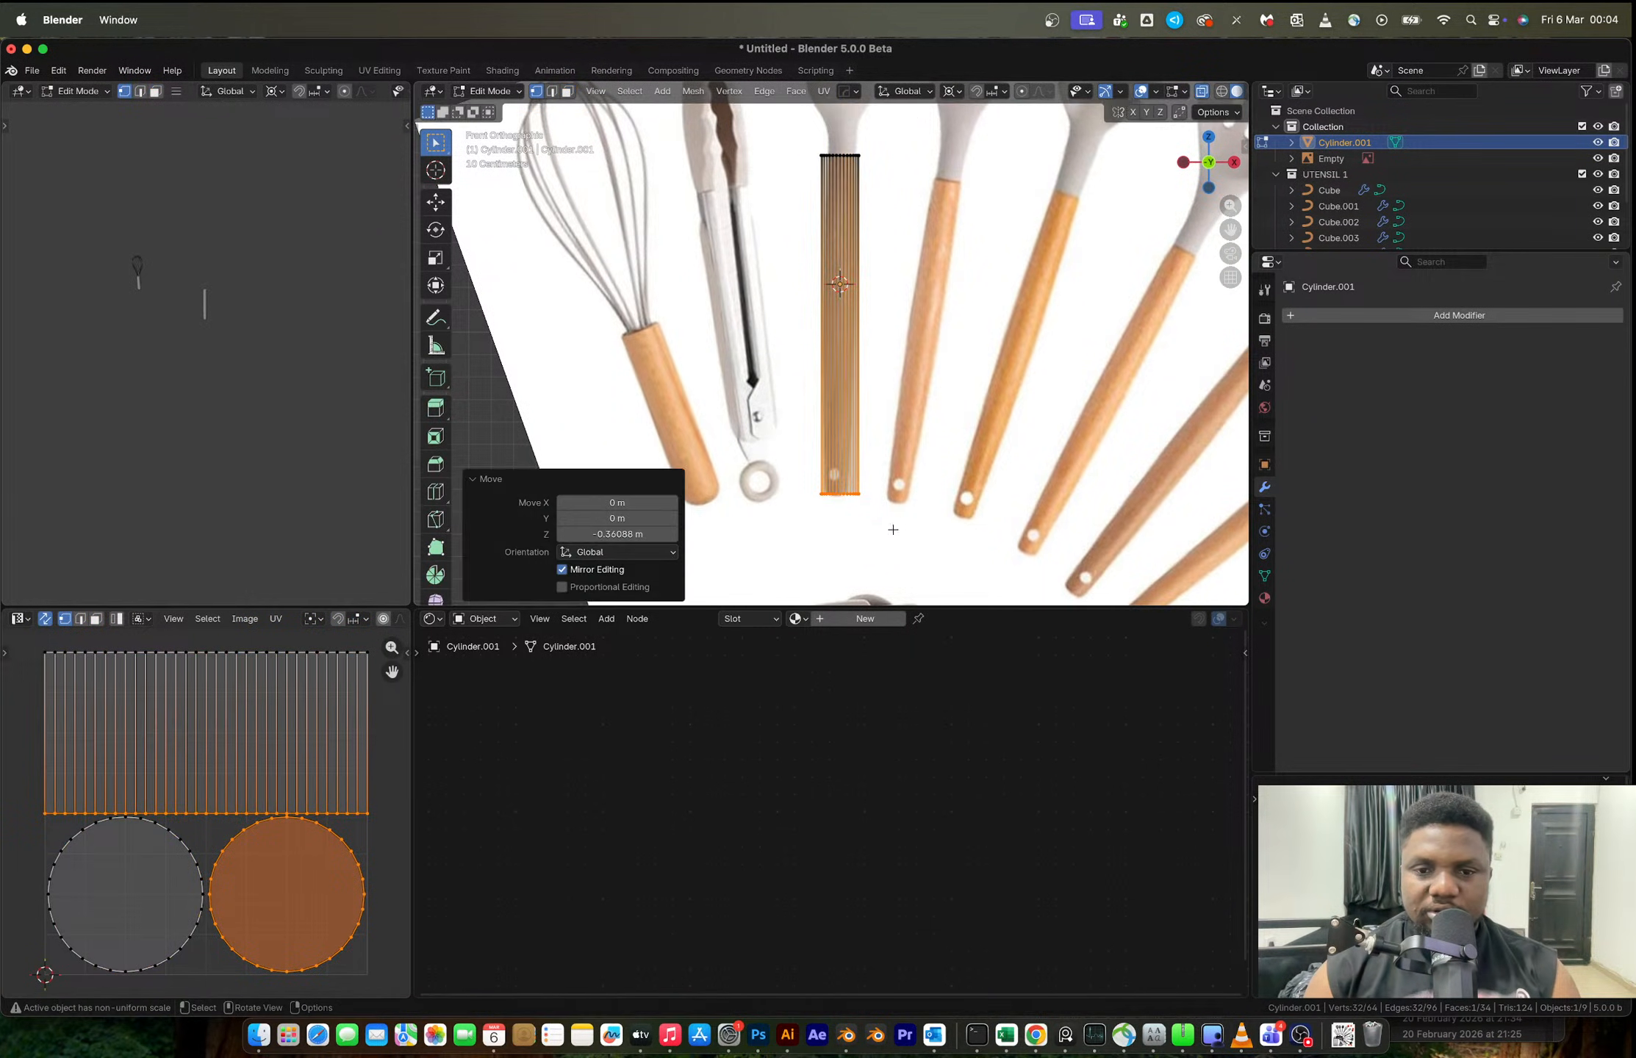
- Switch the transform pivot point away from the 3D cursor so the selection scales around its own centre
scroll(919, 515, "up", 2)
key("s")
key("Escape")
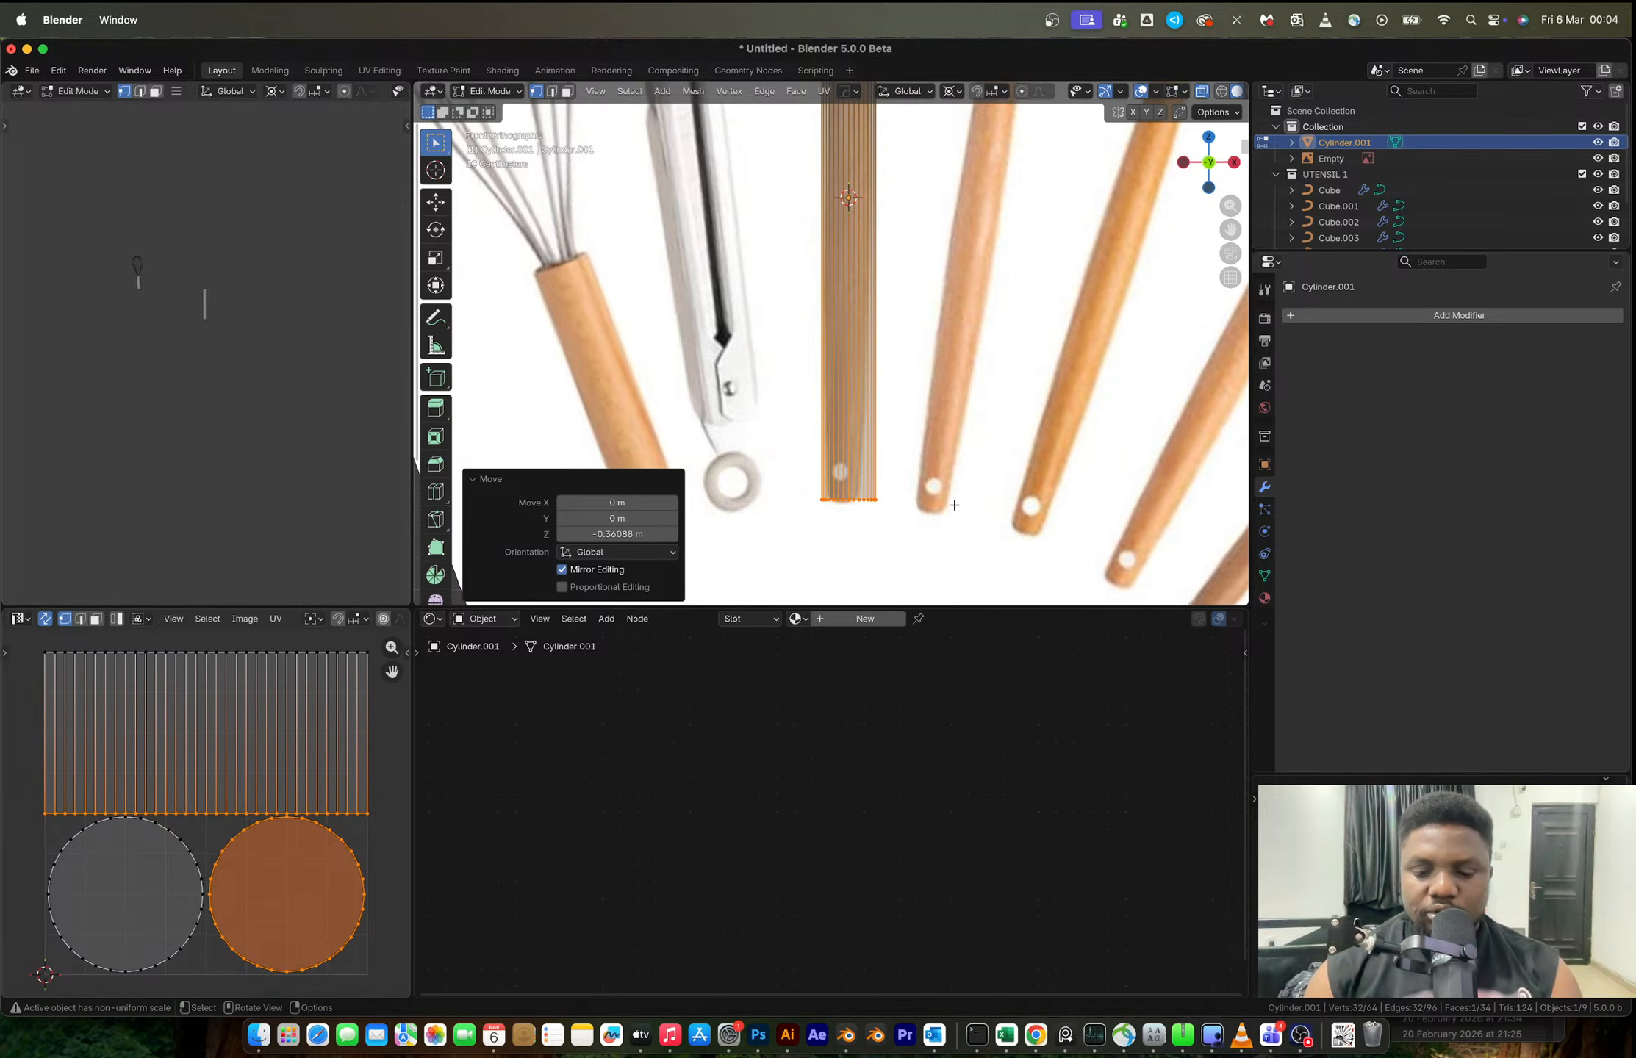
key("period")
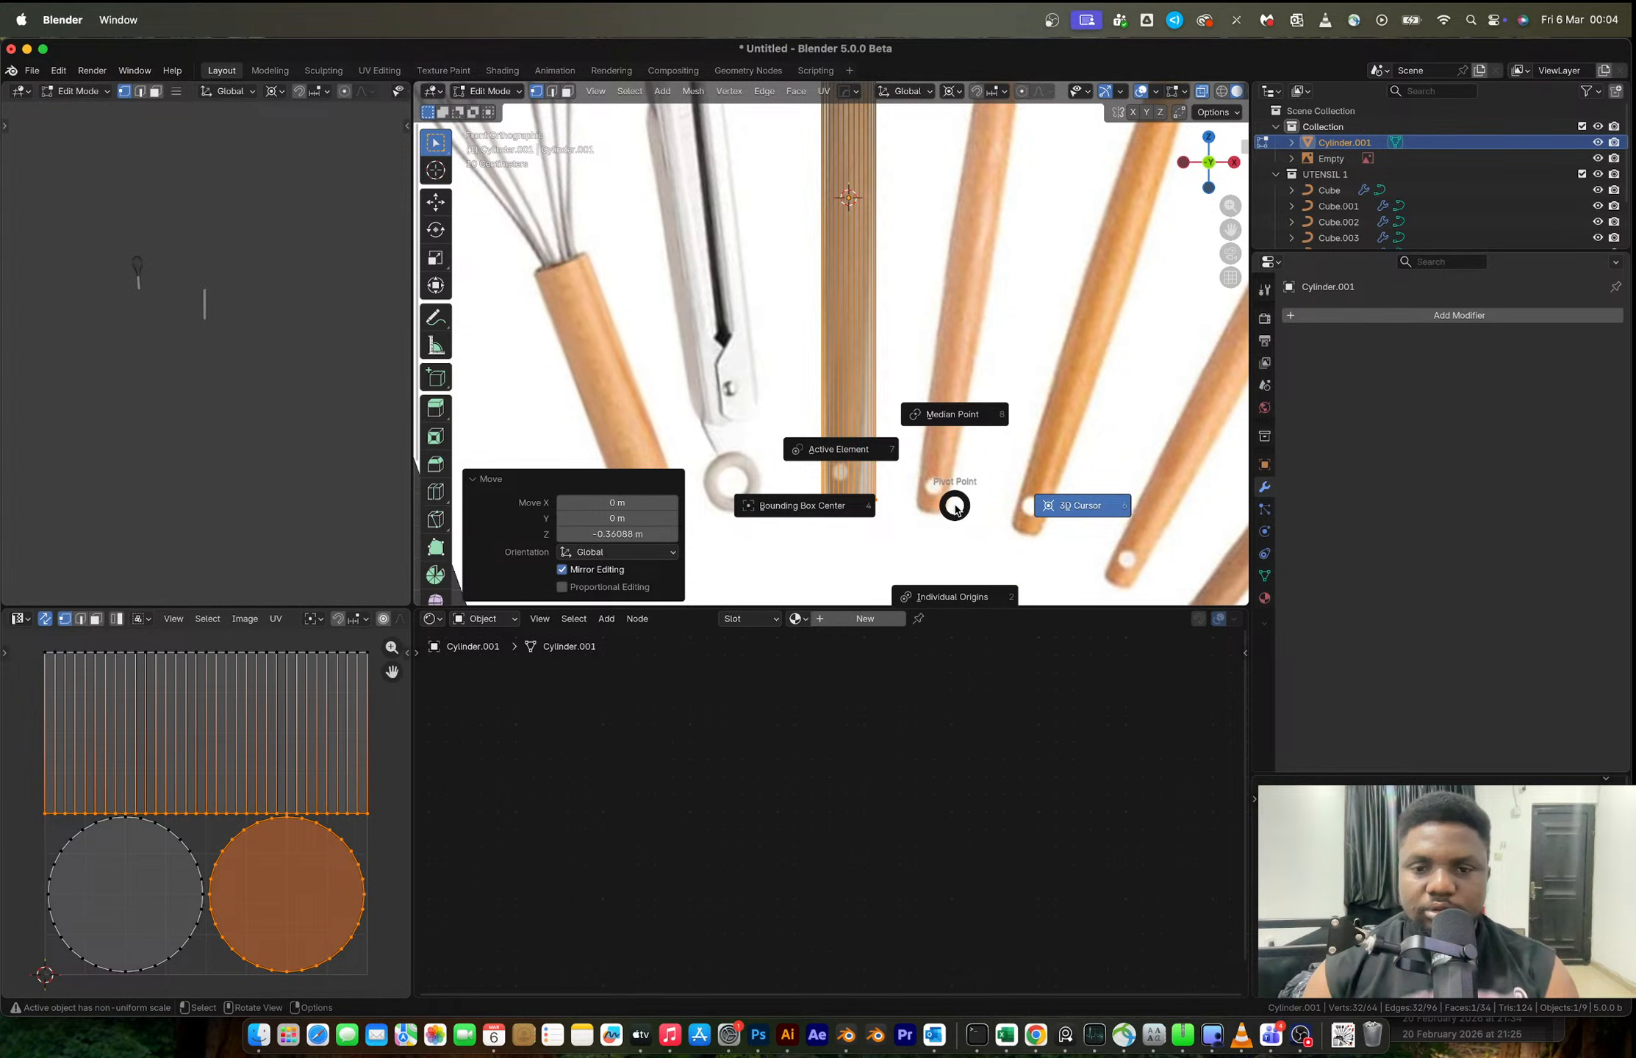
left_click(955, 507)
- Narrow the cylinder's bottom end and add one loop cut near its middle with a slide factor of 0.069
key("s")
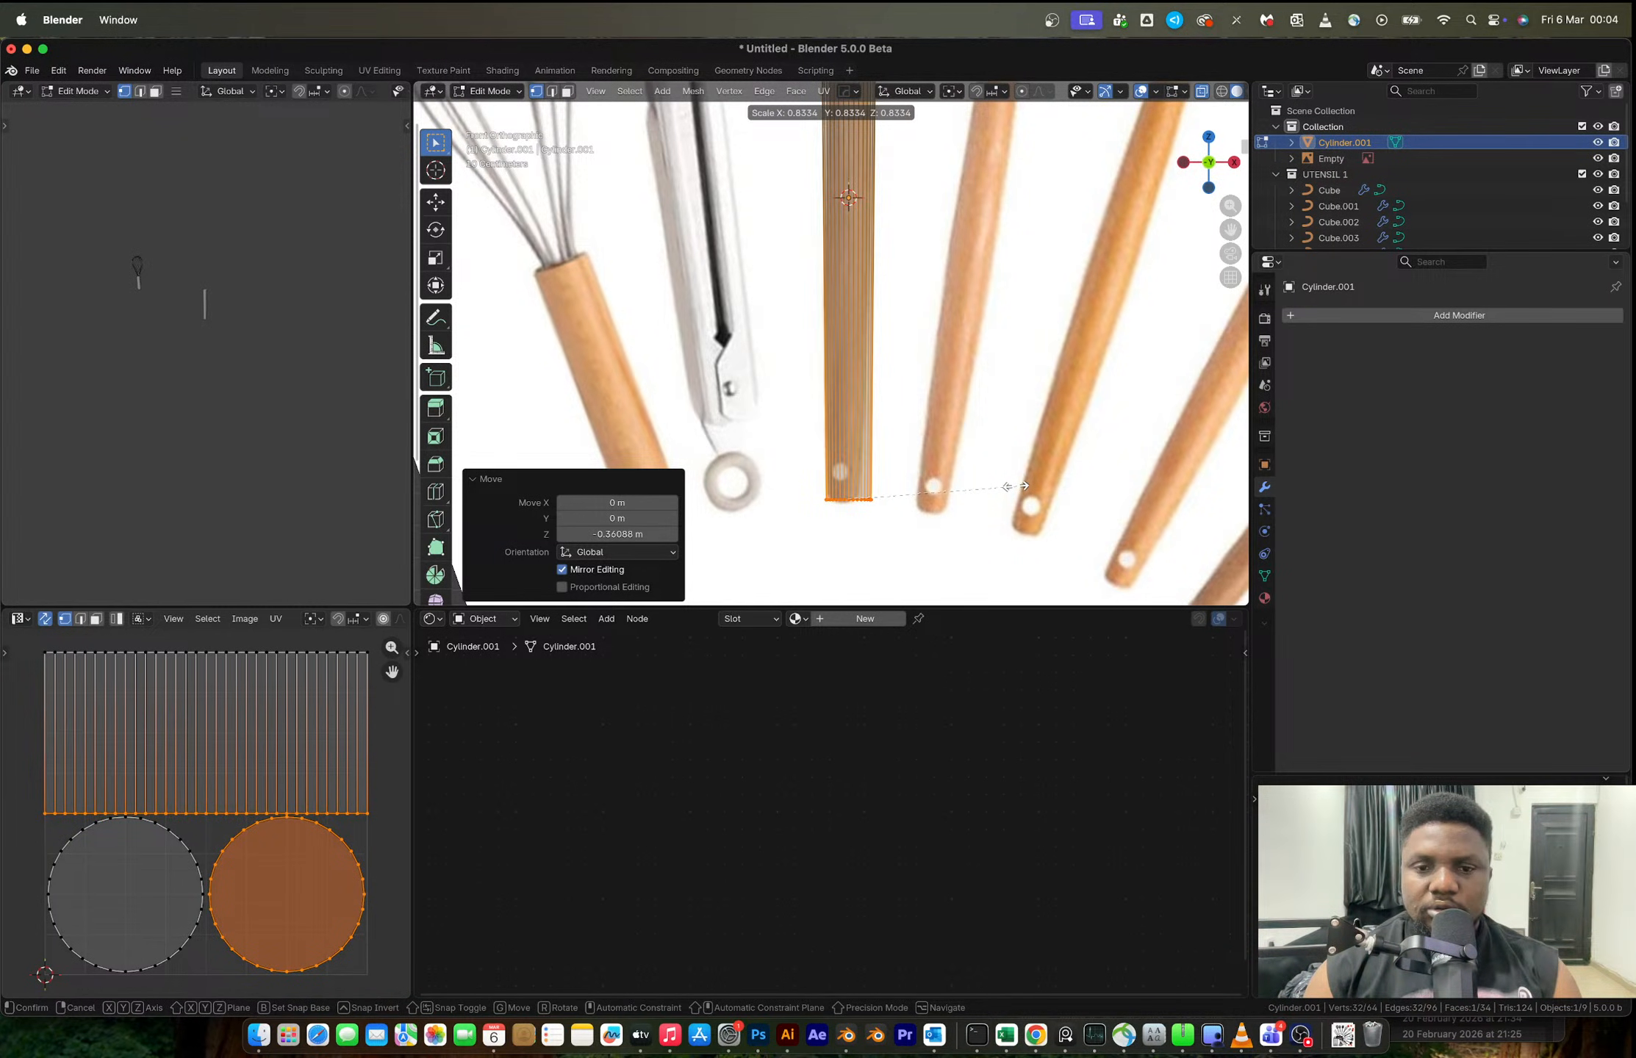
left_click(977, 483)
scroll(888, 472, "up", 5, "shift")
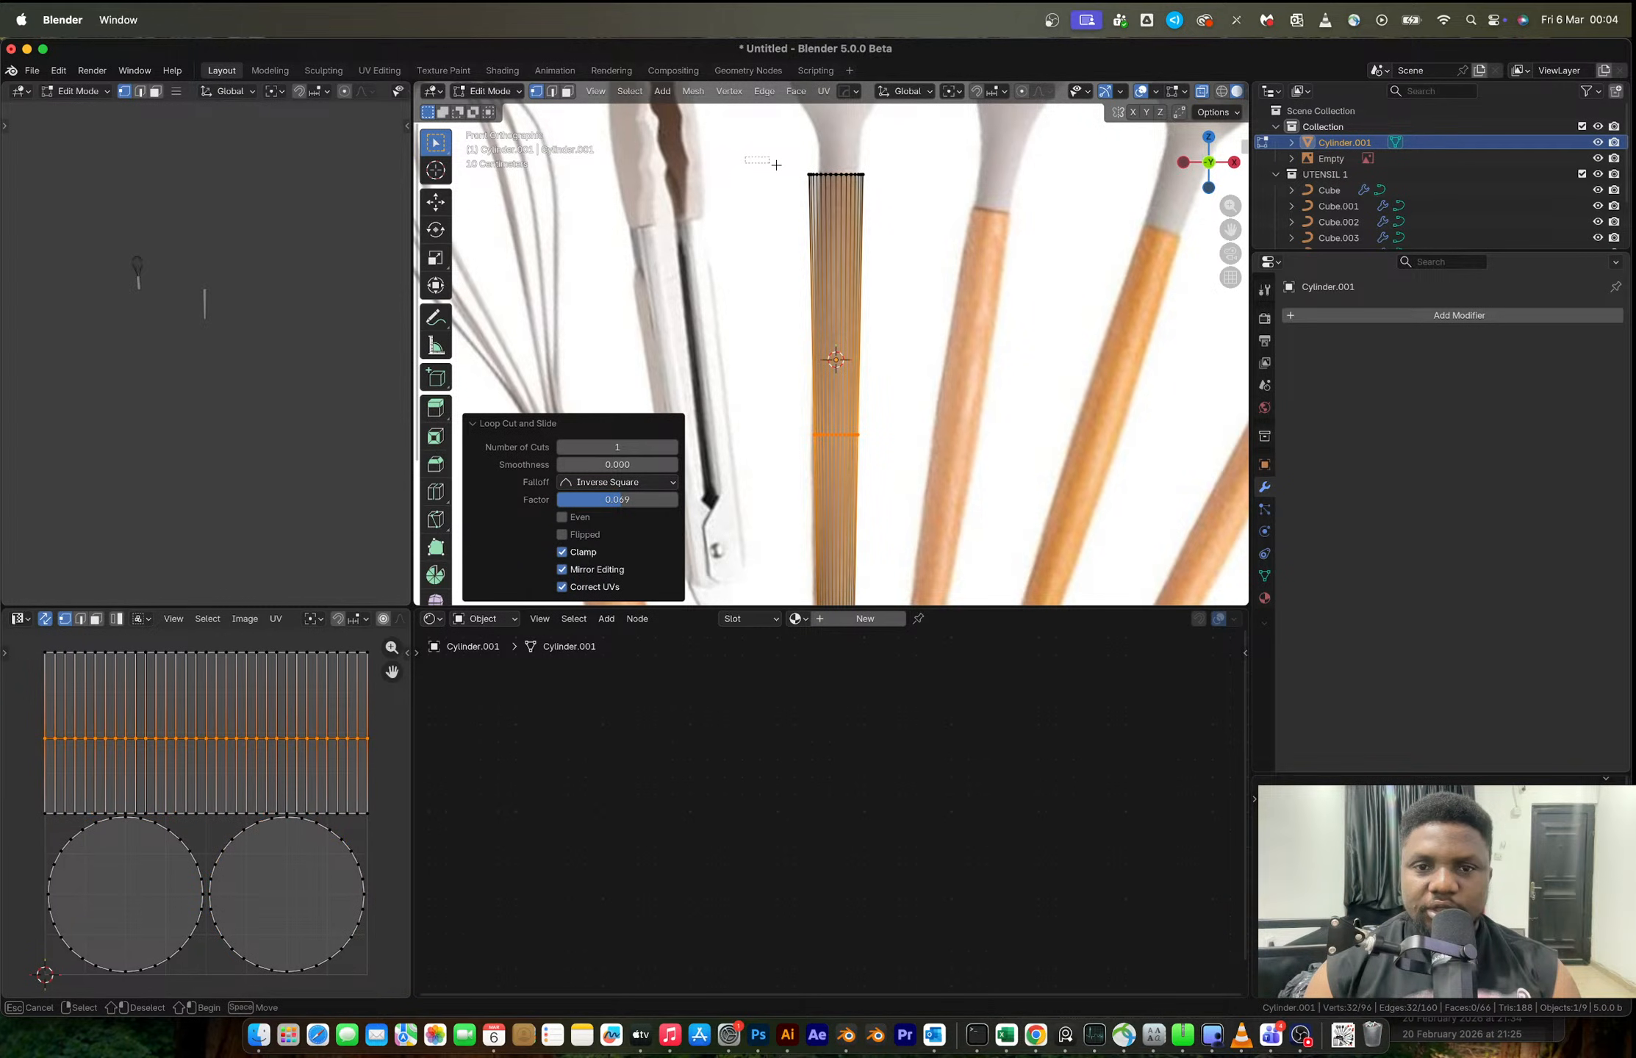
- Scale the cylinder's top vertices to 0.663 to taper the upper end of the handle
left_click_drag(776, 165, 1010, 246)
key("s")
left_click(954, 230)
- Round the handle's bottom edge loop with a 3-segment bevel 0.0401 m wide
scroll(954, 234, "down", 5, "shift")
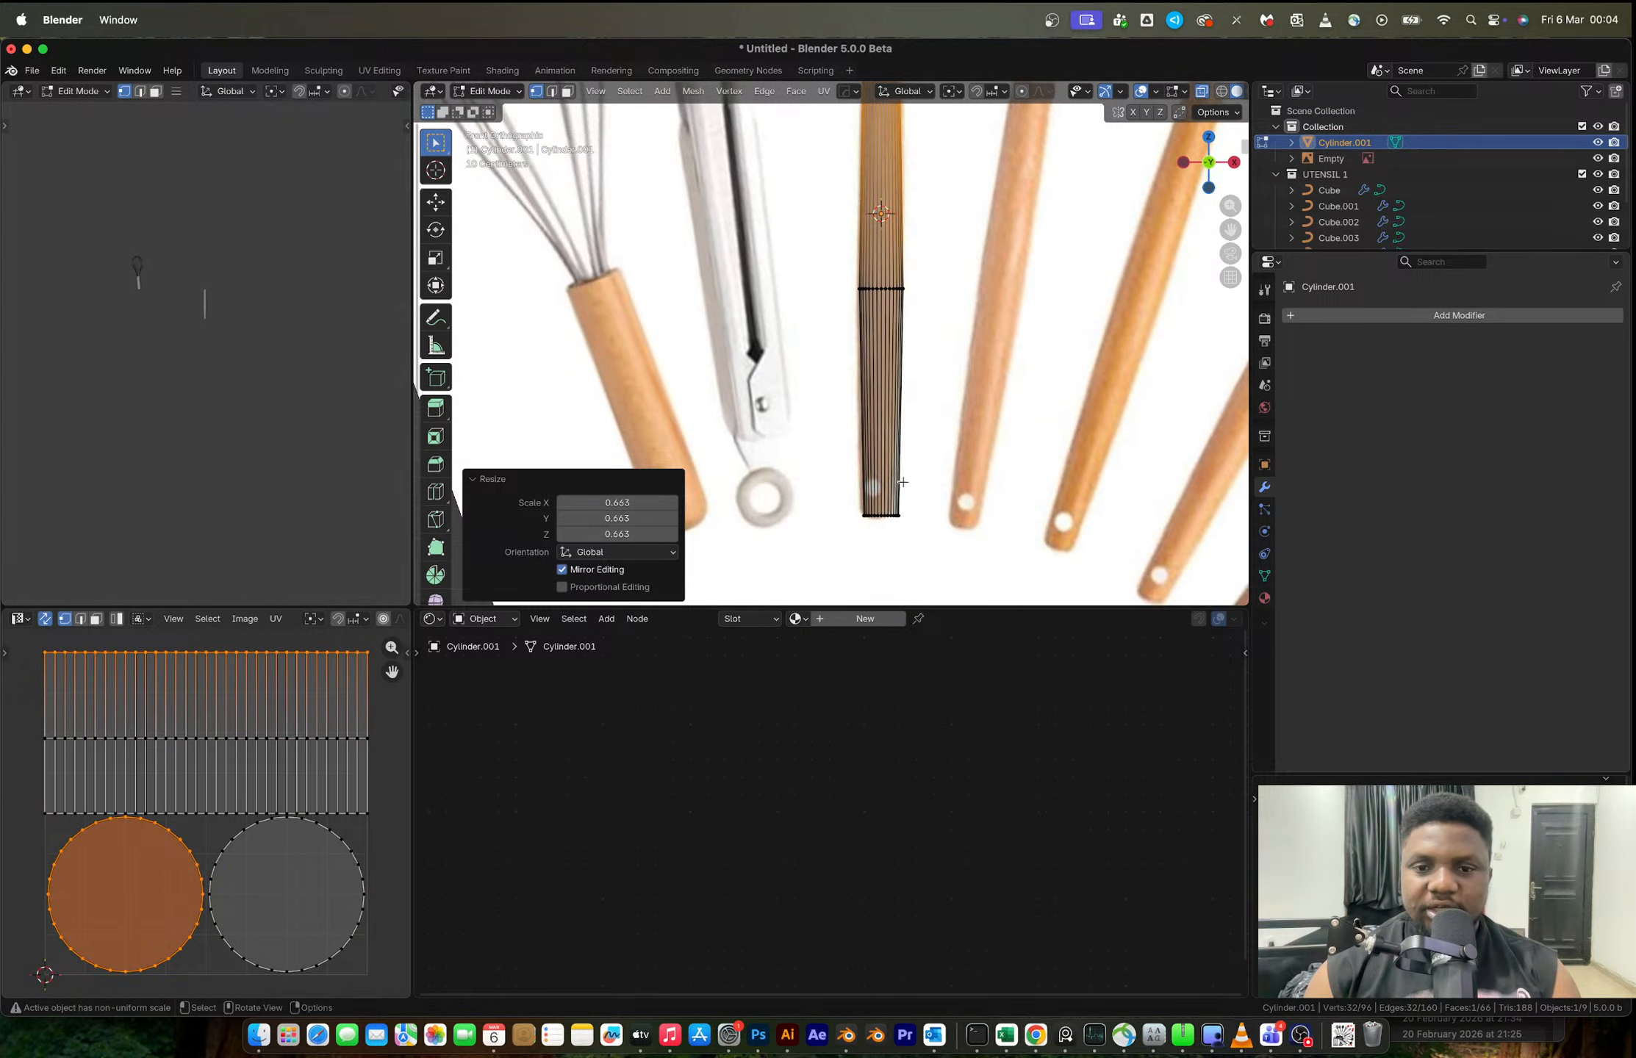
middle_click_drag(902, 474, 886, 402, "shift")
key("2")
left_click_drag(806, 399, 975, 475)
middle_click_drag(908, 406, 1004, 457, "ctrl")
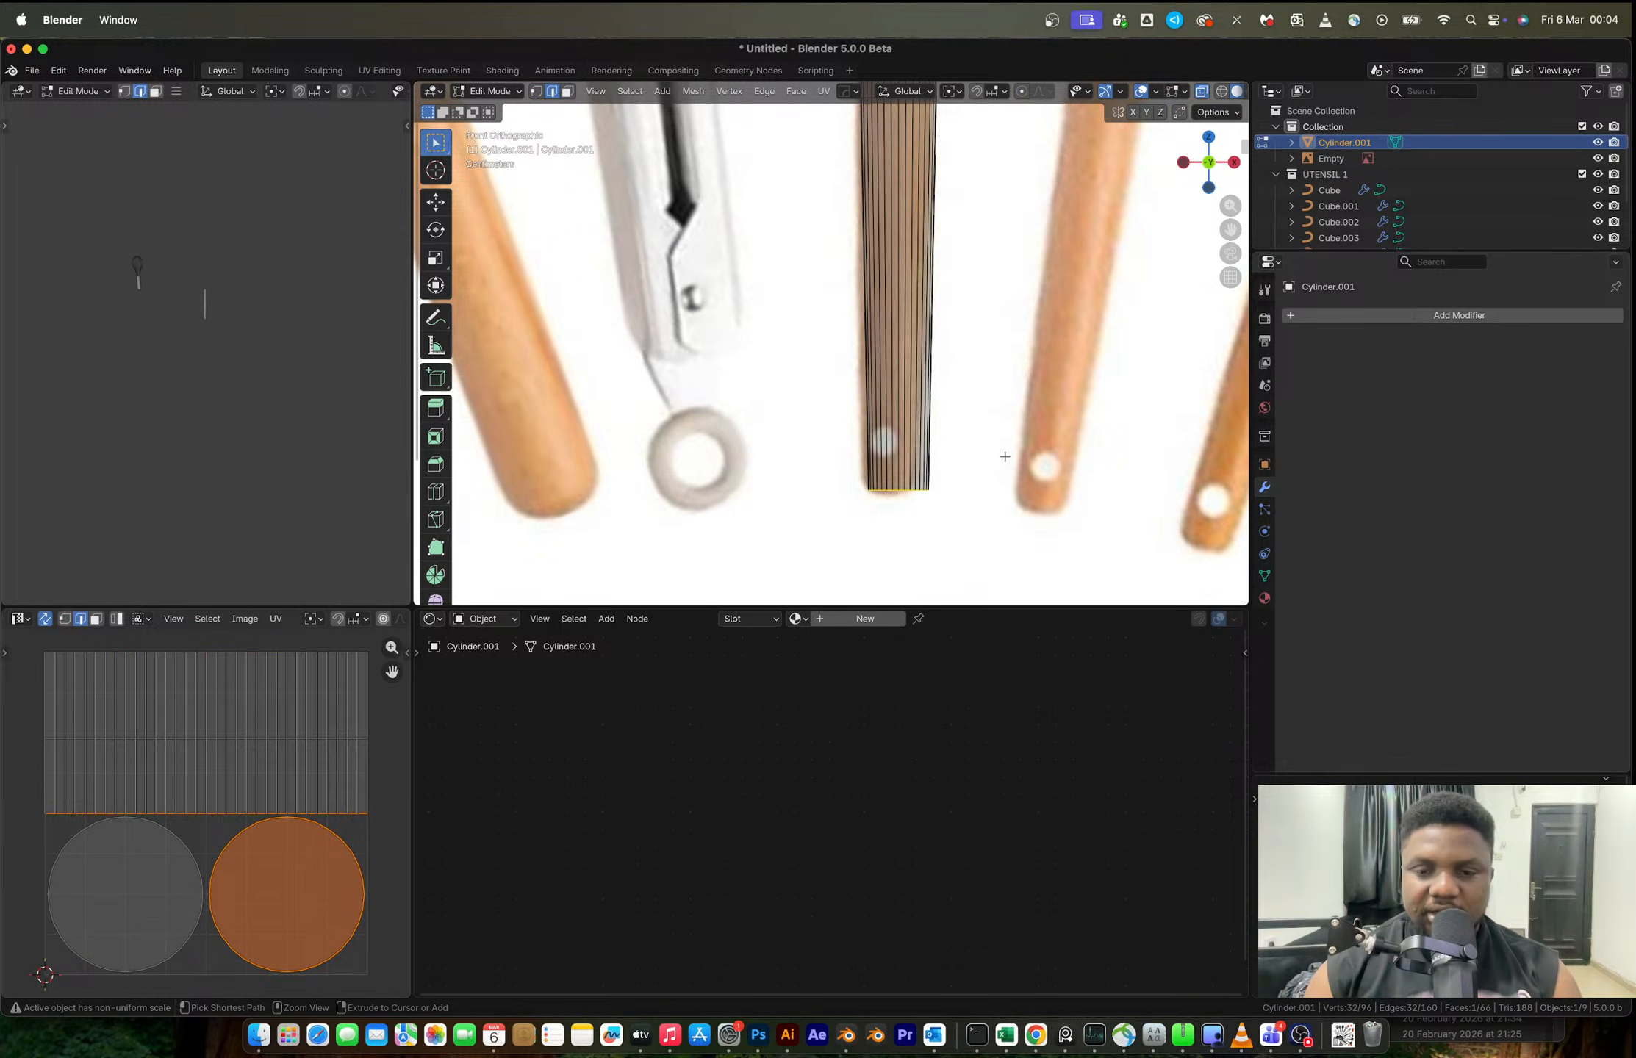
key("ctrl+b")
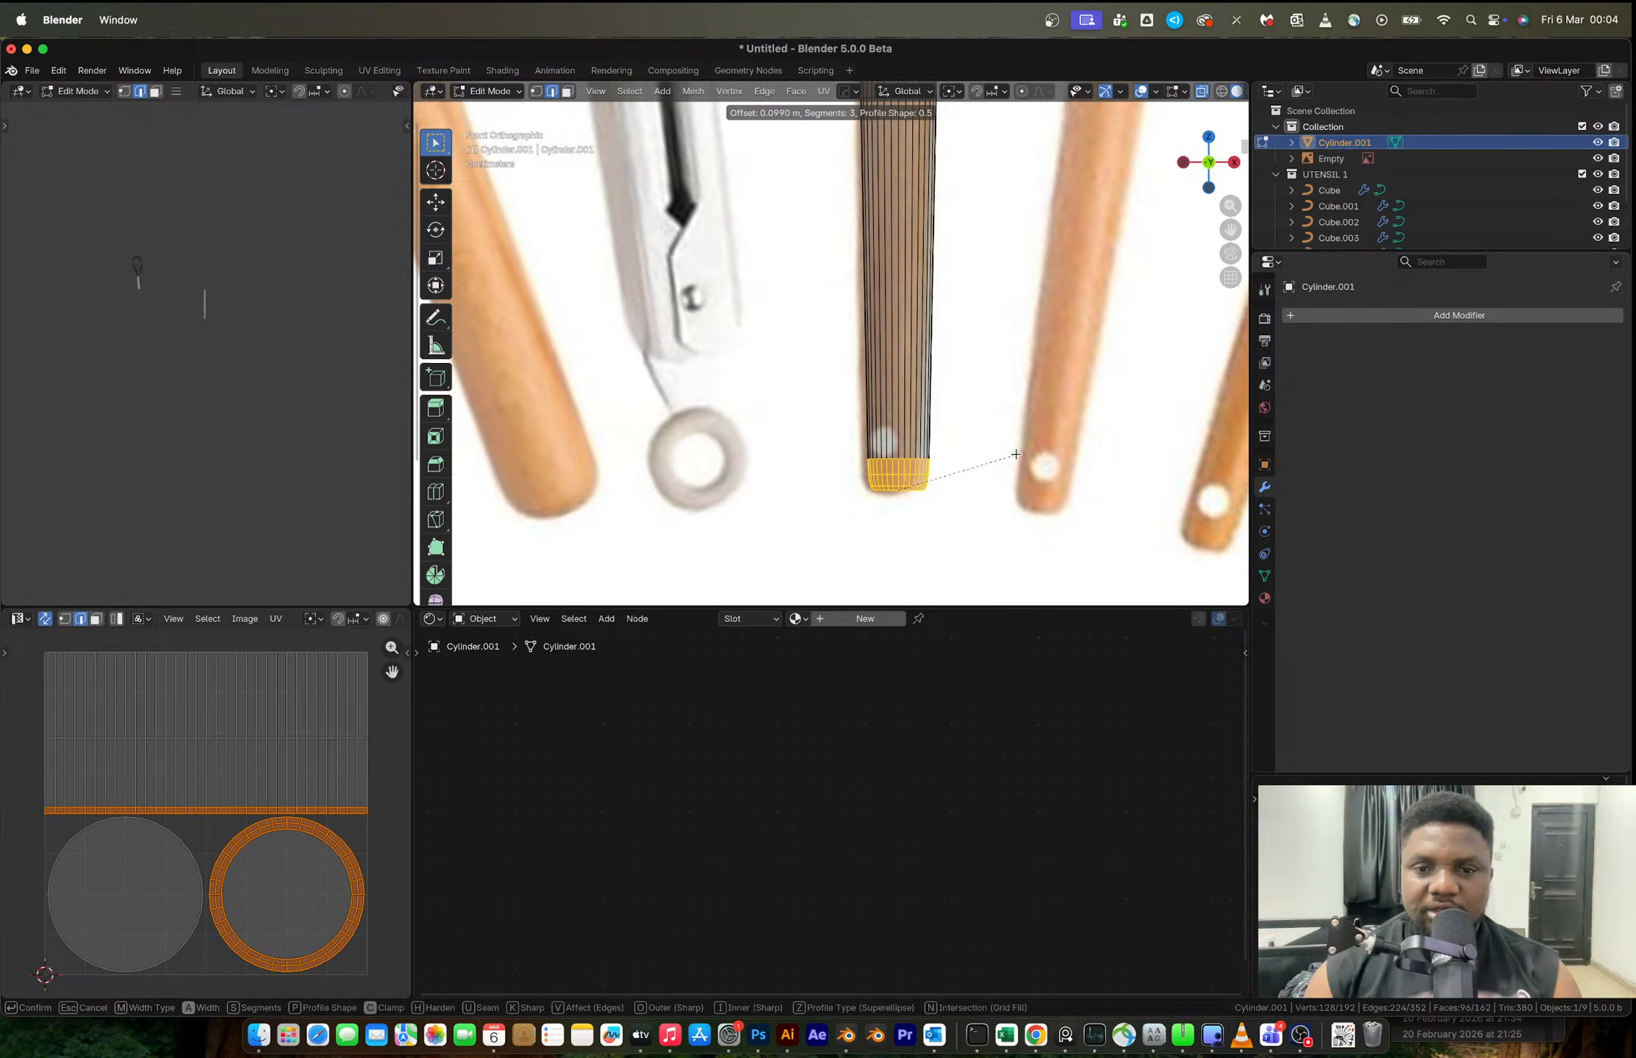
key("Escape")
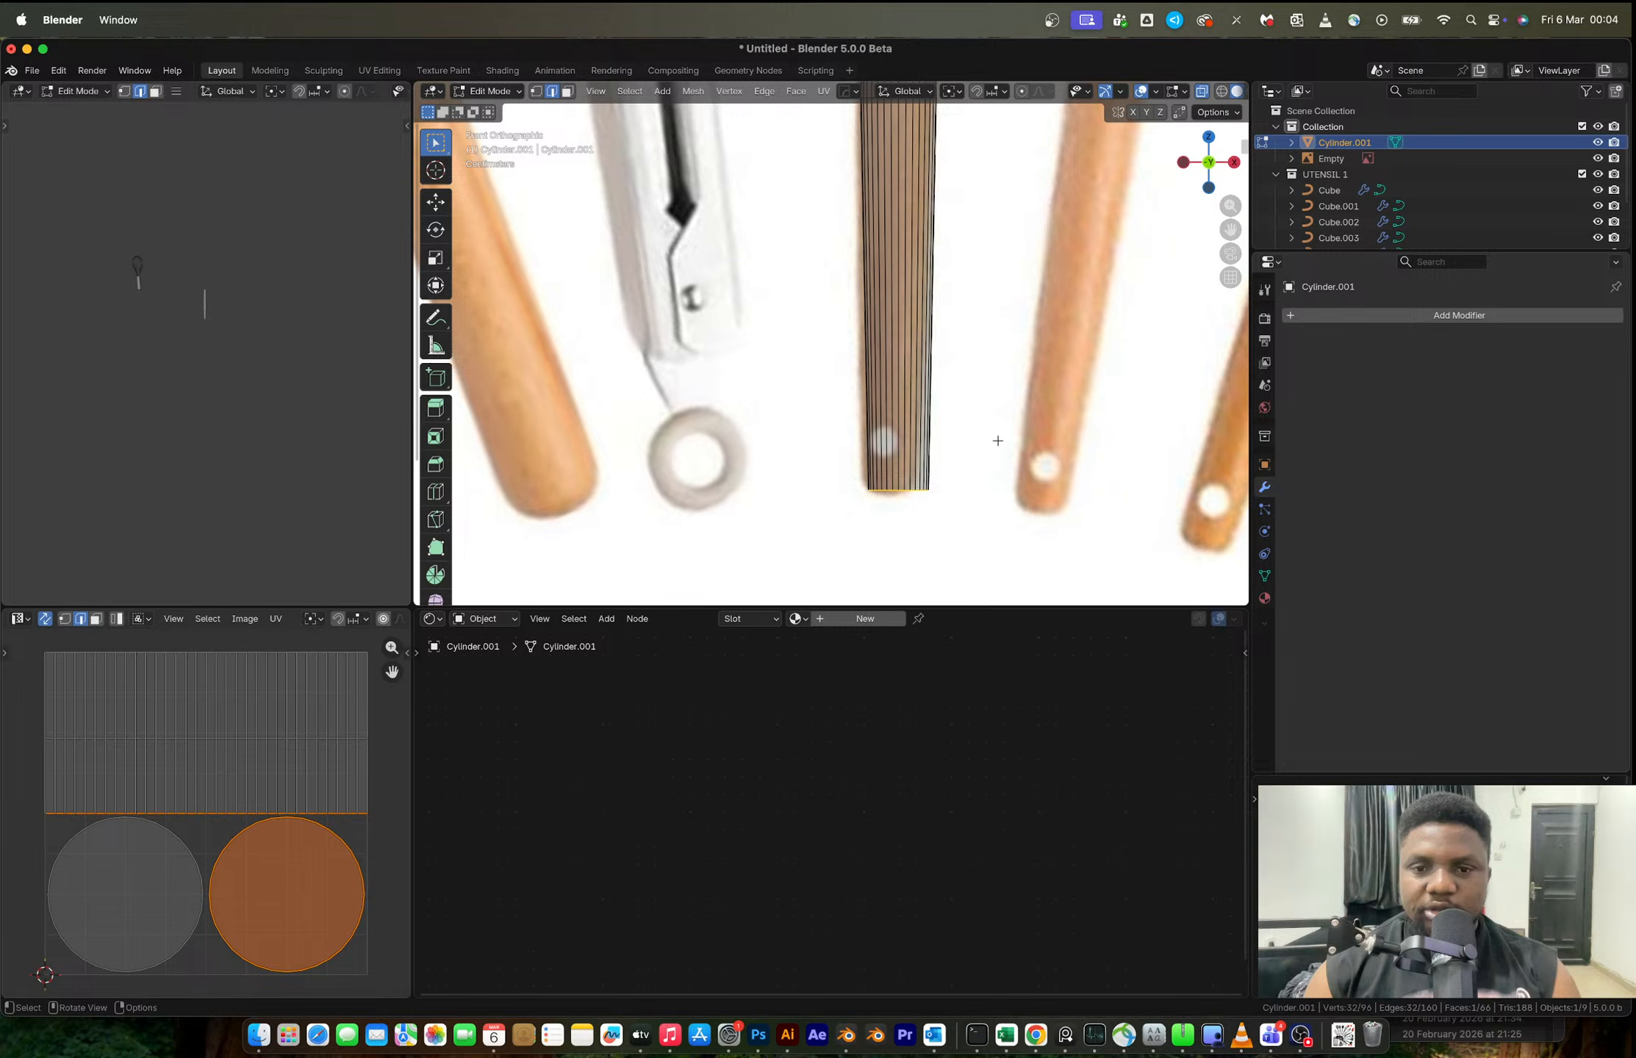
key("ctrl+b")
left_click(1010, 437)
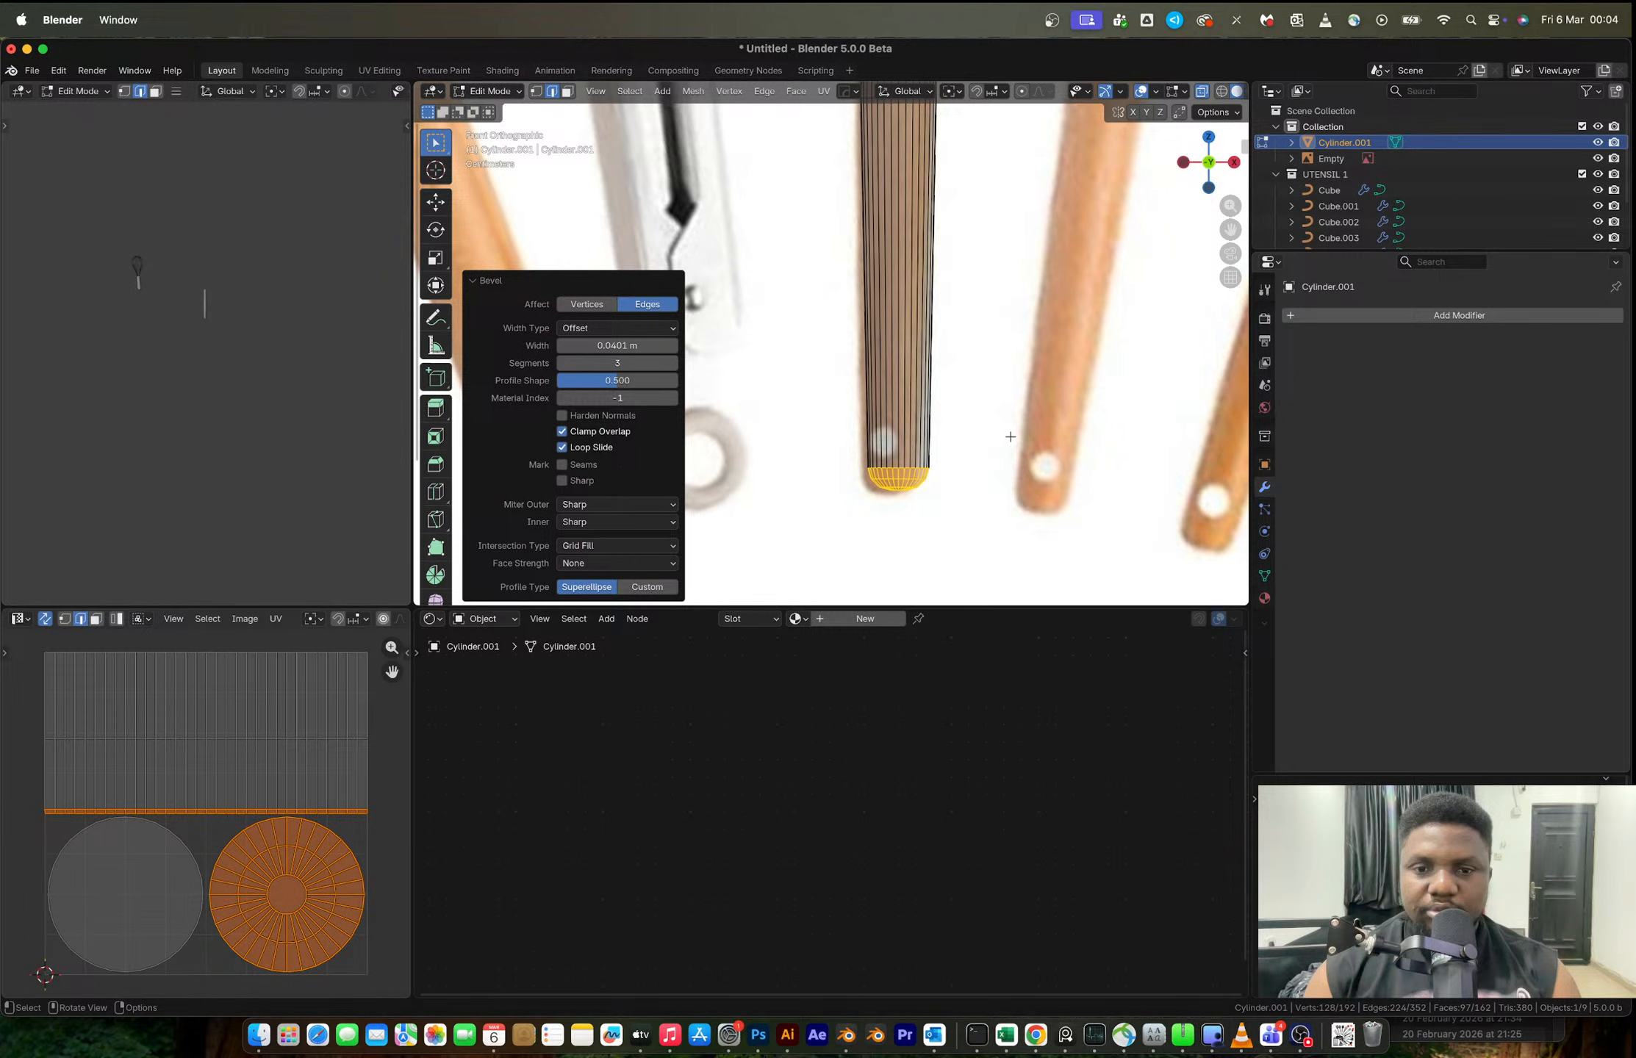
- Add a loop cut just above the hanging hole near the handle's rounded bottom end
scroll(891, 404, "up", 3)
key("ctrl+r")
left_click(944, 409)
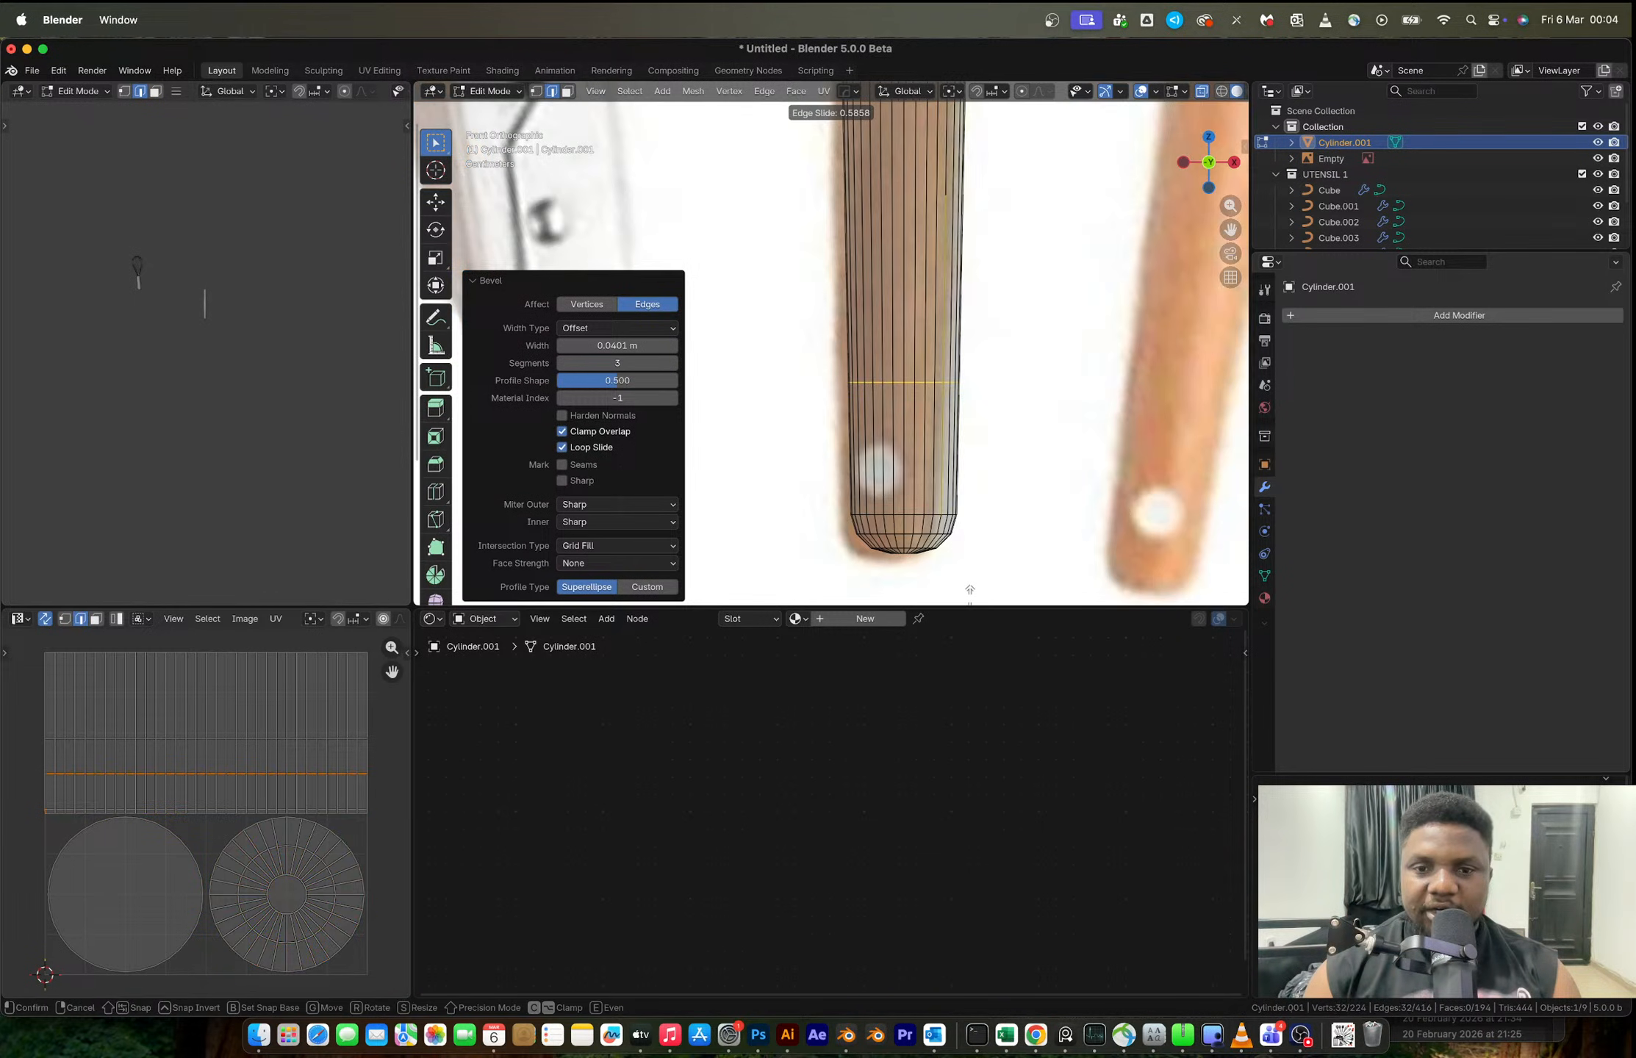
left_click(970, 590)
- Select the seven front faces between the loop cut and the rounded end and inset them by 0.006224 m
scroll(912, 479, "up", 2)
key("3")
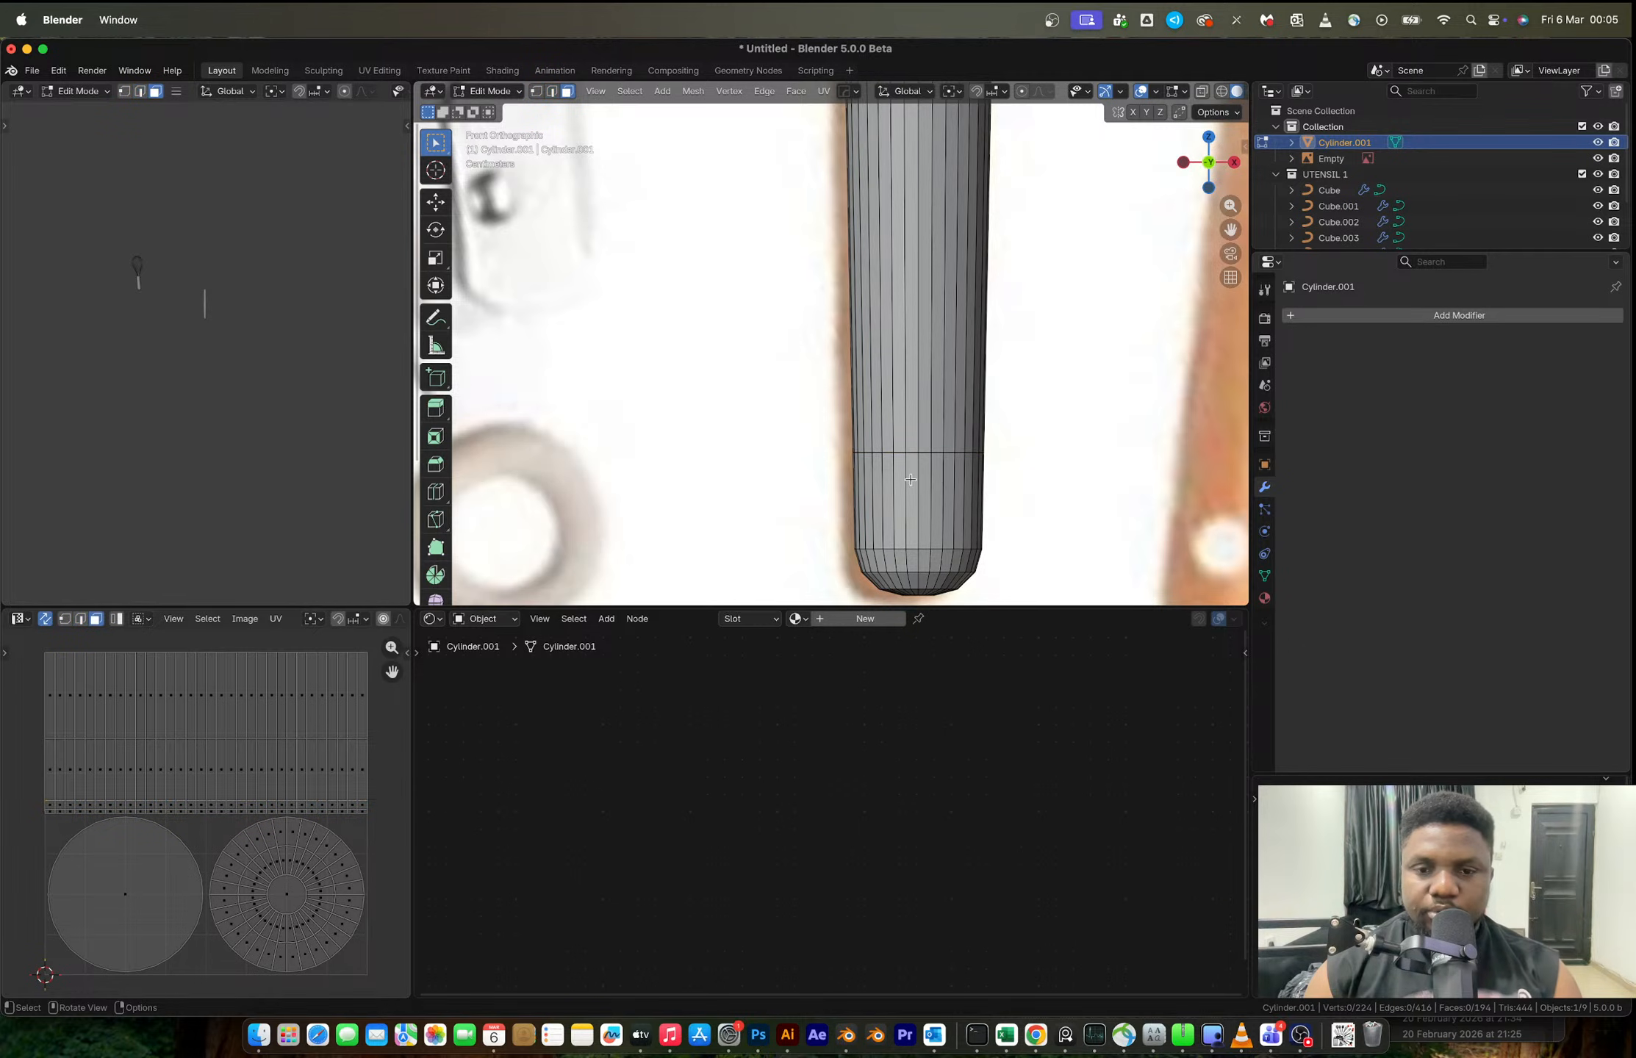
left_click(945, 501, "ctrl+shift")
left_click(958, 500, "shift")
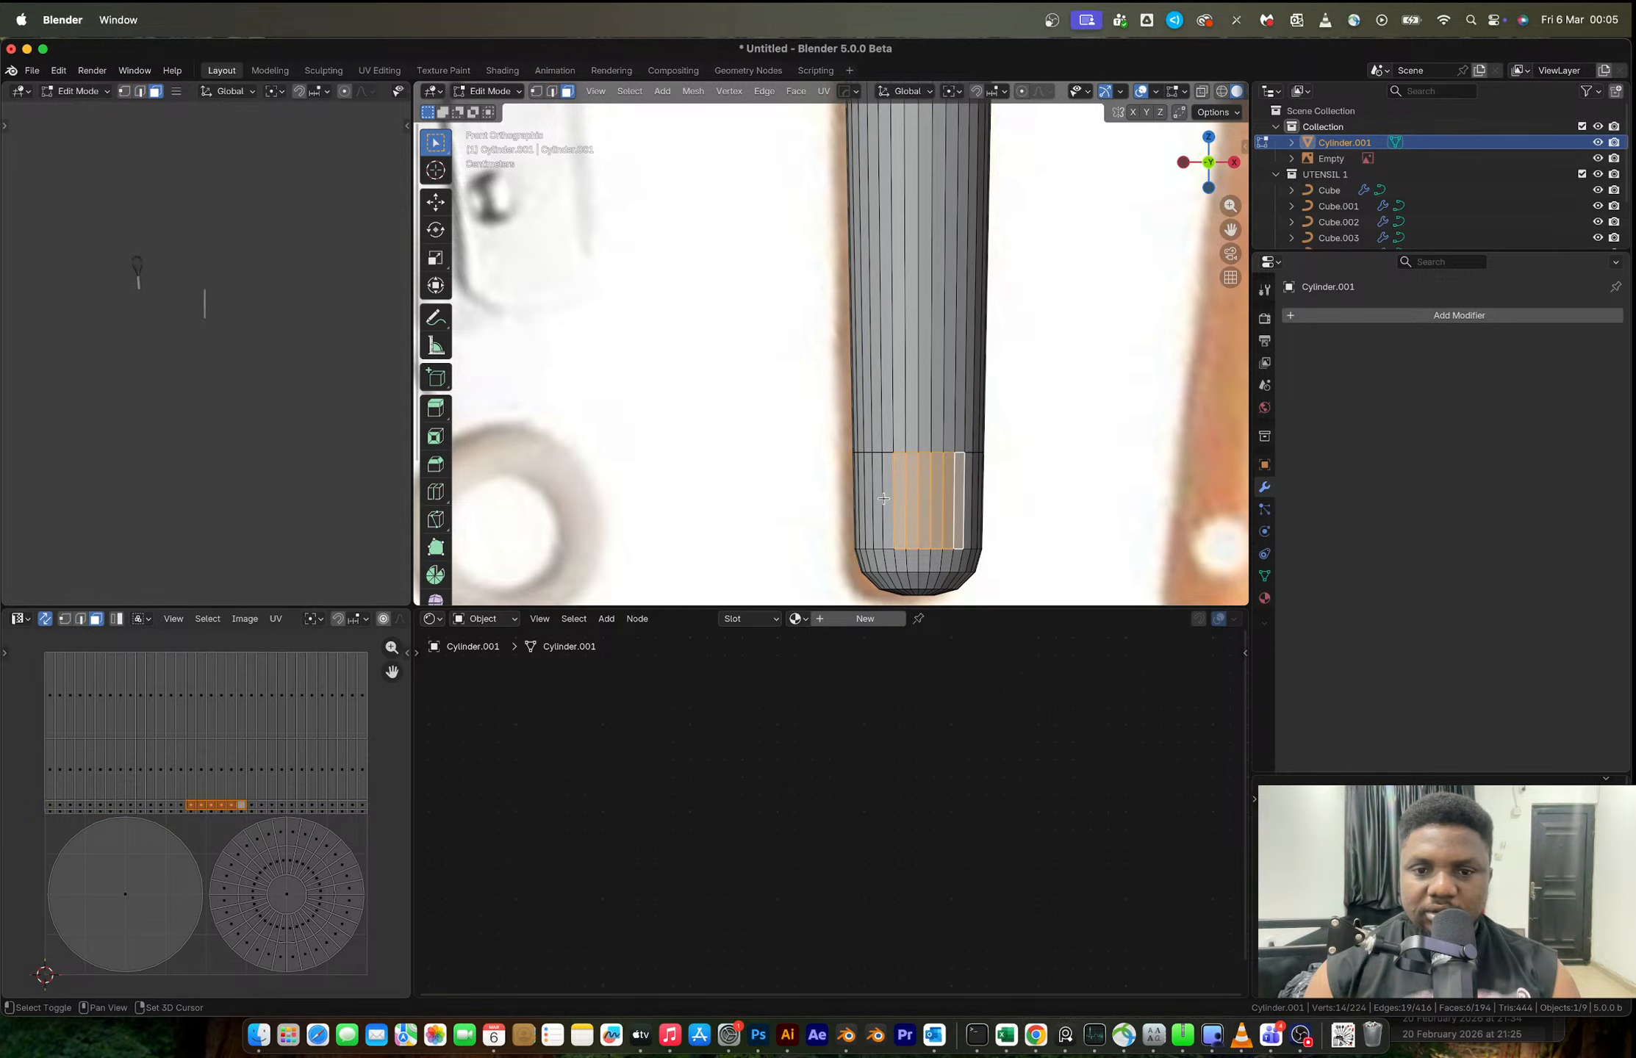
left_click(882, 499, "shift")
scroll(935, 499, "up", 2)
middle_click_drag(991, 578, 839, 426, "shift")
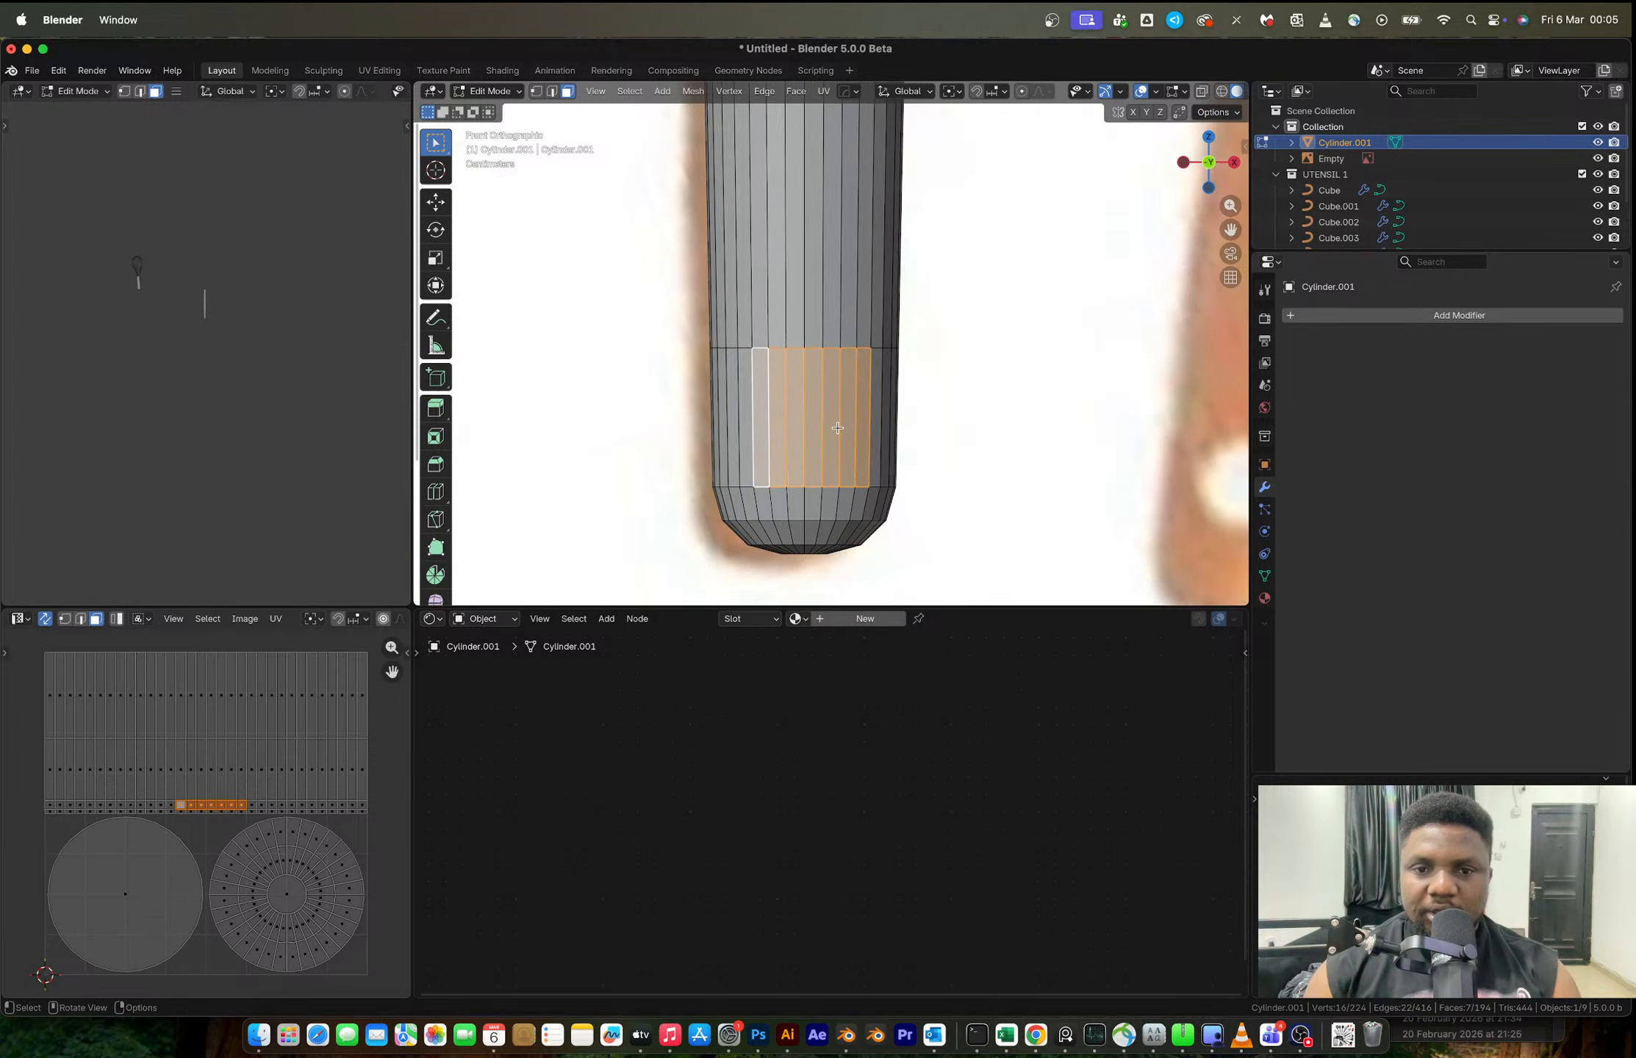
key("i")
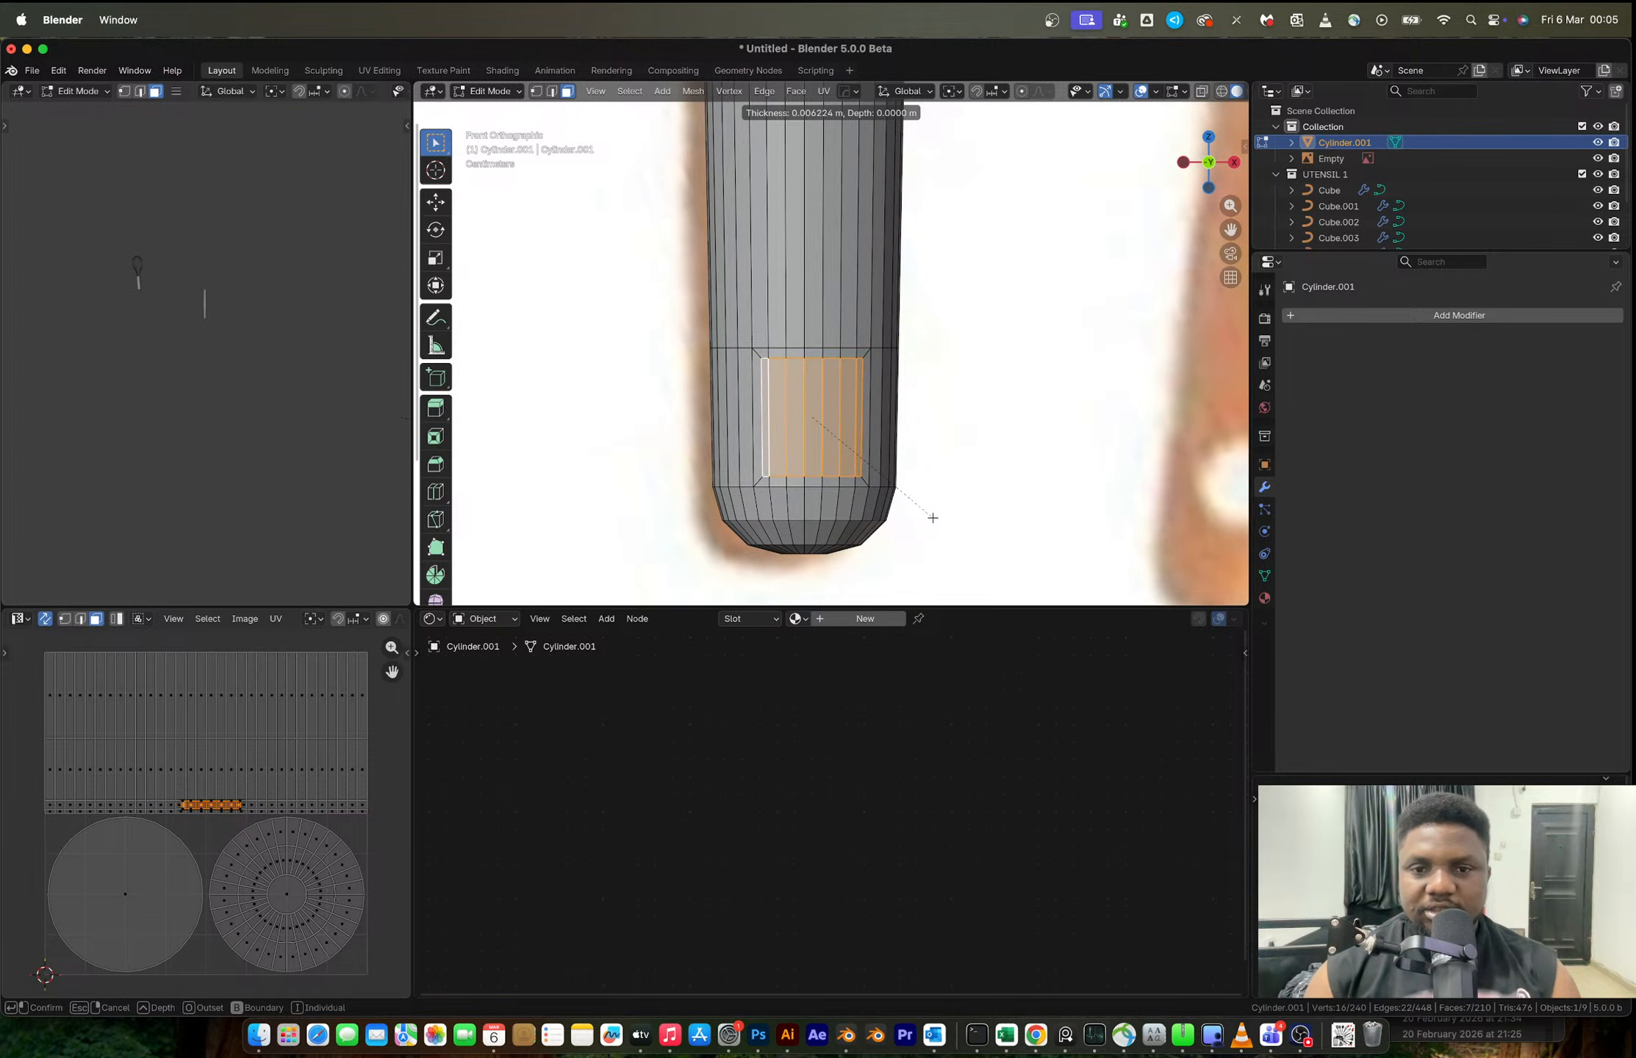
left_click(933, 518)
- Turn the inset faces into a circle with LoopTools, scale it to 0.656, and frame it for inspection
right_click(844, 434)
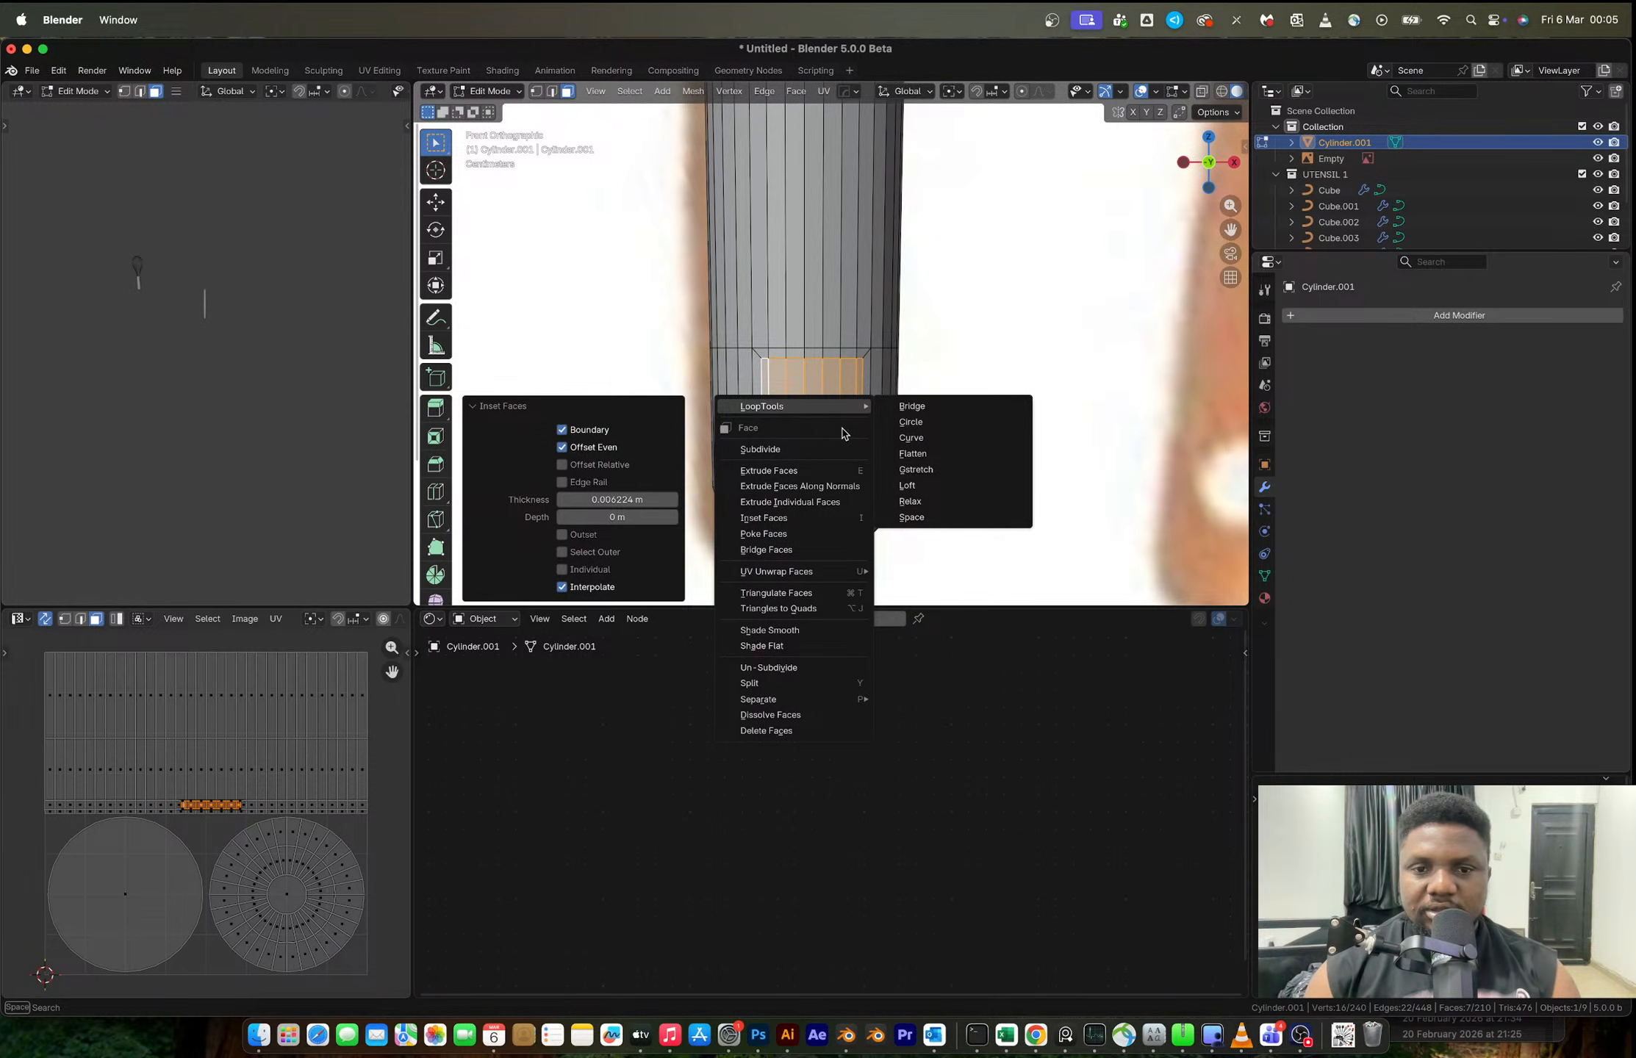
left_click(917, 425)
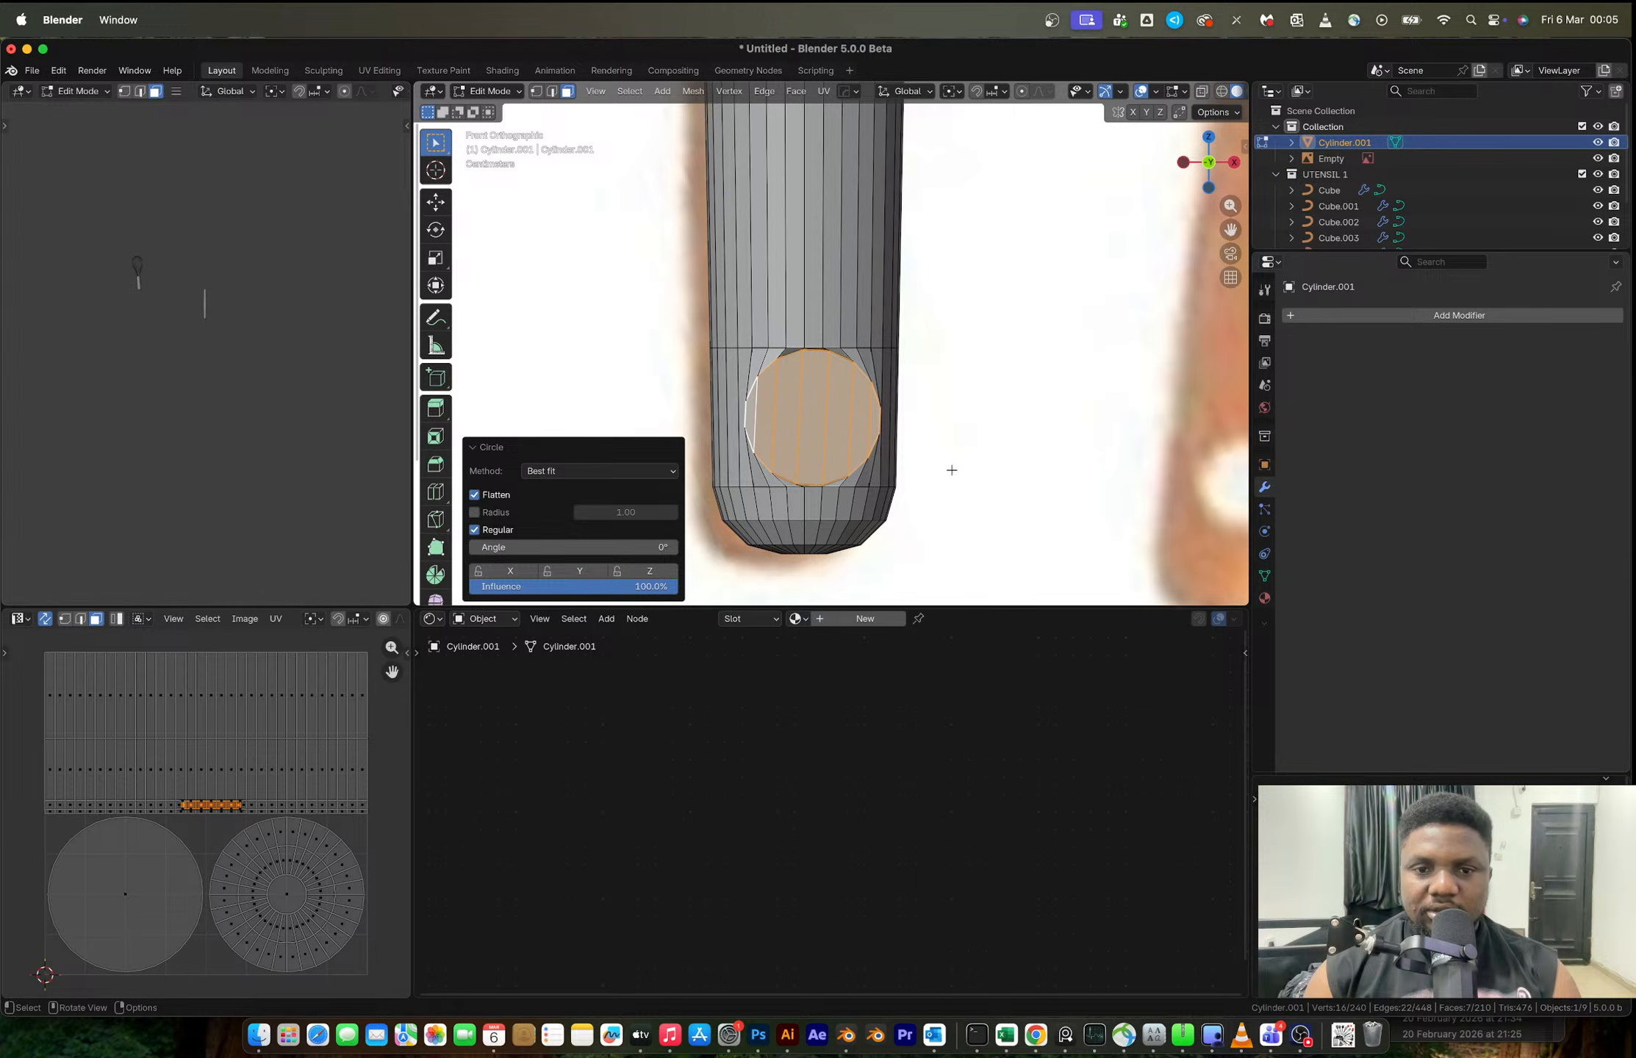
key("s")
left_click(898, 466)
middle_click_drag(867, 418, 719, 183)
left_click(604, 97)
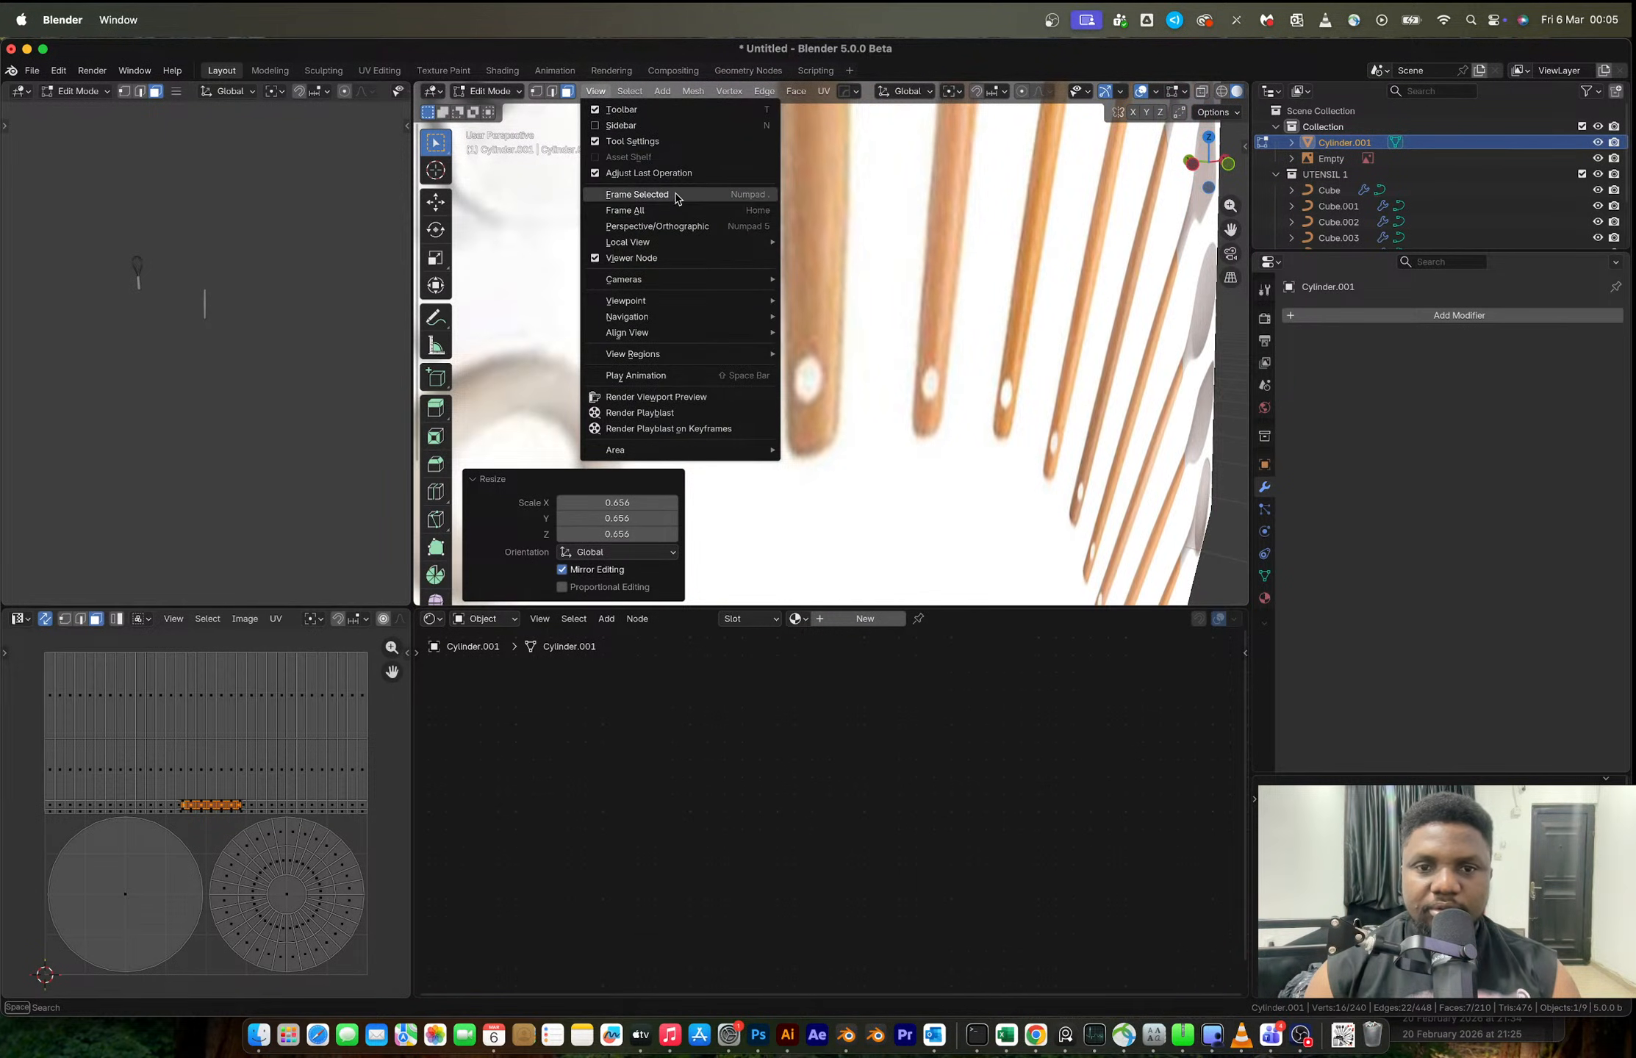
left_click(680, 195)
middle_click_drag(826, 307, 727, 308)
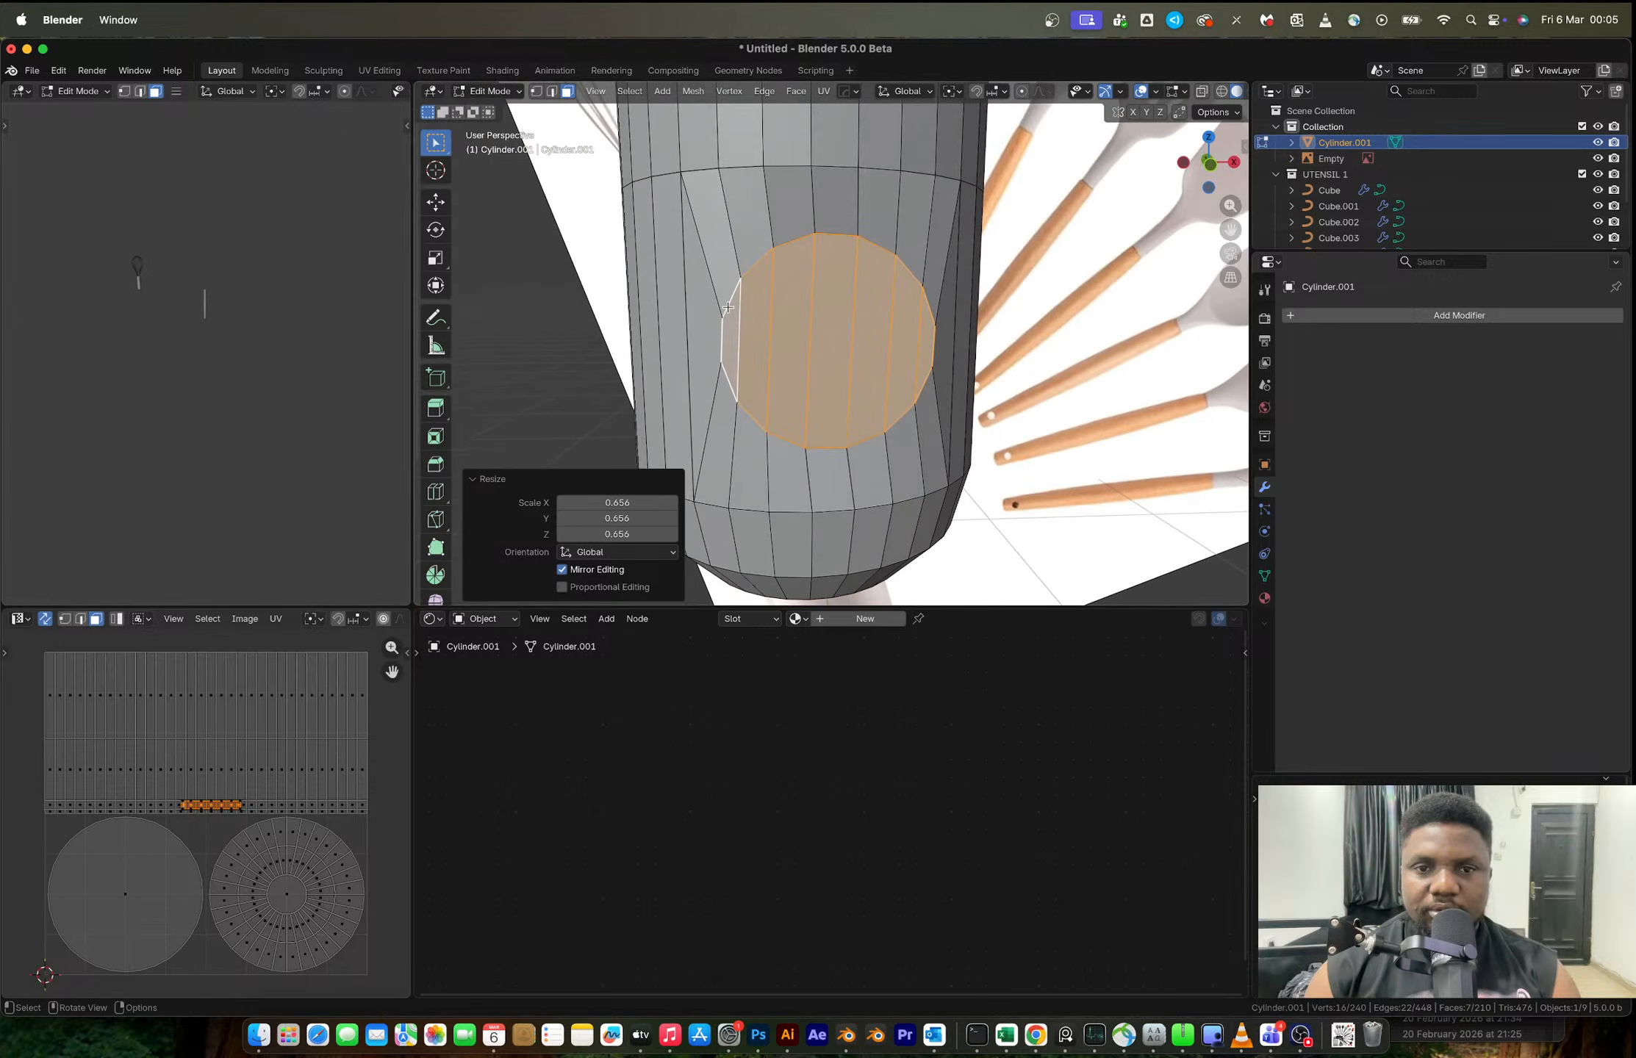
- Undo the hole circle, inset, lower loop cut, bevel and top taper on the handle cylinder
scroll(800, 317, "down", 8)
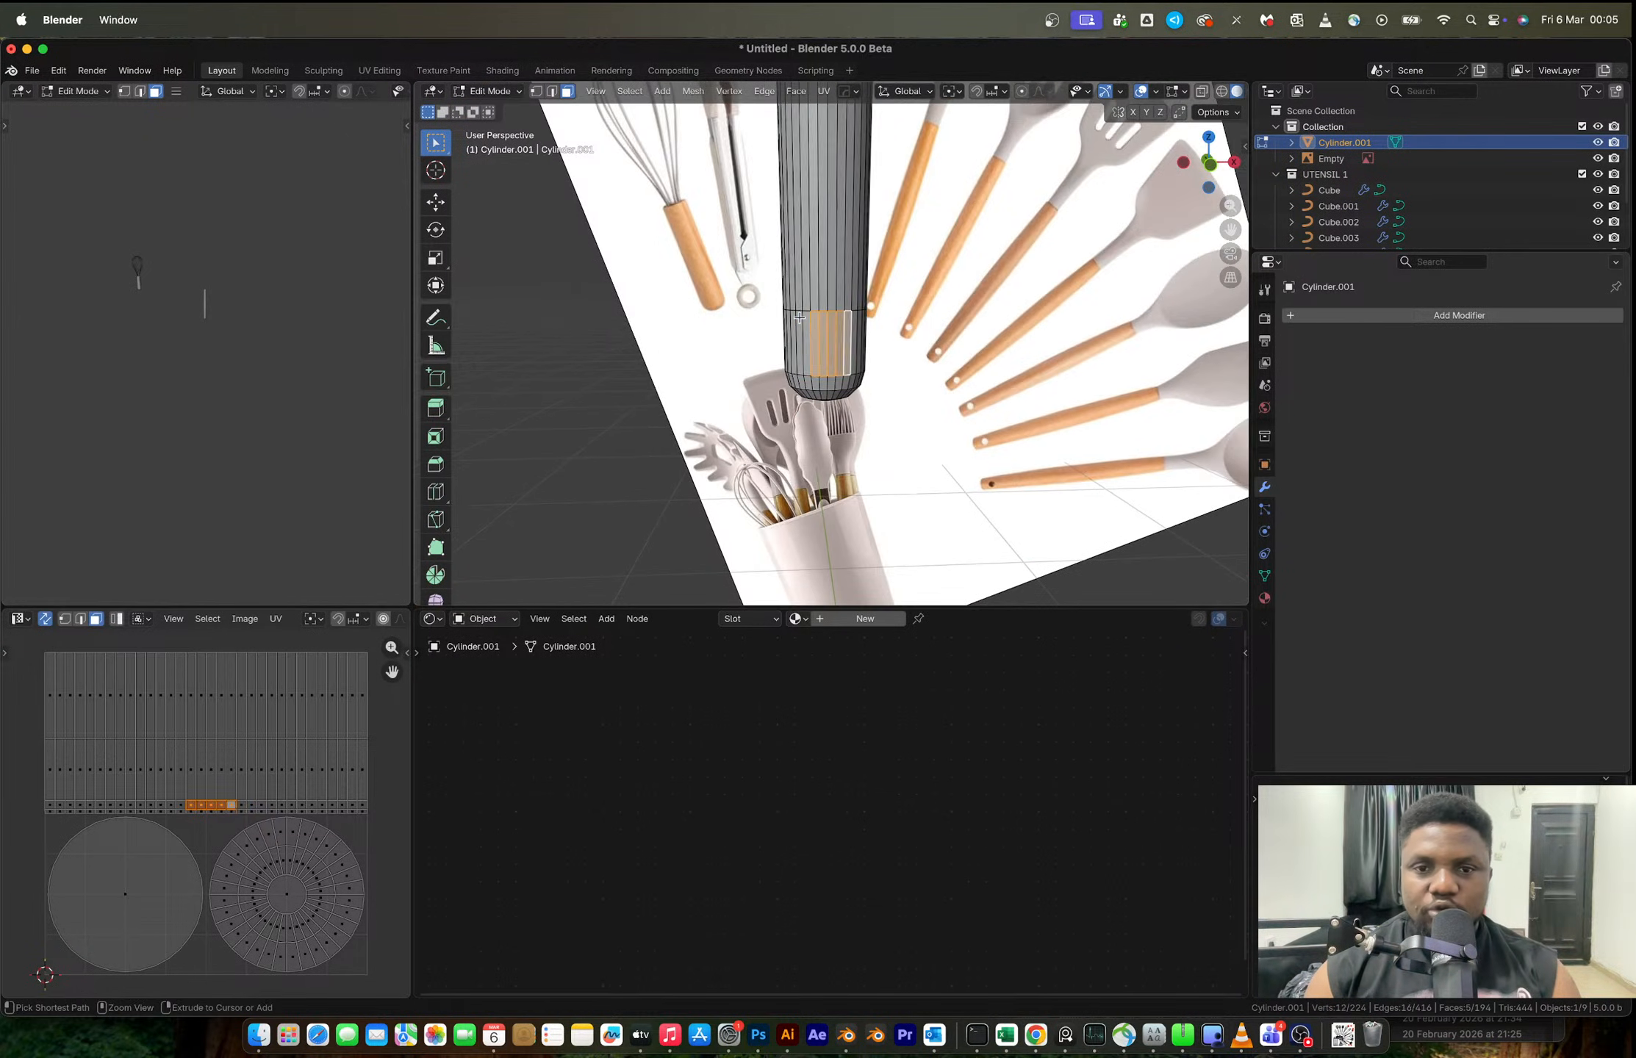
key("ctrl+z")
key("ctrl+z")
key("ctrl+z")
key("ctrl+z")
key("ctrl+z")
scroll(801, 317, "down", 5)
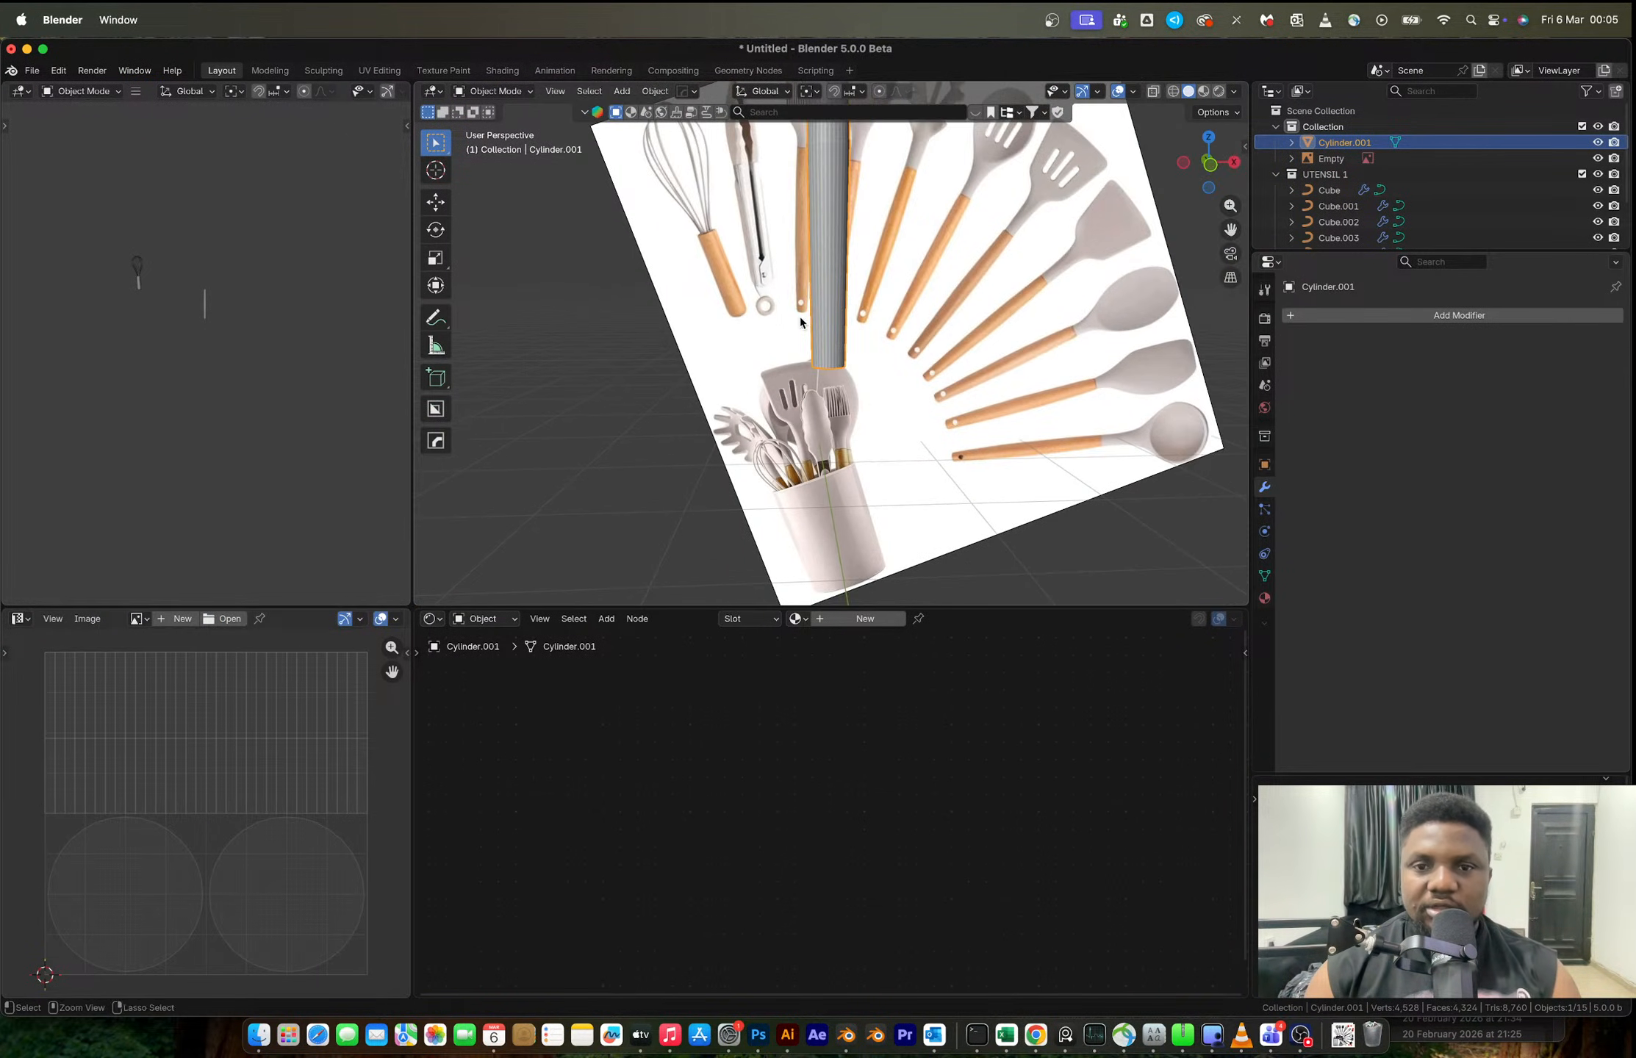
key("ctrl+z")
key("ctrl+z")
key("ctrl+z")
key("ctrl+z")
key("ctrl+z")
key("ctrl+z")
key("ctrl+z")
key("ctrl+z")
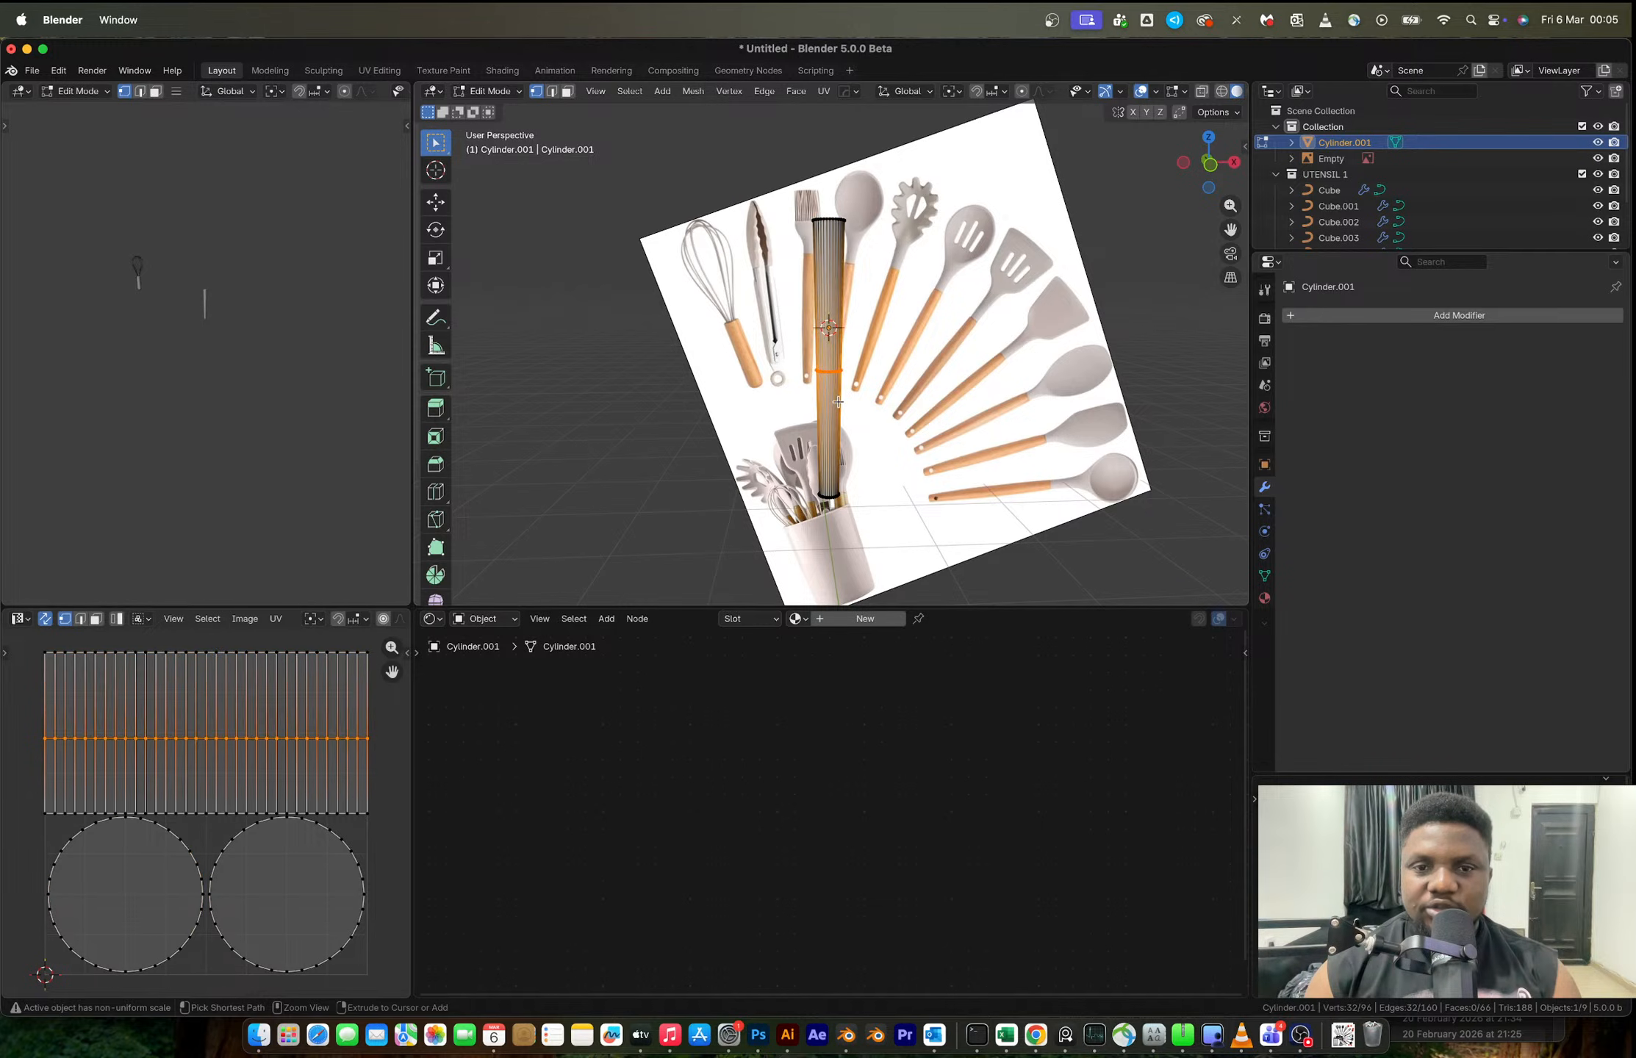
- Return to the front view and undo the remaining edits until the 32-vertex cylinder is removed
left_click(1211, 167)
key("a")
key("ctrl+z")
key("ctrl+z")
key("ctrl+z")
key("ctrl+z")
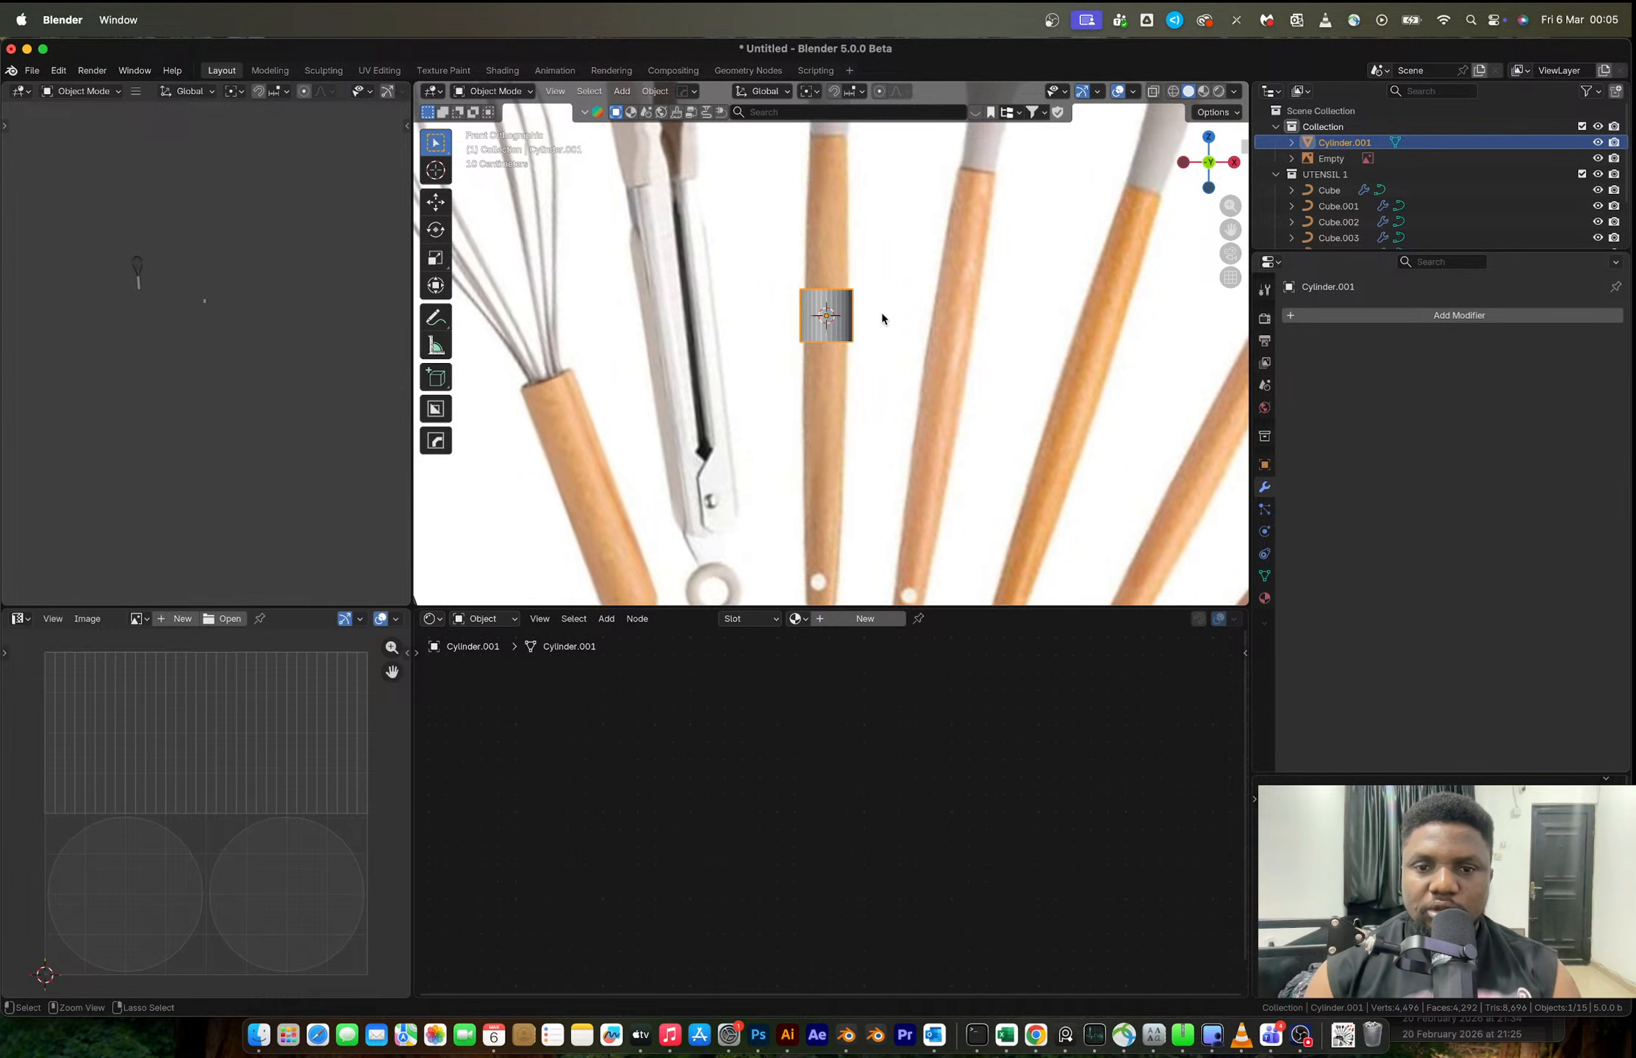
- Add a new cylinder with 16 vertices at the 3D cursor on the basting brush handle
key("shift+a")
mouse_move(845, 314)
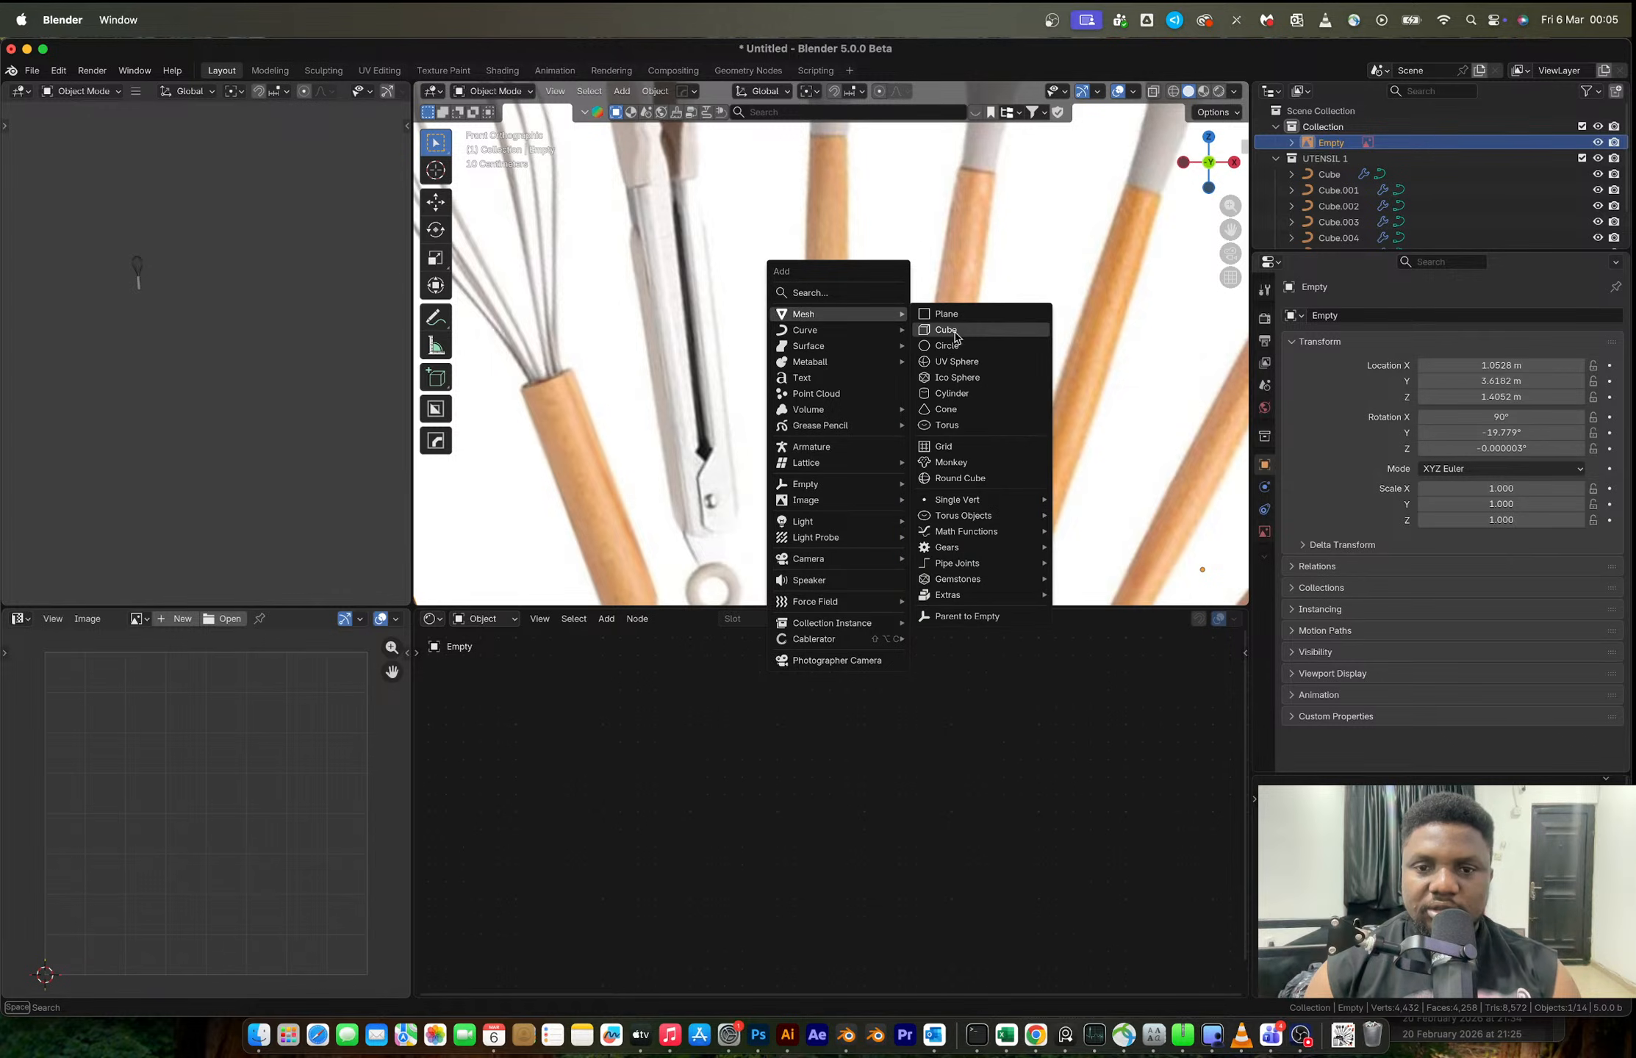
left_click(956, 394)
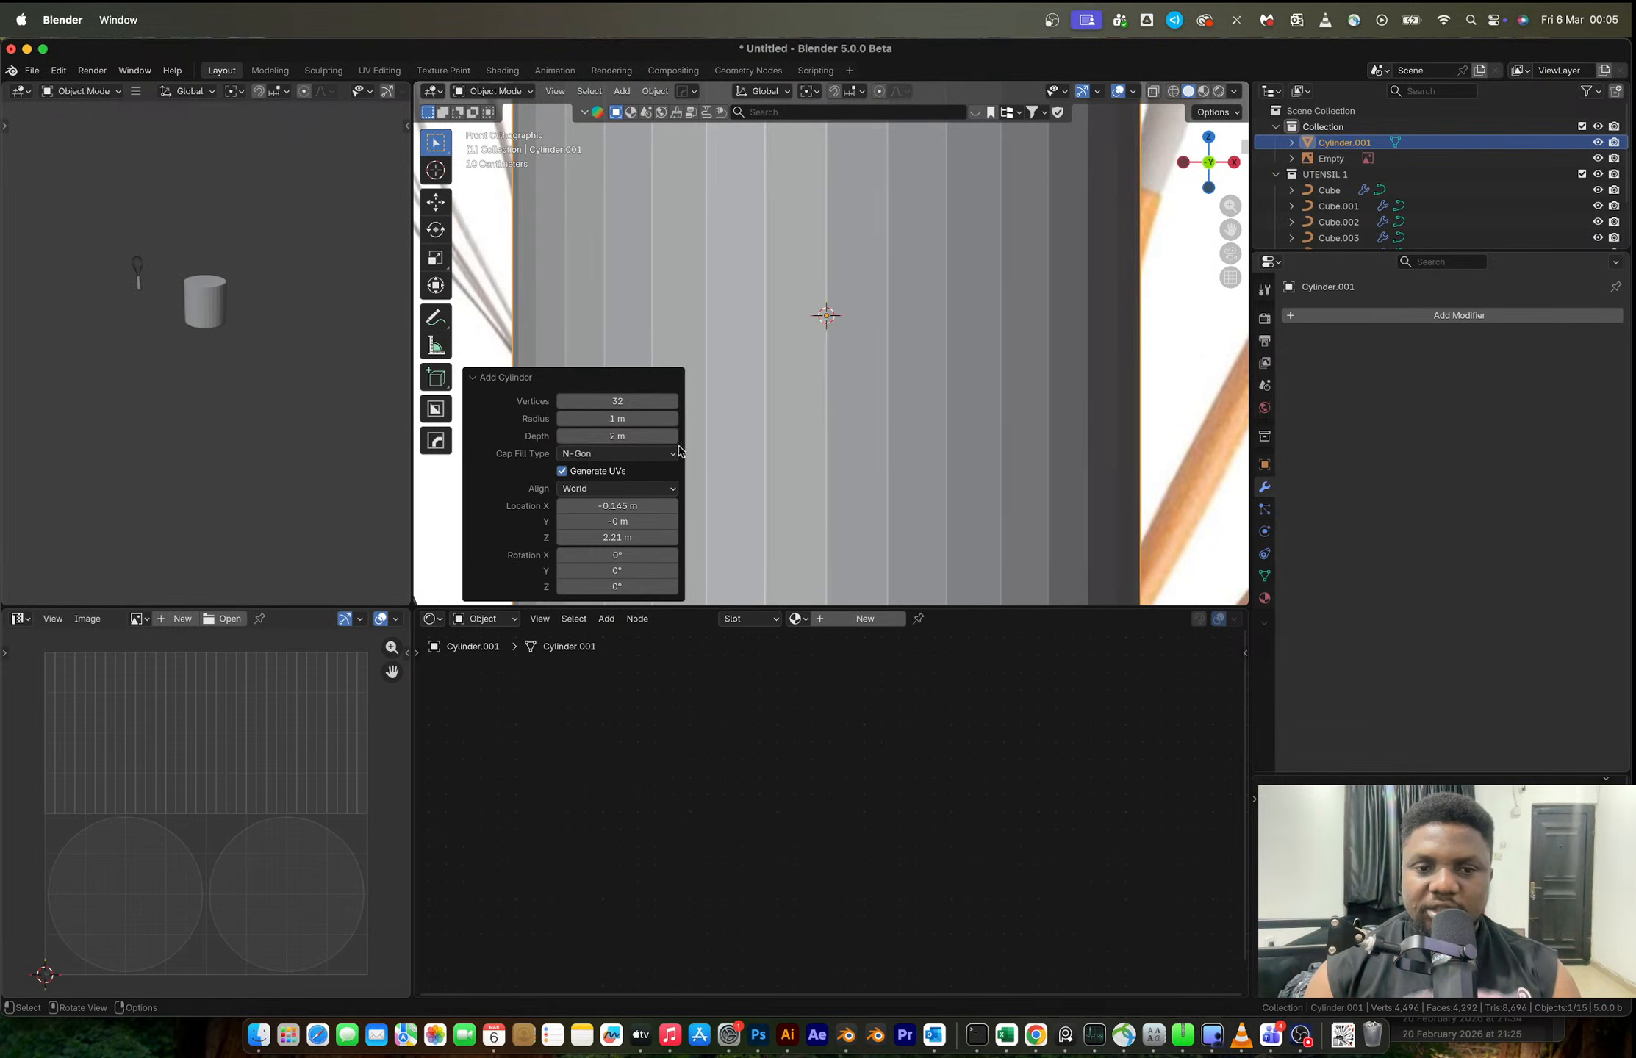
left_click(599, 396)
key("BackSpace")
key("BackSpace")
type("16")
key("Tab")
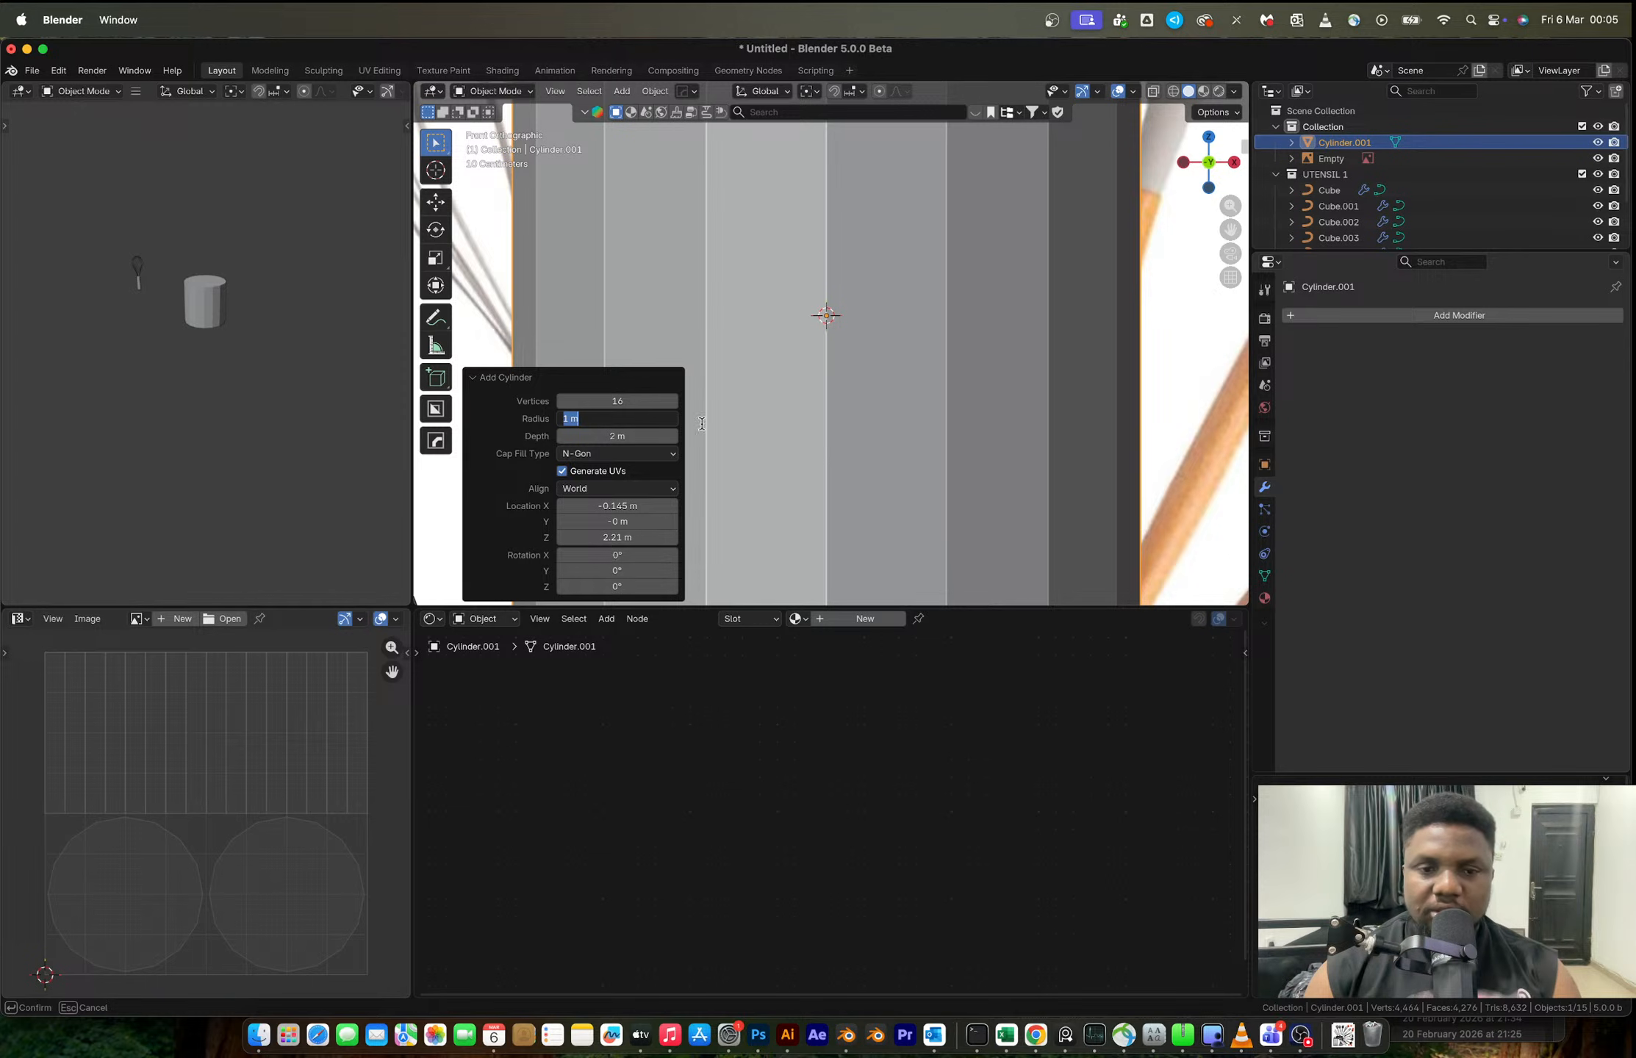
left_click(835, 339)
- Scale the new cylinder to 0.073 and stretch it 9.664 times along Z to follow the handle
key("s")
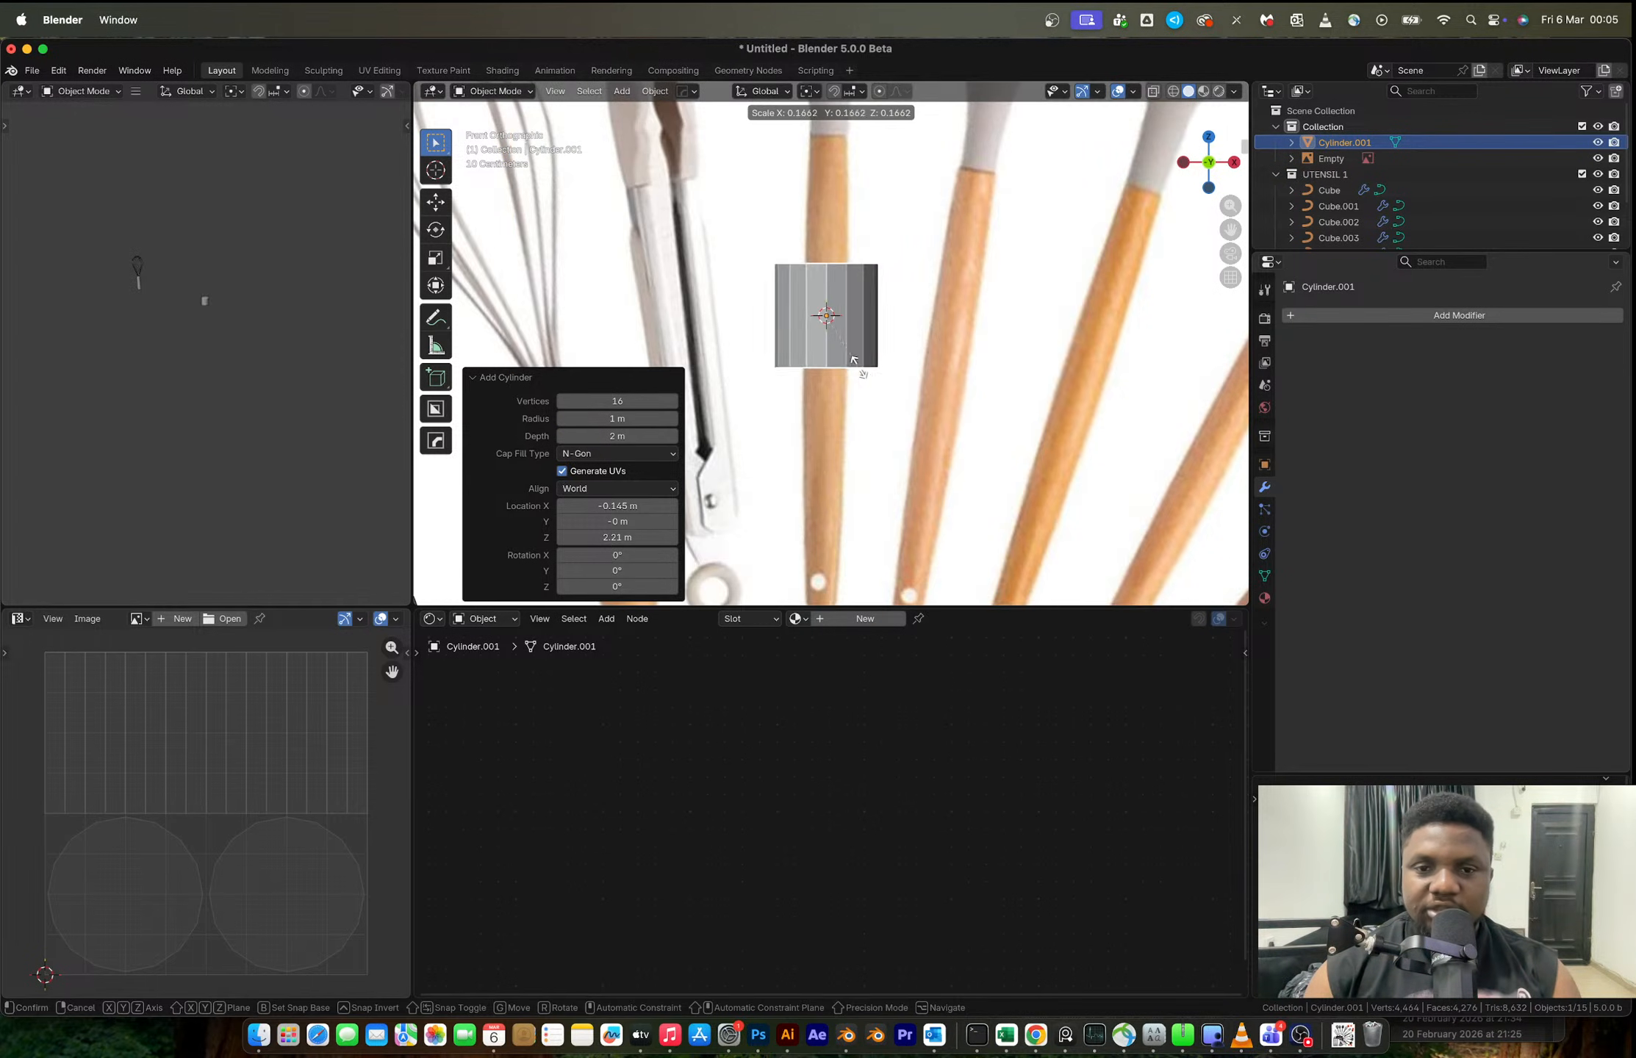
left_click(836, 335)
key("s")
key("z")
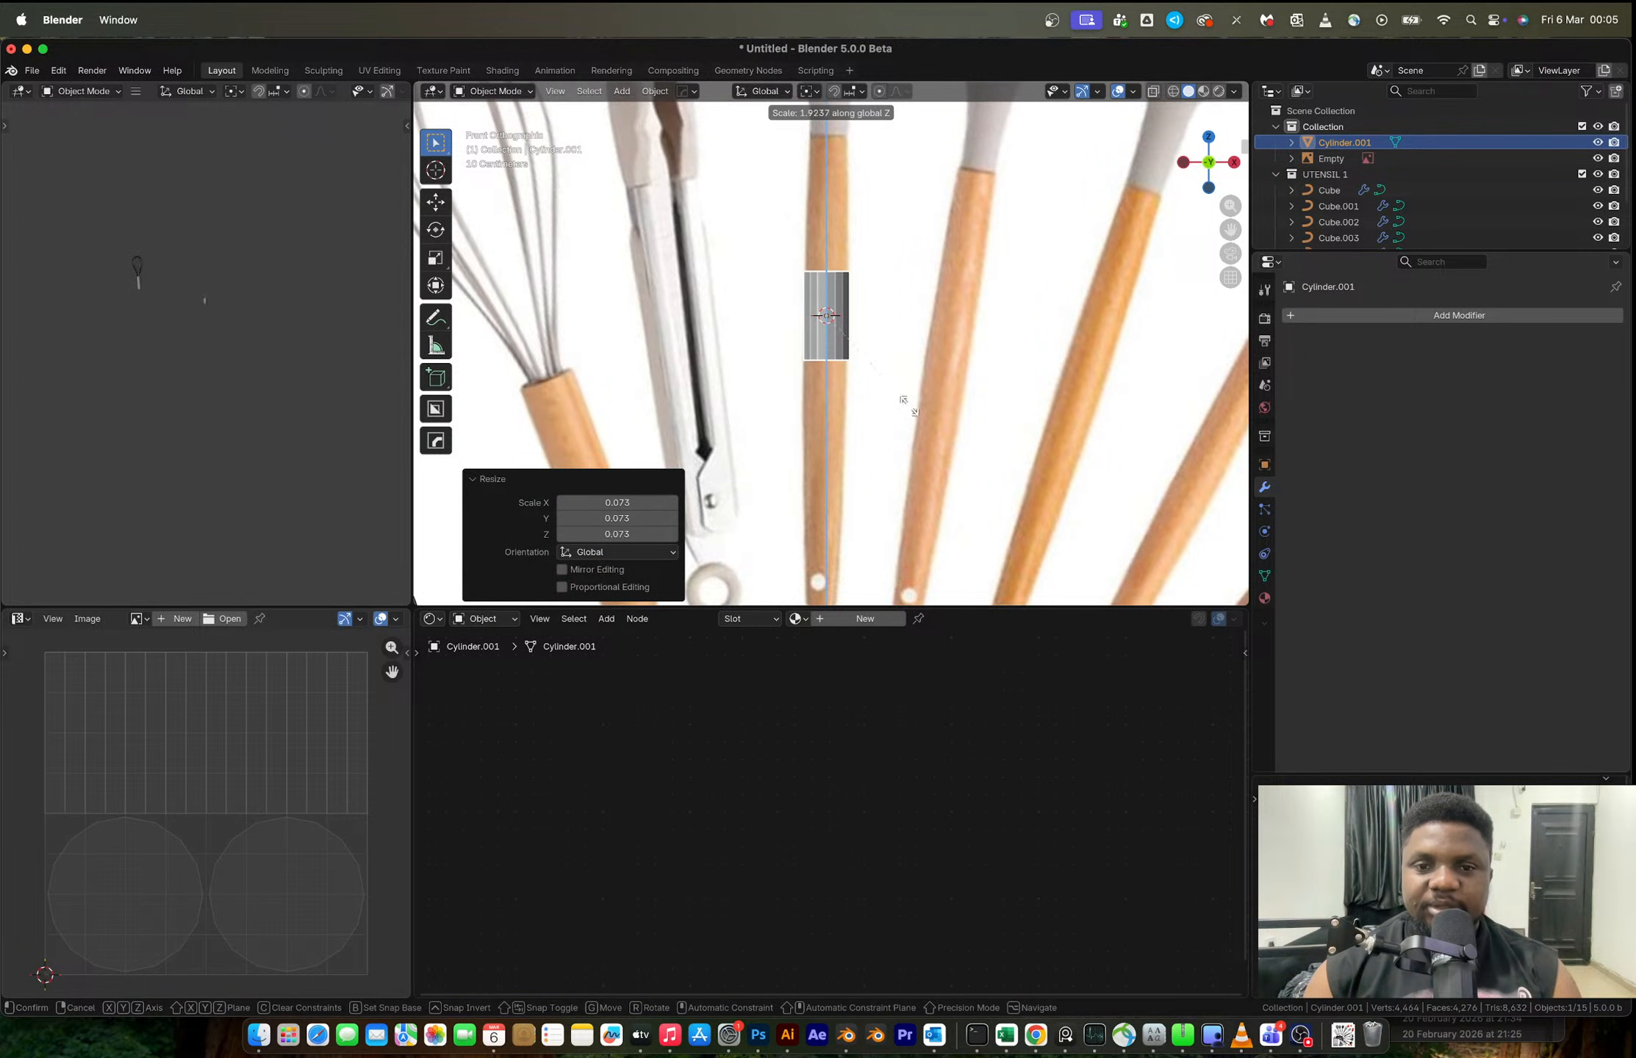
left_click(1000, 389)
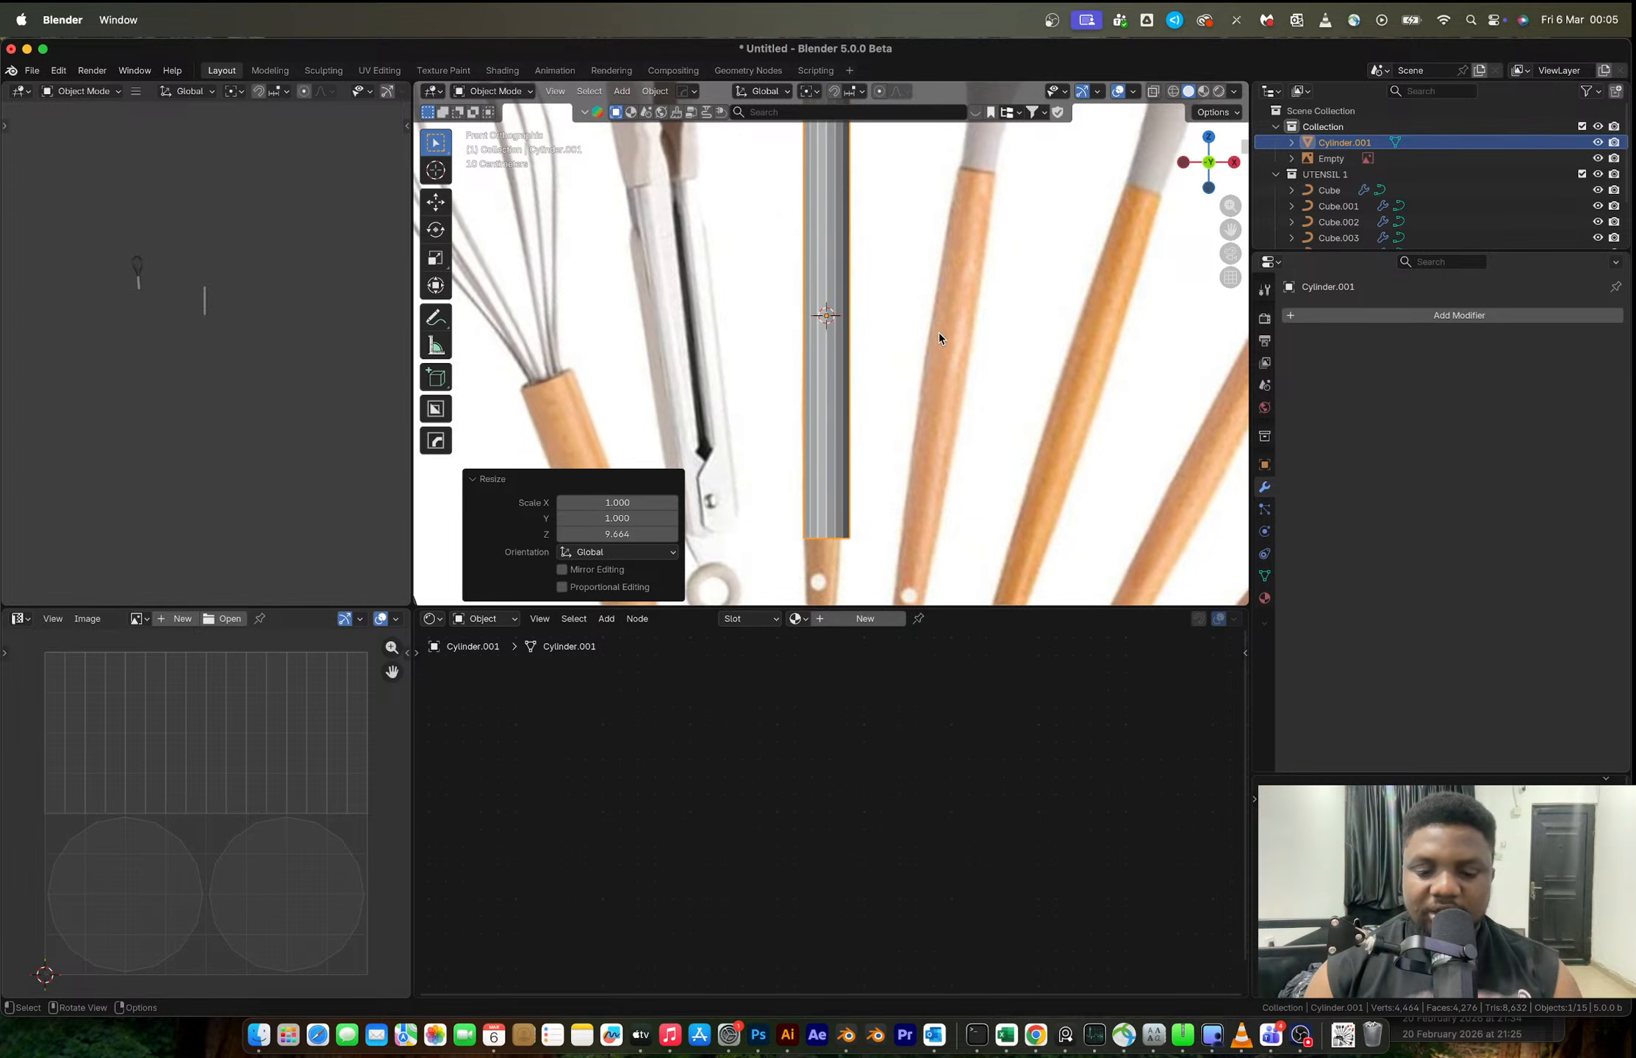
- Move the cylinder down about 0.16 m along Z to line it up with the handle
key("g")
key("z")
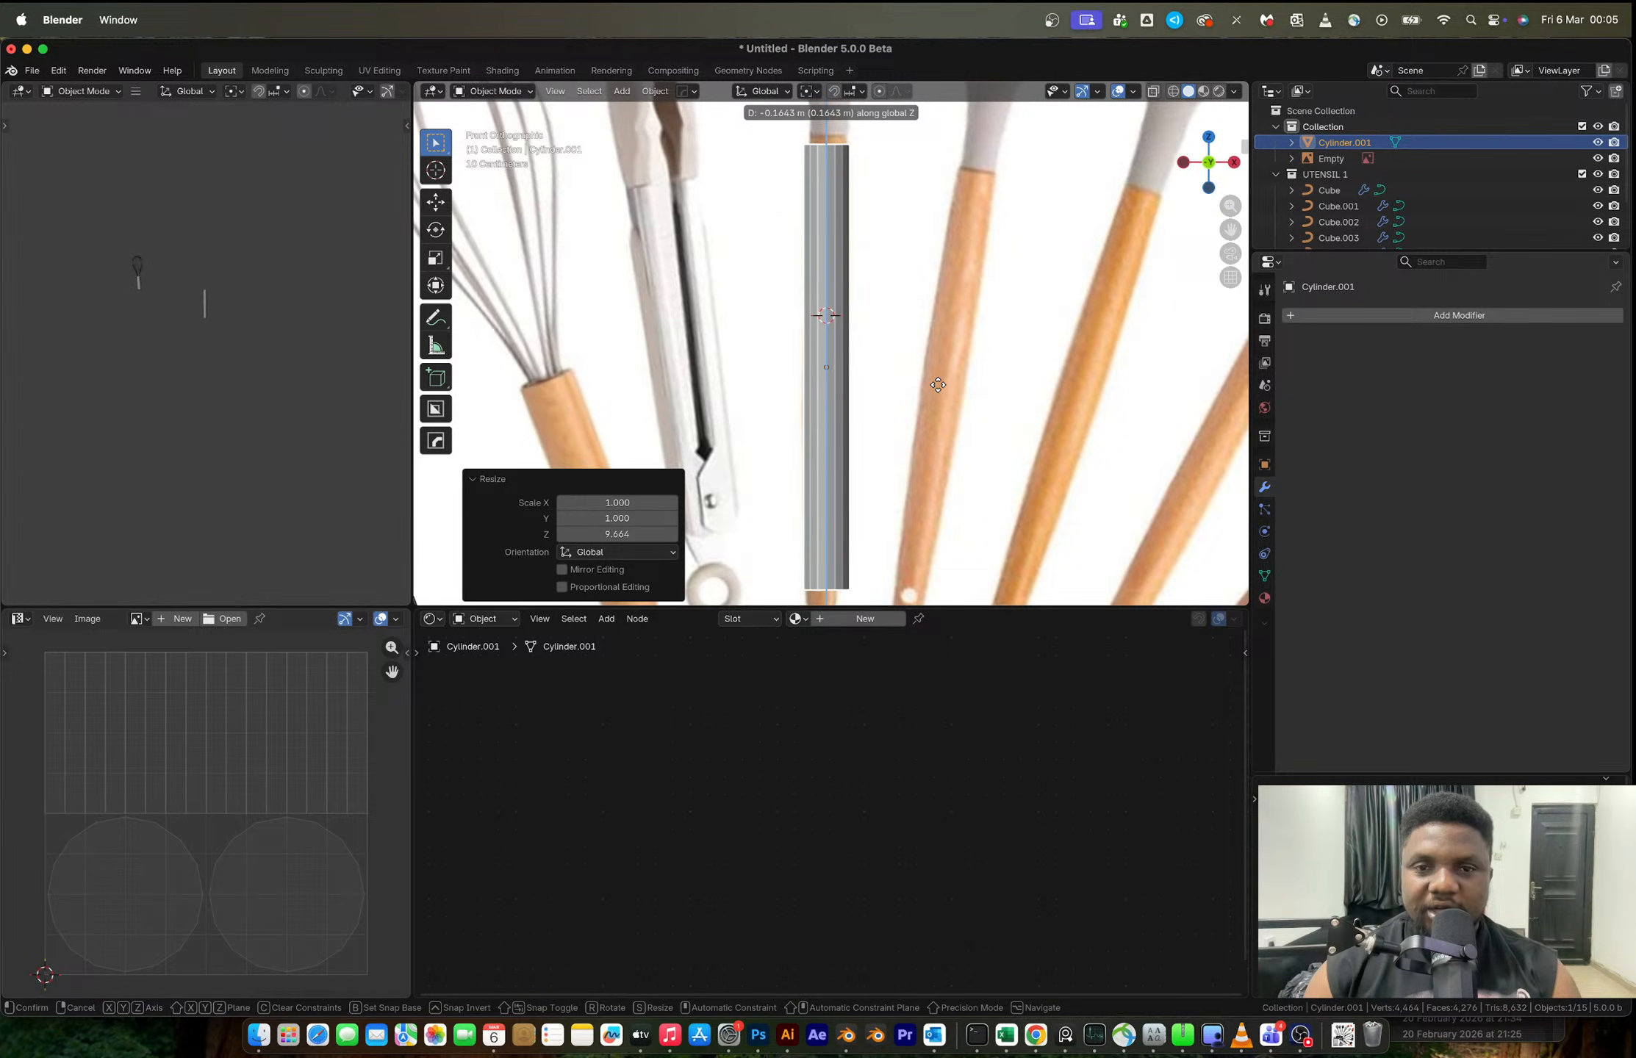
left_click(938, 384)
- Move the cylinder's bottom vertices down about 0.066 m to the handle's end and scale them narrower
middle_click_drag(906, 579, 890, 496, "shift")
key("Tab")
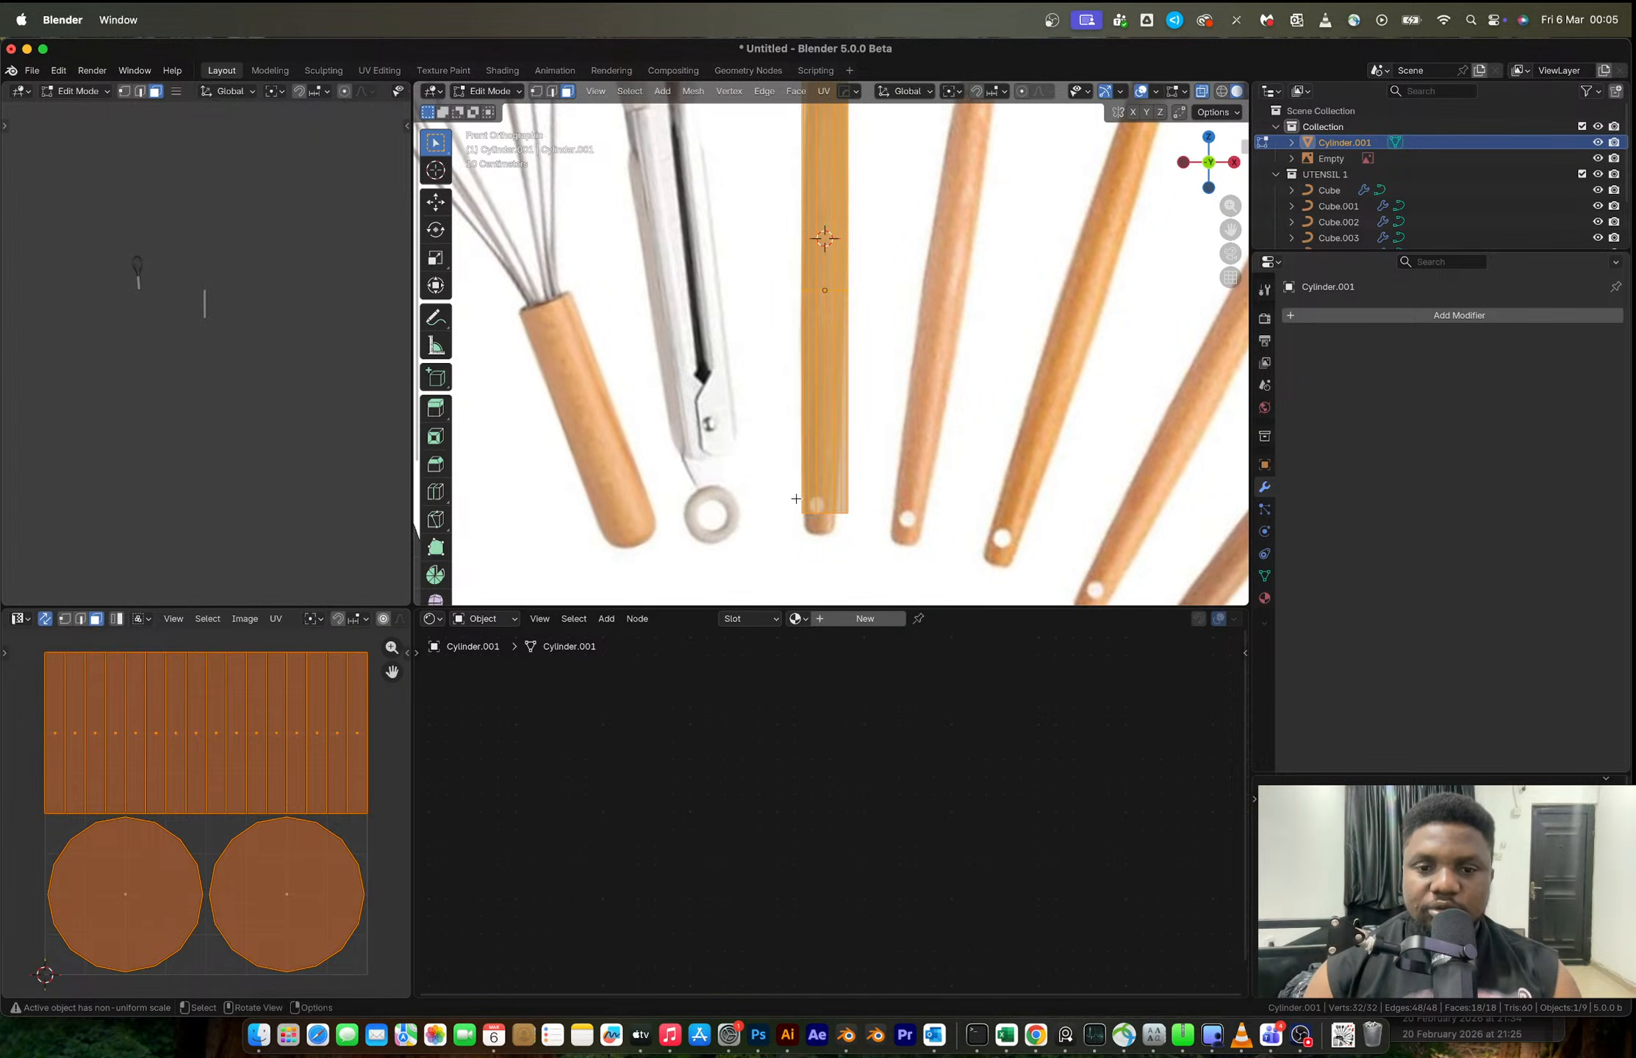
left_click_drag(849, 528, 901, 557)
key("g")
key("z")
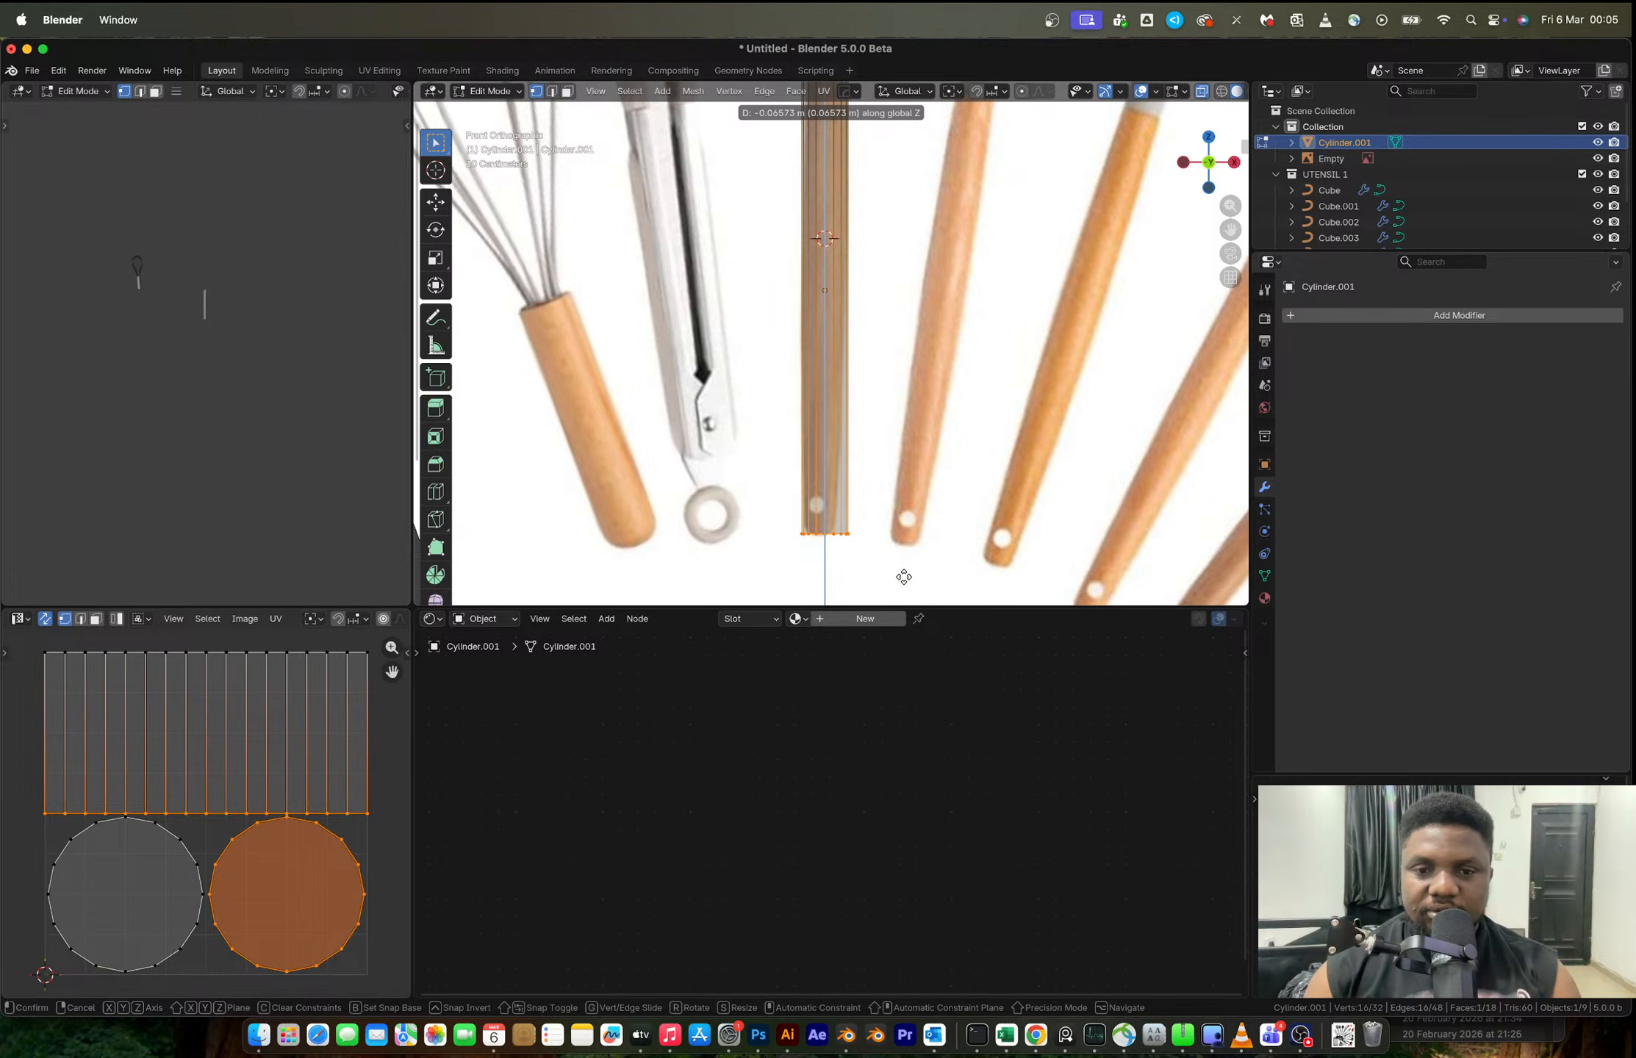
left_click(904, 574)
key("s")
left_click(887, 552)
- Add one loop cut around the handle cylinder, slightly above its midpoint
key("ctrl+r")
left_click(848, 253)
left_click(849, 217)
- Move the cylinder's top vertices up about 0.033 m to the brush head and scale them to 0.698
middle_click_drag(849, 217, 834, 414, "shift")
left_click_drag(741, 227, 876, 292)
key("g")
key("z")
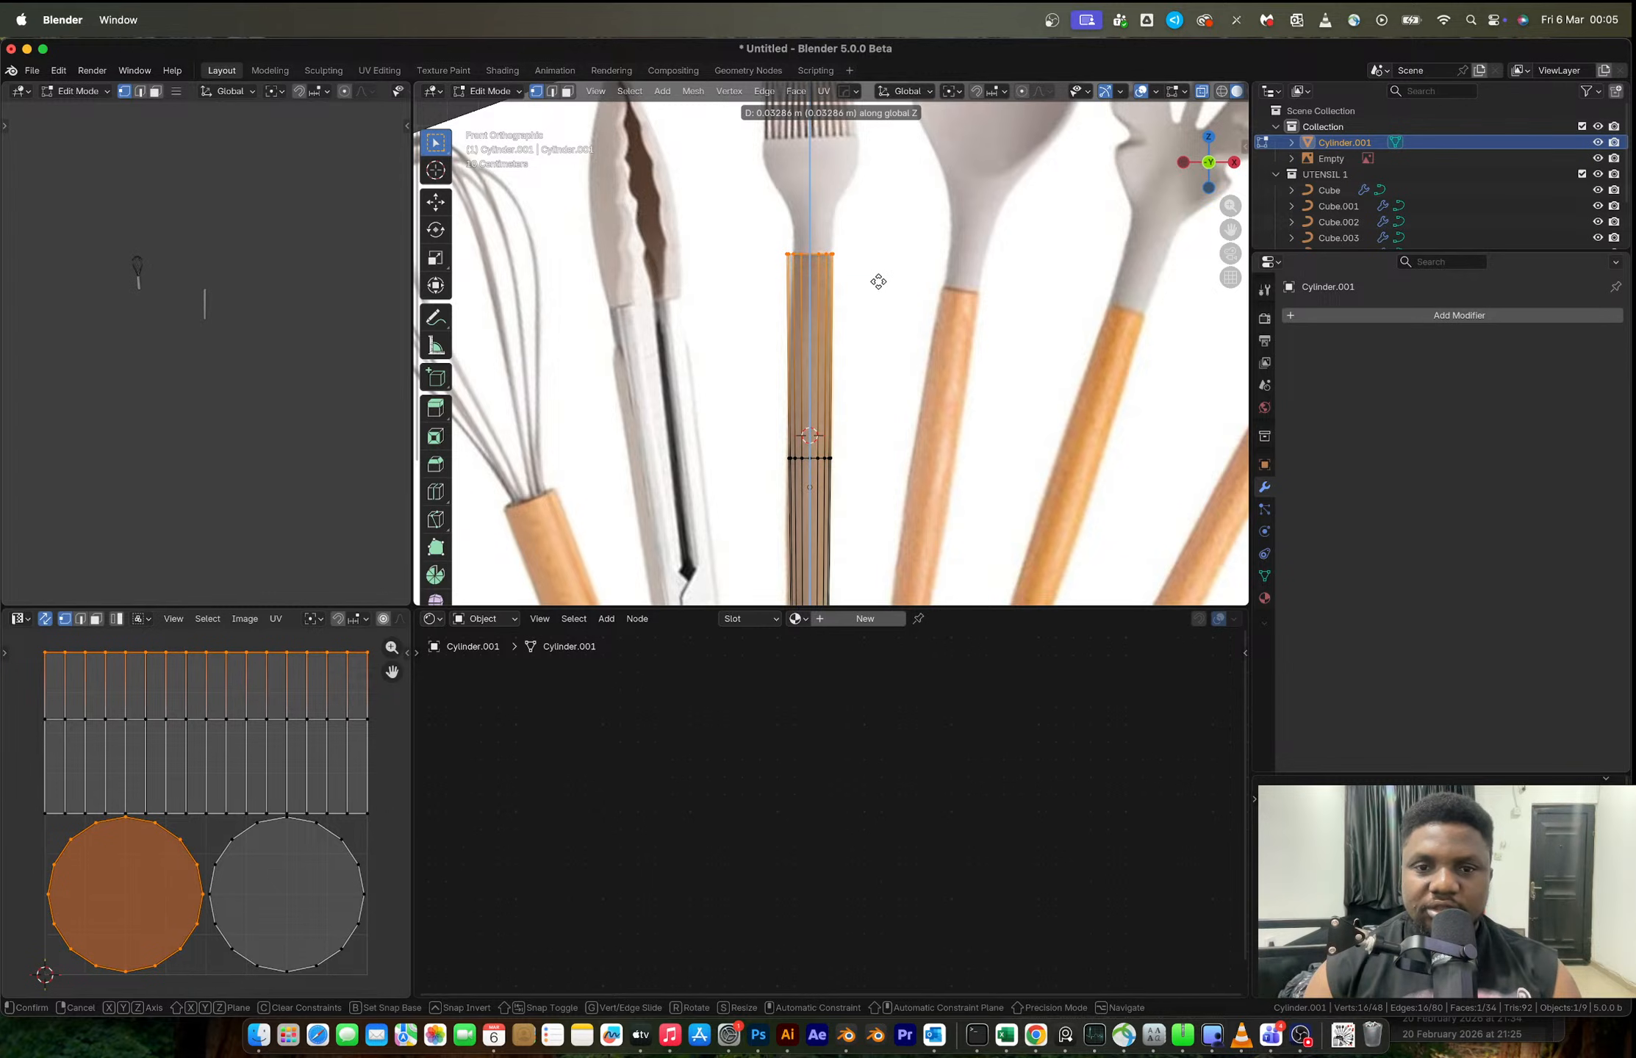
left_click(879, 282)
key("s")
left_click(918, 290)
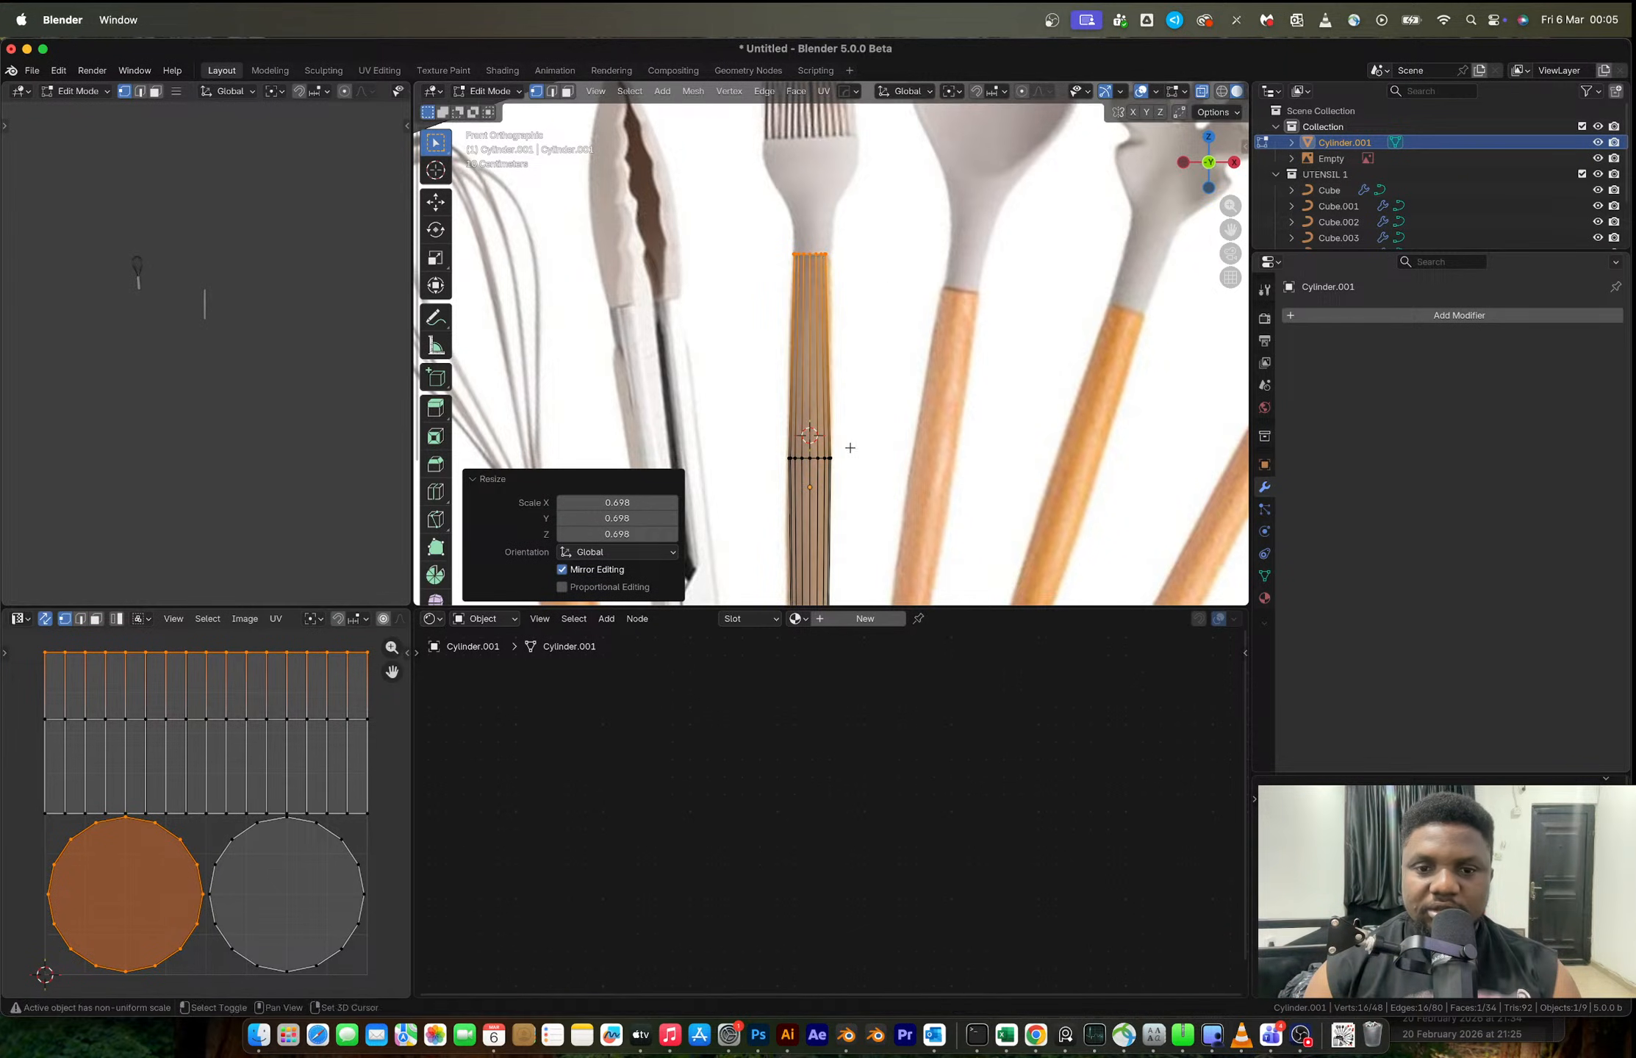
- Bevel the edge loop near the middle of the brush handle with three segments
middle_click_drag(852, 445, 854, 383, "shift")
key("2")
left_click_drag(742, 354, 885, 418)
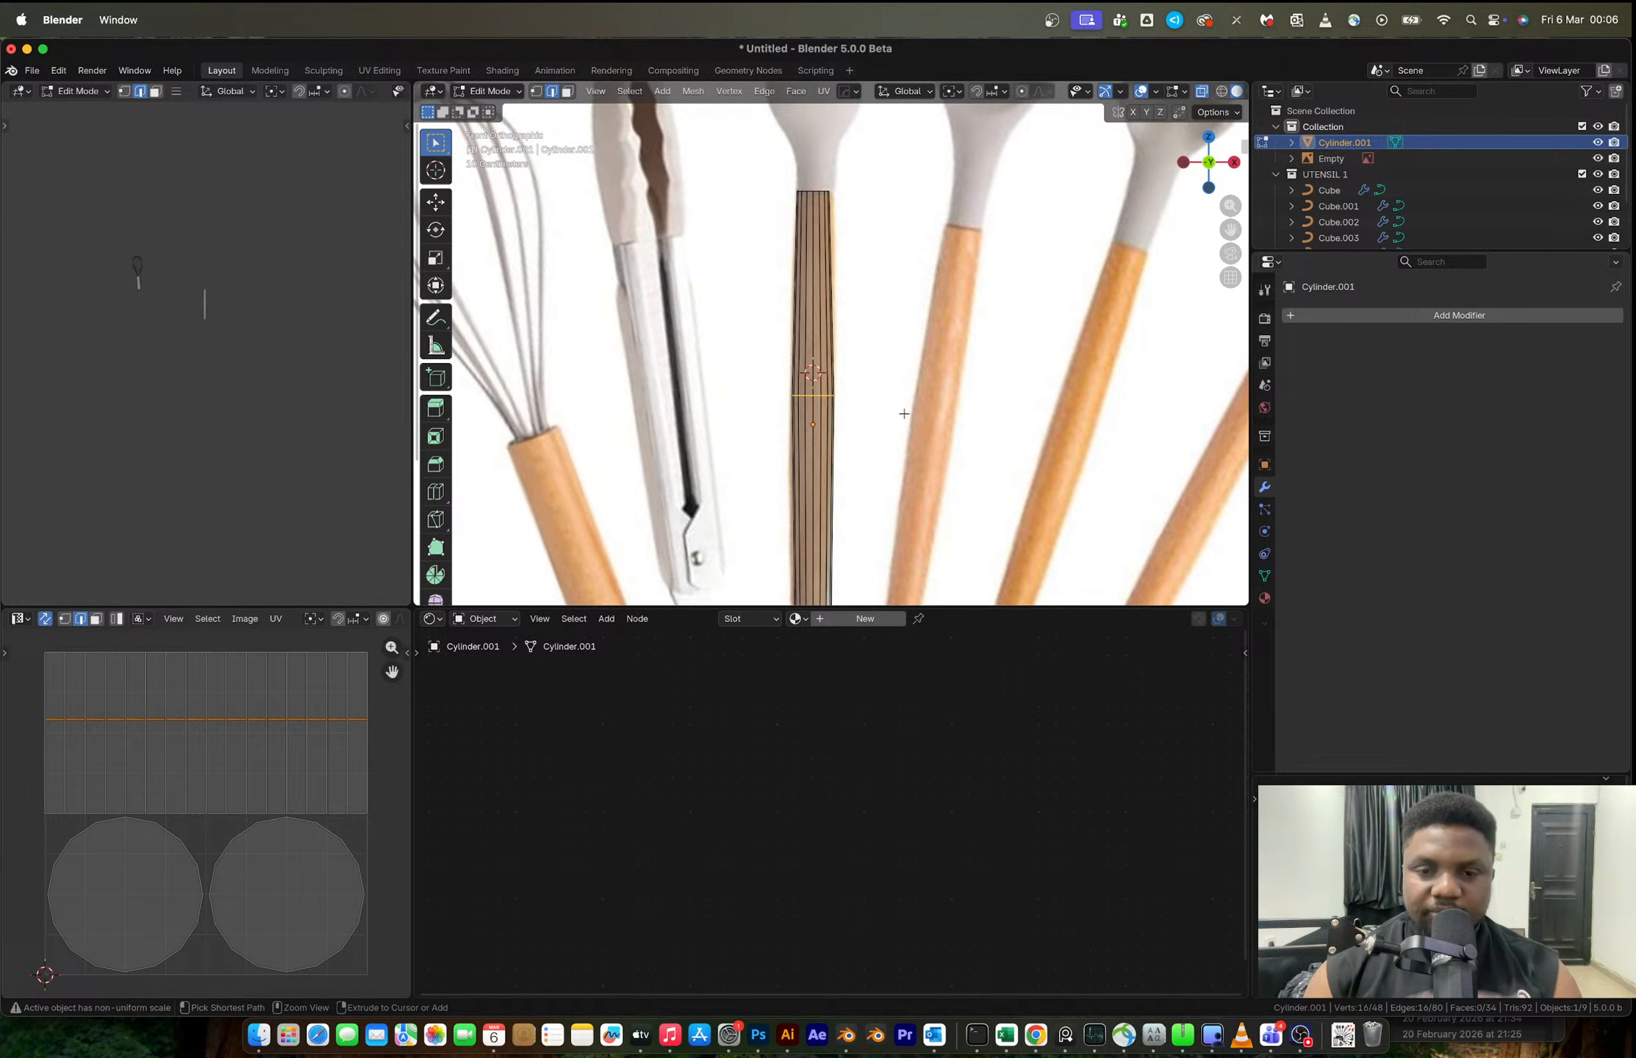
key("ctrl+b")
scroll(956, 436, "up", 2)
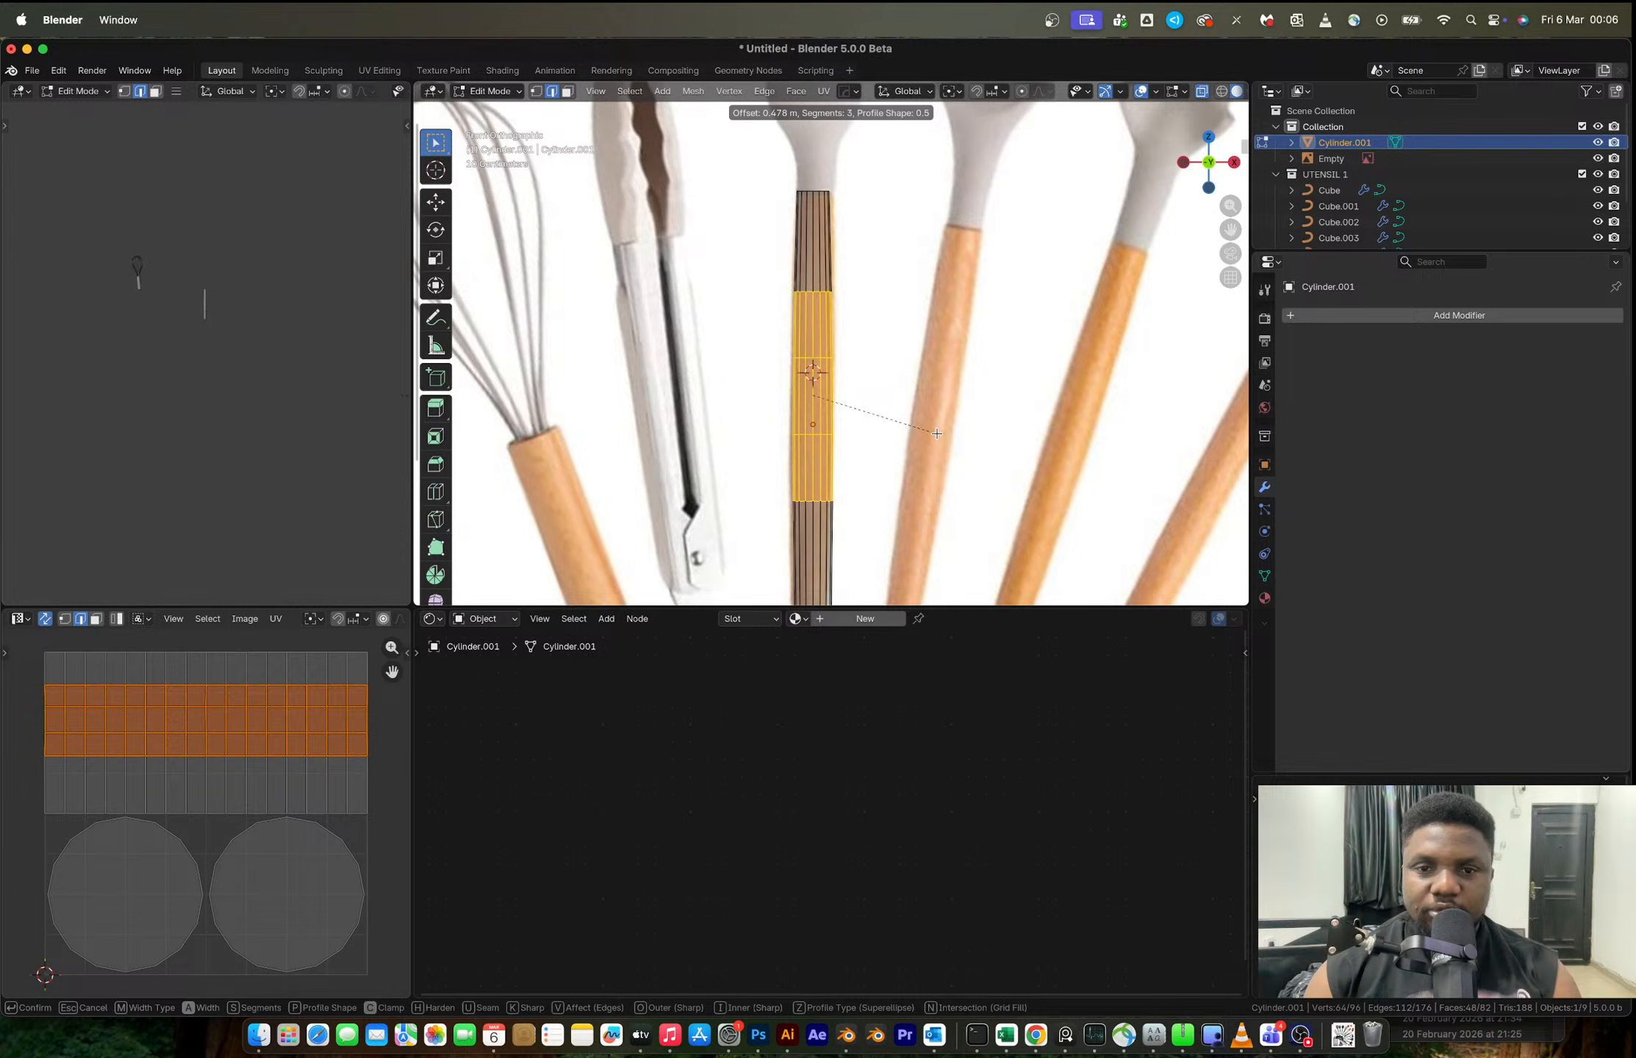
left_click(918, 429)
- Apply the handle's scale in Object Mode
key("Tab")
key("ctrl+a")
left_click(923, 431)
- Bevel the handle's bottom edge loop with a width of about 0.0405 m and three segments
scroll(849, 503, "down", 3)
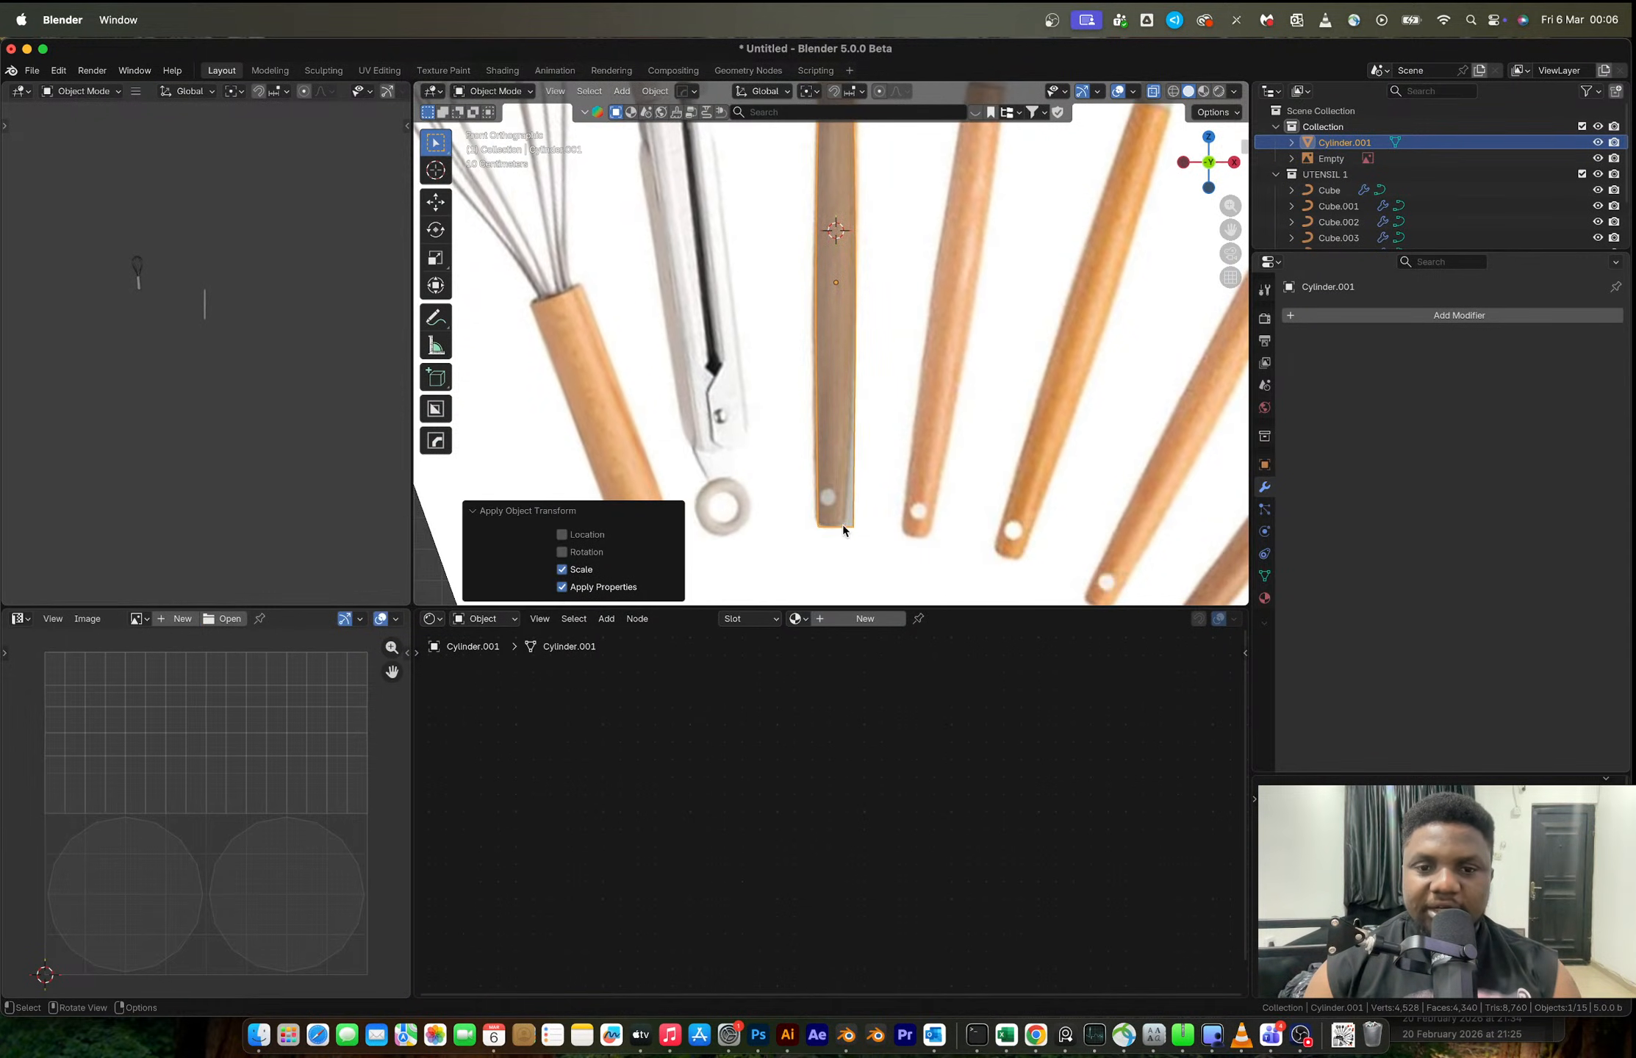
scroll(849, 515, "up", 2)
middle_click_drag(850, 522, 851, 336, "shift")
key("Tab")
key("1")
left_click_drag(762, 381, 934, 460)
key("2")
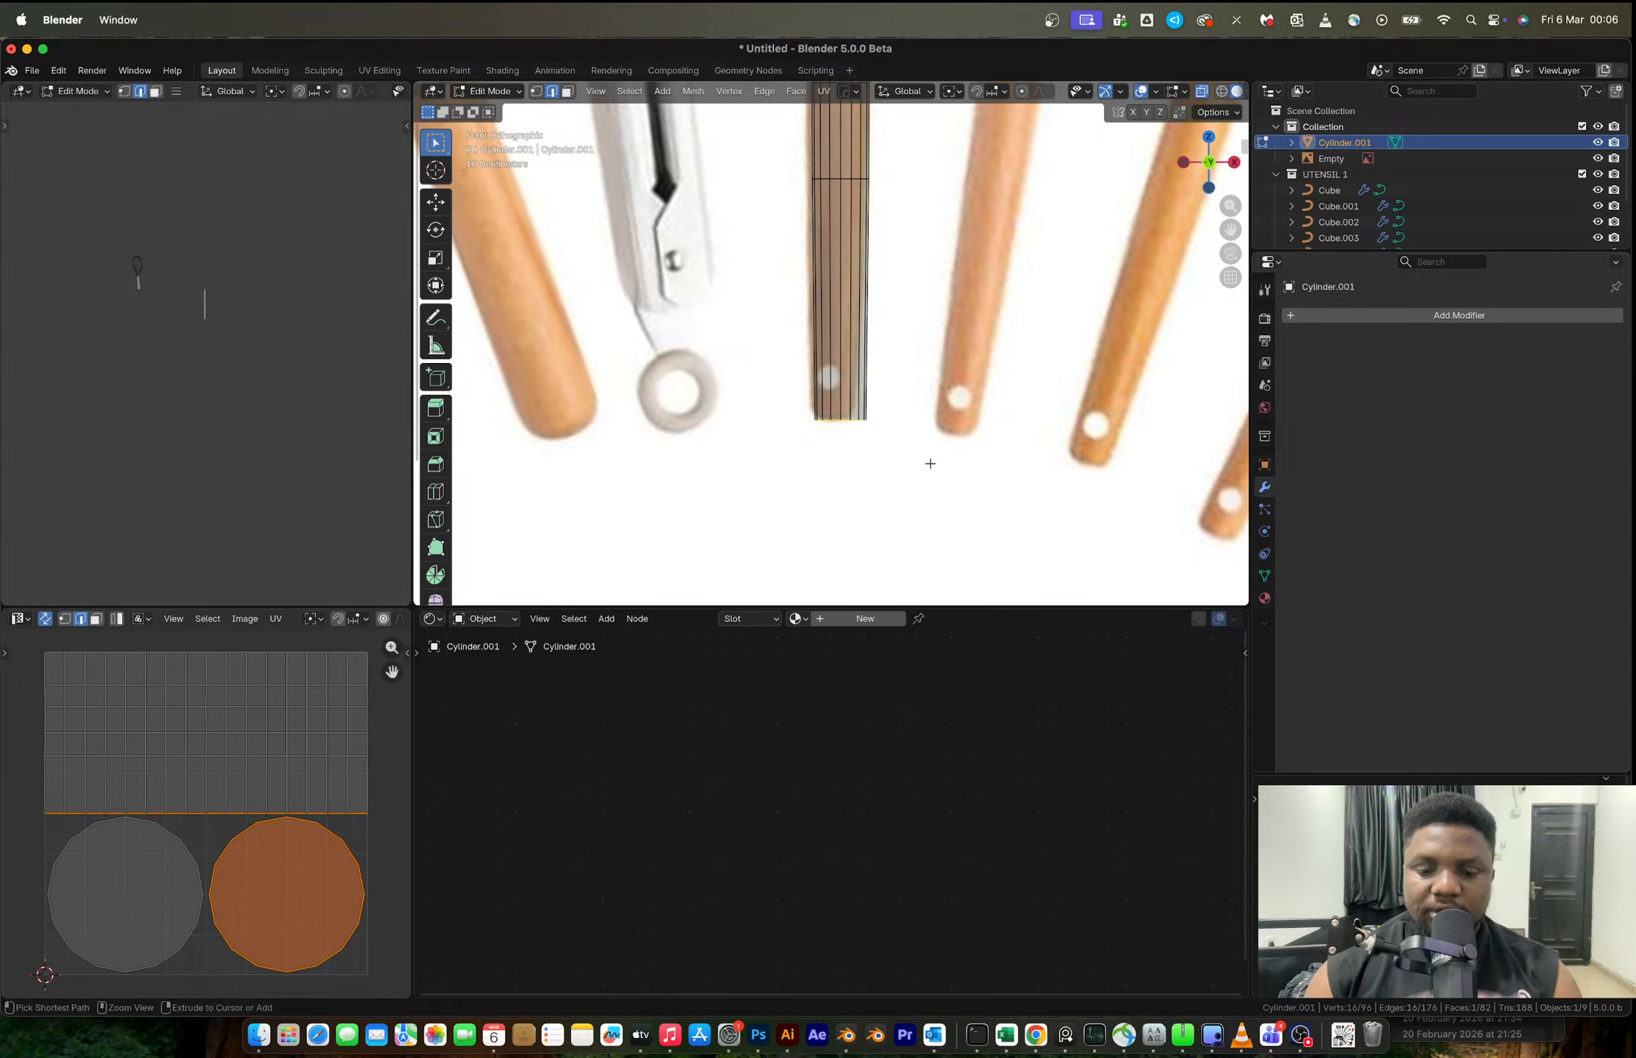
key("ctrl+b")
left_click(942, 465)
- Add one loop cut around the handle just above the reference image's hanging hole
scroll(865, 374, "up", 2)
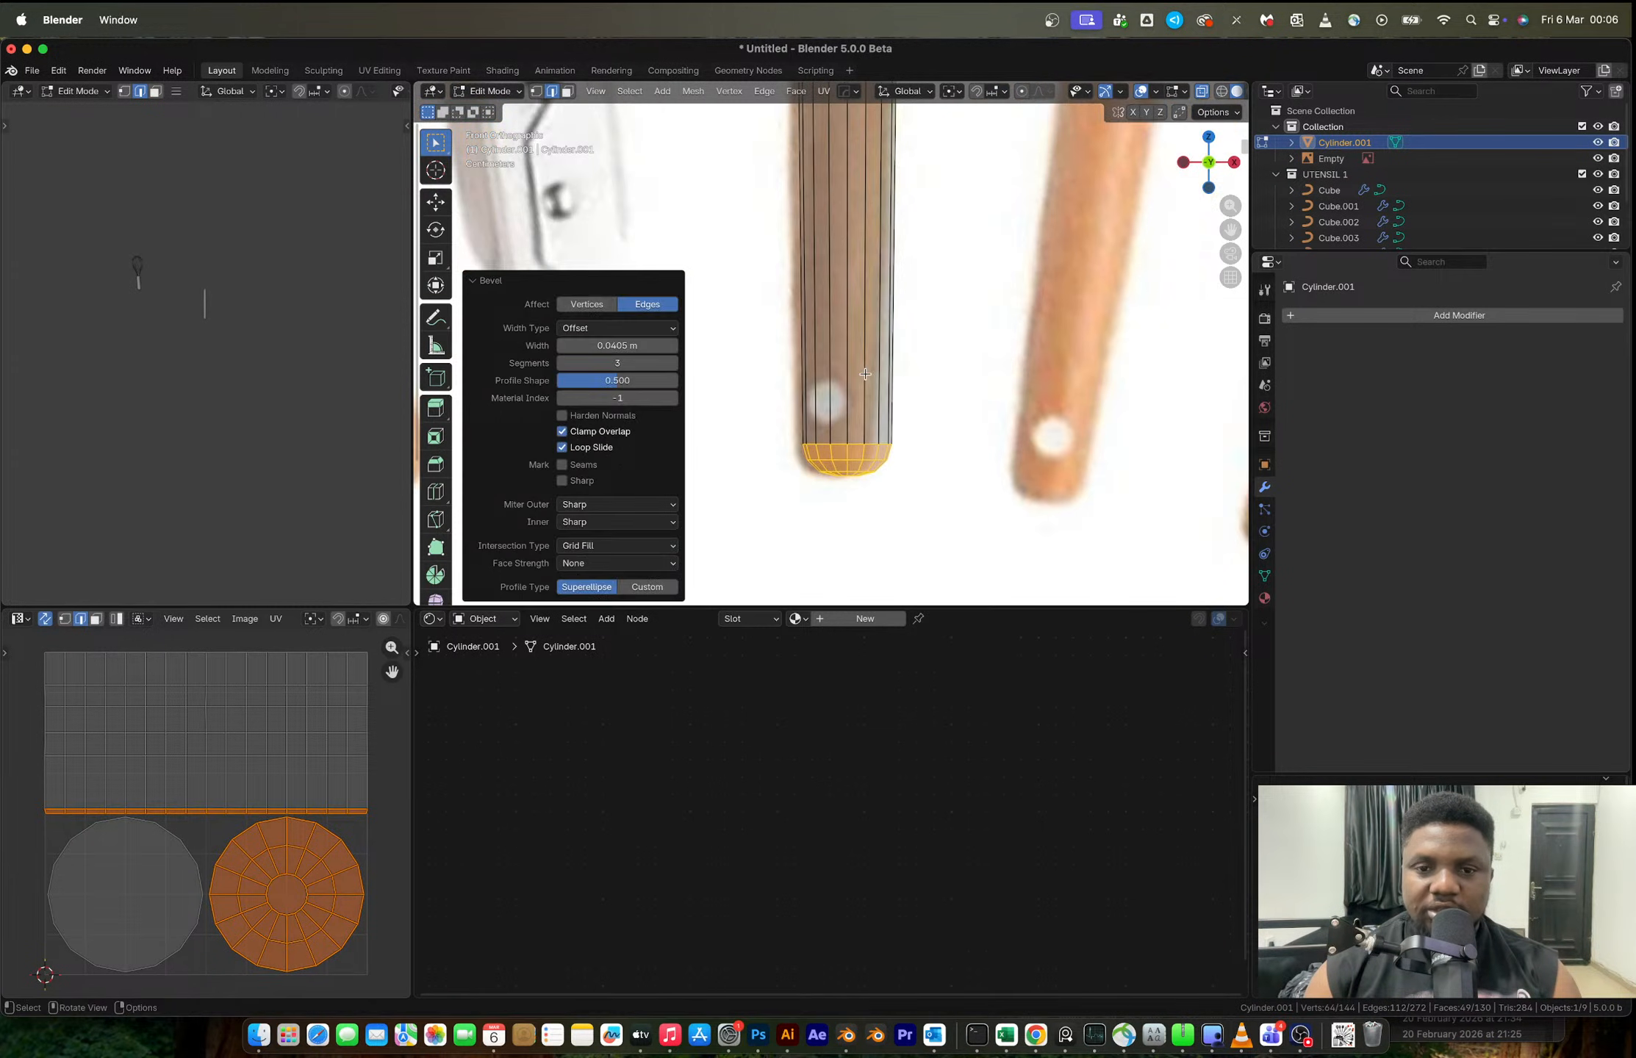
key("ctrl+r")
left_click(880, 361)
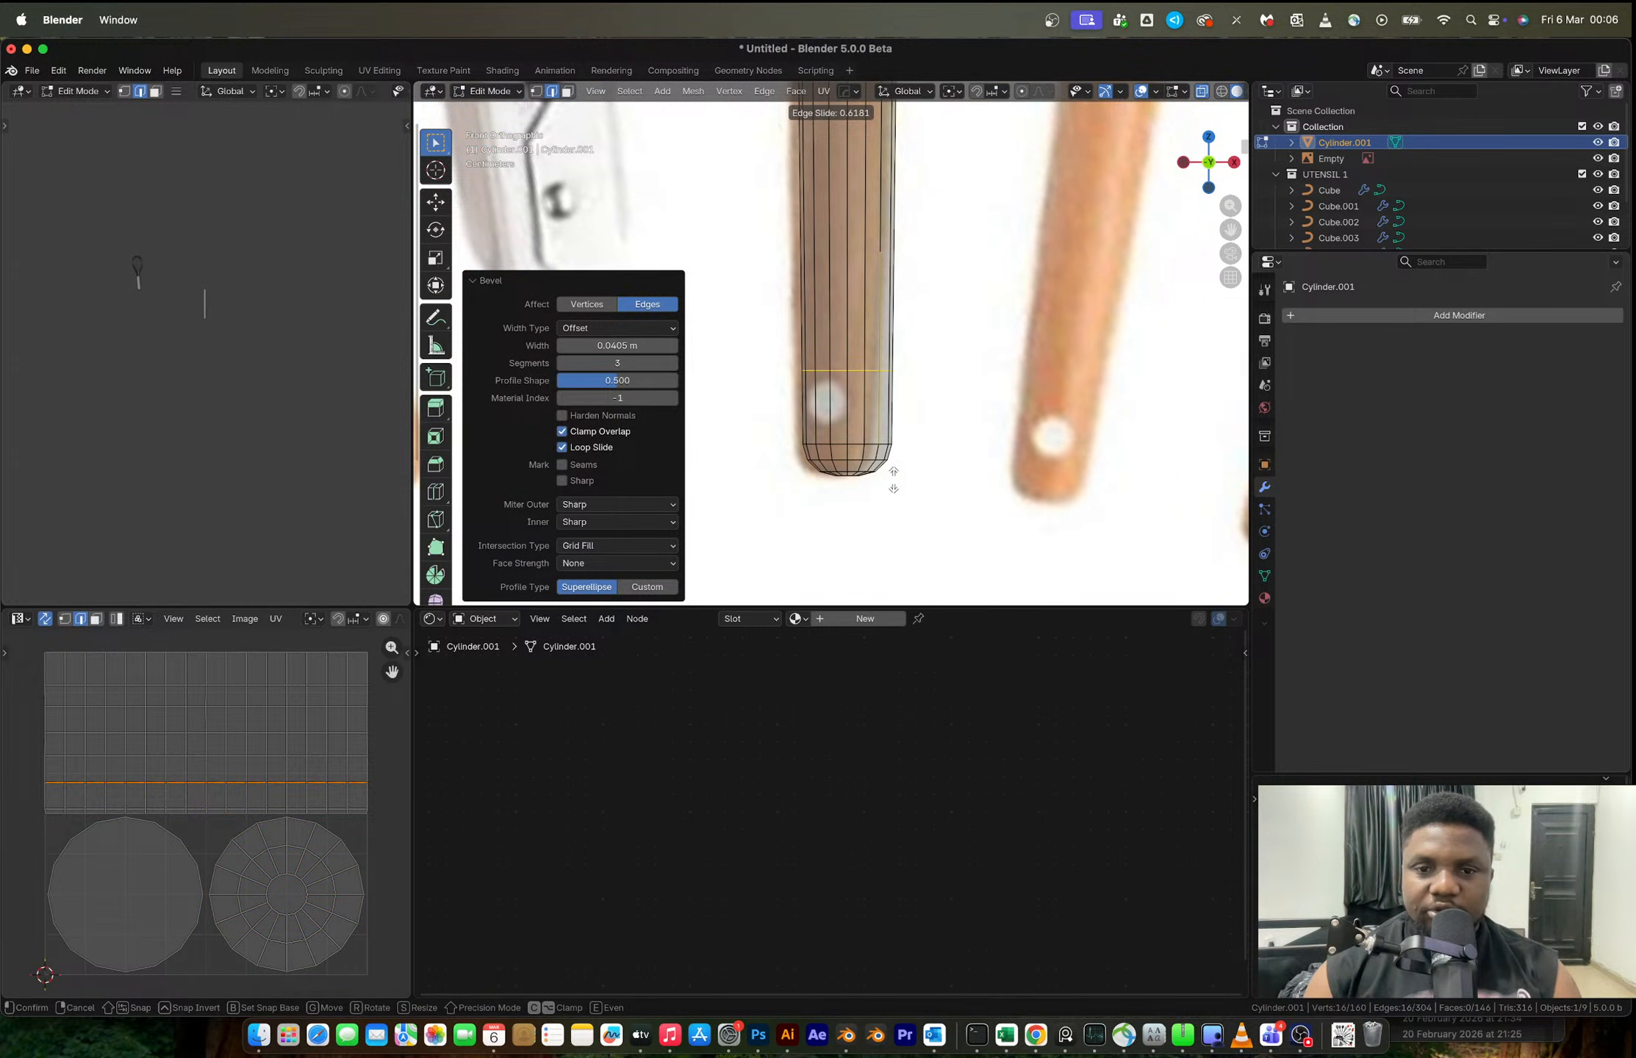
left_click(884, 463)
- Inset the four front faces at the hanging hole's position by about 0.016 m and subdivide the inner faces with one cut
key("3")
left_click(871, 420)
left_click(856, 417, "shift")
left_click(839, 417, "shift")
left_click(823, 417, "shift")
scroll(867, 429, "up", 2)
scroll(868, 429, "up", 2)
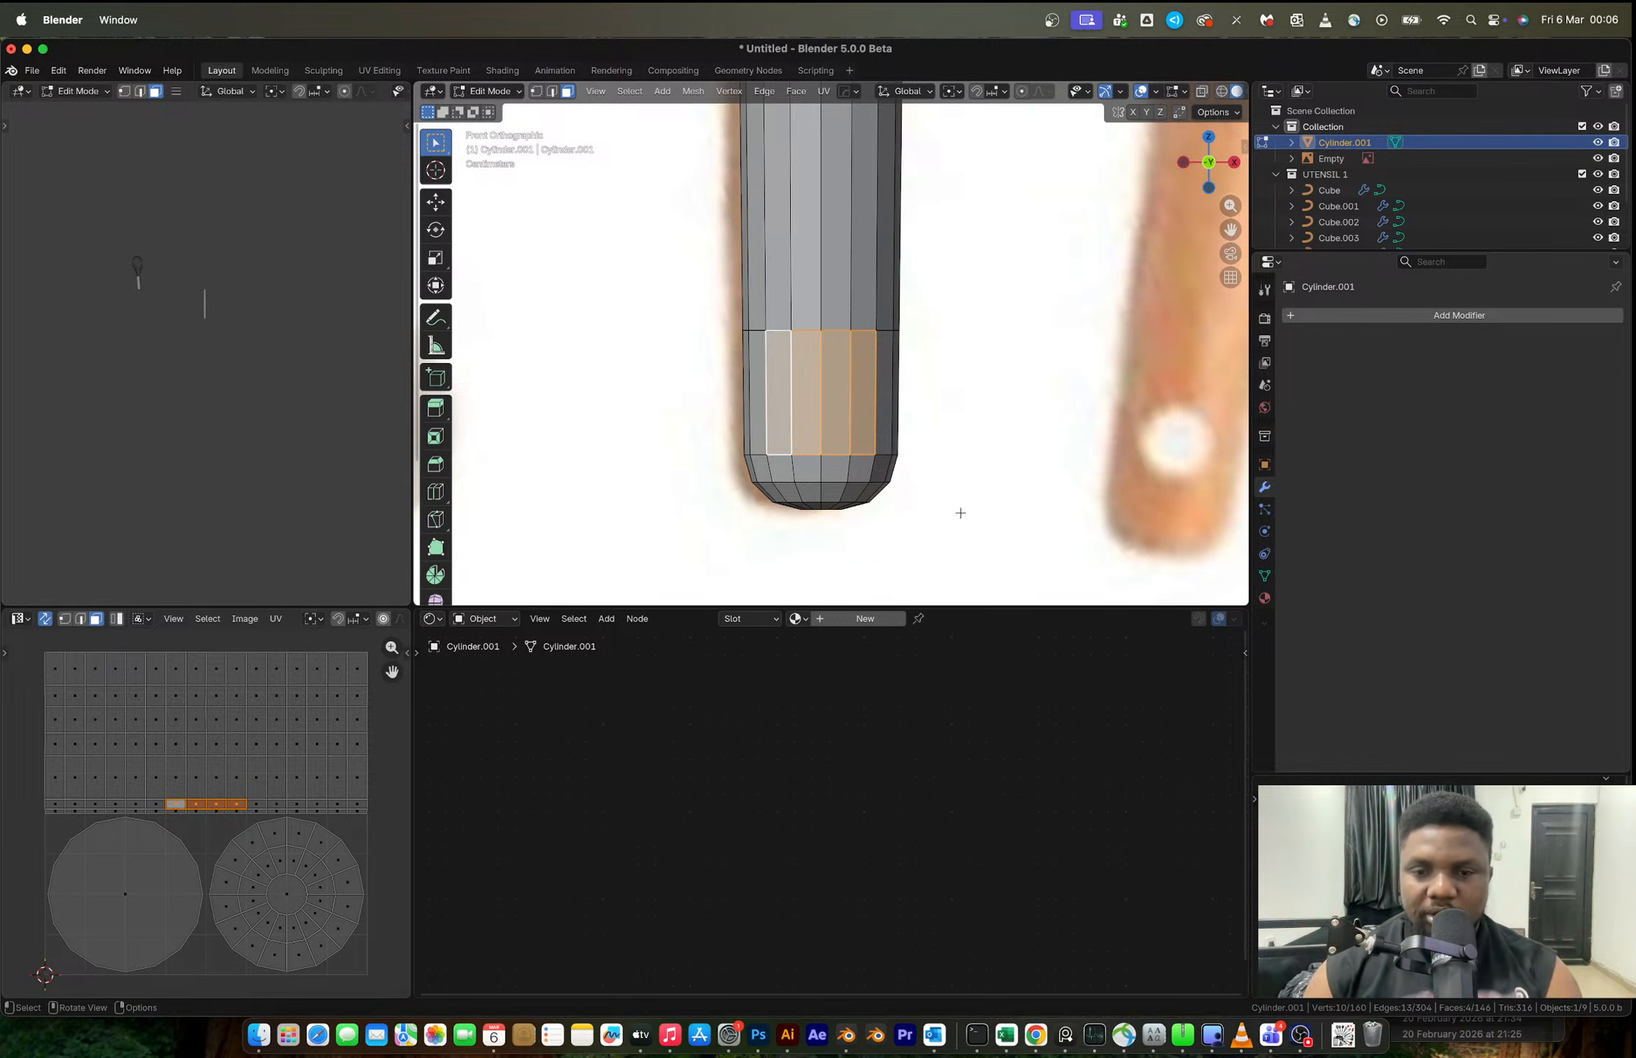
key("i")
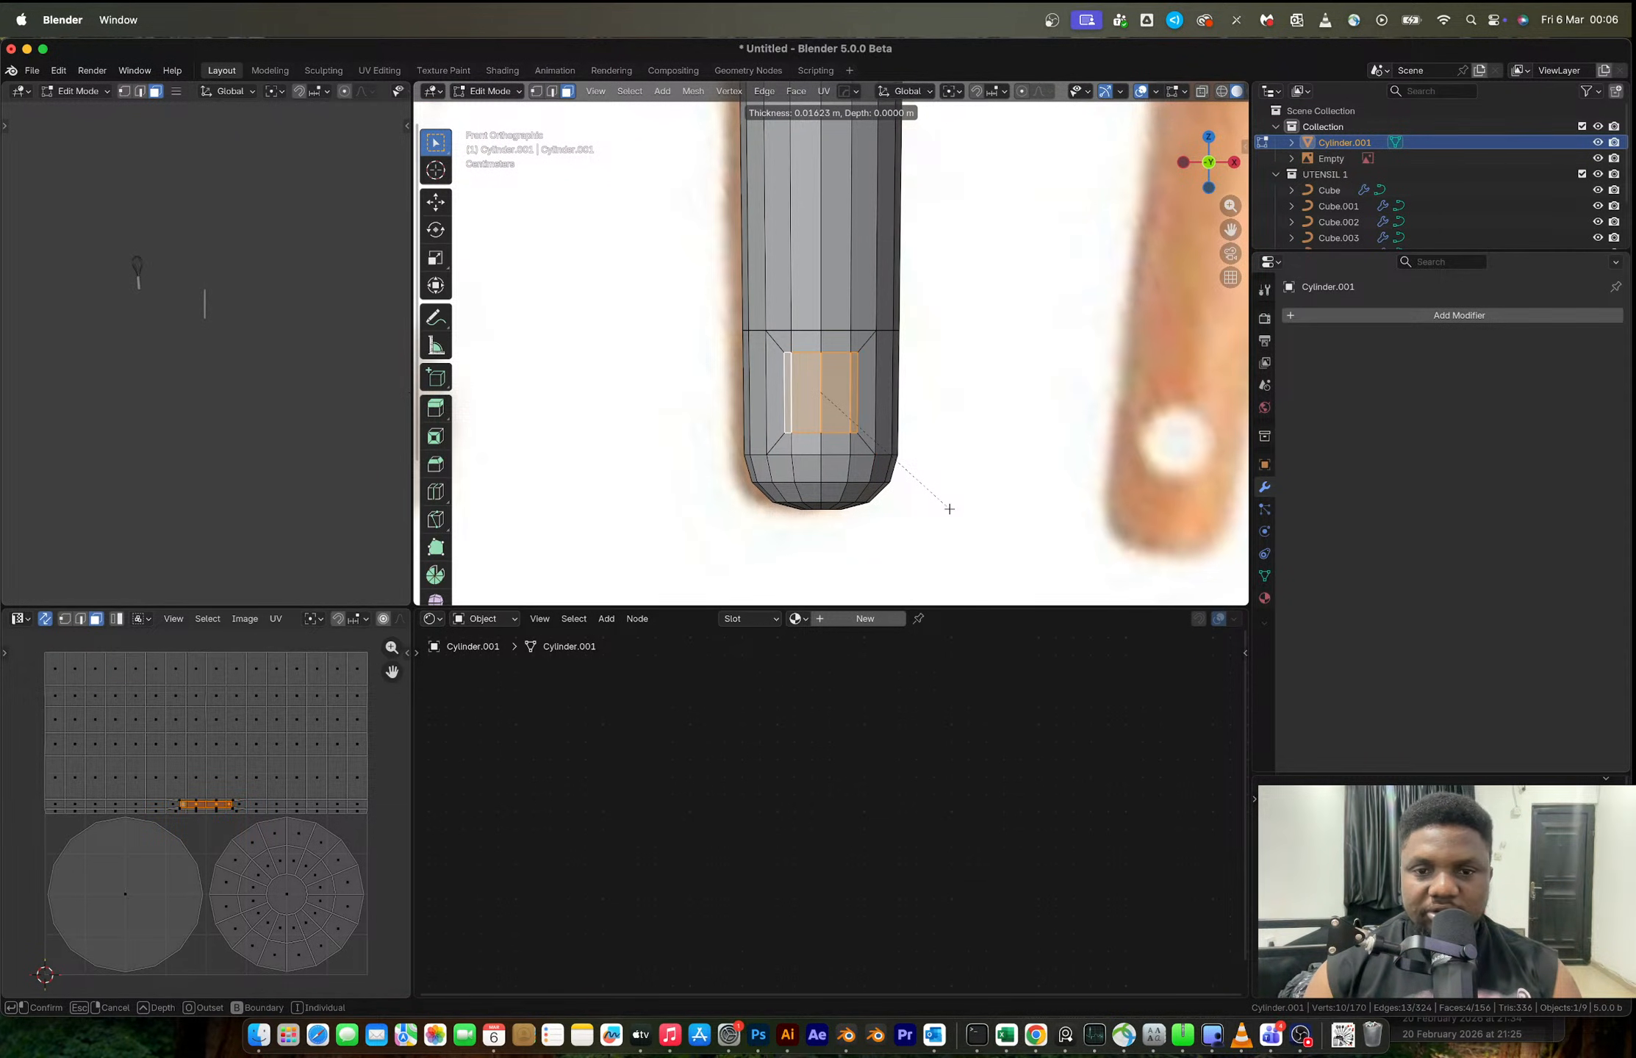
left_click(950, 508)
right_click(827, 385)
left_click(845, 429)
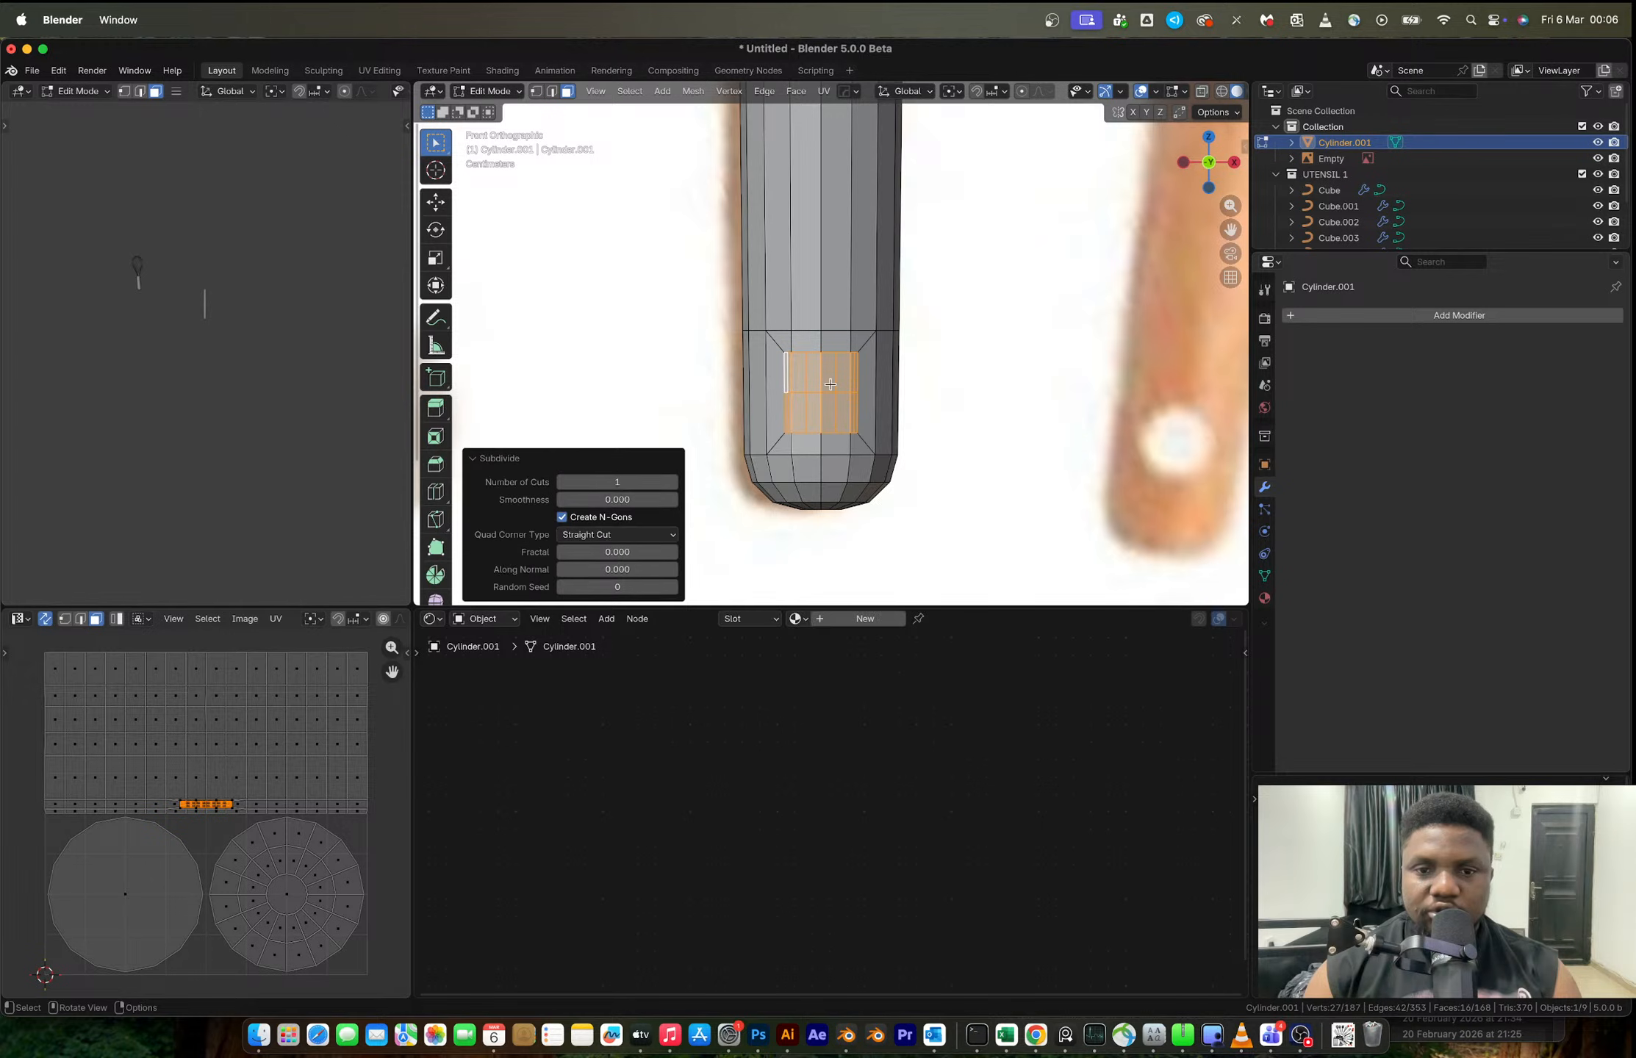
- Try shaping the subdivided faces into a LoopTools circle with an angle of 5.6°, and undo the circle
right_click(830, 384)
mouse_move(842, 349)
left_click(915, 360)
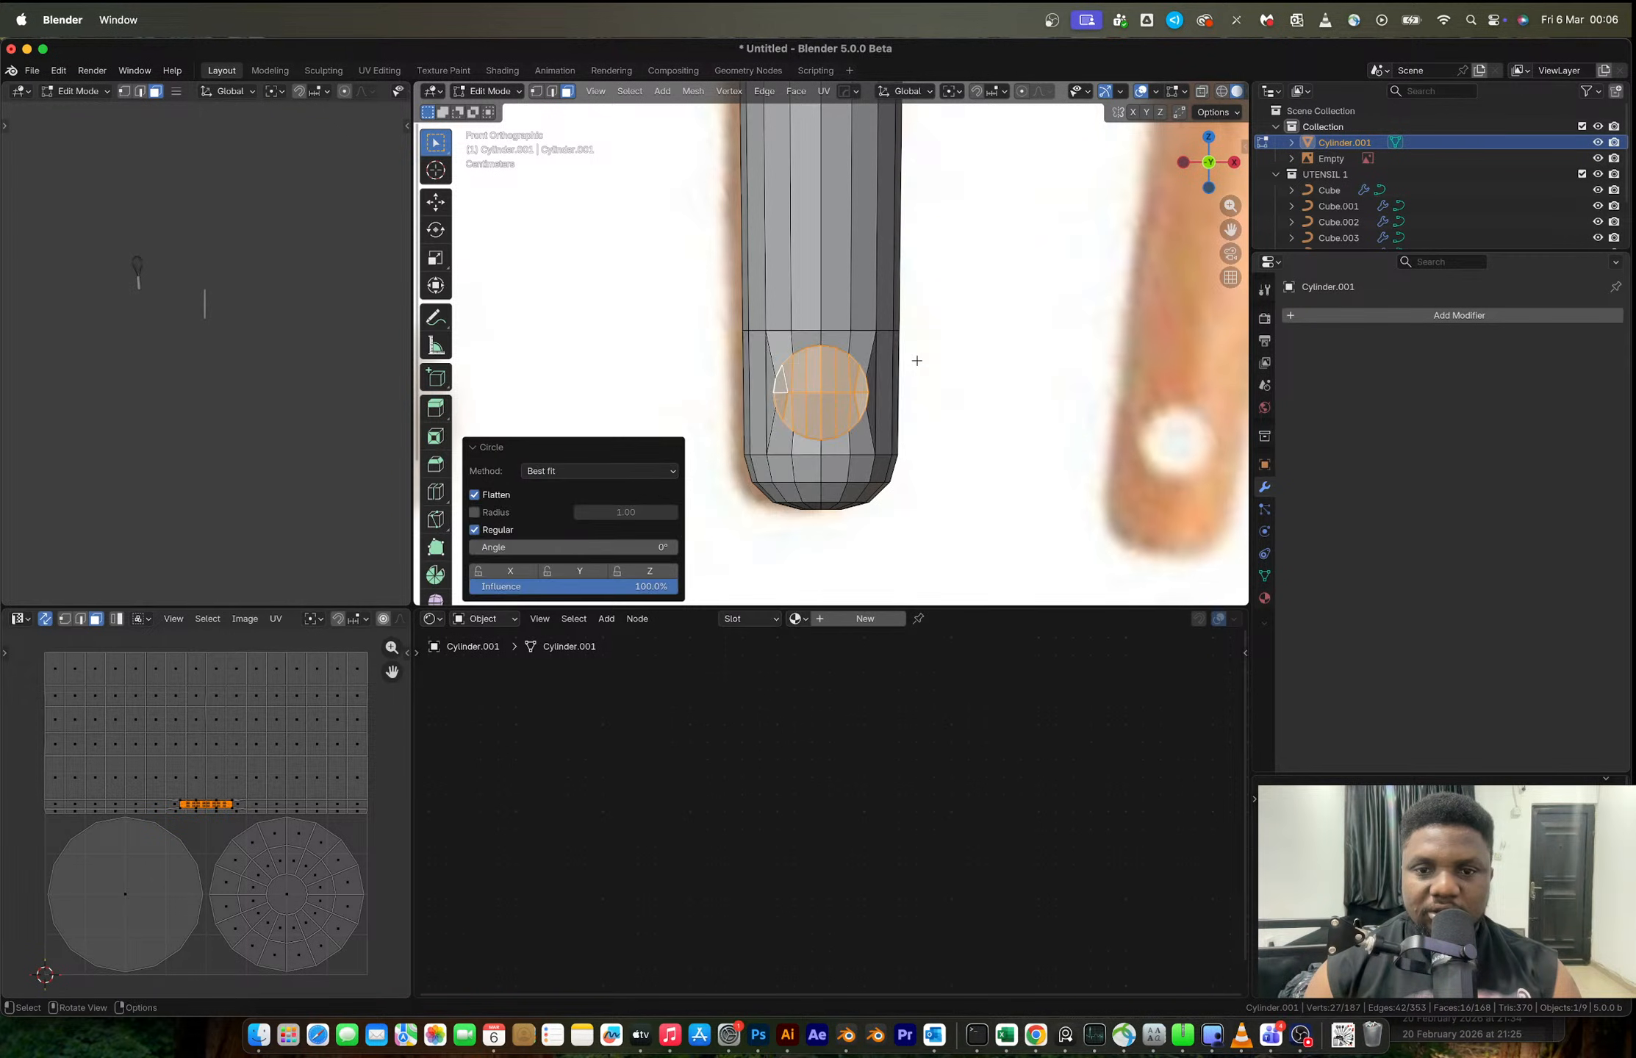
left_click(504, 502)
left_click(504, 502)
middle_click_drag(776, 386, 910, 398)
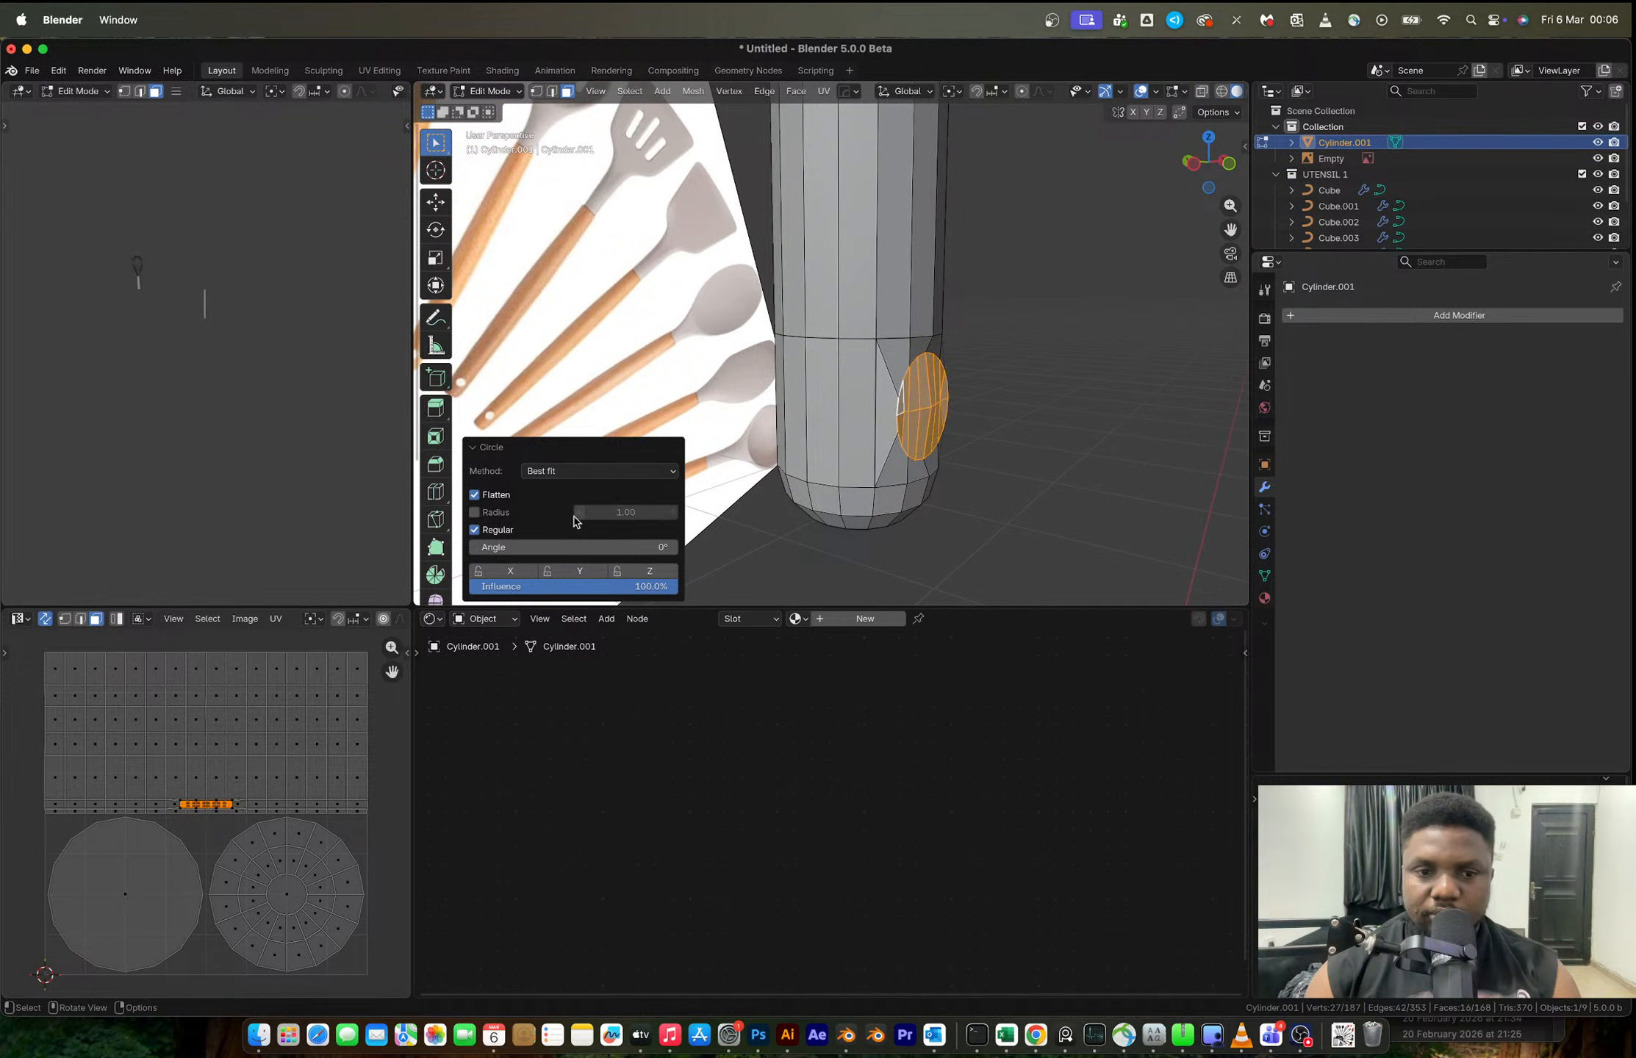
left_click_drag(519, 547, 519, 547)
key("ctrl+z")
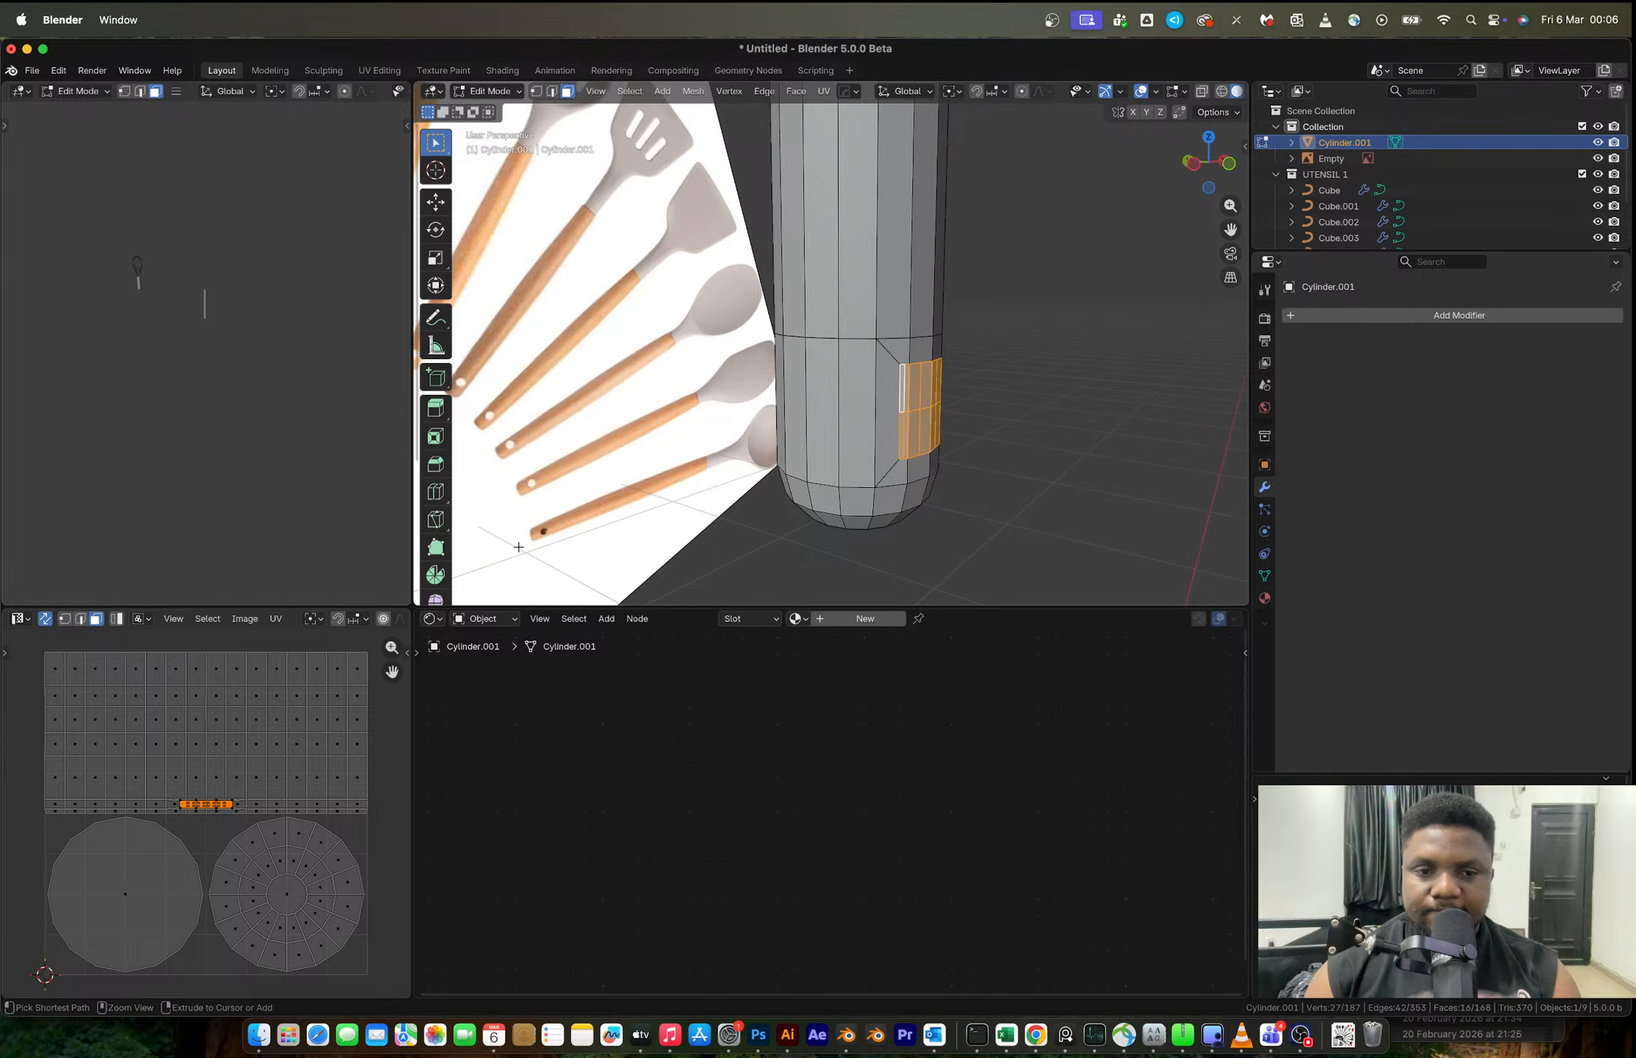
- Try the LoopTools circle on the subdivided faces with Flatten disabled, and undo it
right_click(842, 442)
mouse_move(845, 439)
left_click(942, 449)
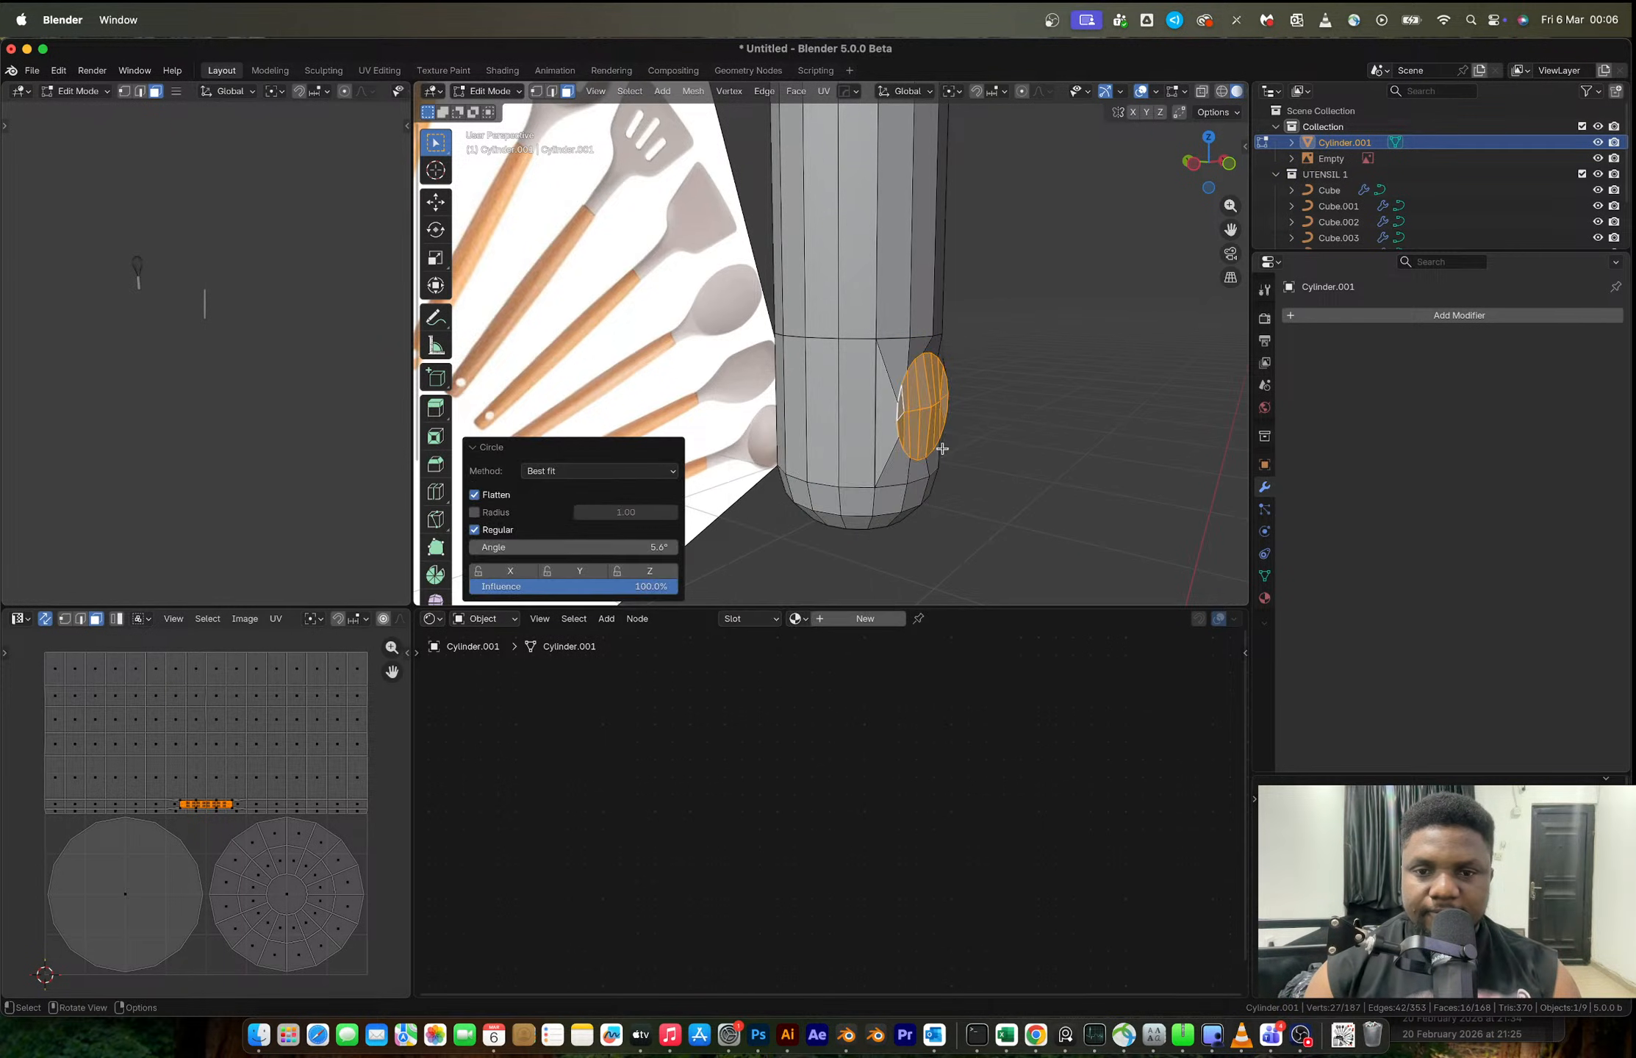
middle_click_drag(936, 408, 813, 397)
left_click(506, 500)
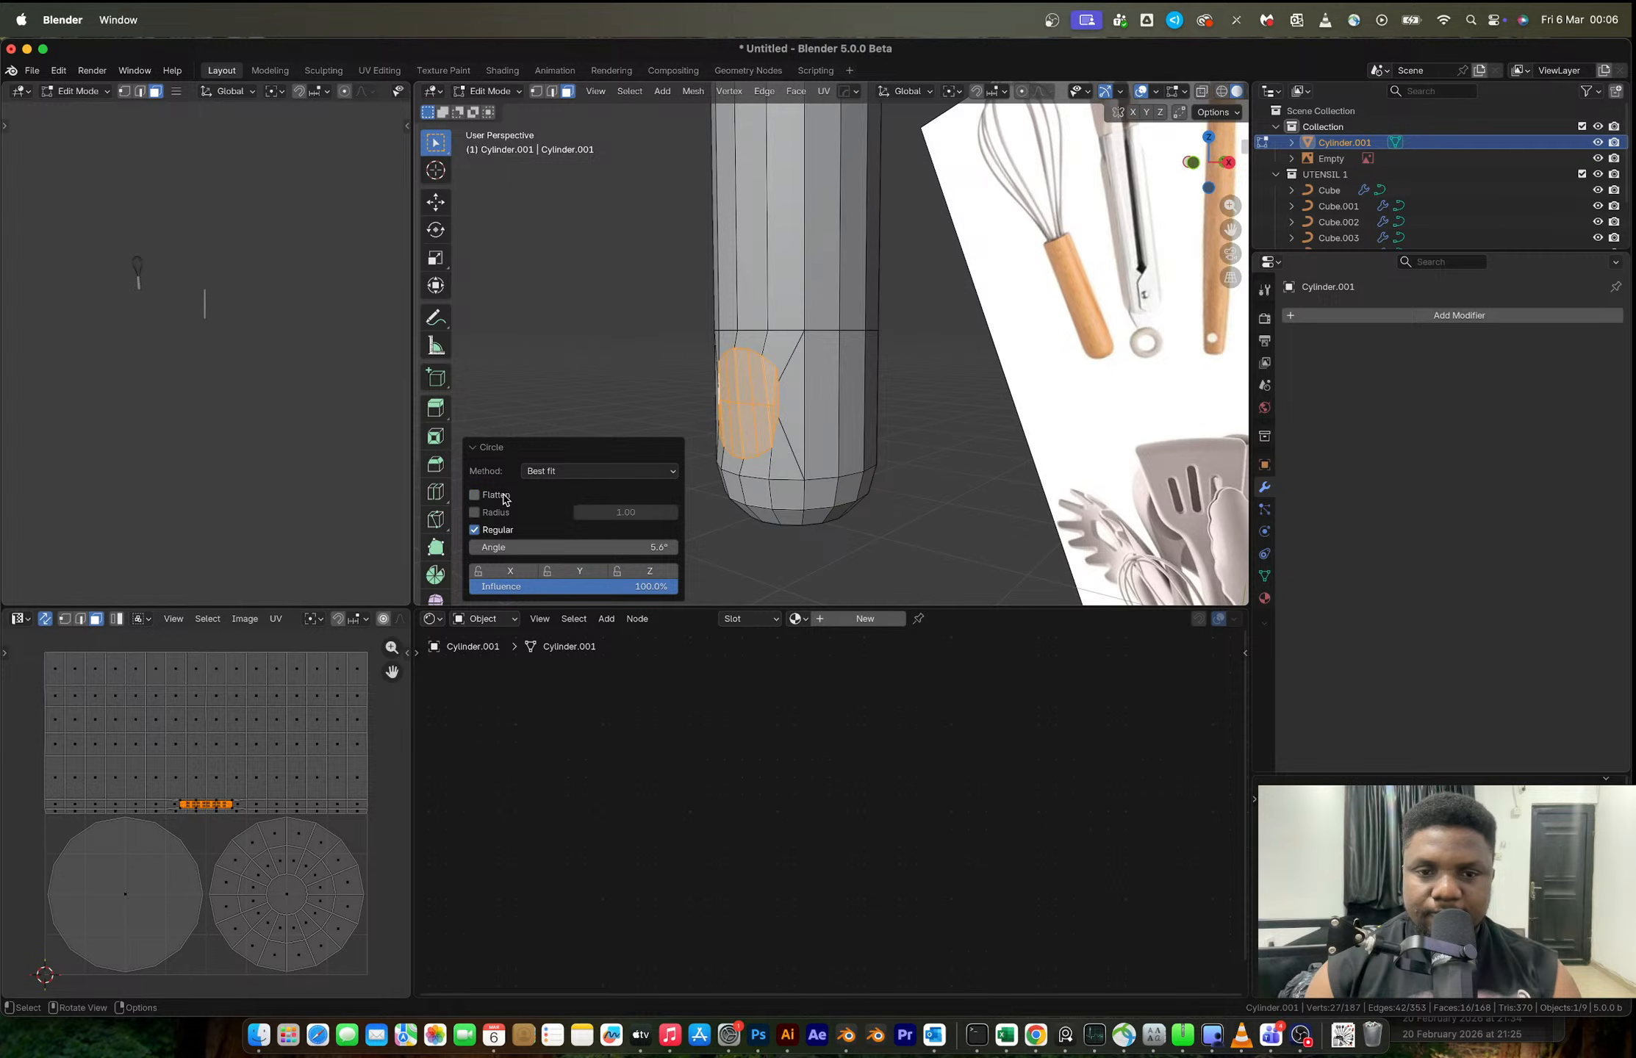
middle_click_drag(868, 316, 1124, 264)
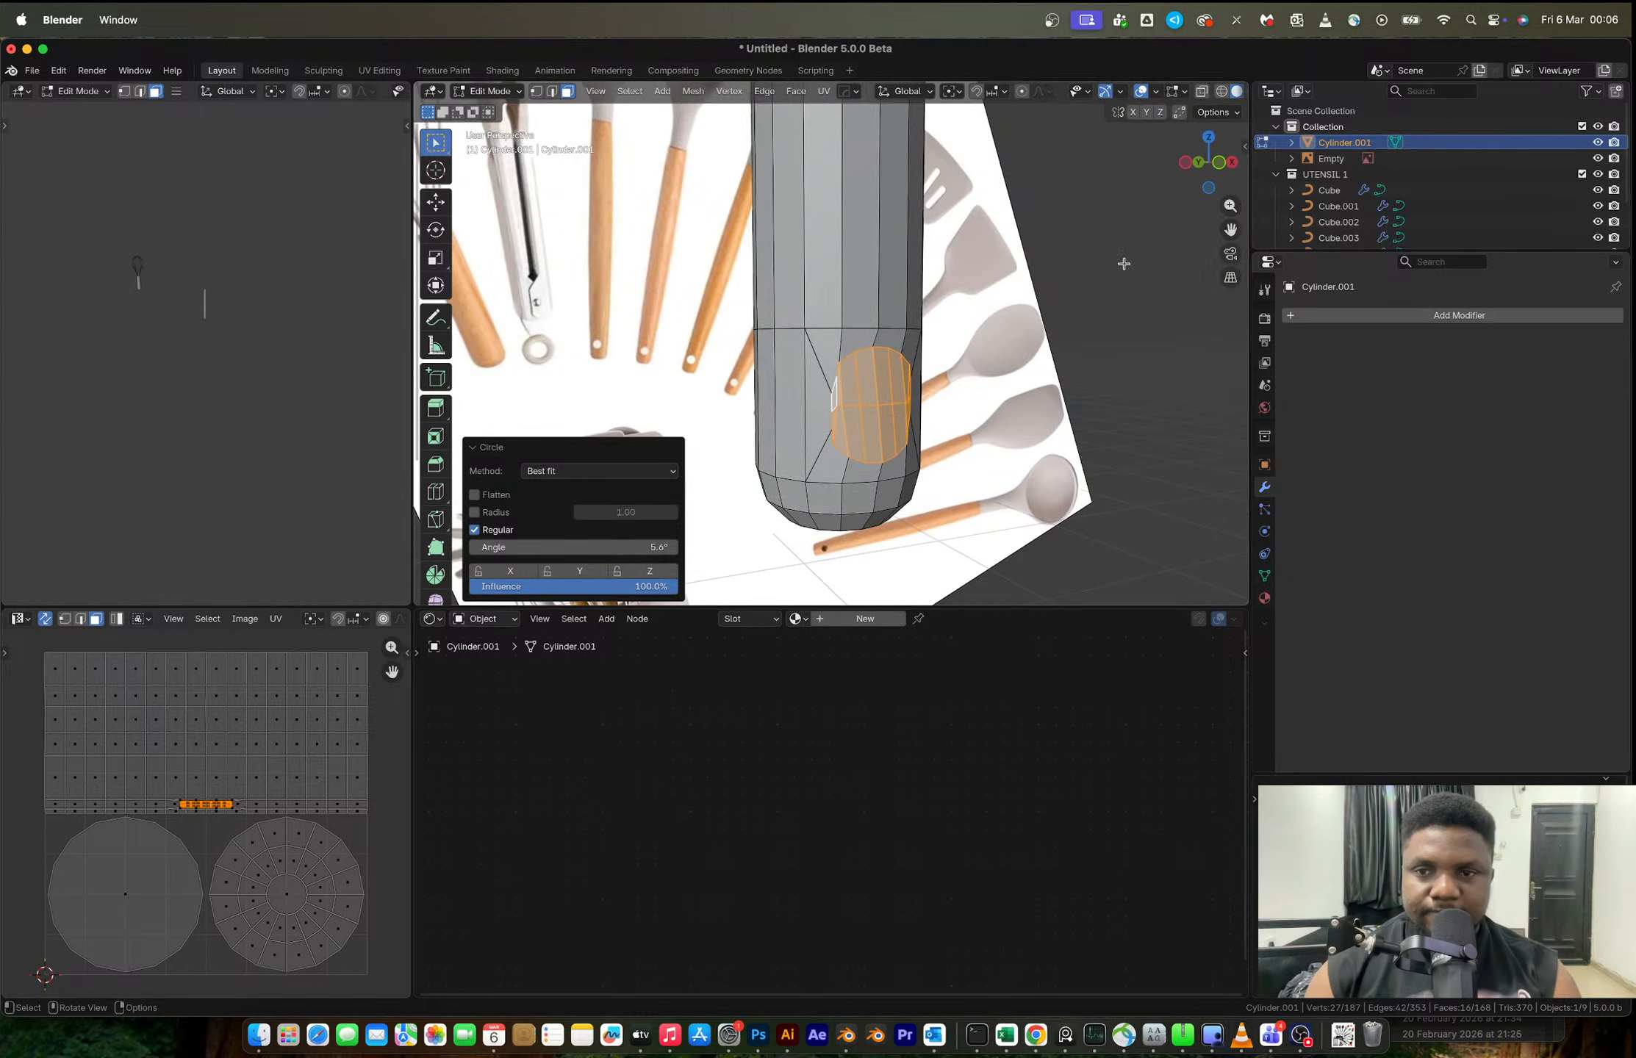
left_click(1218, 167)
scroll(890, 386, "up", 4)
key("super+z")
- Shape the subdivided faces into a LoopTools circle with Flatten and Regular enabled and an angle of 5.6°
right_click(844, 418)
mouse_move(844, 418)
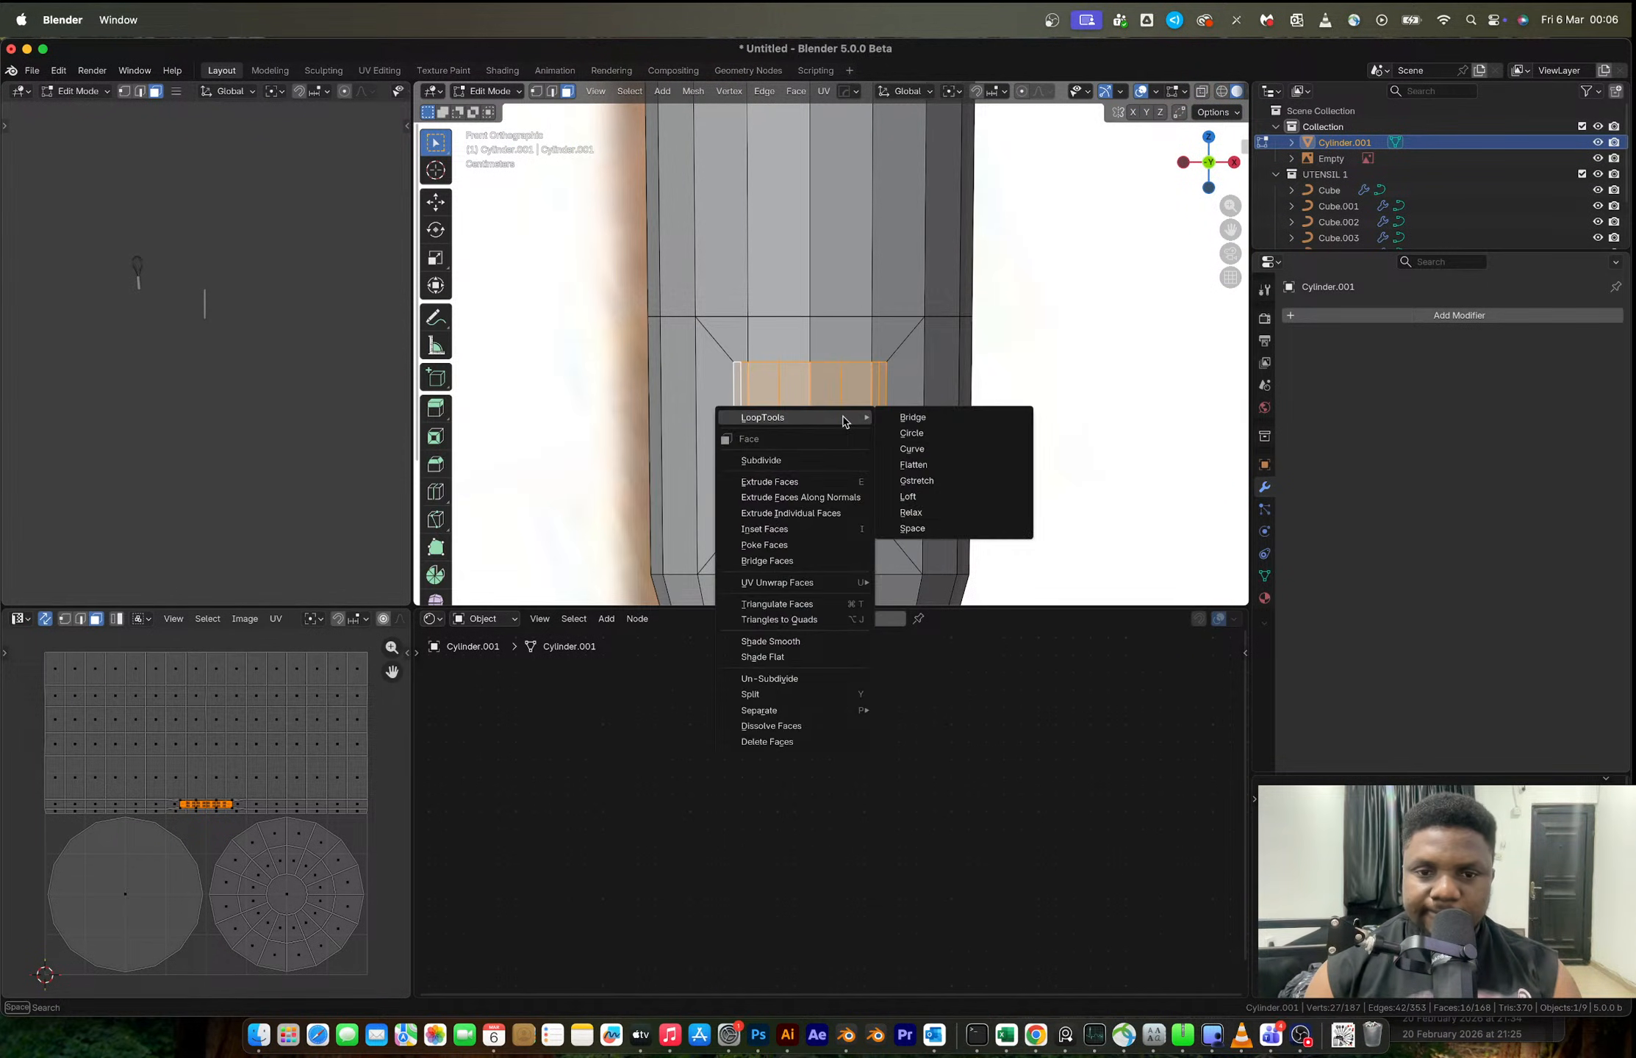
left_click(919, 434)
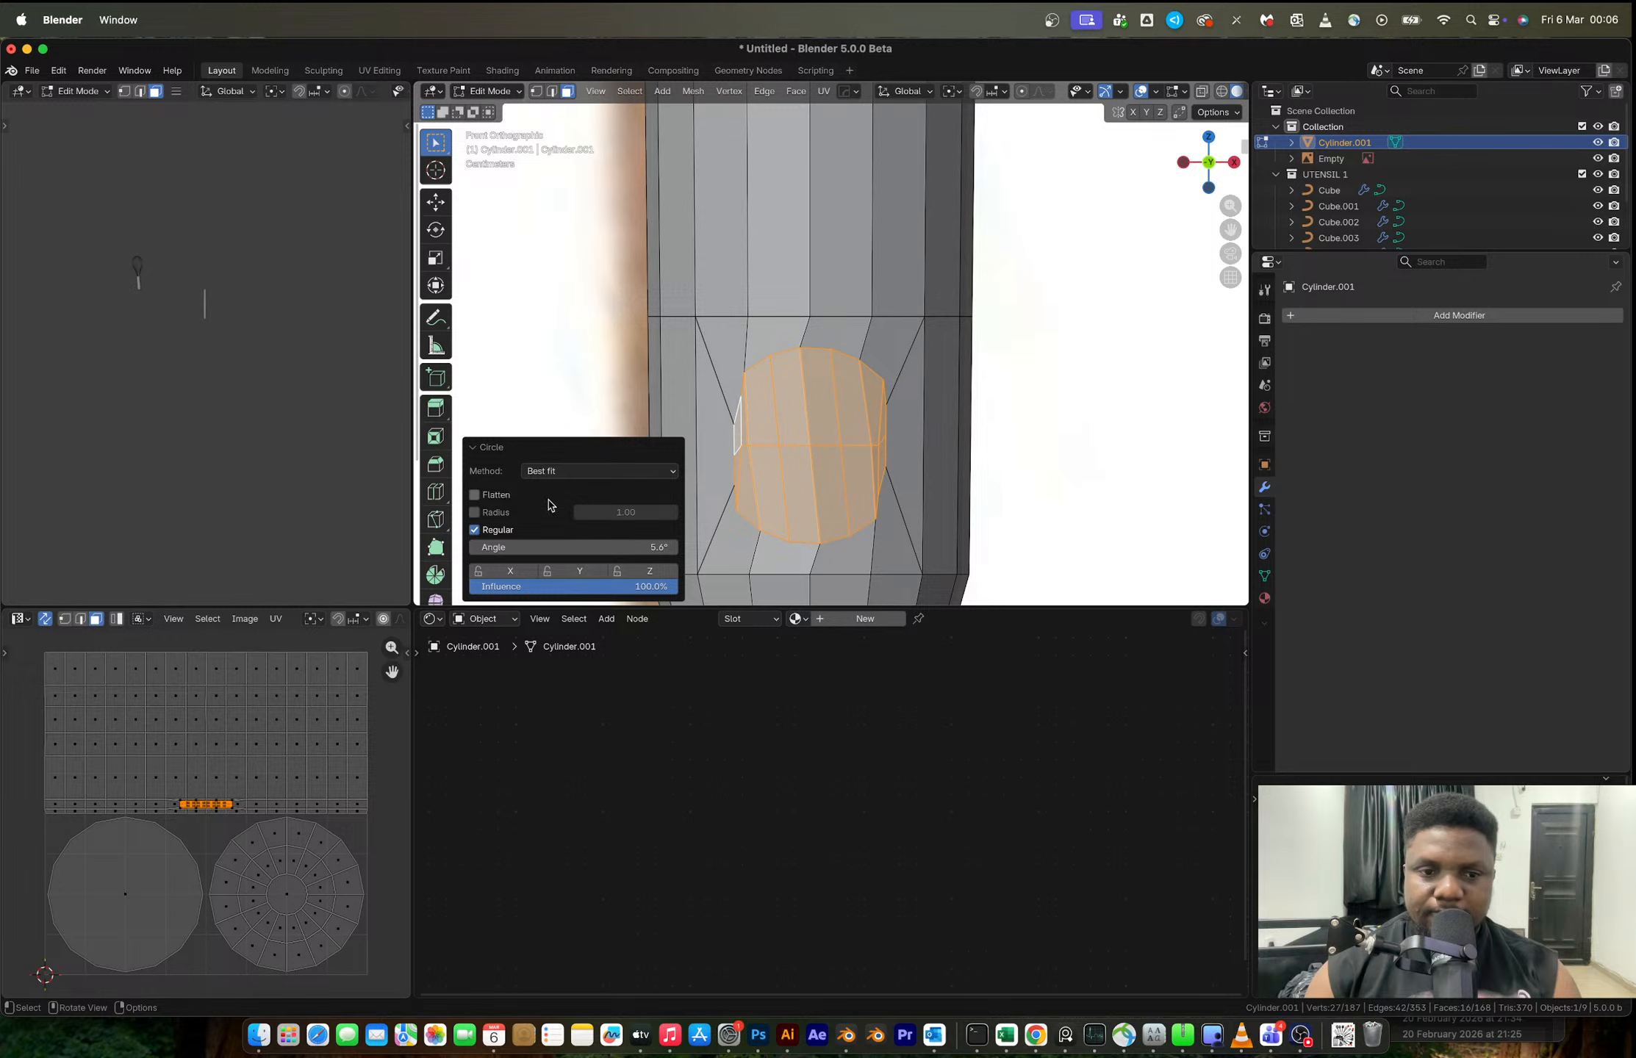
left_click(475, 495)
- Extrude the circular faces into the handle along Y and move them about 0.023 m deeper
scroll(846, 414, "down", 3)
middle_click_drag(846, 414, 913, 433)
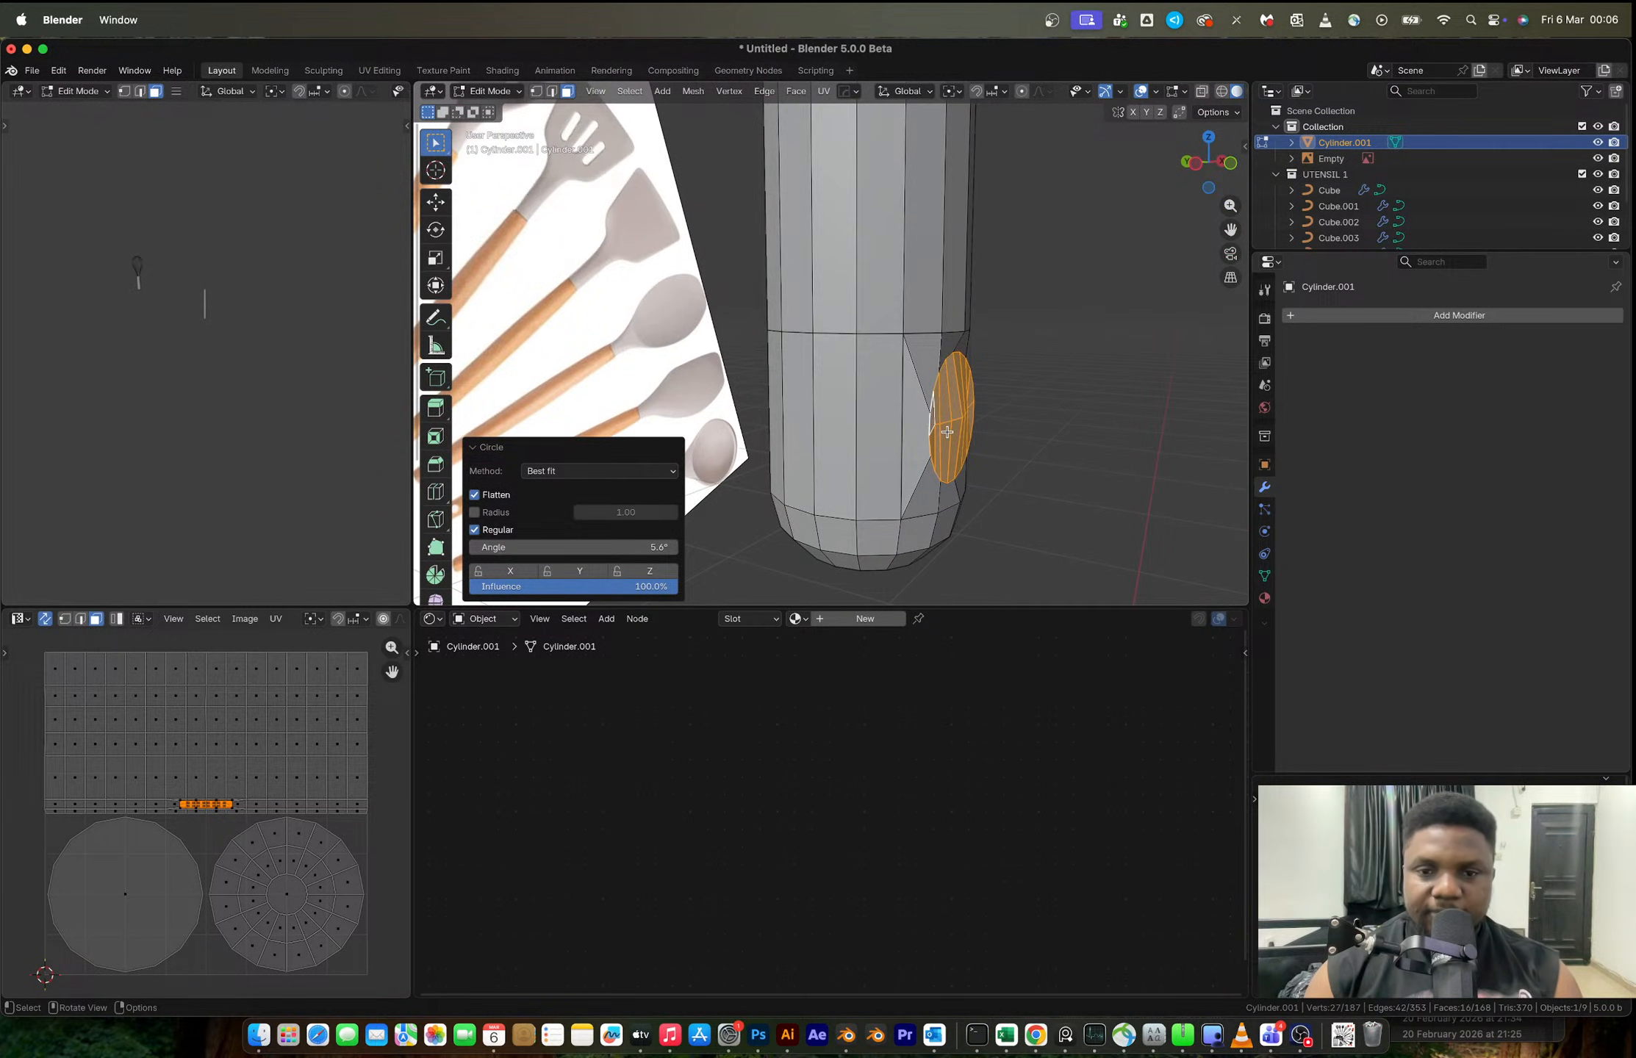
key("e")
key("x")
key("y")
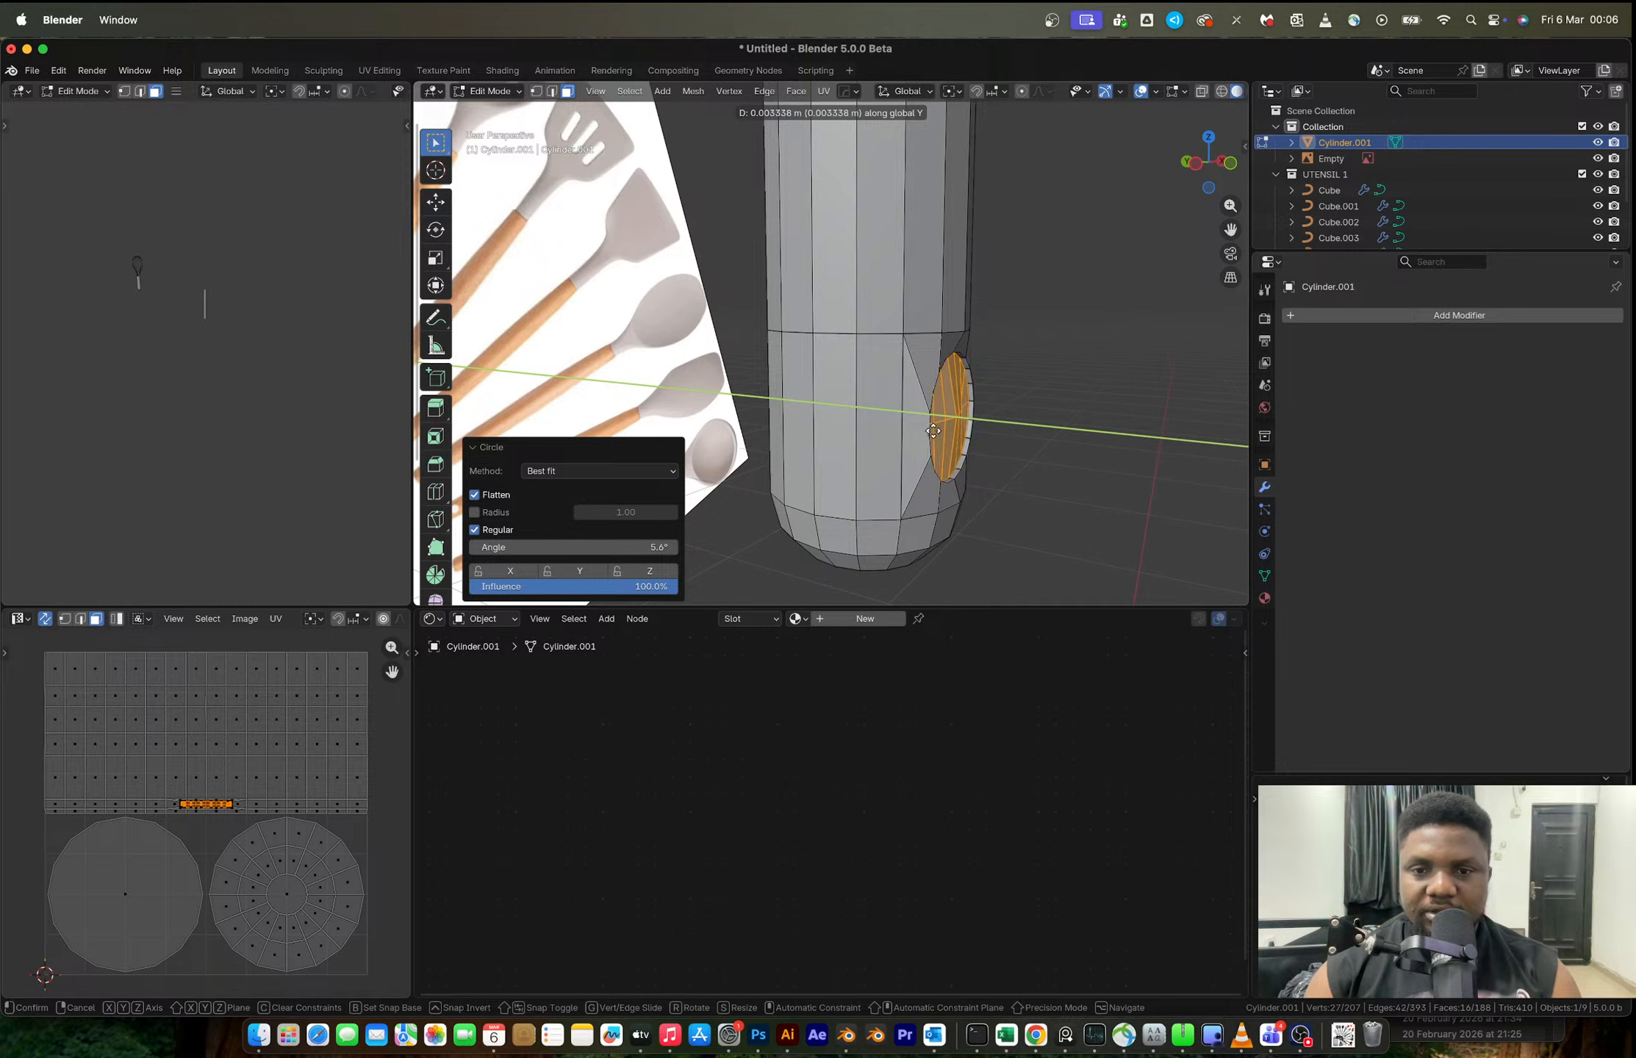
left_click(878, 430)
mouse_move(878, 430)
middle_mouse_down()
mouse_move(852, 428)
mouse_move(867, 427)
middle_mouse_up()
key("g")
key("y")
left_click(857, 427)
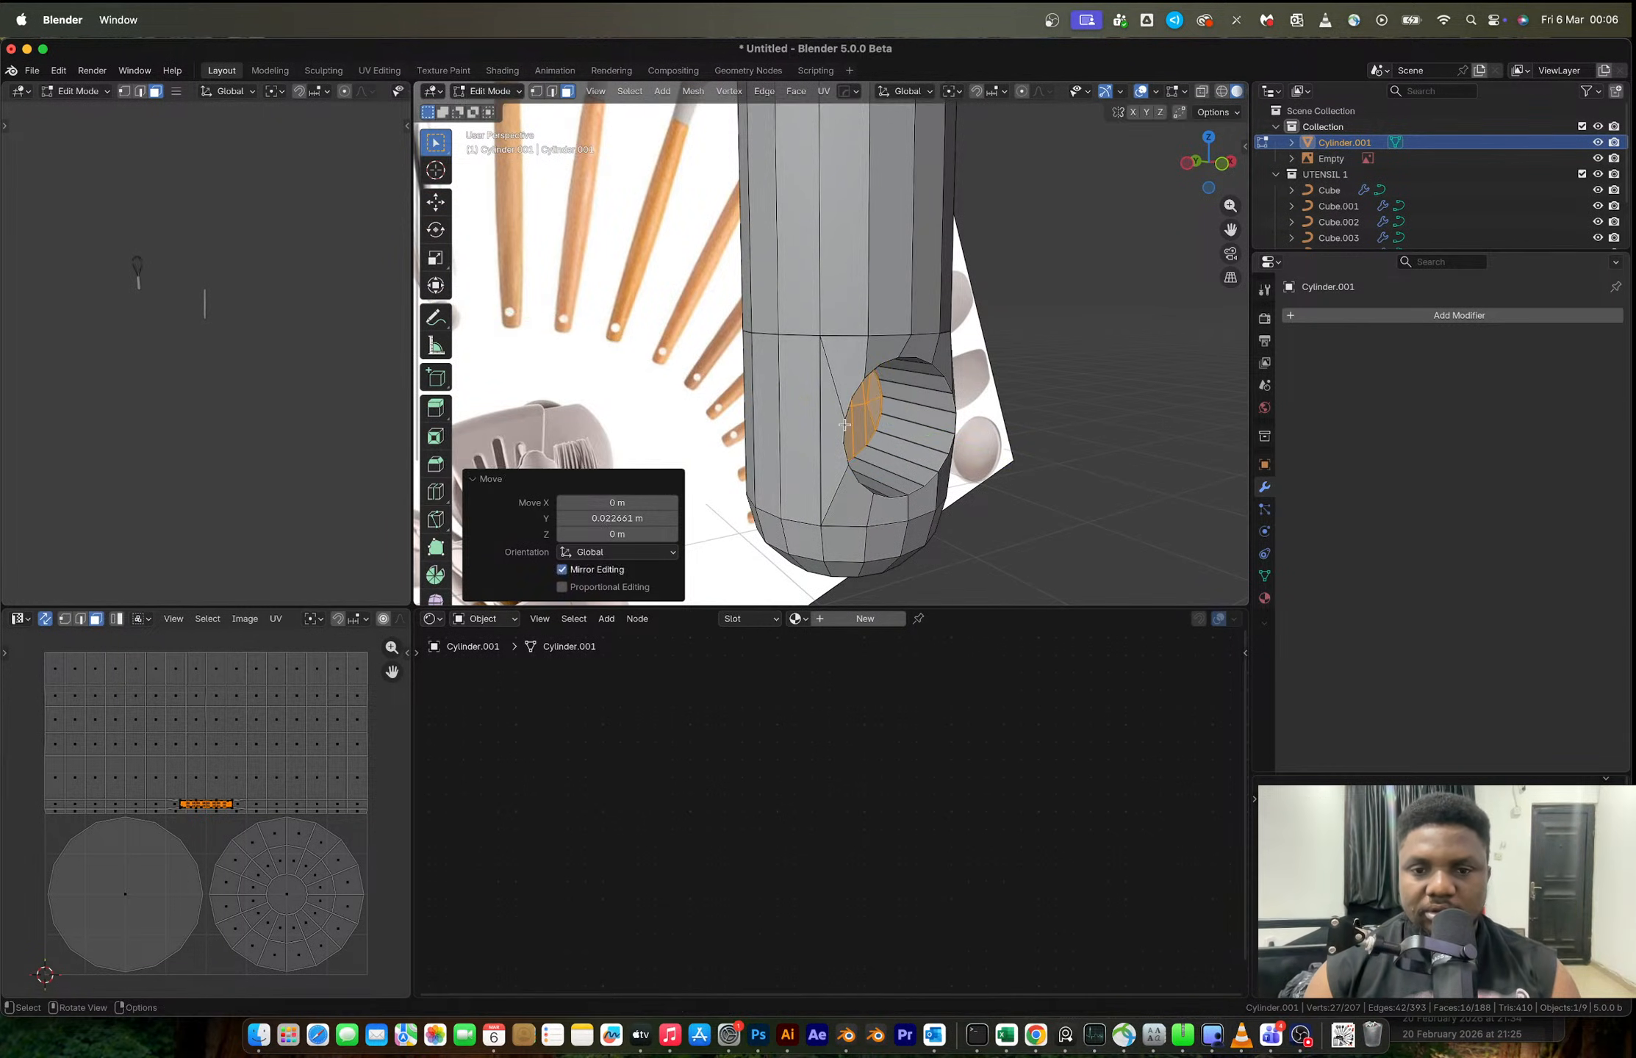
- Mirror the handle's front half onto its back along Y with a mirror modifier, and apply the modifier
key("Tab")
scroll(850, 425, "down", 5)
key("alt+x")
scroll(855, 420, "down", 5)
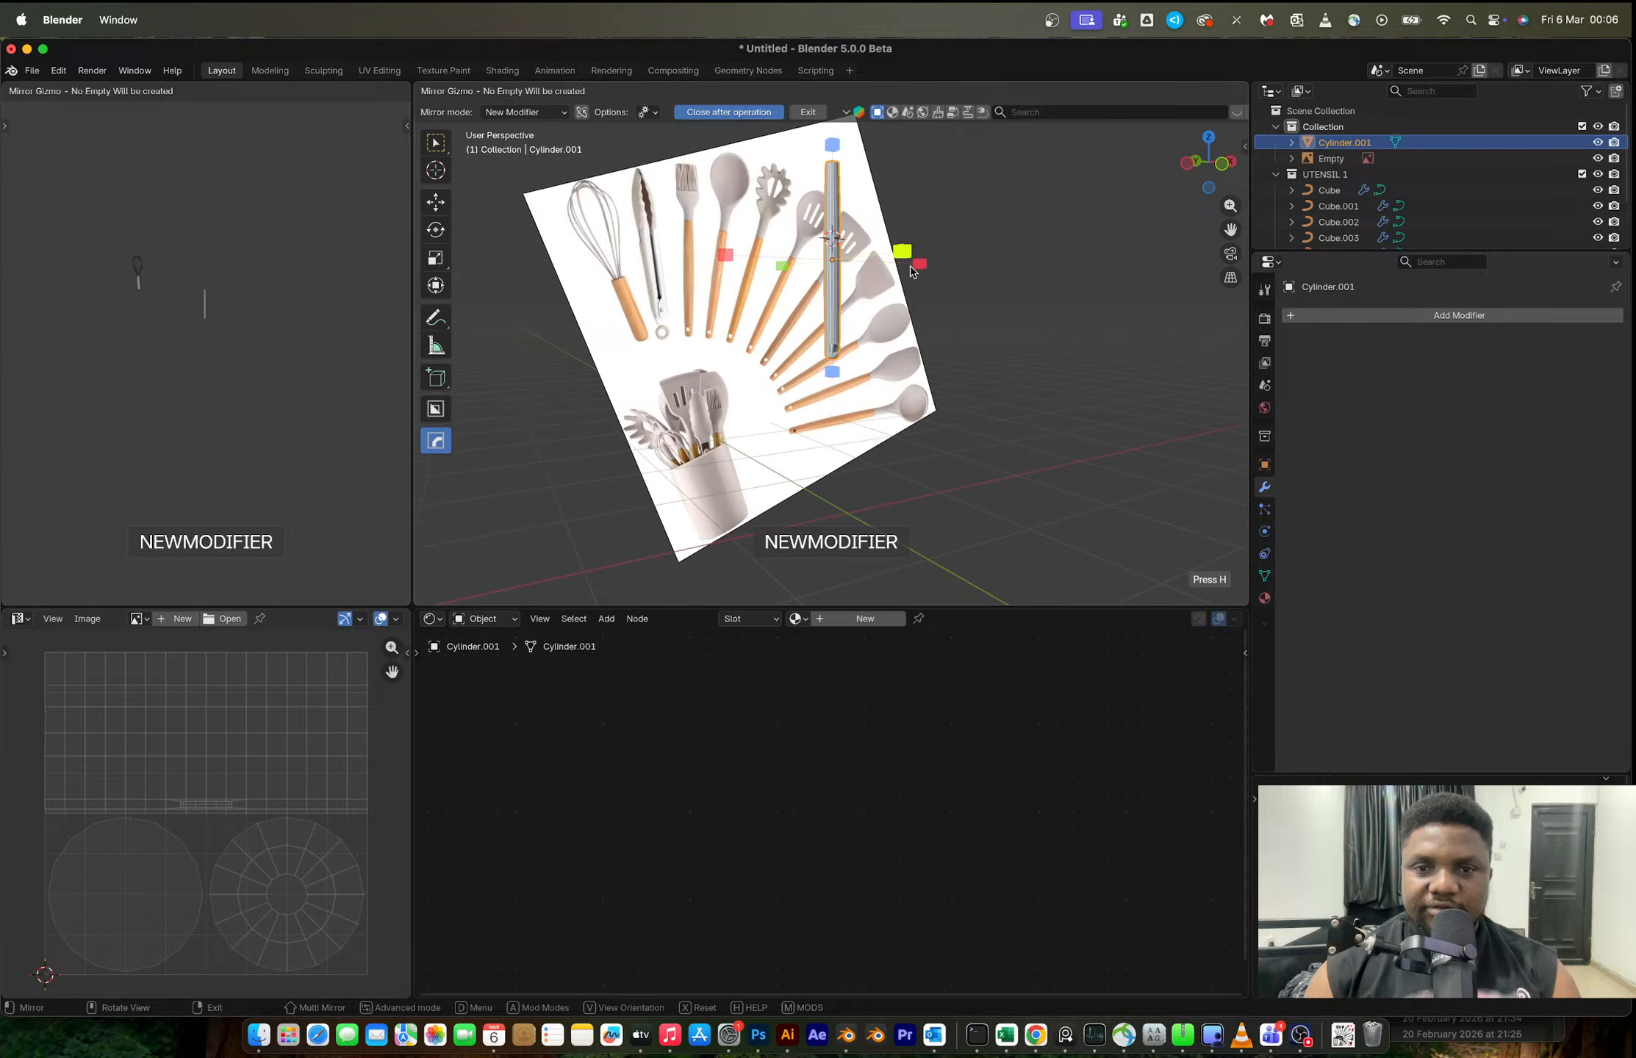
left_click(917, 278)
key("ctrl+a")
scroll(809, 367, "up", 8)
- Try beveling both rims of the hanging hole with three segments, selecting them with MESHmachine's LSelect, and undo the bevel
key("Tab")
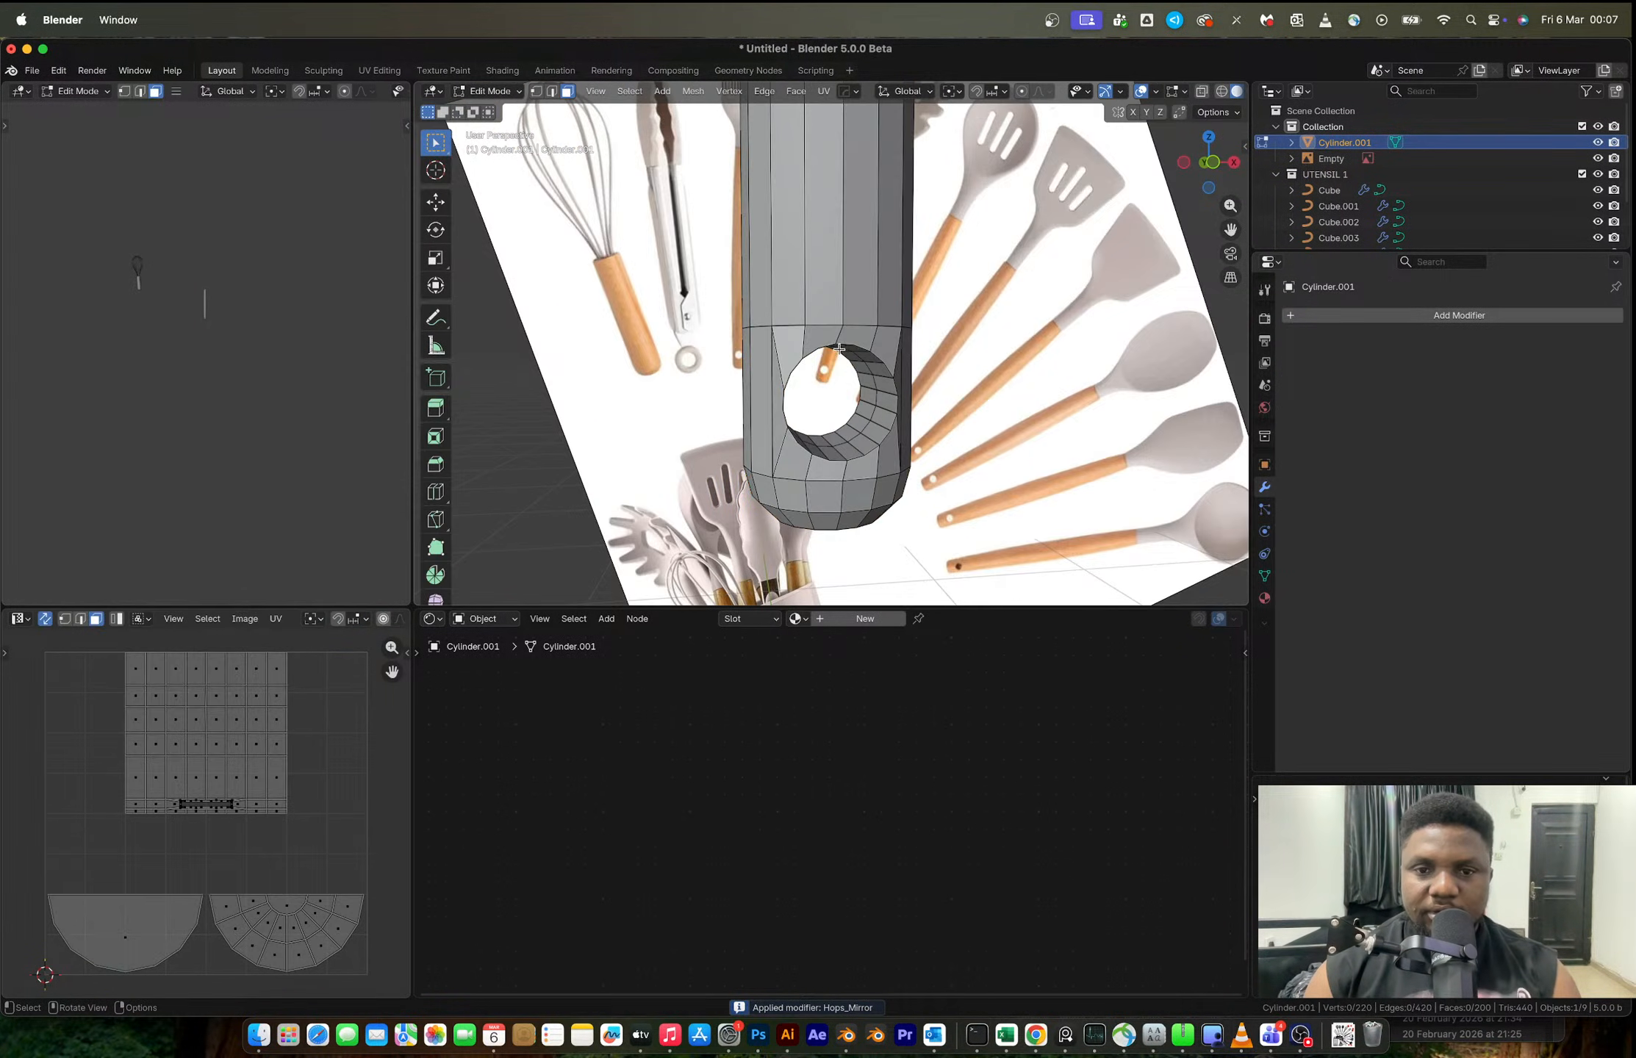
left_click(843, 344)
key("y")
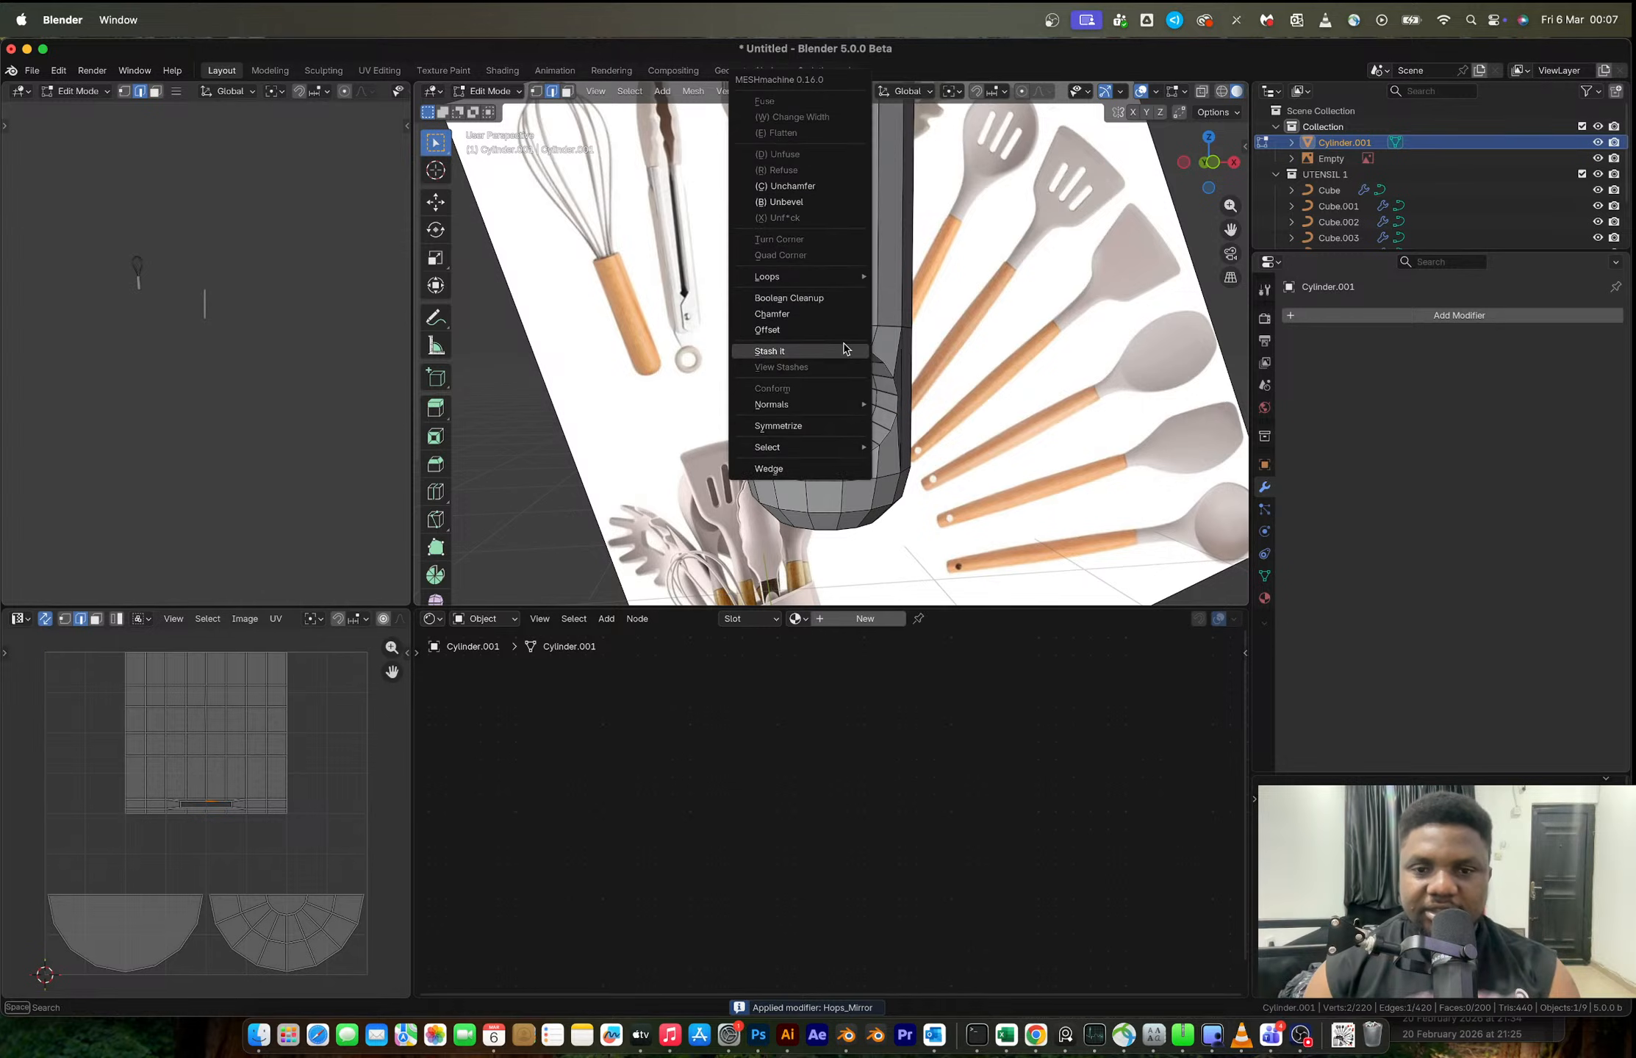
mouse_move(823, 447)
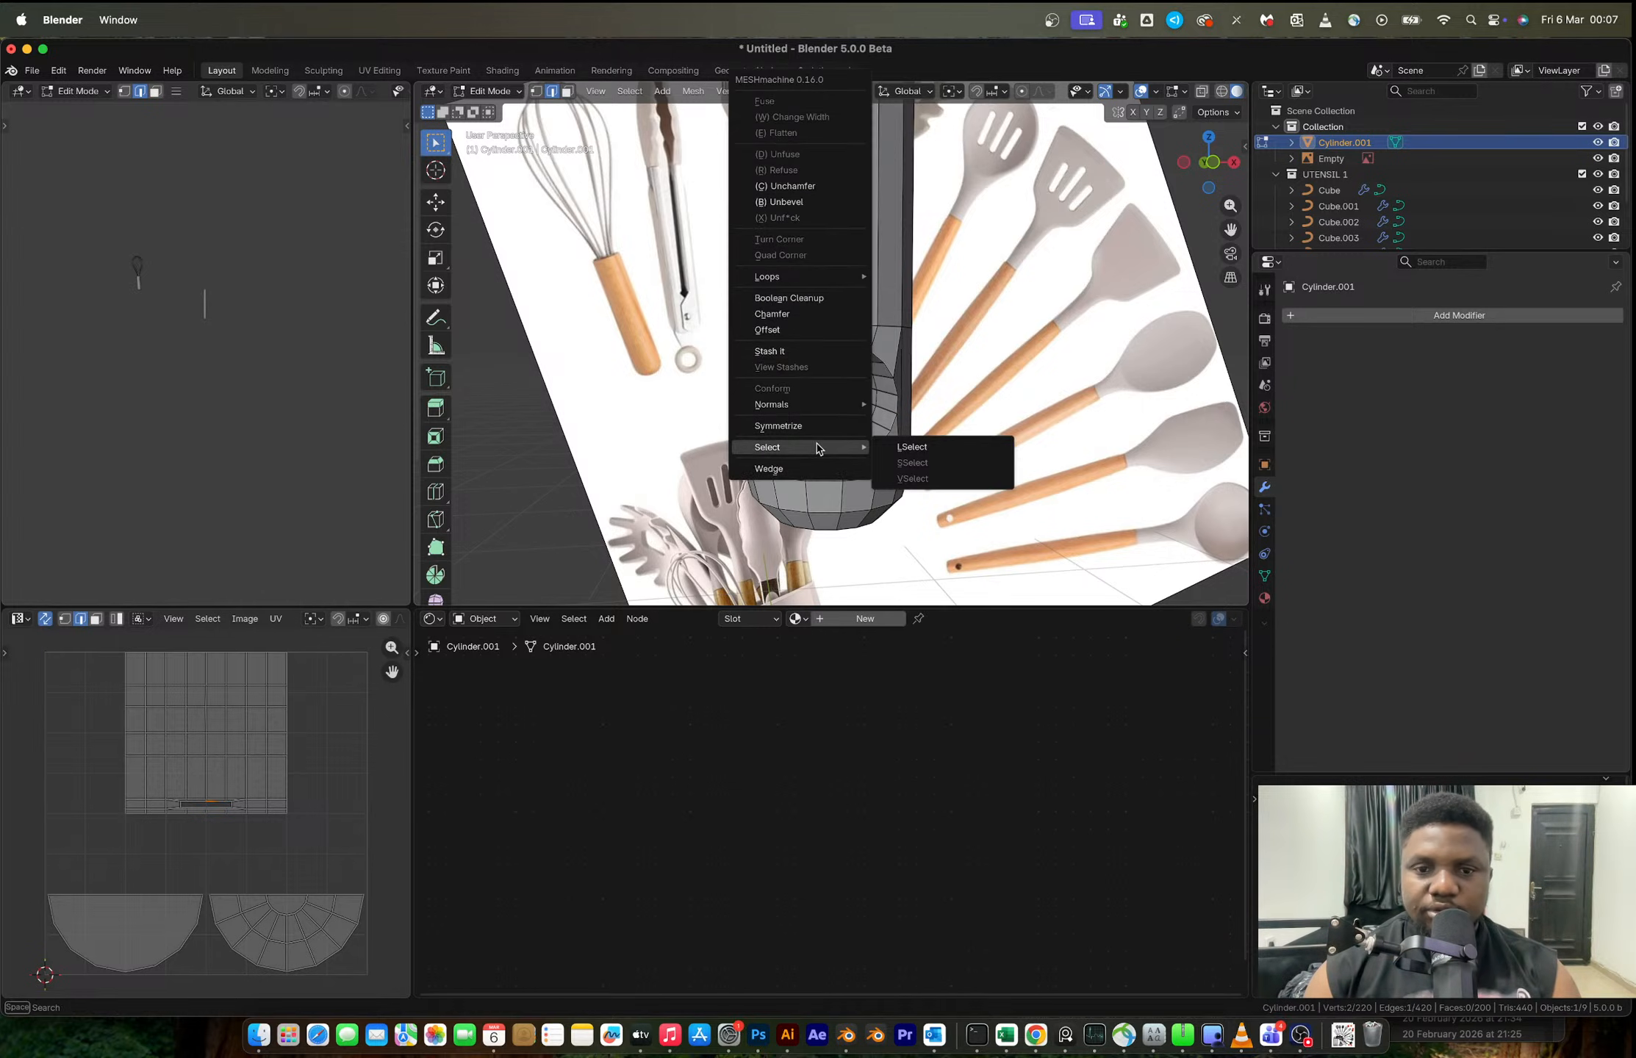
left_click(919, 448)
middle_click_drag(809, 378, 991, 388)
left_click(838, 348, "shift")
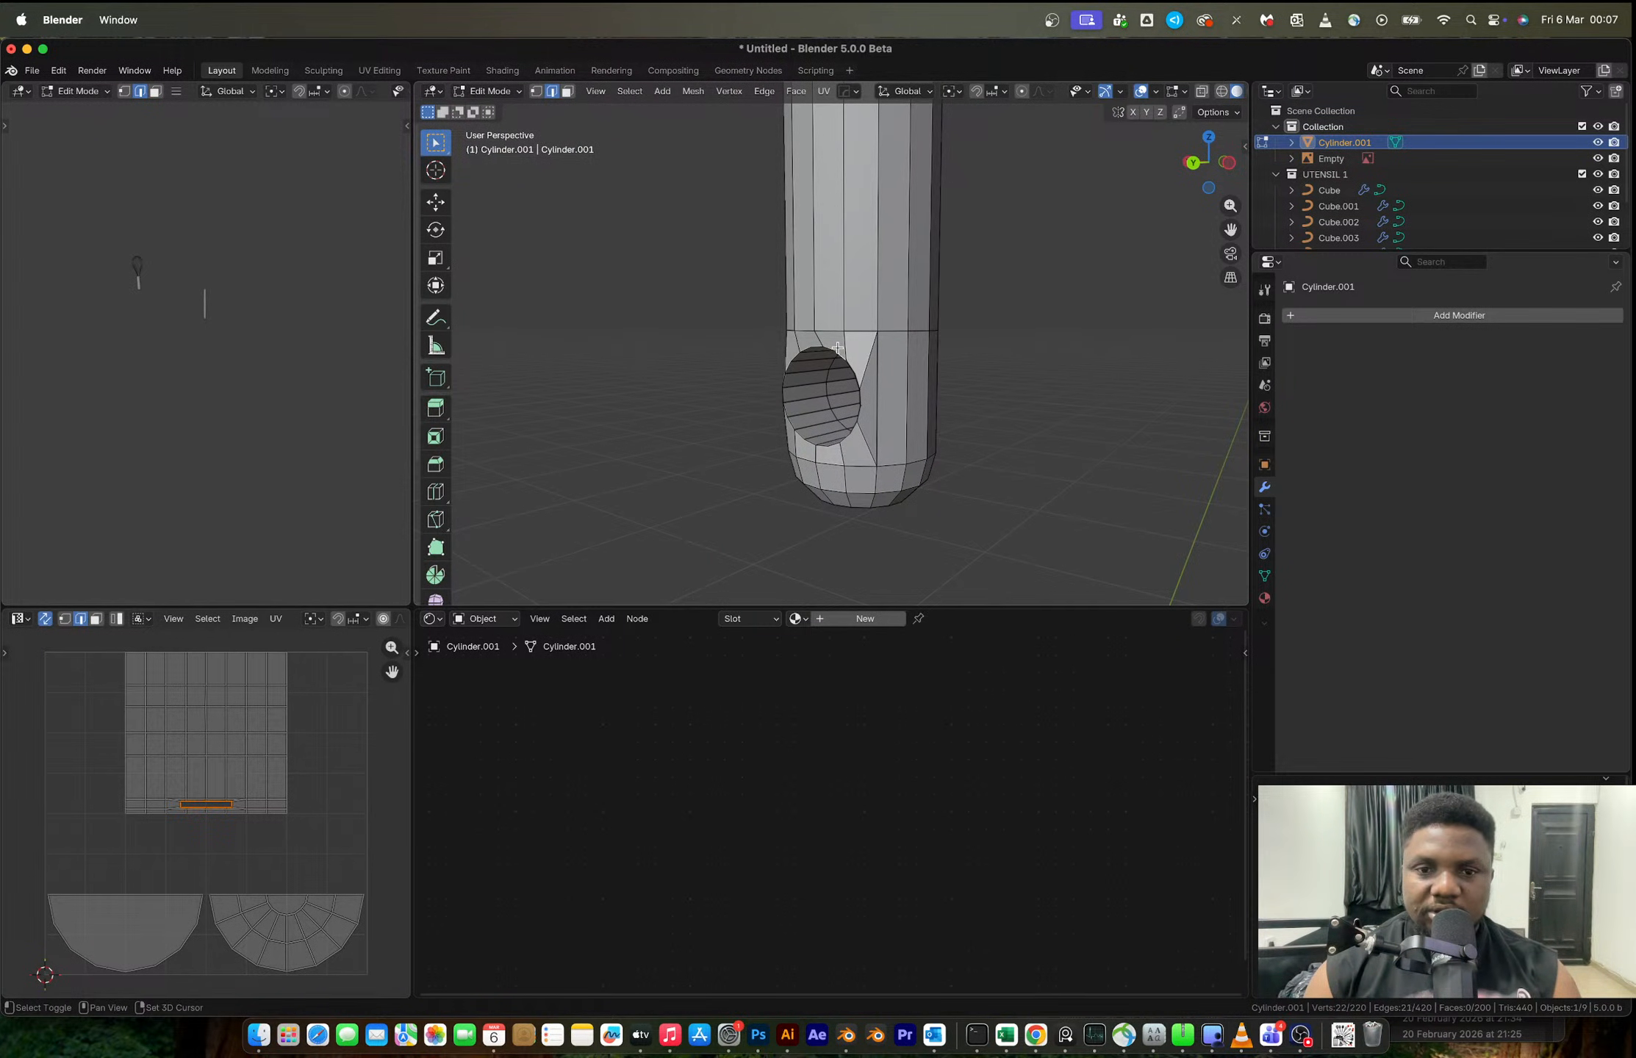
key("y")
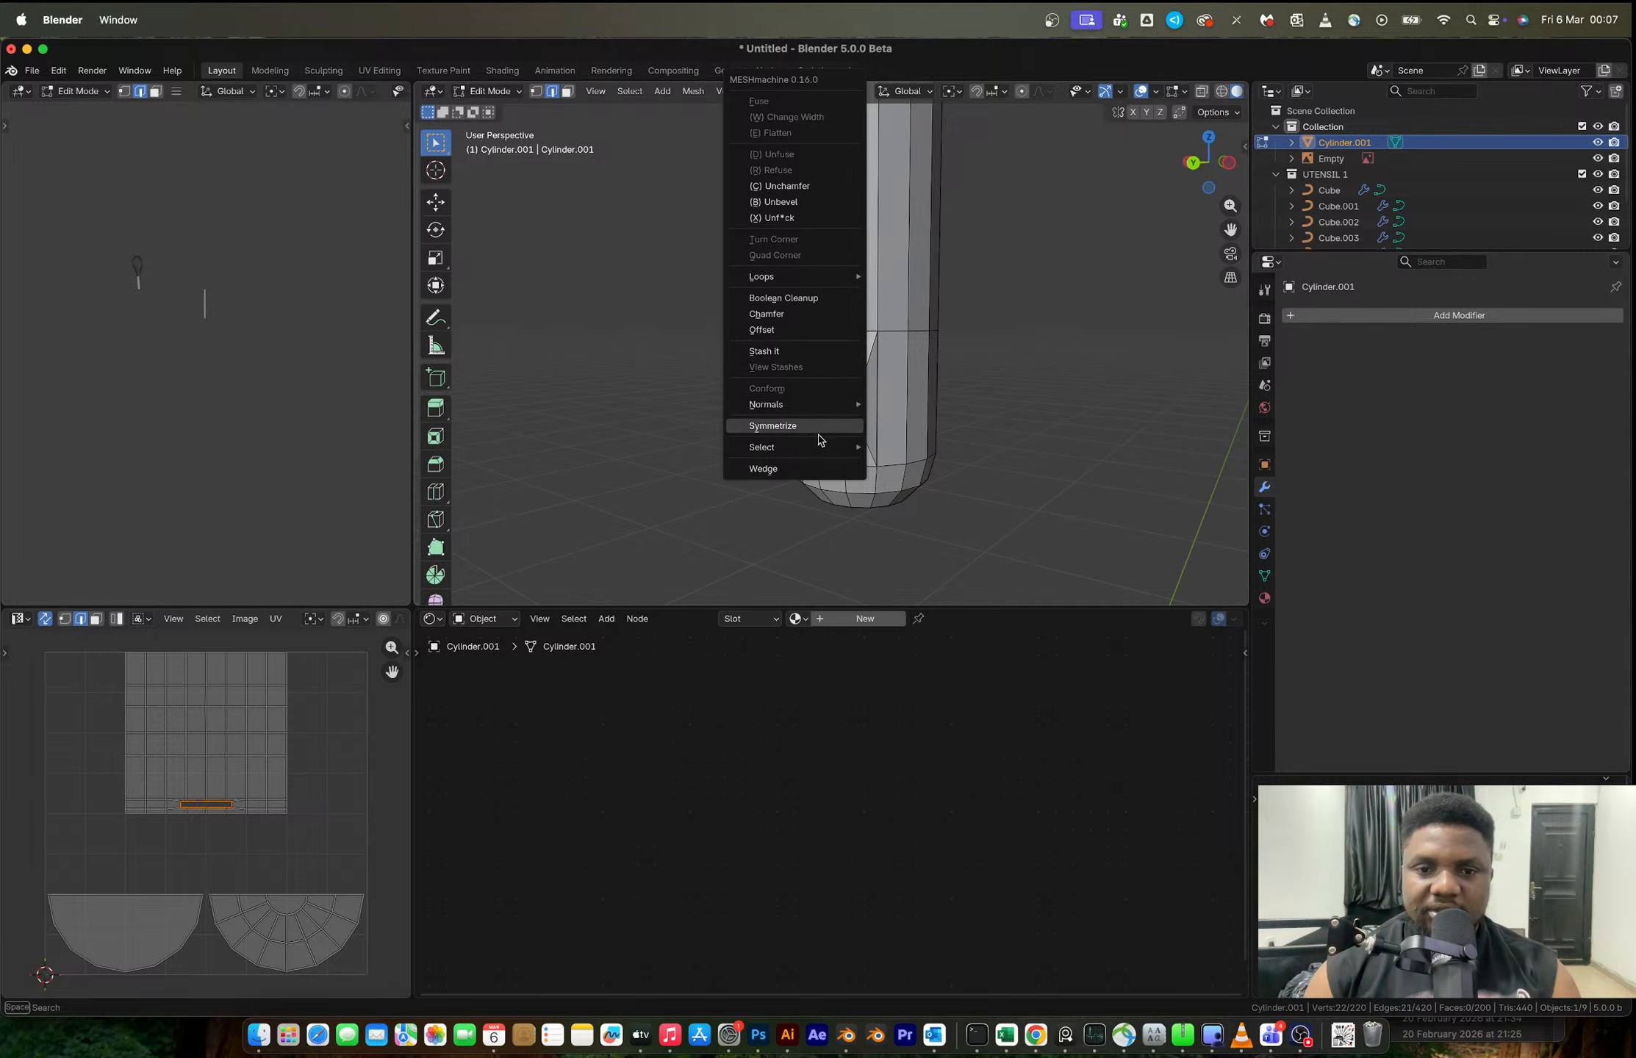
mouse_move(823, 448)
left_click(906, 447)
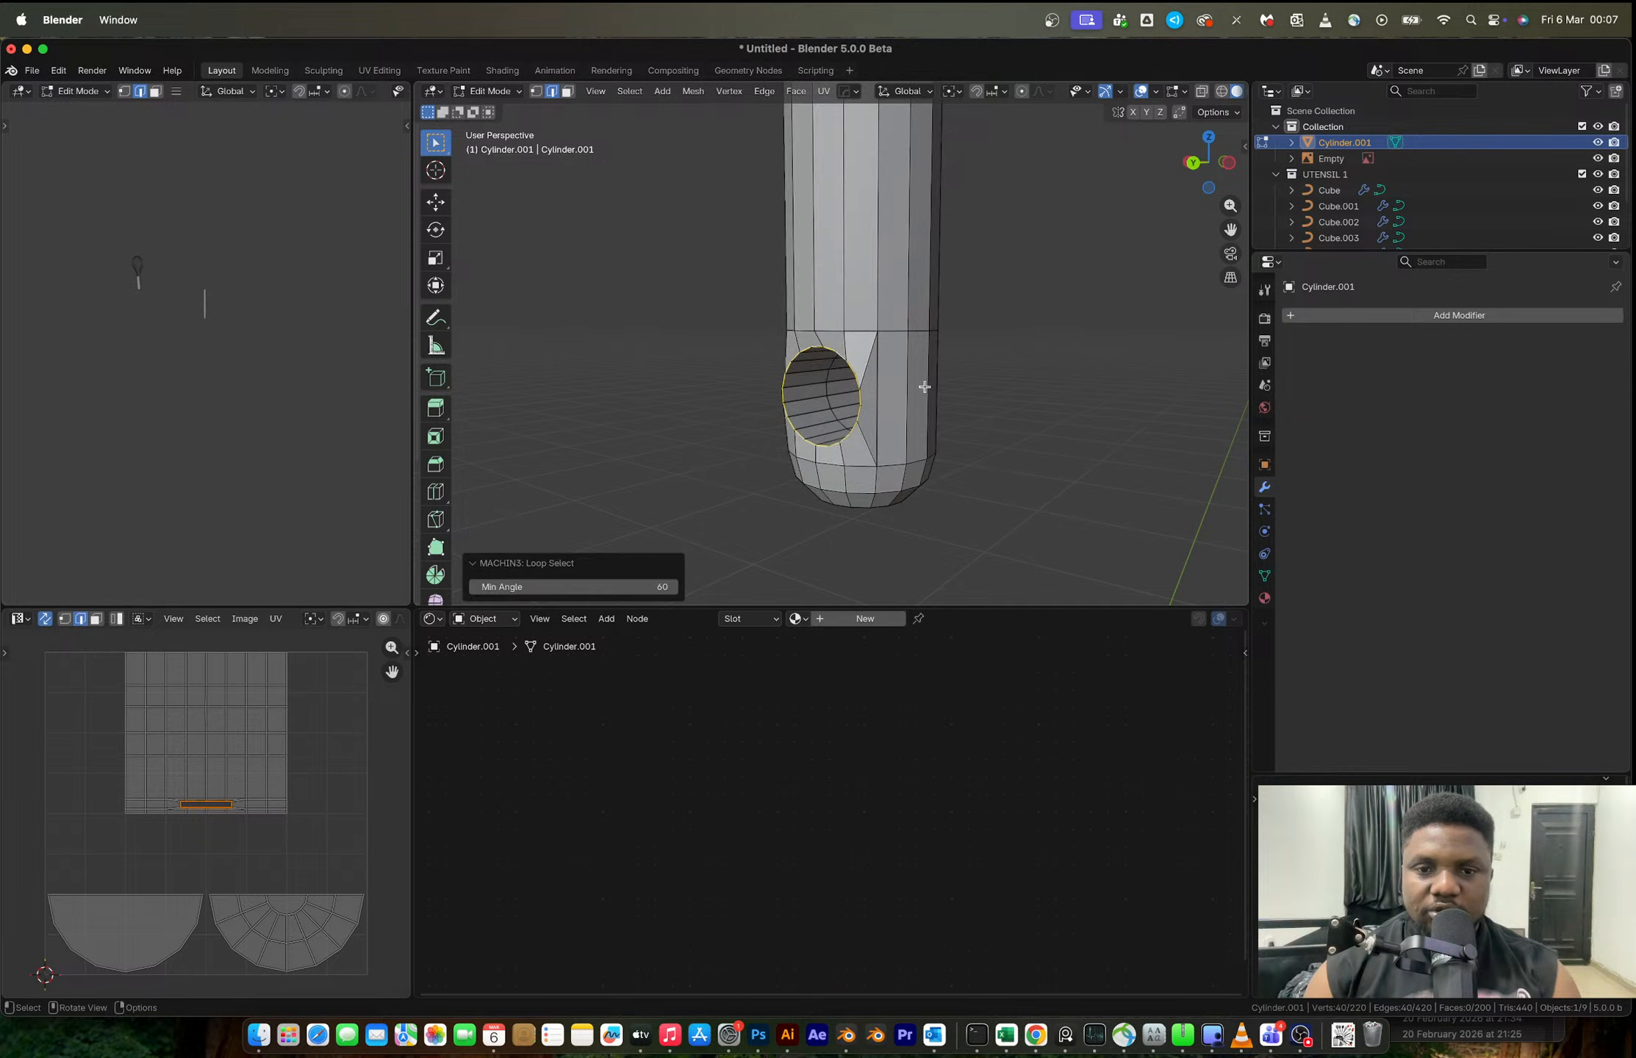
scroll(1015, 475, "up", 5)
key("ctrl+b")
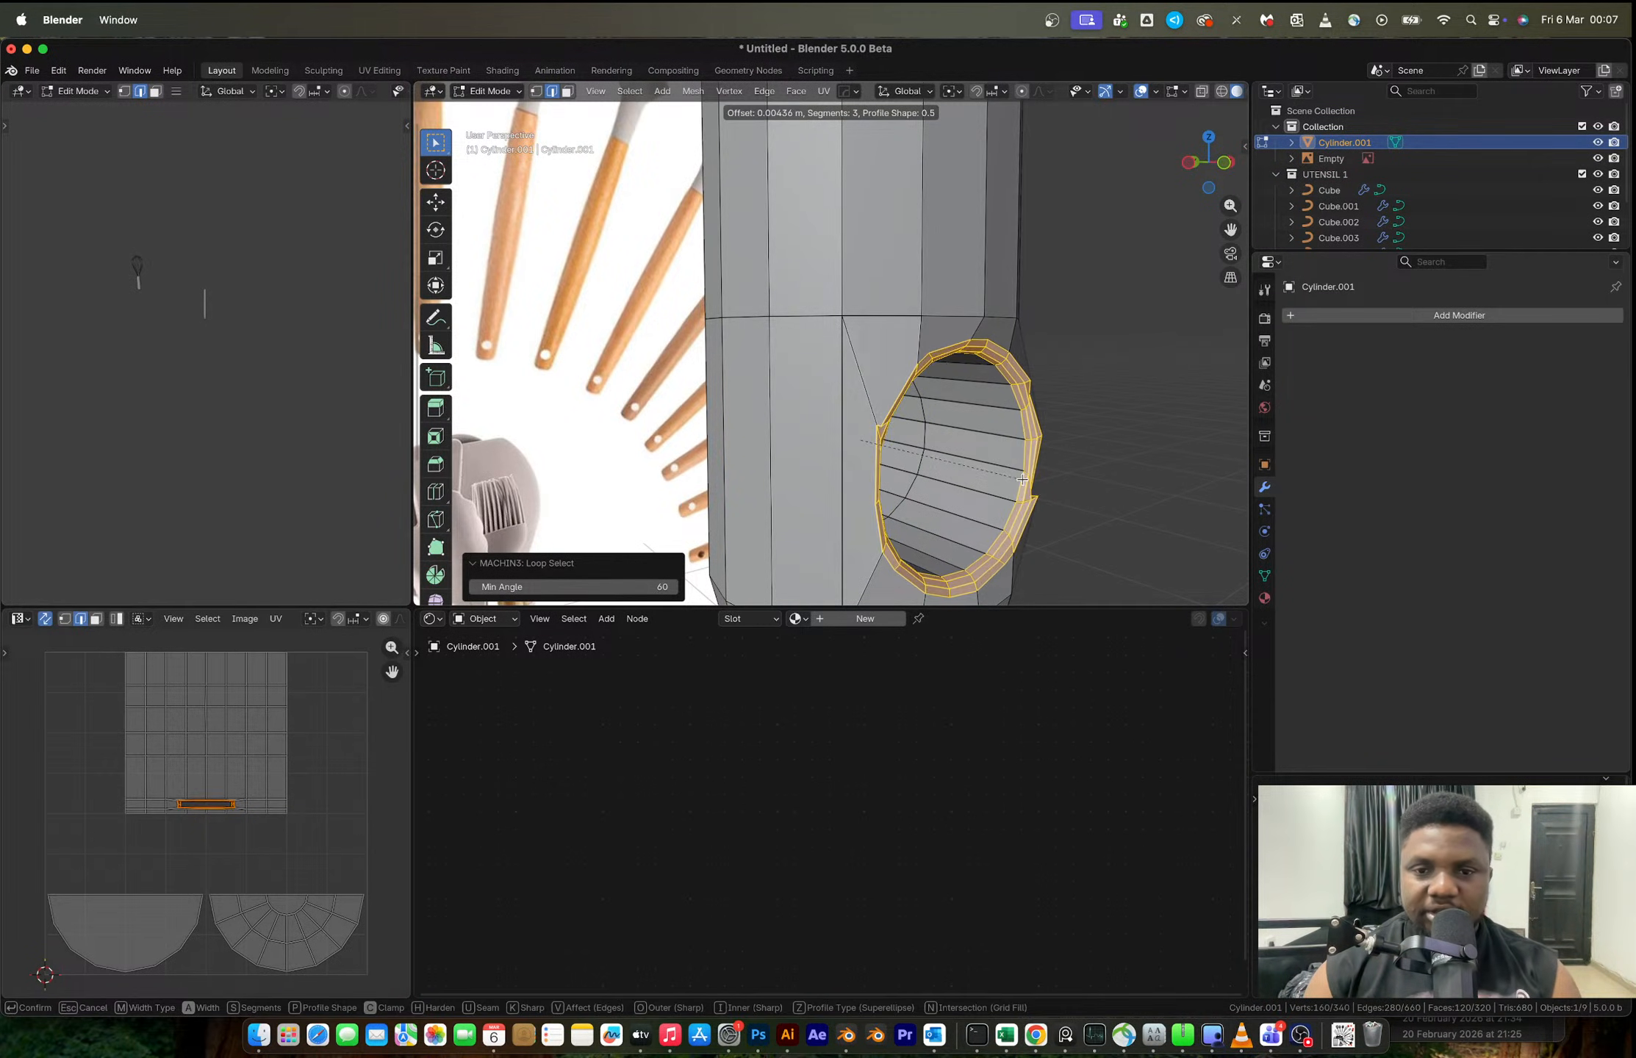
left_click(1039, 455)
middle_click_drag(1040, 455, 845, 253)
key("super+z")
- Dissolve every second lengthwise edge on the hanging hole's inner wall
key("2")
left_click(843, 250)
left_click(828, 335, "shift")
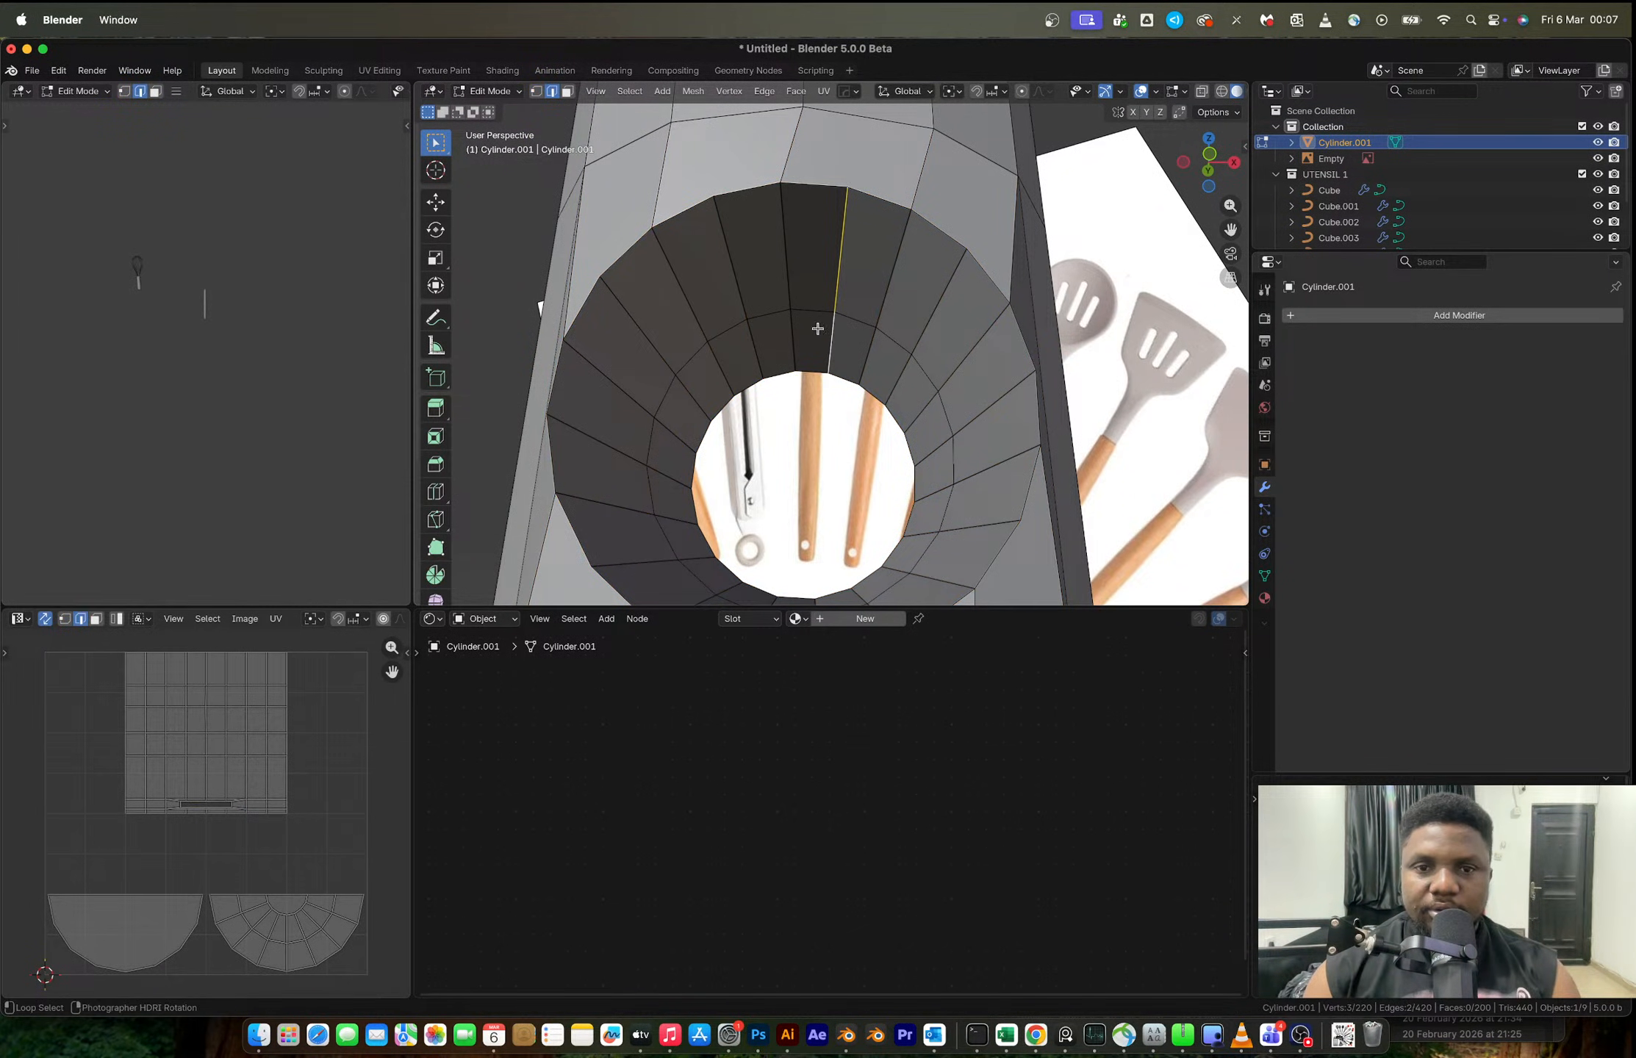
left_click(740, 325, "alt+shift")
key("ctrl+z")
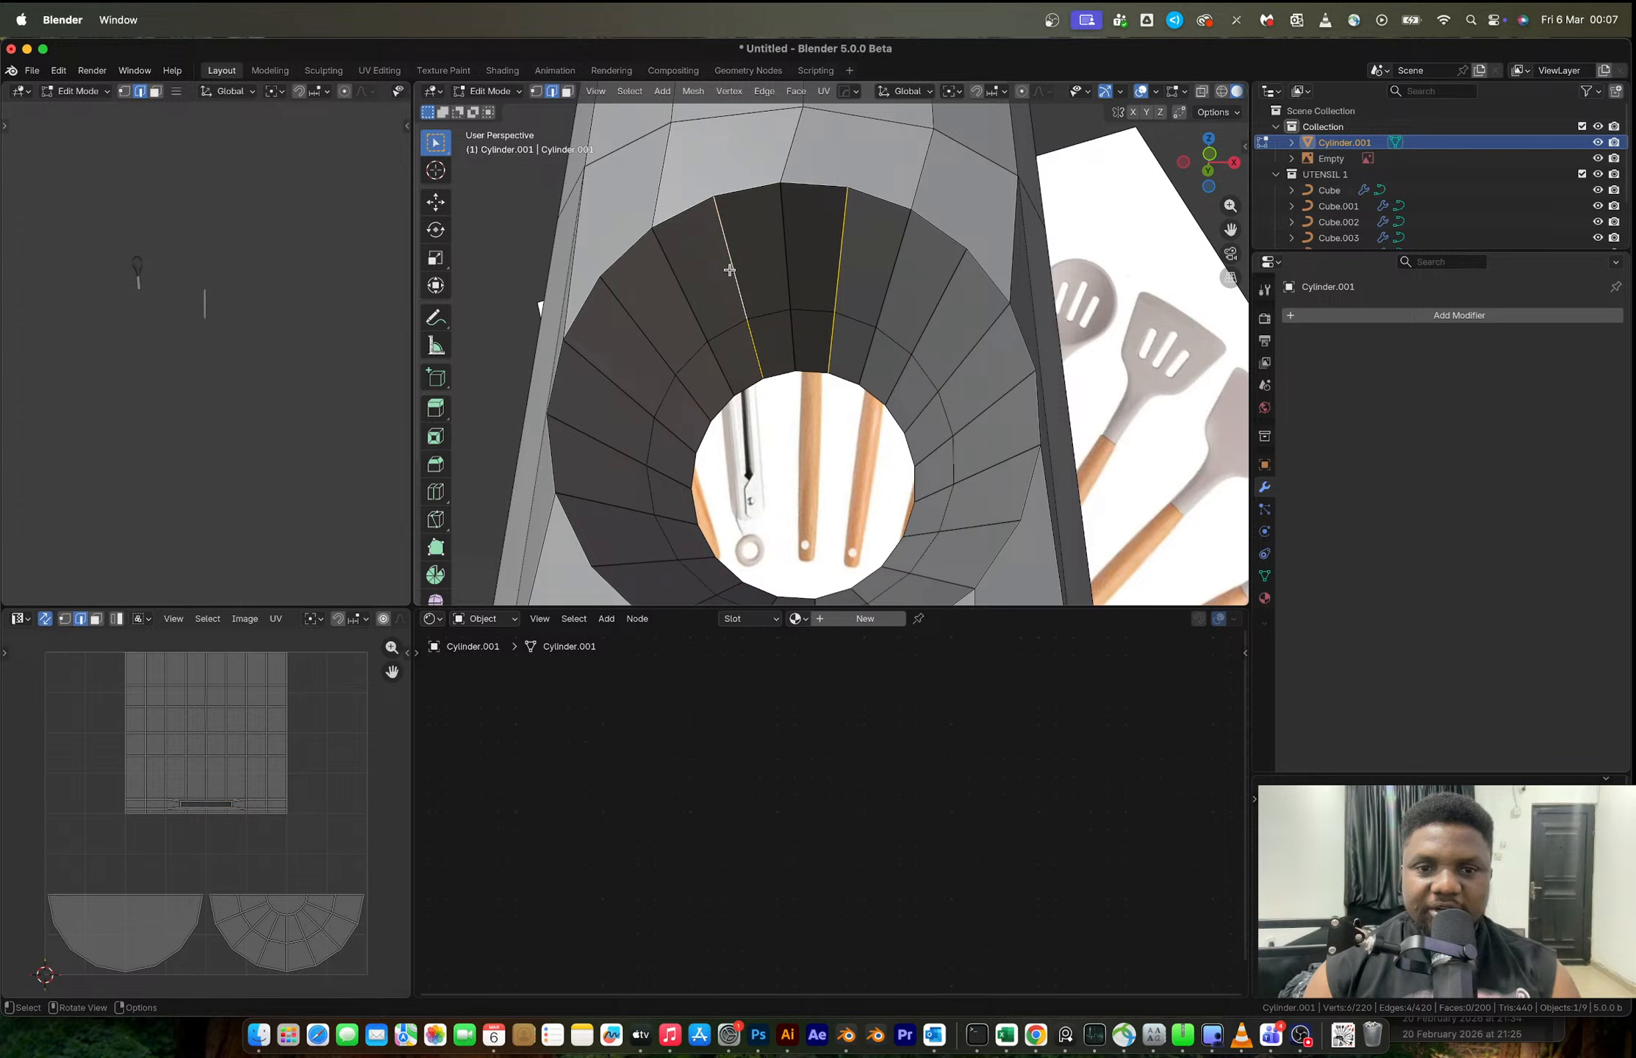
middle_click_drag(641, 363, 652, 485)
left_click(617, 407, "shift")
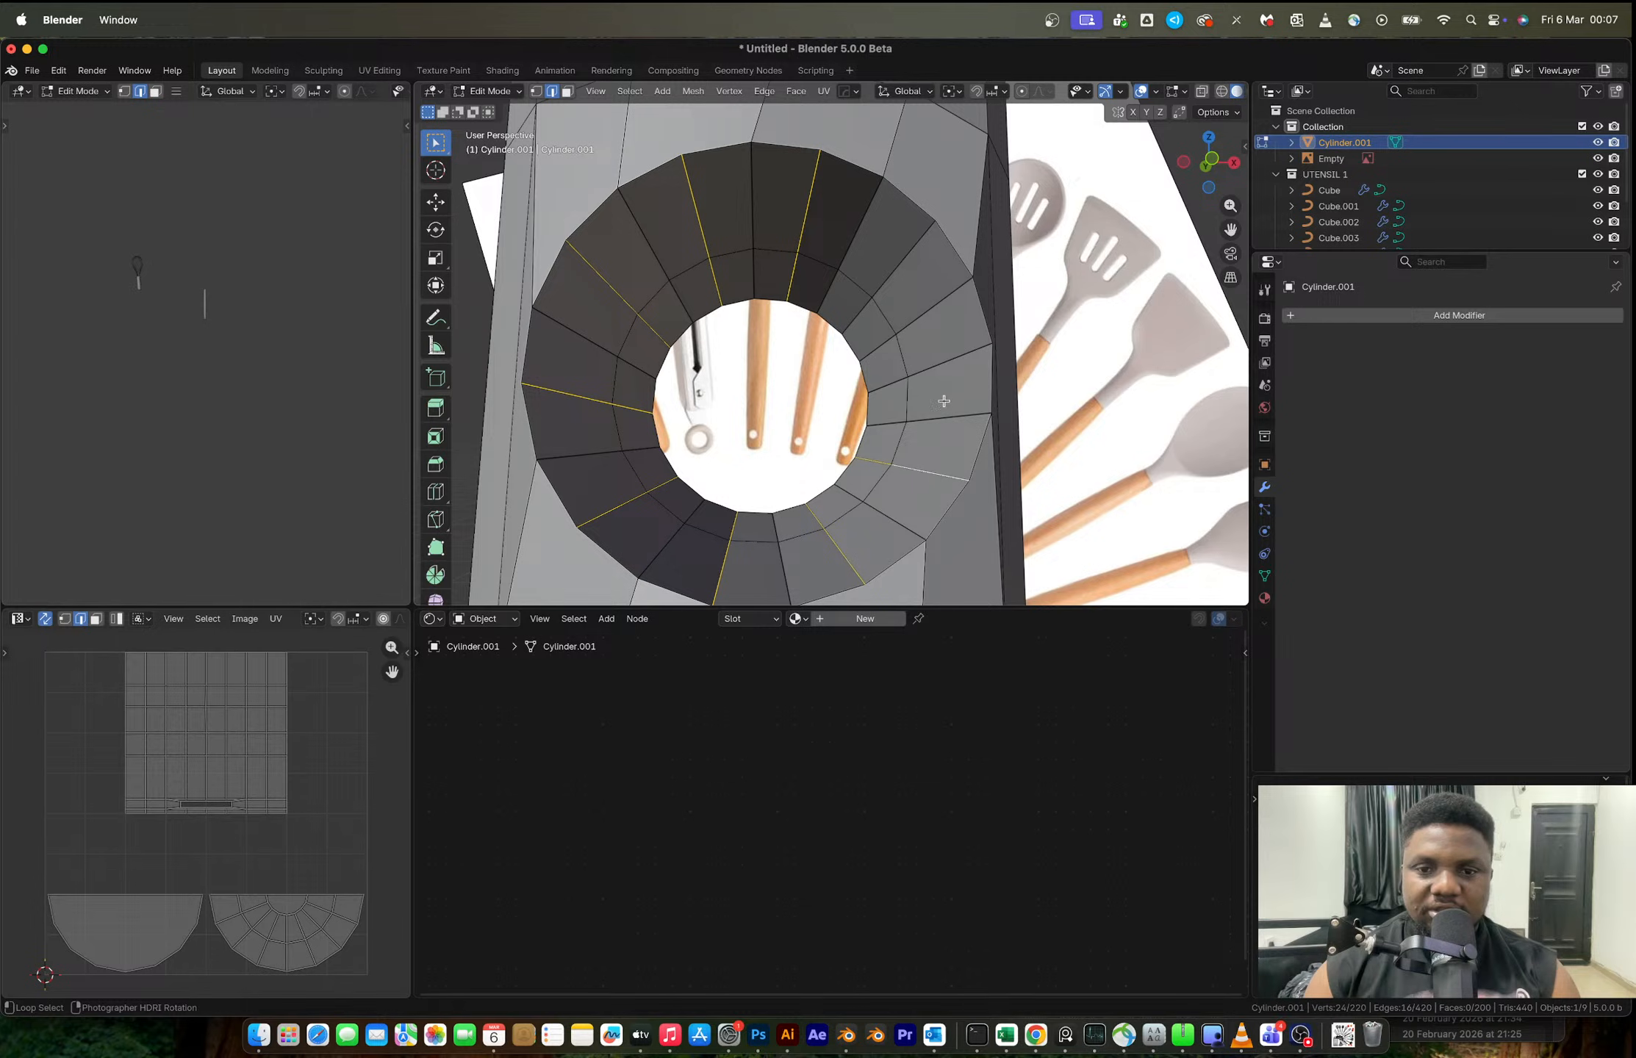
key("x")
left_click(900, 273)
- Bevel both rims of the hanging hole with three segments at an offset of about 0.007 m
middle_click_drag(892, 281, 996, 357)
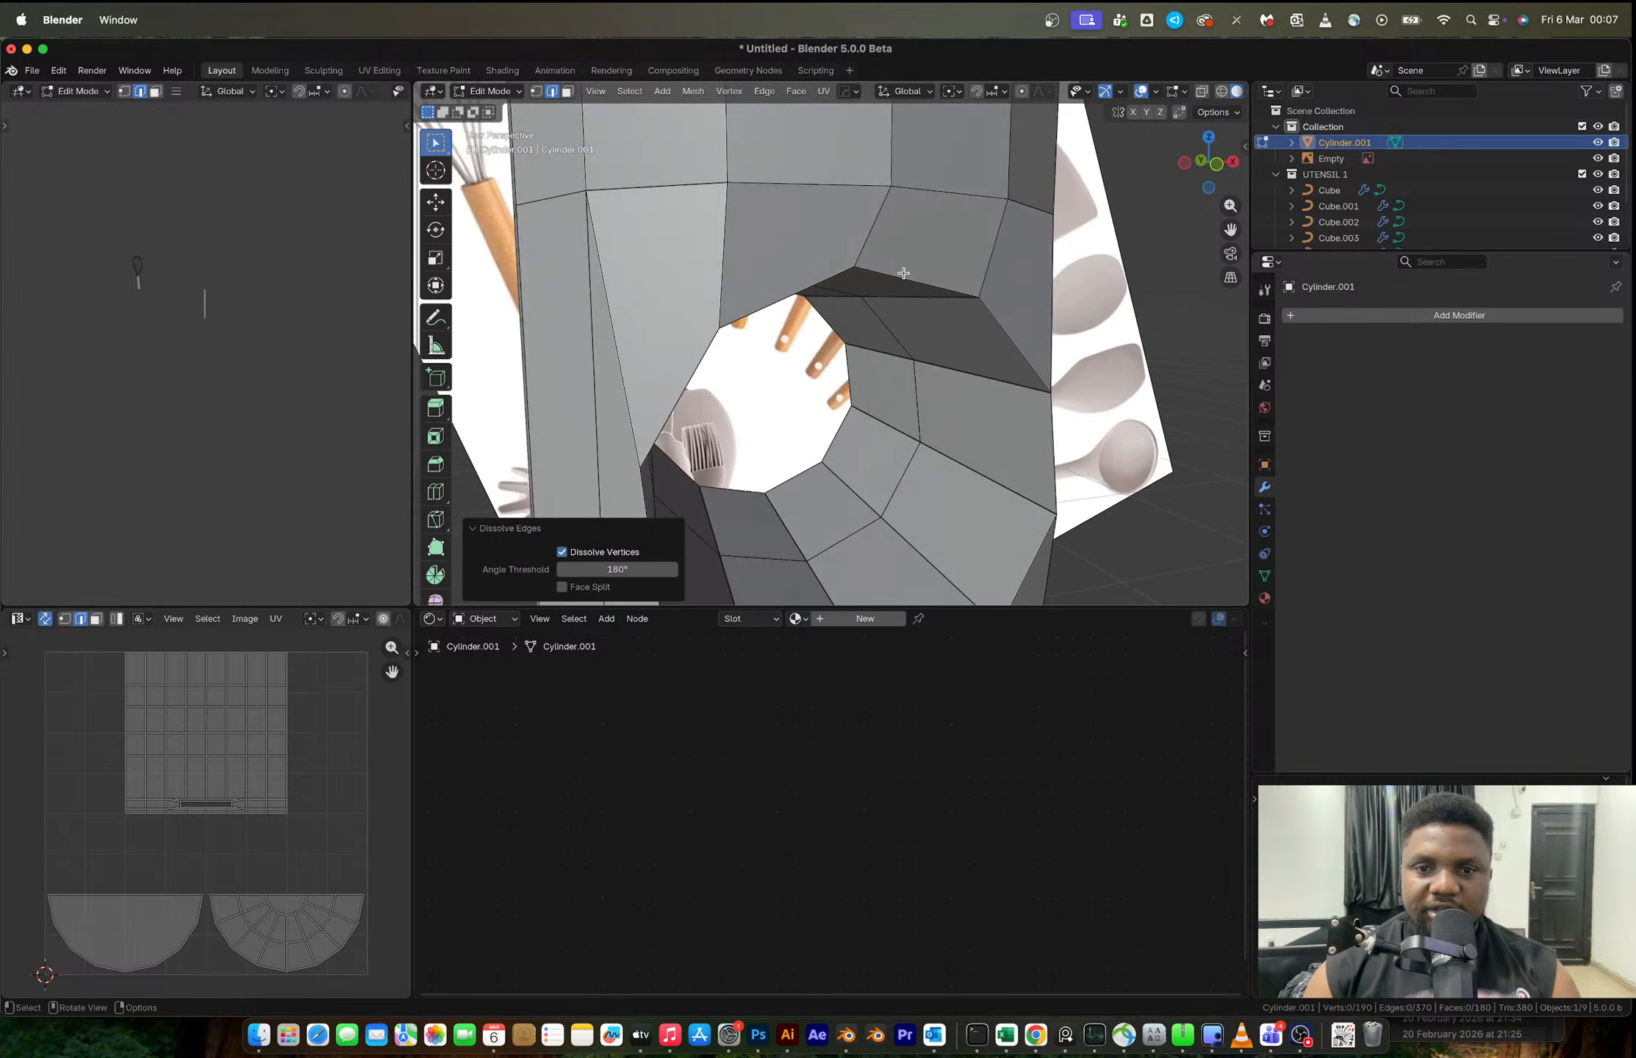
left_click(903, 273, "alt")
scroll(896, 300, "down", 5)
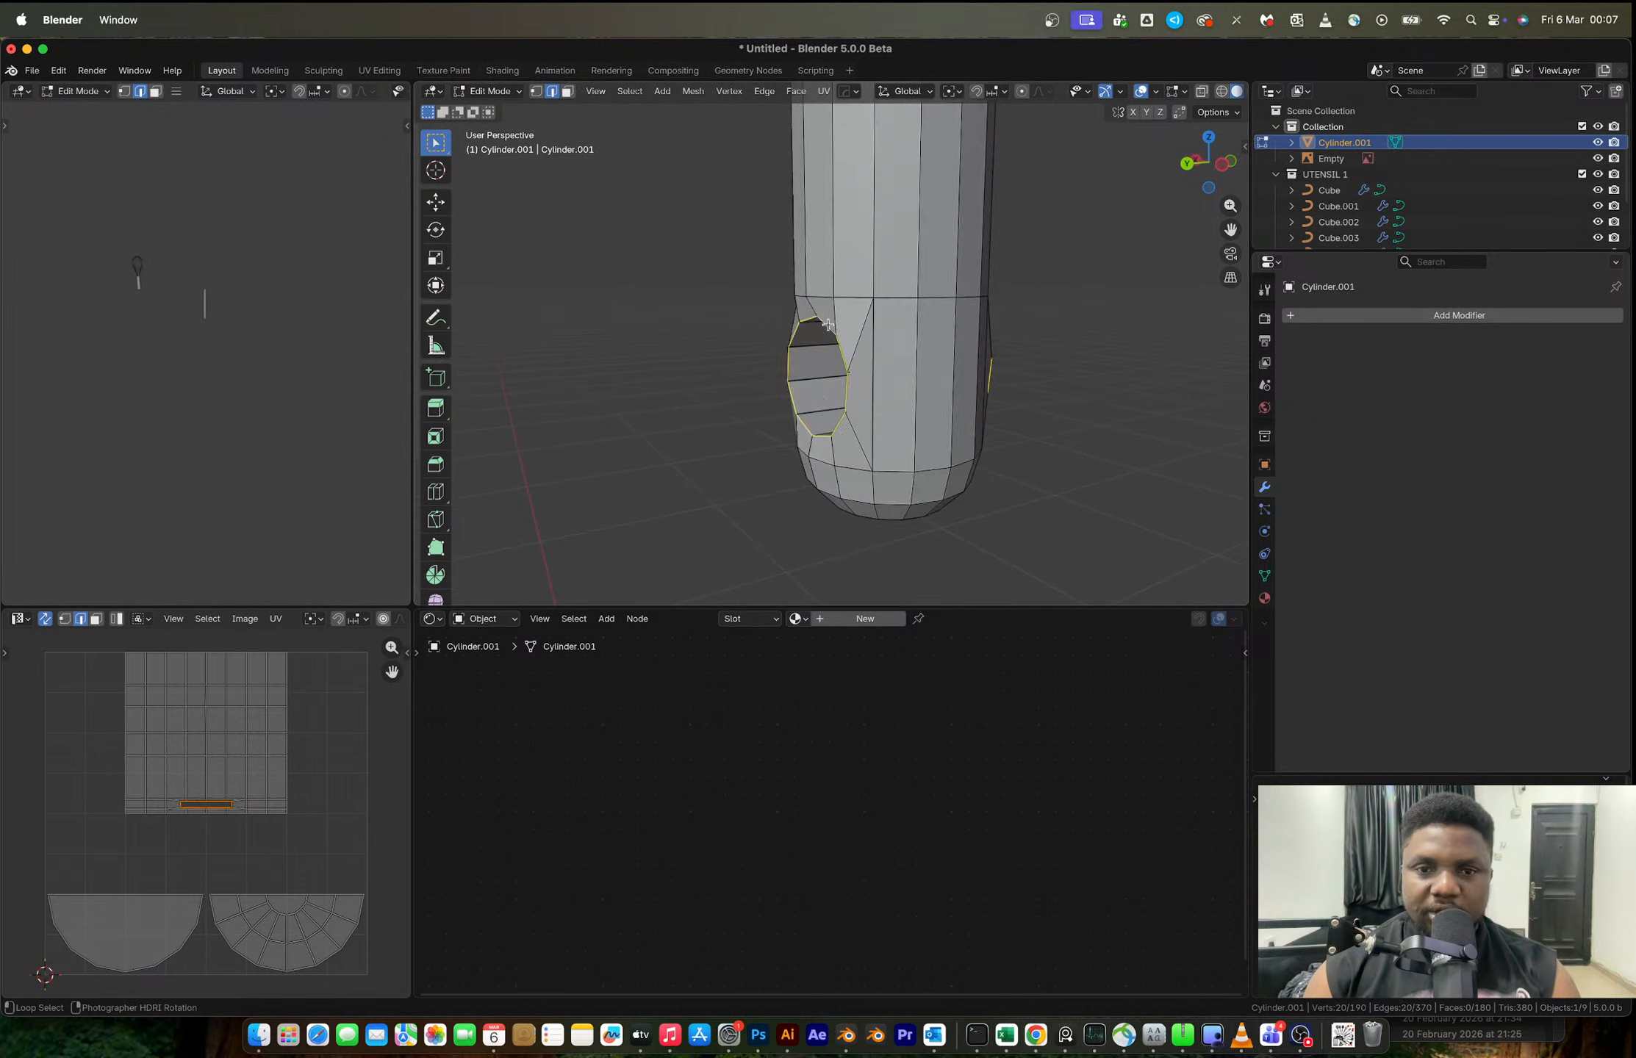
middle_click_drag(829, 324, 957, 395)
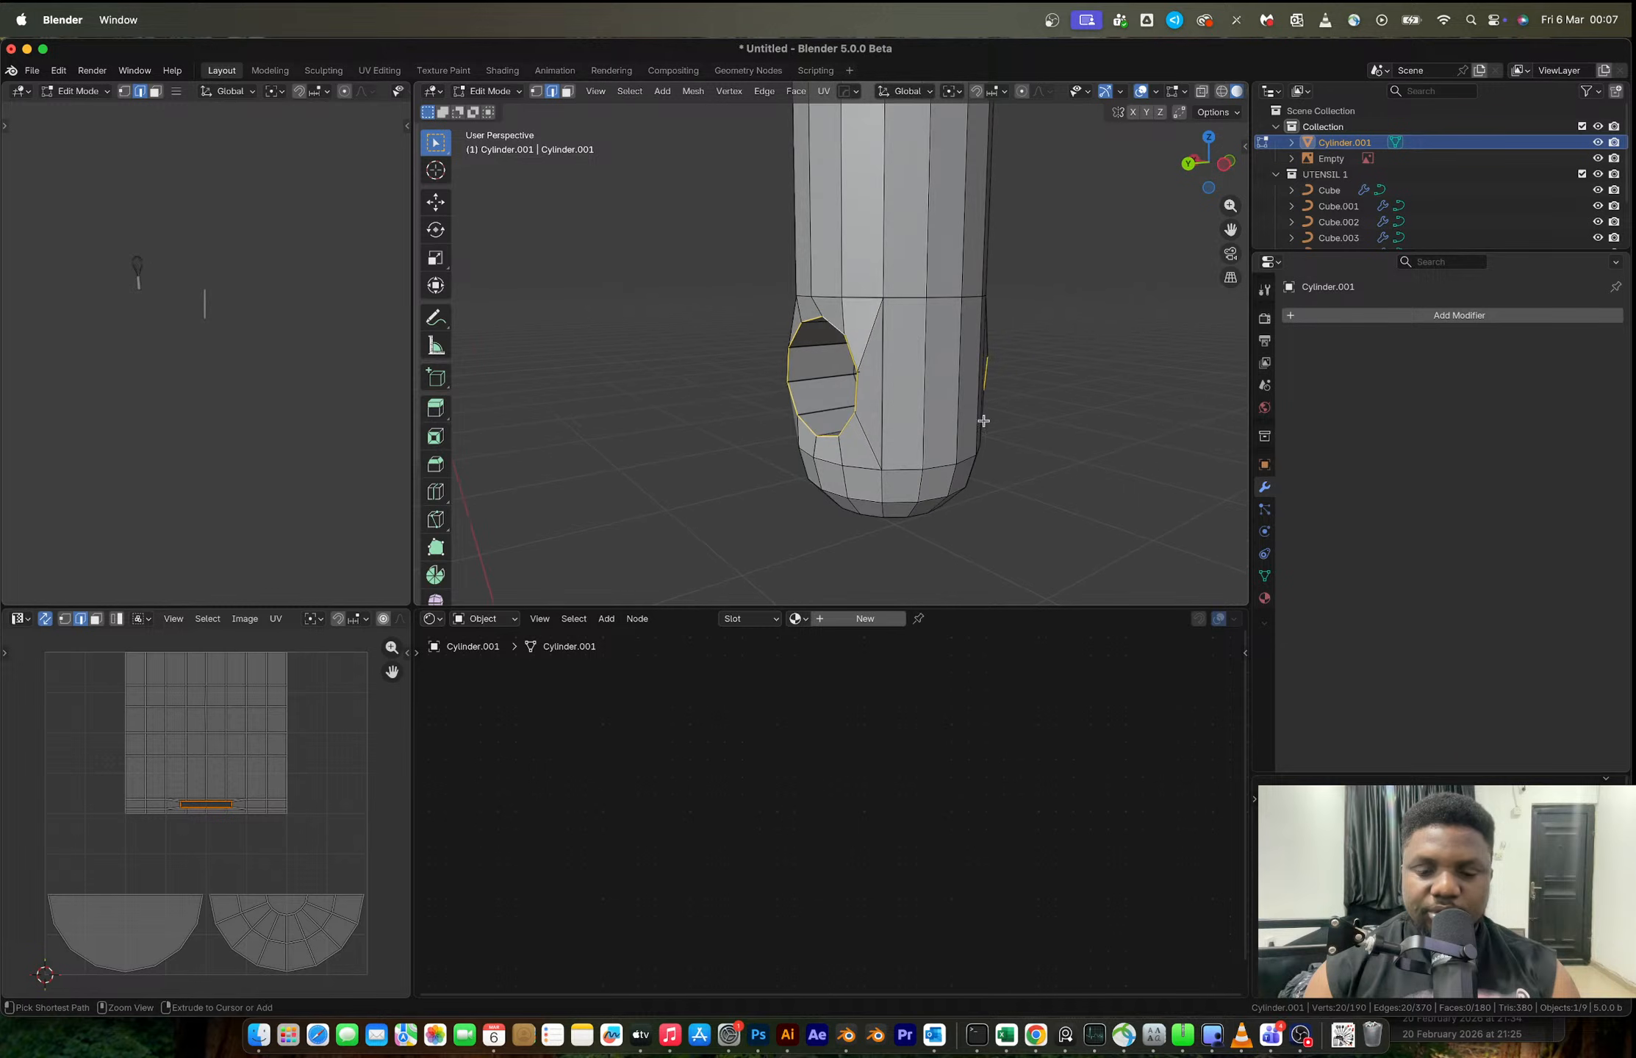
key("ctrl+b")
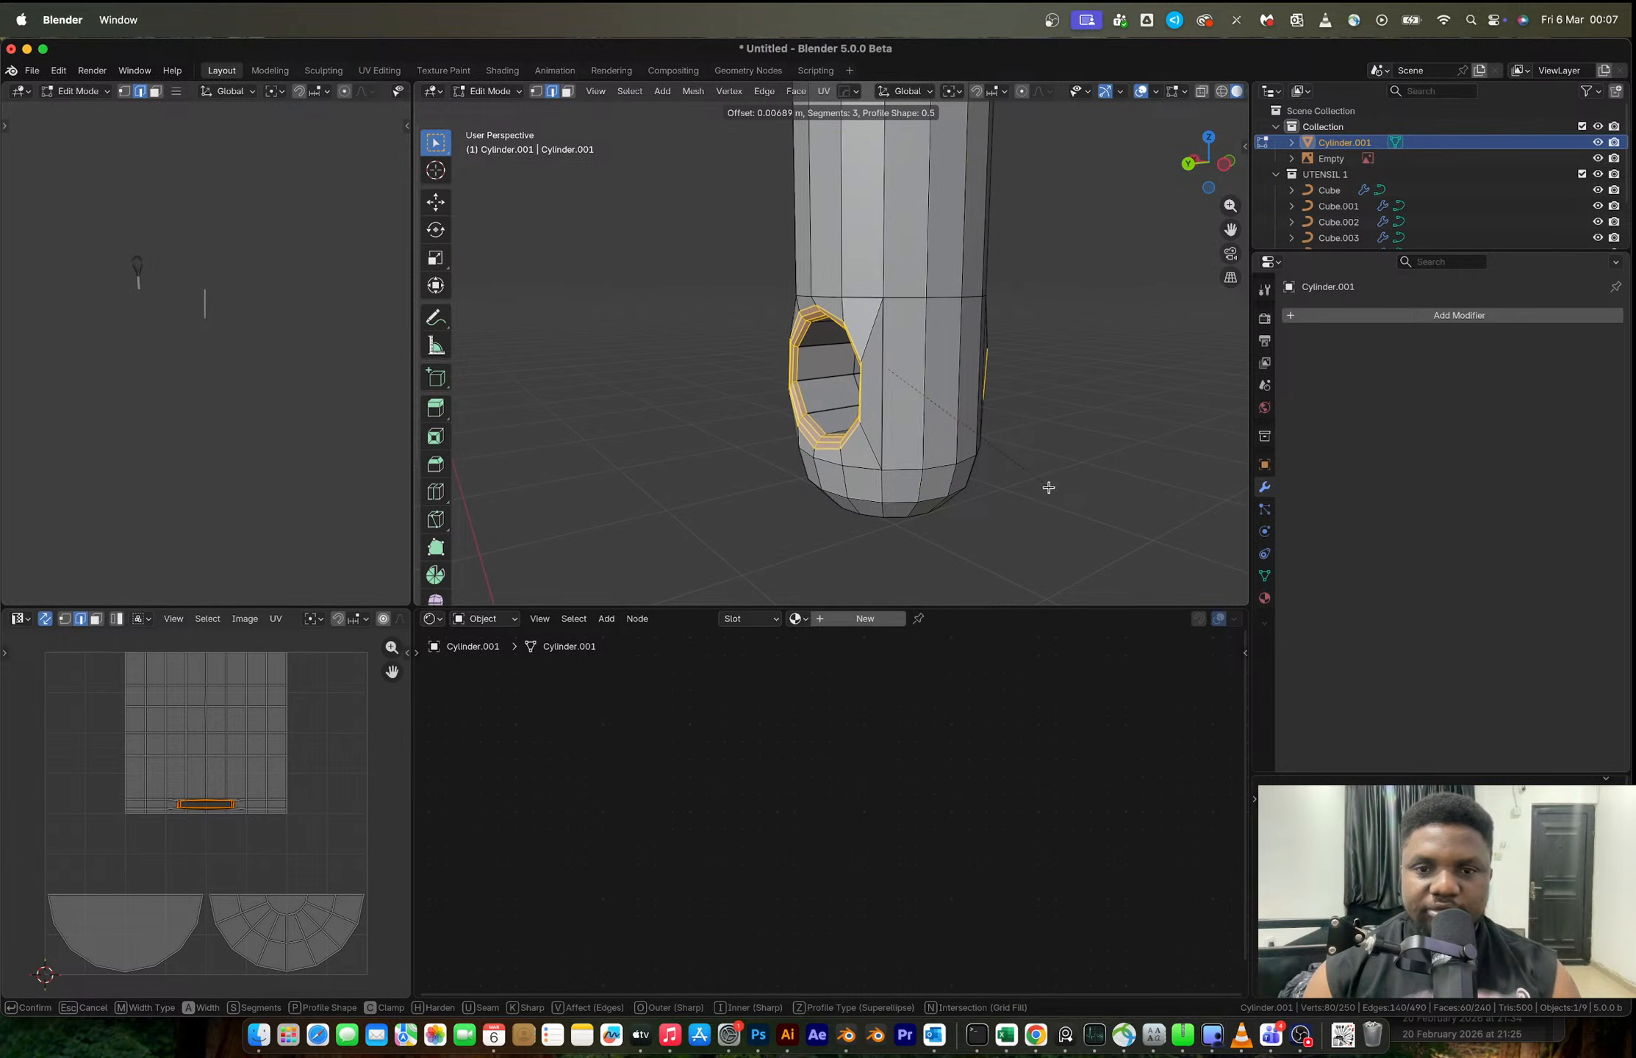
left_click(1050, 487)
- Add a level 1 Subdivision modifier to the handle and turn off its display in the viewport and edit mode
scroll(971, 415, "down", 5)
middle_click_drag(972, 414, 779, 416)
key("Tab")
middle_click_drag(875, 401, 814, 418)
key("ctrl+1")
scroll(824, 414, "up", 5)
scroll(817, 426, "up", 3)
key("Tab")
mouse_move(824, 488)
middle_mouse_down()
mouse_move(845, 487)
mouse_move(831, 487)
middle_mouse_up()
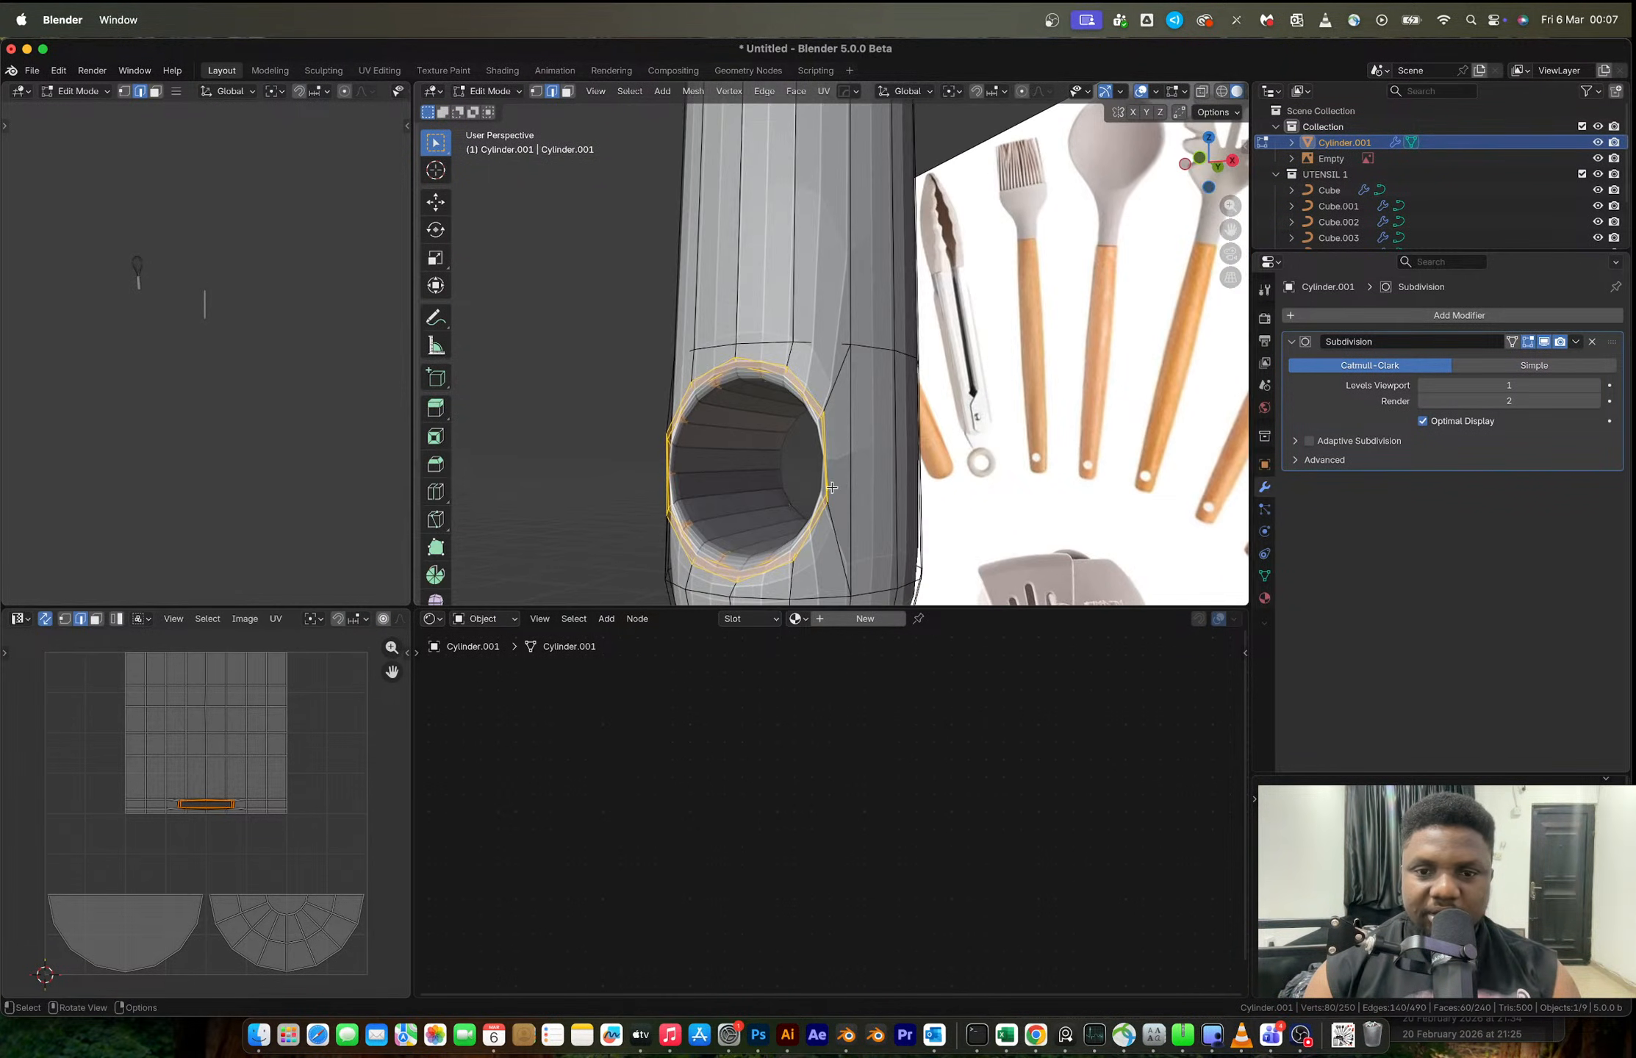
left_click(1545, 341)
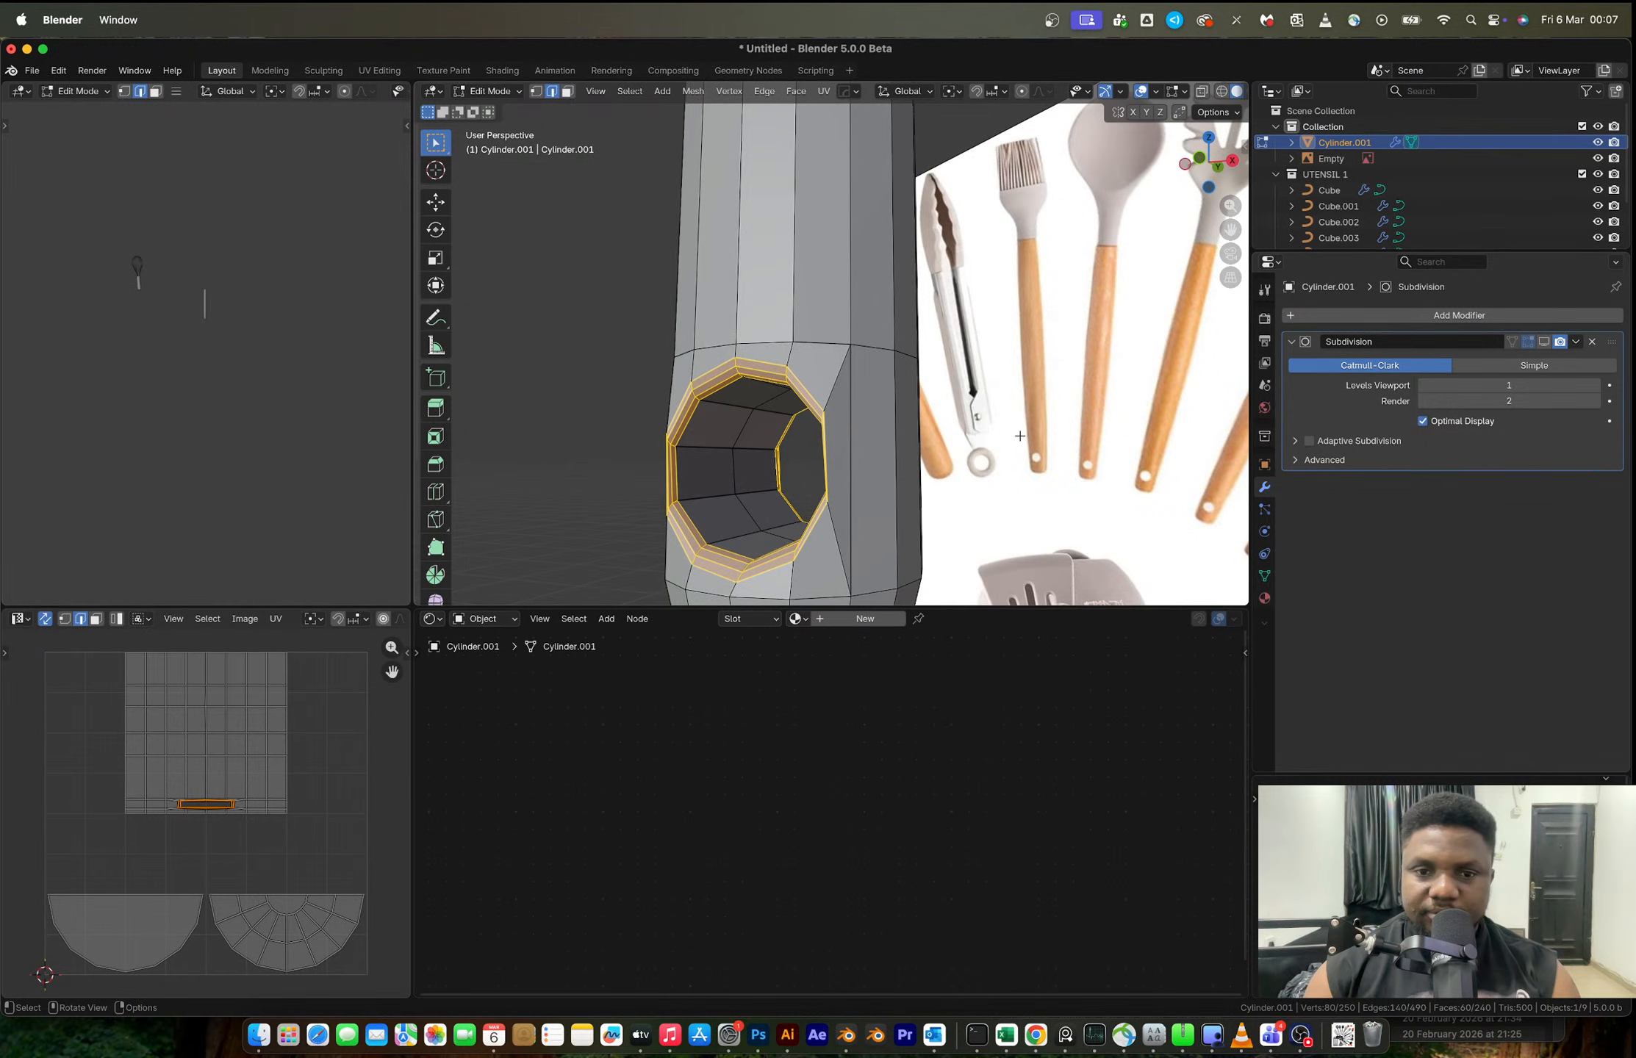
- Add one centred loop cut across the handle faces on each side of the hanging hole
scroll(1012, 435, "up", 4)
middle_click_drag(856, 524, 868, 393, "shift")
mouse_move(868, 406)
middle_mouse_down()
mouse_move(918, 414)
mouse_move(866, 405)
middle_mouse_up()
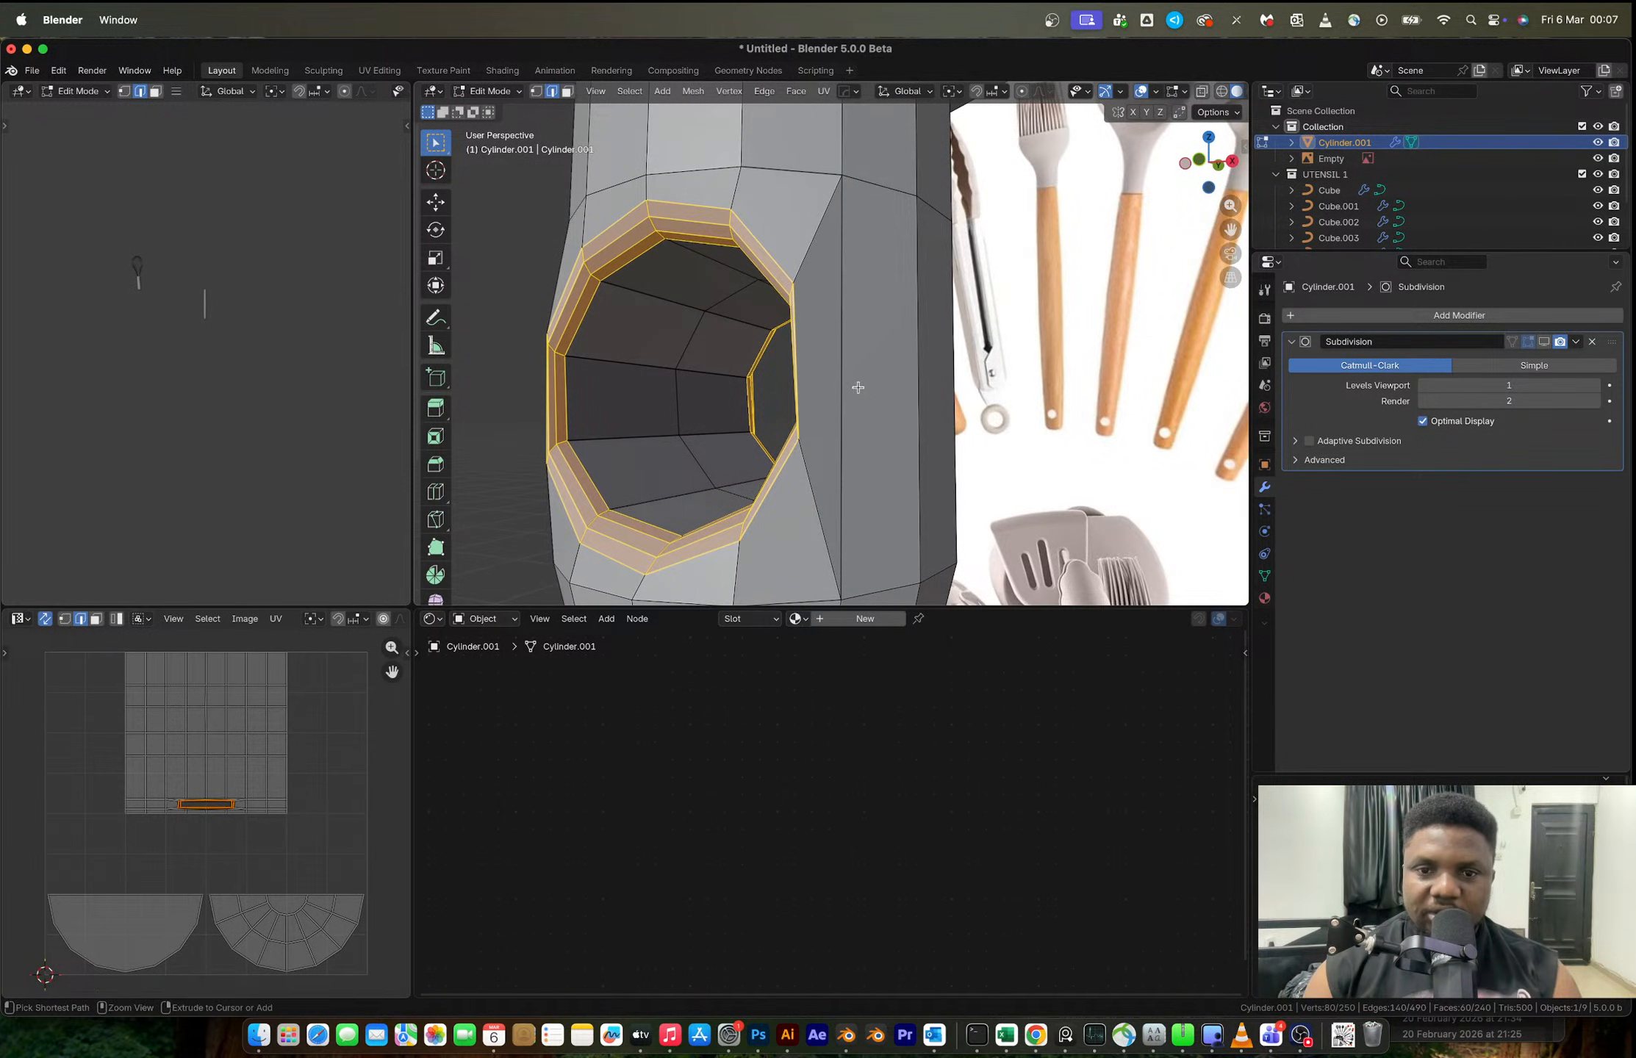
key("ctrl+r")
left_click(854, 383)
right_click(851, 378)
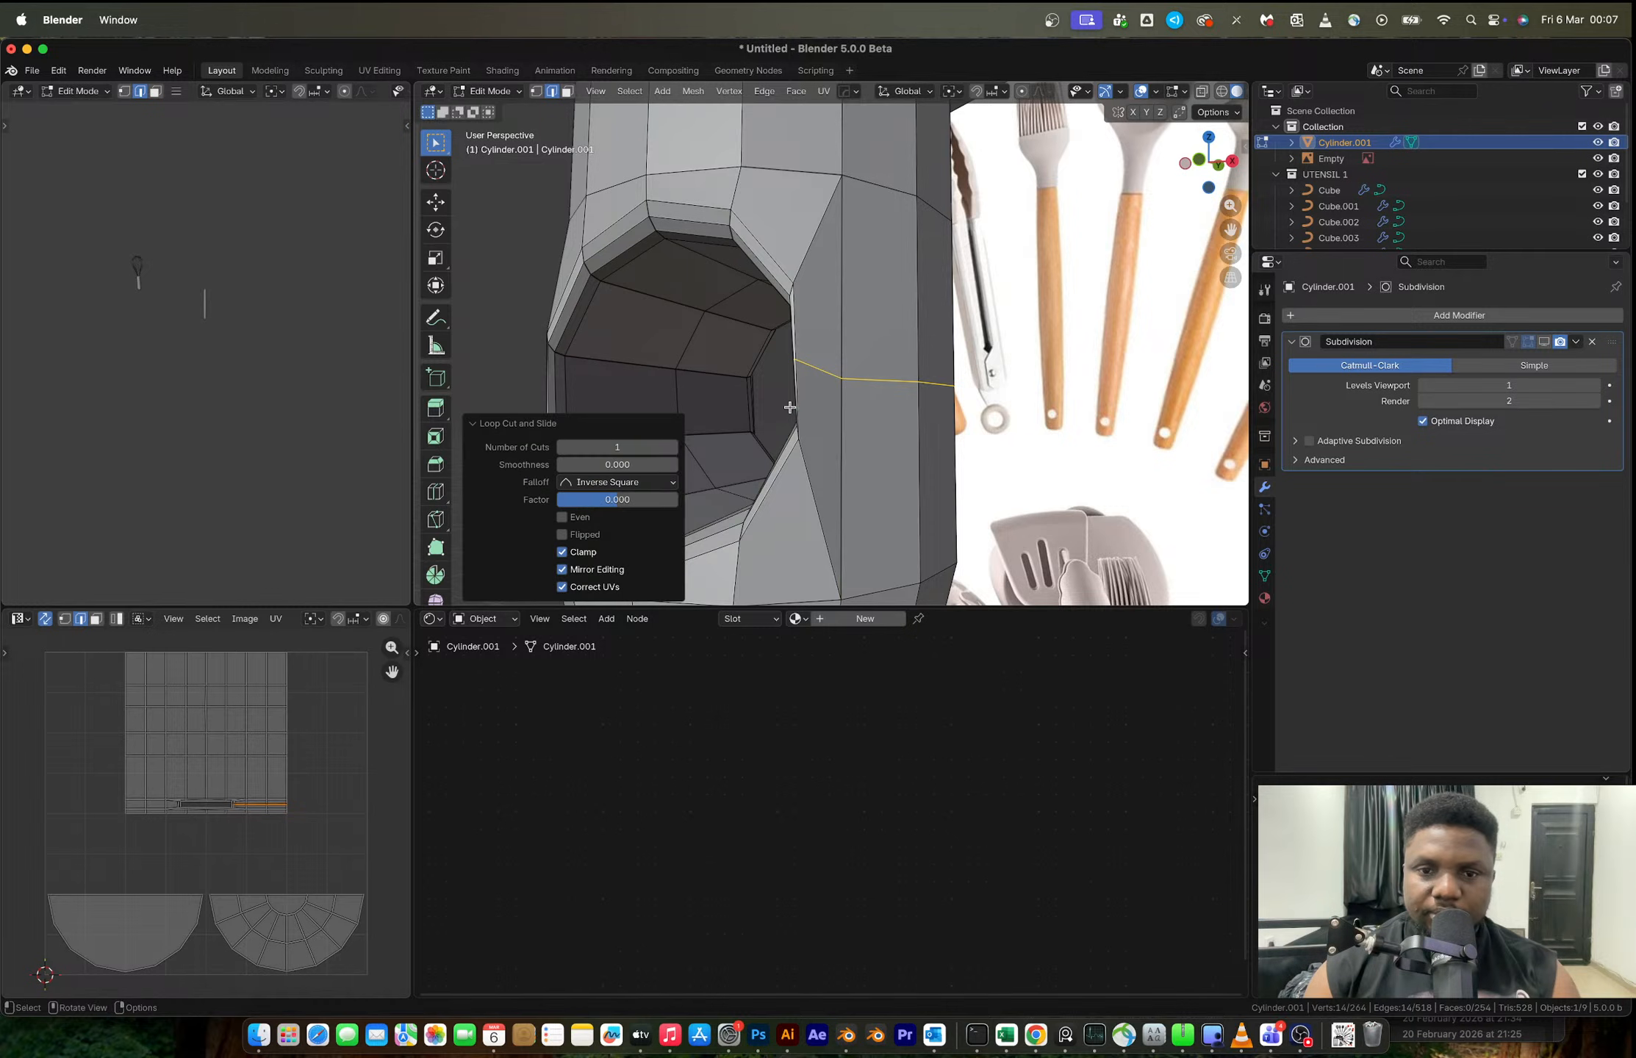
middle_click_drag(784, 410, 877, 418)
key("ctrl+r")
left_click(689, 412)
right_click(690, 410)
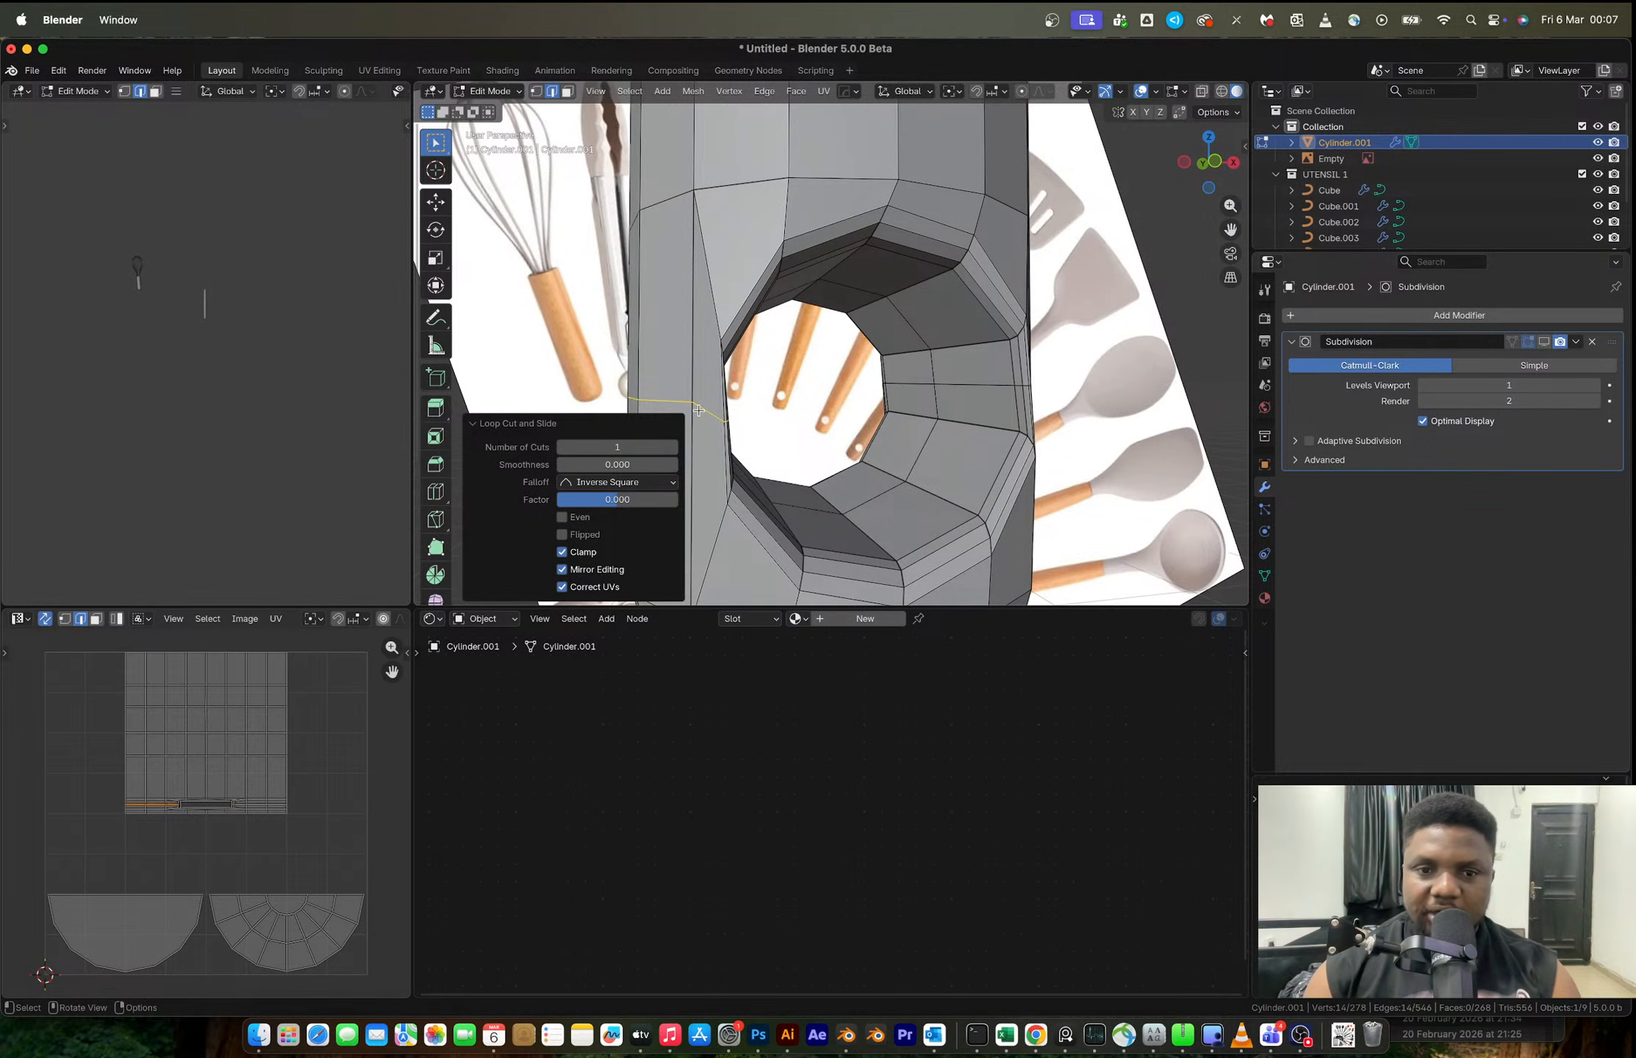
- Select the middle vertex of each new loop cut beside the hanging hole and scale the pair outward along X
key("1")
left_click(692, 401)
middle_click_drag(695, 404, 943, 436)
left_click(763, 428, "shift")
key("s")
key("x")
left_click(995, 470)
key("Tab")
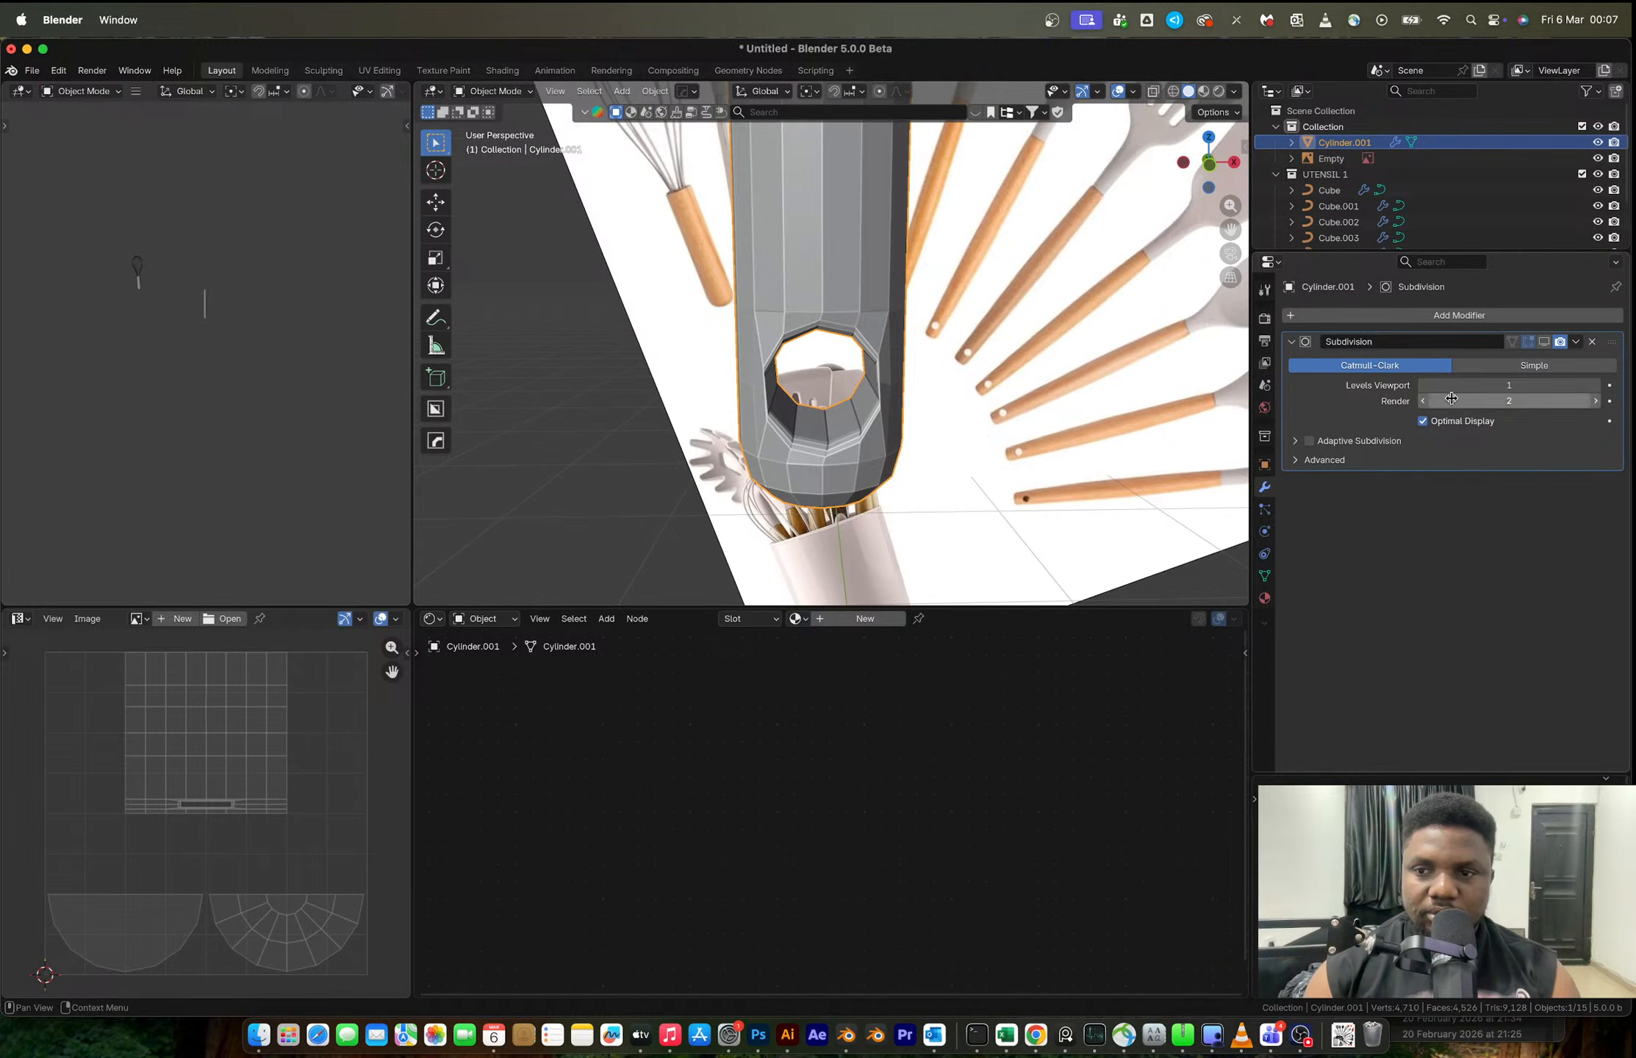
- Turn the Subdivision modifier's viewport display back on and try scaling the two side vertices again
left_click(1546, 342)
scroll(1007, 419, "up", 2)
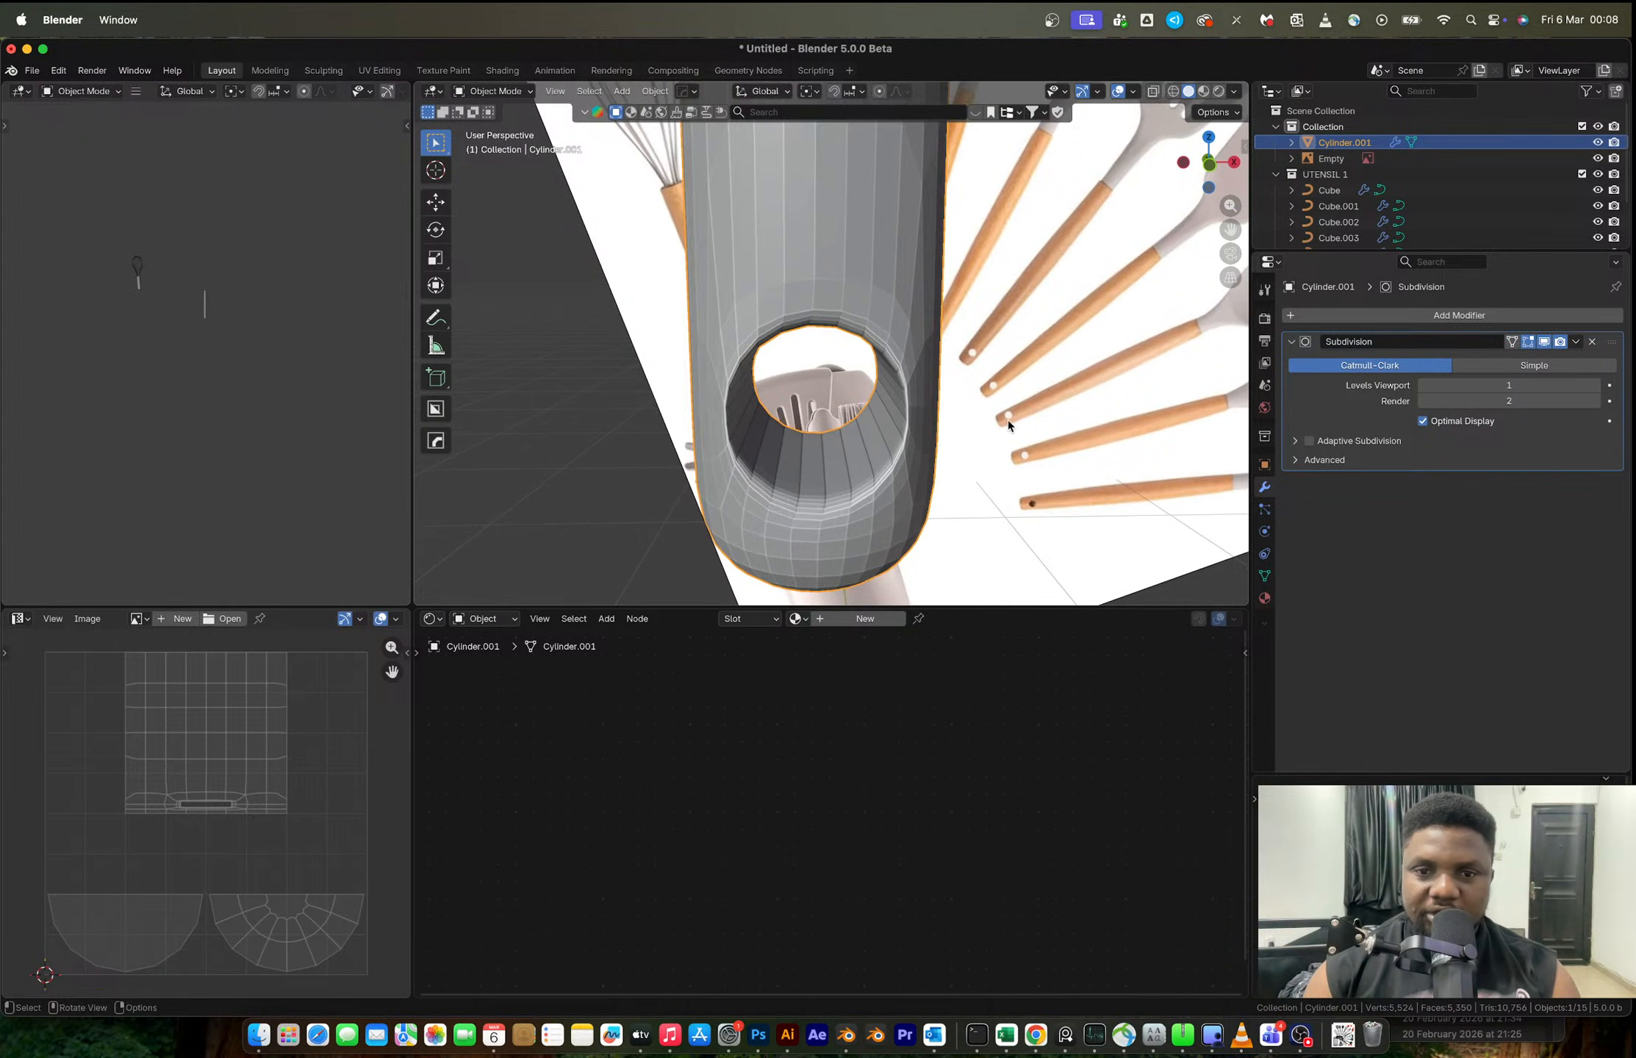
key("Tab")
key("s")
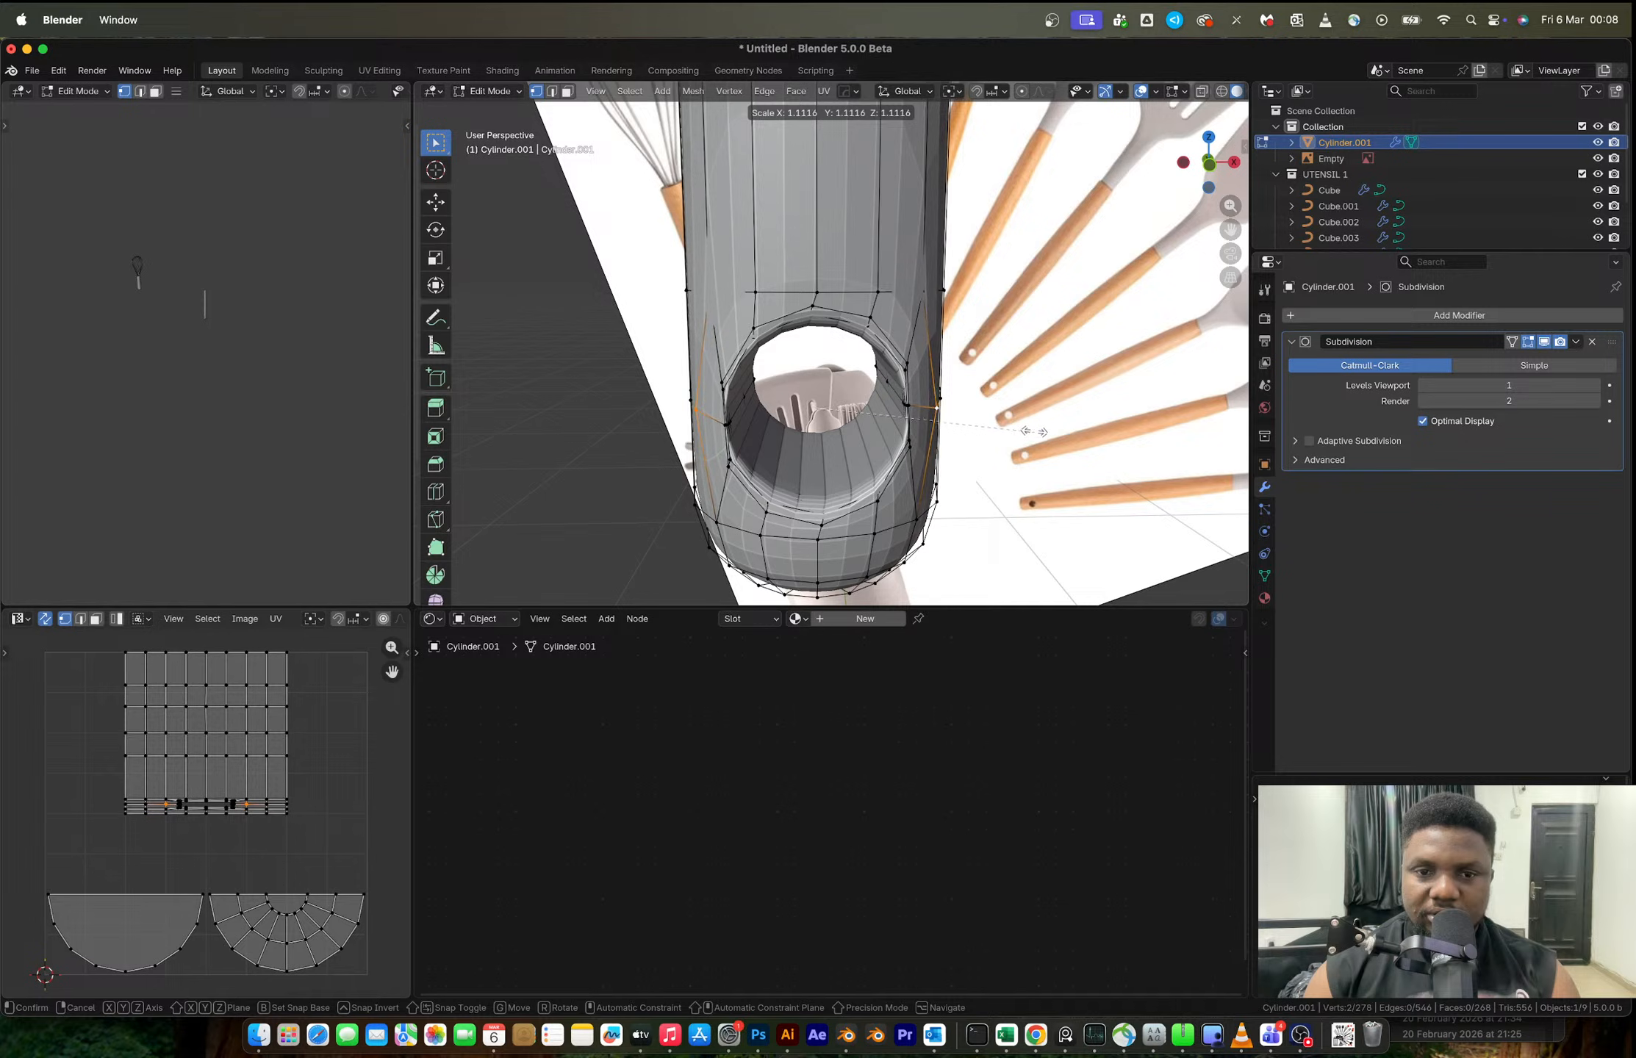
left_click(1010, 427)
key("Tab")
middle_click_drag(1010, 427, 958, 400)
- Select the face loops lining the hanging hole and scale them to about 0.83, excluding Y
key("Tab")
key("3")
double_click(908, 371)
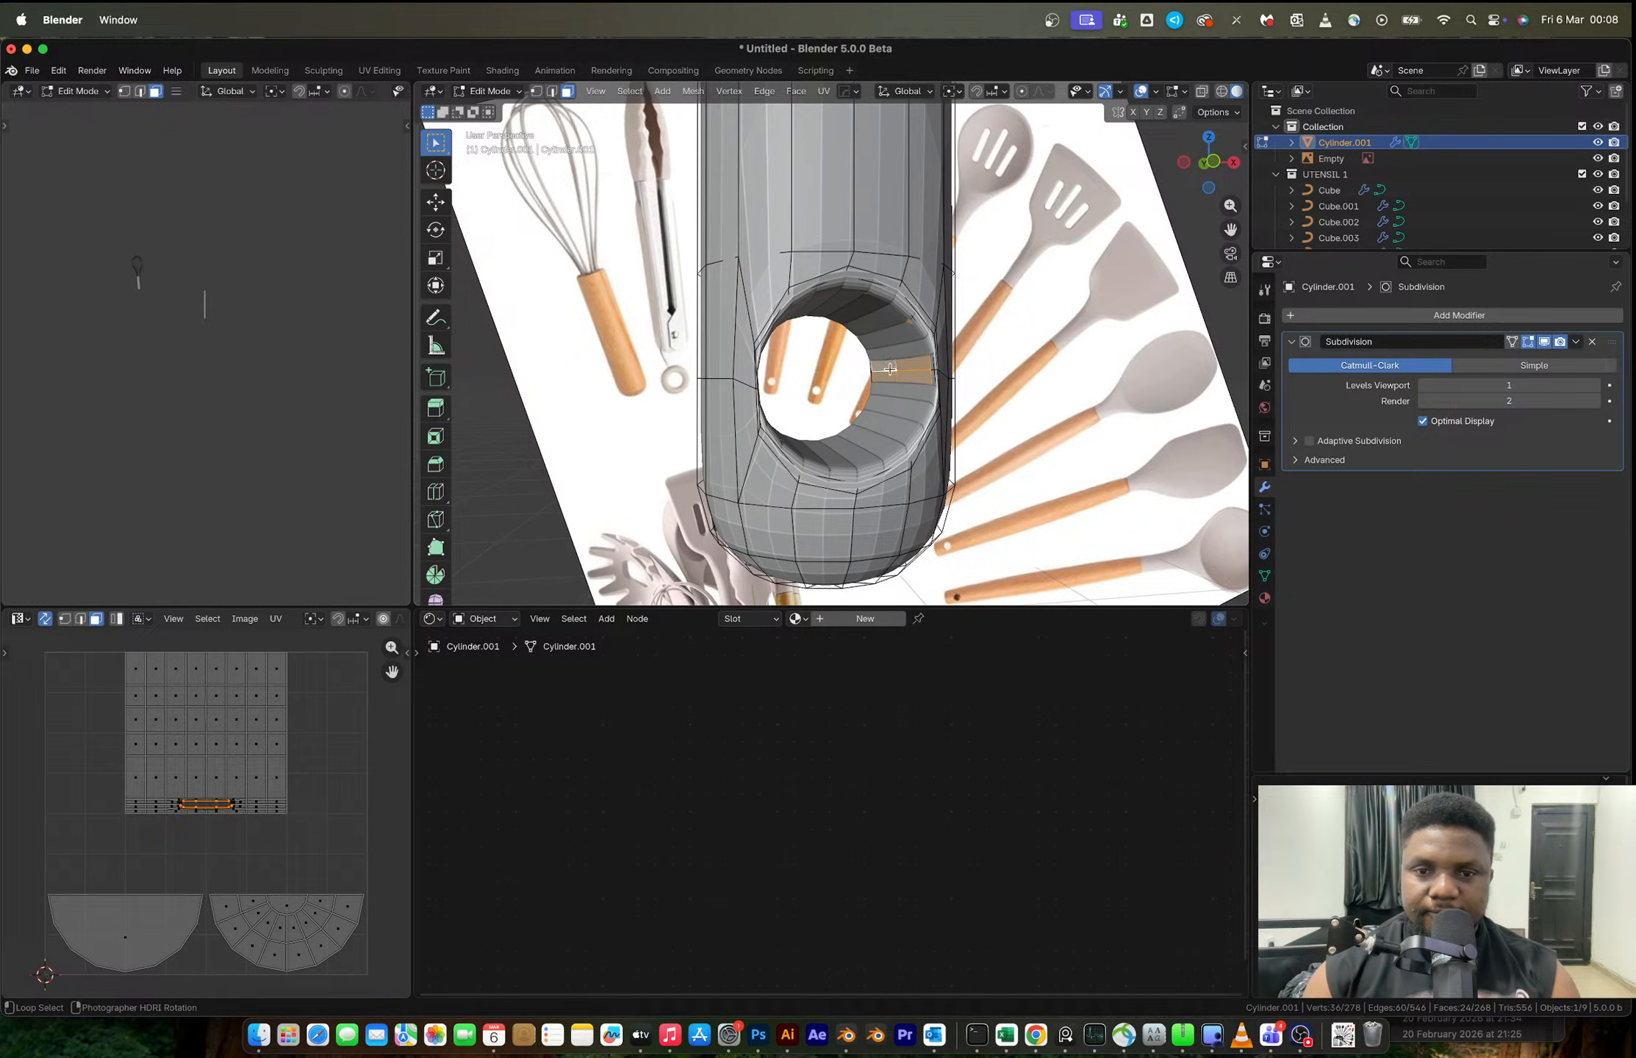
left_click(932, 370, "alt+shift")
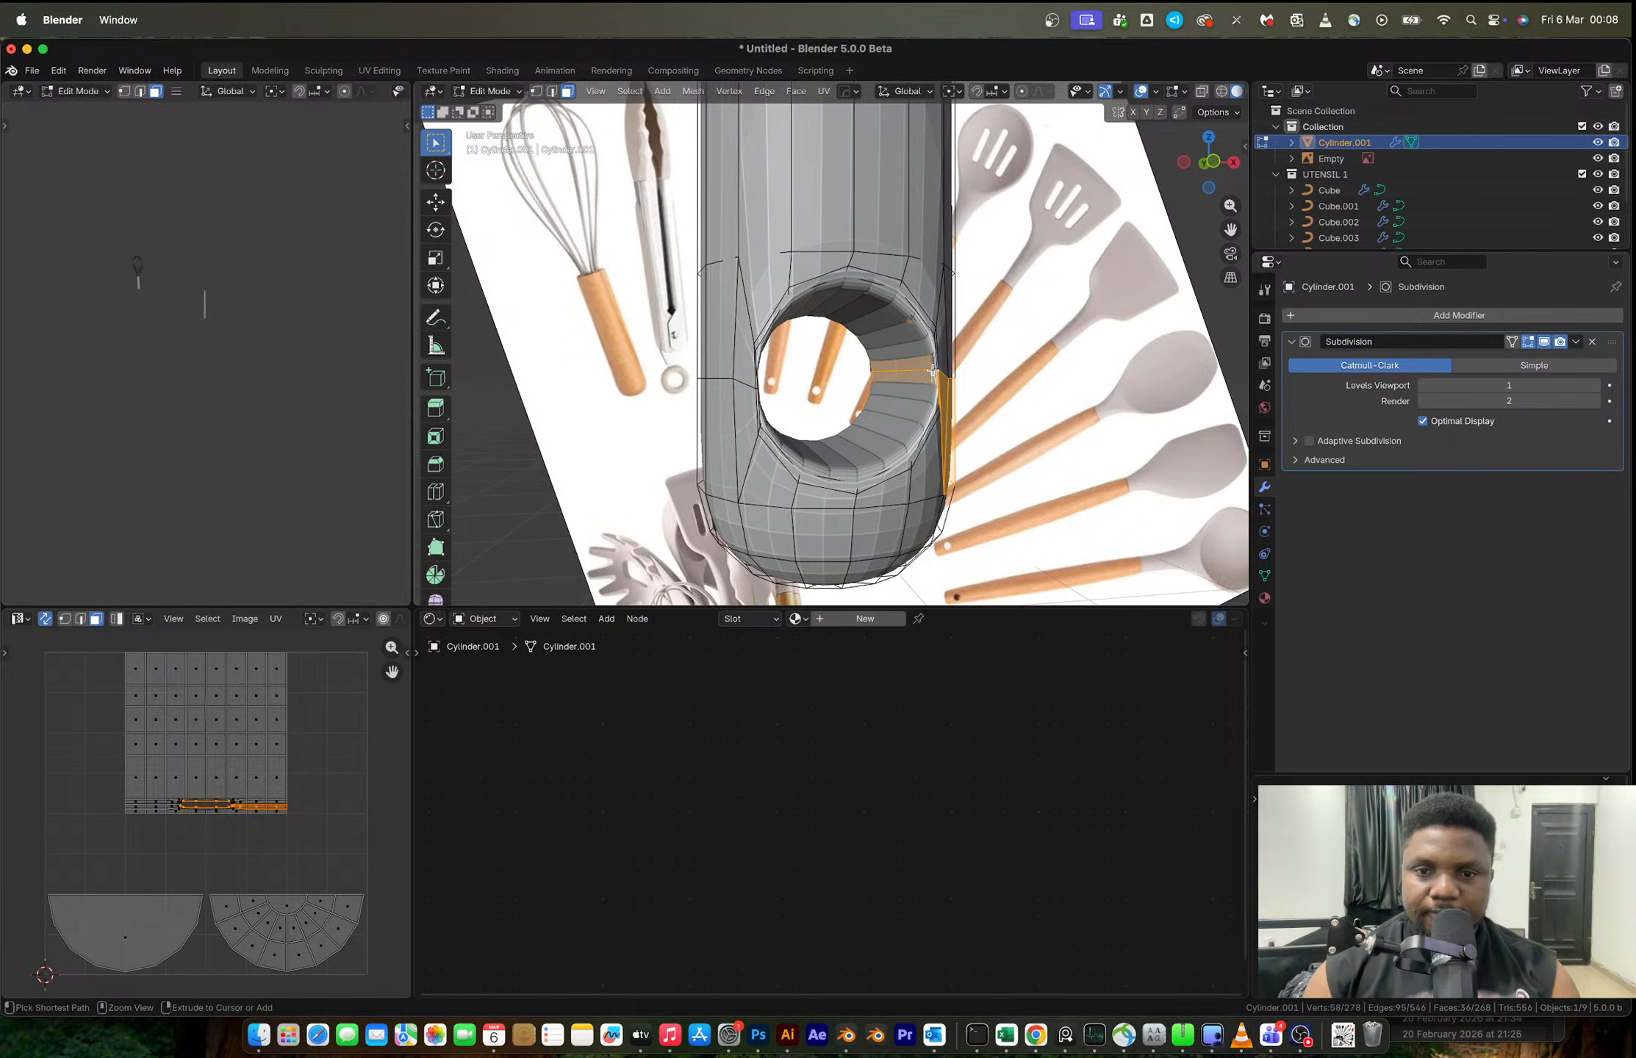
key("ctrl+z")
scroll(932, 371, "up", 4)
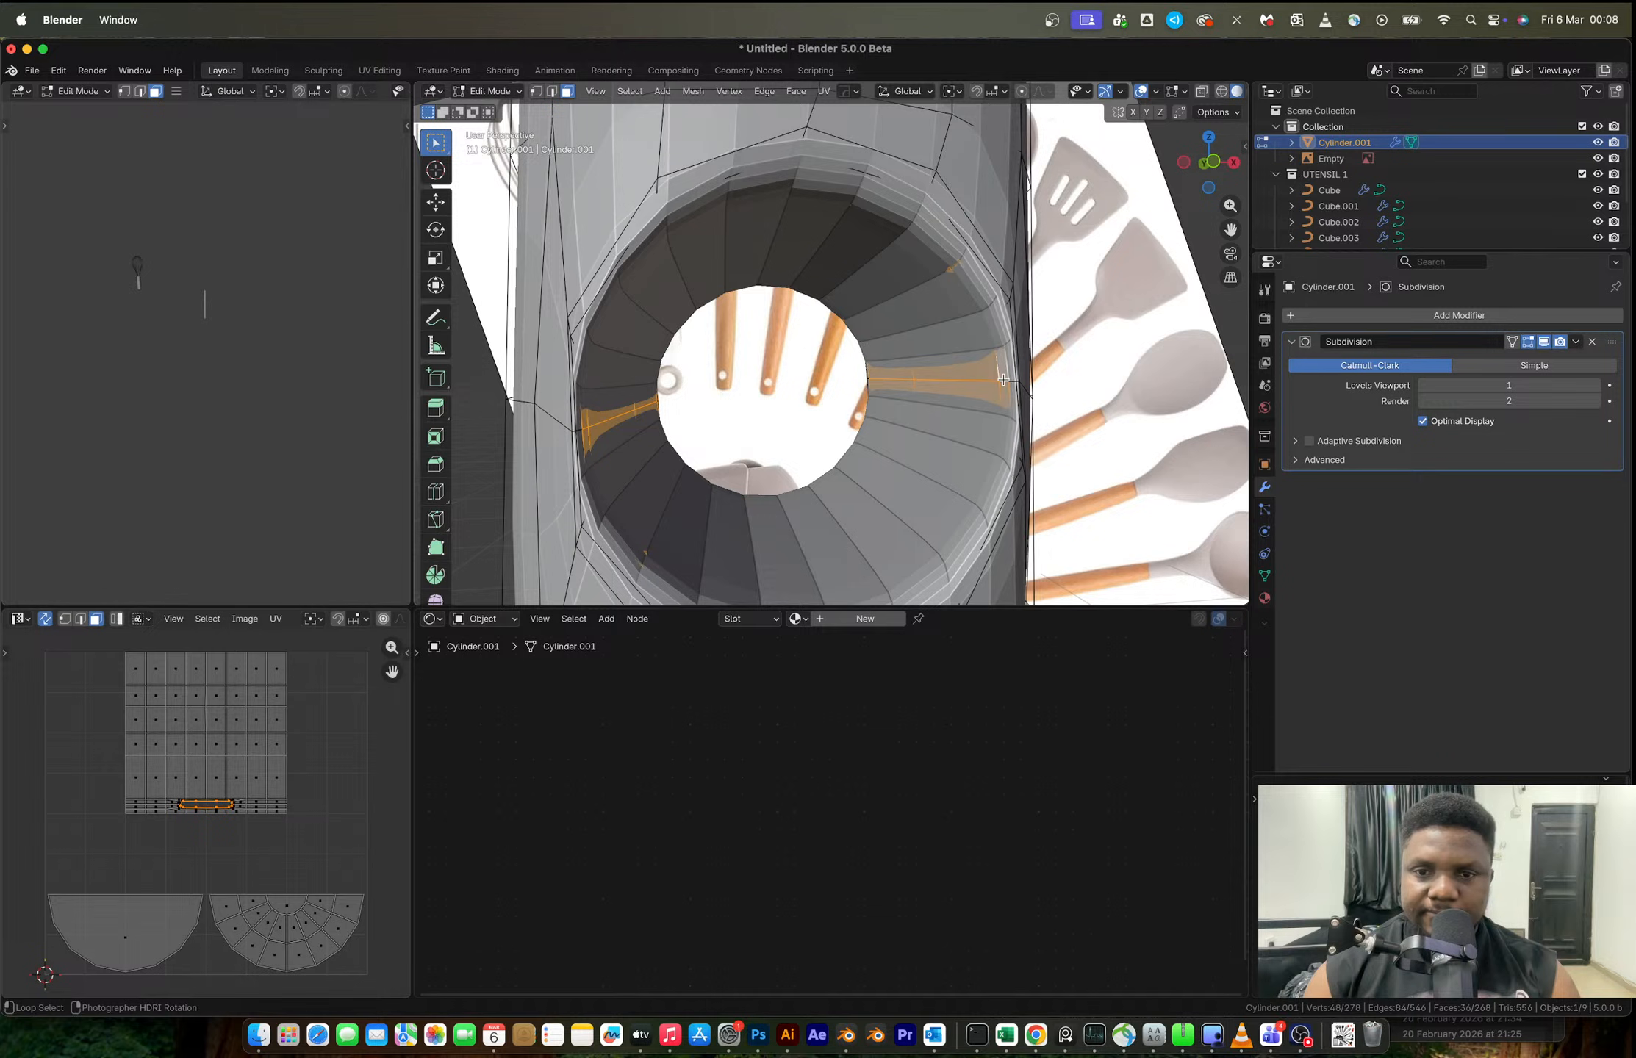
key("s")
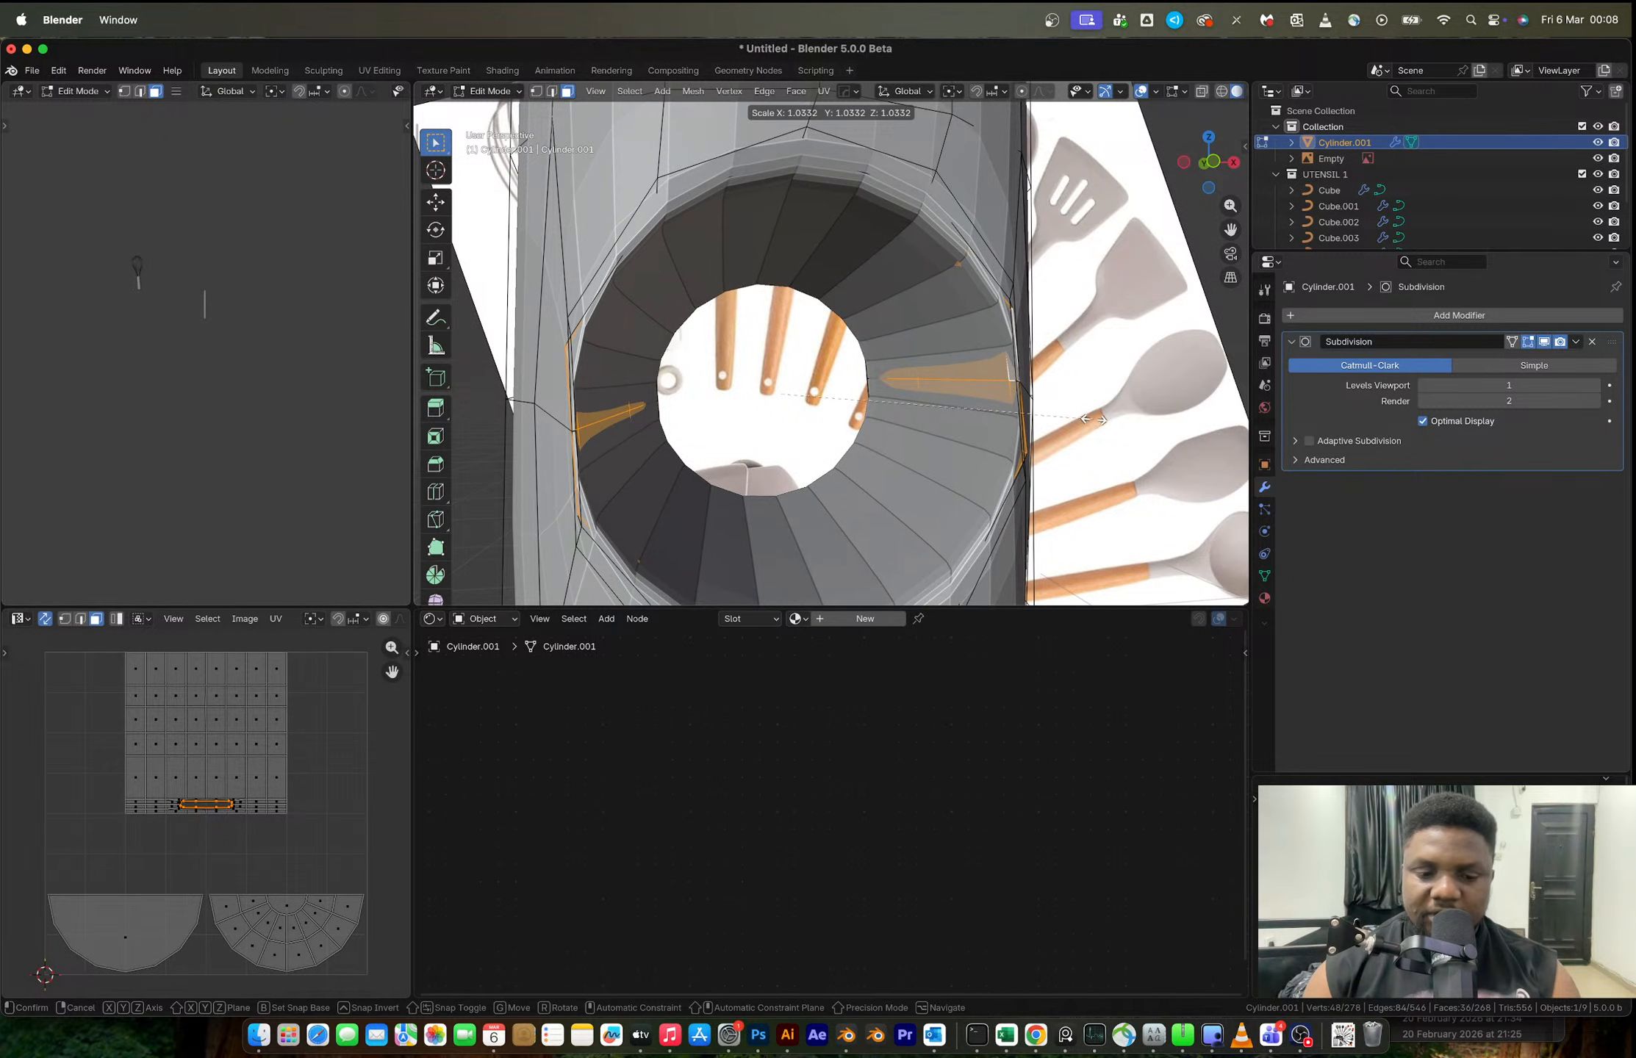
key("shift+y")
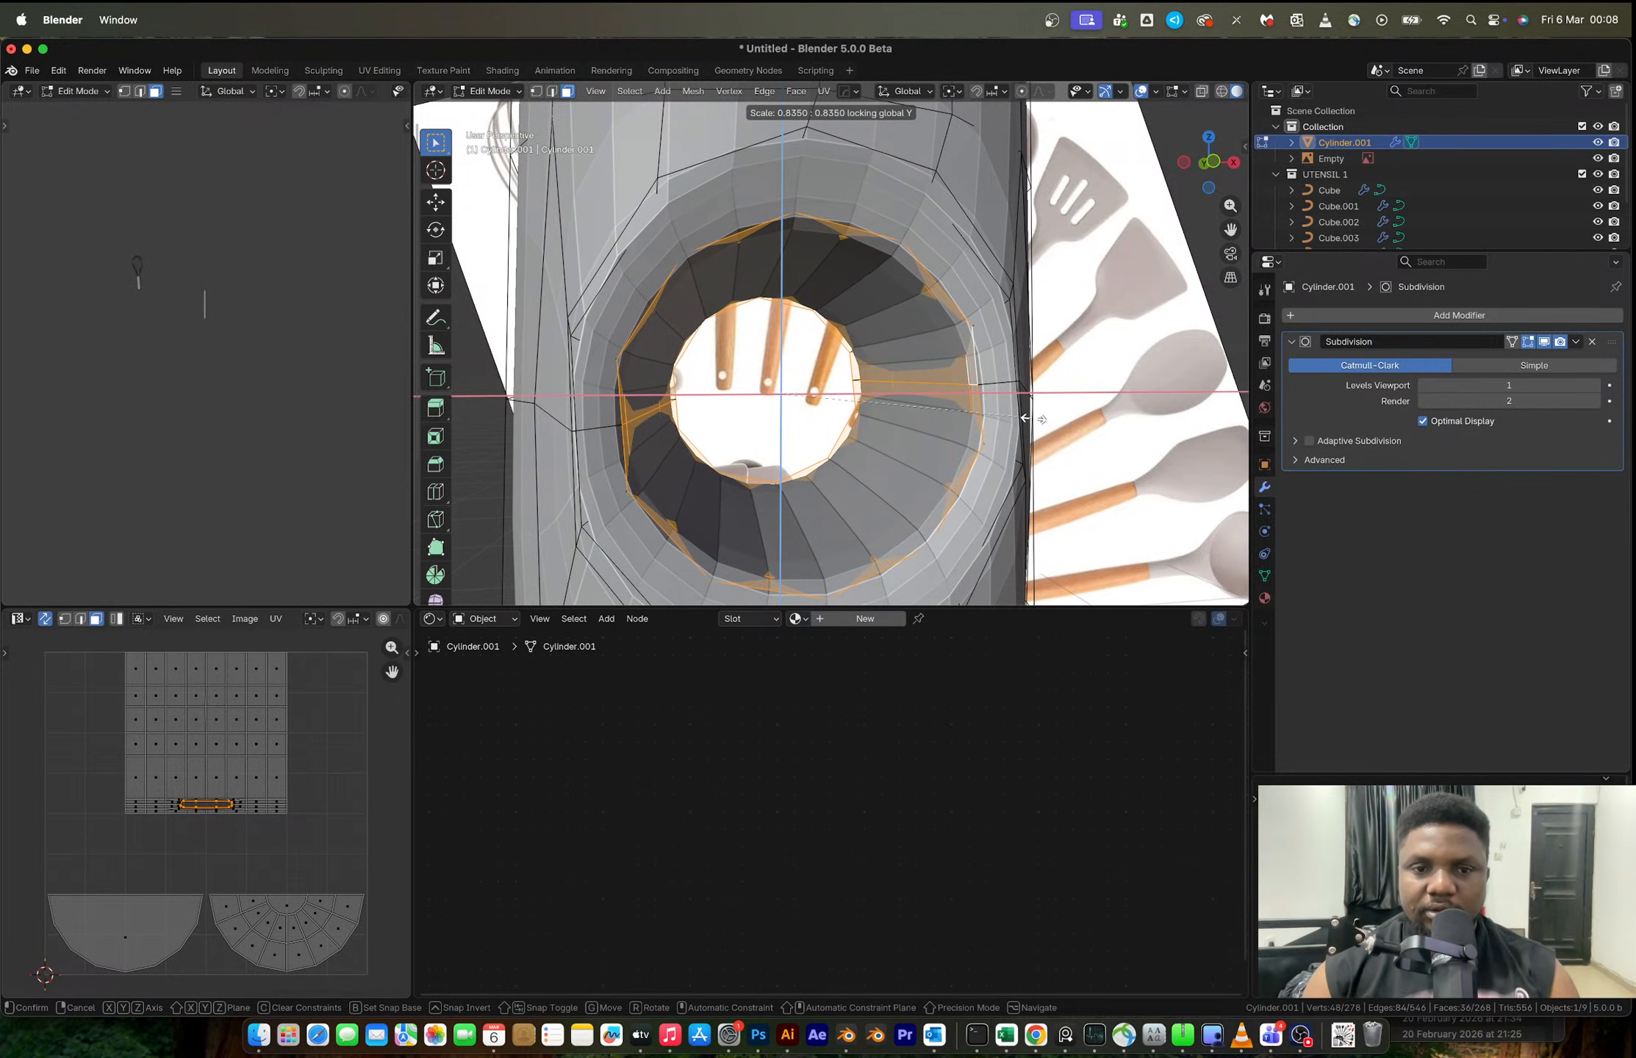
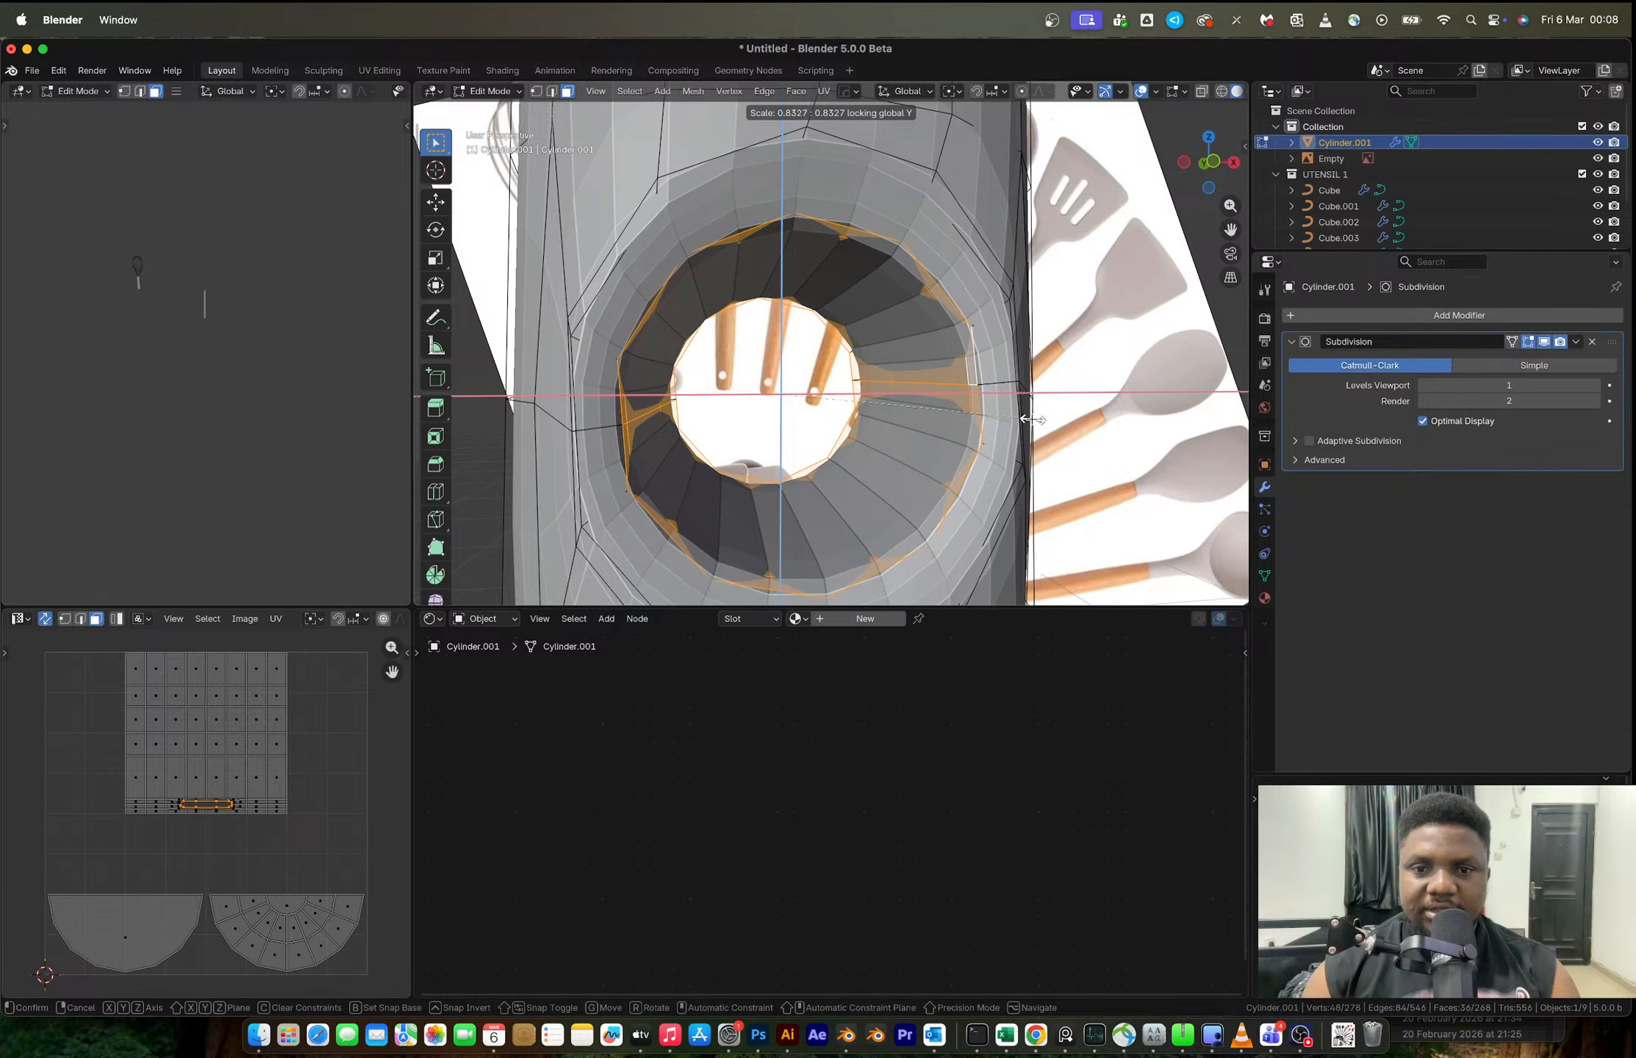
left_click(1029, 423)
- Apply Shade Auto Smooth to the handle with a 30° angle
key("Tab")
scroll(1031, 420, "down", 5)
mouse_move(906, 403)
middle_mouse_down()
mouse_move(939, 418)
mouse_move(923, 420)
middle_mouse_up()
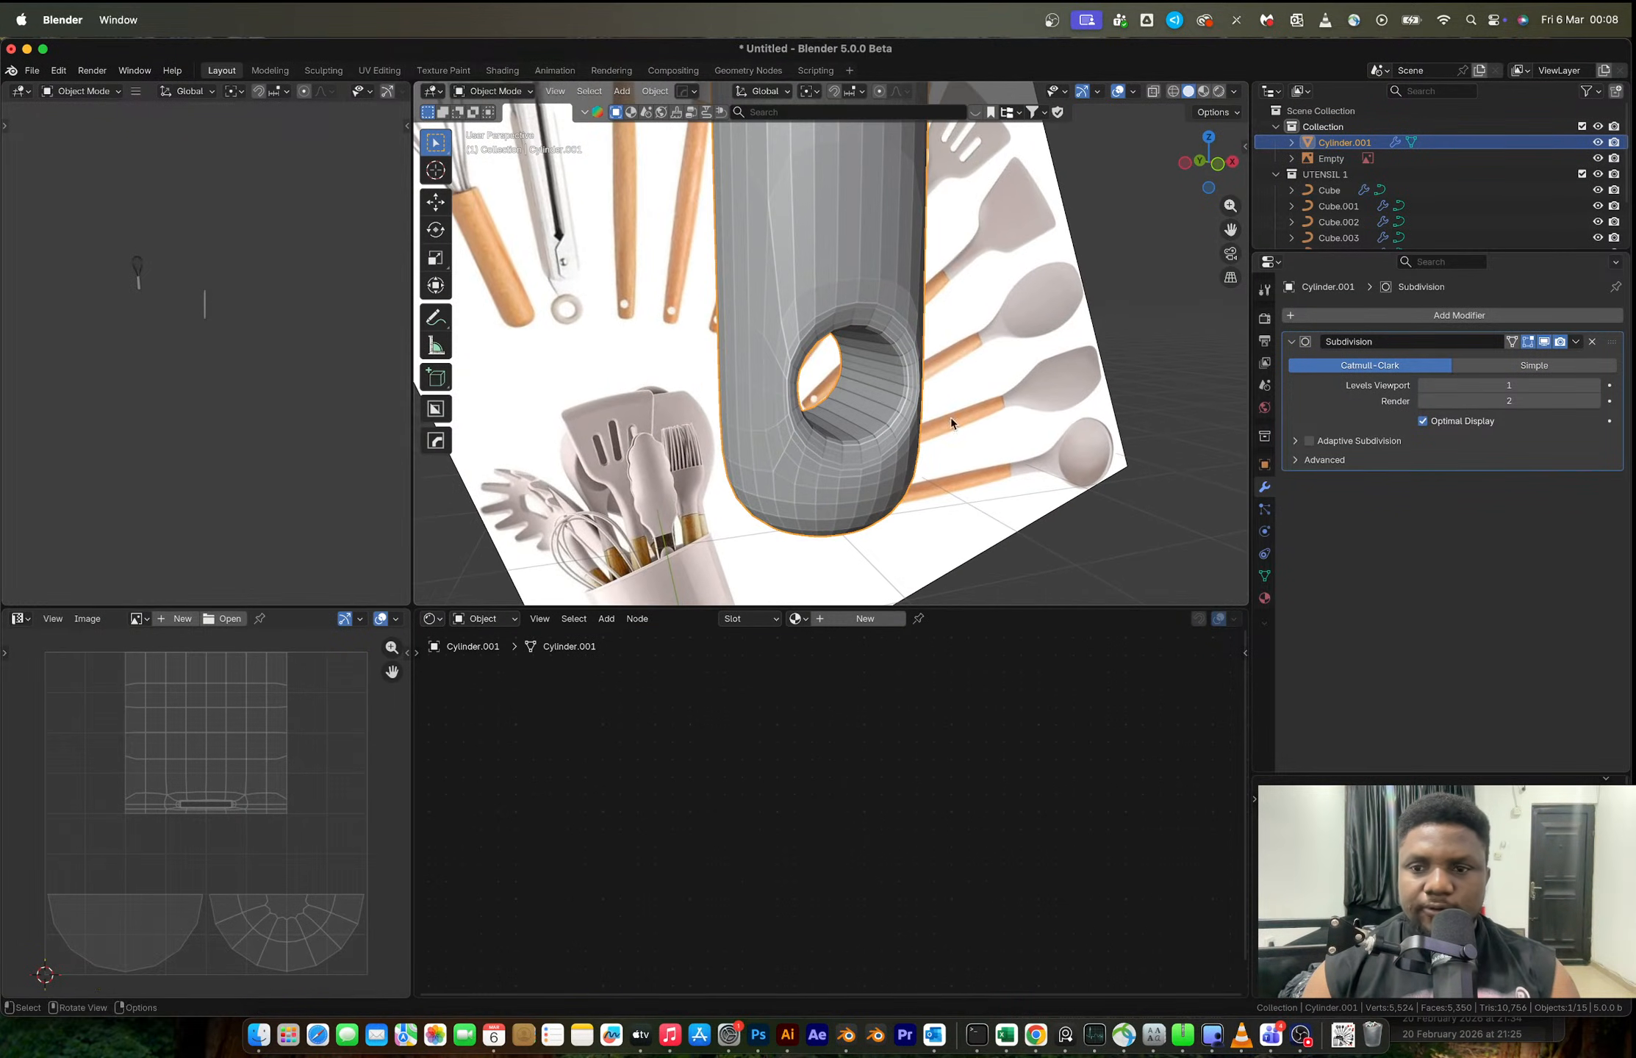
right_click(812, 401)
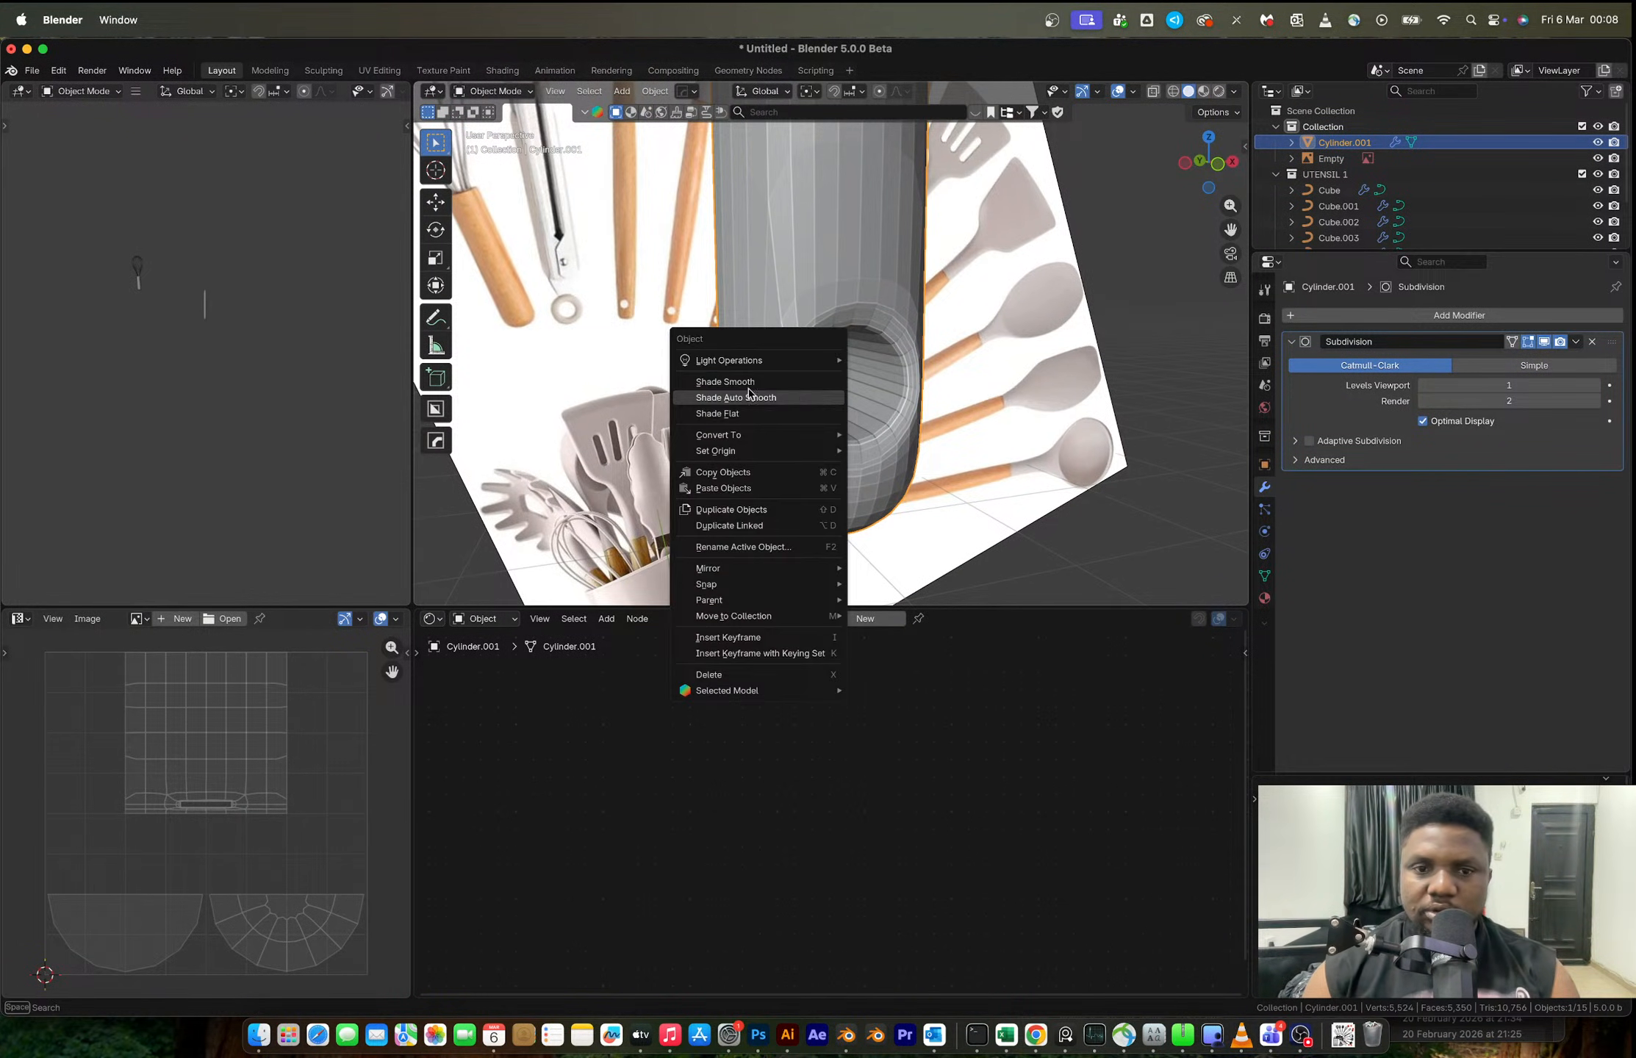
left_click(736, 397)
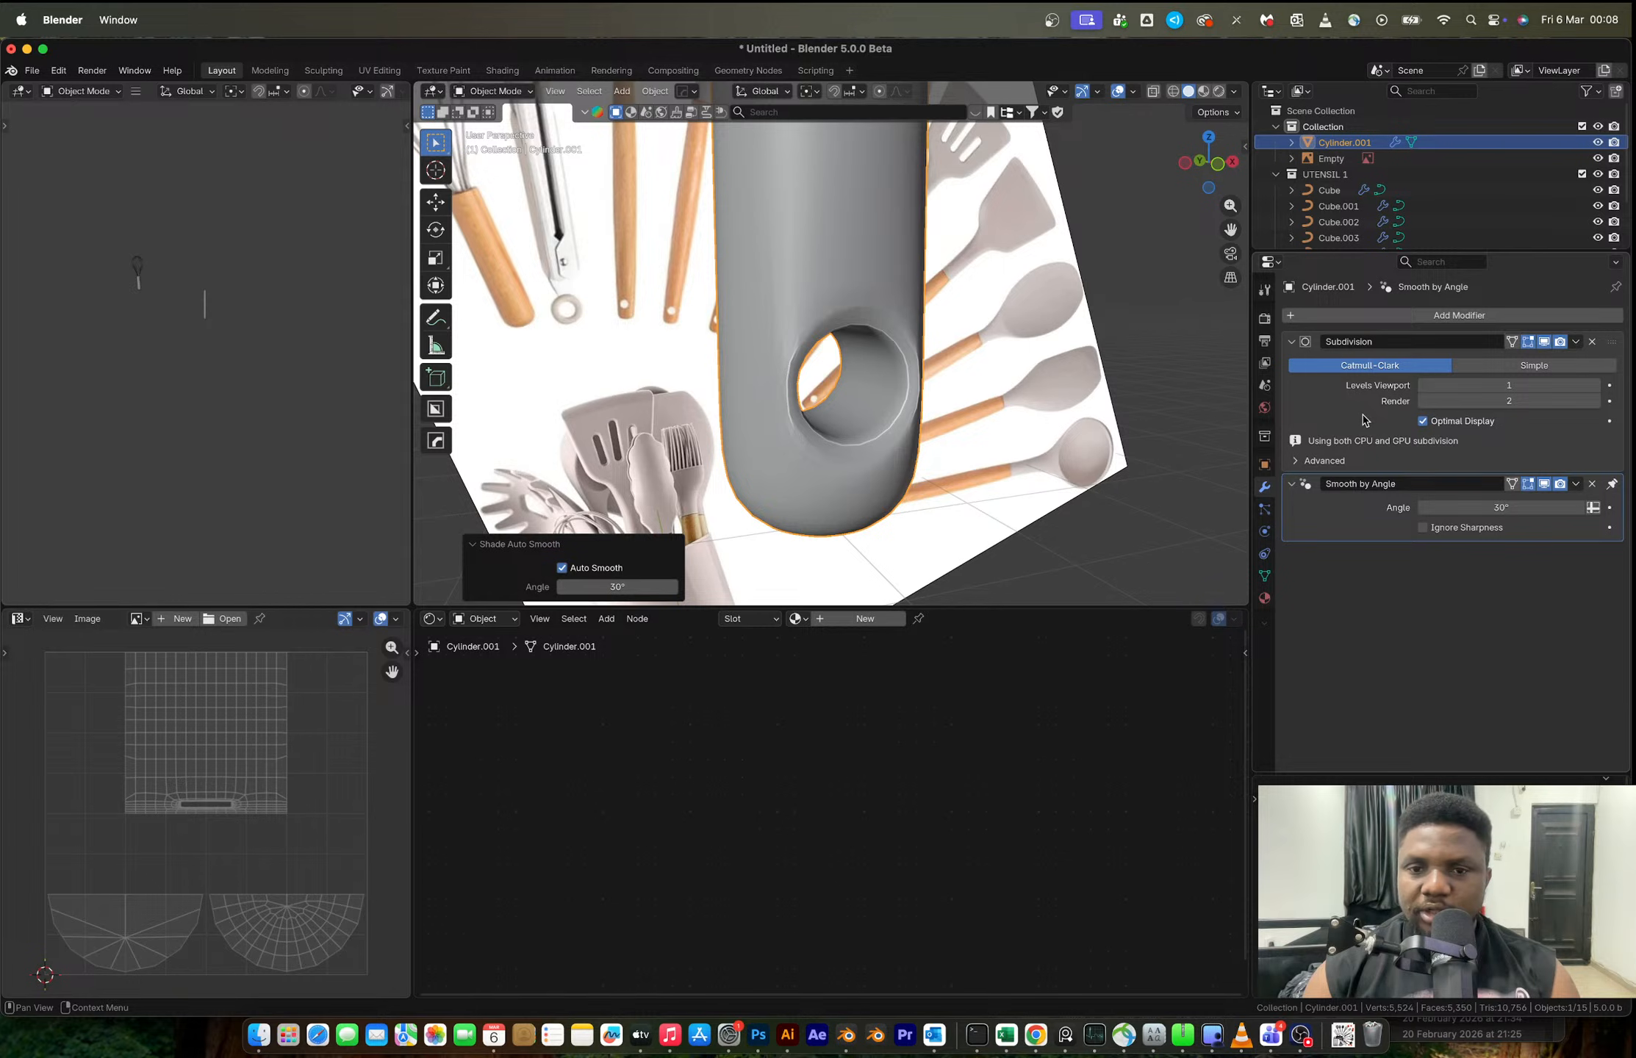
scroll(951, 295, "down", 8)
middle_click_drag(901, 331, 901, 456, "shift")
middle_click_drag(898, 228, 928, 377, "shift")
left_click(1217, 166)
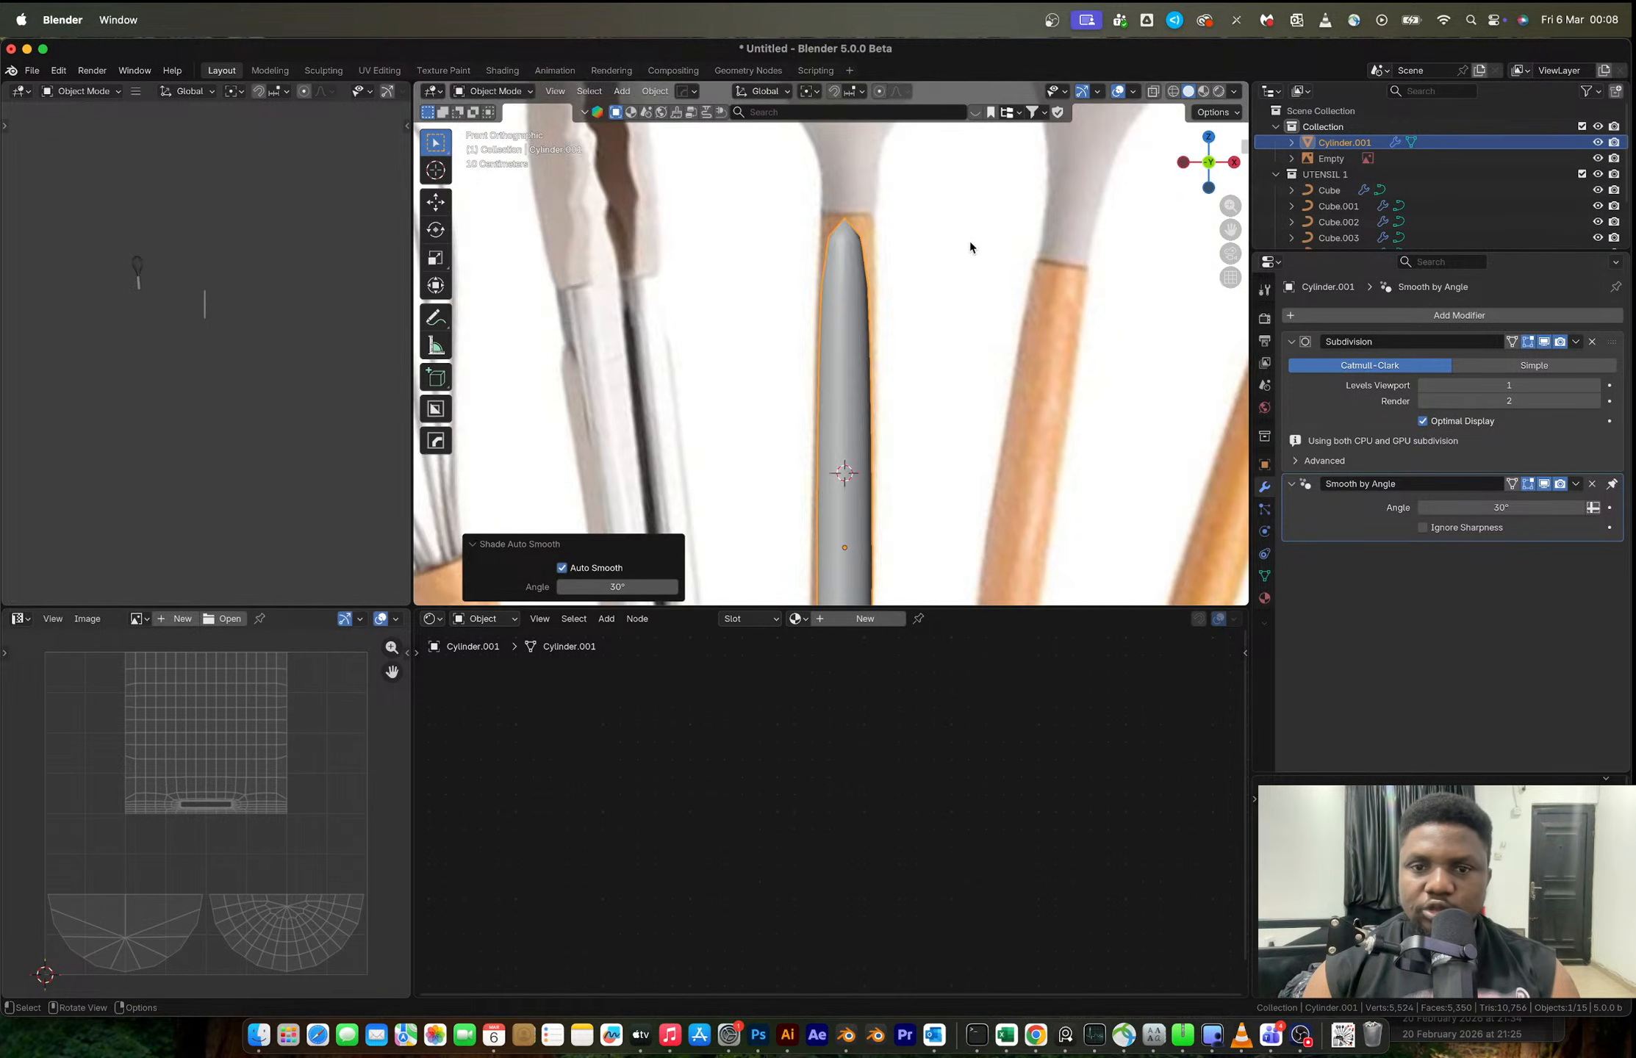
scroll(929, 252, "up", 2)
middle_click_drag(928, 252, 921, 373, "shift")
key("Tab")
key("2")
left_click_drag(757, 249, 938, 321)
key("x")
left_click(894, 252)
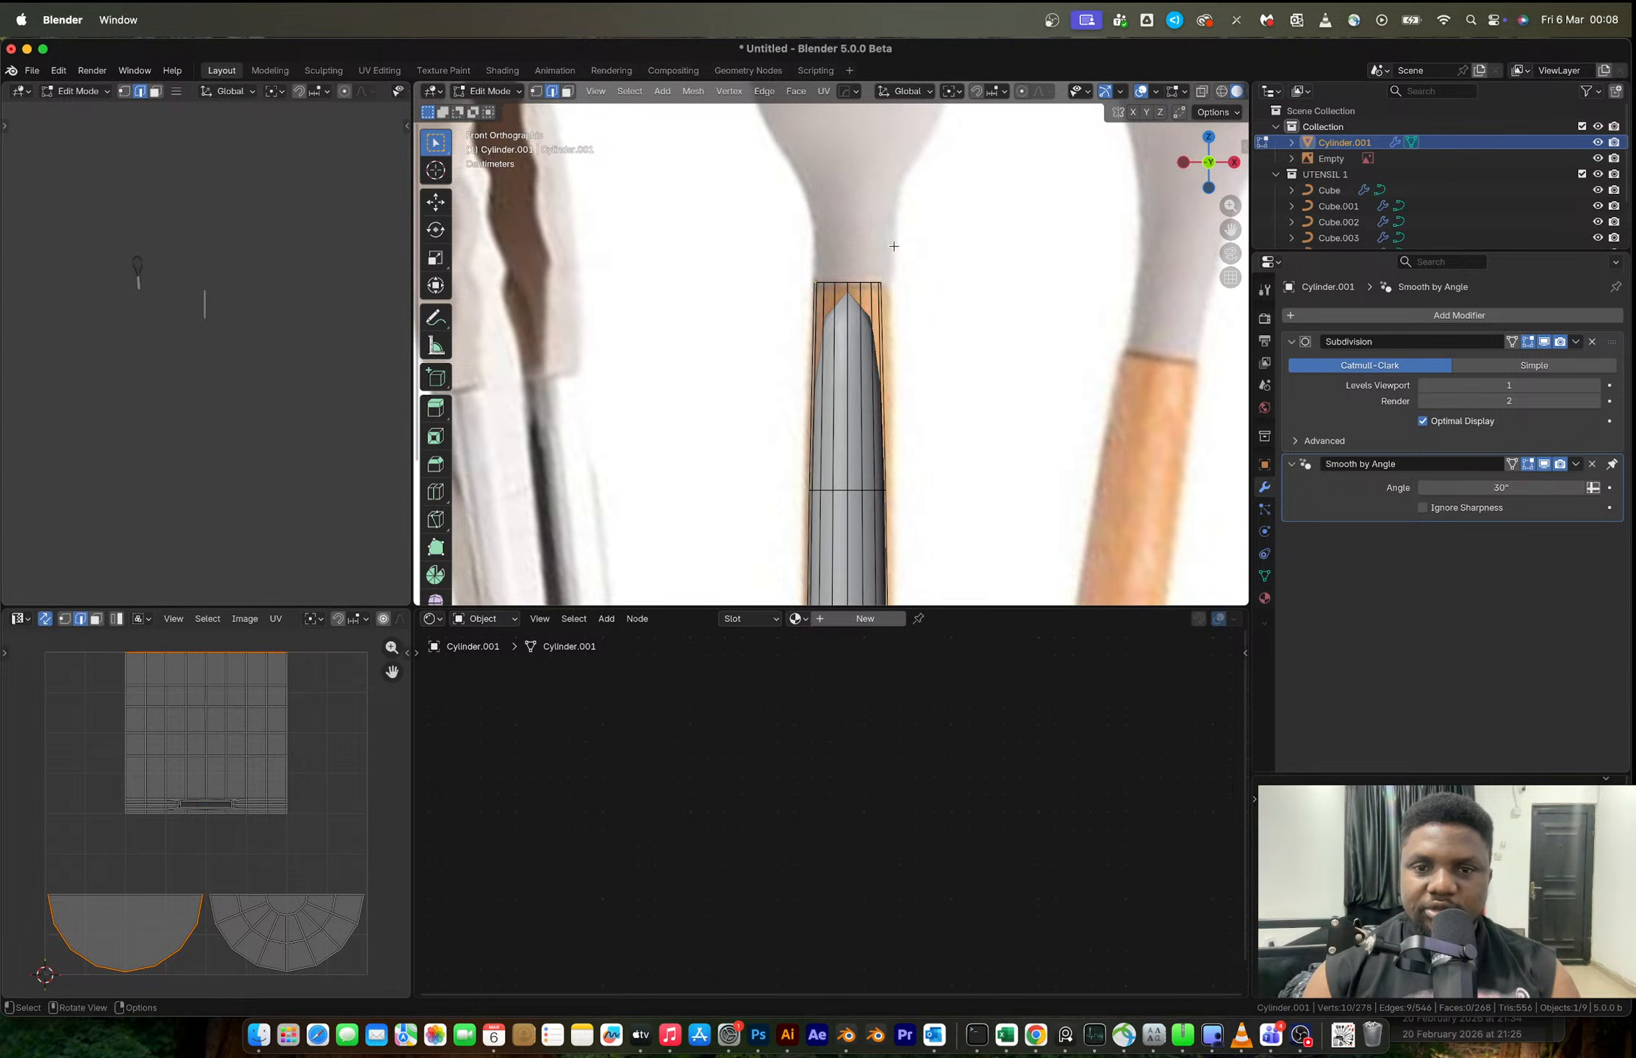
middle_click_drag(897, 270, 875, 360)
key("super+z")
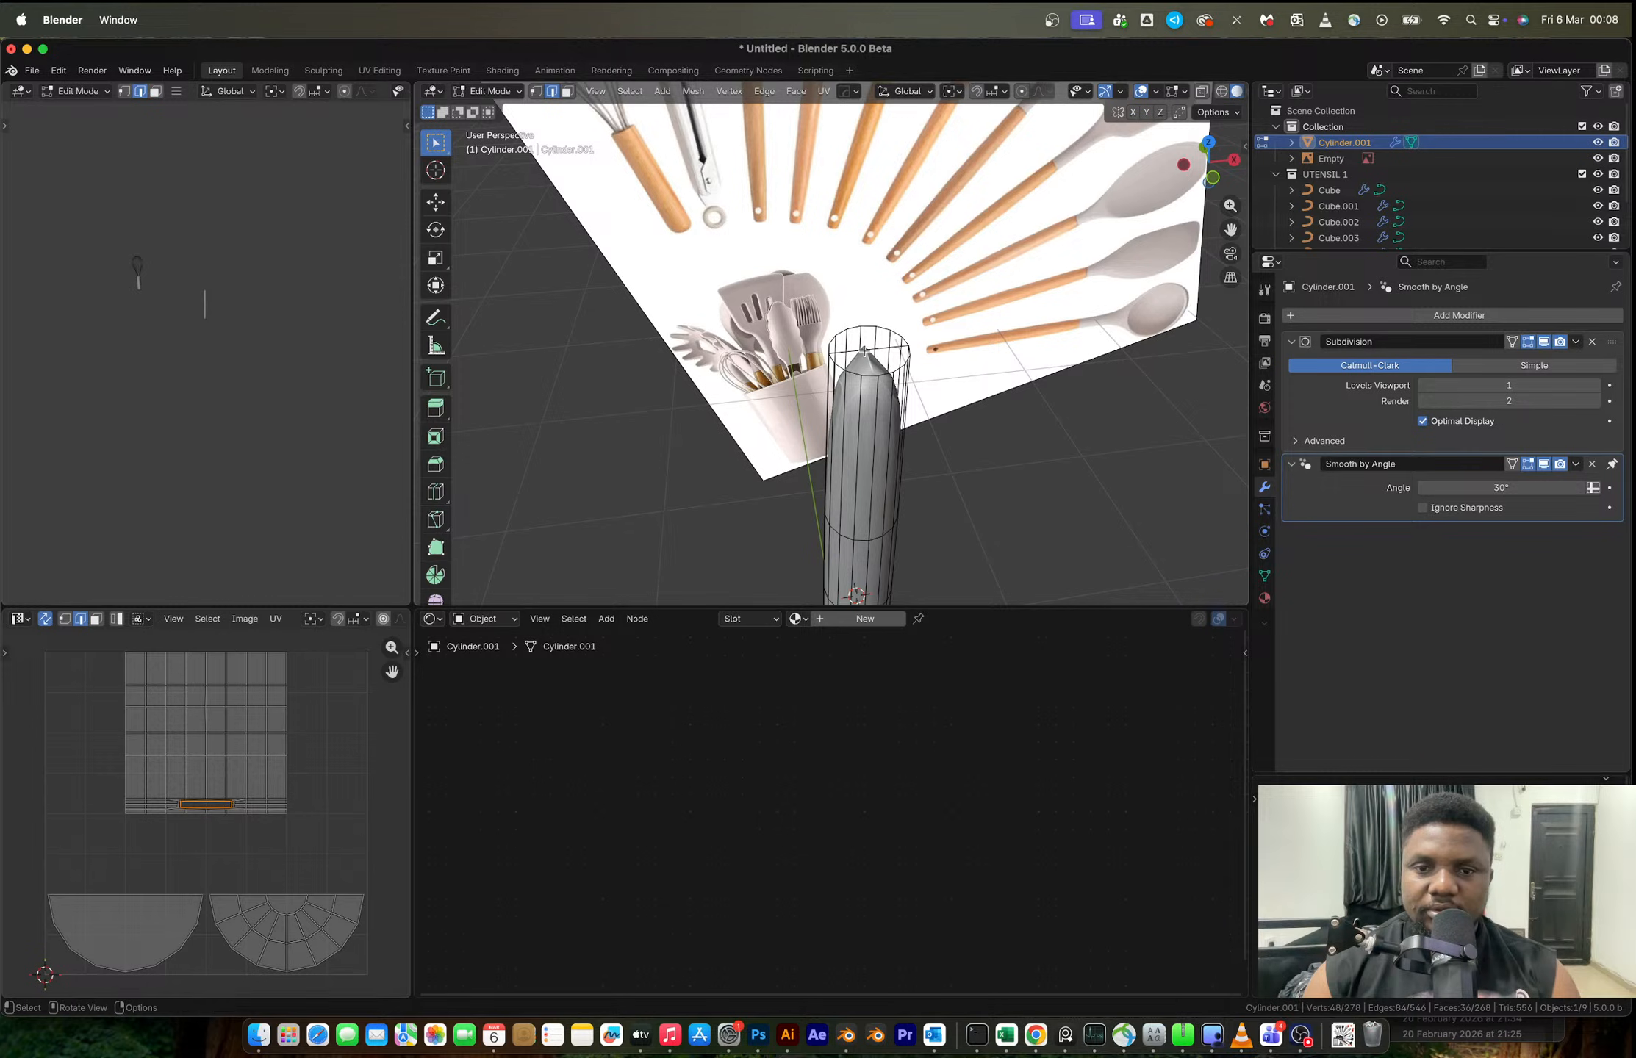
- Delete the cap faces at the handle's upper end and fill the open edge loop with a single face
left_click(868, 346)
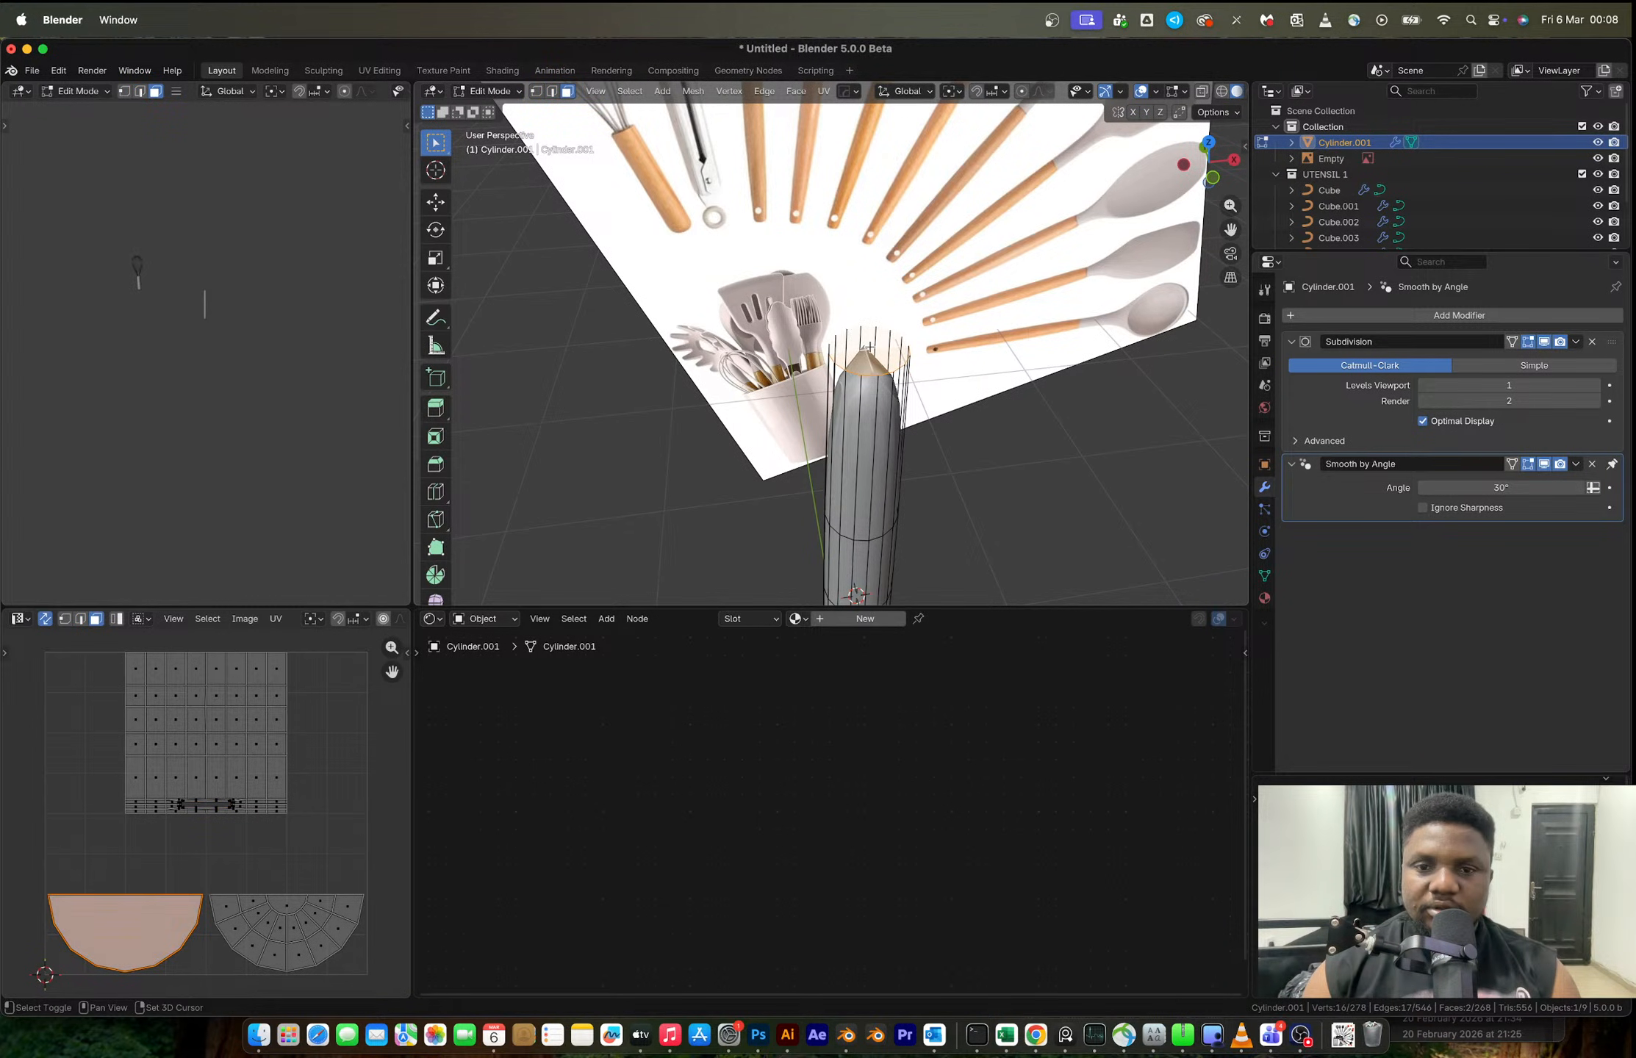
key("x")
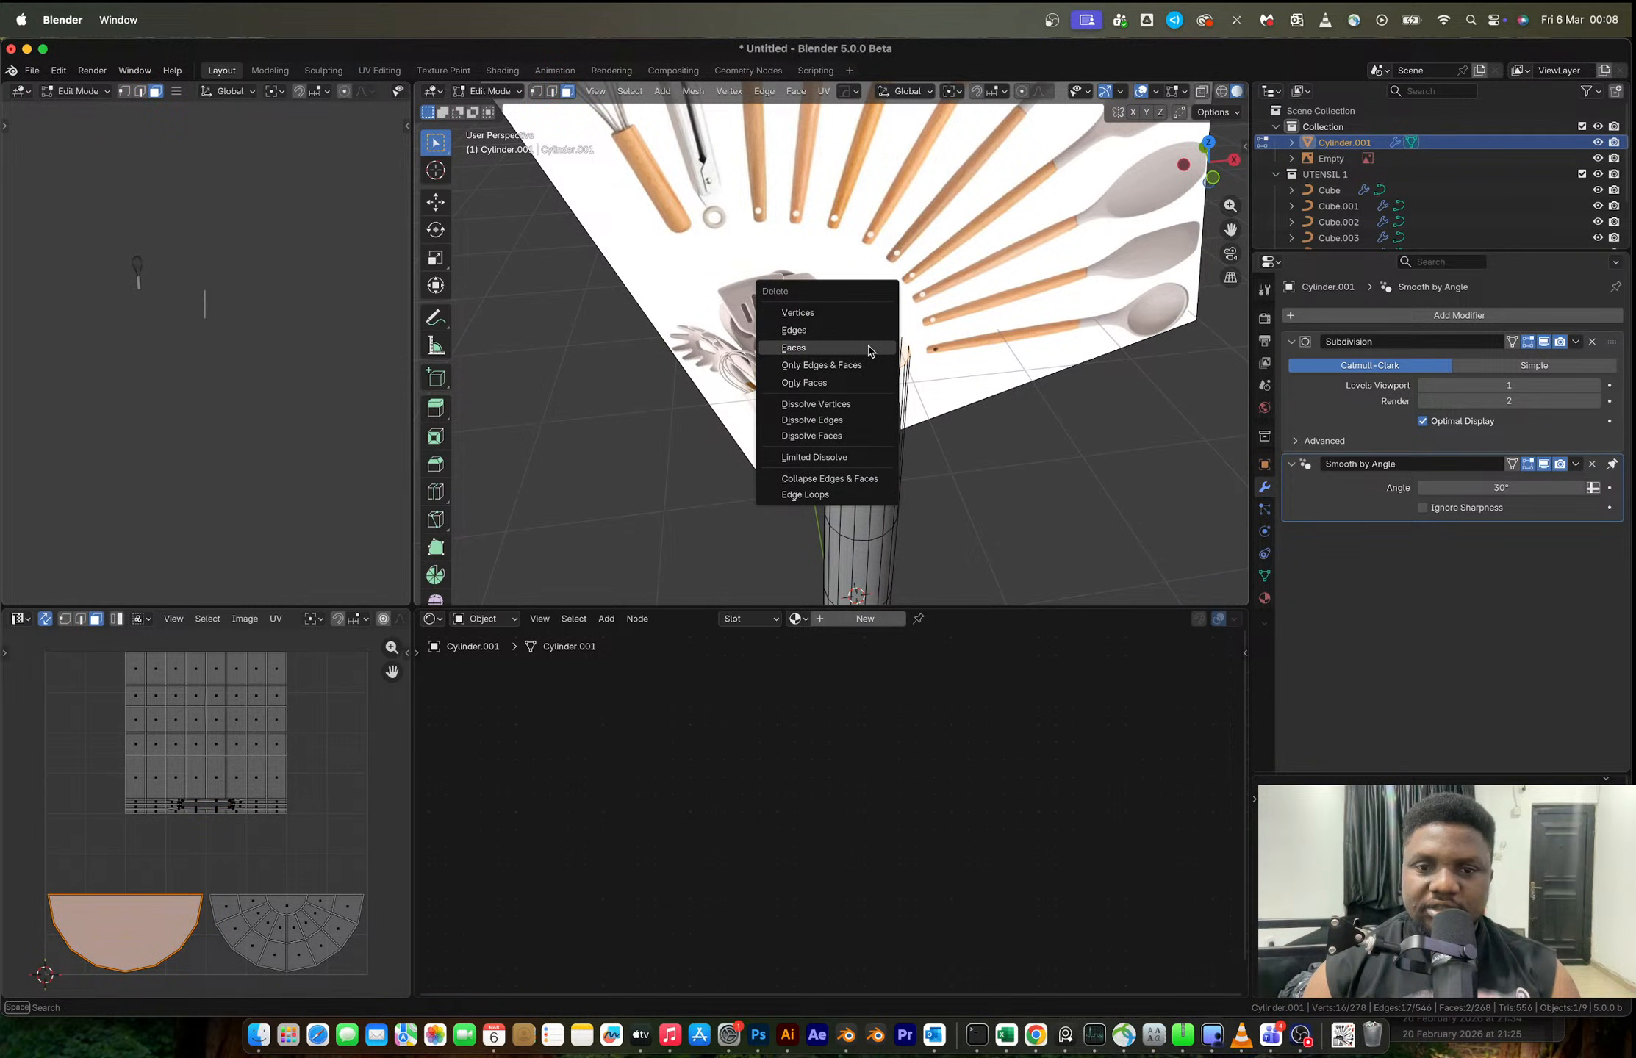
left_click(868, 348)
left_click(1212, 177)
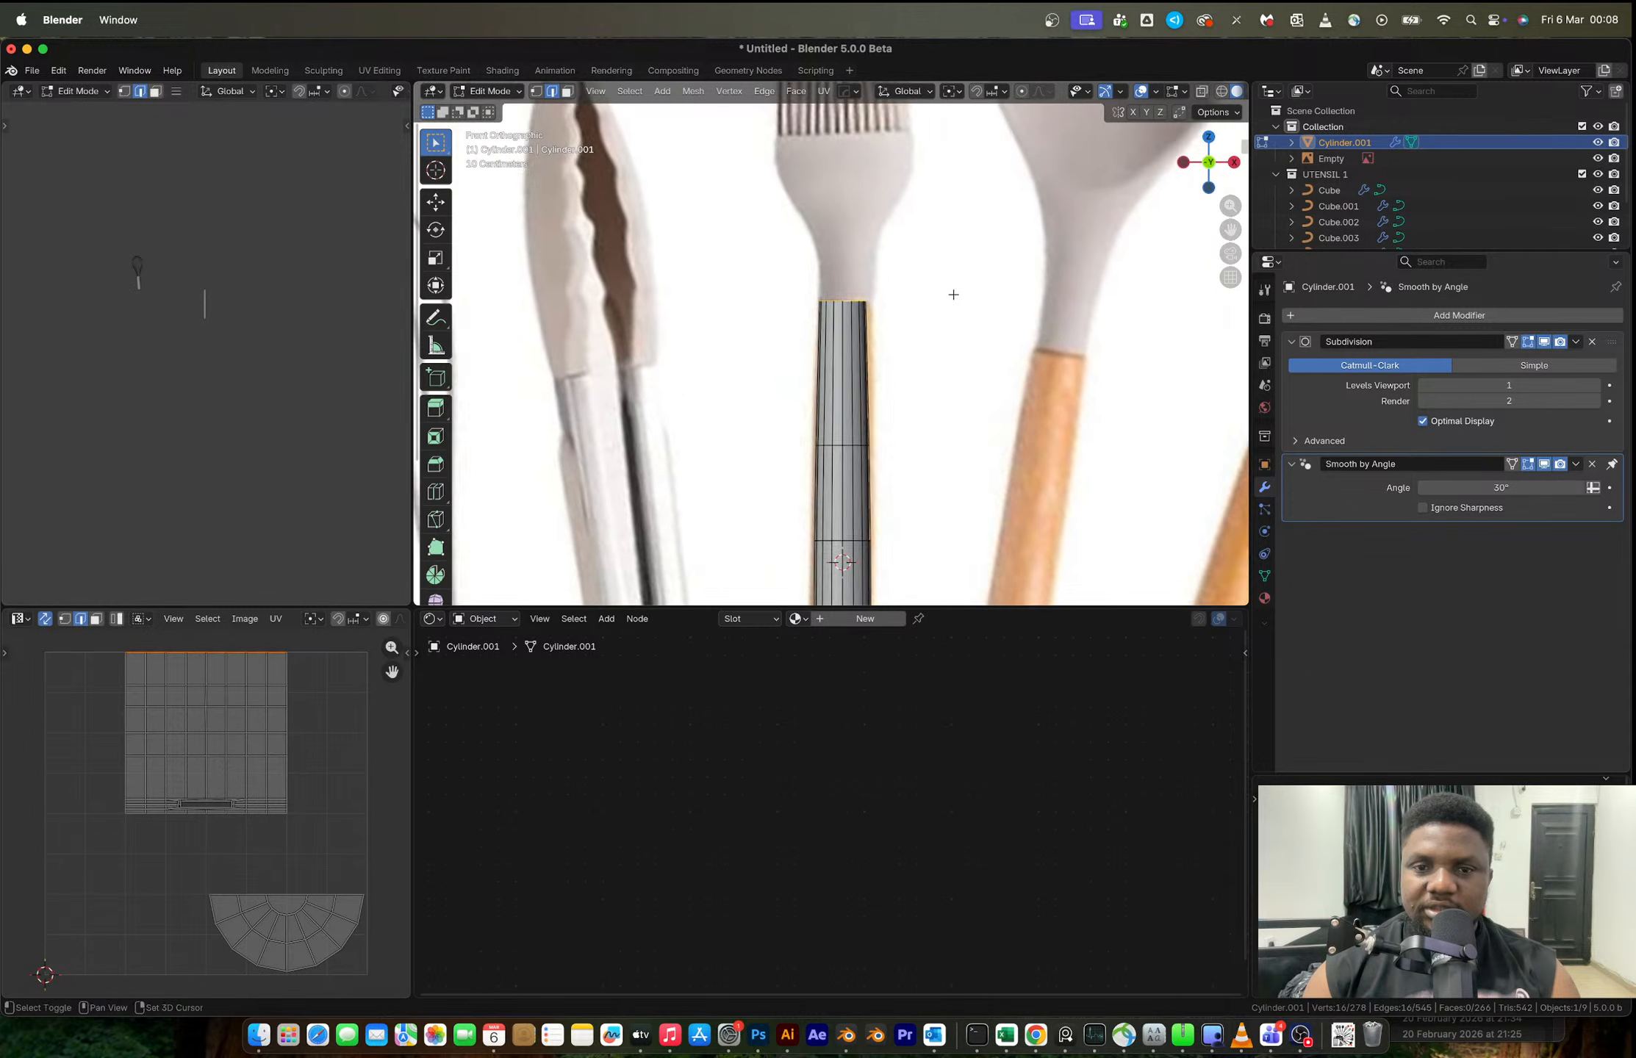
scroll(955, 323, "up", 3)
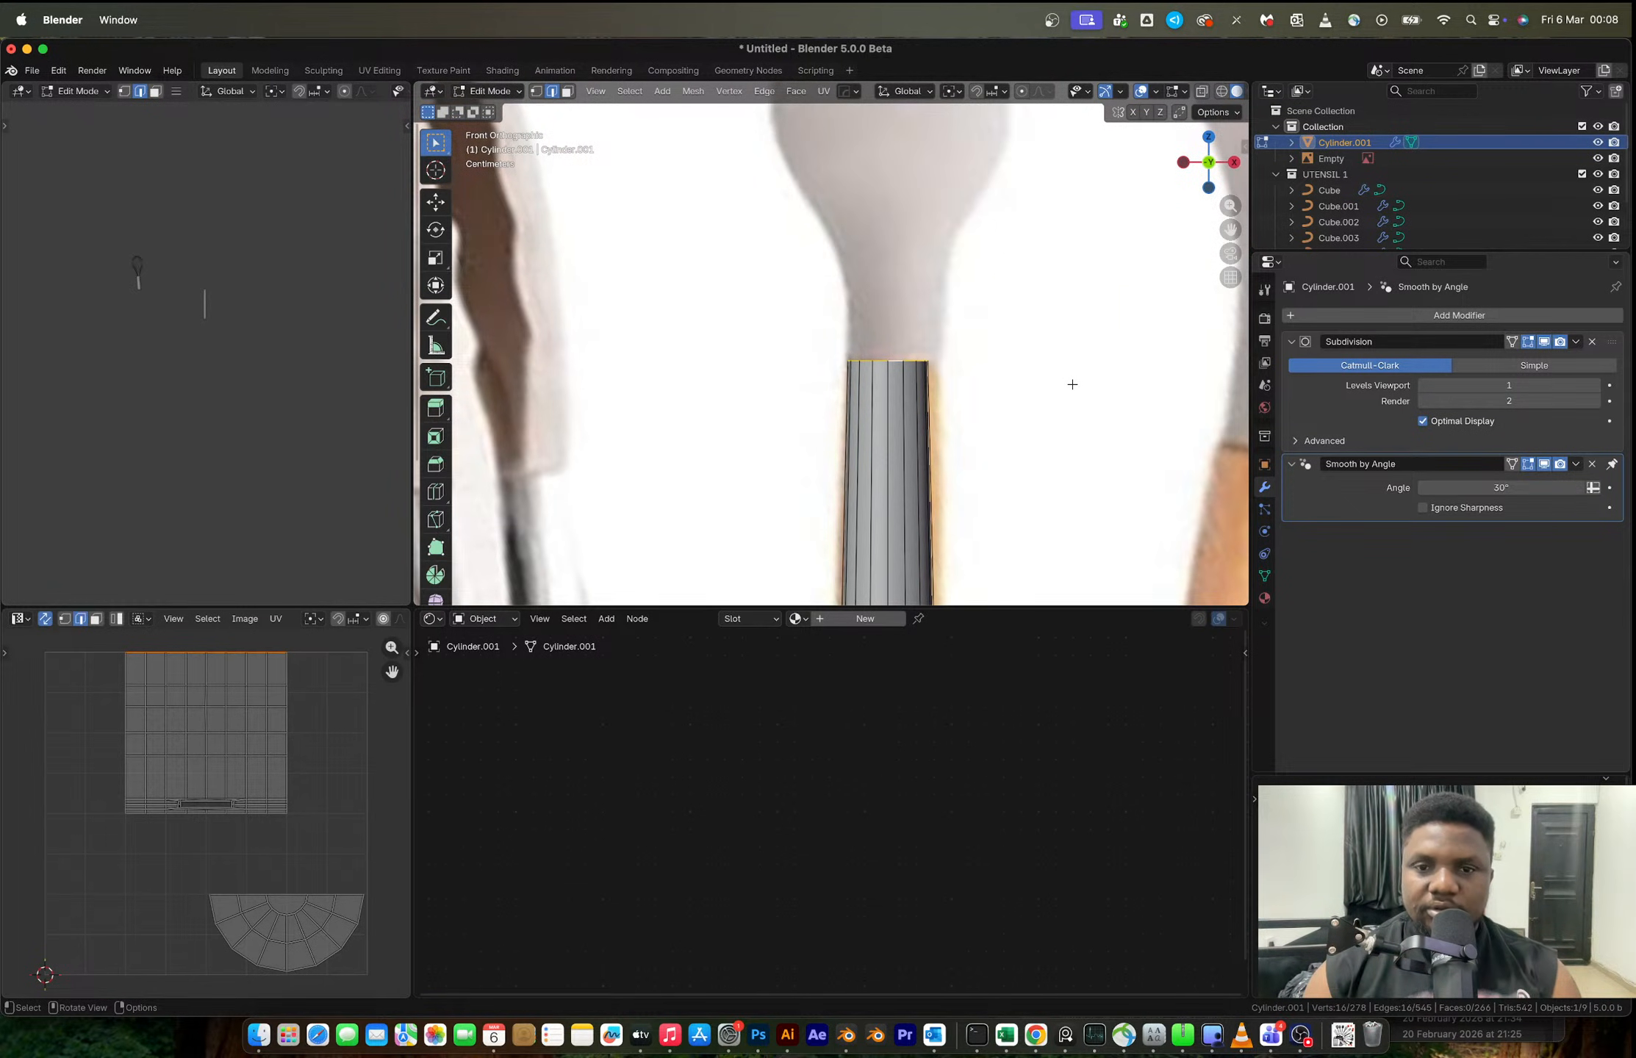
scroll(1073, 385, "down", 3)
key("f")
- Add a loop cut around the handle just below its upper end to sharpen the edge
key("ctrl+r")
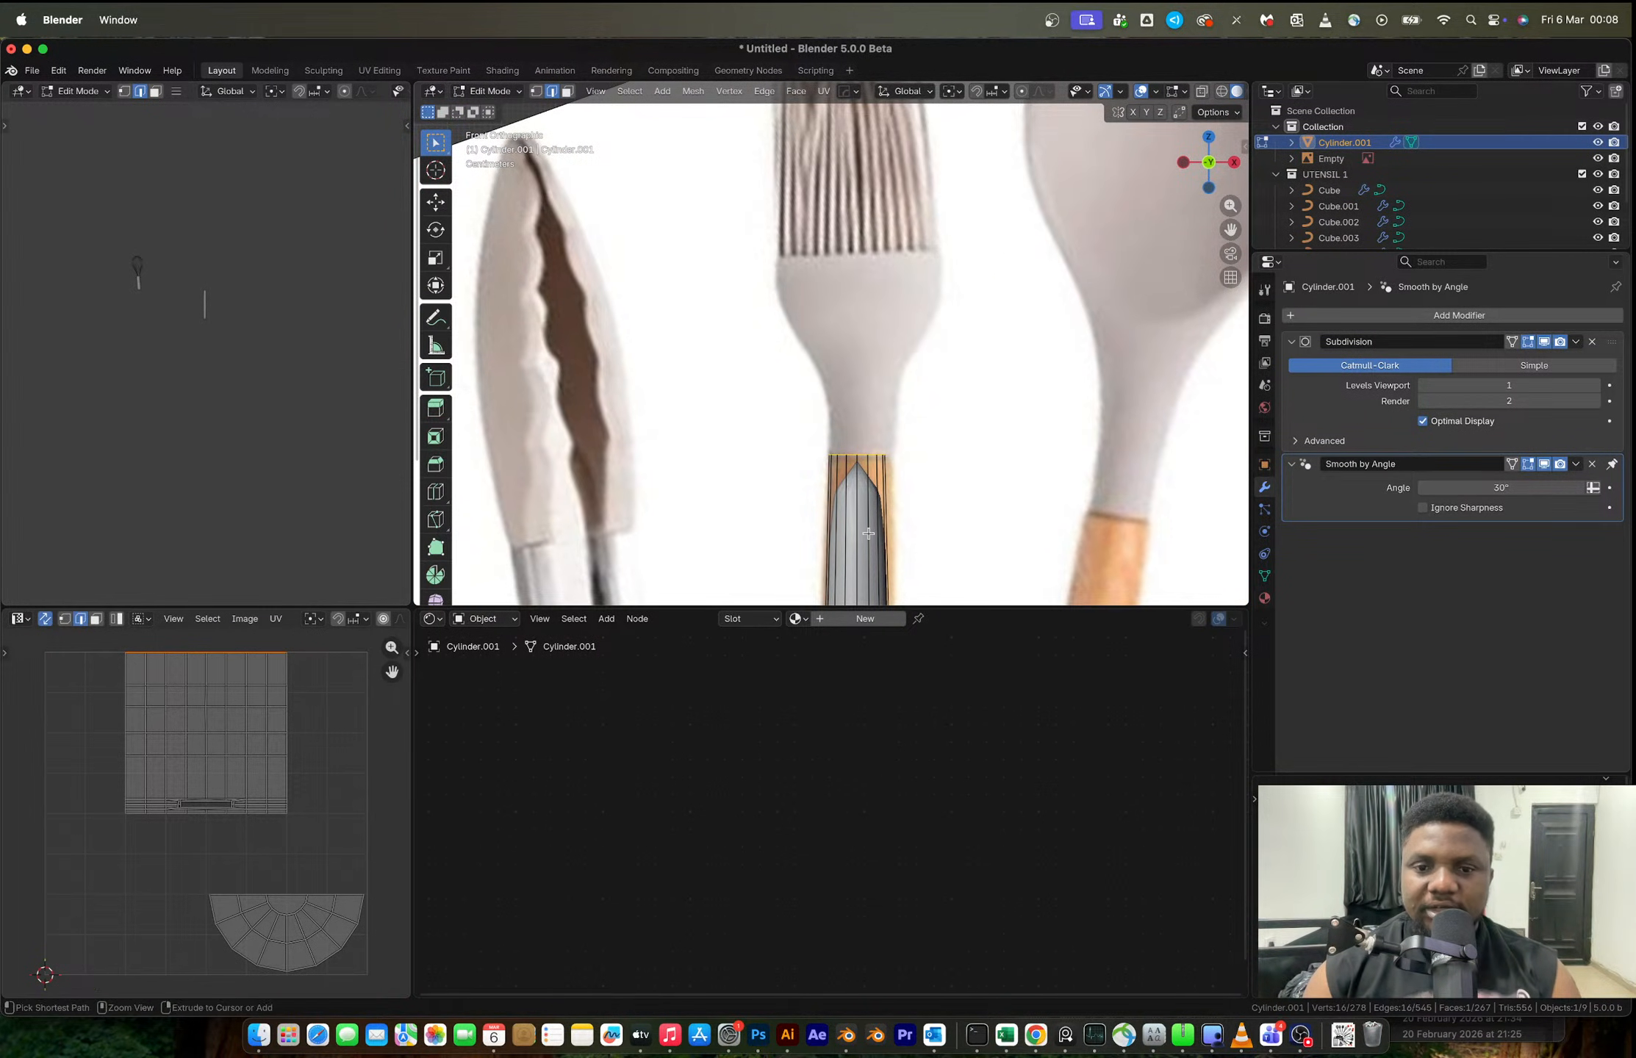
left_click(867, 460)
left_click(867, 455)
- Duplicate the handle's top face in place, separate the copy into its own object, and select that object
middle_click_drag(871, 470, 873, 489)
key("3")
left_click(873, 489)
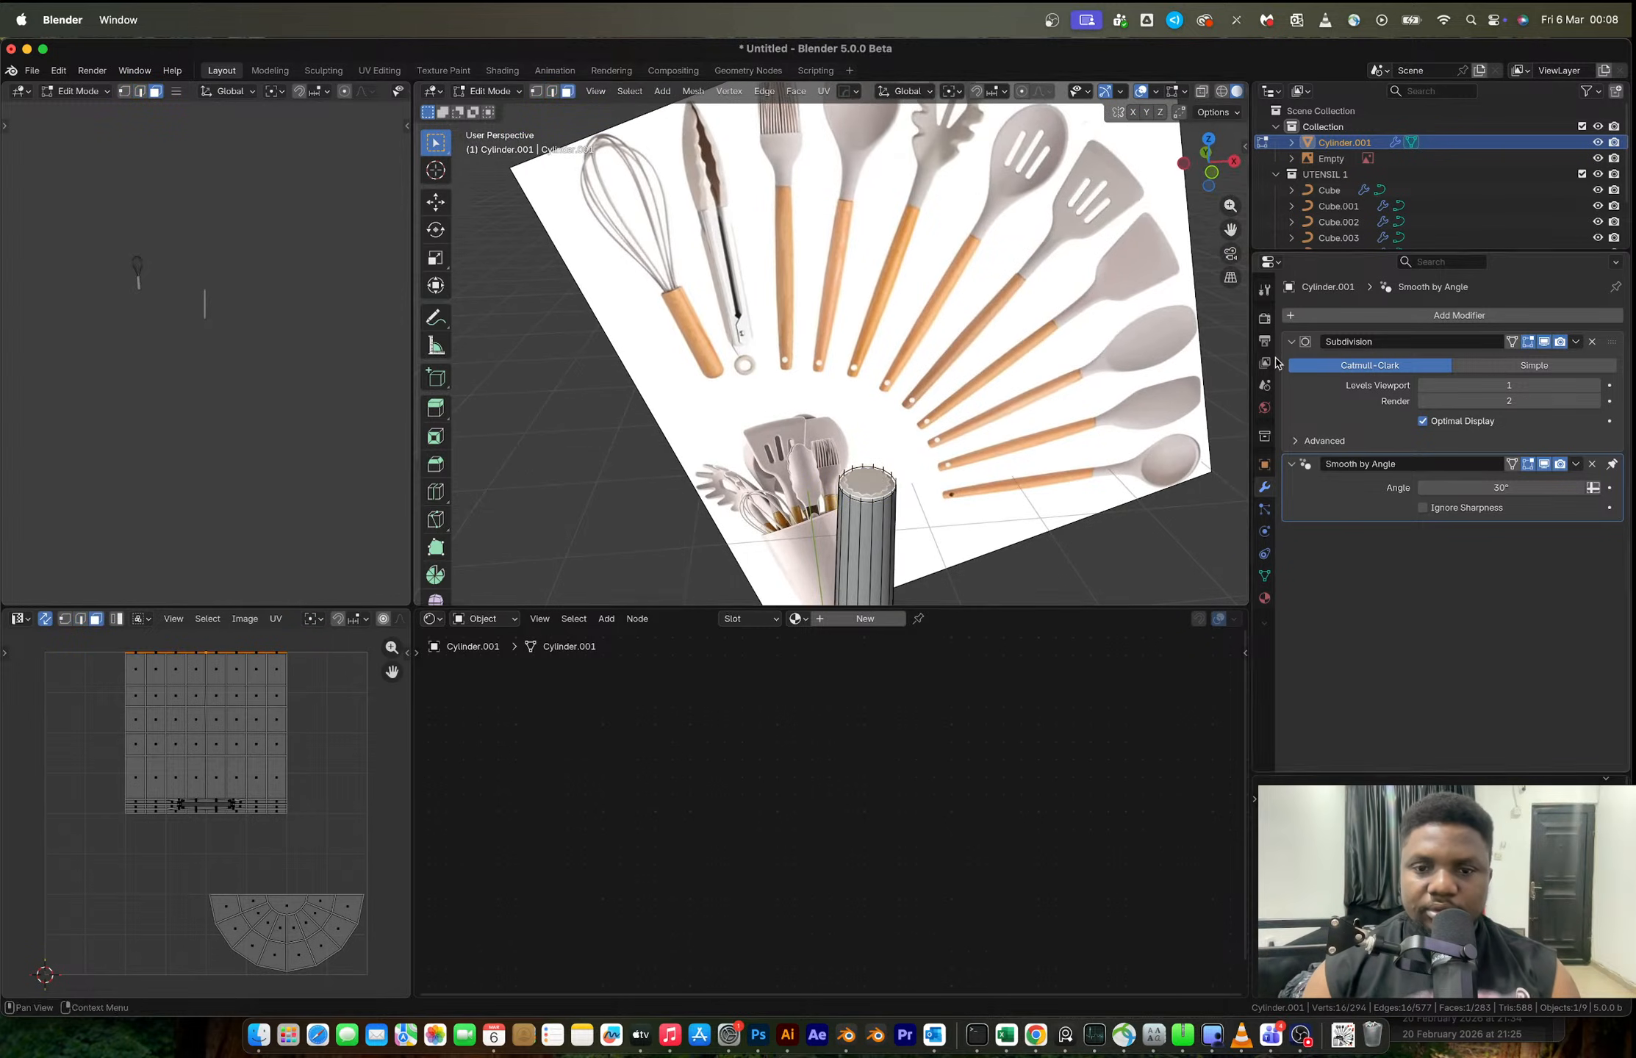
left_click(1213, 174)
scroll(933, 493, "down", 1)
middle_click_drag(931, 500, 892, 448, "shift")
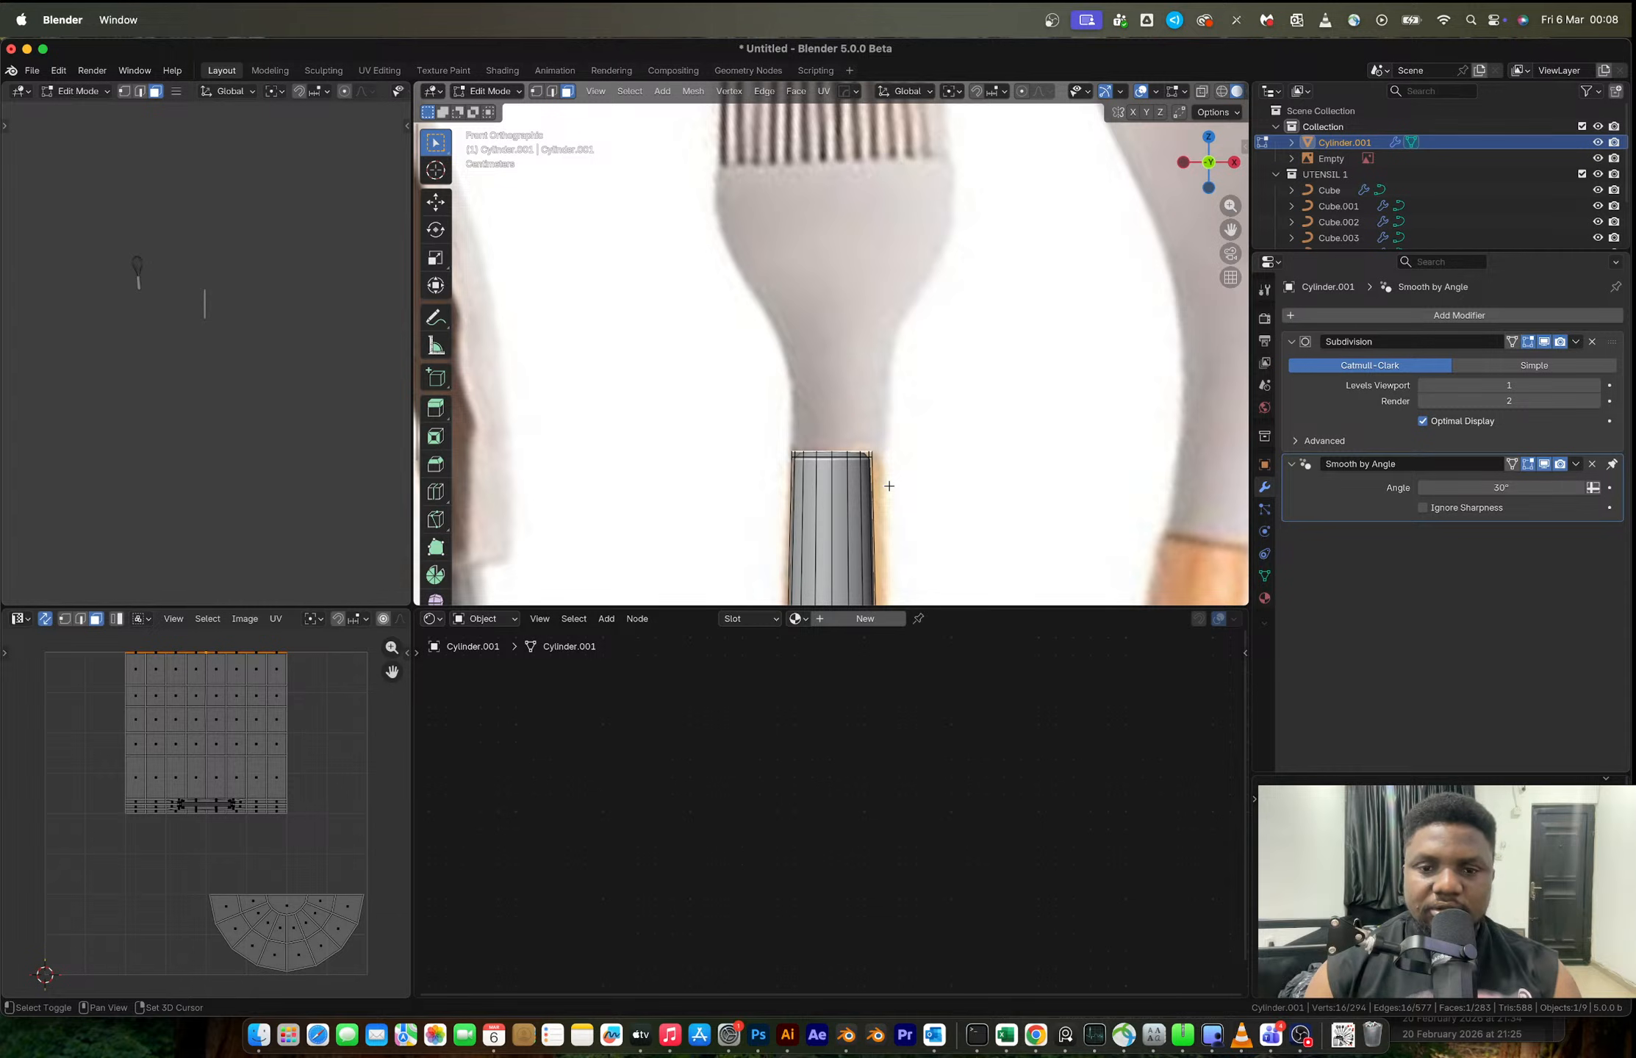
key("shift+d")
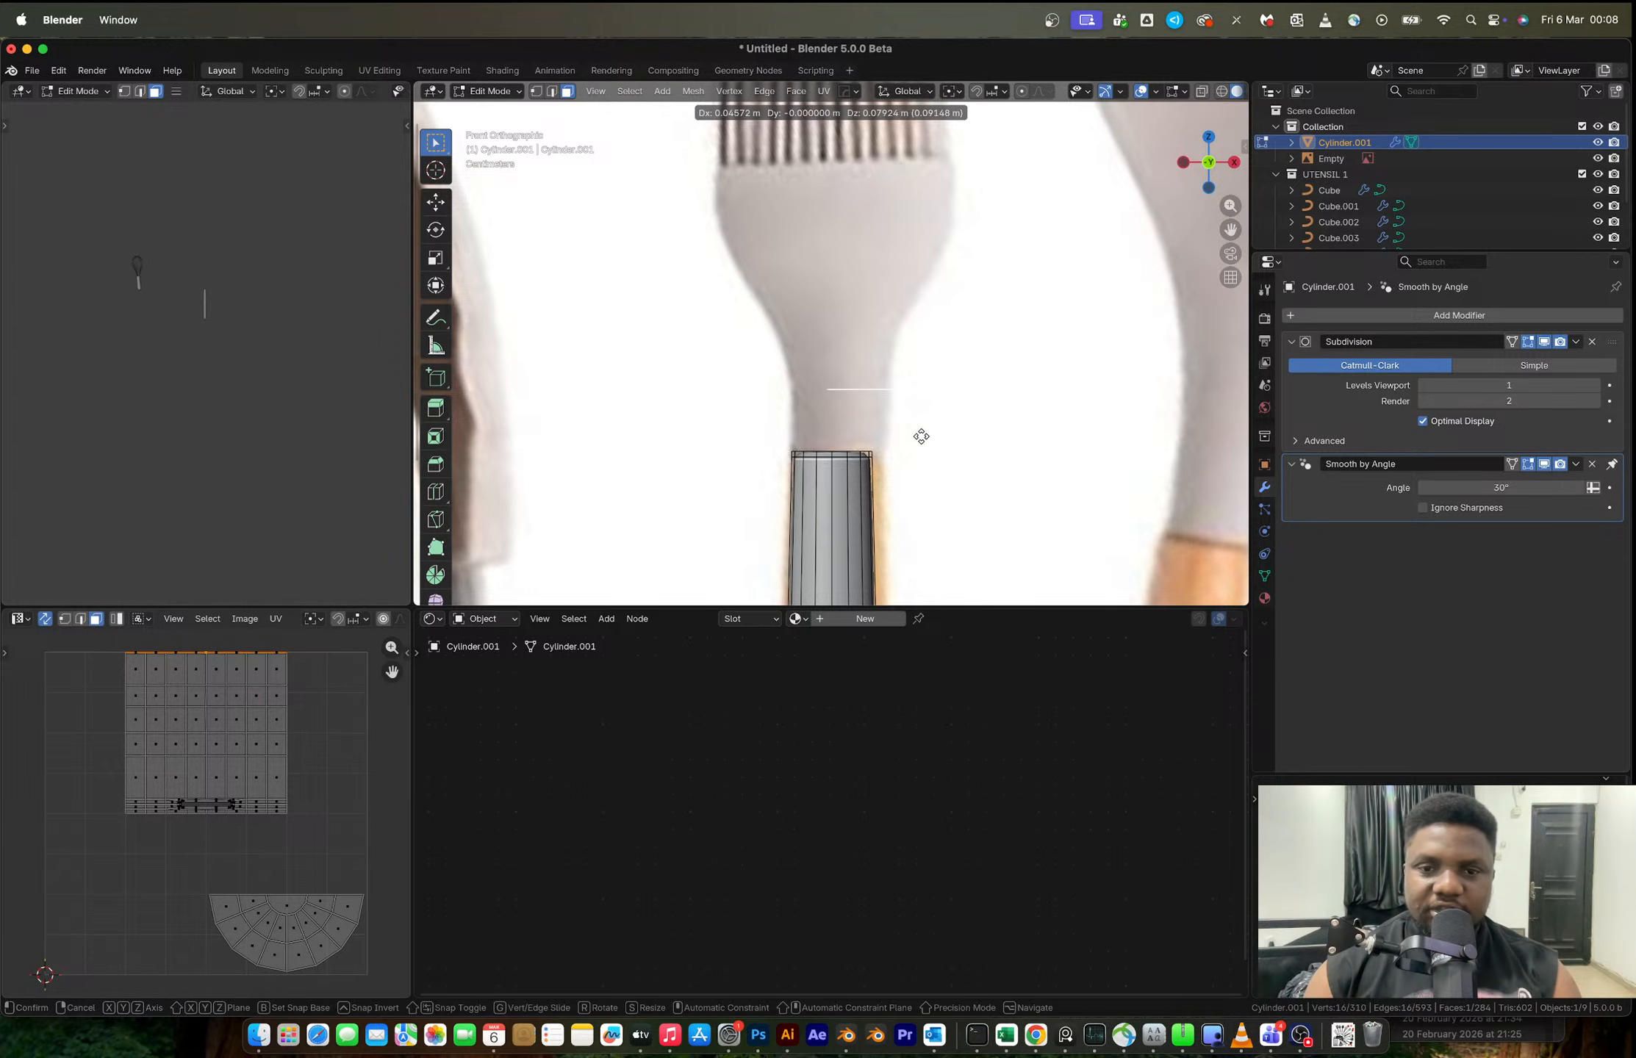
right_click(920, 435)
key("p")
left_click(922, 441)
key("Tab")
middle_click_drag(847, 458, 857, 521)
left_click(857, 522)
left_click(857, 521)
left_click(856, 521)
left_click(857, 521)
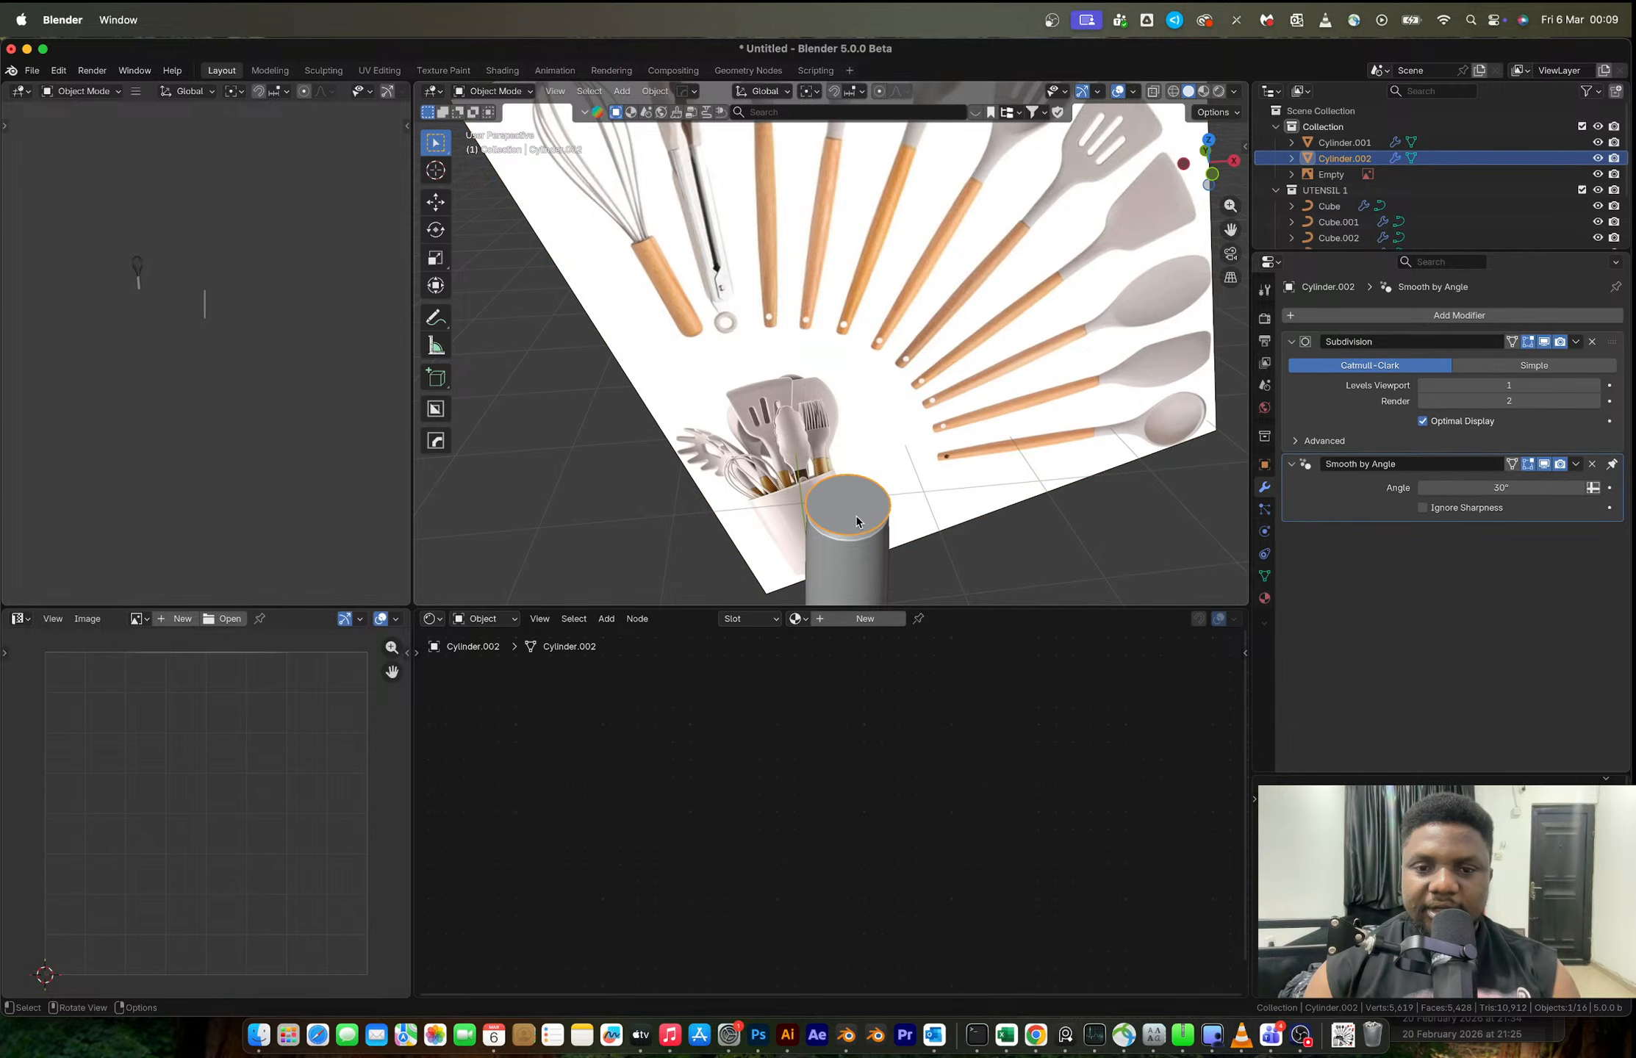
- Extrude the copied face upward by about 0.144 m and 0.226 m to the bristle base, then scale its top face by about 3.36
left_click(1214, 177)
key("Tab")
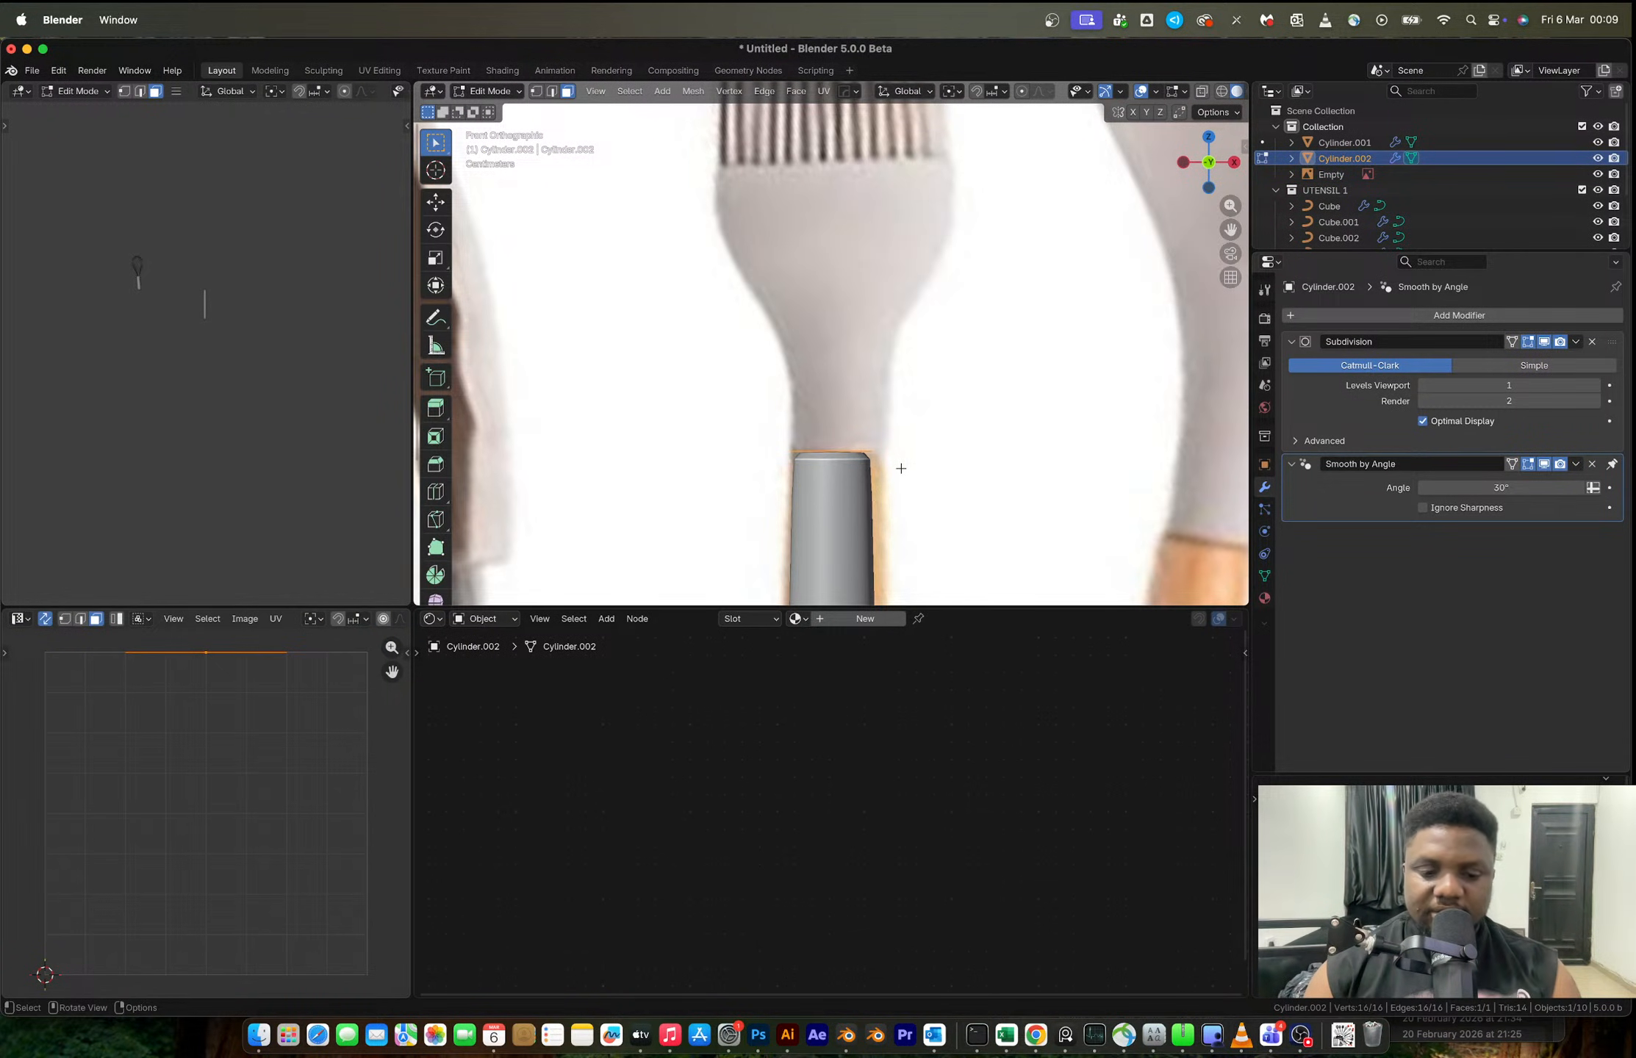
key("e")
left_click(909, 356)
key("e")
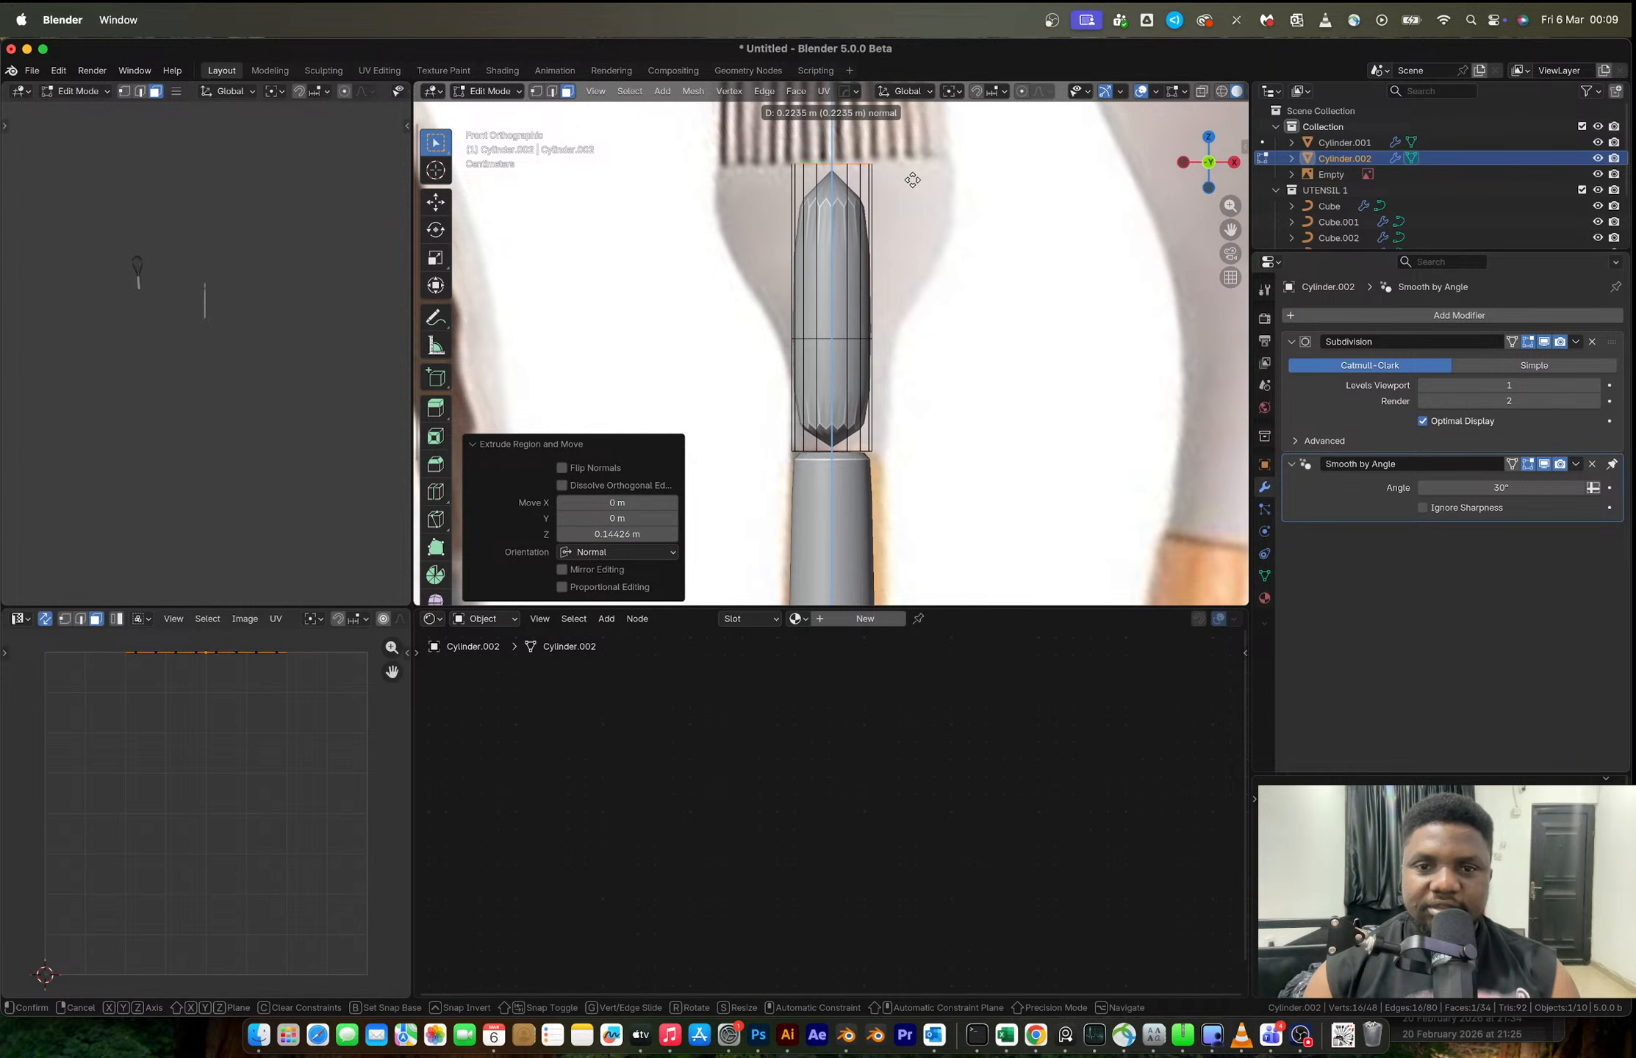
left_click(912, 179)
key("s")
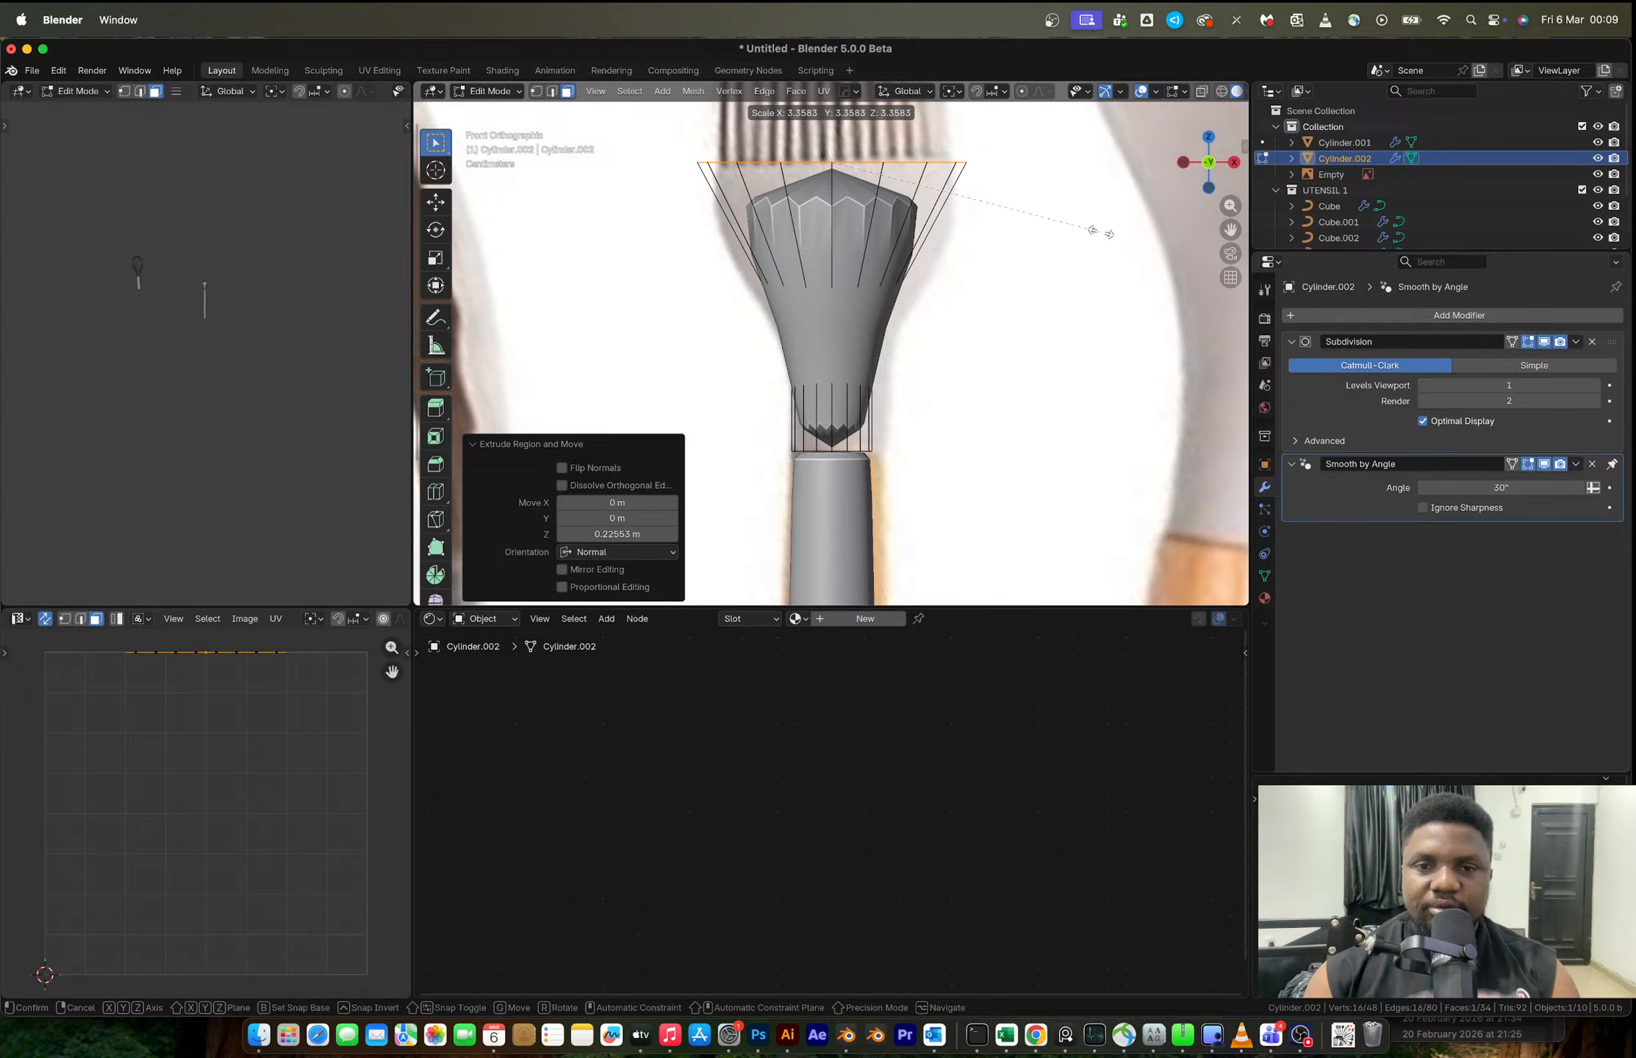
left_click(1100, 233)
- Add a loop cut around the flared section and slide it just below the top rim, at a factor of about -0.826
key("ctrl+r")
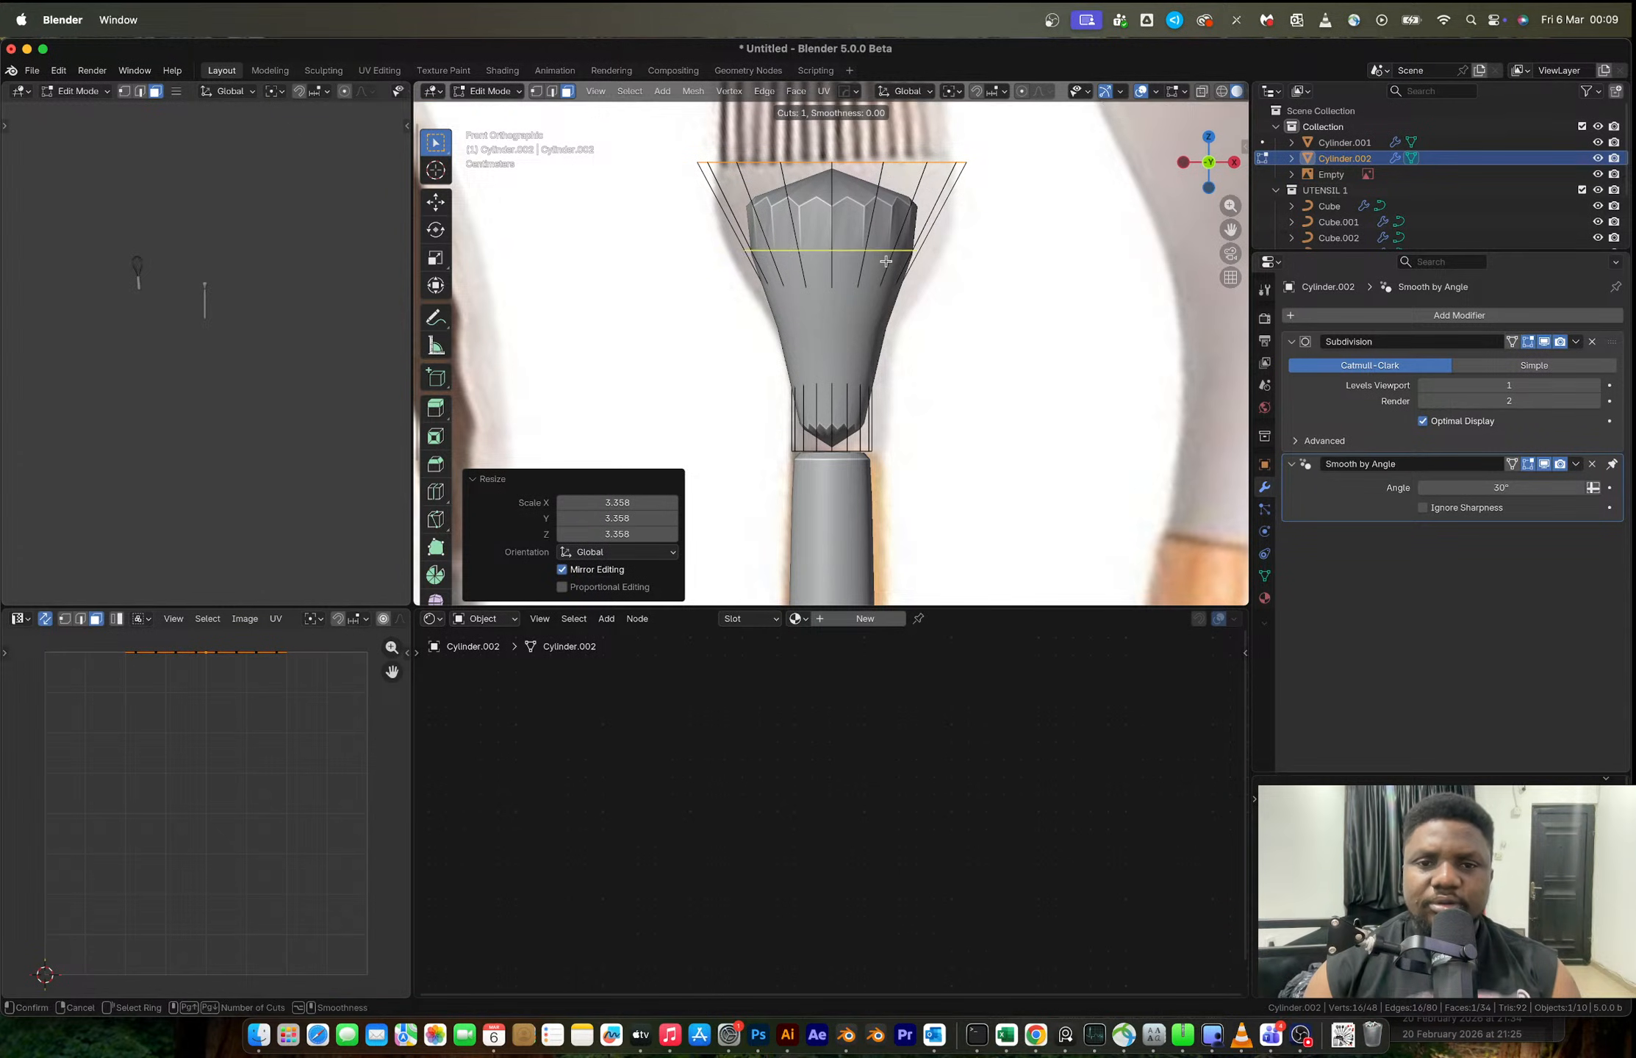
left_click(891, 258)
left_click(890, 185)
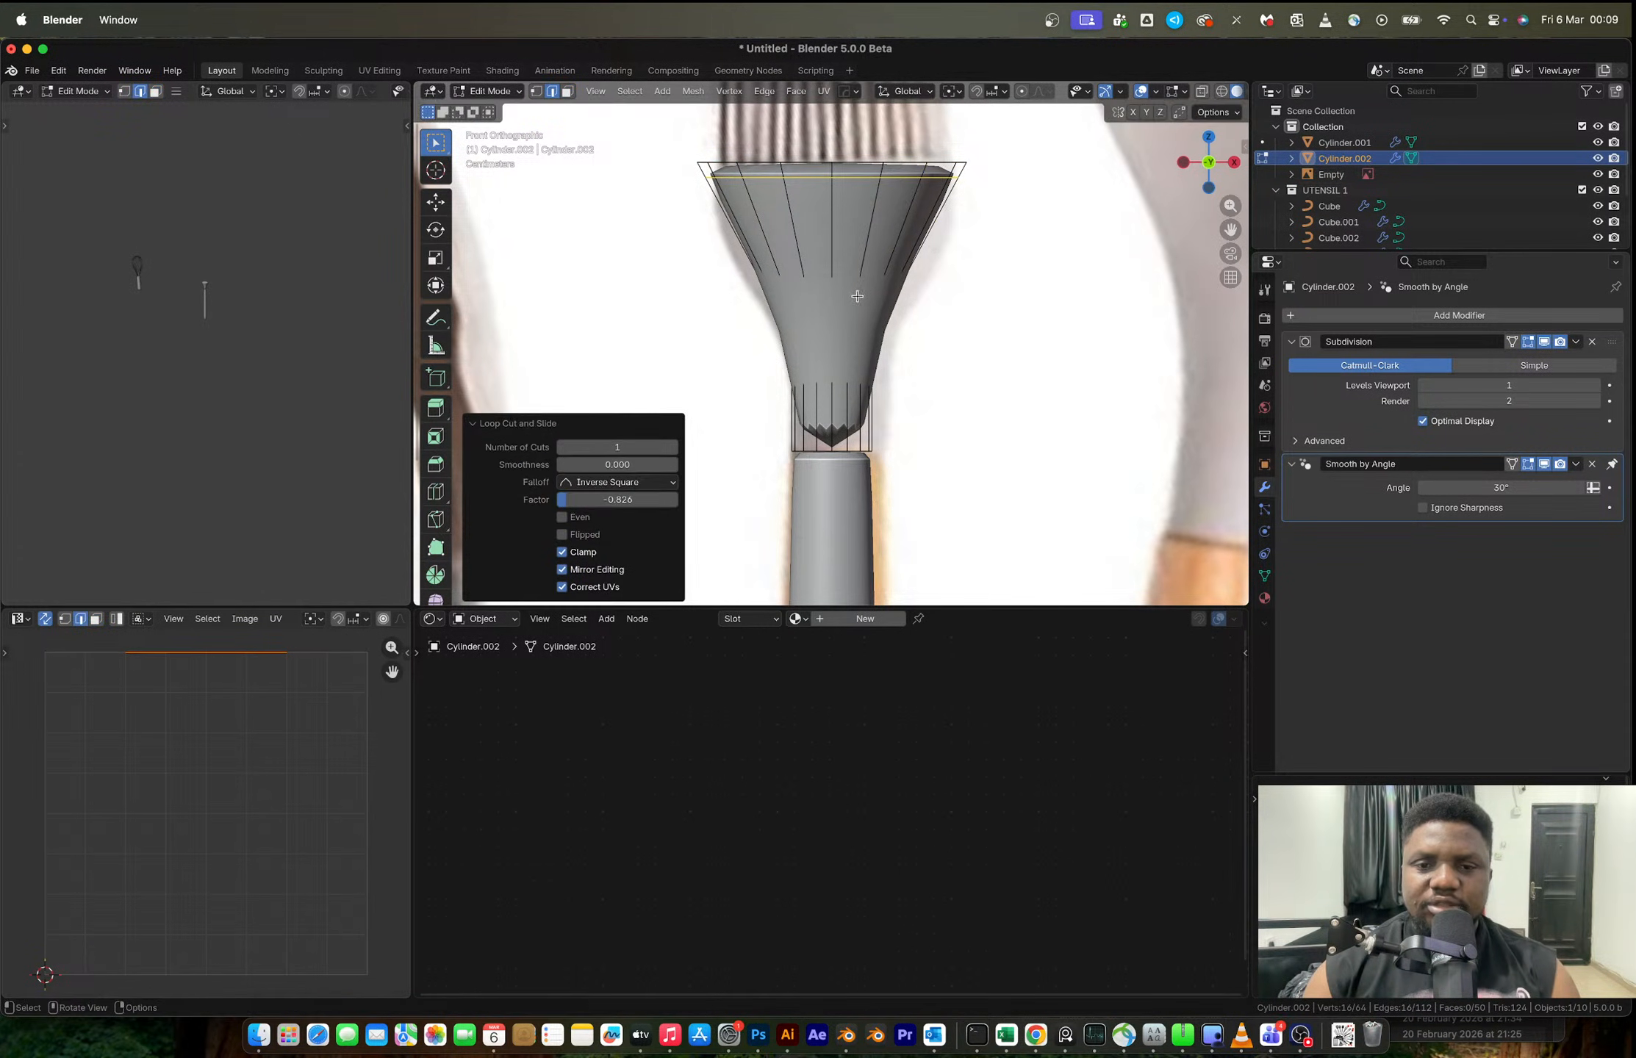
- Bevel the edge loop where the neck meets the flare with 3 segments and a width of about 0.063 m
key("alt+z")
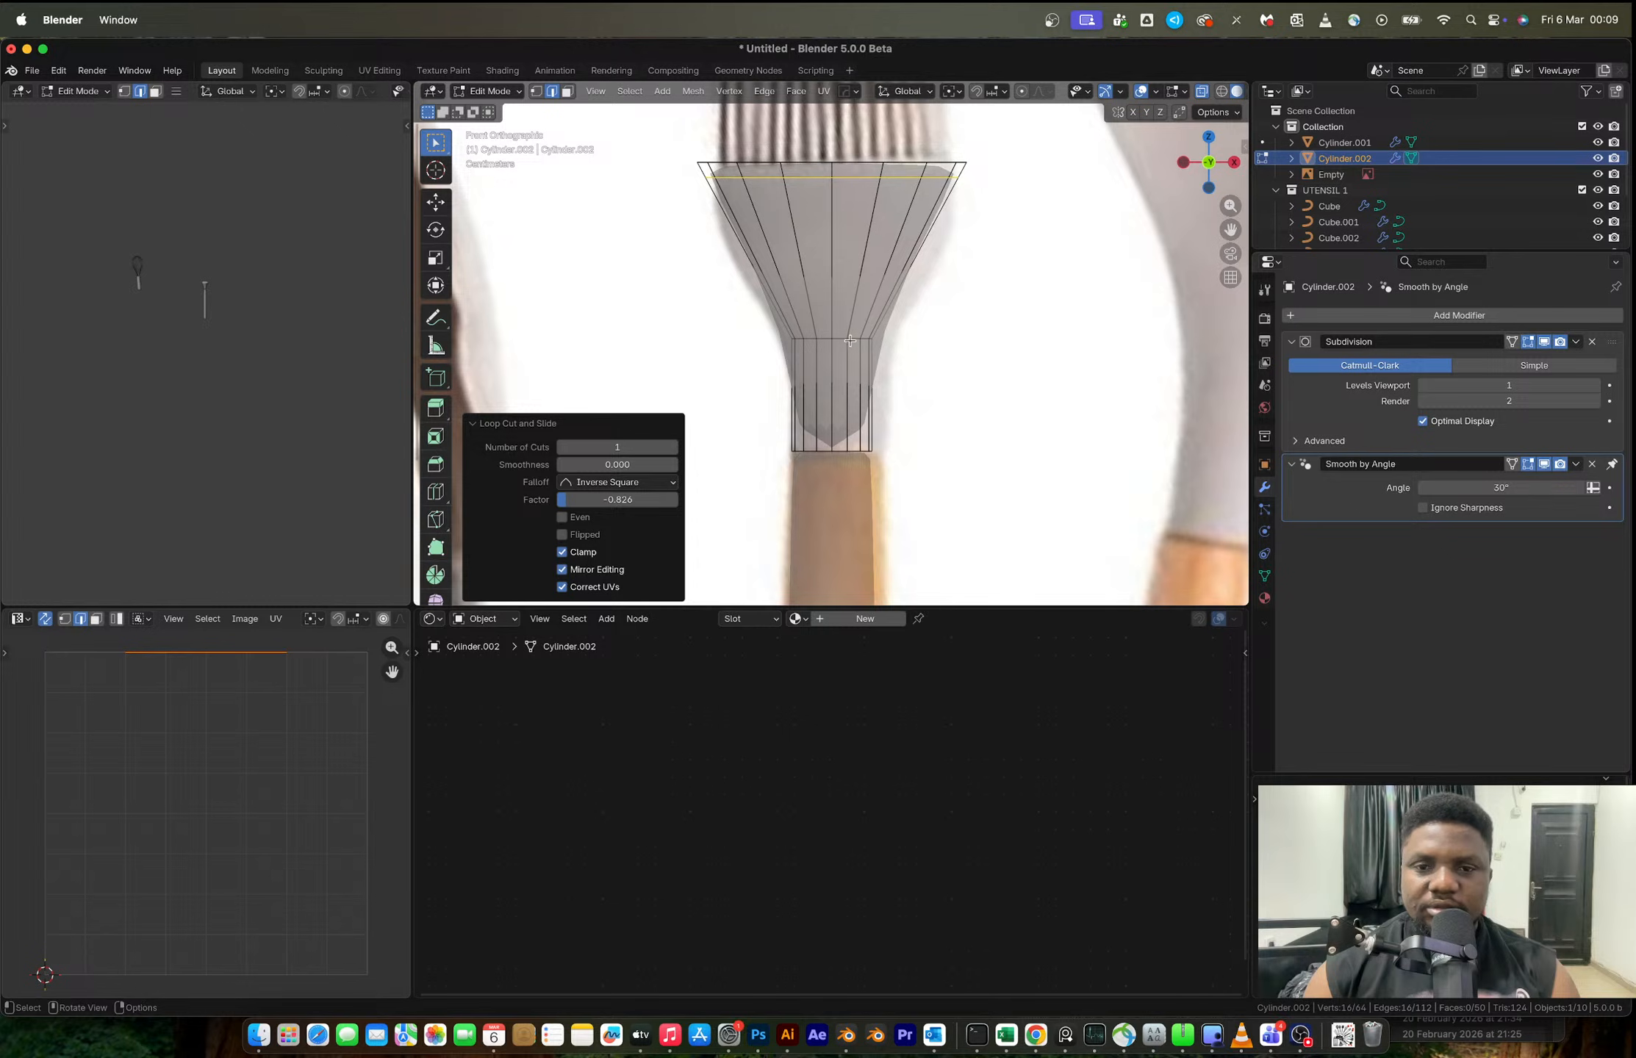
left_click(850, 342, "alt")
key("ctrl+b")
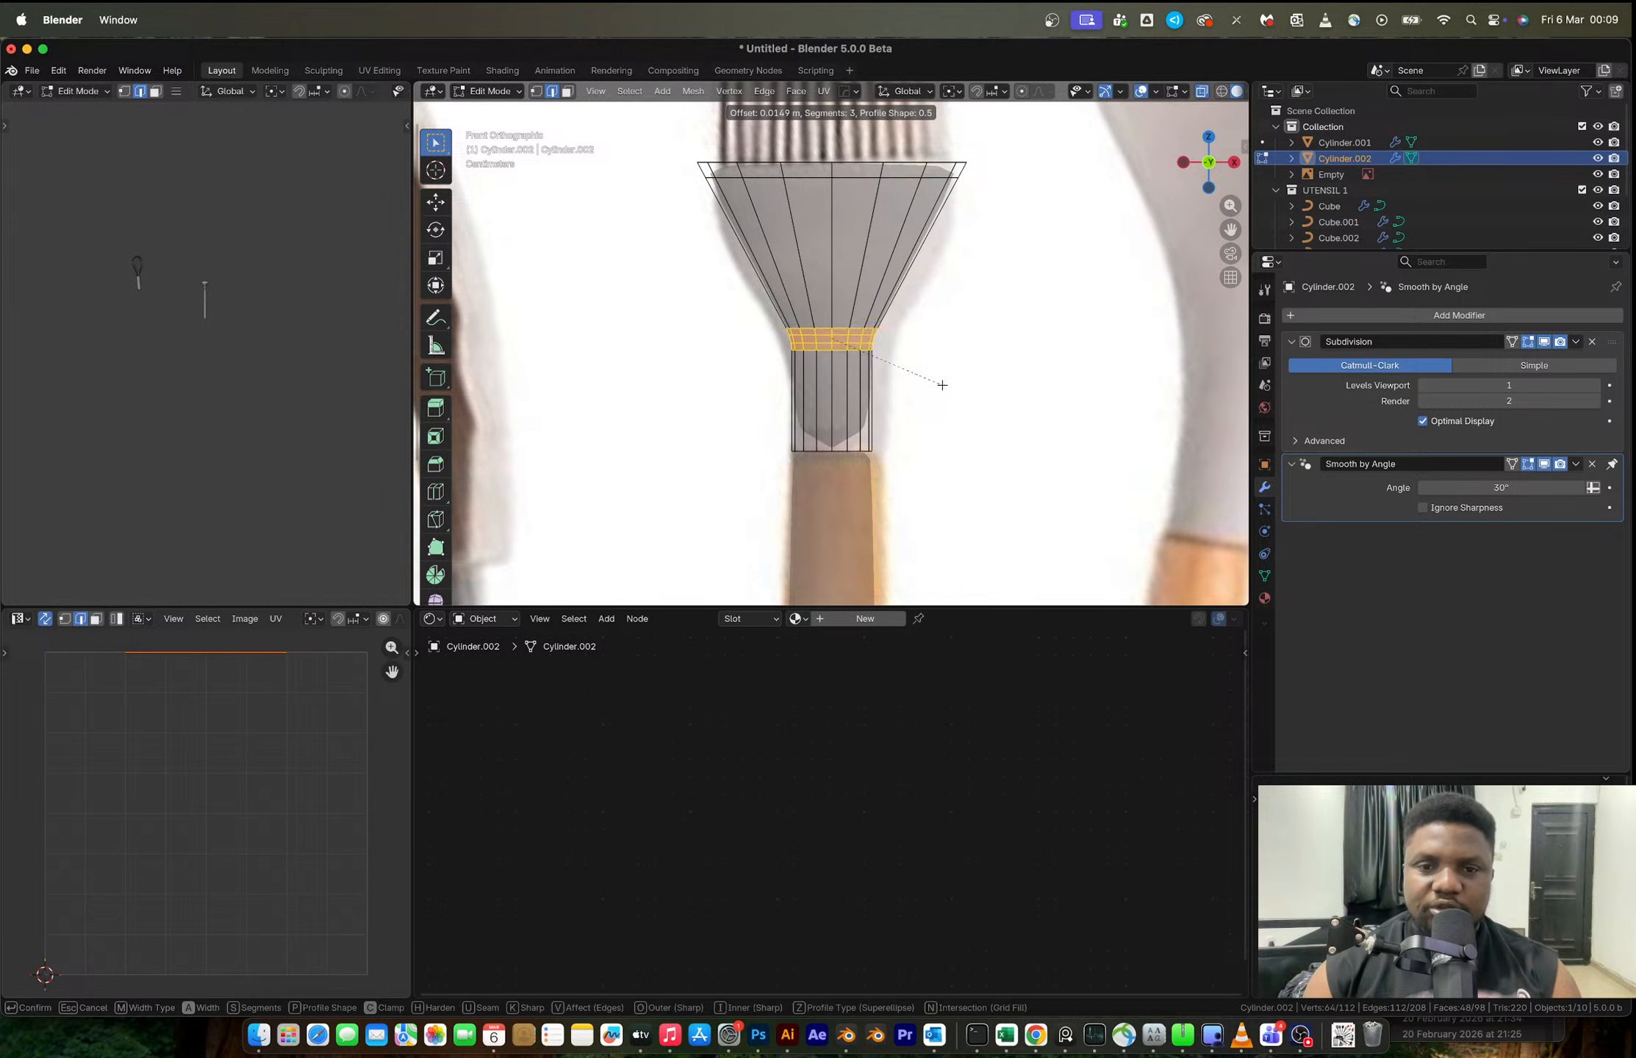
left_click(957, 397)
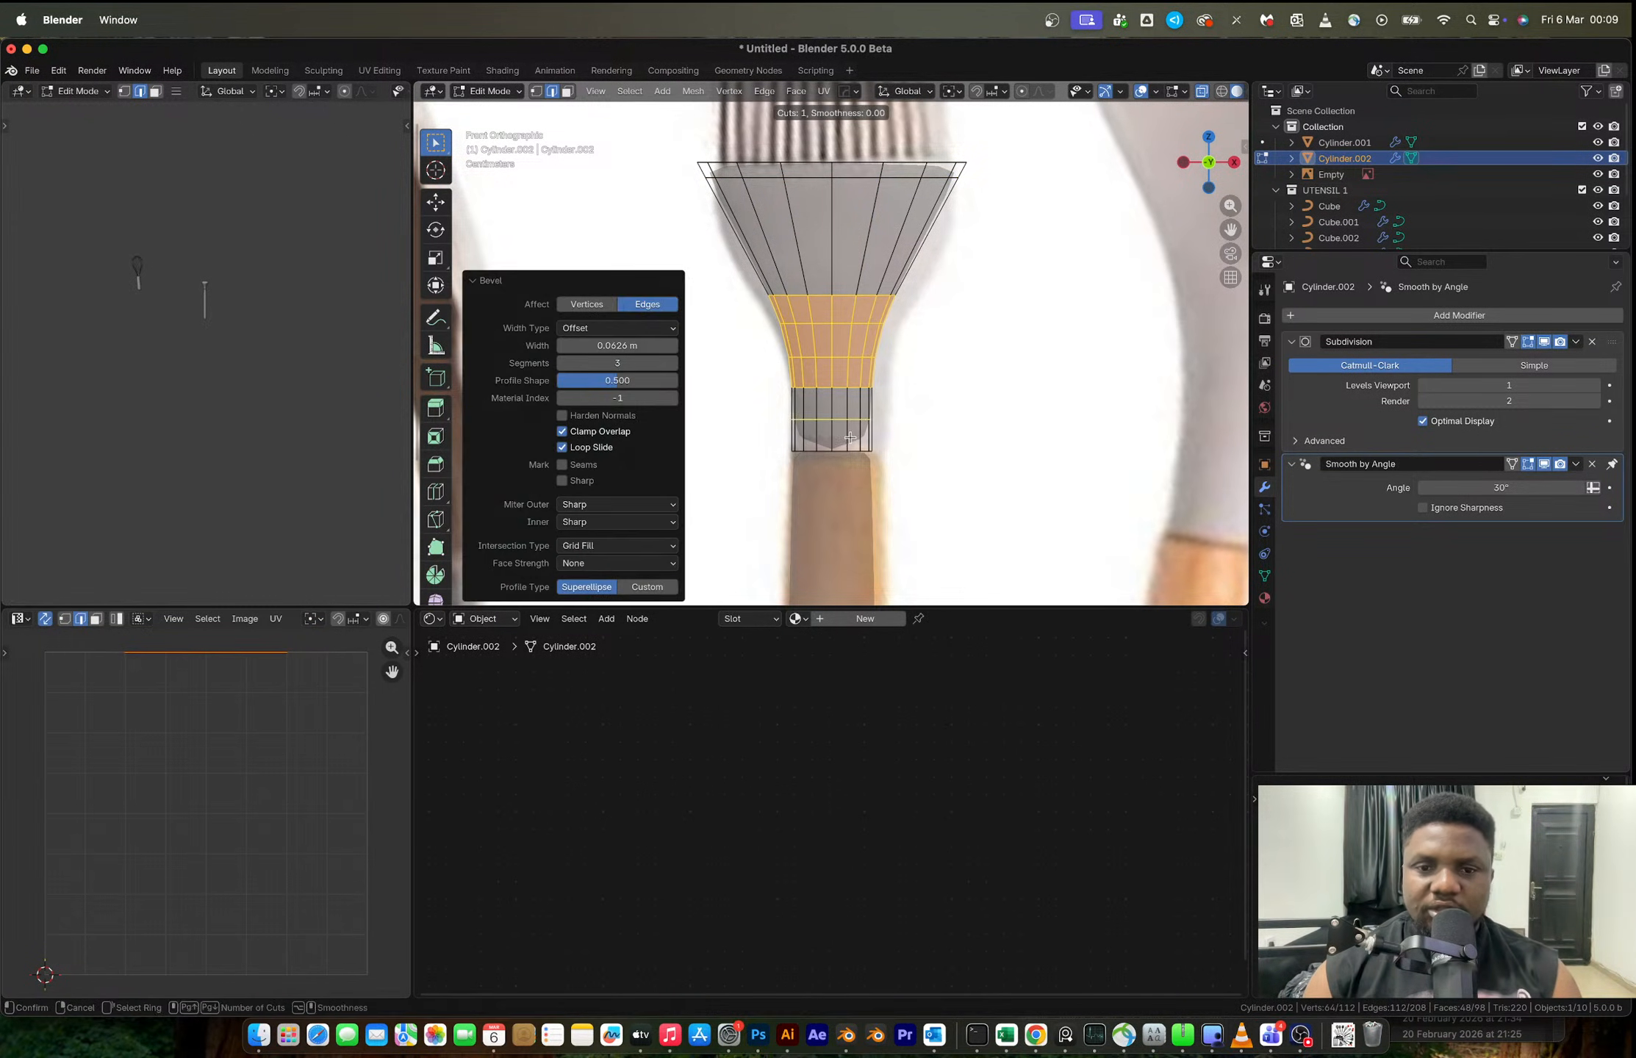
- Try to add a loop cut near the lower end of the brush head's neck
left_click(853, 430, "alt")
key("g")
key("g")
left_click(855, 445)
key("super+z")
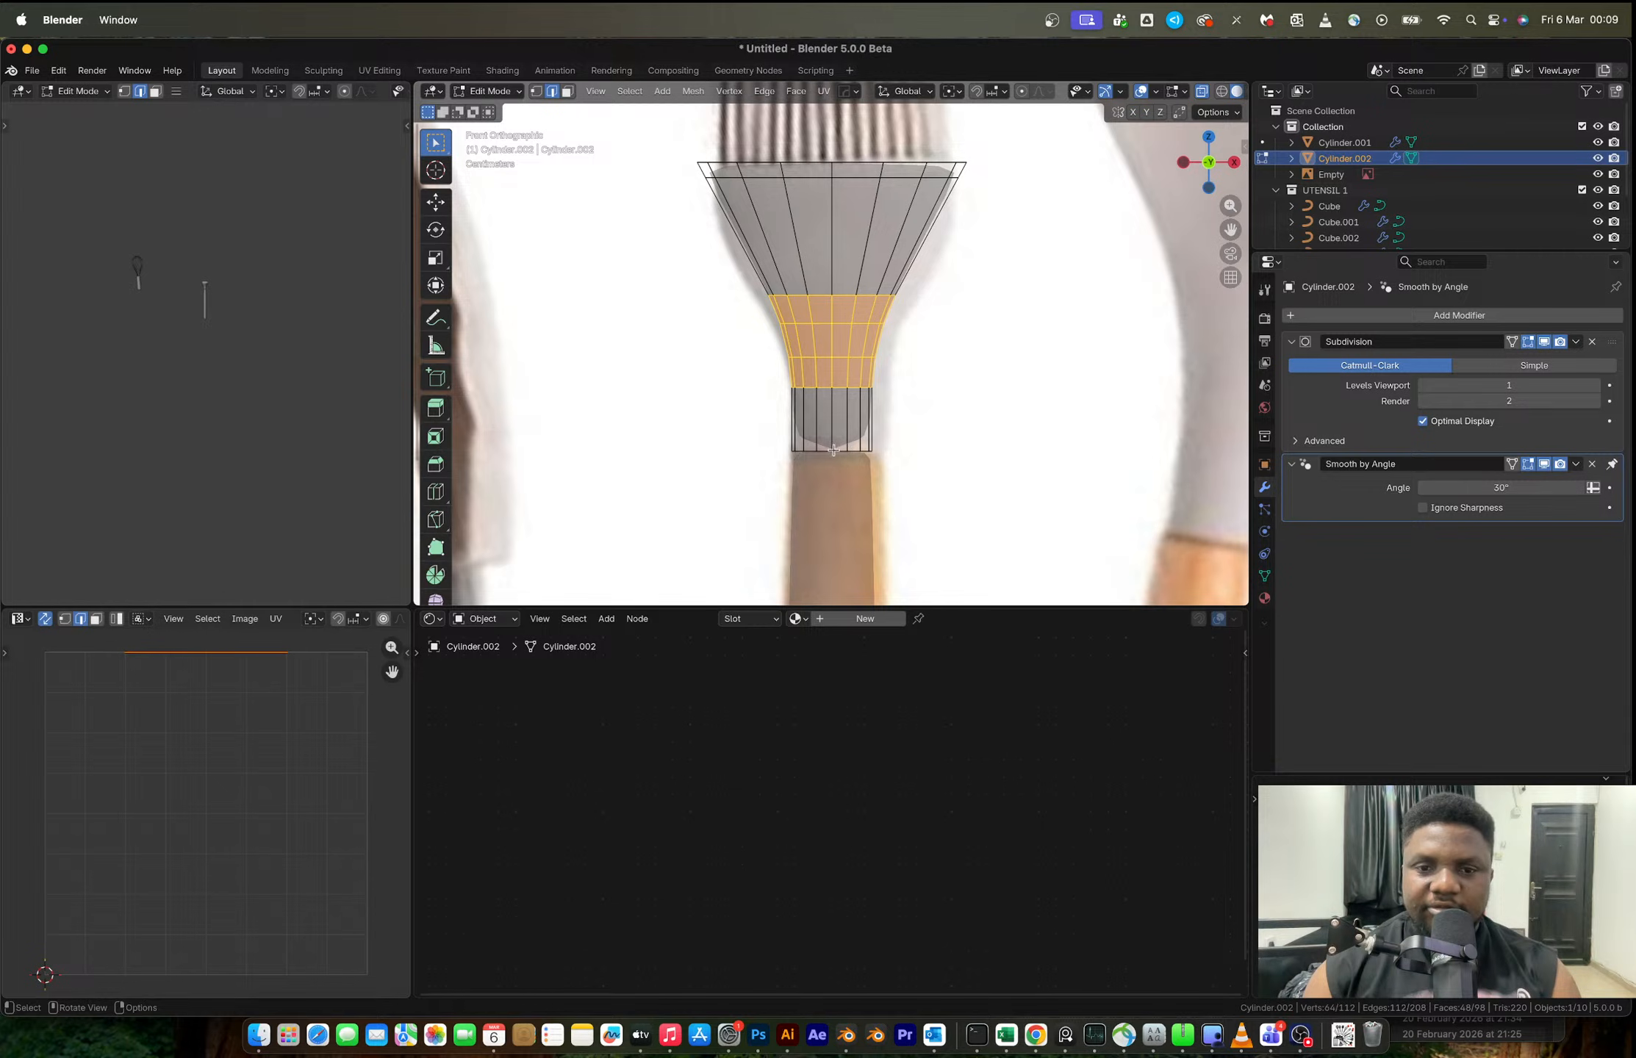
- Bevel the bottom edge loop of the brush head slightly, using 3 segments, and return to Object Mode
left_click(910, 467, "alt")
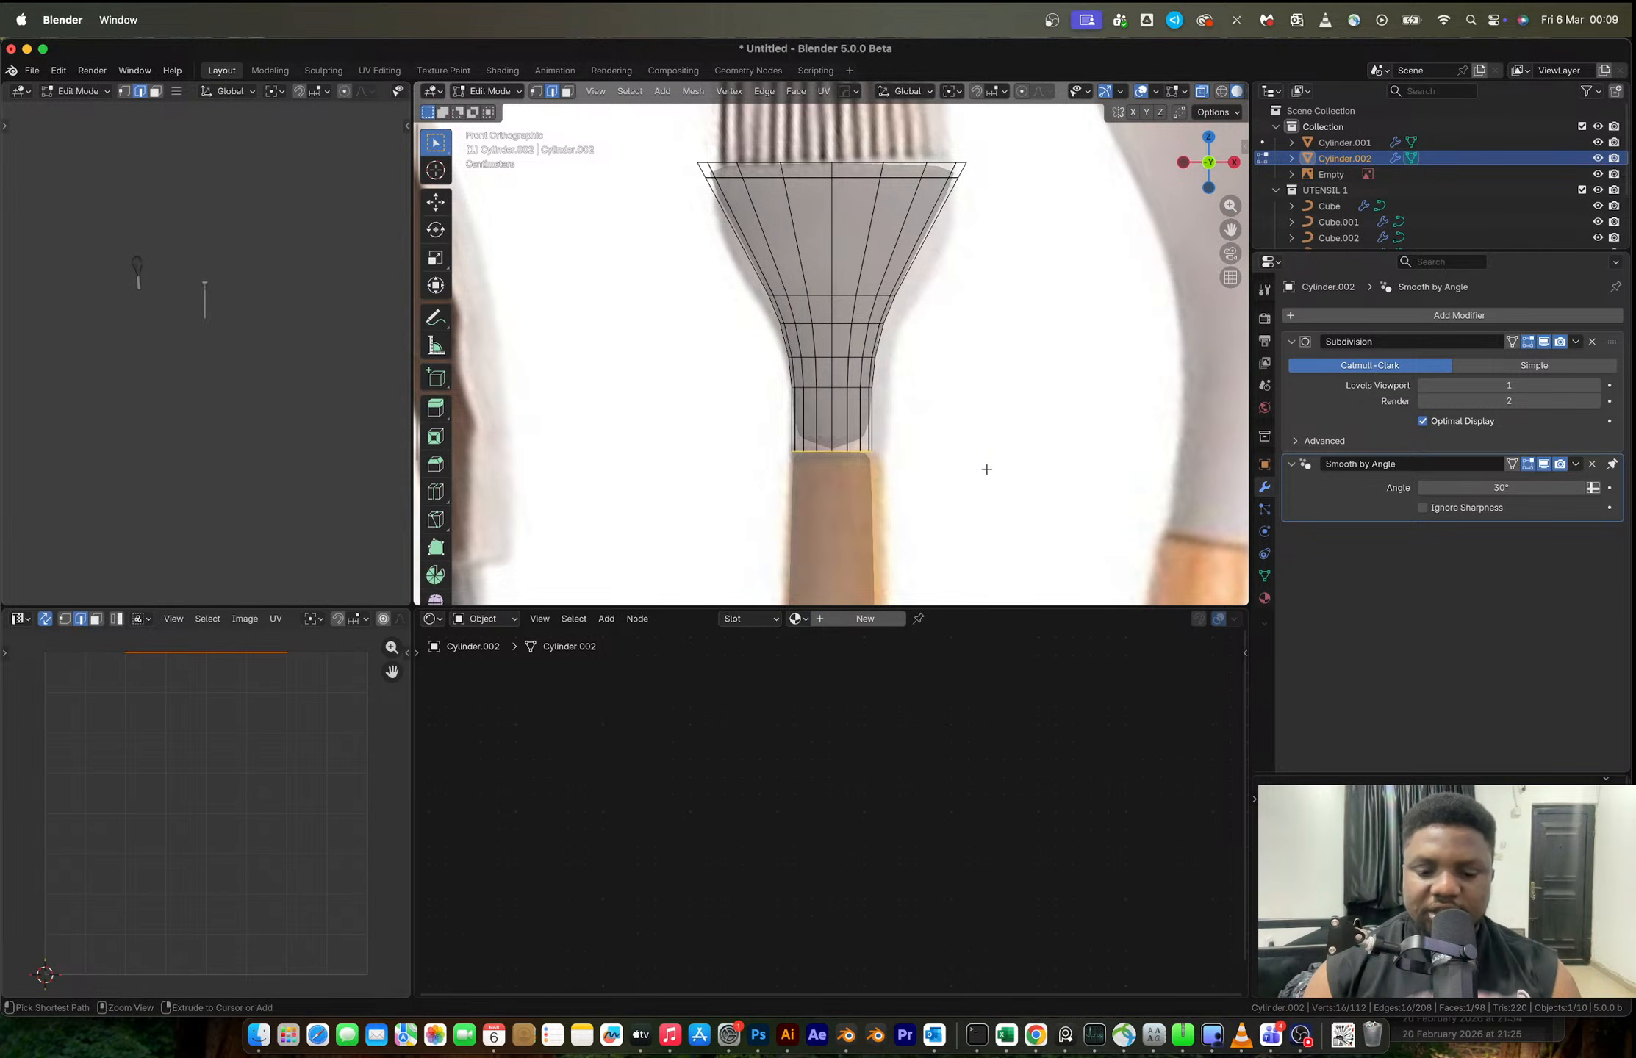
key("ctrl+b")
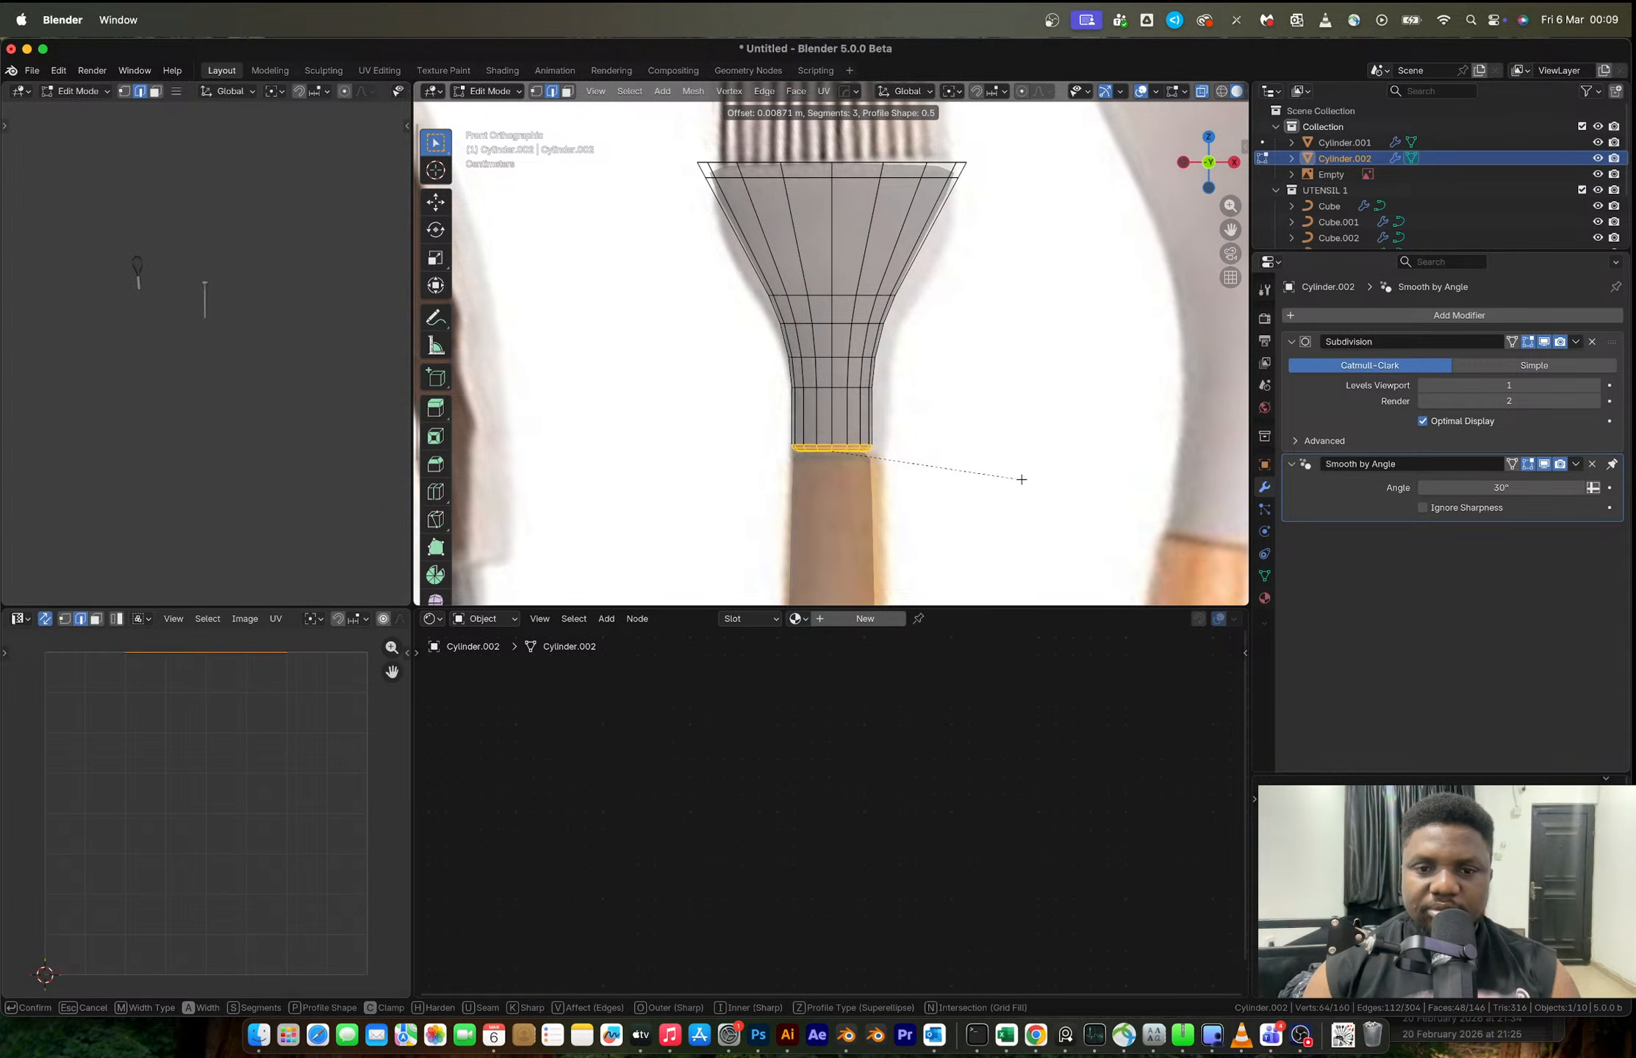
left_click(1009, 478)
key("Tab")
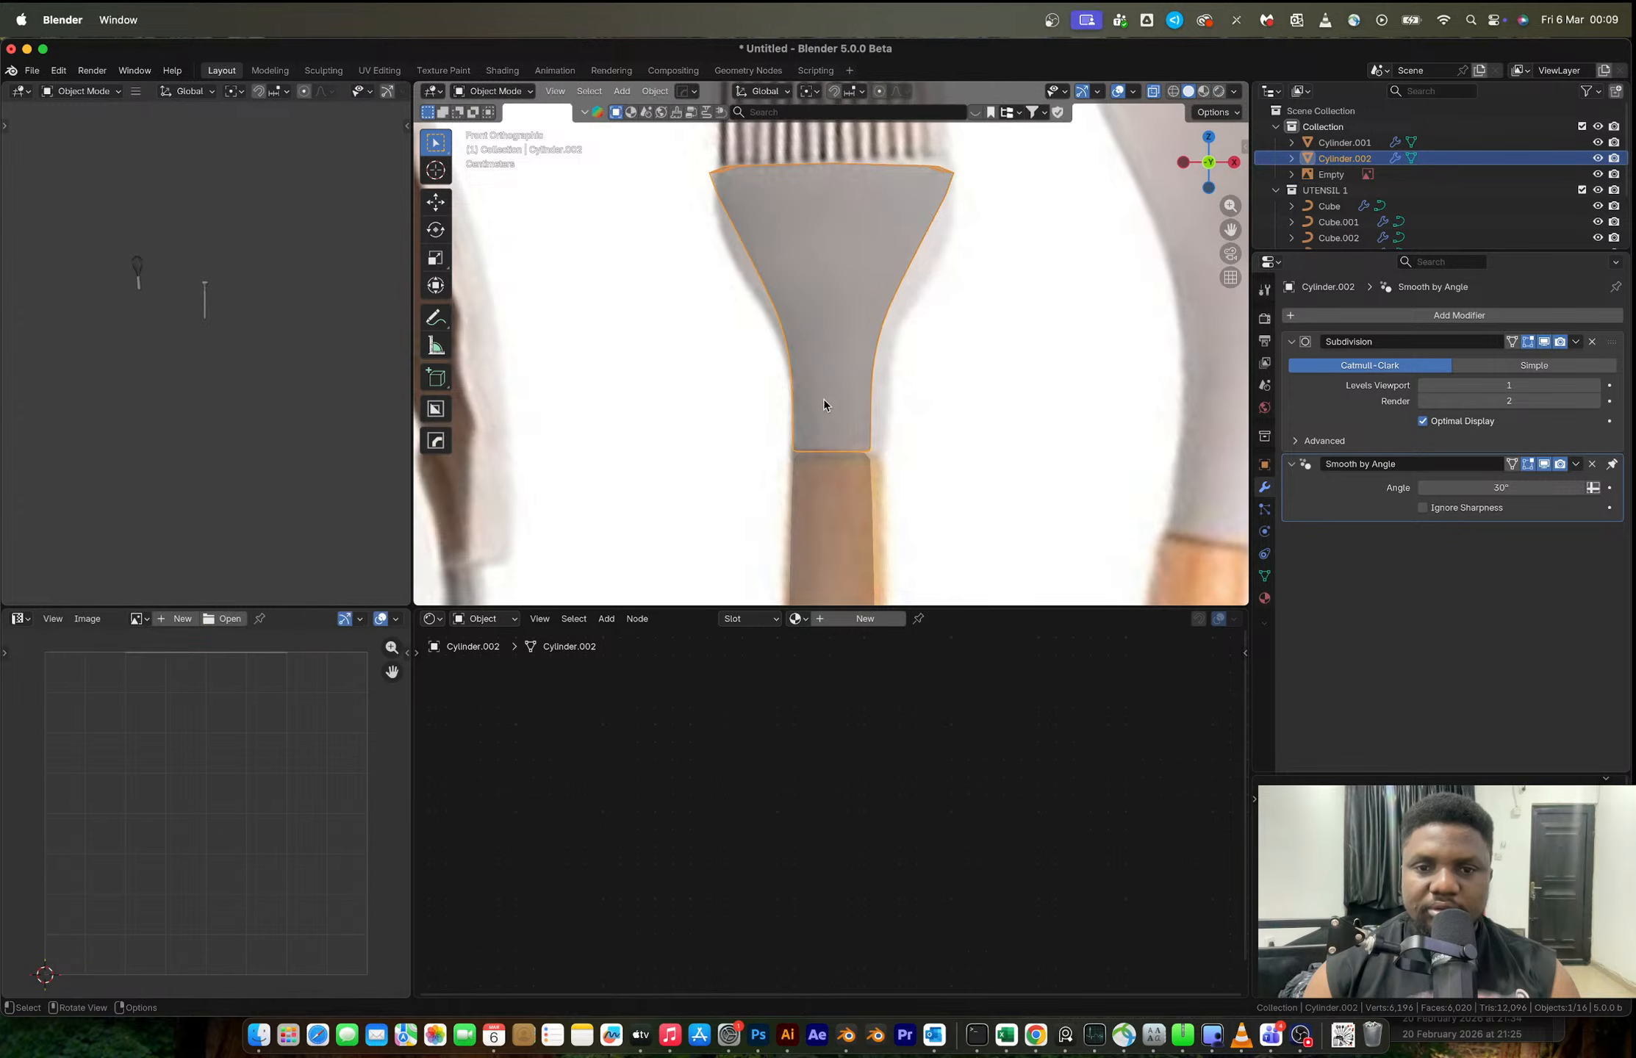
- Inset the top face of the brush head by about 0.012 m
scroll(829, 389, "down", 3)
middle_click_drag(834, 378, 986, 391)
key("Tab")
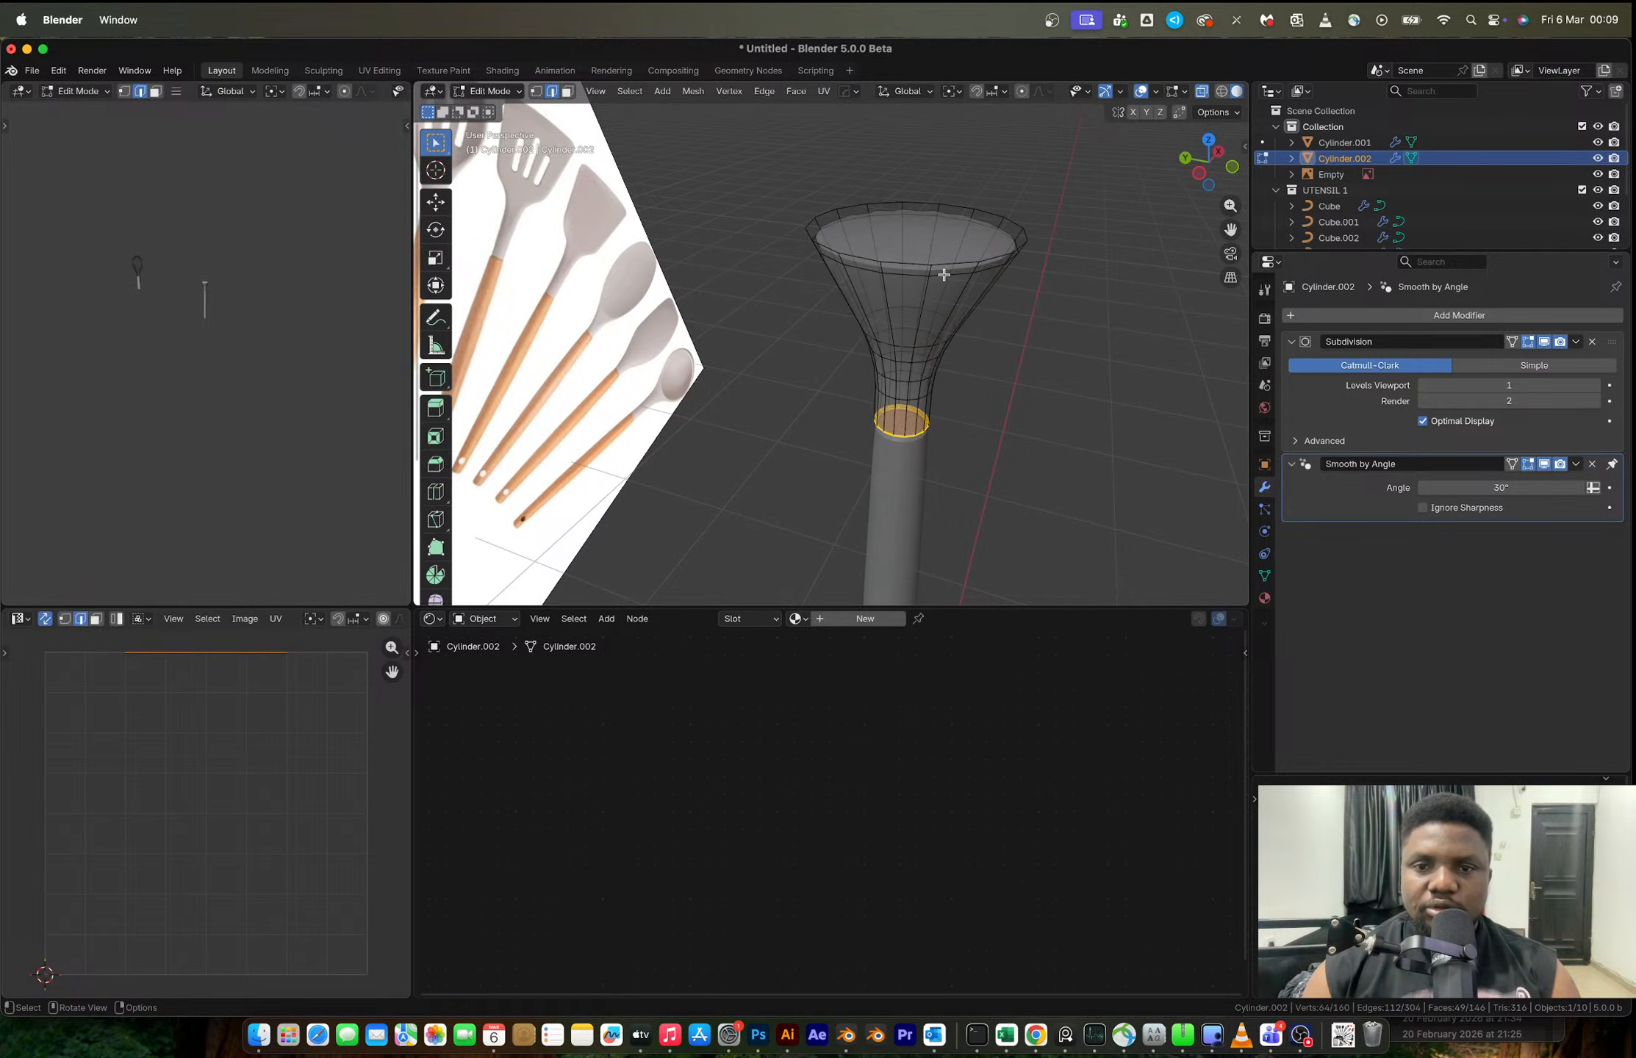
key("alt+z")
key("3")
left_click(934, 243)
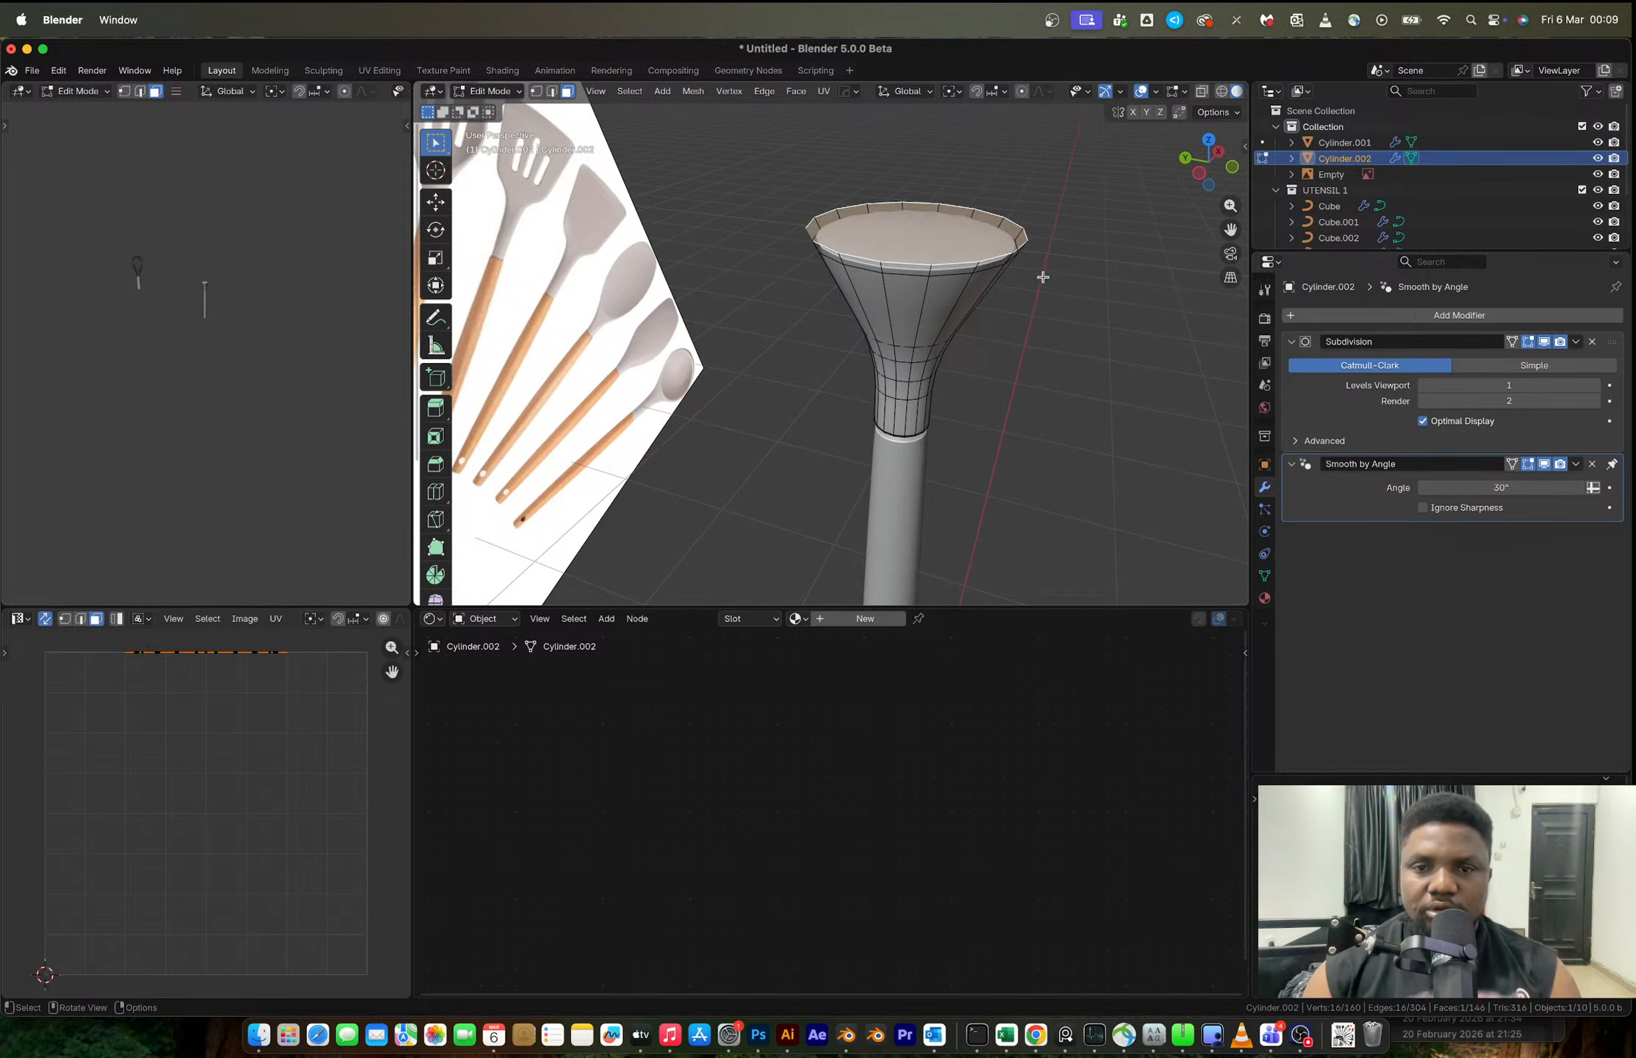
key("i")
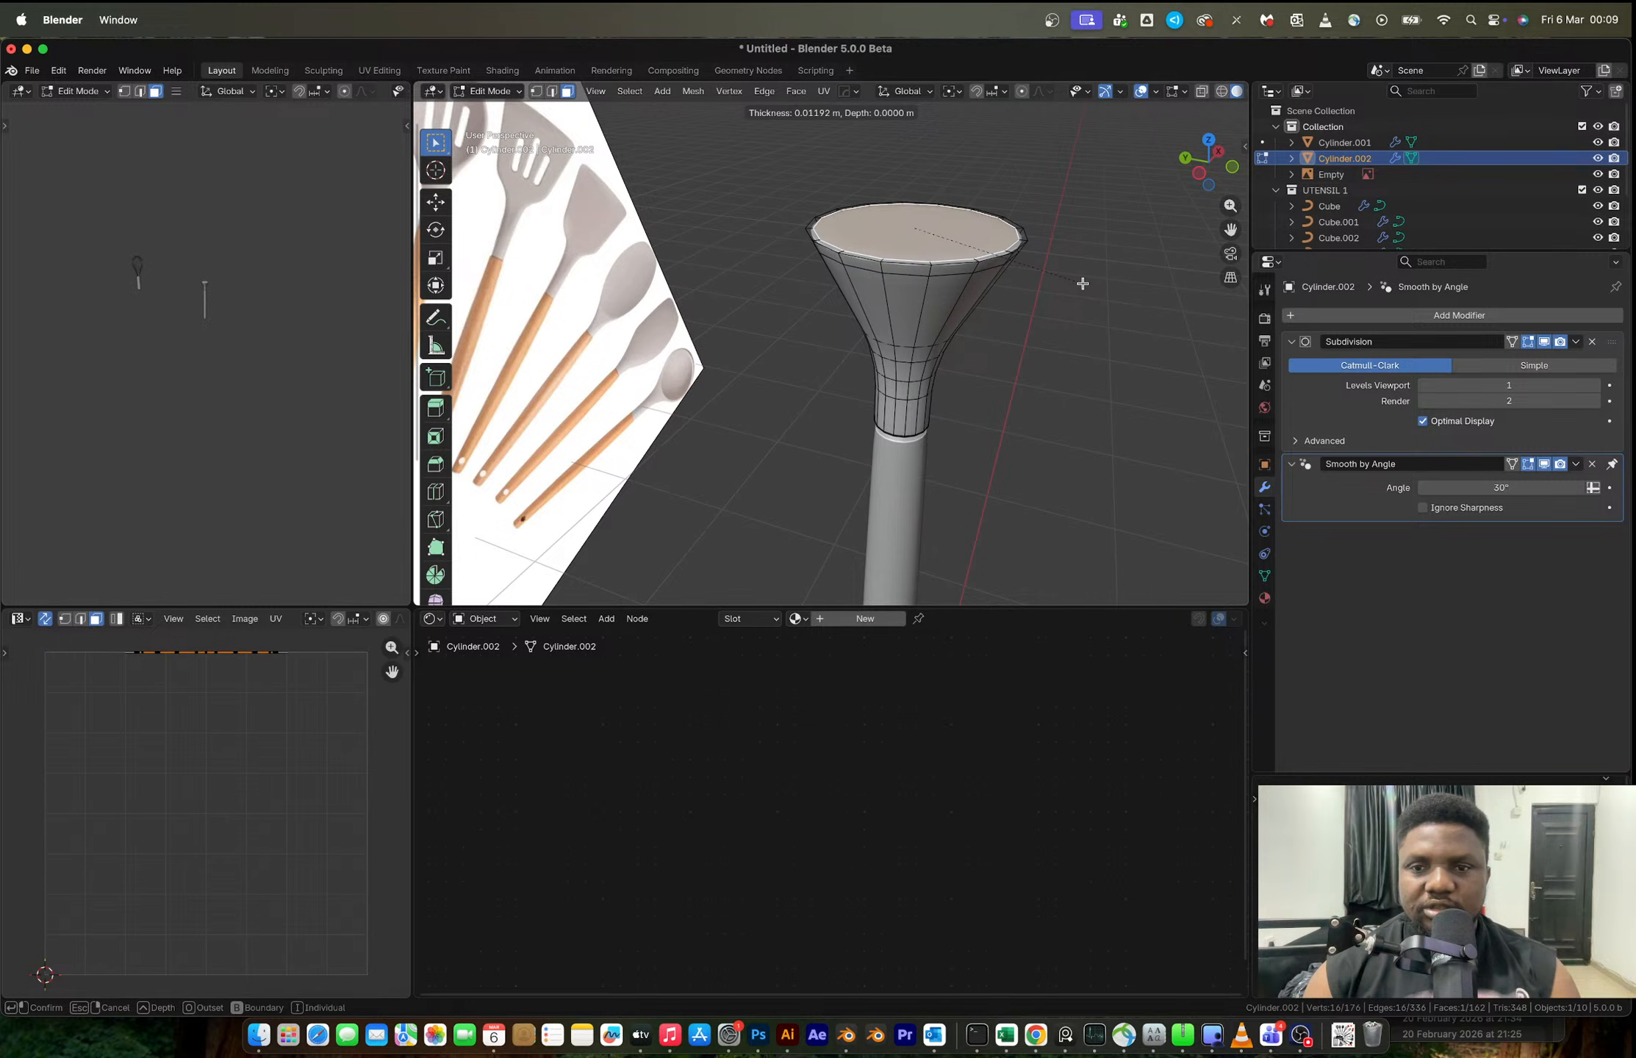
left_click(1081, 282)
- Try to flatten the brush head above its neck by scaling those vertices to about 0.21 along the Y axis
left_click(1201, 176)
scroll(1035, 293, "up", 1)
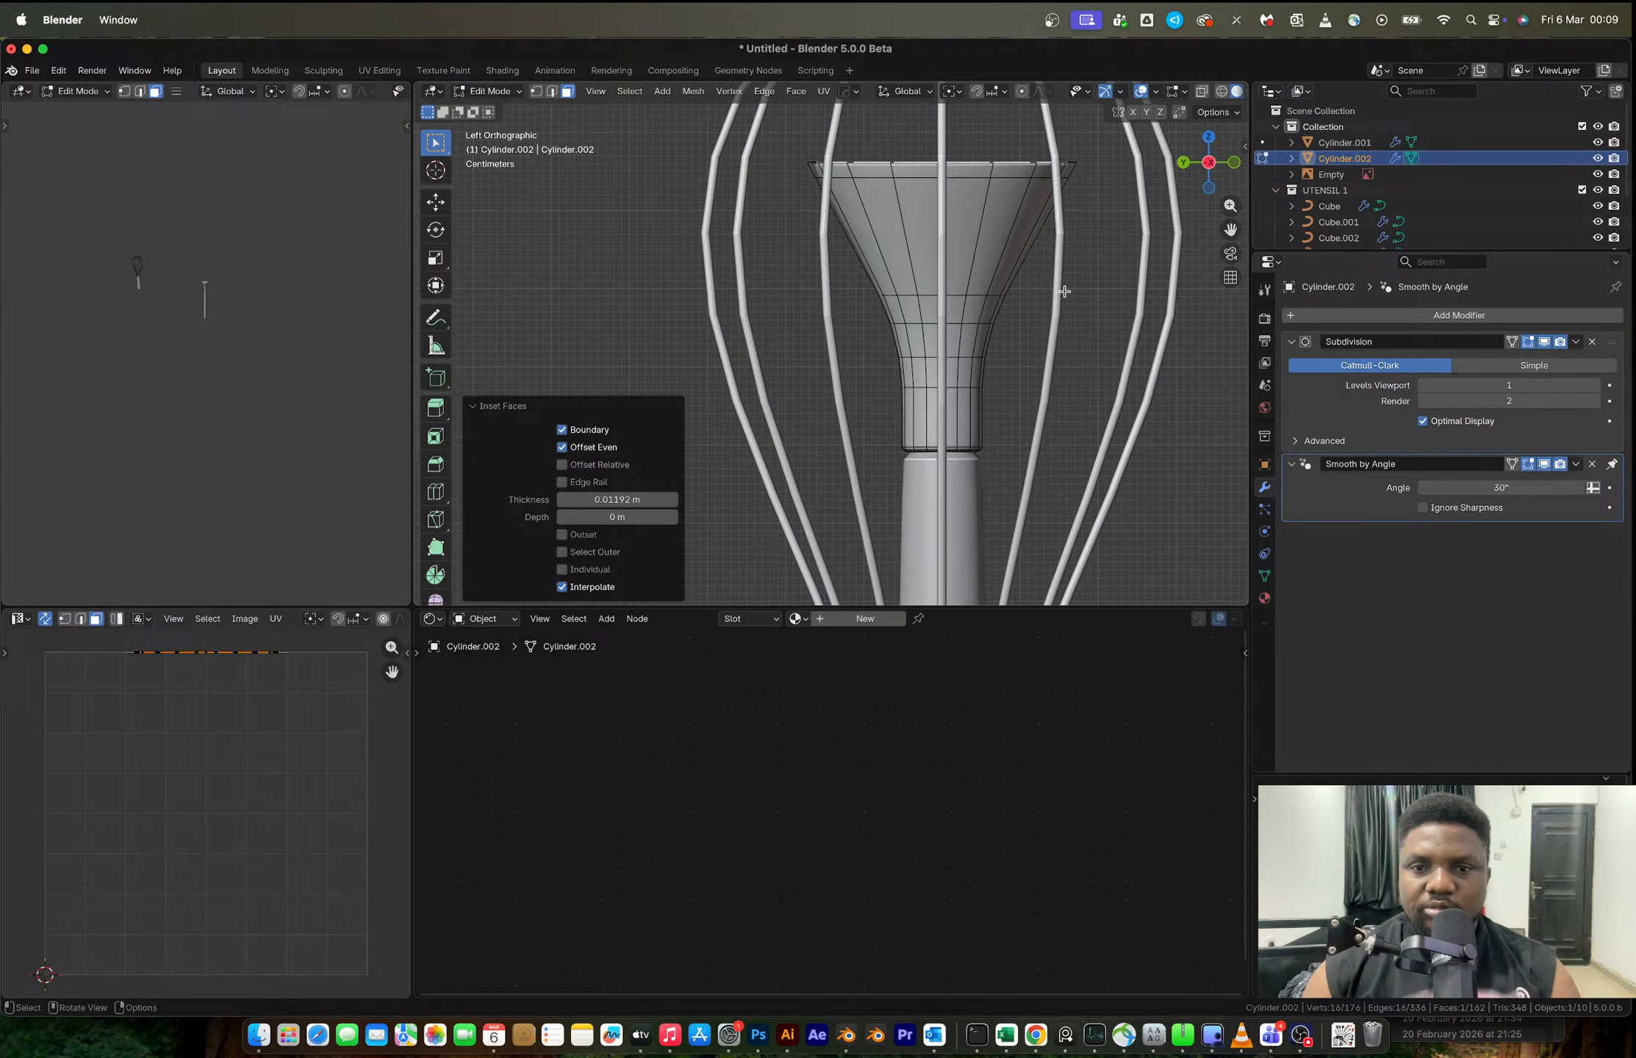
key("a")
scroll(1068, 315, "down", 1)
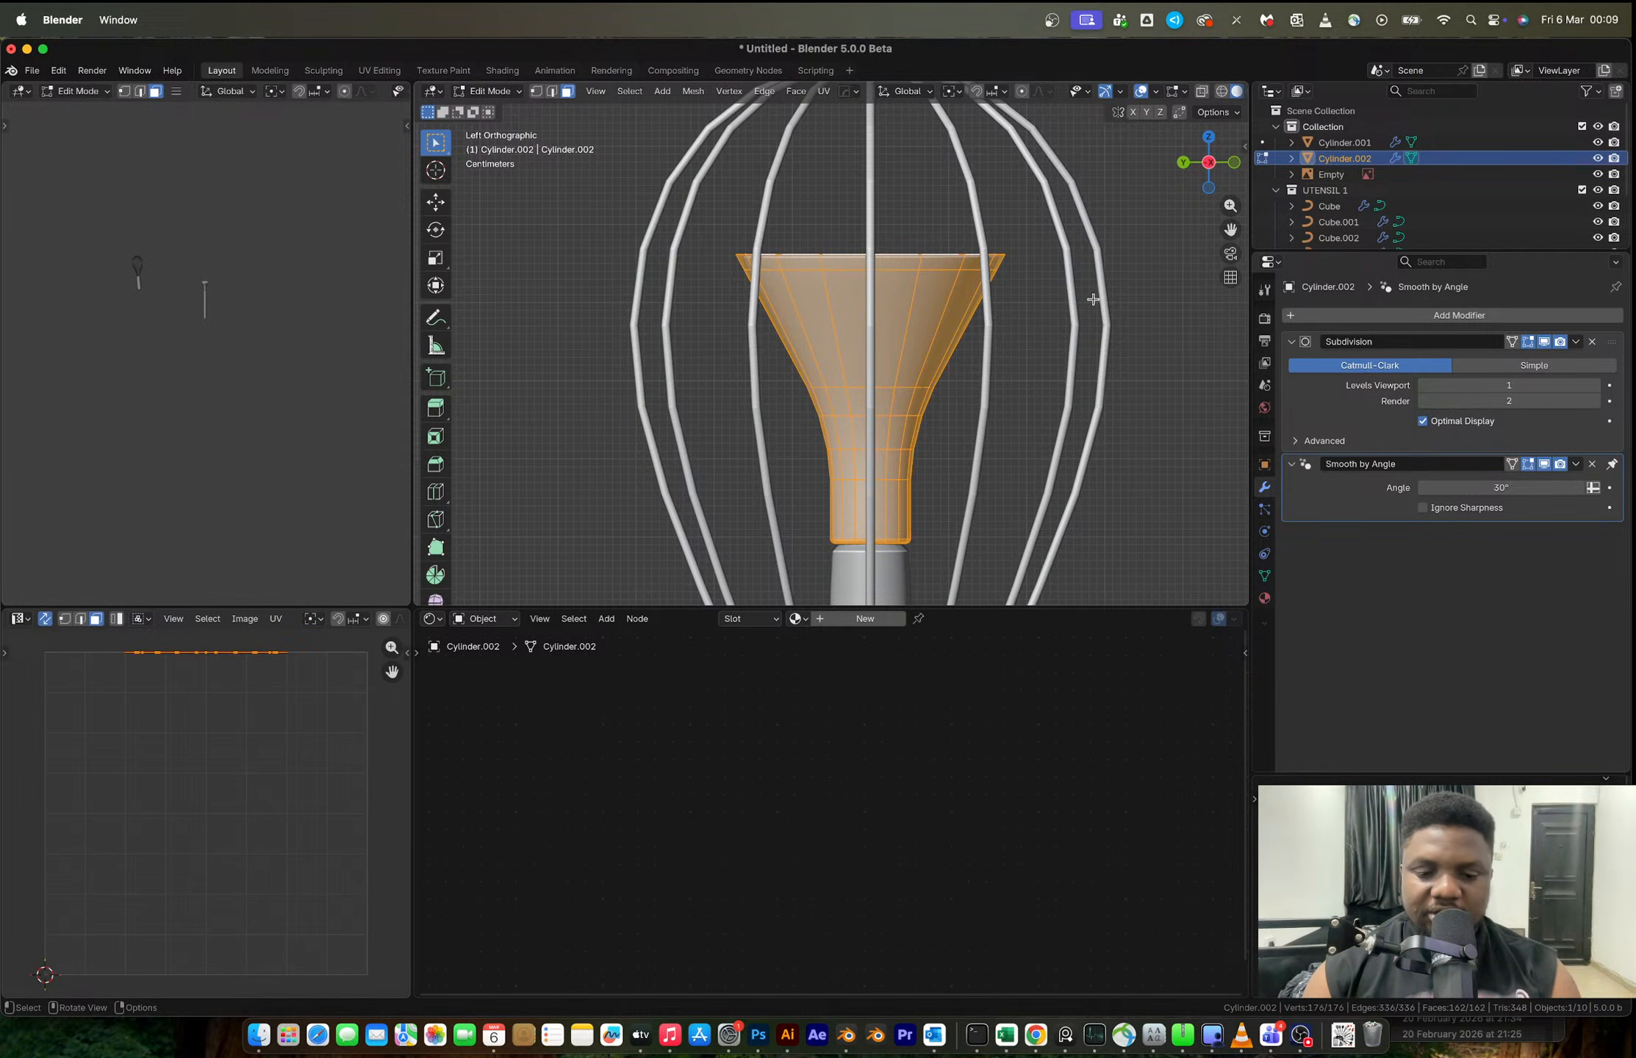
key("1")
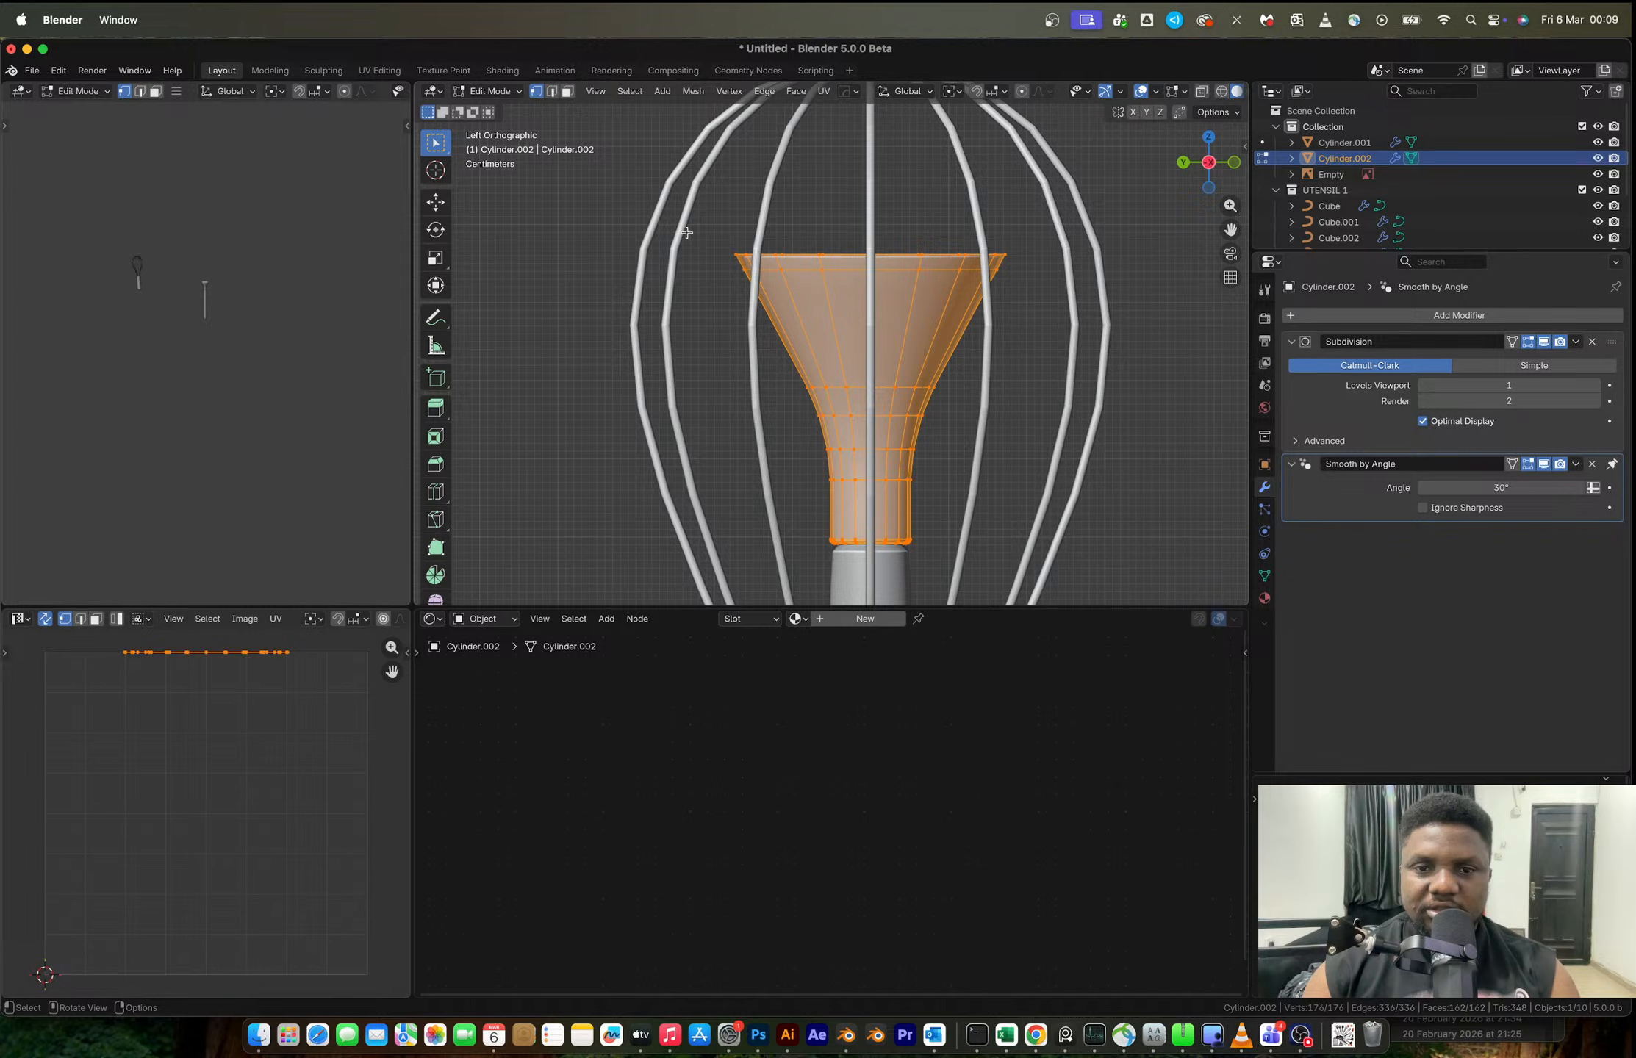
left_click_drag(693, 235, 1096, 482)
key("alt+z")
left_click_drag(634, 204, 1047, 499)
key("s")
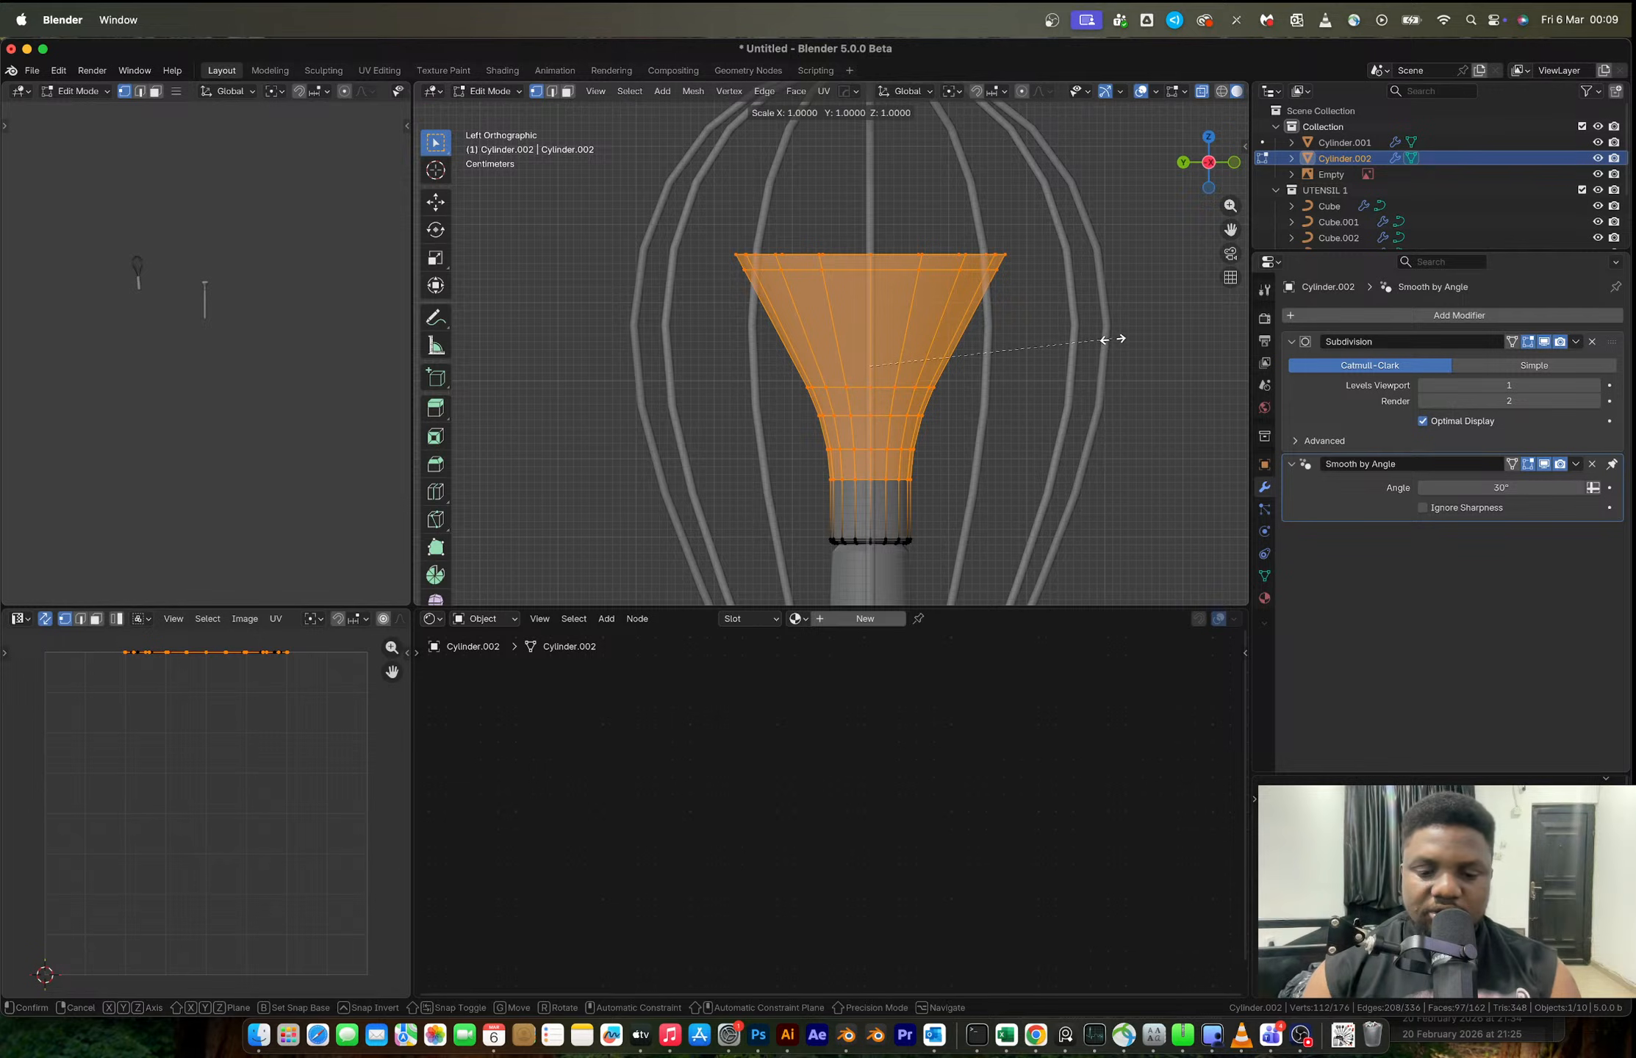
key("y")
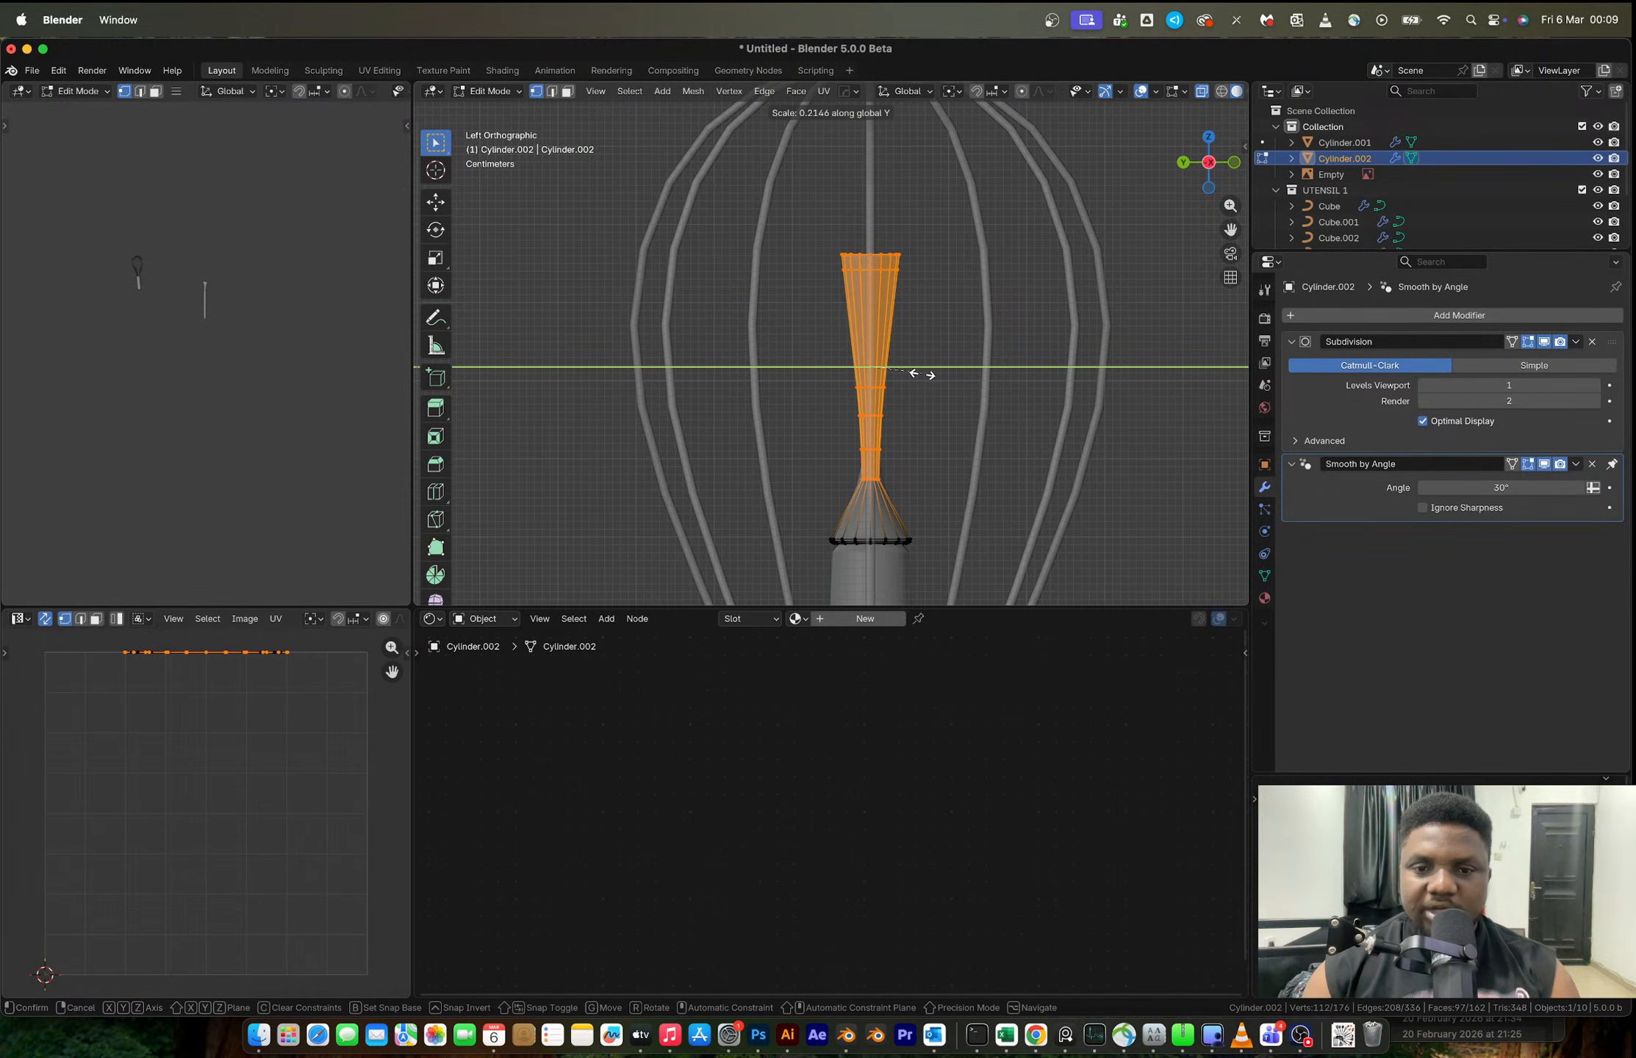
left_click(914, 375)
key("ctrl+z")
- Flatten the brush head's flared upper part along the Y axis using smooth proportional editing with a size of 0.18
left_click_drag(628, 213, 1128, 427)
key("o")
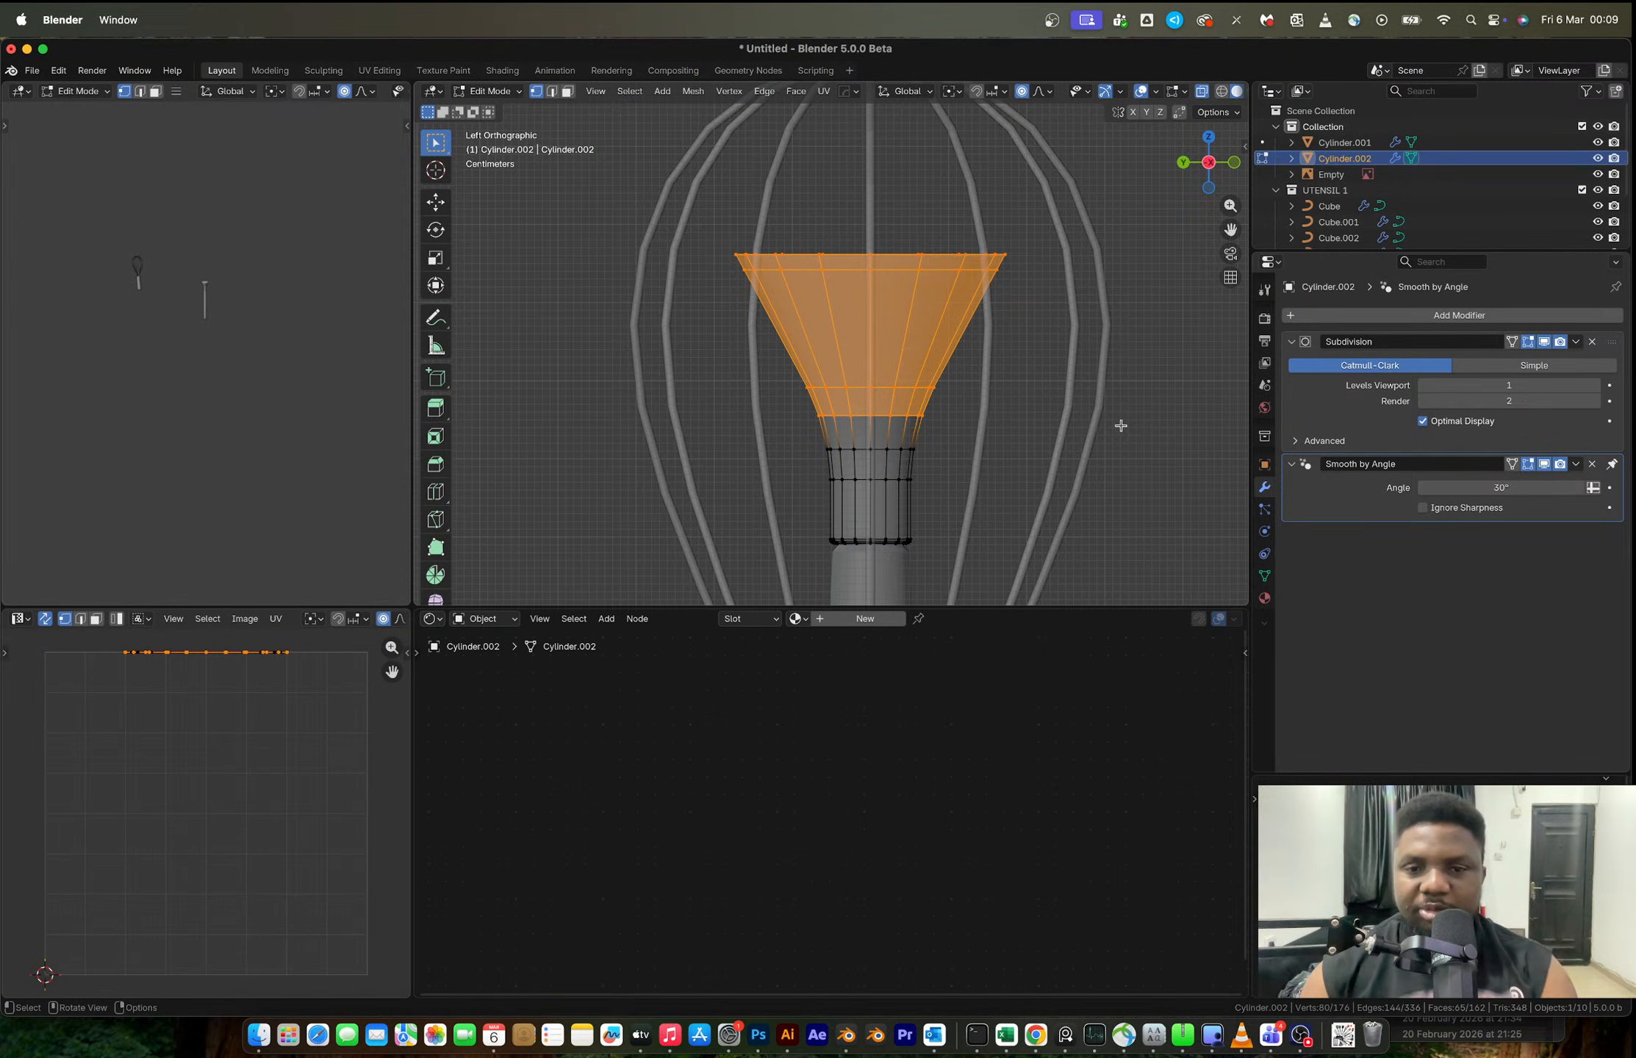
key("s")
key("Escape")
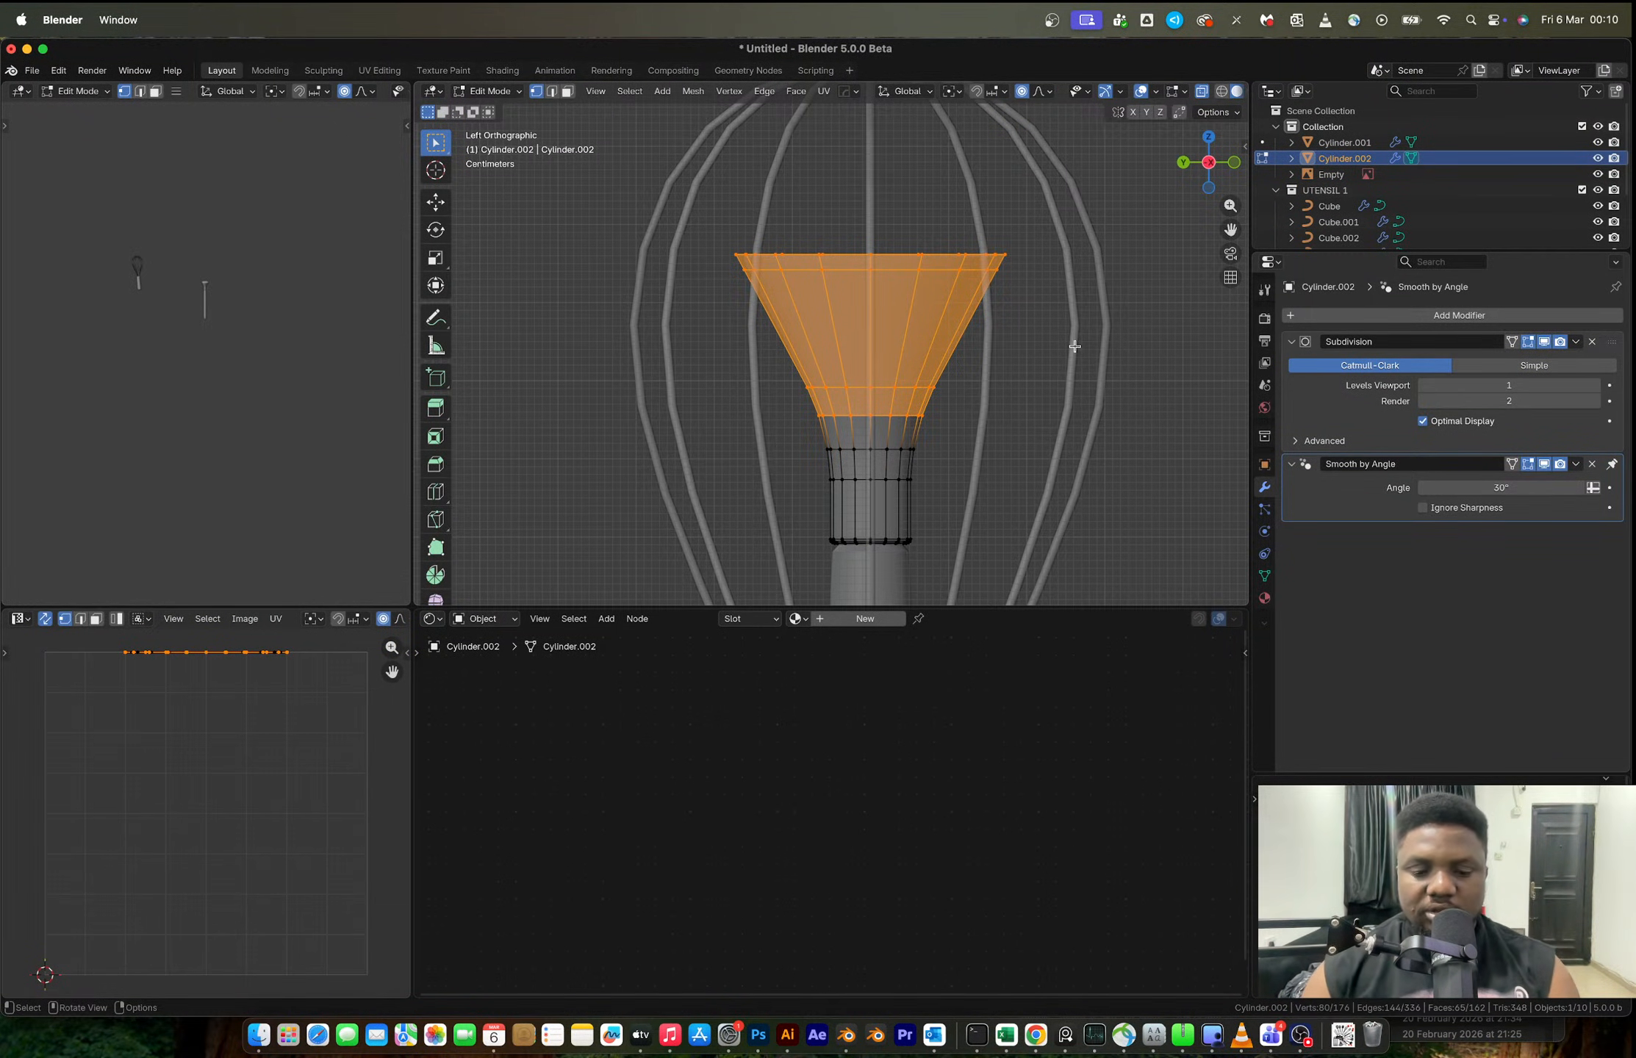
key("s")
key("y")
scroll(990, 349, "up", 12)
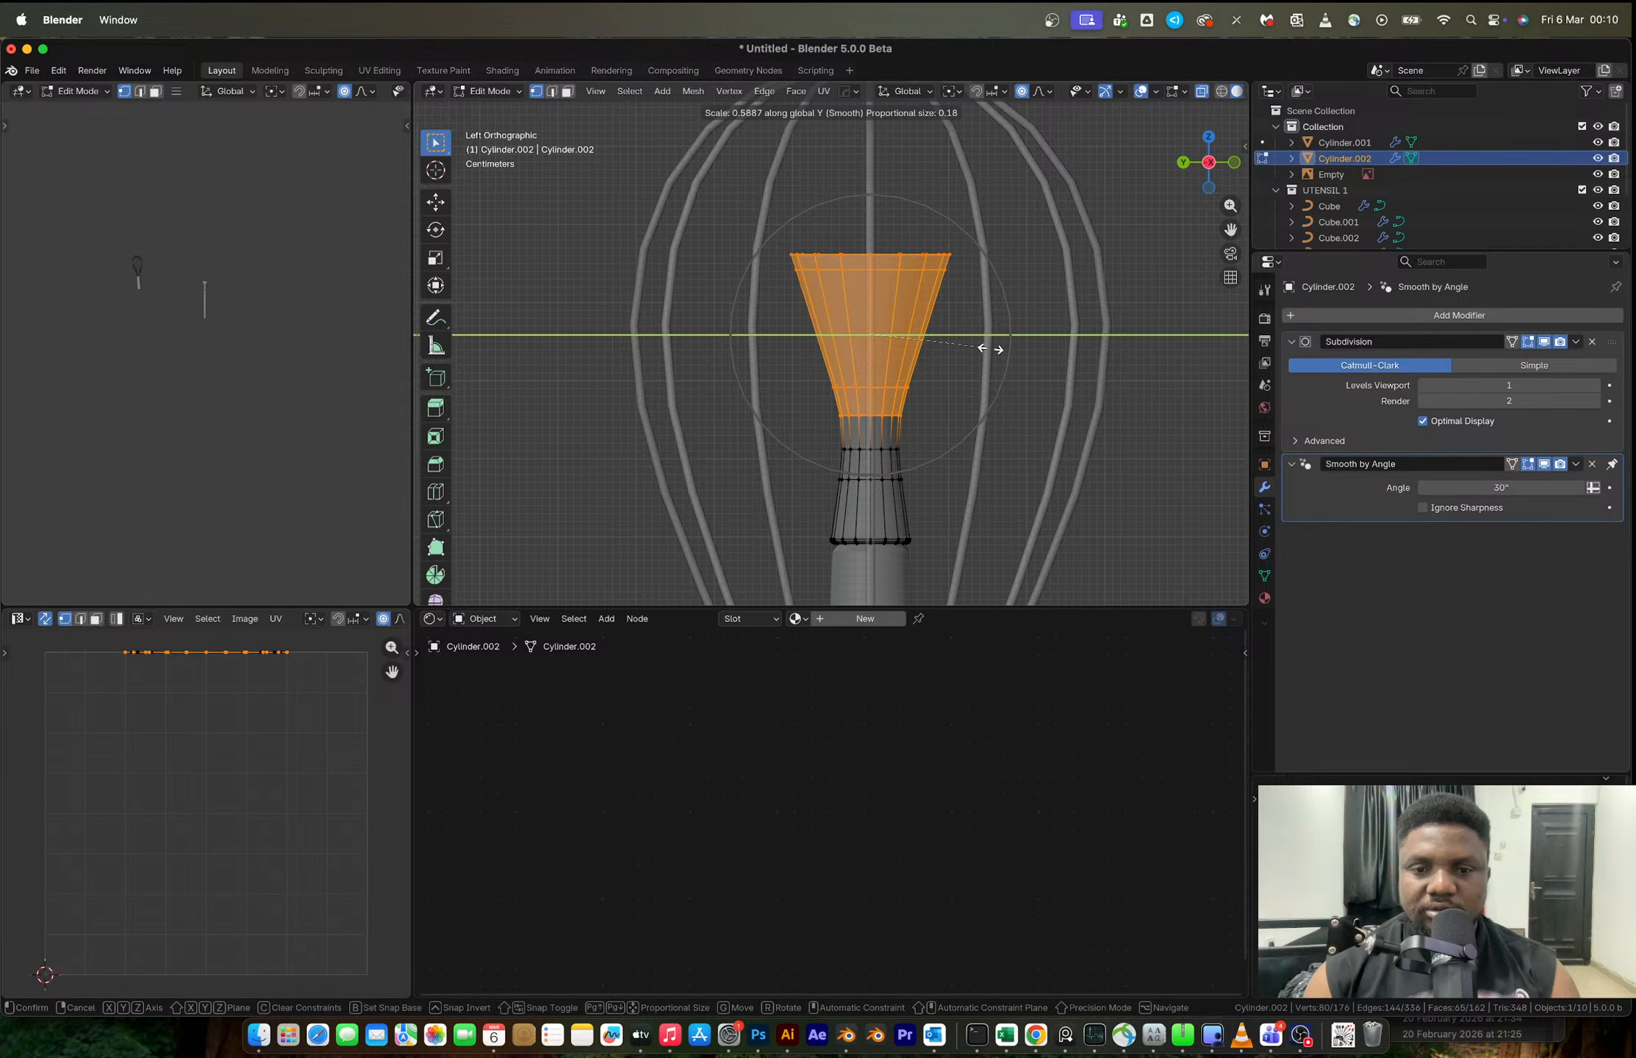
left_click(913, 344)
key("Tab")
scroll(957, 365, "down", 2)
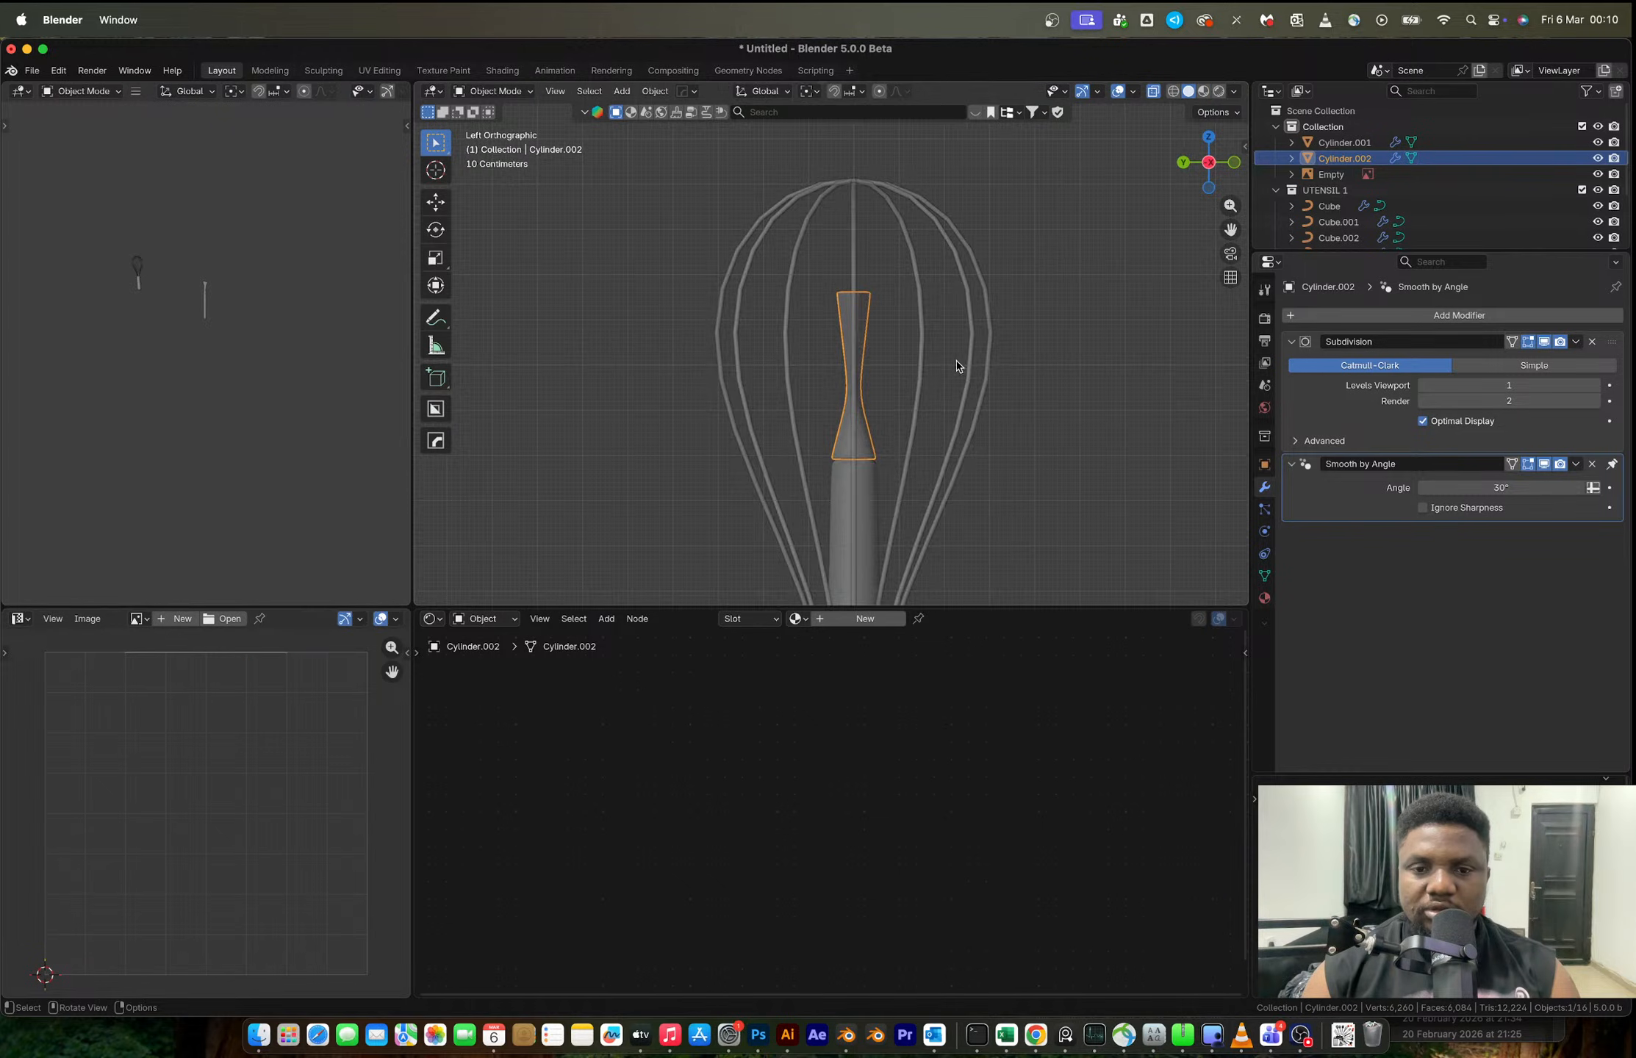
middle_click_drag(957, 365, 780, 378)
- Widen the vertices at the brush head's top rim to about 1.03 along the X axis, matching the reference in front view
left_click(1213, 164)
scroll(871, 340, "up", 5)
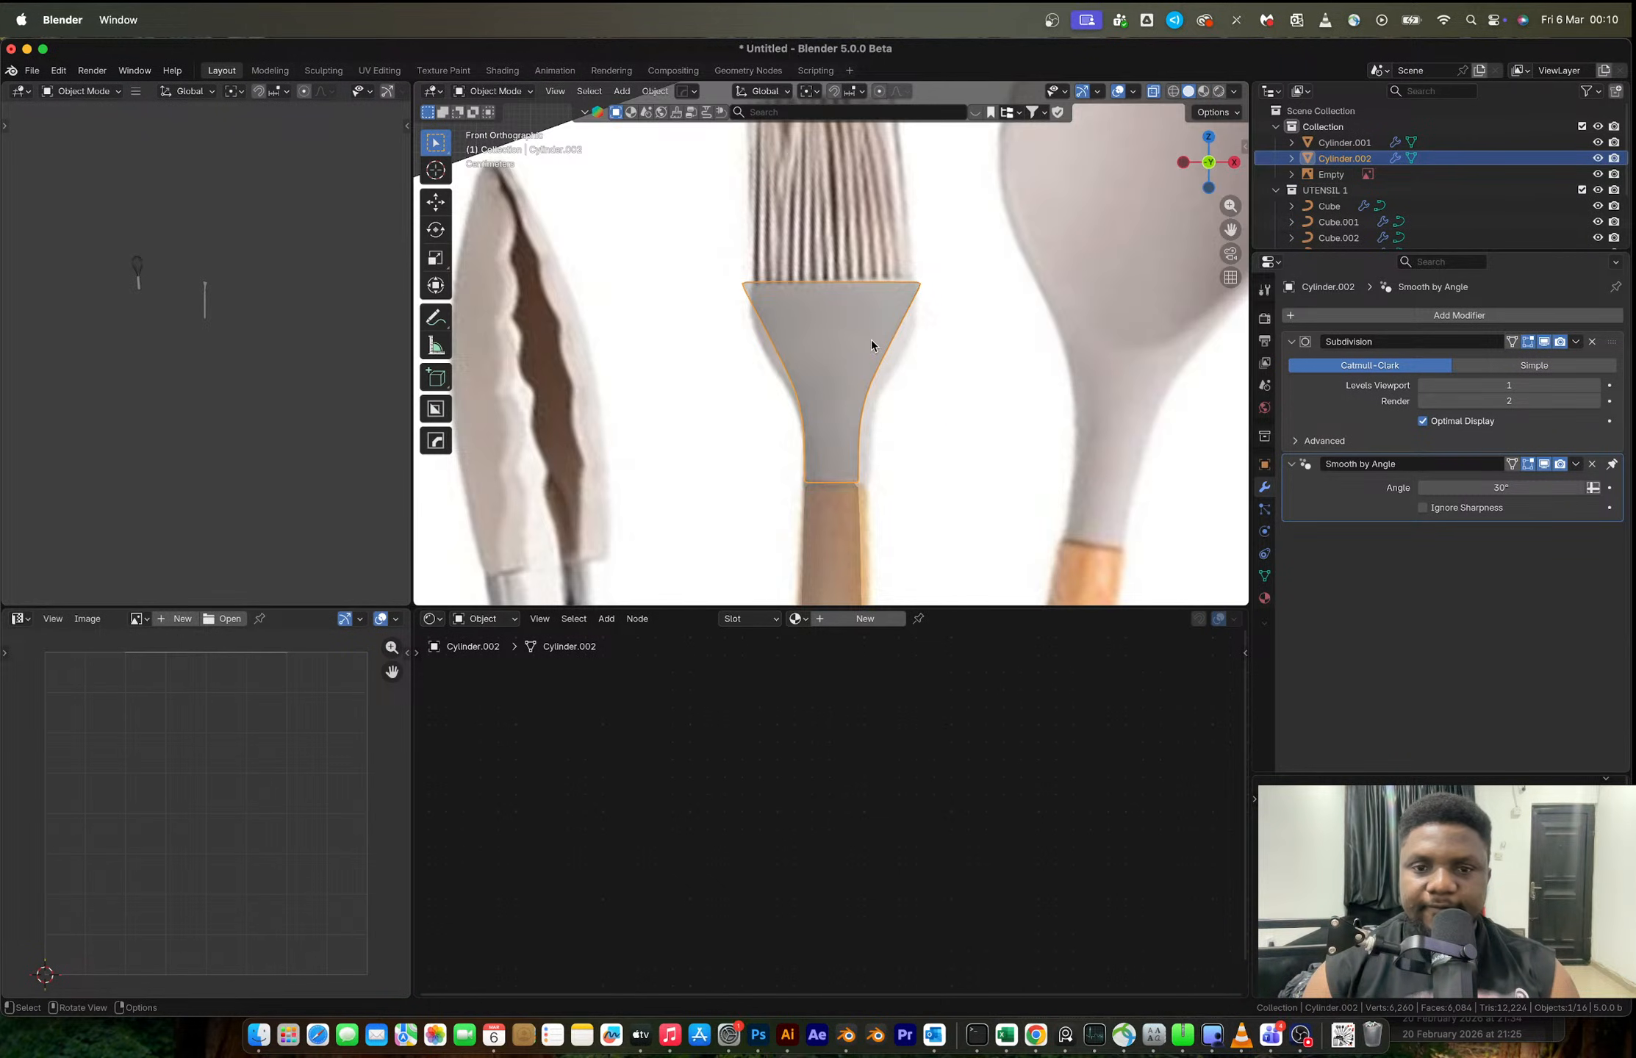
scroll(874, 355, "up", 2)
key("Tab")
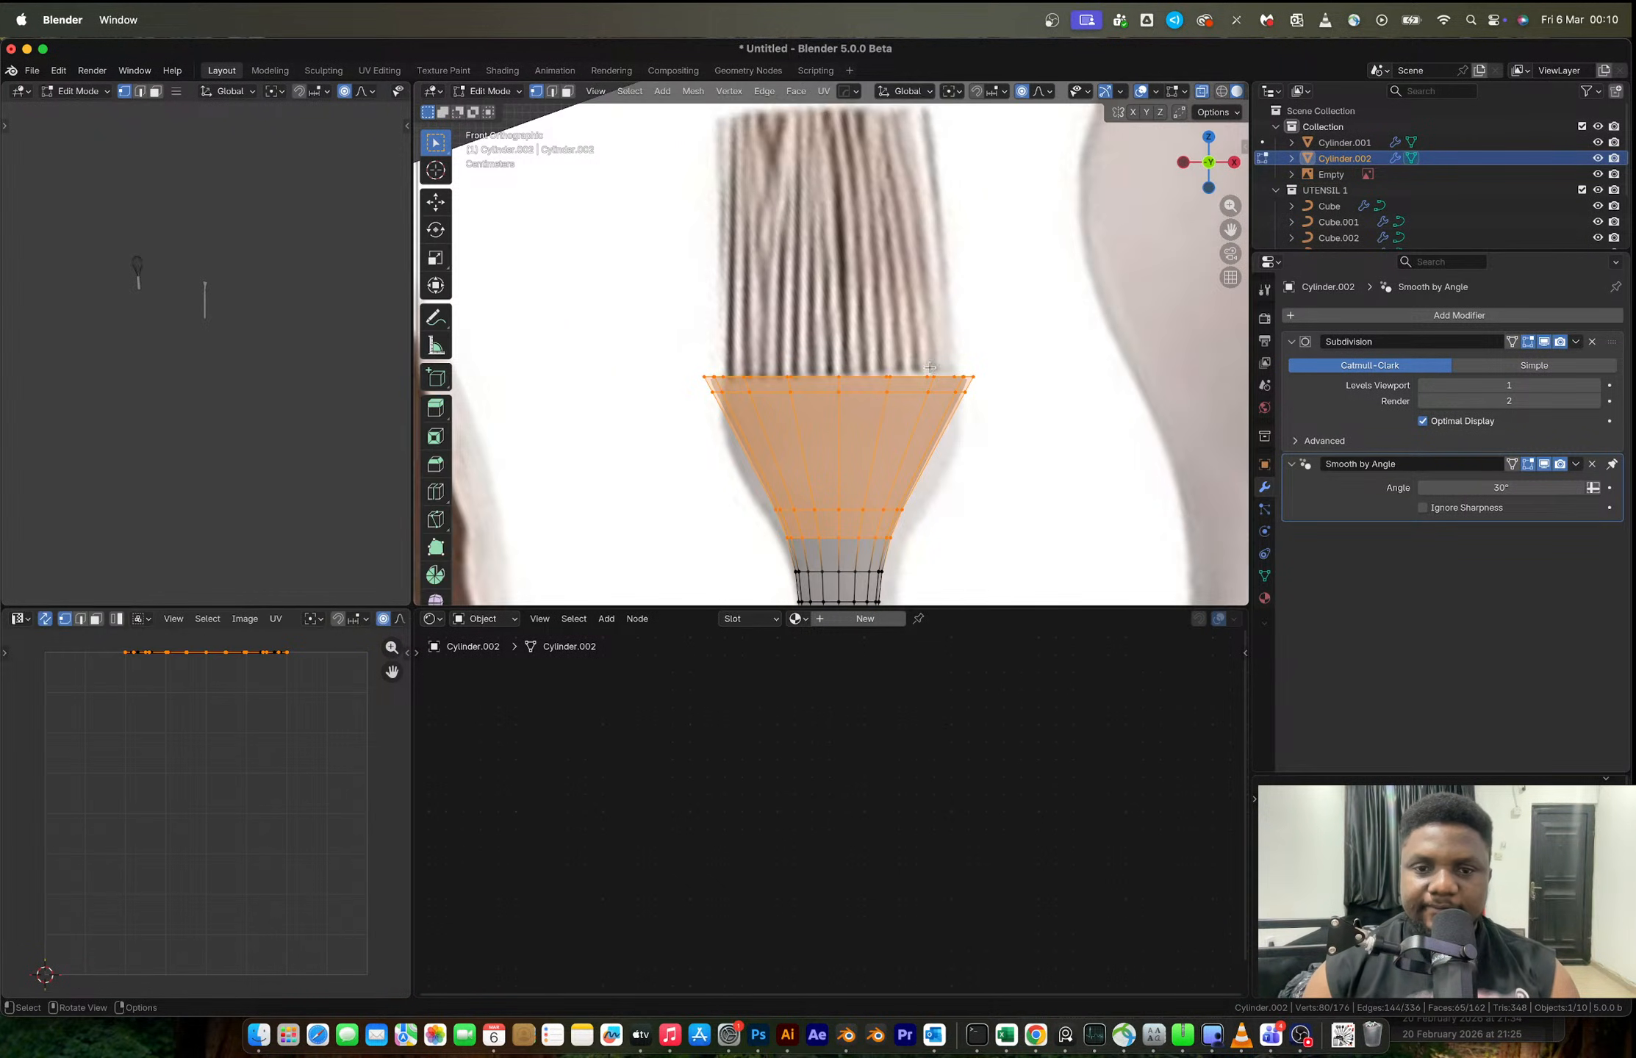
left_click_drag(666, 345, 1023, 445)
key("s")
key("x")
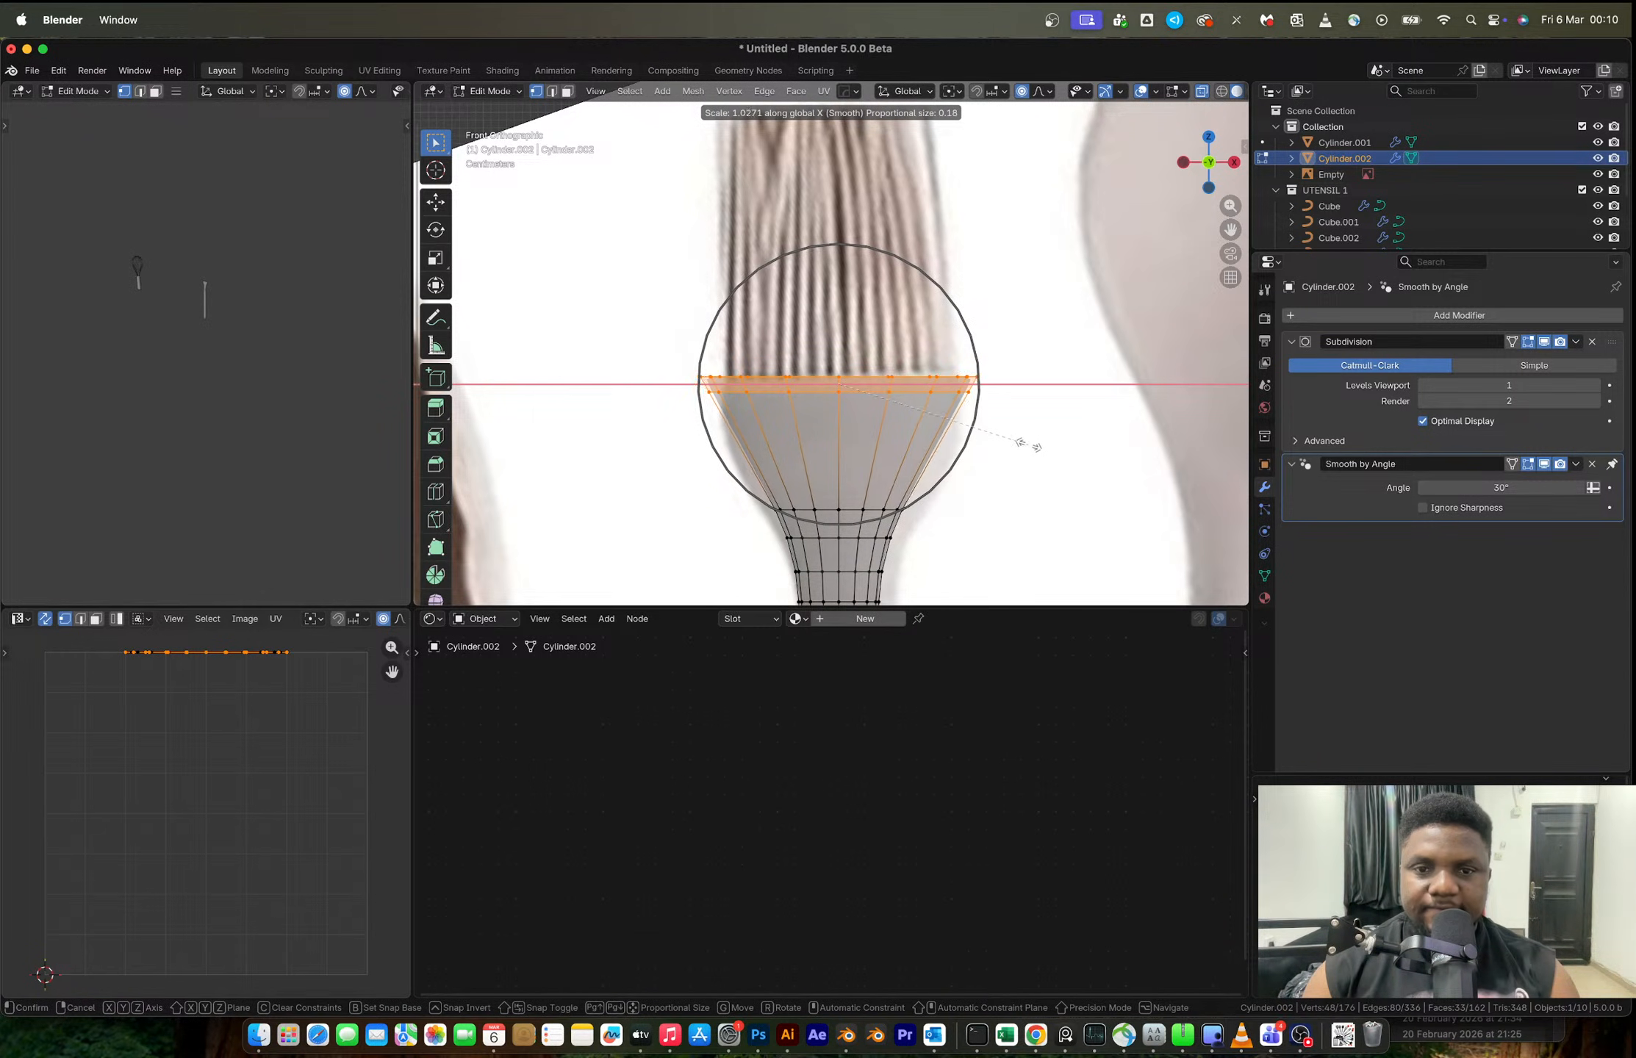
left_click(1028, 447)
key("Tab")
scroll(849, 277, "down", 2)
middle_click_drag(900, 353, 906, 437, "shift")
- Snap the 3D cursor to the centre of the brush head's top face and return to Object Mode
key("Tab")
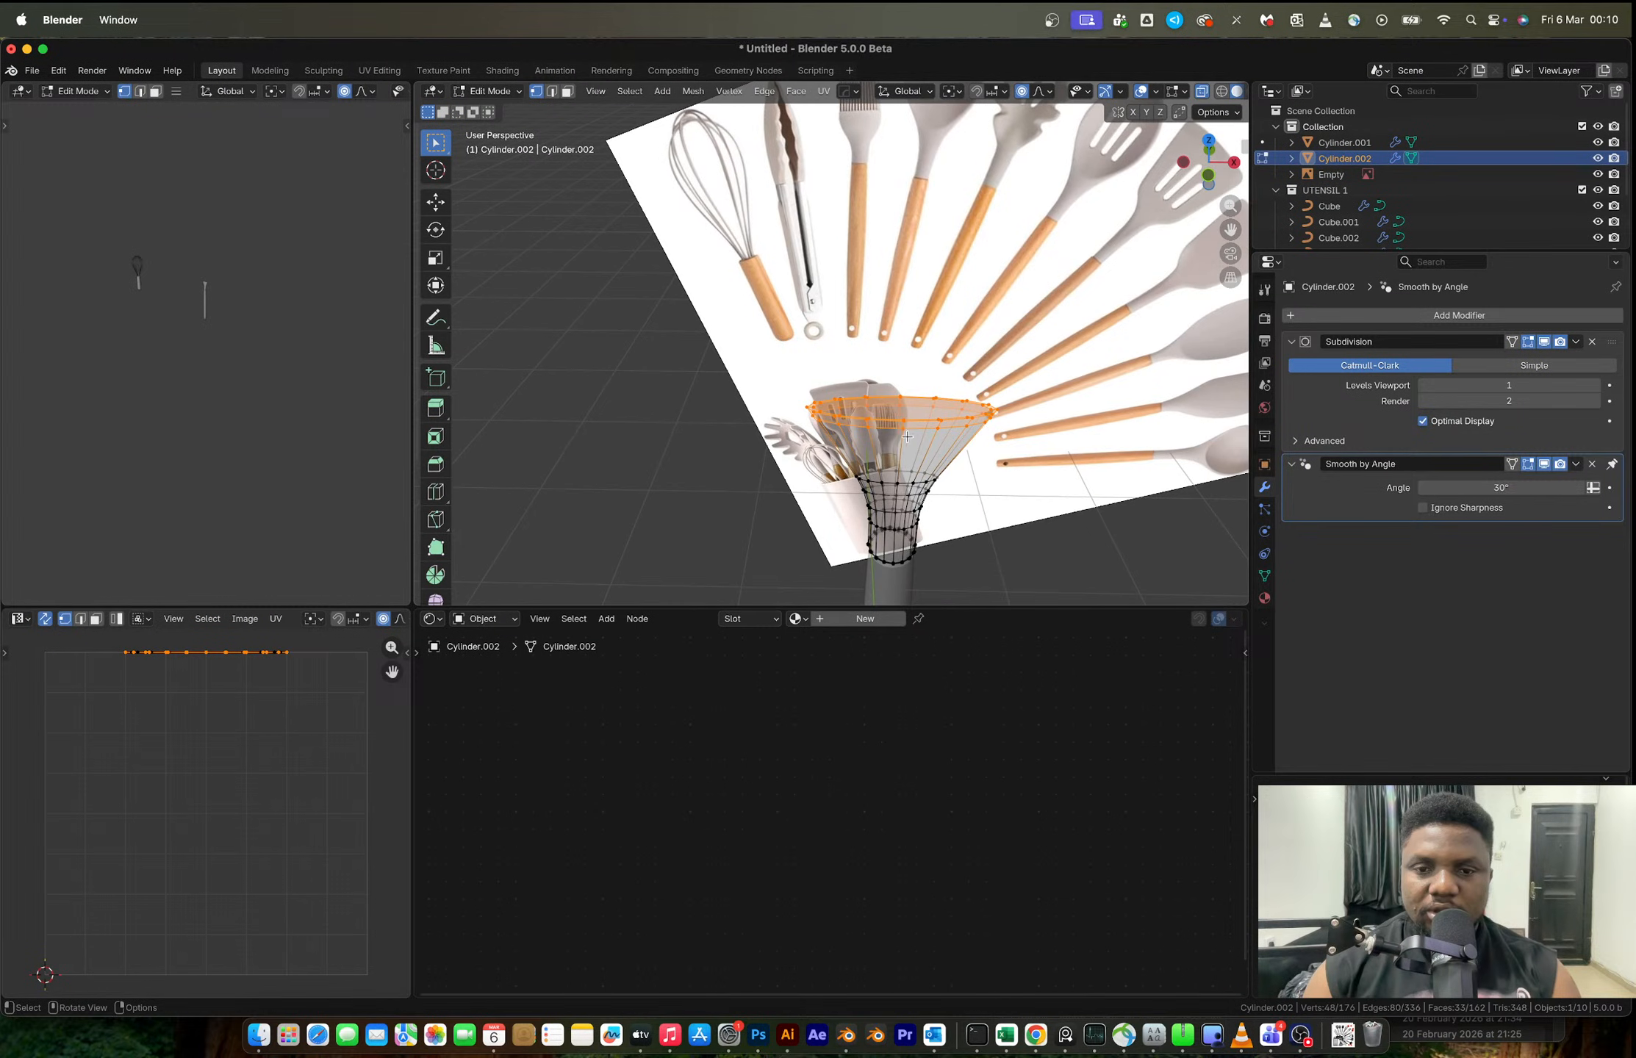
key("3")
left_click(895, 414)
key("shift+s")
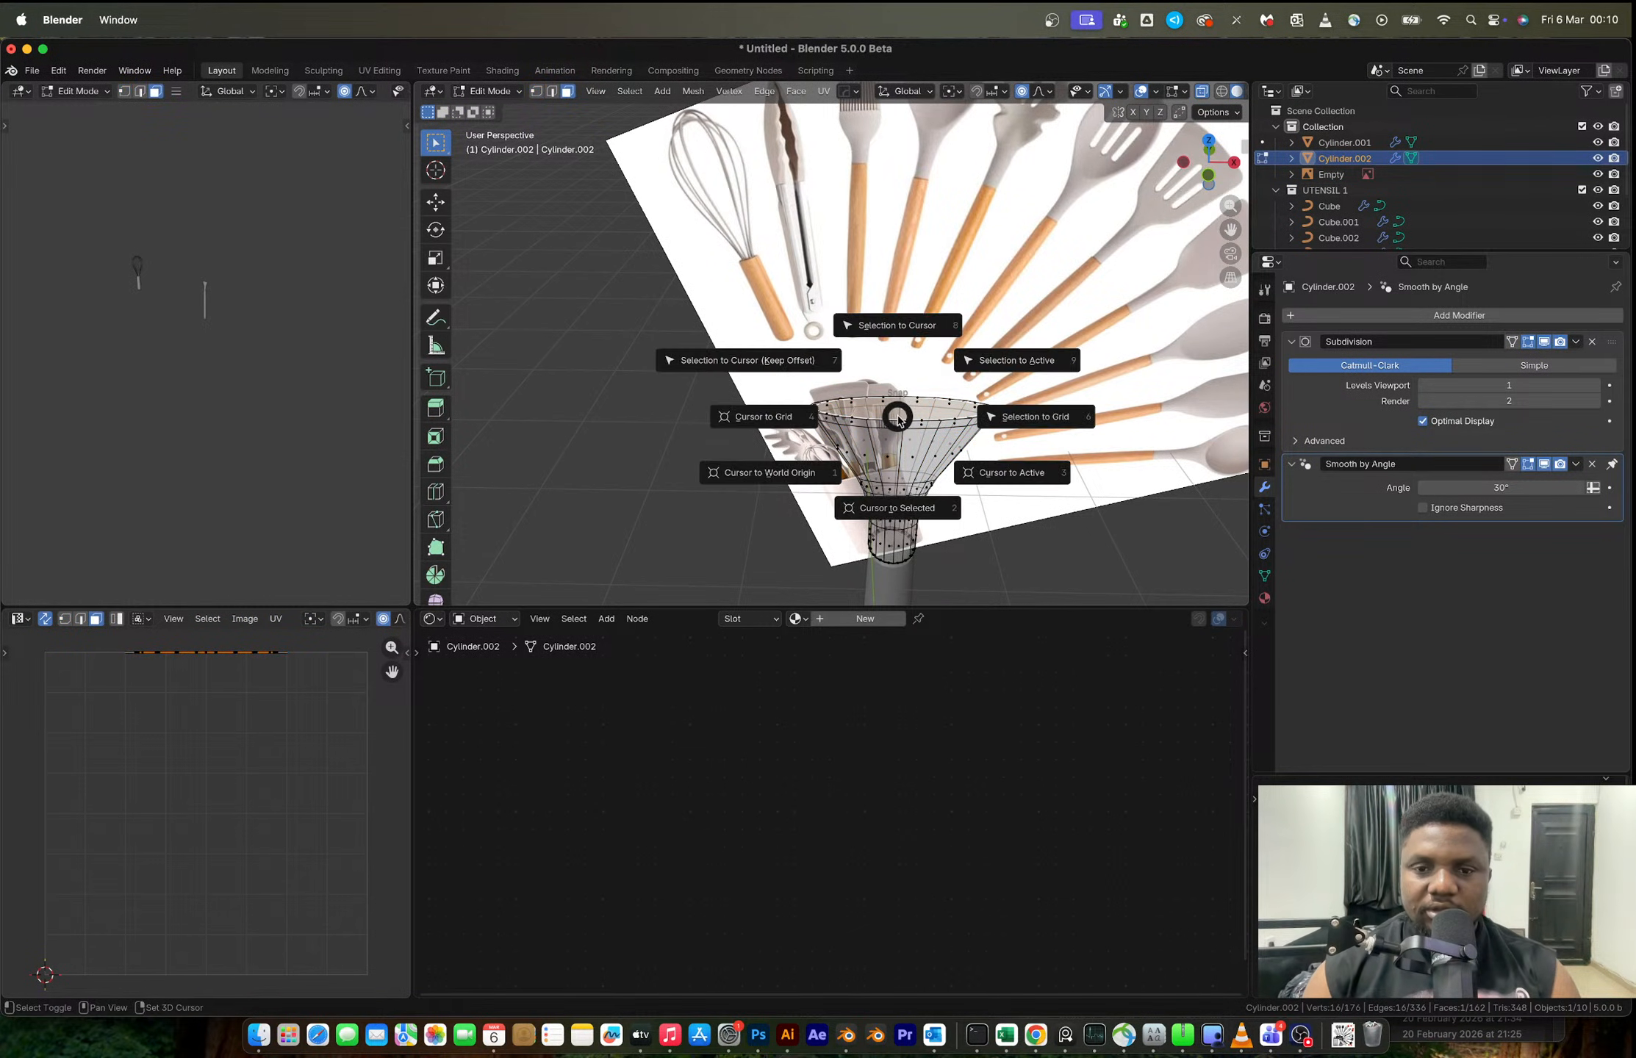
left_click(898, 506)
key("Tab")
- Add a 16-vertex mesh cylinder with a 1 m radius and 2 m depth at the 3D cursor
middle_click_drag(917, 453, 920, 415)
key("shift+a")
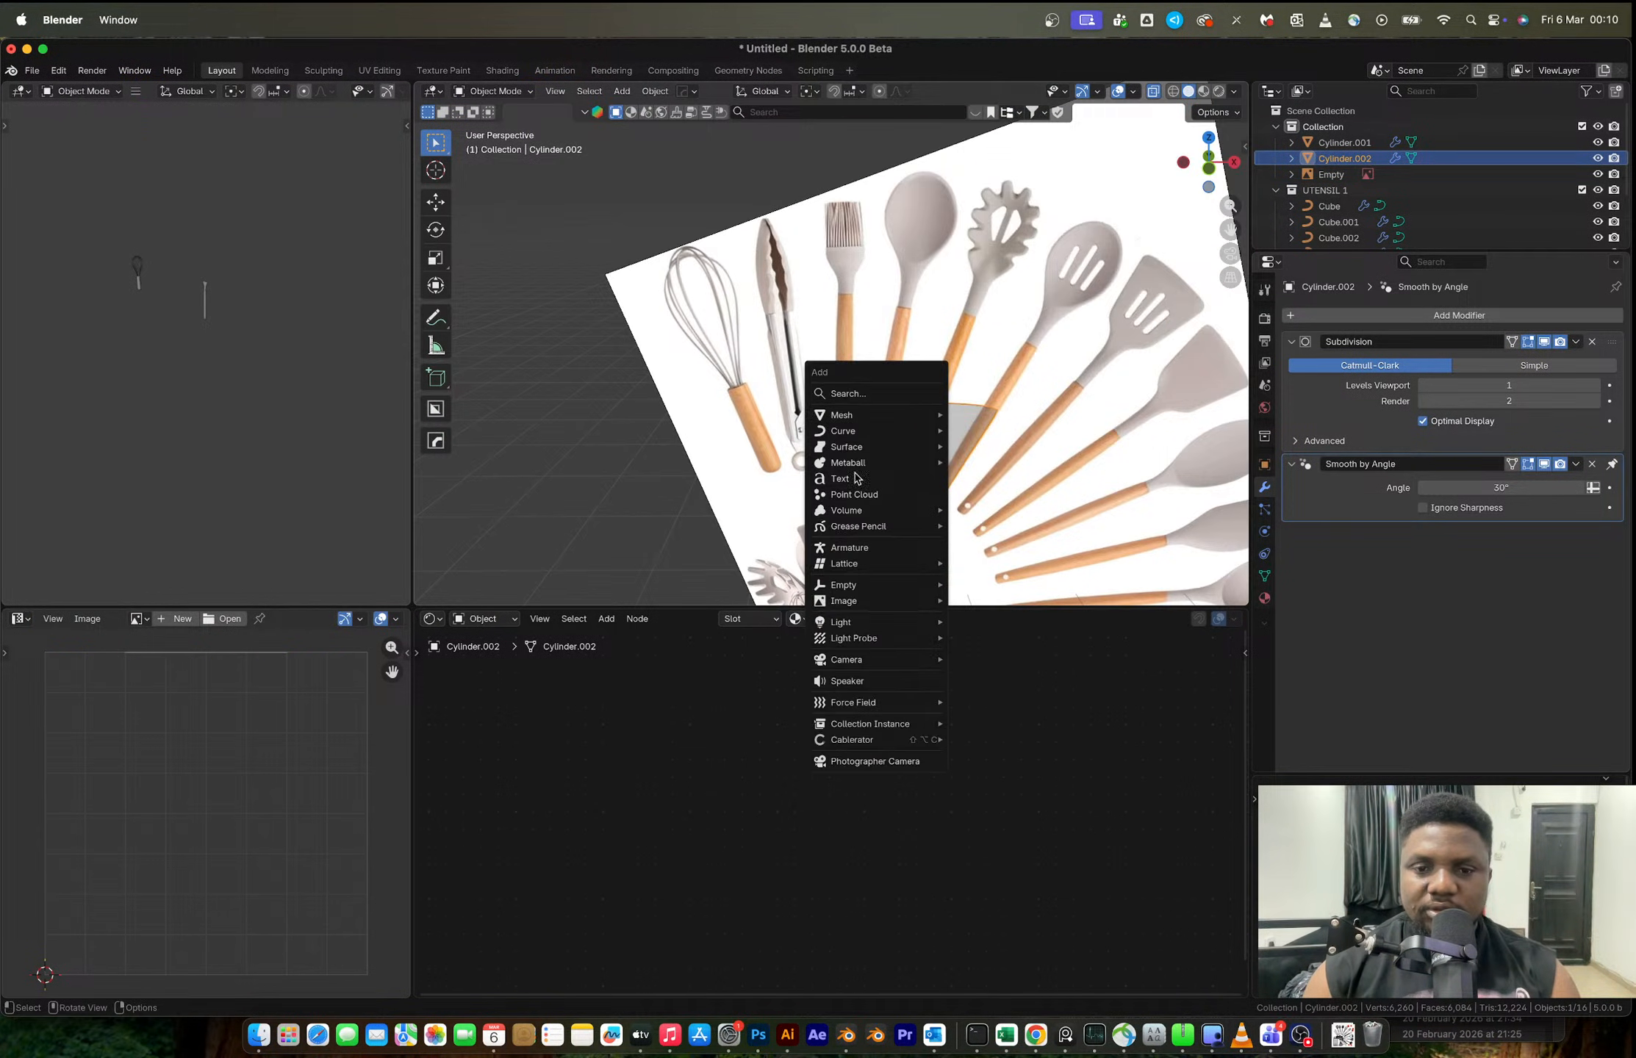
mouse_move(911, 415)
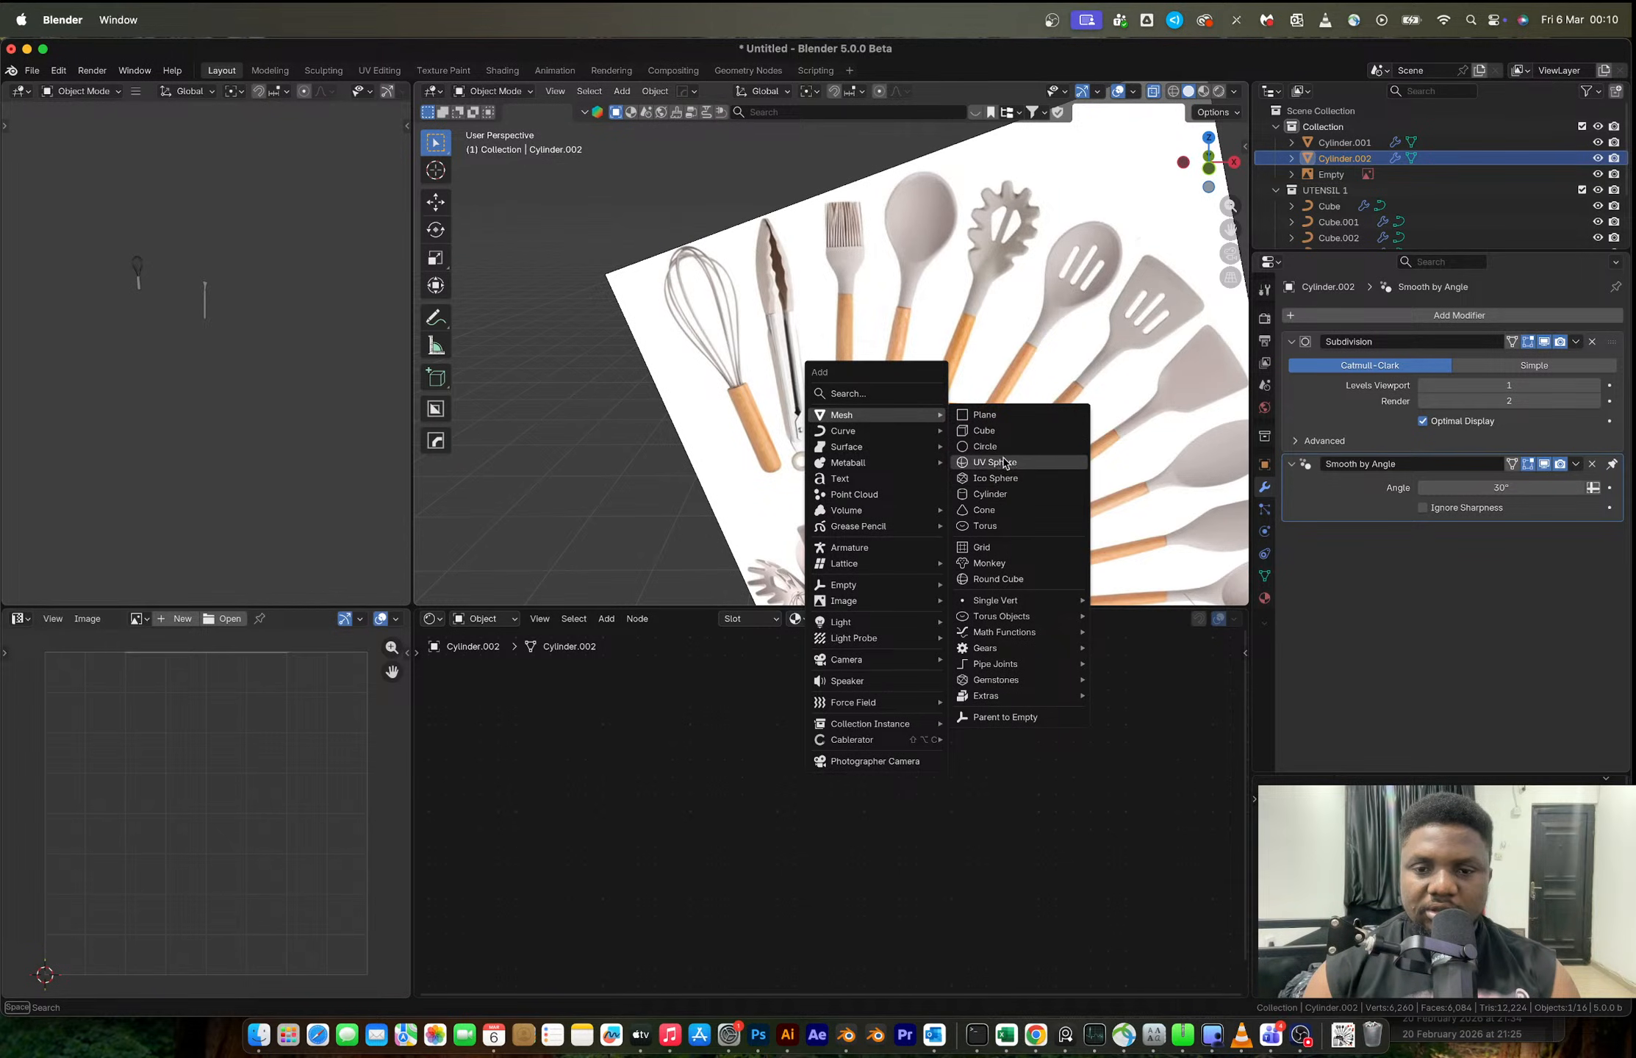
left_click(992, 494)
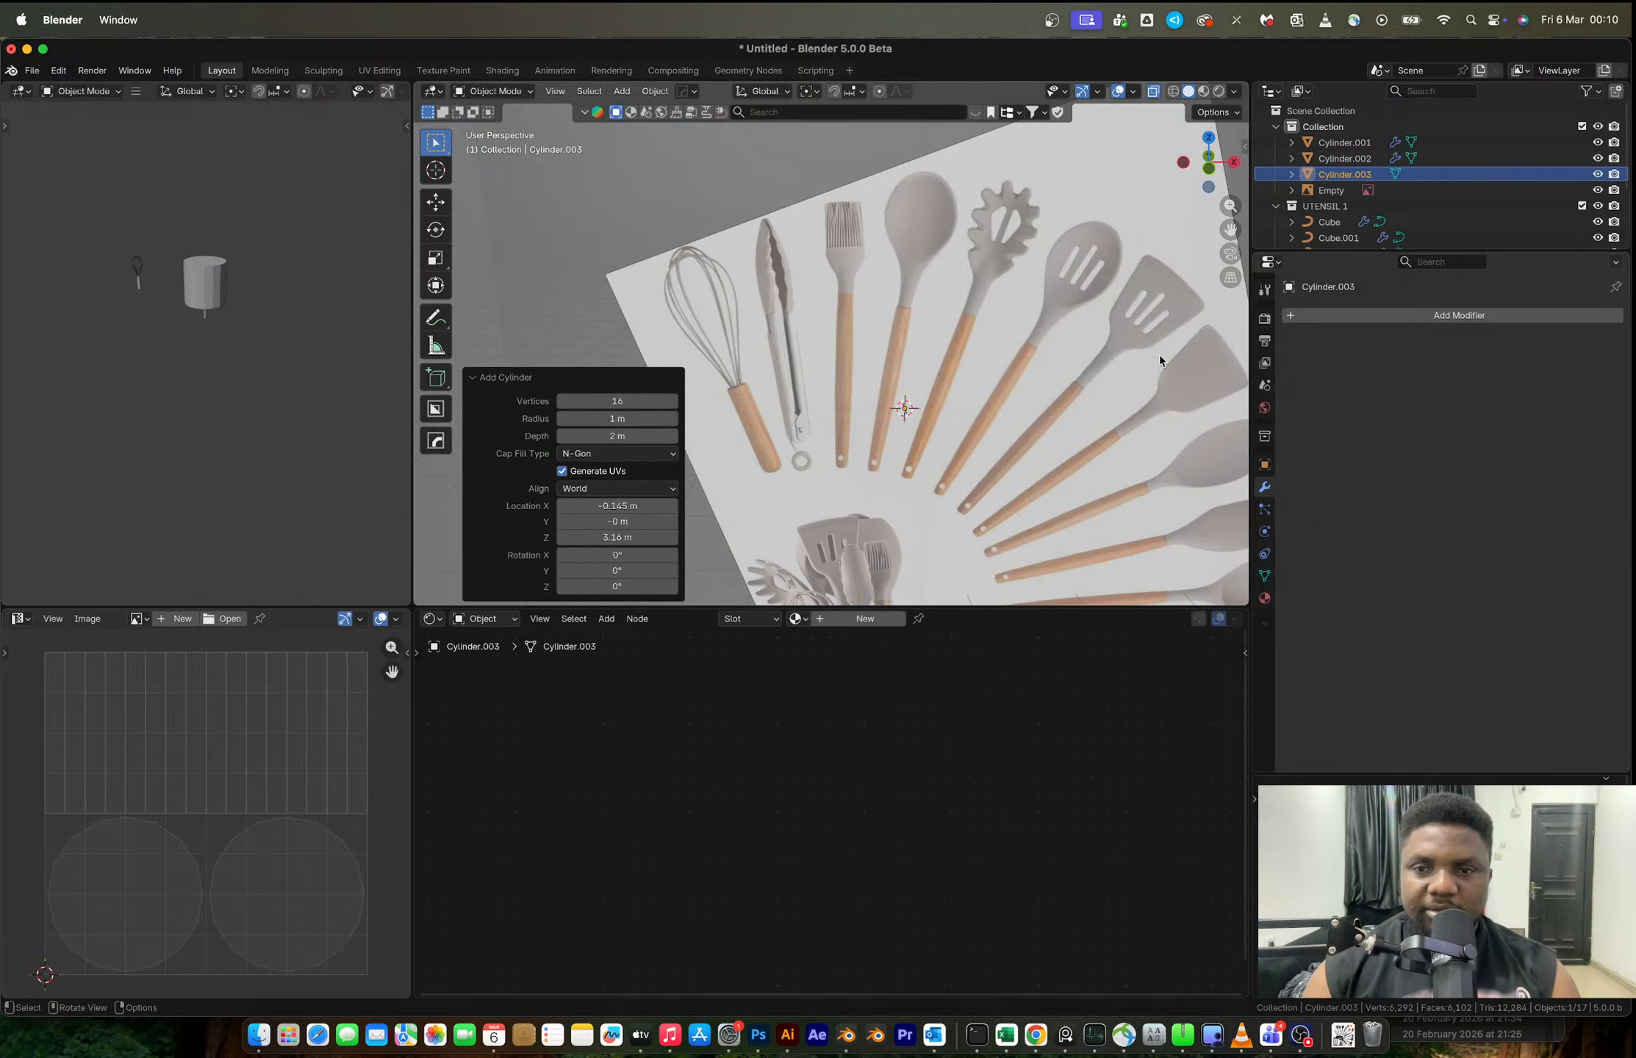
- Scale the new cylinder down uniformly in front view to about the thickness of one bristle in the reference
left_click(1209, 169)
key("s")
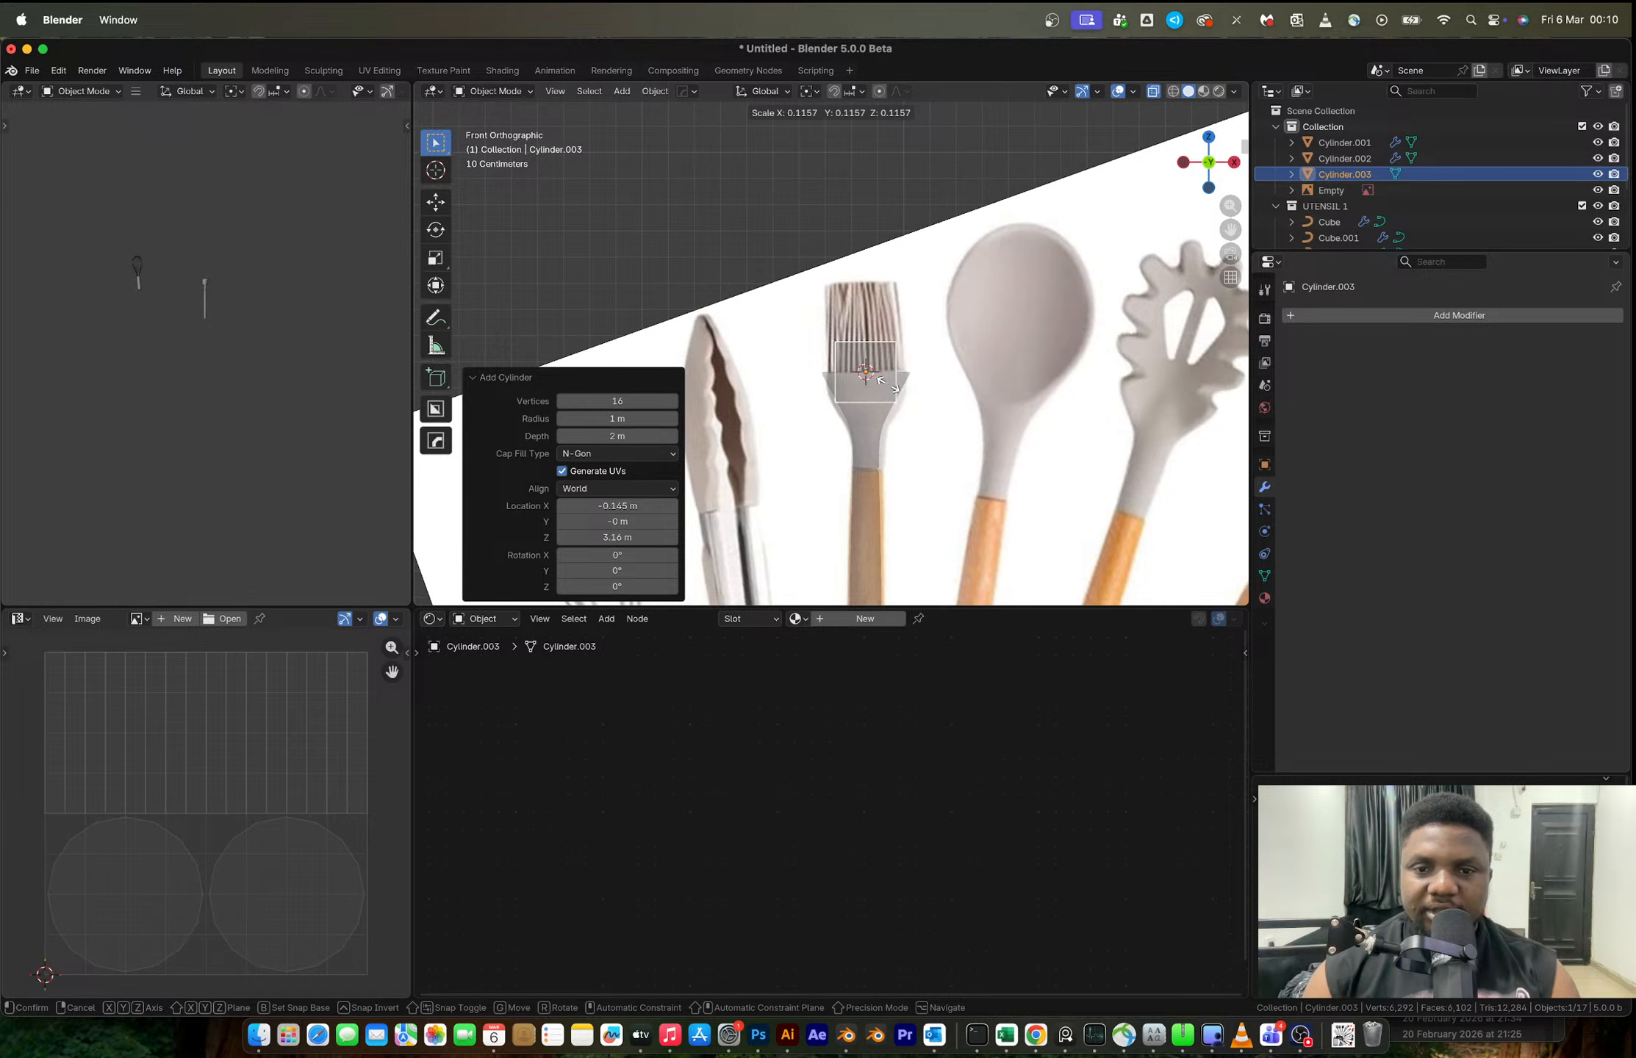
left_click(869, 381)
key("s")
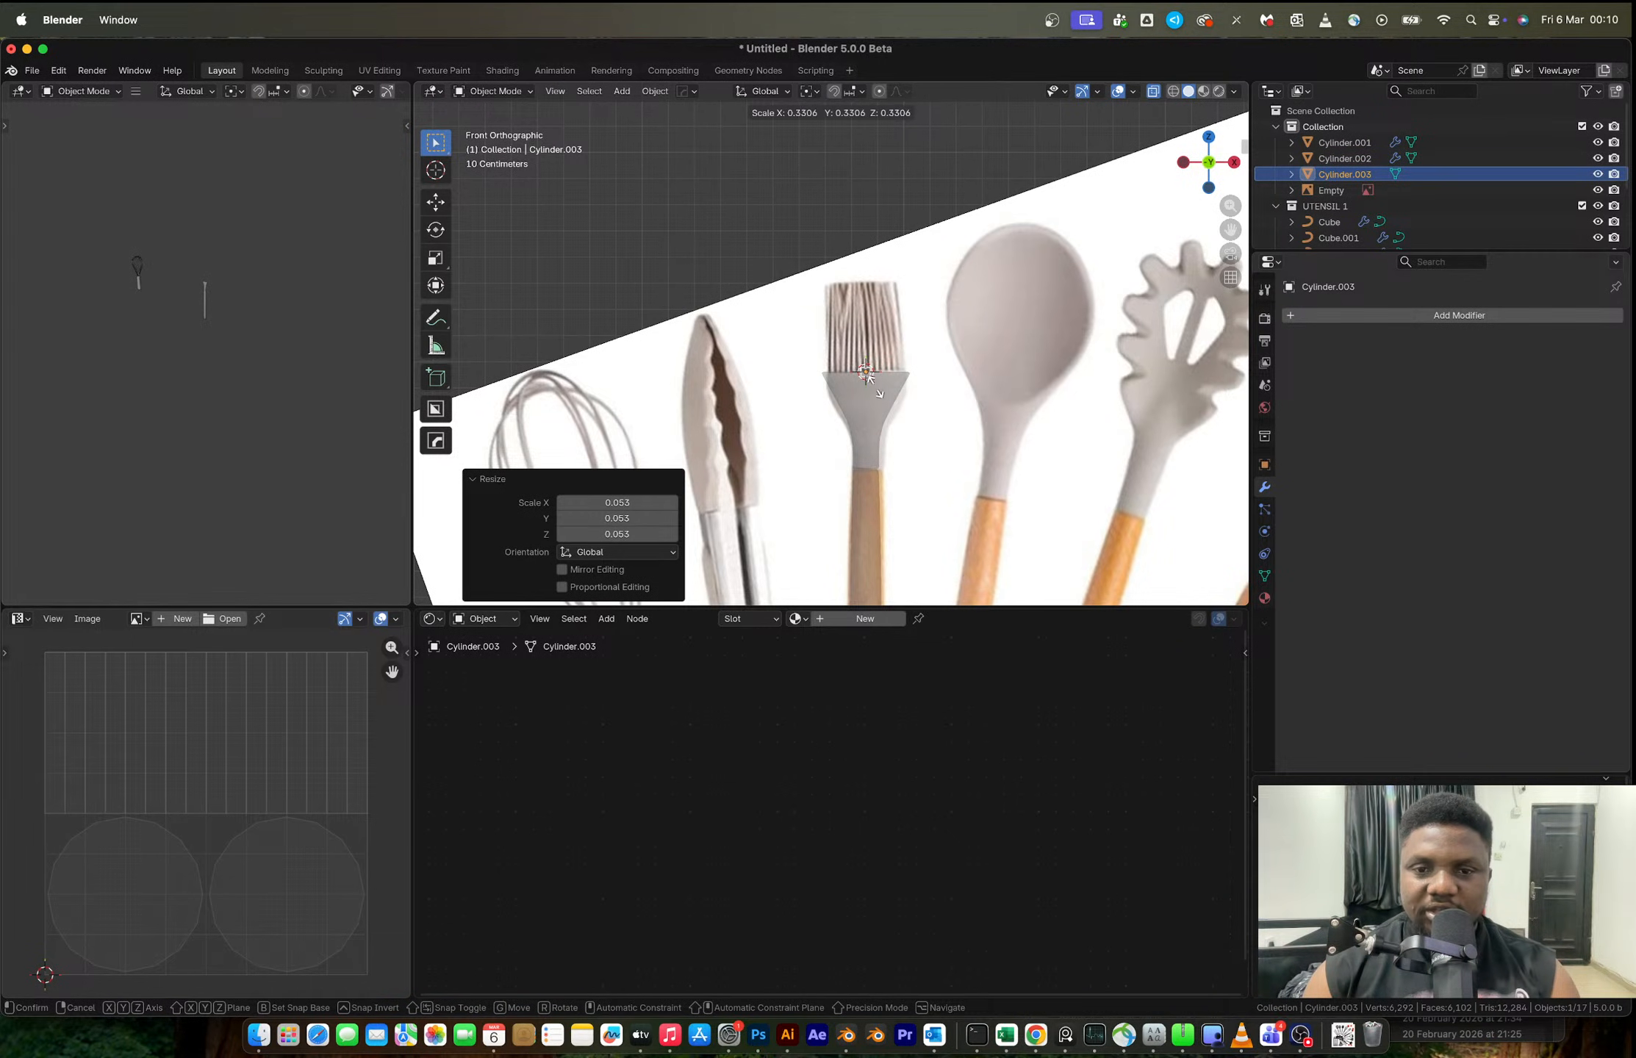
left_click(876, 393)
key("s")
left_click(915, 419)
- Stretch the cylinder along Z to the reference bristle length, slim it uniformly by 0.643, and stretch it along Z by 1.246
key("s")
key("z")
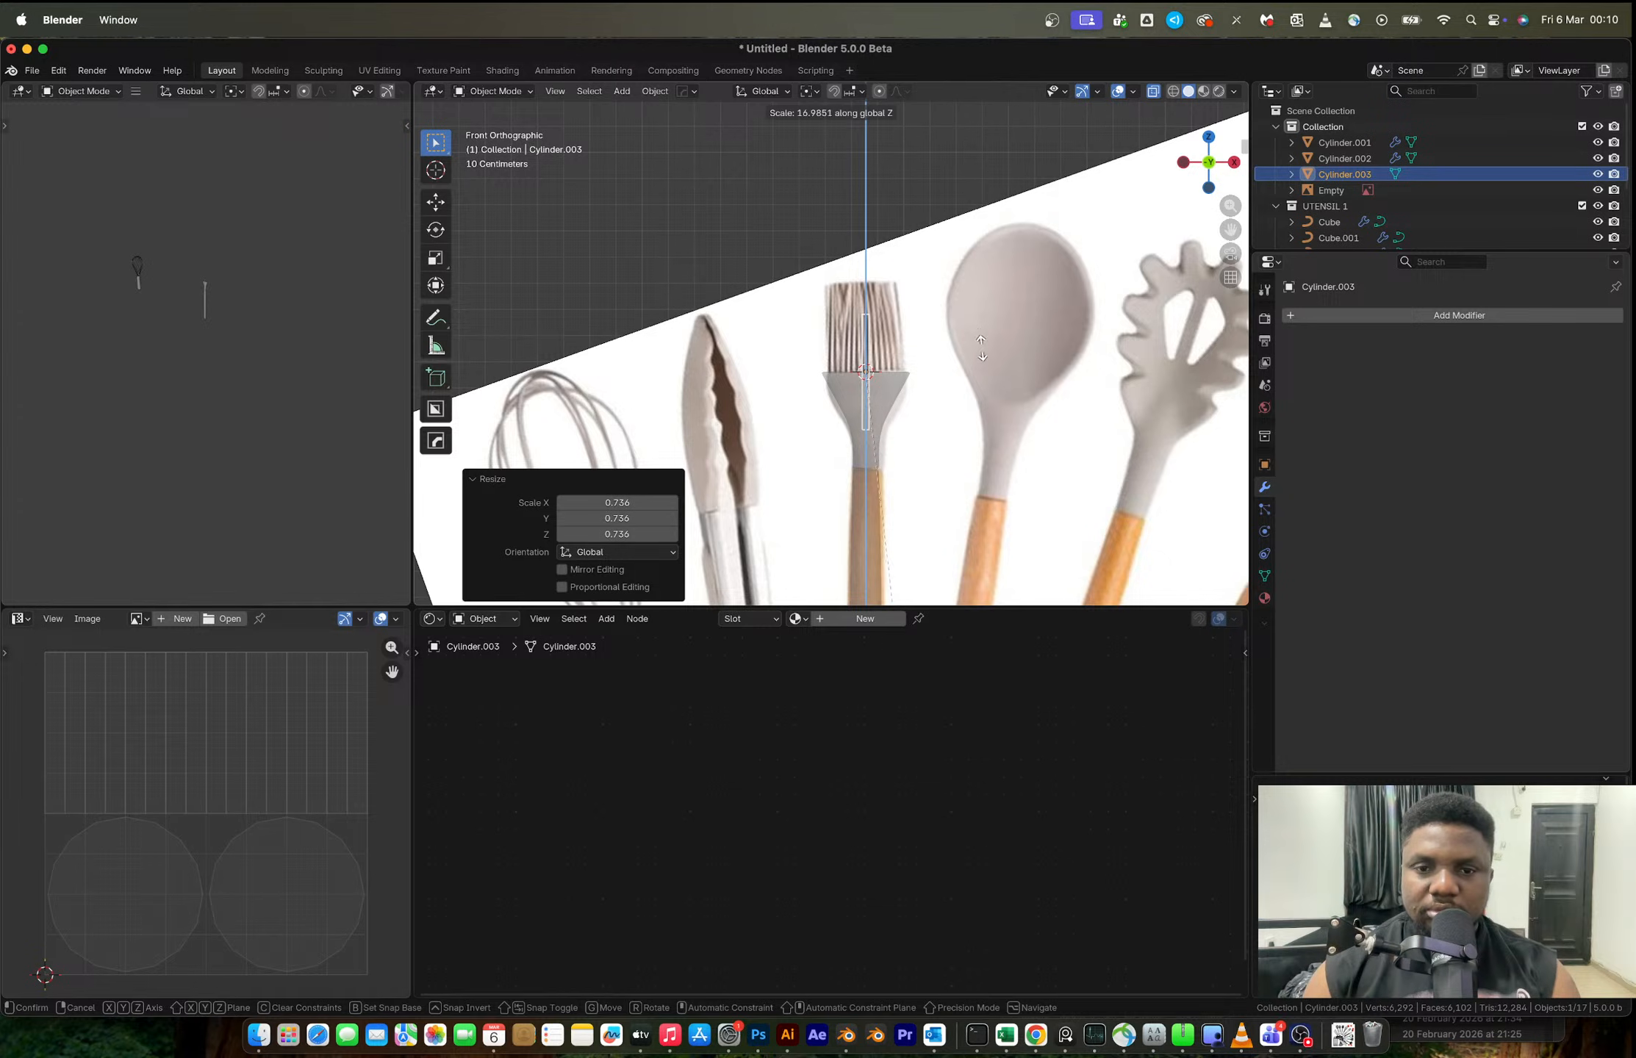
right_click(968, 403)
key("s")
left_click(930, 391)
key("s")
key("z")
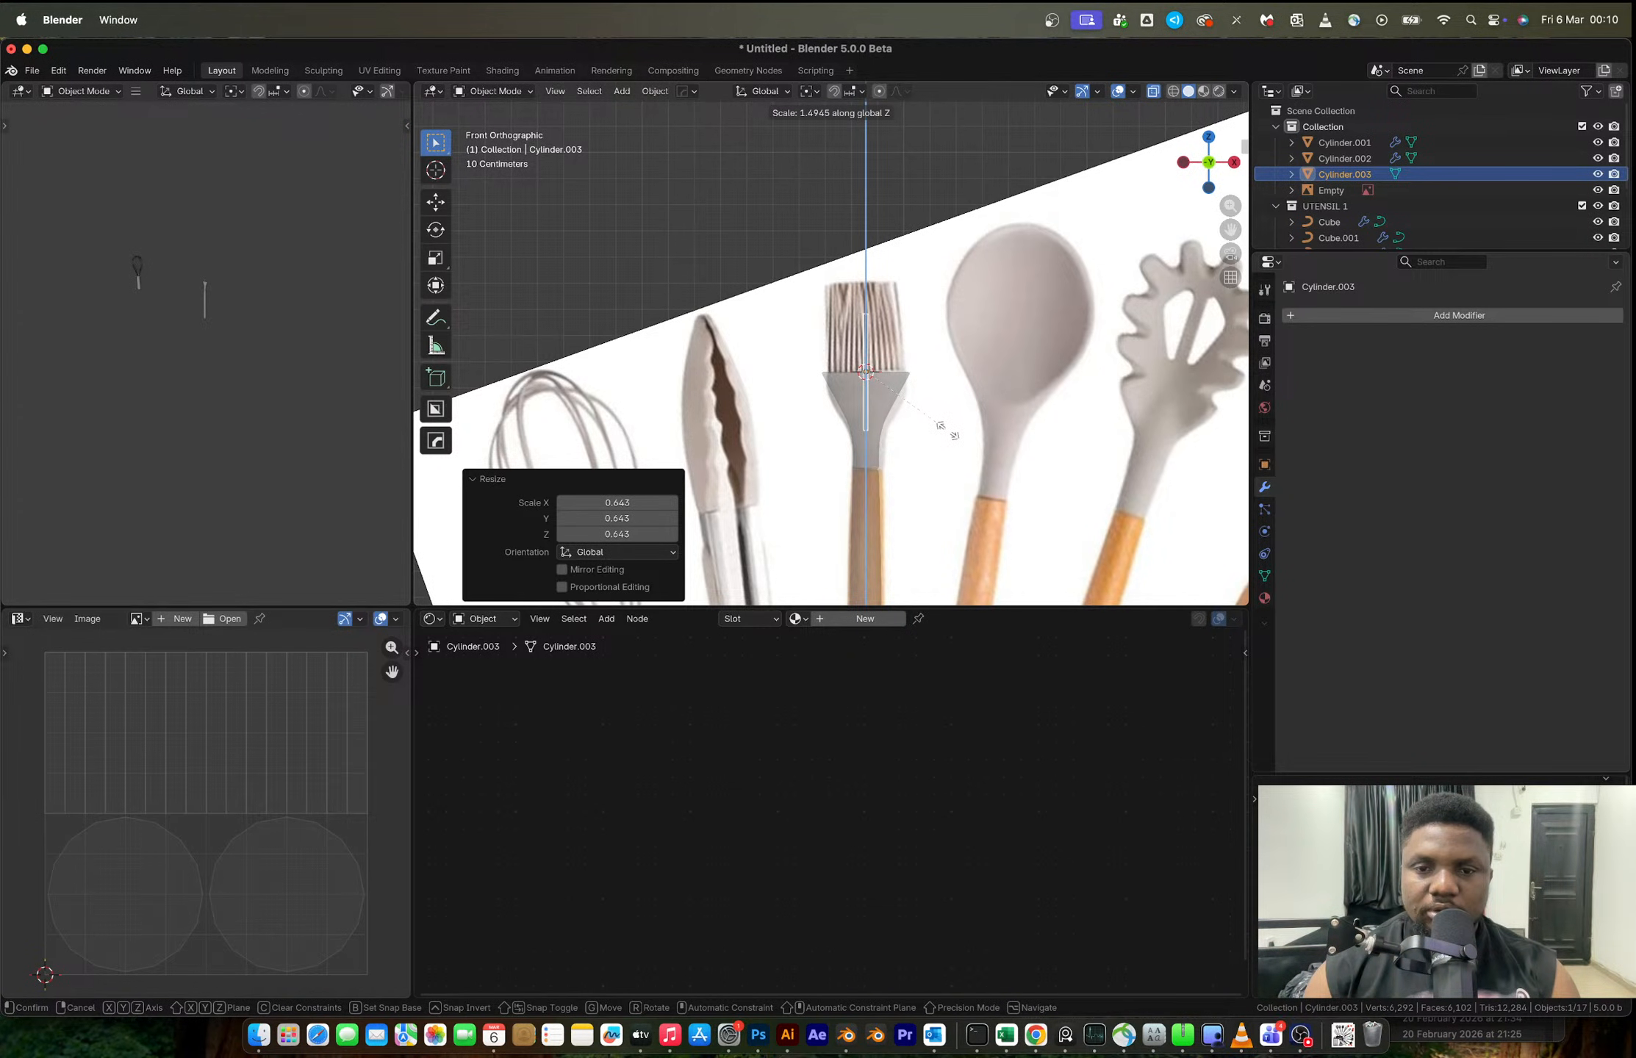
left_click(947, 430)
- Move the thin cylinder onto the leftmost bristle in the reference, about -0.143 m in X and 0.152 m in Z
scroll(926, 404, "up", 4)
key("g")
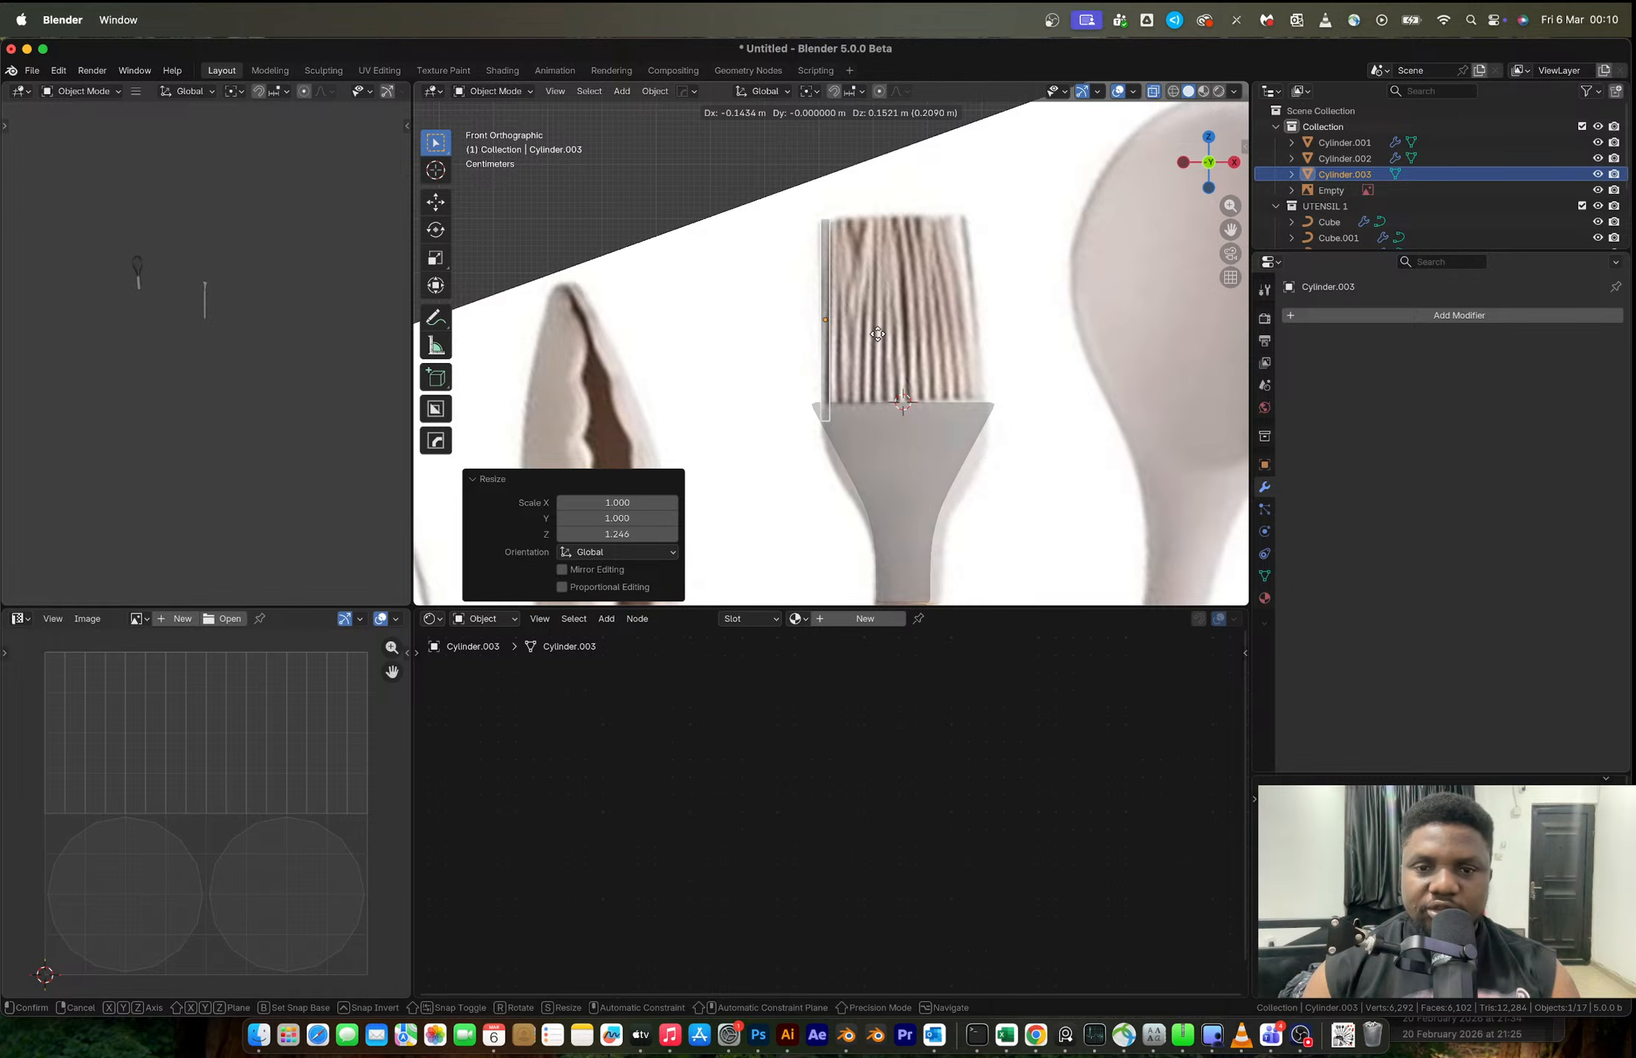
left_click(877, 334)
- Widen the brush head's top rim vertices by about 1.47 along Y with smooth proportional editing, and return to Object Mode
scroll(871, 334, "down", 3)
middle_click_drag(872, 335, 803, 369)
left_click(914, 375)
key("Tab")
key("1")
left_click_drag(752, 360, 1004, 453)
key("s")
key("y")
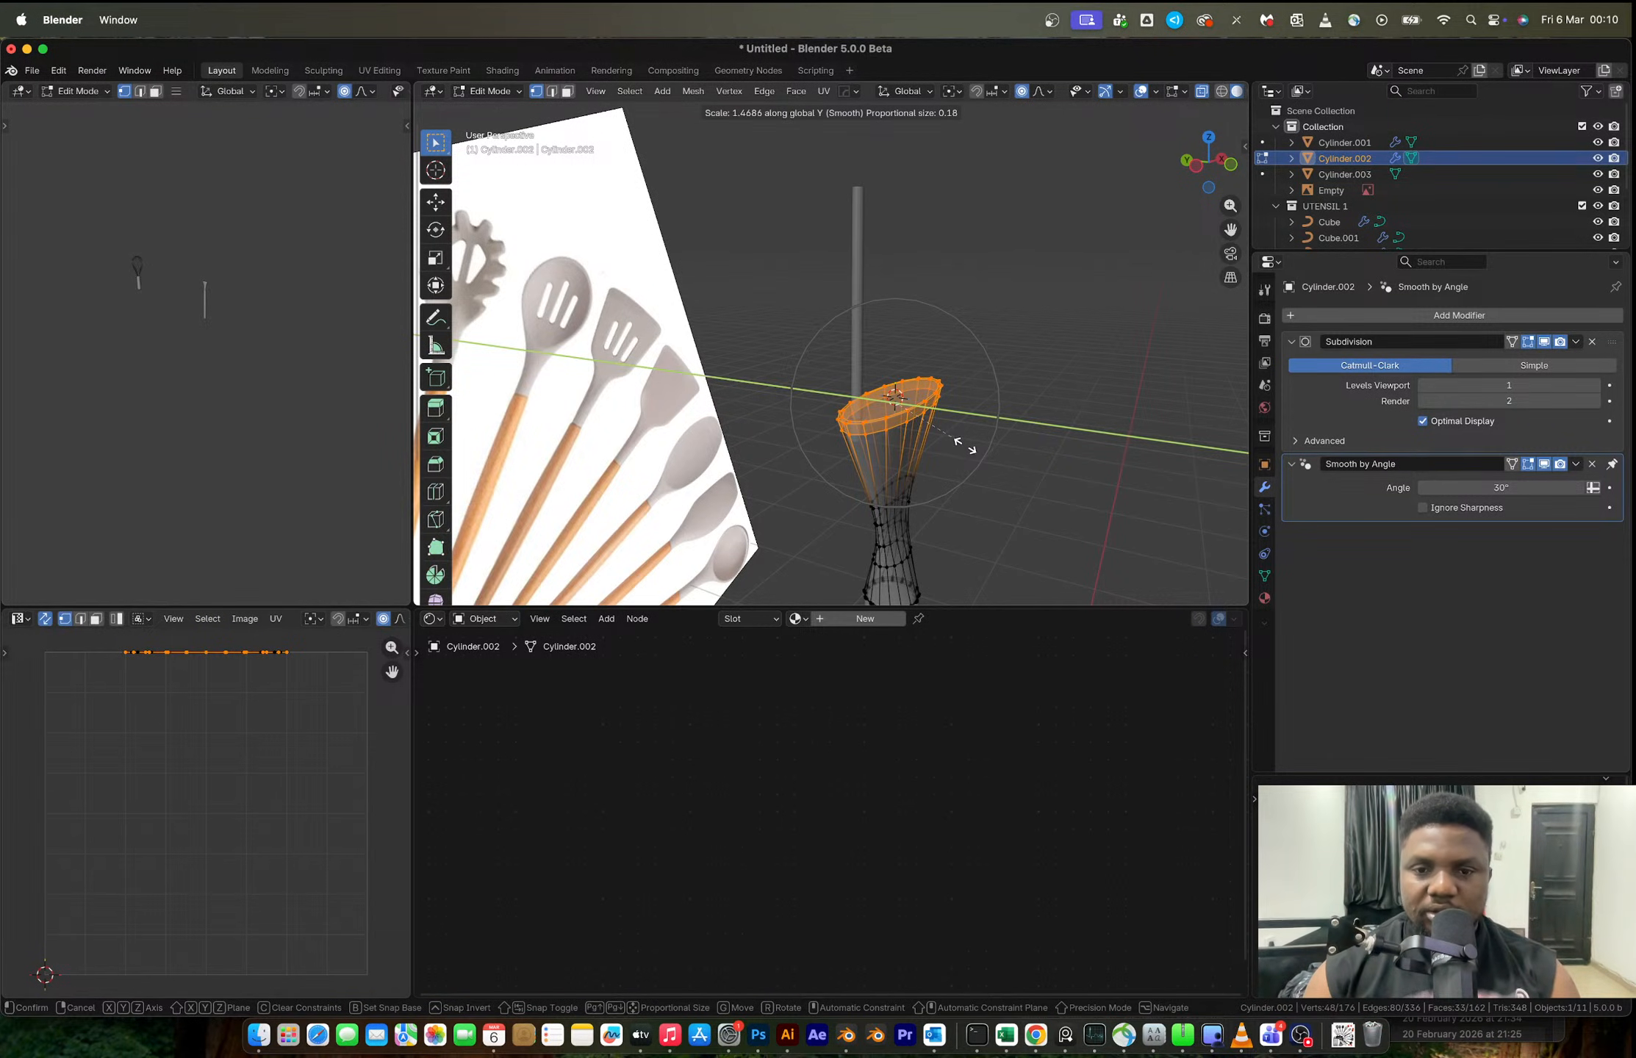
left_click(964, 445)
key("Tab")
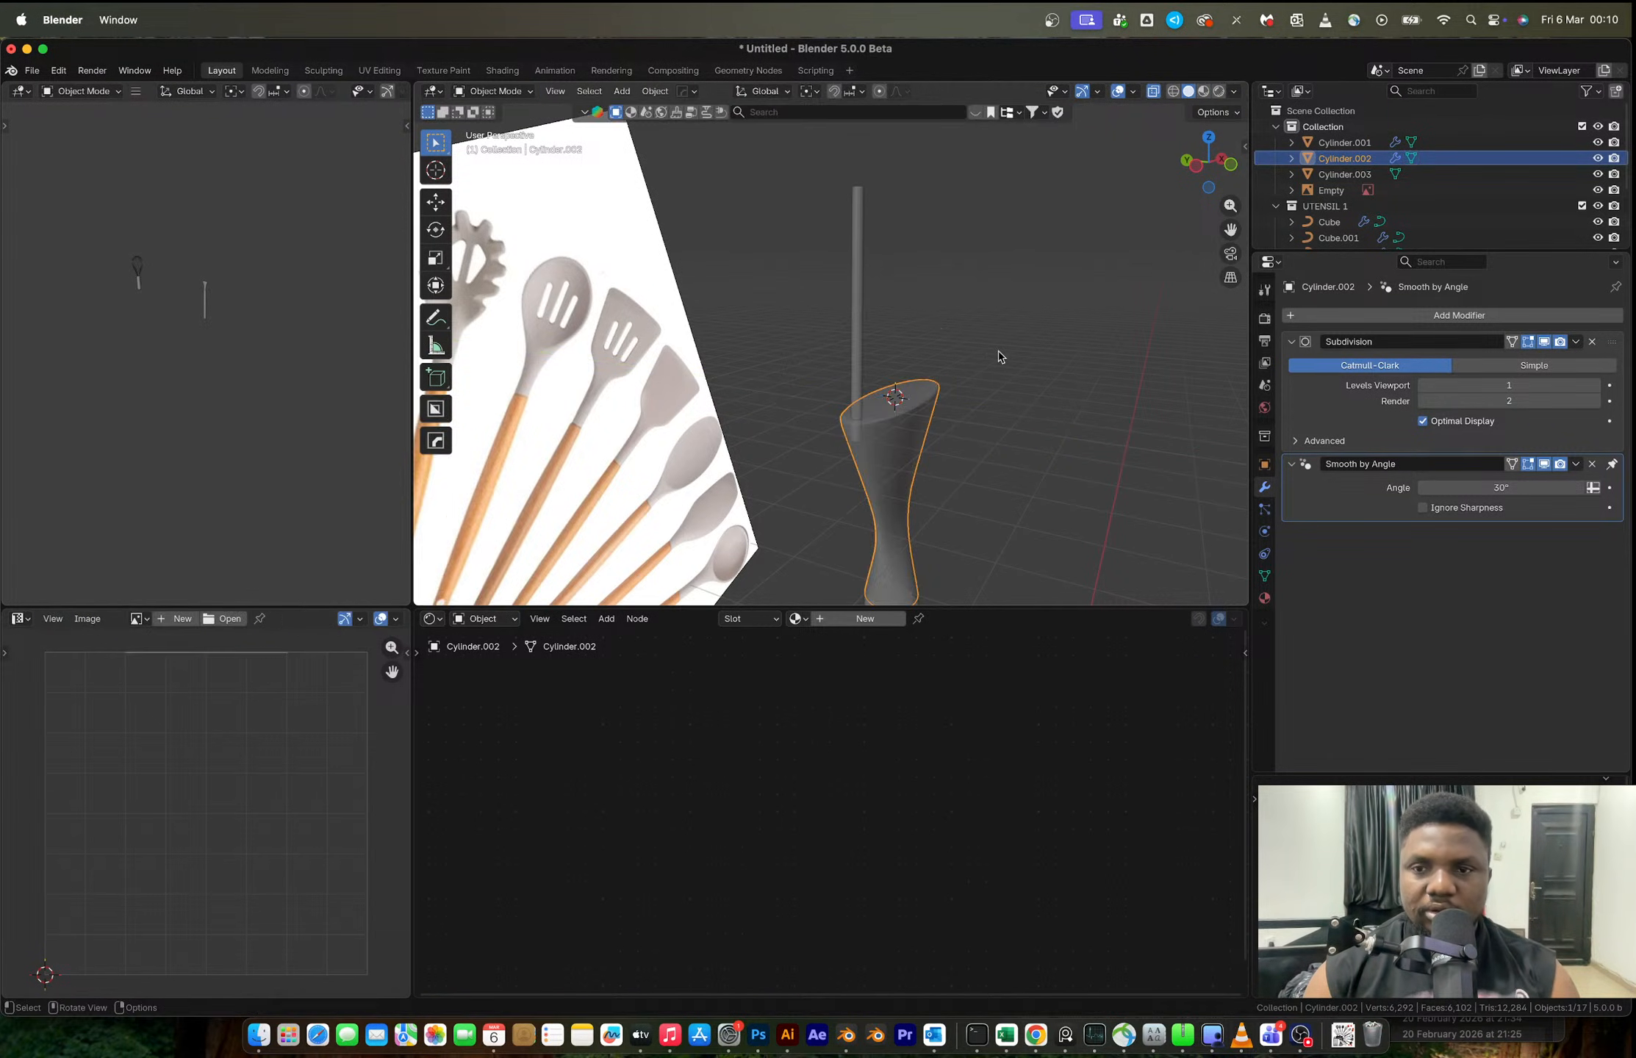
- Thin the bristle to 0.695 on X and Y while keeping its length, working in front view
left_click(1230, 166)
left_click(822, 297)
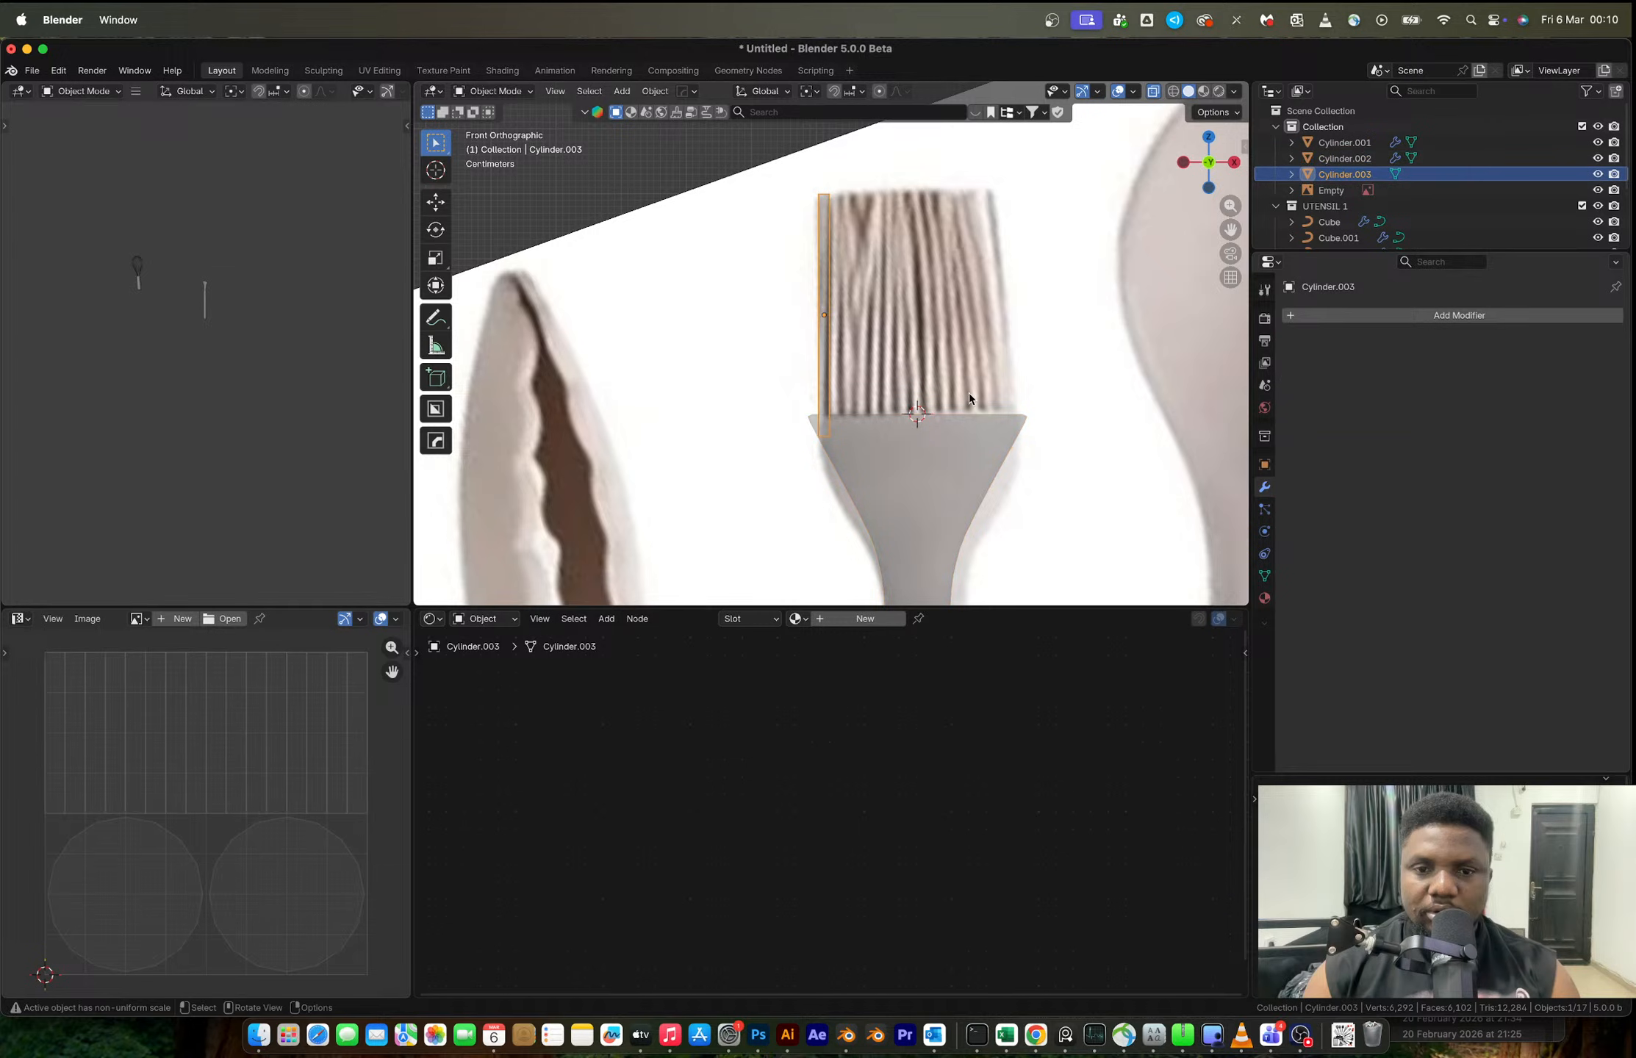
key("s")
key("shift+z")
left_click(891, 368)
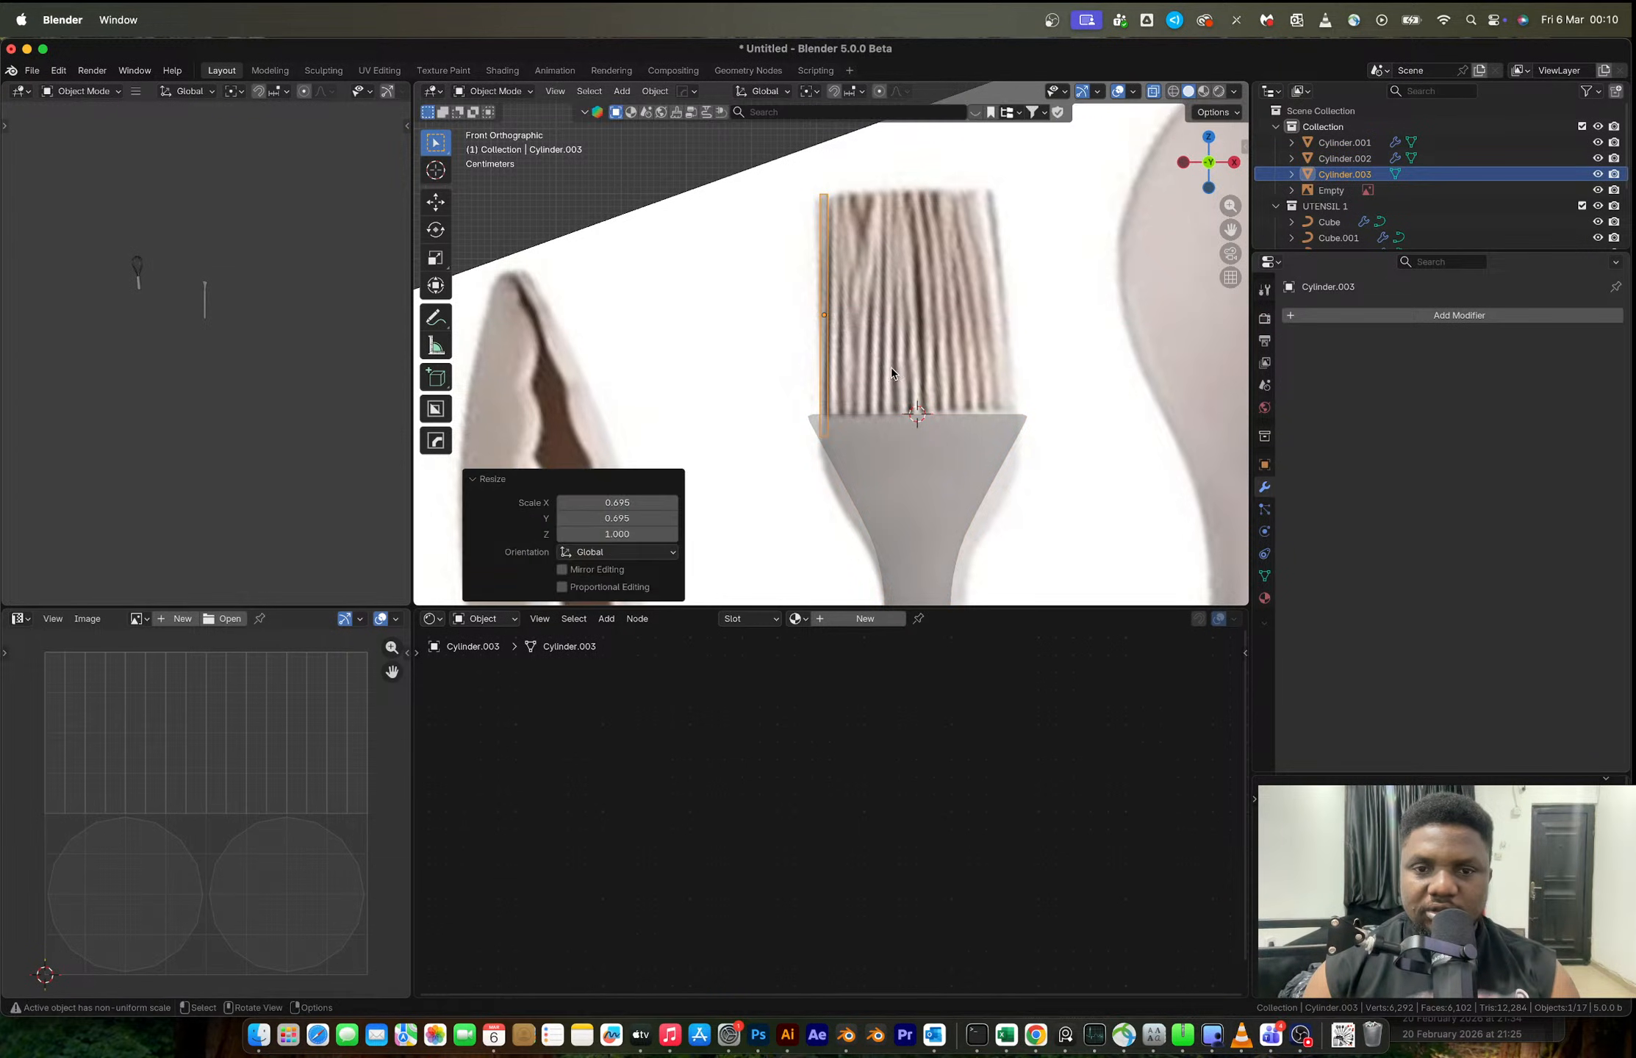
- Duplicate the bristle about 0.0152 m along X and repeat the duplication 18 times to fill the brush head's width
scroll(845, 360, "up", 3)
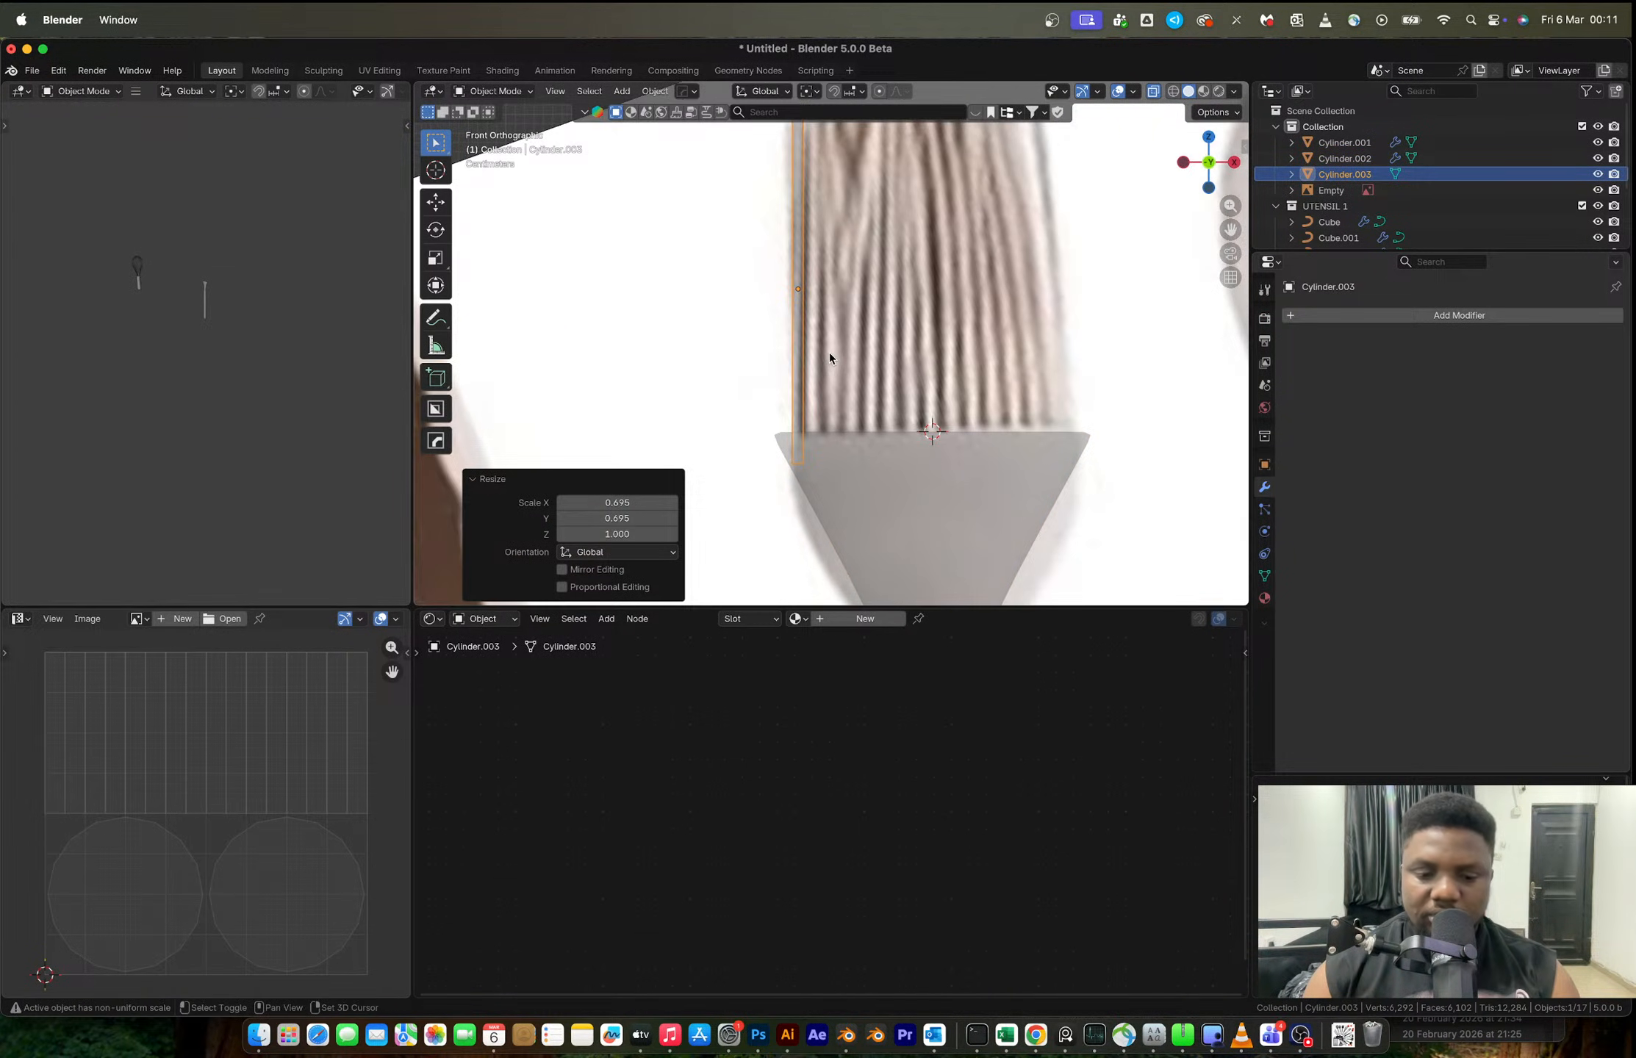
key("shift+d")
key("x")
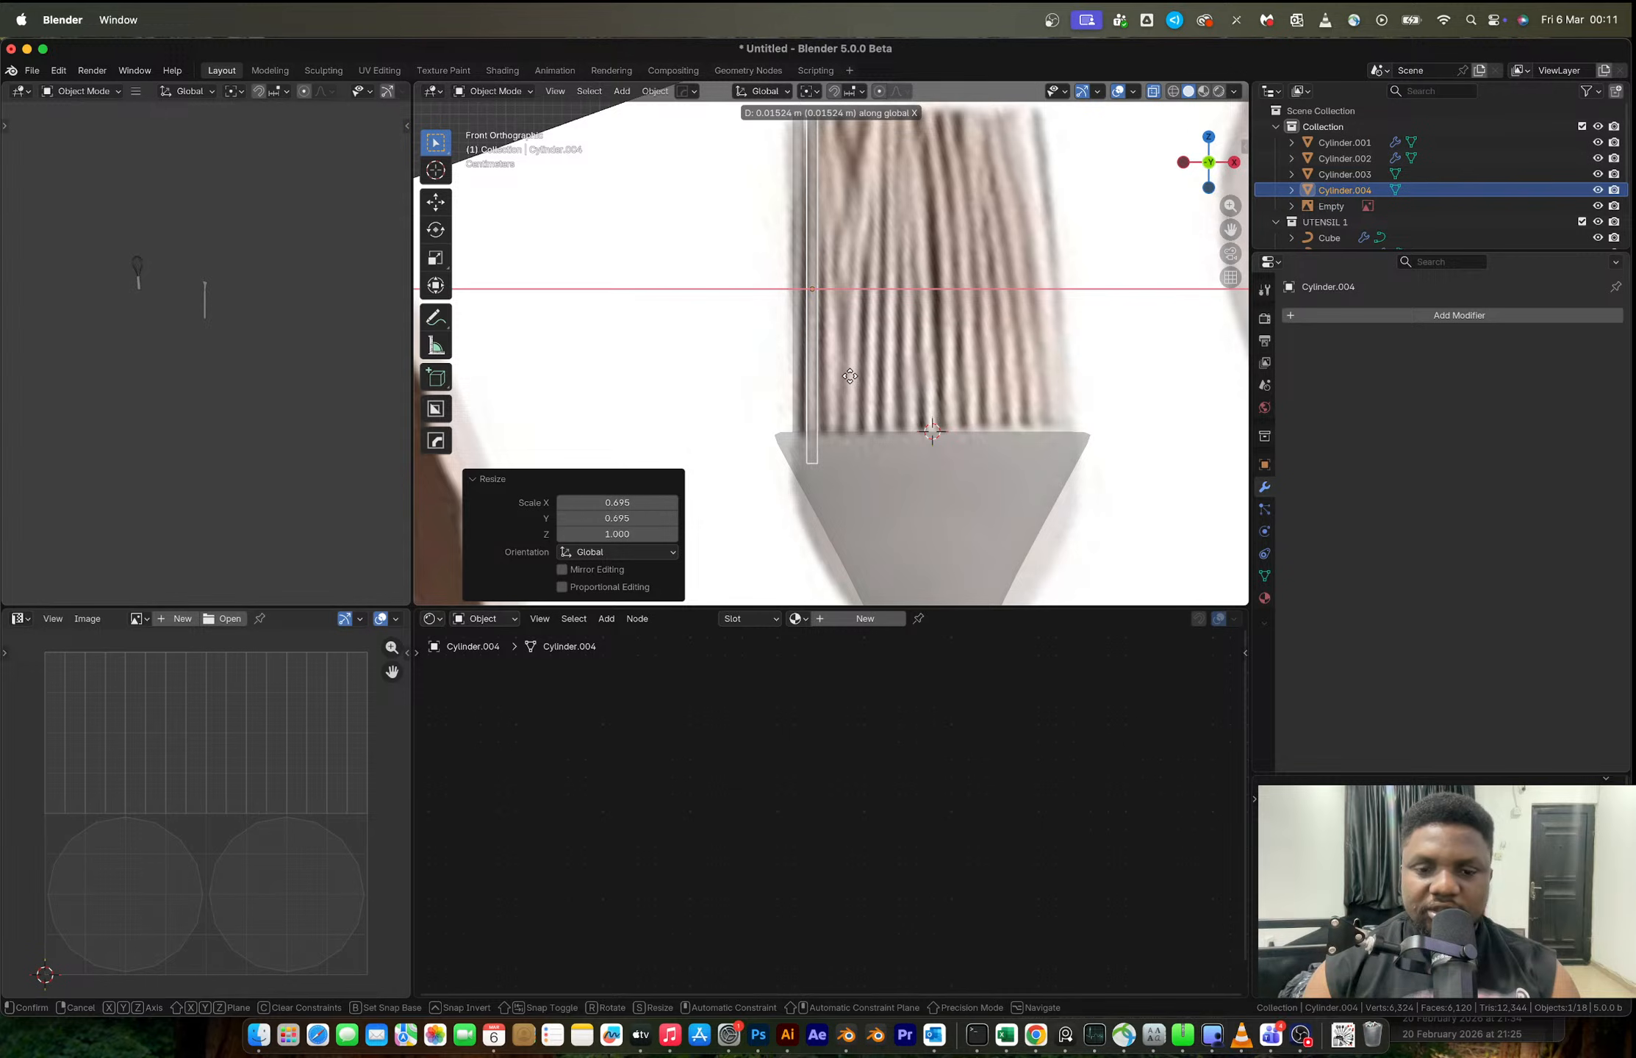
left_click(850, 377)
key("shift+r")
key("shift+r")
key("shift+r")
key("shift+r")
key("shift+r")
key("shift+r")
key("shift+r")
key("shift+r")
key("shift+r")
key("shift+r")
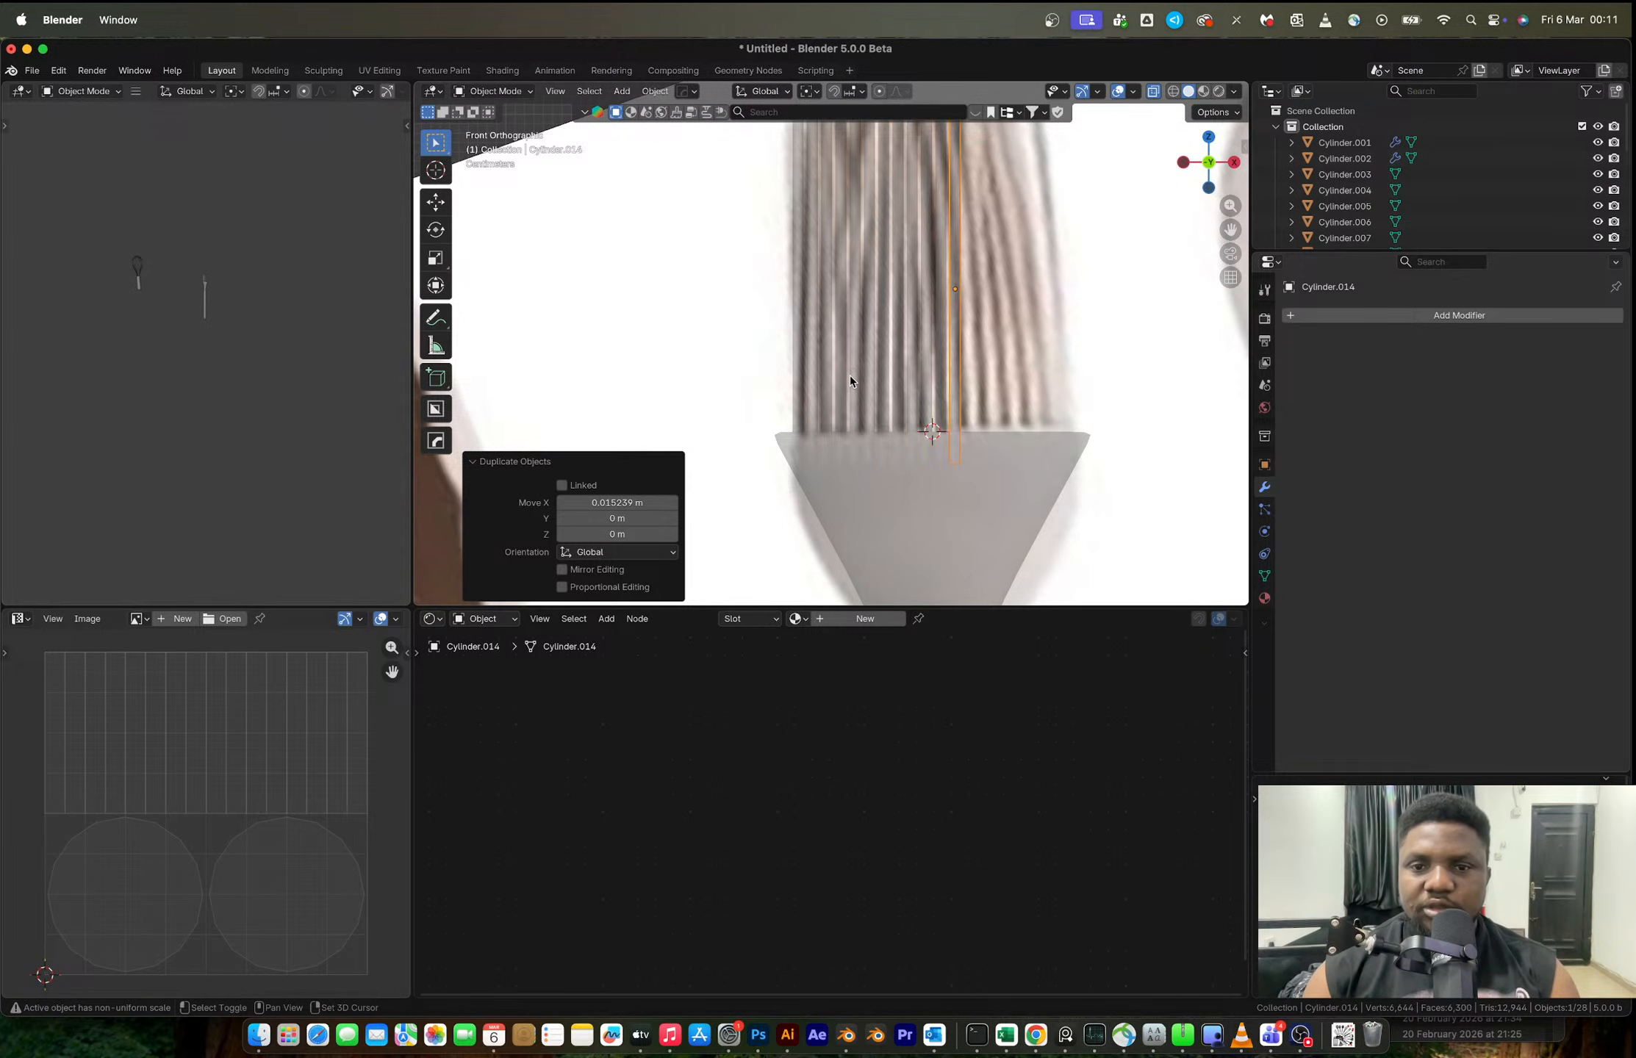
key("shift+r")
key("shift+r")
key("shift+r")
key("shift+r")
key("shift+r")
key("shift+r")
key("shift+r")
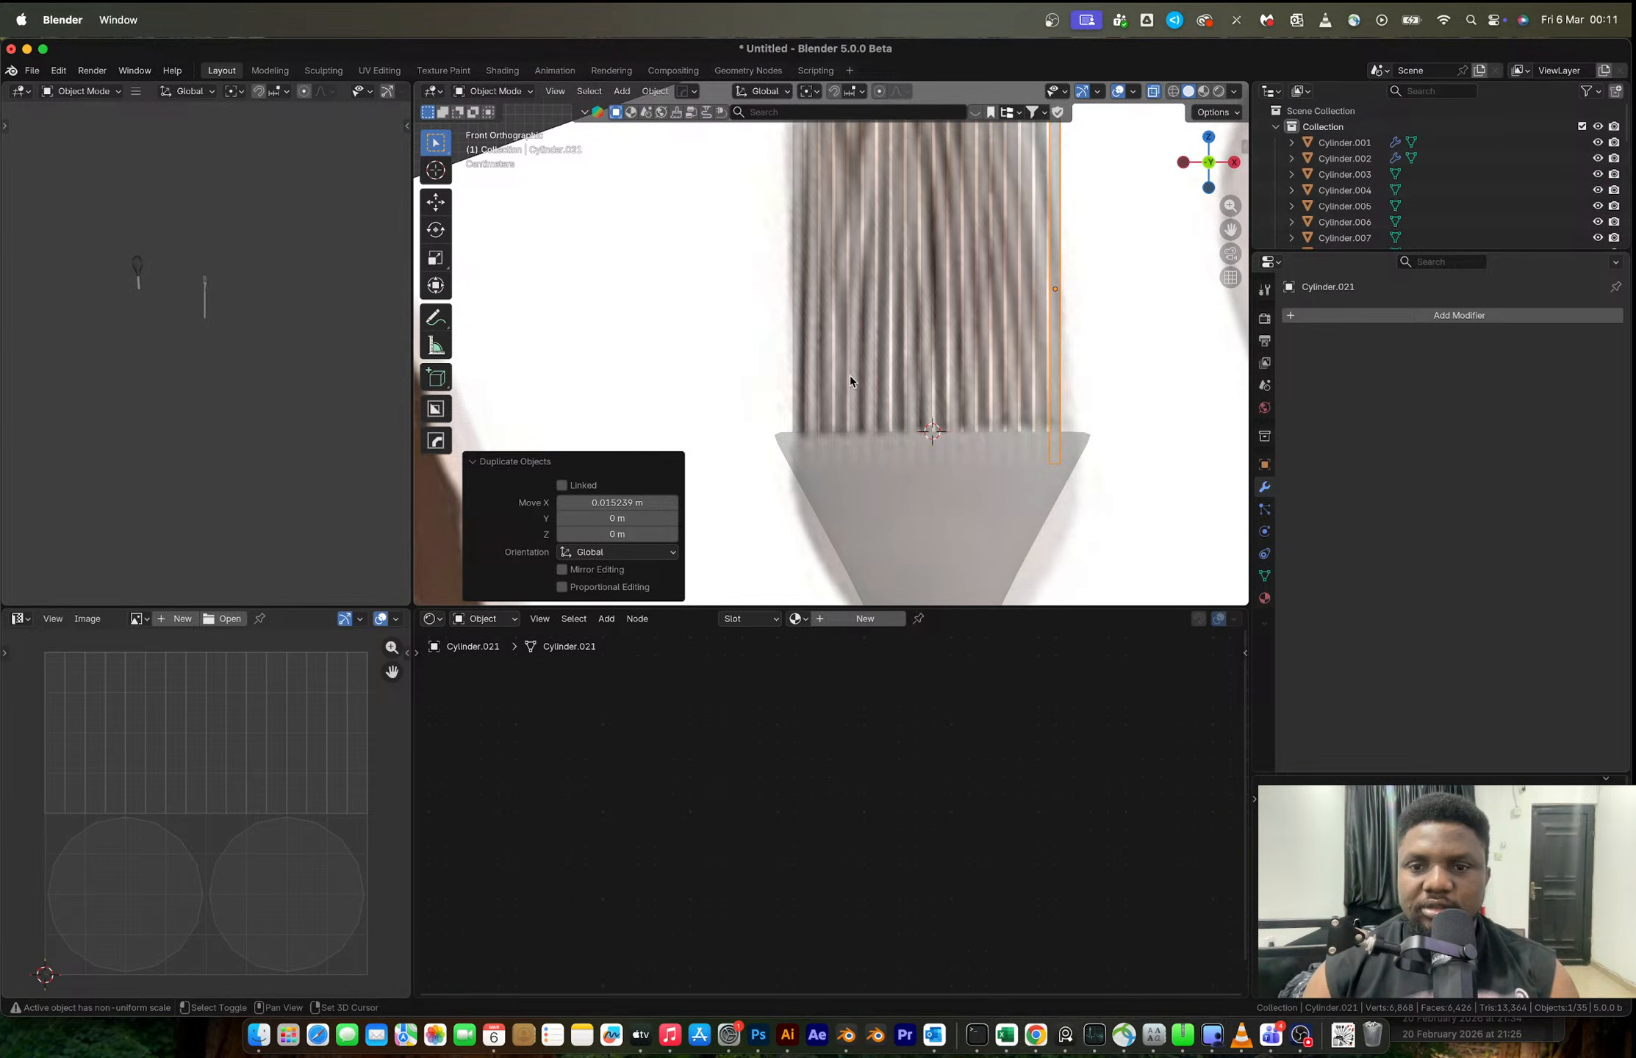
key("shift+r")
- Select the whole row of bristles and isolate it in local view, seen from the top
left_click_drag(1129, 274, 728, 272)
middle_click_drag(954, 288, 1089, 328)
left_click(1206, 147)
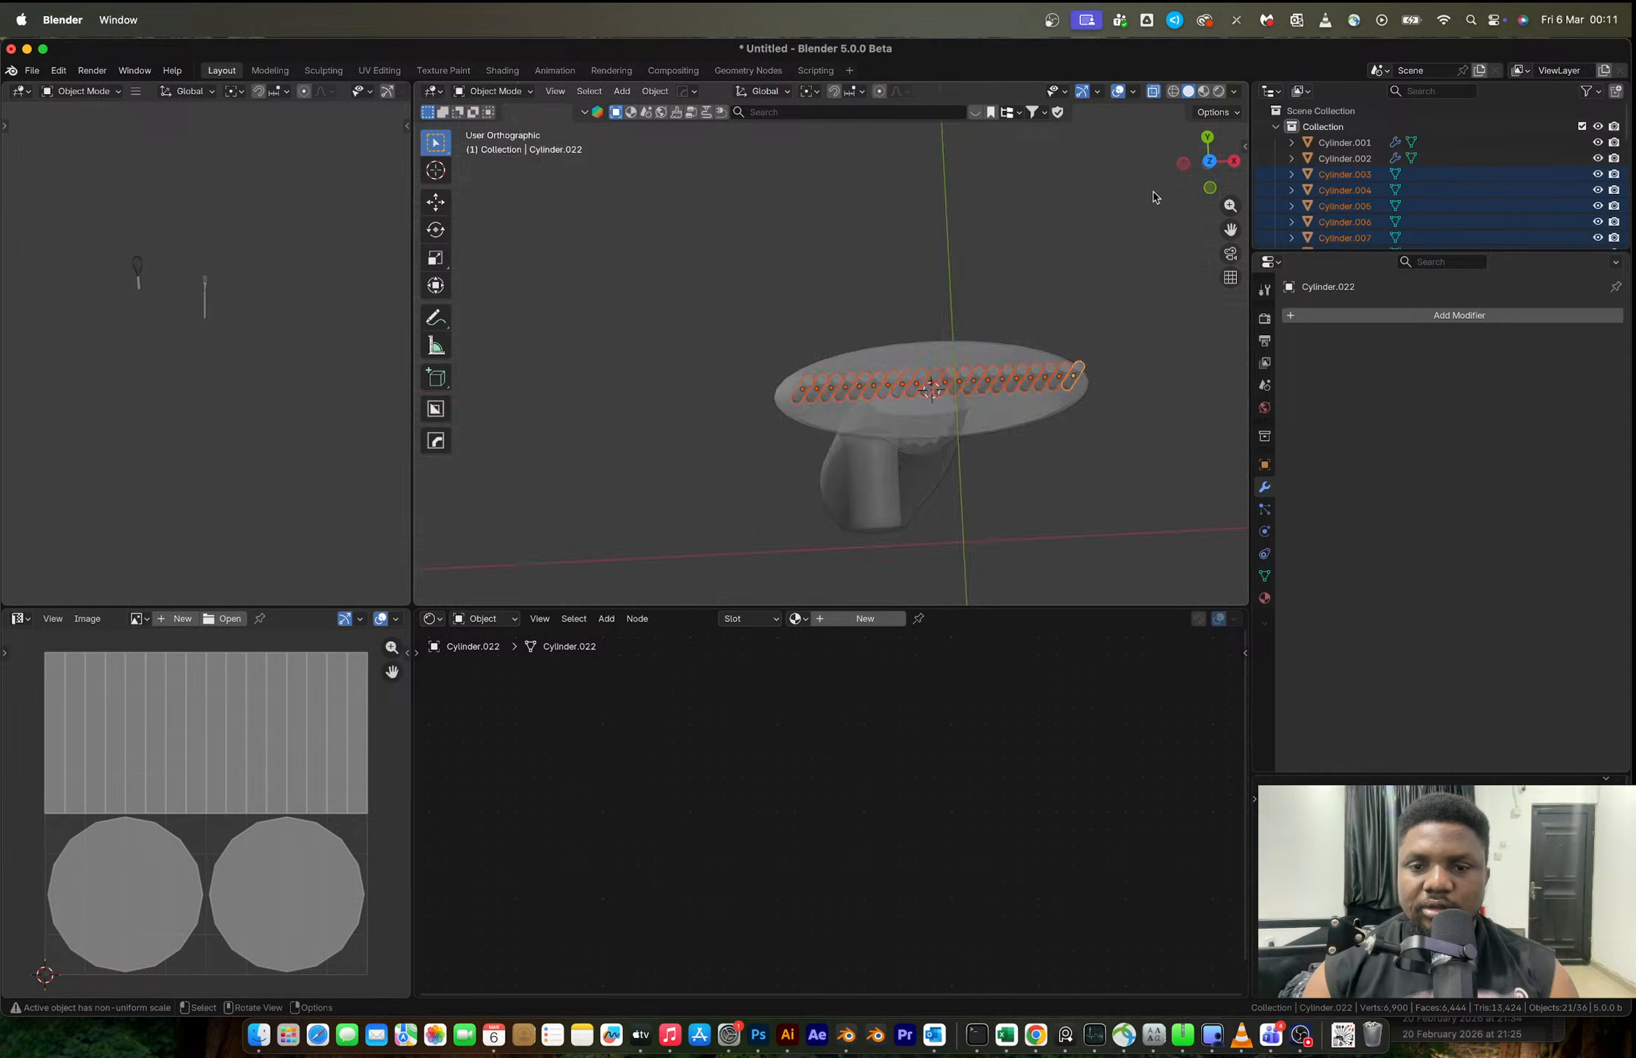
scroll(1020, 375, "up", 3)
middle_click_drag(1018, 389, 886, 358, "shift")
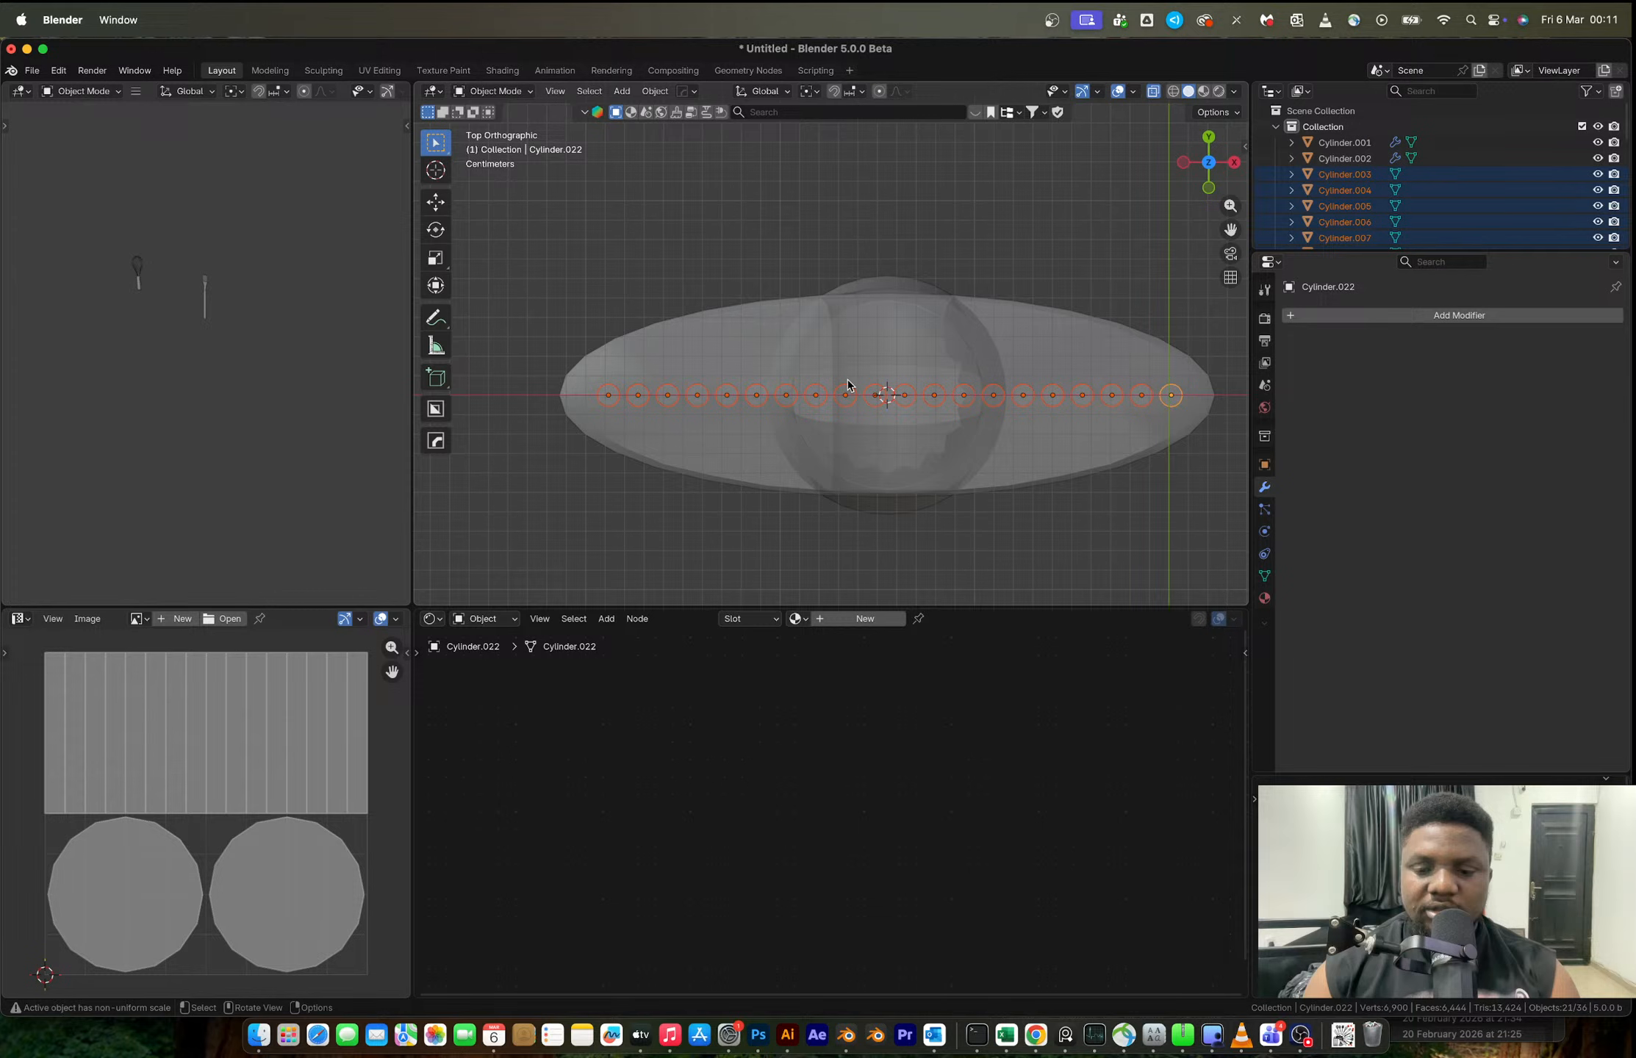
key("slash")
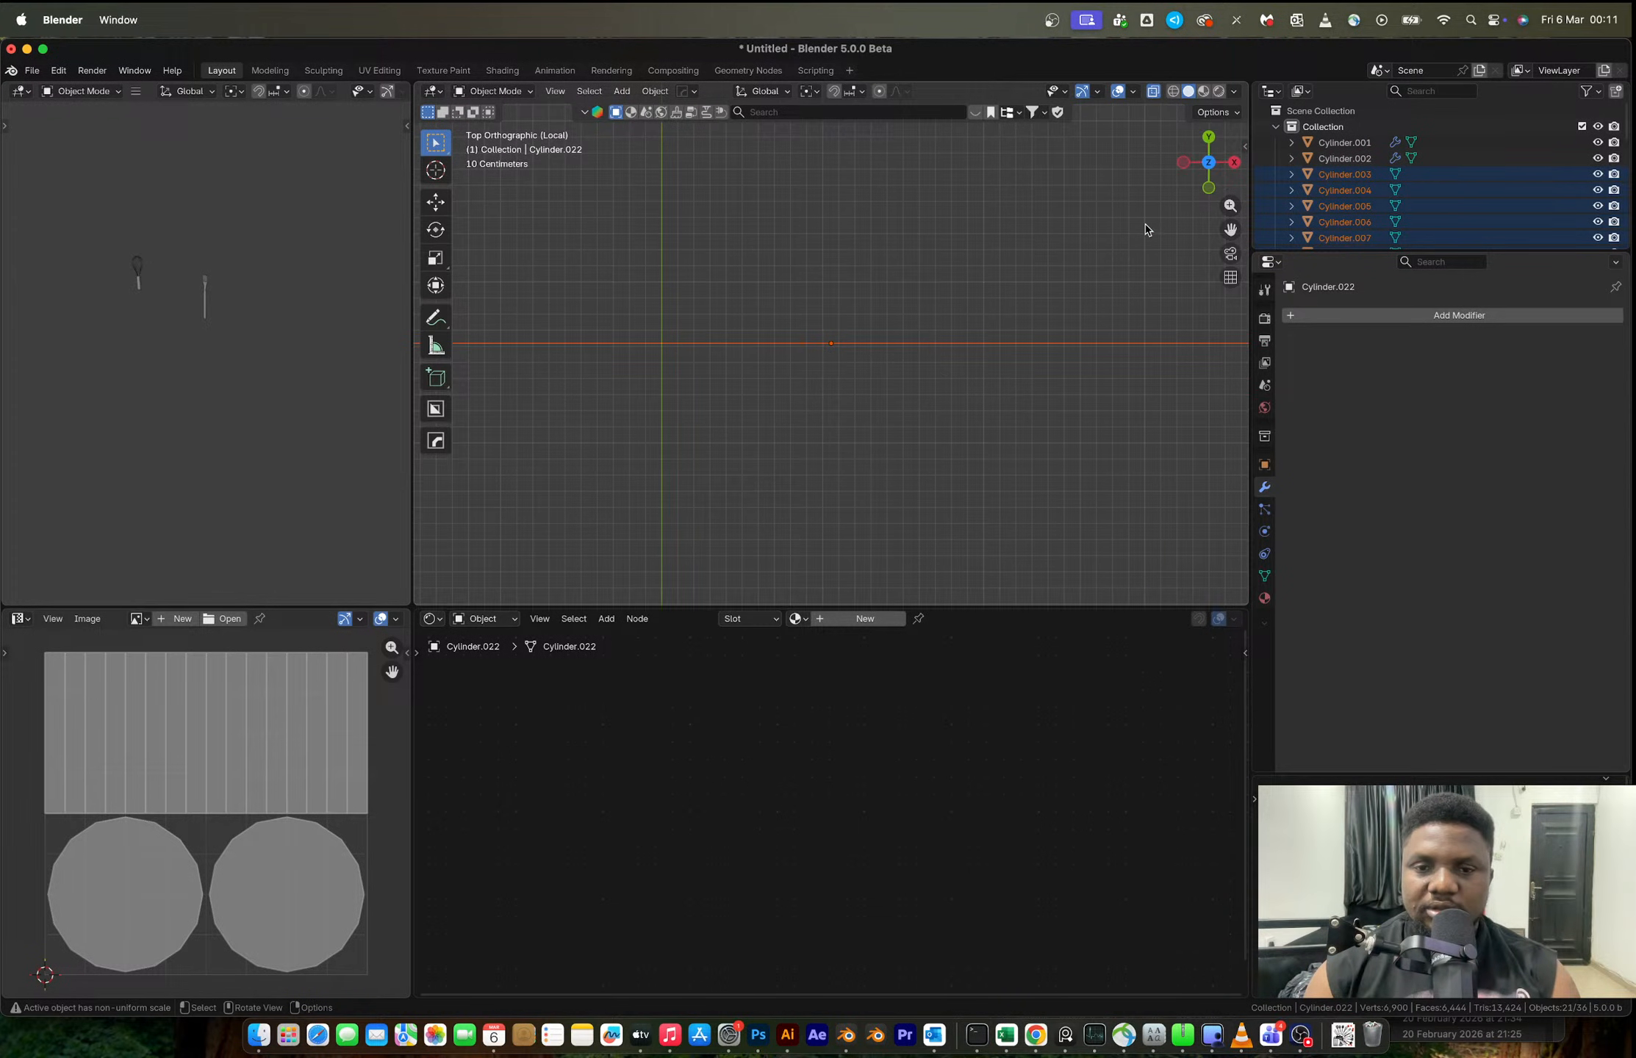
middle_click_drag(959, 343, 971, 241)
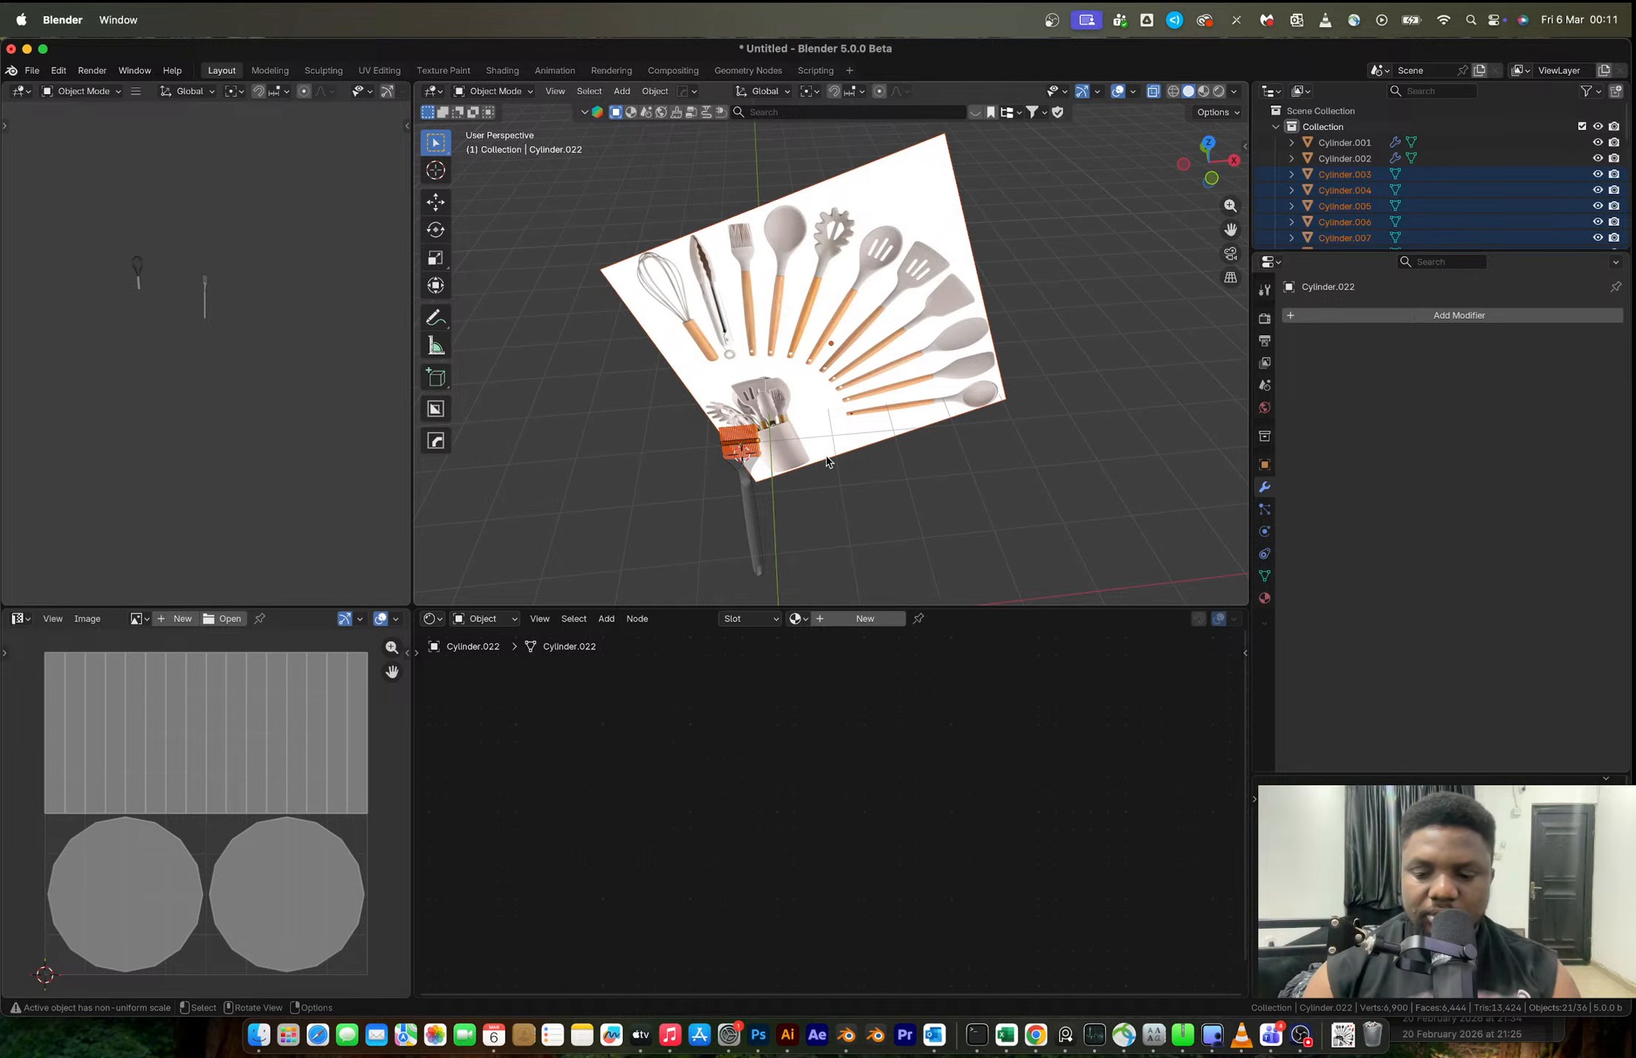
key("slash")
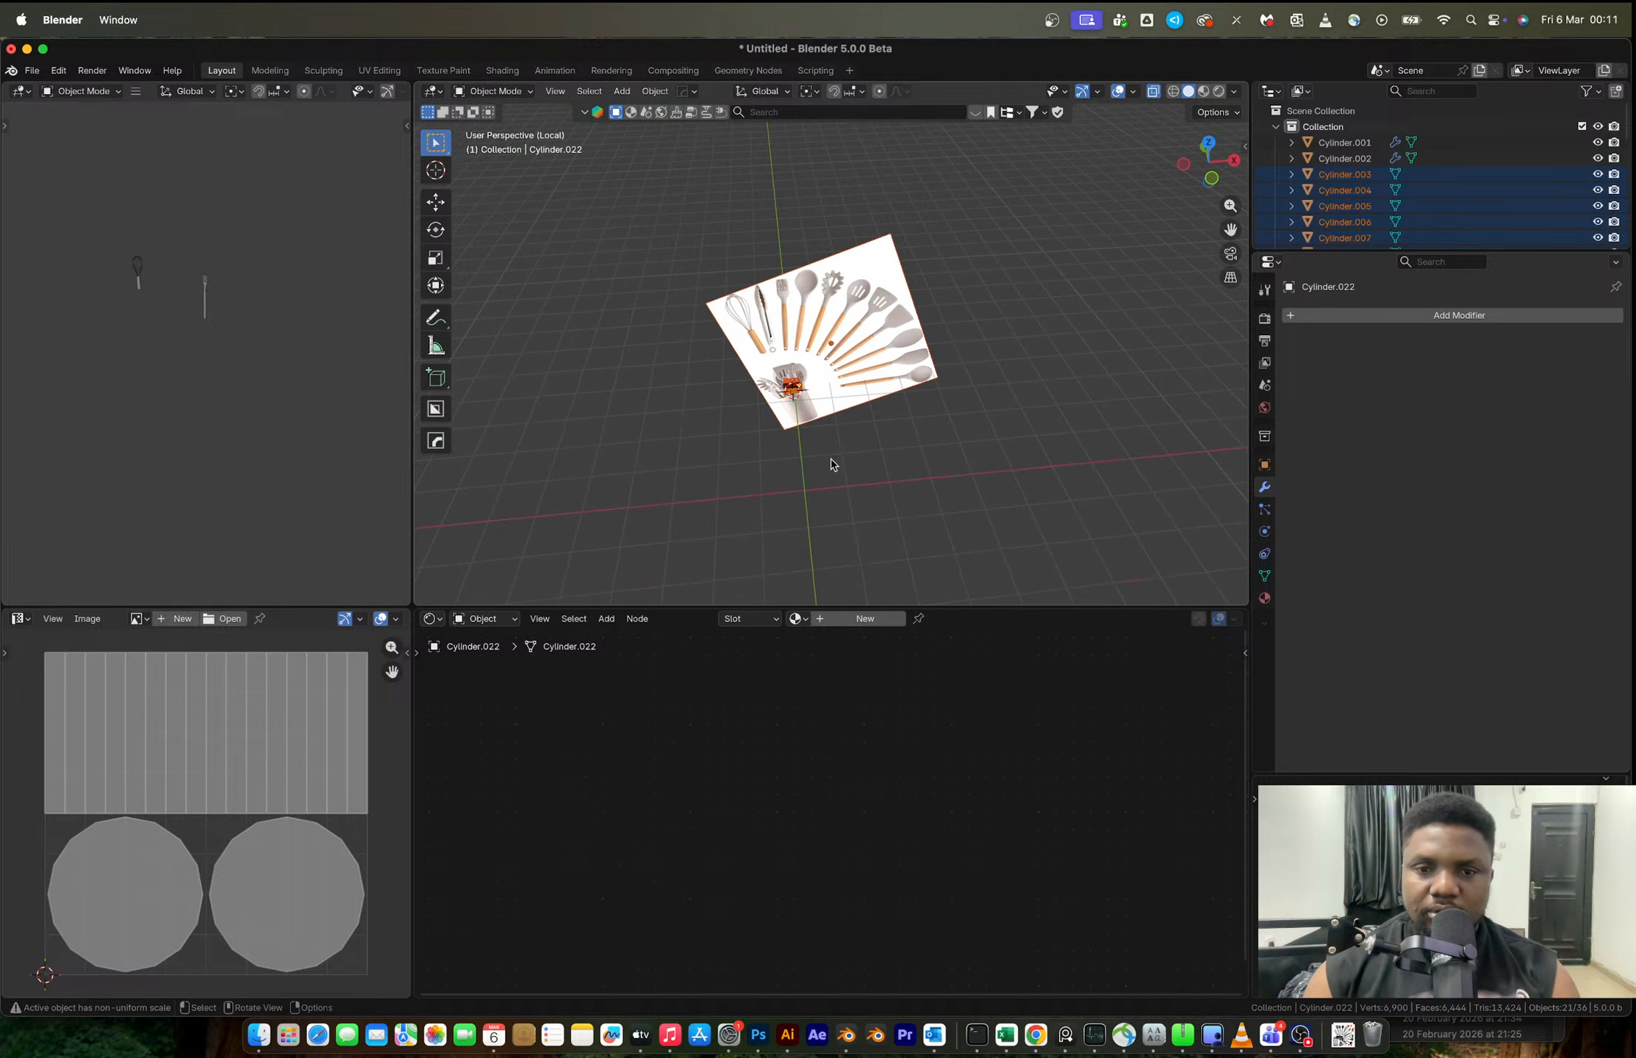
left_click(1211, 178)
left_click(1209, 138)
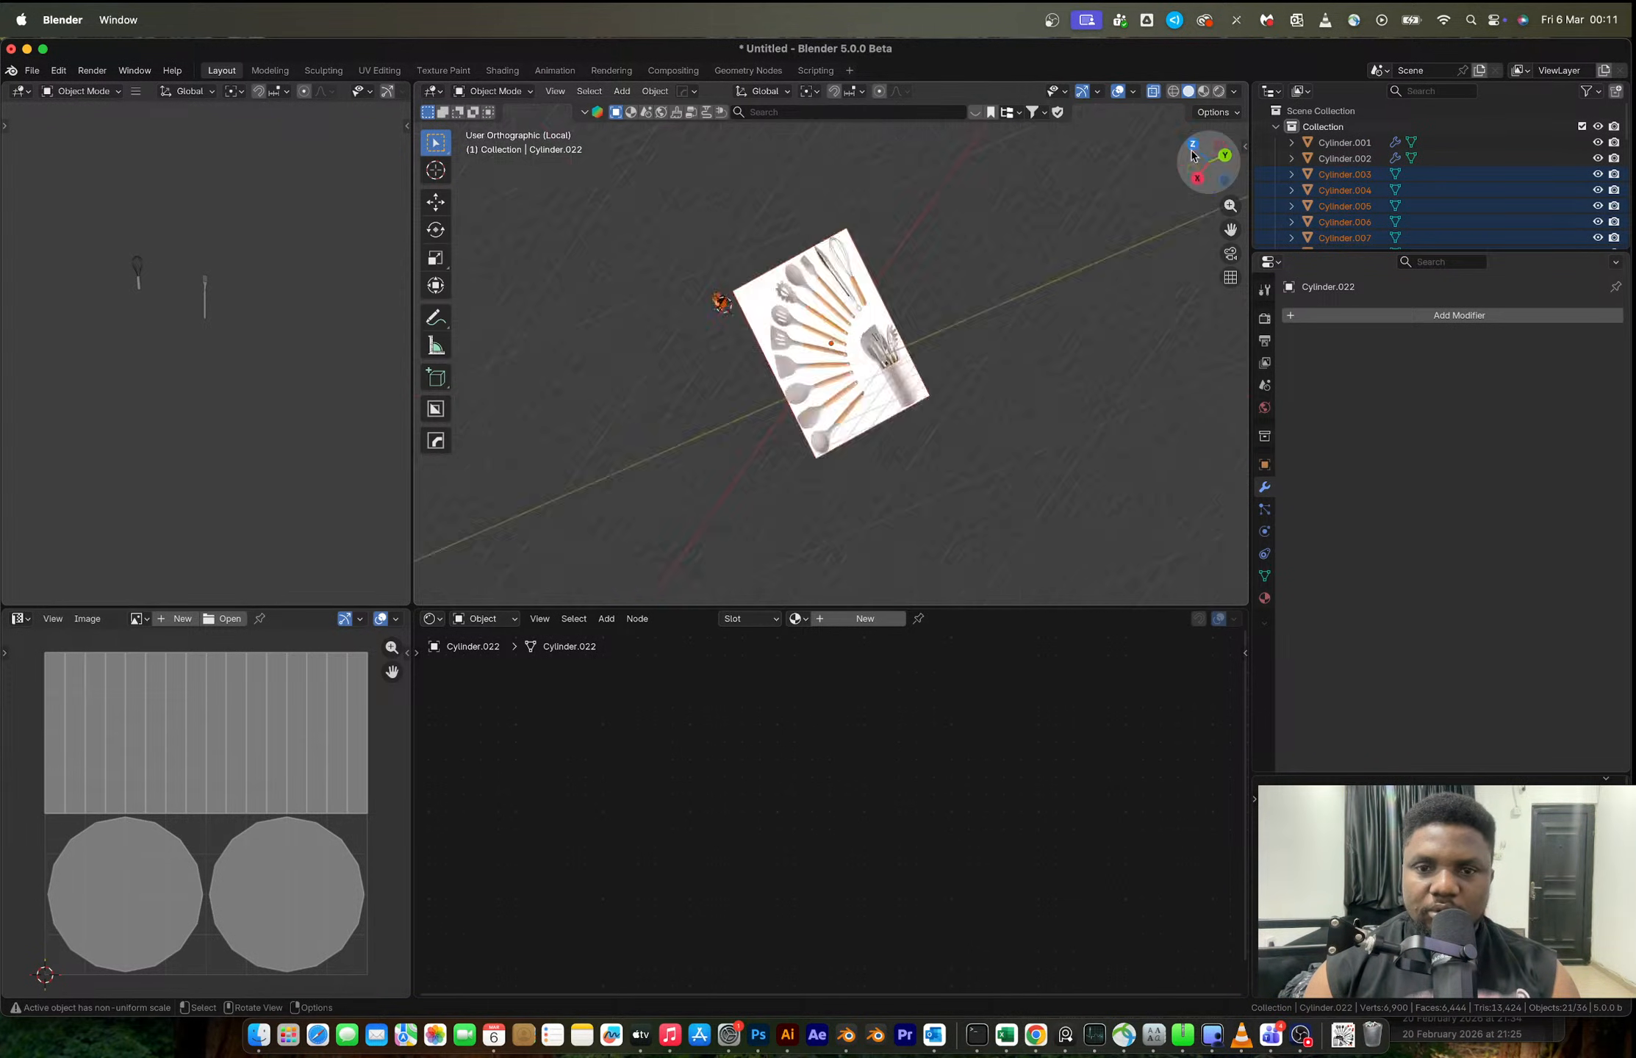
scroll(813, 470, "up", 1)
scroll(834, 412, "down", 4)
middle_click_drag(838, 429, 892, 296, "shift")
scroll(887, 315, "up", 17)
scroll(901, 347, "up", 5)
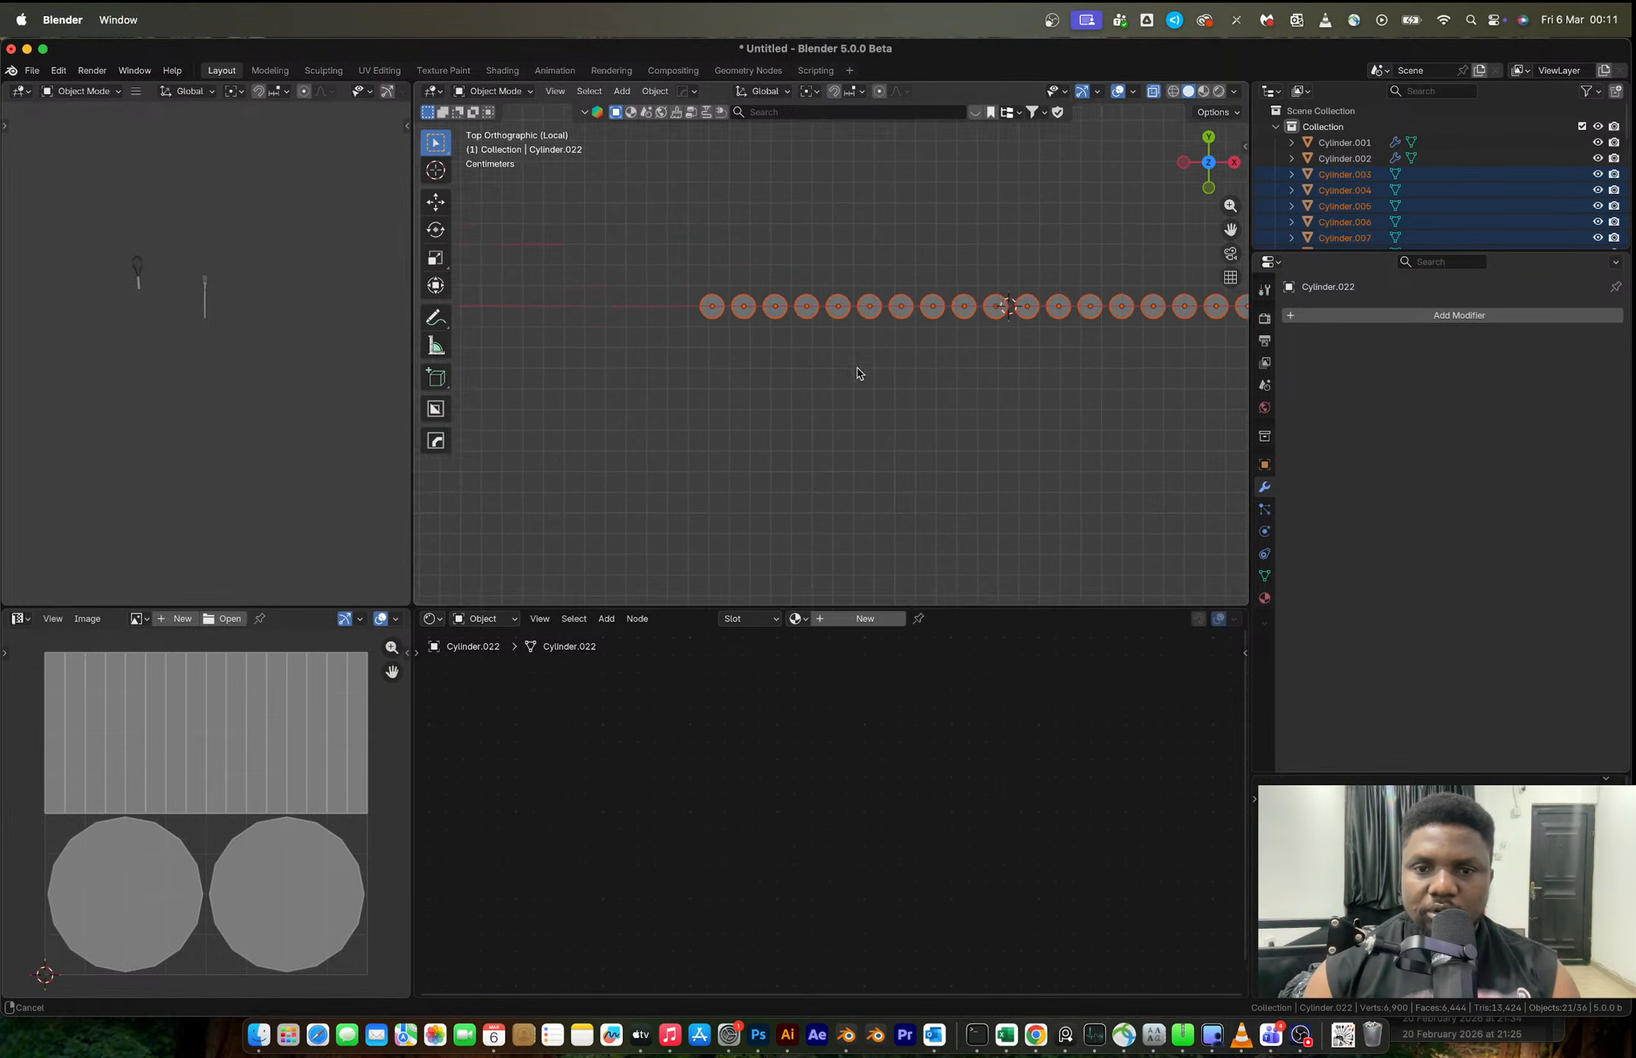
scroll(706, 309, "right", 3)
- Duplicate the row's 18 inner bristles, leaving out both end ones, about 0.0165 m along Y as a second row
left_click_drag(619, 289, 1154, 352)
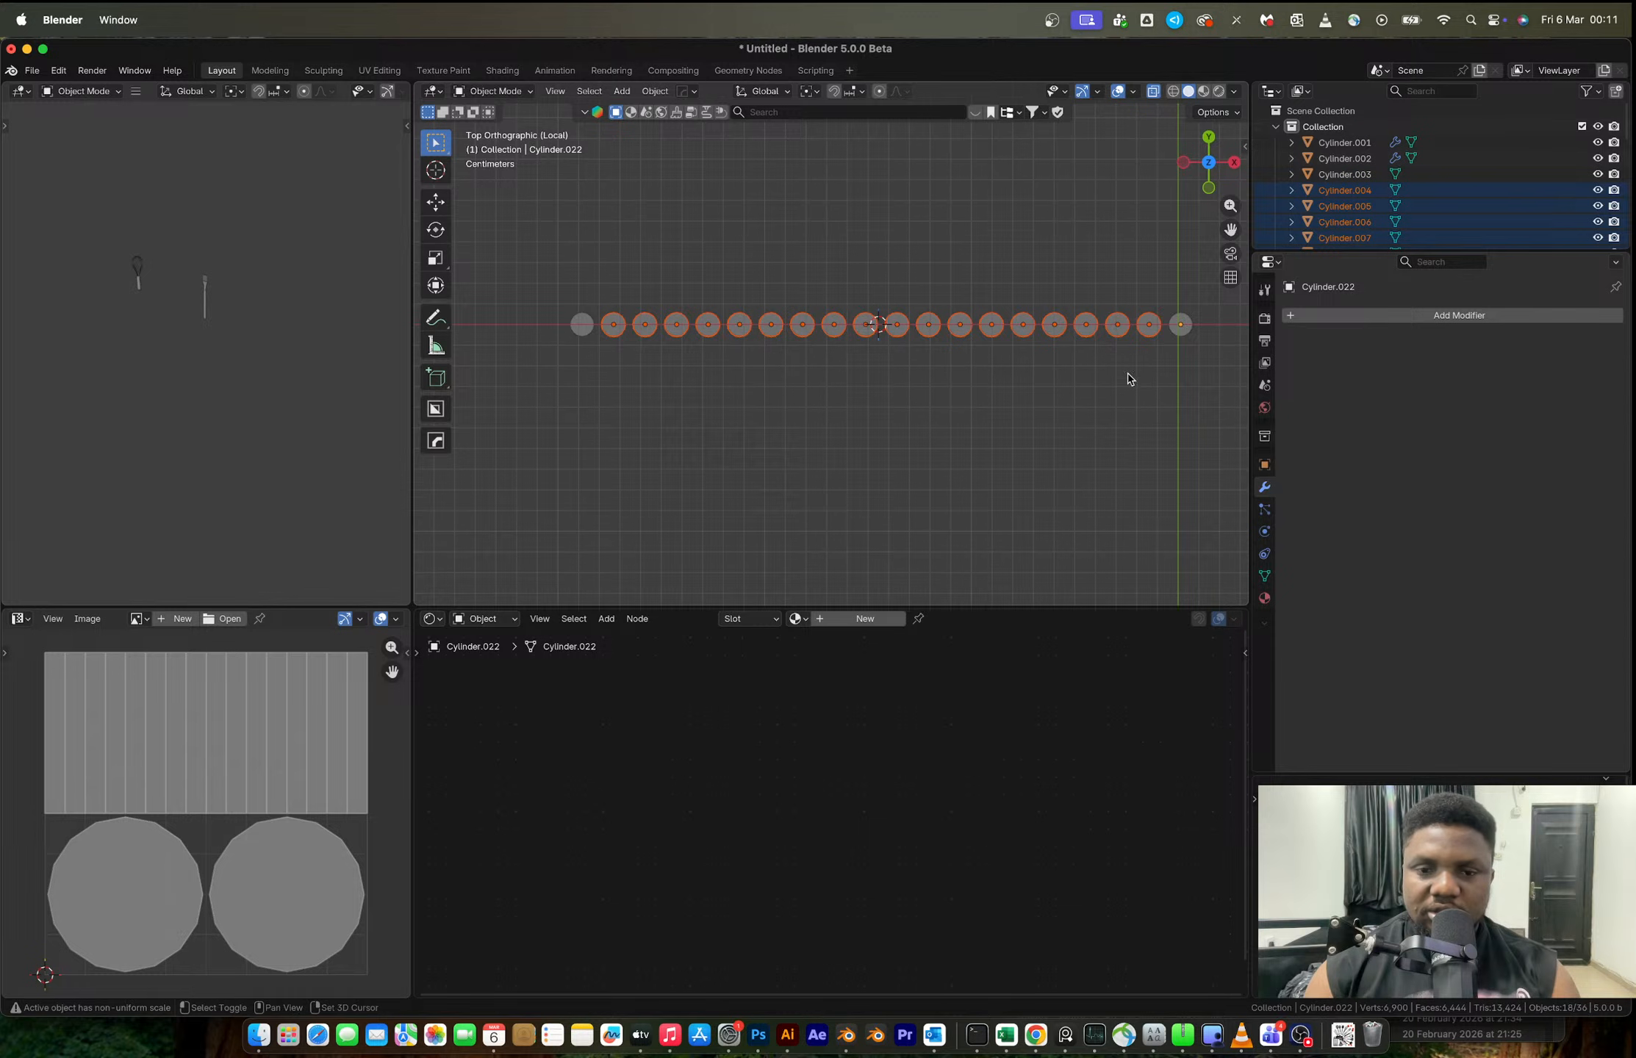
key("shift+d")
key("y")
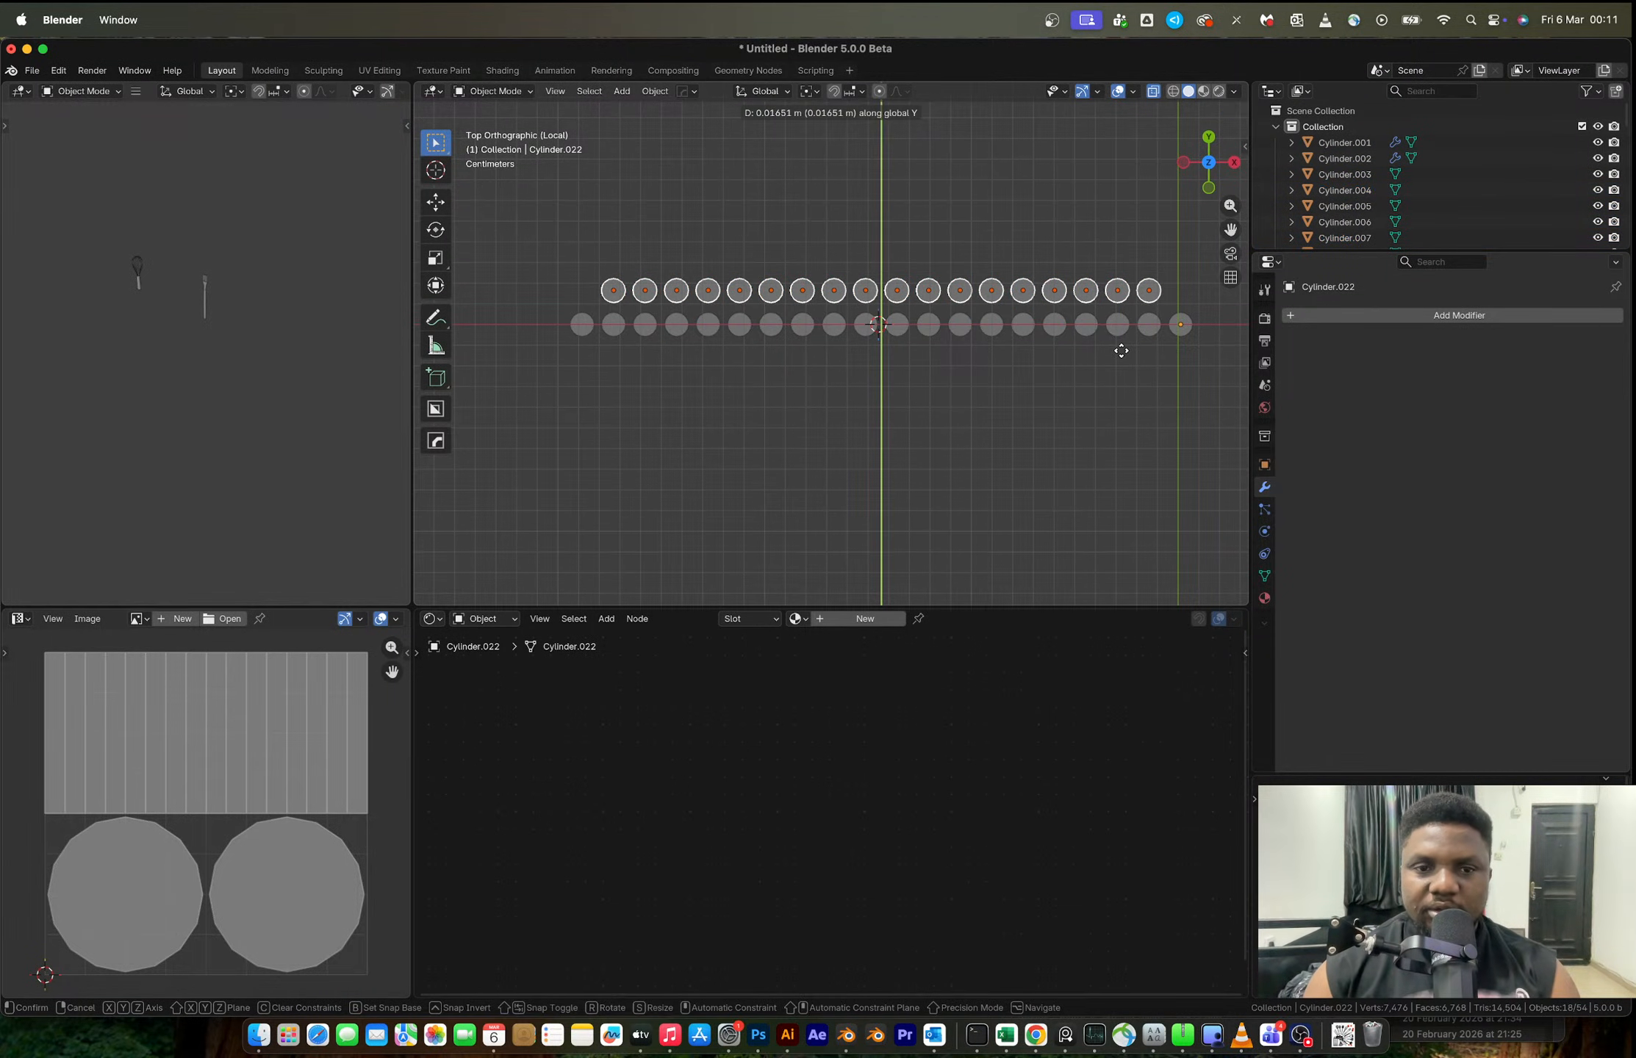
left_click(1054, 327)
- Duplicate the second row's 16 inner bristles about 0.0169 m along Y to form a third row
left_click_drag(644, 265, 1121, 316)
key("shift+d")
key("y")
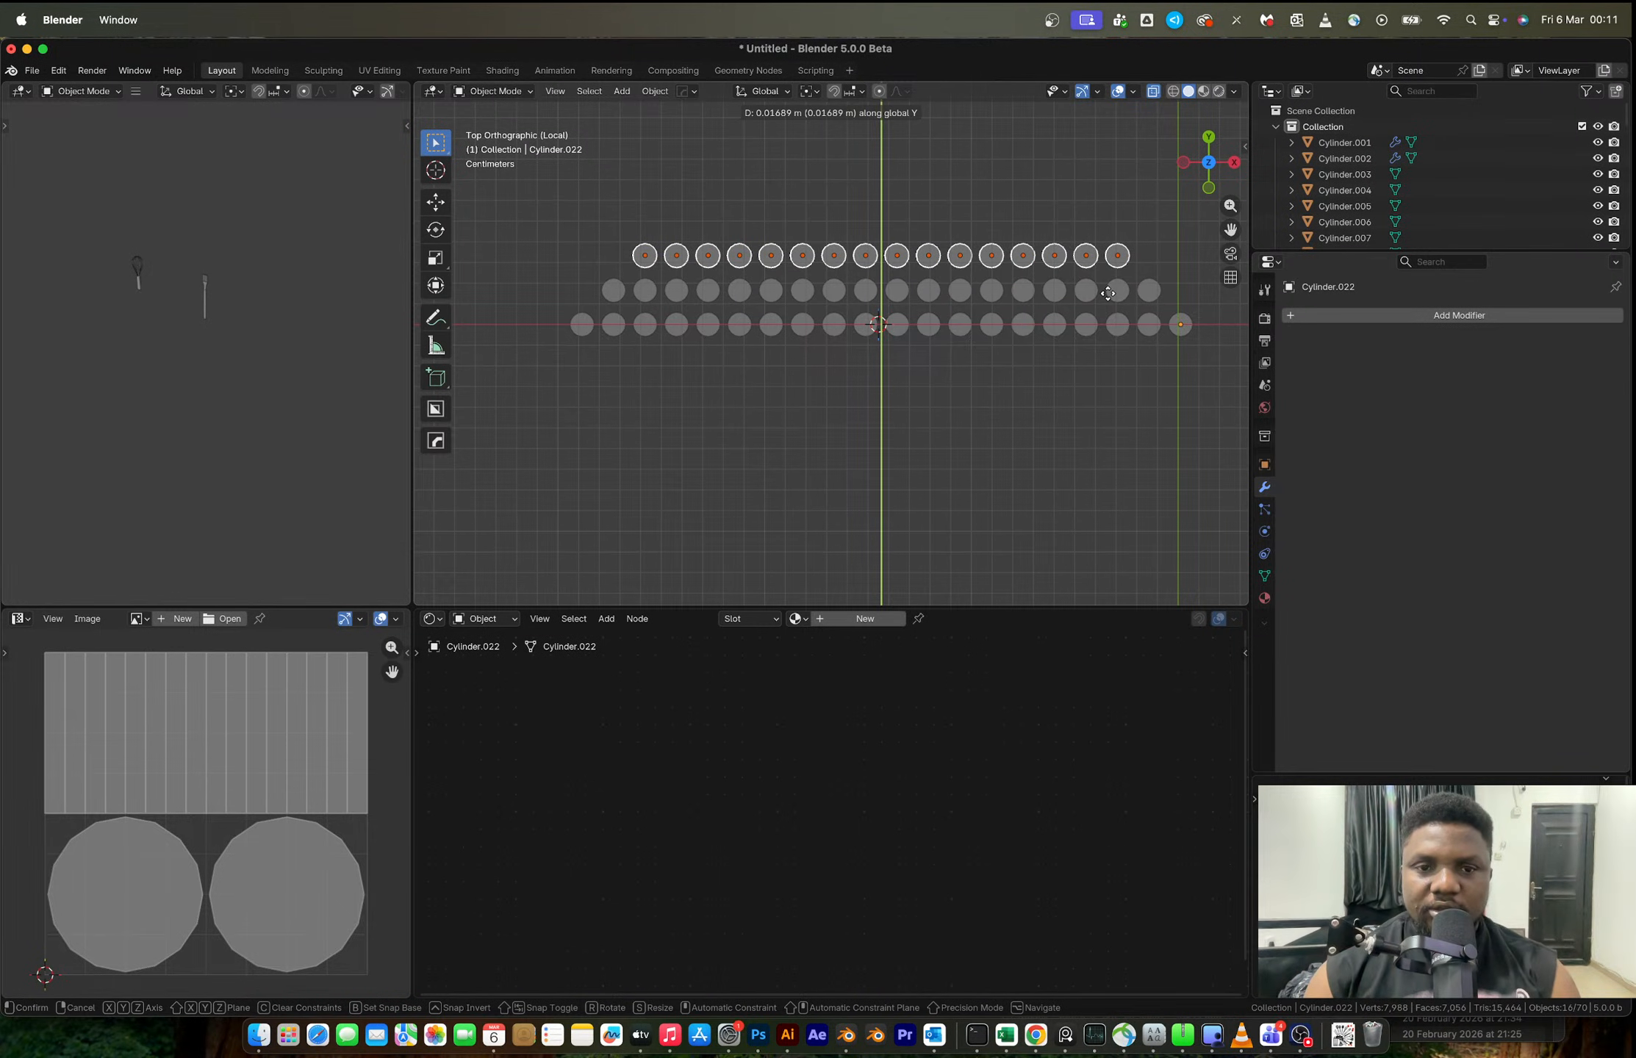
left_click(1110, 296)
- Leave local view and shift the third bristle row about -0.002 m along Y so it fits inside the brush head's rim
key("slash")
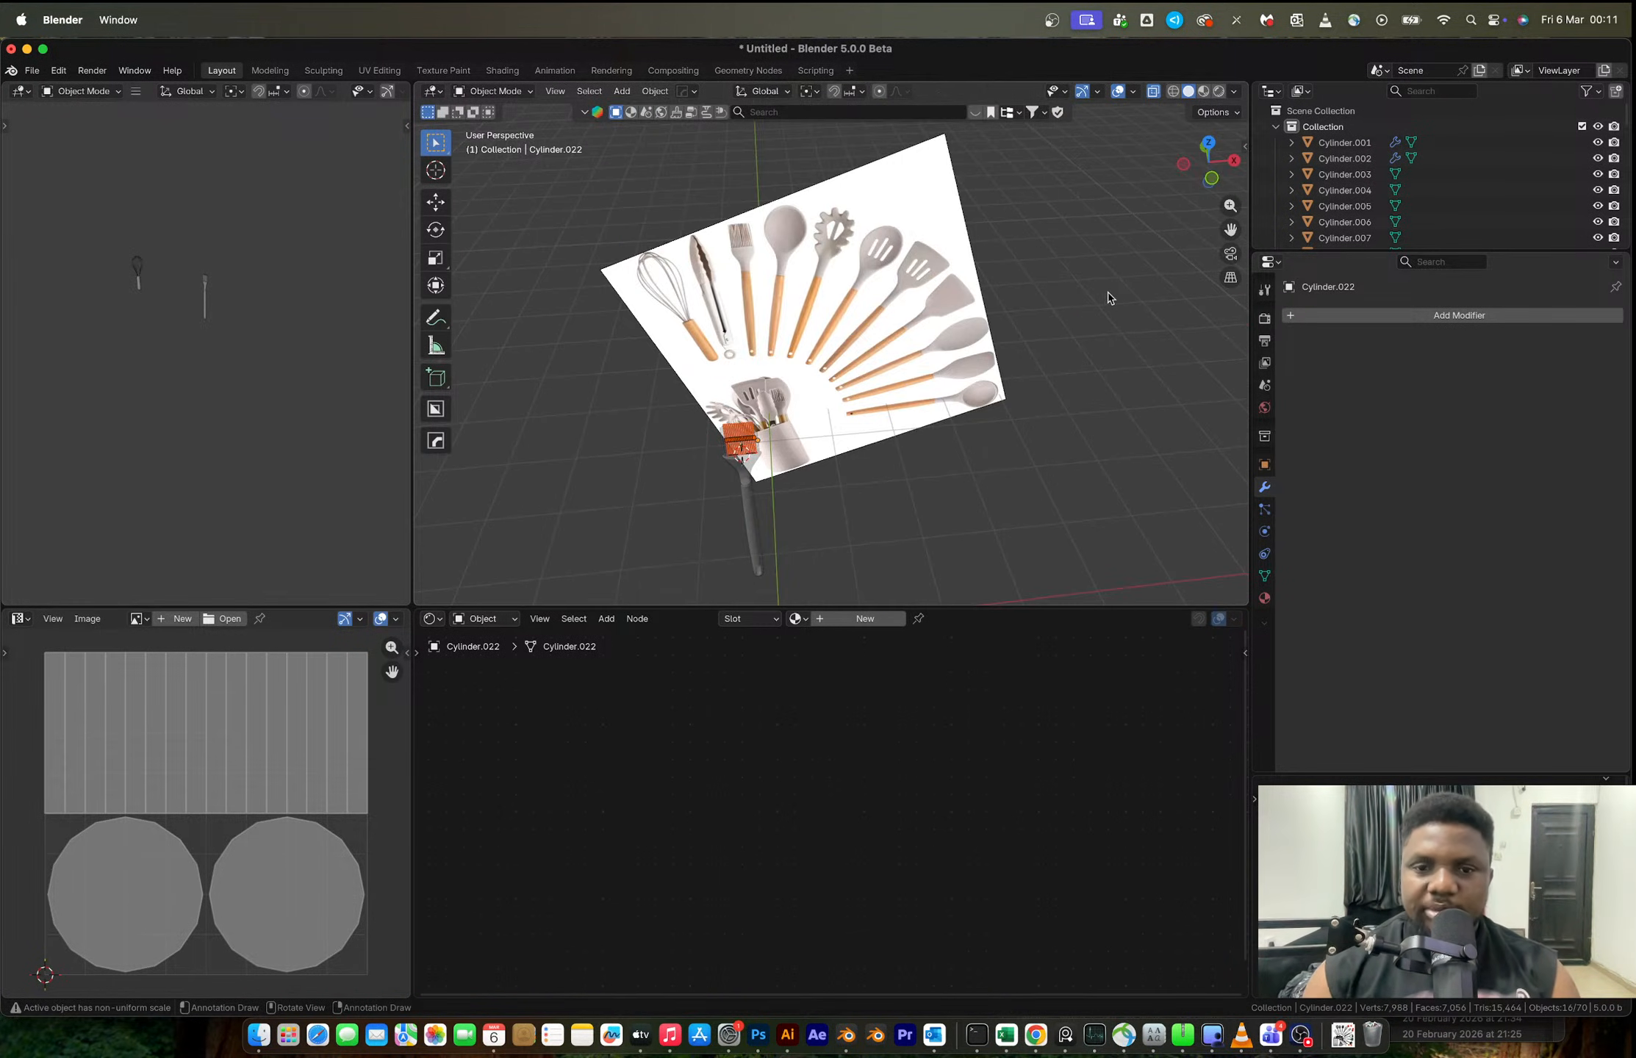
left_click(555, 92)
left_click(615, 198)
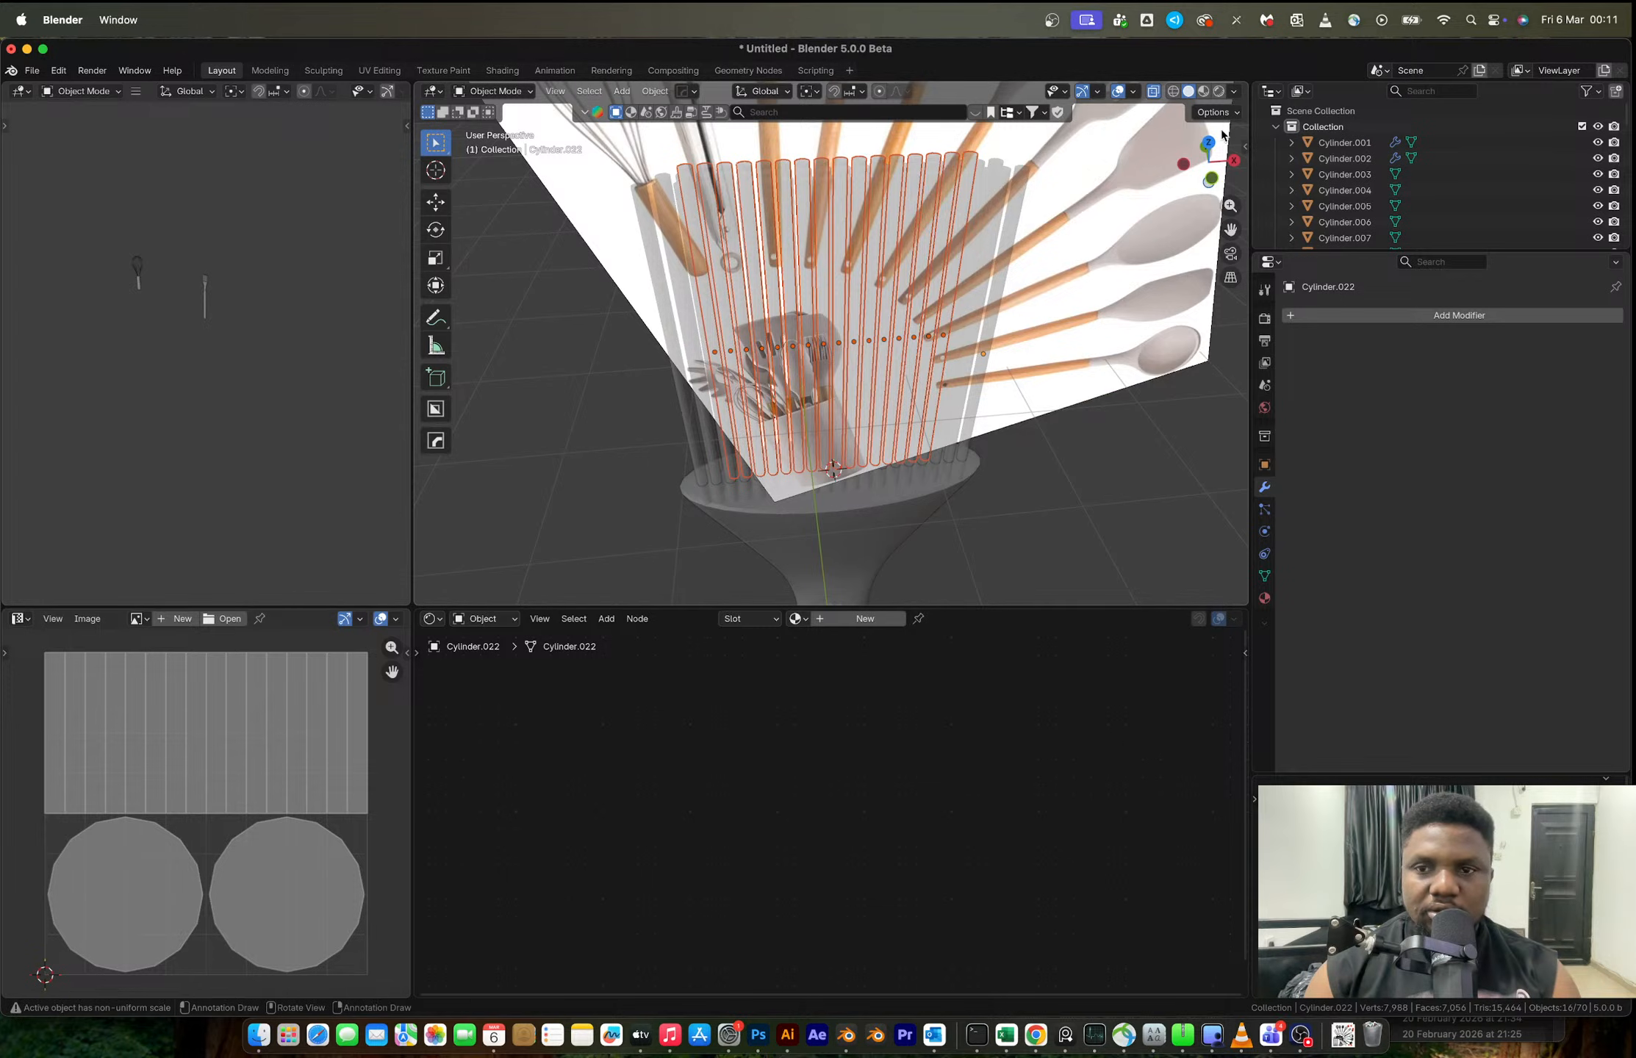
left_click(1211, 145)
left_click(1206, 140)
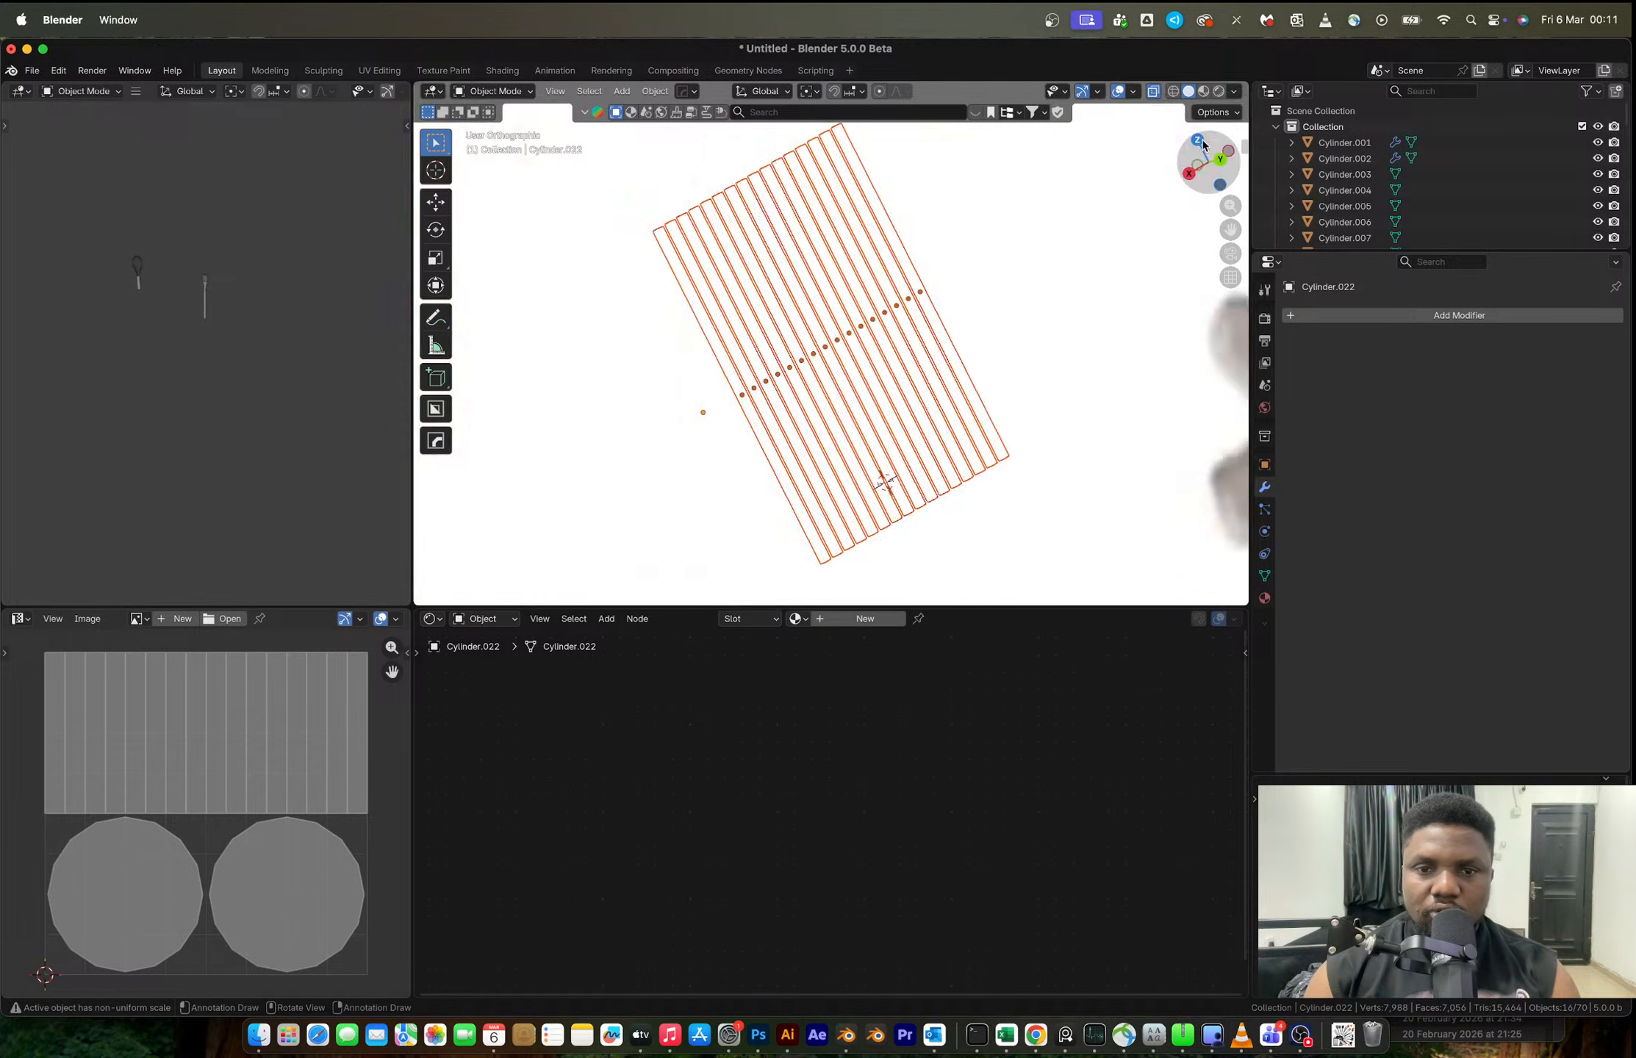
scroll(941, 367, "up", 4)
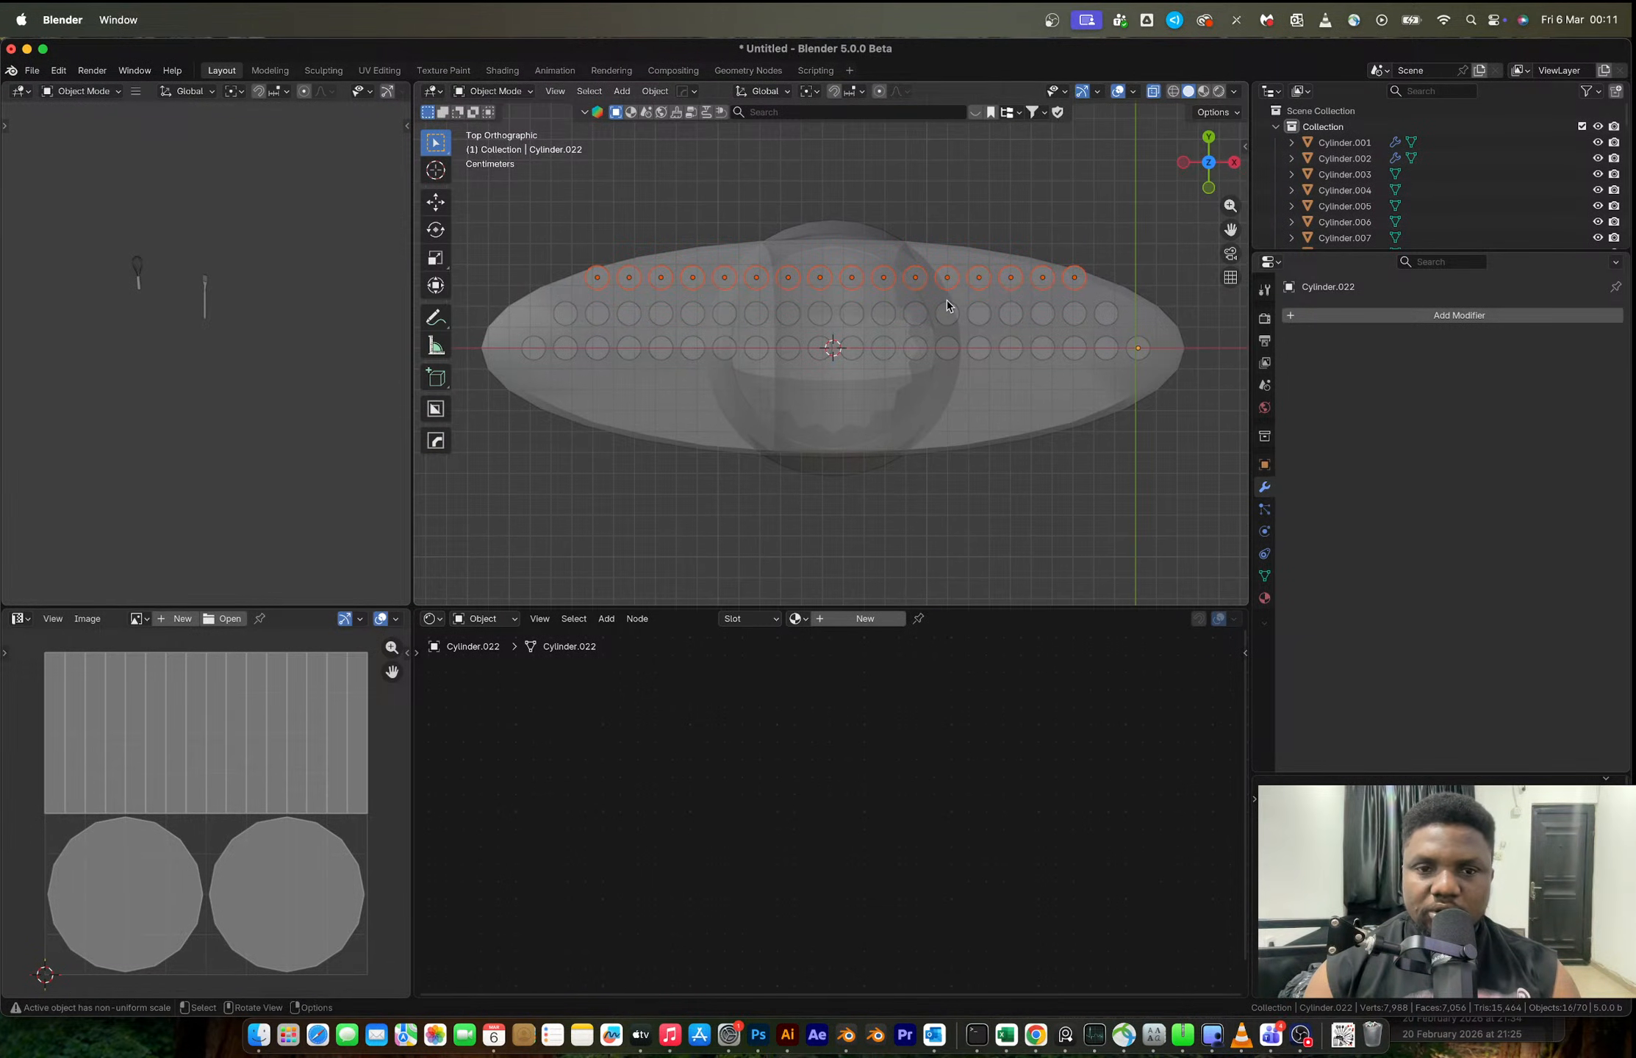
key("g")
key("z")
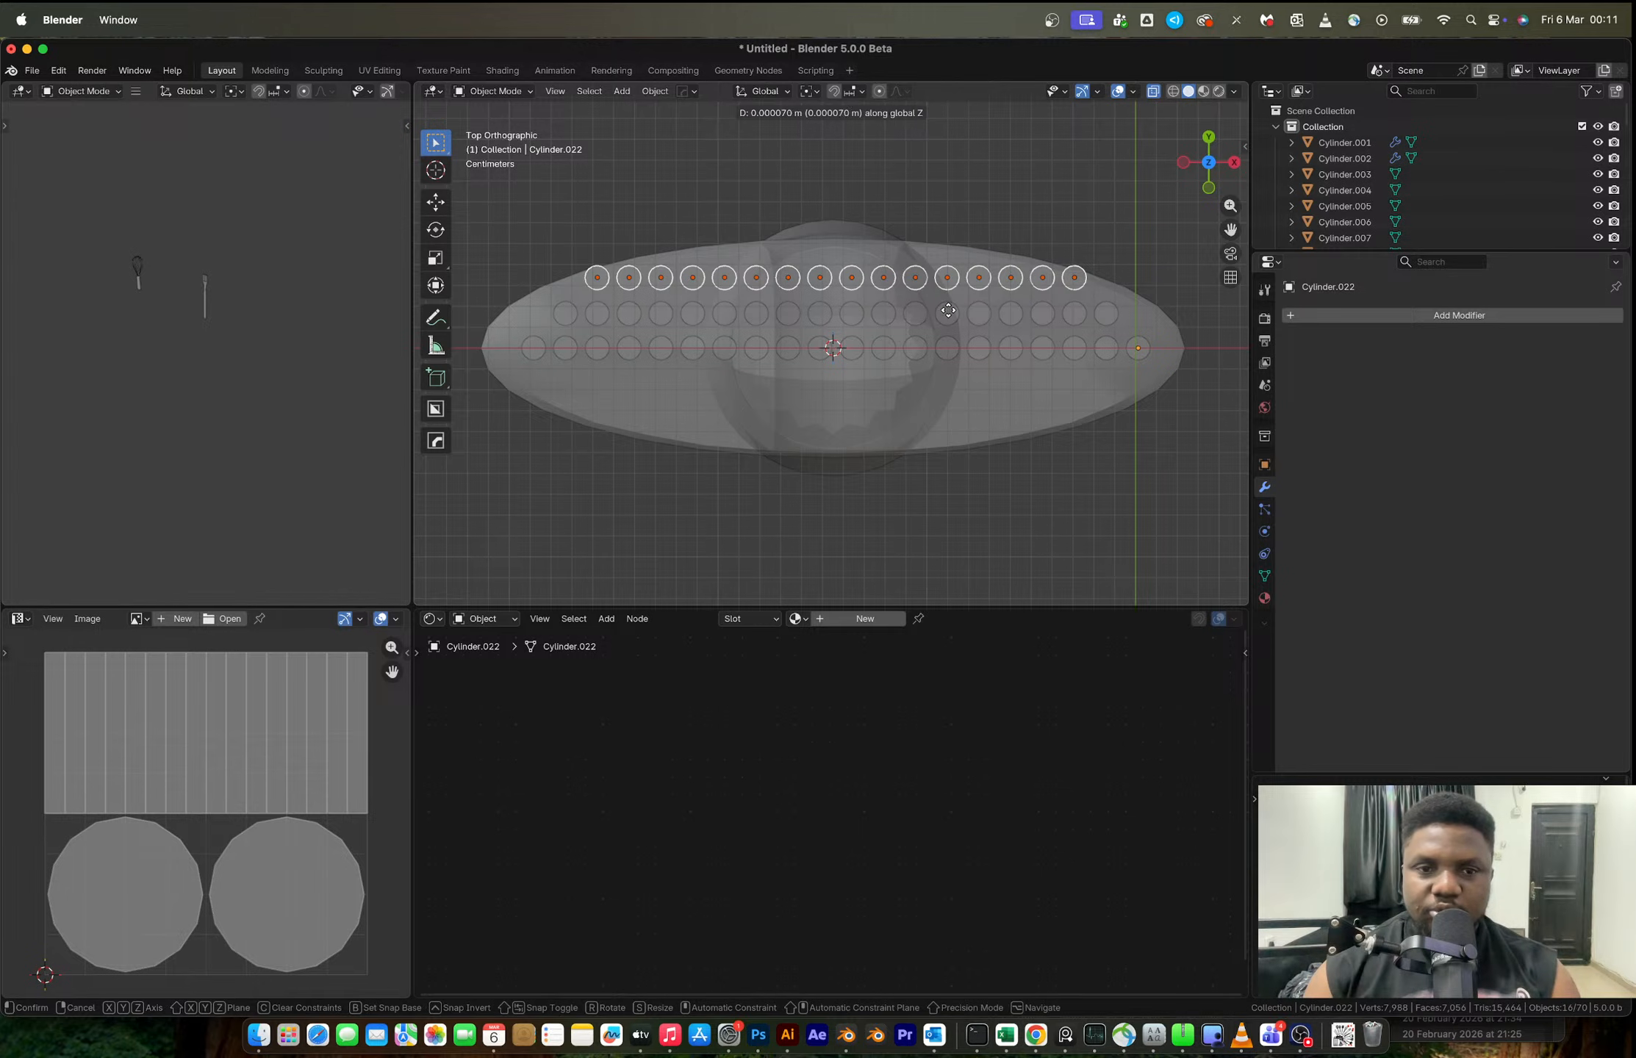
key("y")
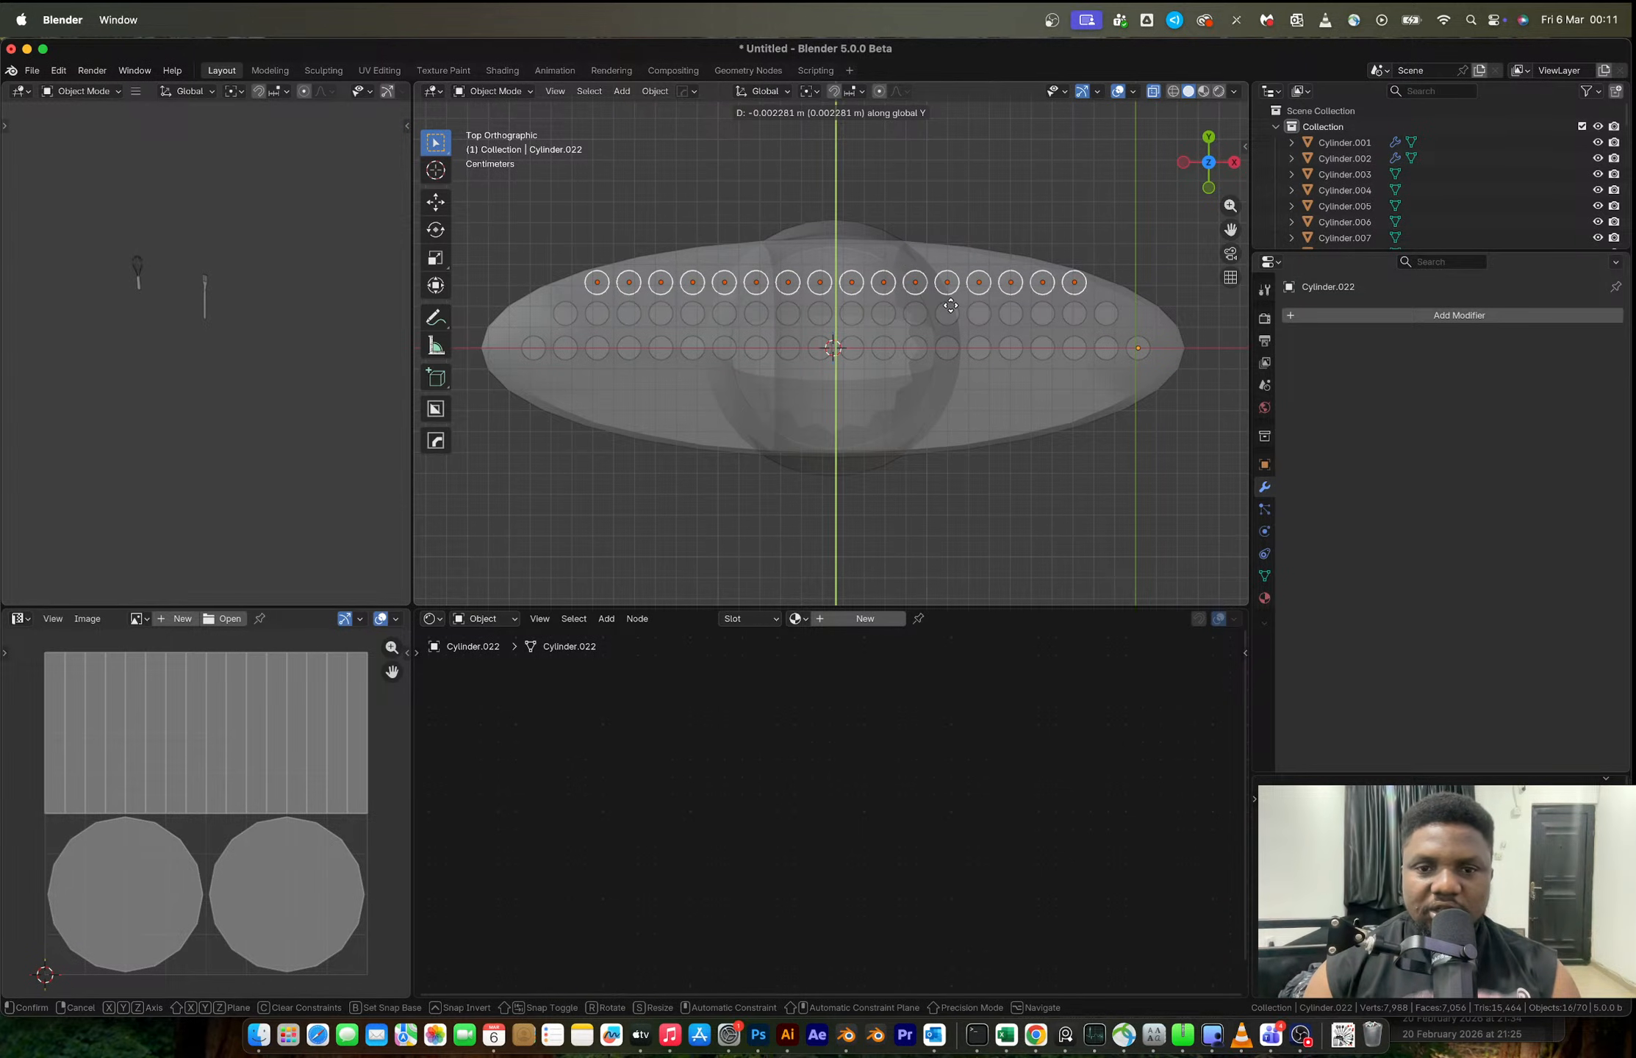
left_click(952, 311)
- Select all three rows of bristles and scale them uniformly to 0.956 in top view
left_click(1111, 317, "shift")
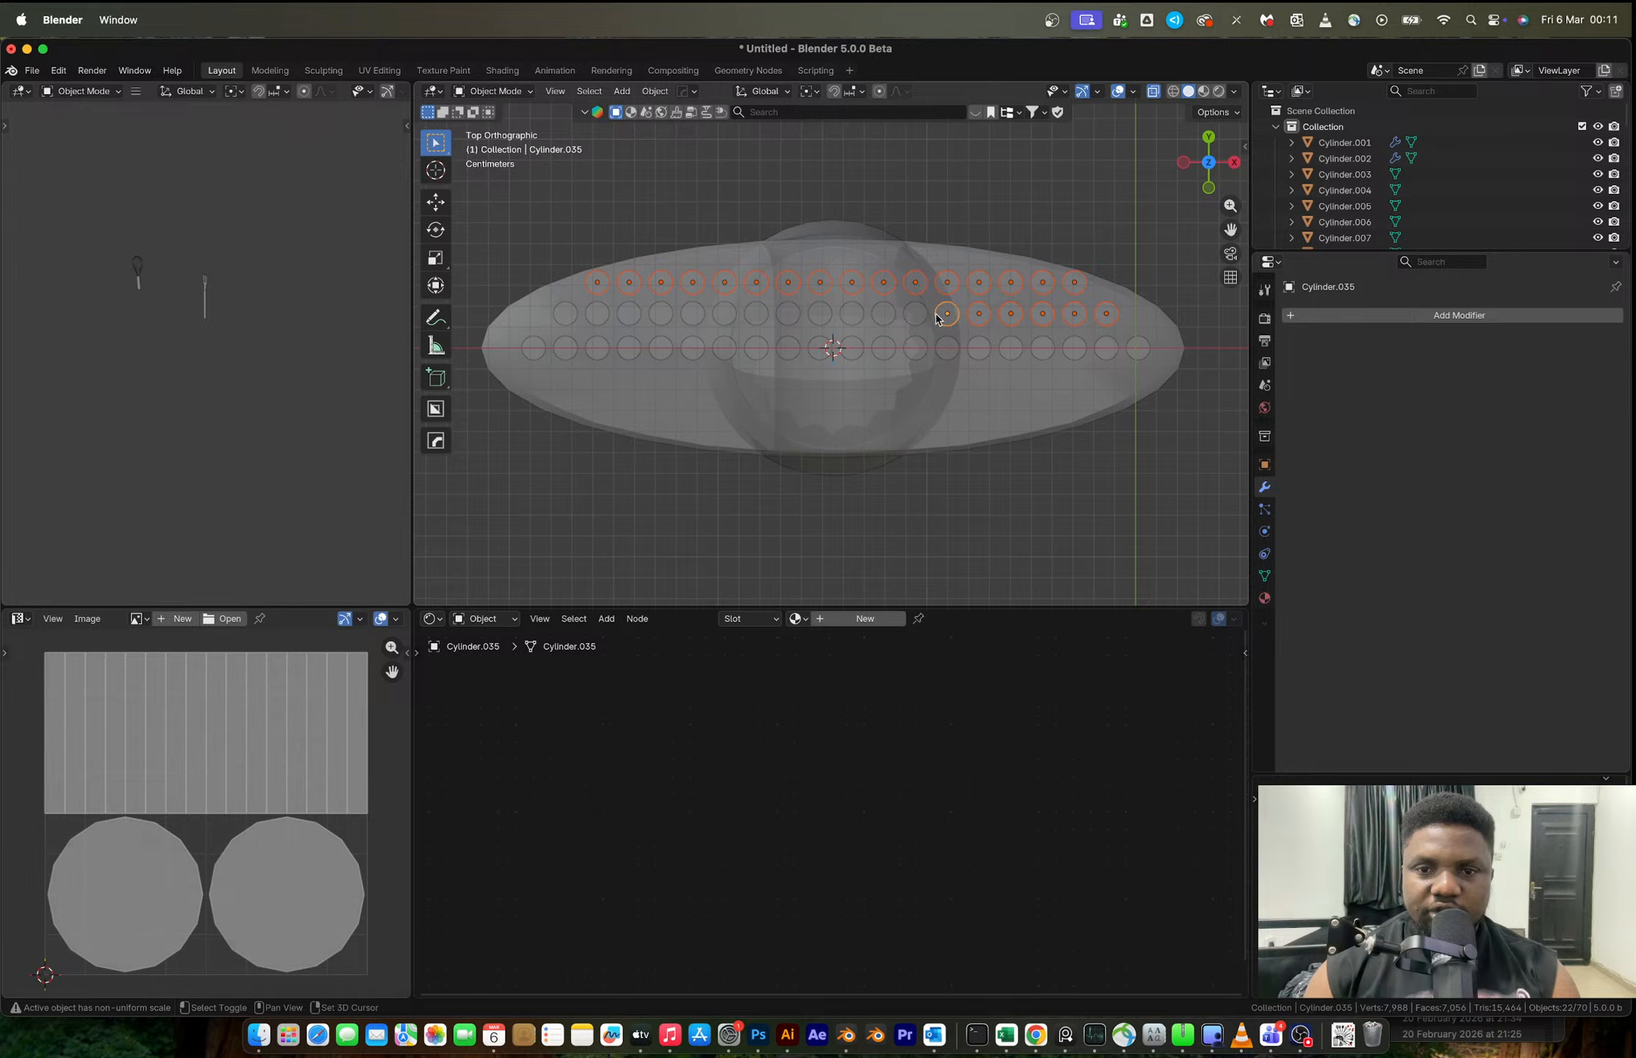
middle_click_drag(845, 324, 732, 210)
left_click_drag(737, 208, 901, 316)
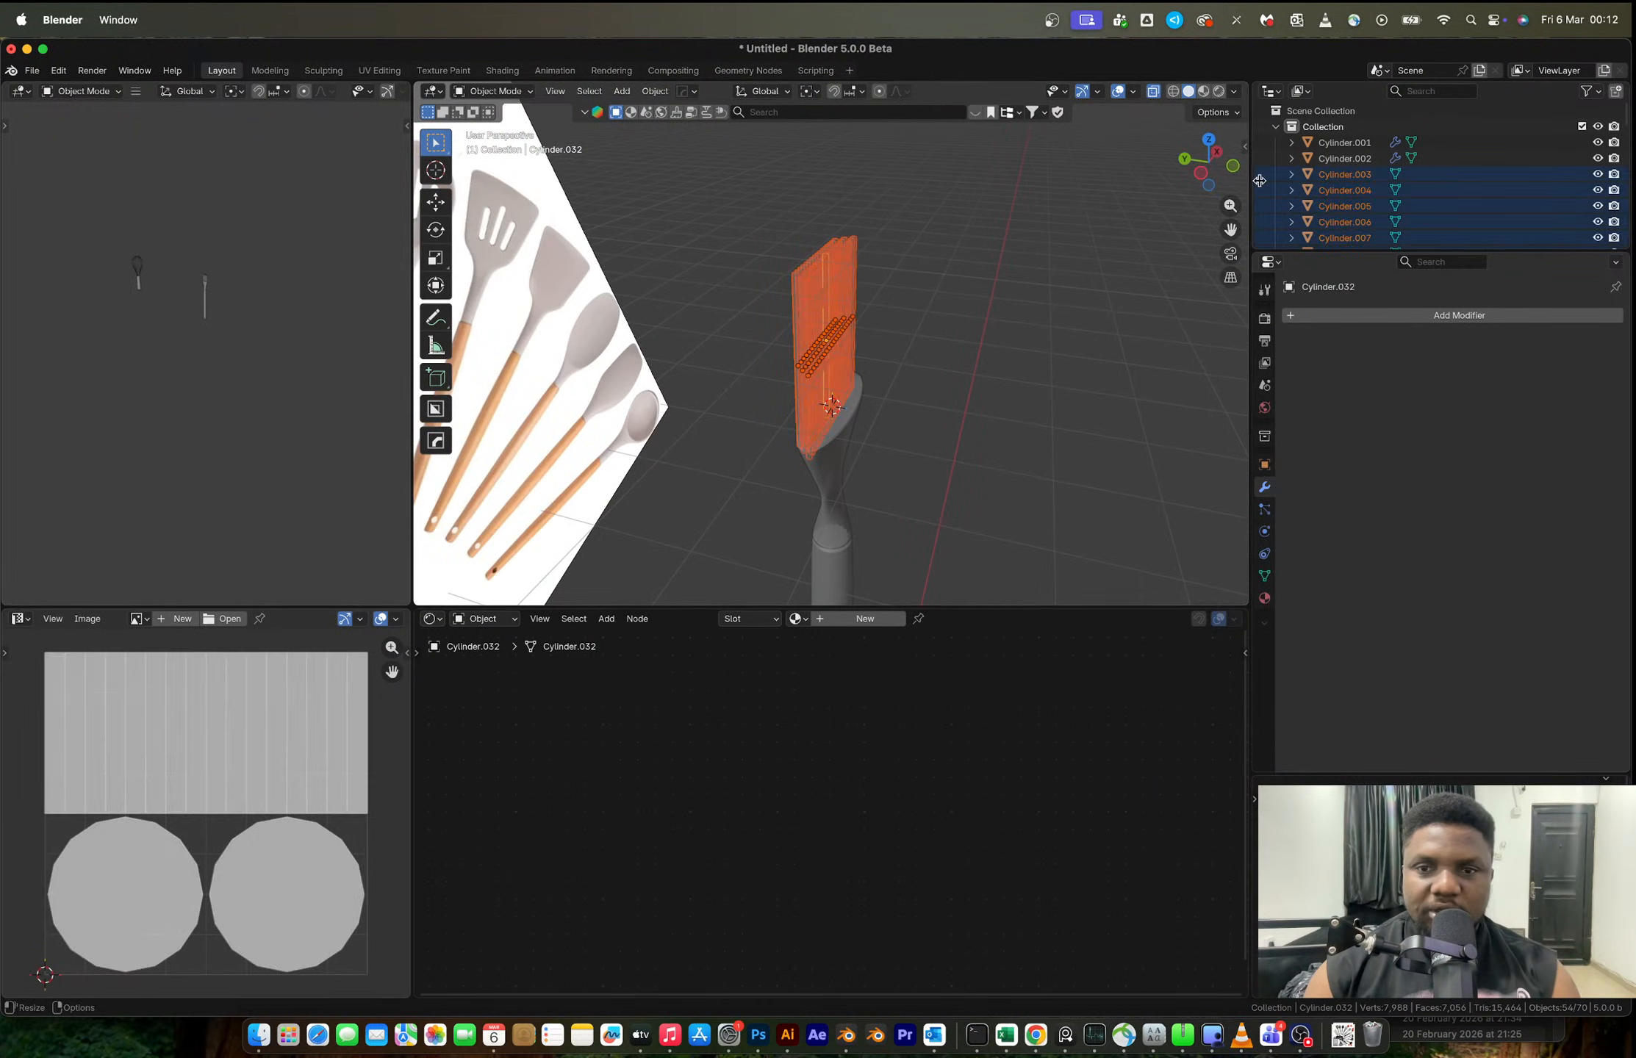
left_click(1207, 141)
scroll(957, 307, "up", 8)
key("s")
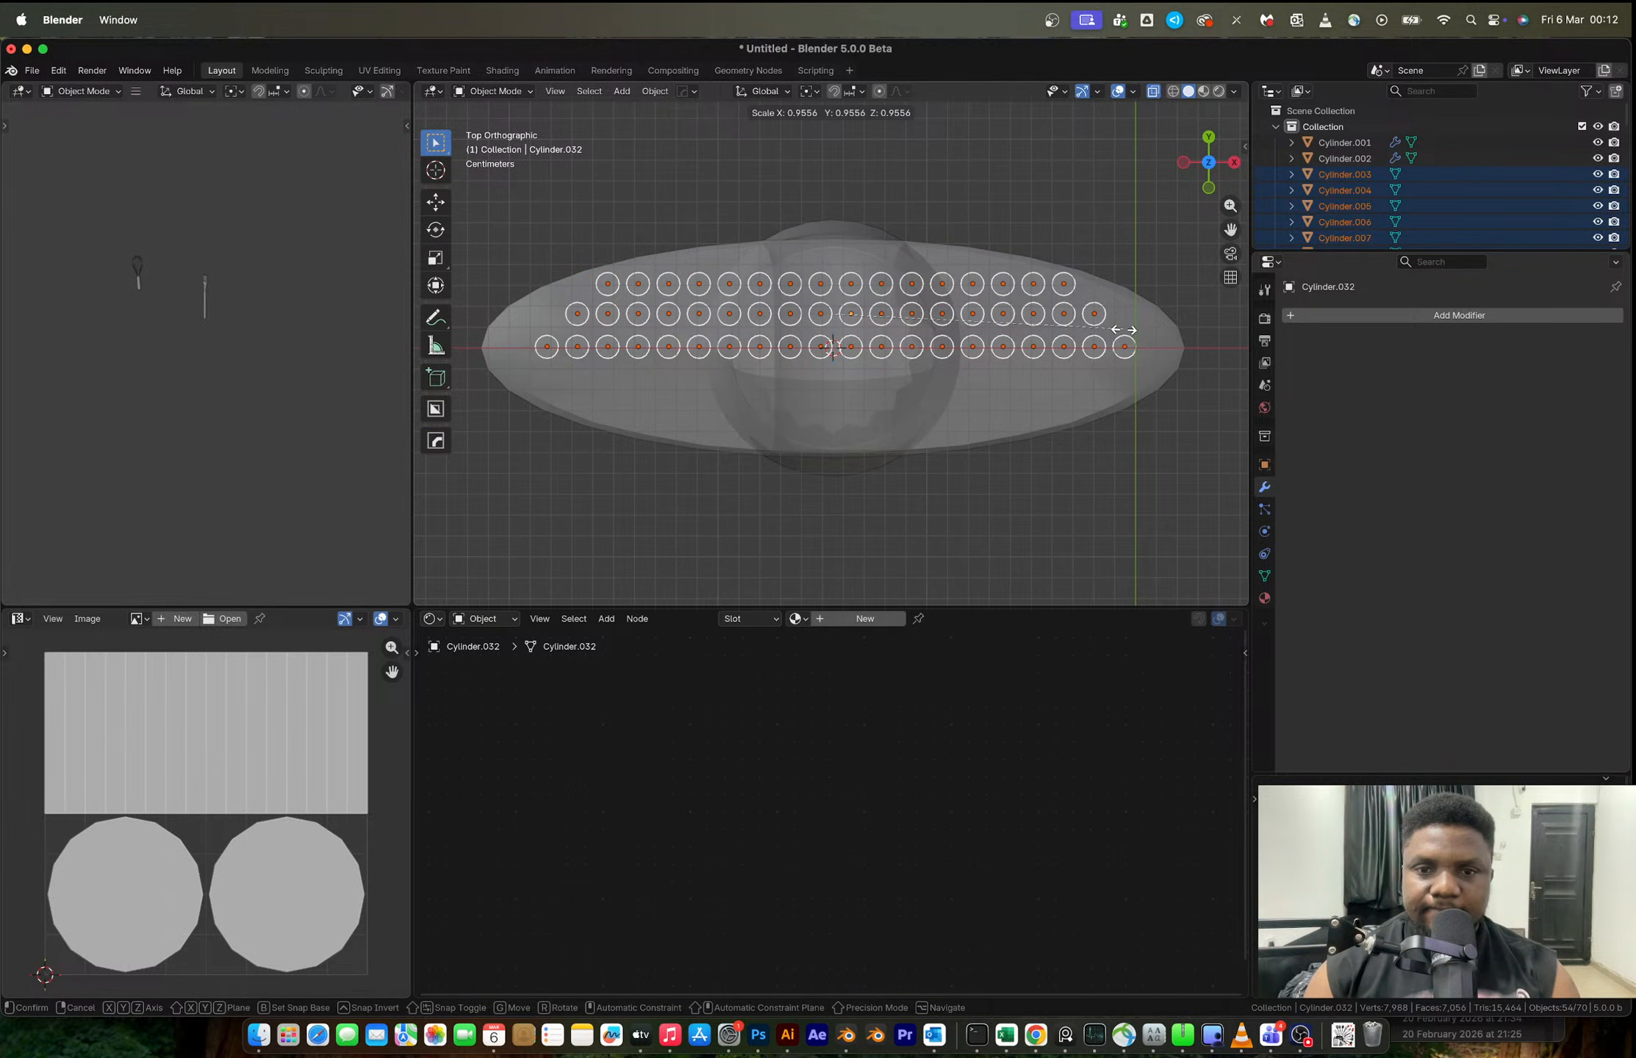
left_click(1124, 330)
- Make the middle bristle of the centre row active and try mirroring the selected bristles across Y
key("alt+x")
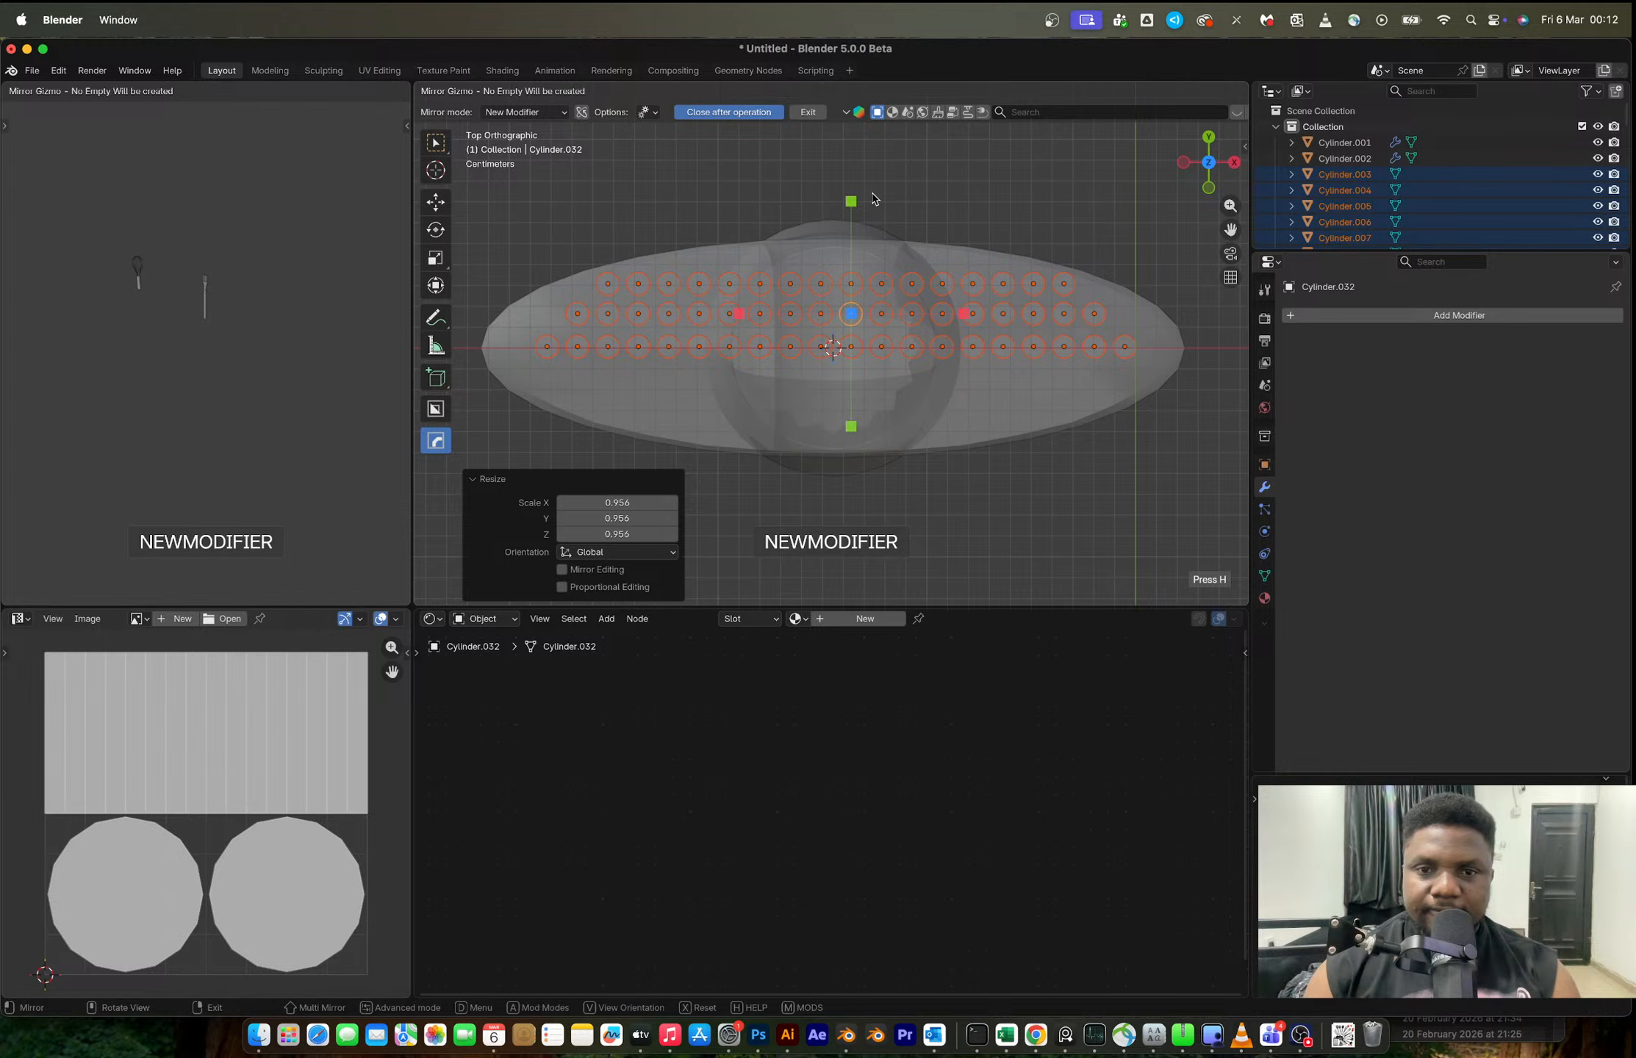
key("Escape")
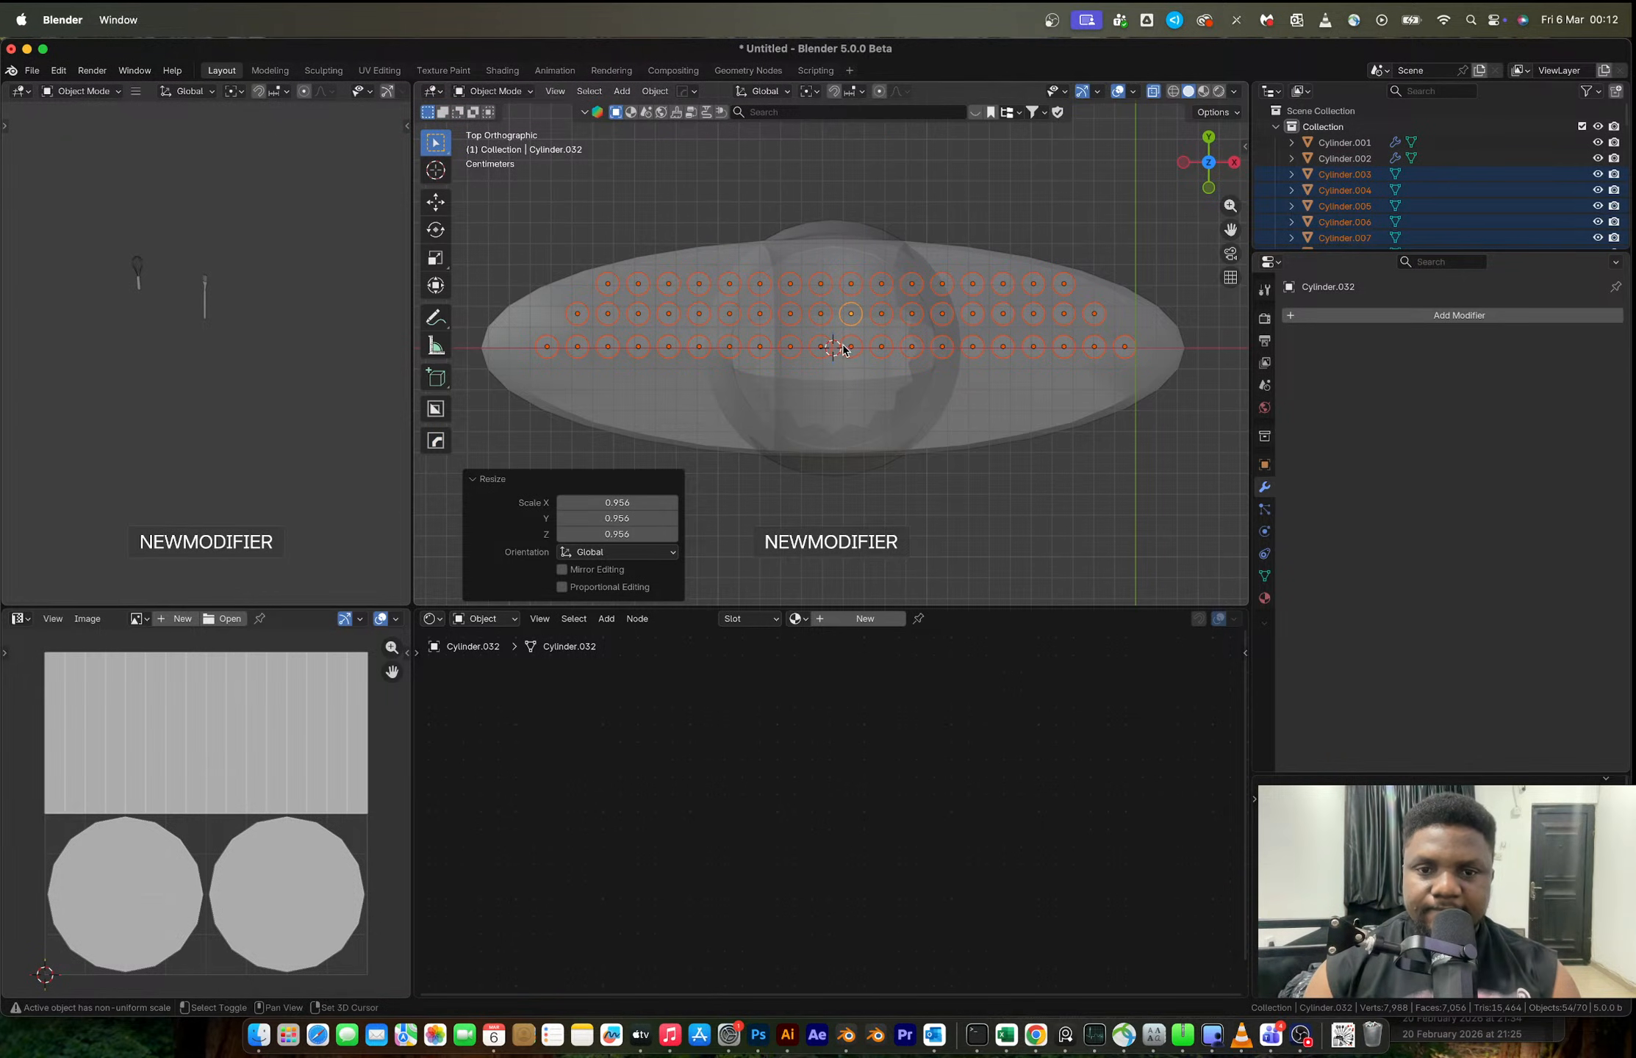
left_click(847, 351, "shift")
key("alt+x")
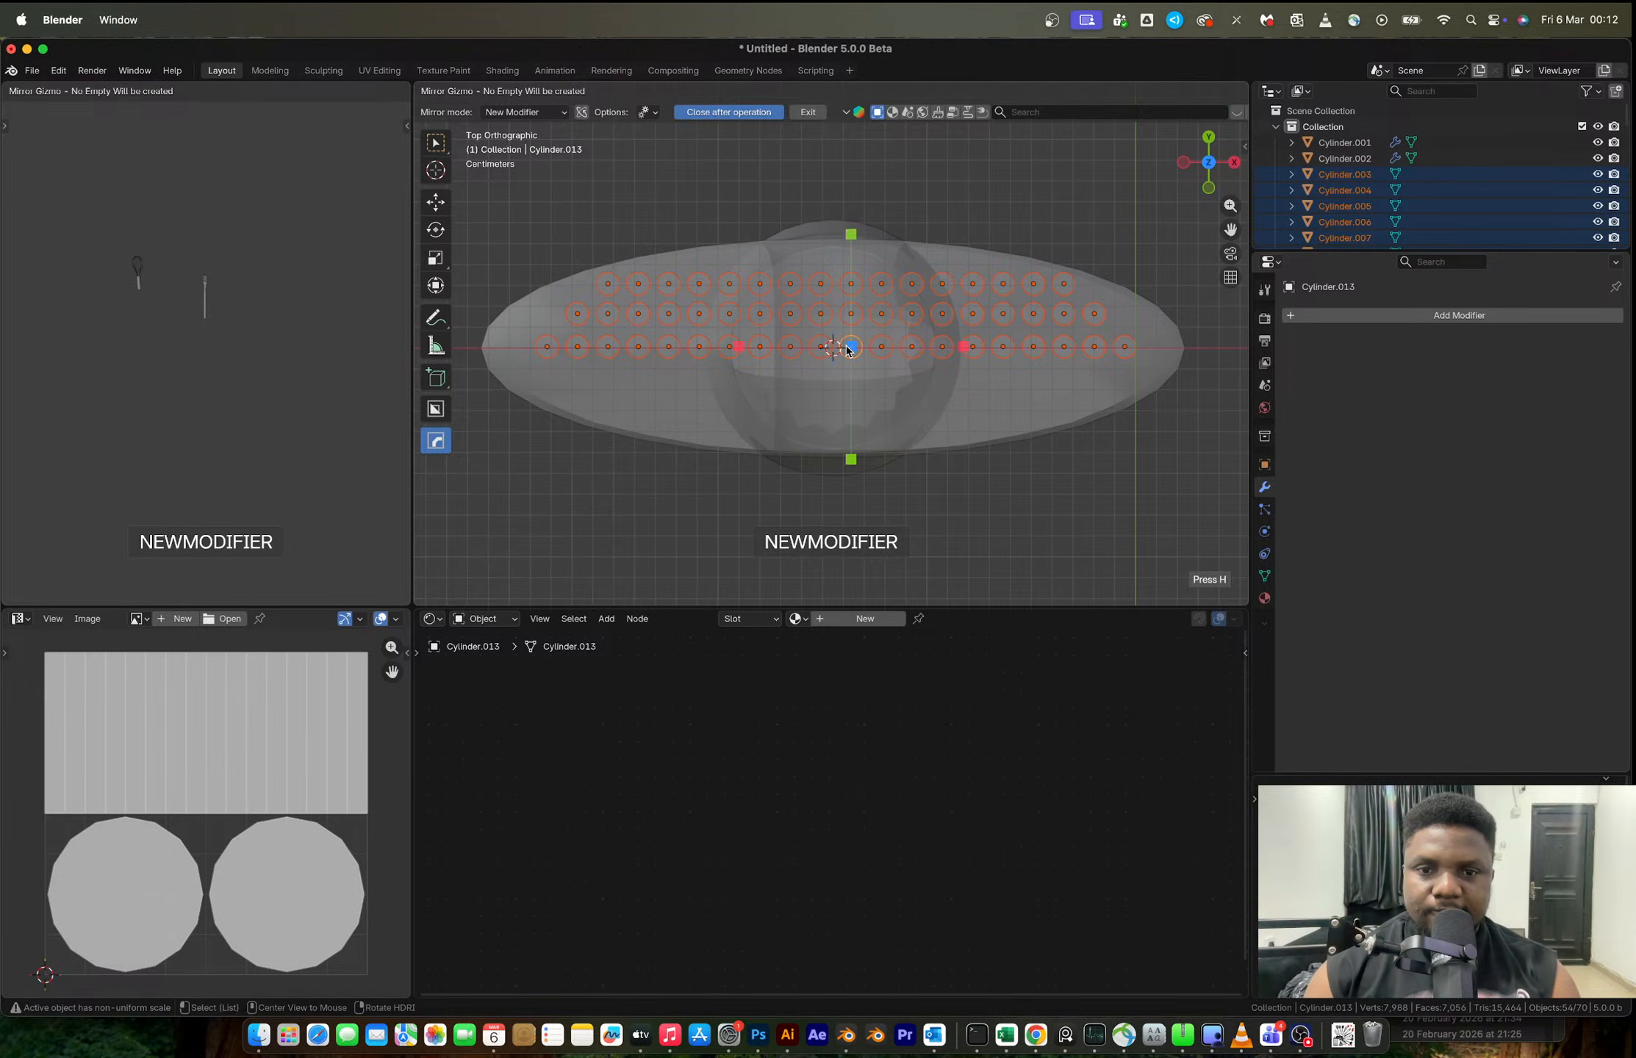
left_click(850, 234)
key("ctrl+z")
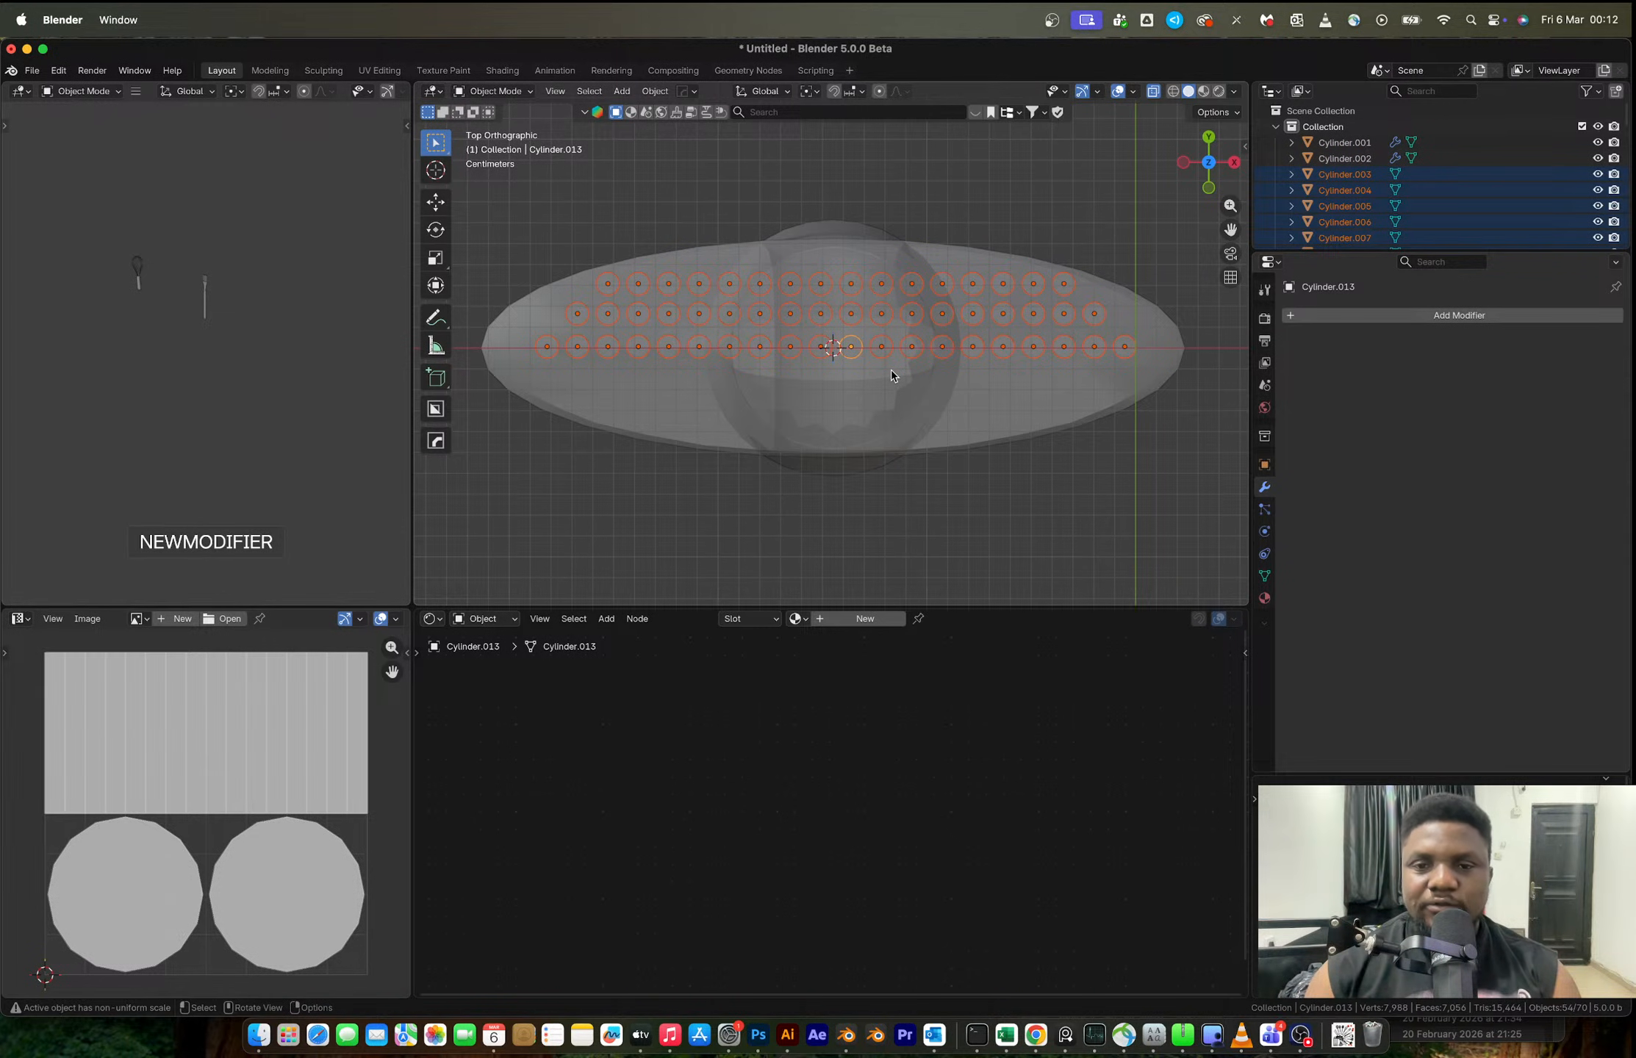
- Join all the bristles into one object, mirror it across the Y axis and apply the mirror modifier
key("ctrl+j")
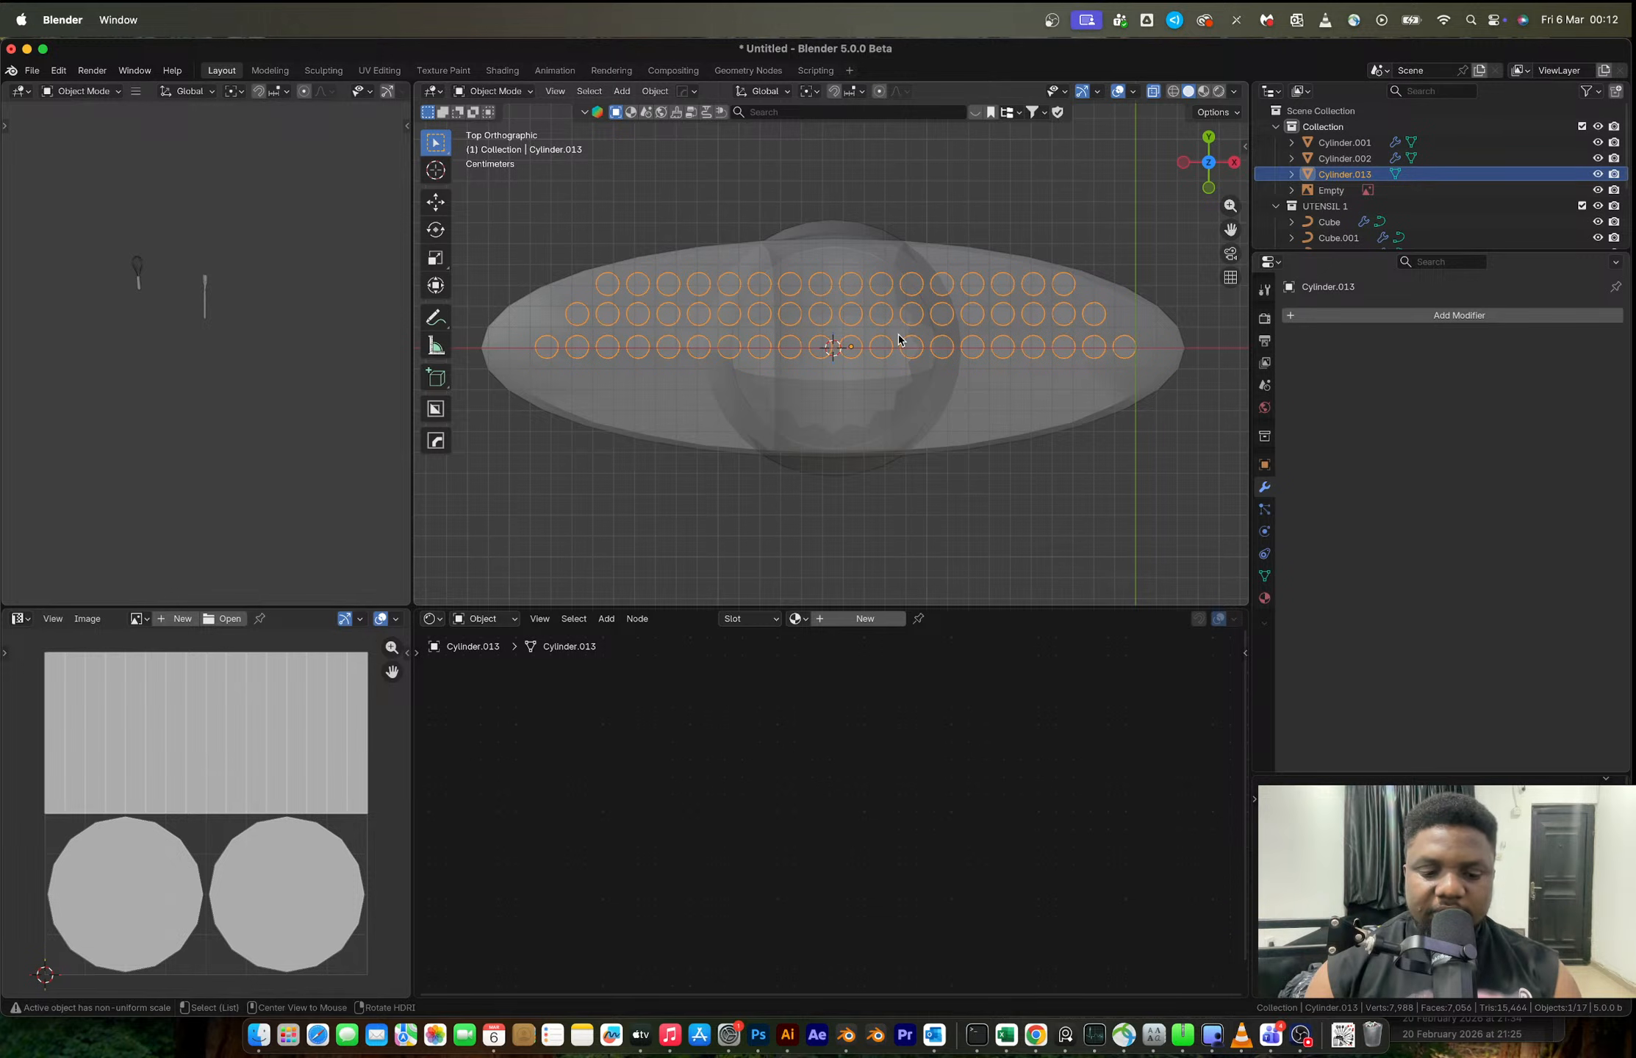
key("alt+x")
left_click(850, 237)
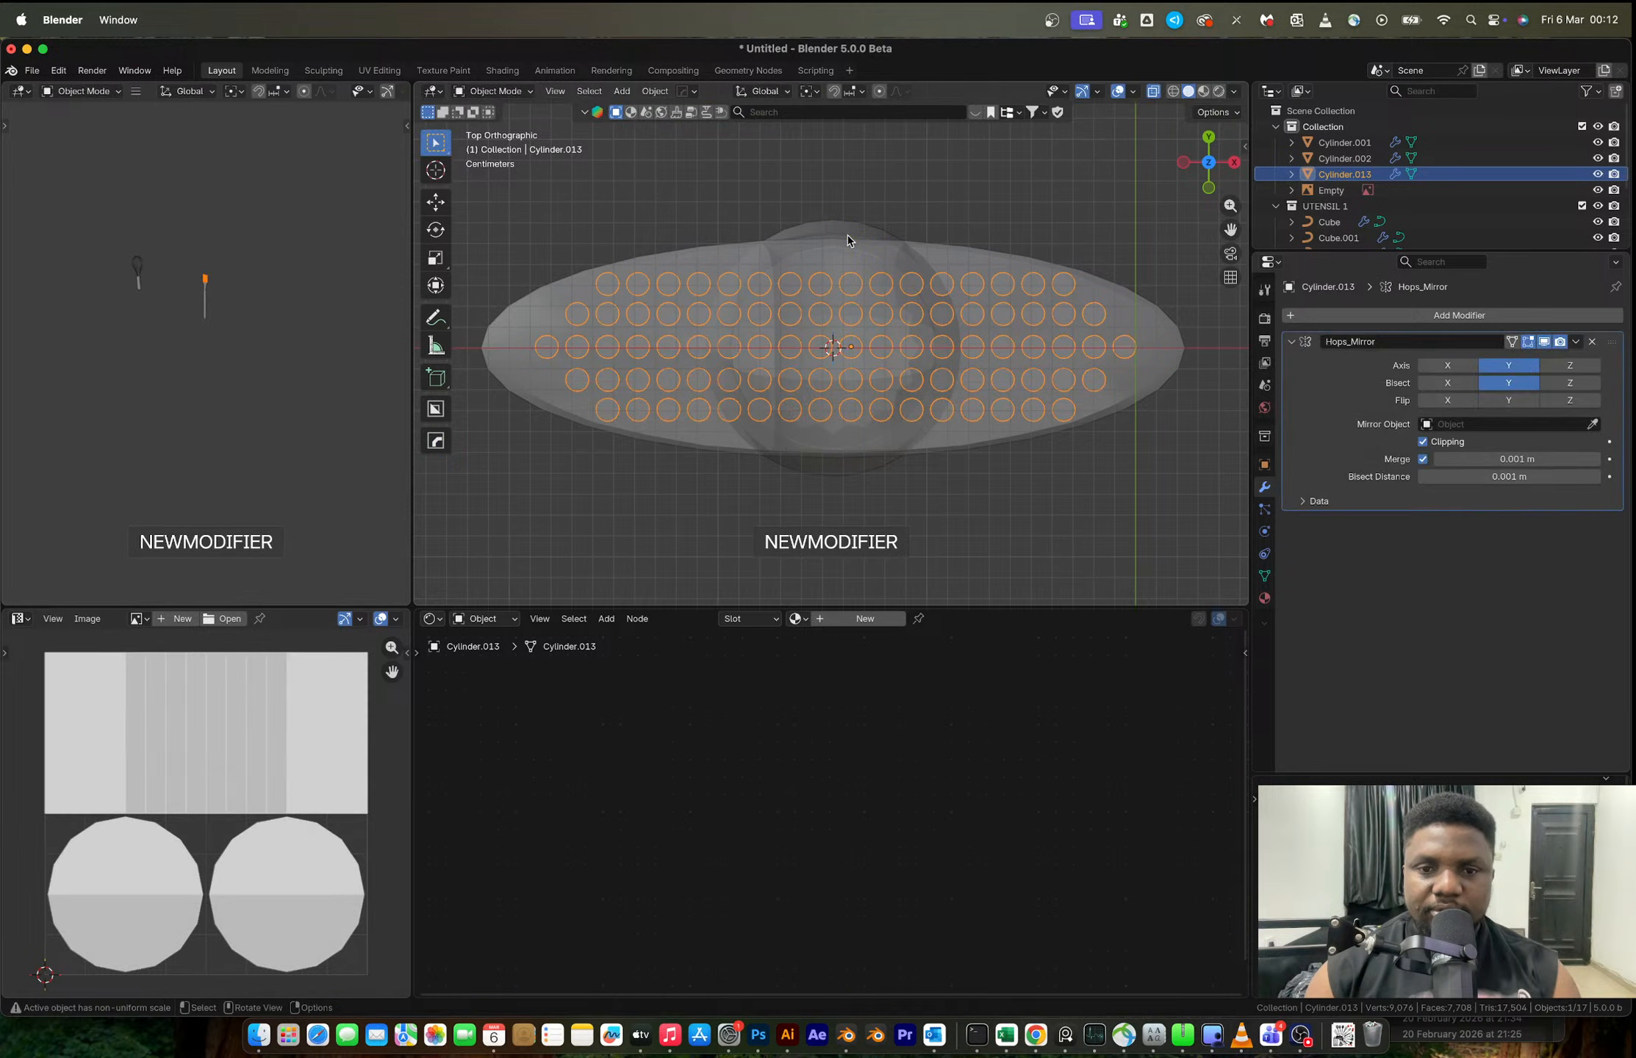
key("ctrl+a")
- Separate the joined bristle mesh by loose parts so each bristle is its own object
key("Tab")
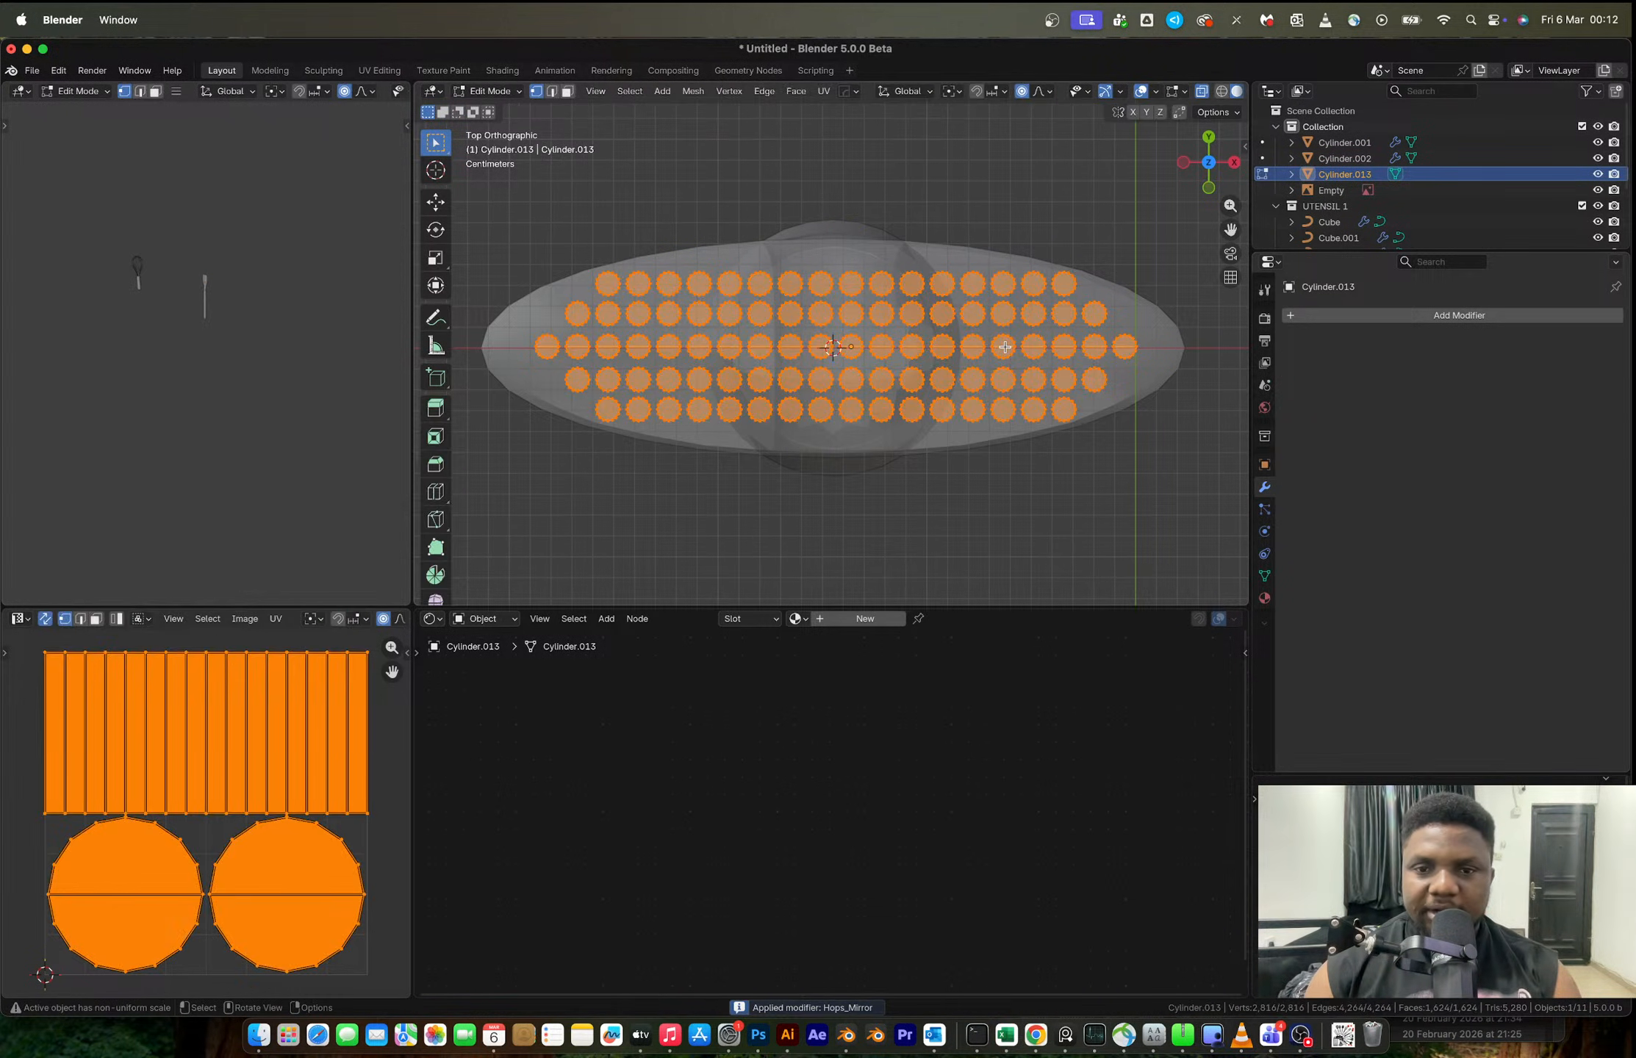
key("m")
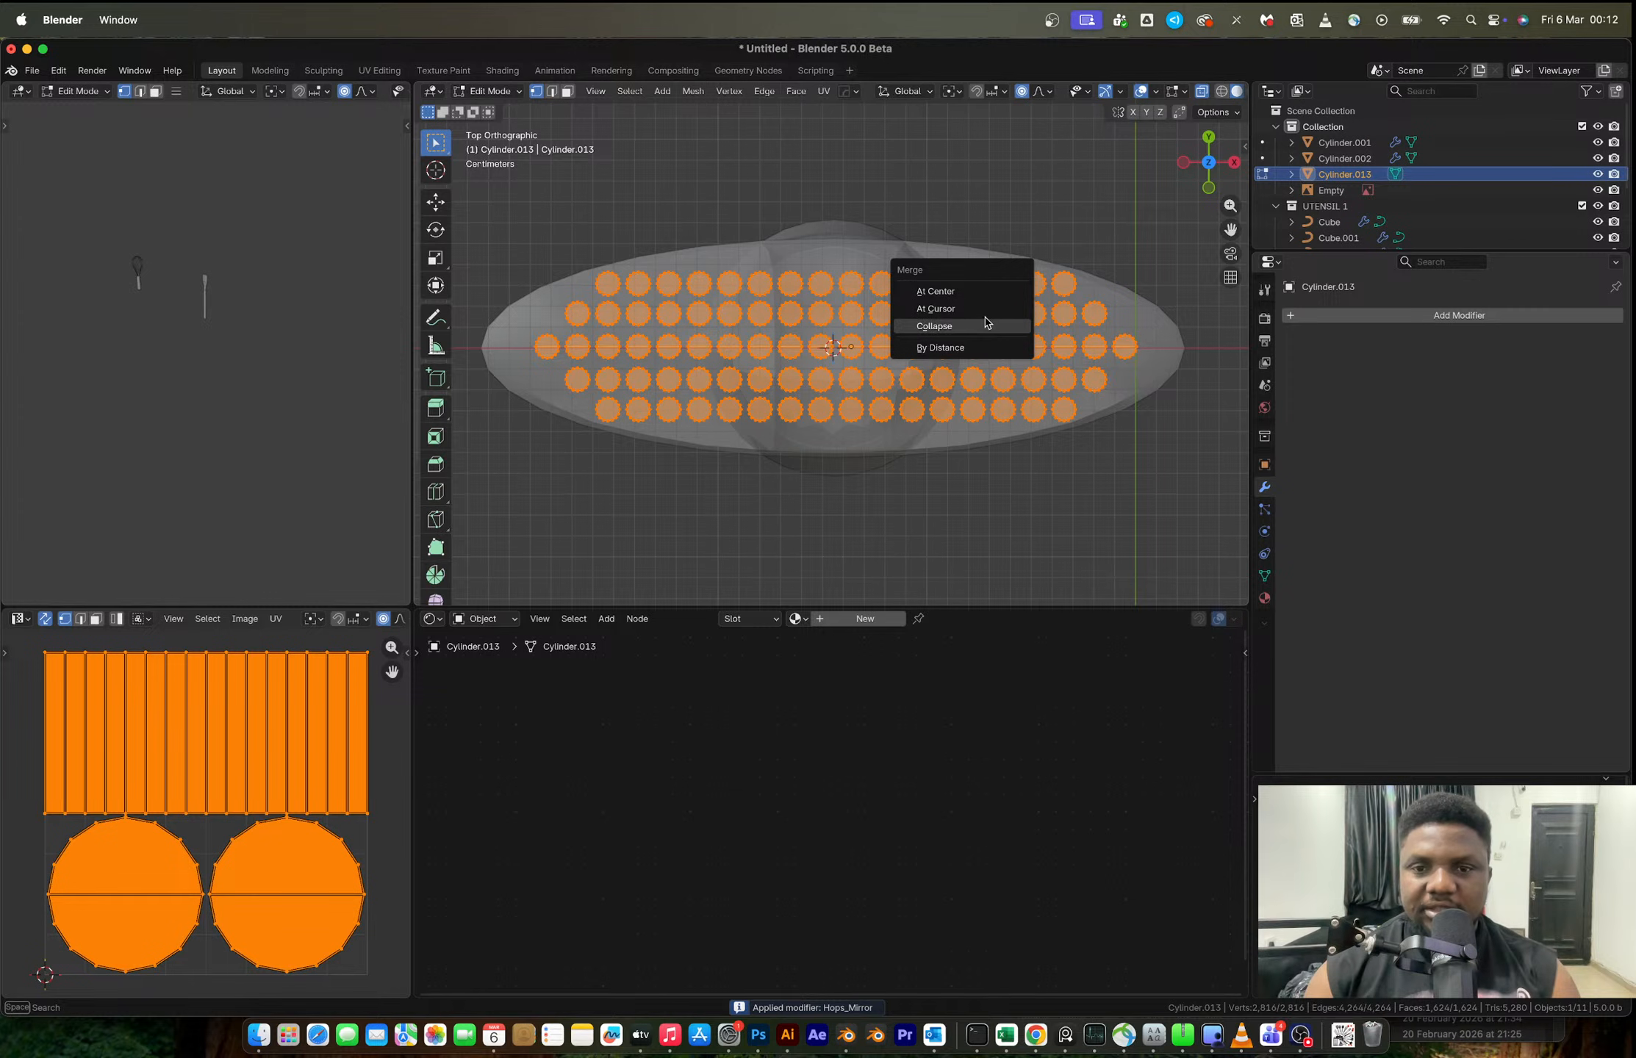
key("Escape")
key("p")
left_click(975, 351)
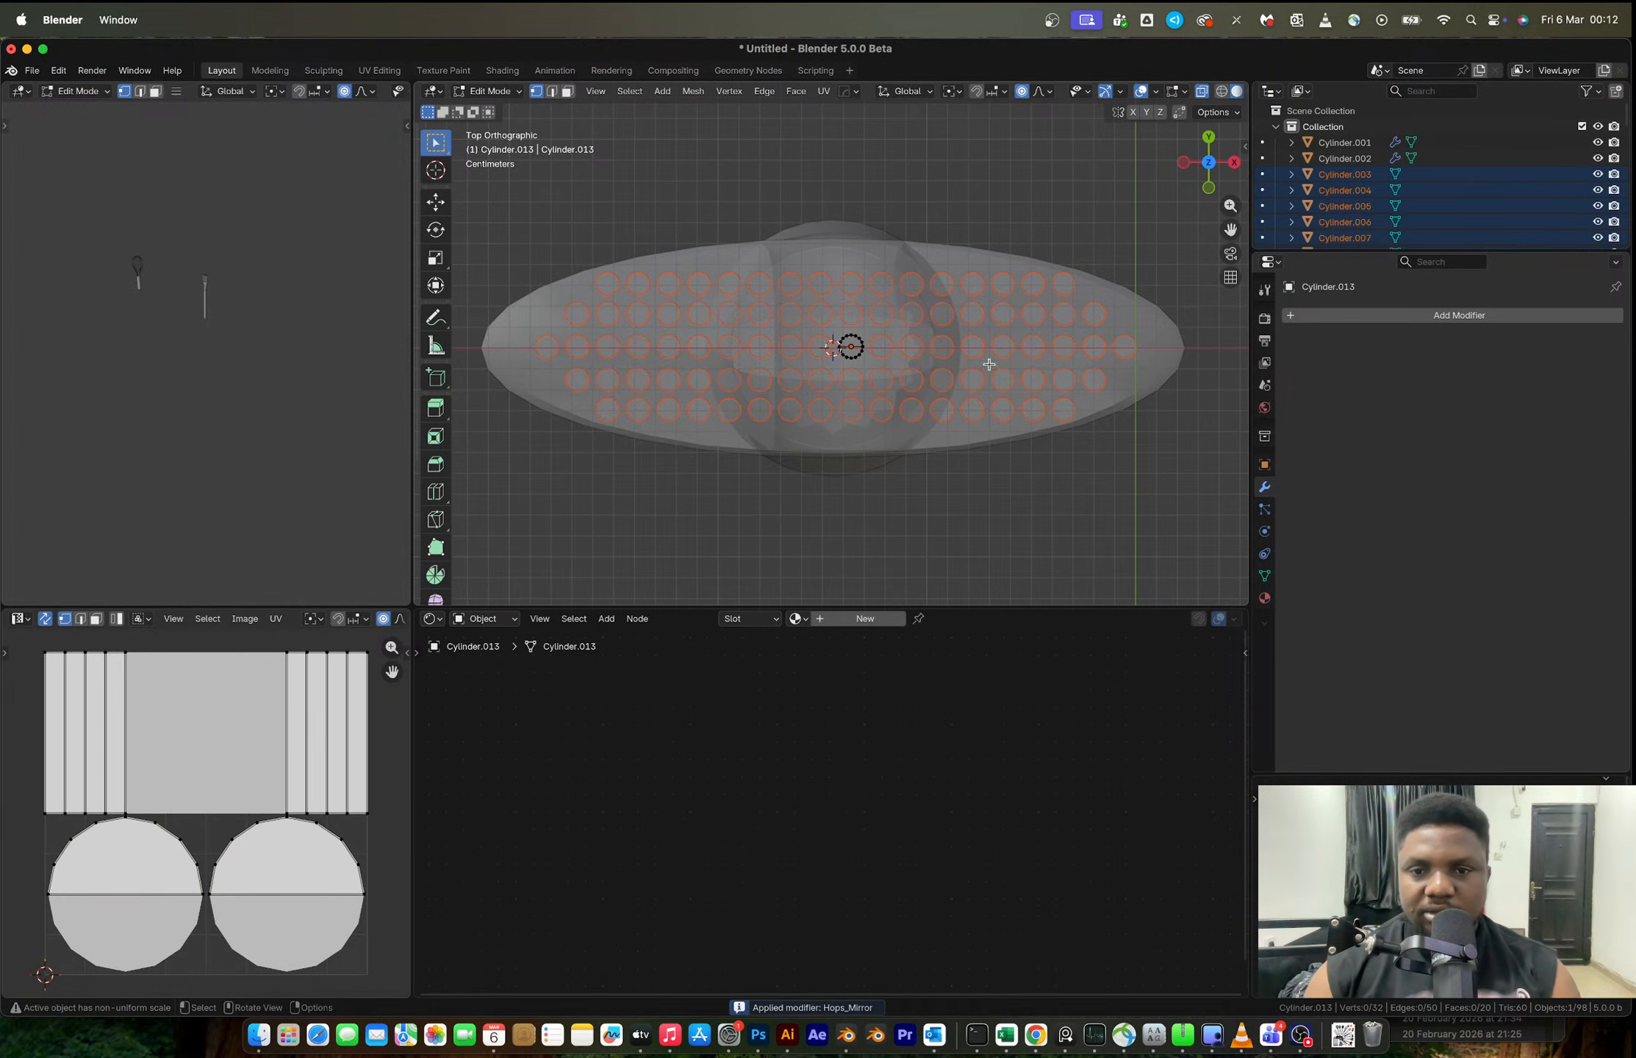
key("Tab")
- Set the origin of each selected bristle to its own geometry
middle_click_drag(1015, 402, 1001, 266)
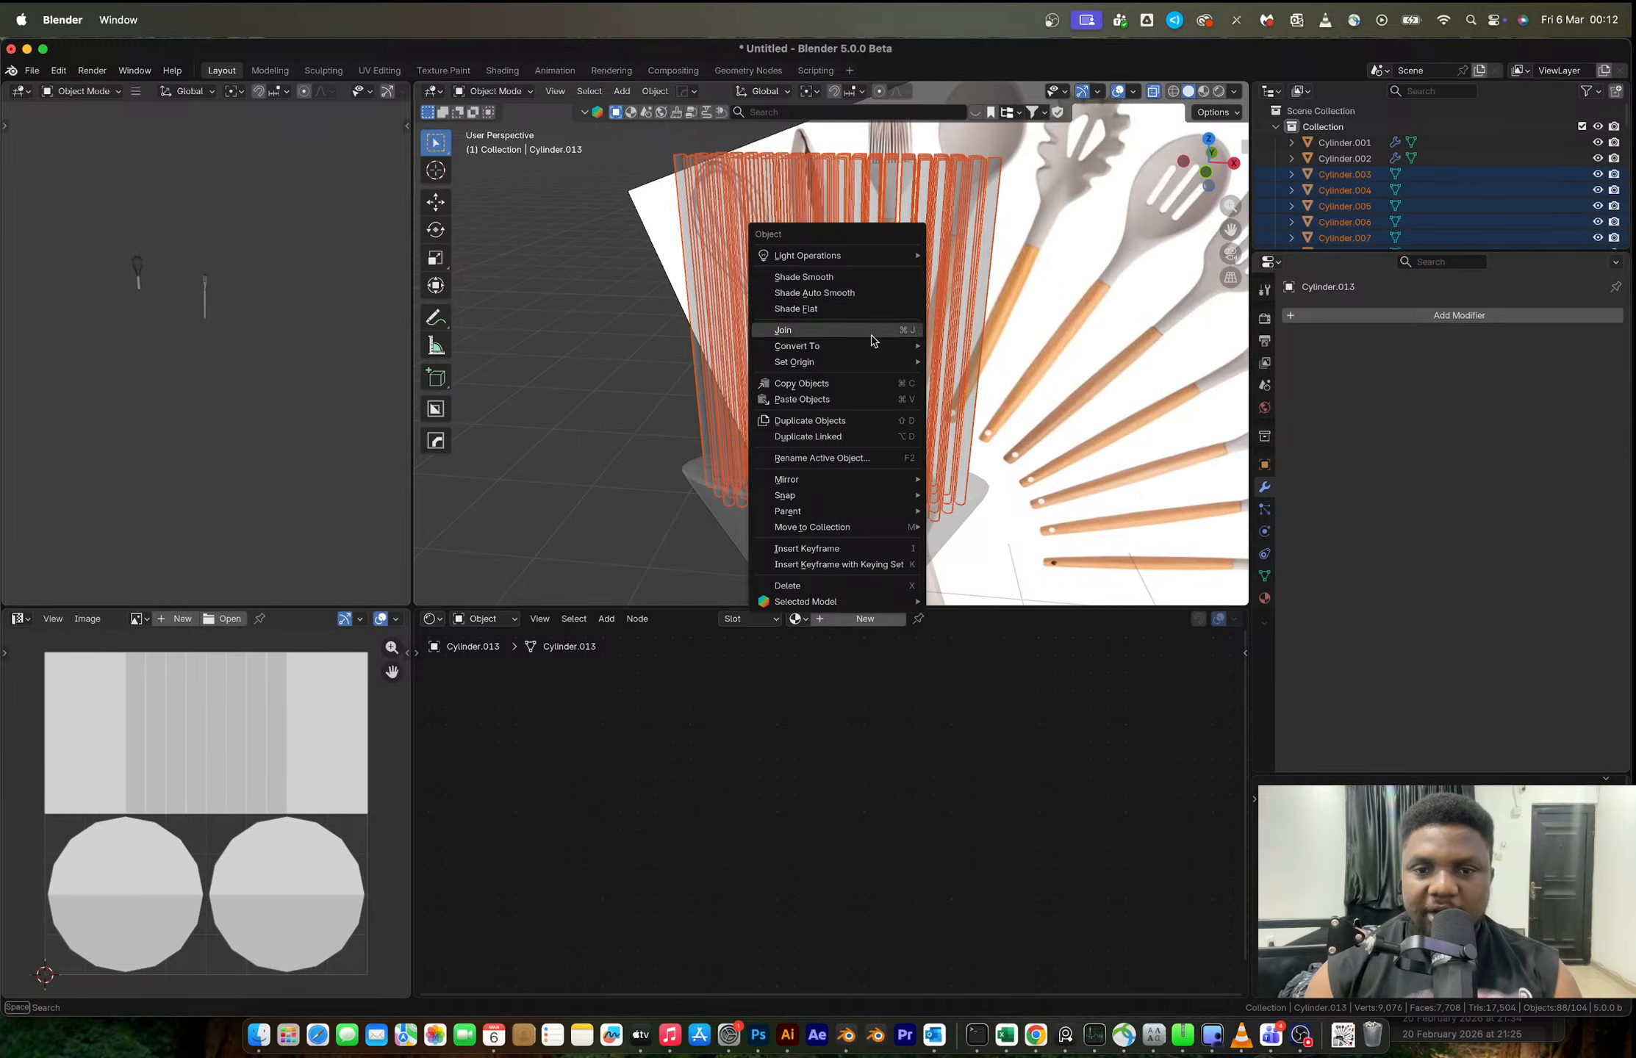
mouse_move(907, 362)
left_click(974, 377)
- Randomize the bristles' transforms with Rotation Y 1.2° and Location Z 0.006 m, and deselect them
middle_click_drag(960, 362, 1100, 399)
key("F3")
left_click(1100, 399)
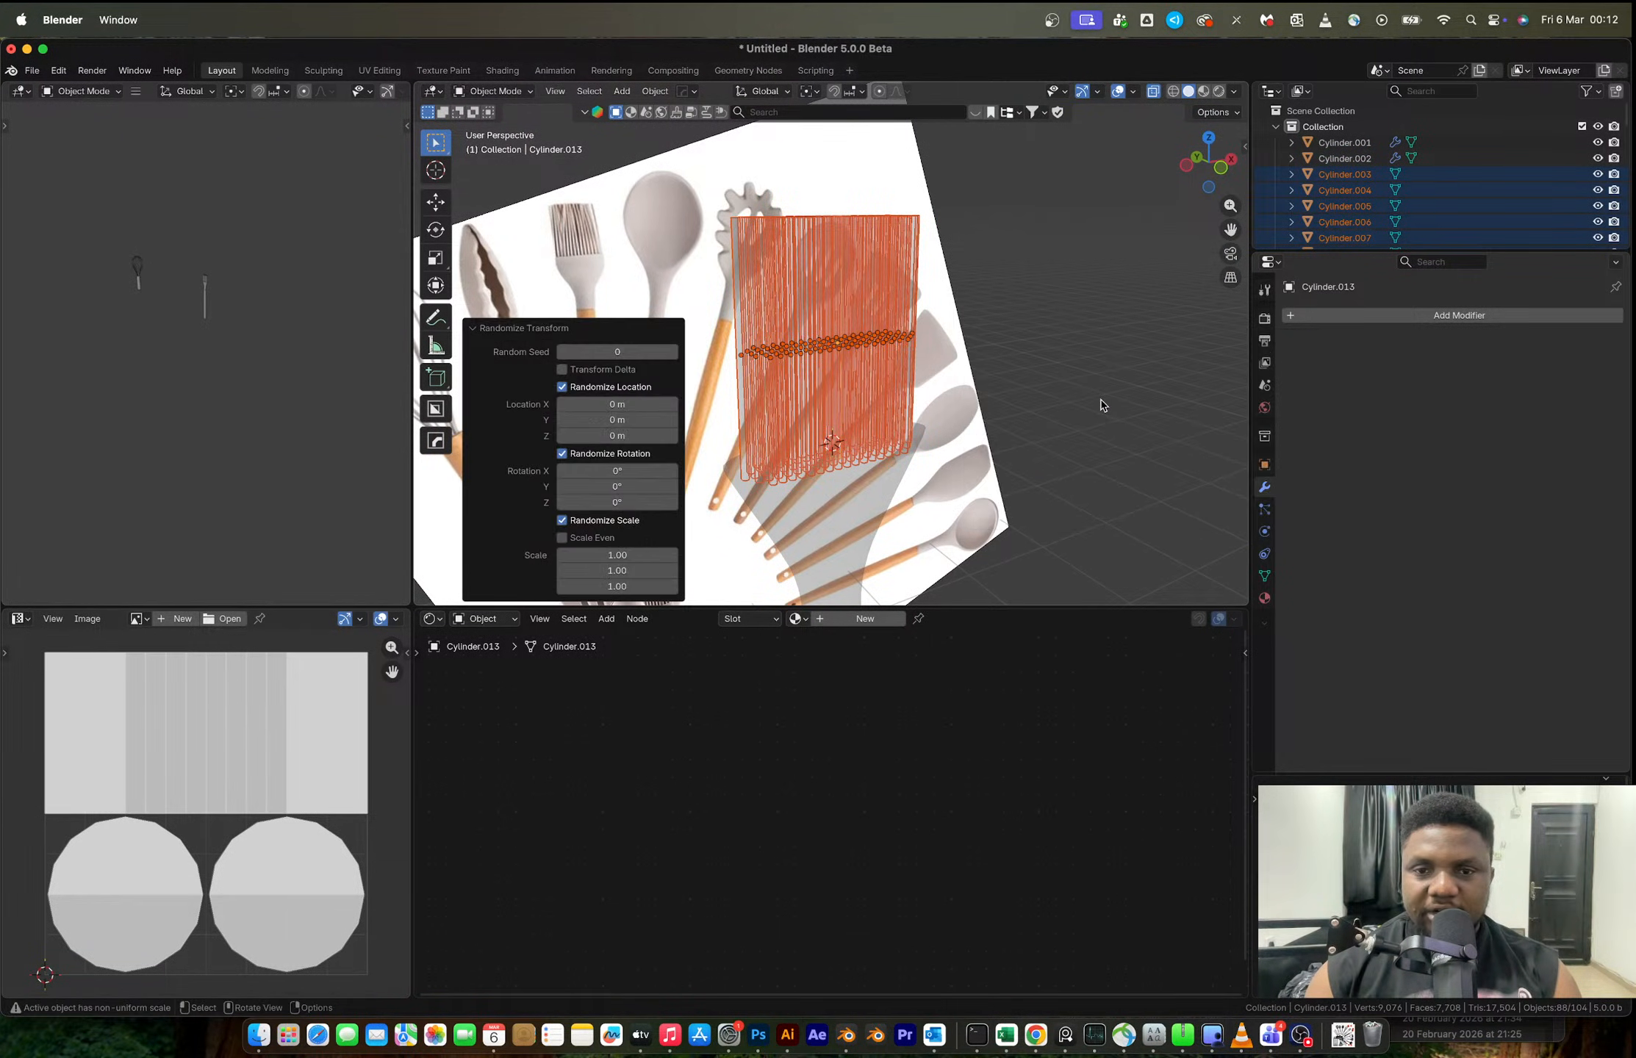
middle_click_drag(904, 363, 1084, 299)
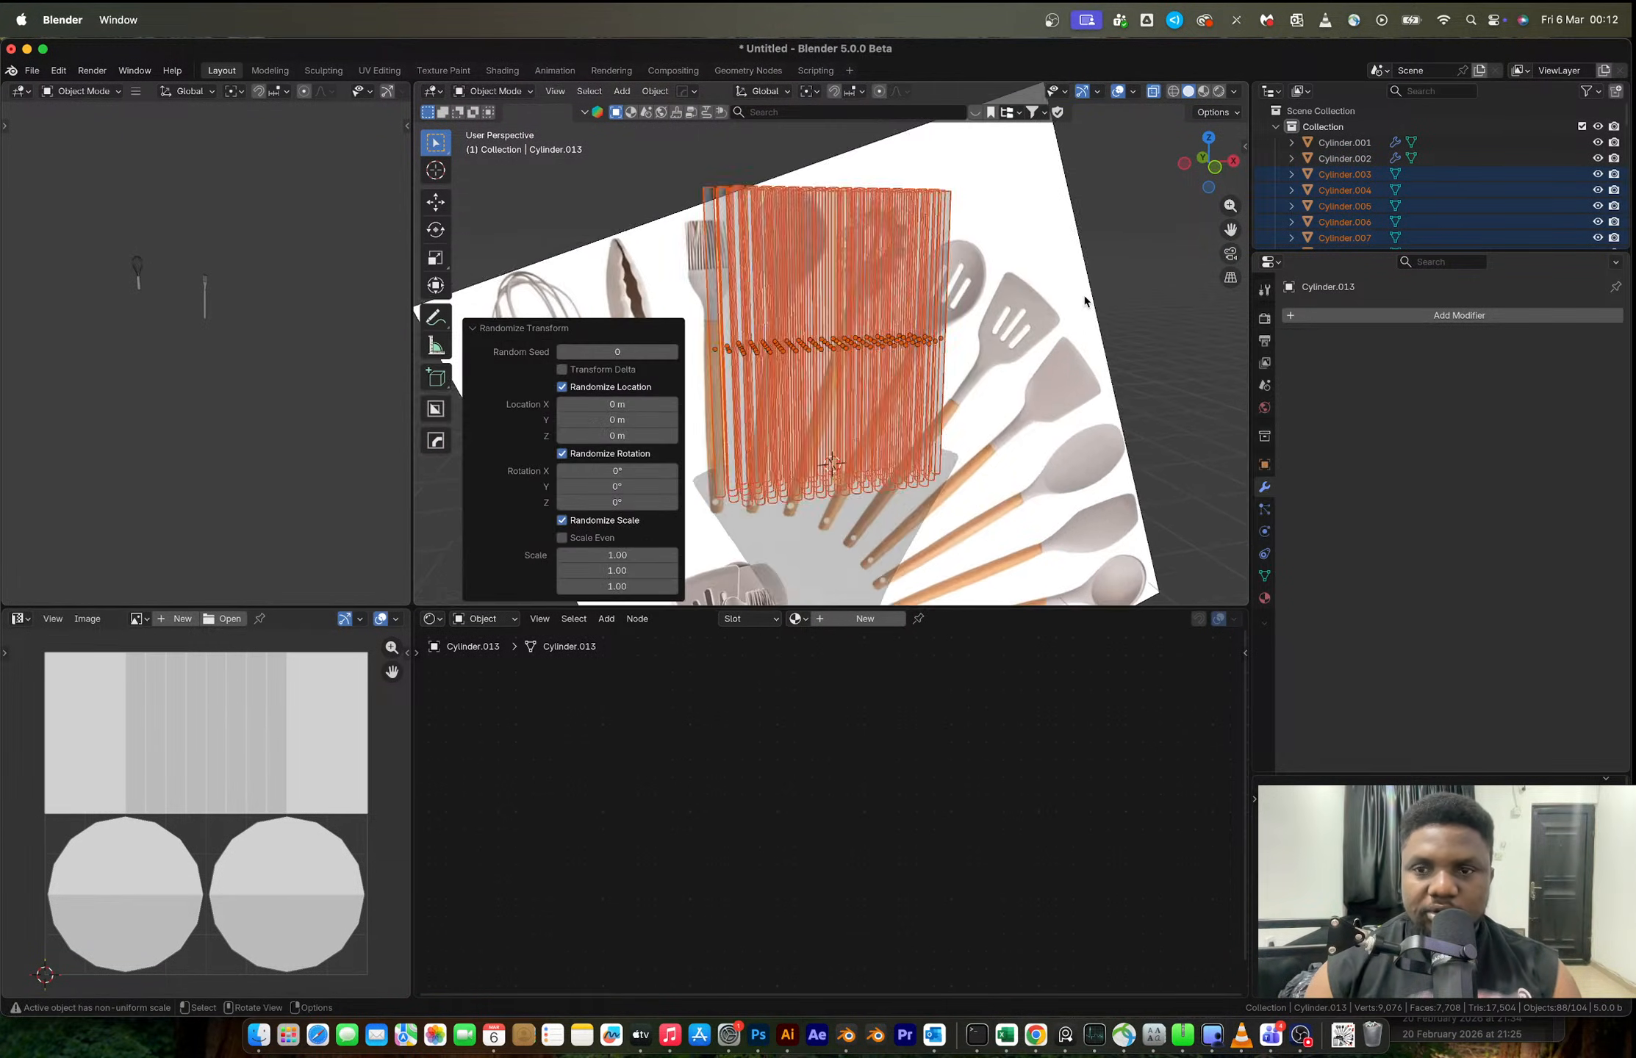
left_click(1213, 169)
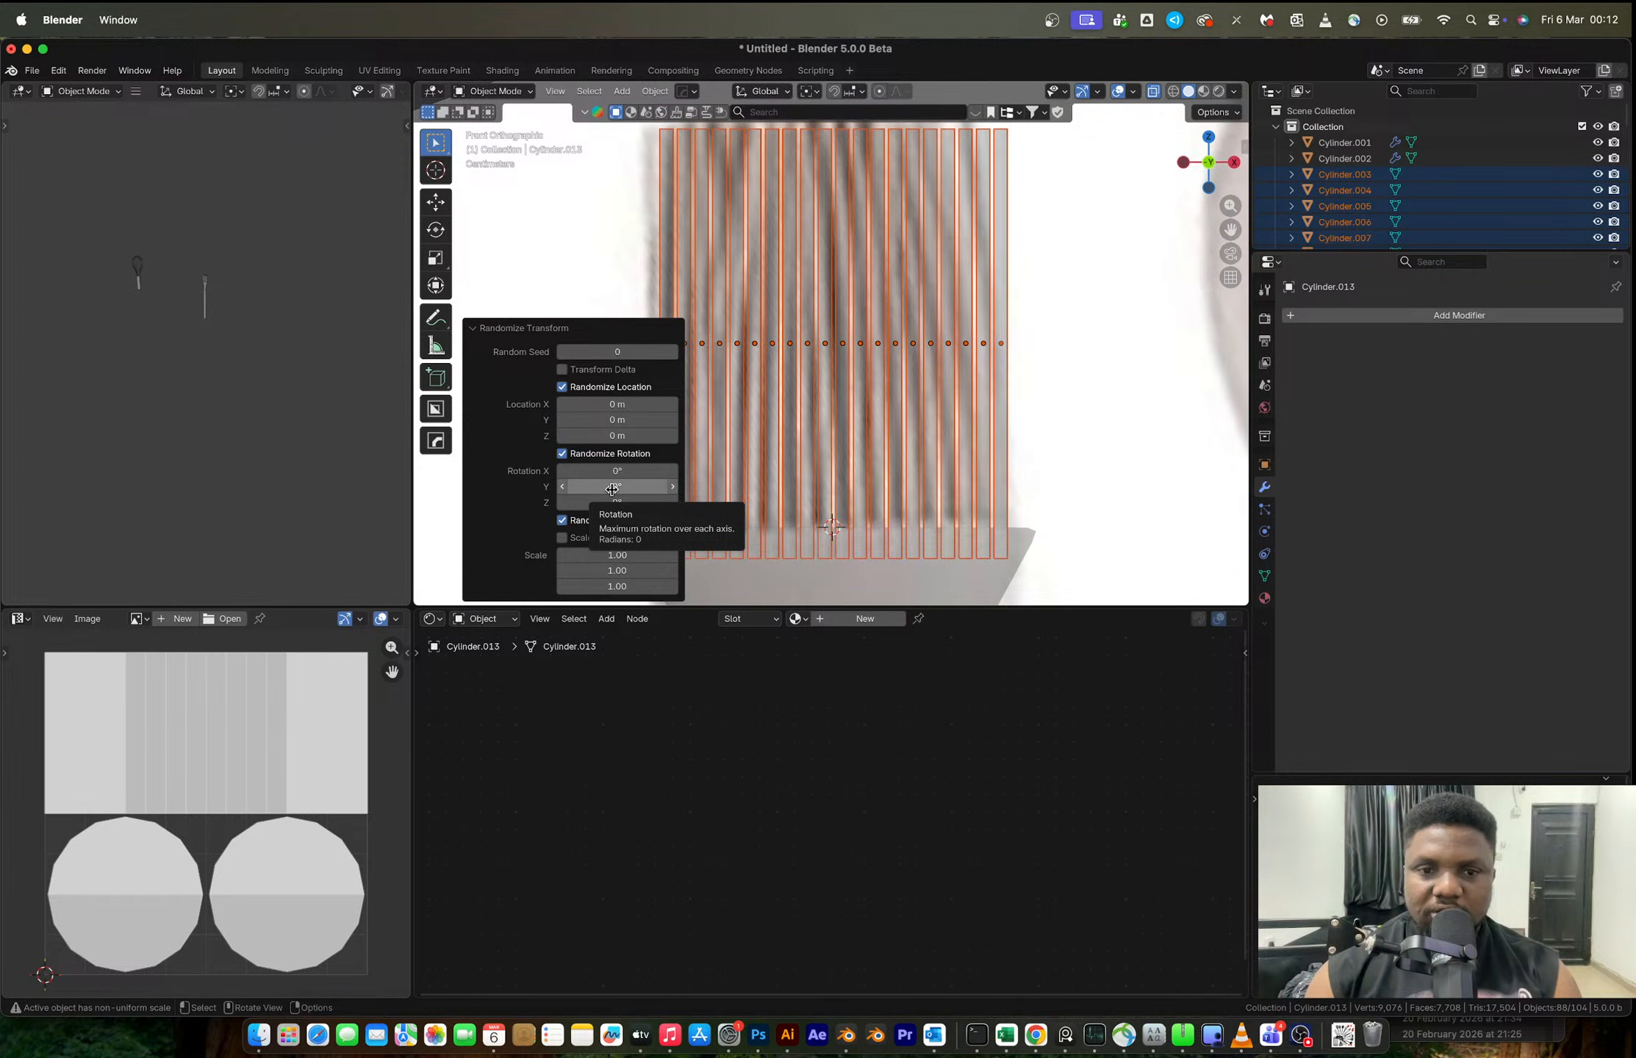
left_click_drag(611, 489, 626, 490)
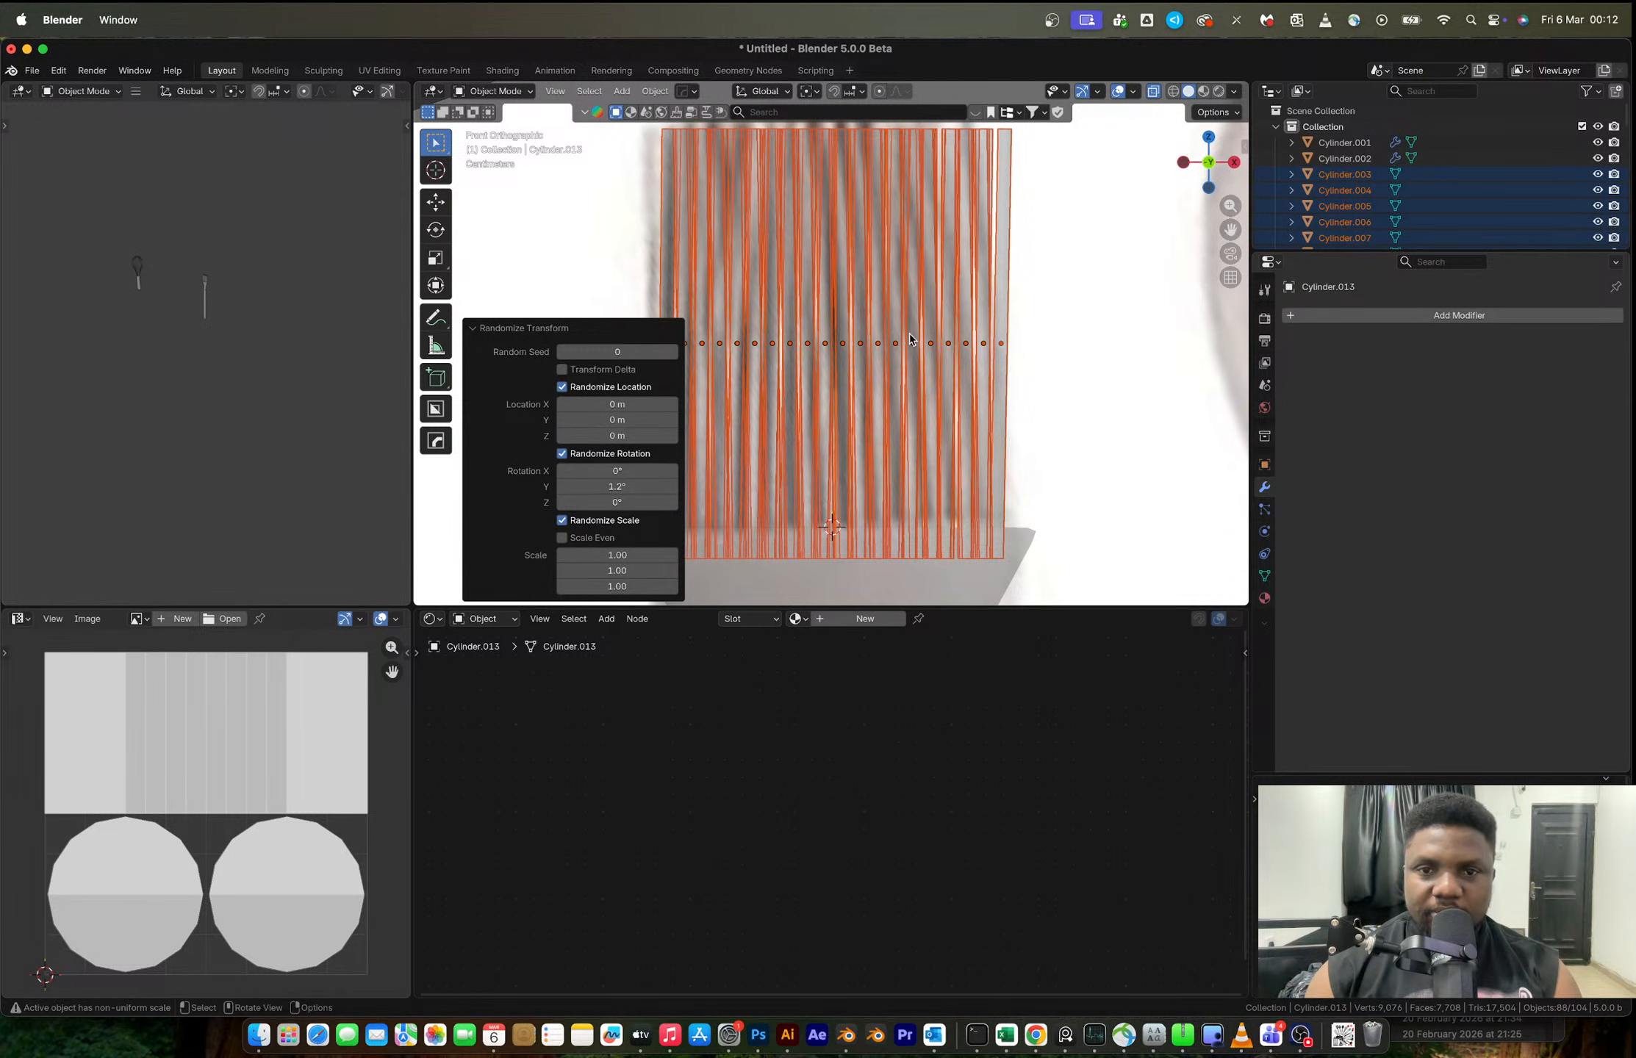
middle_click_drag(897, 324, 914, 391, "shift")
mouse_move(599, 439)
left_mouse_down()
mouse_move(626, 439)
mouse_move(603, 438)
left_mouse_up()
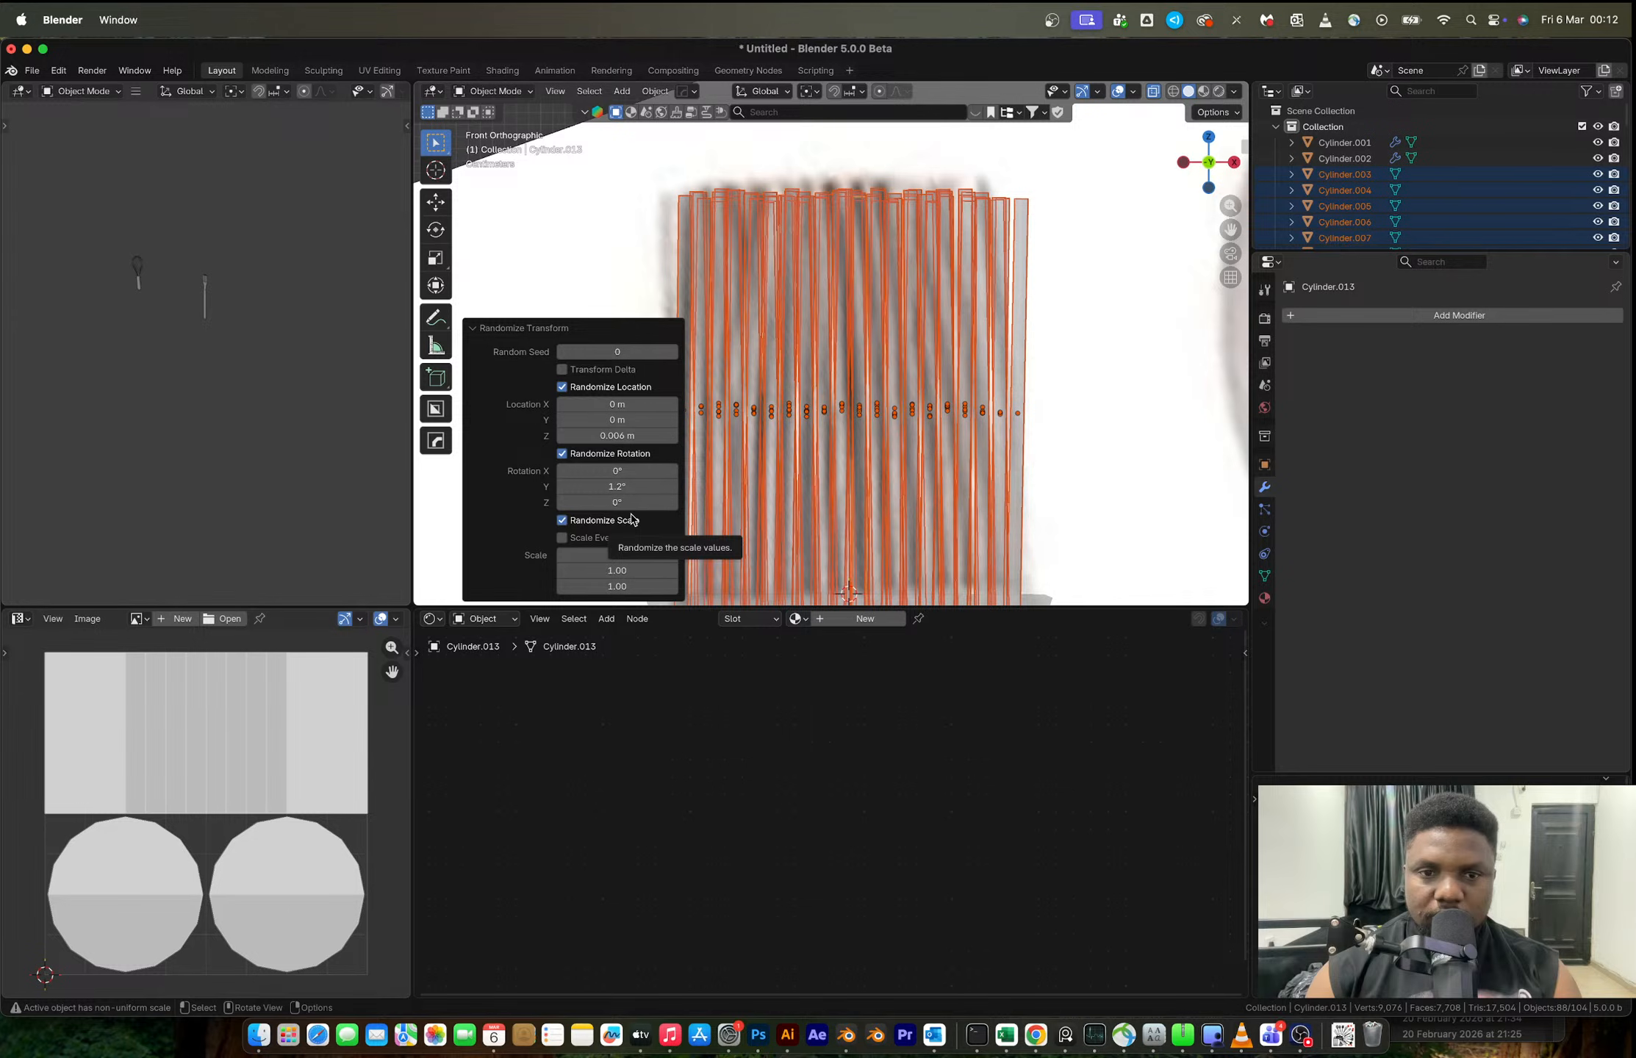
mouse_move(977, 328)
middle_mouse_down()
mouse_move(922, 372)
mouse_move(837, 204)
mouse_move(785, 303)
mouse_move(804, 321)
mouse_move(970, 321)
mouse_move(879, 319)
mouse_move(908, 315)
middle_mouse_up()
key("alt+a")
scroll(908, 314, "up", 3)
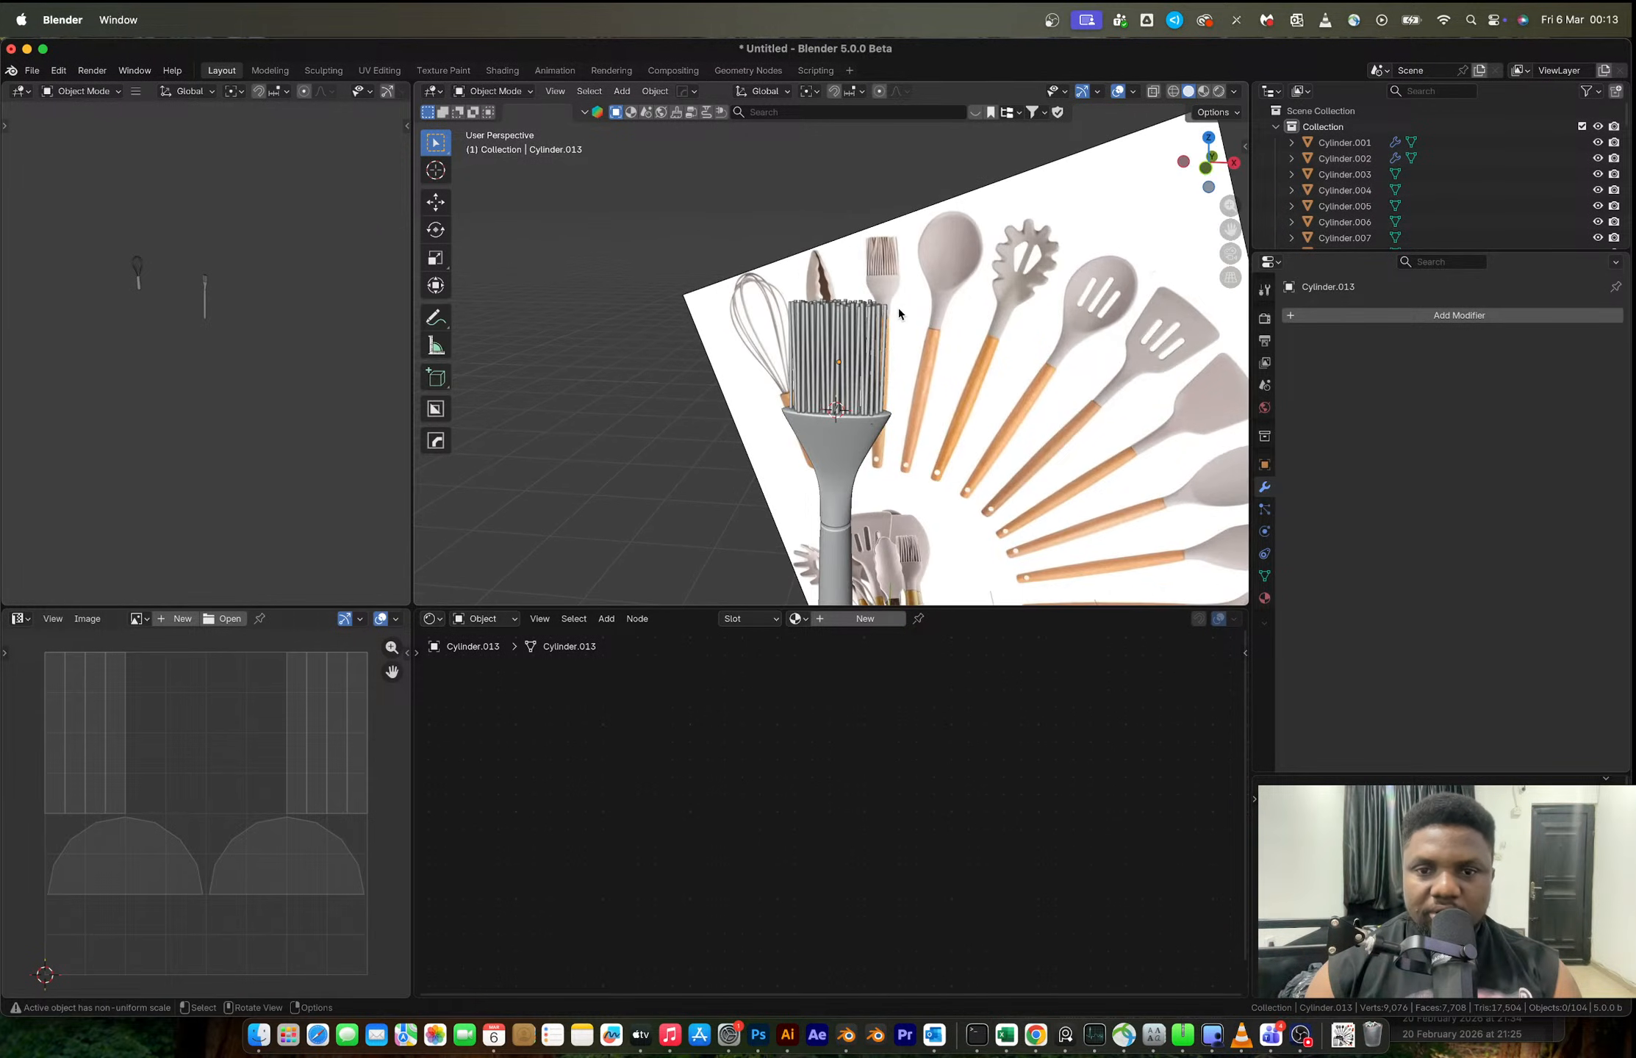
- Edit the brush head mesh and select the vertex rings around its narrow neck in right view with X-ray on
left_click(822, 476)
middle_click_drag(838, 472, 974, 454)
key("Tab")
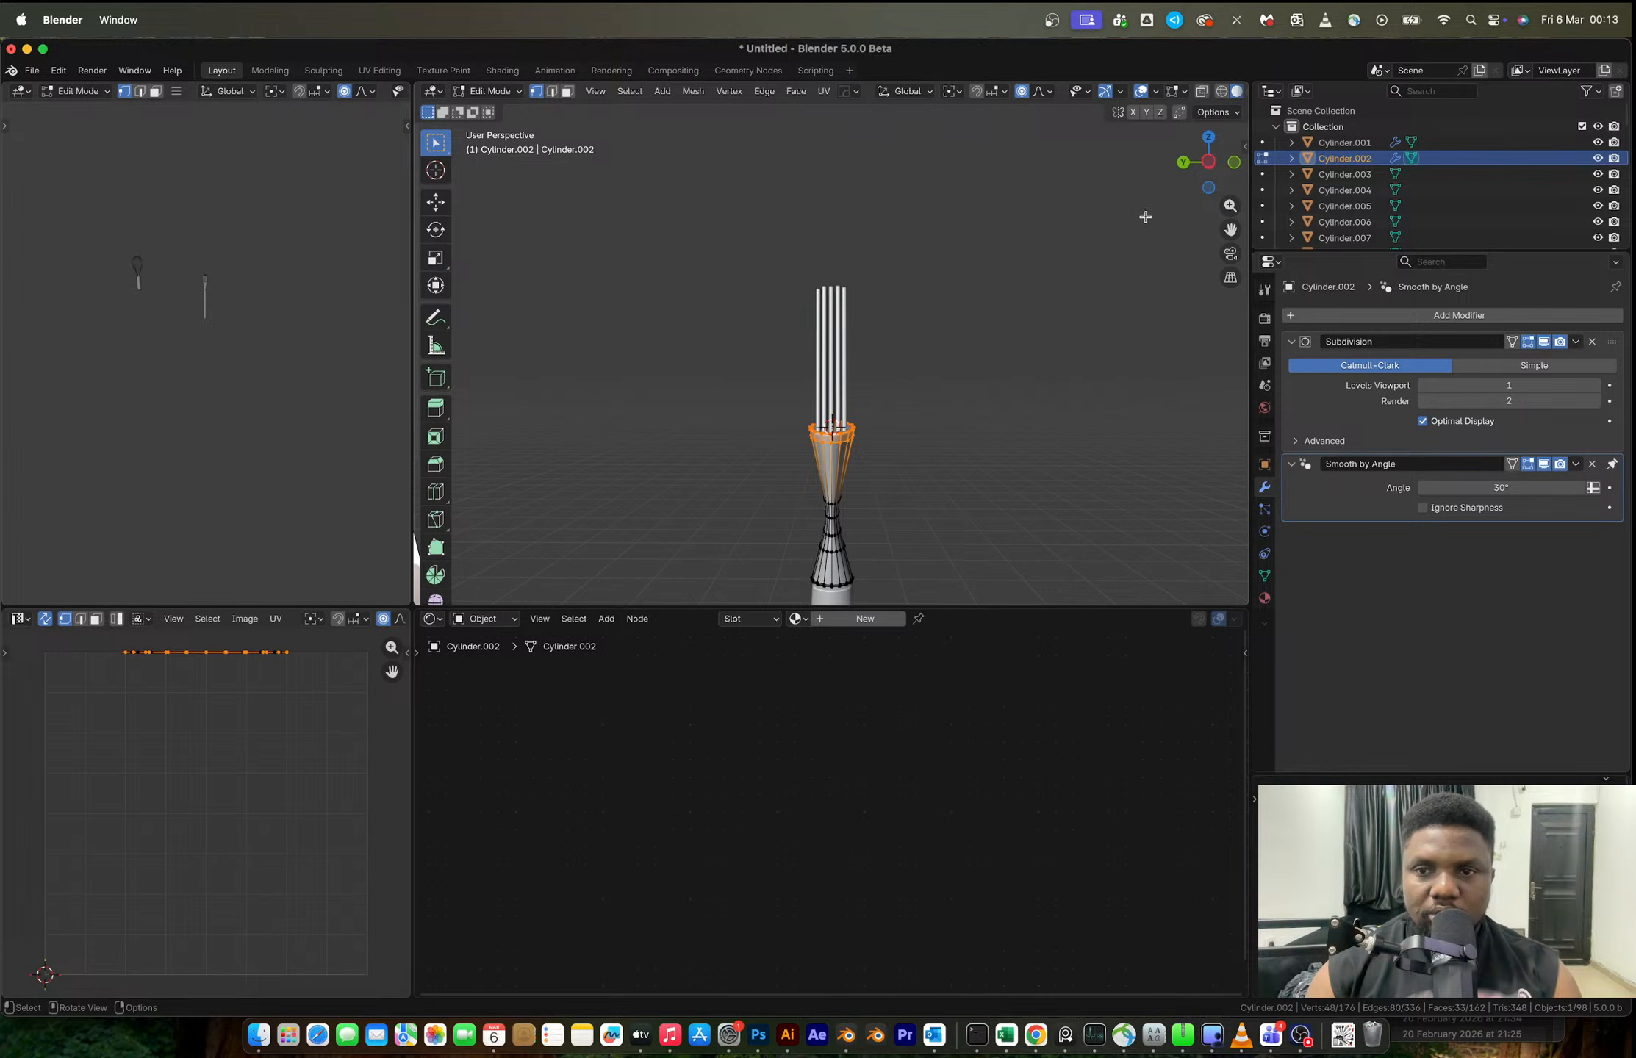
left_click(1210, 163)
scroll(908, 435, "up", 2)
middle_click_drag(829, 566, 800, 358, "shift")
key("alt+z")
left_click_drag(723, 324, 882, 443)
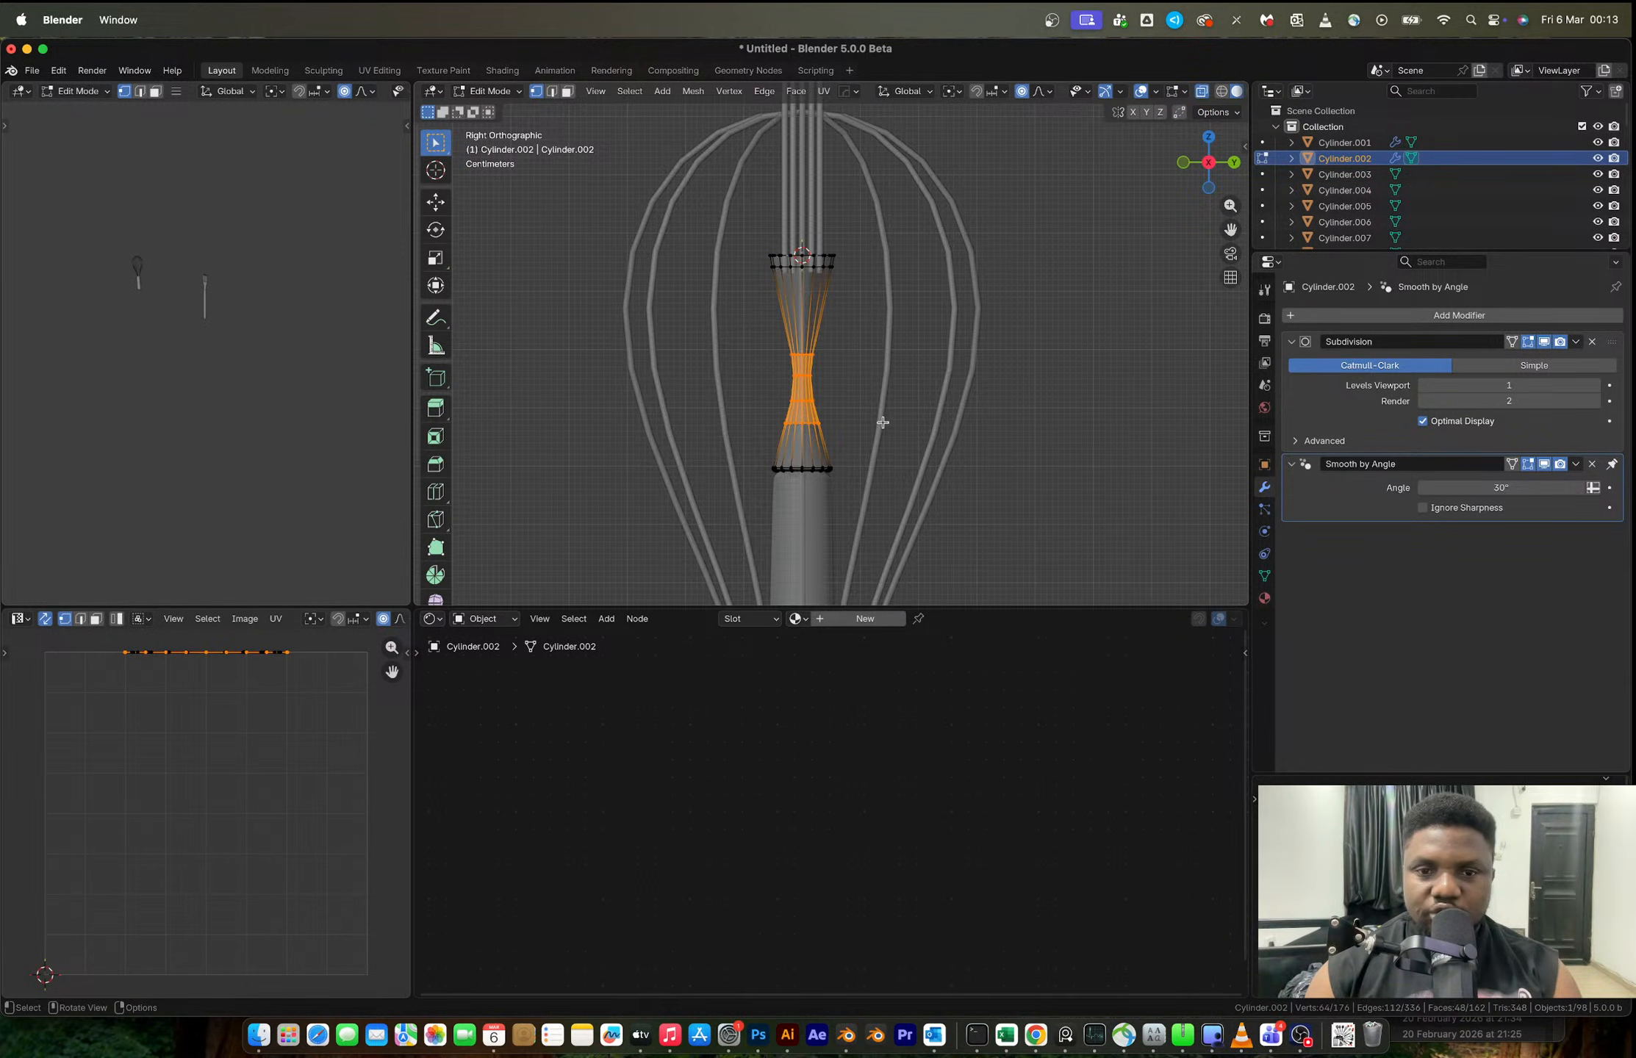
left_click(1041, 92)
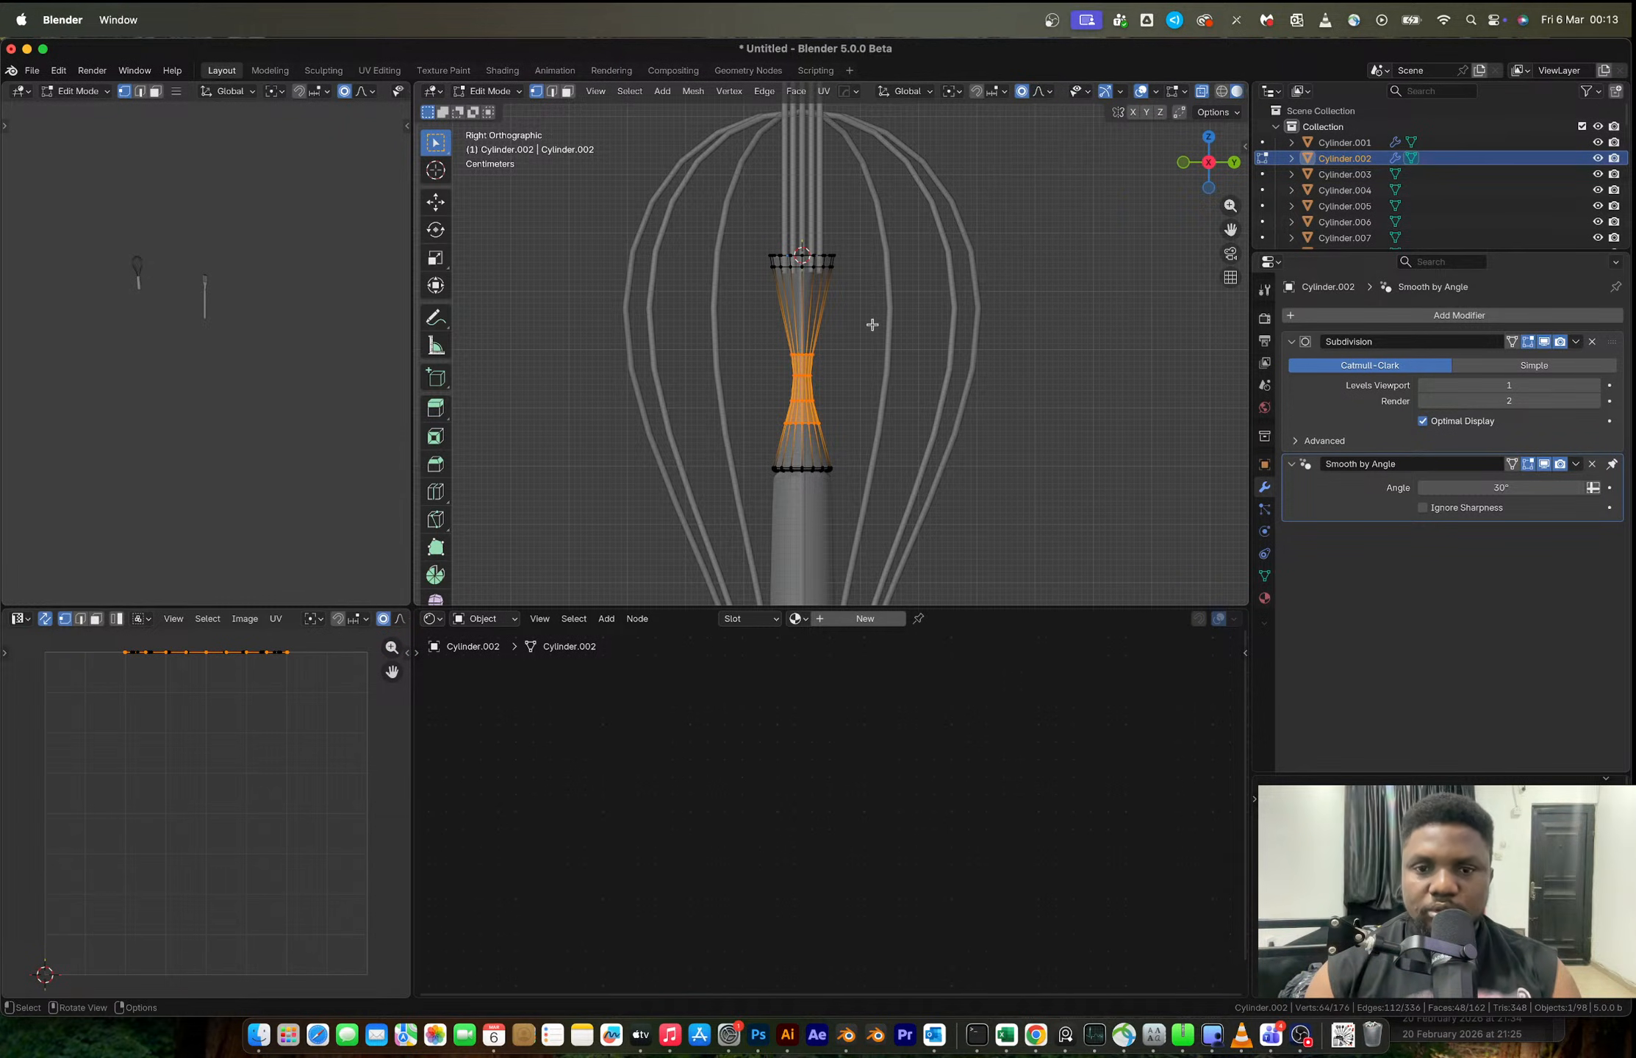
key("g")
key("y")
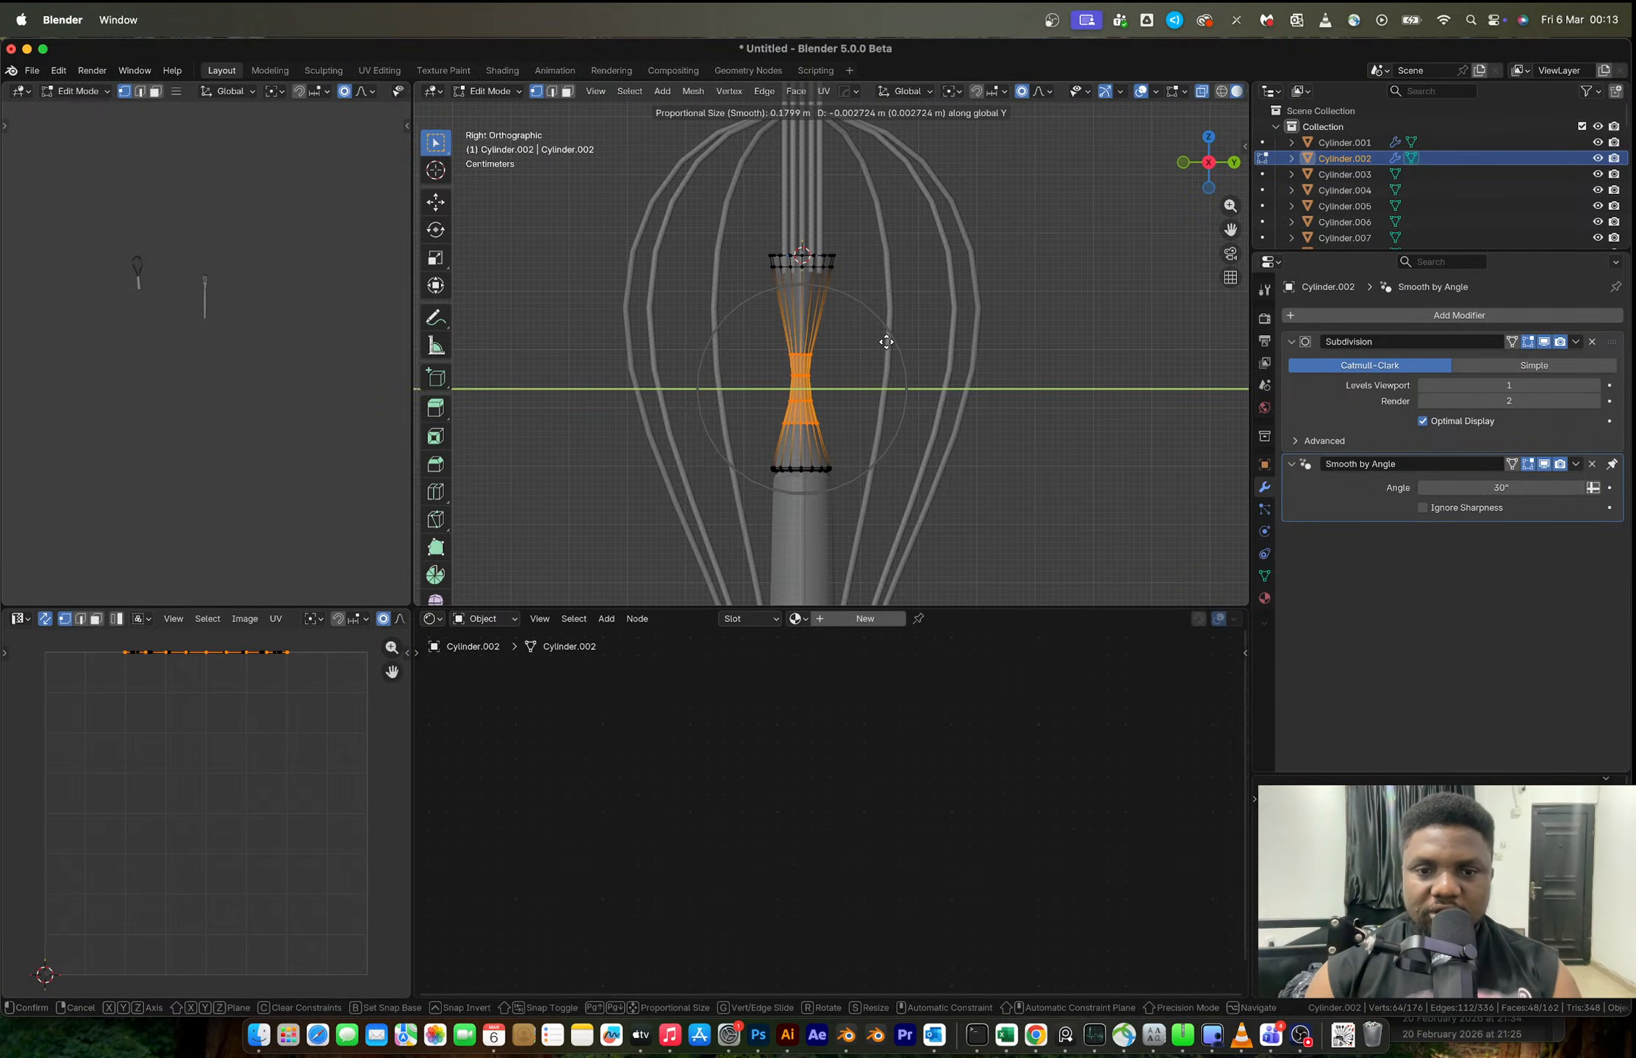
key("Escape")
- Try scaling the selected neck rings along Y to about 1.32 with proportional editing
key("s")
key("y")
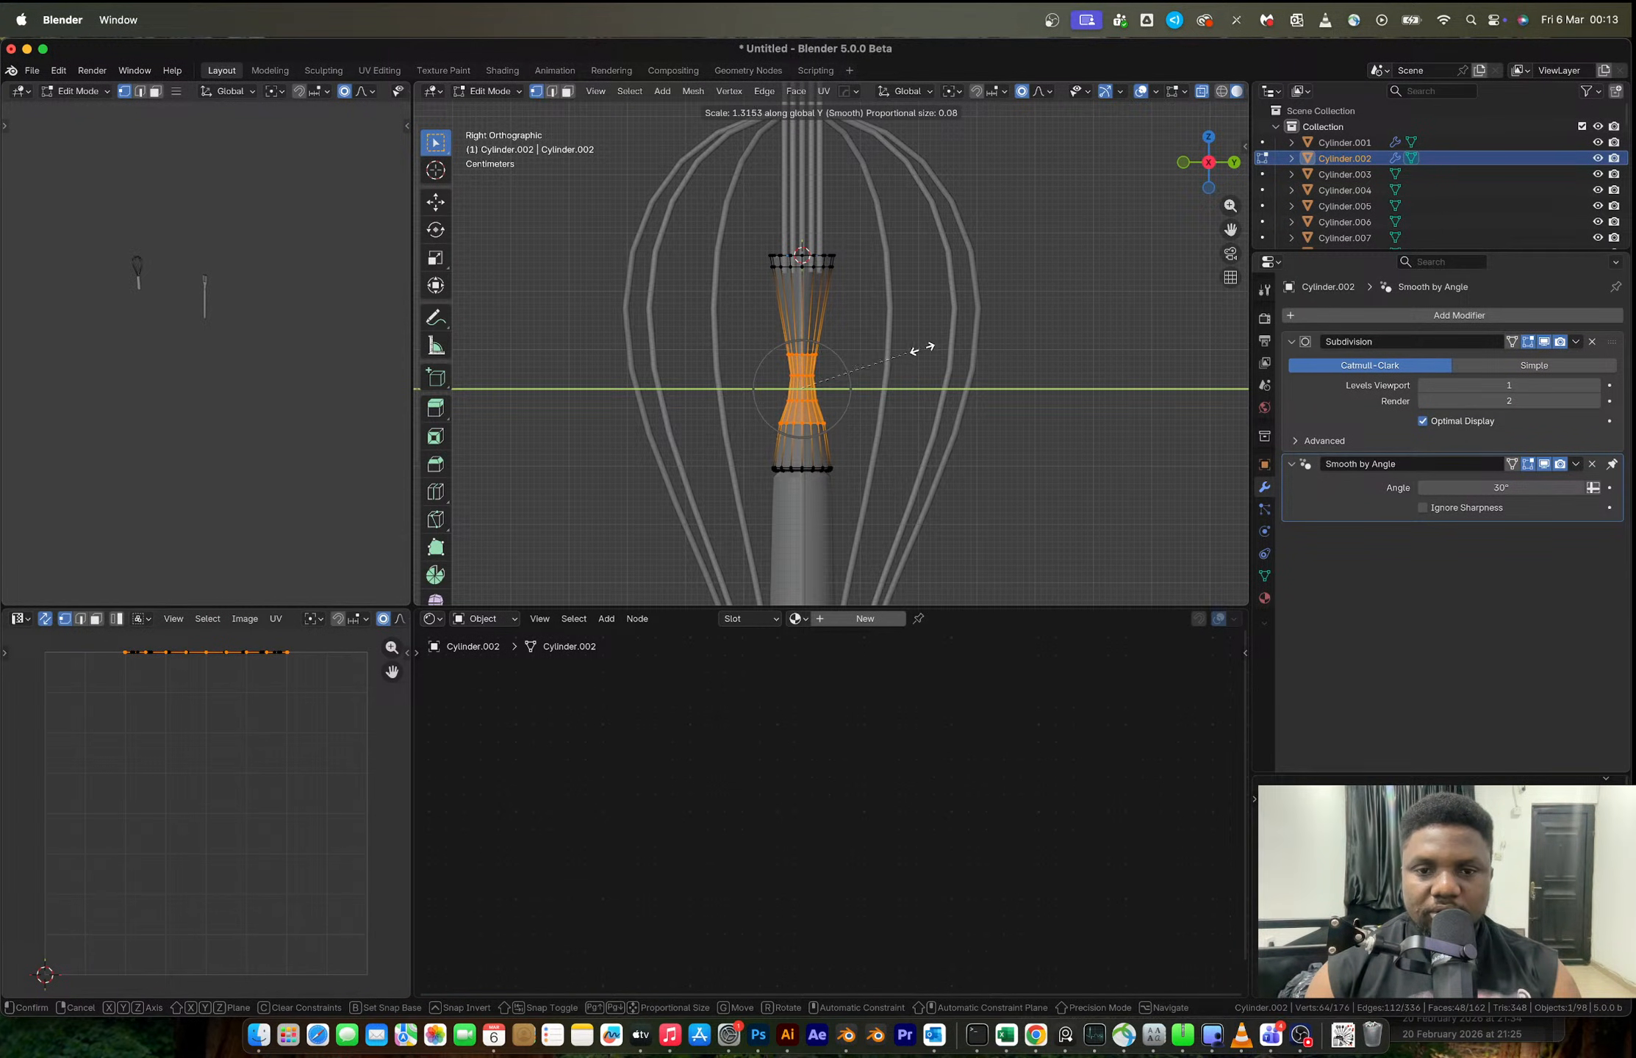
left_click(917, 350)
key("ctrl+z")
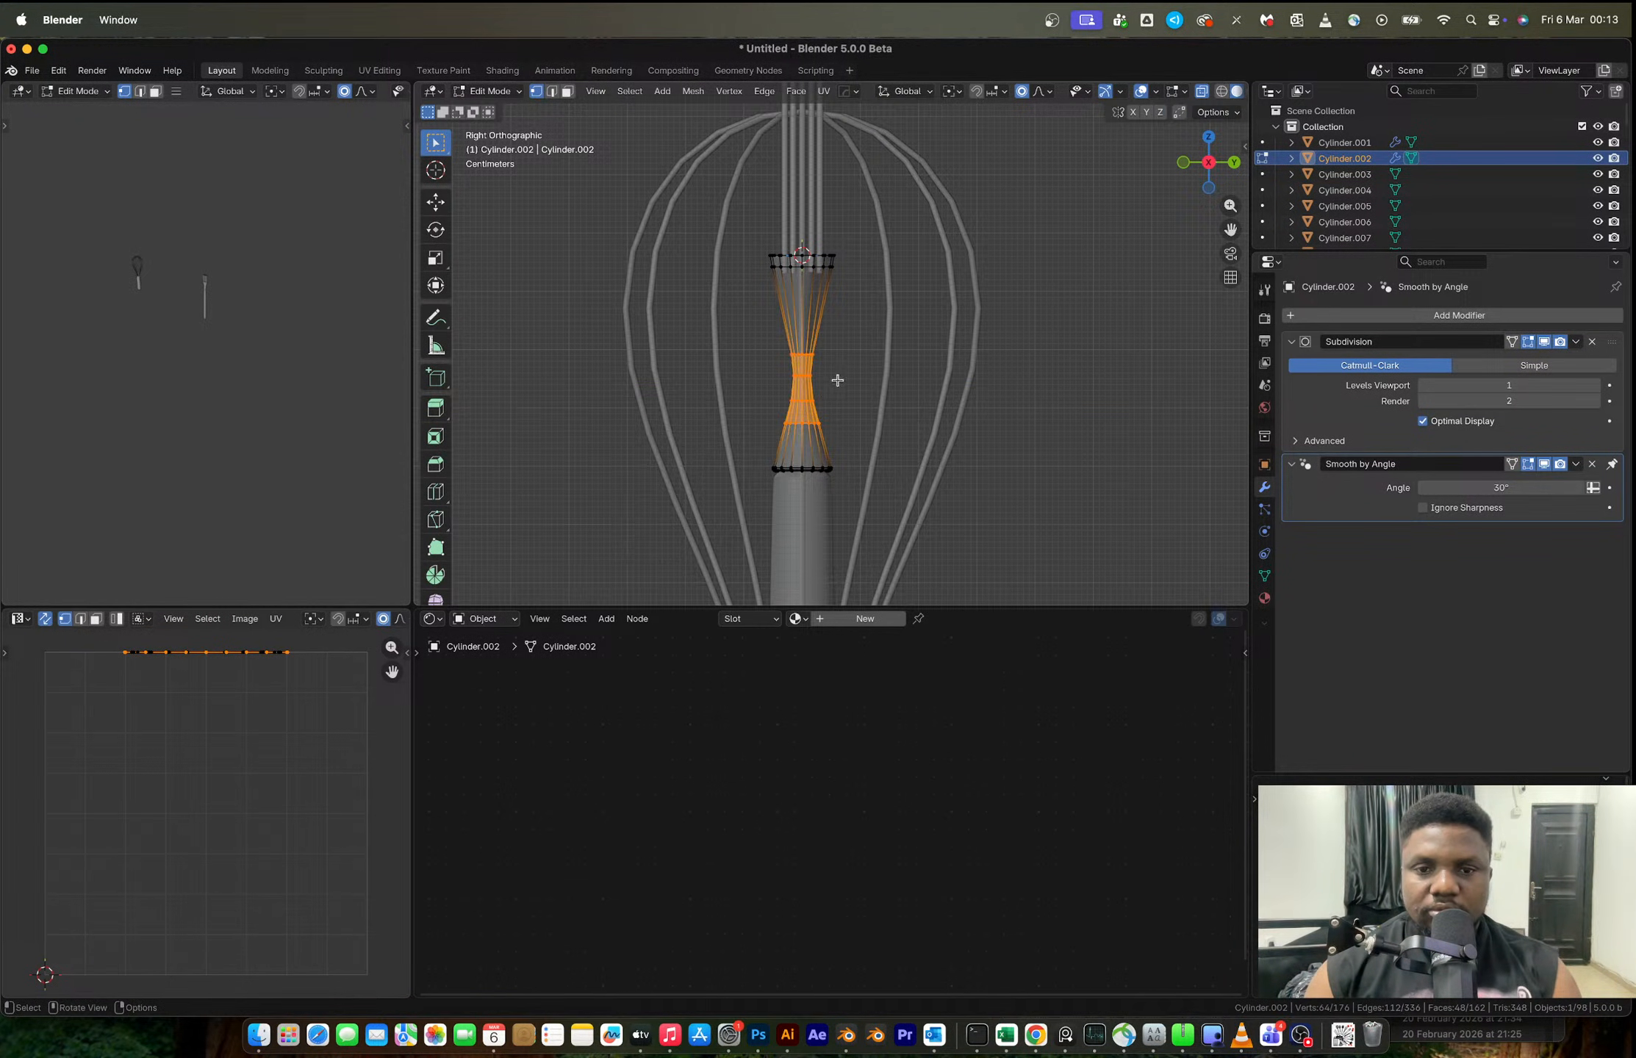
- Shrink the selection to the neck's two middle rings and scale them about 1.30 along Y with proportional size 0.16
scroll(839, 378, "up", 3)
key("ctrl+KP_Subtract")
key("s")
key("y")
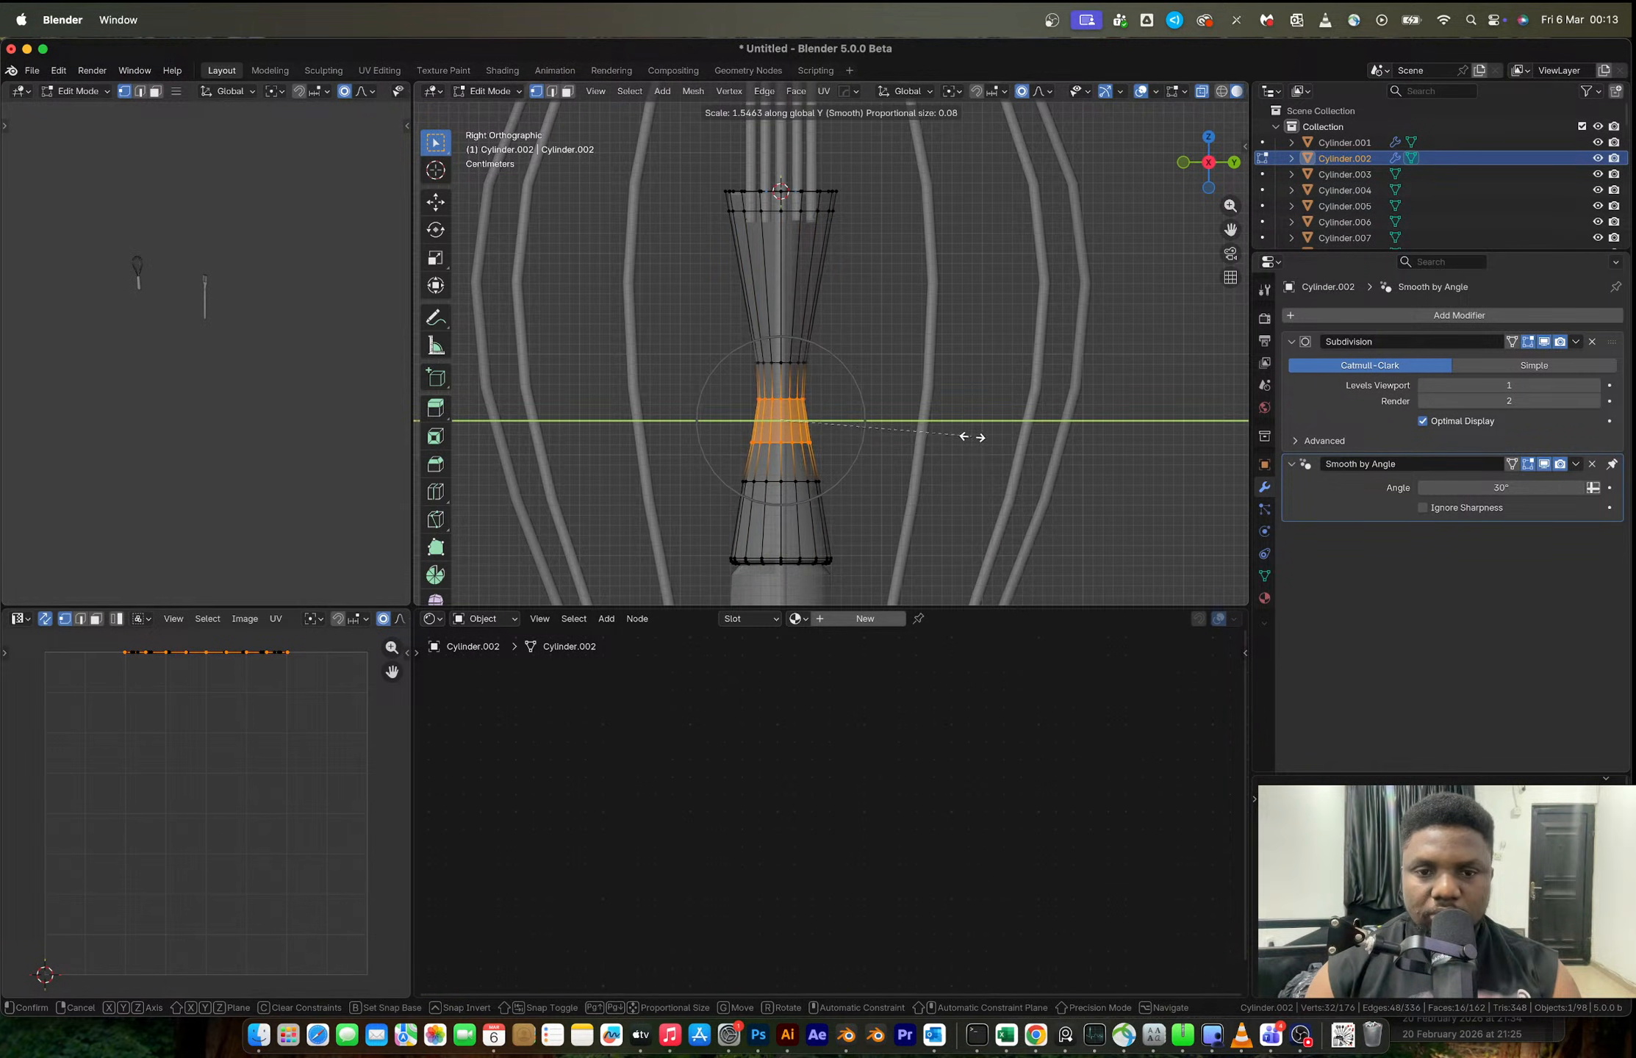
scroll(958, 434, "down", 2)
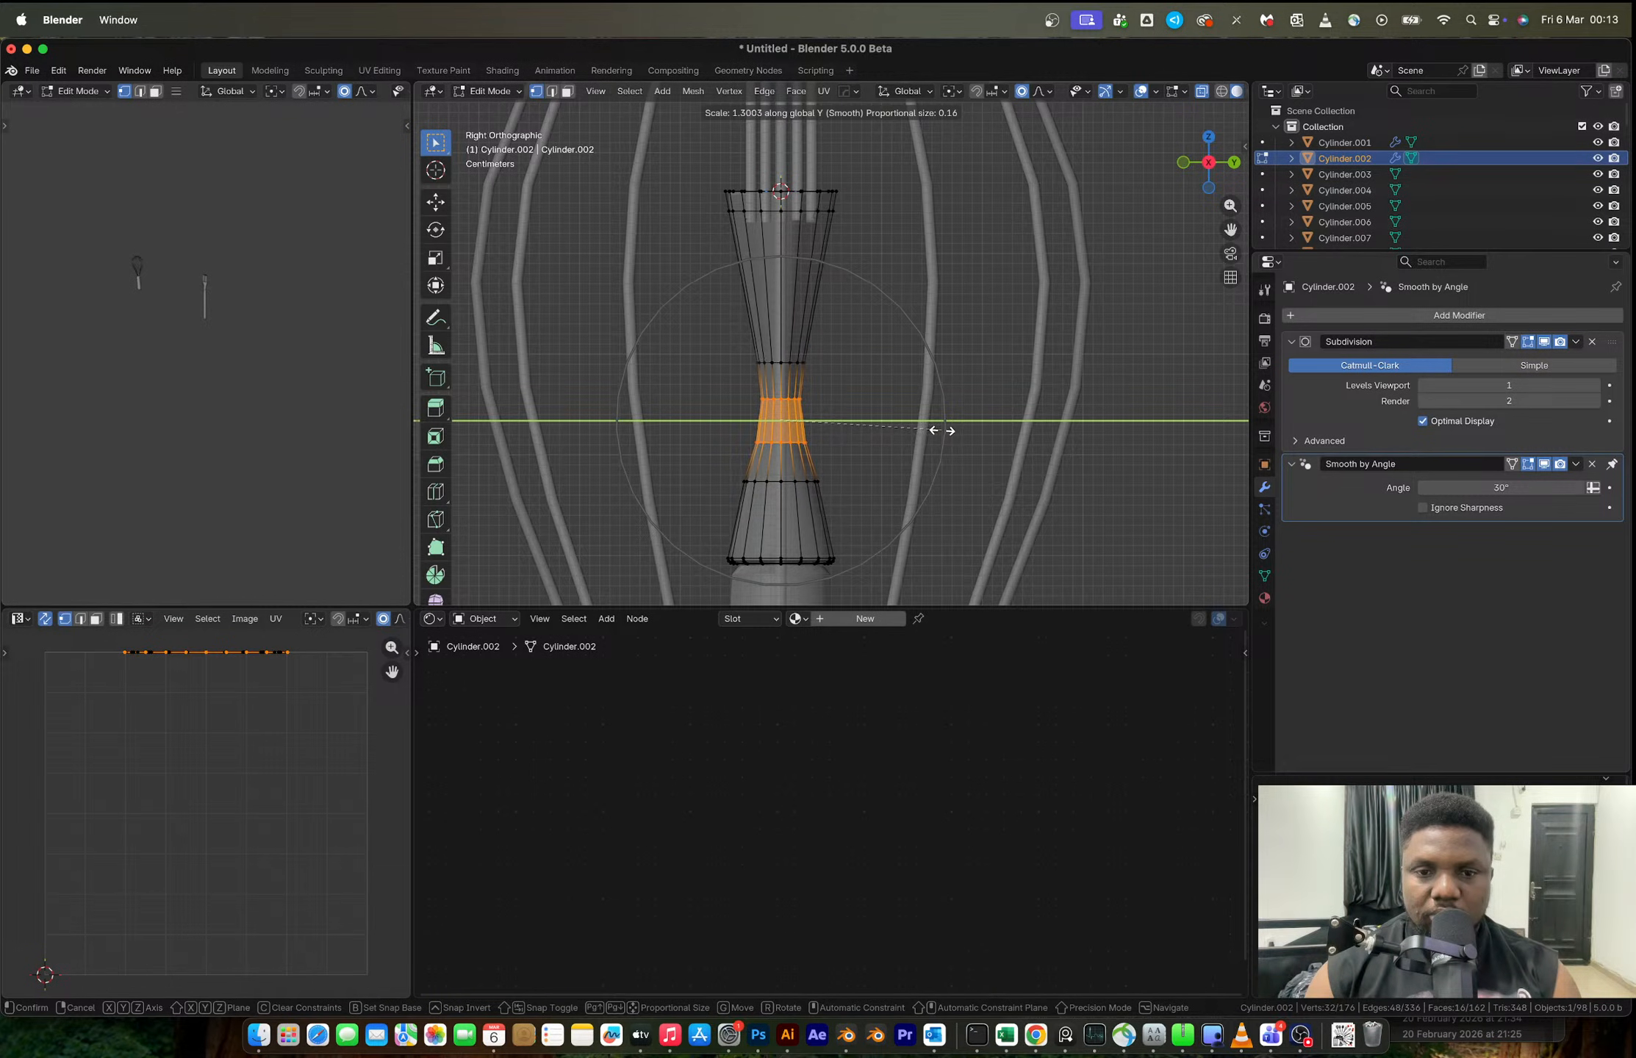
left_click(943, 432)
key("Tab")
- Edit the handle mesh and select the whole edge loop just below its top rim, including the far side
scroll(922, 476, "down", 1)
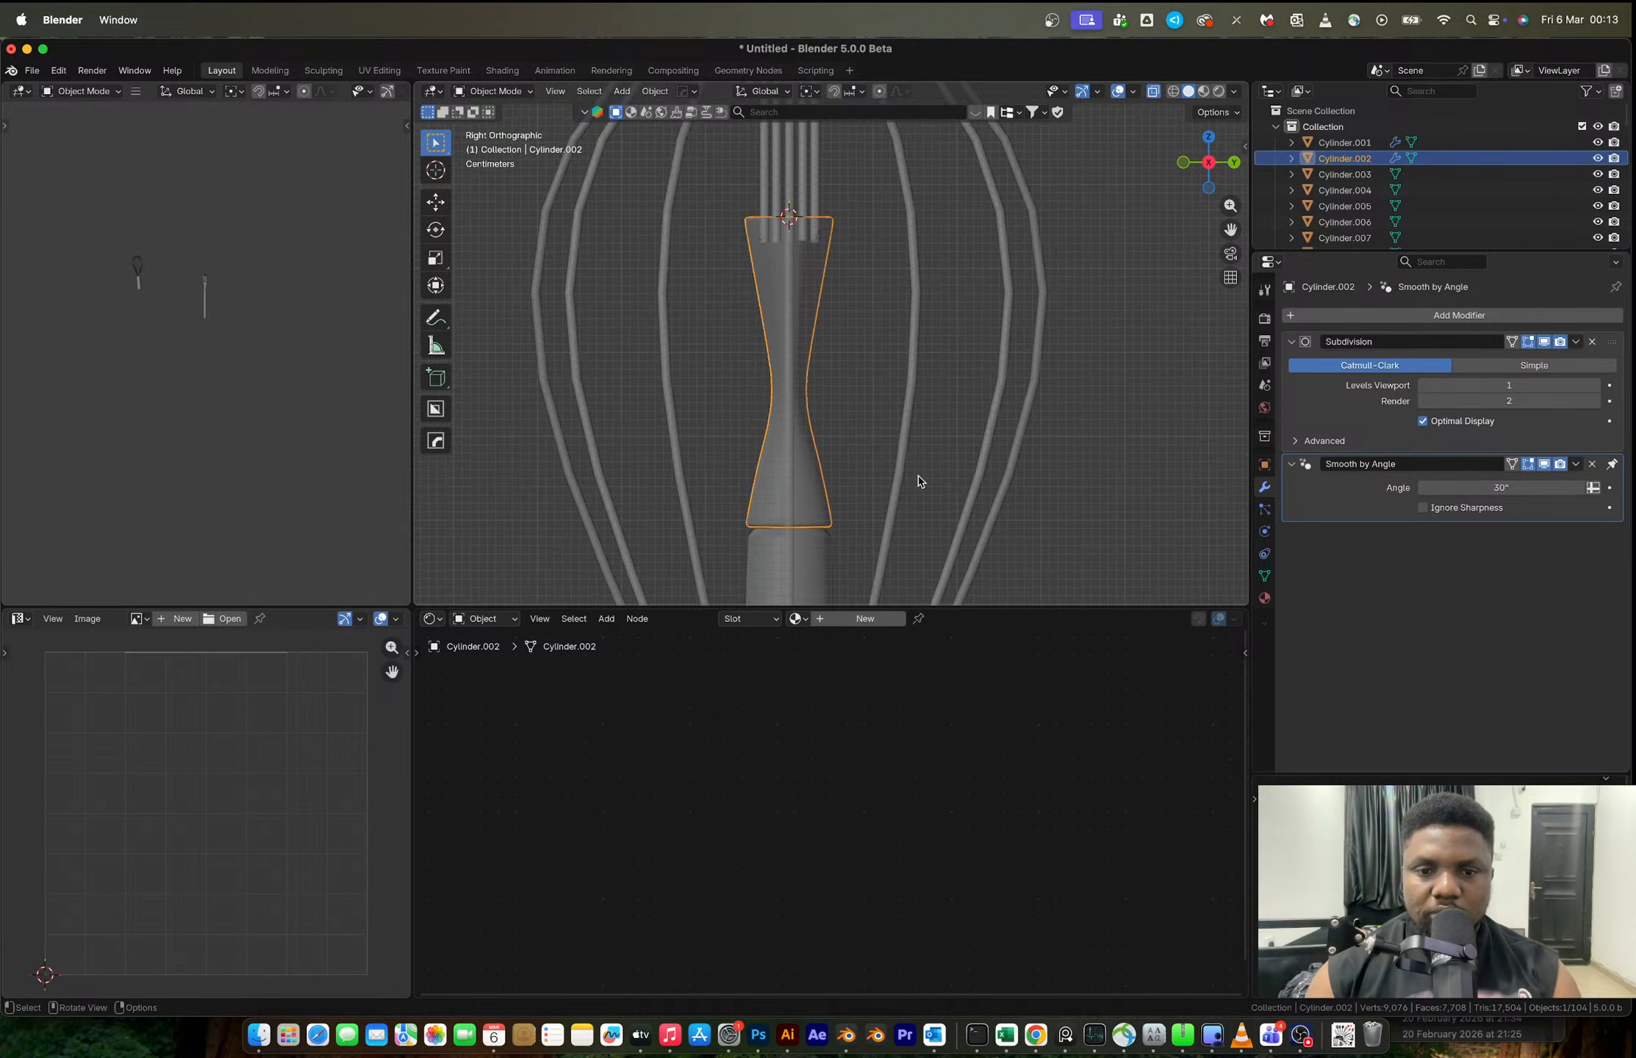
middle_click_drag(921, 479, 917, 328, "shift")
left_click(796, 401)
key("Tab")
scroll(794, 399, "up", 6)
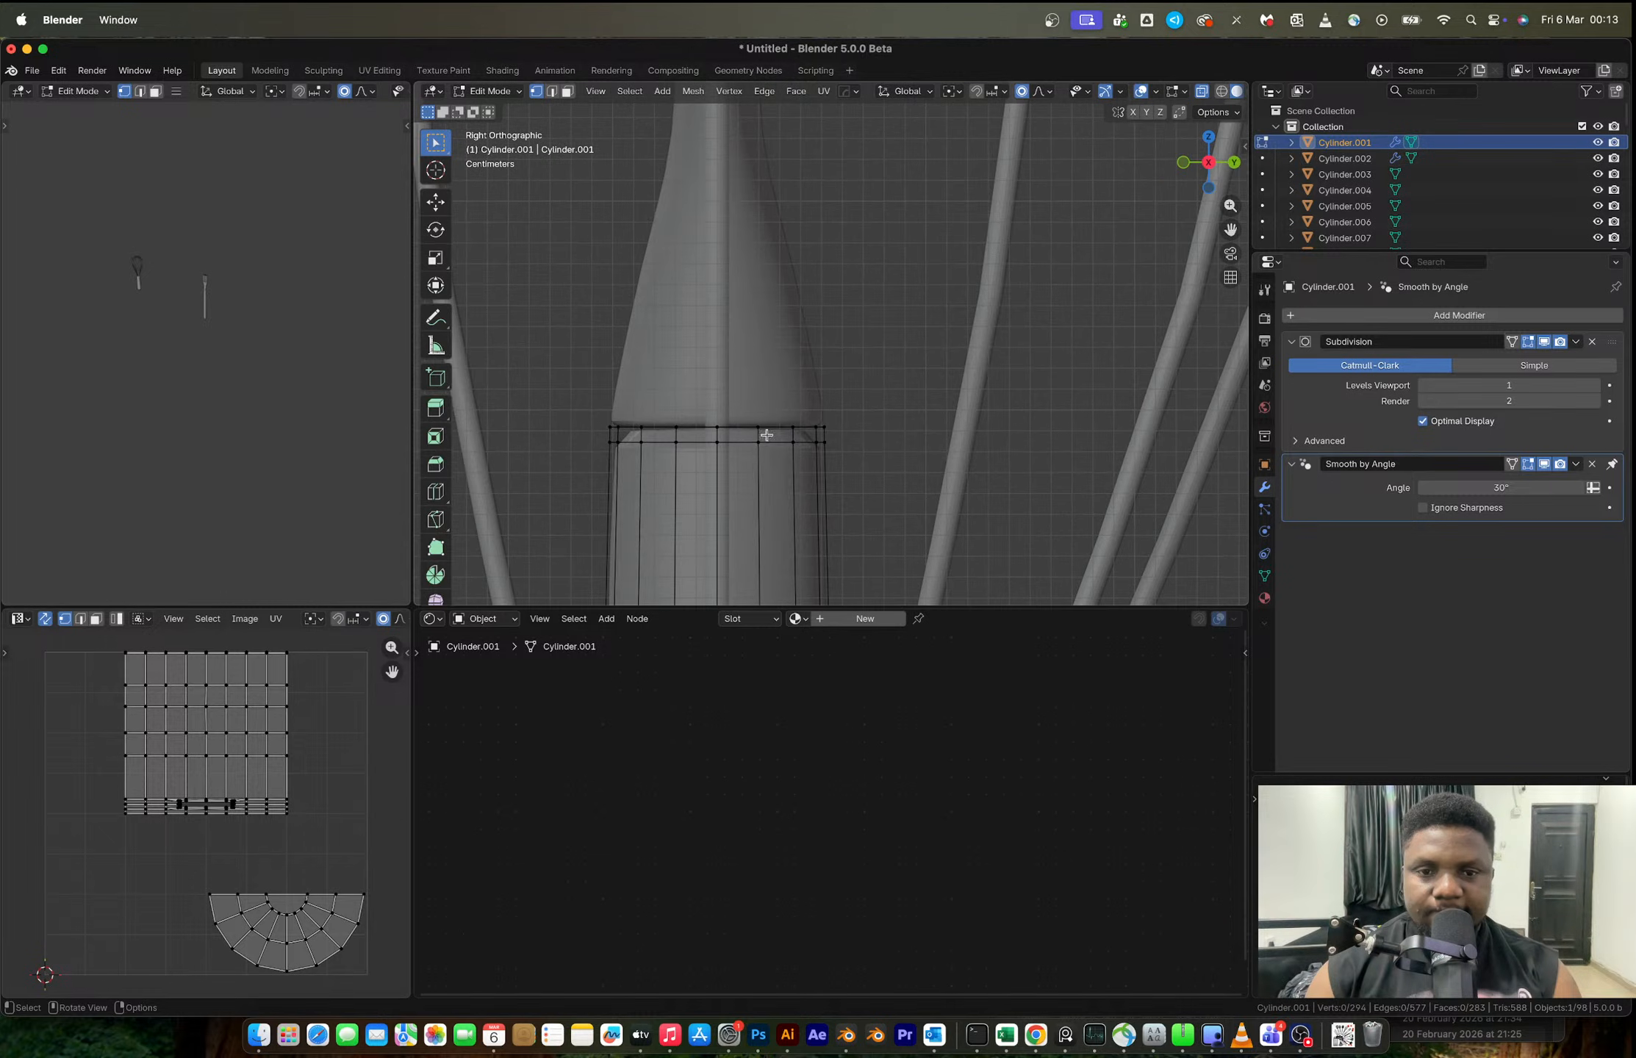
key("2")
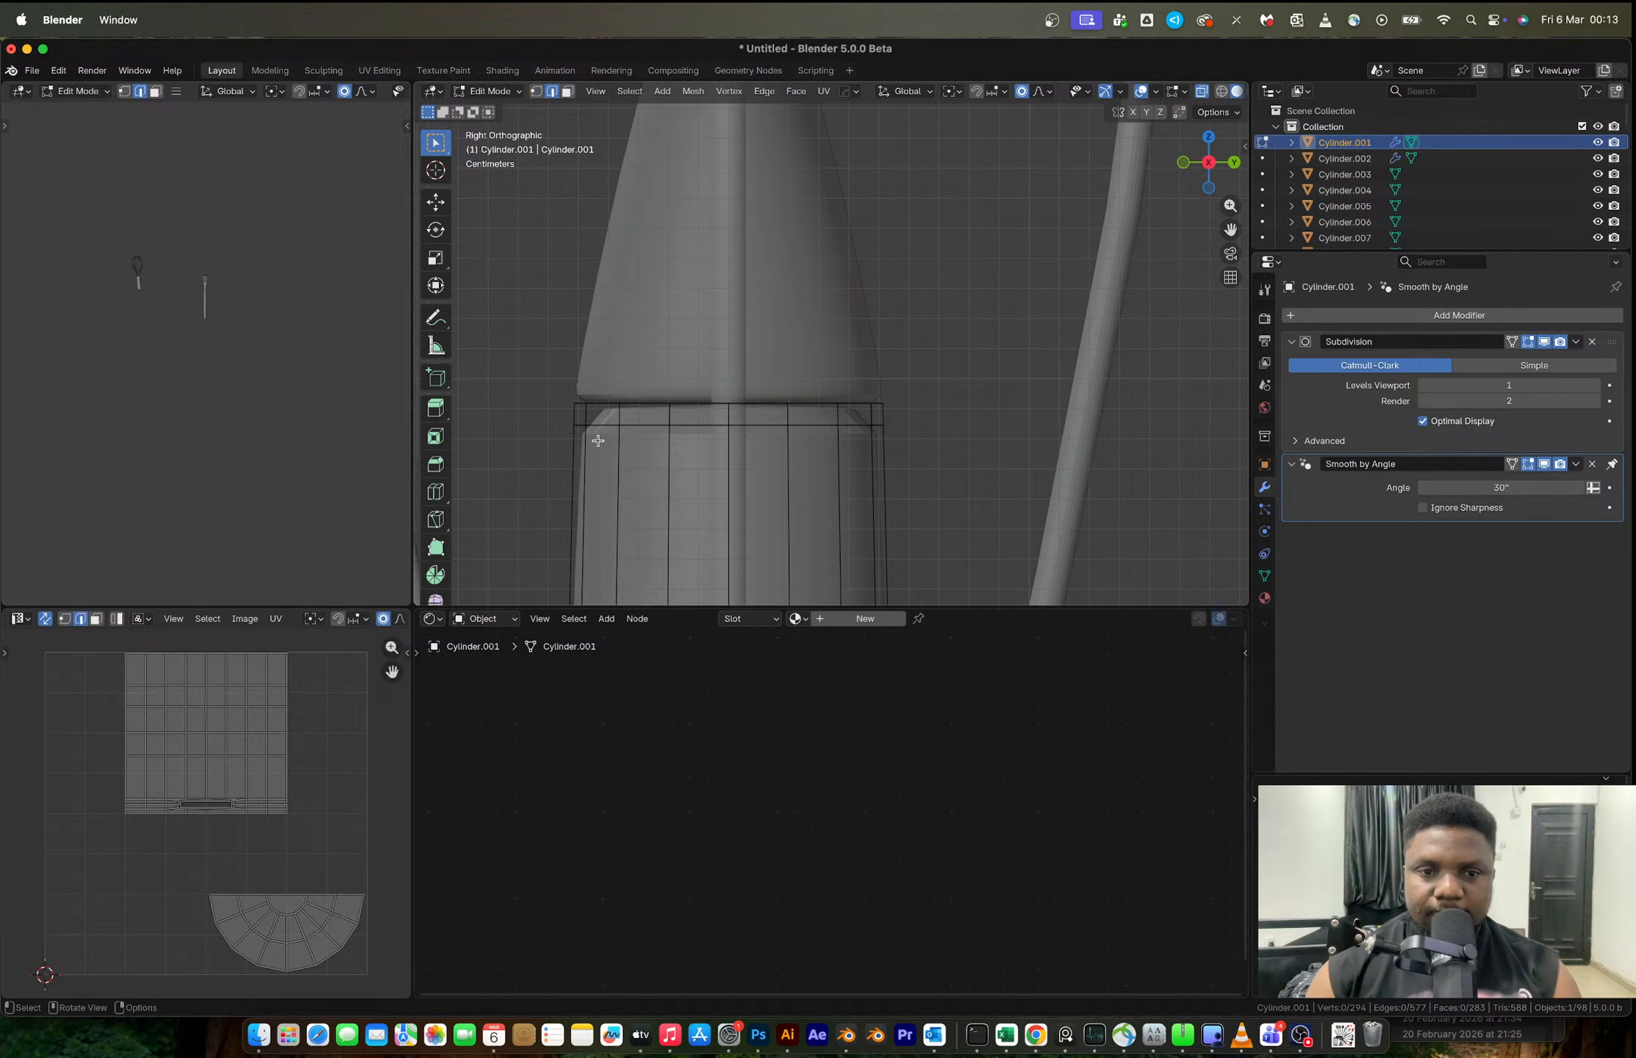
key("alt+z")
left_click_drag(531, 422, 964, 460)
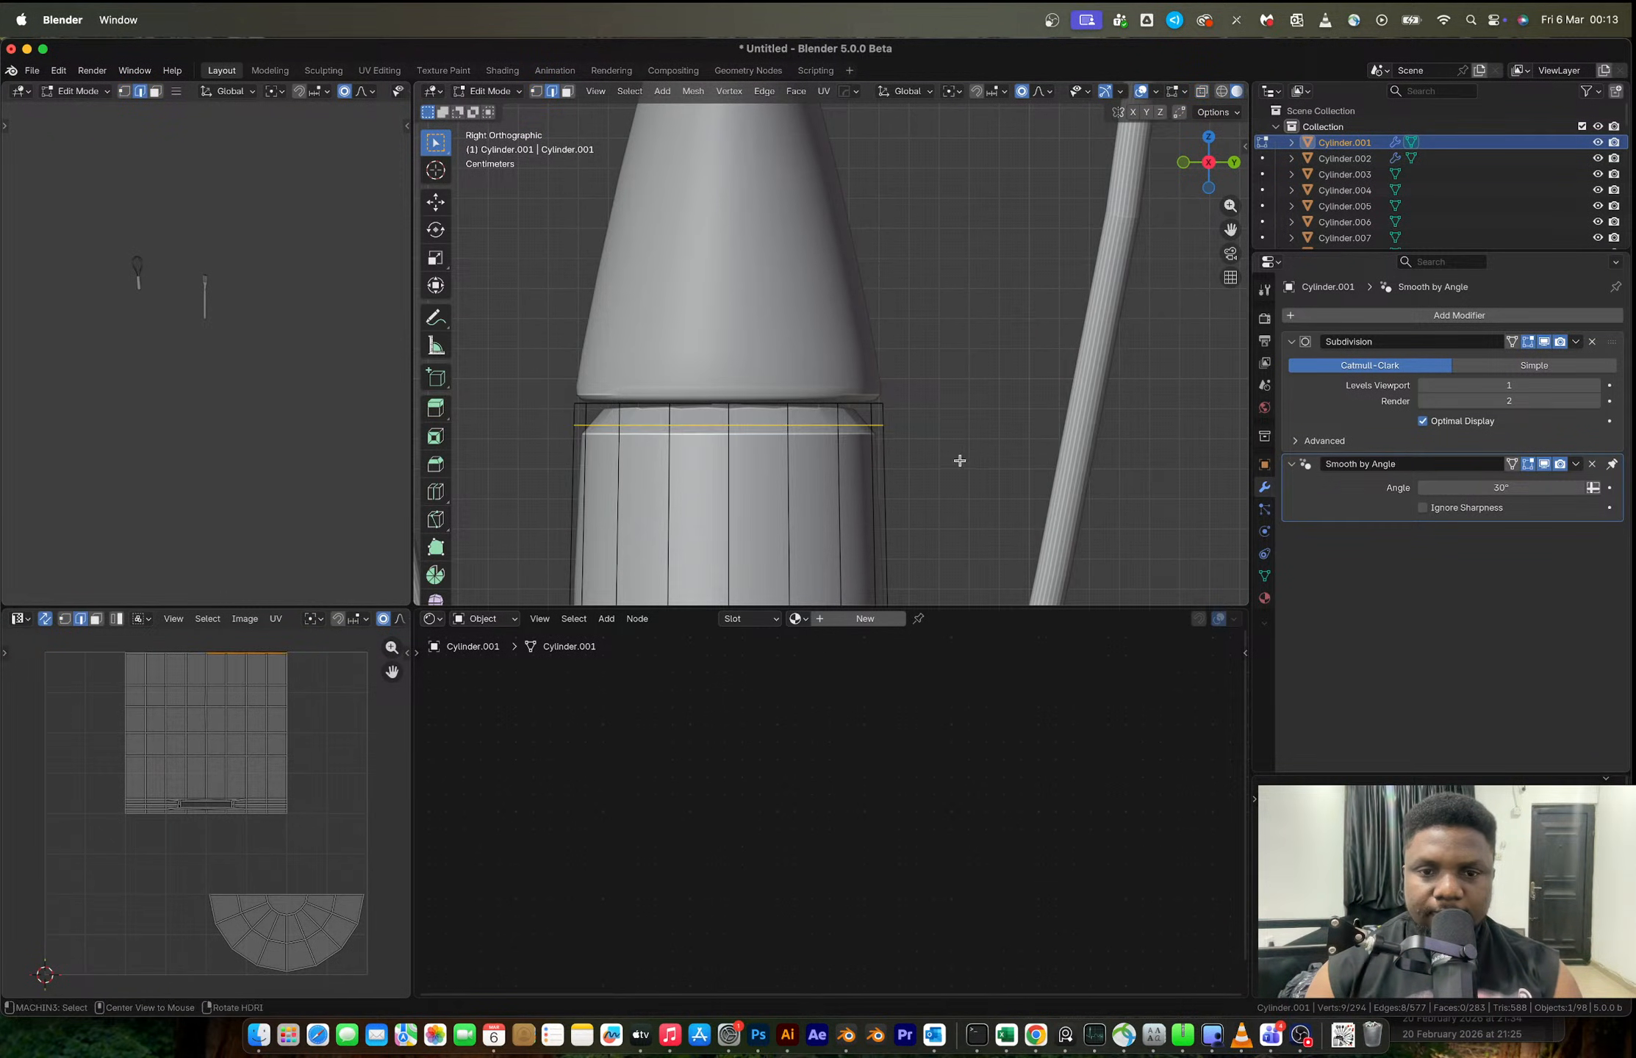
key("alt+z")
left_click_drag(544, 414, 954, 467)
key("g")
key("z")
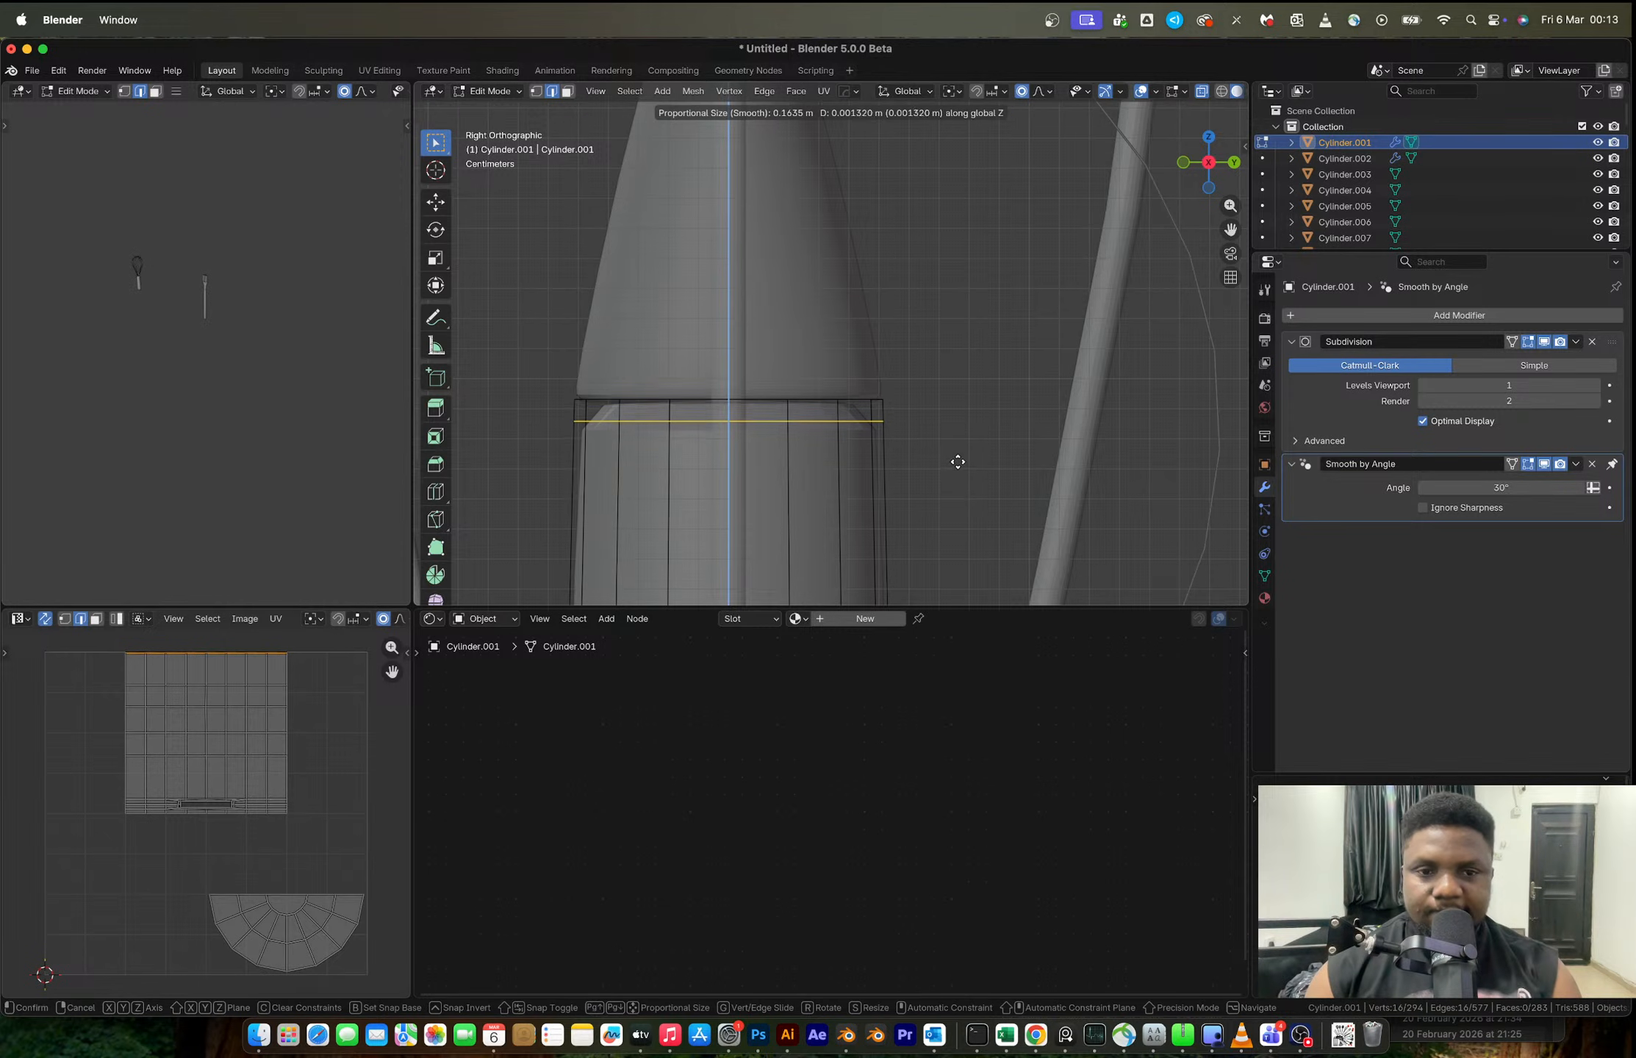
key("Escape")
- Turn off proportional editing and move the selected handle loop about 0.0048 m up along Z, close to the rim
key("o")
key("g")
key("z")
left_click(962, 434)
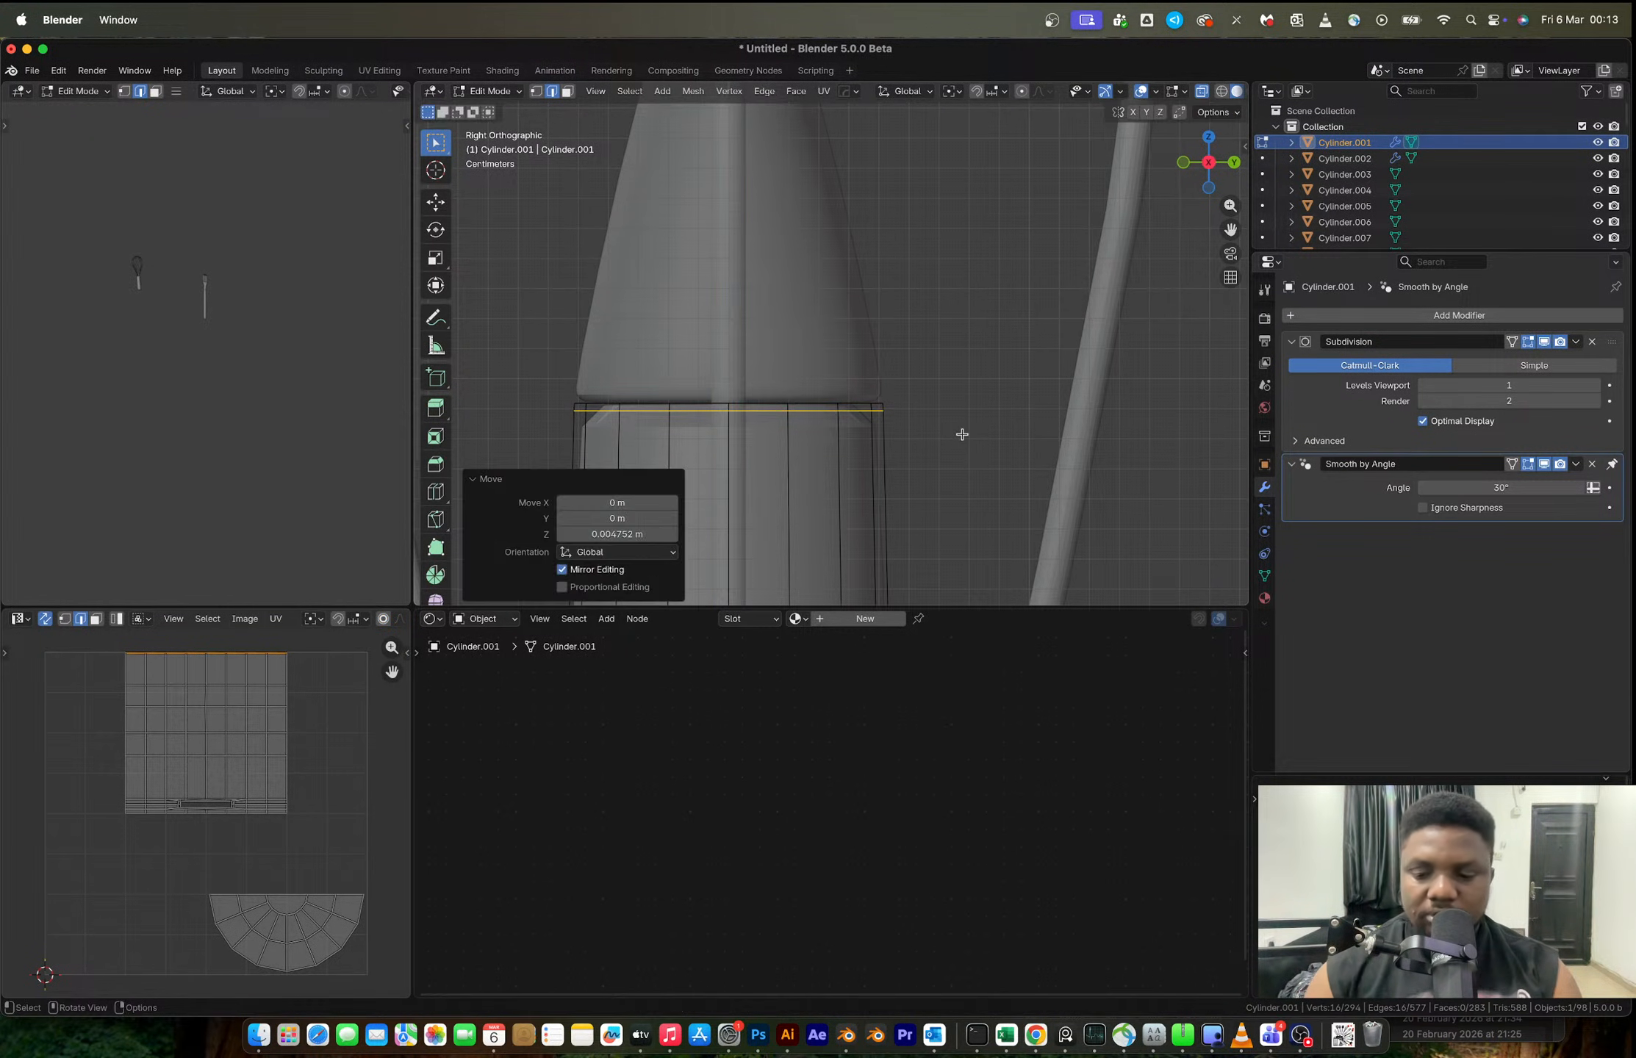
- Isolate the handle, fill its open top end with a face and inset that face slightly, then leave local view
key("KP_Divide")
left_click(608, 82)
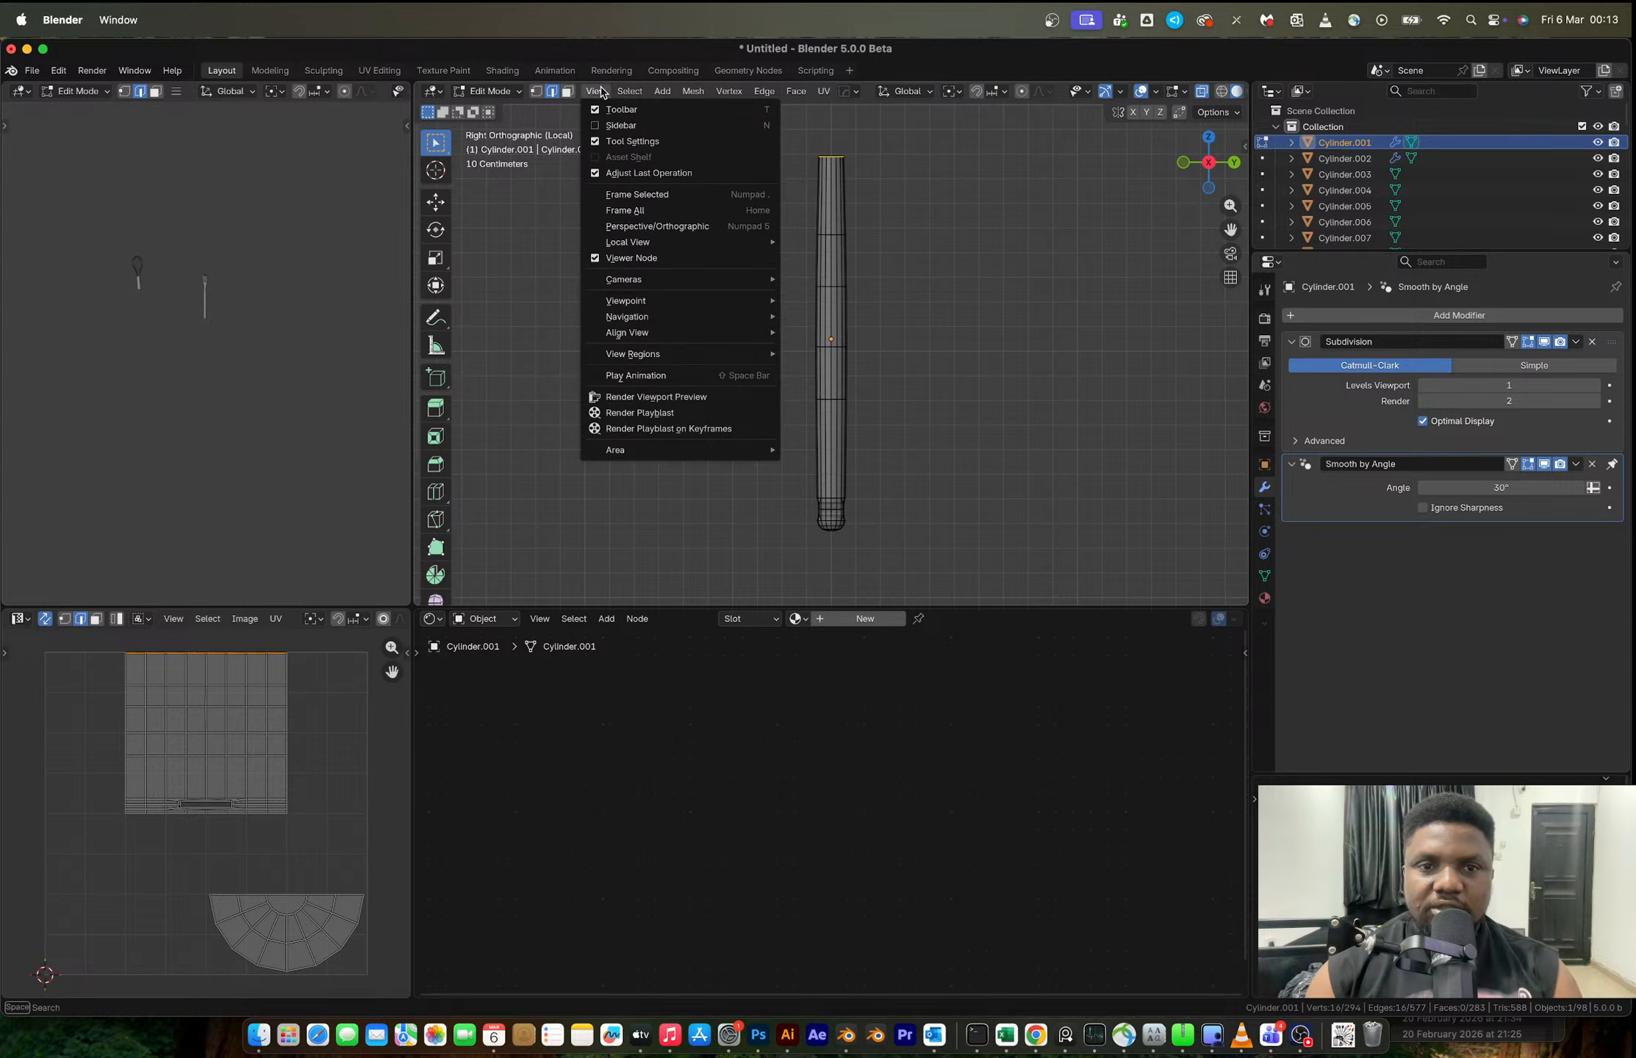
left_click(625, 196)
middle_click_drag(848, 225, 827, 364)
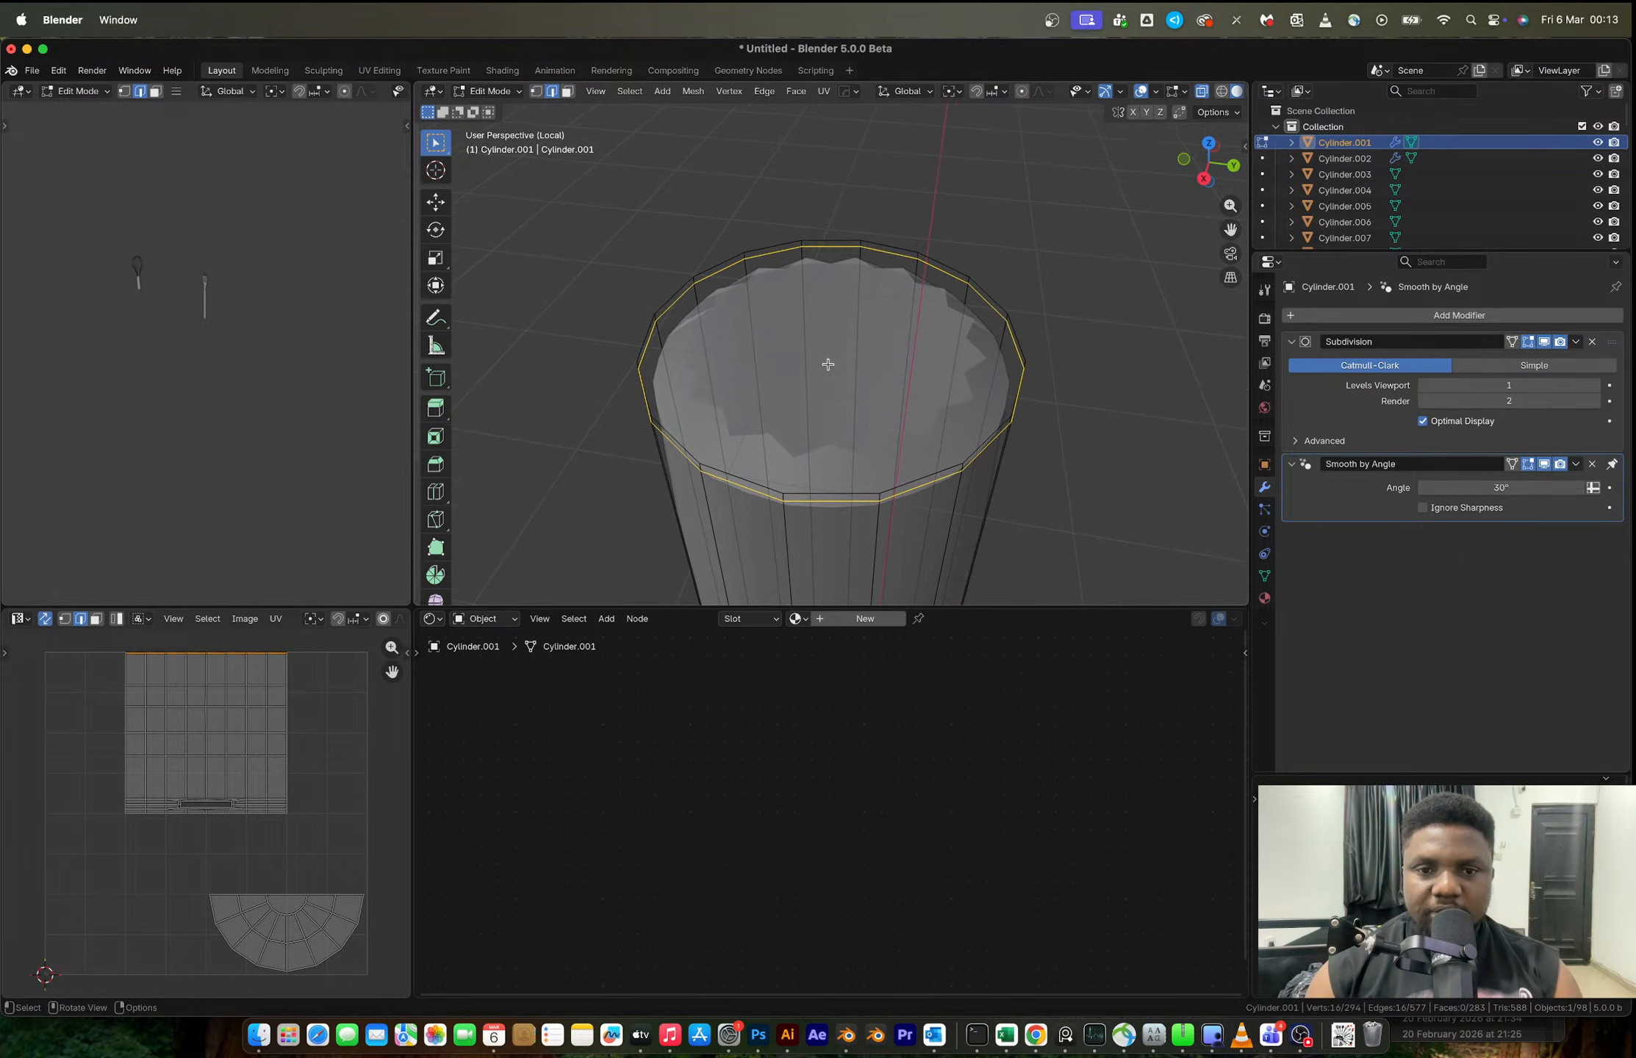
key("f")
key("3")
key("i")
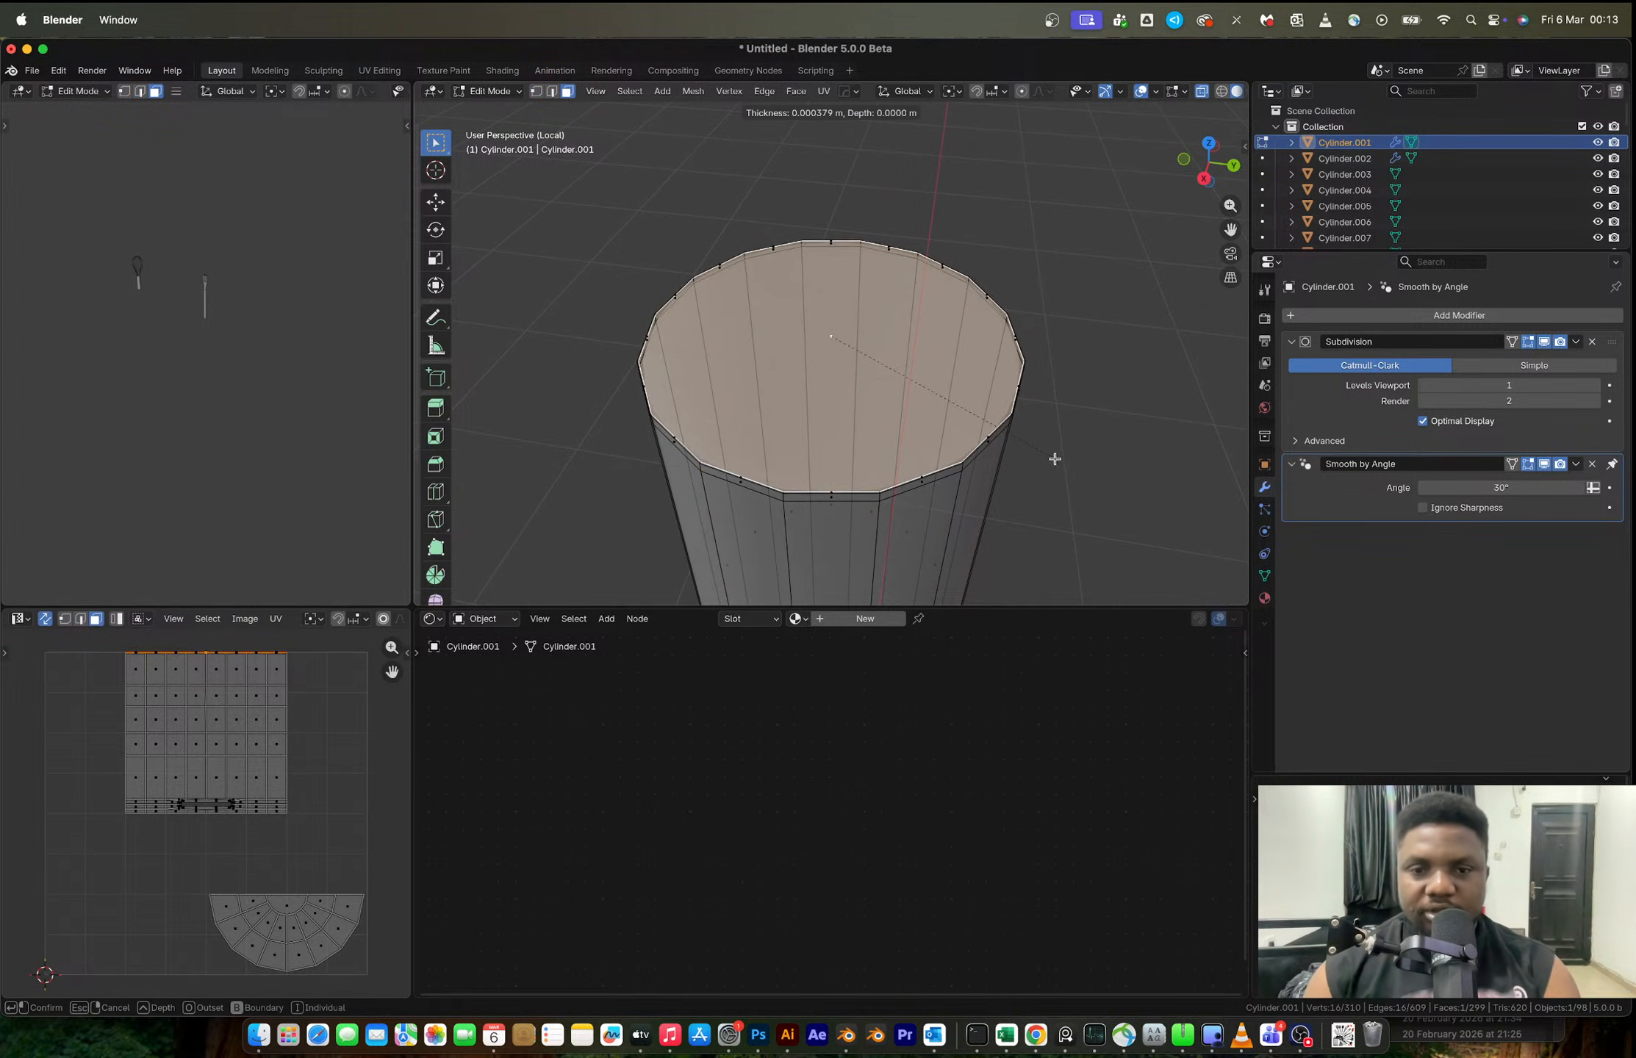
left_click(1044, 456)
key("Tab")
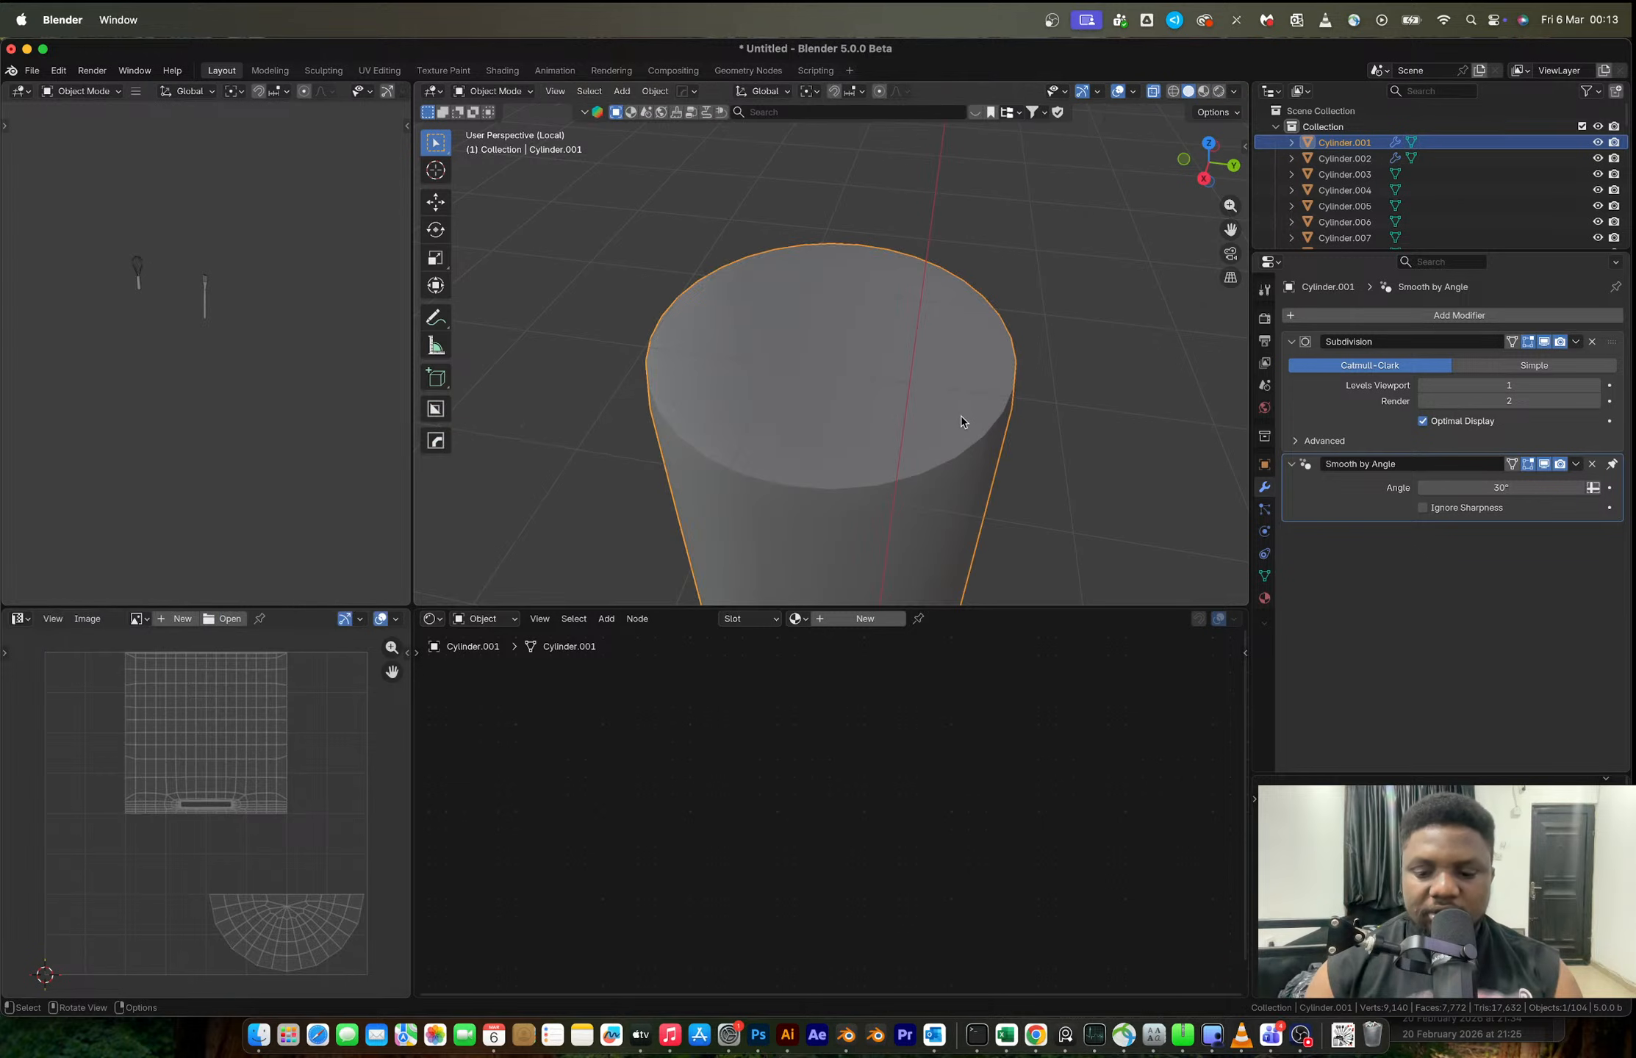
key("slash")
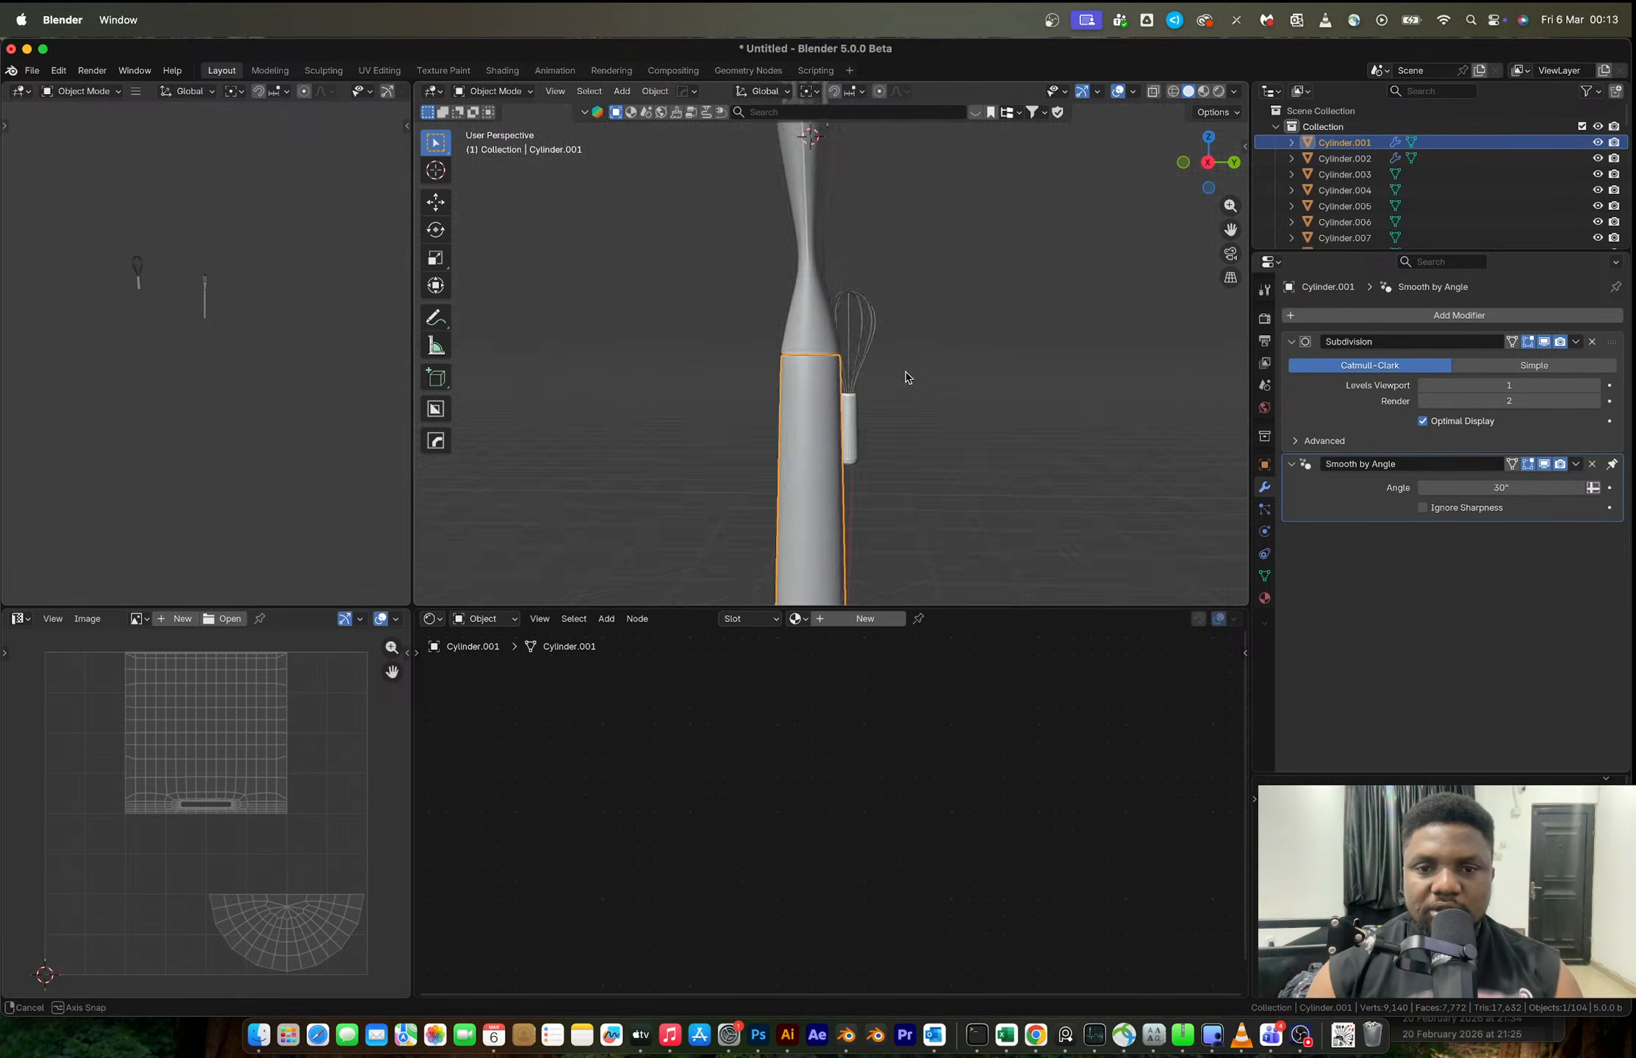
- Select all the basting brush's parts and move them to a new collection named UTENSIL 2
scroll(772, 381, "down", 2)
middle_click_drag(875, 327, 876, 360)
scroll(770, 252, "down", 4)
scroll(890, 294, "down", 5)
left_click_drag(711, 262, 895, 432)
middle_click_drag(914, 376, 820, 366)
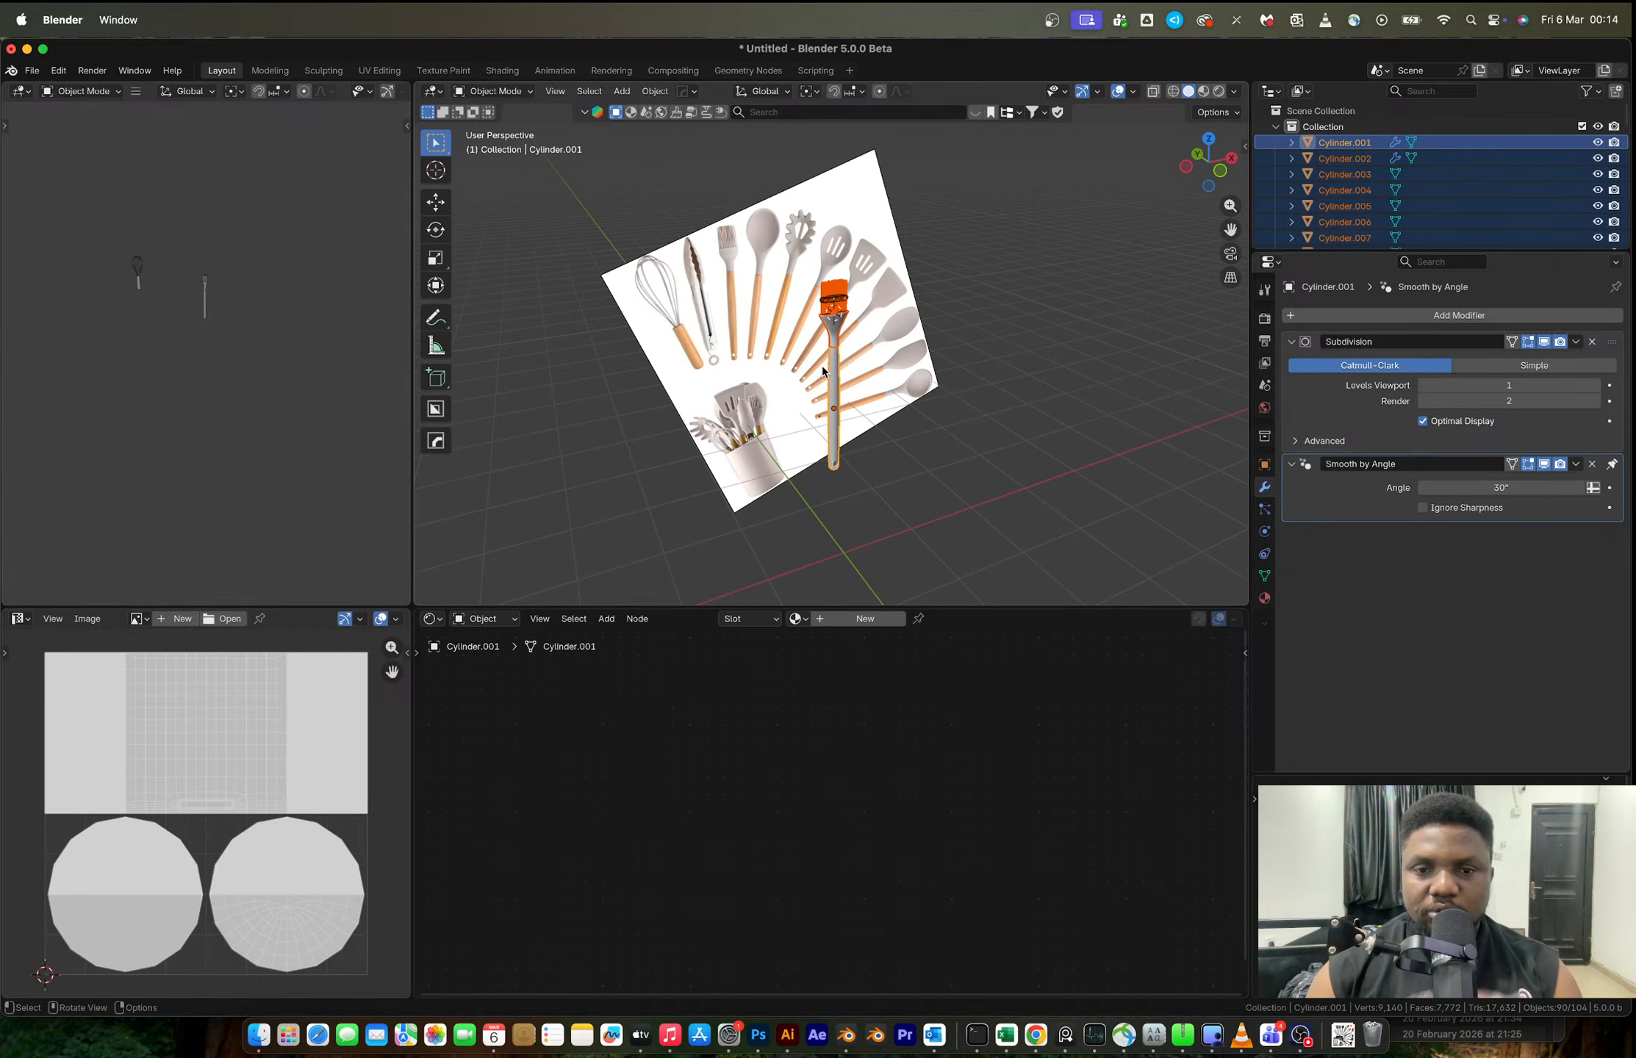
key("m")
left_click(817, 366)
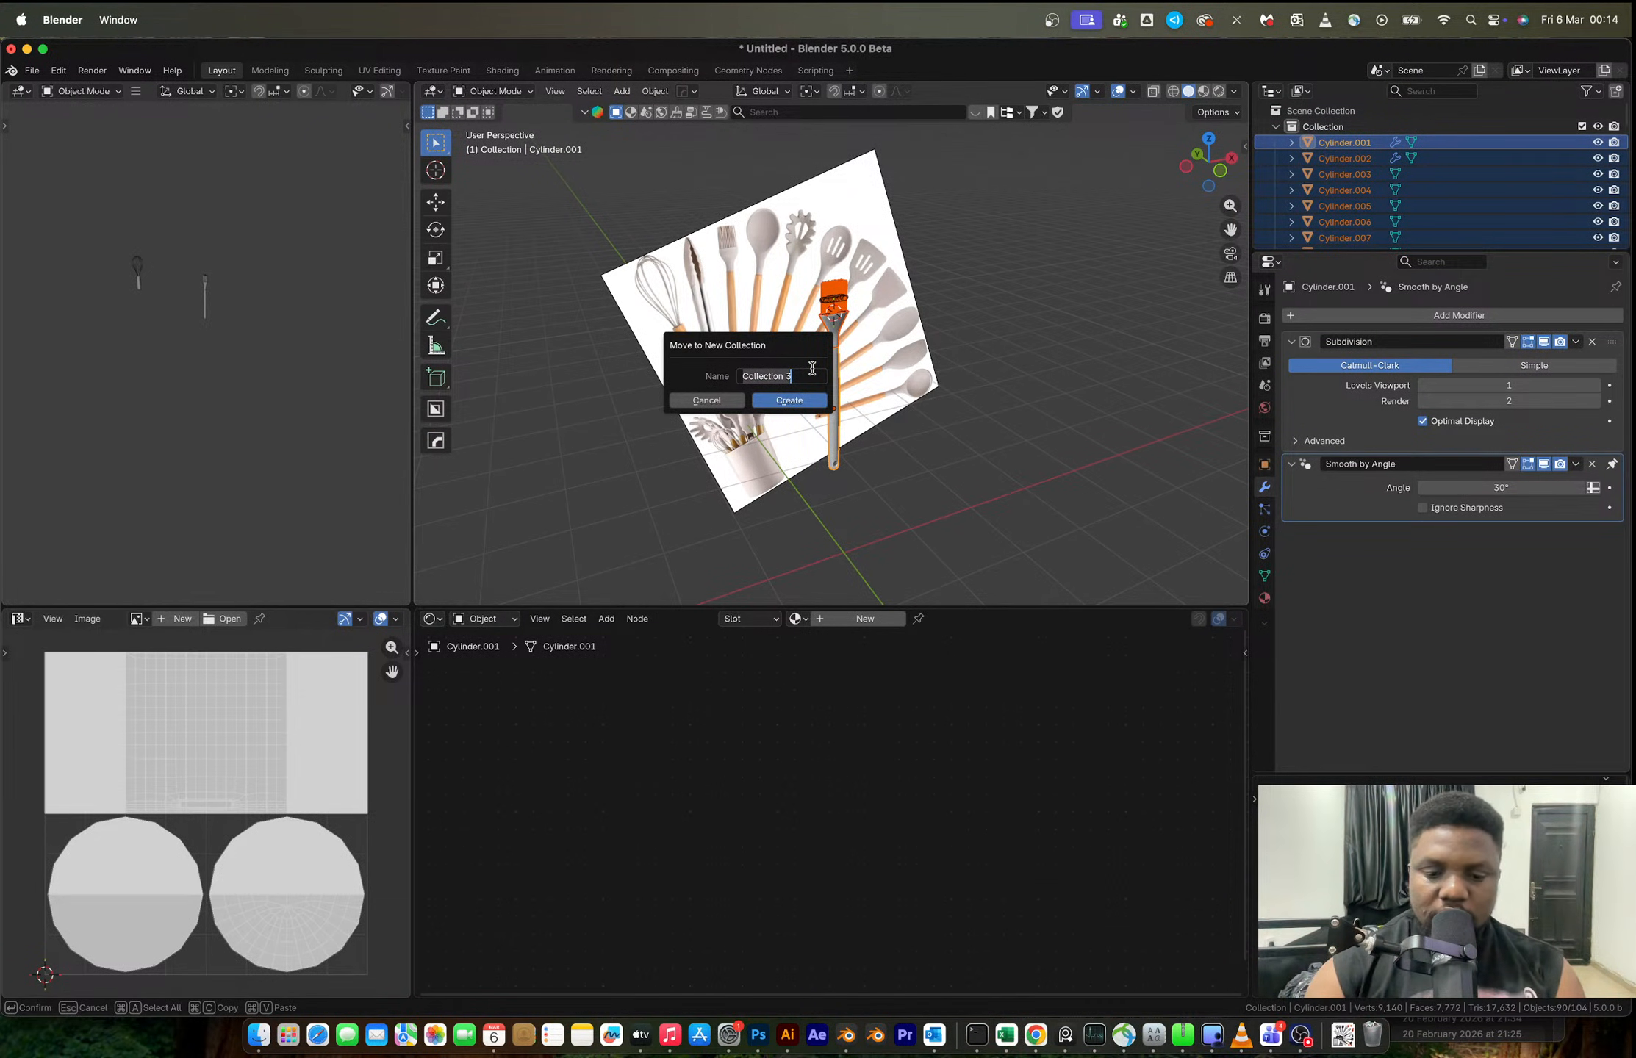
type("UTENSIL 2")
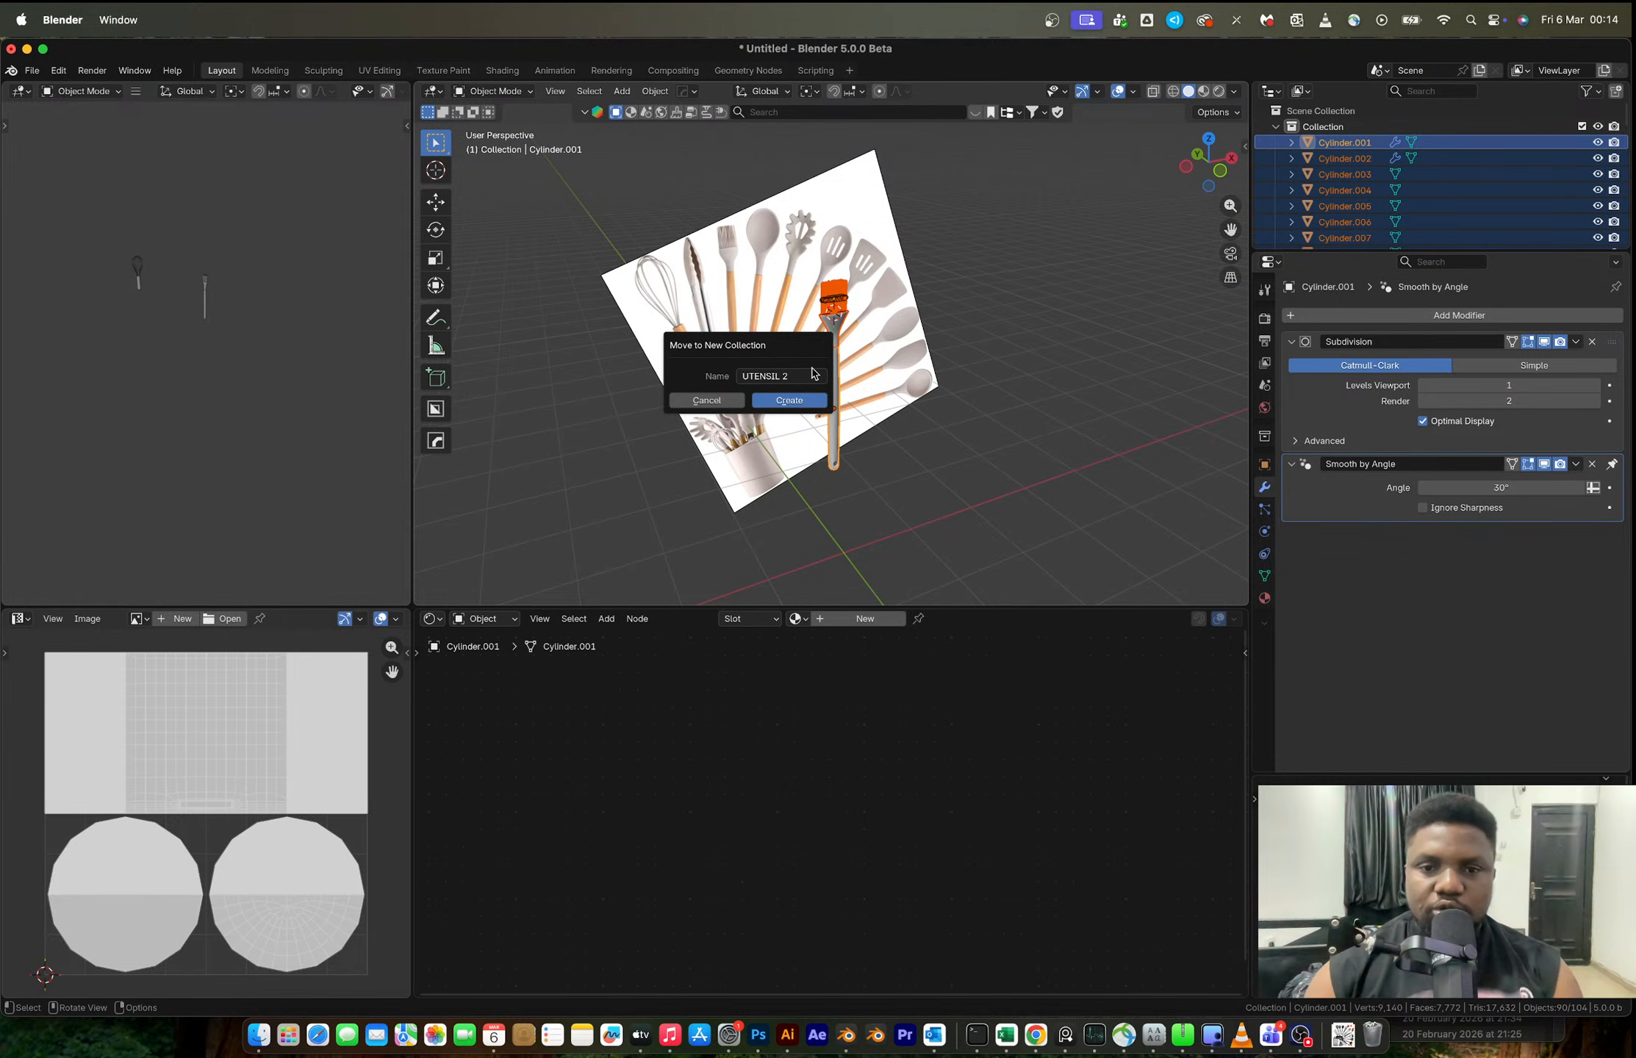
key("Return")
left_click(1277, 160)
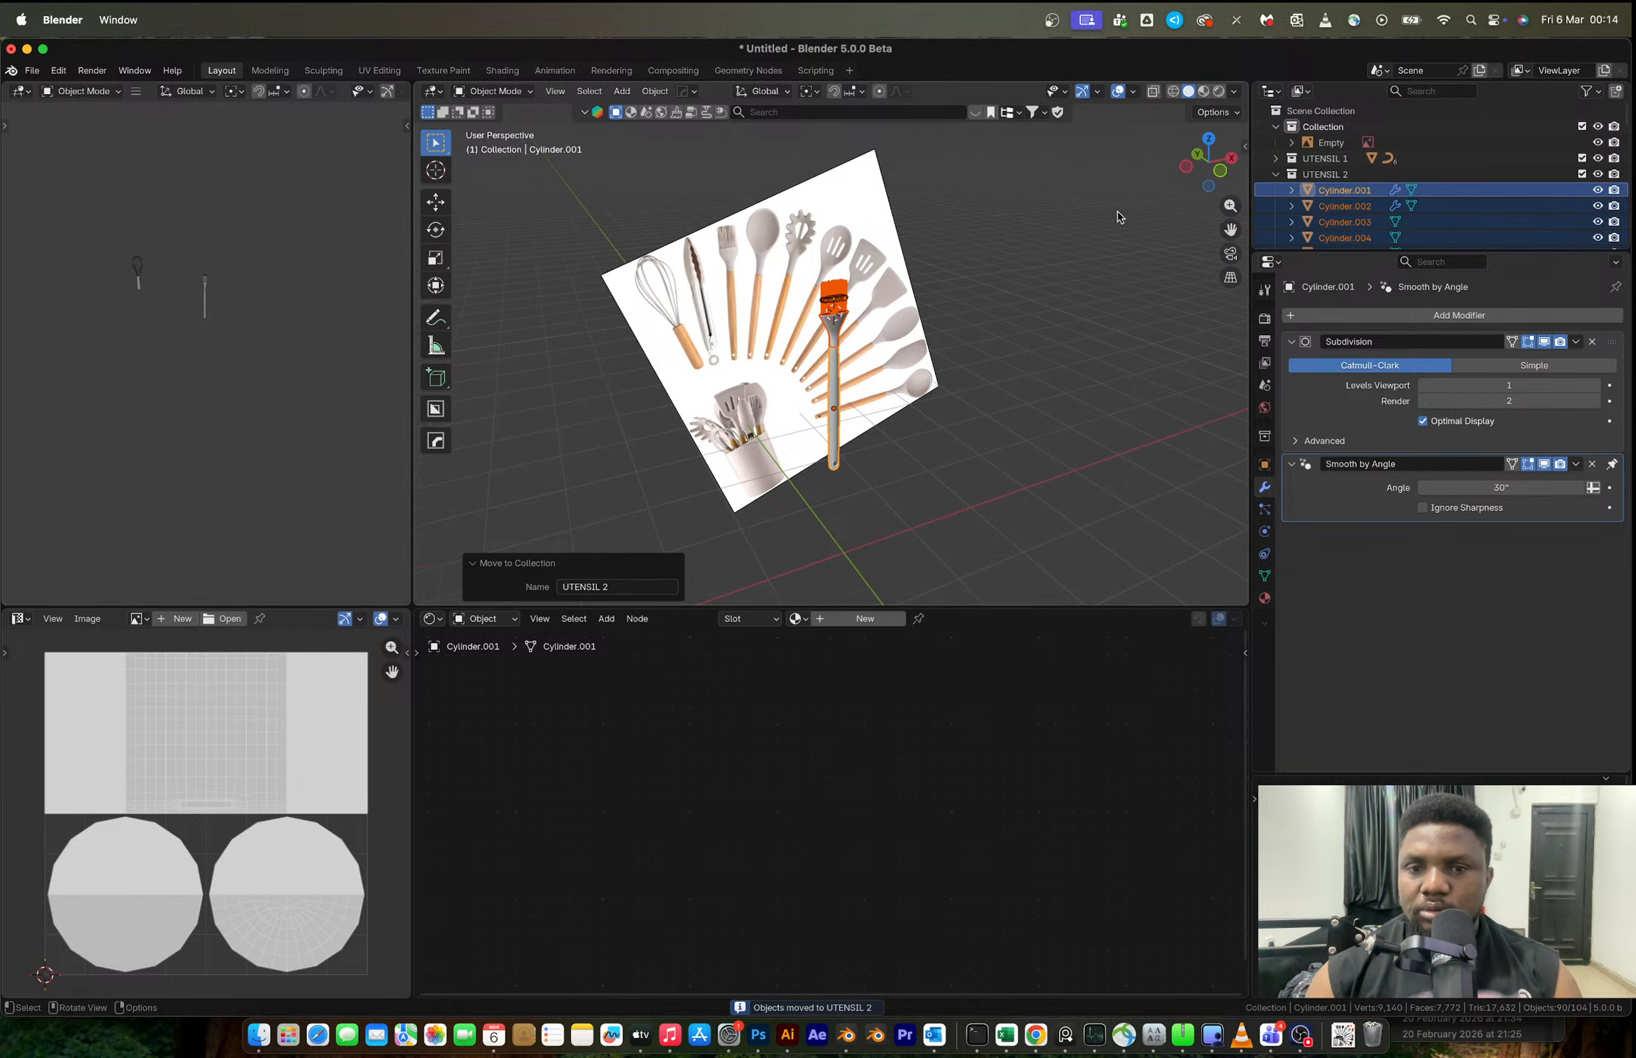
- Move the whole brush about -4.78 m along X so it stands beside the whisk
scroll(912, 336, "down", 7)
middle_click_drag(911, 336, 839, 360)
key("g")
key("x")
left_click(729, 357)
left_click(1208, 172)
scroll(837, 383, "up", 9)
middle_click_drag(1029, 422, 992, 316, "shift")
scroll(991, 316, "down", 5)
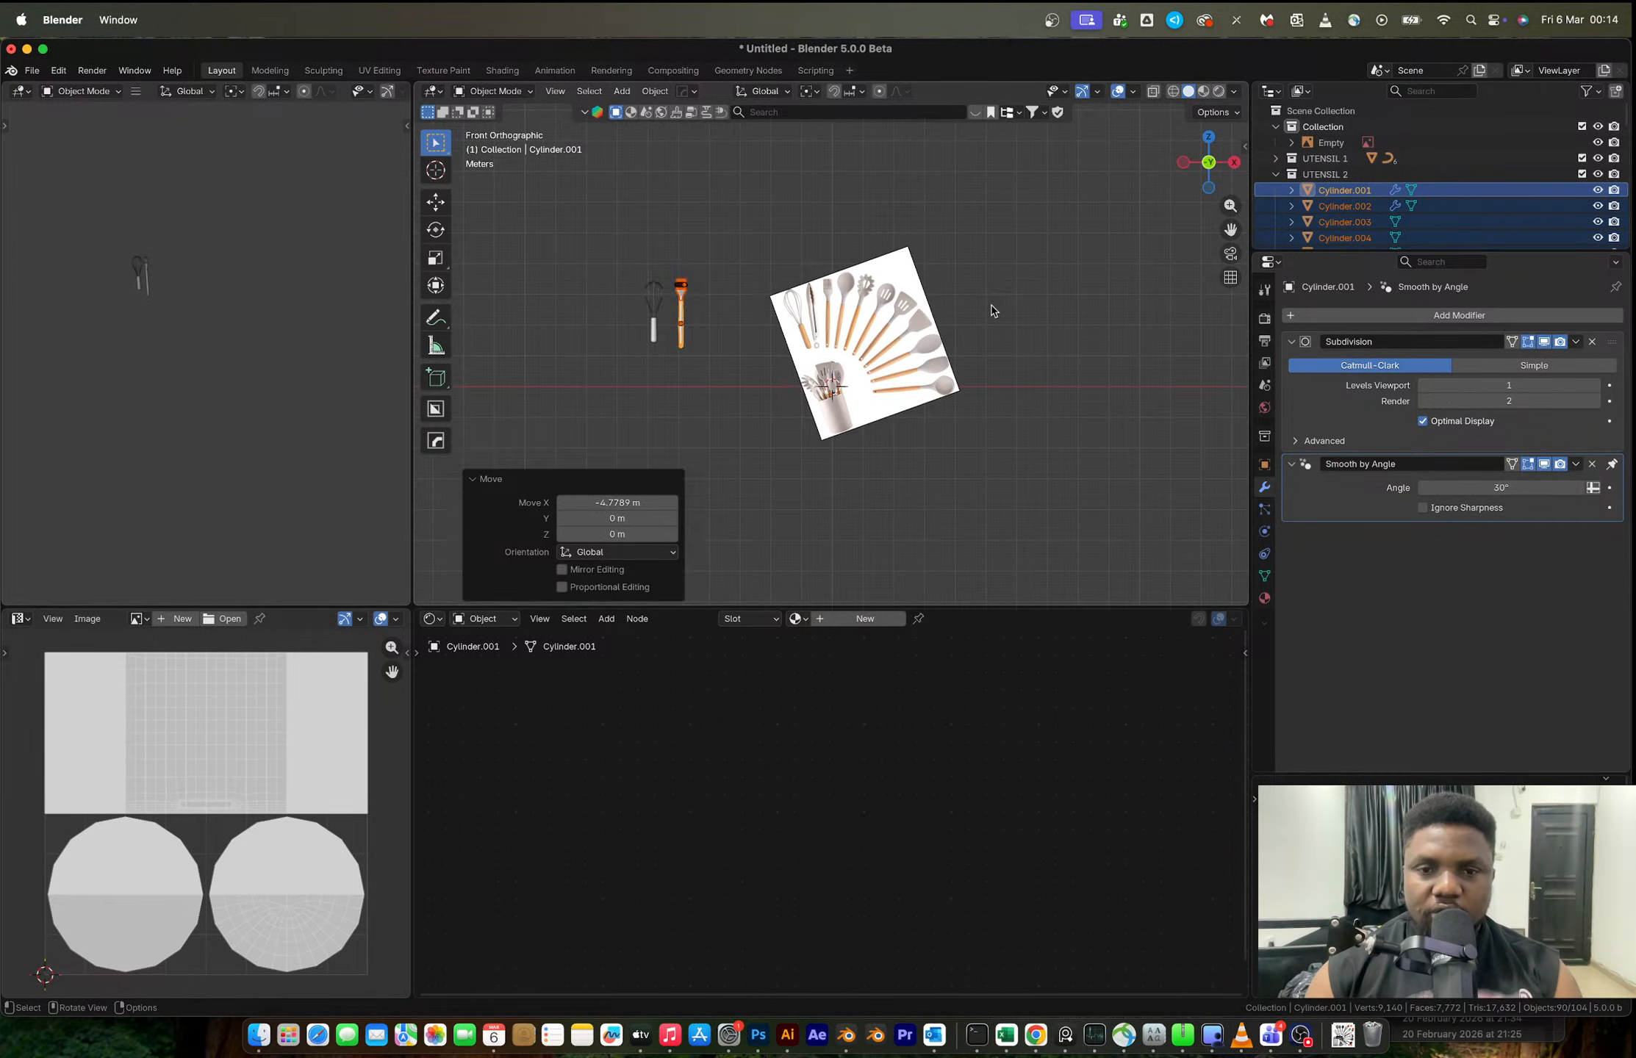
- Select the reference image, set the pivot point to 3D Cursor and rotate the image about 9.18° in the front view
left_click(990, 309)
scroll(891, 327, "up", 5)
middle_click_drag(1084, 247, 1009, 345, "shift")
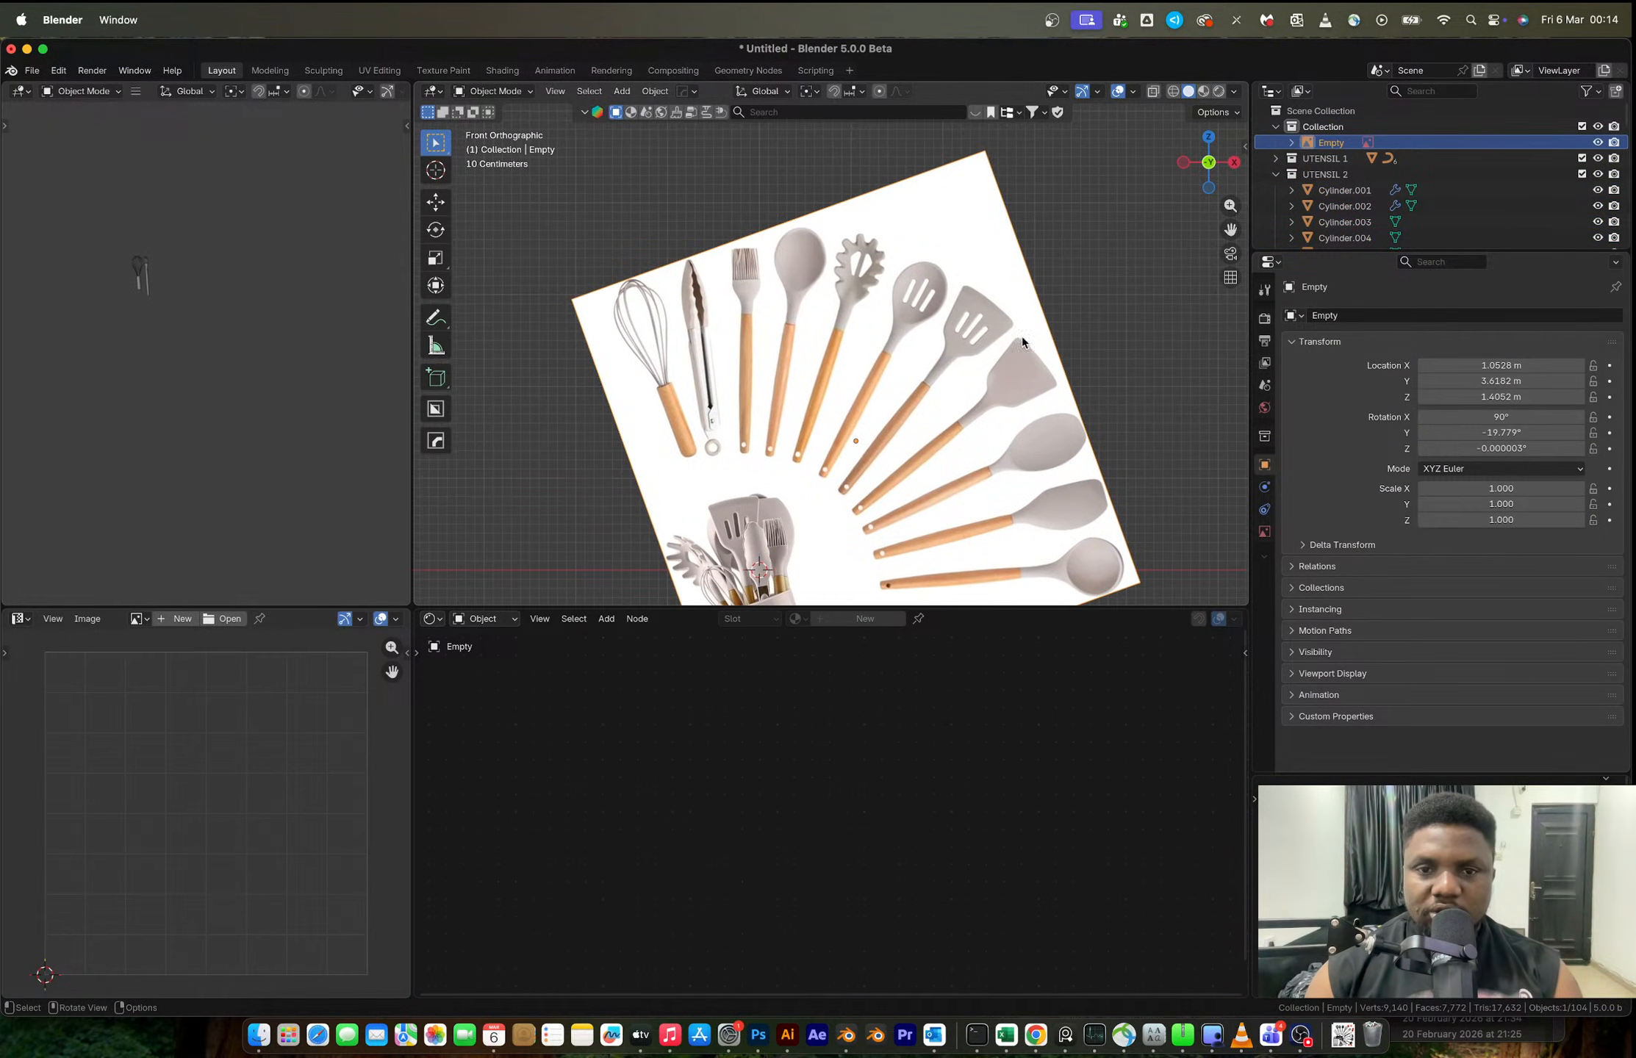
key("period")
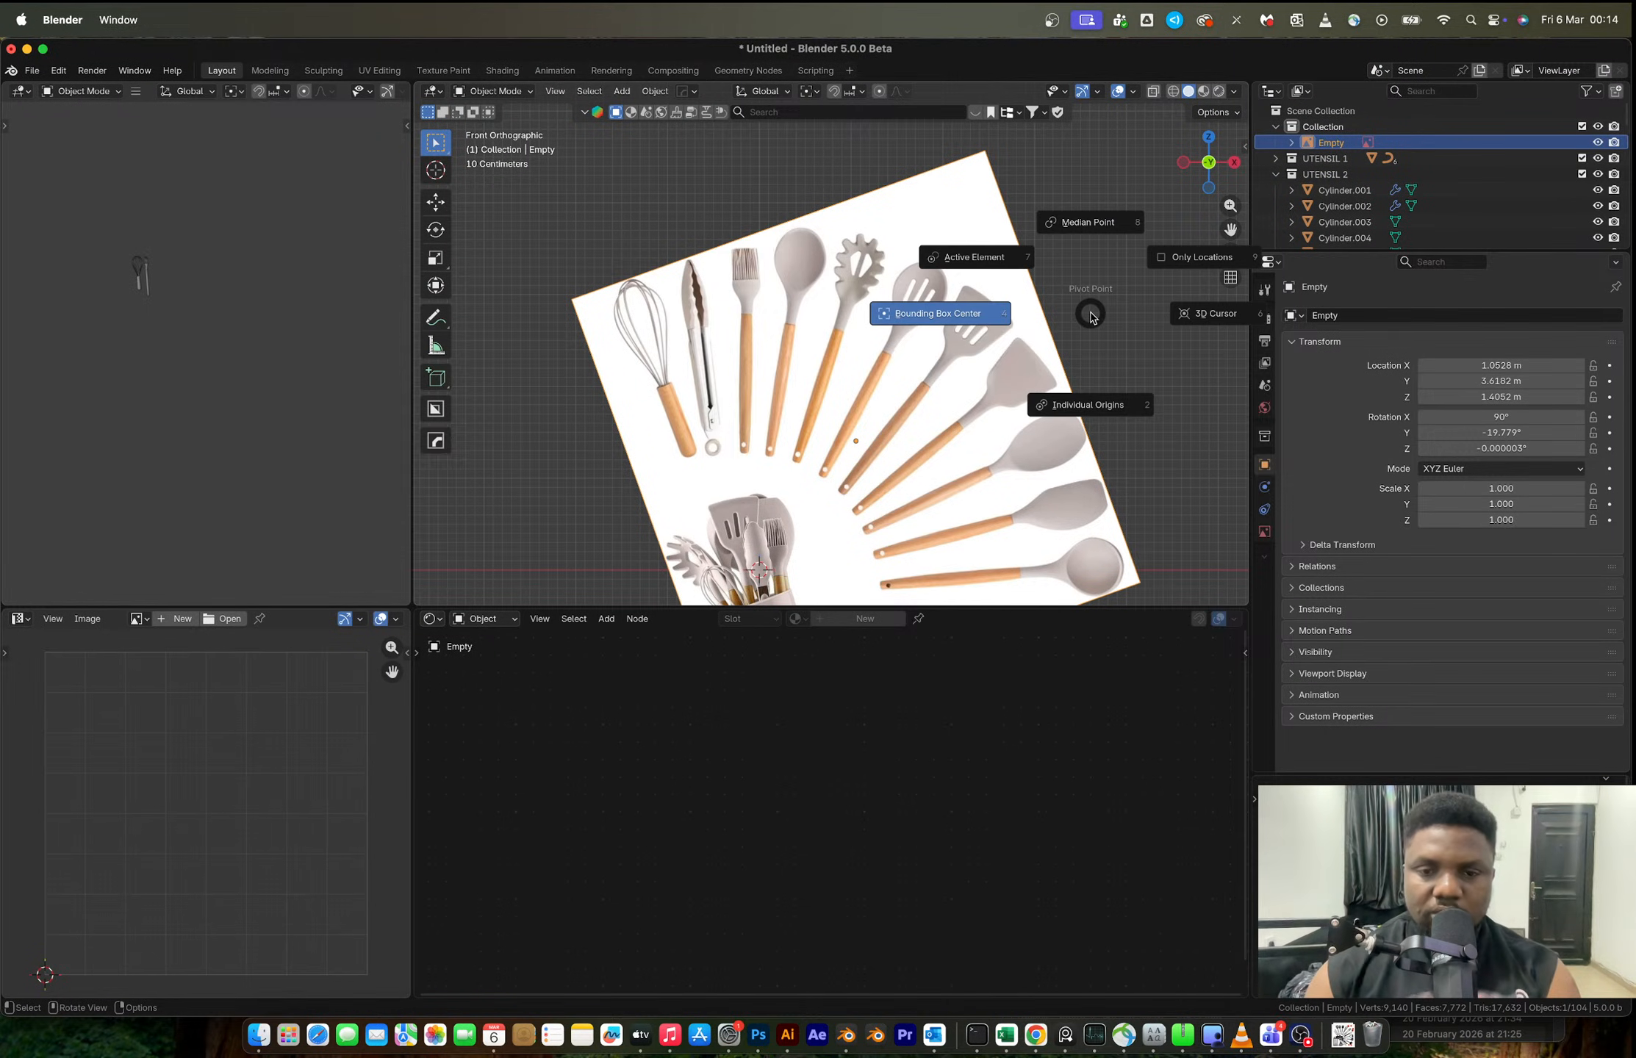
left_click(1183, 348)
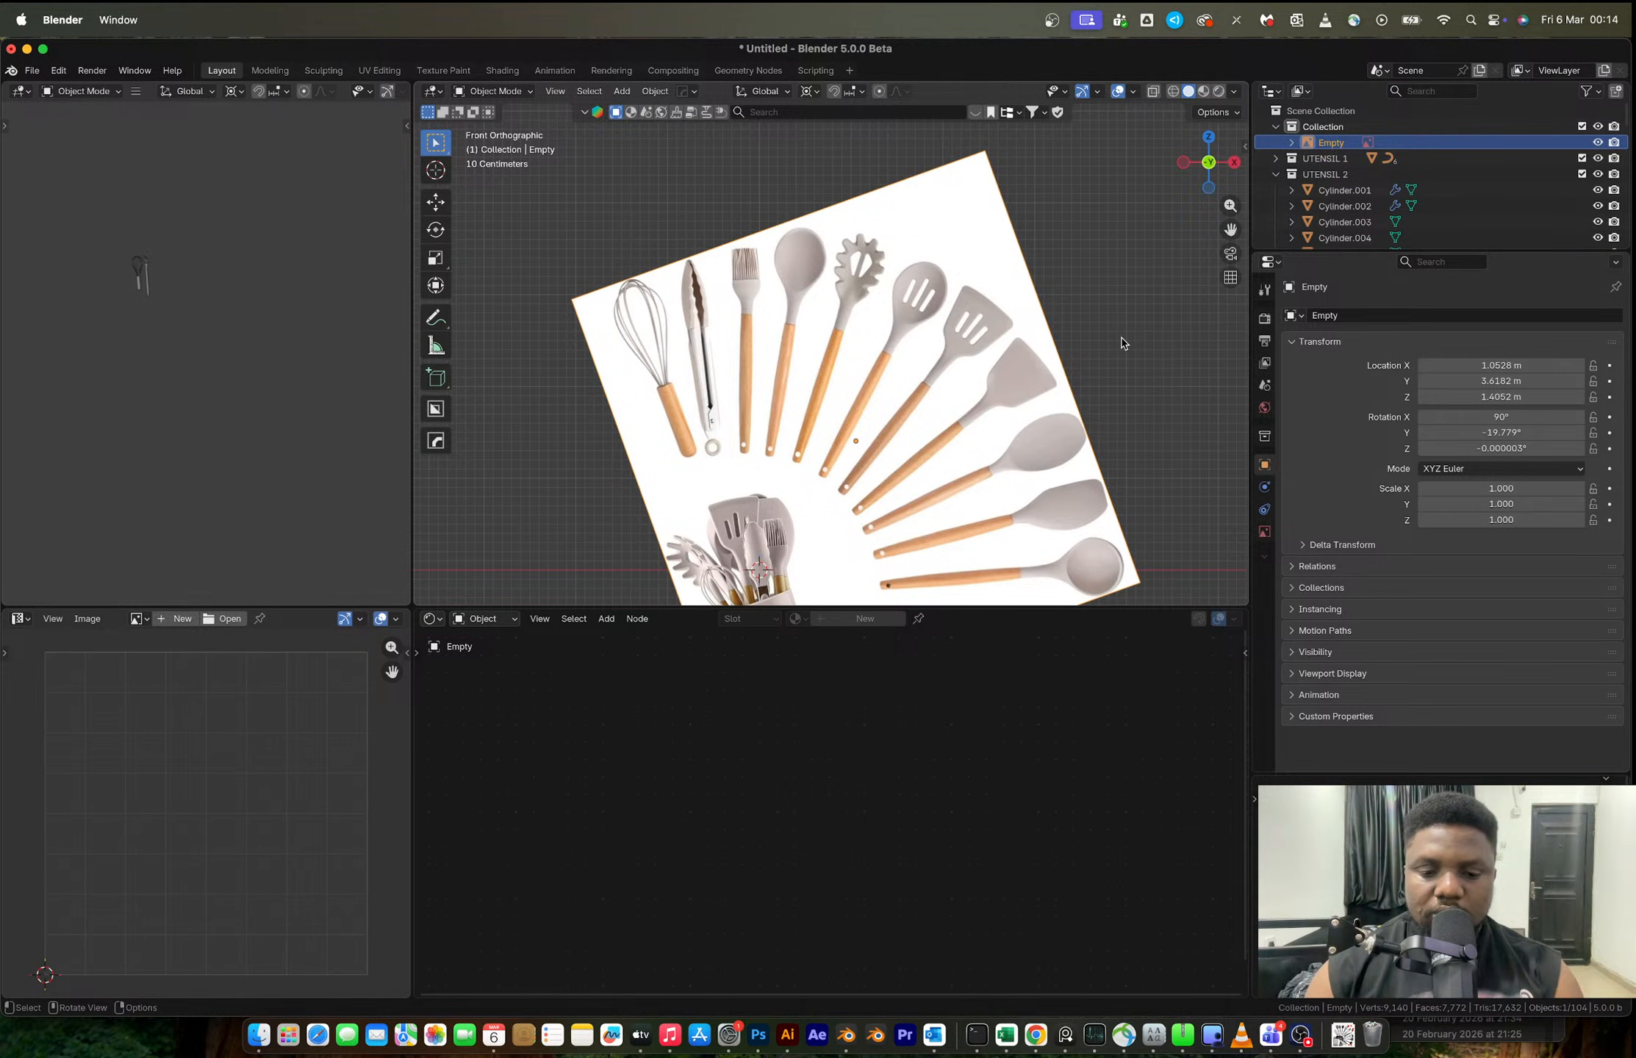
key("r")
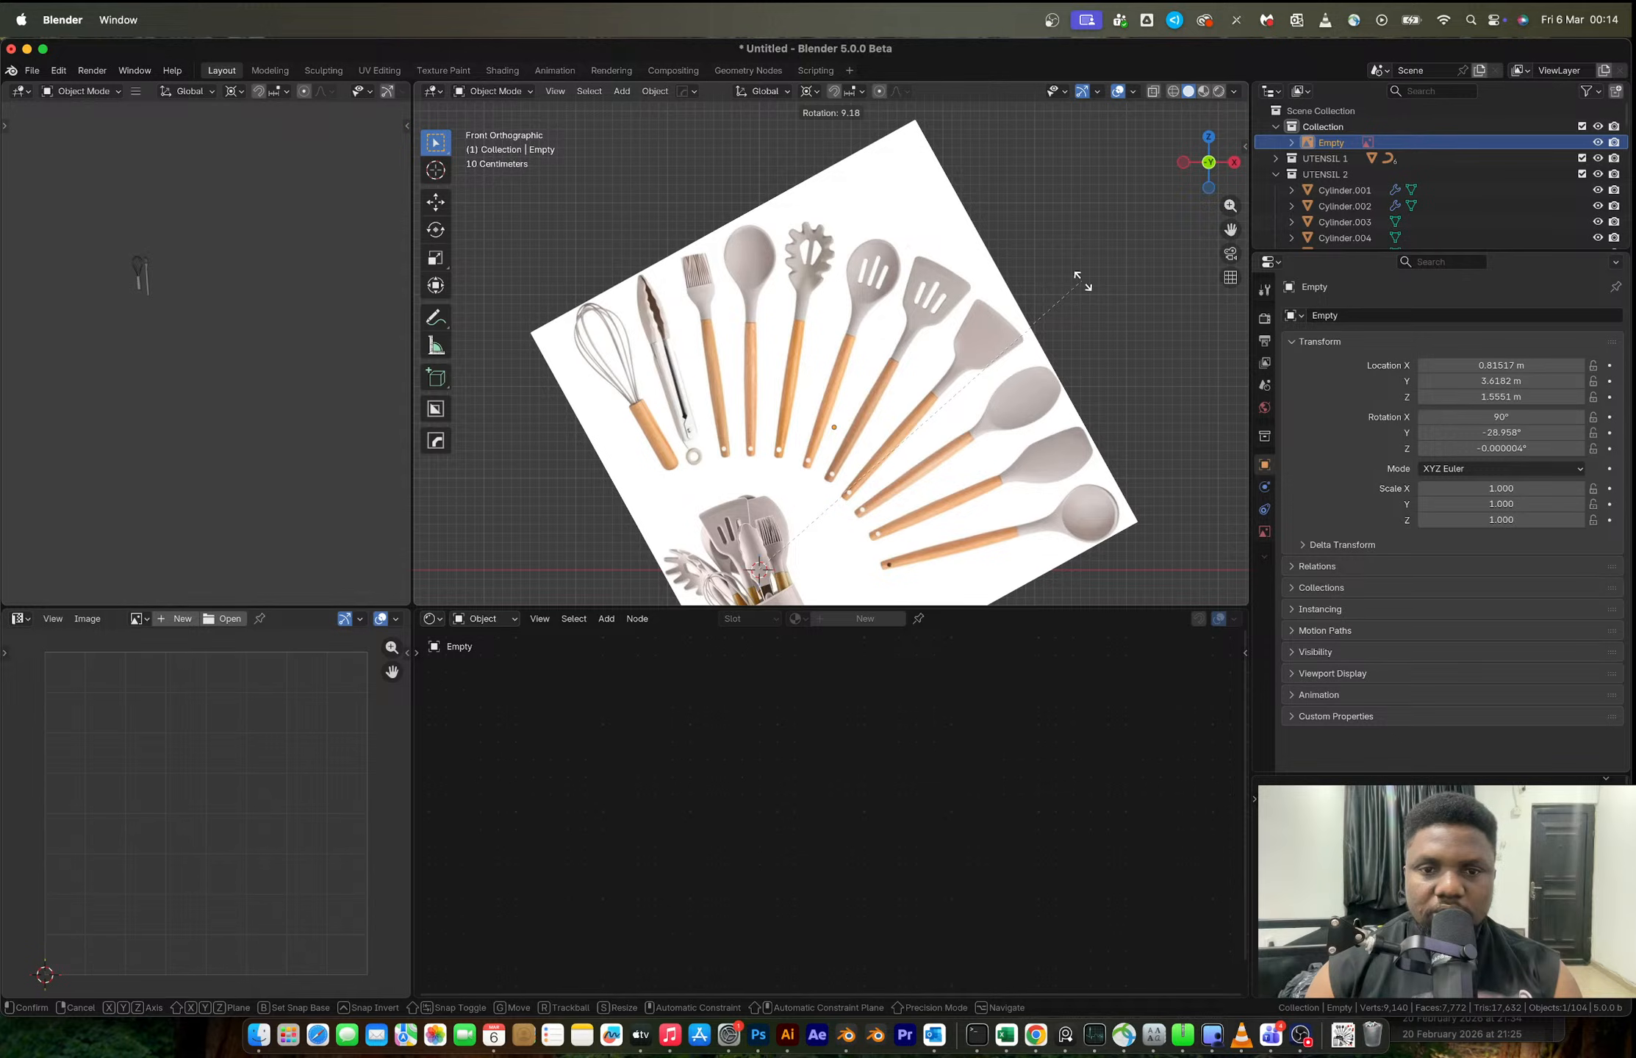
left_click(1082, 281)
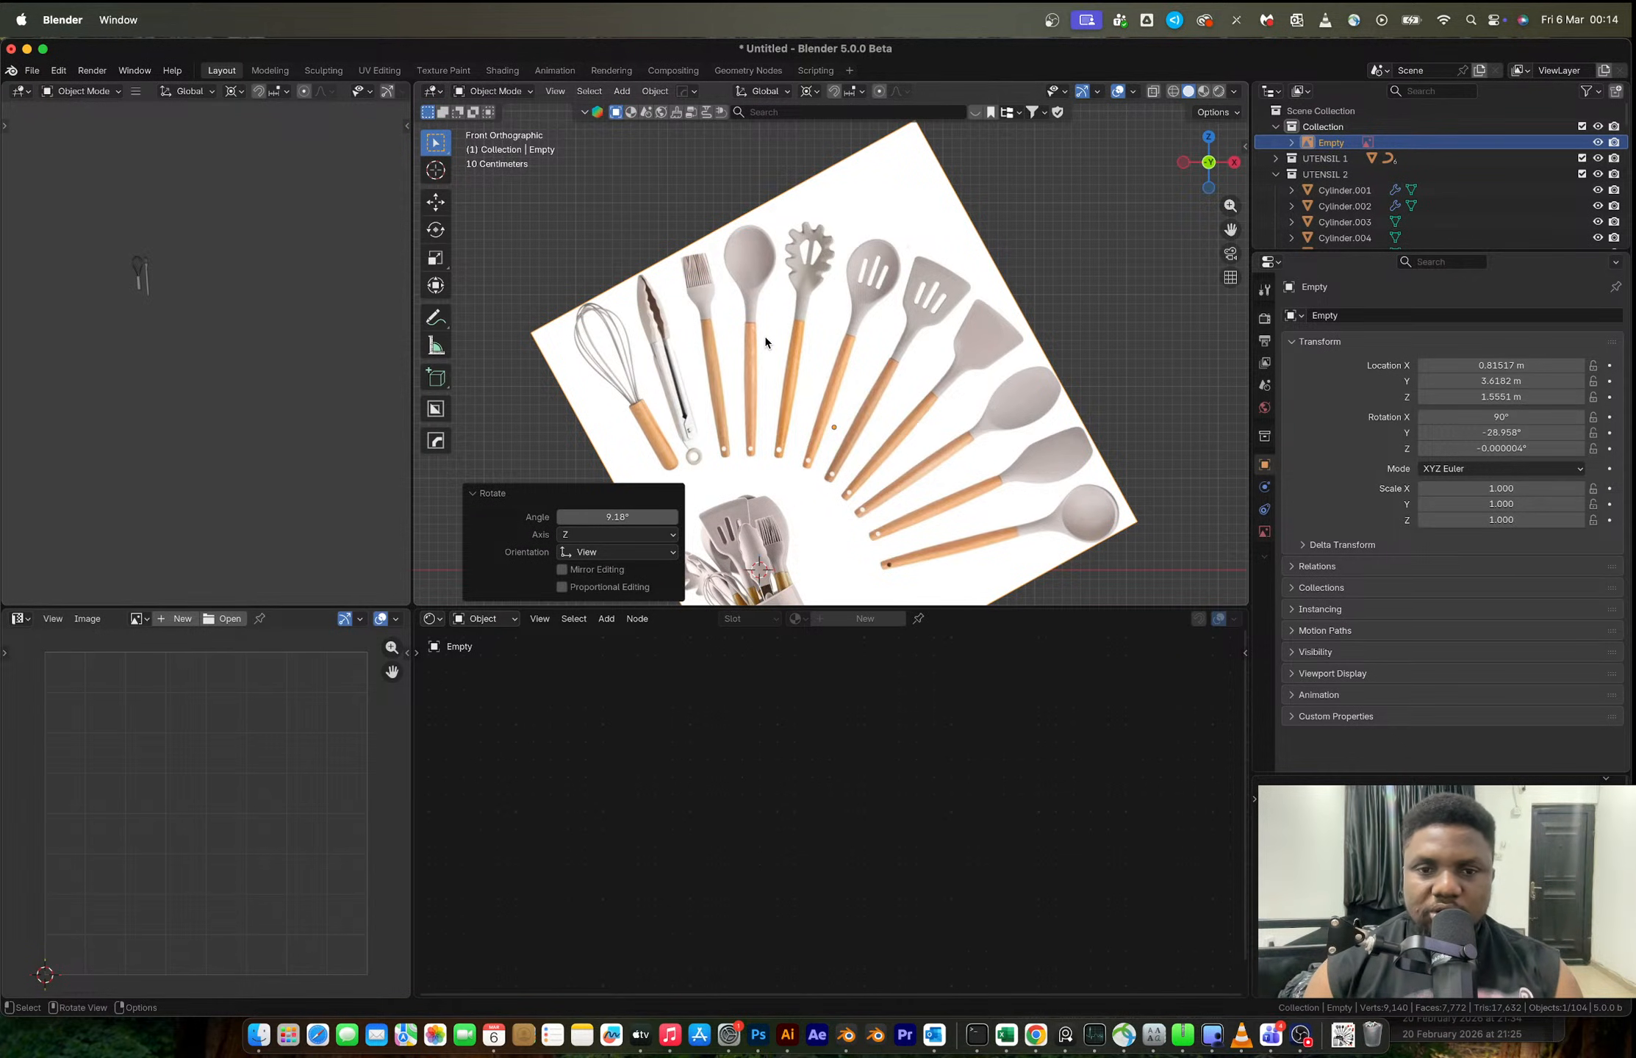
- Fine-tune the reference image's rotation by about -0.33° so the spoon's handle stands upright
scroll(758, 346, "up", 3)
middle_click_drag(704, 351, 836, 377, "shift")
key("r")
left_click(975, 282)
- Duplicate the basting brush's handle and move the copy about 4.86 m along X onto the reference spoon's handle
scroll(888, 332, "down", 8)
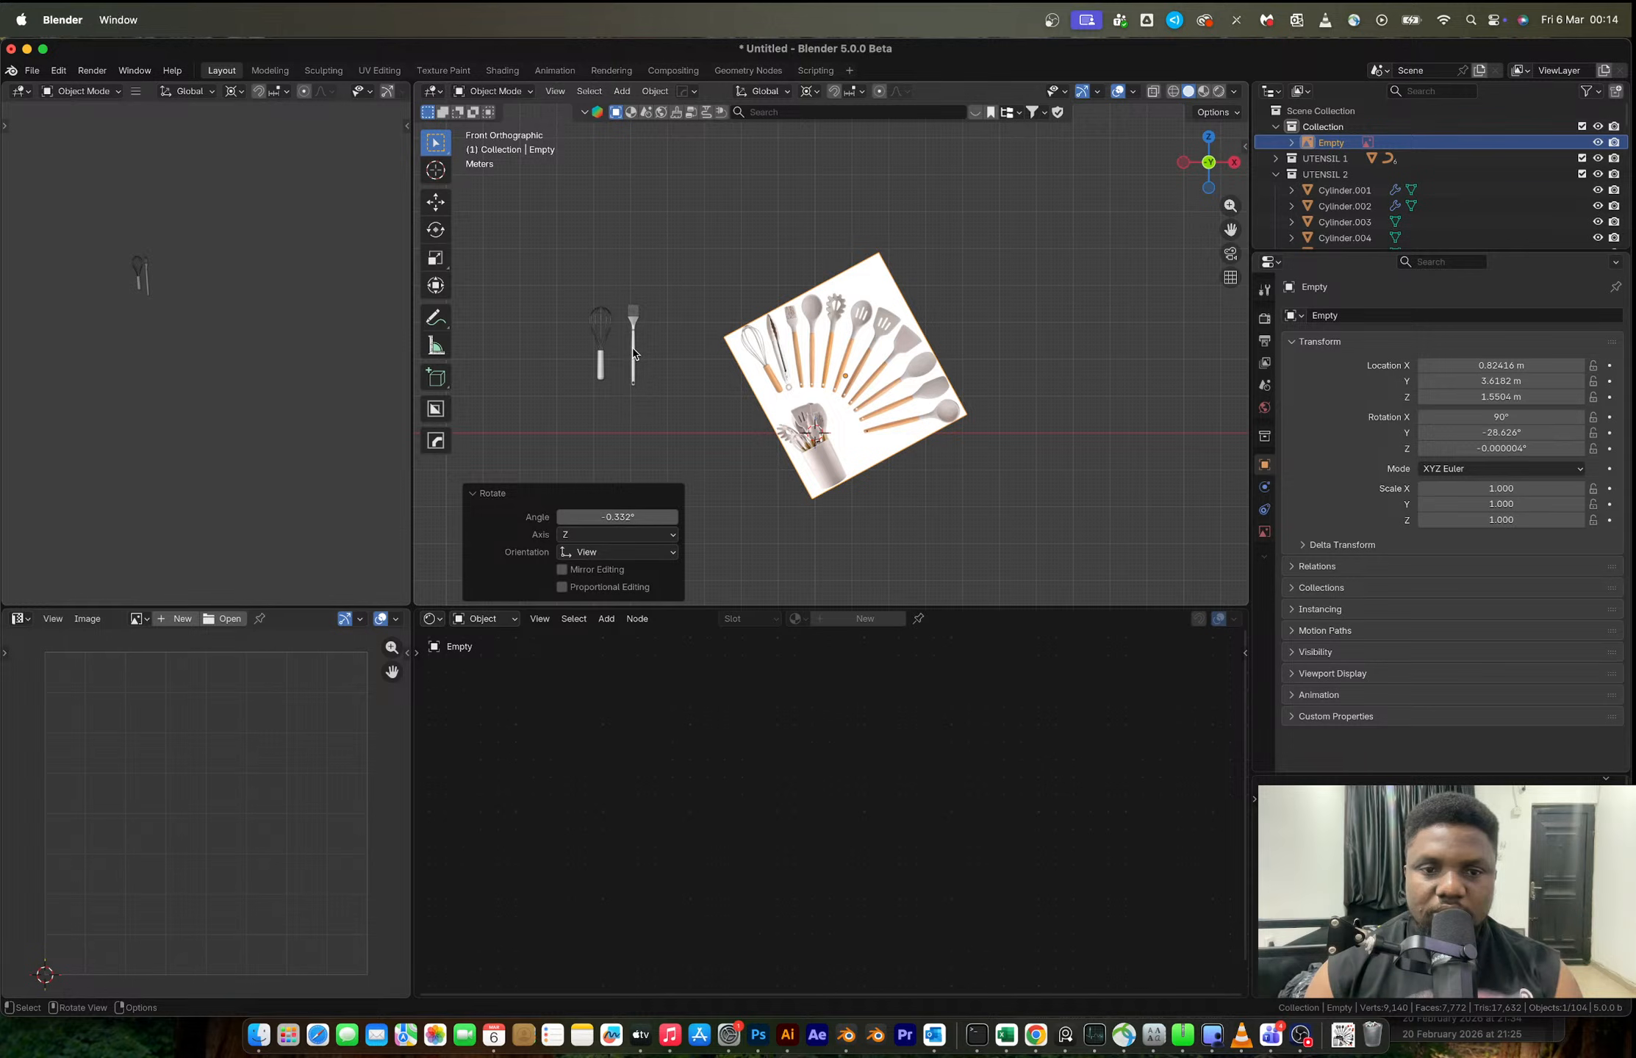
left_click(636, 372)
key("shift+d")
key("x")
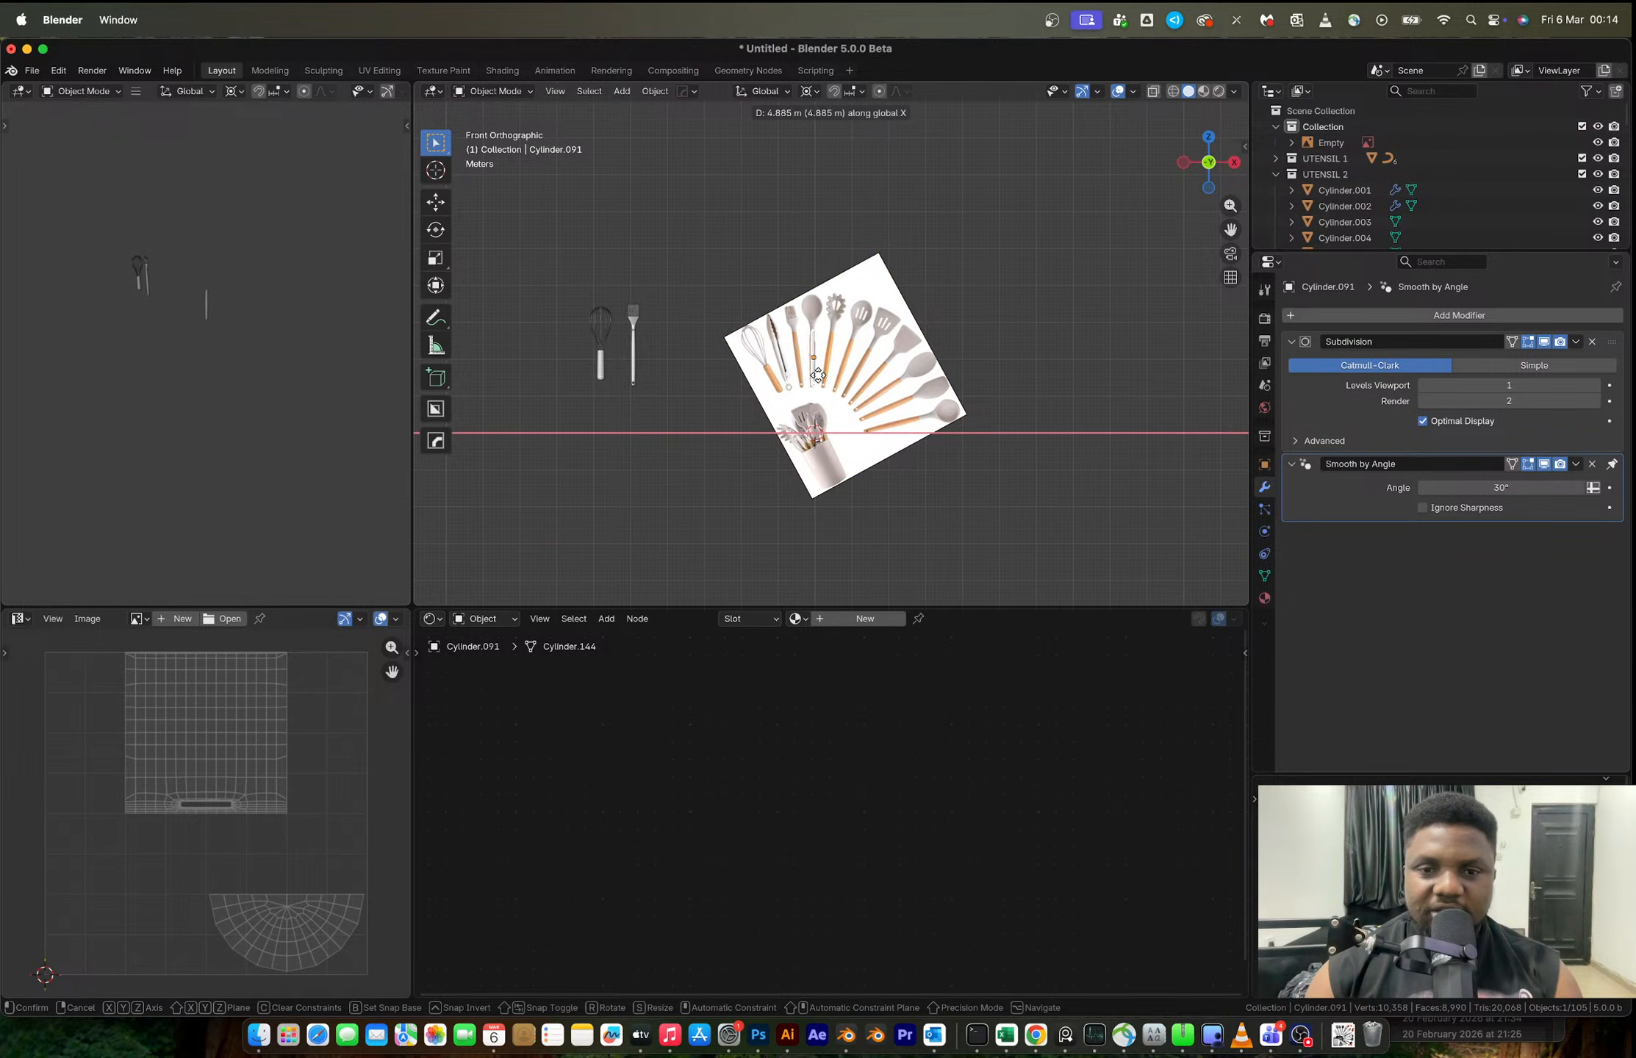
left_click(818, 375)
scroll(818, 363, "up", 10)
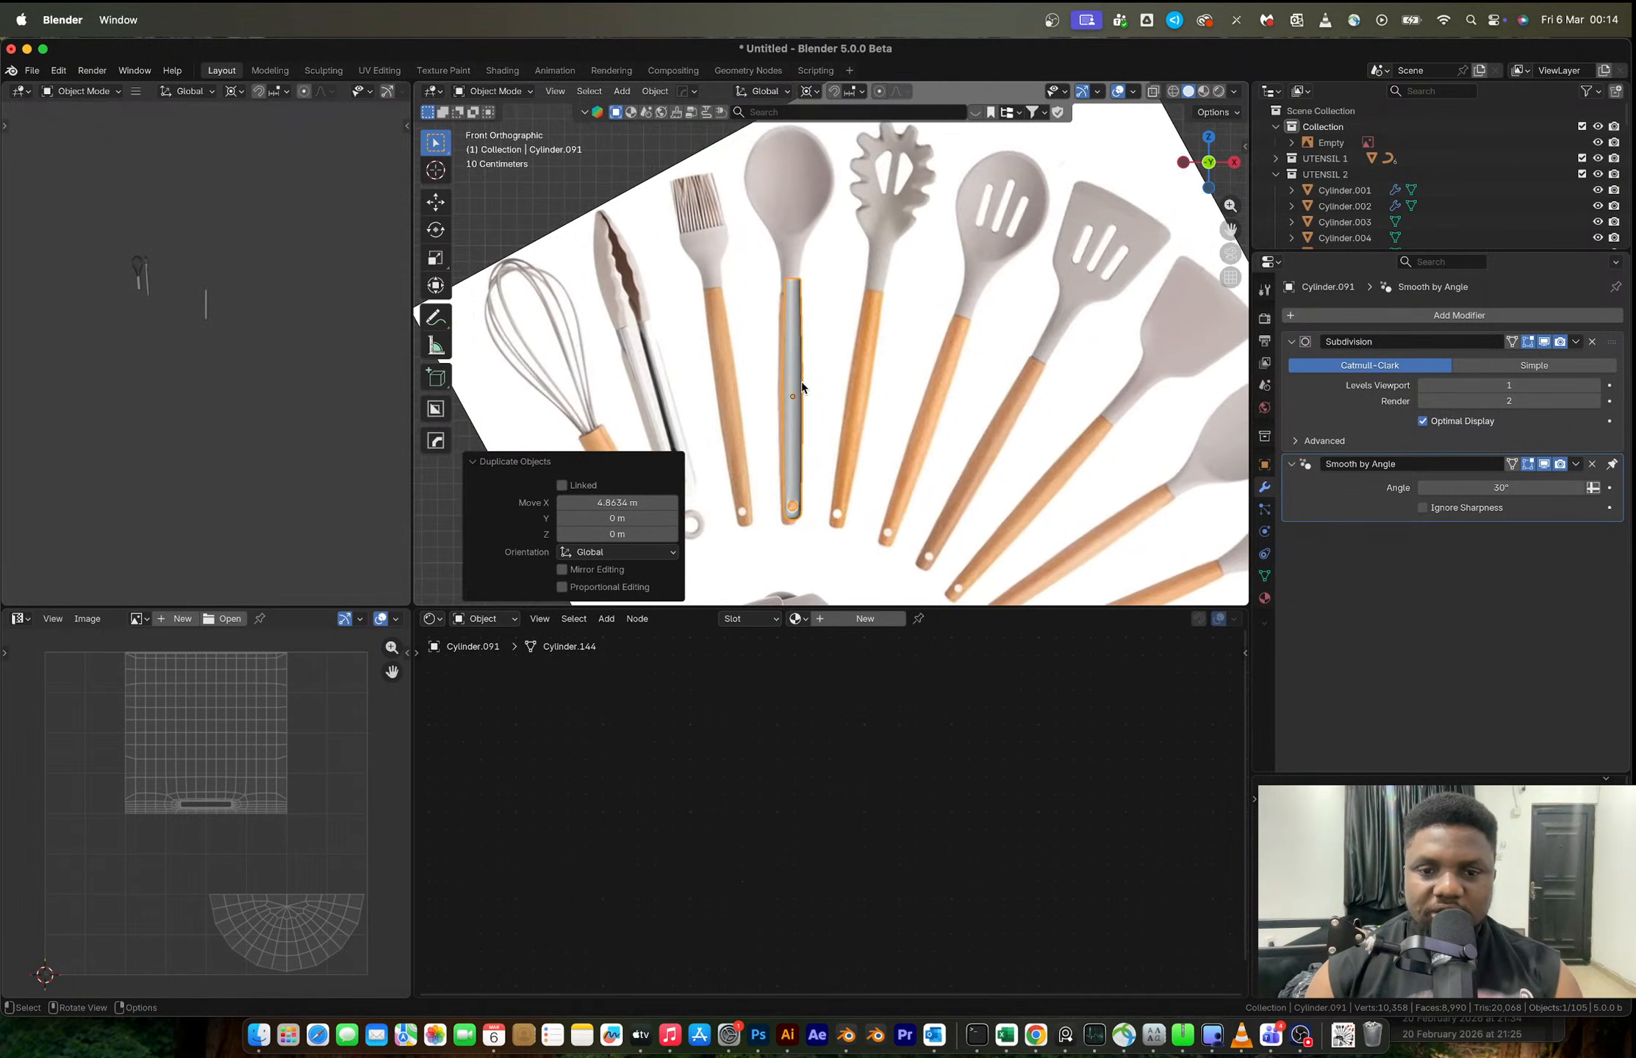
- Line up the copied handle with the reference spoon's handle and adjust its thickness with a scale that excludes Z
key("KP_Decimal")
key("g")
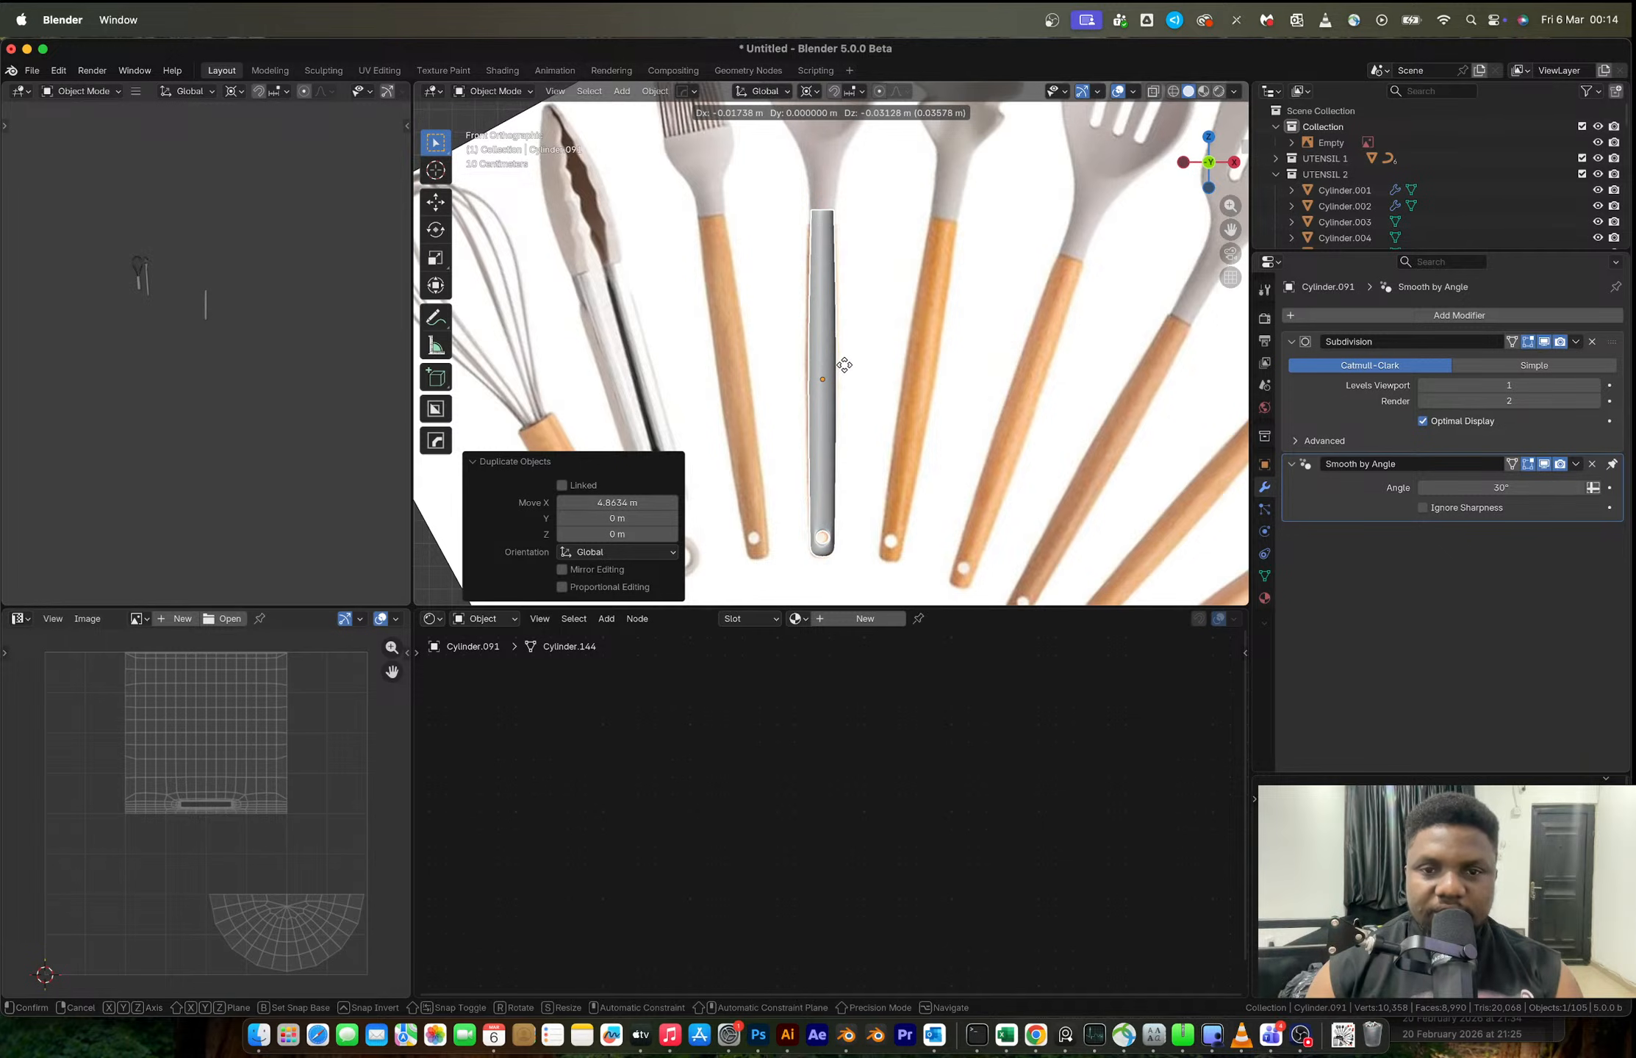
left_click(843, 368)
key("s")
key("shift+z")
left_click(938, 335)
key("g")
left_click(938, 335)
- Set the pivot to Bounding Box Center and lower the copied handle's top vertices about 0.0536 m along Z
key("period")
left_click(801, 344)
key("Tab")
key("alt+z")
left_click_drag(787, 187, 852, 231)
scroll(852, 230, "up", 4)
middle_click_drag(852, 258, 843, 464, "shift")
key("g")
key("z")
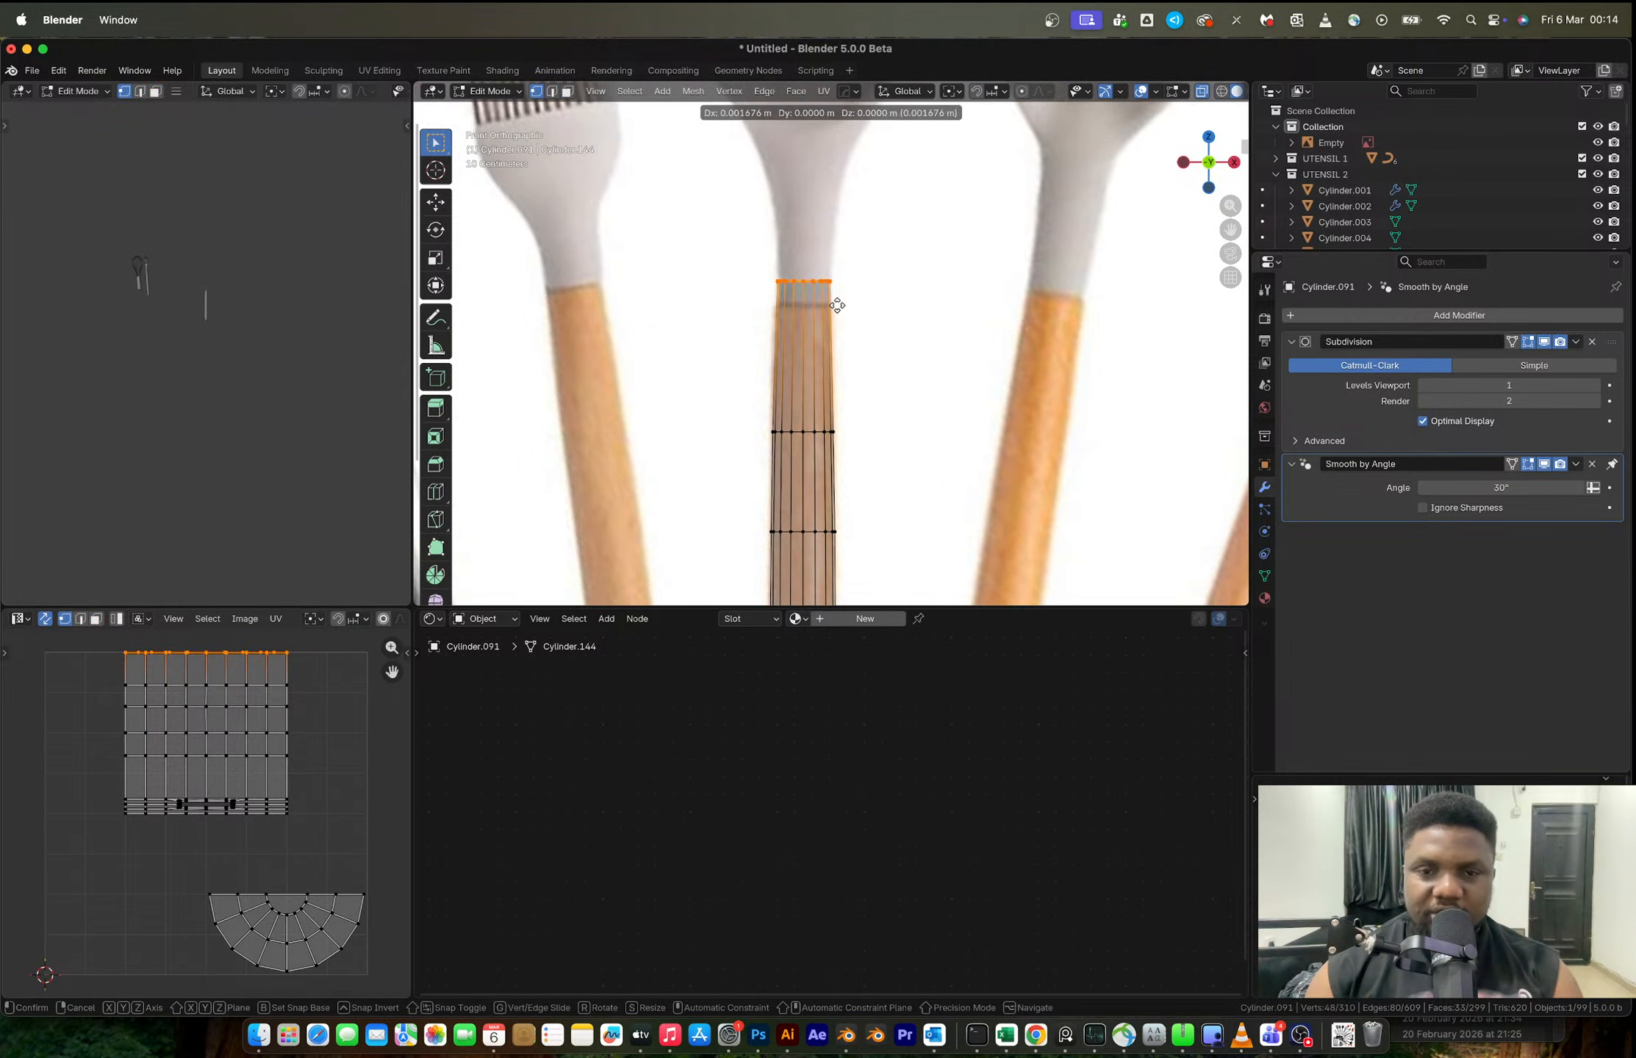
left_click(840, 329)
- Frame the handle's upper end and, in face mode, select its cap face plus the ring of faces around the rim
scroll(781, 341, "up", 6)
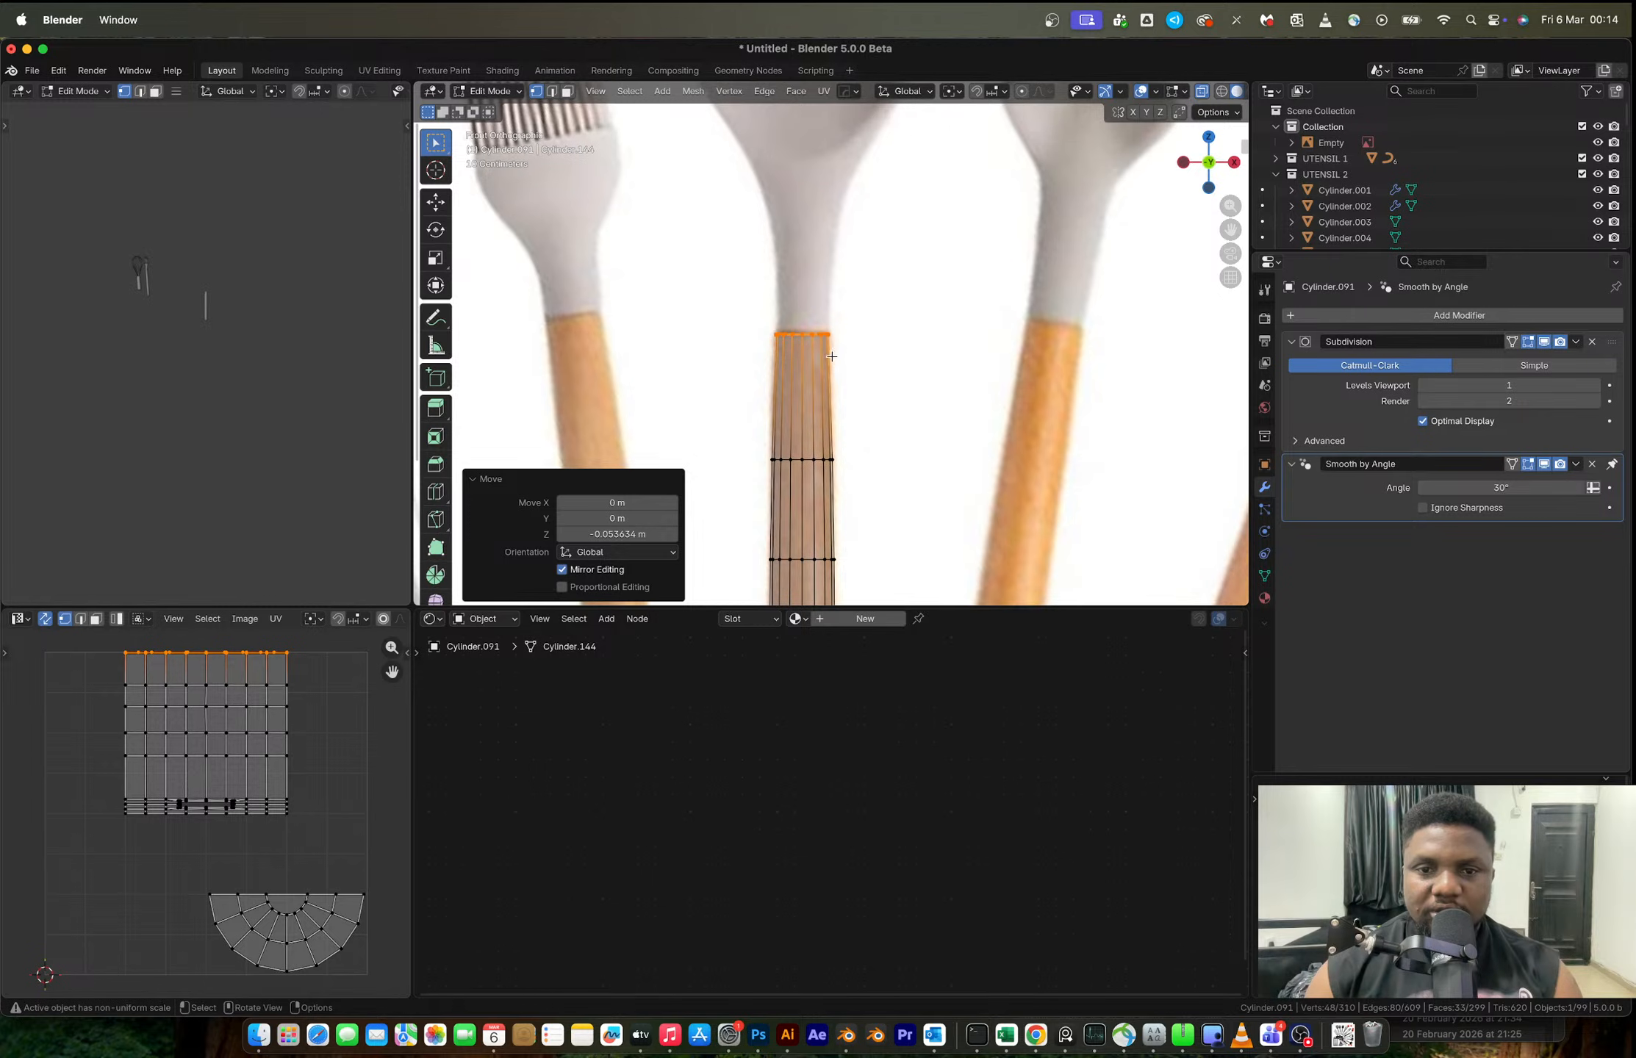
scroll(781, 341, "down", 6)
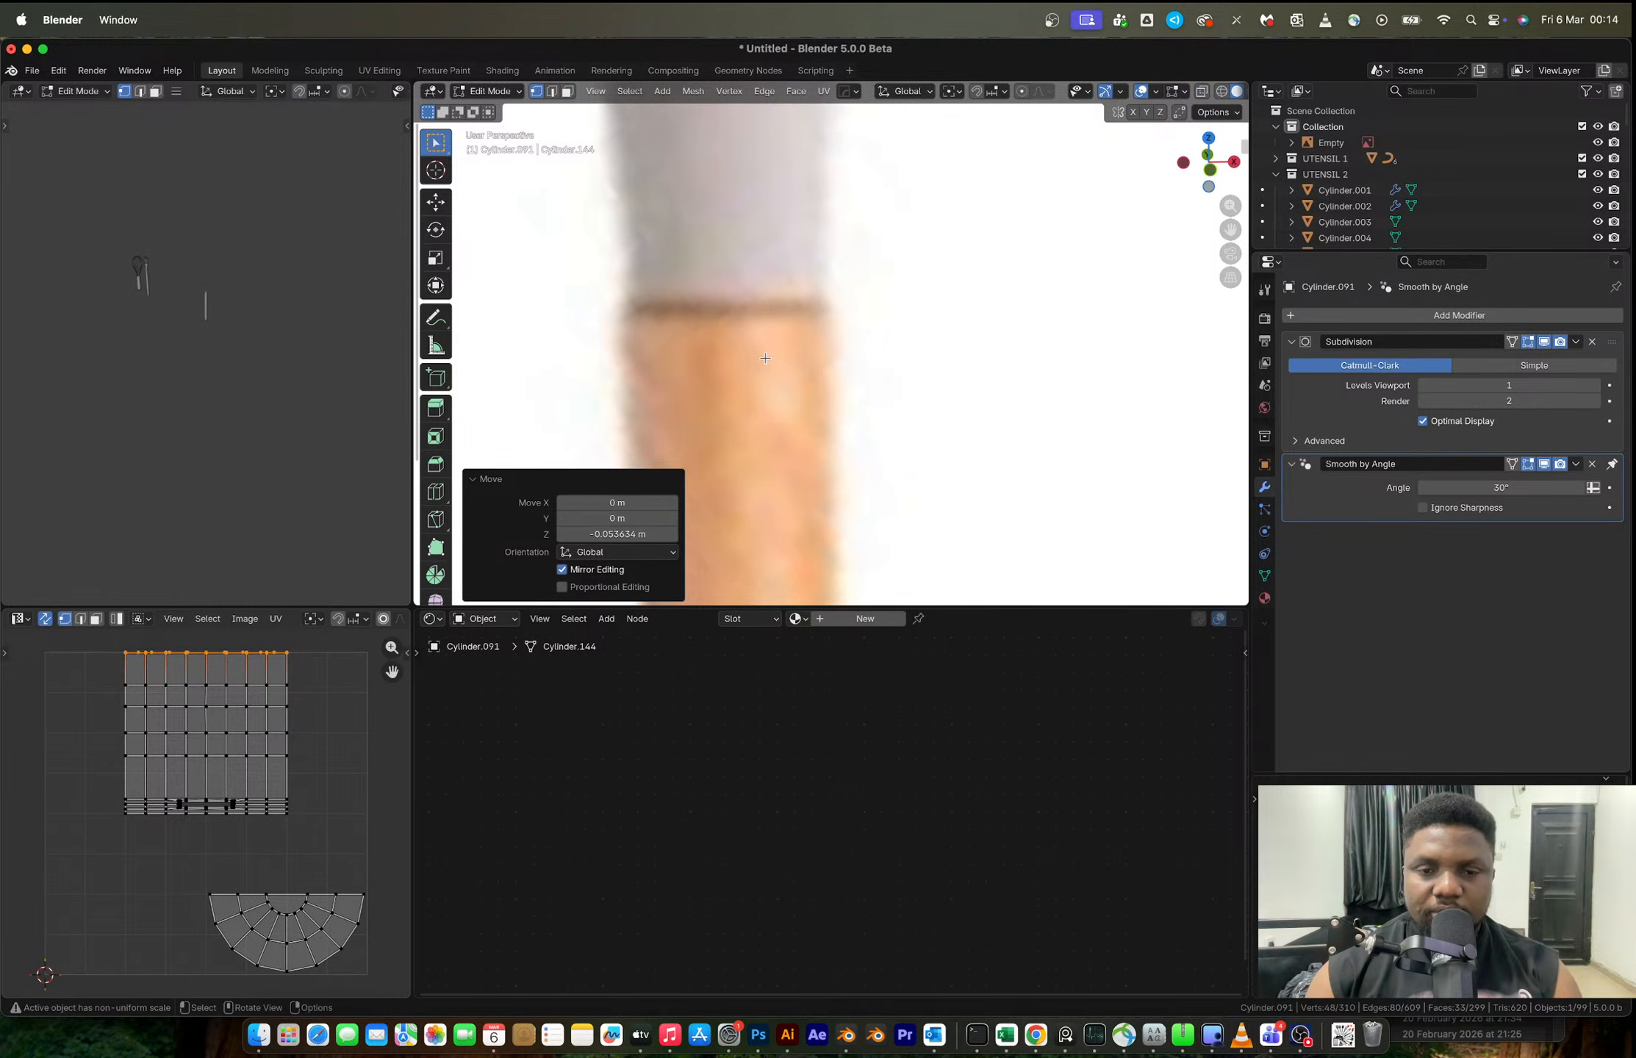
middle_click_drag(780, 341, 824, 357)
left_click(596, 90)
left_click(632, 193)
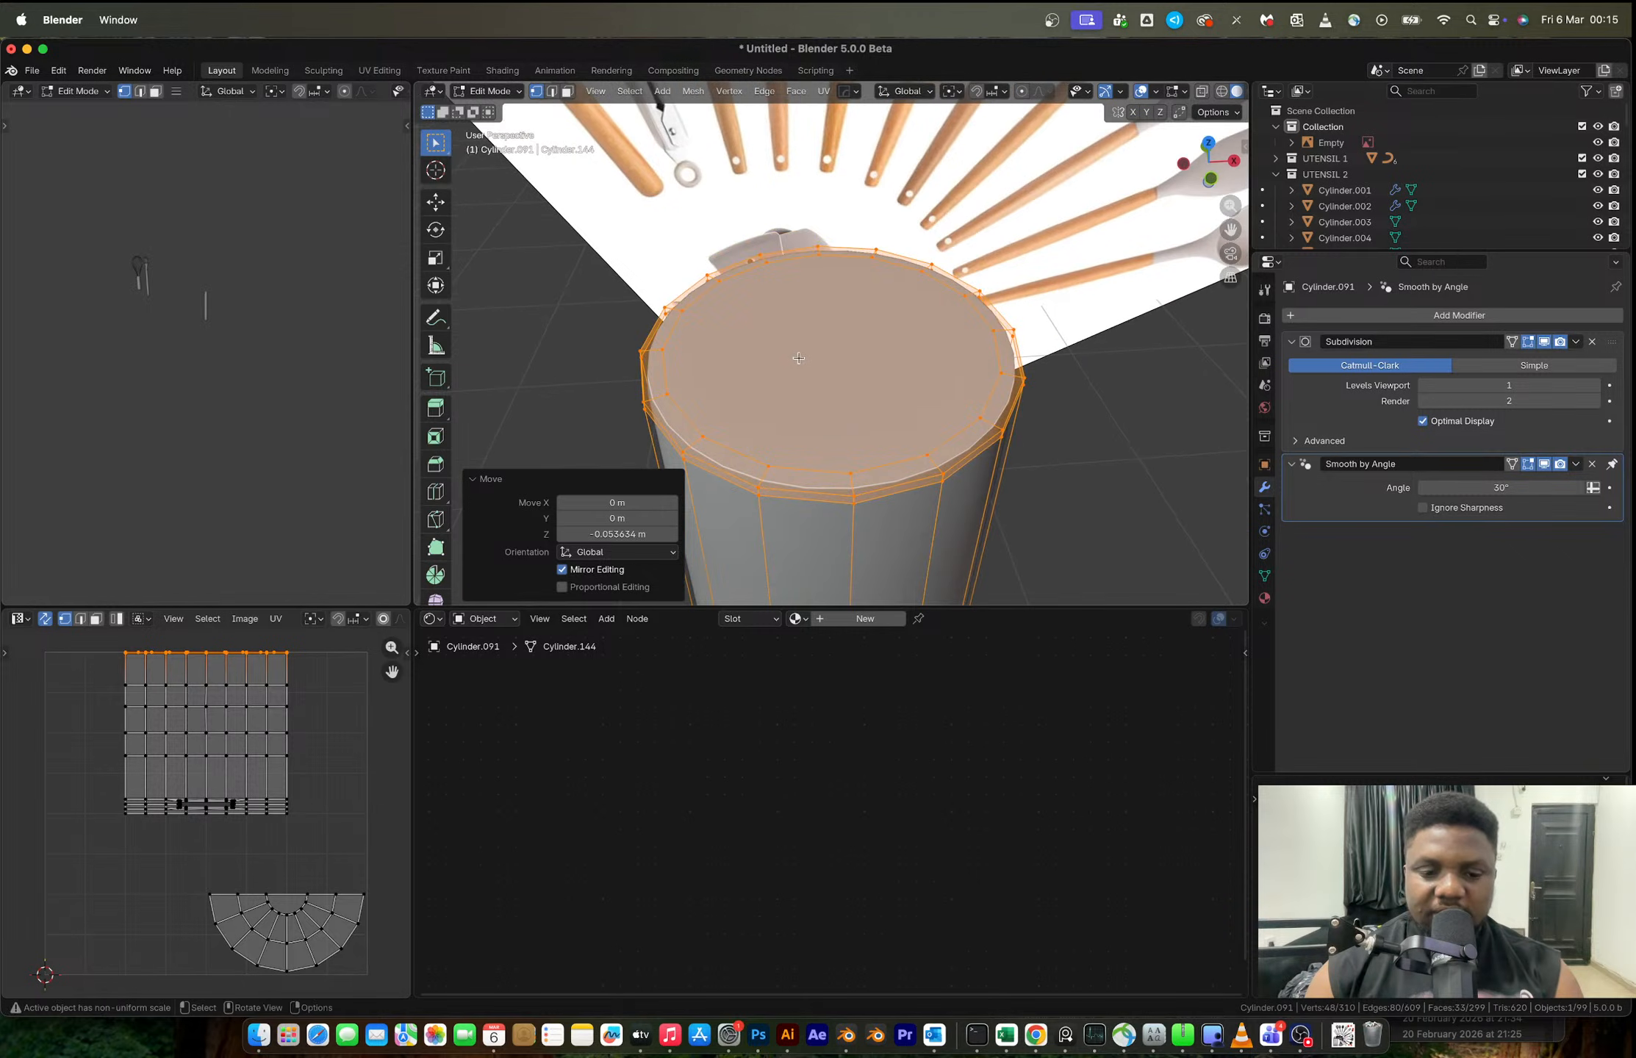
key("3")
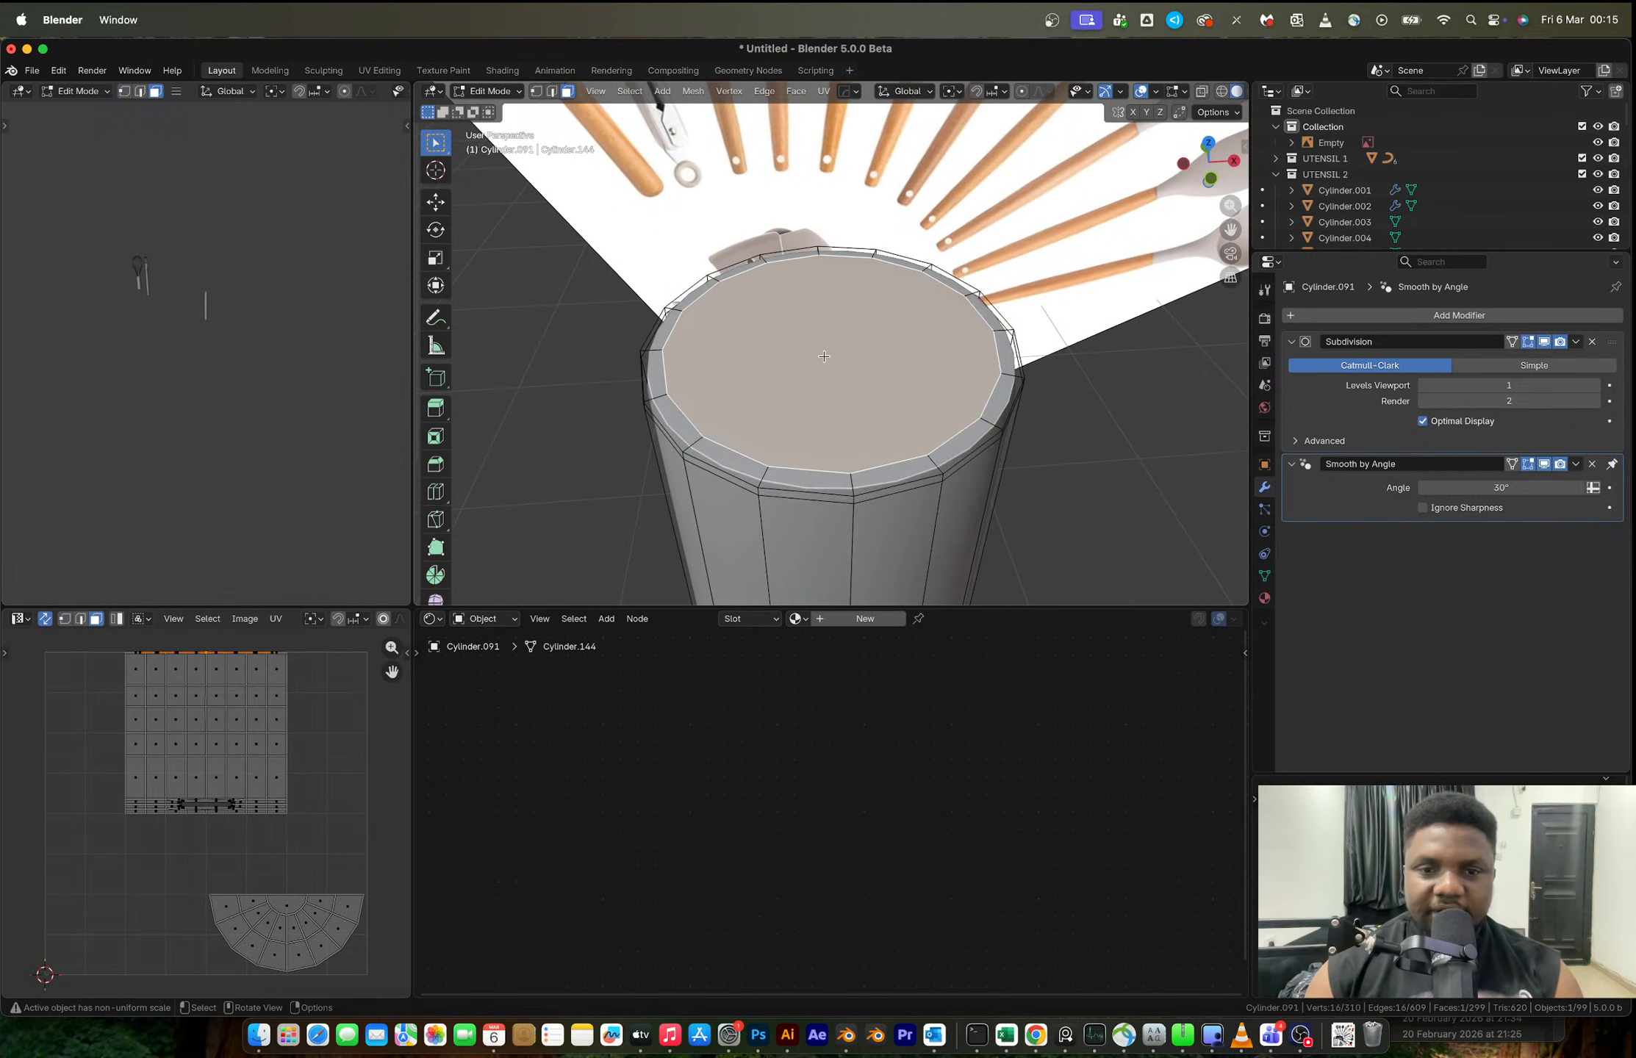
left_click(762, 469, "alt+shift")
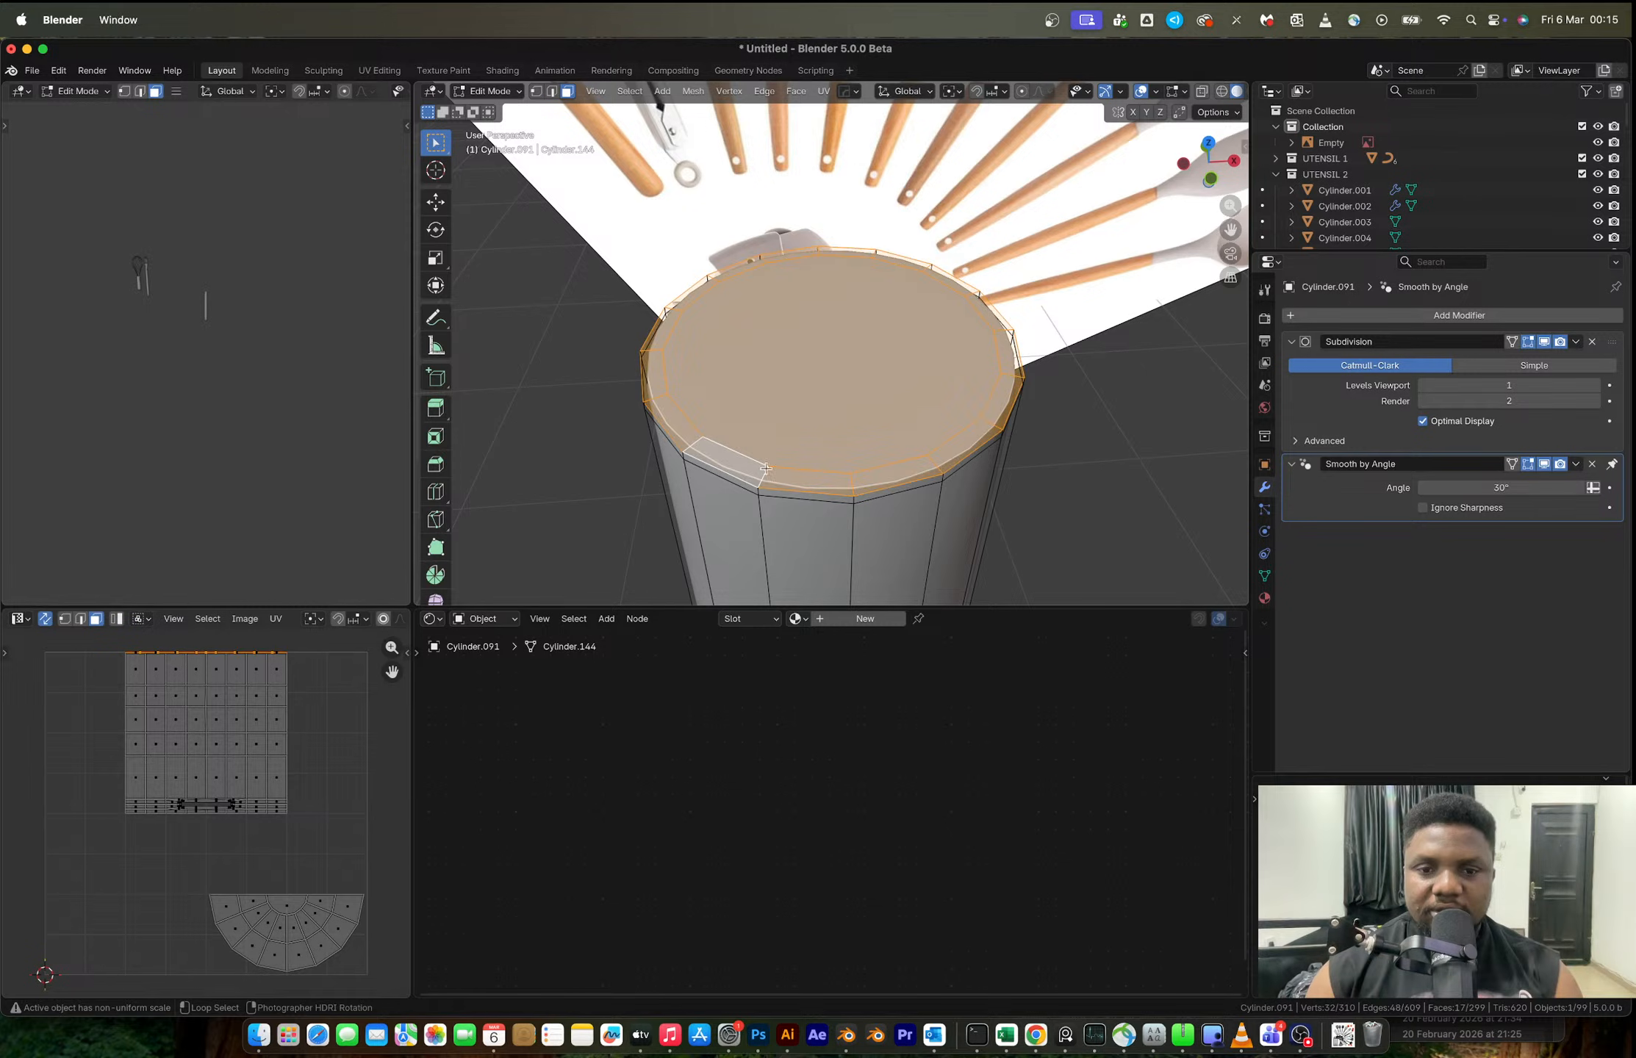
middle_click_drag(763, 469, 840, 381, "alt")
- Duplicate the selected cap faces in place, separate them into their own object and open that object for mesh editing
key("shift+d")
right_click(964, 266)
key("p")
left_click(969, 272)
key("Tab")
left_click(841, 380)
left_click(841, 380)
key("Tab")
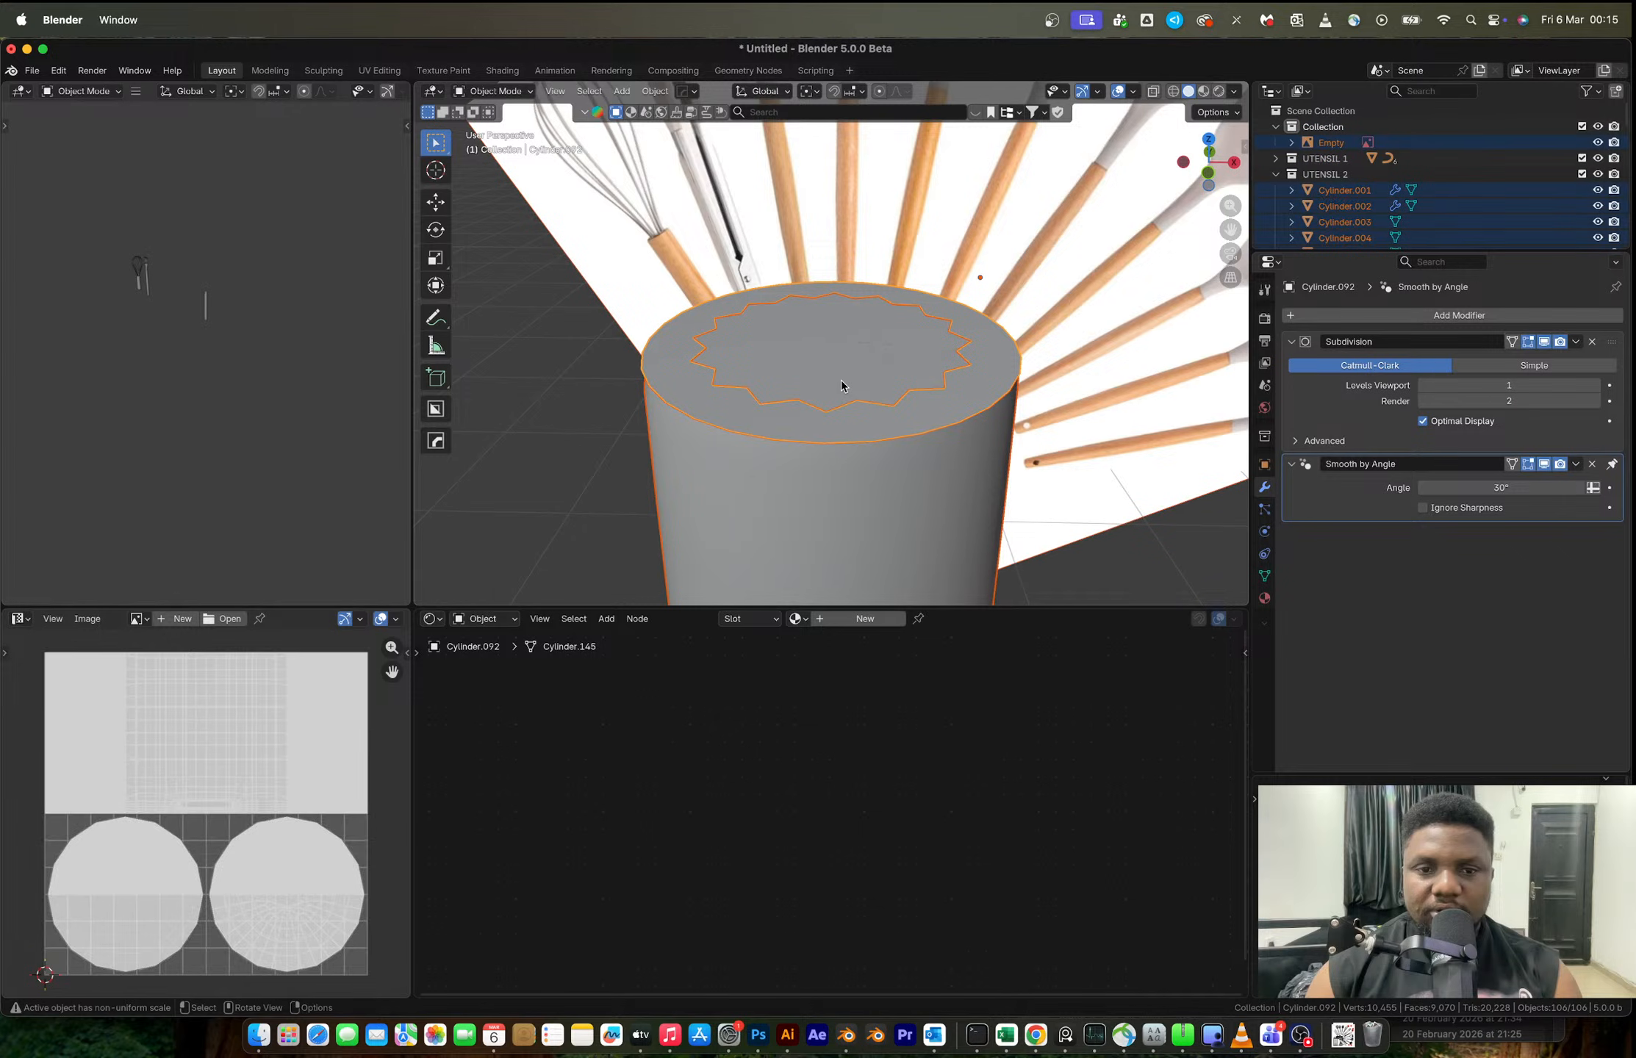
key("Tab")
key("Tab")
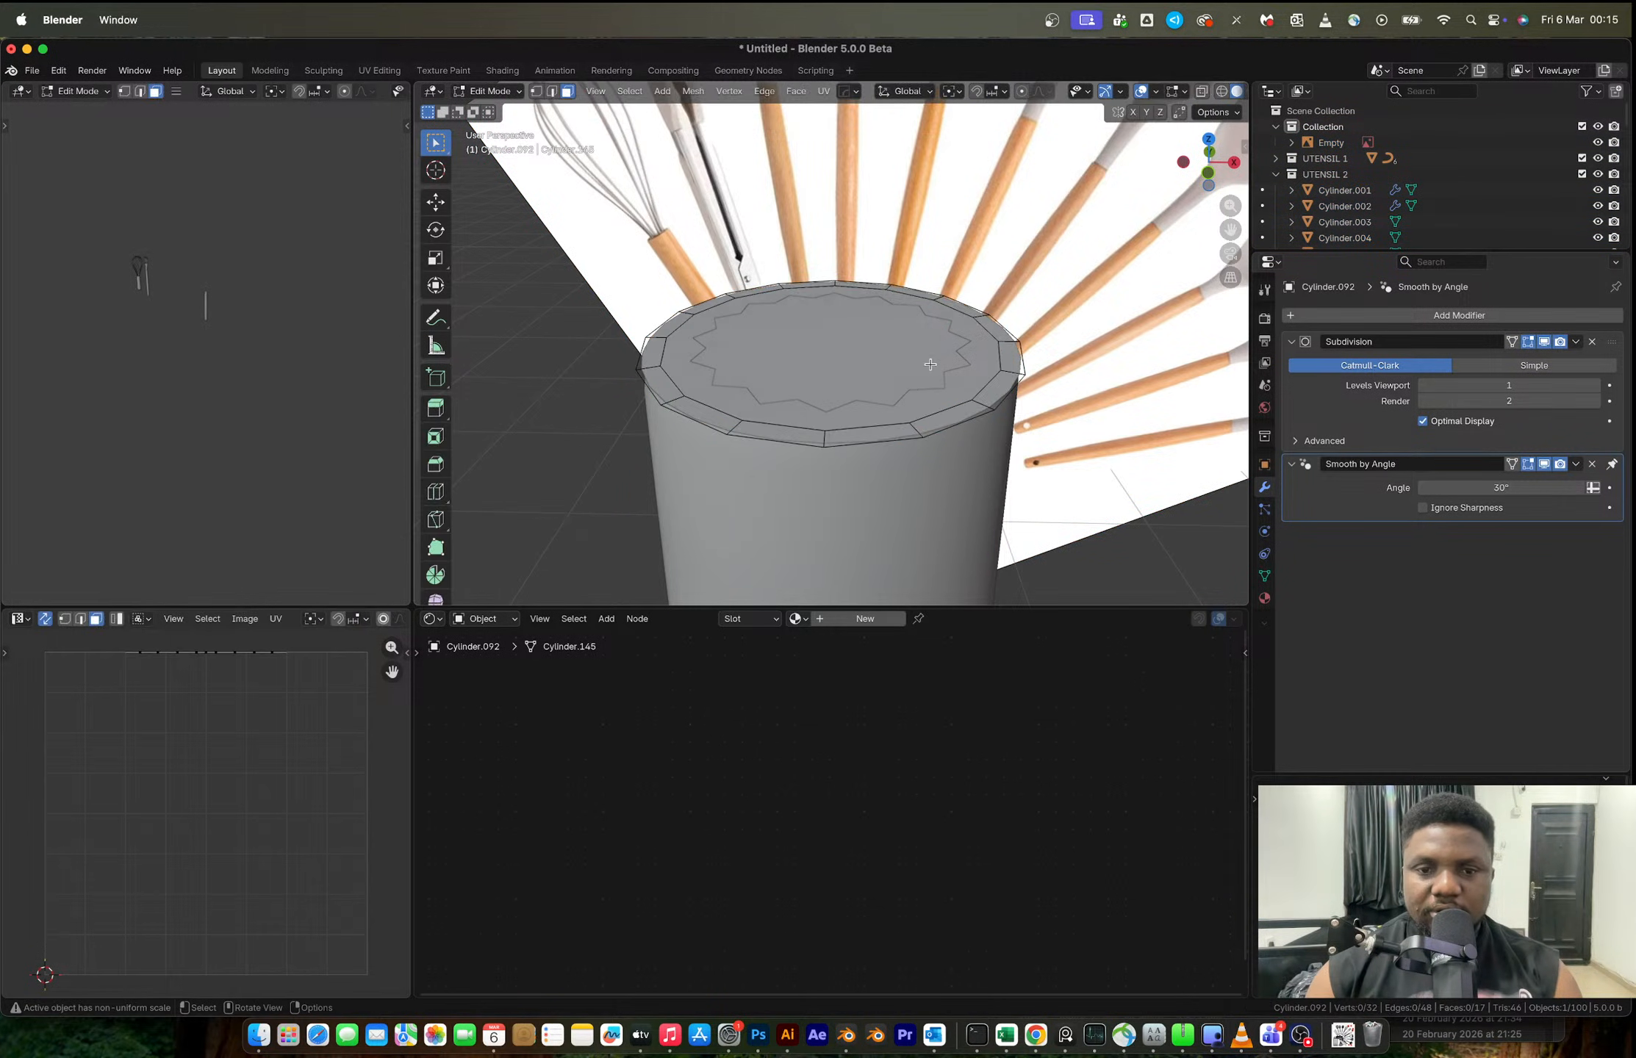
- Extrude all of the separated cap's faces about 0.36 m upward and scale the top end wider to flare the spoon's neck
key("a")
left_click(1209, 174)
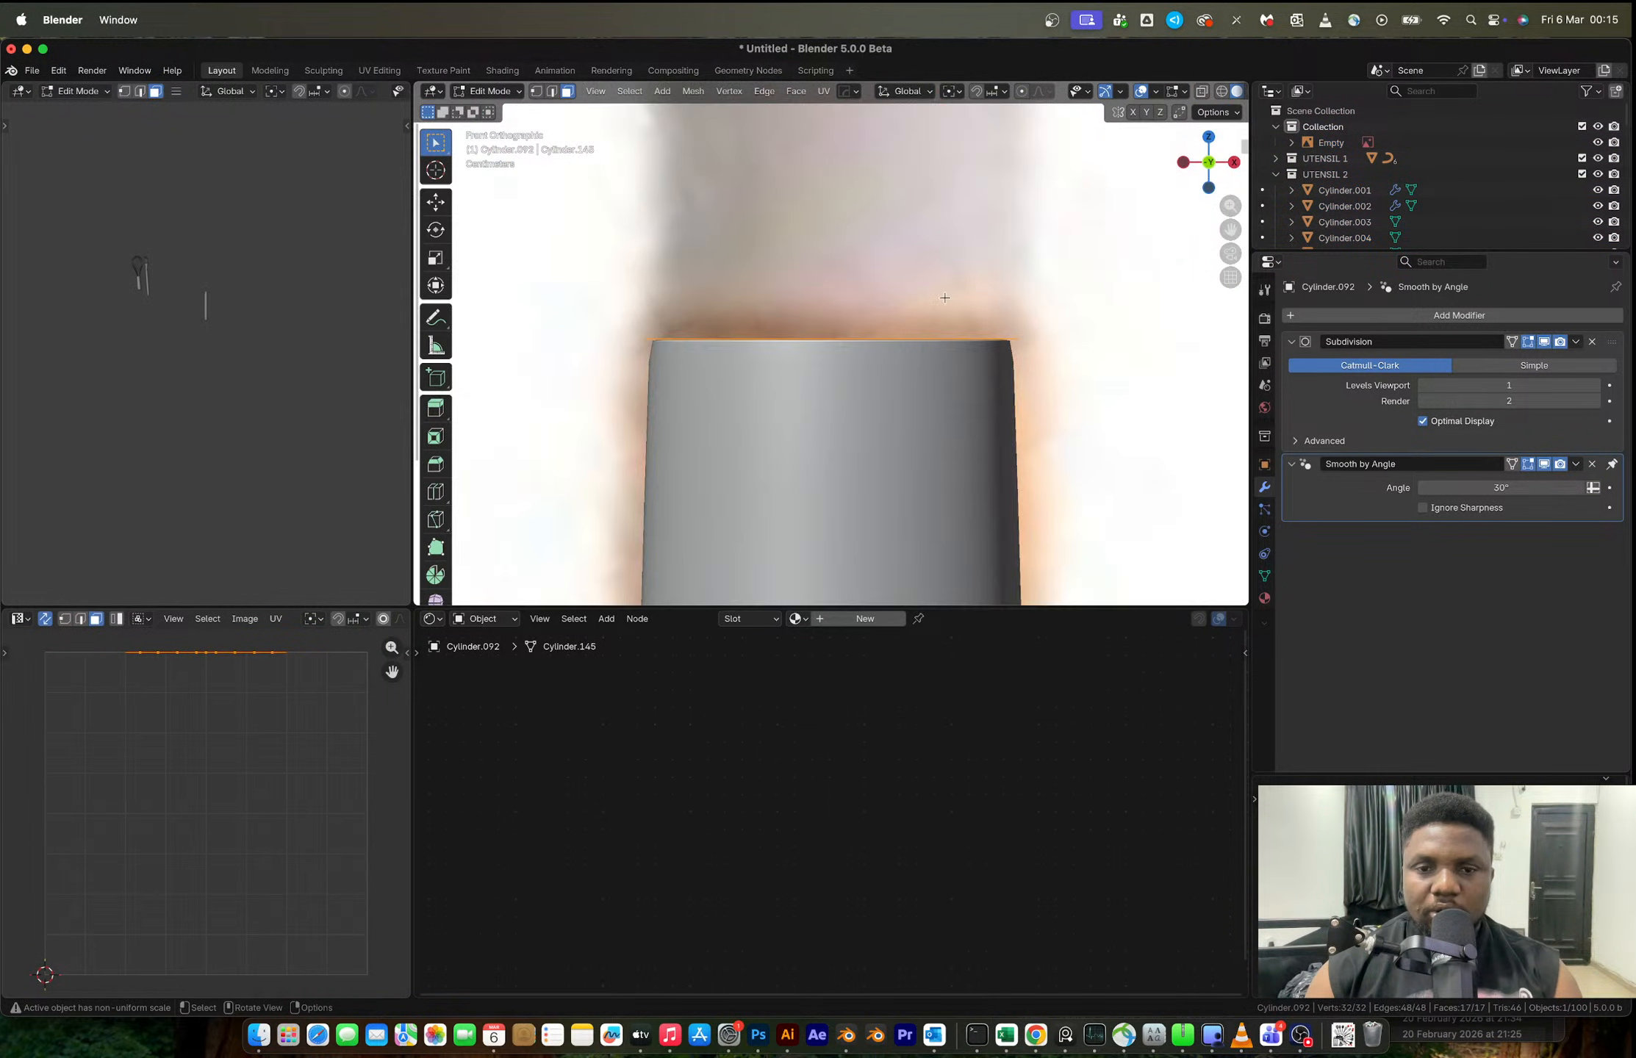
scroll(955, 279, "down", 5)
scroll(942, 300, "up", 2)
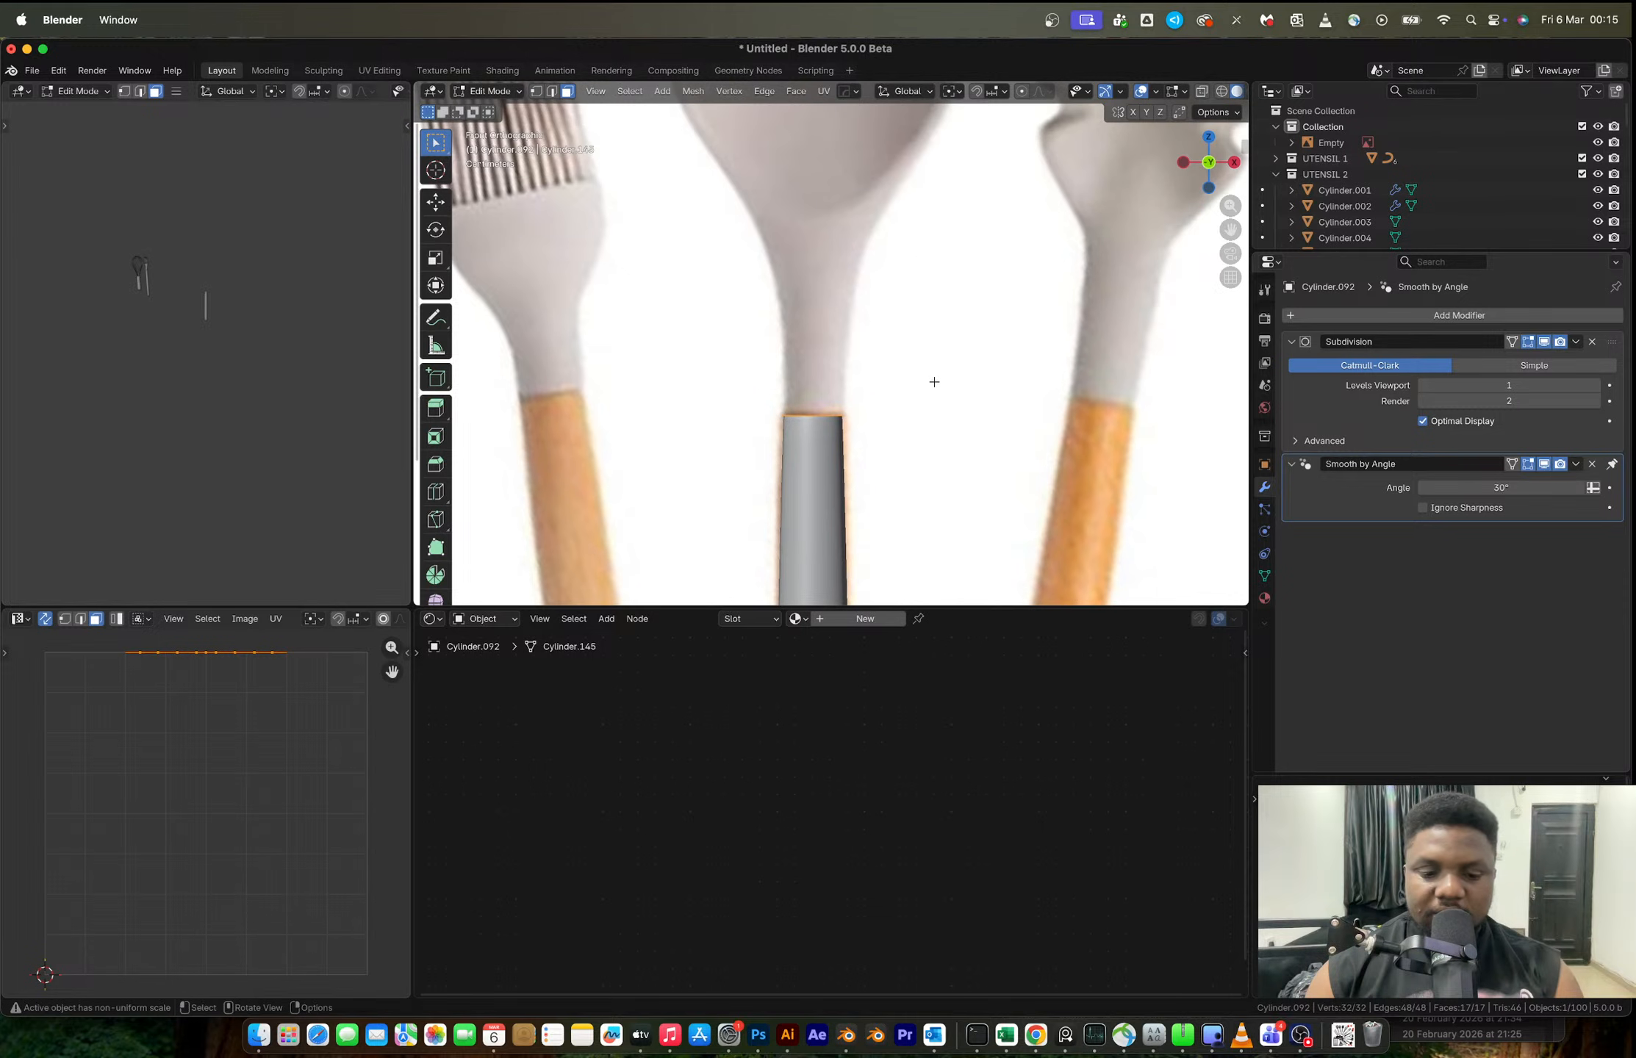
key("e")
left_click(942, 187)
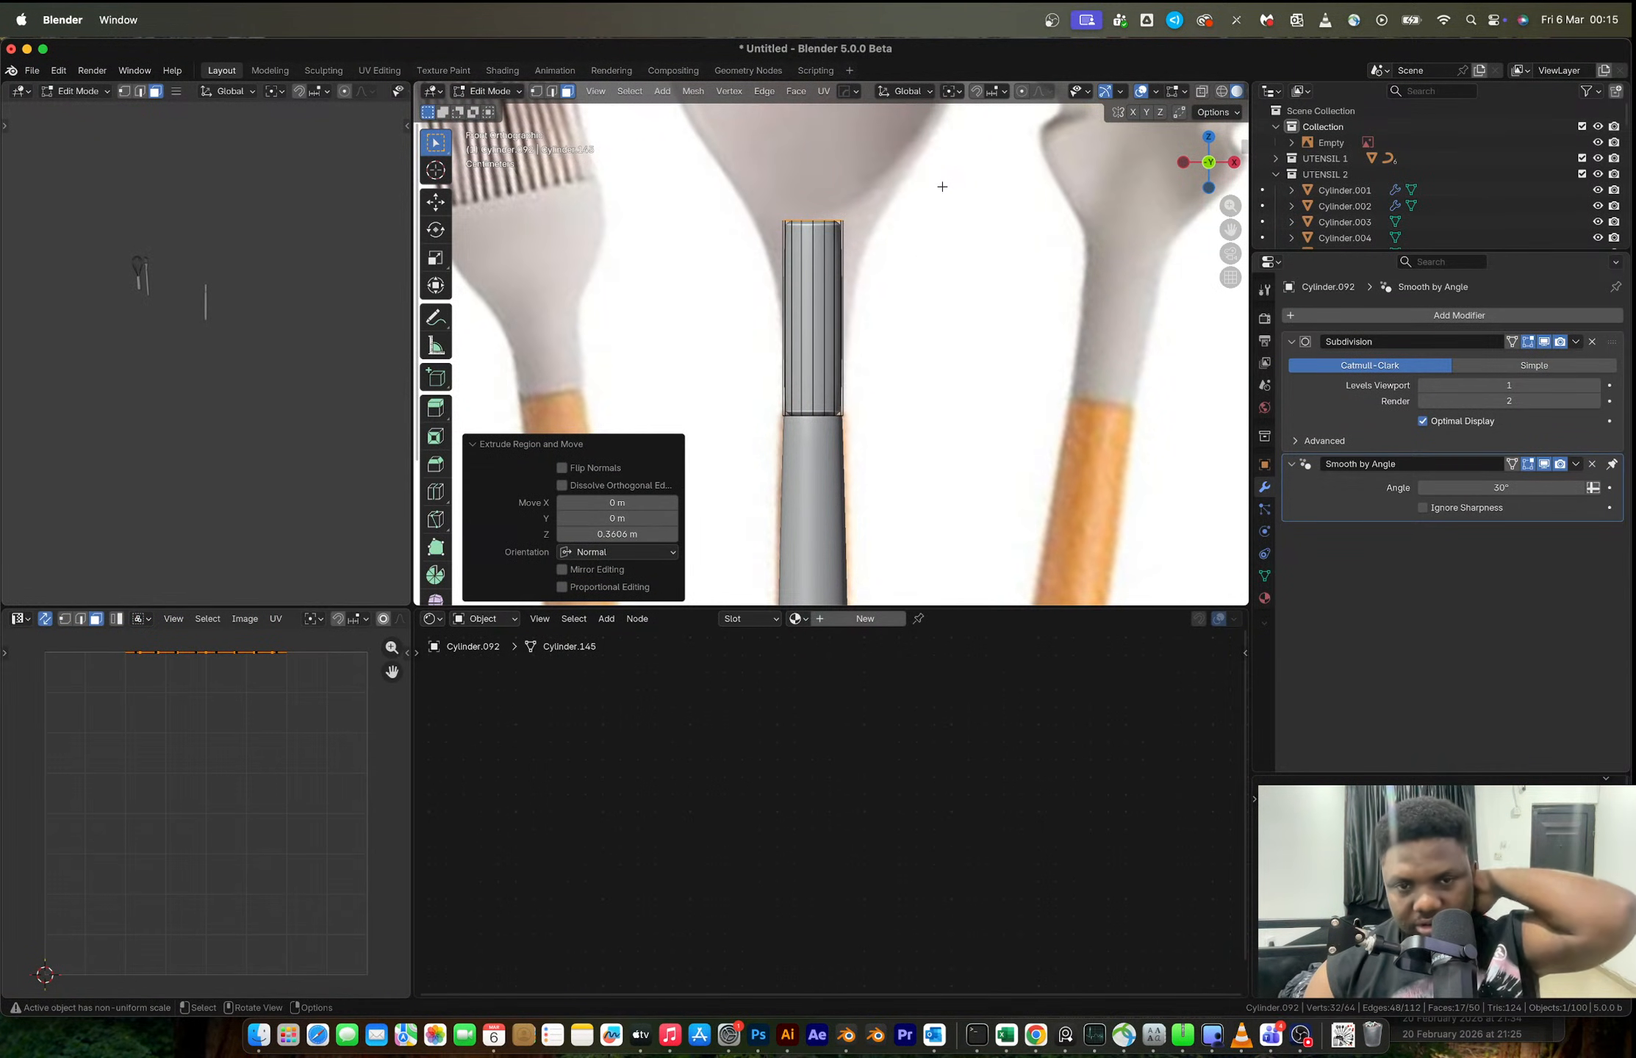
key("s")
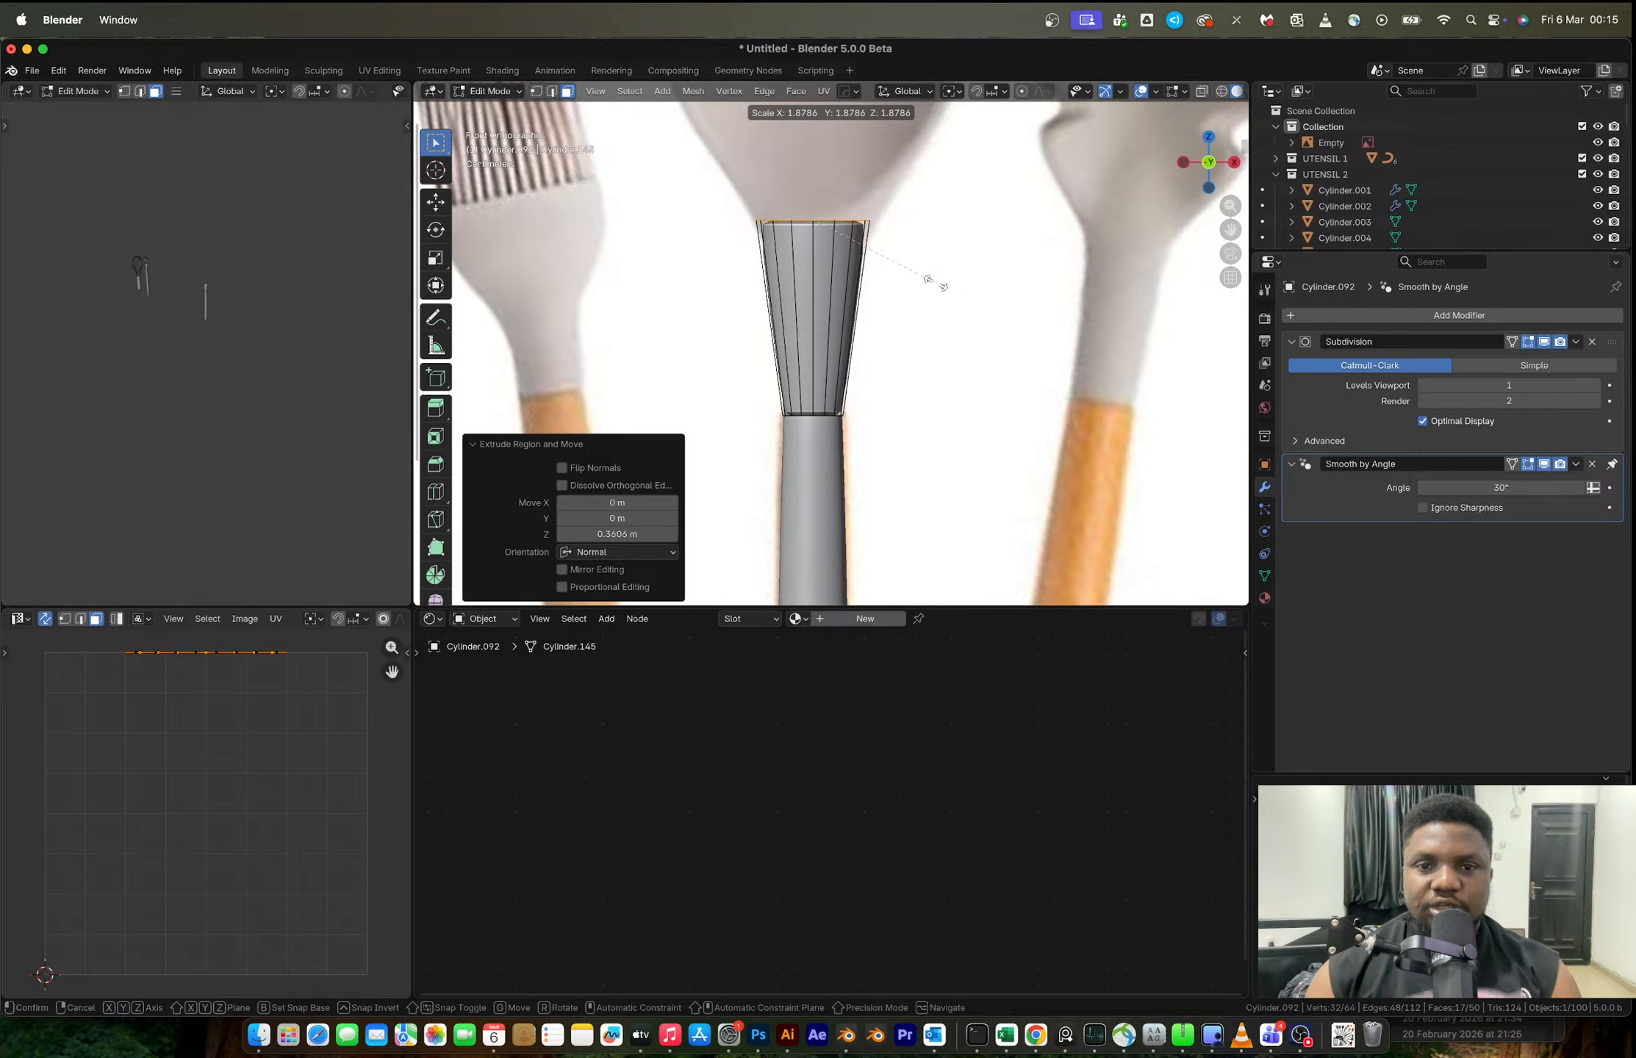
left_click(945, 273)
- Add a loop cut in the upper part of the neck, scale it to about 0.721 and bevel it with 3 segments
key("ctrl+r")
left_click(853, 310)
left_click(861, 273)
key("s")
left_click(884, 329)
key("ctrl+b")
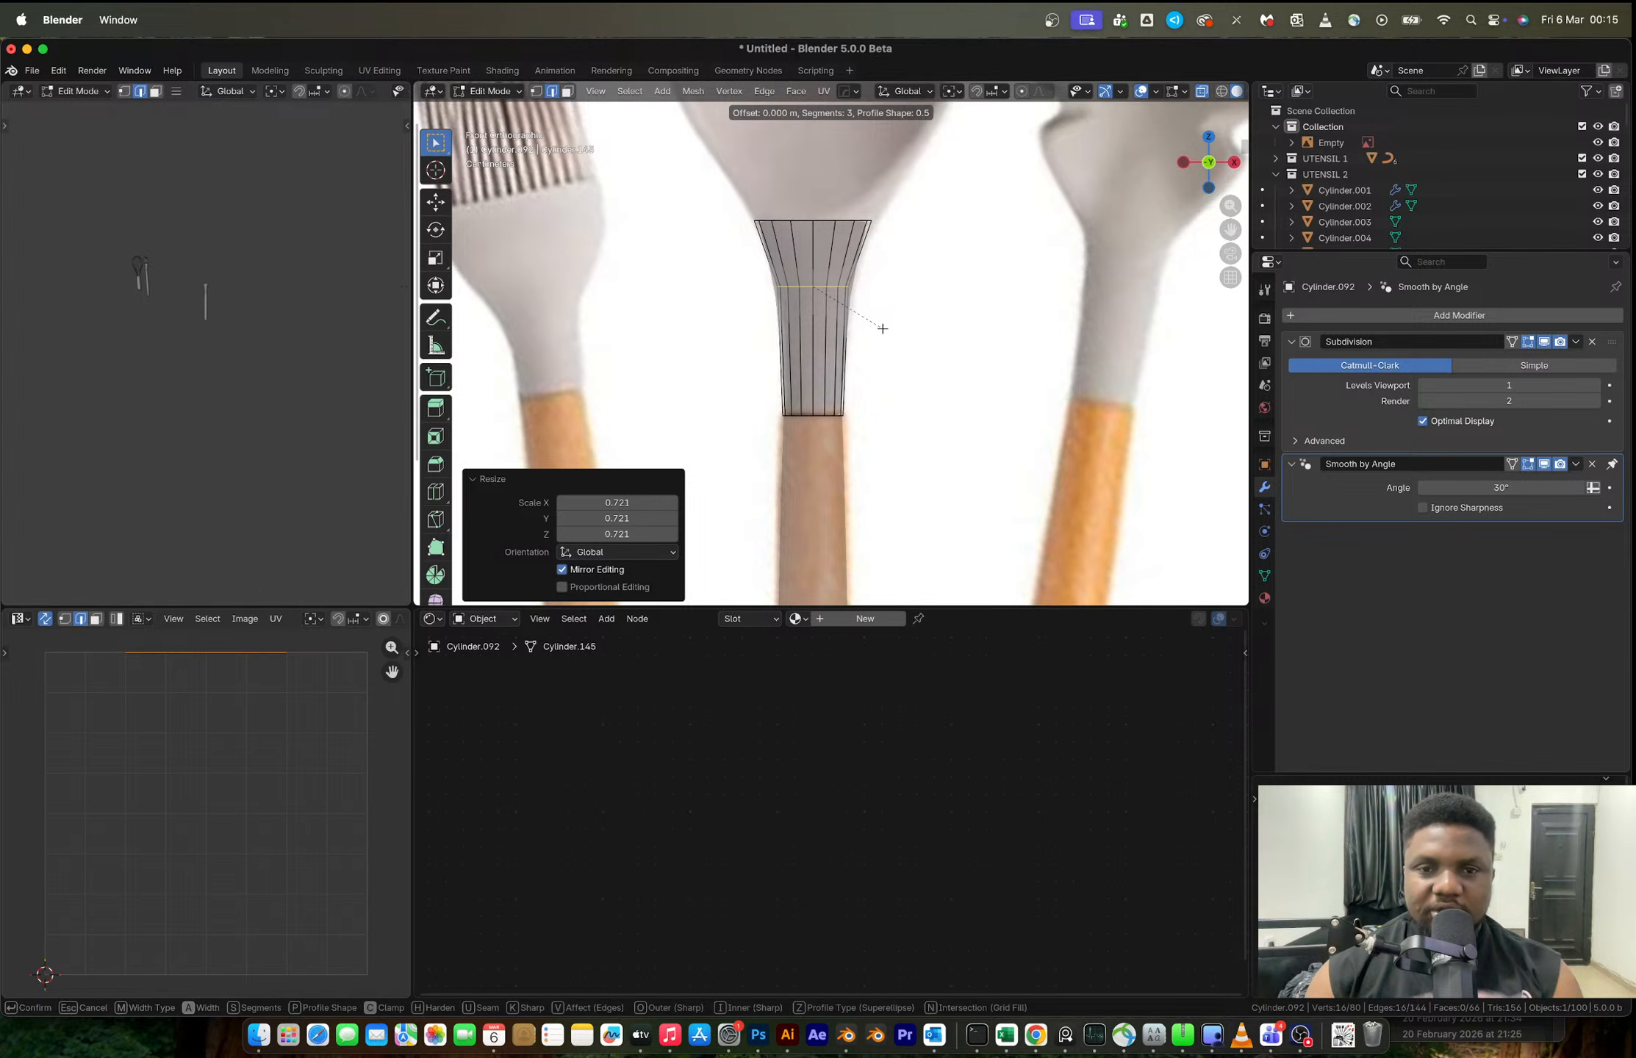
left_click(910, 340)
key("Tab")
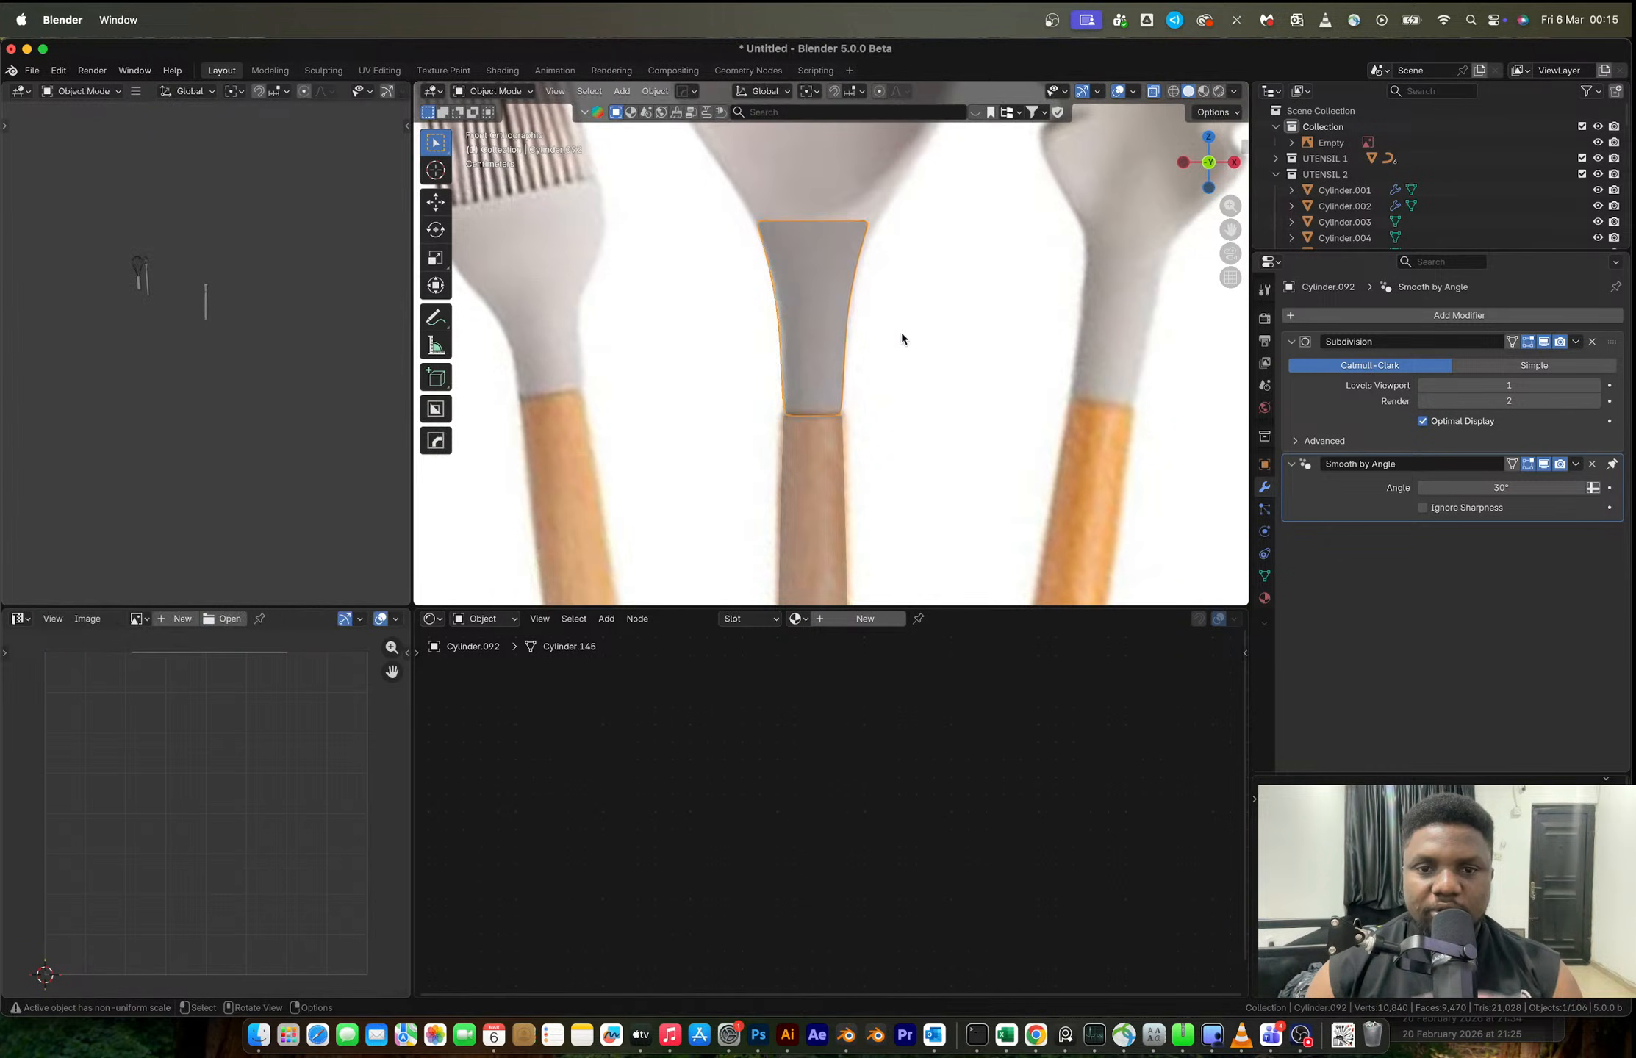
- Edit the spoon neck's mesh and select all vertices of its flared upper rings from the side view
scroll(868, 279, "down", 2)
middle_click_drag(868, 279, 860, 453, "shift")
scroll(862, 389, "up", 2)
scroll(863, 389, "down", 2)
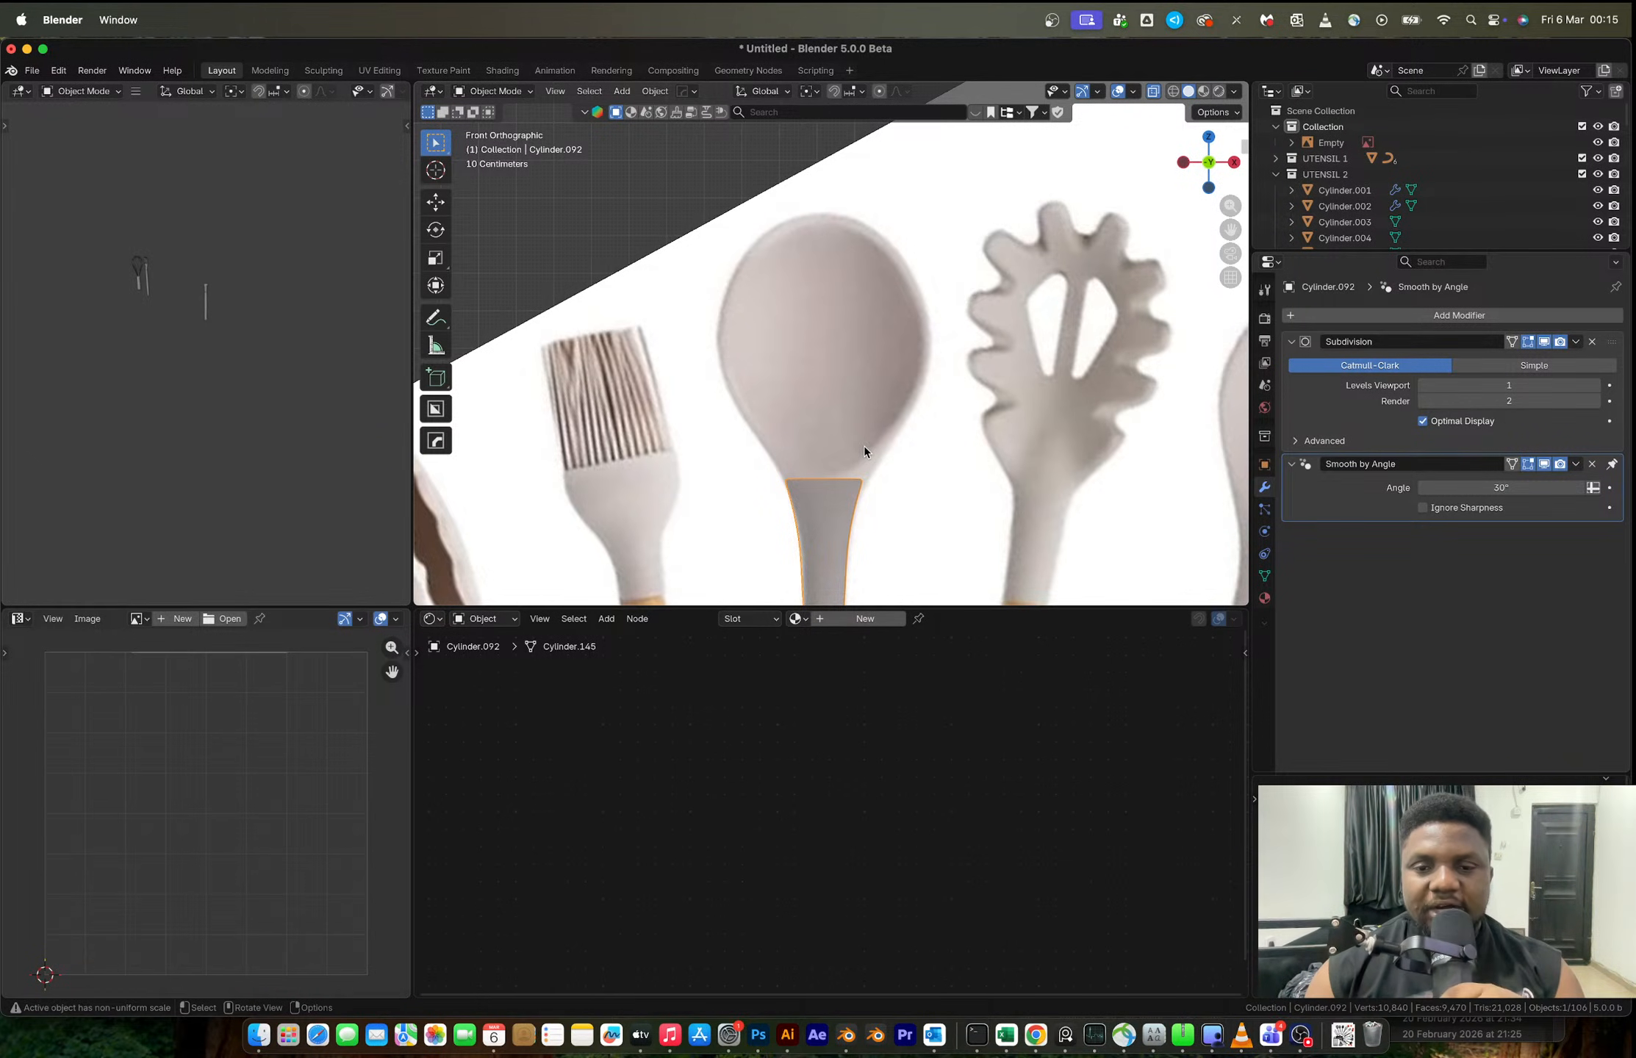
scroll(865, 483, "down", 3)
middle_click_drag(865, 484, 906, 446)
key("Tab")
scroll(872, 432, "up", 3)
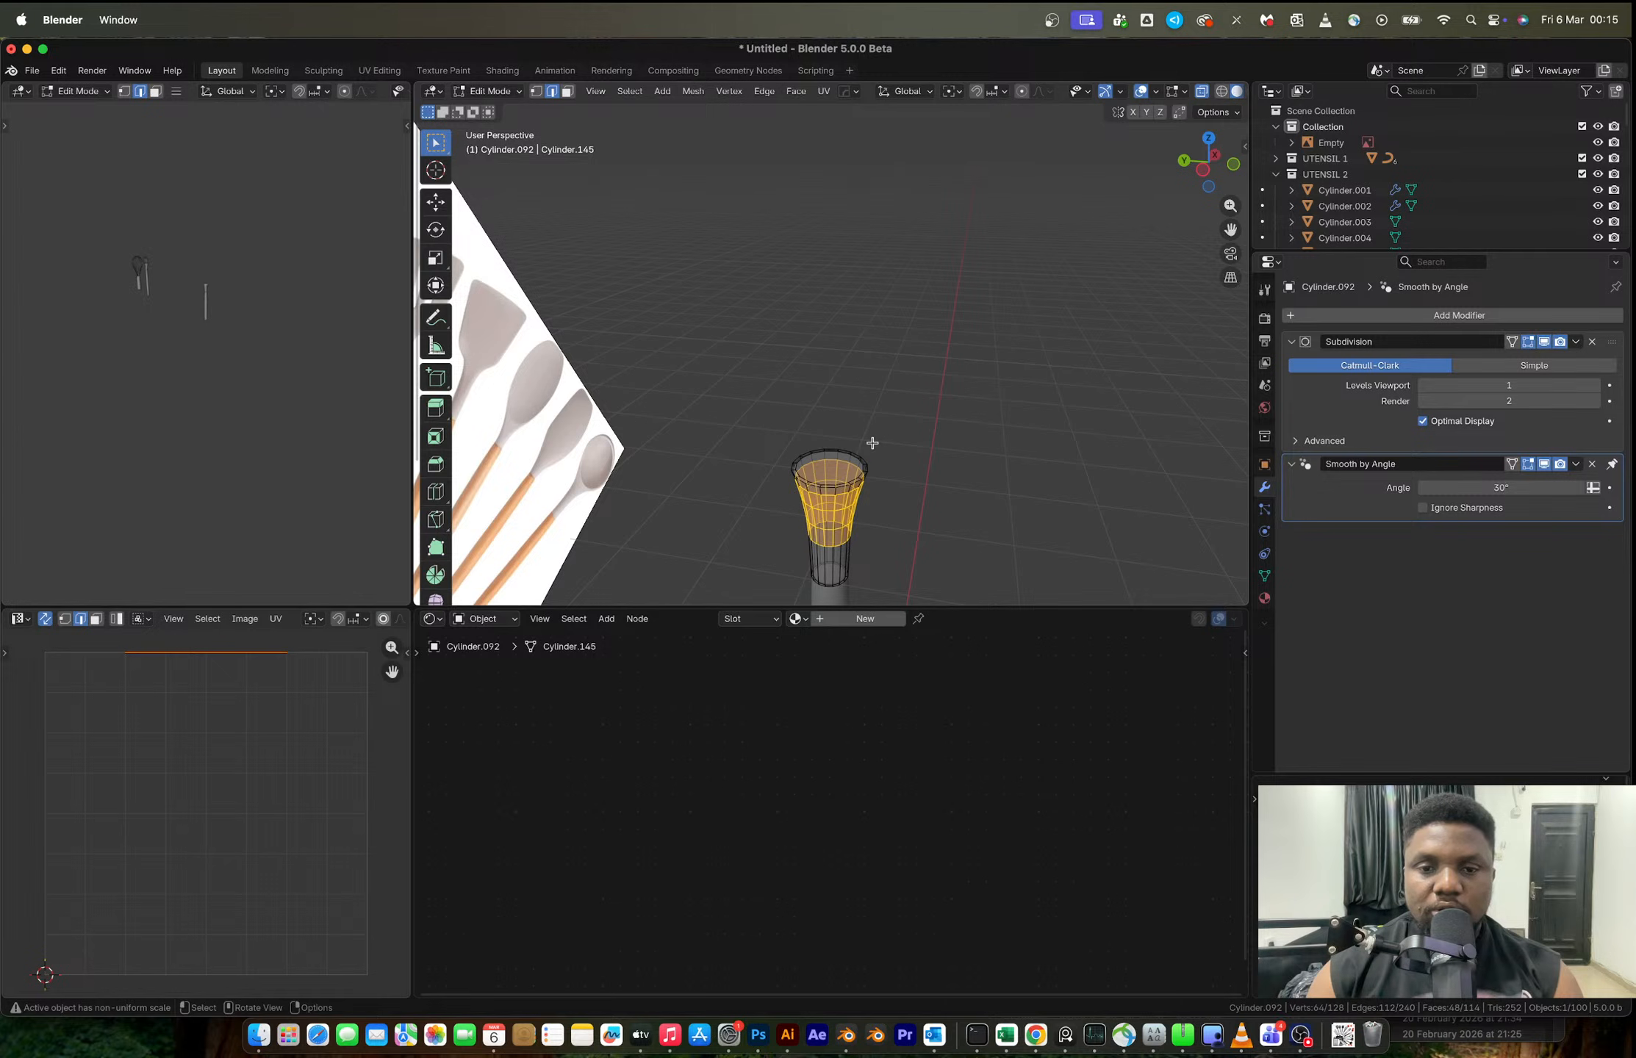
left_click(1203, 171)
middle_click_drag(935, 429, 933, 281, "shift")
left_click_drag(731, 297, 929, 364)
key("1")
left_click_drag(734, 289, 941, 366)
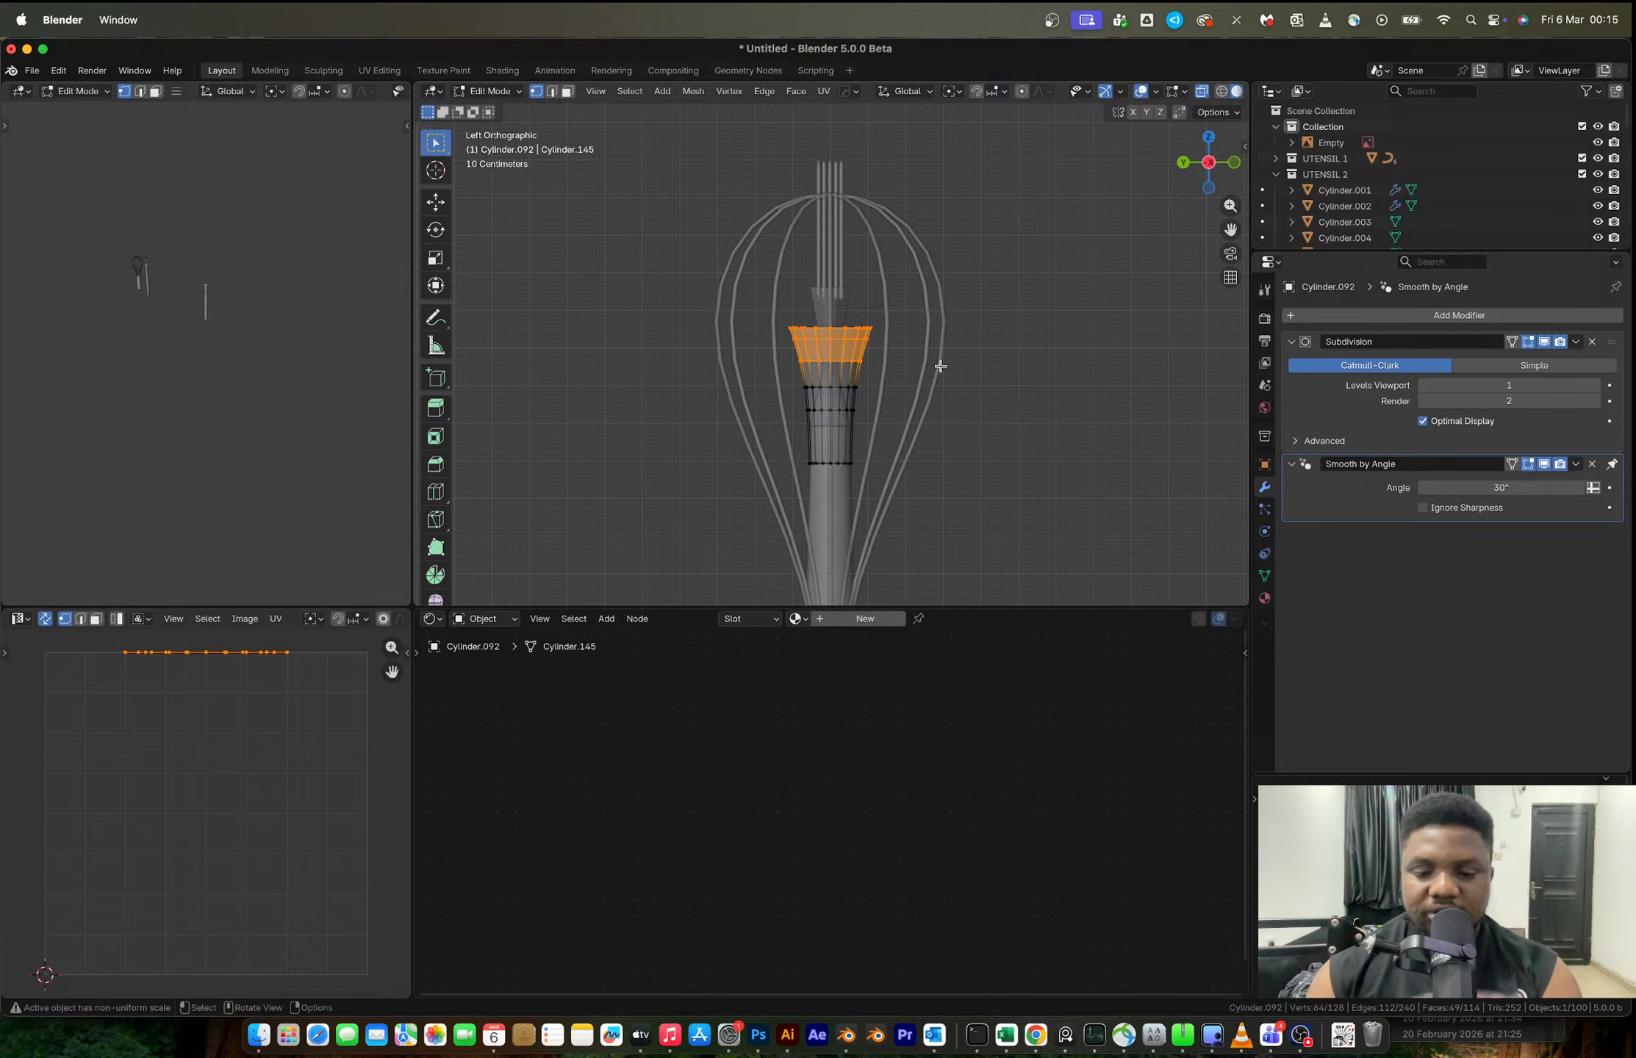
- Flatten the selected upper rings to about 0.447 along Y with proportional editing at size 0.263
key("o")
key("s")
key("y")
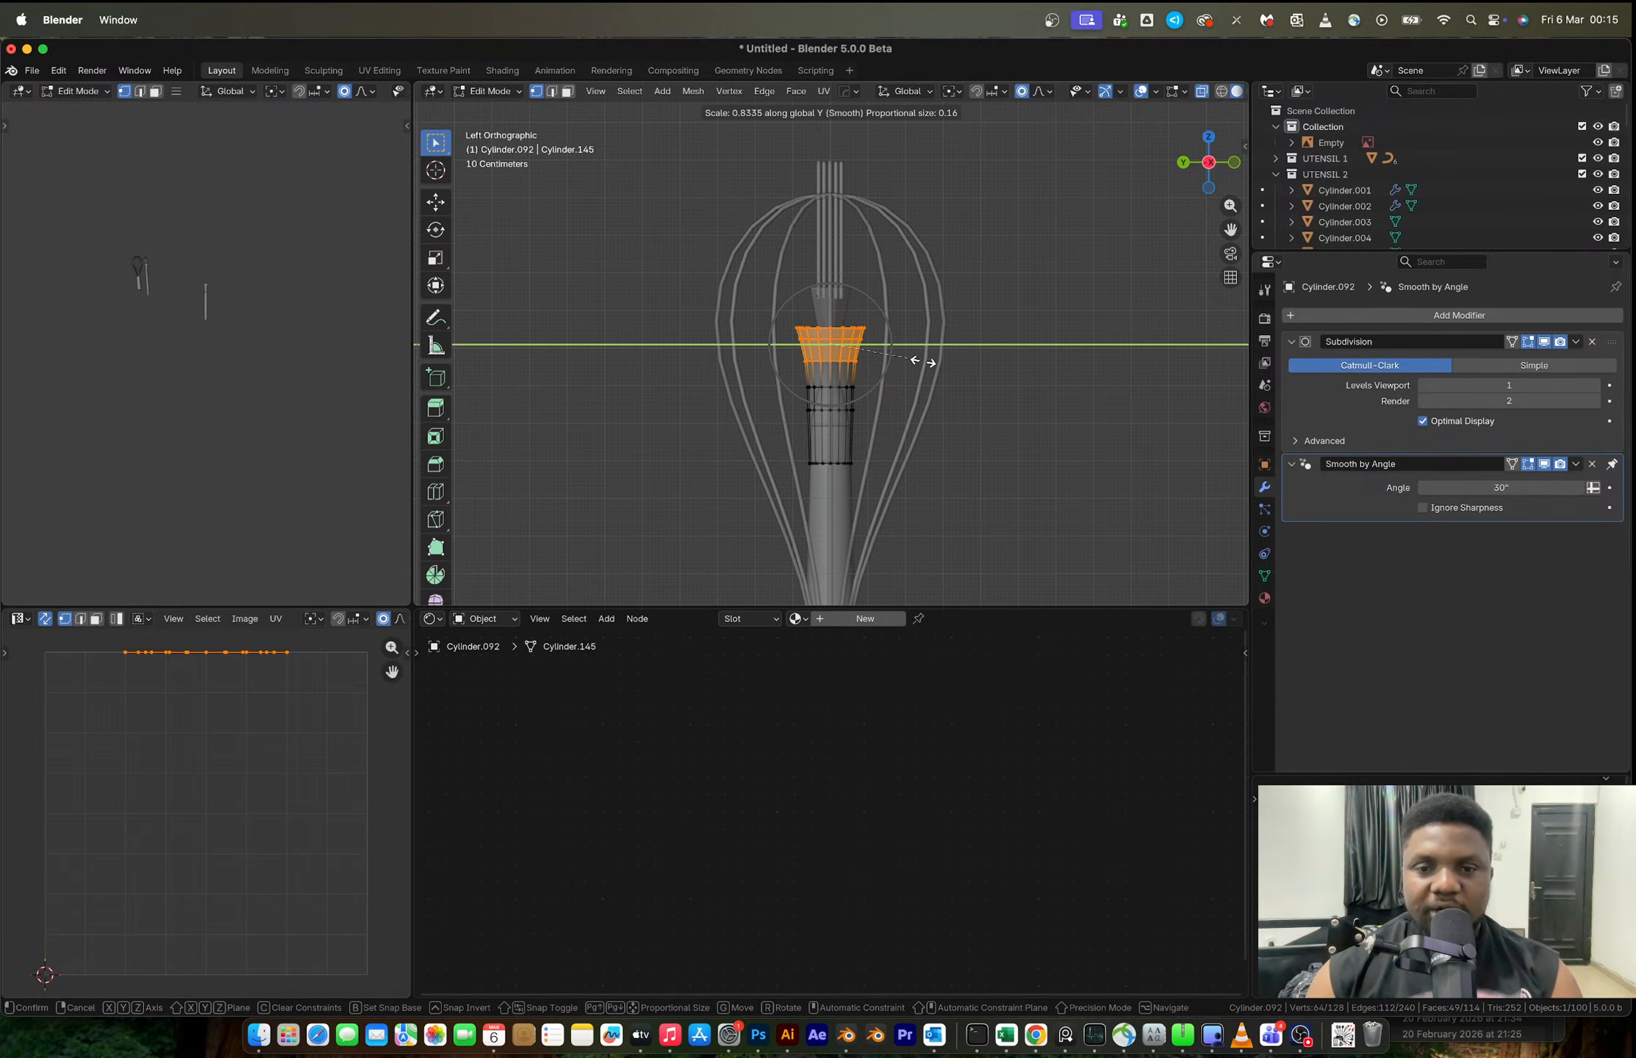
left_click(880, 353)
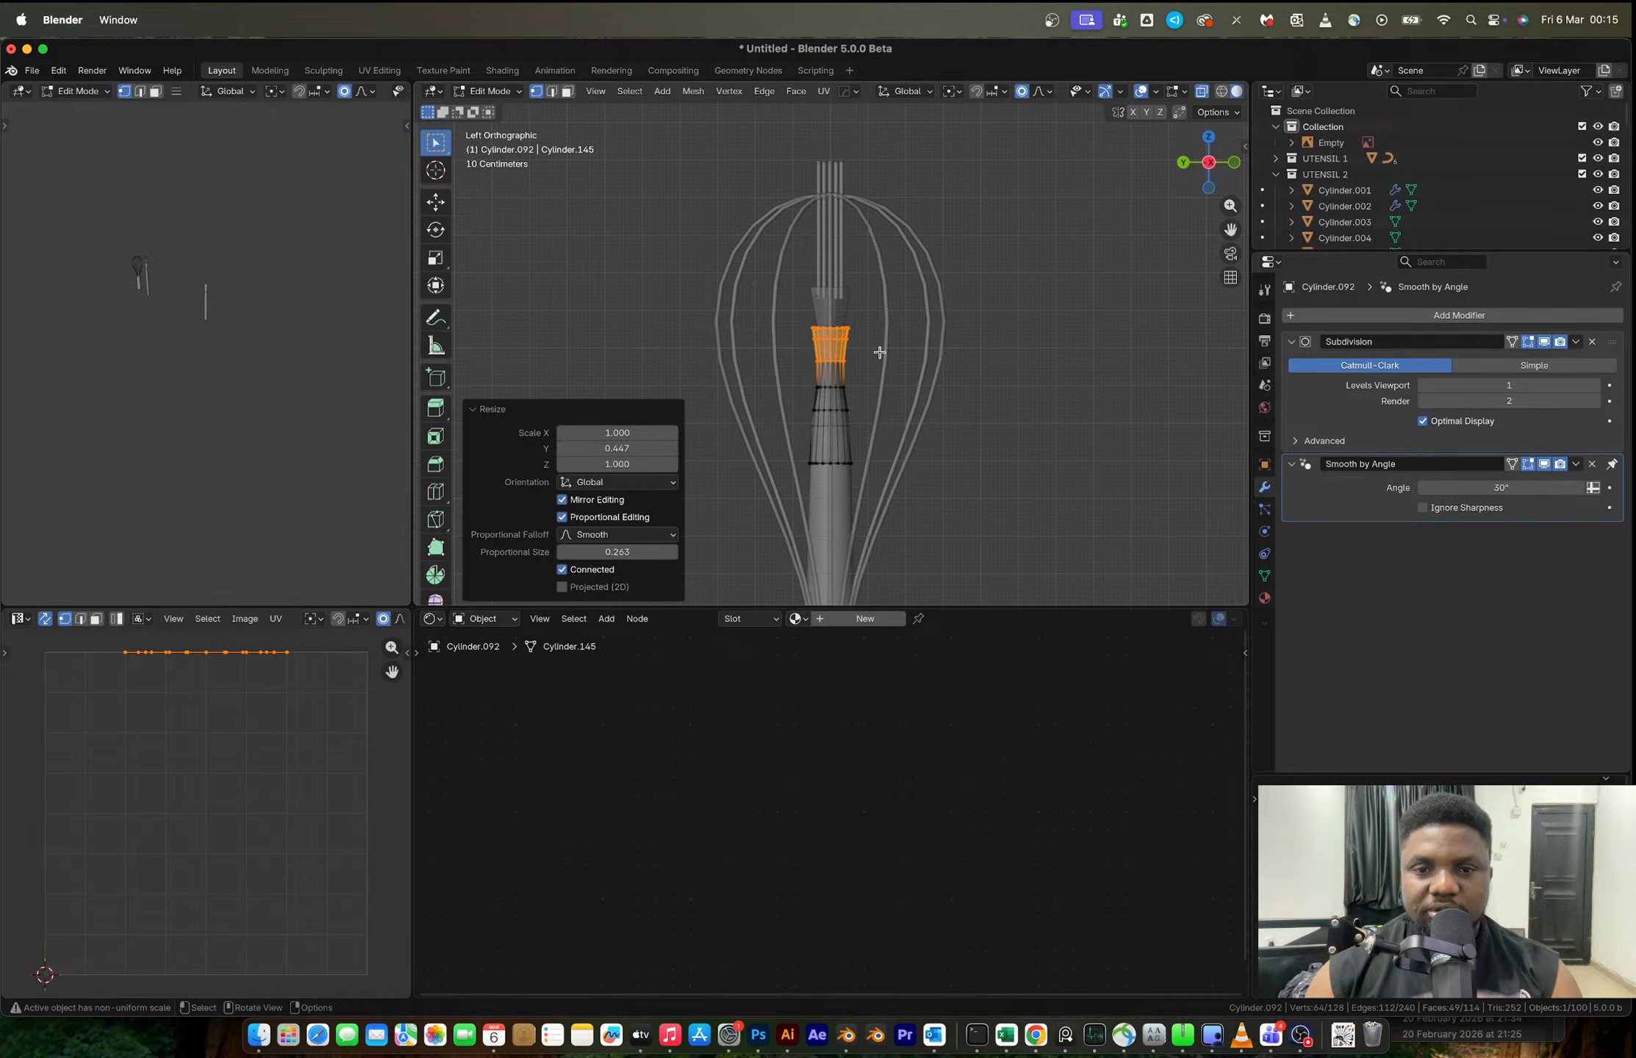
- Scale the selected upper rings of the spoon neck to about 1.051 along X to match the reference in front view
left_click(1234, 162)
scroll(932, 337, "up", 4)
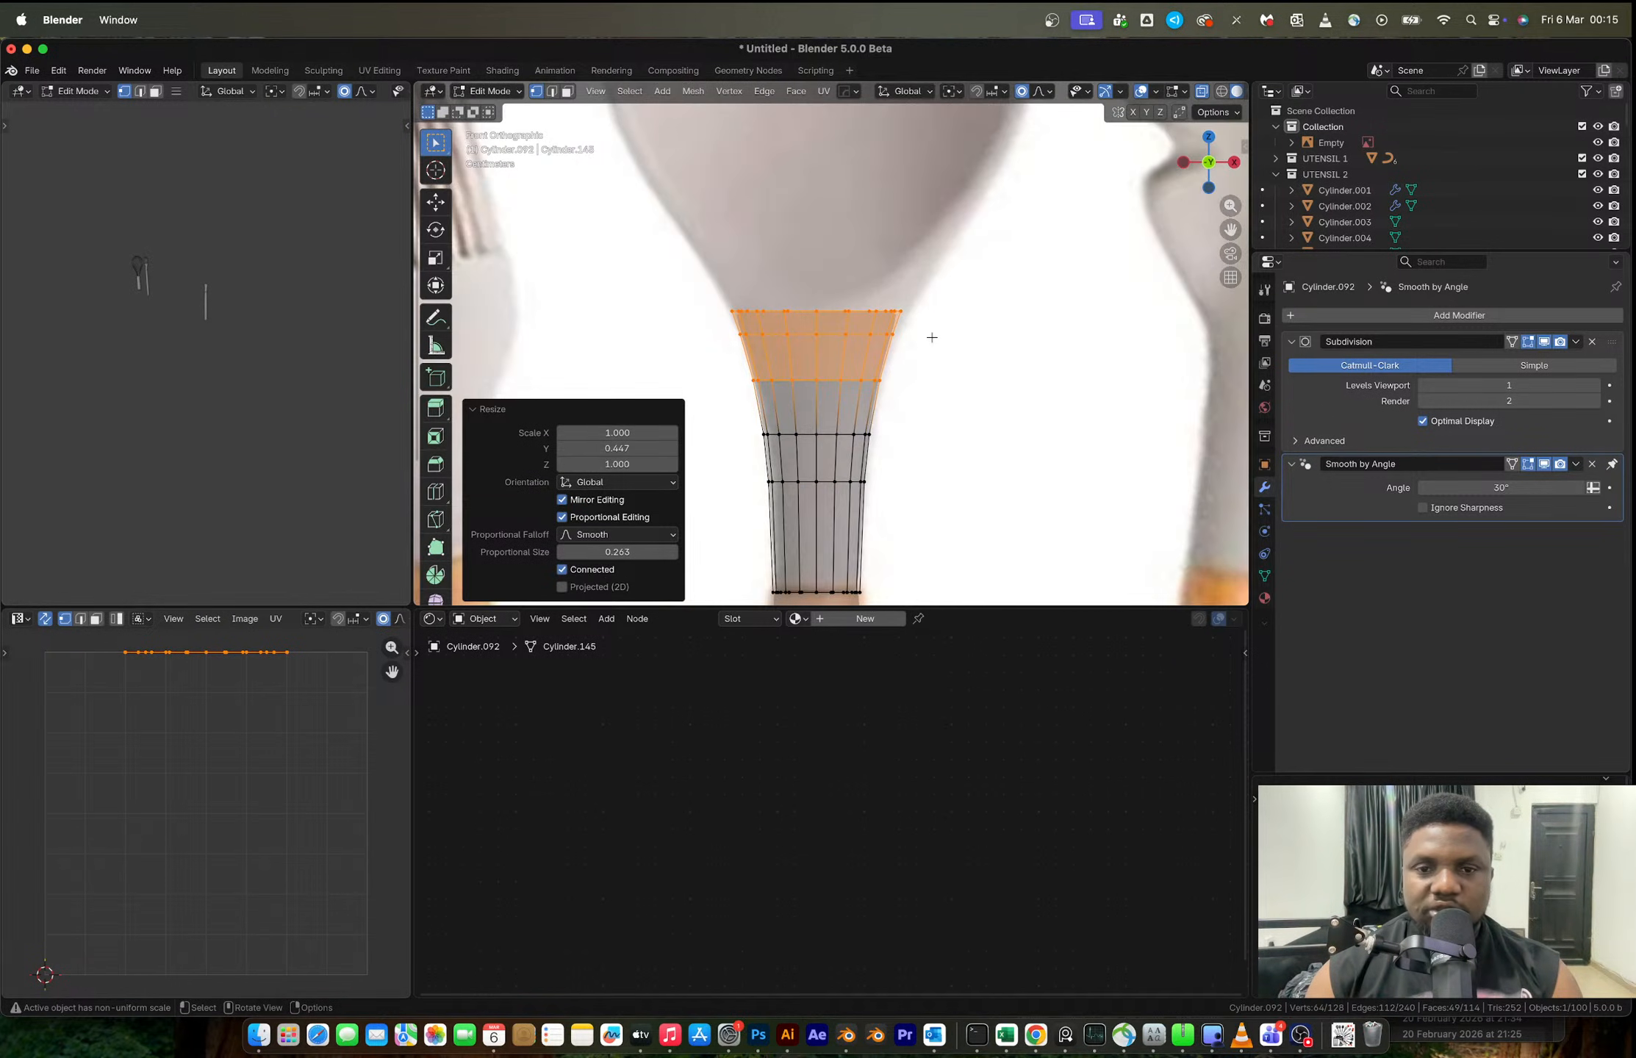
key("s")
key("x")
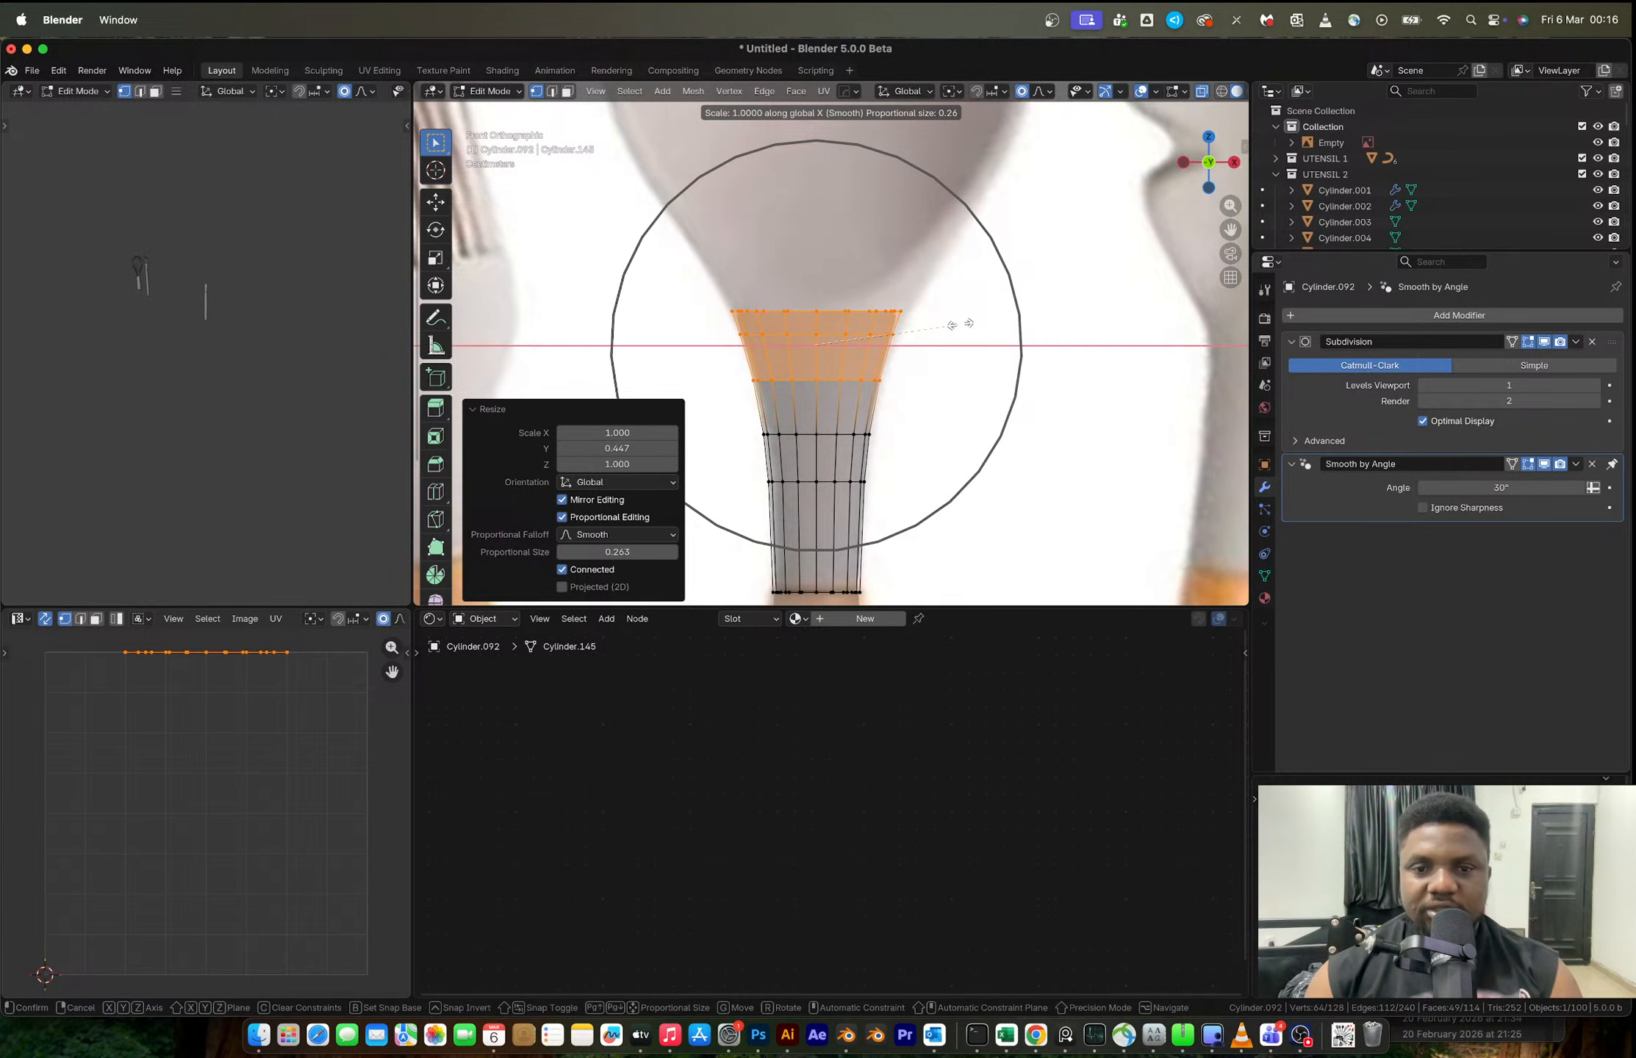
left_click(968, 328)
scroll(948, 312, "down", 3)
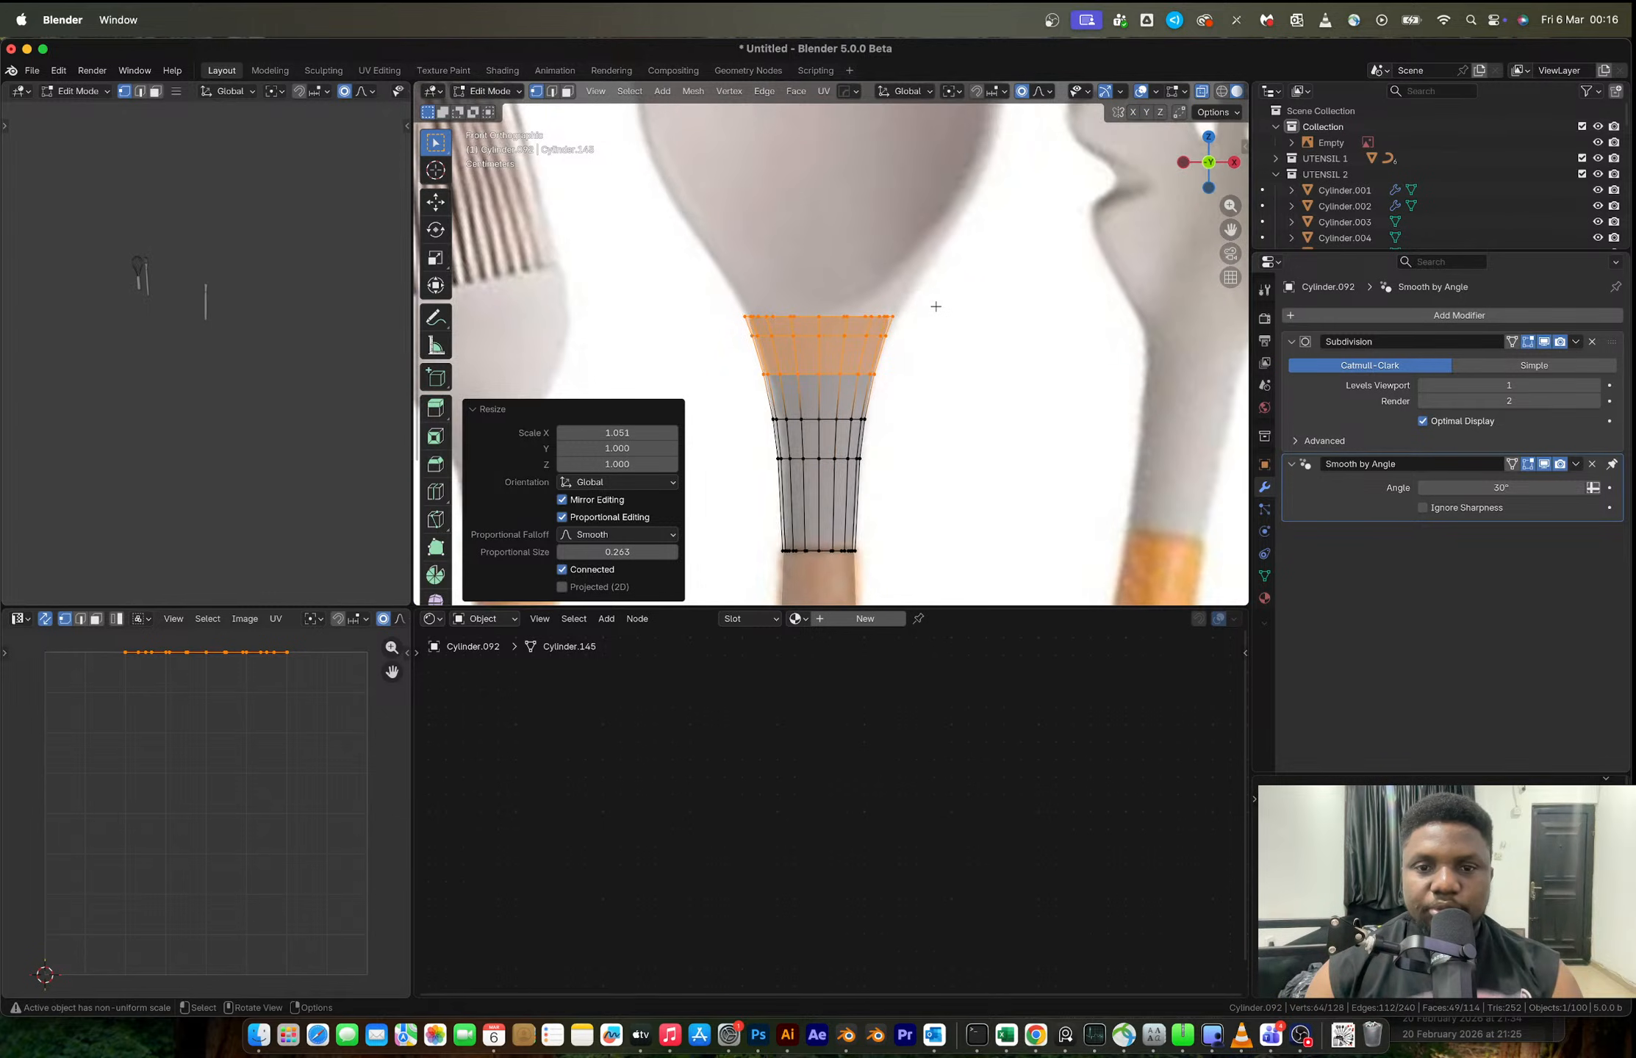
- Delete the cap face and the surrounding ring of rim faces at the top of the spoon's neck
middle_click_drag(916, 314, 882, 450)
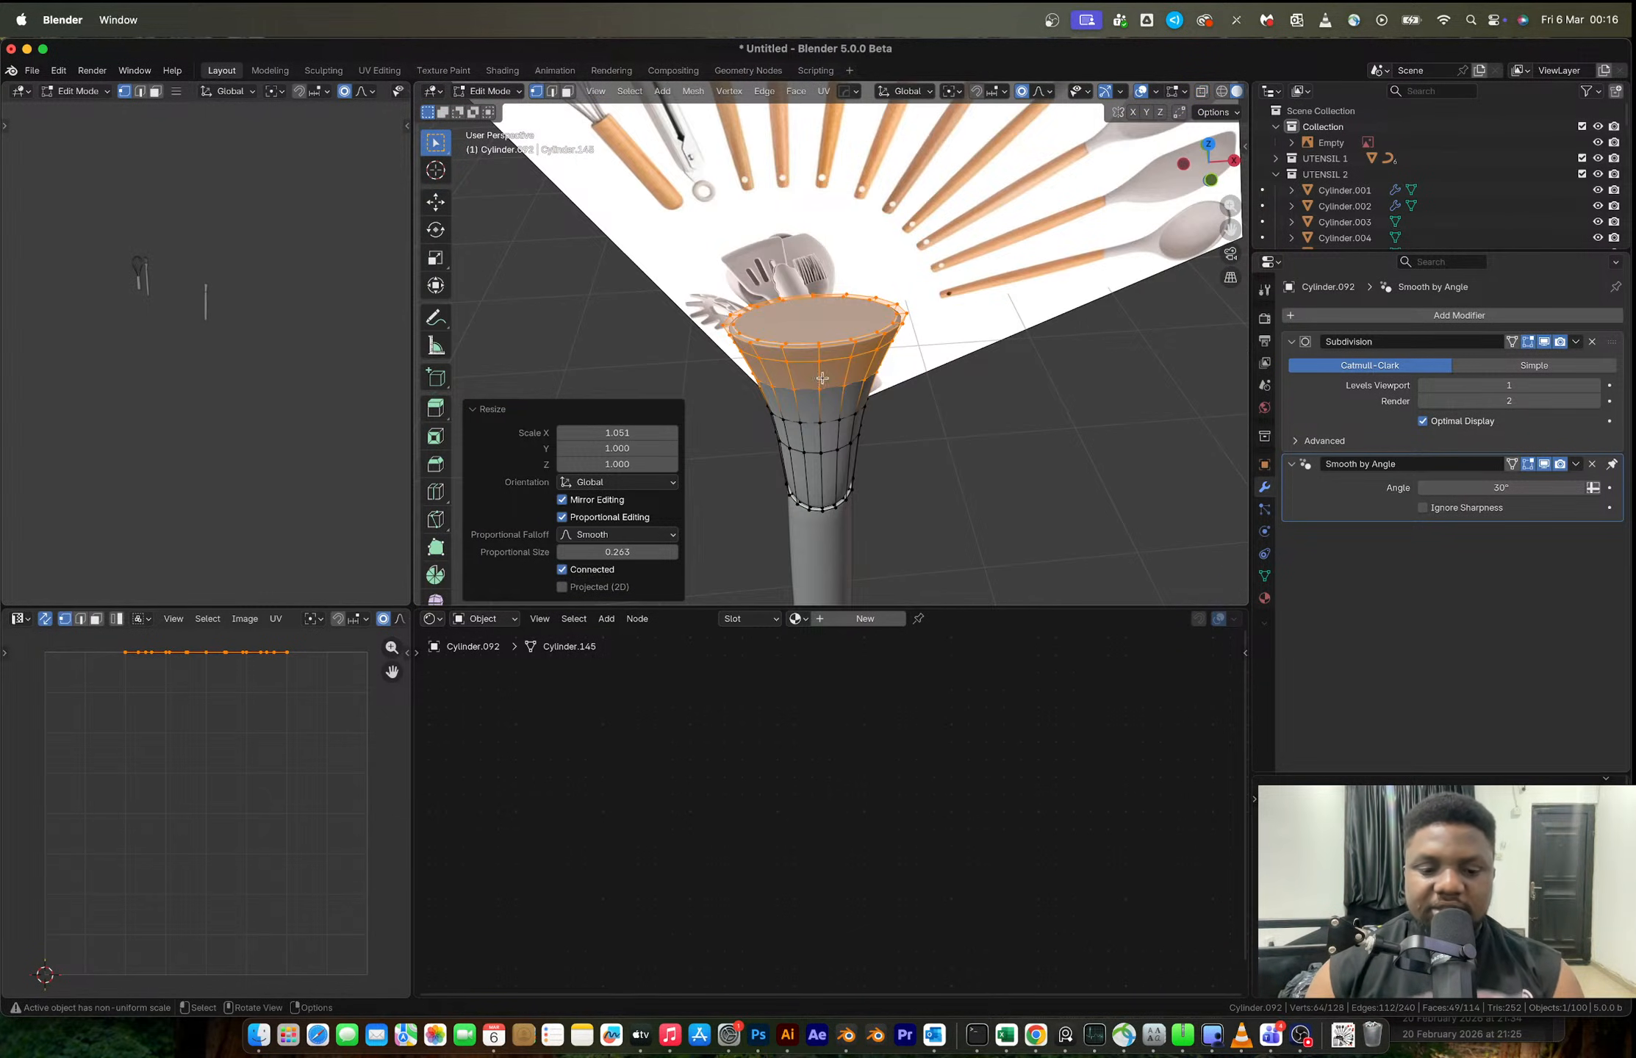
key("3")
left_click(819, 329)
middle_click_drag(819, 330, 815, 386)
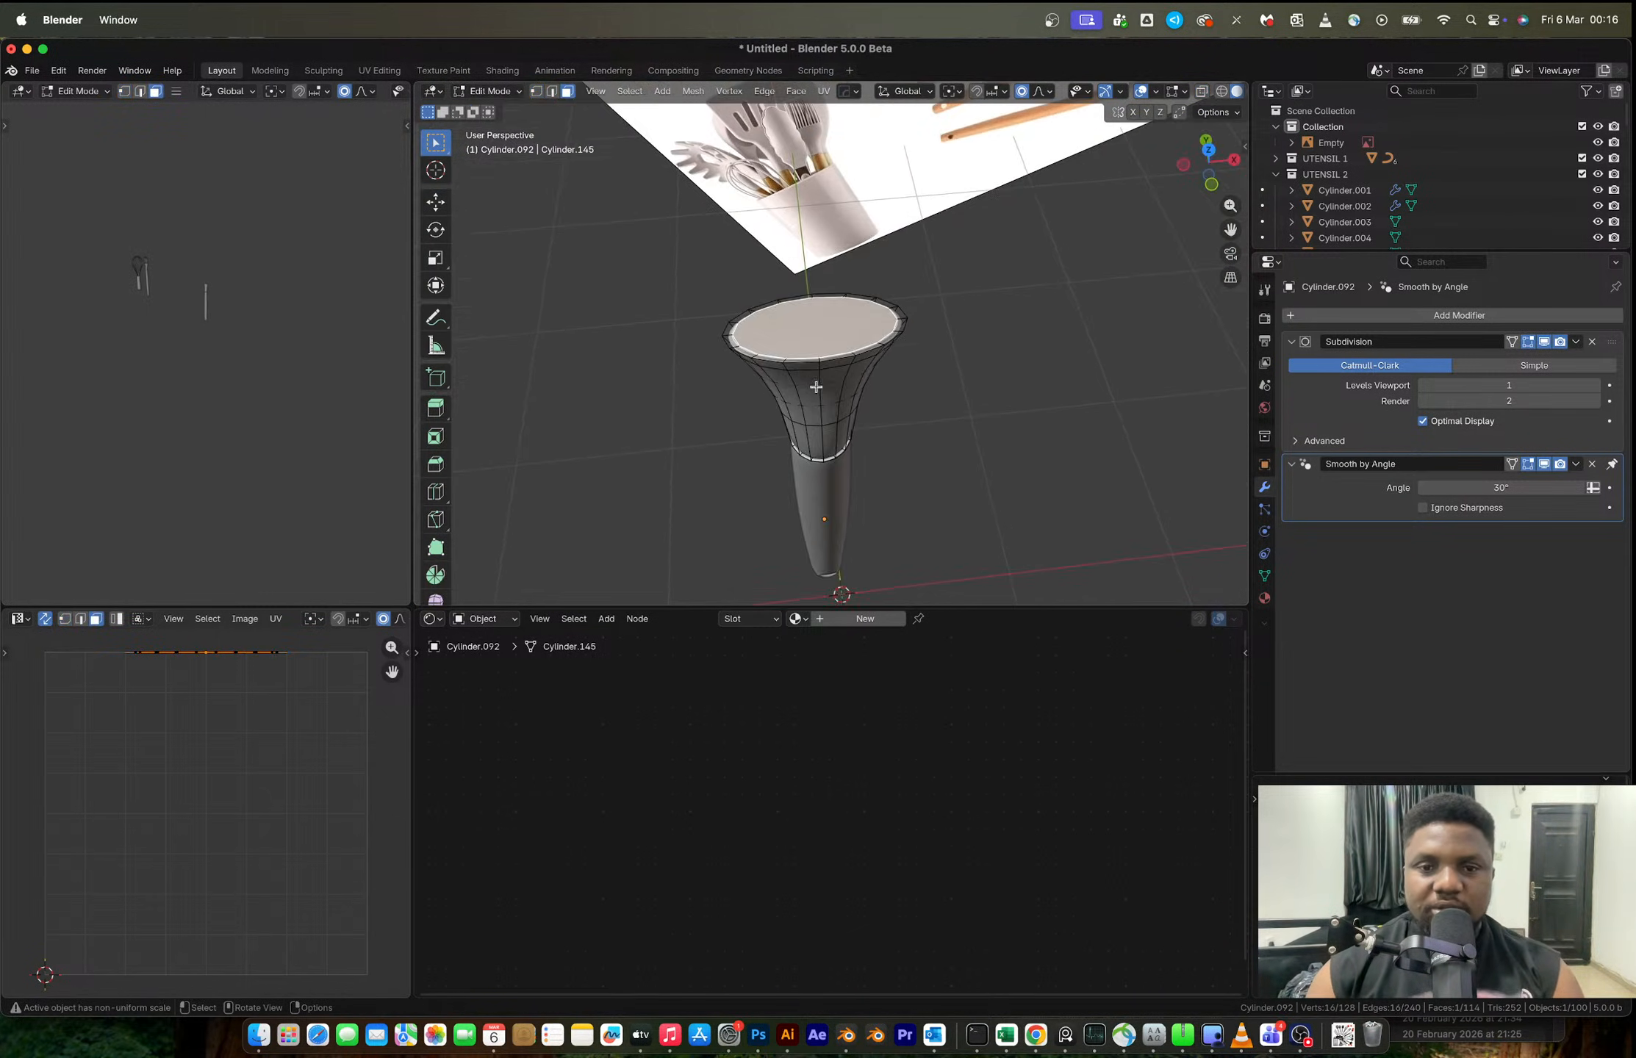
left_click(789, 355, "alt")
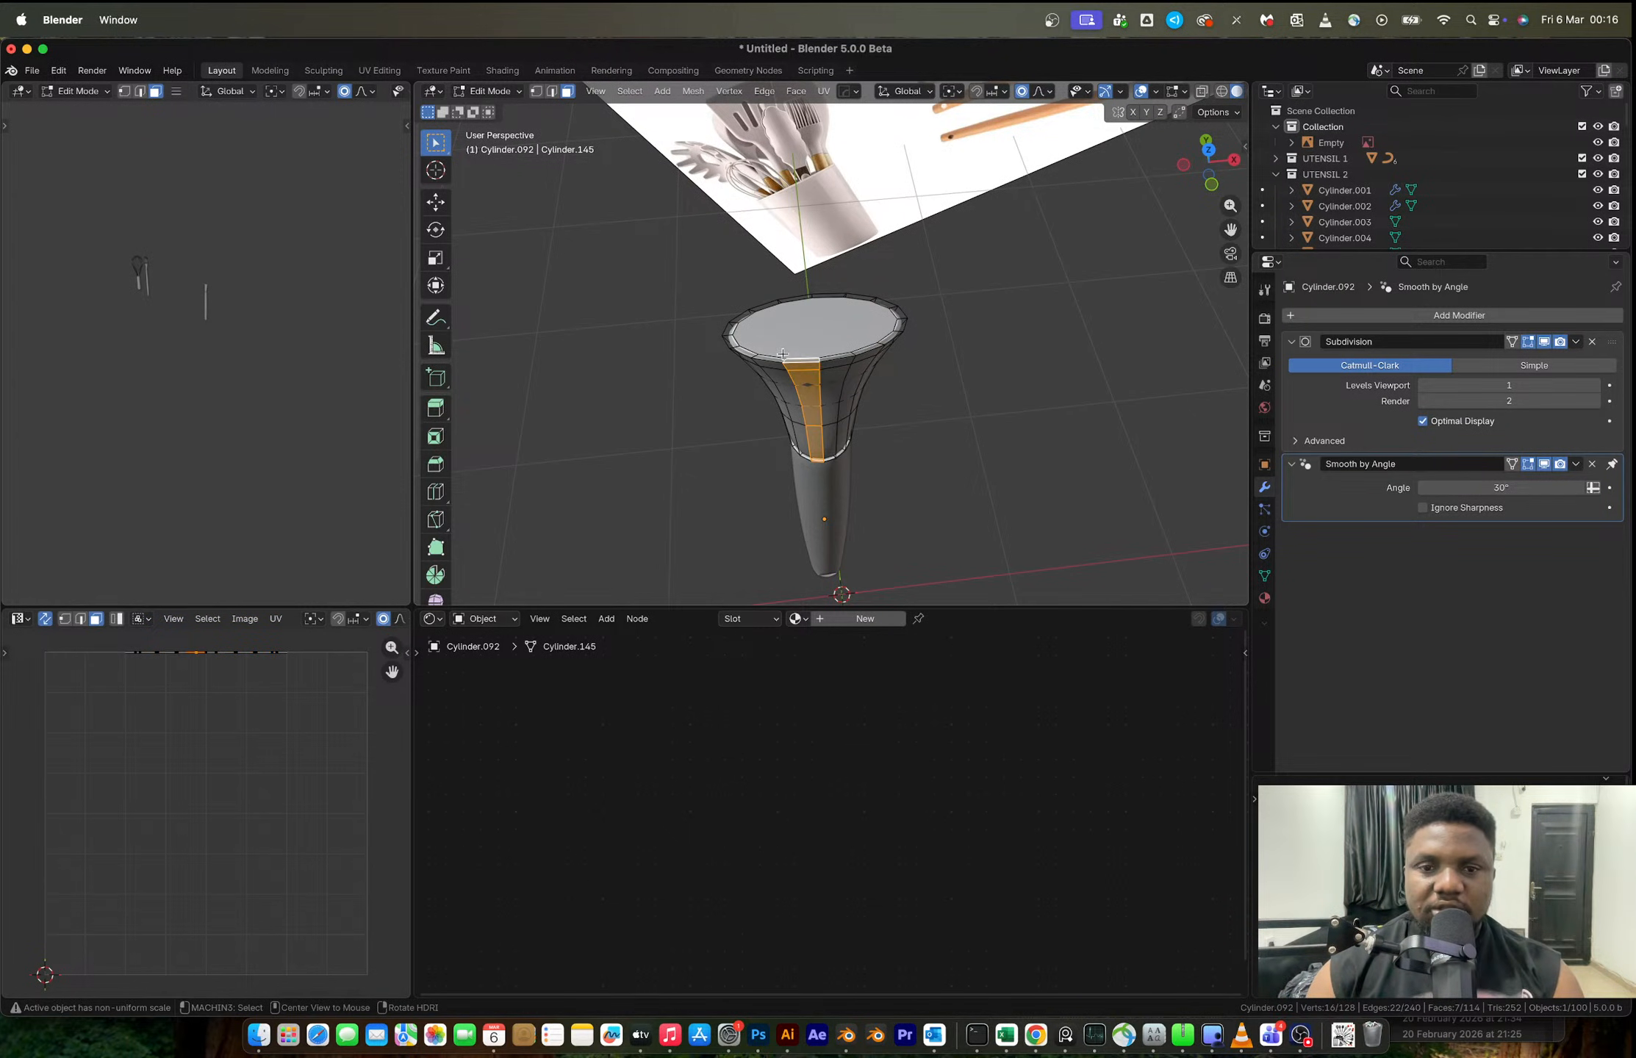
left_click(785, 358, "alt")
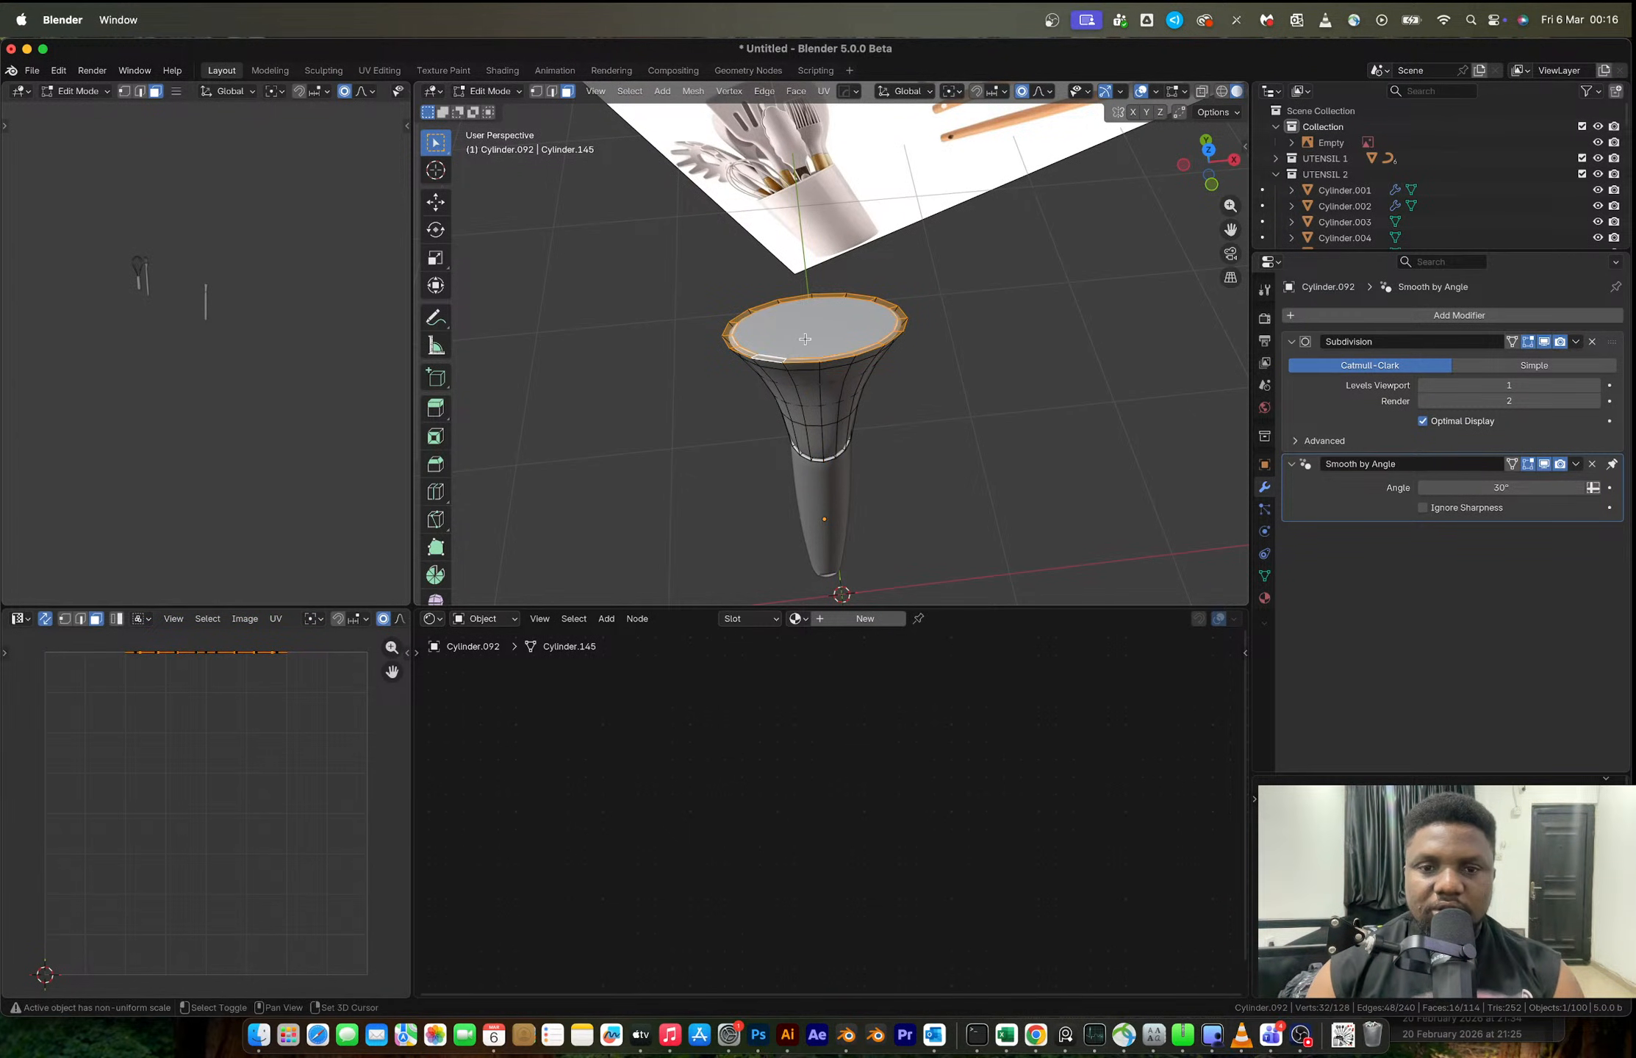
key("x")
left_click(799, 344)
middle_click_drag(798, 344, 840, 292)
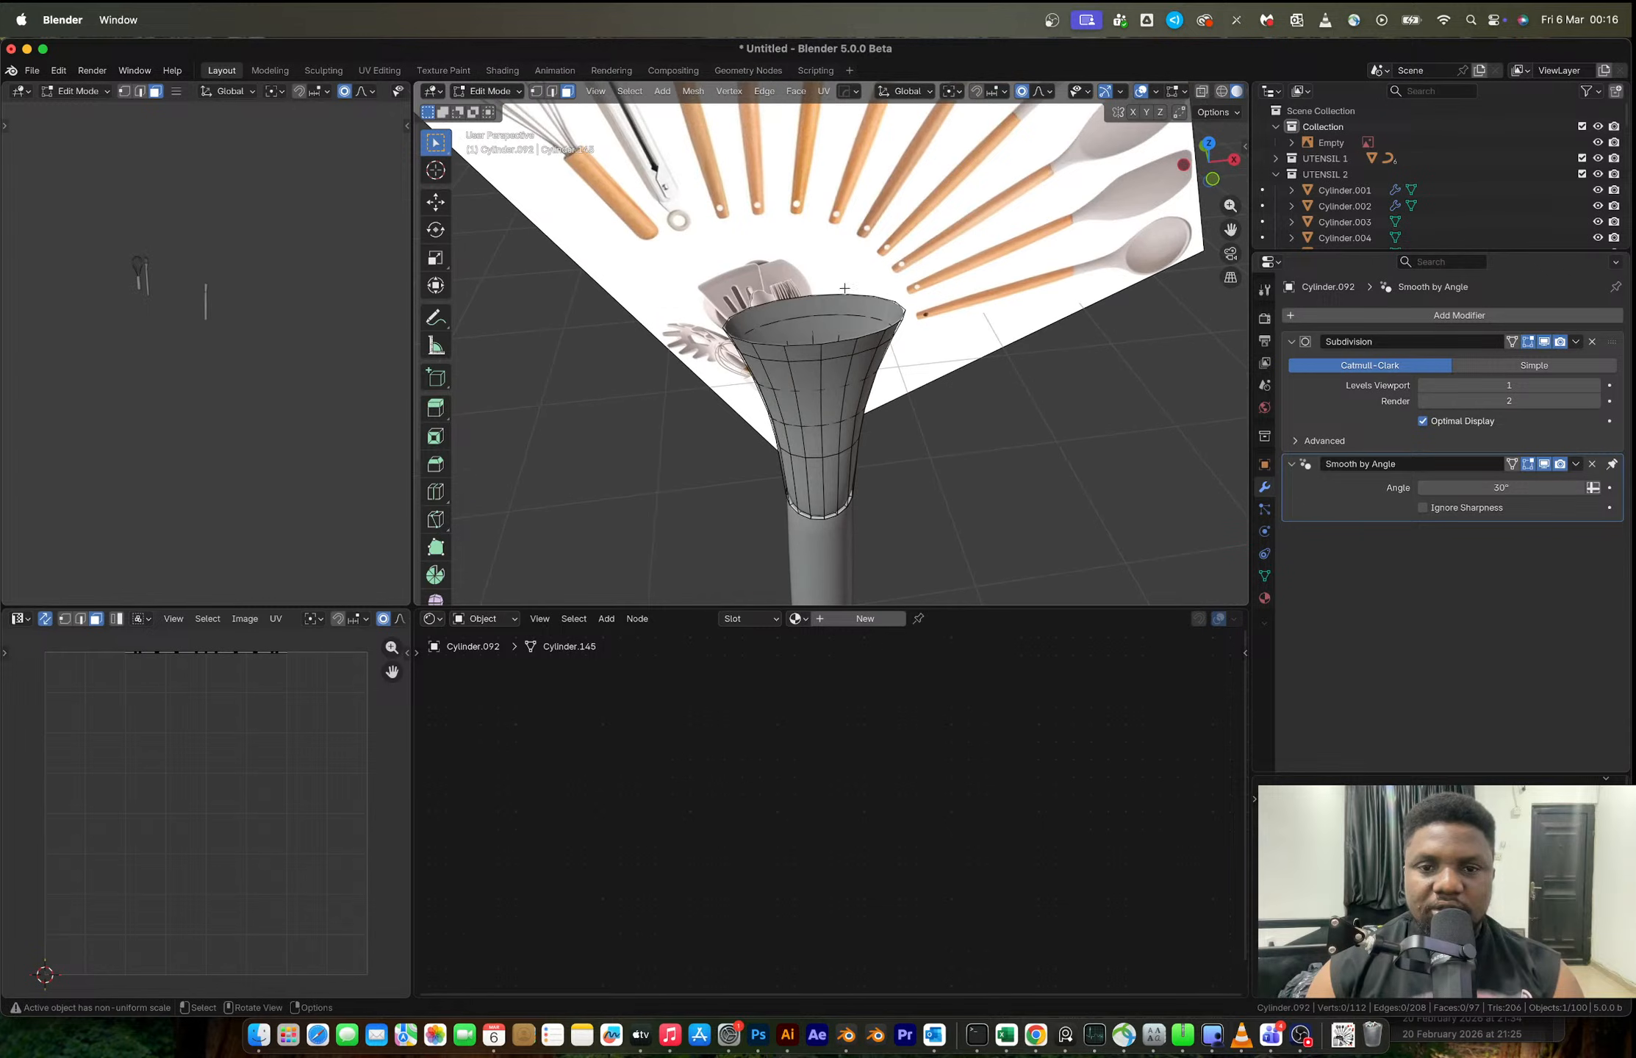
- Select the rim edges at the neck's upper right in front view and extrude them about 0.05 m outward and 0.05 m upward
left_click(1234, 159)
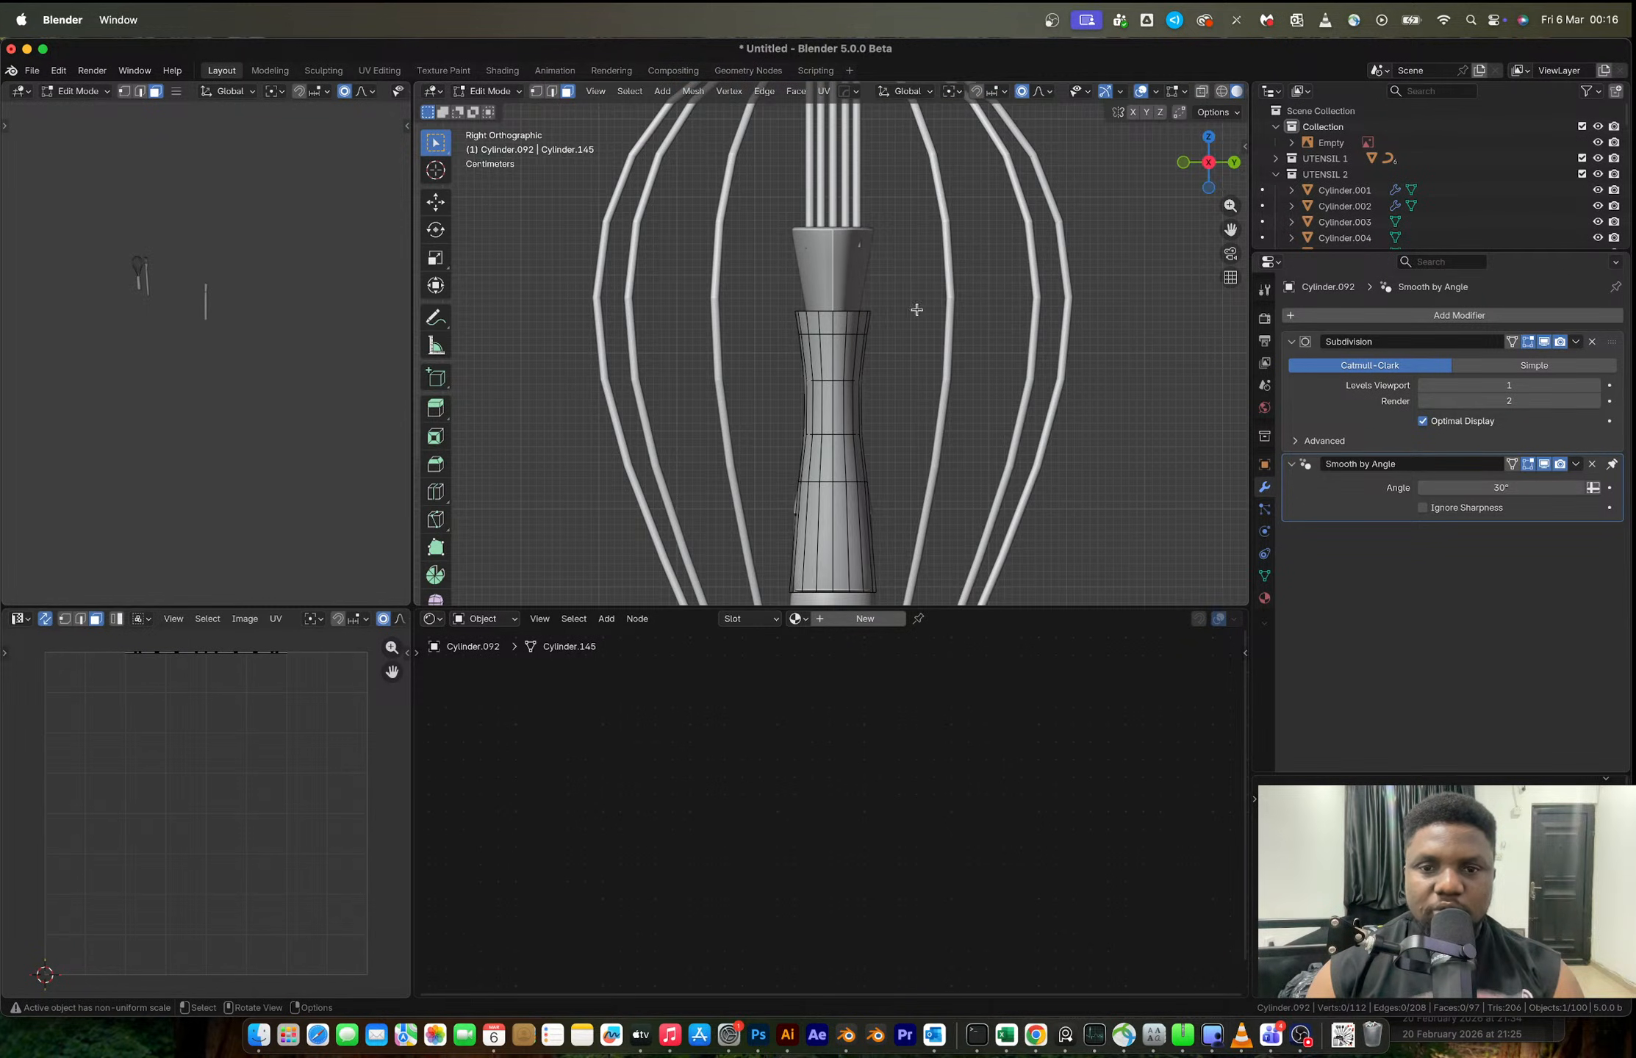
left_click(1183, 162)
scroll(935, 294, "up", 6)
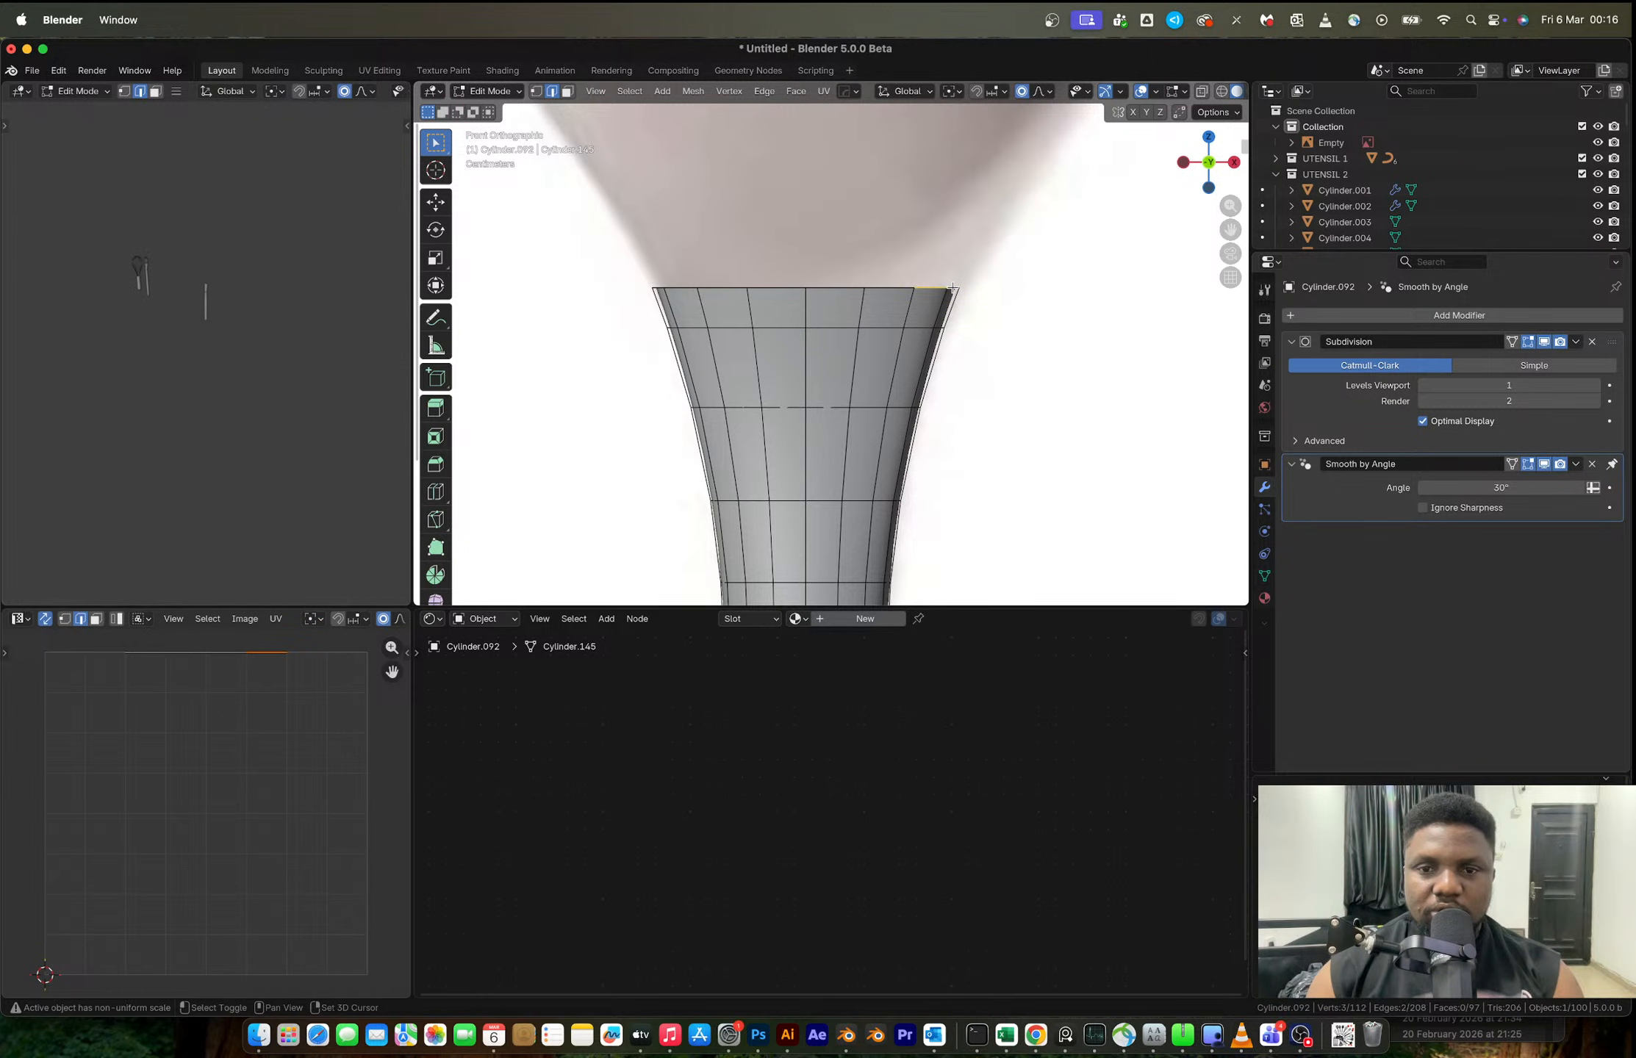
scroll(953, 292, "down", 2)
middle_click_drag(952, 300, 867, 470, "shift")
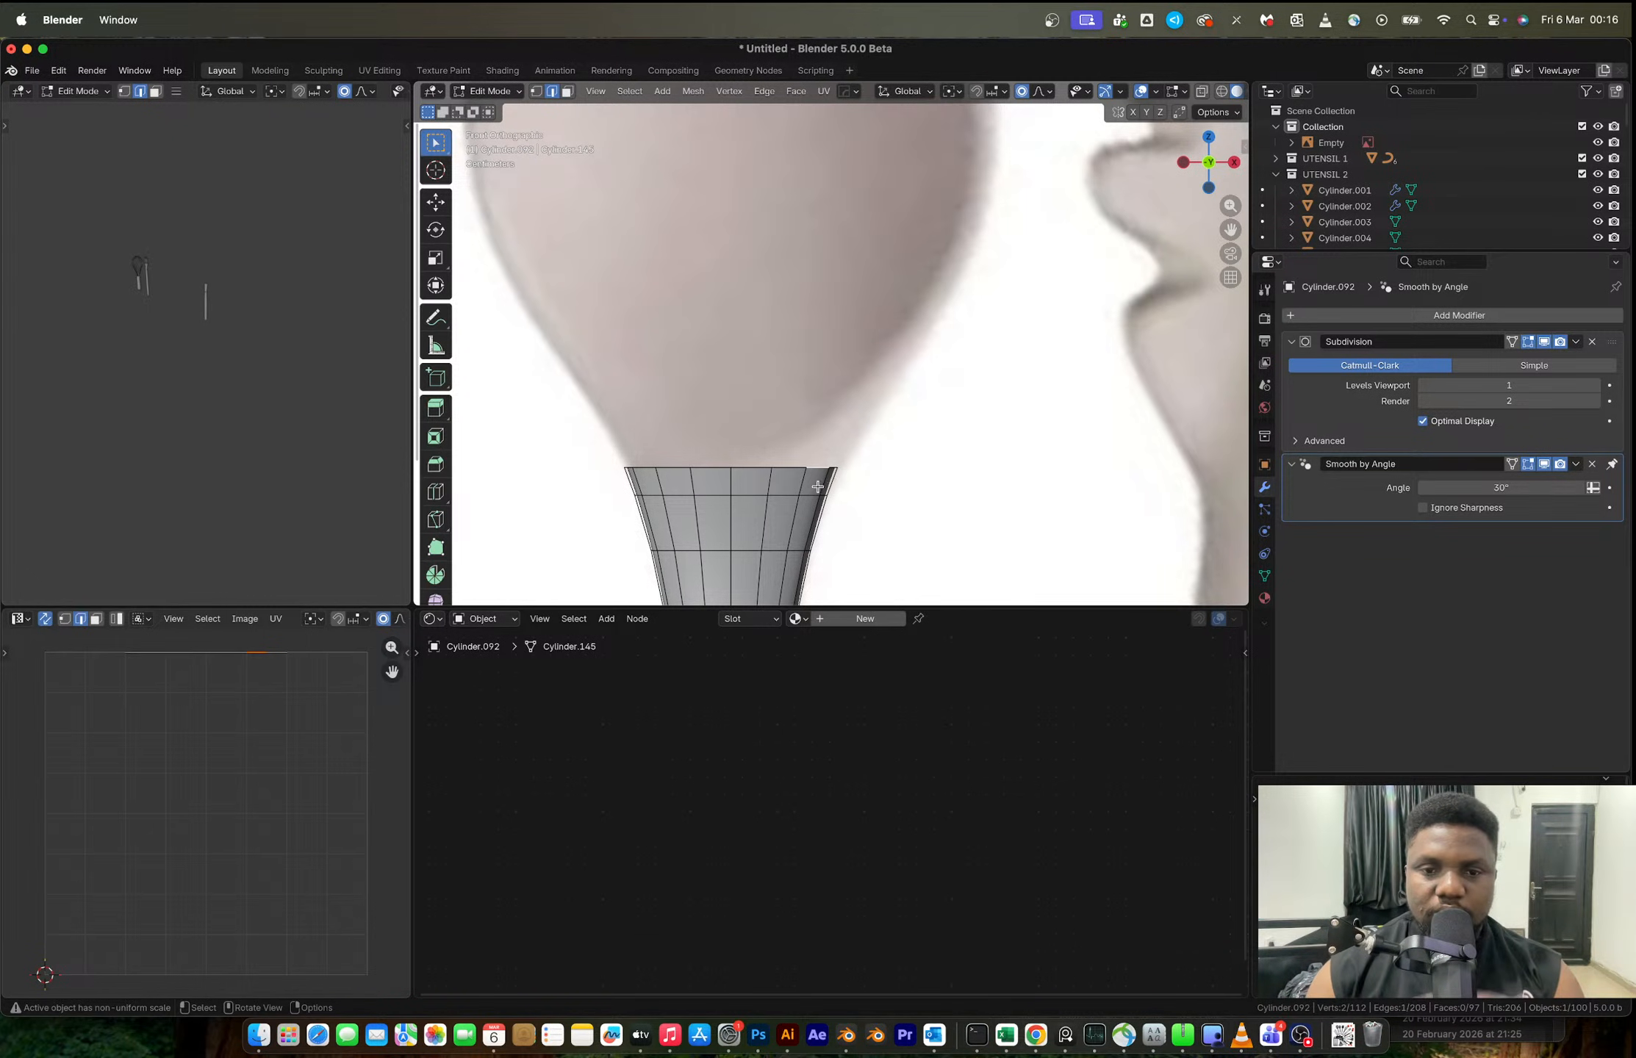
key("e")
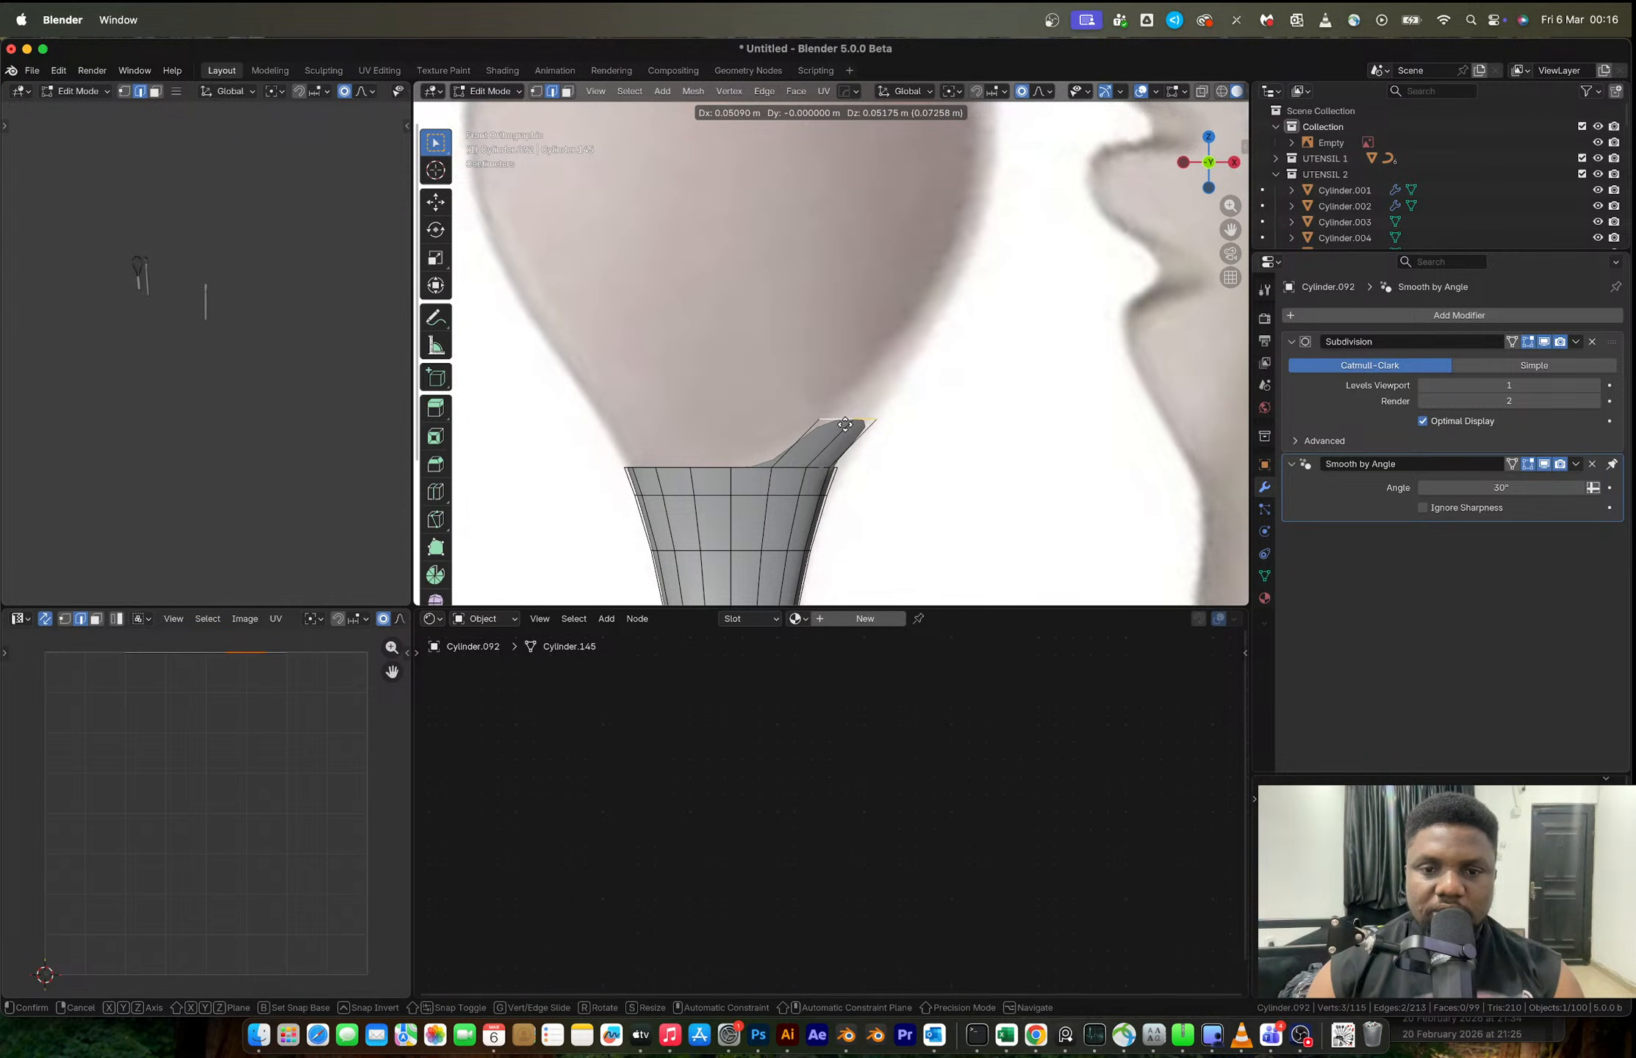
left_click(845, 425)
- Extrude the edges further along the spoon bowl's outline and scale the end to about 0.724 with proportional editing off
key("e")
left_click(911, 344)
key("s")
right_click(956, 377)
key("o")
key("s")
left_click(945, 379)
middle_click_drag(945, 379, 853, 470, "shift")
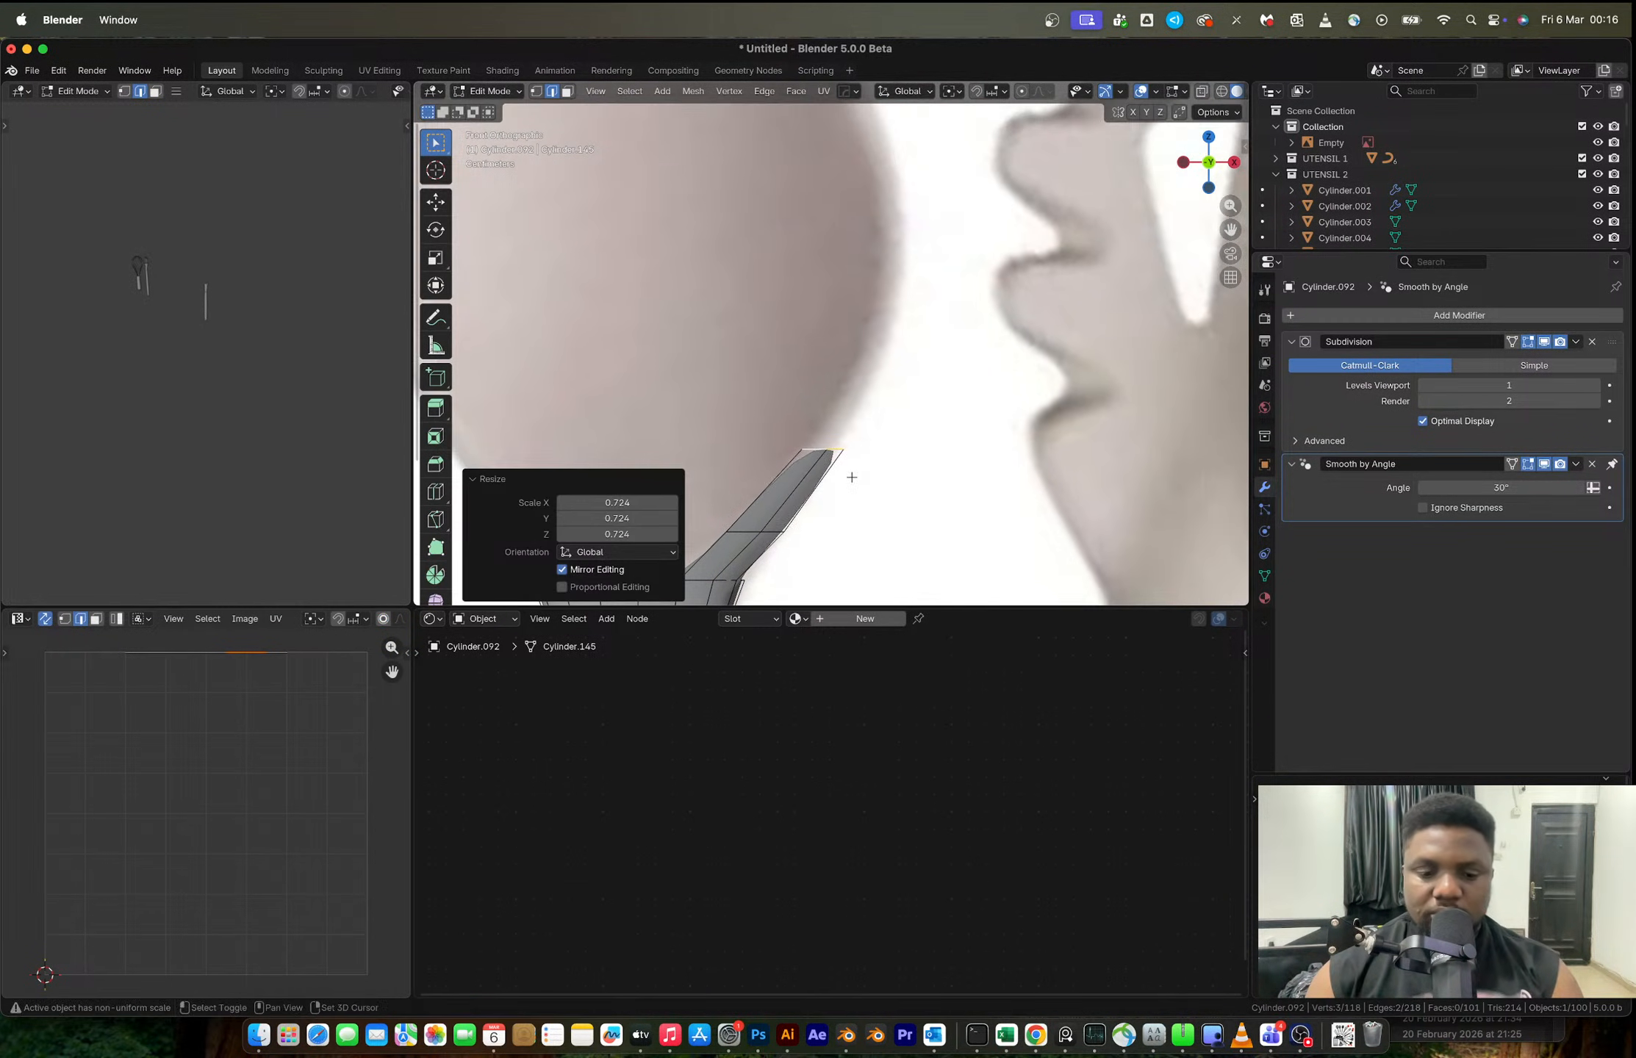
- Extrude two more segments up the bowl's right side, scaling their ends to about 0.688 and 0.829
key("e")
left_click(909, 356)
key("s")
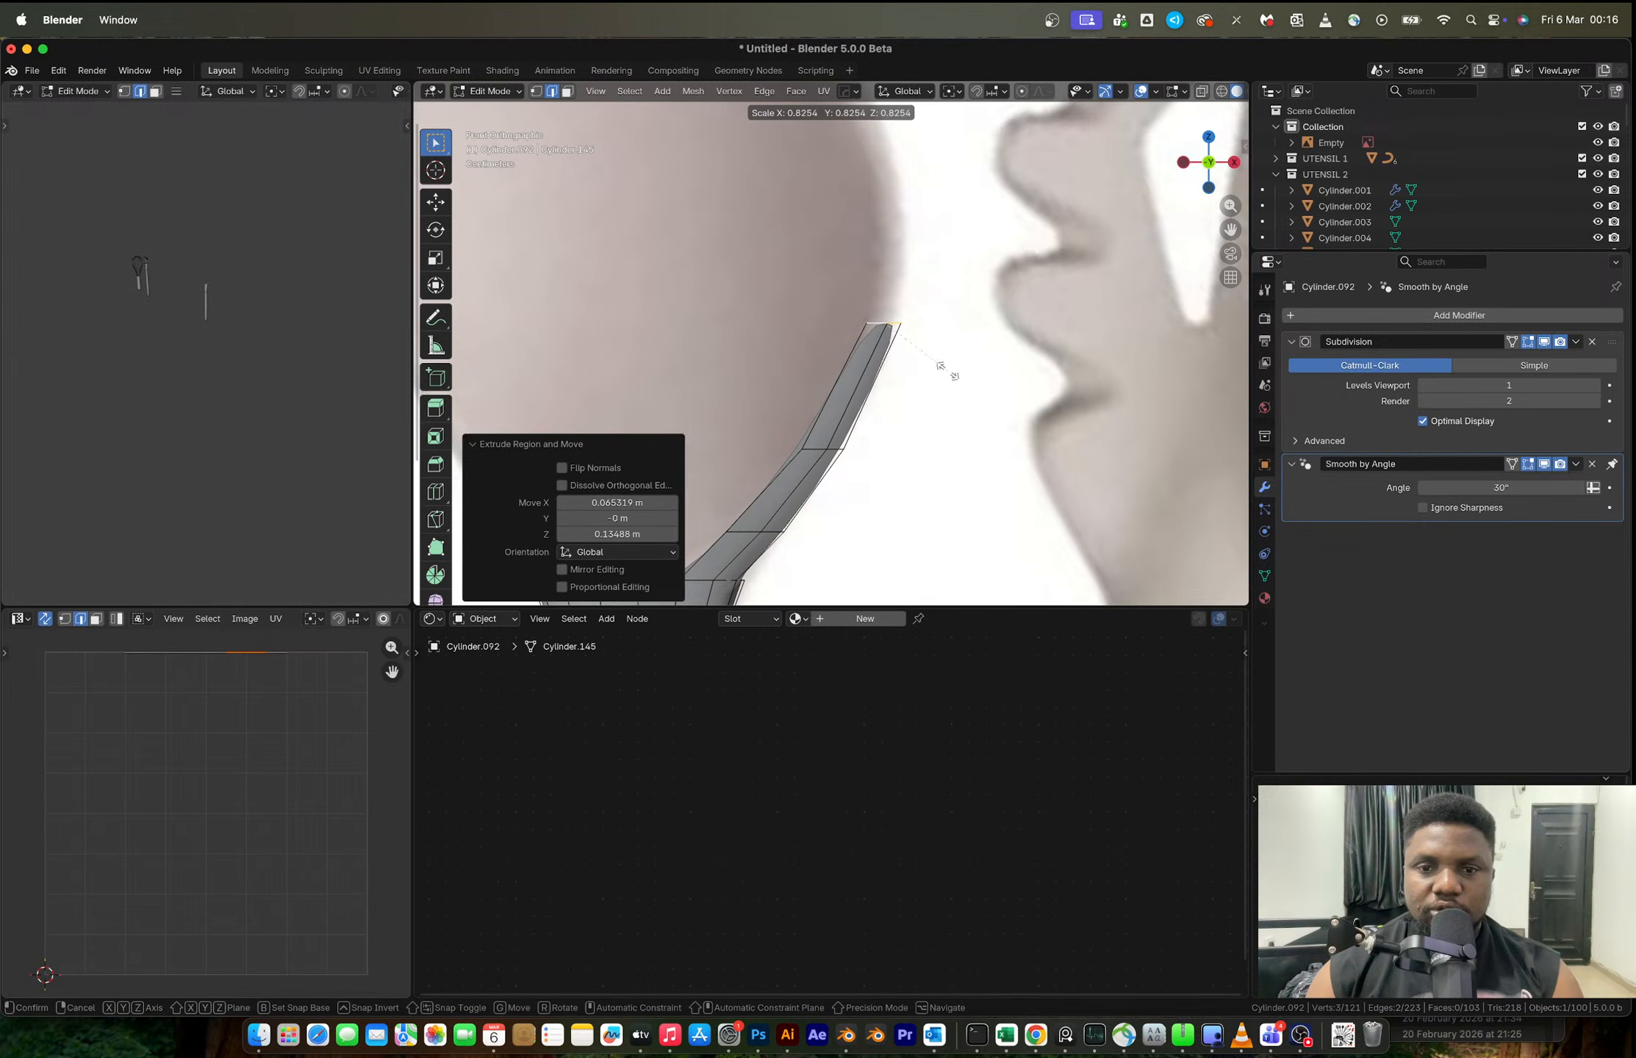
left_click(941, 371)
key("e")
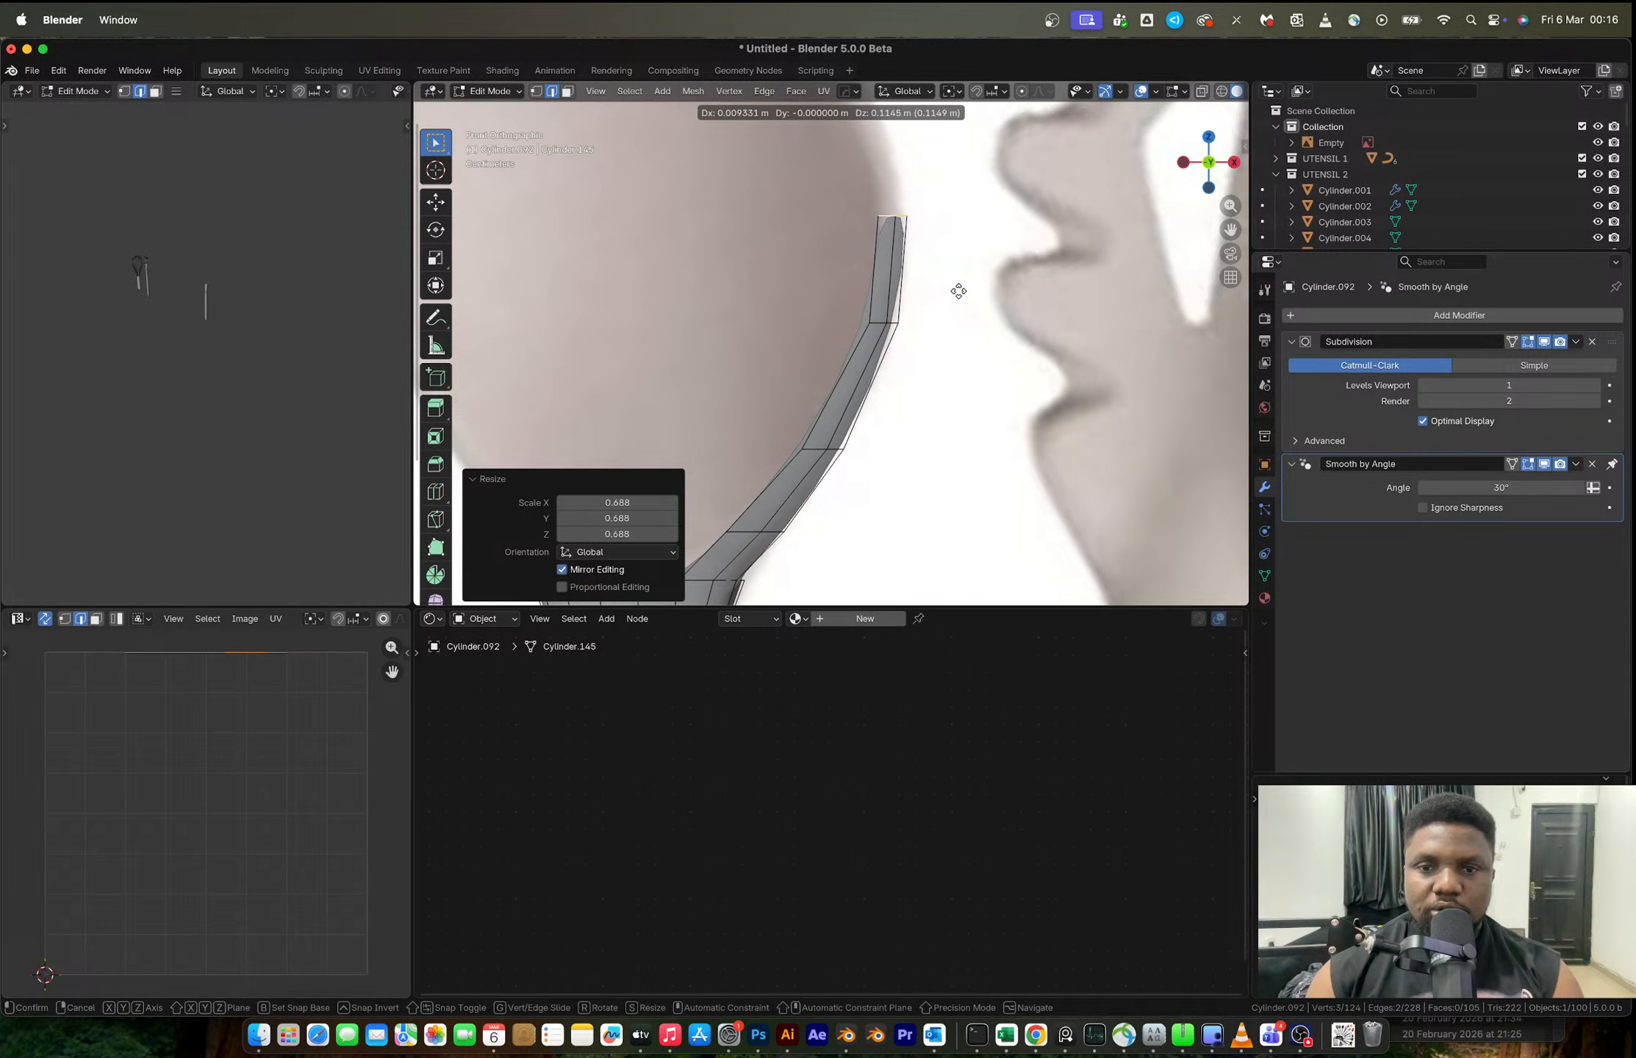
left_click(959, 290)
key("s")
left_click(969, 285)
middle_click_drag(969, 284, 1018, 498, "shift")
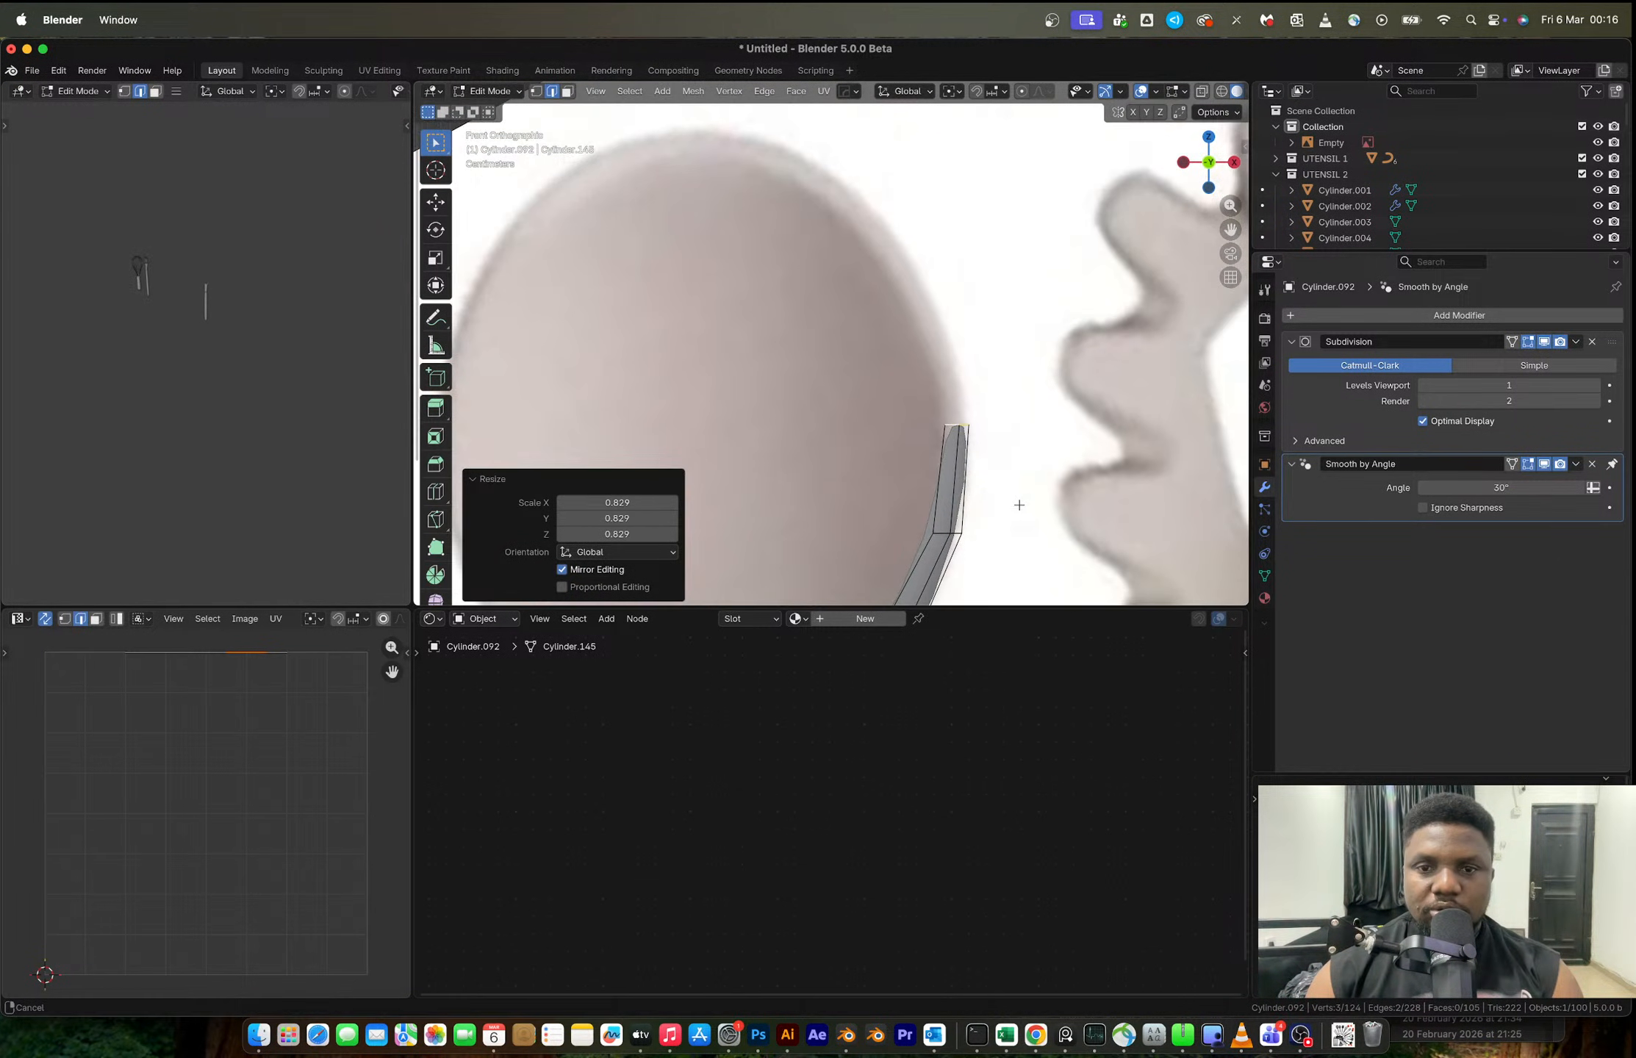
- Extrude two segments around the bowl's upper right curve, rotating their end edges about 29.7° and 31.4°
key("e")
left_click(976, 368)
key("r")
left_click(1030, 297)
key("e")
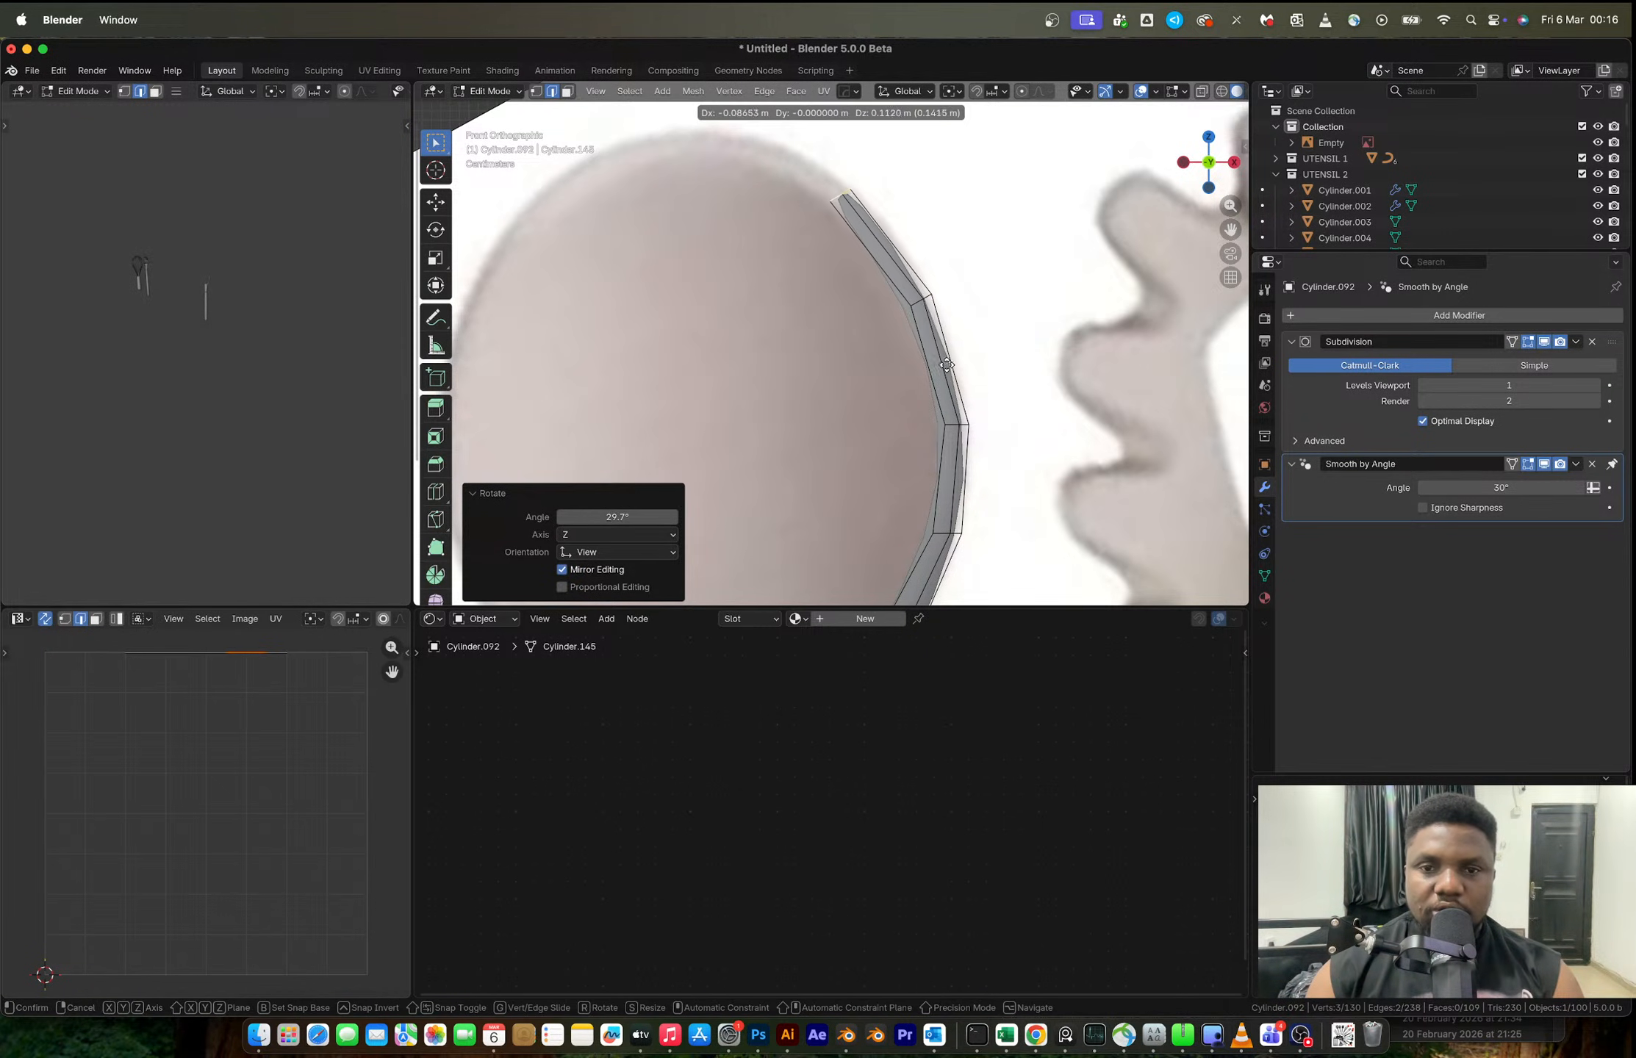
left_click(940, 357)
key("r")
left_click(994, 236)
- Extrude a segment to the bowl's top, rotate its end about 26.1°, and extrude another about 0.076 m along negative X
middle_click_drag(904, 293, 952, 398, "shift")
key("e")
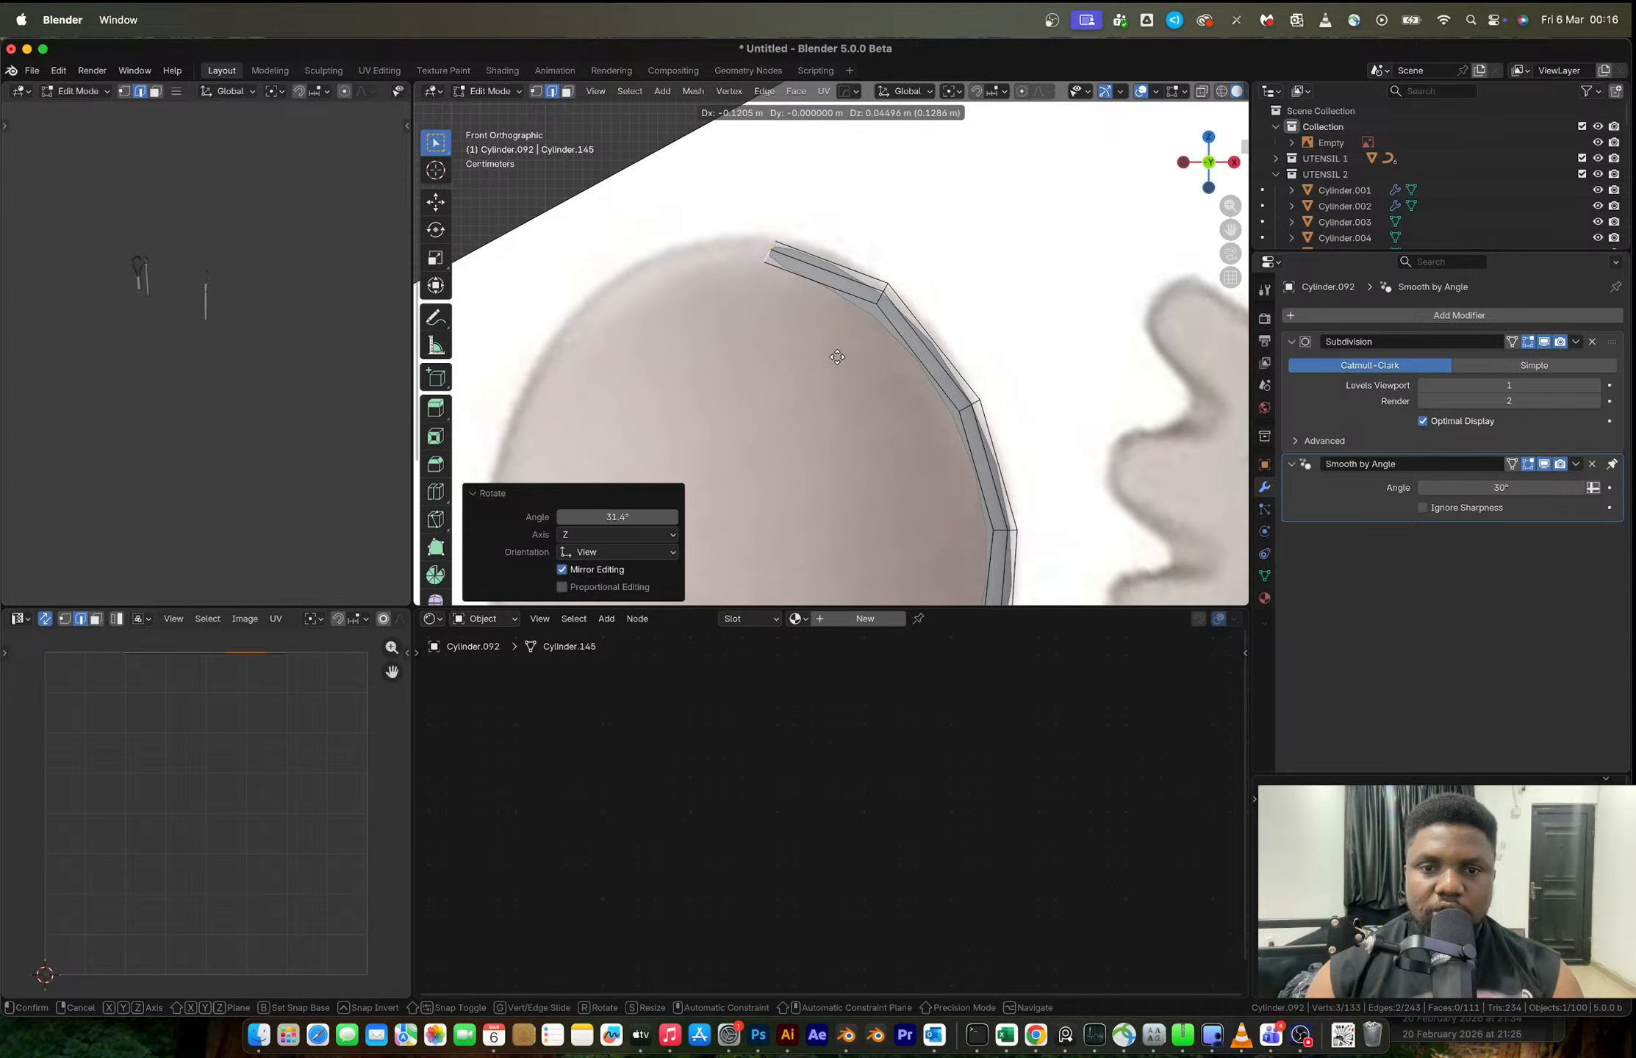
left_click(838, 357)
key("r")
left_click(1049, 333)
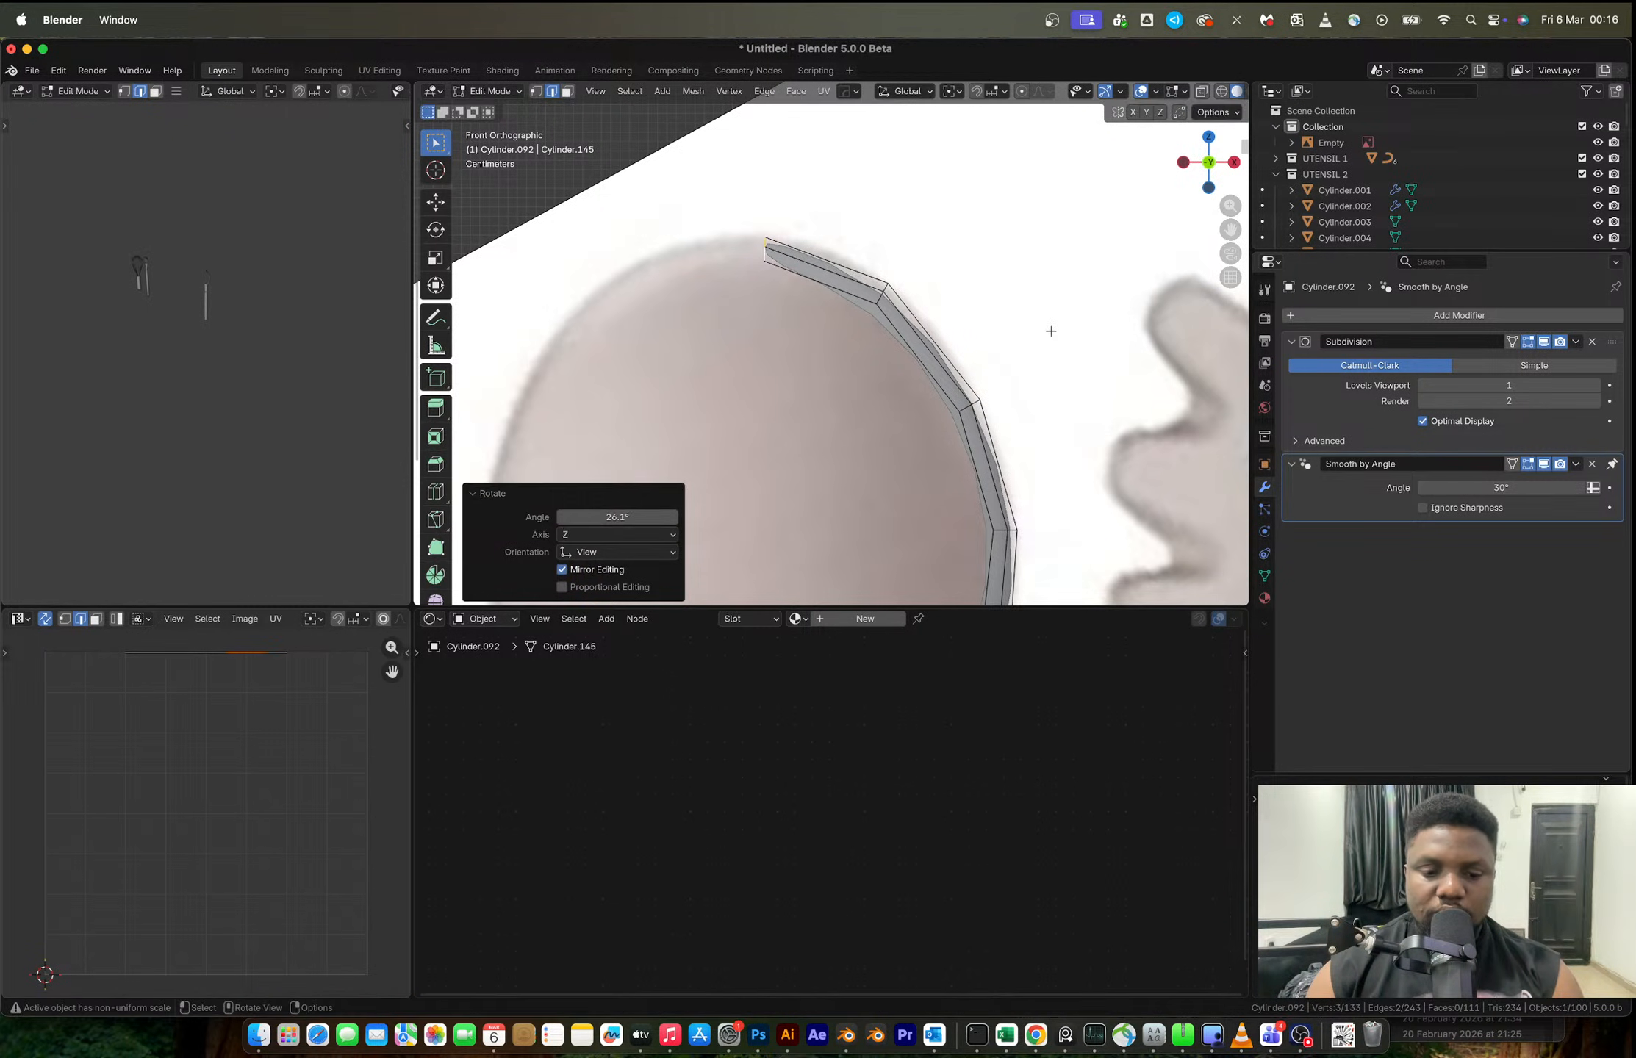
key("e")
left_click(976, 340)
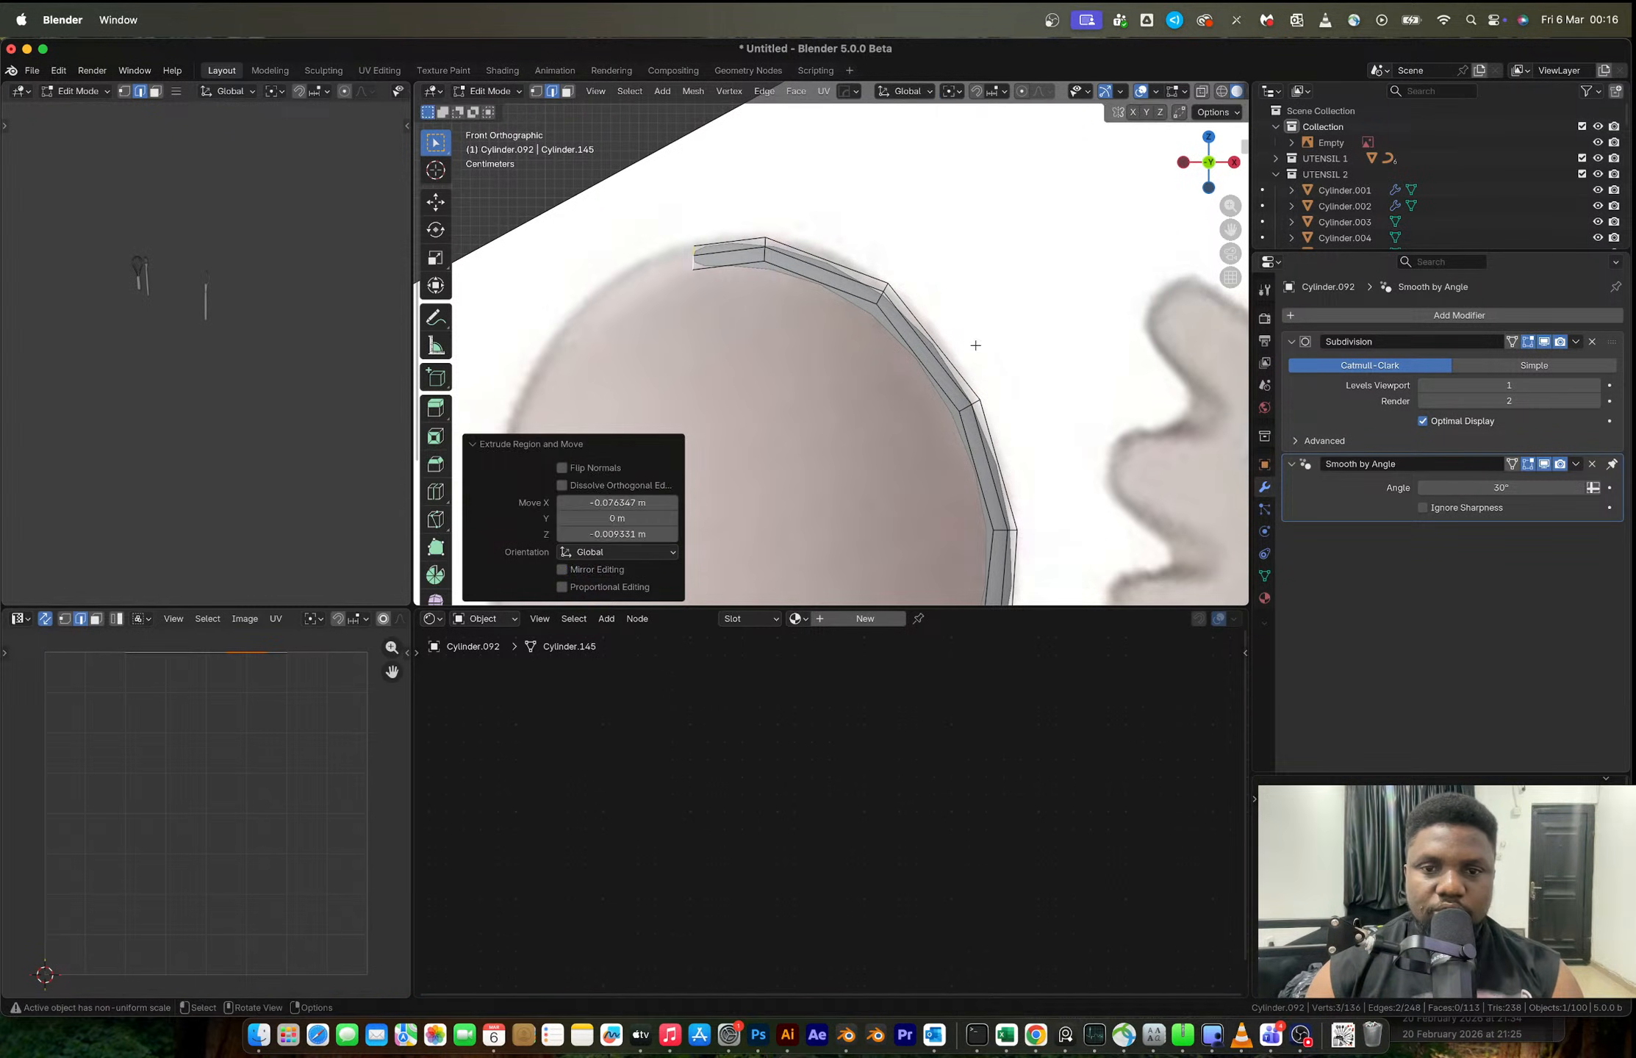
- Mirror the half-modelled spoon head across the X axis to complete its outline
key("Tab")
scroll(956, 412, "down", 4)
middle_click_drag(904, 494, 962, 370, "shift")
key("alt+x")
scroll(939, 450, "down", 5)
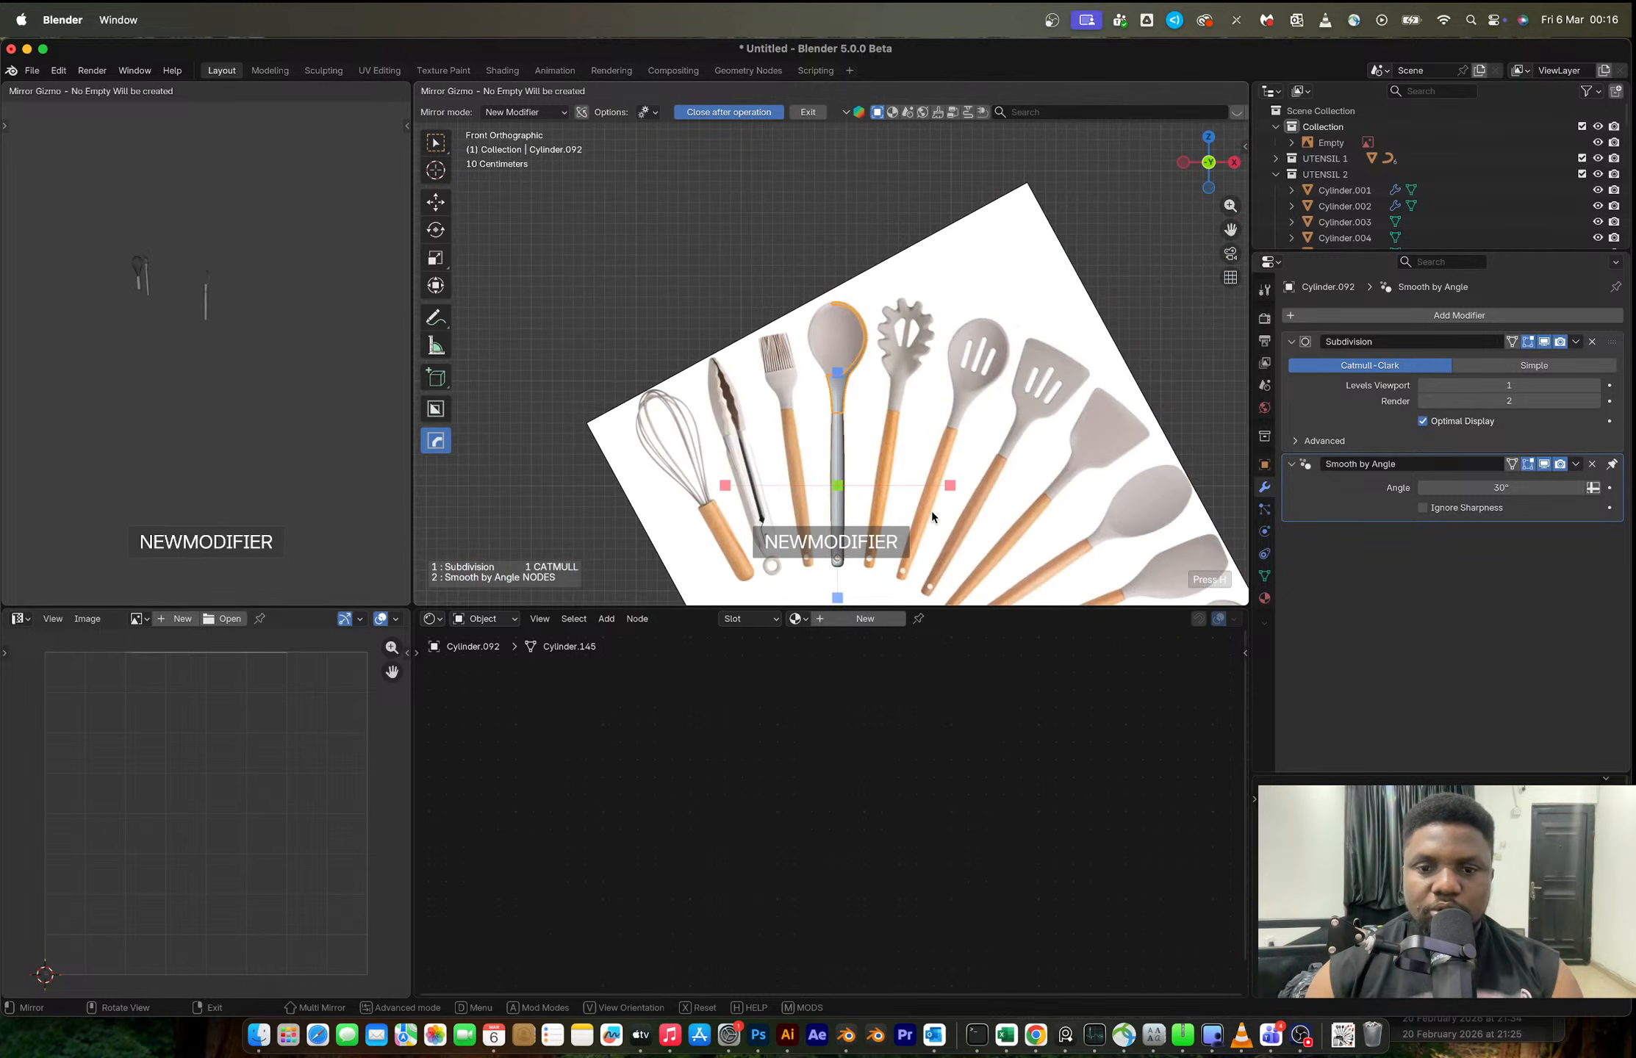
left_click(949, 486)
scroll(842, 354, "up", 6)
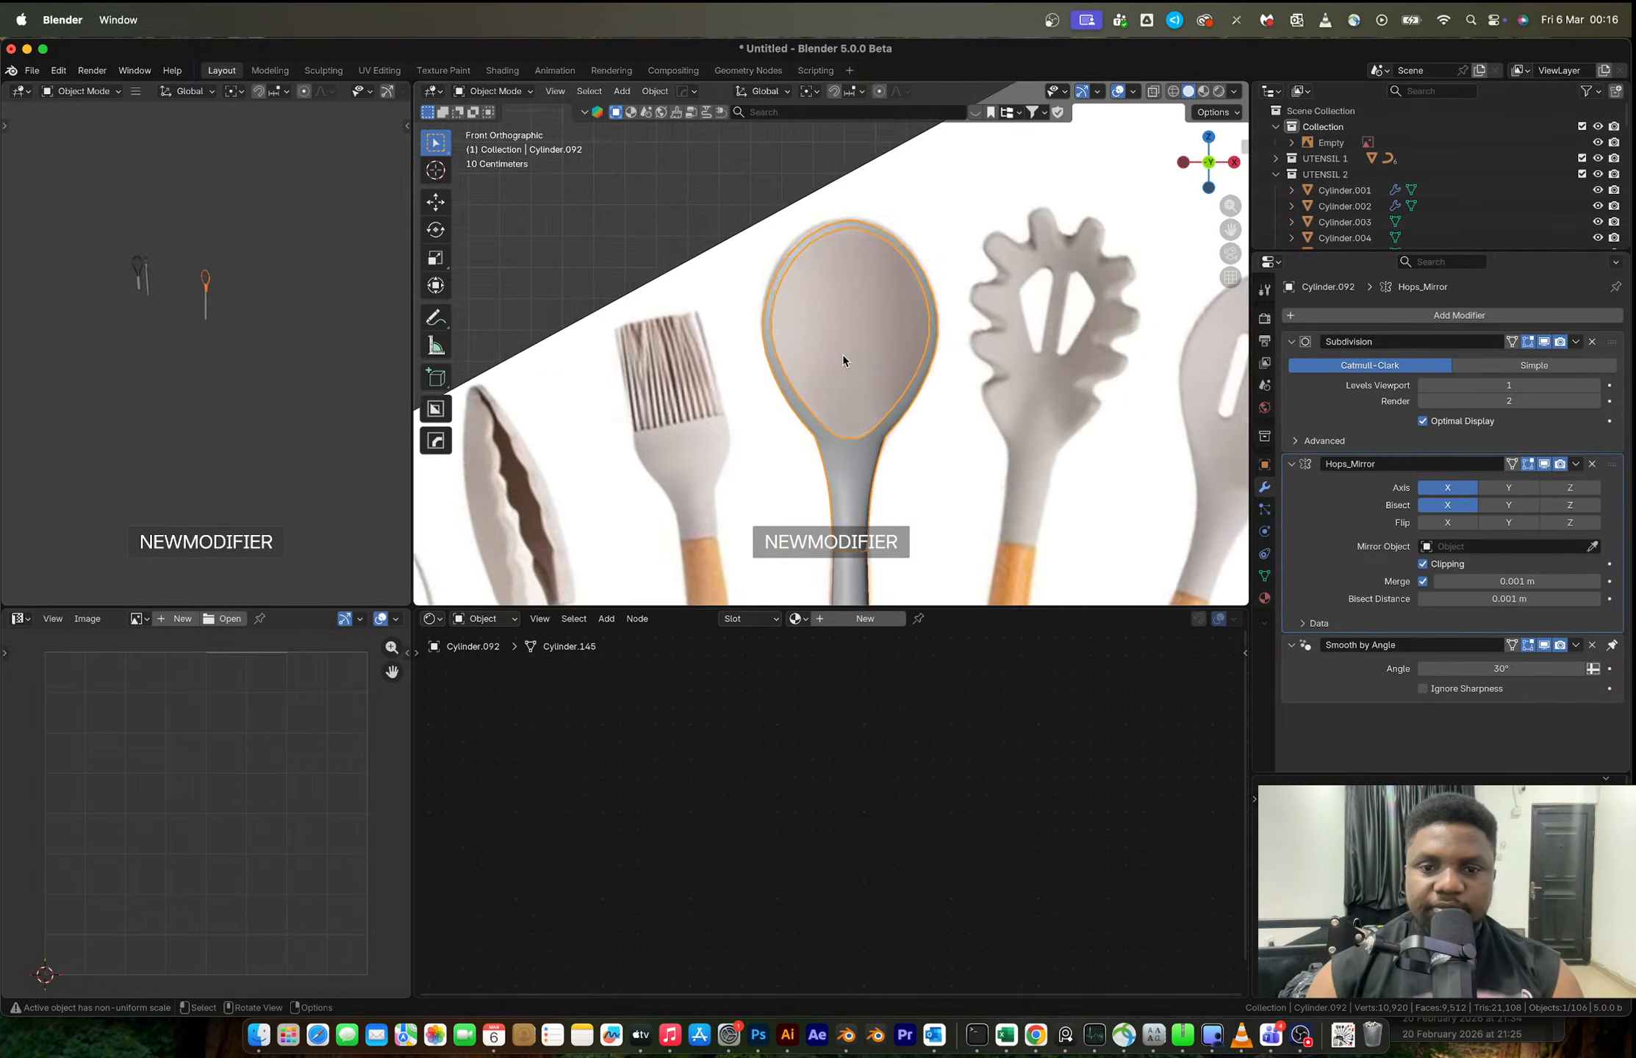
- Apply the mirror modifier so both halves of the spoon head become editable mesh
middle_click_drag(892, 384, 804, 406)
key("Tab")
key("Tab")
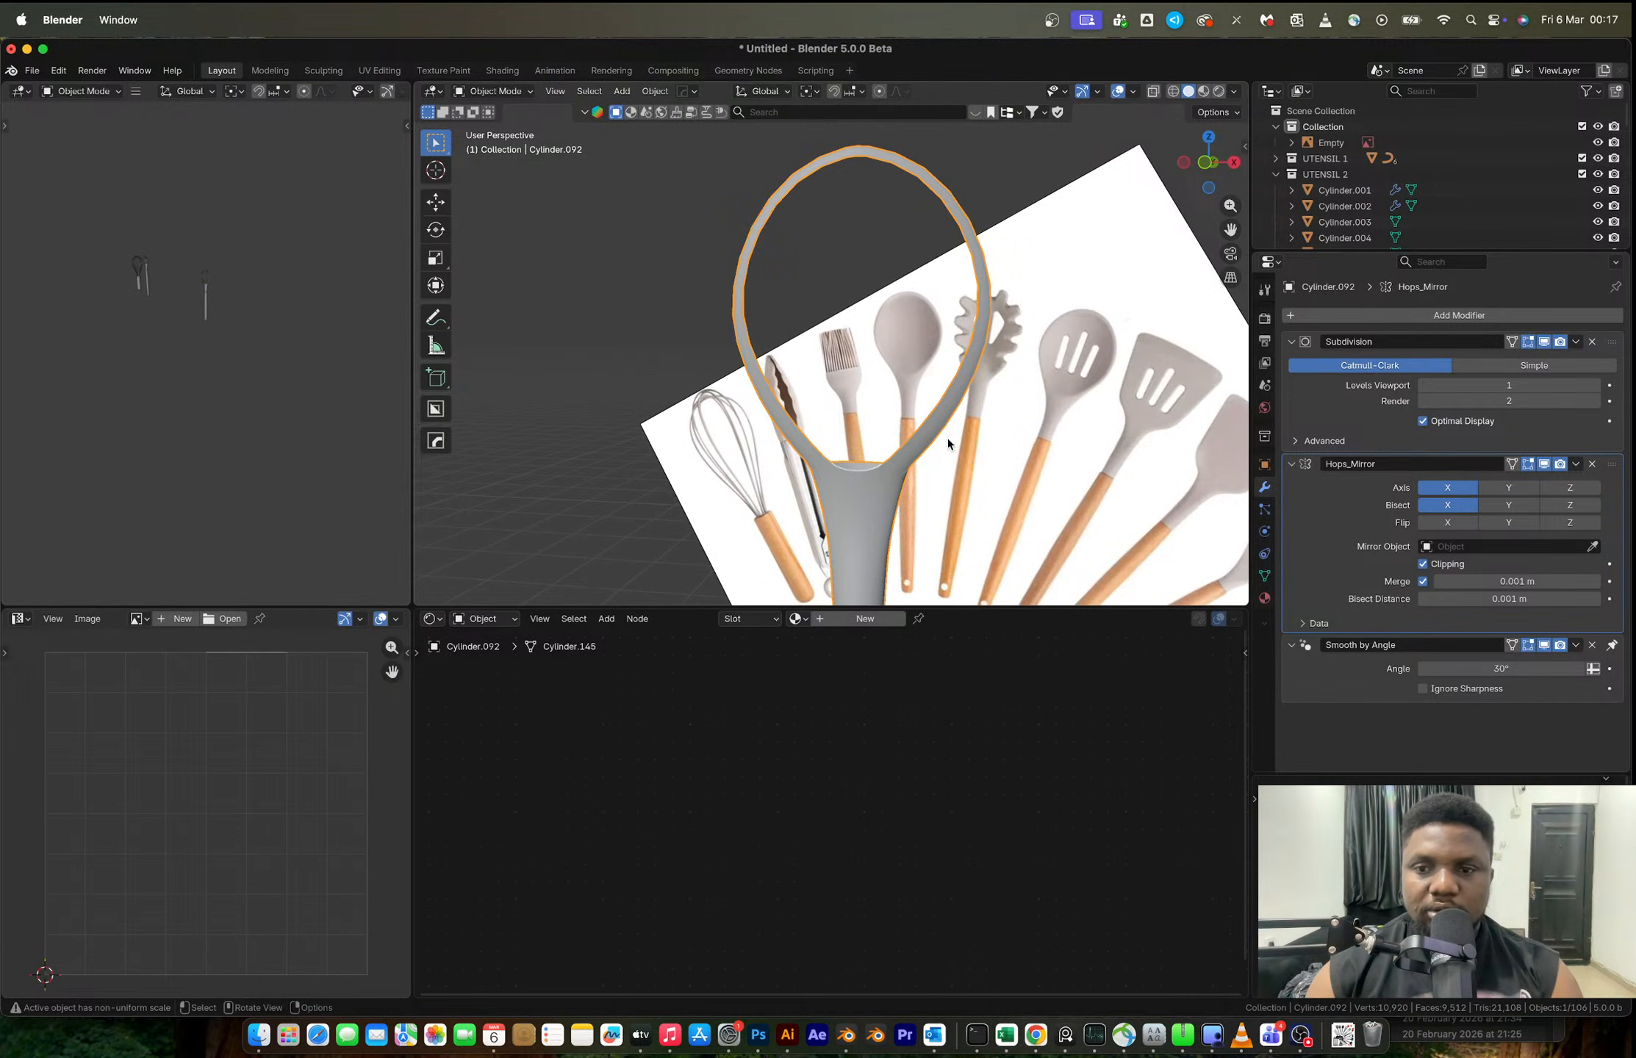
key("ctrl+a")
middle_click_drag(912, 423, 915, 435)
key("Tab")
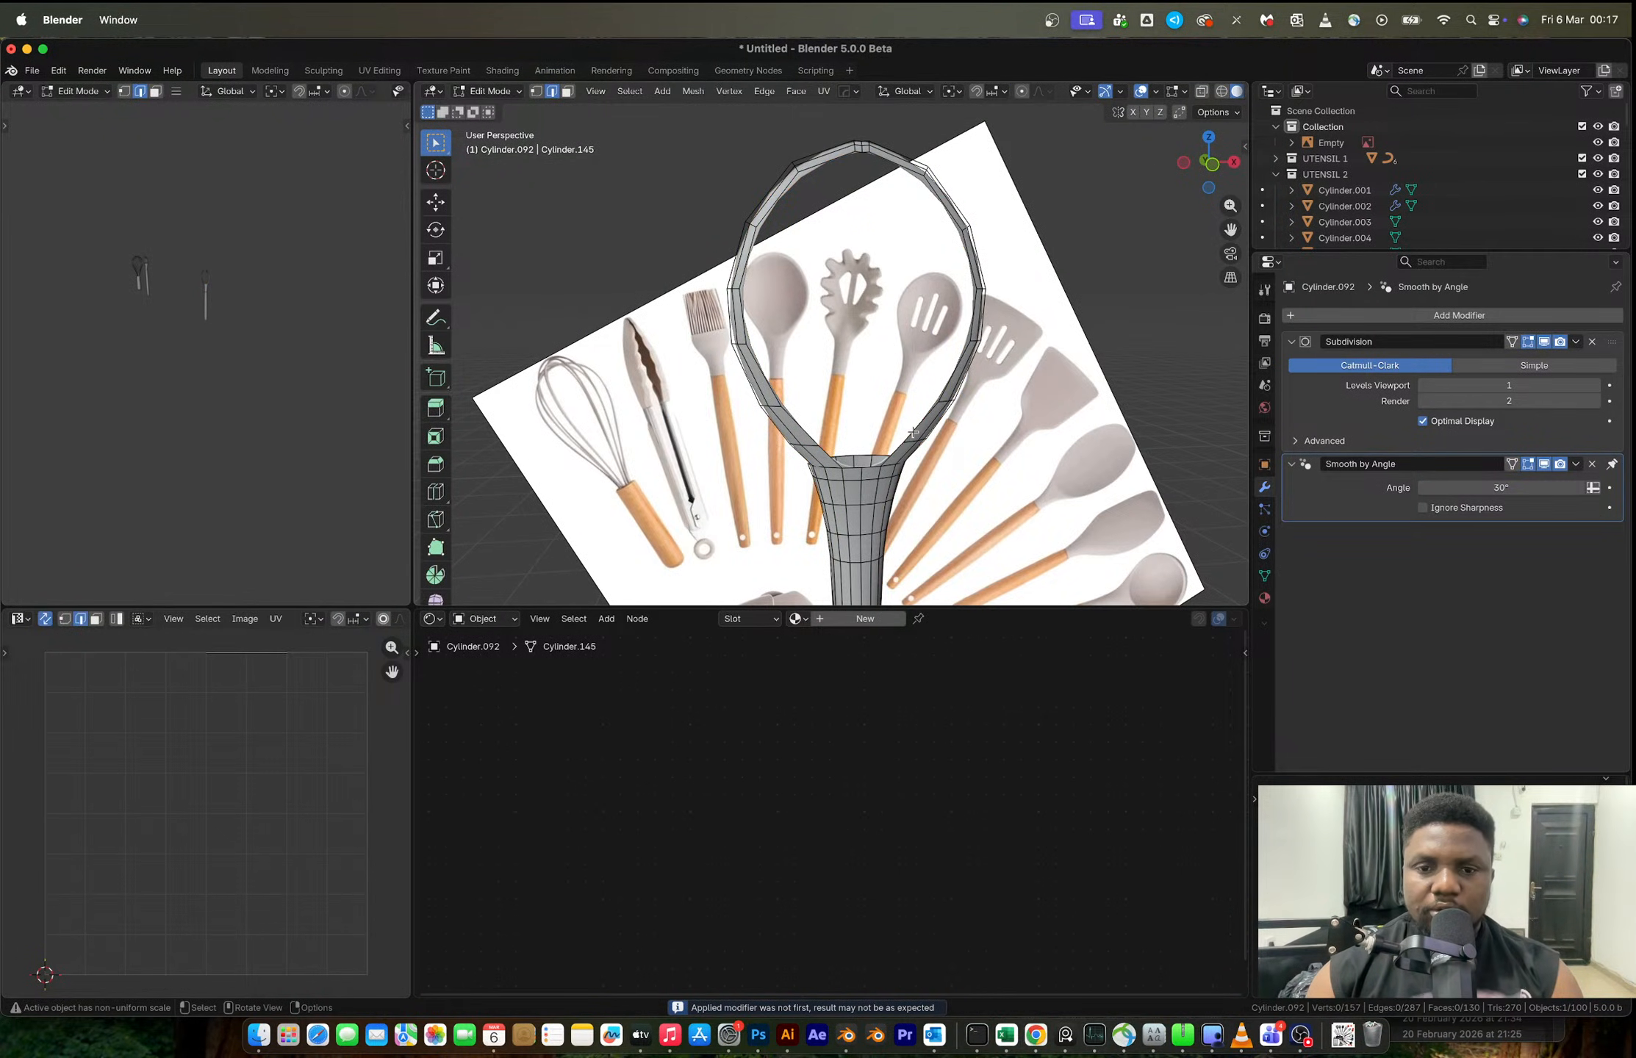
- Extrude the spoon rim's inner edge loop about 0.065 m along Y
left_click(914, 428, "alt")
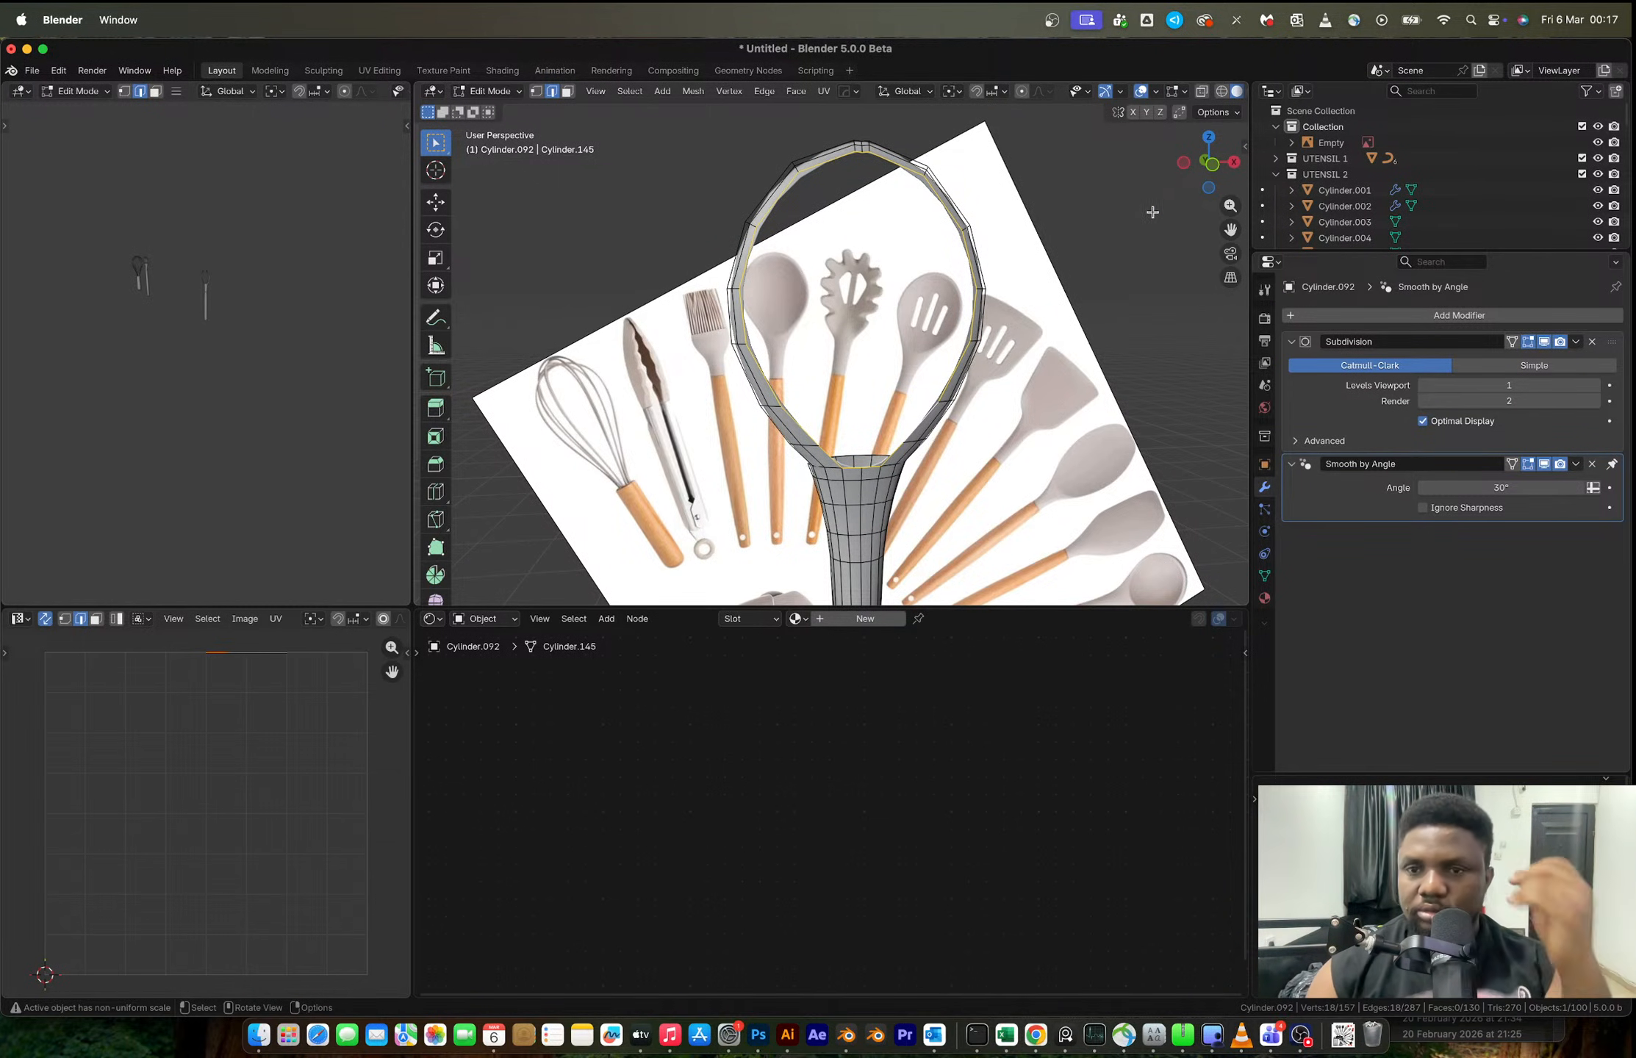
left_click(1183, 162)
scroll(865, 270, "up", 1)
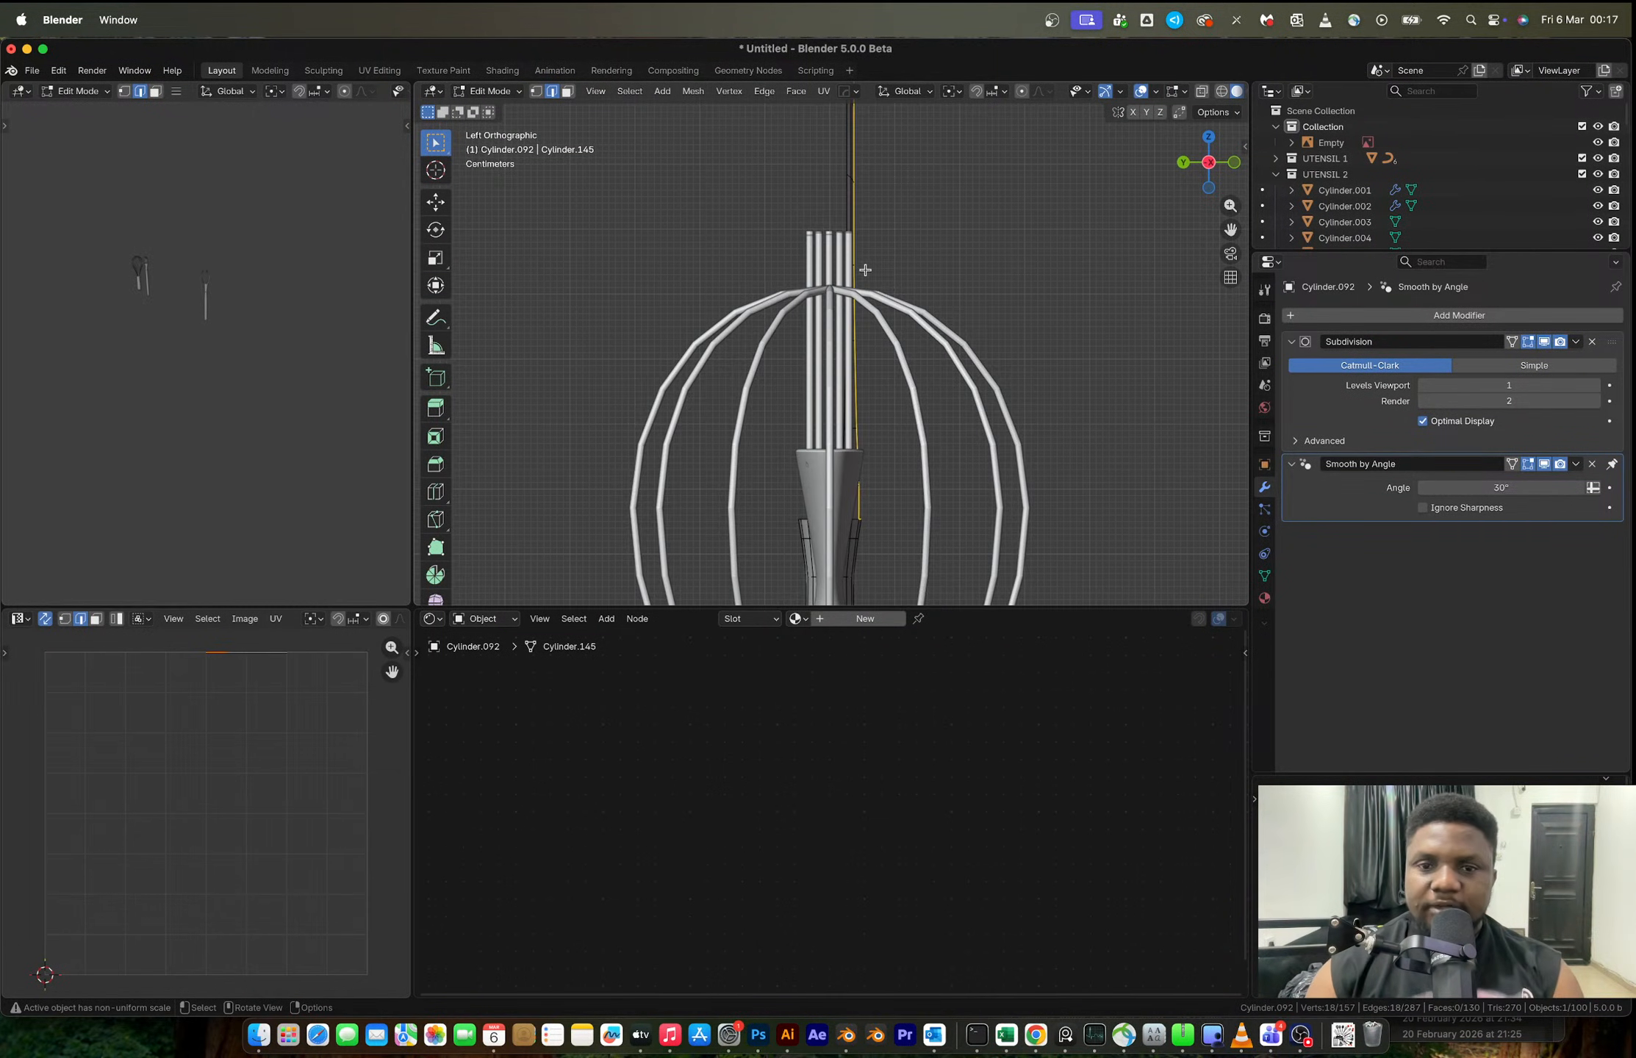
key("e")
key("y")
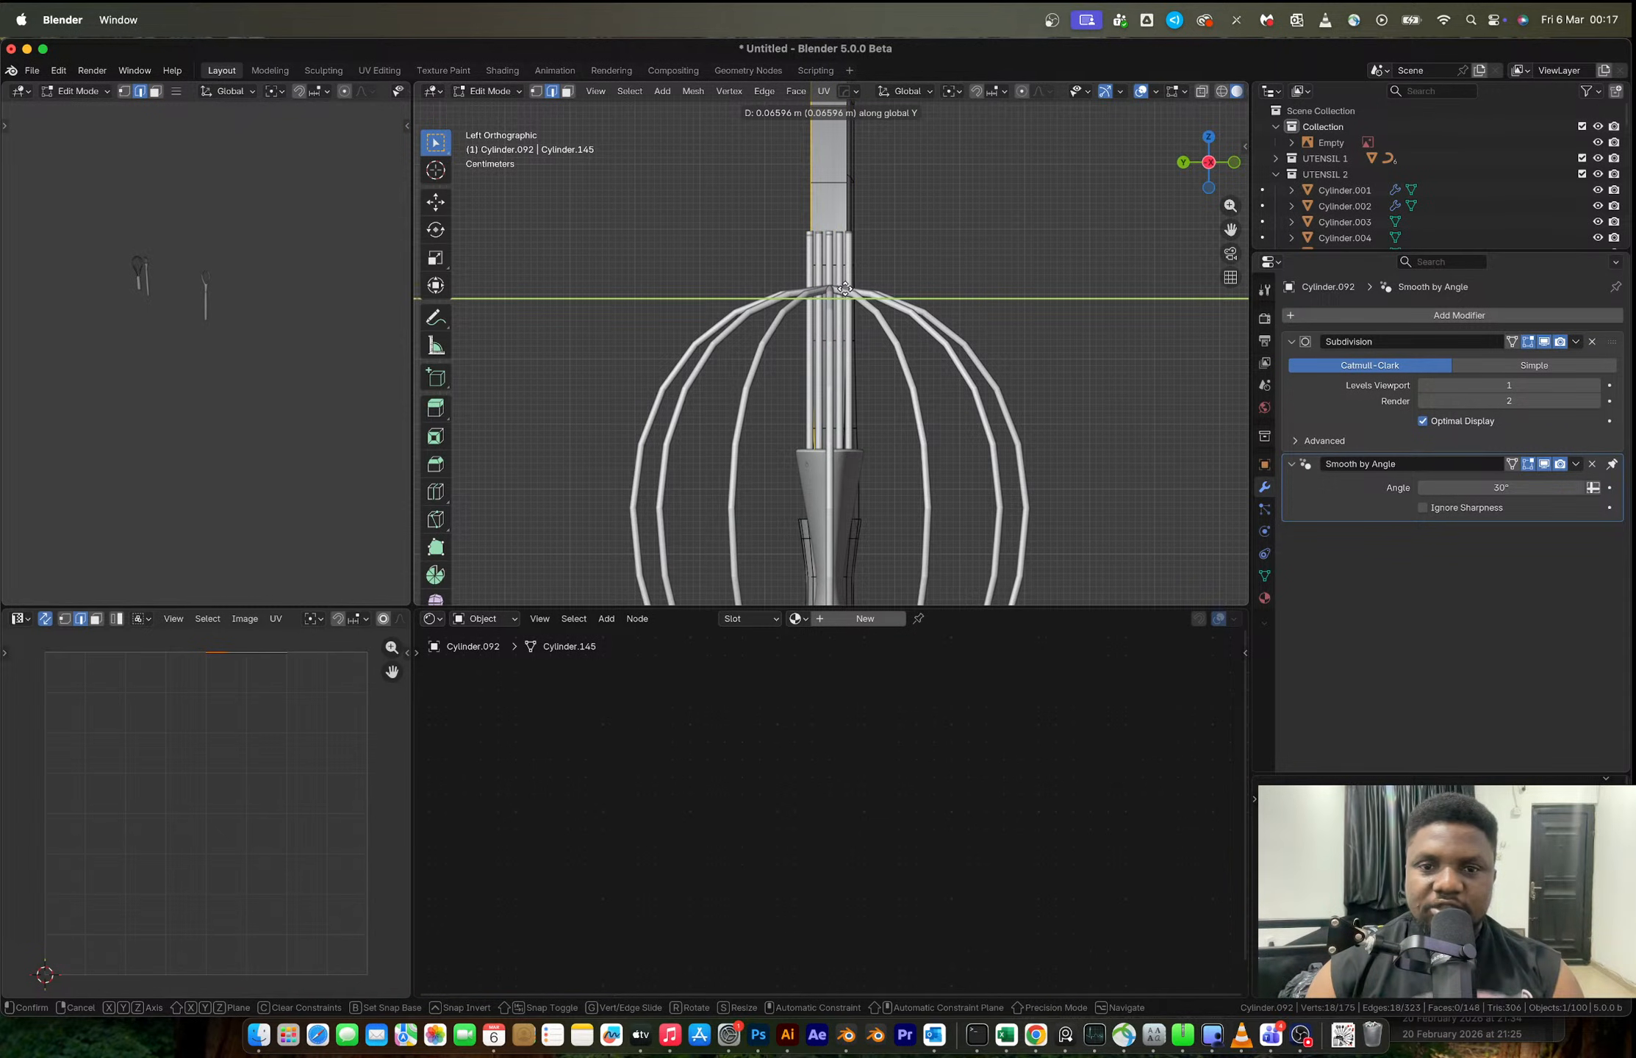
left_click(844, 289)
- Scale the extruded edge loop down to about 0.766 to taper the bowl's wall
middle_click_drag(927, 255, 817, 259)
middle_click_drag(915, 289, 864, 325)
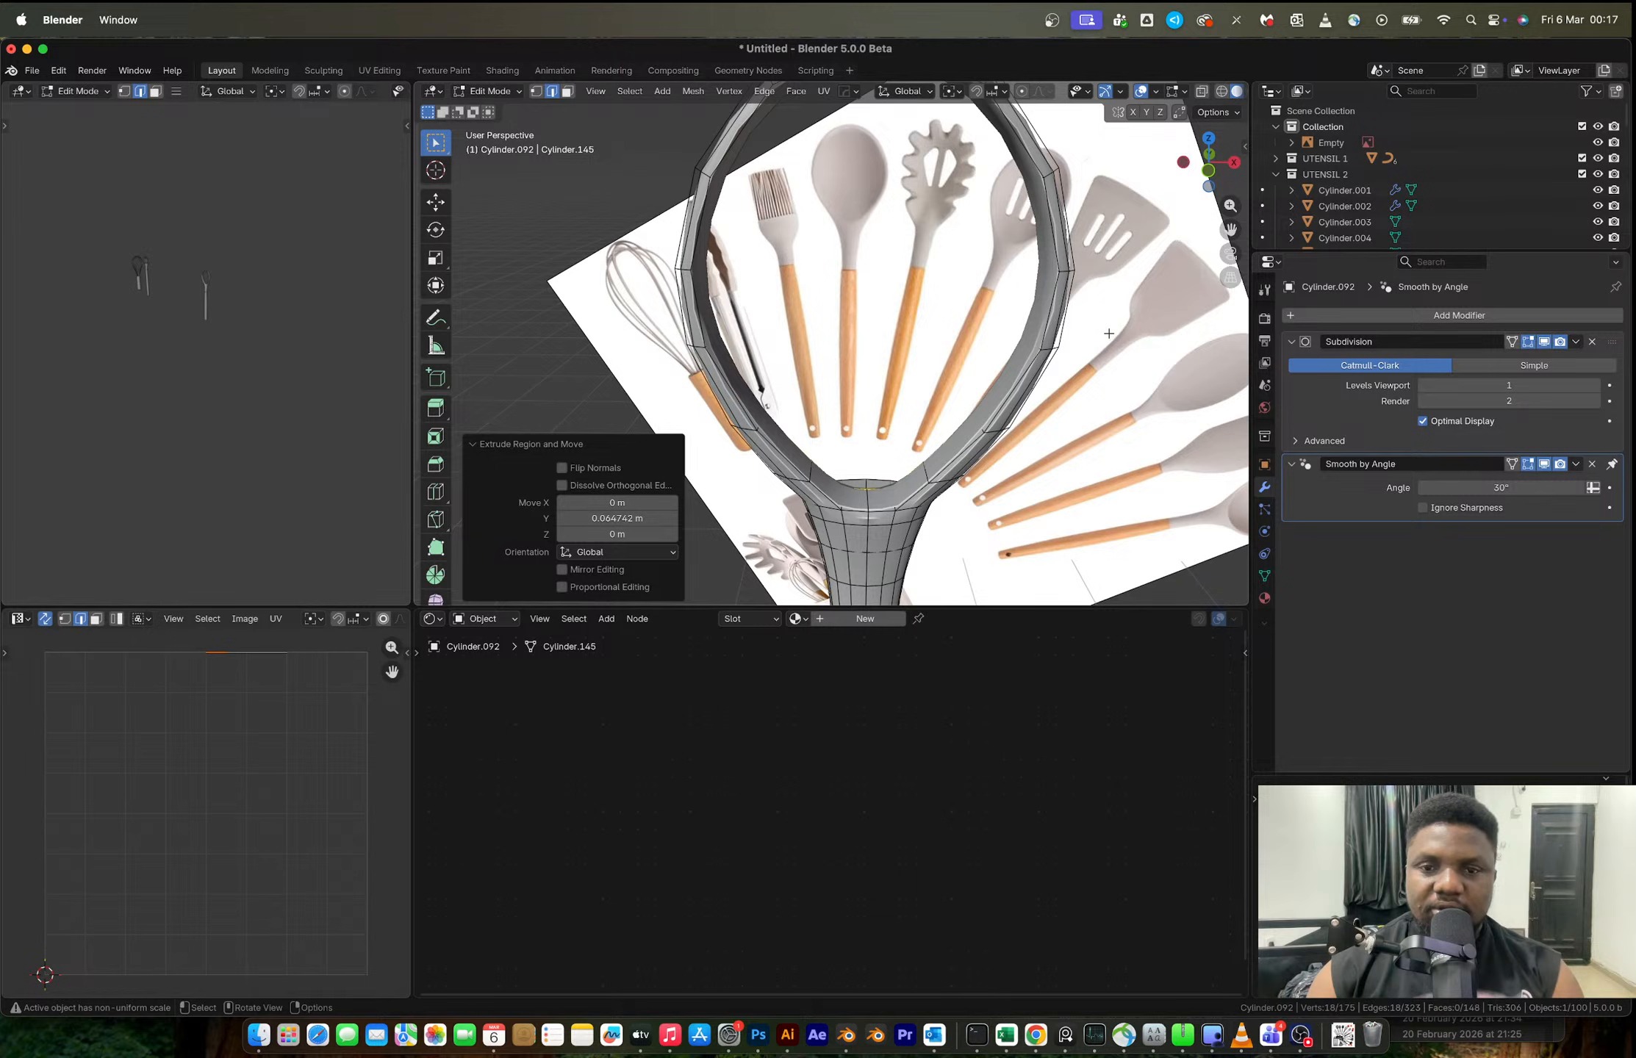
key("s")
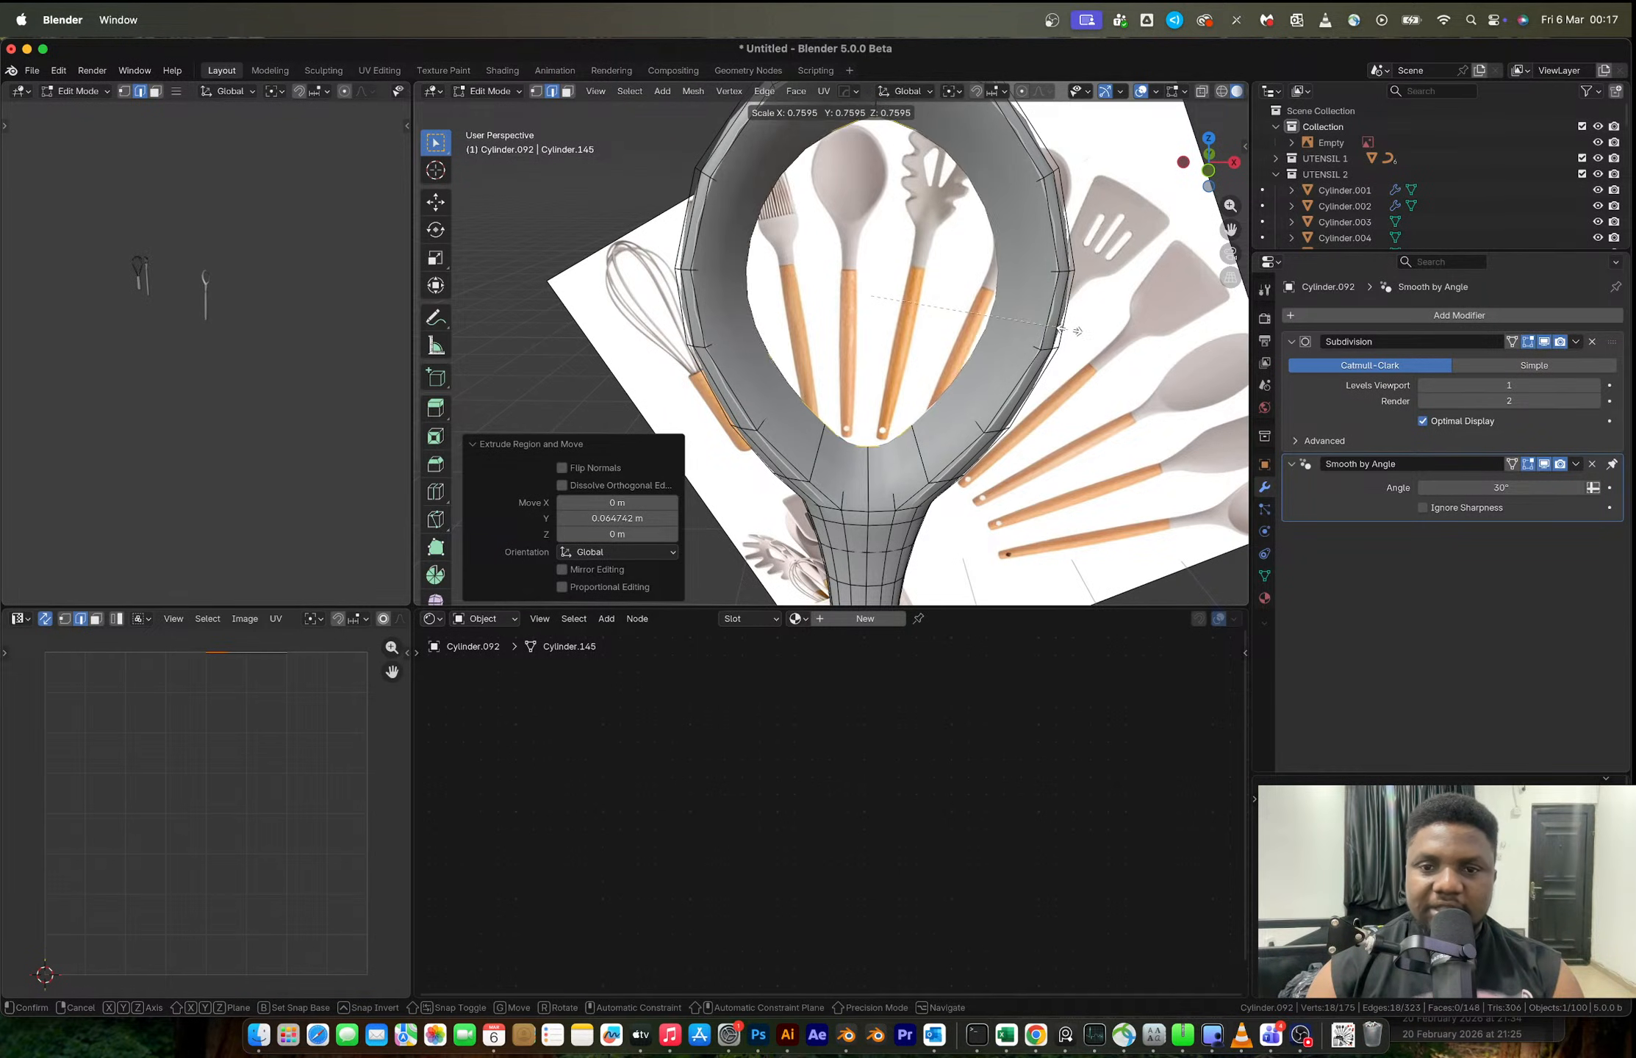
left_click(1070, 330)
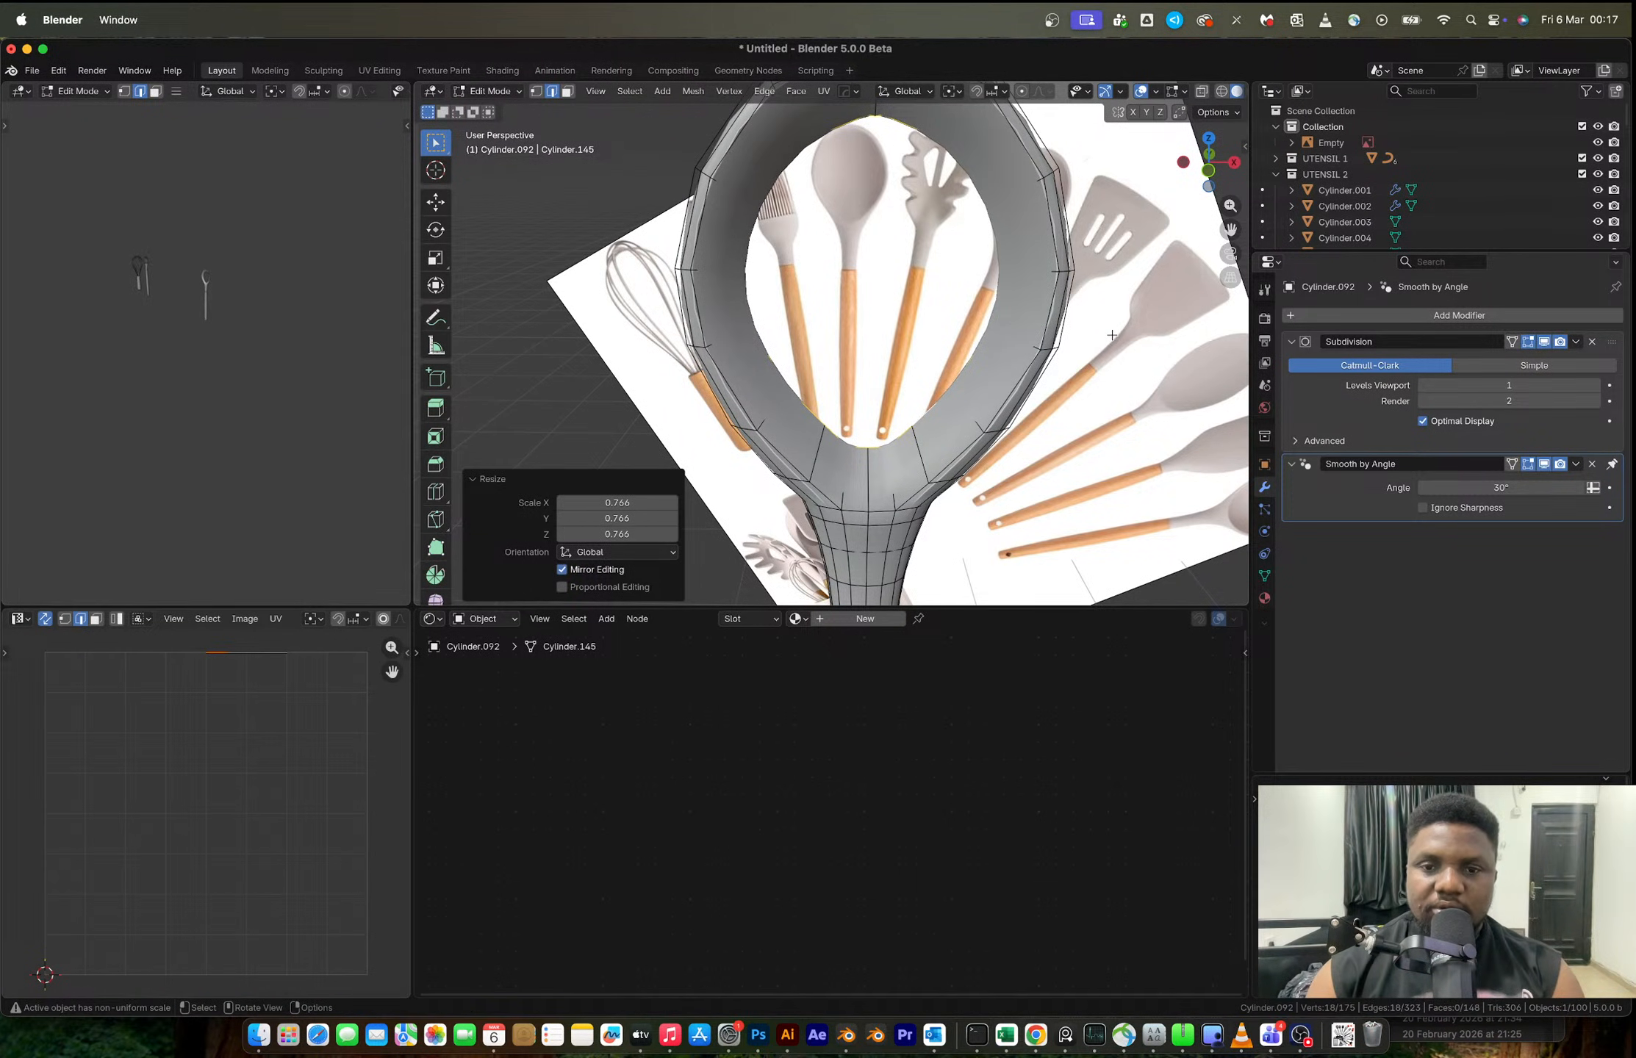
- Extrude the loop inward at a scale of 0.55 and move it about 0.046 m along Y to deepen the bowl
key("e")
key("s")
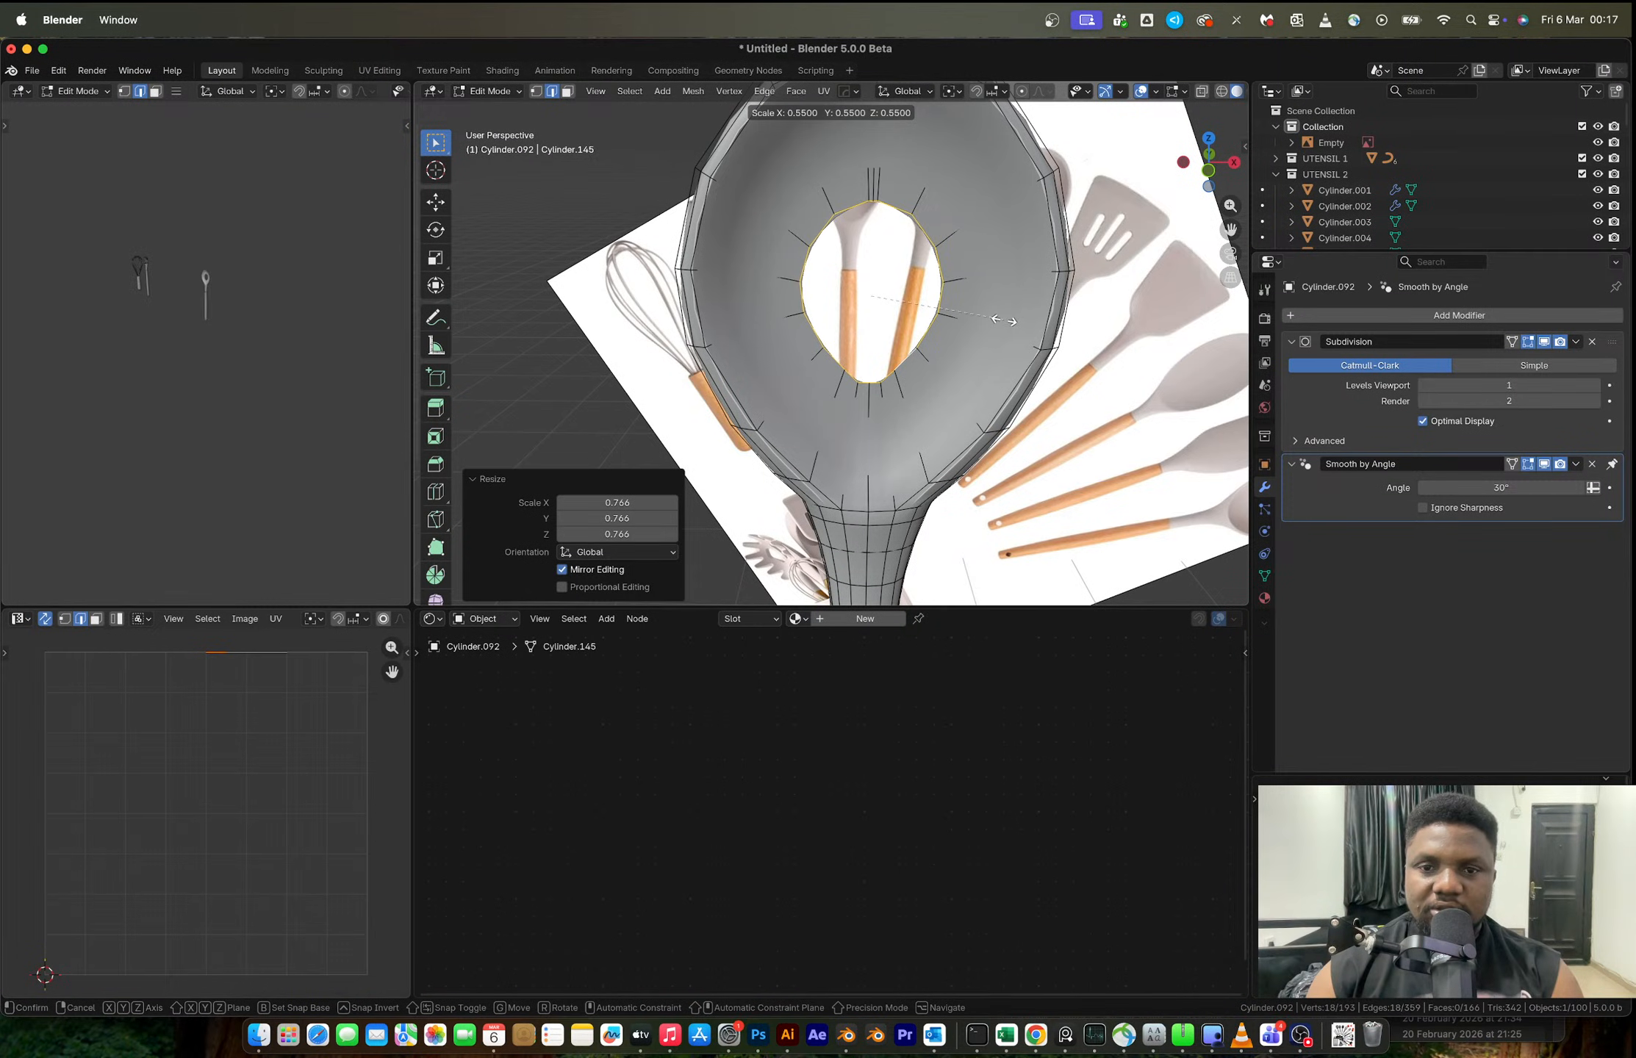
left_click(934, 304)
middle_click_drag(934, 304, 1117, 288)
key("g")
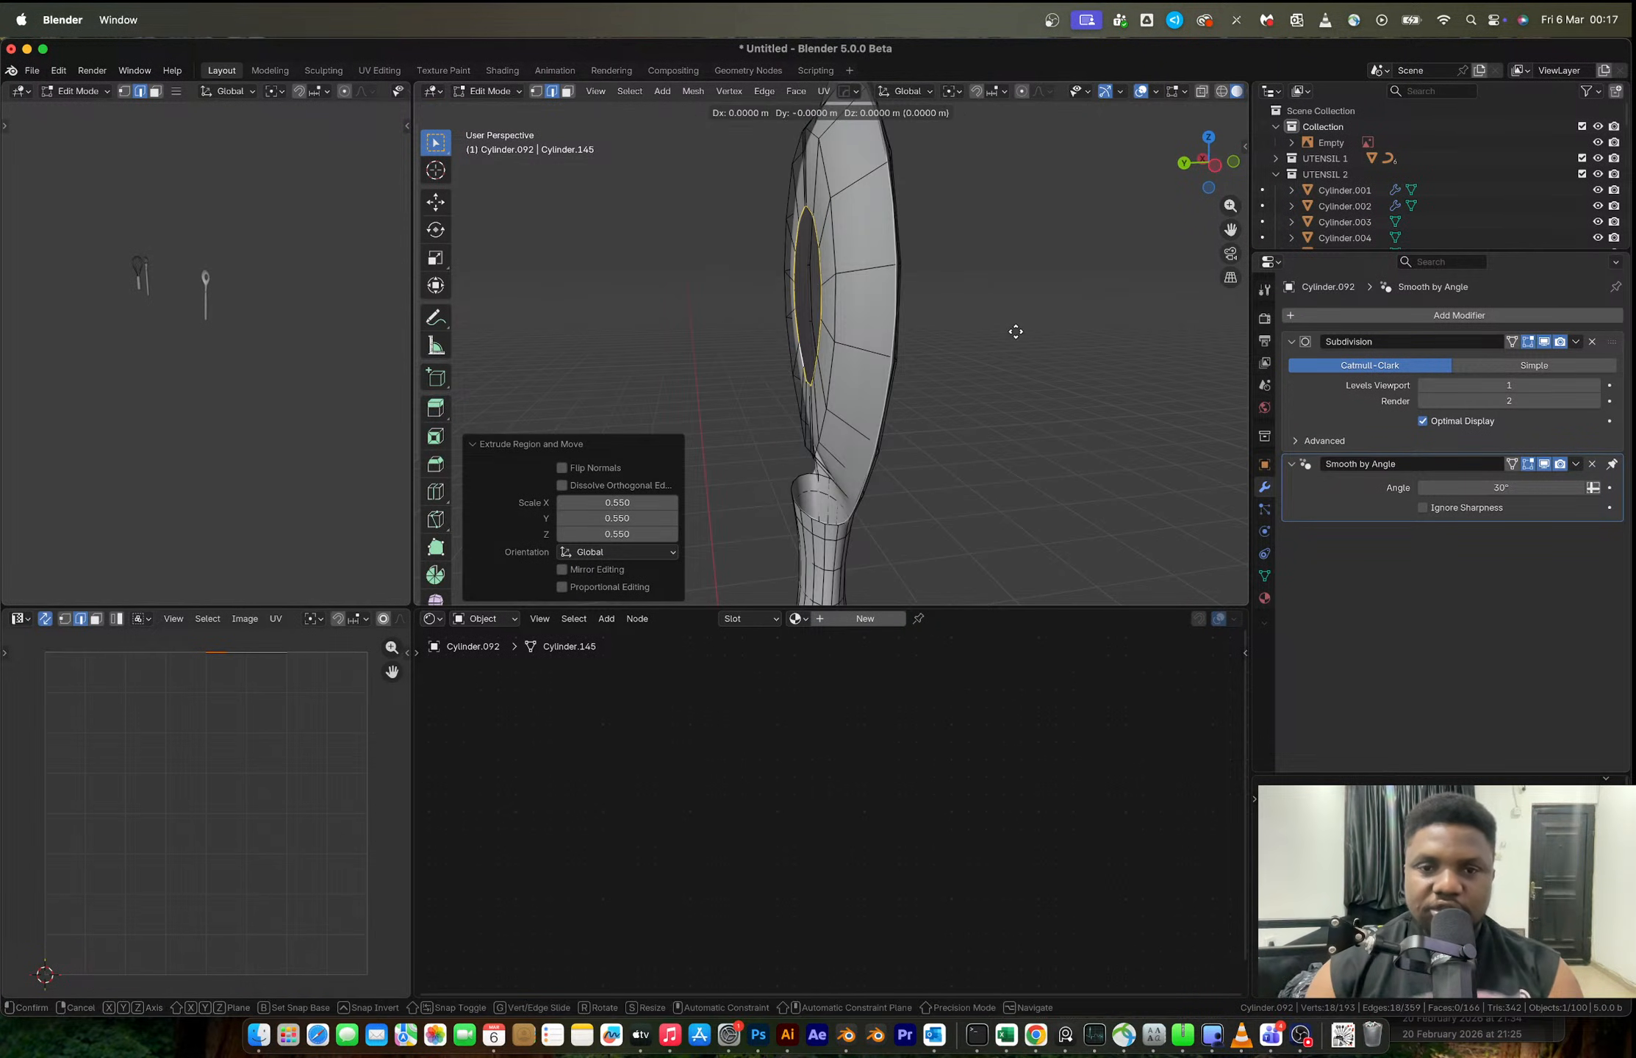
key("y")
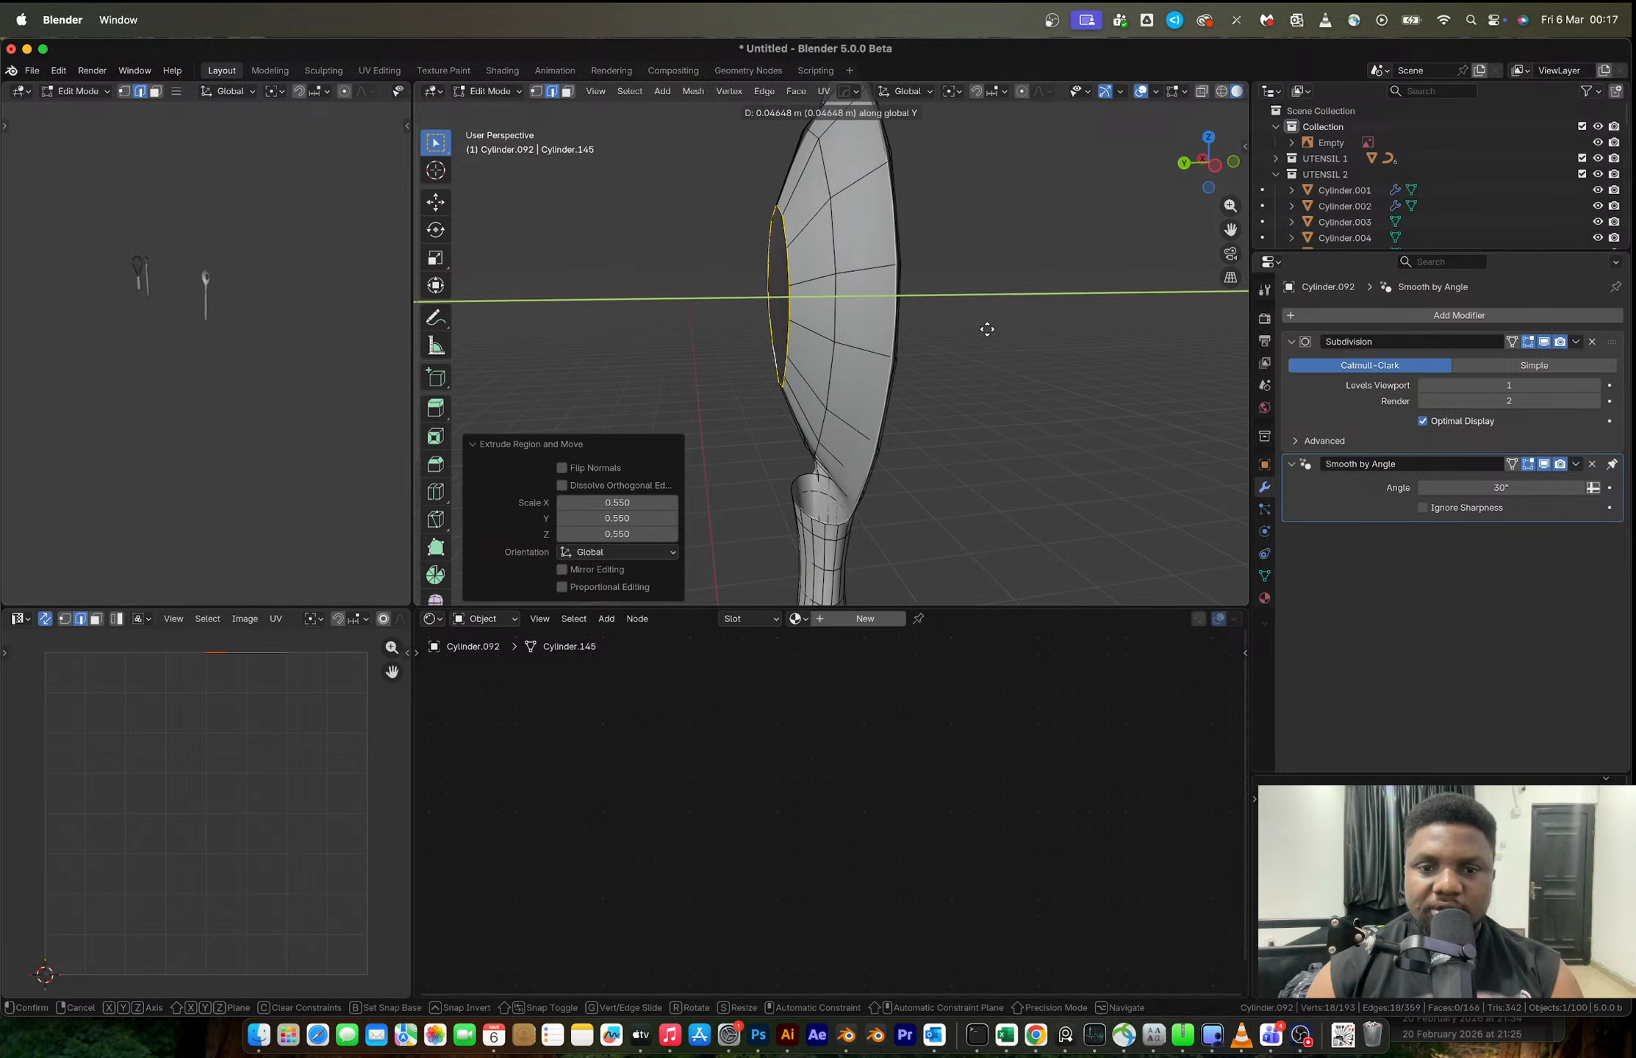
left_click(985, 329)
- Try closing the opening in the bowl with Grid Fill, and undo the fill
key("Tab")
middle_click_drag(997, 332, 851, 290)
scroll(850, 287, "up", 4)
key("Tab")
key("super+z")
key("super+z")
key("super+z")
key("ctrl+f")
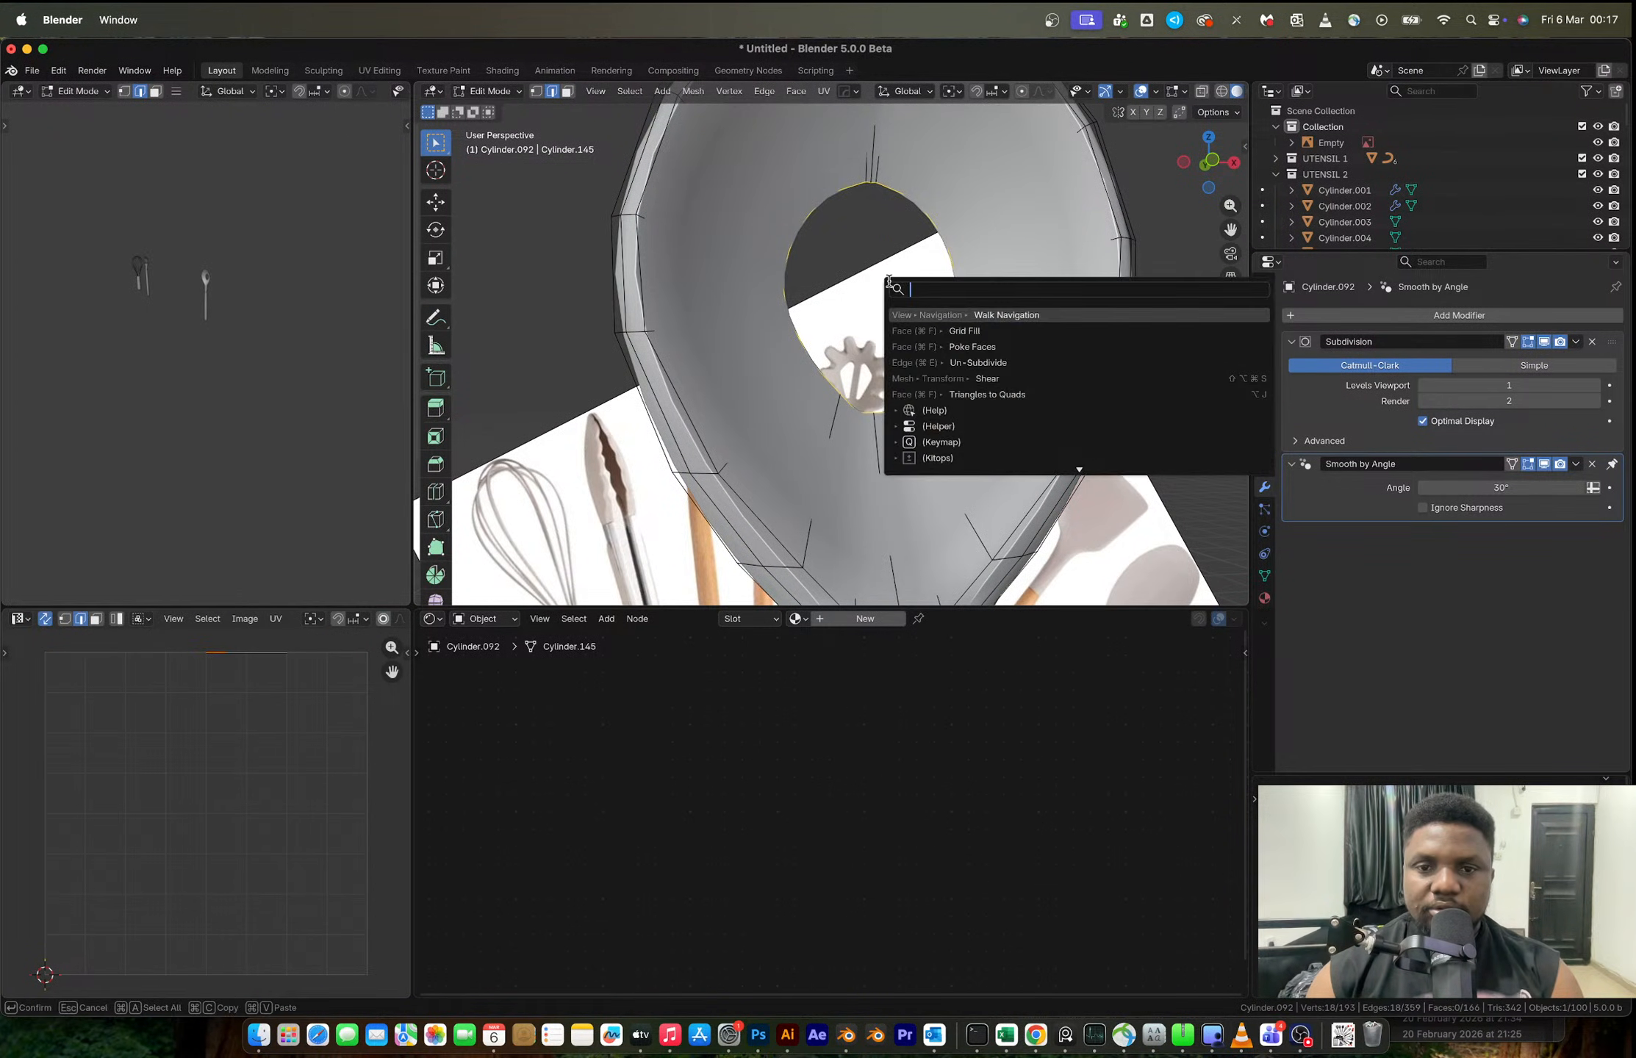
left_click(984, 327)
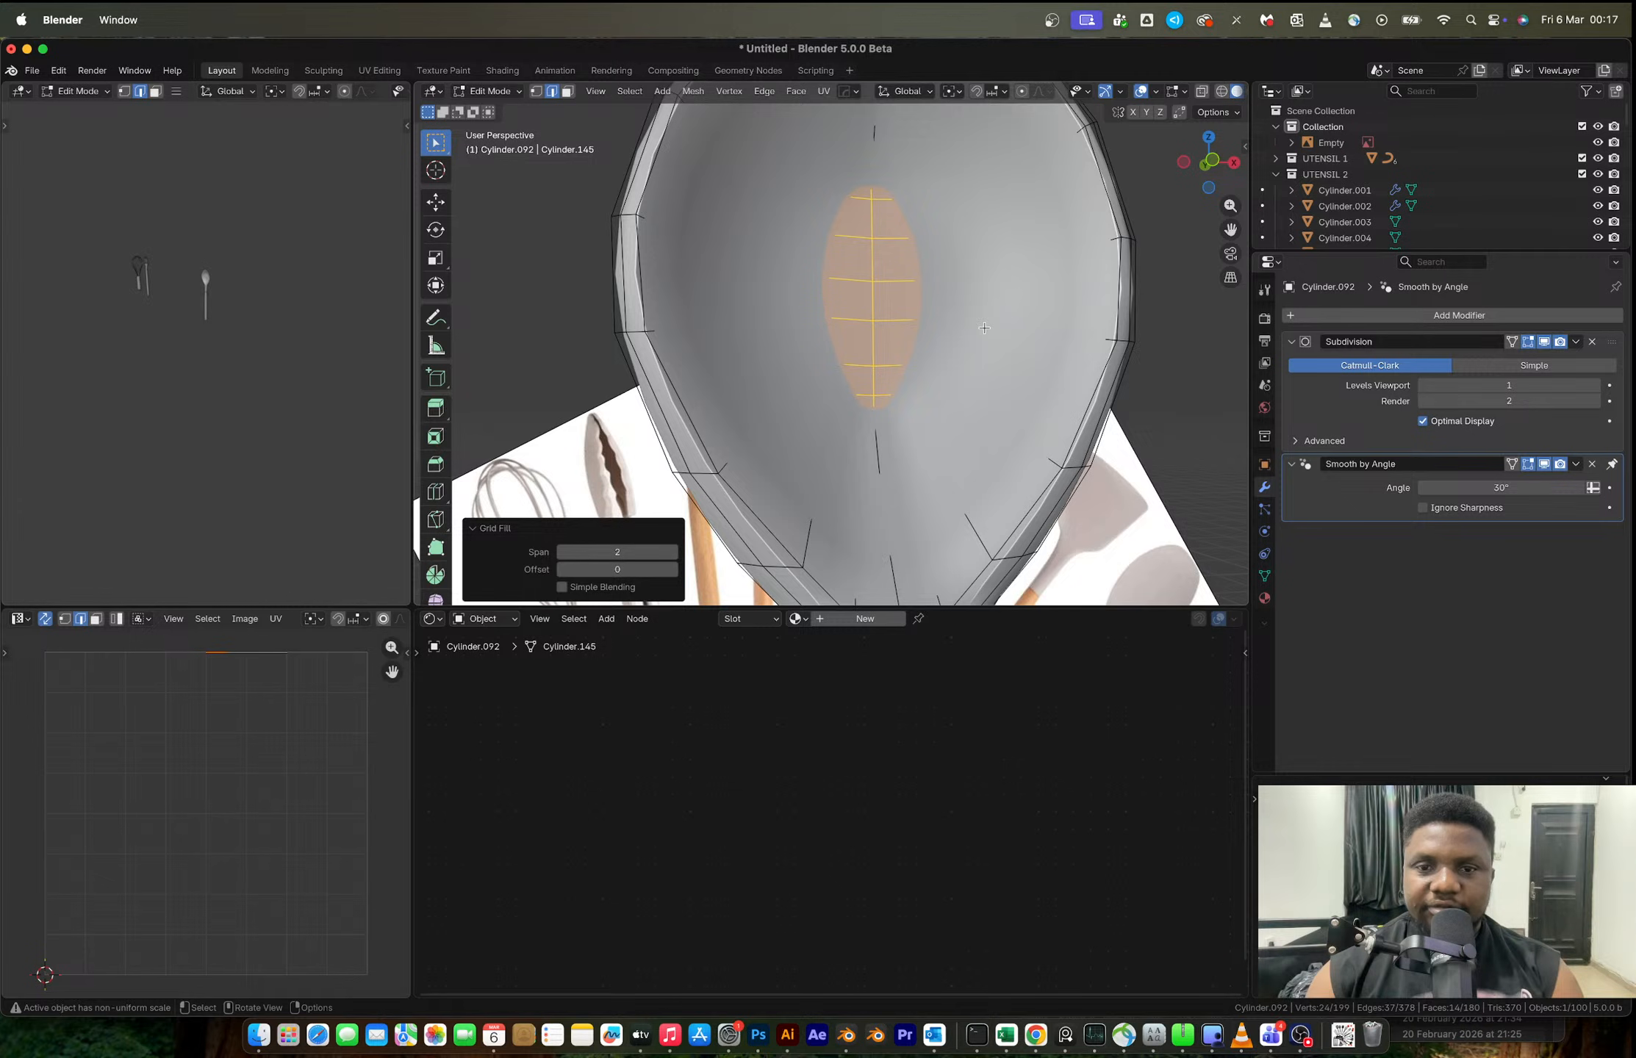
key("super+z")
- Dissolve one of the closely spaced centre edge runs between the bowl's tip and the opening
middle_click_drag(873, 269, 857, 276)
left_click(854, 280, "alt")
key("x")
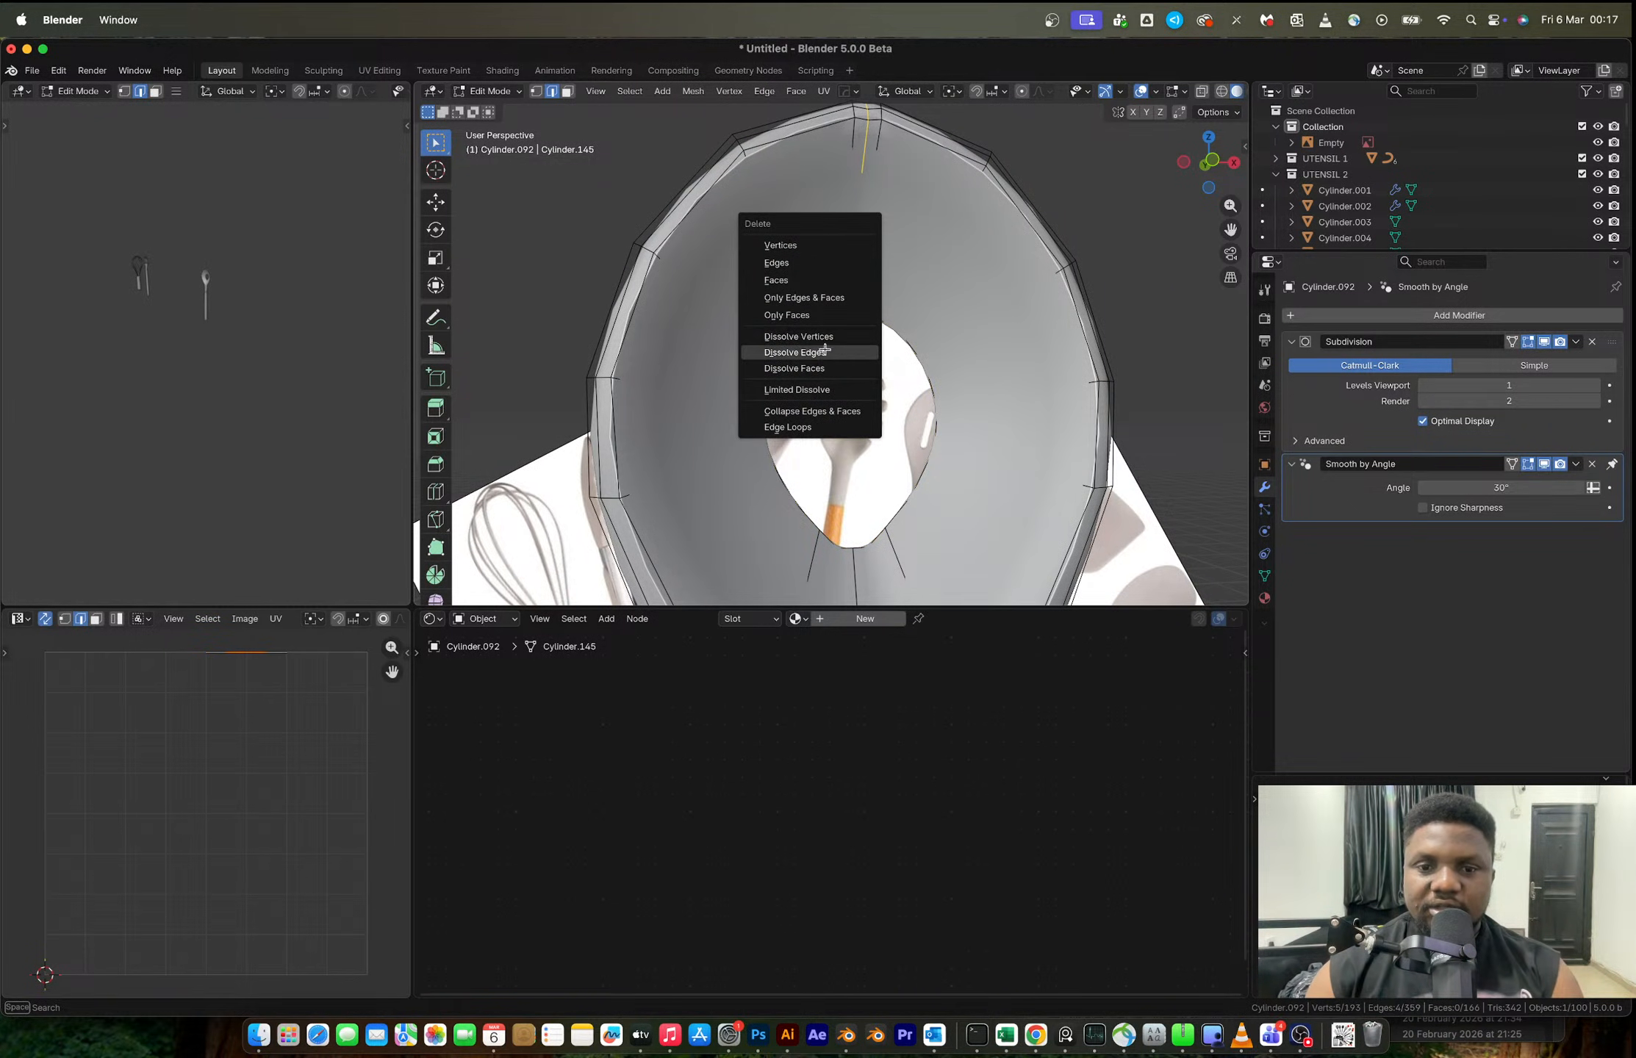
left_click(826, 354)
- Try dissolving the centre edge loop running from the opening down the handle, and undo it
middle_click_drag(826, 361, 829, 414)
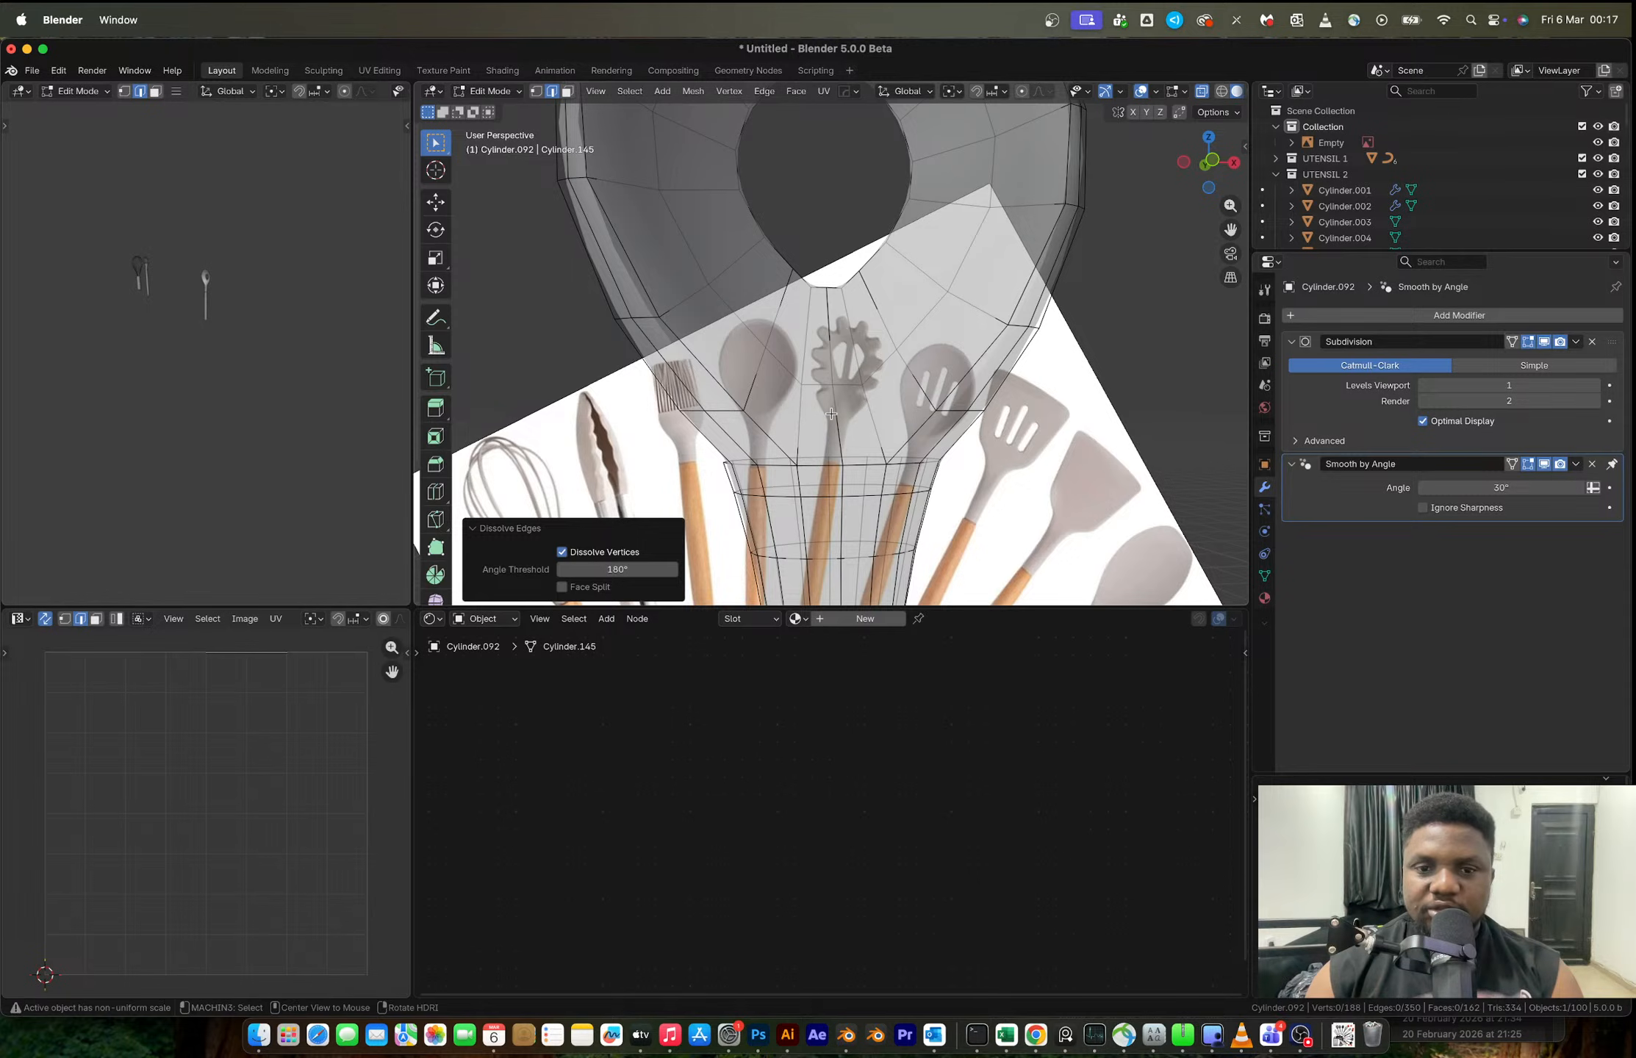
left_click(831, 413, "alt")
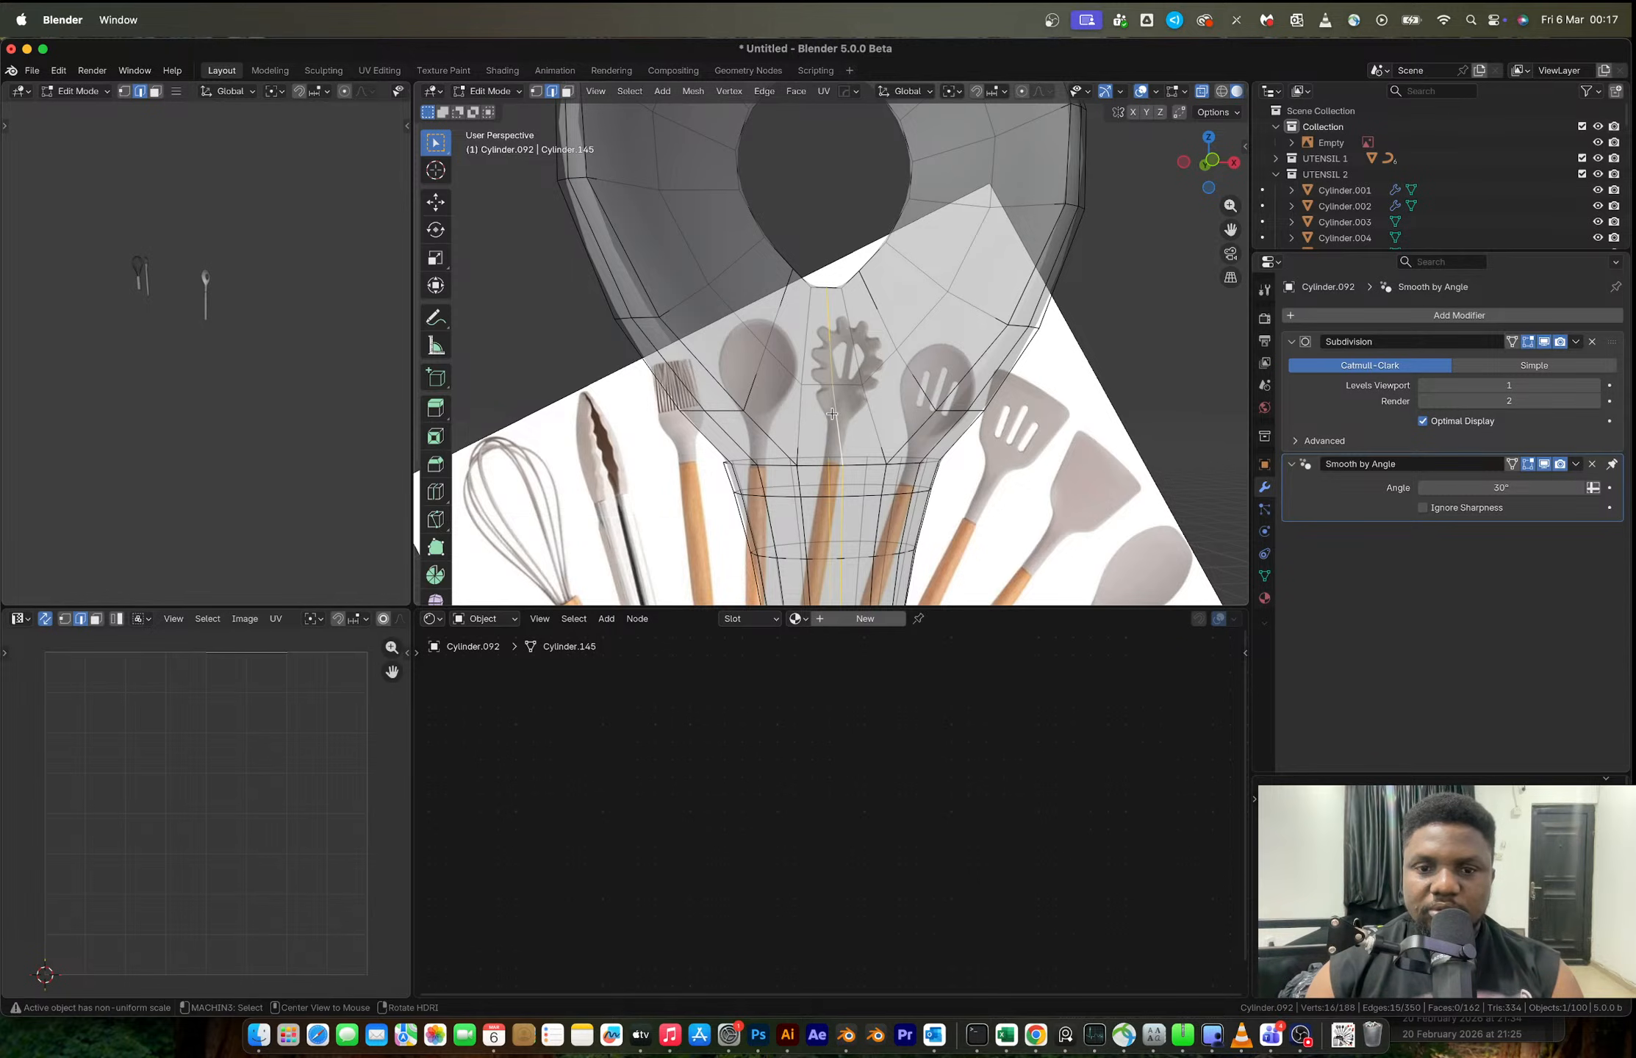
key("x")
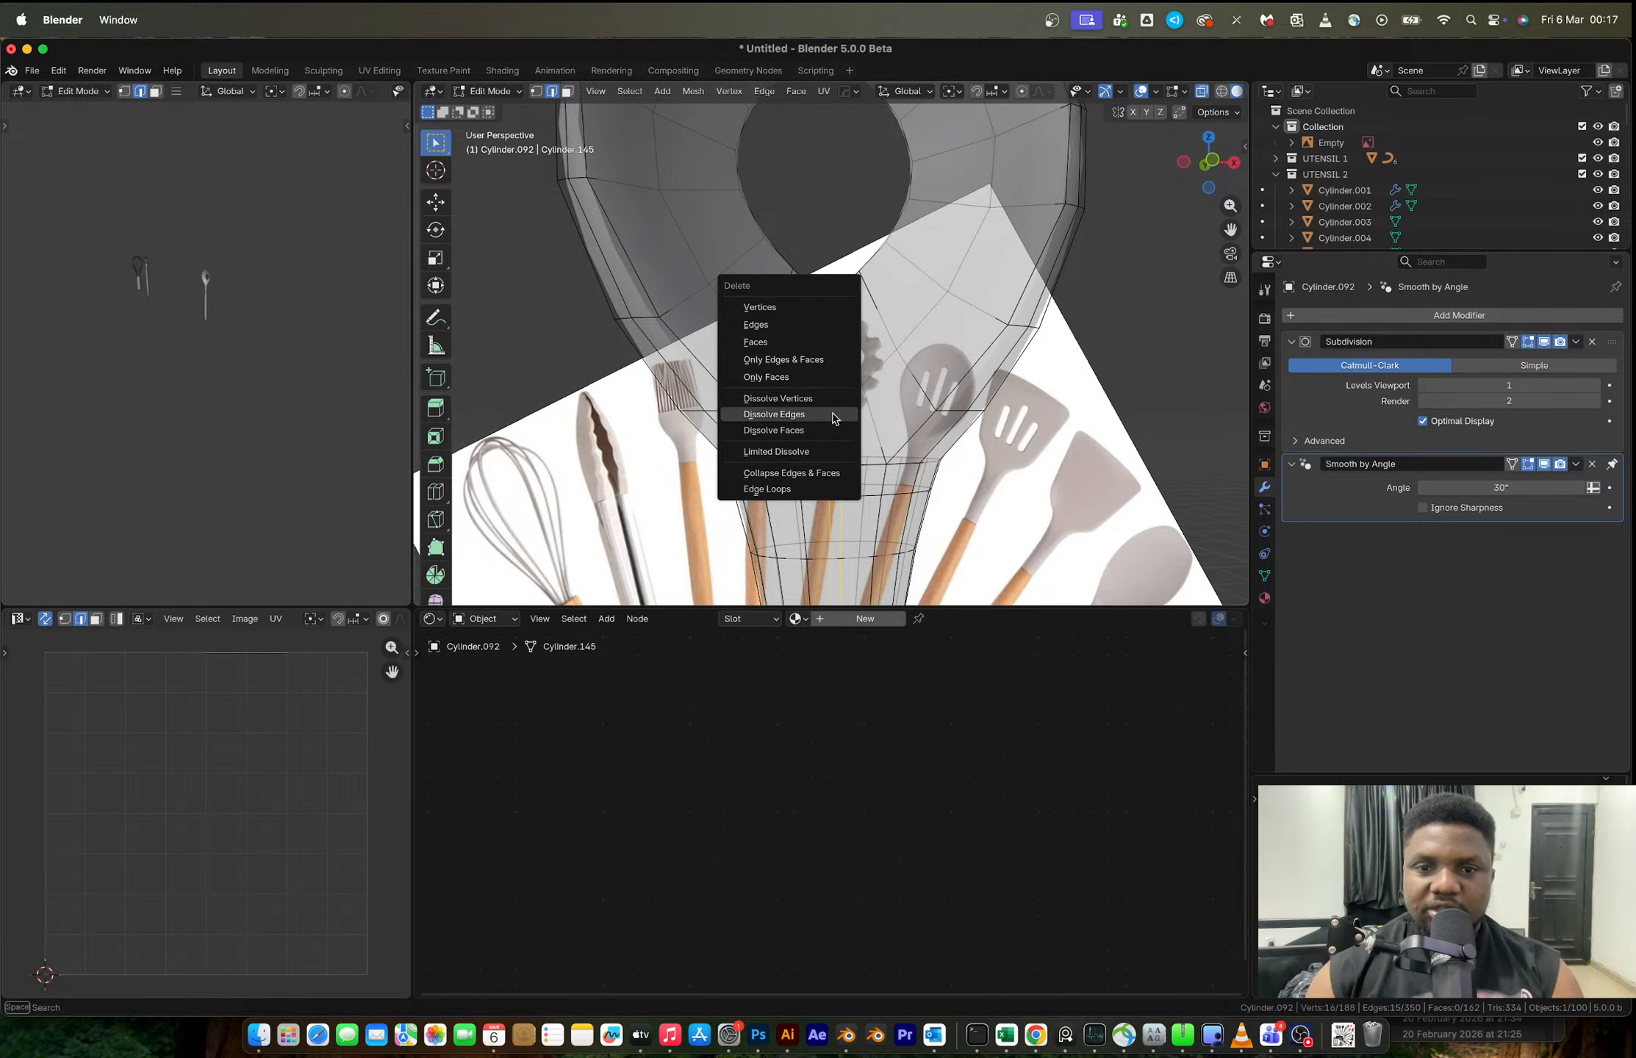
left_click(833, 416)
middle_click_drag(833, 416, 849, 403)
key("alt+z")
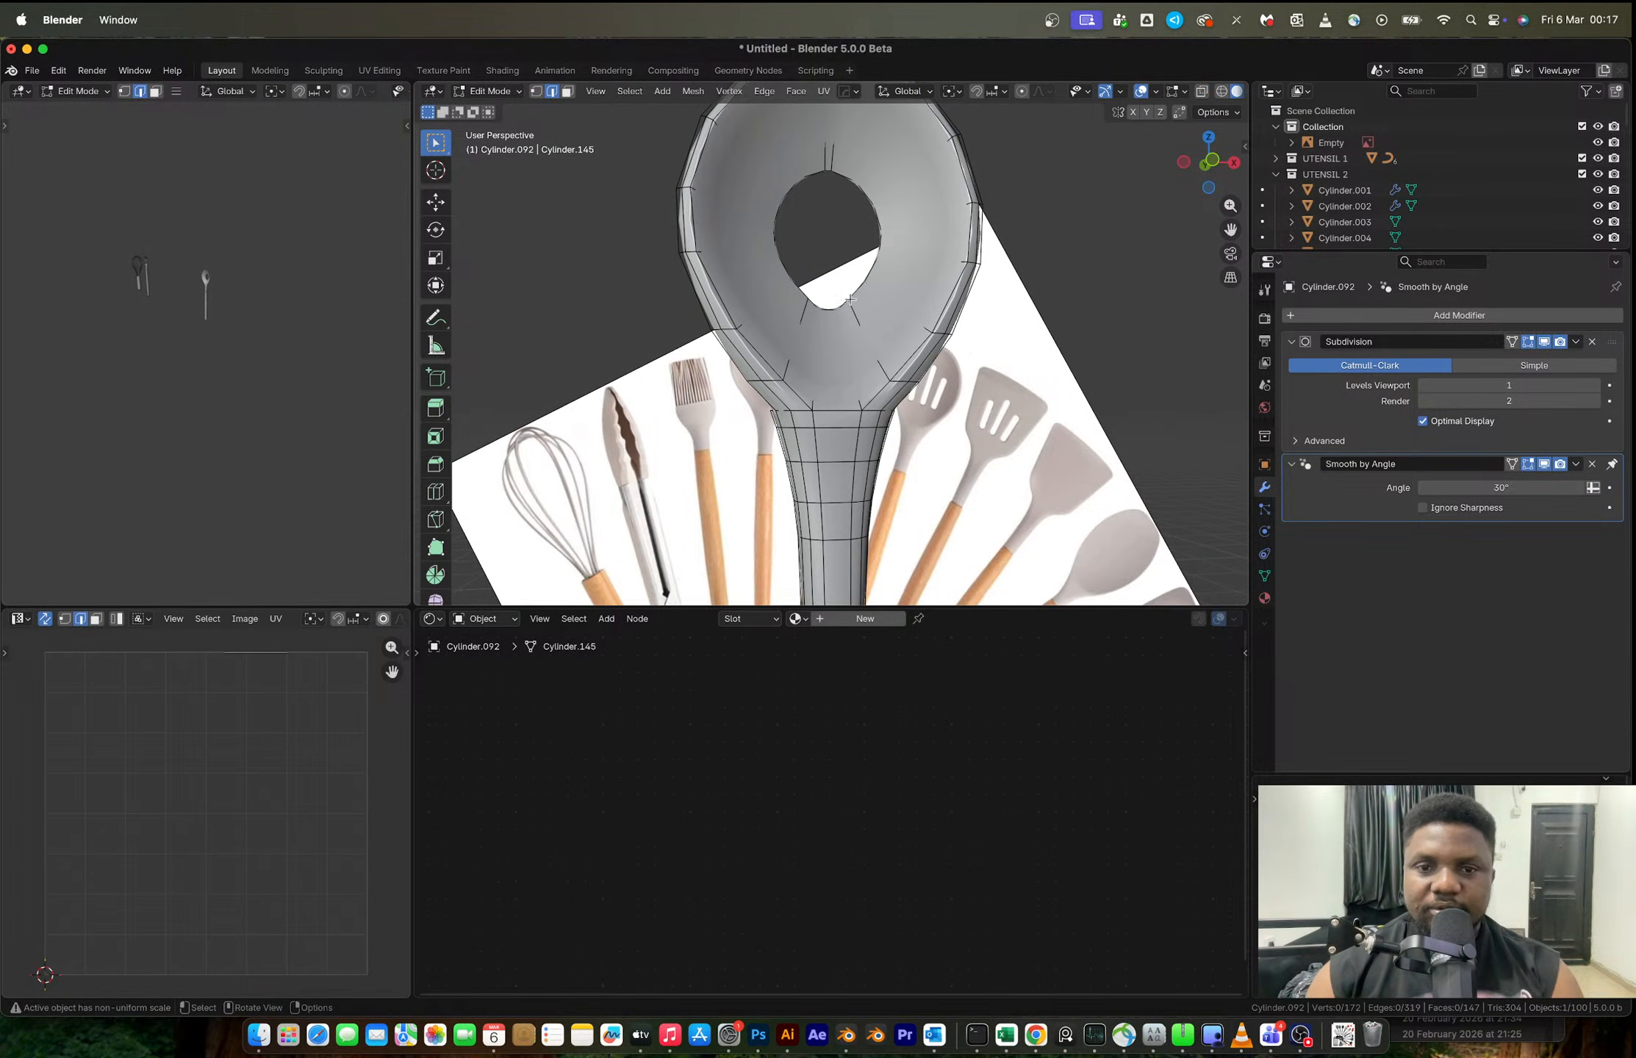
left_click(852, 290, "alt")
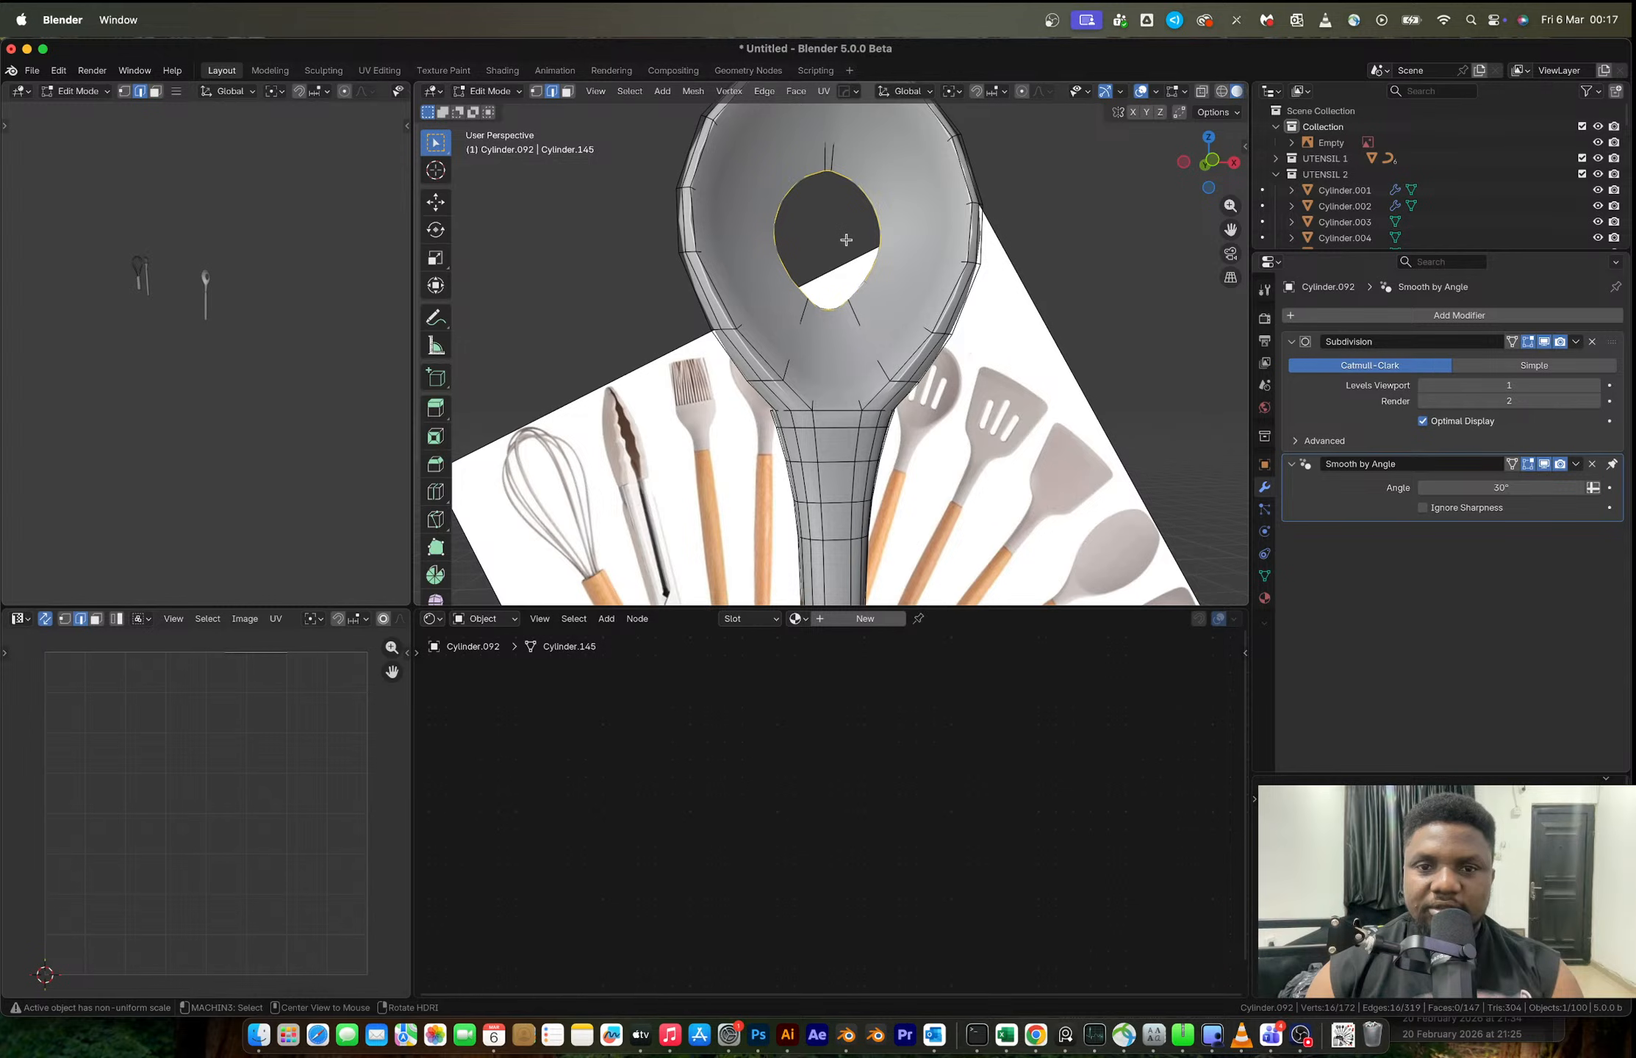
key("ctrl+z")
key("ctrl+z")
key("ctrl+z")
key("ctrl+z")
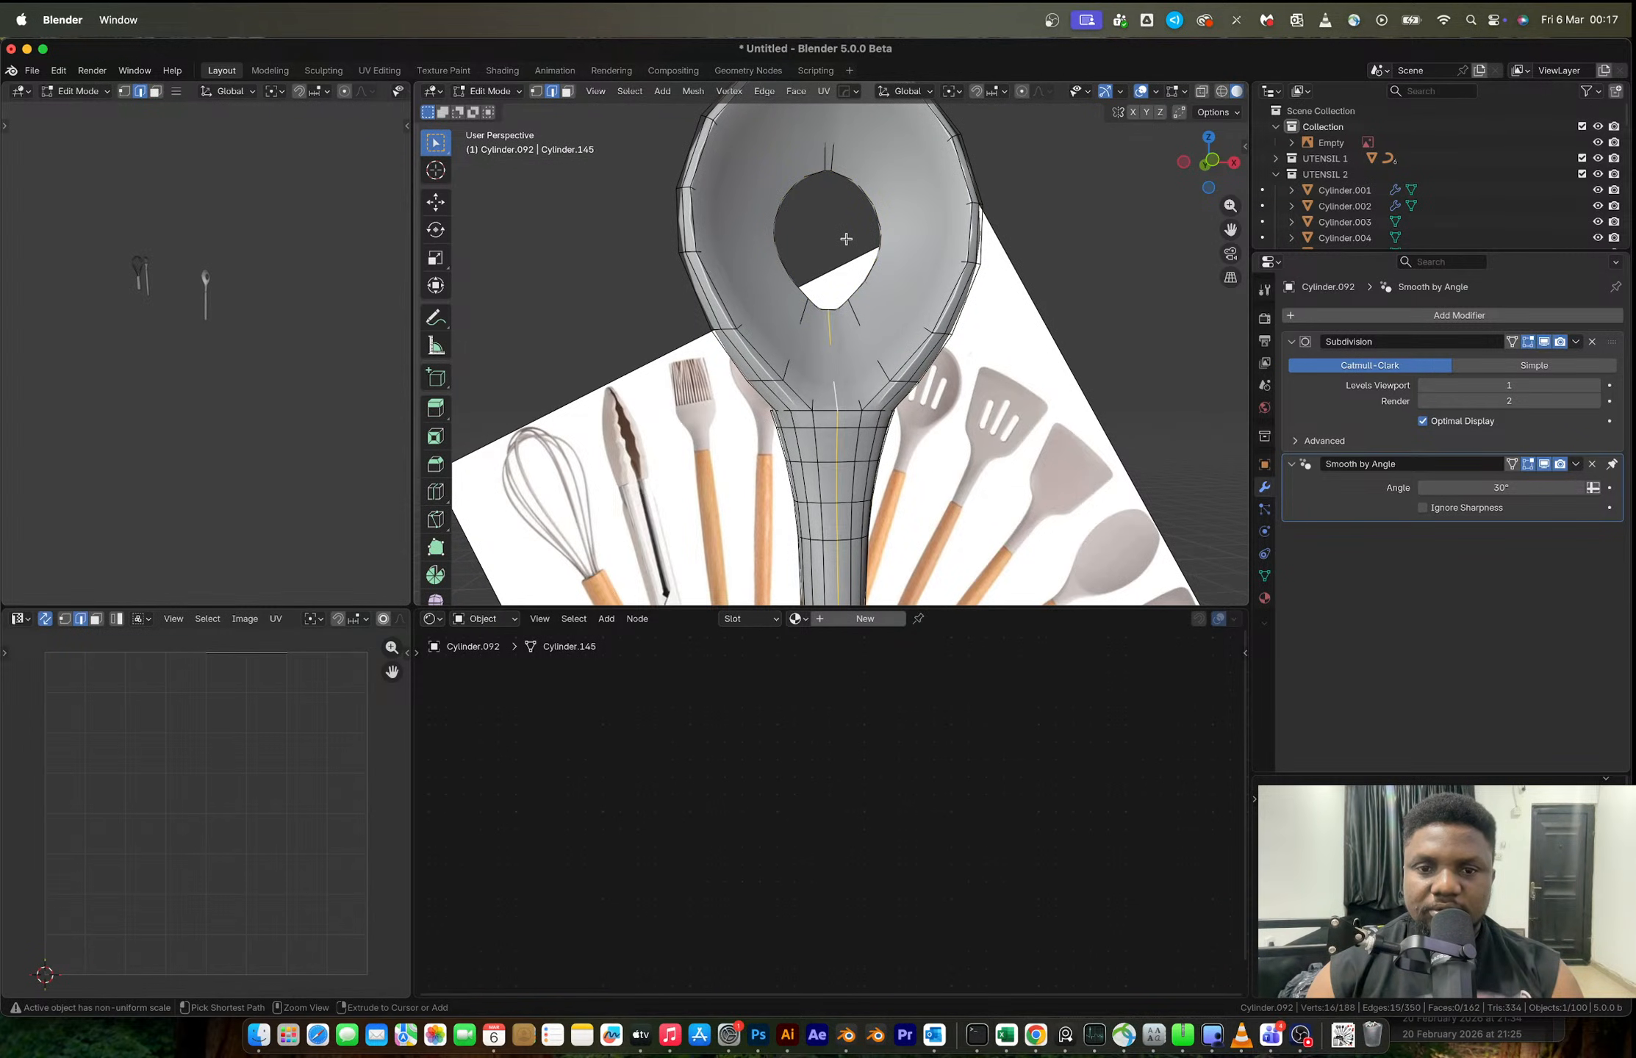
- Try Grid Fill on the edge loop around the bowl's opening
left_click(864, 287, "alt")
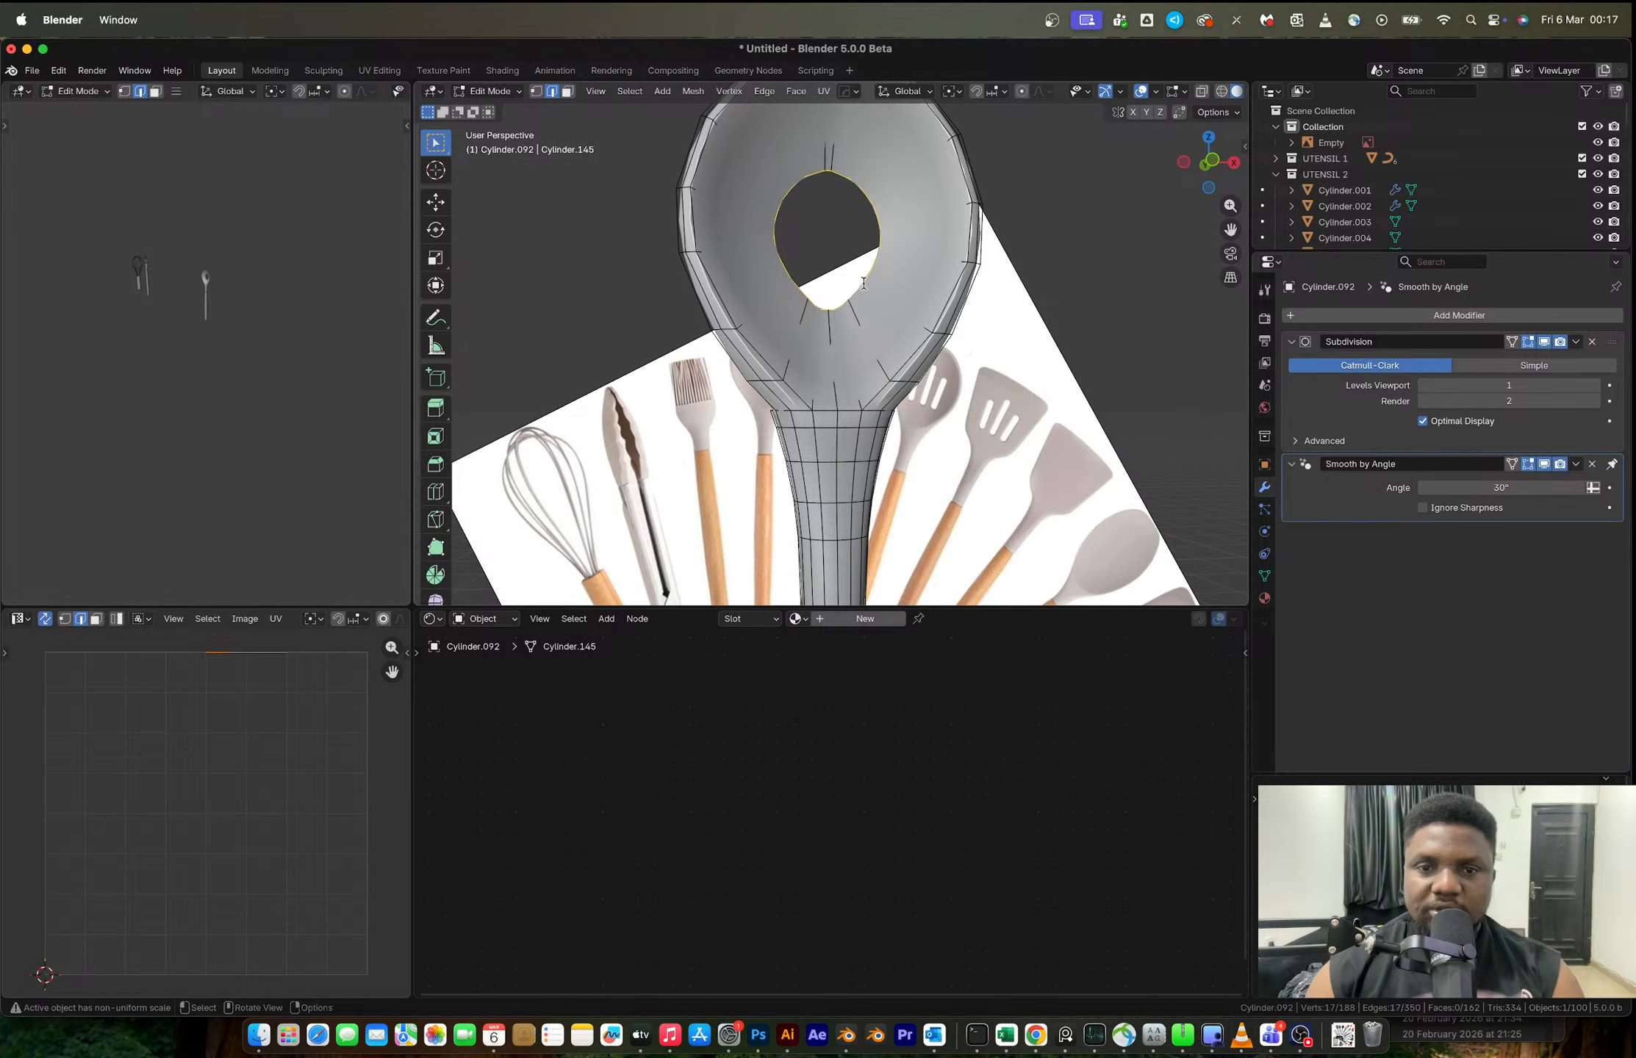
key("F3")
left_click(934, 317)
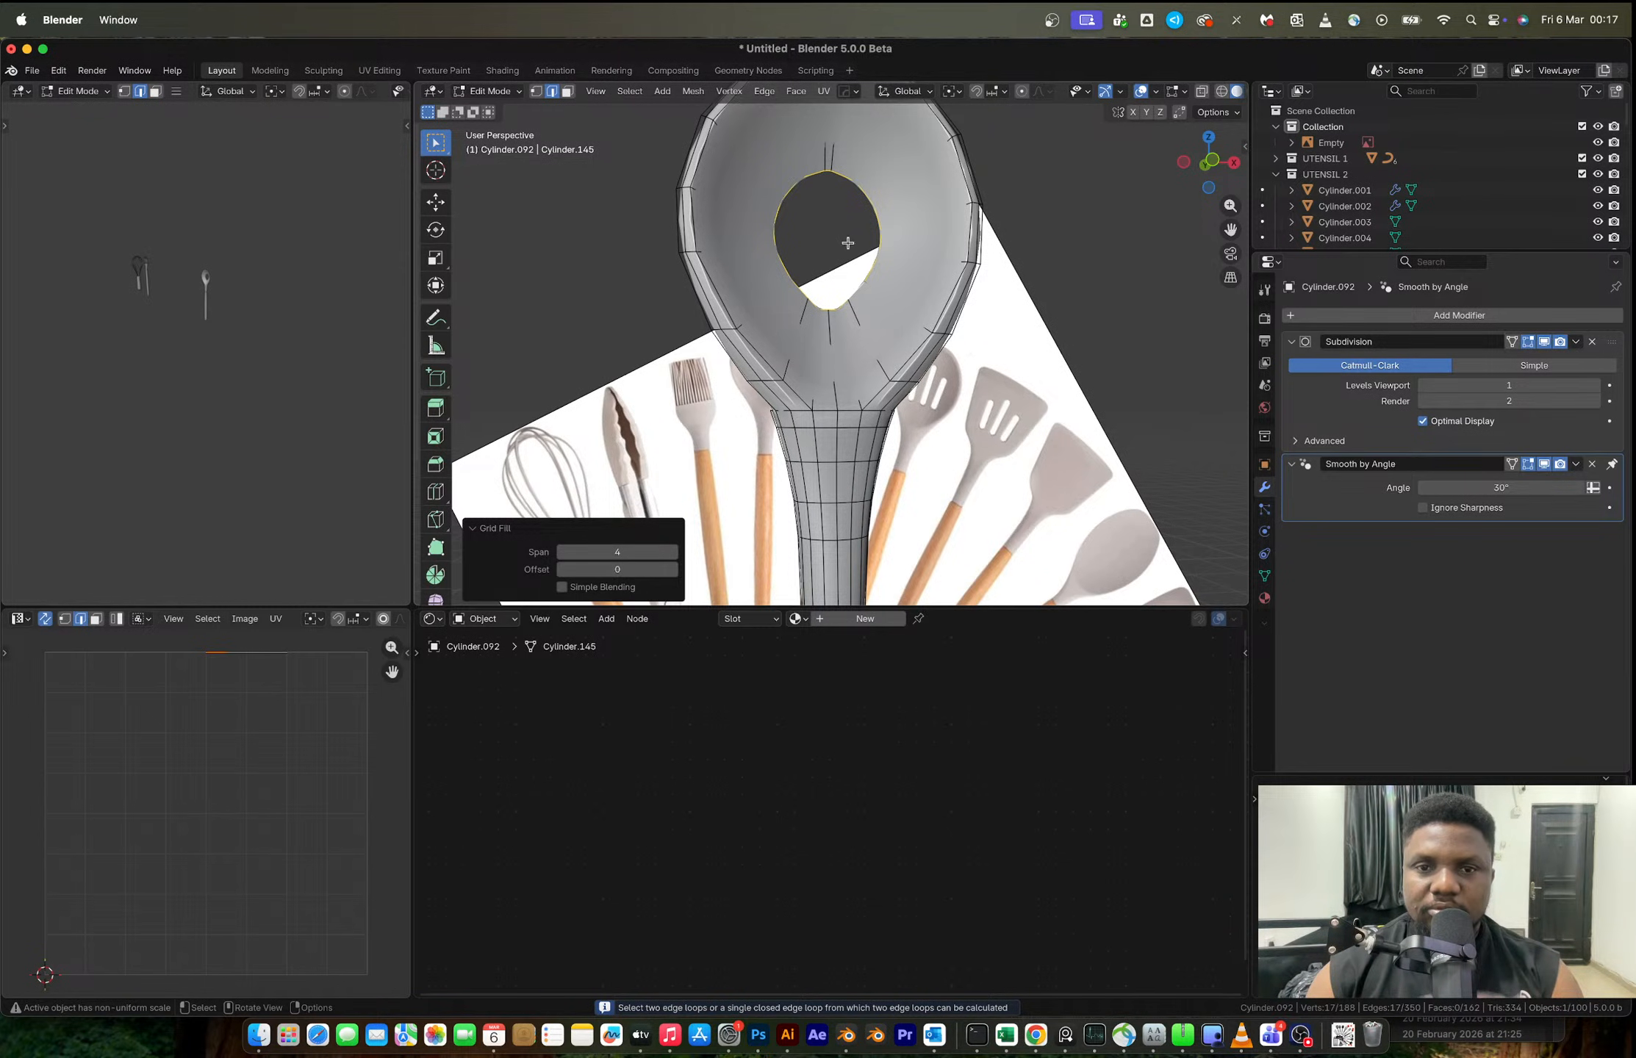
- Dissolve another centre edge run at the bowl's tip to even out the opening's vertices
key("alt+z")
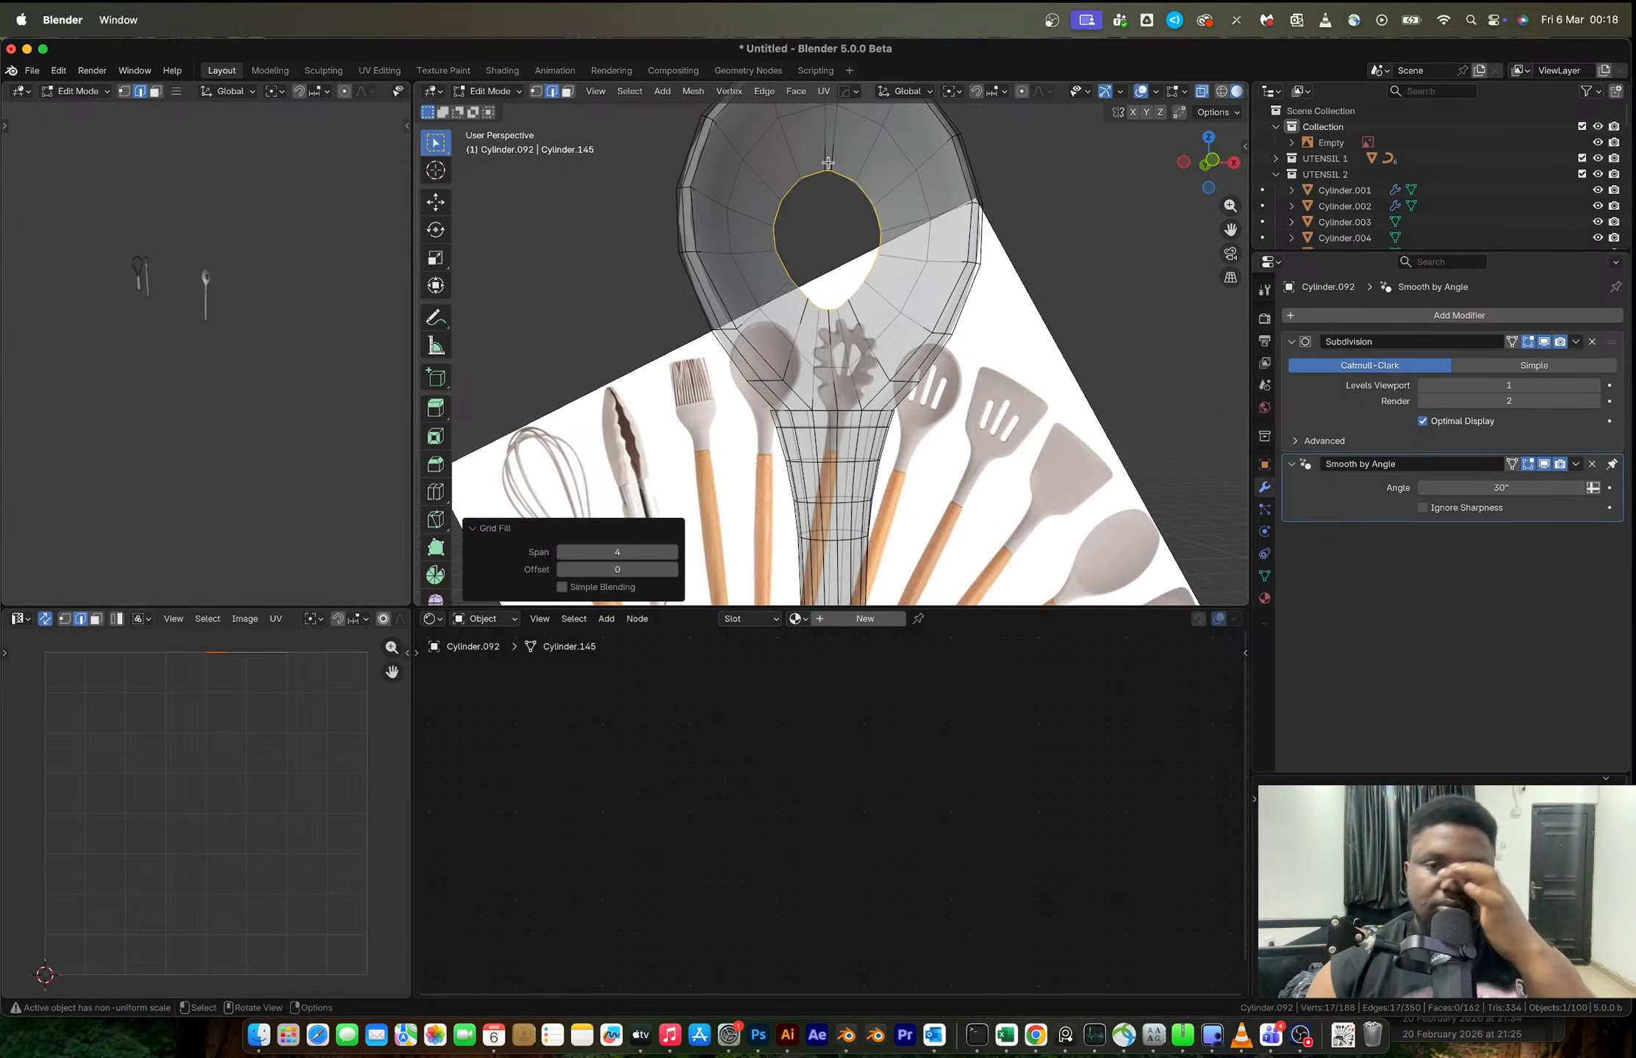
key("x")
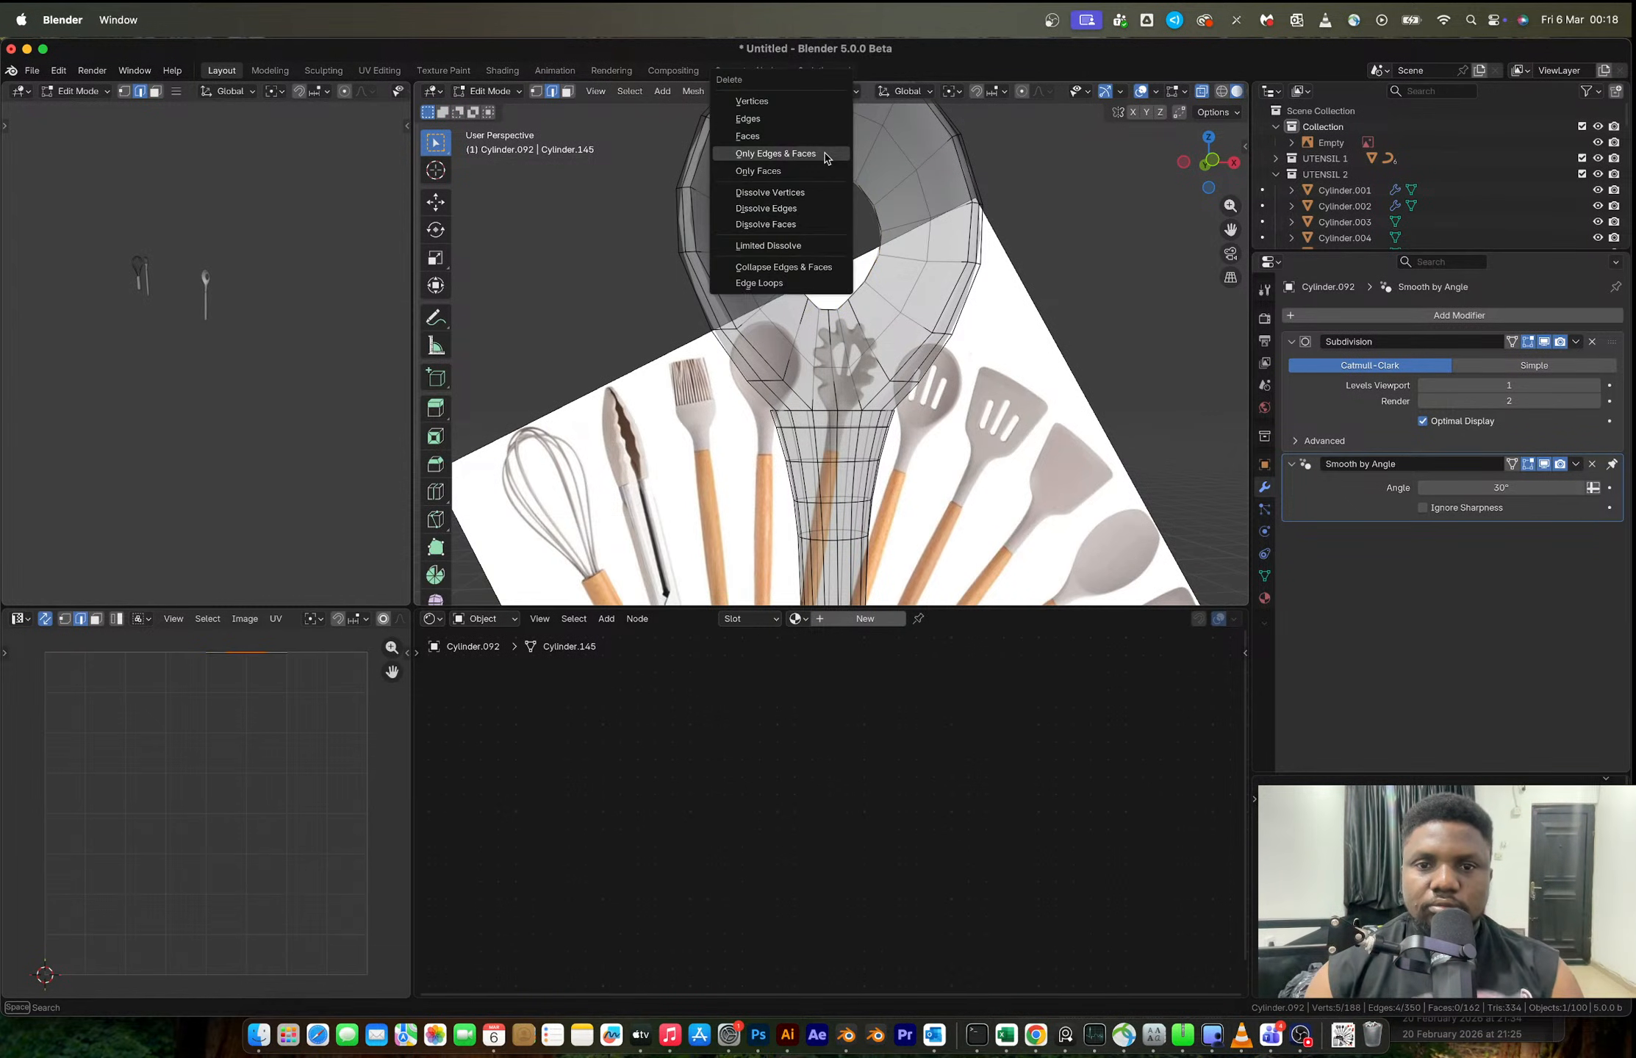
left_click(847, 172)
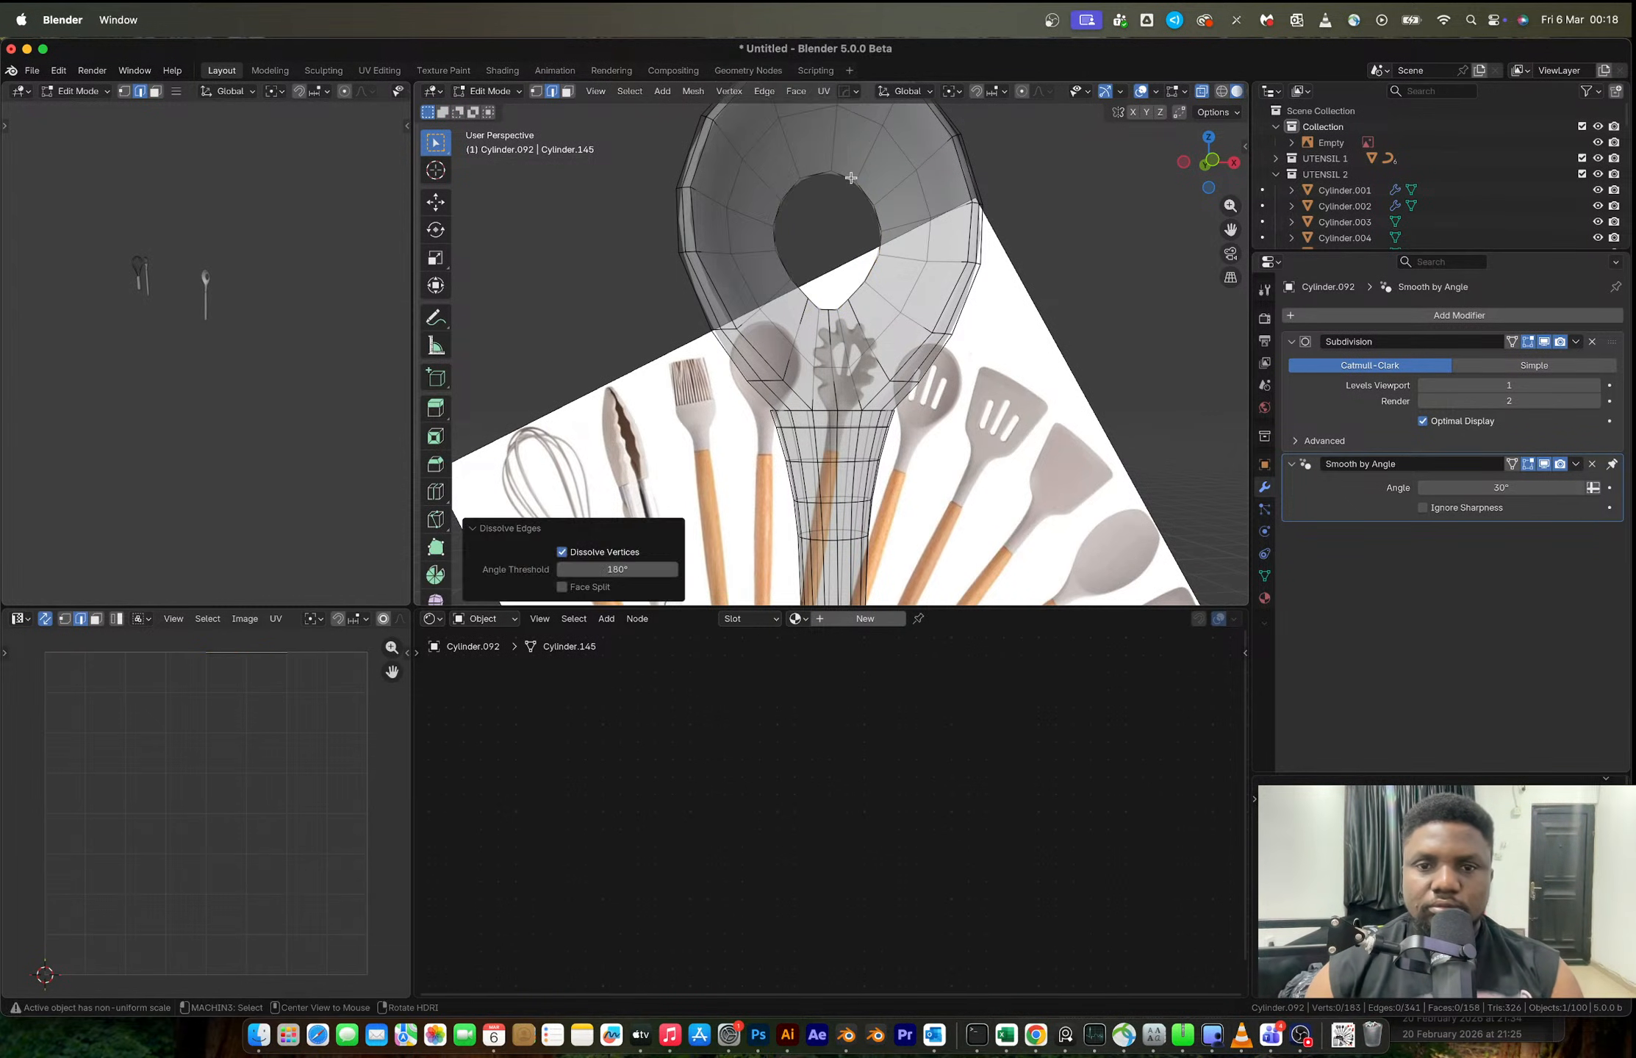
- Select the edge loop around the bowl's opening and close it with Grid Fill
left_click(851, 178, "alt")
key("x")
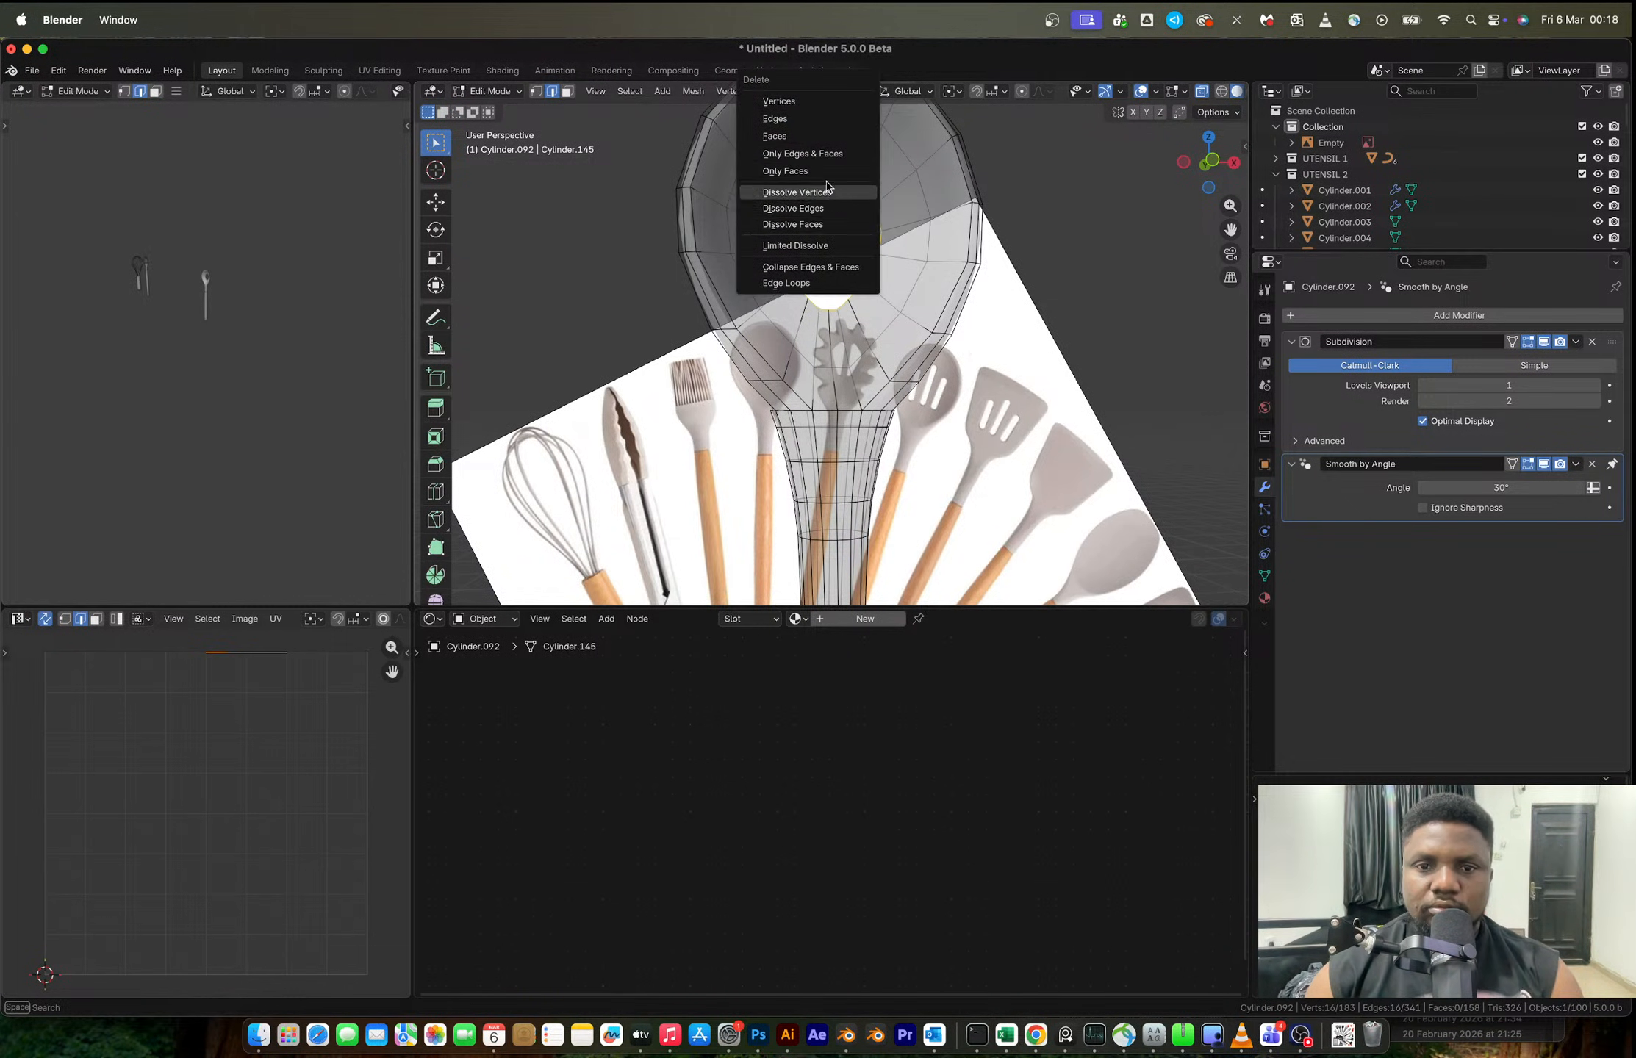
key("Escape")
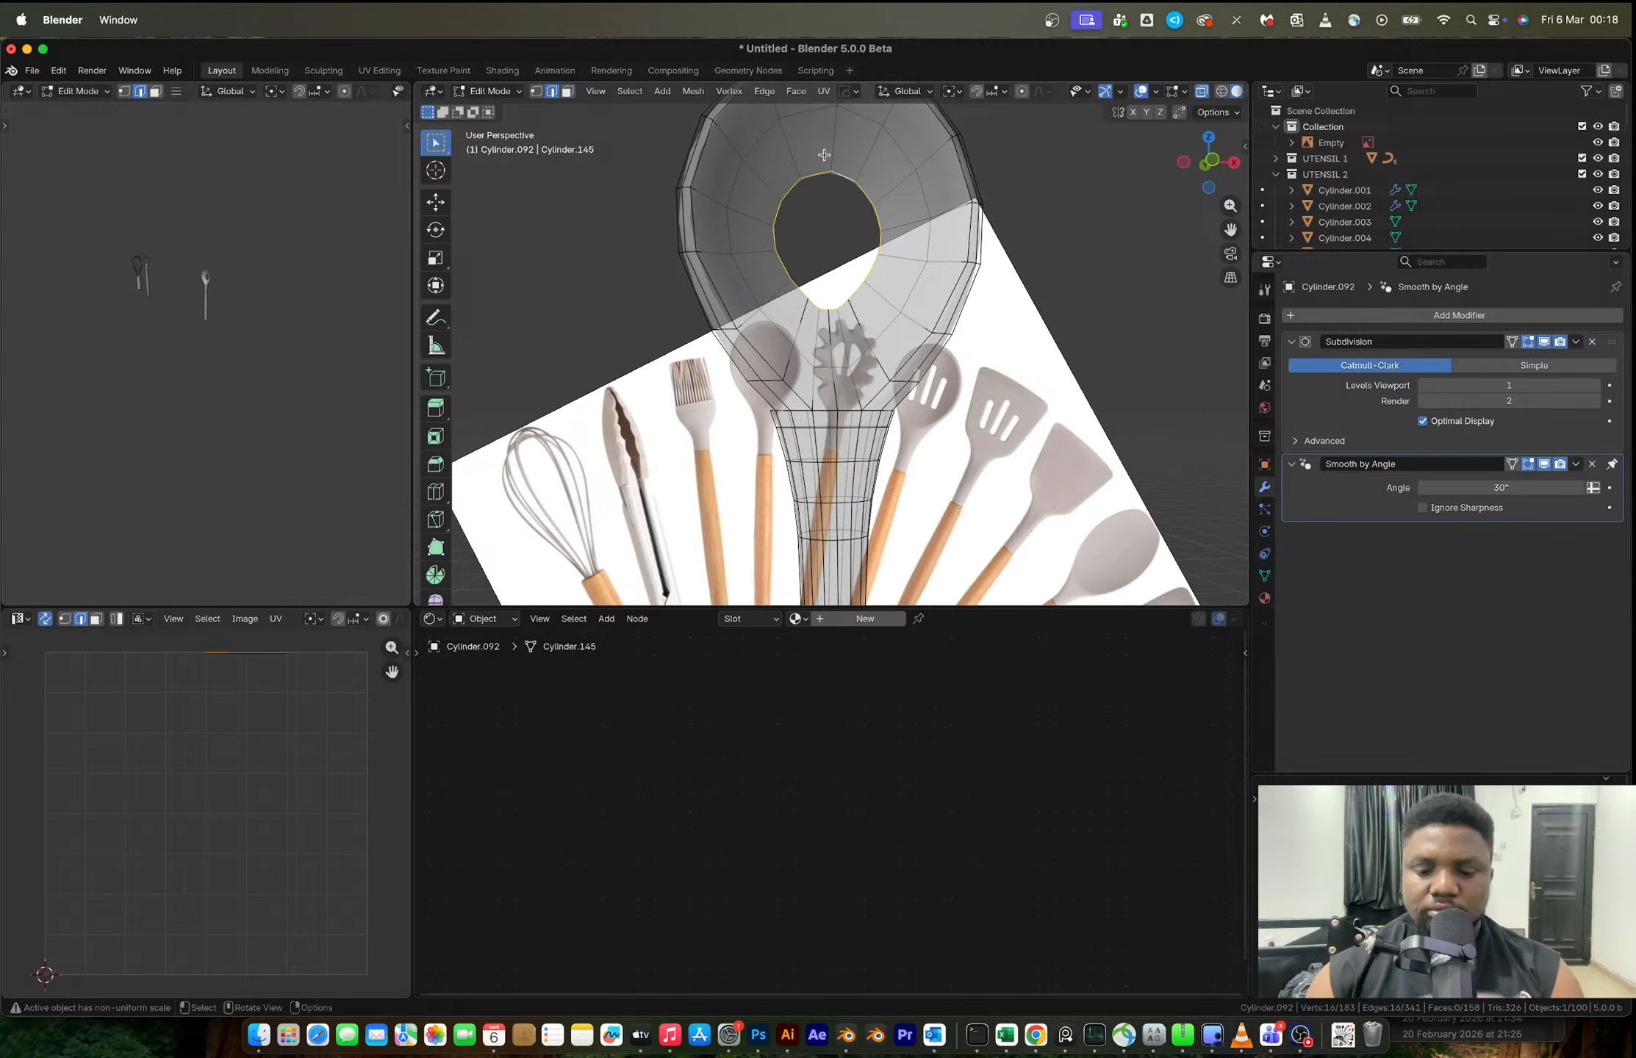
key("F3")
left_click(894, 189)
key("Tab")
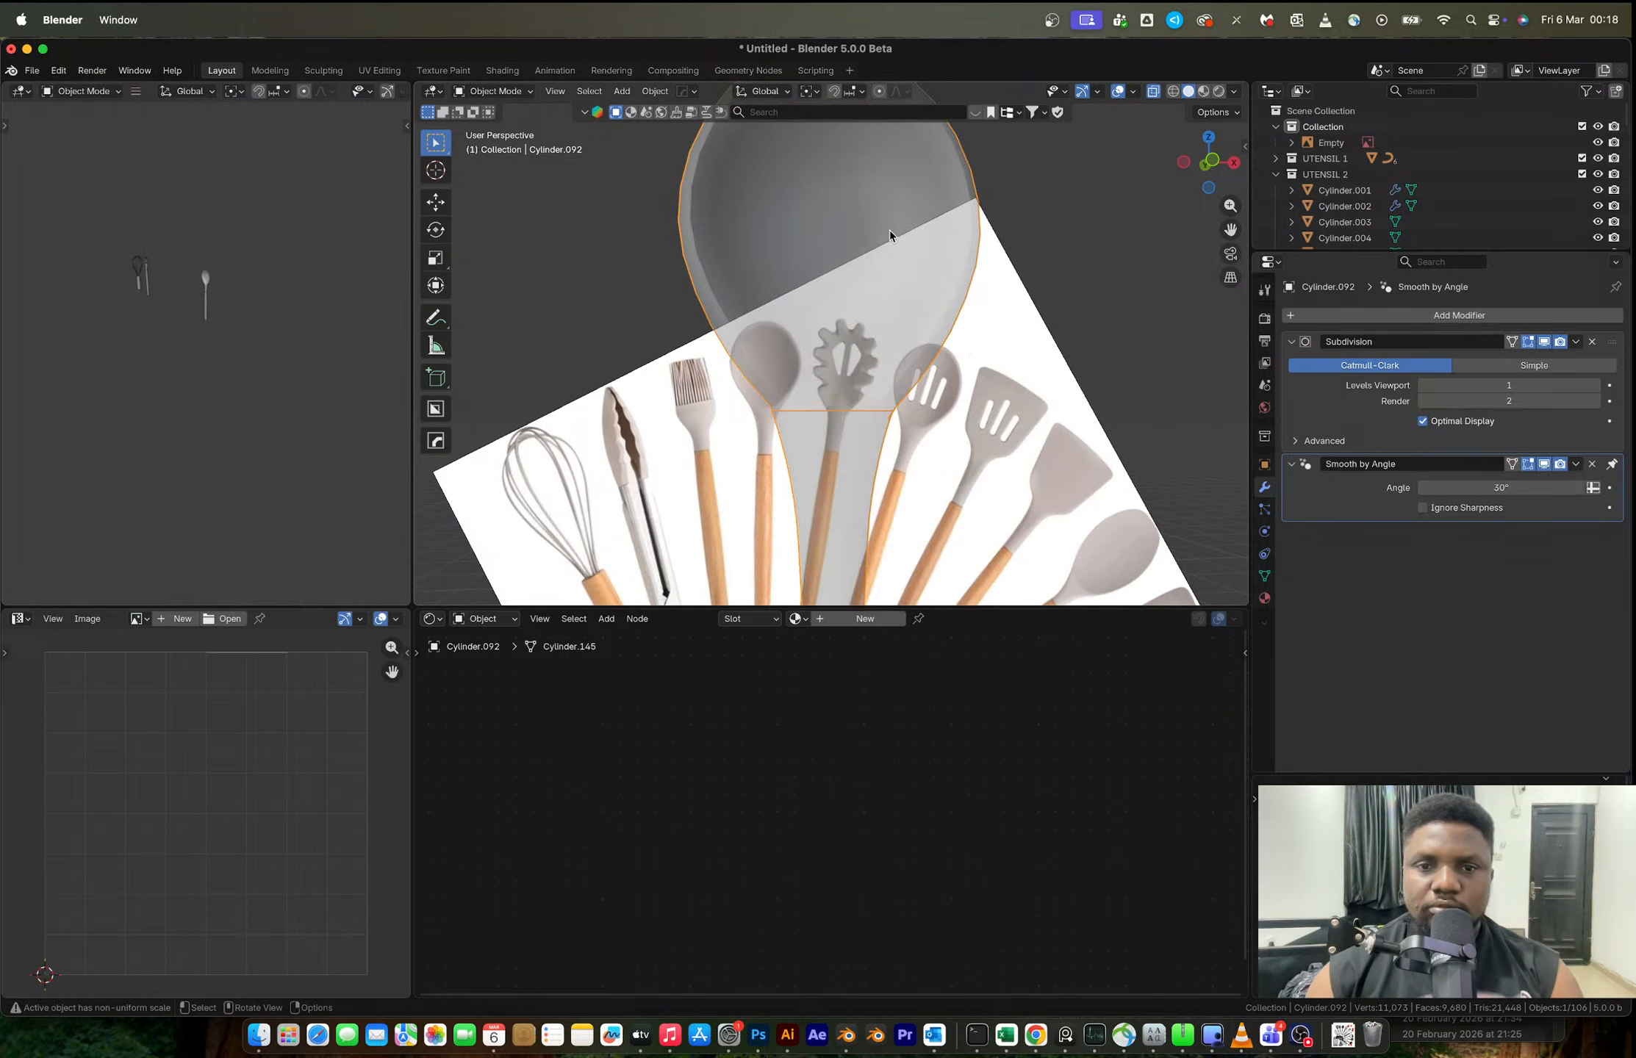
- Dissolve the lengthwise centre edge loop running through the bowl and handle neck
scroll(891, 237, "down", 3)
key("alt+z")
middle_click_drag(891, 238, 831, 395)
scroll(844, 354, "up", 5)
key("Tab")
left_click(832, 406, "alt")
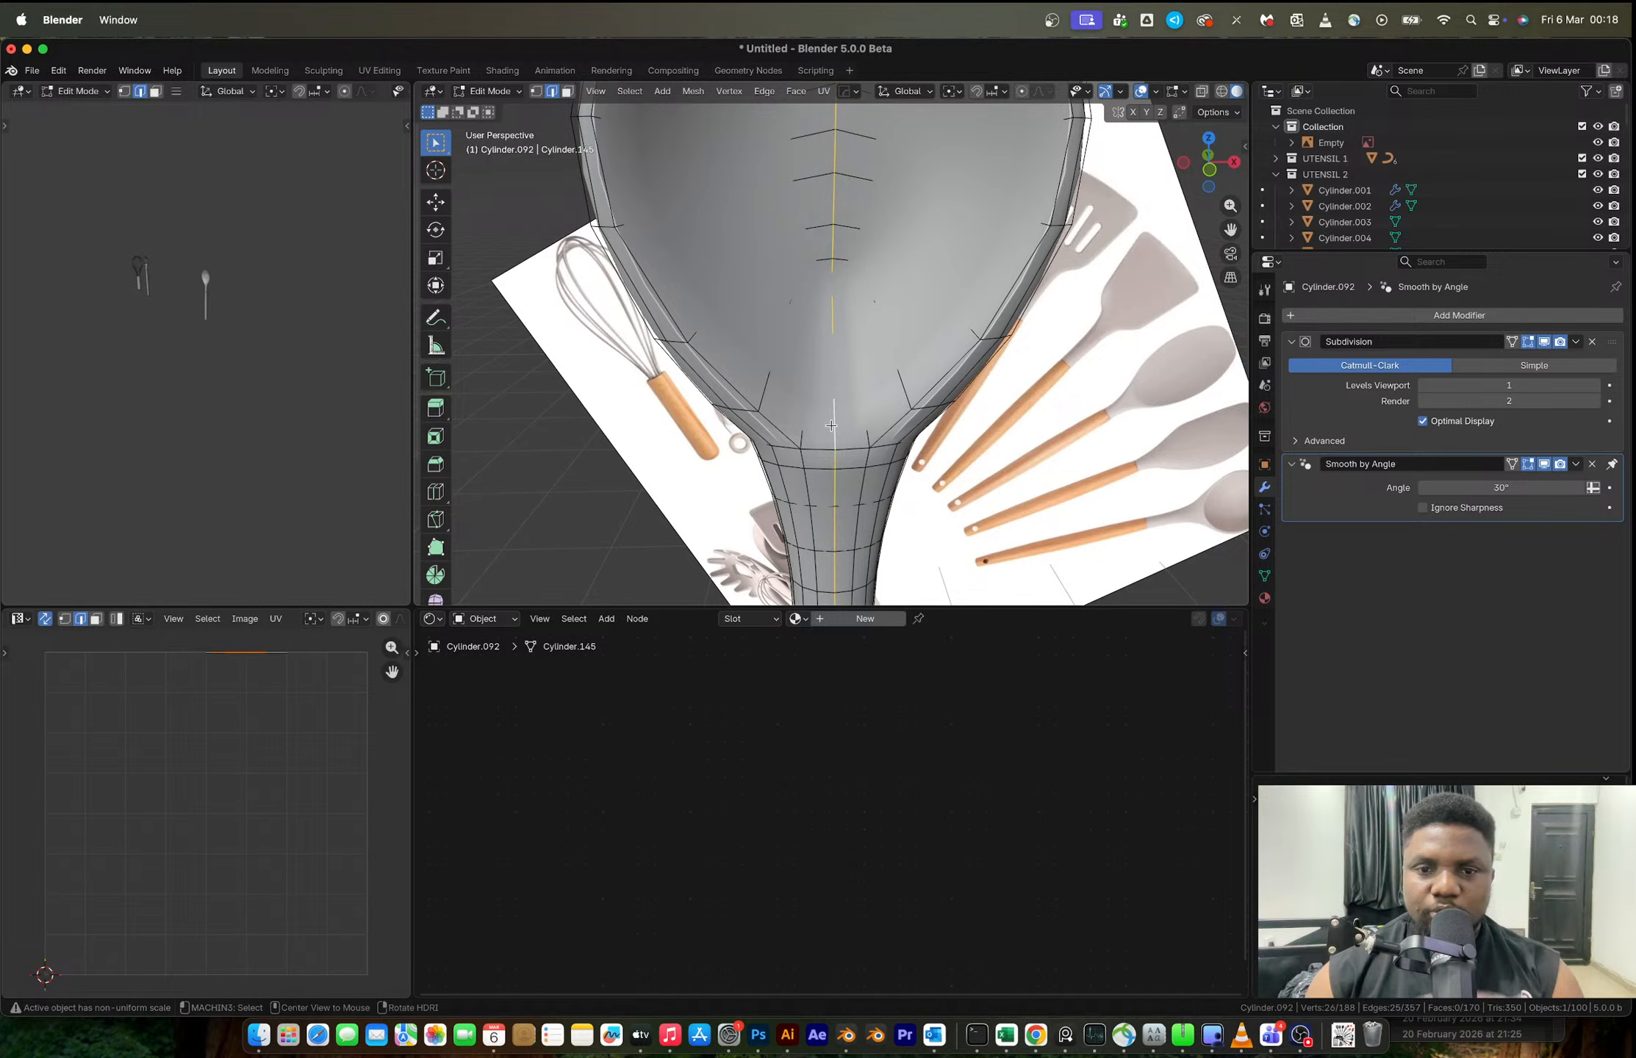
key("x")
left_click(806, 427)
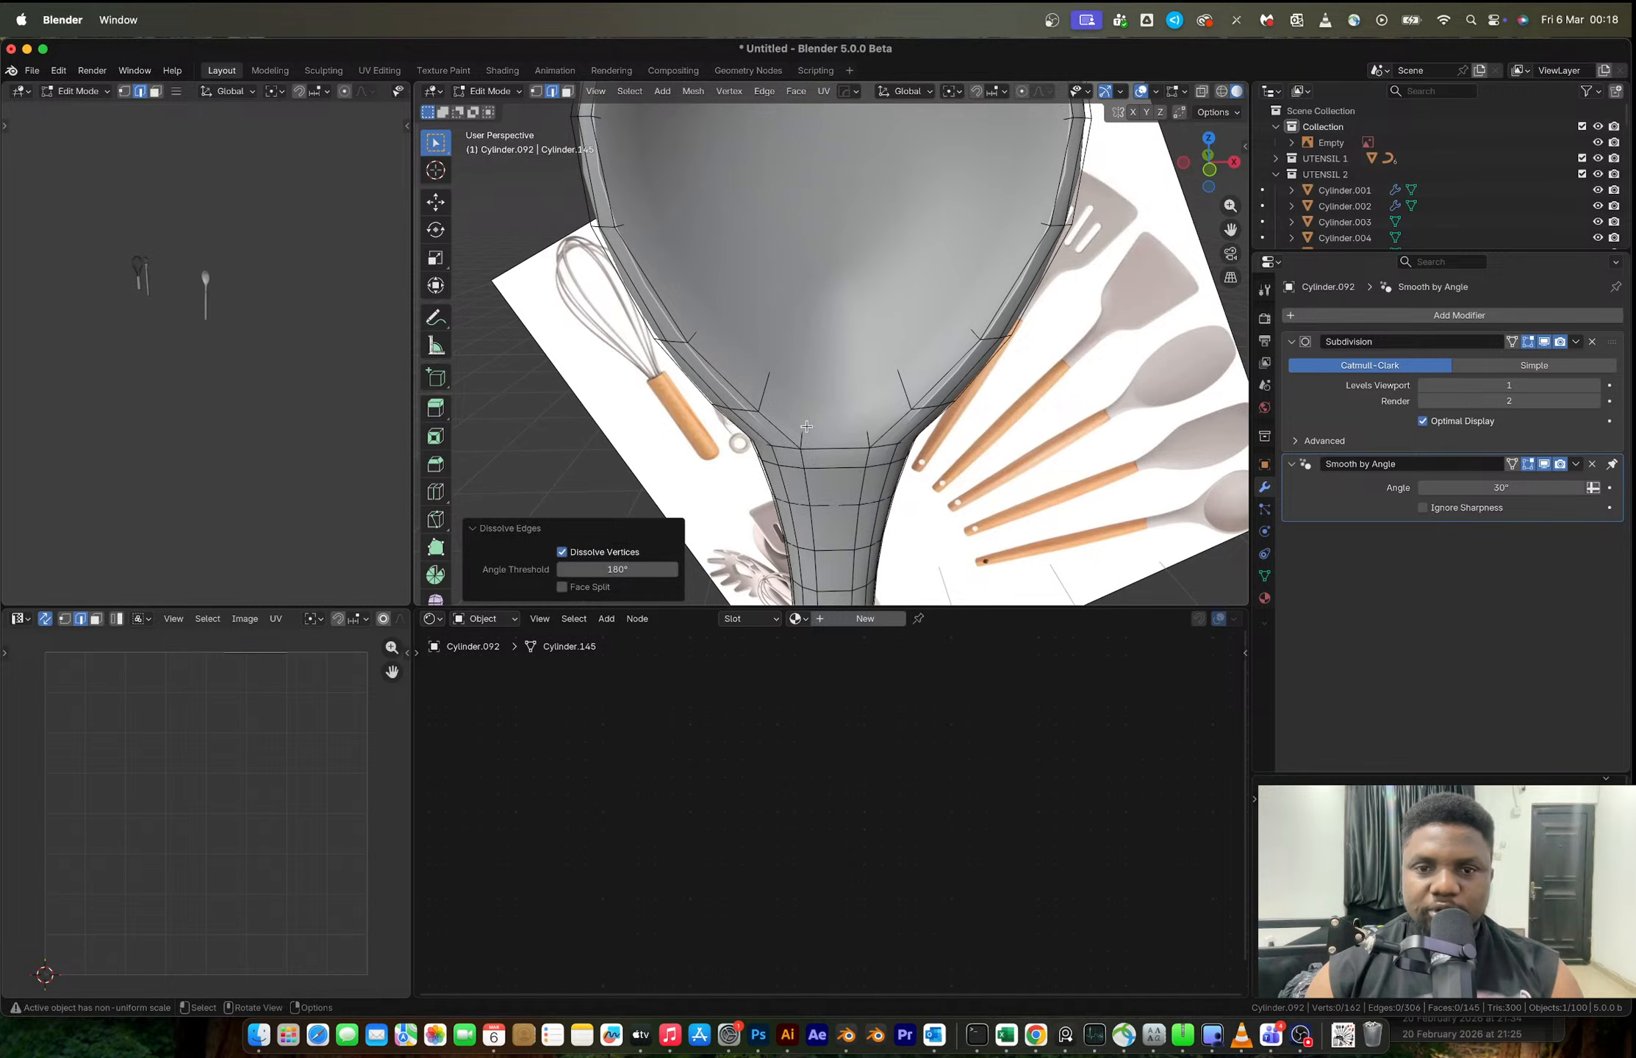
- Add a single centred loop cut lengthwise through the bowl and neck, and check the smoothed surface
scroll(865, 402, "down", 4)
mouse_move(840, 295)
middle_mouse_down()
mouse_move(840, 329)
mouse_move(837, 292)
middle_mouse_up()
key("ctrl+r")
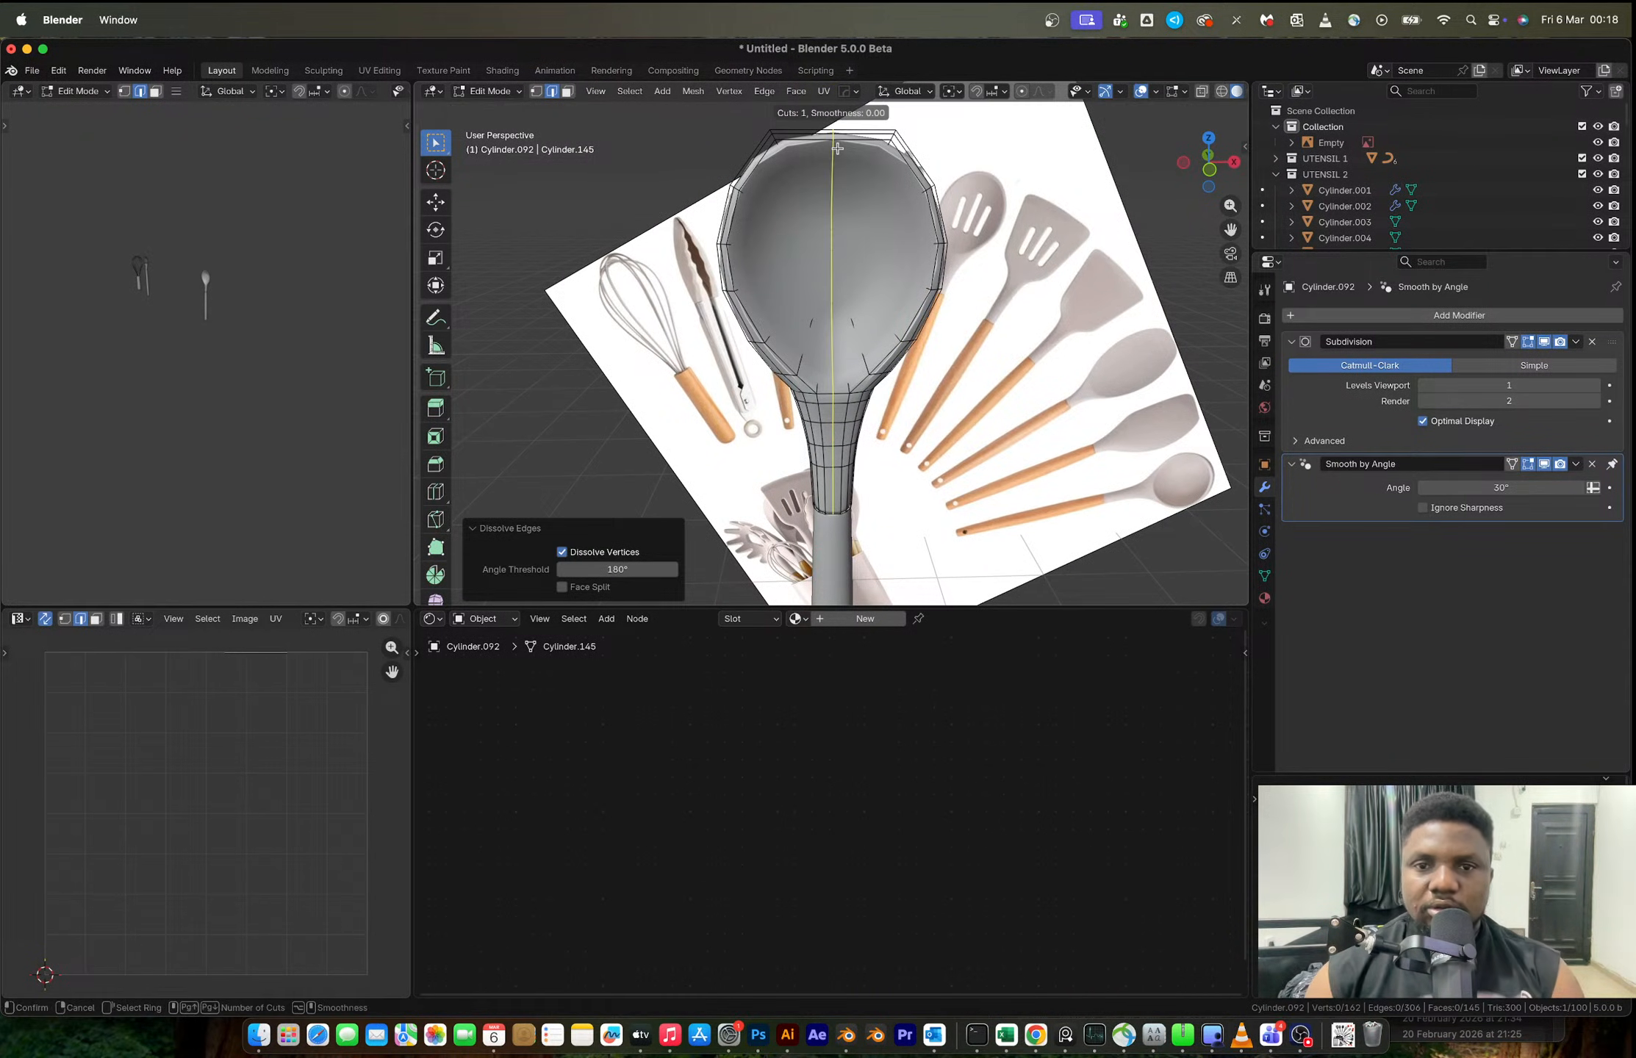
left_click(838, 150)
right_click(838, 150)
scroll(845, 323, "up", 3)
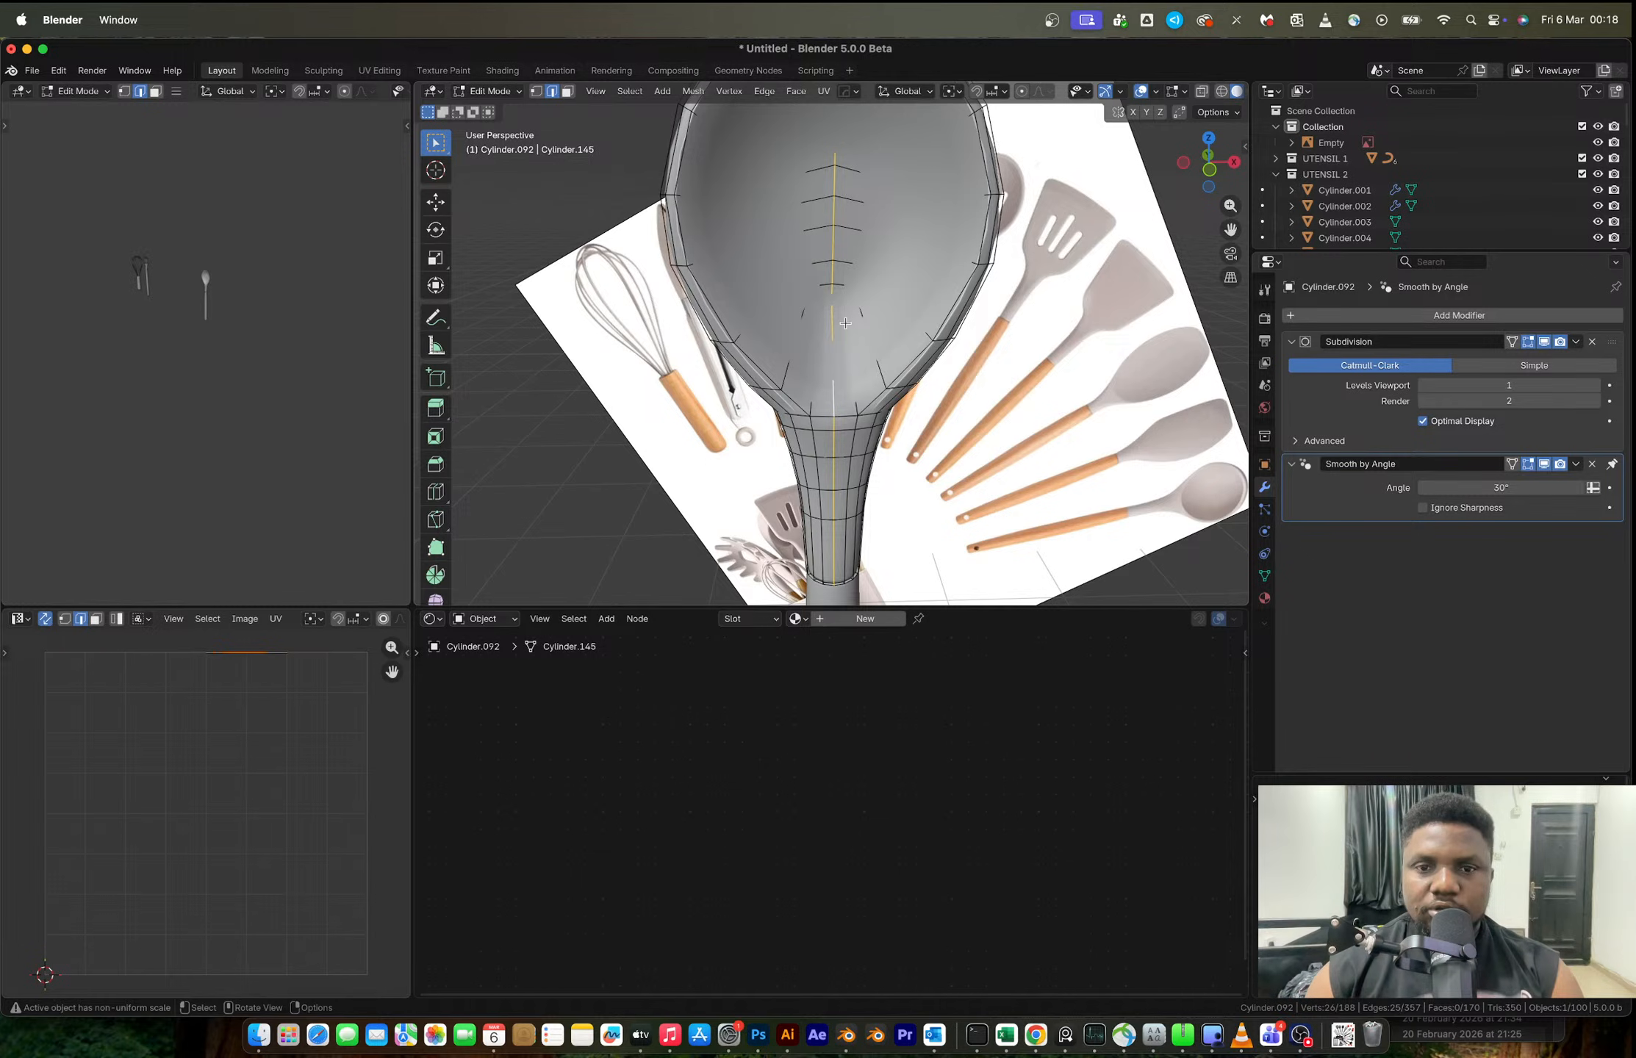
mouse_move(845, 324)
middle_mouse_down()
mouse_move(844, 362)
mouse_move(840, 327)
middle_mouse_up()
key("Tab")
scroll(828, 408, "up", 4)
key("Tab")
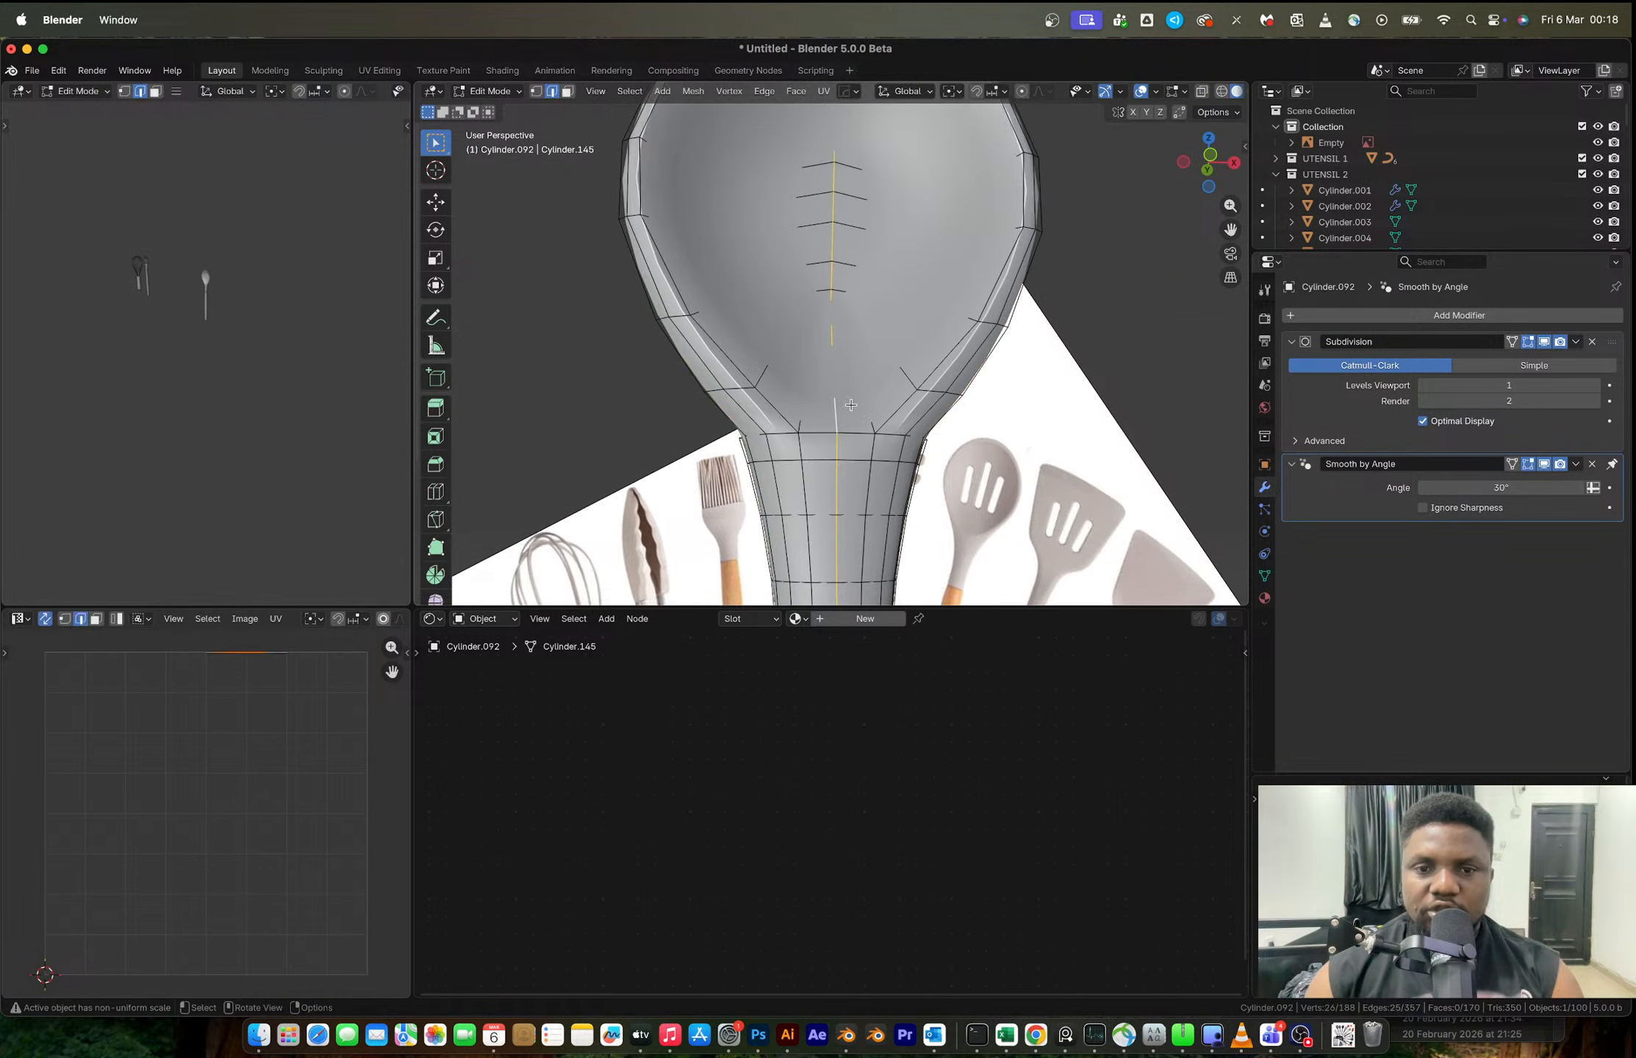
- Add a loop cut around the inside of the bowl and slide it toward the rim
middle_click_drag(847, 403, 856, 390)
key("ctrl+r")
left_click(893, 373)
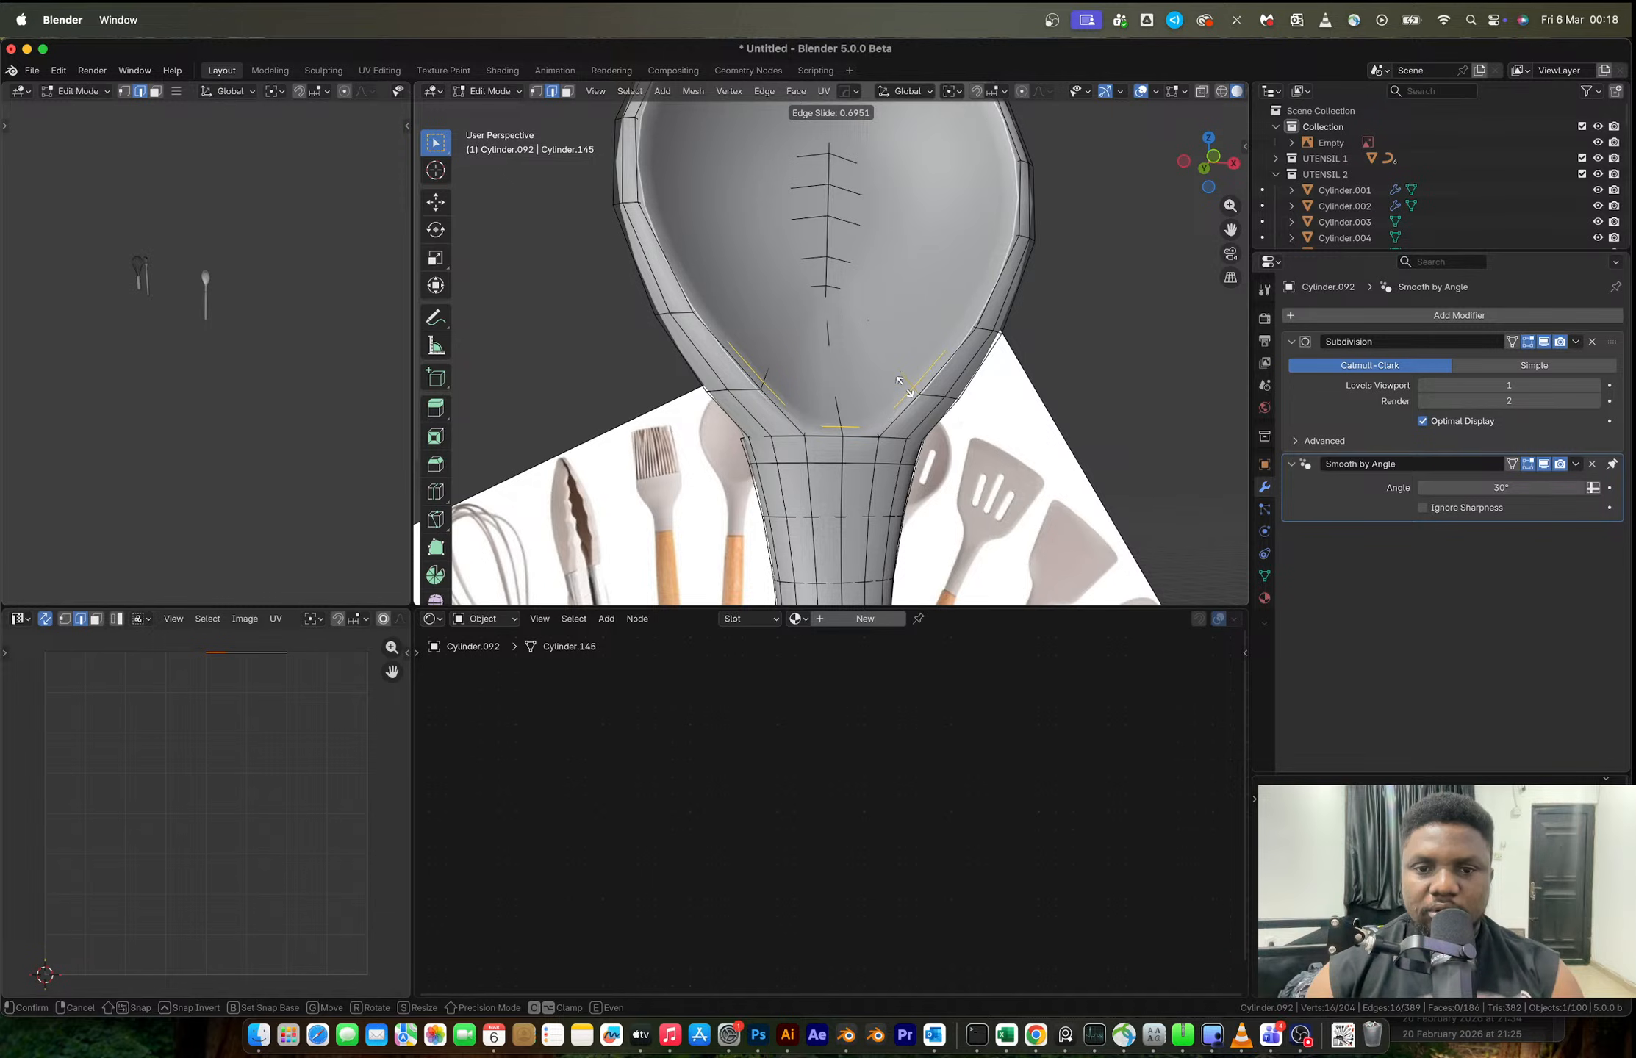
left_click(899, 380)
middle_click_drag(898, 380, 1070, 299)
left_click(848, 360, "alt")
middle_click_drag(848, 358, 848, 401)
scroll(872, 393, "up", 6)
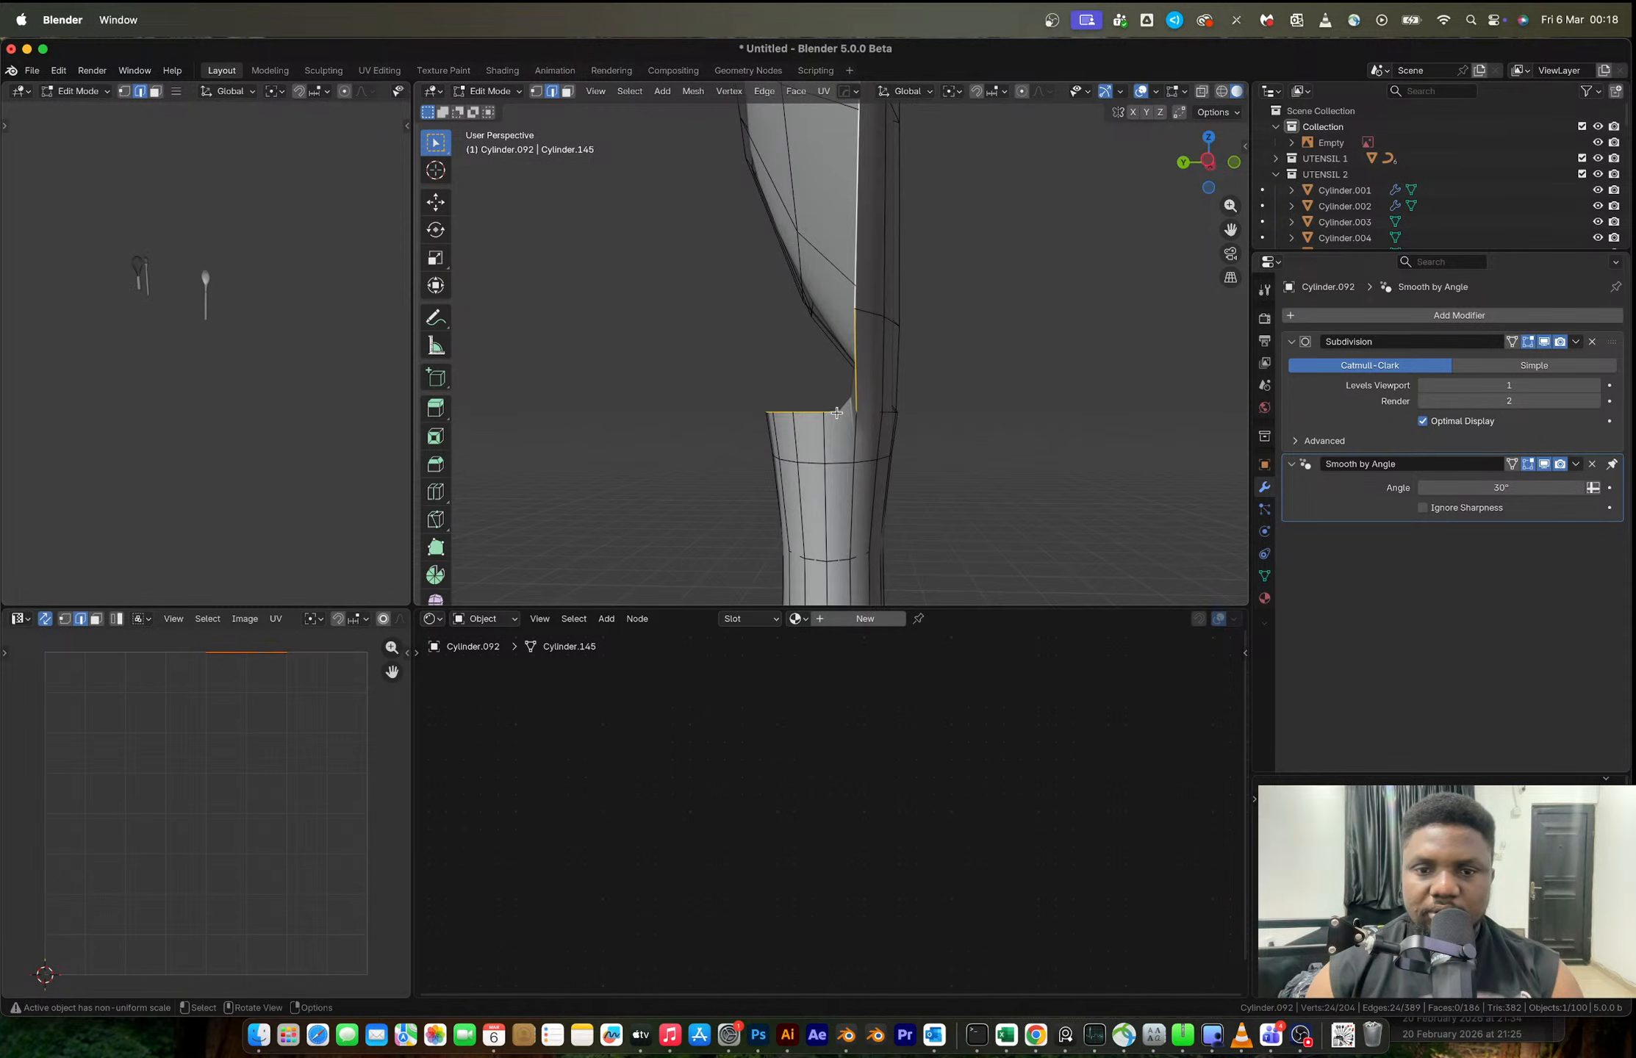
left_click(835, 414)
key("Tab")
key("Tab")
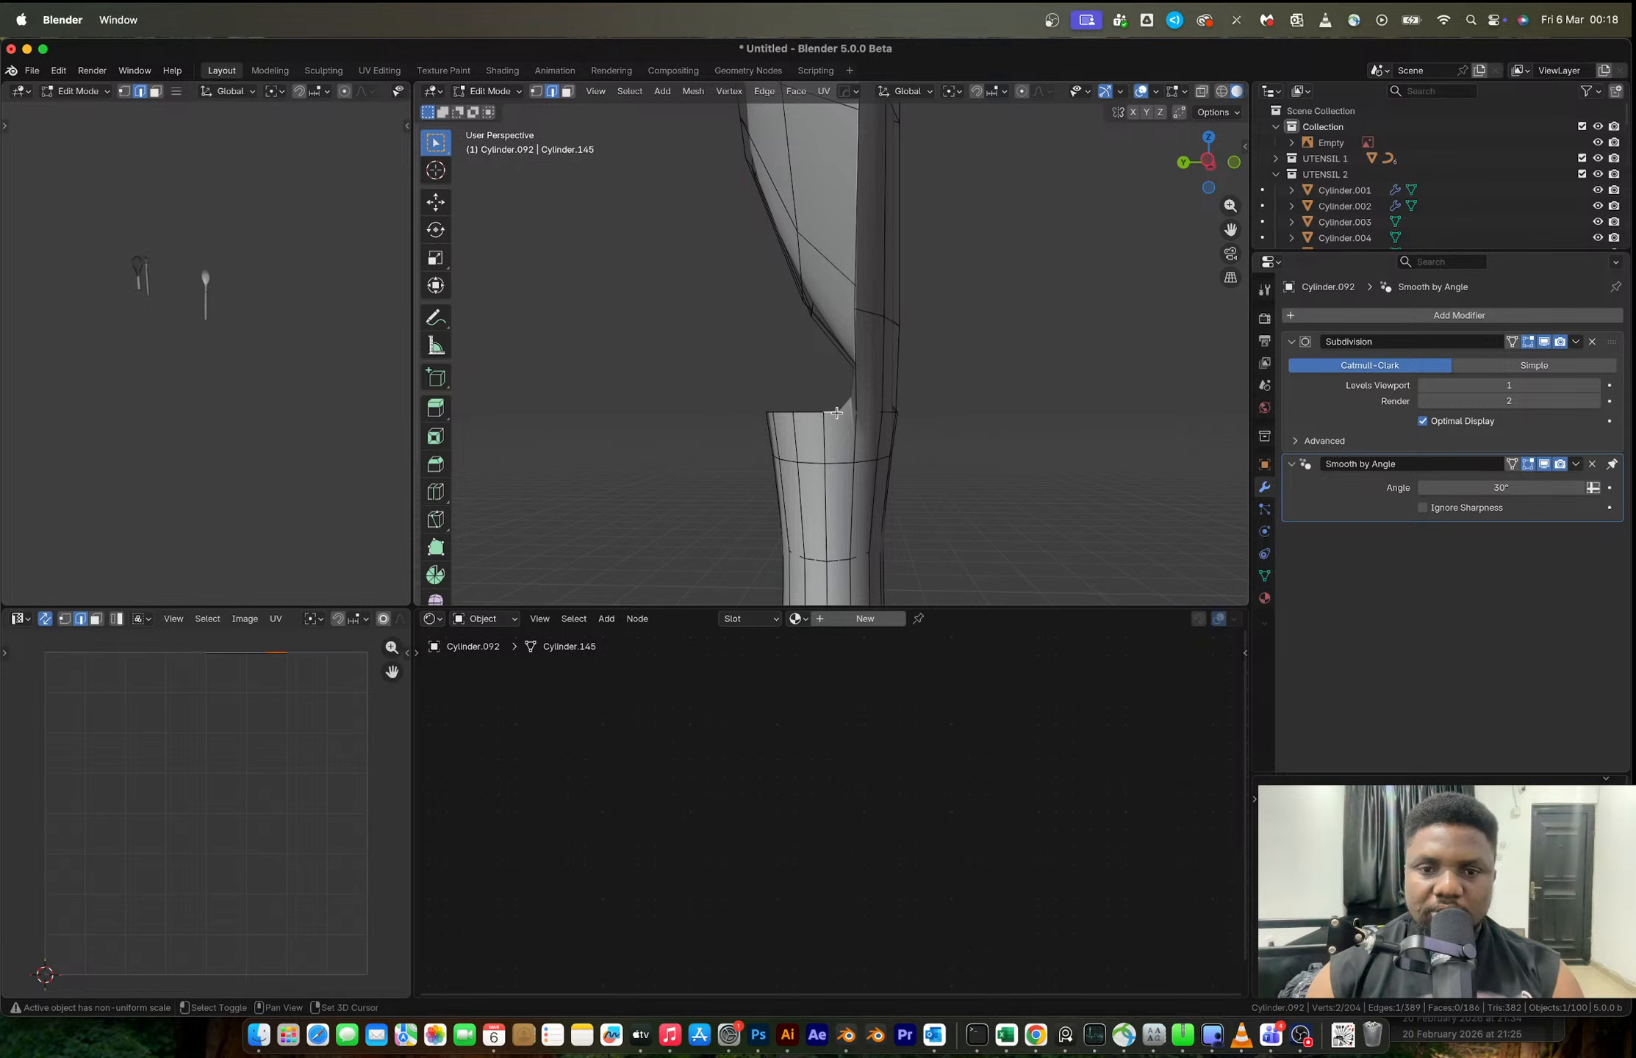
left_click(851, 378, "alt")
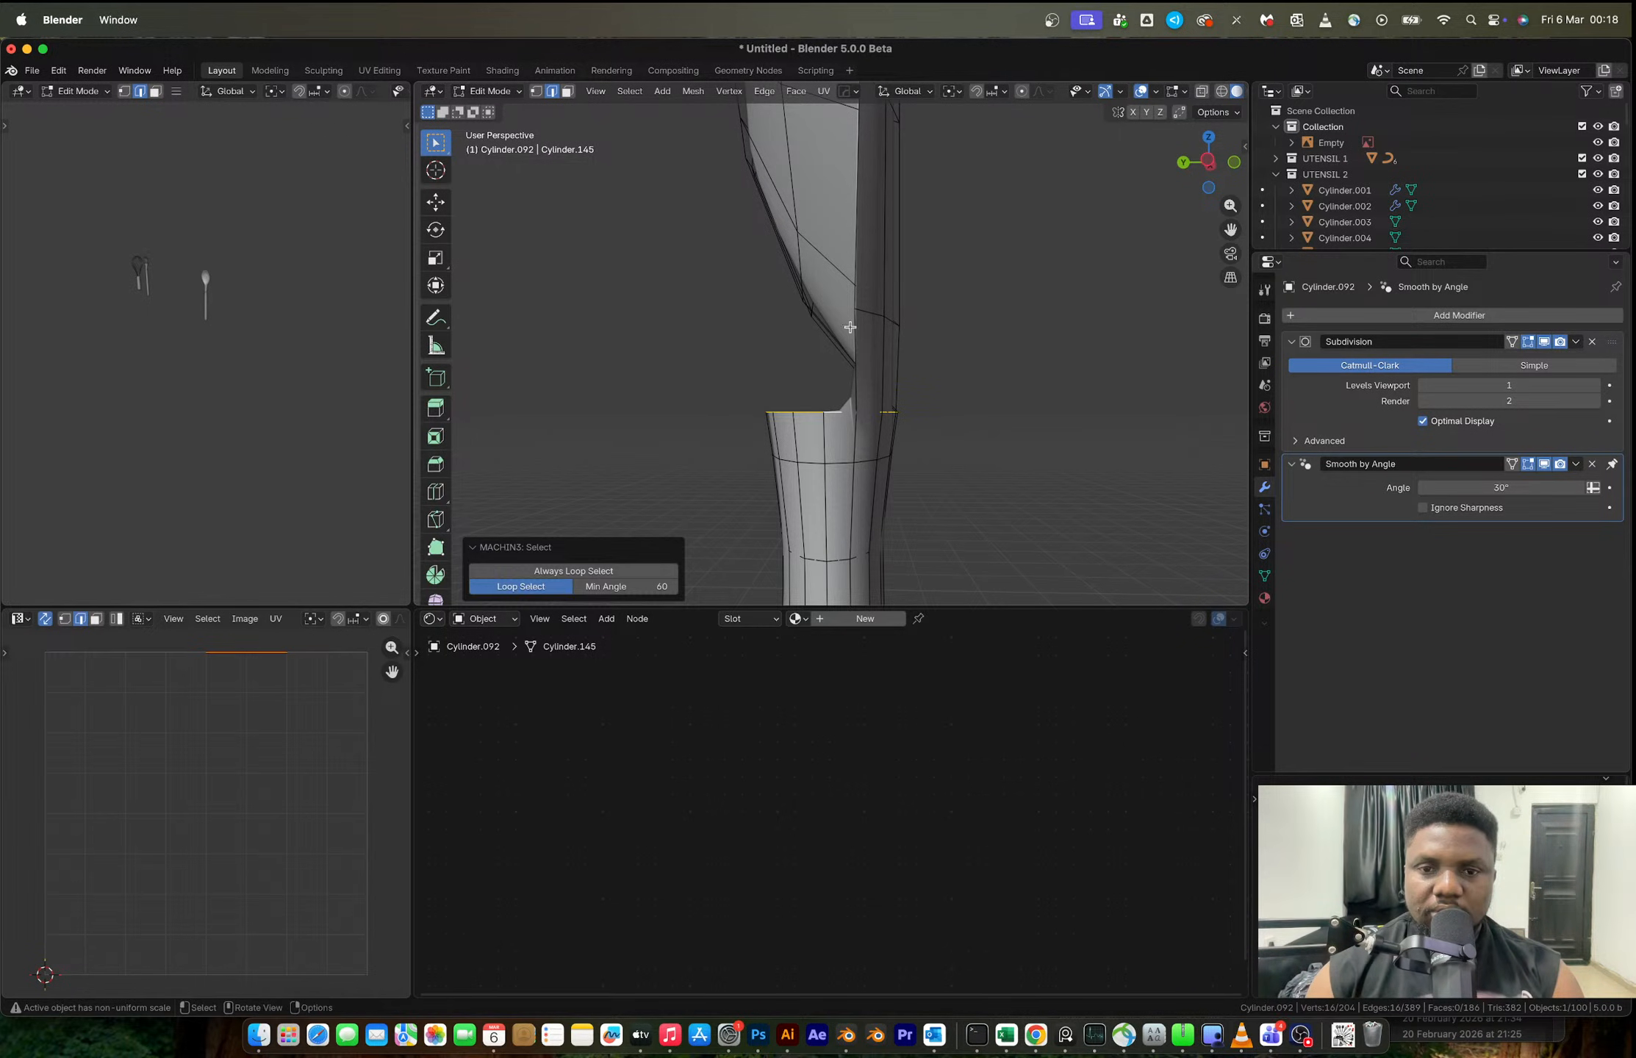
- Select the bowl's open back rim as a continuous edge path and extrude it about 0.103 m along Y
left_click(853, 331)
mouse_move(854, 333)
middle_mouse_down()
mouse_move(862, 358)
mouse_move(866, 311)
middle_mouse_up()
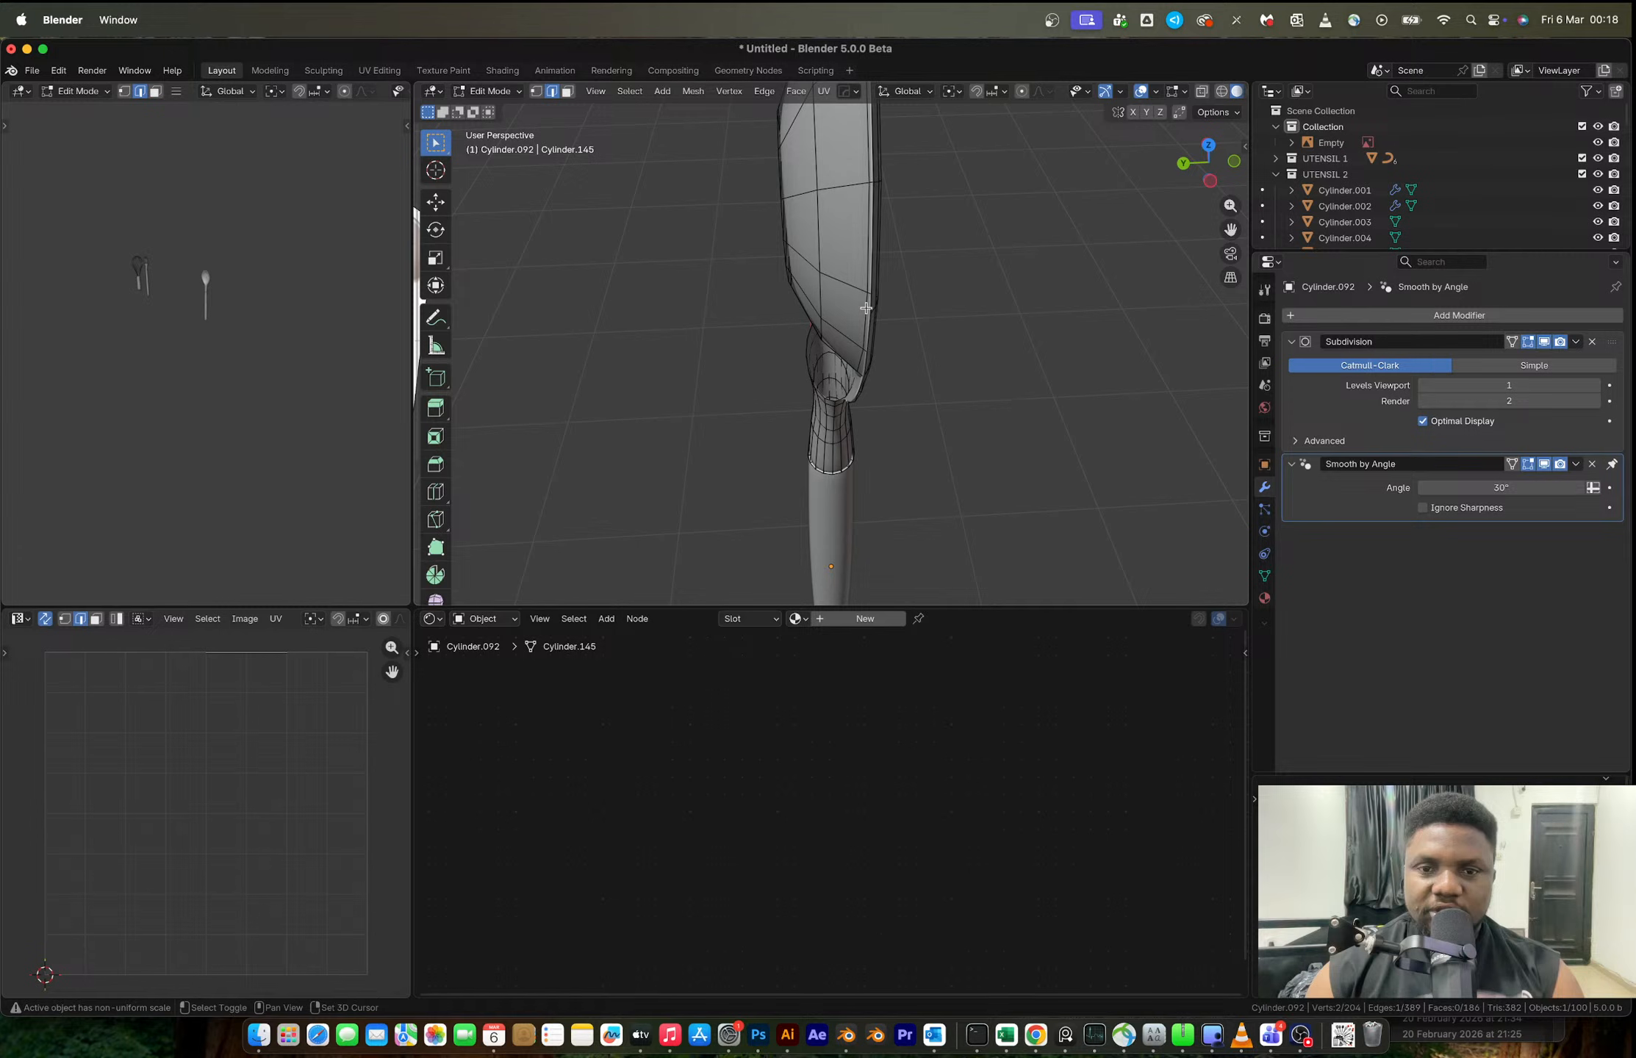
left_click(870, 238, "ctrl+shift")
key("super+z")
middle_click_drag(873, 233, 867, 346)
left_click(828, 208, "ctrl+shift")
left_click(830, 316, "ctrl+shift")
left_click(852, 355, "ctrl+shift")
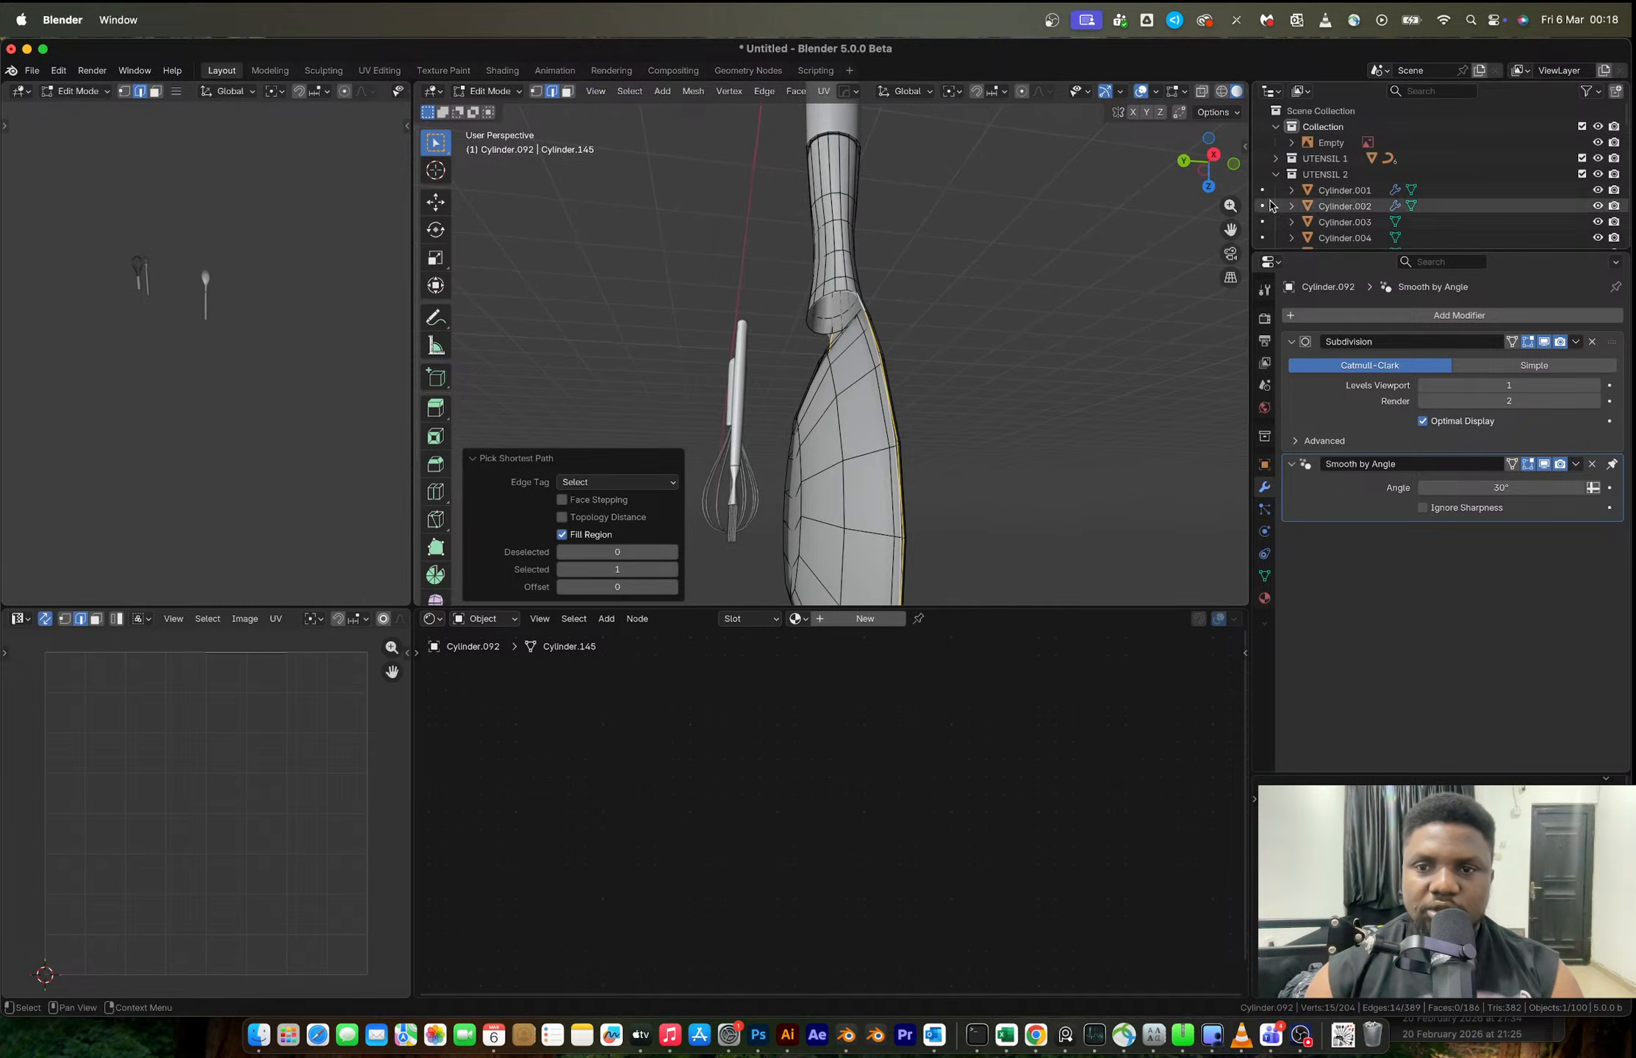
left_click(1206, 173)
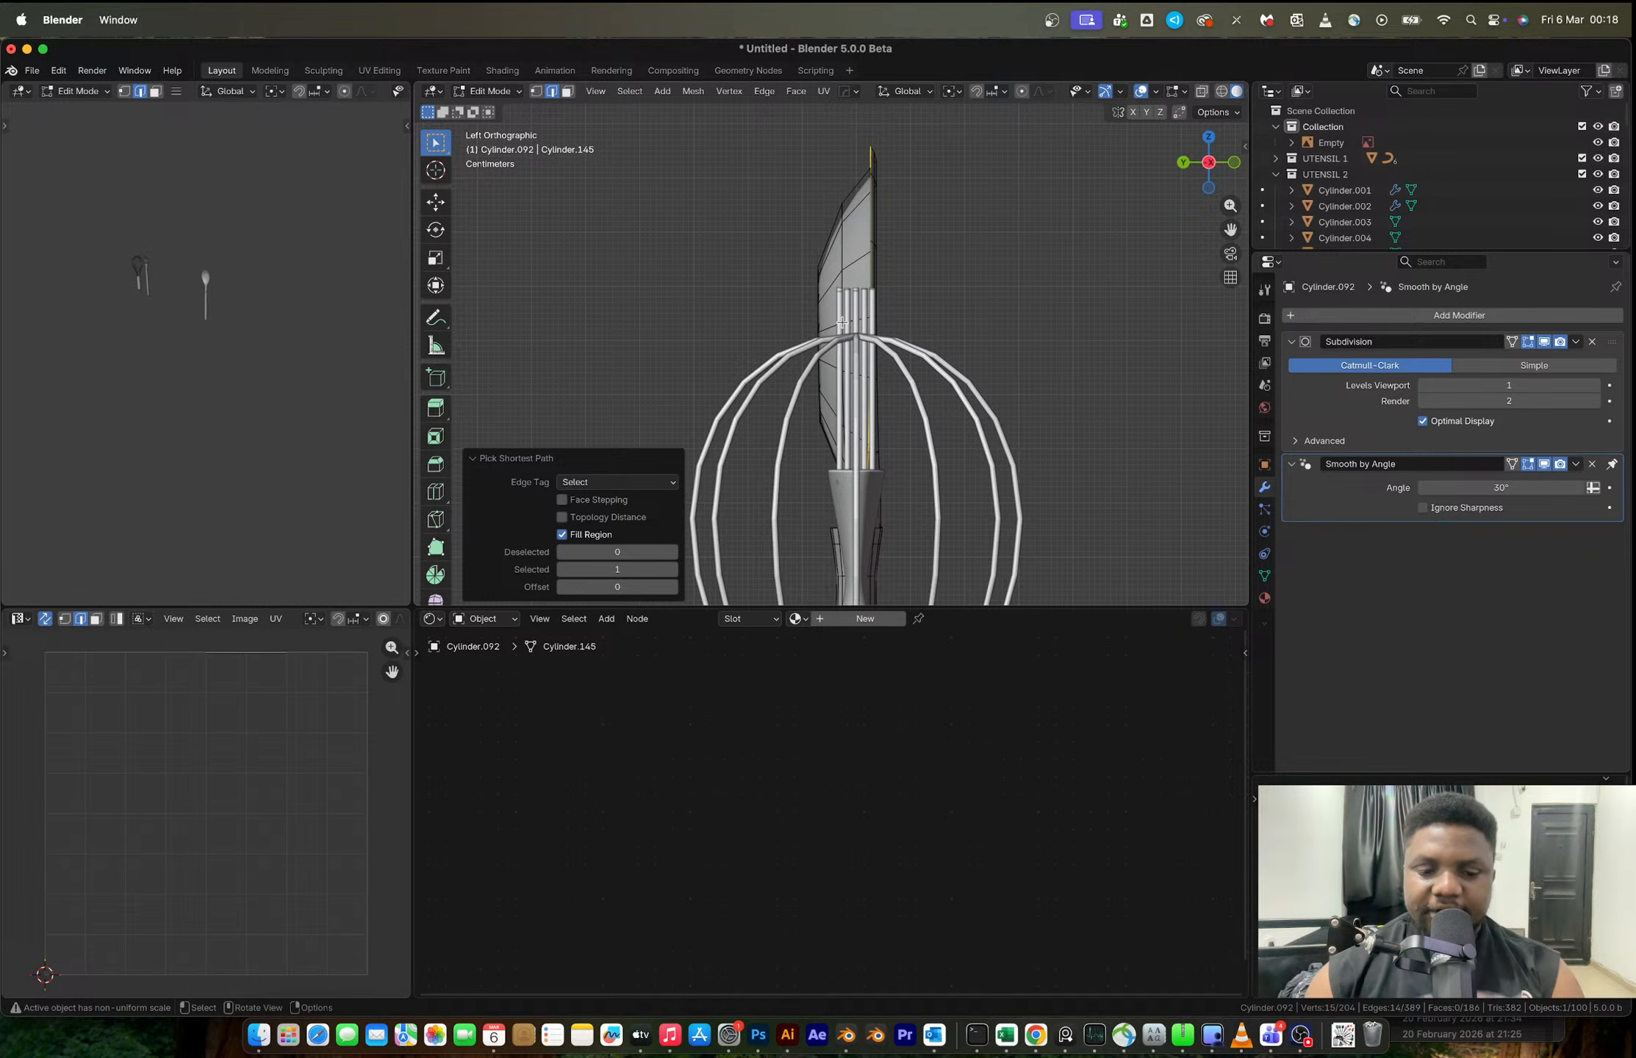
key("e")
key("y")
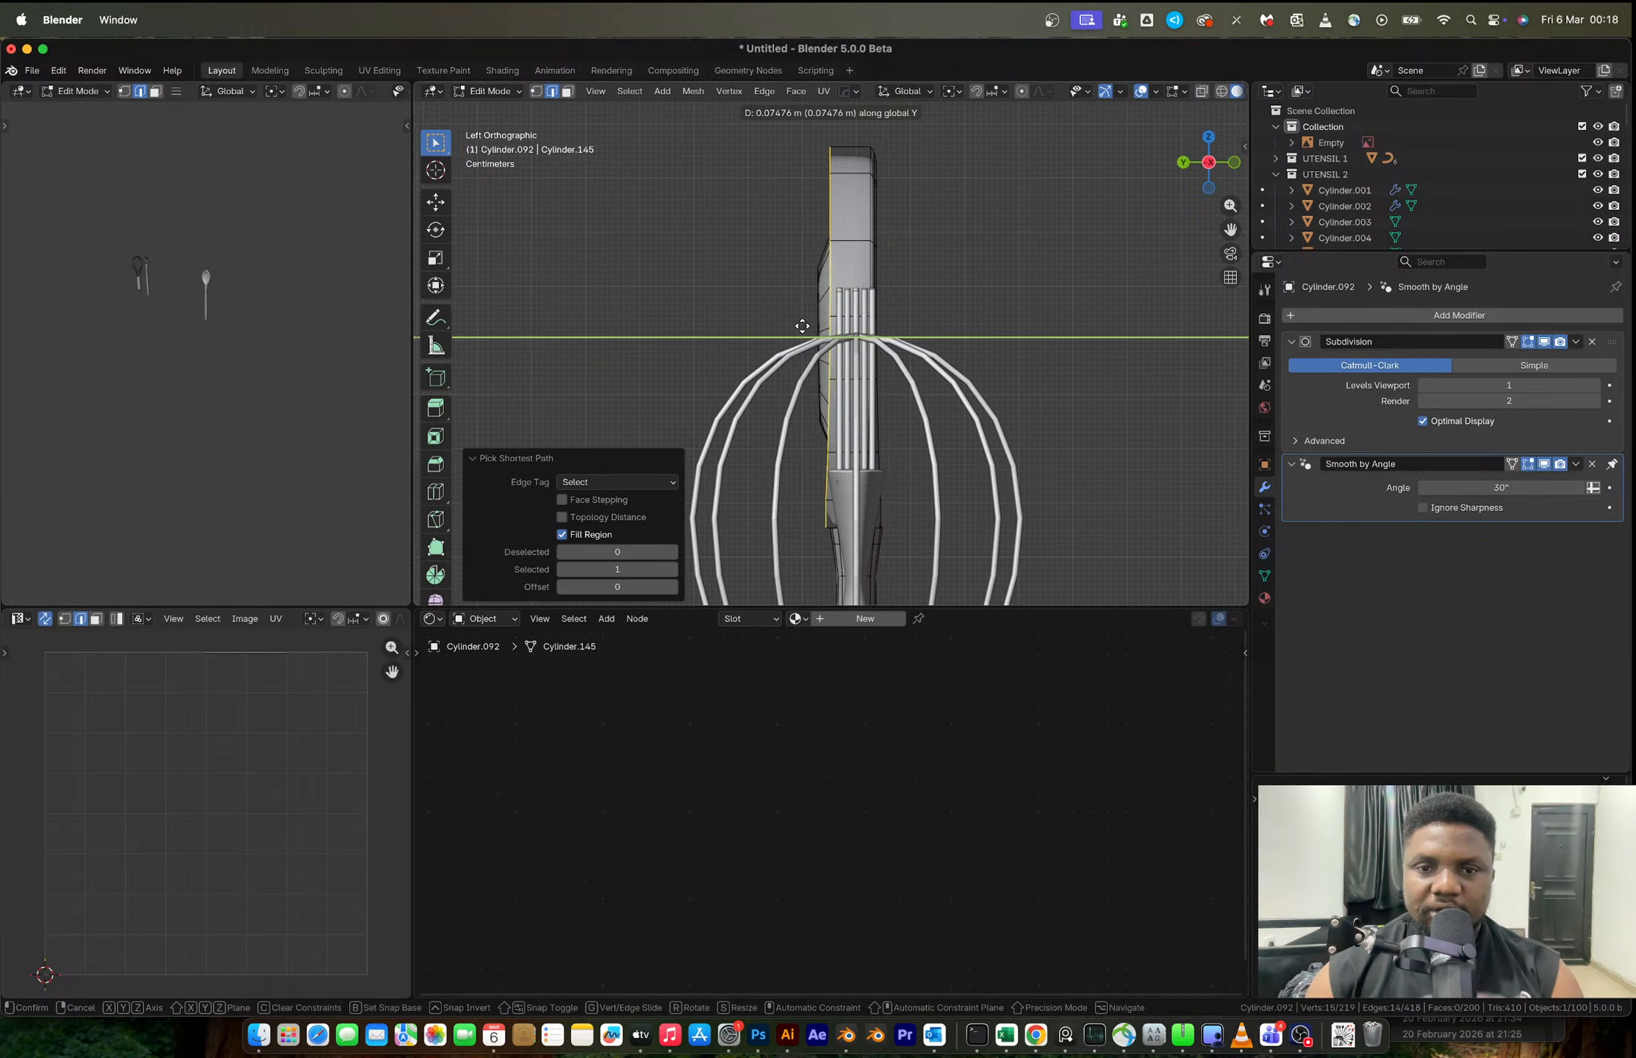
left_click(786, 327)
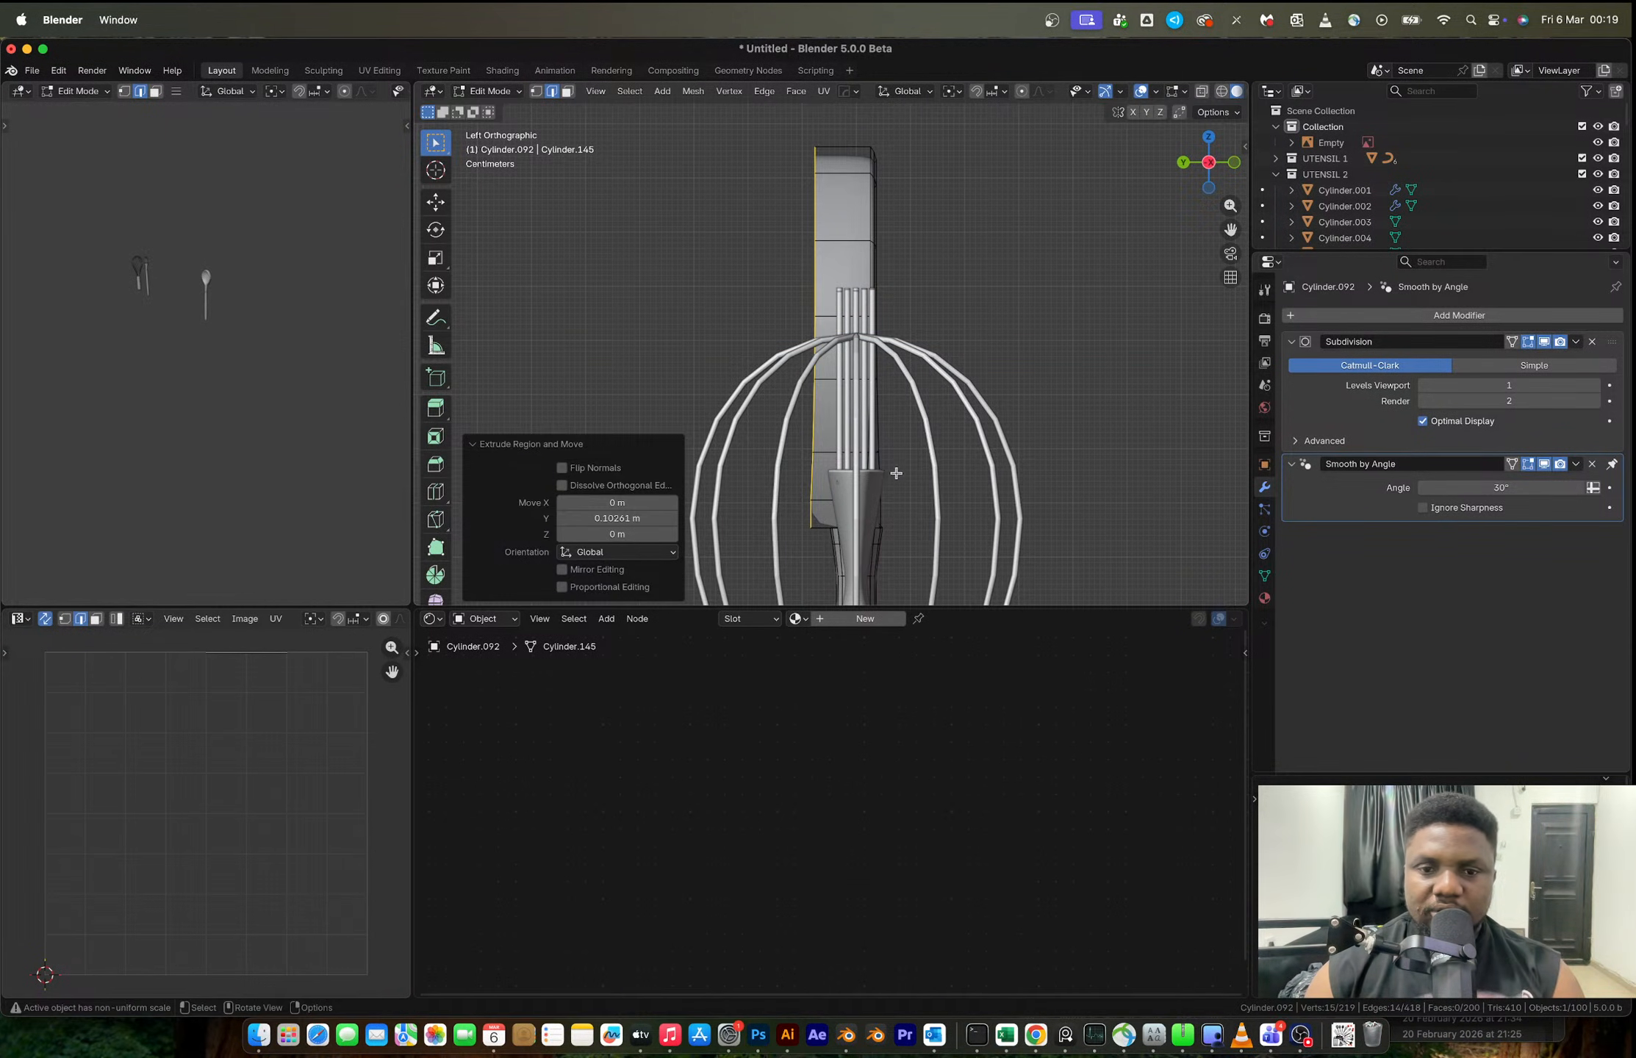
- Scale the extruded back rim to 0.785, then extrude a smaller second ring and move it about 0.042 m along Y
key("s")
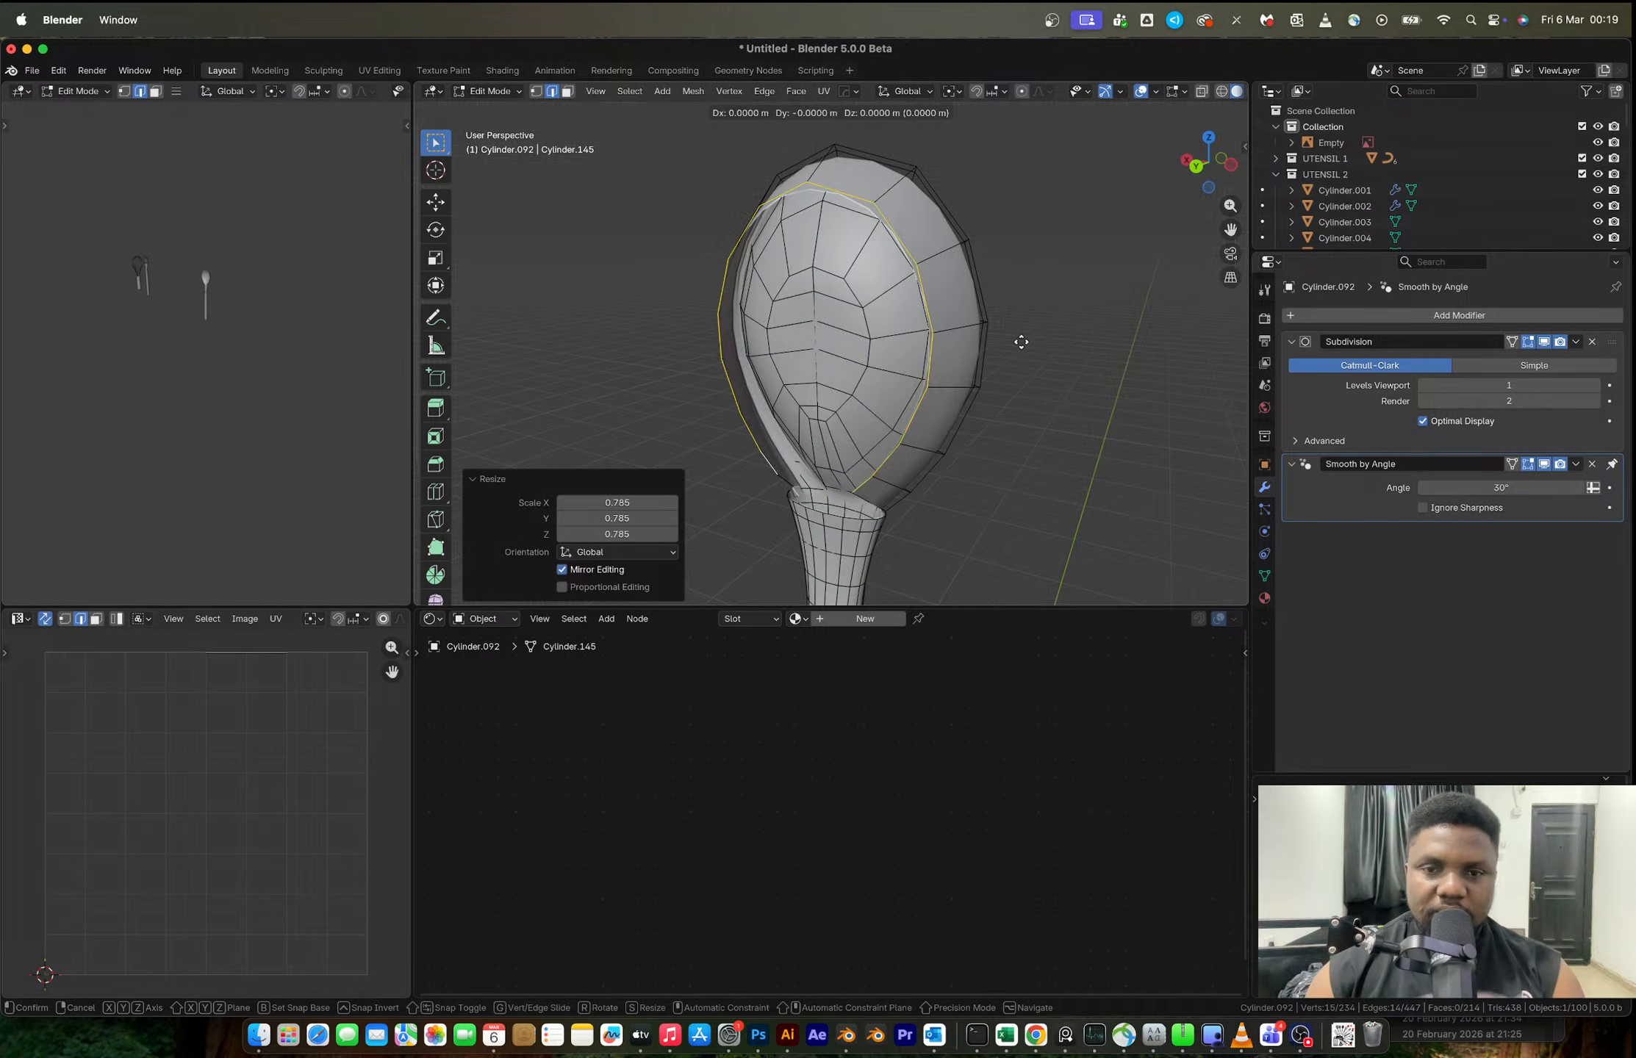
key("s")
left_click(933, 344)
middle_click_drag(932, 346, 1067, 357)
key("g")
key("y")
left_click(910, 378)
middle_click_drag(1119, 385, 968, 401)
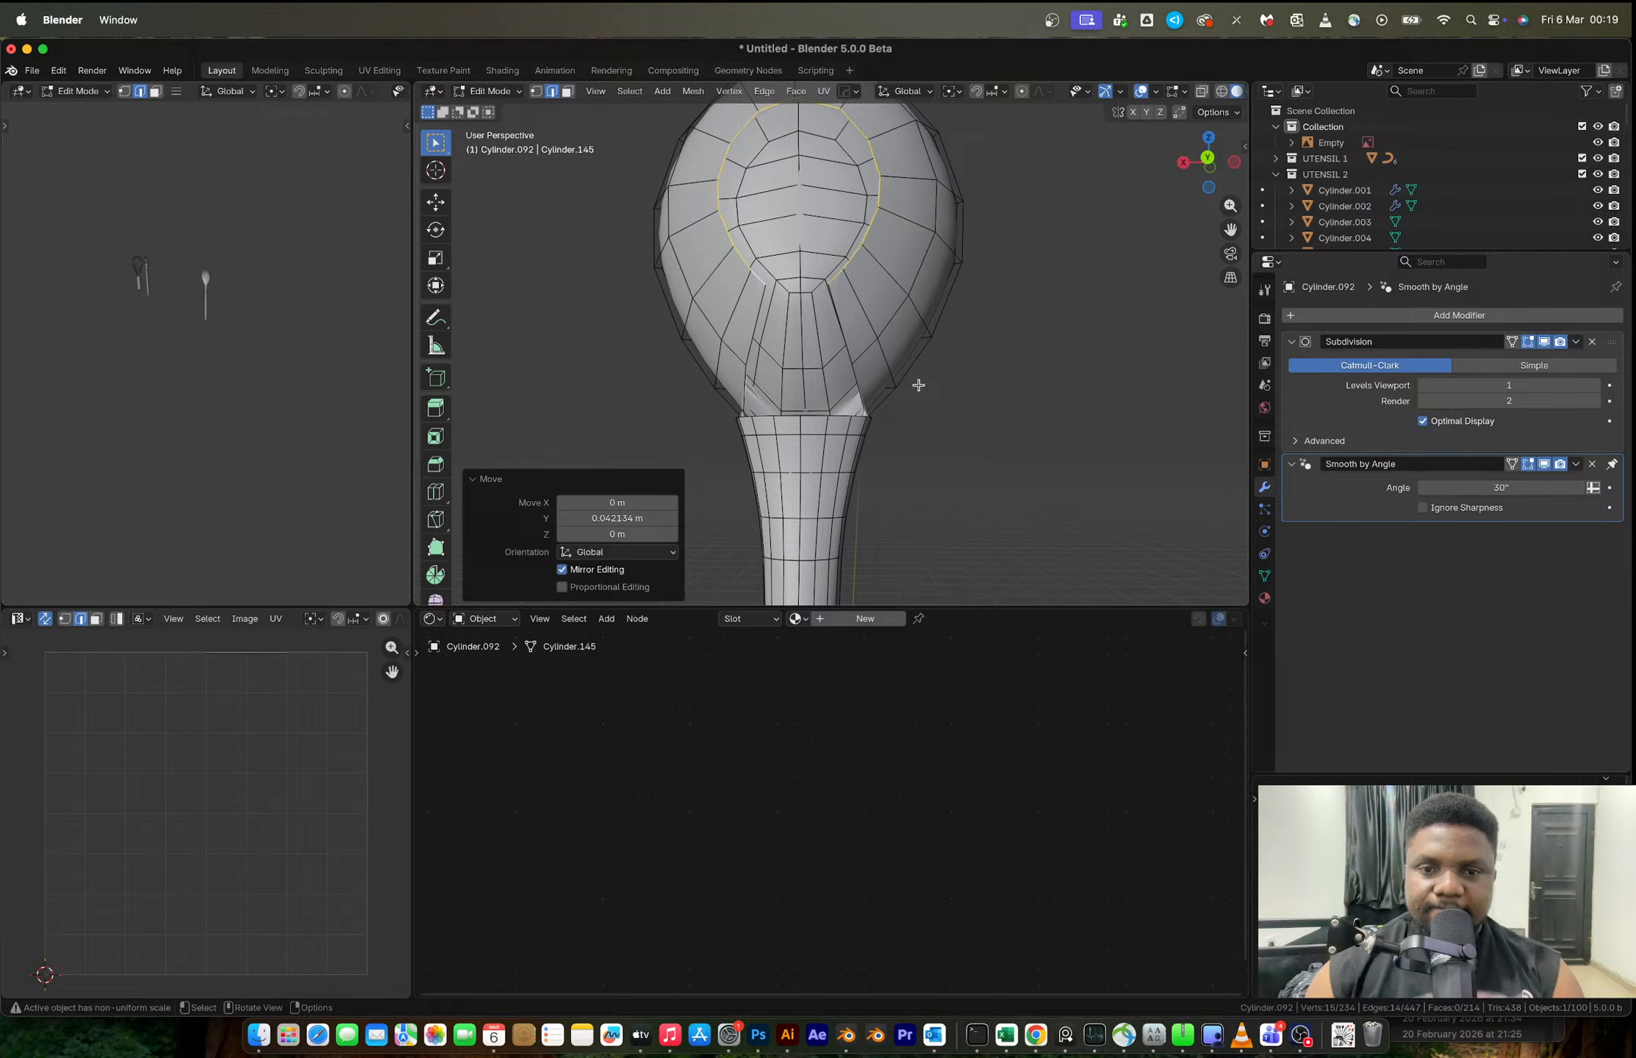
- Add a loop cut around the first band of the outer shell and merge its open end vertex into the neck's rim vertex
left_click(855, 417)
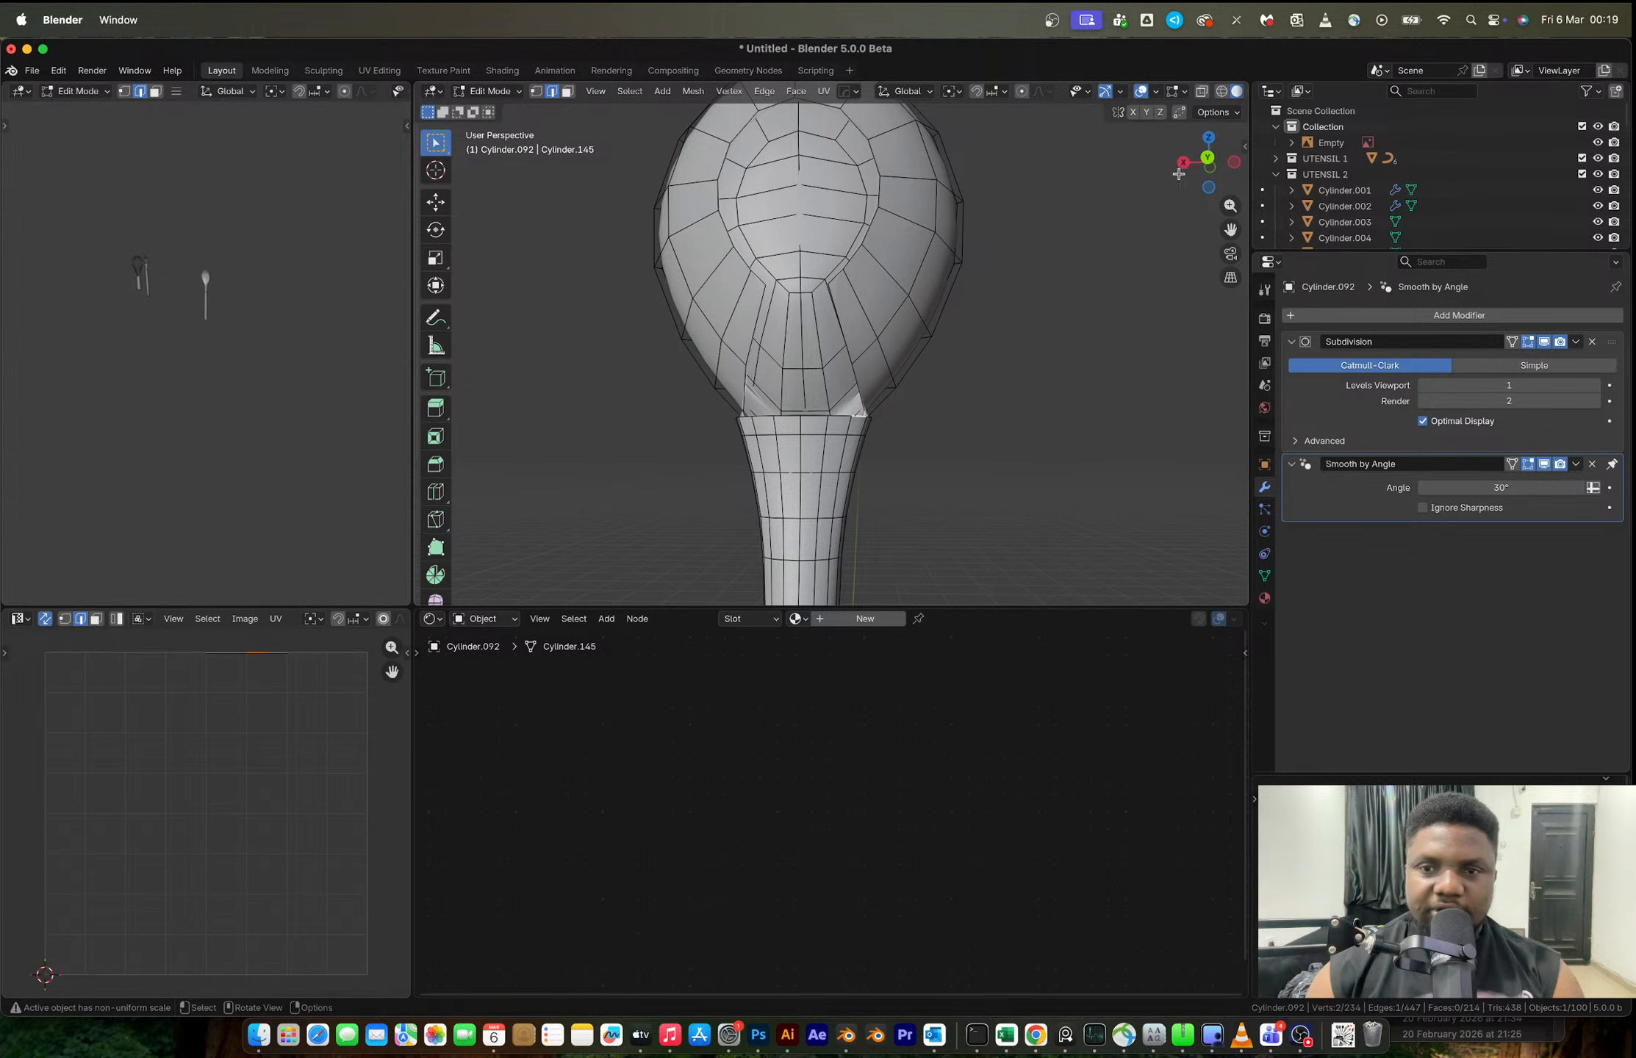
middle_click_drag(1135, 221, 899, 342)
middle_click_drag(1156, 211, 852, 373)
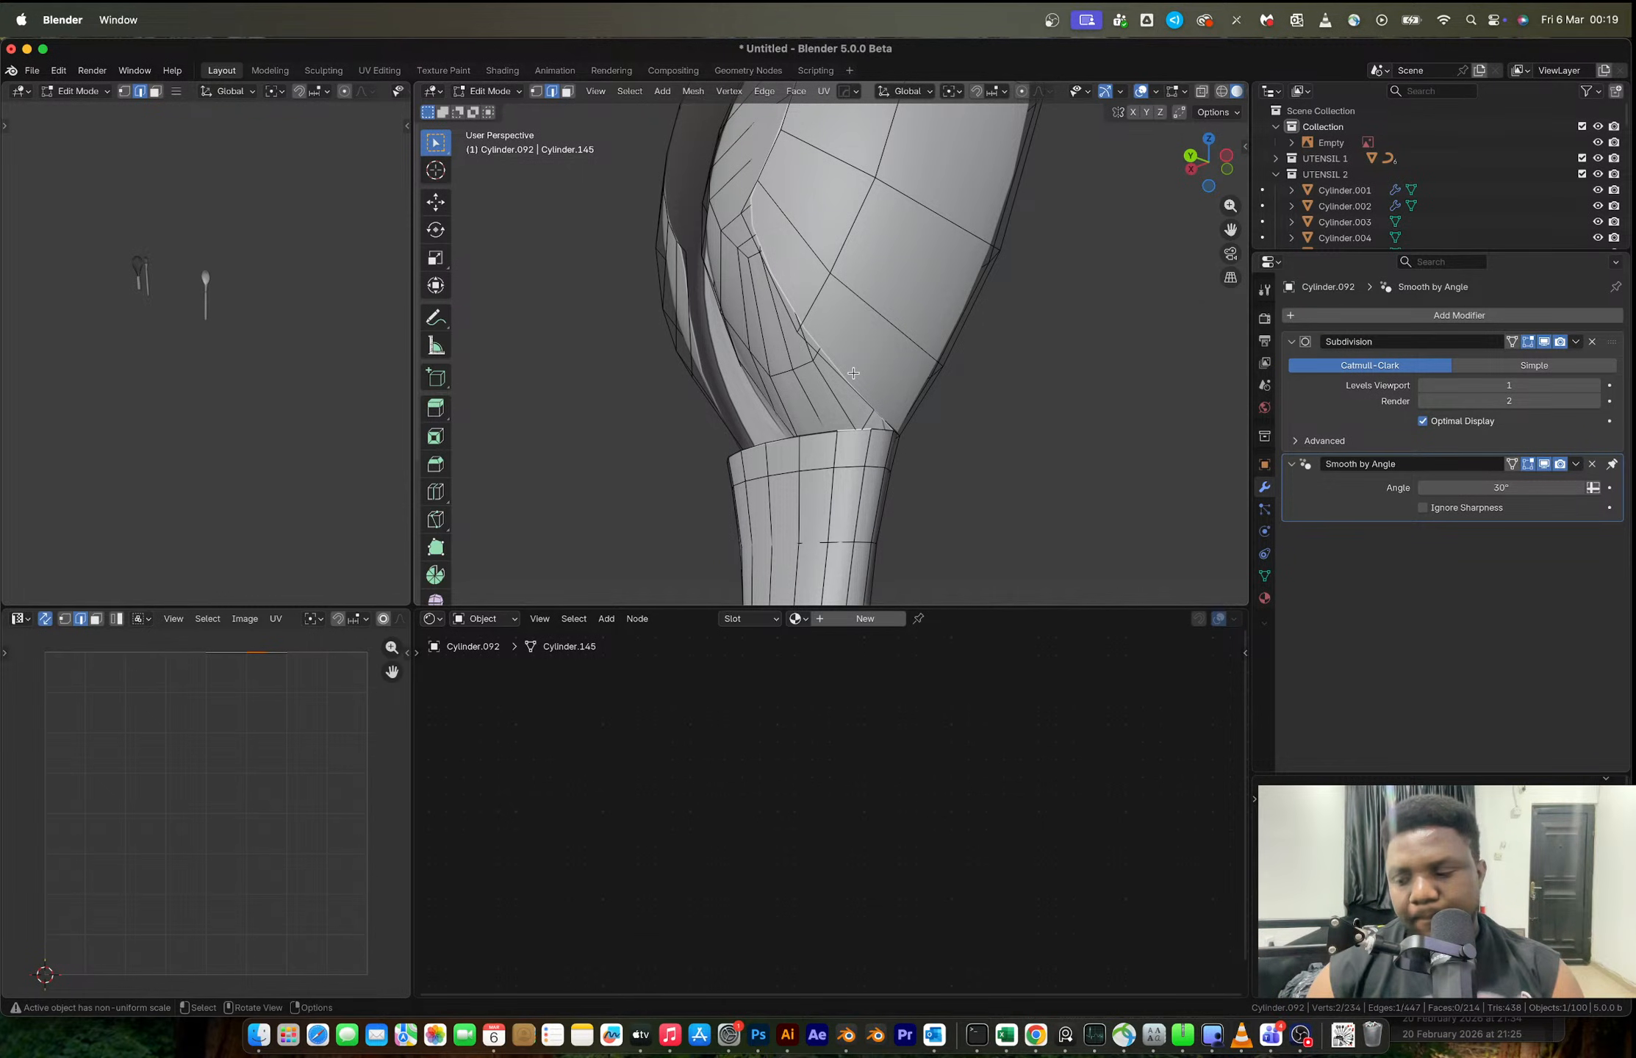
key("ctrl+r")
left_click(859, 374)
left_click(926, 369)
key("1")
left_click(874, 413)
left_click(871, 427, "shift")
key("m")
left_click(851, 402)
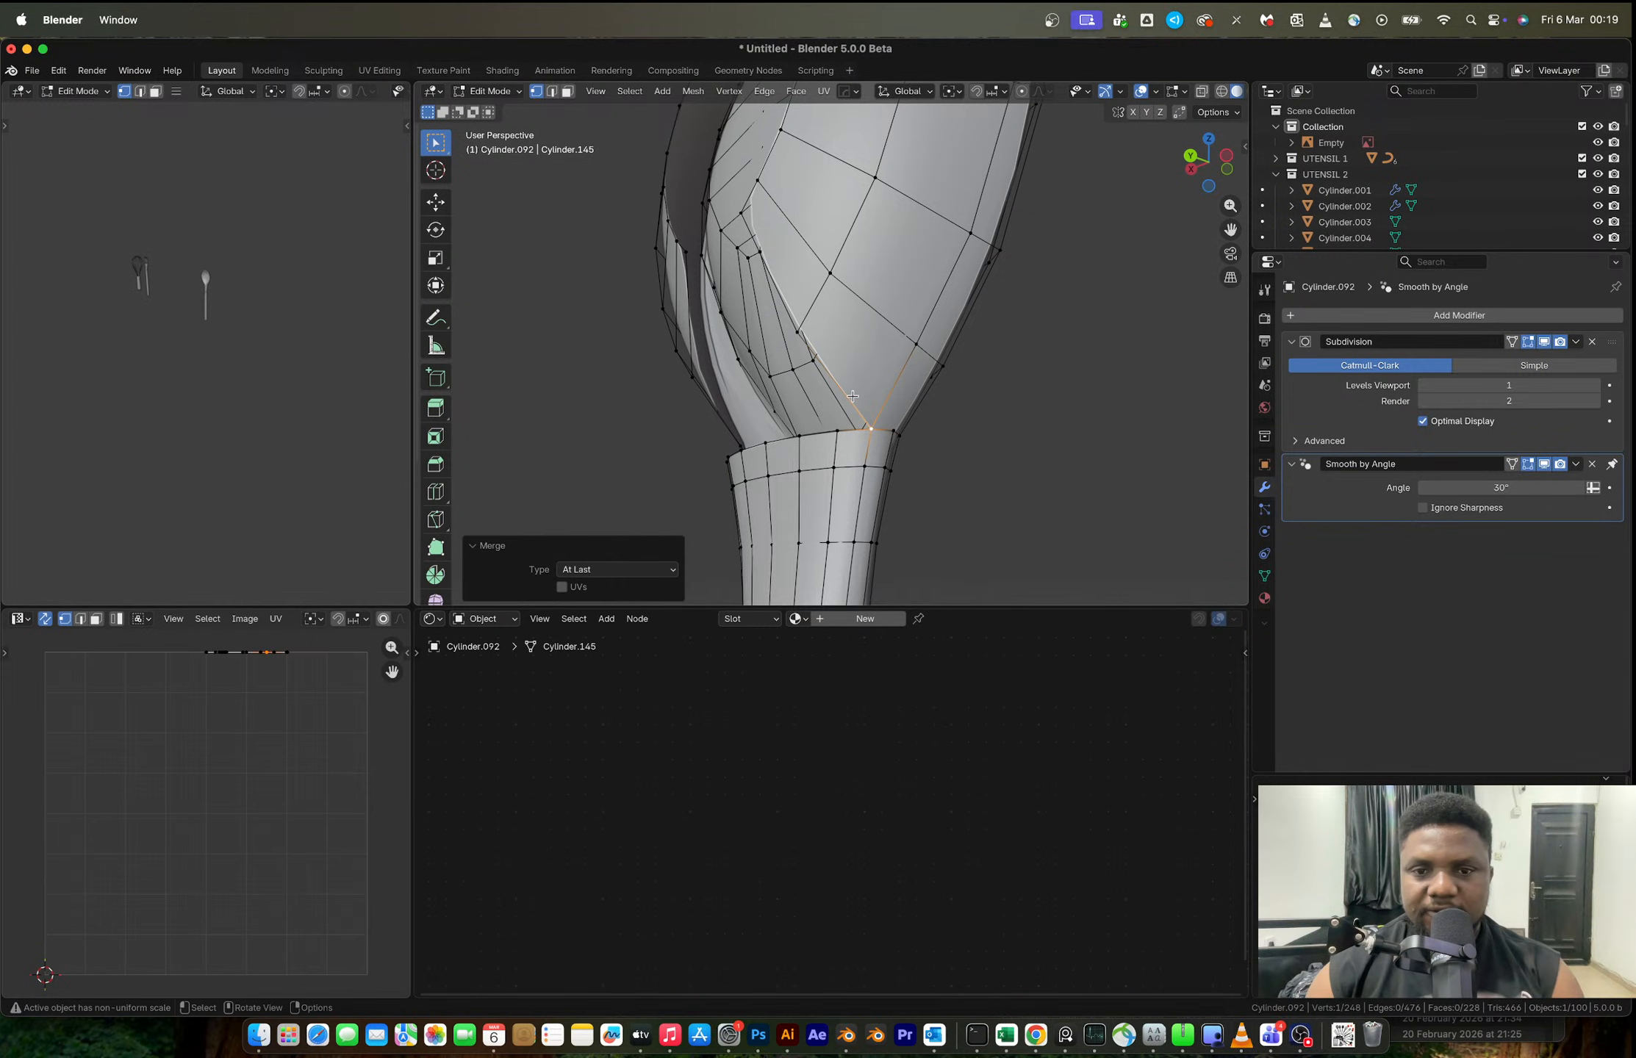
key("ctrl+r")
left_click(840, 376)
right_click(848, 384)
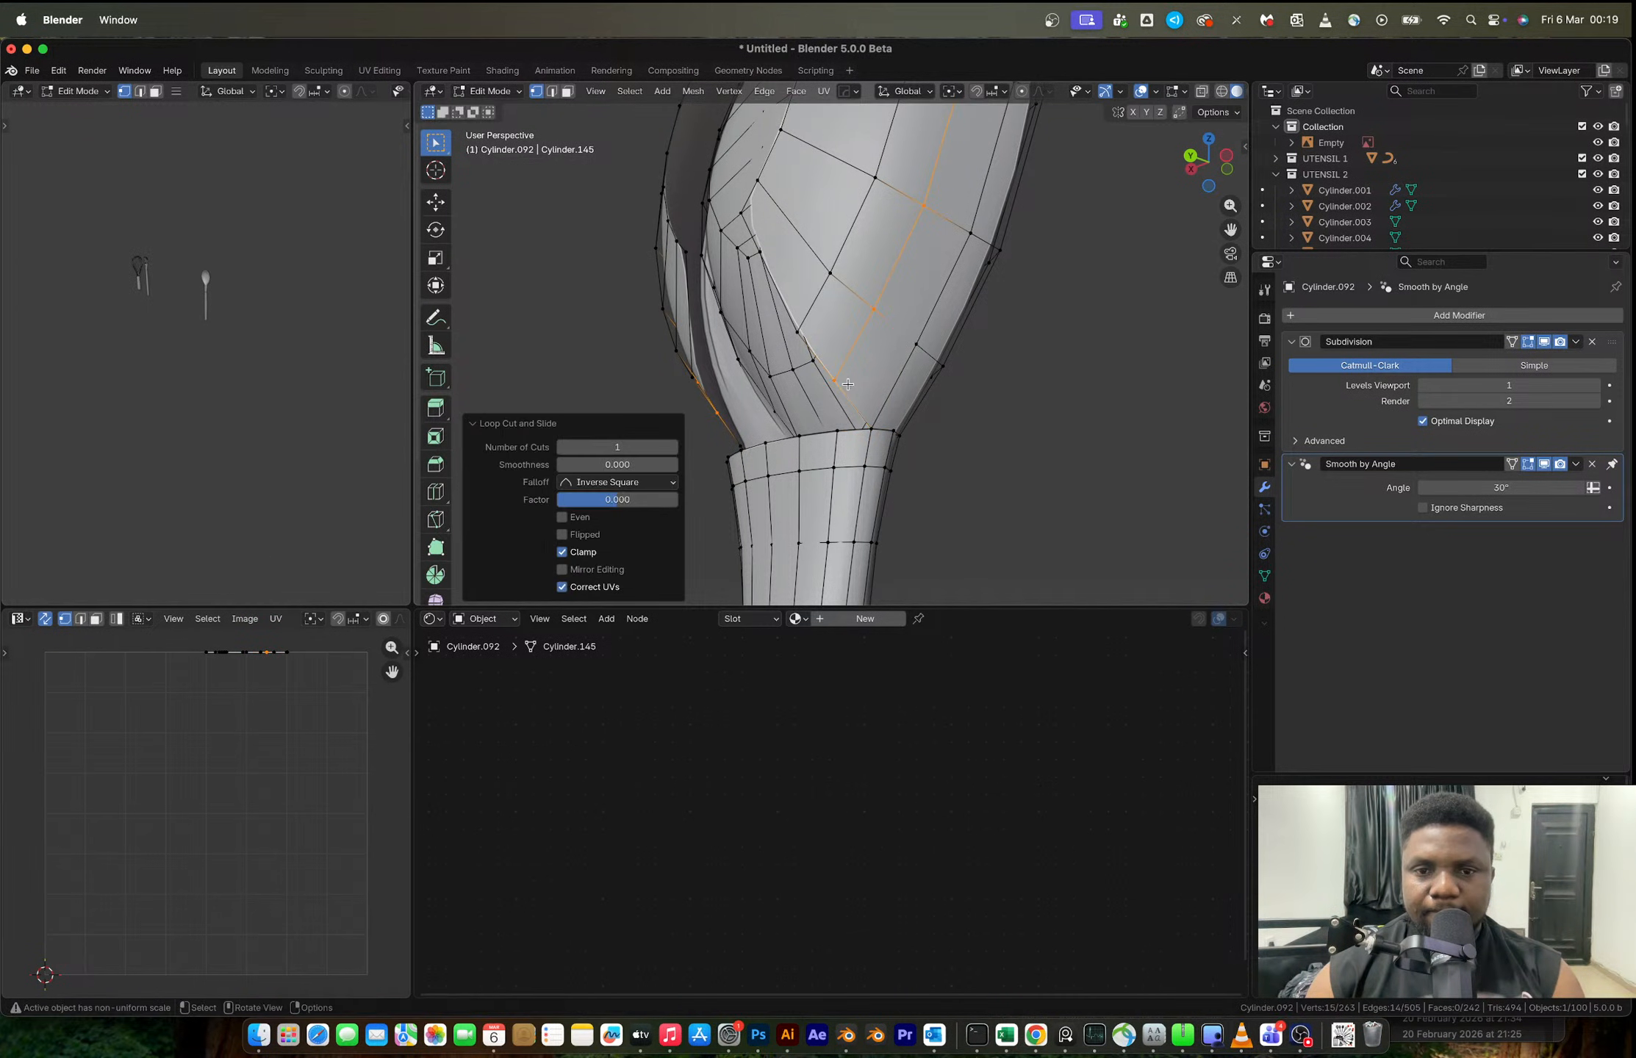
middle_click_drag(847, 384, 903, 356)
key("ctrl+r")
scroll(903, 356, "up", 1)
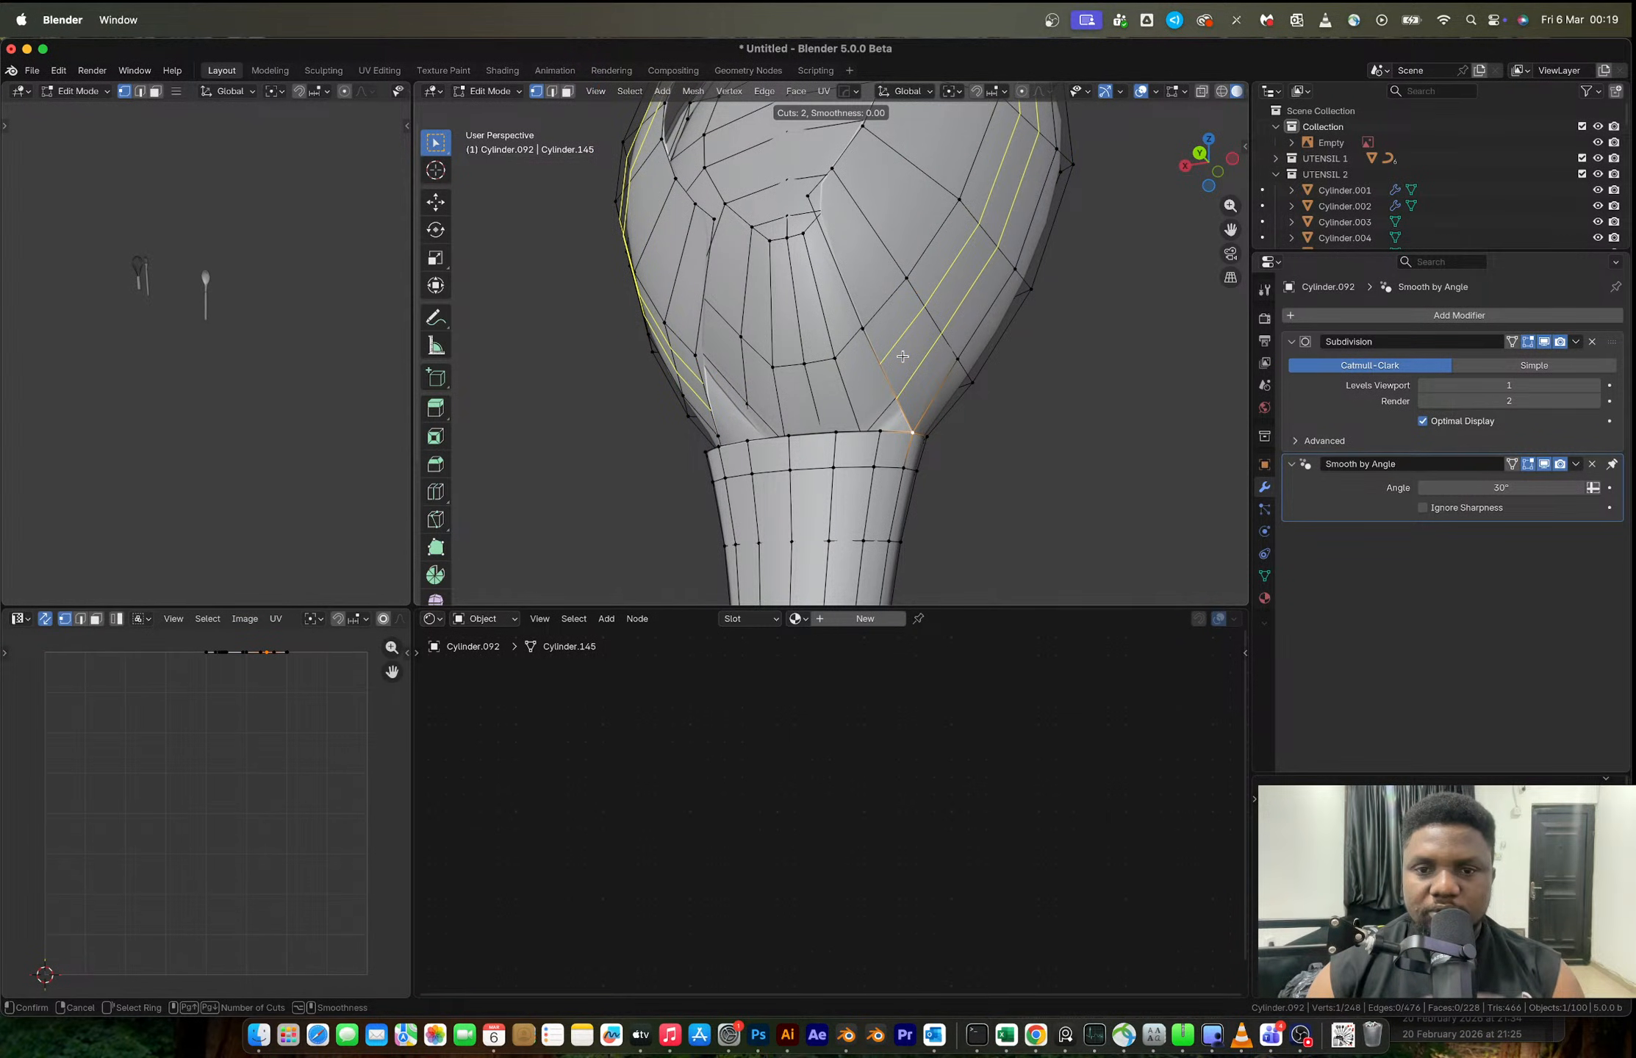
right_click(903, 356)
right_click(870, 318)
key("Escape")
- Try to merge the next open vertex of the outer shell into the neck's rim vertex using At Last
left_click(869, 317, "shift")
key("m")
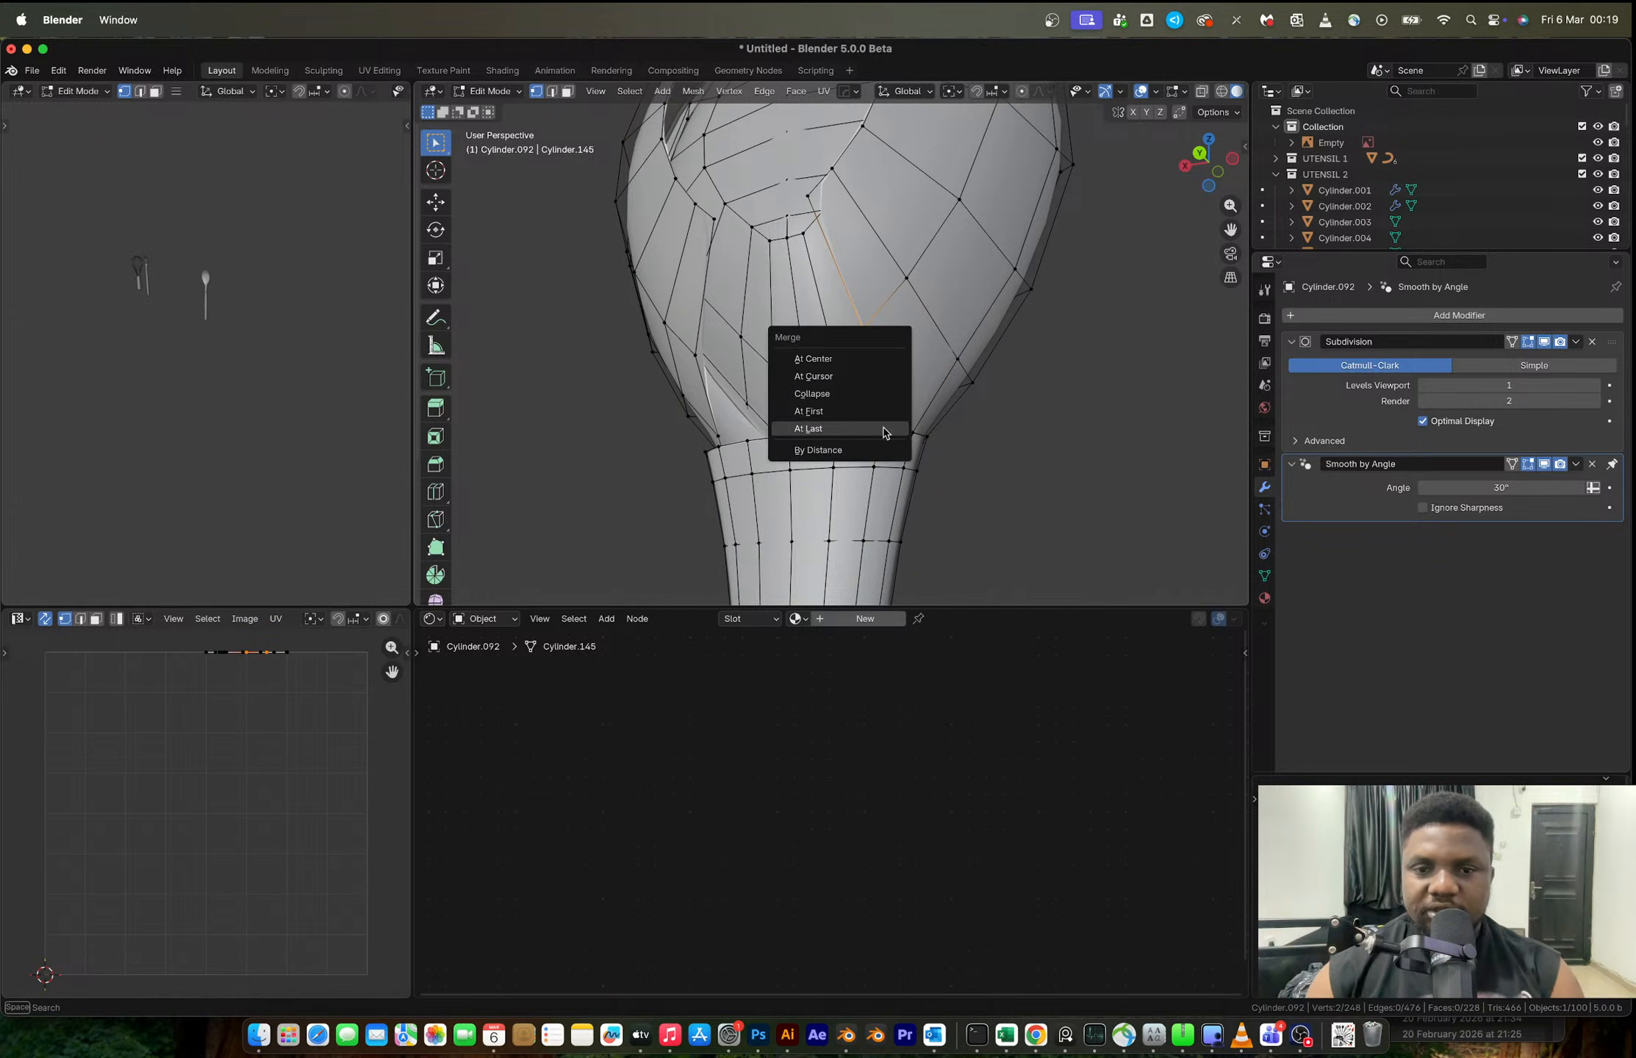
left_click(885, 432)
middle_click_drag(909, 425, 906, 382)
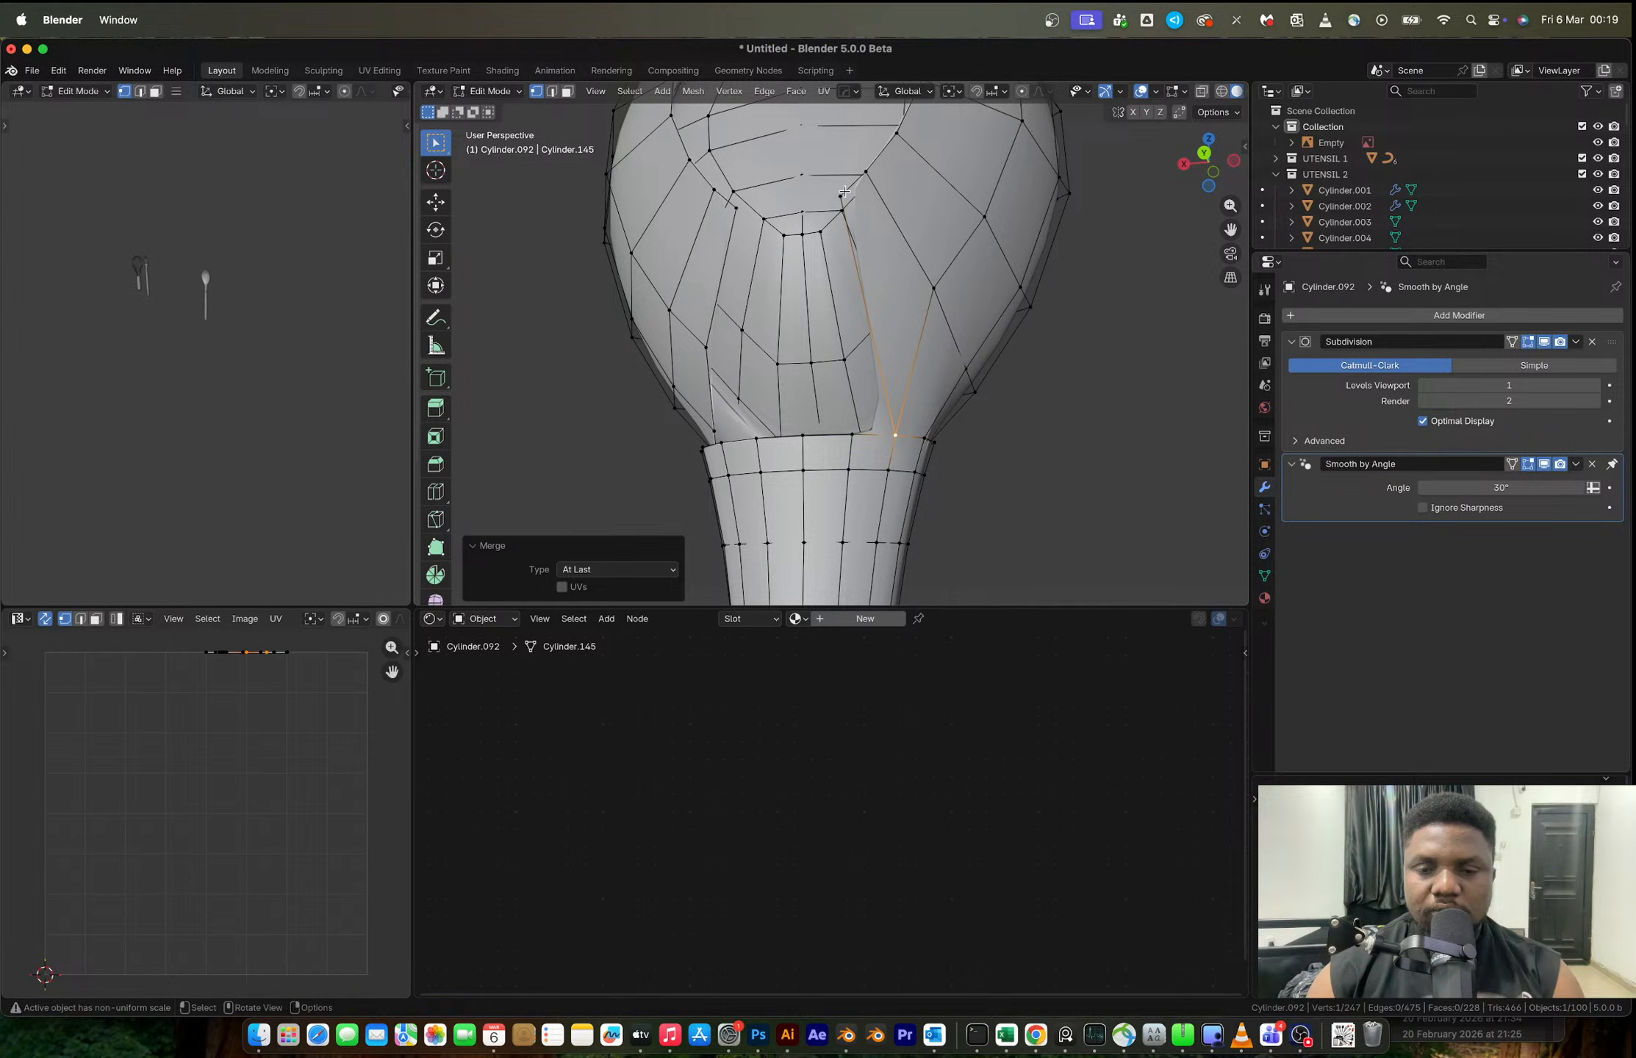
key("super+z")
- Add two centred loop cuts around the outer shell, one near the neck and one closer to the inner ring
key("ctrl+r")
double_click(912, 375)
key("ctrl+r")
double_click(861, 259)
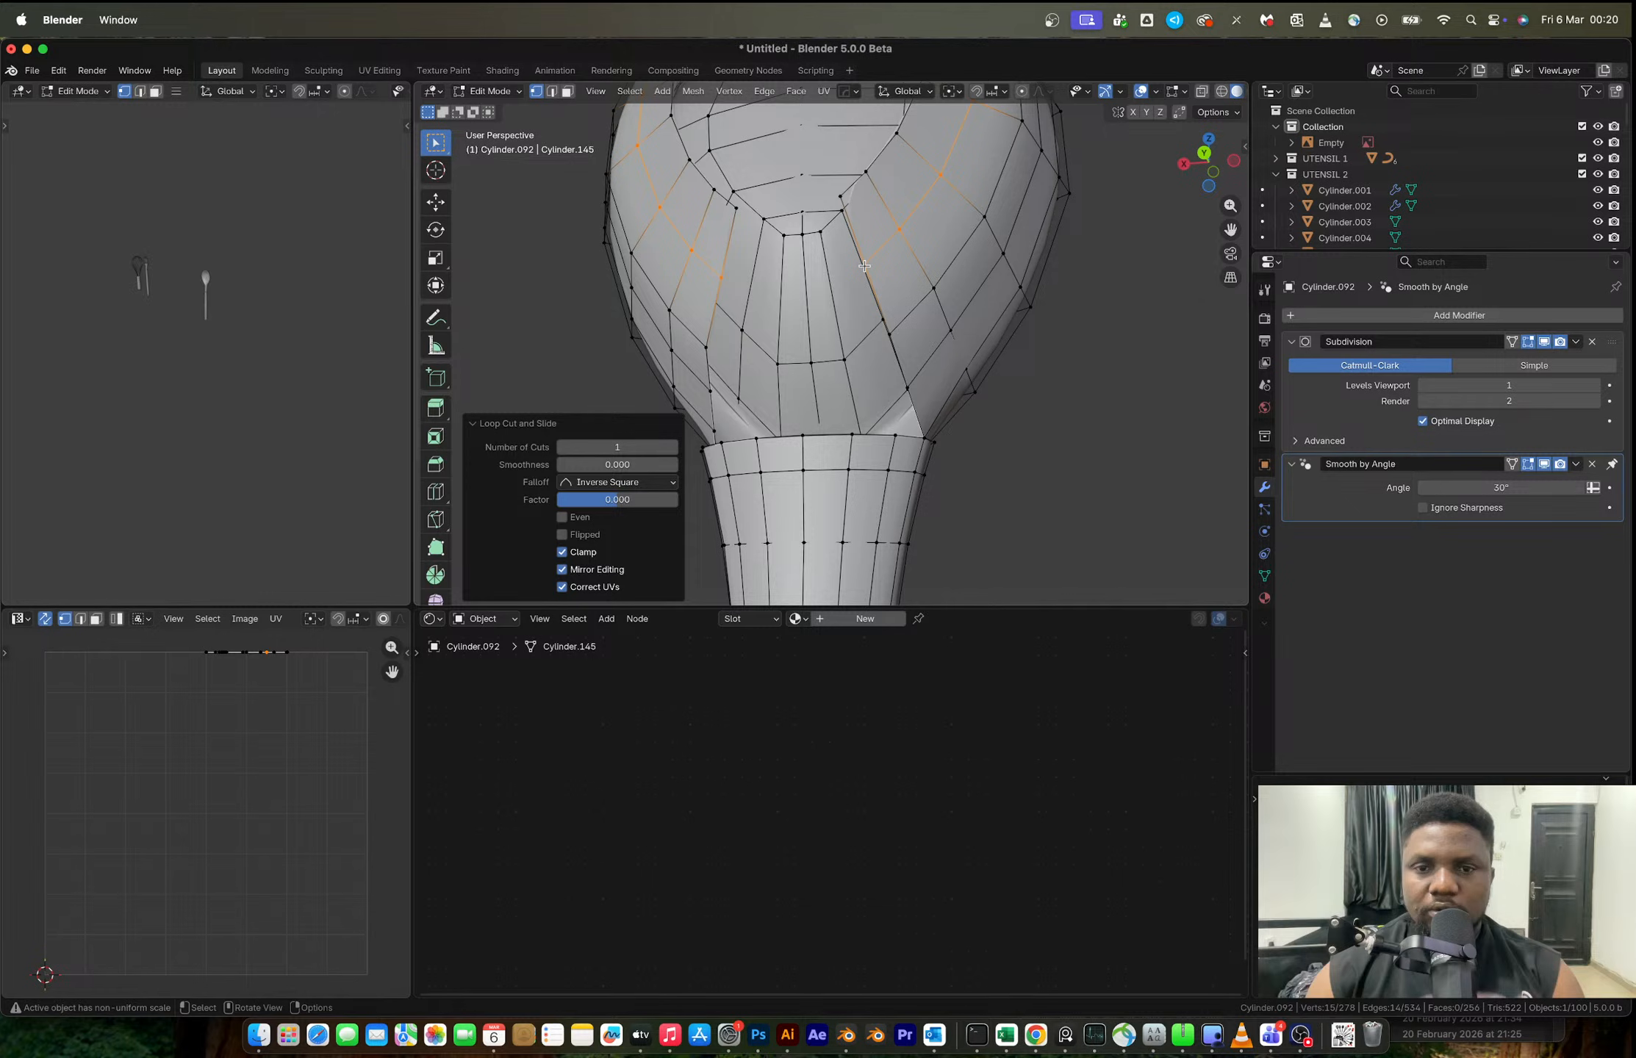
- Merge two open shell vertices on one side of the gap into neighbouring neck rim vertices using At Last
left_click(907, 390)
left_click(898, 437, "shift")
key("m")
left_click(903, 438)
left_click(887, 340)
left_click(856, 444, "shift")
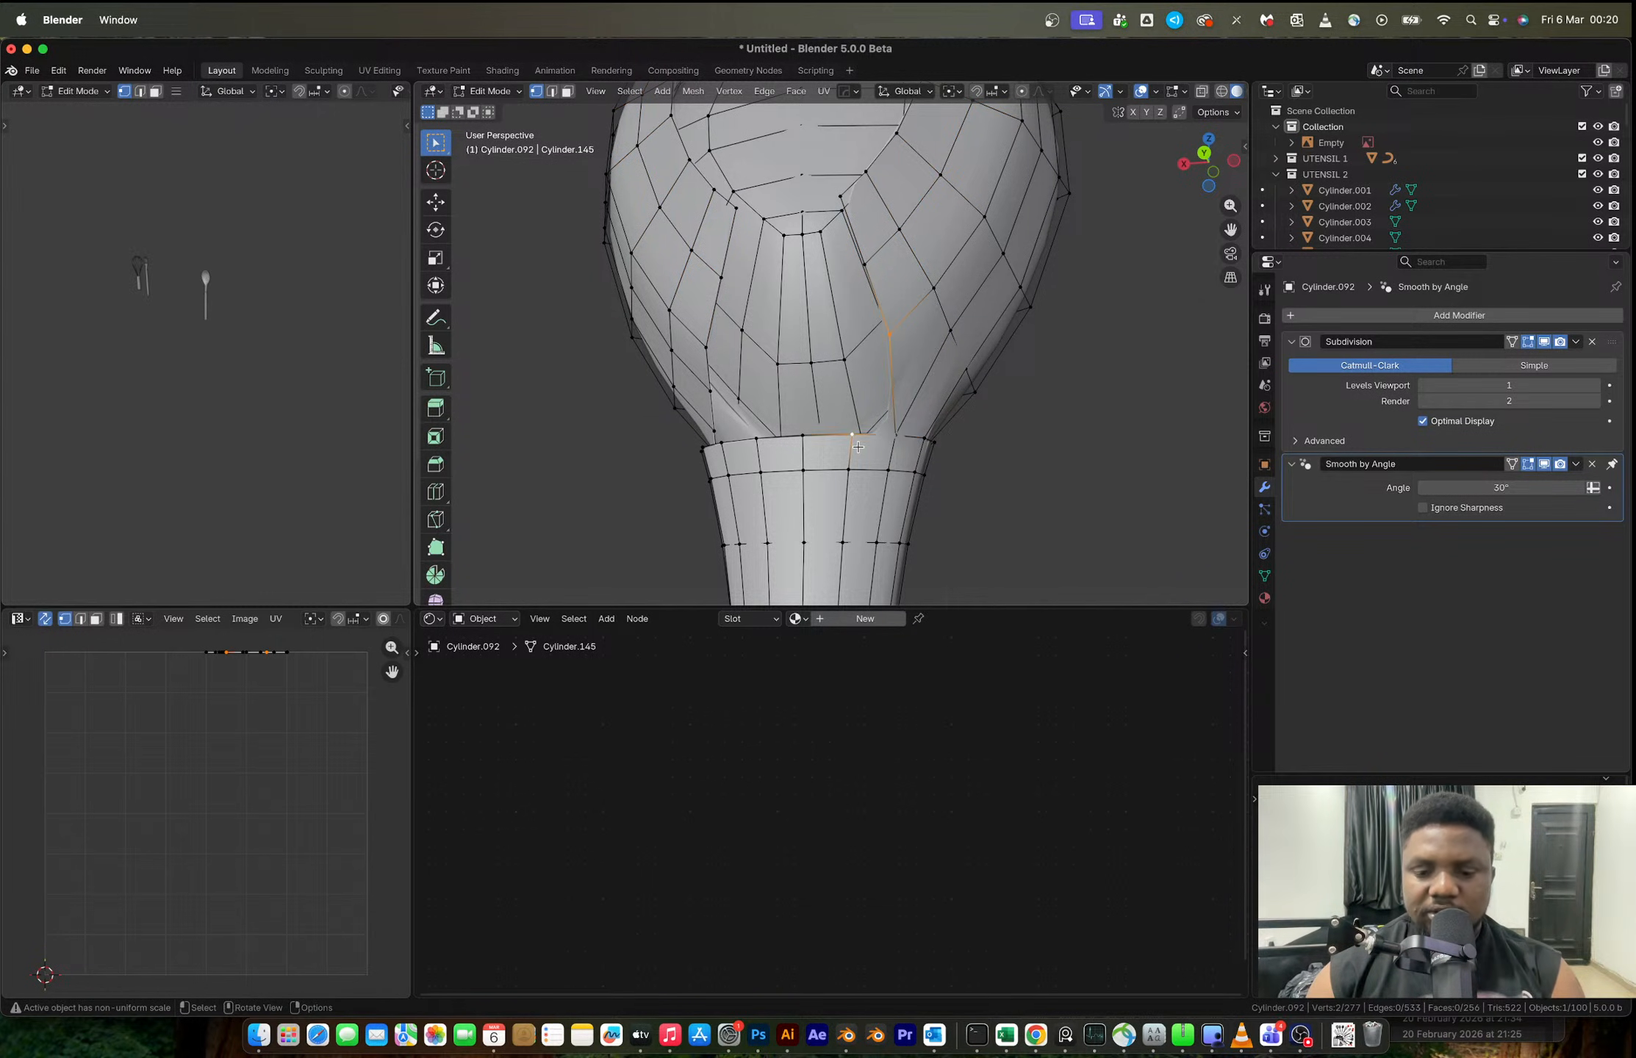
key("m")
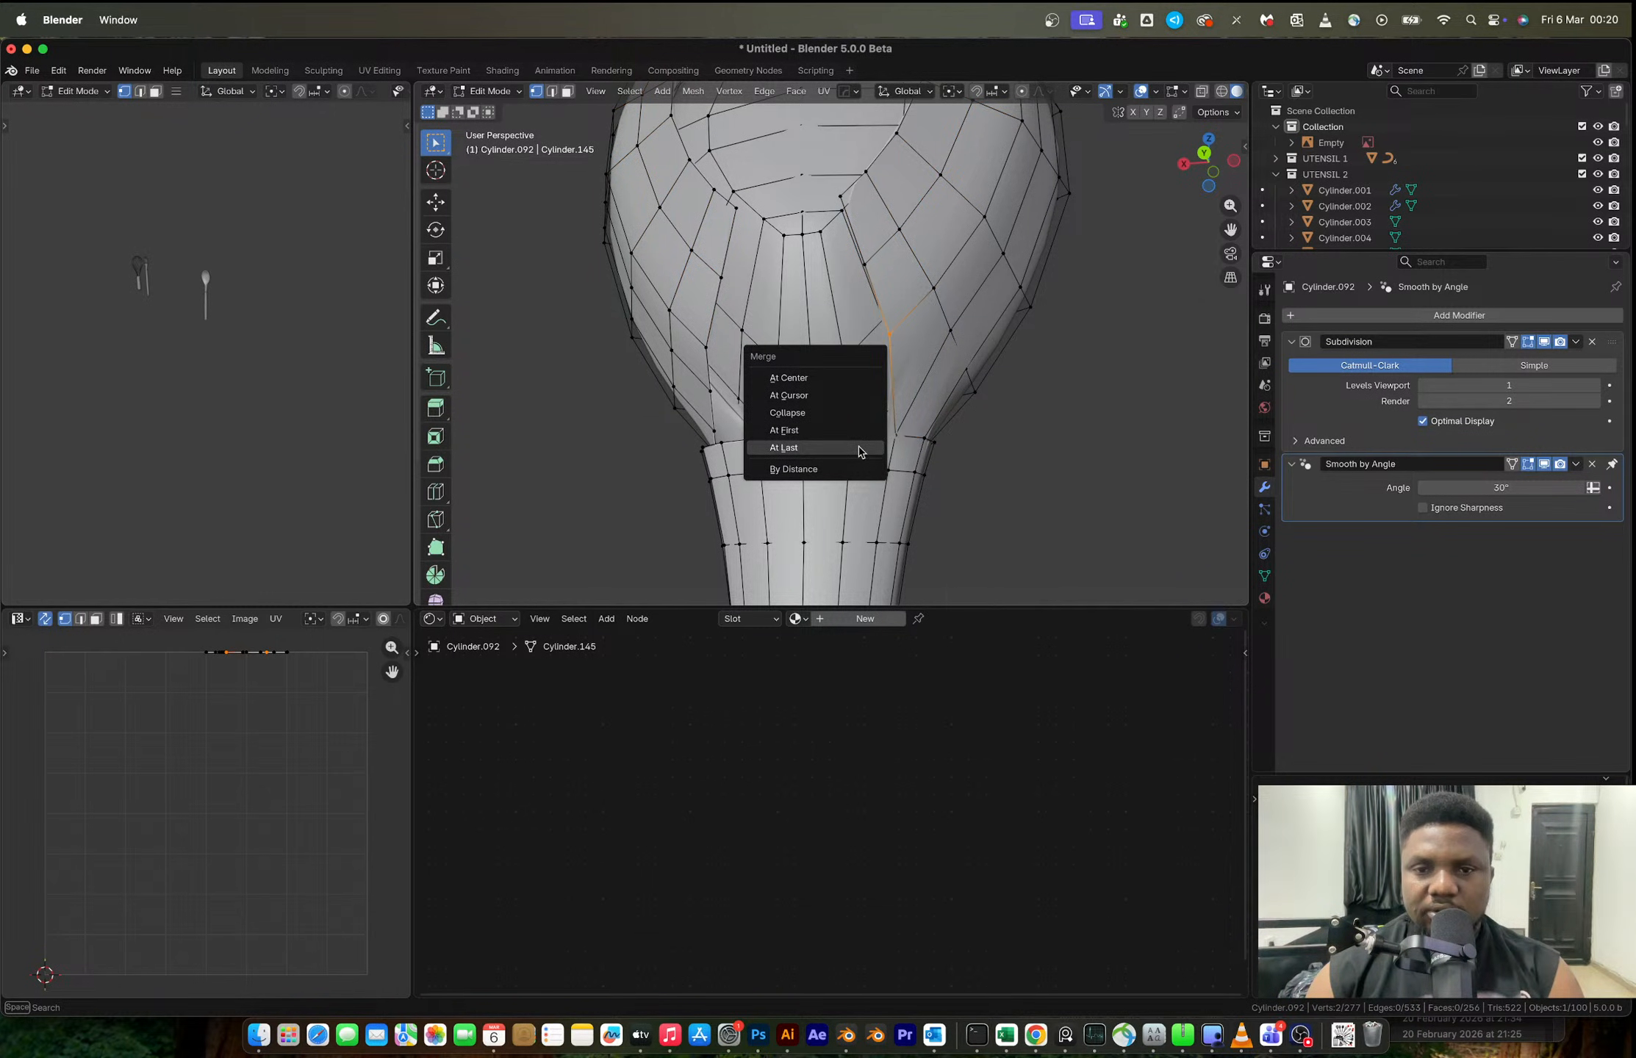
left_click(861, 451)
- Merge the two matching open shell vertices on the opposite side into the neck rim vertices using At Last
middle_click_drag(859, 448, 910, 447)
left_click(722, 423)
left_click(743, 443, "shift")
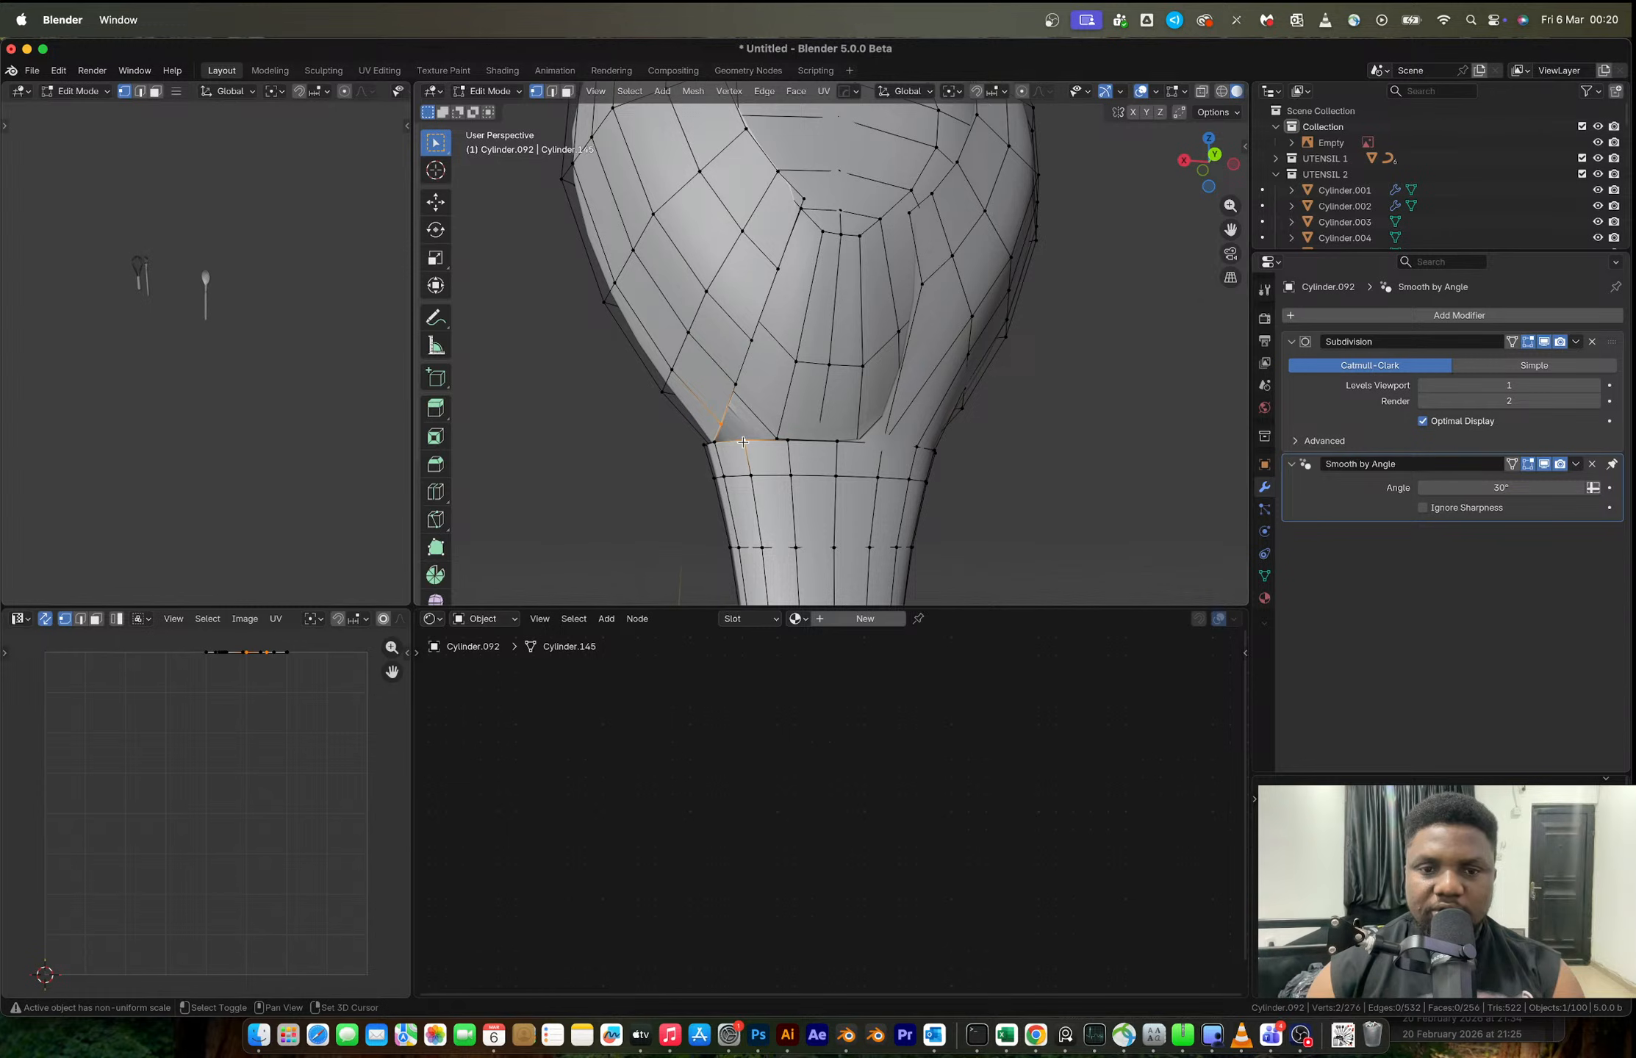
key("m")
left_click(743, 442)
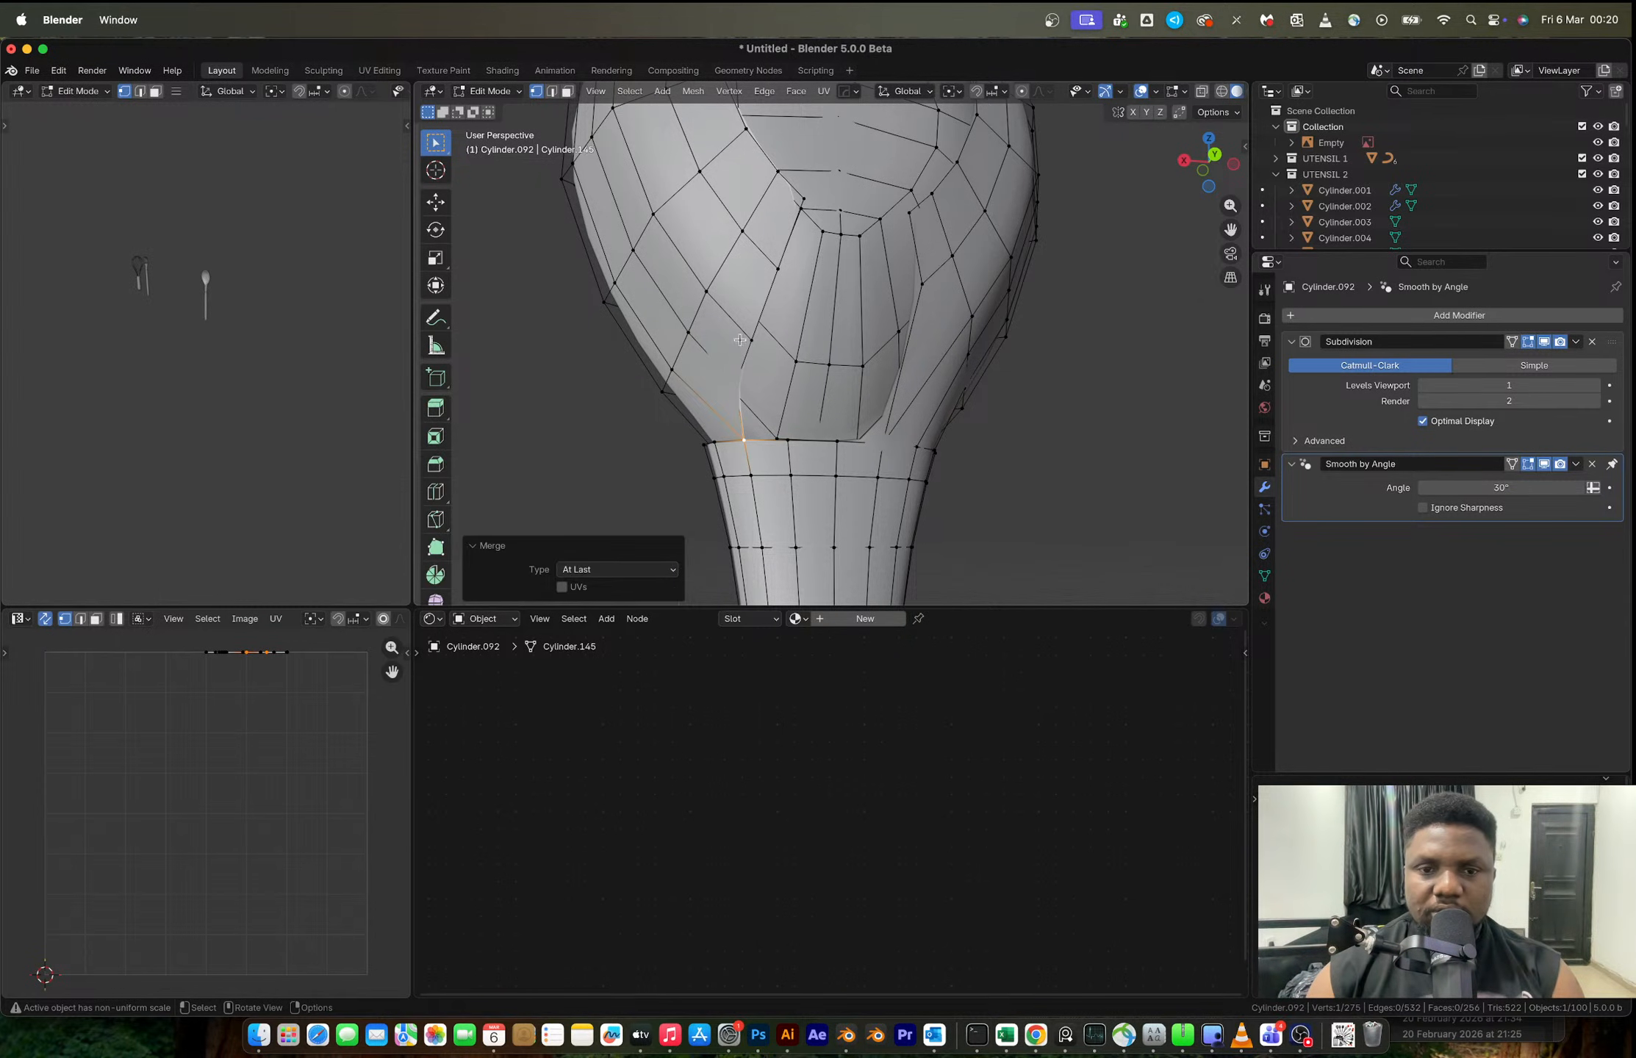
left_click(741, 380)
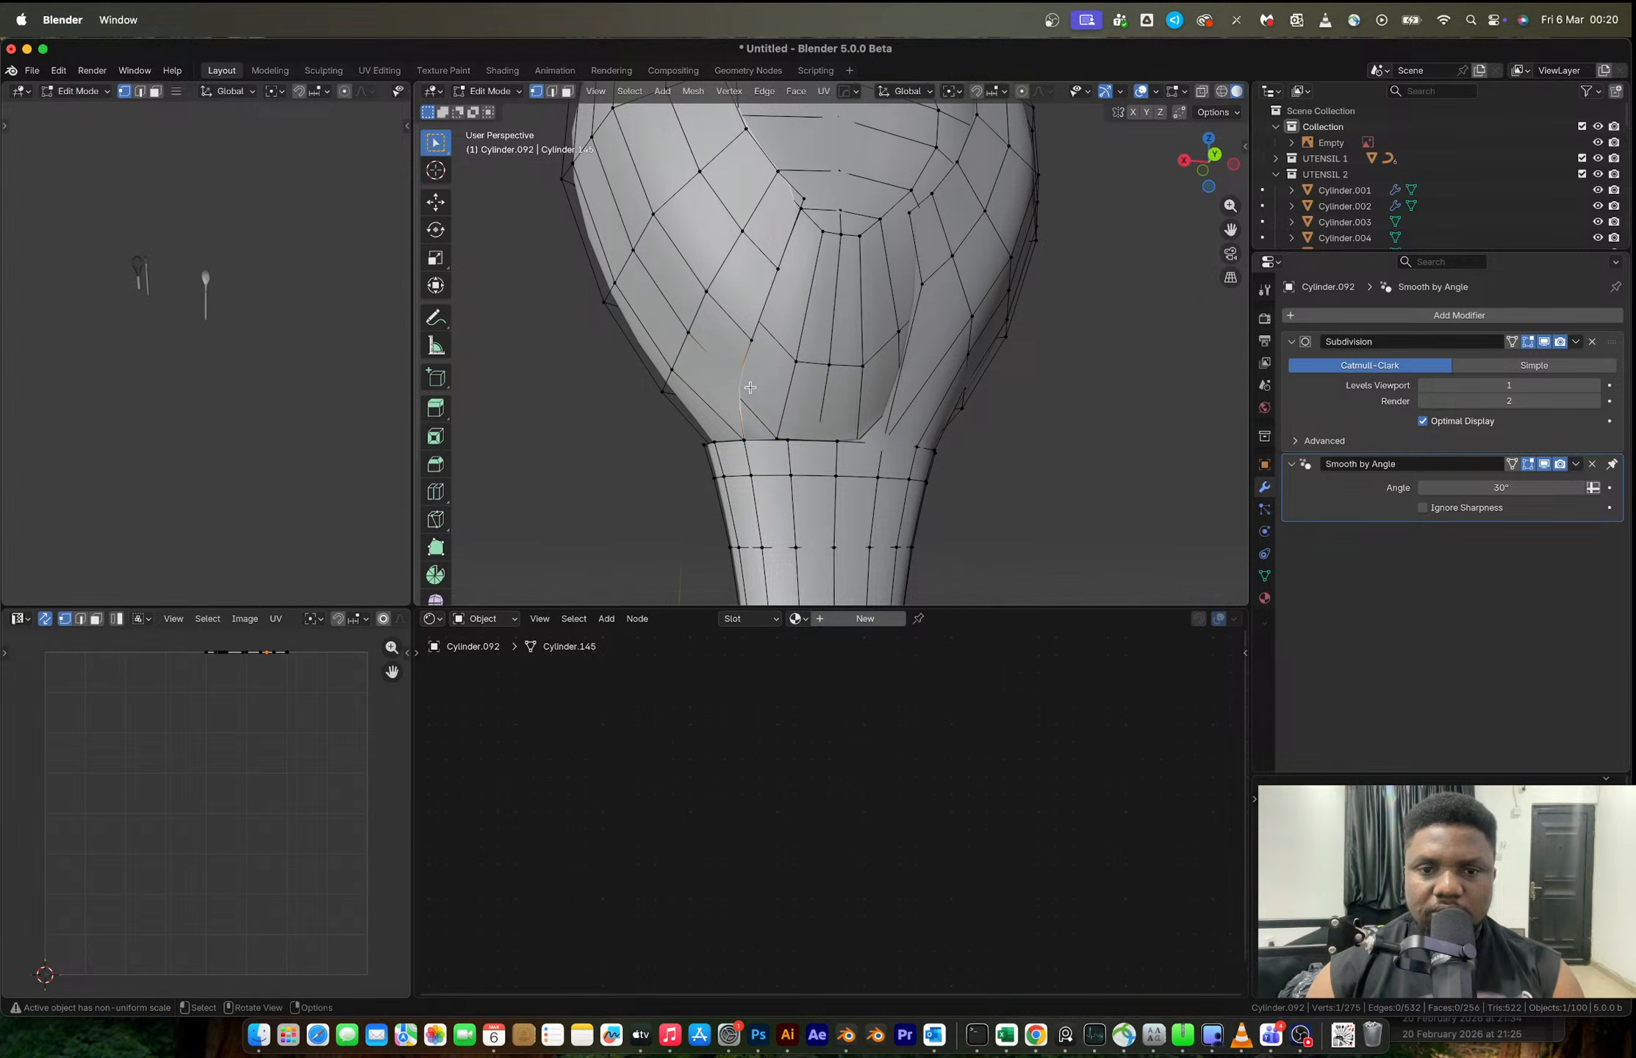
left_click(777, 441, "shift")
key("m")
left_click(779, 453)
middle_click_drag(779, 453, 755, 386)
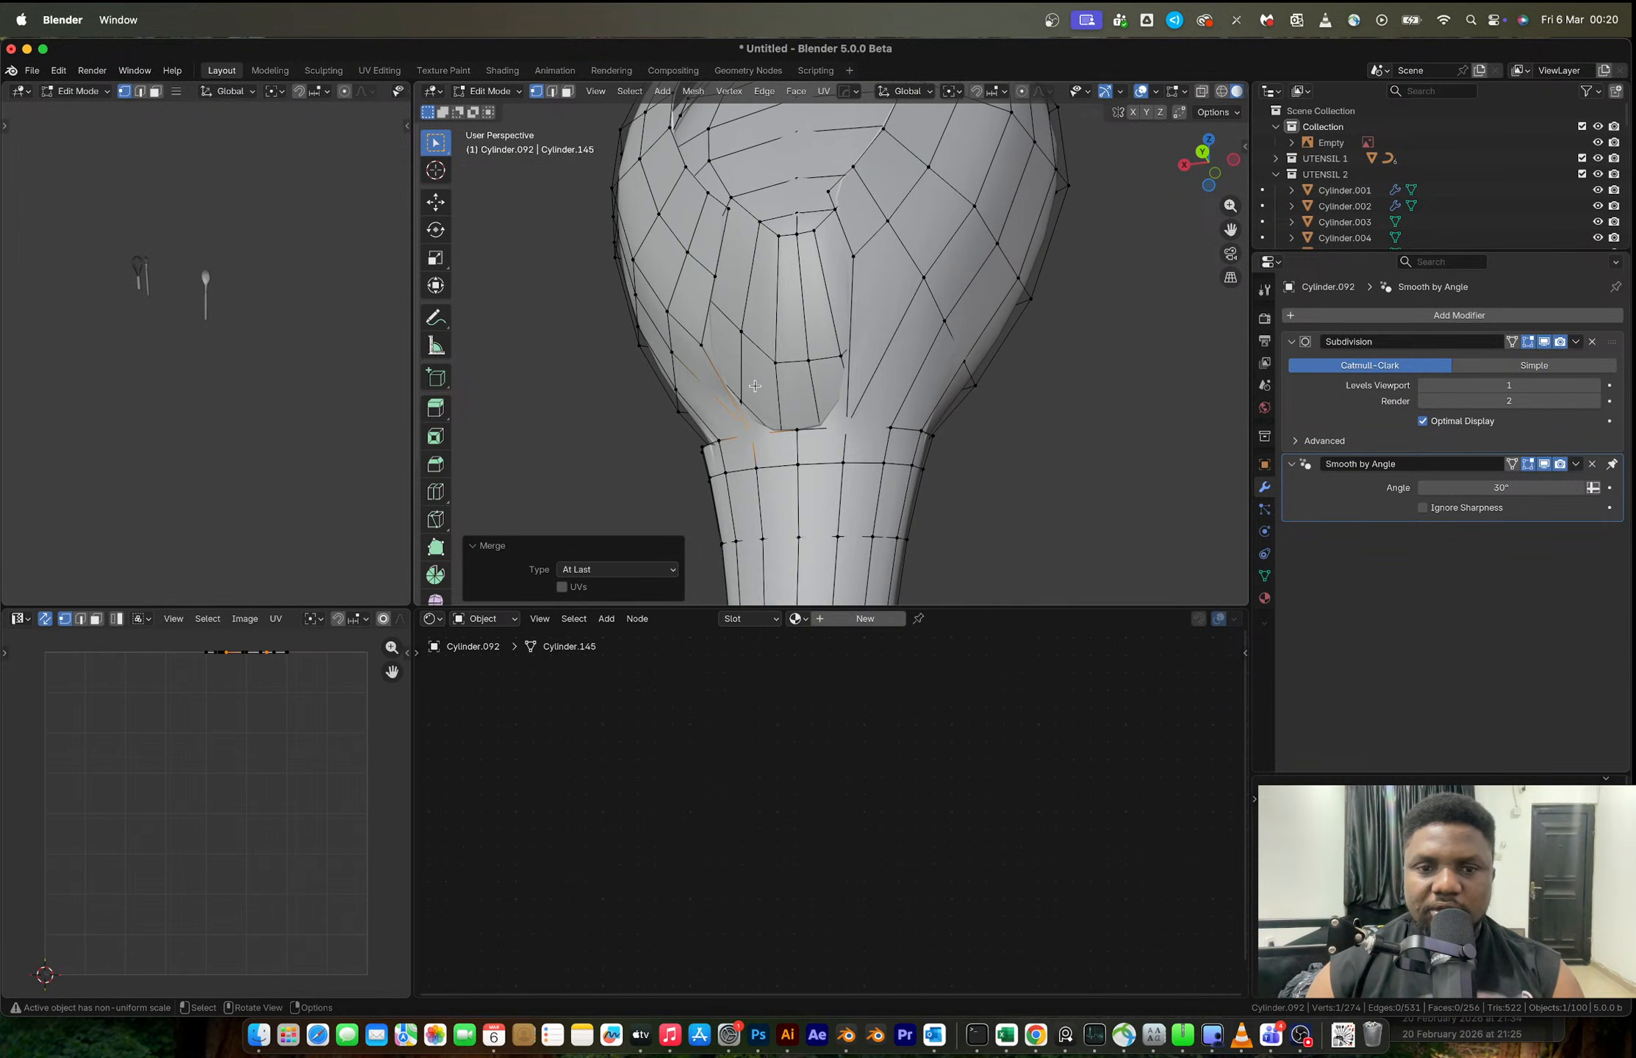
key("2")
left_click(683, 327, "alt")
middle_click_drag(714, 339, 778, 292)
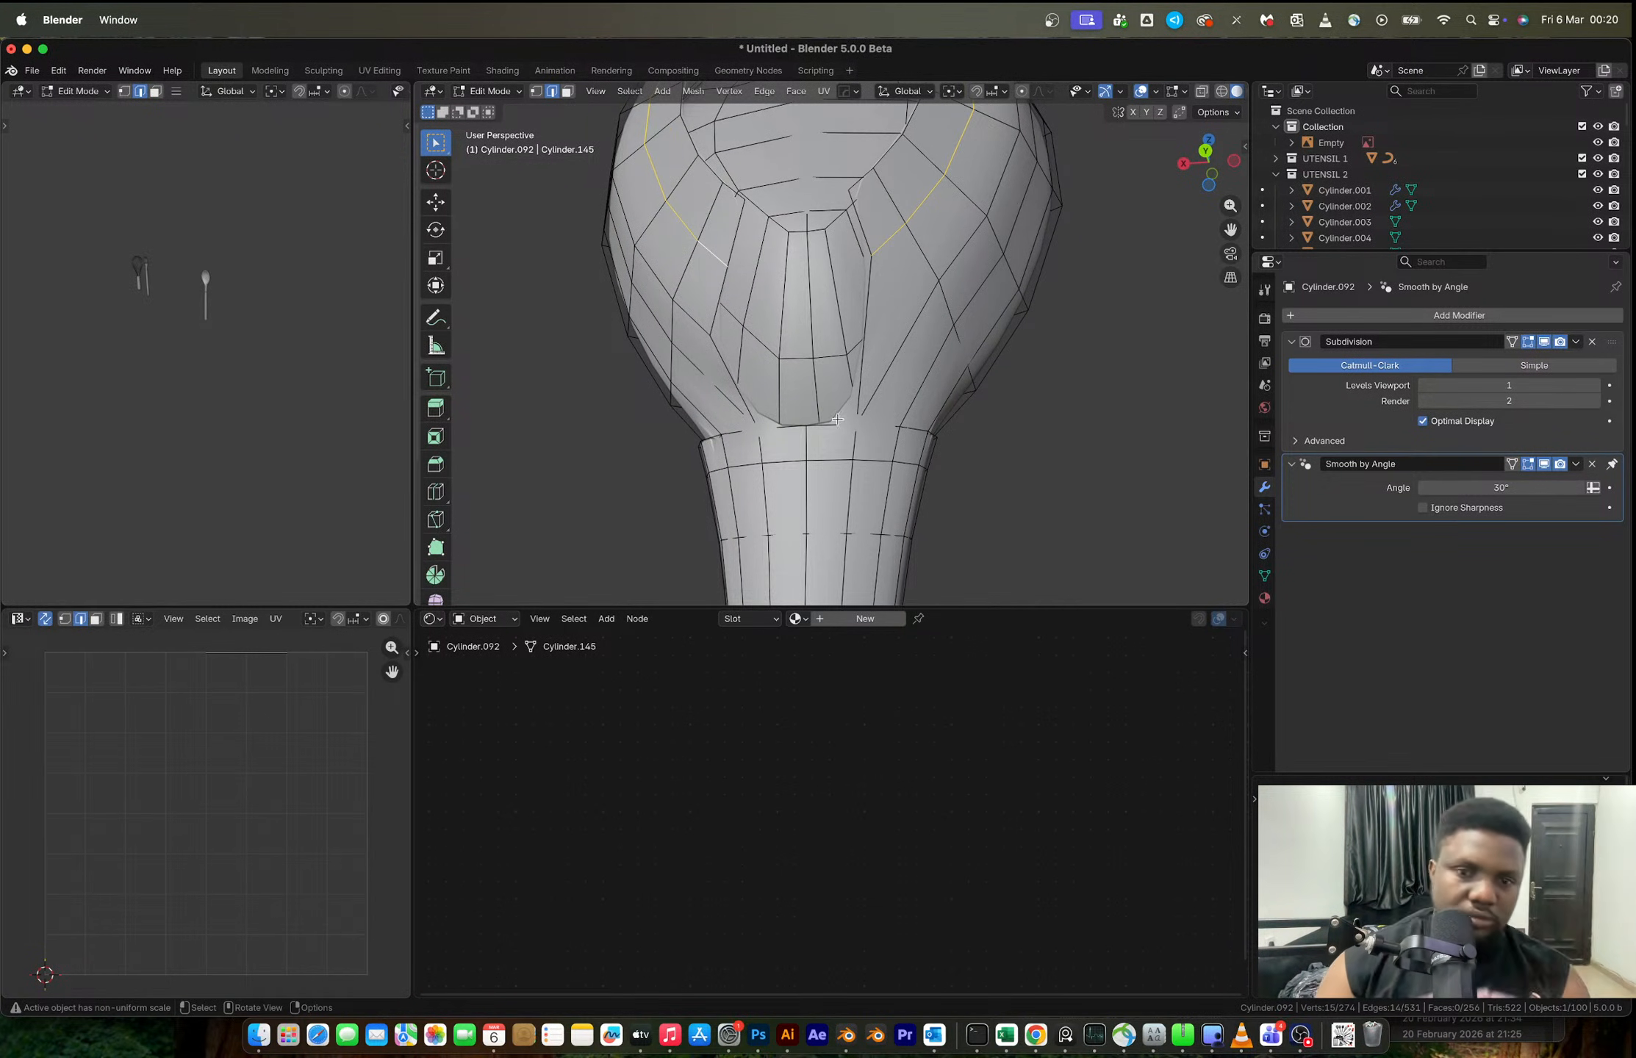
- Extrude the neck's centre back vertex twice up along the shell's outline in the X-ray side view
key("1")
left_click(806, 426)
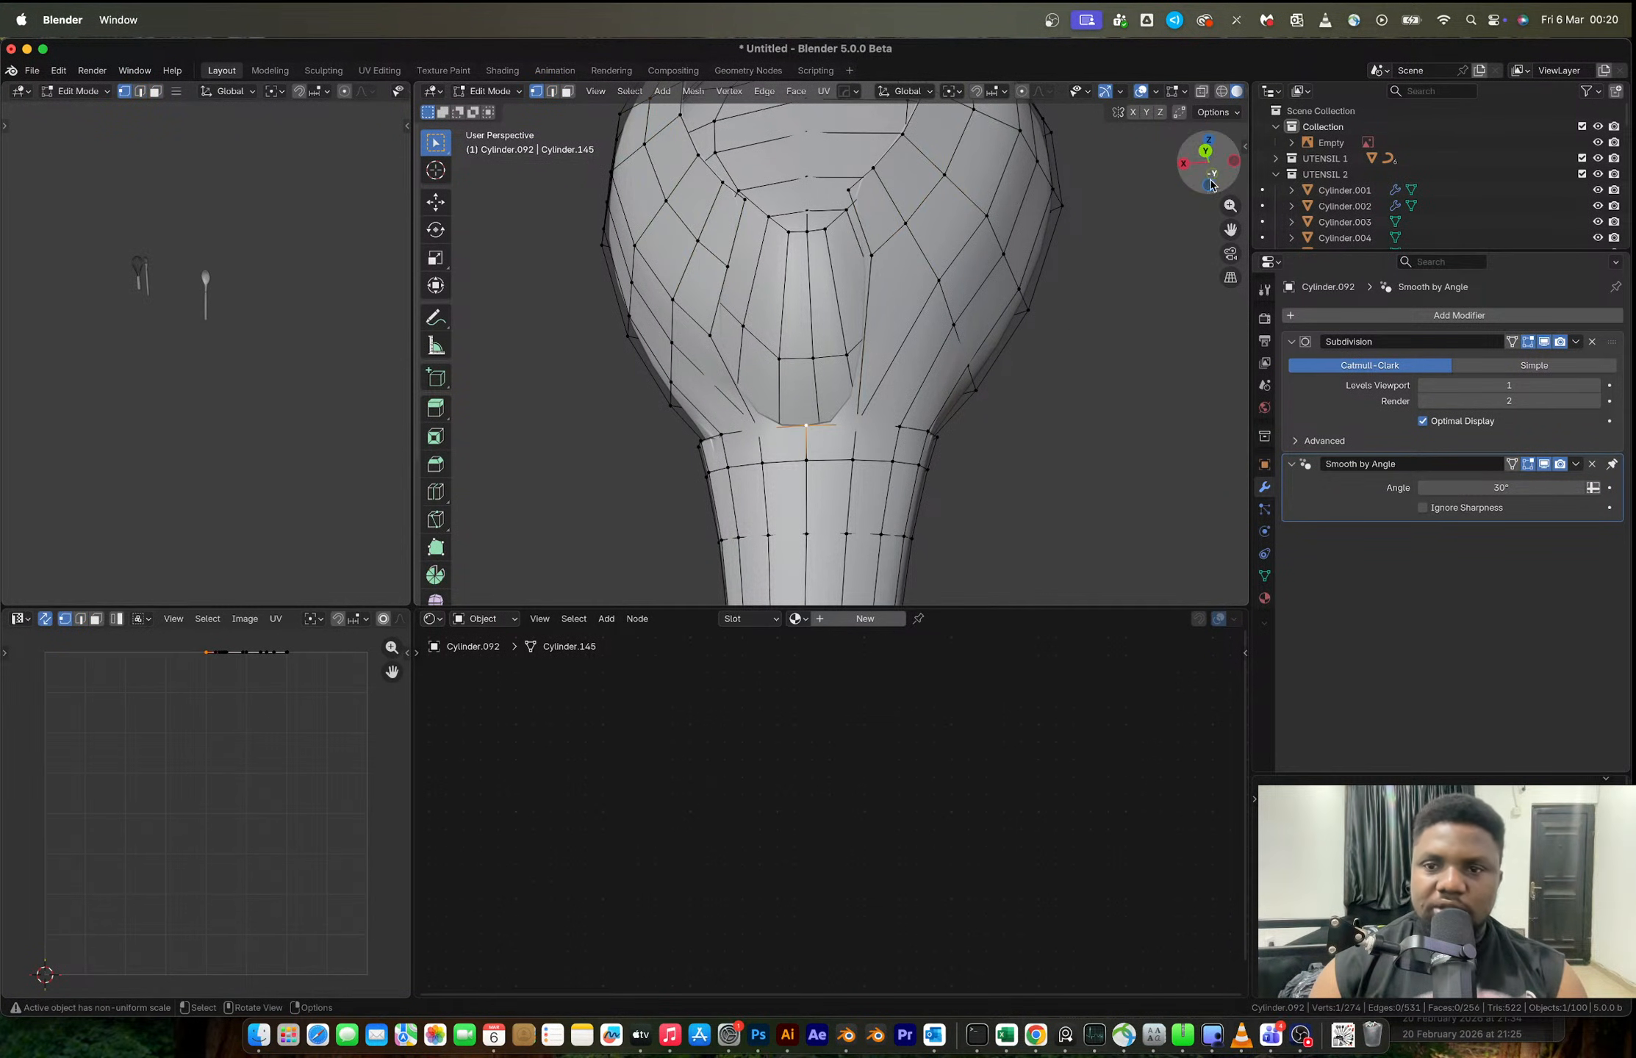
left_click(1235, 163)
key("alt+z")
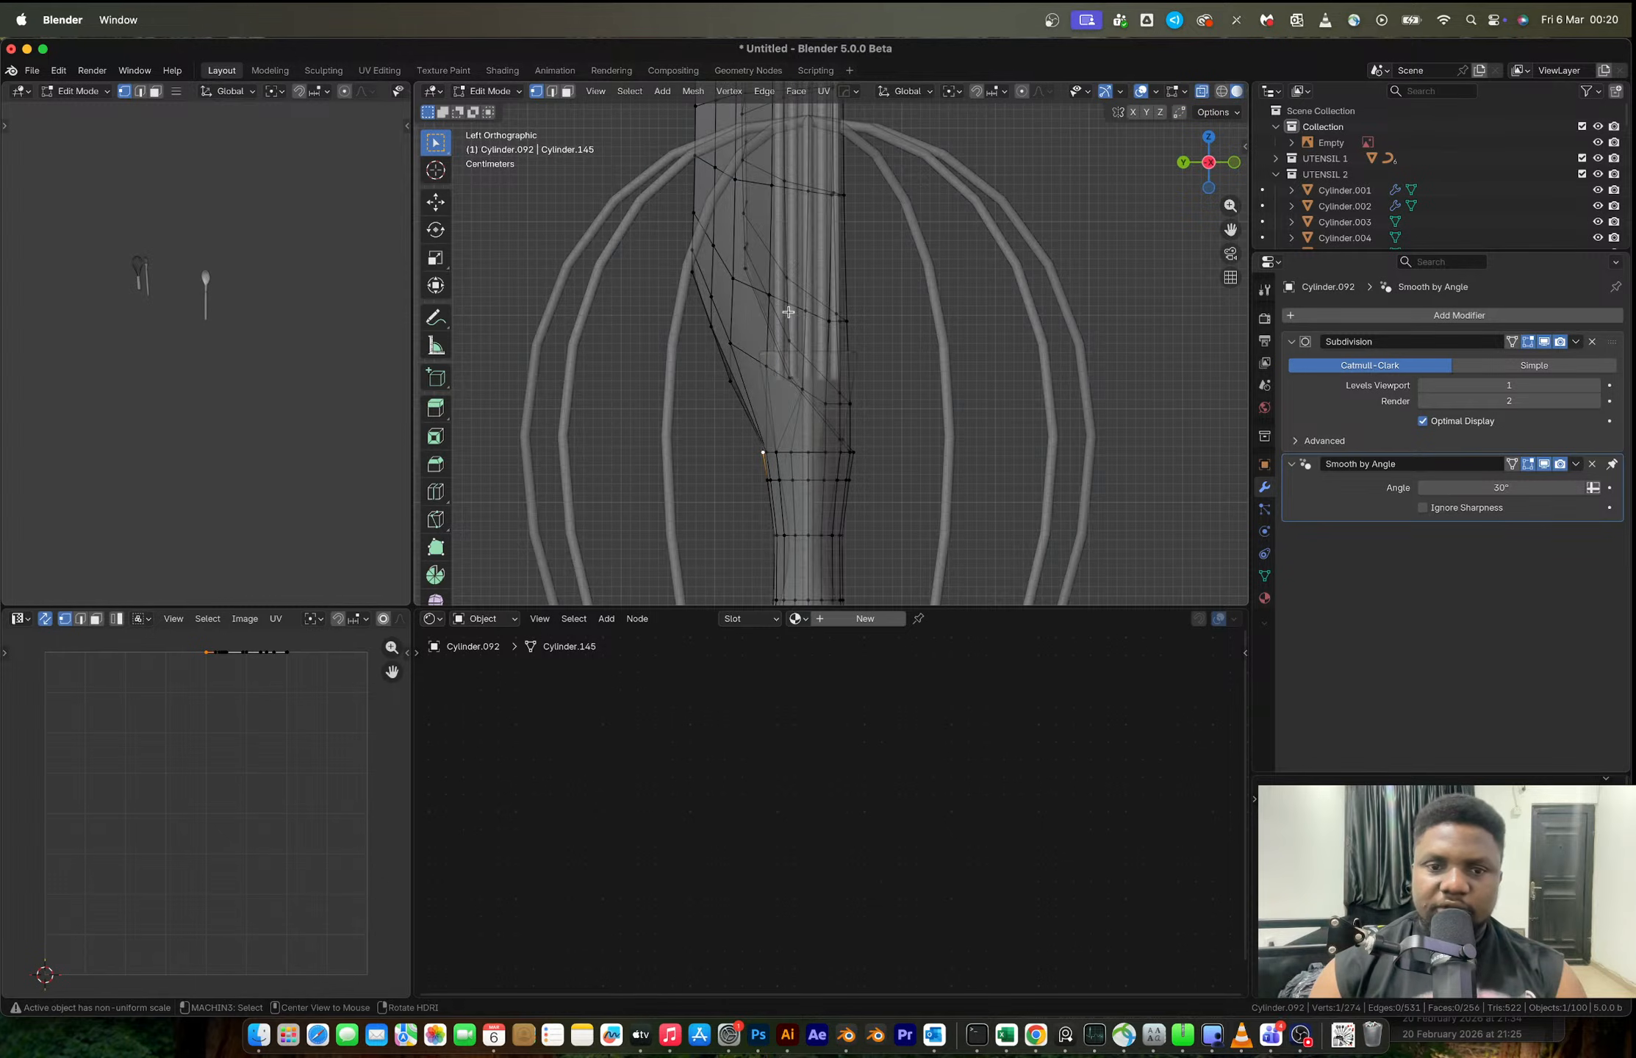
key("e")
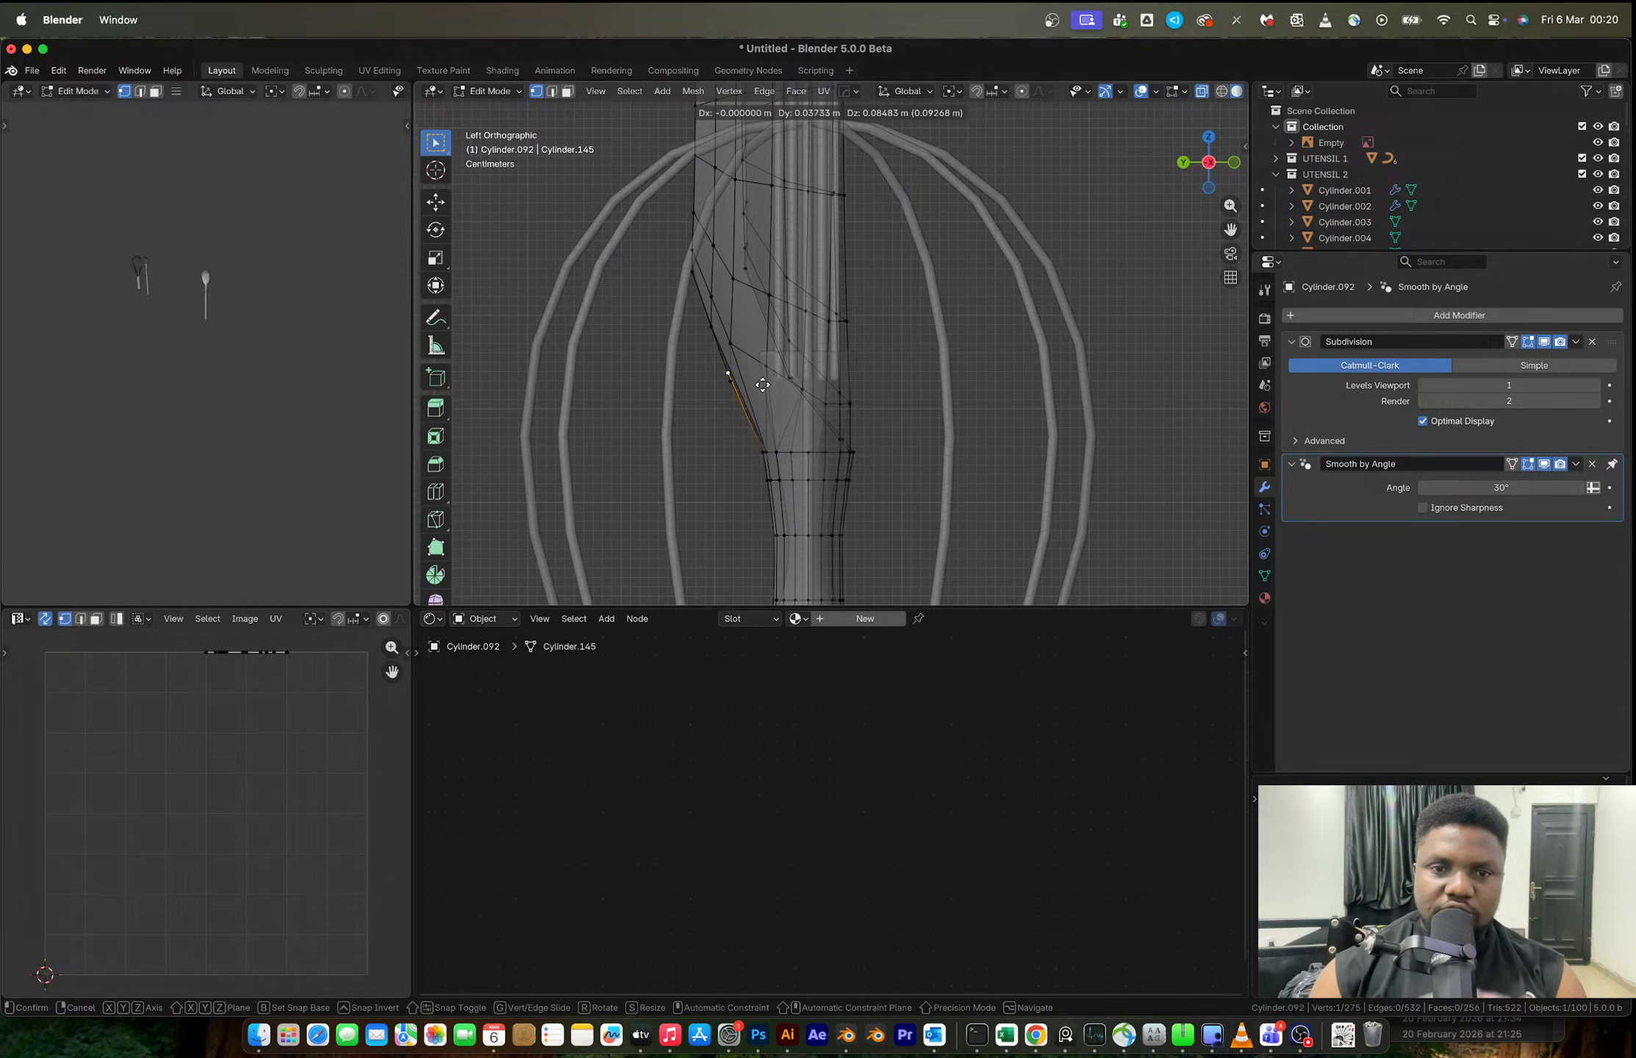
left_click(762, 368)
key("e")
left_click(735, 316)
mouse_move(735, 316)
middle_mouse_down()
mouse_move(968, 329)
mouse_move(903, 287)
middle_mouse_up()
key("alt+z")
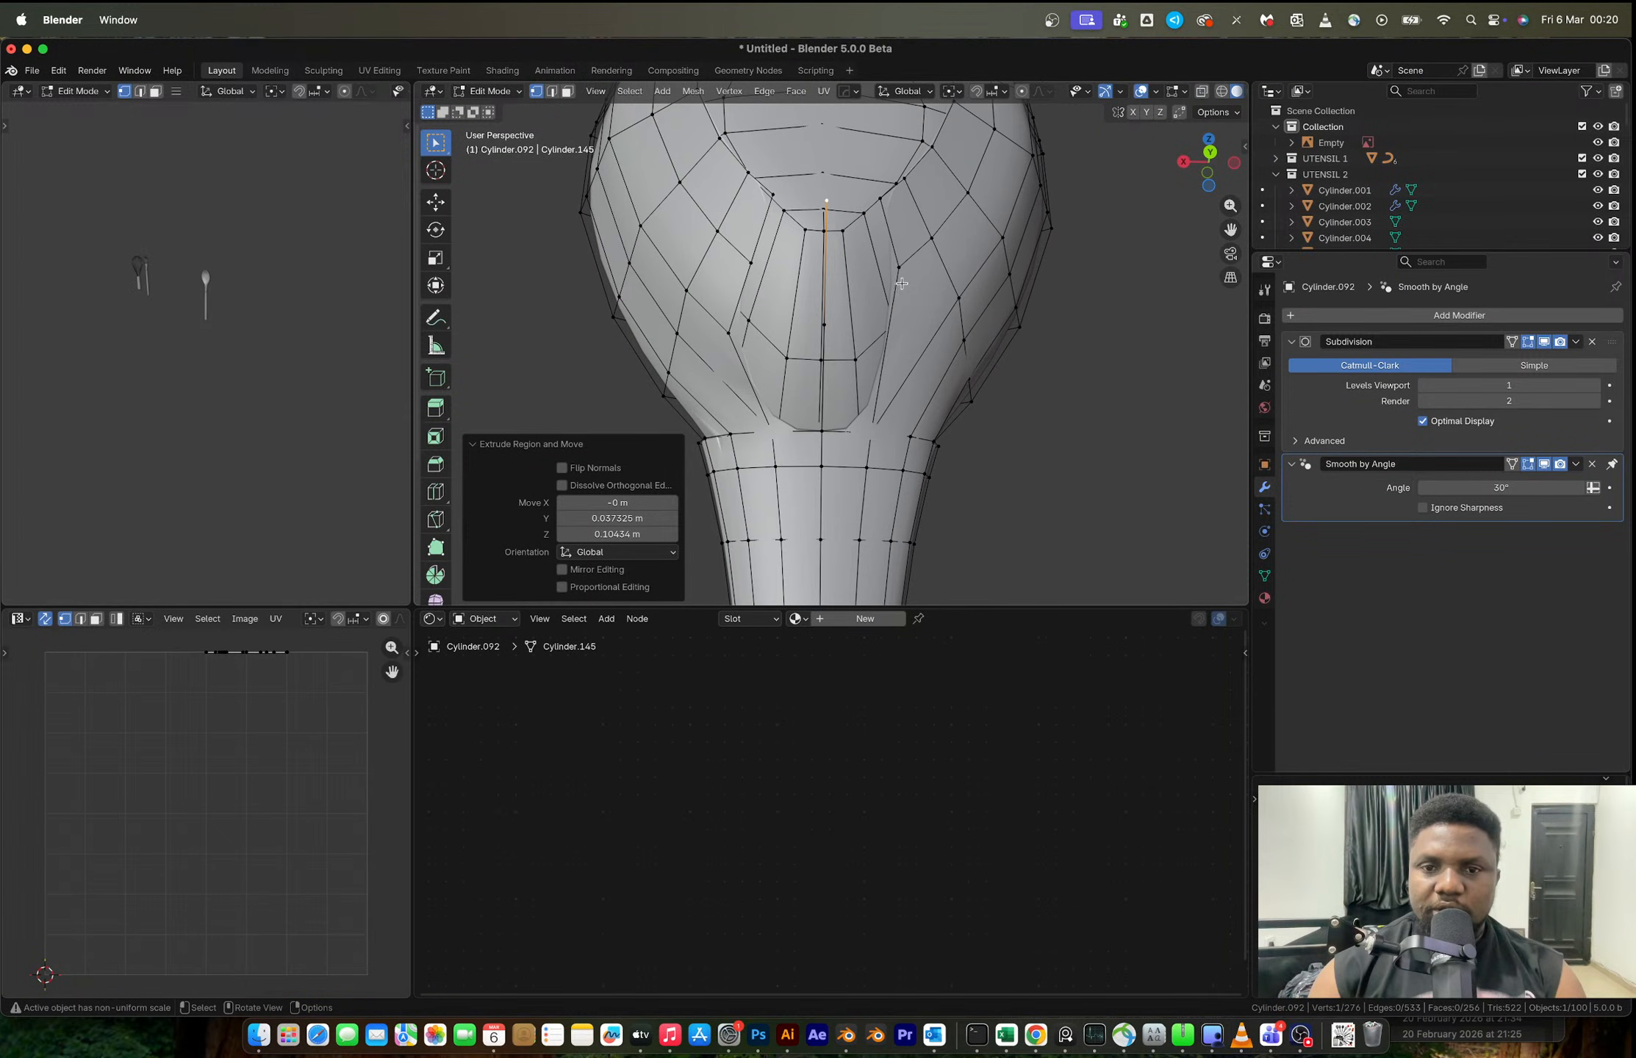
- Fill a quad face between the lower extruded centre edge, the neck rim and the adjacent outer shell edge
left_click(899, 266)
key("alt+z")
key("alt+z")
left_click(824, 324, "shift")
left_click(884, 434, "shift")
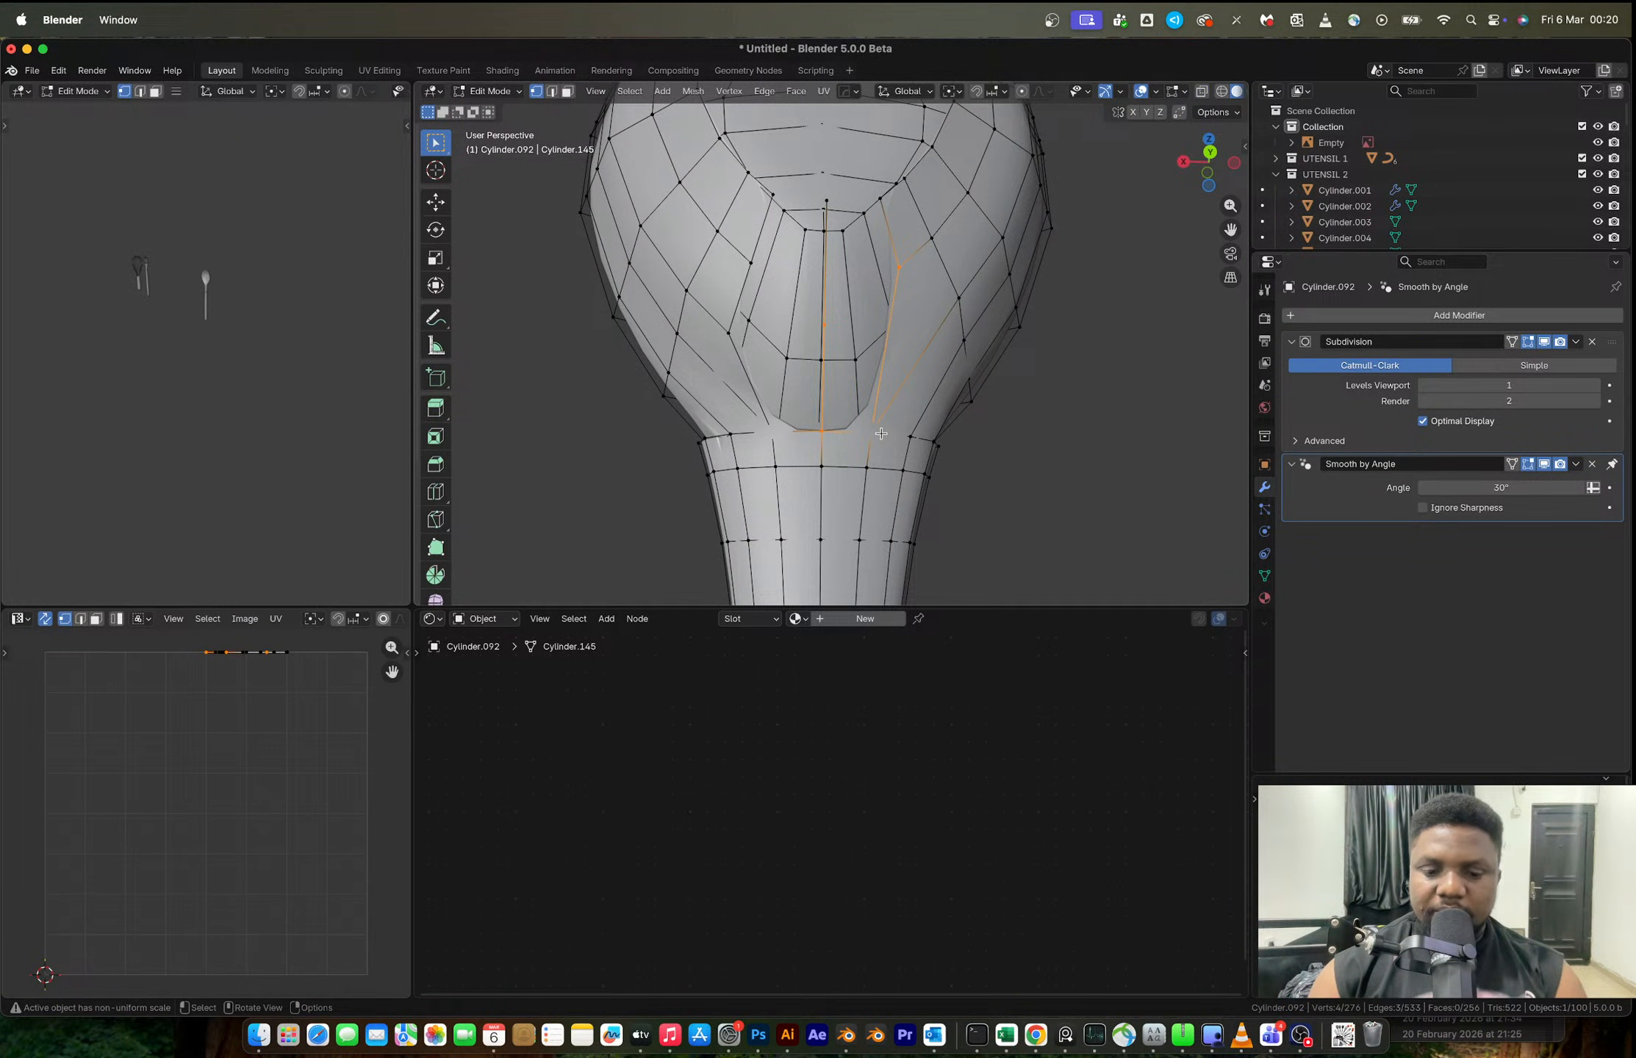
key("f")
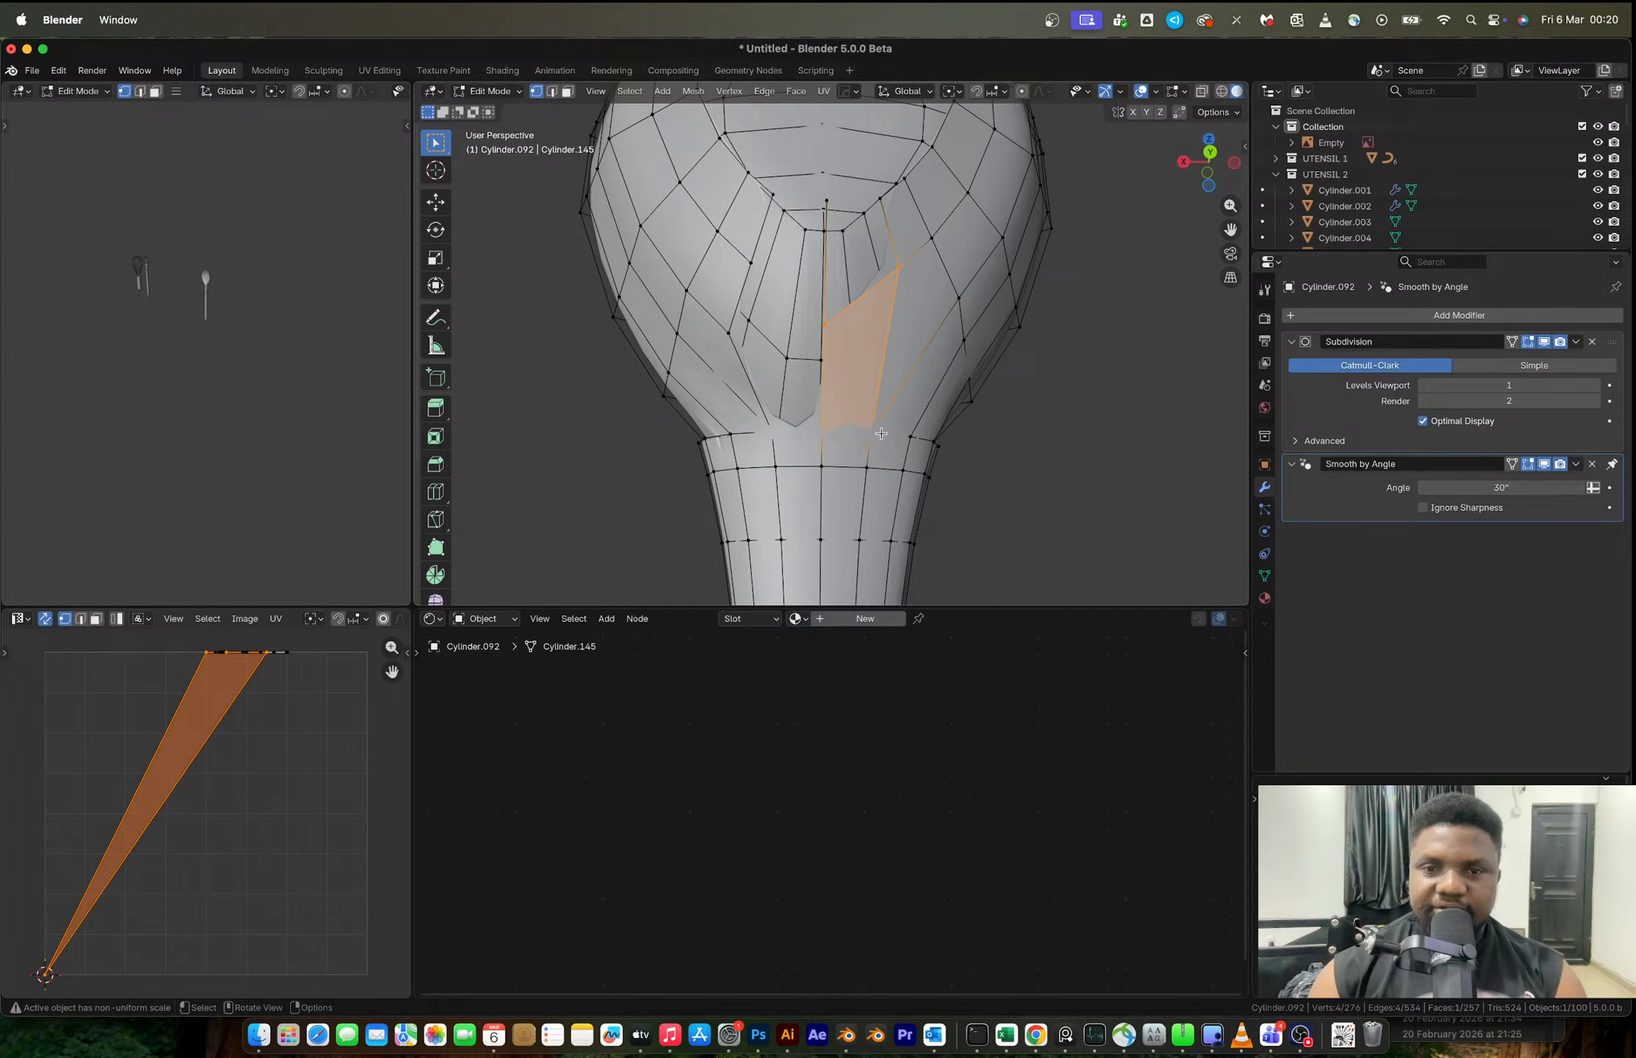
- Fill the quad face above it, between the upper extruded centre edge and the outer shell
left_click(898, 266)
left_click(881, 198, "shift")
left_click(824, 324, "shift")
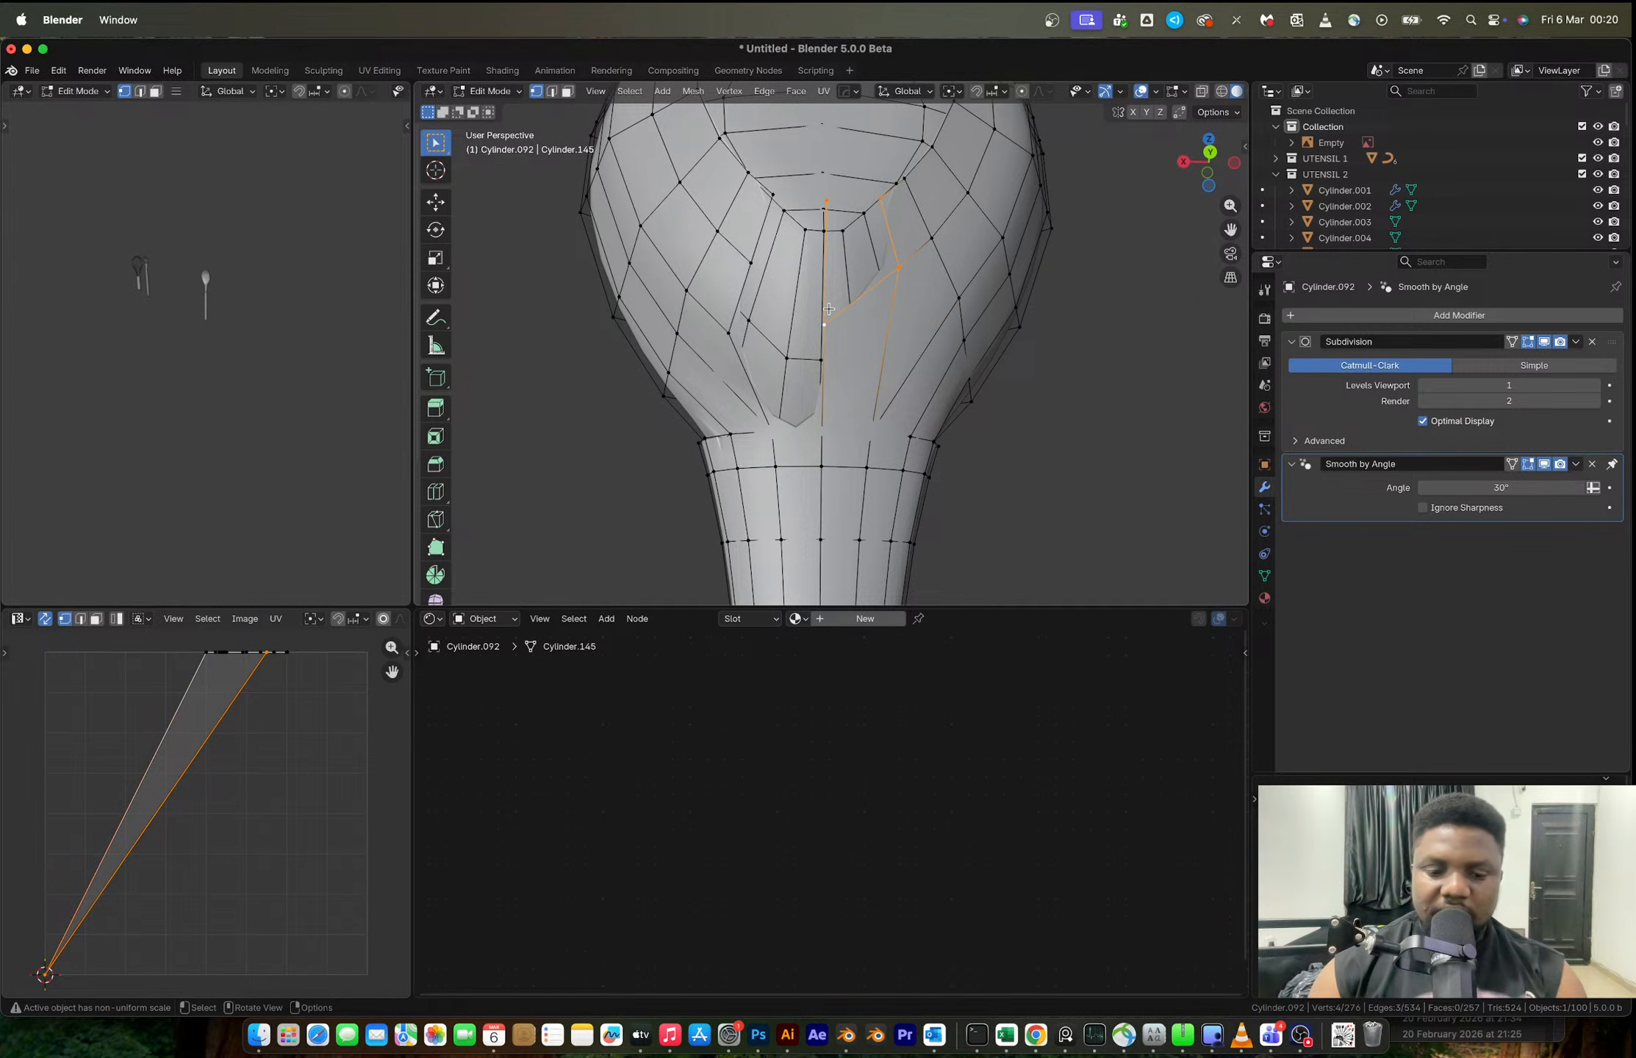
key("f")
- Leave Edit Mode and mirror the spoon head across X with a new mirror modifier, bisected and flipped on X
scroll(879, 370, "down", 3)
middle_click_drag(879, 370, 858, 380)
key("Tab")
key("alt+x")
scroll(882, 401, "down", 7)
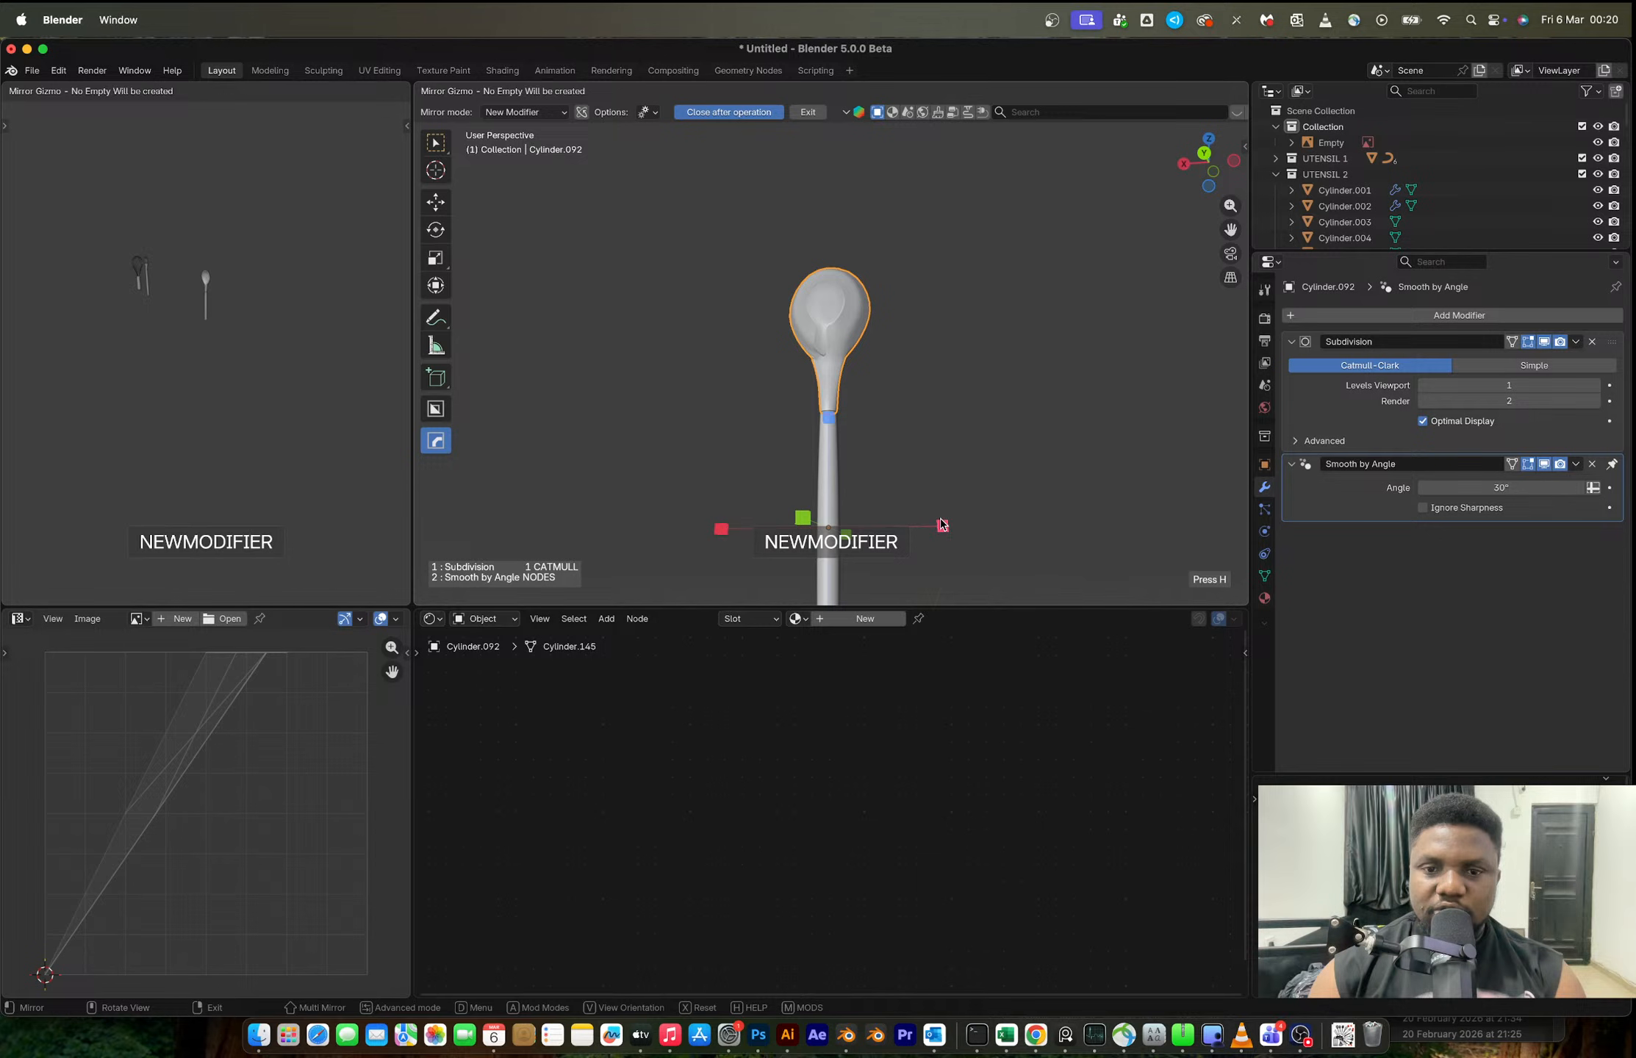
left_click(943, 524)
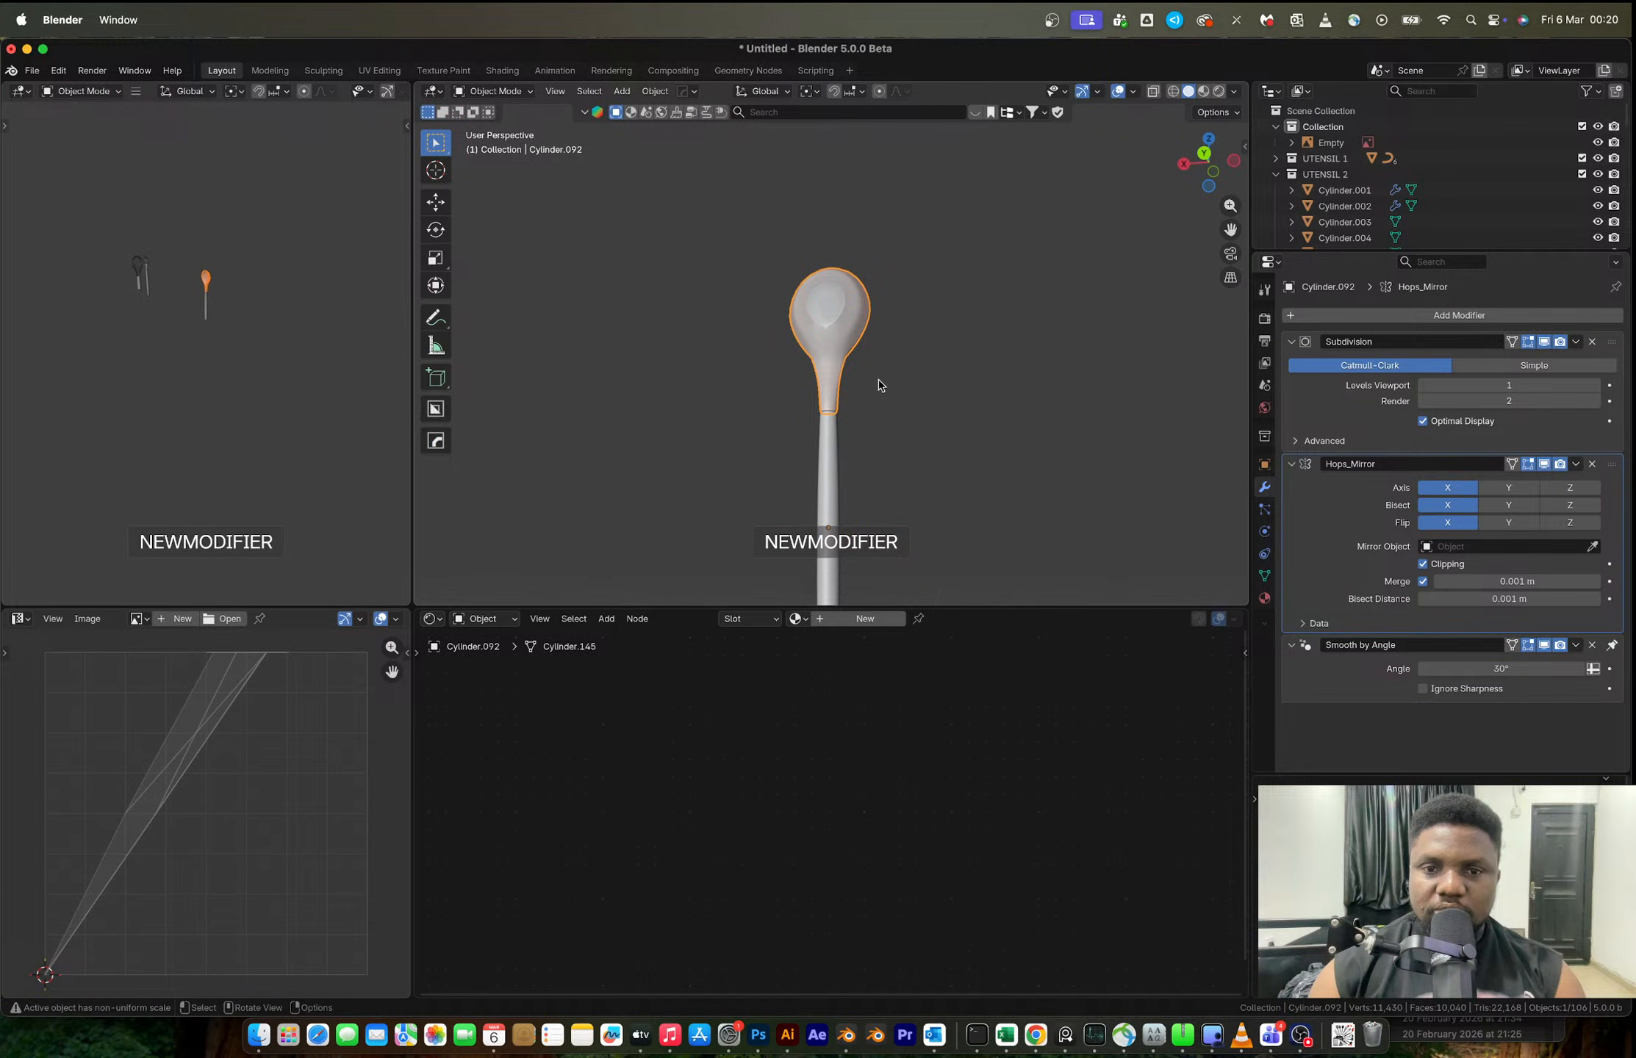
- Apply the spoon head's X mirror modifier and enter Edit Mode on the mesh
scroll(881, 385, "up", 7)
key("ctrl+a")
key("Tab")
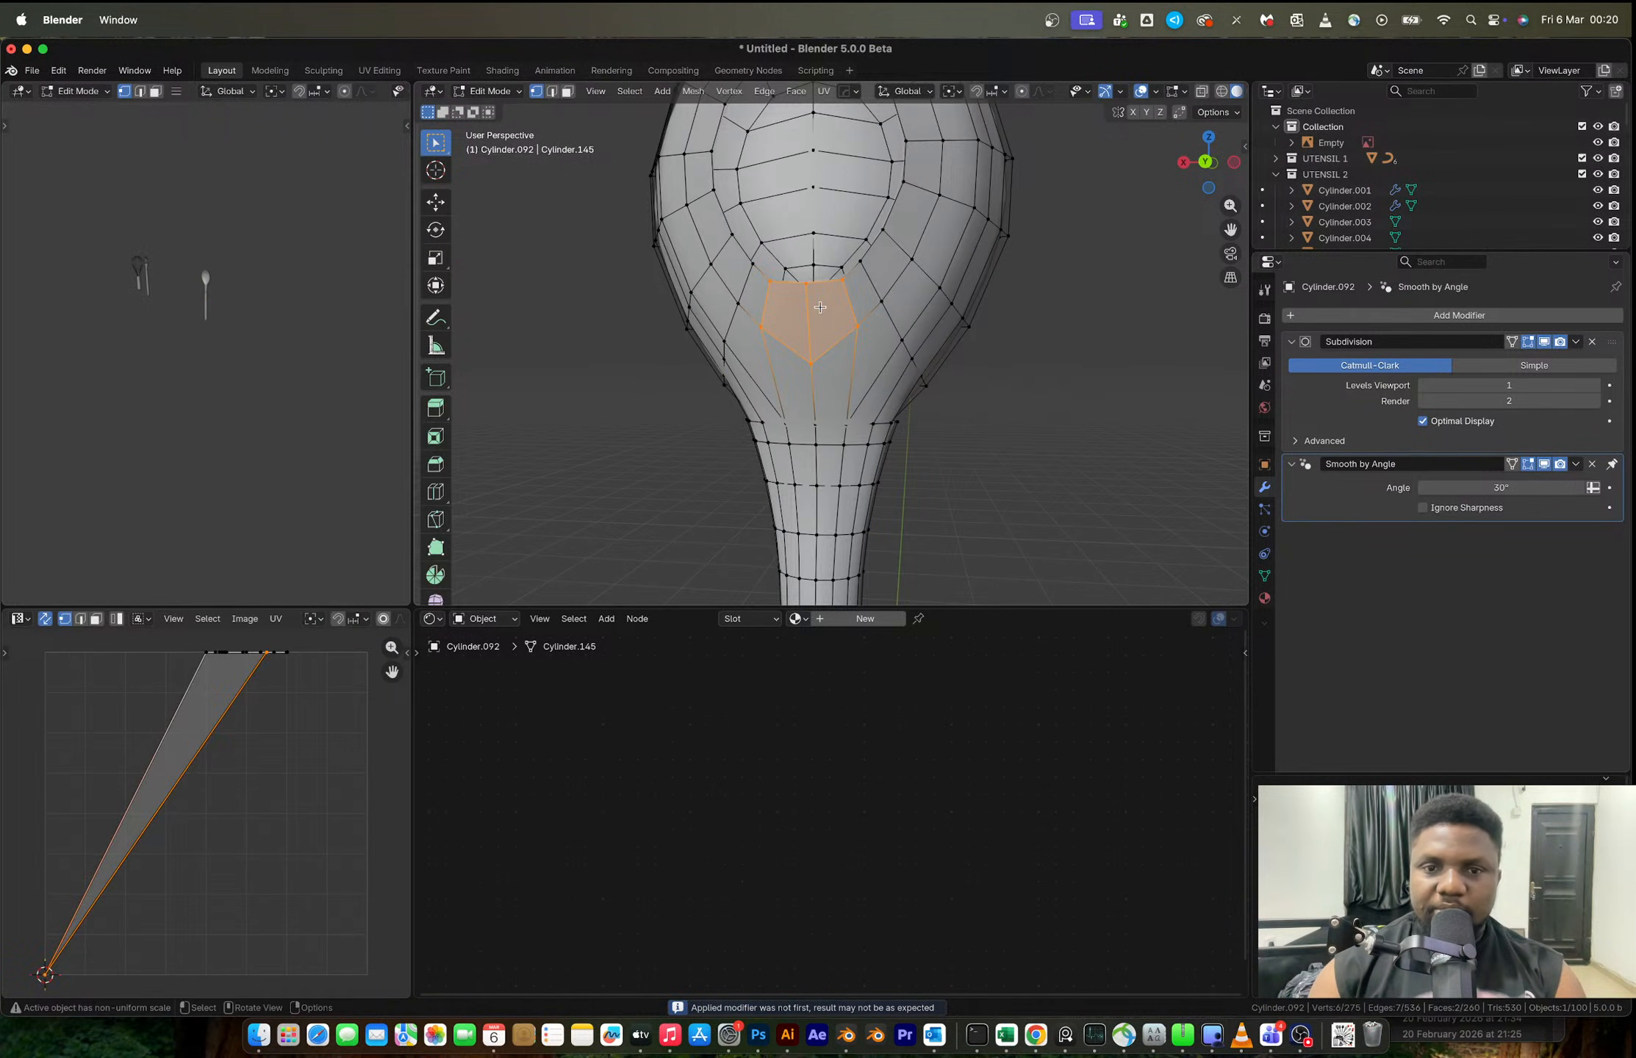
- Close the open edge loop on the back of the spoon bowl with Grid Fill
scroll(820, 307, "up", 1)
middle_click_drag(819, 307, 842, 465, "shift")
key("Tab")
key("Tab")
key("2")
left_click(918, 365, "alt")
key("F3")
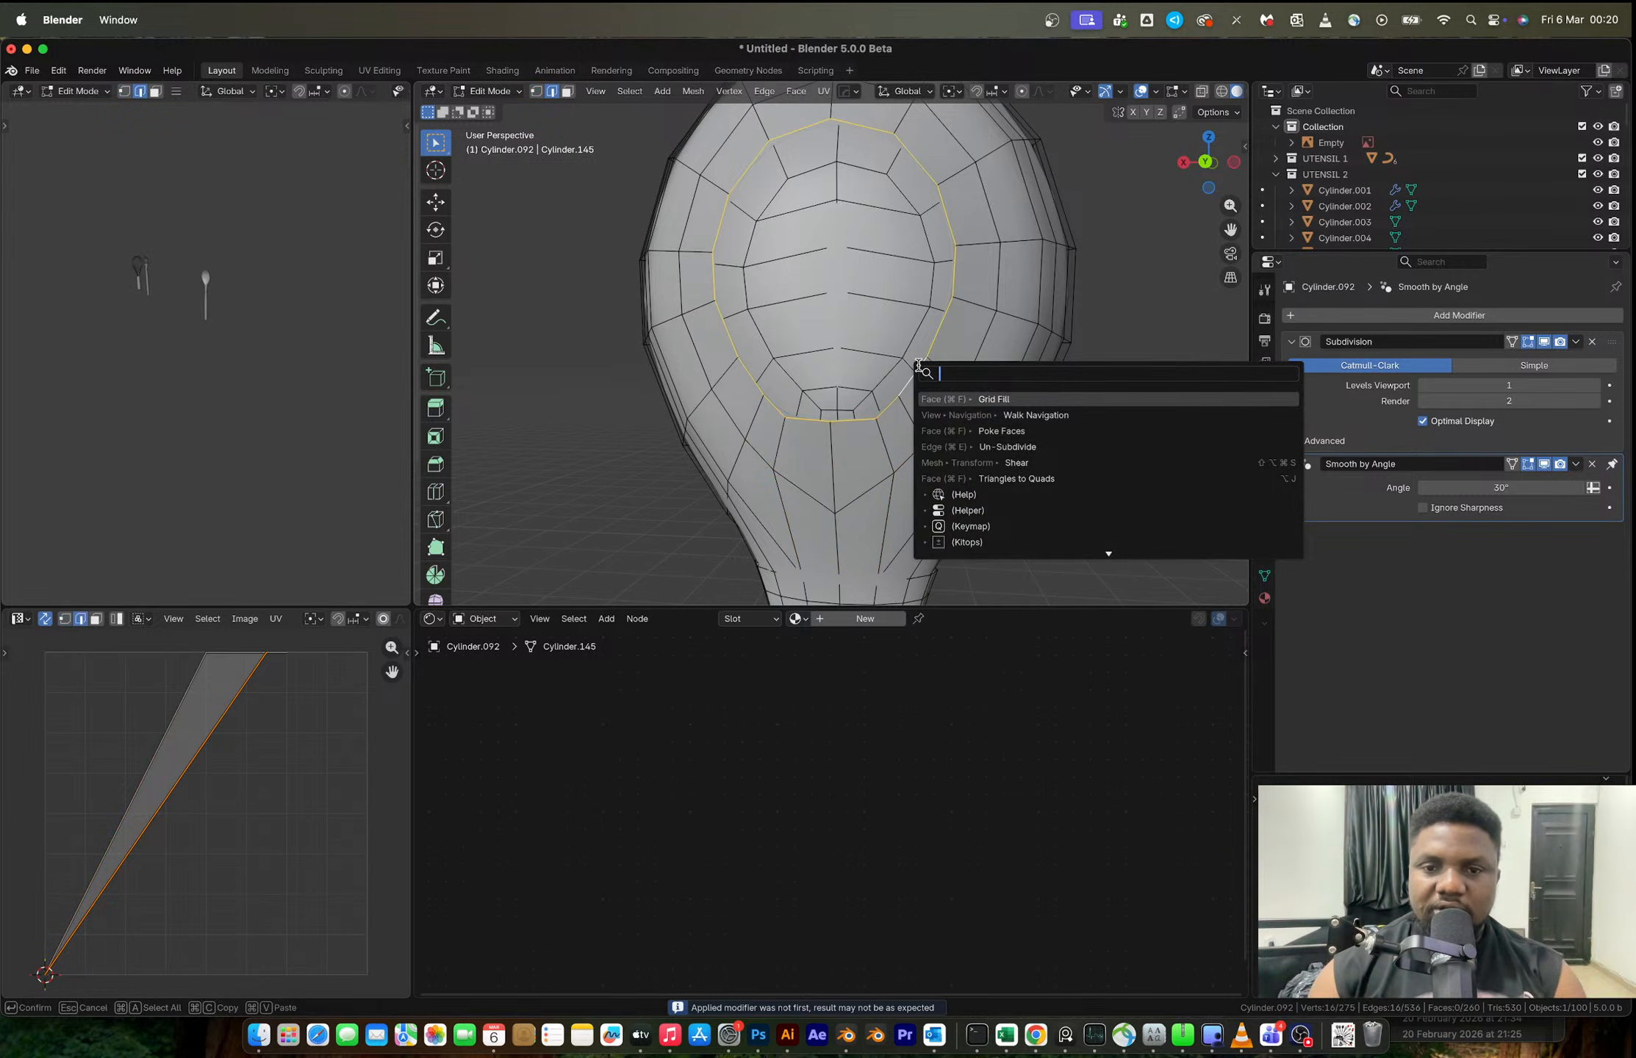
left_click(991, 399)
- Pull the centre vertex of the filled back patch outward about 0.03 m with smooth proportional editing
key("Tab")
scroll(991, 400, "down", 5)
scroll(918, 382, "up", 3)
middle_click_drag(916, 380, 799, 319)
key("Tab")
key("1")
left_click(753, 314)
key("o")
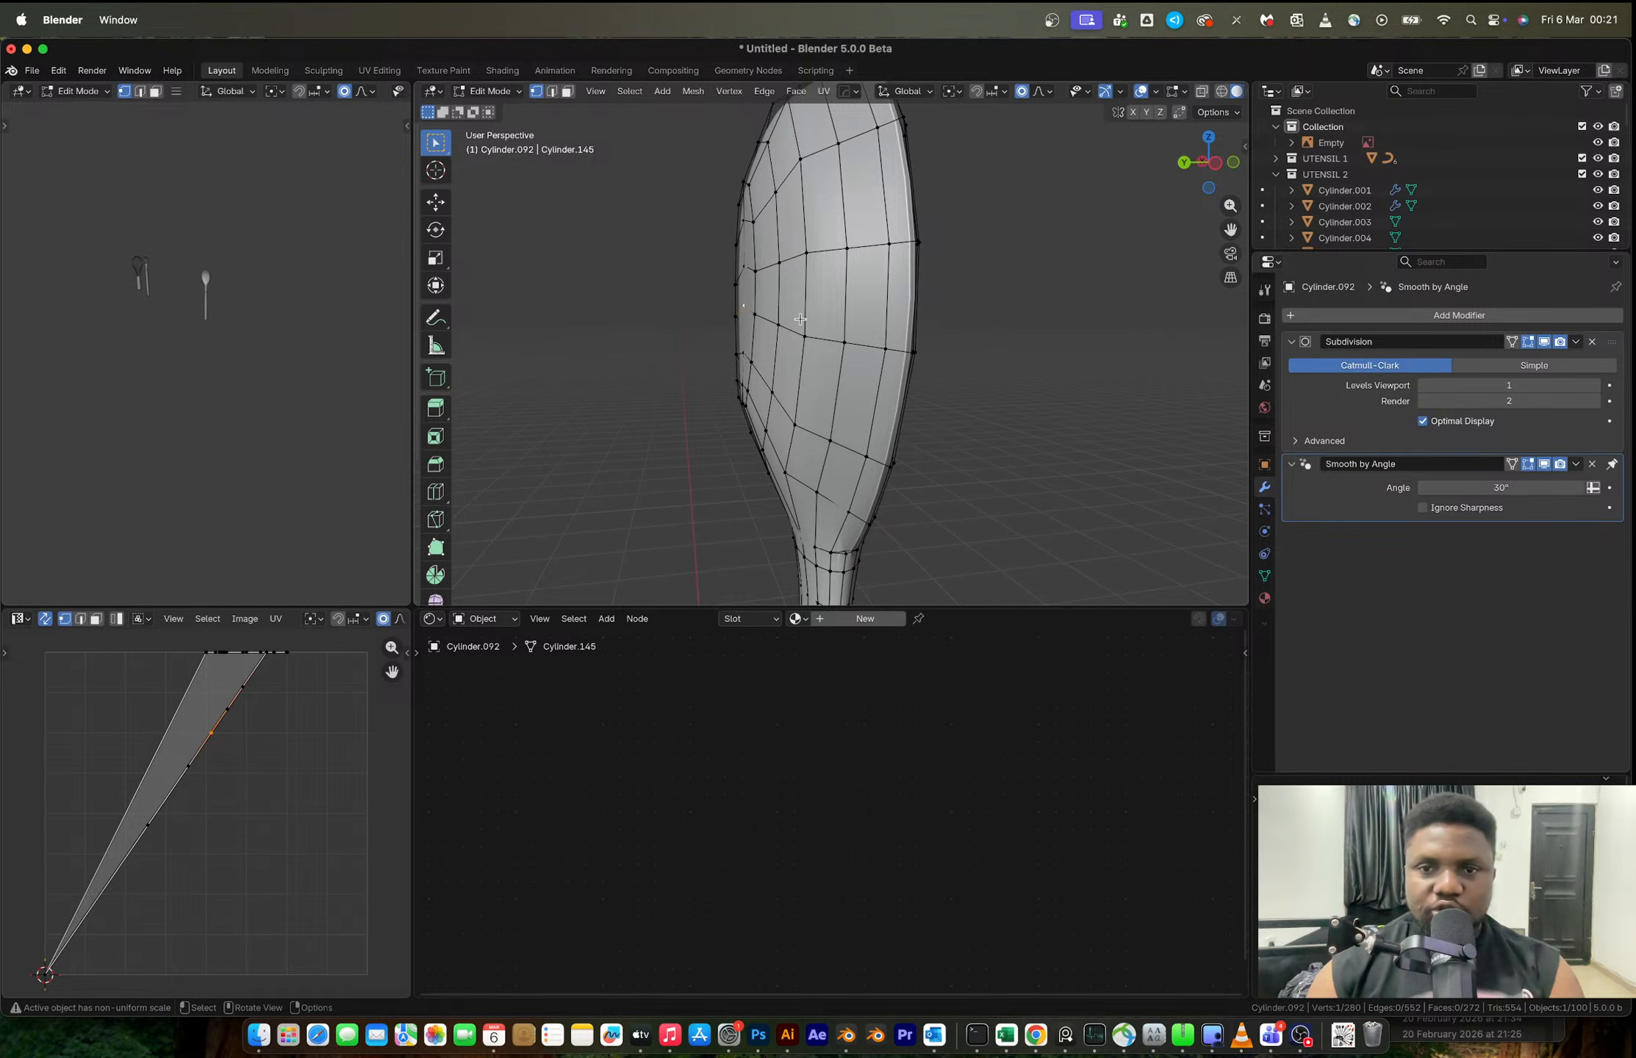
key("g")
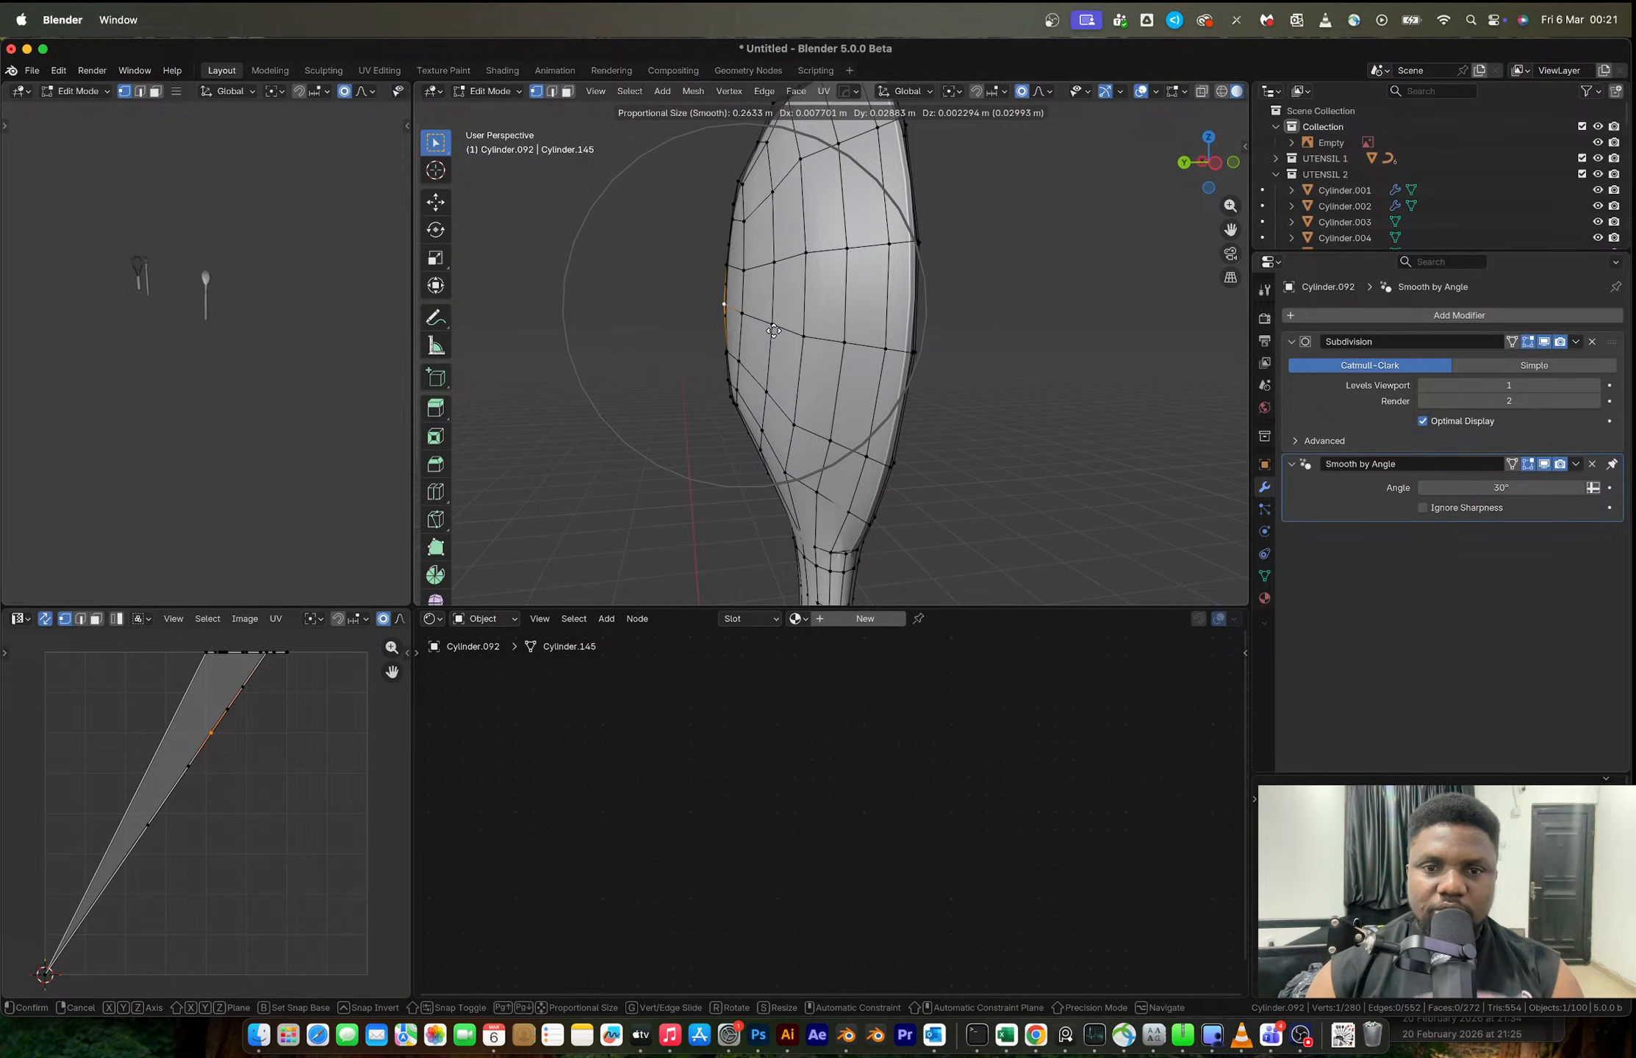
left_click(773, 333)
key("Tab")
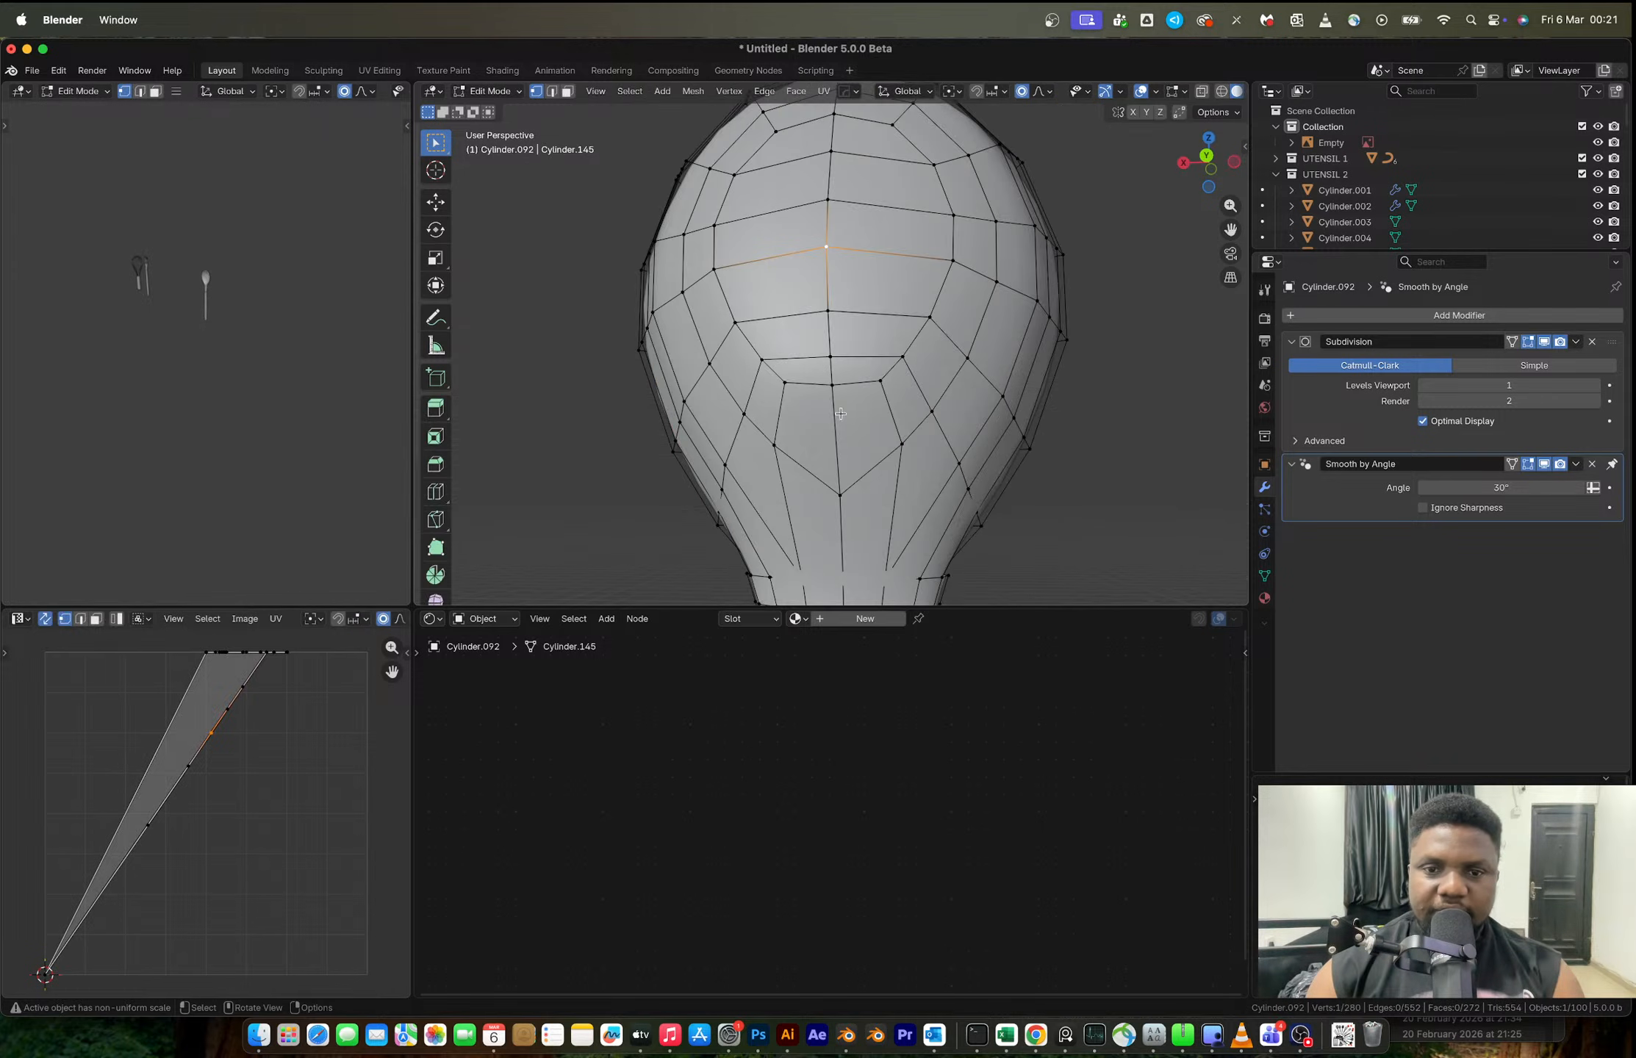
- With proportional editing off, slide the two centre vertices below the back patch down toward the neck
left_click(827, 406)
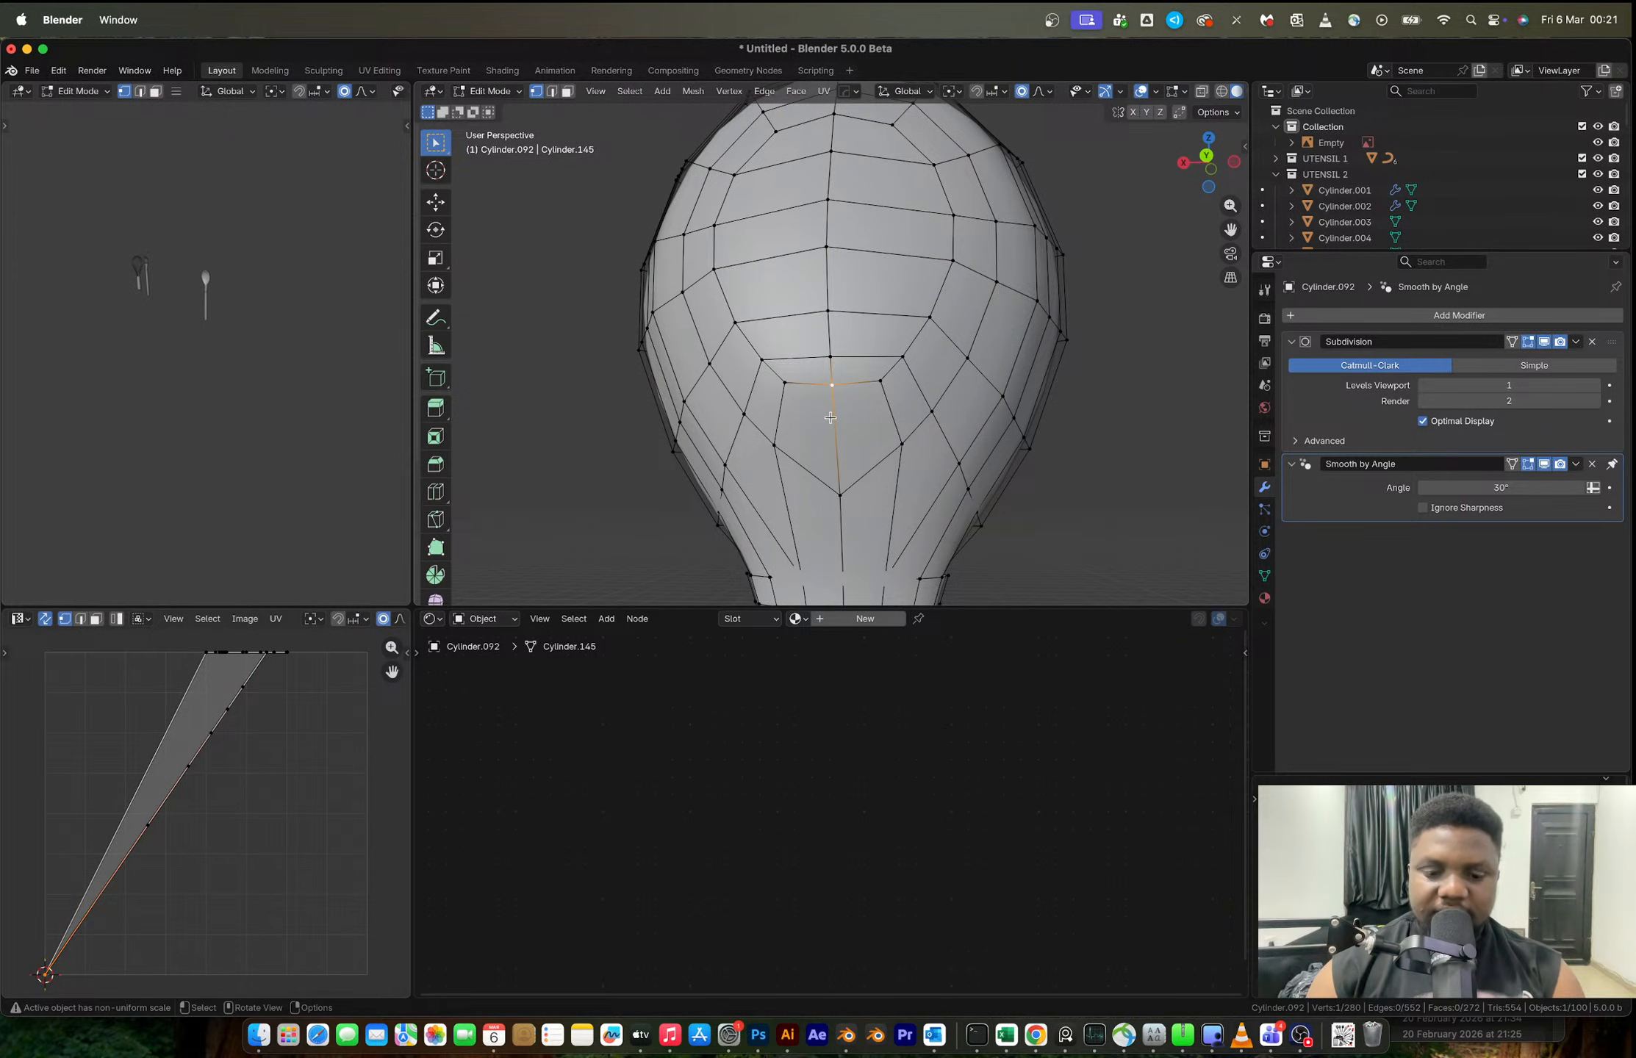
key("g")
key("g")
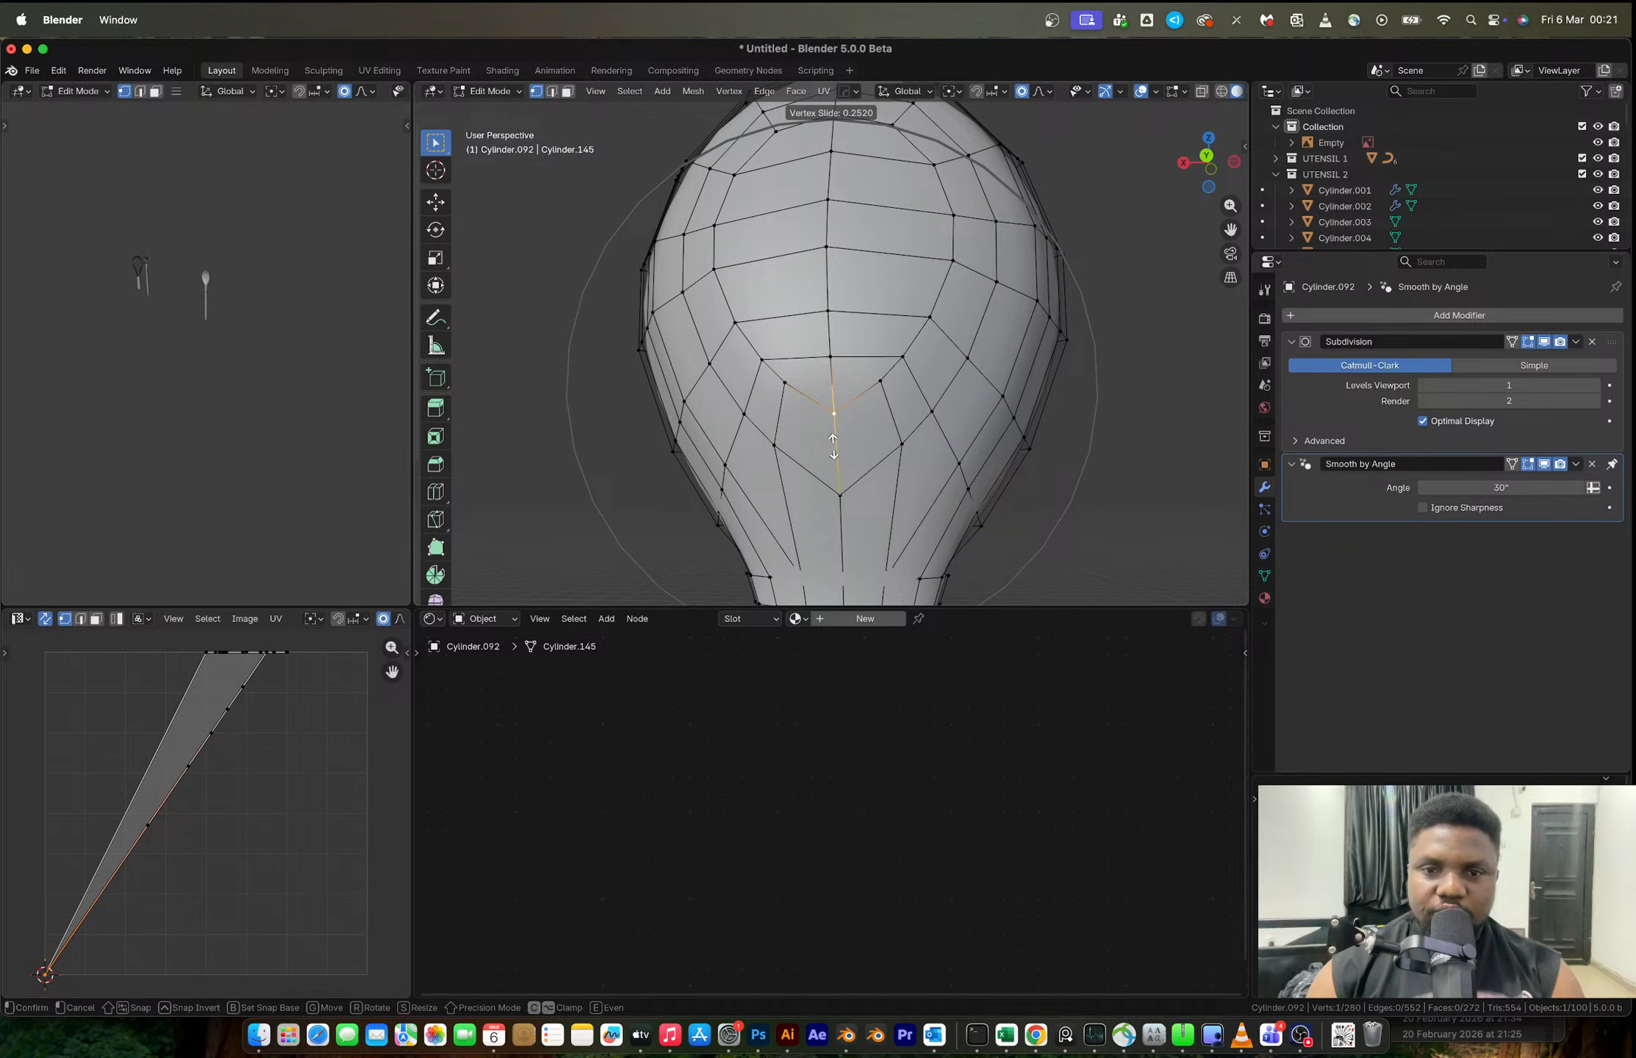
left_click(840, 489)
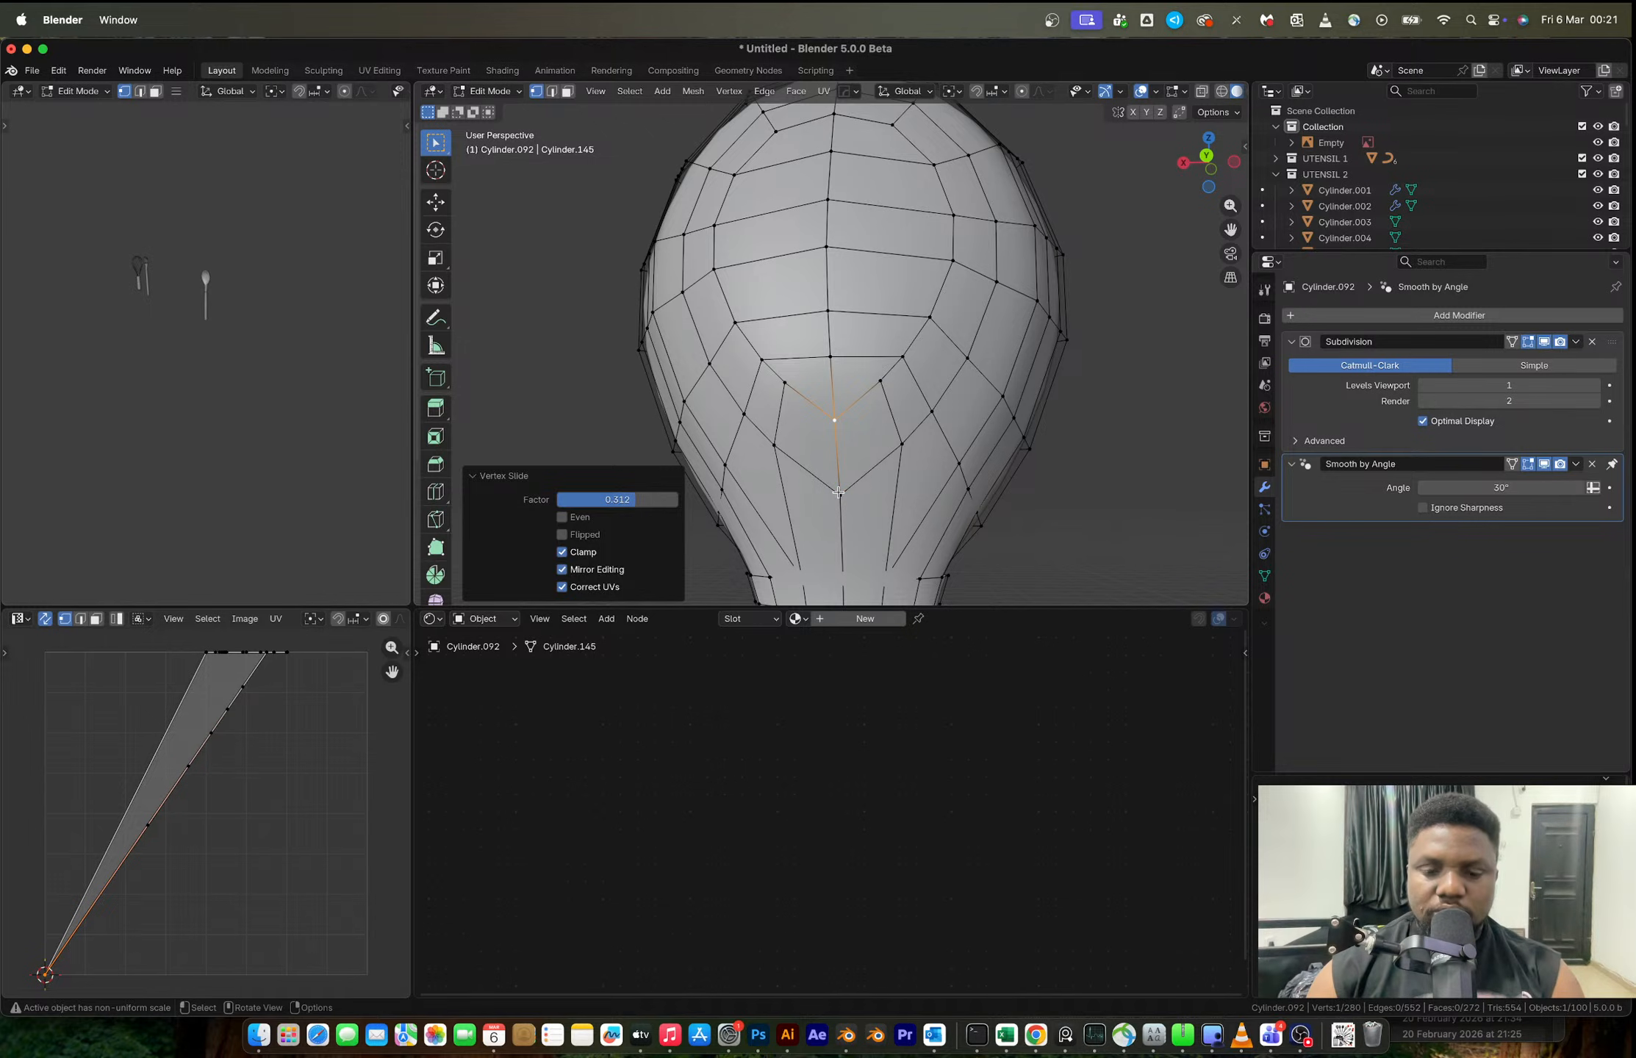
left_click(838, 493)
key("g")
key("g")
left_click(840, 501)
- Slide the vertices on both sides of that centre line down along their edges toward the neck
left_click(777, 454)
key("g")
key("g")
left_click(781, 485)
left_click(898, 450)
key("g")
key("g")
left_click(898, 480)
- Slide the lowest inner row of the back patch, its two ends and middle vertex, up away from the neck
left_click(905, 356)
key("g")
key("g")
left_click(915, 340)
left_click(831, 357)
key("g")
key("g")
left_click(830, 343)
left_click(761, 360)
key("g")
key("g")
left_click(758, 351)
key("Tab")
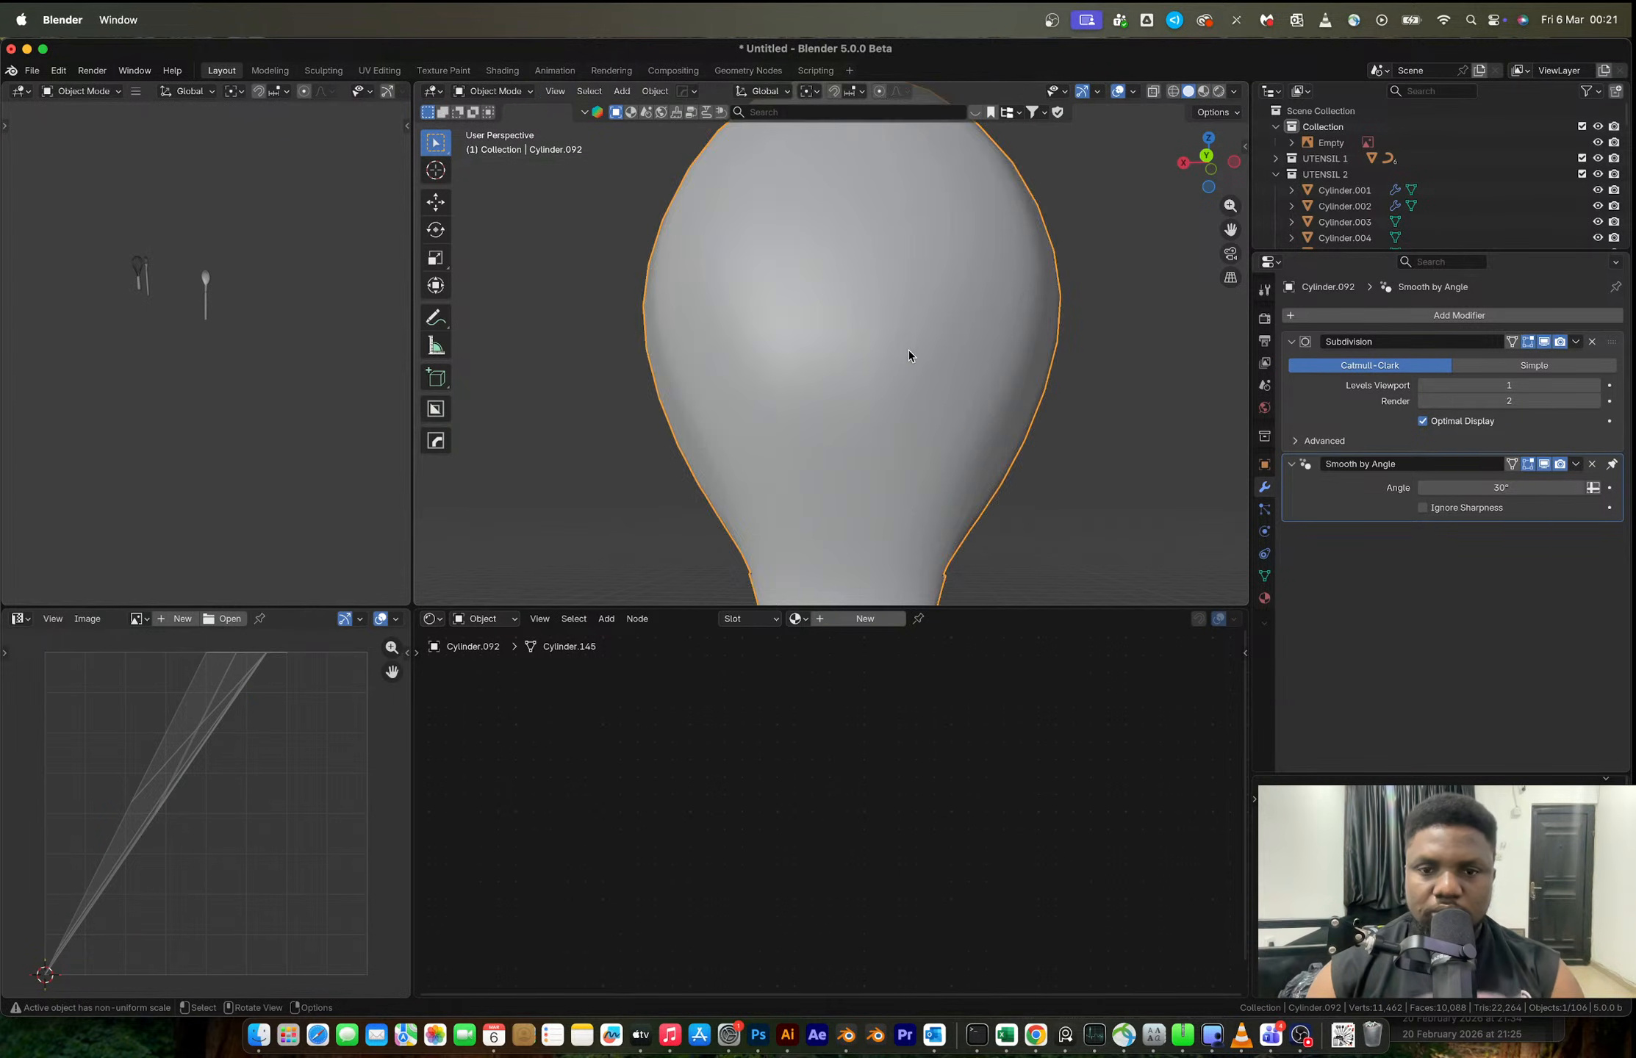
- Dissolve the whole edge loop surrounding the grid-filled patch on the bowl's back
scroll(908, 351, "down", 4)
key("Tab")
scroll(873, 347, "up", 3)
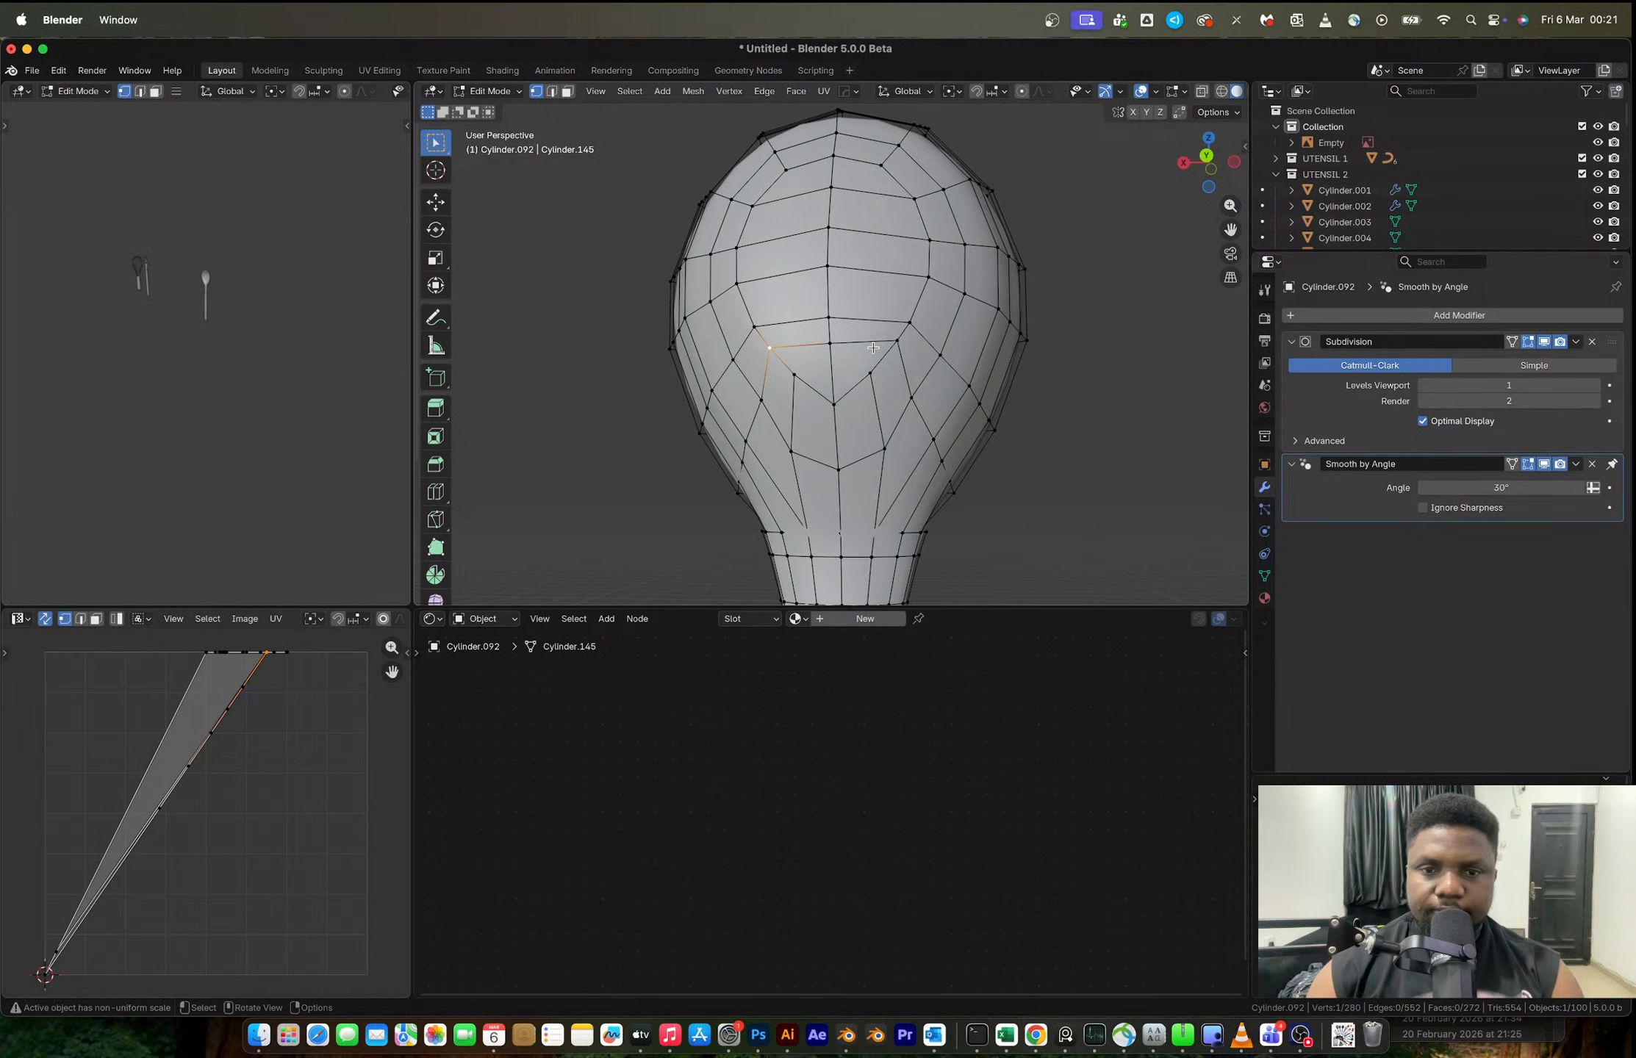
key("2")
left_click(884, 355, "alt")
left_click(848, 389, "alt+shift")
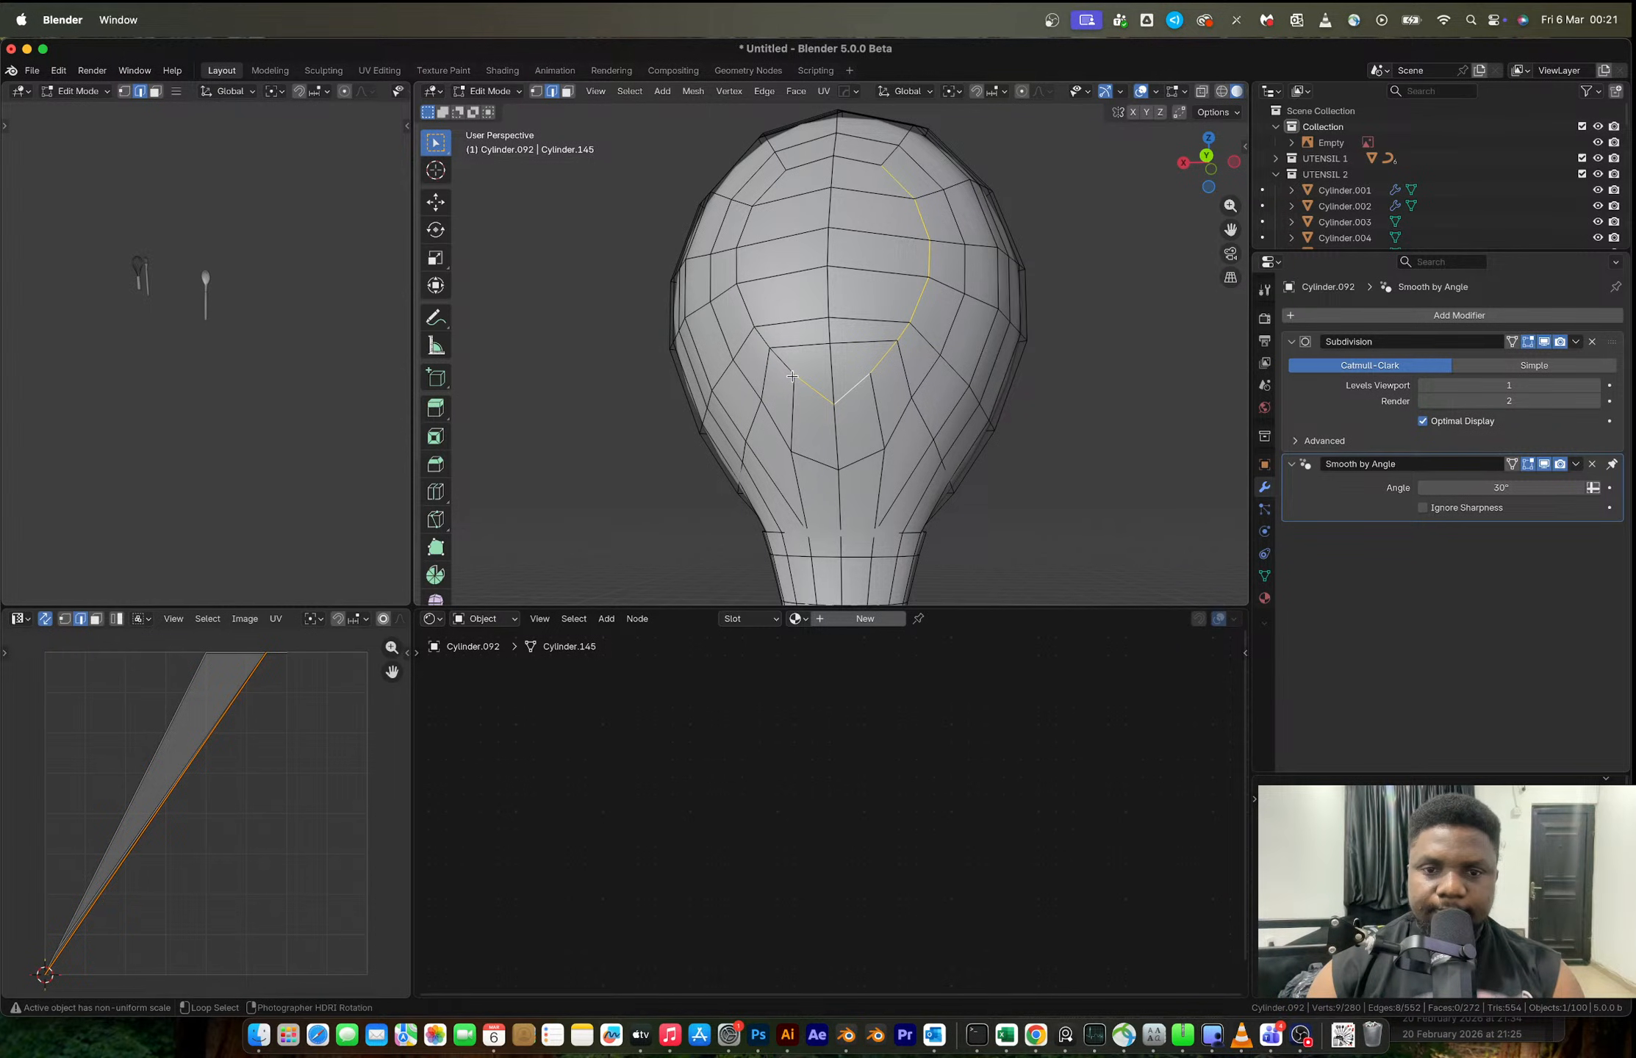
left_click(792, 377, "alt+shift")
key("x")
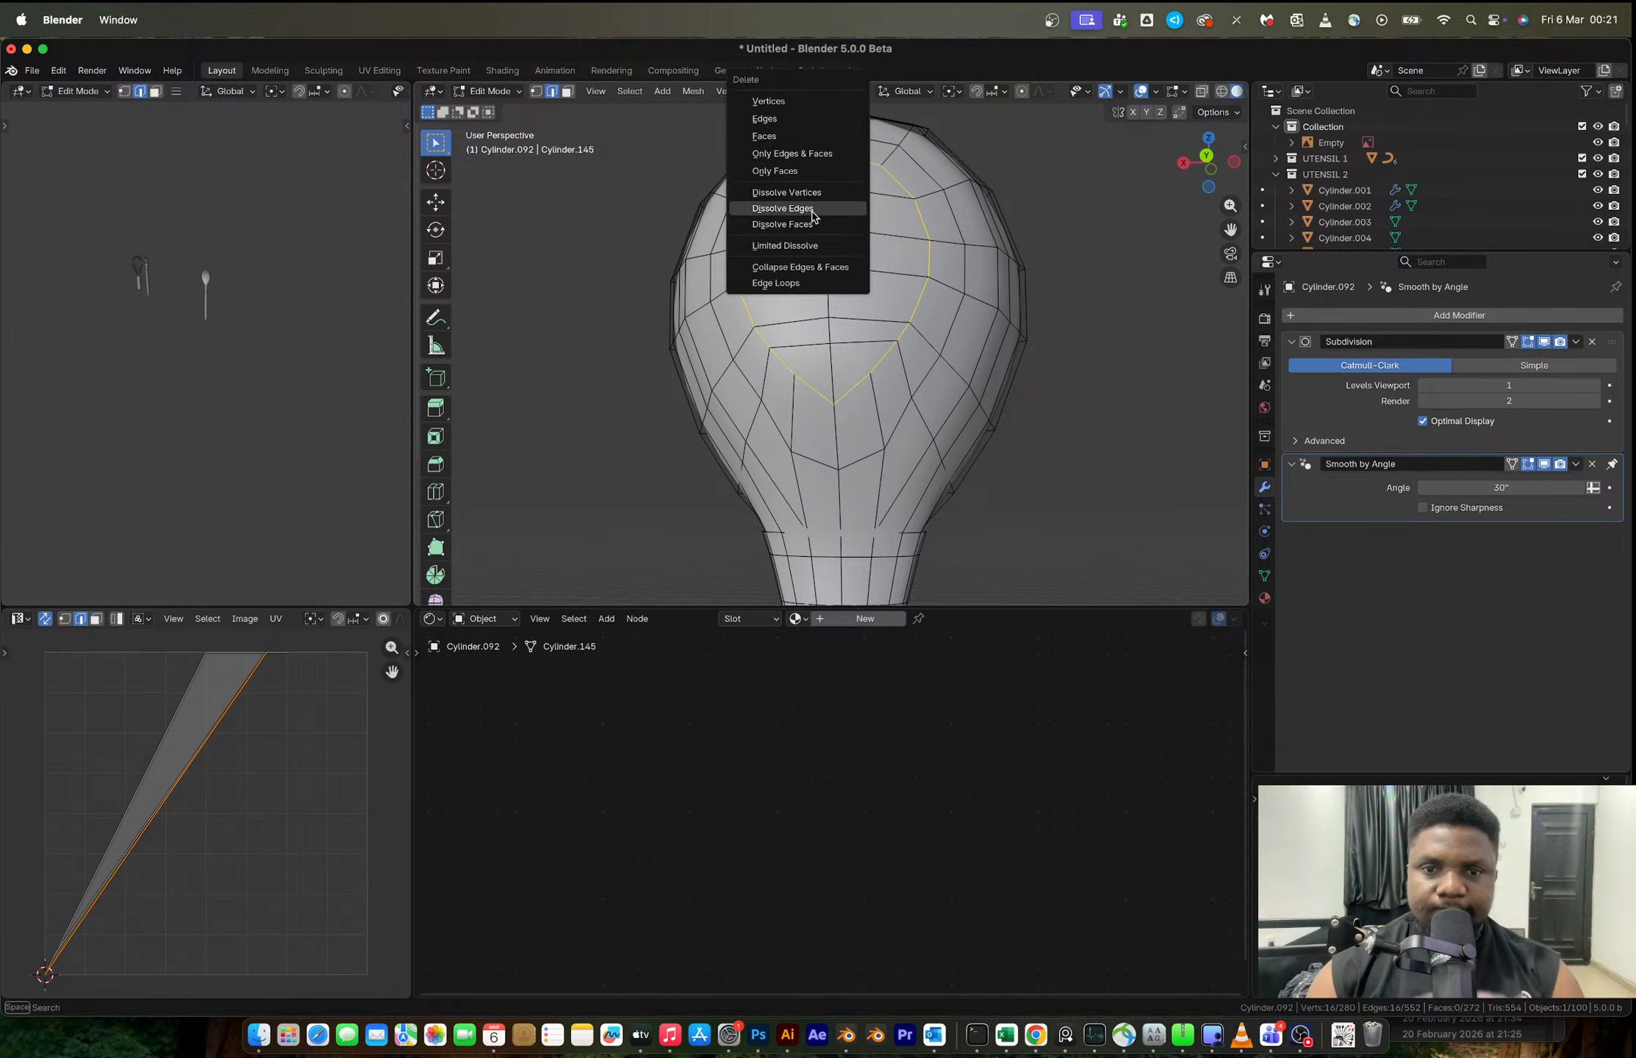
left_click(813, 209)
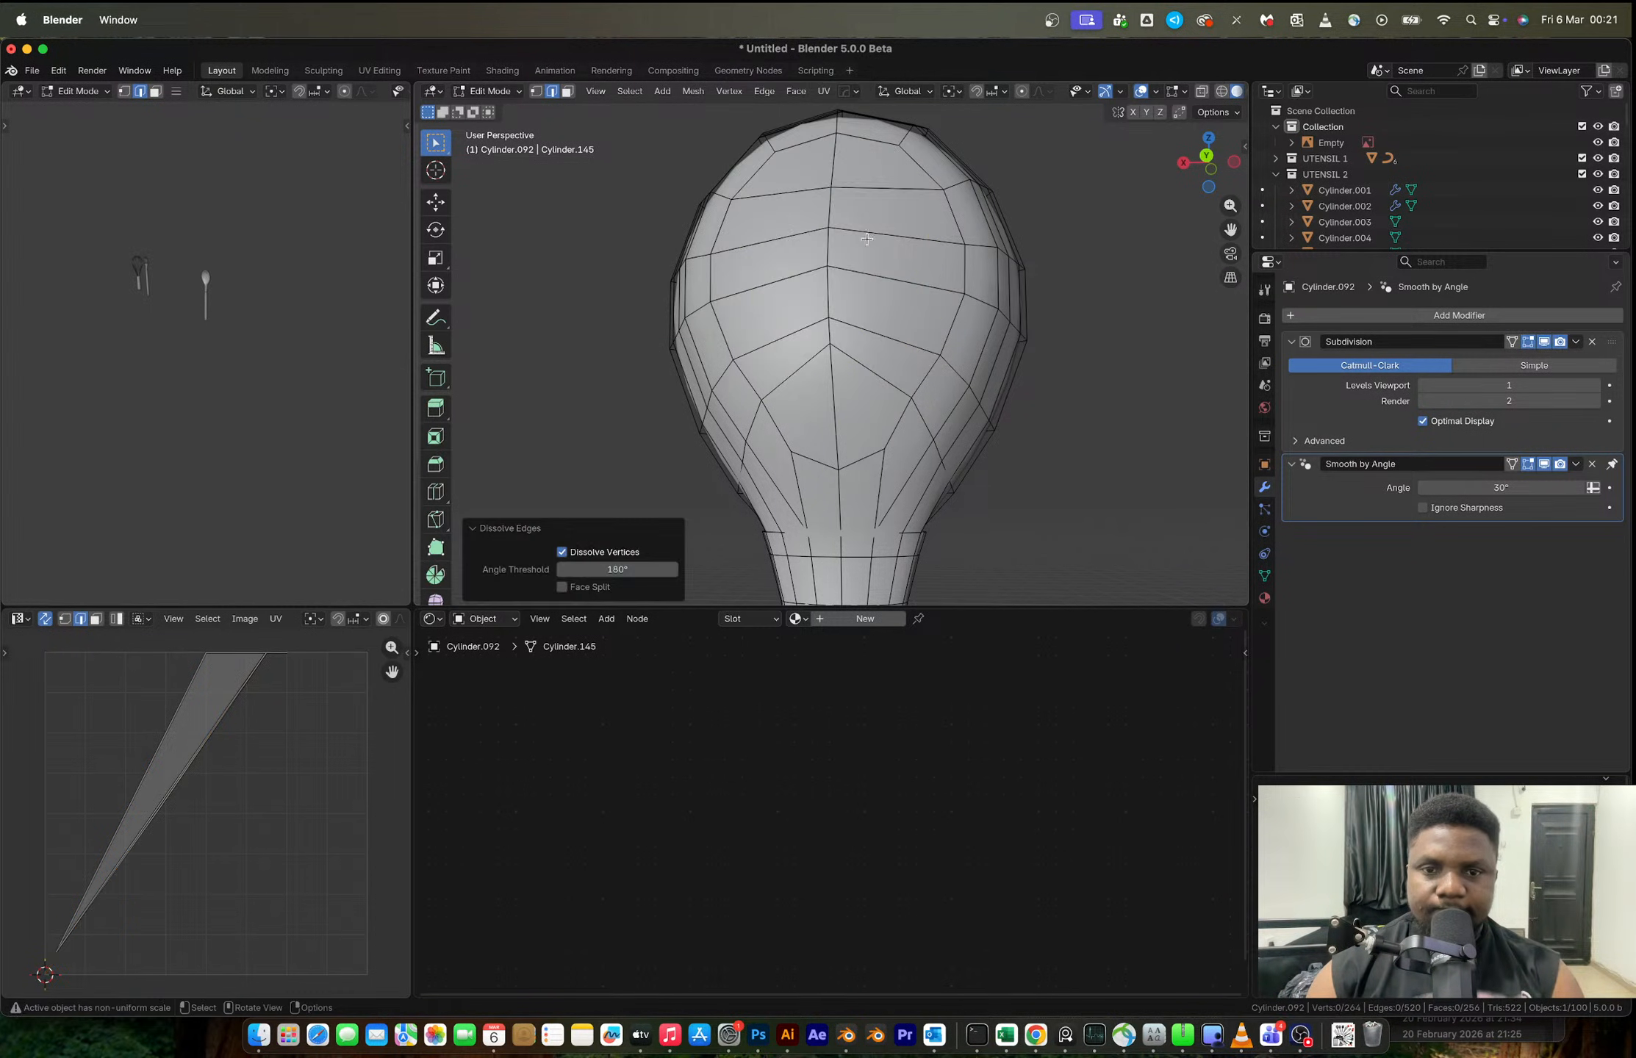
- Face the bowl's inside in Edit Mode and turn off the Subdivision modifier's viewport display
key("Tab")
key("s")
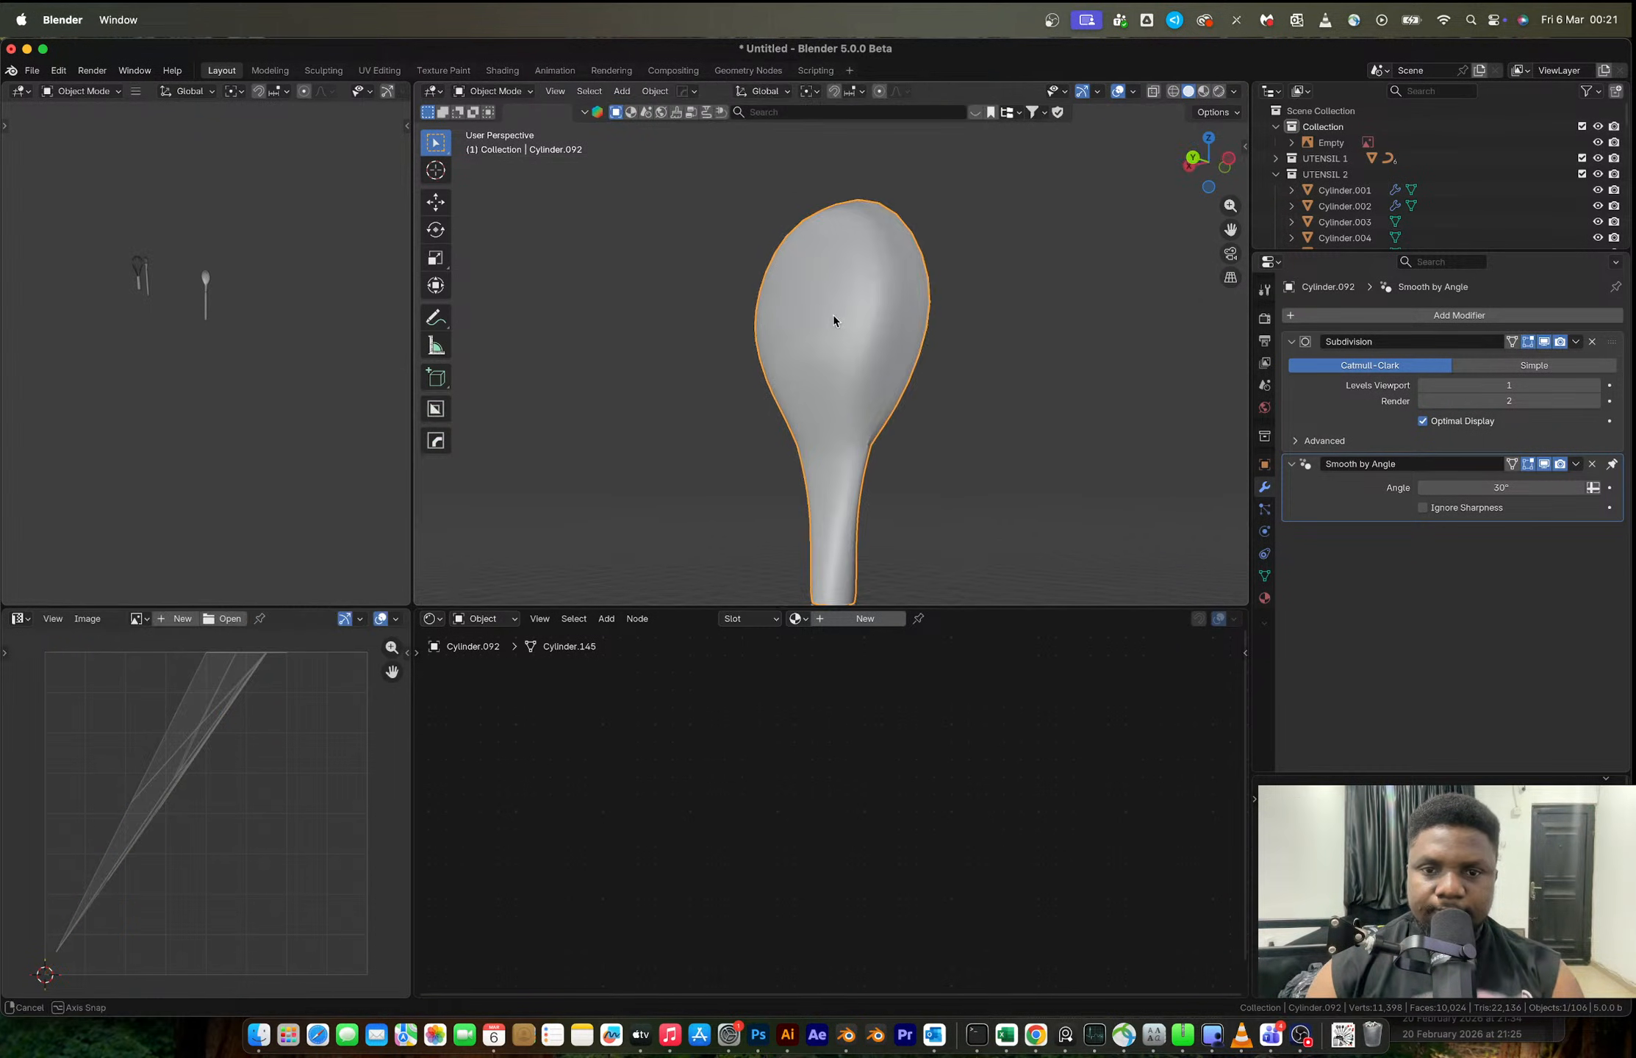
middle_click_drag(834, 314, 757, 360)
scroll(830, 370, "up", 5)
key("Tab")
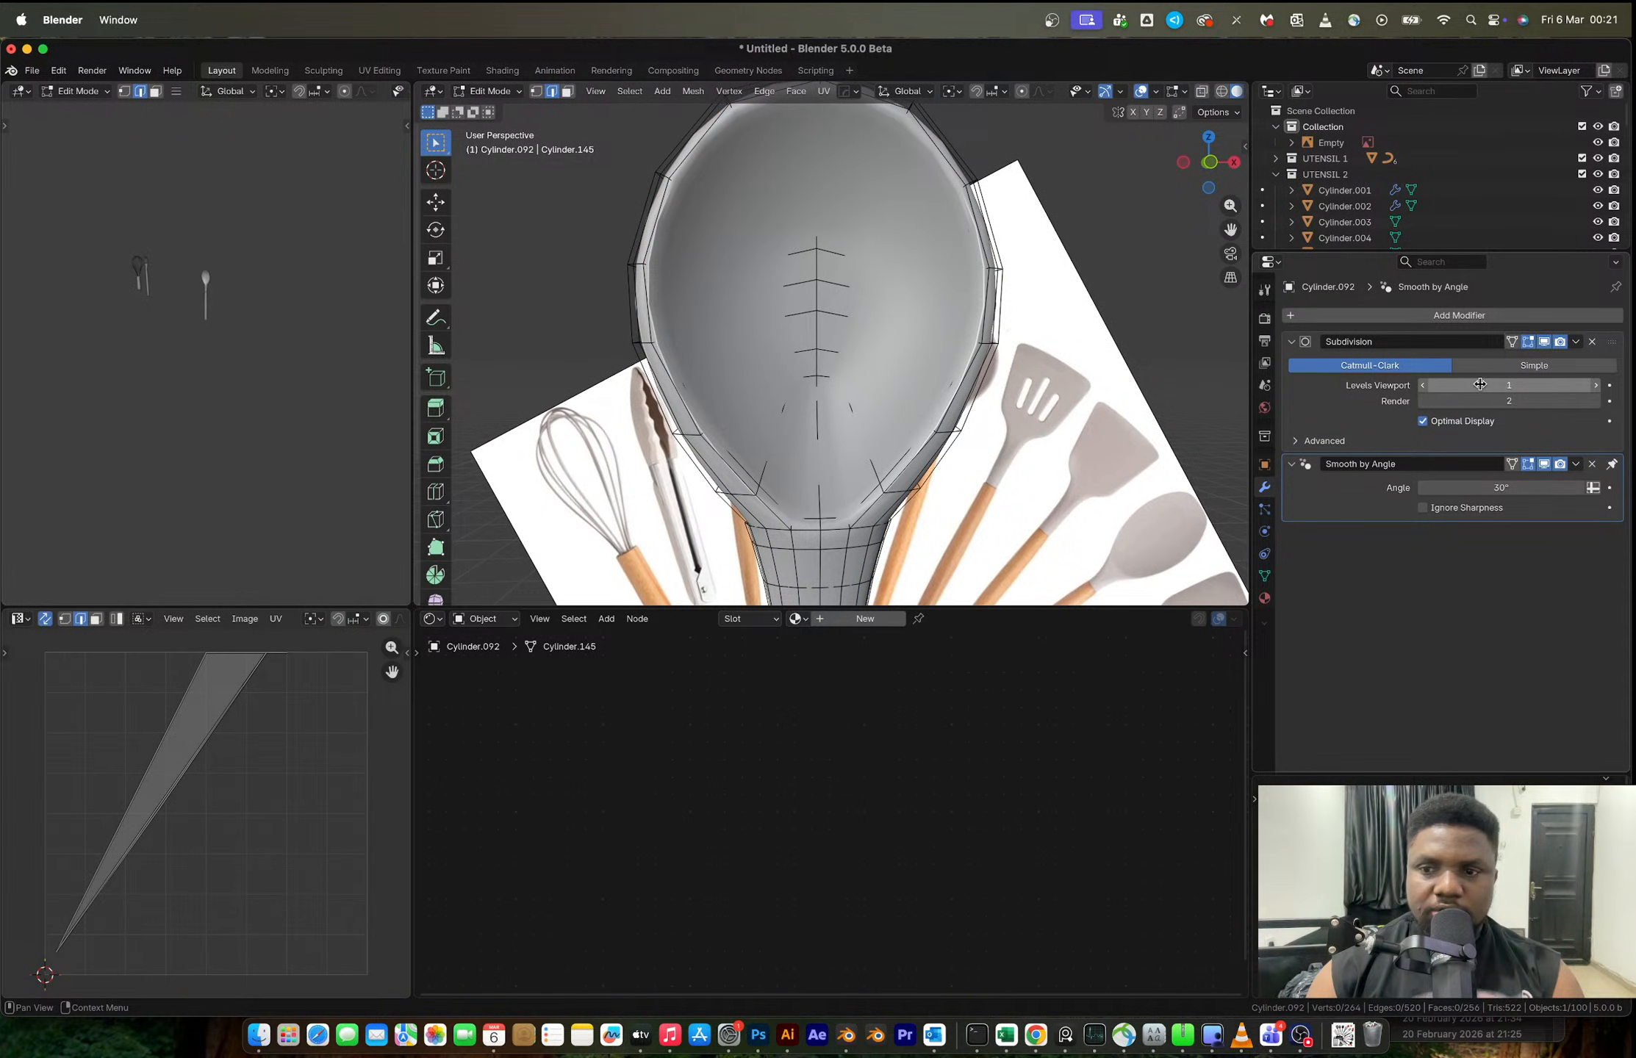
key("alt+Tab")
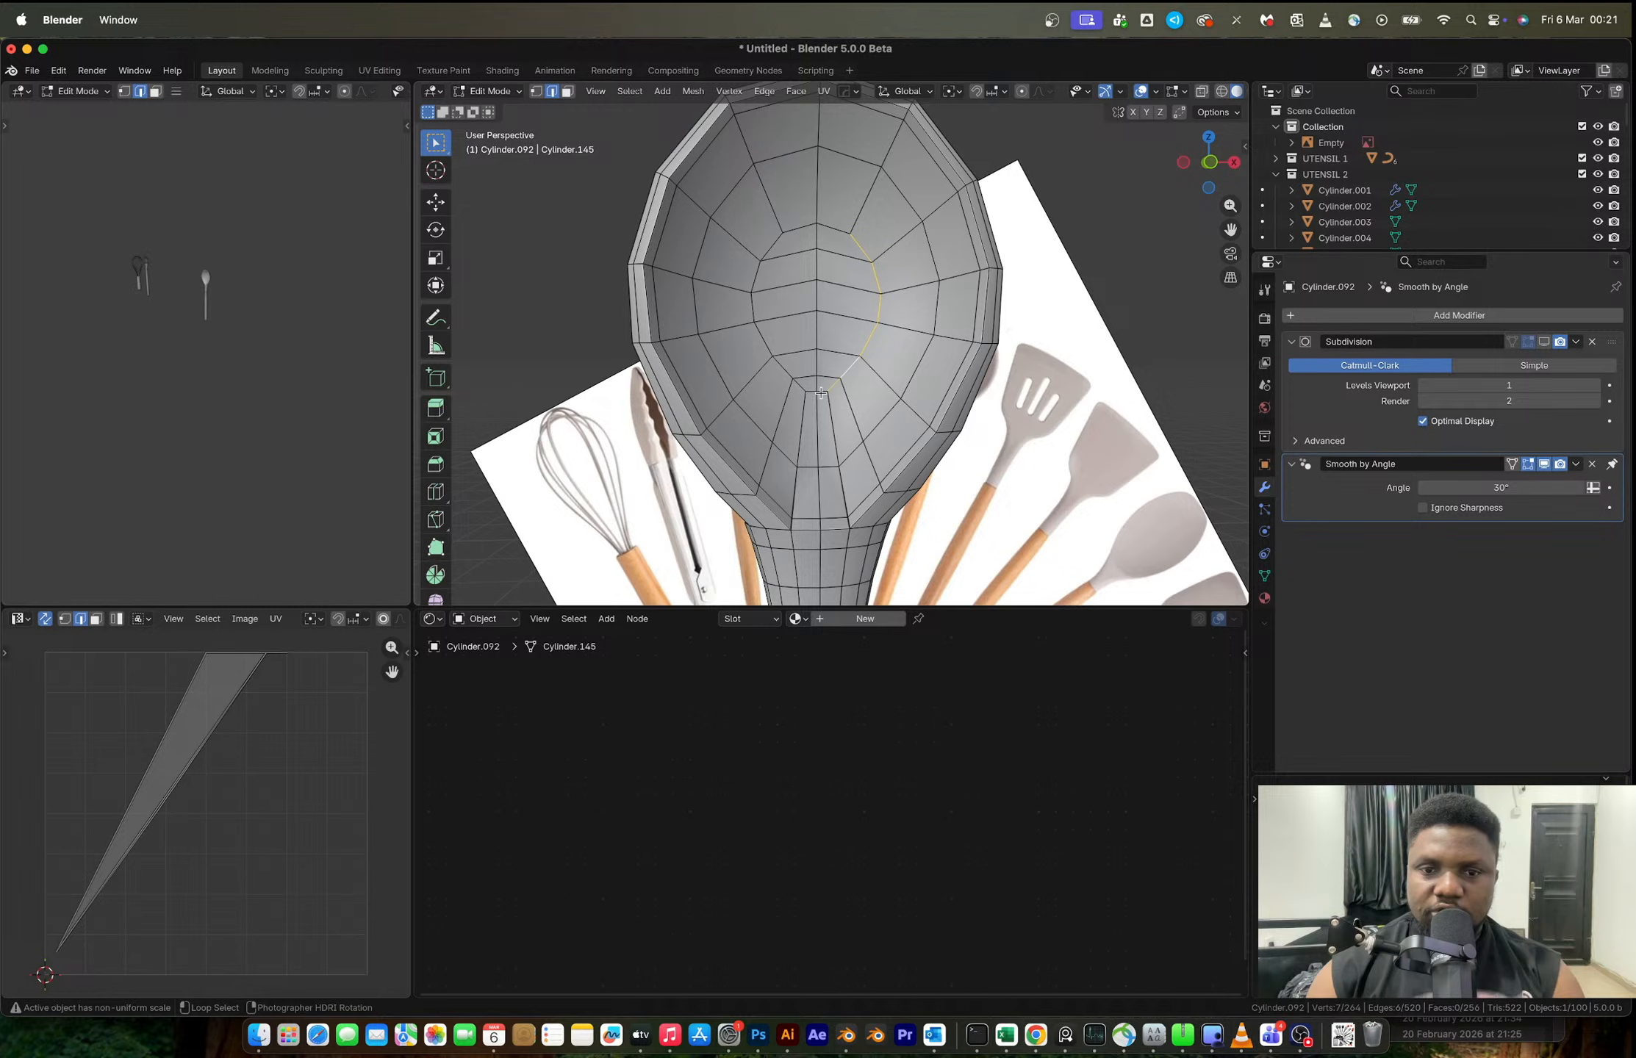
- Try dissolving the edge loop around the centre patch inside the bowl
left_click(788, 370, "alt+shift")
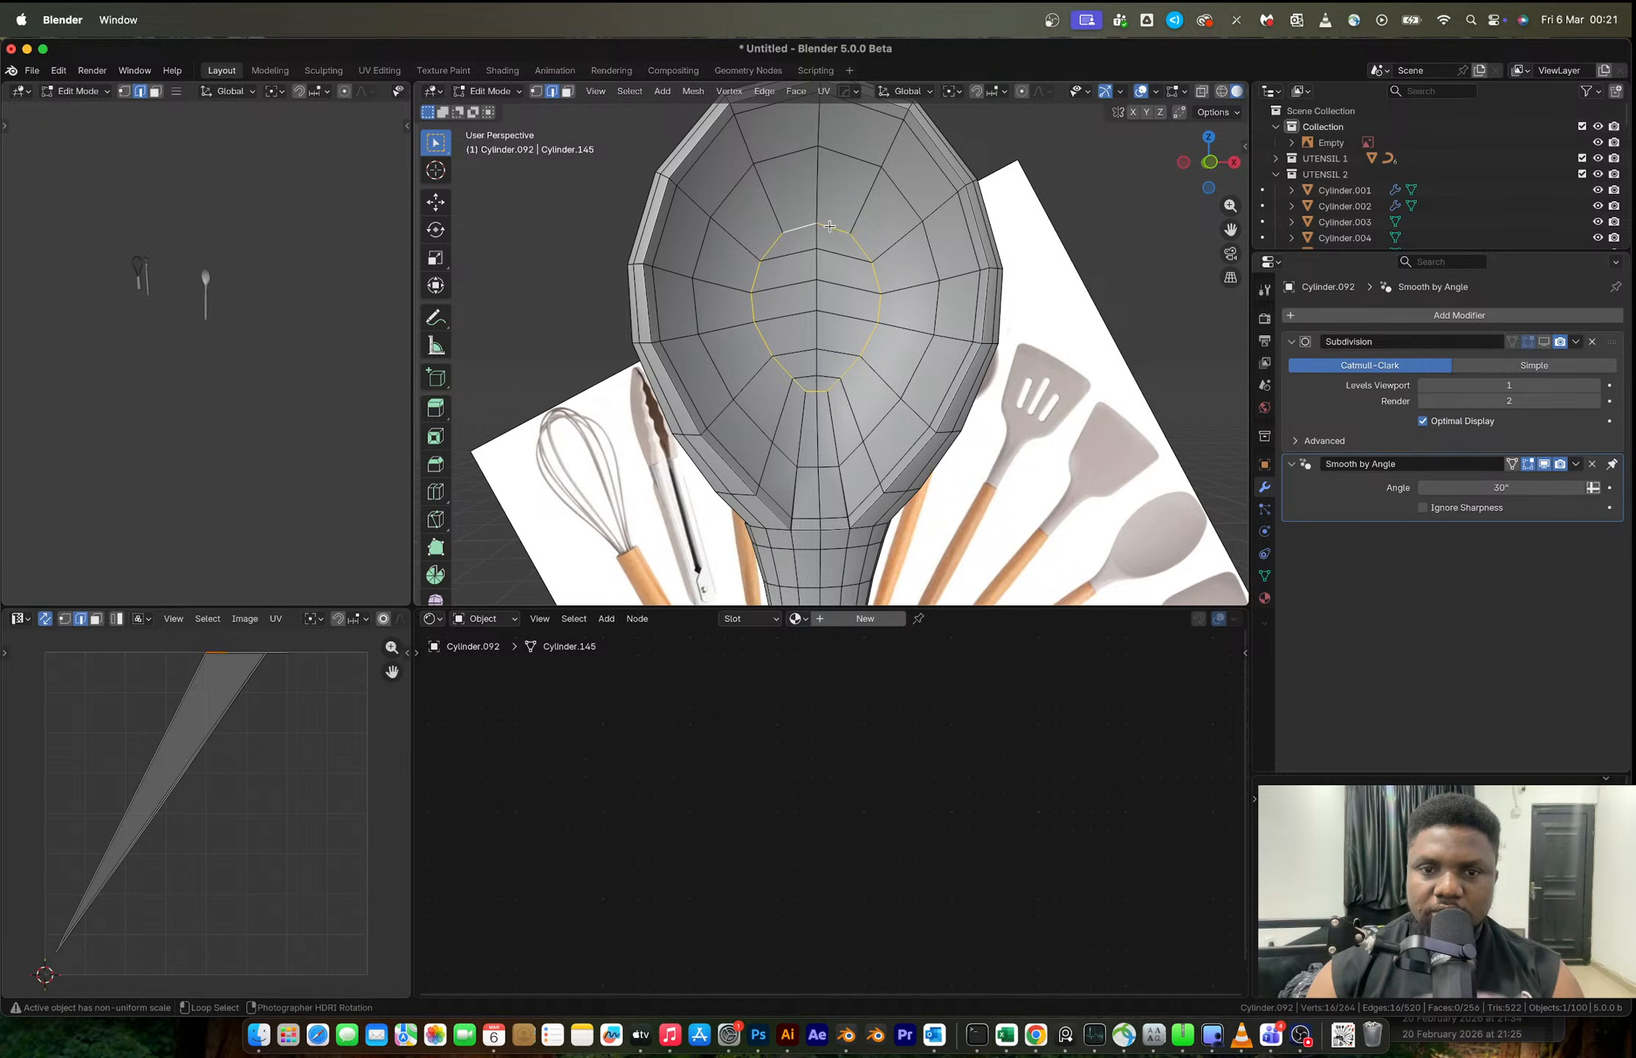
key("x")
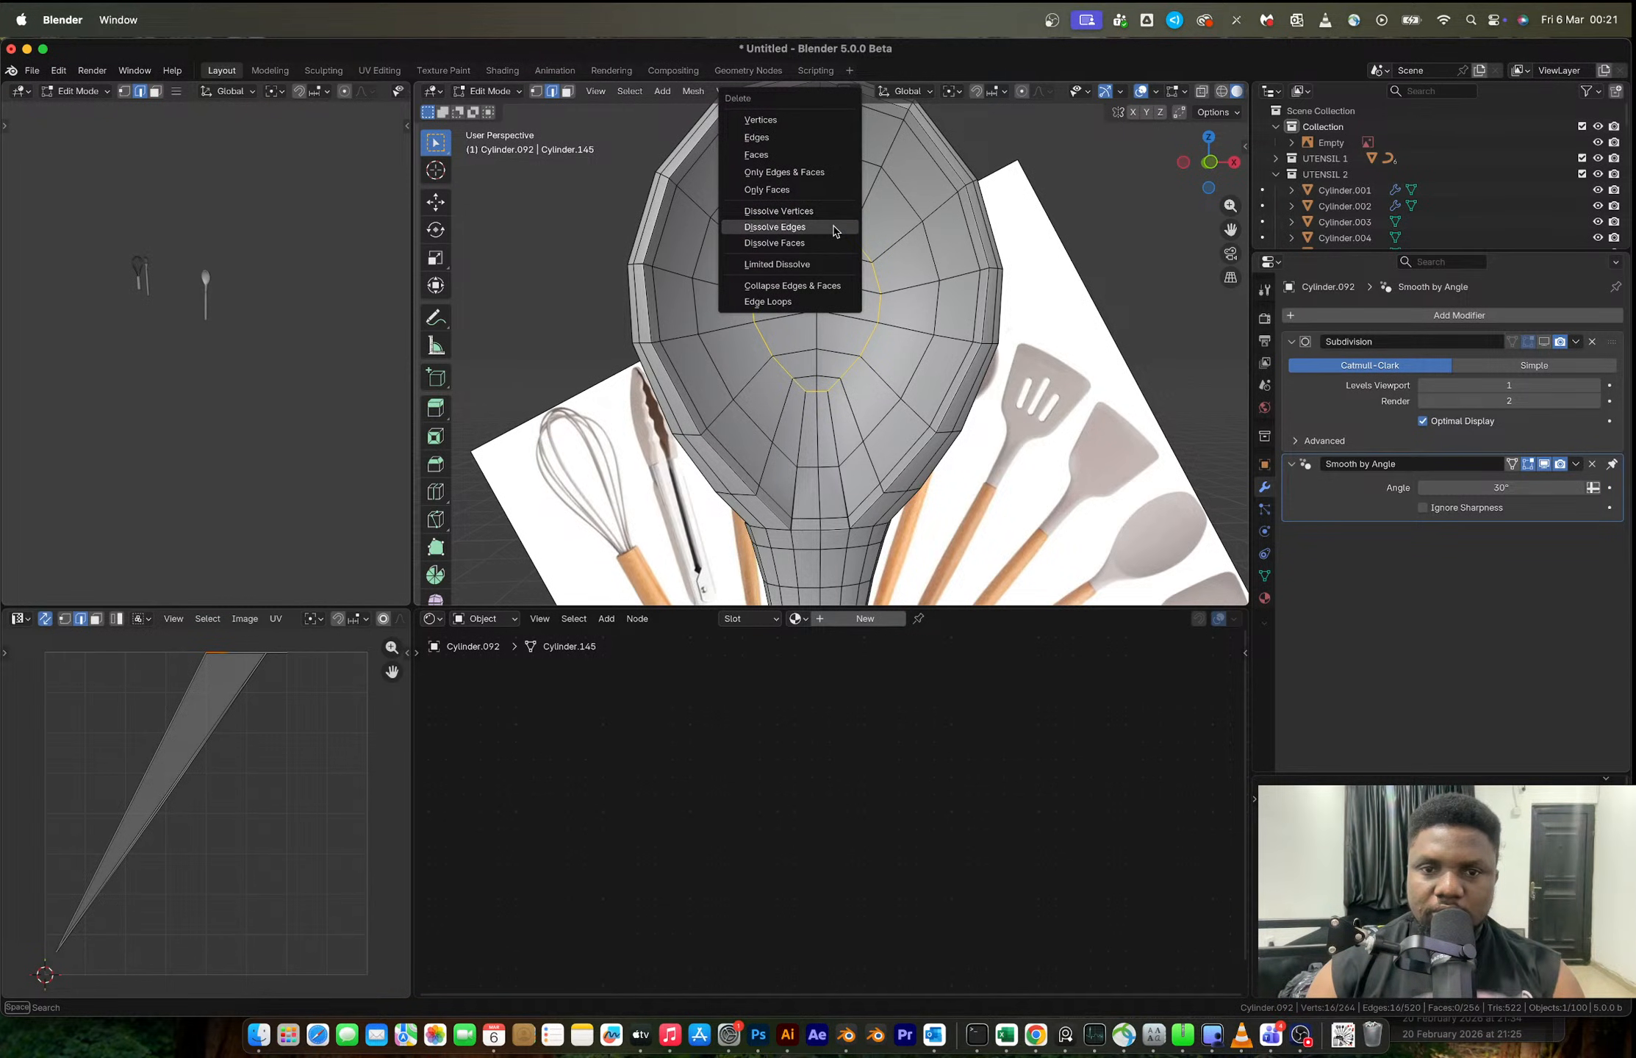
left_click(834, 231)
key("Tab")
scroll(870, 317, "down", 3)
key("alt+z")
middle_click_drag(870, 317, 920, 326)
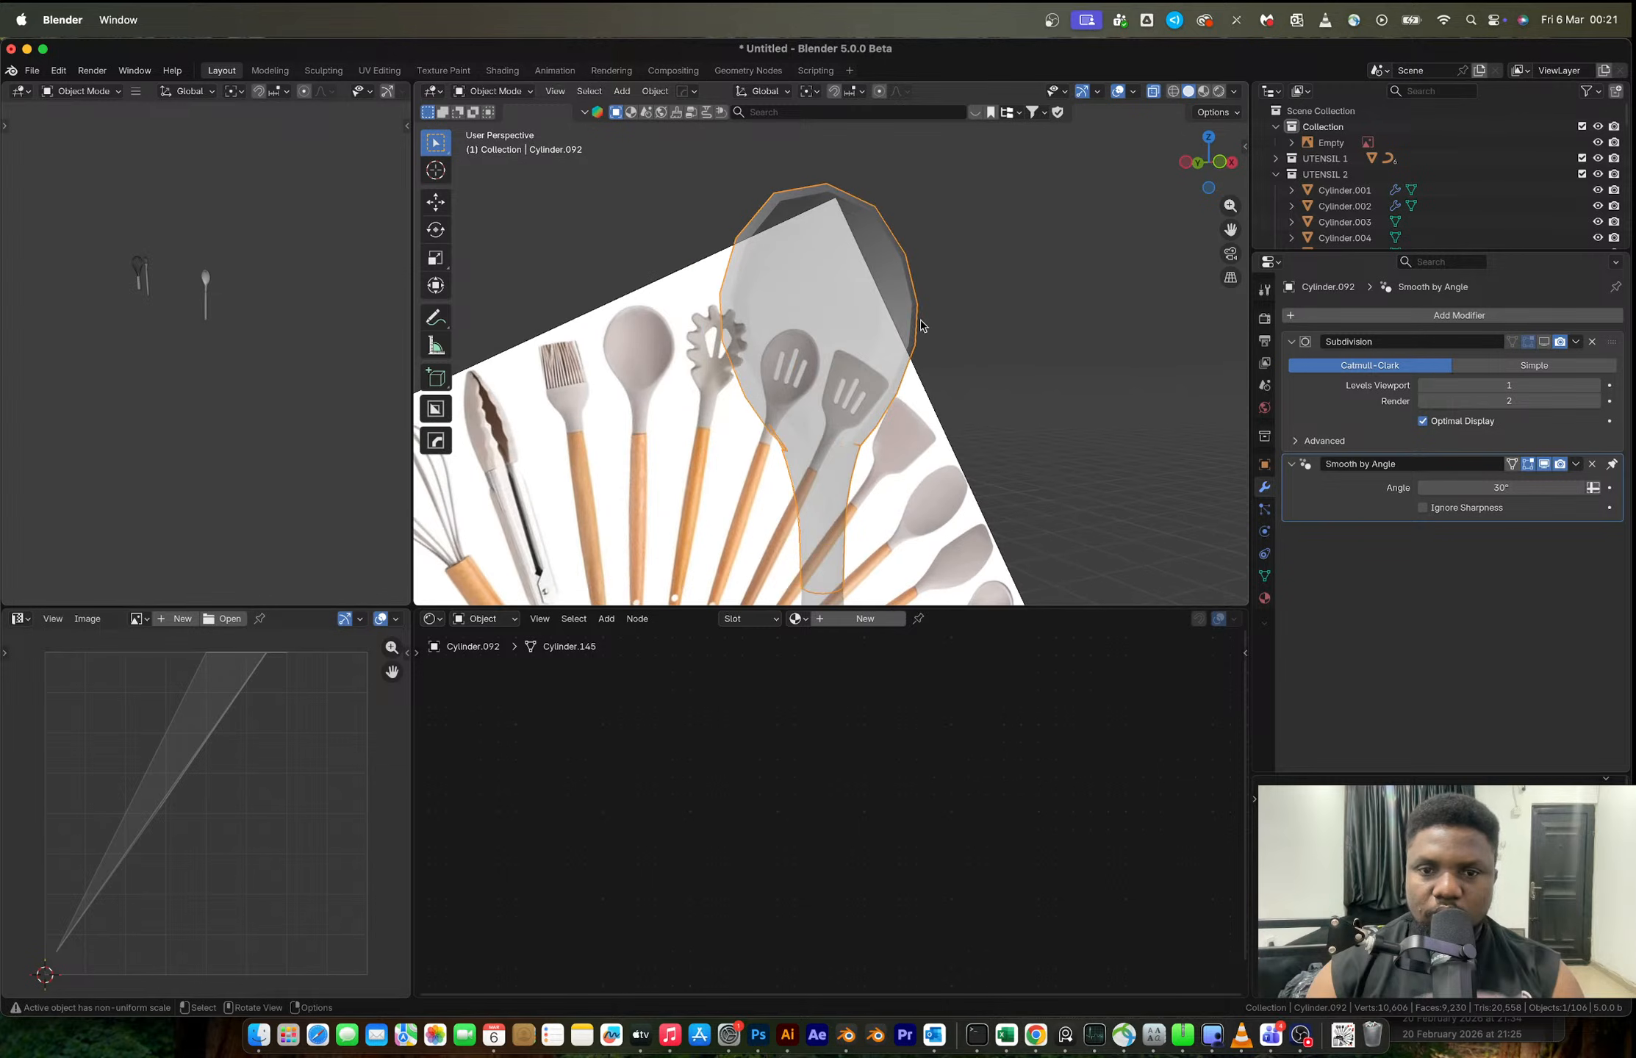
key("Tab")
key("alt+z")
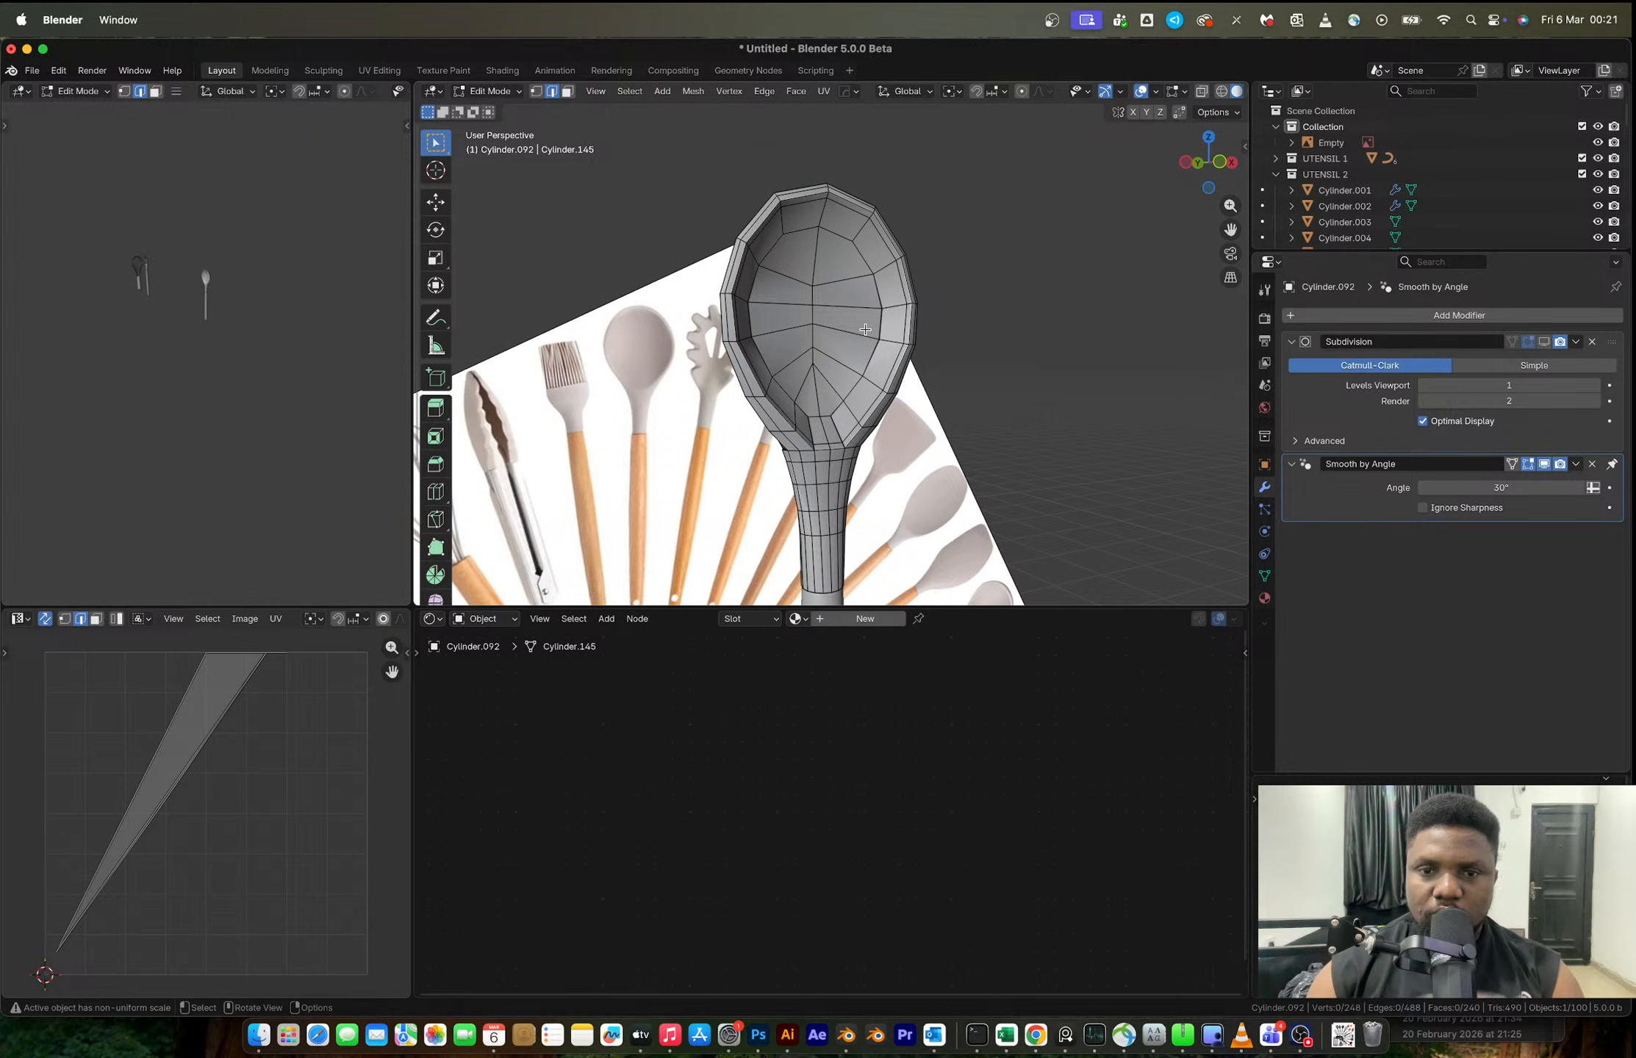
- Undo the edge loop dissolve inside the bowl and return to Edit Mode
key("Tab")
scroll(865, 328, "down", 3)
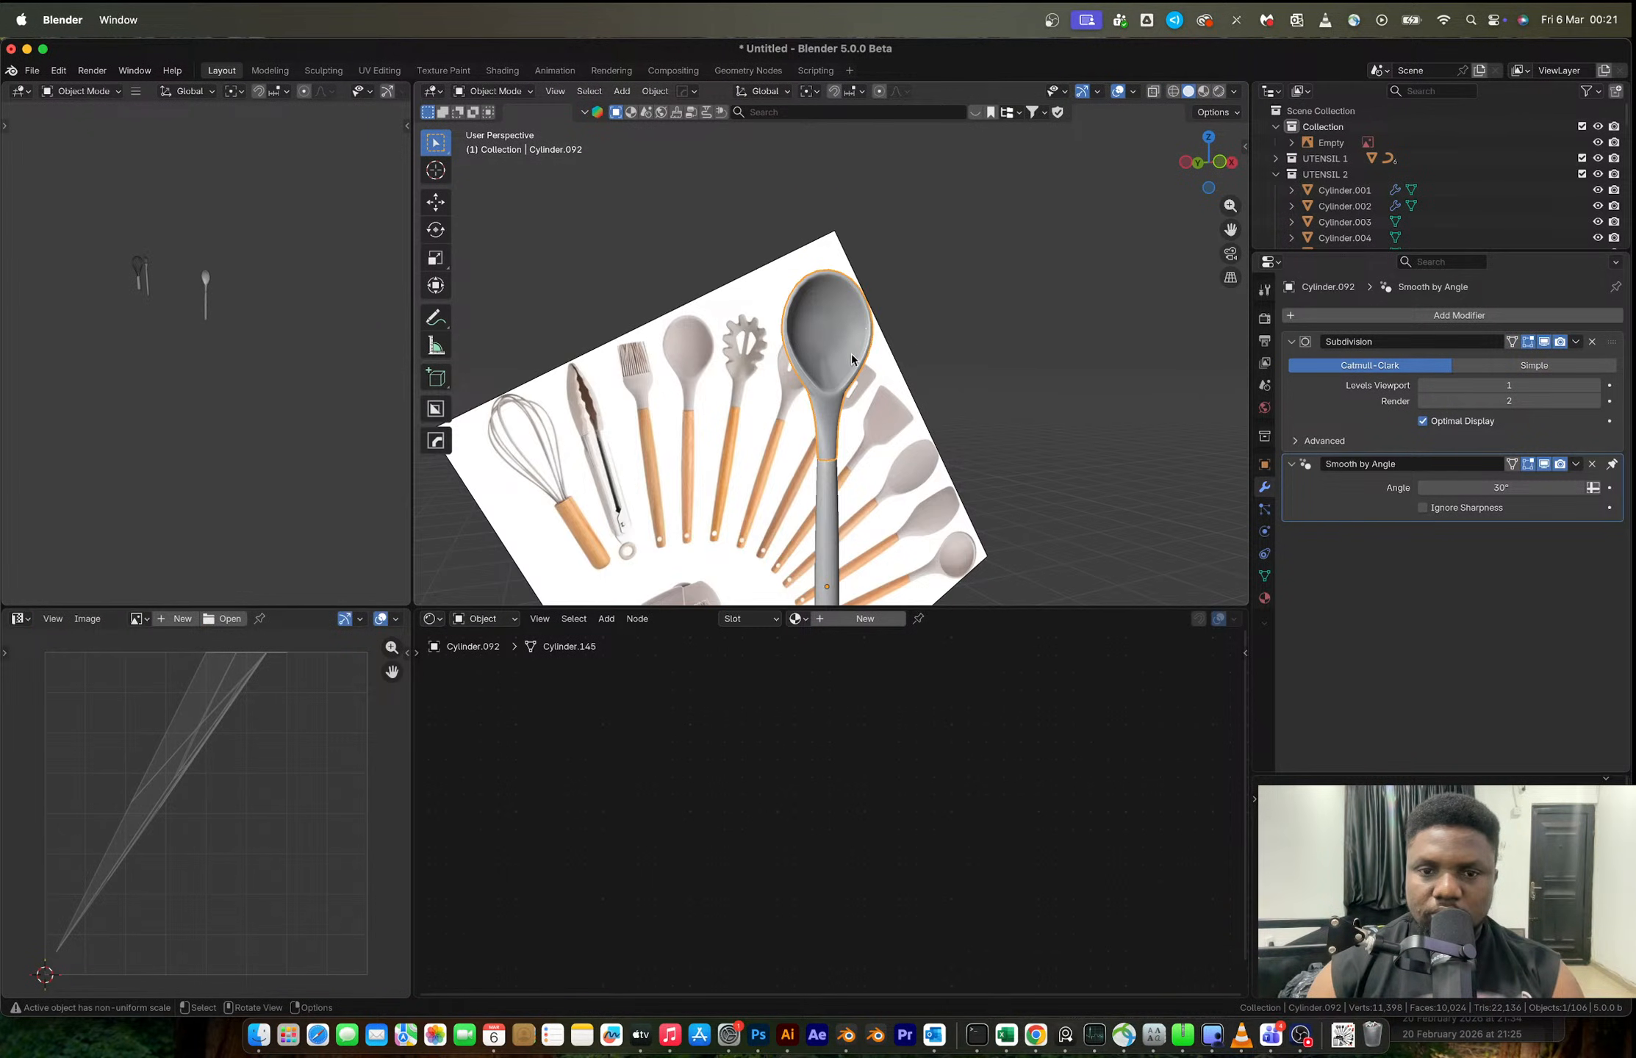
scroll(827, 387, "up", 6)
key("Tab")
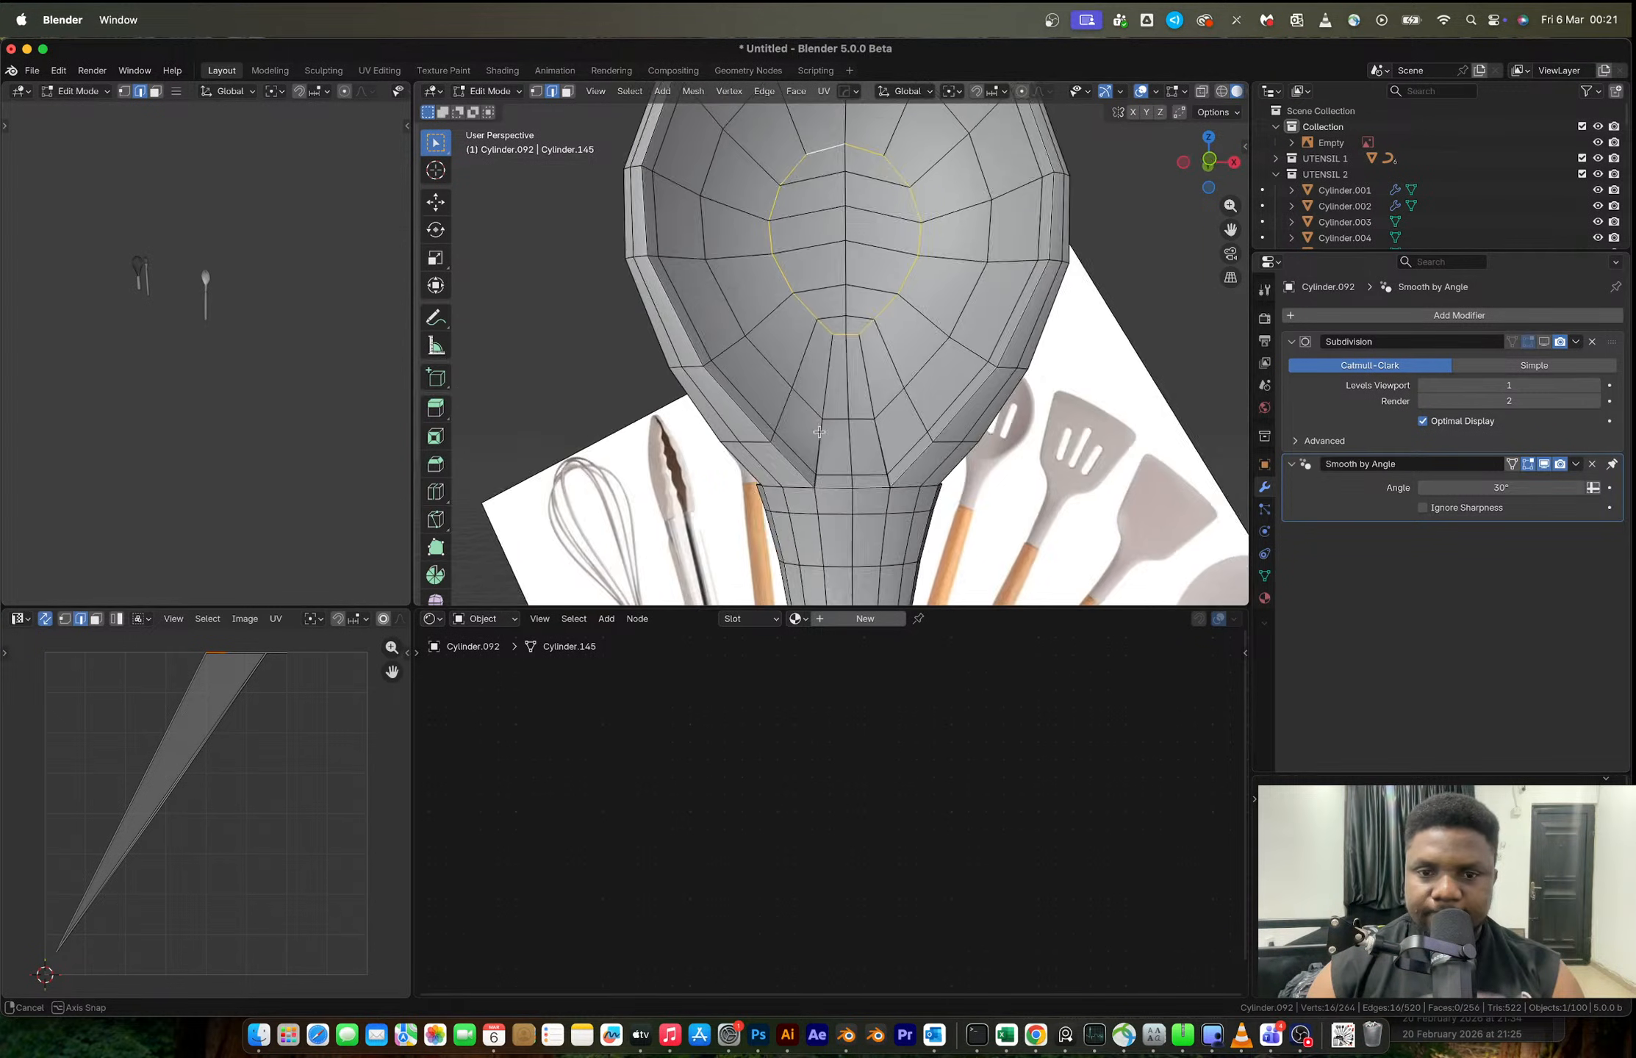
- Merge all of the spoon head's vertices by distance
mouse_move(818, 438)
middle_mouse_down()
mouse_move(853, 469)
mouse_move(825, 466)
middle_mouse_up()
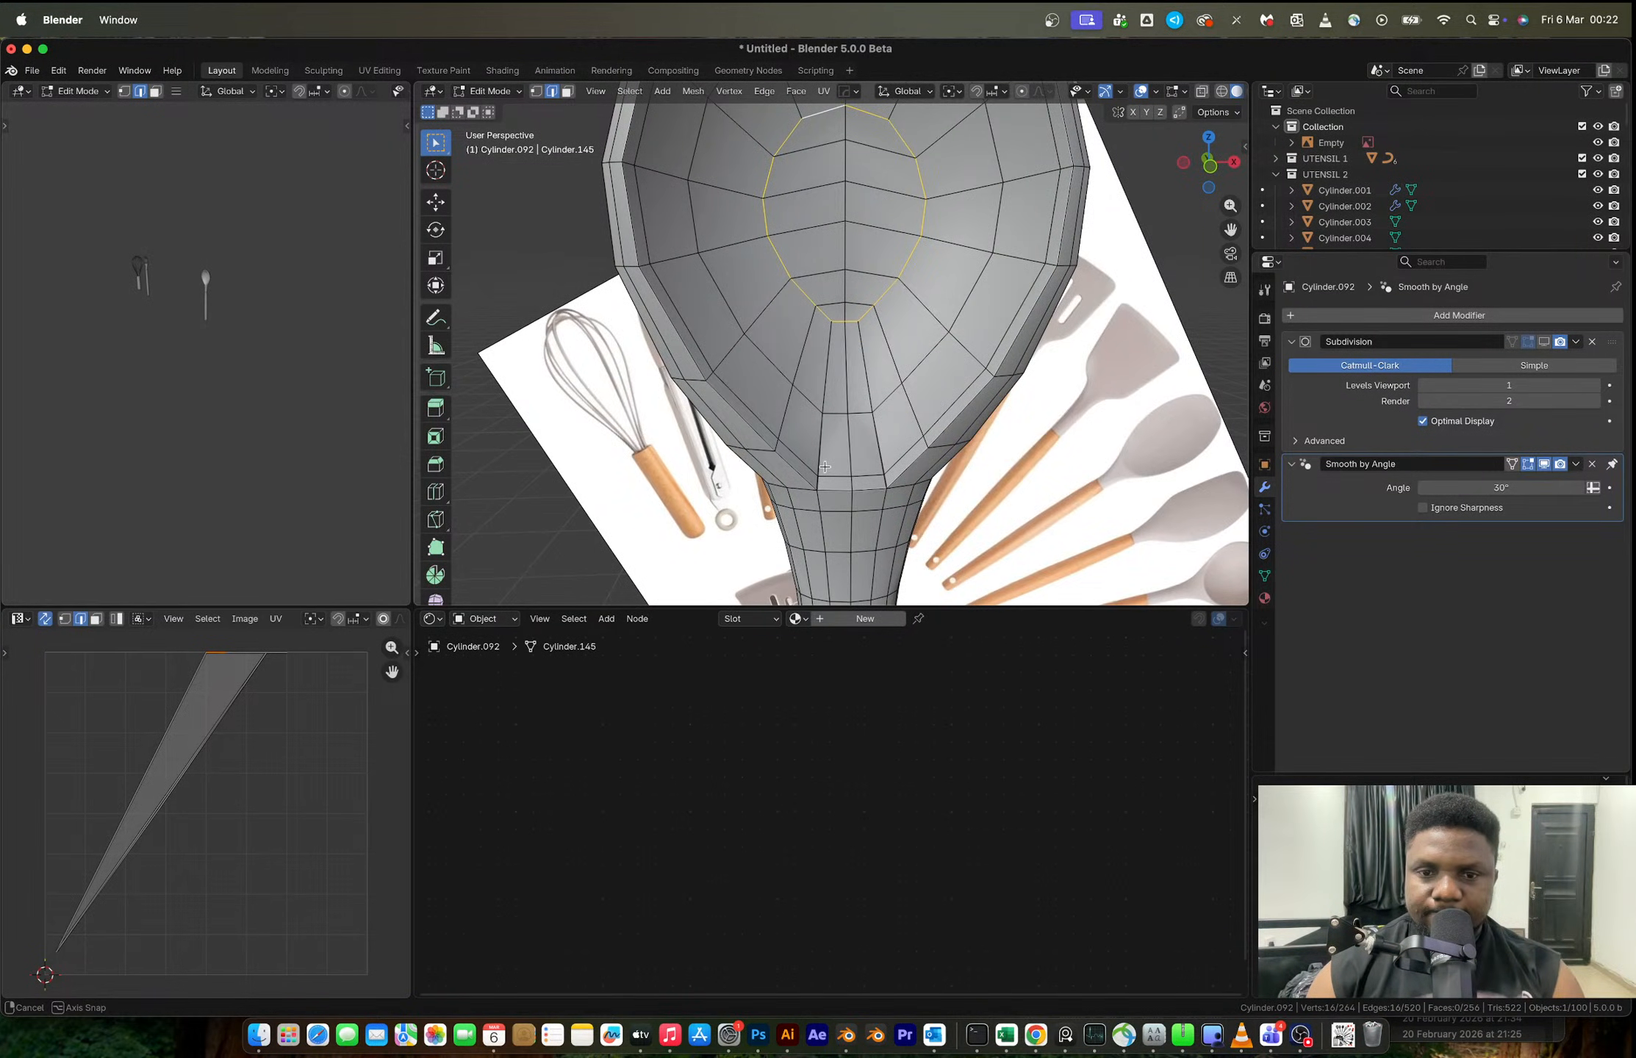
key("1")
key("a")
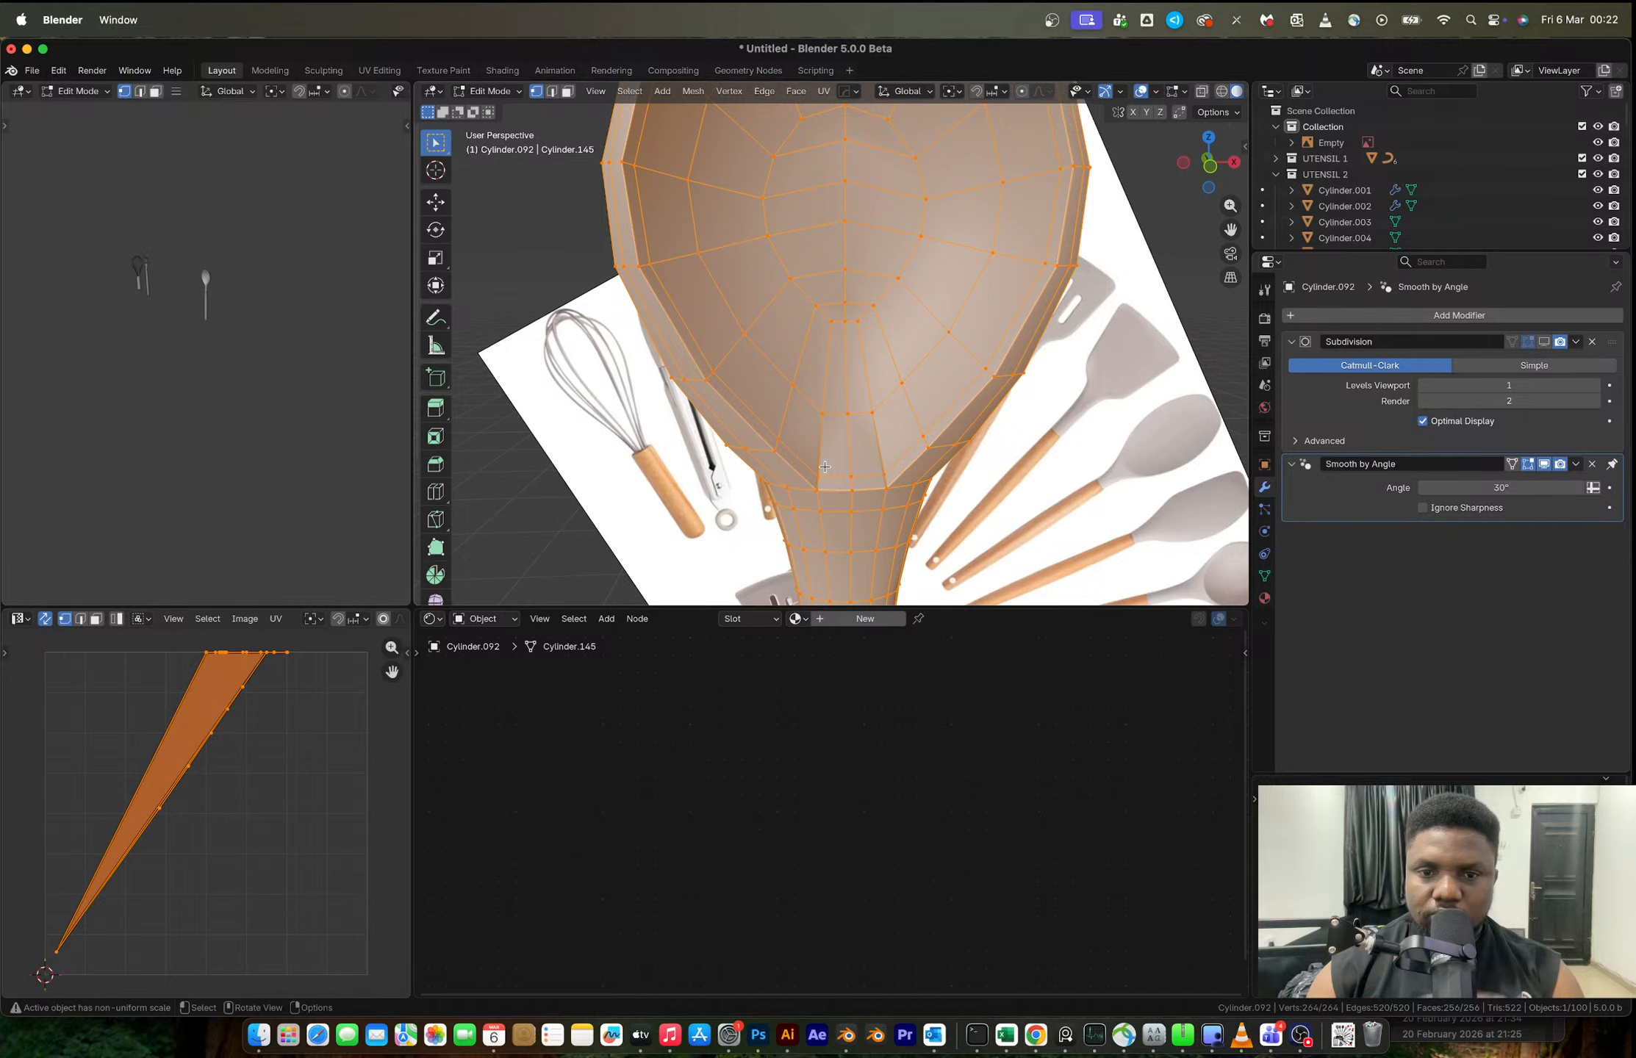
key("m")
left_click(809, 519)
key("alt+a")
key("a")
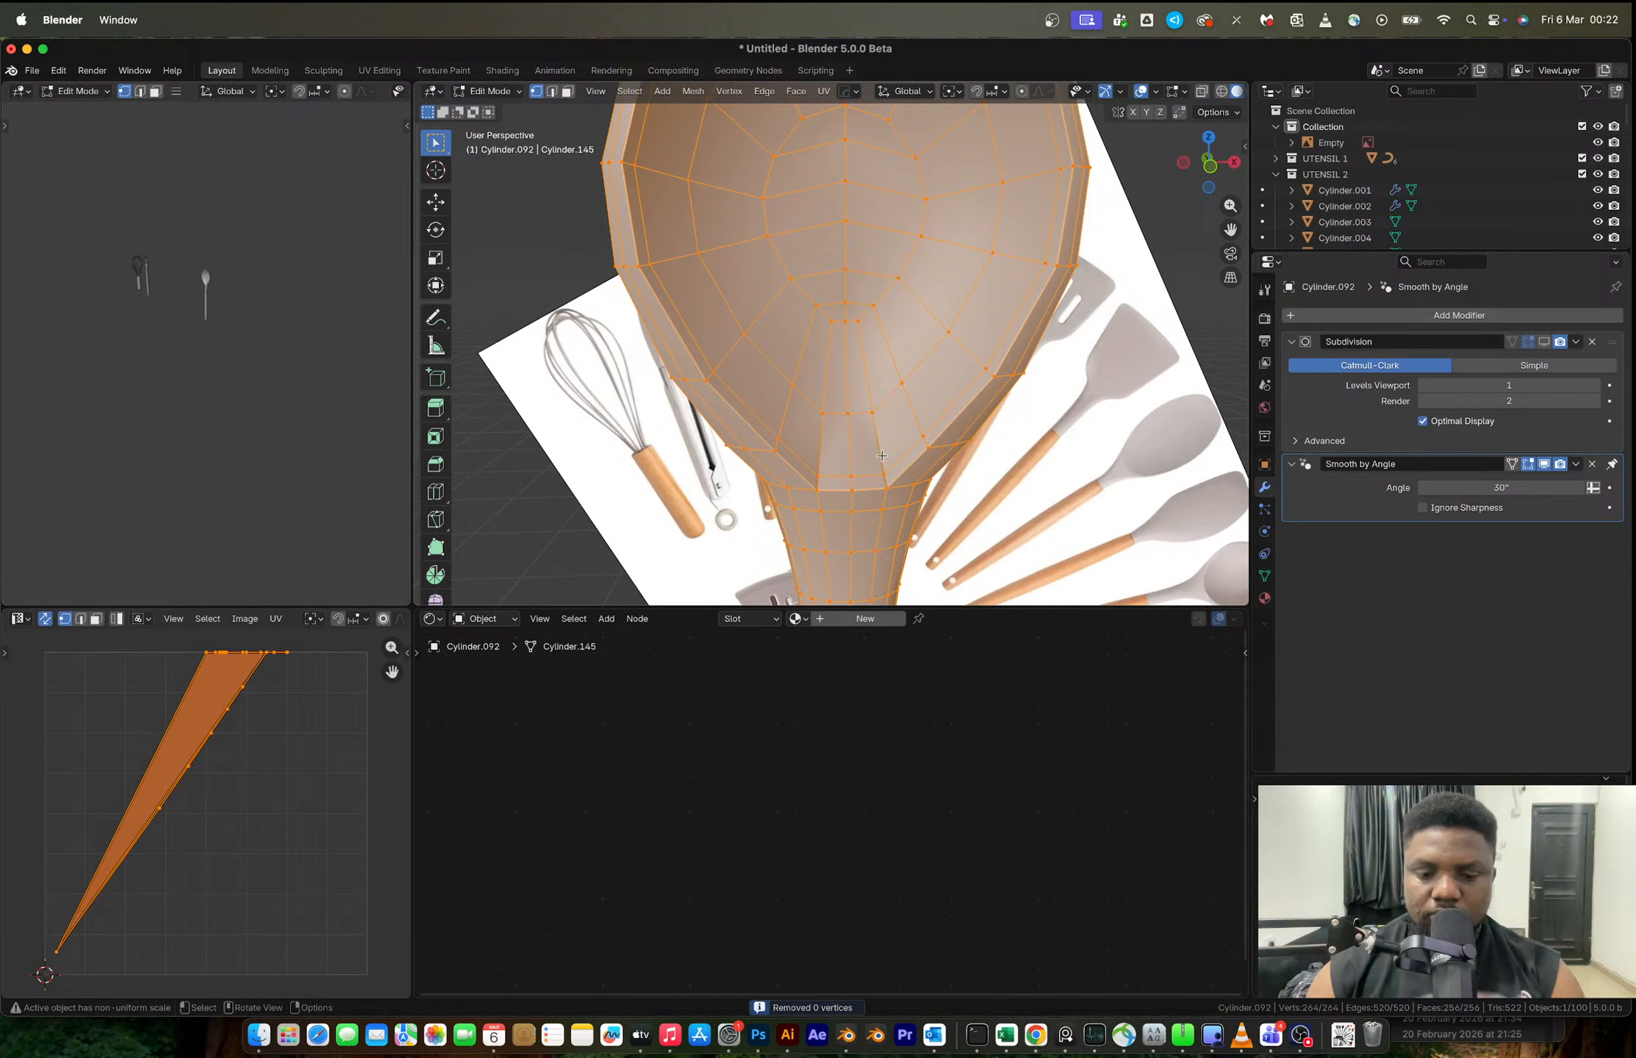
scroll(882, 456, "up", 2)
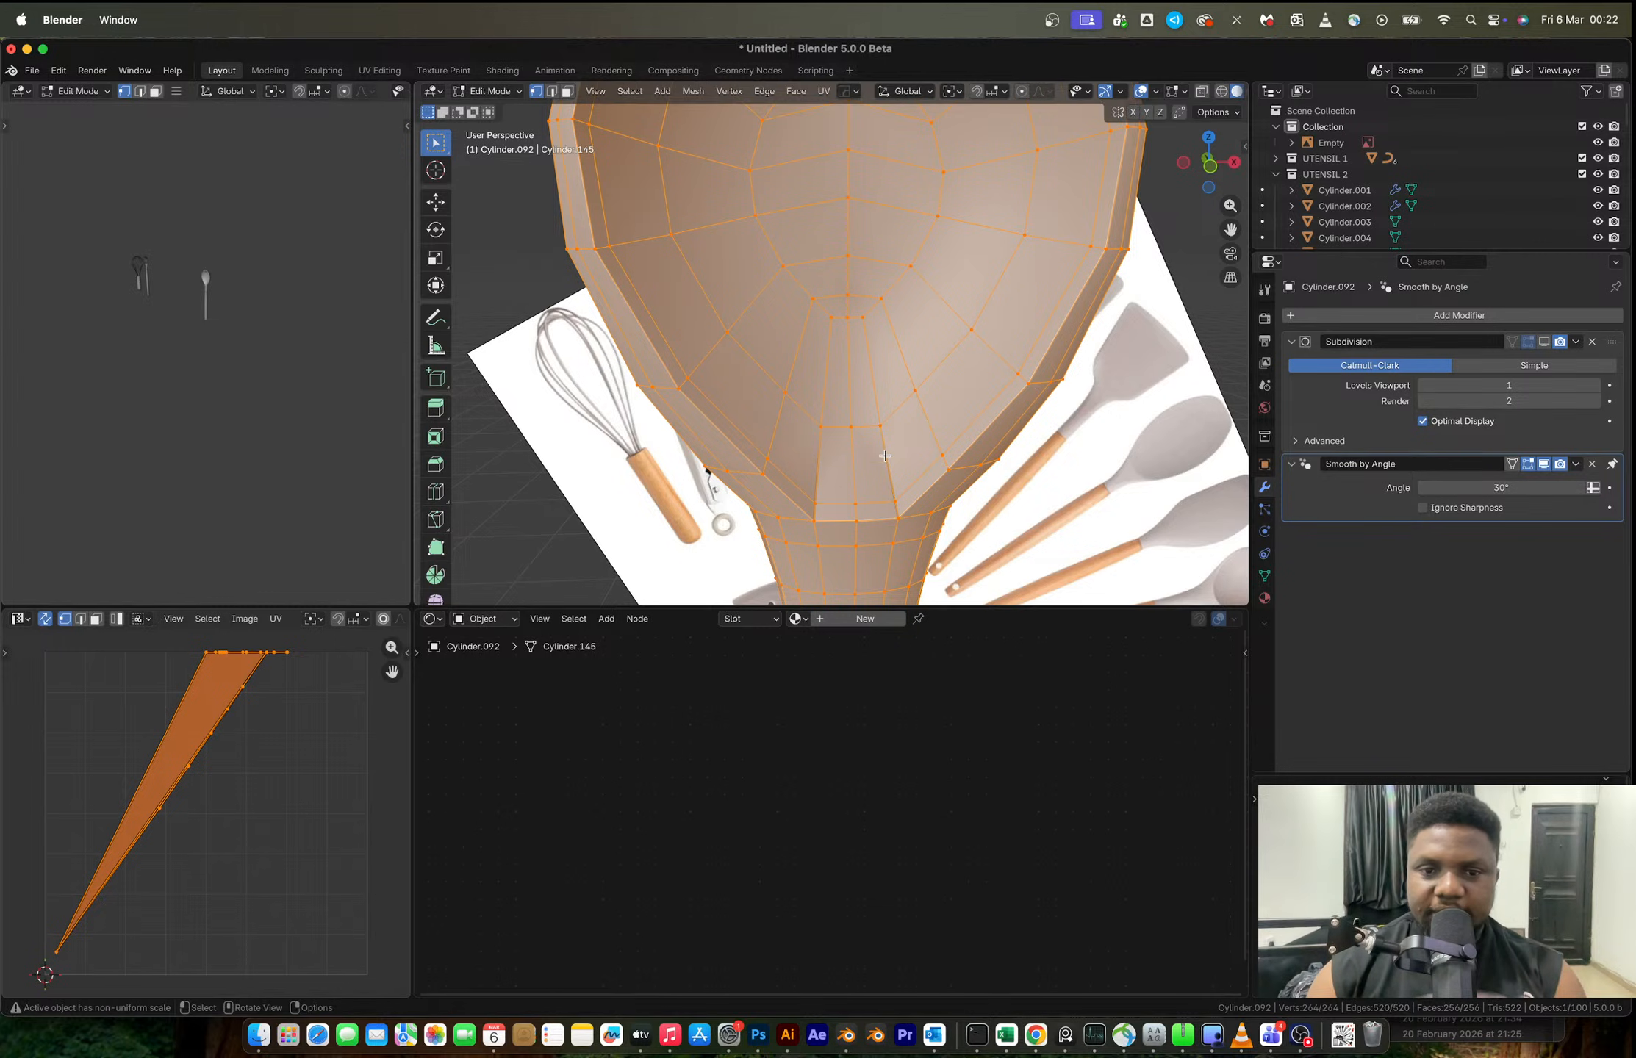
key("alt+z")
key("alt+z")
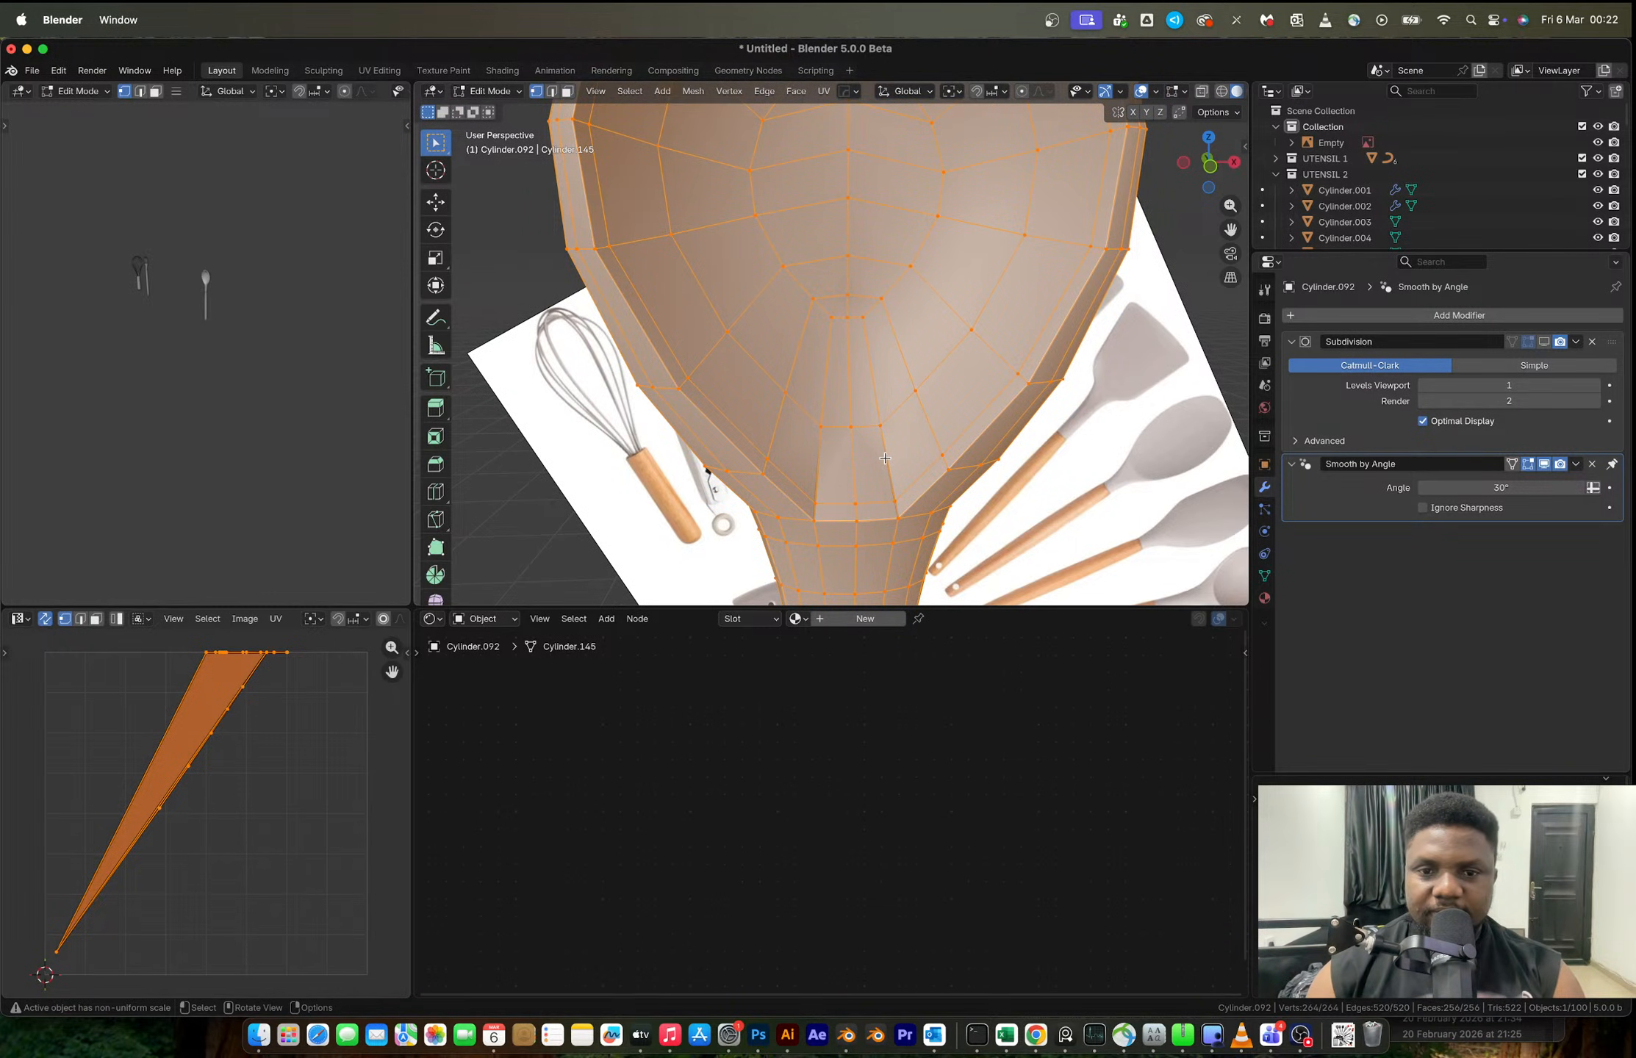
- Slide the short row of vertices just below the inner centre patch down toward the neck
left_click(884, 456)
middle_click_drag(887, 454, 882, 368)
left_click(842, 320)
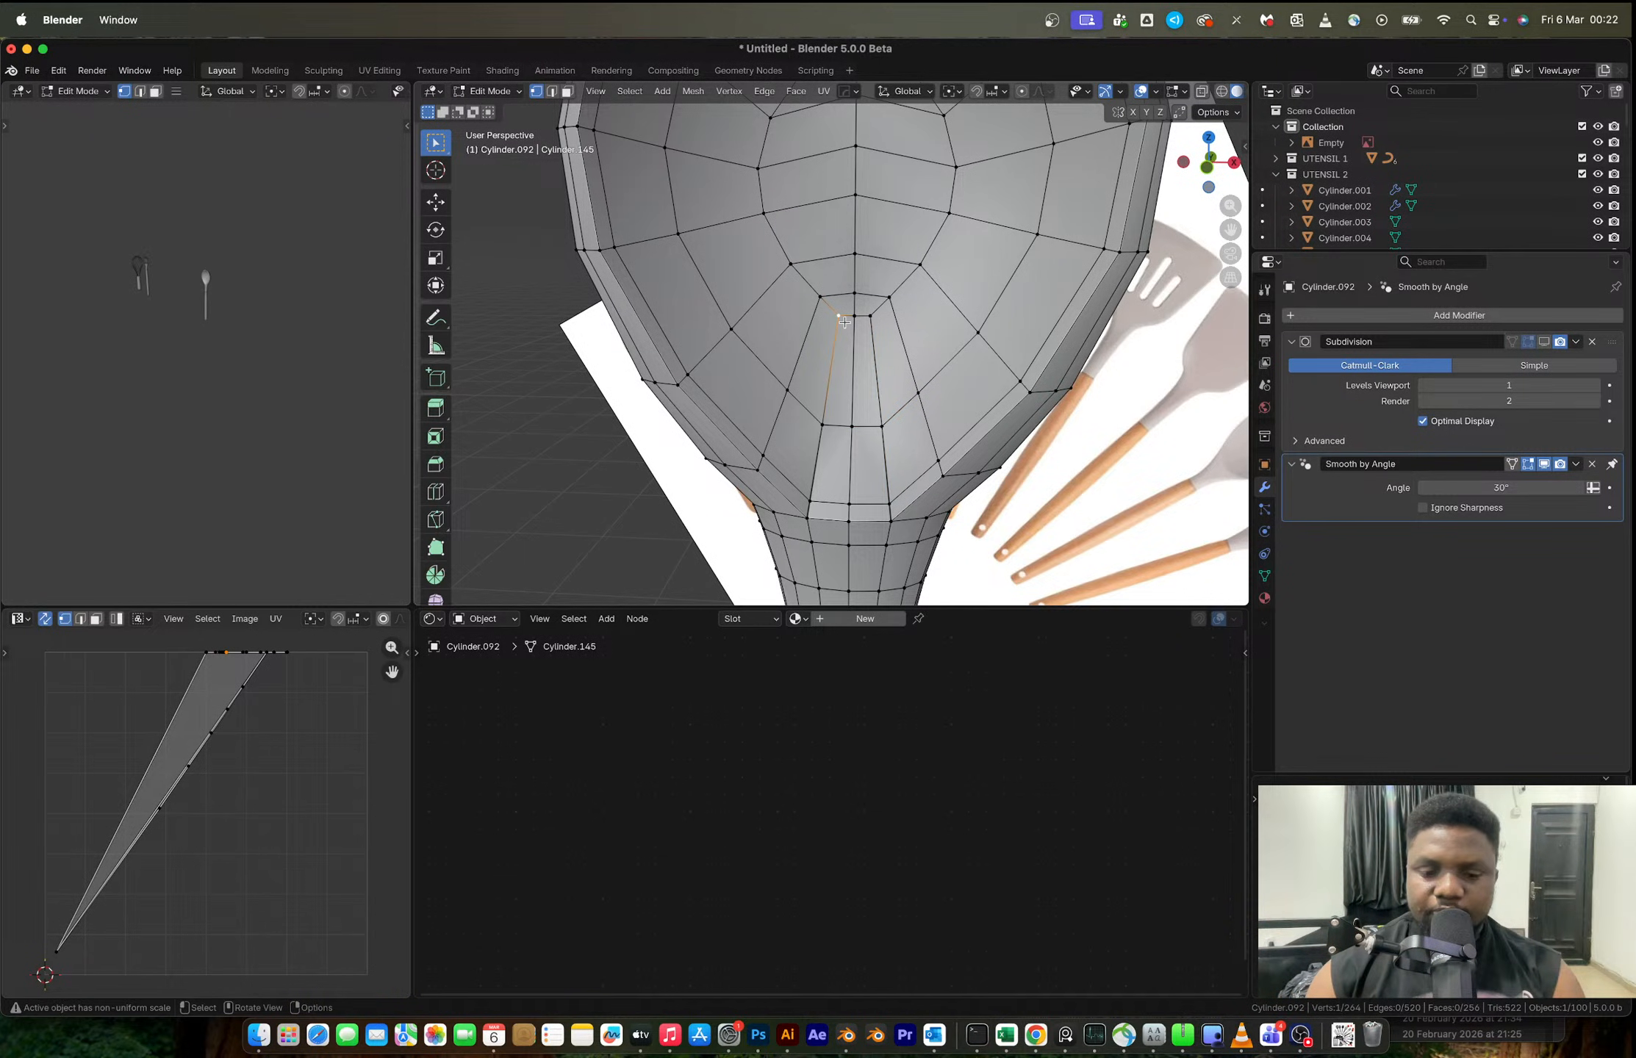
key("g")
key("g")
left_click(839, 361)
left_click(852, 322)
key("g")
key("g")
left_click(855, 358)
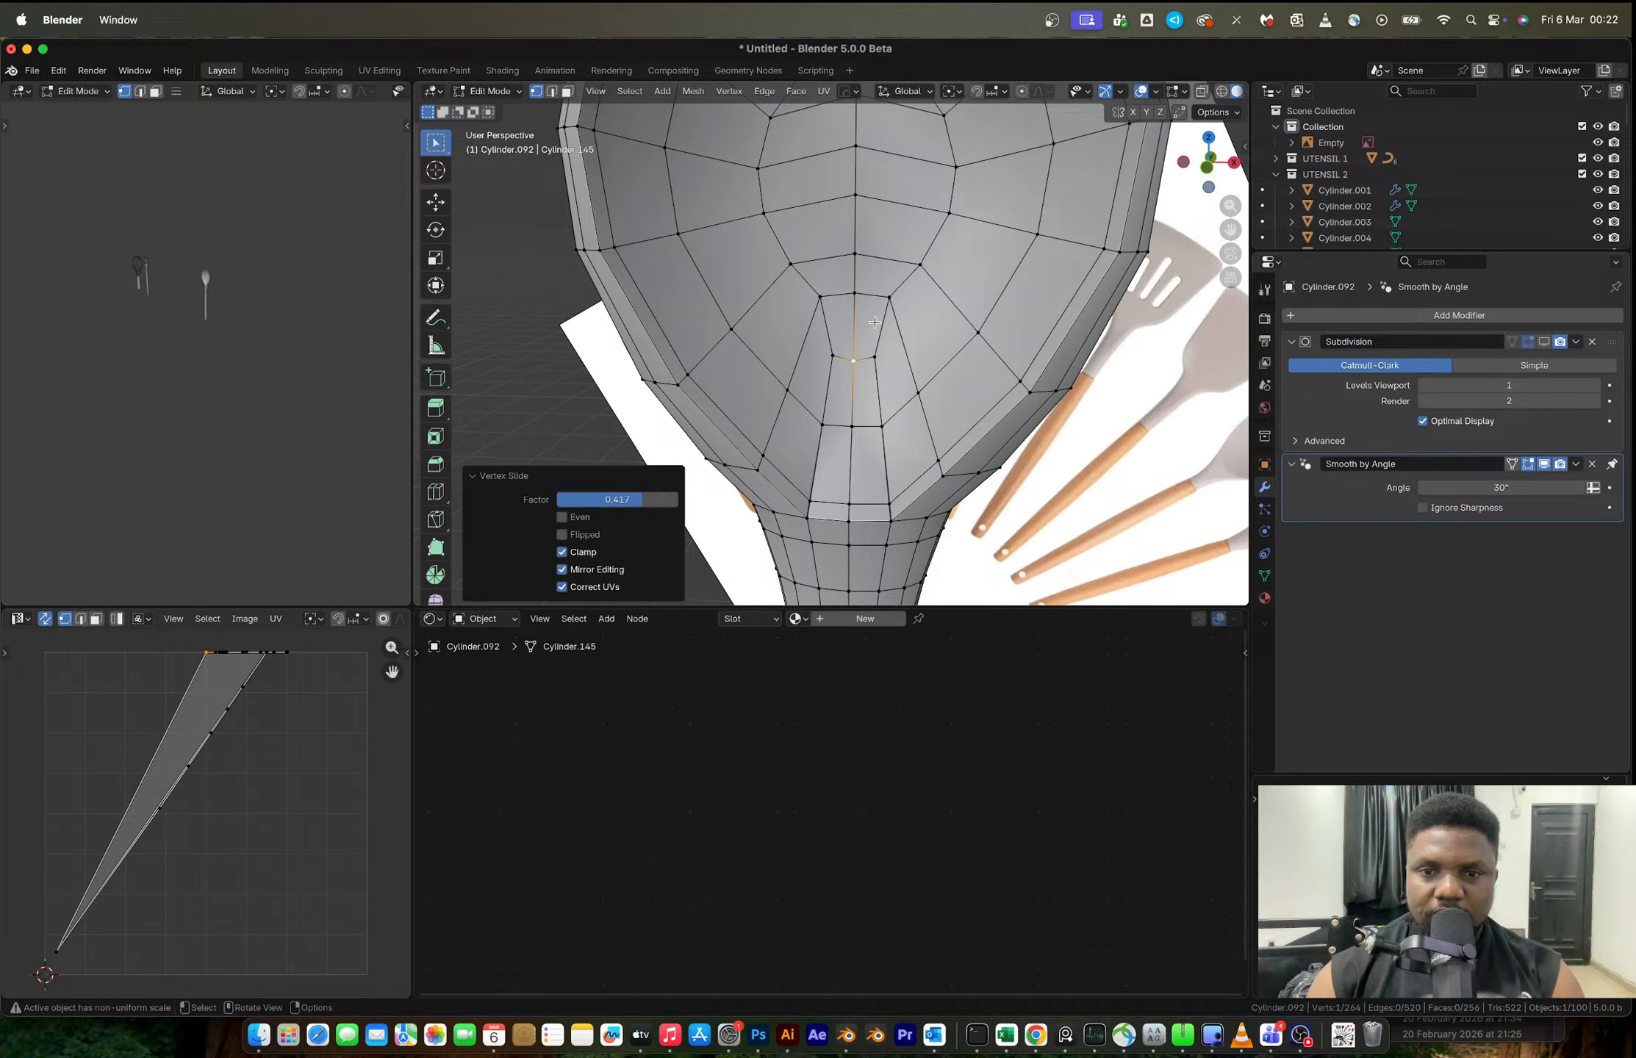
- Slide the inner centre patch's lower corner vertices outward and down along their edges
left_click(822, 299)
key("g")
key("g")
left_click(801, 322)
- Check the bowl's smoothing in Object Mode by switching the Subdivision viewport display on and off again
key("Tab")
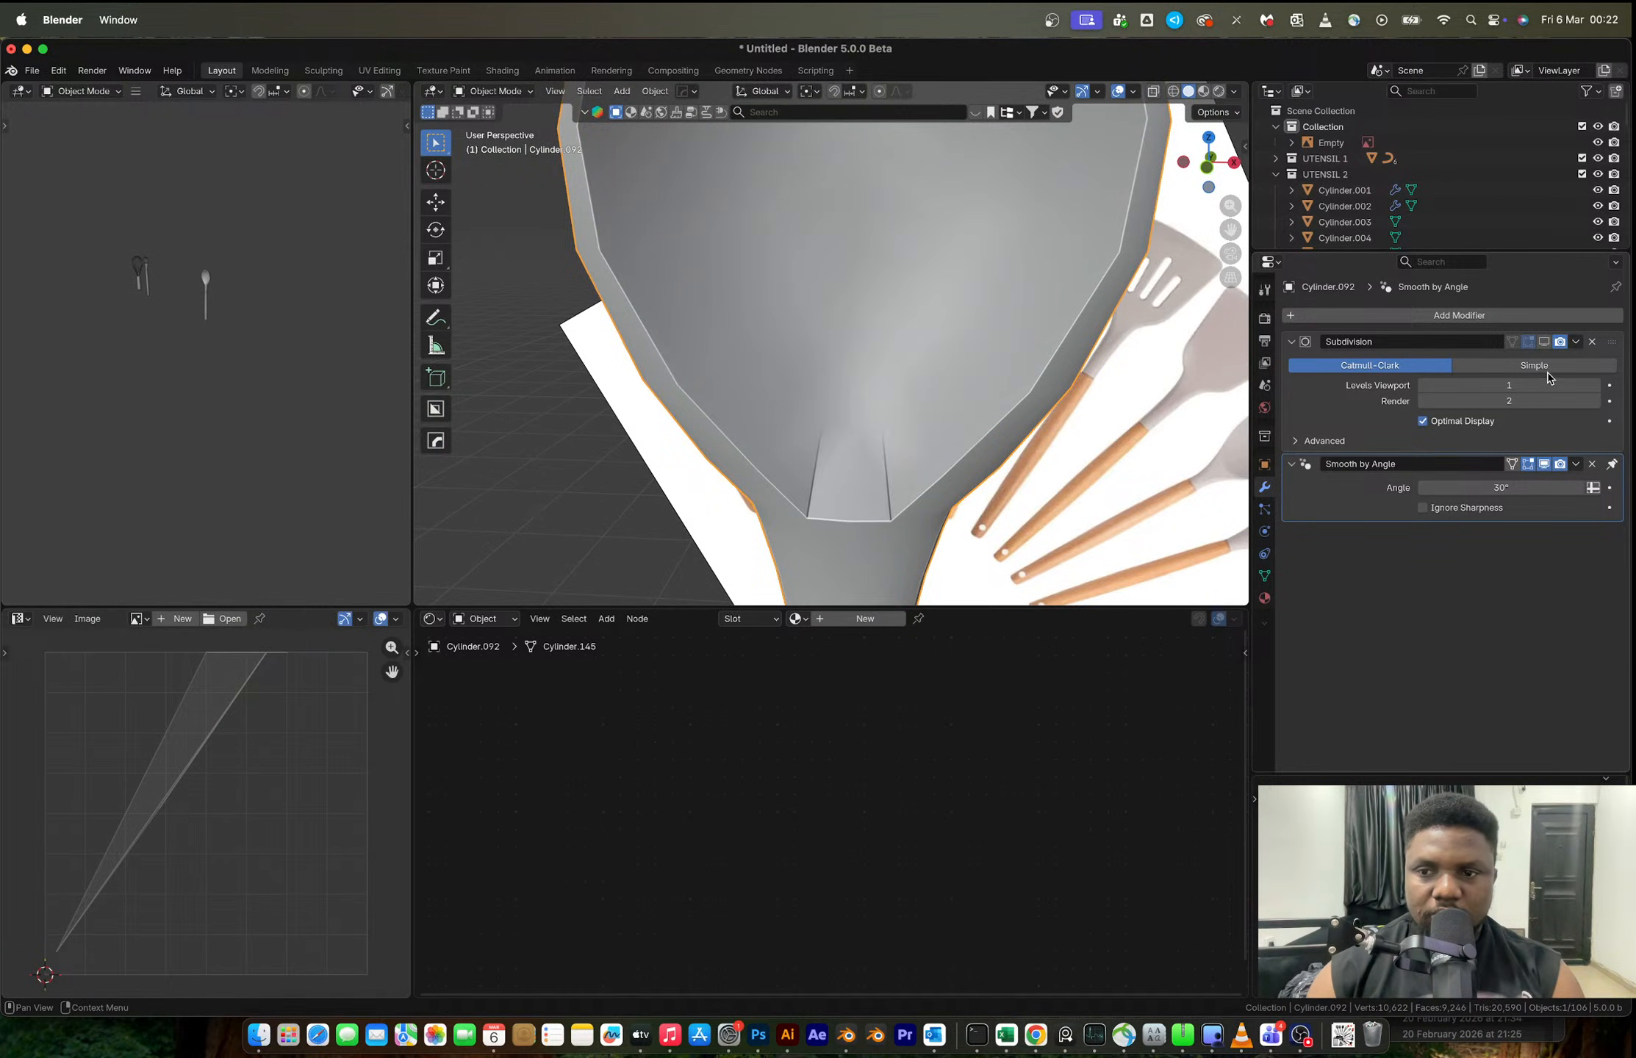
left_click(1544, 343)
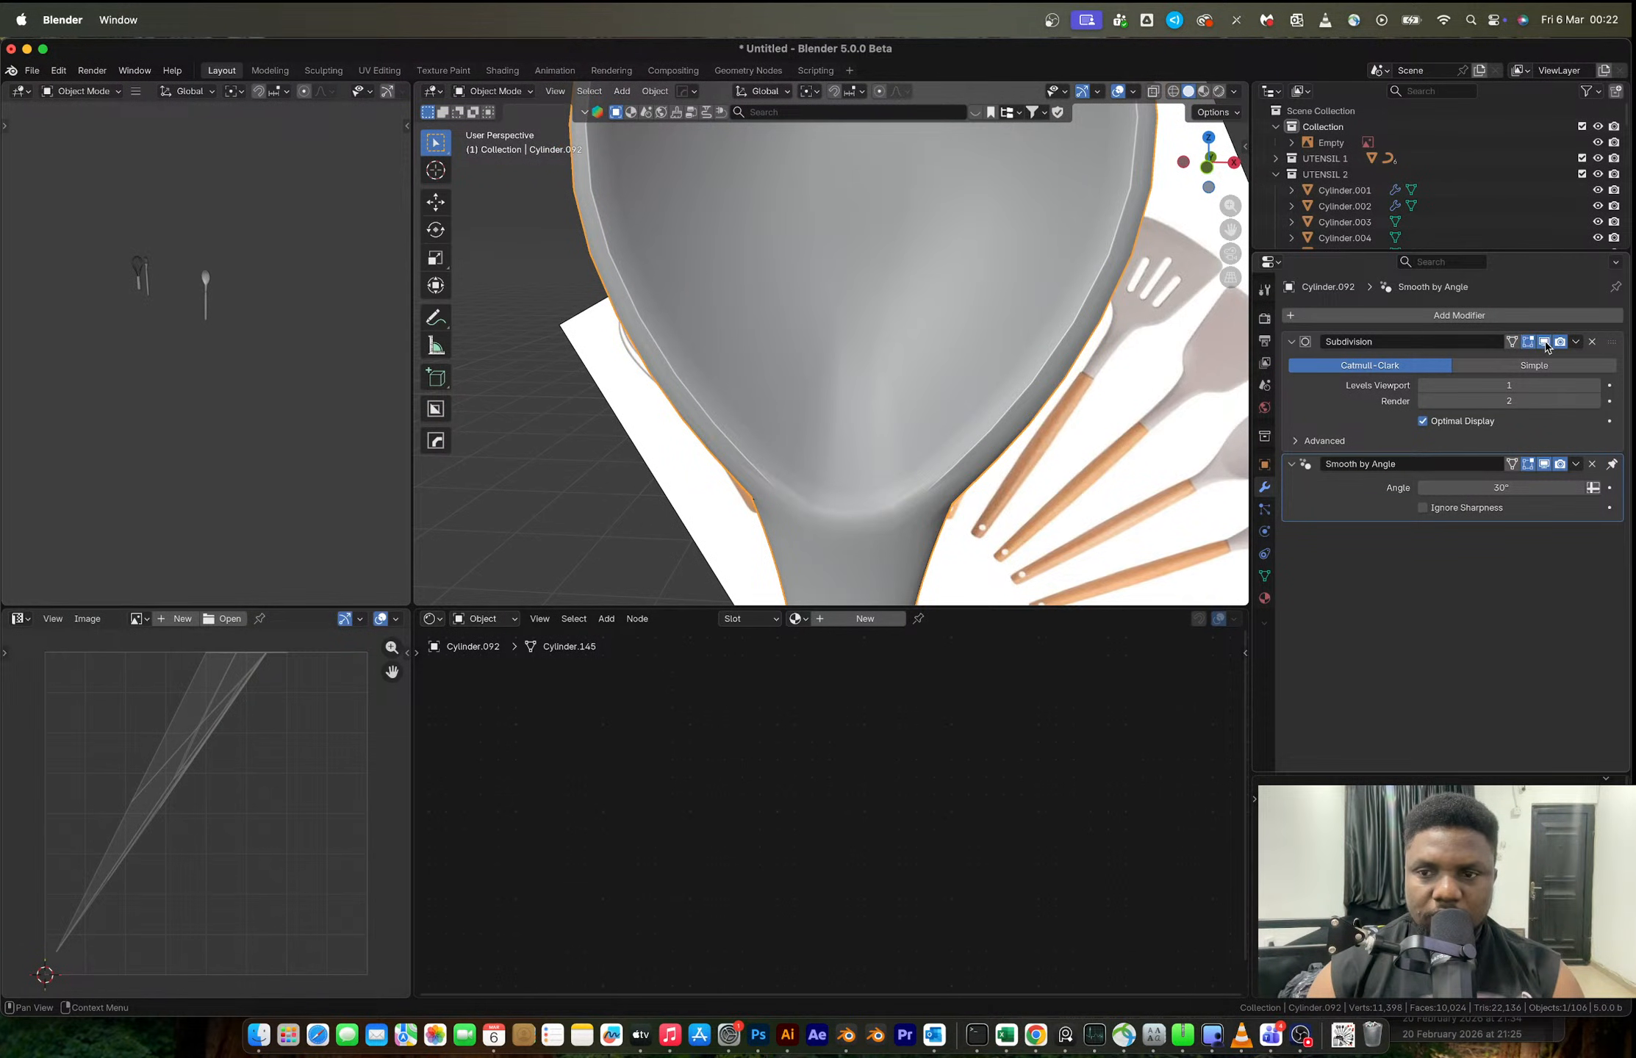
left_click(1545, 342)
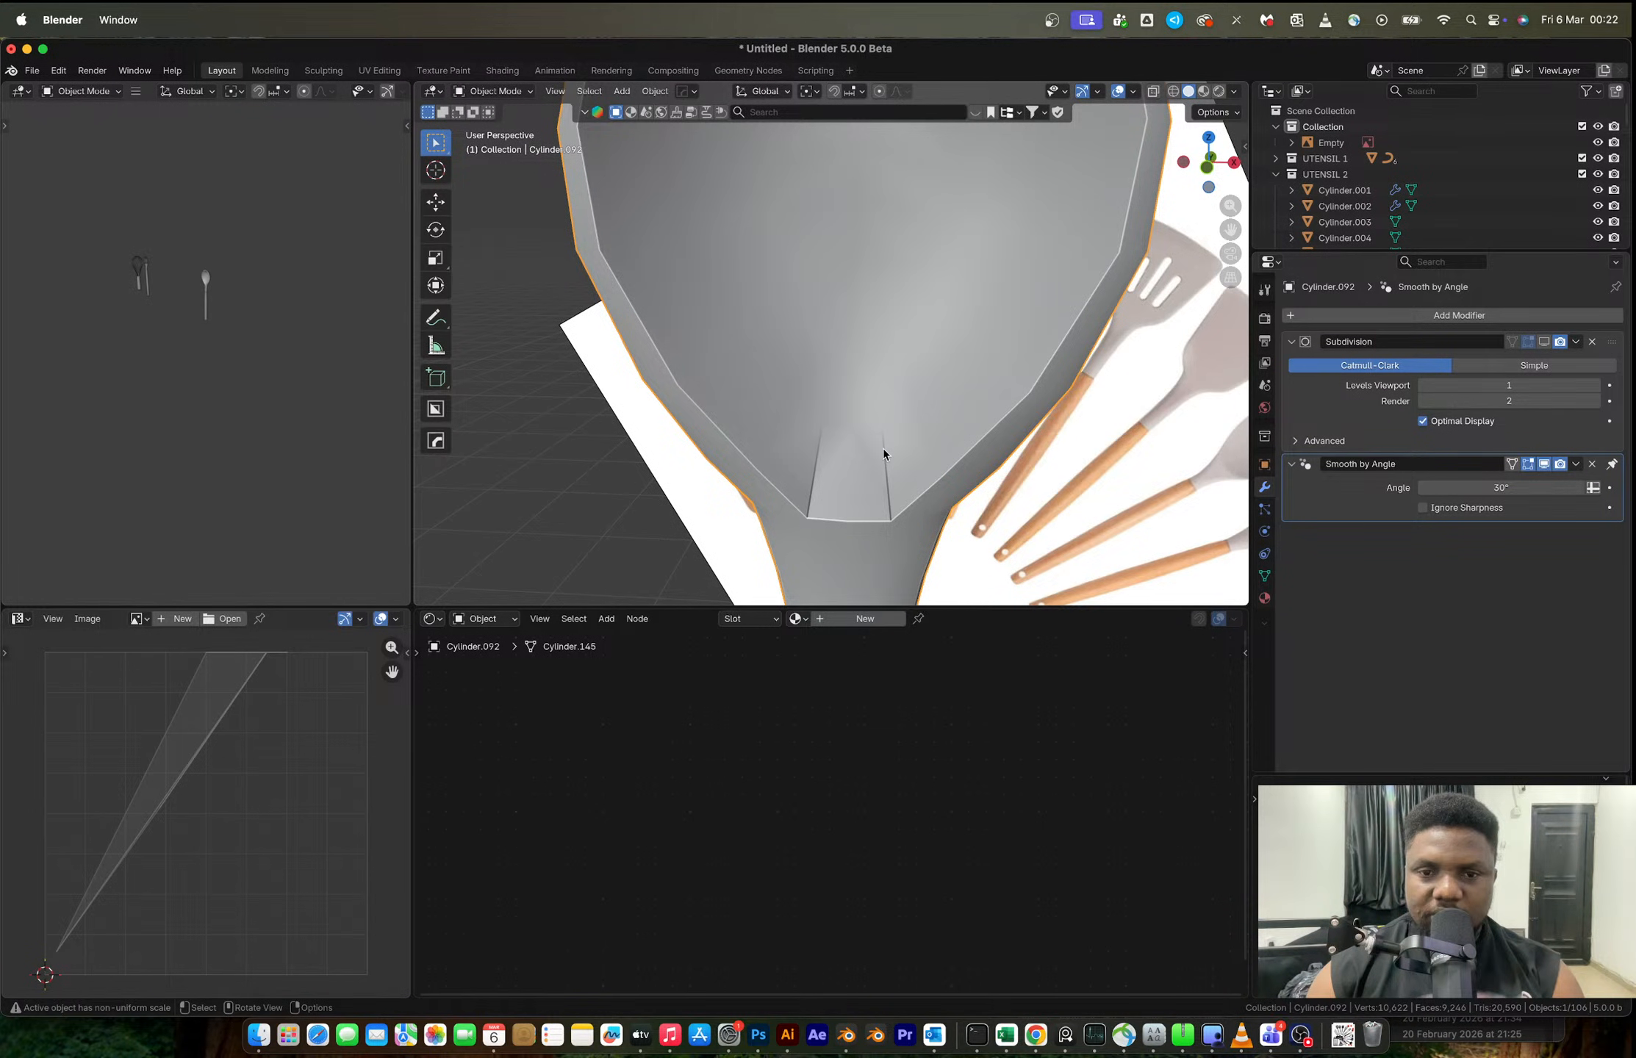
- Slide the short edge row between the inner centre patch and the neck closer to the bowl's rim
key("Tab")
key("ctrl+r")
left_click(853, 462)
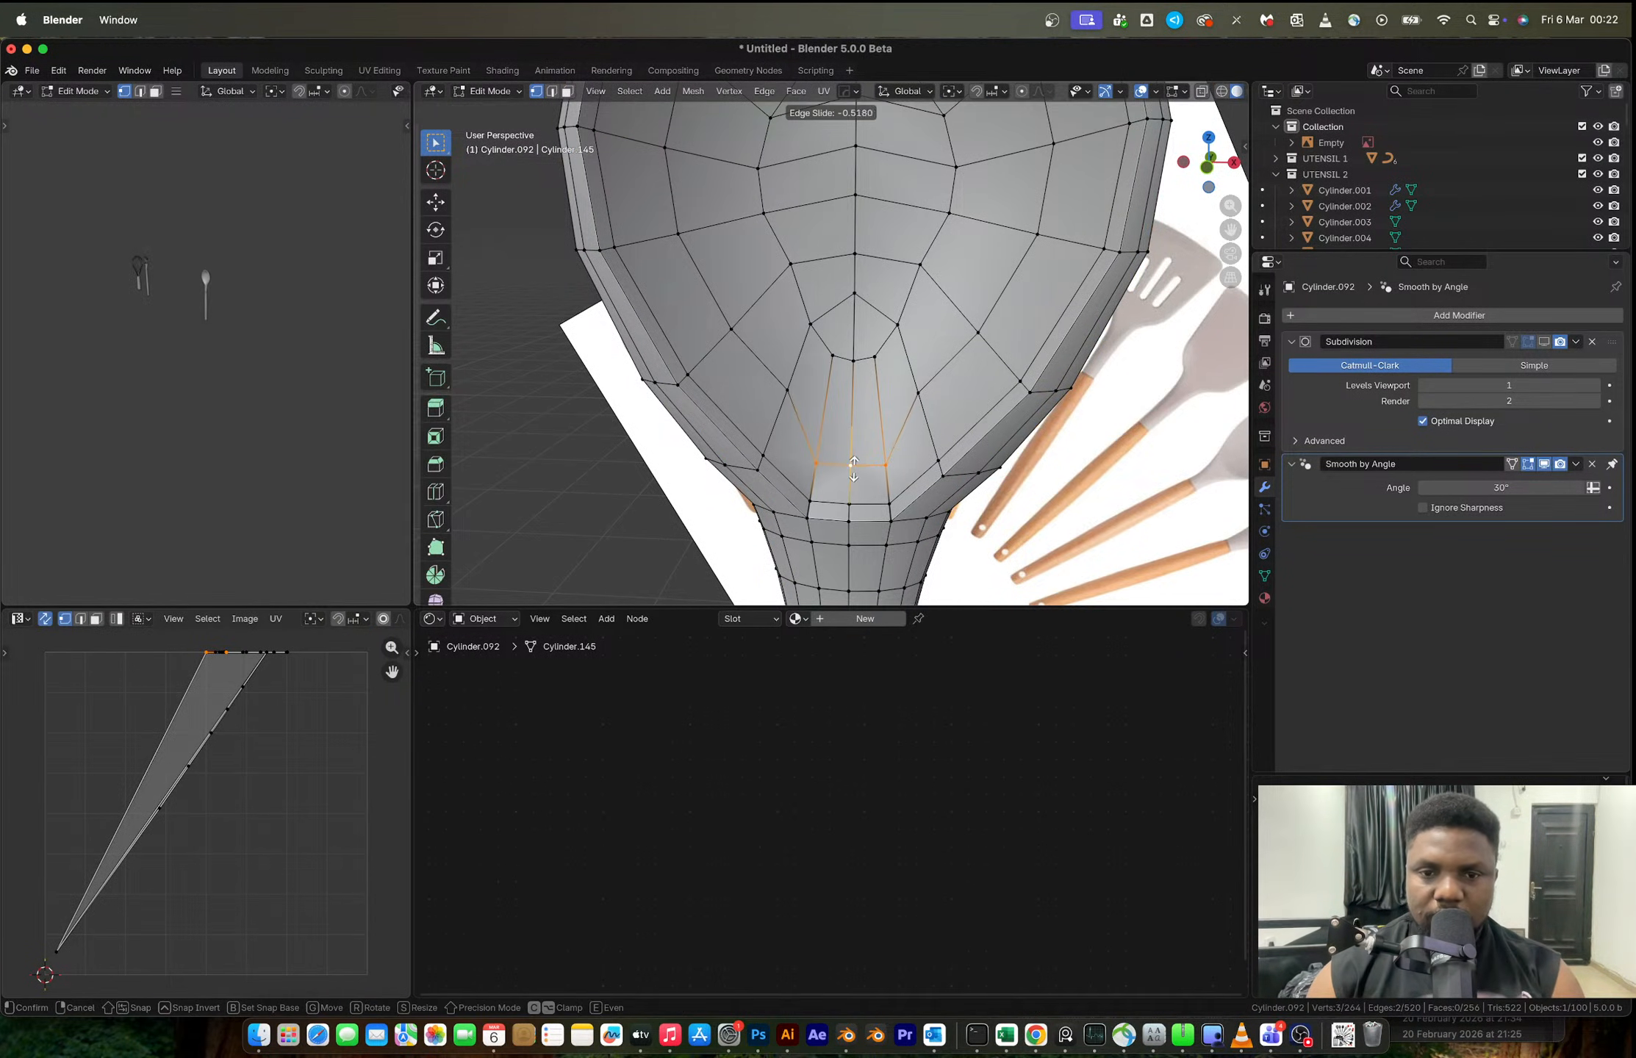
left_click(854, 463)
- Slide the inner bowl vertices flanking the neck strip on both sides down toward the rim
left_click(796, 395)
key("g")
key("g")
left_click(786, 421)
left_click(926, 395)
key("g")
key("g")
left_click(932, 415)
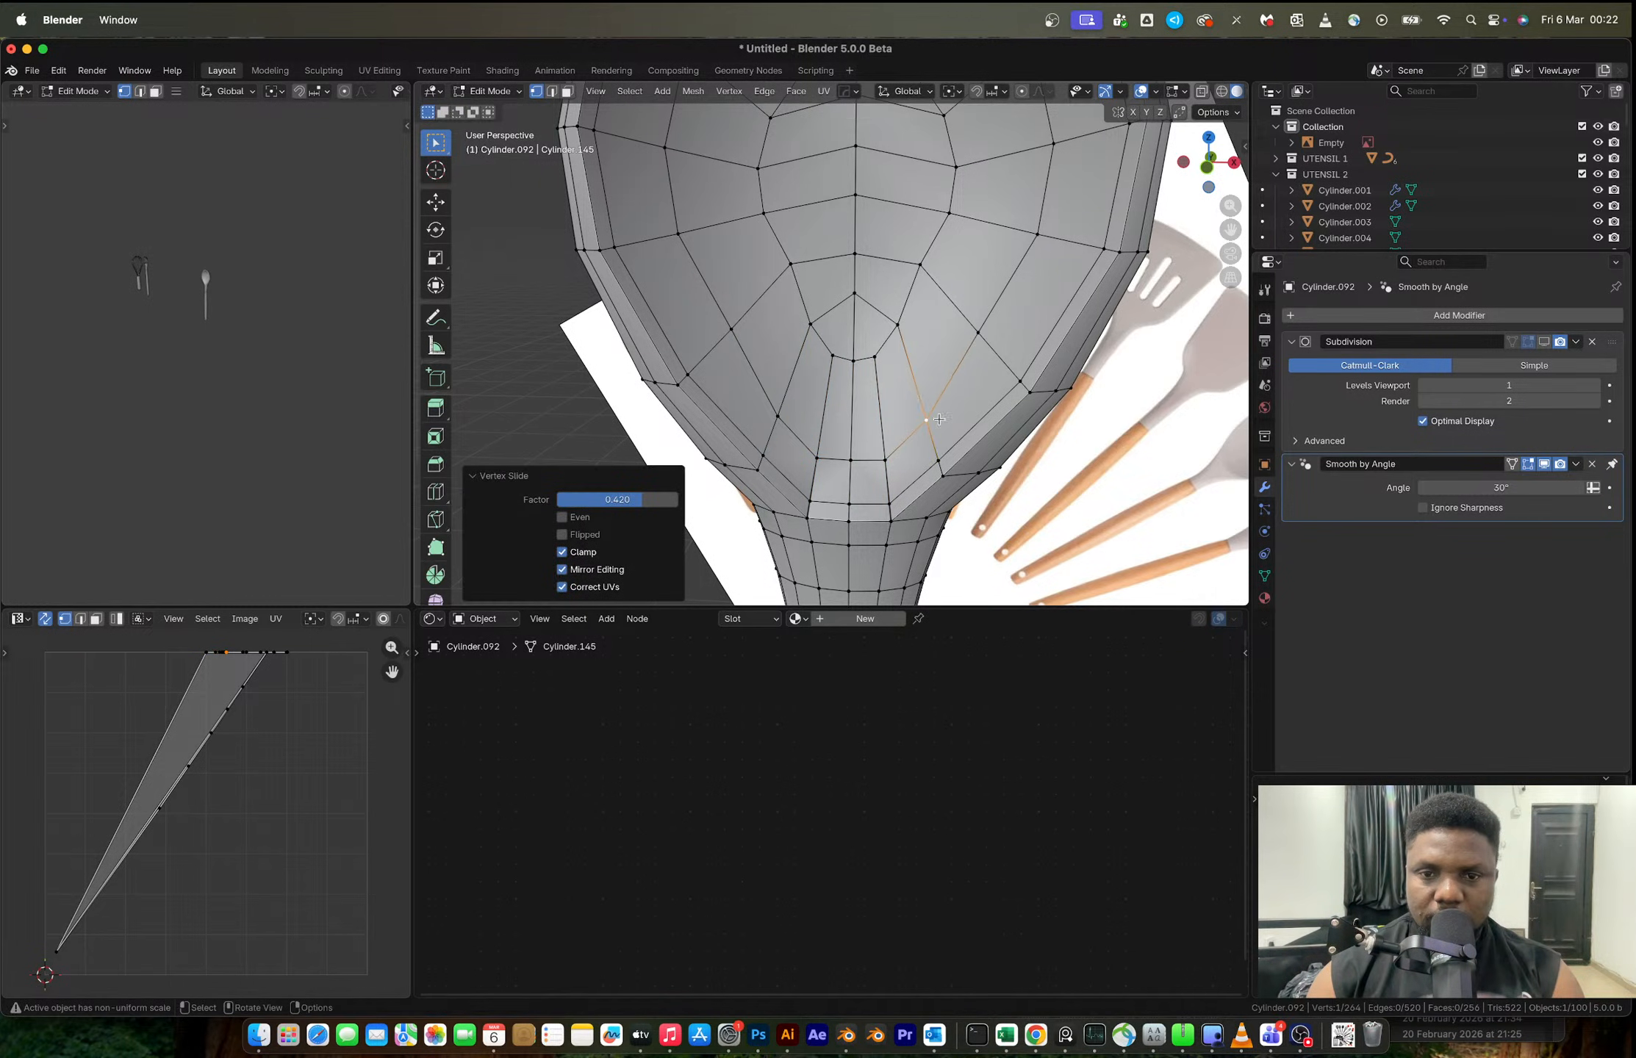
- Slide the inner centre patch's two side vertices down along their edges and enable the Subdivision viewport display in Object Mode
left_click(897, 324)
key("g")
key("g")
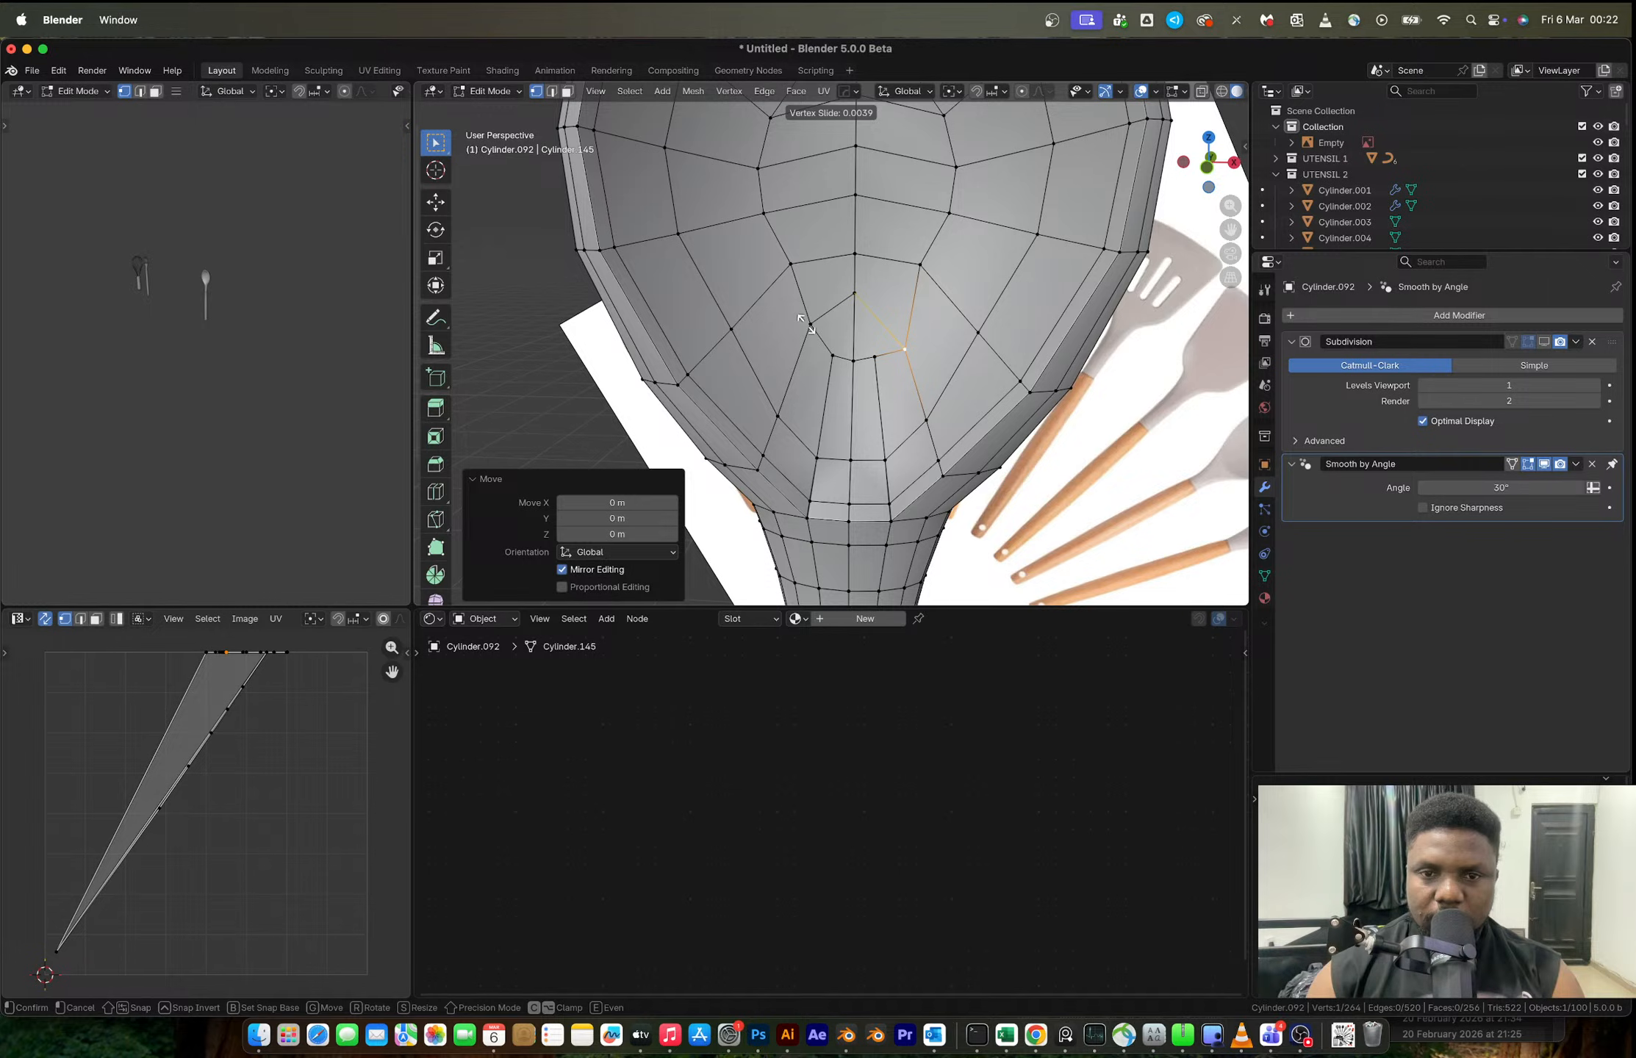
left_click(805, 325)
left_click(804, 331)
key("g")
key("g")
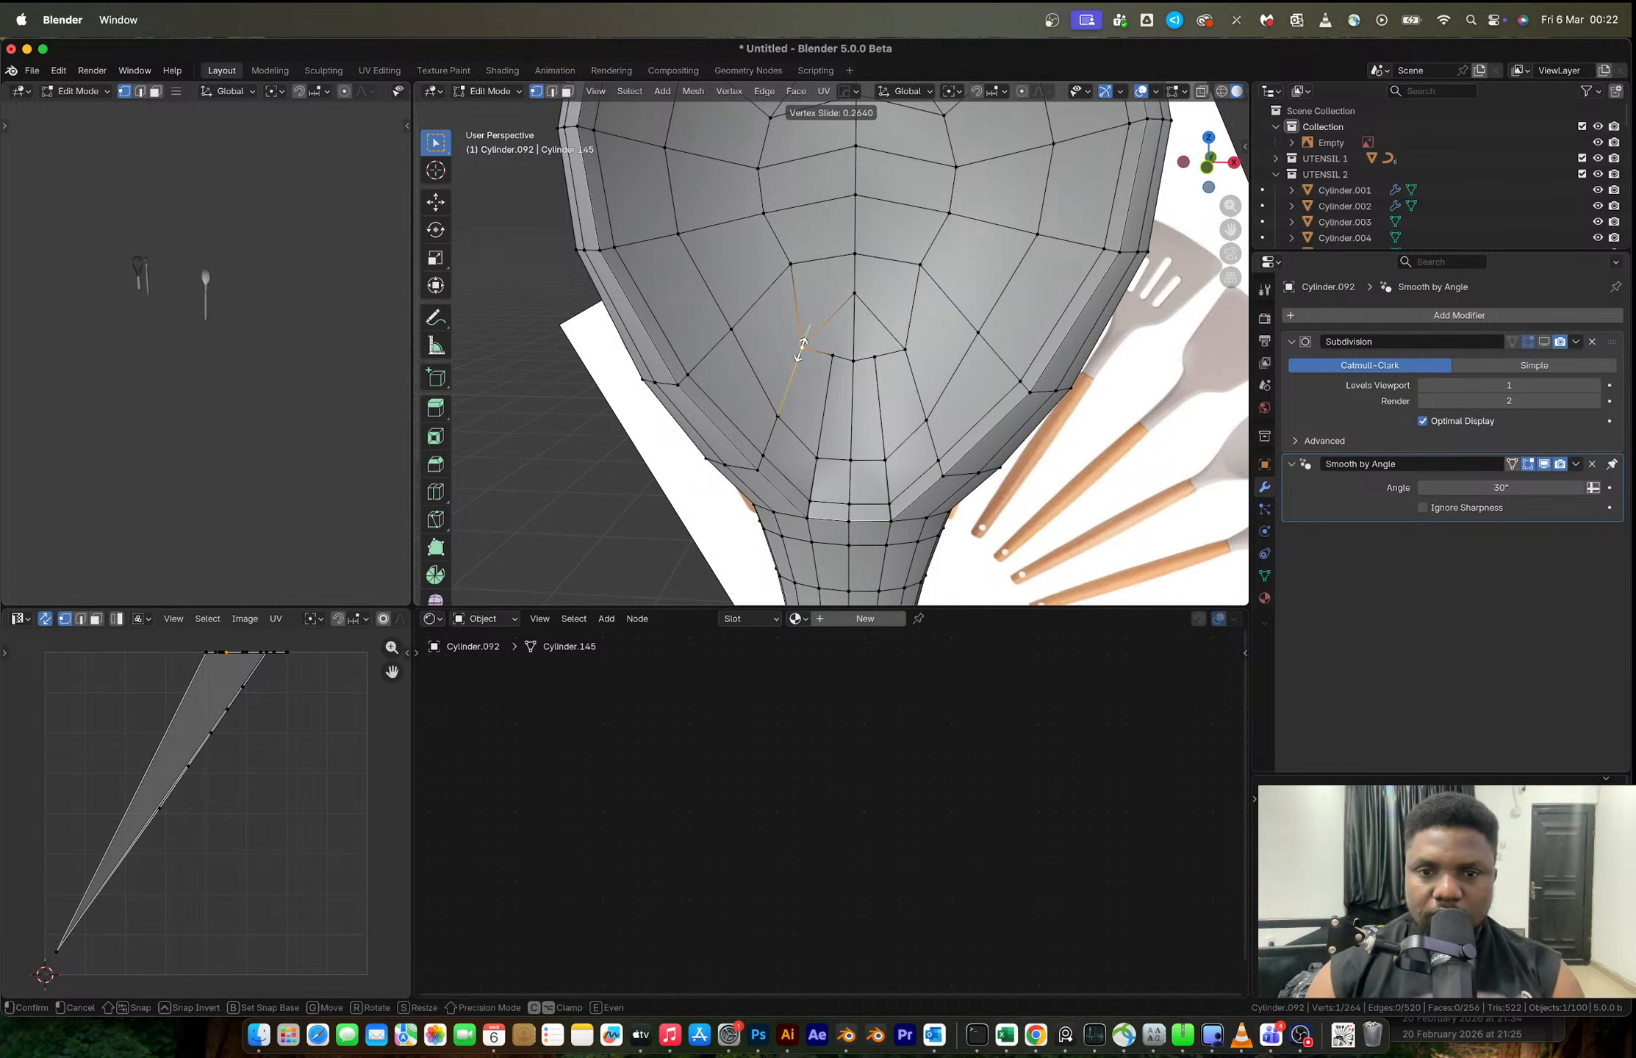
left_click(803, 344)
key("Tab")
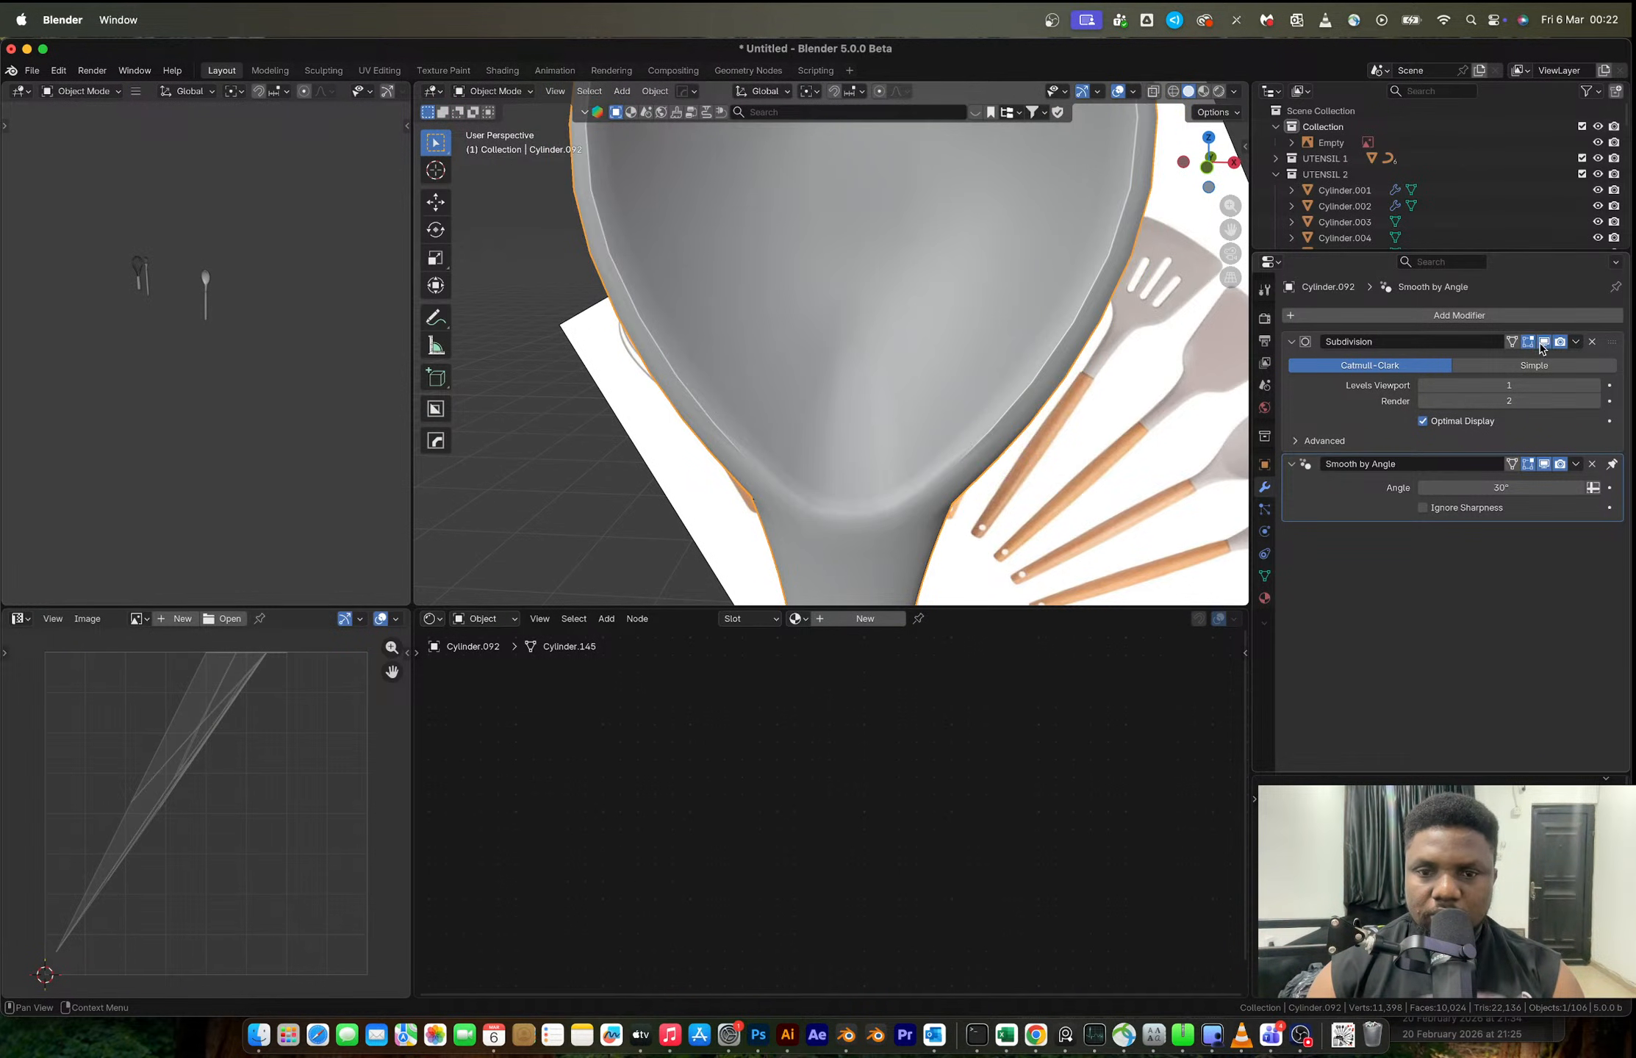
scroll(878, 452, "down", 2)
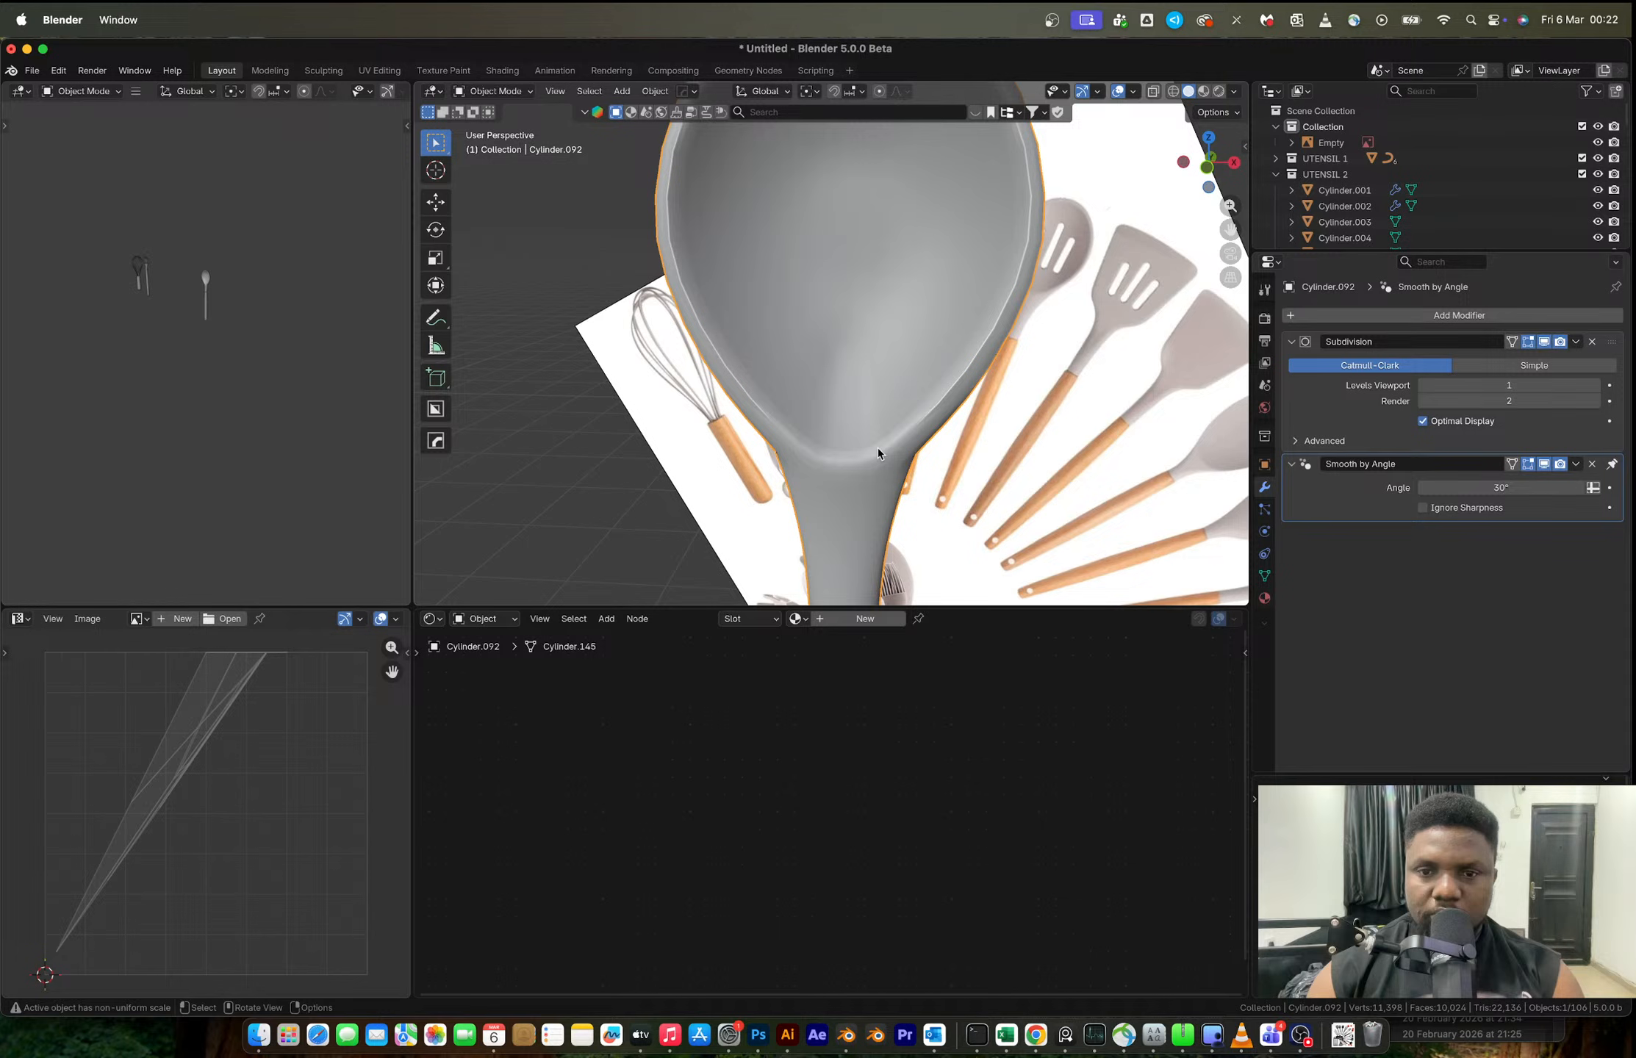
- Add one centred loop cut along the side wall of the bowl's rim
key("Tab")
scroll(879, 453, "up", 2)
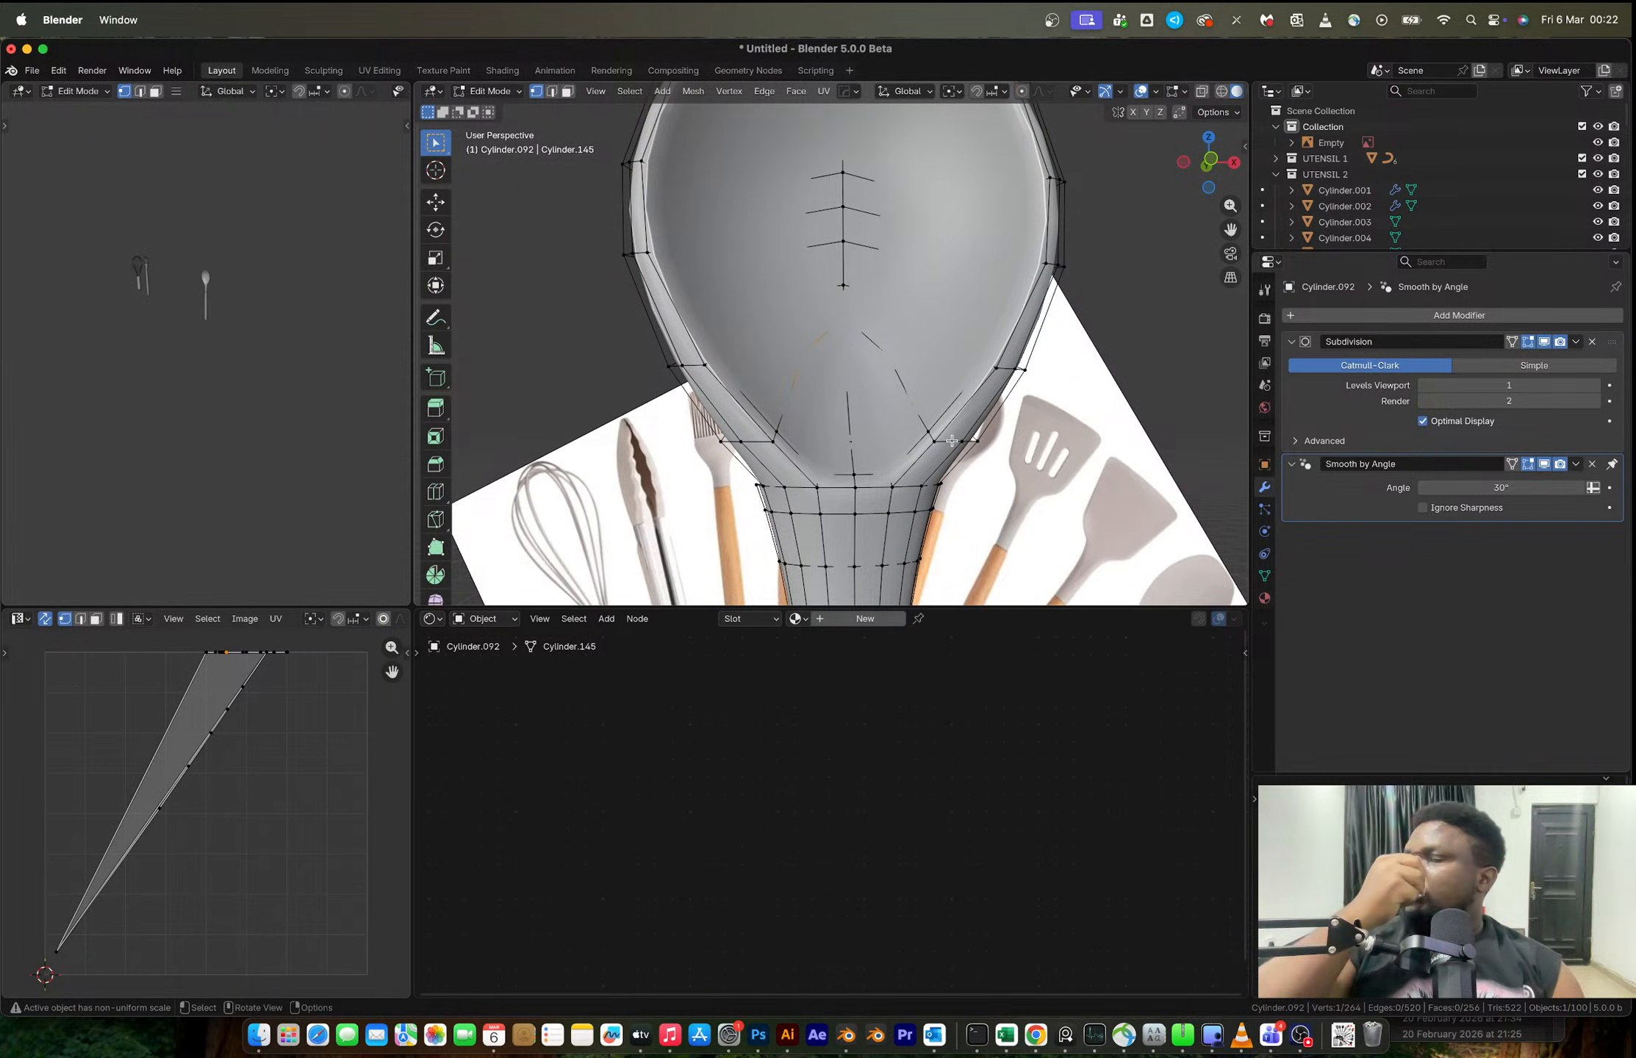
middle_click_drag(952, 440, 797, 445)
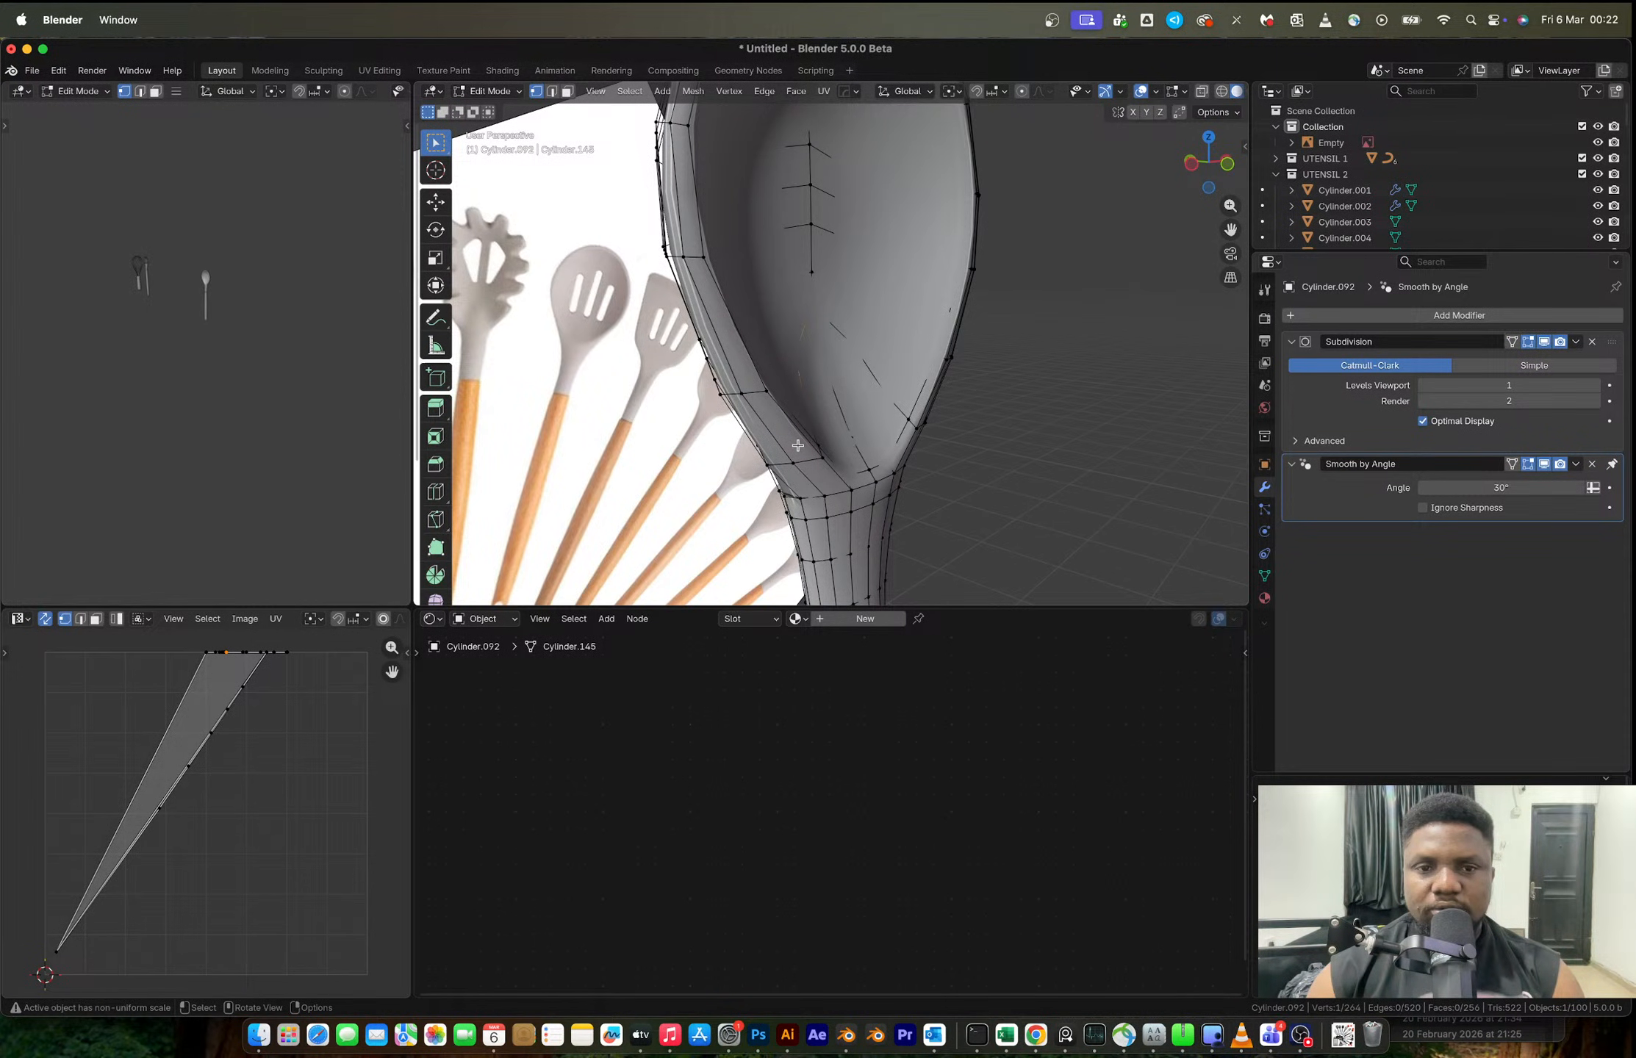
key("ctrl+r")
left_click(790, 437)
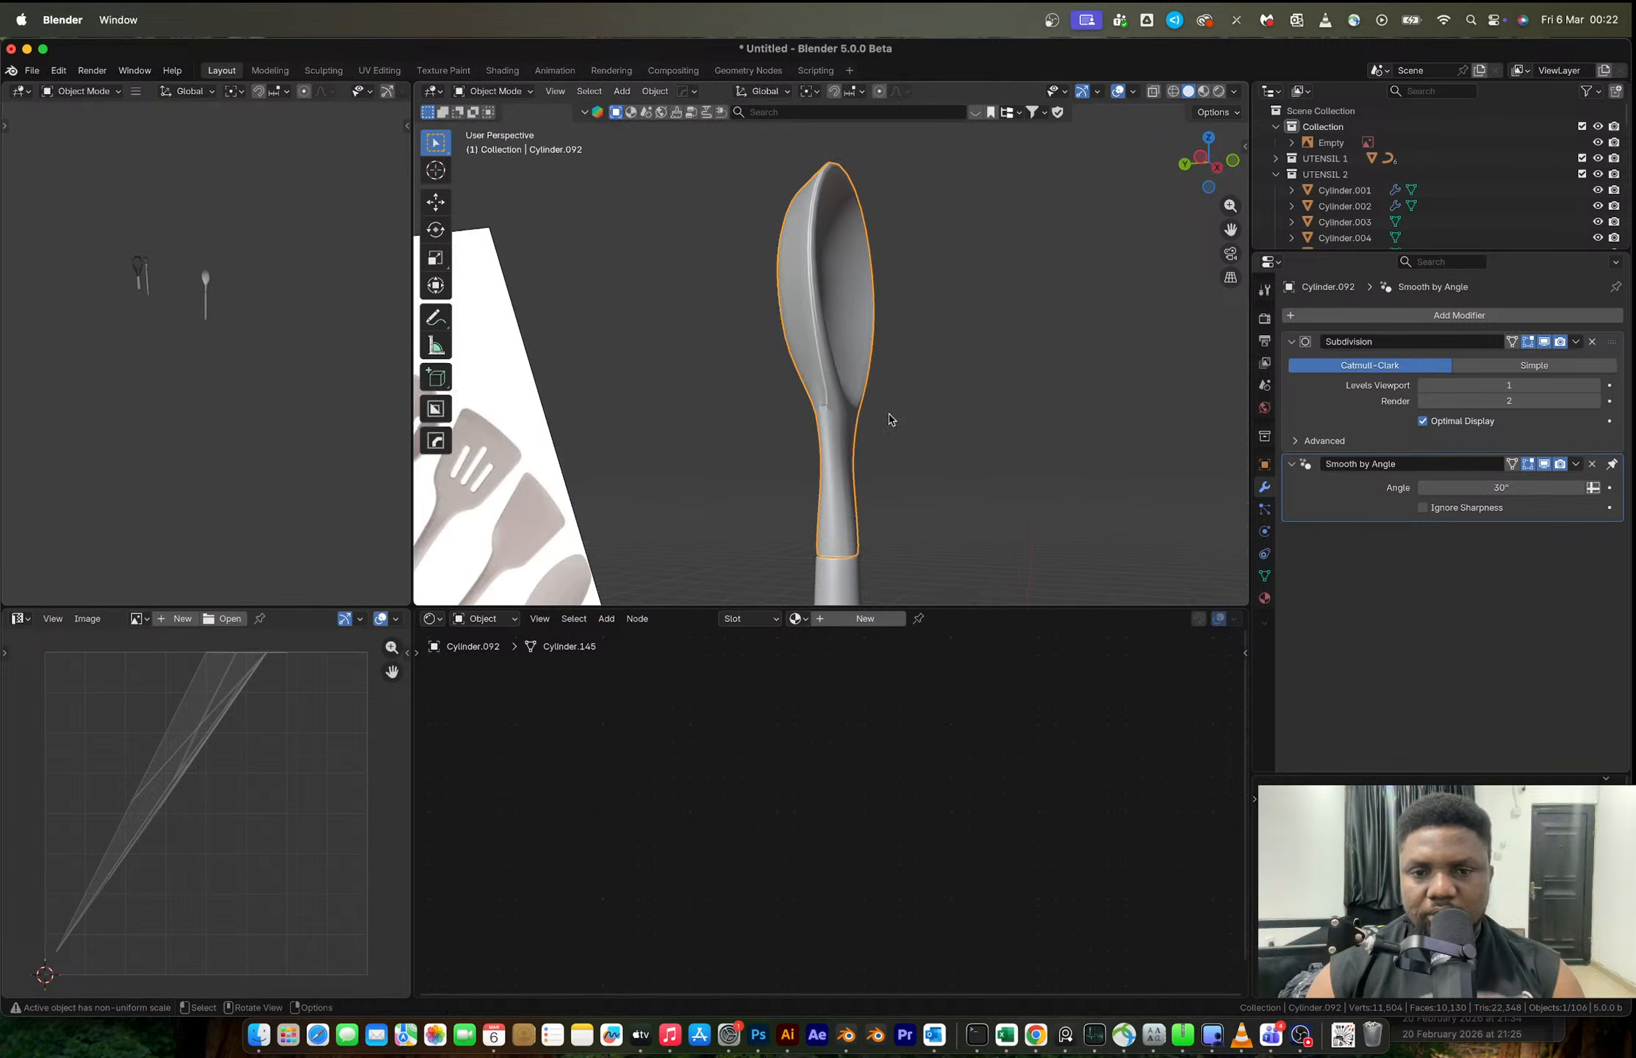
- Merge the new side loop's end vertex with its neighbour where the bowl's rim meets the neck
scroll(852, 414, "up", 4)
middle_click_drag(820, 413, 863, 489)
key("Tab")
scroll(838, 443, "up", 2)
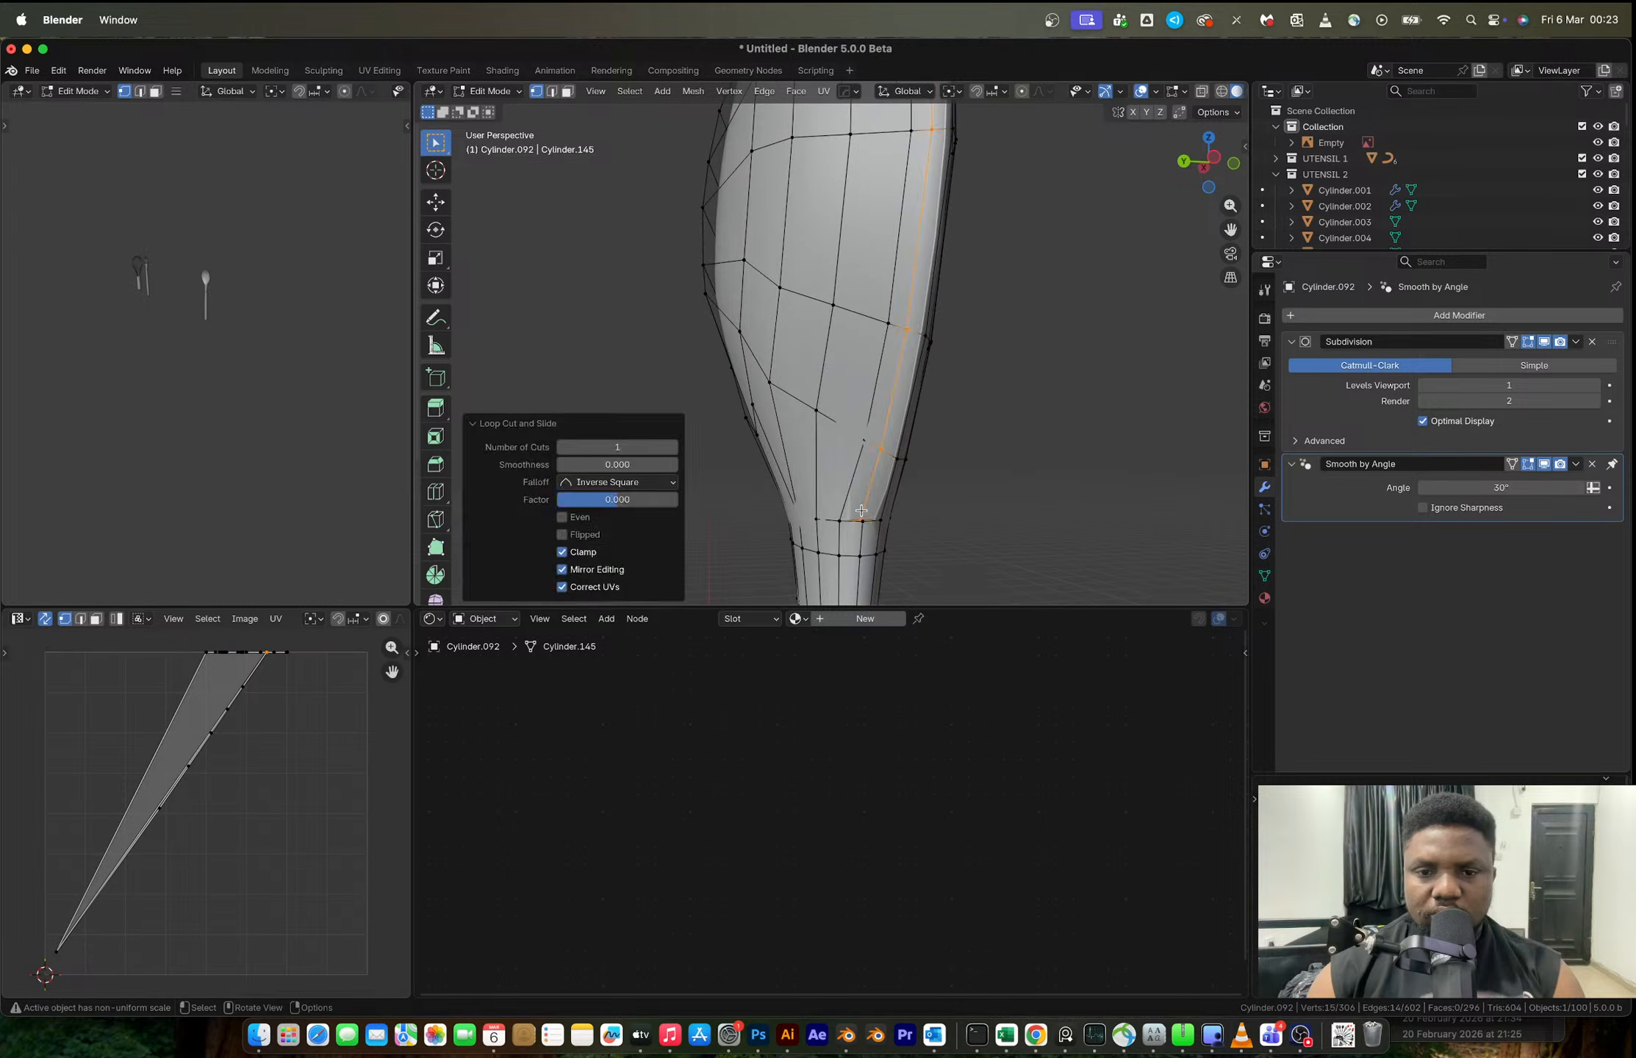
left_click(863, 517)
left_click(868, 522, "shift")
key("m")
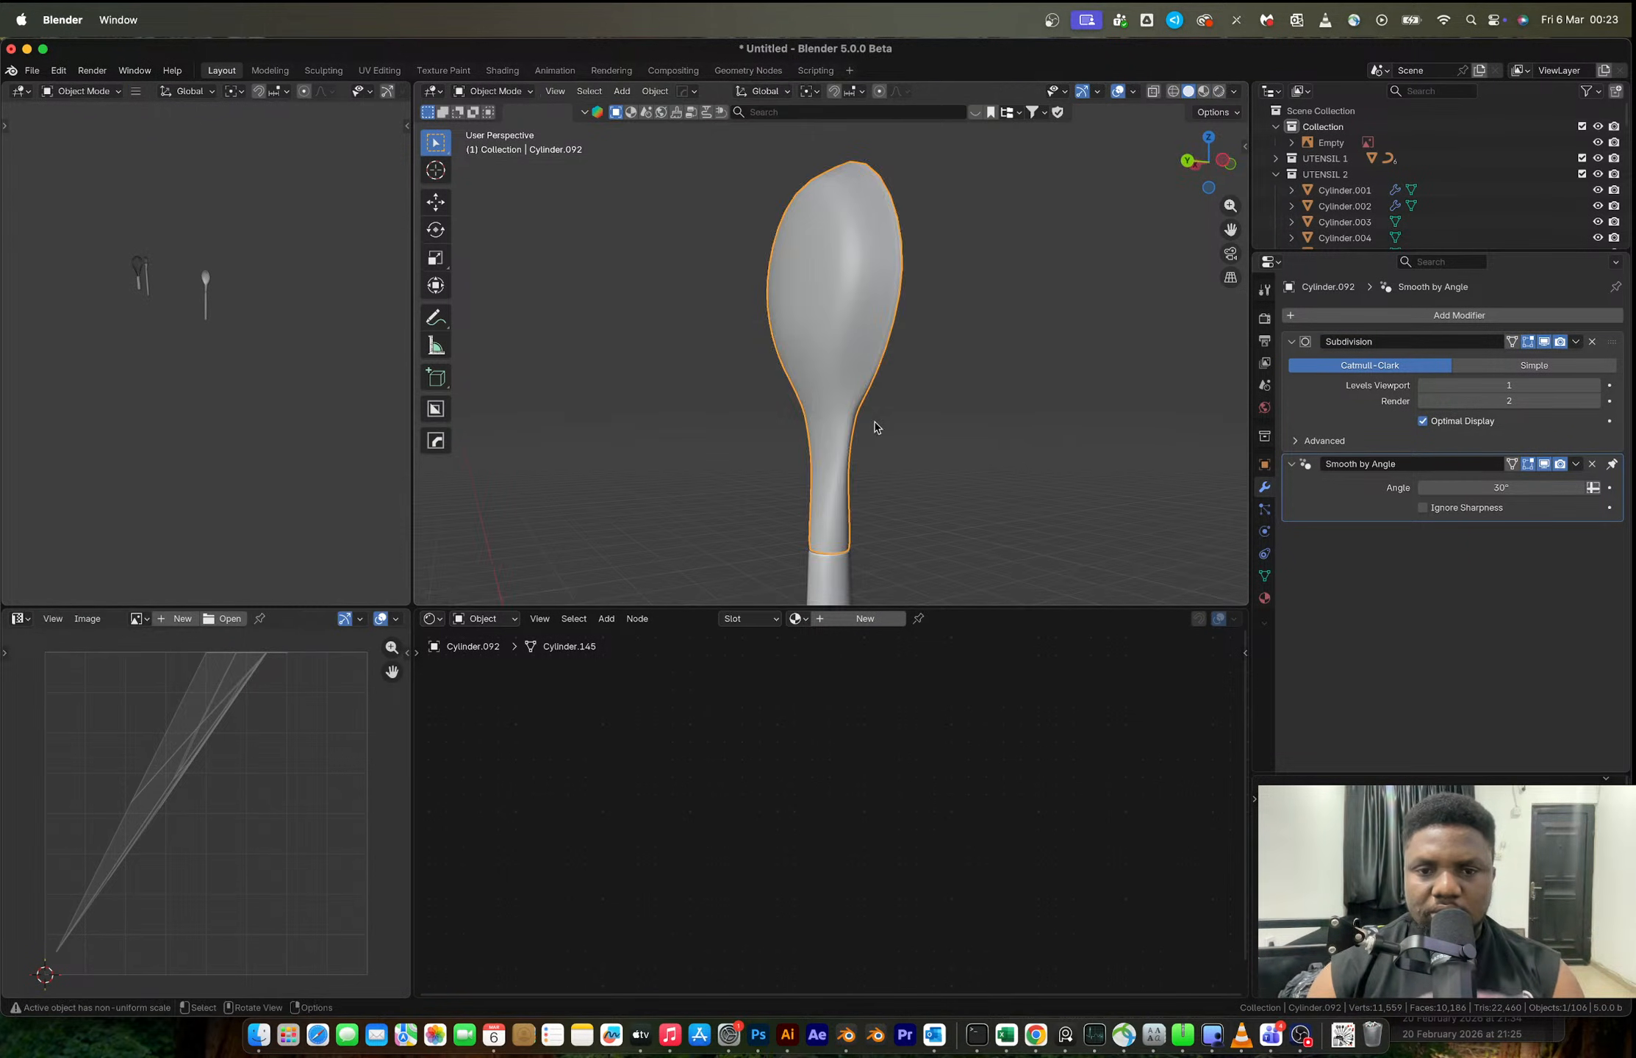
- Mirror the bowl across the X axis so both halves share the same topology
scroll(906, 402, "up", 2)
key("shift+alt+x")
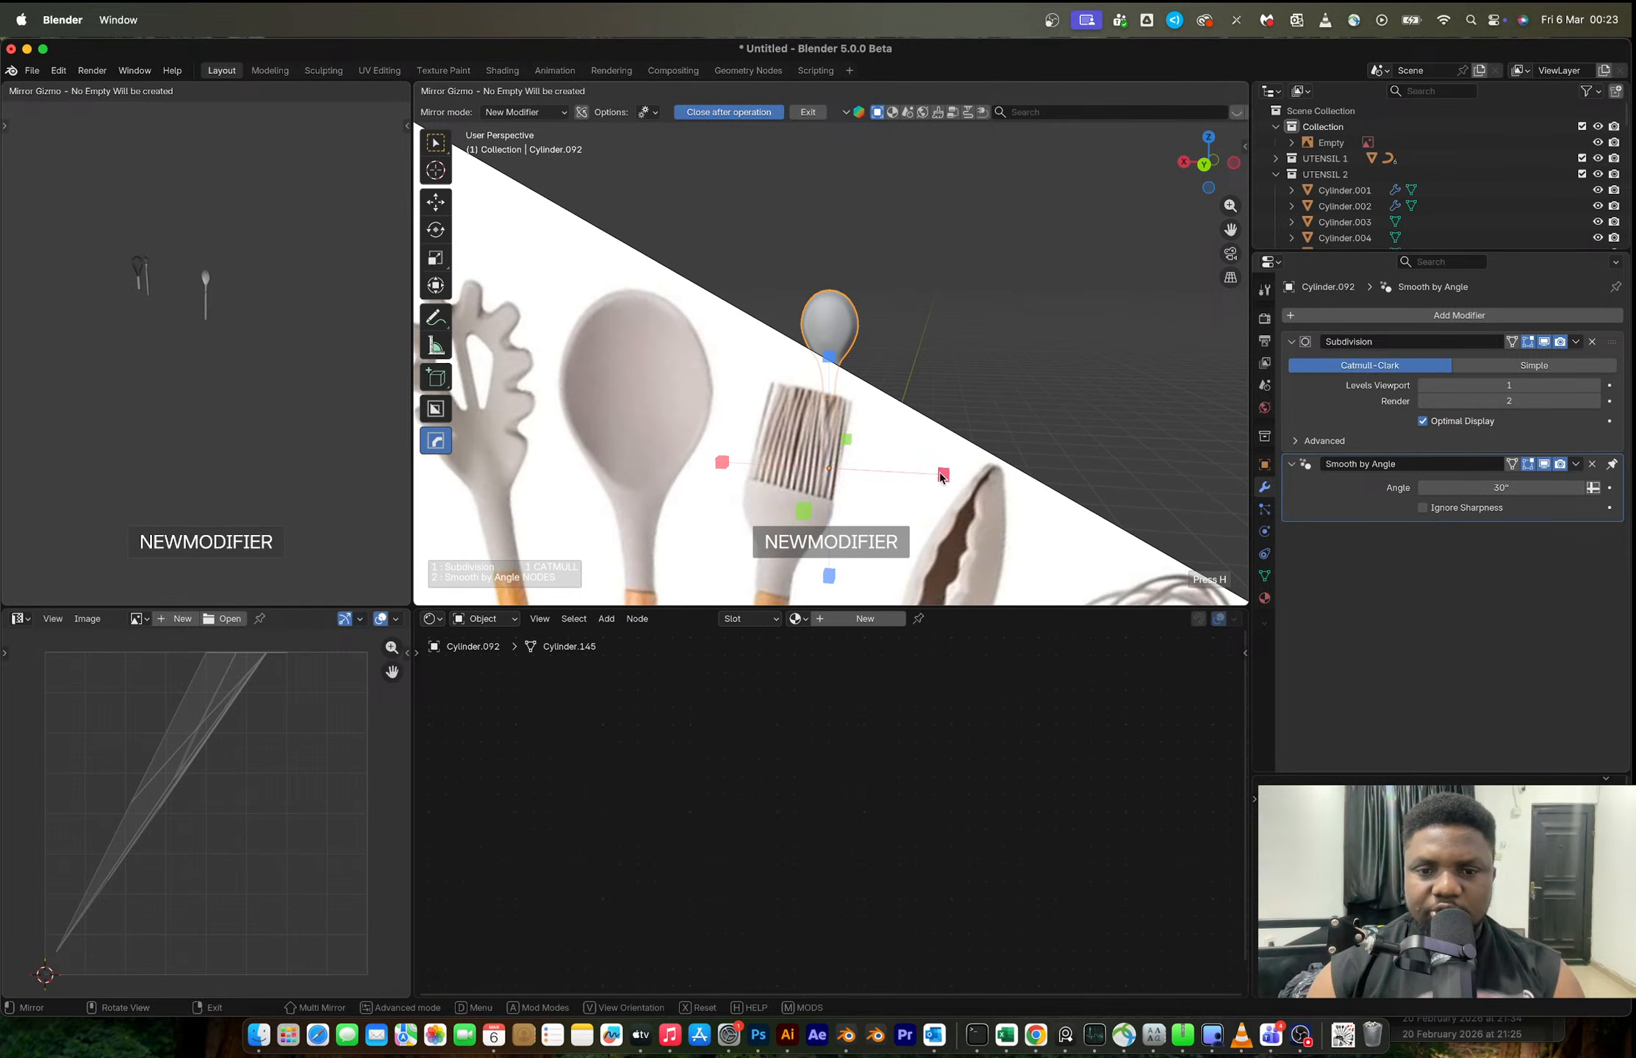
left_click(944, 474)
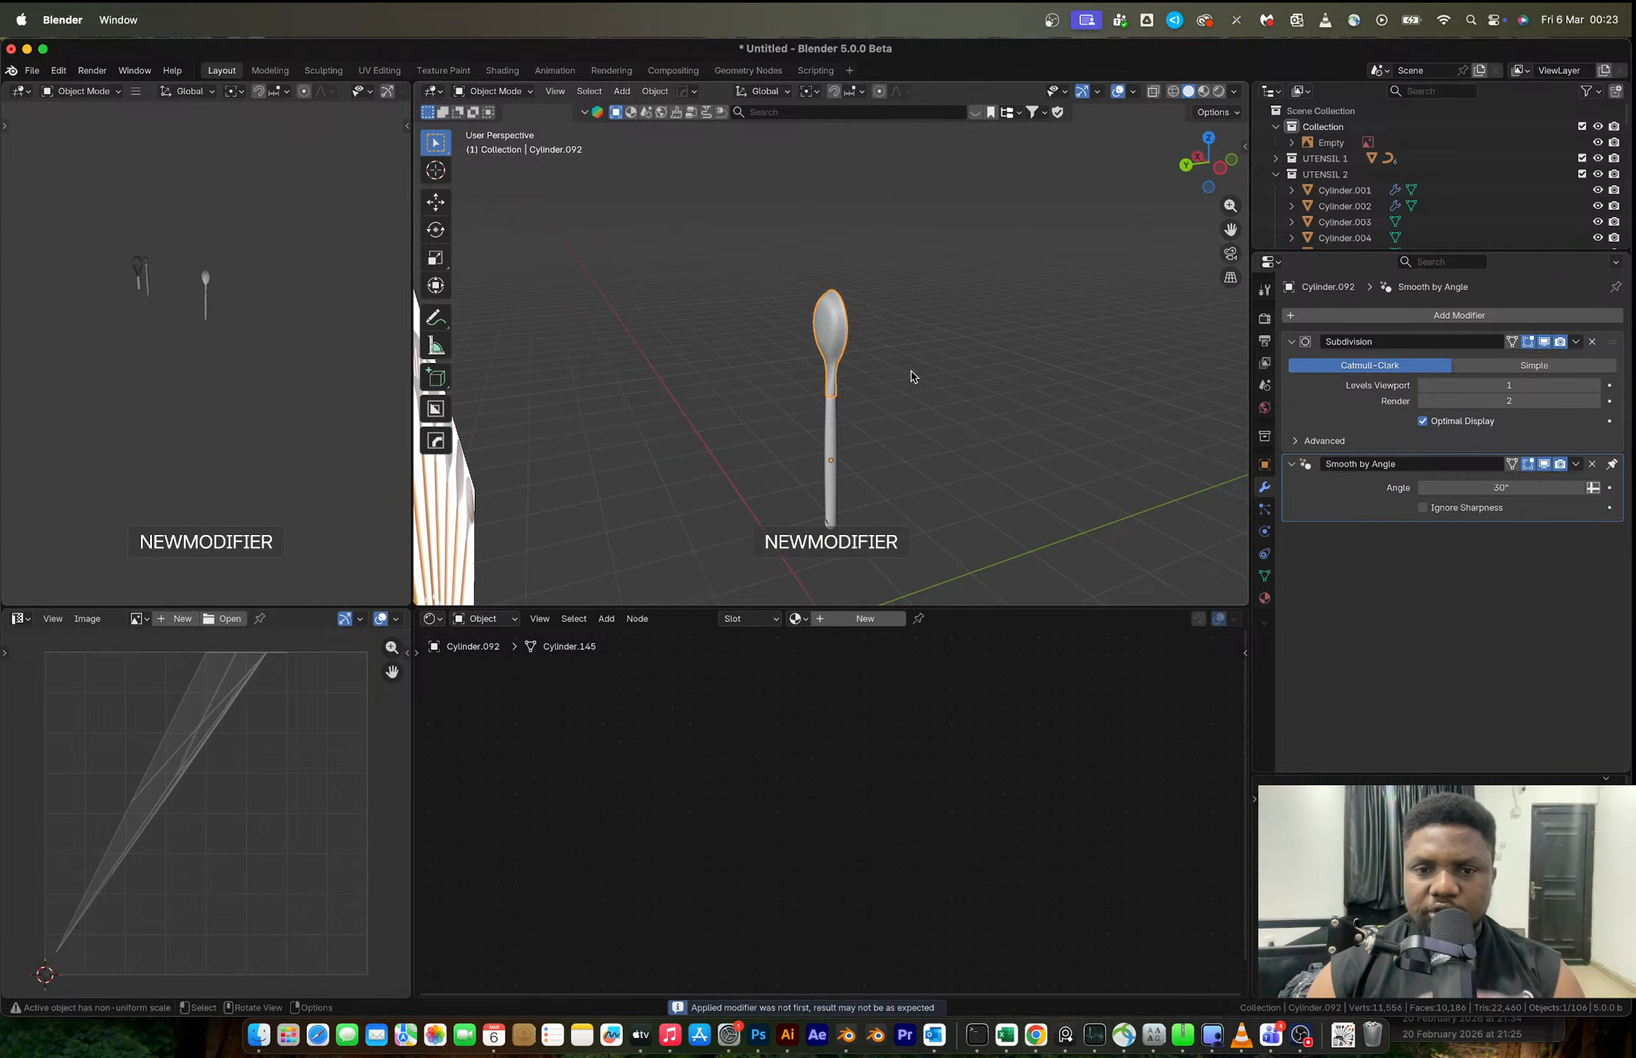
scroll(916, 381, "up", 4)
middle_click_drag(911, 377, 839, 384)
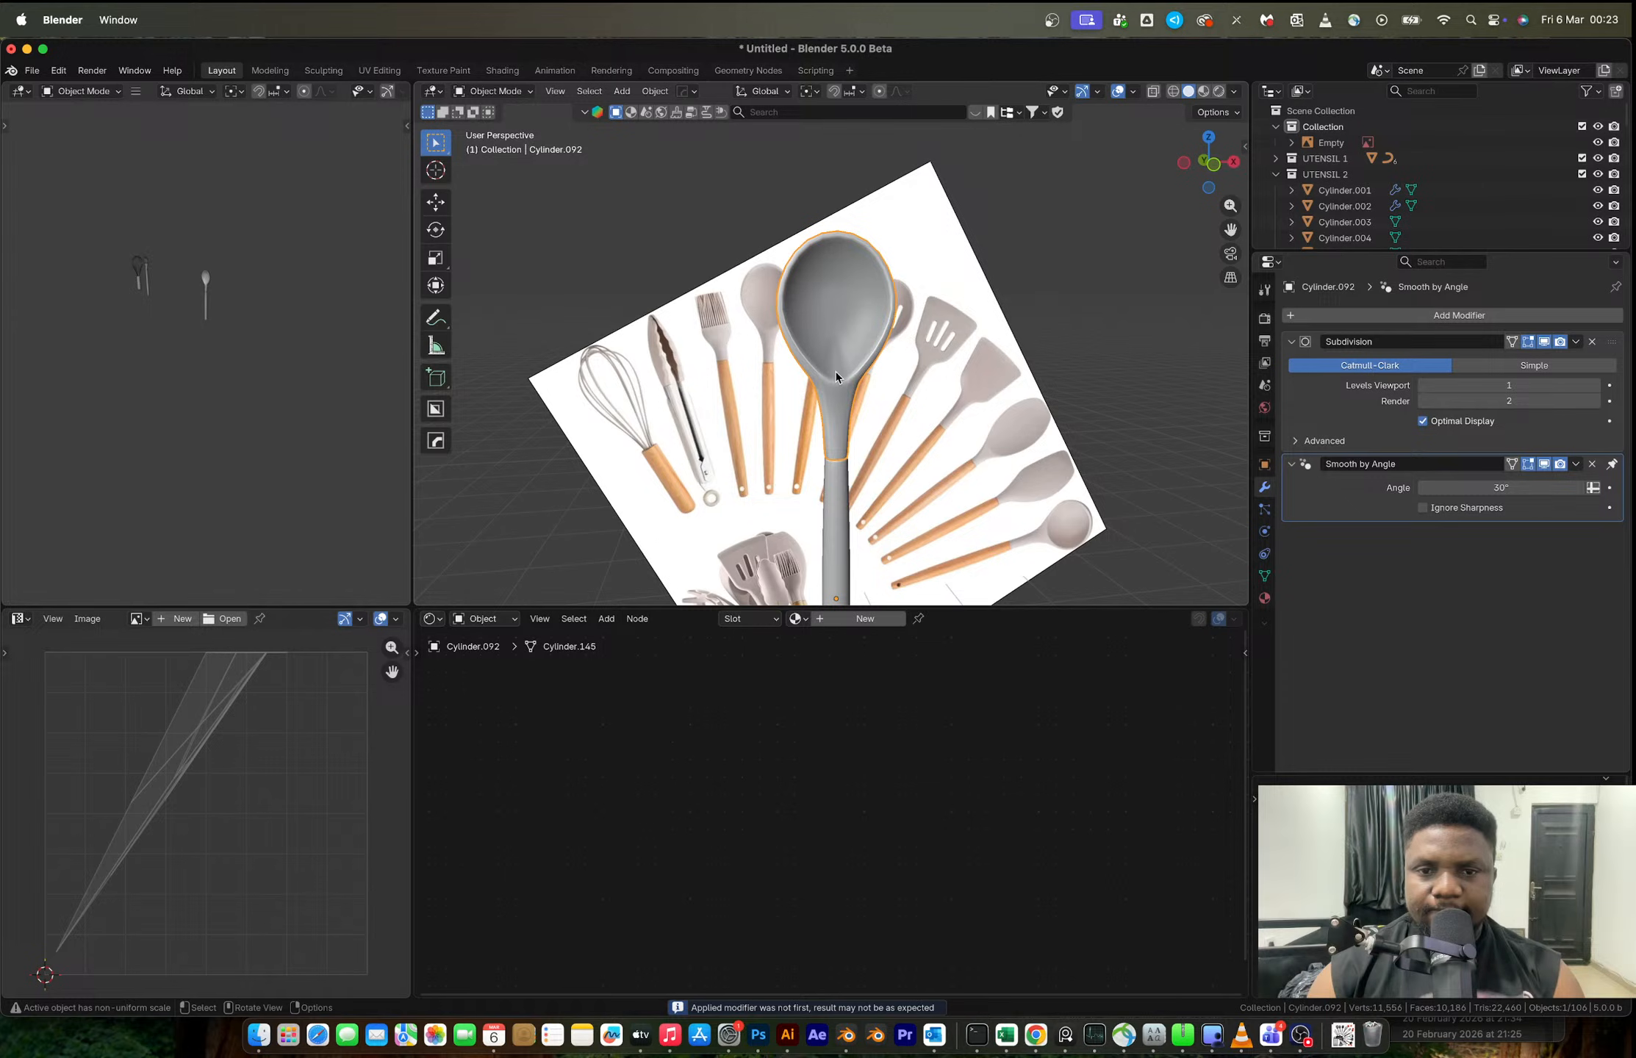
scroll(835, 376, "down", 3)
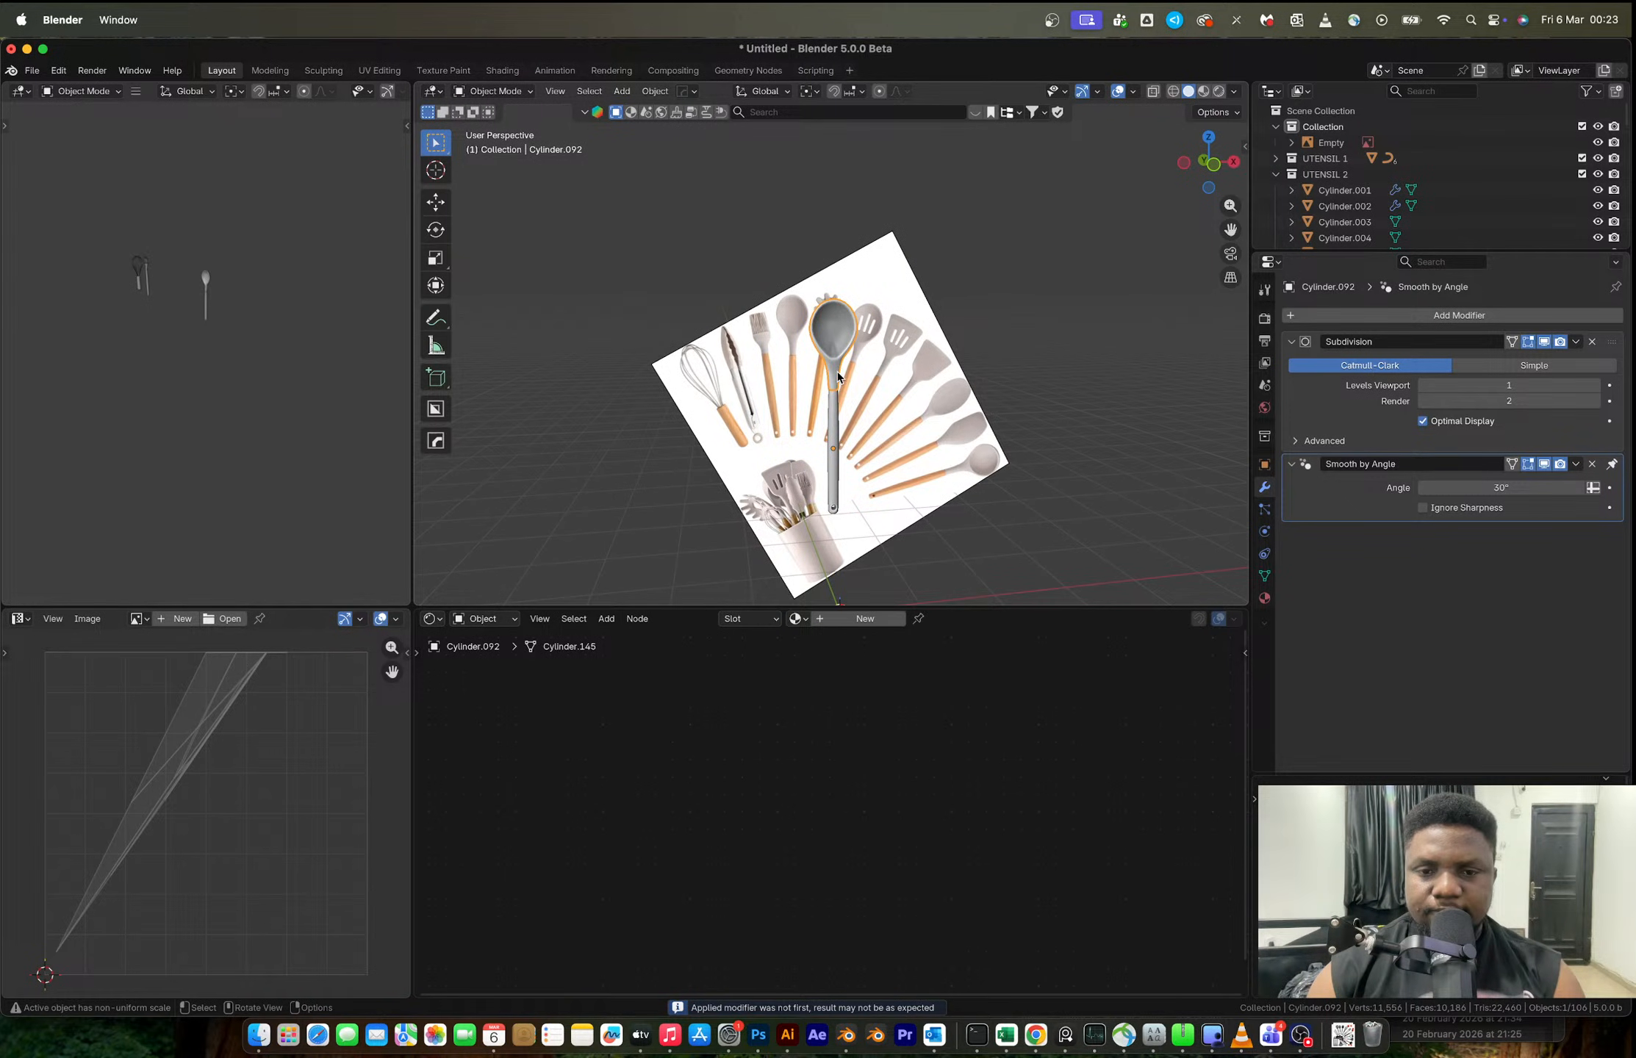
- Move the spoon's head and handle into a new collection named UTENSIL 3 and shift them -4.1509 m along X beside the finished utensils
left_click(834, 432, "shift")
middle_click_drag(834, 433, 812, 435)
key("m")
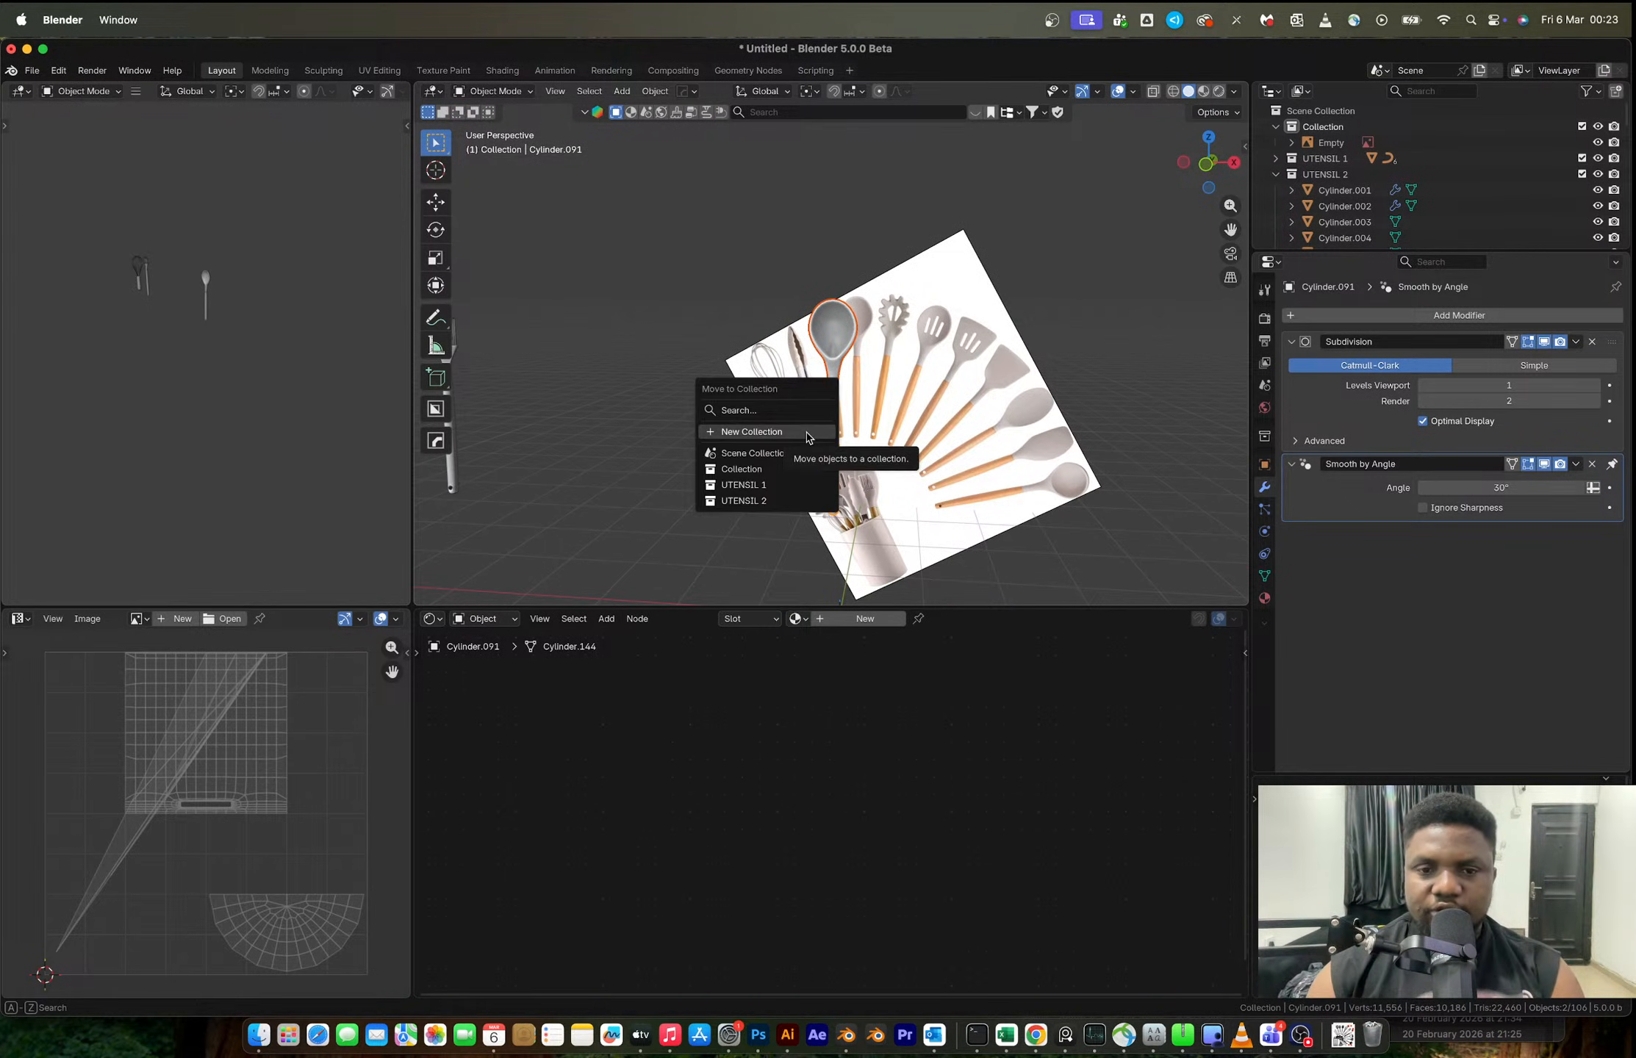
left_click(809, 433)
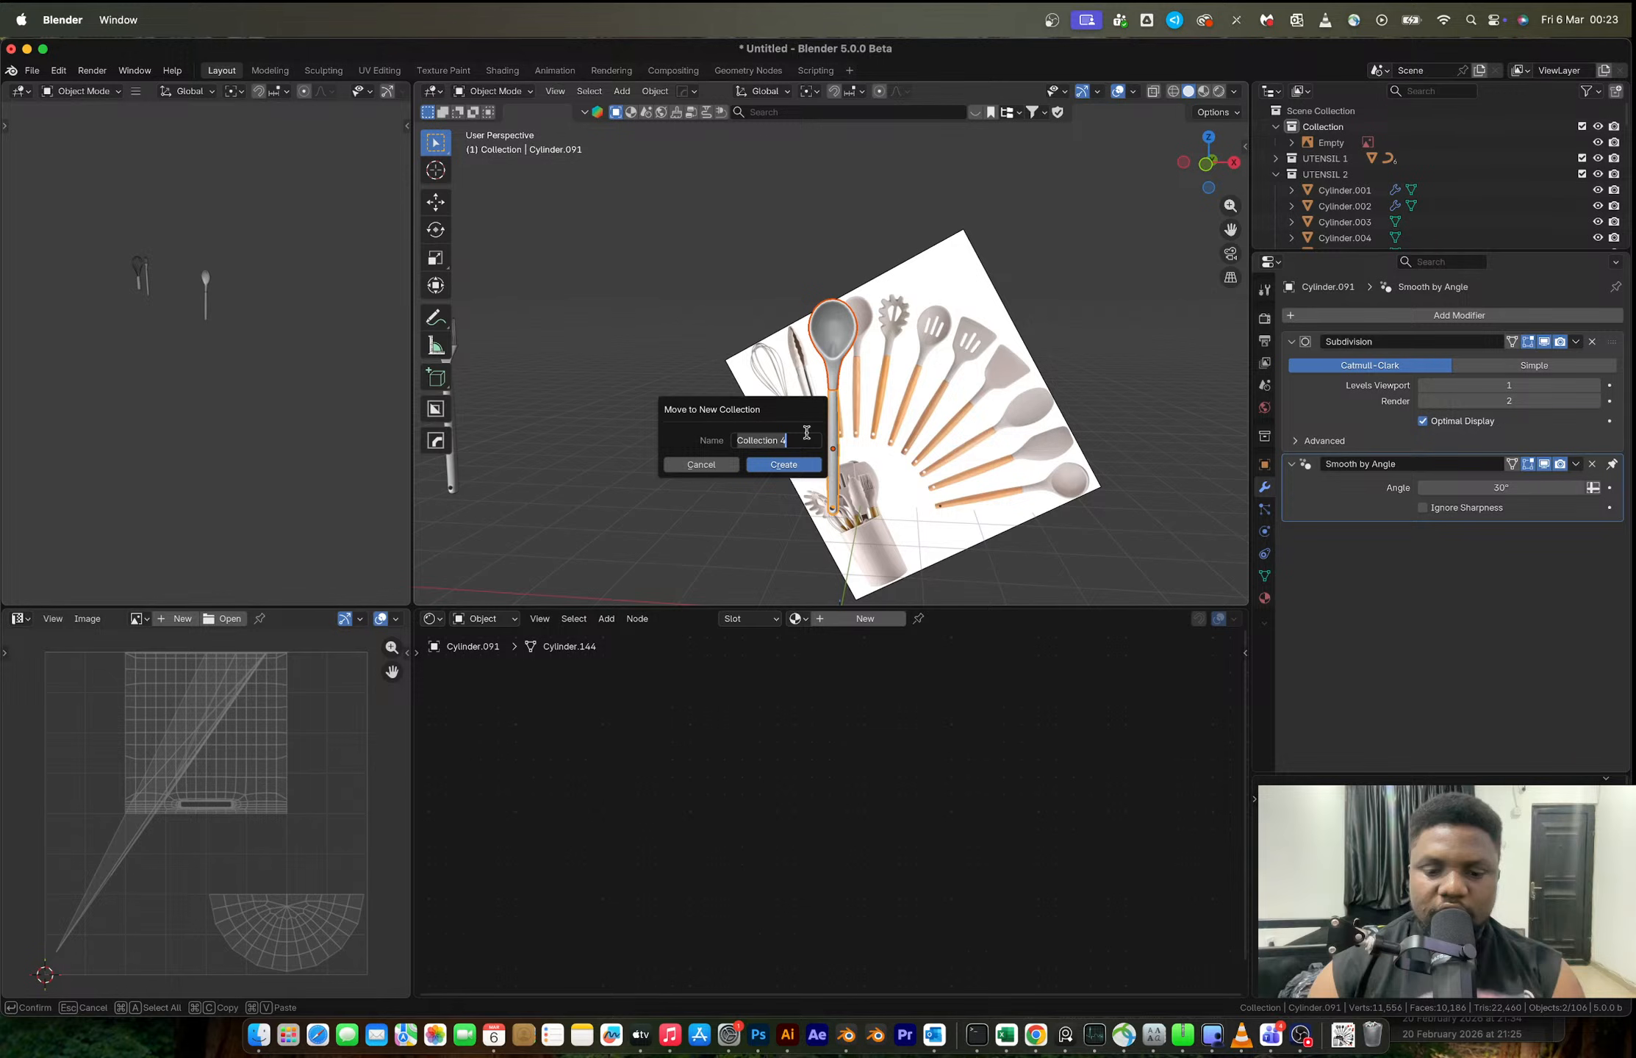
type("UTENSIL 3")
key("Return")
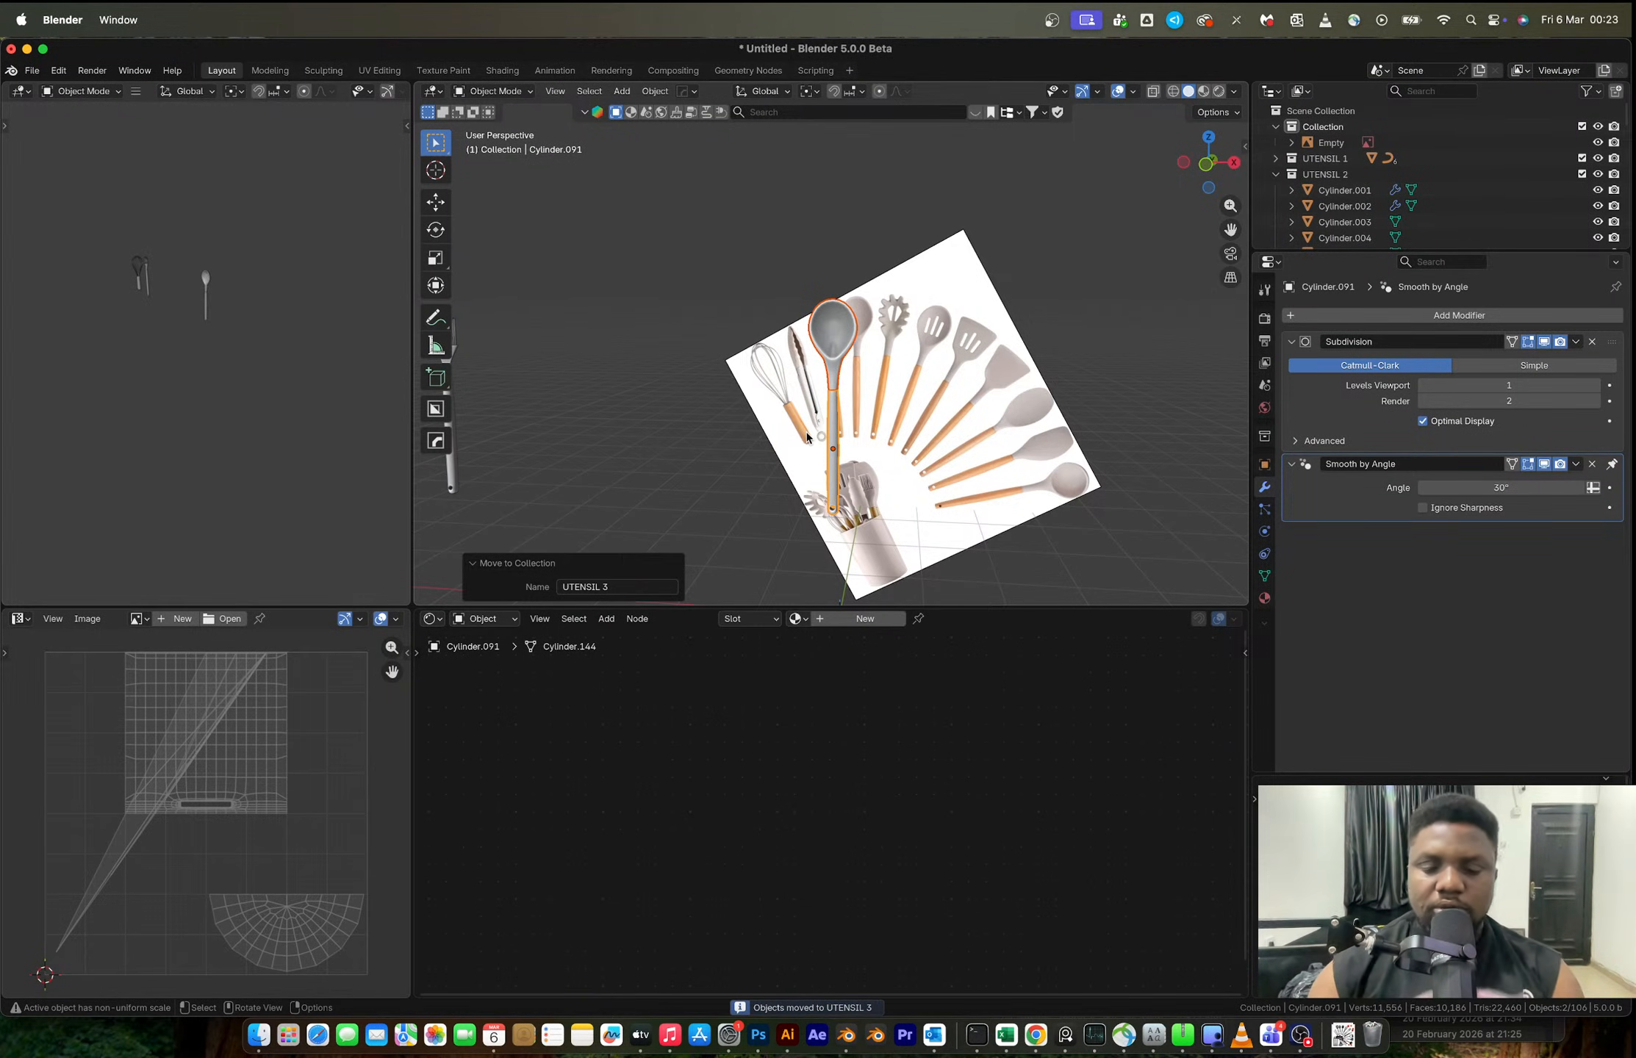
scroll(807, 437, "down", 3)
key("g")
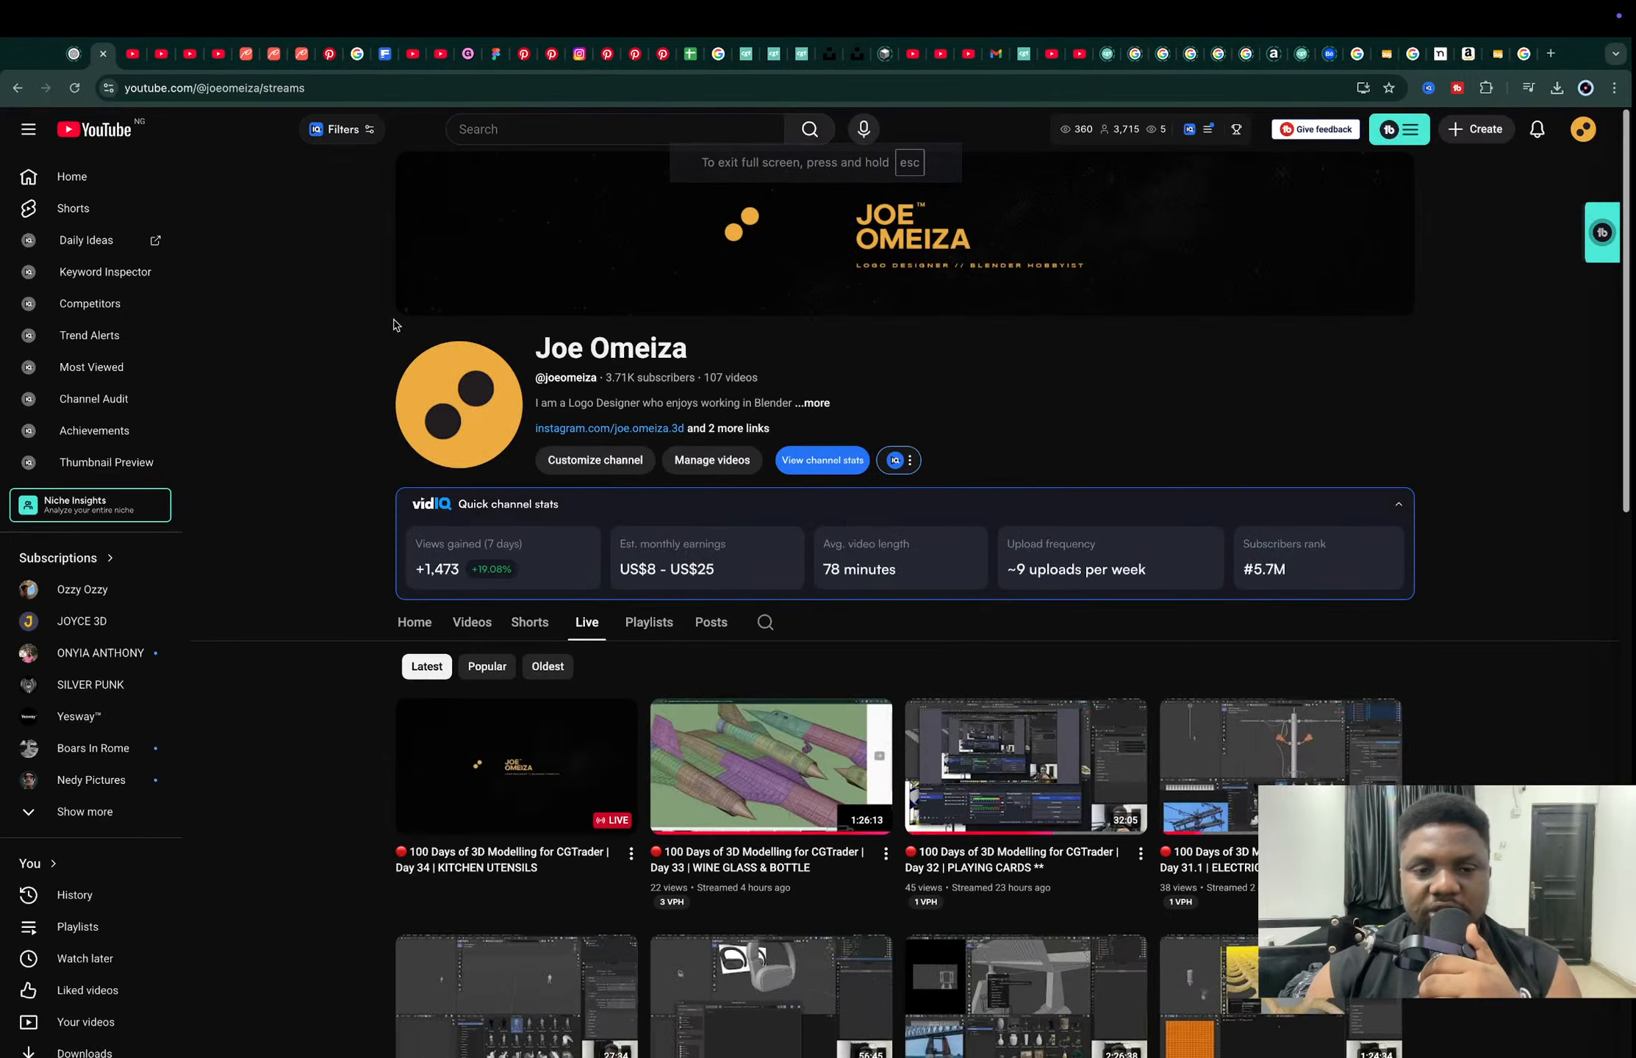
- Switch to Chrome and open the KITCHEN UTENSILS live stream in its own tab to read the live chat
middle_click(571, 742)
mouse_move(977, 12)
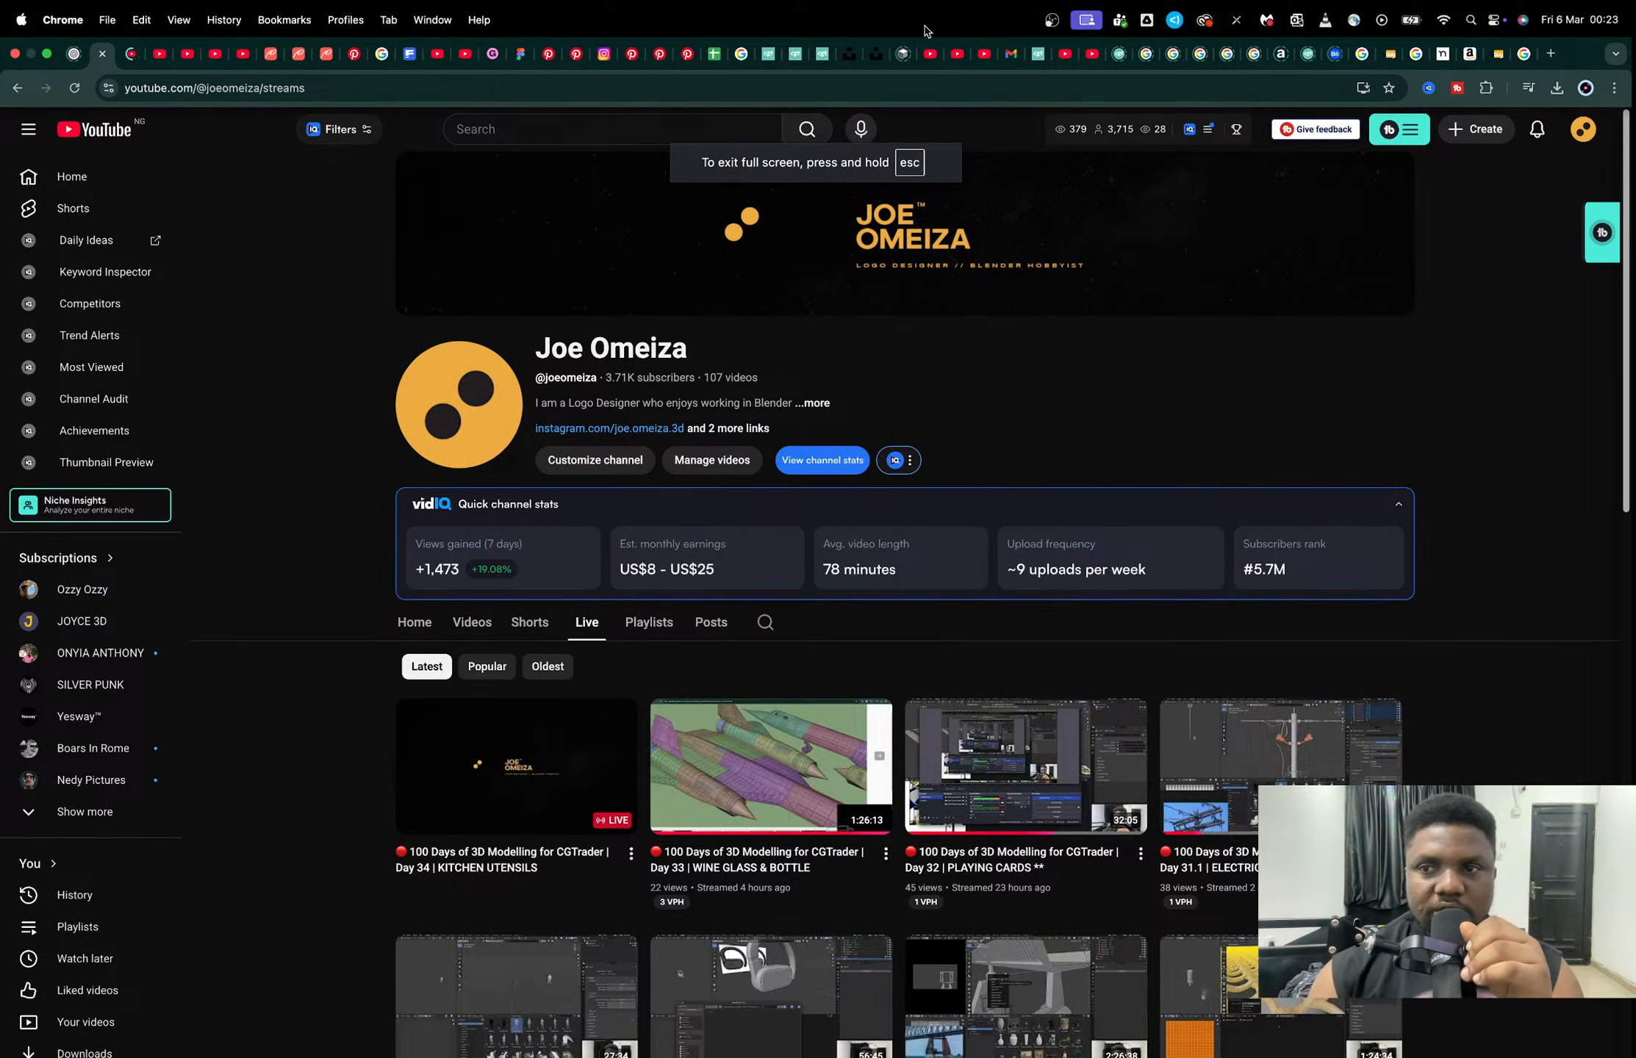
left_click(130, 53)
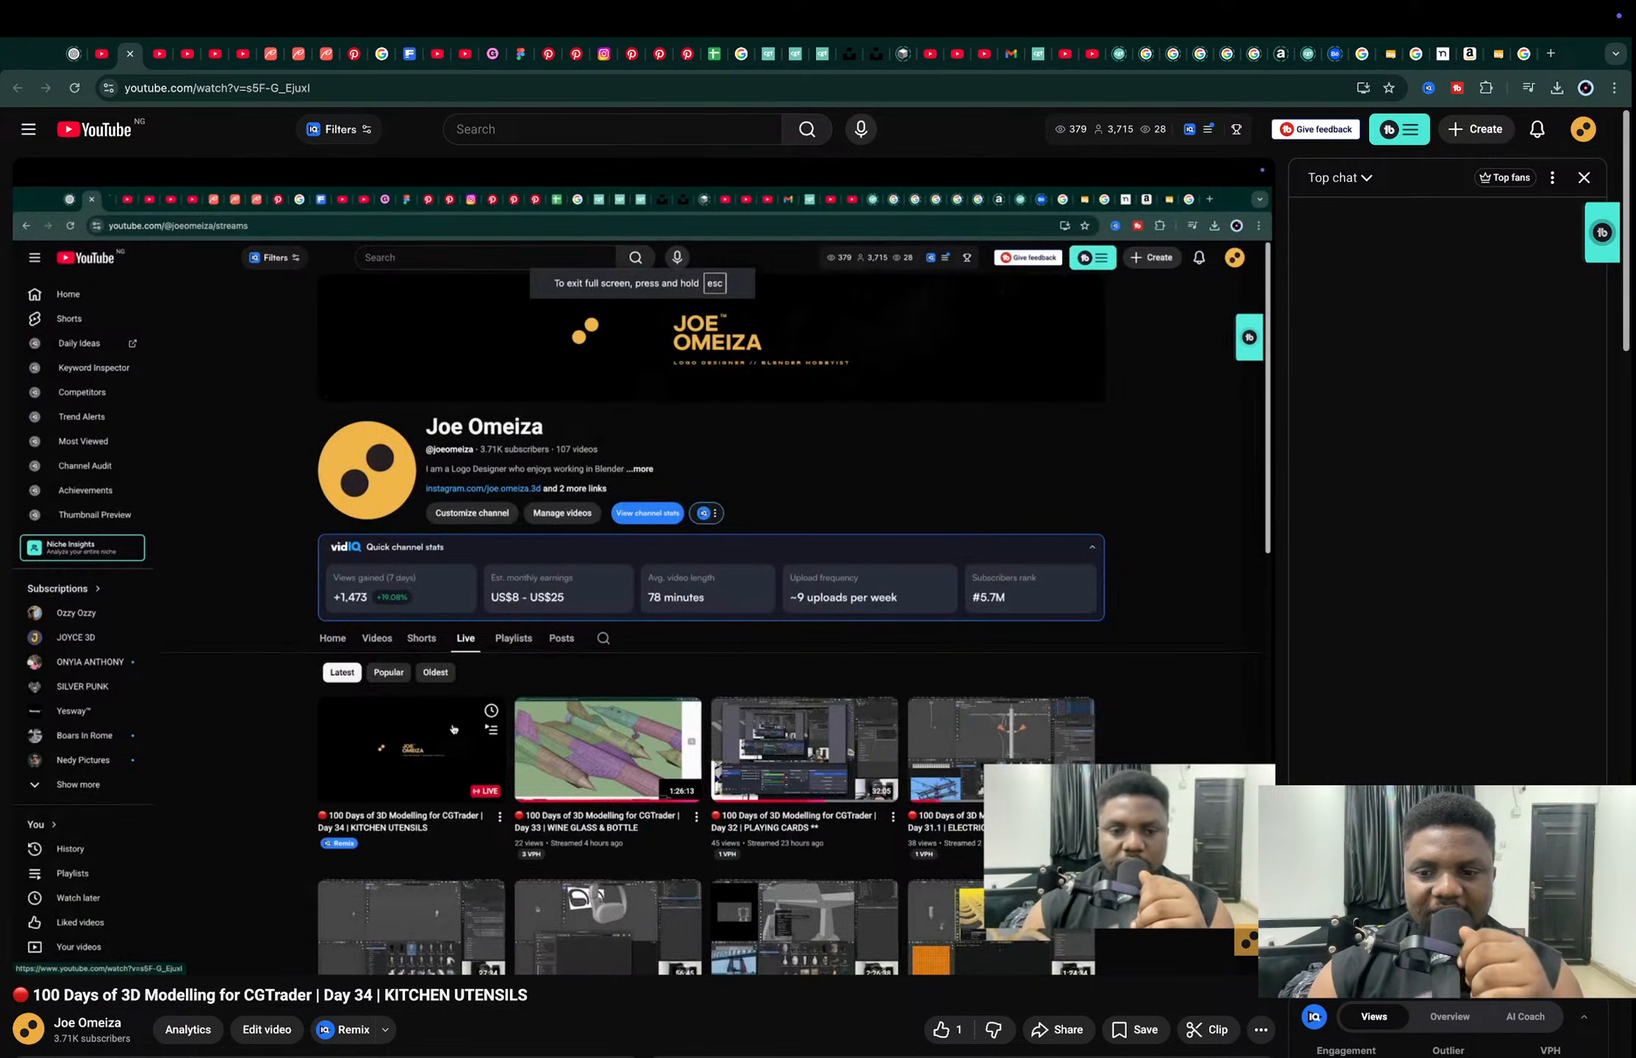
left_click(554, 474)
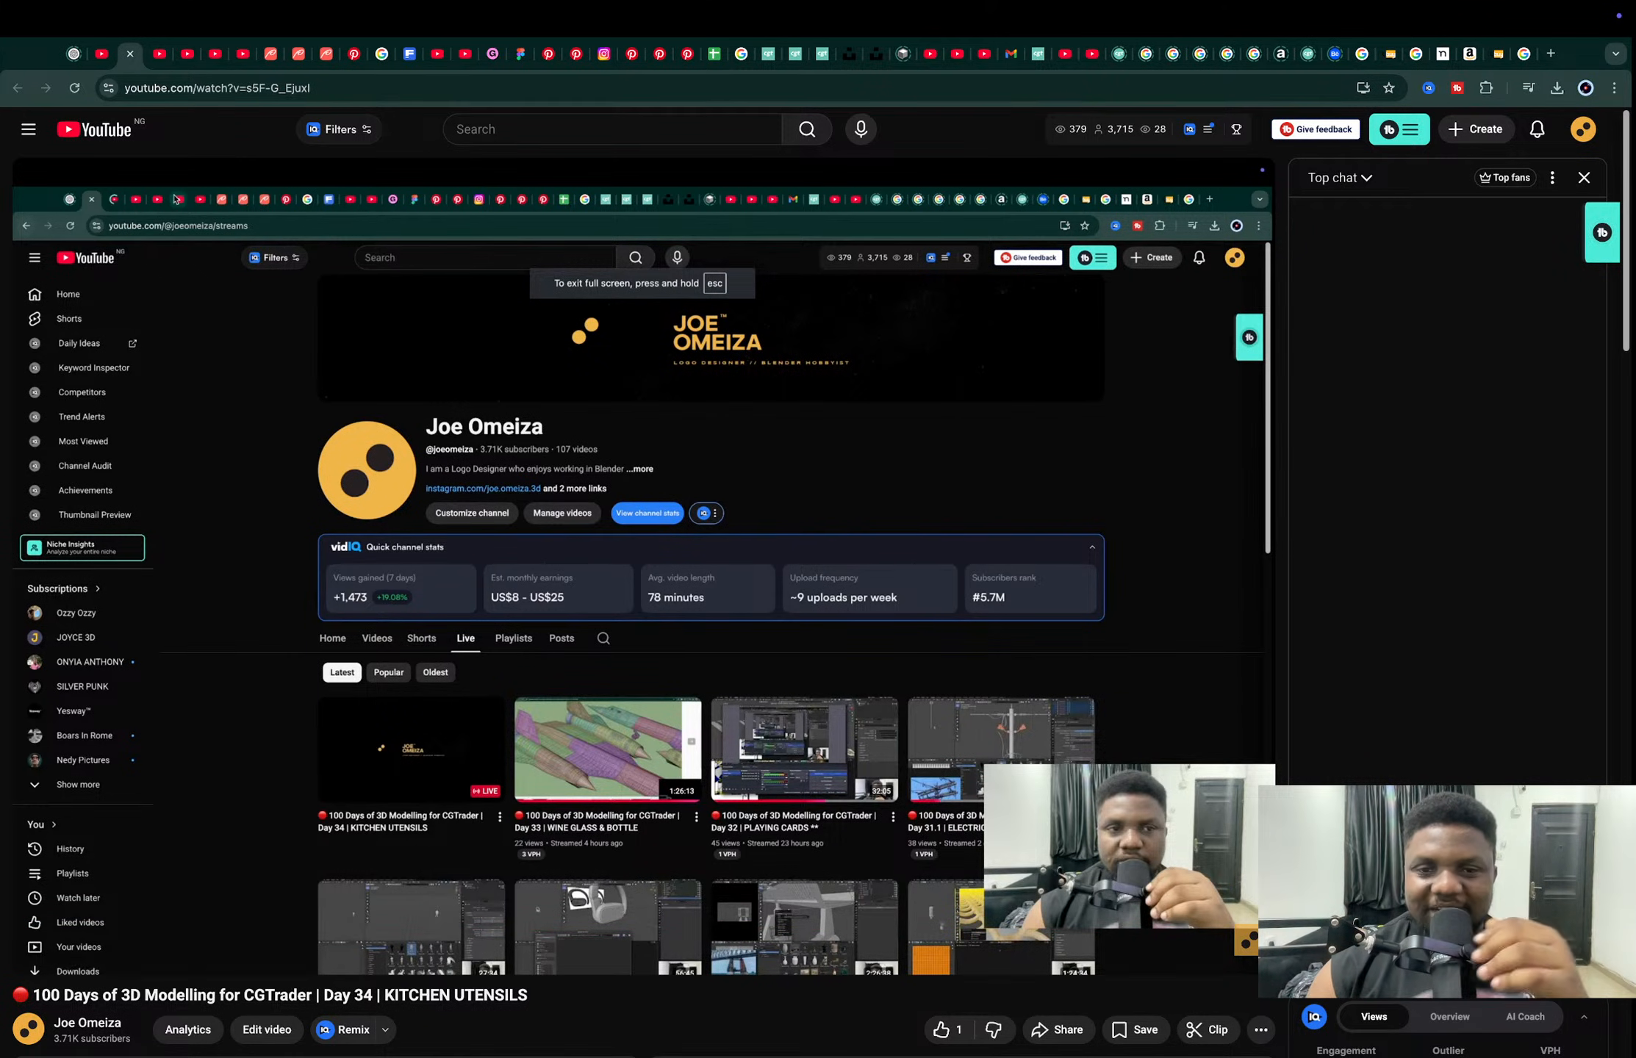
scroll(601, 554, "down", 2)
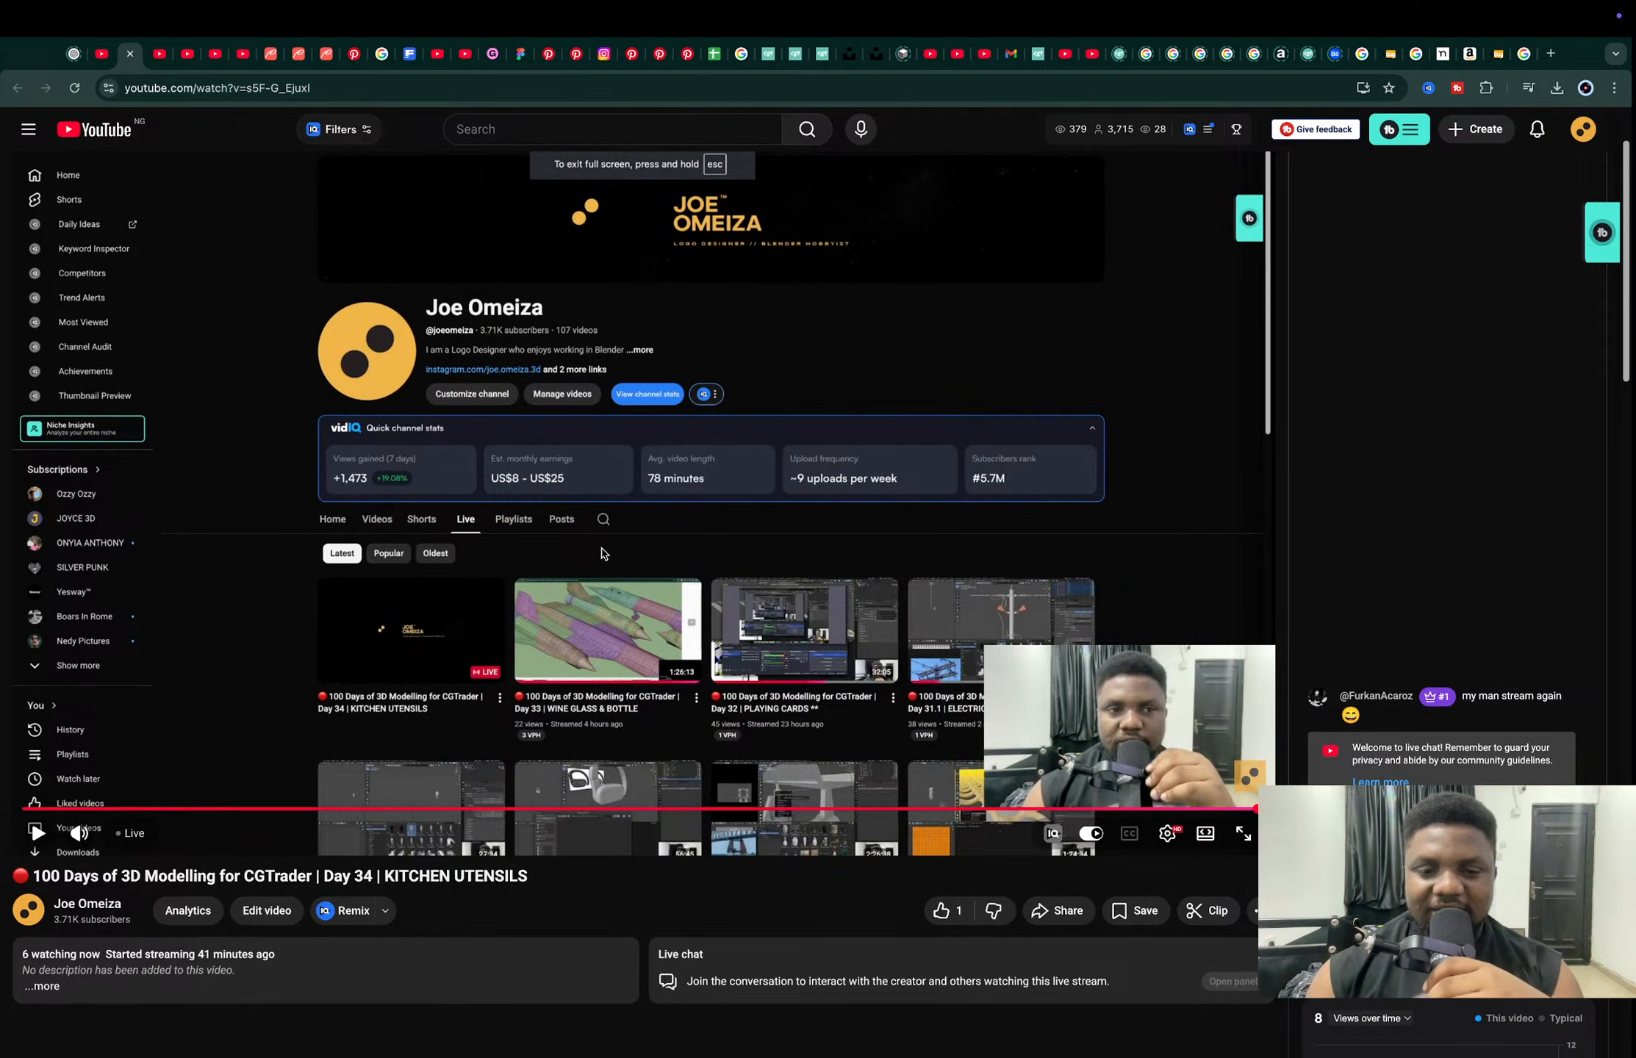
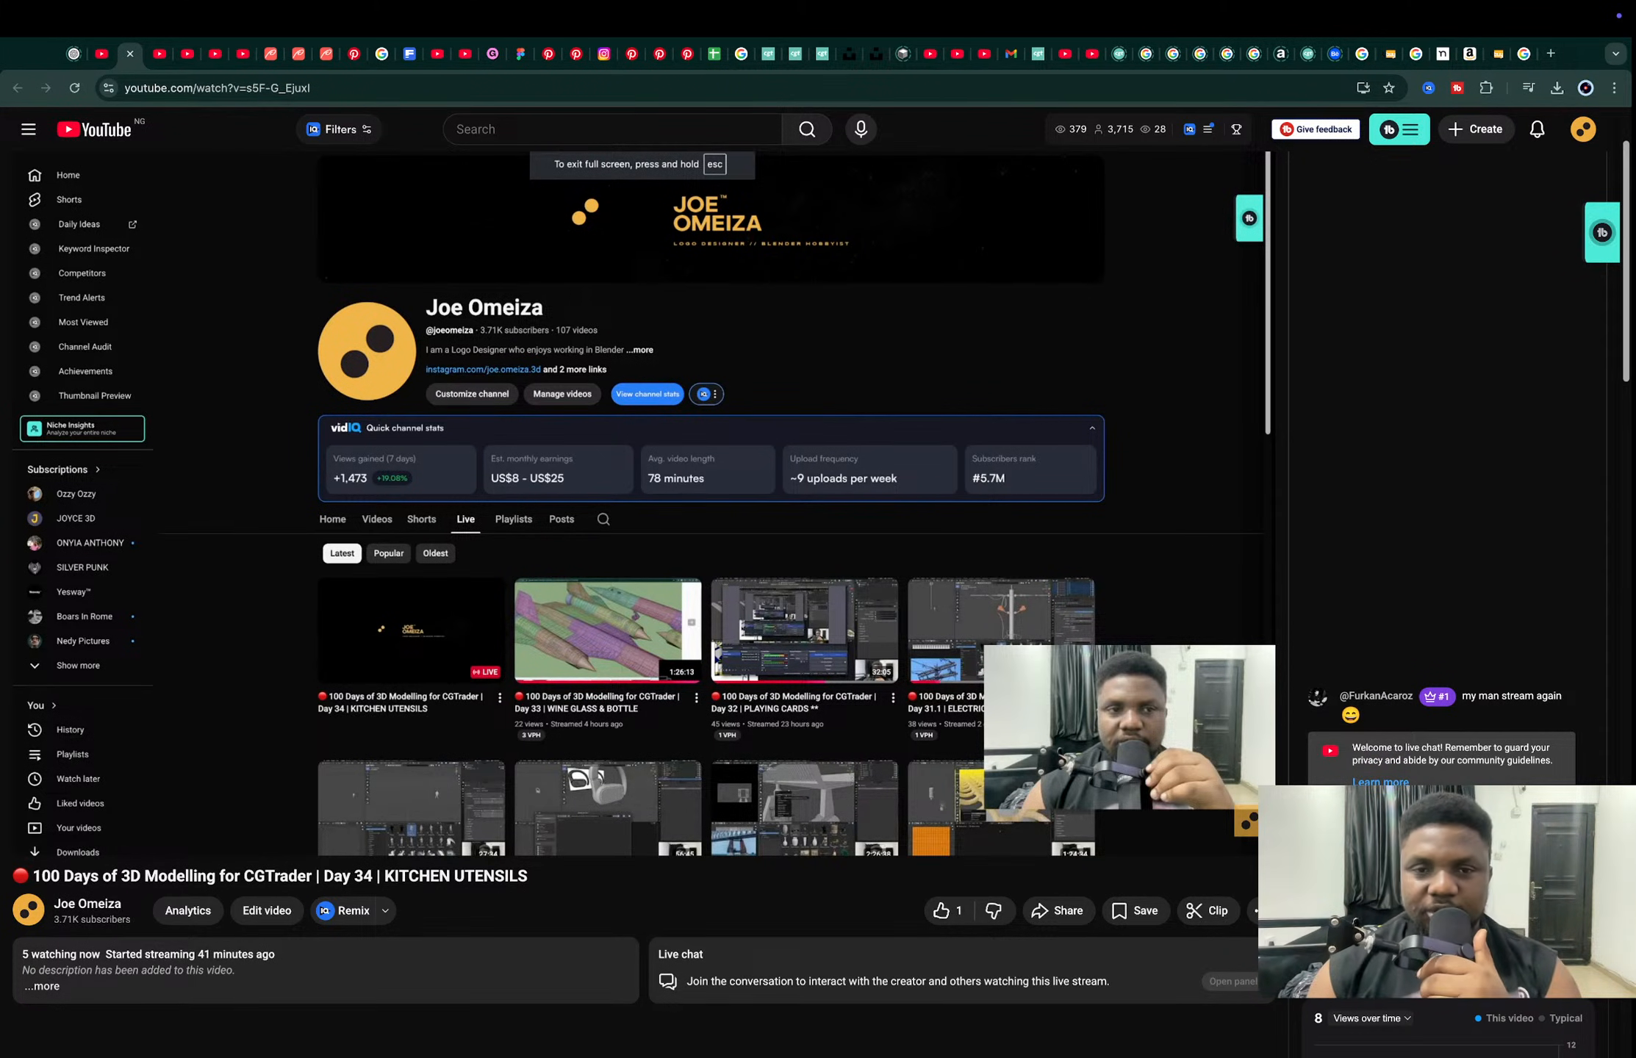
- Switch back to Blender and rotate the reference image about the 3D cursor in front view to about -47.7° in Y, standing the slotted spoon upright
key("ctrl+Left")
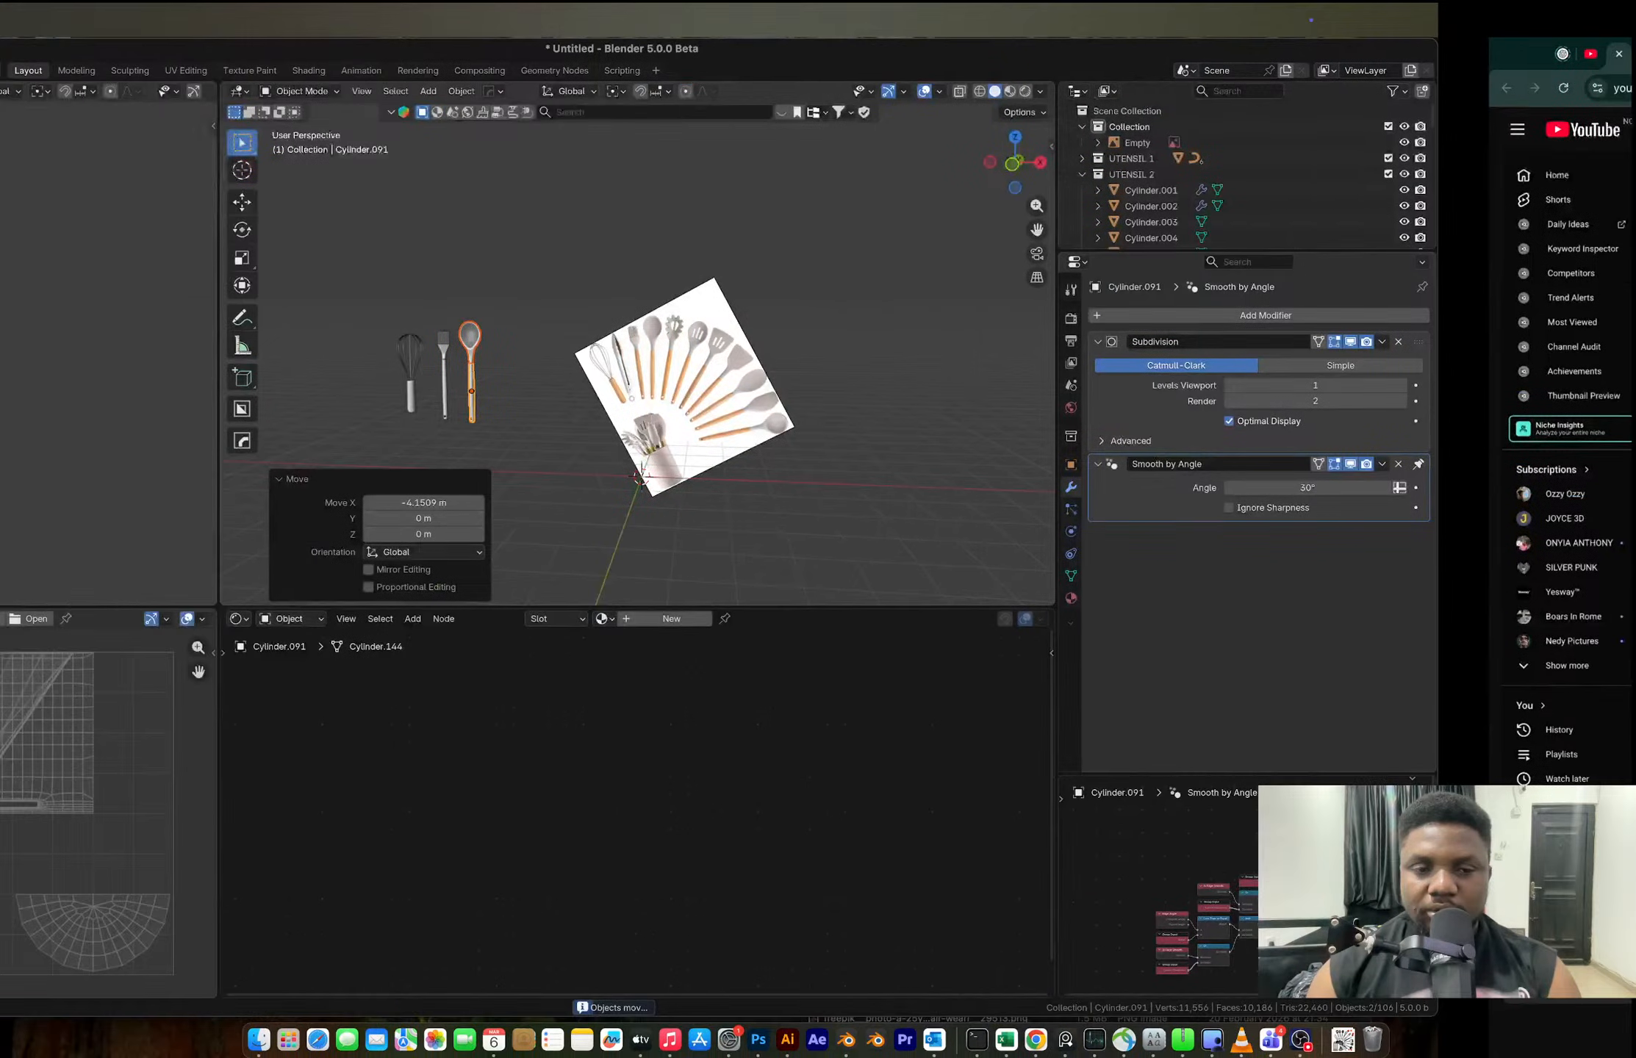
scroll(820, 355, "up", 5)
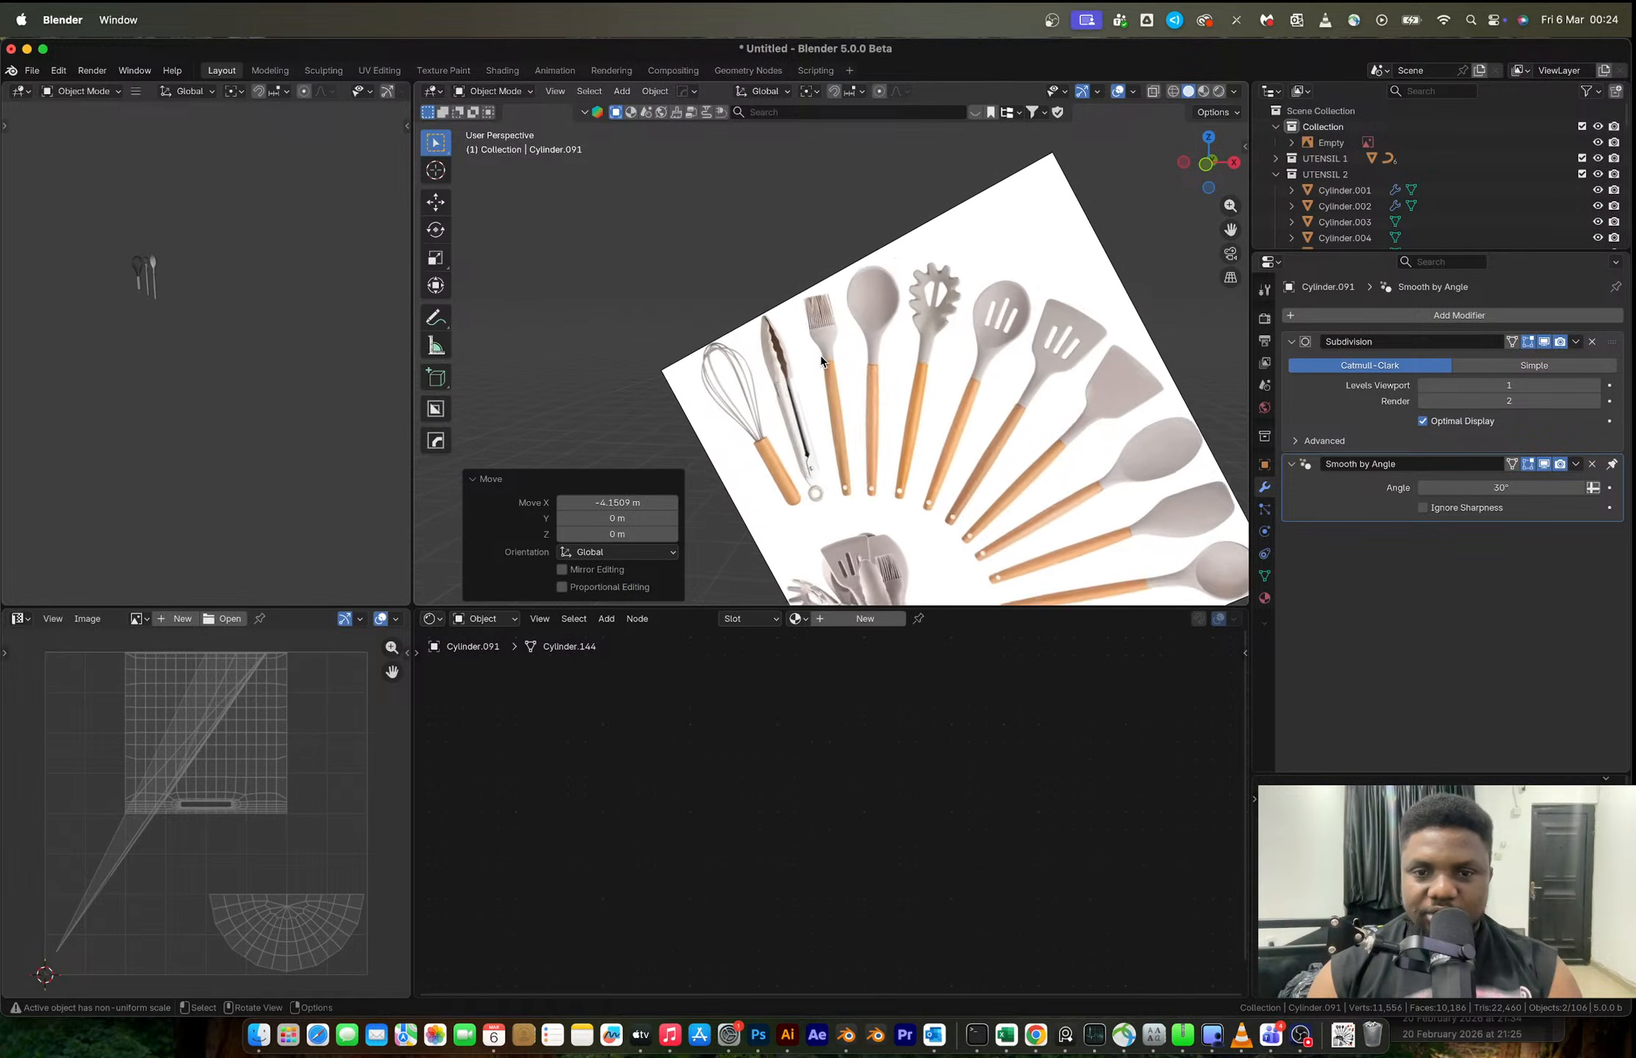
left_click(1204, 170)
scroll(1001, 291, "down", 5)
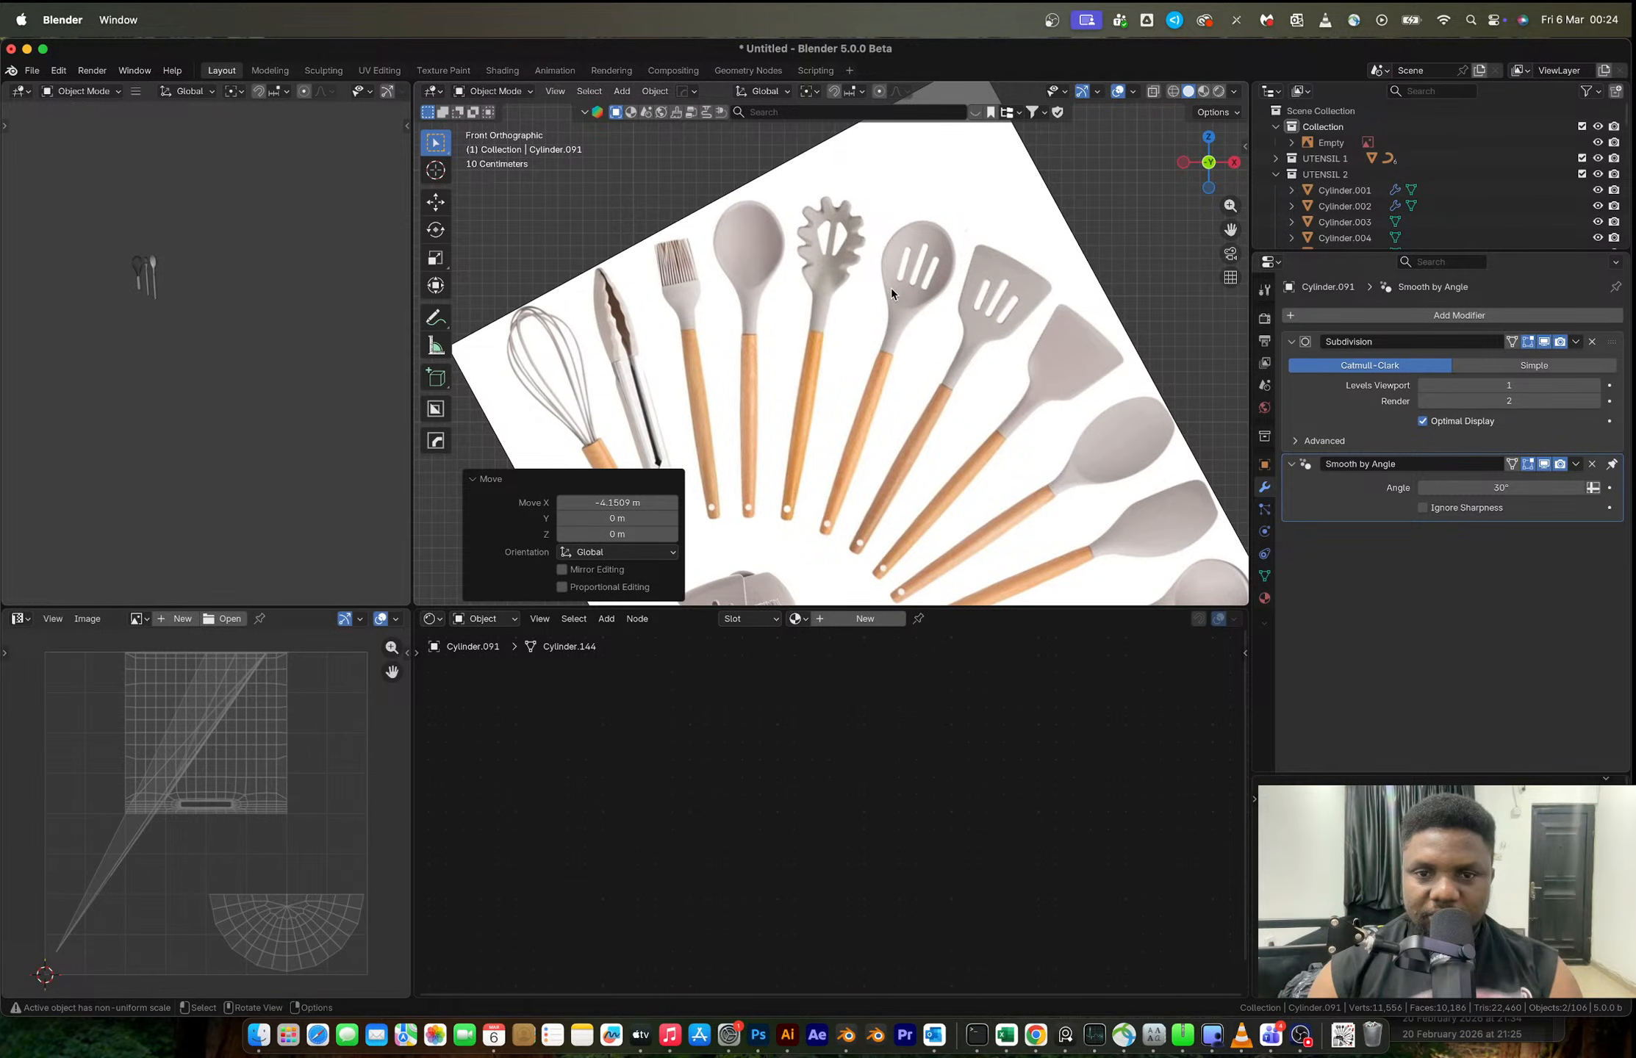
left_click(890, 290)
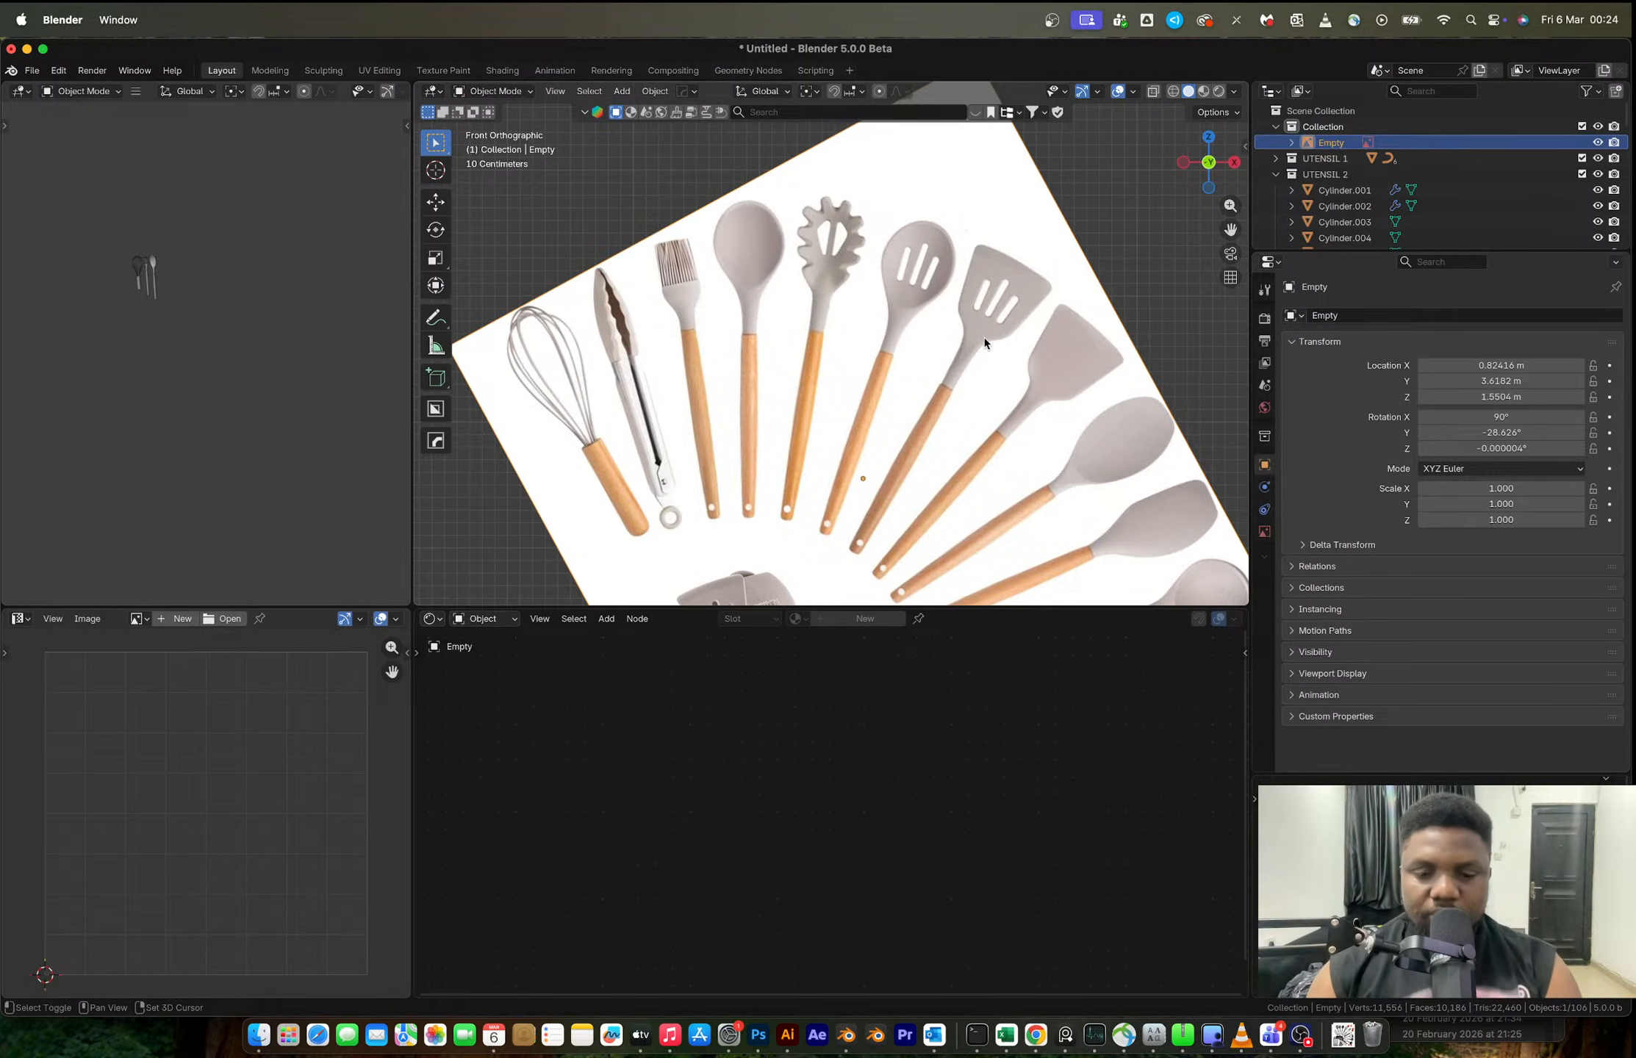
scroll(891, 290, "down", 5)
scroll(907, 344, "up", 4)
scroll(981, 325, "up", 3)
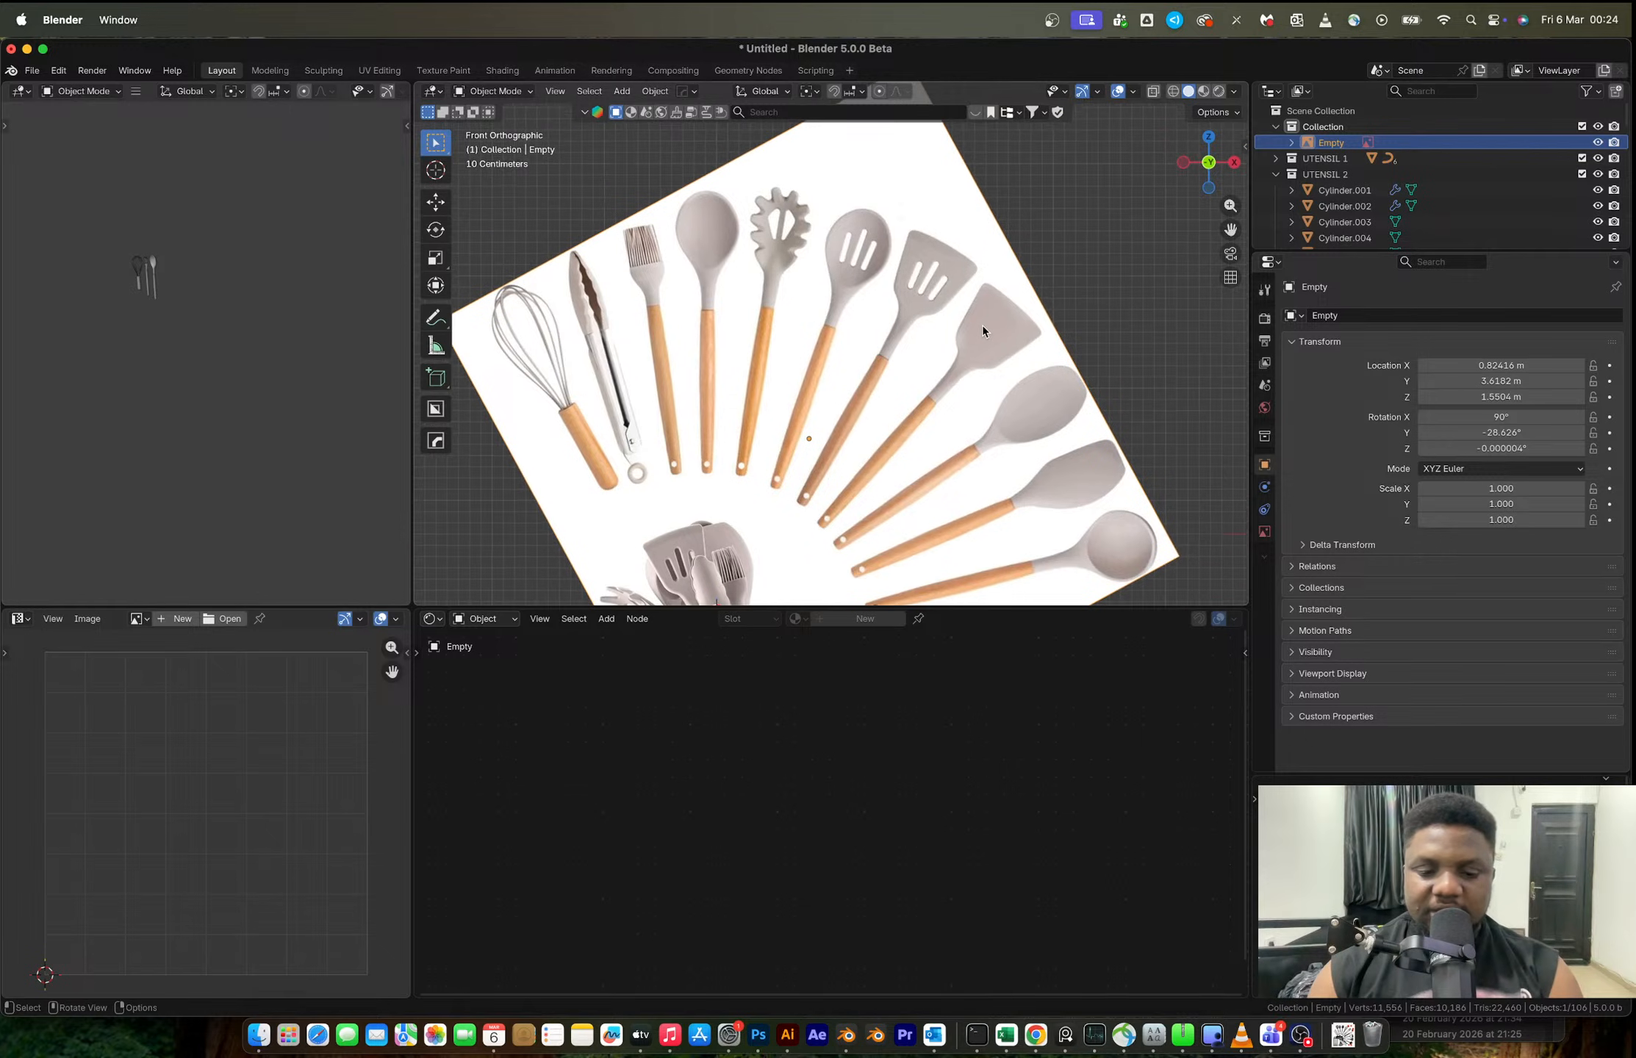
key("period")
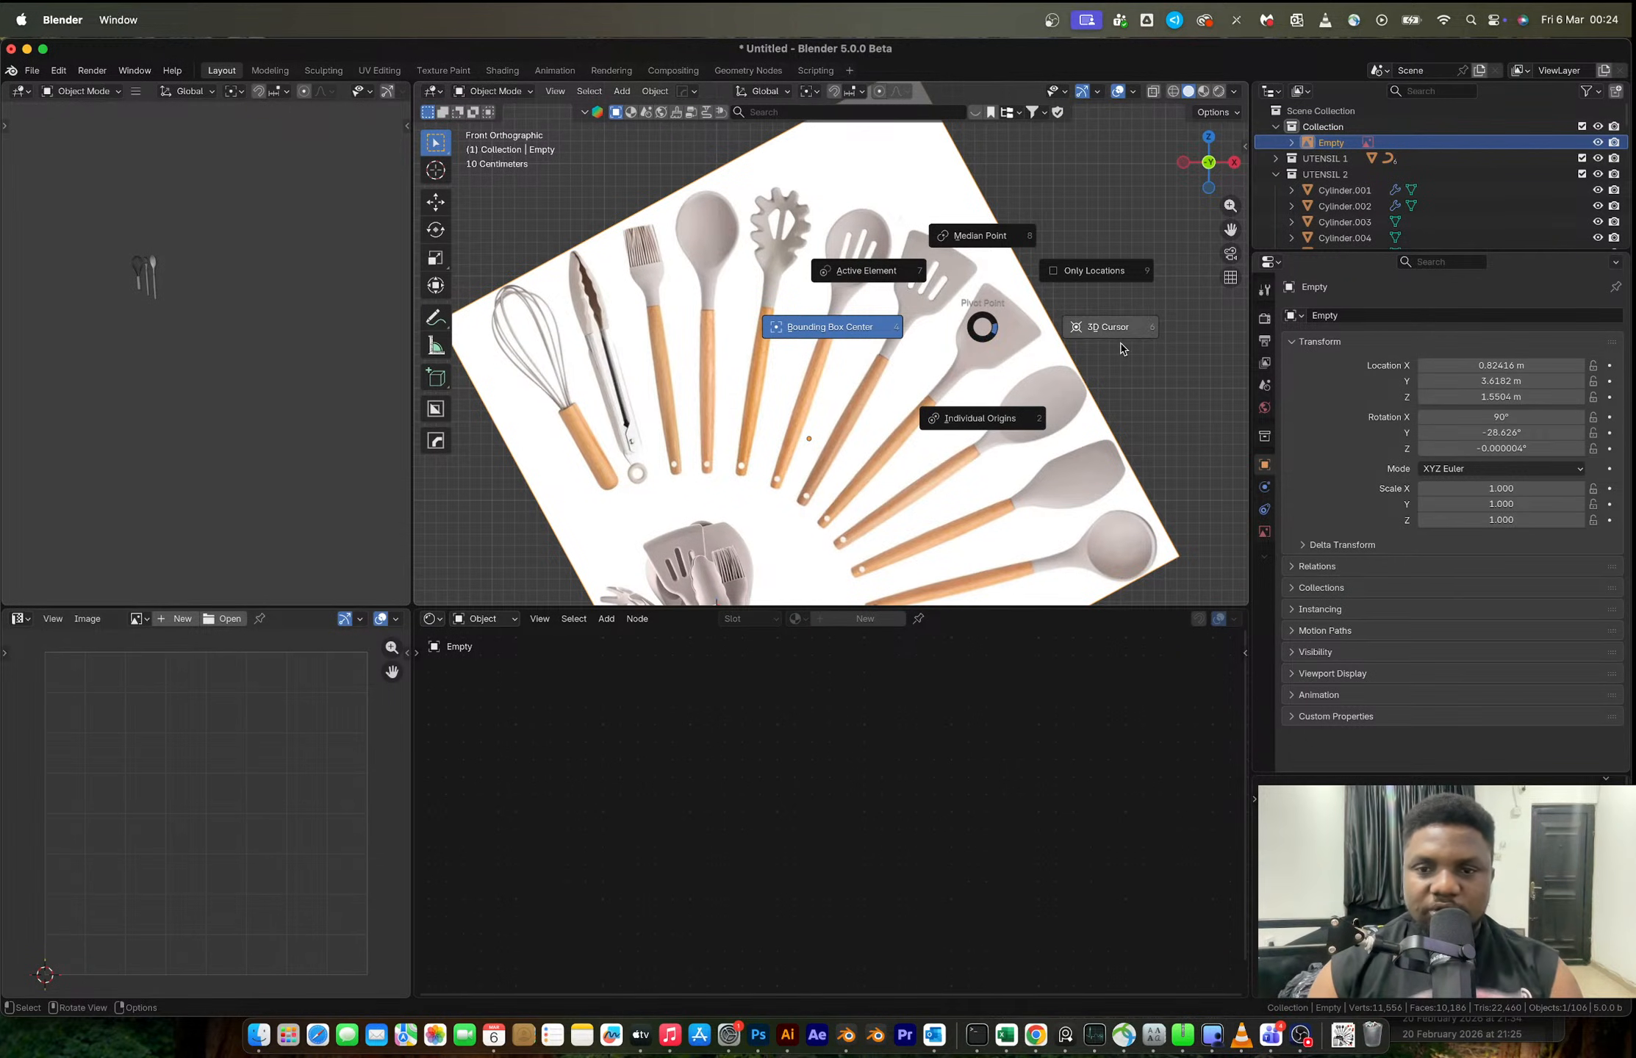
left_click(1121, 305)
key("r")
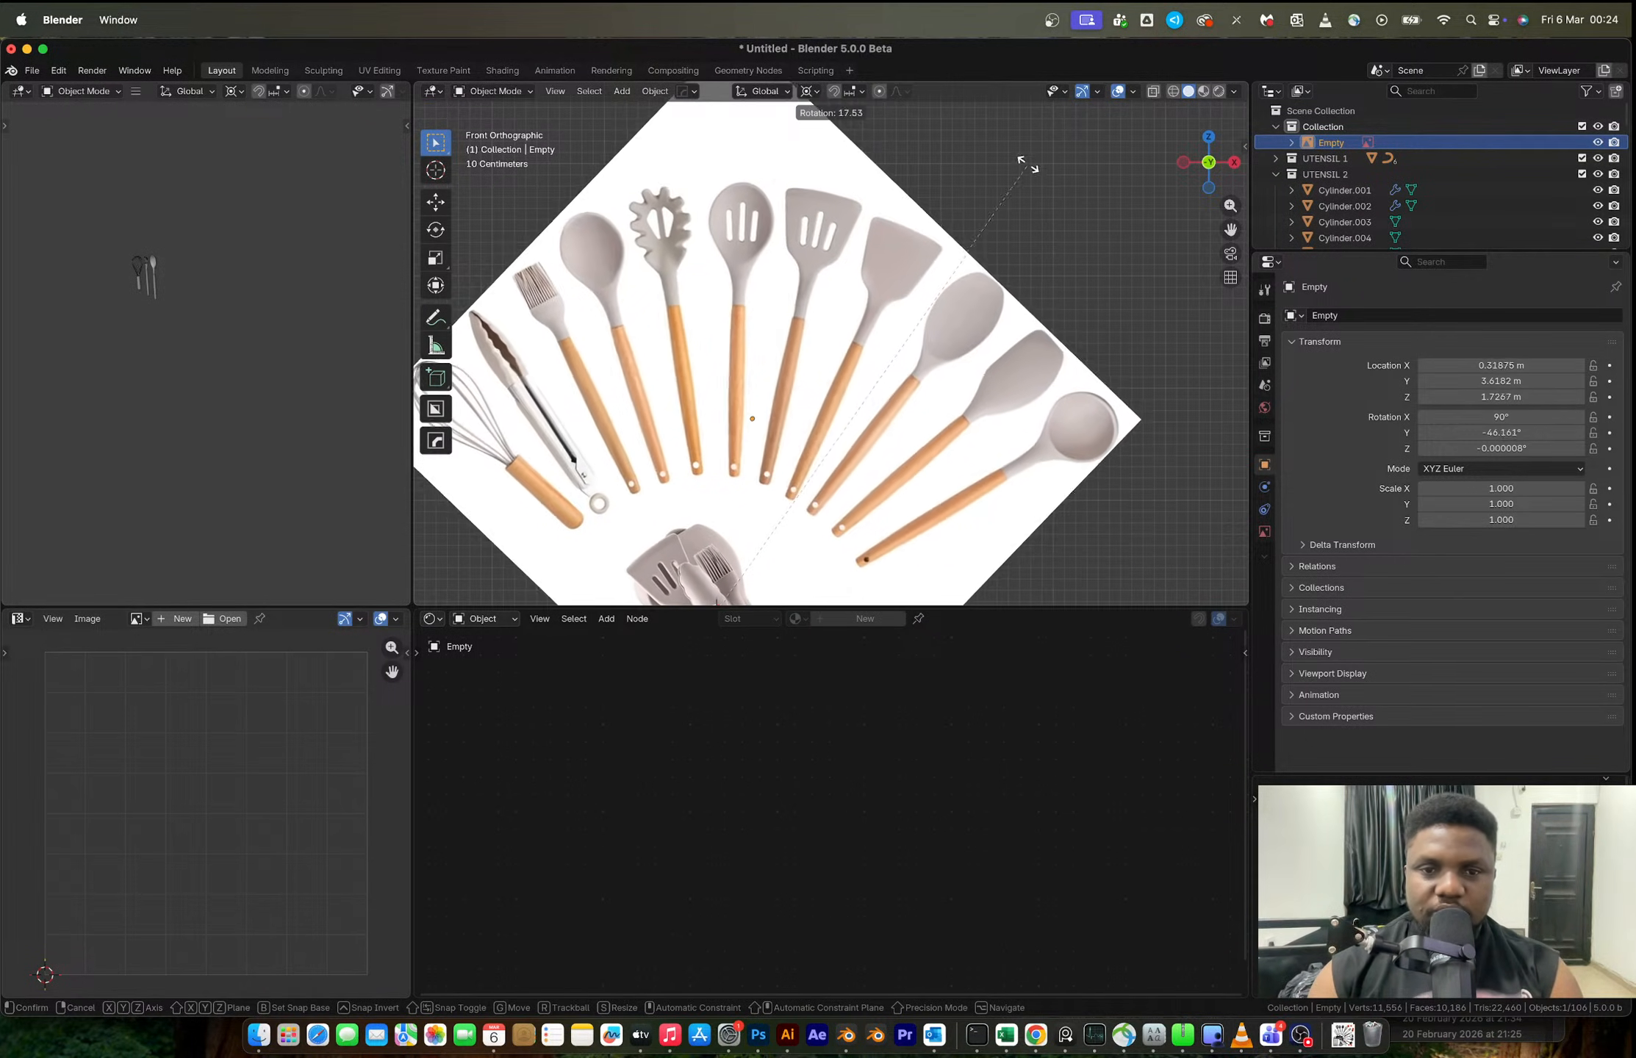
left_click(1018, 158)
- Duplicate the finished spoon's head and handle 4.3685 m along X onto the reference's slotted spoon
scroll(975, 226, "down", 5)
left_click_drag(642, 266, 675, 367)
scroll(665, 327, "up", 2)
scroll(665, 321, "up", 2)
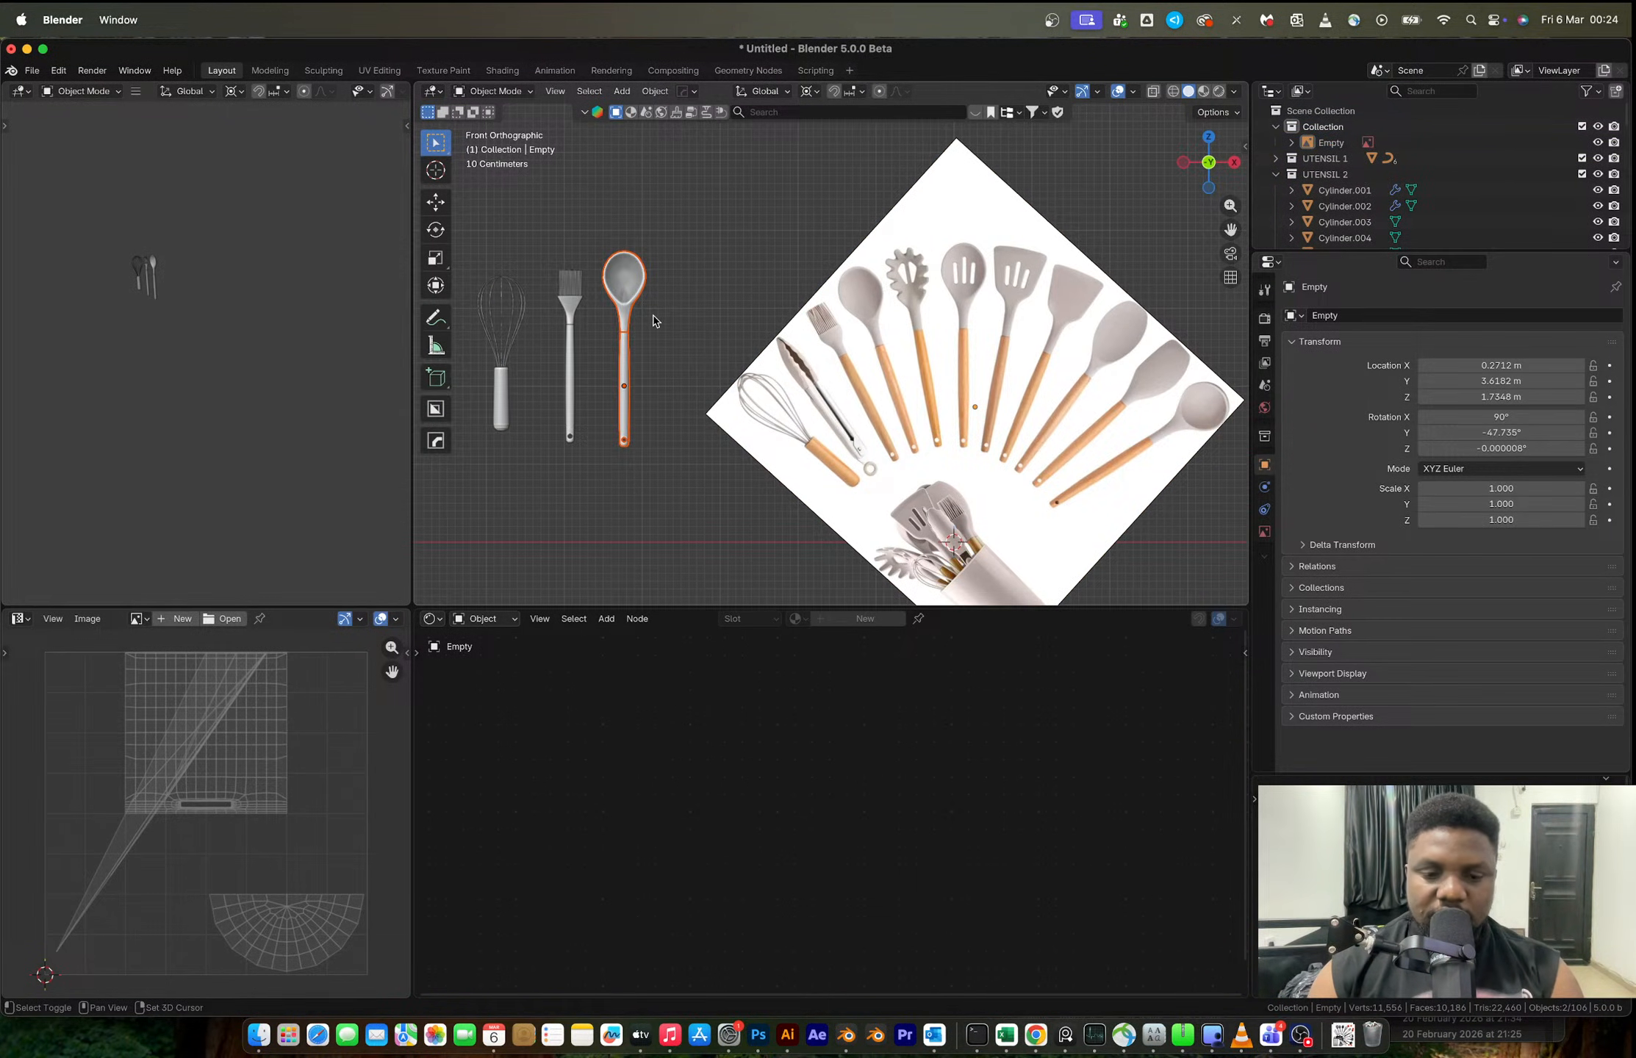
key("shift+d")
key("x")
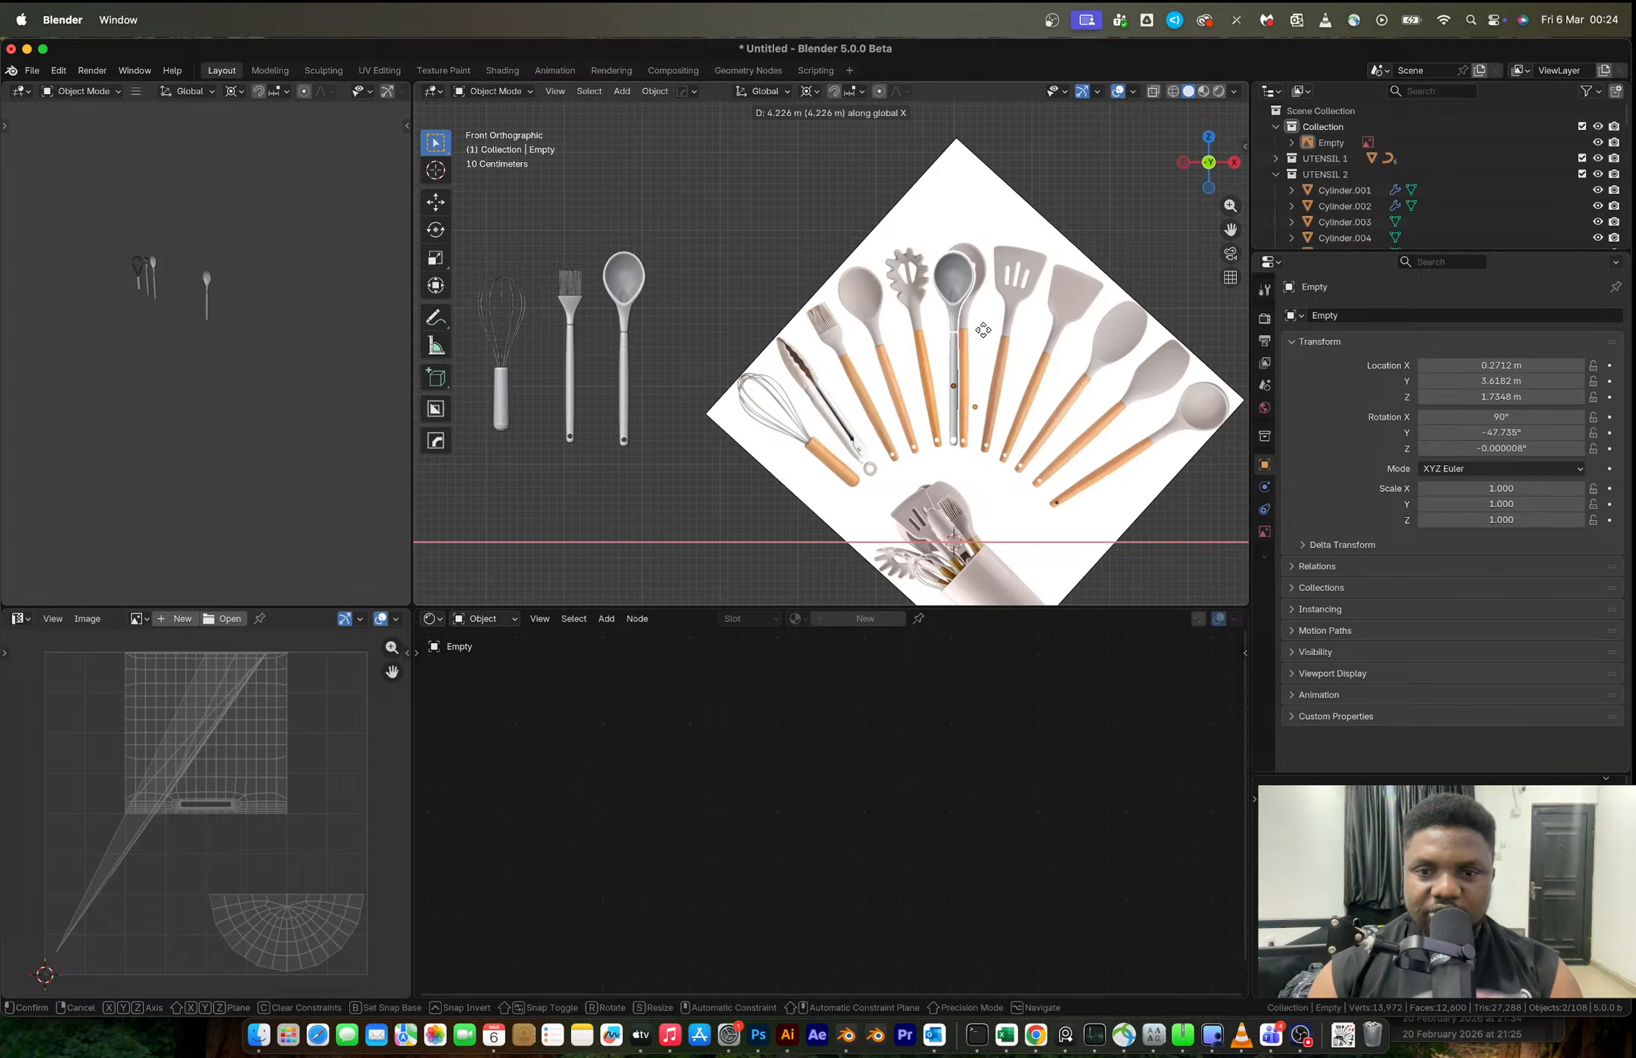
left_click(983, 330)
scroll(985, 327, "up", 4)
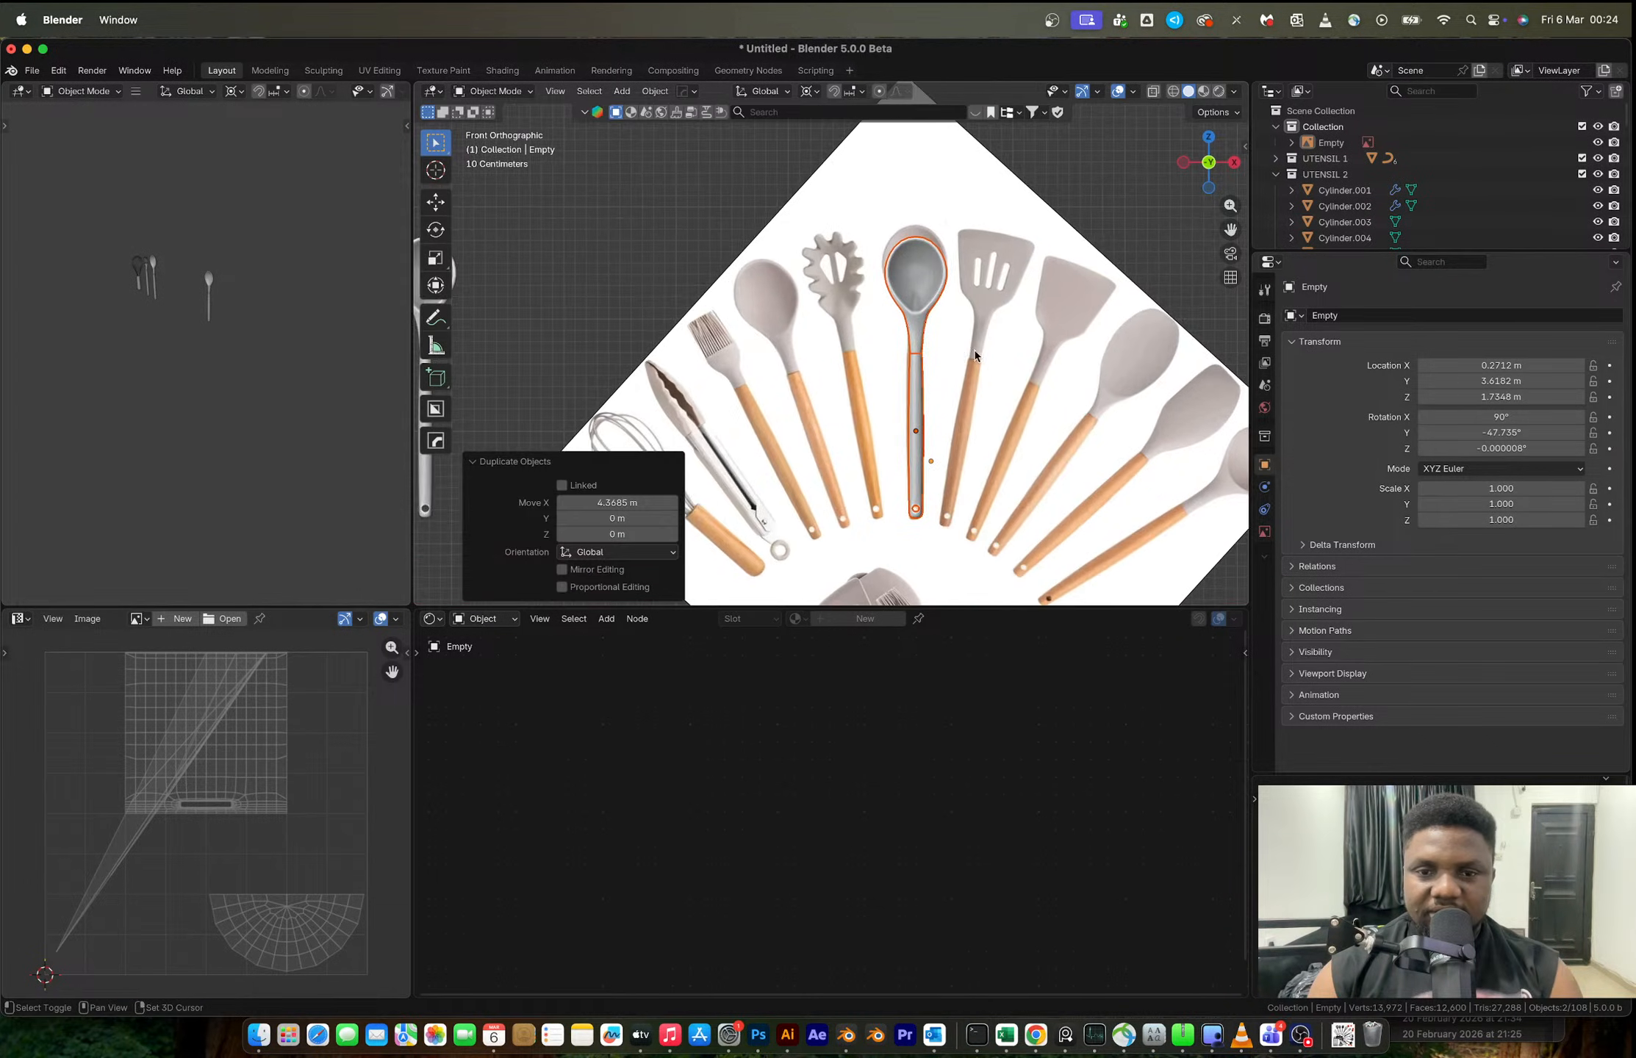
- Scale the duplicated spoon by 1.023 to match the slotted spoon in the reference
key("s")
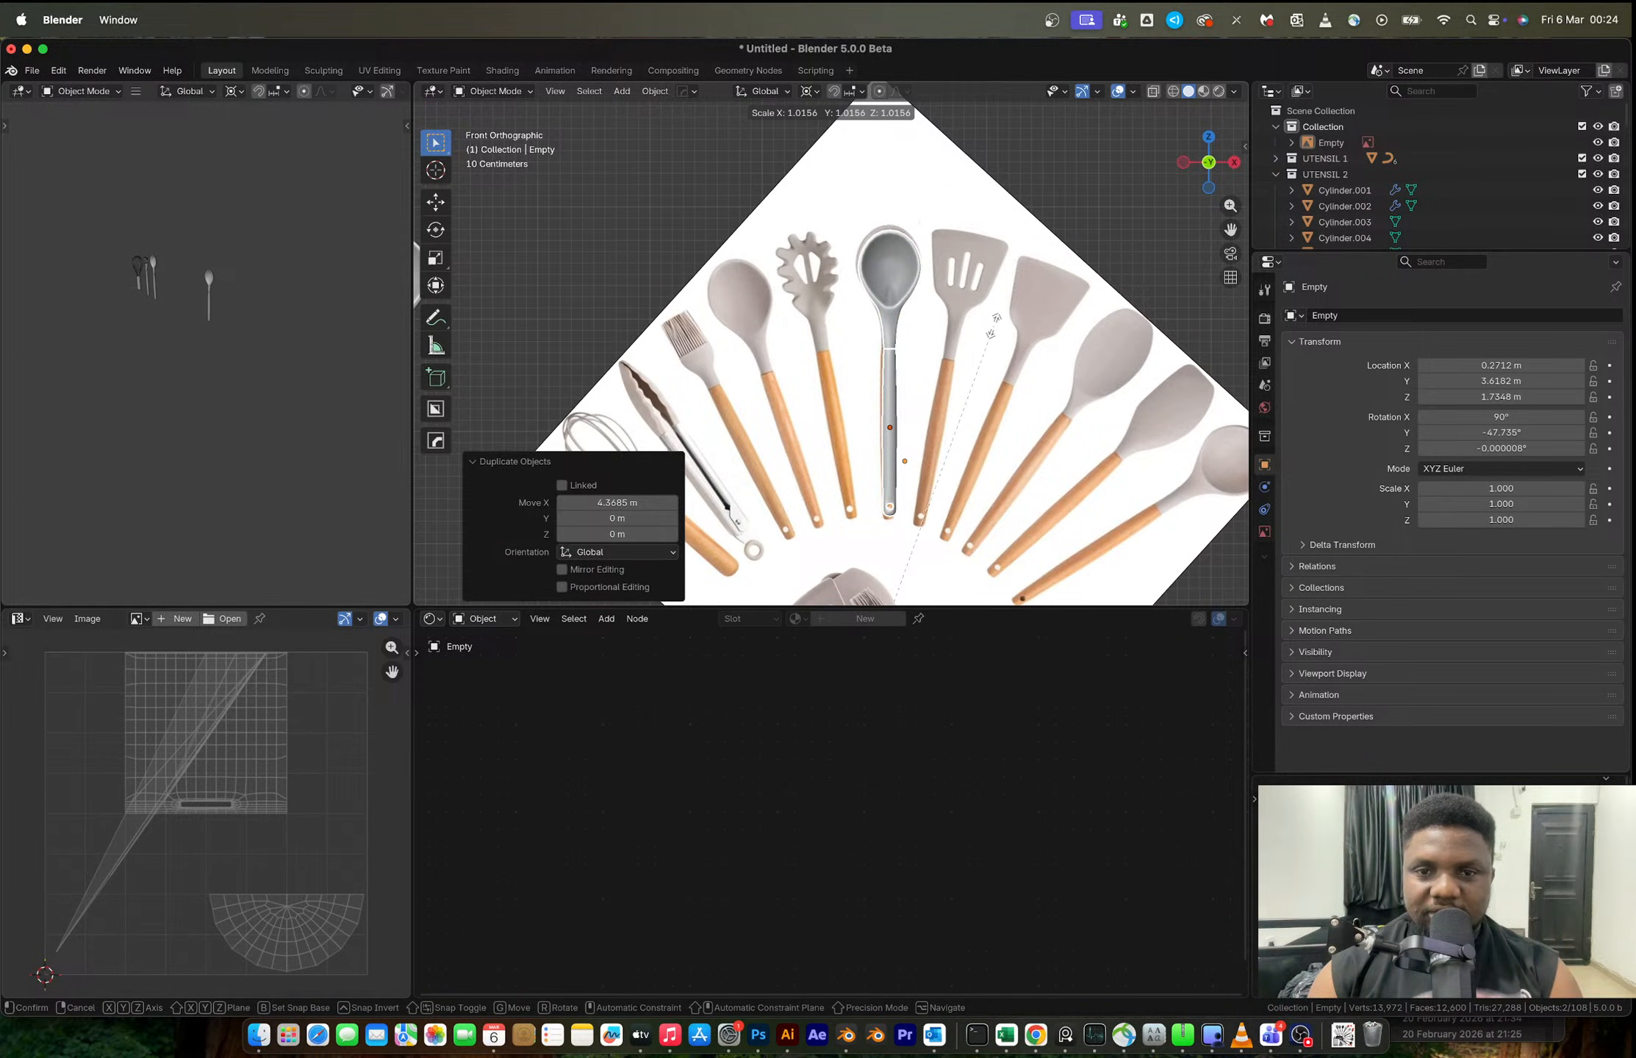
left_click(979, 322)
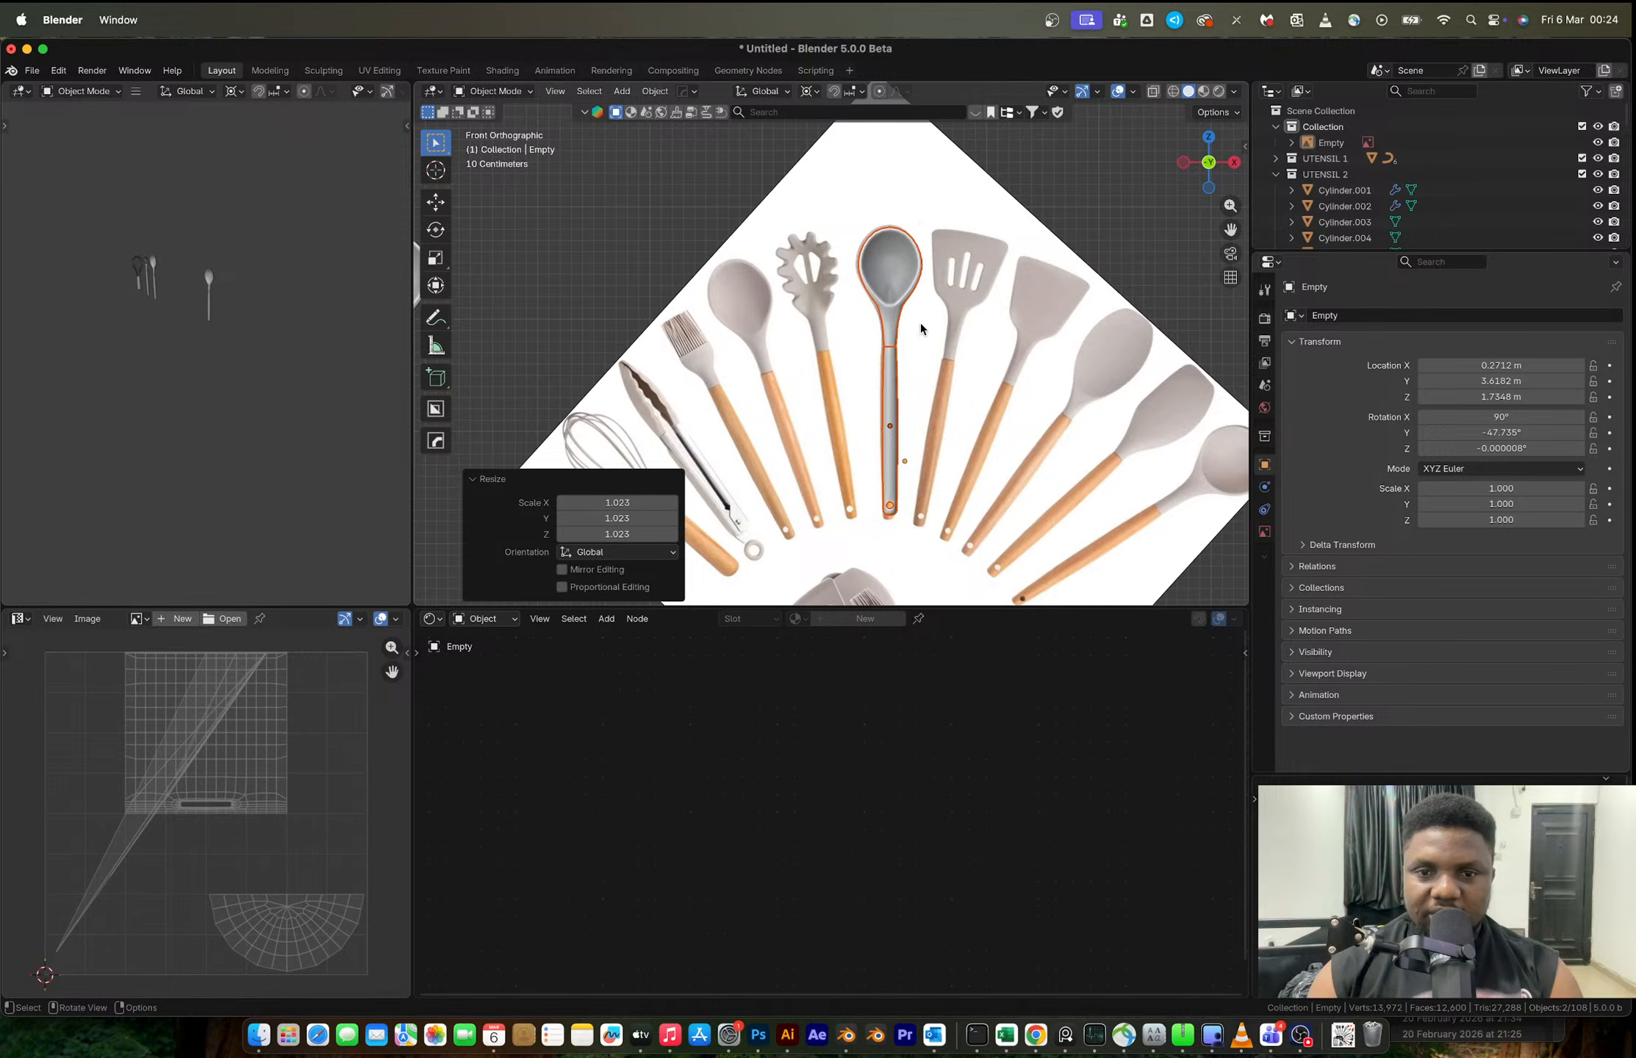
scroll(882, 327, "up", 5)
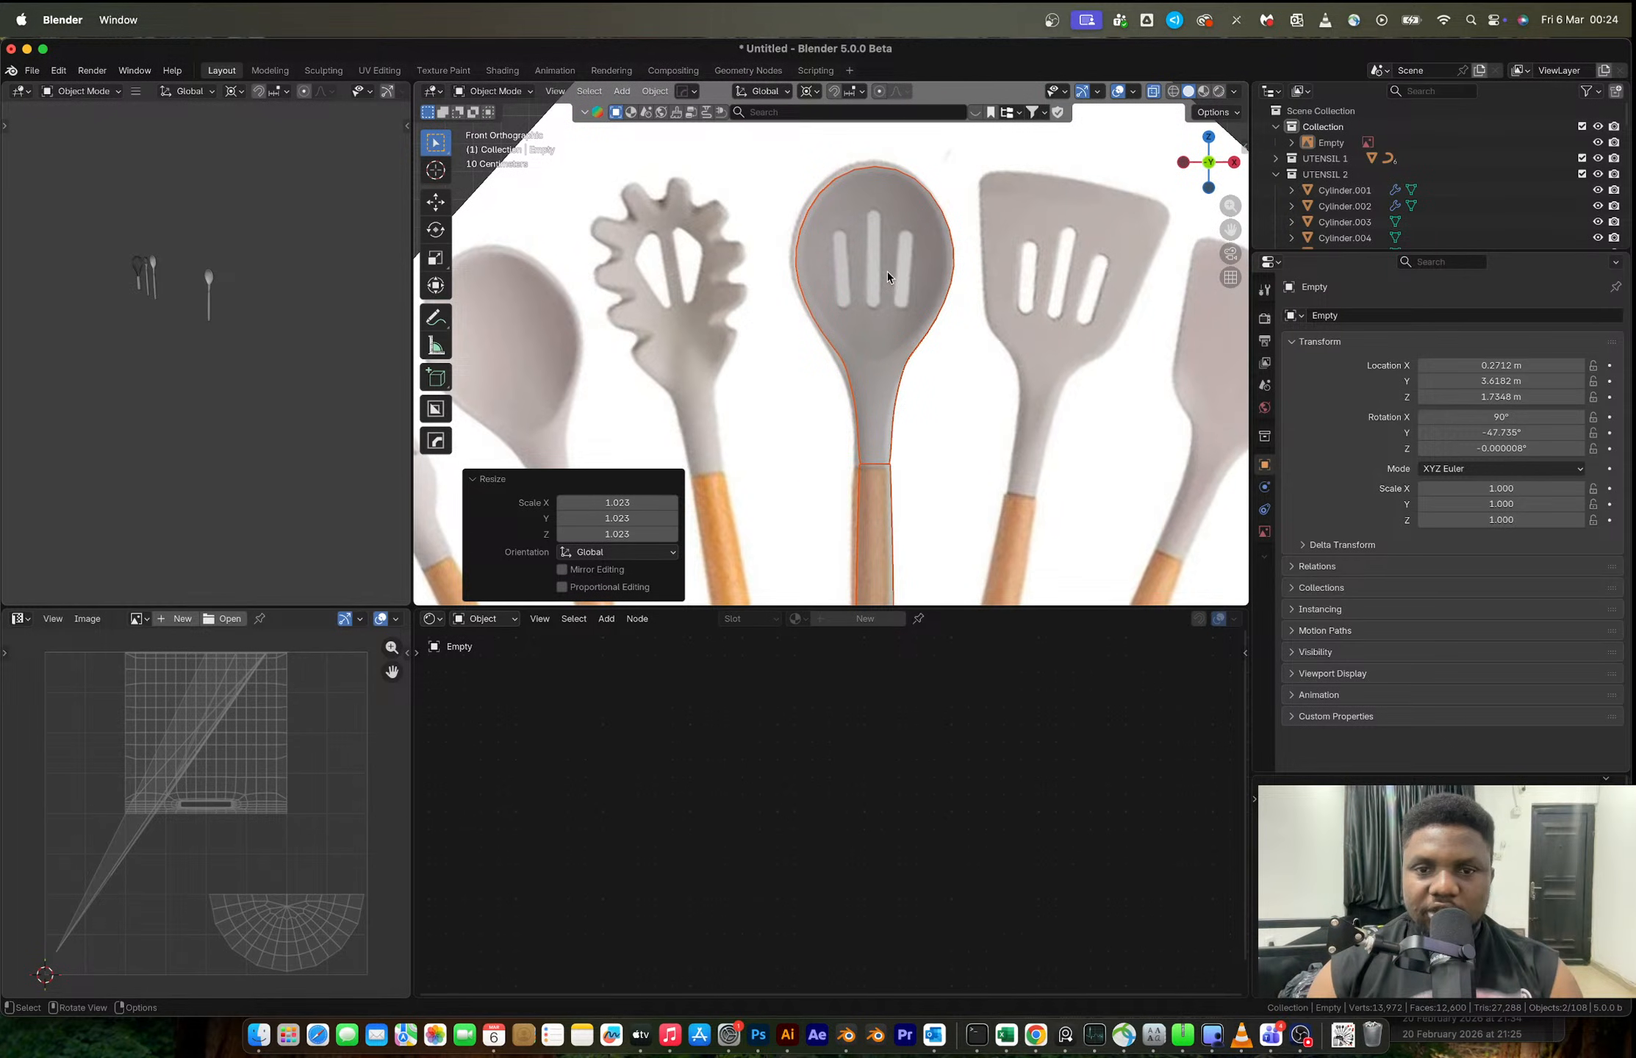
- Select the duplicated spoon head, apply its Subdivision modifier, and open its mesh for editing
left_click(887, 271)
middle_click_drag(887, 272, 846, 452)
left_click(853, 386)
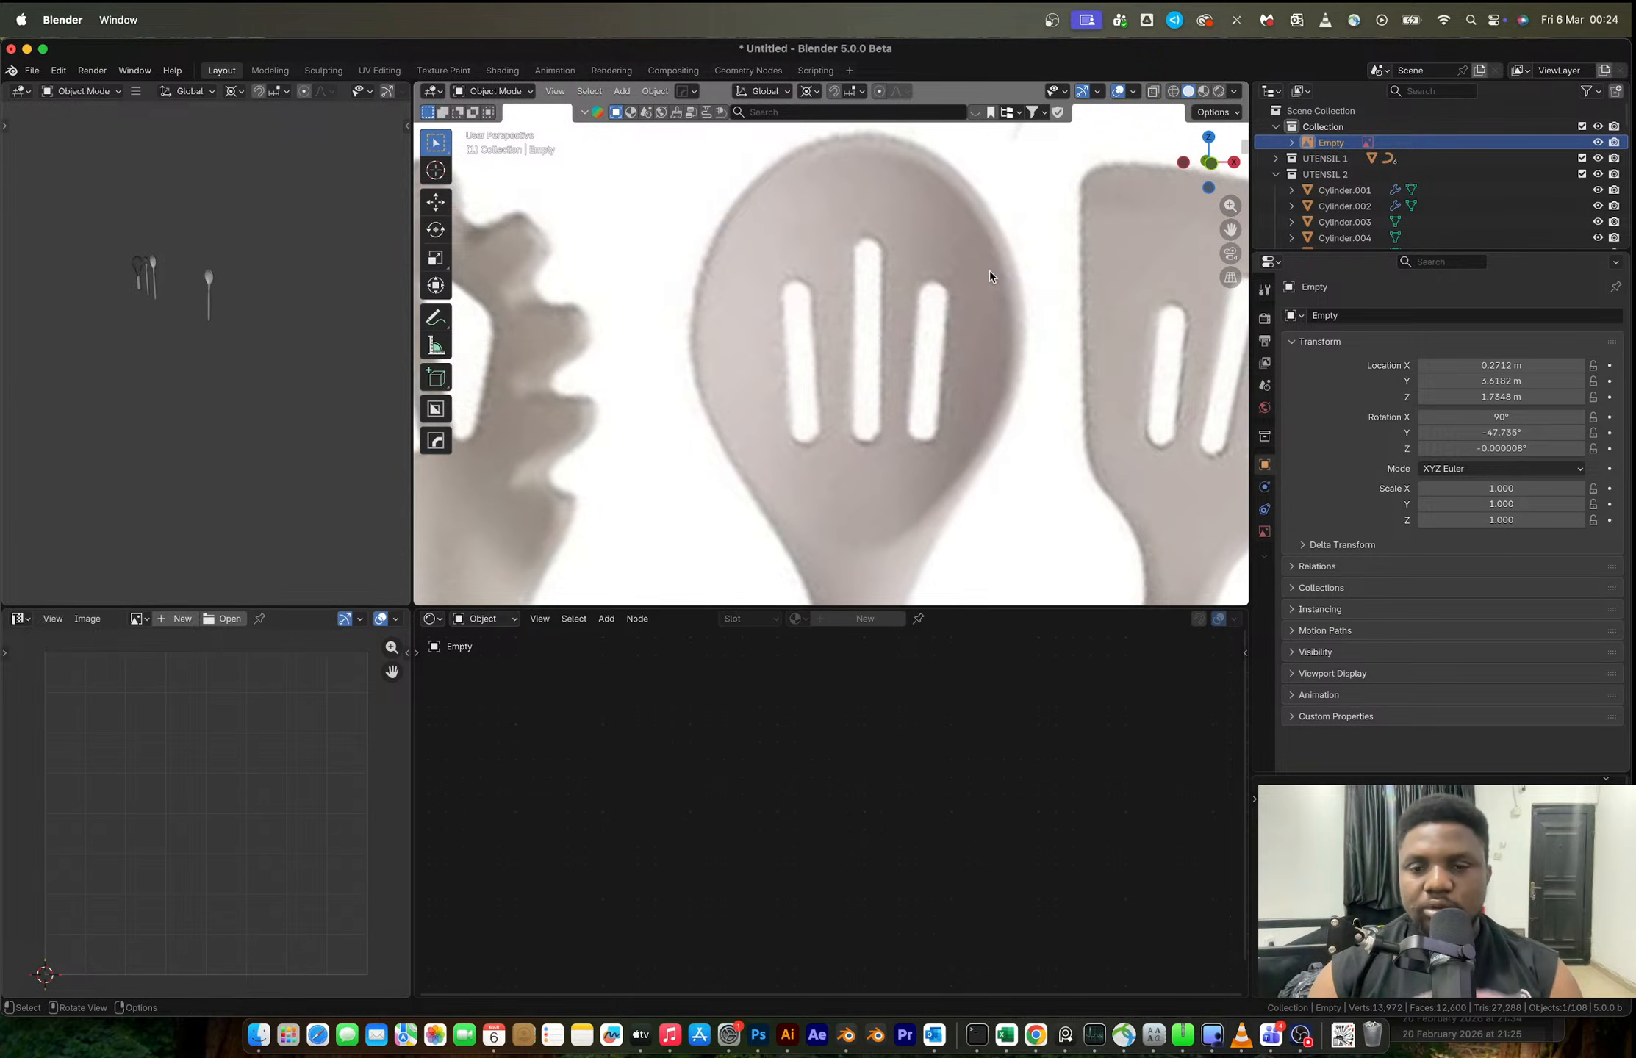
scroll(990, 270, "down", 2)
scroll(990, 276, "down", 7)
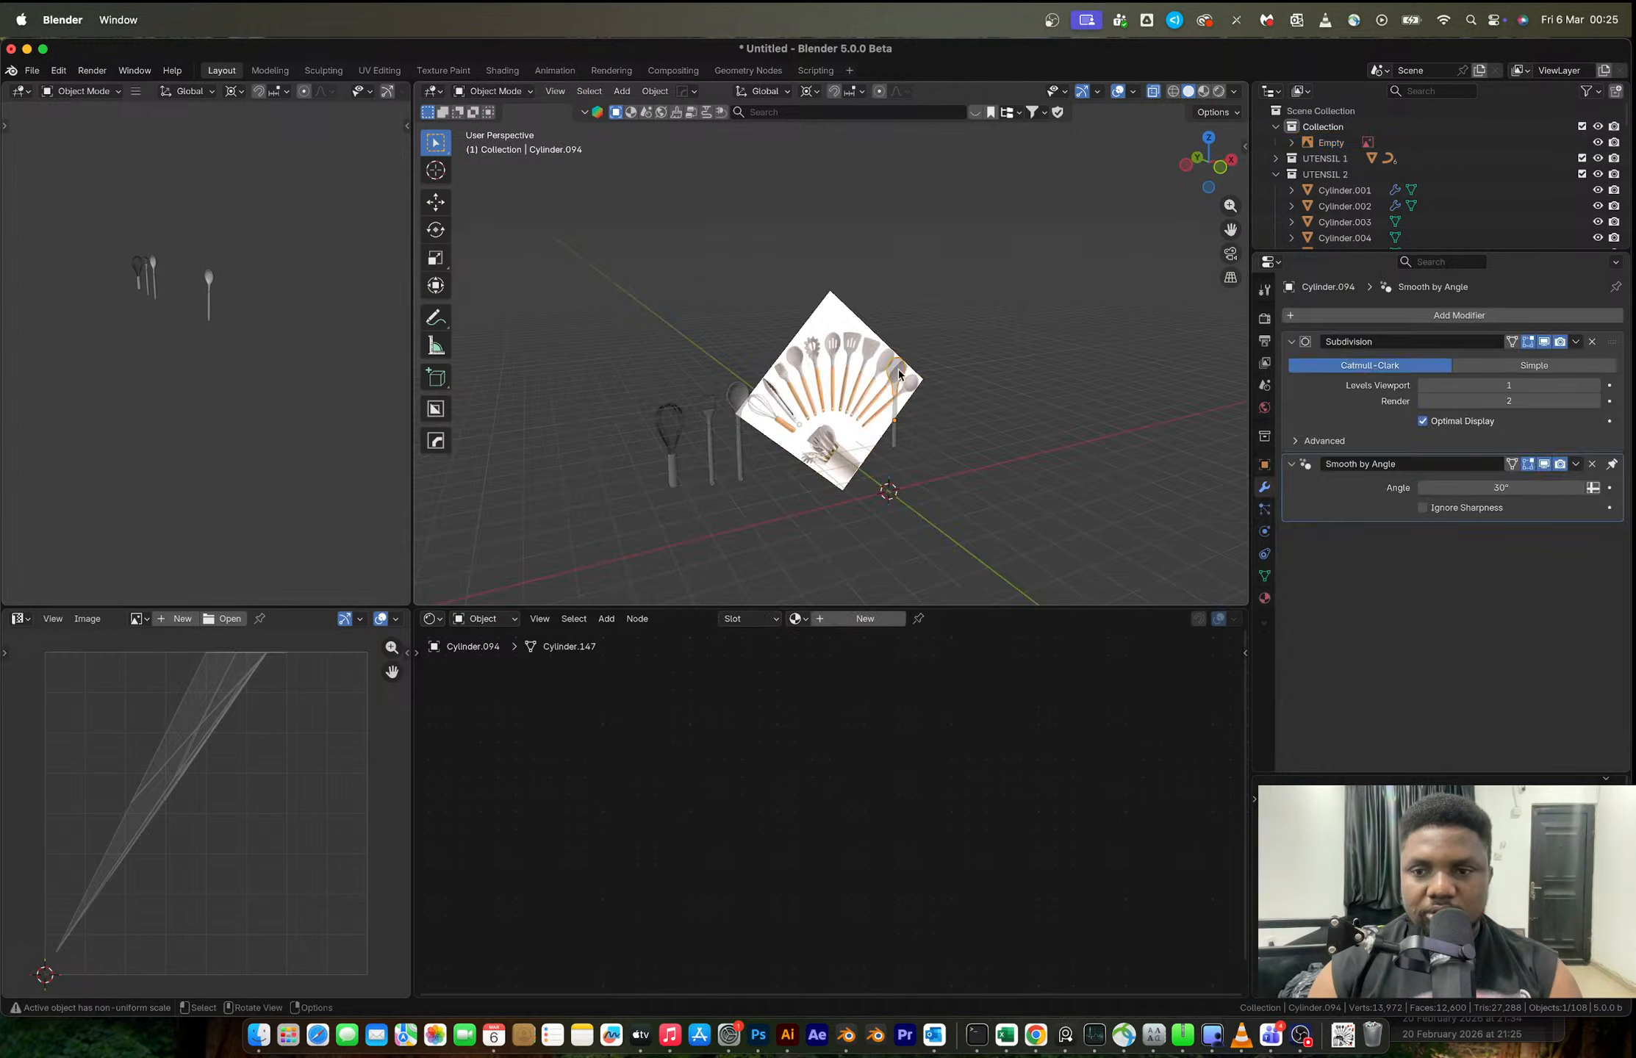
key("alt+z")
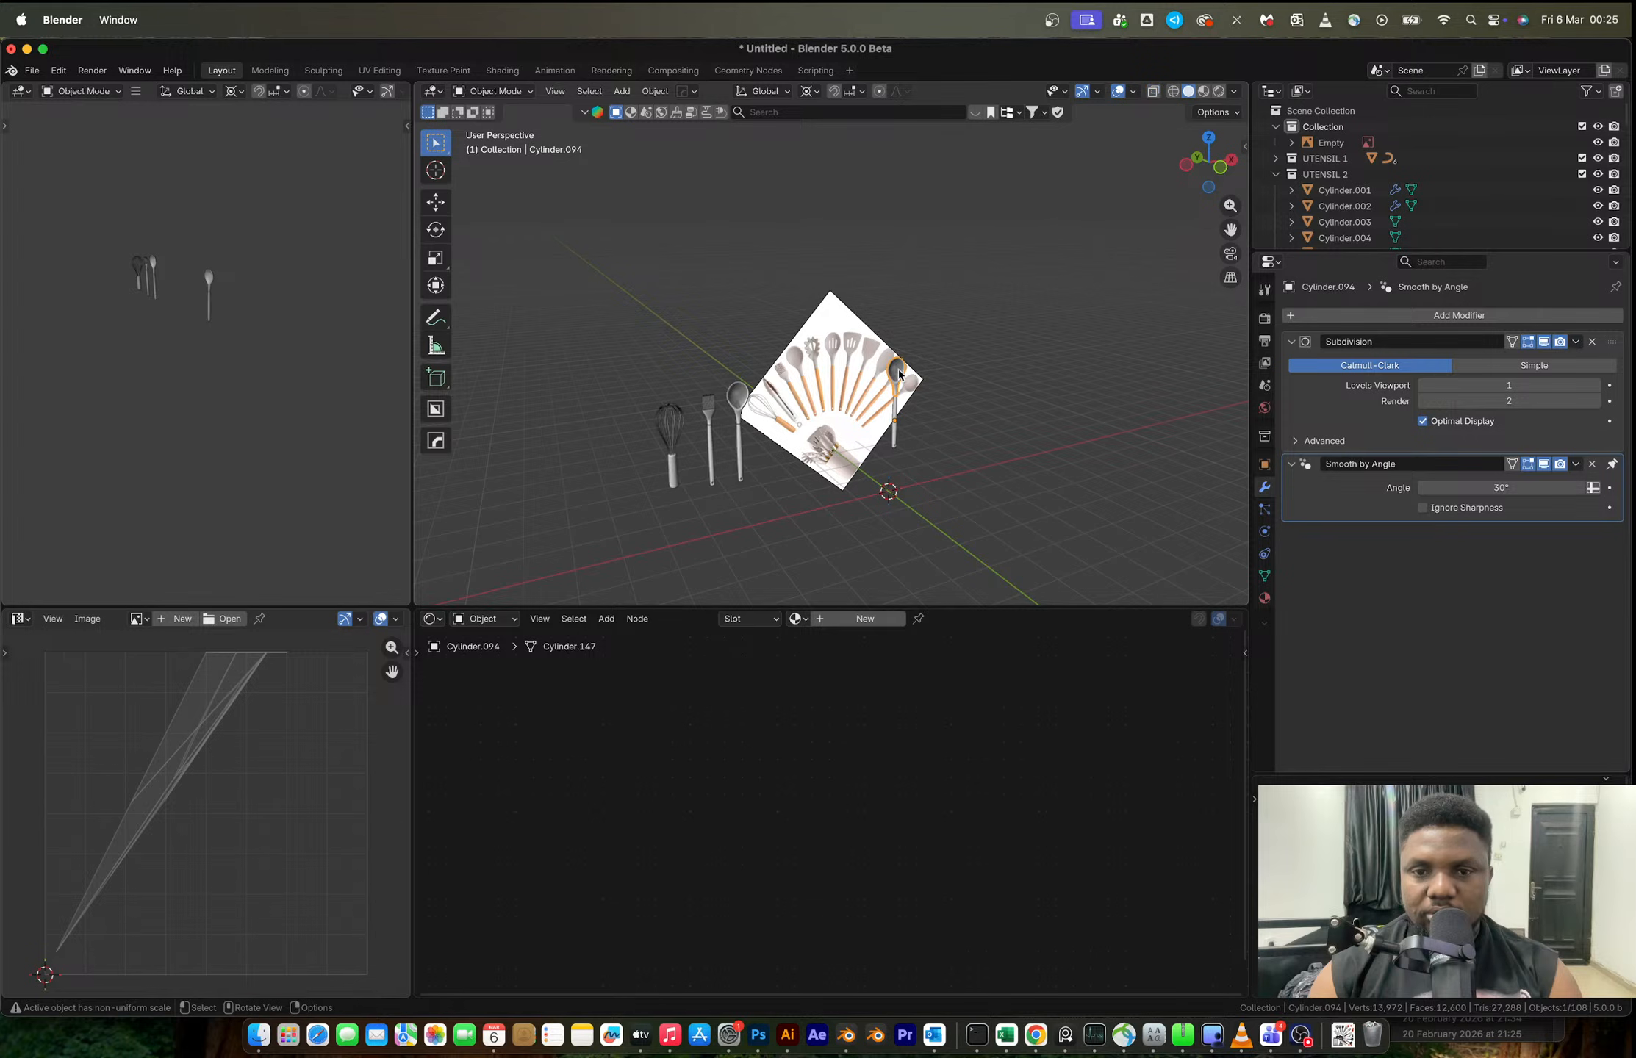
scroll(899, 370, "up", 5)
middle_click_drag(980, 392, 880, 355, "shift")
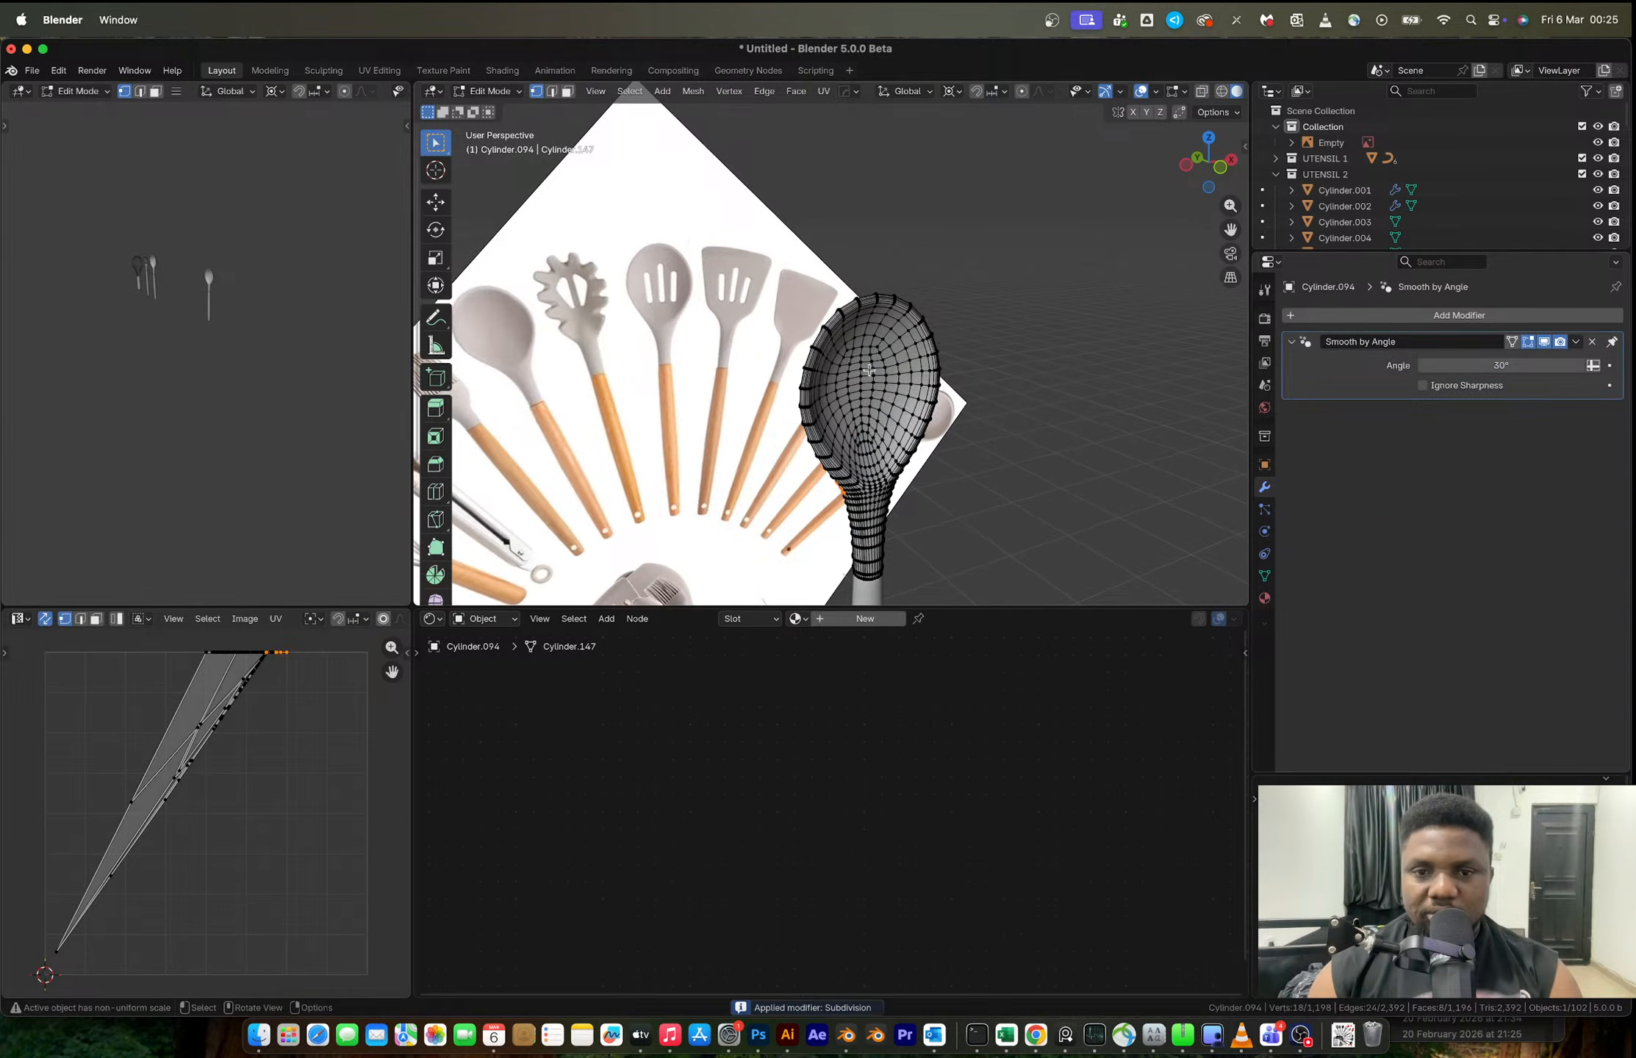
- In front view with X-ray, slide the bowl vertex beside the middle slot's upper end toward the slot's edge
middle_click_drag(1125, 246, 1082, 242)
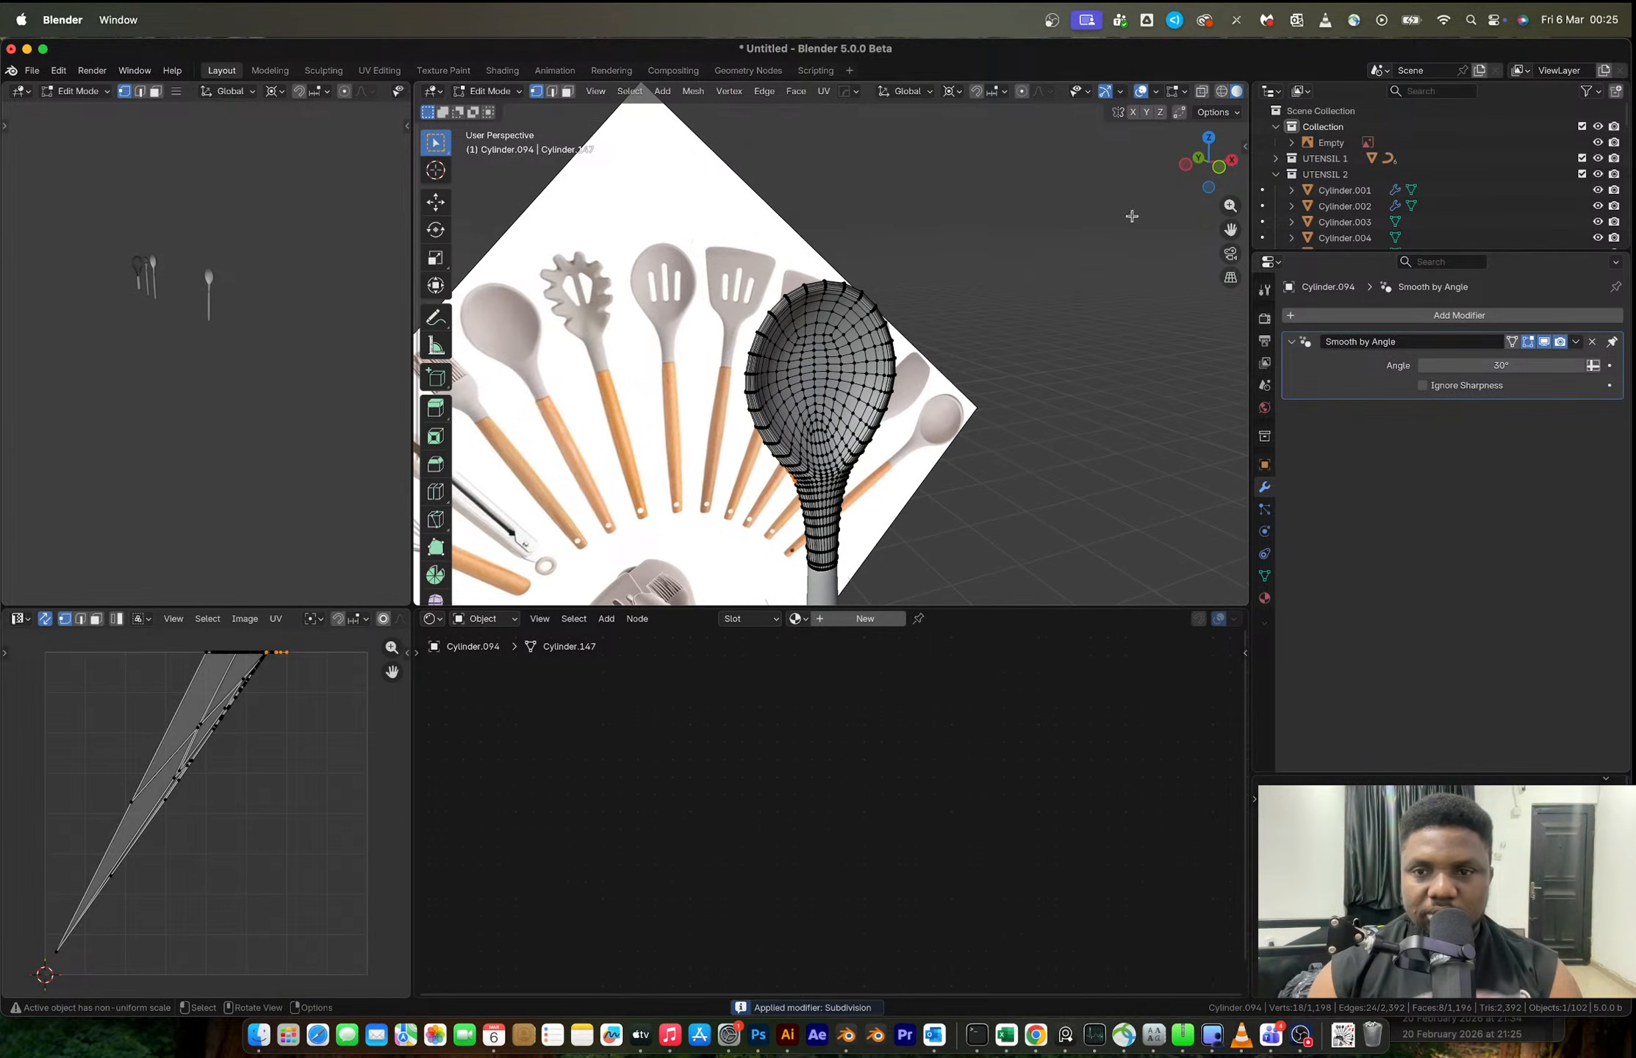
left_click(1218, 177)
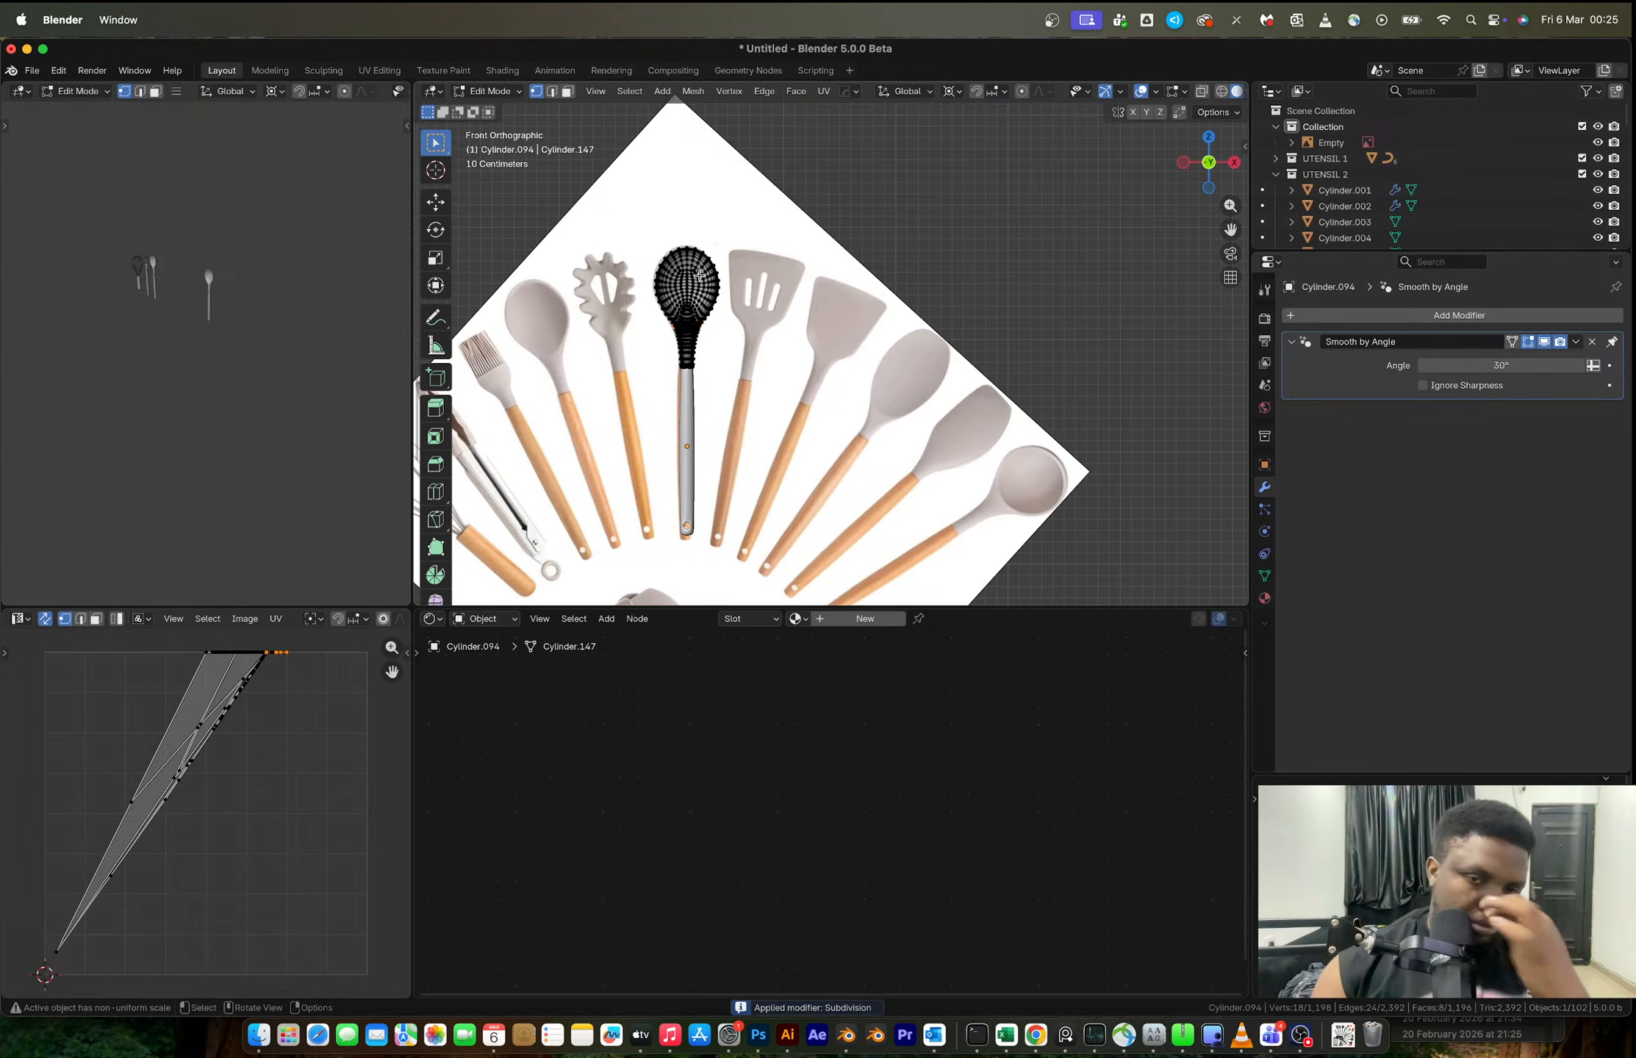
scroll(701, 274, "up", 4)
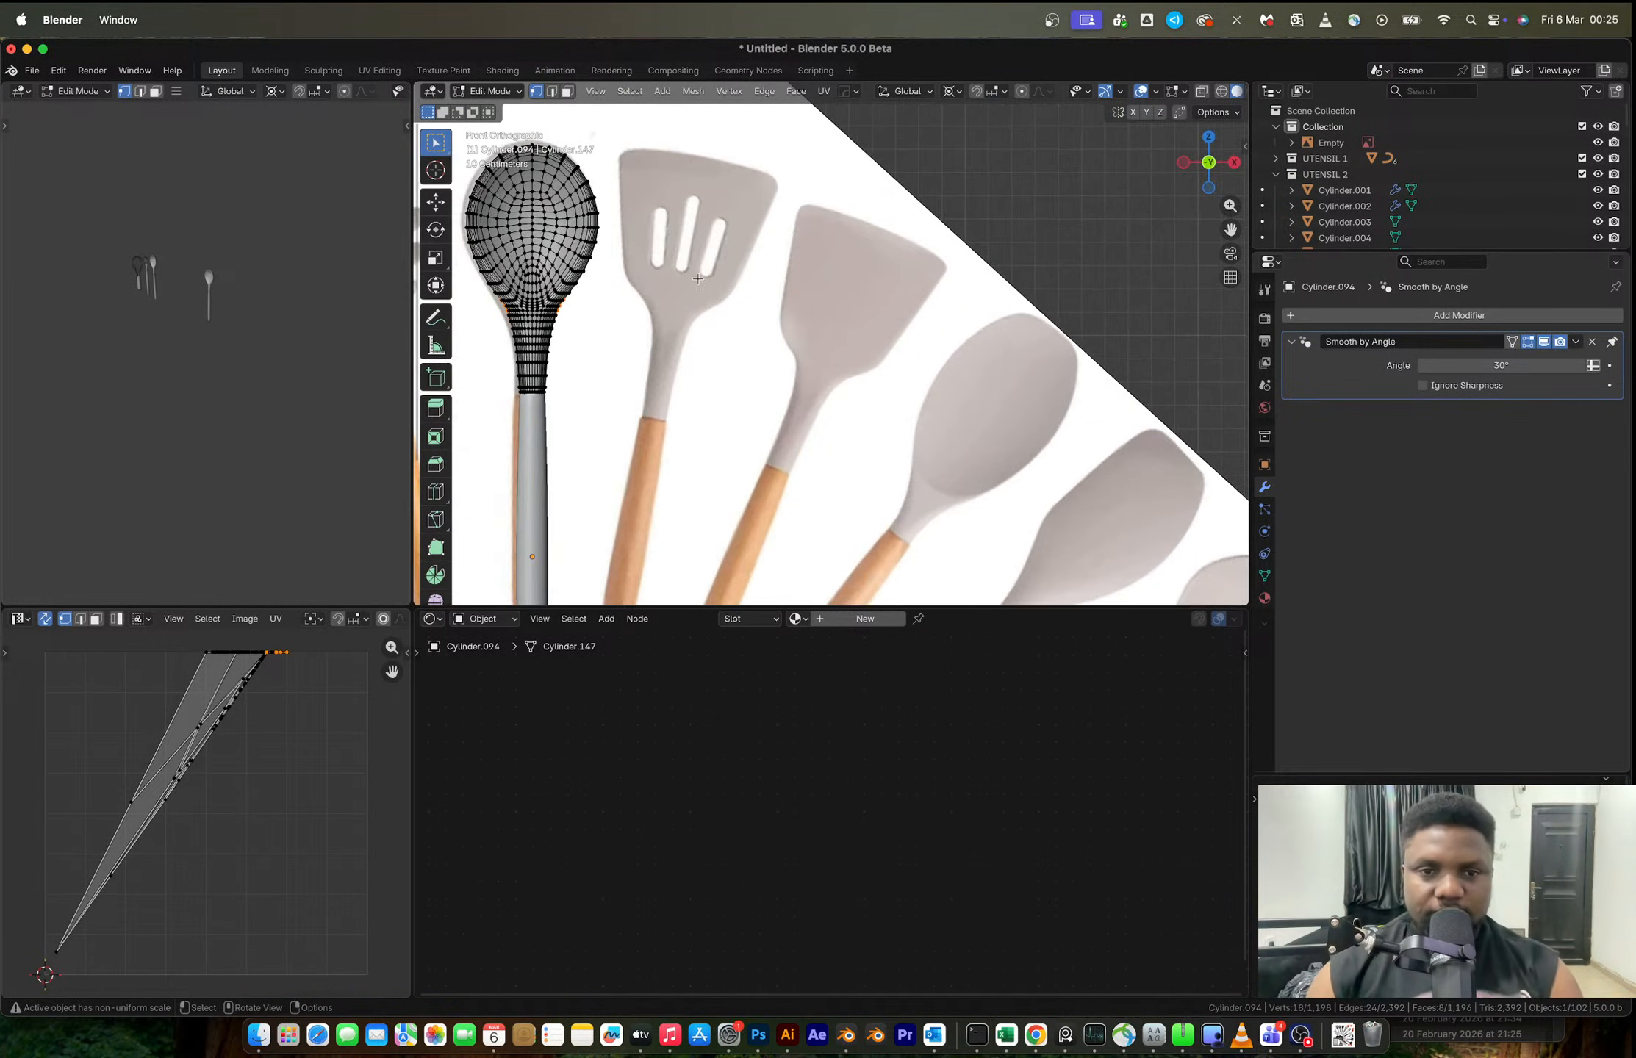
middle_click_drag(544, 224, 784, 310, "shift")
scroll(784, 311, "up", 7)
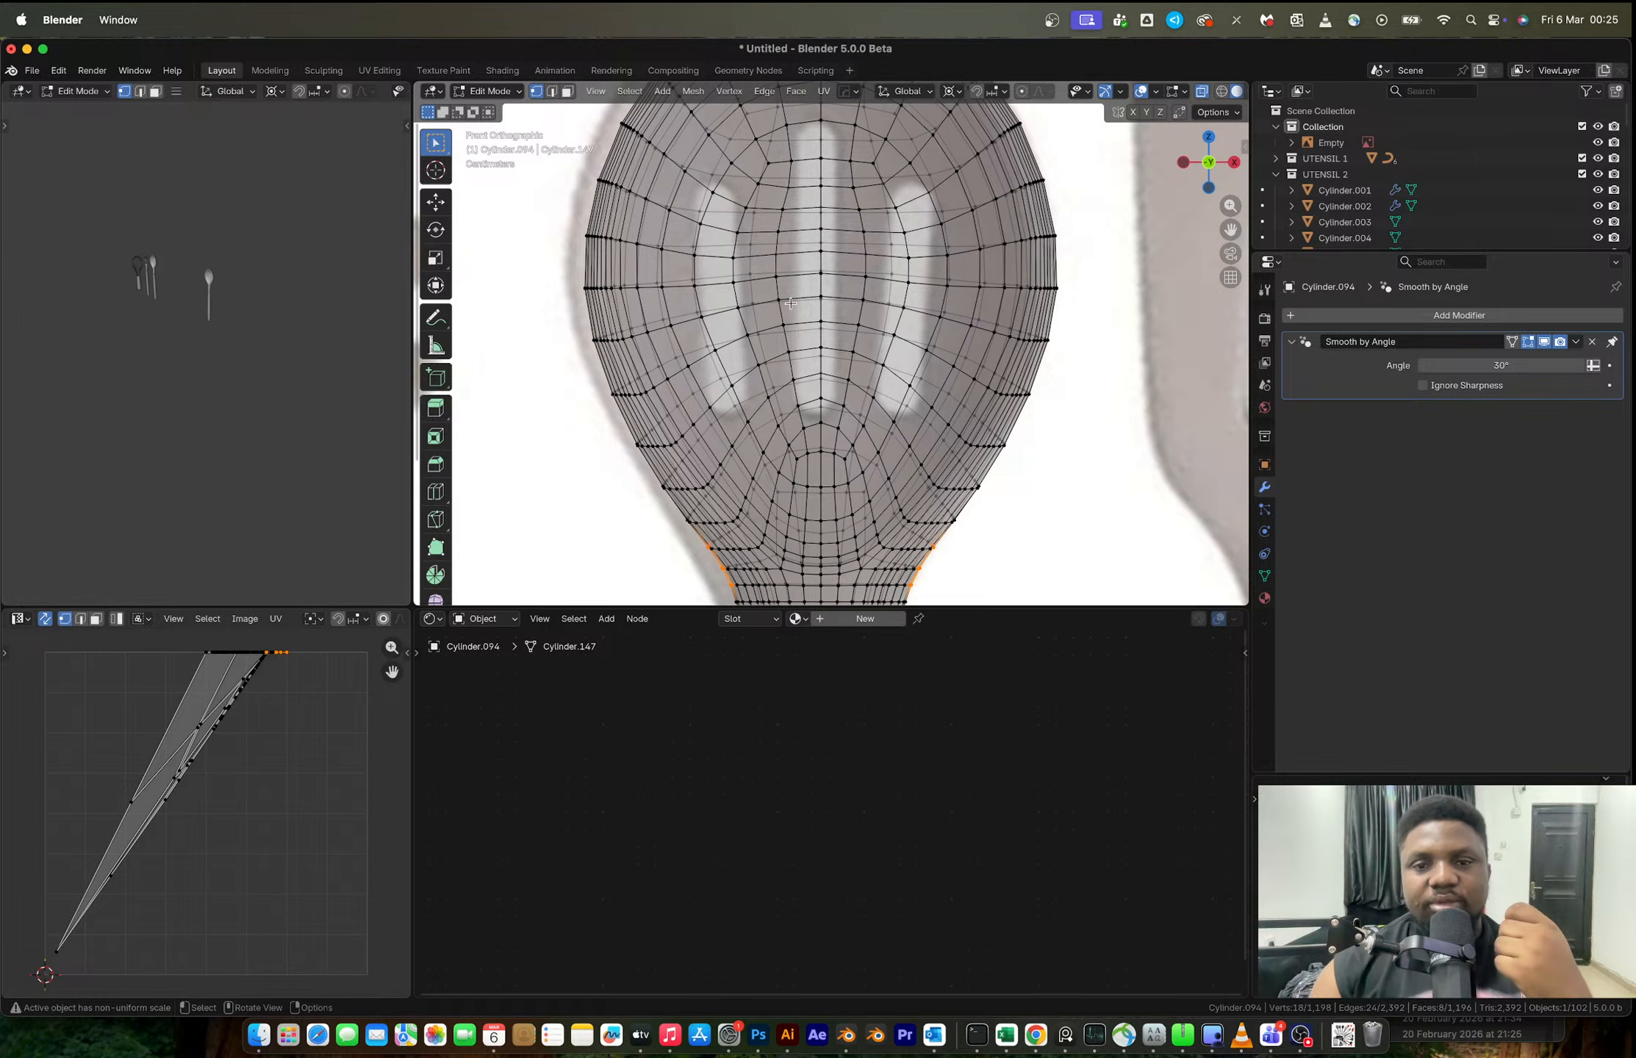
key("alt+z")
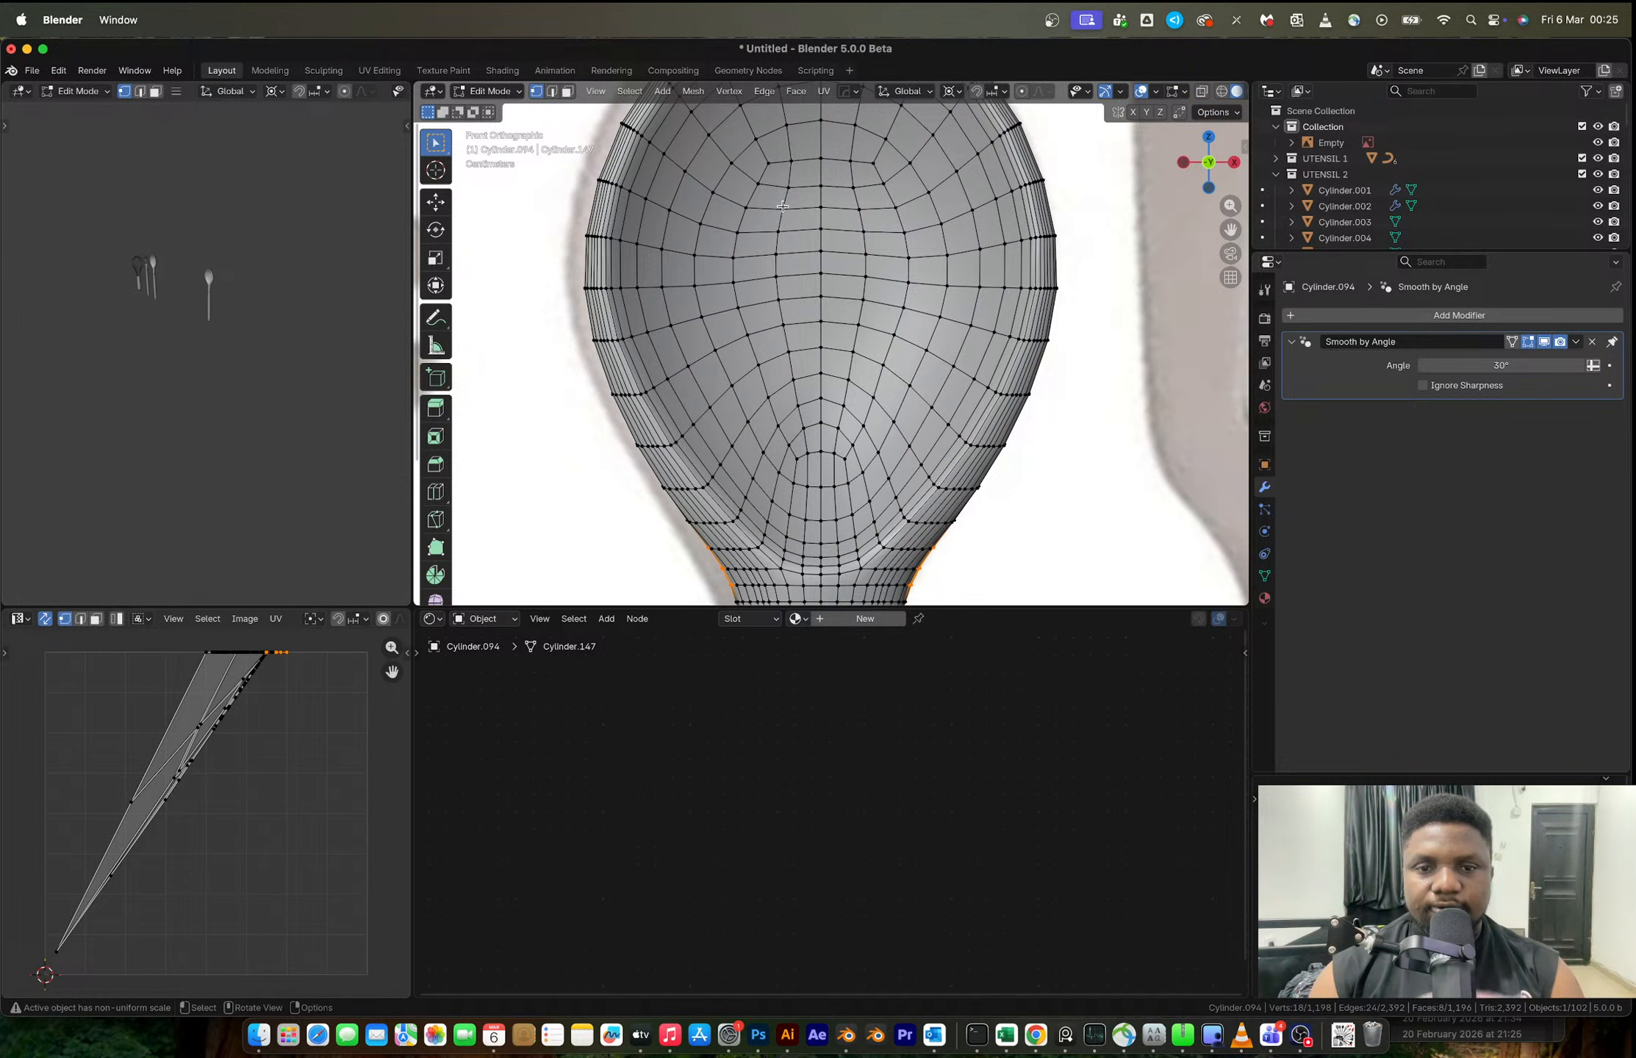
key("alt+z")
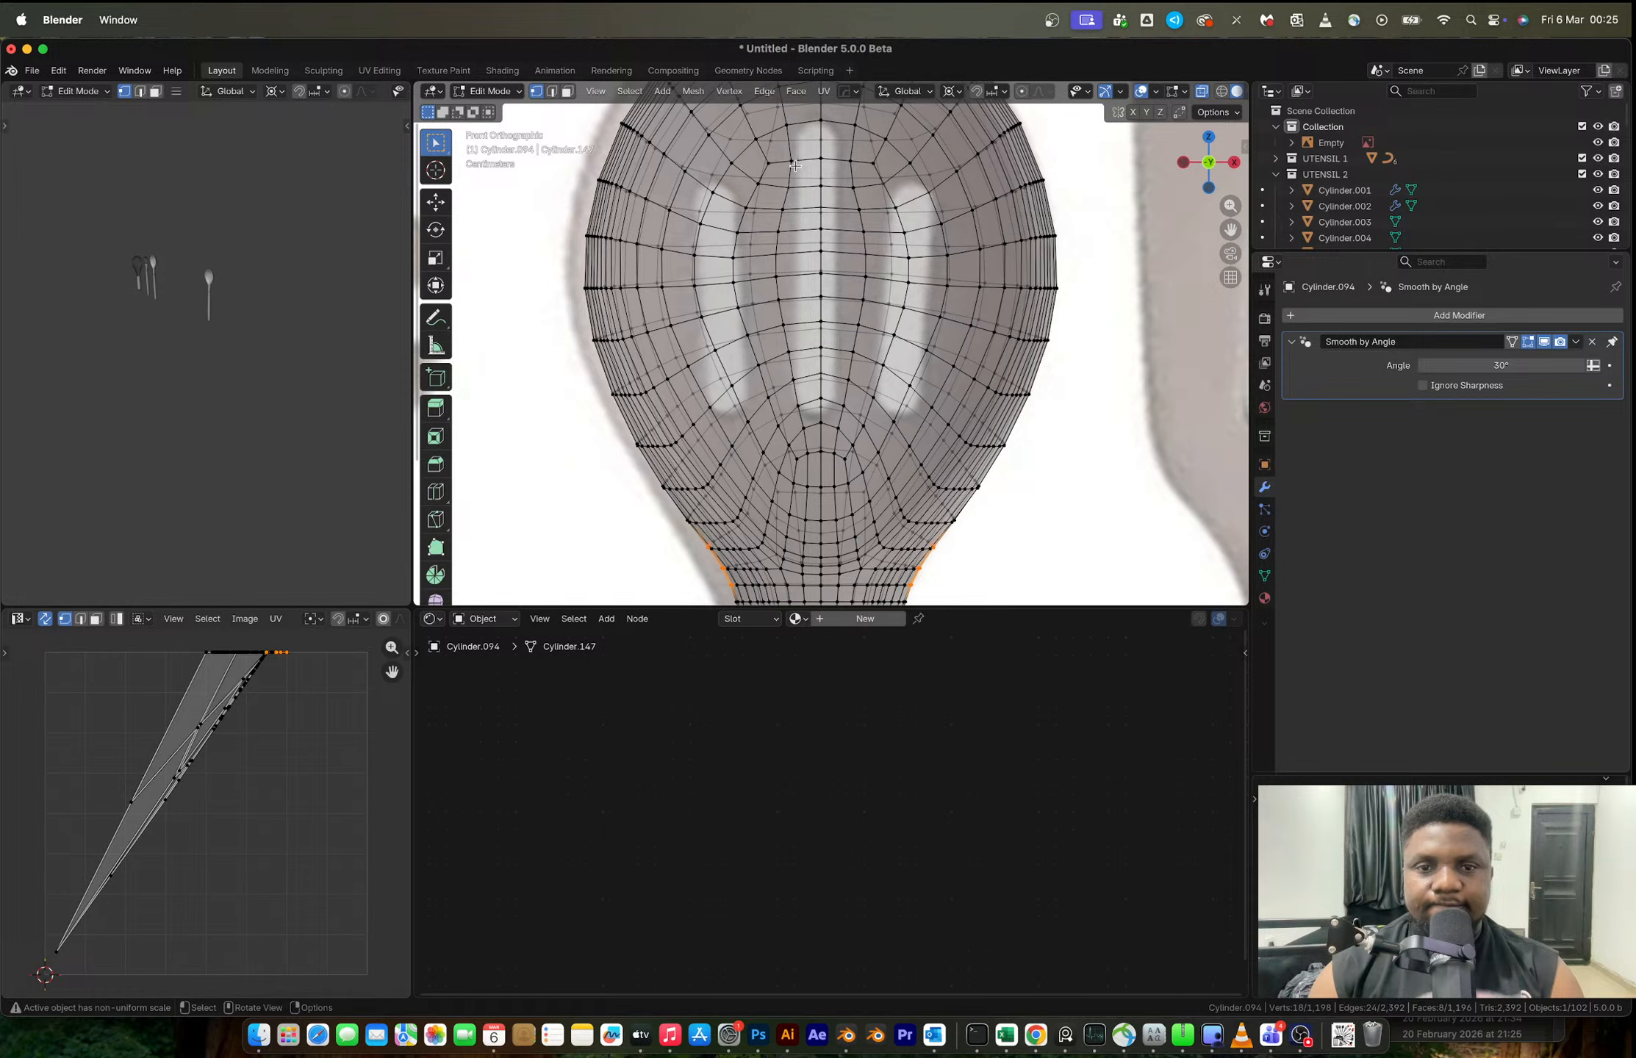
left_click(790, 126)
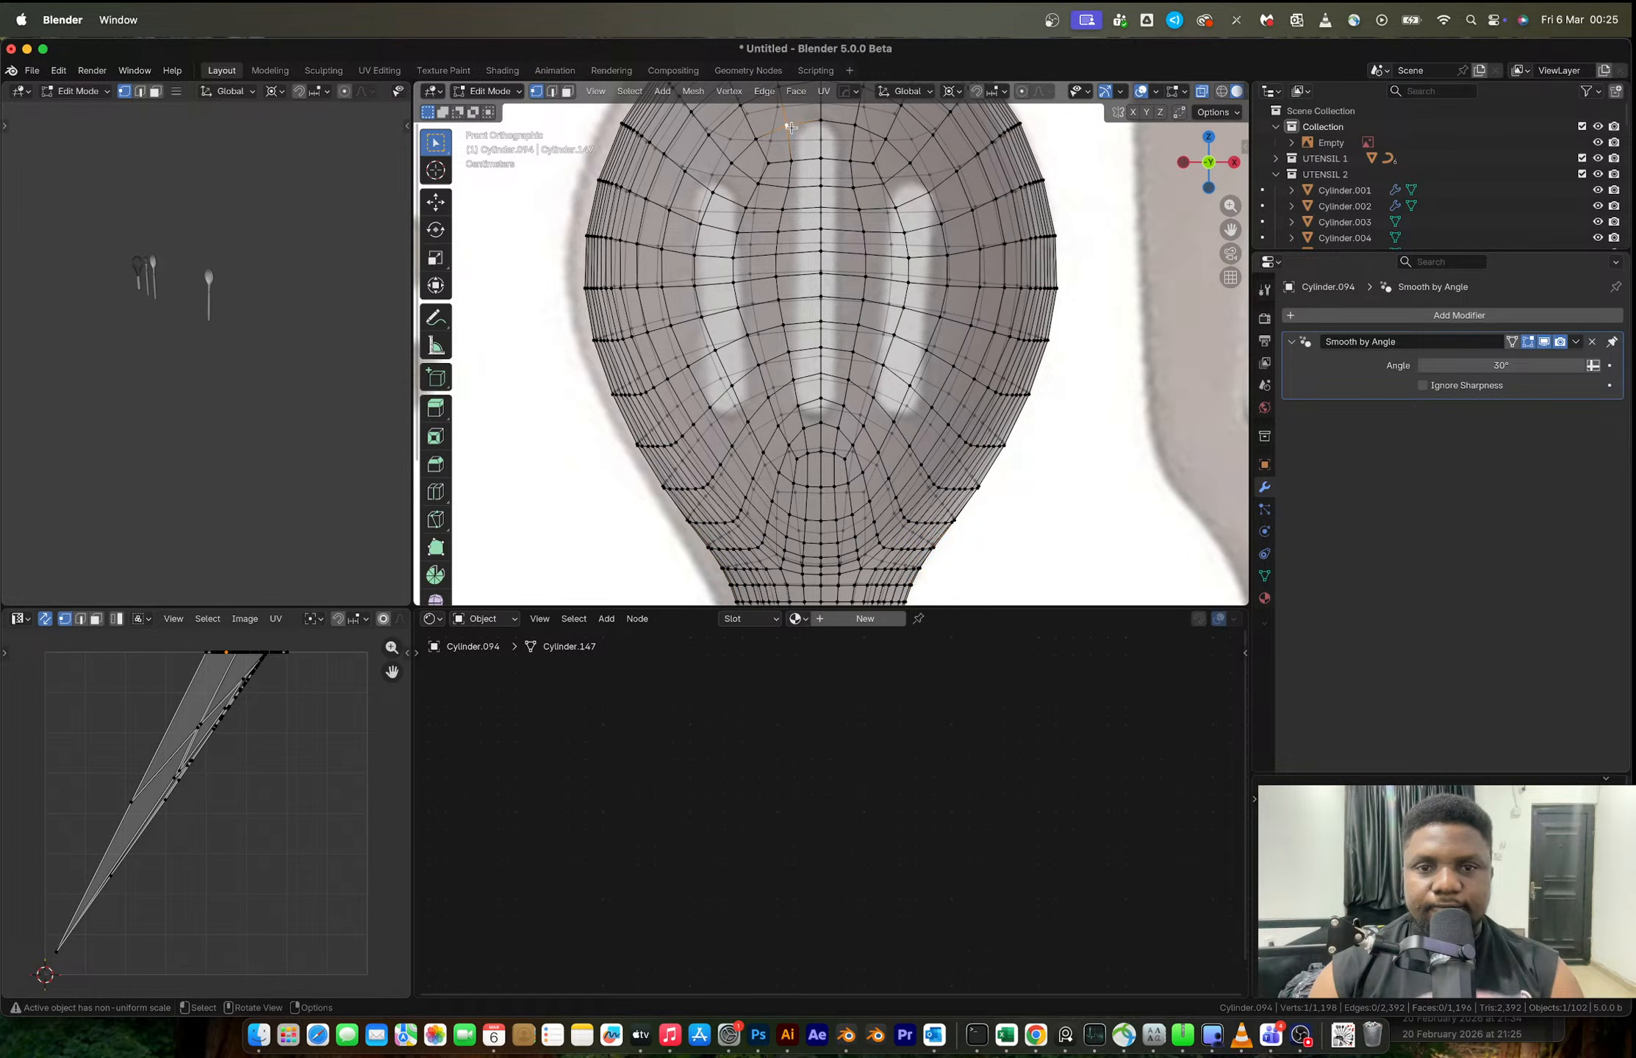
key("shift+v")
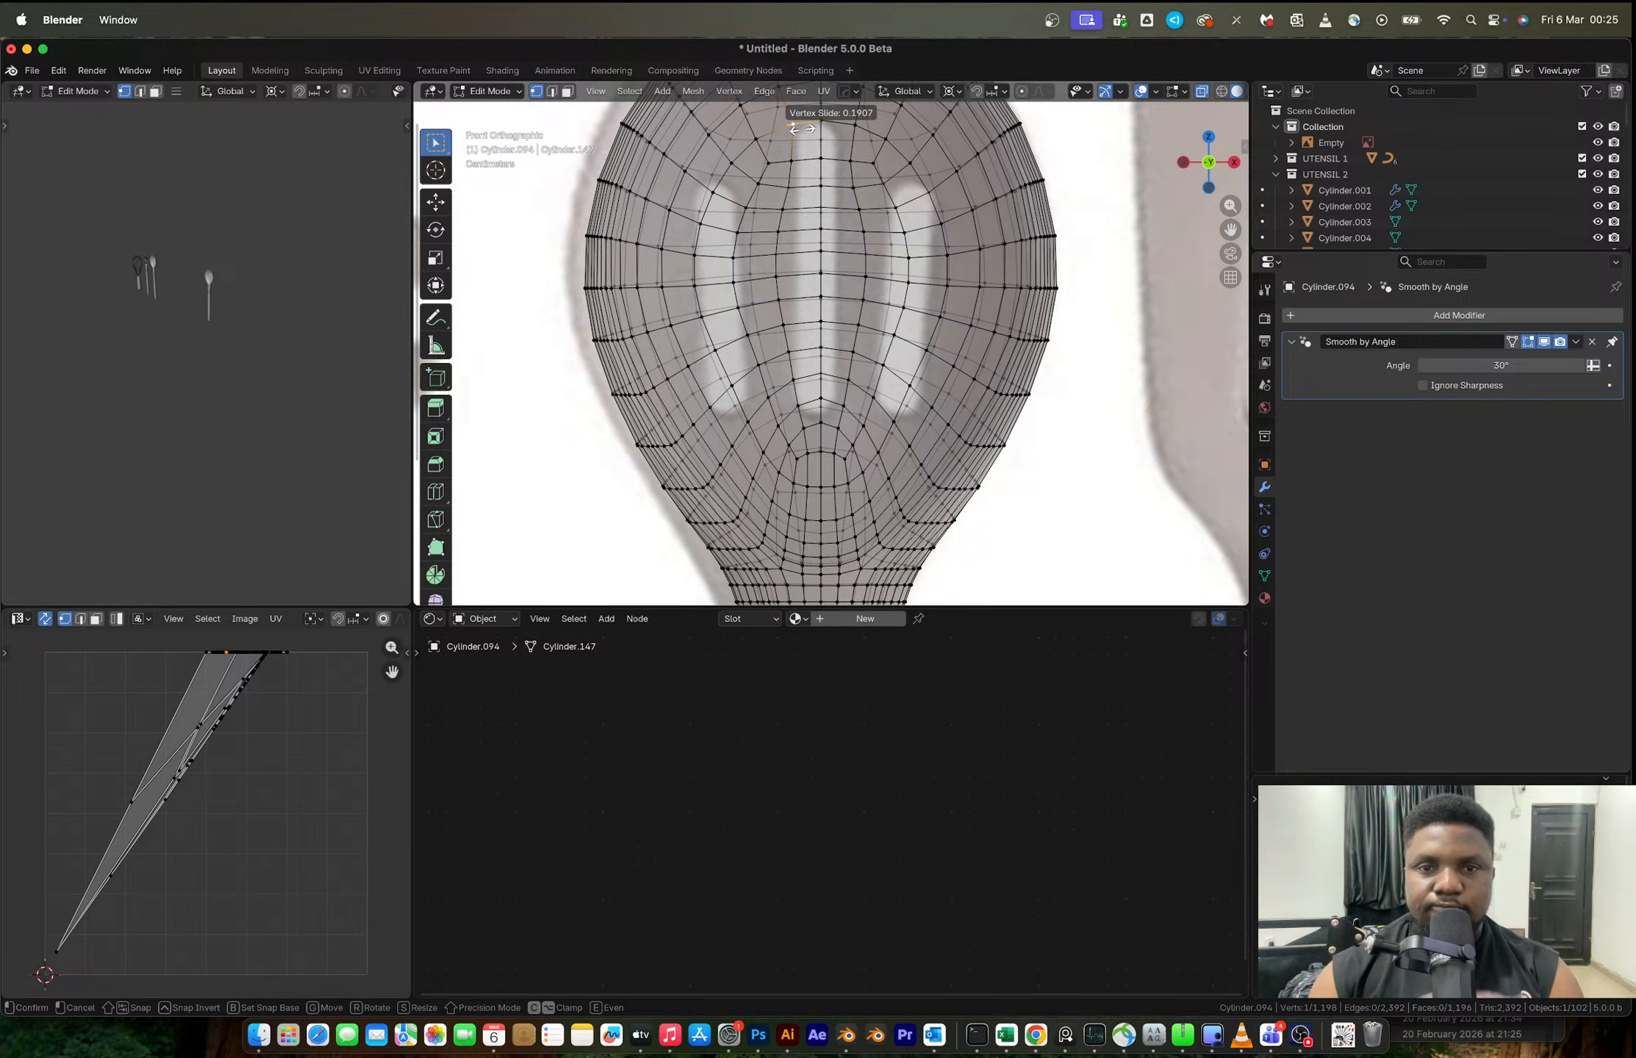
left_click(803, 129)
- Slide the next vertex below it toward the middle slot by a factor of 0.196, and leave mesh editing
left_click(794, 157)
key("g")
key("g")
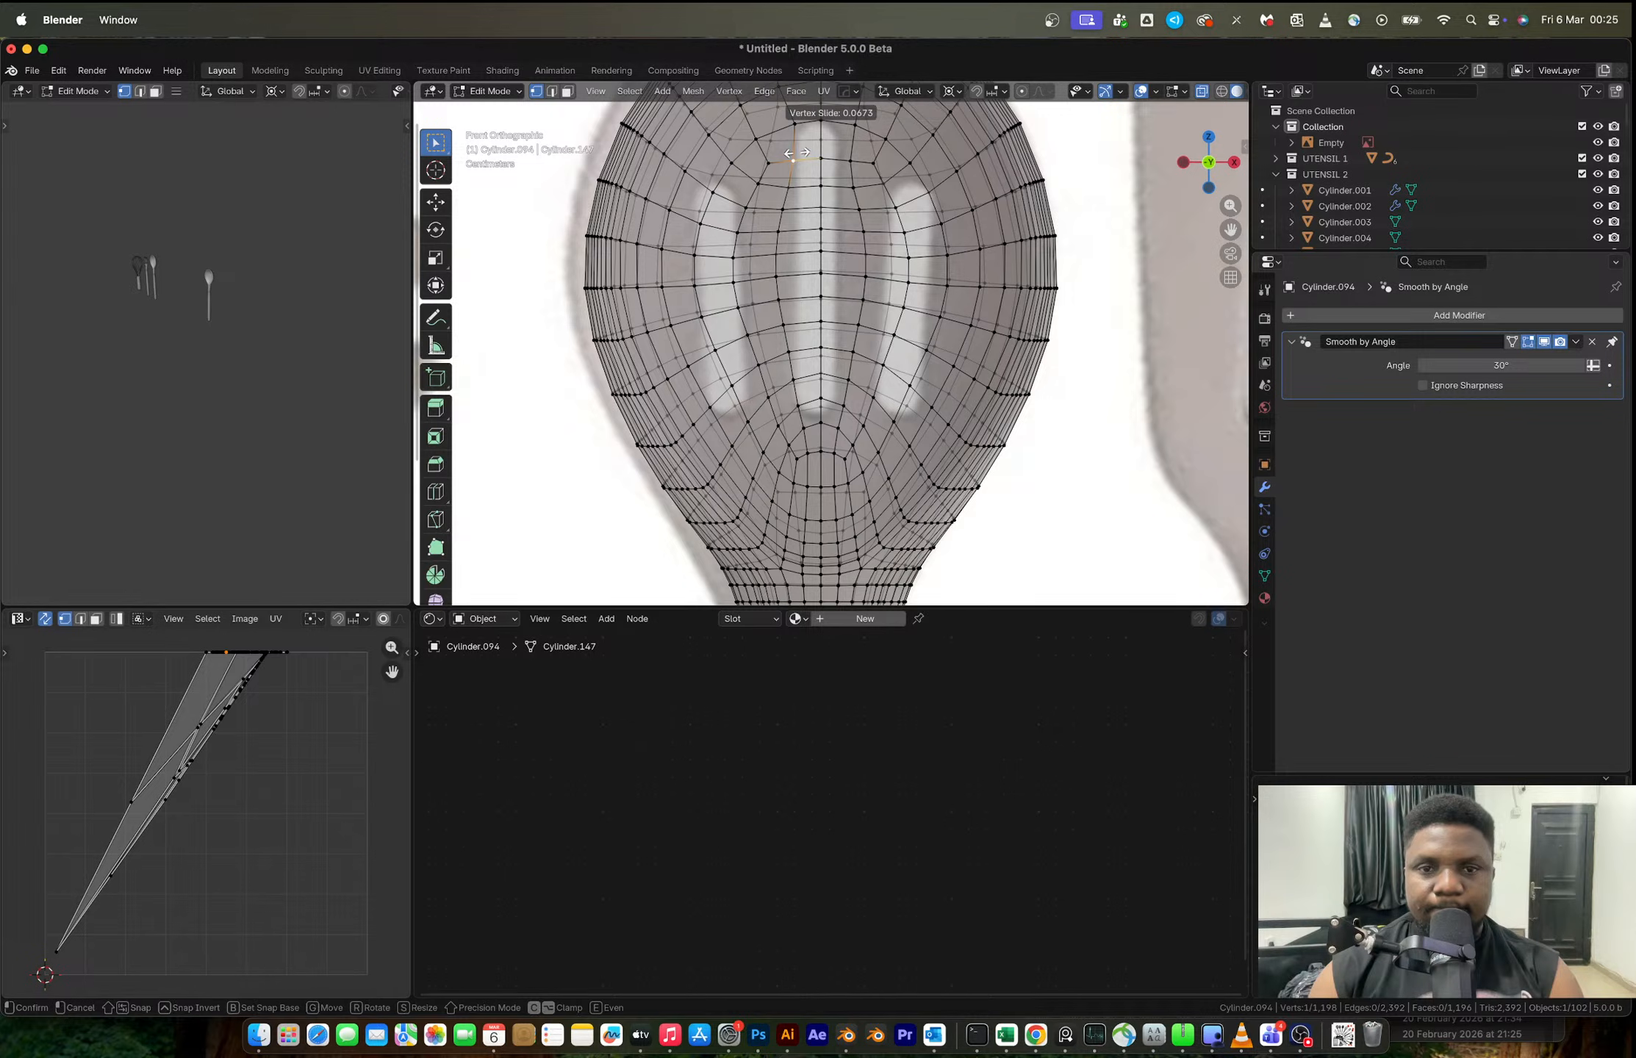
right_click(793, 168)
key("alt+z")
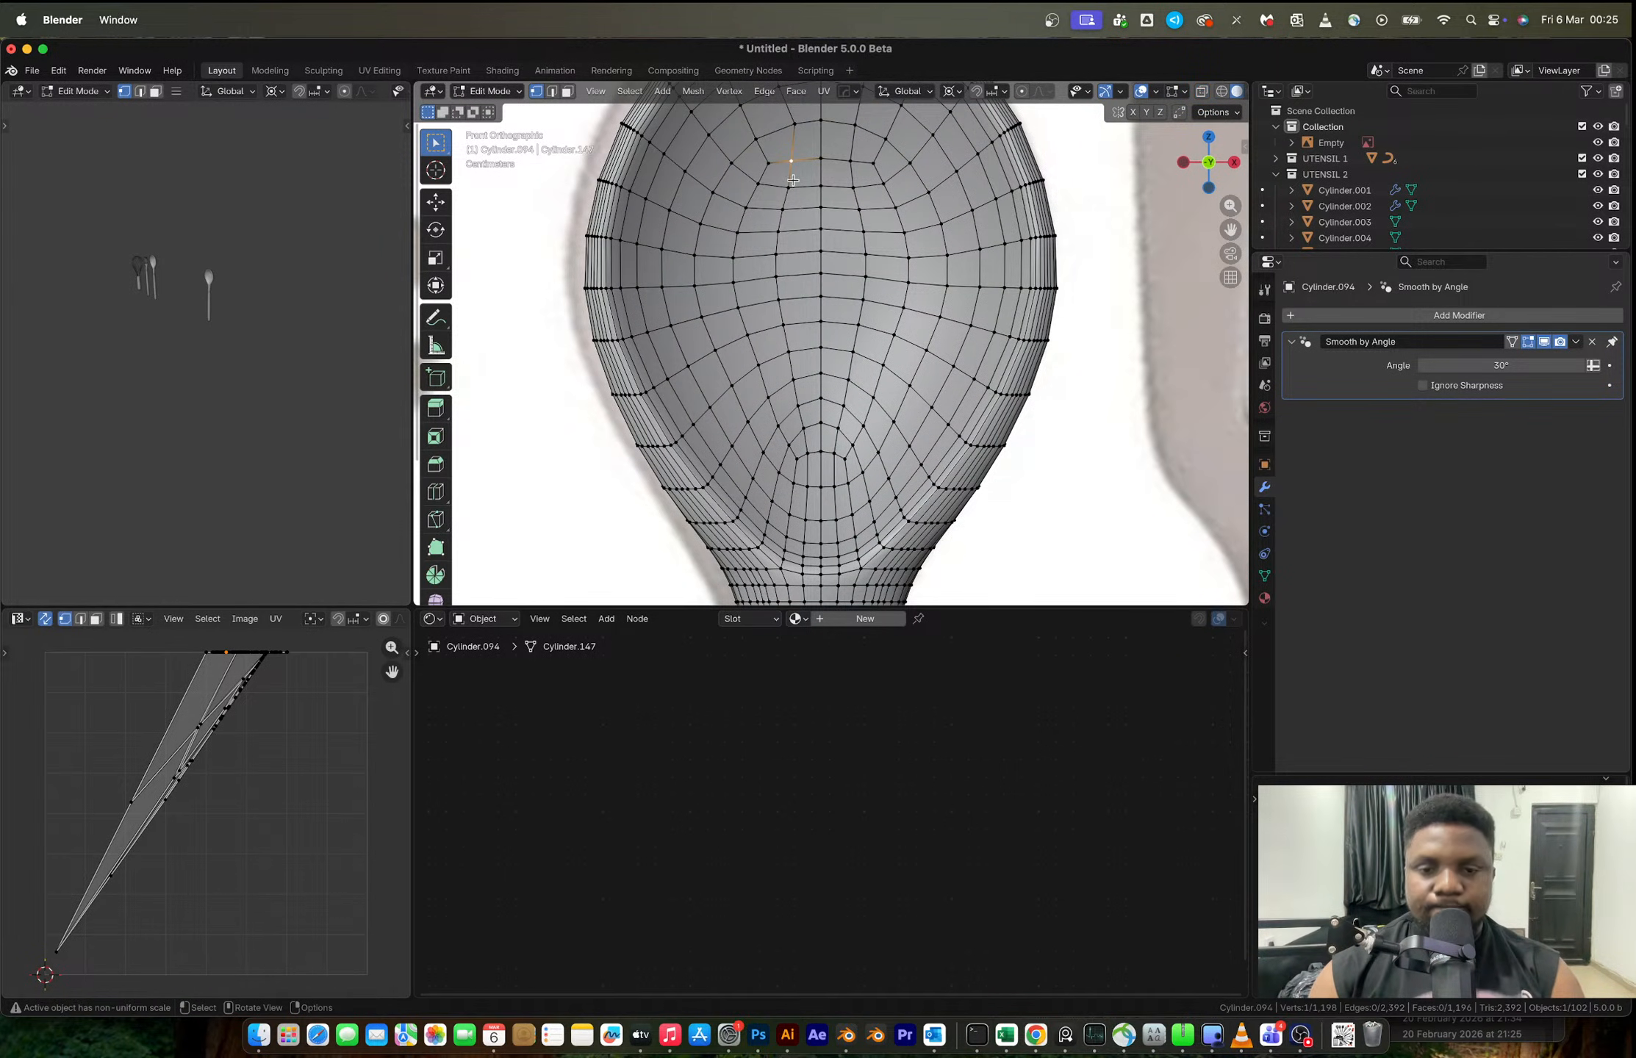
key("g")
key("g")
left_click(799, 180)
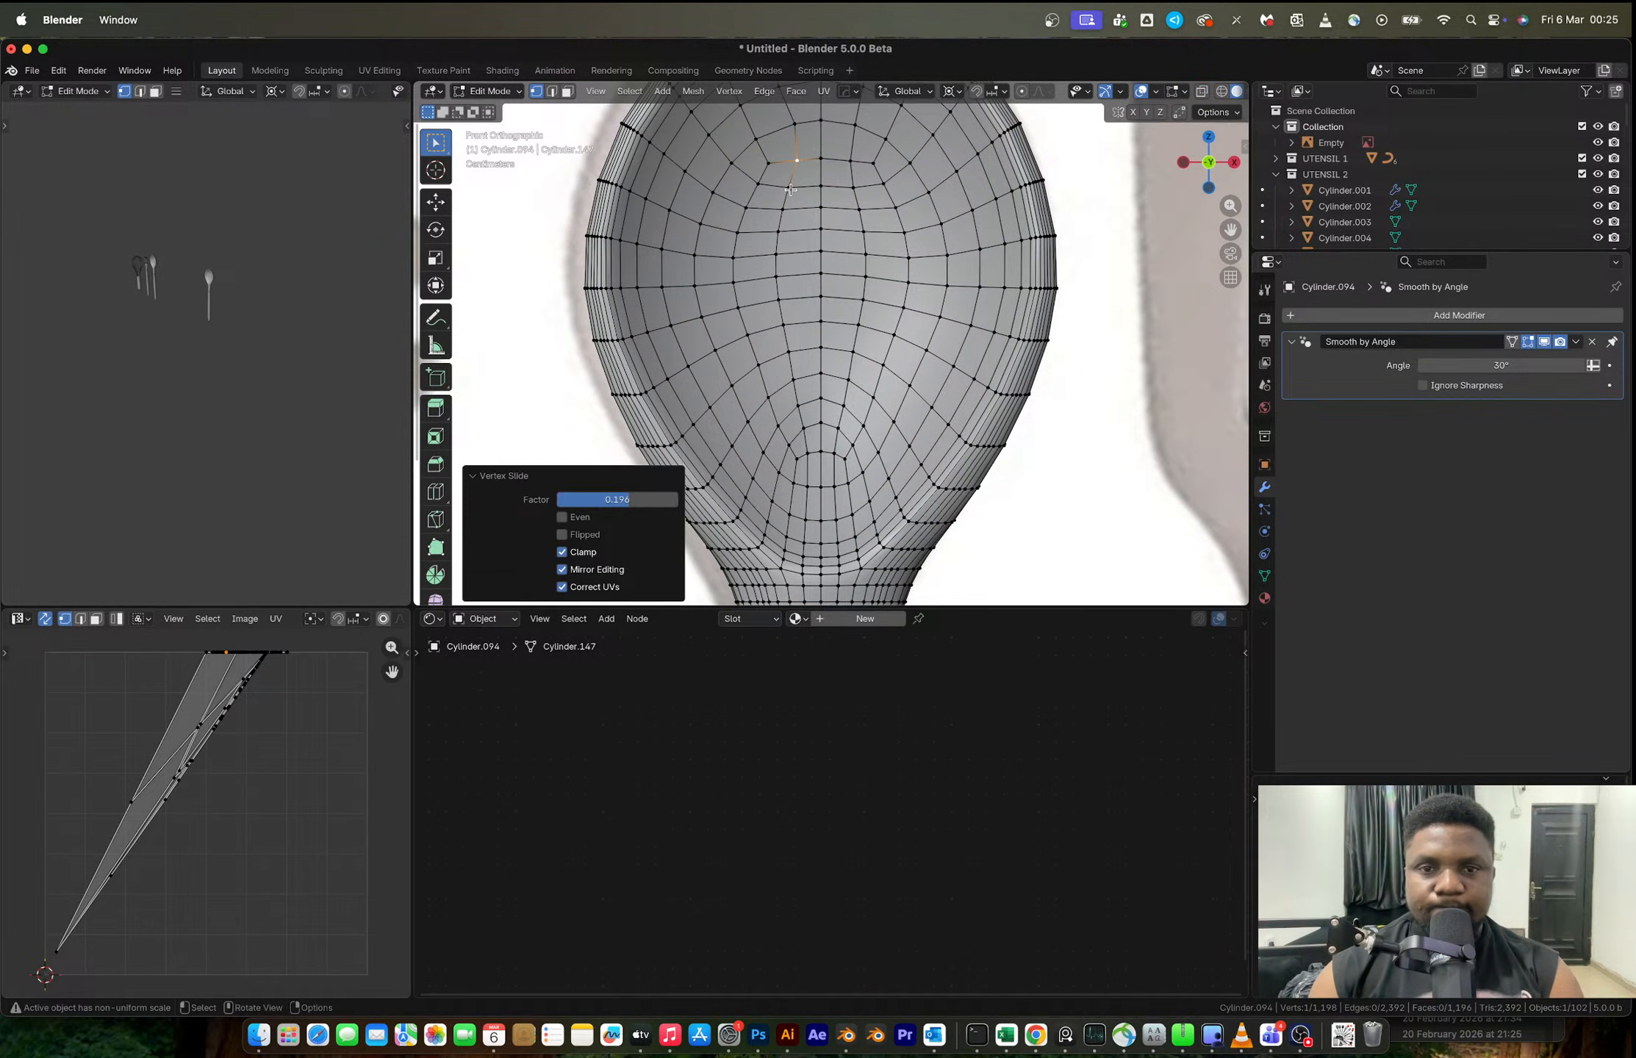
left_click(791, 189)
key("g")
key("g")
right_click(795, 191)
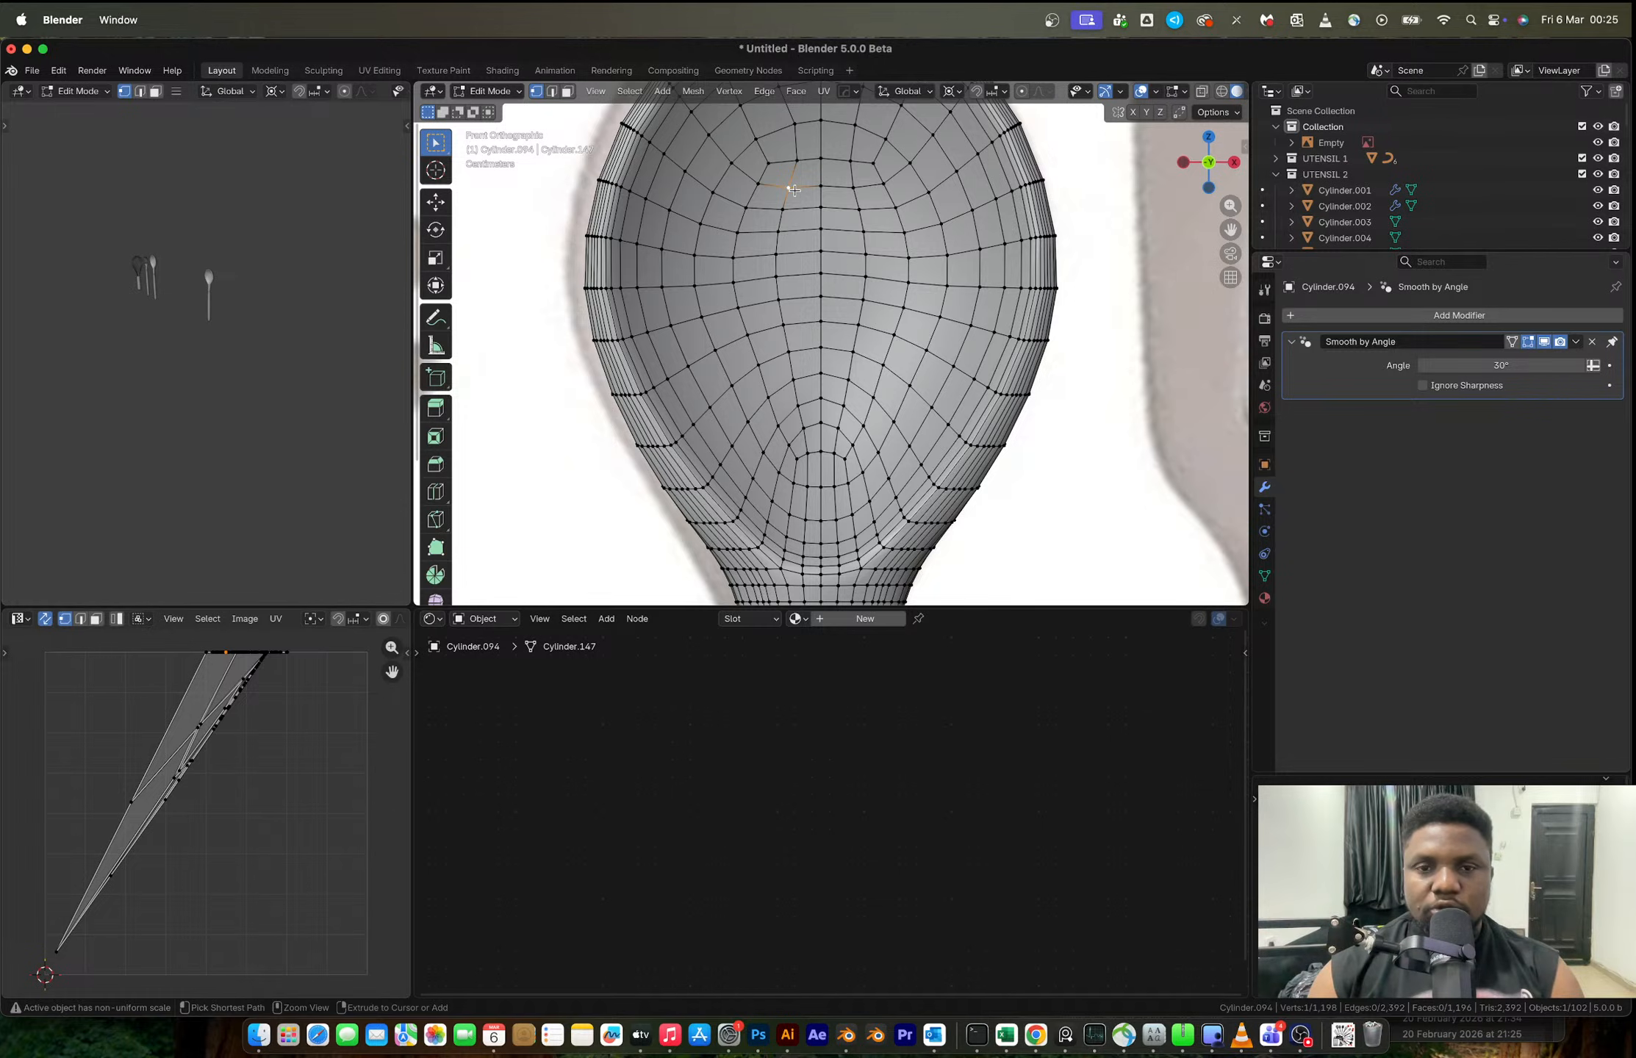
key("Tab")
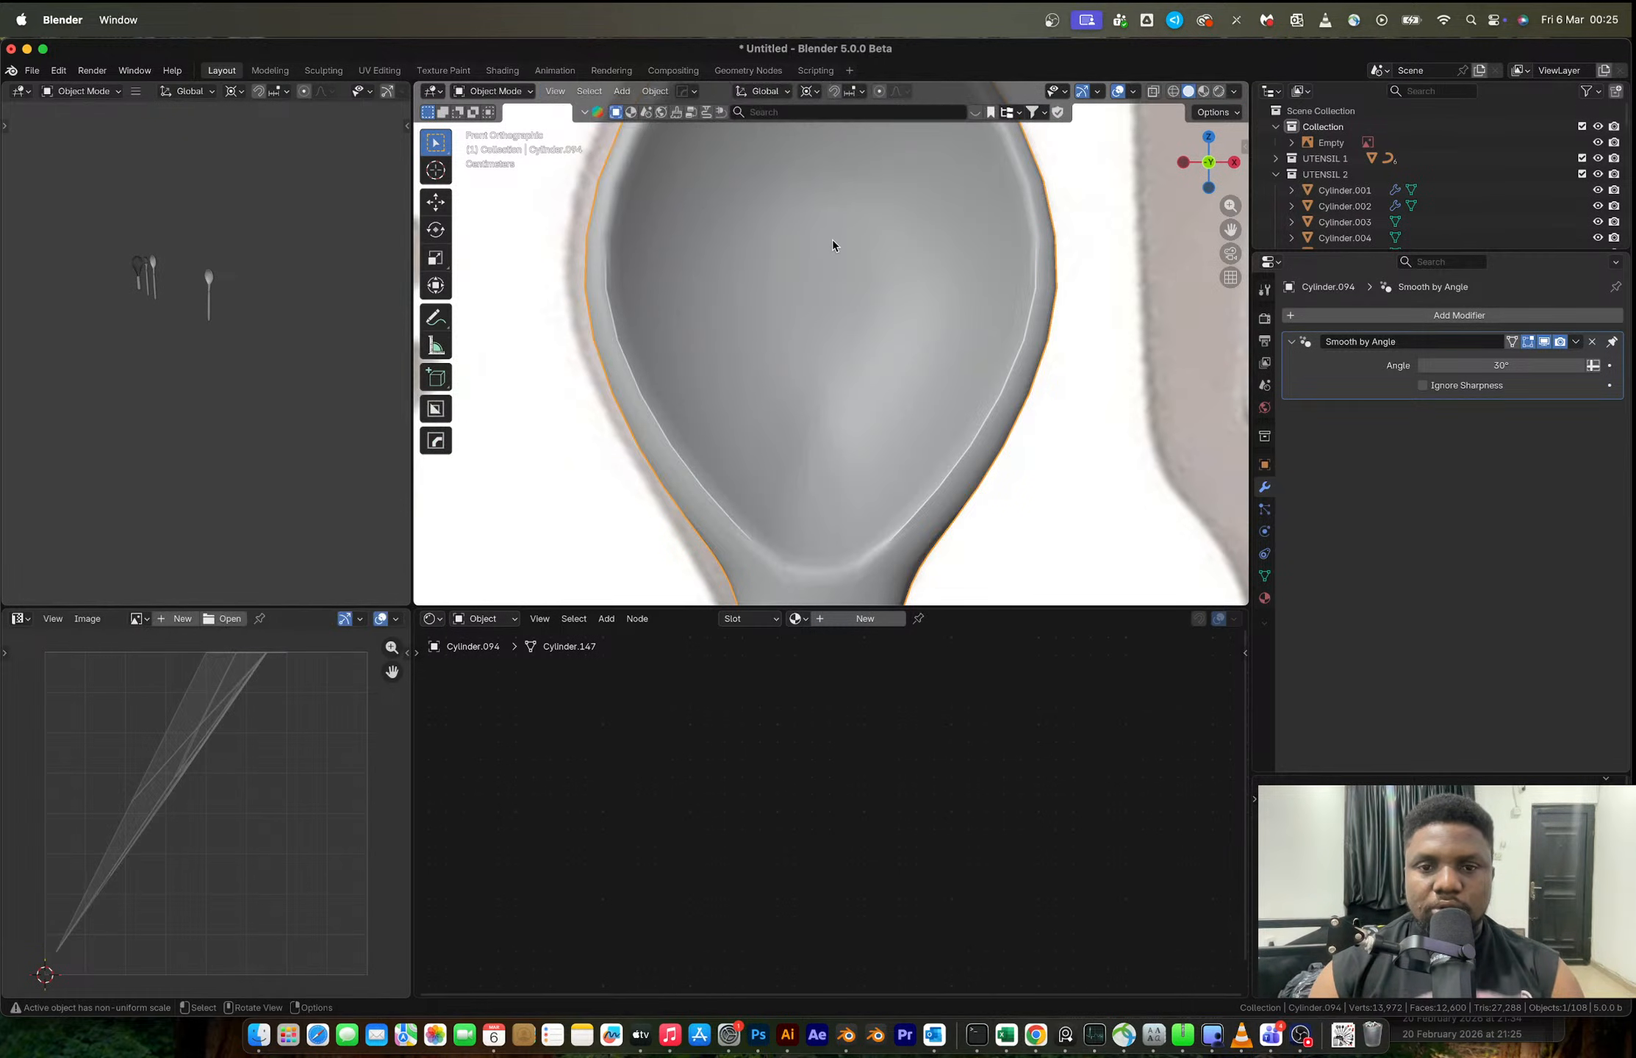
- Add a 2 m plane aligned to the front view and move it 3.4313 m up along Z onto the spoon head
key("shift+a")
mouse_move(833, 245)
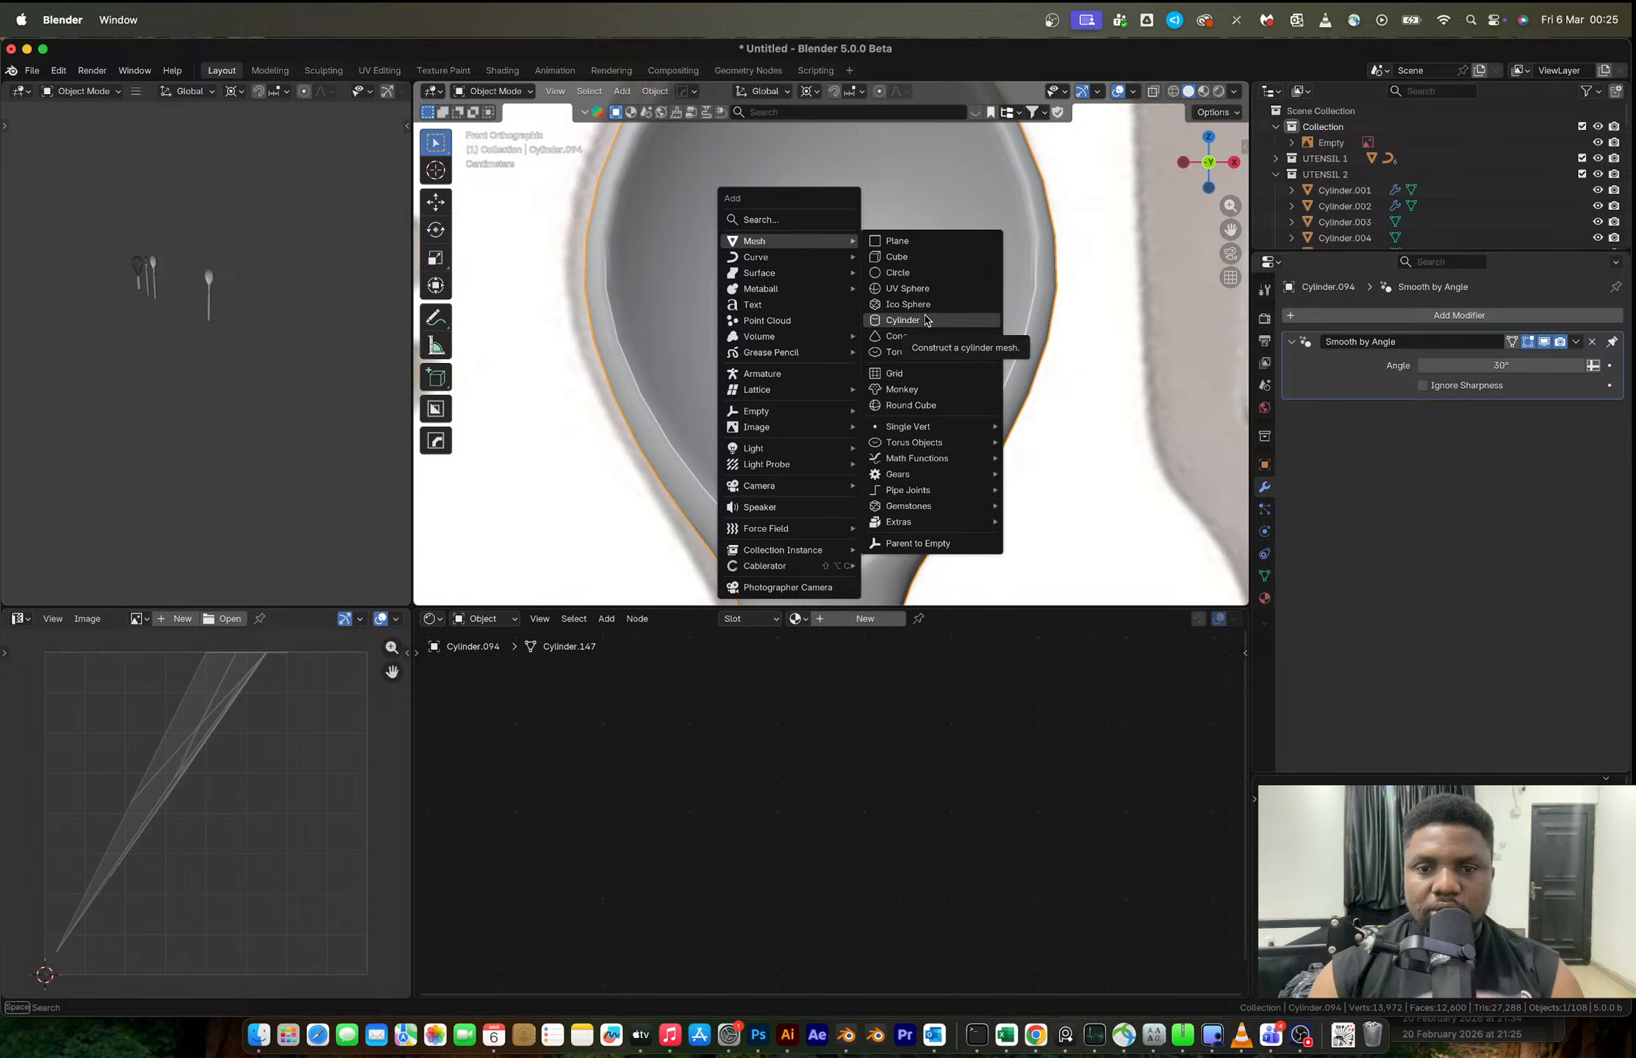
left_click(905, 243)
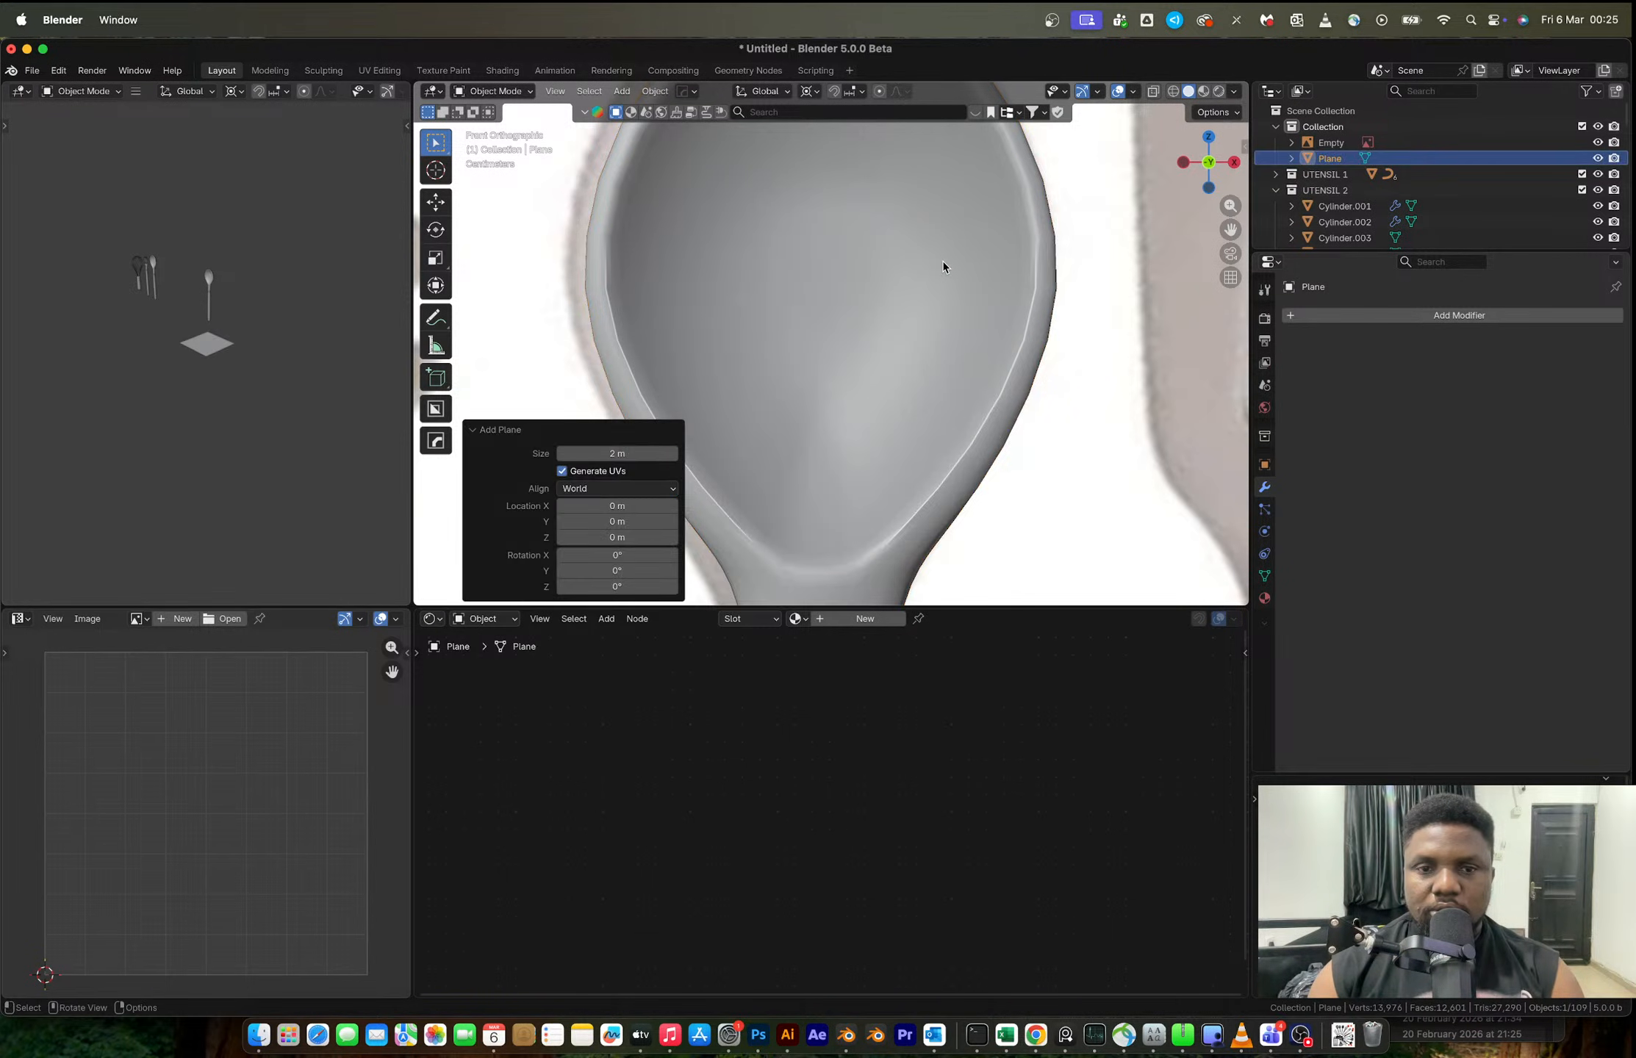
scroll(878, 380, "down", 6)
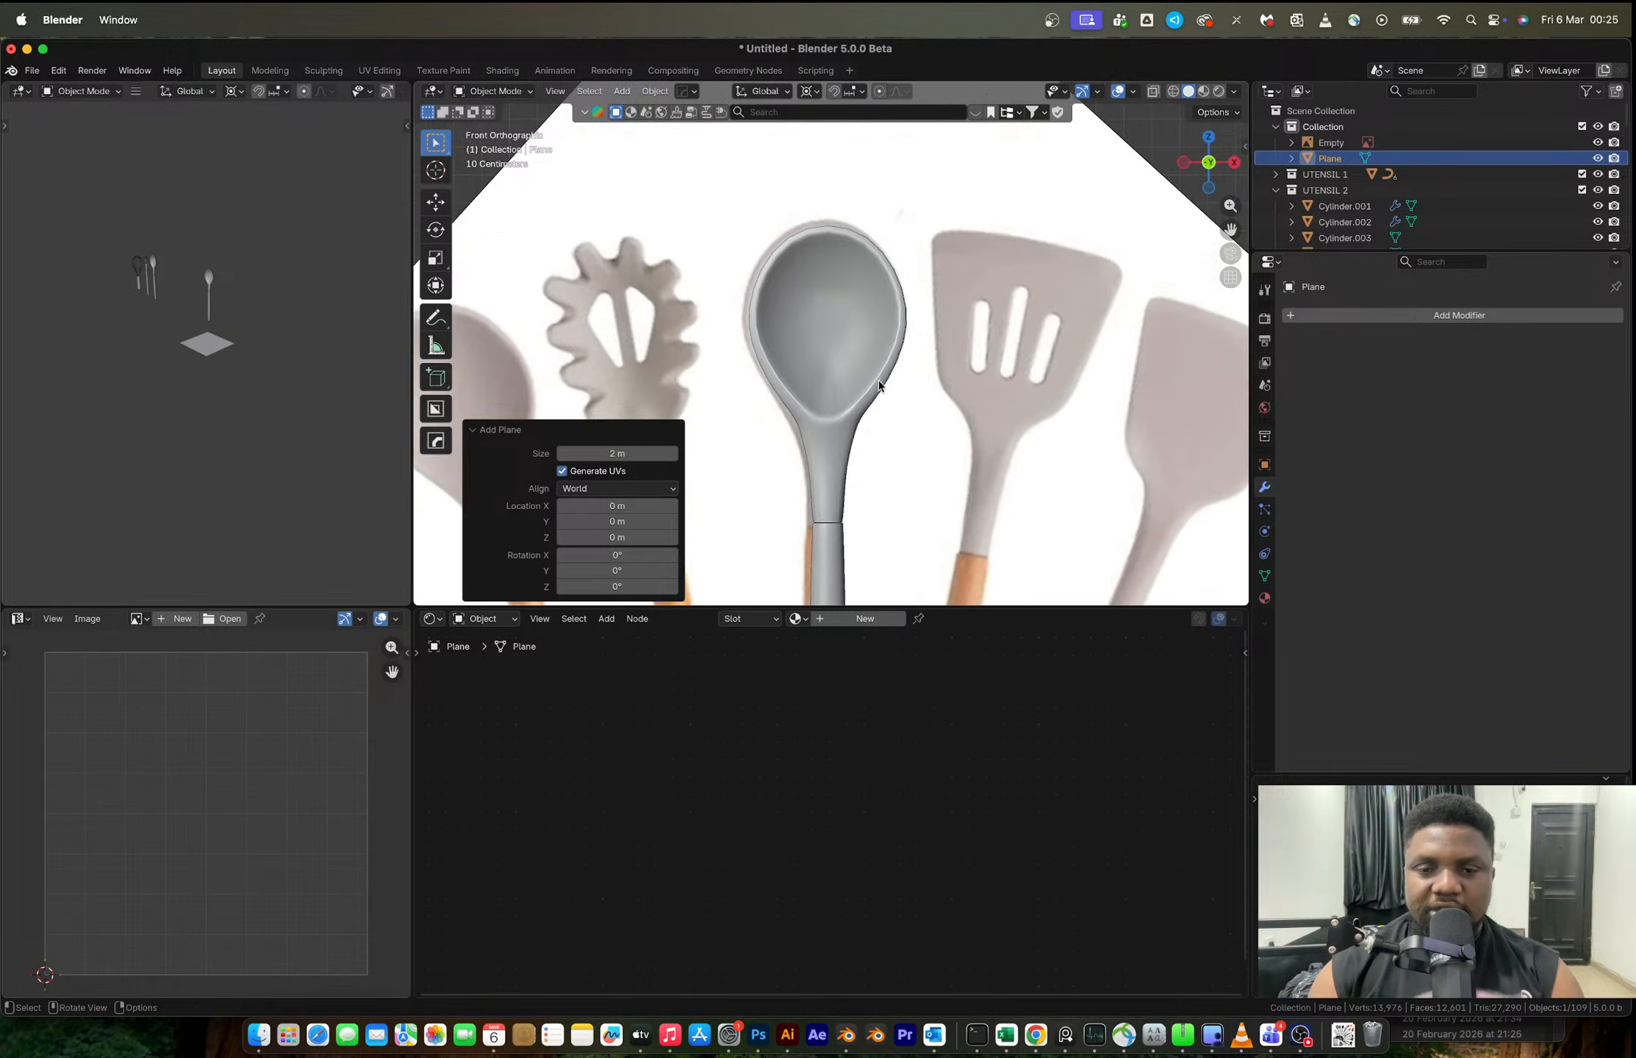
left_click(617, 488)
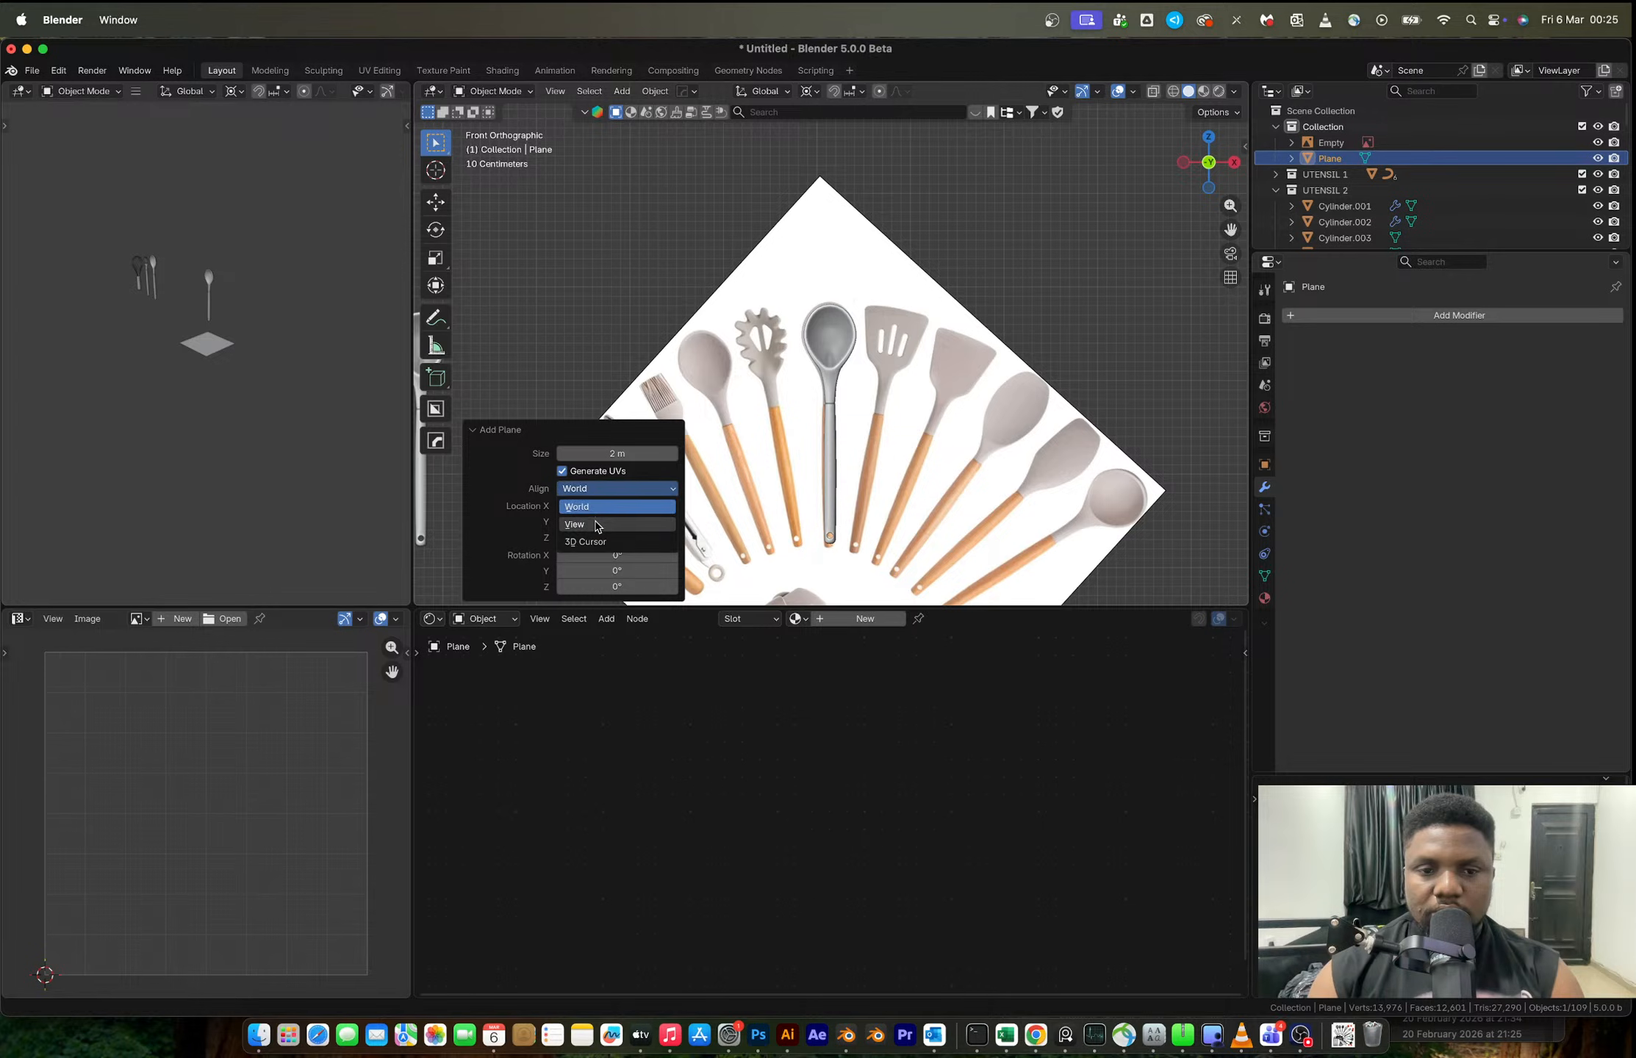
left_click(599, 519)
scroll(835, 525, "down", 3)
key("g")
key("z")
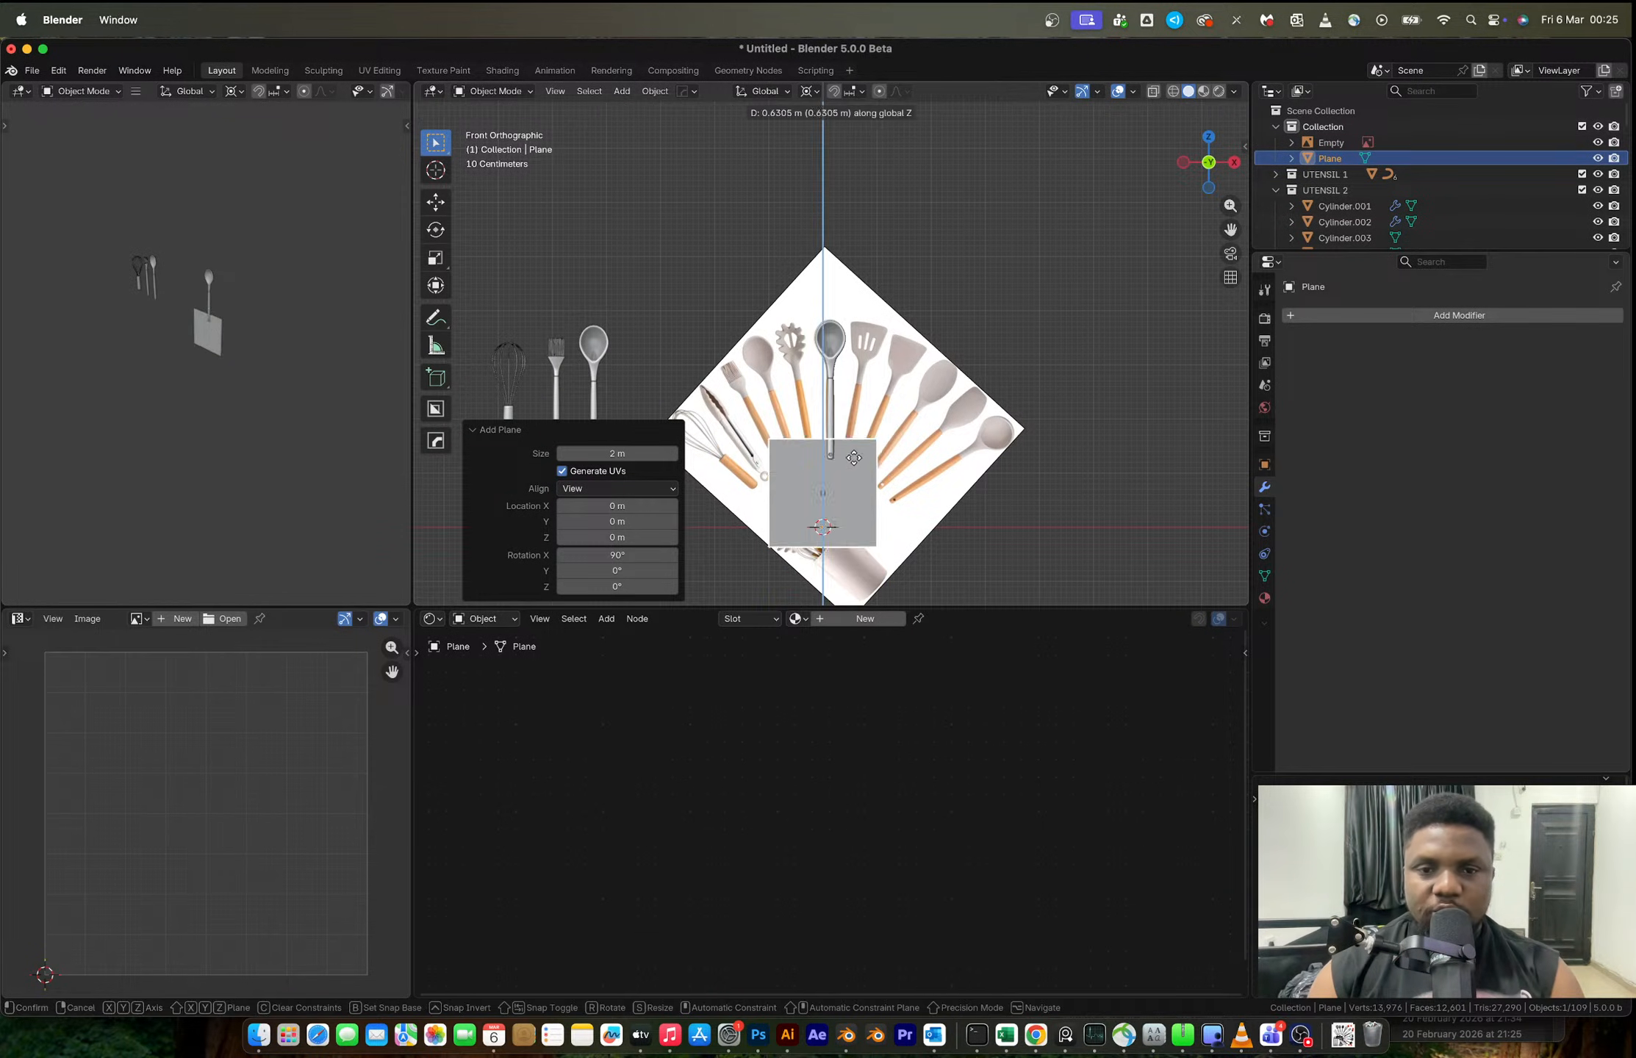
left_click(827, 364)
- Edit the plane's mesh and scale it by -0.161 and 0.338 into a small square over the bowl
key("s")
left_click(853, 378)
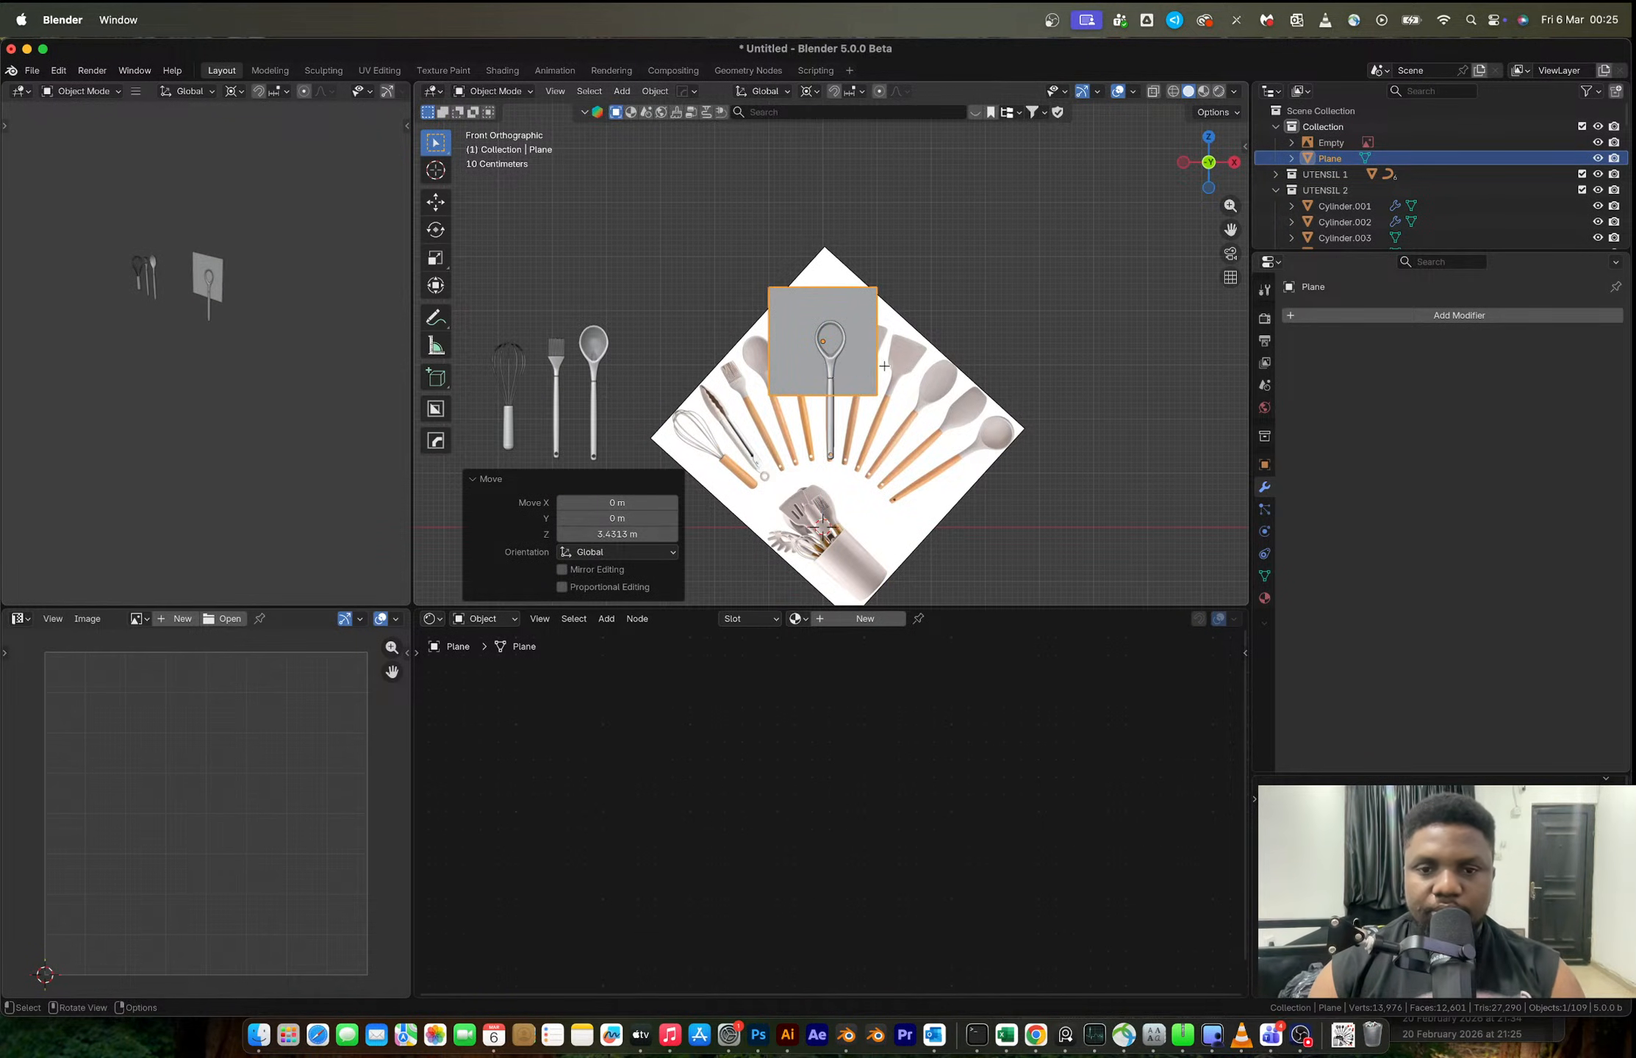
key("Tab")
key("period")
left_click(712, 381)
key("s")
left_click(816, 358)
key("s")
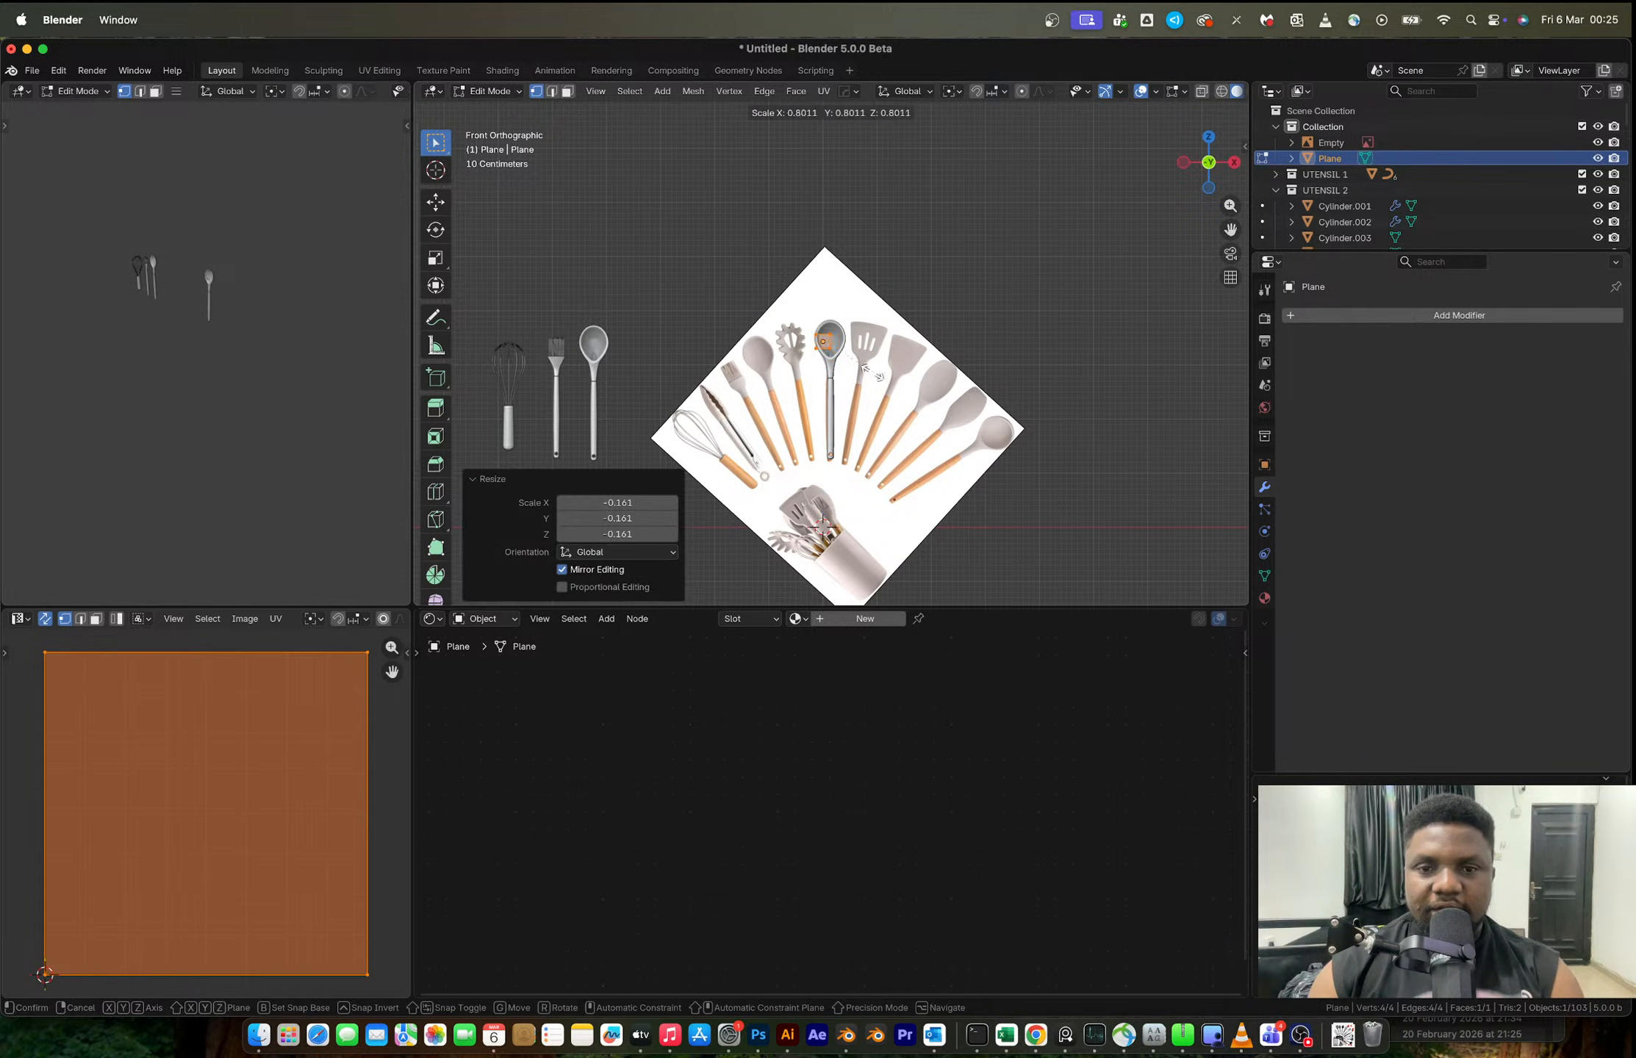
left_click(836, 355)
mouse_move(1208, 162)
left_mouse_down()
mouse_move(1250, 165)
mouse_move(1211, 163)
left_mouse_up()
left_click(1211, 163)
scroll(781, 375, "up", 9)
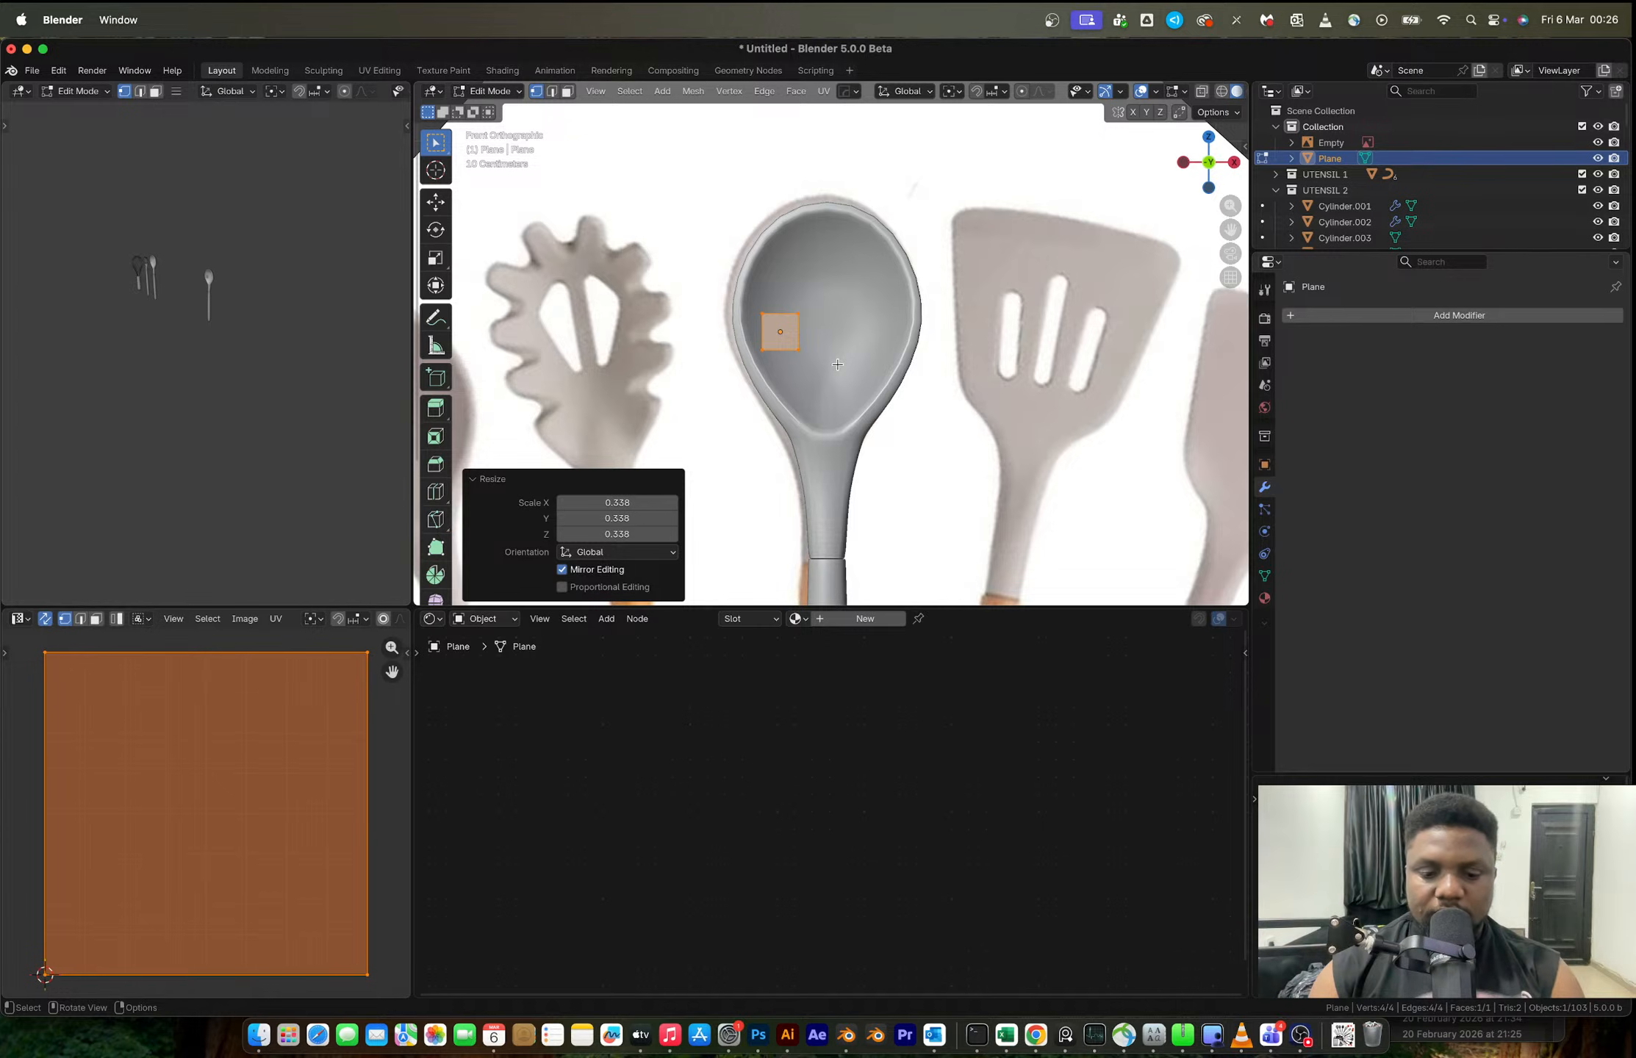
- Move the small square onto the bowl's centre, scale it by 0.455, and stretch it 7.774 times along Z
key("g")
left_click(887, 350)
key("s")
left_click(882, 349)
key("s")
key("z")
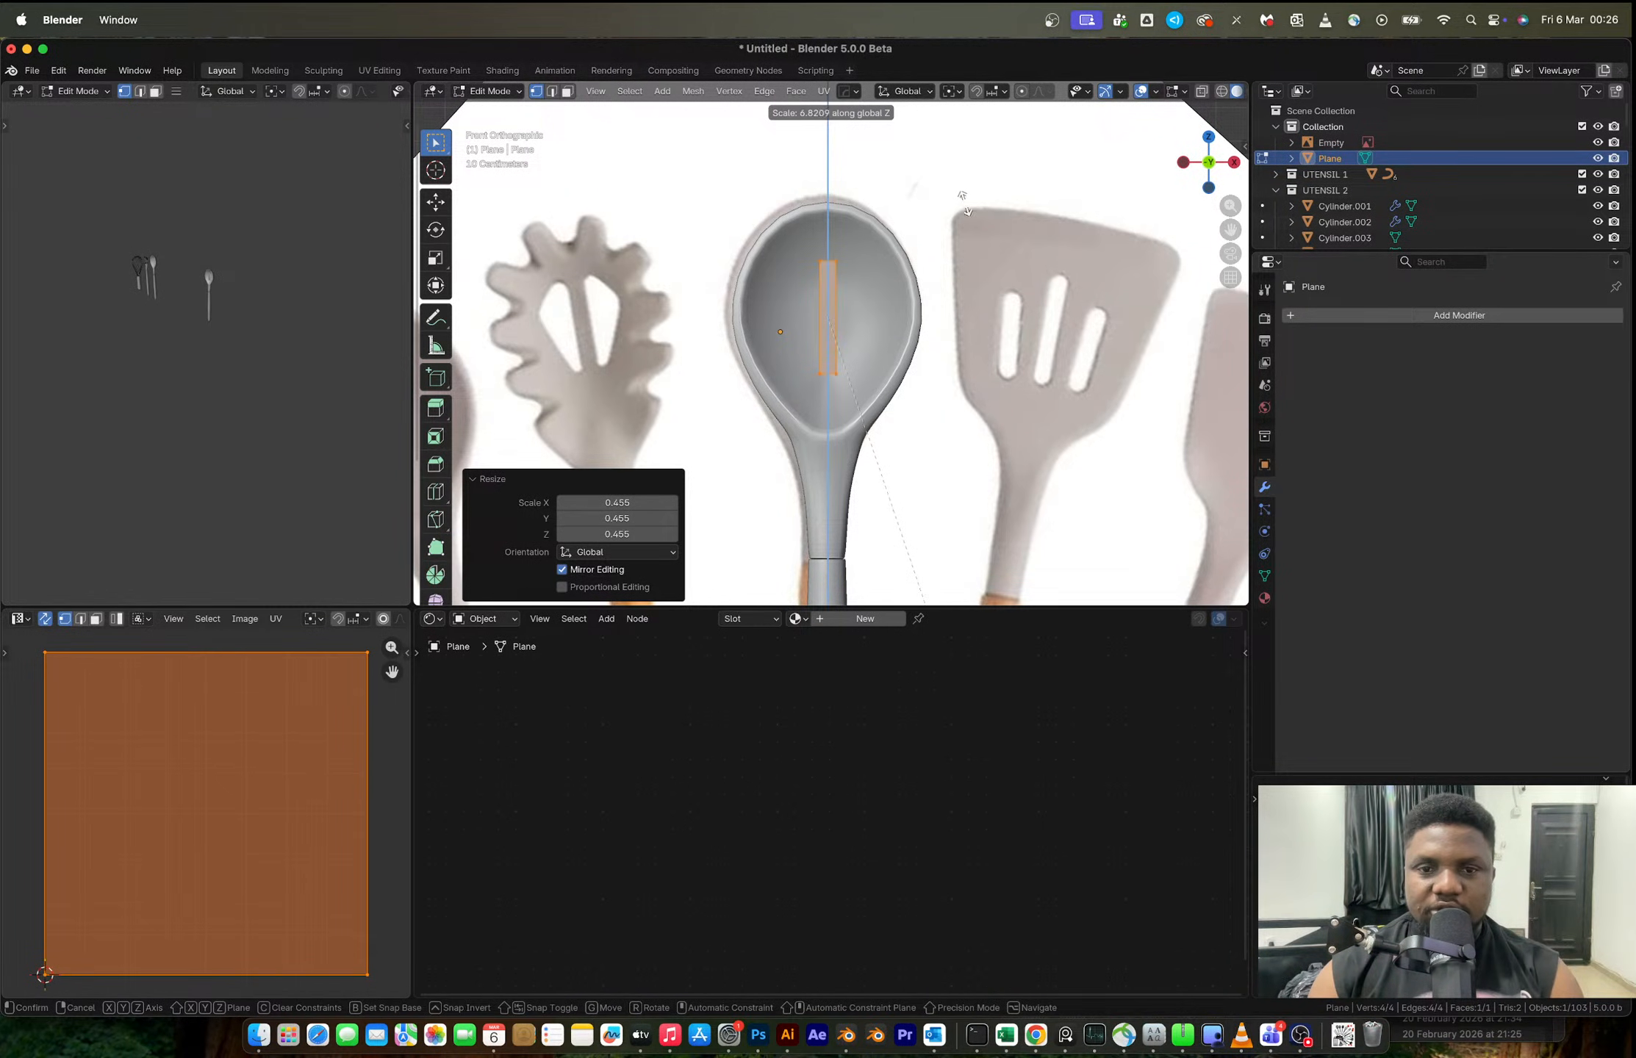
left_click(983, 255)
- Fit the strip to the reference's middle slot by scaling it 0.925 overall and 1.151 along X, and centring it on the slot
scroll(938, 210, "up", 4)
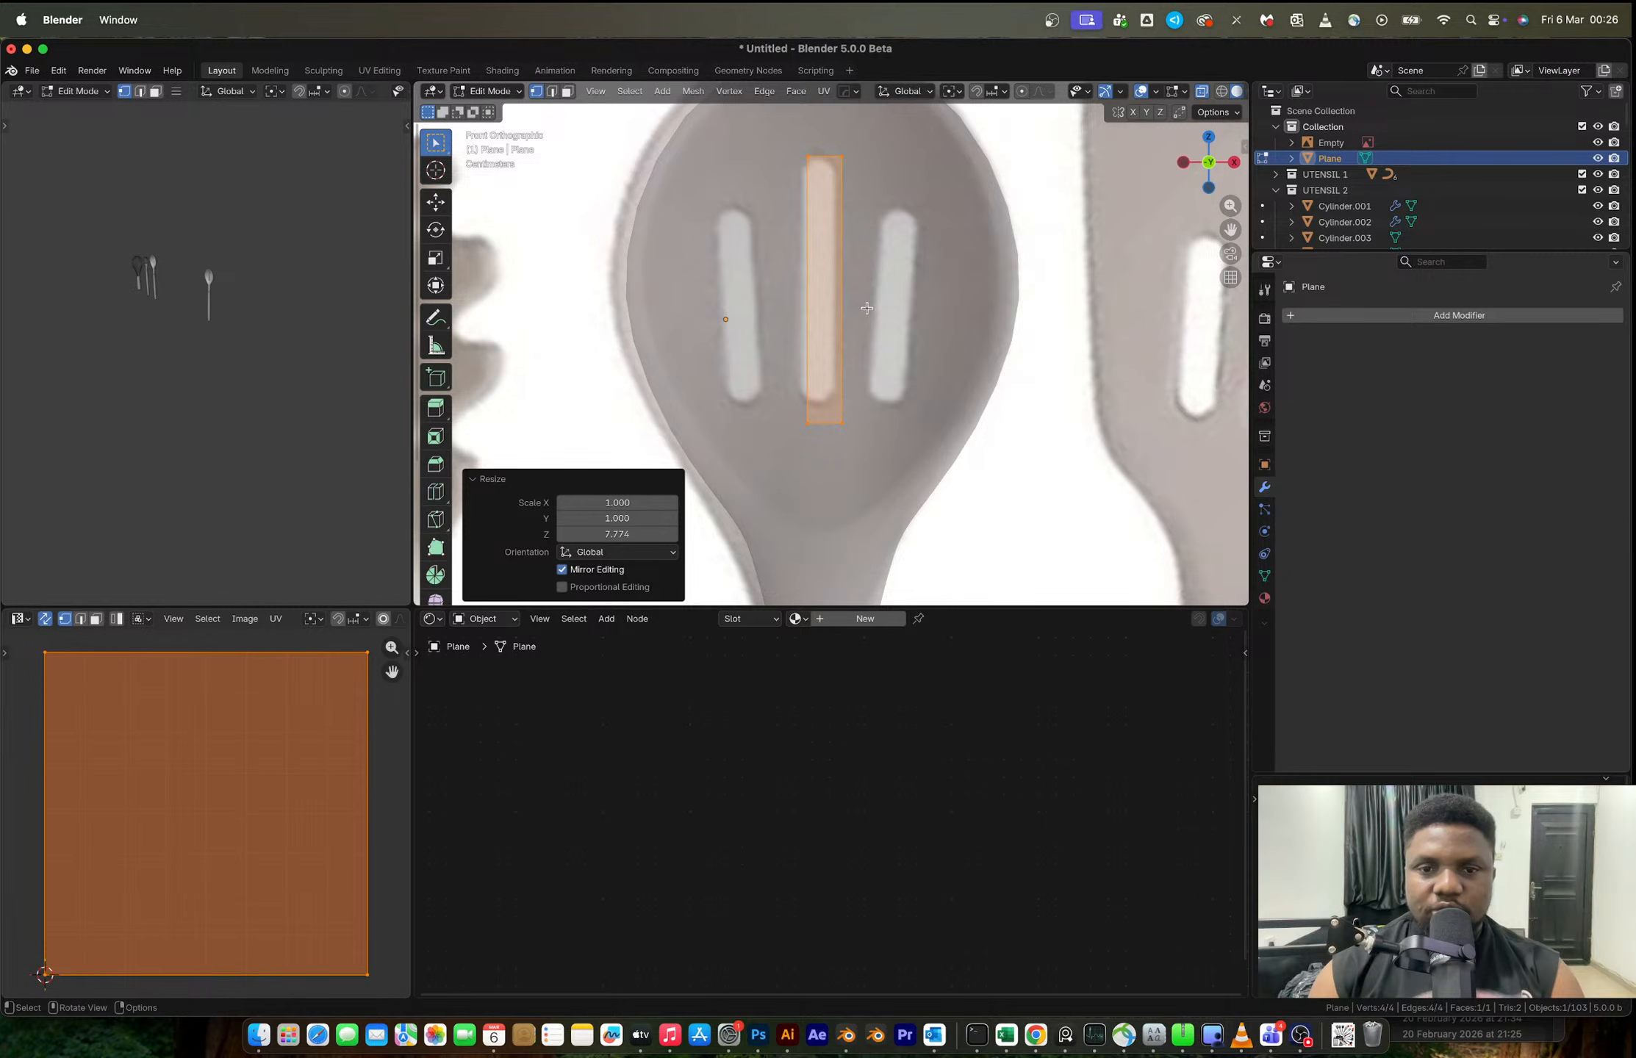
key("s")
key("x")
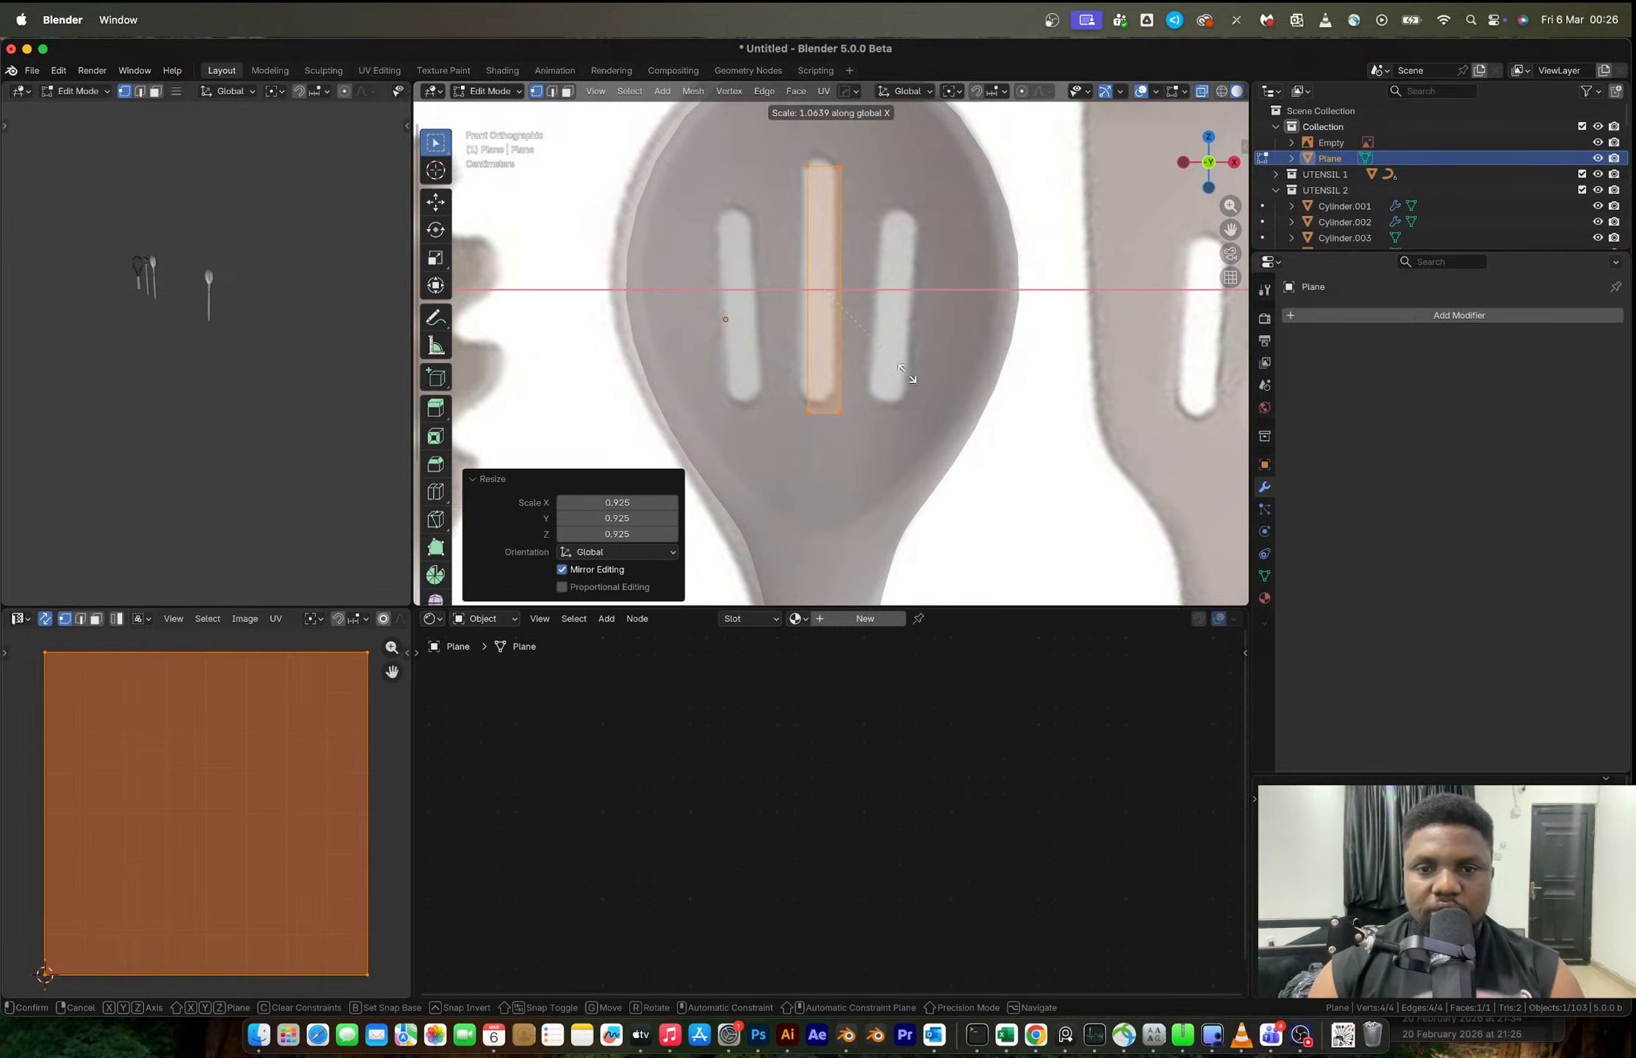
left_click(917, 376)
key("g")
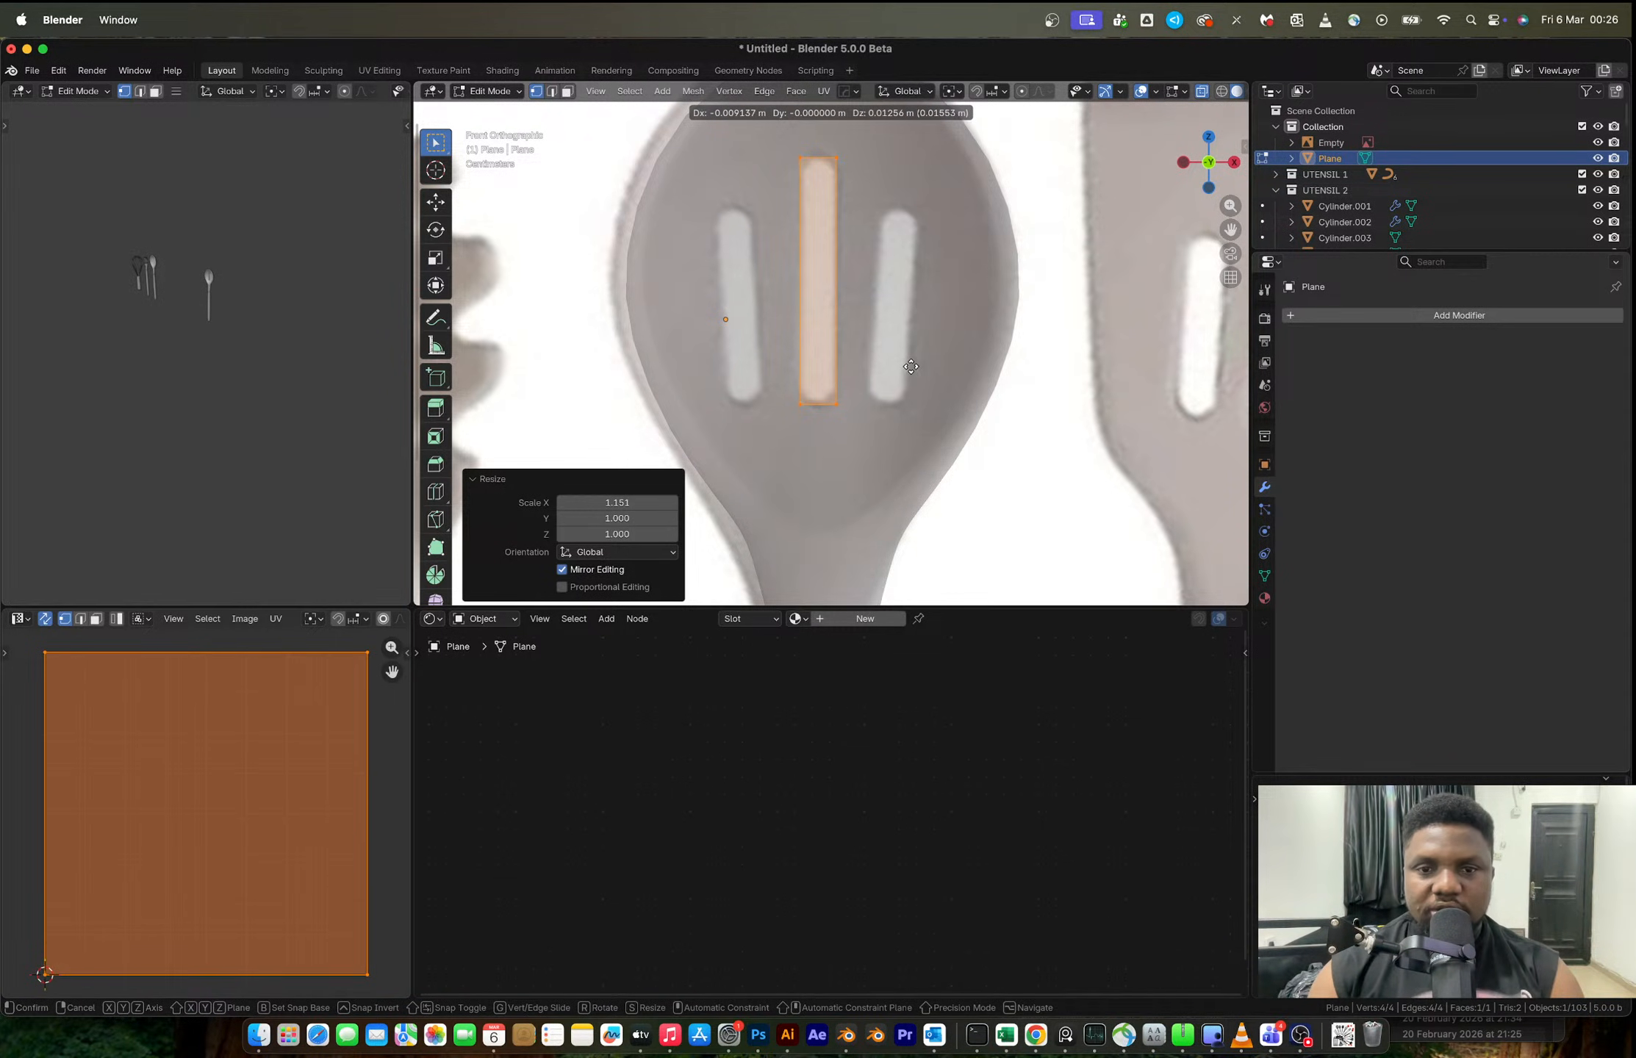
left_click(911, 367)
- Bevel the strip's corner vertices with a width of 0.0286 m and 3 segments to round the slot's ends
key("ctrl+shift+b")
scroll(919, 323, "up", 2)
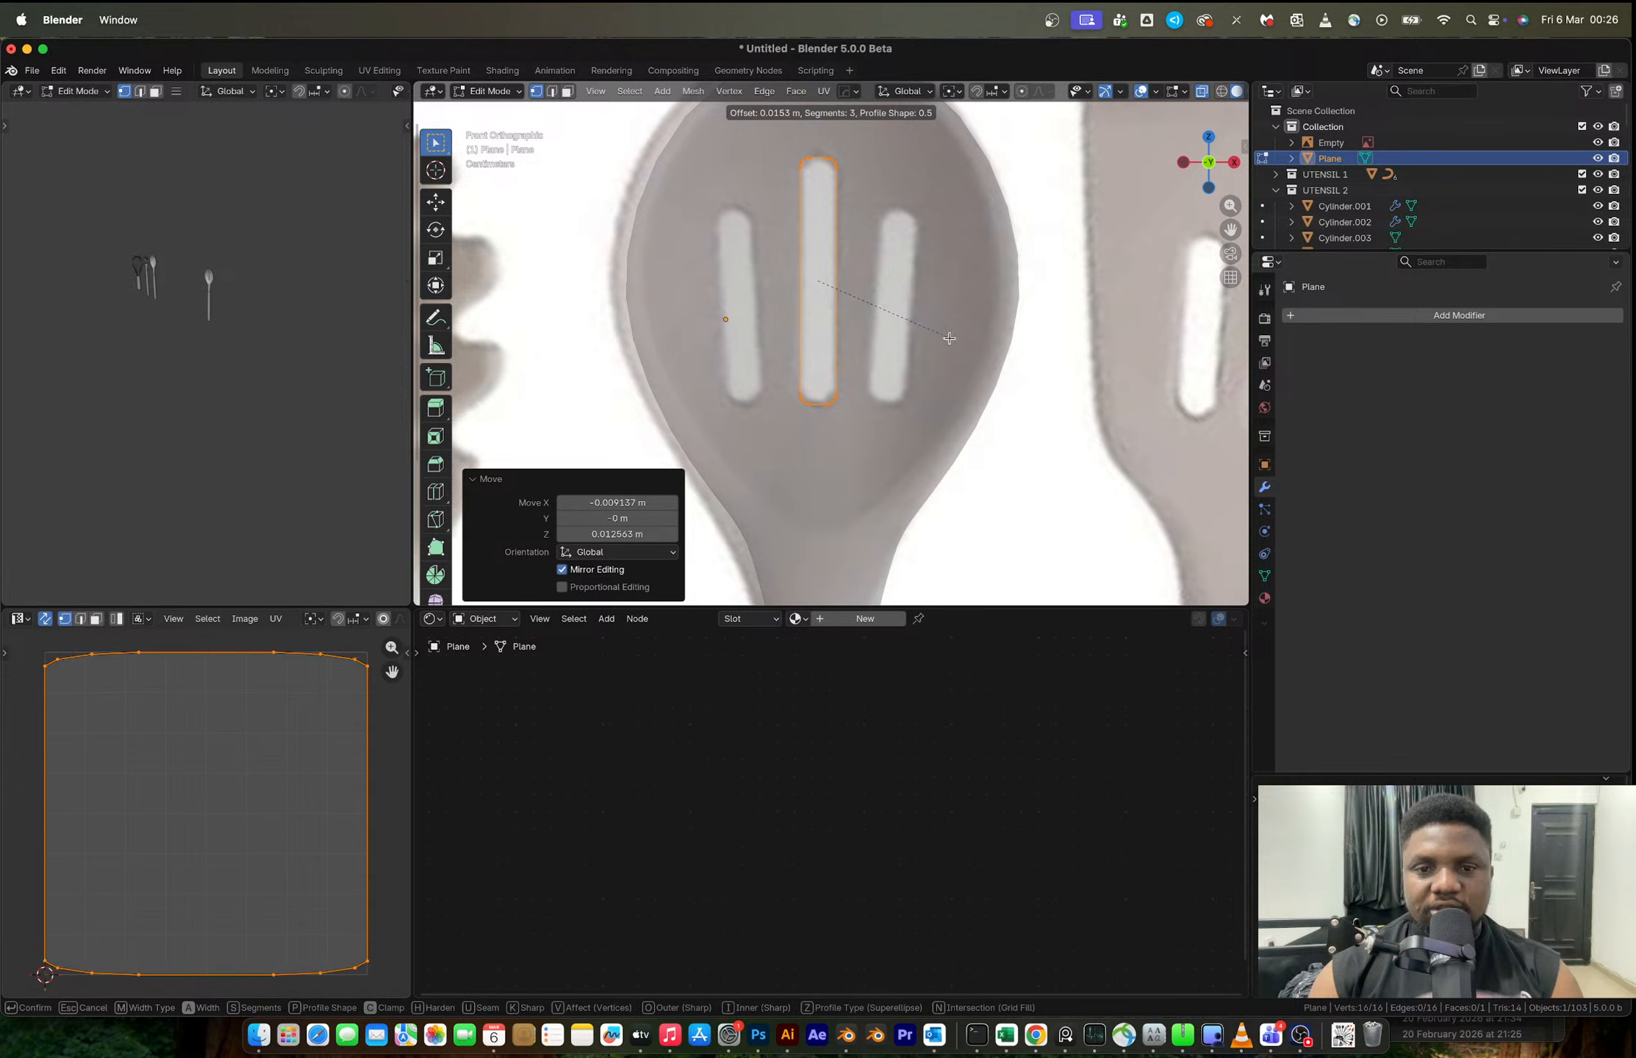
left_click(986, 366)
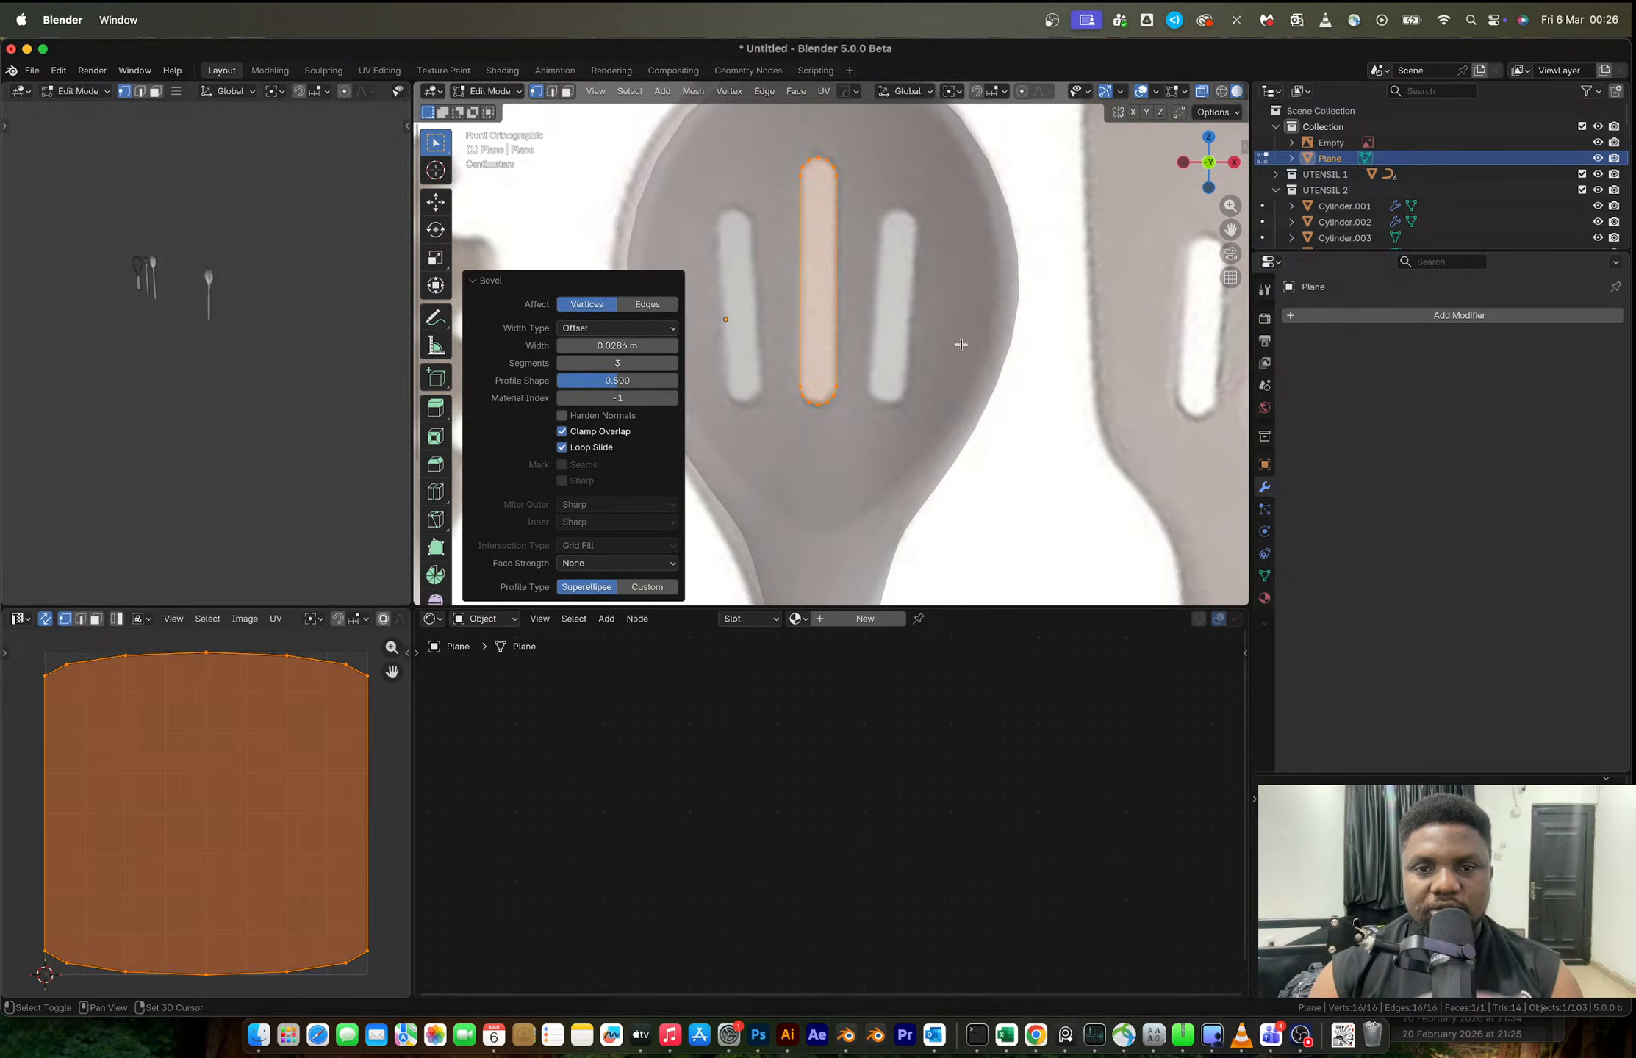
- Extrude the rounded slot face into a solid cutter running through the spoon's bowl, and leave mesh editing
middle_click_drag(870, 265, 867, 225)
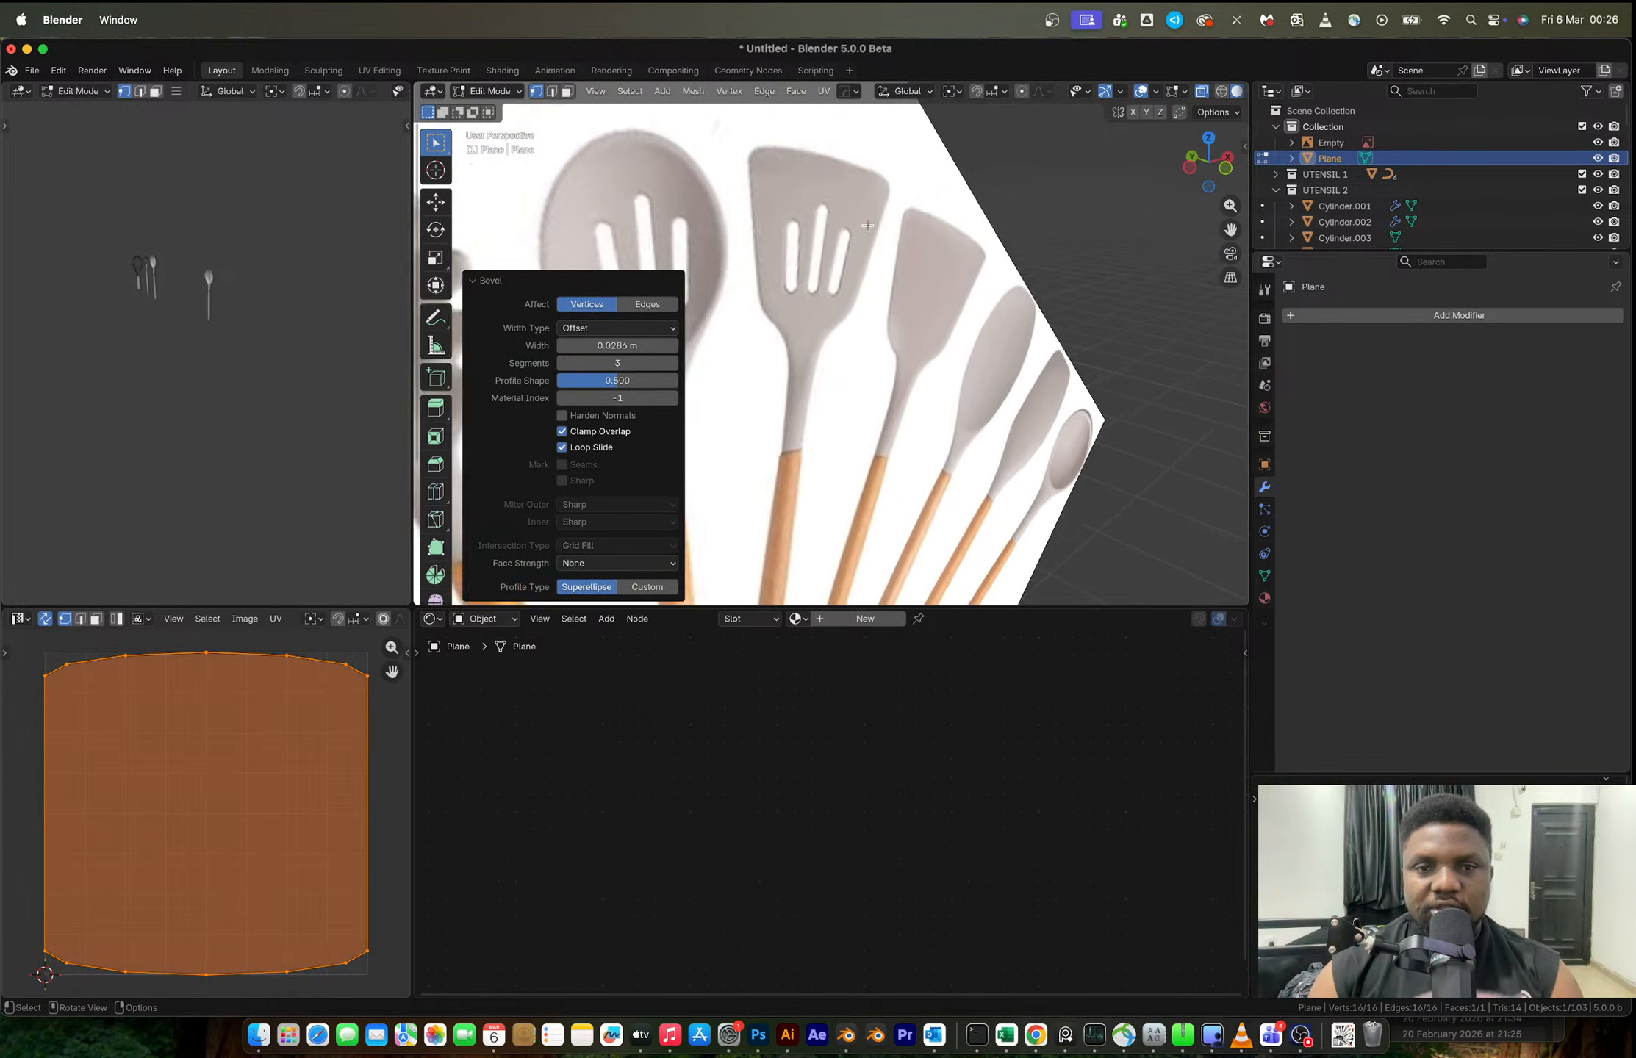
left_click(595, 91)
left_click(632, 195)
mouse_move(850, 279)
middle_mouse_down()
mouse_move(886, 285)
mouse_move(881, 264)
middle_mouse_up()
key("e")
left_click(769, 274)
key("Tab")
- Duplicate the middle slot cutter in its mesh and shift the copy 0.09852 m along X and -0.003765 m along Z, over the right slot
left_click(903, 263, "shift")
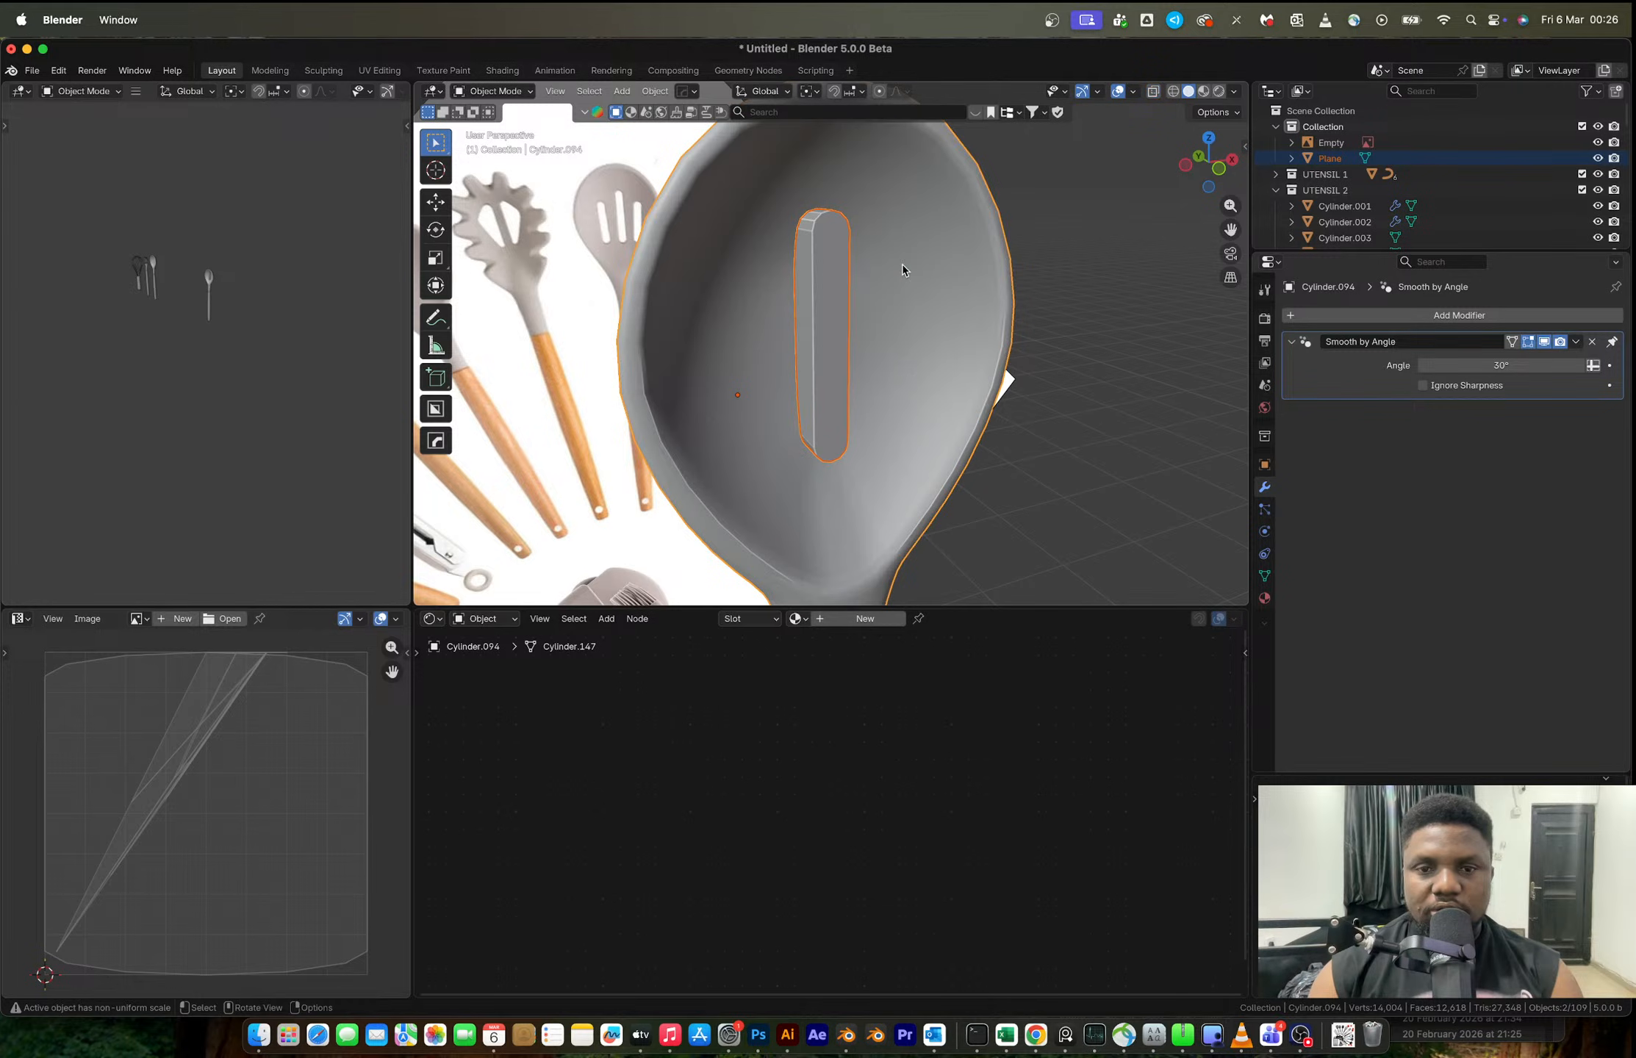
left_click(835, 260)
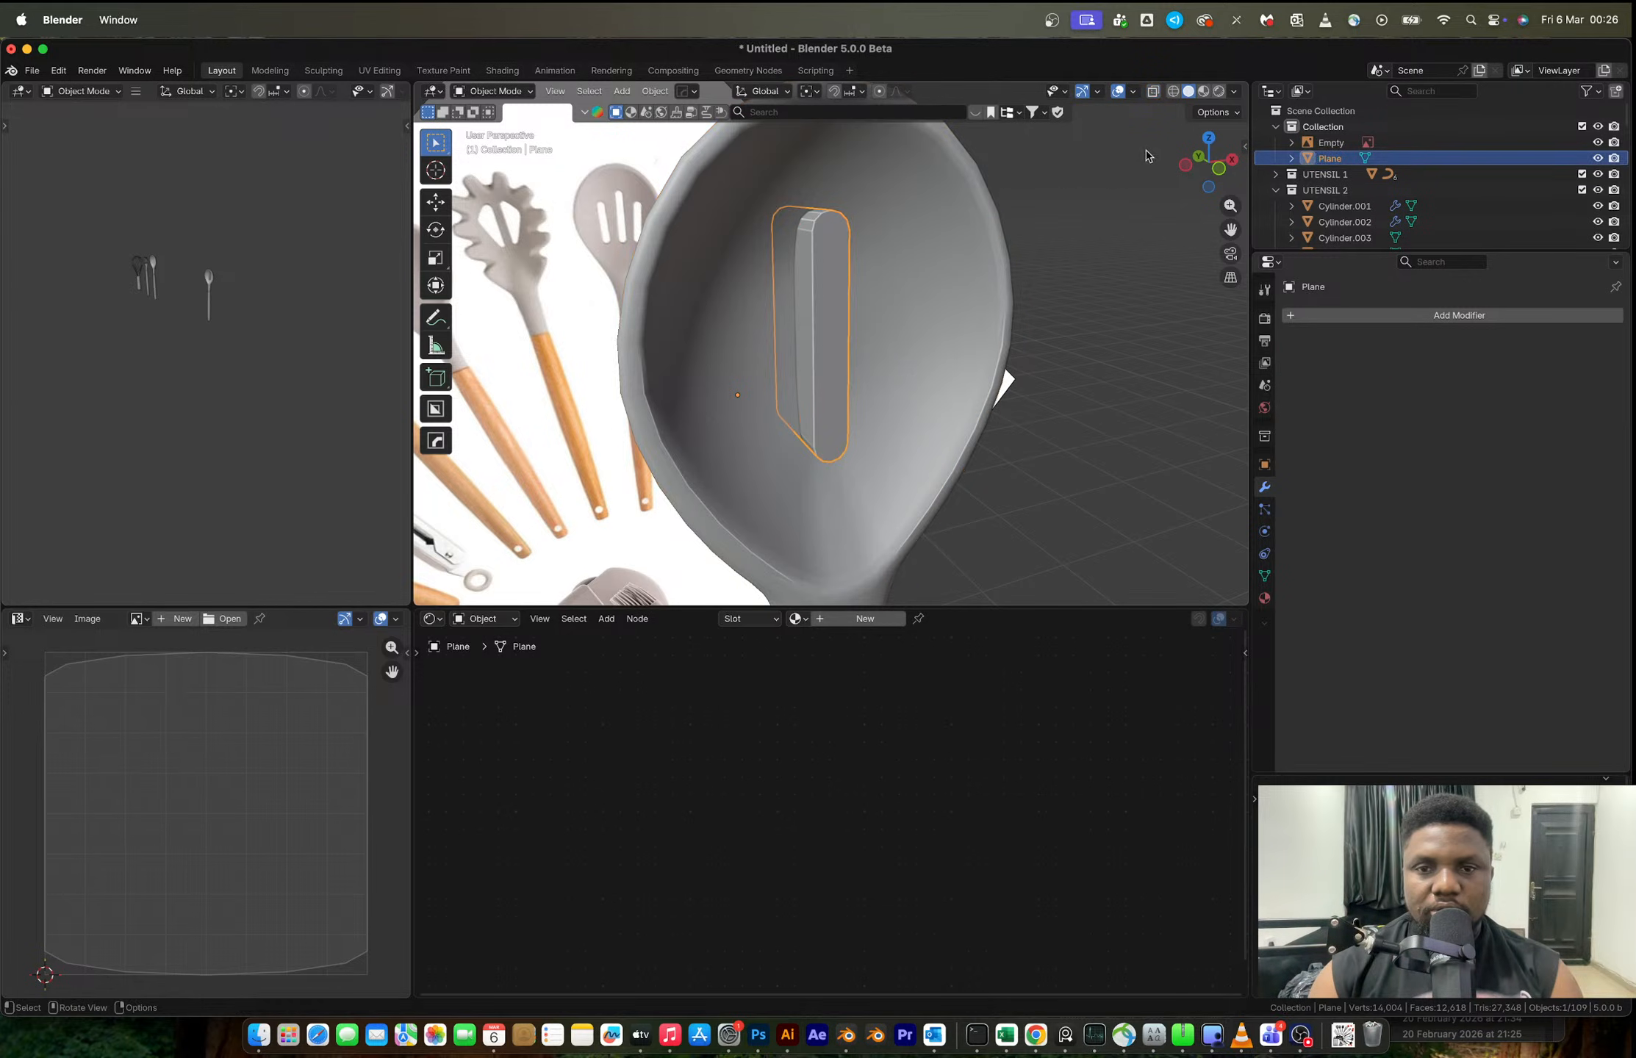
left_click(1217, 173)
scroll(886, 318, "up", 3)
key("Tab")
key("alt+z")
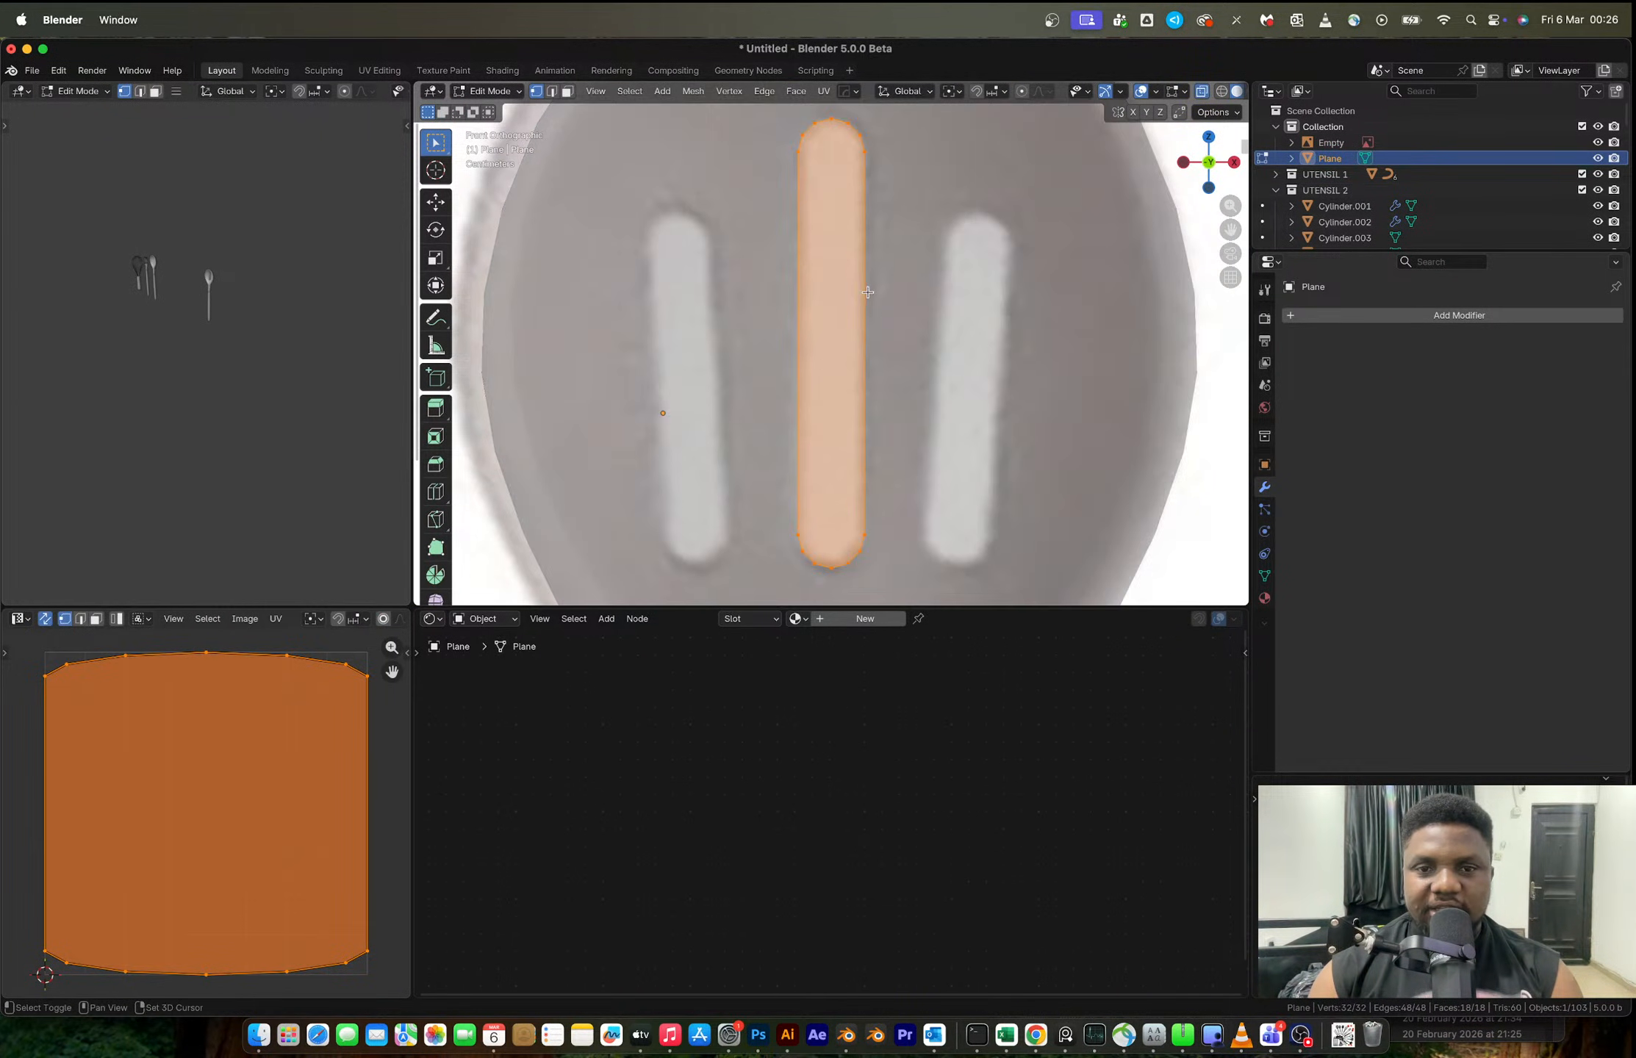
key("shift+d")
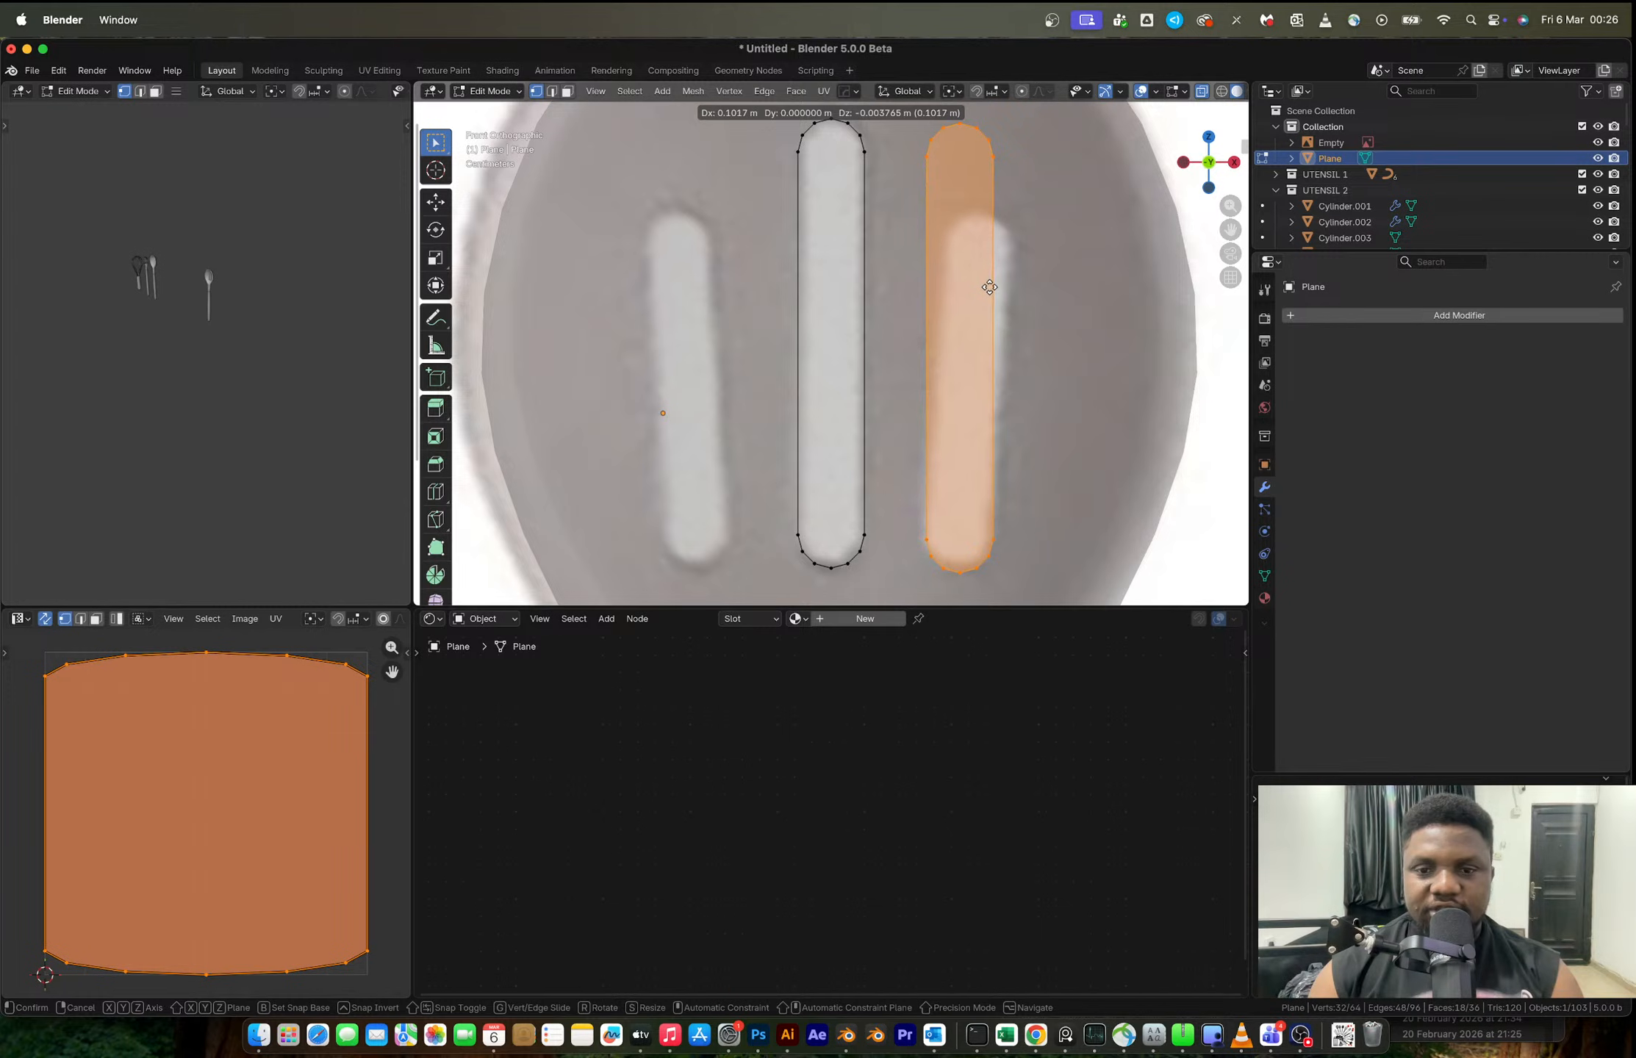
left_click(986, 285)
- Tilt the copied cutter clockwise by 3.28° and a further 1.37°, shifting it about 0.012 m along X onto the reference's right slot
key("r")
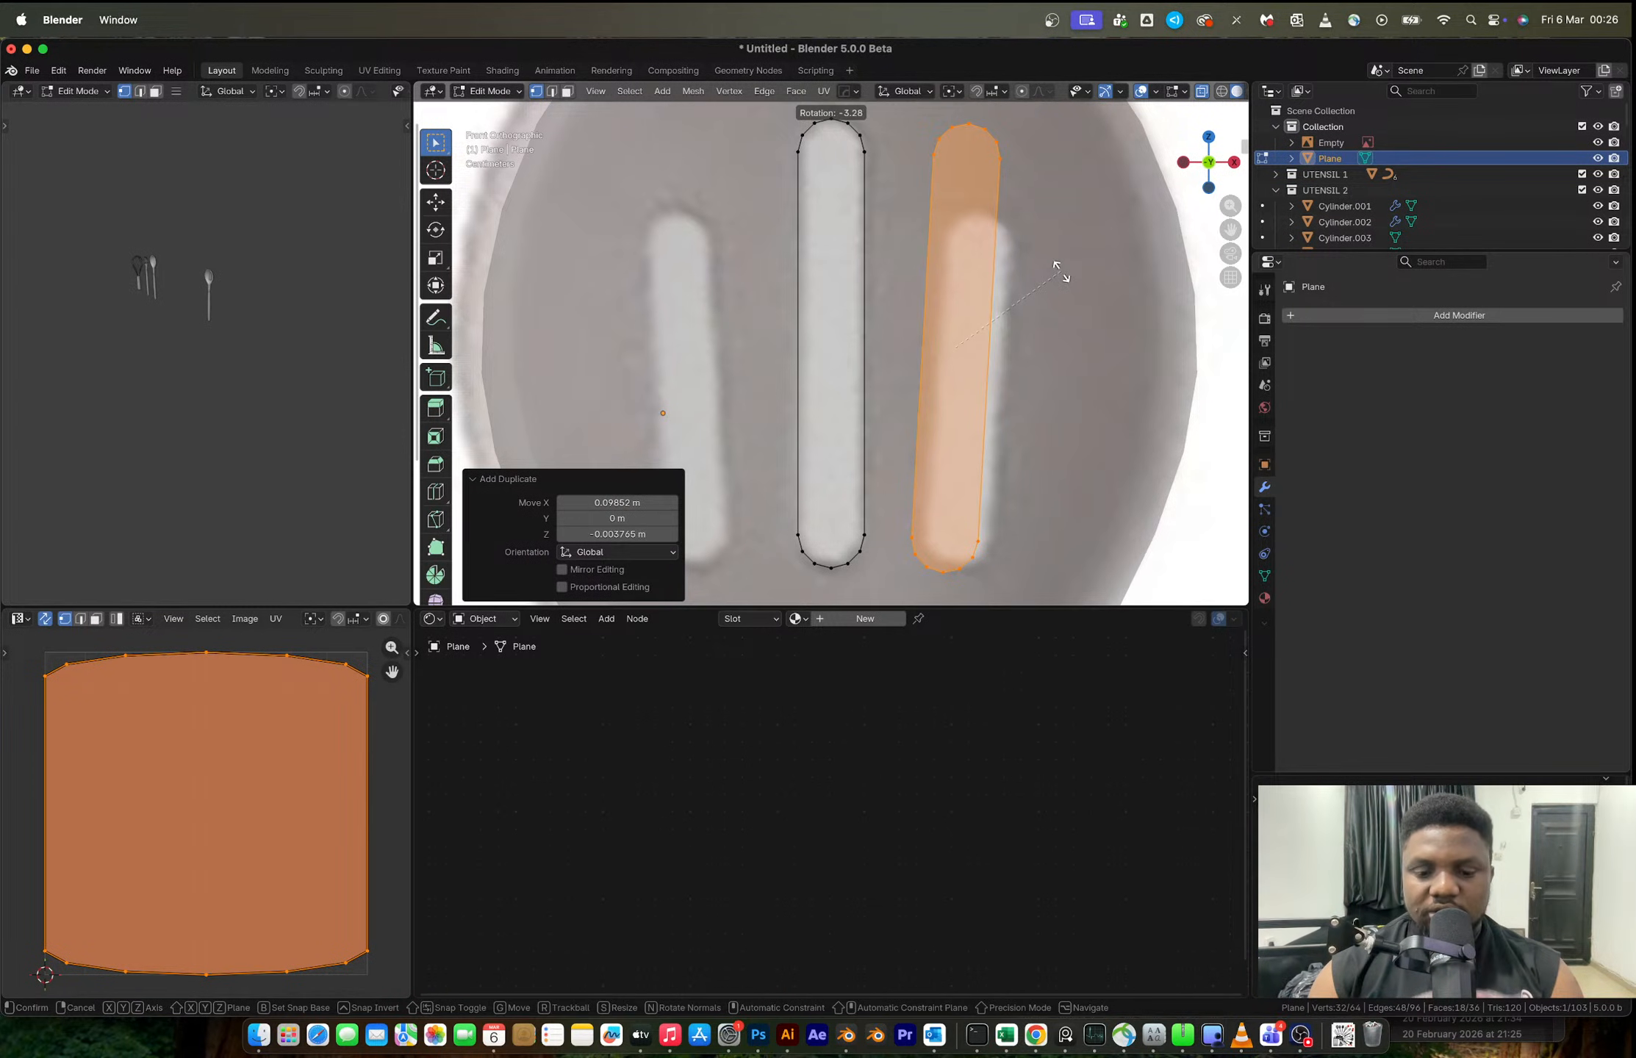
left_click(1056, 267)
key("g")
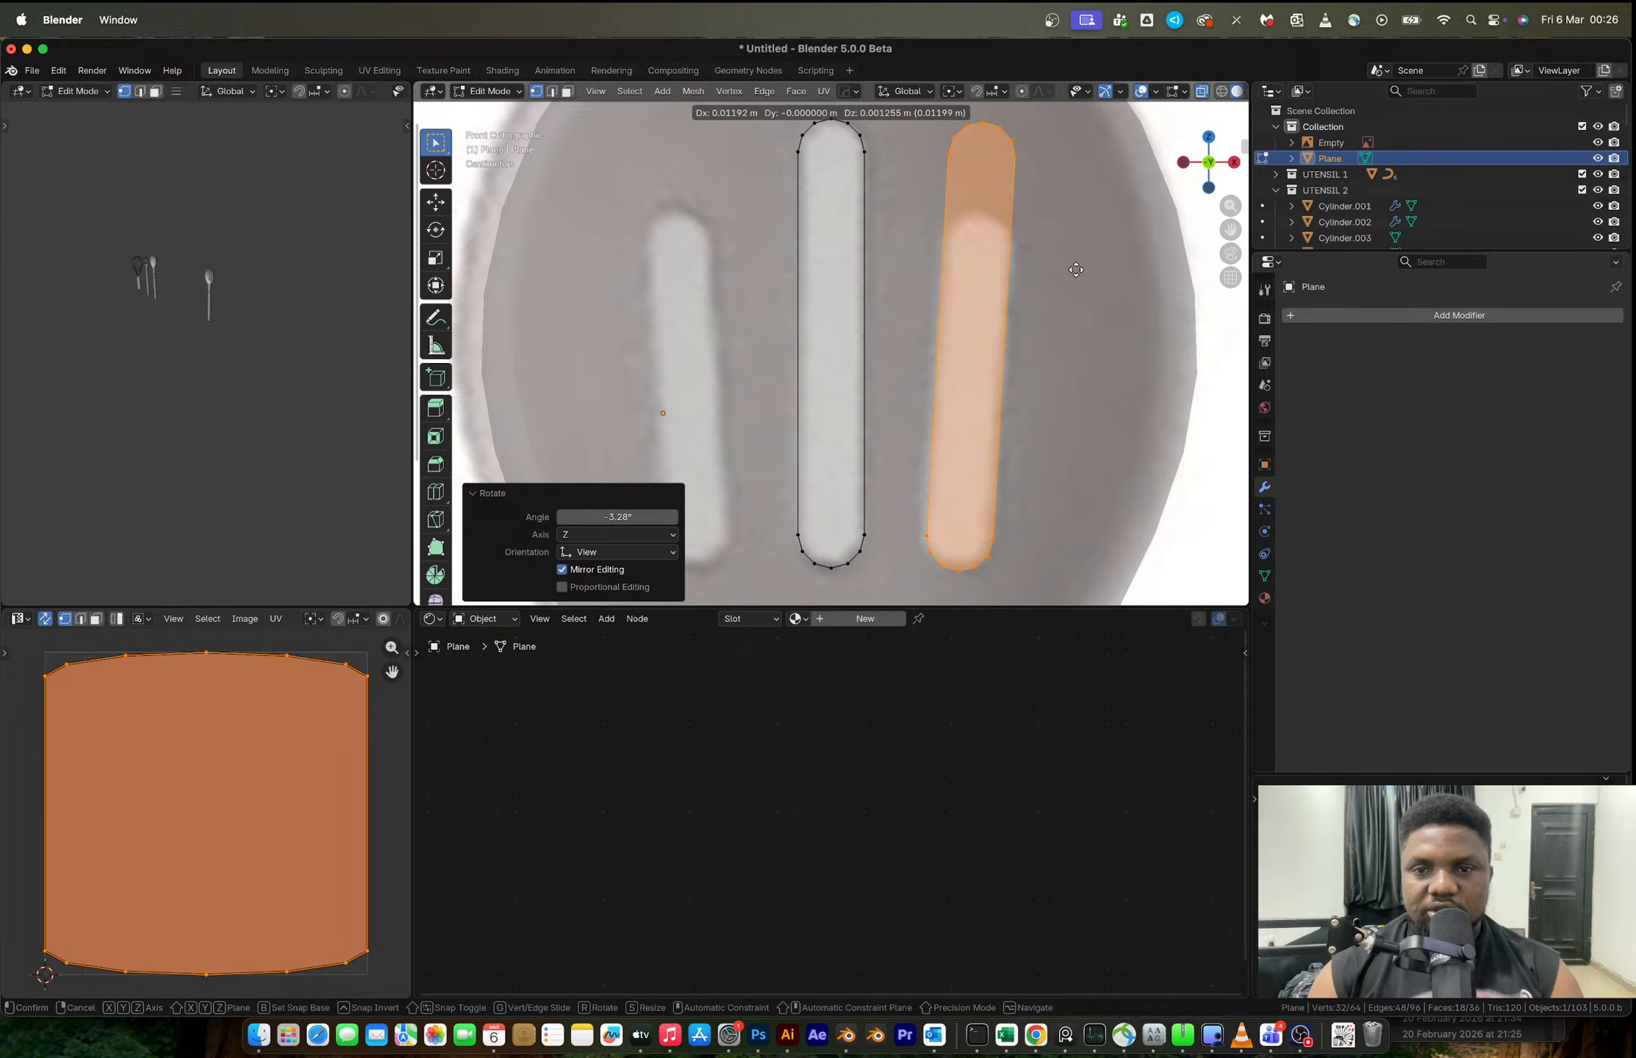
left_click(1076, 270)
key("r")
left_click(1092, 288)
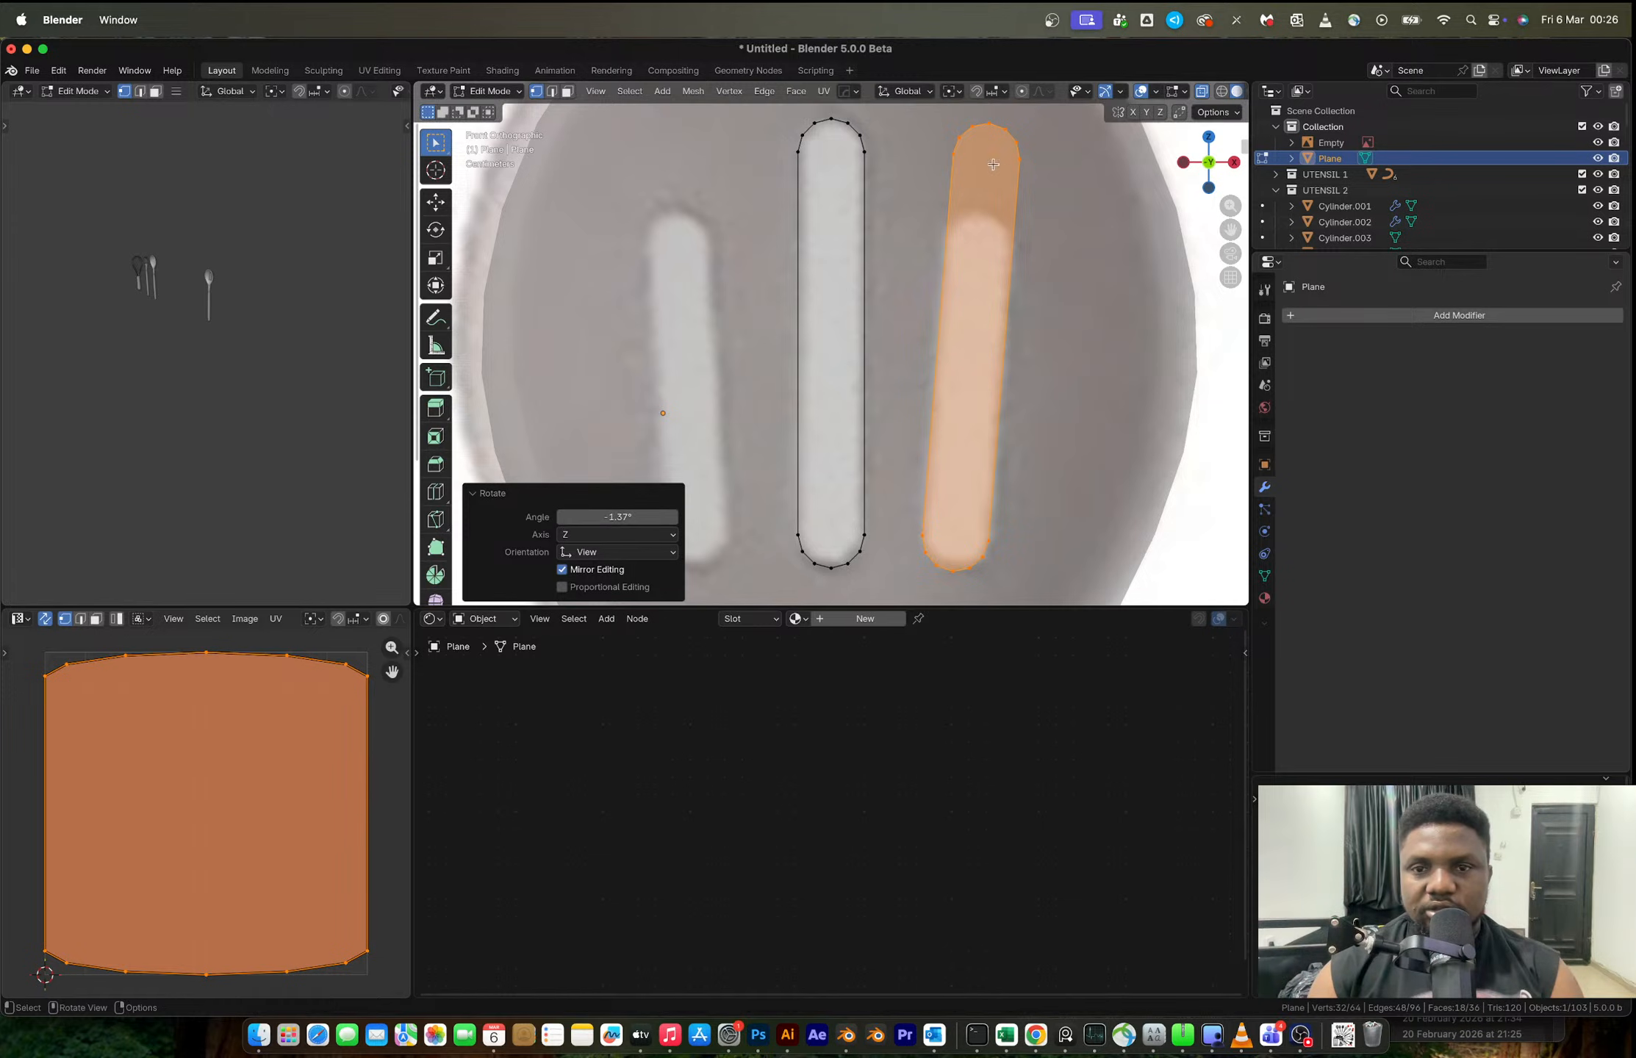
- Shorten the right cutter by lowering its upper end vertices to the top of the reference's slot, and leave mesh editing
left_click_drag(931, 114, 1054, 220)
key("g")
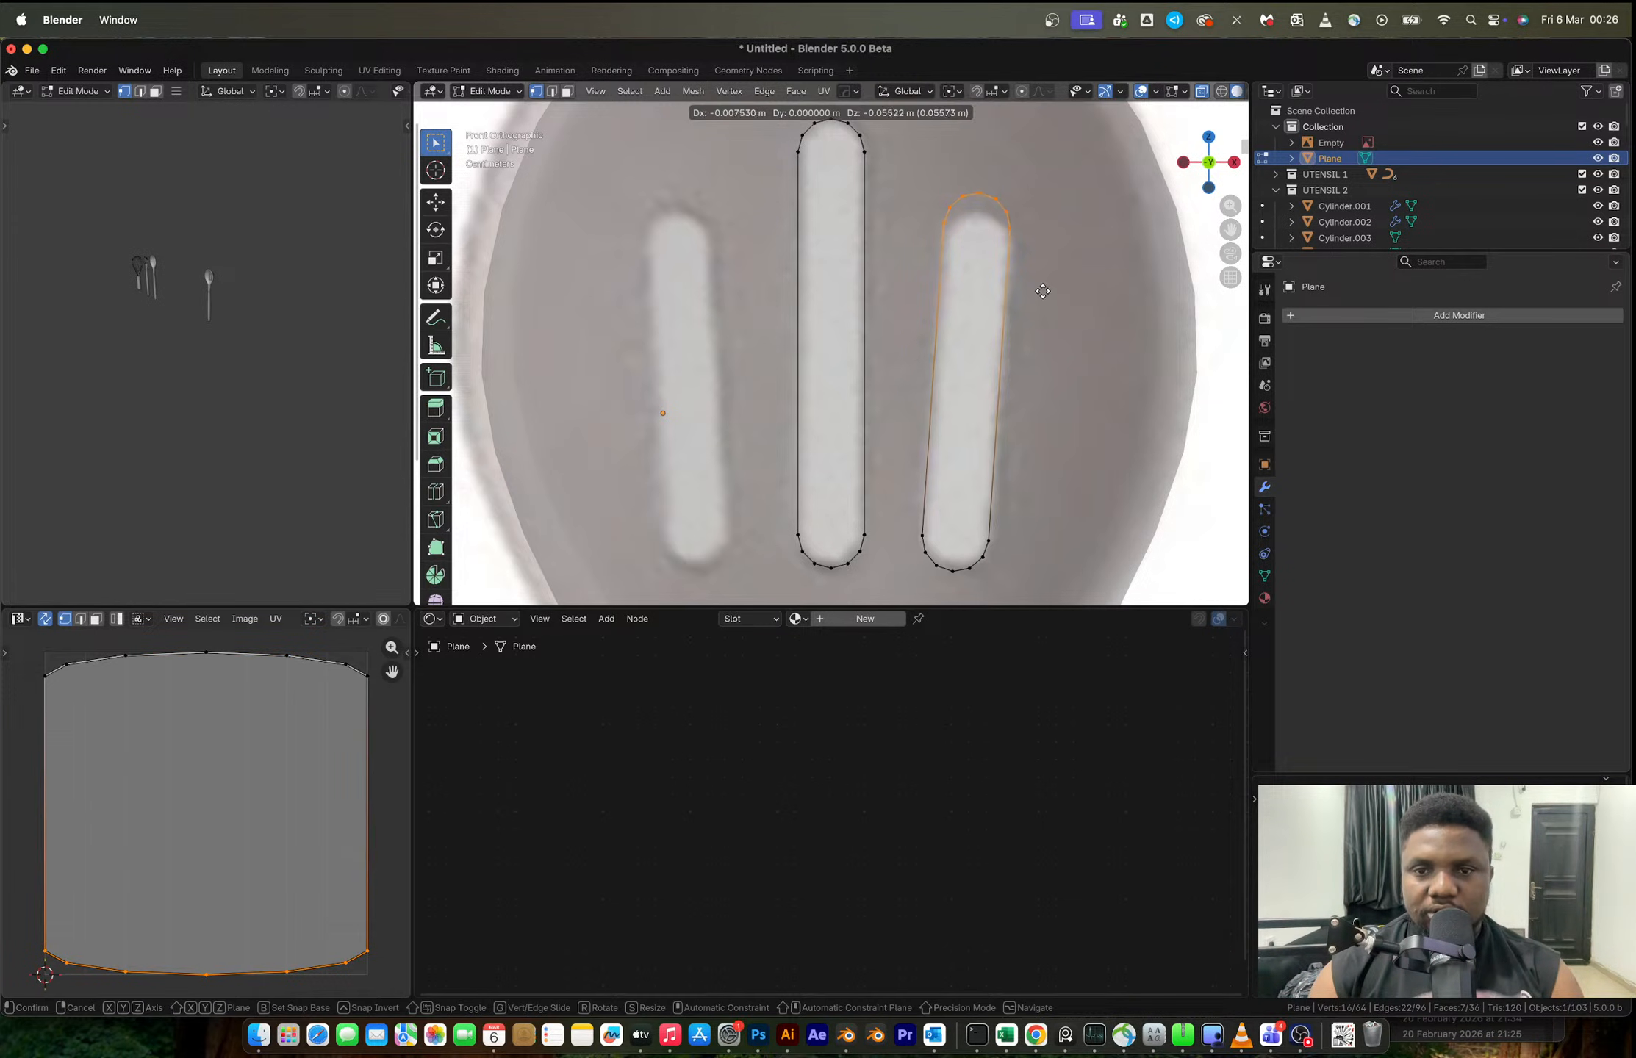
left_click(1046, 304)
key("Tab")
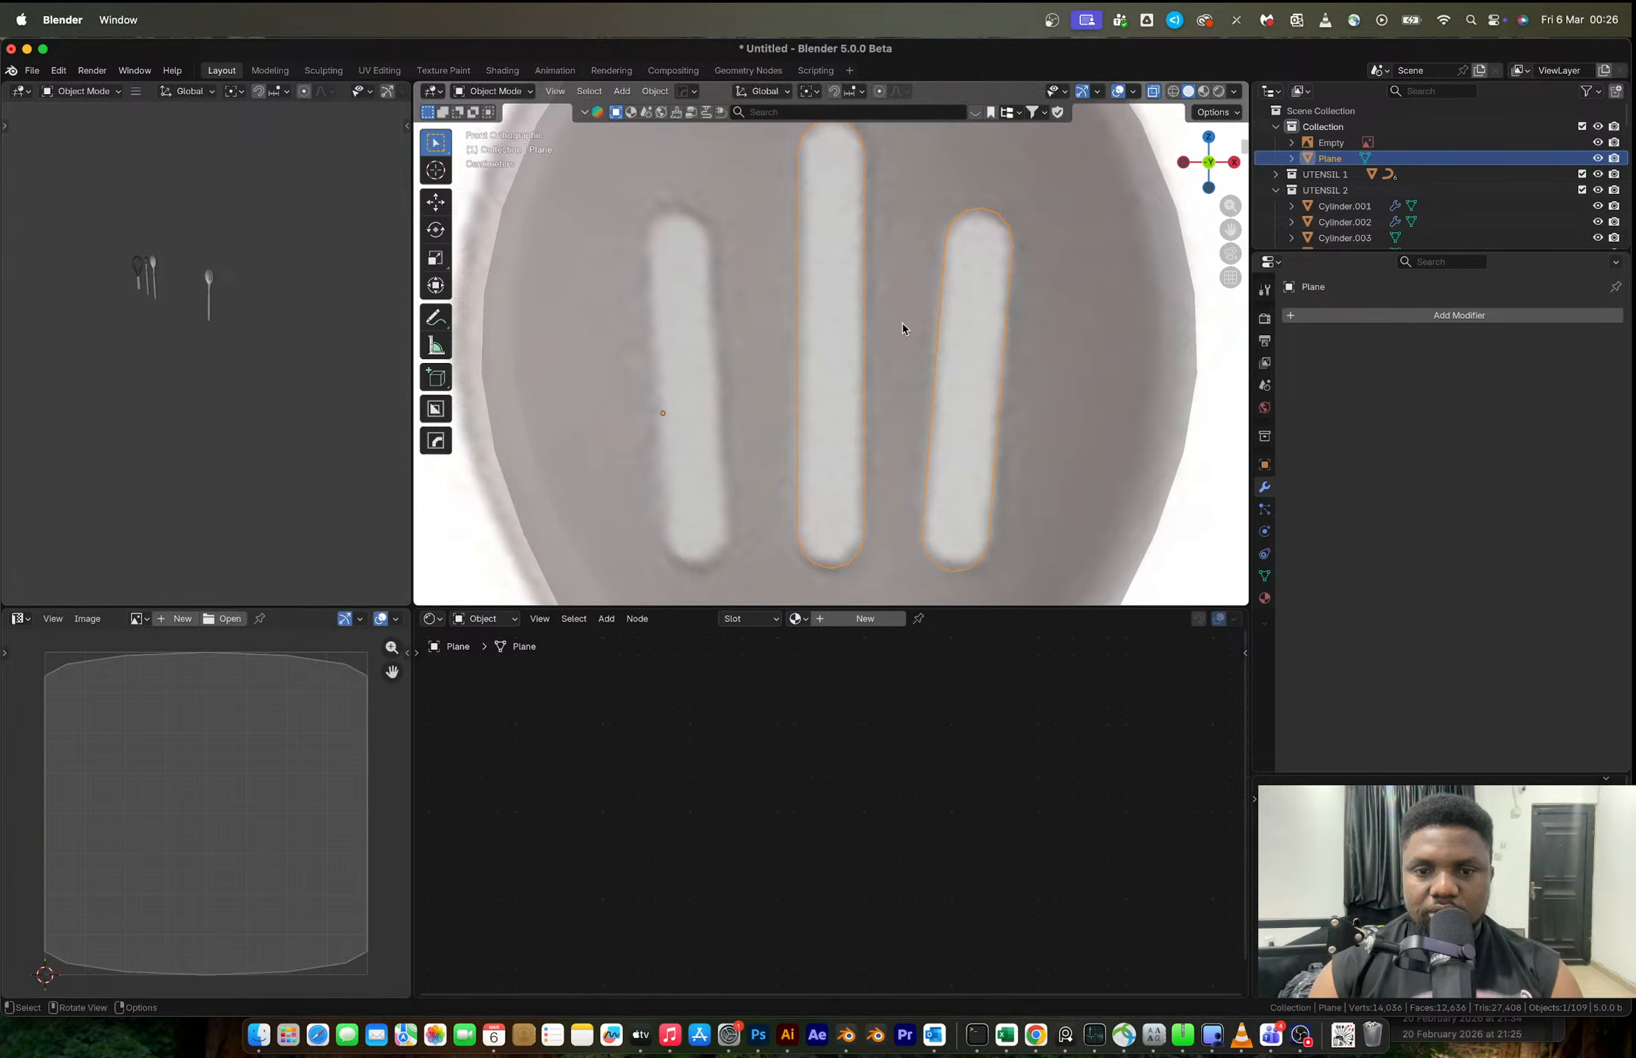
- Duplicate the whole right cutter onto the reference's left slot, moving it -0.22012 m along X and 0.005422 m along Z
scroll(858, 409, "down", 3)
key("Tab")
key("a")
left_click(918, 419)
key("l")
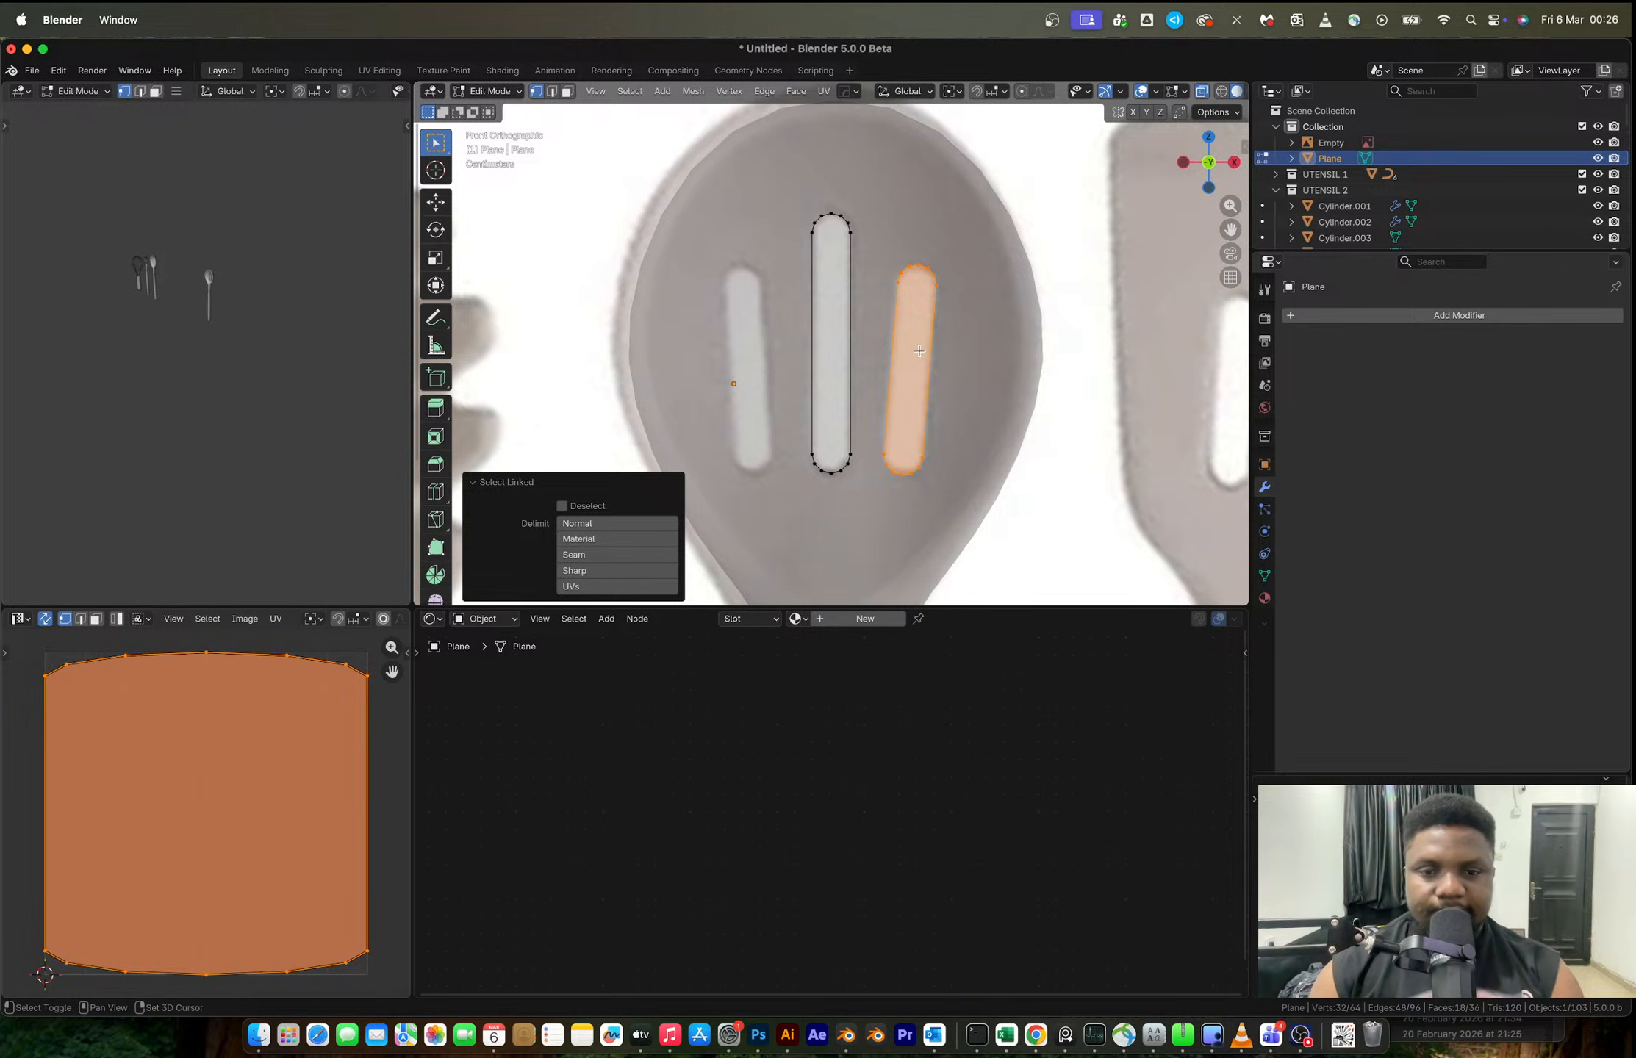
key("shift+d")
left_click(758, 347)
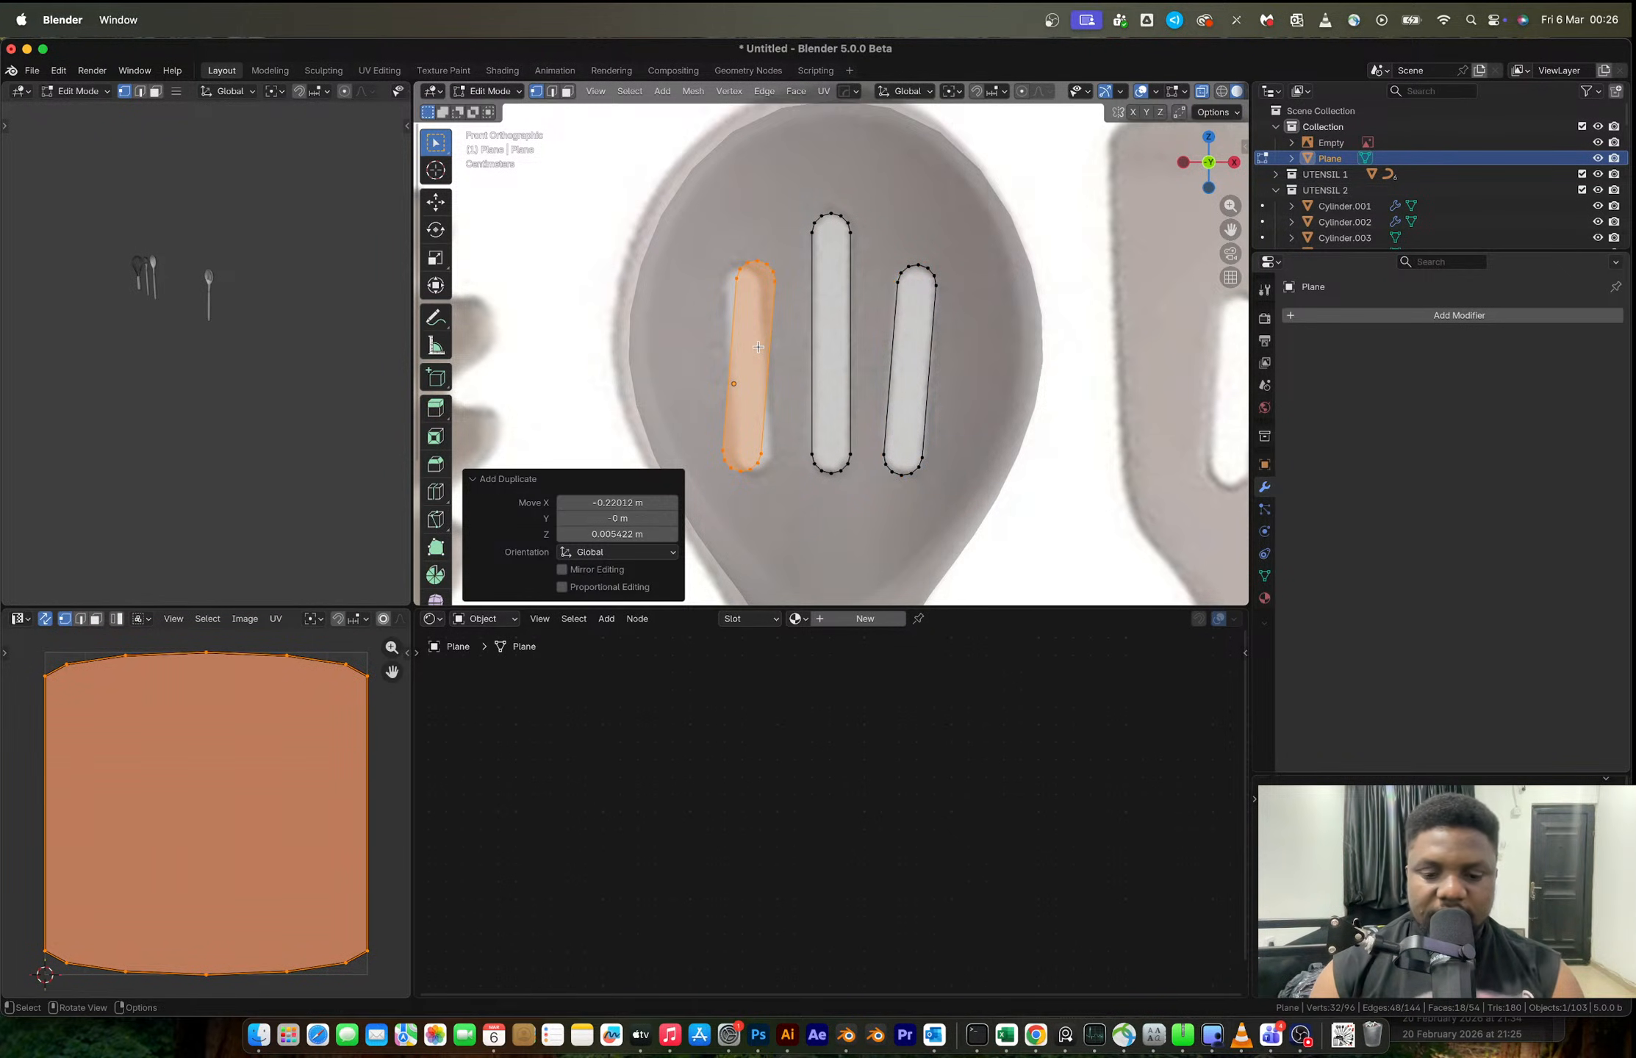
- Mirror the left cutter by scaling it -1 along X so its tilt matches the reference's left slot
key("s")
key("x")
key("minus")
key("1")
key("Return")
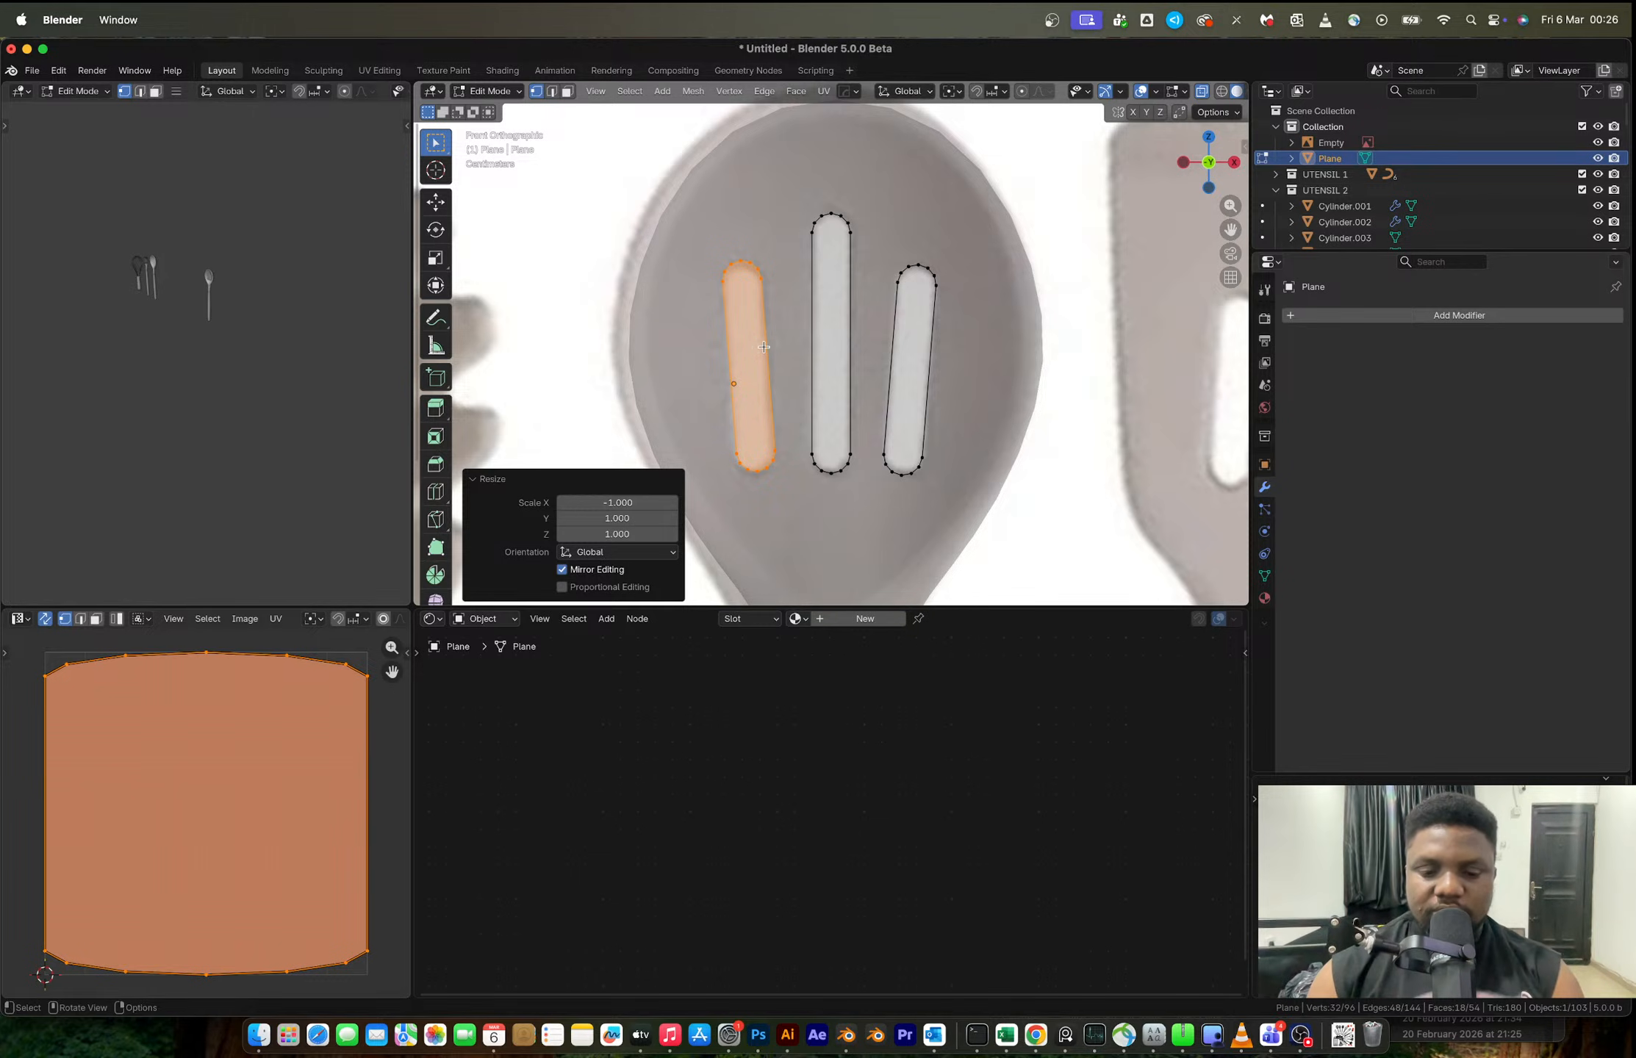
scroll(760, 347, "up", 2)
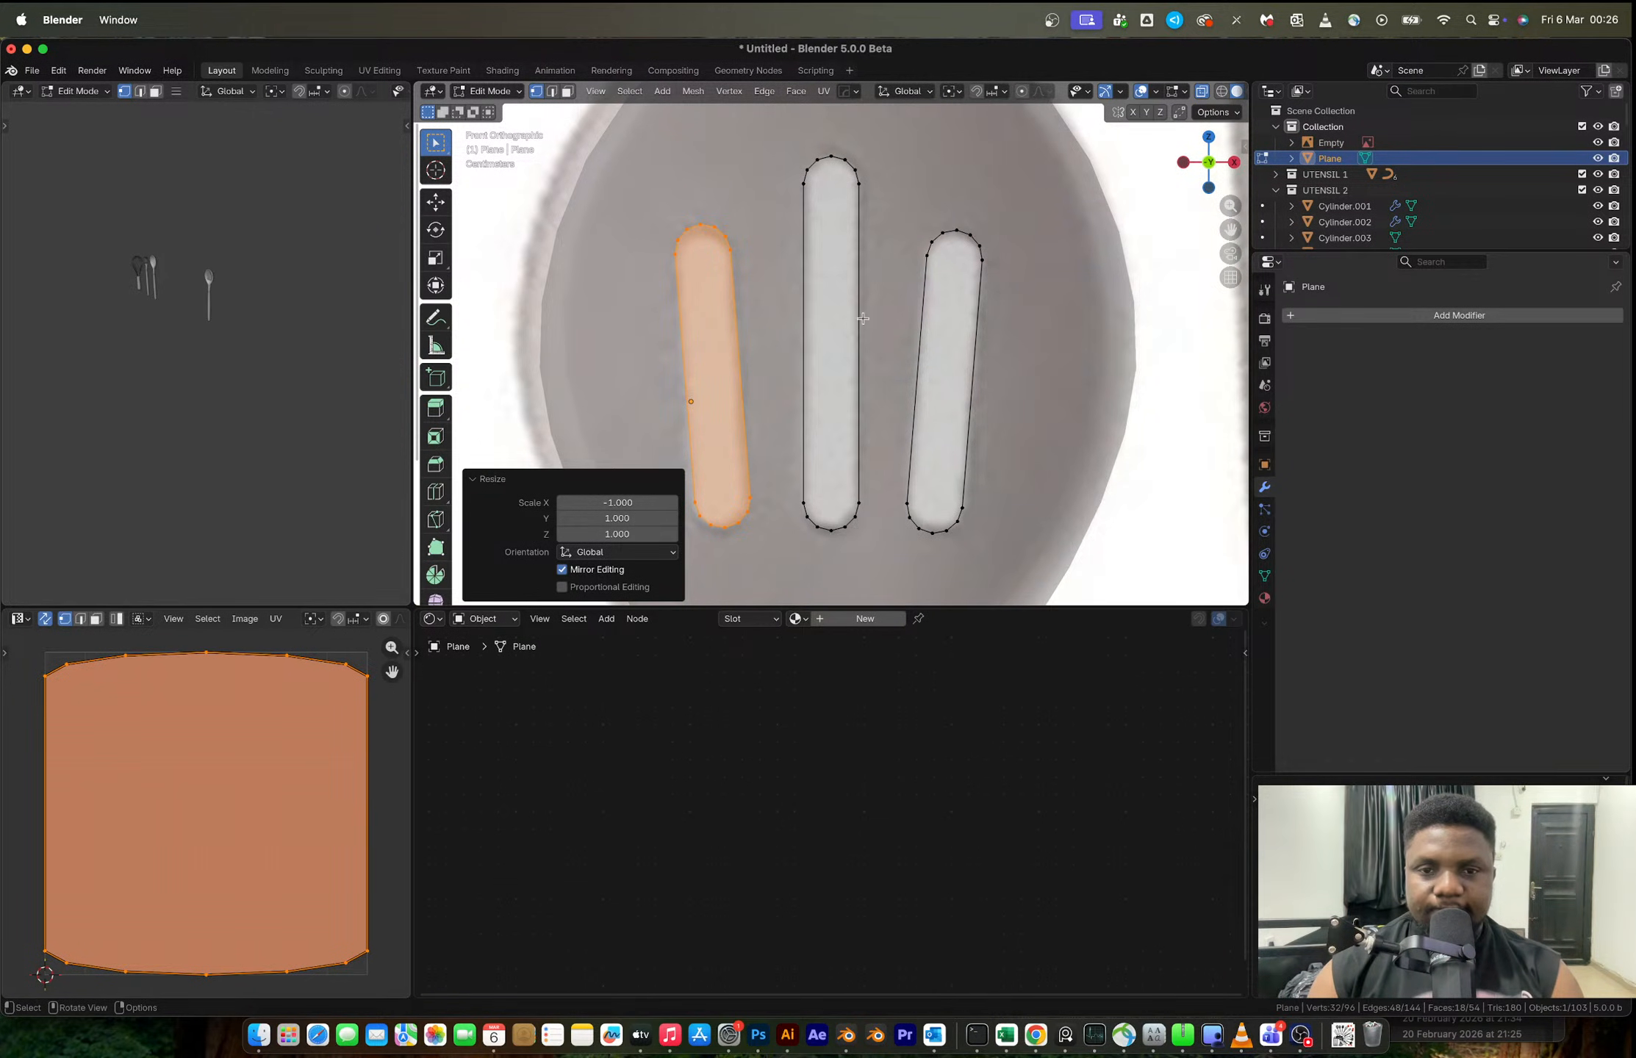
- Leave mesh editing and apply Shade Auto Smooth with a 30° angle to the three-slot cutter object
key("Tab")
scroll(864, 317, "down", 4)
key("alt+z")
middle_click_drag(864, 316, 905, 355)
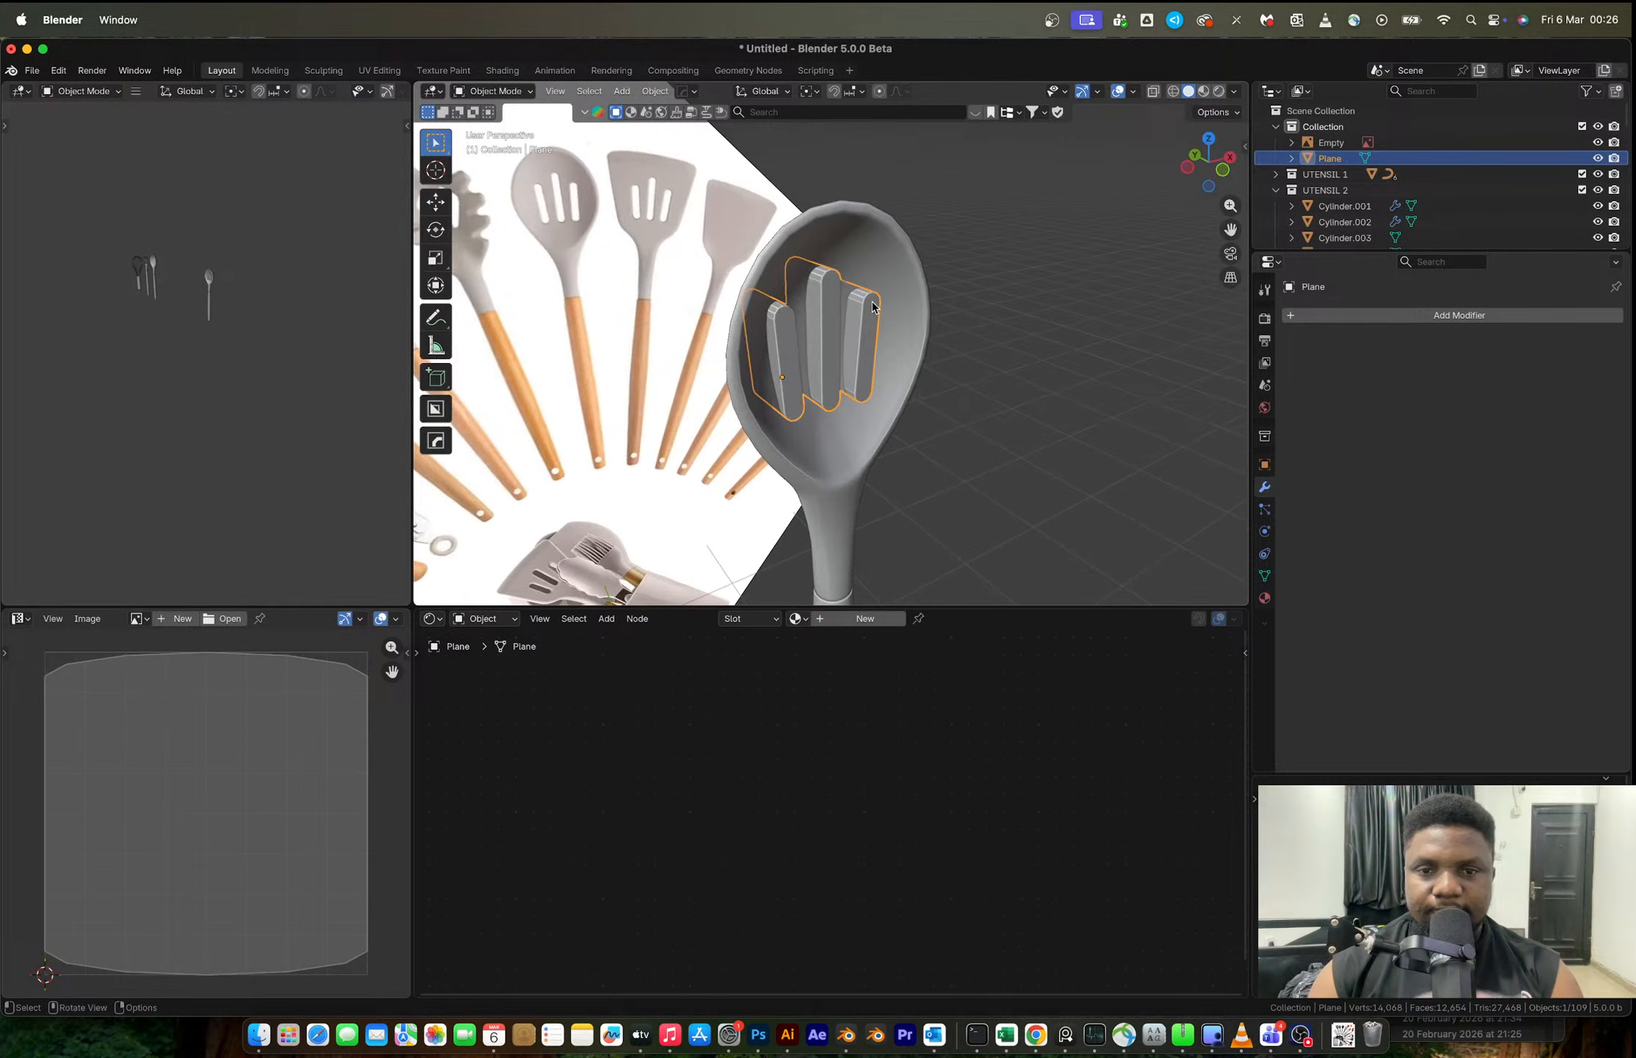
right_click(849, 301)
mouse_move(849, 301)
left_click(845, 250)
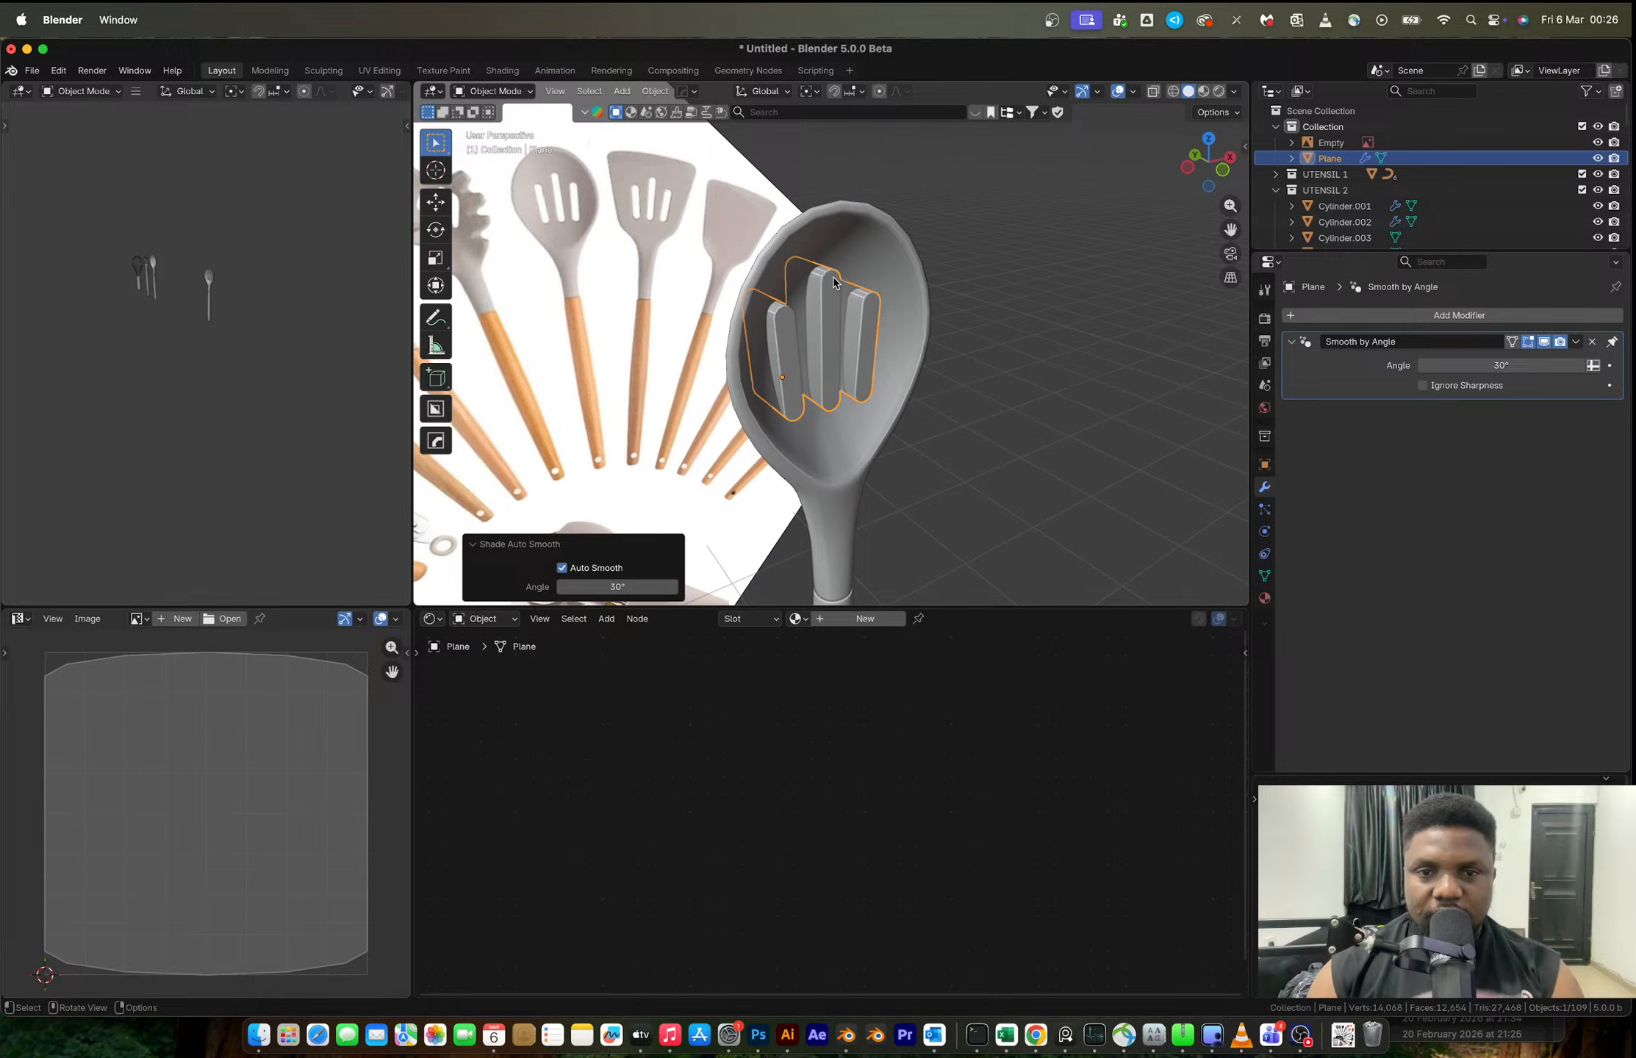
- Select the front and back end faces of all three cutters in face mode, and apply the cutter object's scale
scroll(838, 283, "up", 5)
key("Tab")
key("3")
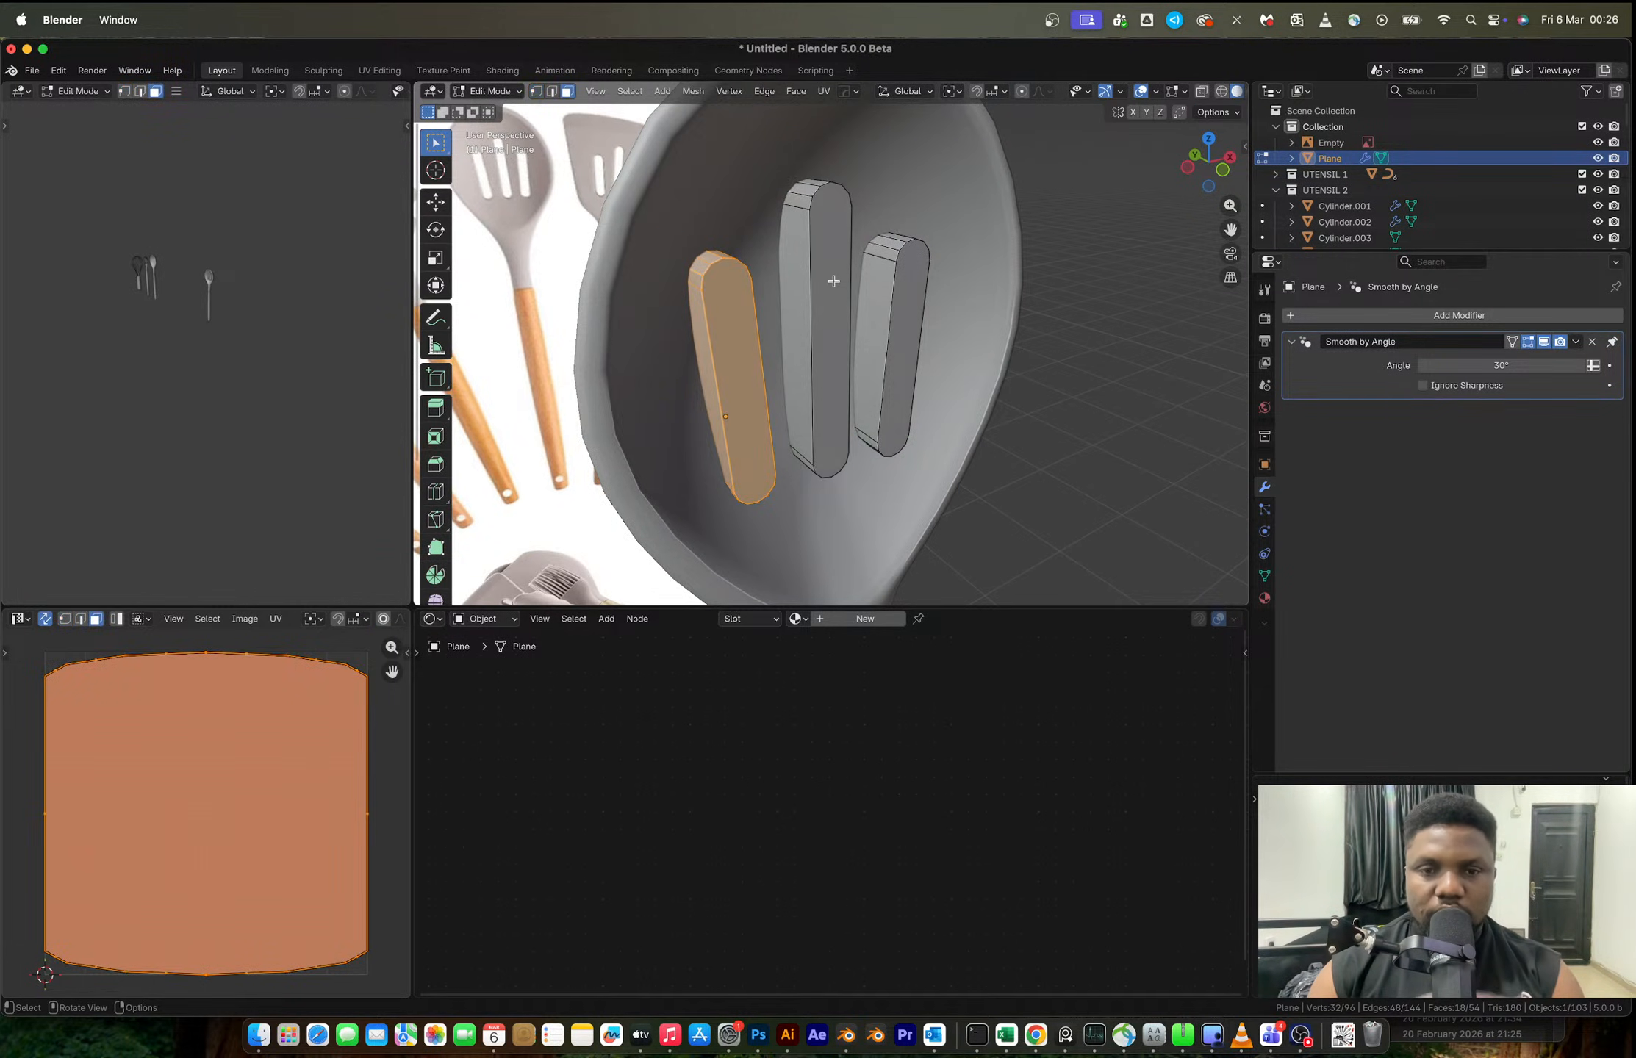
left_click(833, 282)
left_click(901, 322, "shift")
left_click(735, 305, "shift")
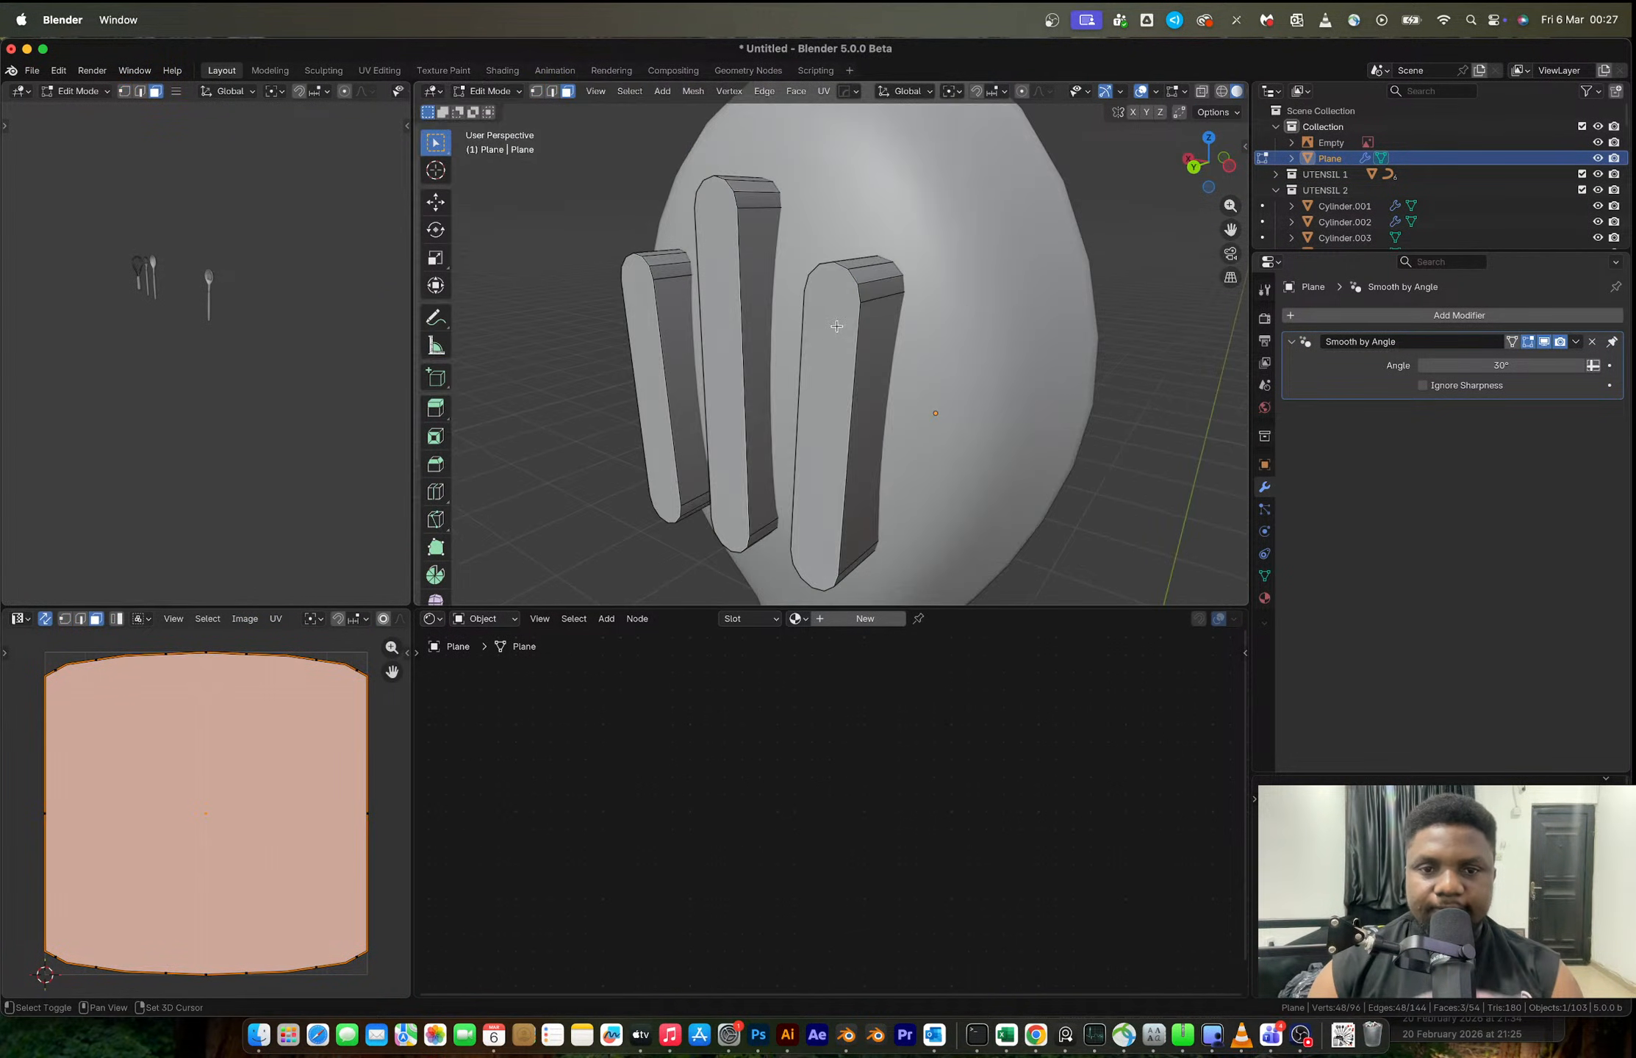
left_click(825, 382)
left_click(722, 353, "shift")
left_click(648, 316, "shift")
key("Tab")
key("ctrl+a")
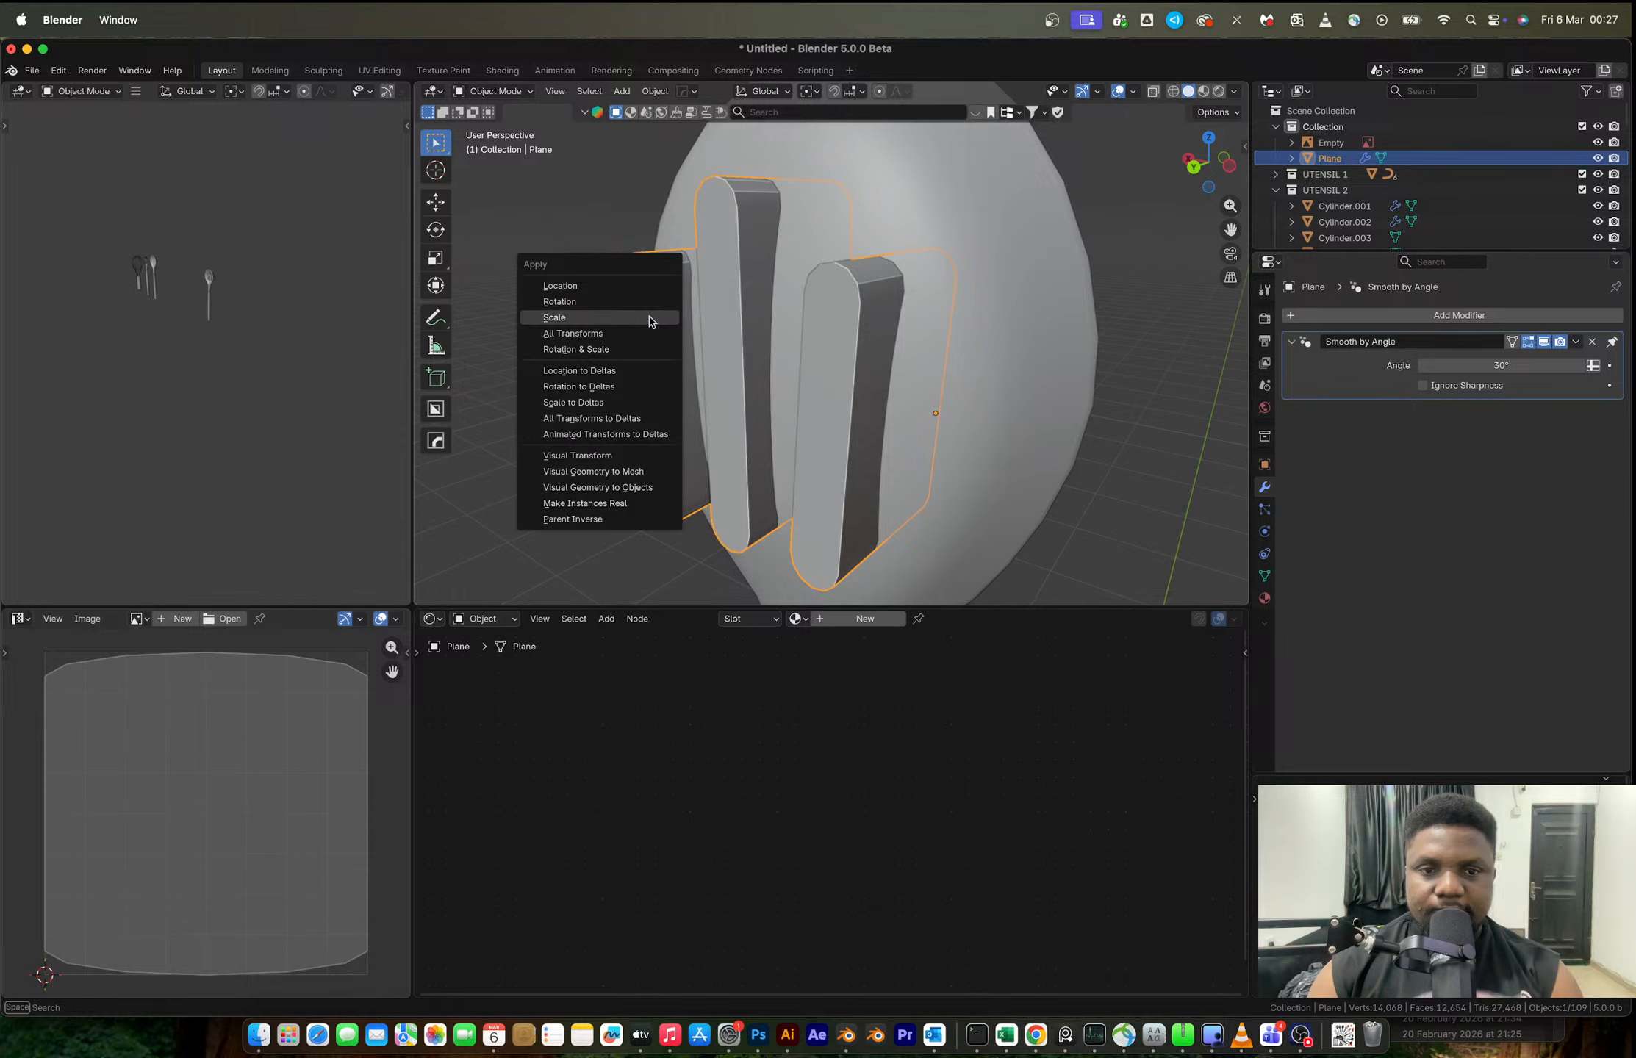
left_click(649, 319)
- Try to bevel the edges of the cutters' end faces with a width of 0.00584 m and 3 segments
key("Tab")
key("ctrl+b")
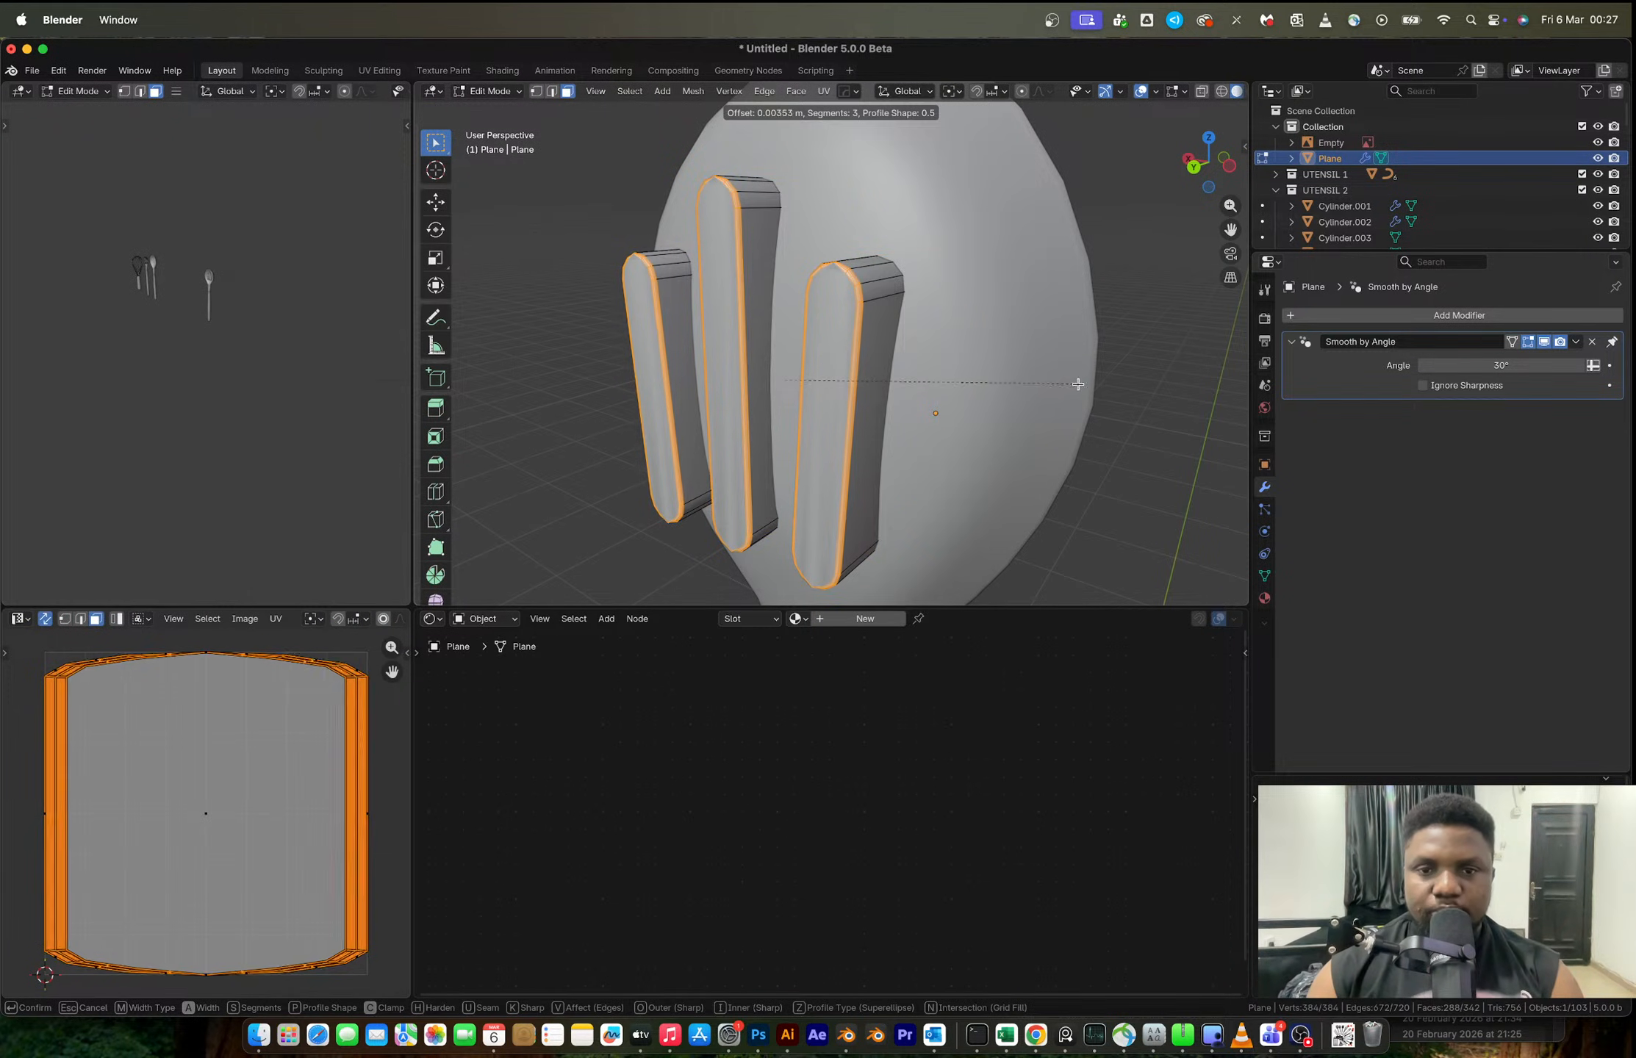
left_click(1089, 388)
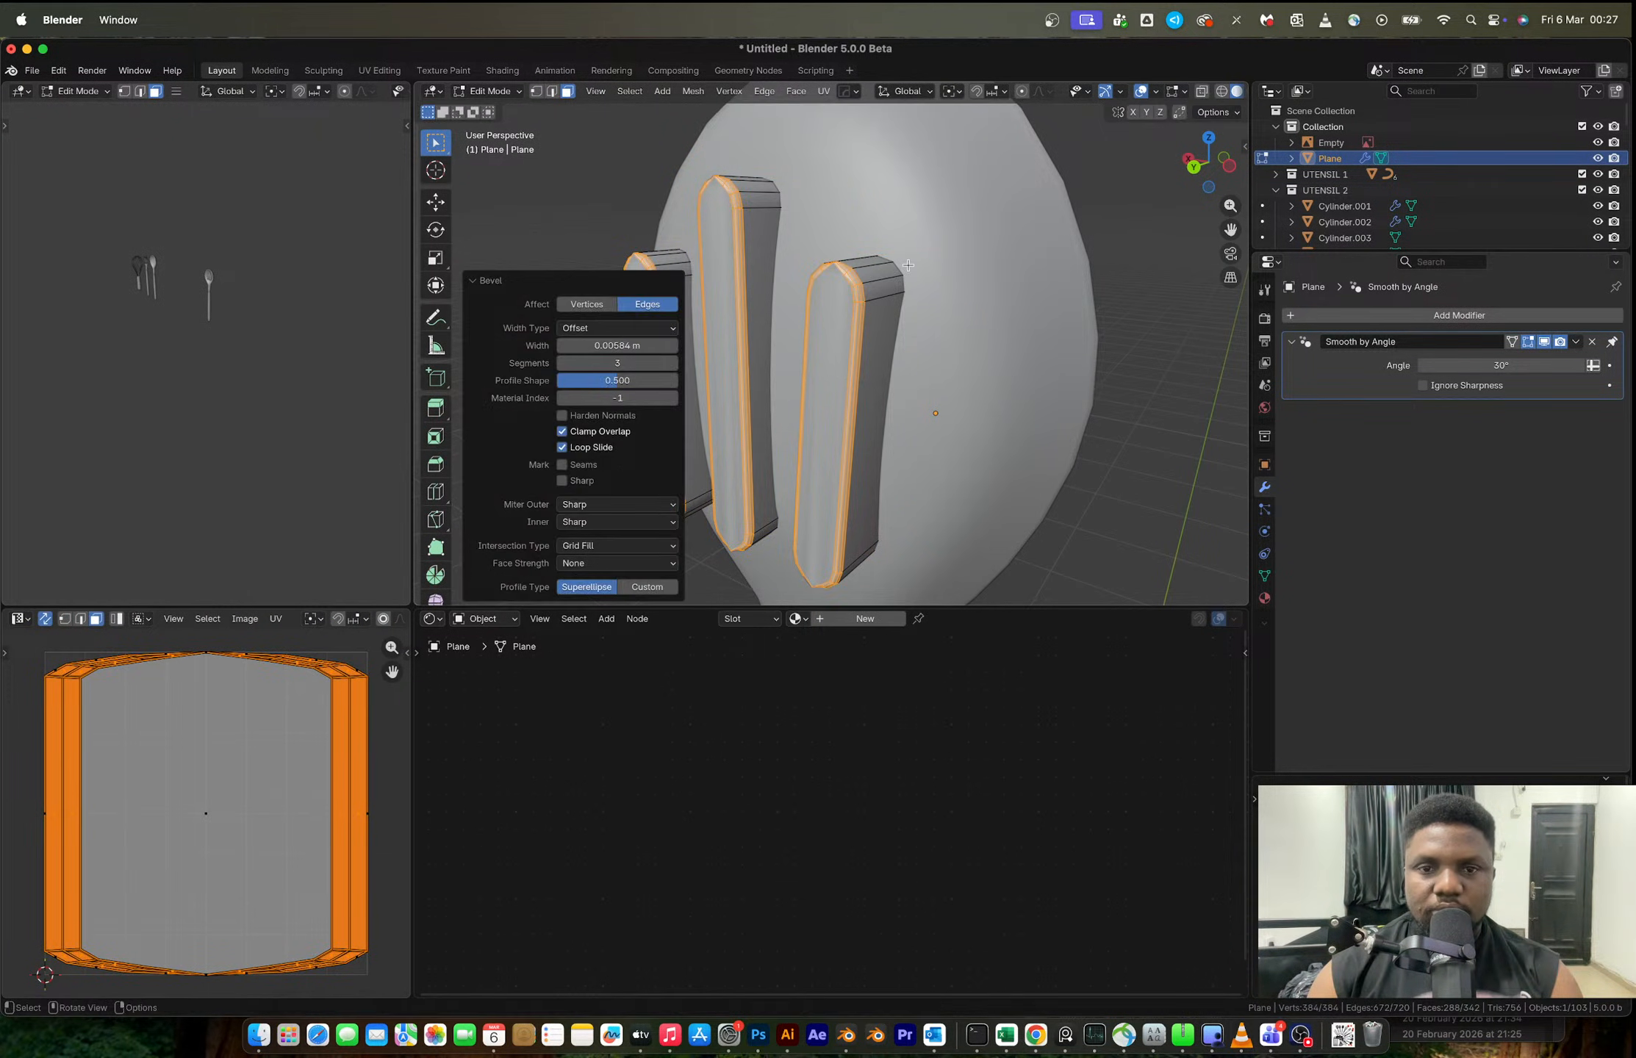
middle_click_drag(928, 250, 923, 307)
scroll(876, 306, "up", 3)
scroll(877, 306, "up", 3)
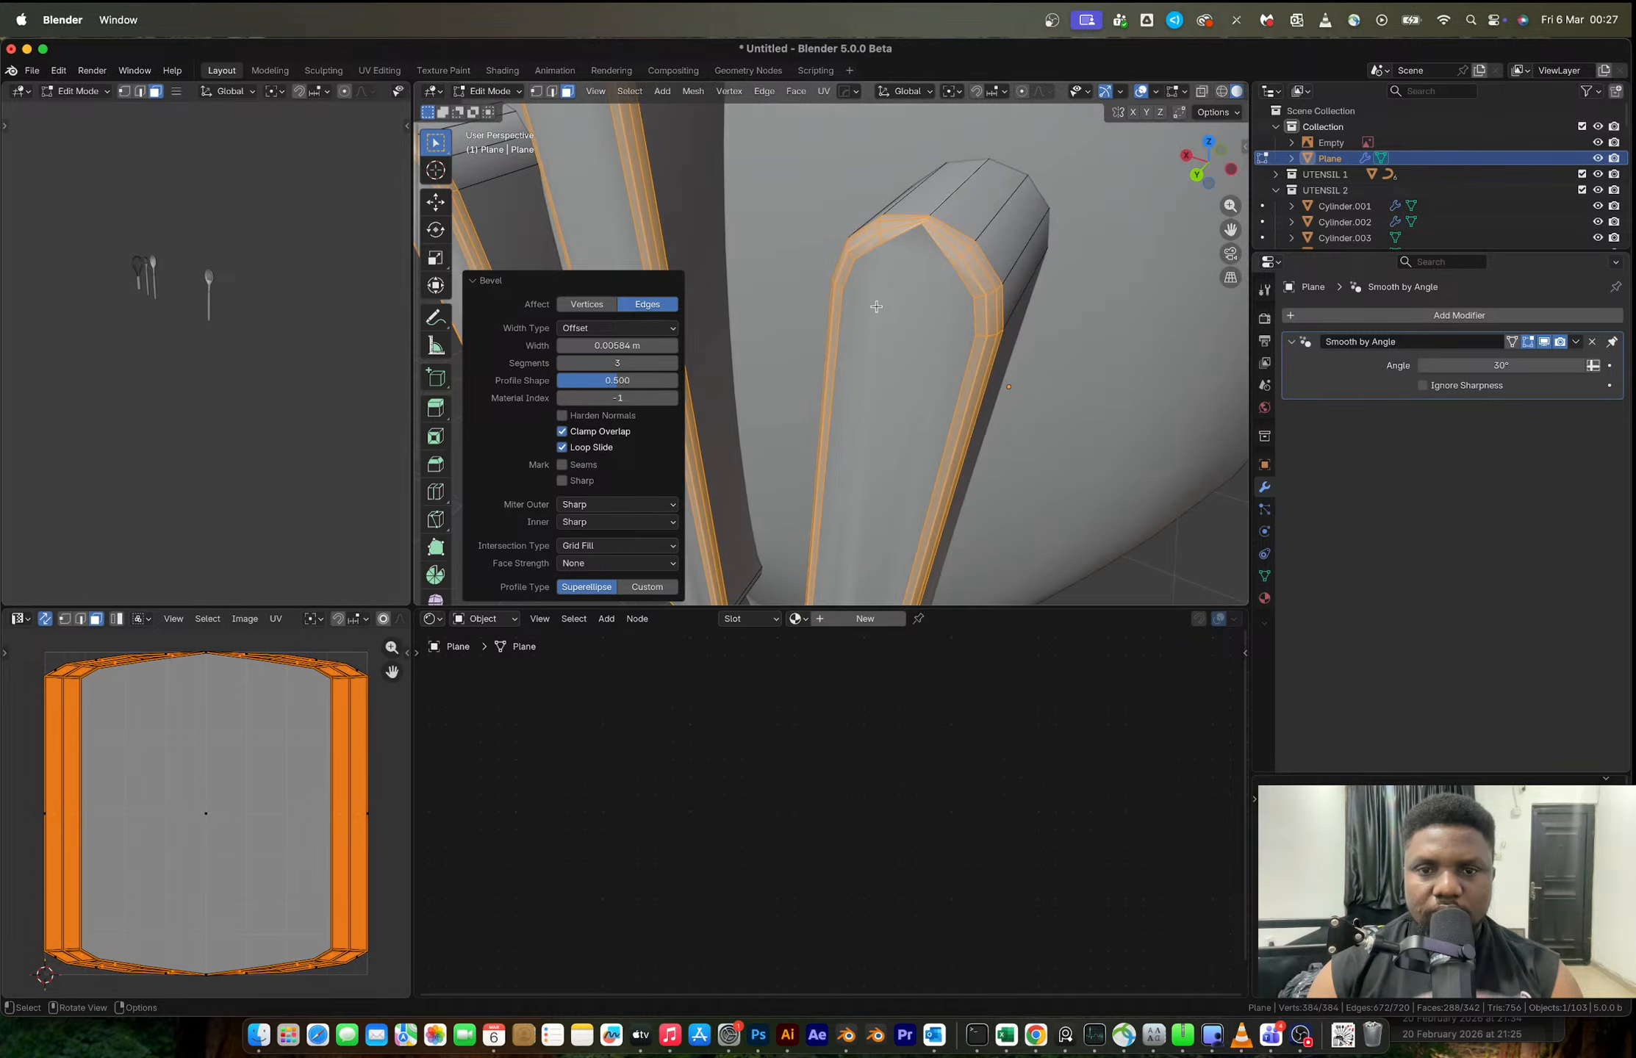
scroll(877, 307, "down", 3)
key("ctrl+z")
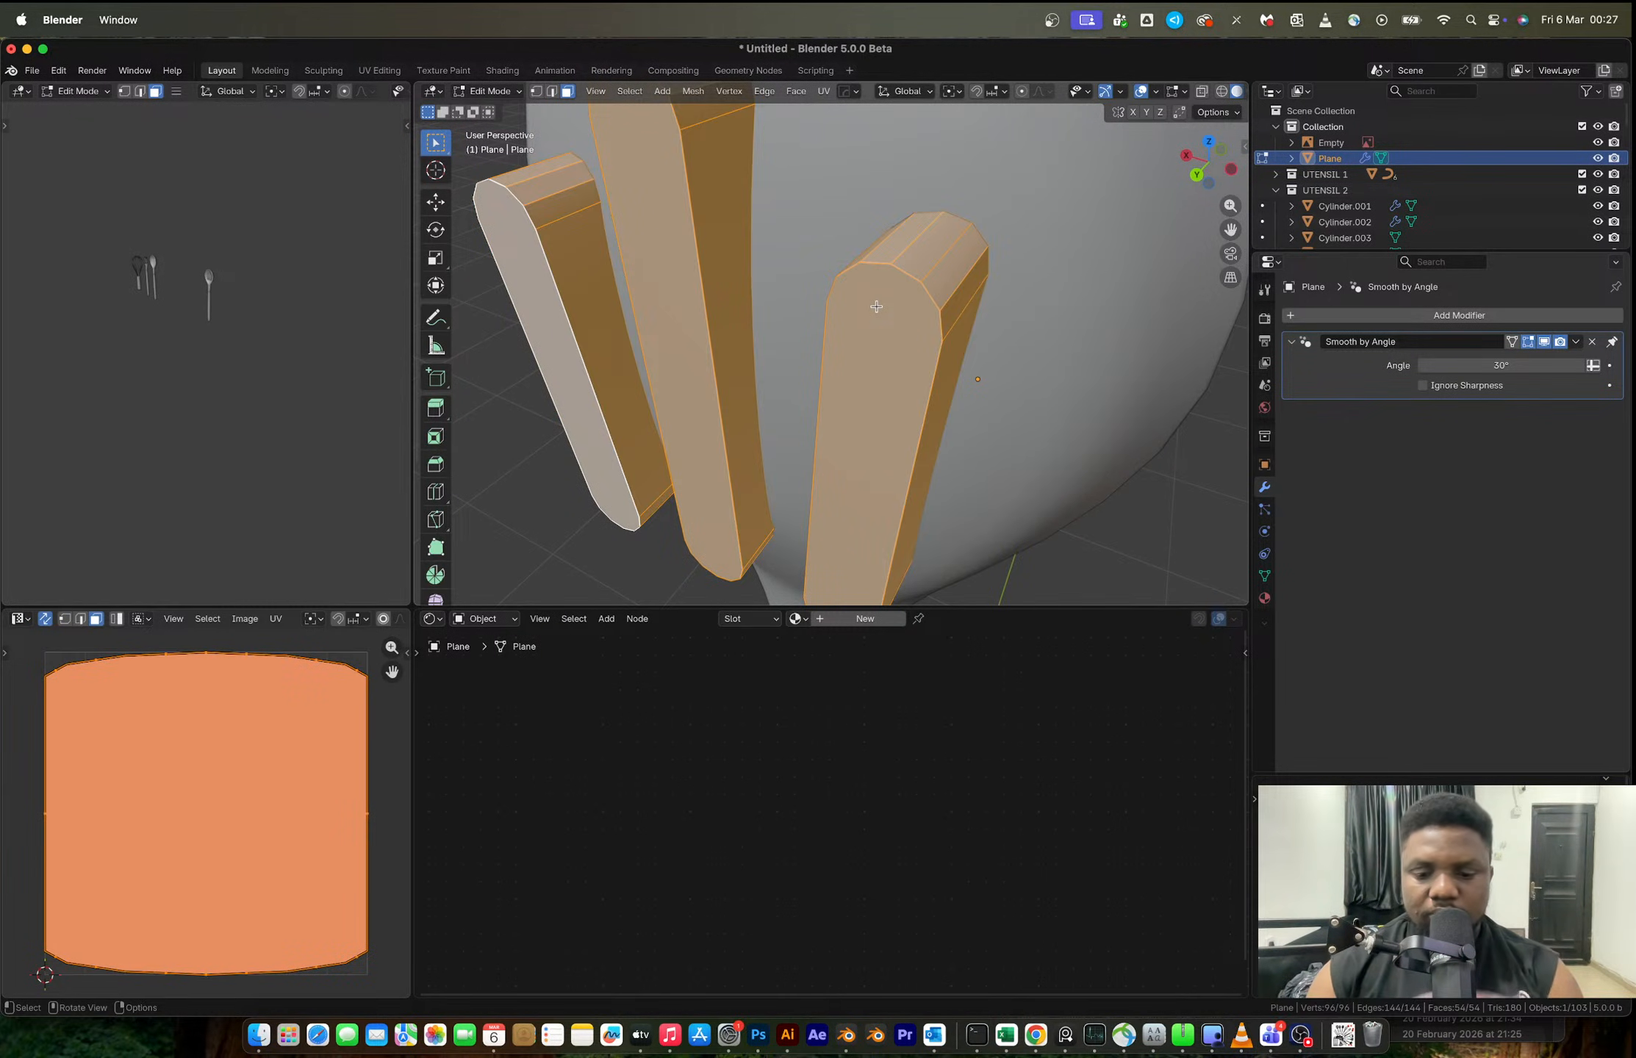
- Merge the cutters' overlapping vertices by distance, using 0.0001 m
key("m")
left_click(854, 361)
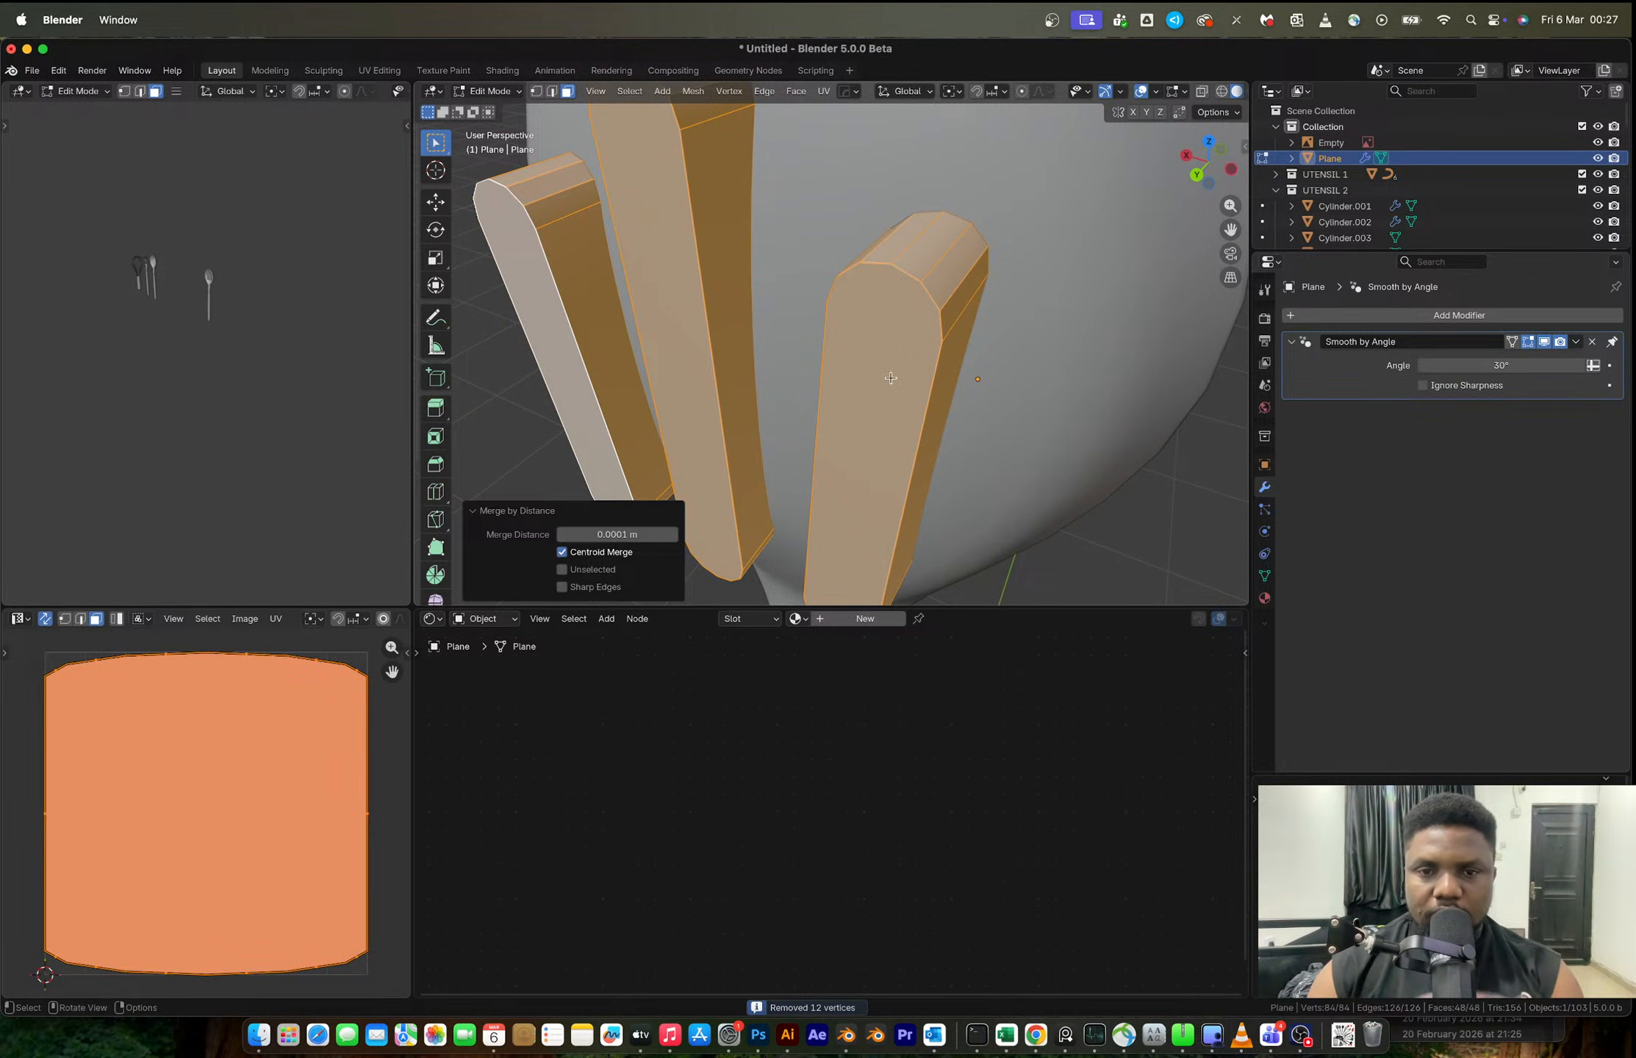
- Bevel the edges of the front and back end faces on all three cutters with 3 segments, and leave mesh editing
key("alt+a")
left_click(809, 366)
left_click(676, 309, "shift")
left_click(600, 344, "shift")
scroll(600, 344, "down", 5)
middle_click_drag(600, 344, 809, 316)
left_click(785, 345, "shift")
left_click(853, 301, "shift")
left_click(912, 277, "shift")
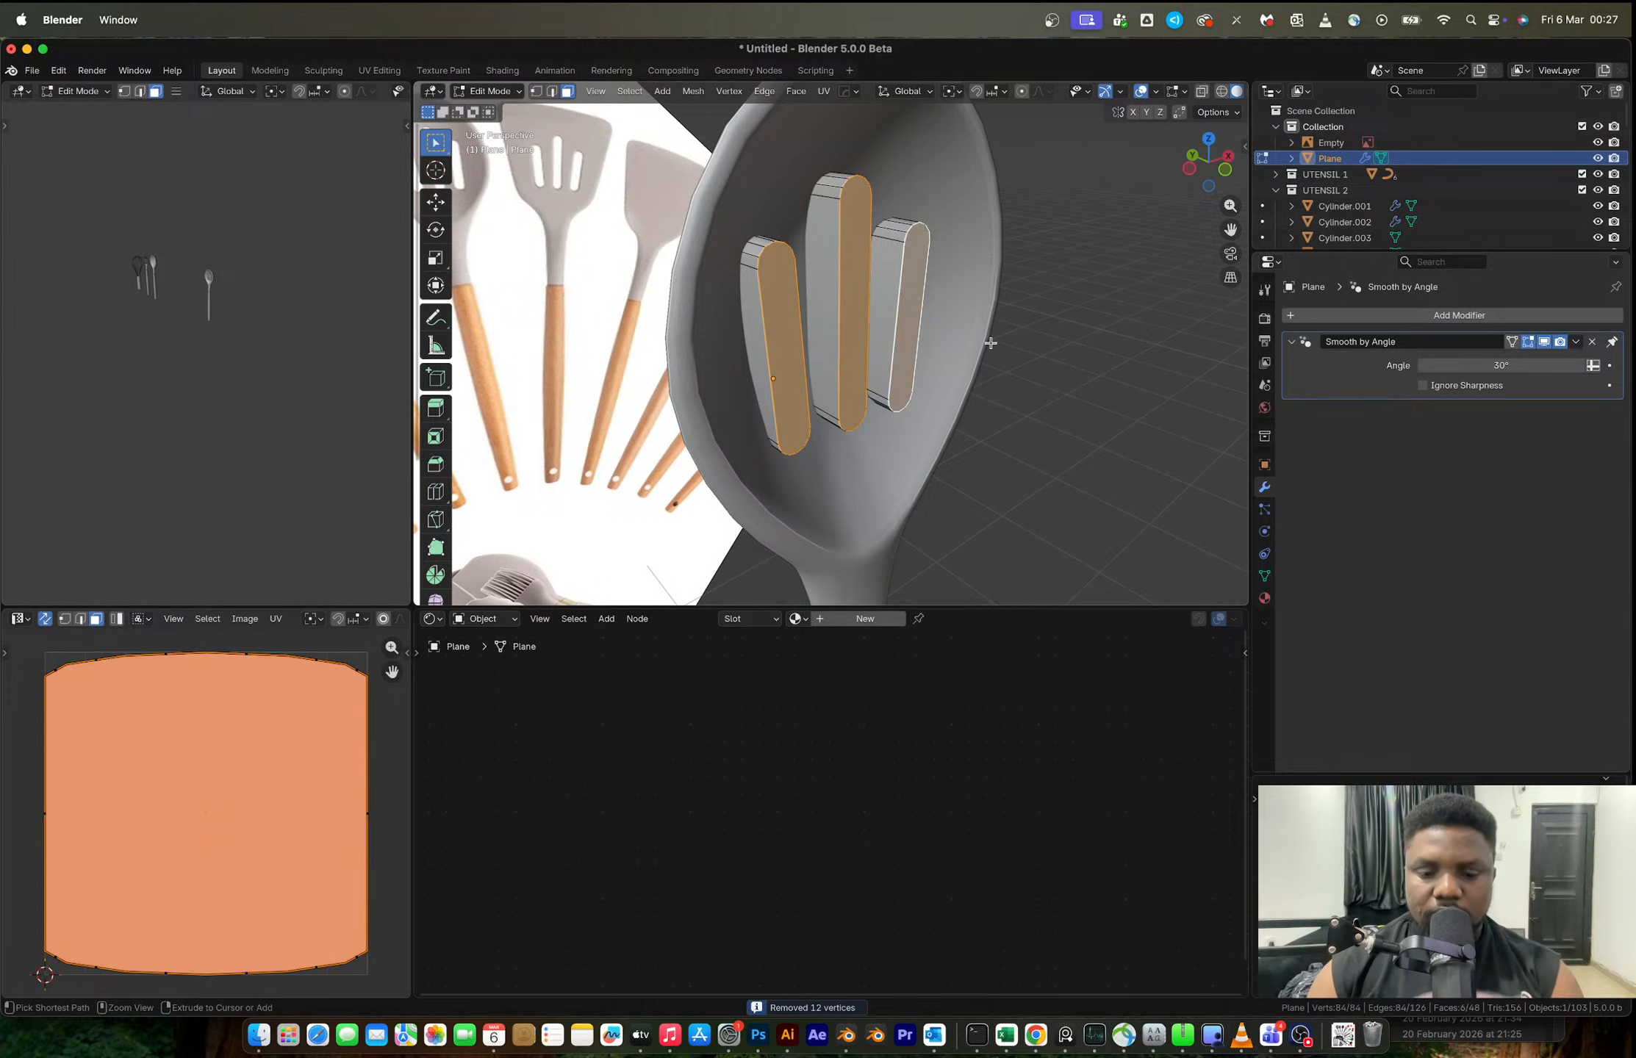
key("ctrl+b")
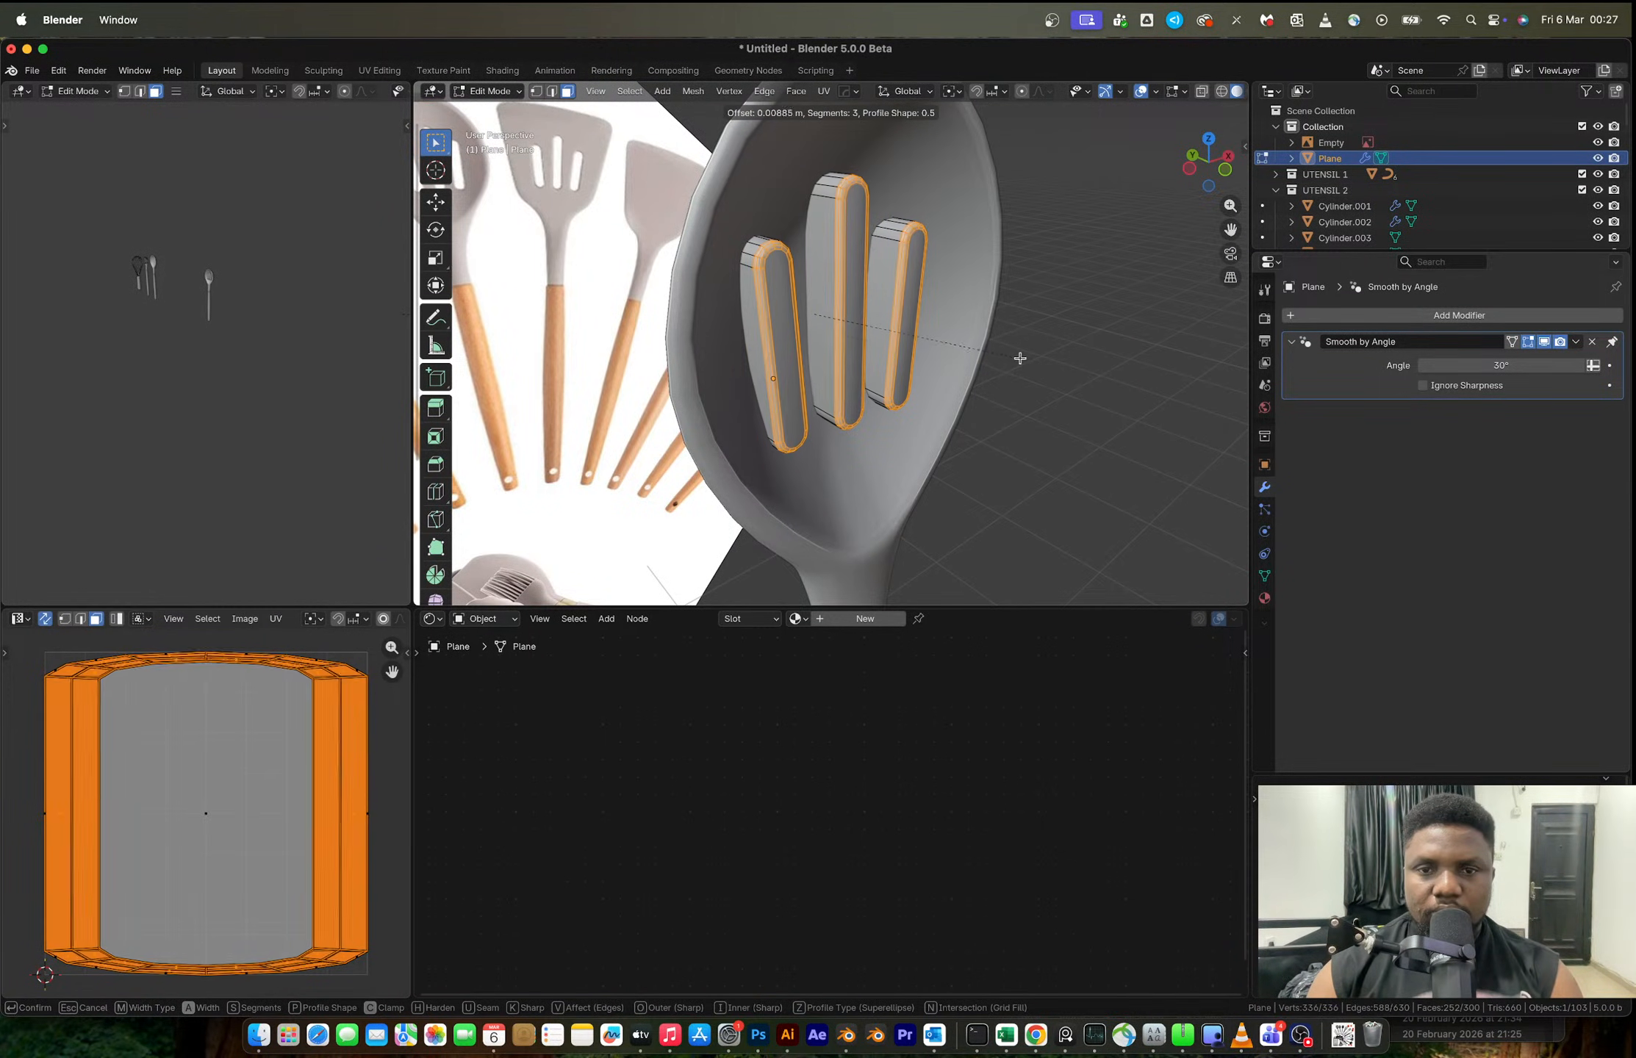
left_click(998, 344)
key("Tab")
scroll(834, 275, "down", 4)
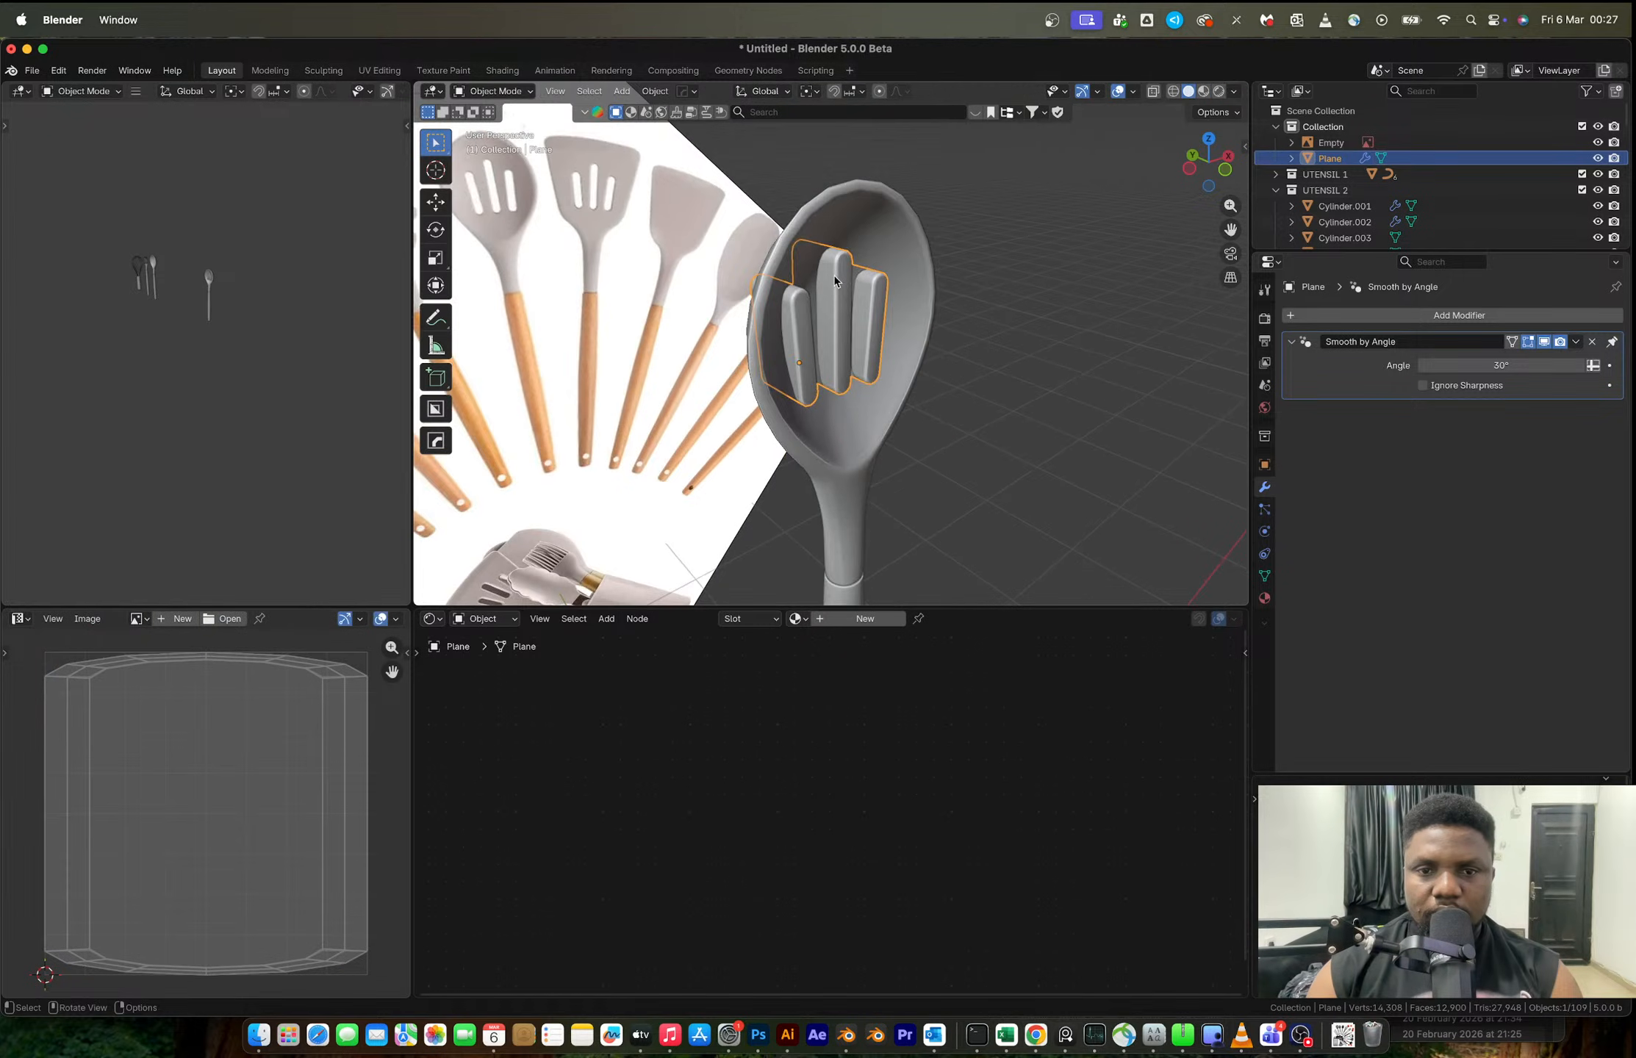
- Try to cut the three slots out of the spoon's bowl with a HardOps Difference boolean using the cutter object
middle_click_drag(833, 275, 864, 274)
left_click(868, 236, "shift")
key("q")
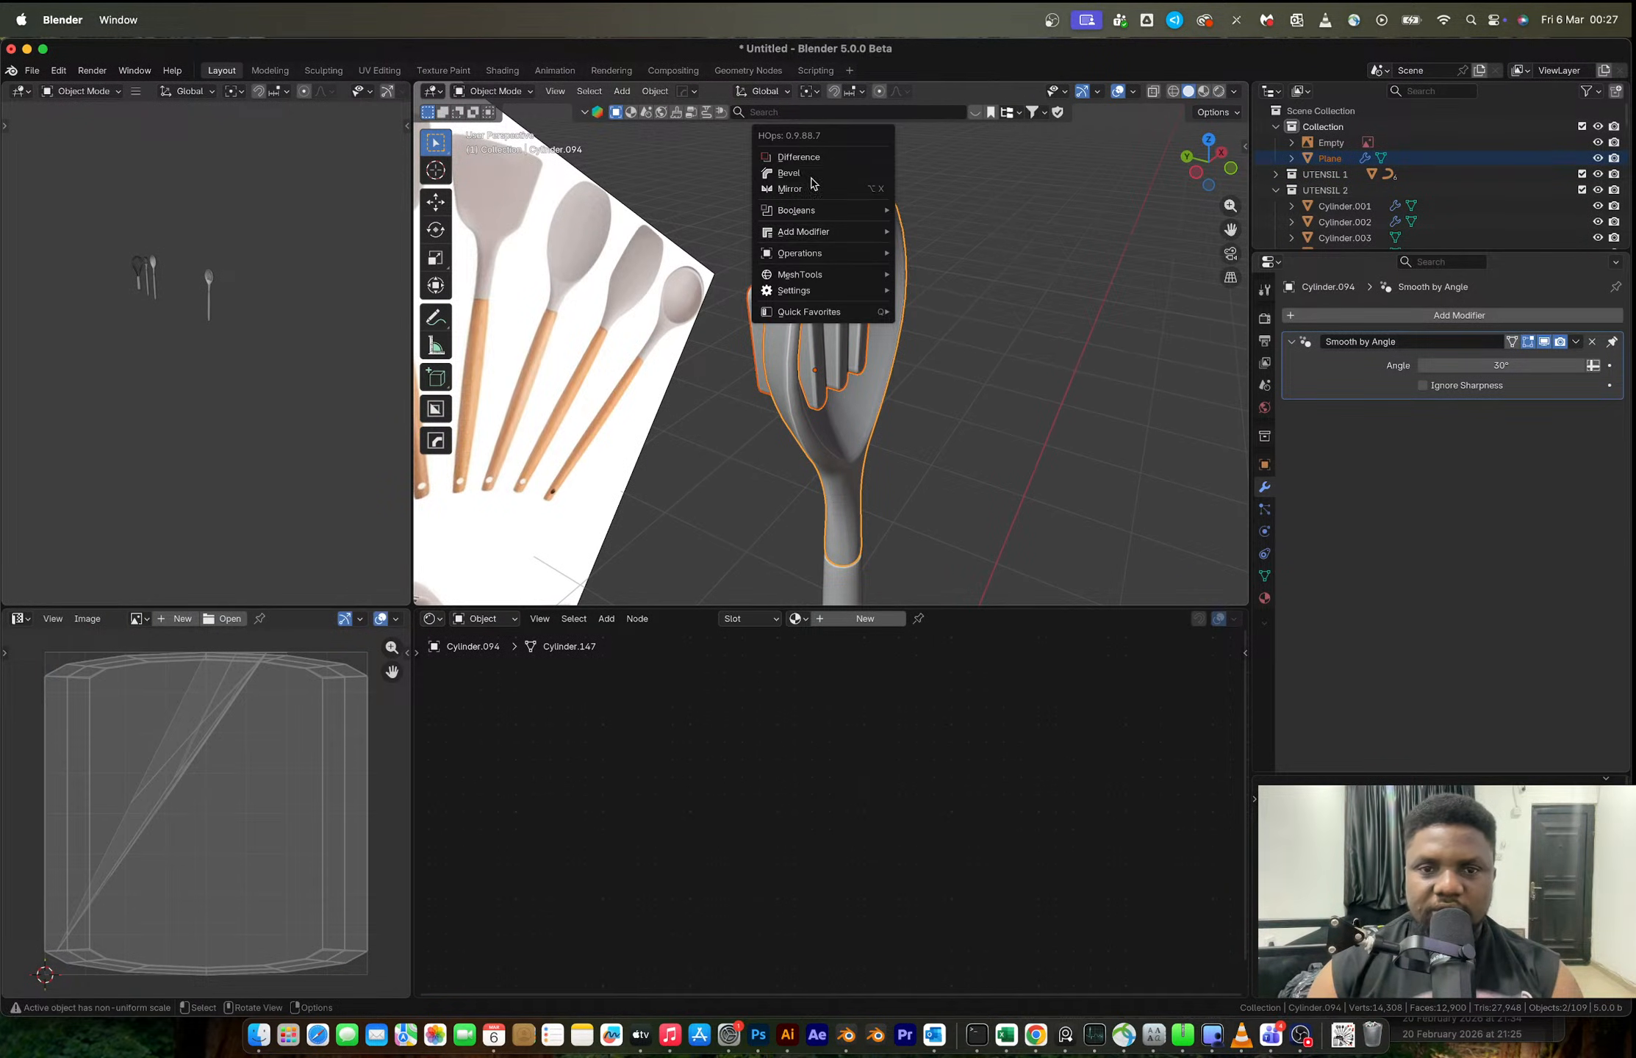
left_click(799, 157)
scroll(801, 225, "up", 5)
middle_click_drag(799, 226, 843, 275)
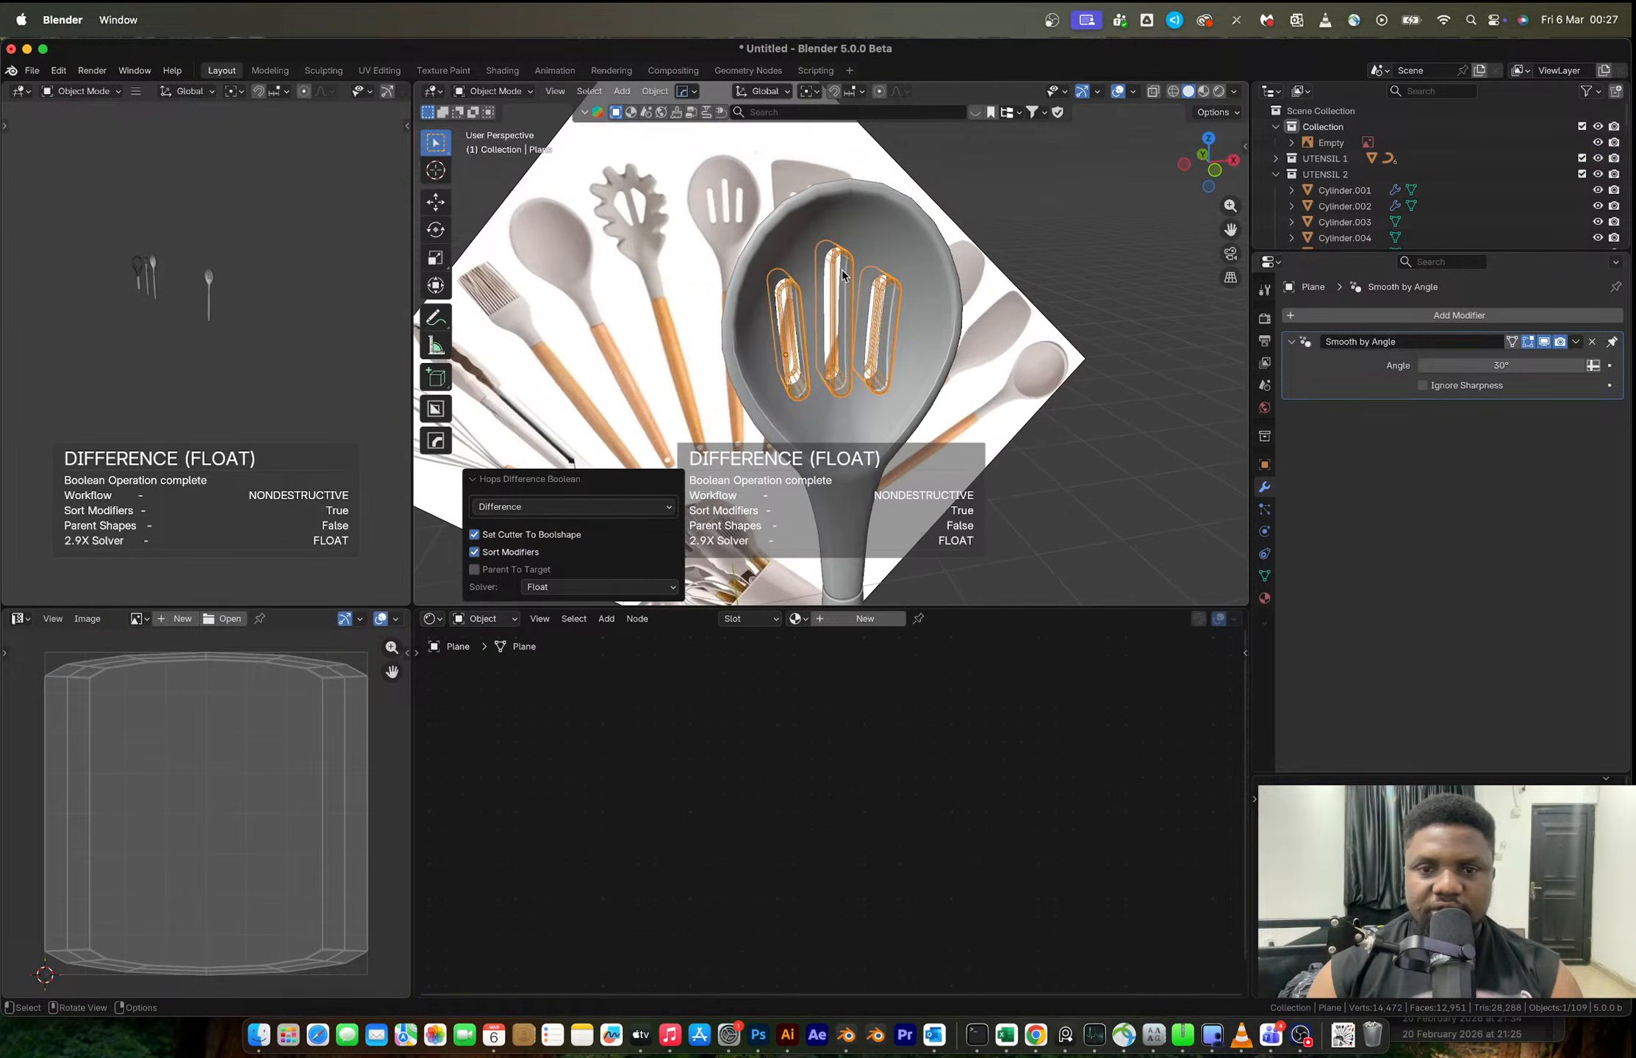
- Try to apply the Boolean modifier on the spoon and delete the cutter object
left_click(929, 307)
key("ctrl+a")
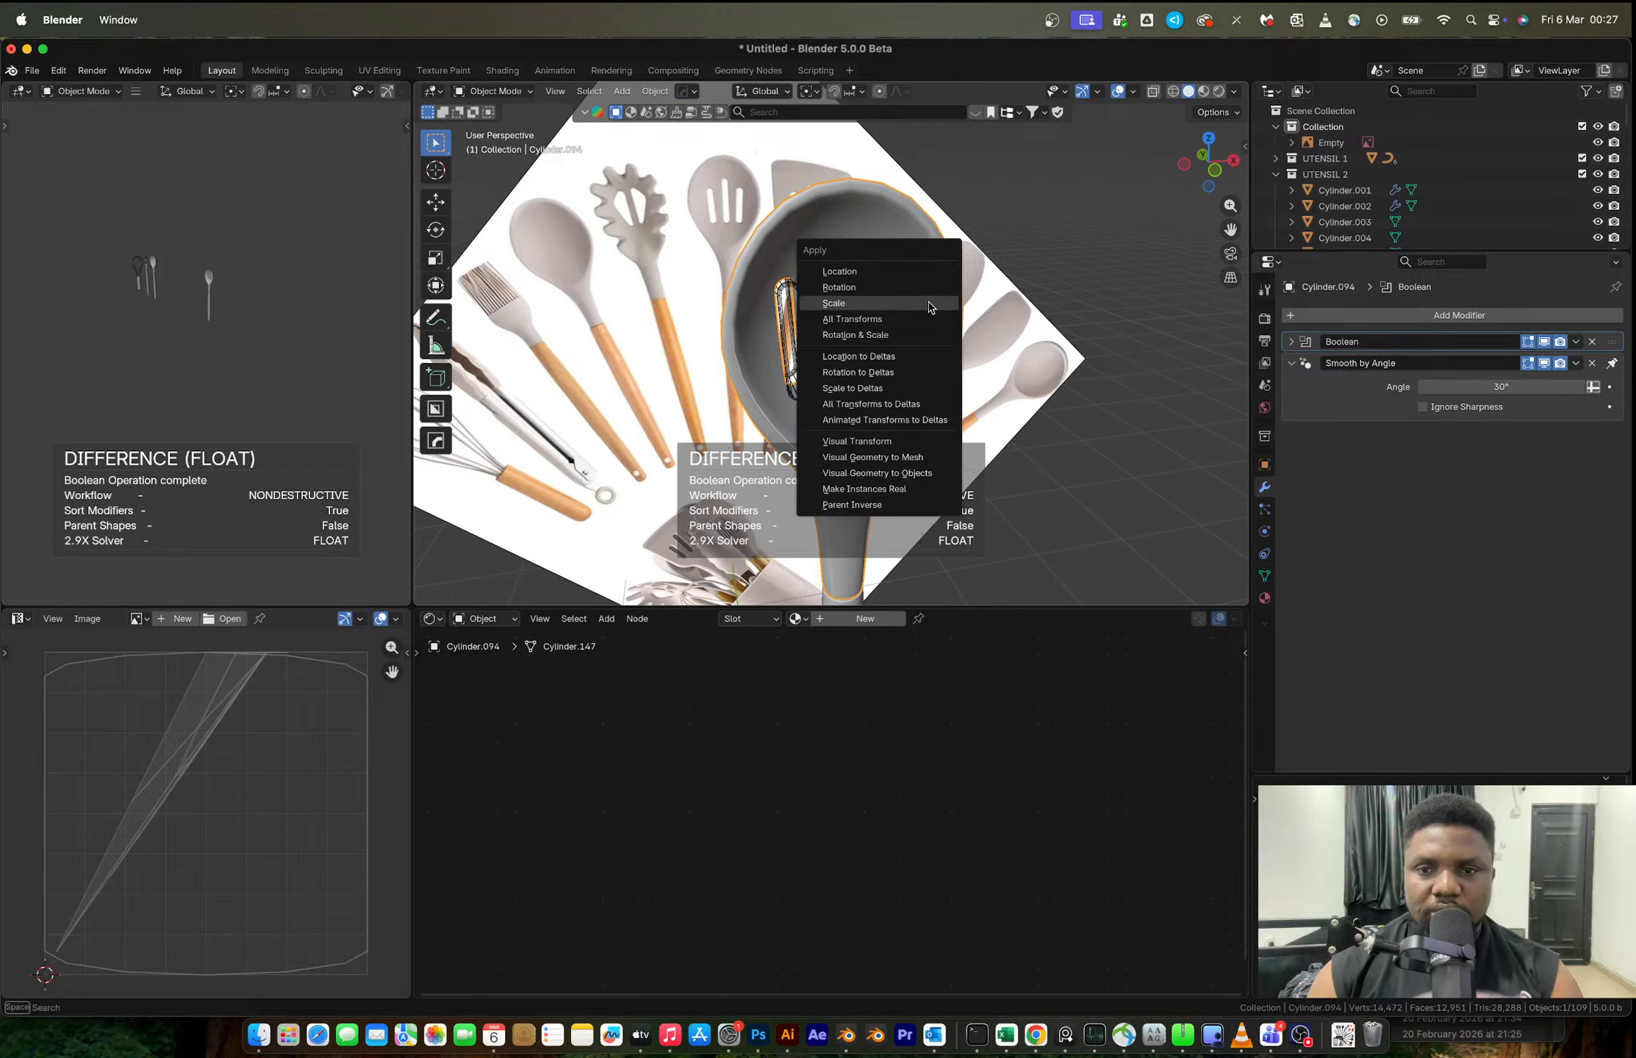
left_click(852, 304)
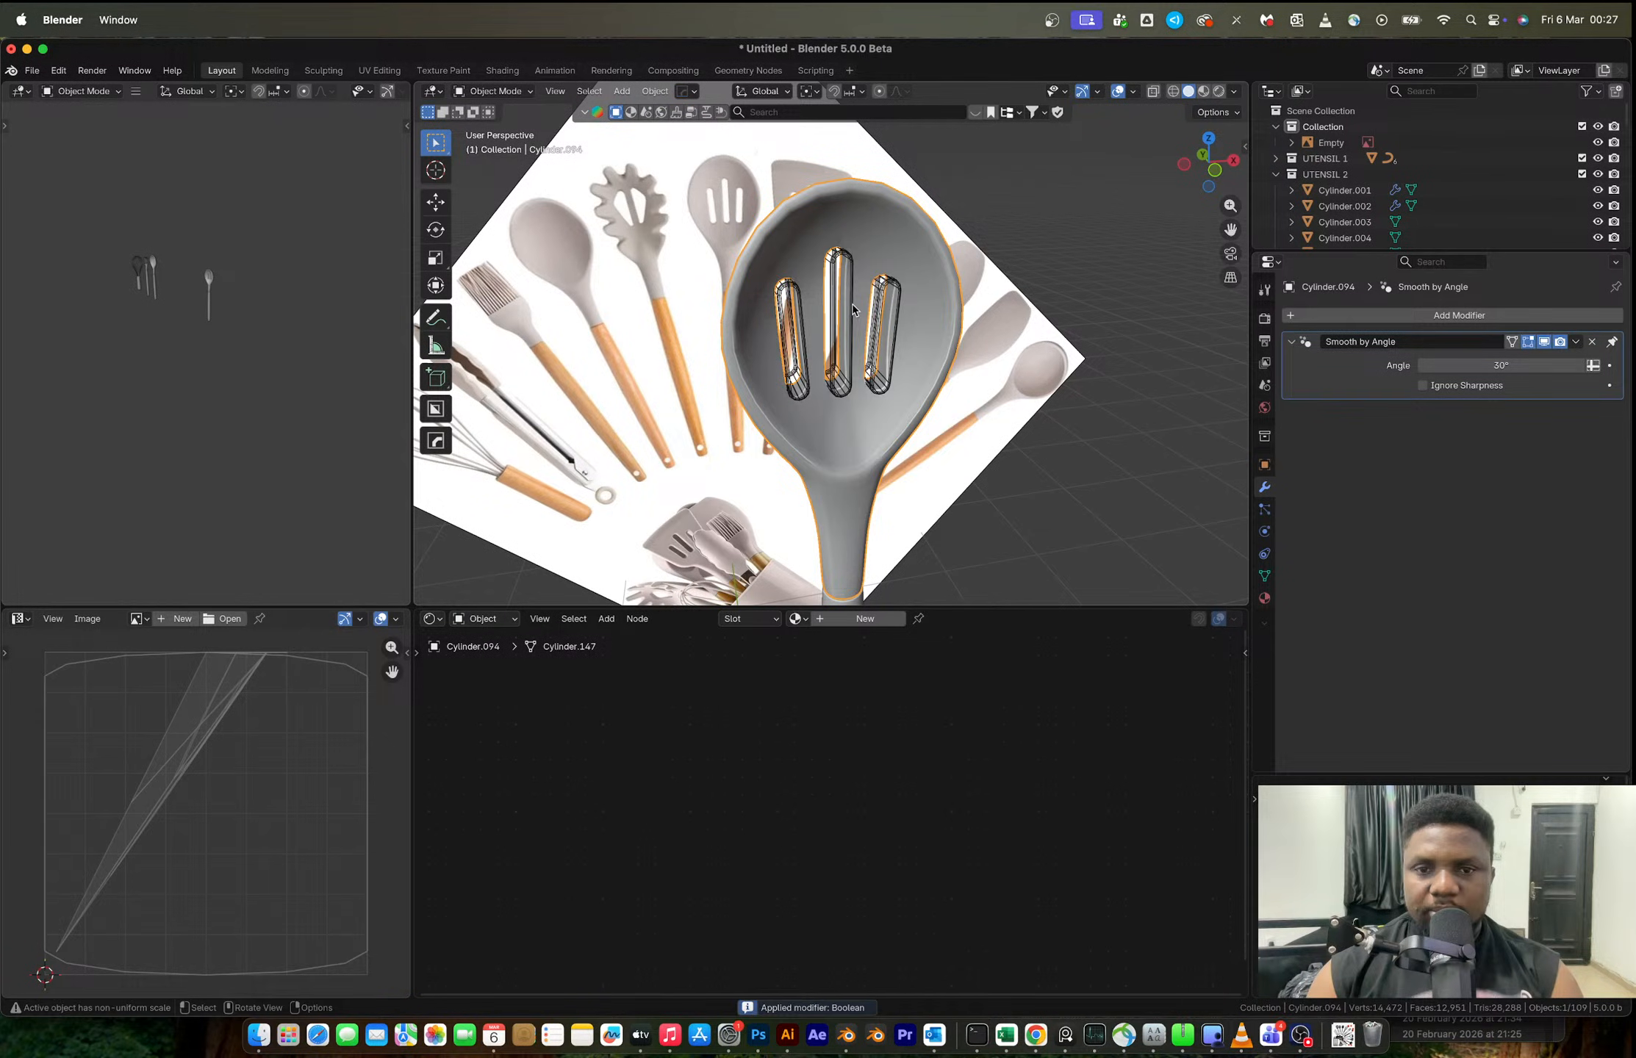
key("Delete")
middle_click_drag(853, 309, 904, 351)
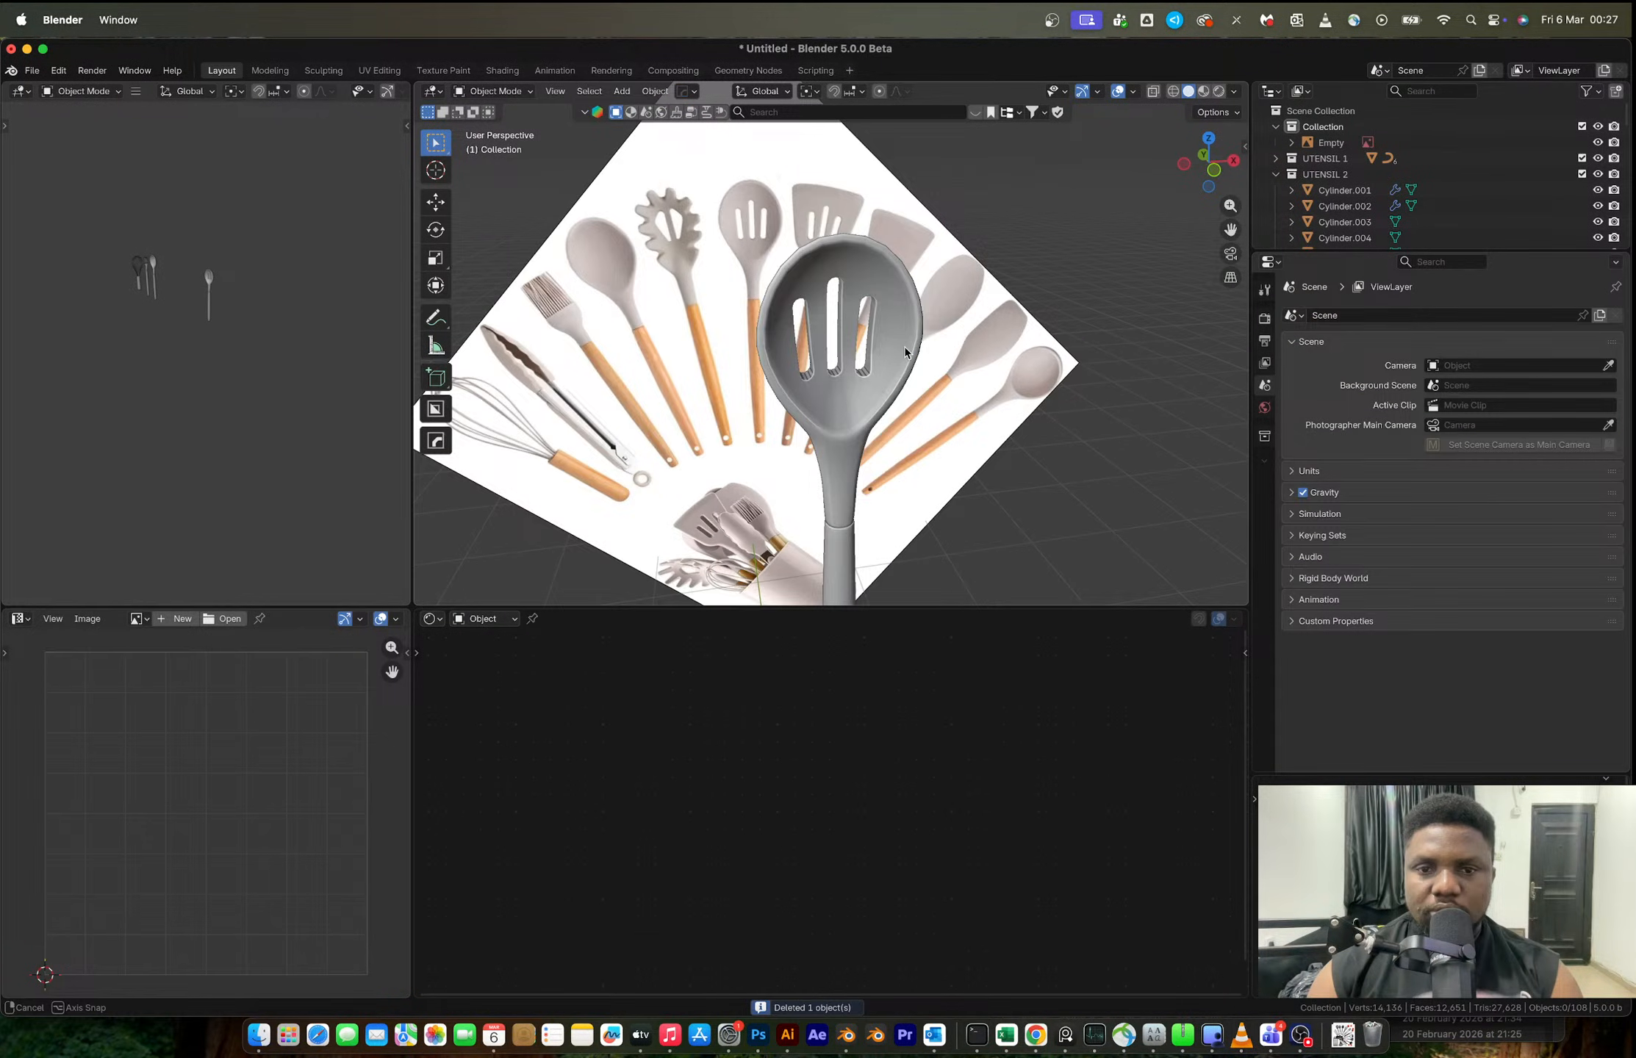
- Undo the cutter's deletion, the applied modifier and the Difference boolean on the spoon, and clear the selection
key("ctrl+z")
key("ctrl+z")
key("ctrl+z")
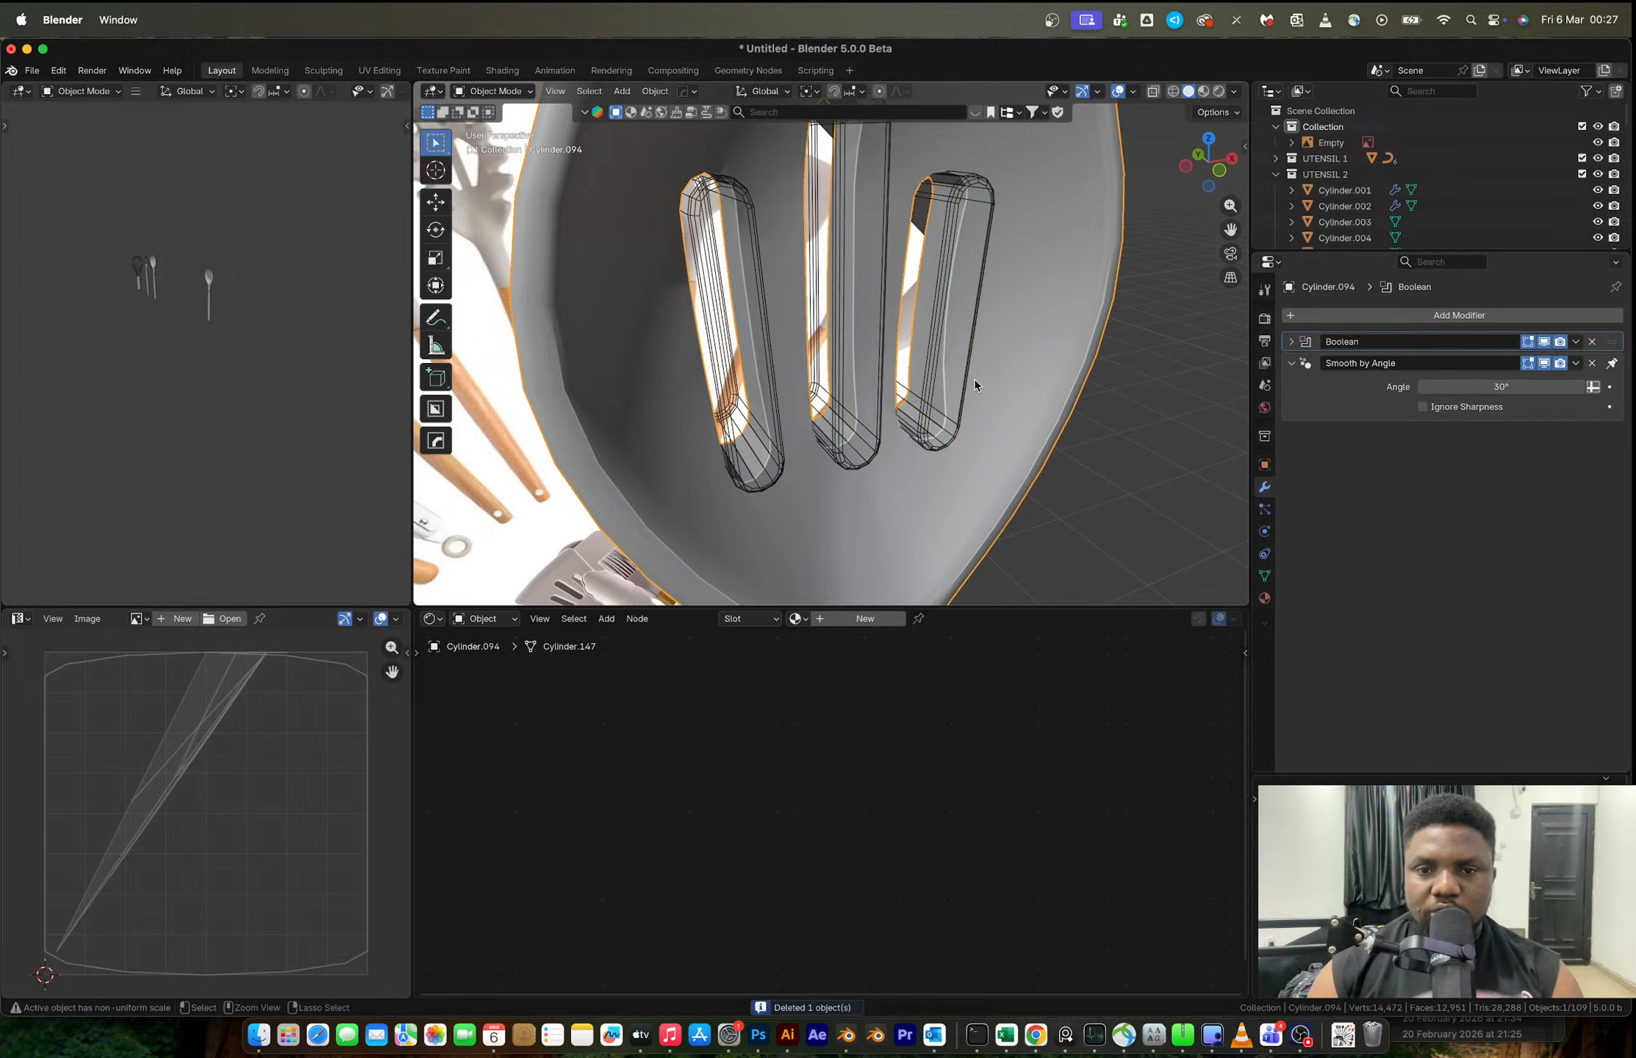
left_click(974, 385)
scroll(975, 385, "down", 2, "ctrl")
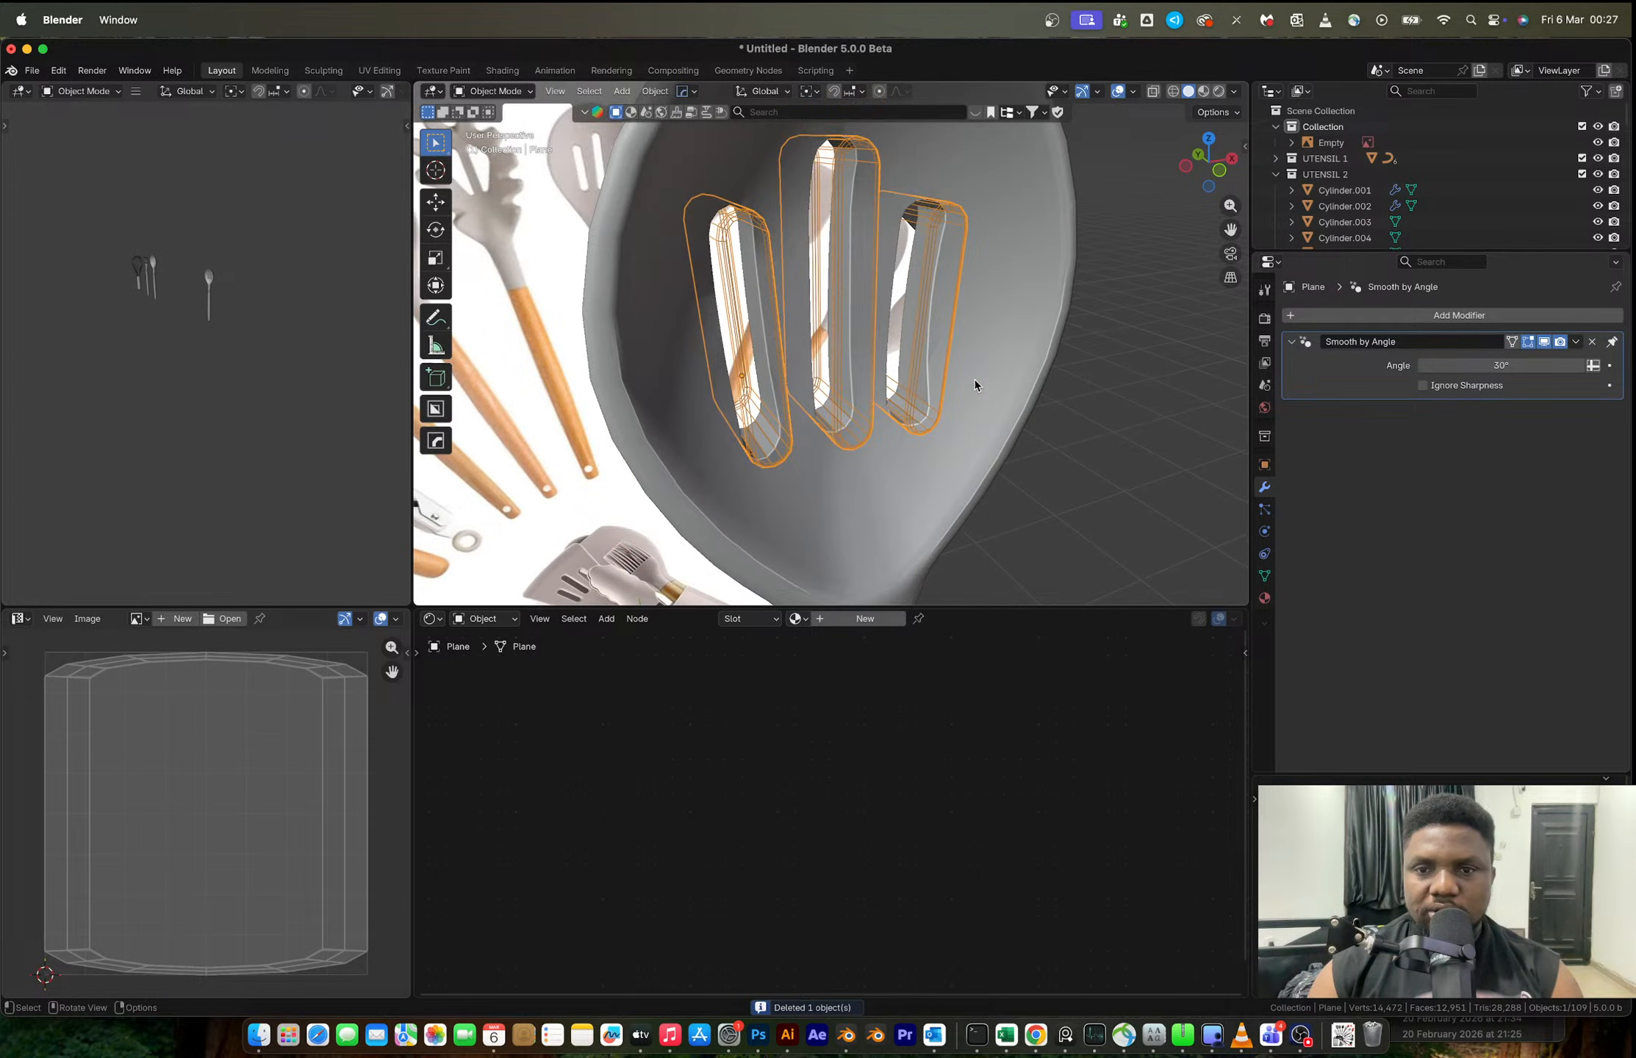
key("ctrl+z")
key("ctrl+z")
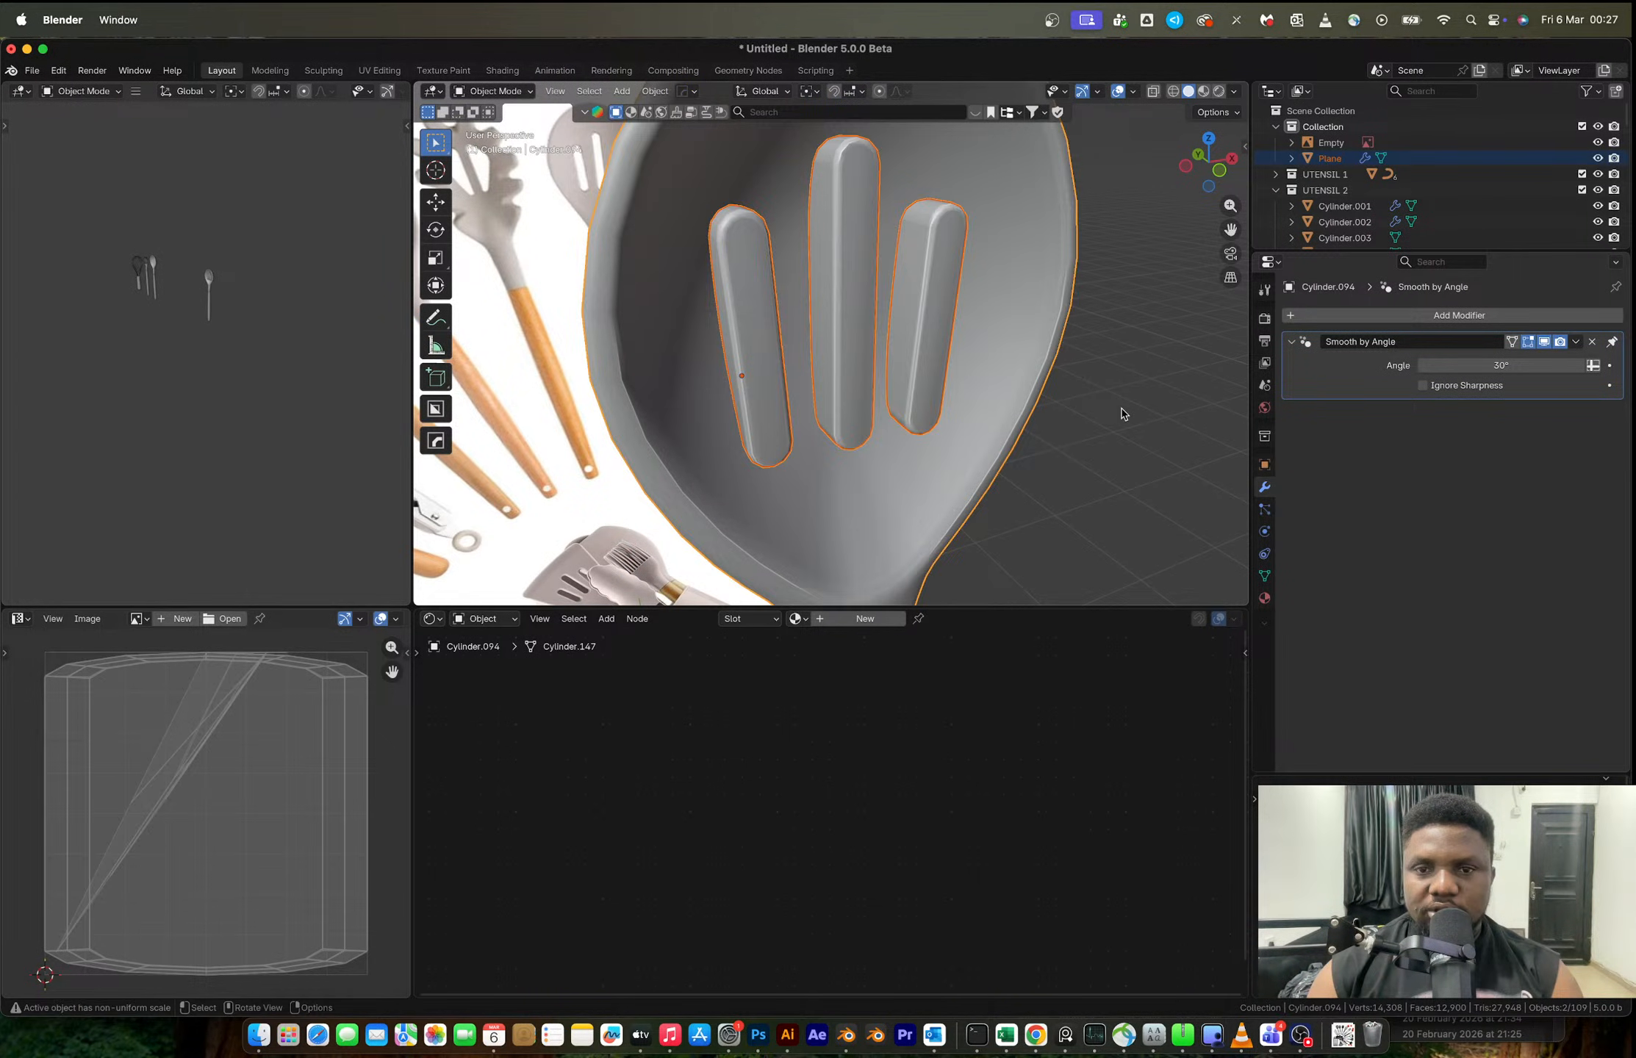
left_click(1122, 413)
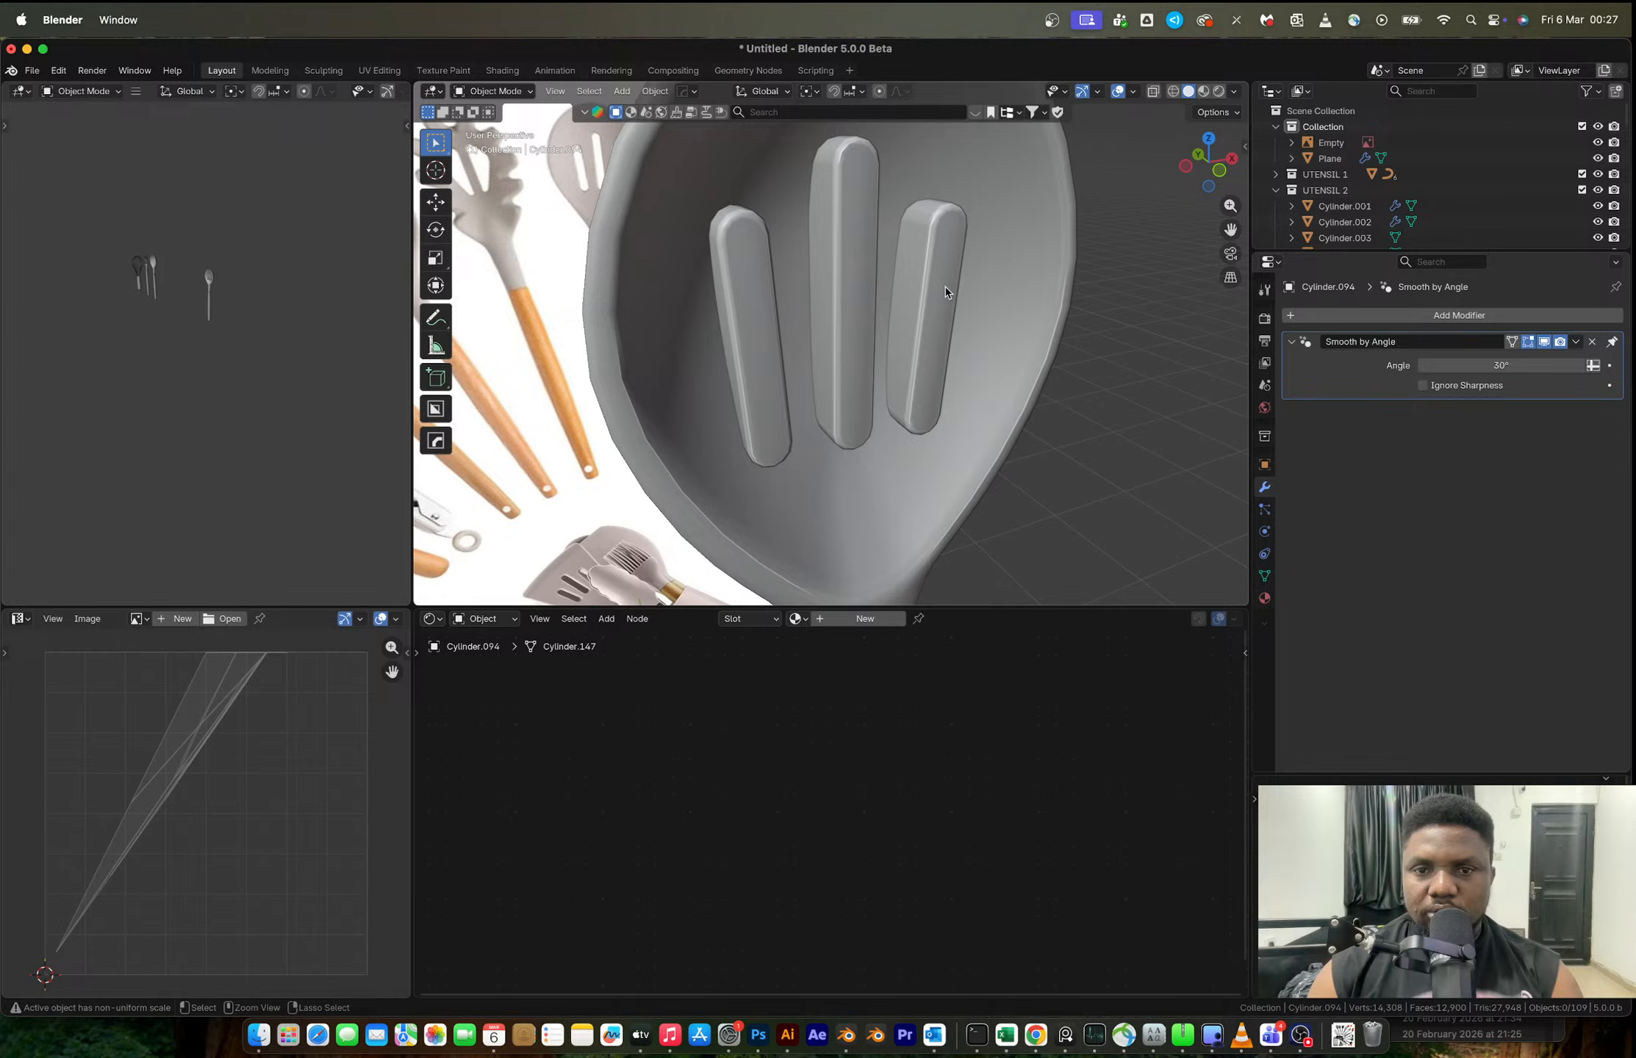
- Add a level 1 Subdivision modifier to the three-slot cutter object and apply it
left_click(945, 291)
key("Tab")
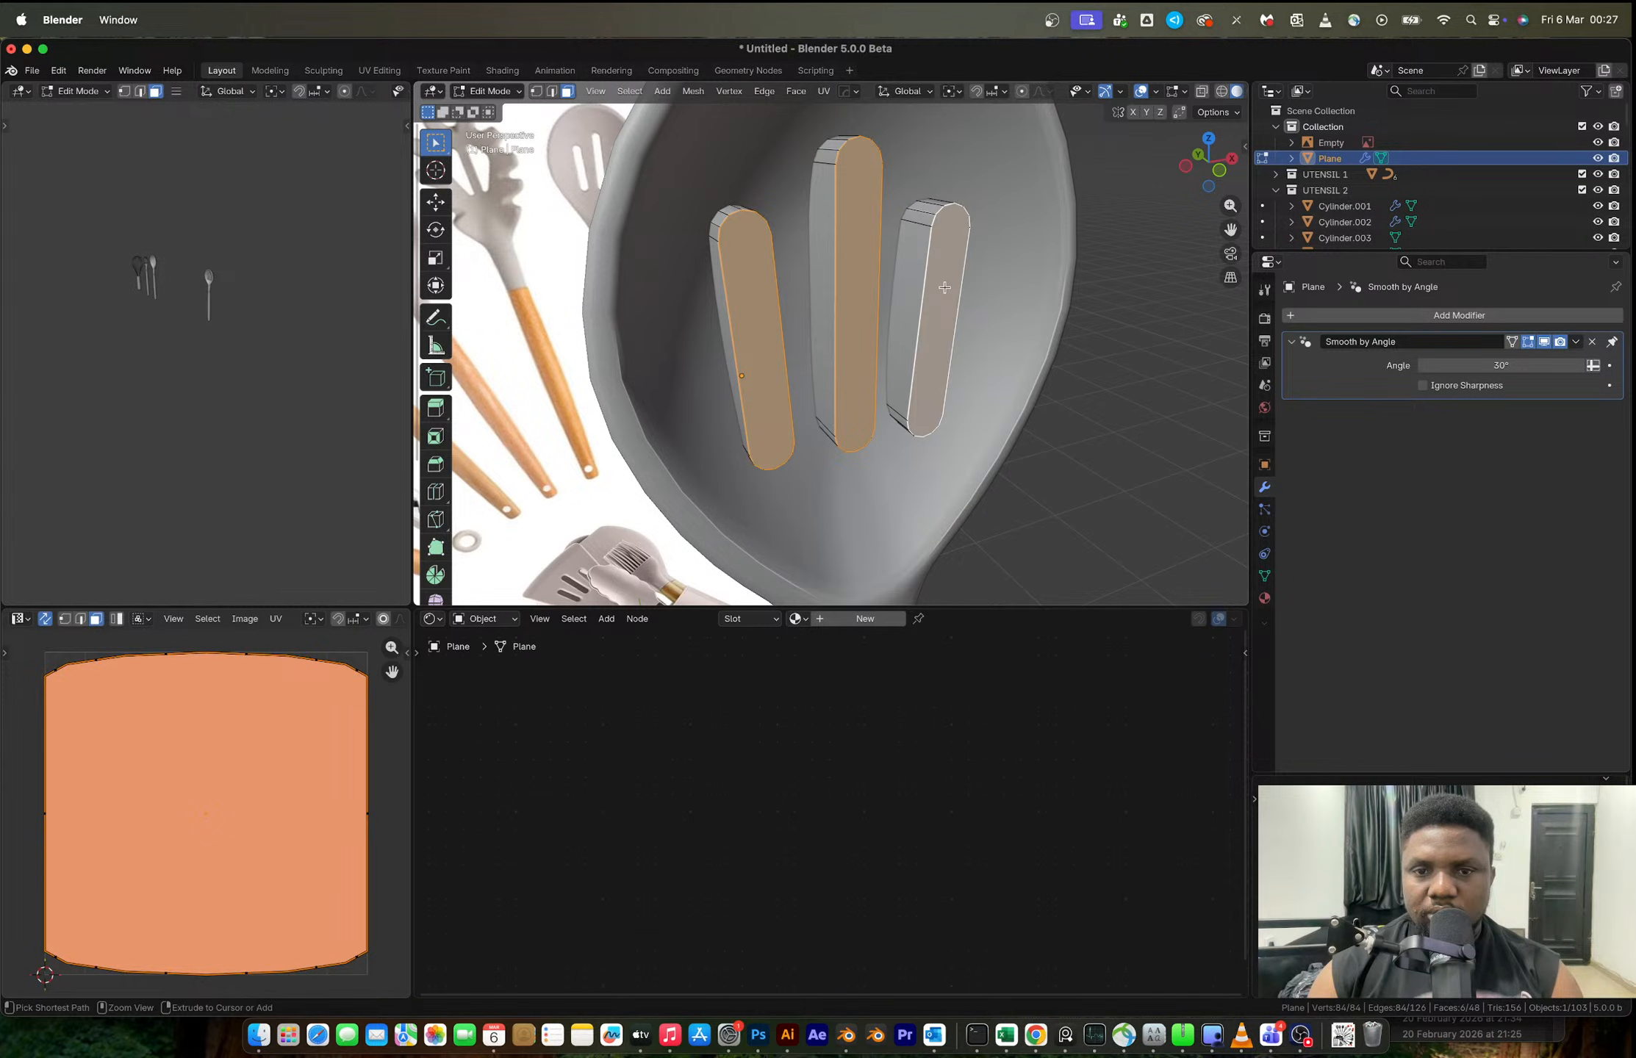
key("Tab")
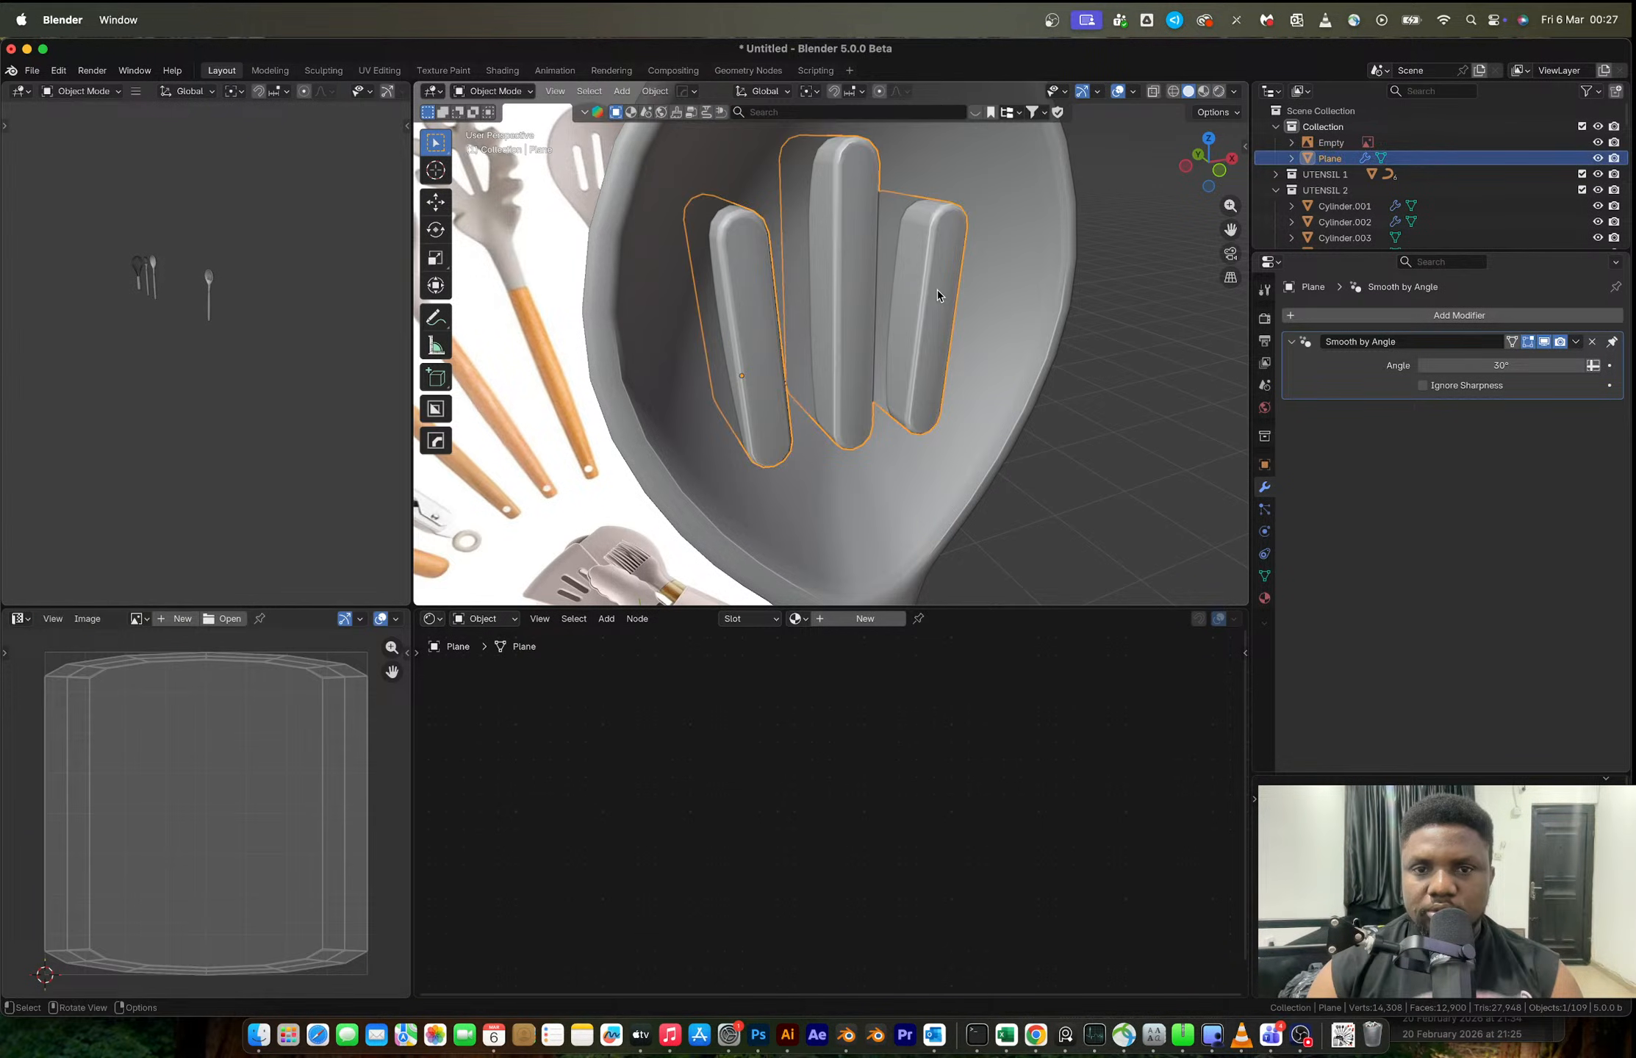
key("ctrl+1")
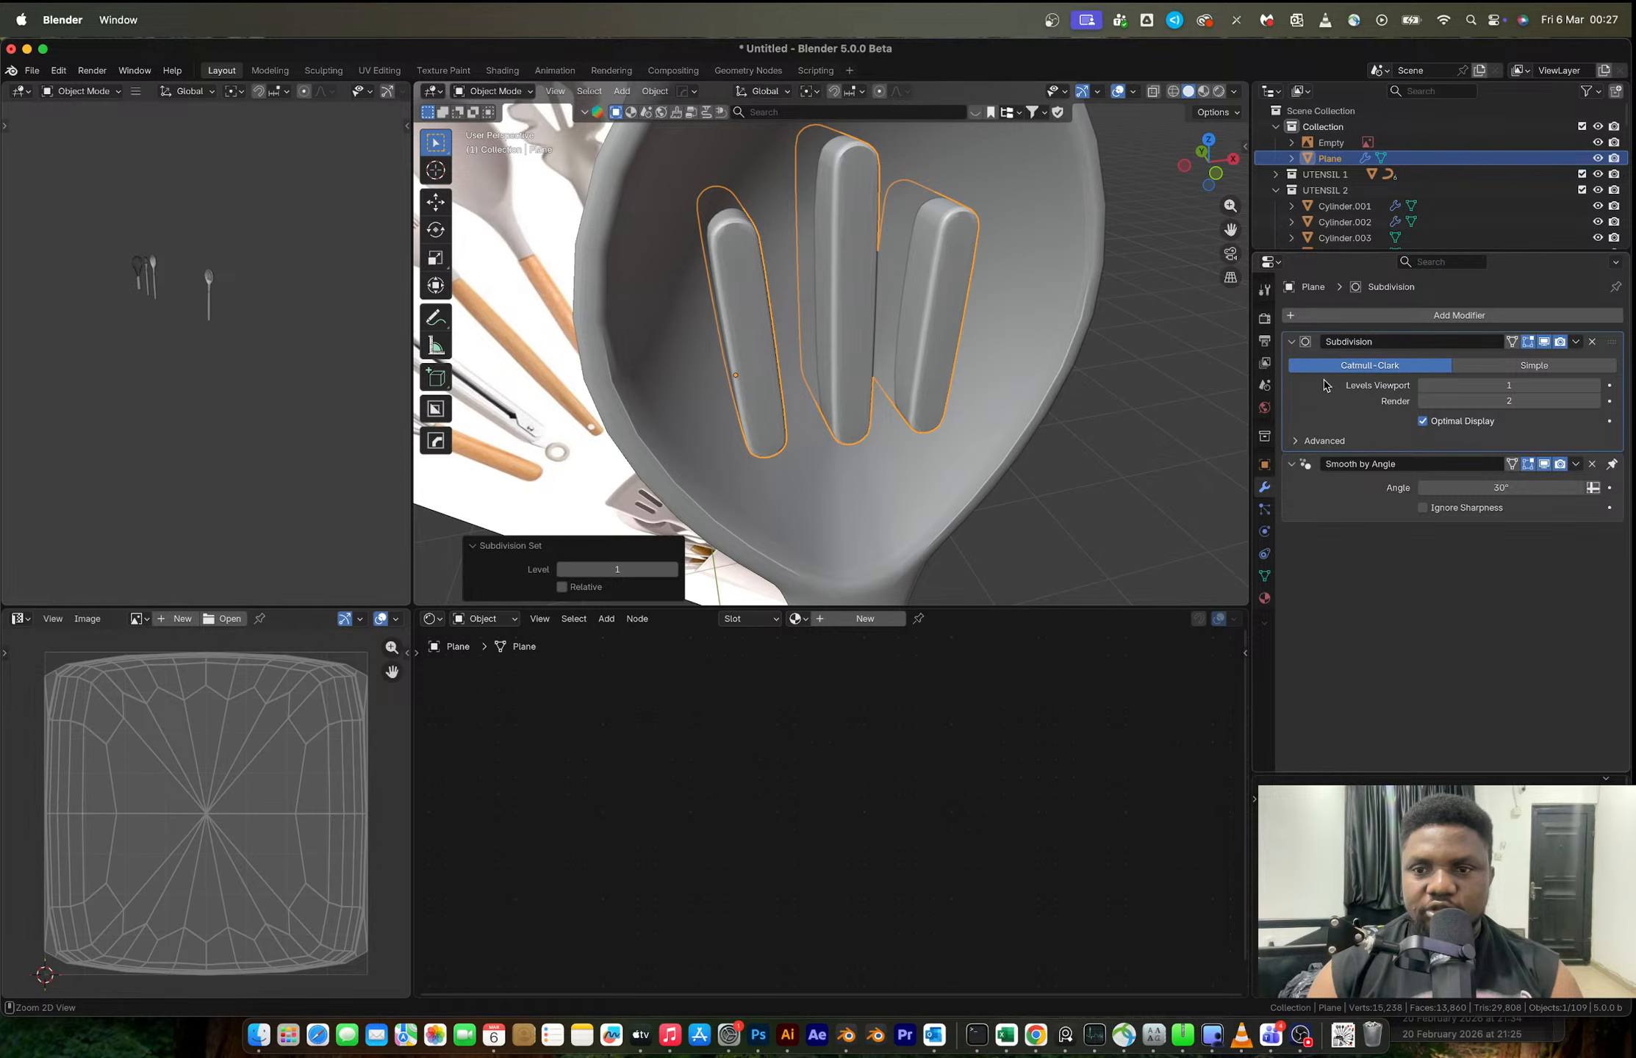
key("ctrl+a")
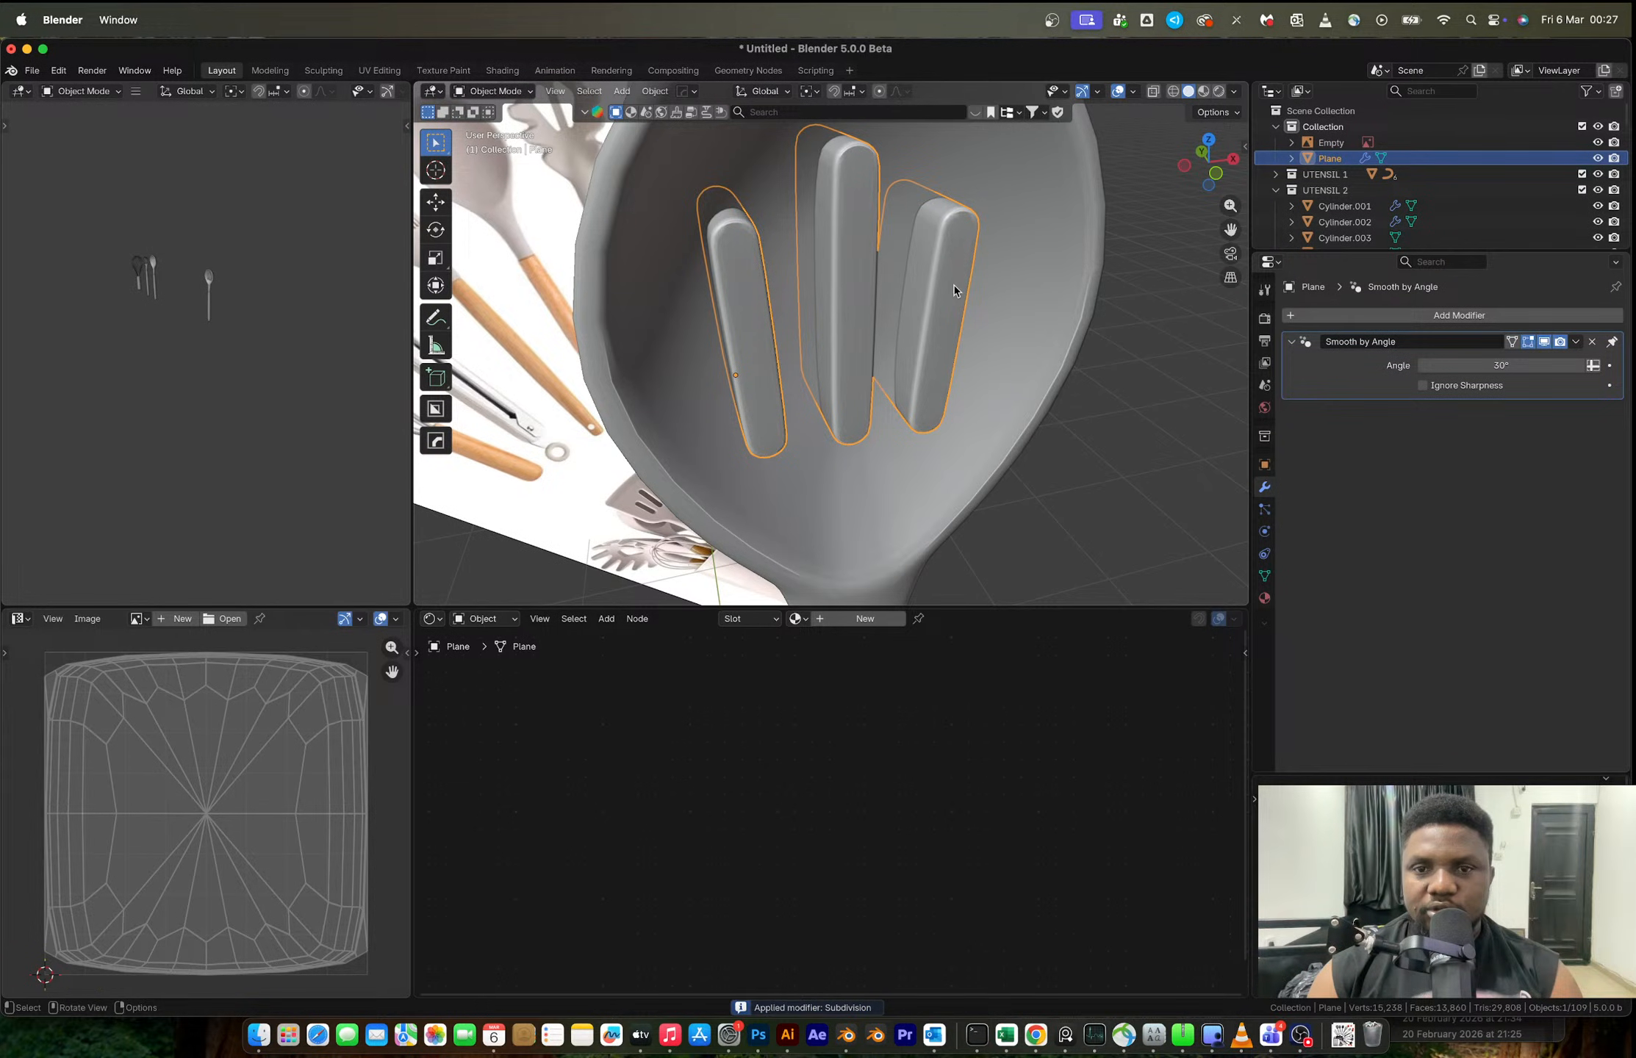
- Cut the three slots through the spoon's bowl with an applied HardOps Difference boolean, and delete the cutter object
key("q")
left_click(1027, 262)
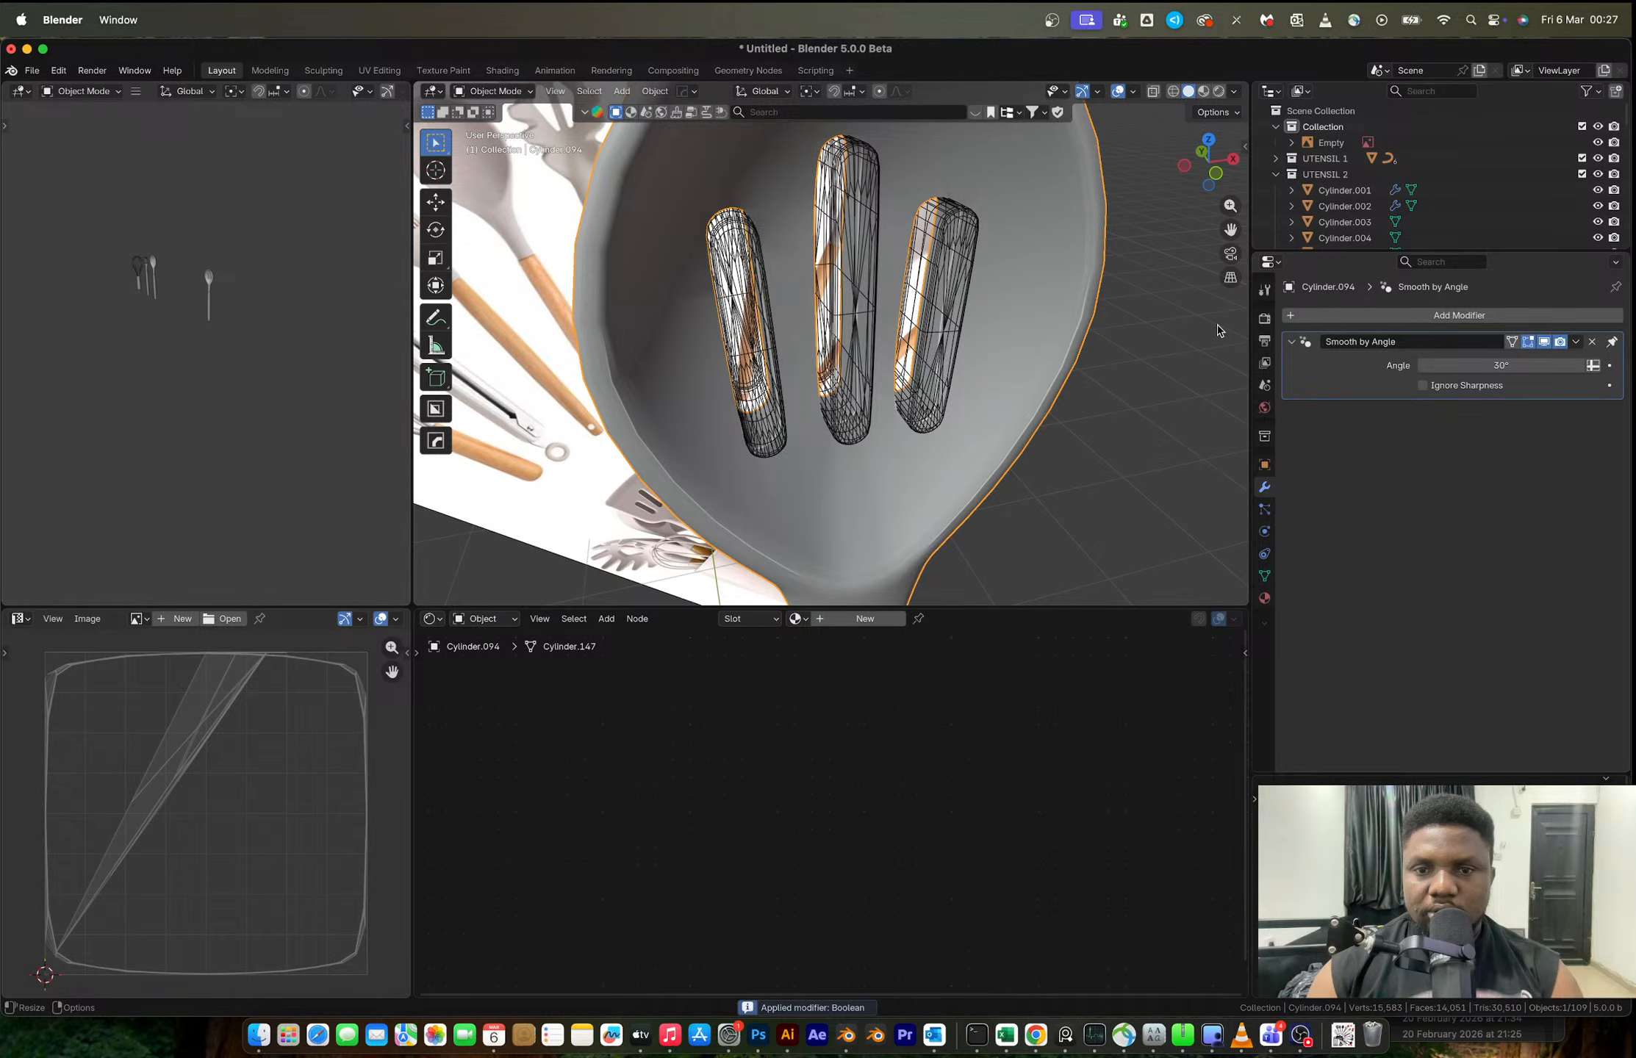
key("x")
key("Escape")
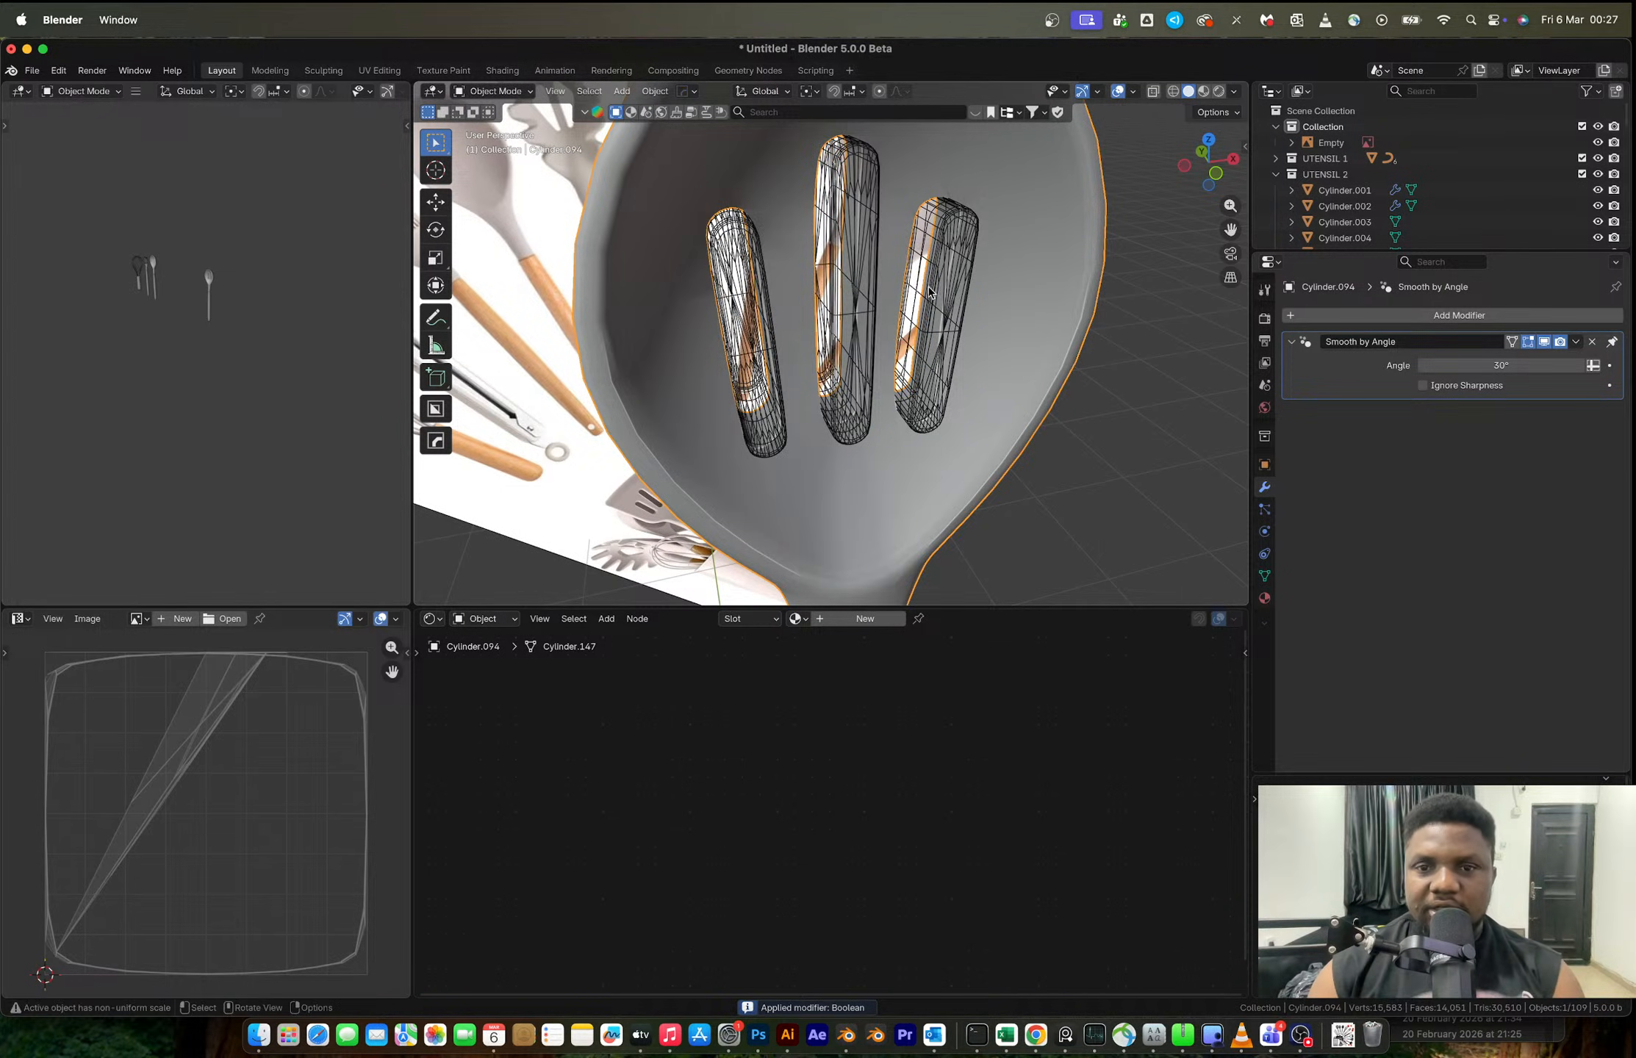
left_click(928, 287)
key("x")
left_click(928, 289)
- Move the slotted spoon's bowl and handle into a new collection named UTENSIL 4
scroll(928, 287, "down", 3)
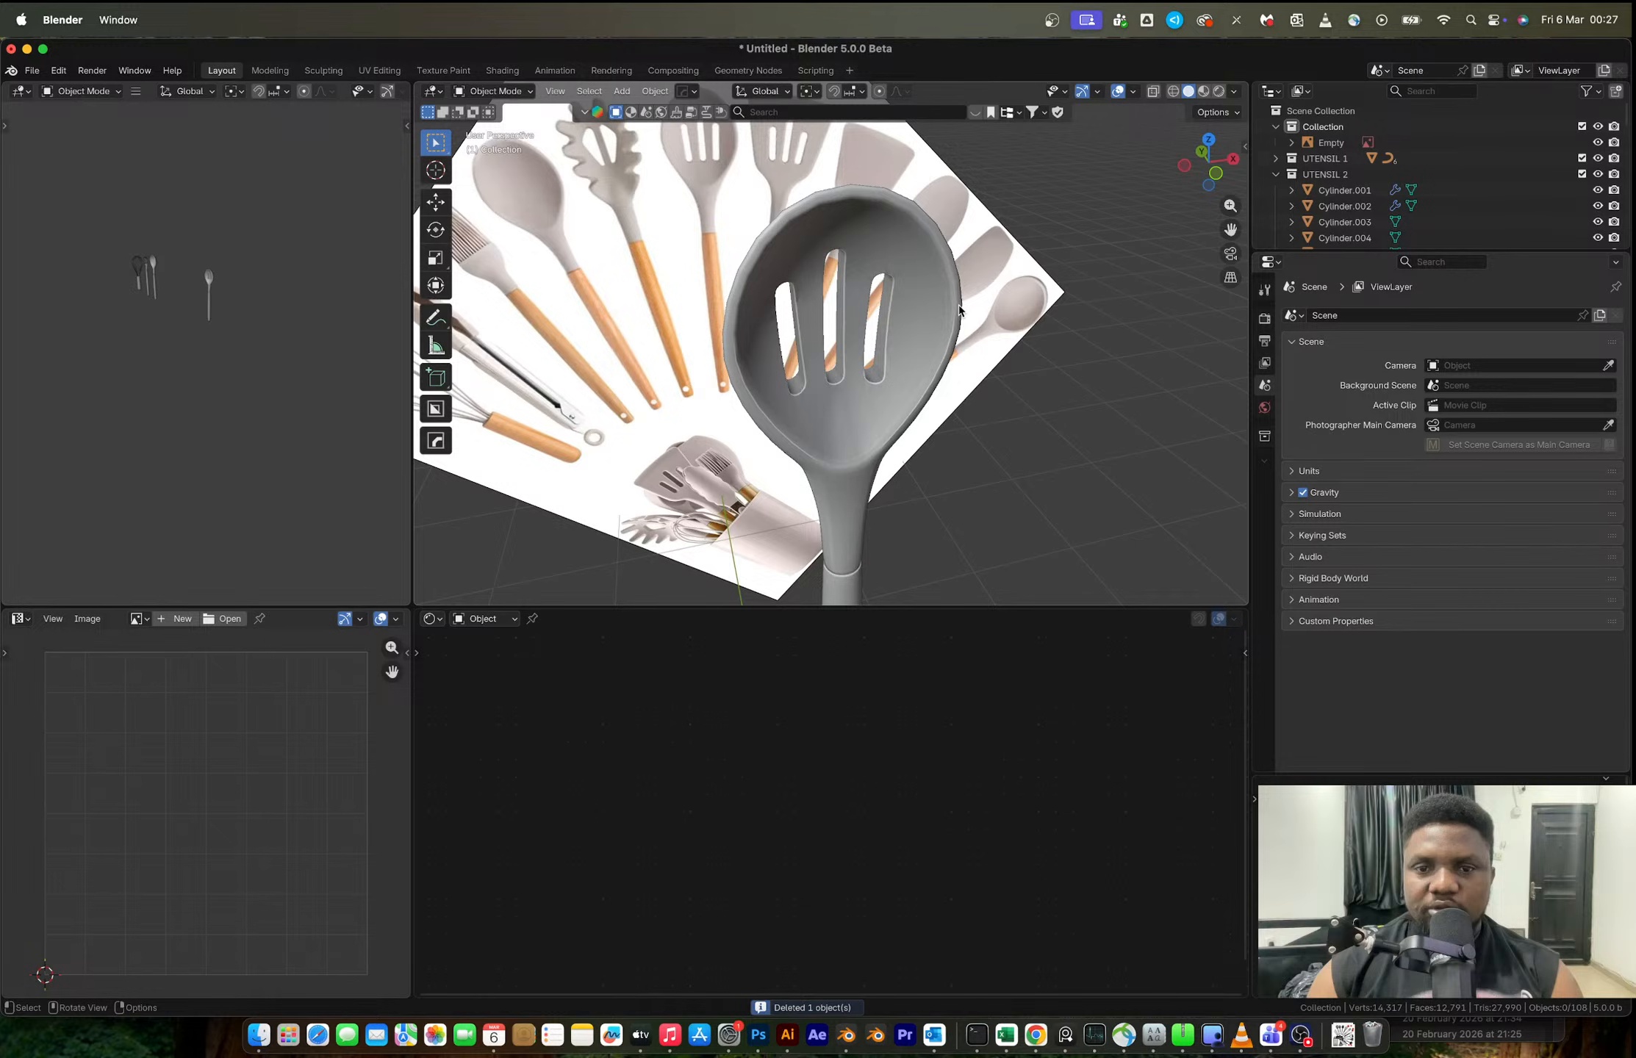
scroll(959, 310, "down", 5)
middle_click_drag(820, 383, 749, 355)
left_click_drag(757, 276, 848, 437)
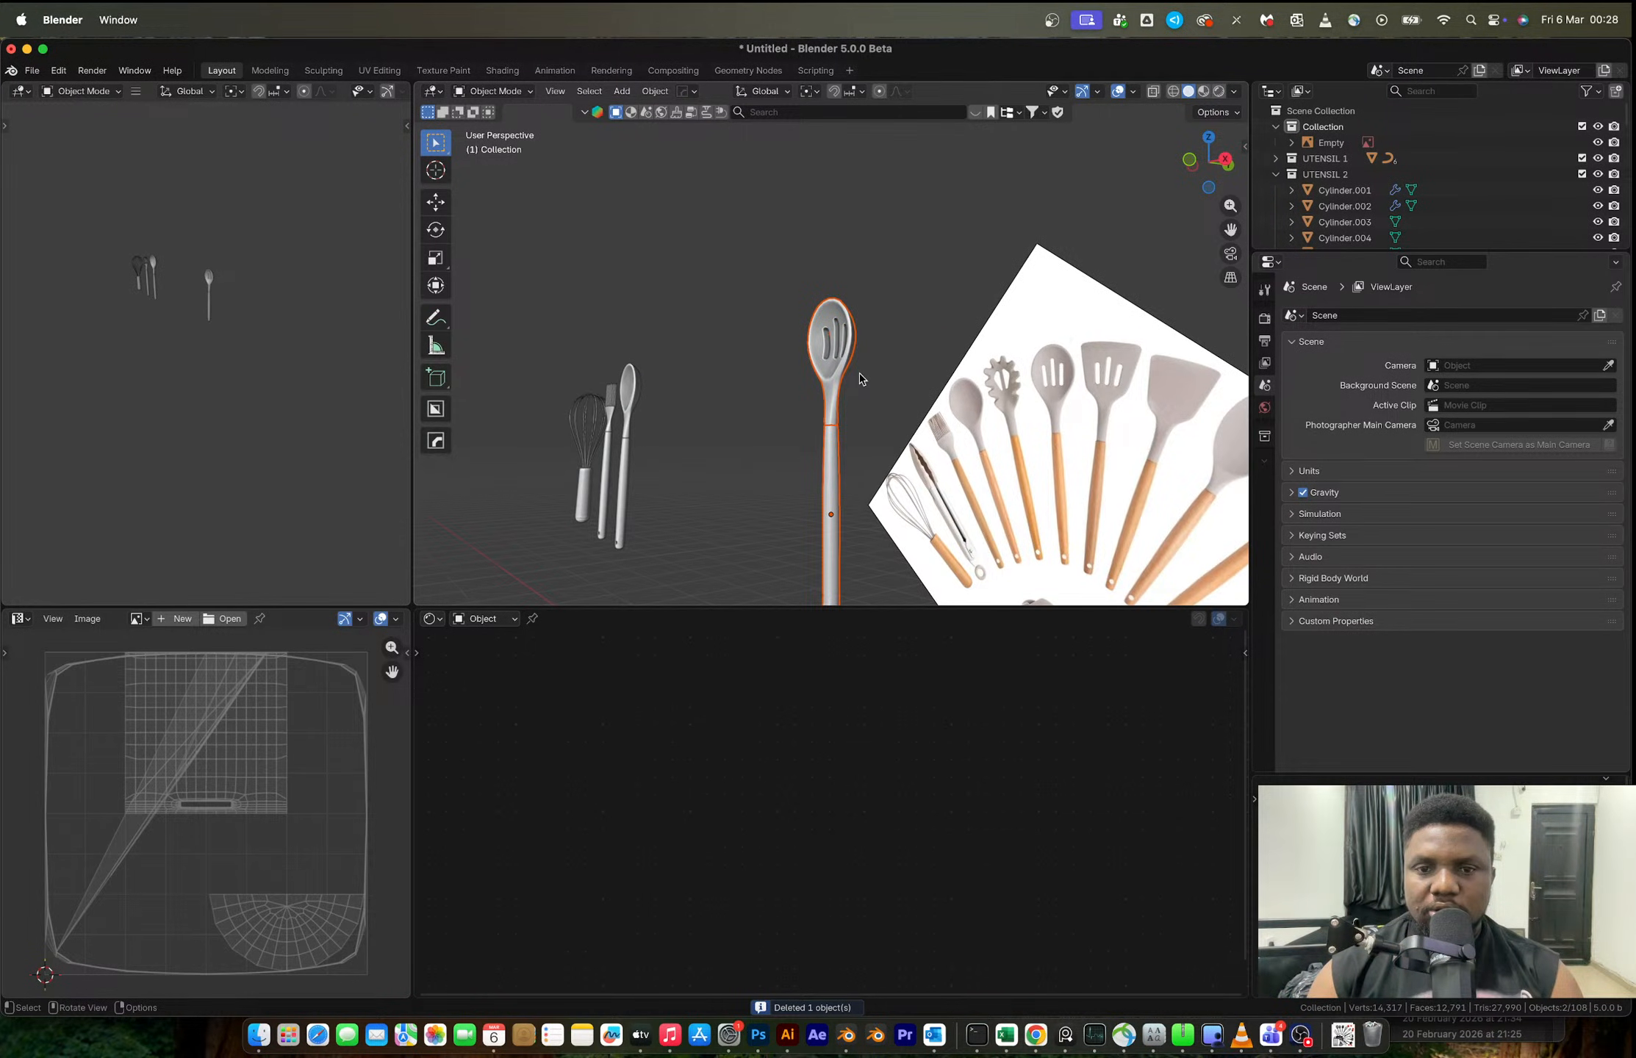
middle_click_drag(859, 373, 912, 397)
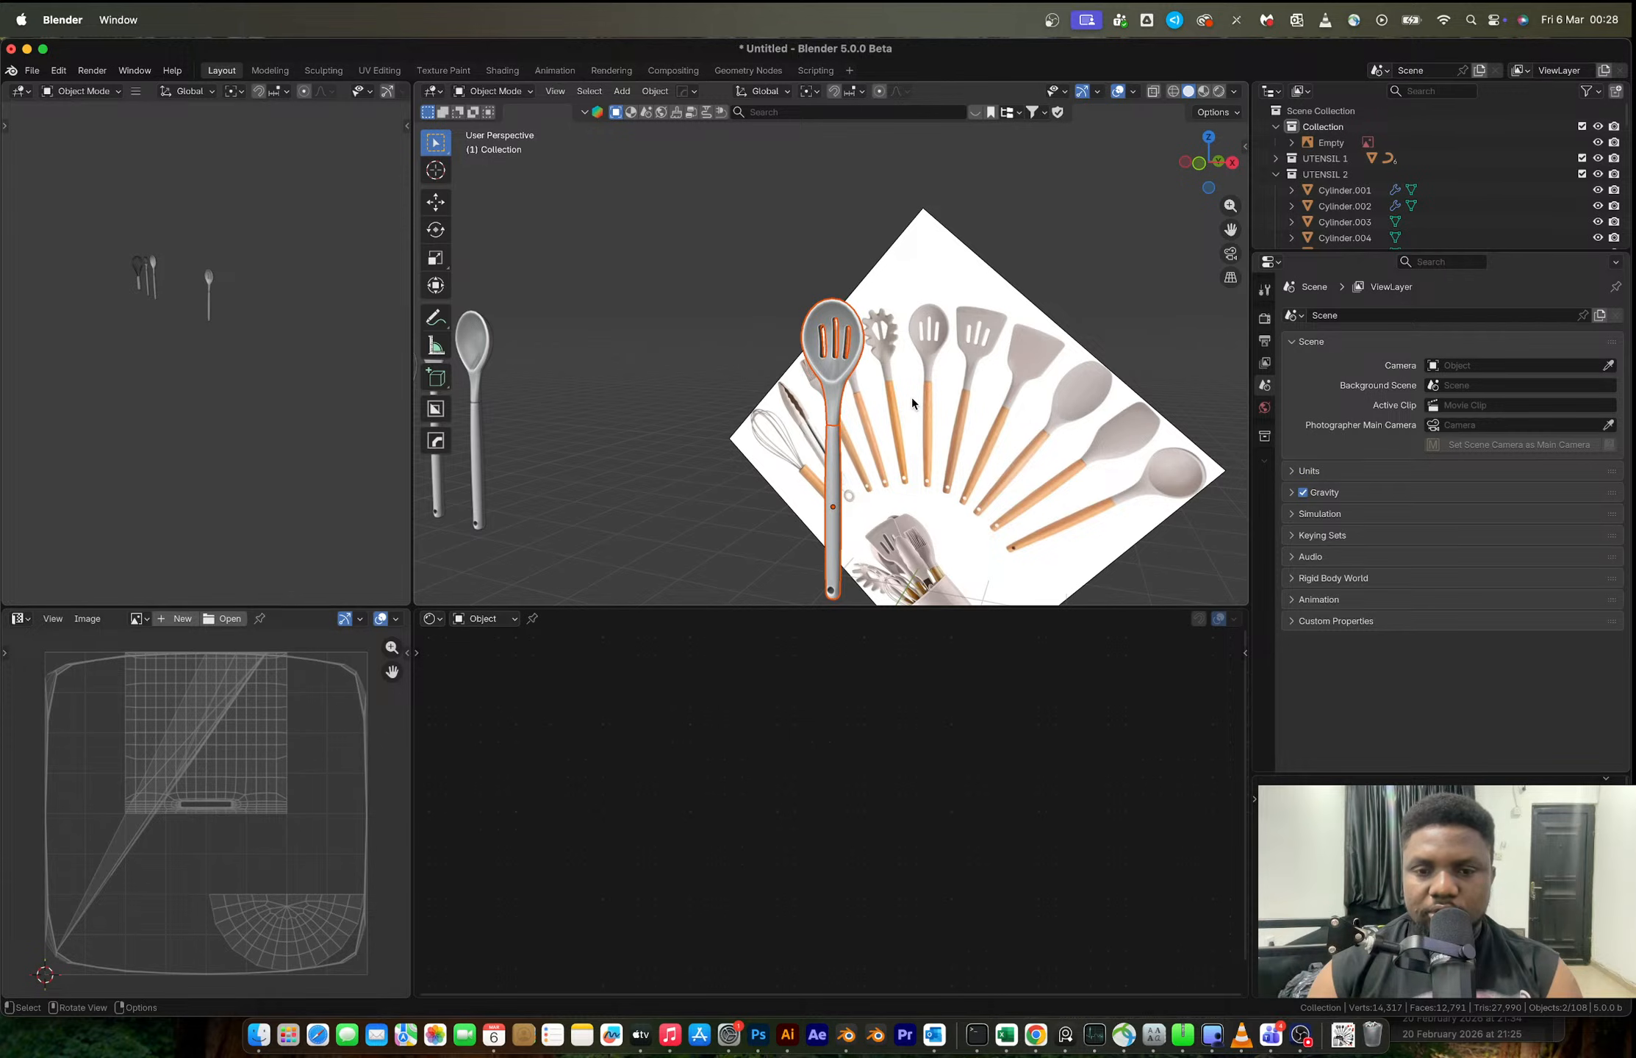
key("m")
left_click(910, 401)
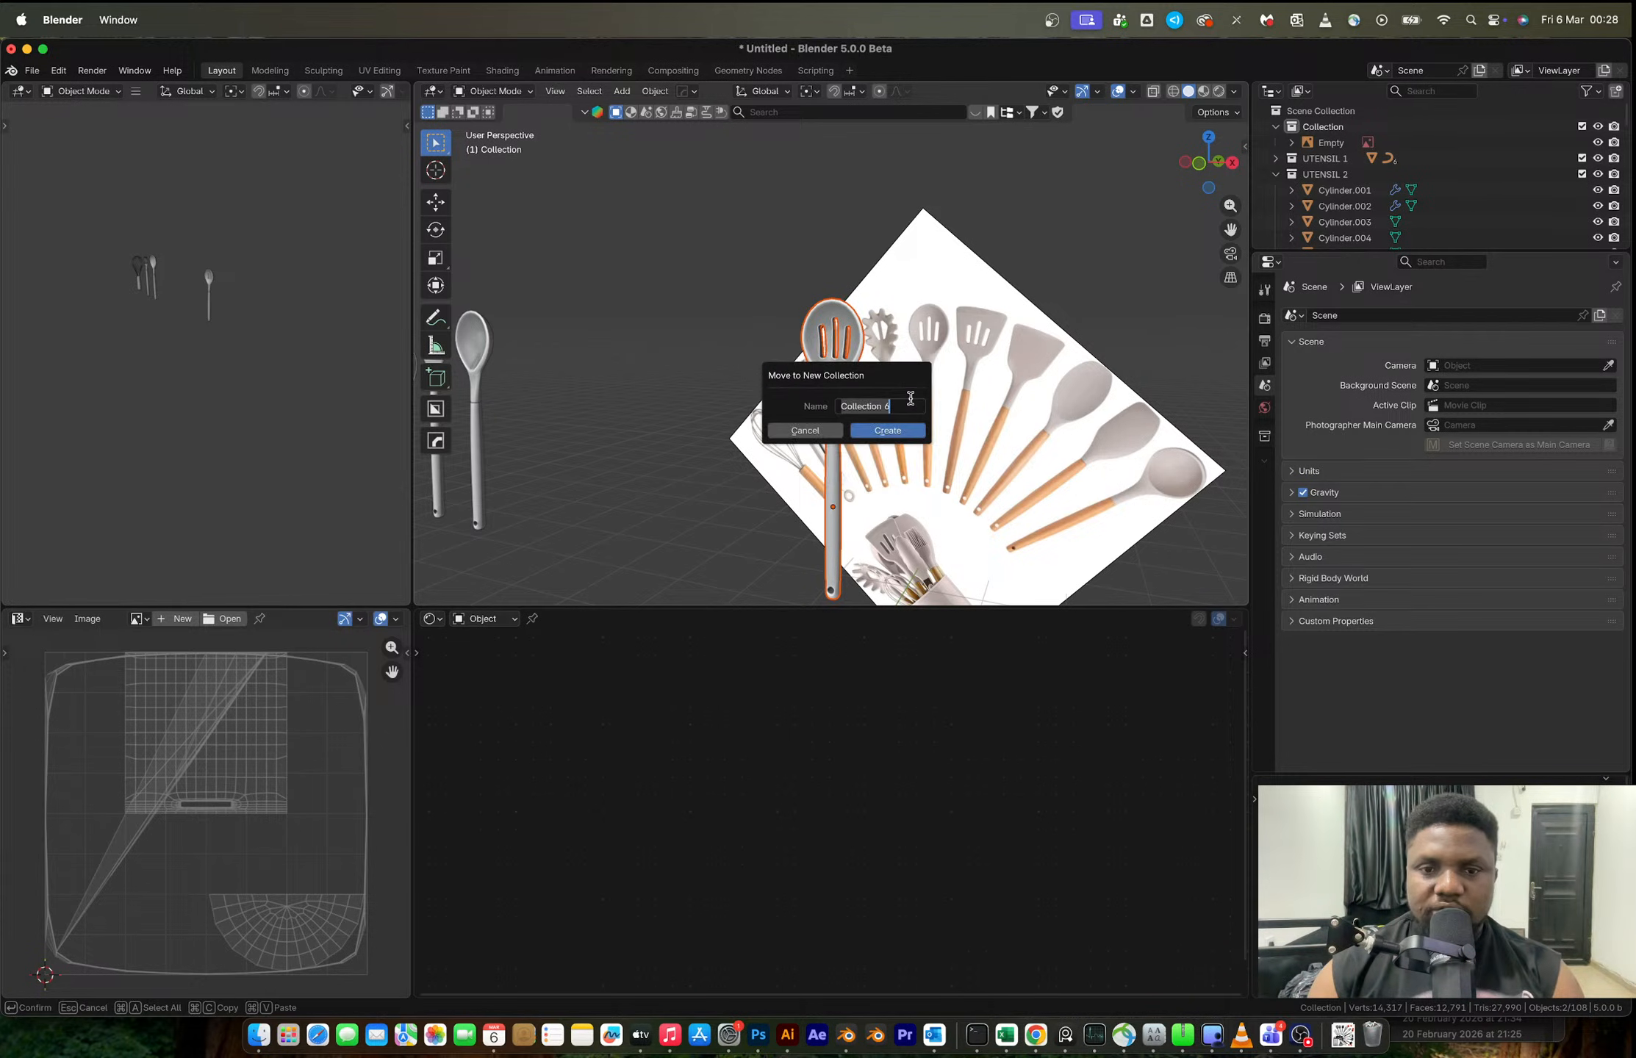
type("UTENSIL 4")
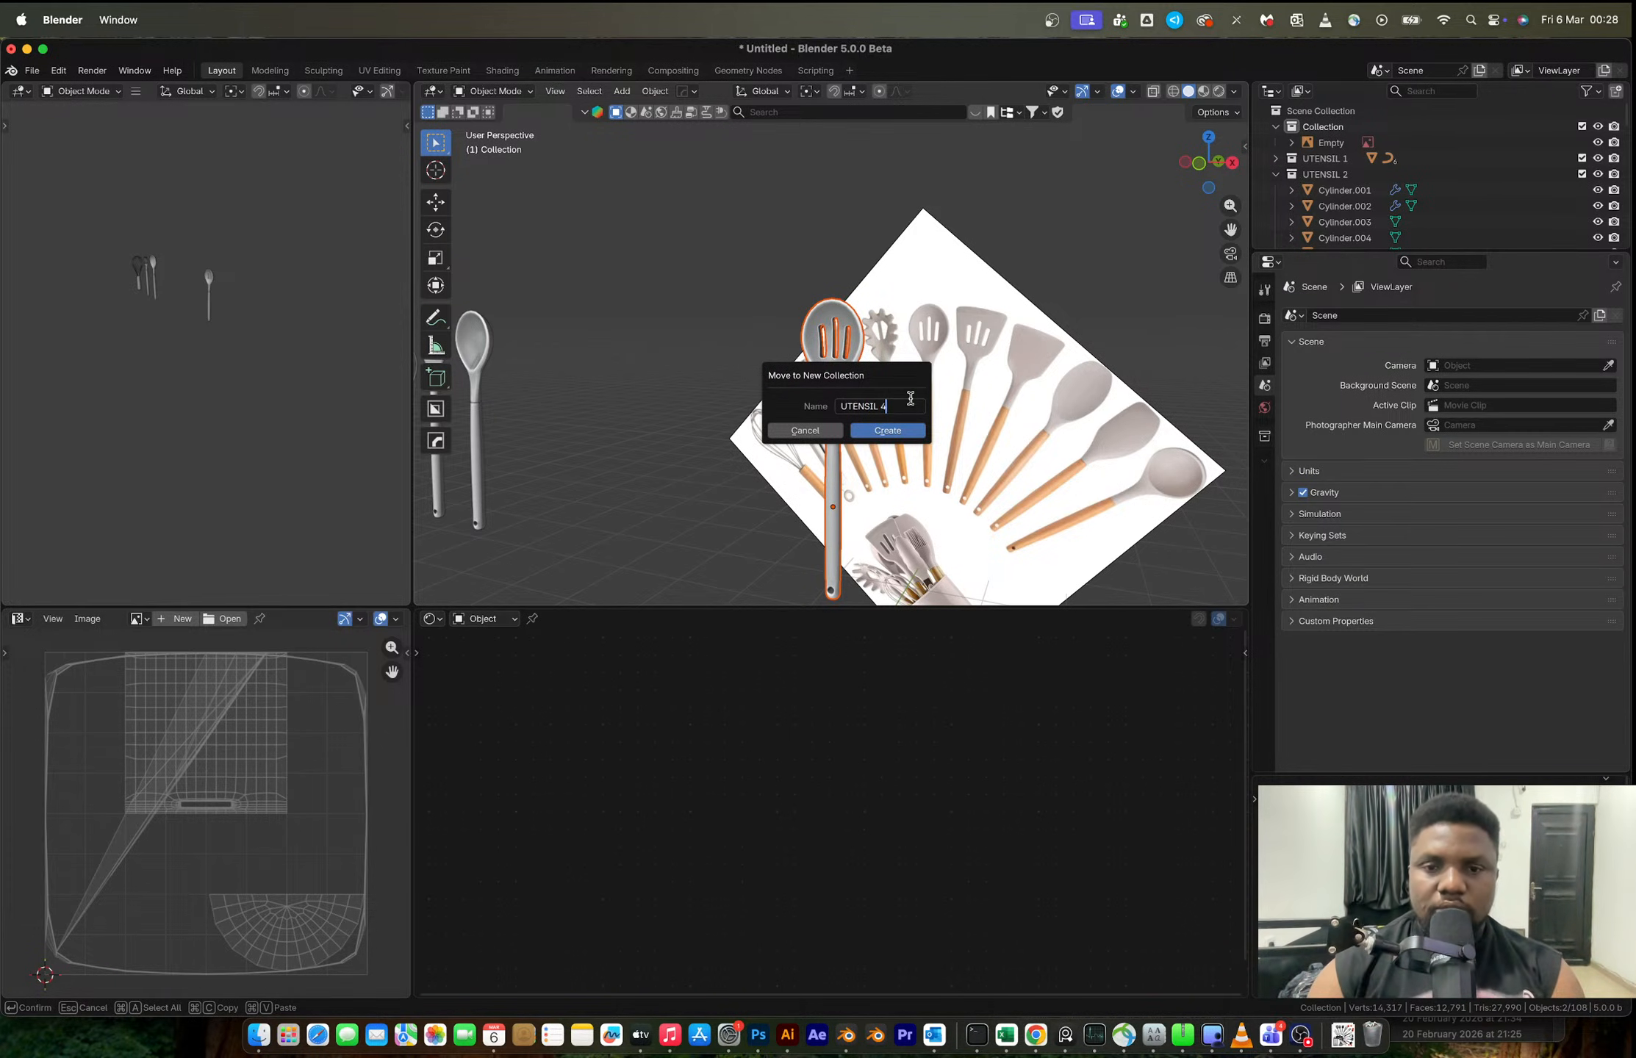
key("Return")
- Move the slotted spoon about -3.62 m along the X axis, beside the other finished utensils
key("g")
key("y")
key("x")
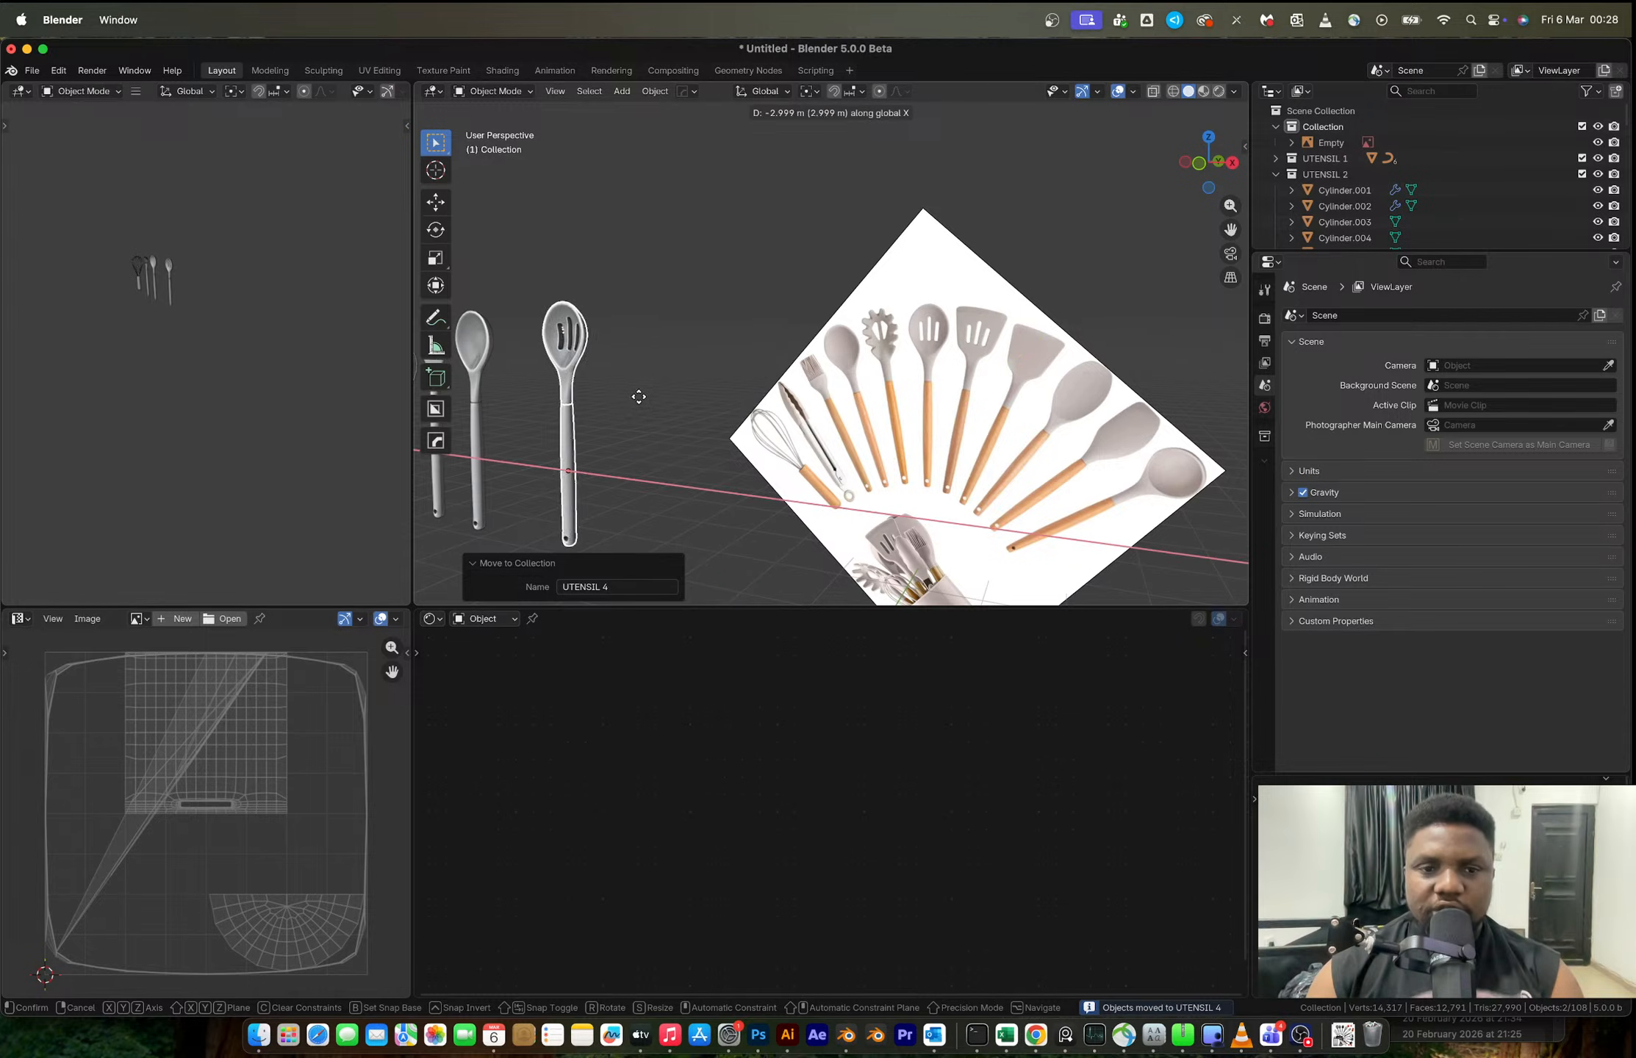
left_click(599, 391)
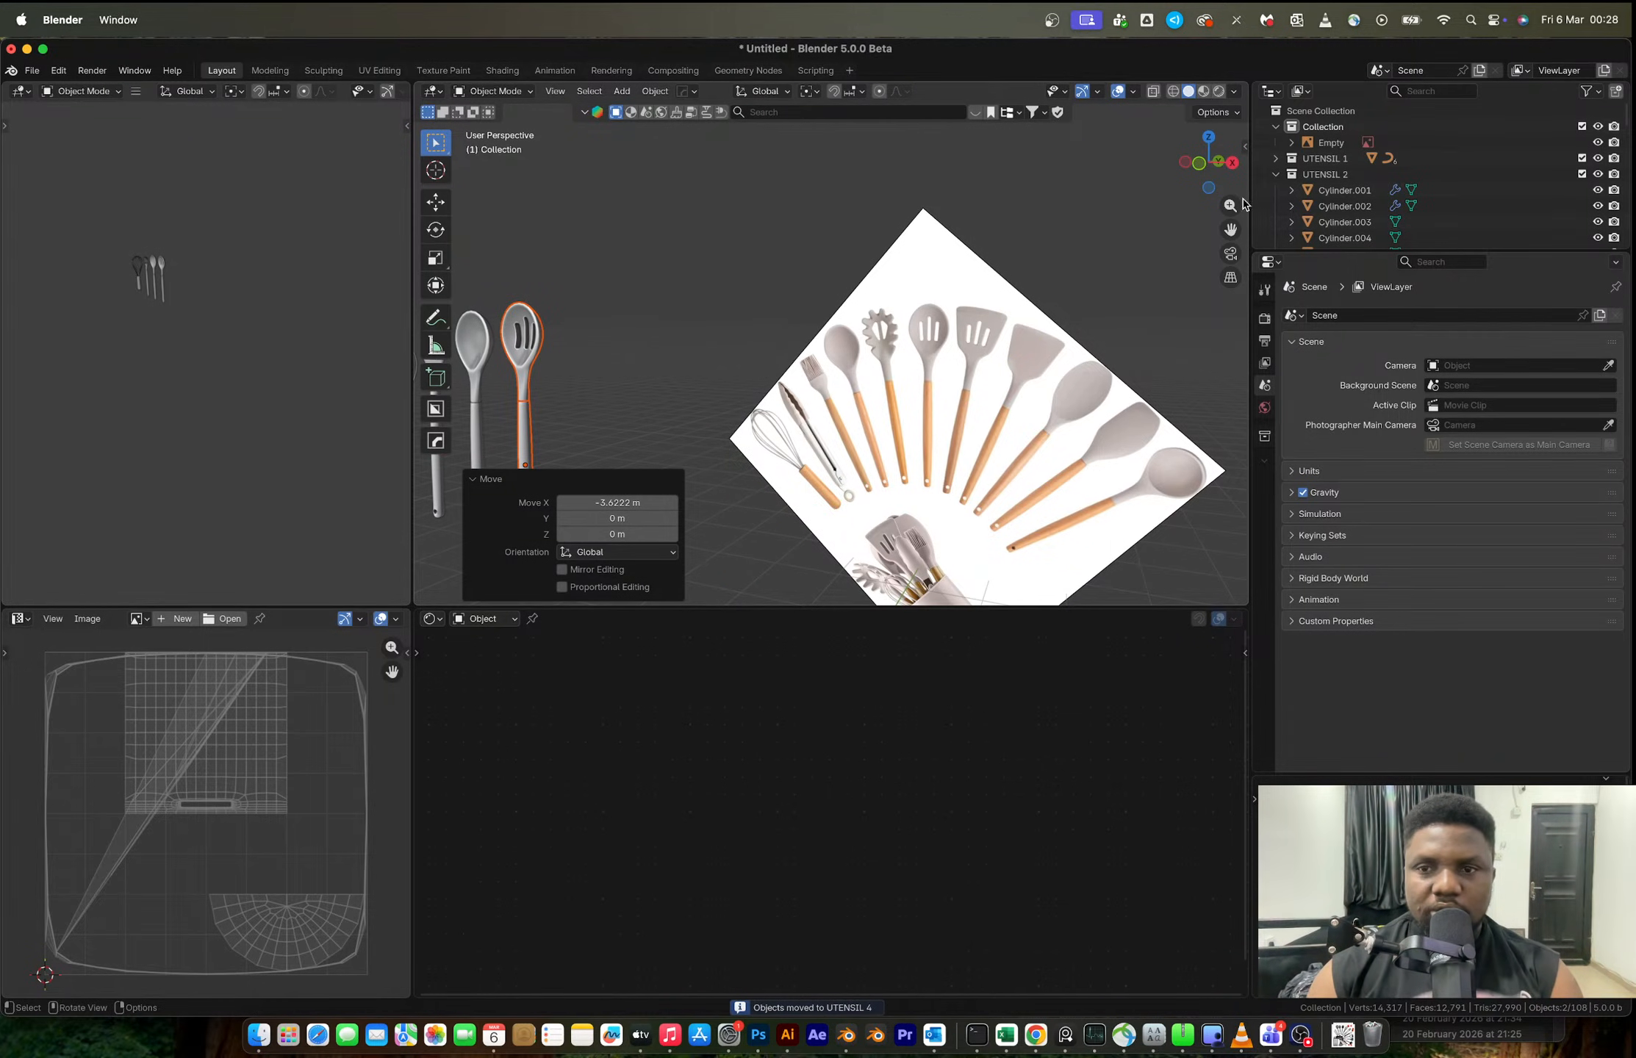
- In front view, duplicate the slotted spoon's bowl and handle about 3.6 m along X onto the reference image
left_click(1200, 163)
scroll(987, 341, "up", 4)
middle_click_drag(987, 352, 992, 244, "shift")
scroll(997, 345, "down", 4)
scroll(997, 344, "down", 3)
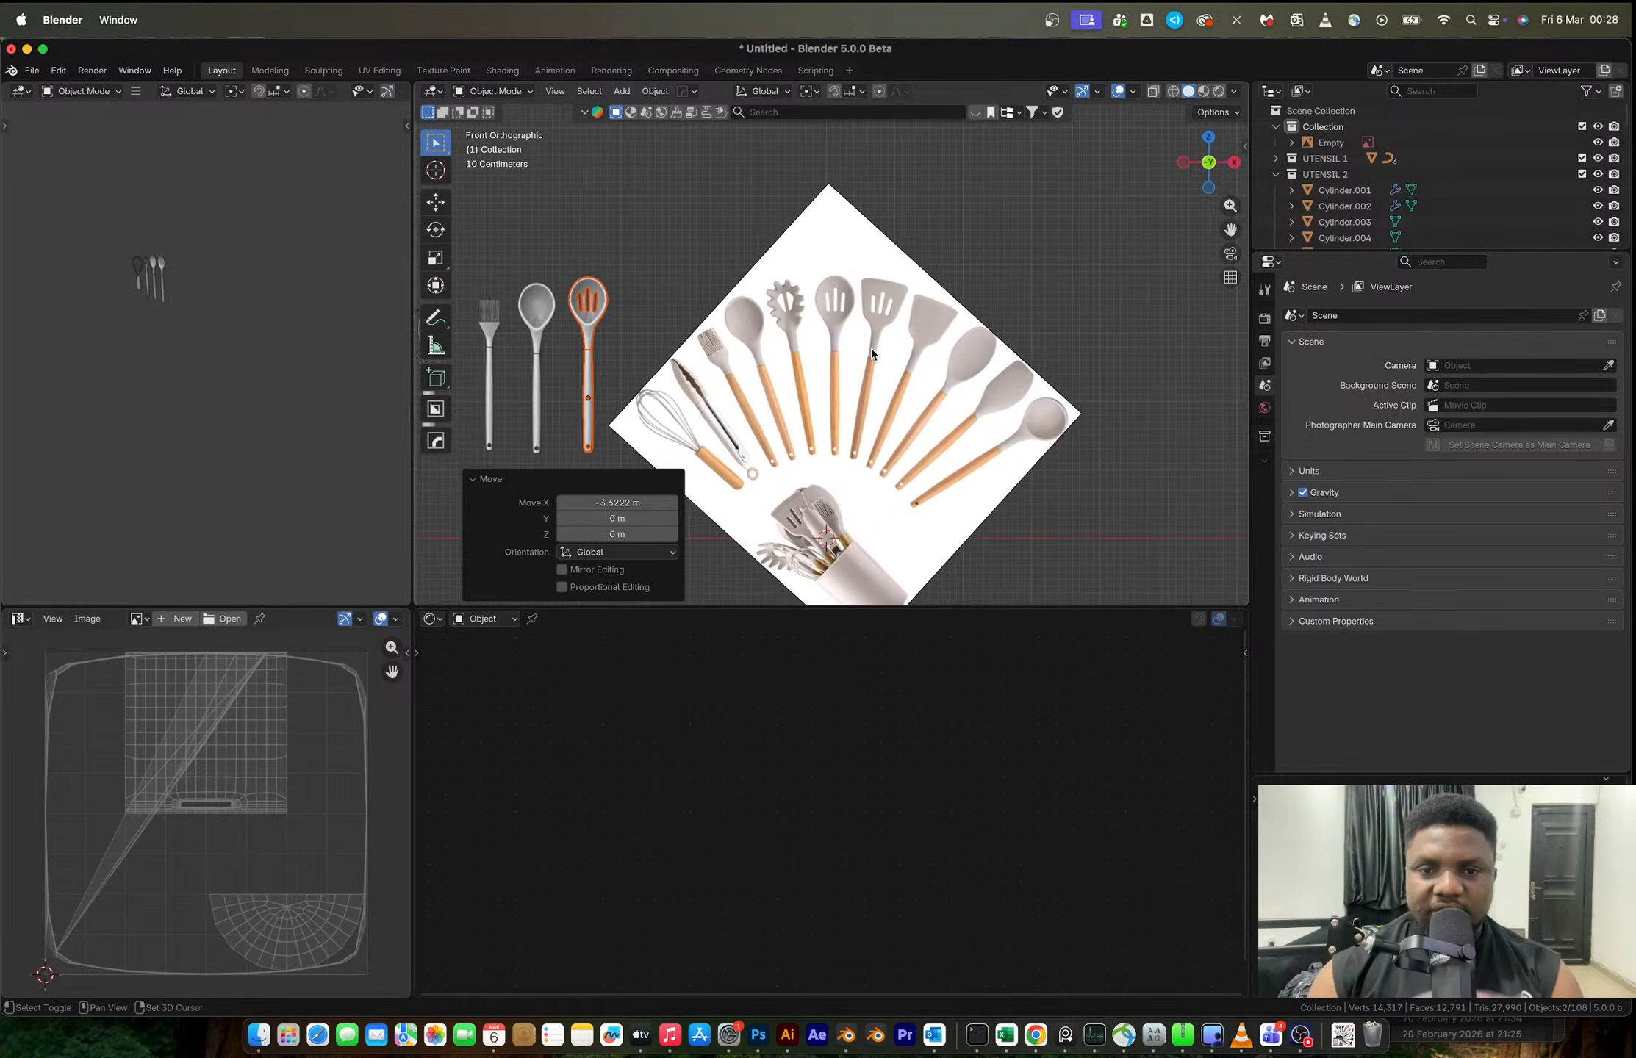
scroll(870, 348, "up", 2)
left_click(640, 383)
scroll(681, 363, "up", 2)
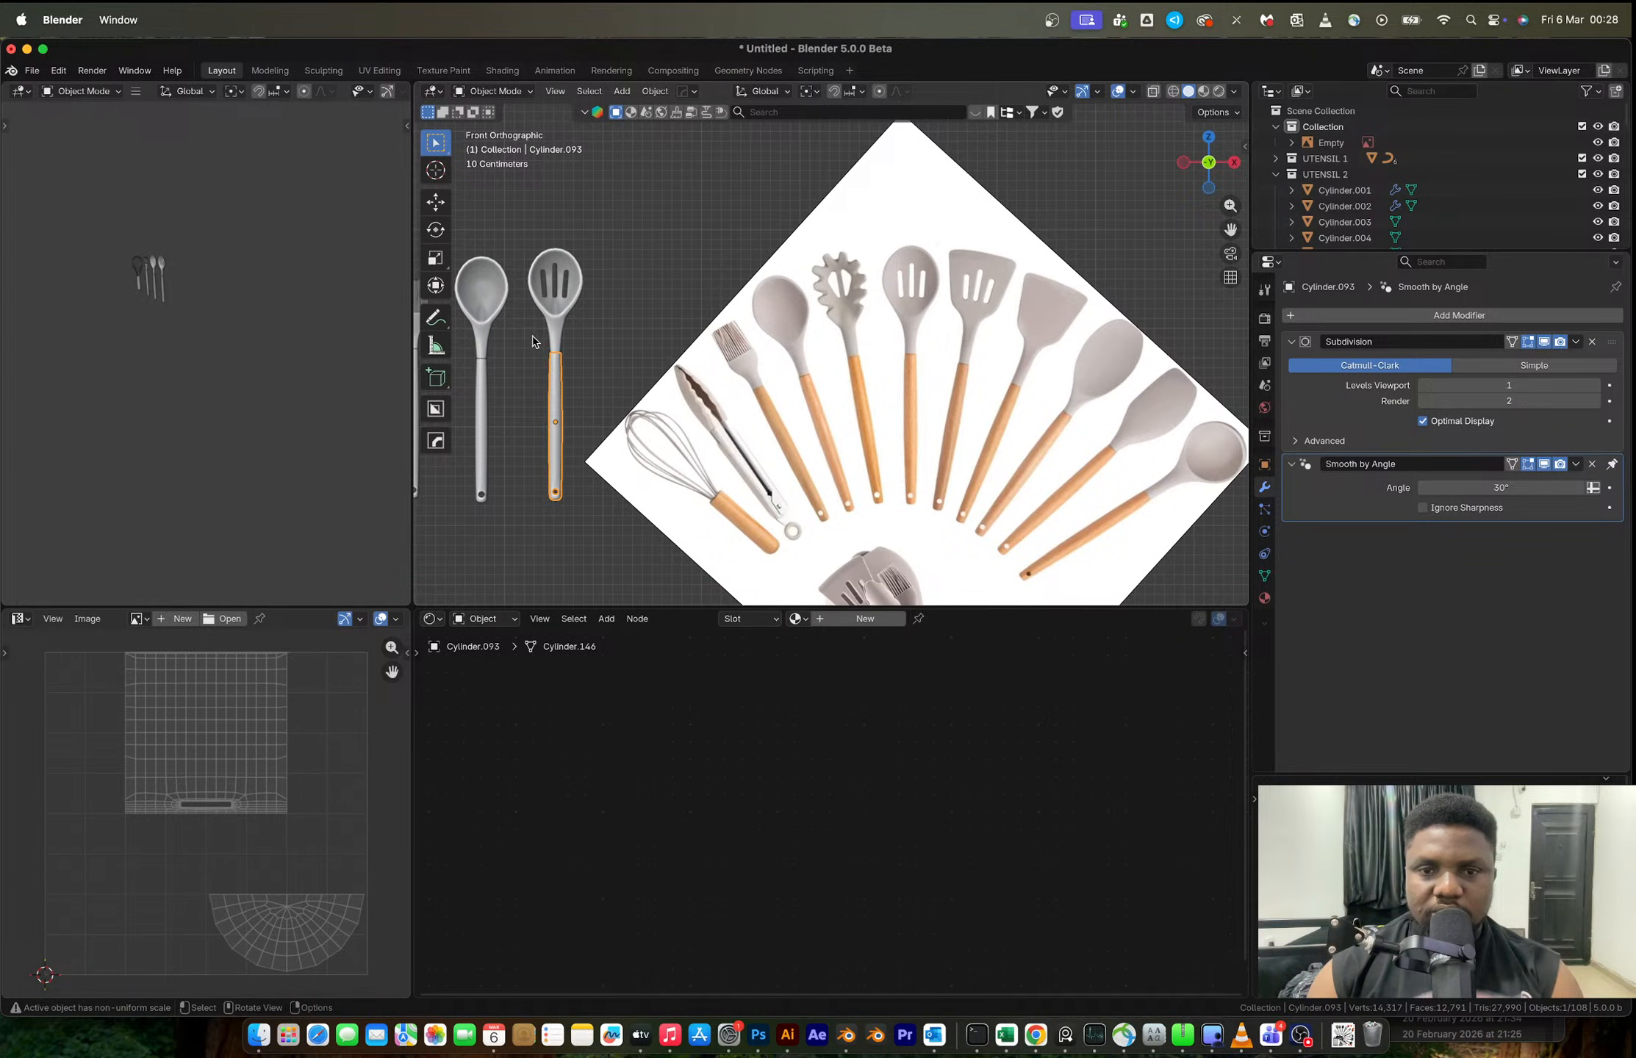
scroll(536, 346, "up", 1)
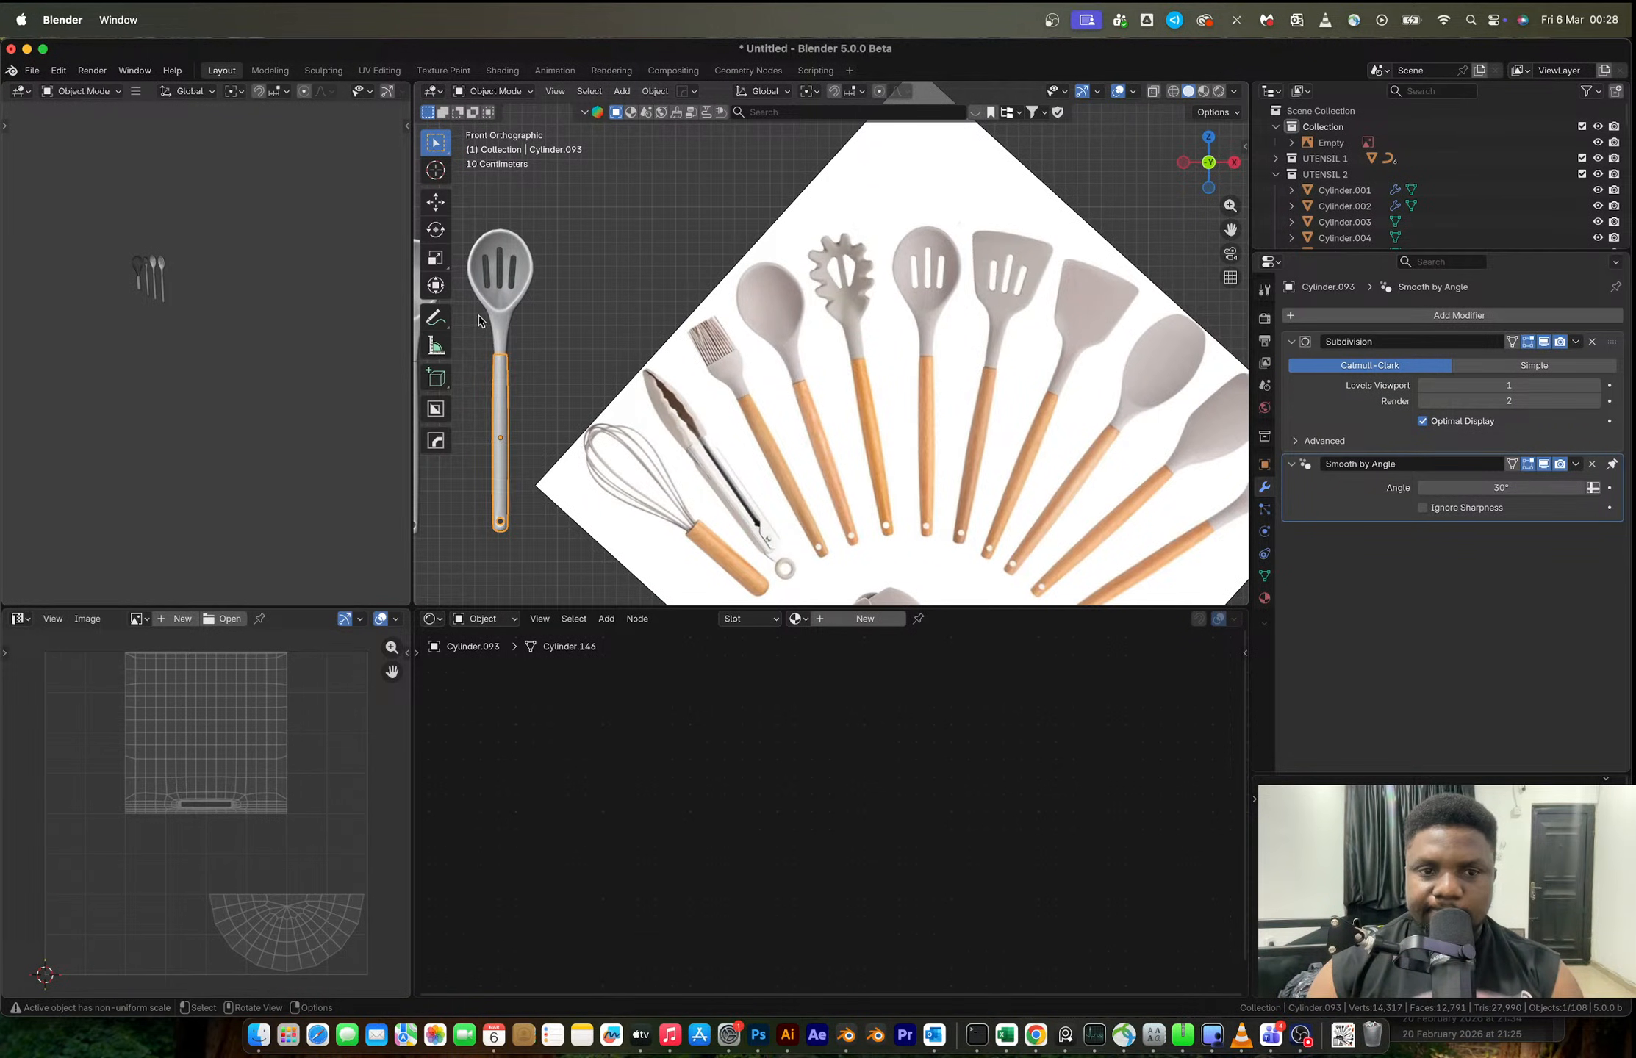
left_click(491, 360, "shift")
key("shift+d")
key("x")
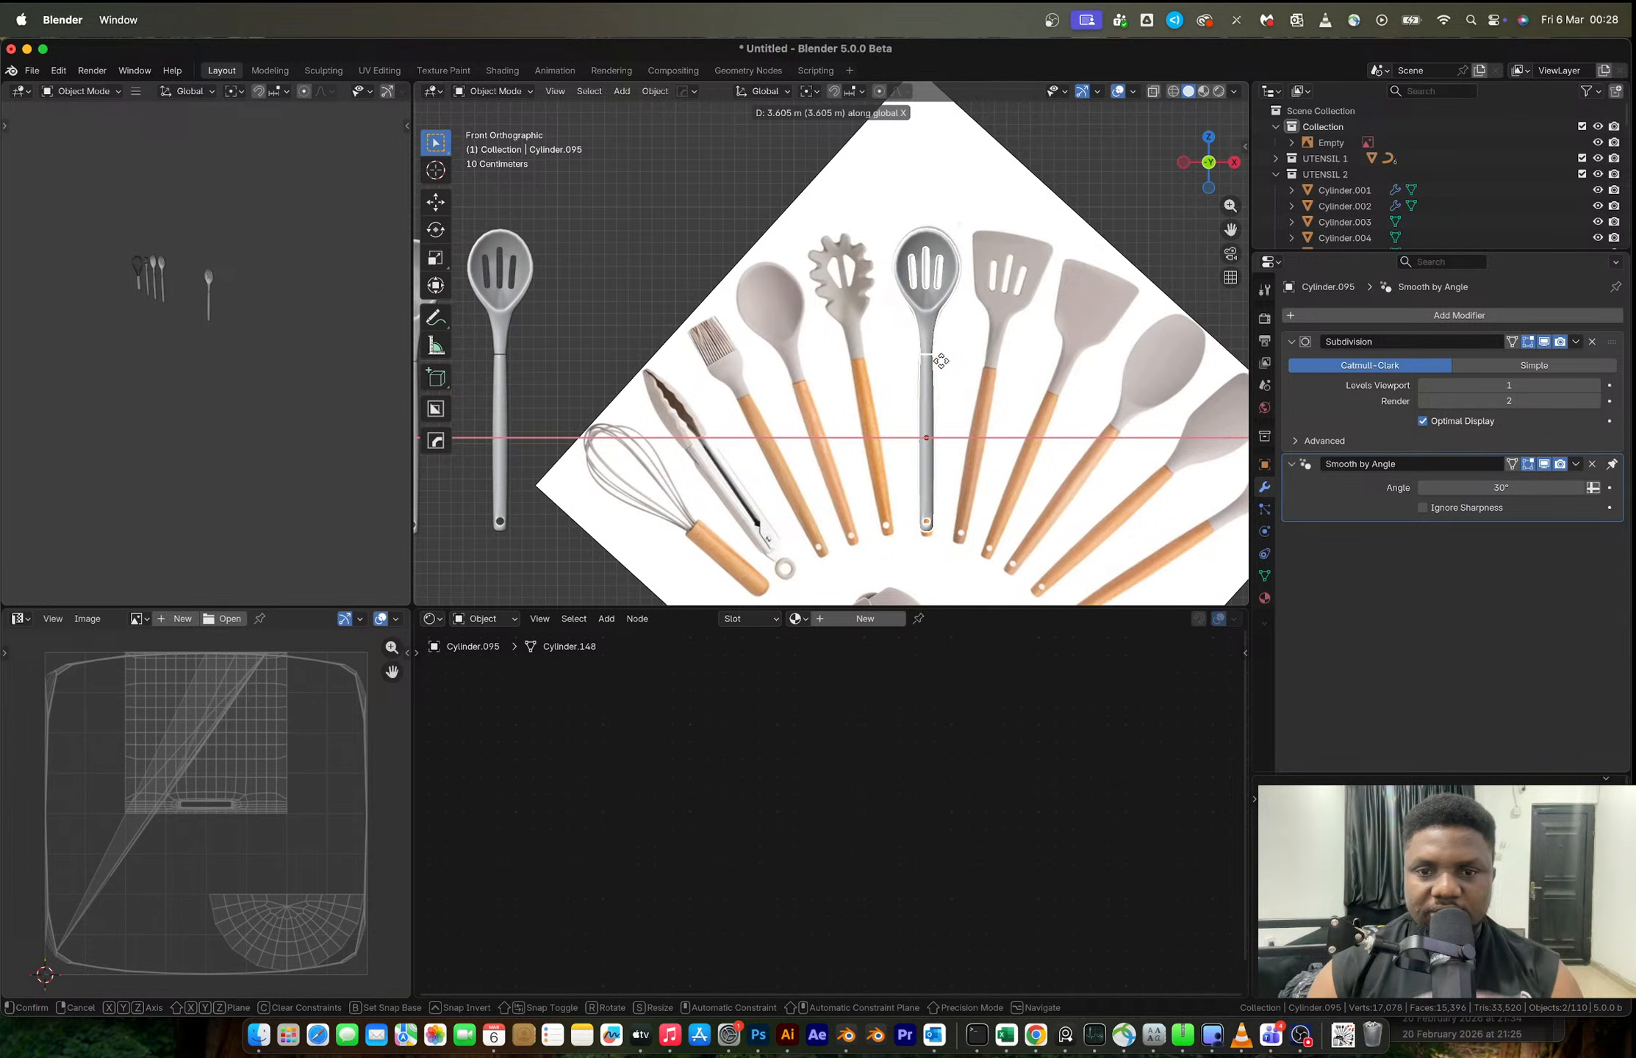
left_click(941, 360)
- Rotate the reference image about 11.2° around the 3D cursor so the slotted spatula lines up with the duplicated handle
left_click(1031, 372)
scroll(1041, 335, "down", 7)
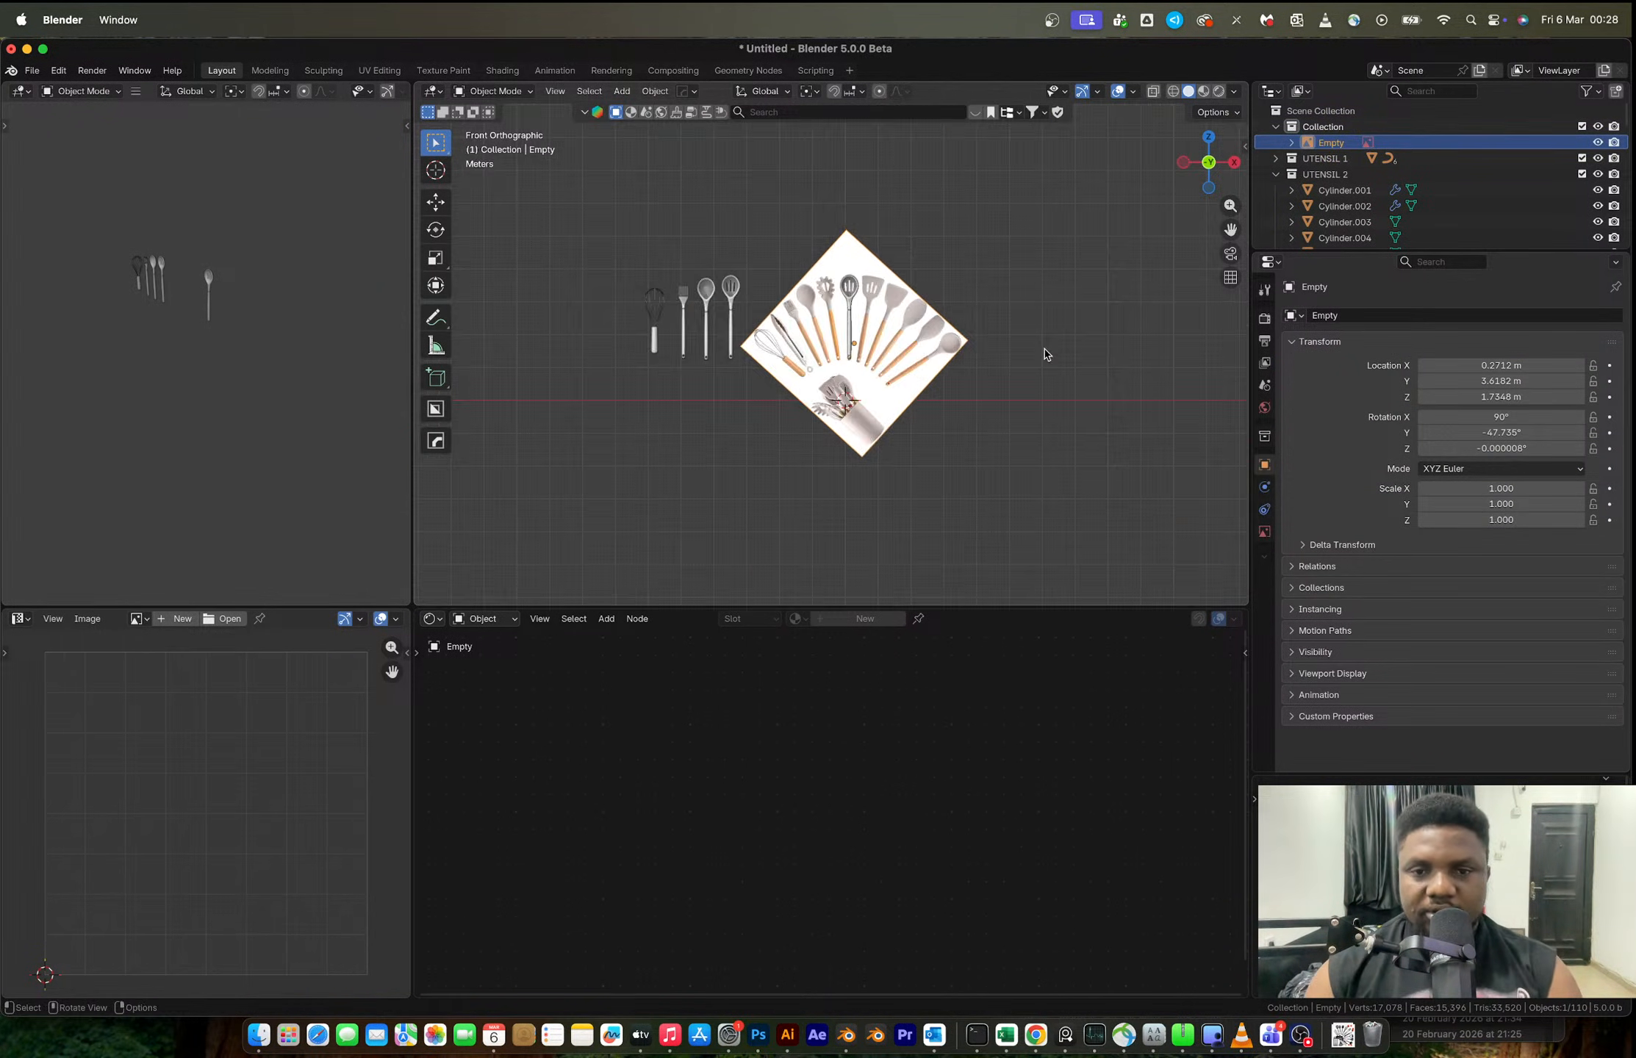
scroll(1043, 346, "up", 5)
key("period")
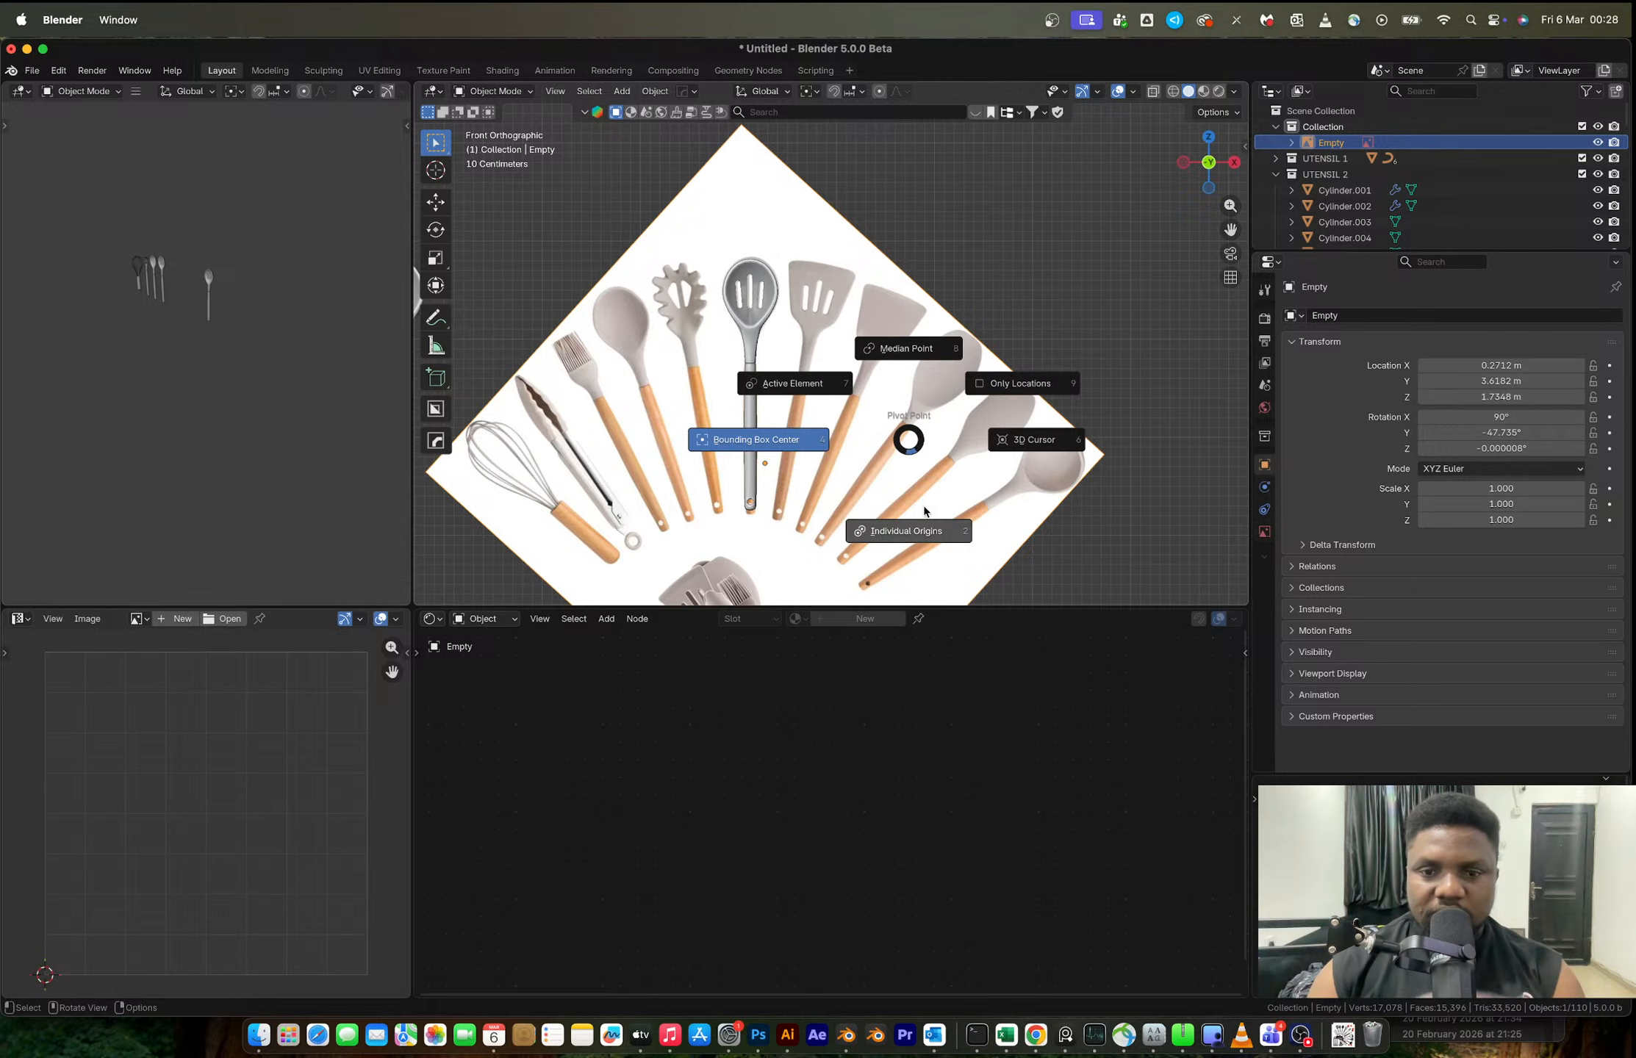
left_click(1035, 427)
key("r")
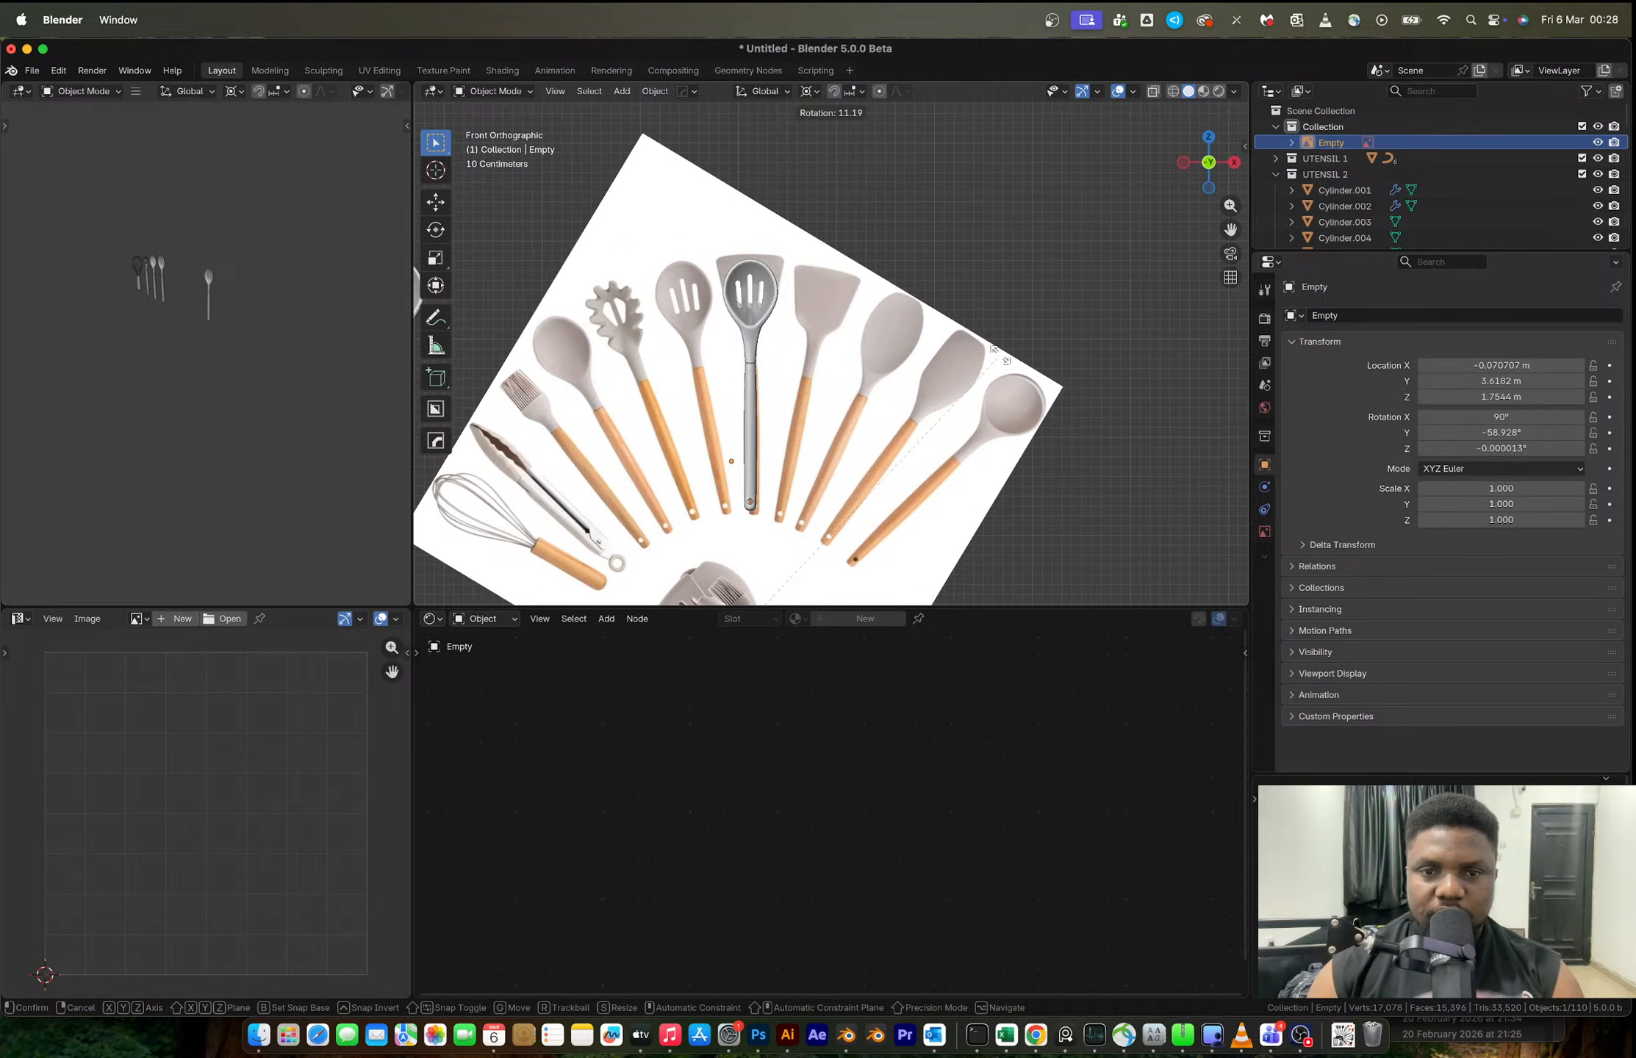
left_click(1000, 355)
- Delete the duplicated slotted spoon bowl, keeping only its handle over the spatula reference
scroll(801, 290, "up", 4)
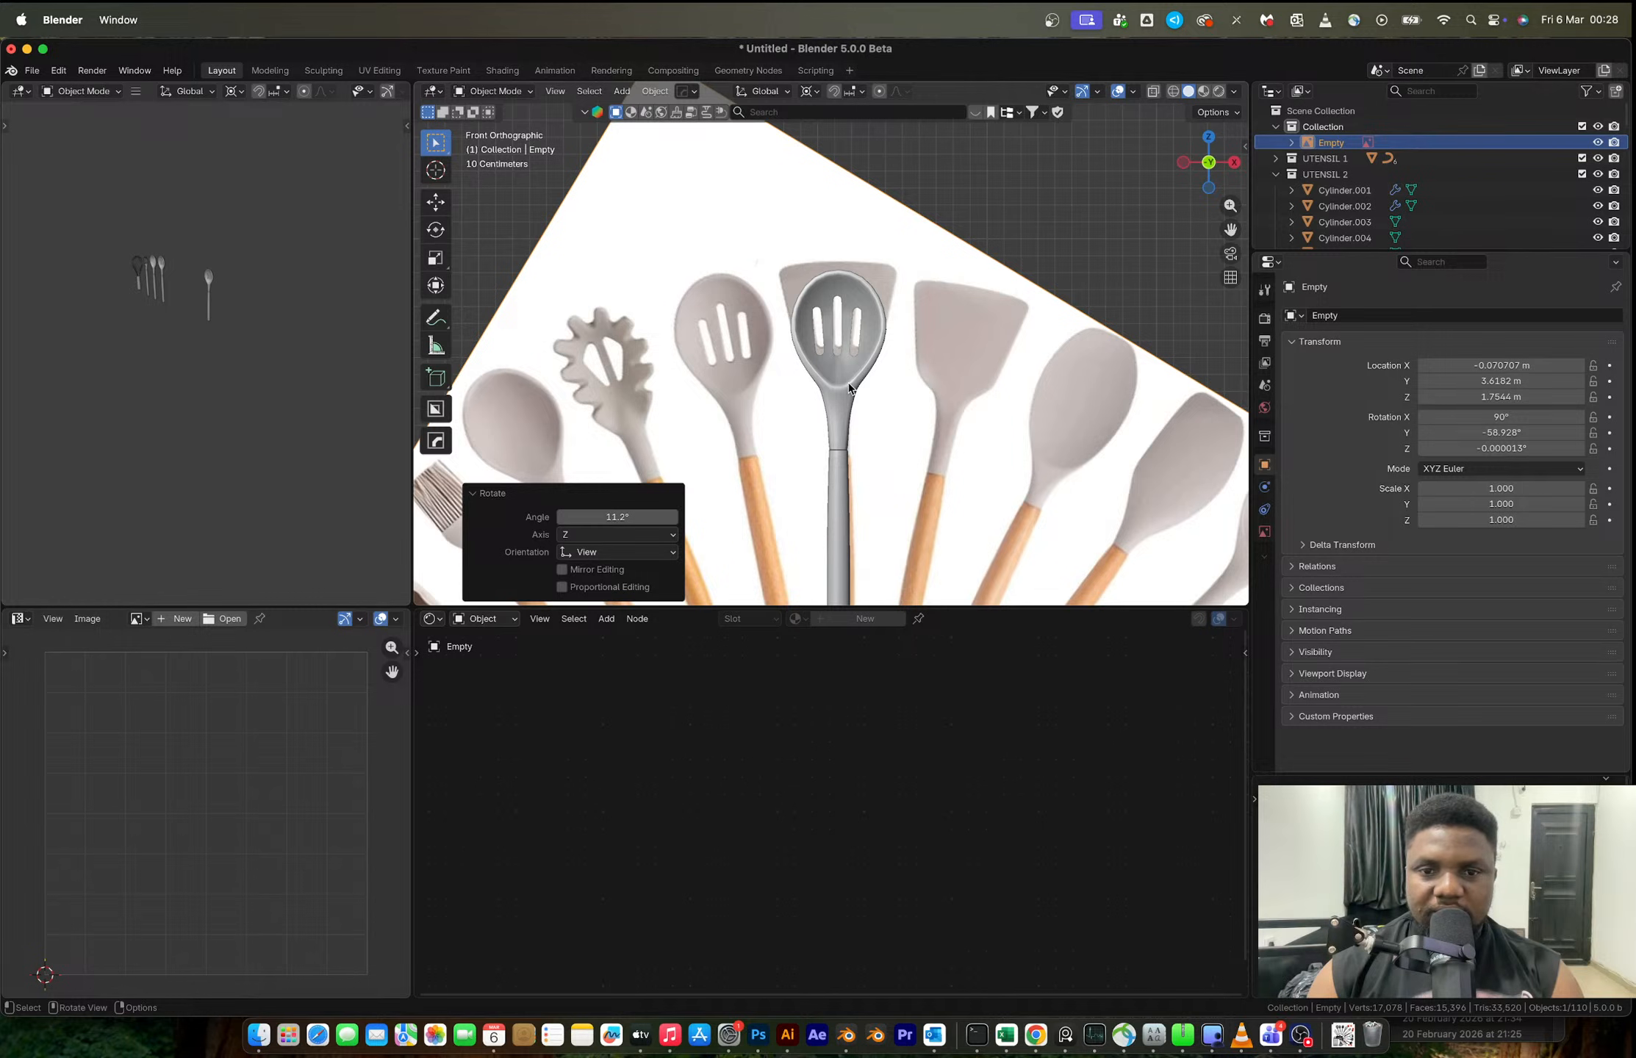
left_click(849, 387)
key("Tab")
scroll(849, 382, "up", 2)
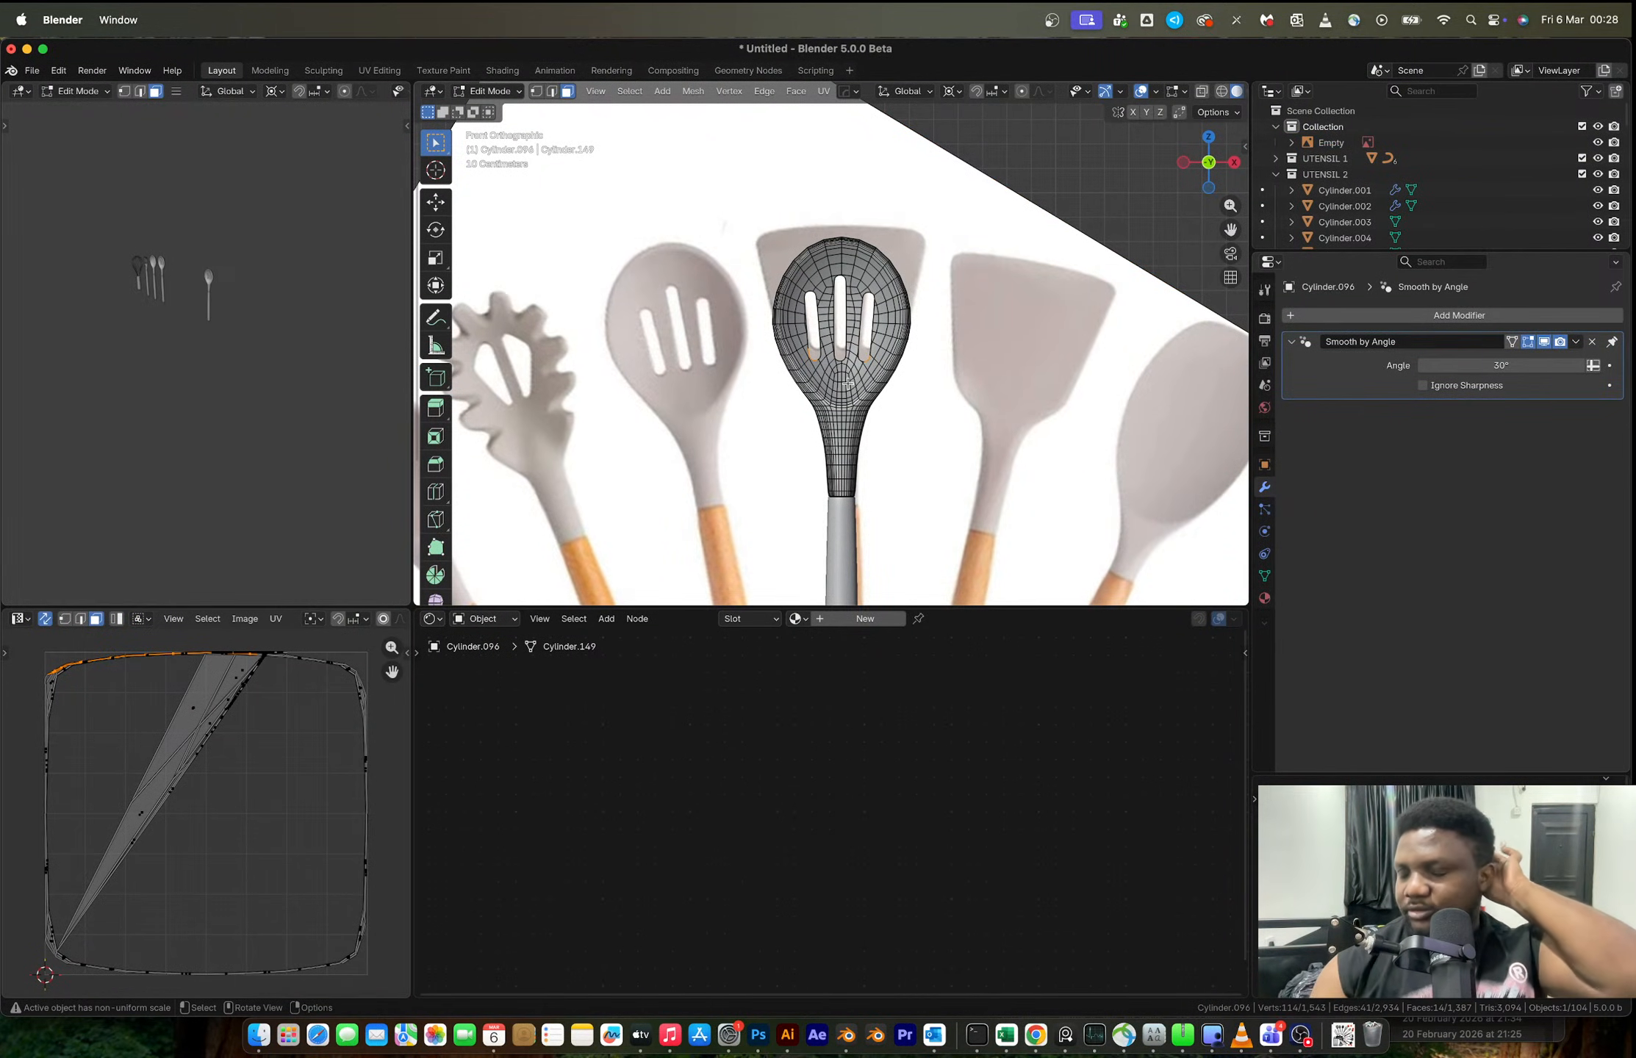
key("Tab")
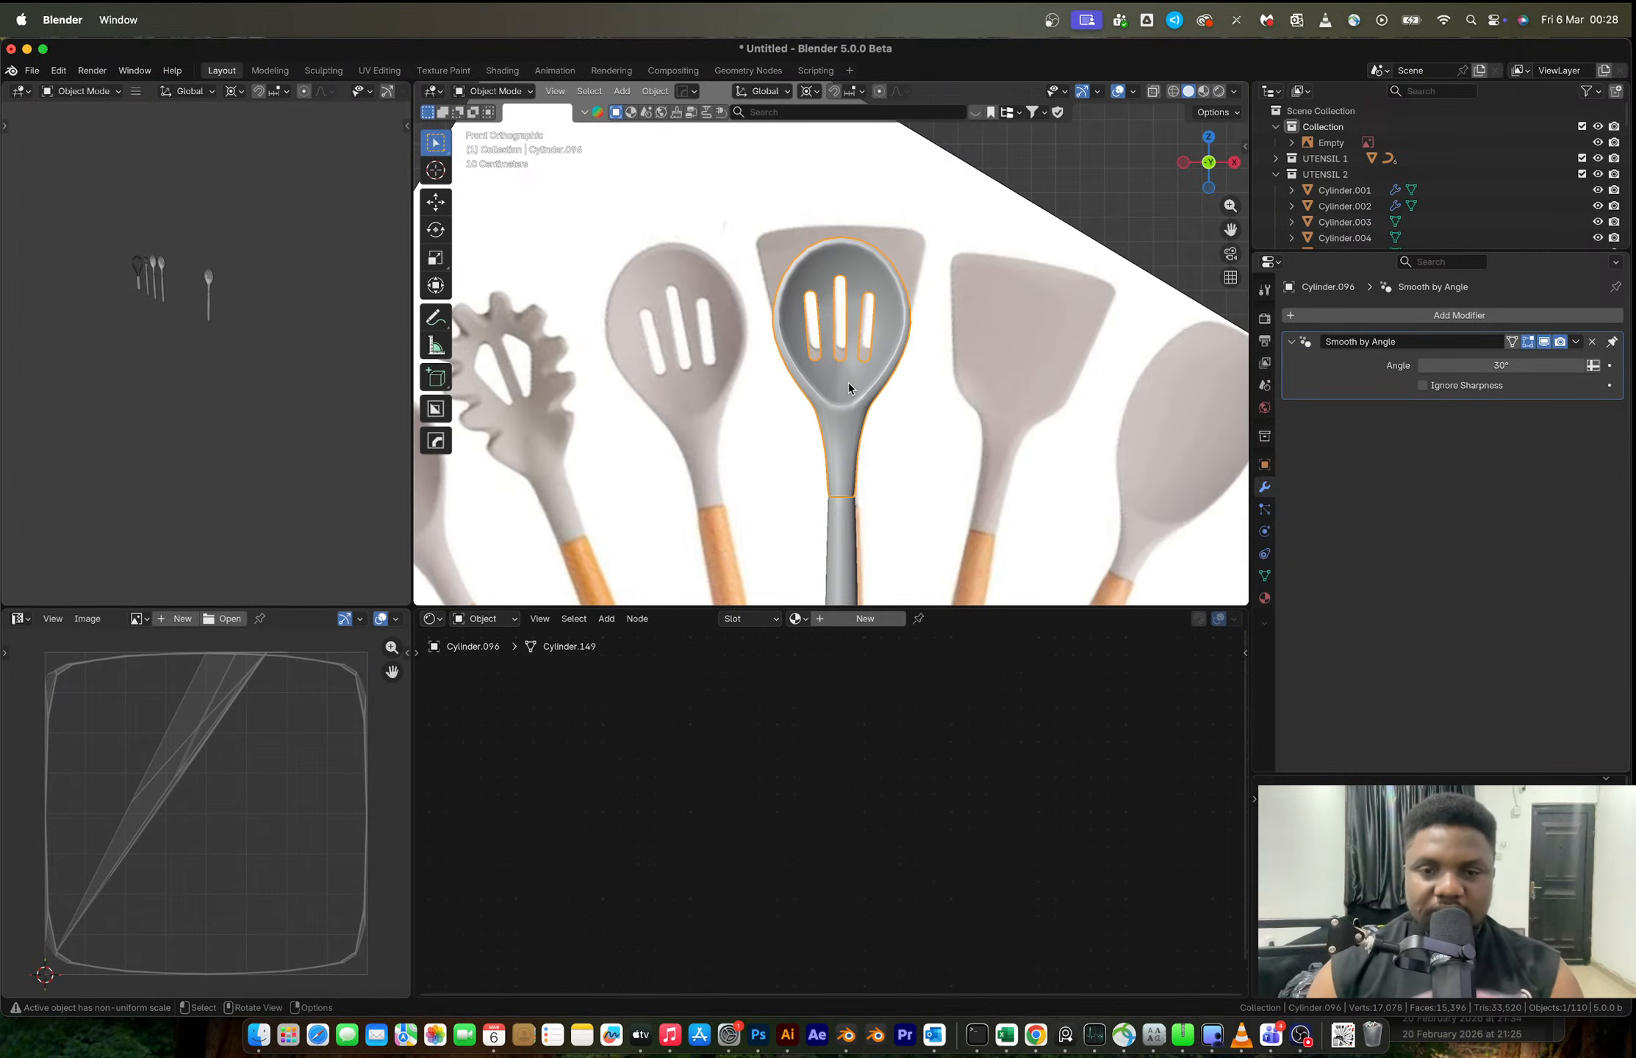
key("x")
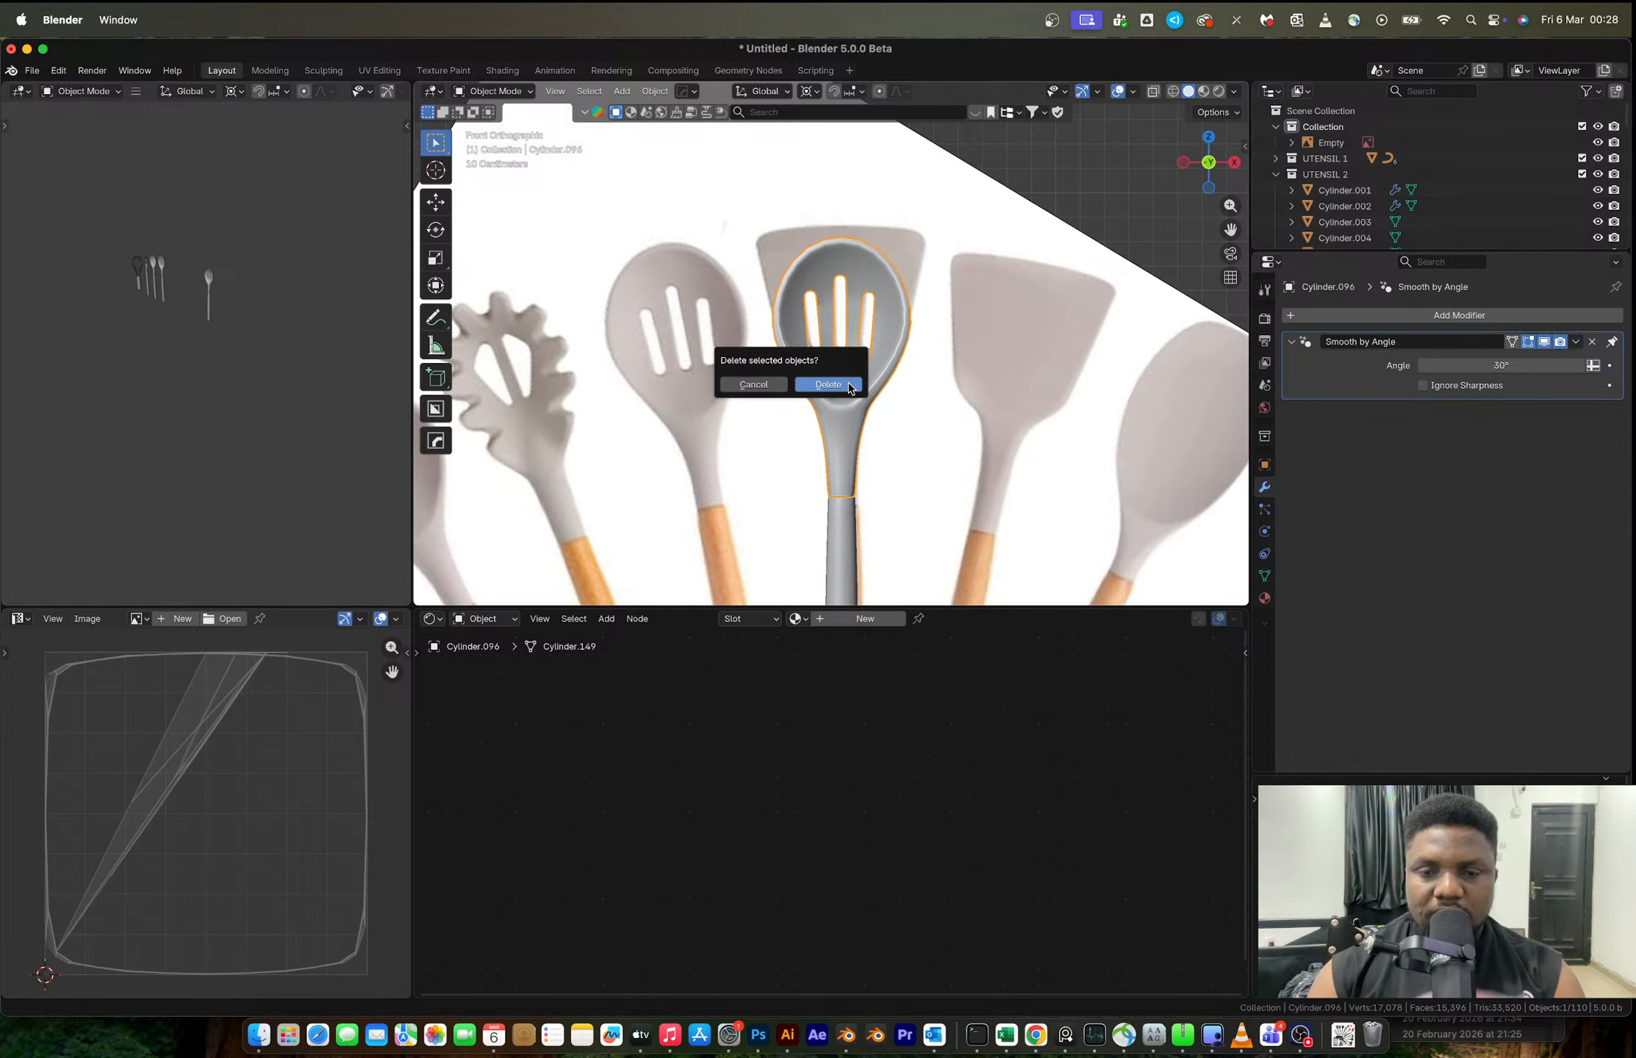
left_click(848, 385)
- In see-through mesh editing, select the vertices at the duplicated handle's top end and frame them
left_click(849, 515)
key("Tab")
scroll(794, 322, "up", 4)
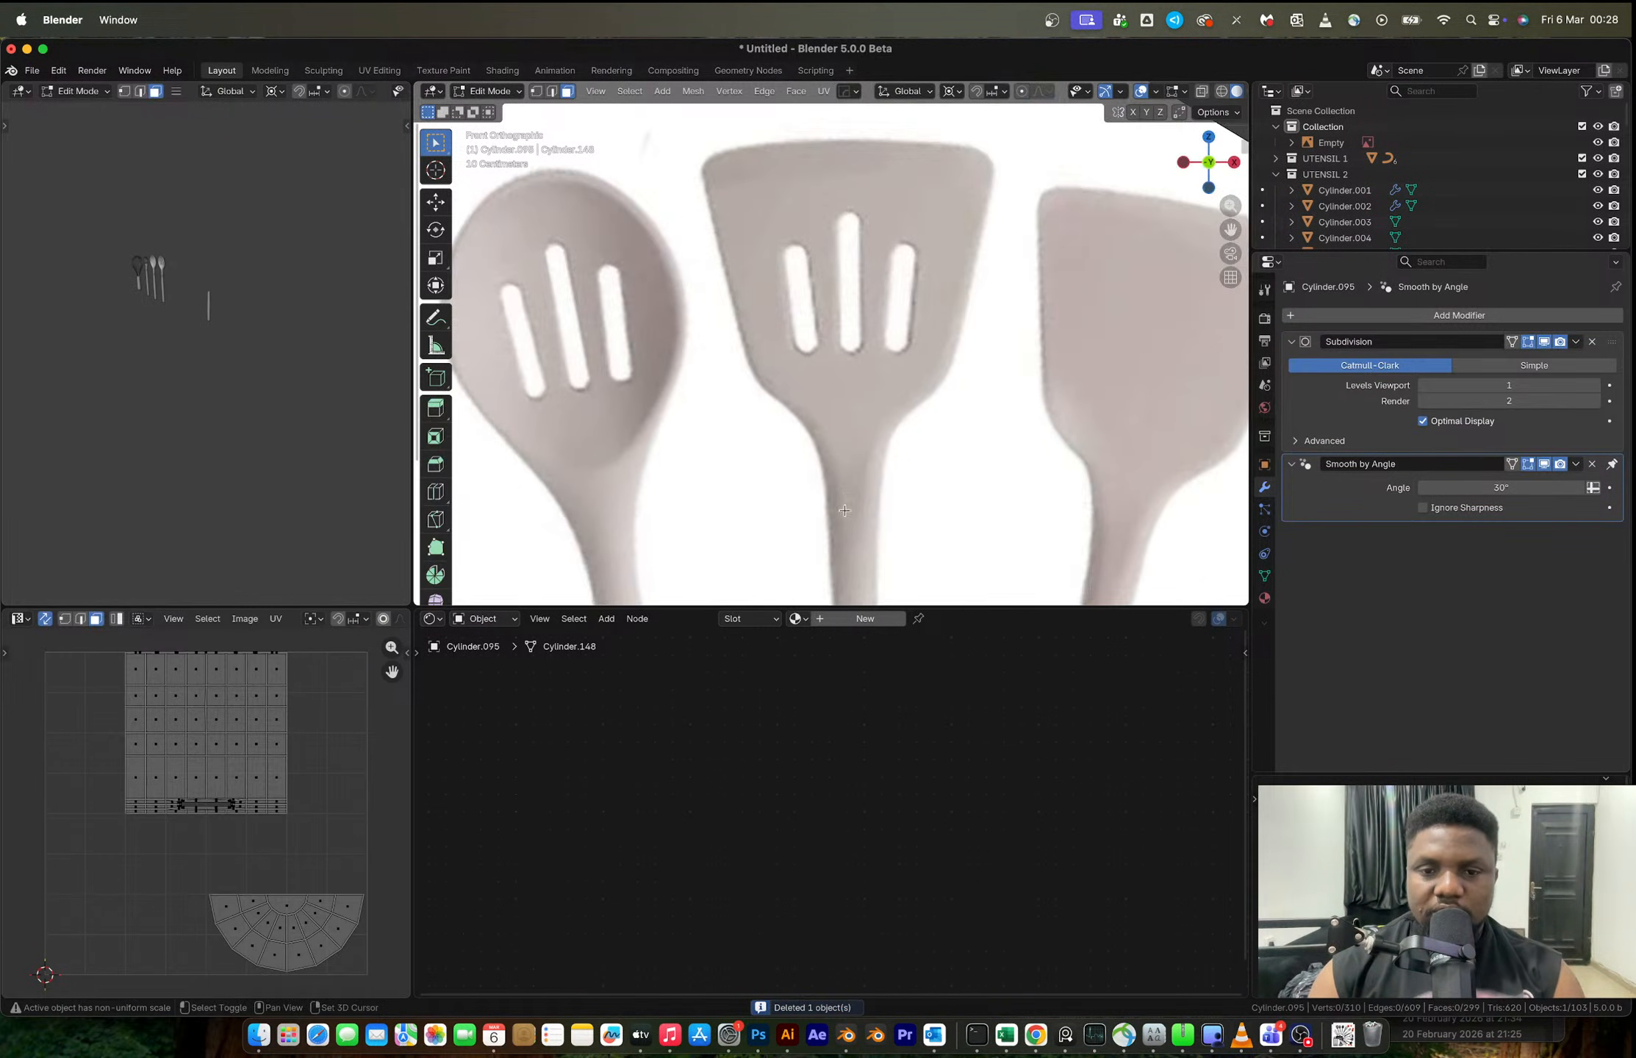
key("alt+z")
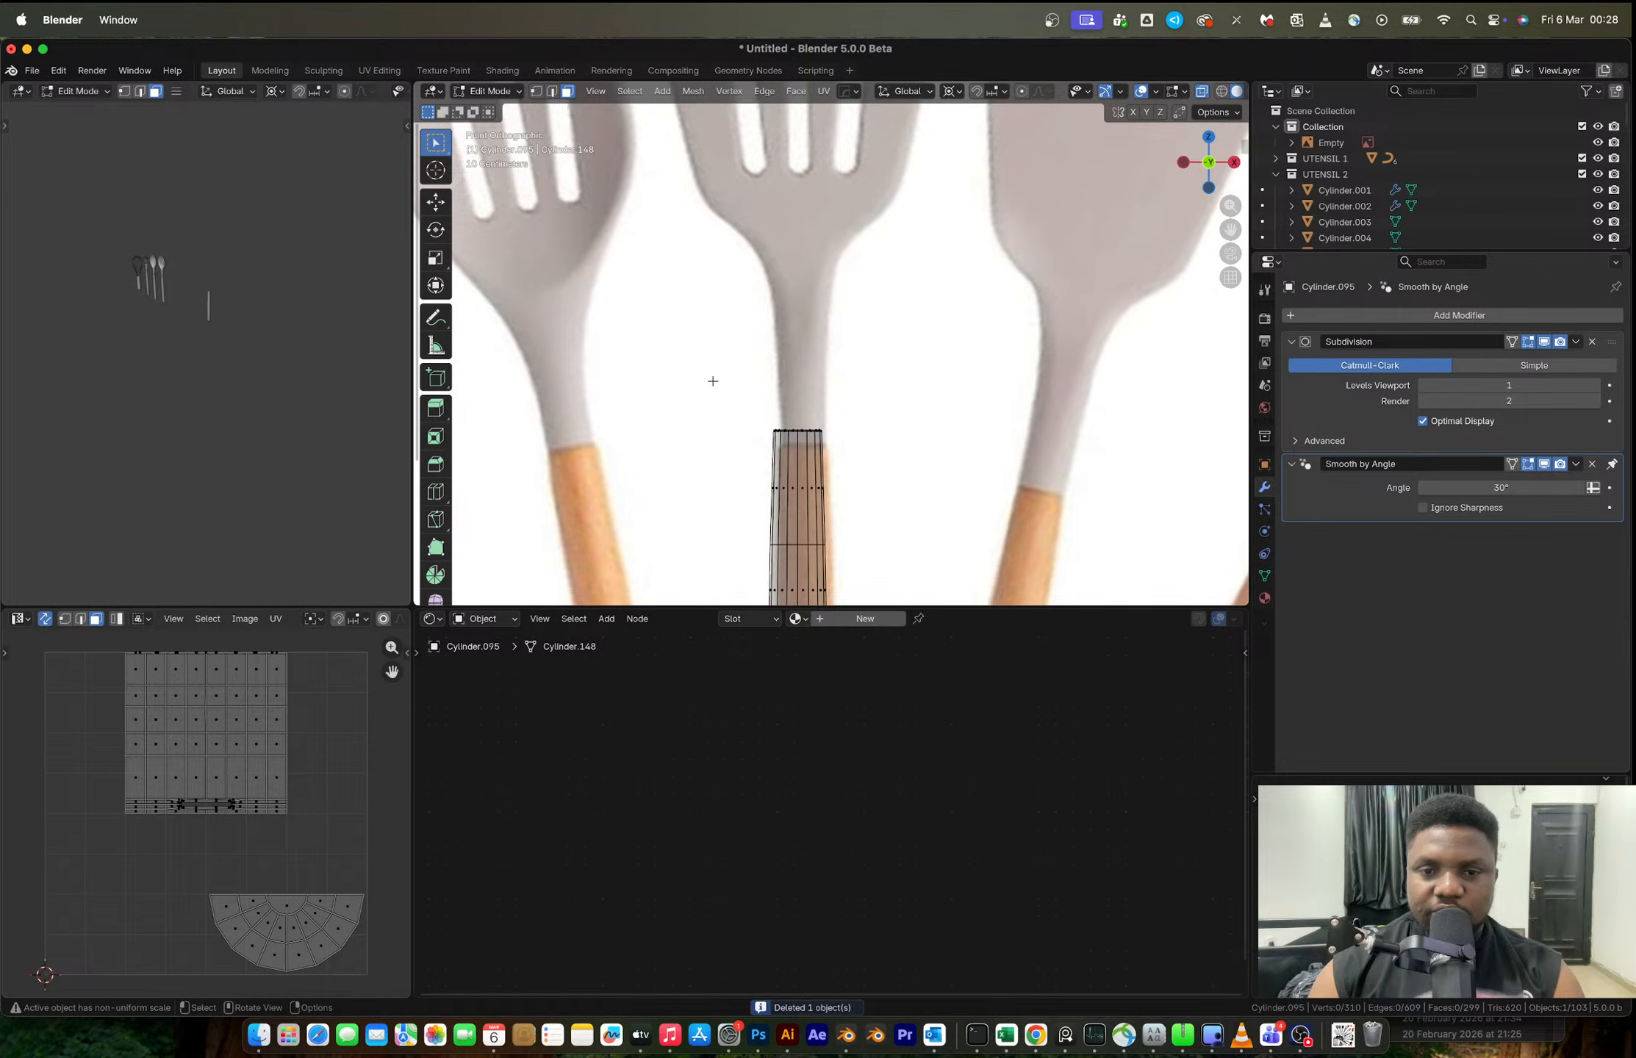
key("2")
middle_click_drag(769, 421, 779, 446)
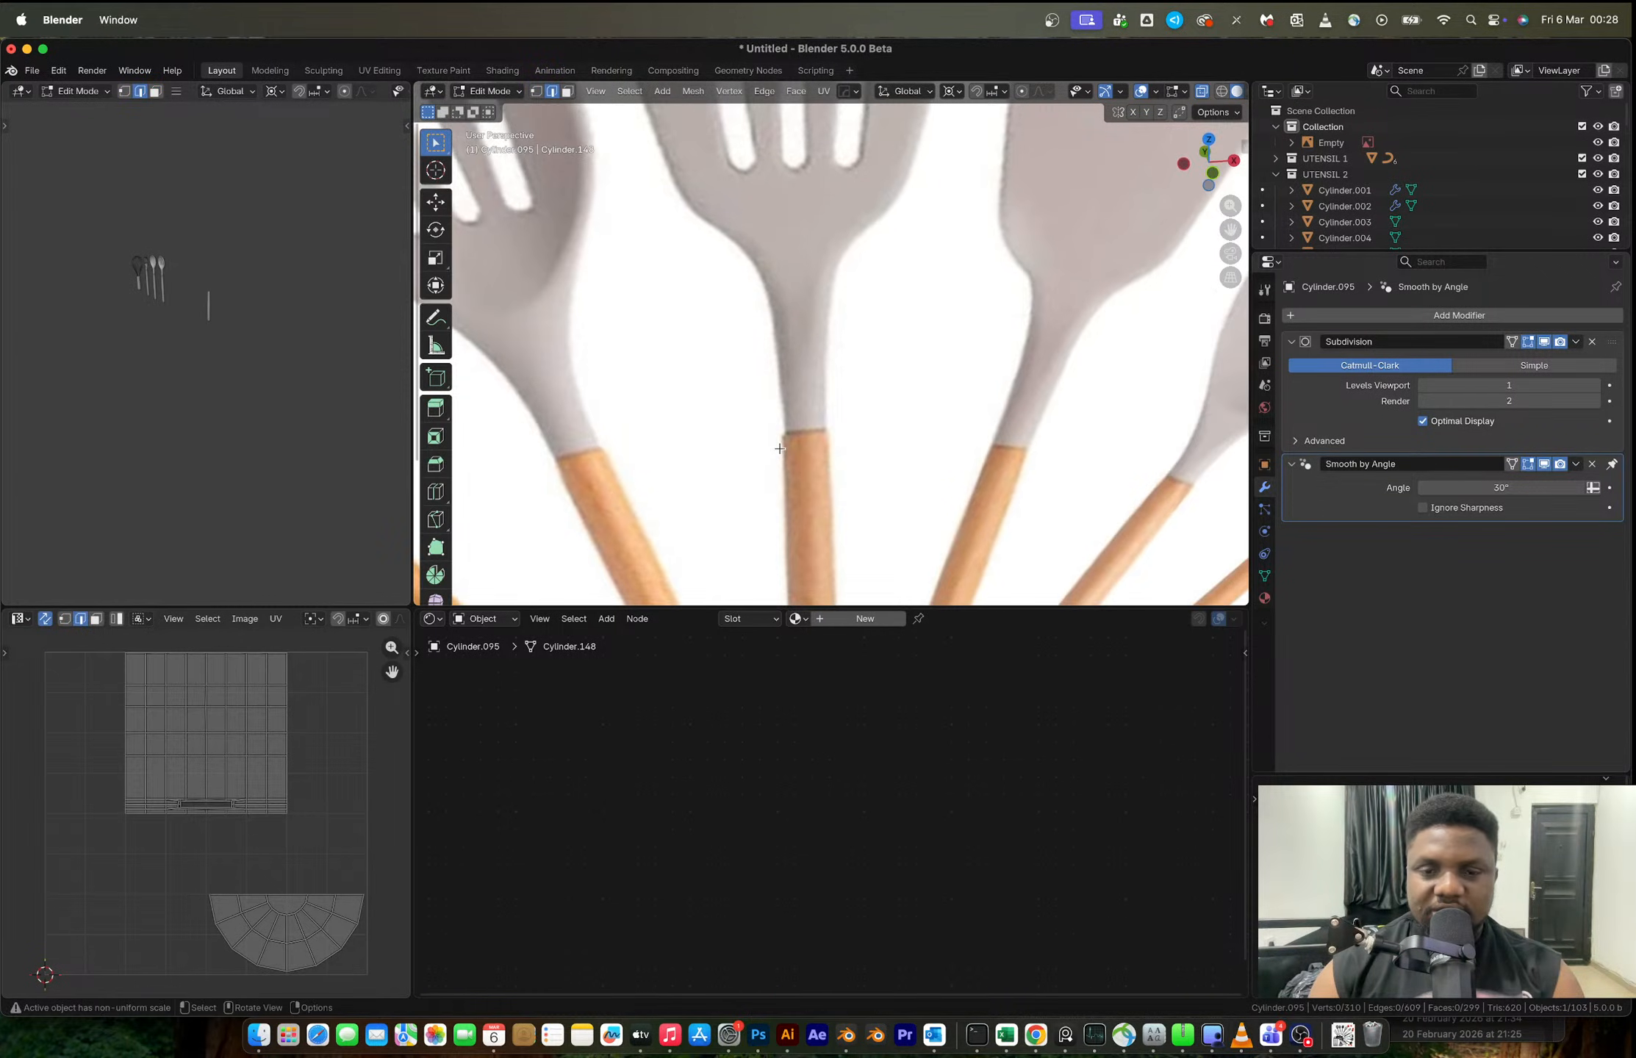
scroll(779, 446, "down", 4)
left_click(1213, 173)
scroll(731, 410, "up", 4)
key("1")
left_click_drag(728, 401, 851, 425)
left_click(595, 92)
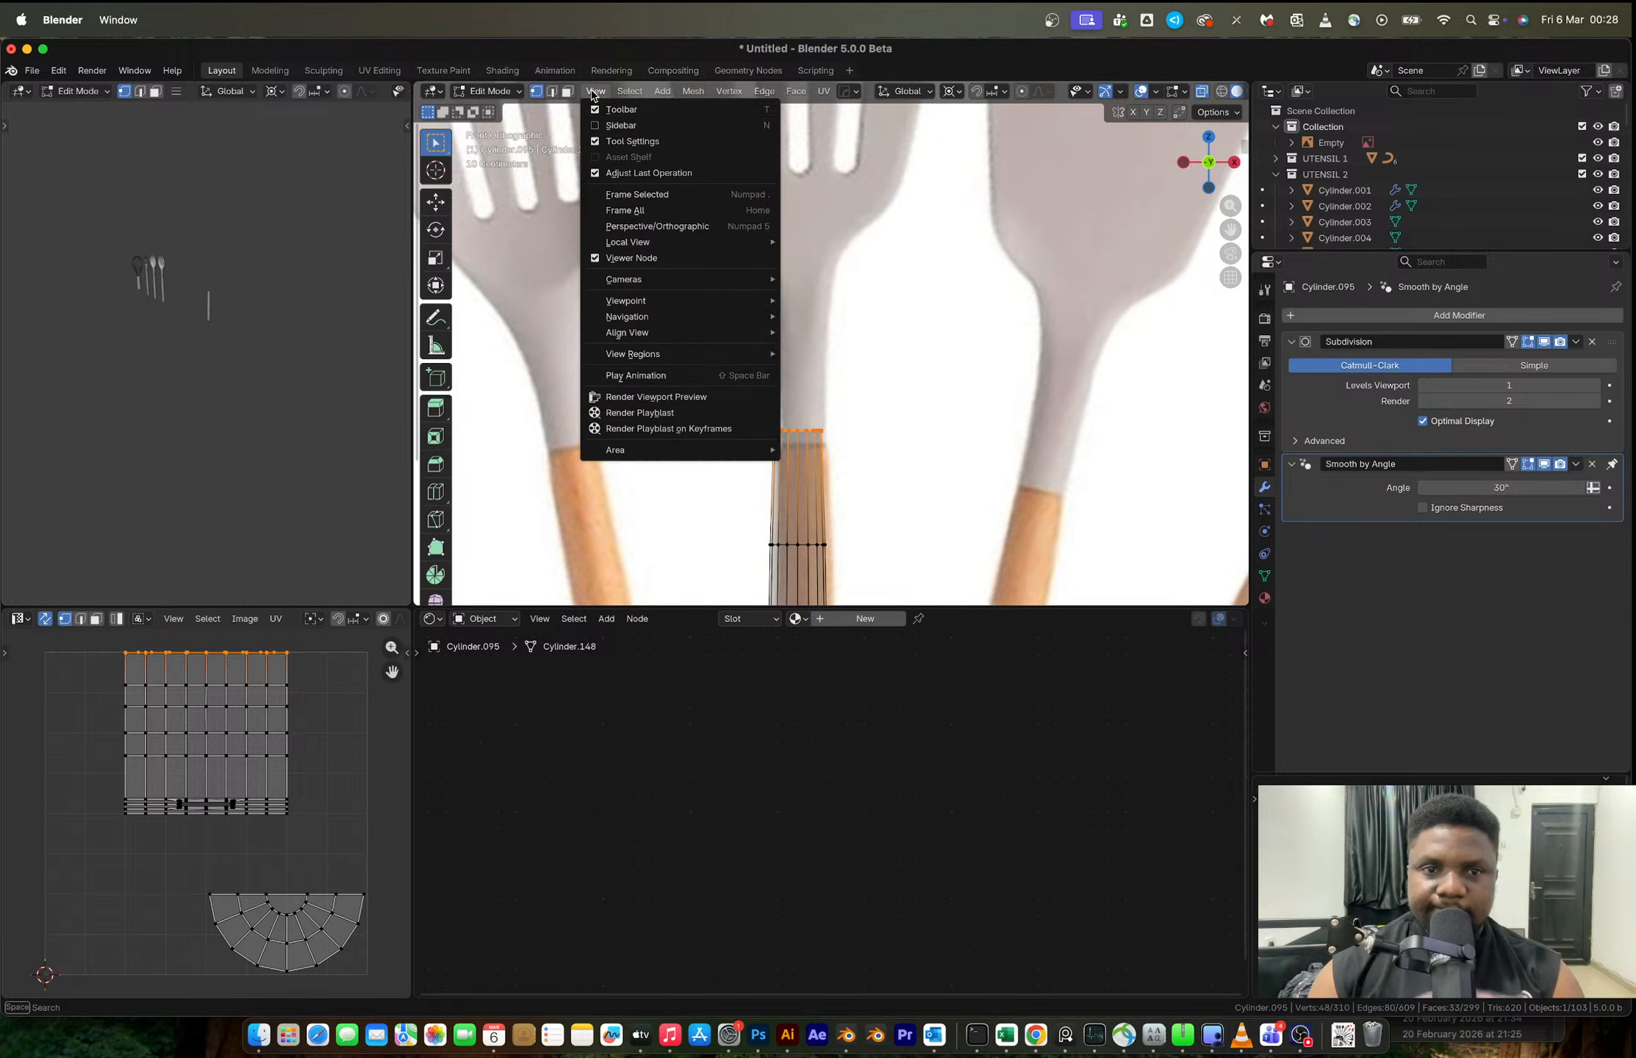
left_click(646, 196)
- Duplicate the handle's top end faces in place, separate them into a new object, and leave mesh editing
middle_click_drag(817, 318, 867, 390)
key("3")
key("alt+z")
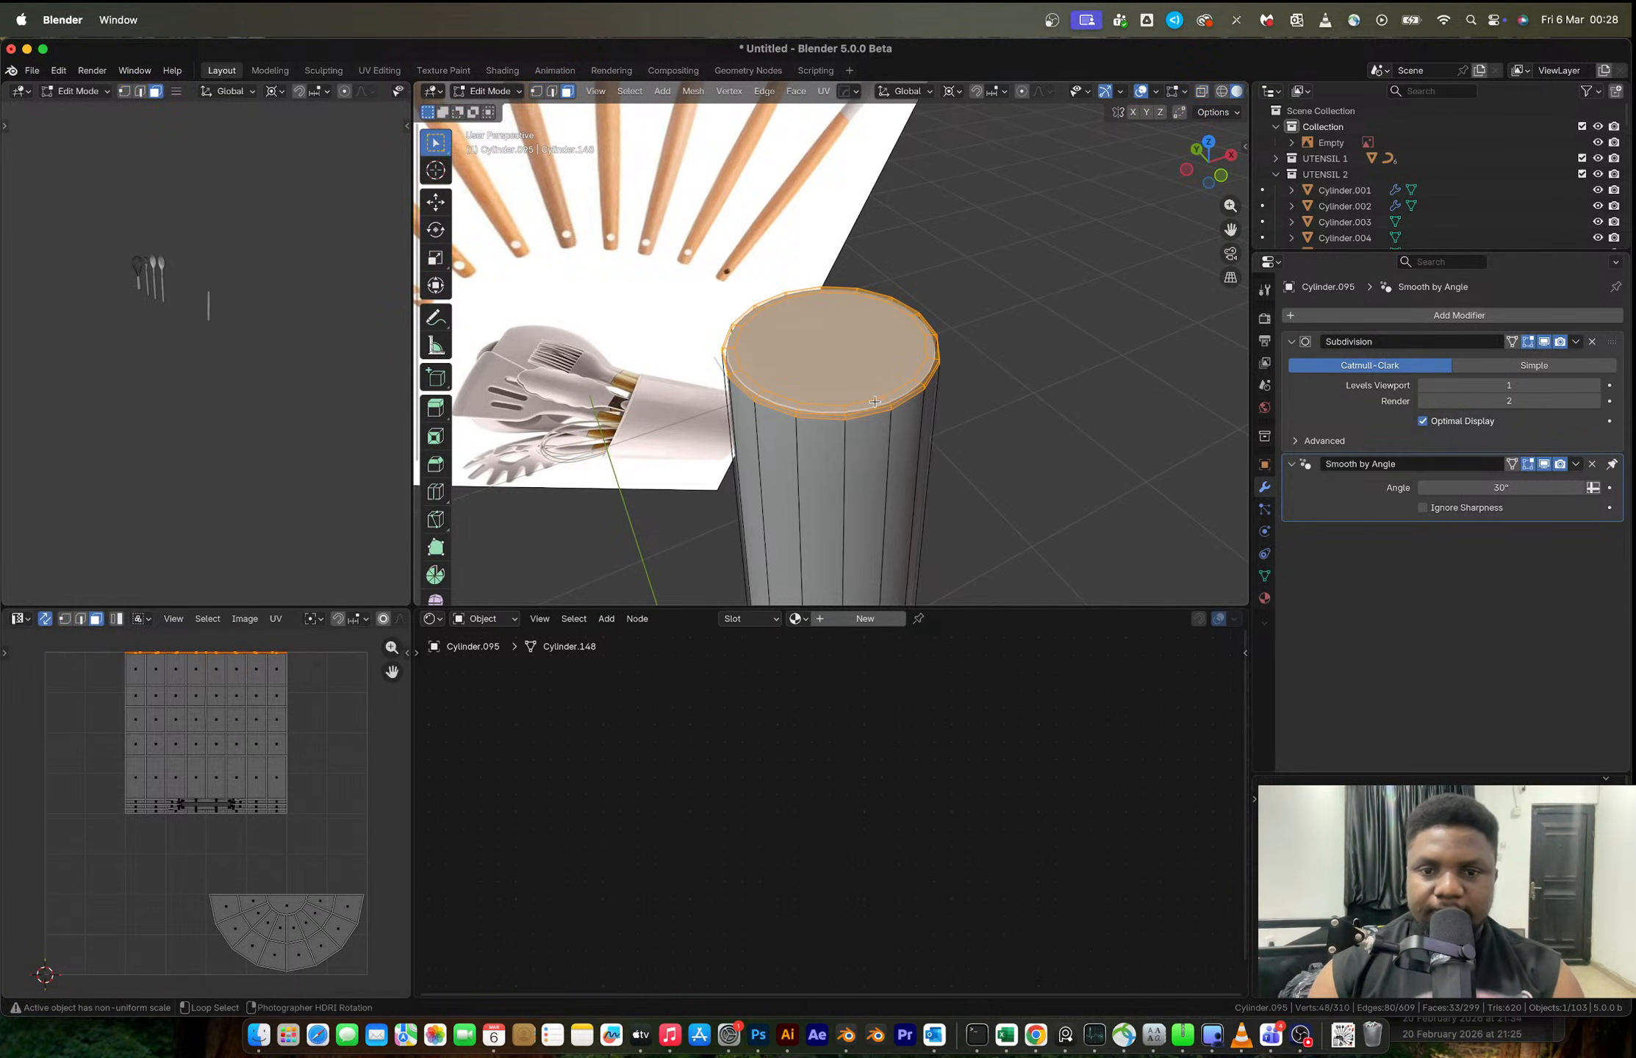
left_click(885, 398, "shift")
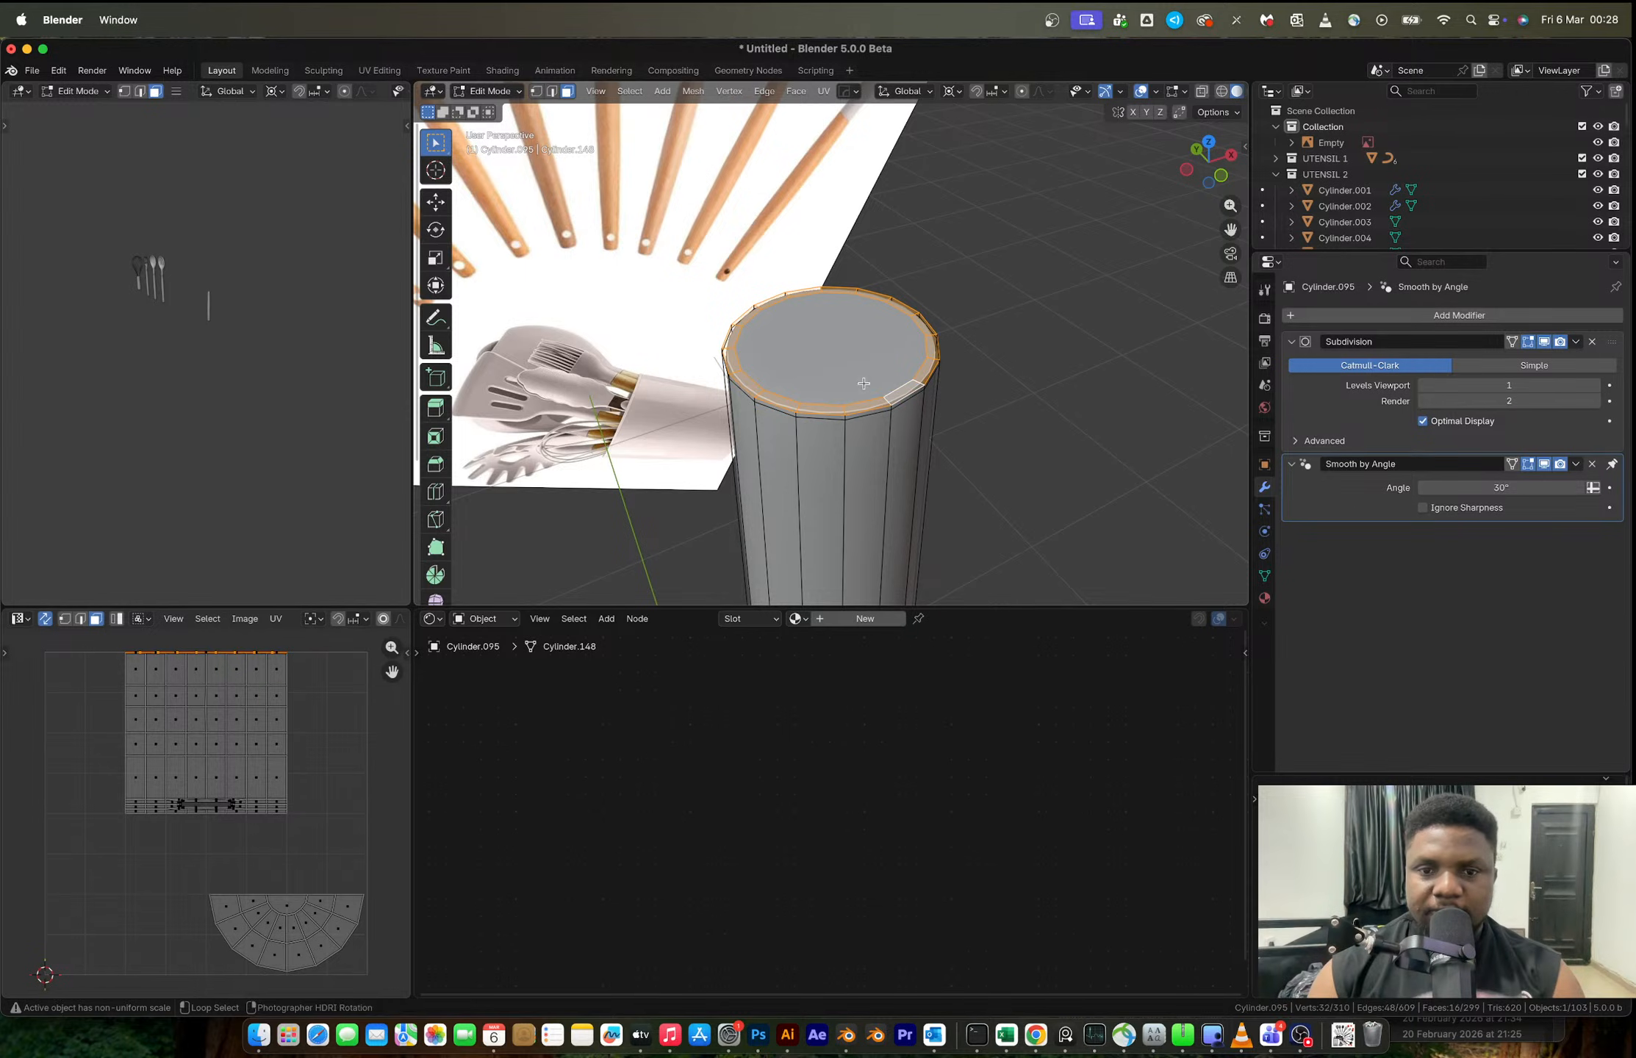
left_click(1220, 176)
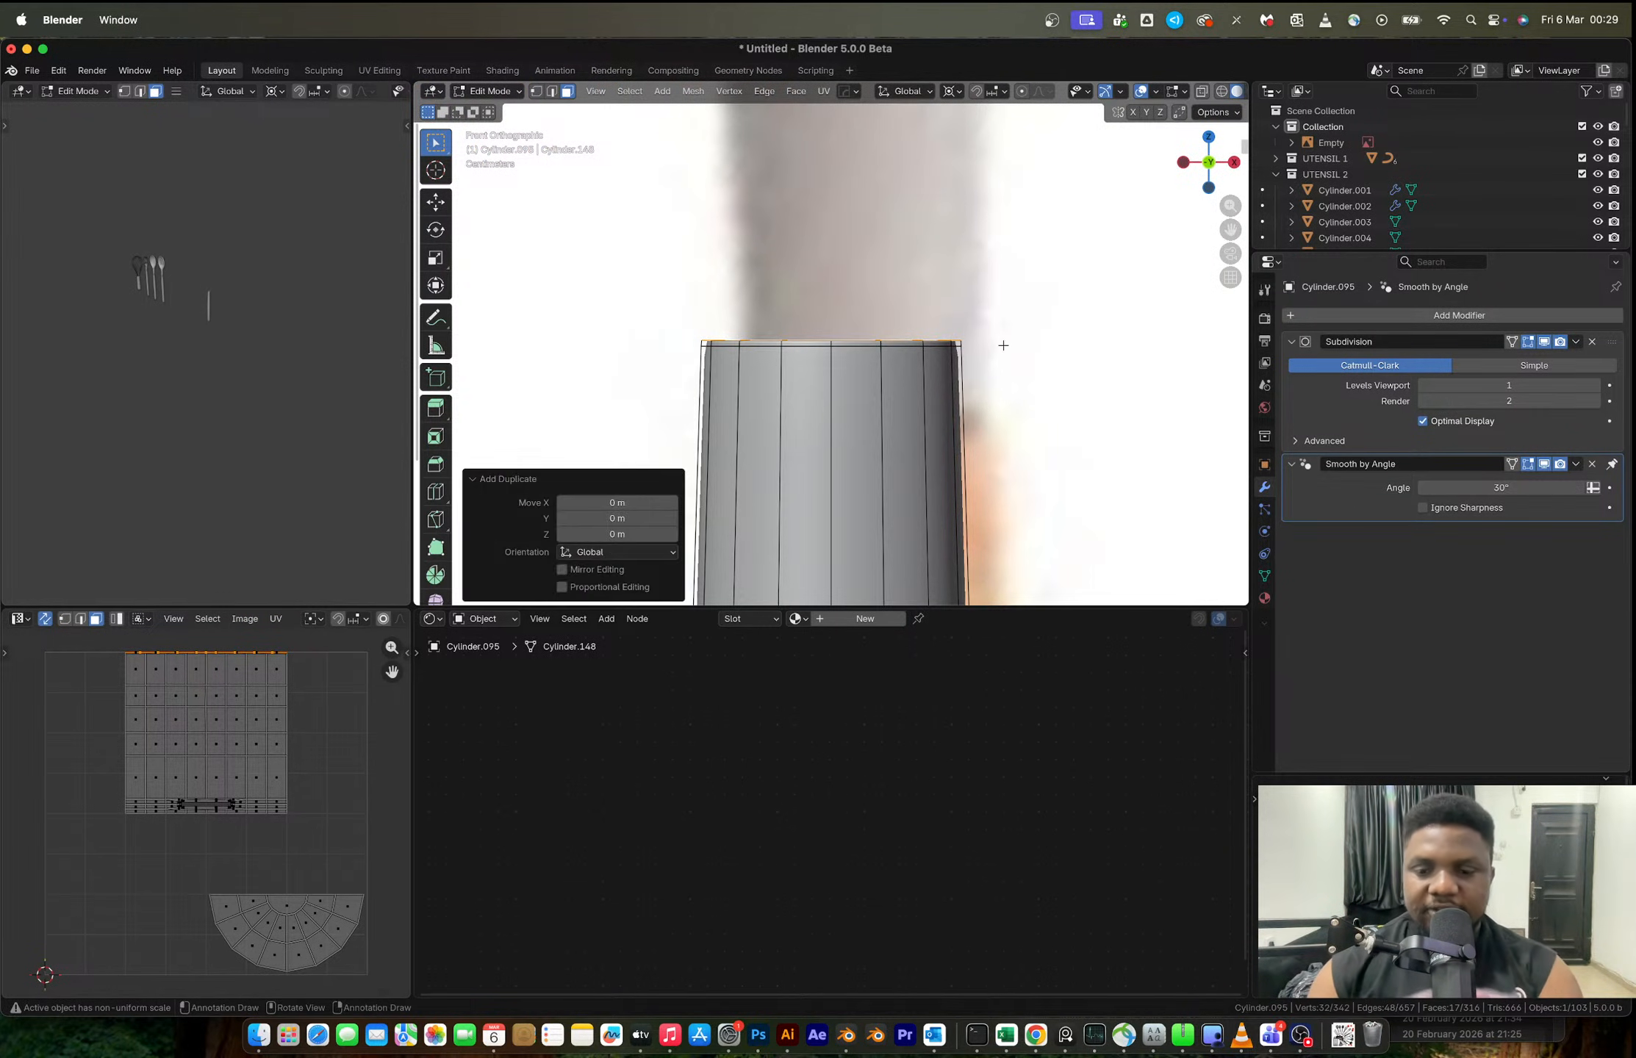
key("Tab")
- Extrude the separated end faces about 0.47 m upward in front view to form the spatula's neck
middle_click_drag(968, 347, 863, 362)
left_click(862, 362)
key("Tab")
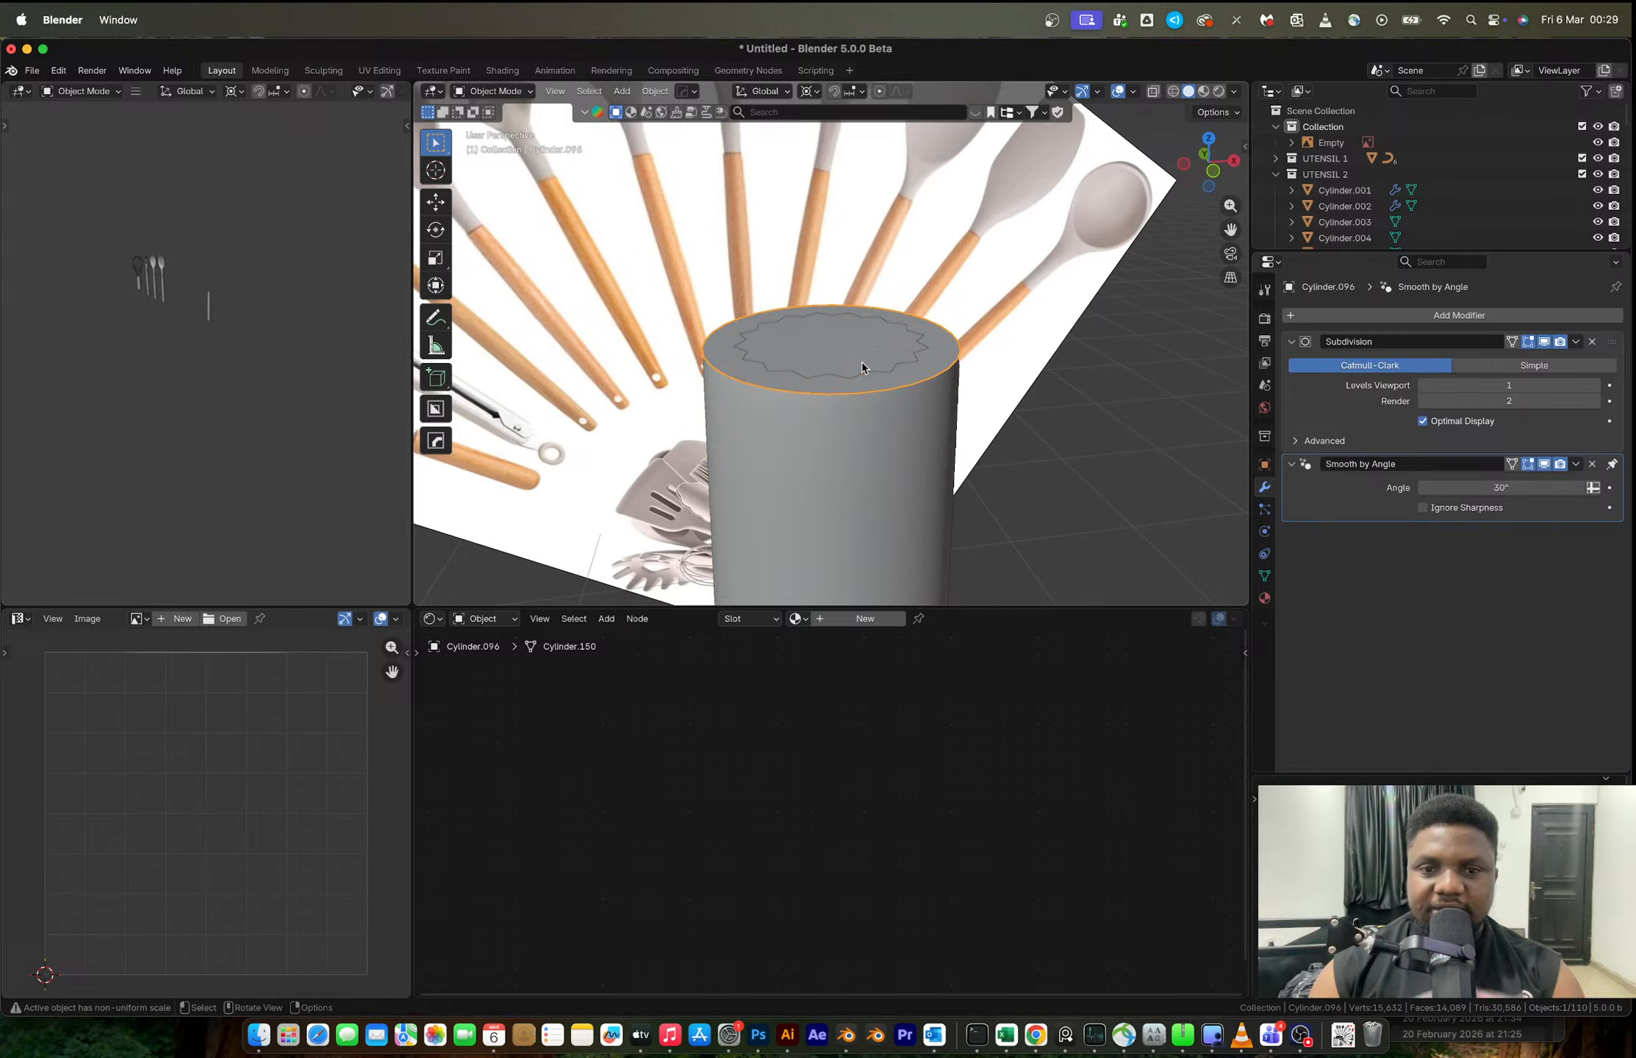
left_click(1213, 172)
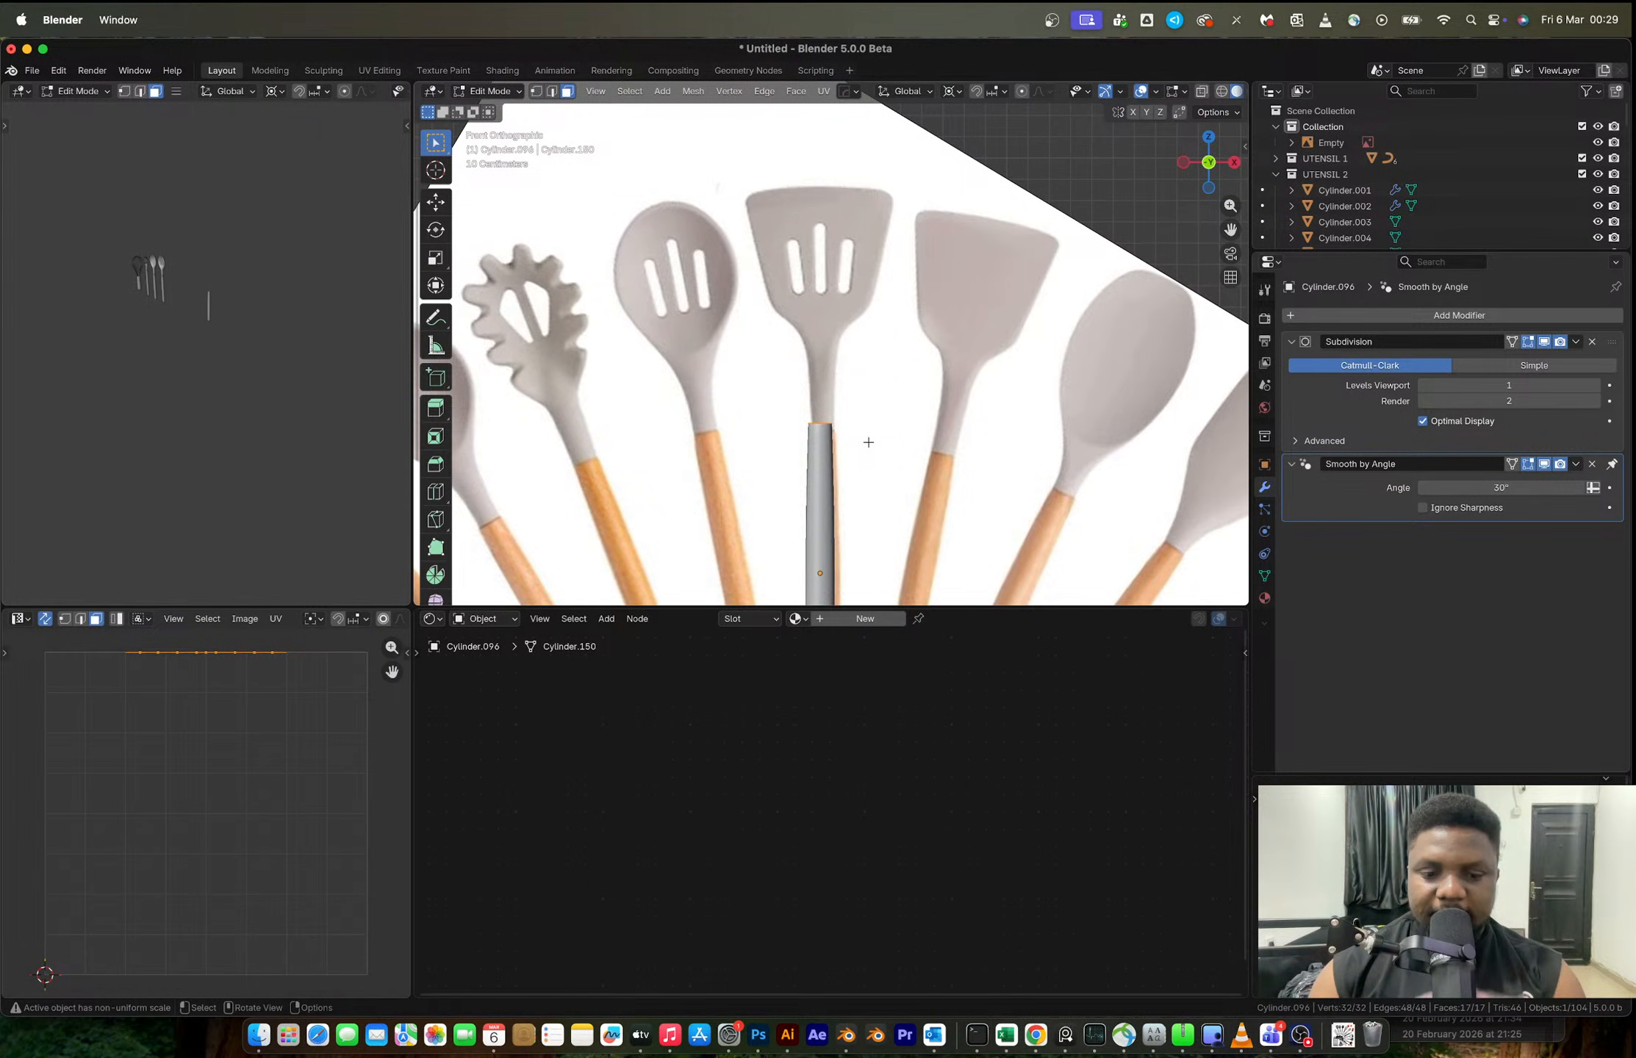
key("e")
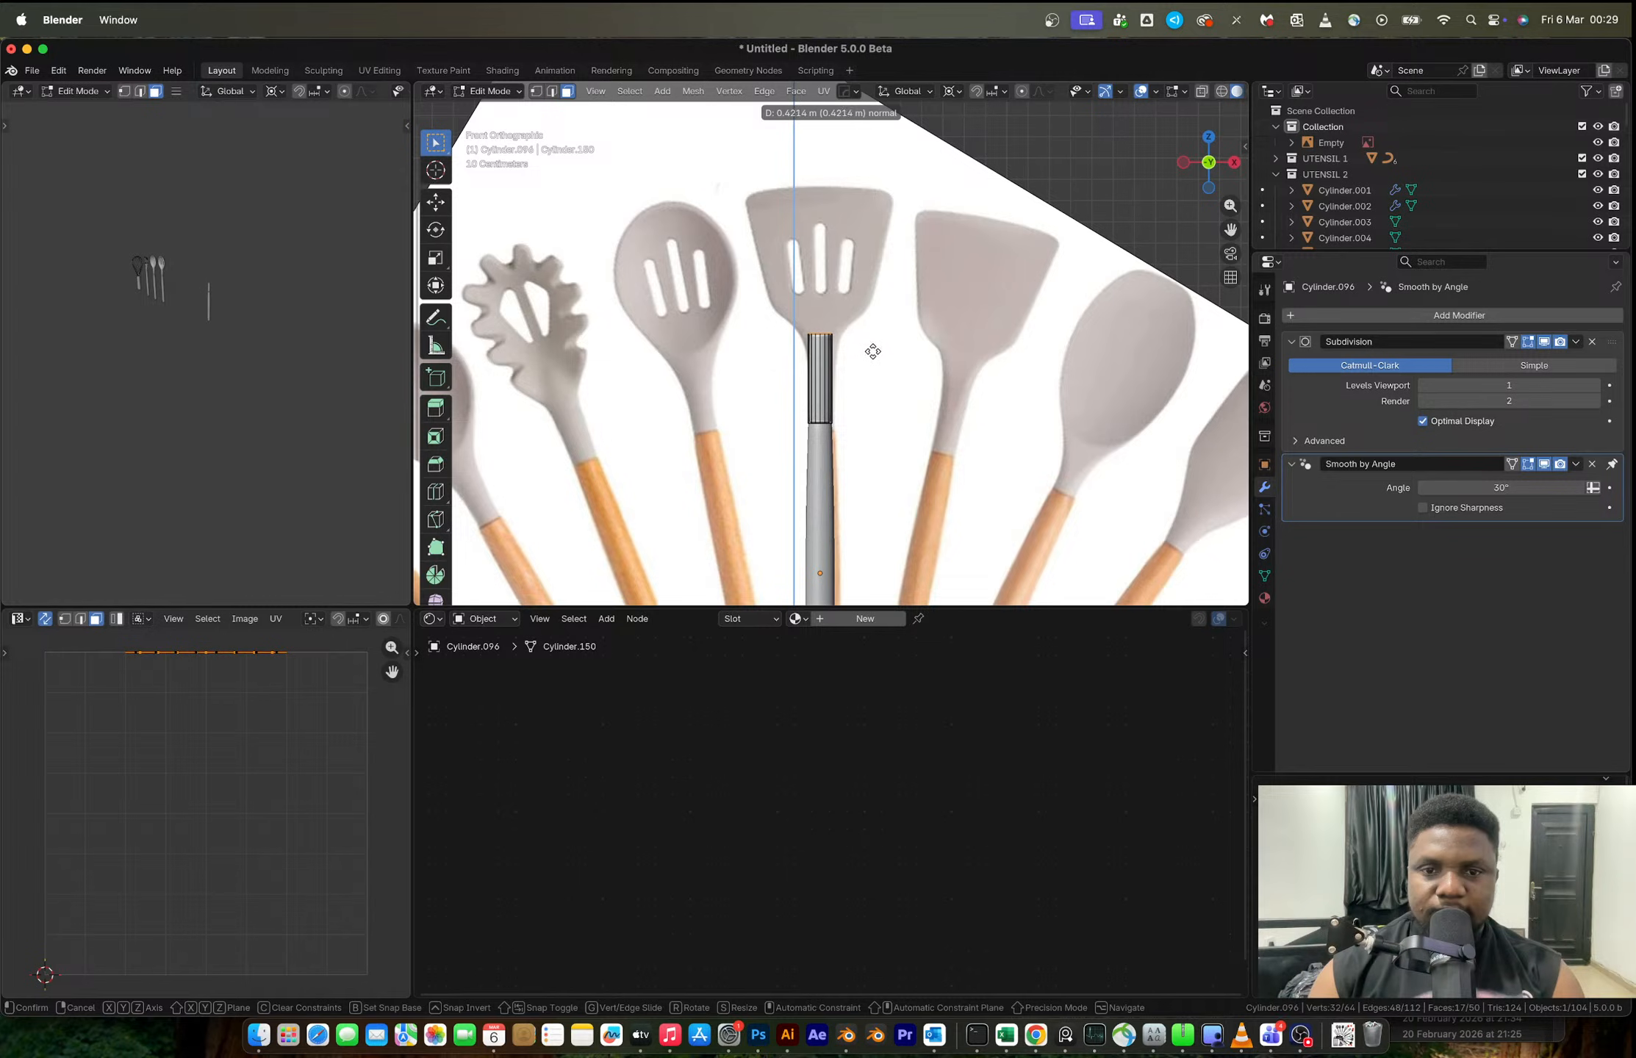
left_click(875, 344)
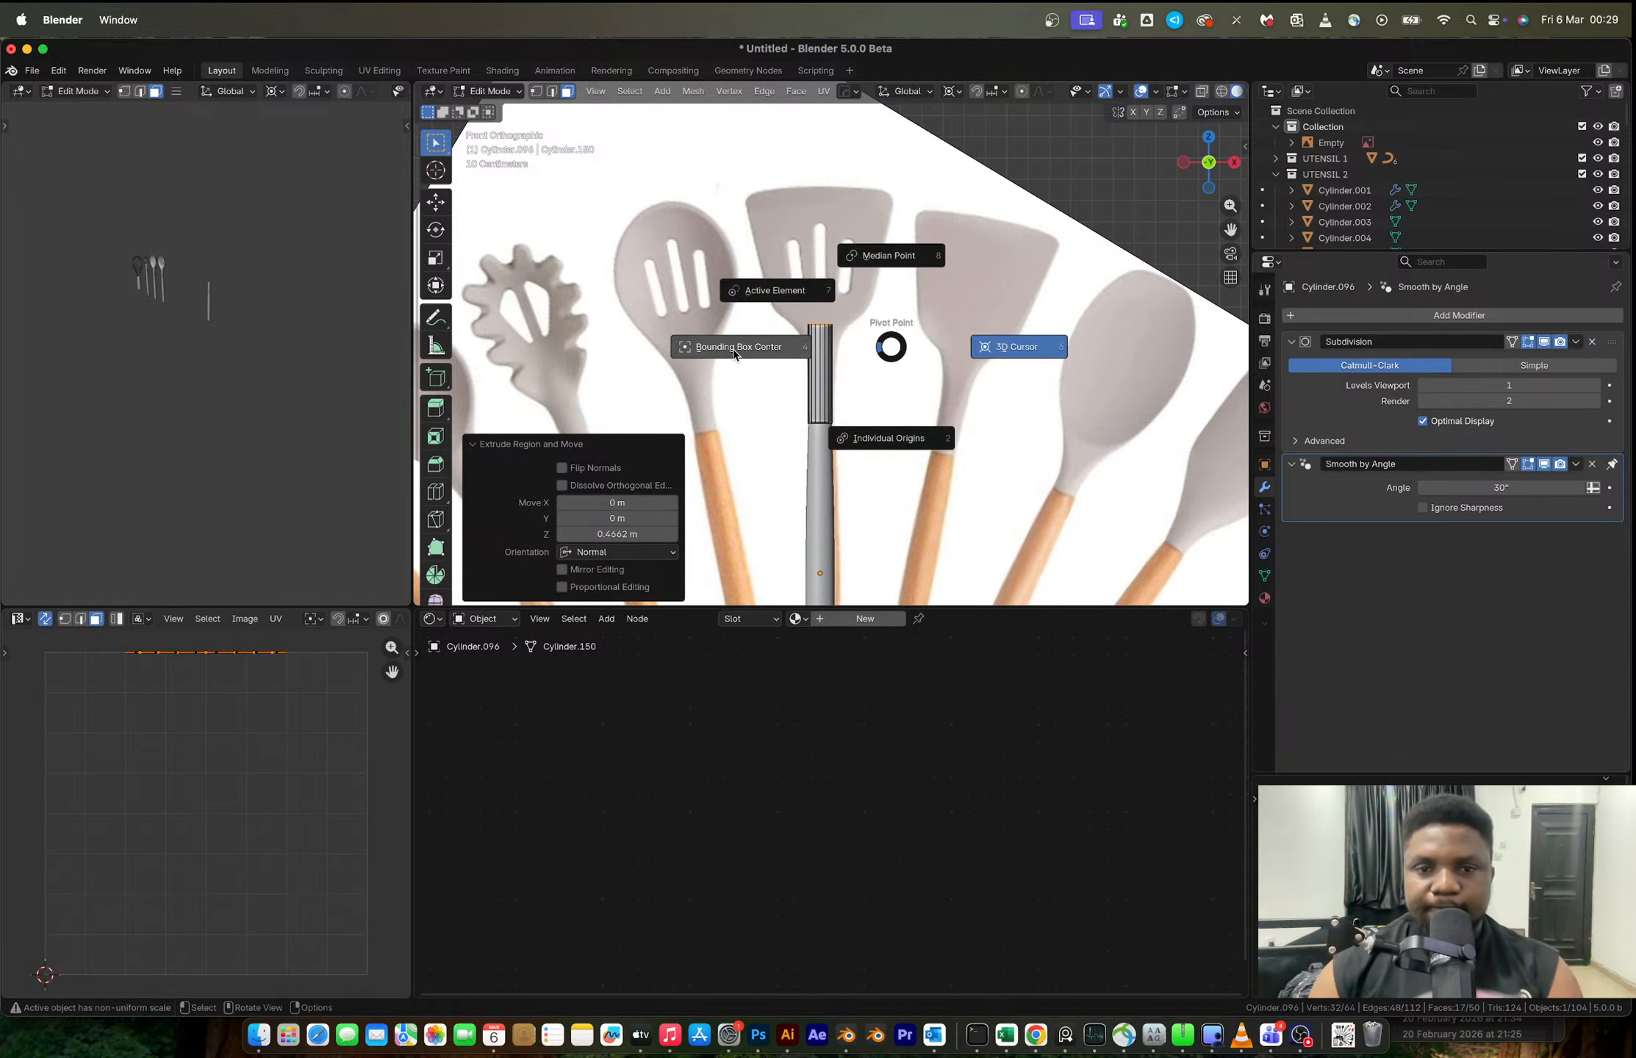
- Scale the neck's top end faces by about 1.85 so the neck flares toward the spatula blade in the reference
key("s")
left_click(879, 336)
scroll(853, 352, "up", 4)
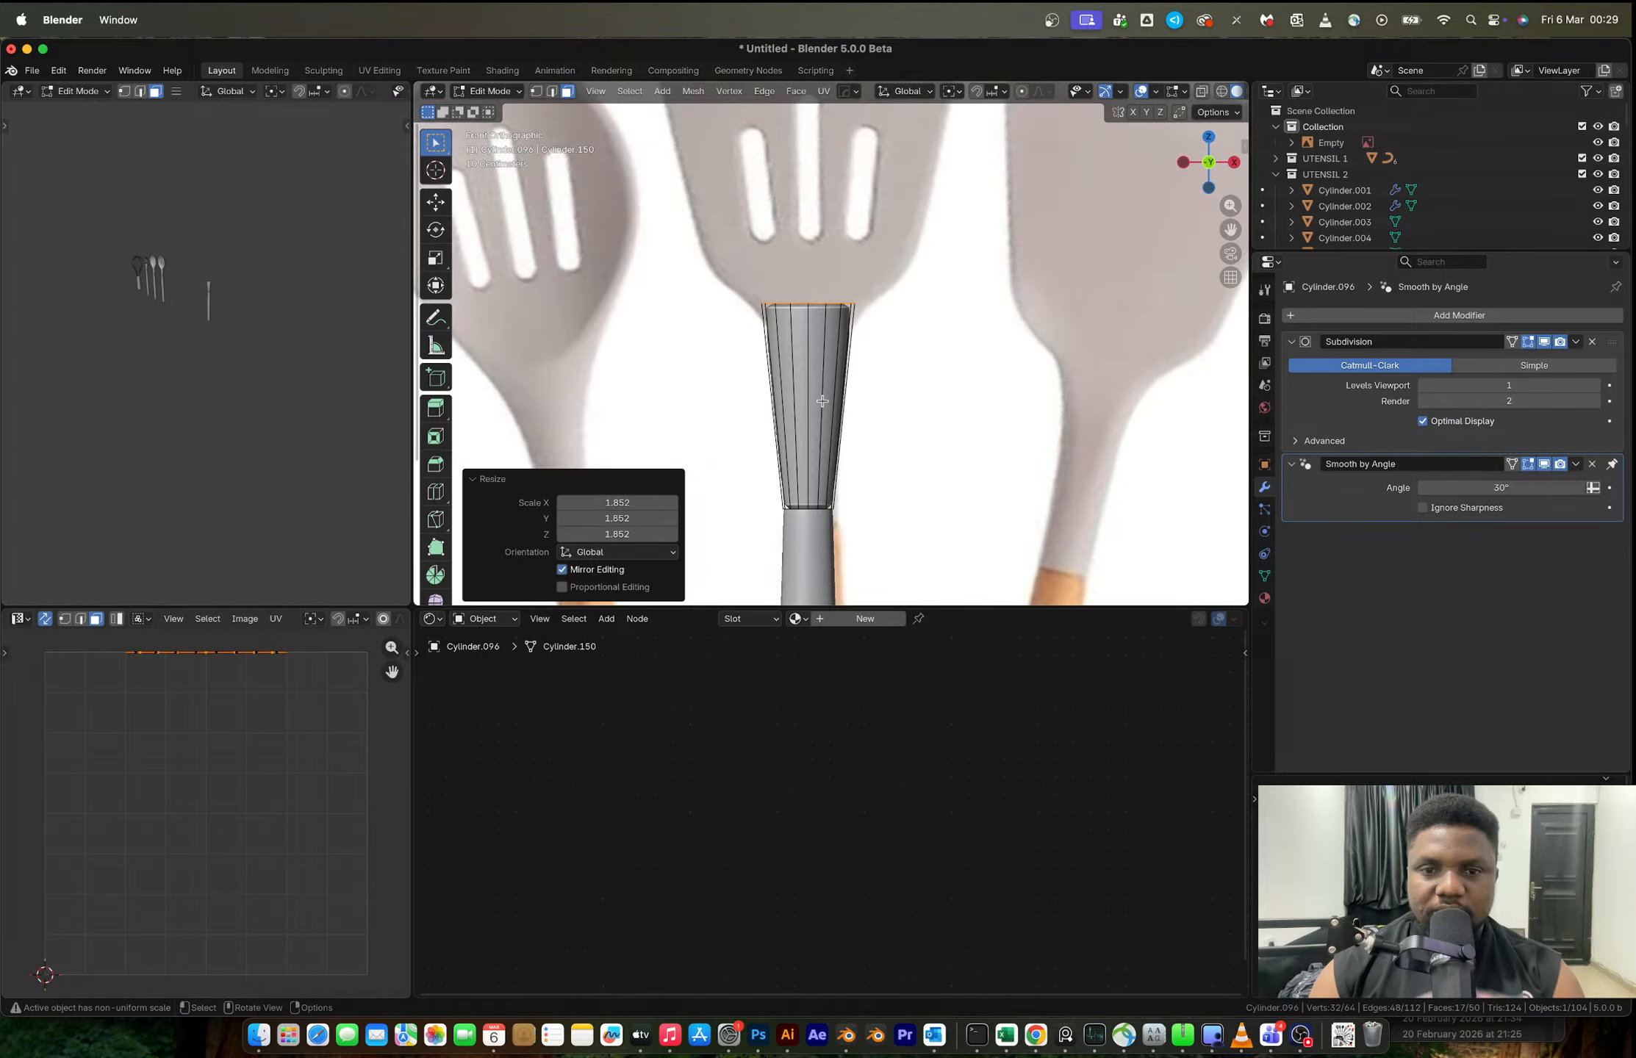
- Add one loop cut in the upper part of the neck and scale it to about 0.68 to narrow the shaft
key("ctrl+r")
left_click(828, 378)
left_click(833, 326)
key("s")
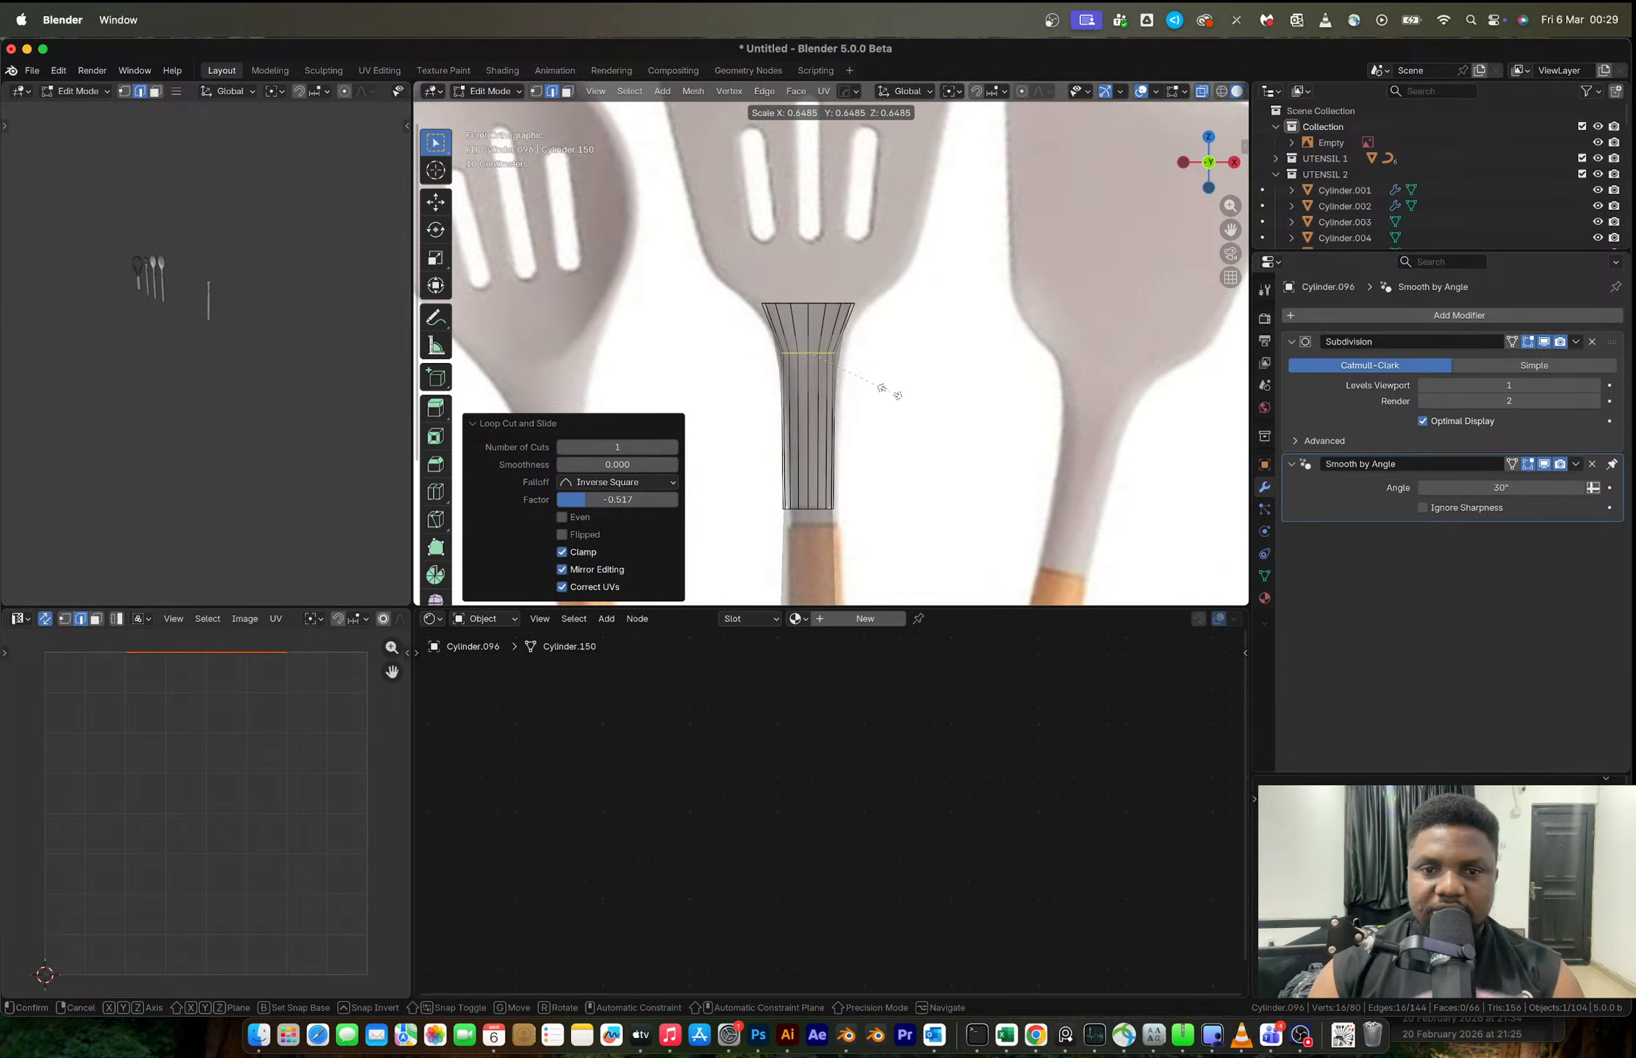
left_click(901, 397)
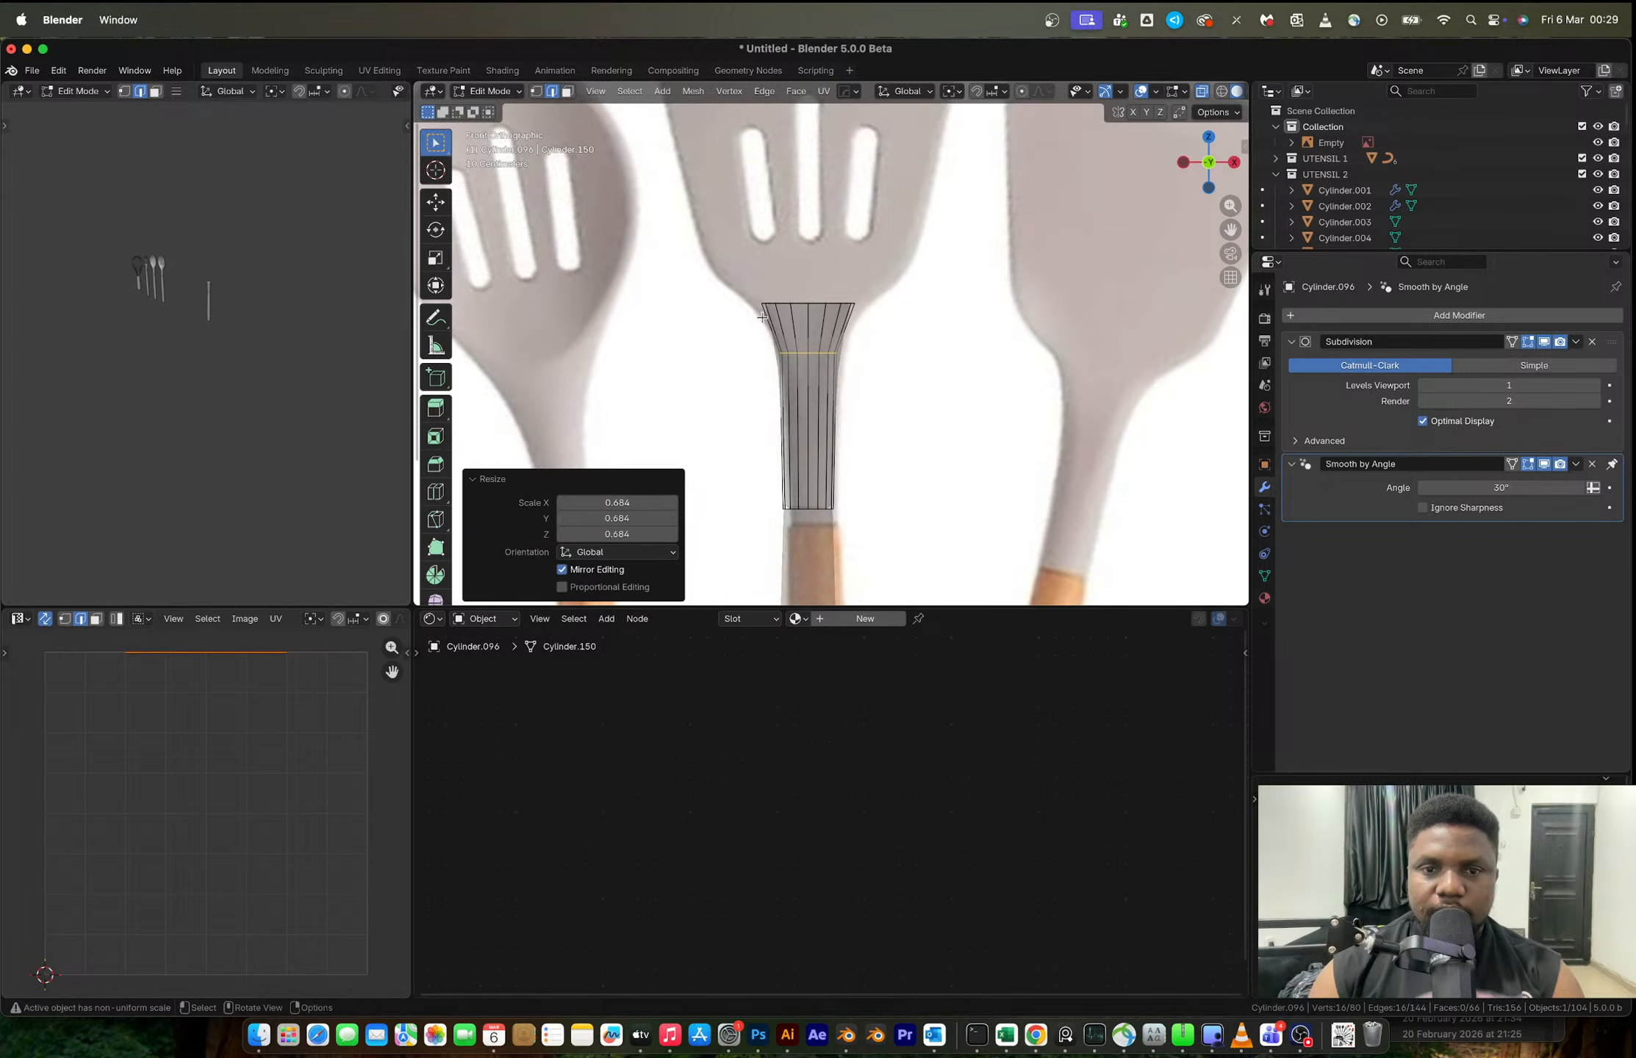
- Select the vertices of the neck's top end and scale them by about 1.3 to meet the blade outline
left_click(868, 317, "alt")
key("s")
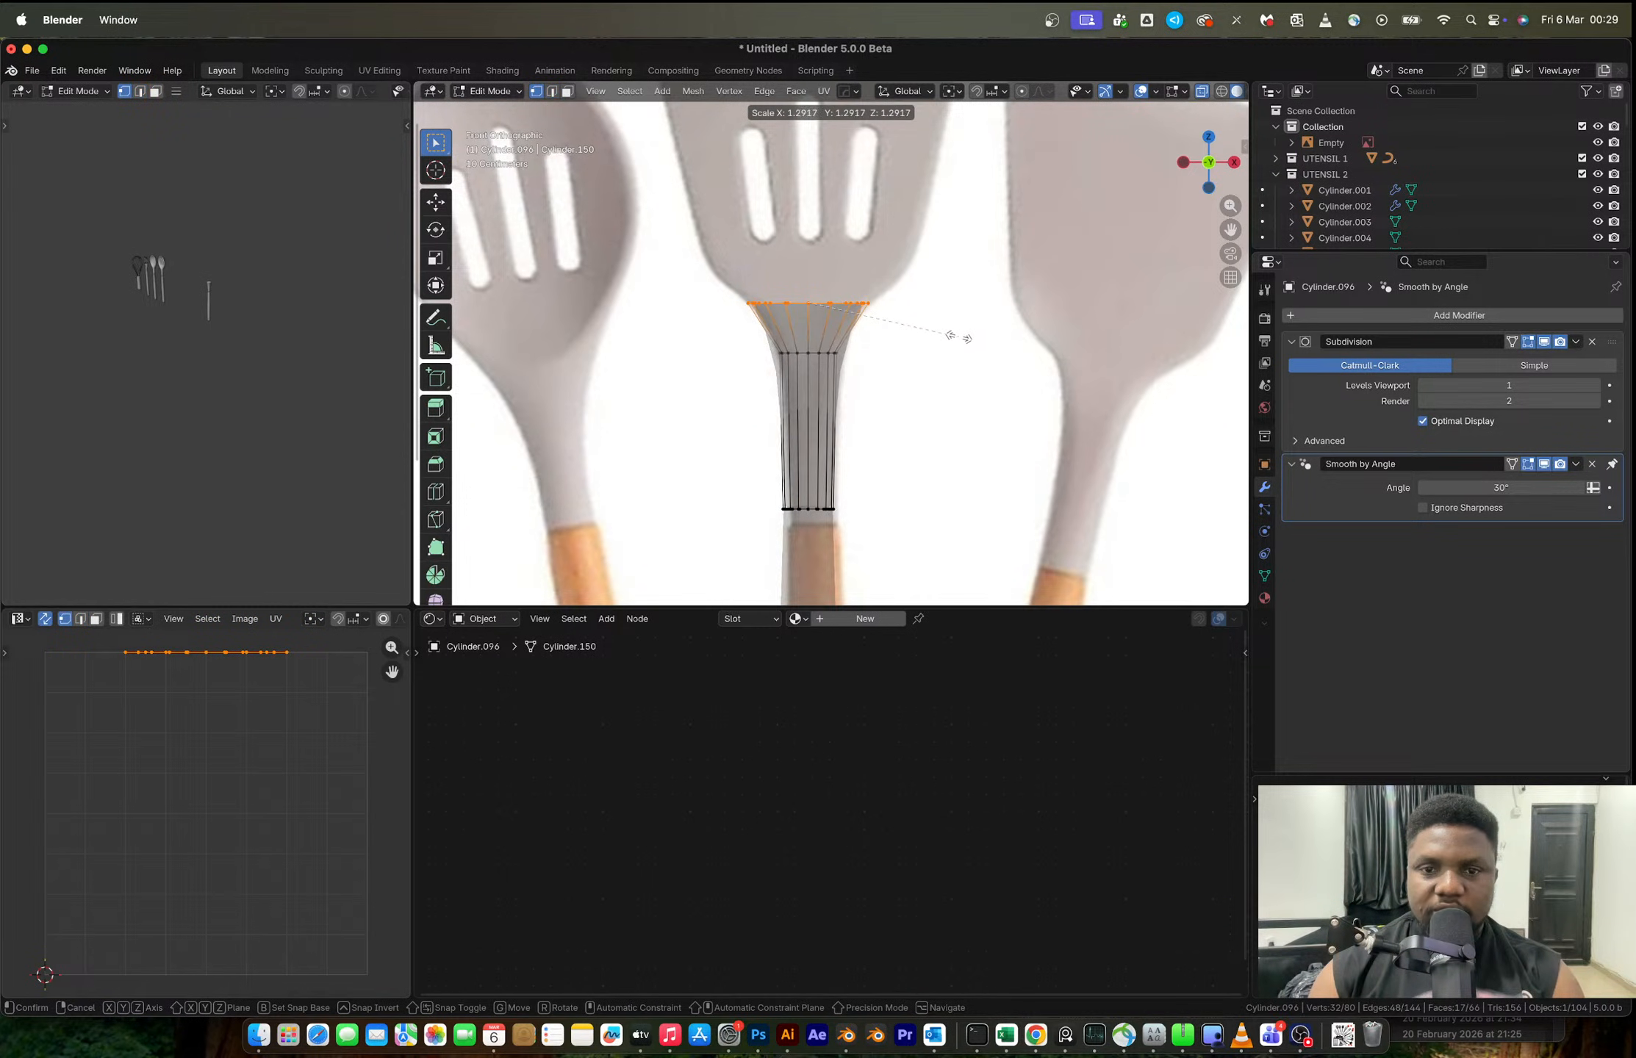
left_click(959, 337)
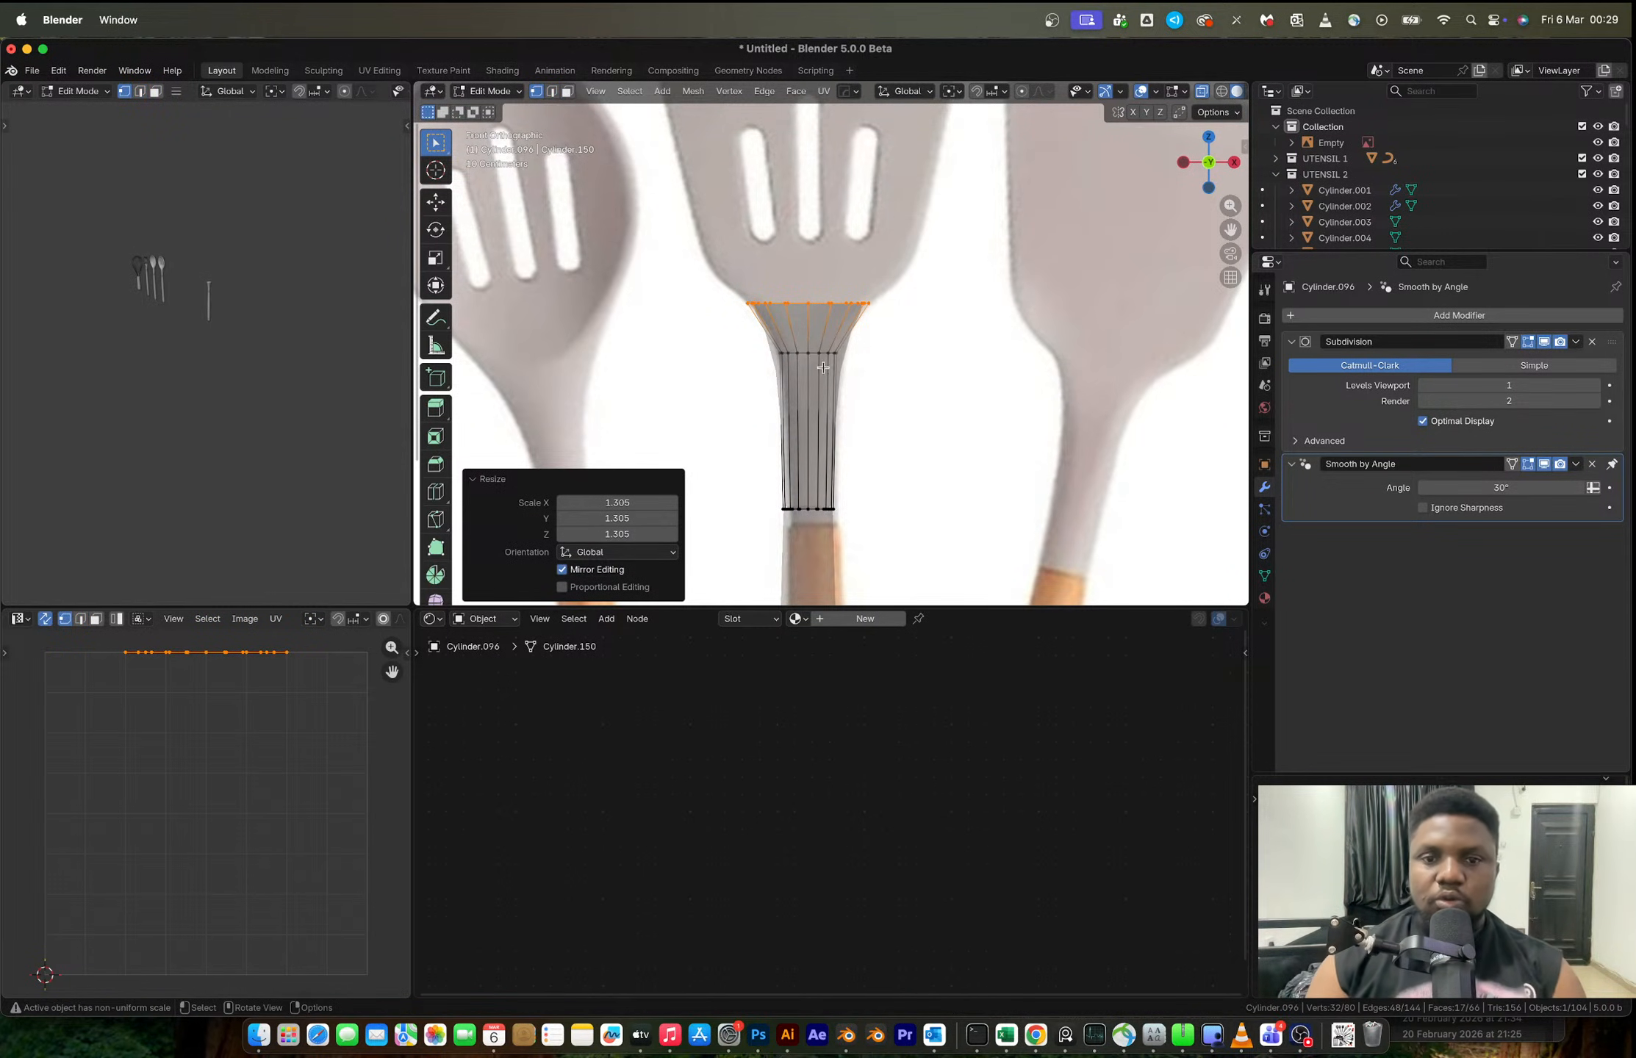
- Bevel the neck's middle edge loop by about 0.075 m with 3 segments to curve the flare, and leave mesh editing
key("2")
left_click_drag(743, 342, 899, 380)
key("ctrl+b")
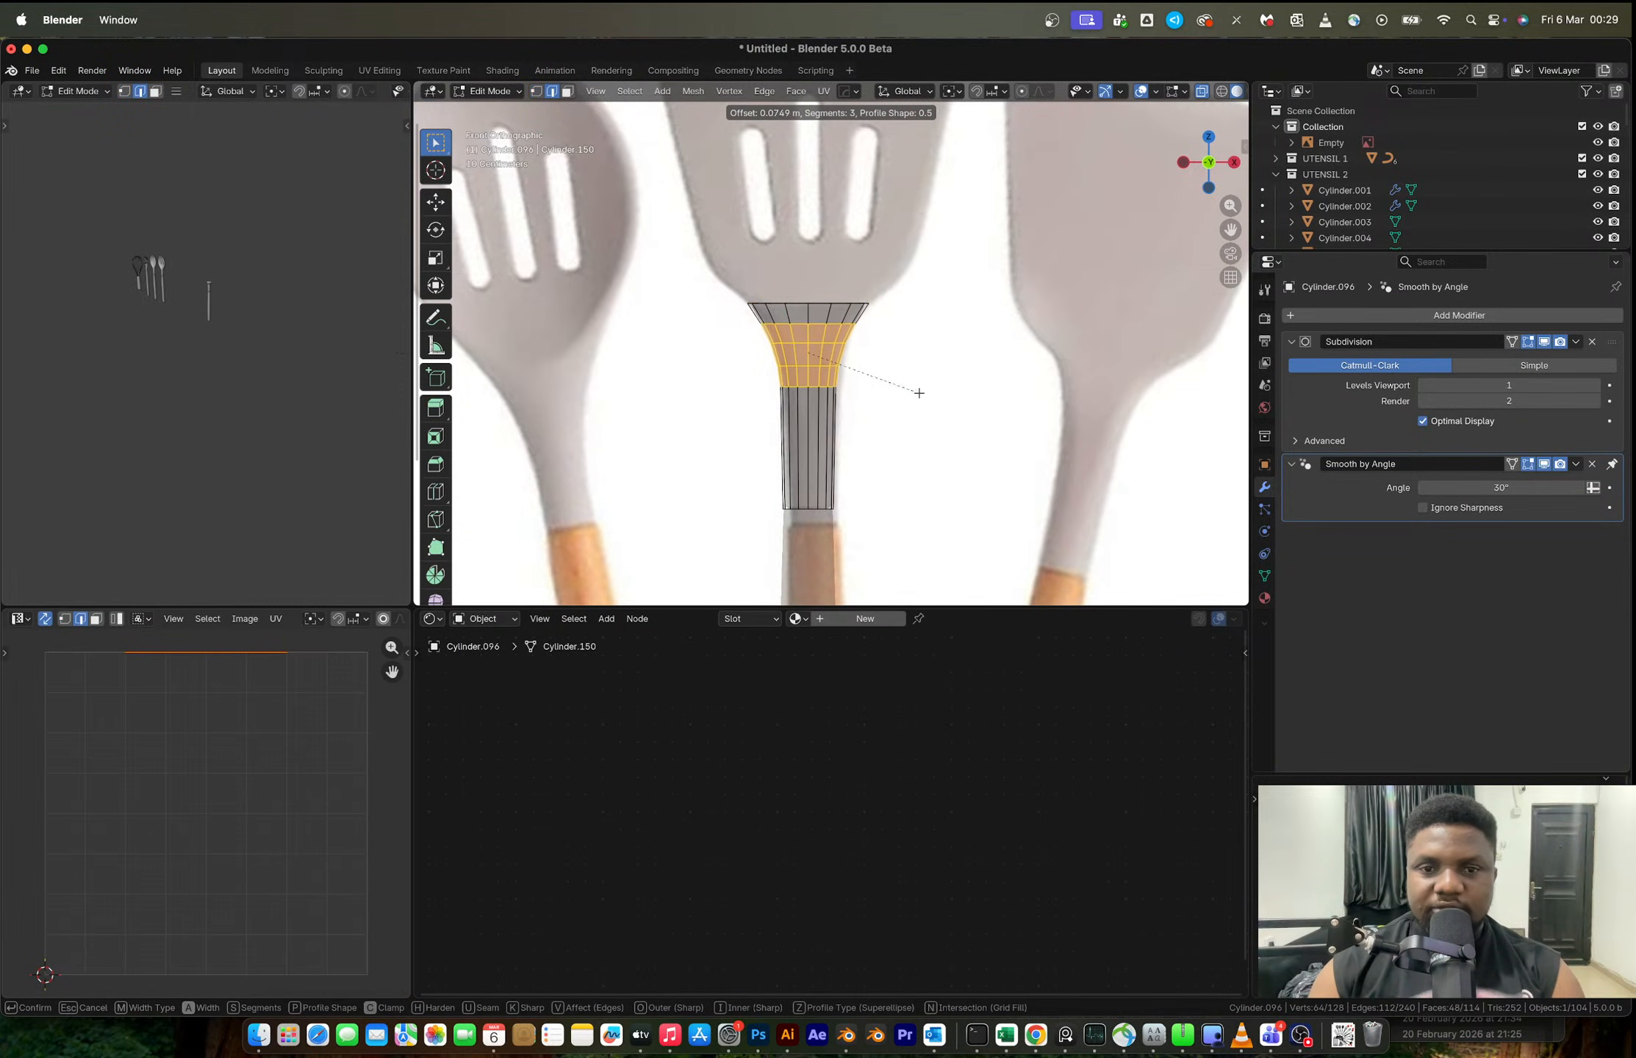
left_click(924, 395)
key("Tab")
scroll(811, 472, "down", 3)
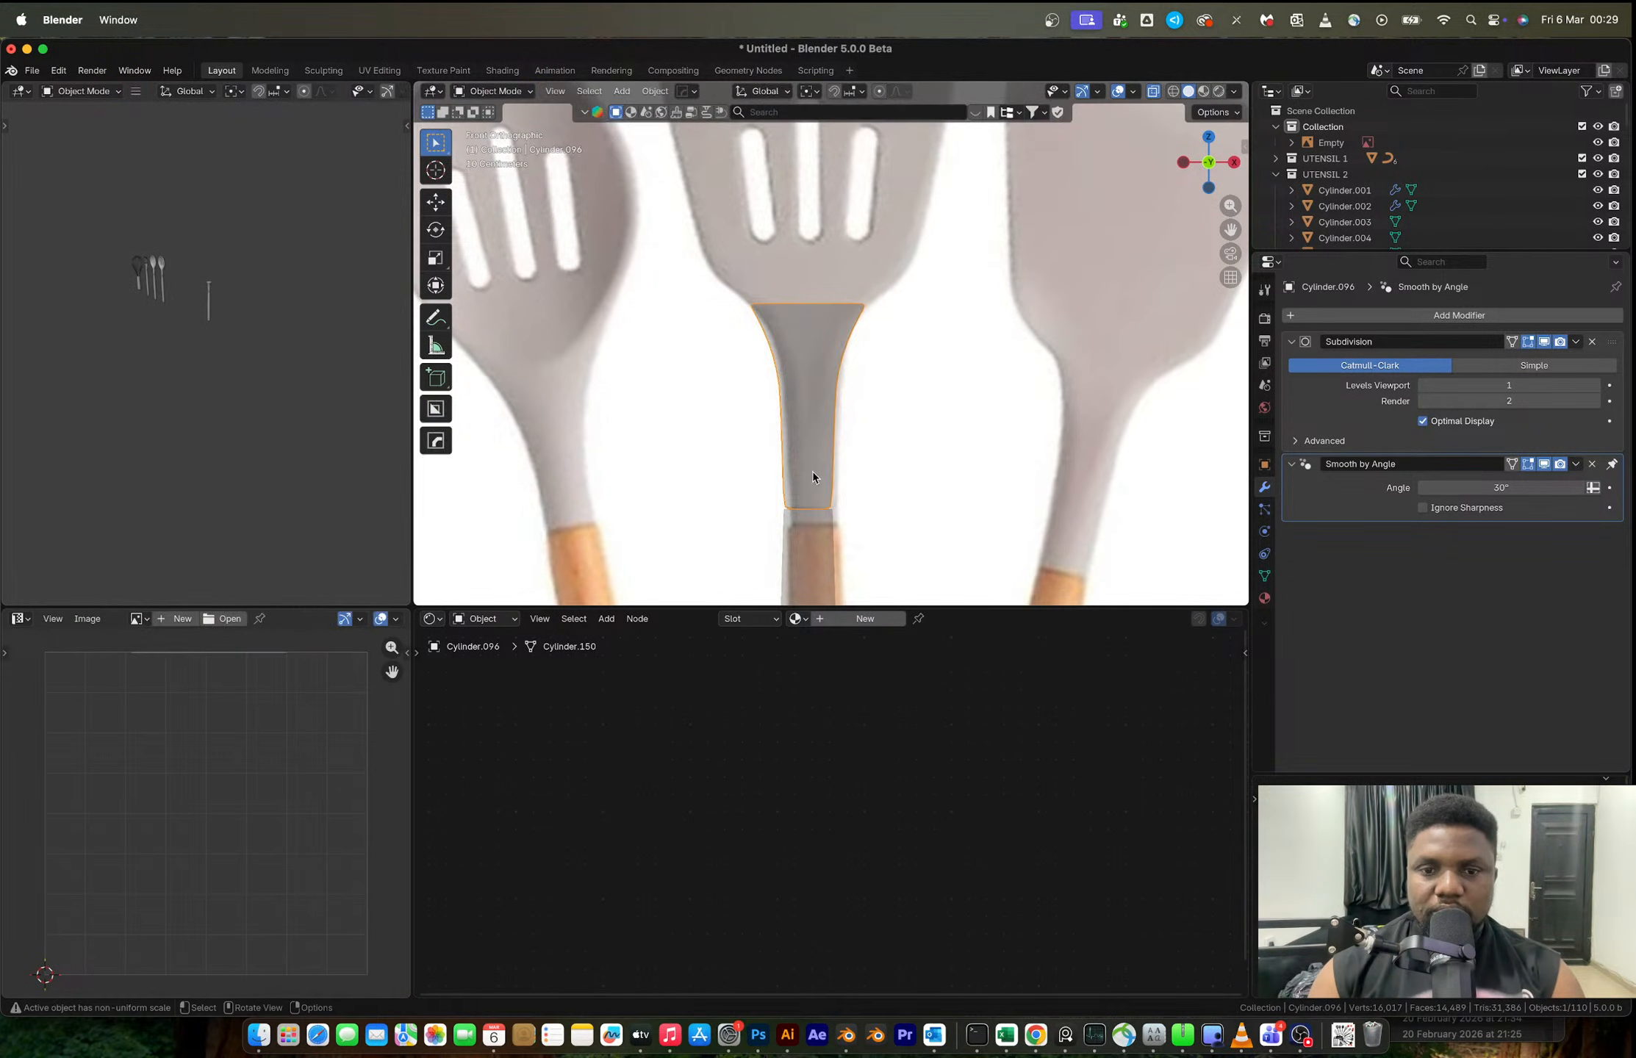
- Try to bevel the neck's bottom edges, selecting the whole bottom end and then only its edge loop
scroll(793, 486, "up", 4)
key("Tab")
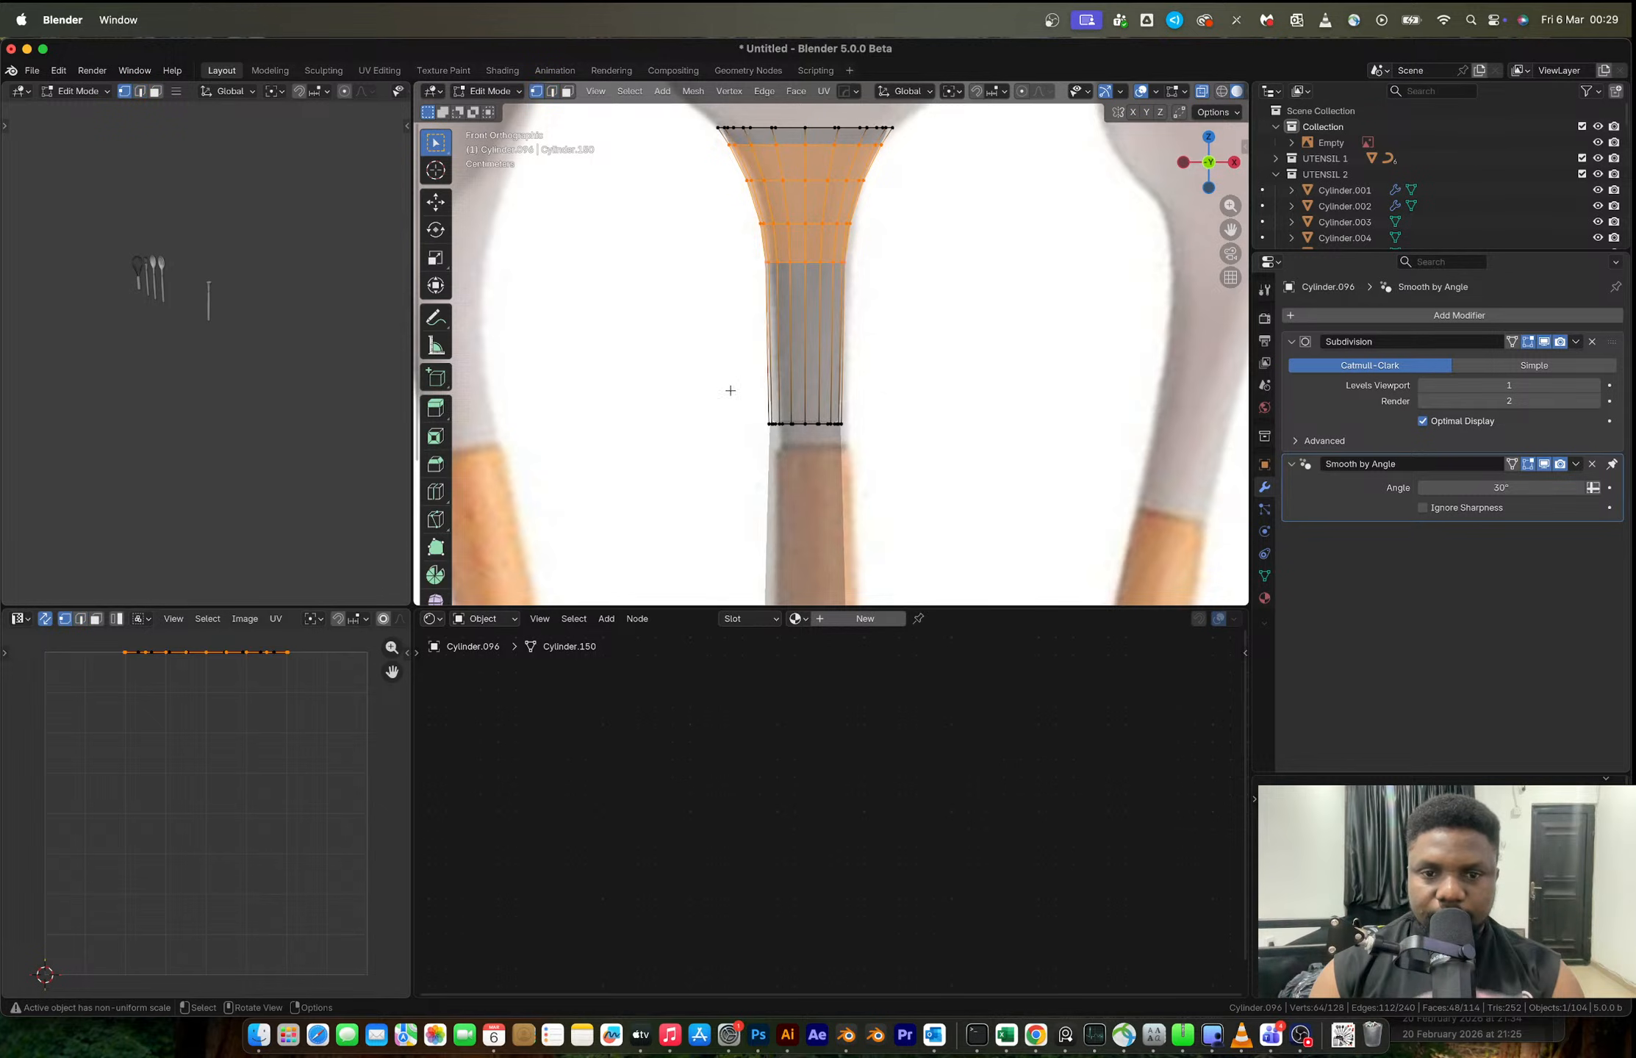
key("2")
left_click_drag(660, 379, 903, 459)
scroll(903, 458, "up", 3)
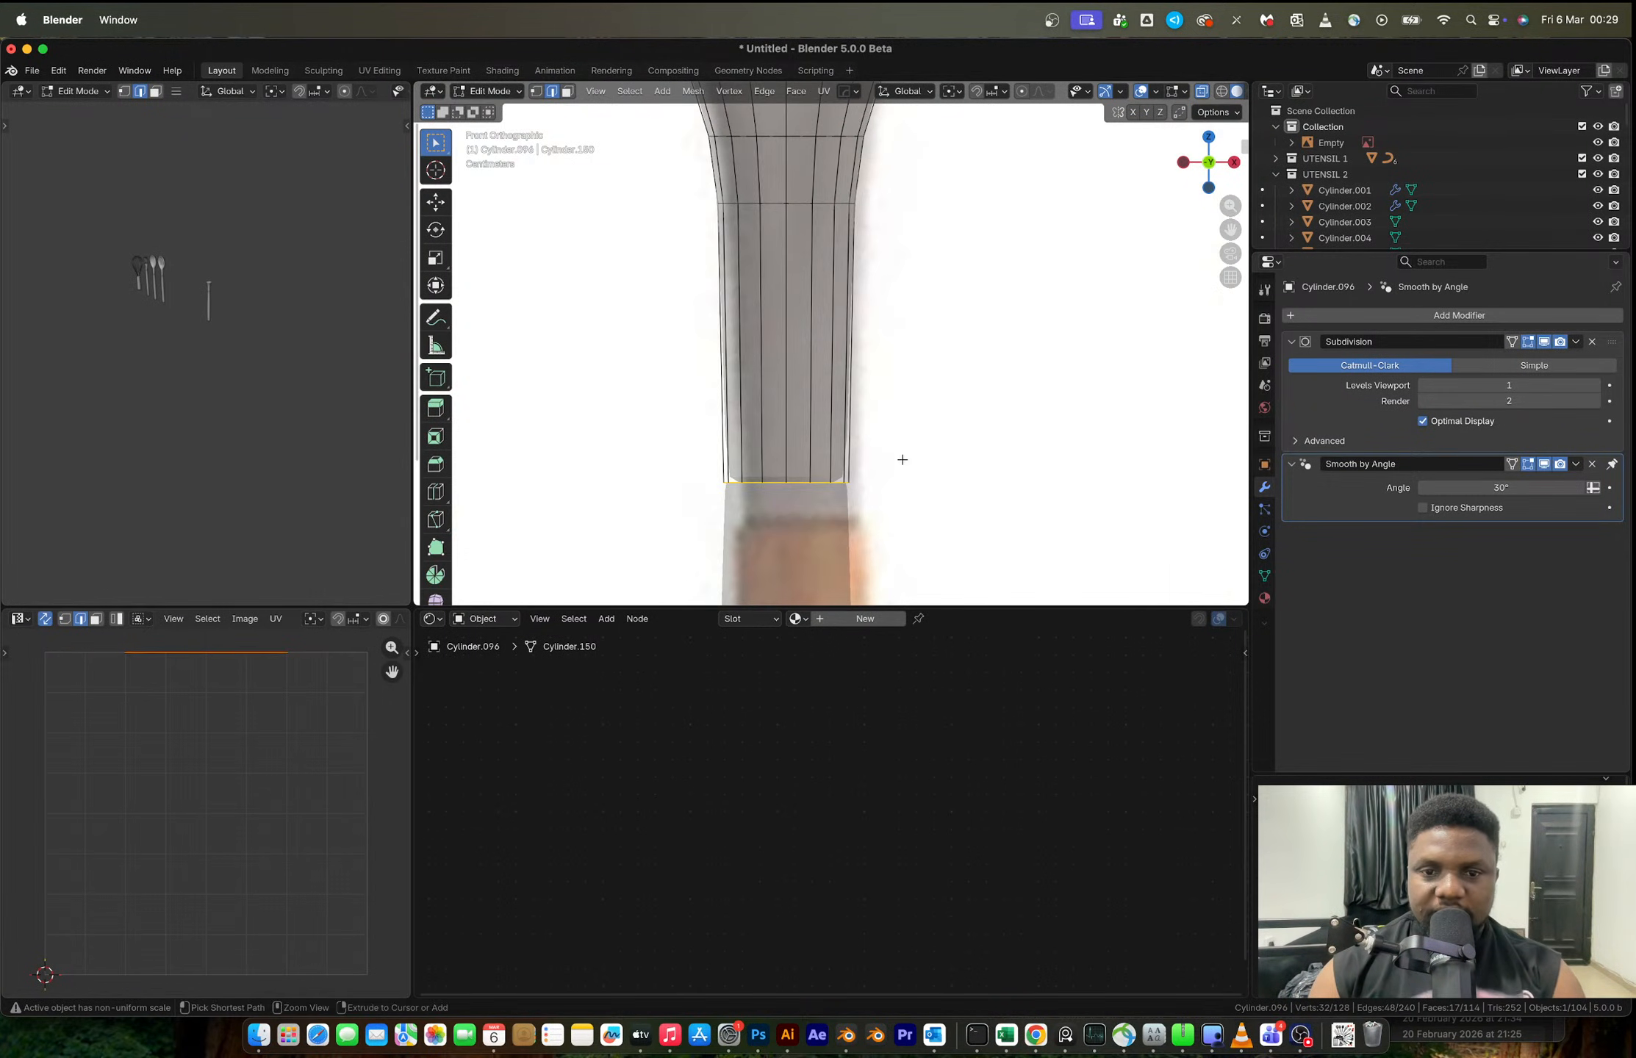
key("ctrl+b")
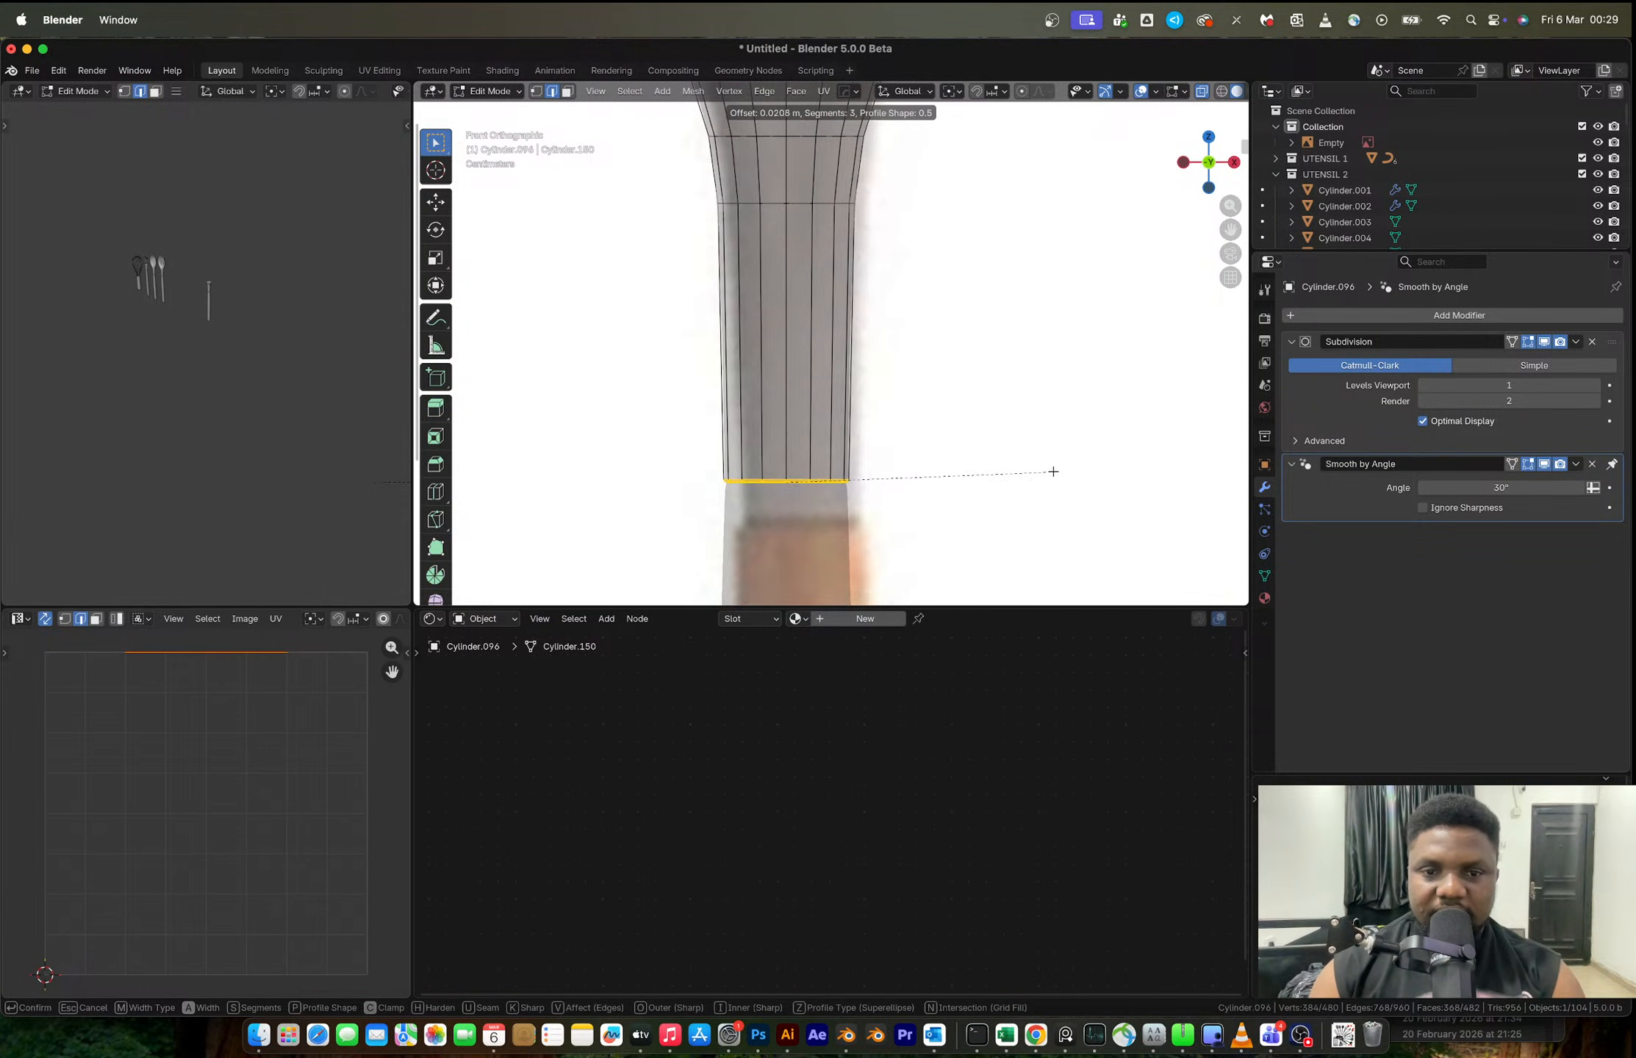
left_click(1153, 462)
middle_click_drag(791, 443, 751, 465)
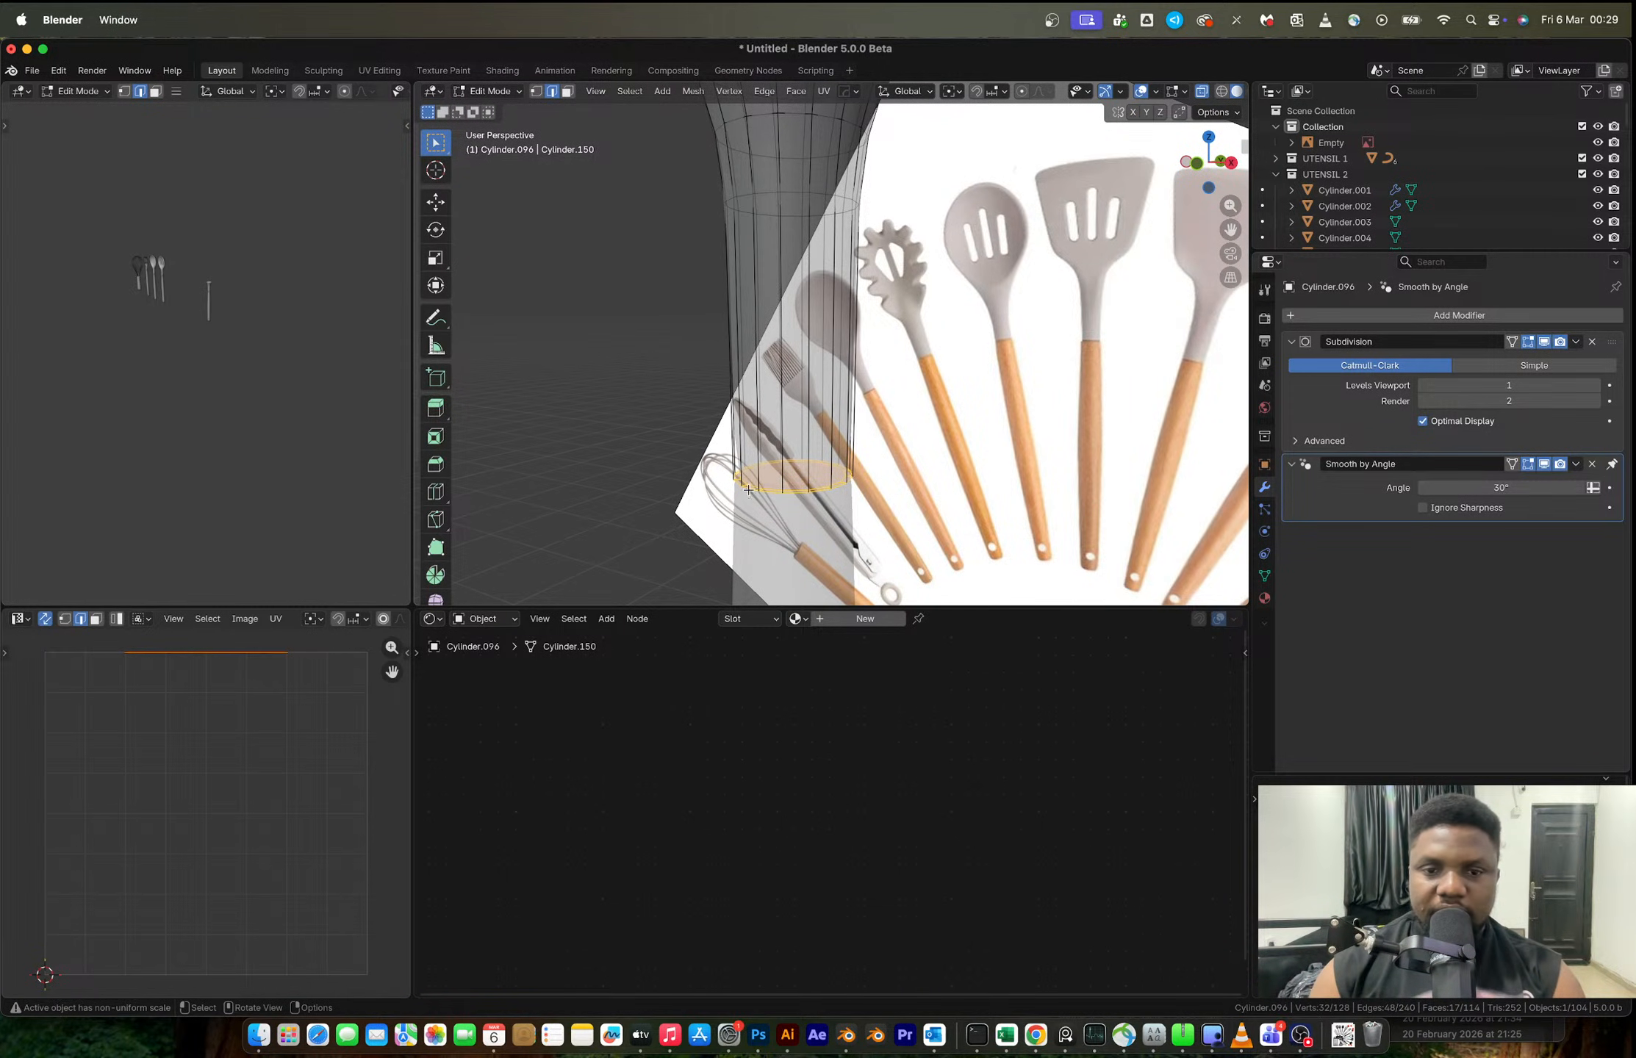
left_click(748, 488, "alt")
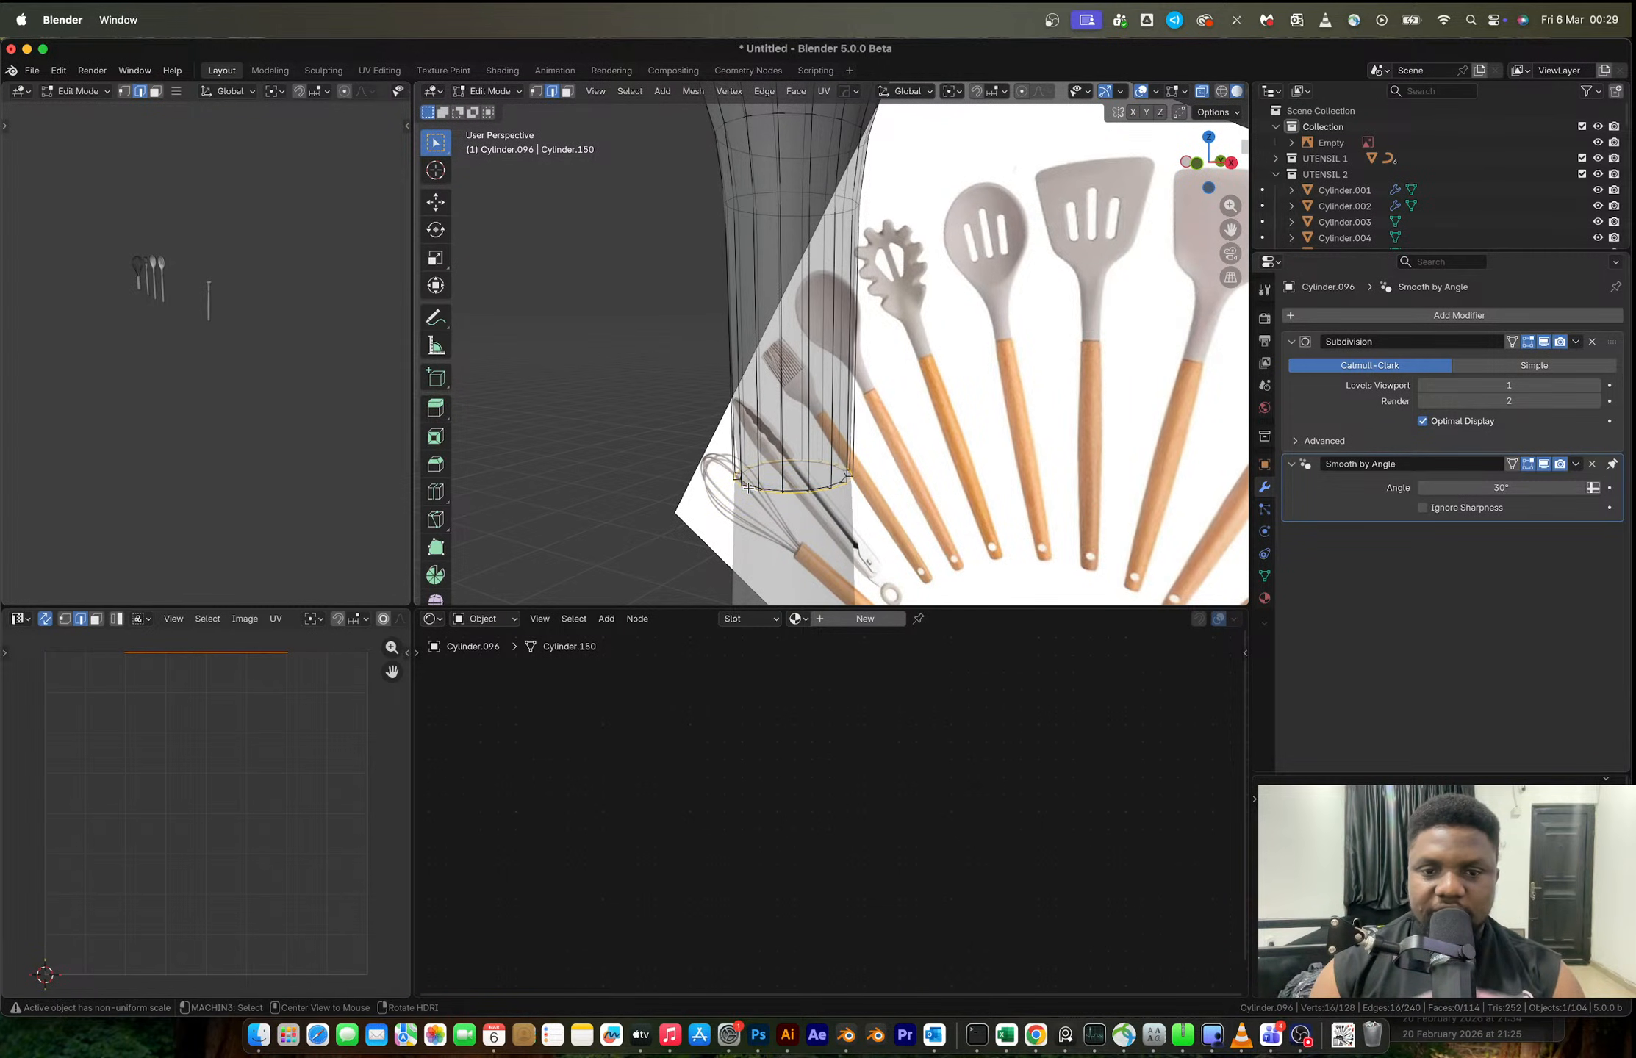
key("ctrl+b")
left_click(968, 512)
key("super+z")
- Fill the open inner loop at the neck's bottom with a face and dissolve the loop's edges into a single cap
middle_click_drag(852, 484, 856, 481)
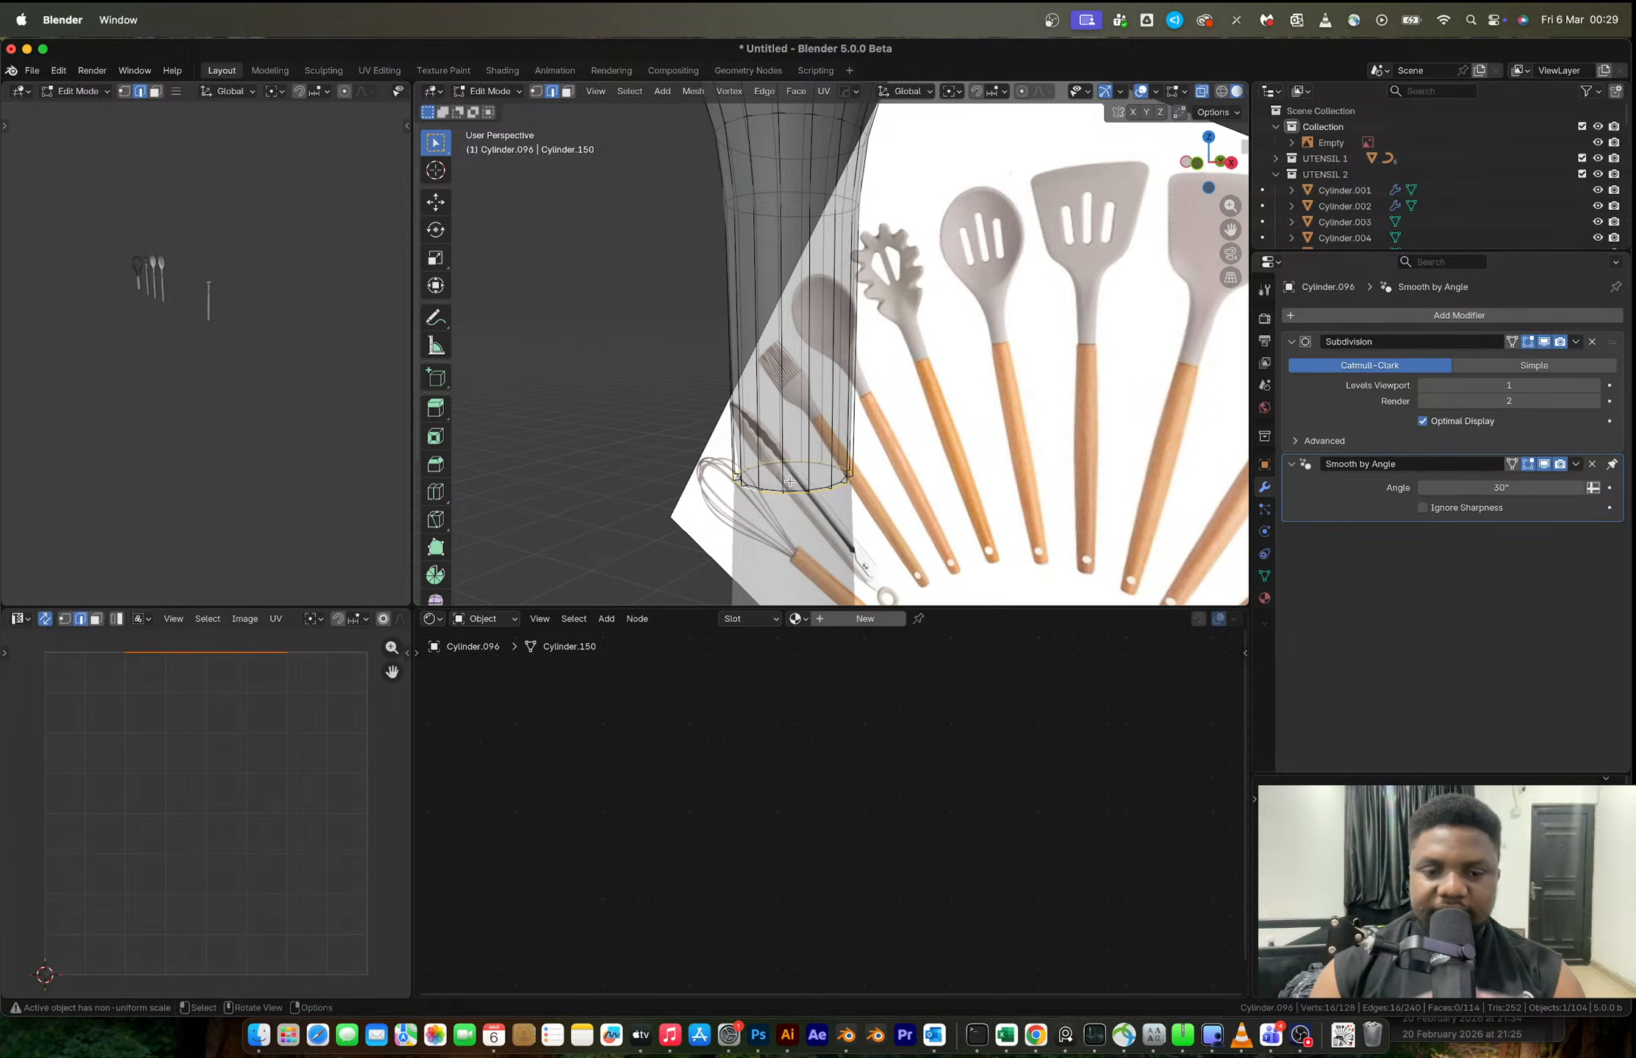
middle_click_drag(788, 491, 778, 404)
key("f")
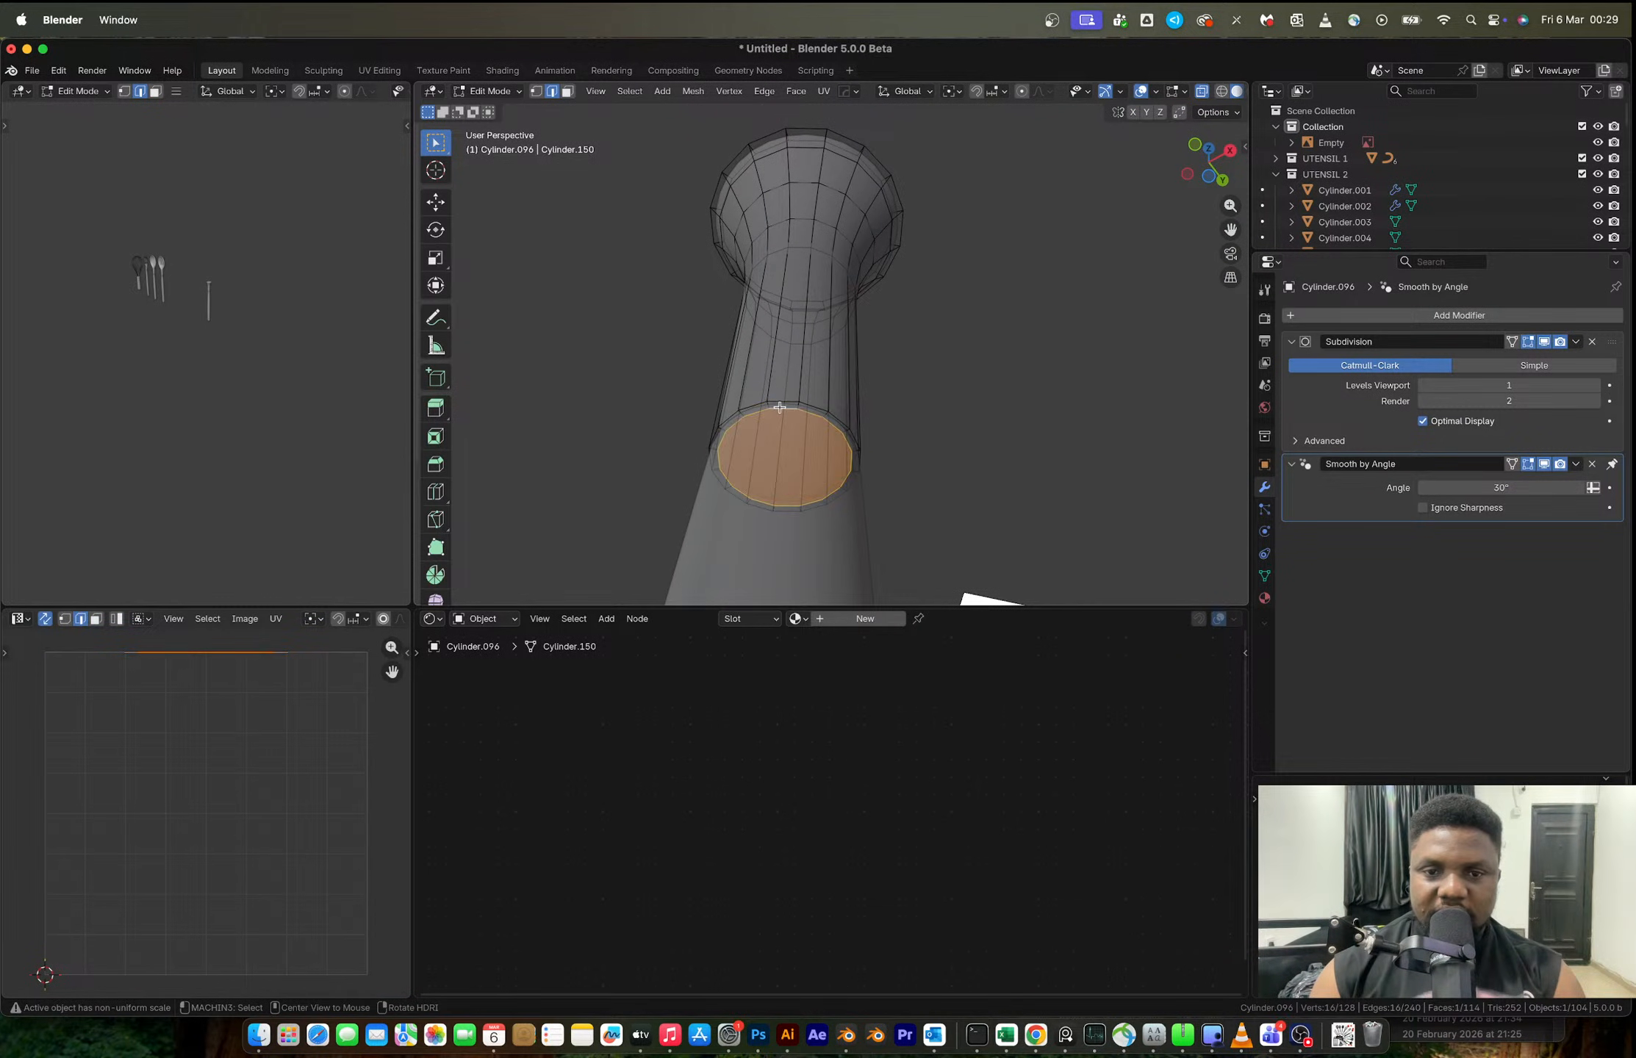
key("x")
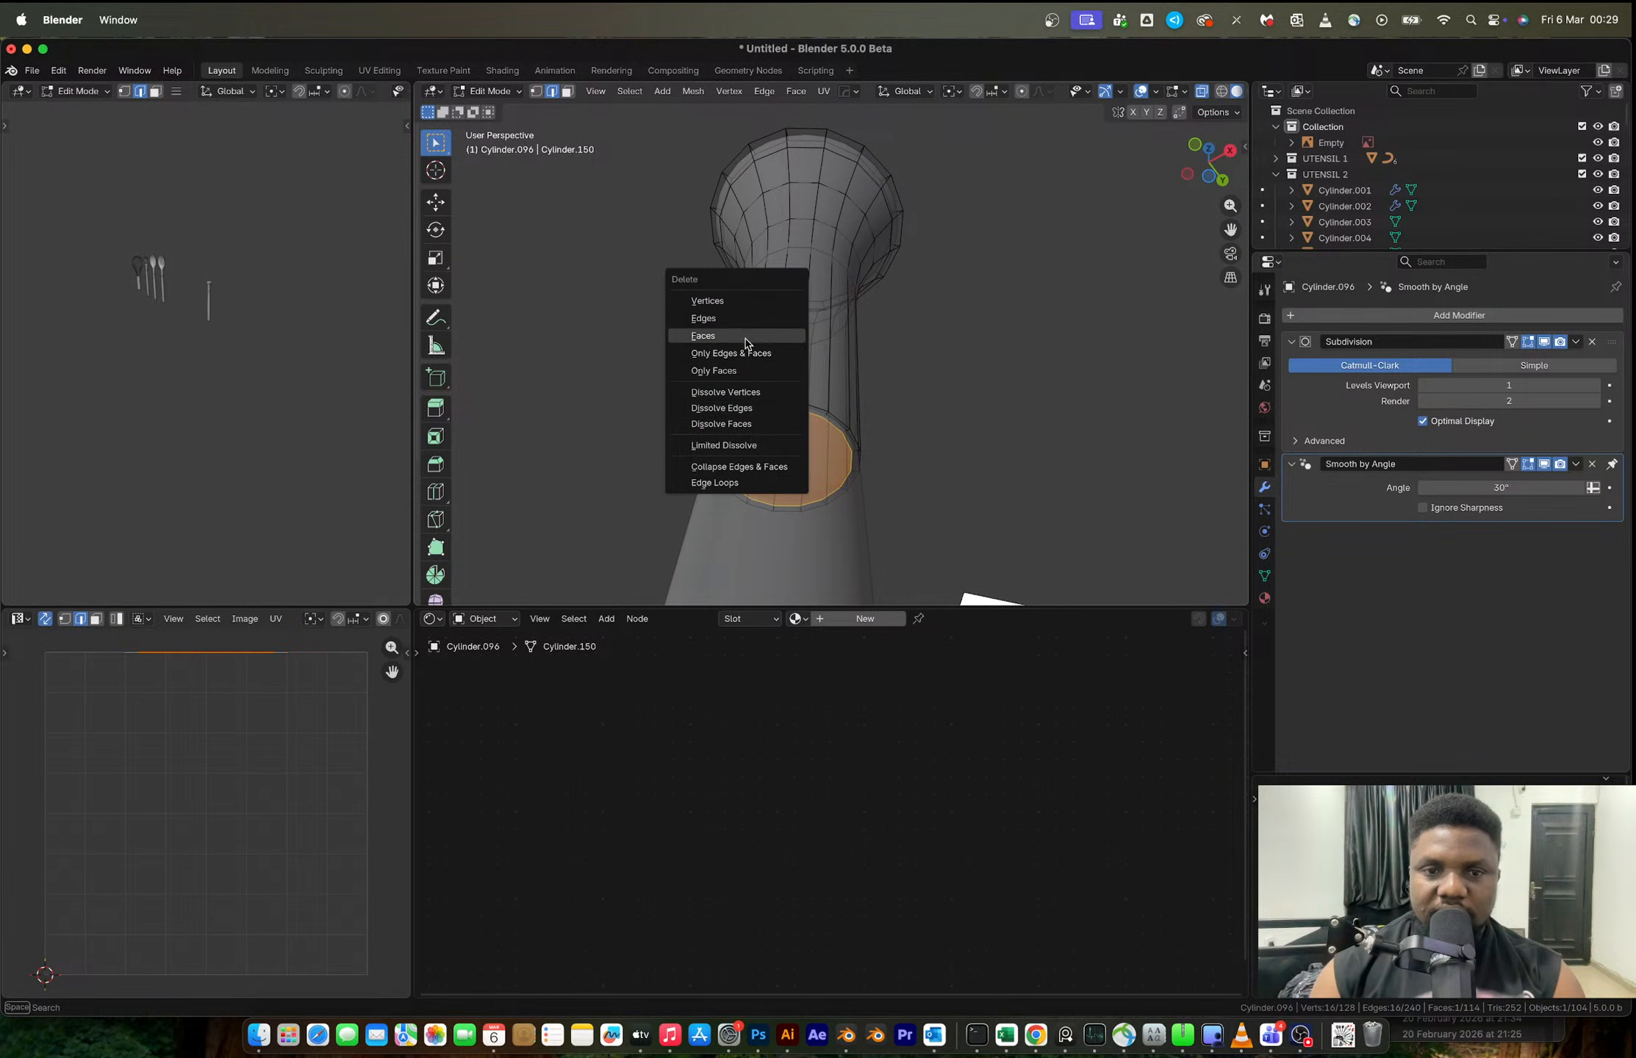
key("Escape")
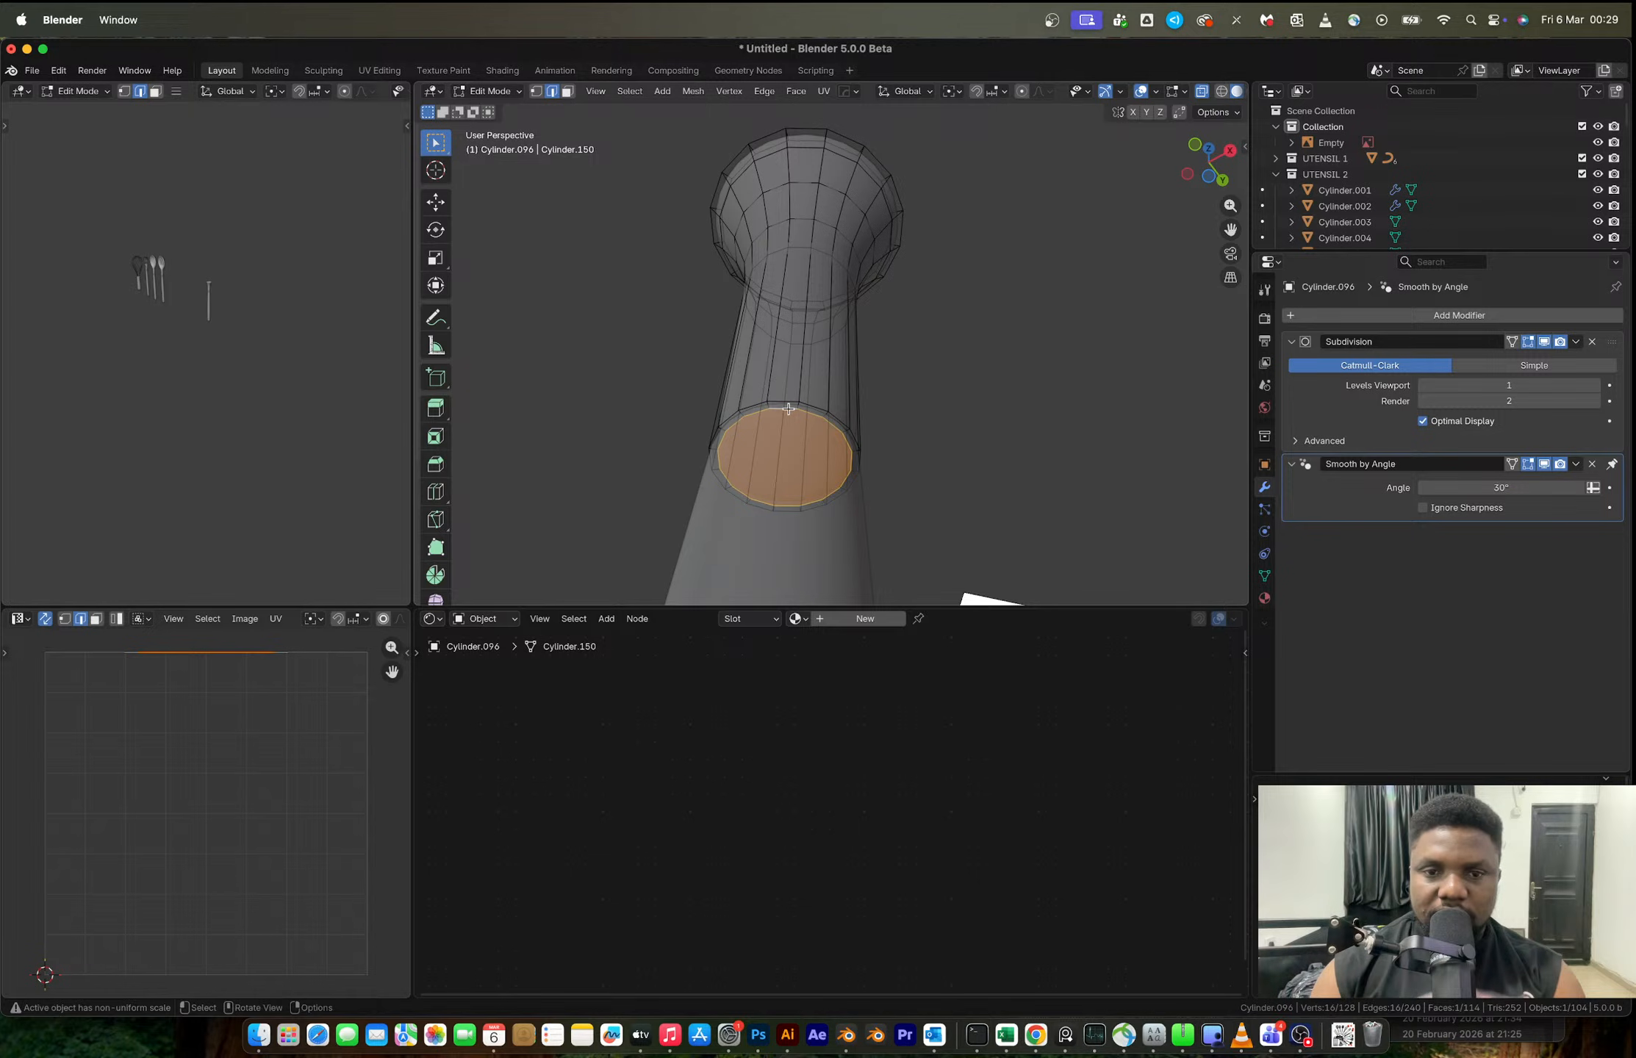
key("x")
left_click(770, 410)
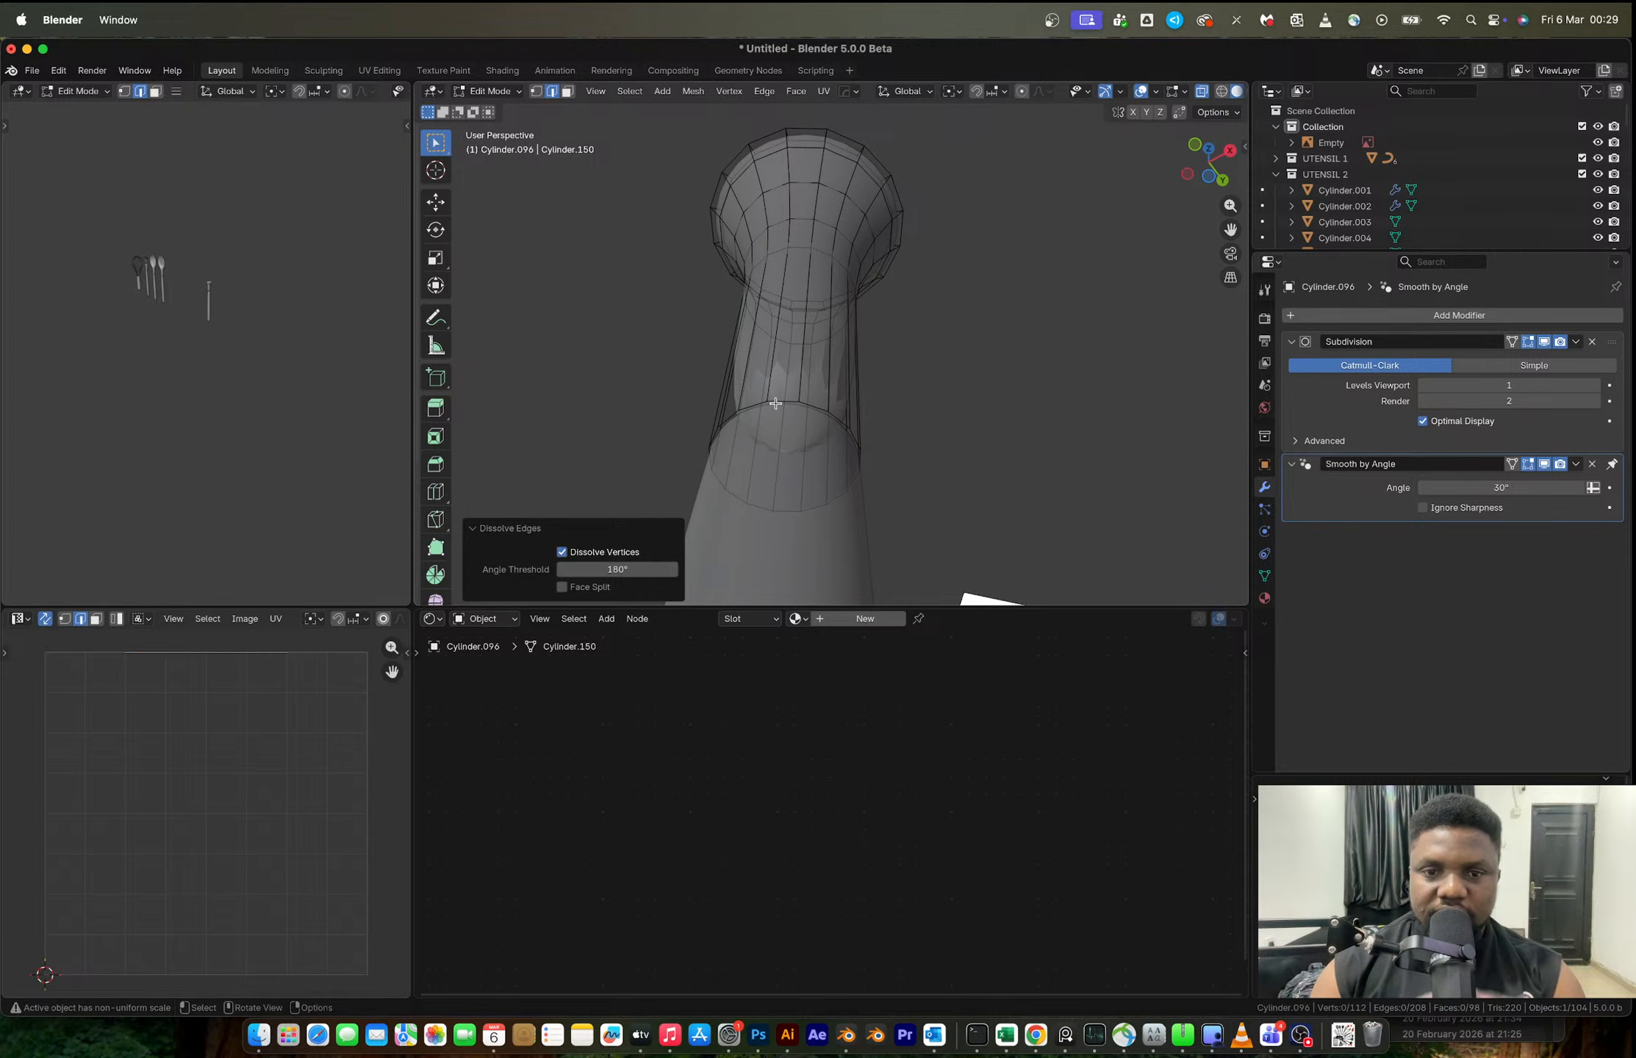
- Bevel the neck's bottom rim with a width of about 0.0057 m and 3 segments, and leave mesh editing
left_click(775, 404)
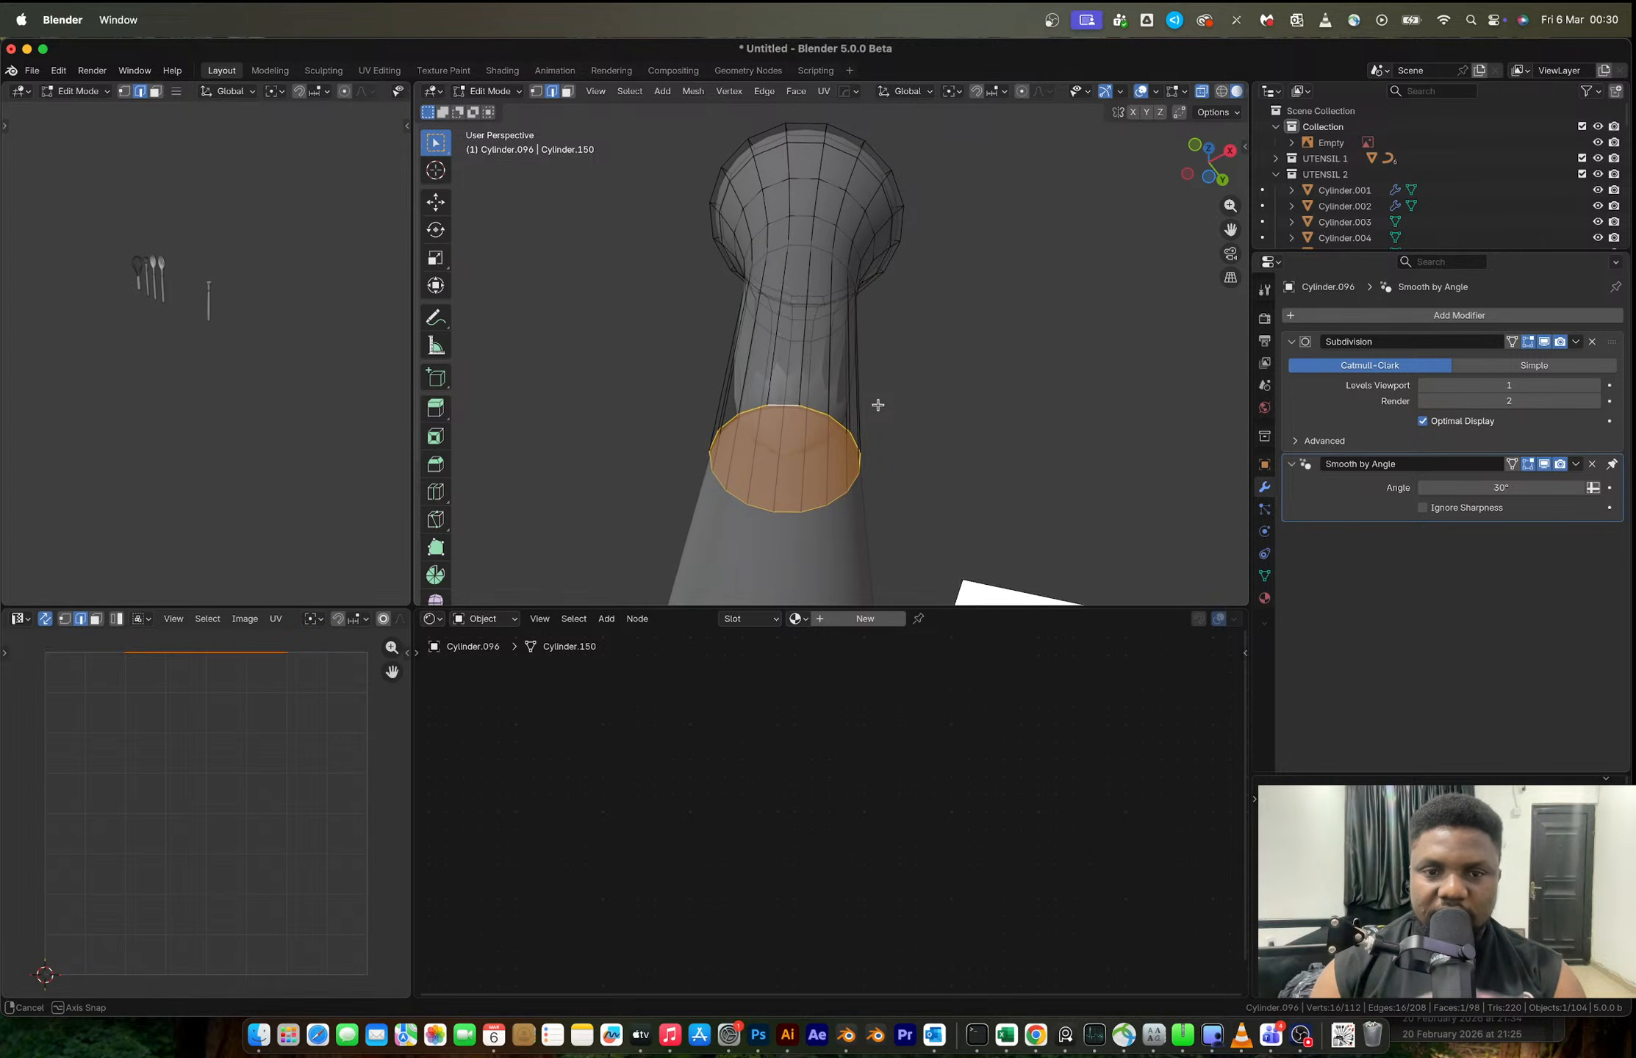
middle_click_drag(877, 404, 851, 464)
key("ctrl+b")
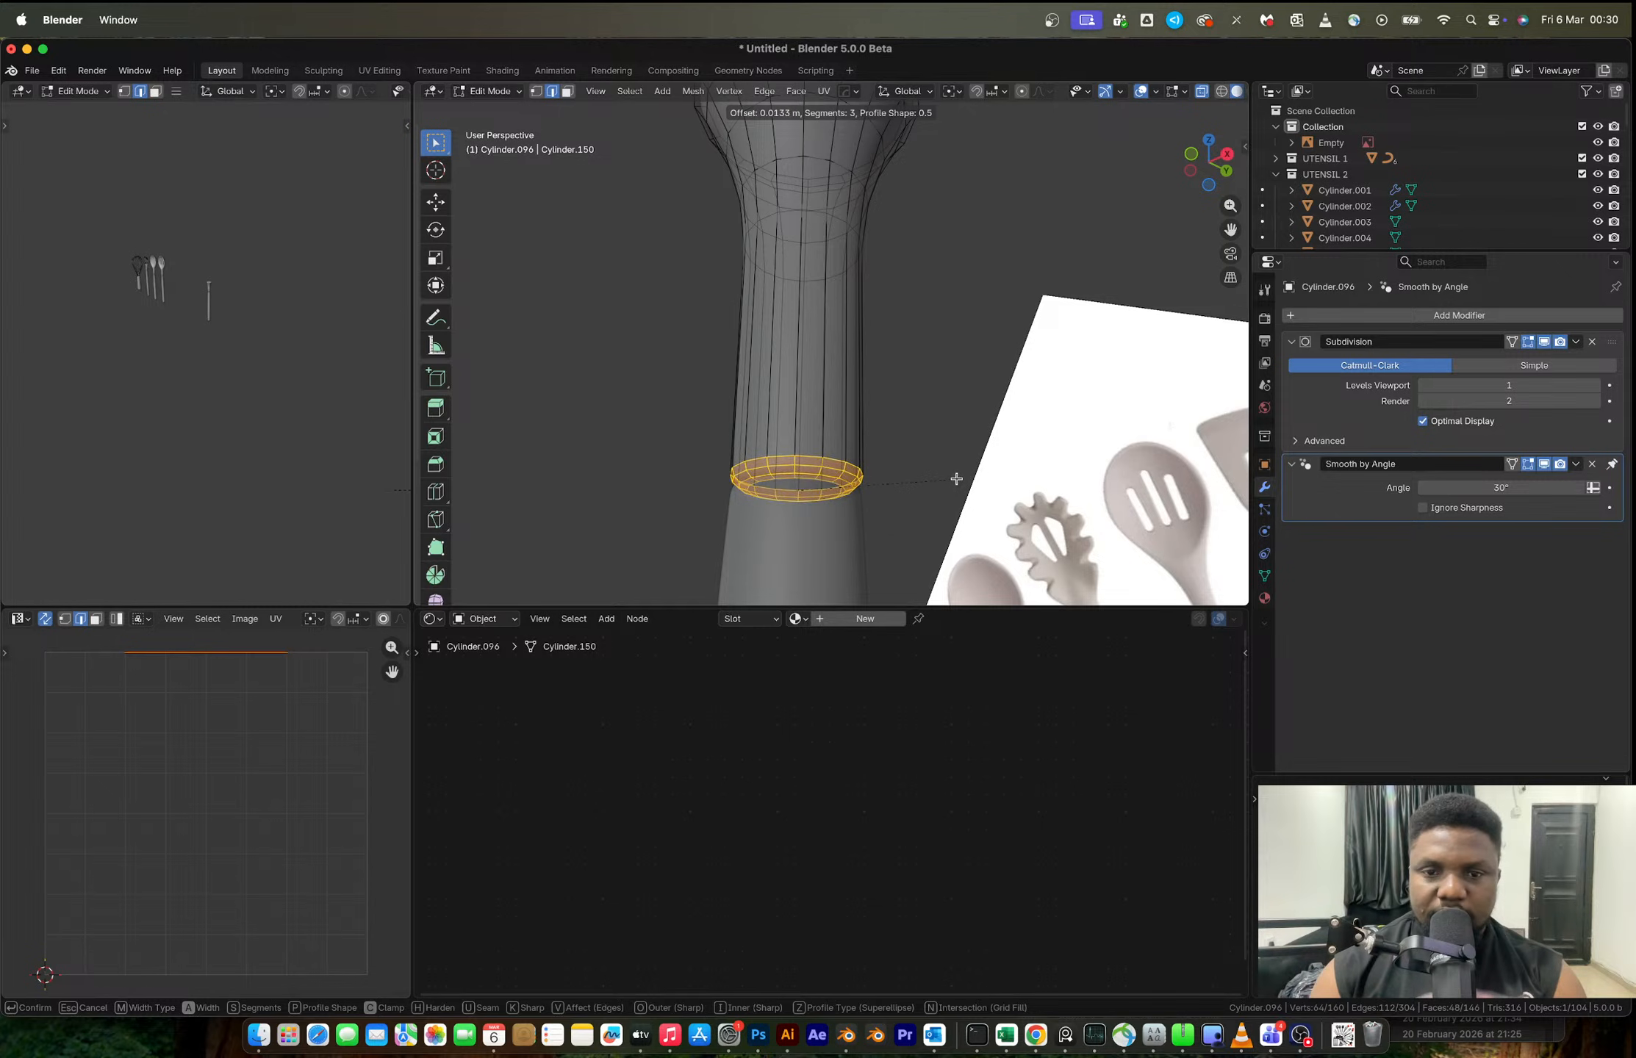
left_click(952, 479)
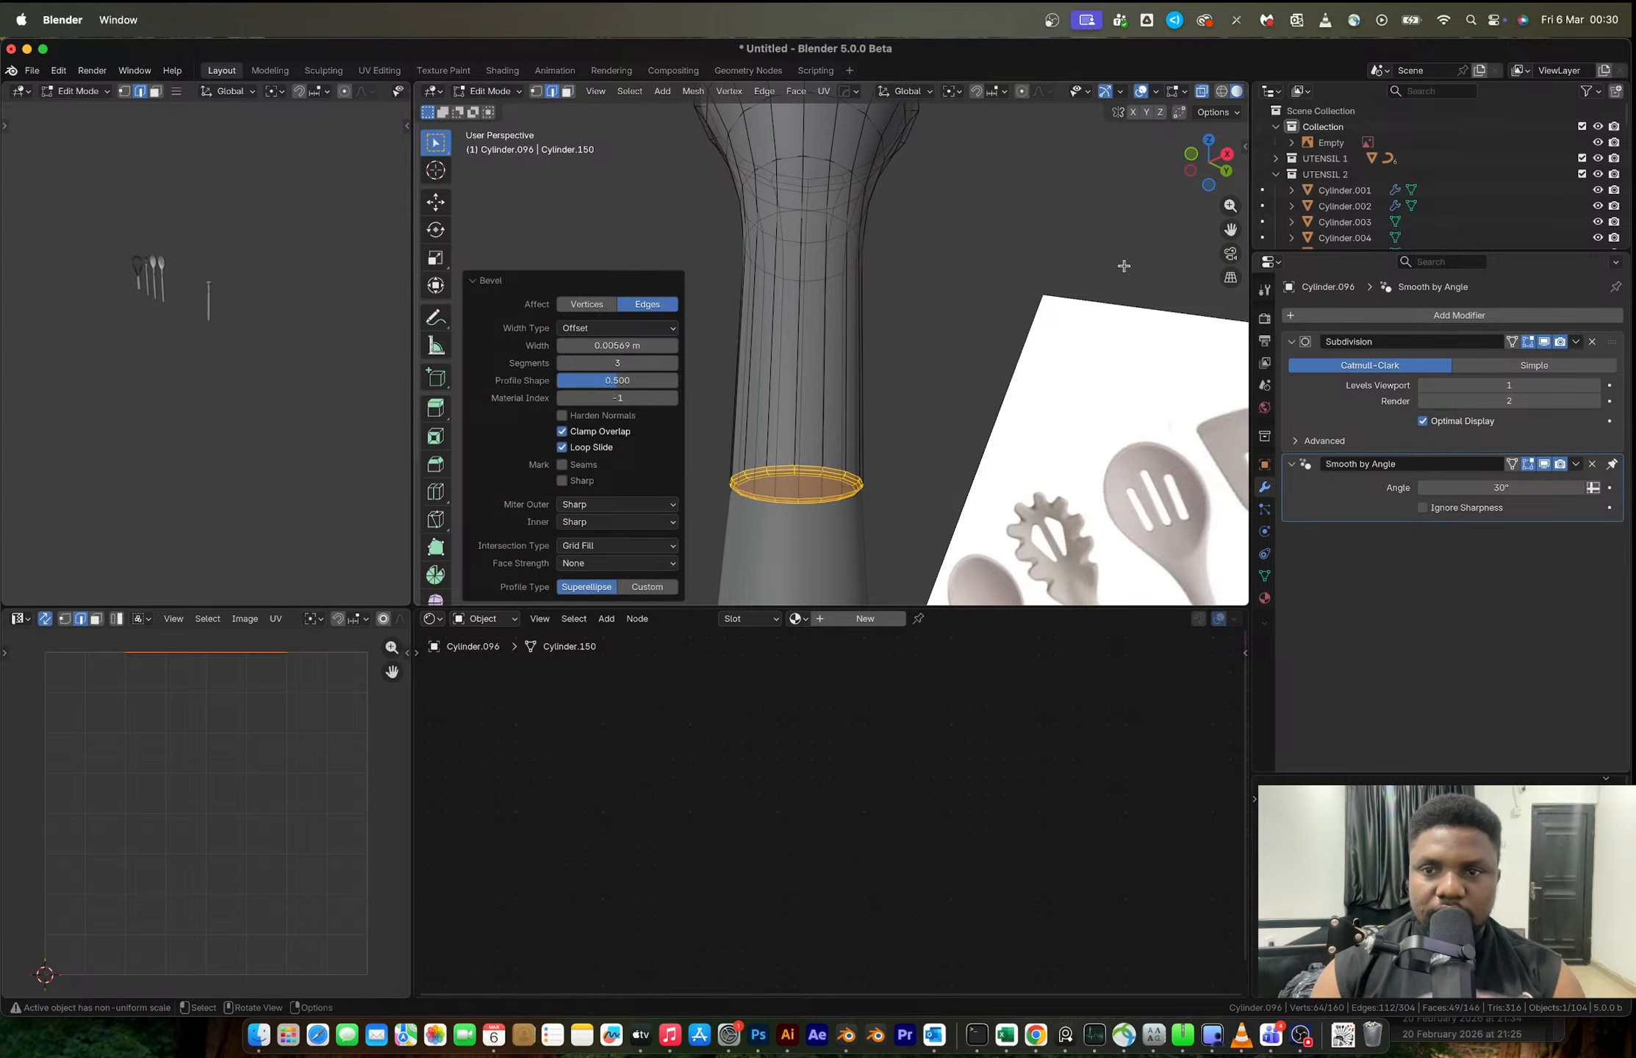
left_click(1193, 155)
scroll(939, 383, "up", 3)
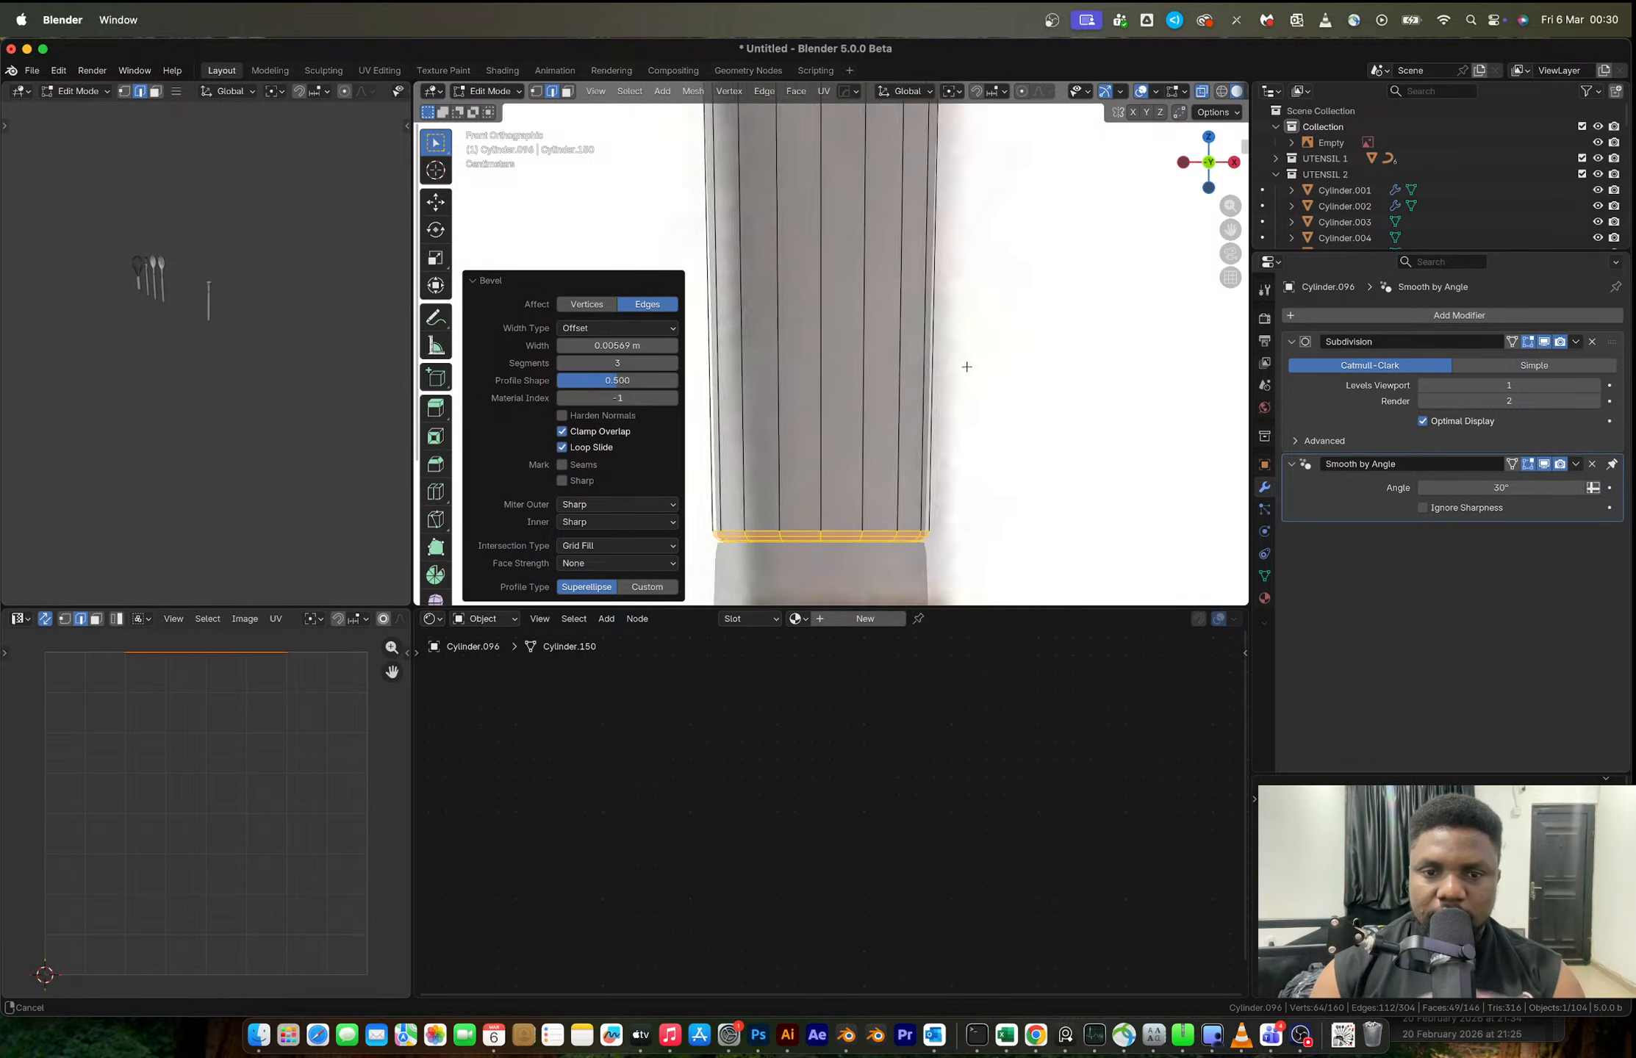
key("Tab")
- Delete the cap face and the thin ring of faces around it at the neck's flared top end
scroll(992, 414, "down", 5)
middle_click_drag(920, 335, 909, 514, "shift")
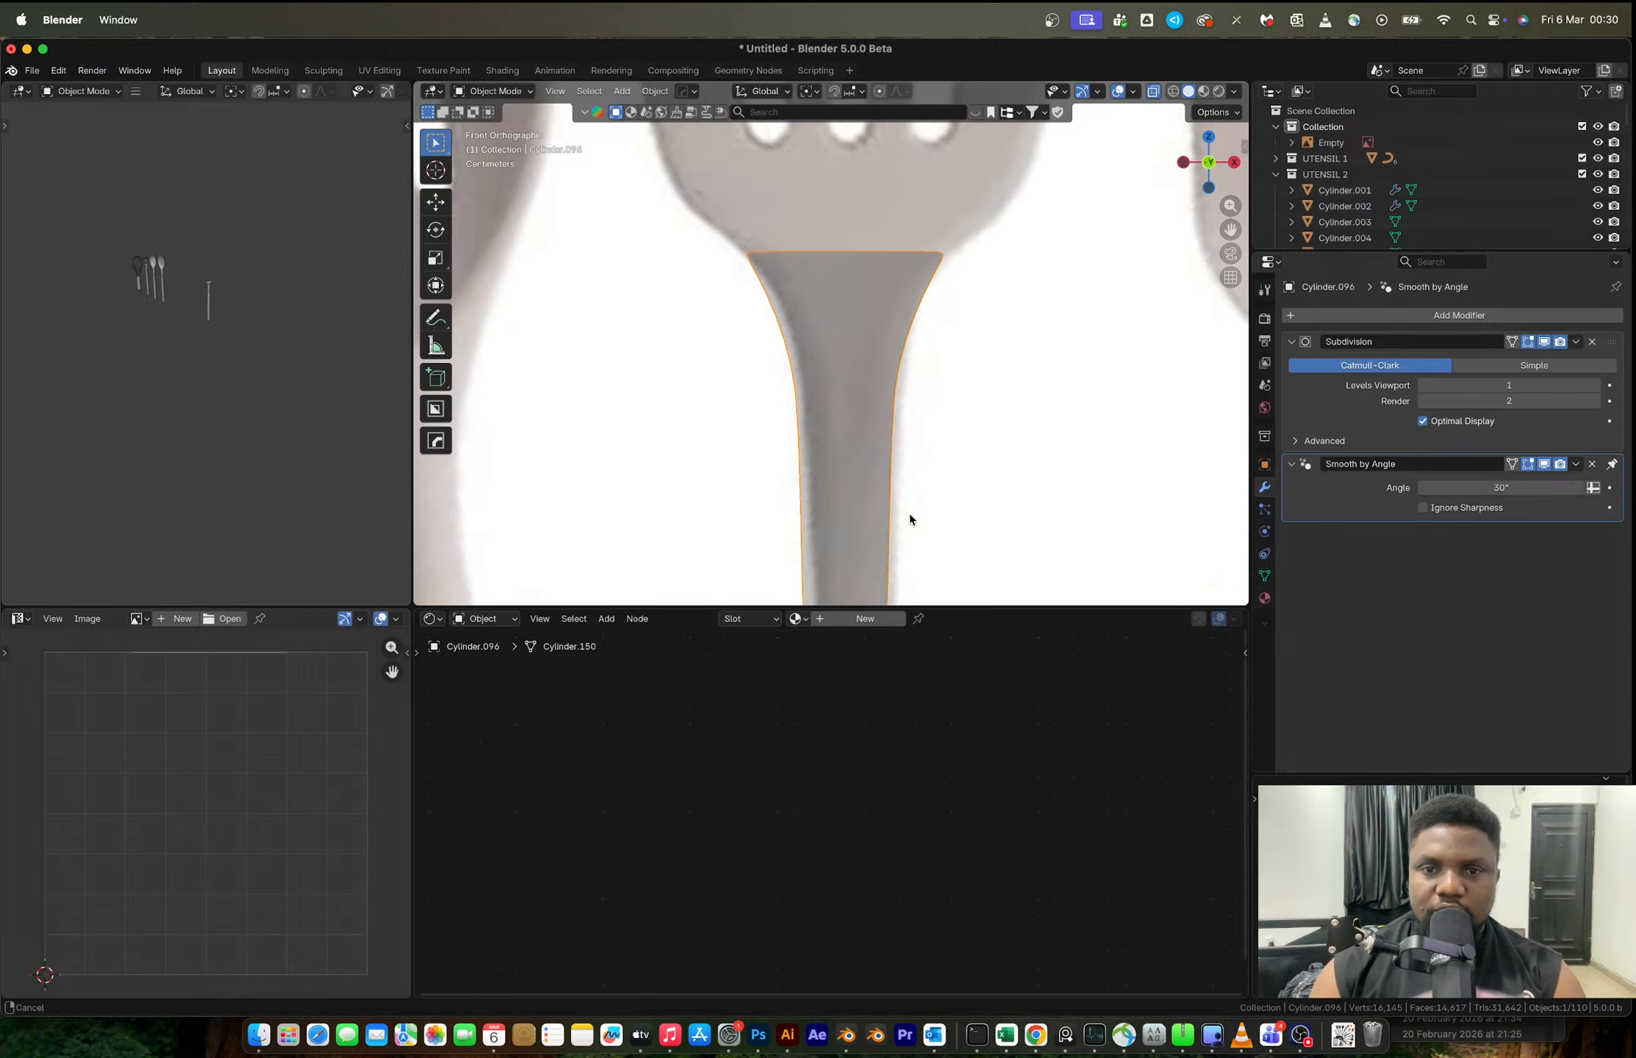
key("Tab")
scroll(846, 345, "down", 1)
middle_click_drag(846, 346, 853, 448)
key("3")
left_click(828, 439)
key("x")
key("Escape")
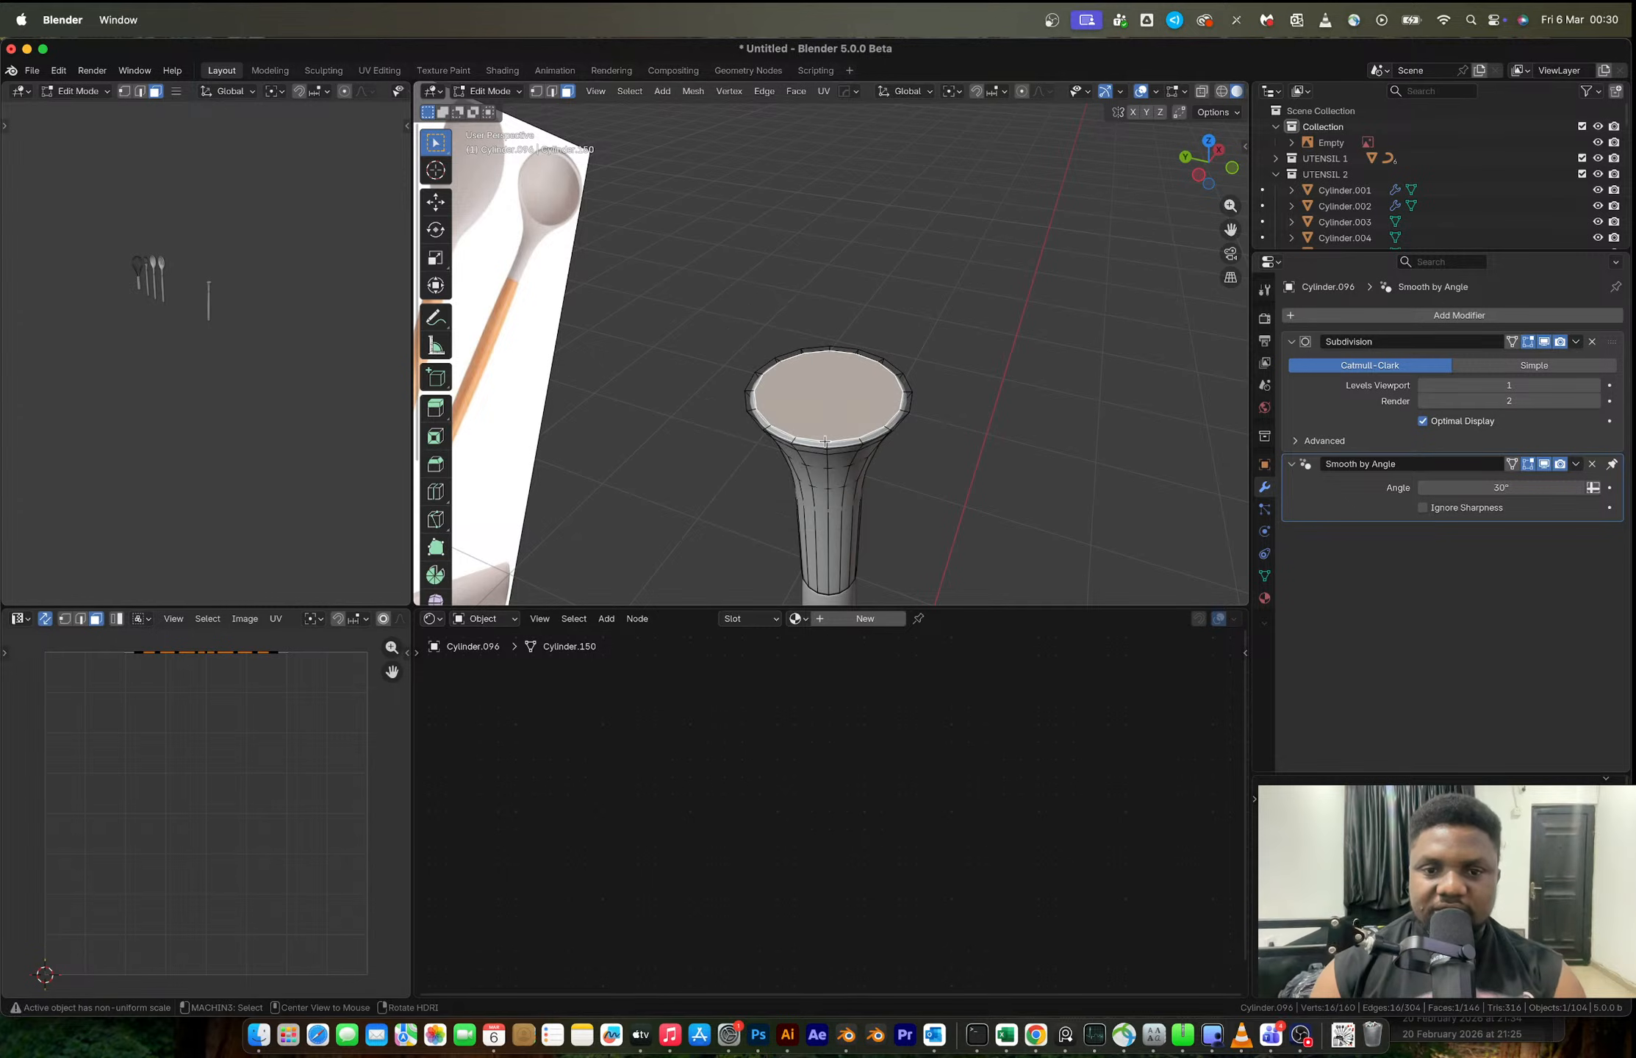
left_click(828, 444, "alt+shift")
key("x")
left_click(790, 373)
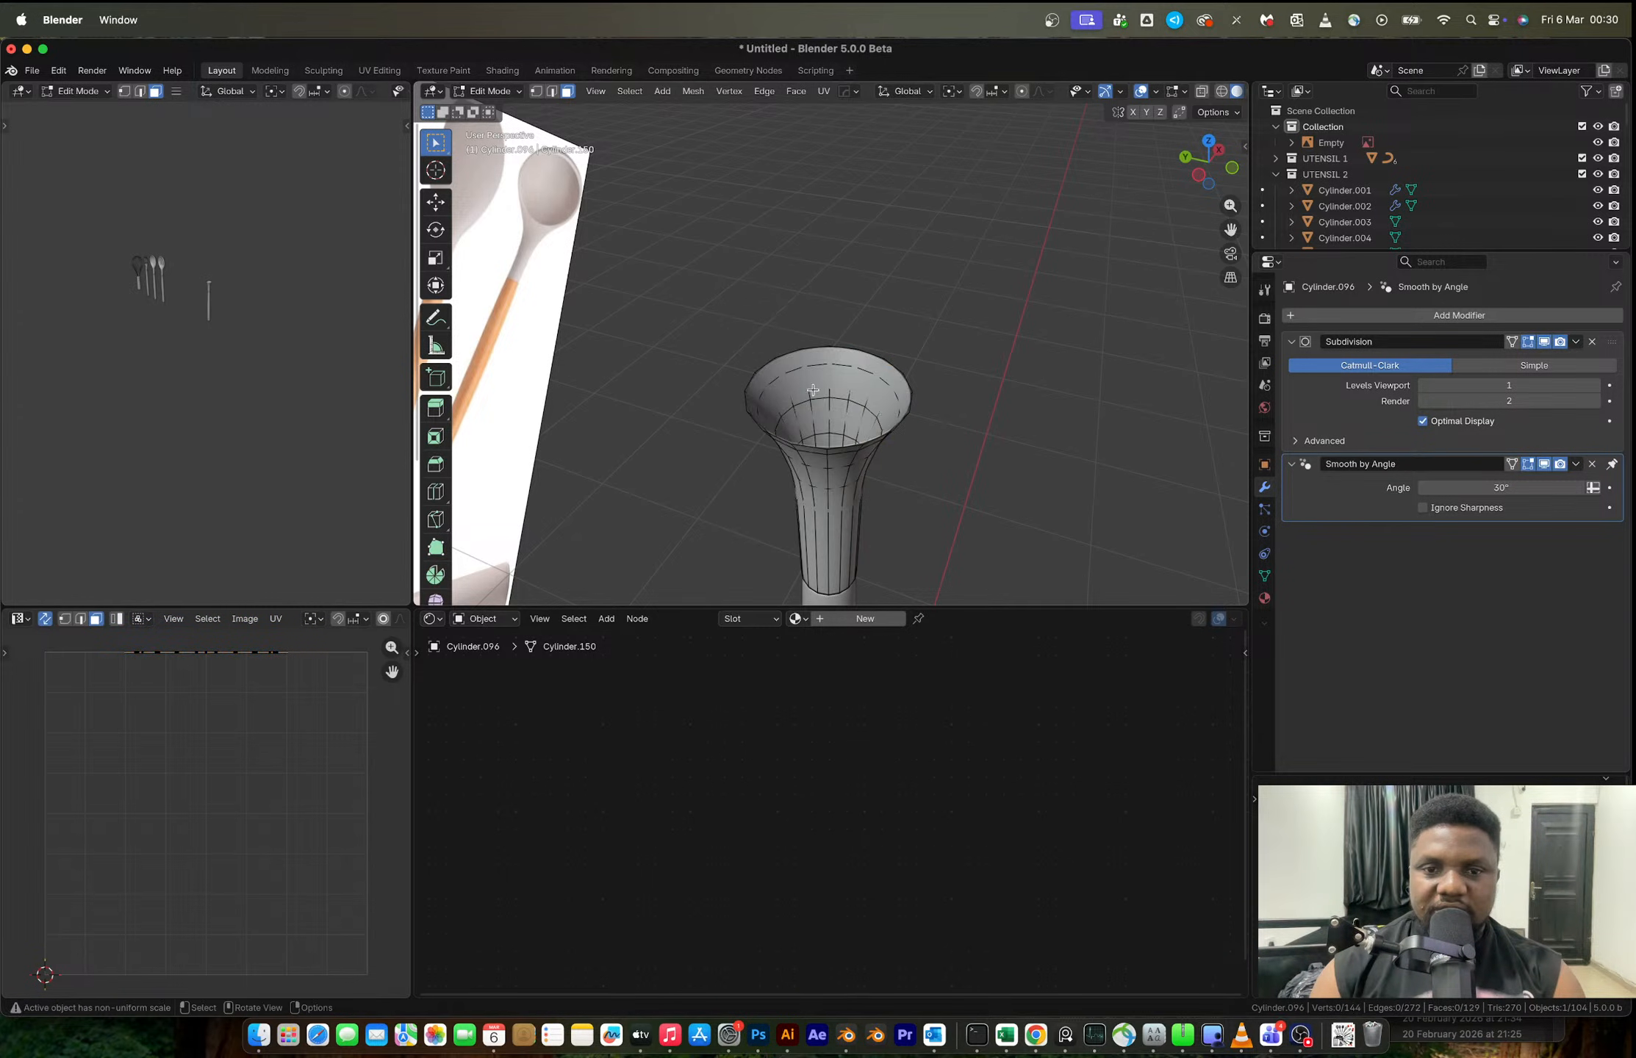
- In side view, flatten the open top edge loop to about 0.35 along Y with smooth proportional editing of about 0.42 size
key("2")
left_click(843, 443, "alt")
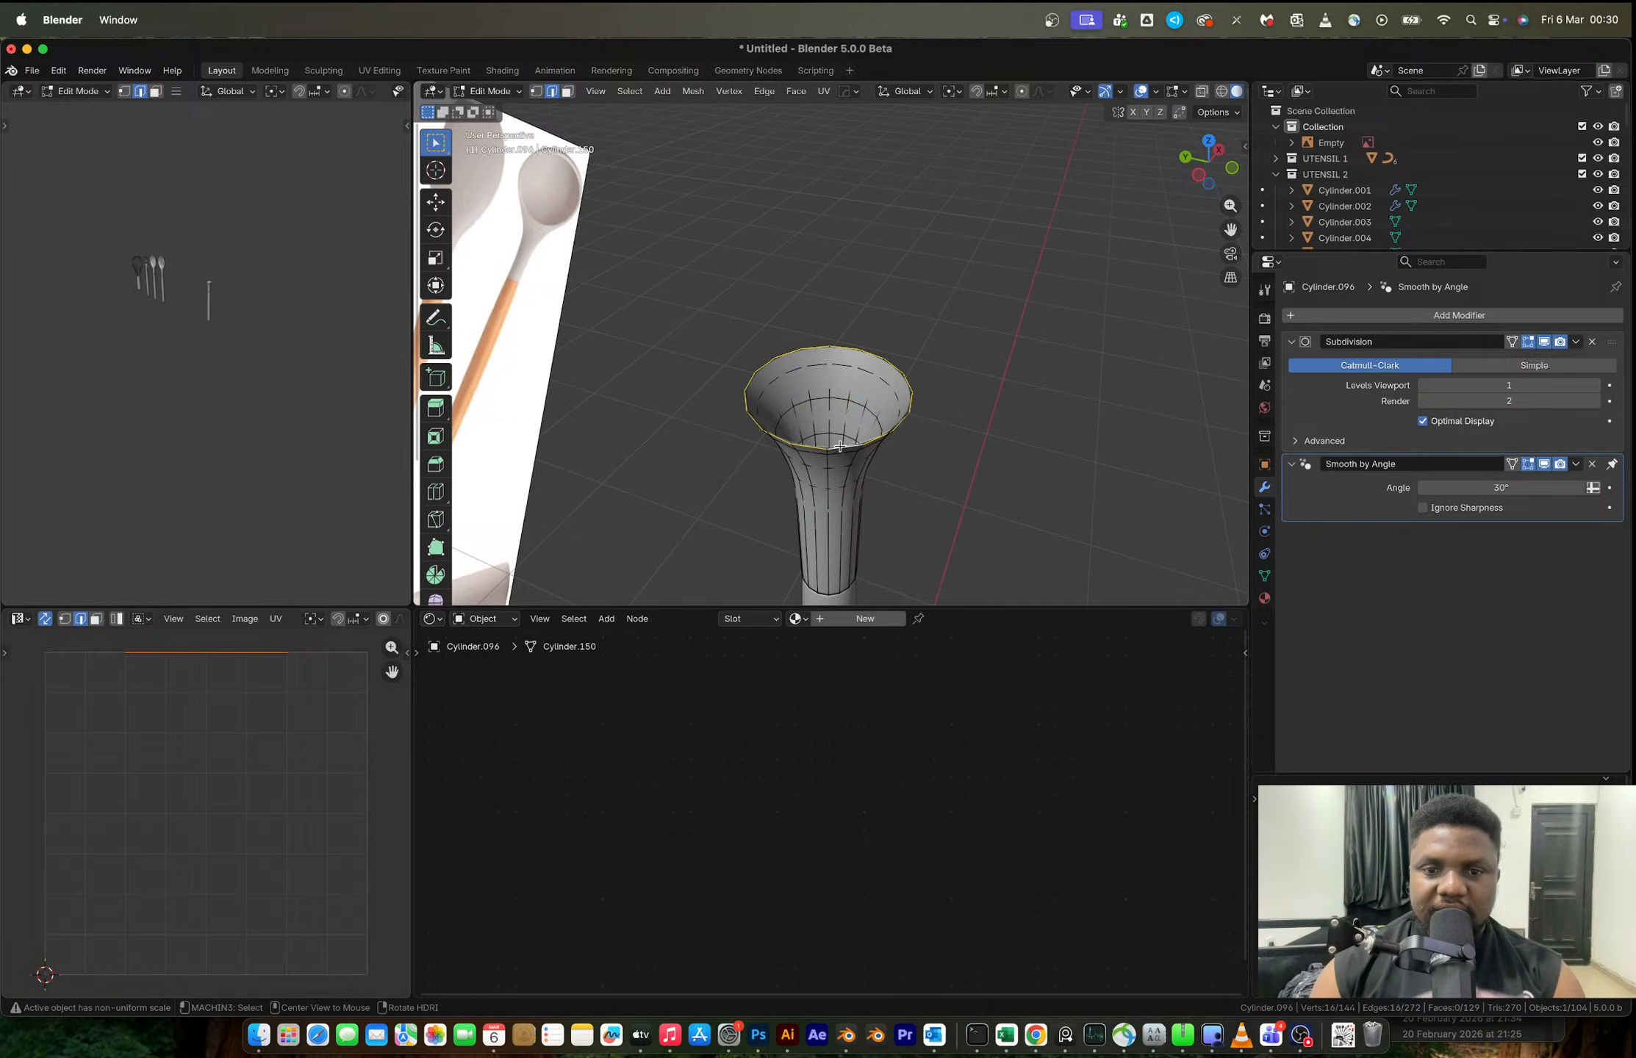
left_click_drag(1205, 165, 1196, 188)
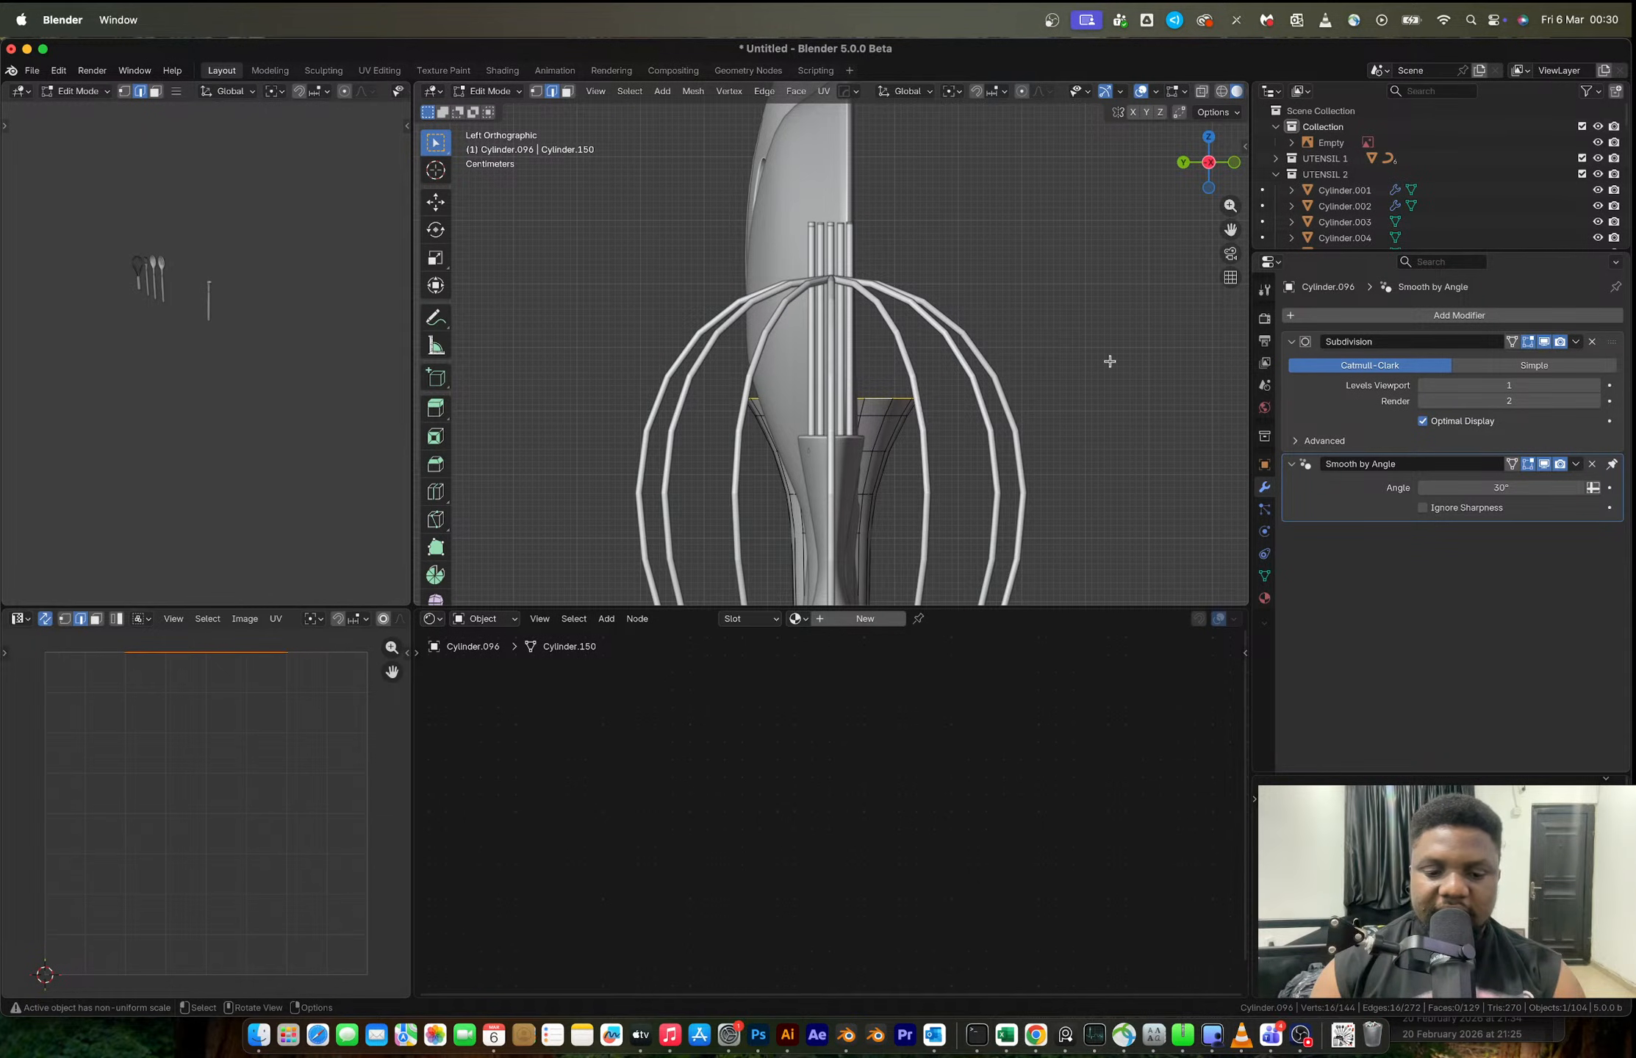
key("s")
key("y")
scroll(932, 398, "down", 5)
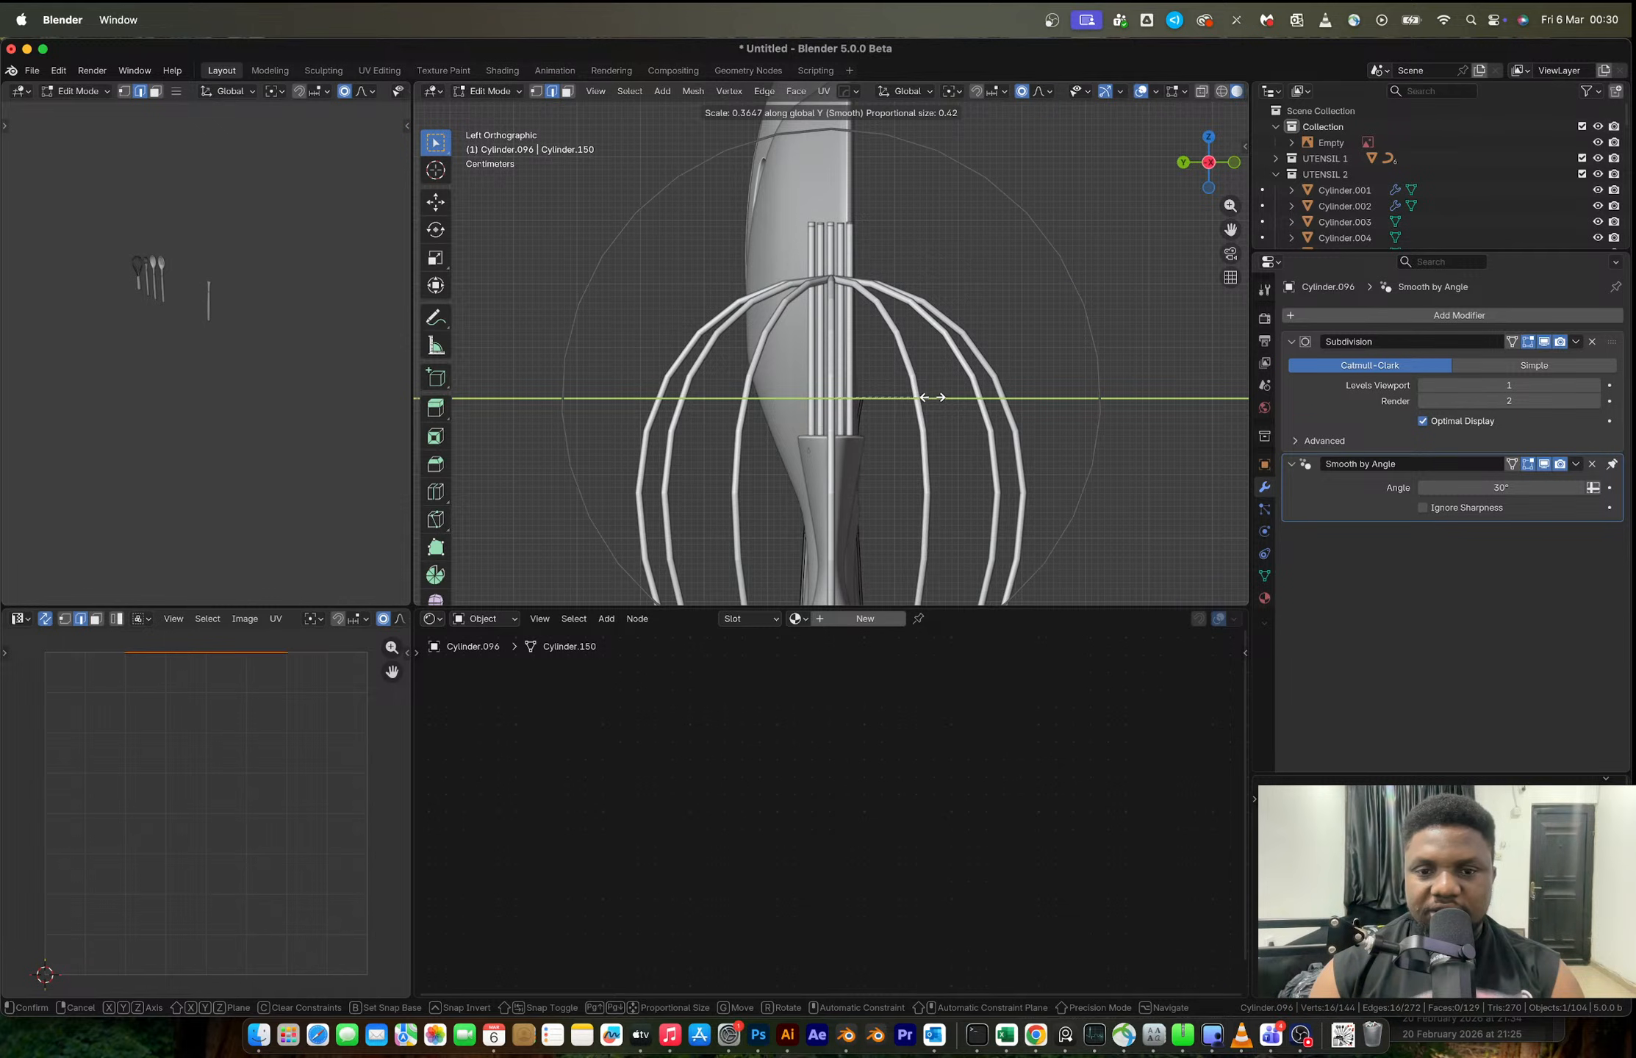
left_click(929, 398)
key("ctrl+Right")
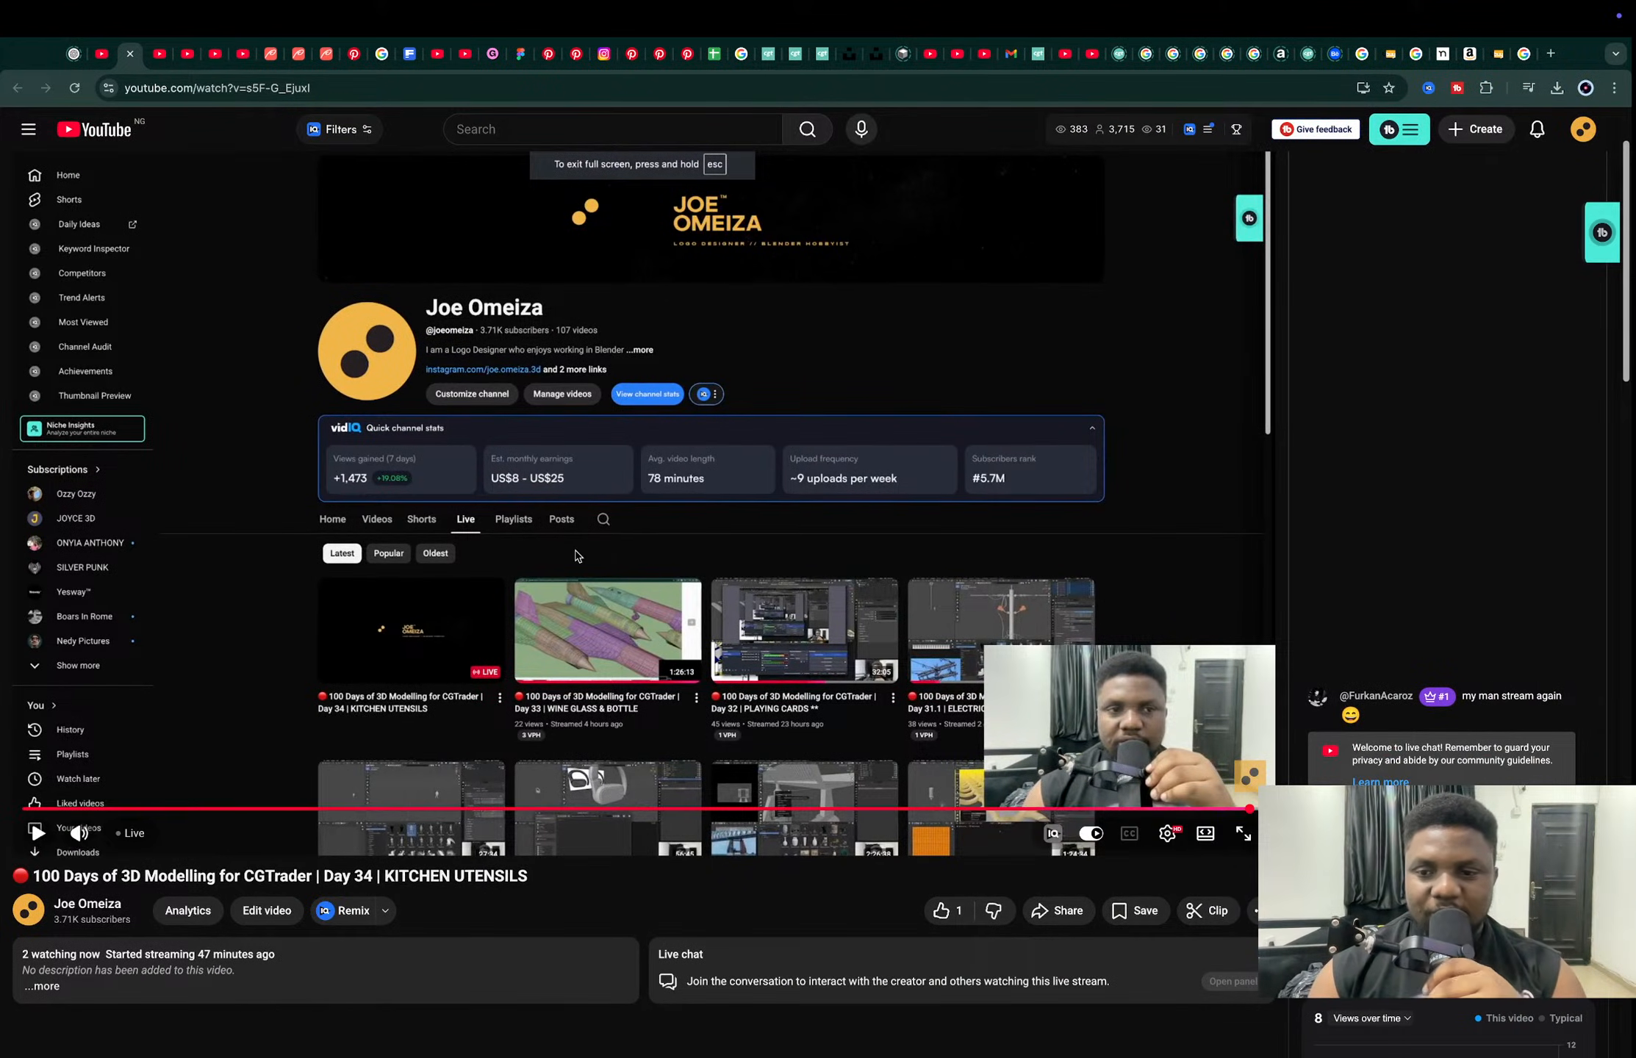
scroll(576, 556, "down", 2)
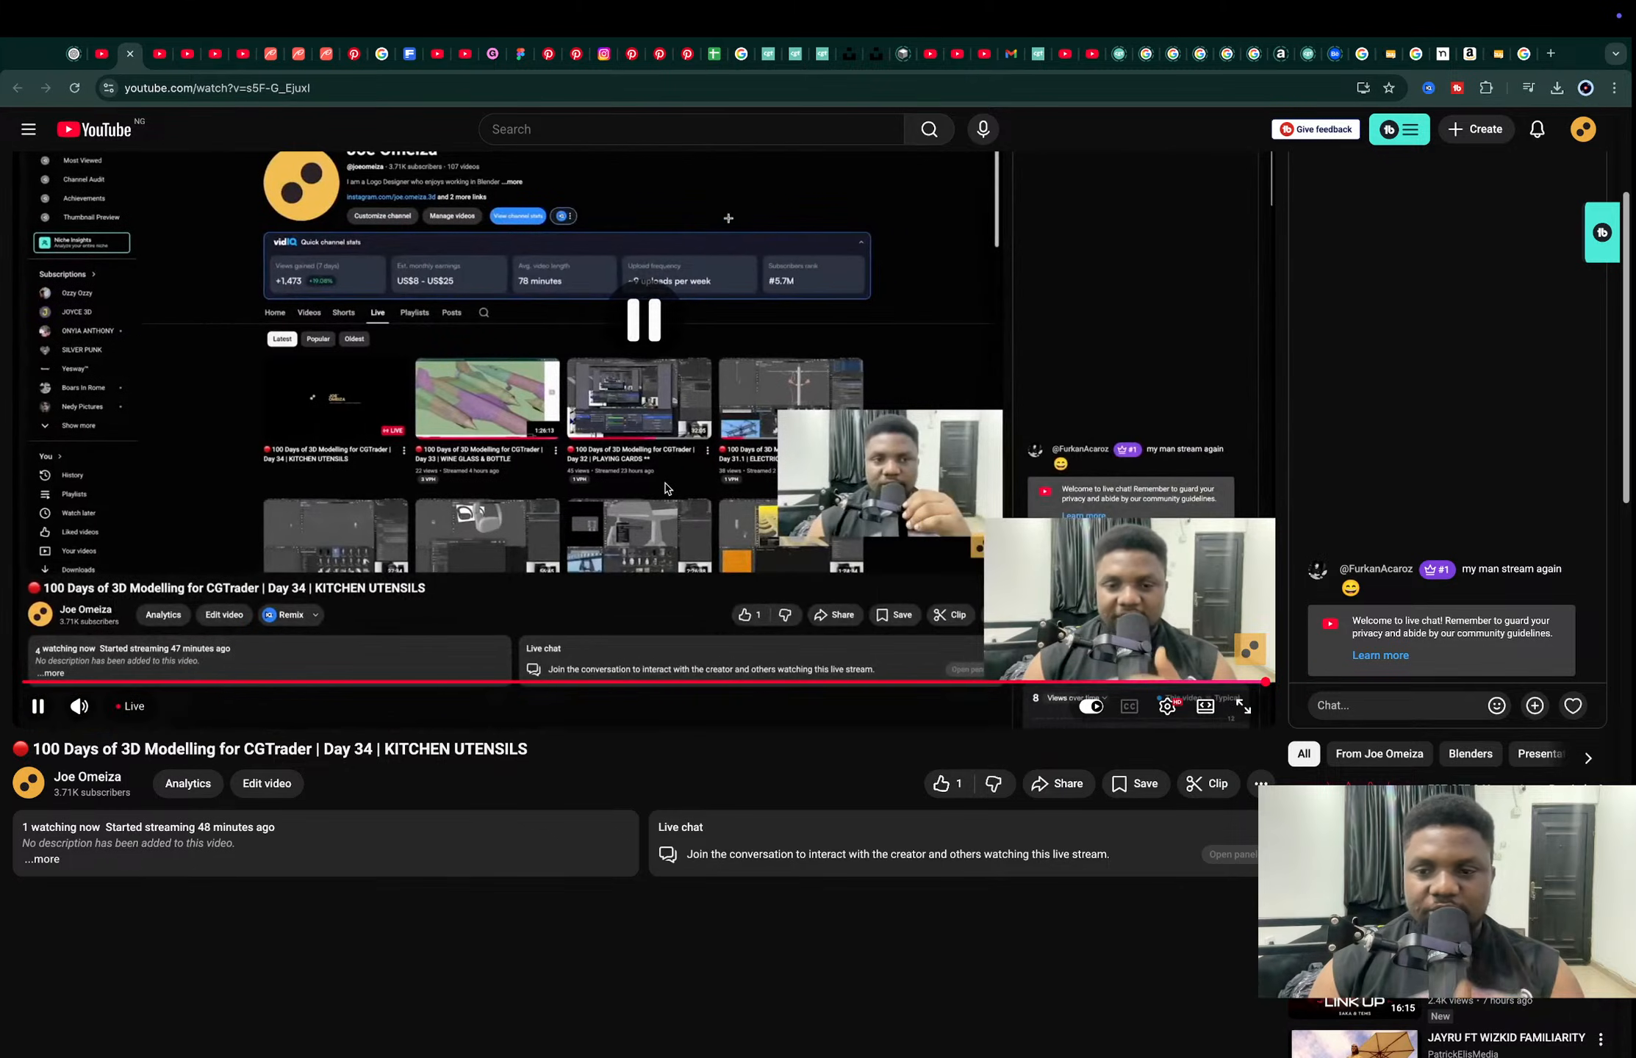
key("ctrl+Left")
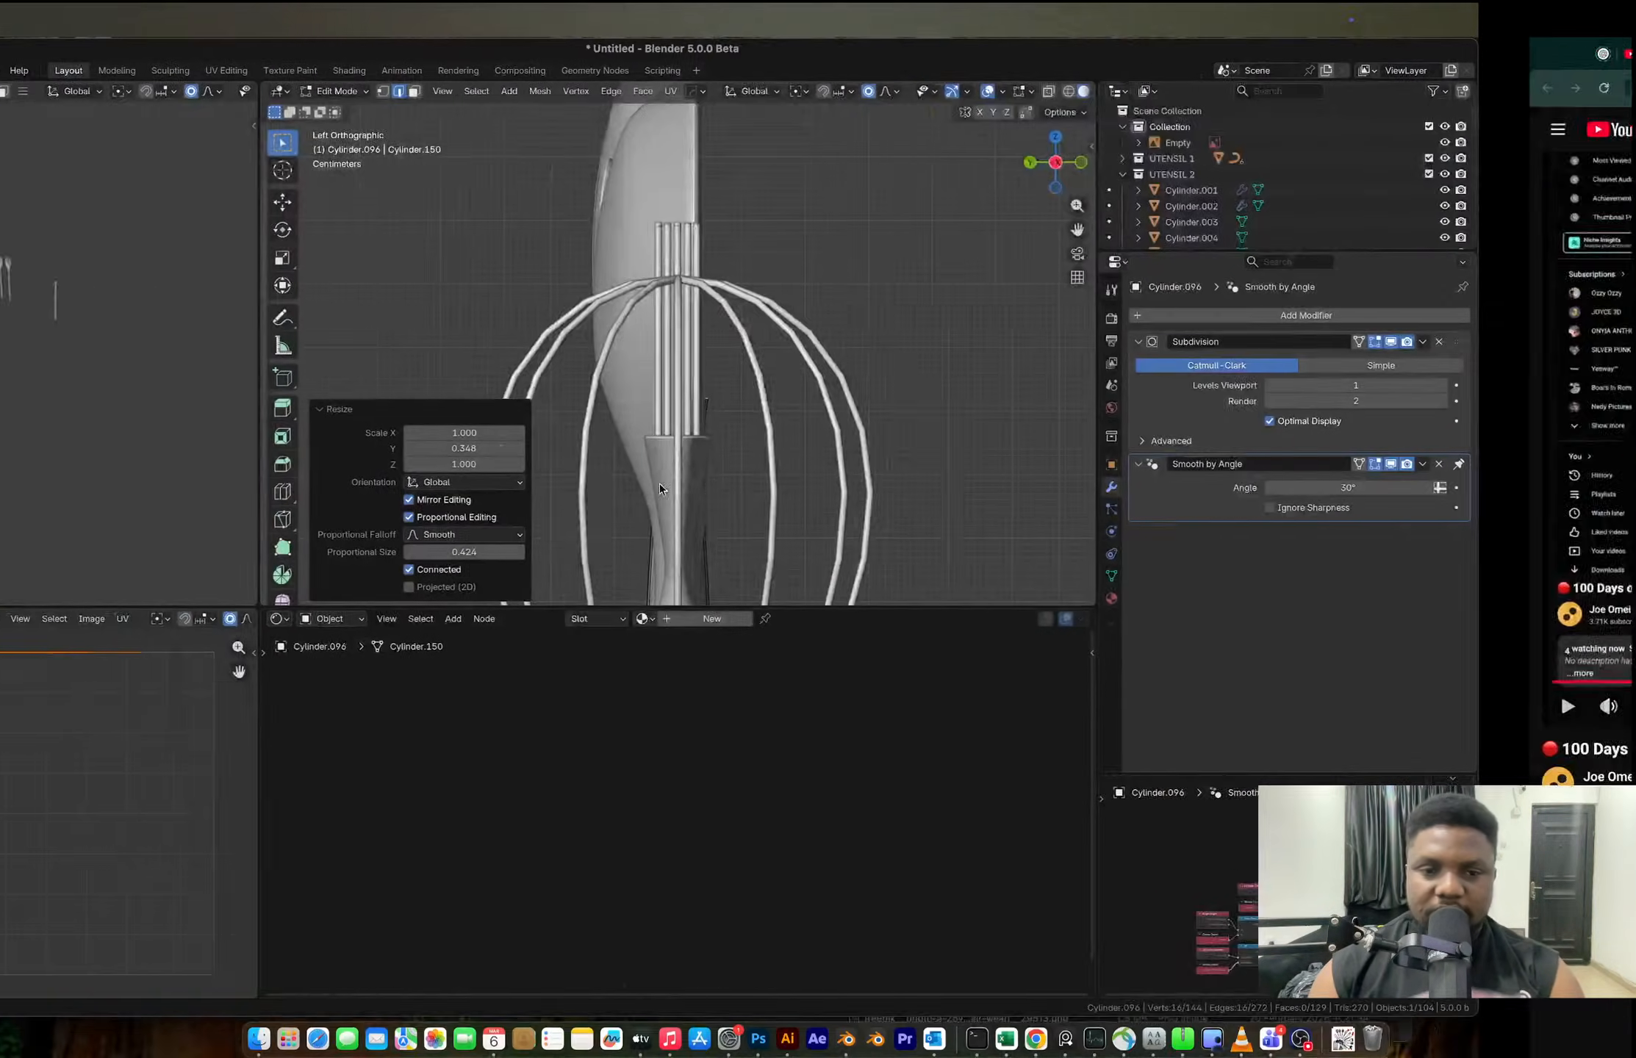
- Try closing the neck's flattened top opening with Grid Fill, varying the span between 1 and 7 and shifting the offset
middle_click_drag(810, 438, 860, 472)
key("F3")
left_click(967, 507)
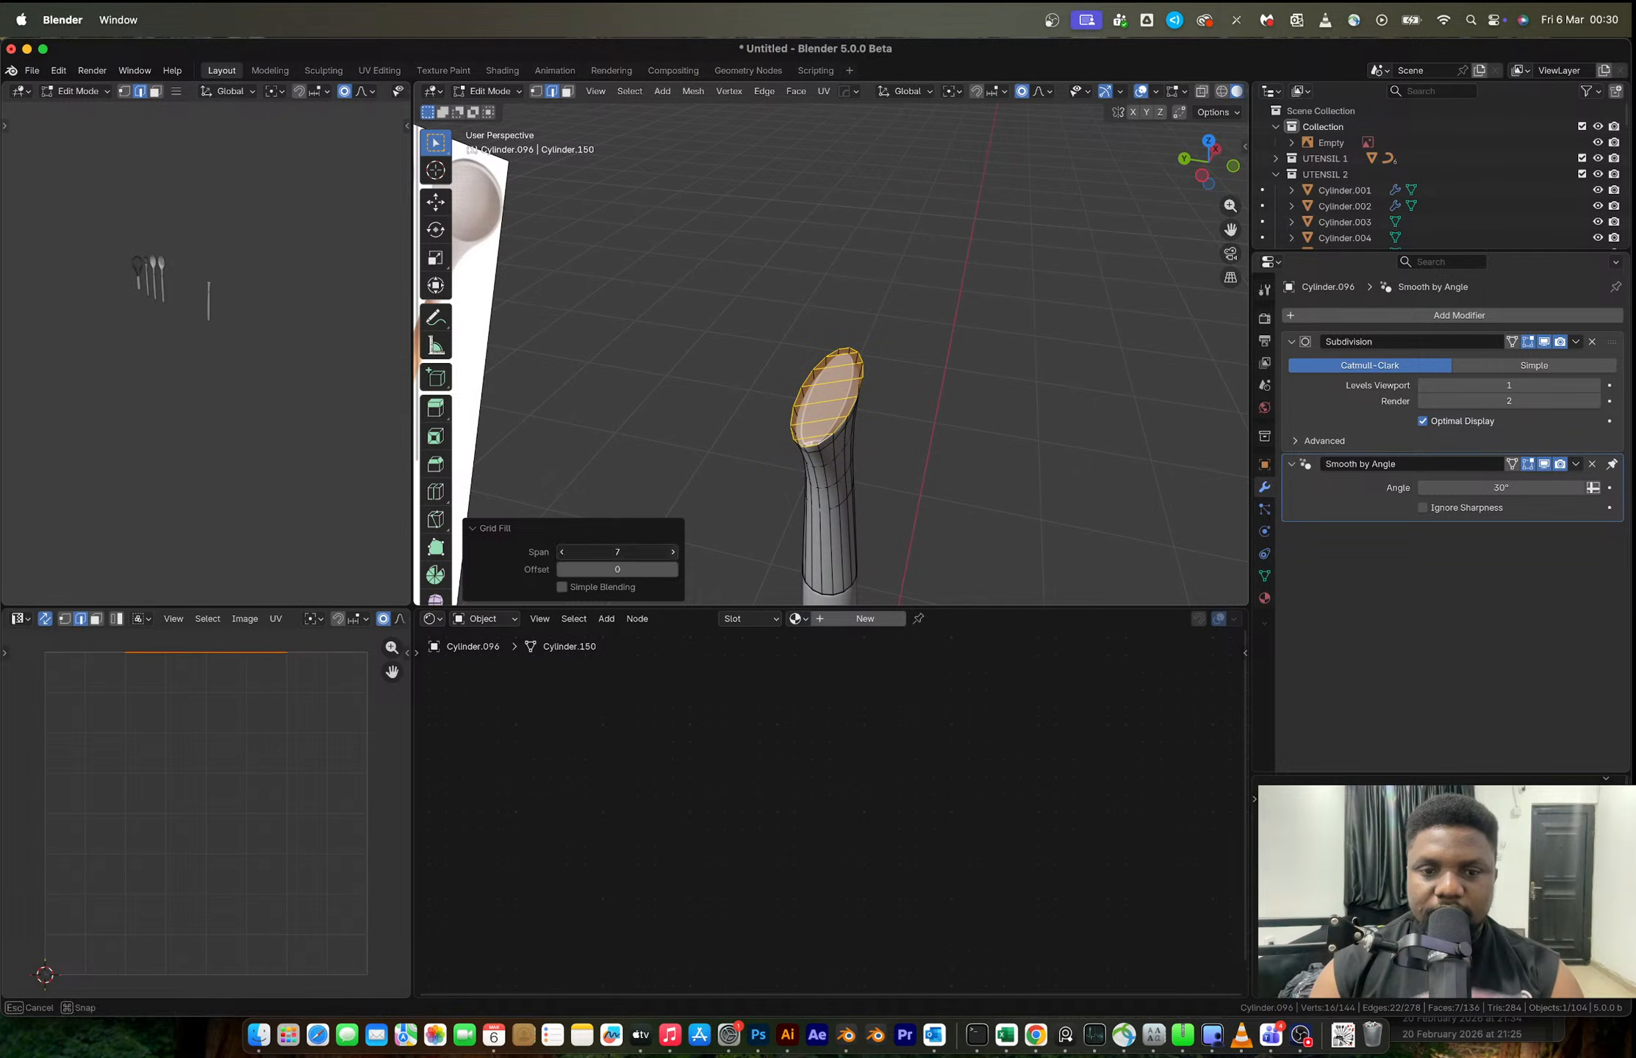
left_click(561, 552)
left_click(560, 552)
left_click(561, 552)
left_click(561, 552)
left_click(560, 552)
left_click(561, 552)
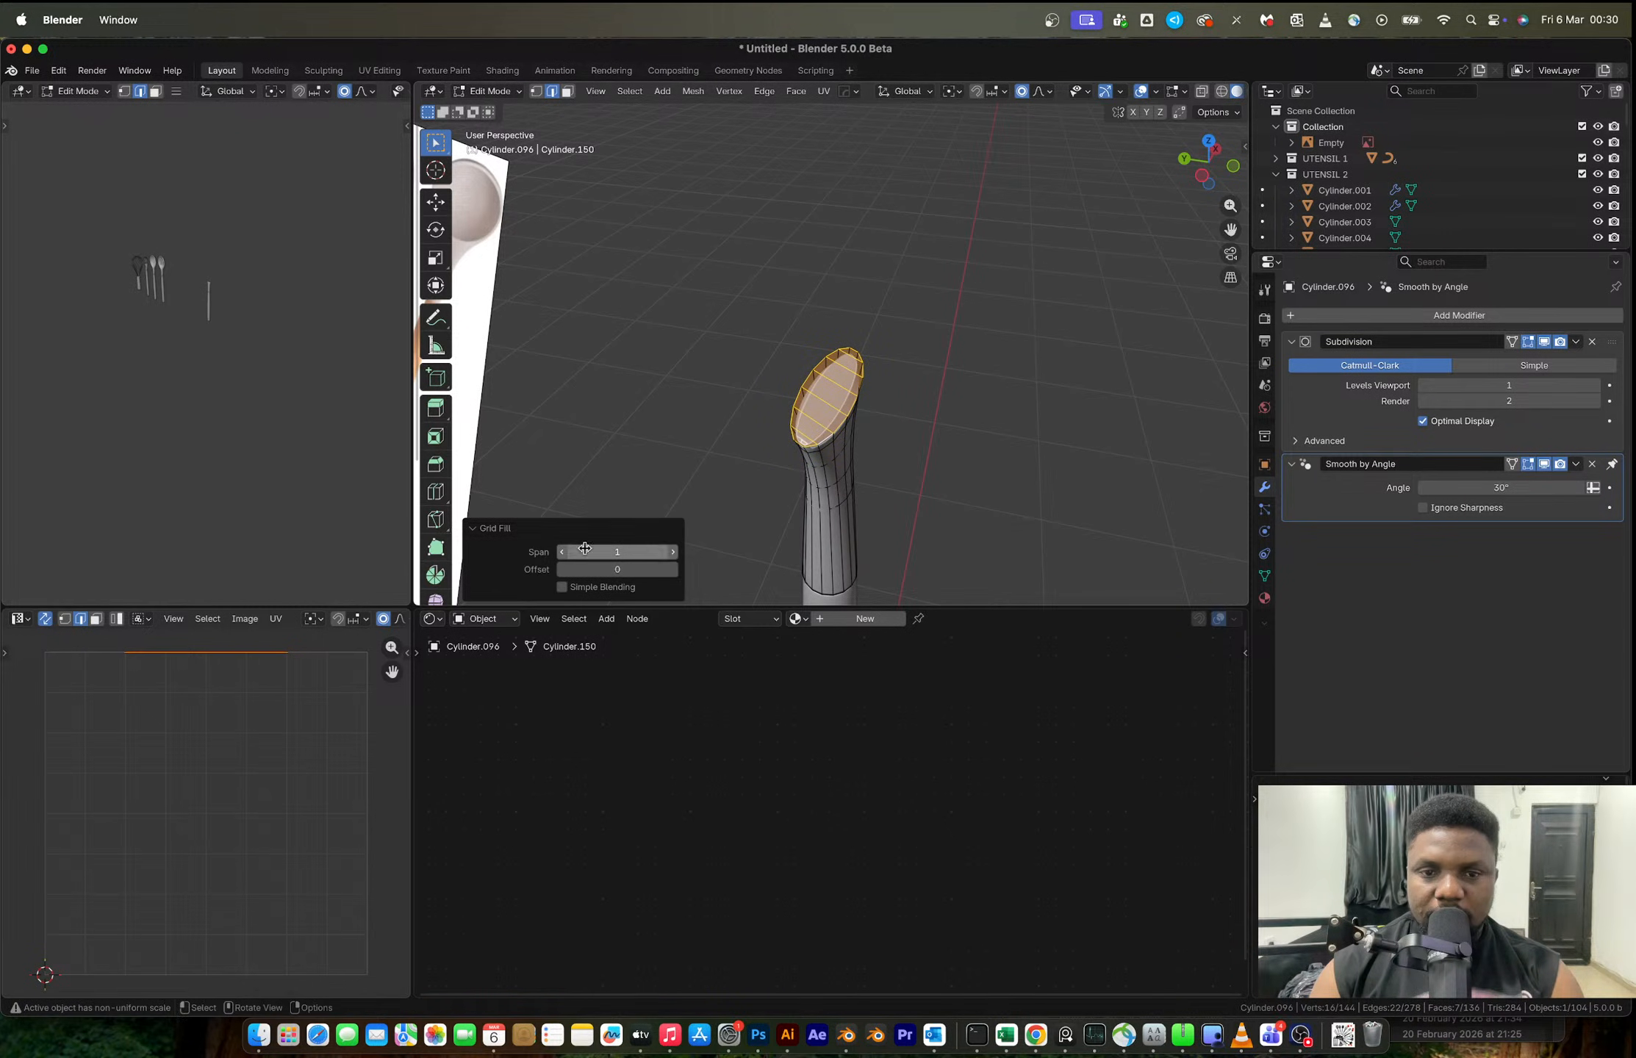
left_click(672, 552)
left_click(672, 552)
left_click(672, 552)
left_click(672, 552)
left_click(673, 552)
left_click(673, 552)
left_click(560, 569)
left_click(672, 569)
left_click(673, 569)
middle_click_drag(675, 573, 871, 391)
key("ctrl+z")
key("ctrl+z")
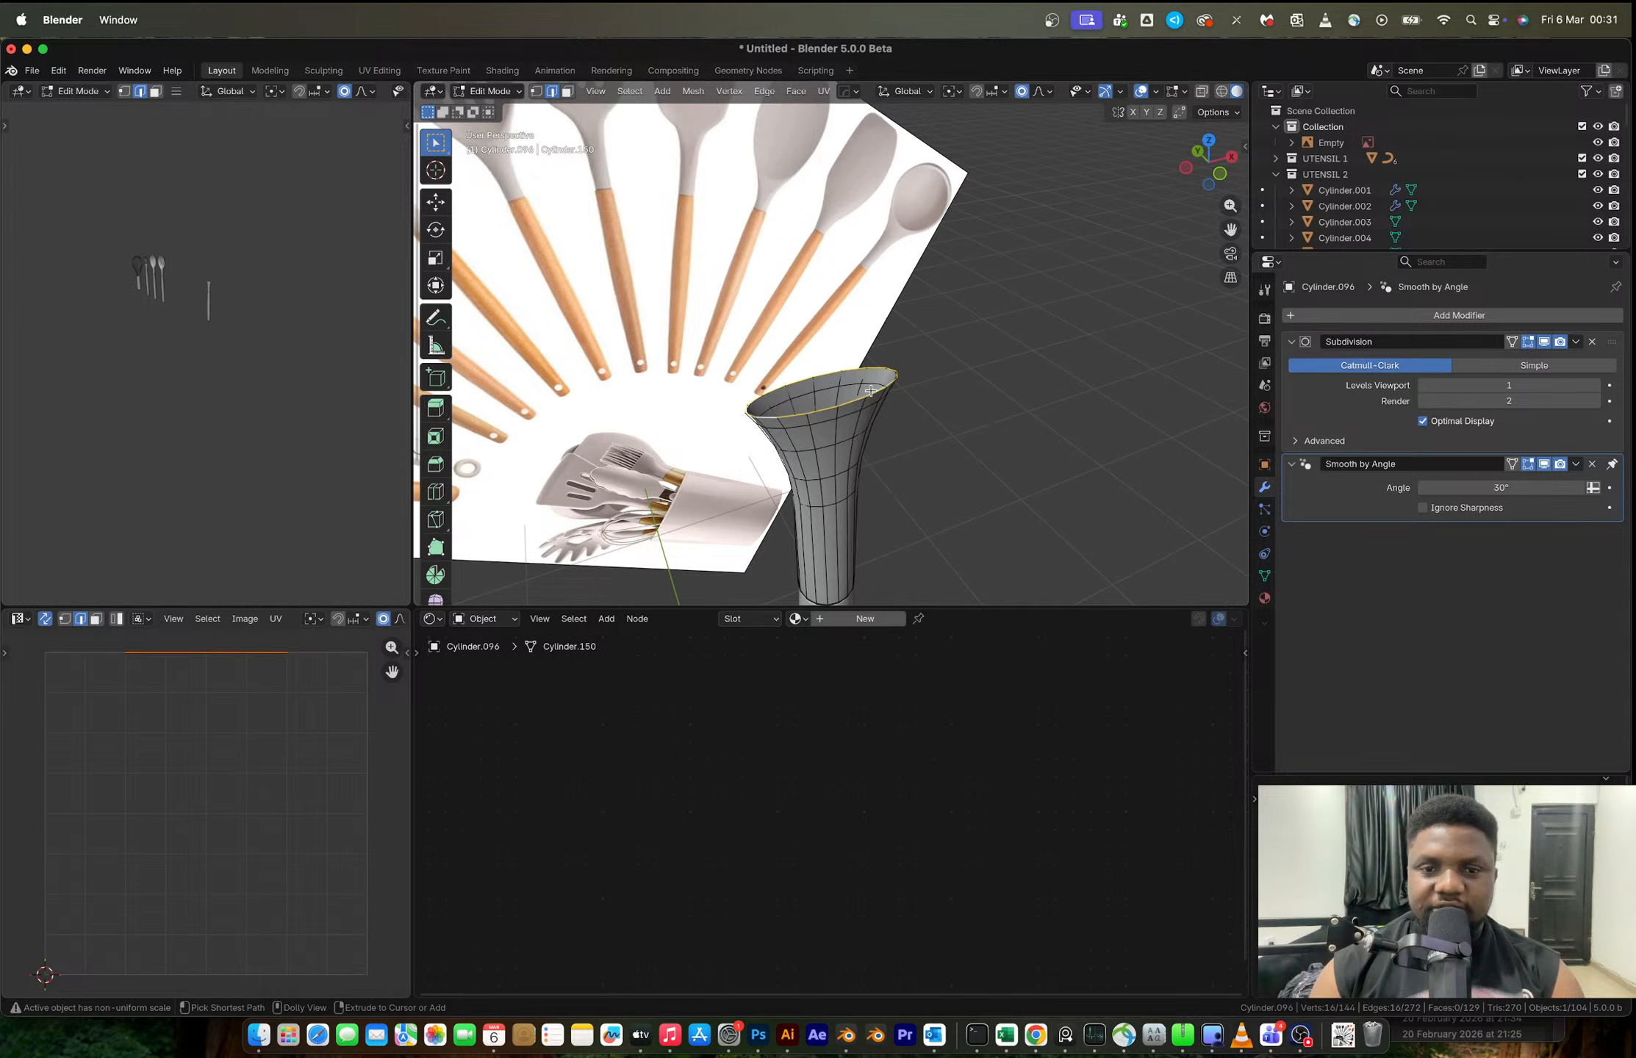
- Fill the neck's open top rim with a single face and bevel the rim about 0.005 m with 3 segments
key("f")
scroll(882, 453, "up", 3)
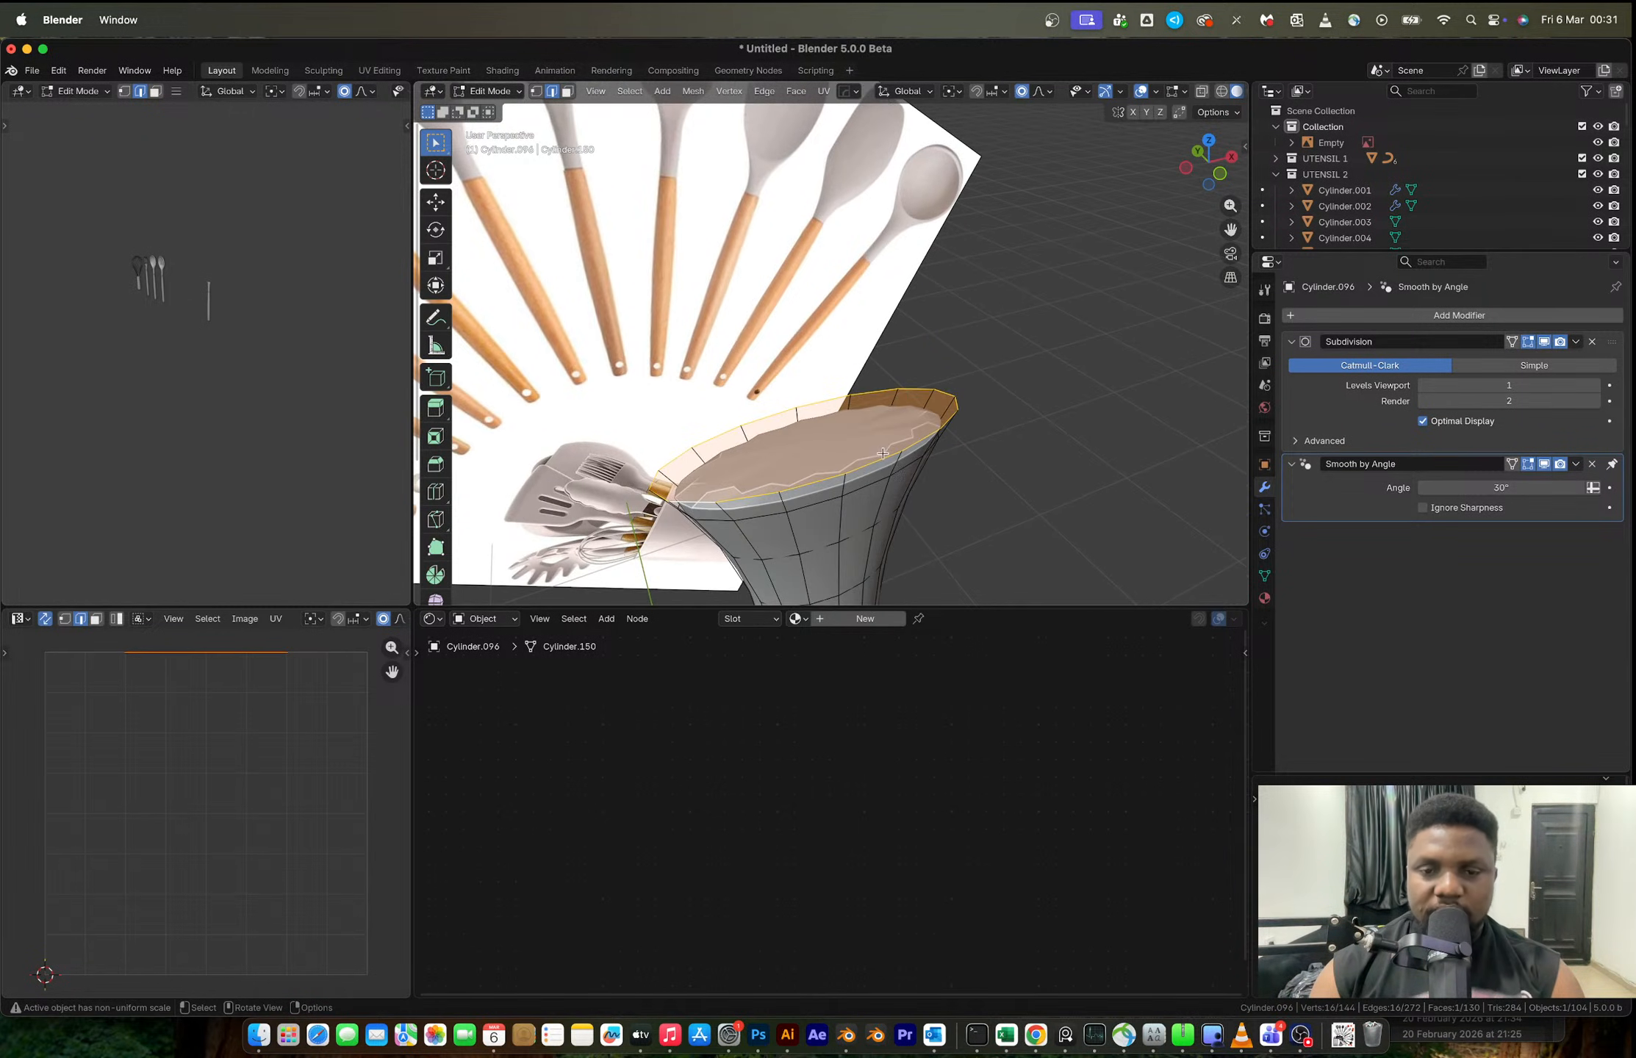
key("ctrl+b")
left_click(973, 504)
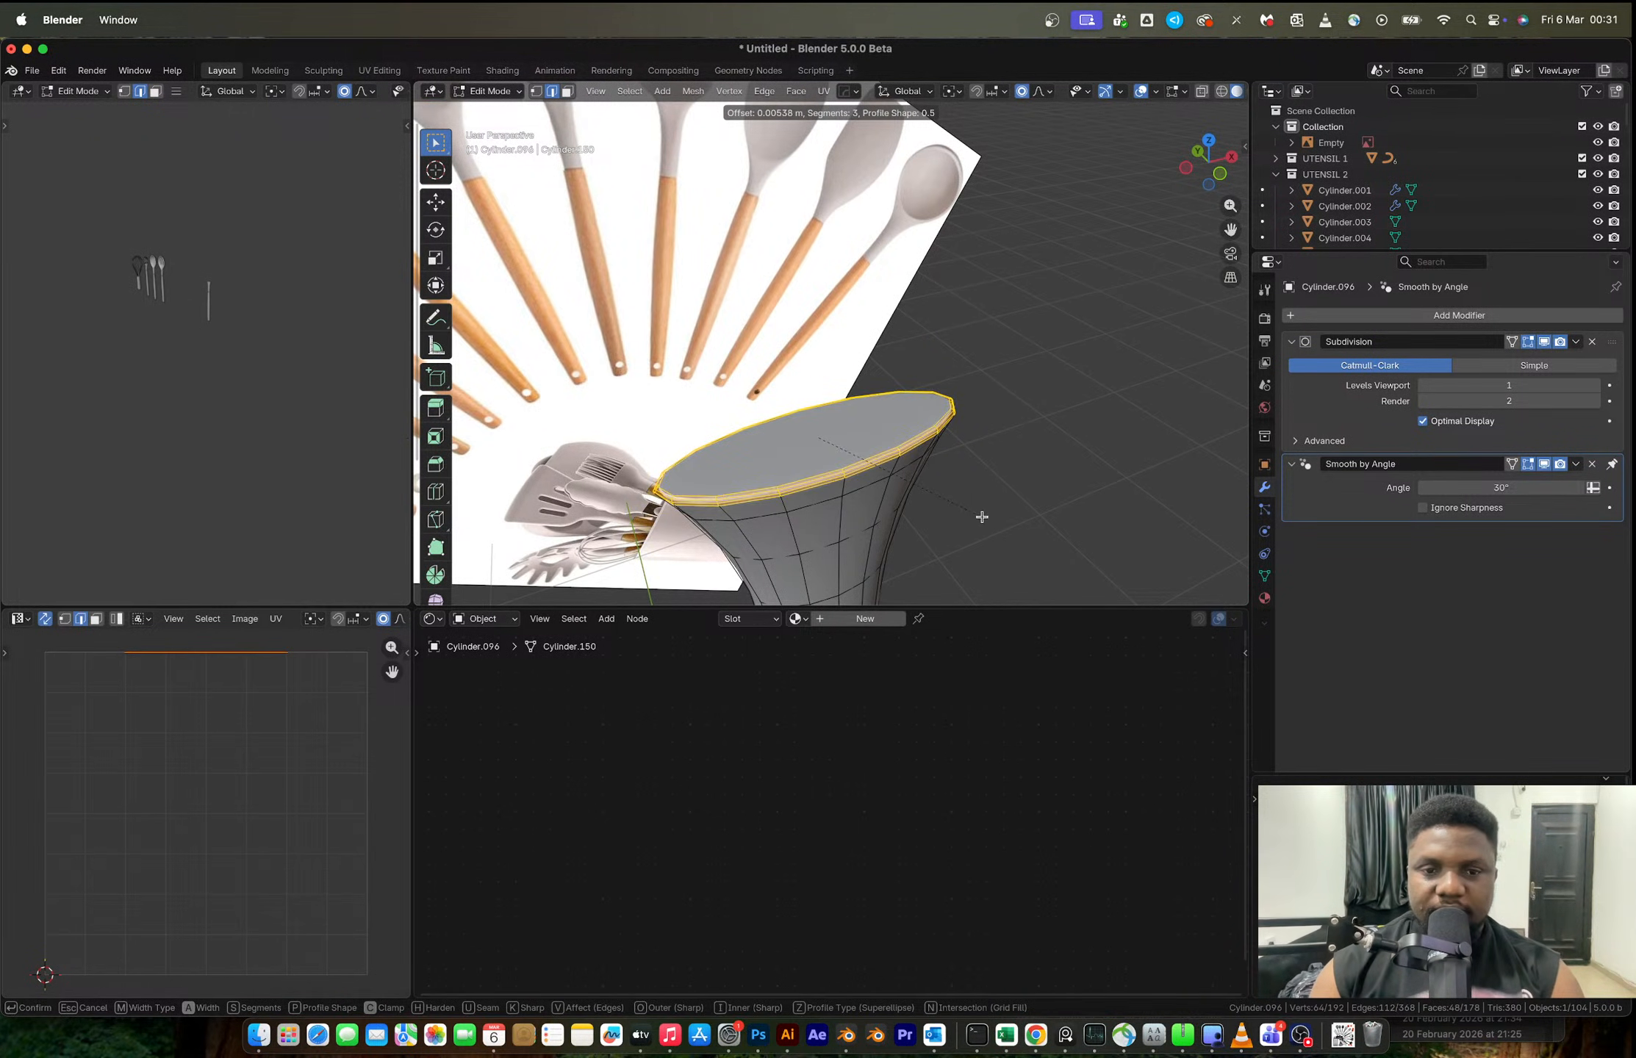
- Undo the bevel and the fill face on the neck's open top rim
key("ctrl+z")
key("ctrl+z")
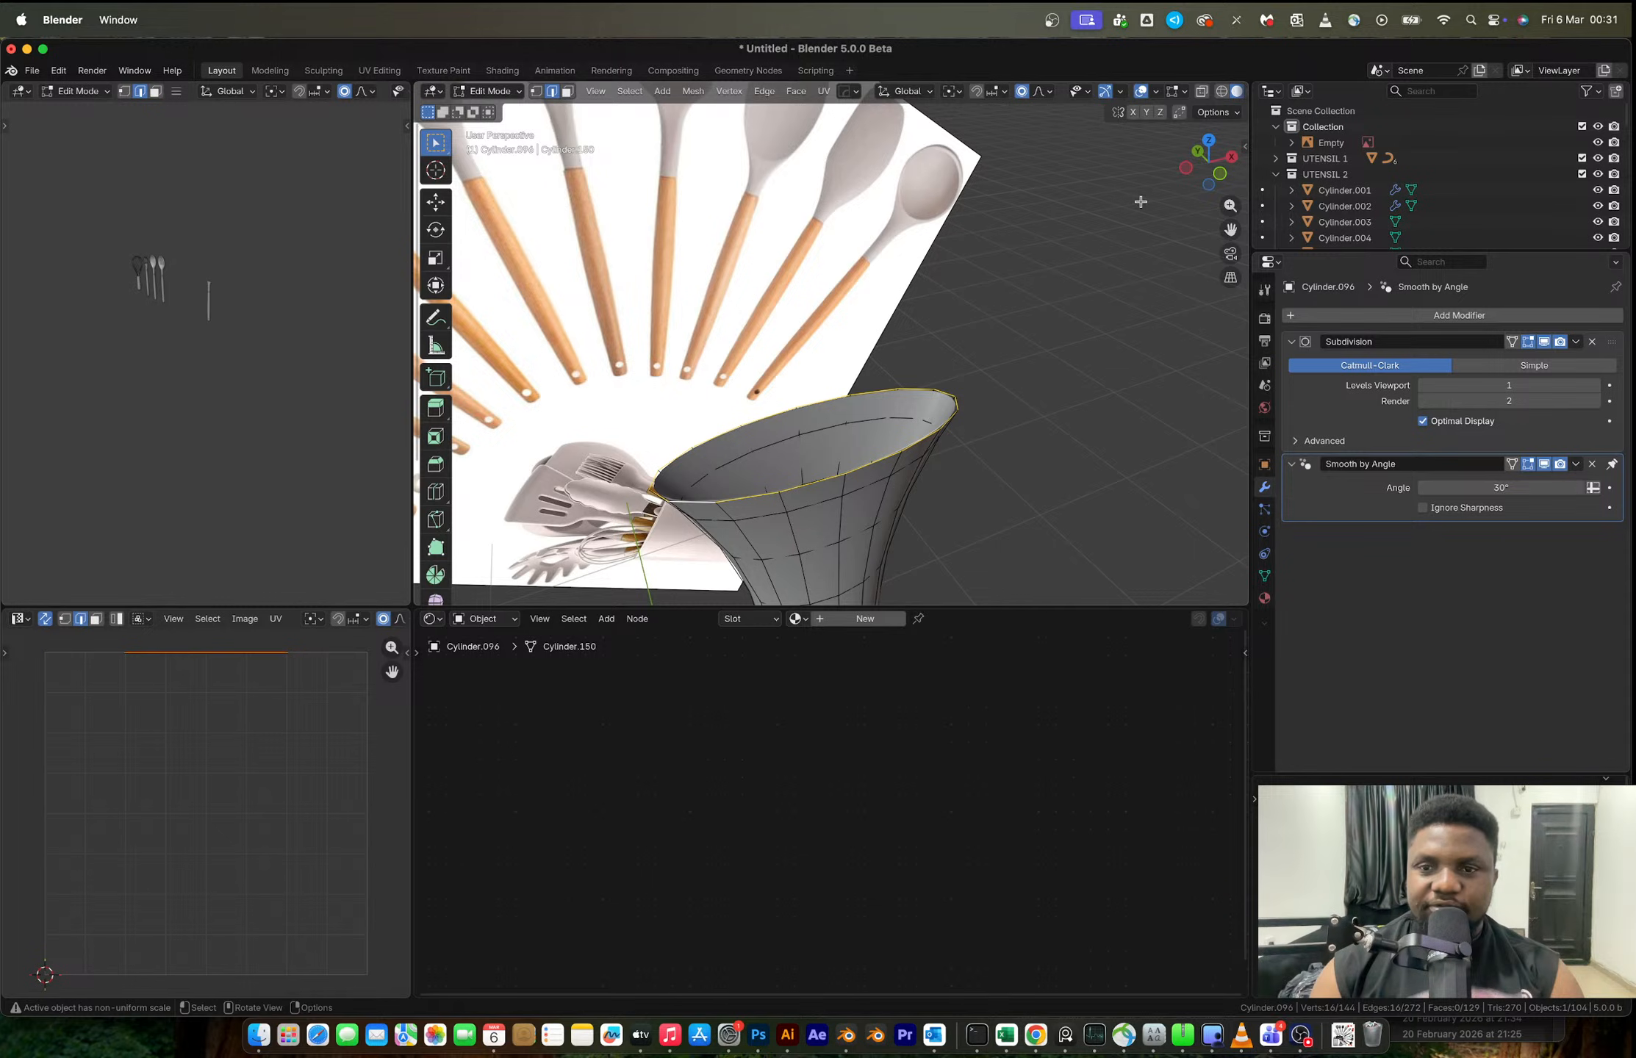
- In front view, extrude the neck's open rim up about 0.65 m along Z and scale it by about 2.85 for the blade
left_click(1219, 175)
scroll(905, 409, "down", 2)
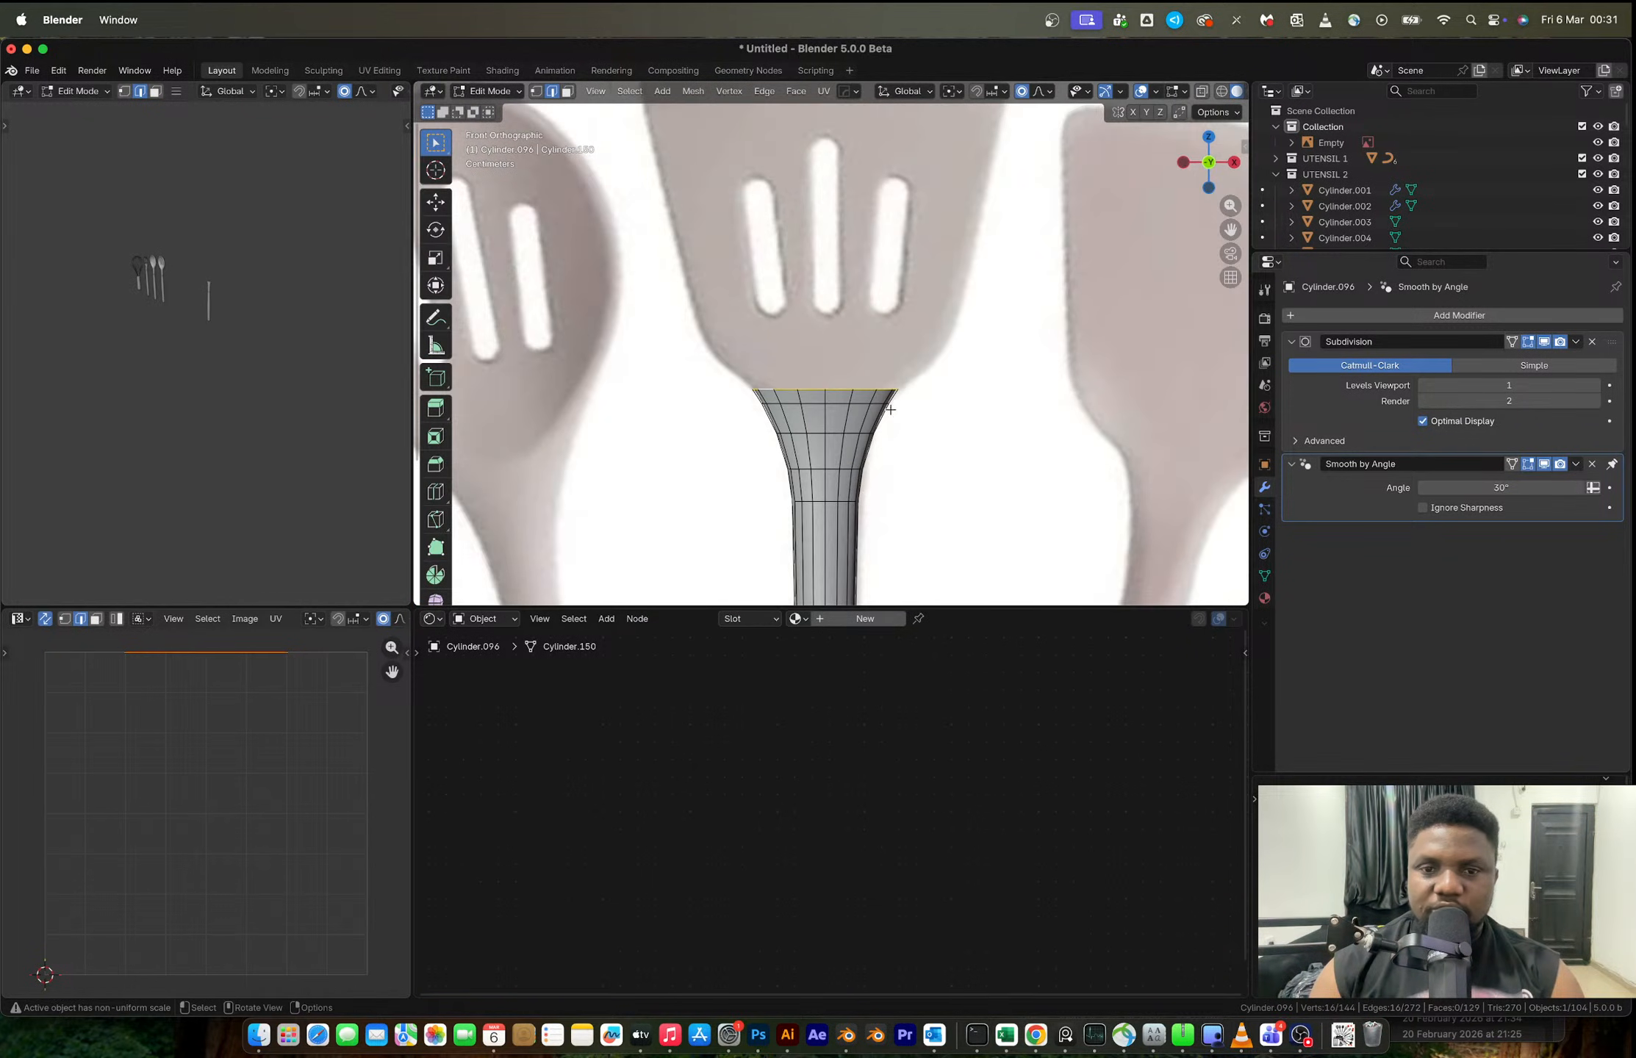
scroll(885, 414, "down", 3)
key("e")
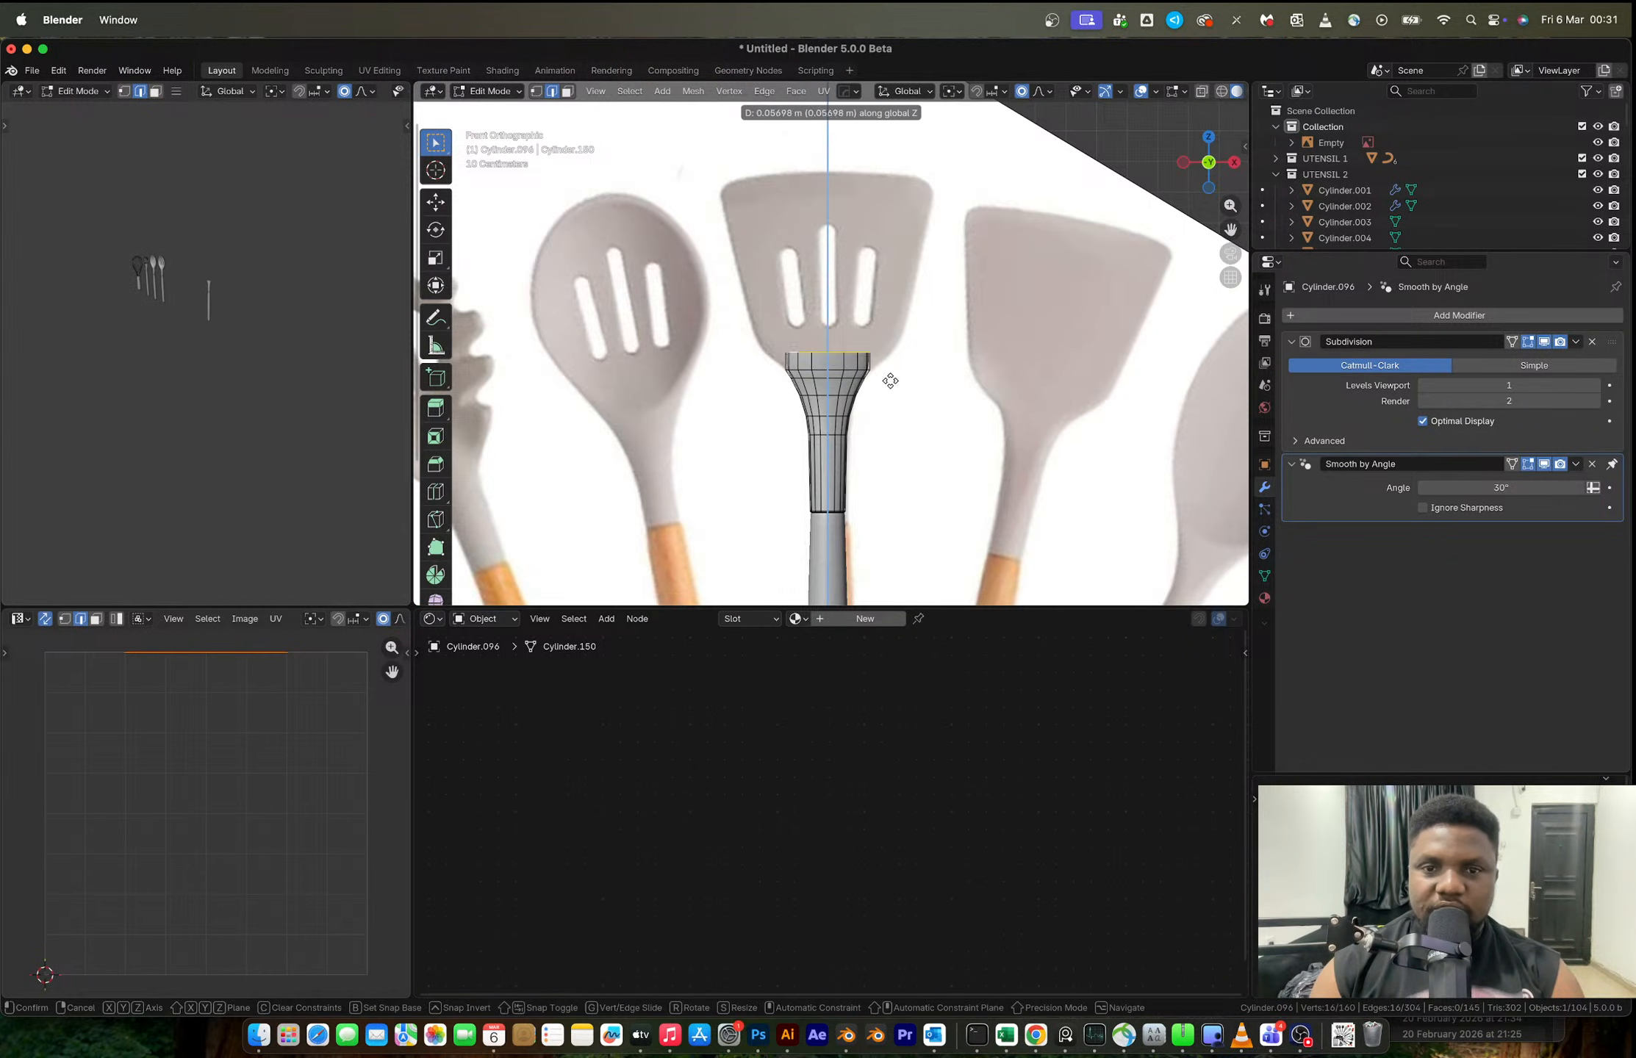
left_click(895, 221)
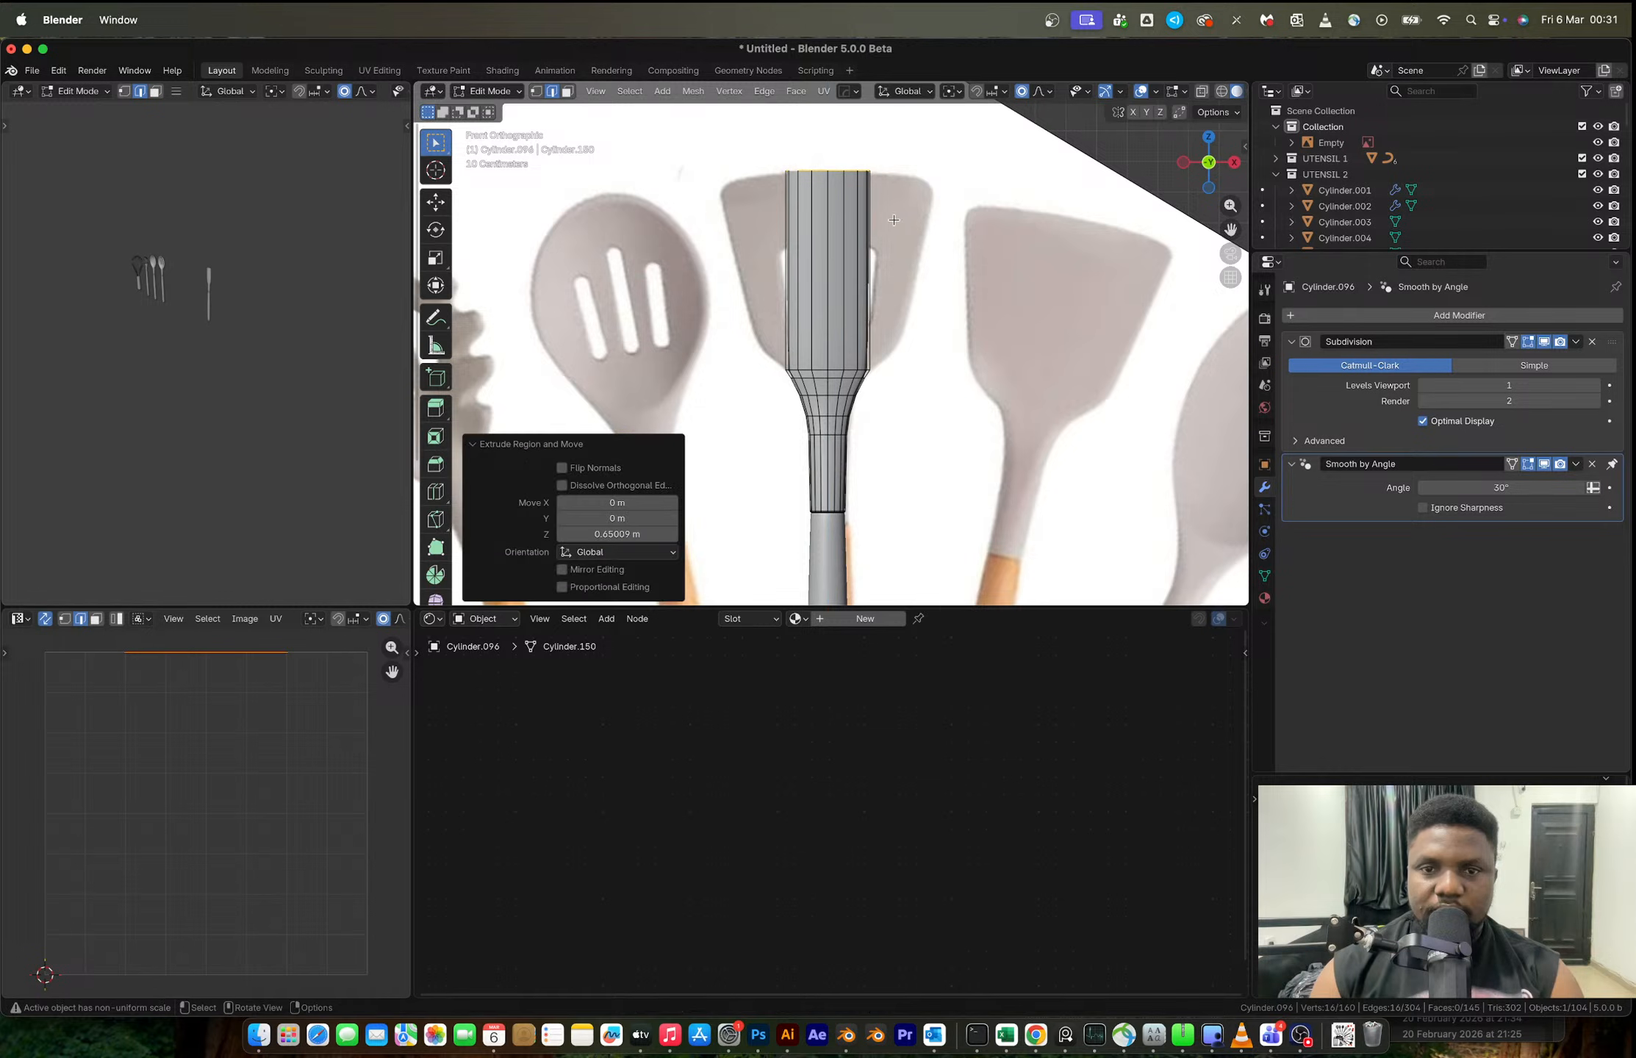
key("s")
left_click(1042, 269)
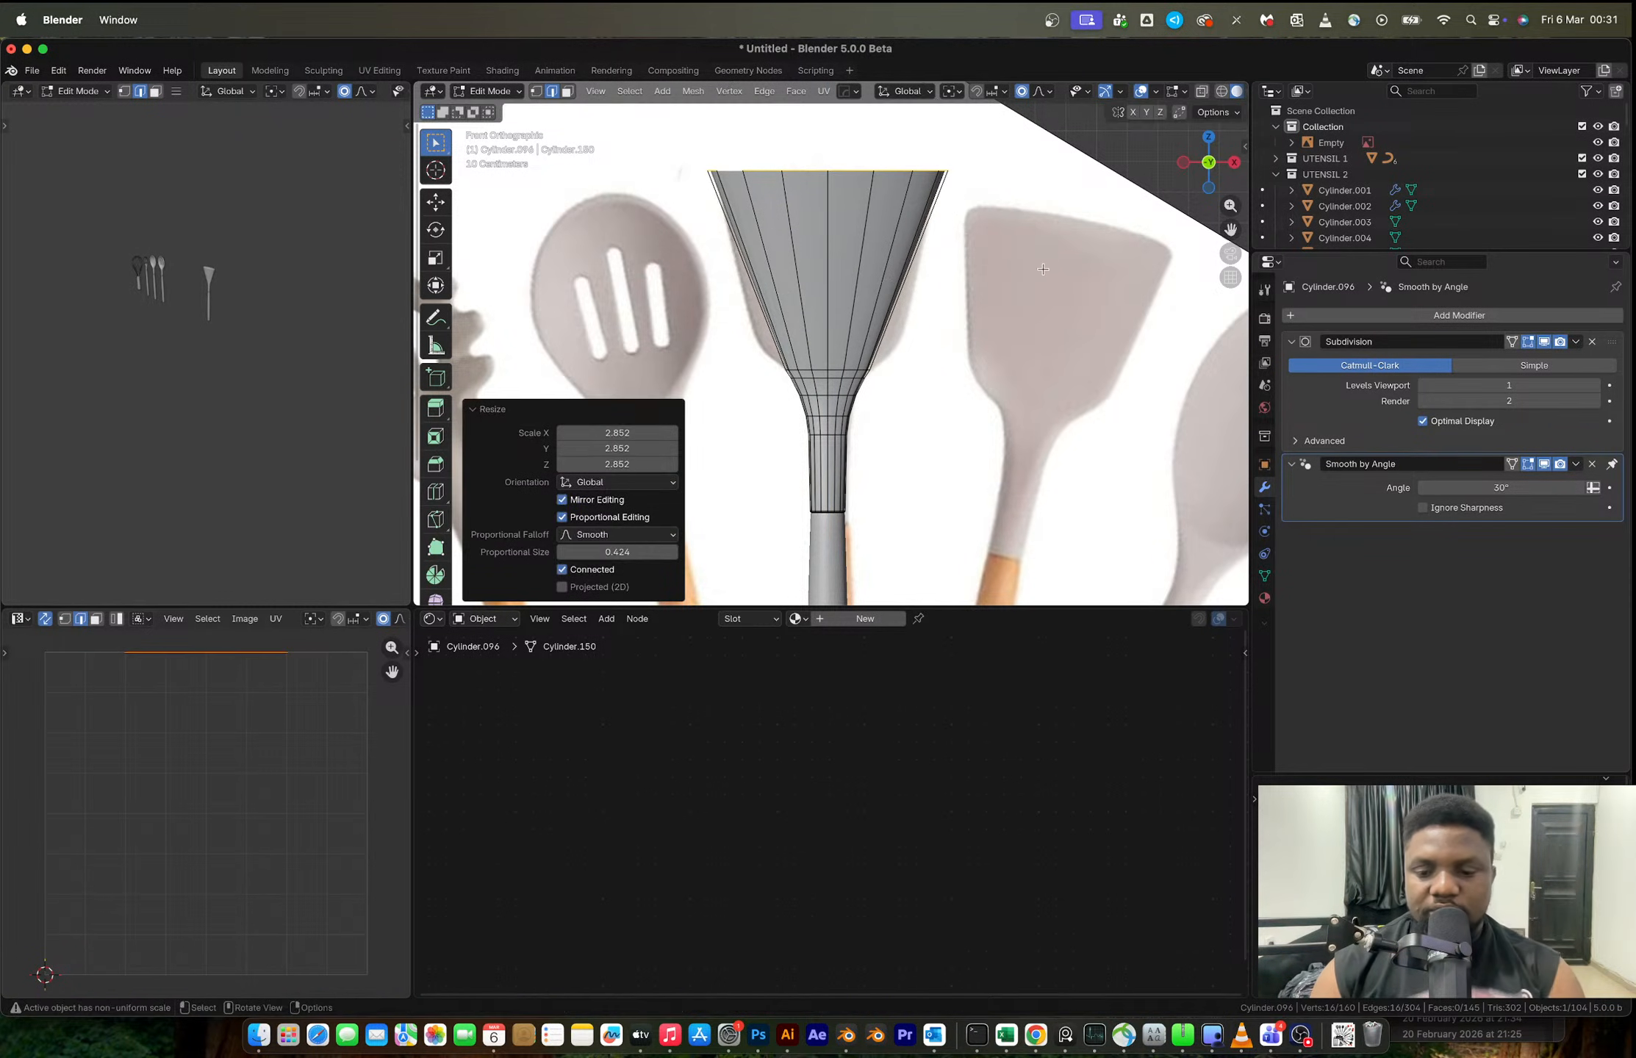
- Disable proportional editing, enable X-ray, and lower the right-half vertices of the blade's top edge slightly along Z to match the reference
key("o")
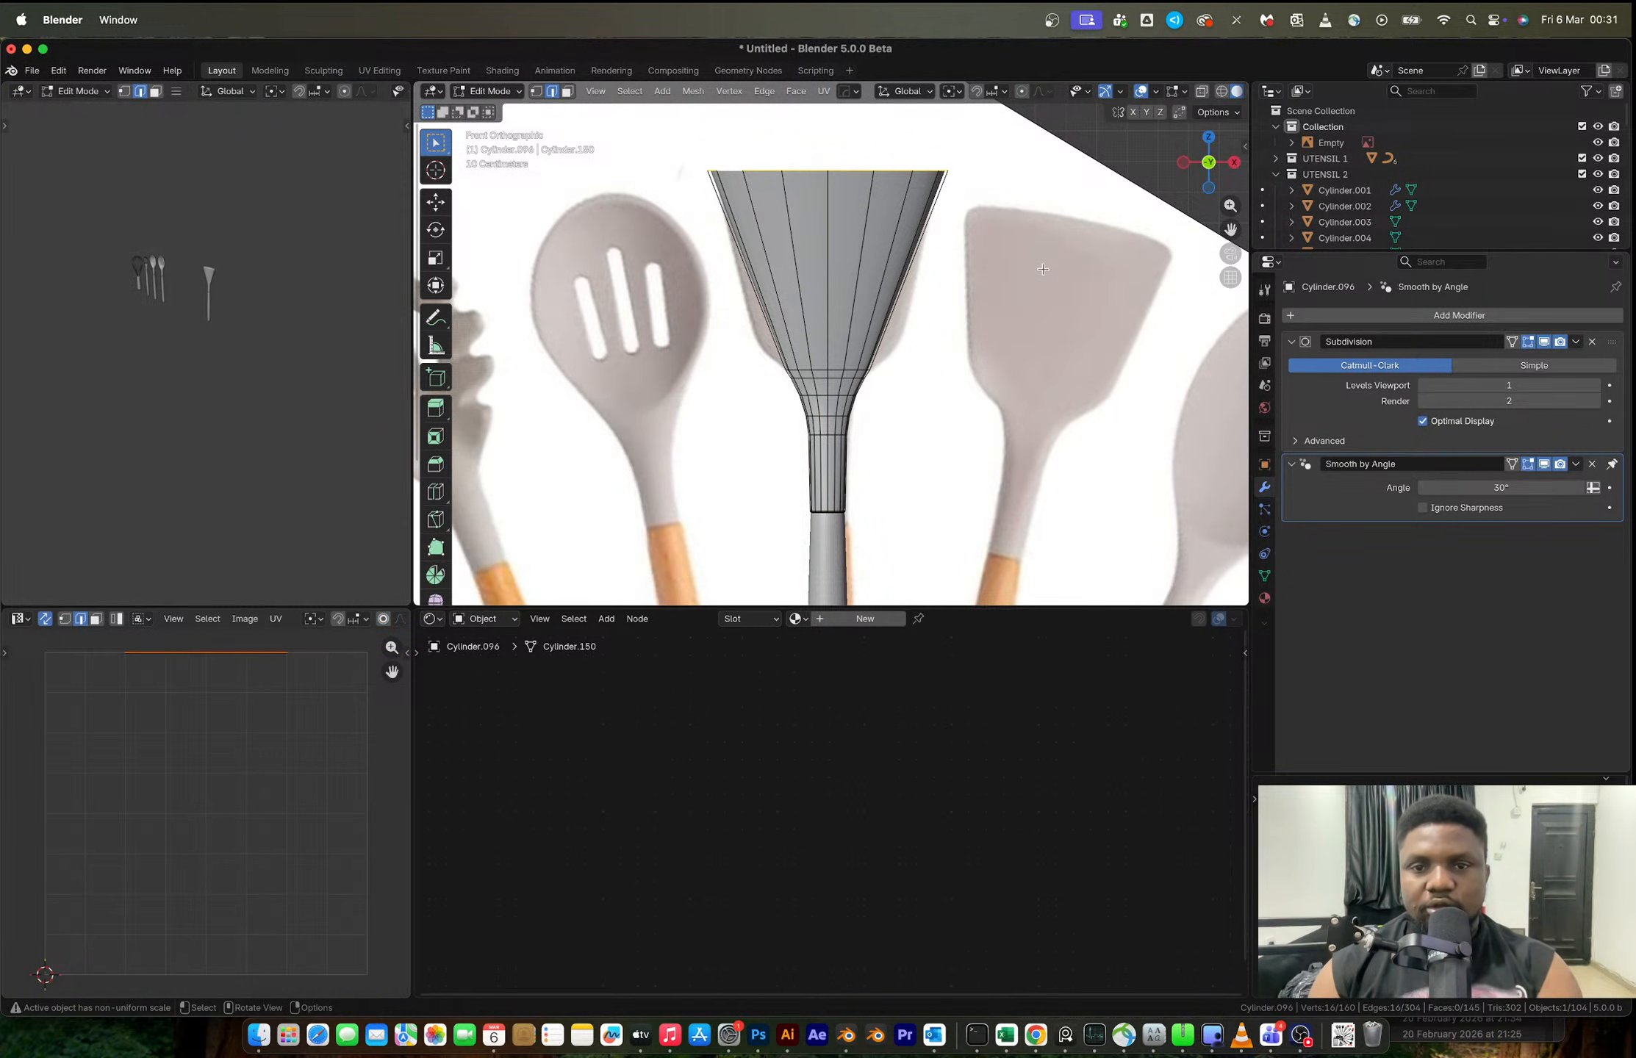
key("alt+z")
scroll(913, 248, "up", 1)
middle_click_drag(914, 248, 900, 397, "shift")
key("1")
left_click_drag(838, 274, 971, 345)
key("g")
key("z")
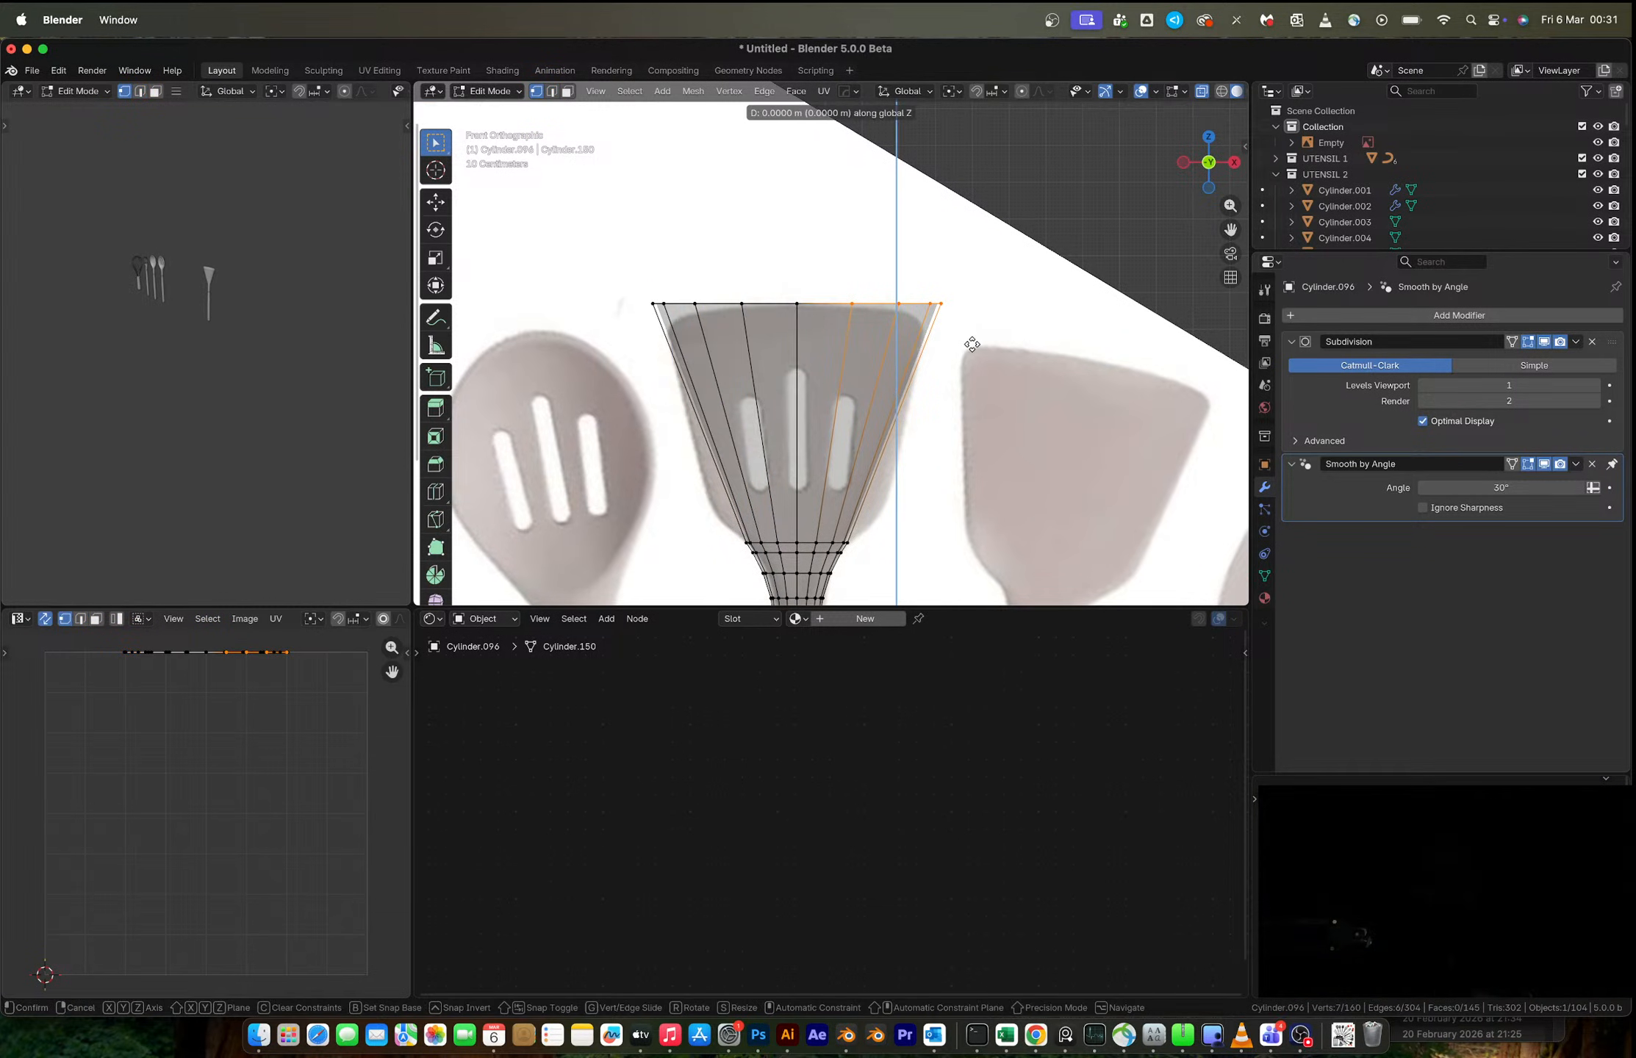
left_click(964, 342)
- Lower the outer top-edge vertices about 0.006 m, and shift the outermost ones about -0.022 m in X and -0.026 m in Z
scroll(961, 340, "up", 3)
middle_click_drag(961, 340, 874, 368, "shift")
left_click_drag(909, 252, 976, 364)
key("g")
key("z")
left_click(976, 368)
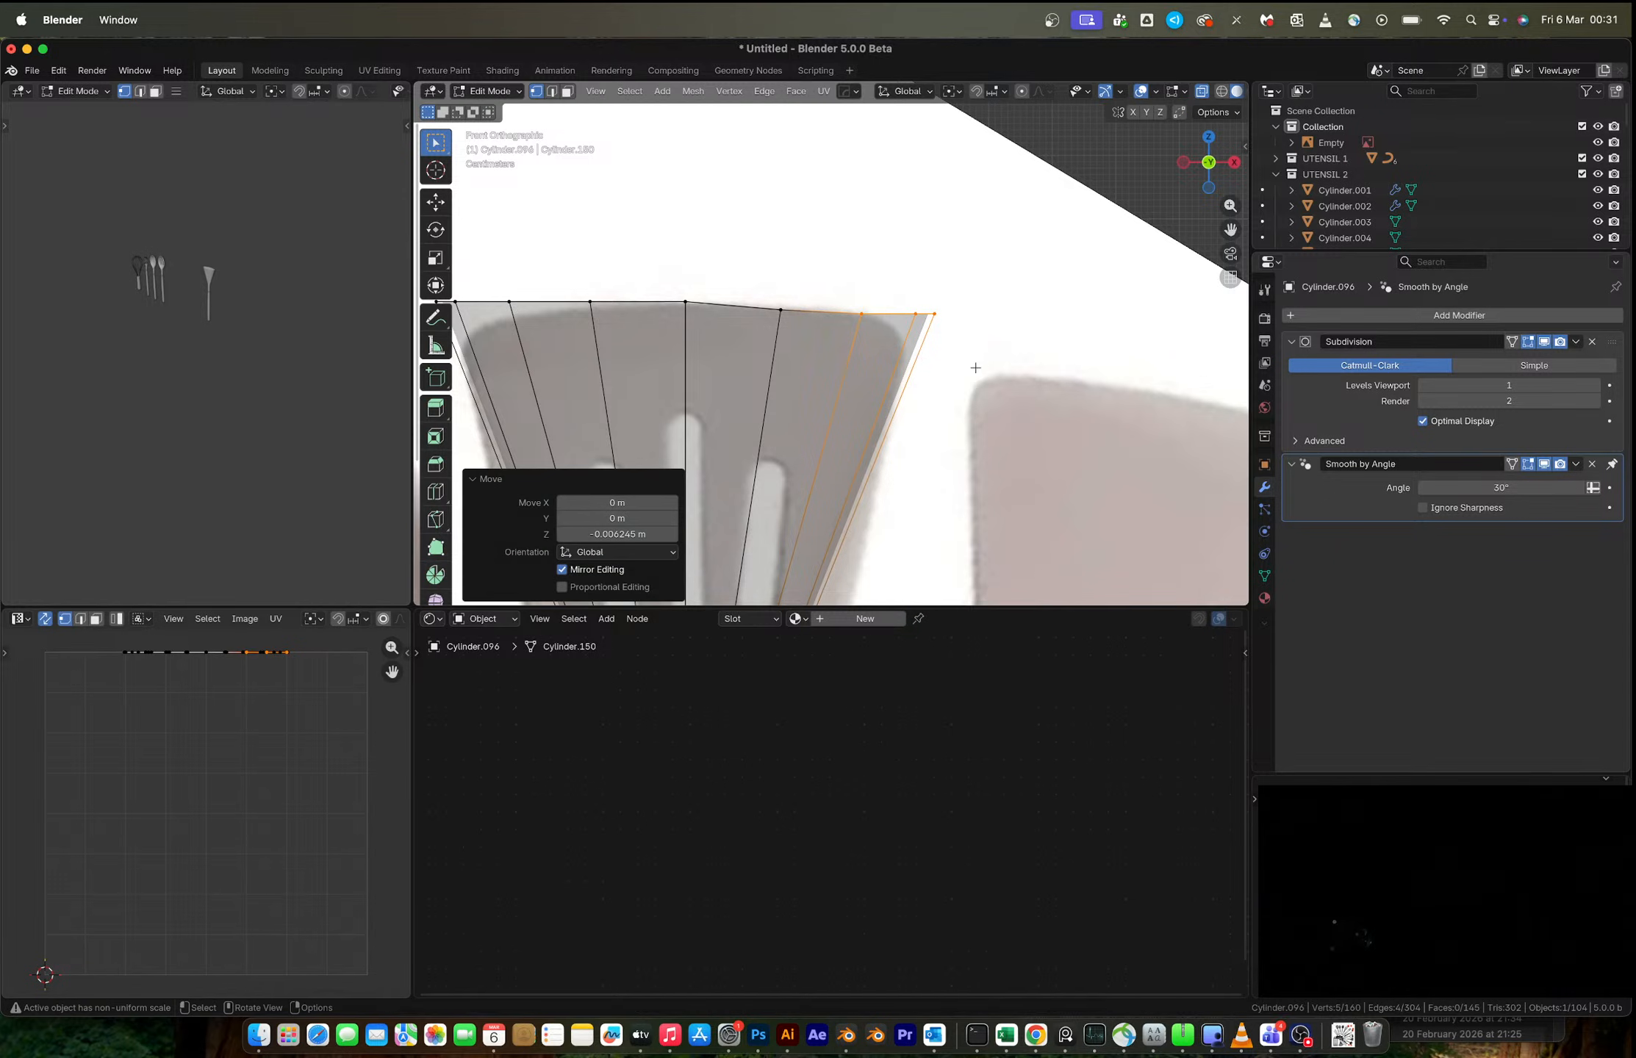
left_click_drag(894, 280, 963, 366)
key("g")
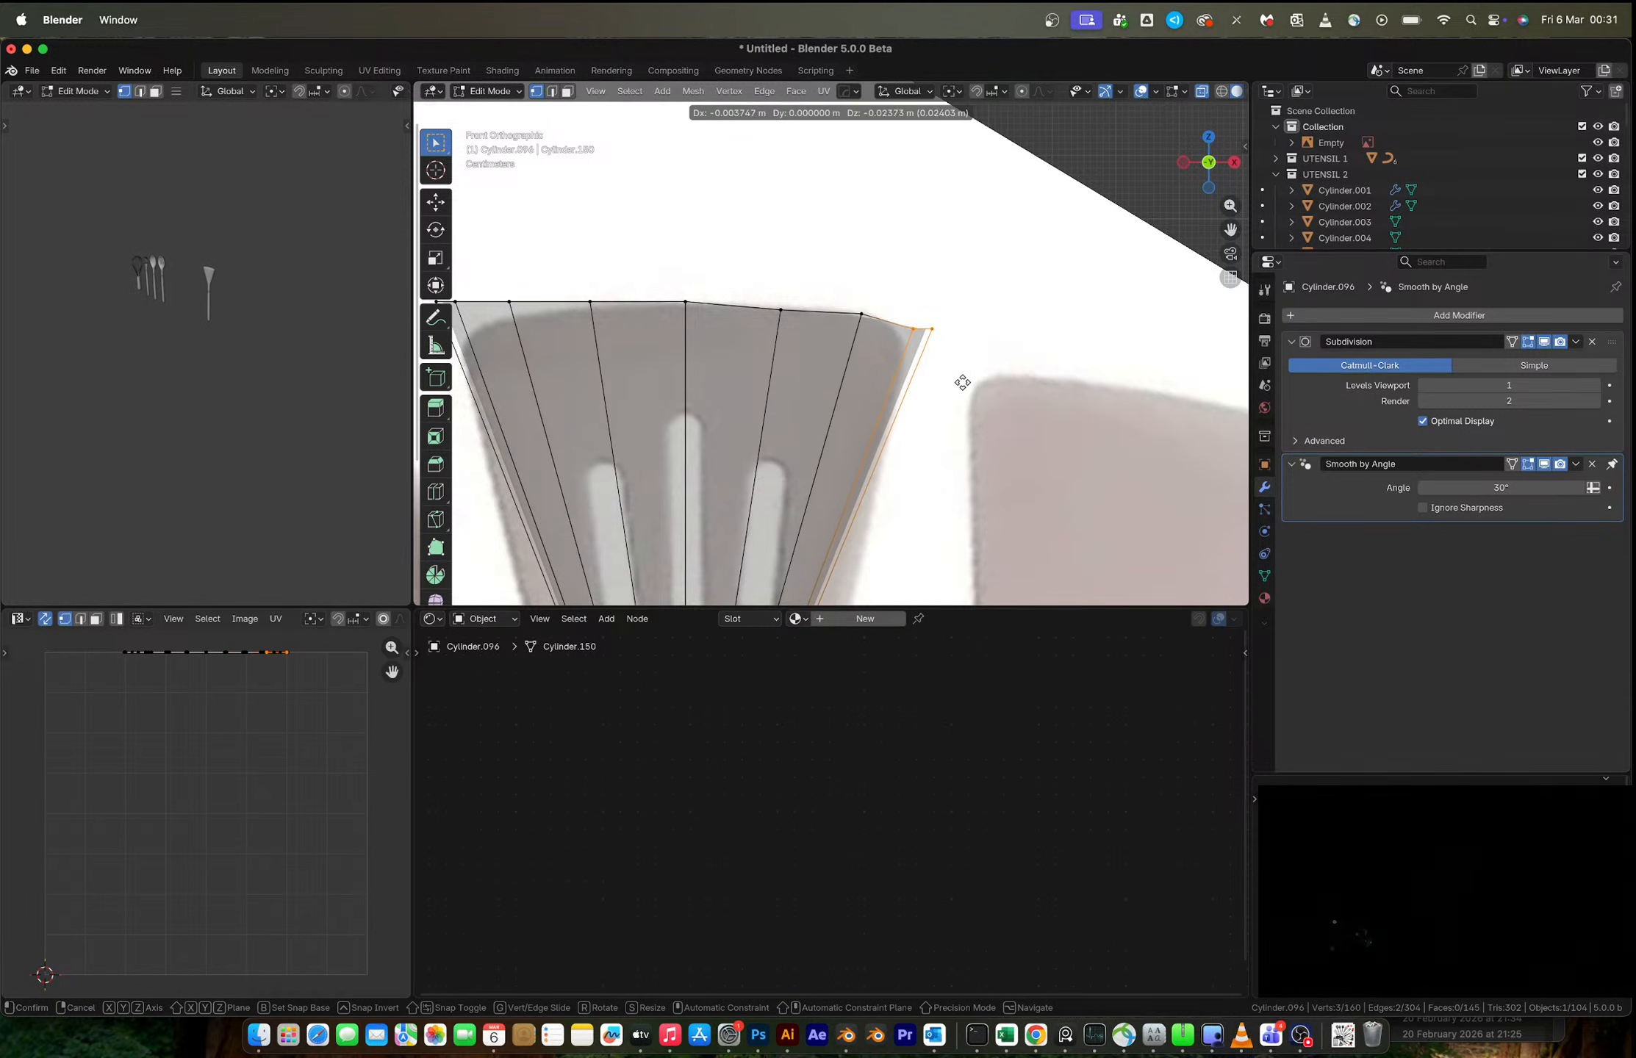
left_click(951, 384)
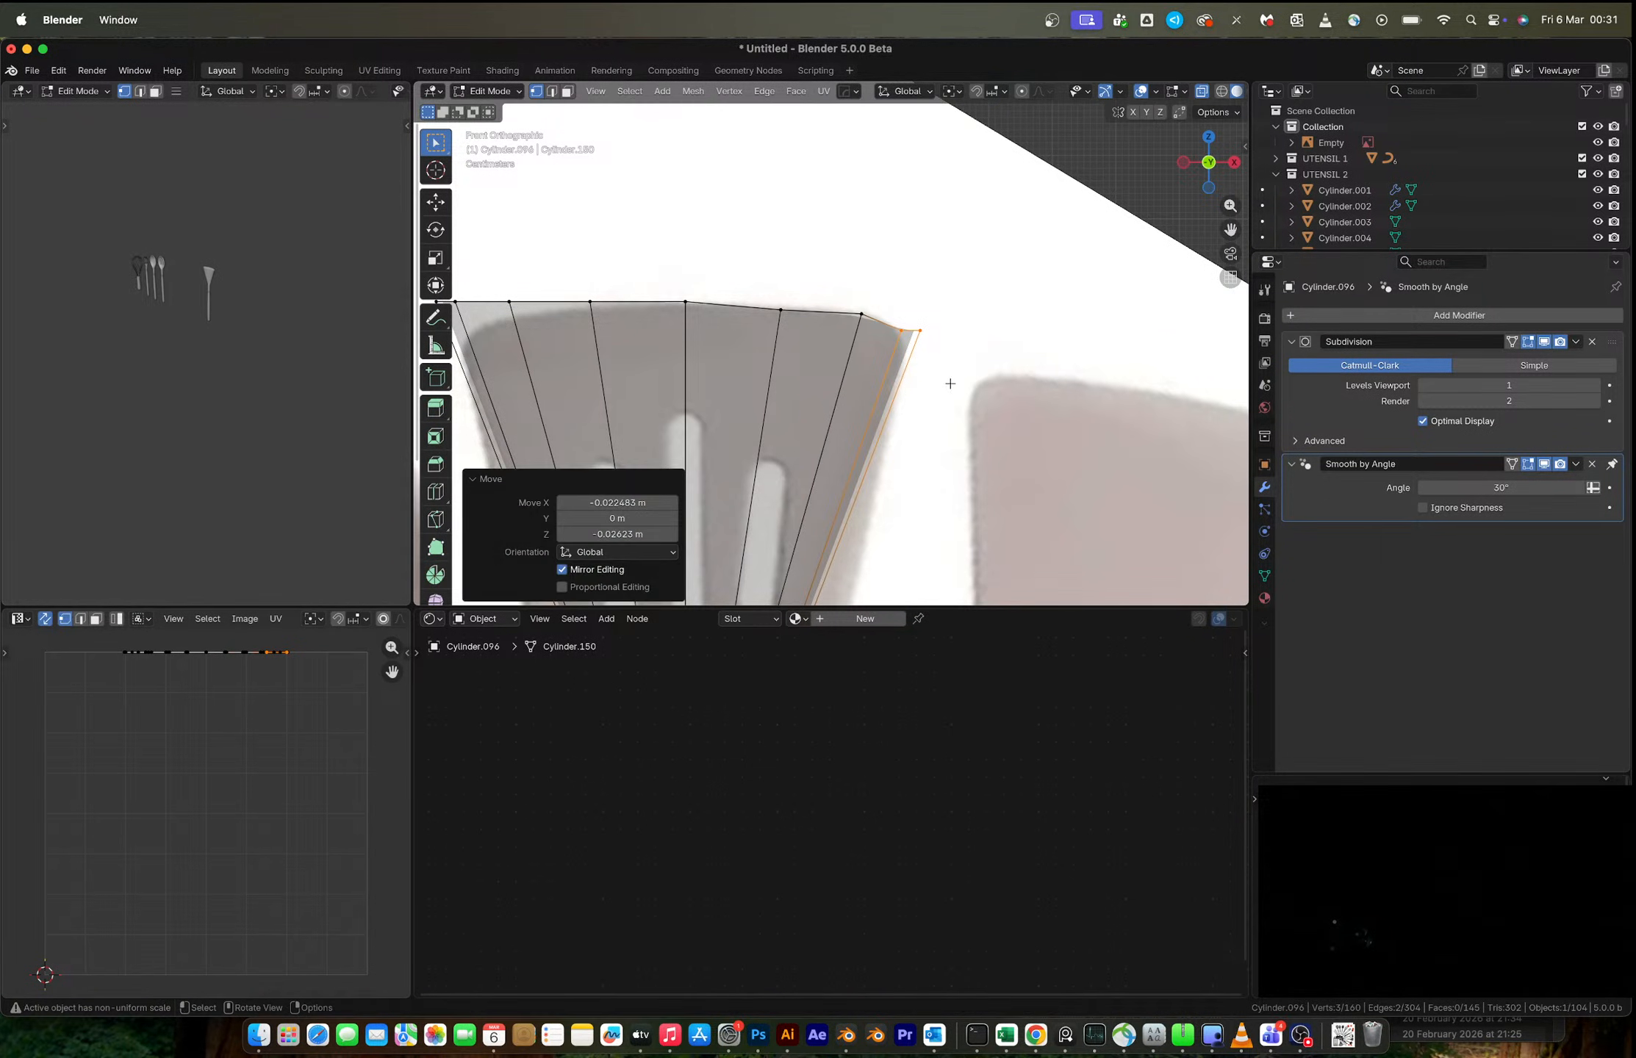
- Move the outermost vertex of the blade's top right corner about -0.01 m in X and -0.052 m in Z
scroll(946, 375, "up", 2)
middle_click_drag(946, 375, 924, 301, "shift")
left_click_drag(923, 237, 958, 304)
key("g")
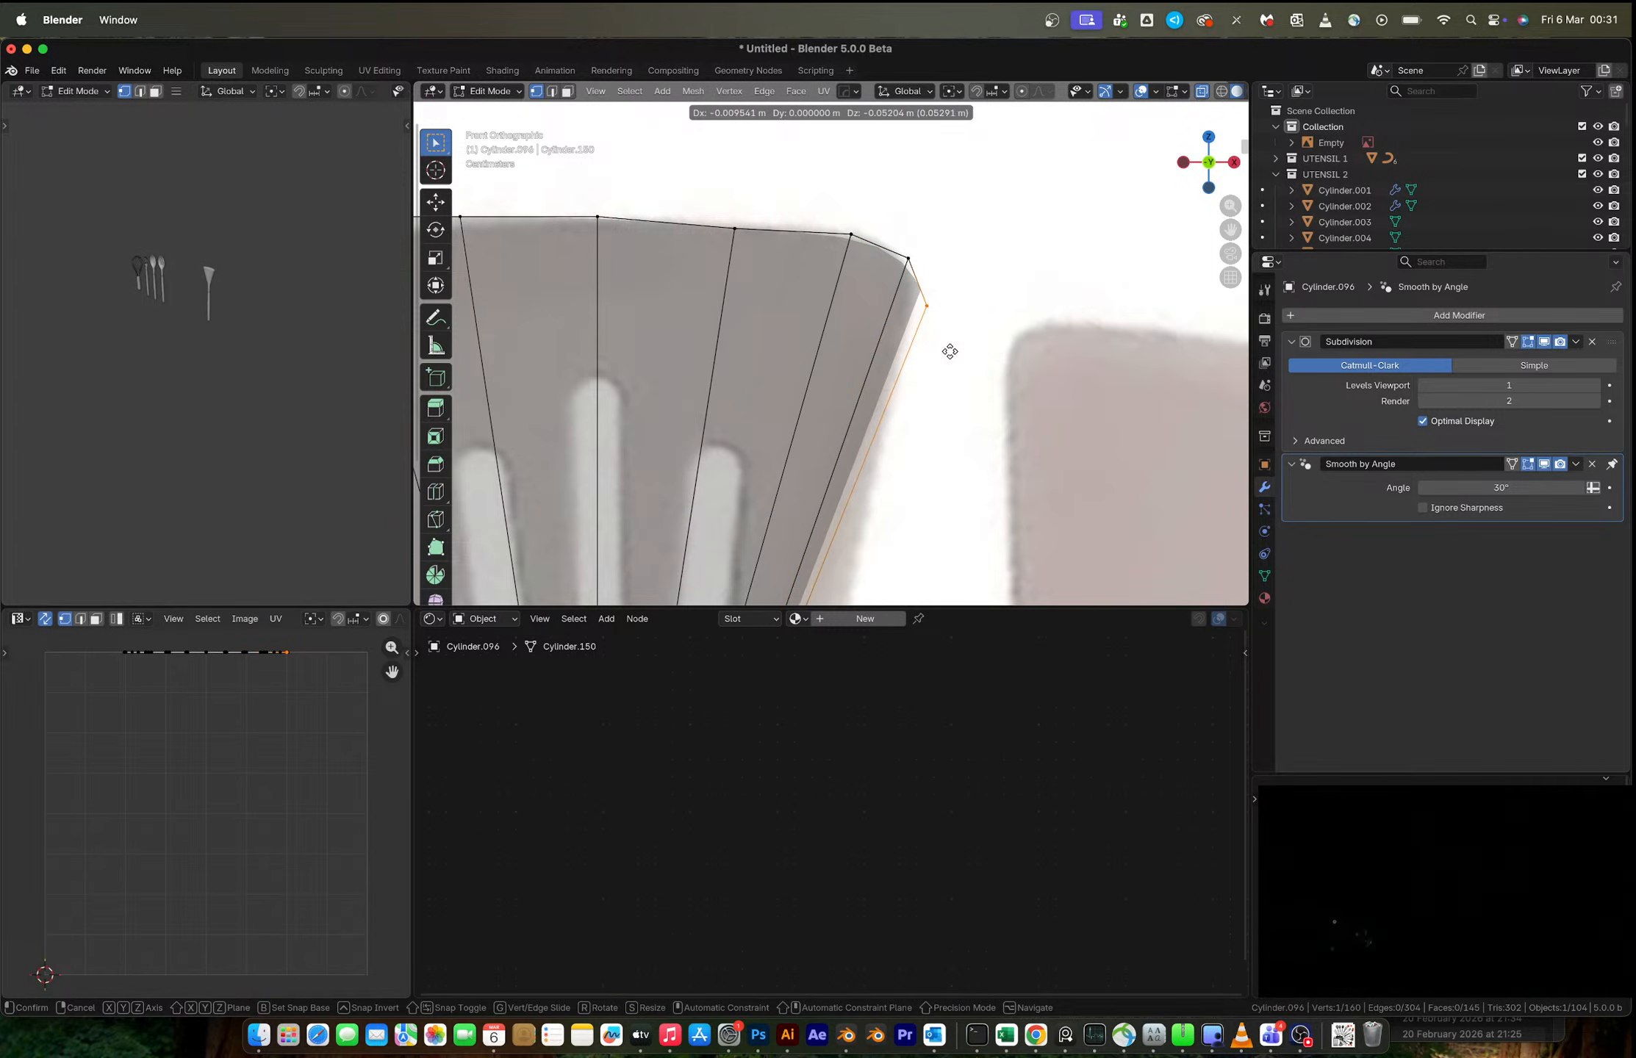
left_click(948, 351)
- Add a loop cut across the blade's middle and move its right-side vertices about 0.06 m outward to the reference outline
scroll(948, 352, "down", 1)
middle_click_drag(947, 353, 878, 322, "shift")
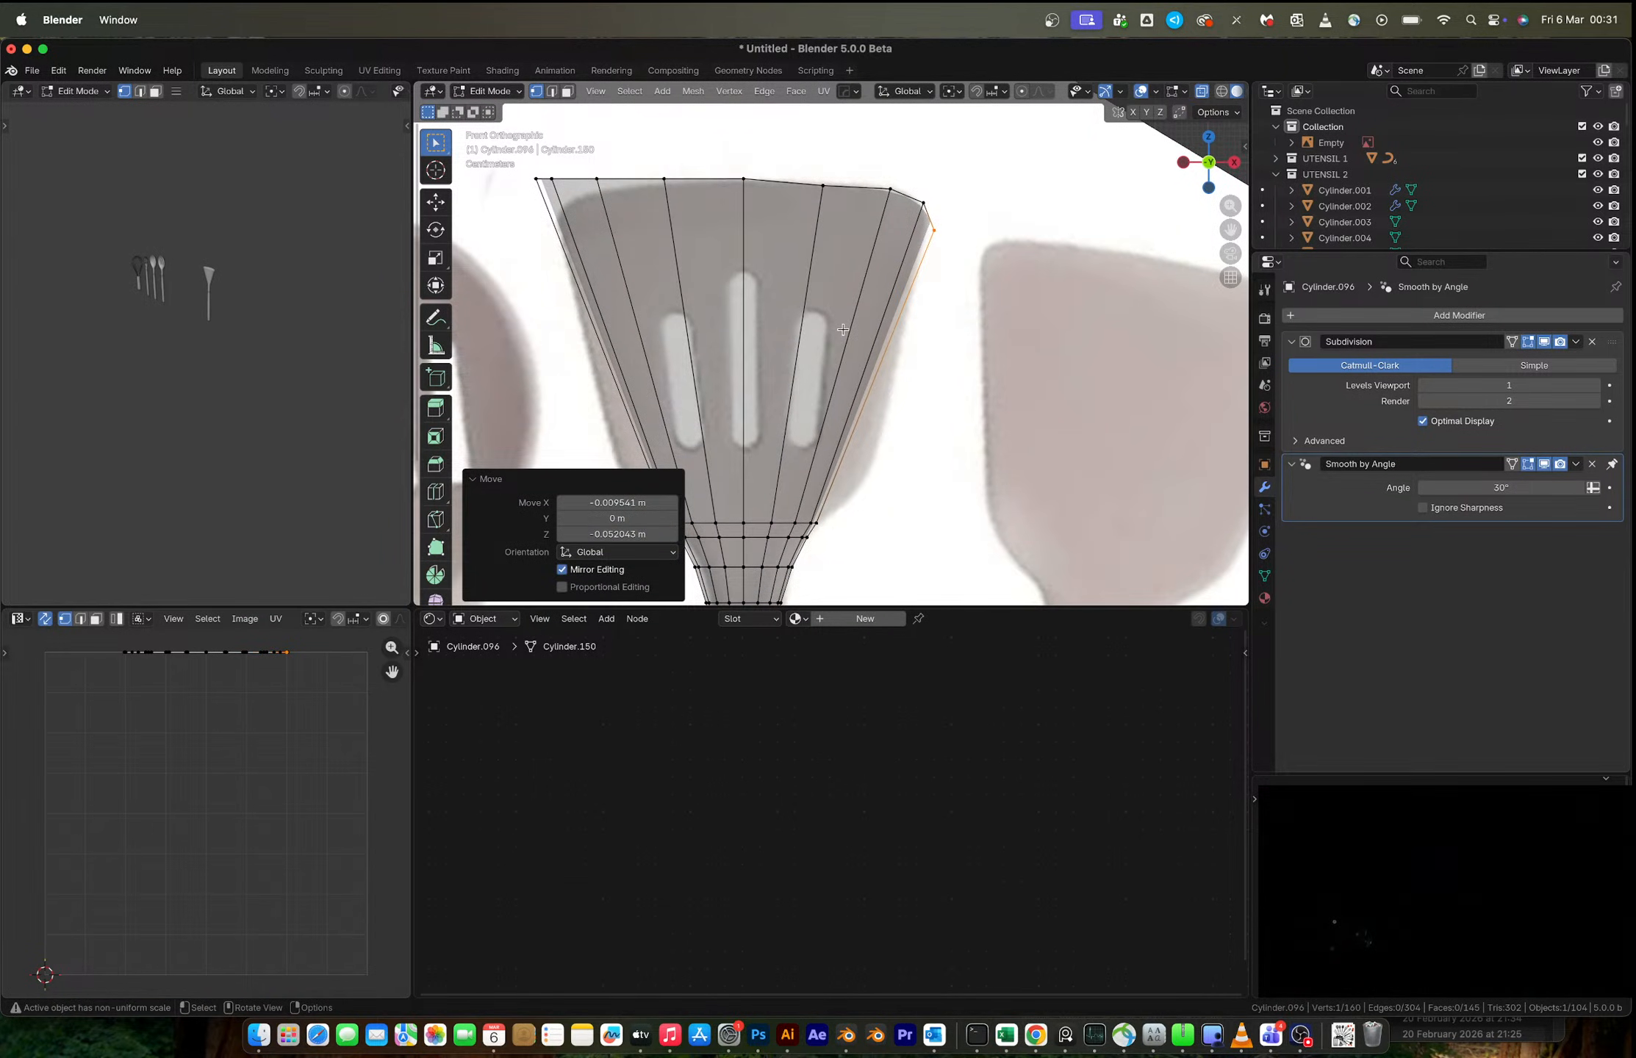
key("ctrl+r")
left_click(851, 352)
left_click_drag(859, 348, 897, 400)
key("g")
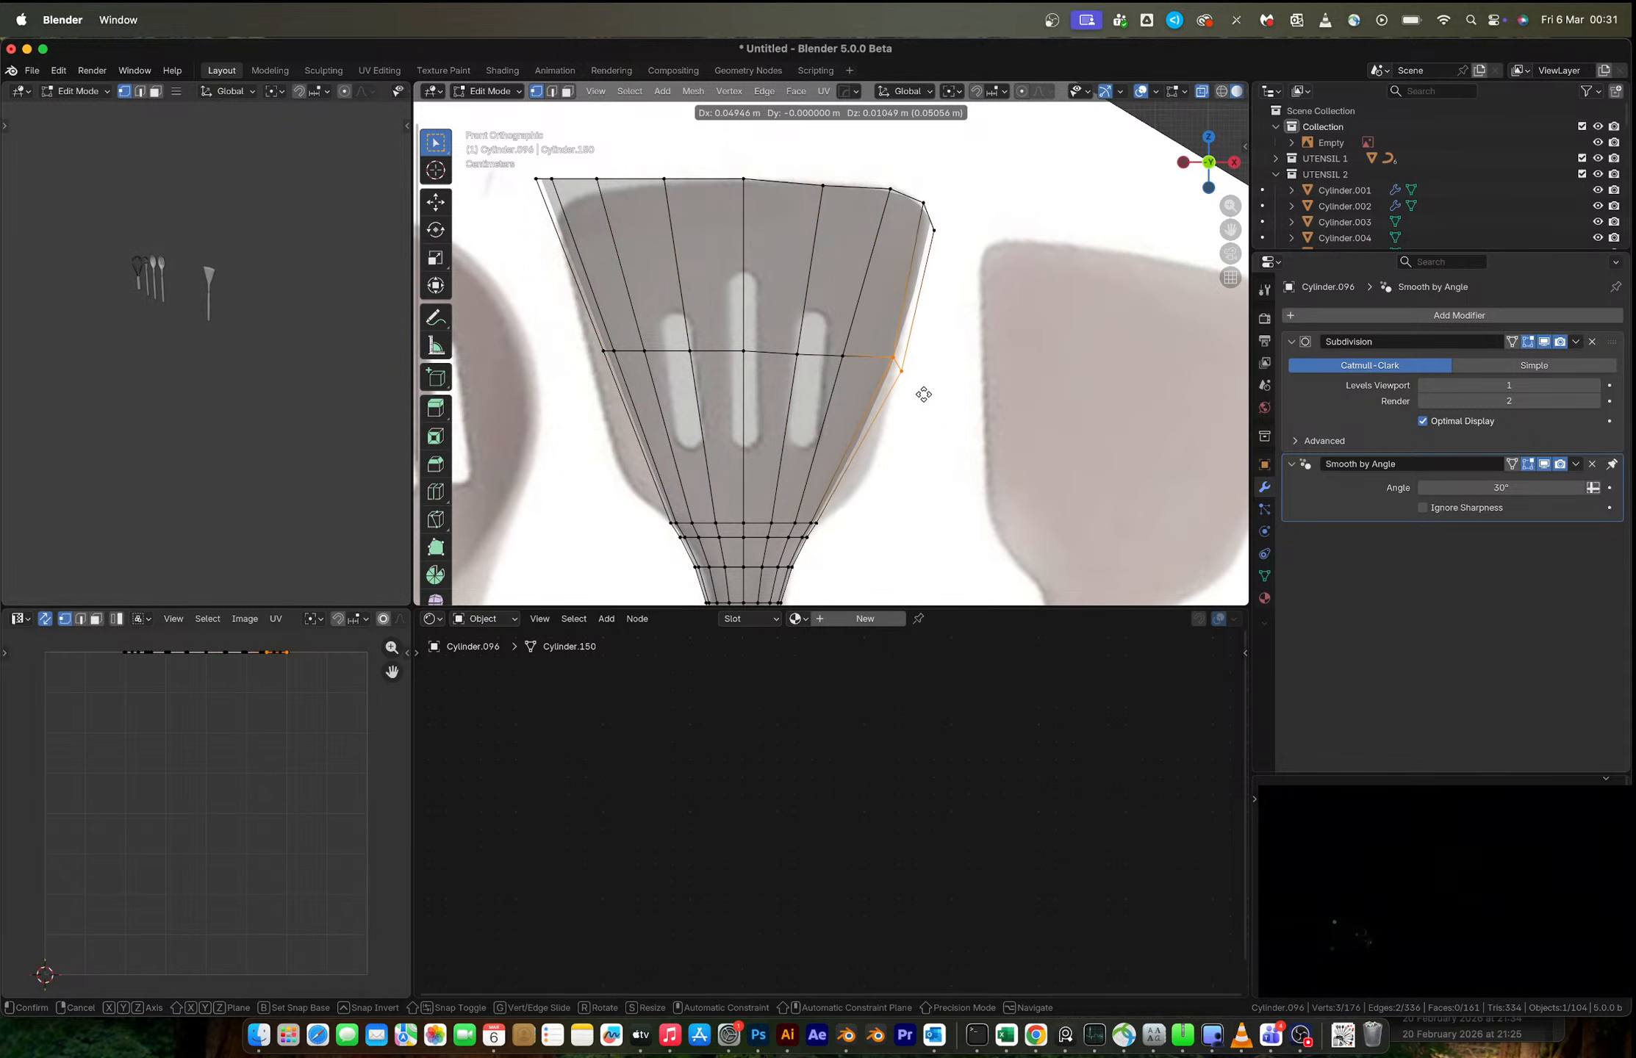
left_click(927, 395)
- Add a loop cut across the lower blade and move its right-side vertices about 0.05 m outward and 0.04 m down to the reference curve
key("ctrl+r")
left_click(847, 468)
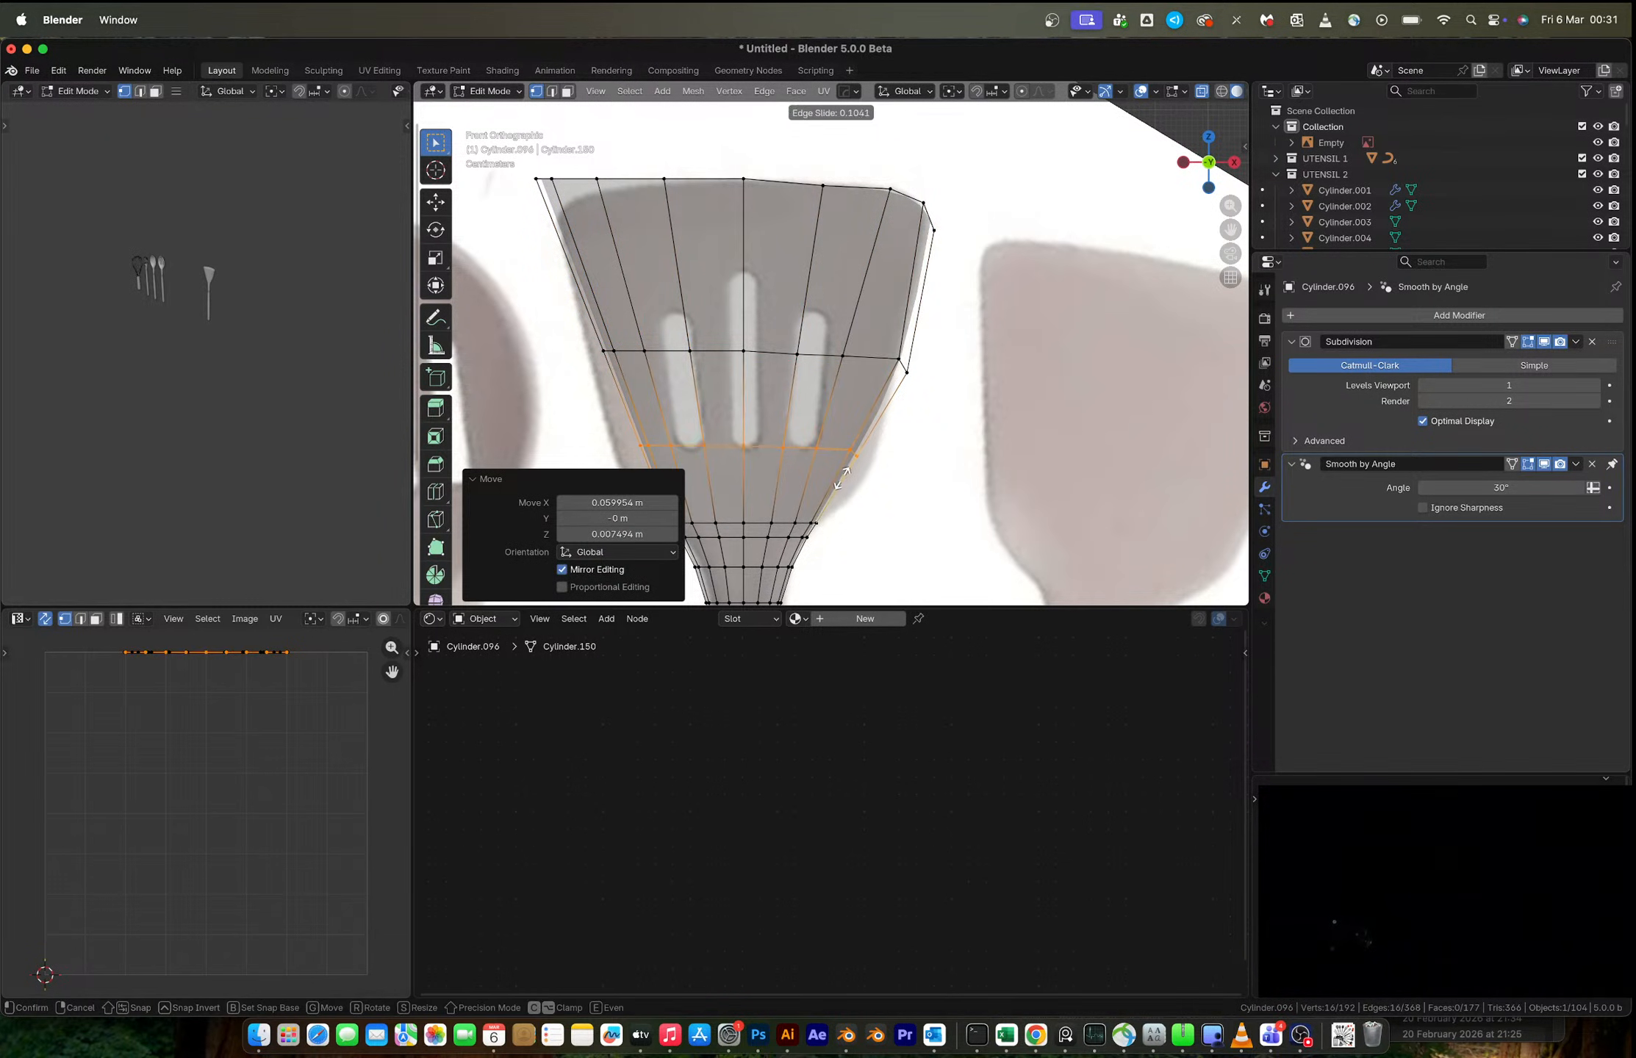
left_click(835, 486)
left_click(863, 491)
key("g")
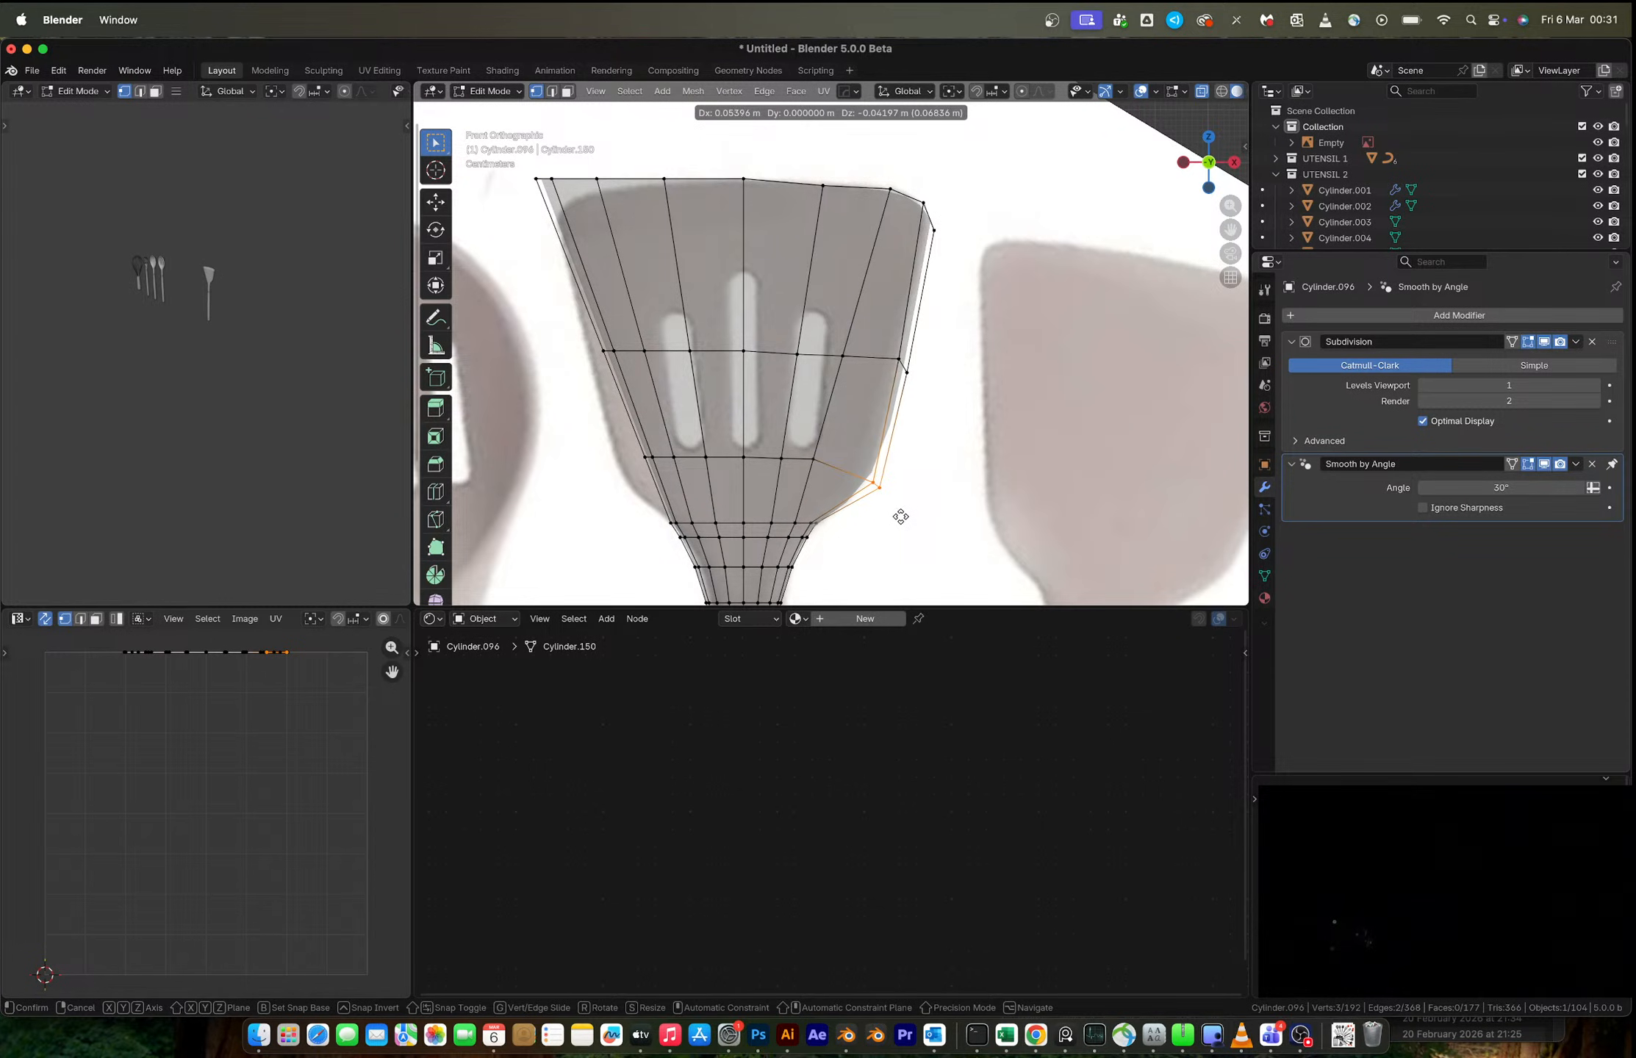
left_click(903, 517)
- In Object Mode, mirror the spatula head across X with a new bisecting mirror modifier
key("Tab")
scroll(875, 425, "down", 4)
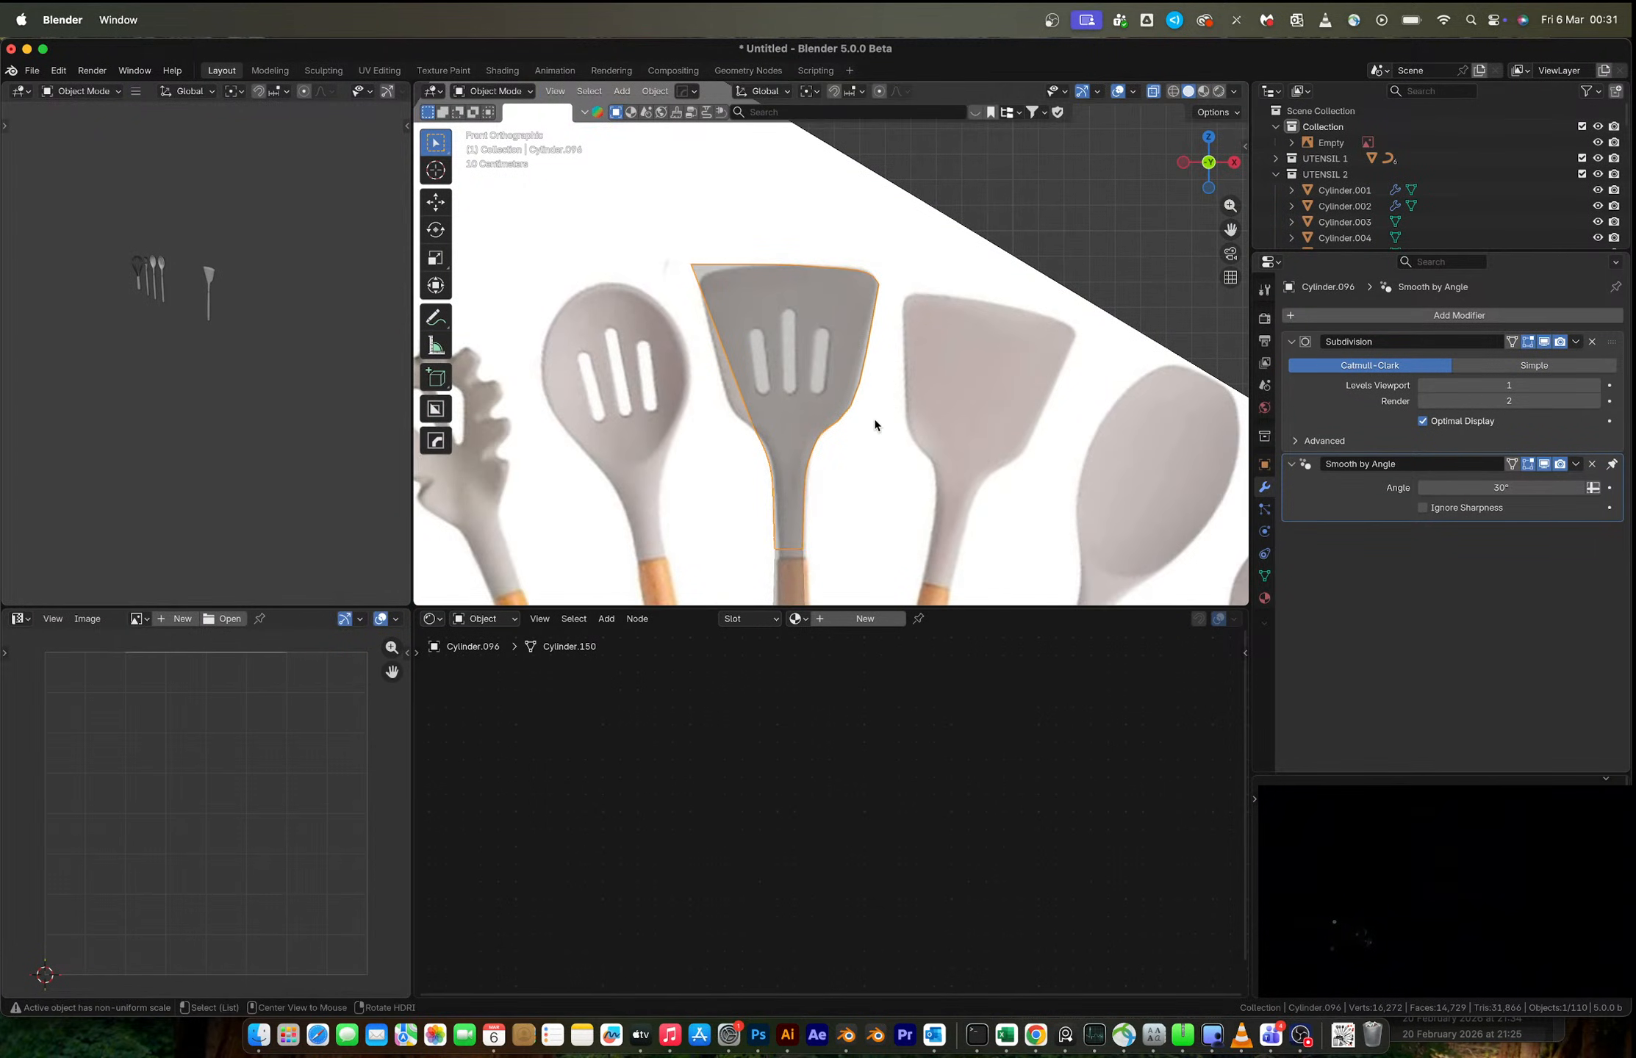
key("alt+x")
scroll(875, 425, "down", 1)
scroll(874, 424, "down", 2)
left_click(920, 505)
scroll(804, 345, "up", 5)
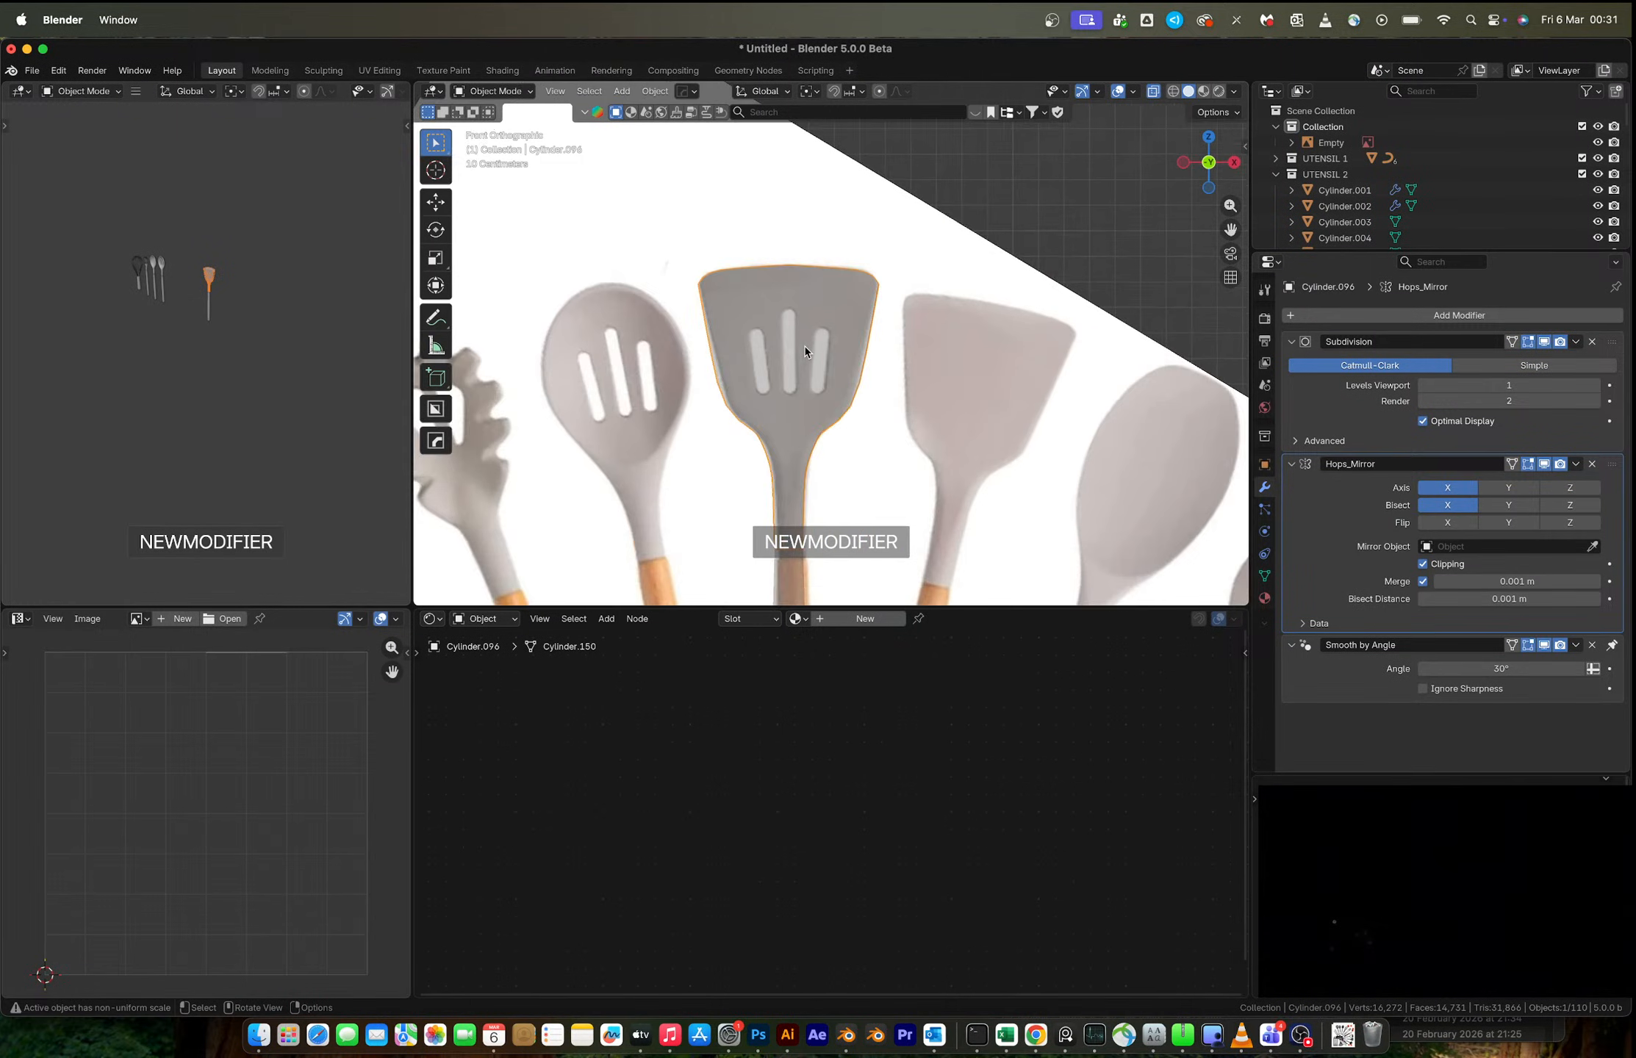
- In Edit Mode, move the outer vertex of the blade's top right corner about 0.009 m inward along X
scroll(884, 250, "up", 3)
key("Tab")
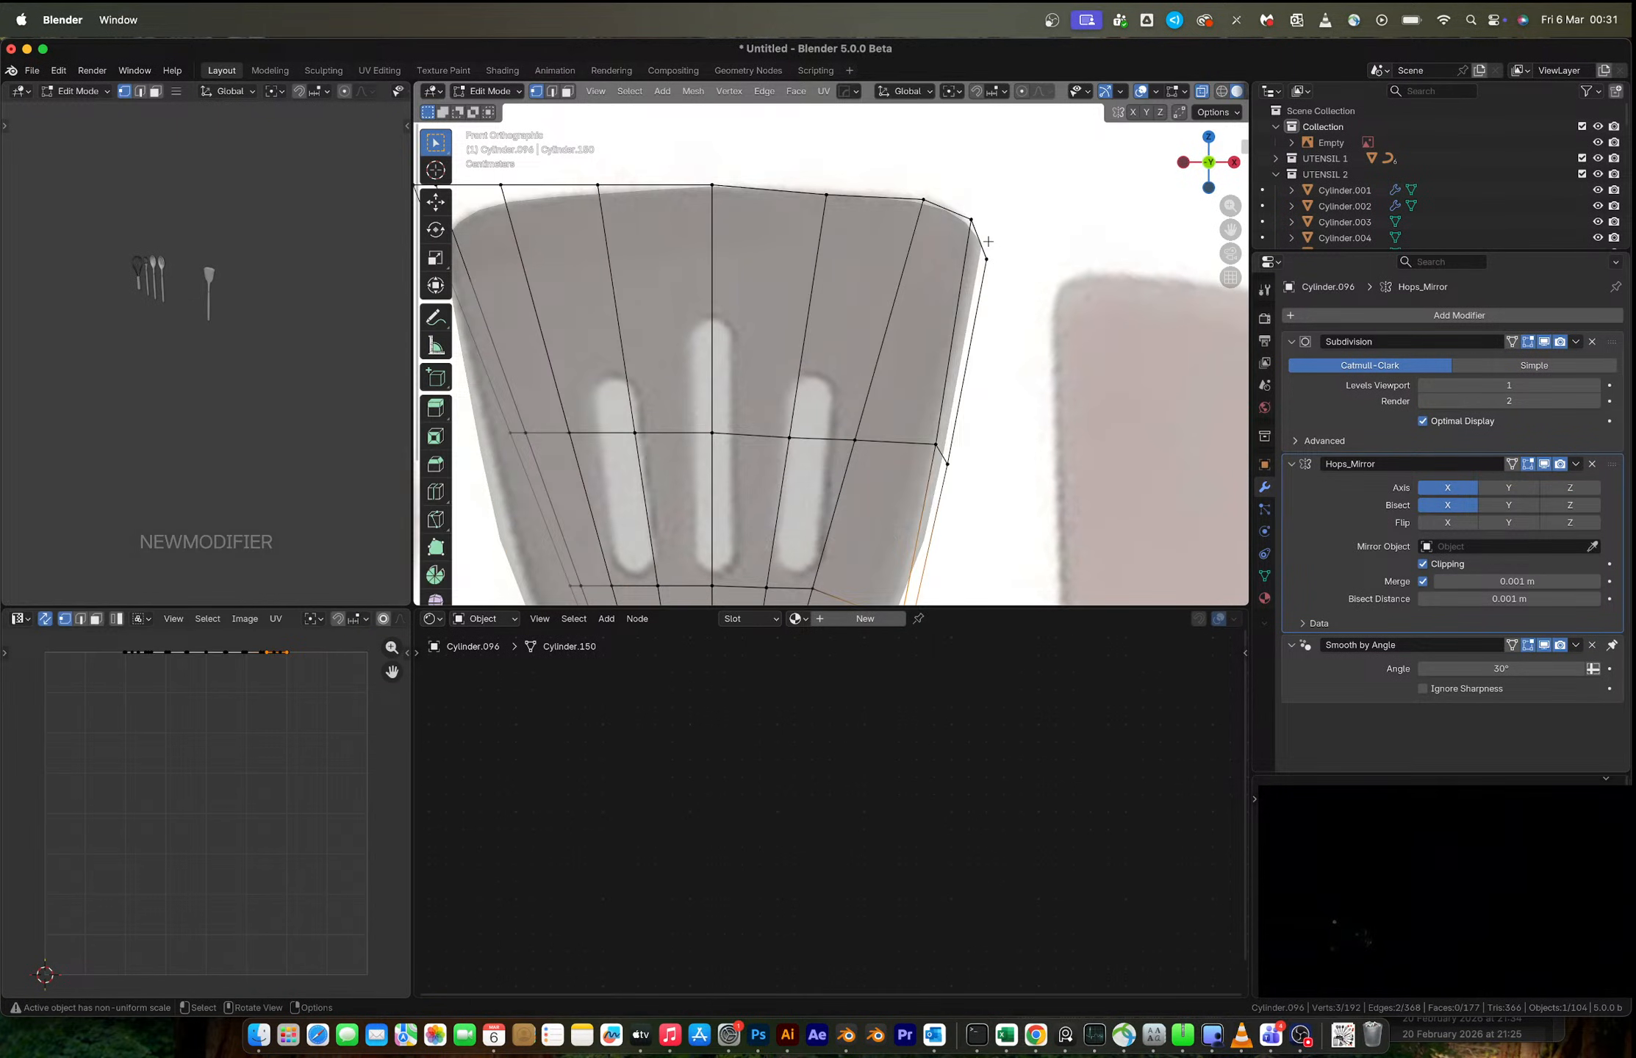
key("b")
left_click_drag(1006, 290, 1007, 291)
key("g")
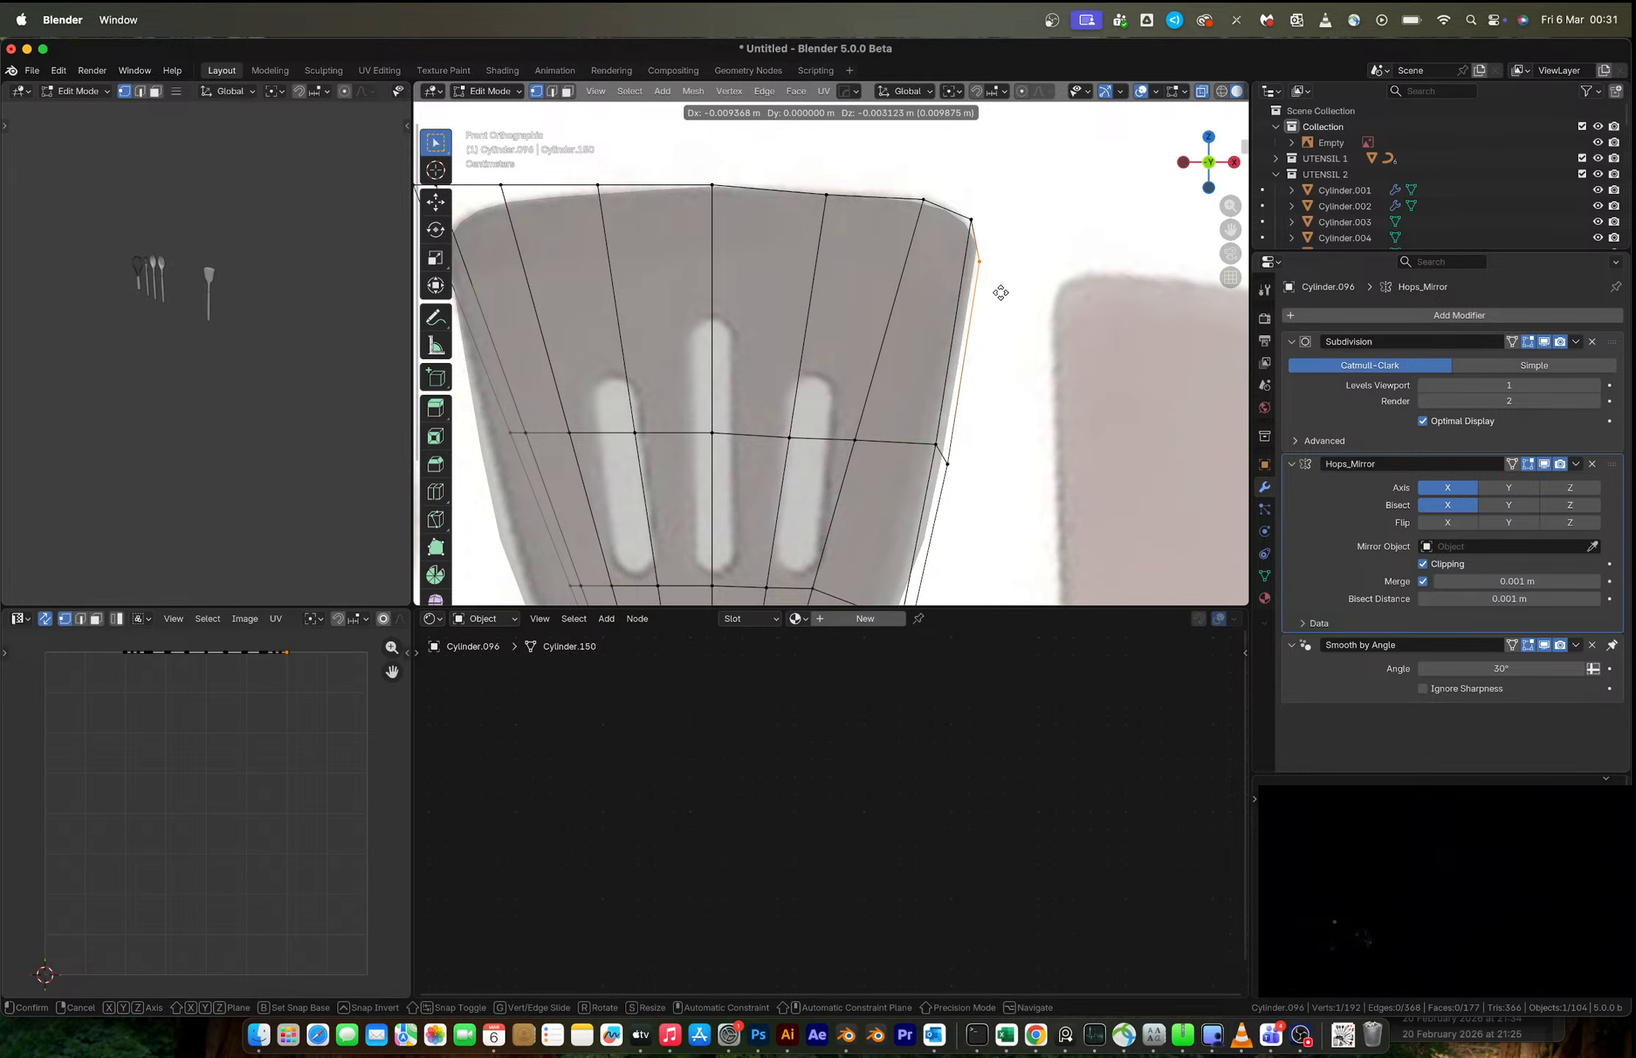
left_click(1001, 293)
- Add a second bisecting mirror modifier across X to the spatula head in Object Mode
key("Tab")
scroll(1001, 293, "down", 3)
key("alt+x")
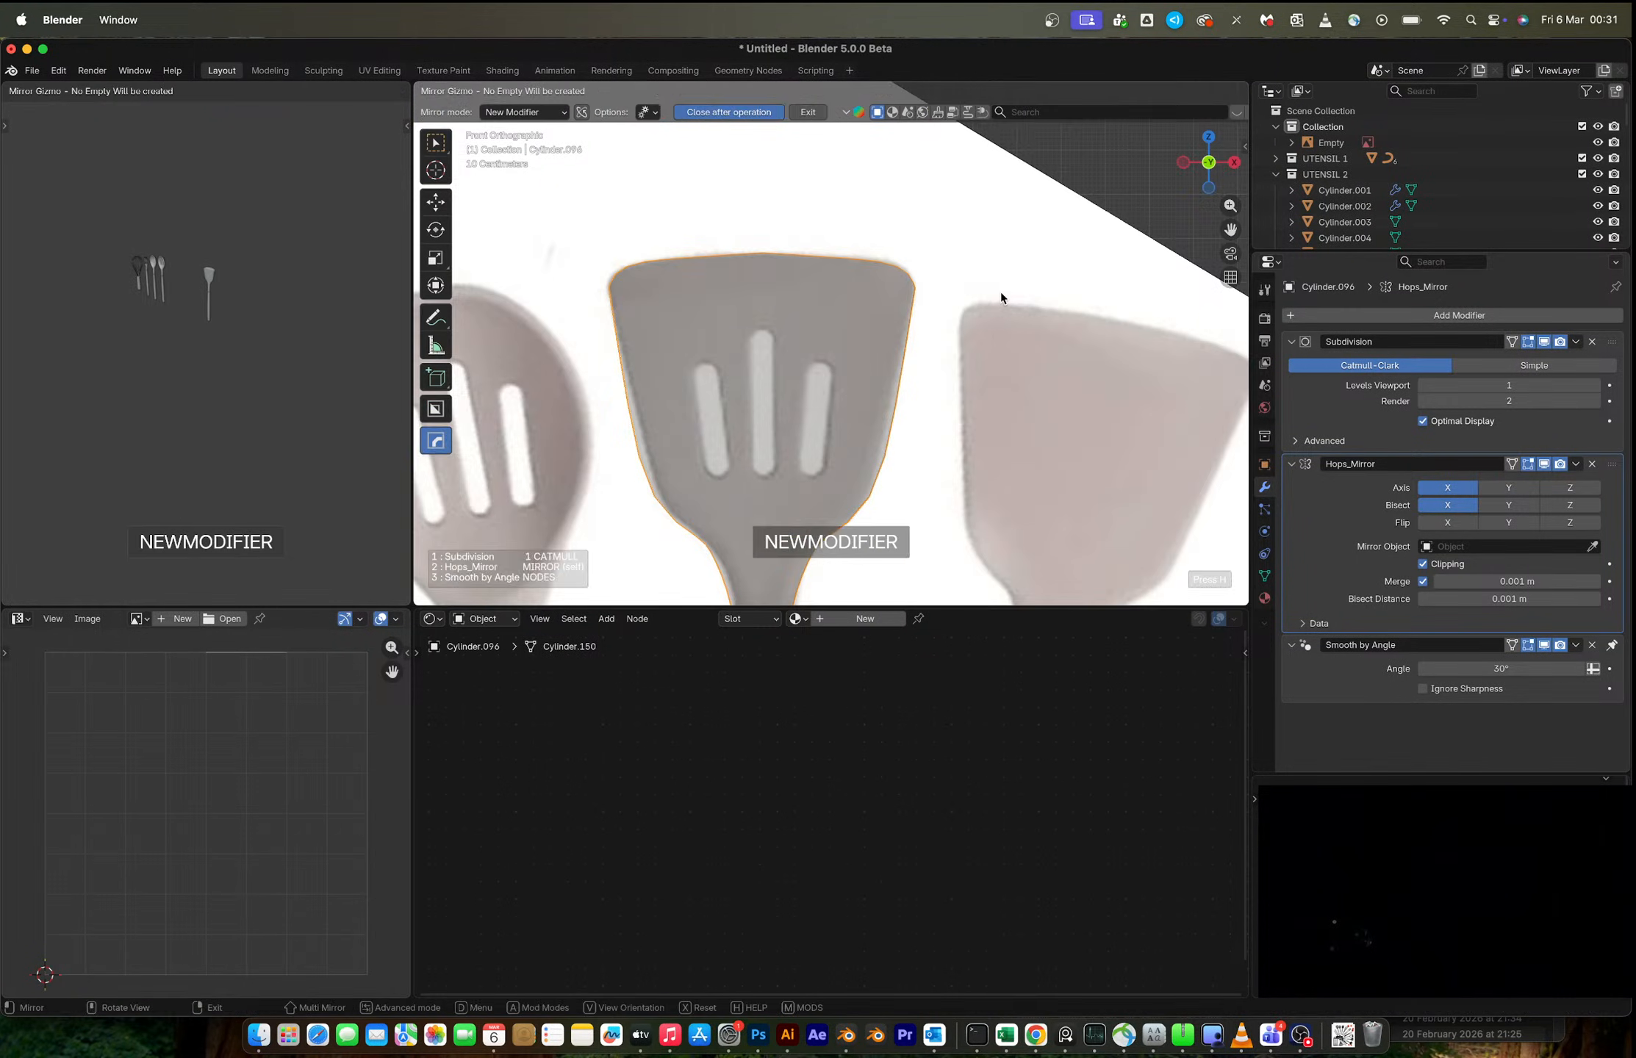
scroll(1001, 292, "down", 6)
left_click(929, 482)
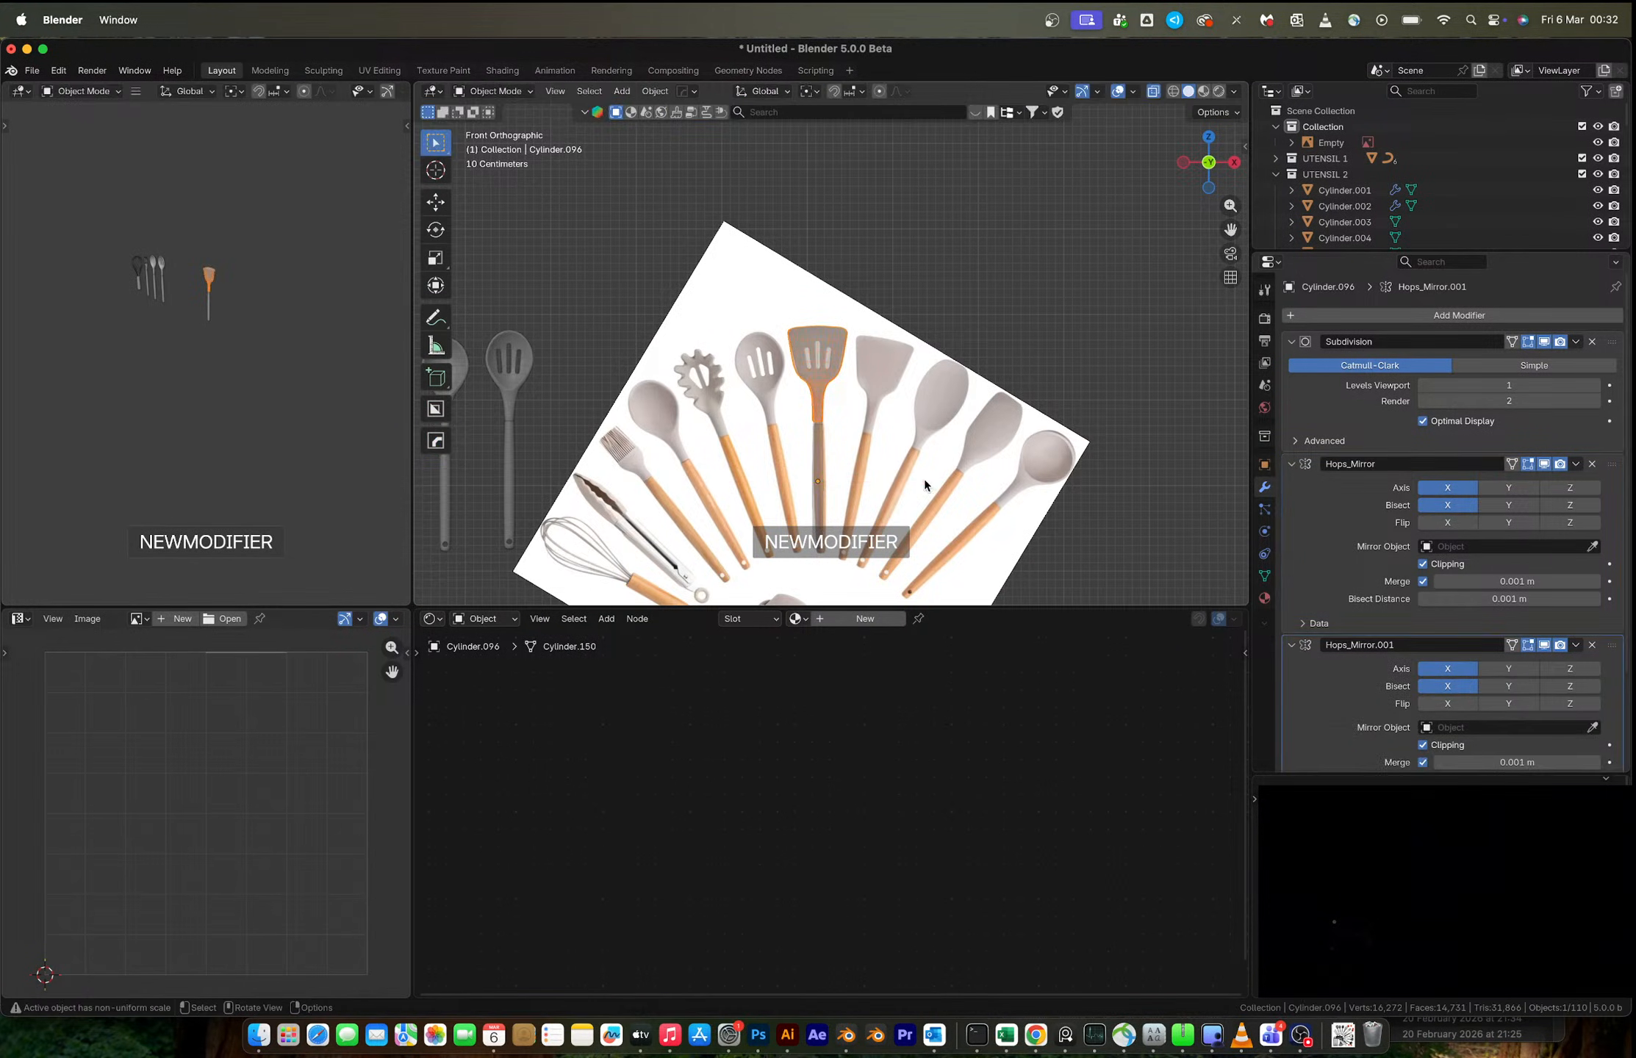
- Fill the blade's open top rim with a single face and bevel the rim about 0.0127 m with 3 segments
scroll(799, 351, "up", 6)
scroll(799, 349, "down", 5)
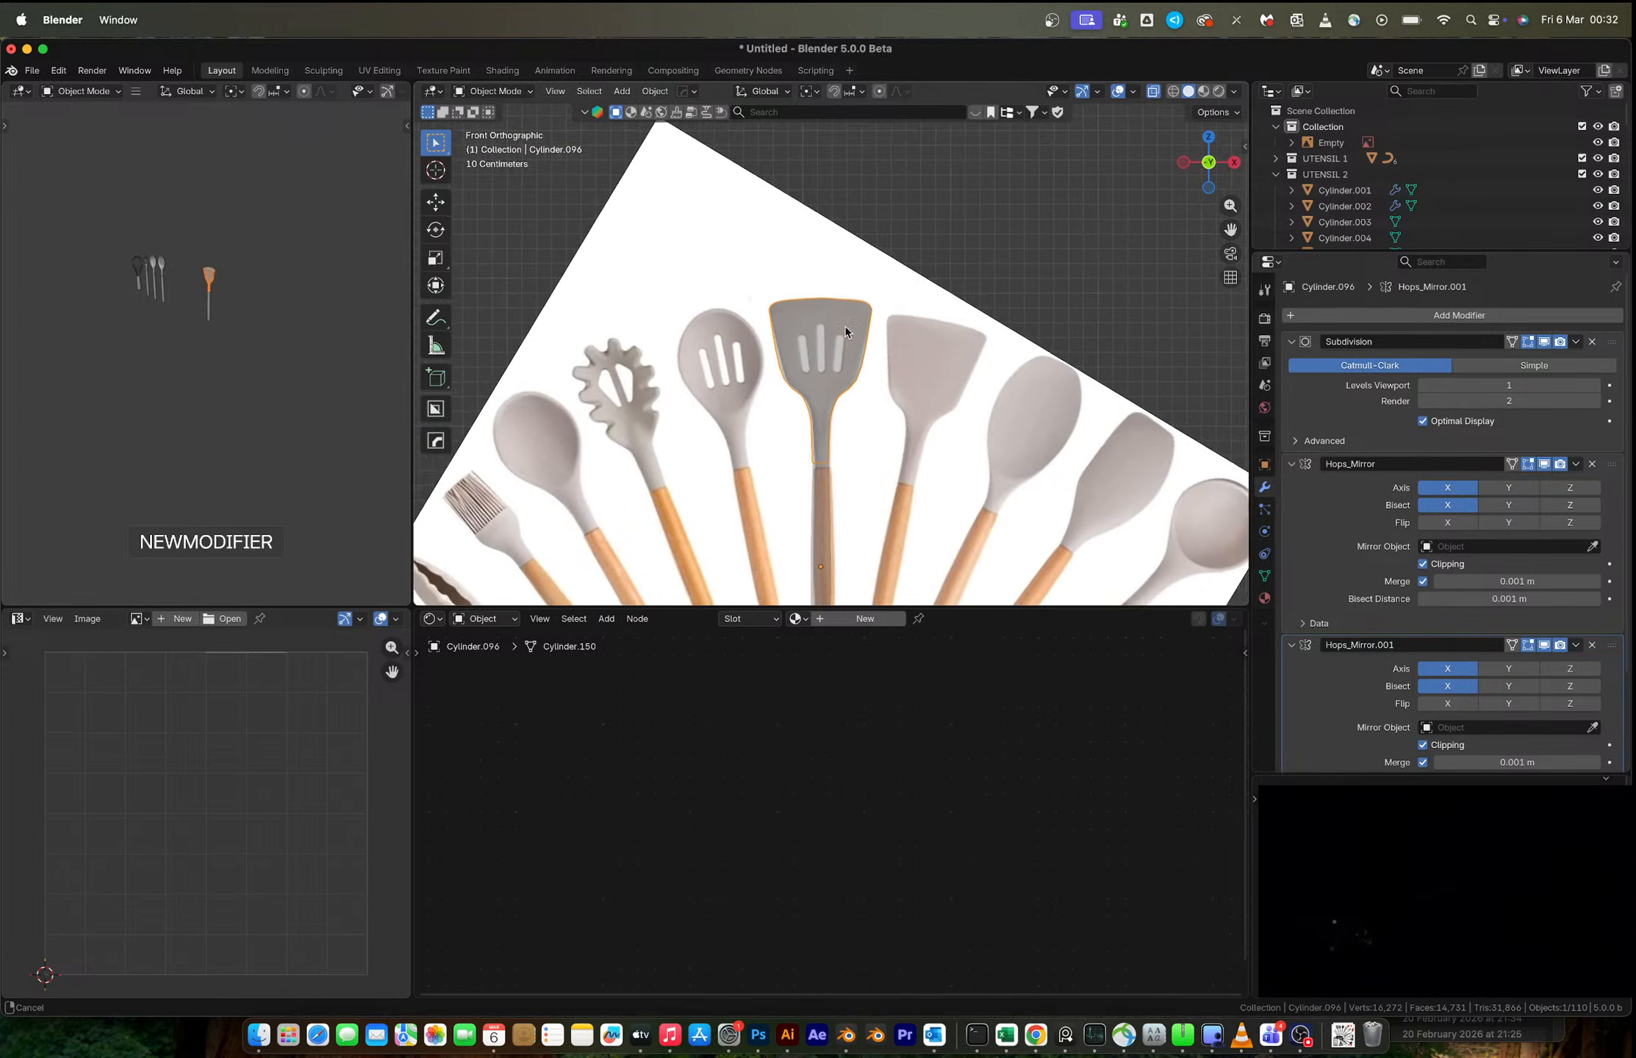
scroll(846, 243, "up", 1)
mouse_move(854, 277)
middle_mouse_down()
mouse_move(1037, 329)
mouse_move(891, 277)
mouse_move(851, 278)
mouse_move(852, 327)
mouse_move(812, 267)
mouse_move(842, 283)
mouse_move(833, 301)
middle_mouse_up()
scroll(890, 278, "up", 3)
key("Tab")
left_click(833, 306, "alt")
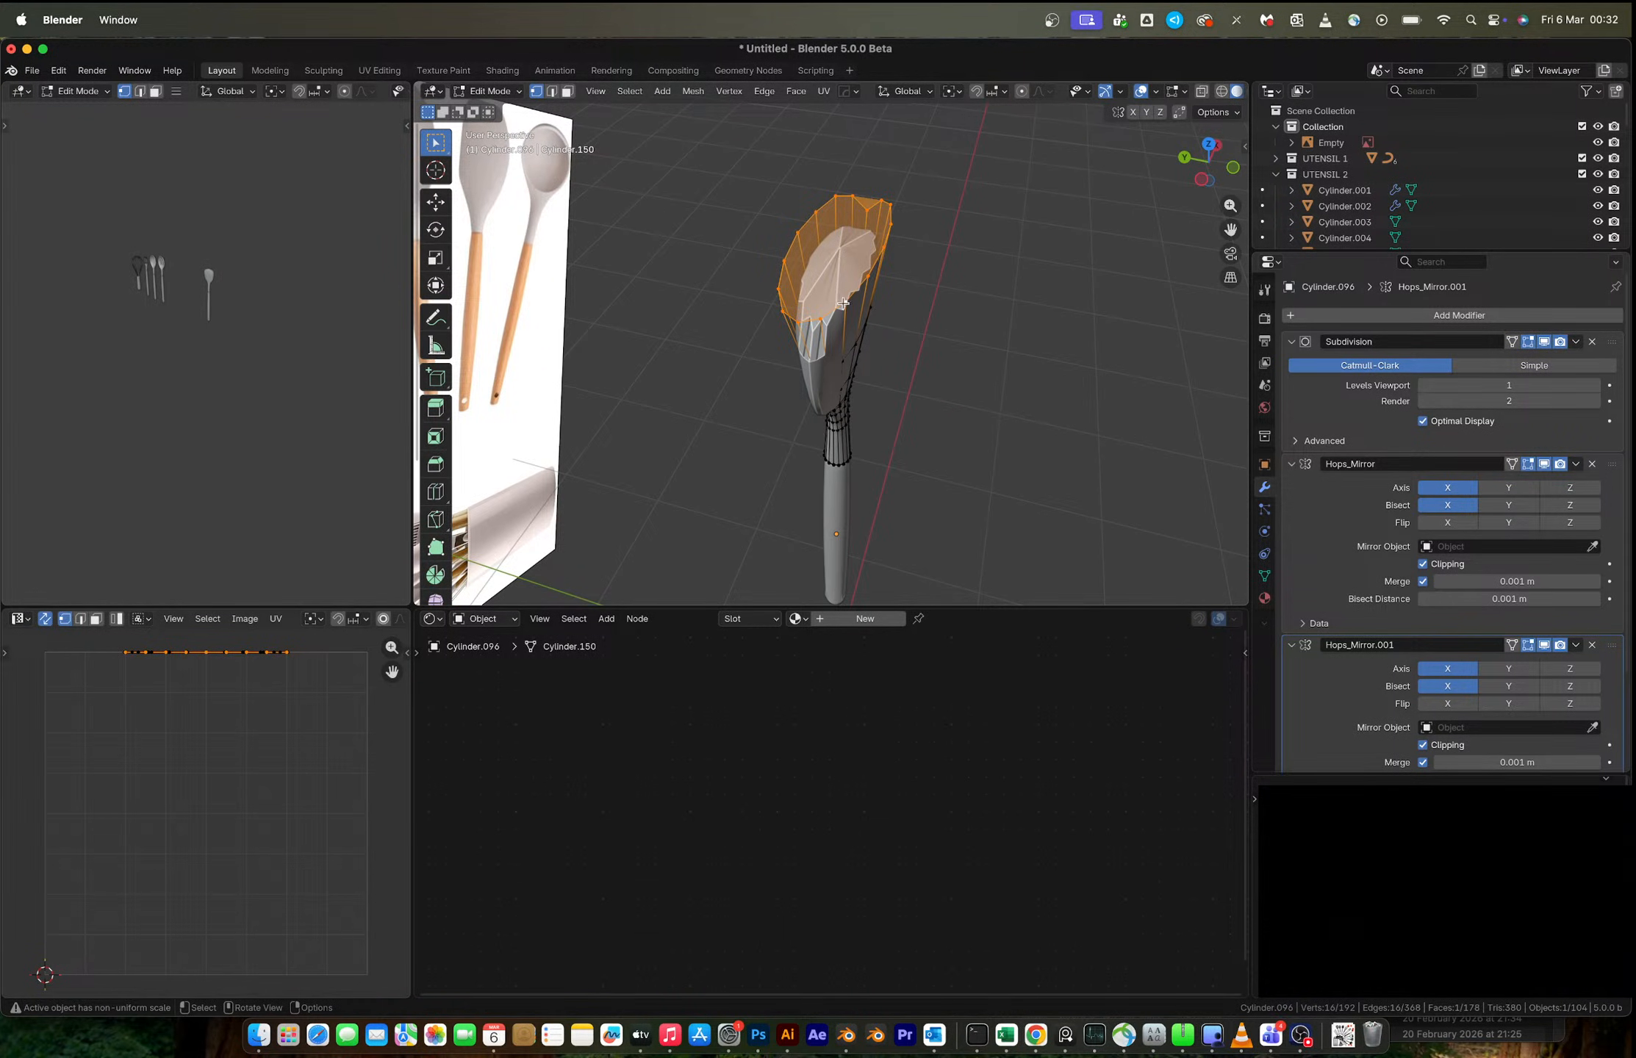
key("2")
scroll(893, 311, "up", 4)
key("ctrl+b")
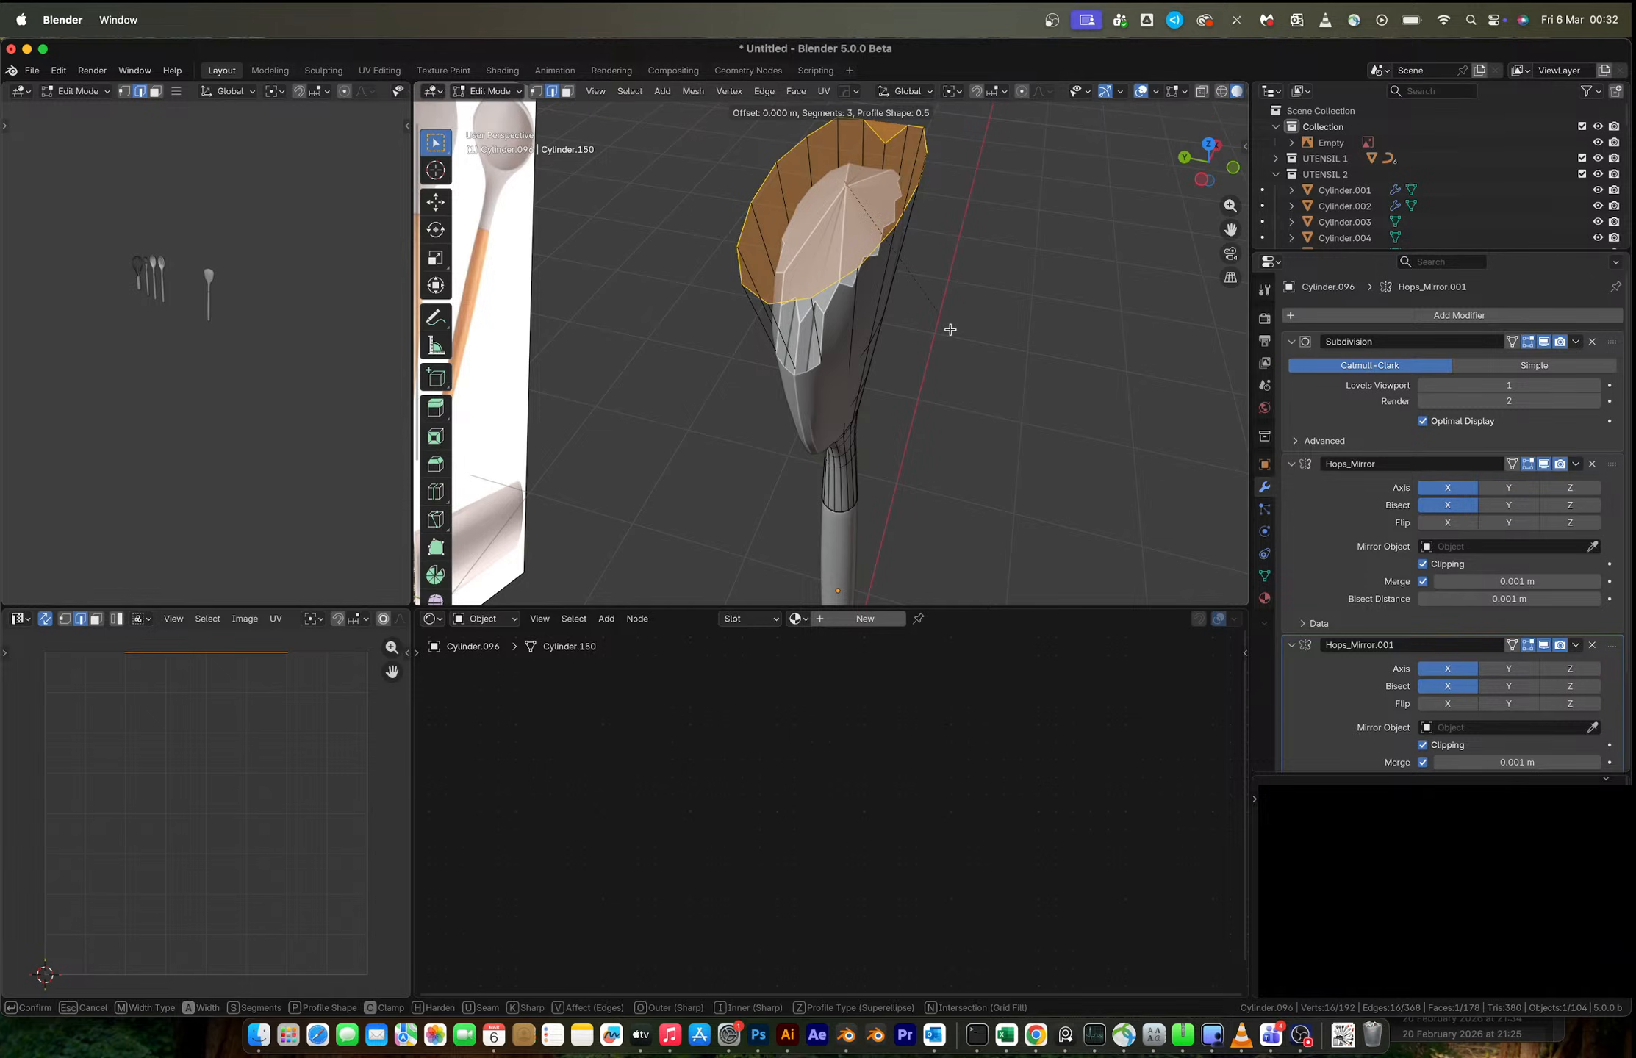
left_click(979, 356)
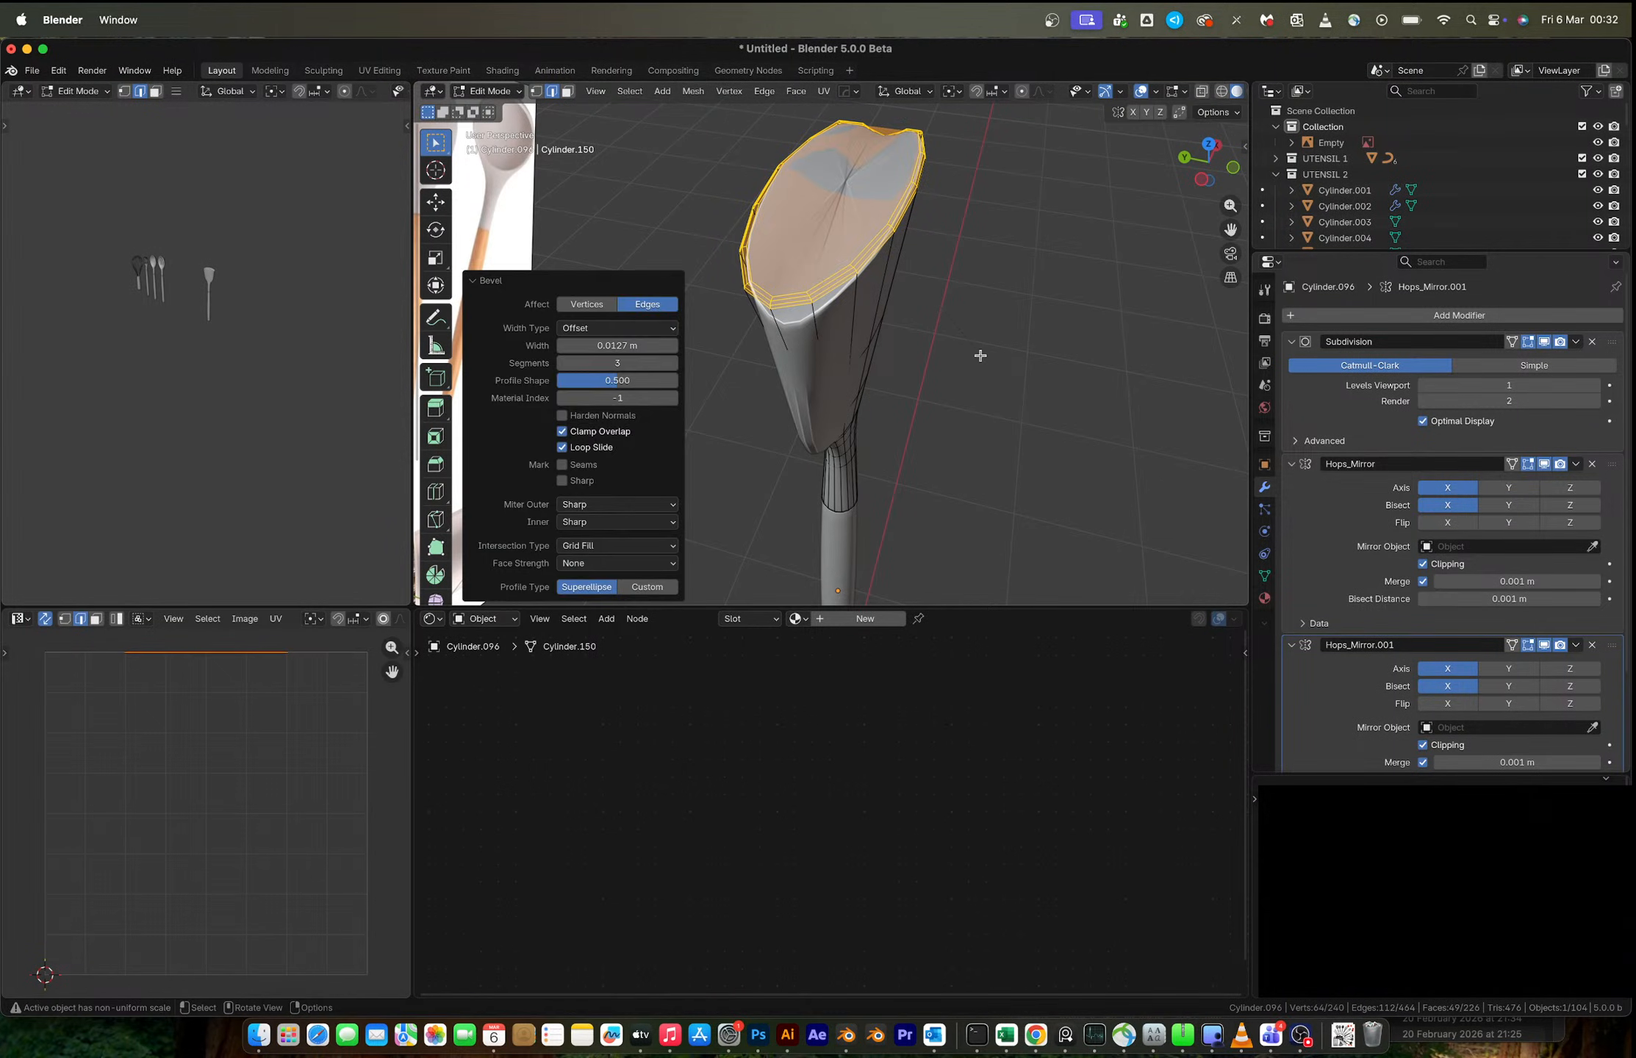
- Undo the bevel and the single fill face on the blade's top rim
key("ctrl+x")
key("ctrl+z")
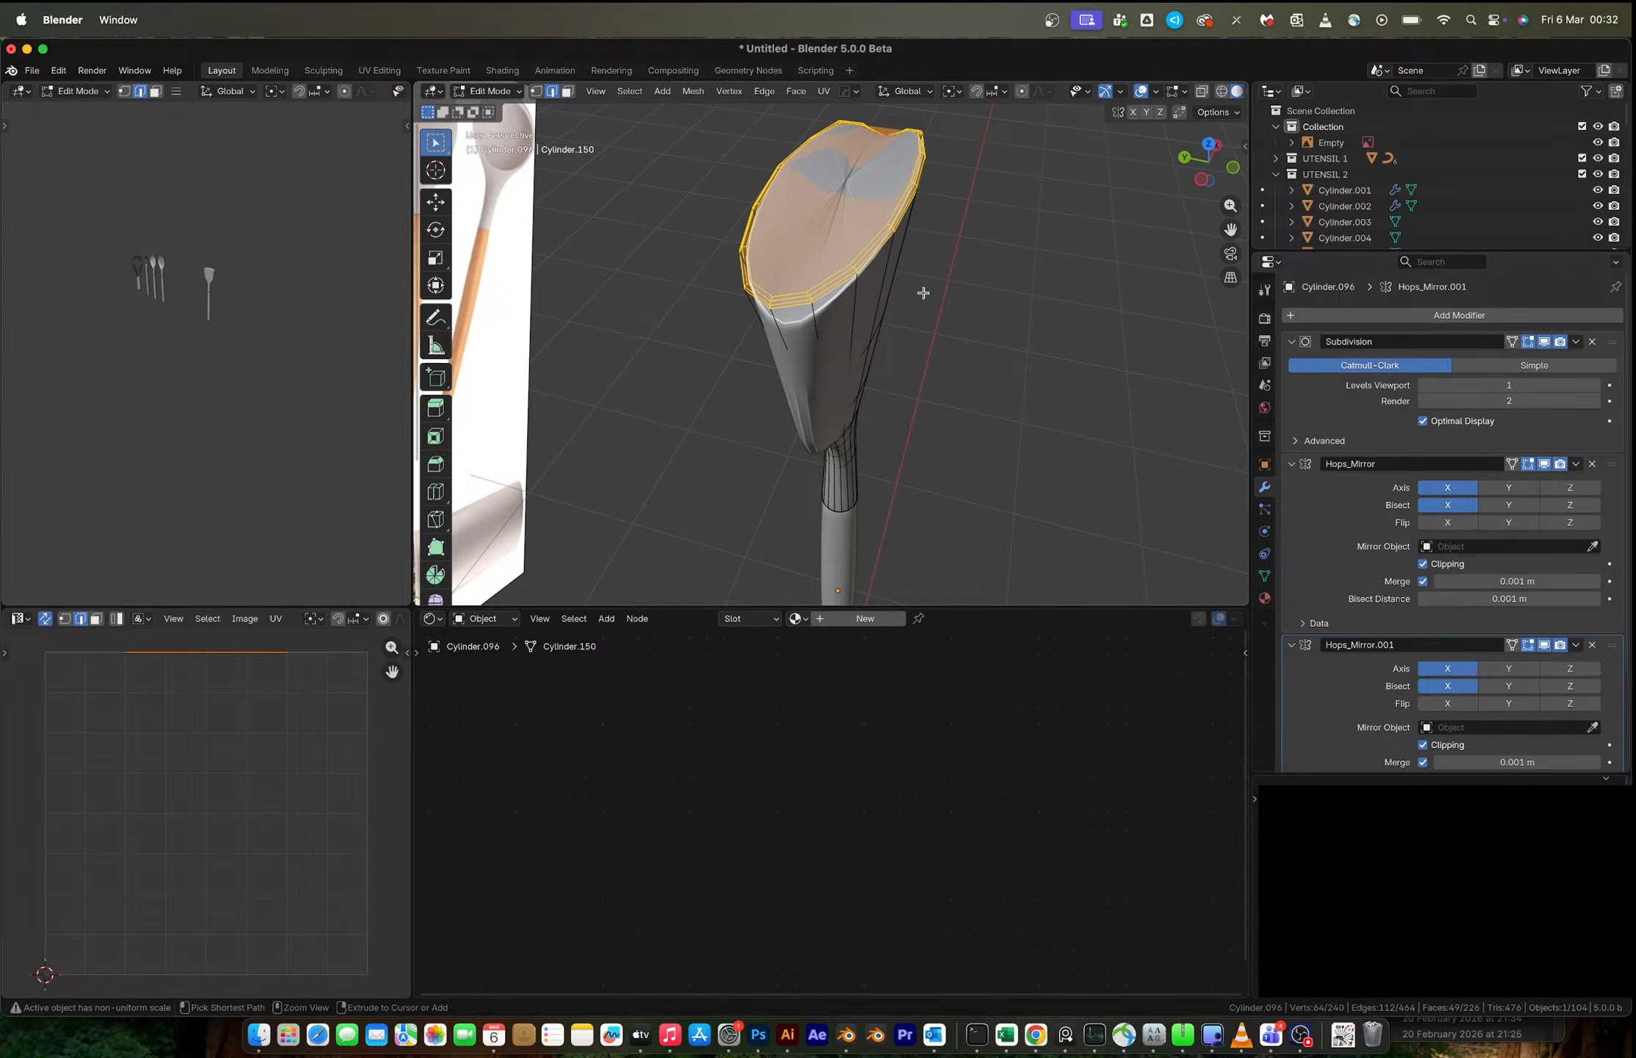
key("ctrl+z")
key("ctrl+z")
key("ctrl+z")
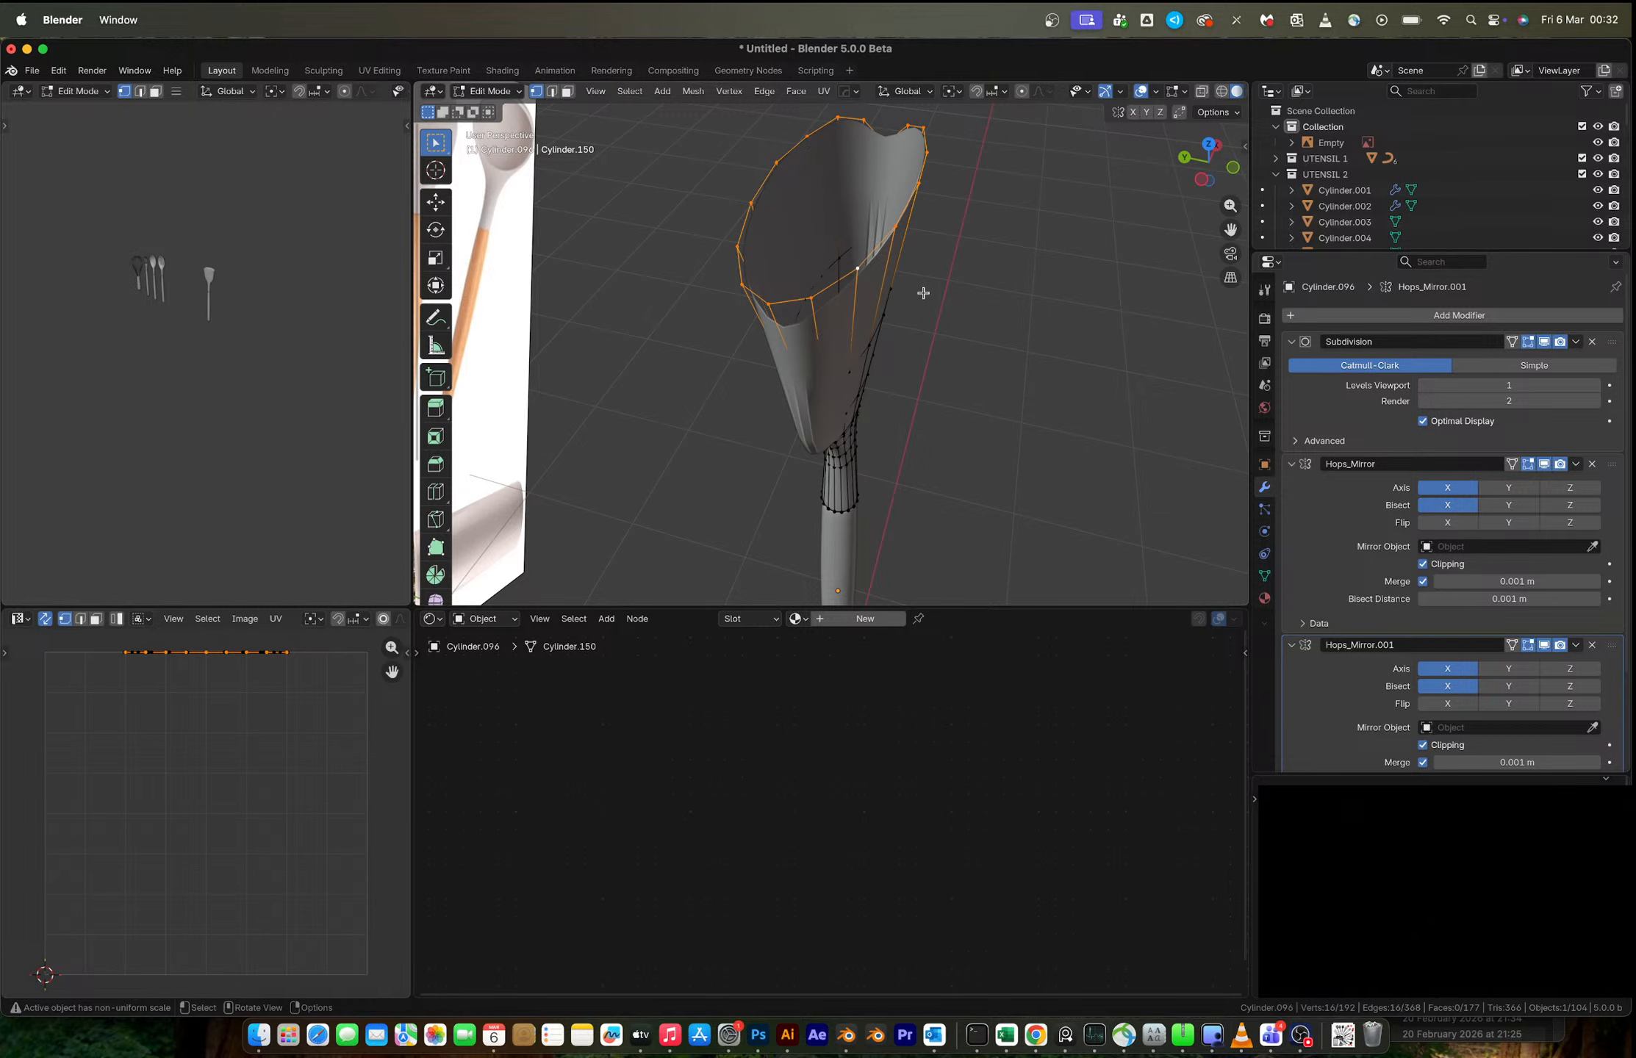
- Try closing the blade's open top with Grid Fill, adjusting the span to 5
key("F3")
left_click(1022, 326)
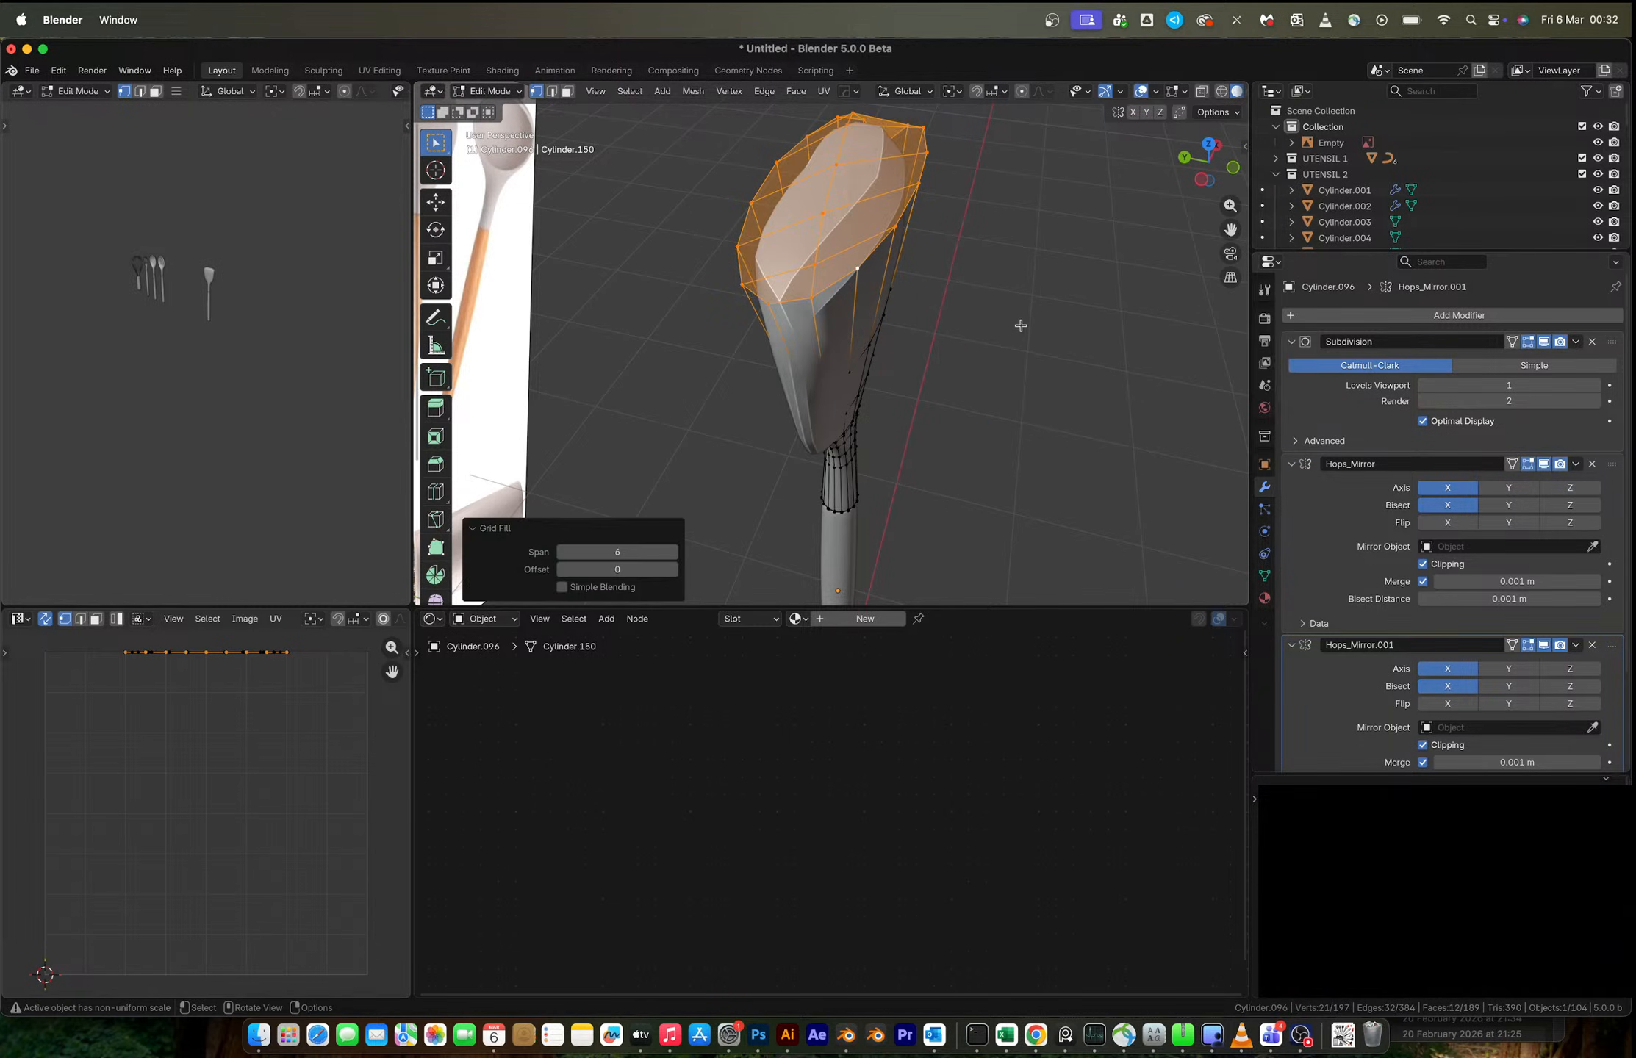
left_click(674, 552)
left_click(563, 552)
left_click(563, 554)
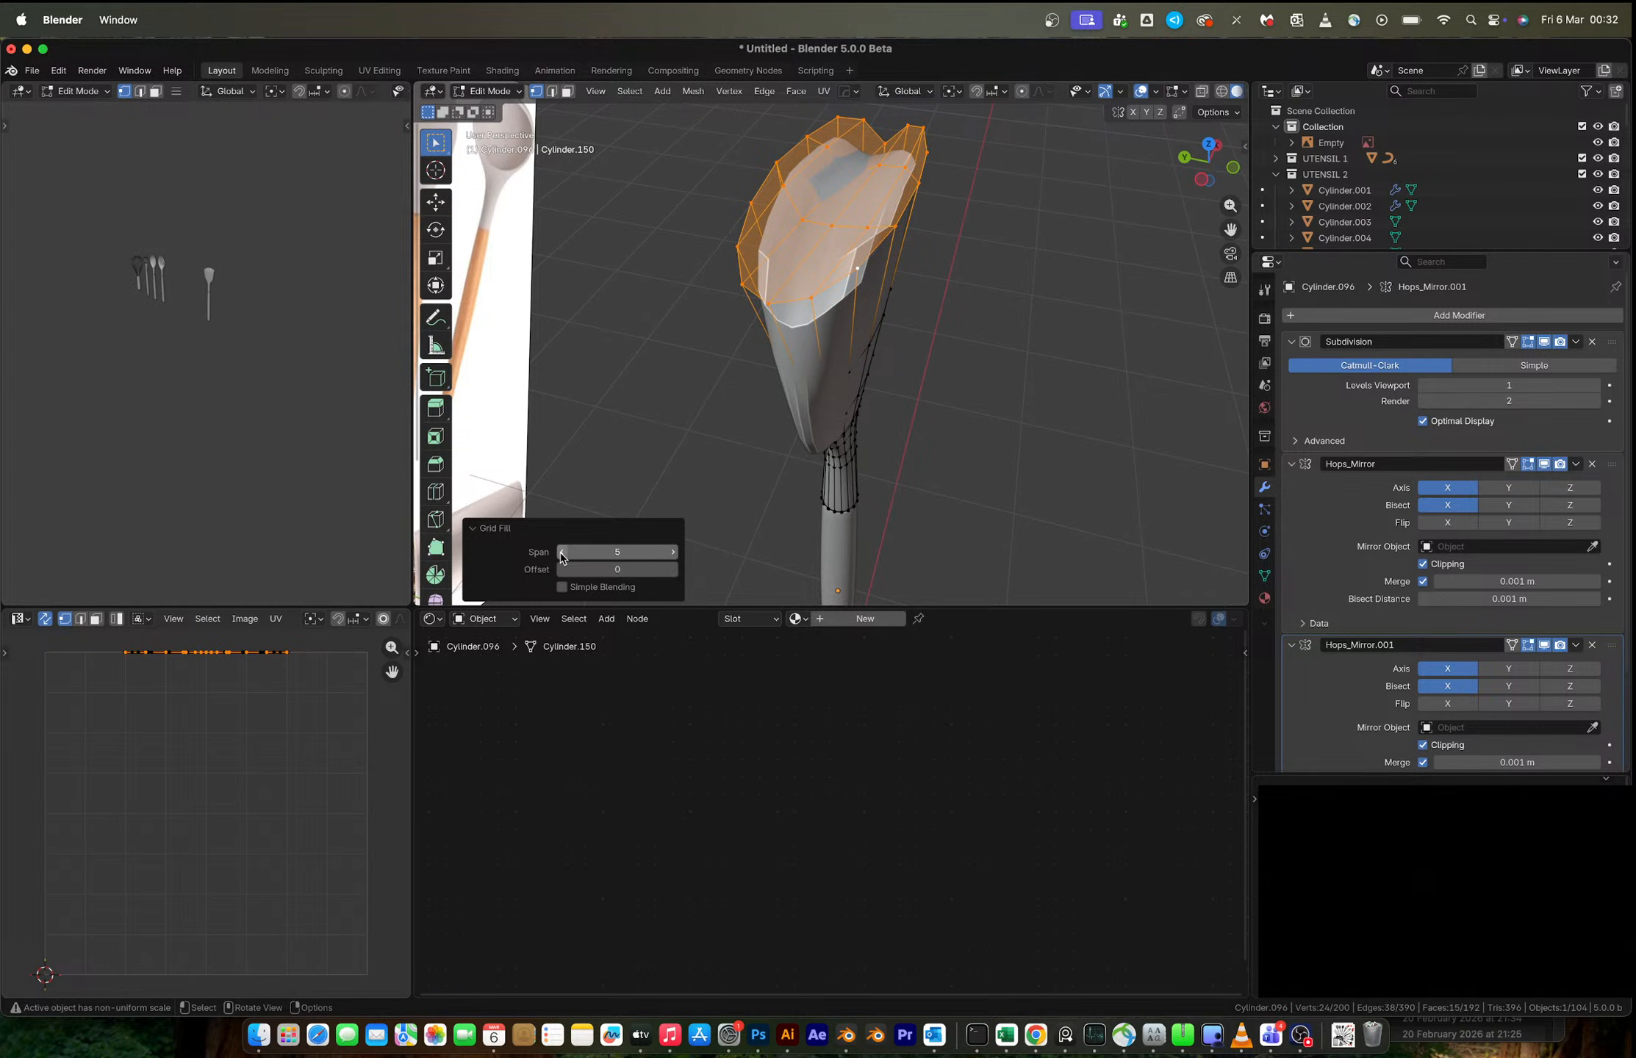
key("super+z")
- In X-ray view, connect the facing vertices on the front and back of the blade's open top rim with bridging edges
middle_click_drag(908, 304, 795, 273)
left_click(787, 264)
mouse_move(787, 264)
middle_mouse_down()
mouse_move(789, 281)
mouse_move(764, 285)
mouse_move(757, 252)
middle_mouse_up()
key("alt+z")
left_click(833, 206, "shift")
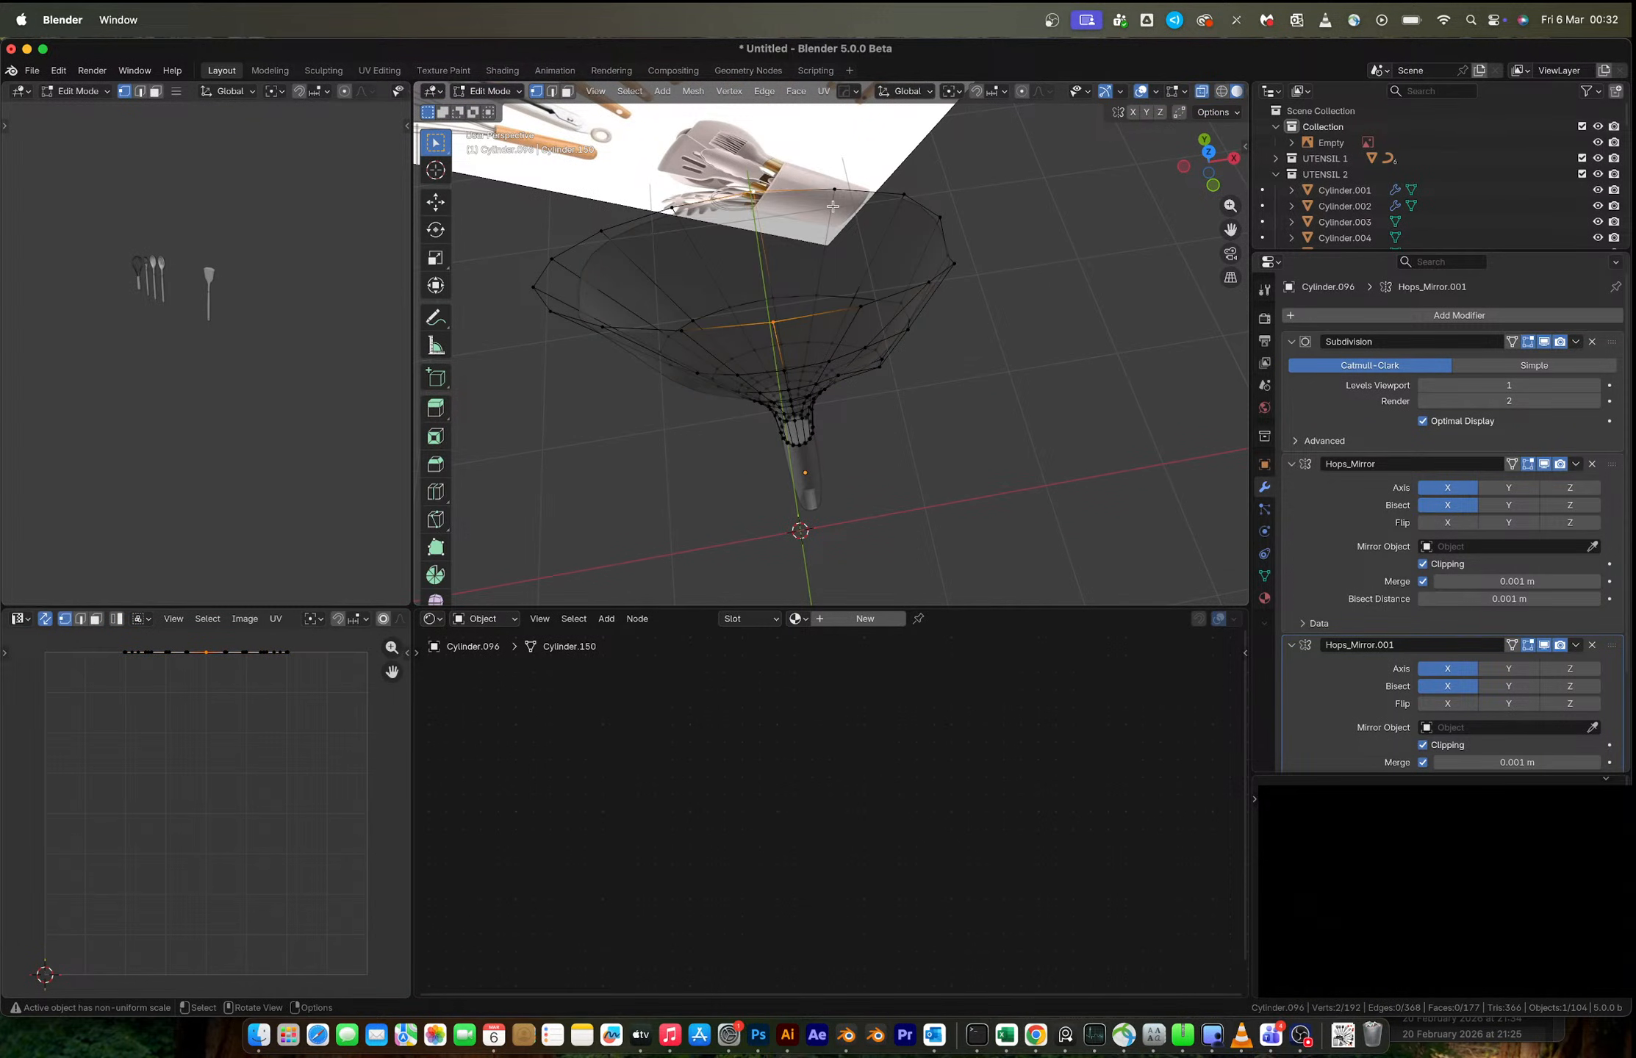
left_click(856, 299, "shift")
middle_click_drag(824, 188, 841, 197)
key("super+z")
key("super+z")
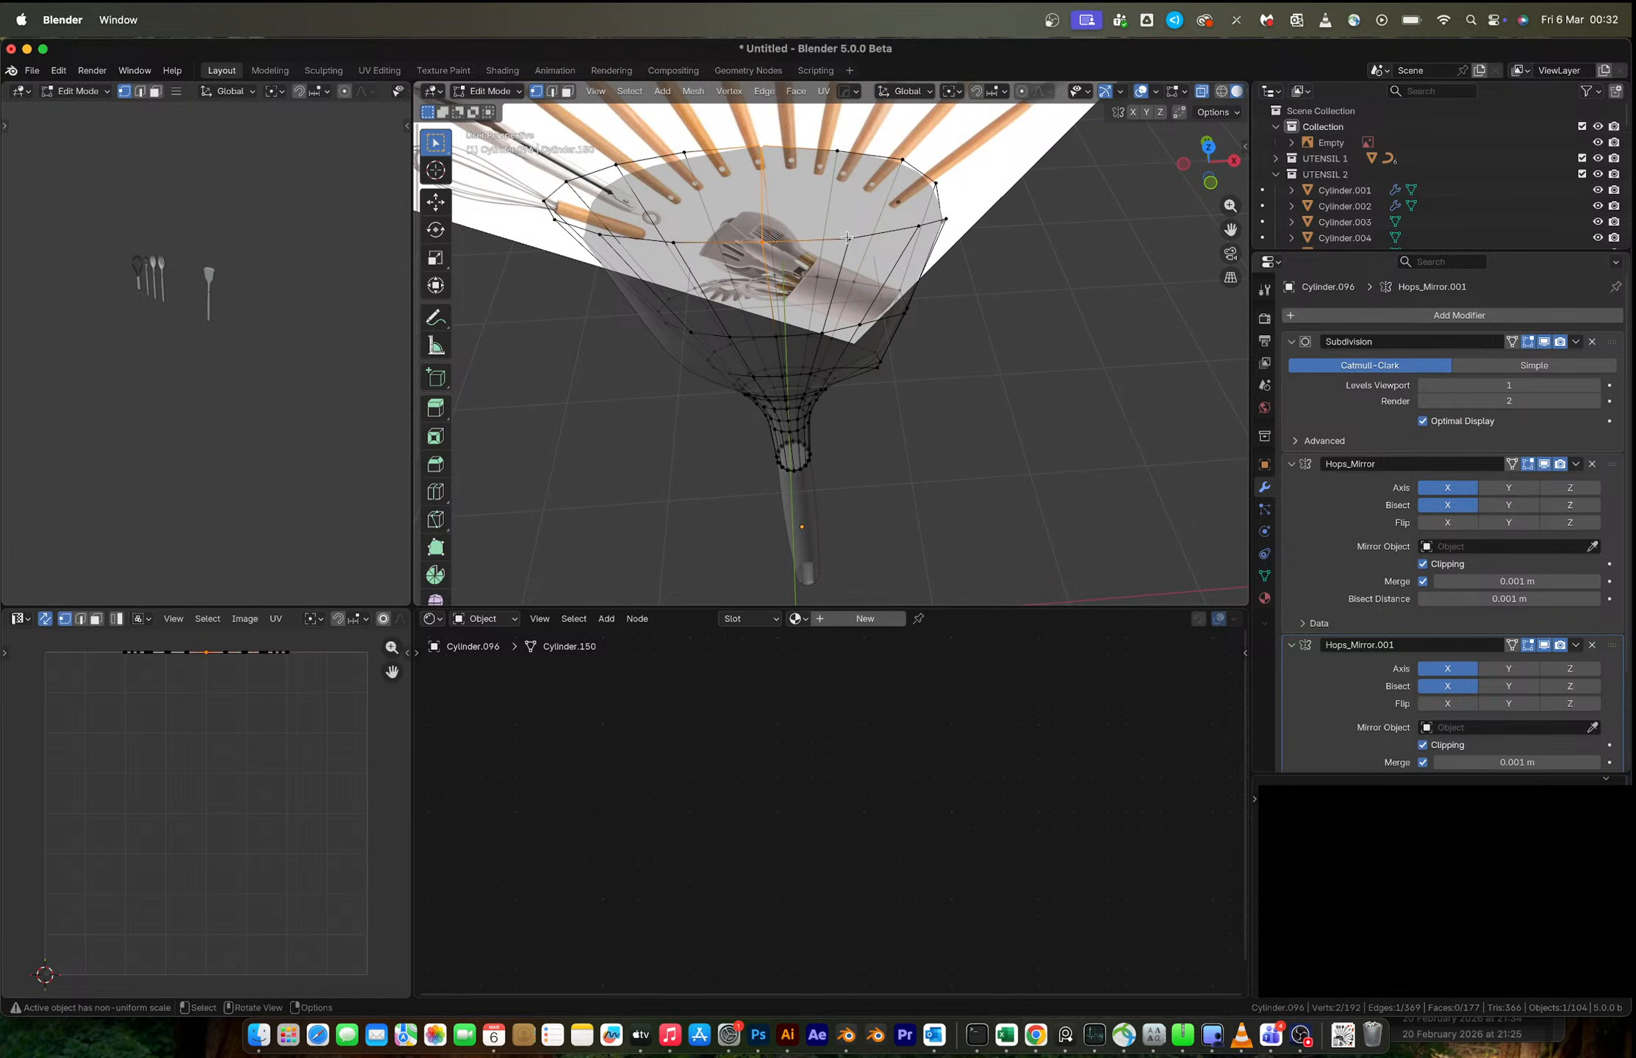
left_click(832, 153, "shift")
key("f")
- Fill the rest of the blade's top opening face by face, working outward from a bridging edge across the rim
middle_click_drag(832, 154, 834, 225)
key("2")
left_click(841, 195)
key("alt+z")
key("f")
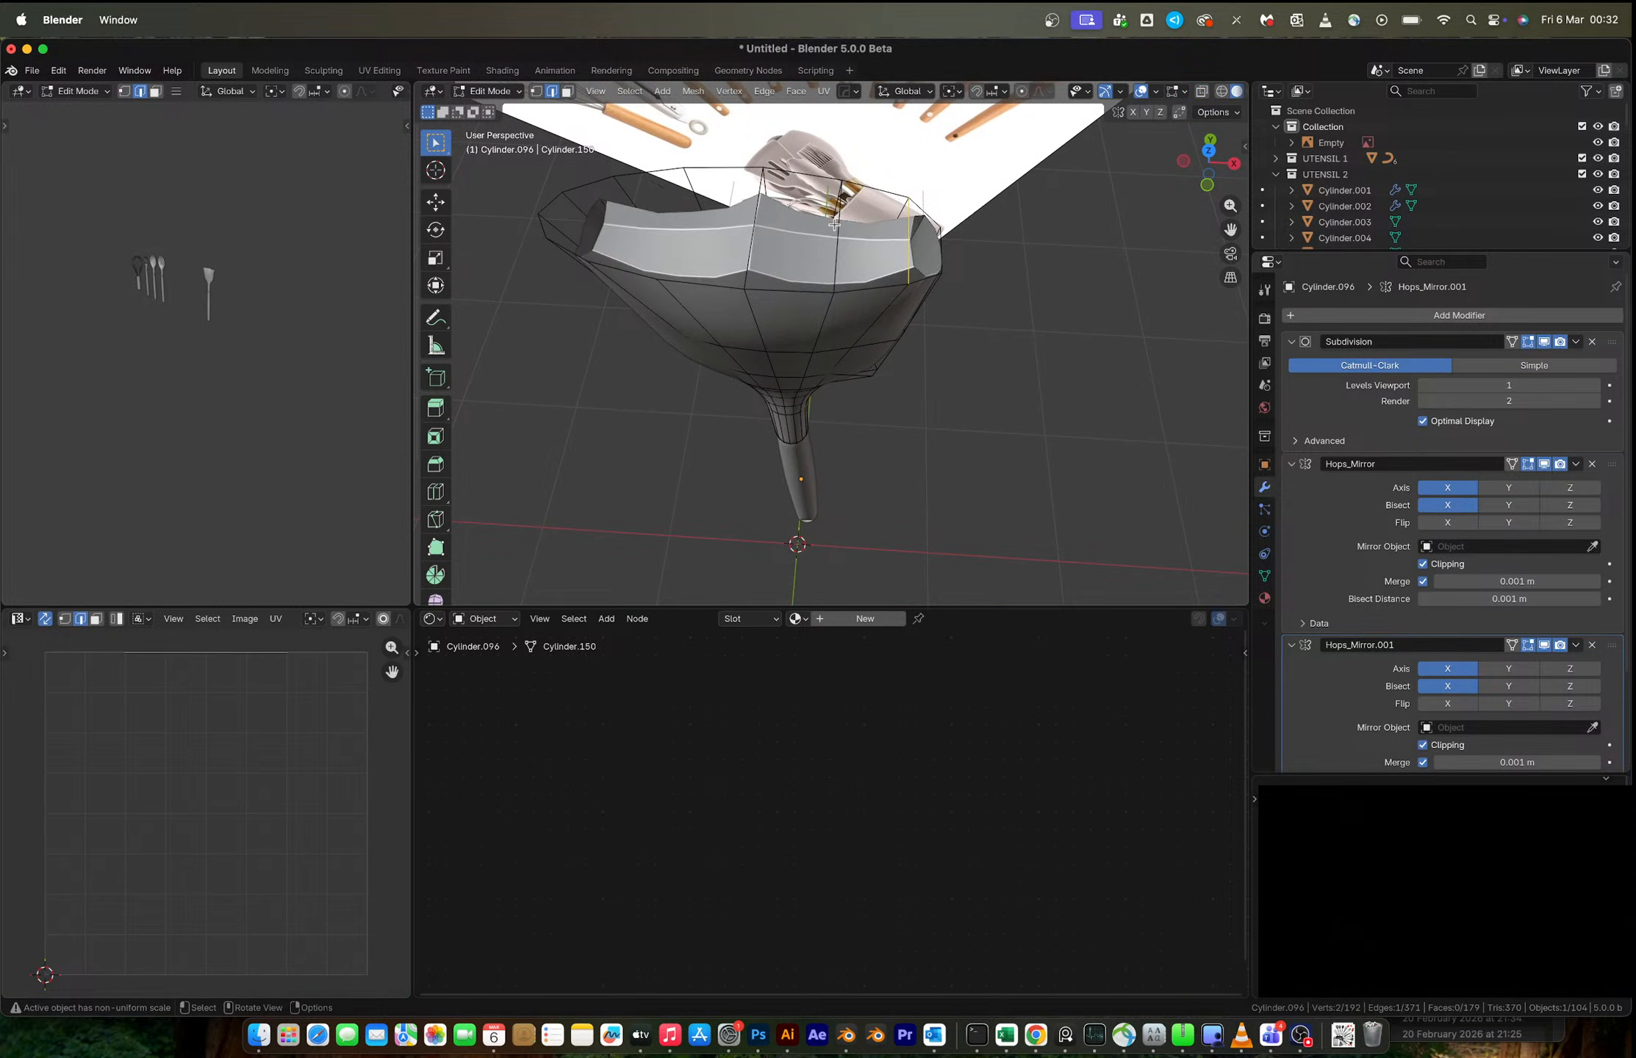
key("f")
middle_click_drag(834, 225, 894, 272)
key("f")
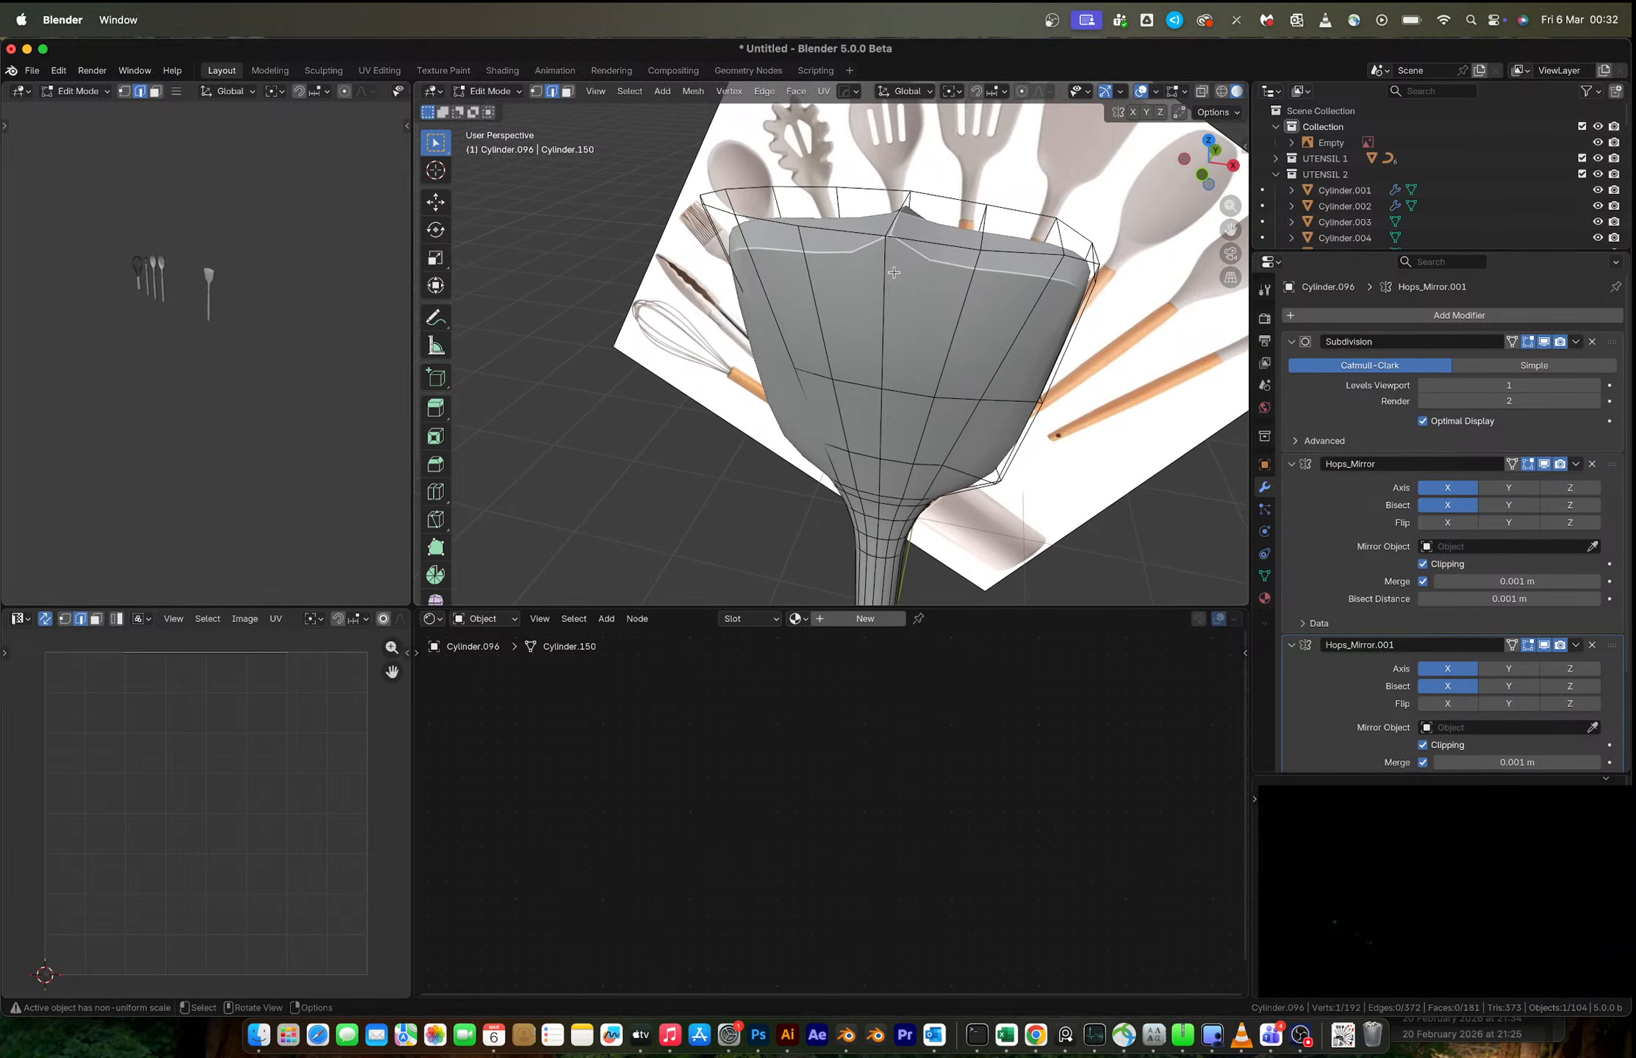
- Select the whole spatula head mesh and merge its vertices by distance
key("a")
key("1")
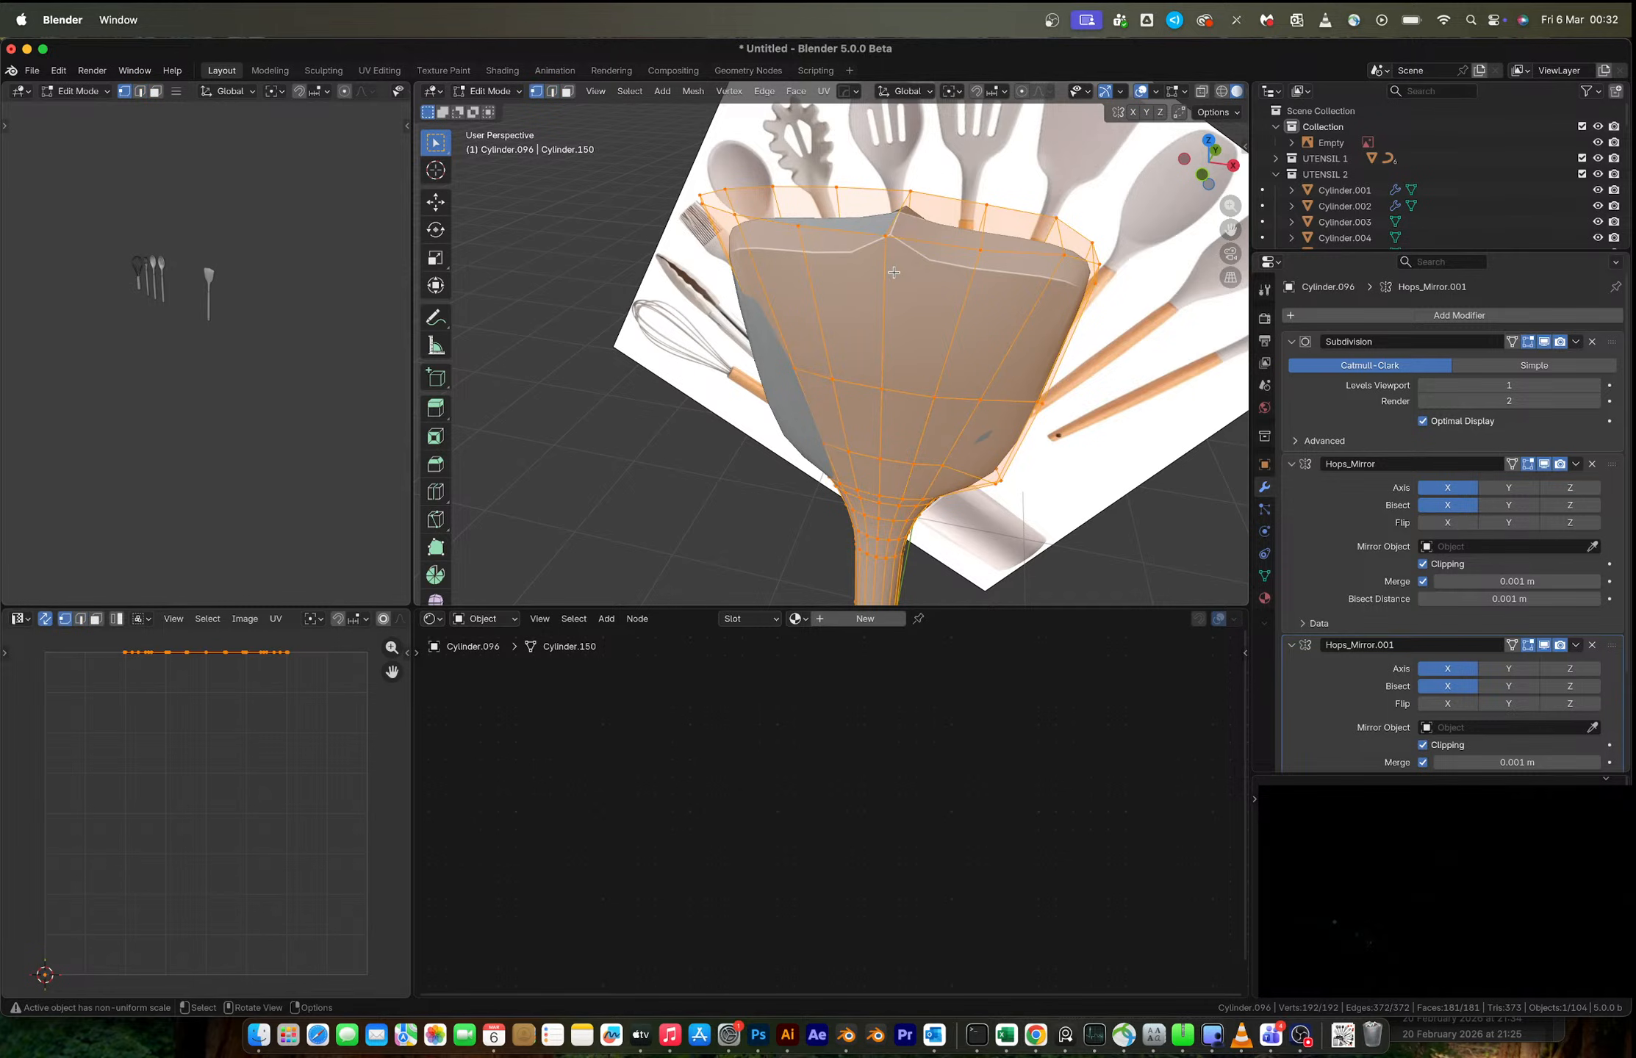
key("m")
left_click(891, 273)
middle_click_drag(892, 274, 951, 233)
left_click(920, 254)
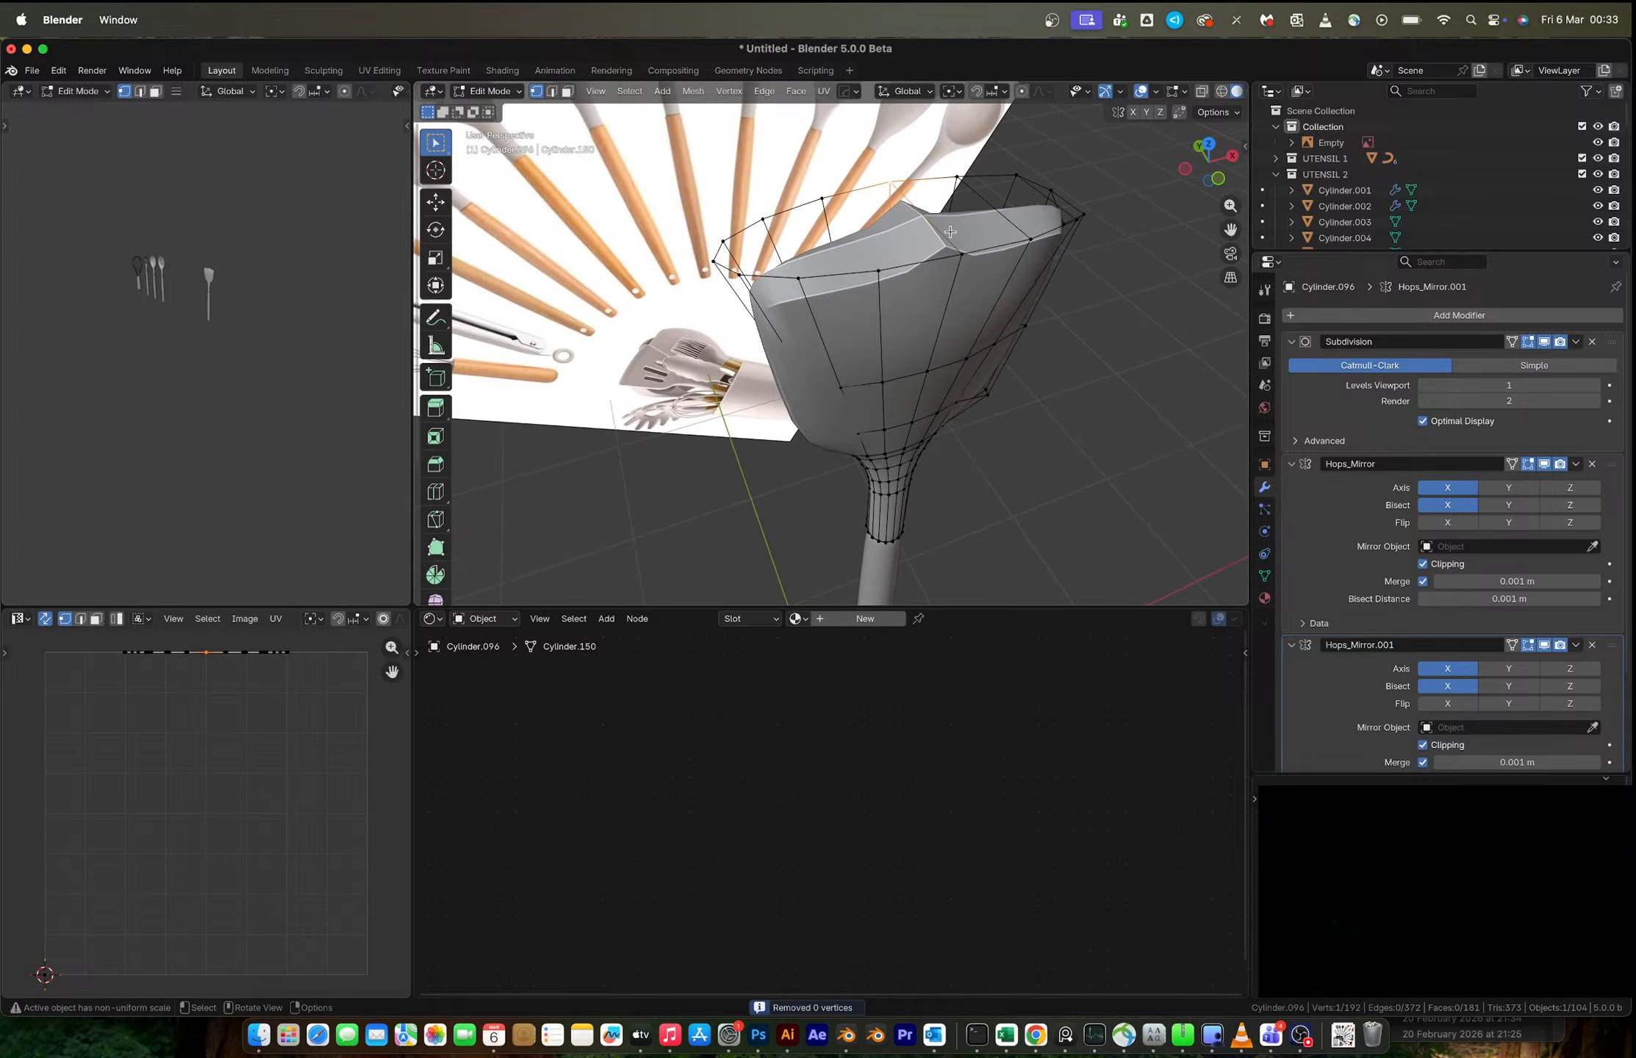
- Select the edge loop around the blade's top rim and frame the view on it to inspect the closed top
key("2")
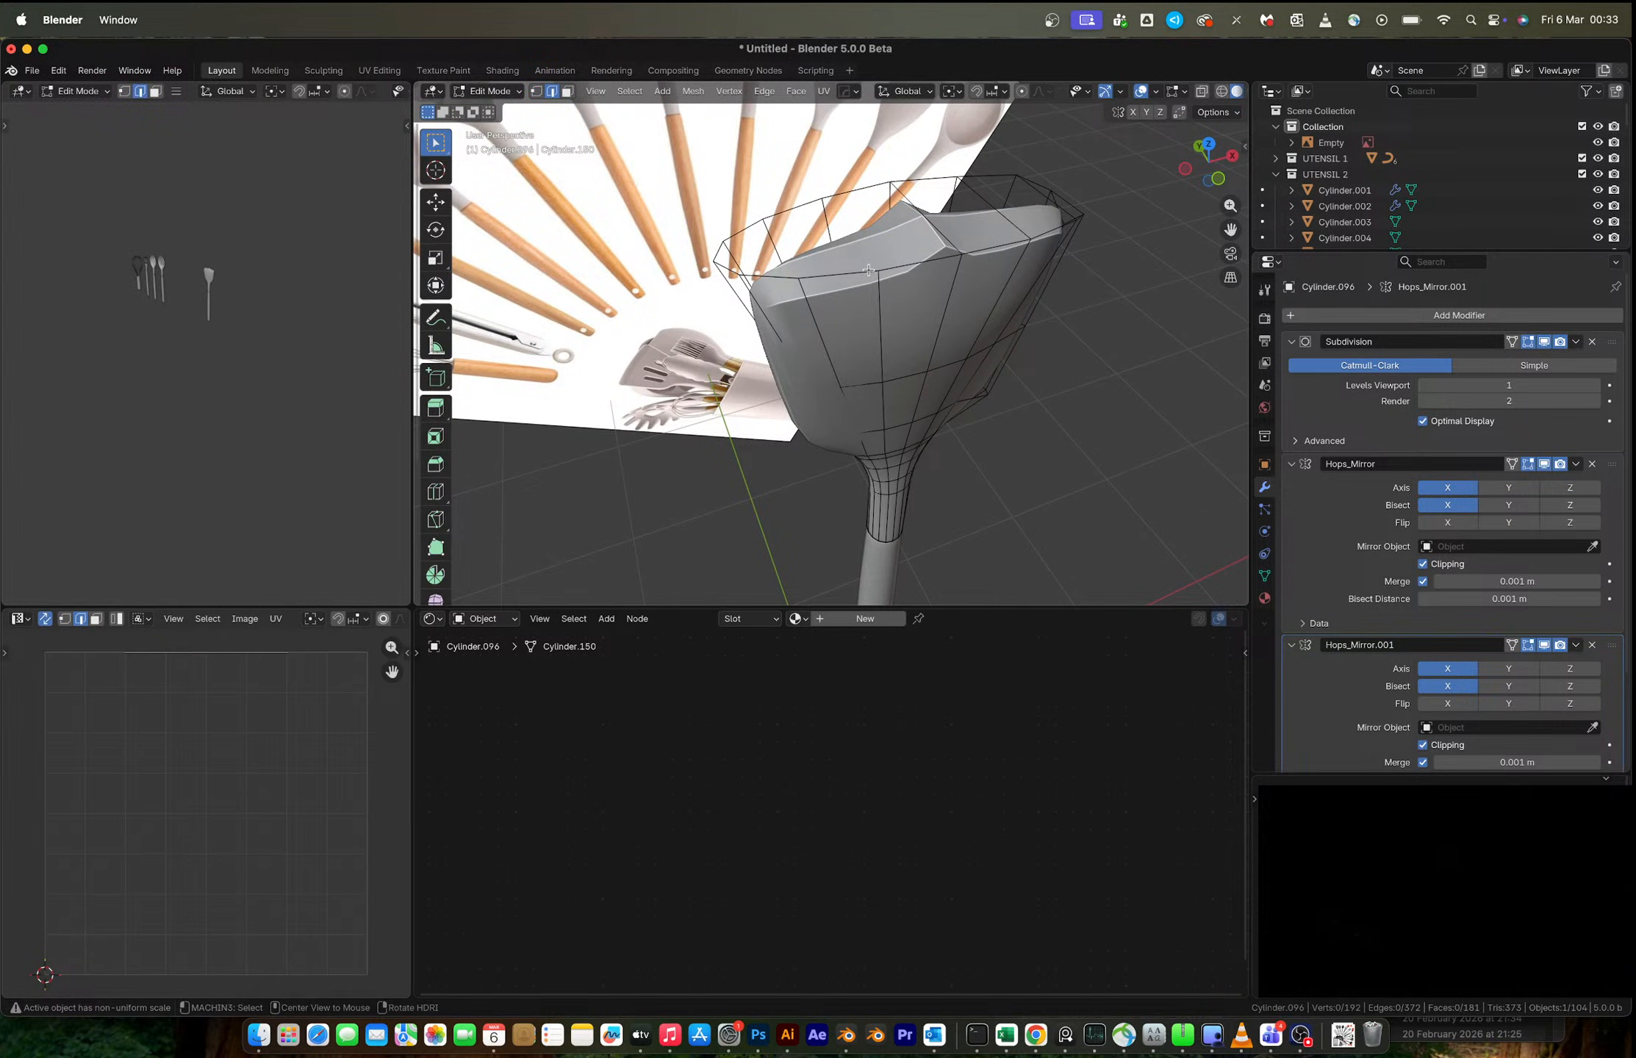
left_click(865, 270, "alt")
middle_click_drag(965, 255, 773, 212)
scroll(913, 286, "up", 5)
scroll(795, 293, "down", 5)
scroll(790, 301, "up", 5)
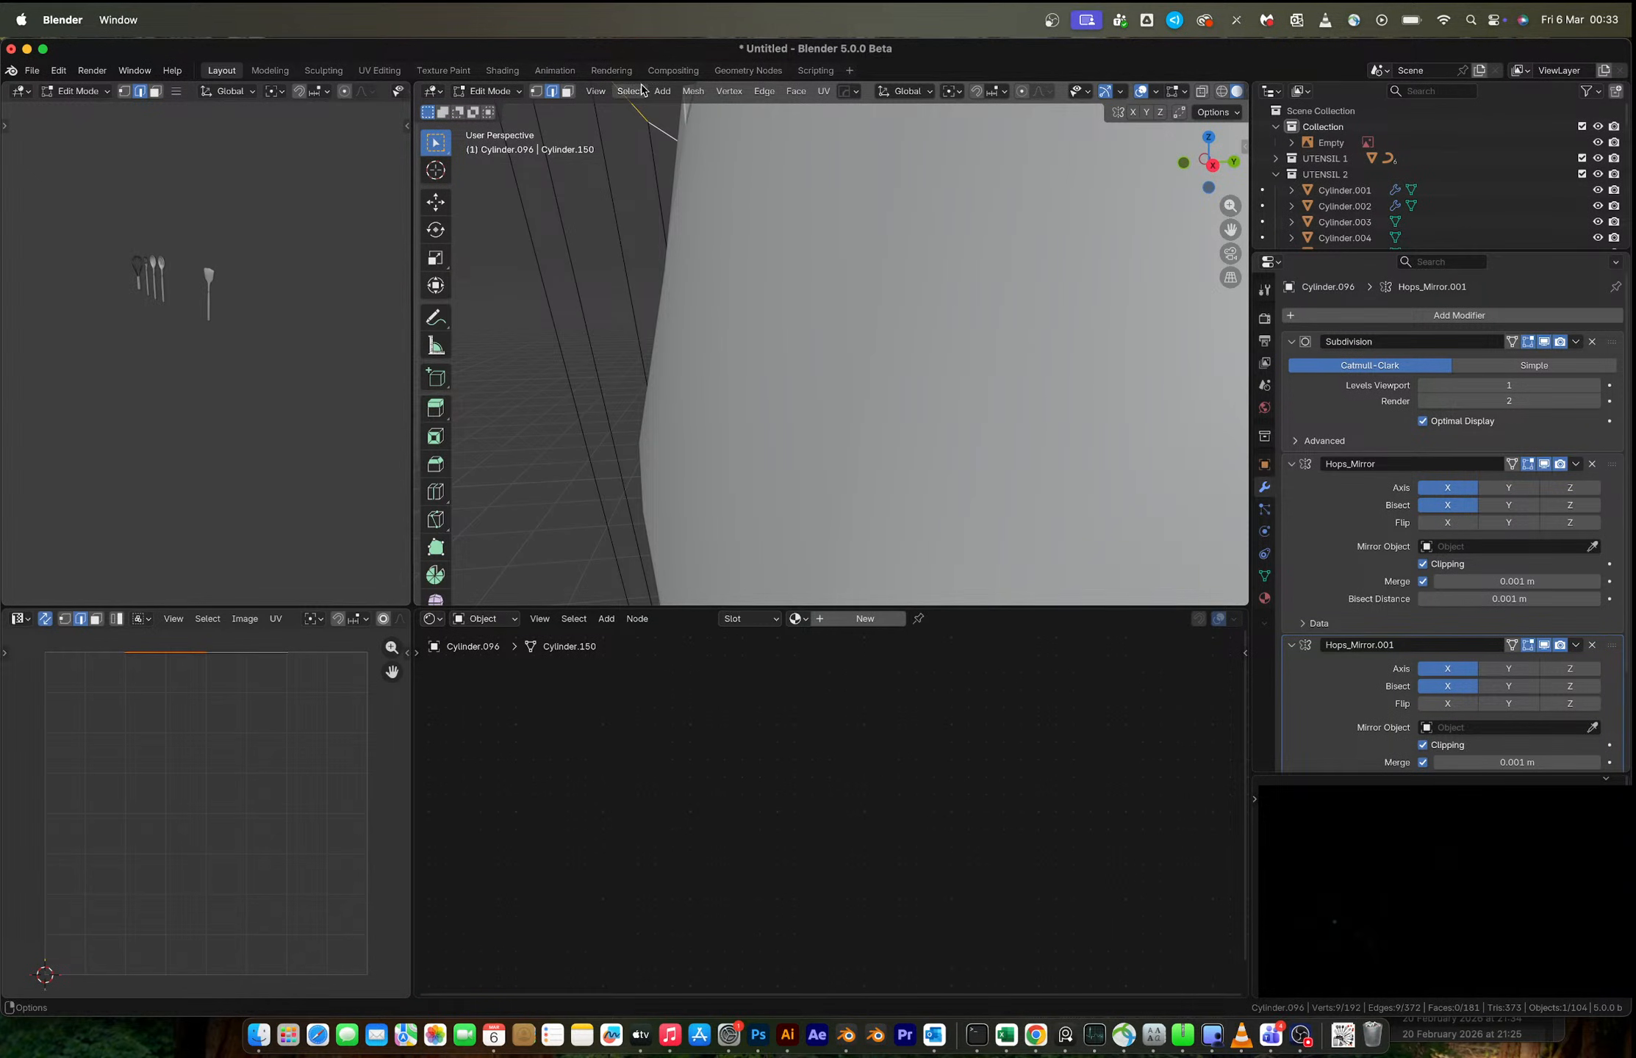
left_click(595, 91)
left_click(657, 194)
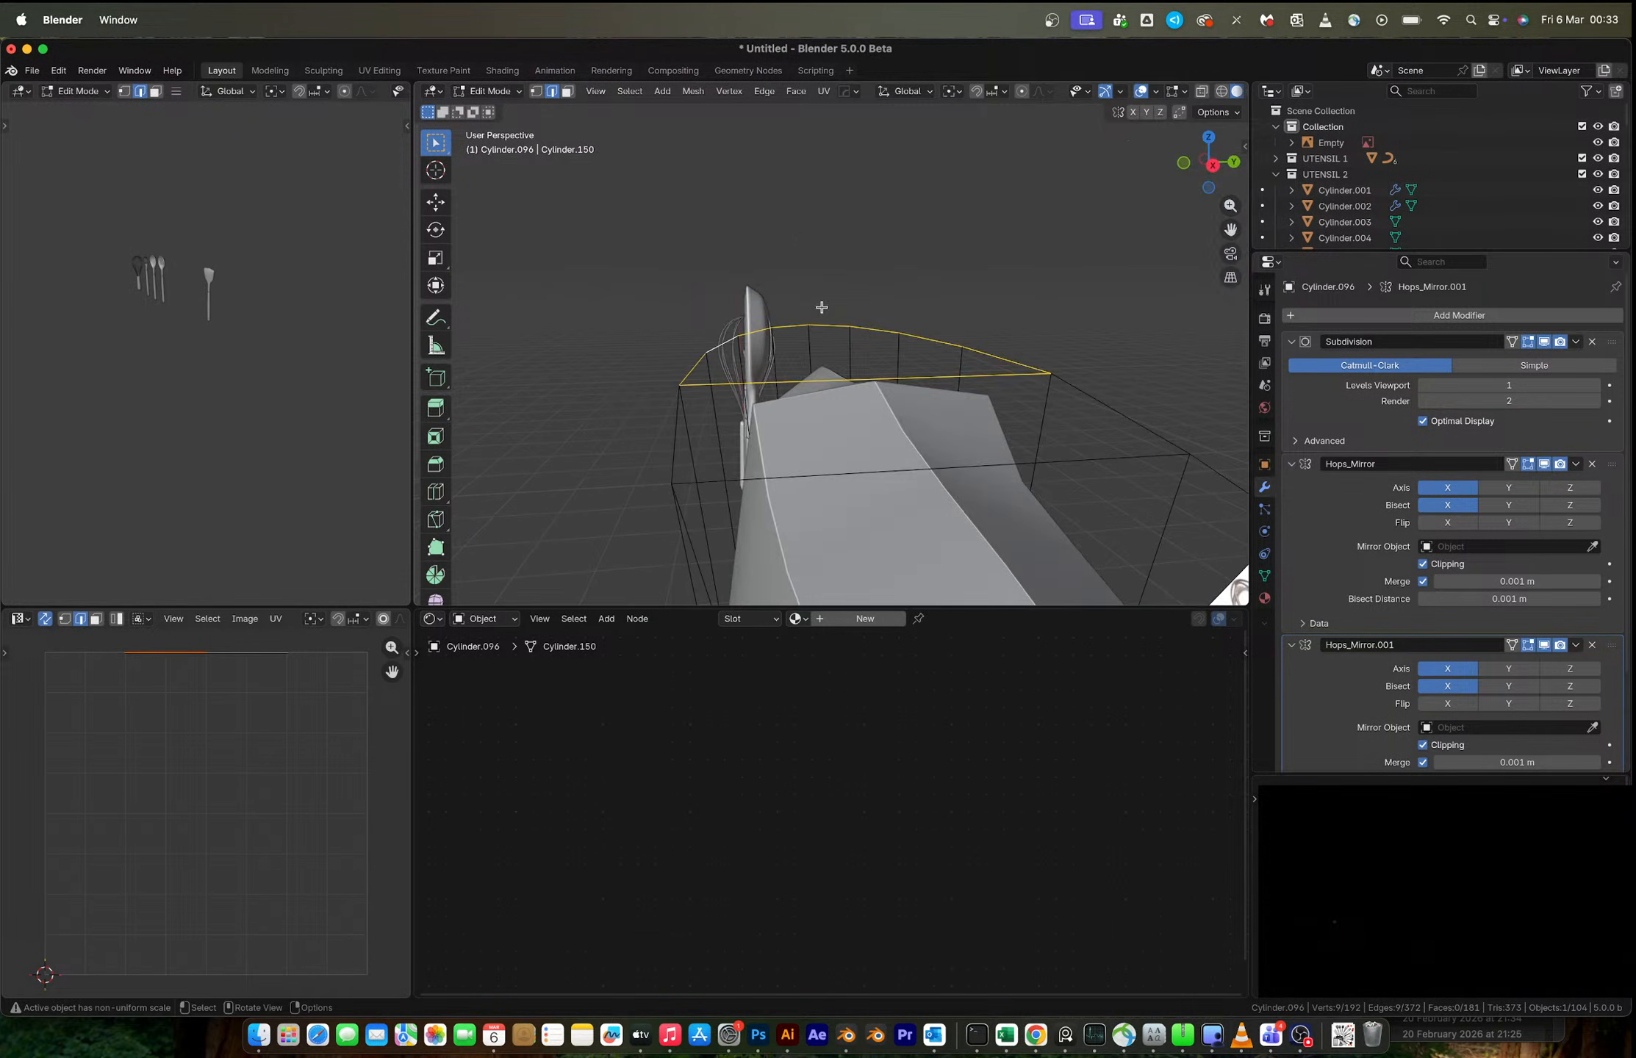
scroll(809, 286, "up", 8)
middle_click_drag(817, 292, 974, 357)
key("1")
left_click(975, 356)
key("g")
key("z")
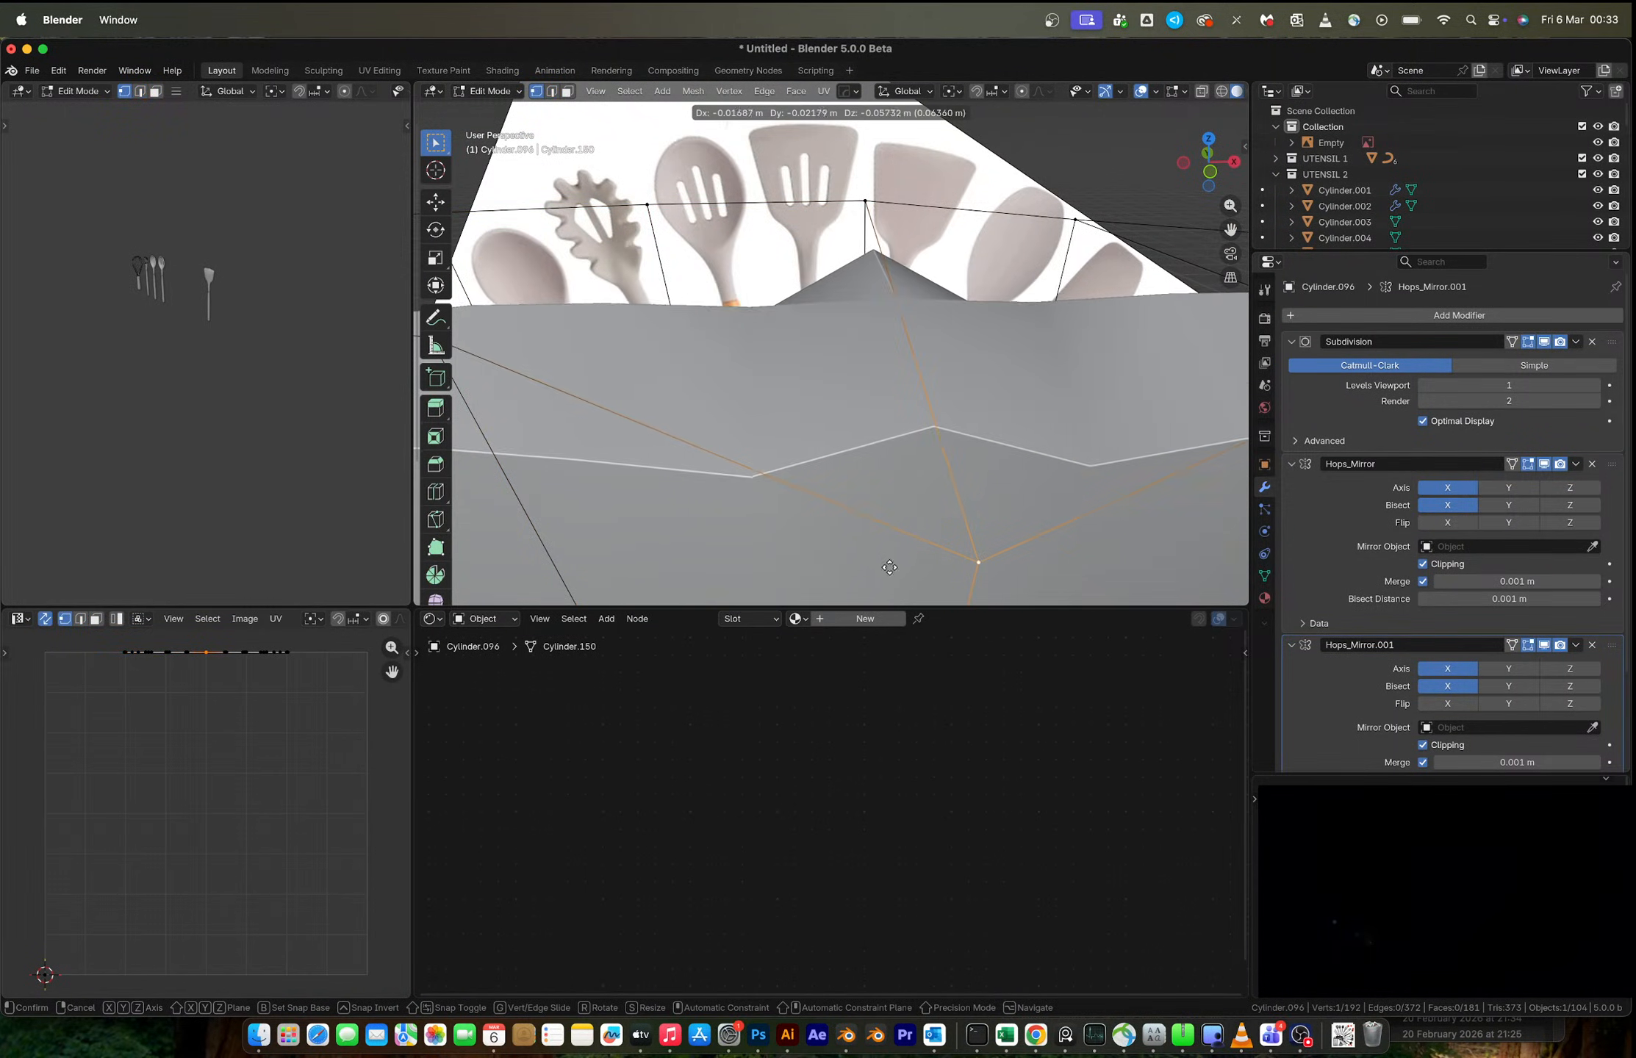
key("Escape")
- Select vertices at opposite ends of the blade's top rim and cut an edge across its narrow end corner with the Knife
scroll(895, 440, "down", 5)
middle_click_drag(879, 398, 940, 401)
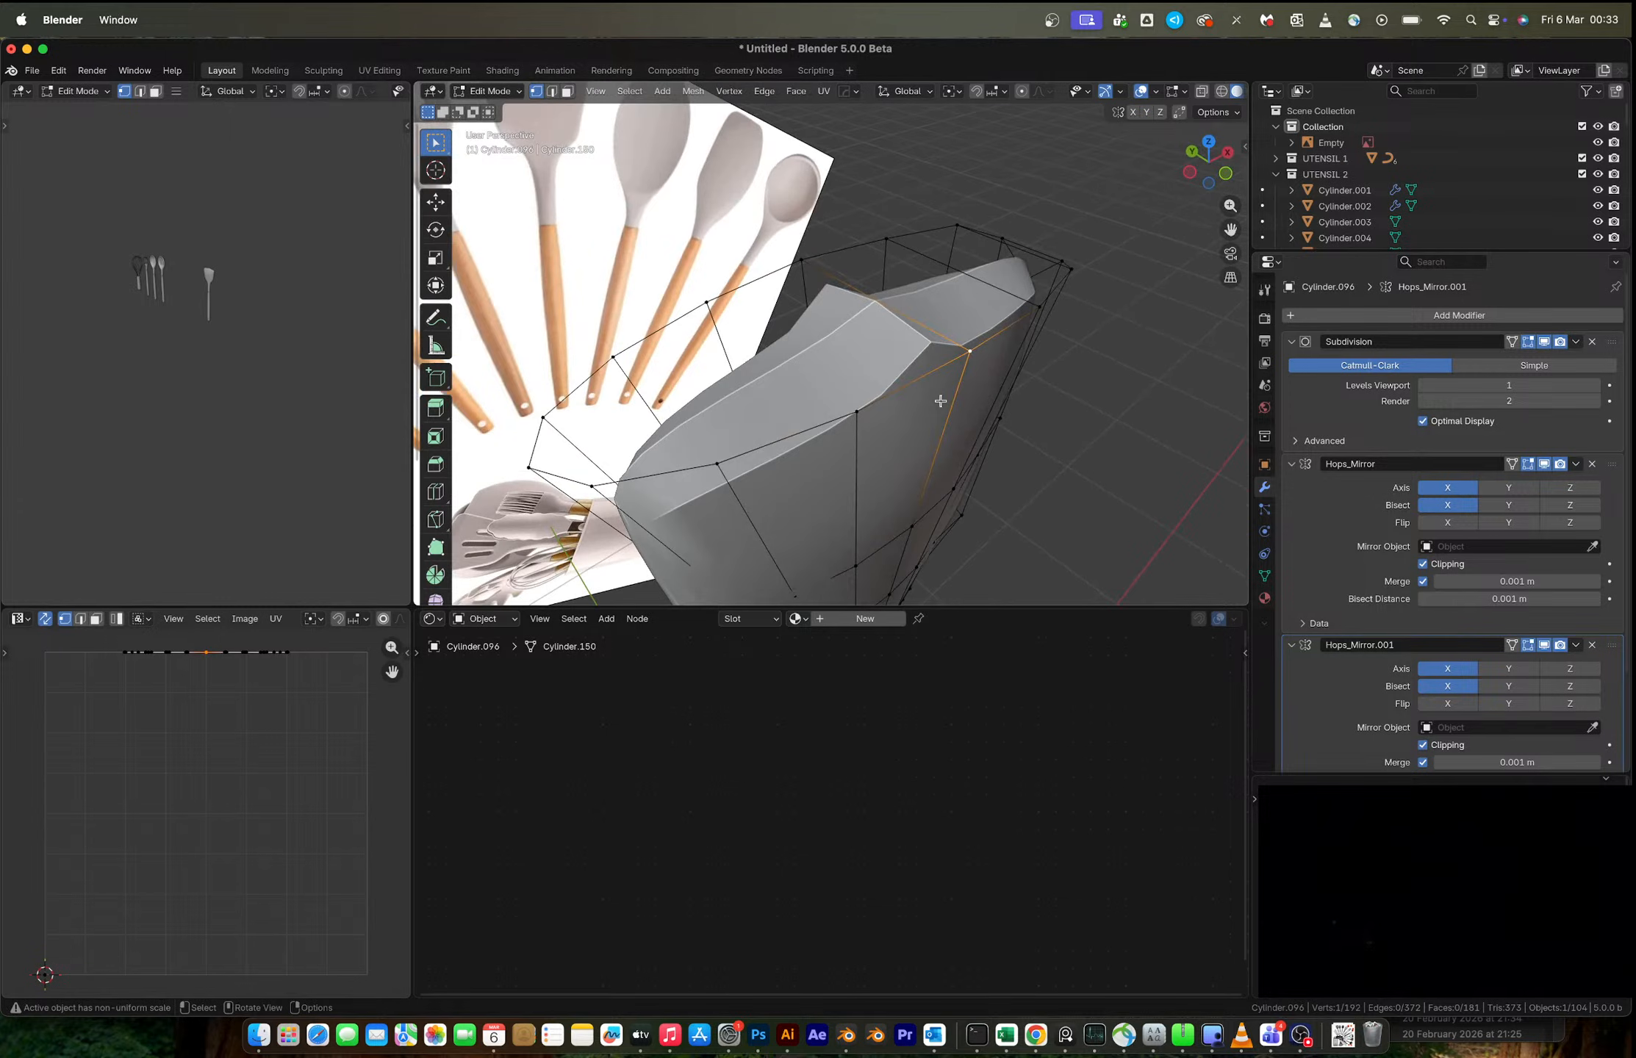
left_click(528, 468)
middle_click_drag(791, 381, 673, 382)
middle_click_drag(956, 379, 819, 344, "shift")
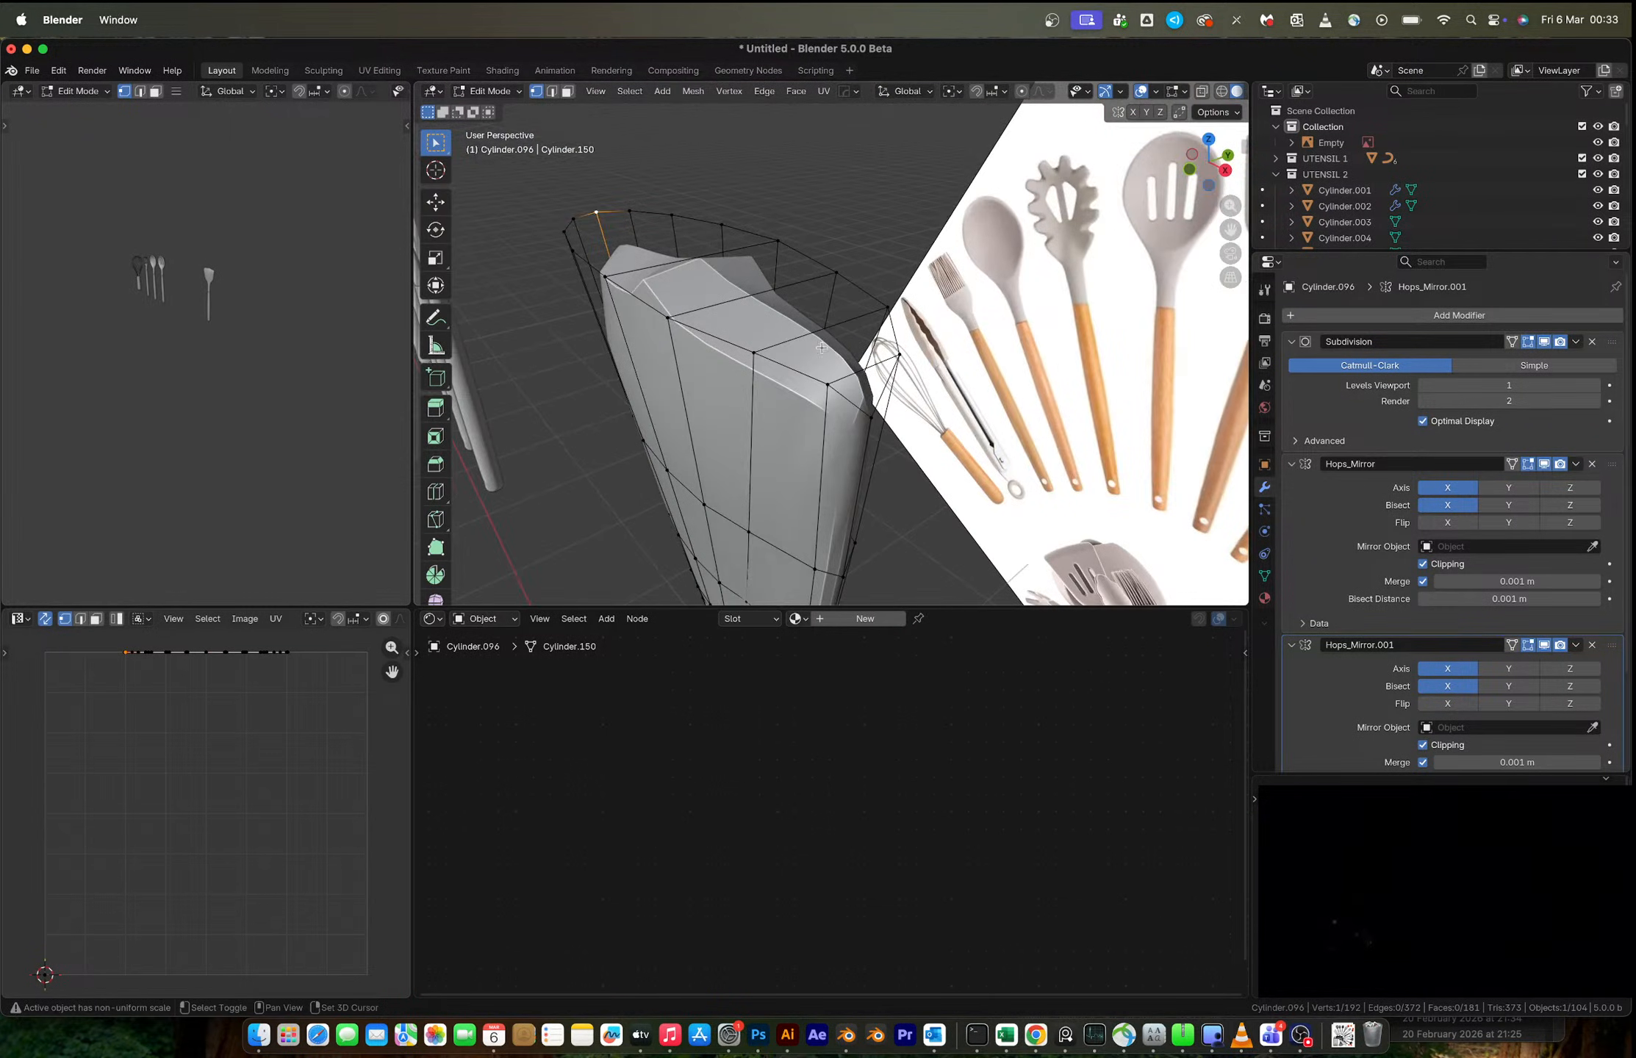
left_click(870, 407, "shift")
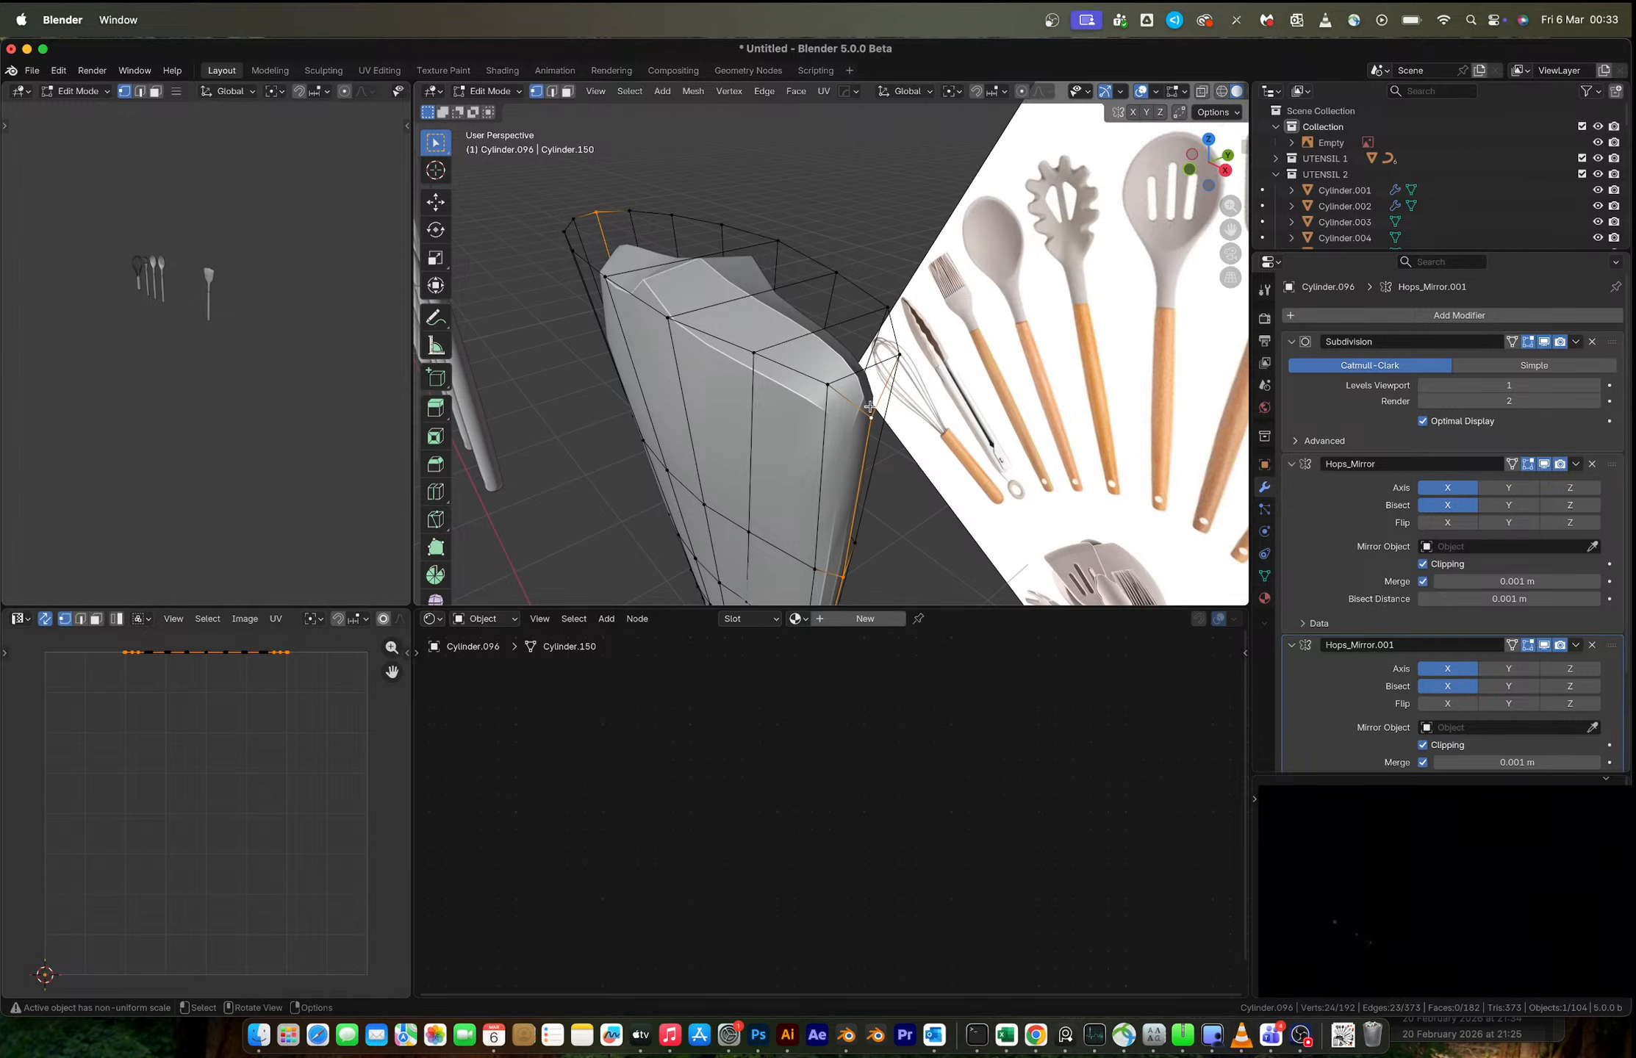
key("k")
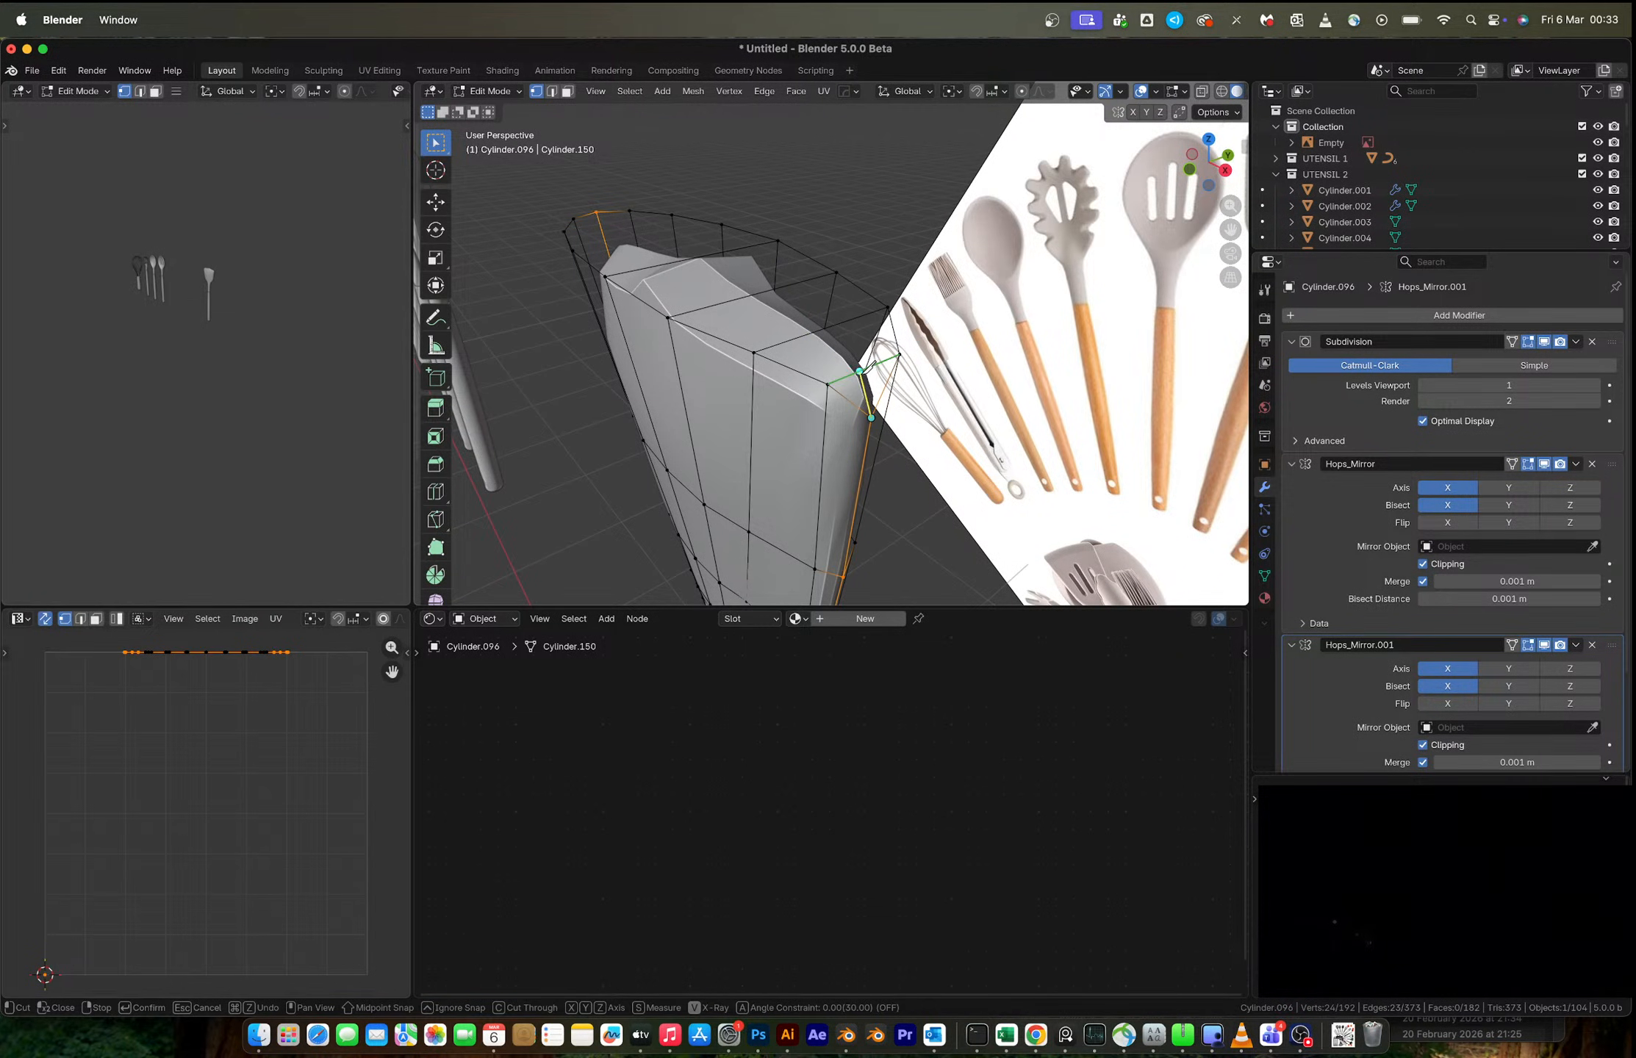
- Cut new edges from the corner across the top face of the spatula head with the Knife tool
left_click(828, 326)
left_click(703, 256)
key("Return")
middle_click_drag(703, 255, 839, 317)
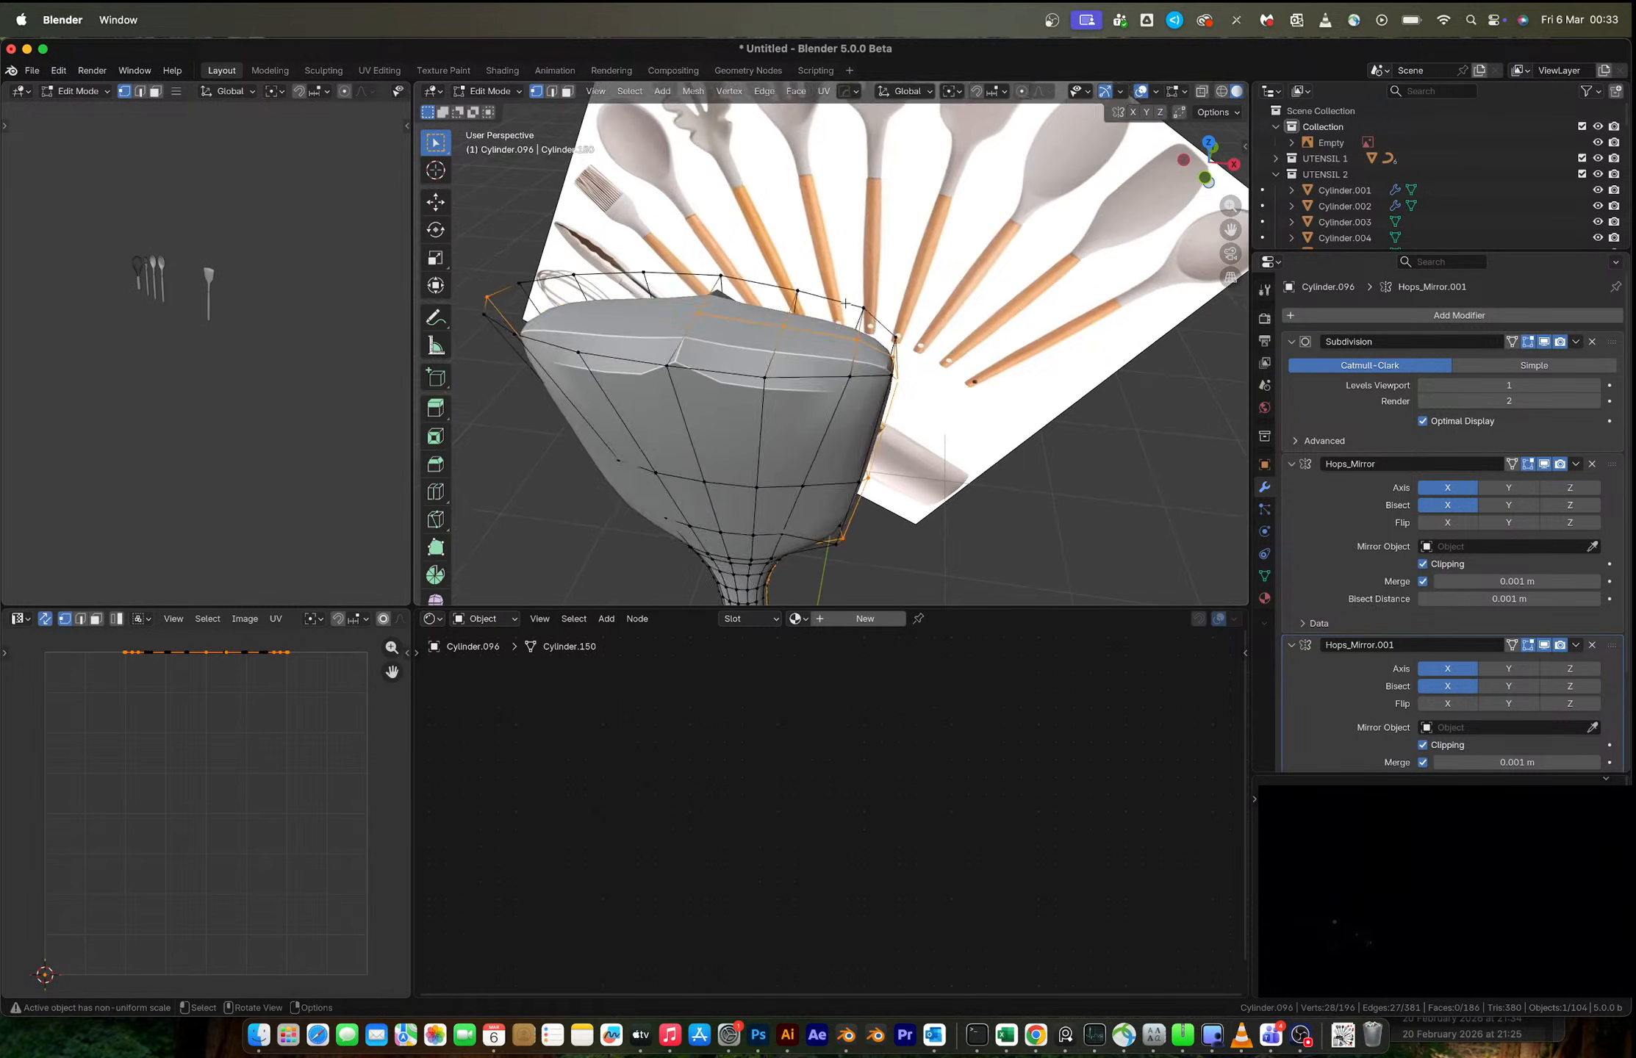
- Mirror the spatula head across X with a new HOps mirror modifier and apply the existing Hops_Mirror modifier
key("Tab")
key("alt+x")
middle_click_drag(896, 395, 891, 498)
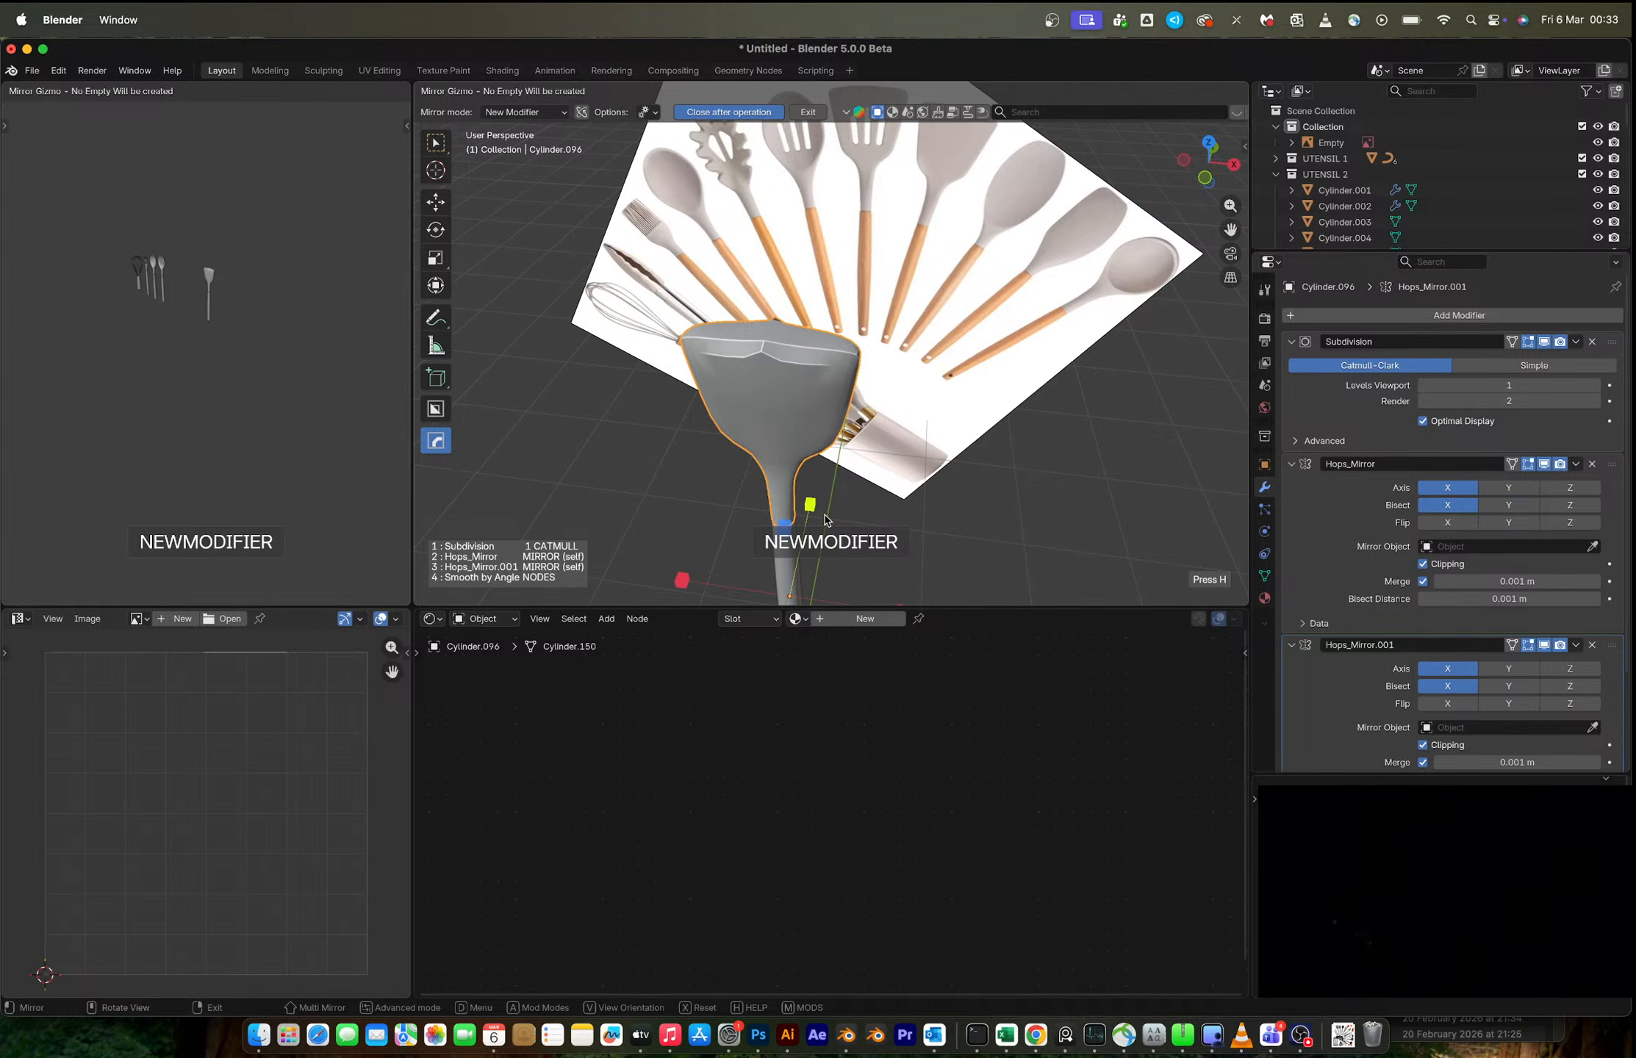
scroll(826, 520, "down", 4)
left_click(902, 500)
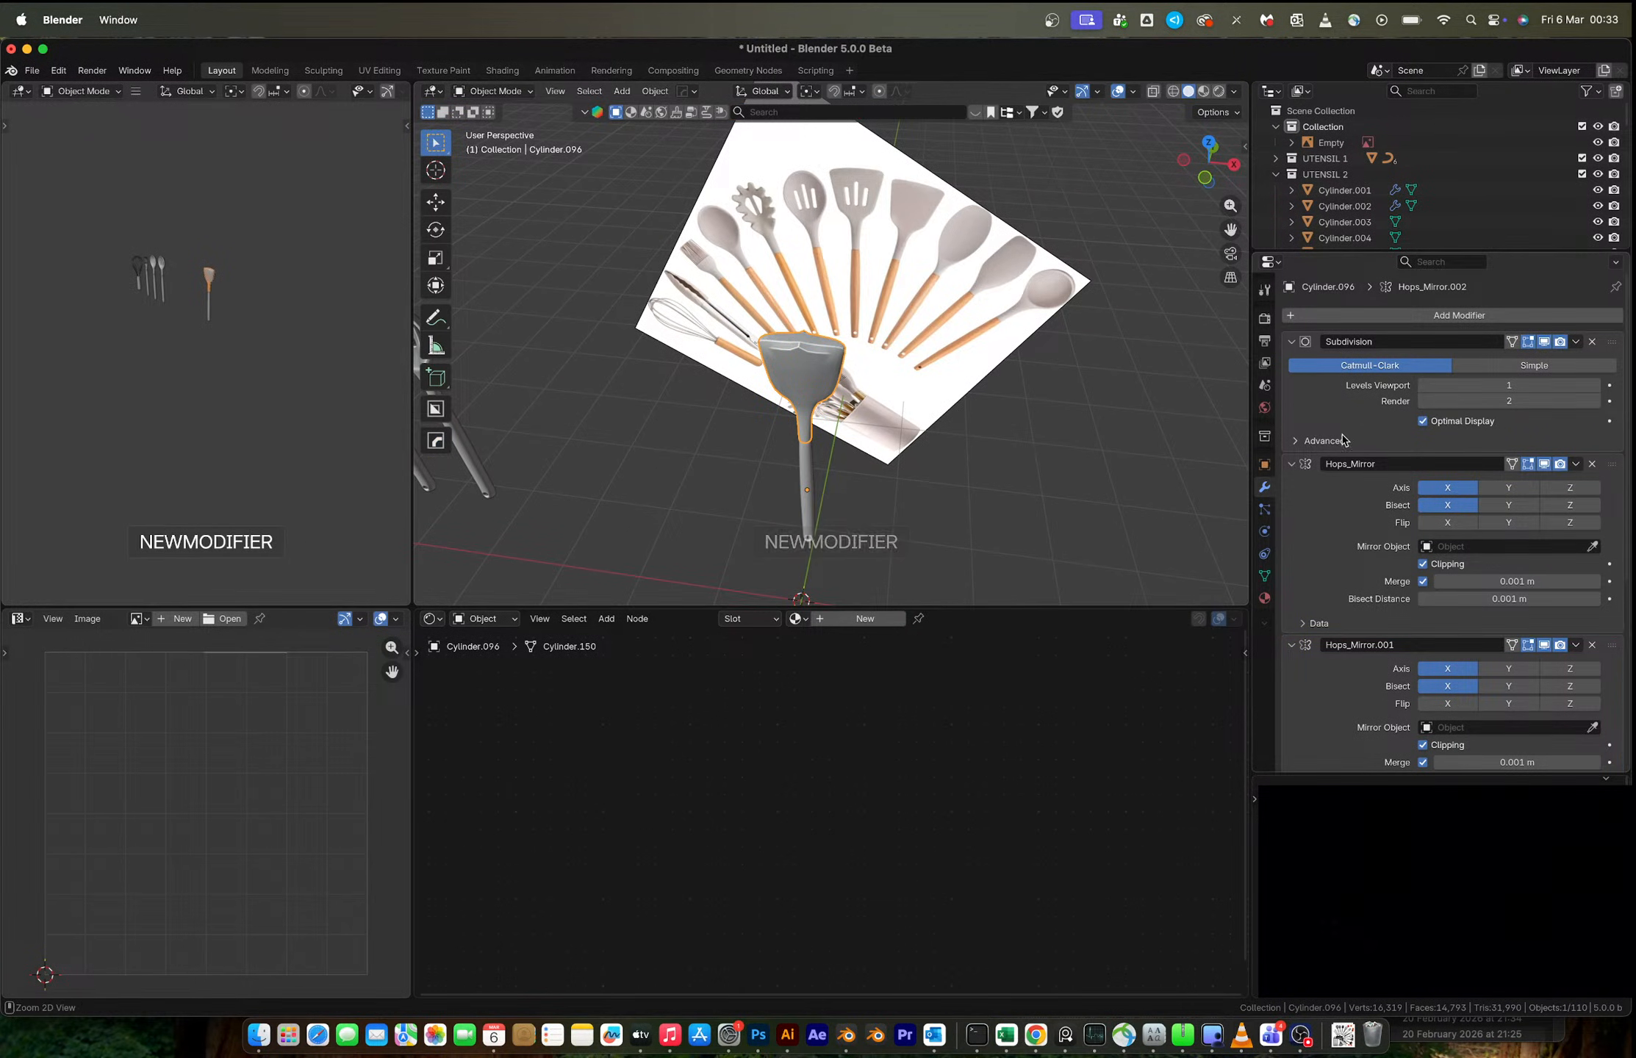
key("ctrl+a")
- Select the top vertices of the spatula head and narrow them along Y with smooth proportional editing
scroll(785, 365, "up", 9)
middle_click_drag(785, 365, 809, 323)
key("Tab")
key("alt+z")
left_click_drag(624, 240, 1002, 342)
left_click(1216, 168)
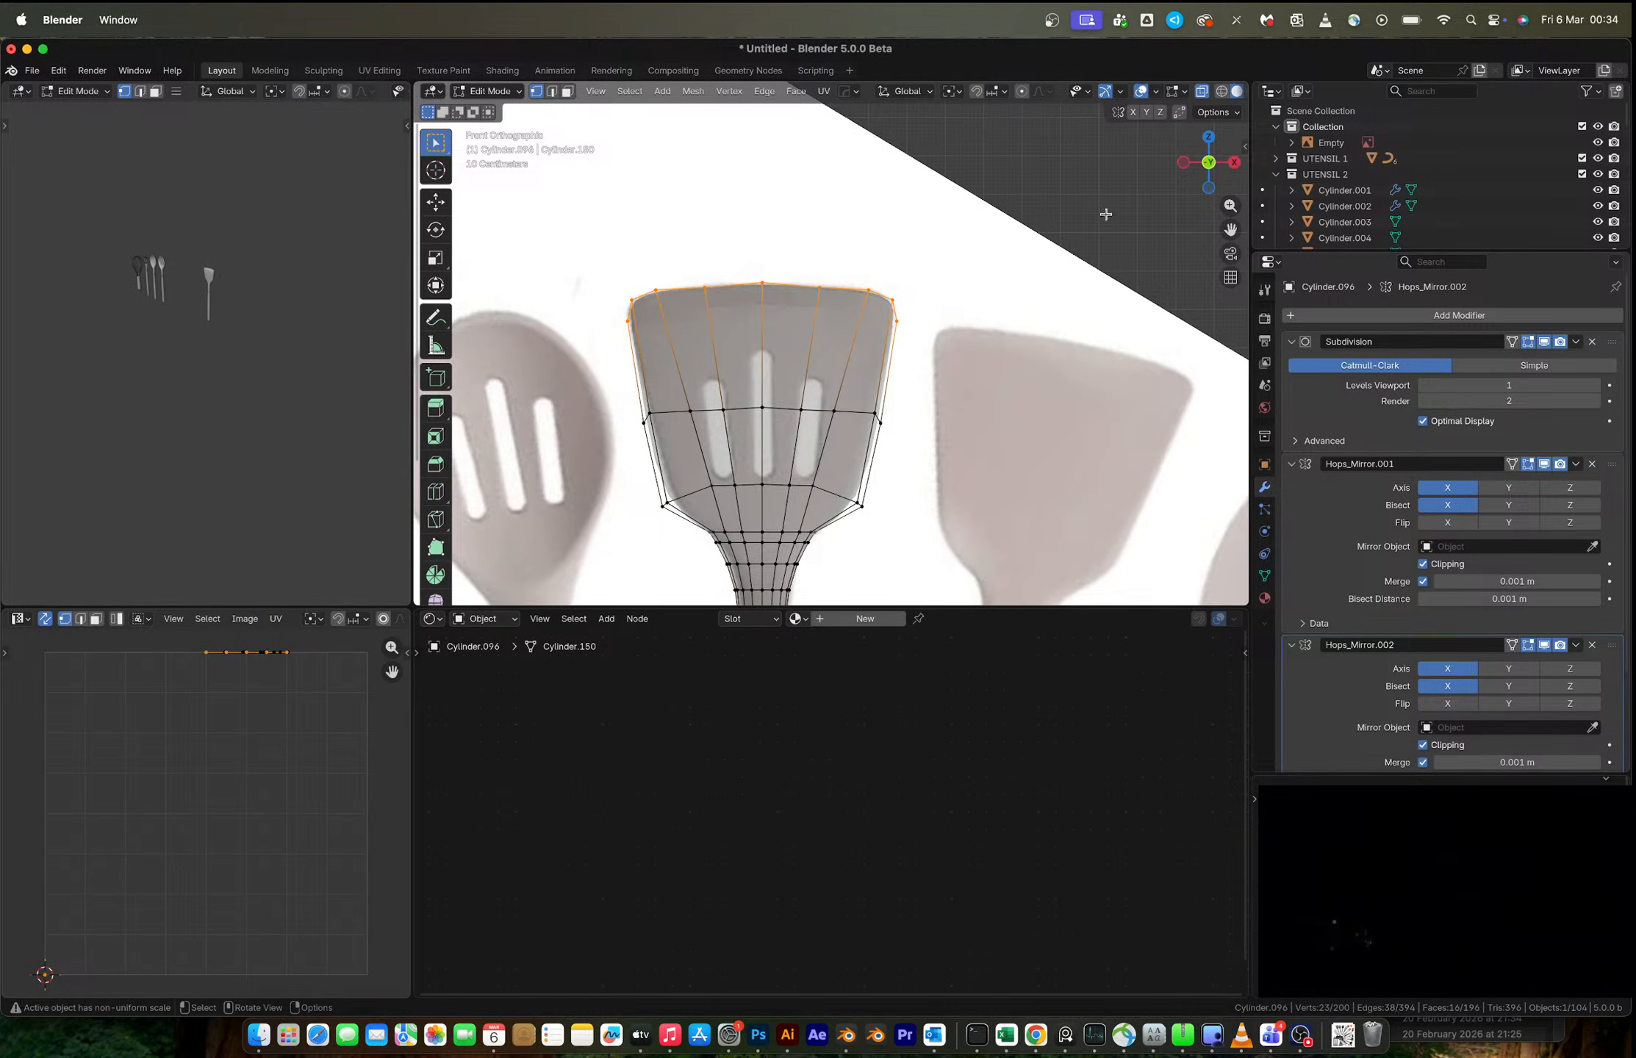
left_click(1184, 163)
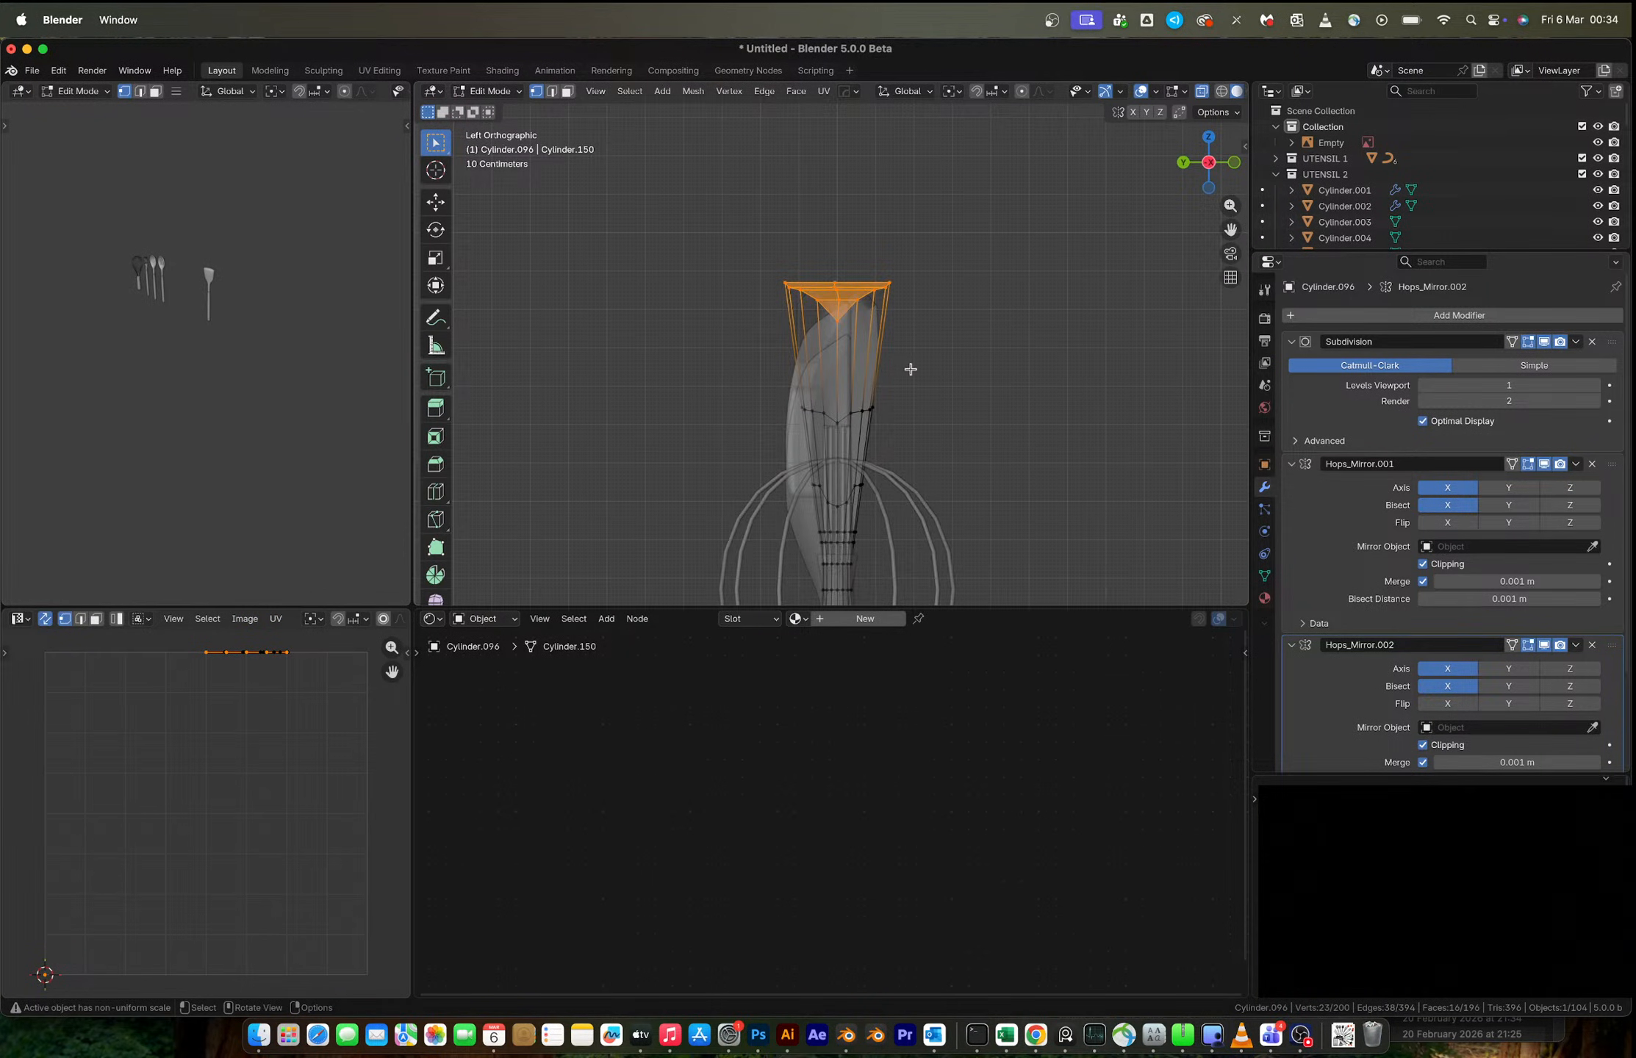
scroll(911, 369, "up", 3)
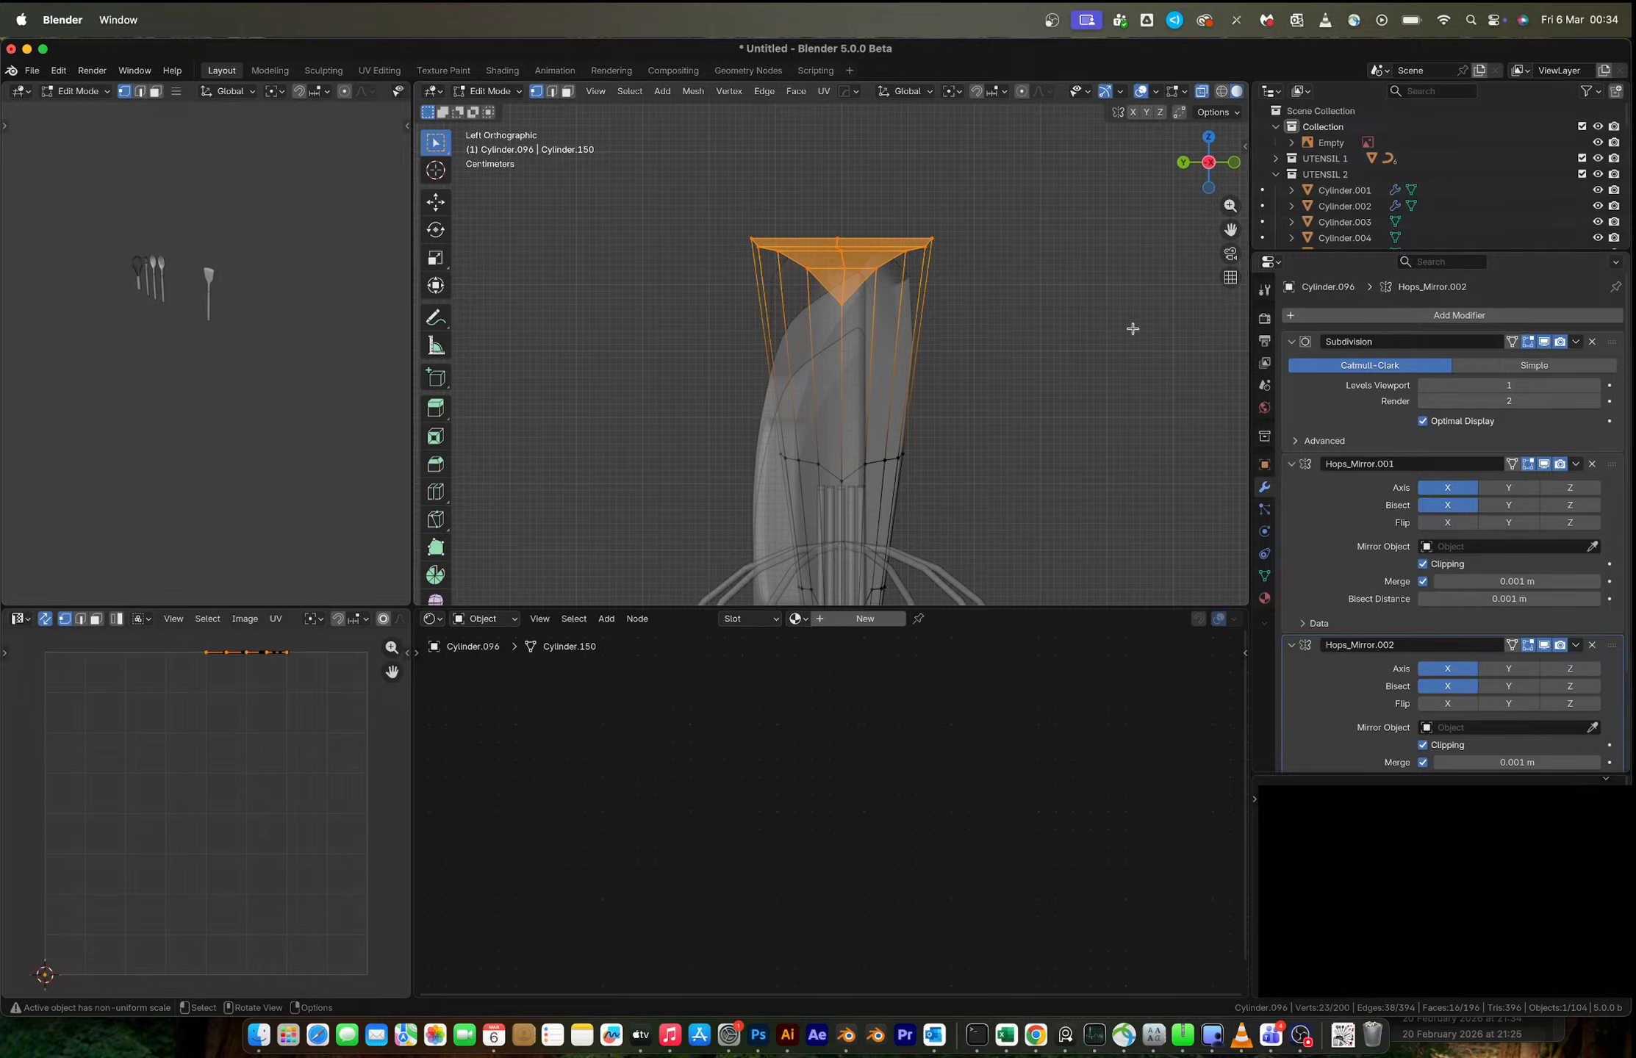
key("s")
key("y")
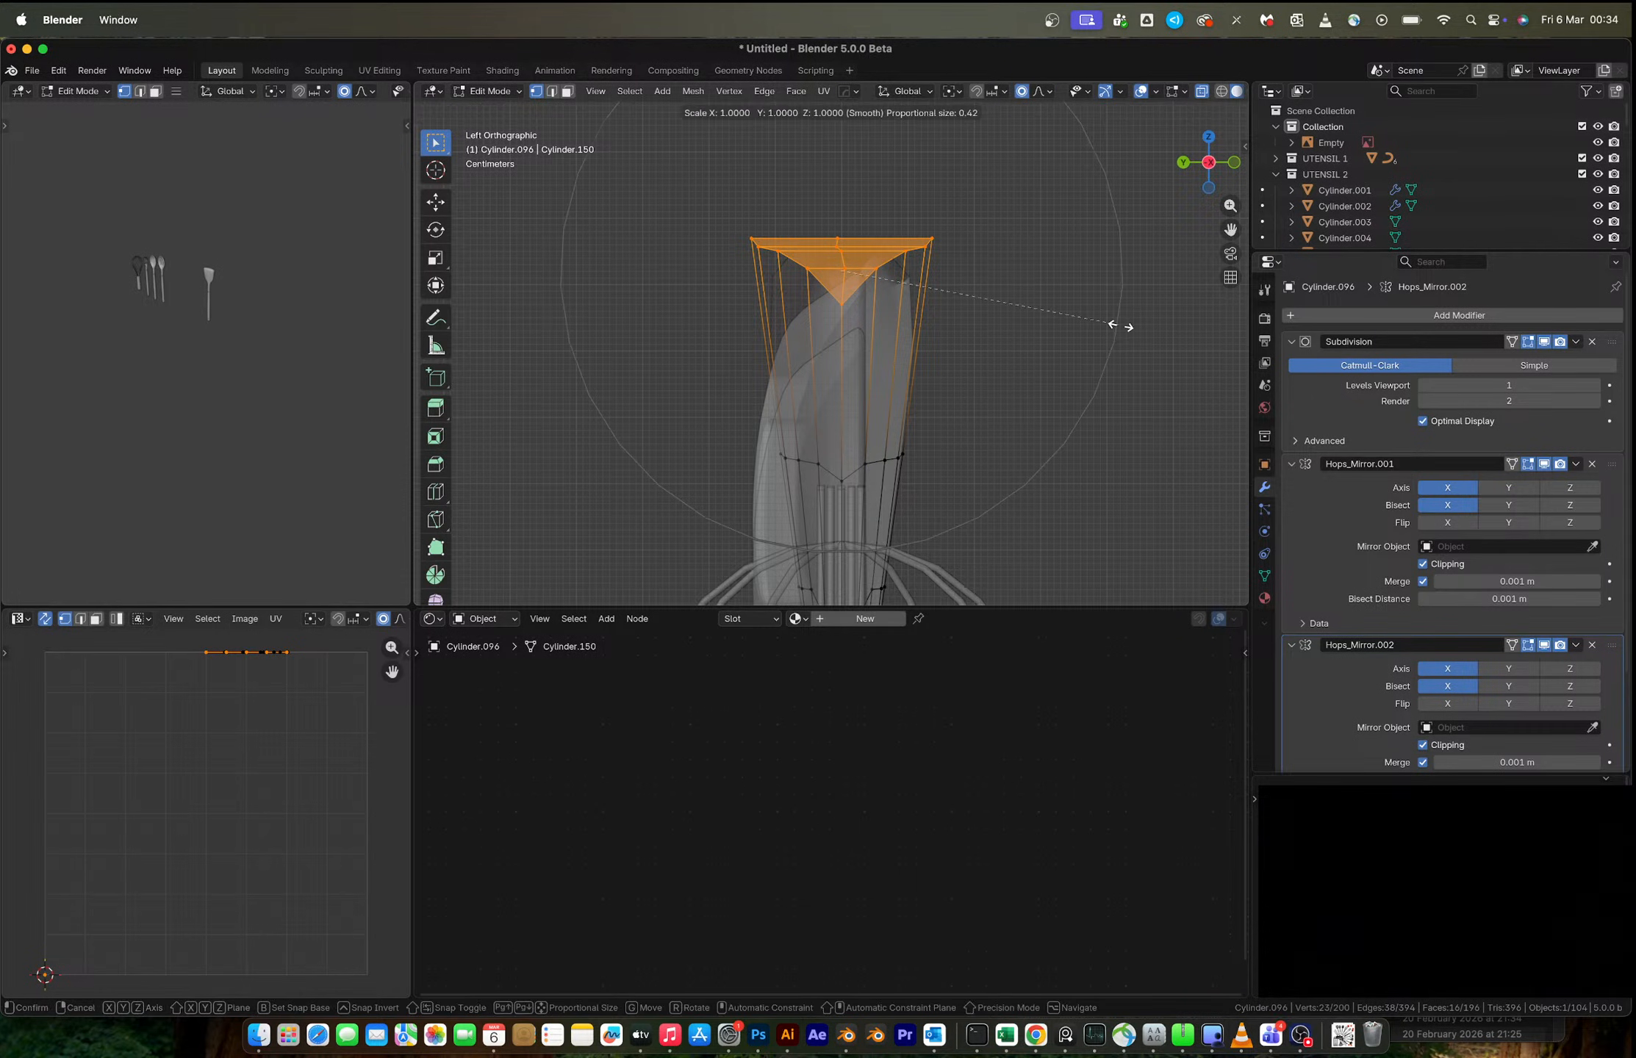
scroll(1000, 320, "down", 6)
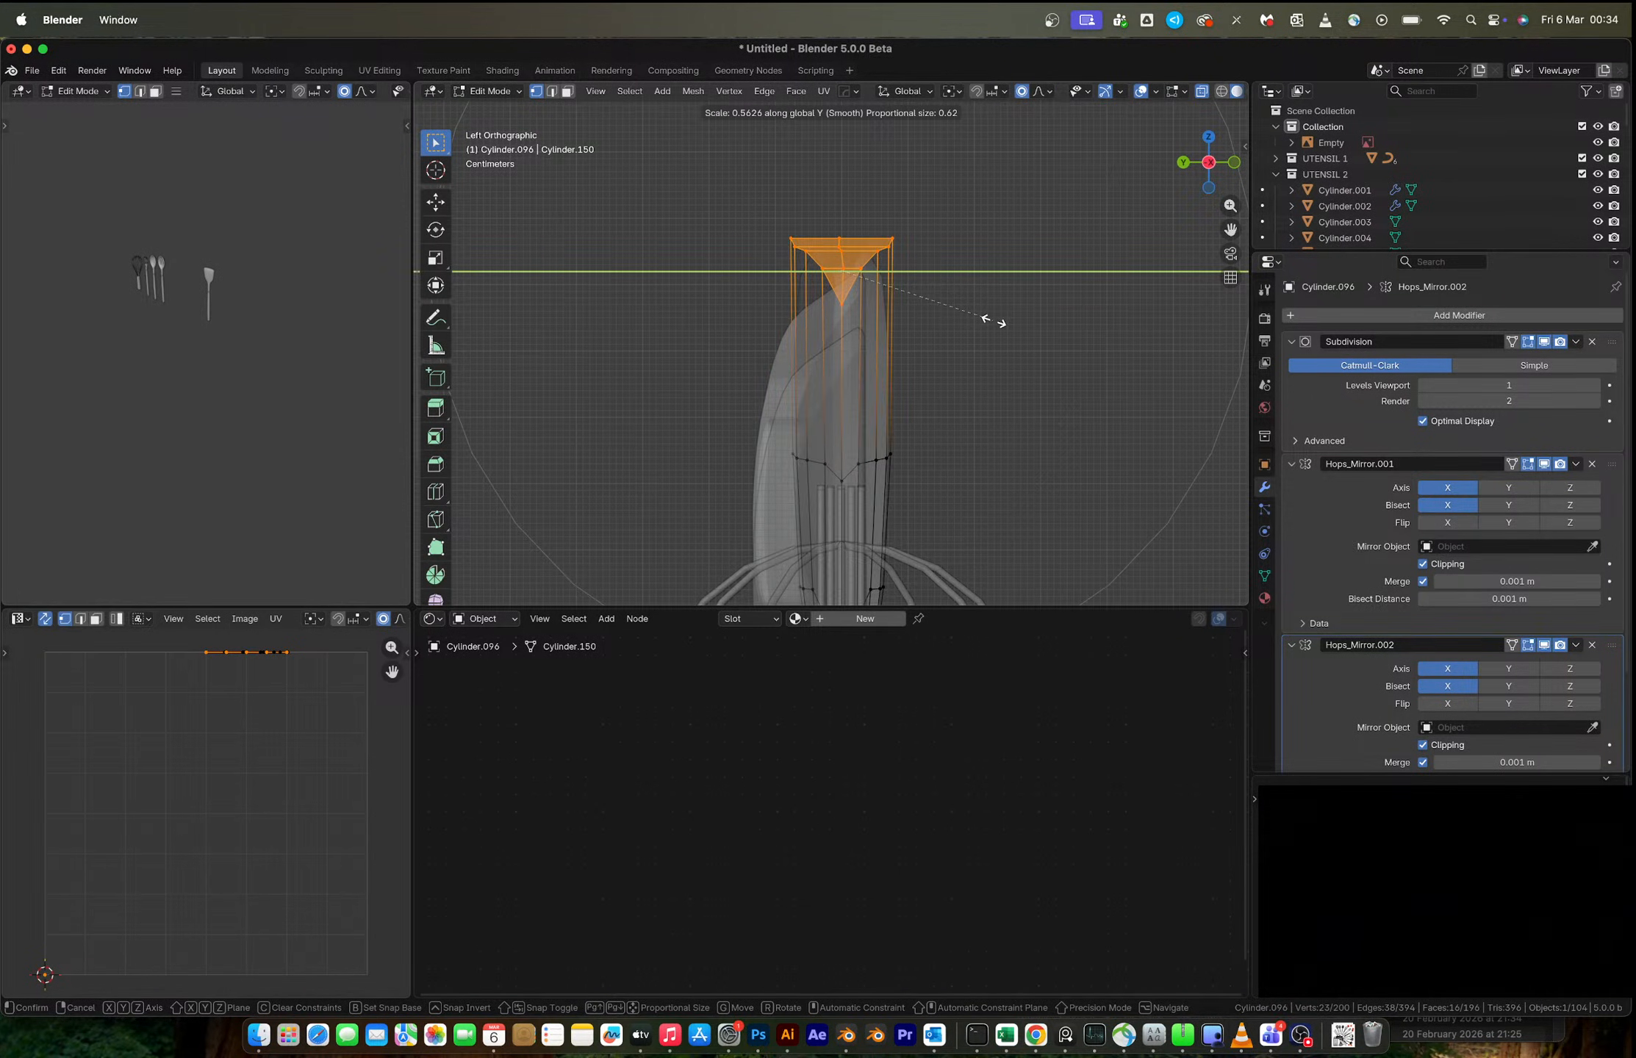
scroll(936, 320, "down", 3)
left_click(936, 321)
- Examine the thinned spatula head with X-ray off, both as a finished object and in mesh editing
middle_click_drag(968, 452, 943, 257, "shift")
scroll(932, 322, "down", 3)
middle_click_drag(910, 336, 957, 377)
key("alt+z")
key("Tab")
scroll(874, 264, "down", 4)
scroll(840, 299, "up", 4)
key("Tab")
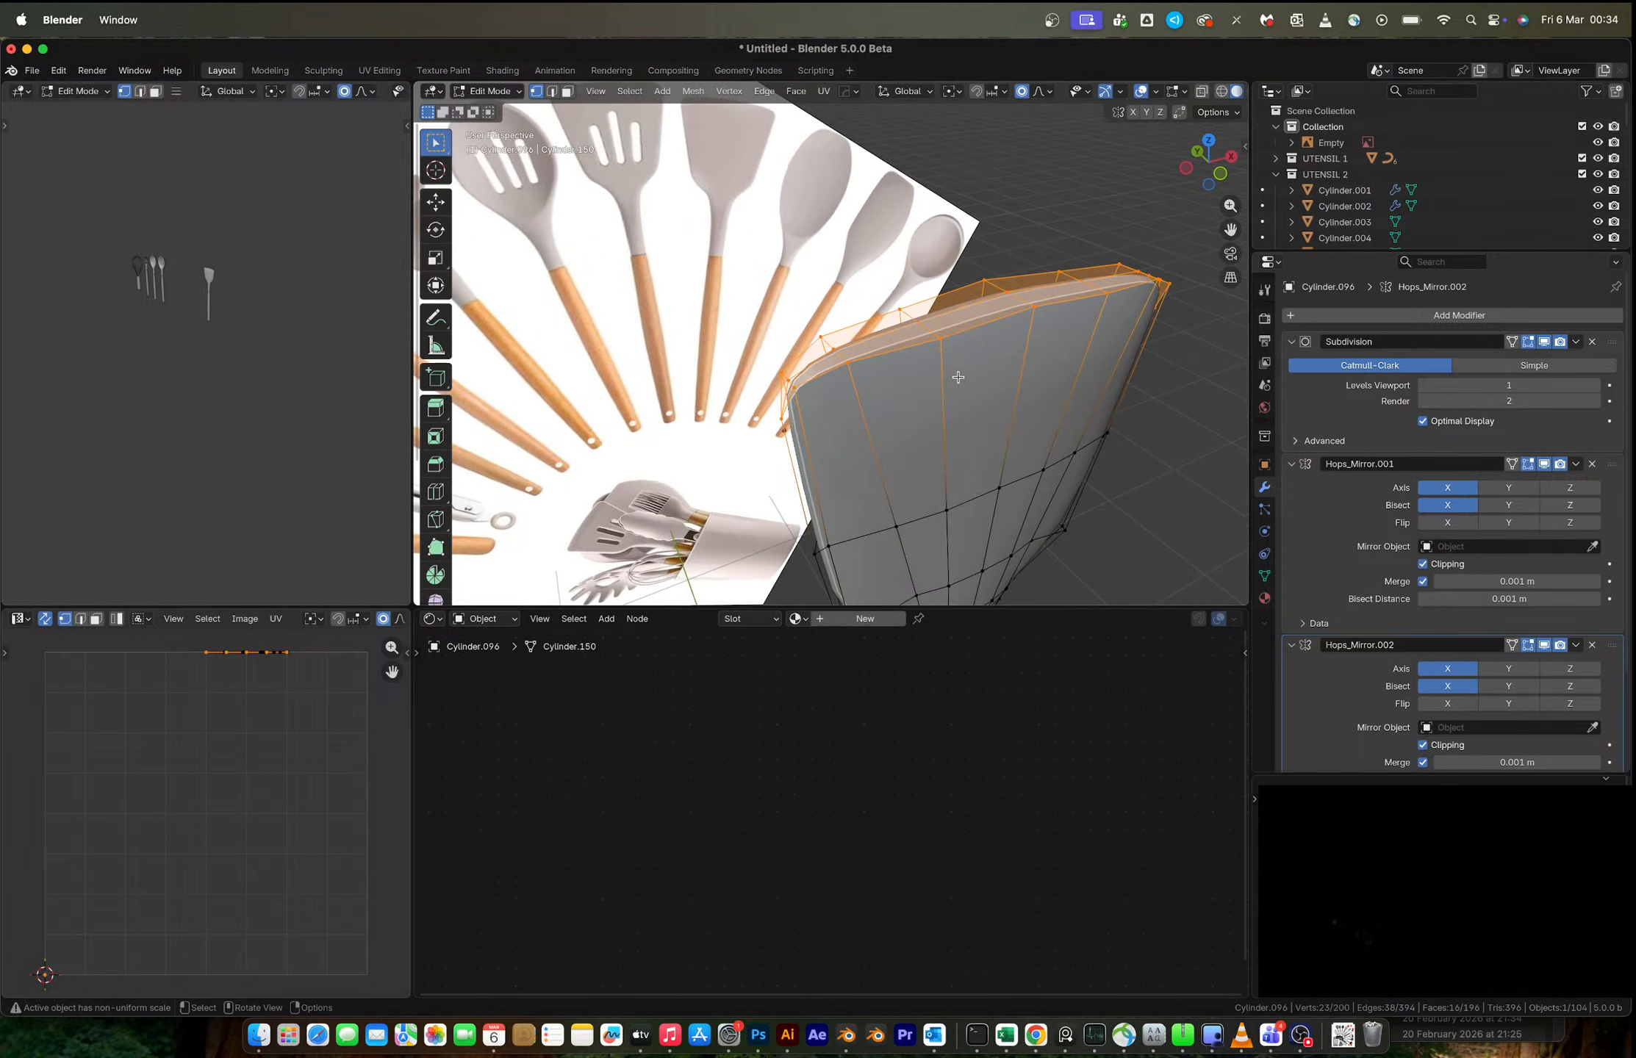
- Select the boundary loop around the spatula head's top faces and bevel it with 3 segments and about 0.009 m offset
left_click(629, 90)
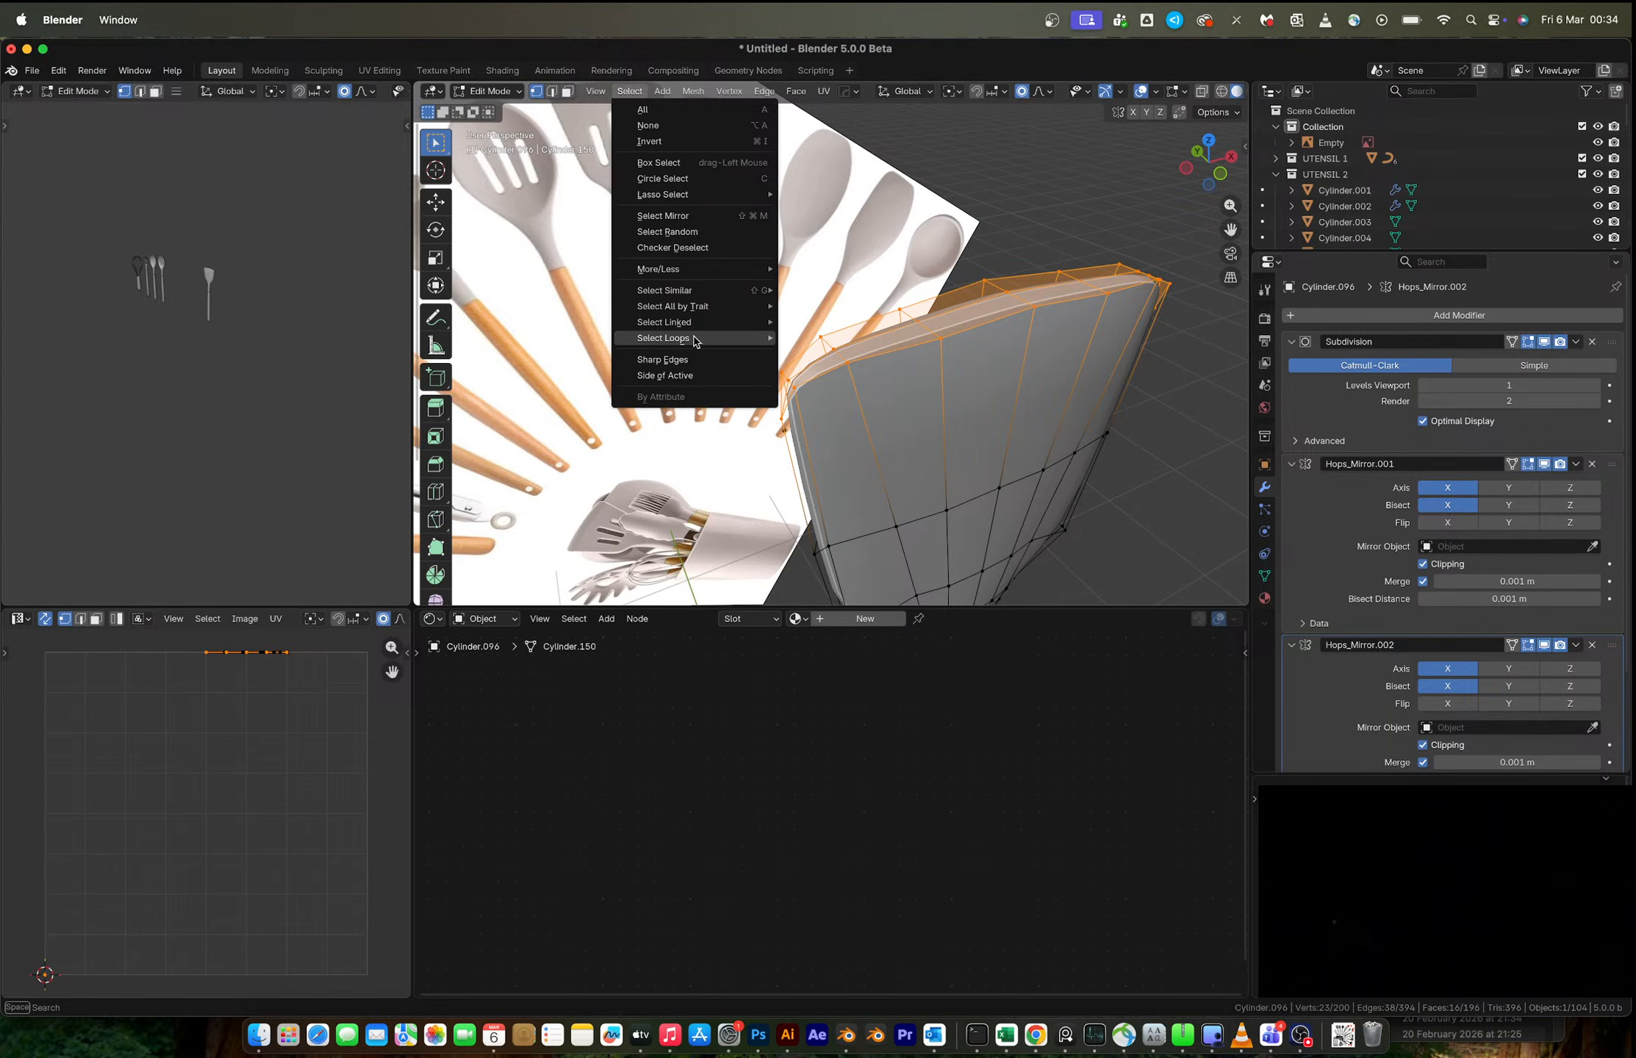
mouse_move(735, 338)
left_click(826, 375)
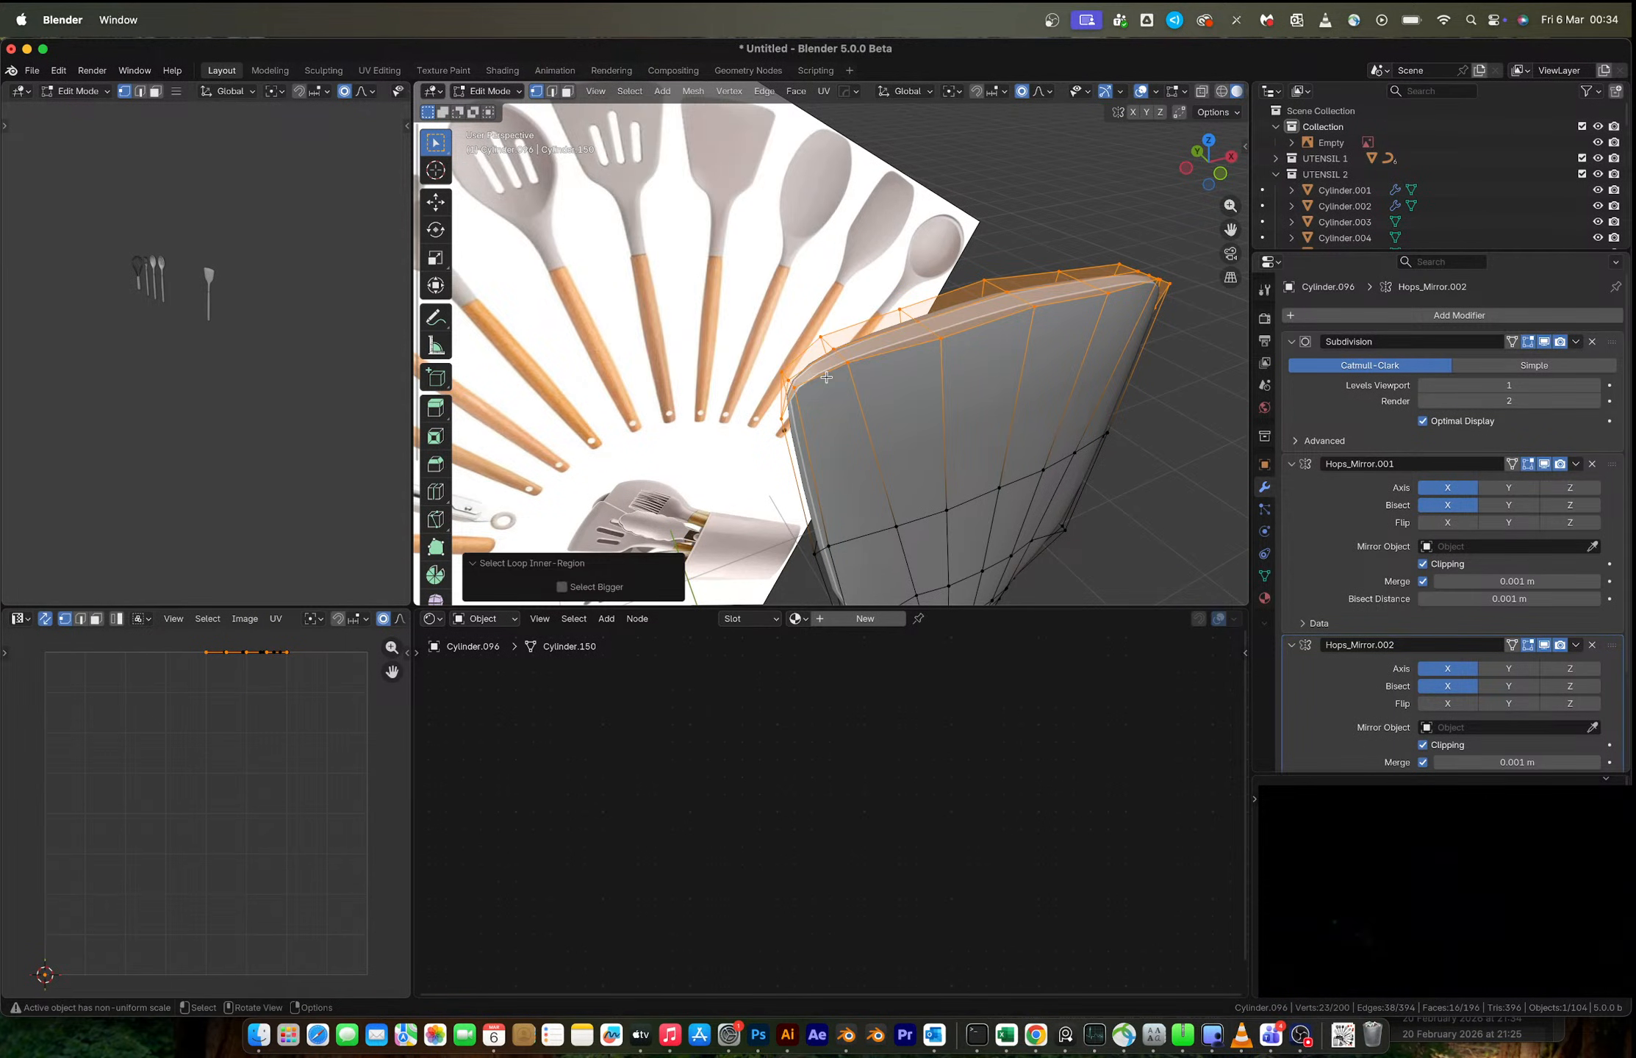
left_click(629, 90)
mouse_move(691, 338)
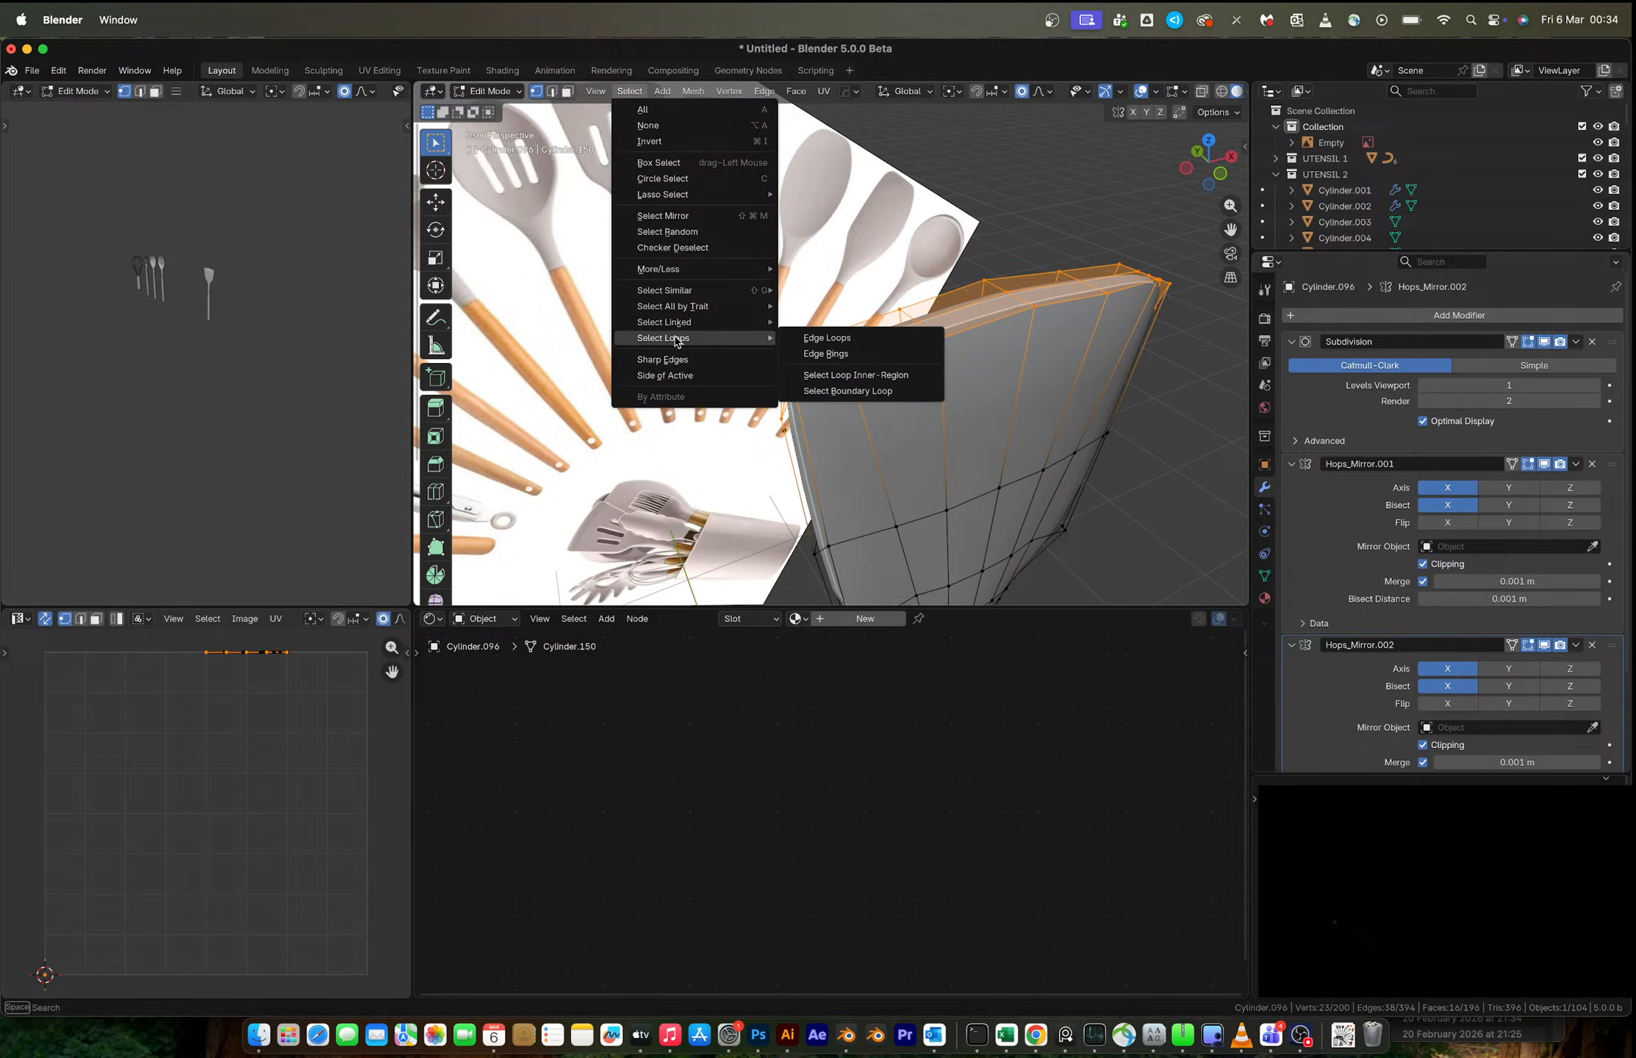
left_click(828, 399)
middle_click_drag(830, 399, 923, 362)
key("2")
key("ctrl+b")
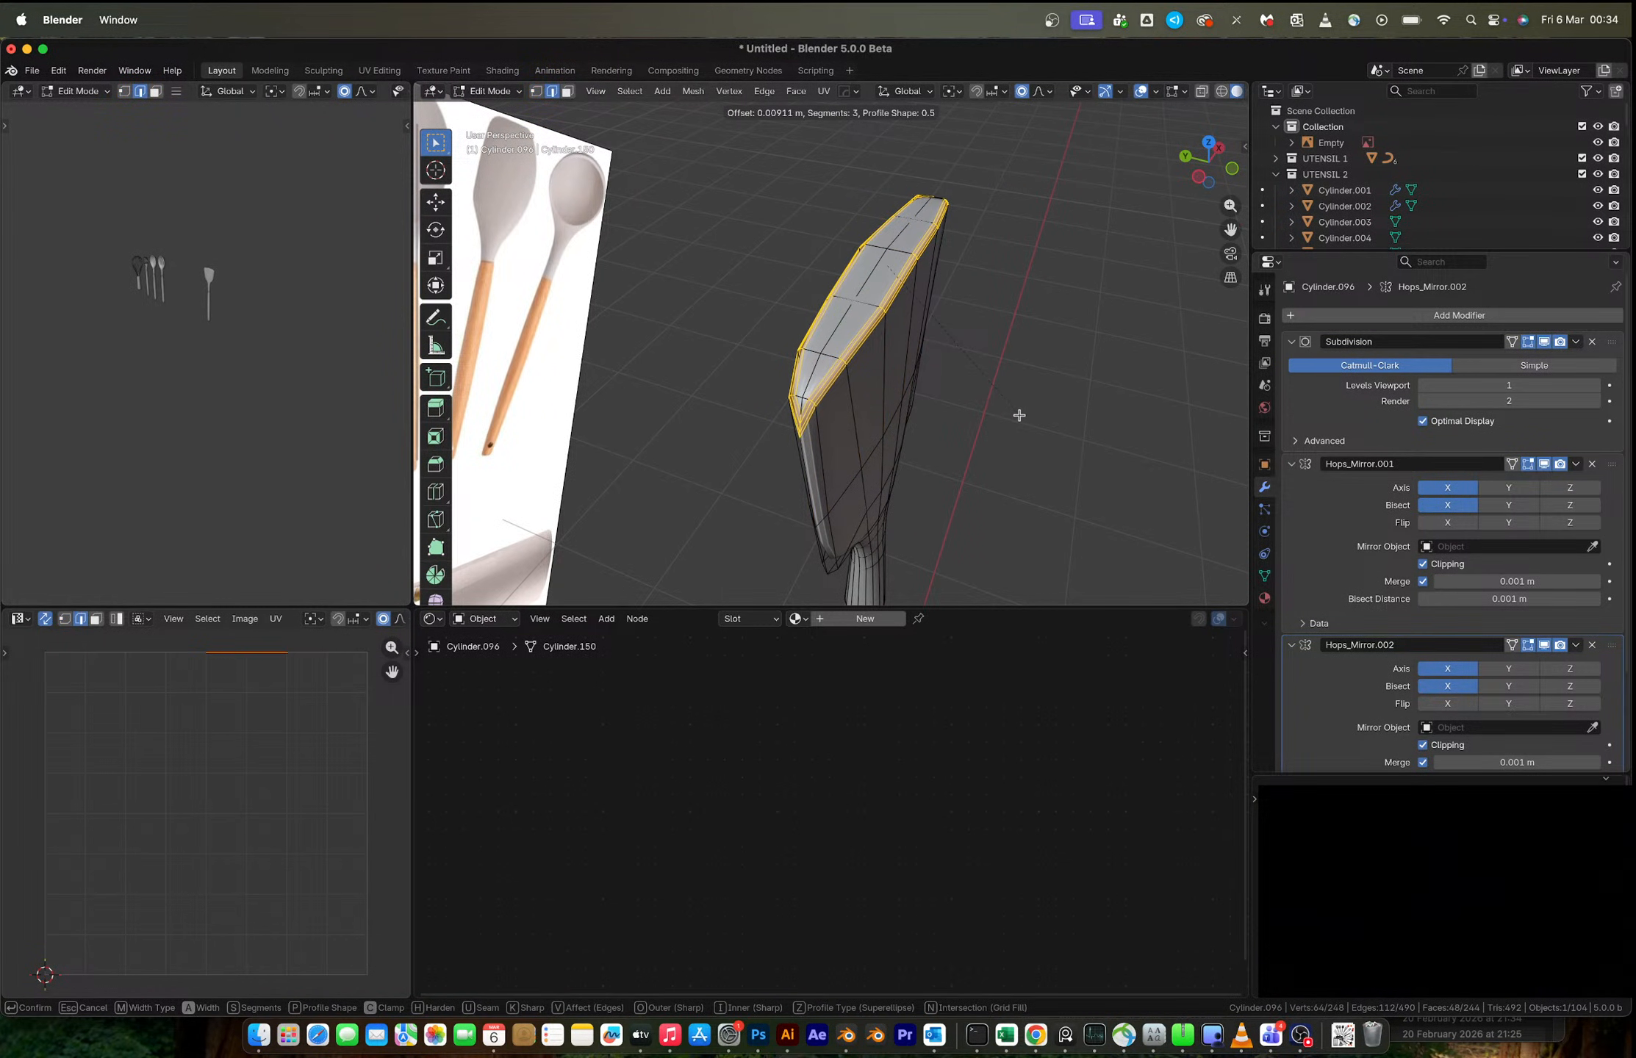
left_click(1019, 416)
key("Tab")
- Duplicate the spatula head and handle and move the copy -2.7741 m along X beside the other utensils
middle_click_drag(1014, 413, 922, 425)
right_click(862, 344)
left_click(862, 343)
left_click_drag(800, 310, 903, 456)
middle_click_drag(903, 457, 882, 401)
key("shift+d")
key("x")
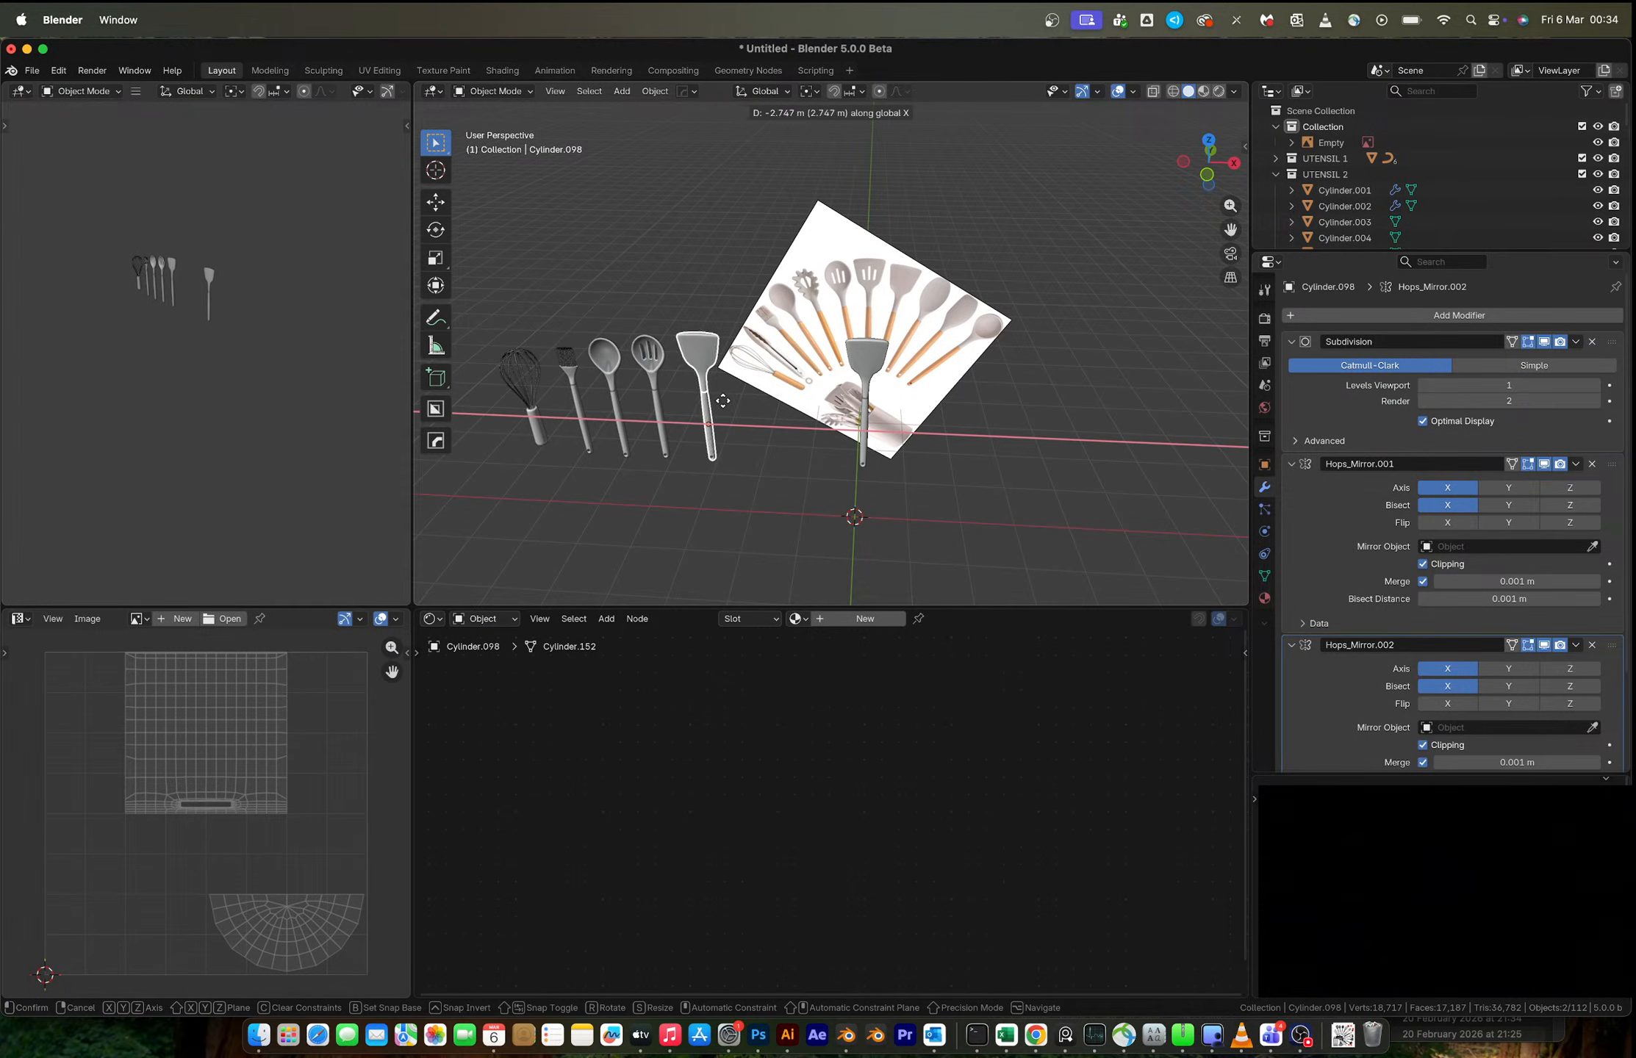
left_click(722, 401)
- Apply the Hops_Mirror.001 and Subdivision modifiers on the original spatula head
scroll(884, 252, "up", 4)
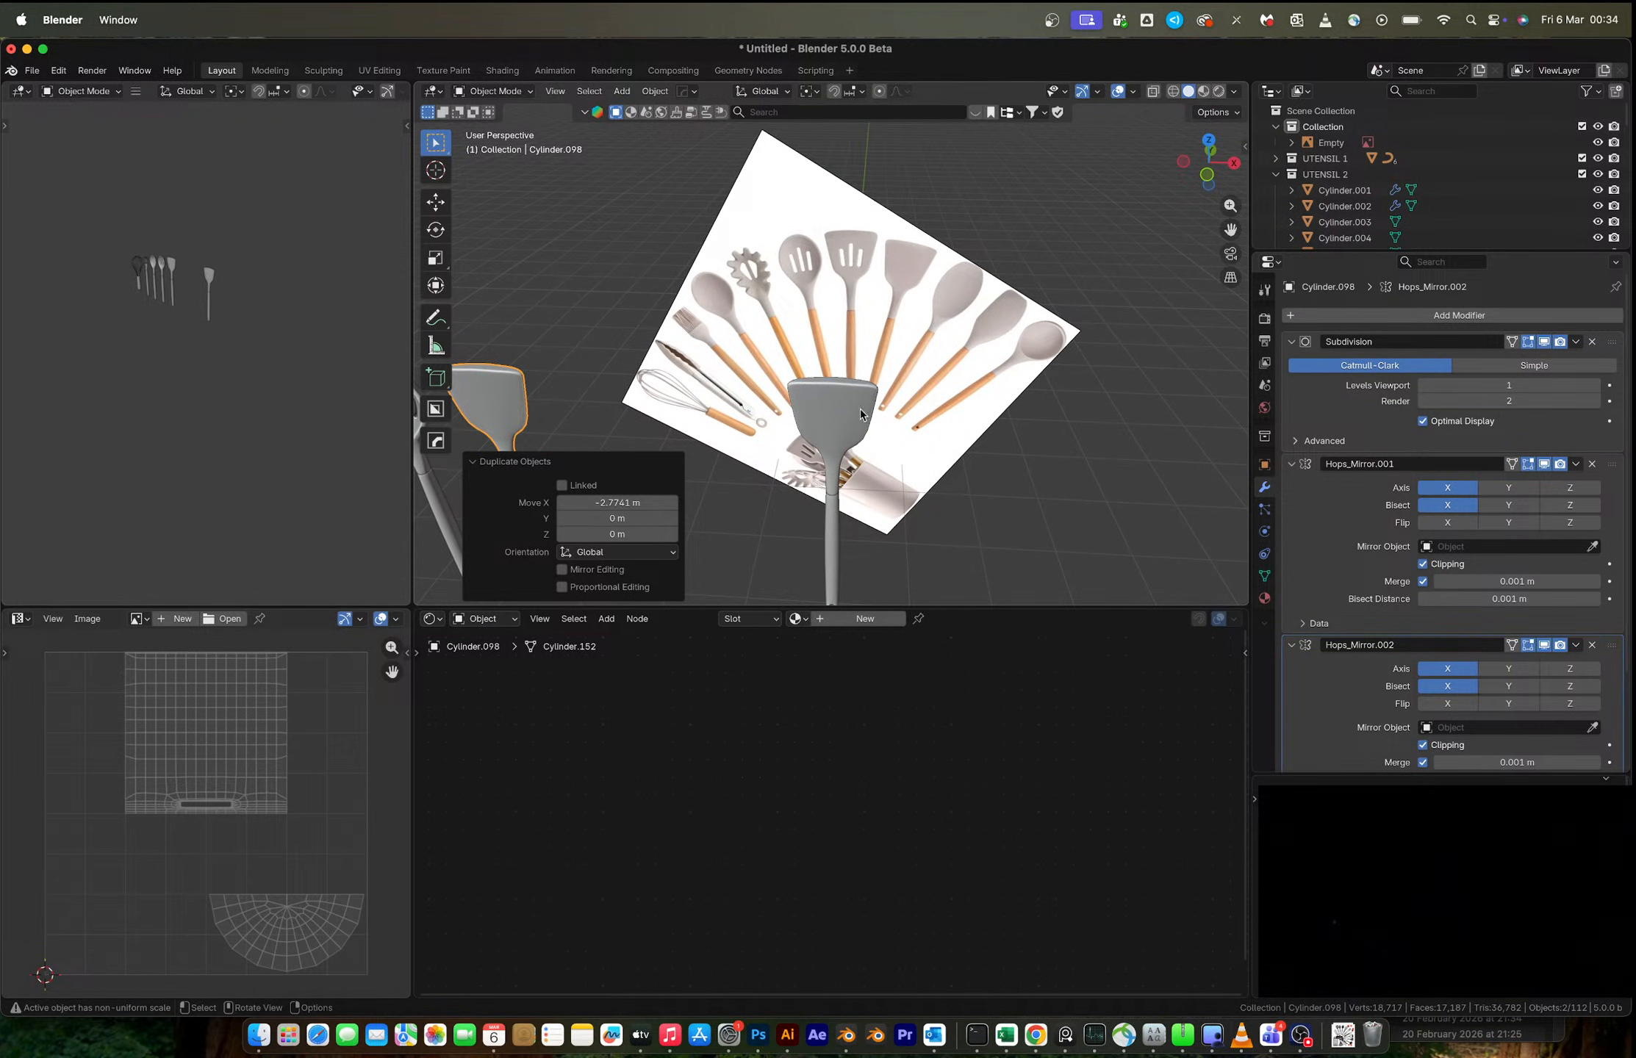
middle_click_drag(581, 392, 728, 341, "shift")
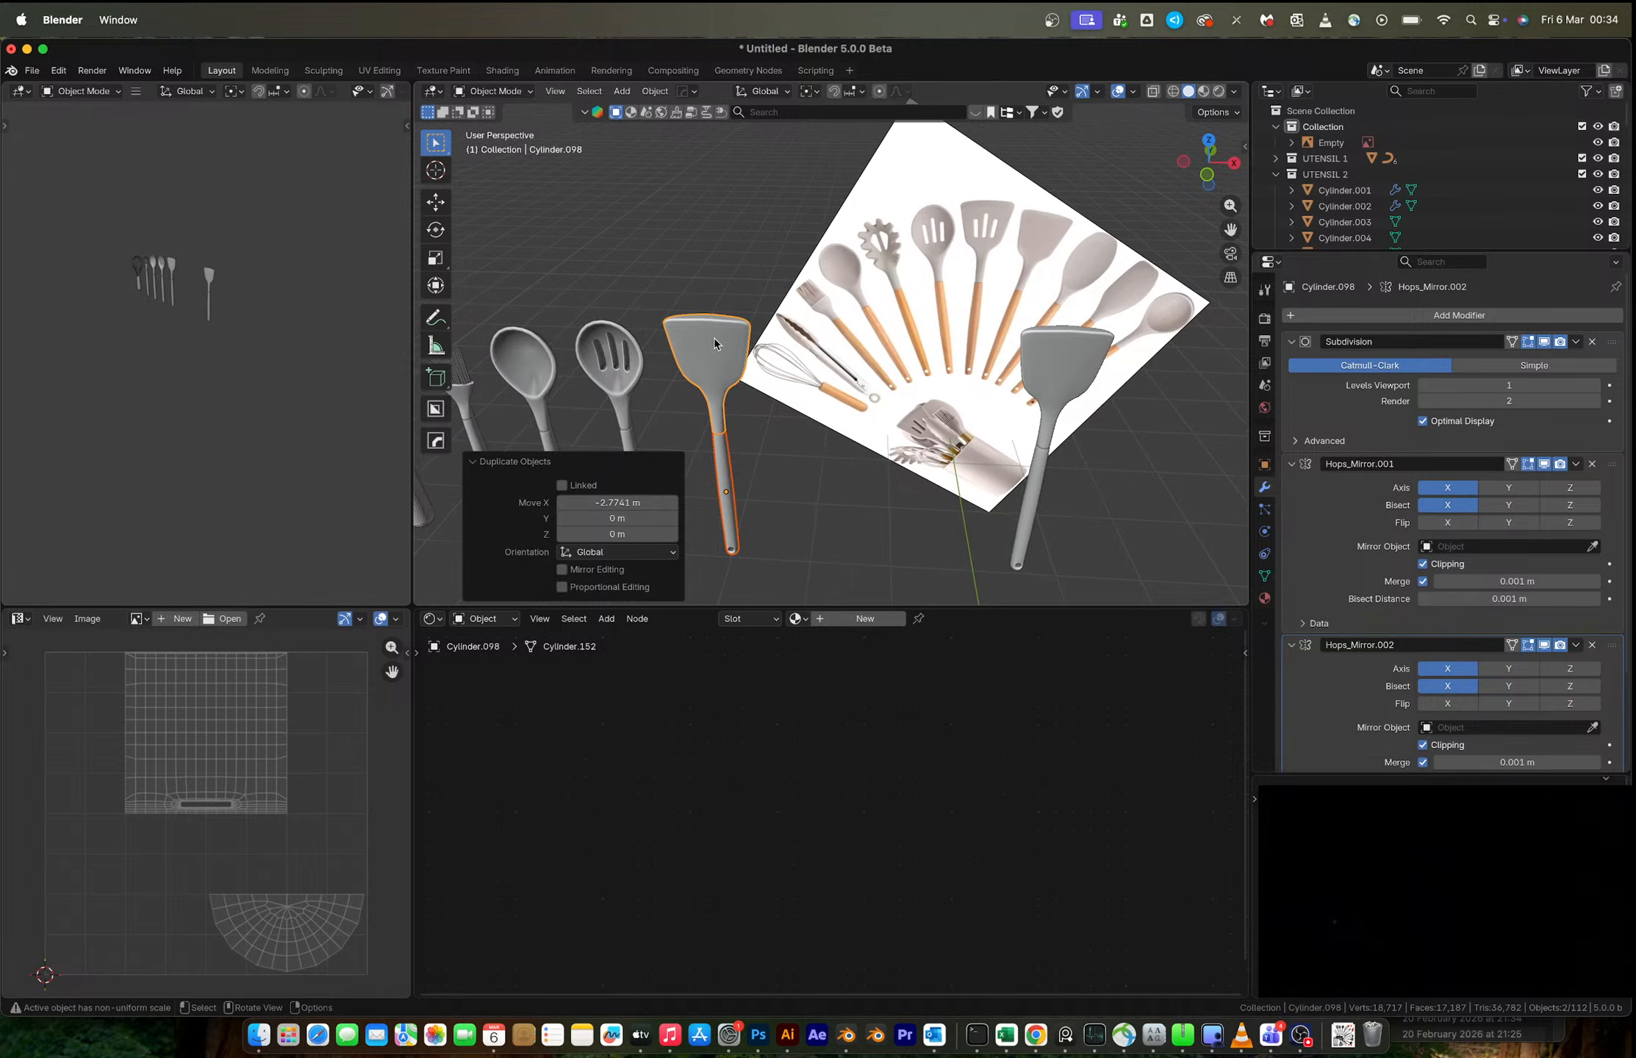
scroll(715, 339, "up", 3)
left_click(640, 330)
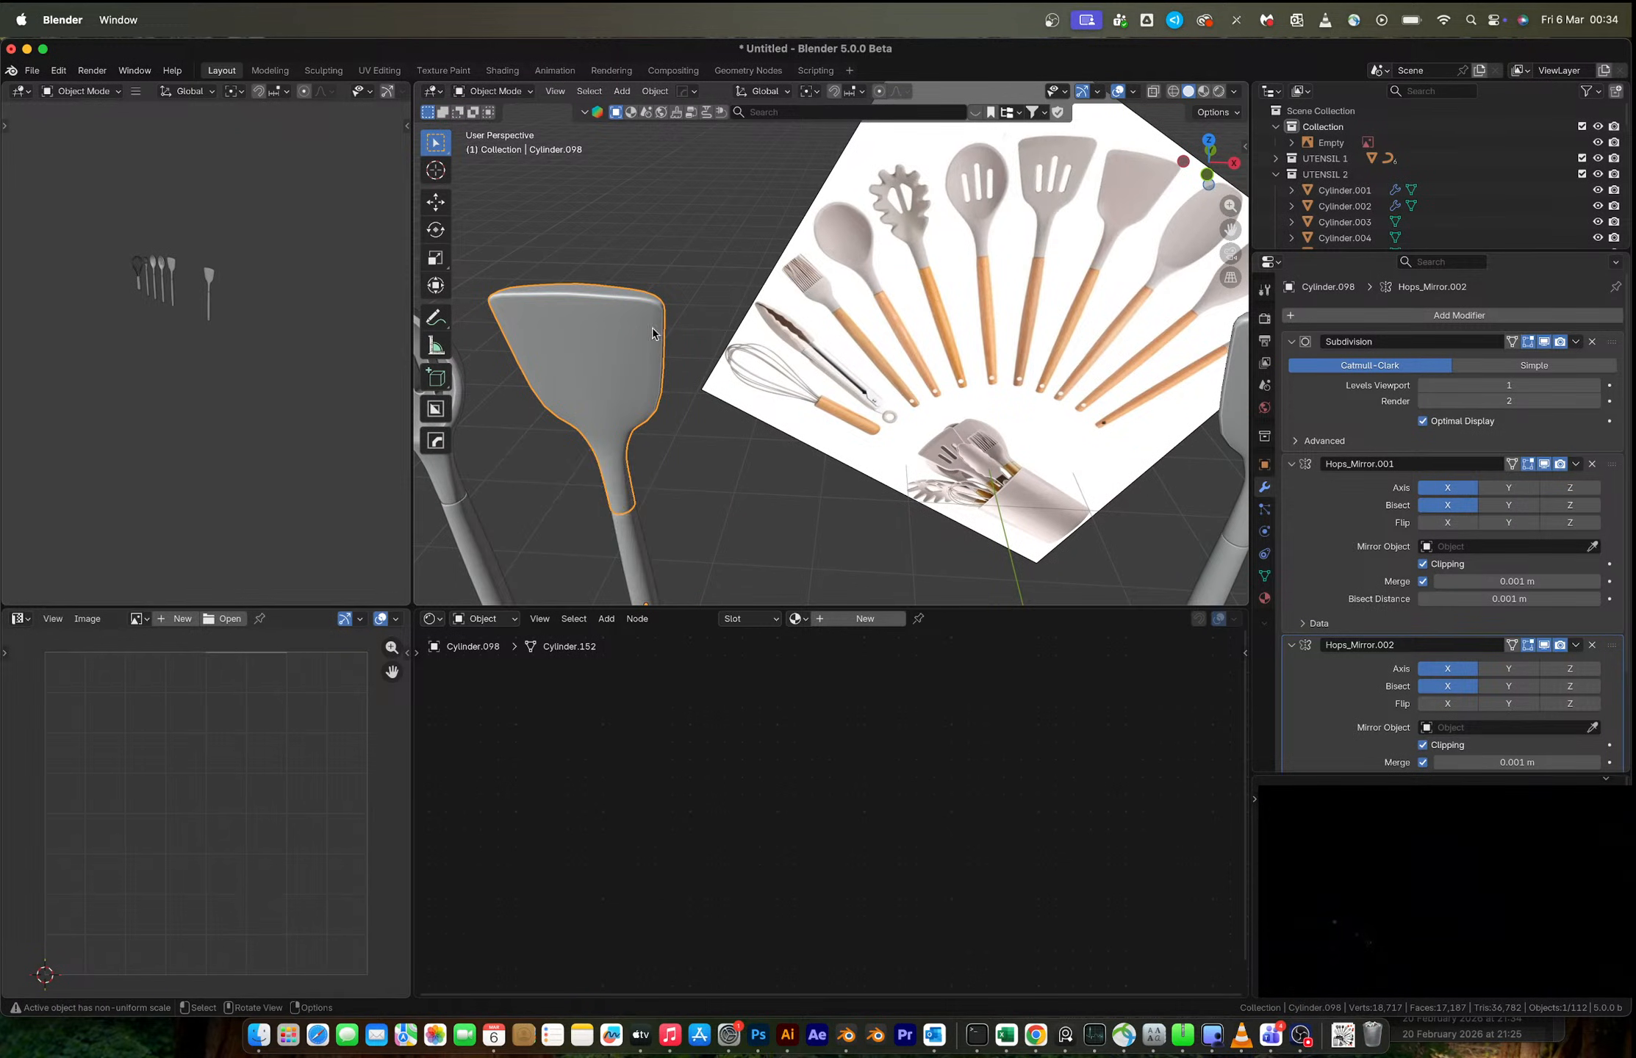
scroll(801, 349, "down", 3)
middle_click_drag(948, 363, 774, 343, "shift")
left_click(908, 342)
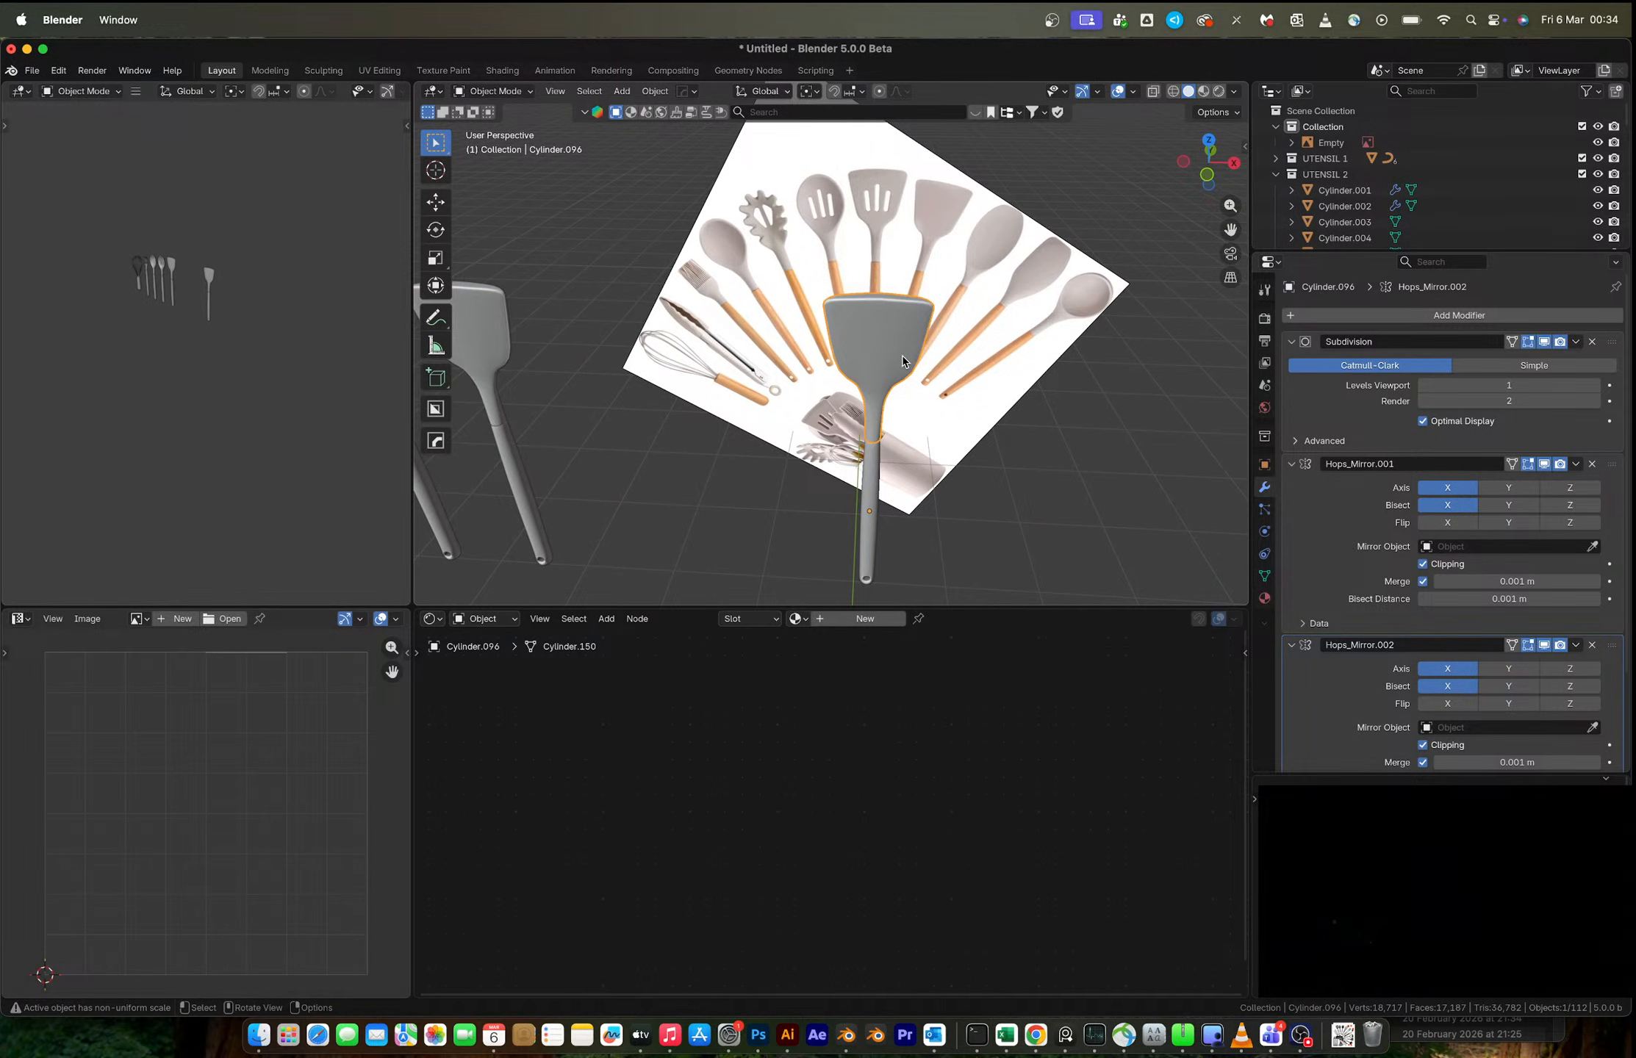
key("ctrl+a")
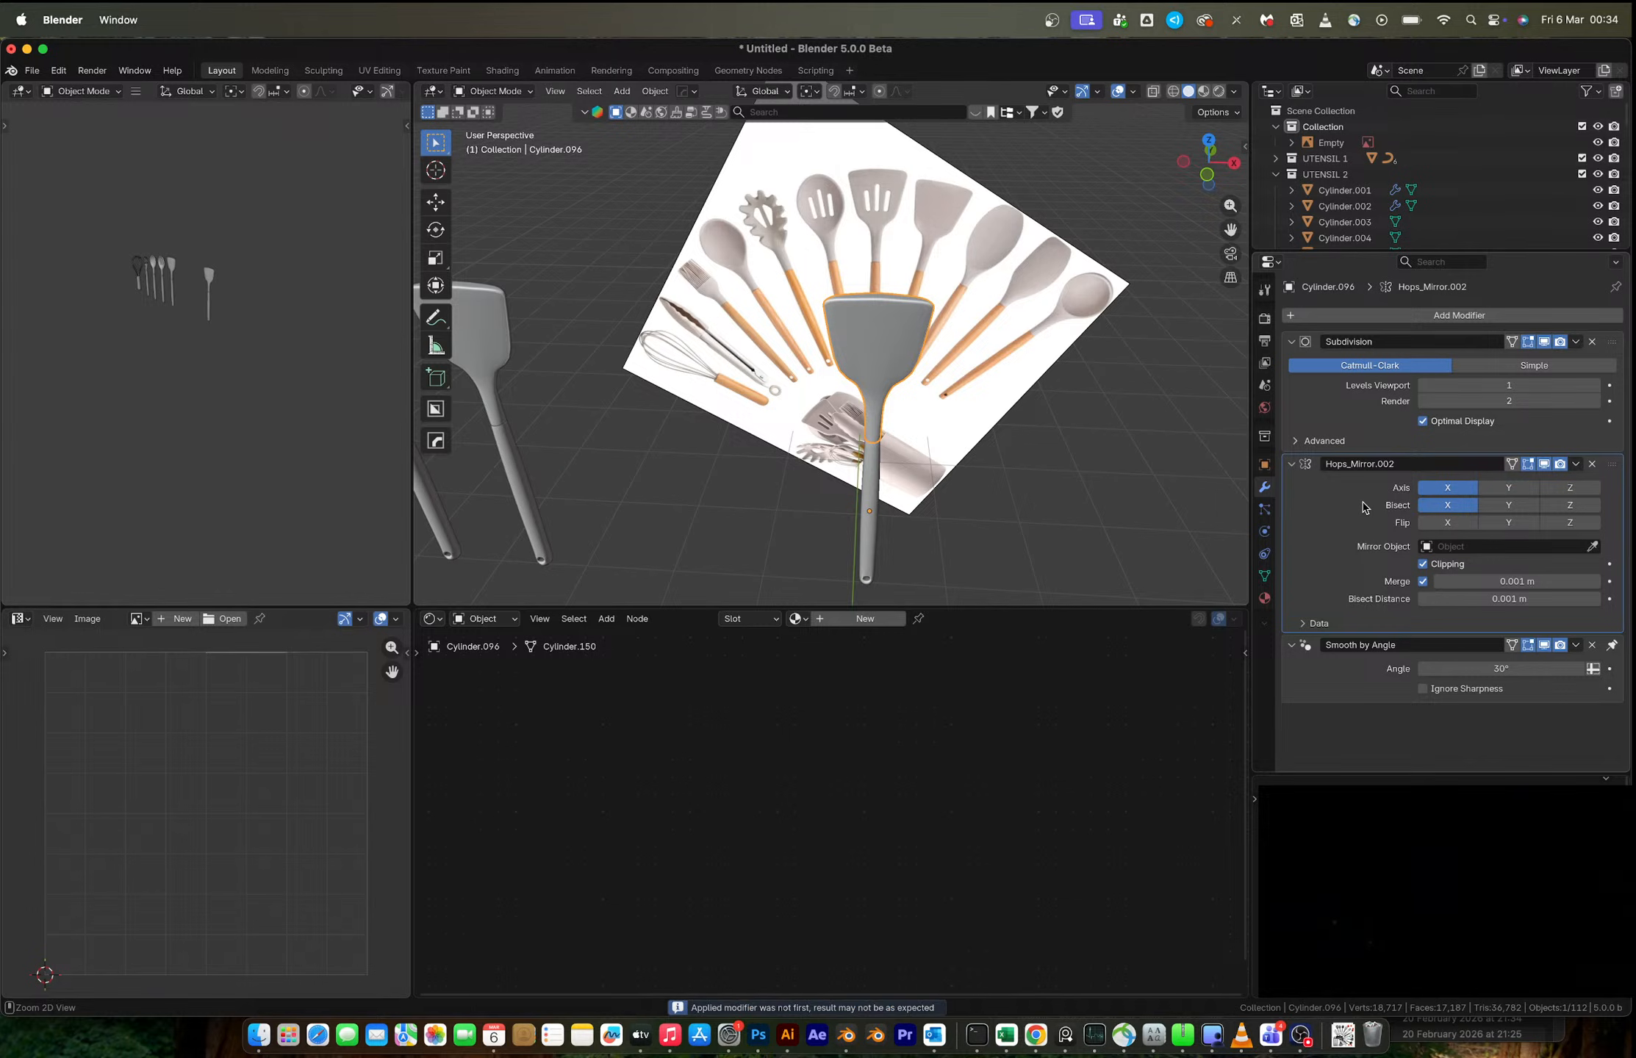
key("ctrl+a")
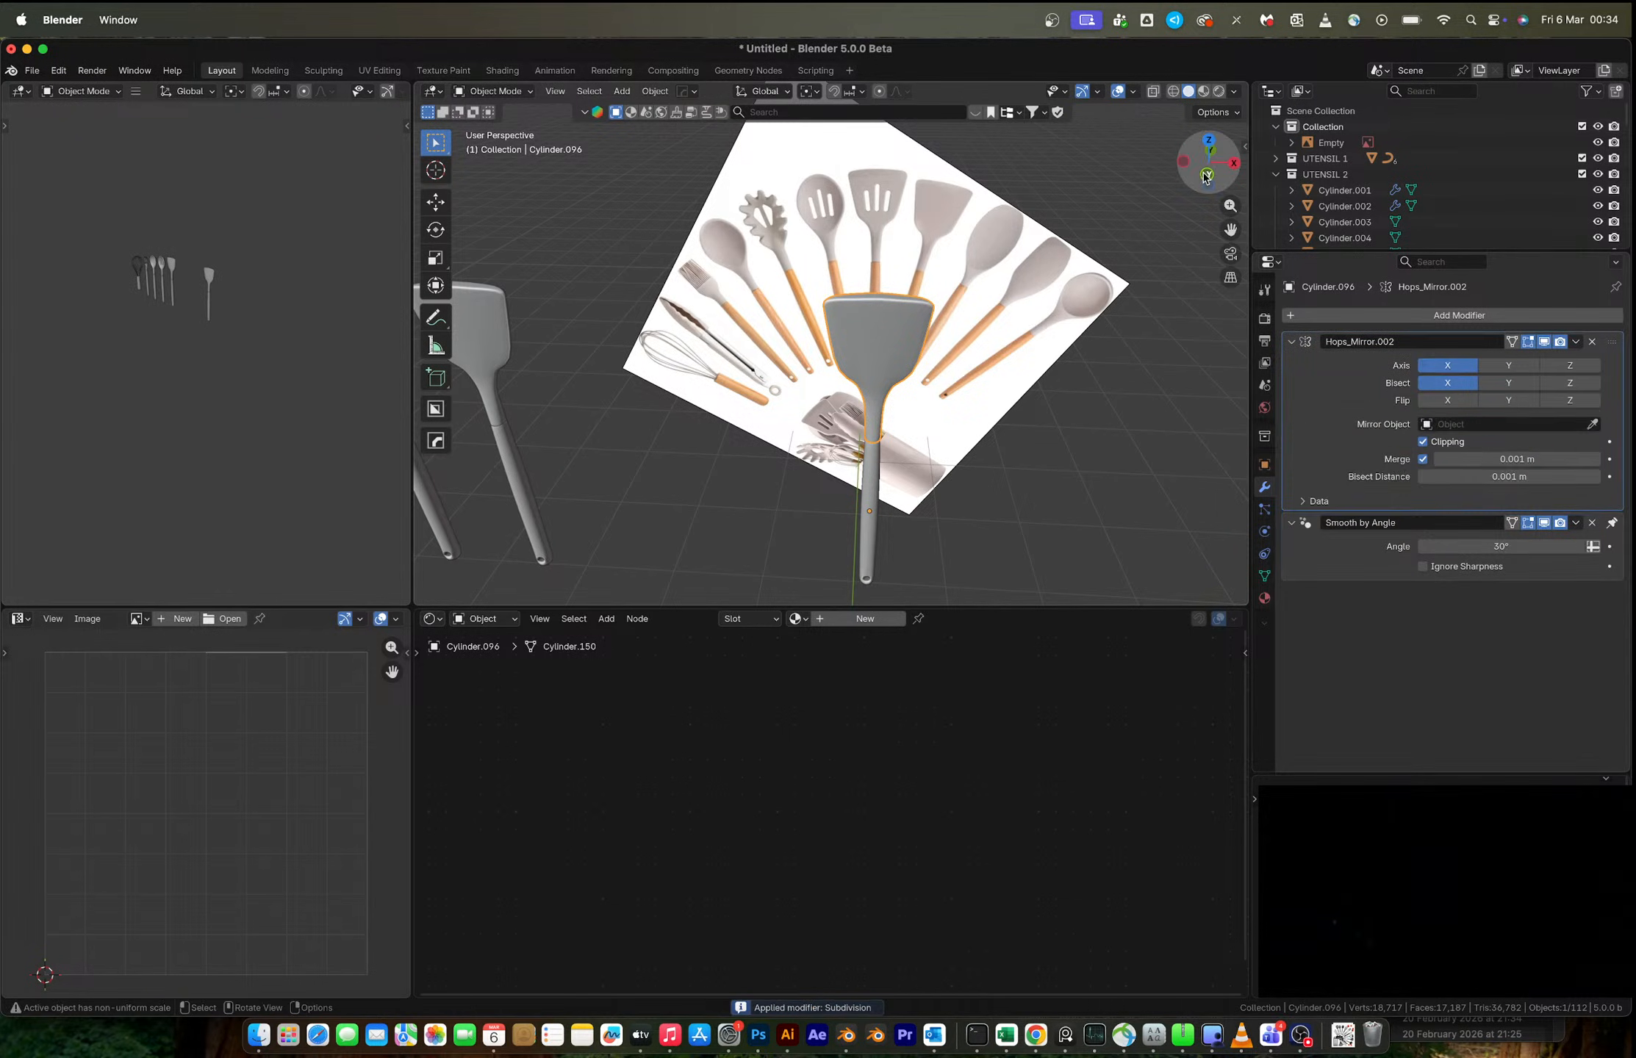
- Add a plane and snap it to the 3D cursor at the middle slot of the reference spatula
left_click(1206, 175)
scroll(971, 342, "up", 5)
middle_click_drag(948, 345, 863, 339, "shift")
key("Tab")
key("Tab")
key("alt+z")
scroll(861, 342, "up", 3)
key("shift+a")
key("Escape")
scroll(1441, 204, "down", 8)
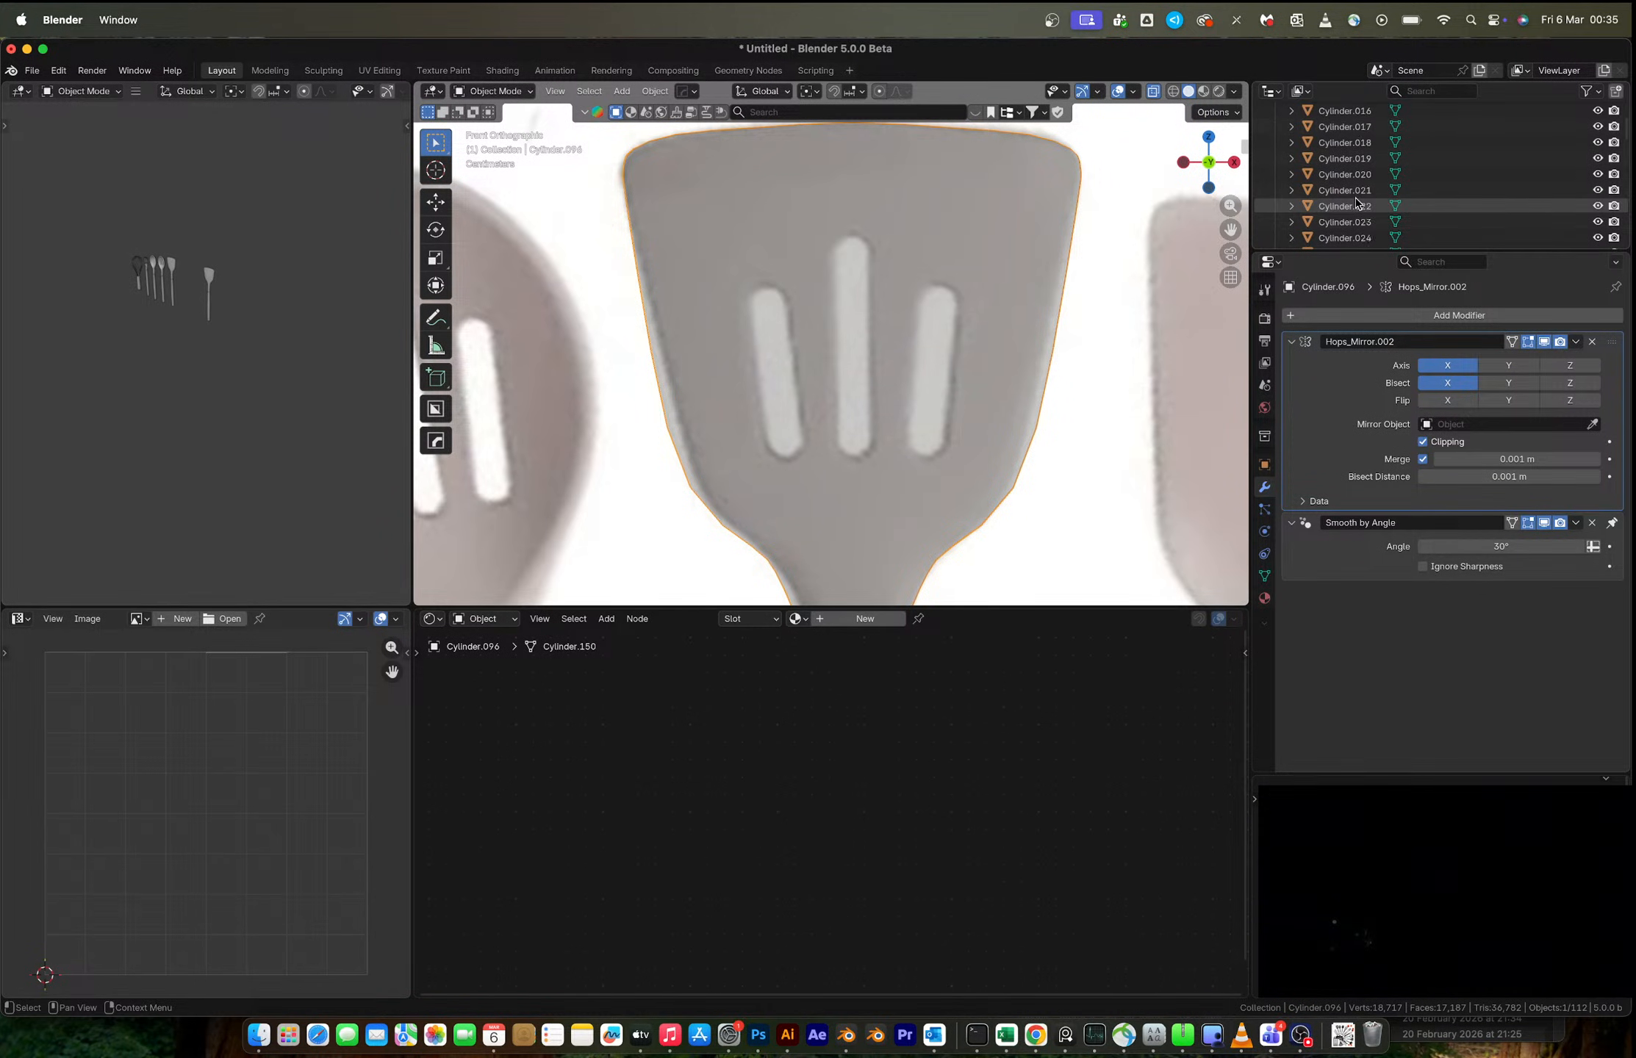
left_click(948, 274)
key("shift+a")
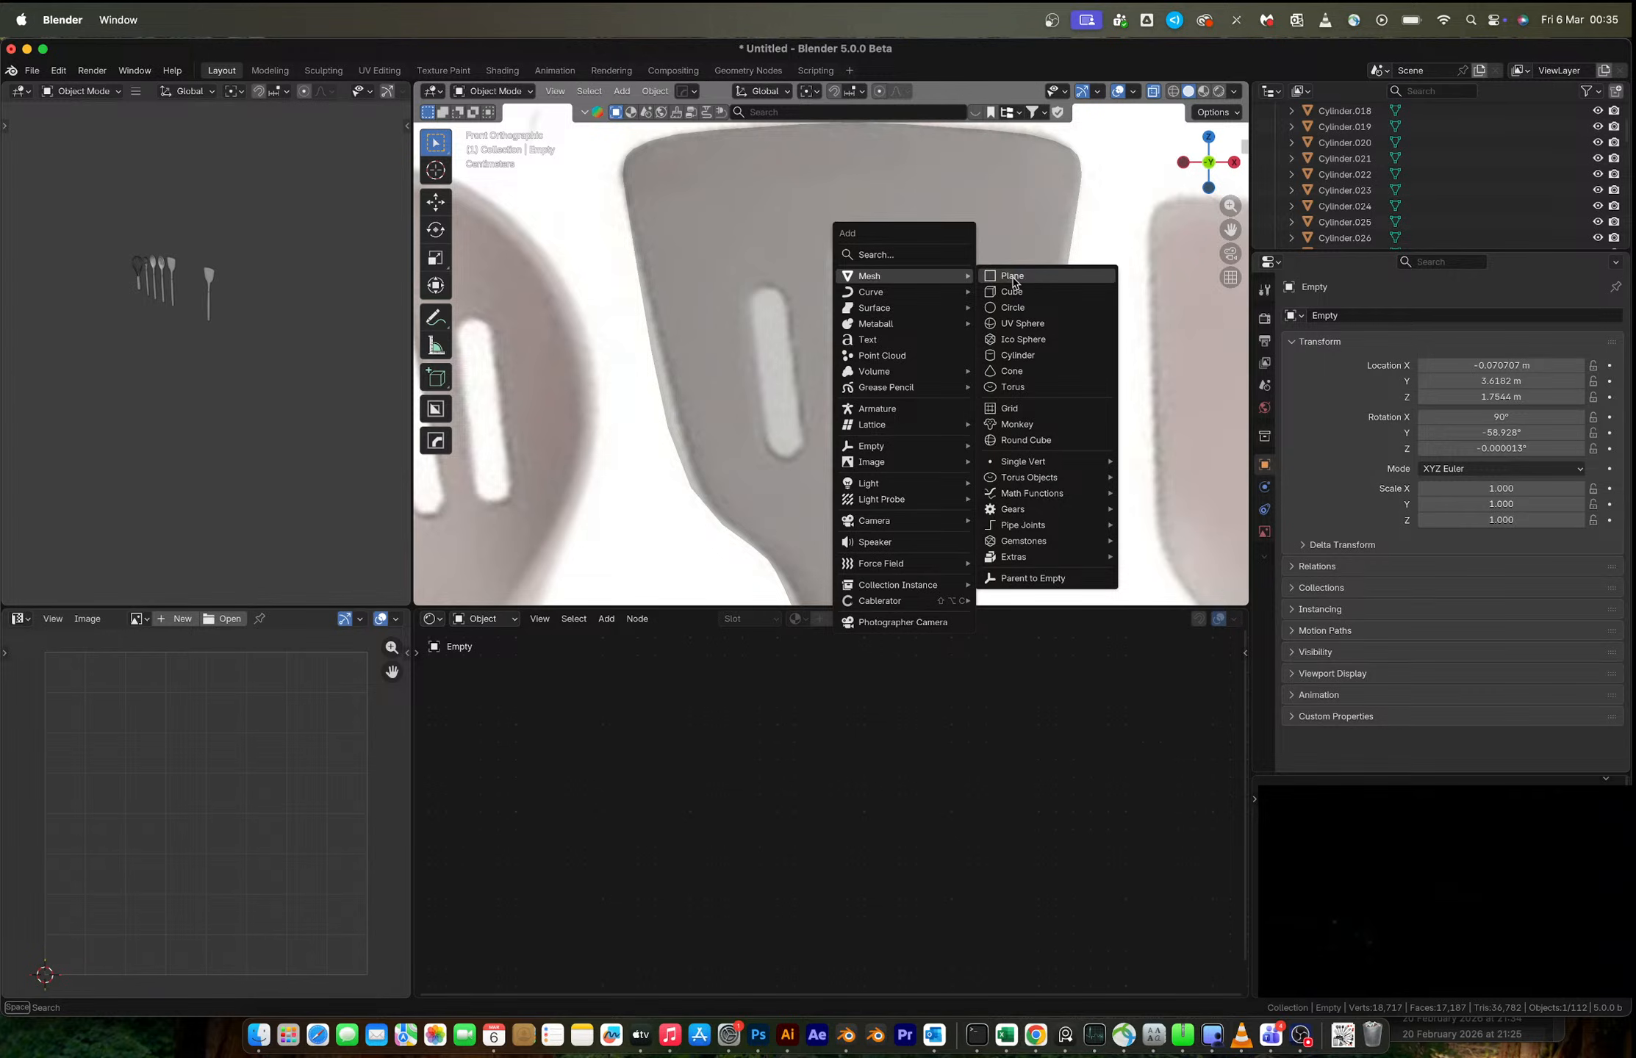
left_click(1012, 277)
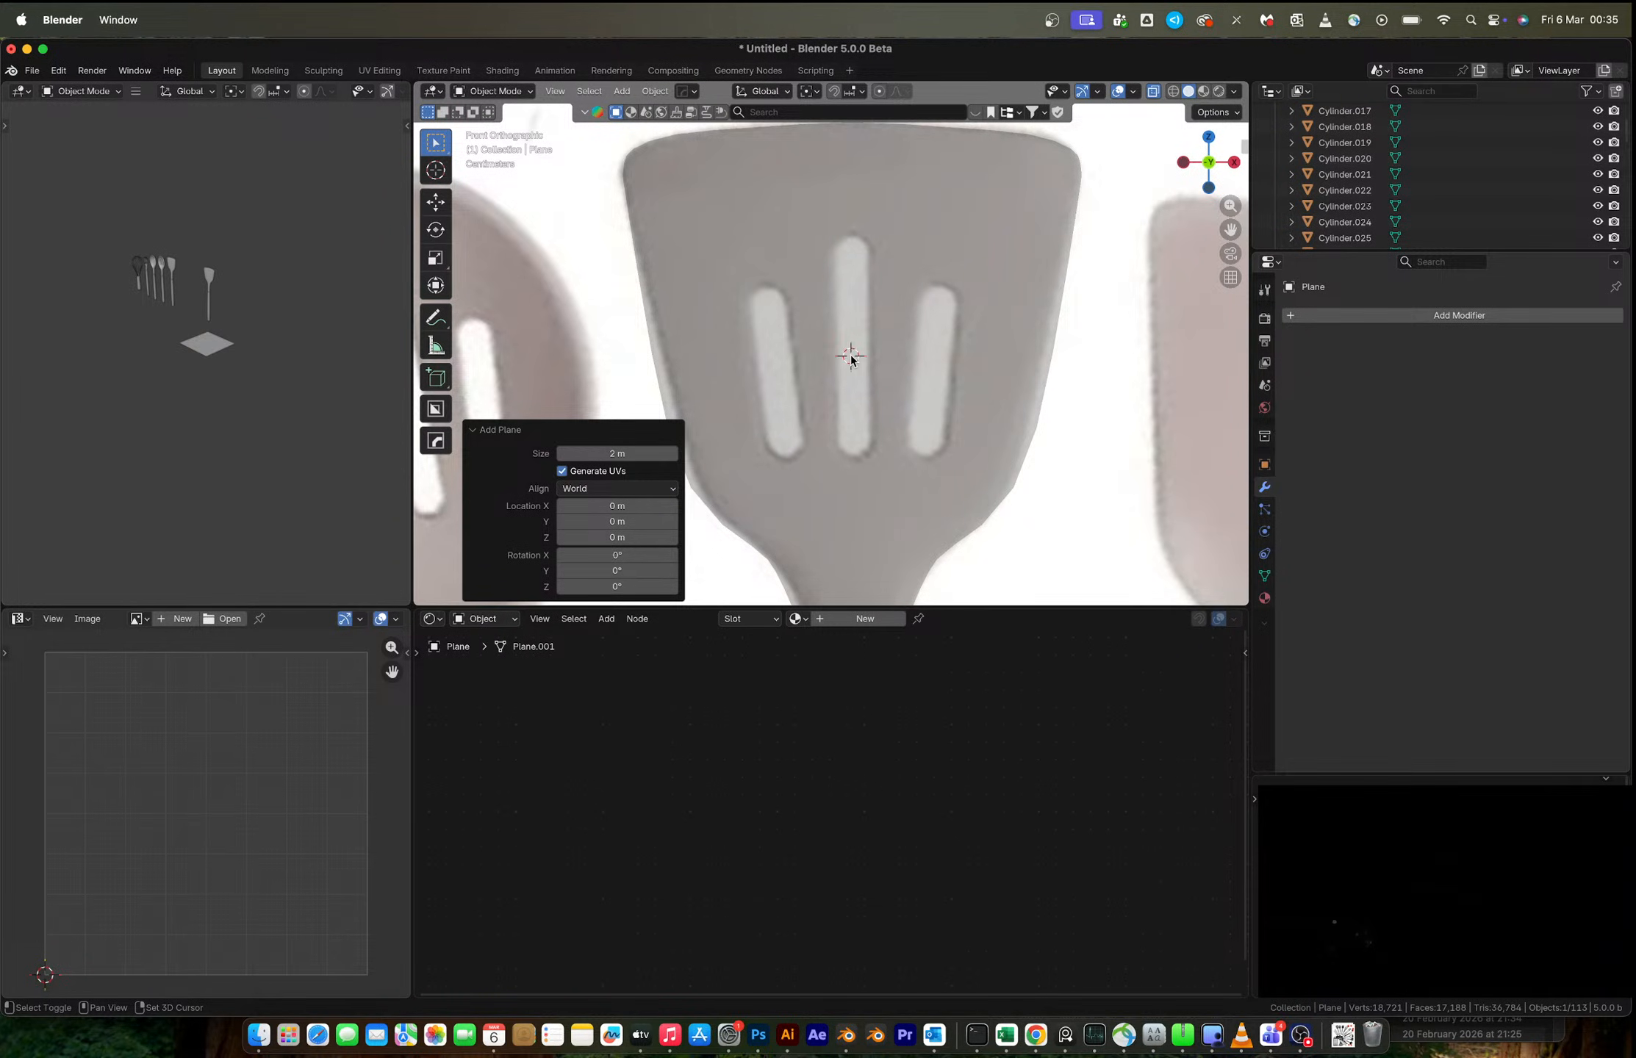
key("shift+s")
left_click(853, 264)
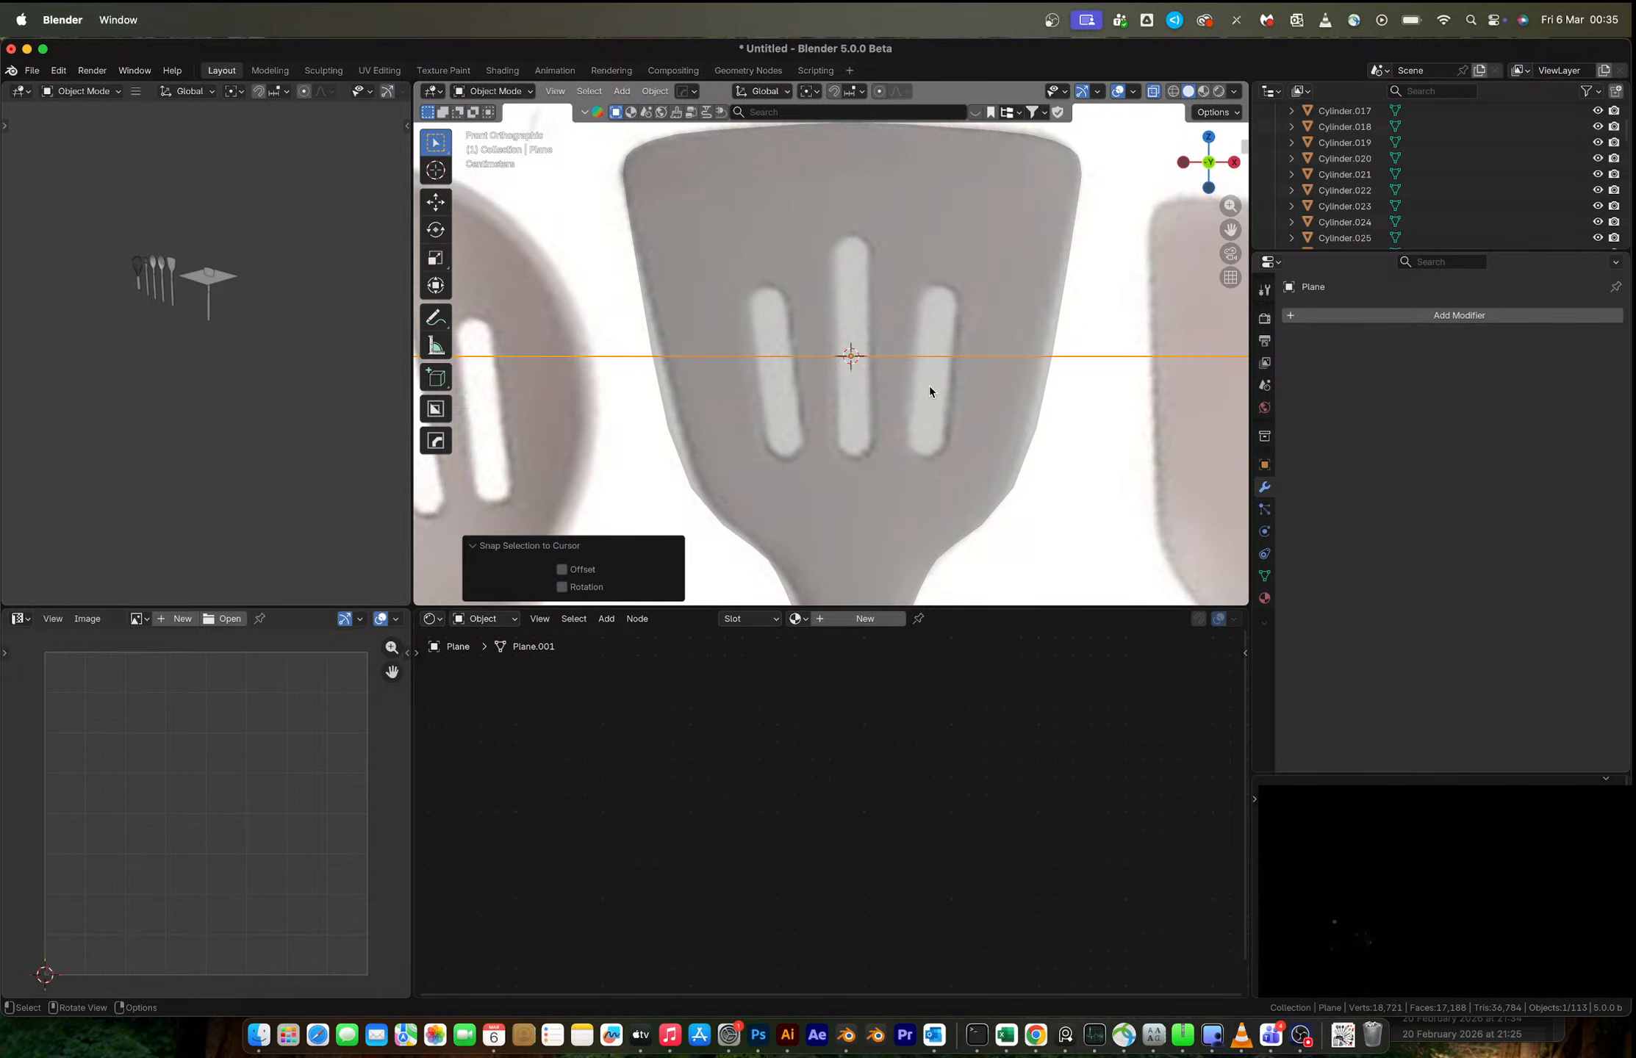
- Rotate the plane 90° about X and scale it by 0.055 and 0.429 to match the middle slot's width
type("rx90")
key("Return")
key("s")
left_click(844, 371)
key("s")
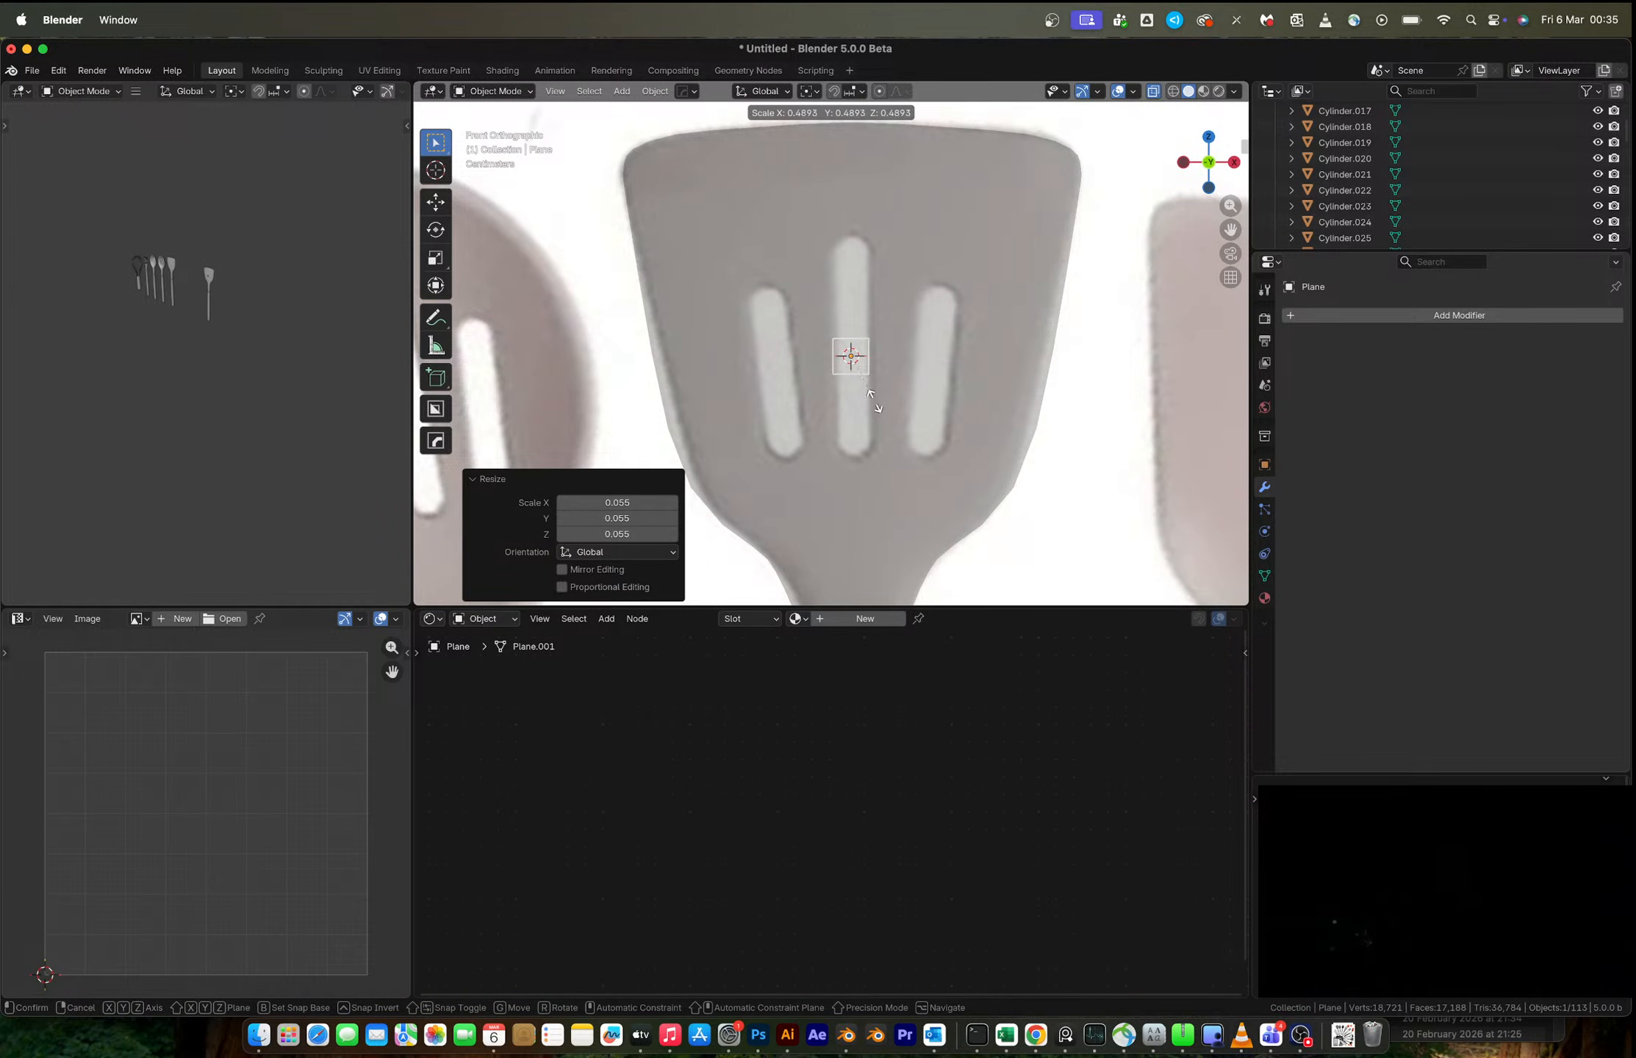
left_click(868, 396)
- Stretch the plane 6.637 times along Z and adjust its size and position to cover the middle slot
key("s")
key("z")
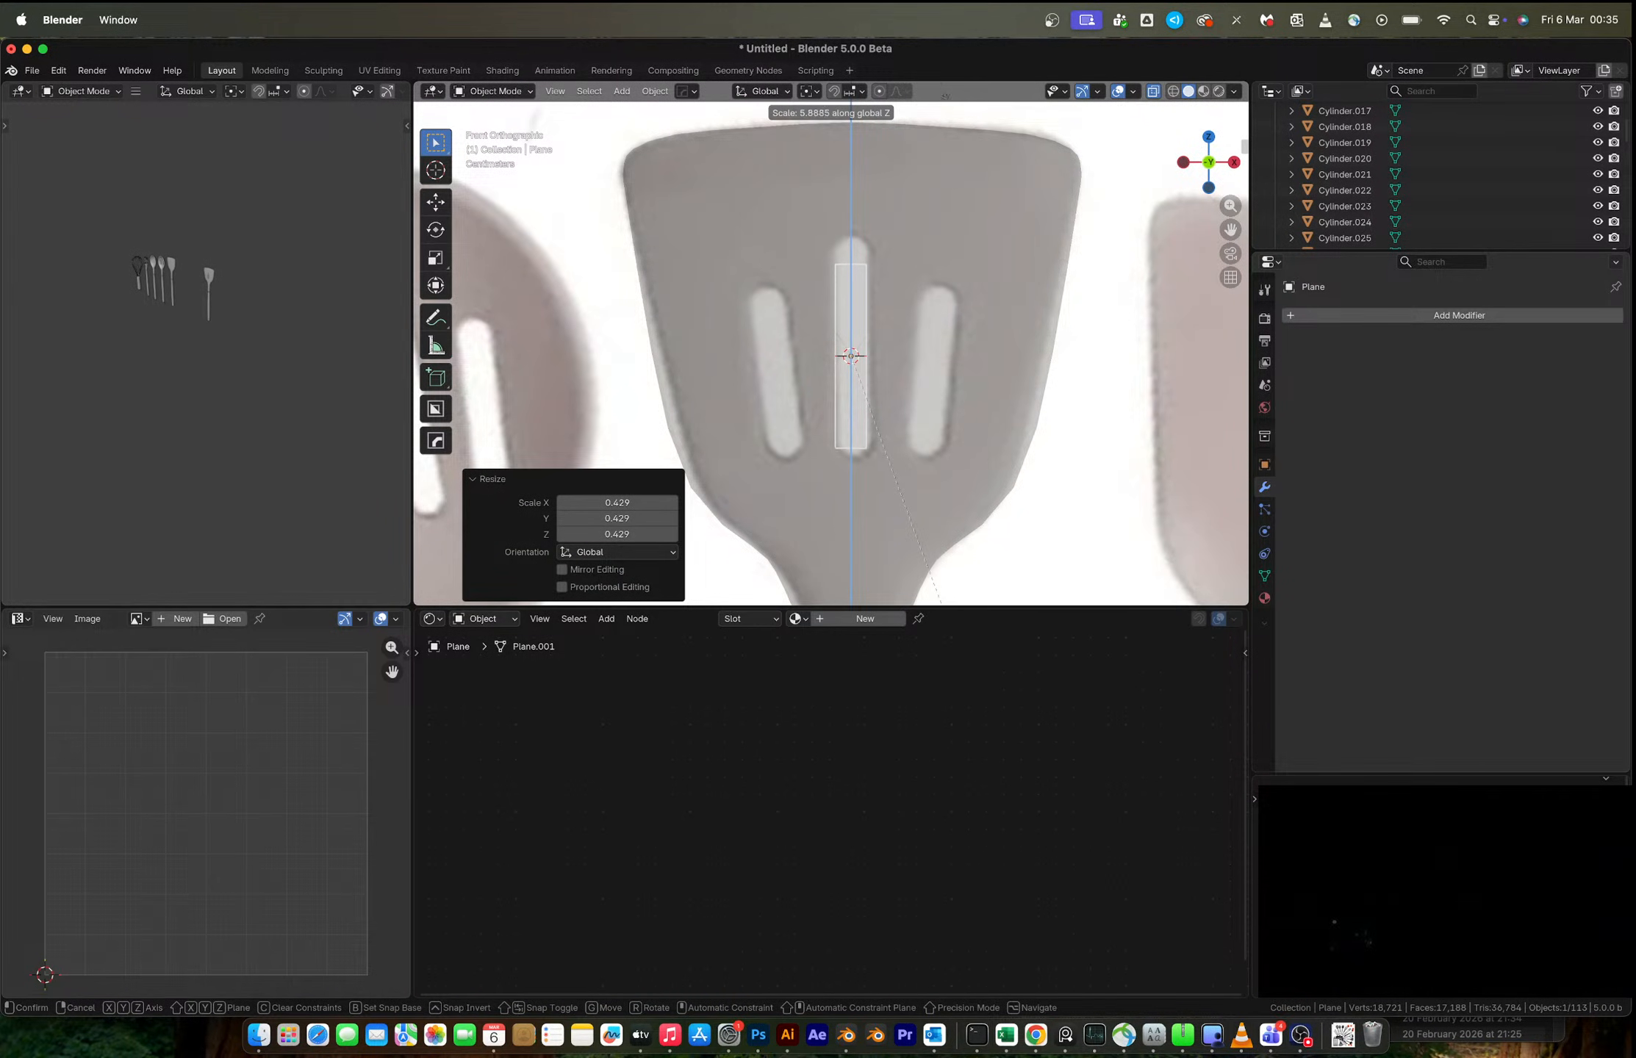
left_click(956, 121)
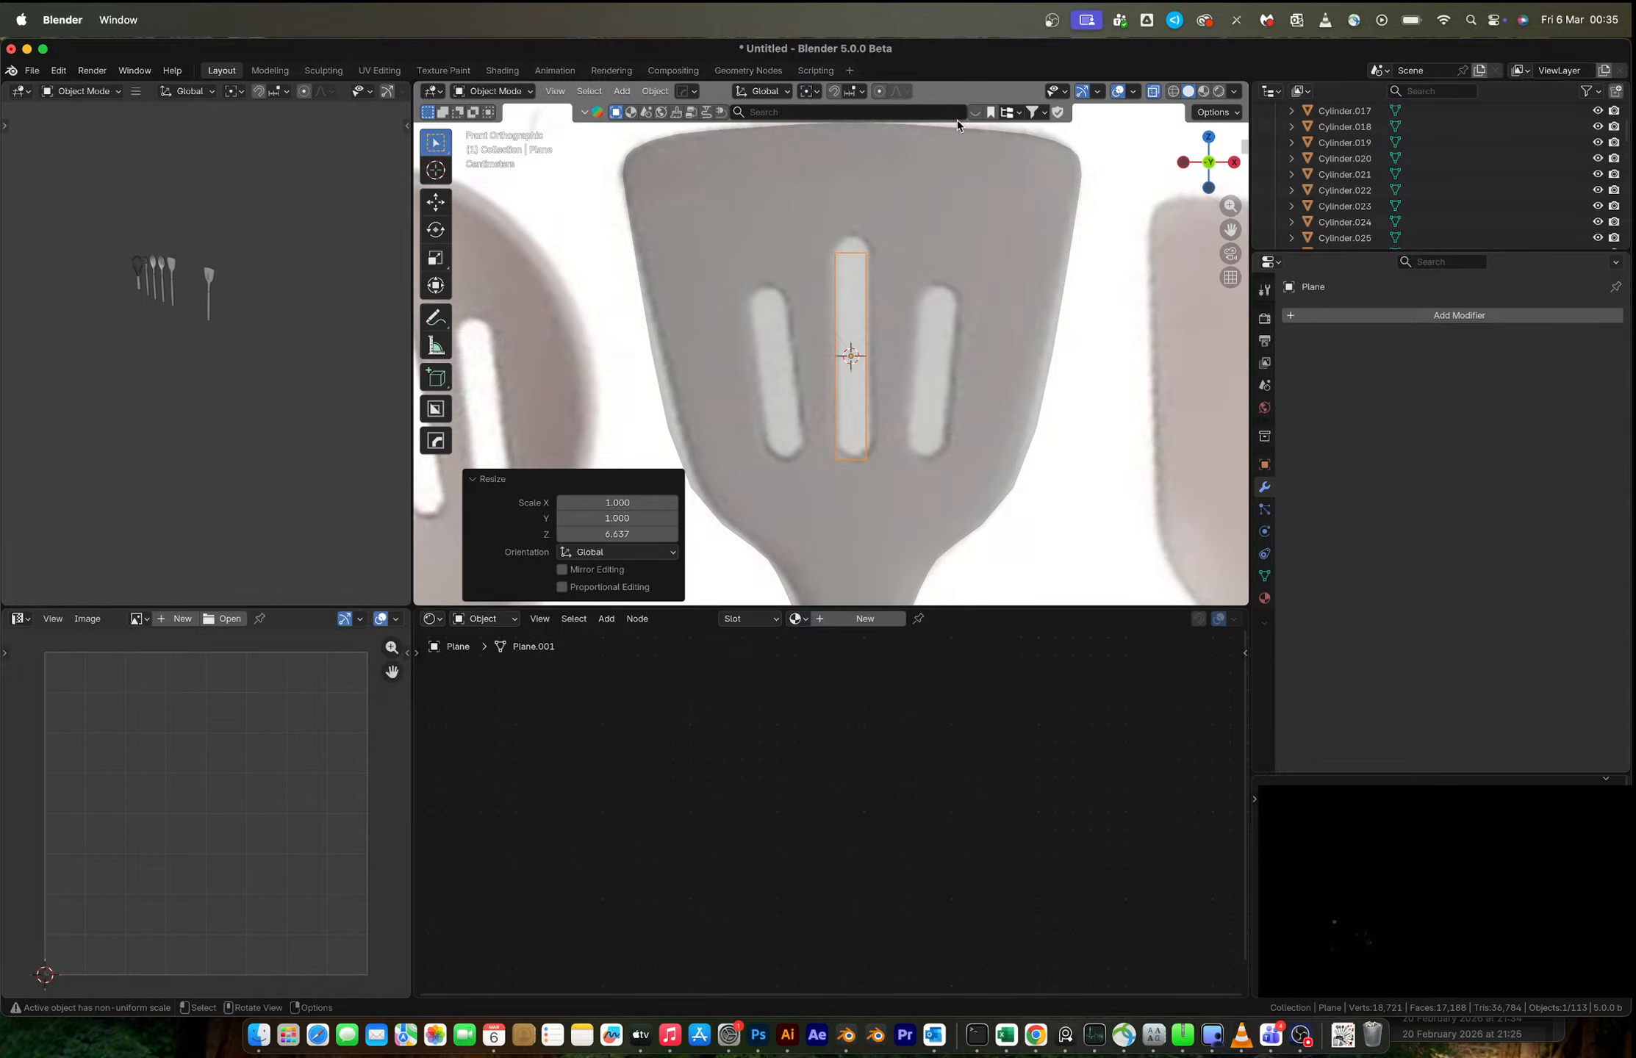
key("s")
left_click(964, 333)
key("g")
left_click(967, 321)
- Apply the plane's scale and widen its mesh along X by 1.078 to fill the slot
key("Tab")
key("1")
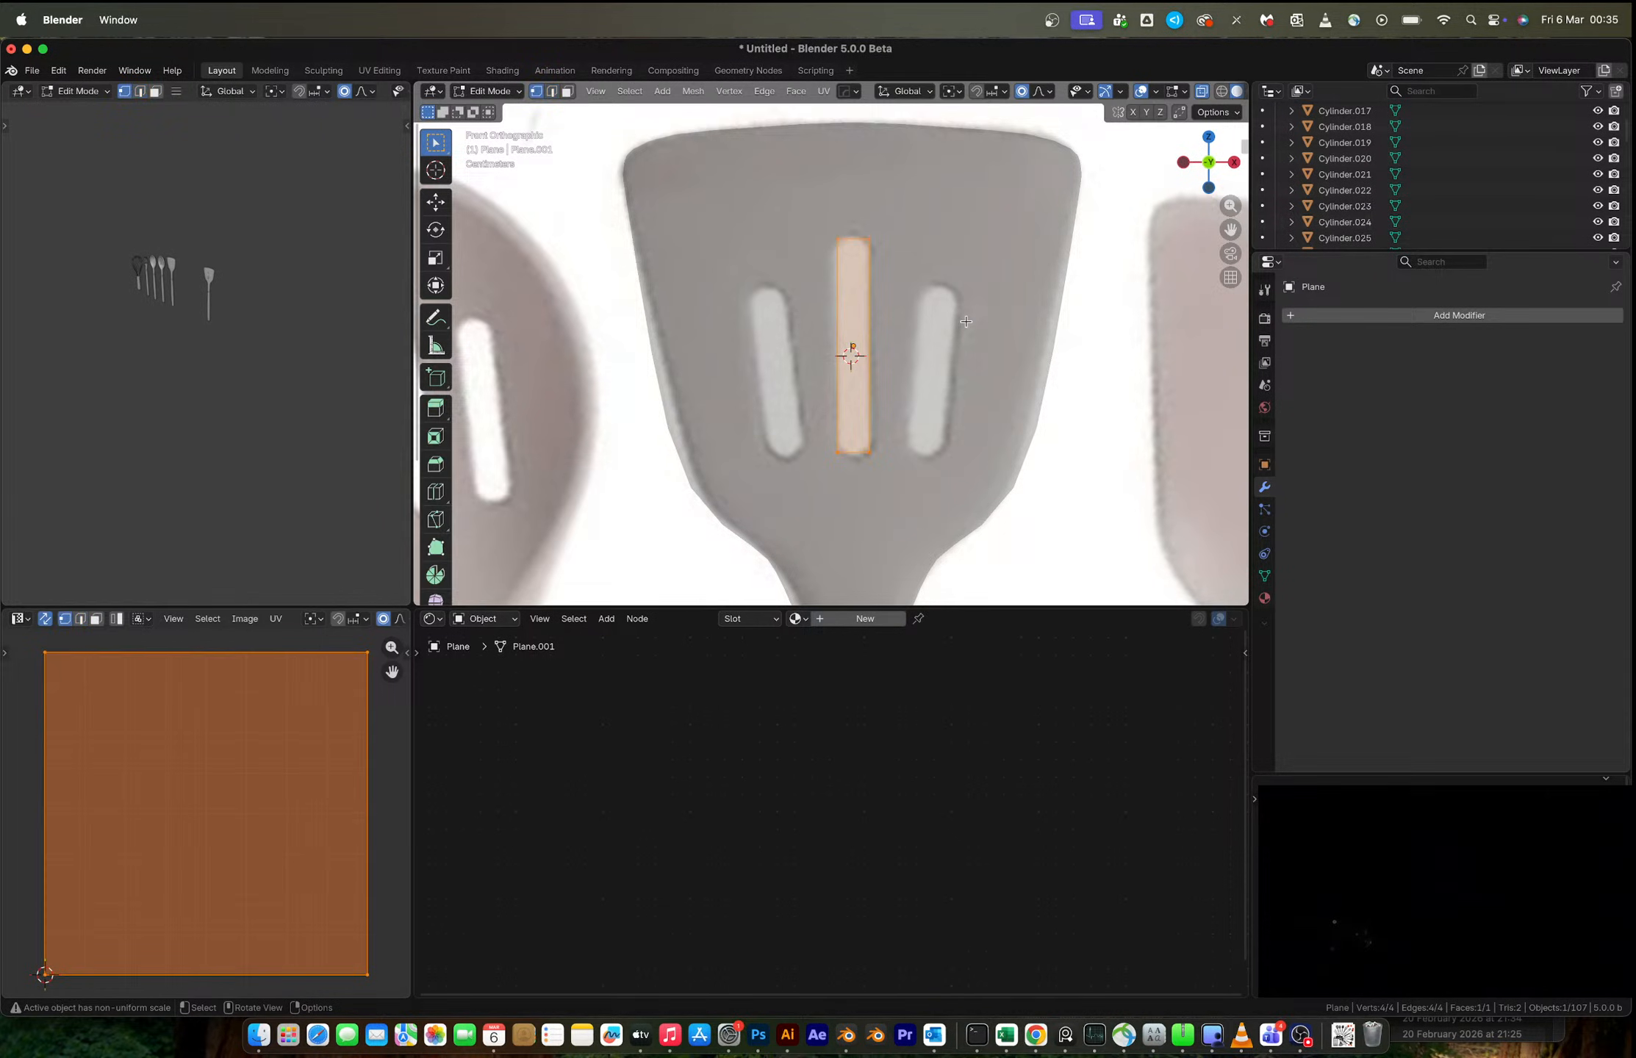
key("Tab")
key("ctrl+a")
left_click(967, 325)
key("Tab")
key("s")
key("x")
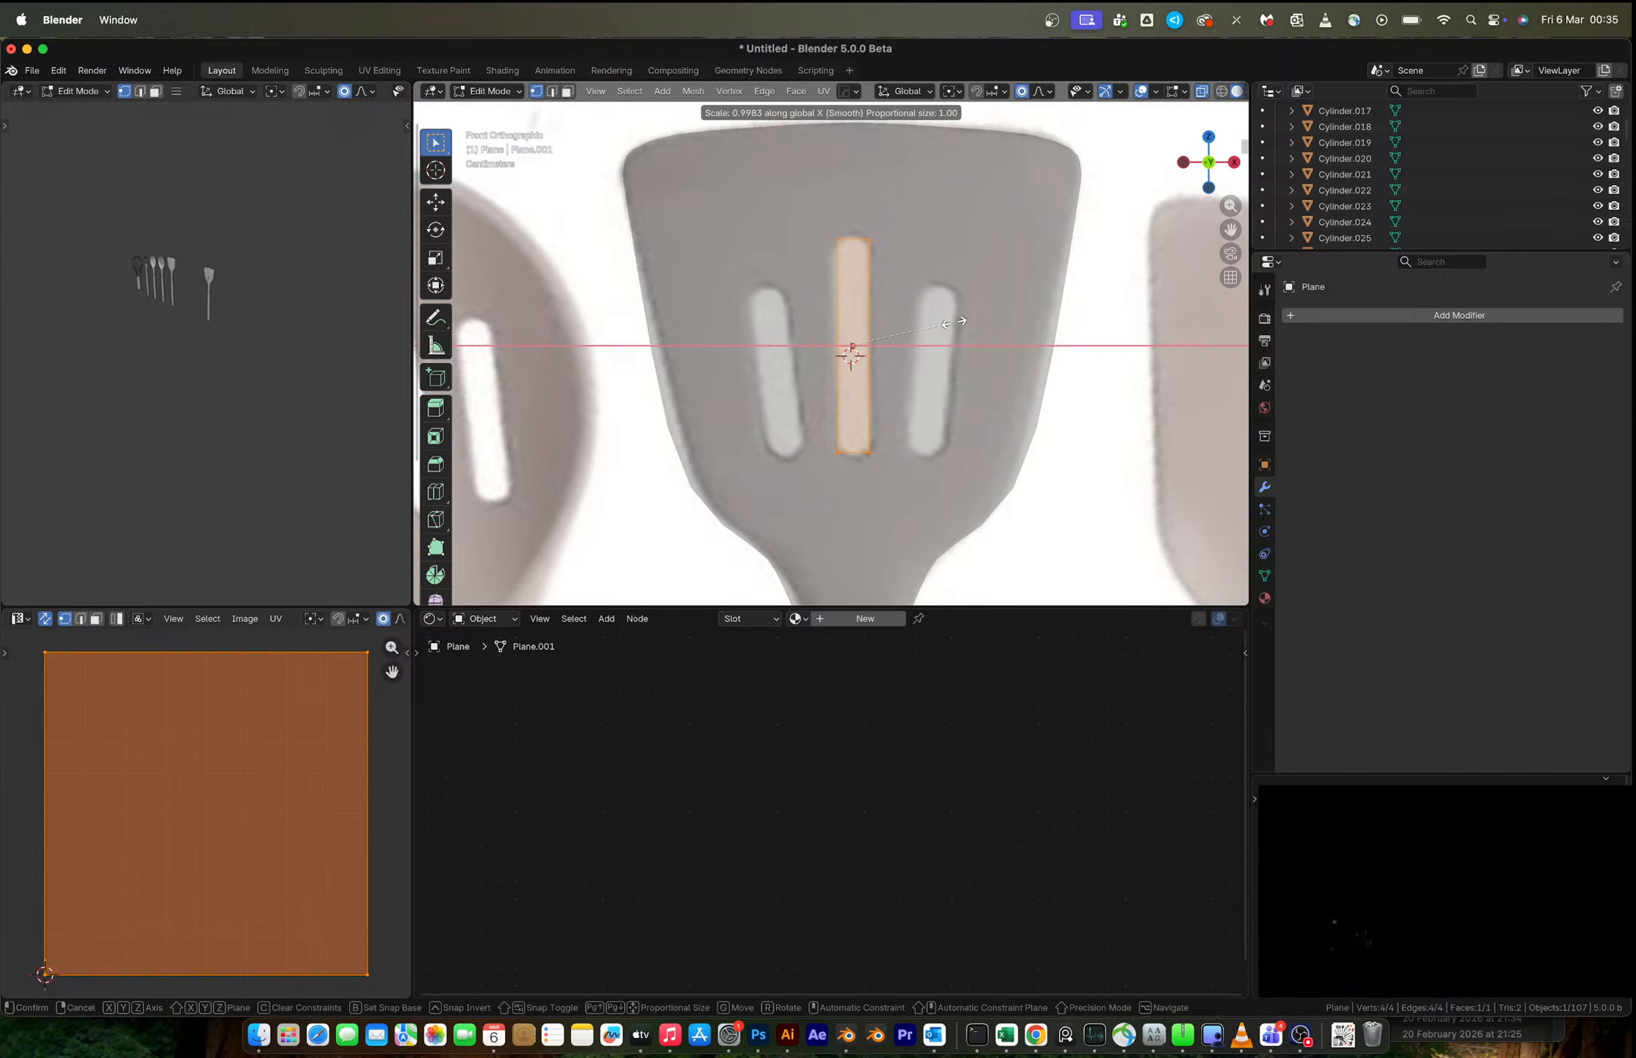
left_click(961, 324)
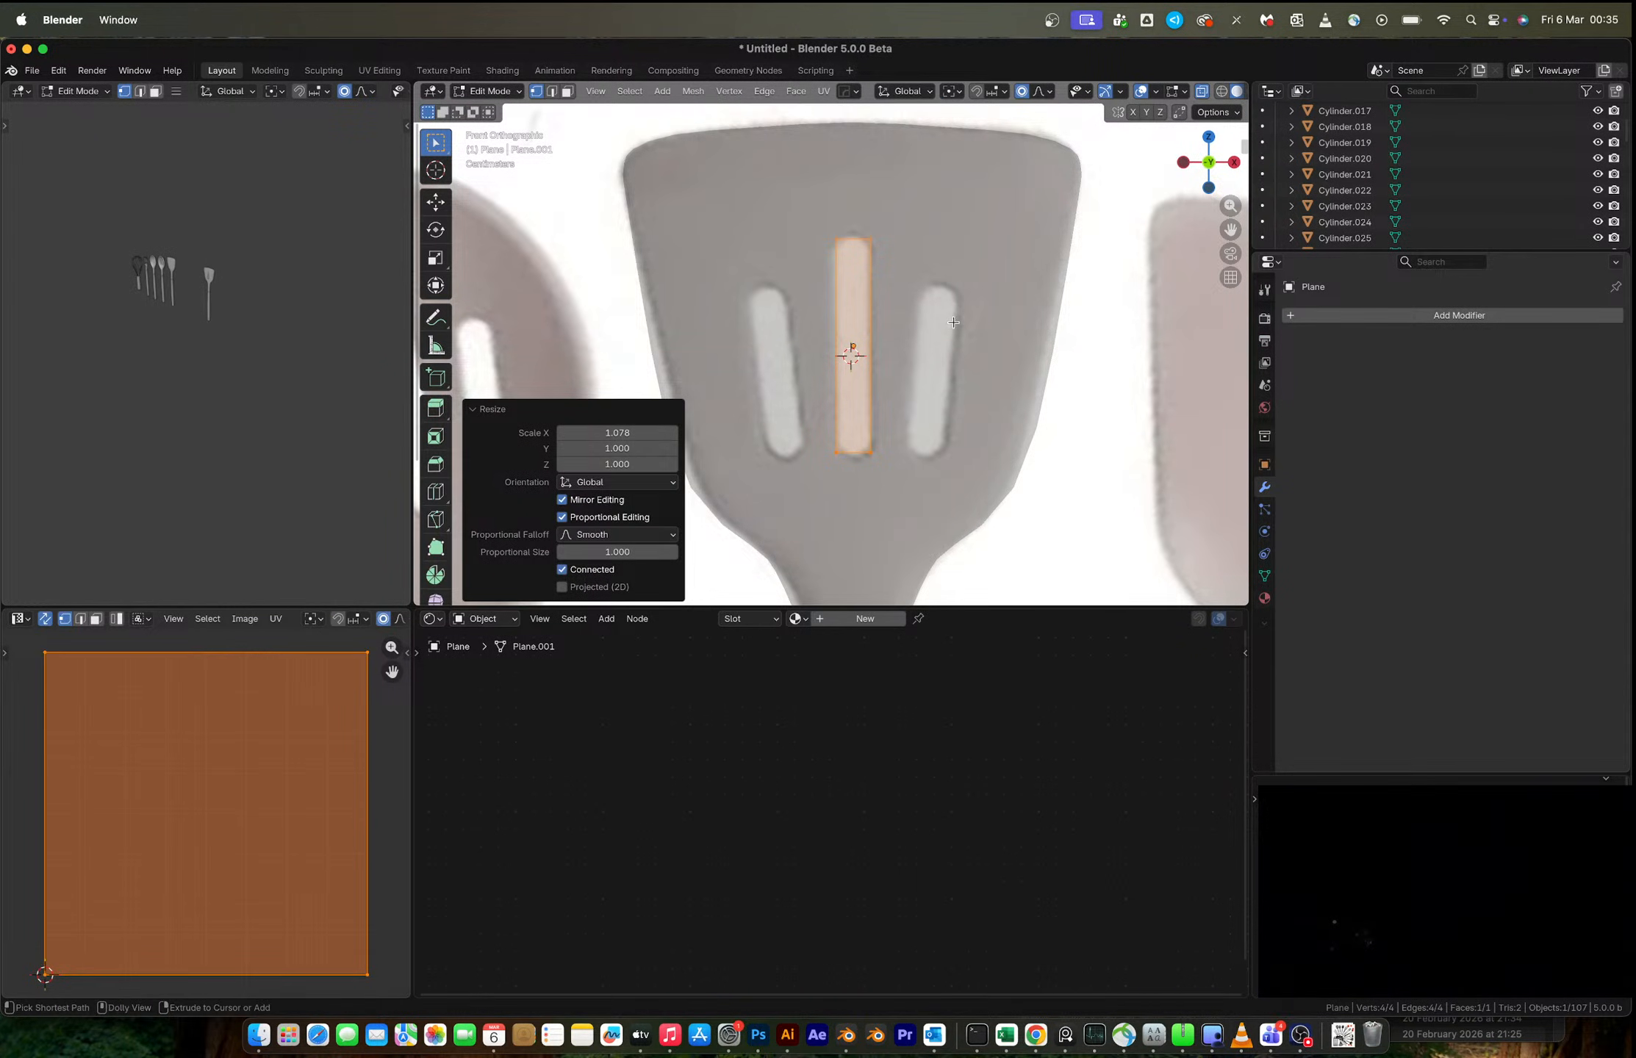
- Round the plane's corners with a 0.0171 m, three-segment vertex bevel and move it along Y in front of the spatula head
key("ctrl+shift+b")
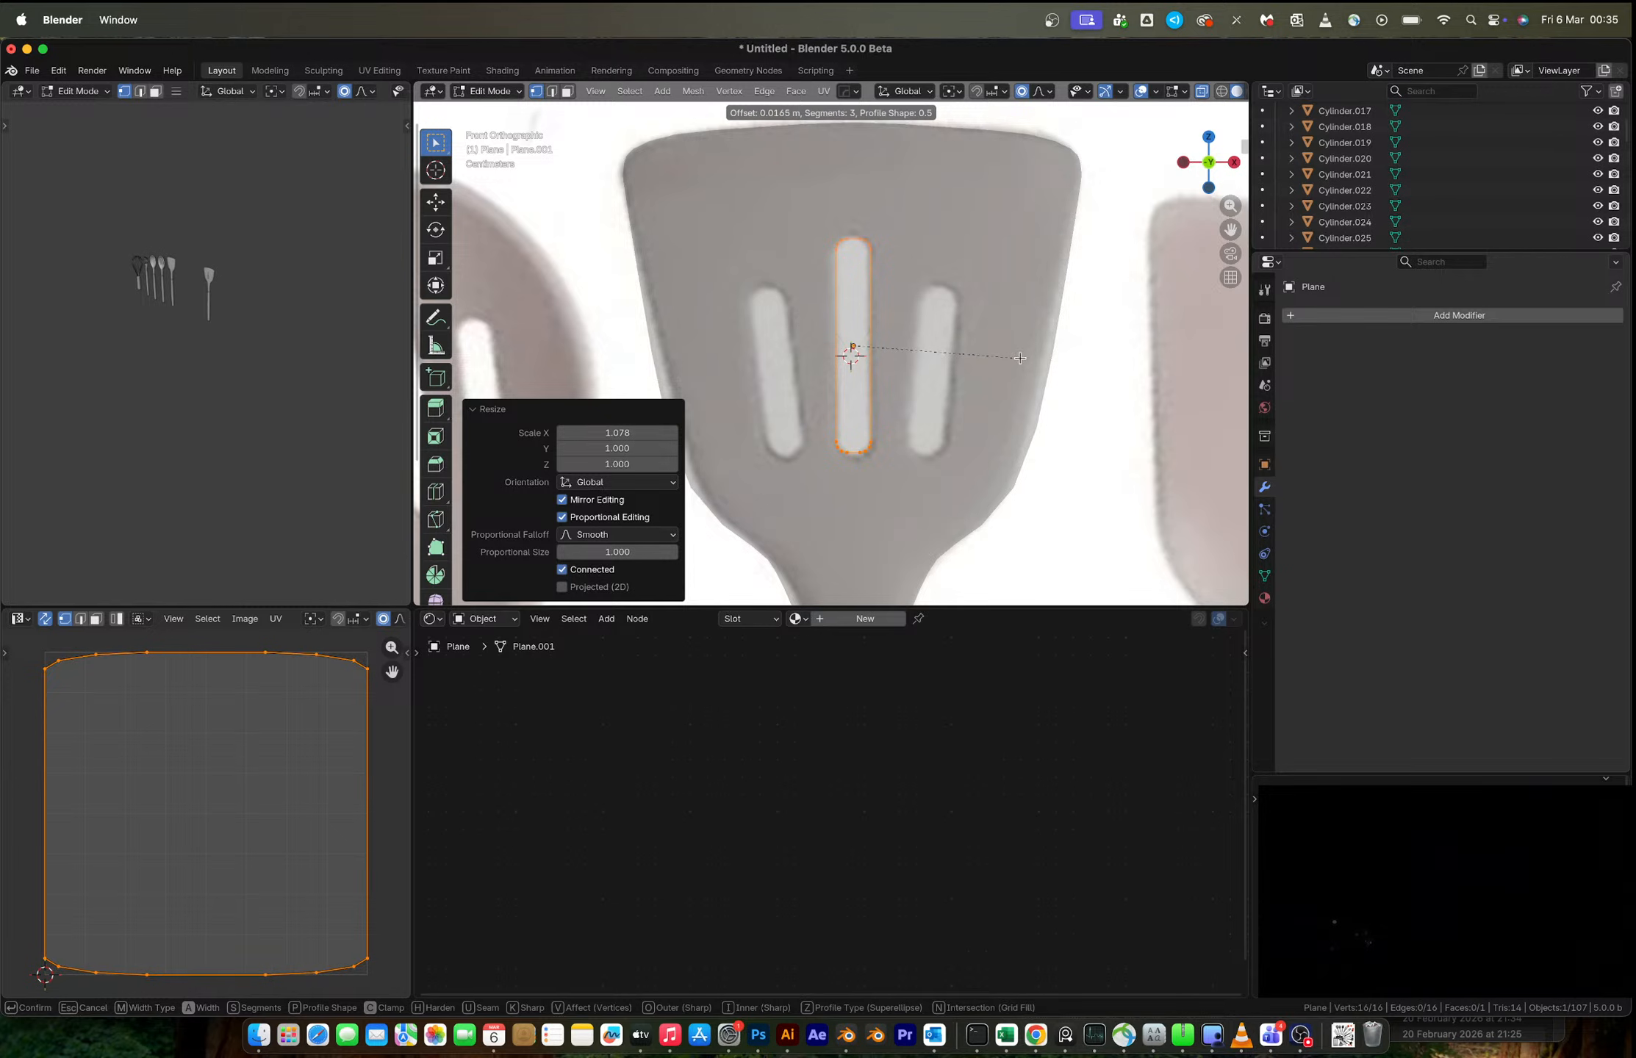
left_click(1023, 360)
middle_click_drag(1022, 360, 1005, 324)
key("g")
key("y")
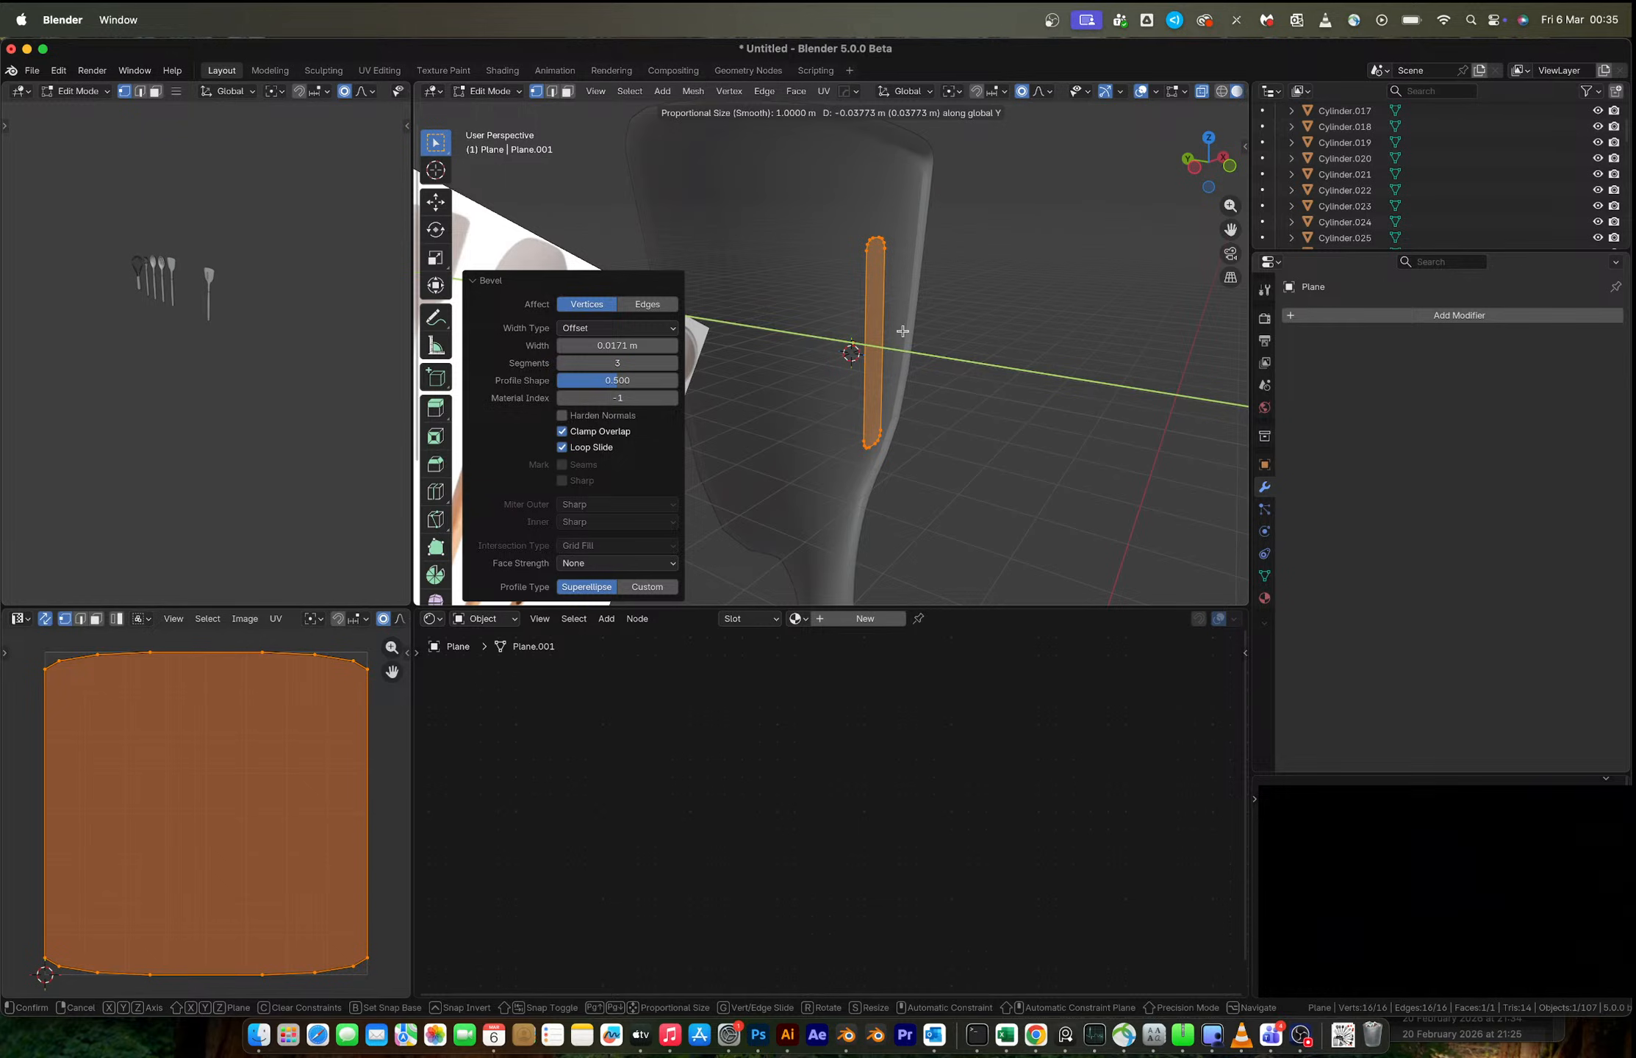
left_click(903, 331)
- Try to extrude the rounded slot shape, and undo back to the square-cornered plane
key("e")
left_click(812, 302)
mouse_move(812, 302)
middle_mouse_down()
mouse_move(997, 289)
mouse_move(782, 277)
mouse_move(884, 273)
mouse_move(969, 296)
mouse_move(859, 306)
mouse_move(810, 273)
middle_mouse_up()
key("Tab")
key("Tab")
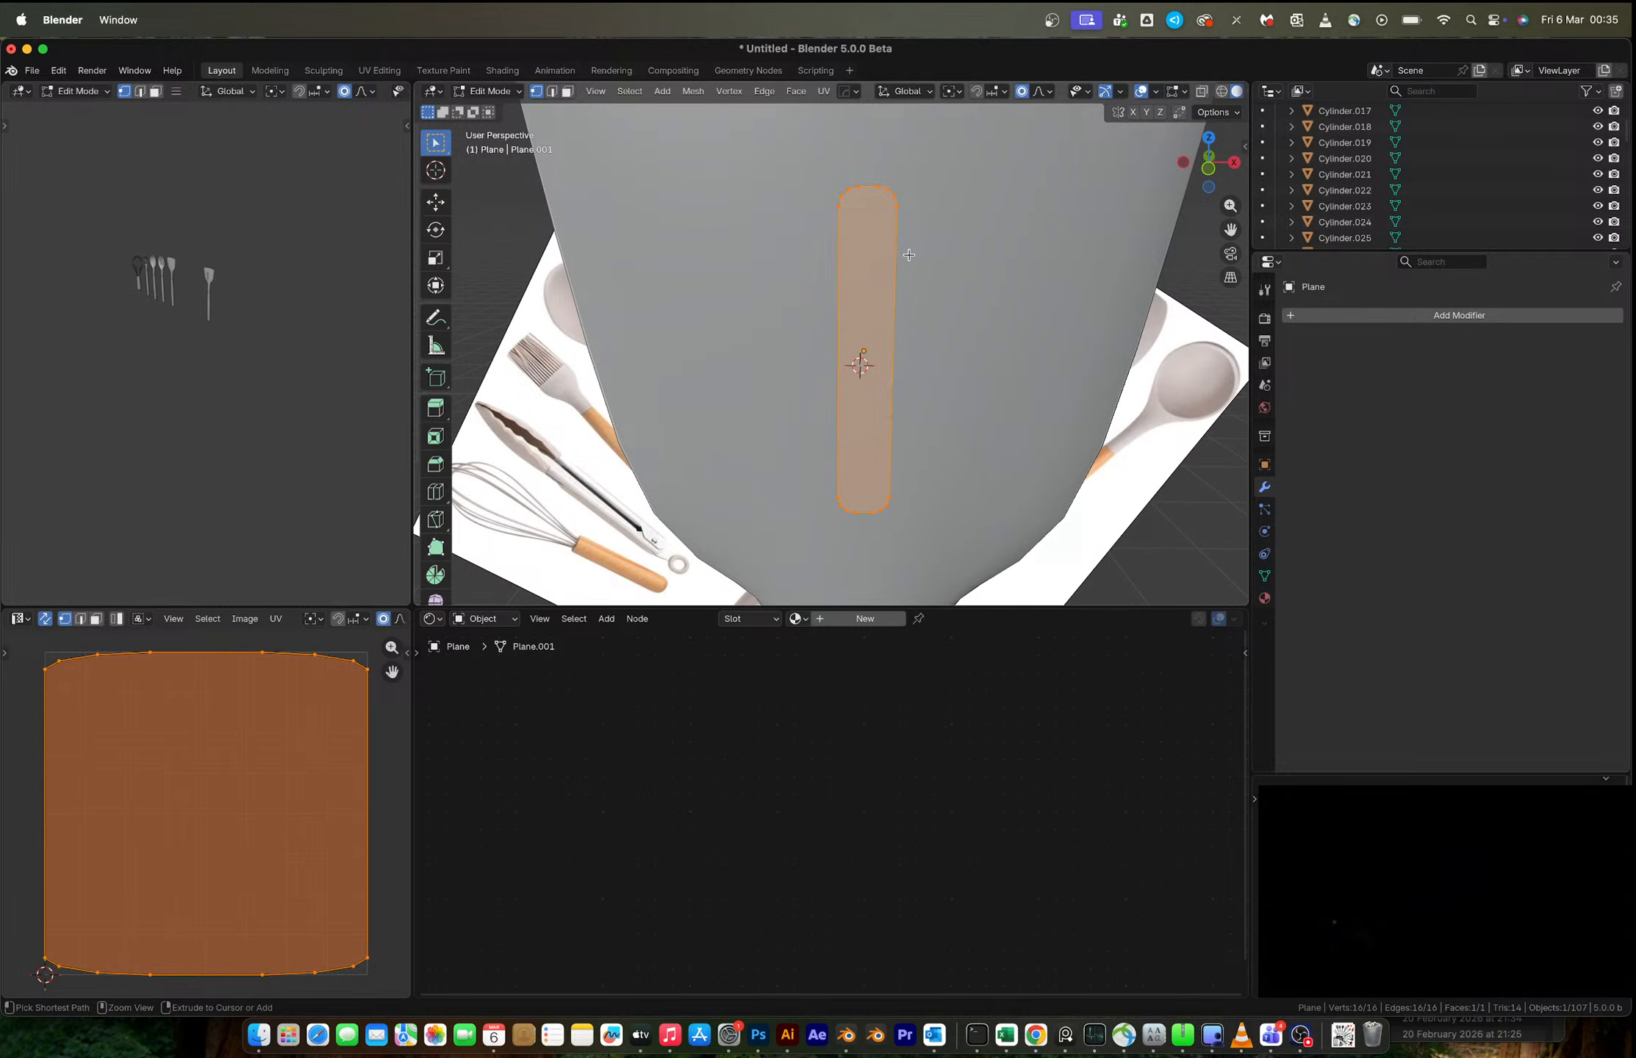
scroll(915, 255, "up", 1)
key("super+z")
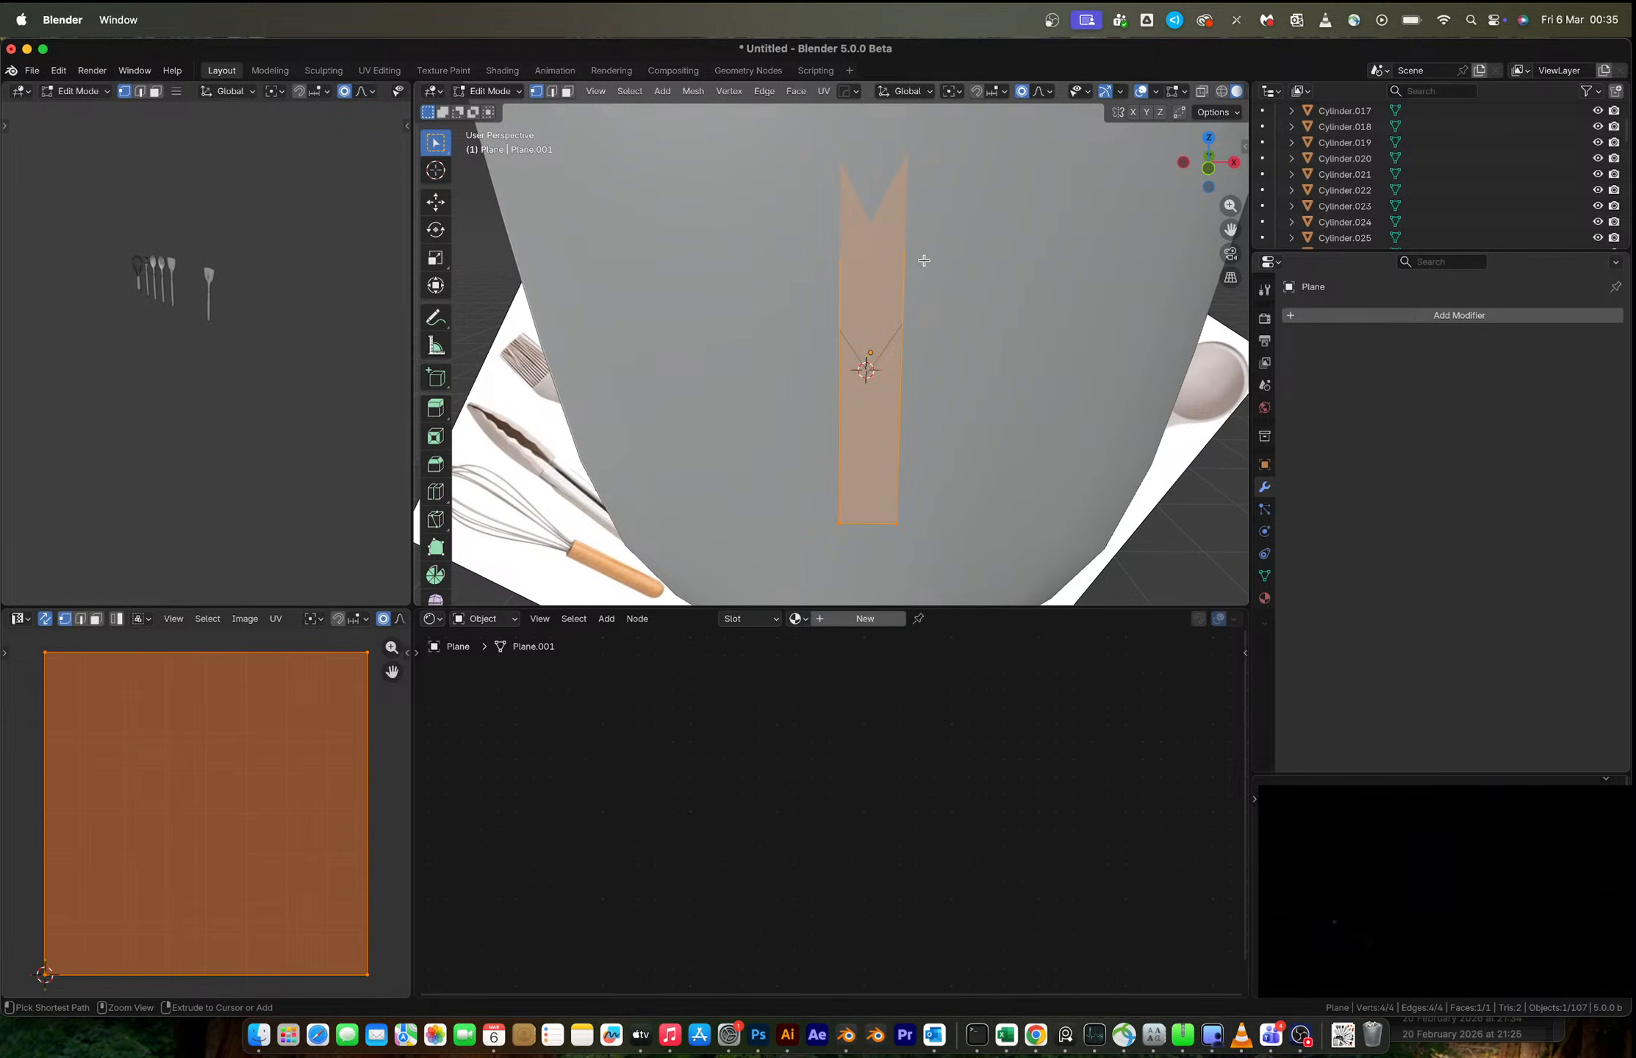
- Round the plane's corners with a 0.0408 m, three-segment vertex bevel and merge its overlapping vertices by distance at 0.0001 m
key("ctrl+b")
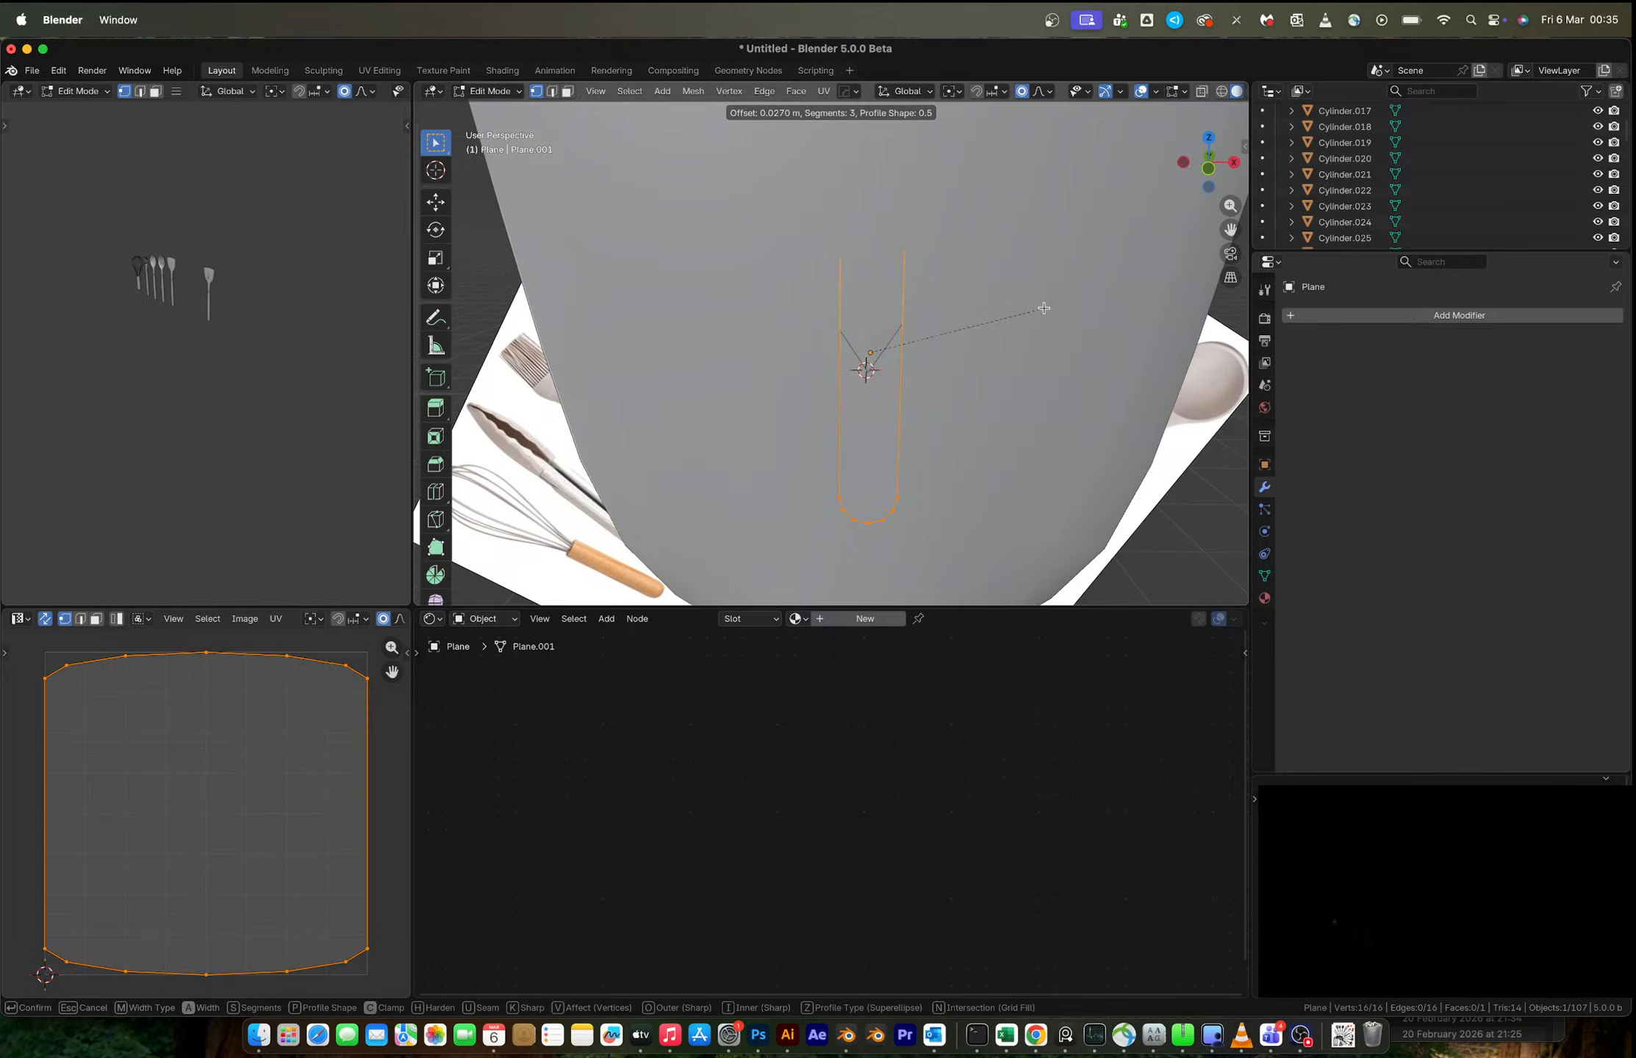
left_click(1047, 310)
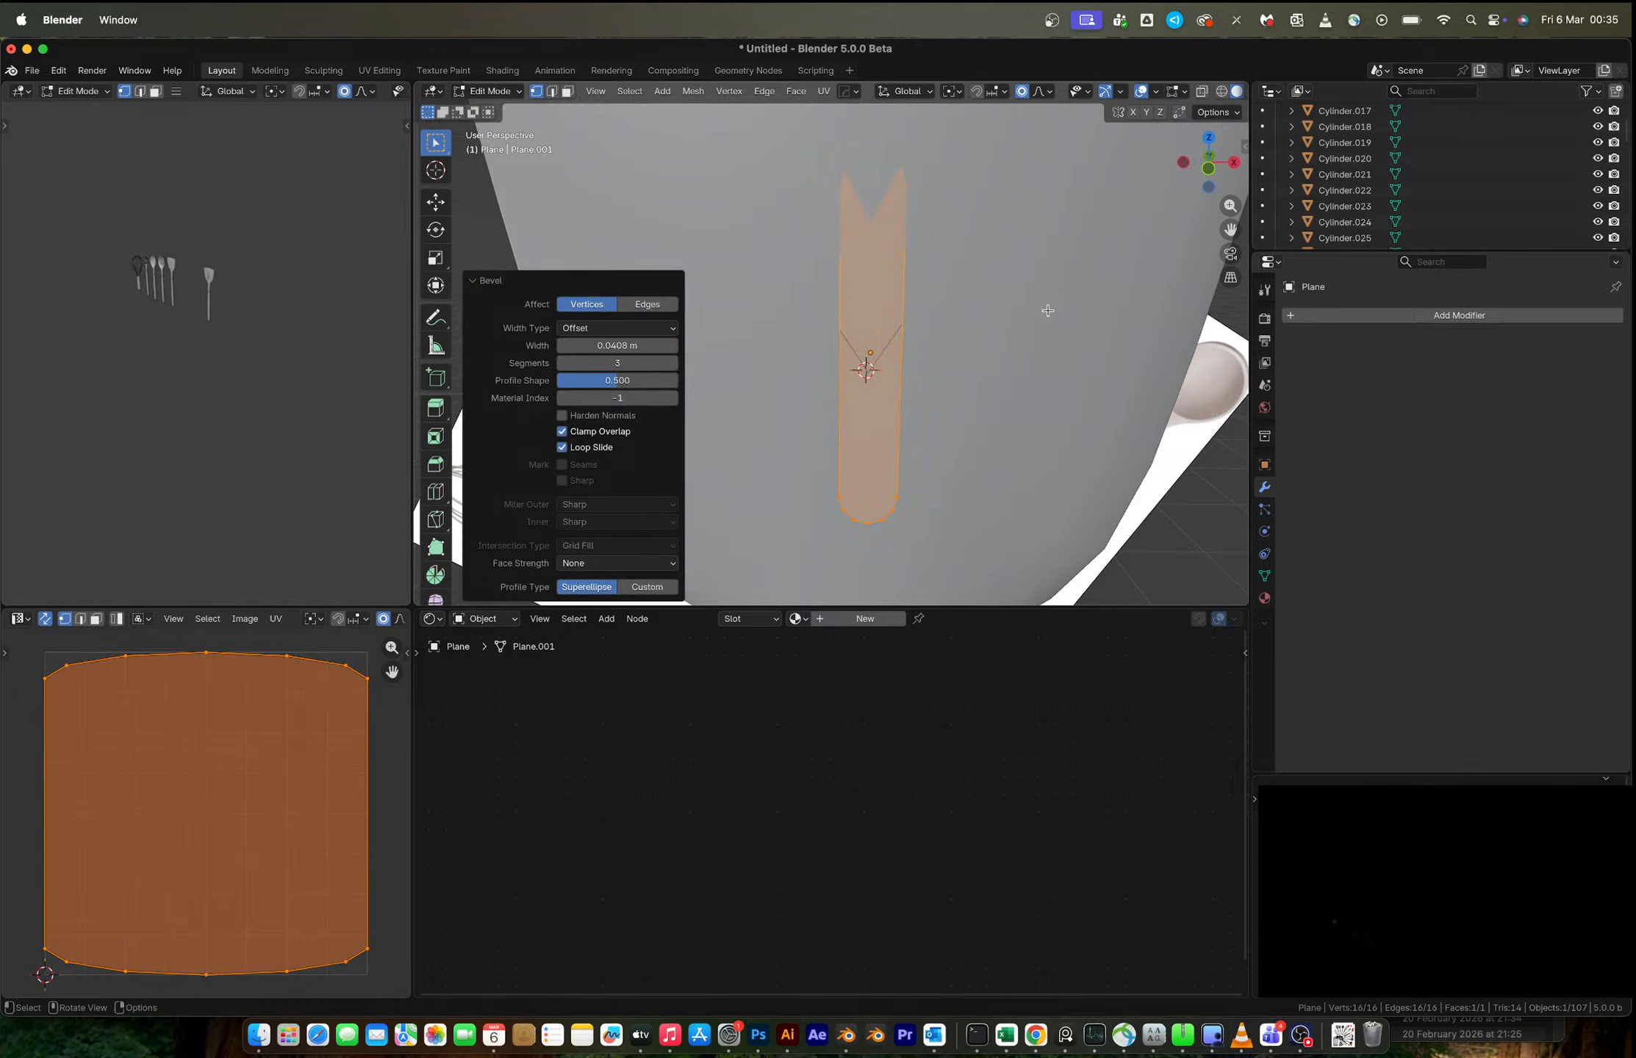
key("a")
key("m")
left_click(994, 299)
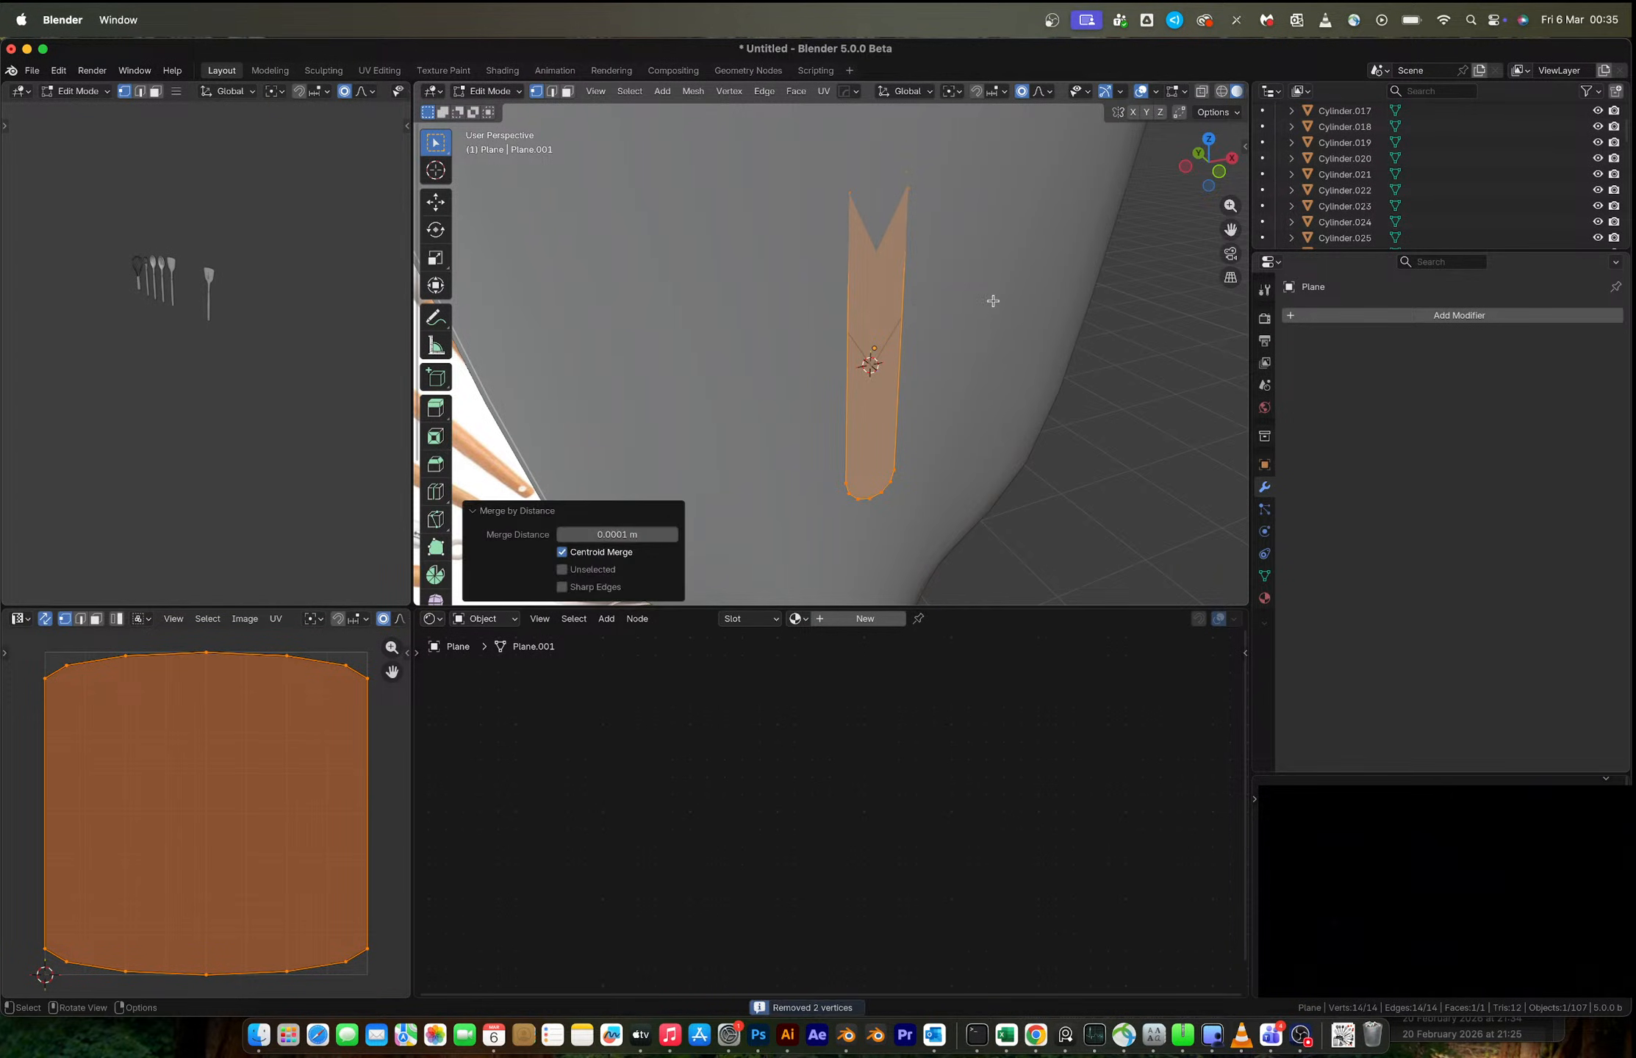
- Move the rounded slot shape along Y and extrude it into a solid cutter that passes through the spatula head
key("g")
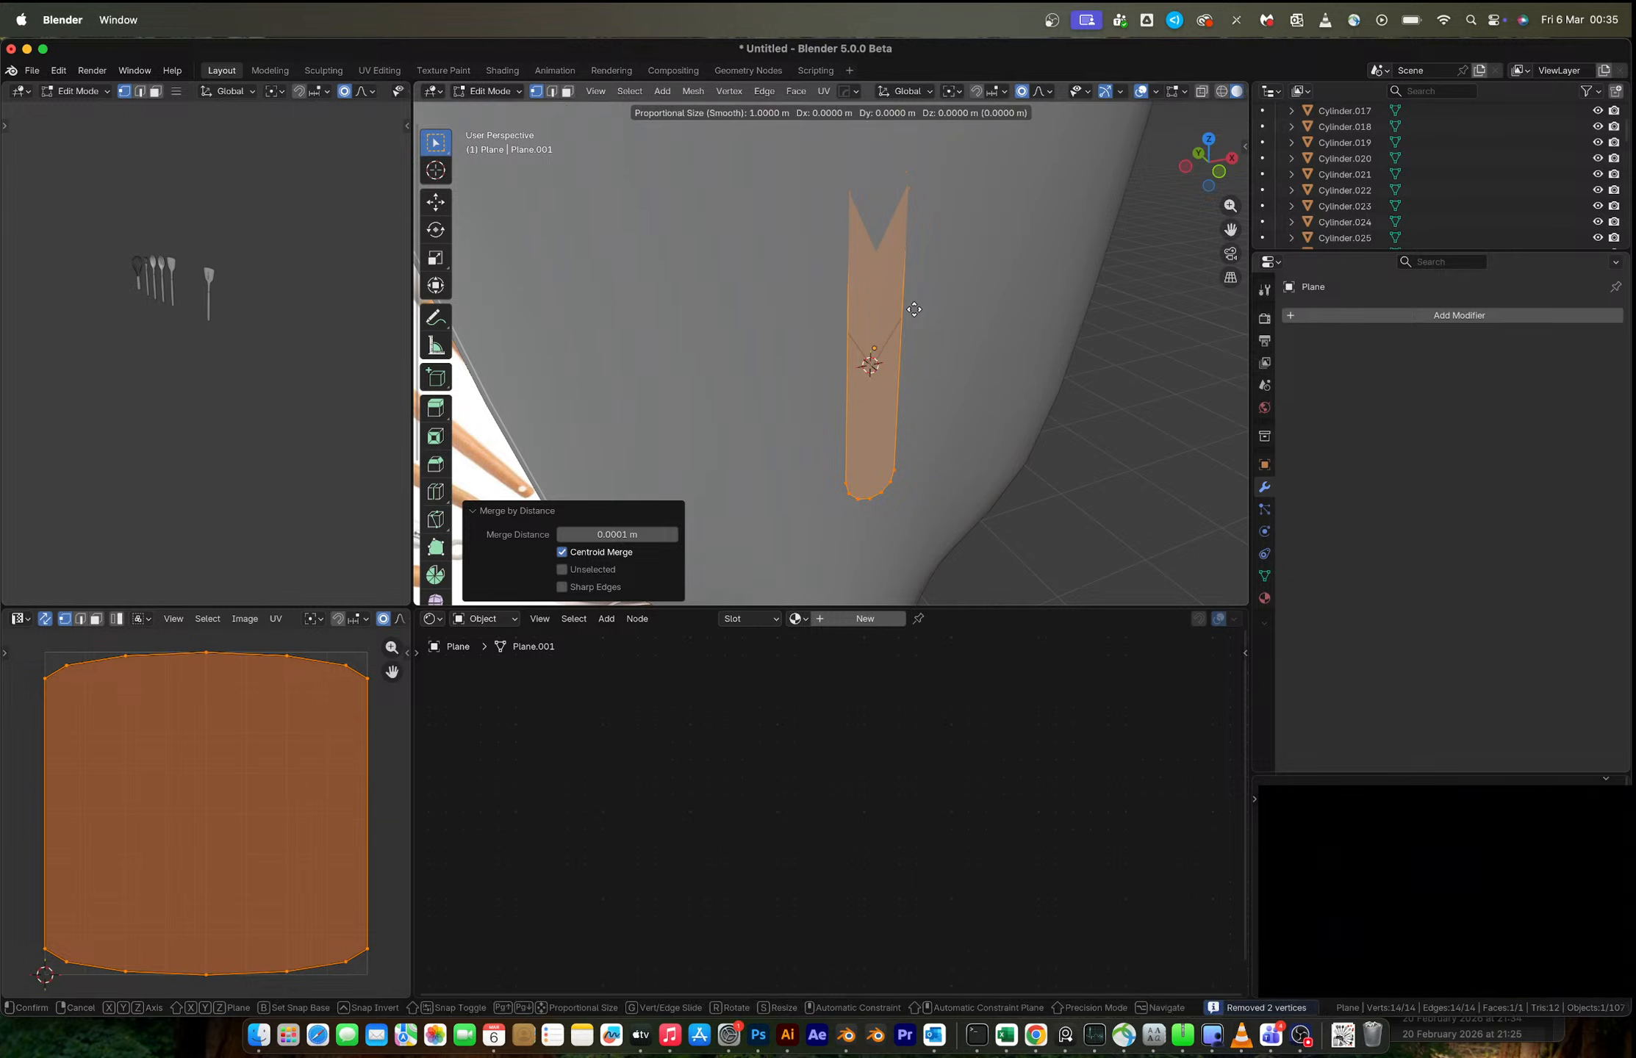
key("y")
left_click(893, 307)
scroll(893, 307, "down", 3)
middle_click_drag(893, 307, 815, 280)
key("e")
left_click(906, 293)
- Bevel the border edges of the slot cutter's front and back faces, and return to Object Mode
key("3")
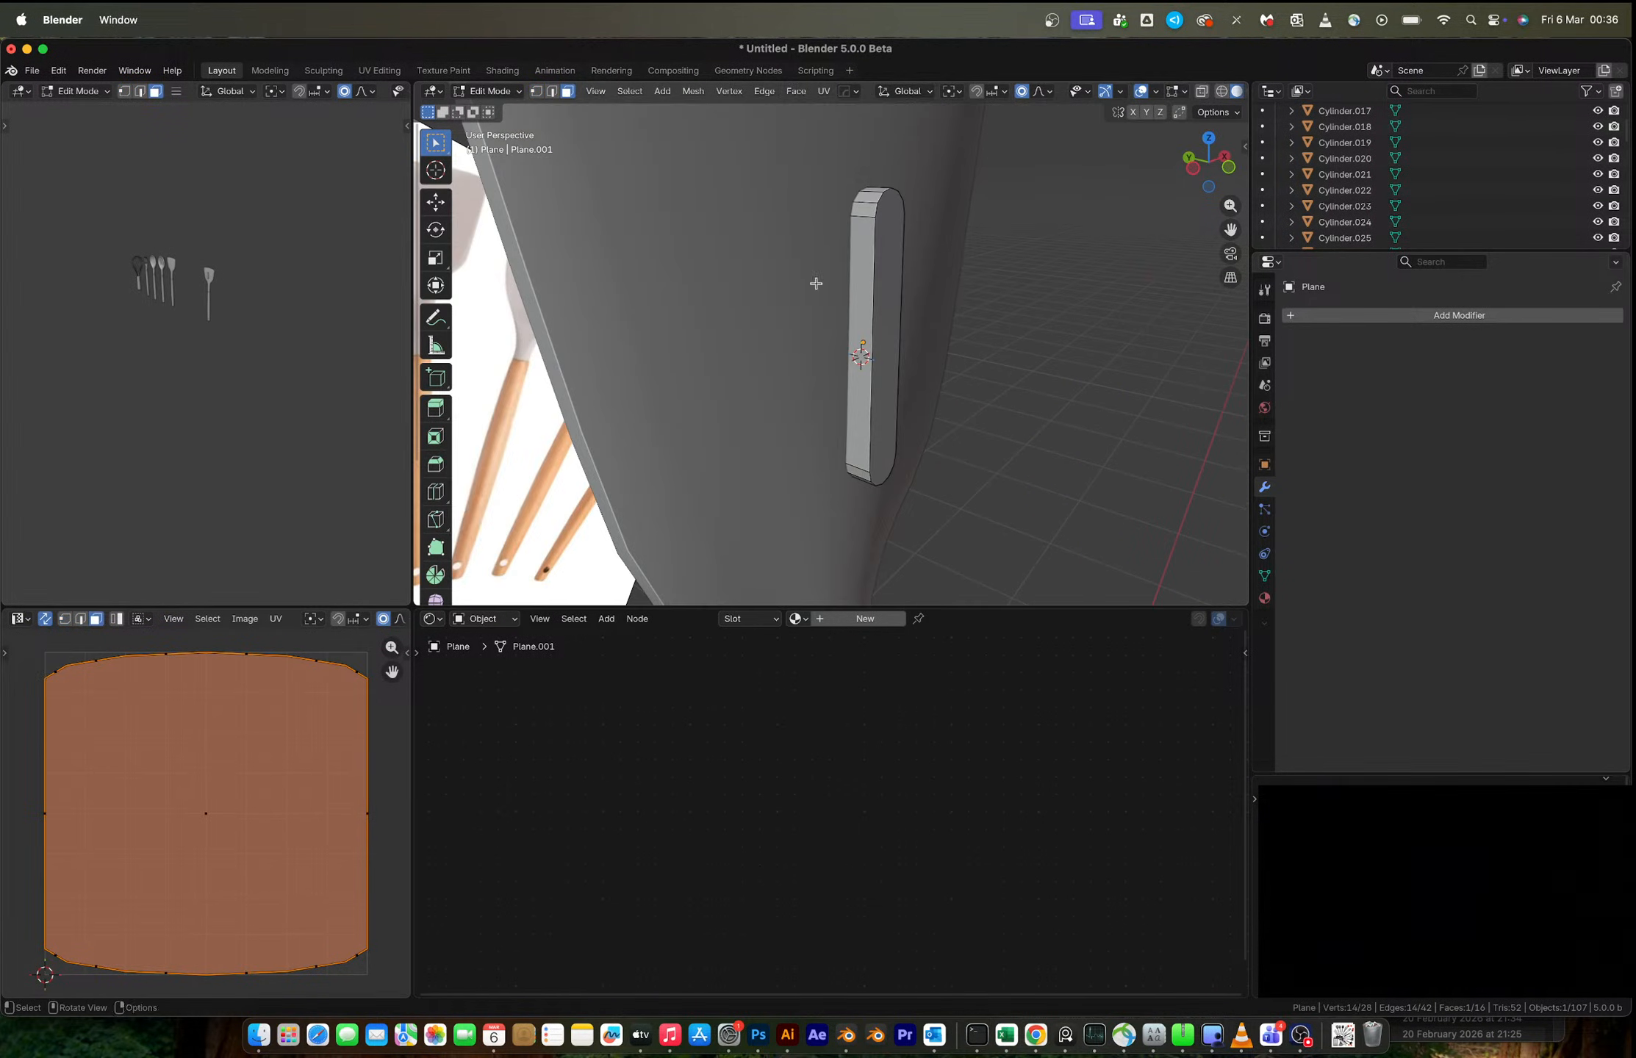
left_click(900, 272, "shift")
middle_click_drag(917, 264, 983, 286)
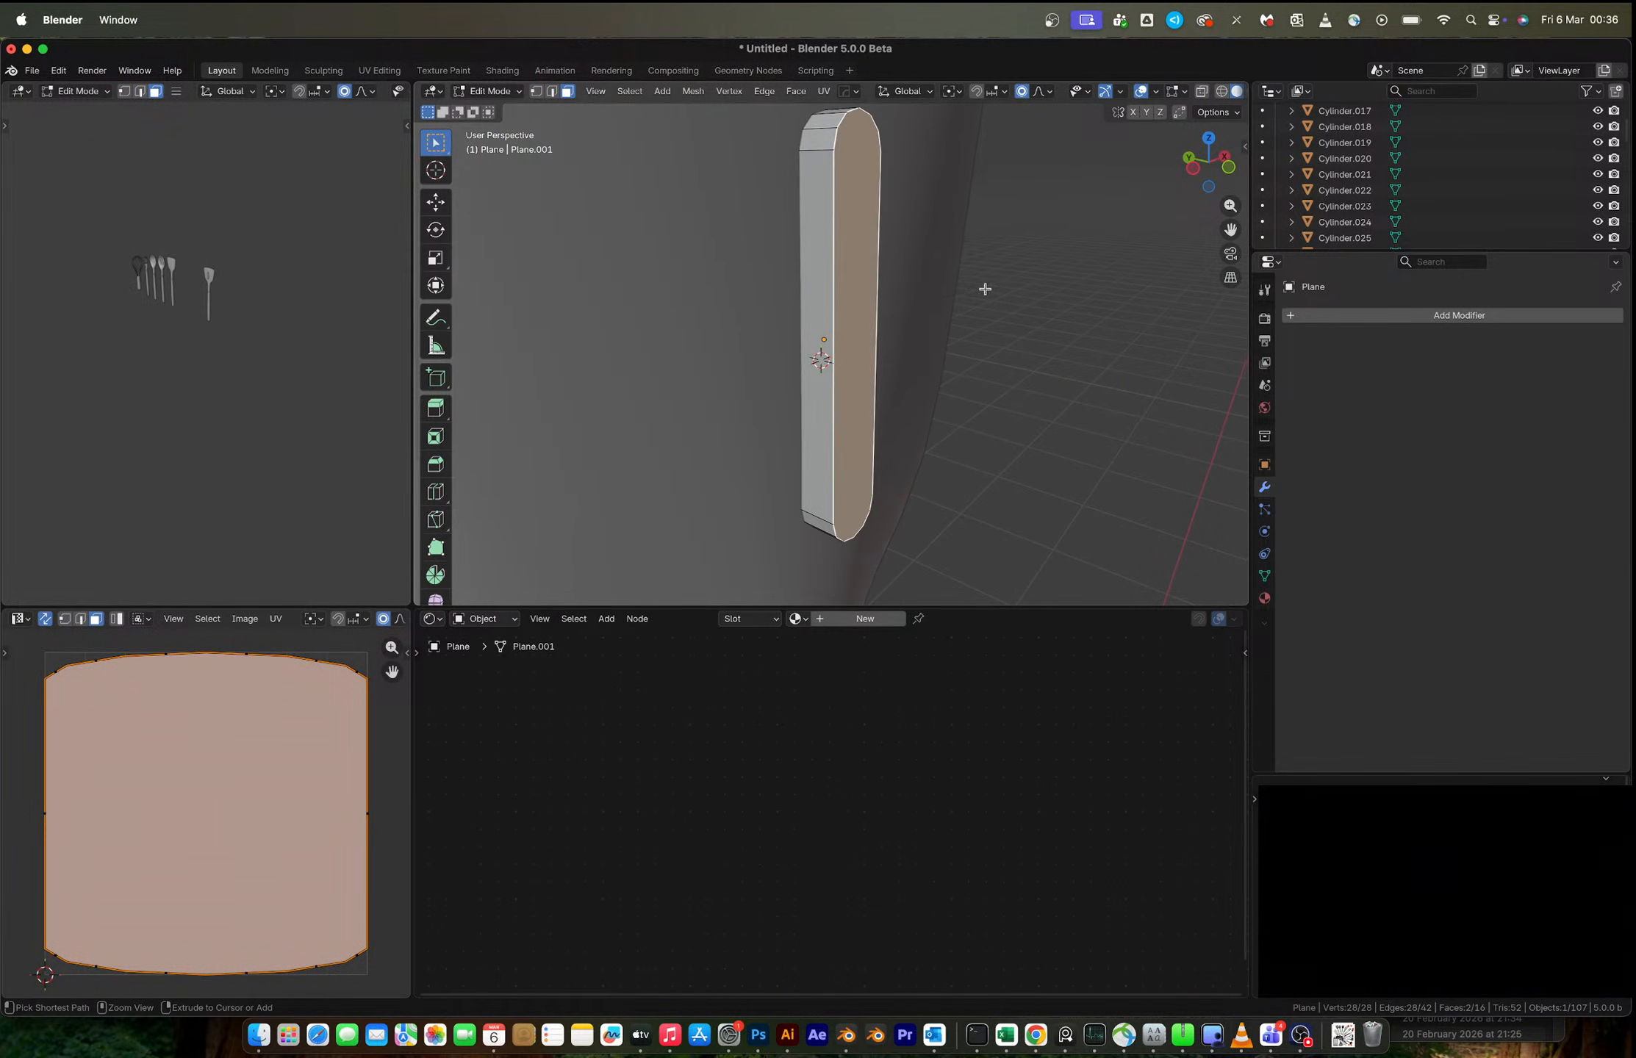
key("ctrl+b")
left_click(1015, 292)
key("Tab")
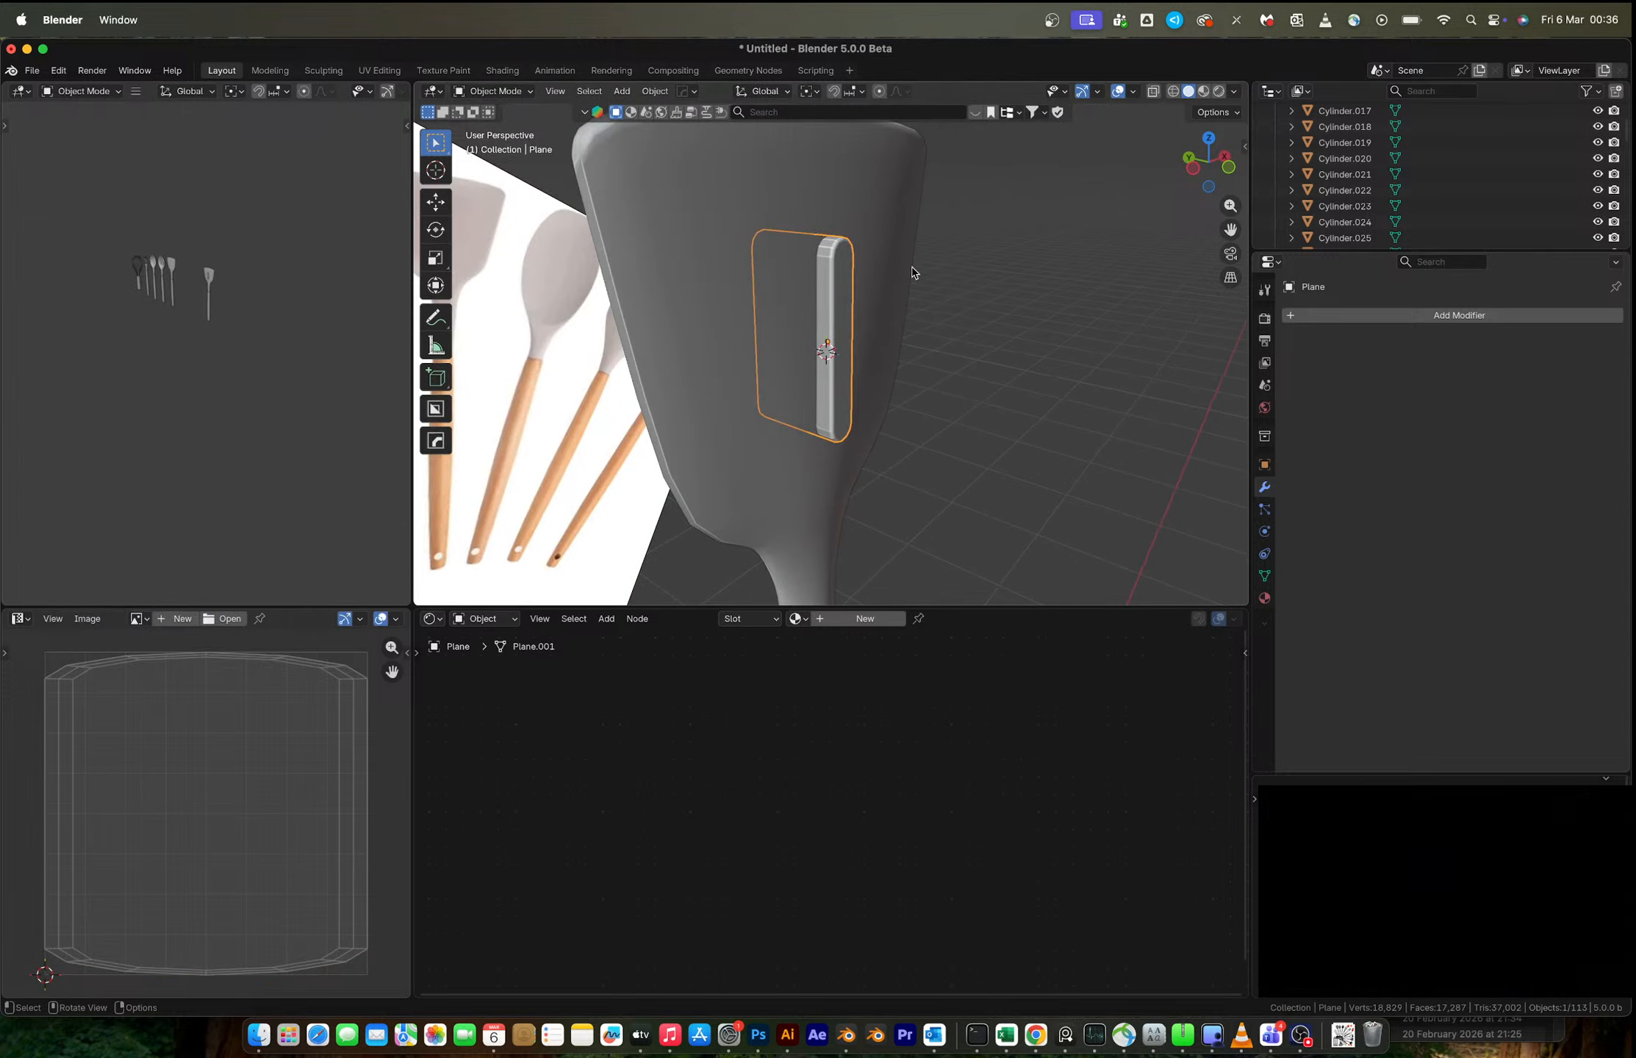
- Cut the middle slot out of the spatula head with a HardOps Difference boolean using the slot cutter
left_click(781, 245, "shift")
key("q")
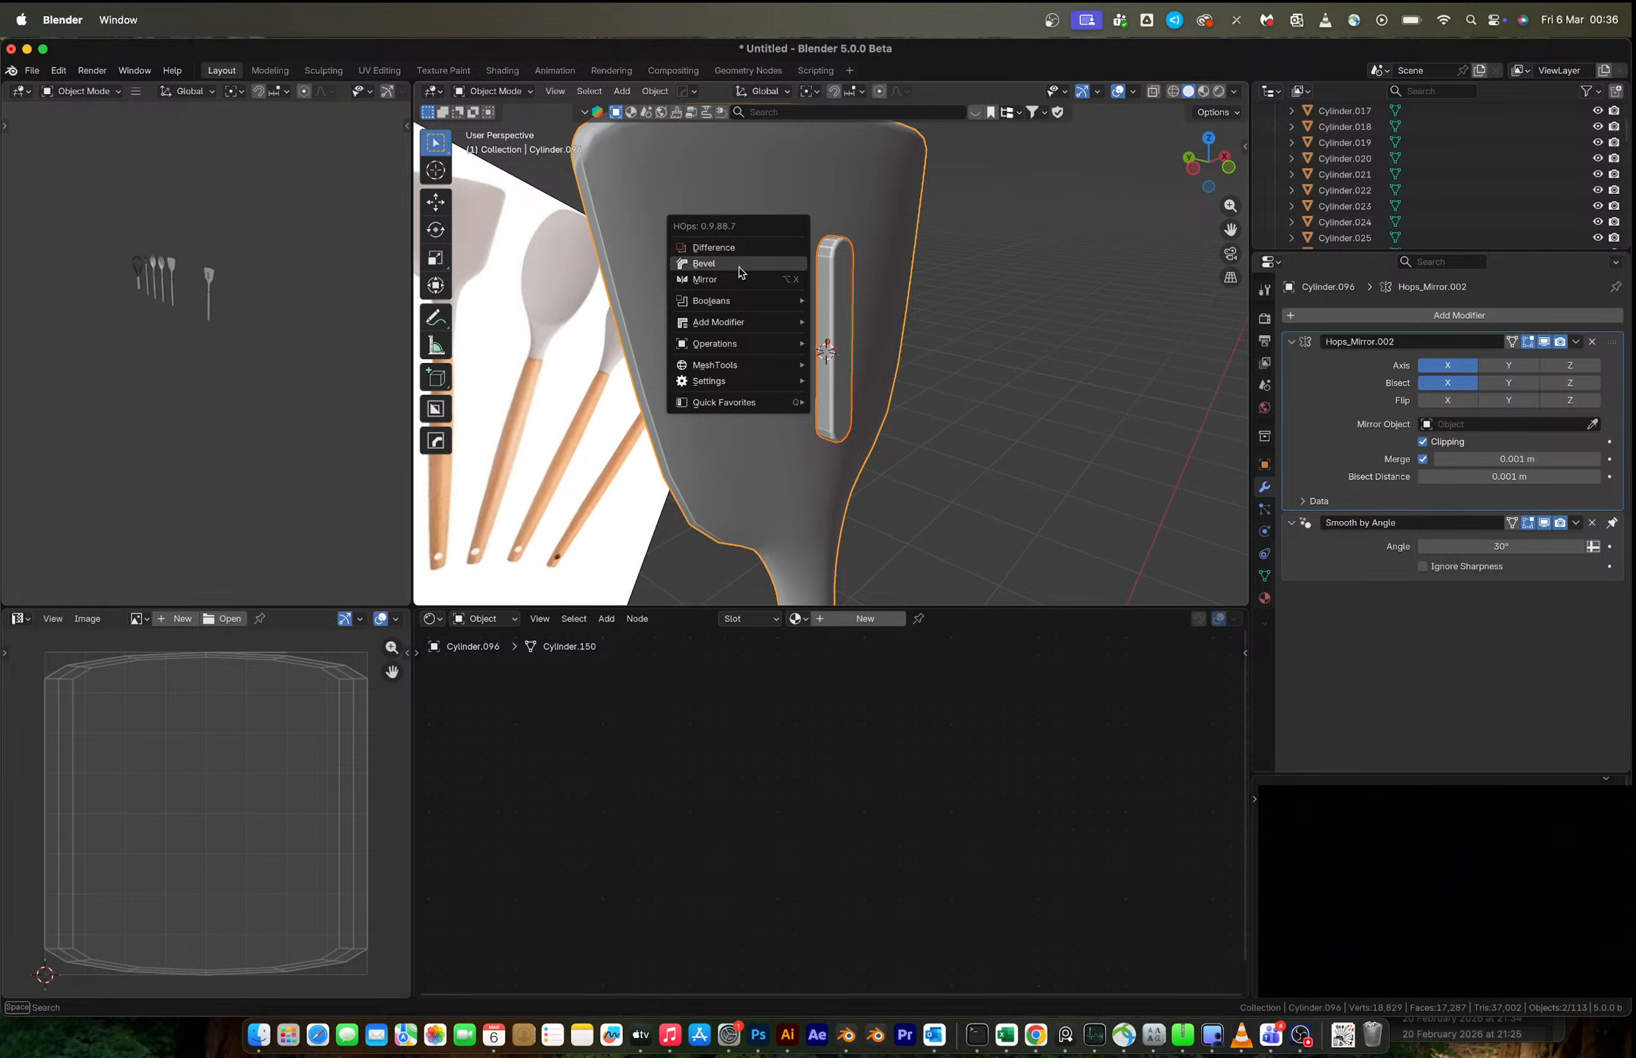
left_click(739, 248)
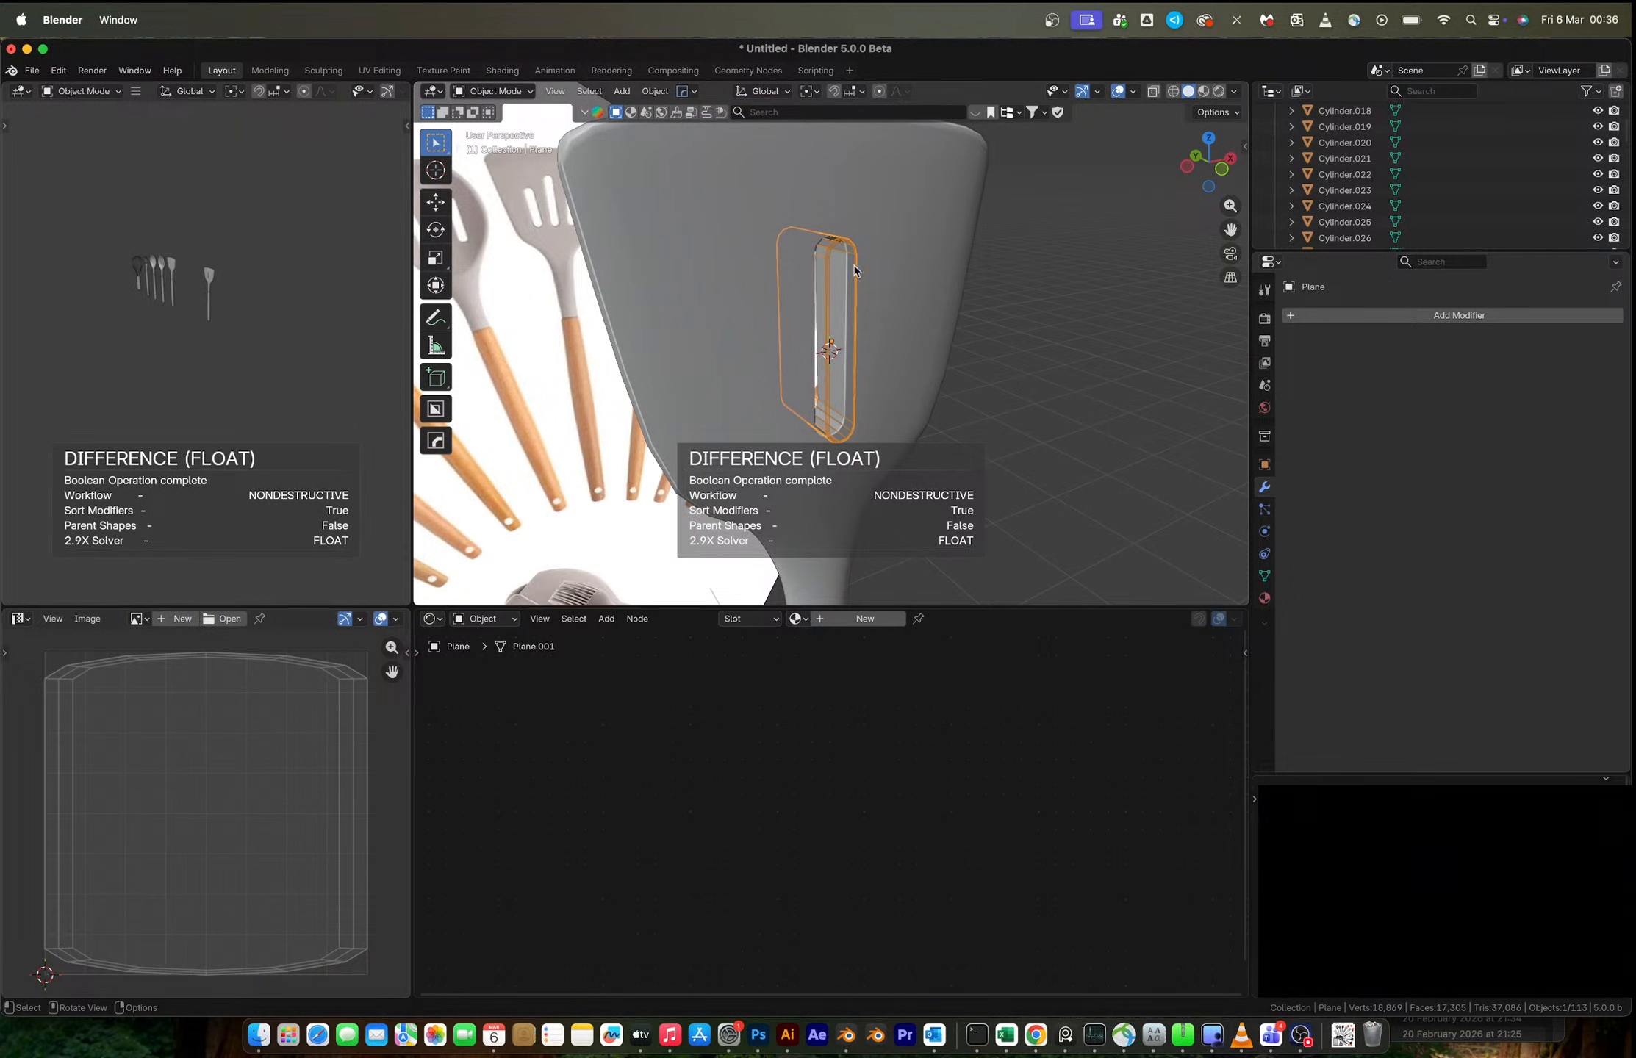
- In see-through front view, duplicate the cutter's selected faces over the right-hand reference slot and rotate the copy about -3.87°
left_click(1223, 168)
scroll(983, 271, "up", 2)
key("Tab")
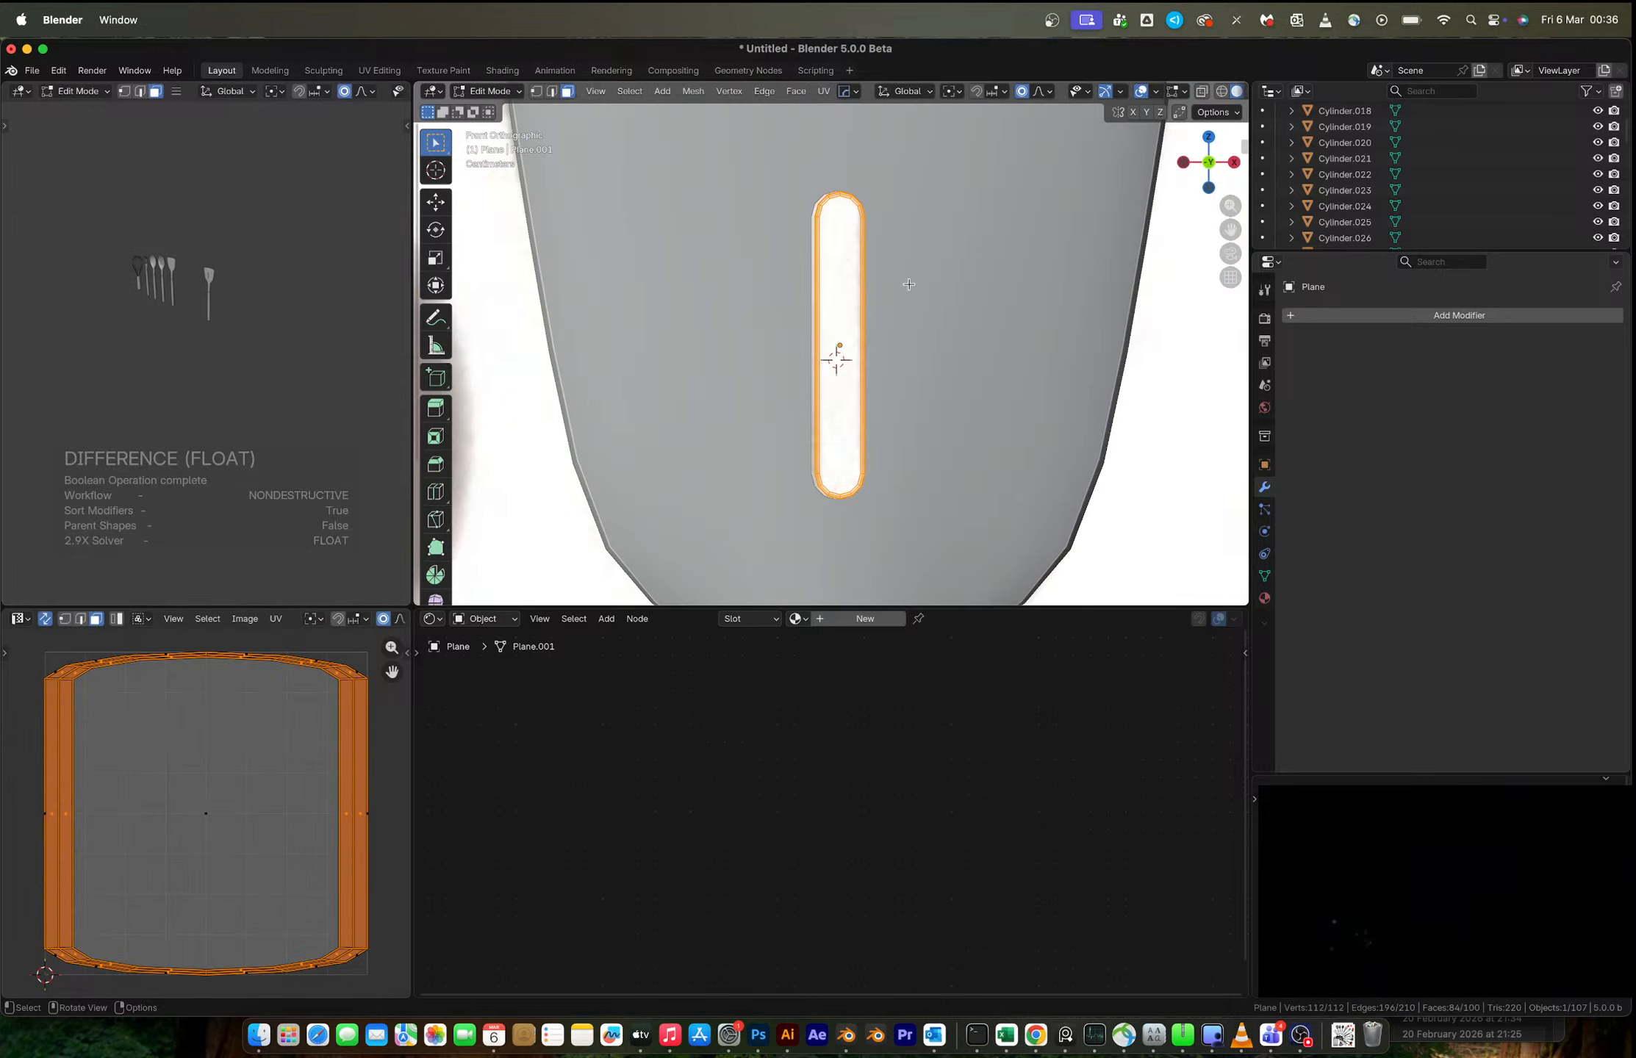
key("alt+z")
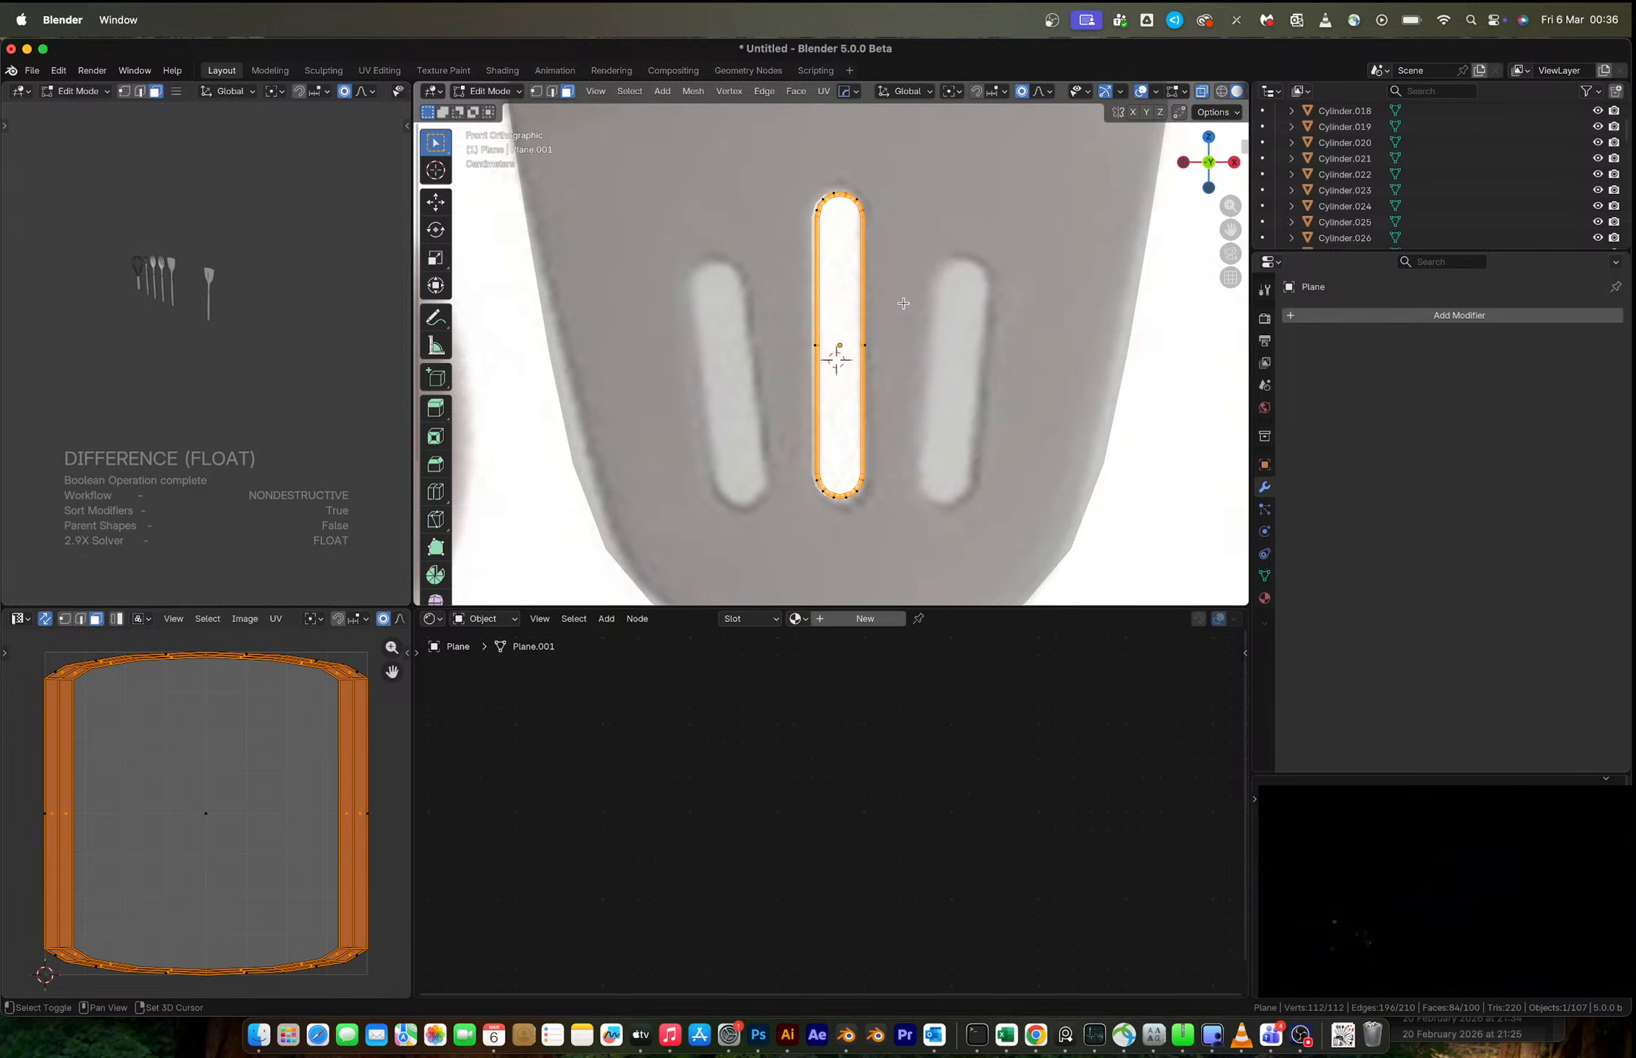
key("shift+d")
left_click(1010, 315)
key("r")
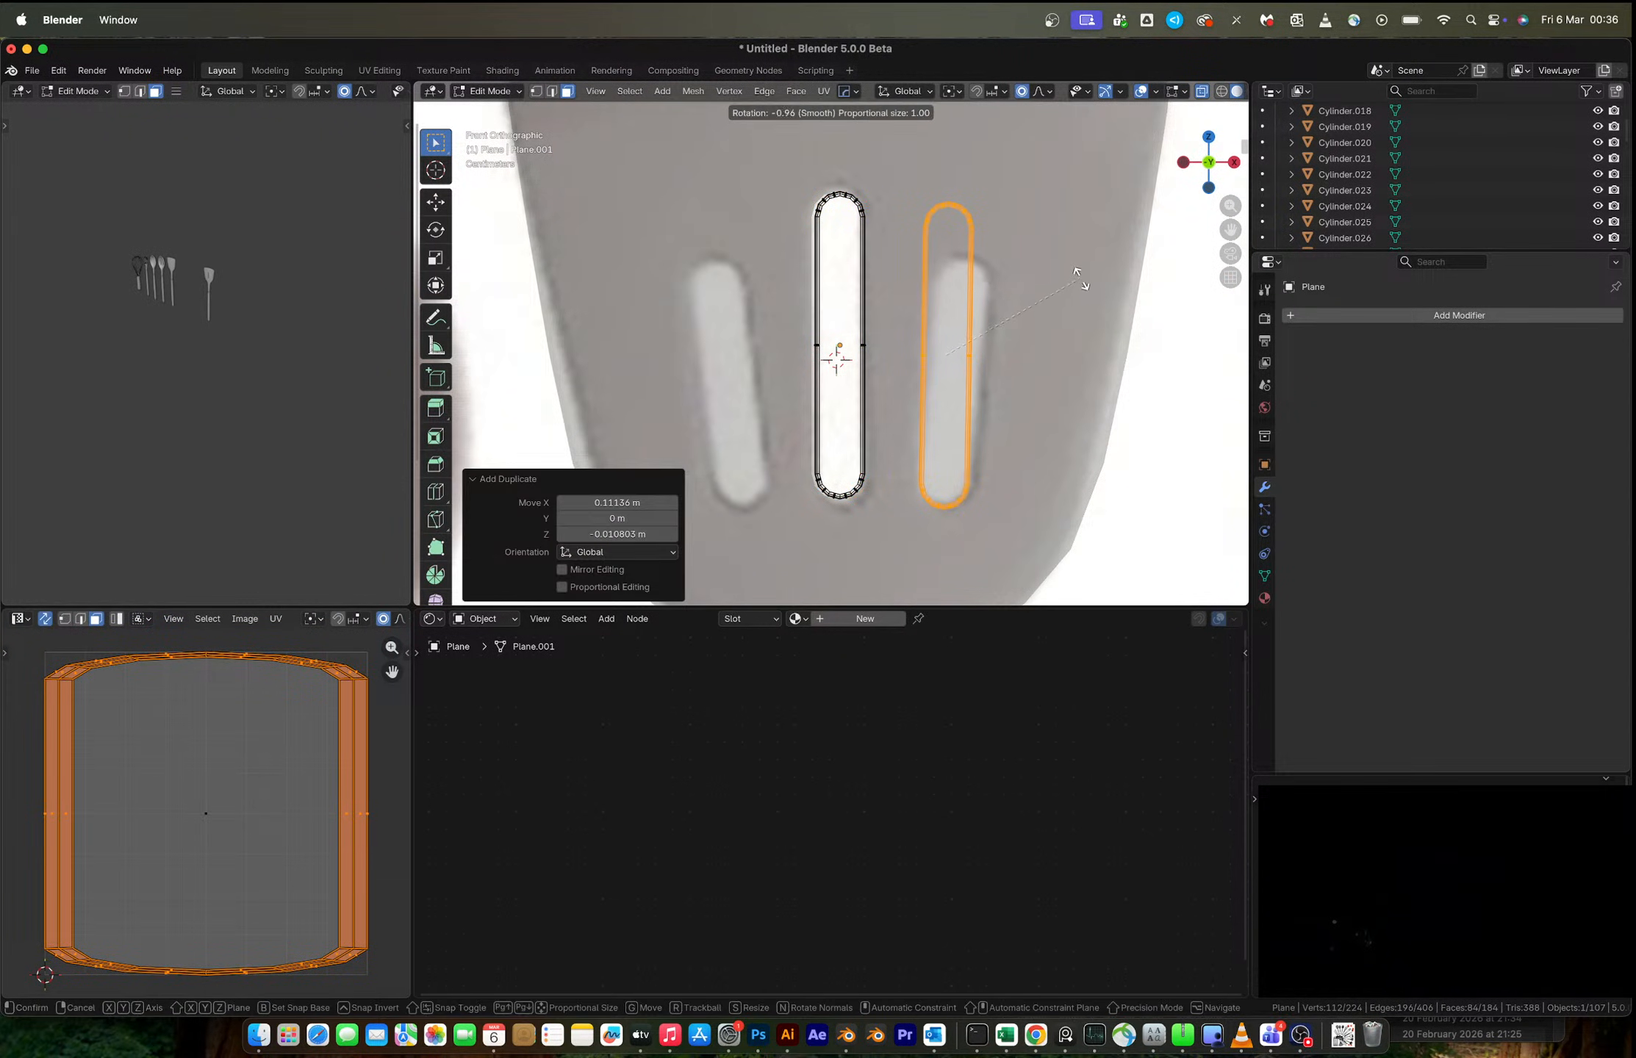
left_click(1085, 284)
key("g")
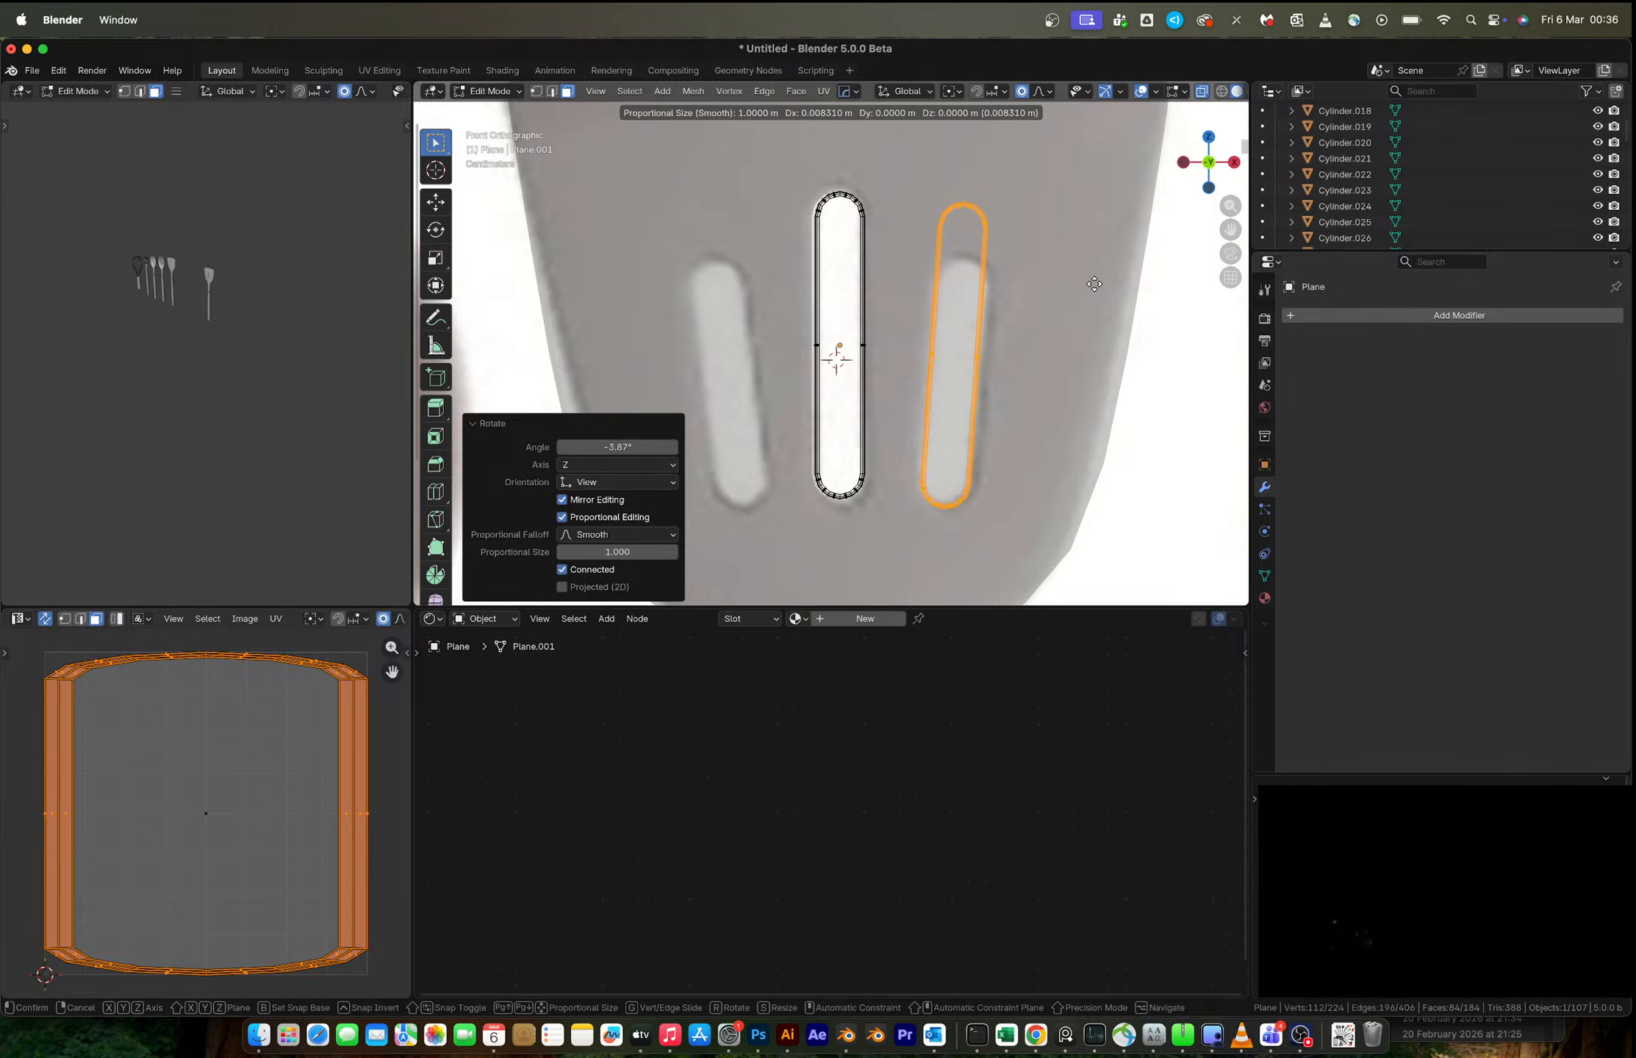
left_click(1095, 283)
- Shorten the right slot copy by moving its upper end vertices down about 0.056 m without proportional editing
key("1")
left_click_drag(914, 169, 1033, 252)
key("g")
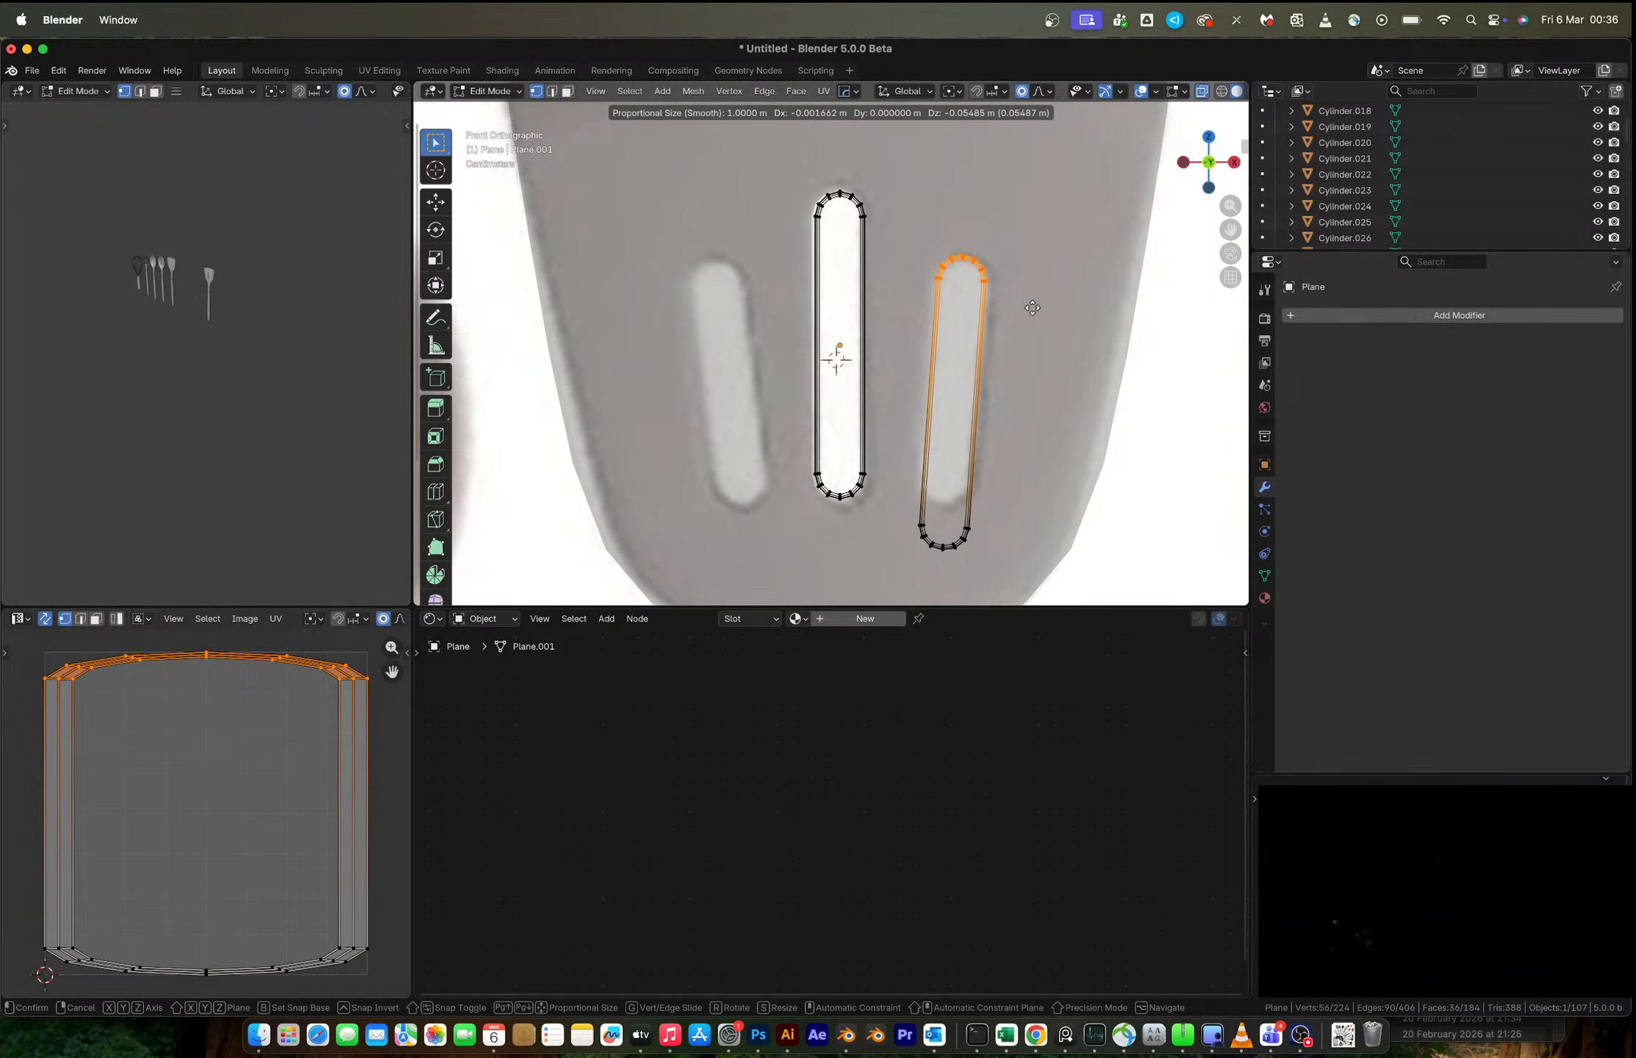
right_click(1028, 305)
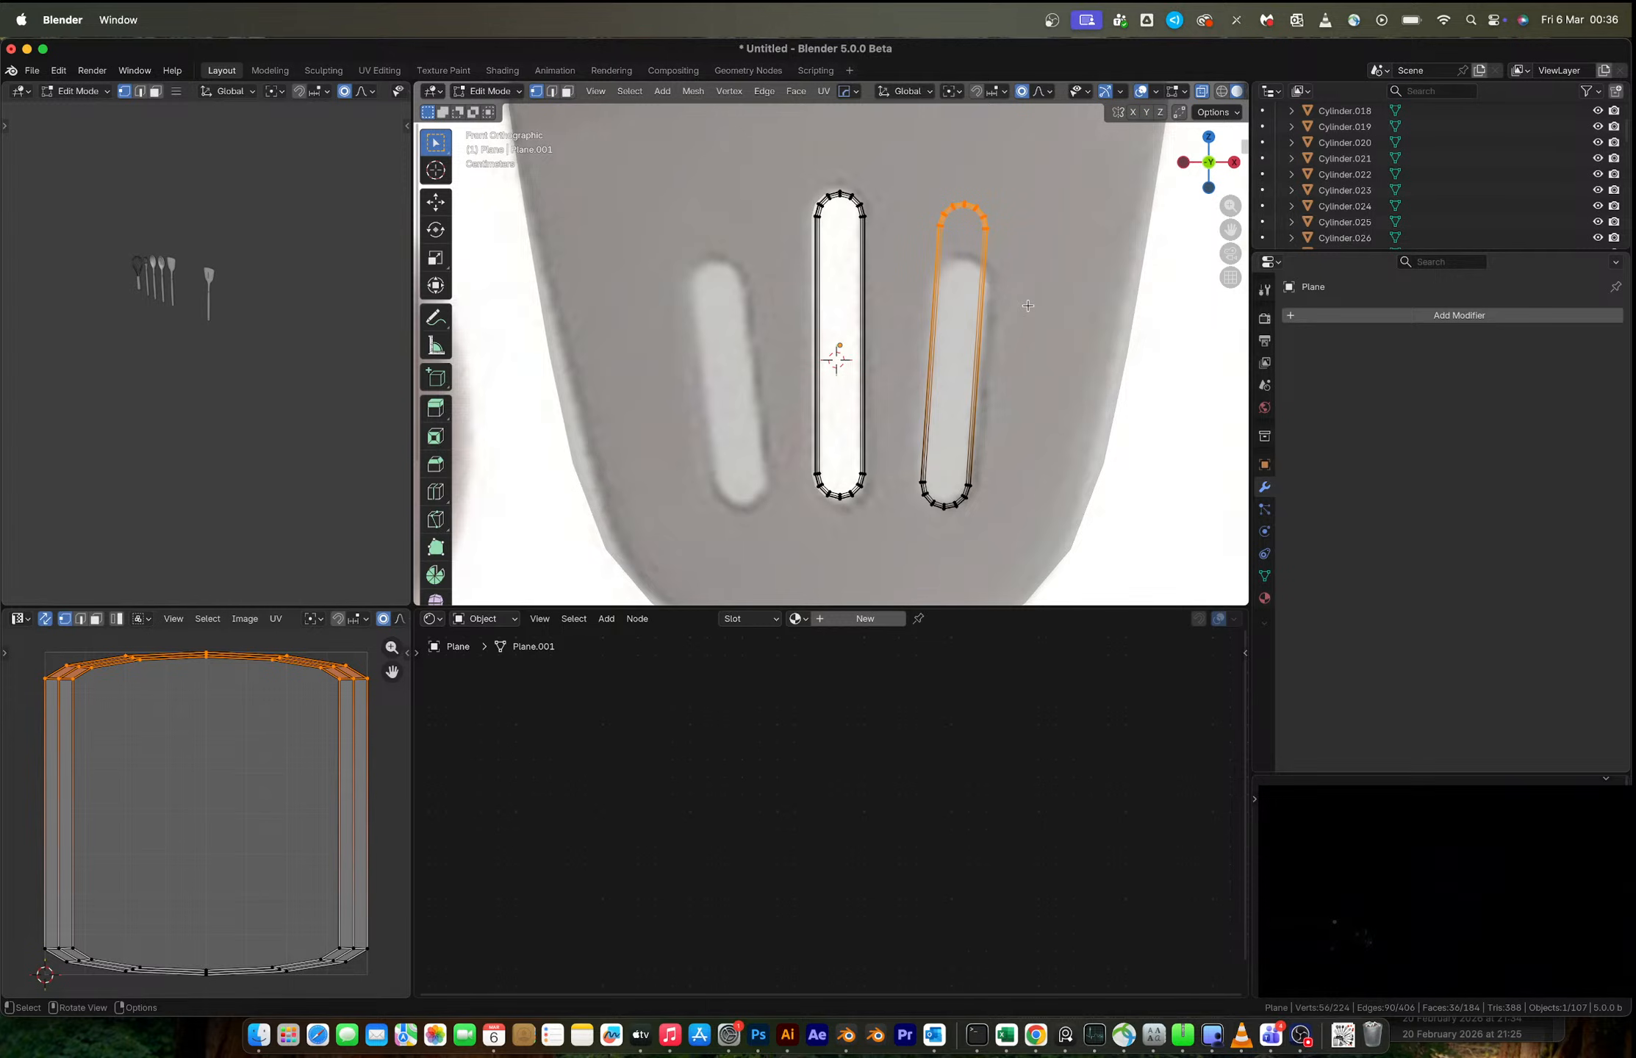
key("g")
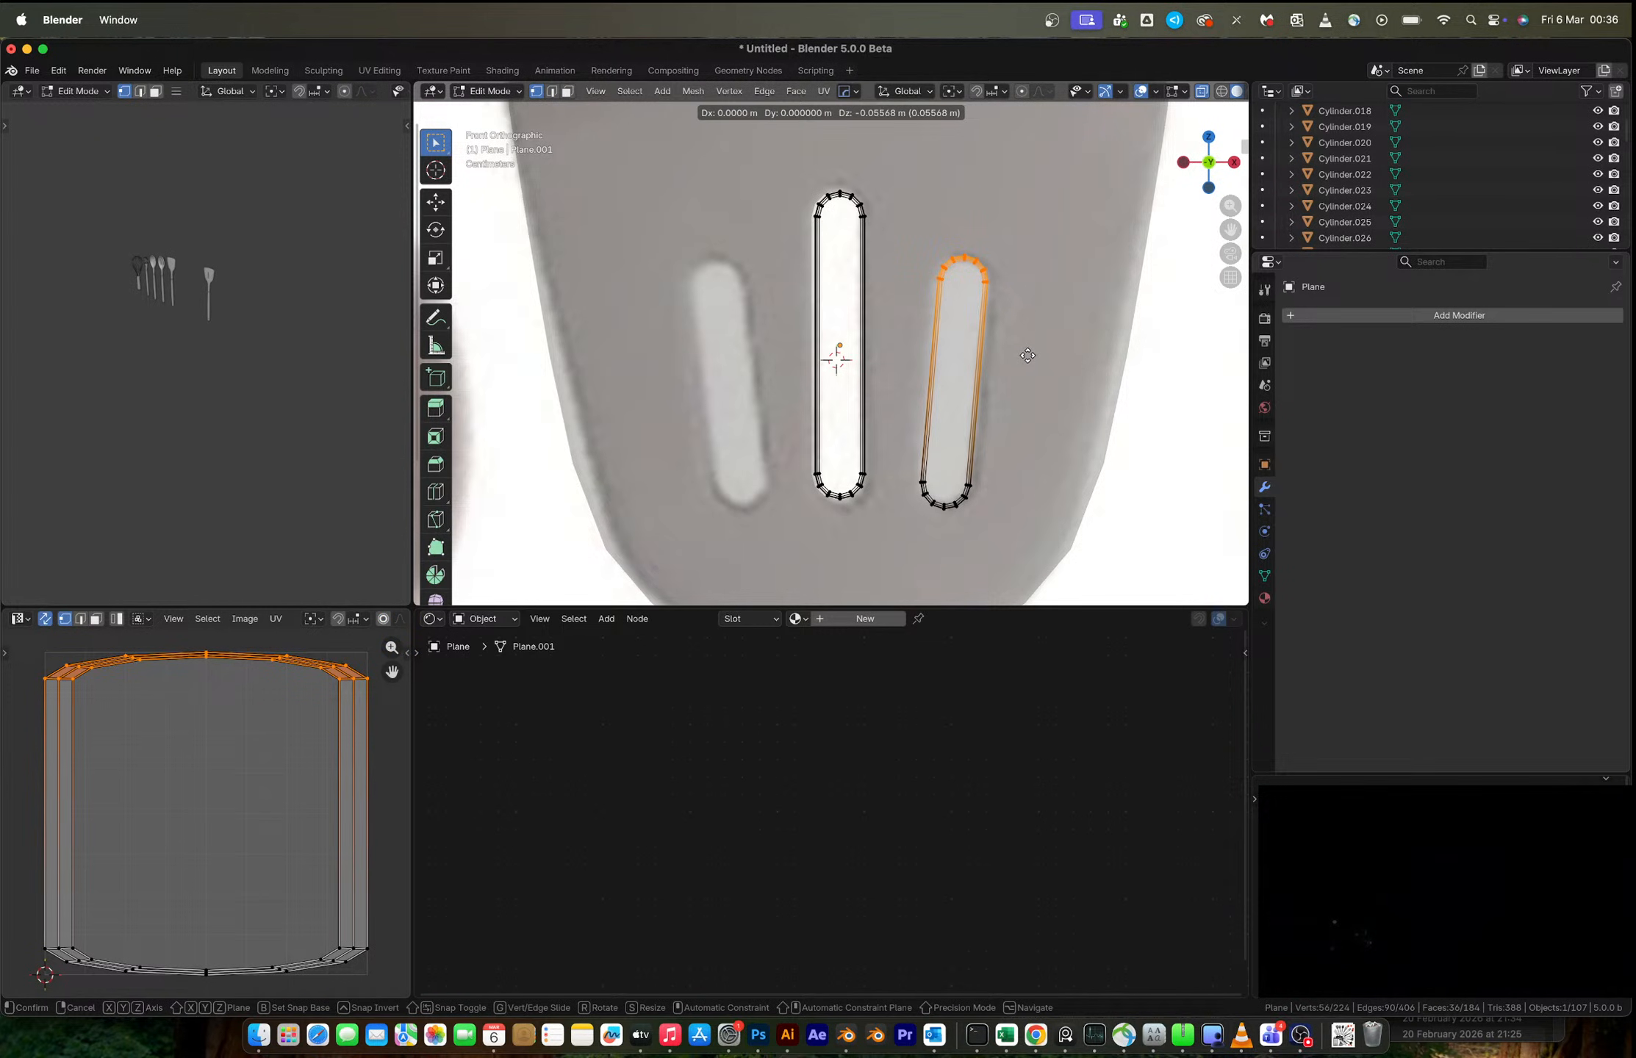
left_click(1026, 355)
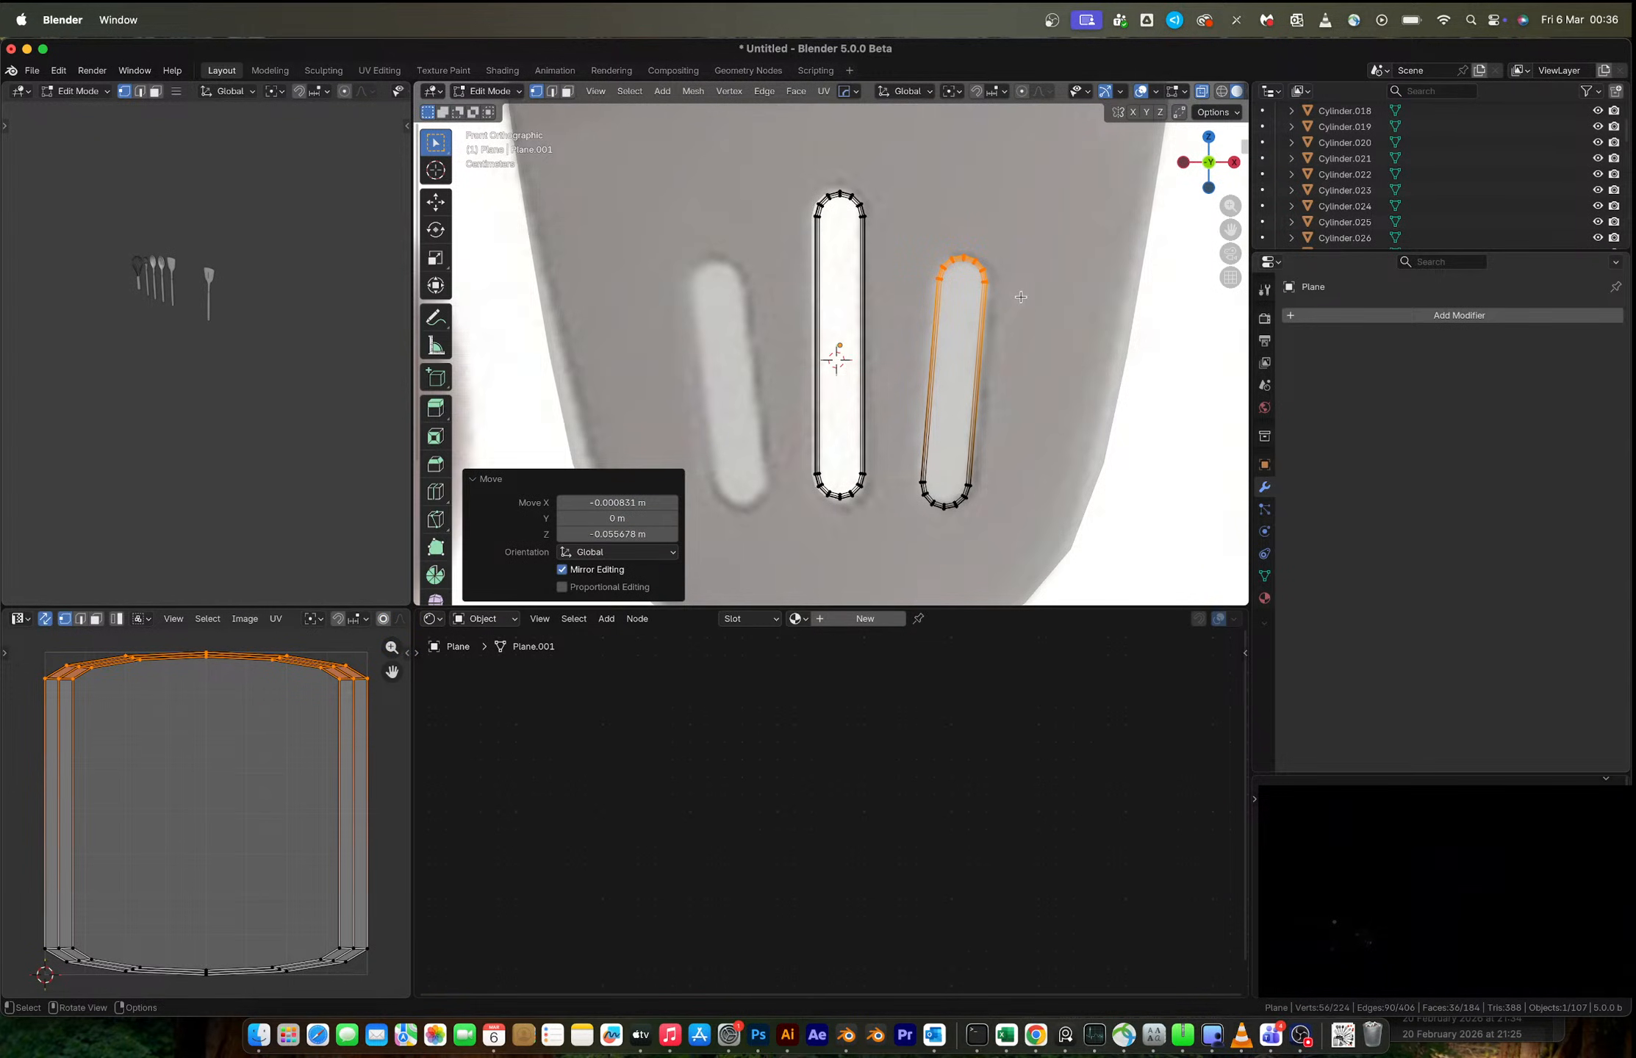
- Duplicate the linked right slot copy onto the left reference slot, rotate it to match, and return to Object Mode
key("l")
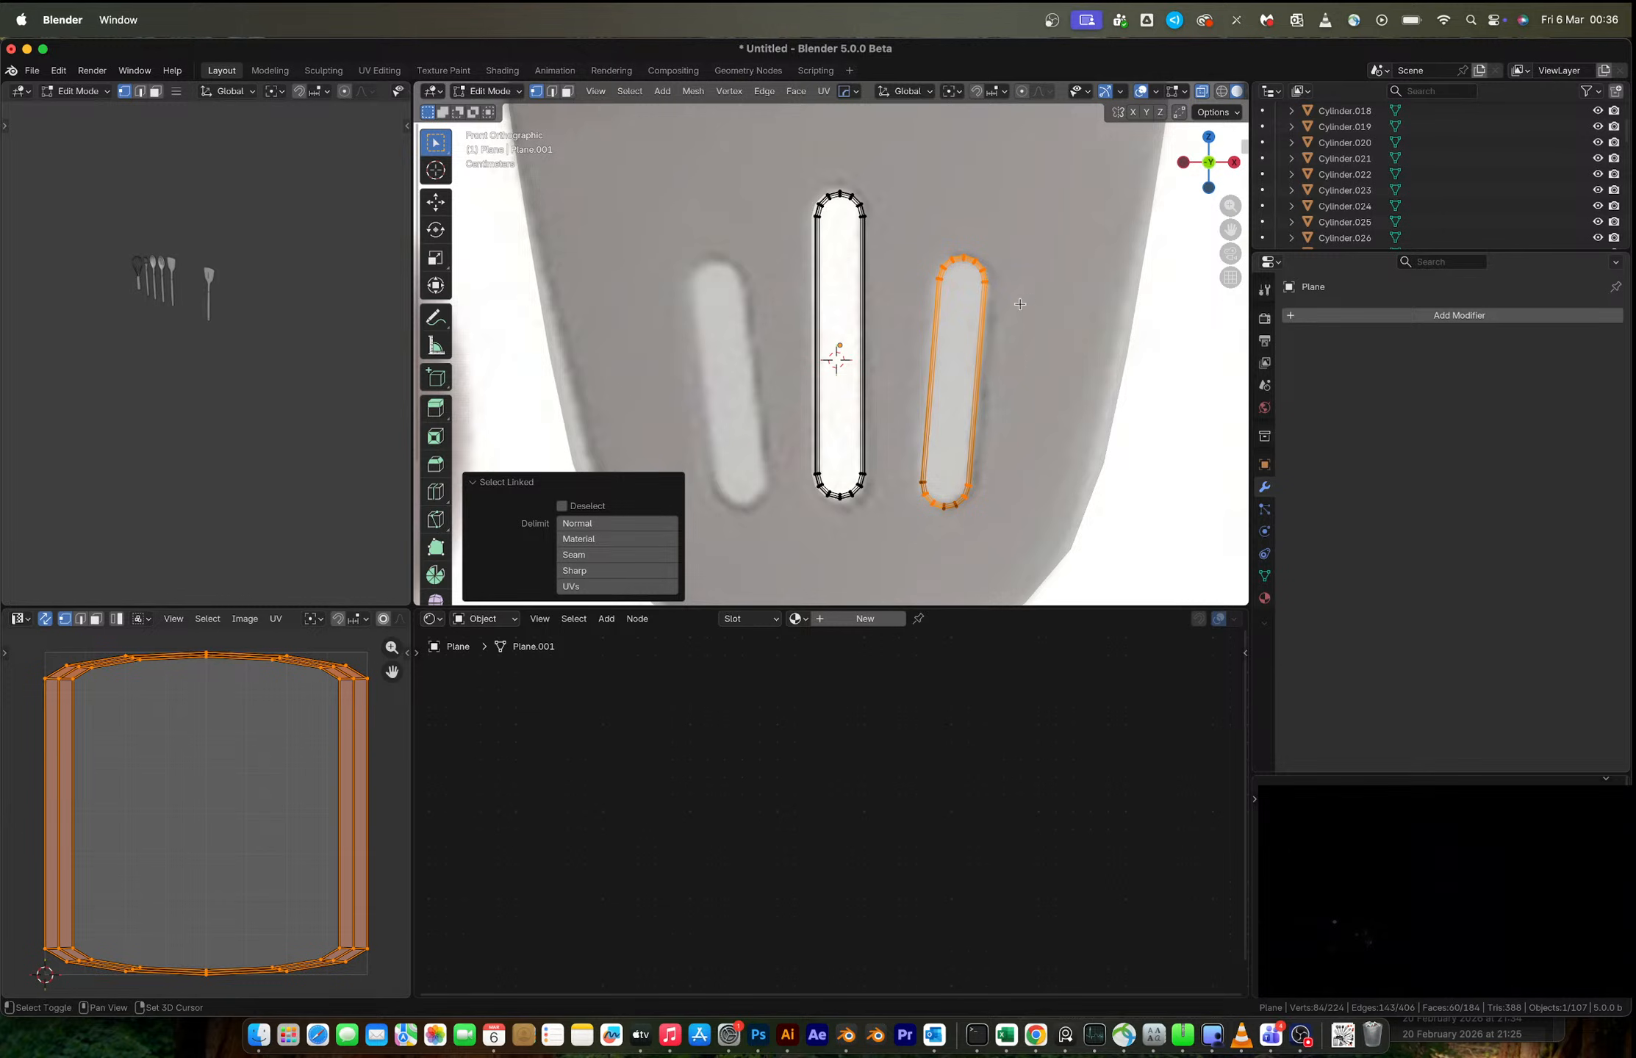
key("shift+d")
left_click(792, 298)
key("r")
left_click(865, 289)
key("Tab")
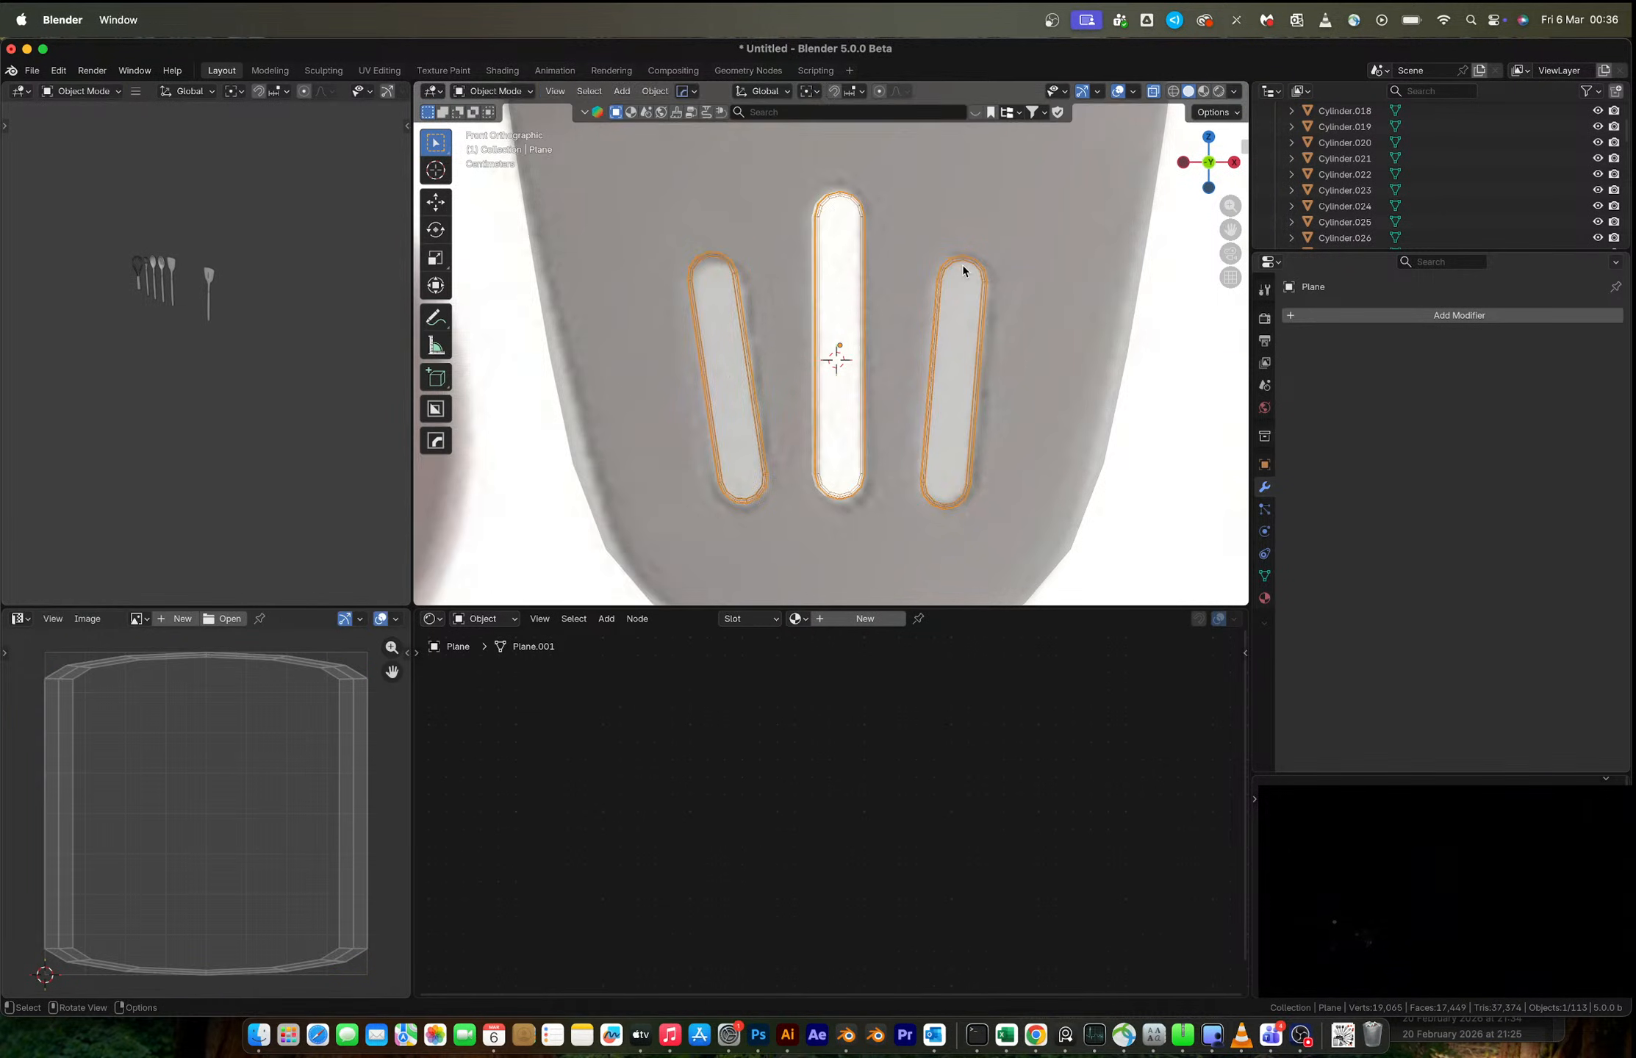
- Undo the added side slot copies back to the single middle cutter
scroll(941, 270, "down", 4)
middle_click_drag(898, 282, 860, 320)
key("ctrl+z")
key("ctrl+z")
key("ctrl+z")
key("ctrl+z")
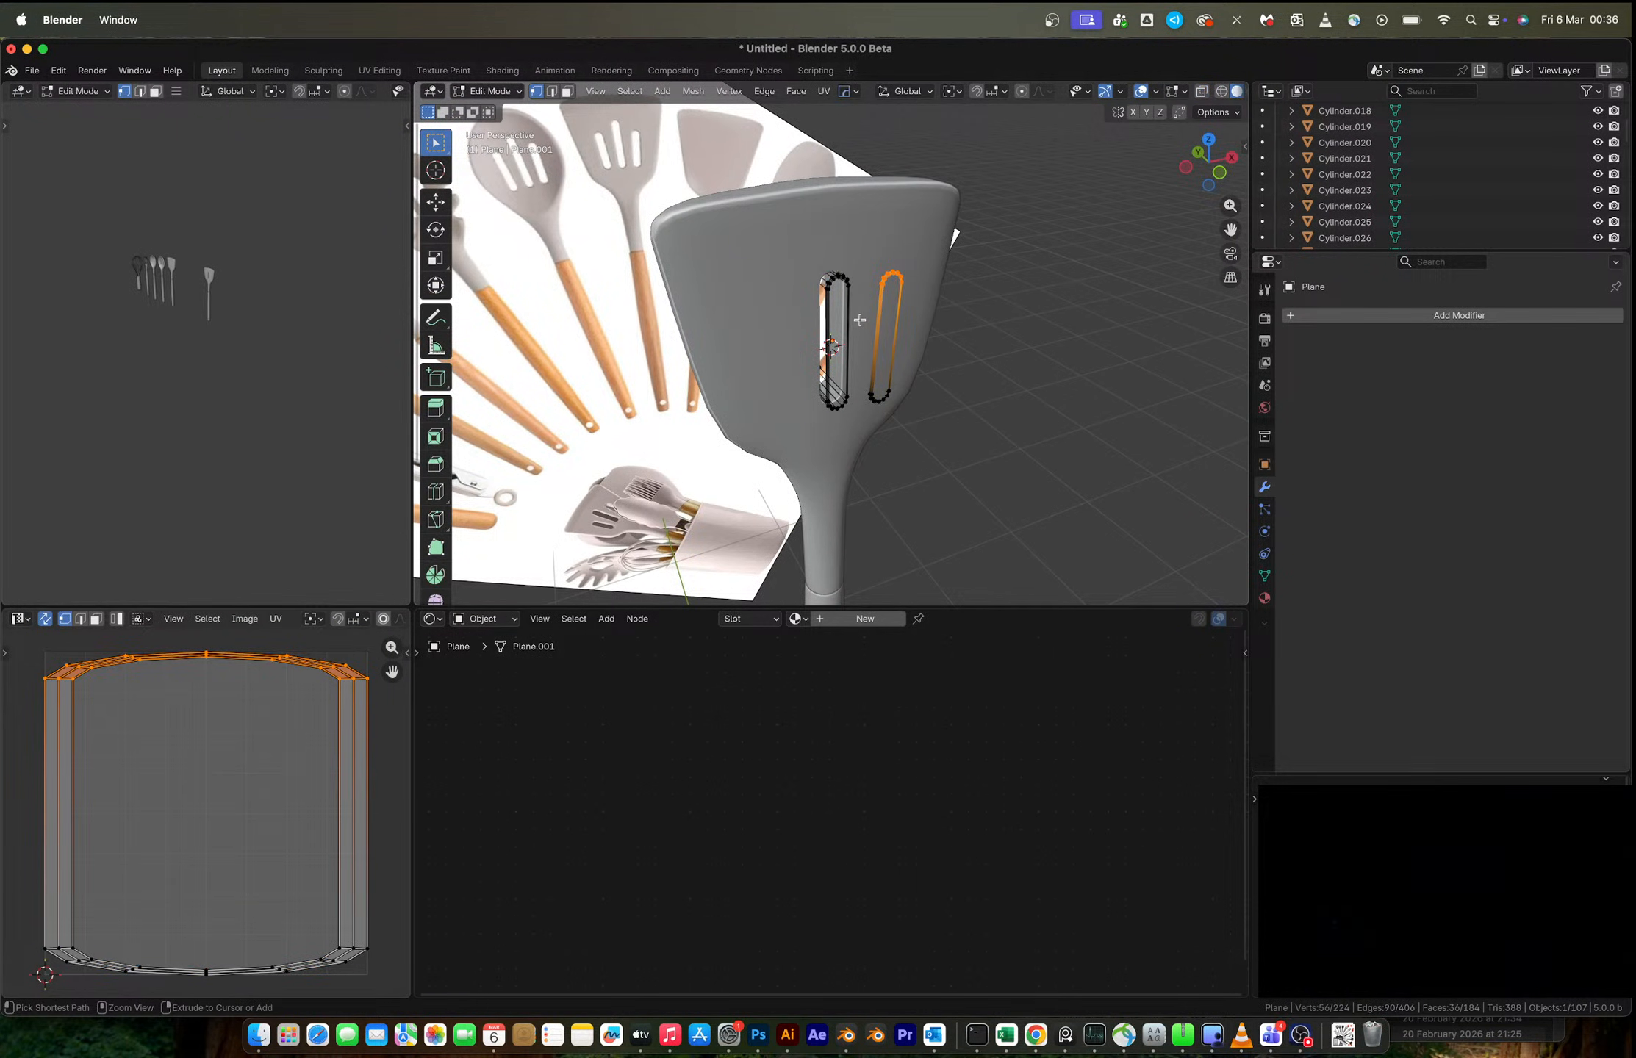
key("ctrl+z")
key("ctrl+z")
key("ctrl+z")
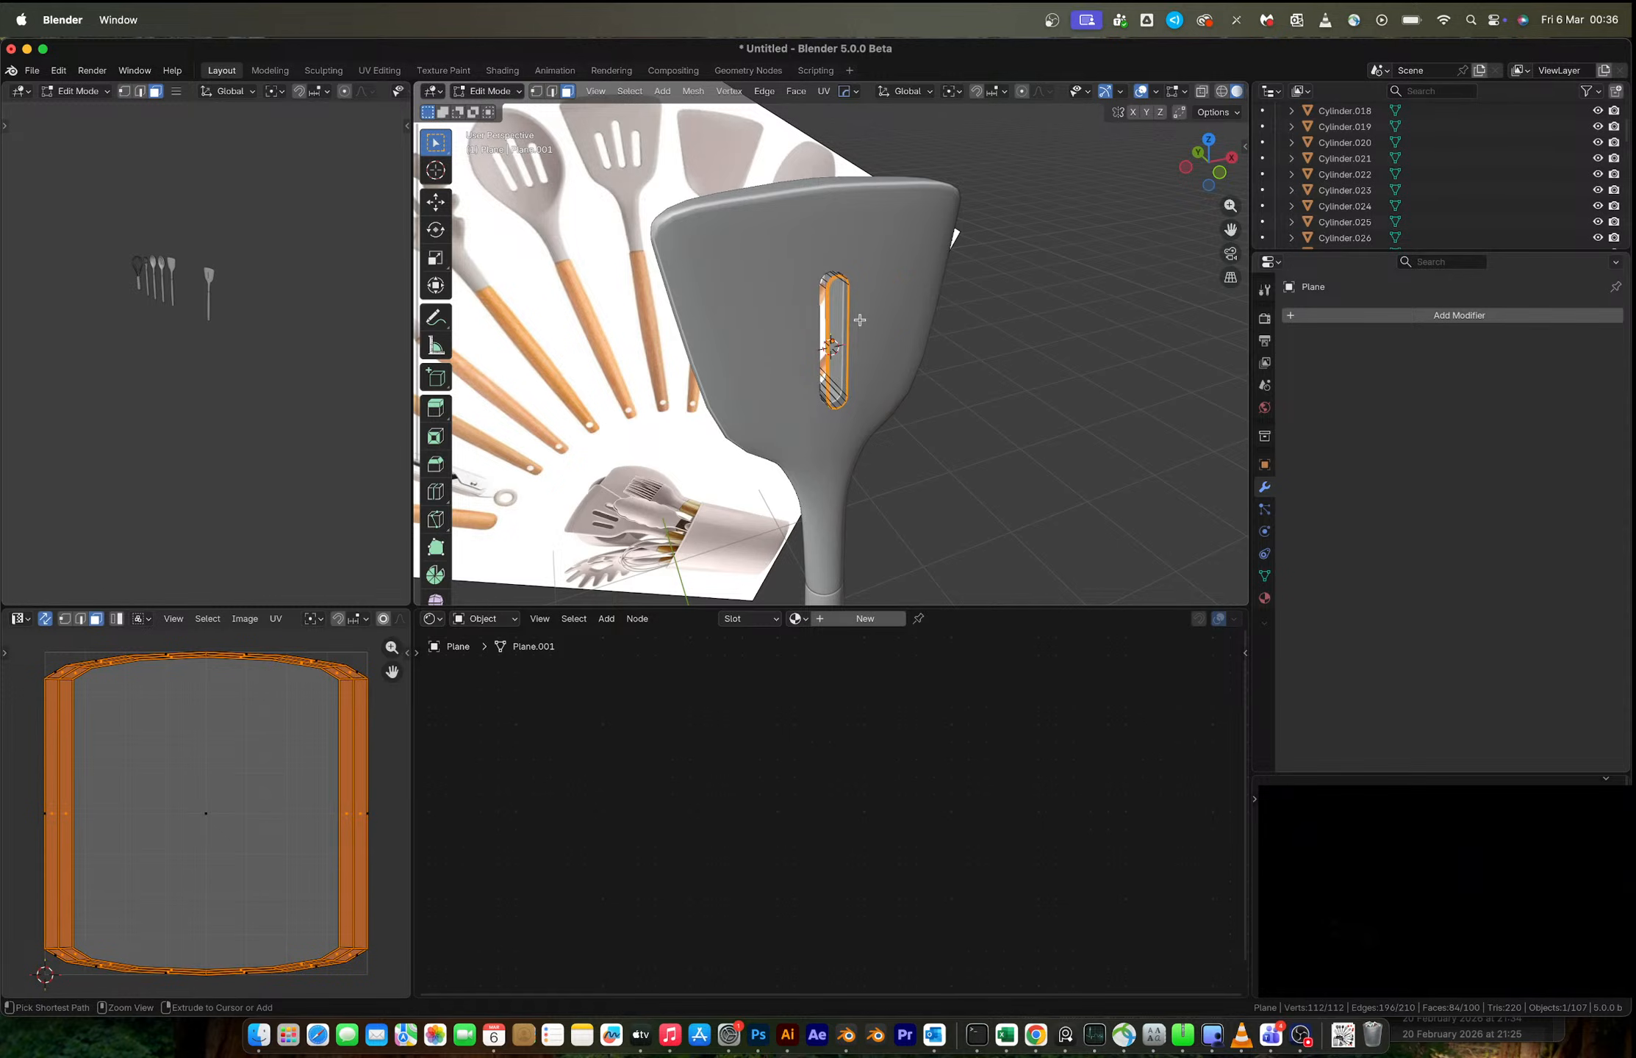
- Duplicate the entire middle cutter mesh, end faces included, onto the right reference slot, rotated -4.27° and nudged to fit
left_click(1222, 173)
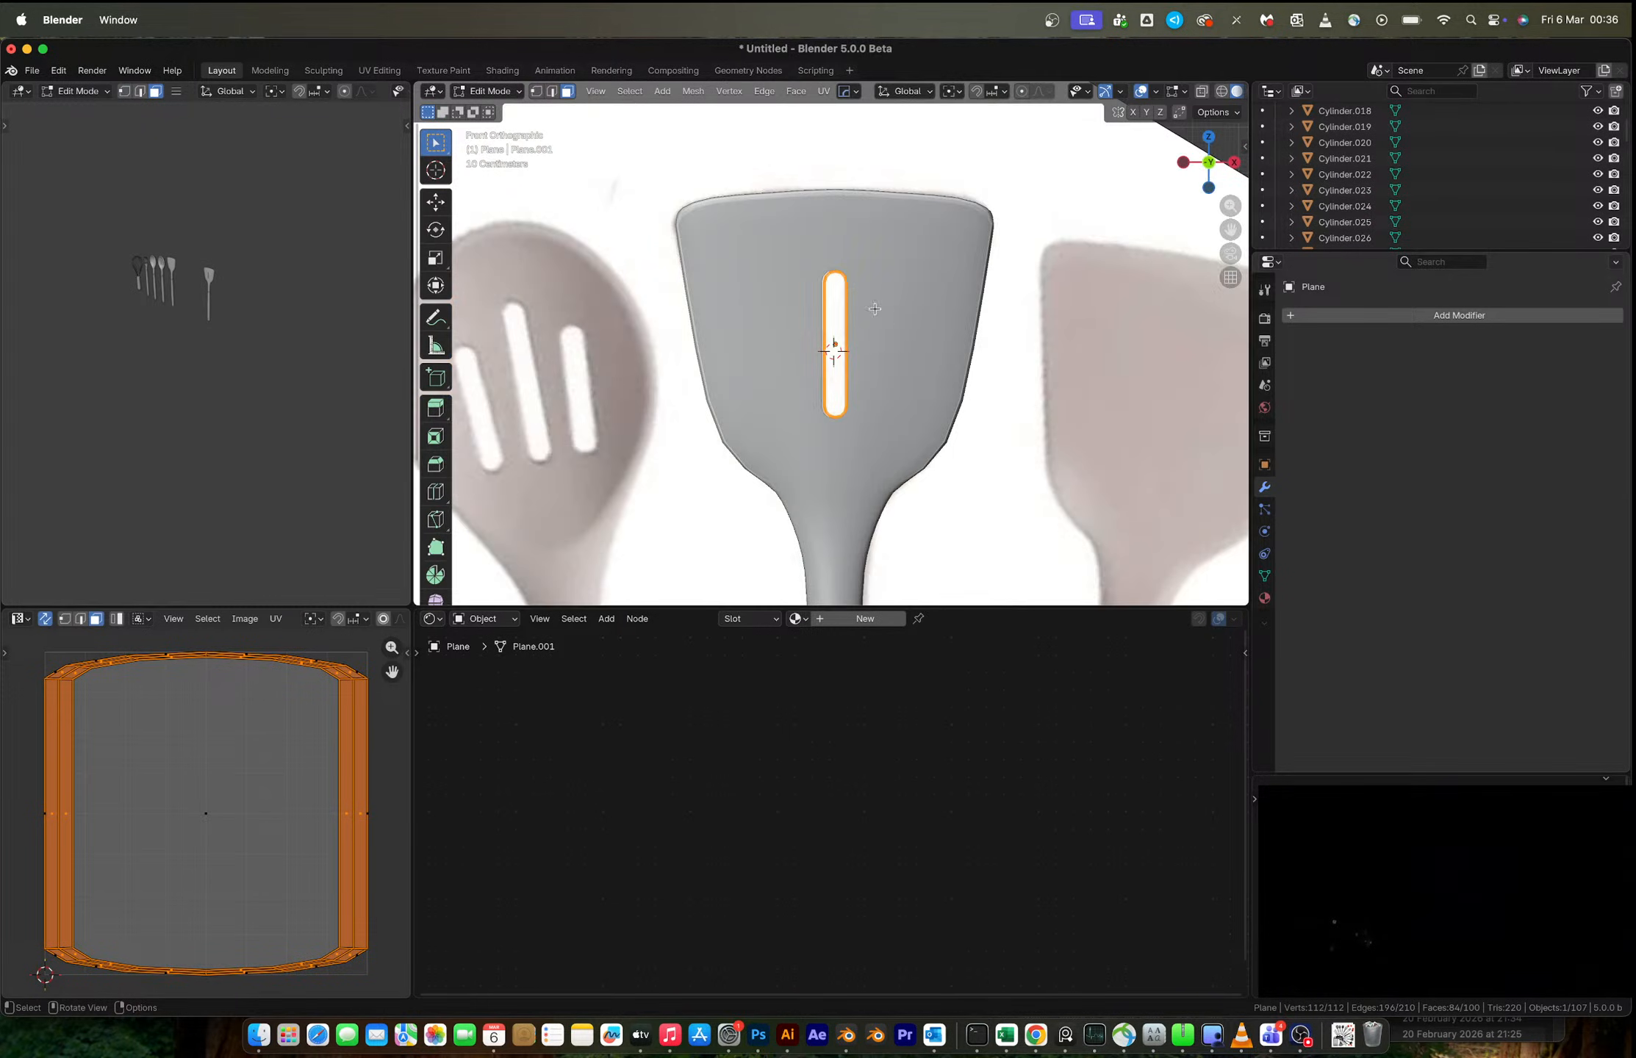
key("Tab")
scroll(871, 307, "up", 3)
scroll(870, 306, "up", 1)
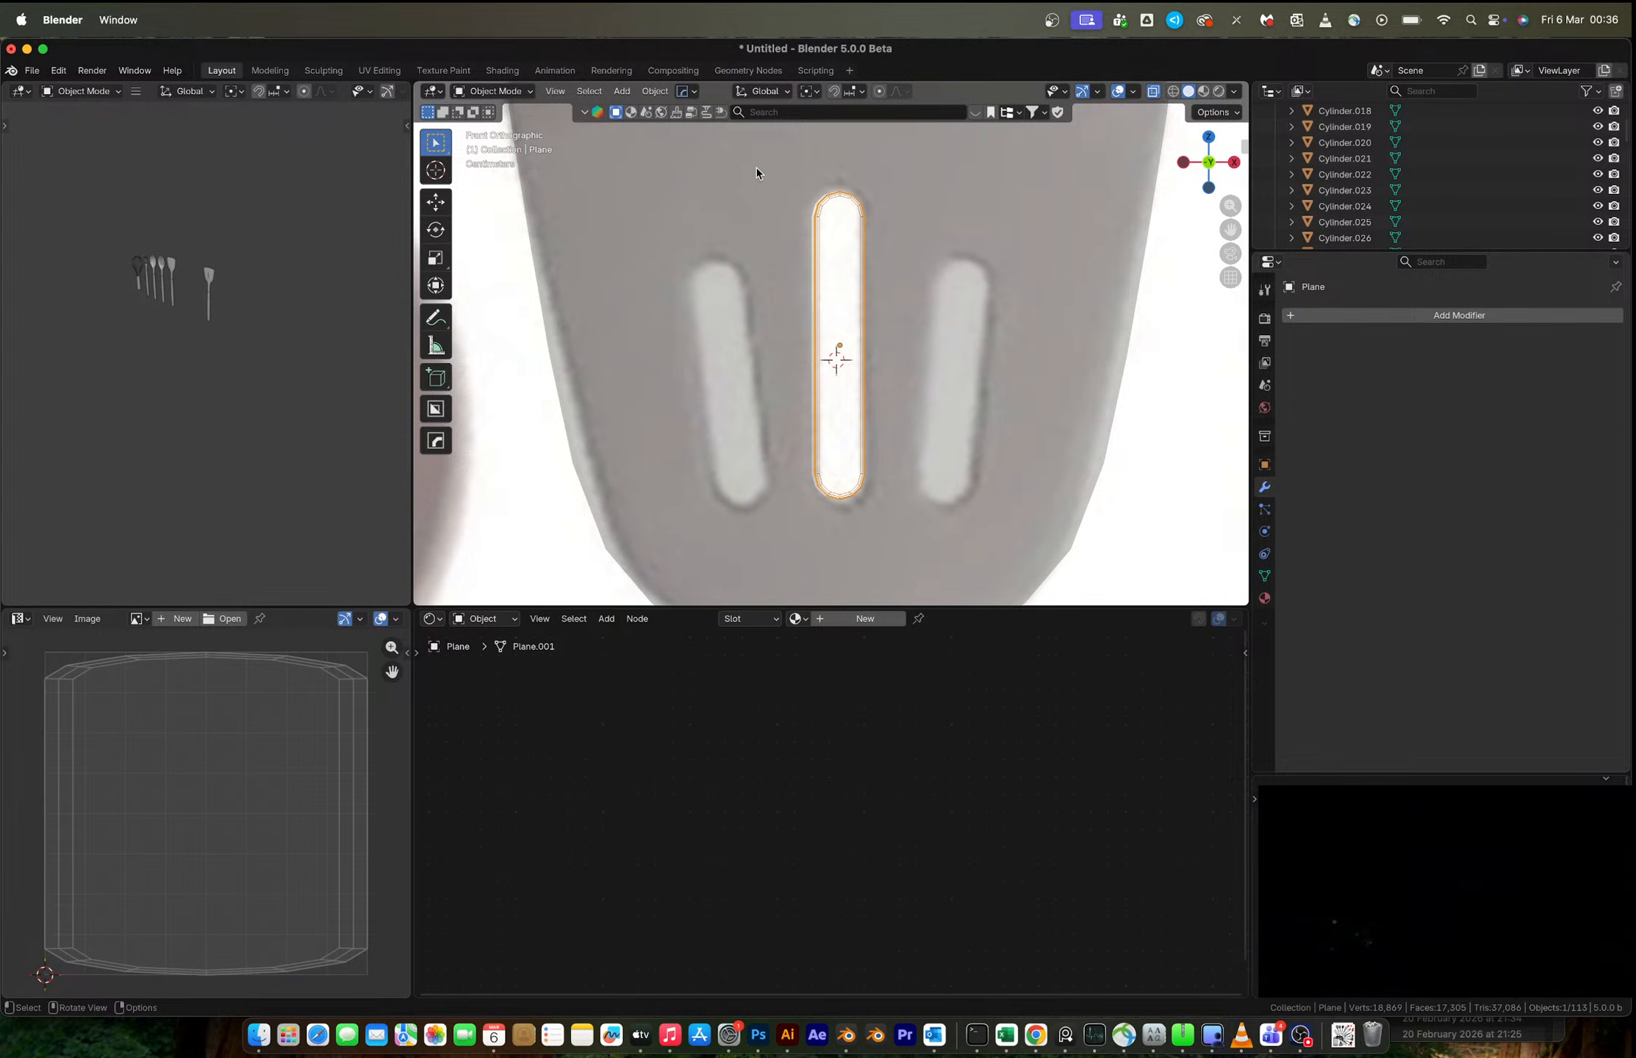
key("Tab")
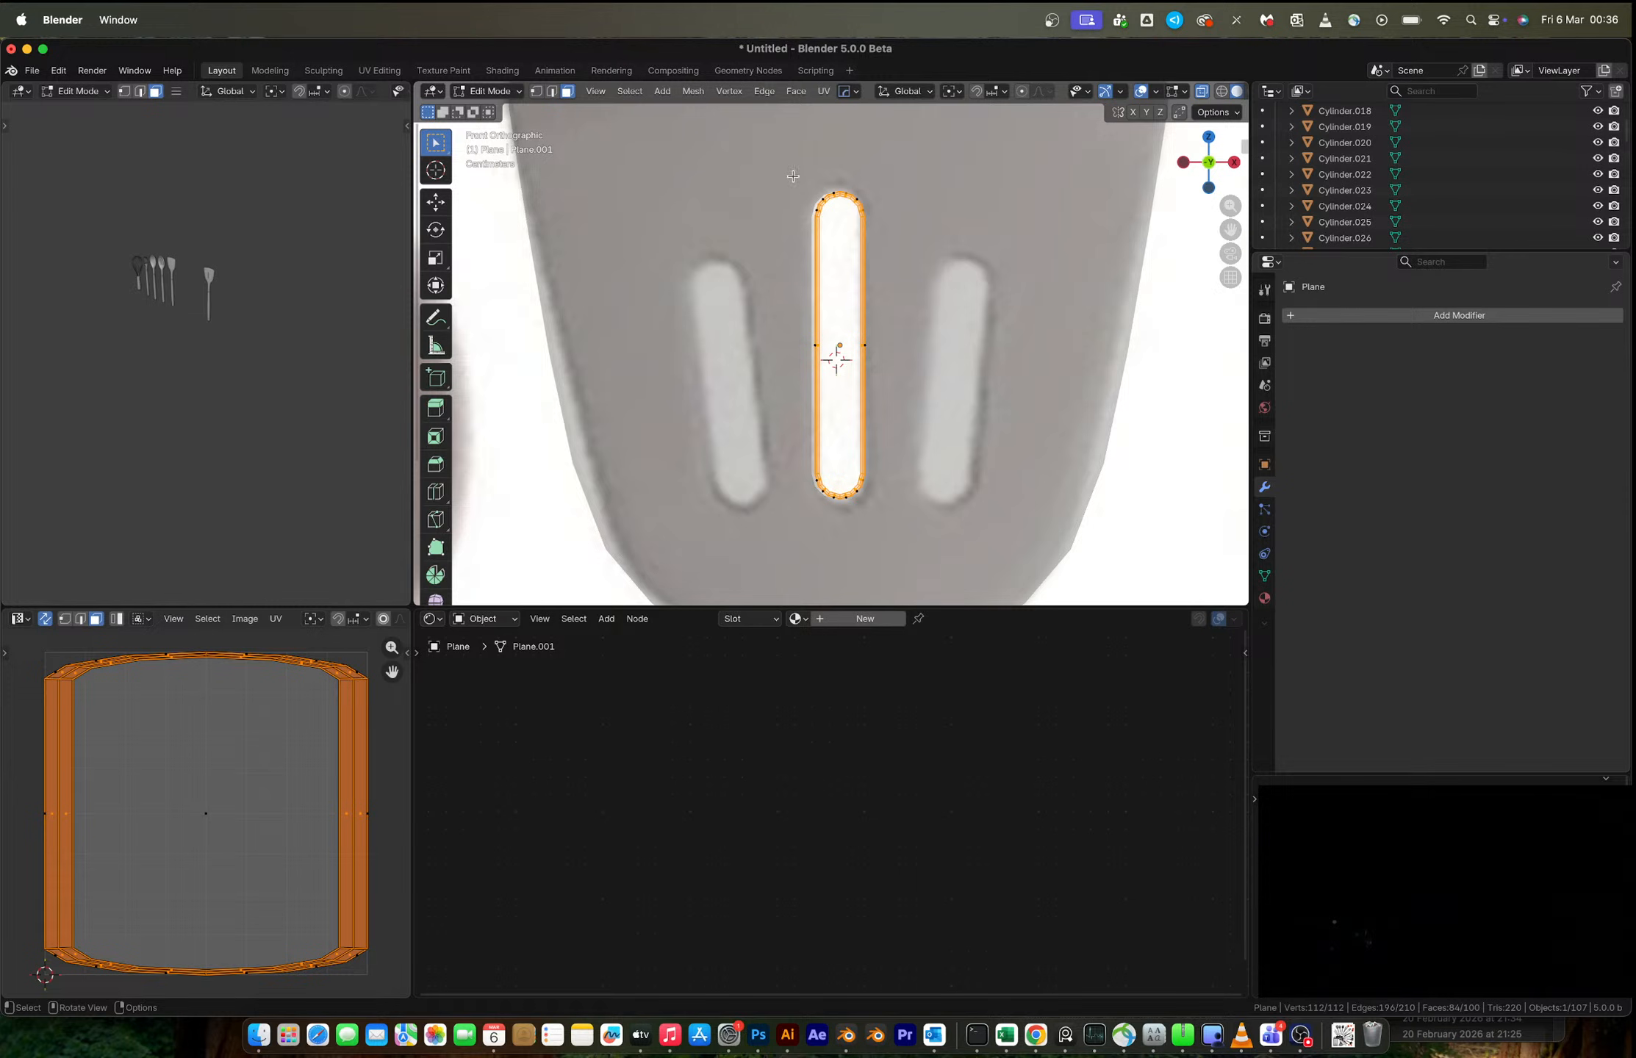
key("b")
left_click_drag(889, 515, 889, 515)
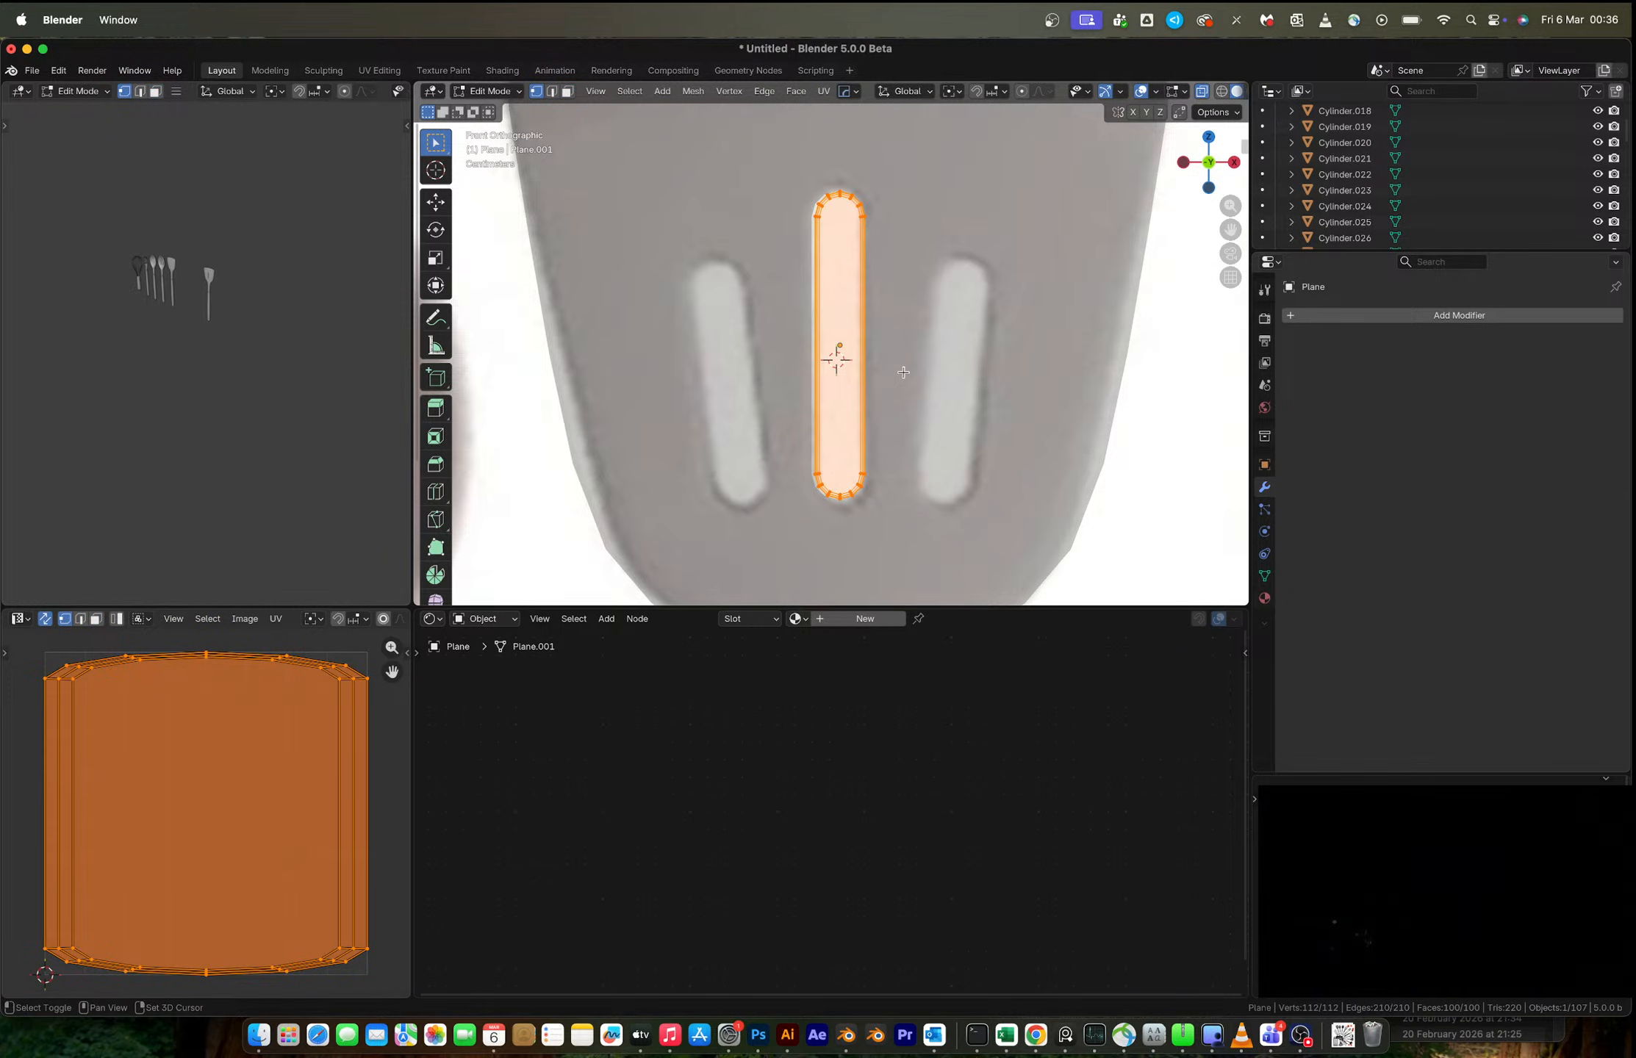
key("shift+d")
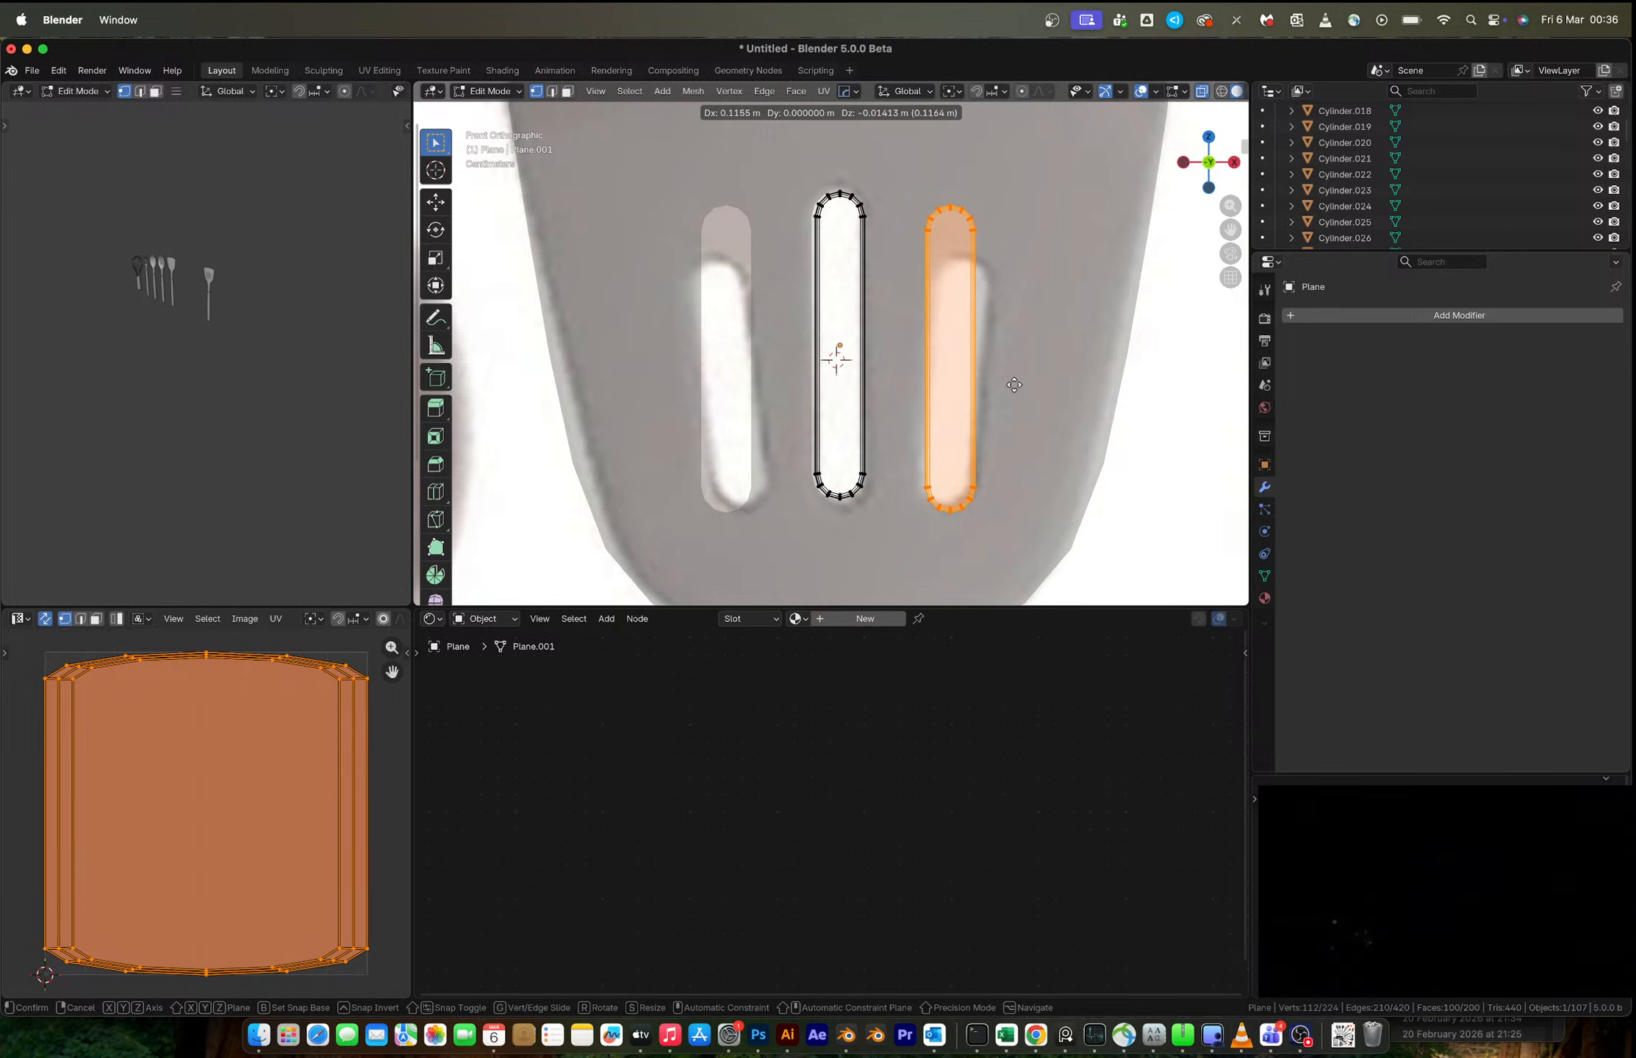
left_click(1028, 365)
type("r-4.27")
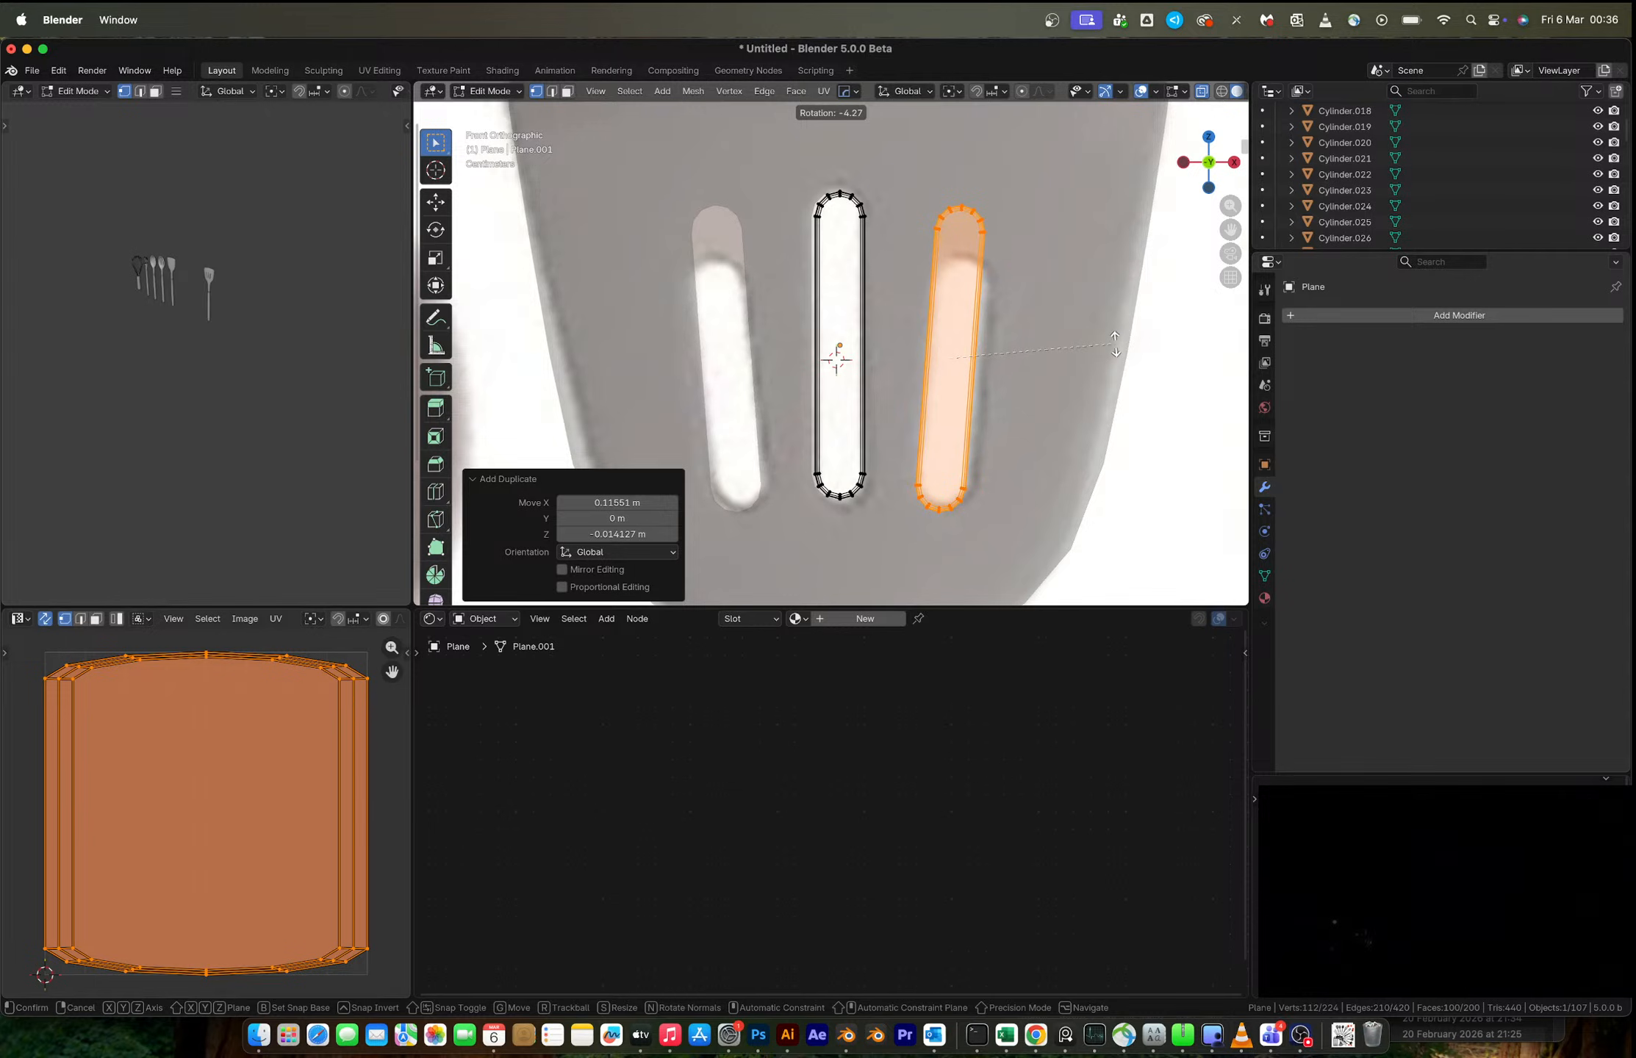
key("Return")
key("g")
left_click(1121, 343)
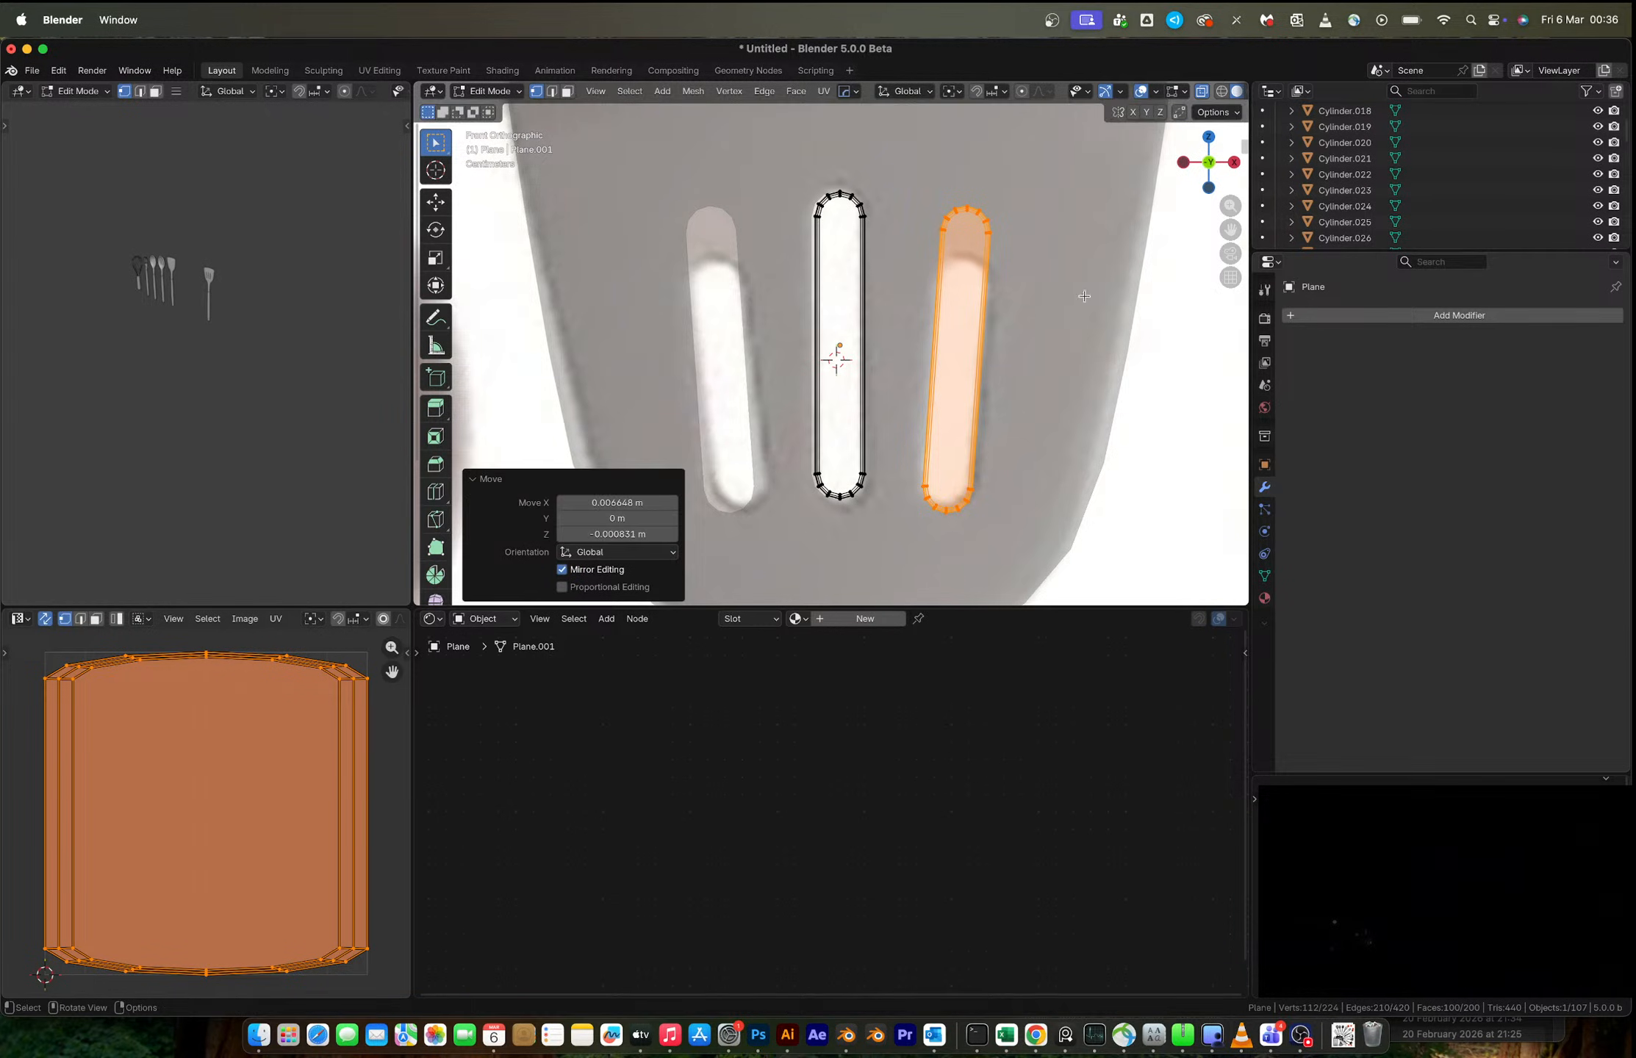
- Shorten the right slot cutter by moving its upper end vertices down about 0.049 m, and return to Object Mode
left_click_drag(923, 170, 1032, 272)
key("g")
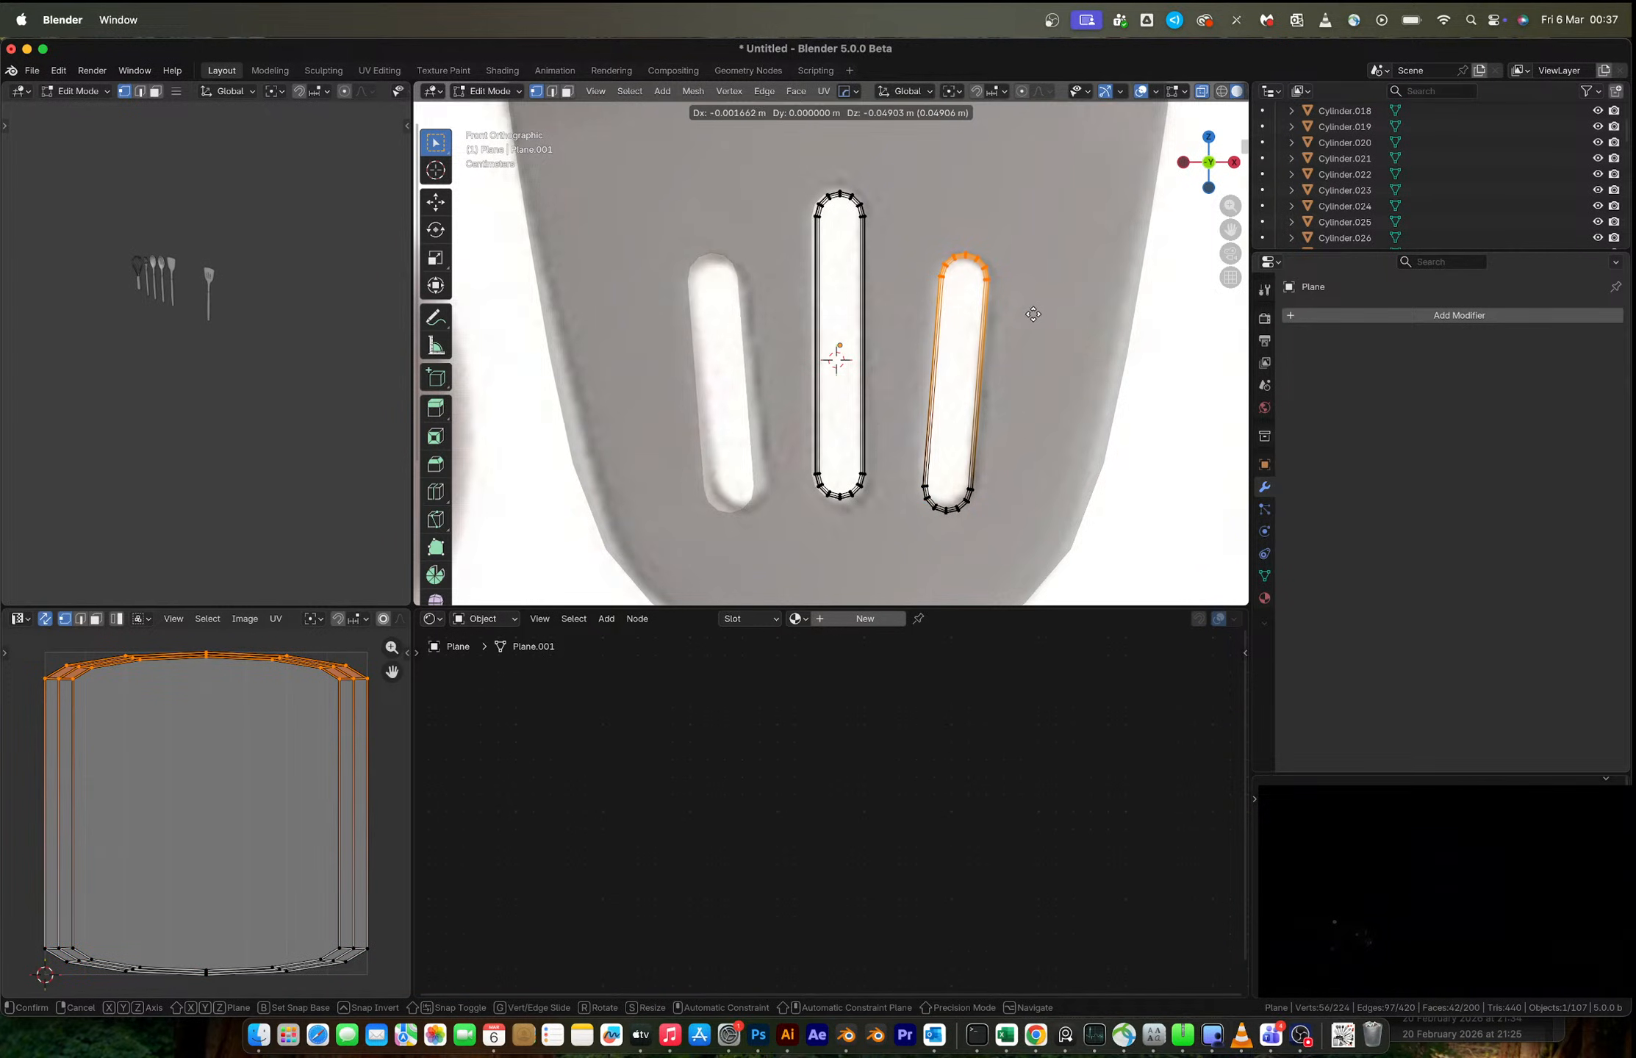
left_click(1030, 314)
key("Tab")
- Add a level 1 subdivision to the slot cutter object and auto-smooth its shading by angle
middle_click_drag(992, 312, 1012, 317)
left_click(1012, 317)
left_click(871, 308)
middle_click_drag(871, 308, 940, 284)
scroll(833, 341, "up", 3)
key("ctrl+1")
right_click(927, 309)
left_click(925, 311)
- Apply the spatula head's Boolean modifier and its Hops_Mirror.002 modifier, in that order
left_click(989, 234)
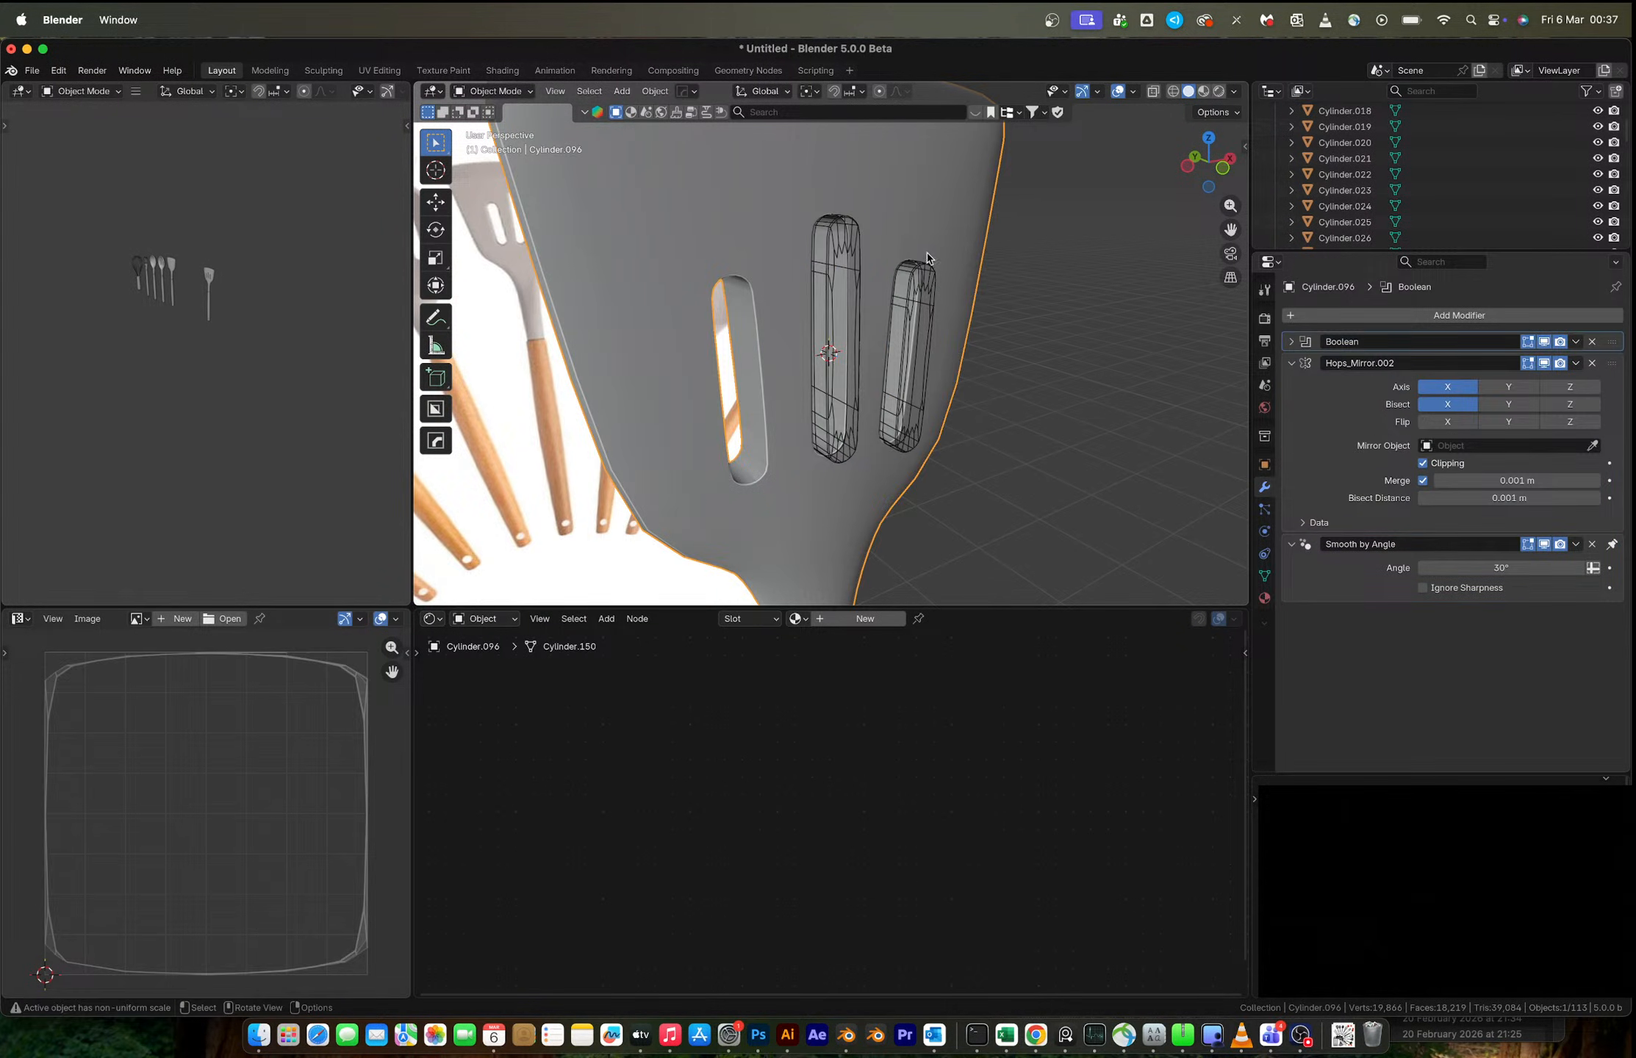
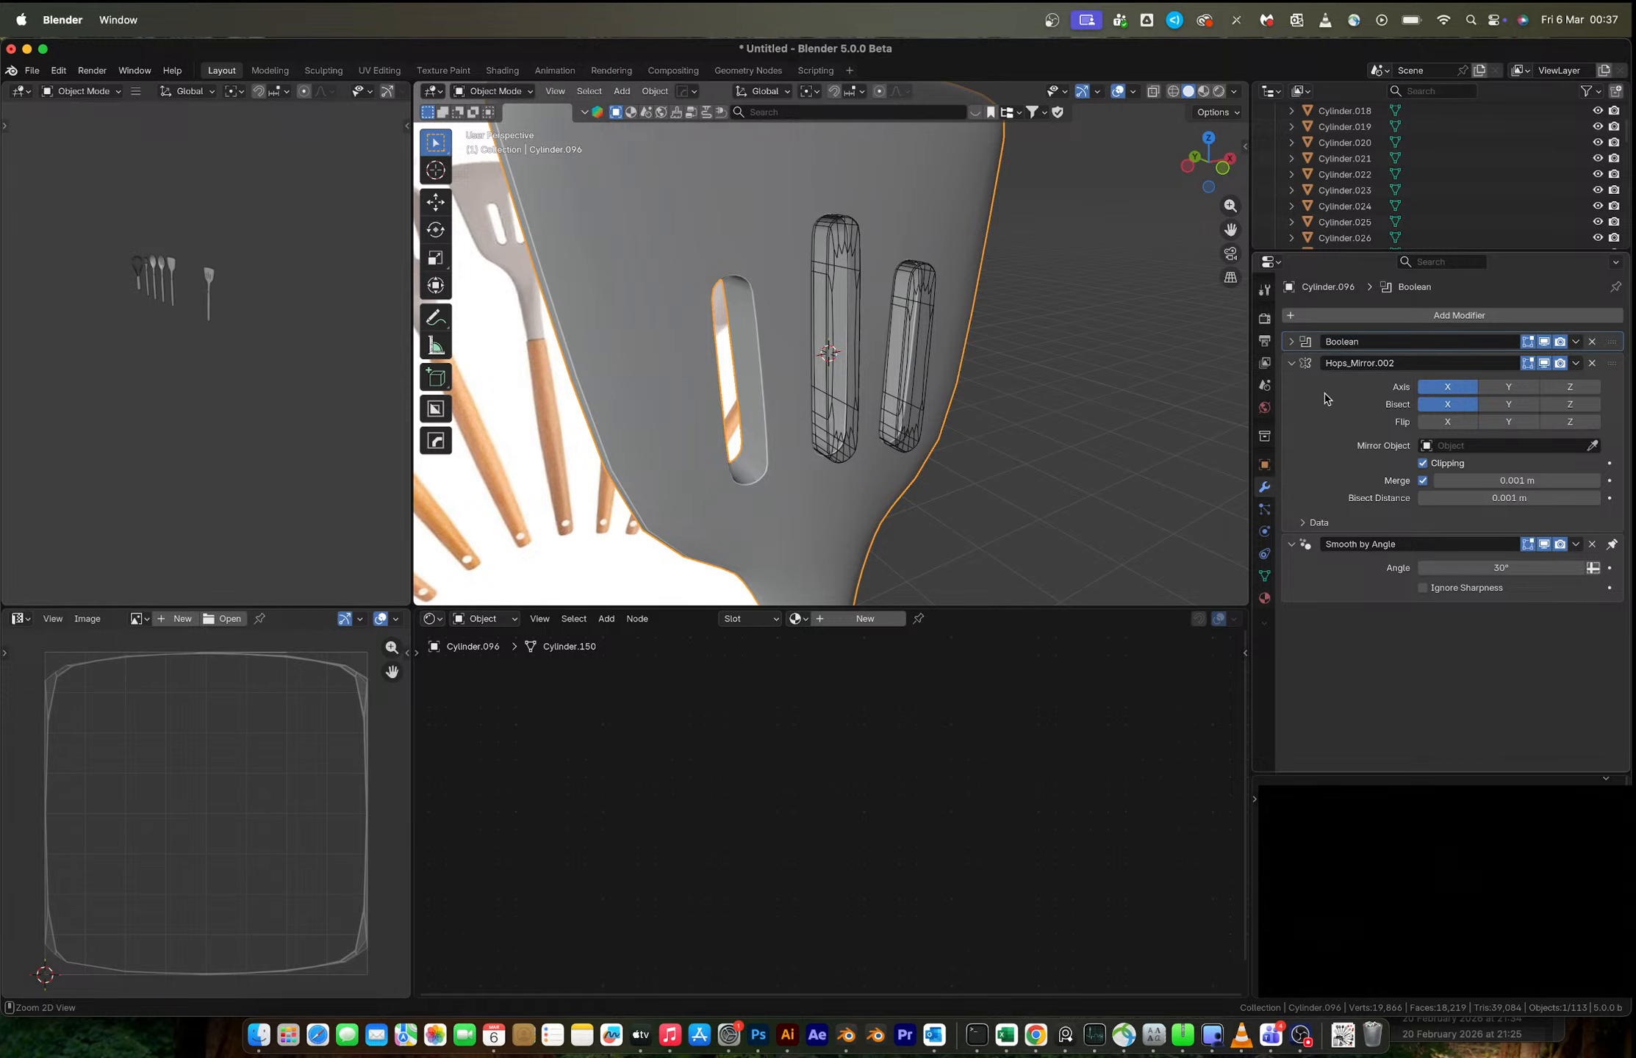
key("ctrl+a")
key("ctrl+z")
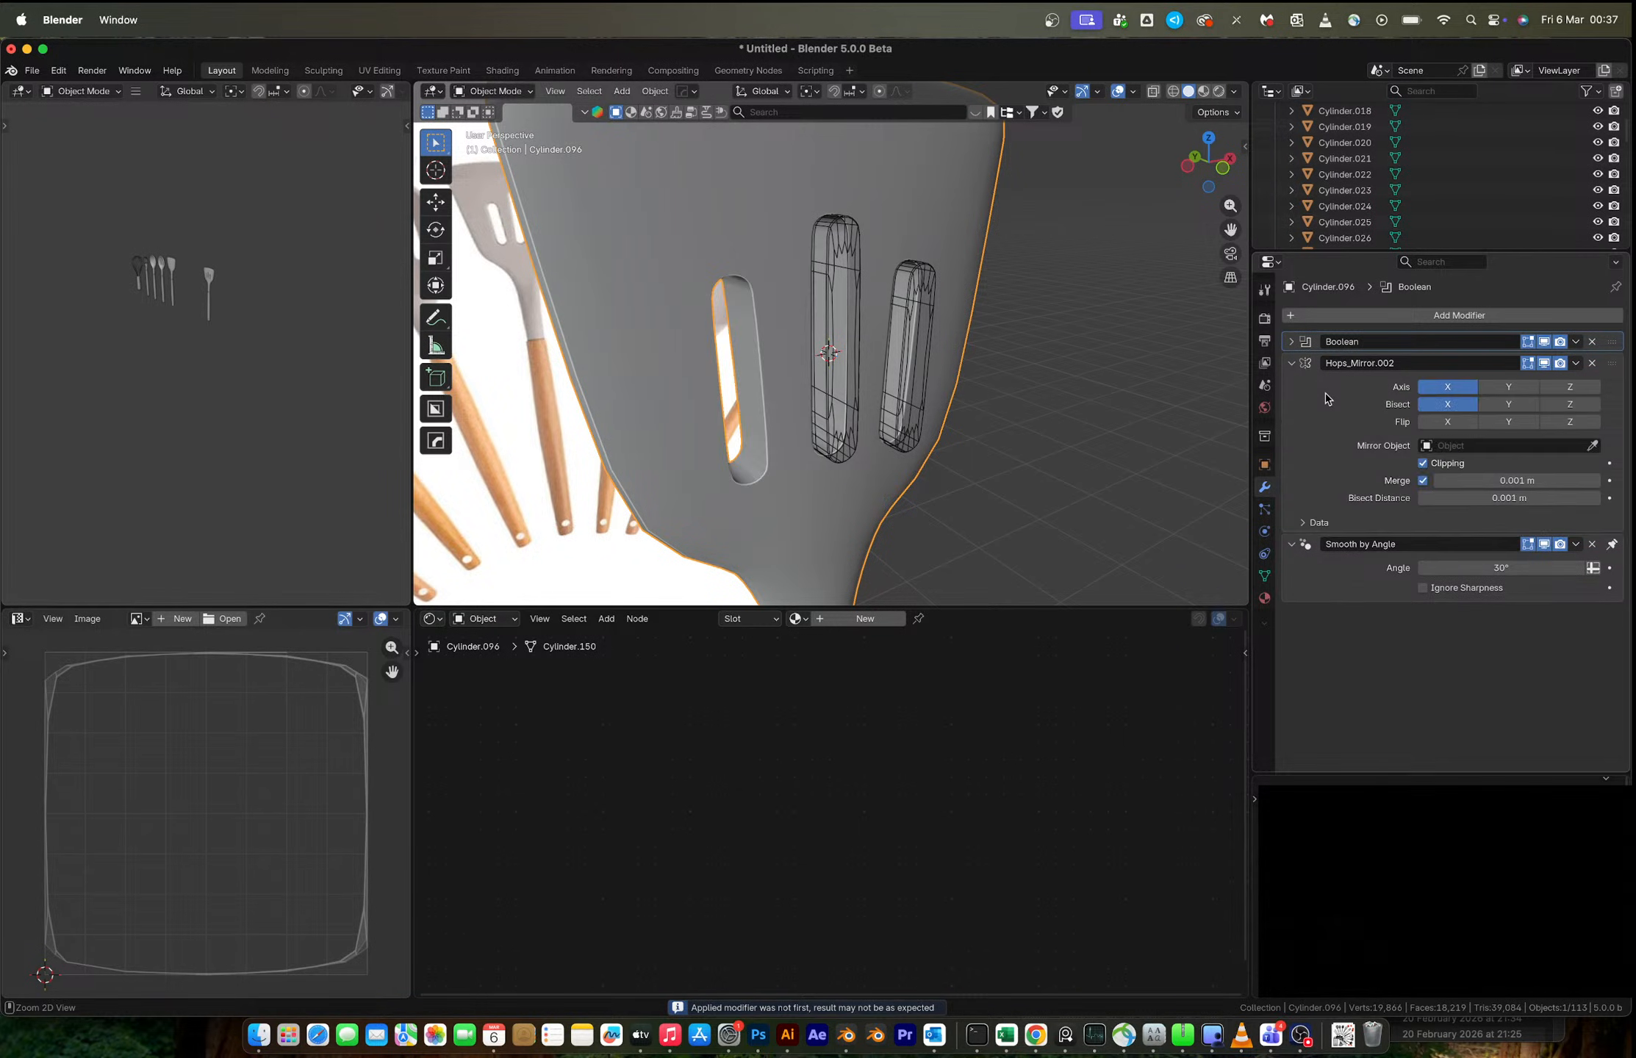
key("ctrl+a")
key("ctrl+a")
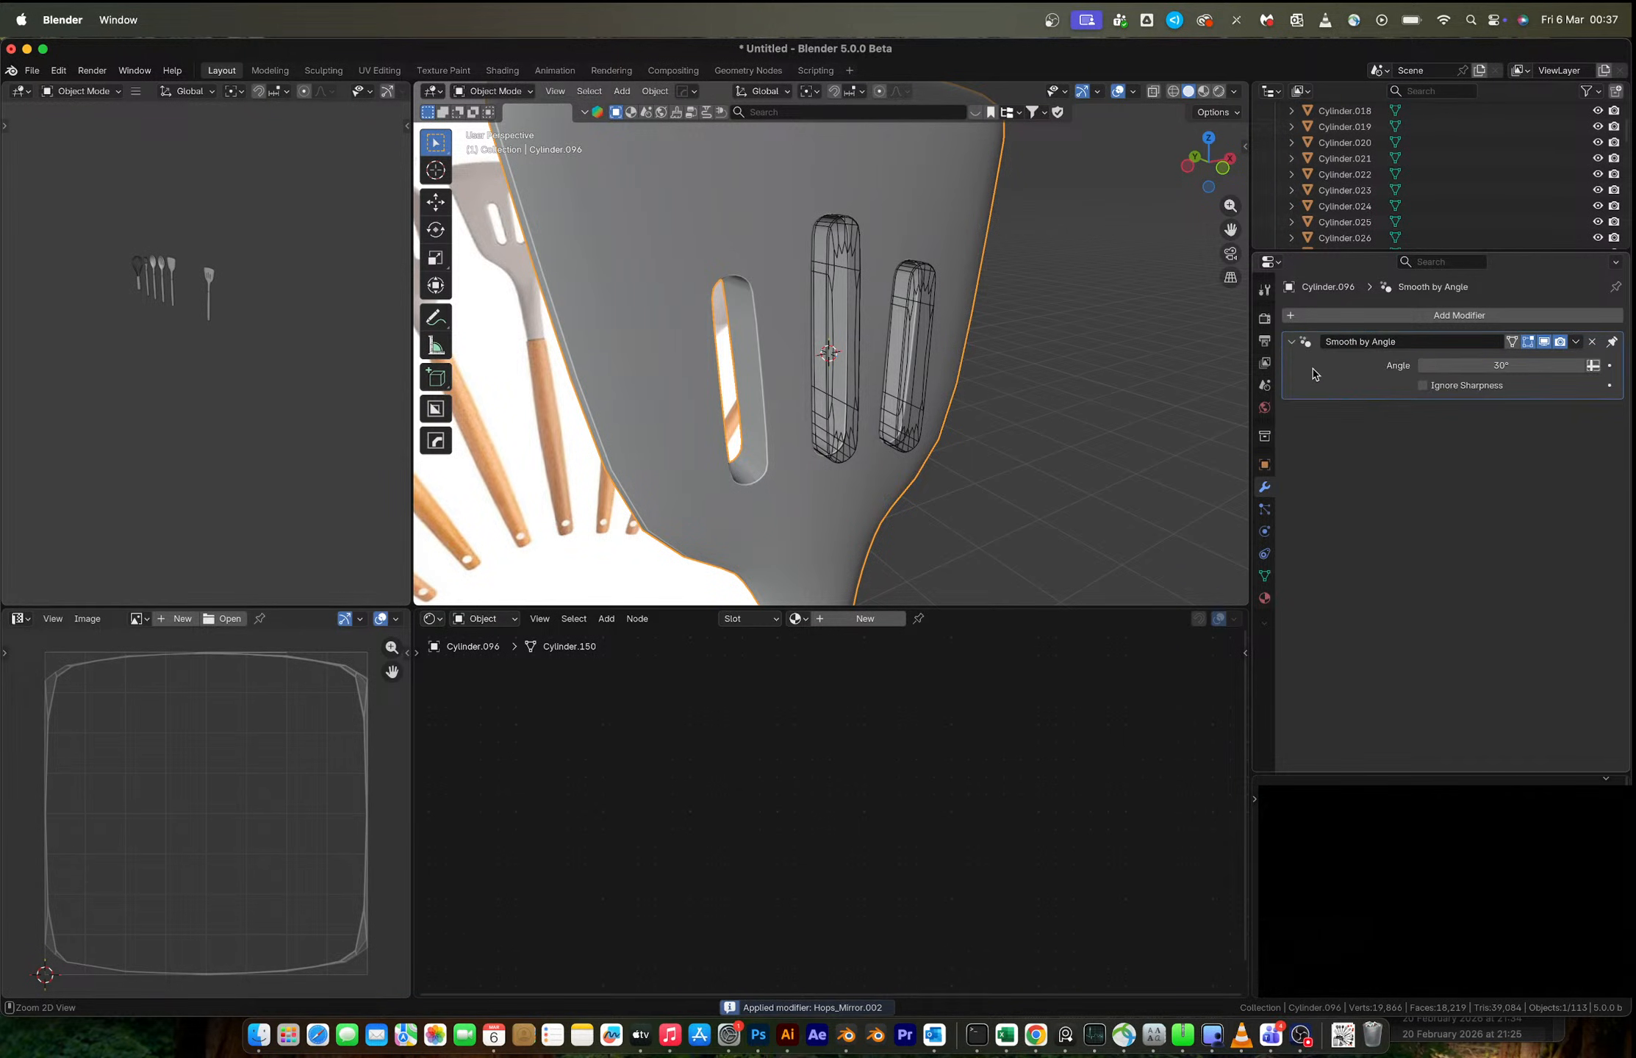
- Delete the slot cutter object and select the finished slotted spatula head
left_click(914, 310)
key("x")
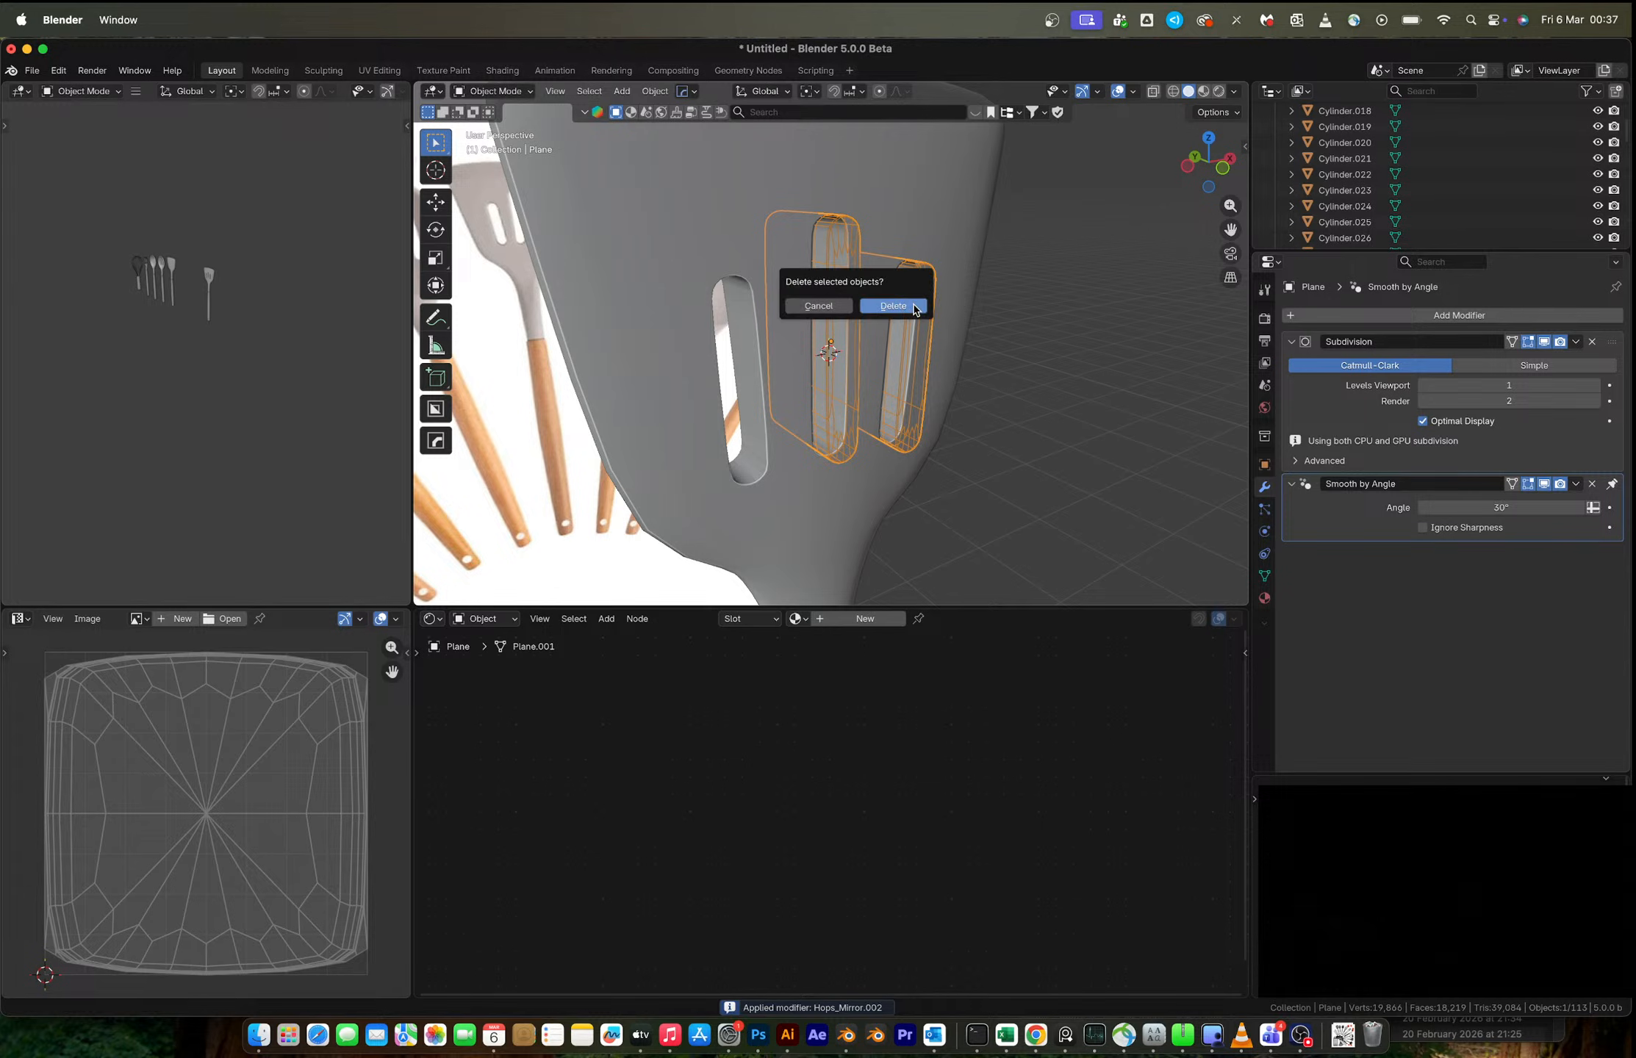
left_click(913, 303)
middle_click_drag(938, 316, 1048, 260)
left_click(904, 287)
scroll(964, 298, "up", 1)
scroll(963, 303, "down", 5)
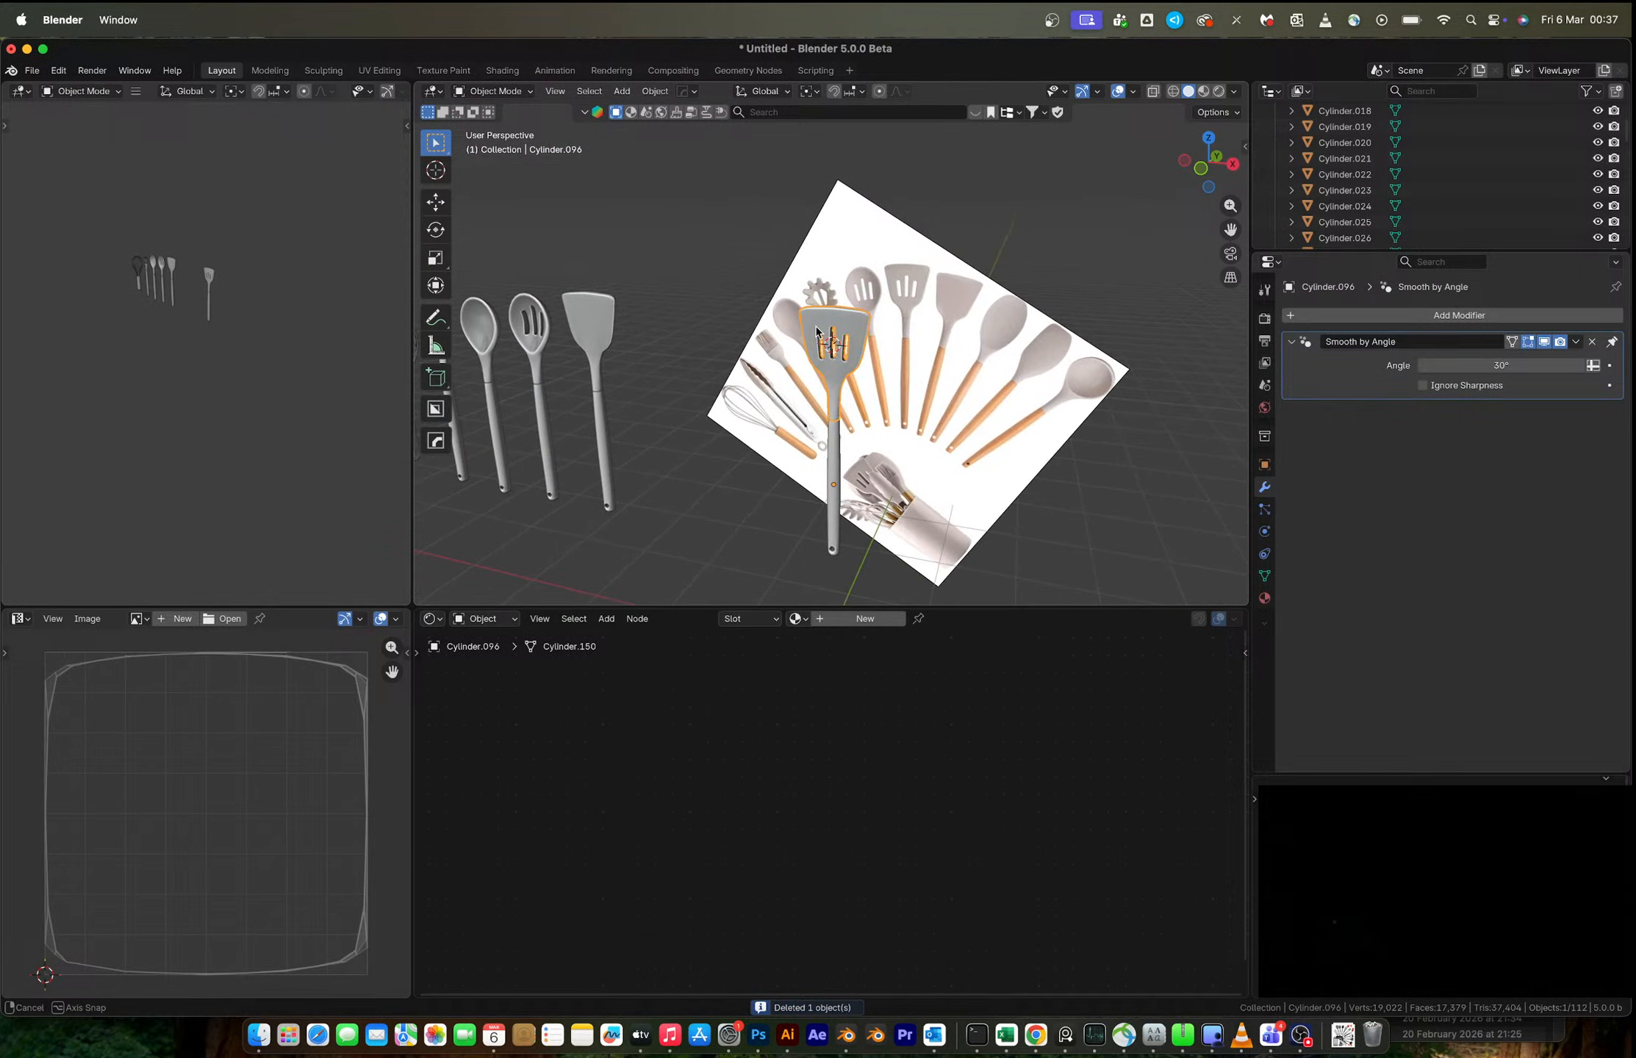
- Flatten the slotted spatula head's blade vertices by scaling them to 0.334 along Y with connected proportional editing of size 0.683, and return to Object Mode
middle_click_drag(728, 344, 865, 339)
key("Tab")
scroll(865, 340, "up", 6)
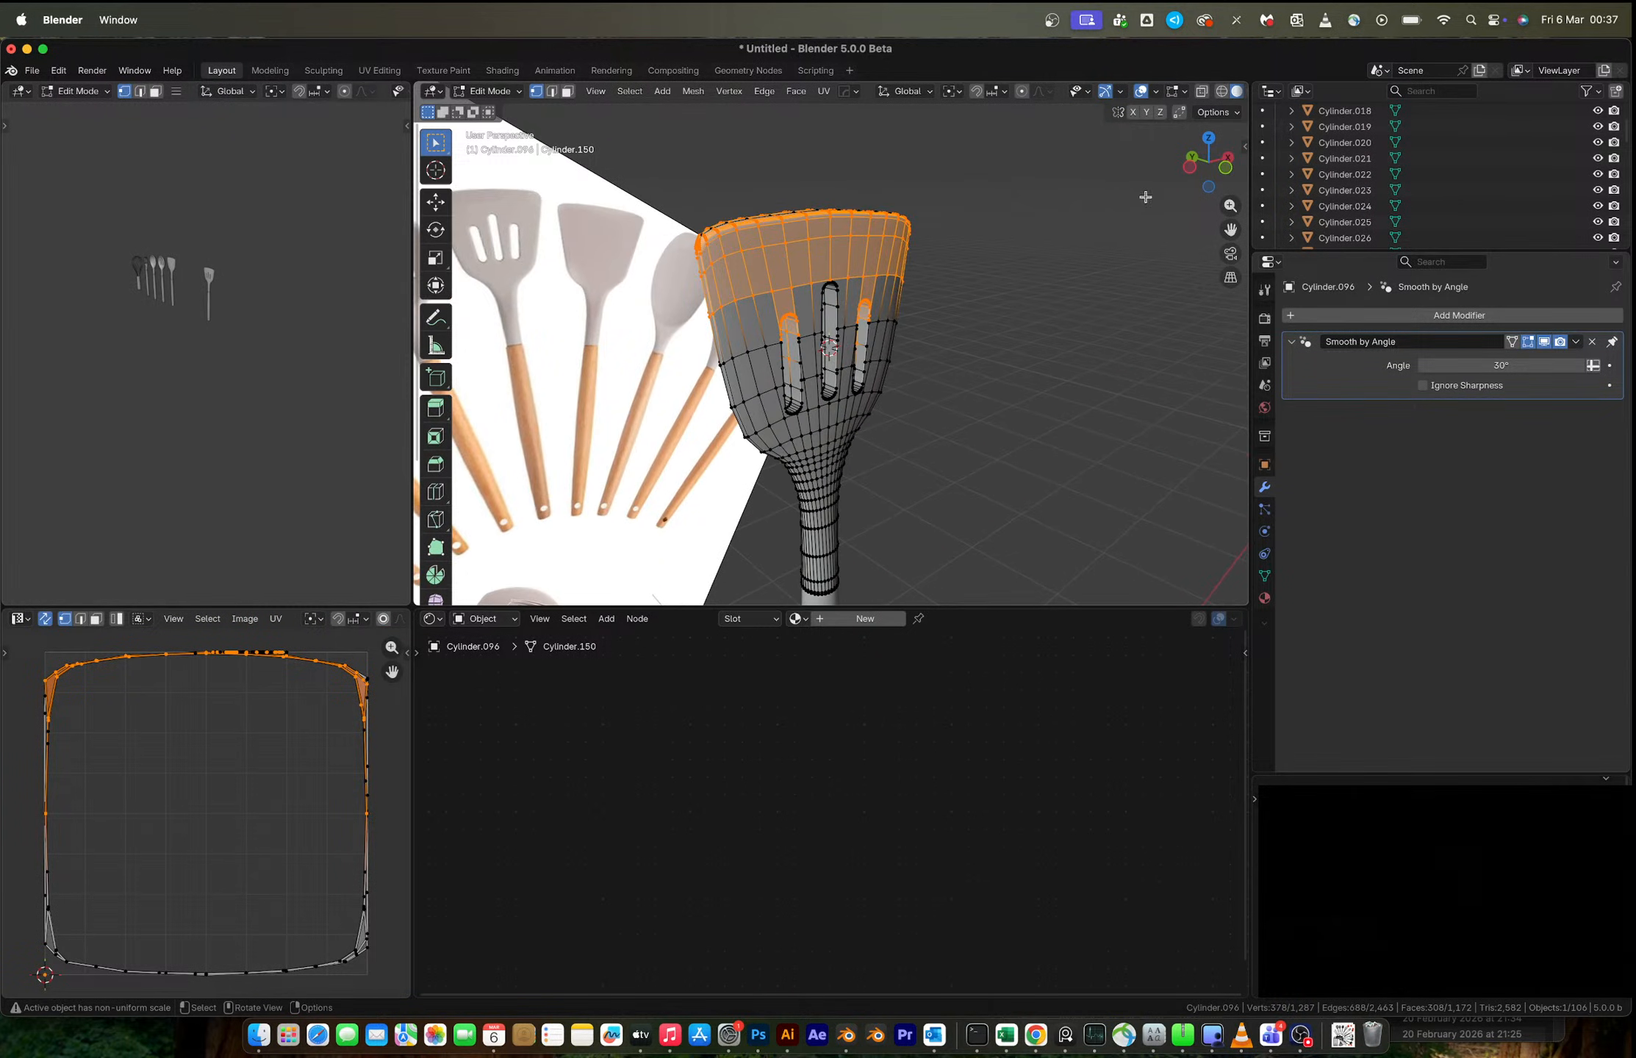
left_click(1225, 174)
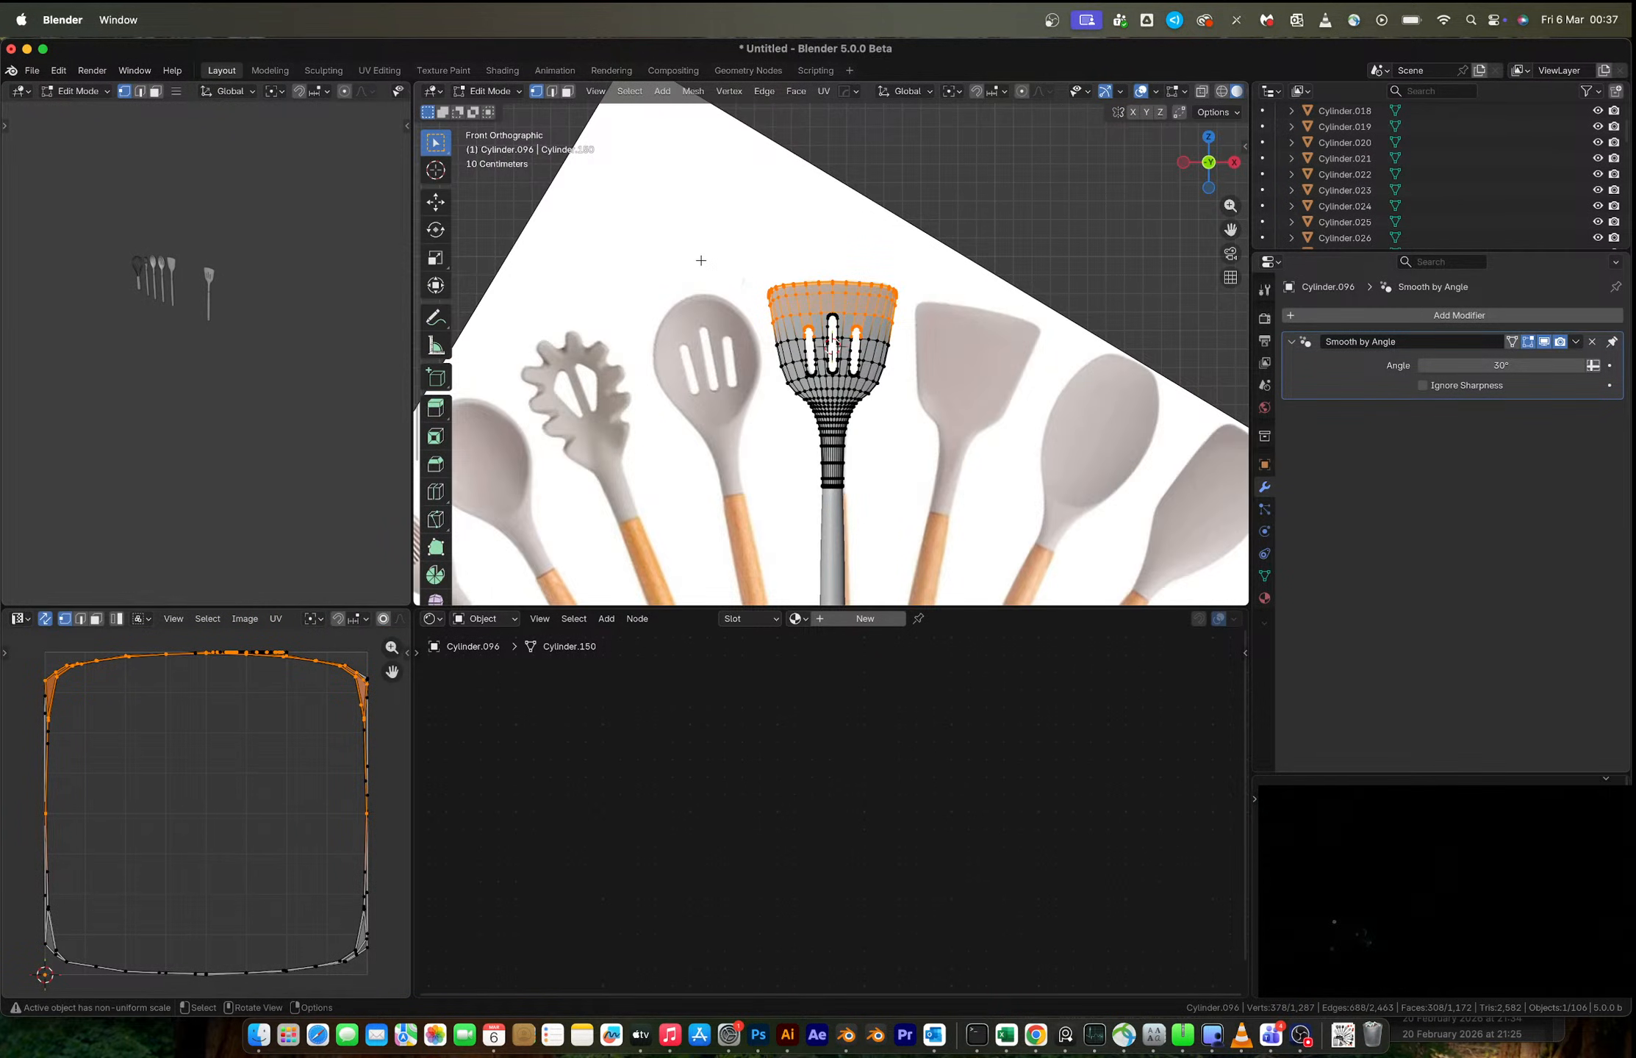
key("alt+z")
left_click_drag(711, 238, 881, 333)
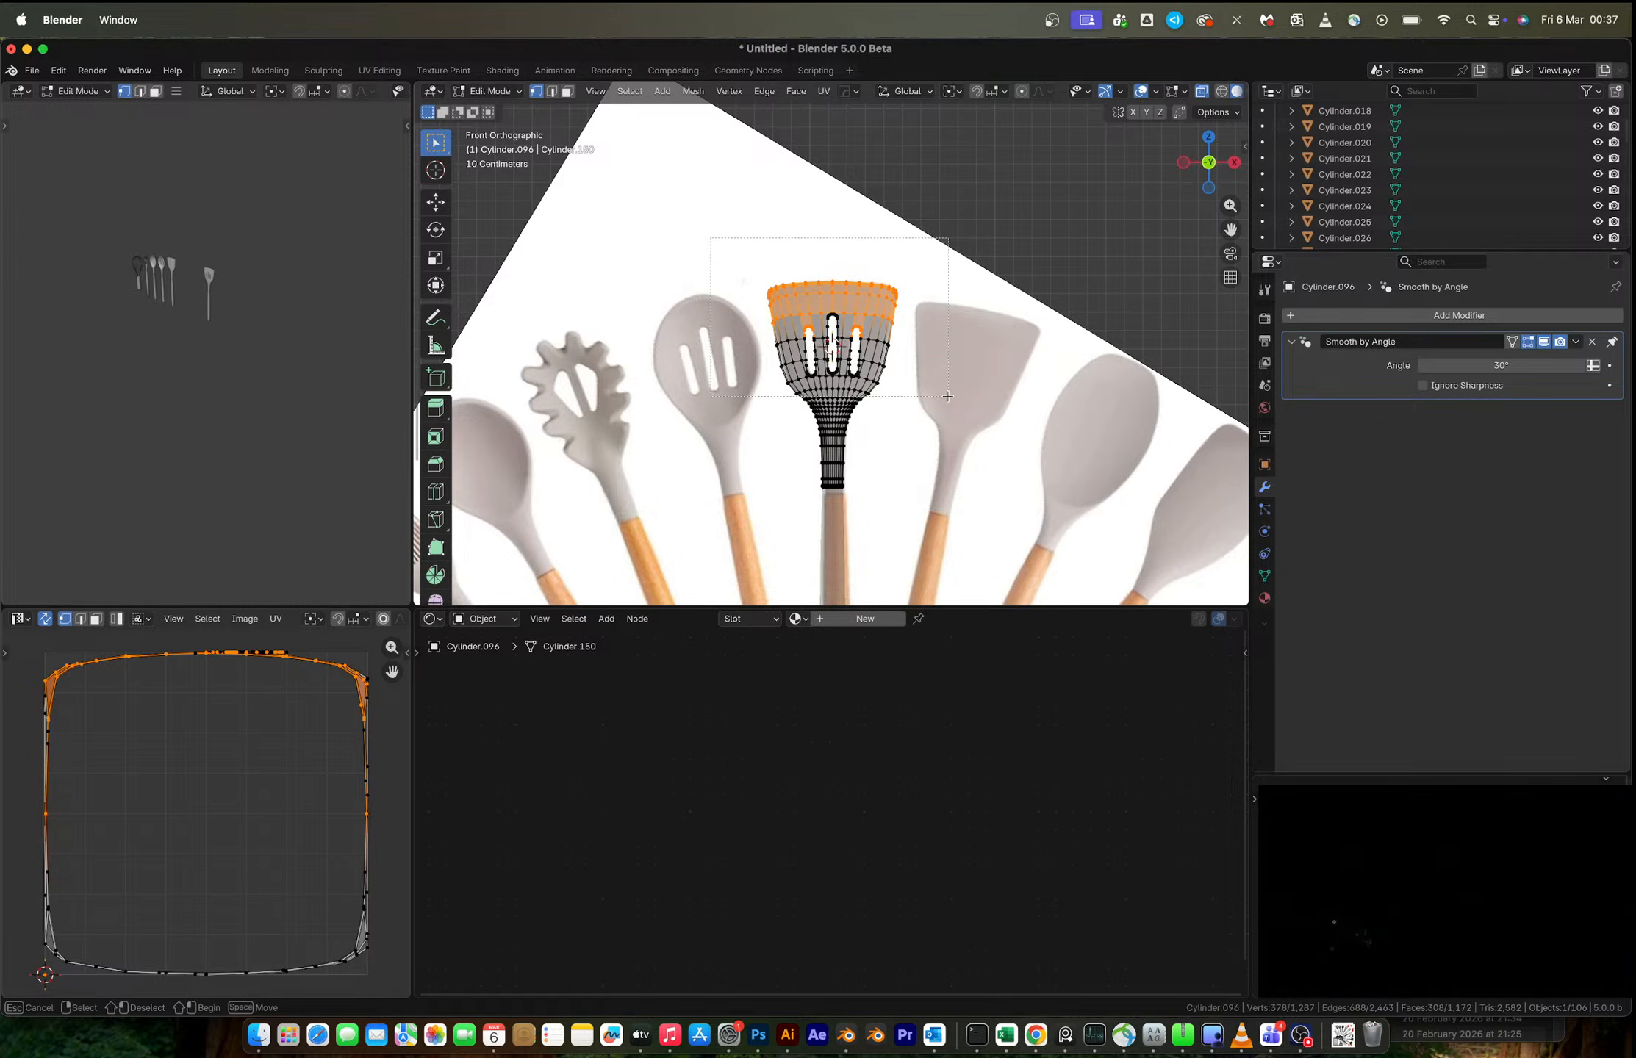
left_click_drag(948, 397, 948, 398)
middle_click_drag(948, 397, 1019, 404)
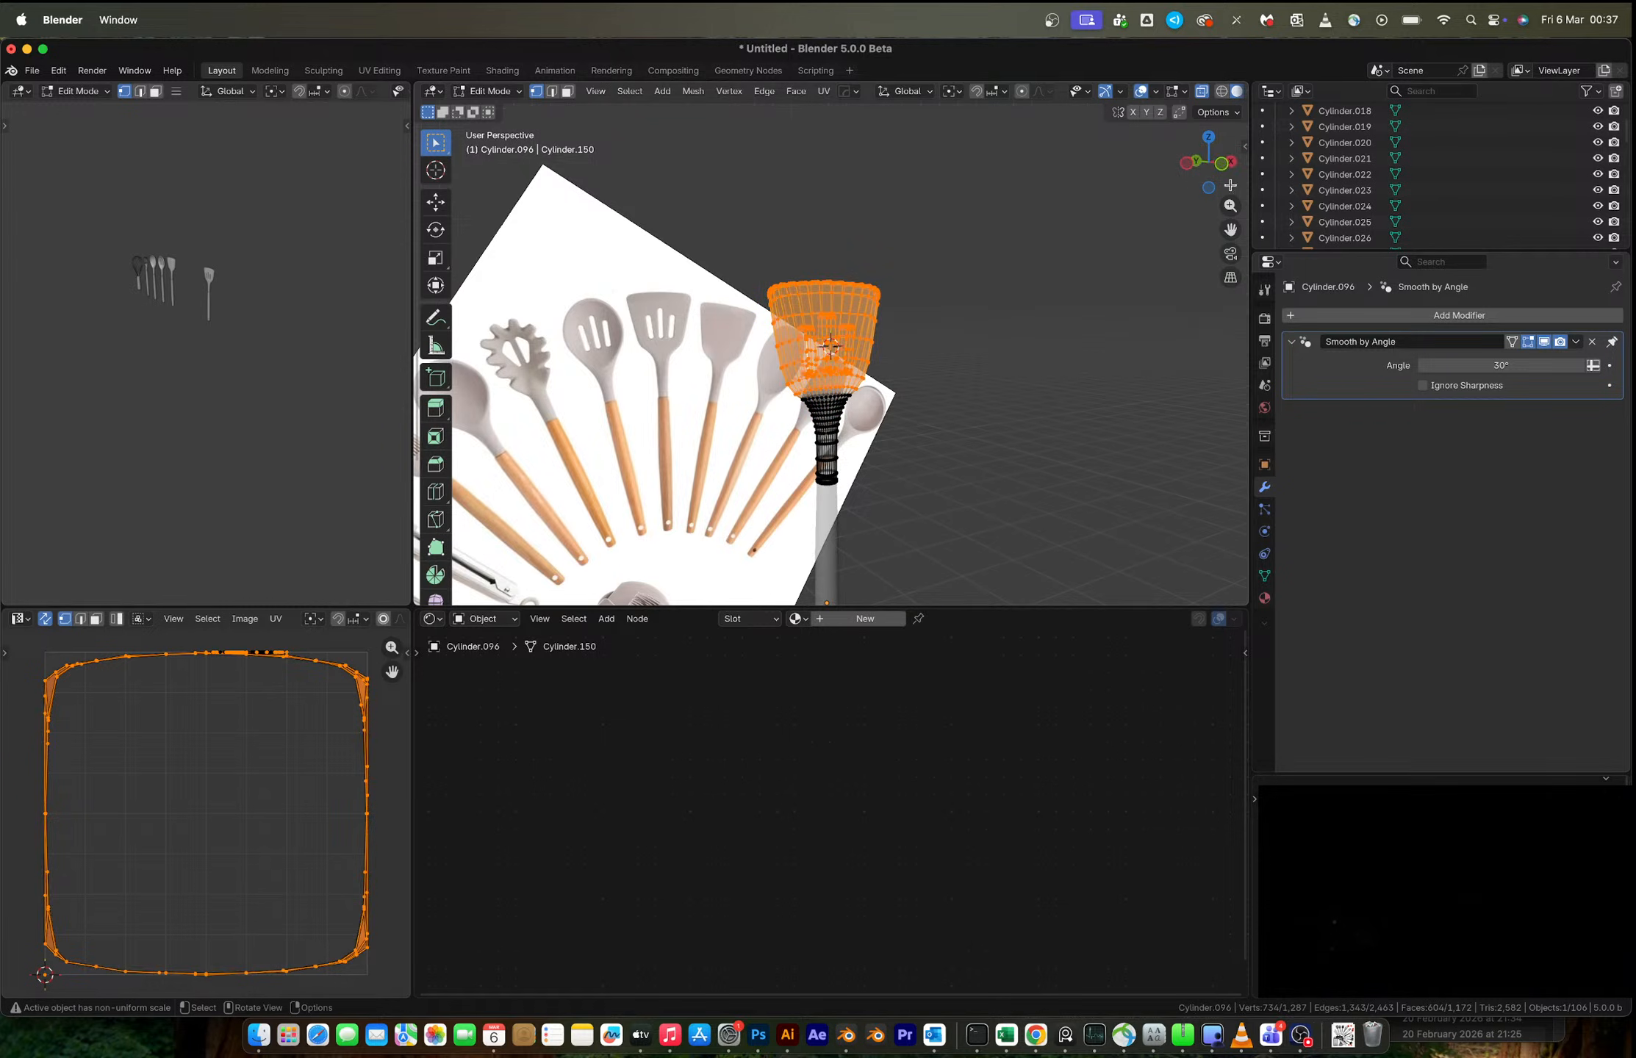
left_click(1186, 165)
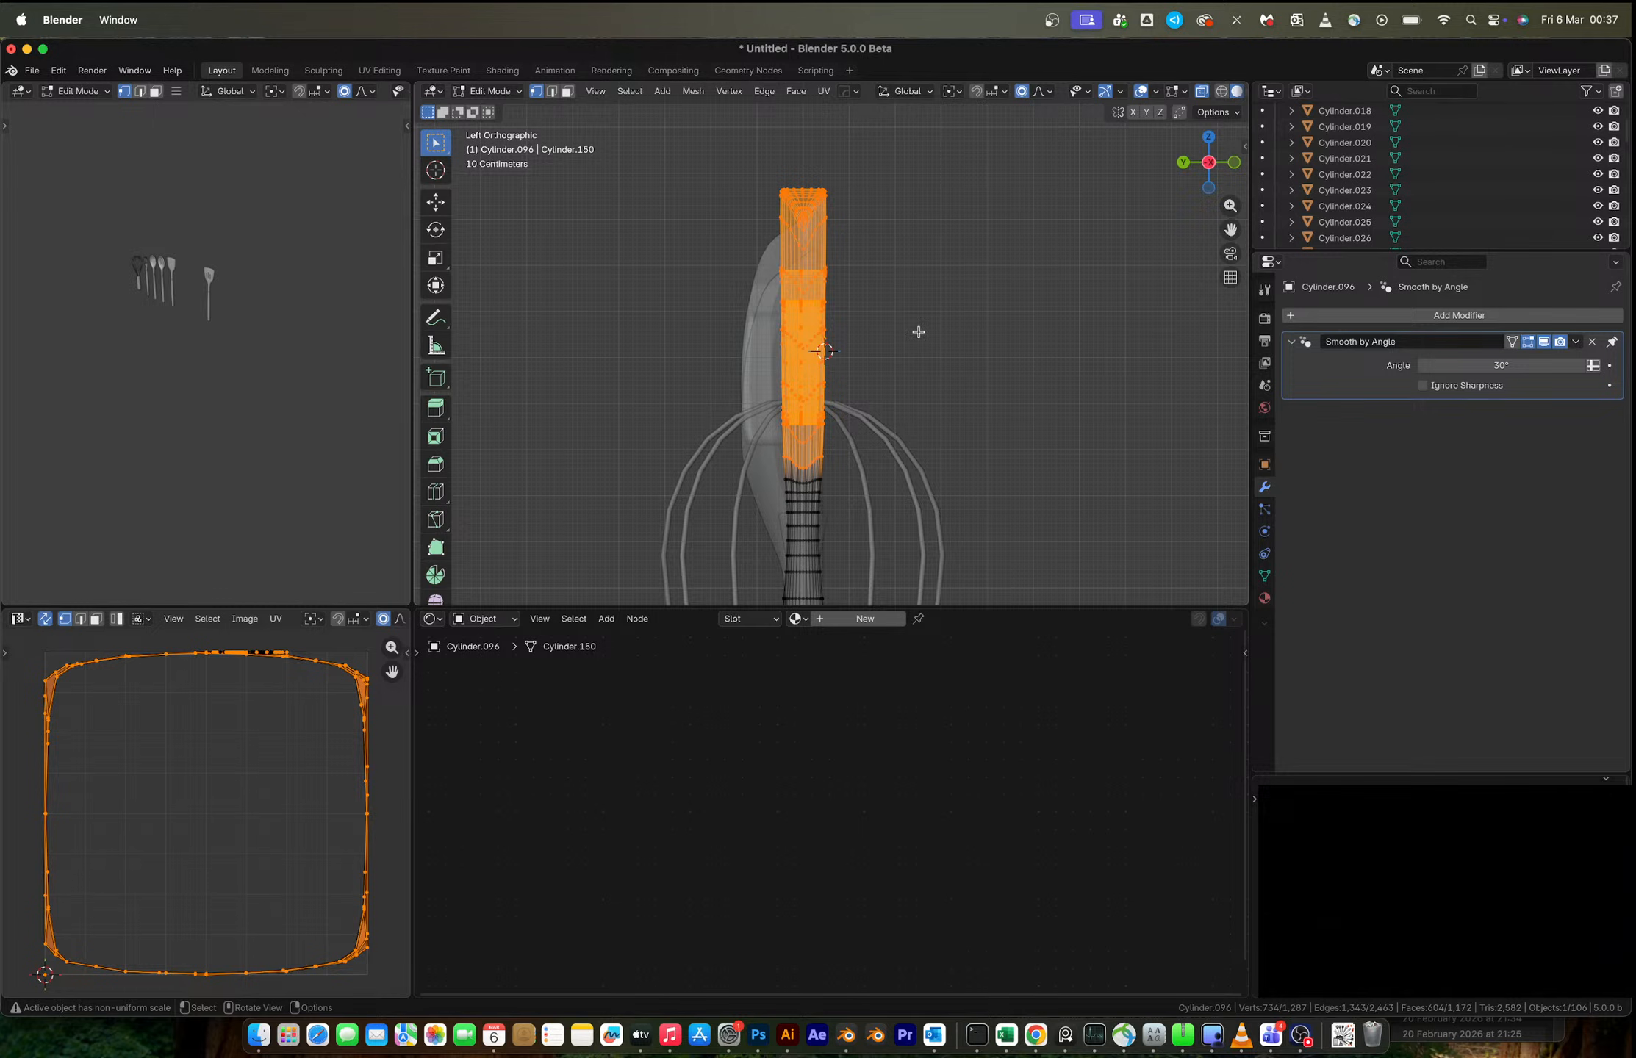
key("s")
key("y")
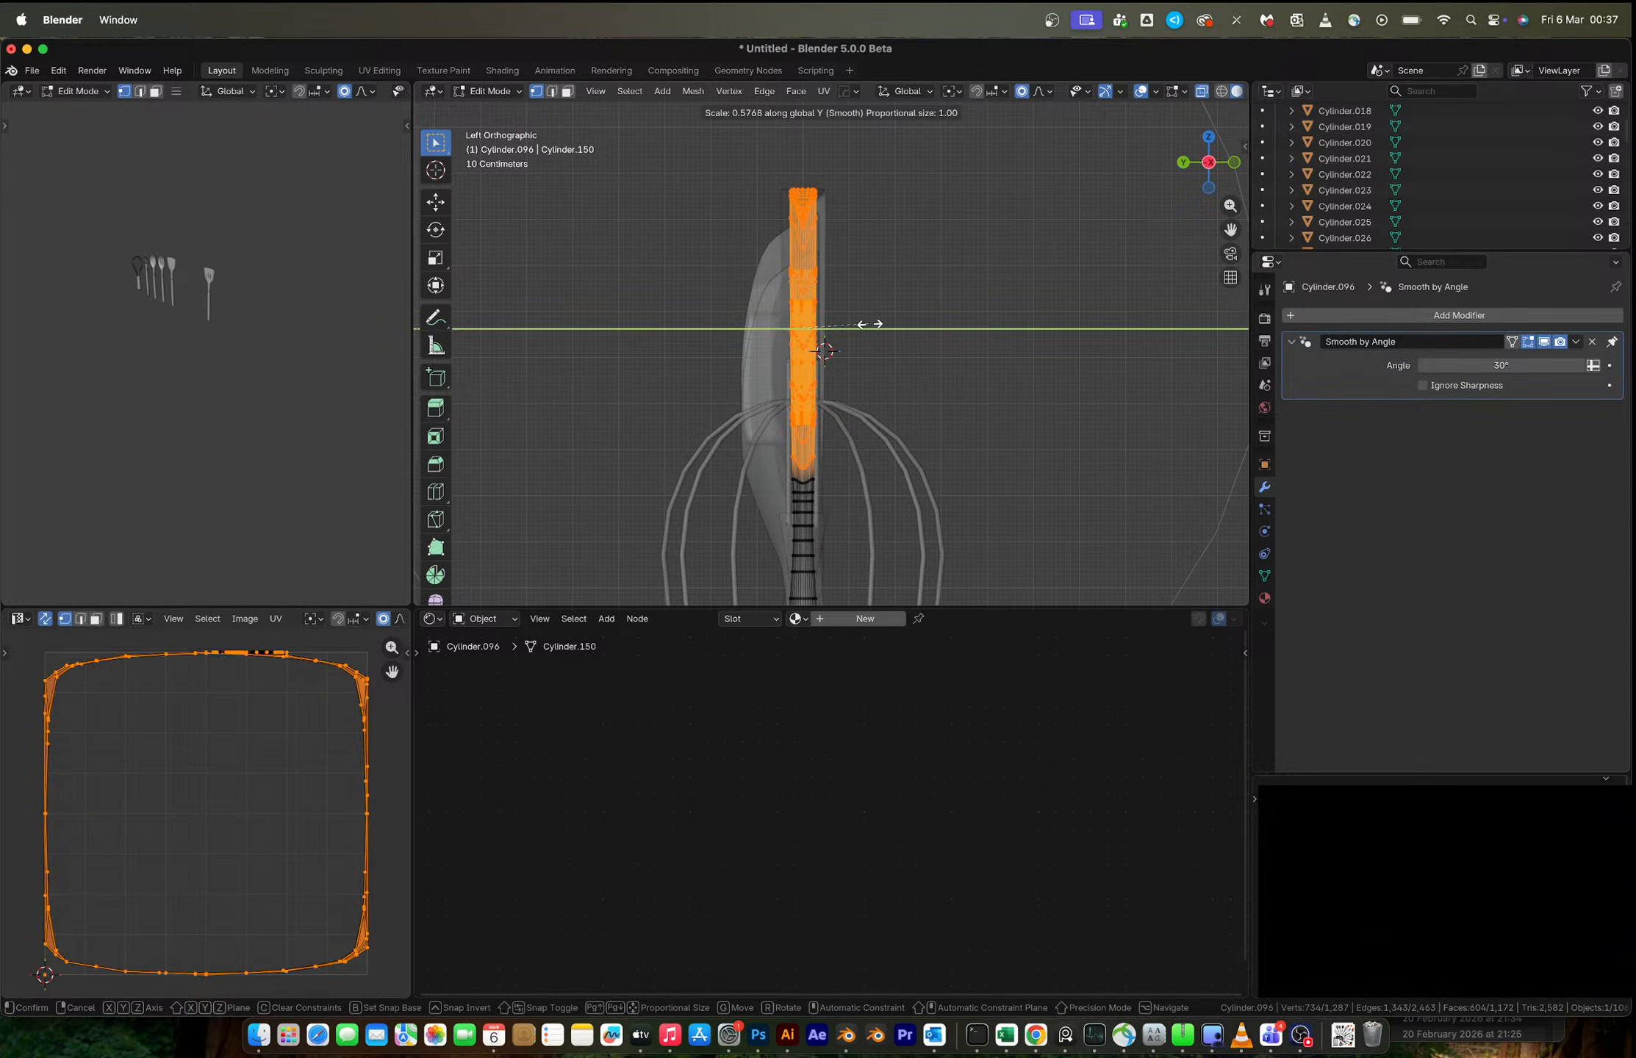
scroll(870, 324, "up", 4)
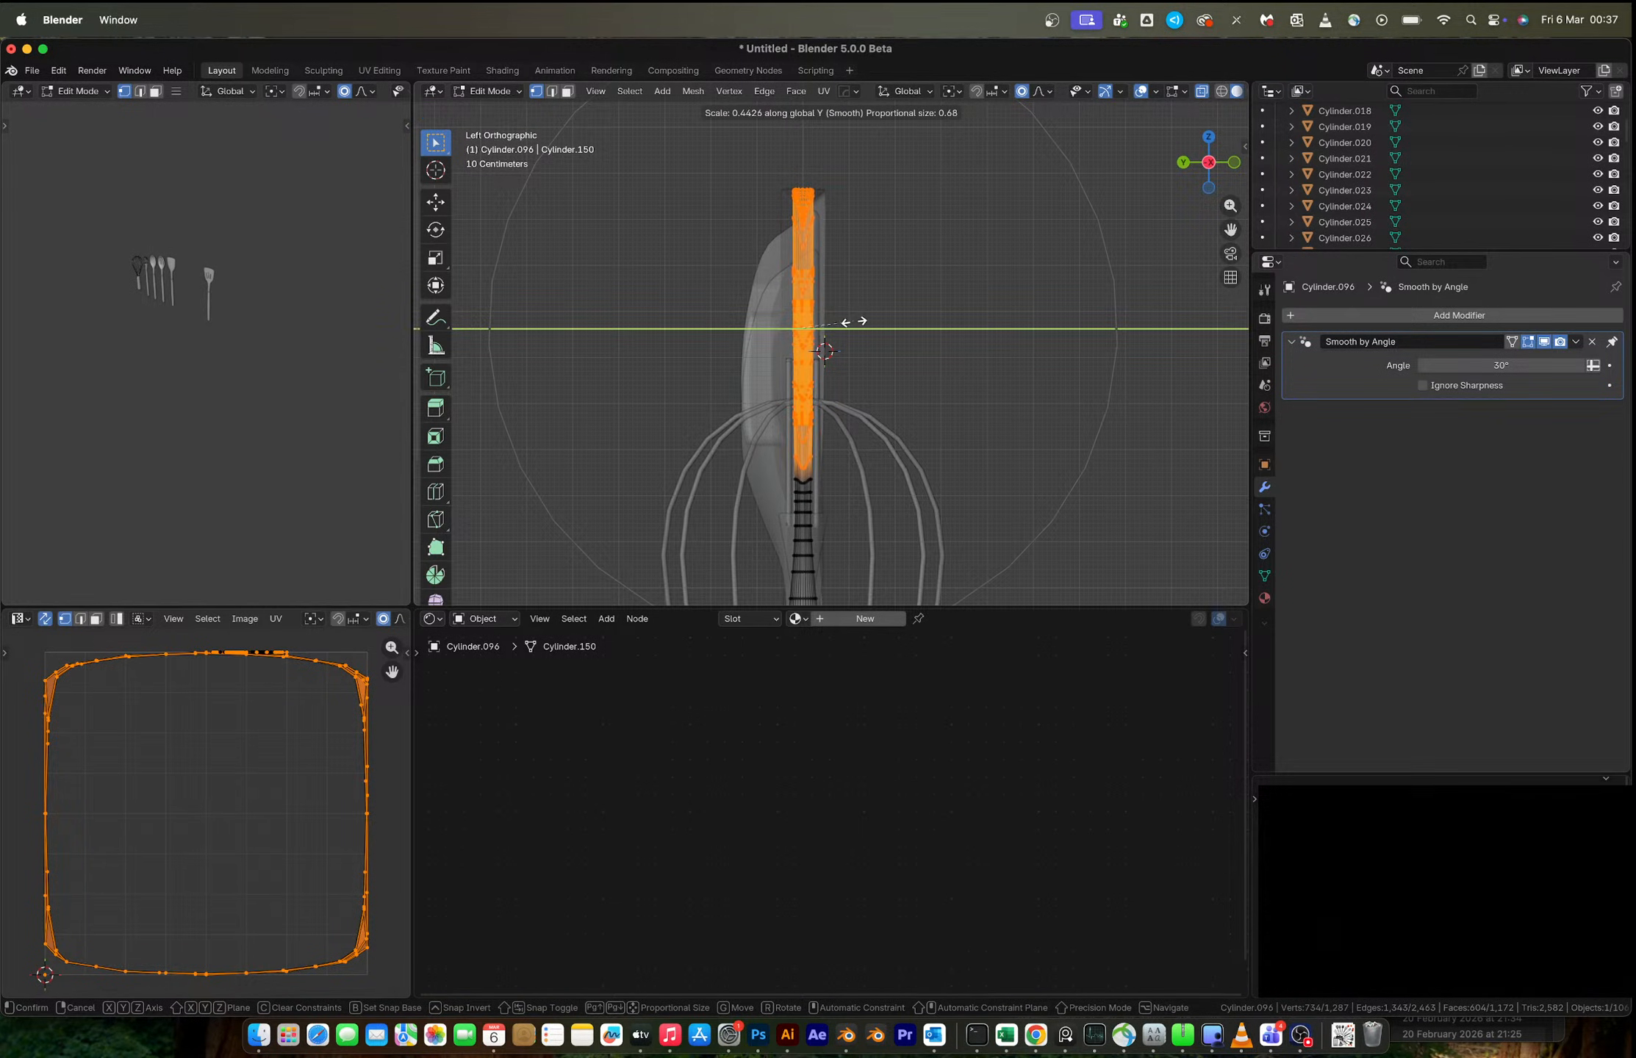
left_click(841, 321)
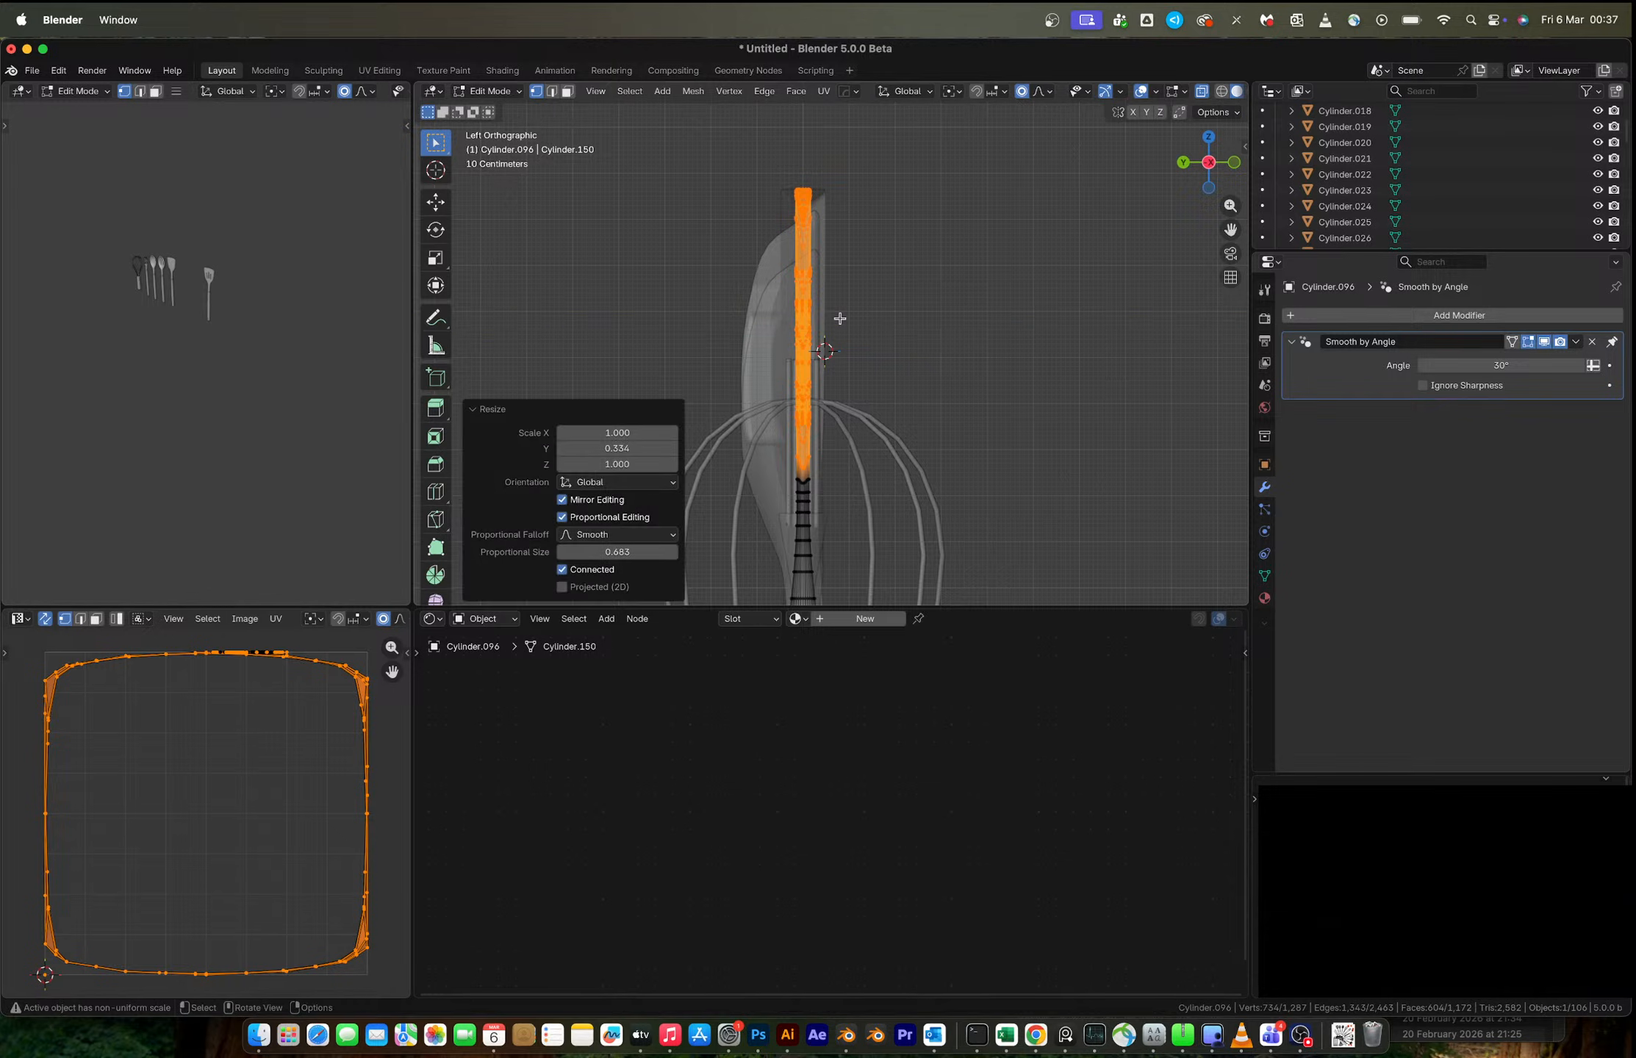
key("Tab")
- Move the slotted spatula's head and handle together -1.9428 m along X, beside the other finished utensils
middle_click_drag(840, 321, 696, 359)
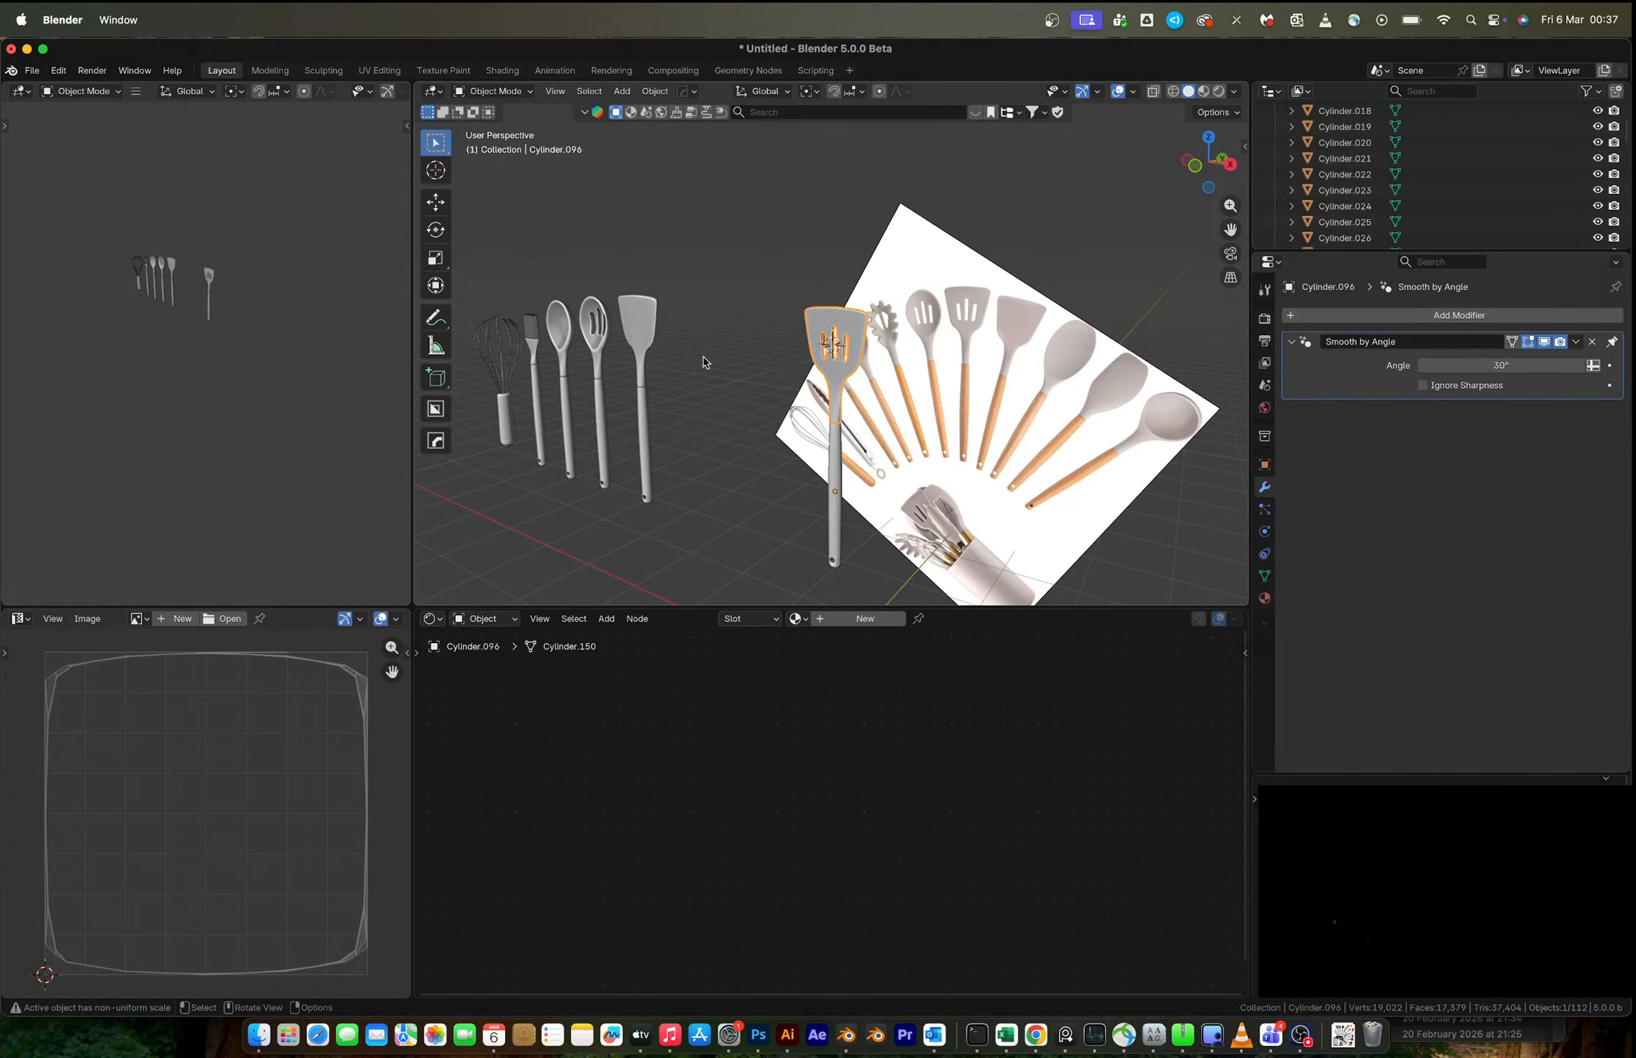
left_click(836, 468, "shift")
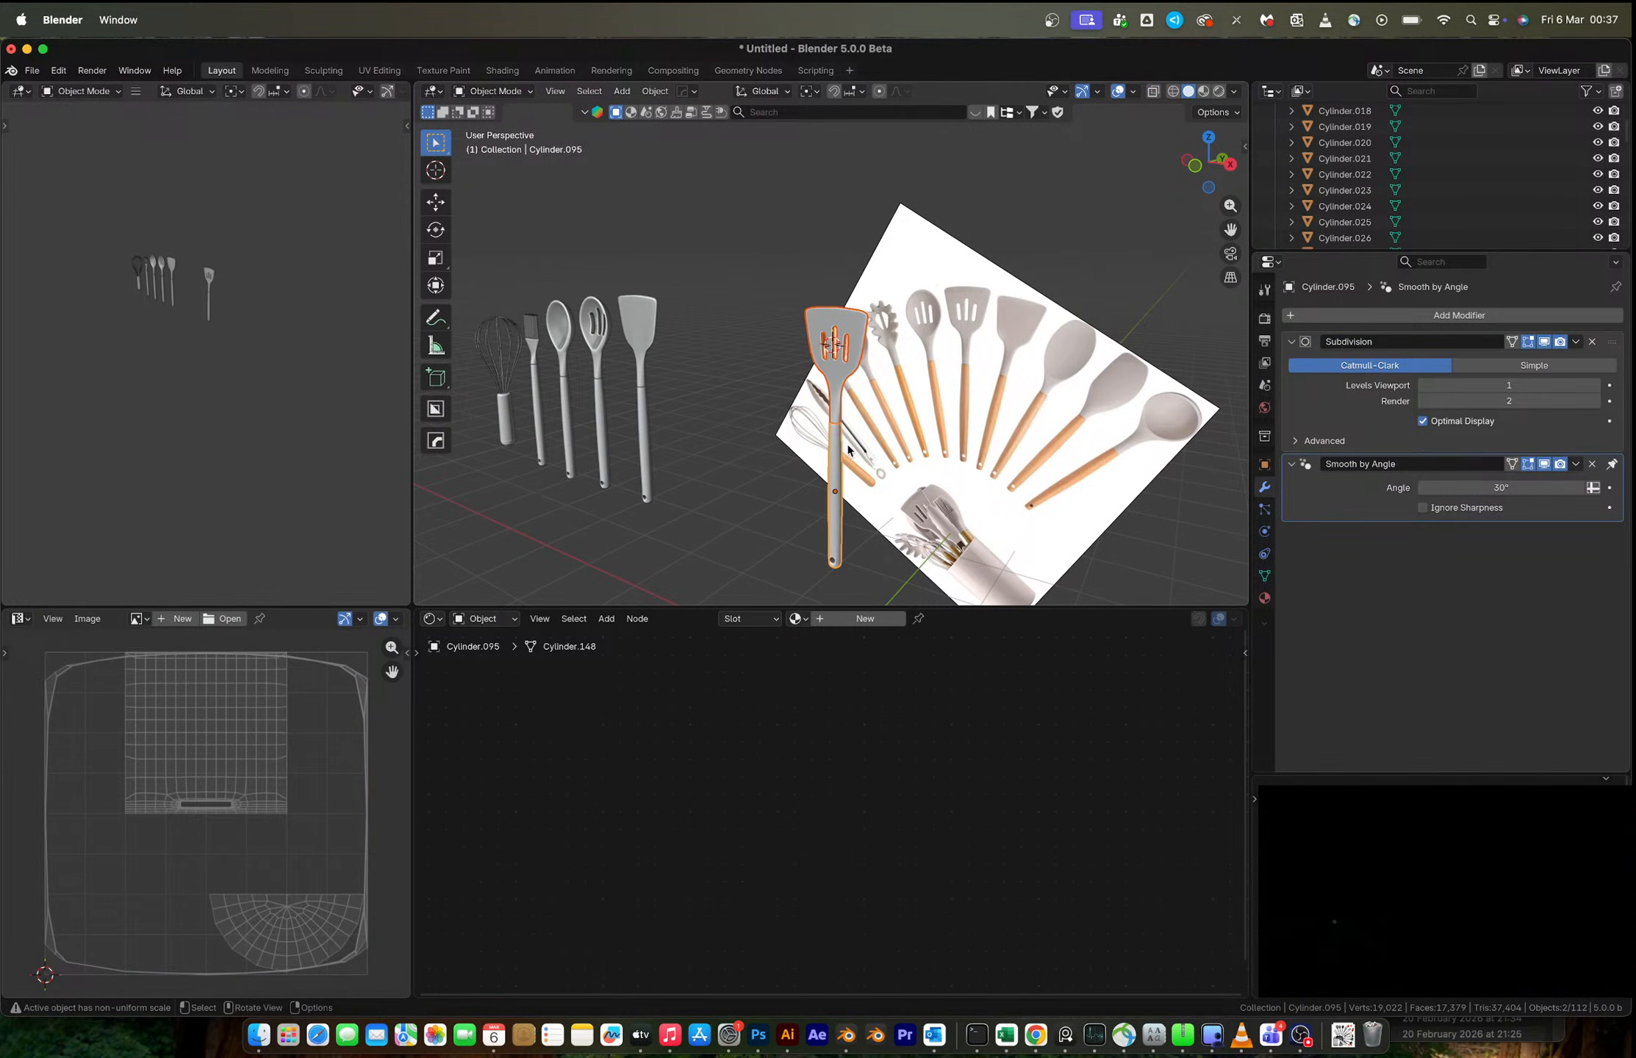
key("g")
key("x")
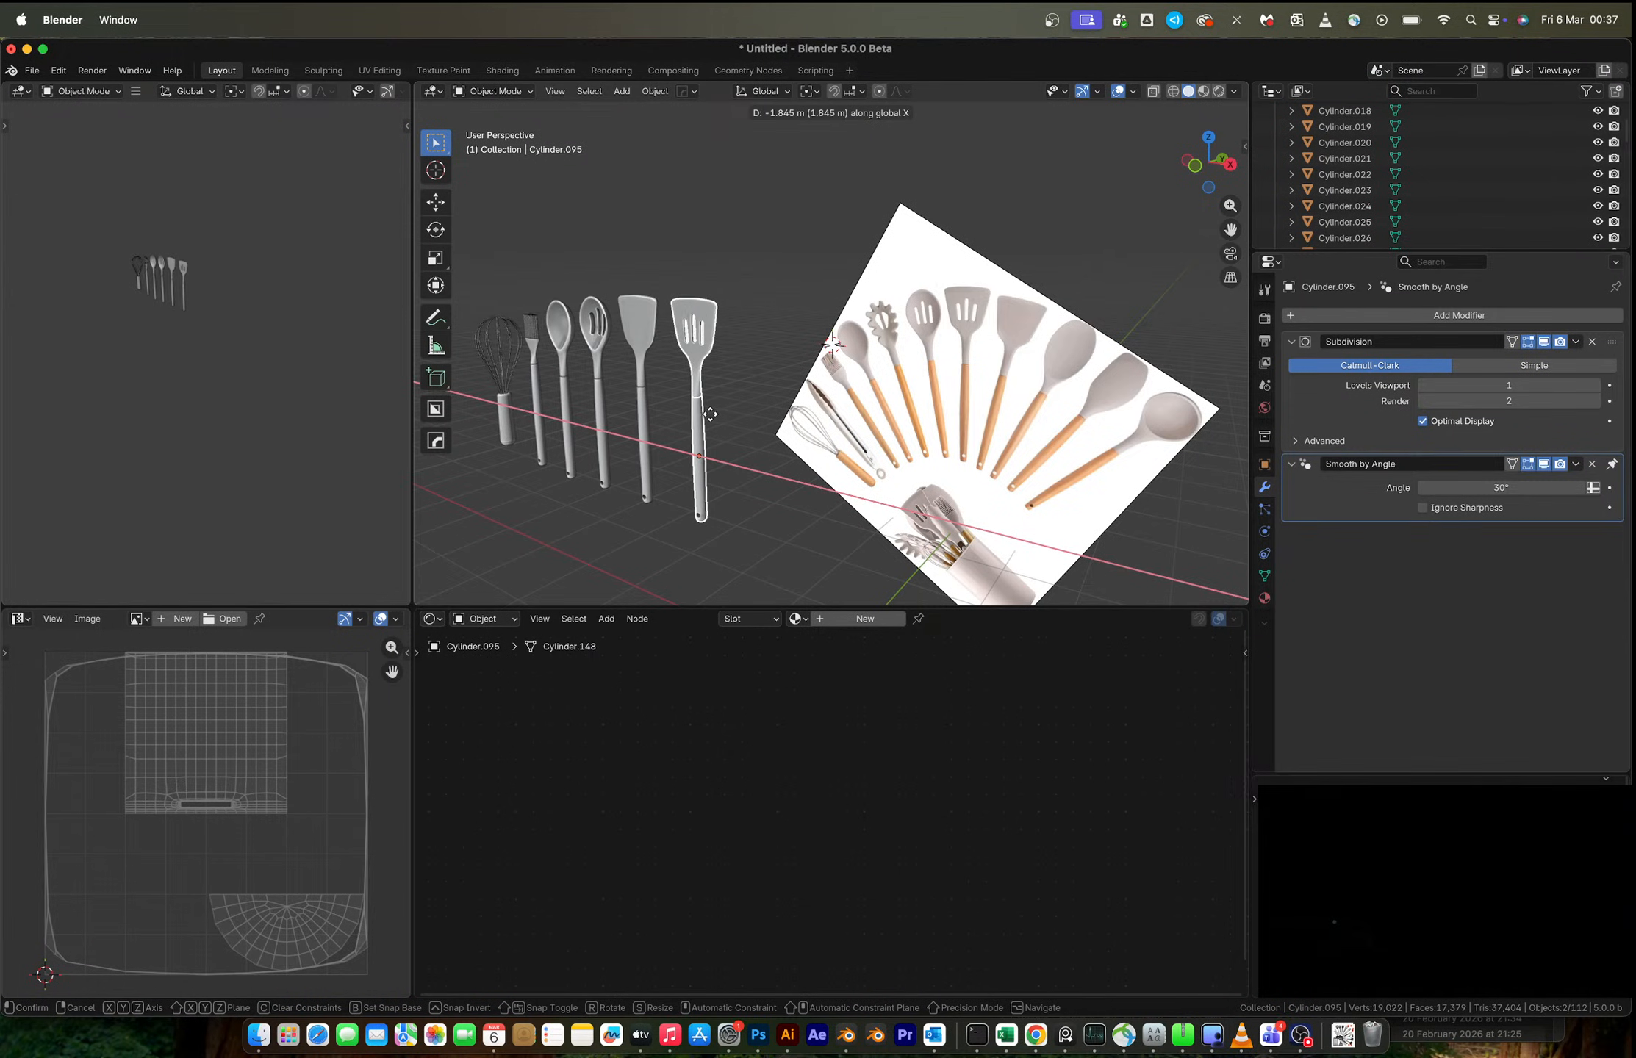
left_click(704, 419)
- Move the plain spatula's head and handle to a new collection named UTENSIL 5
scroll(771, 413, "up", 3)
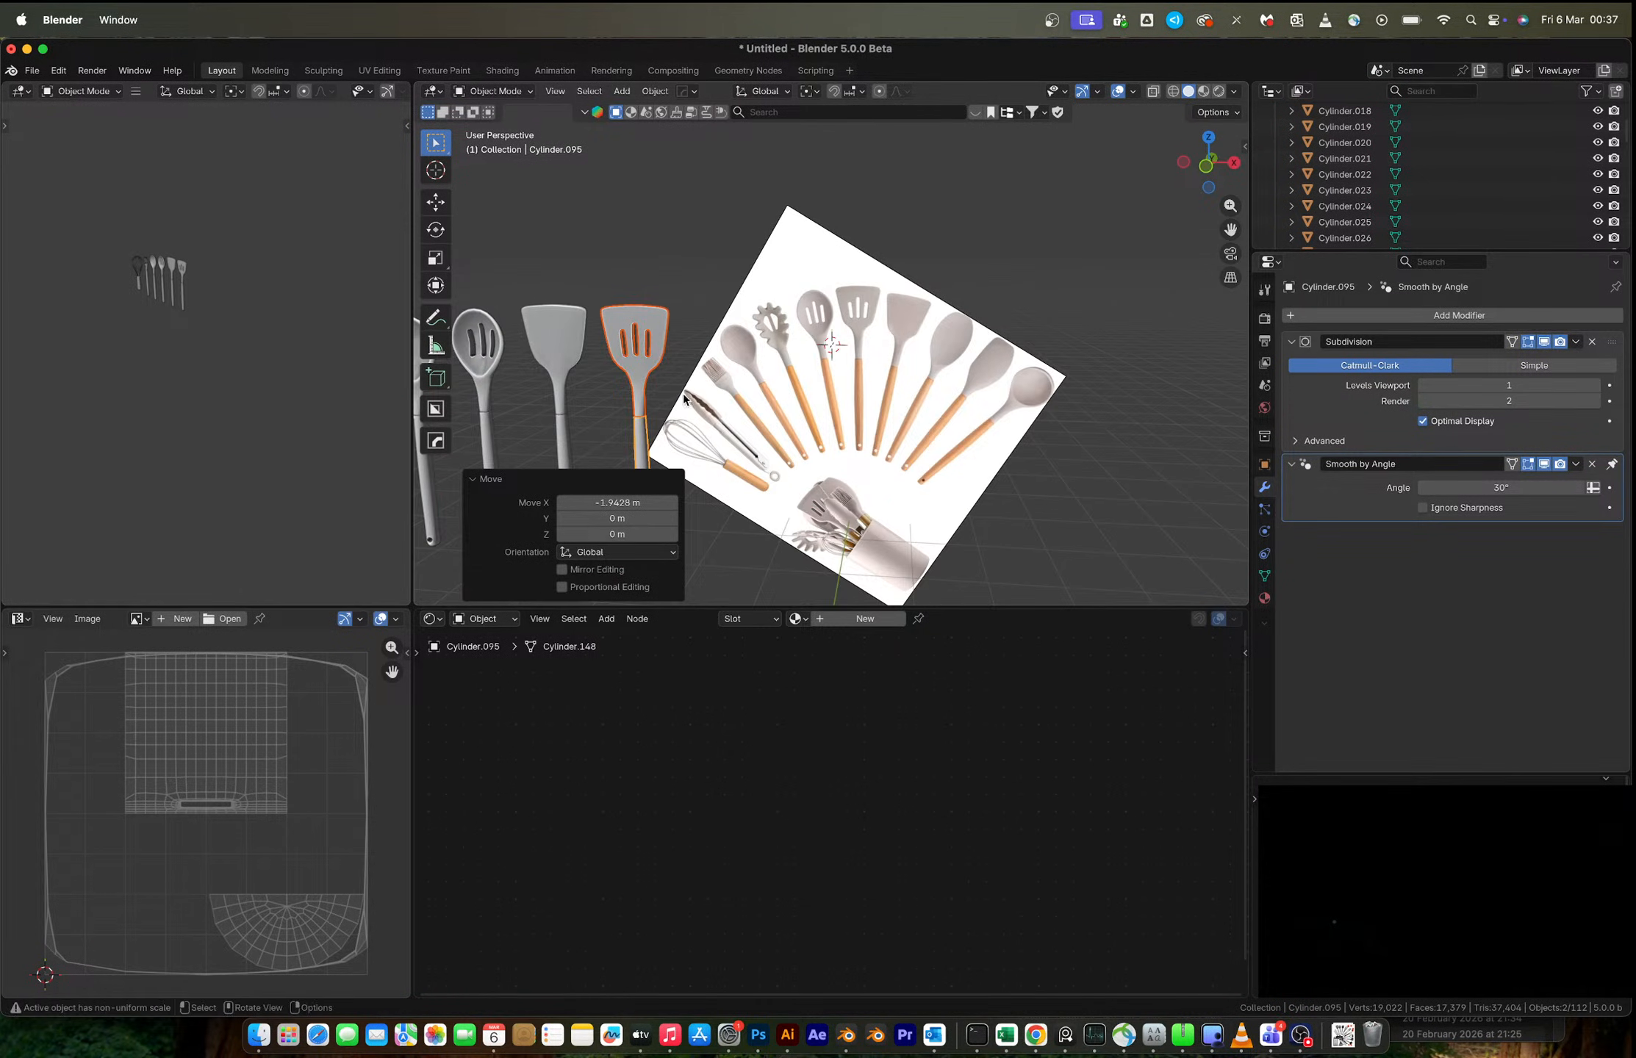
middle_click_drag(683, 400, 813, 283, "shift")
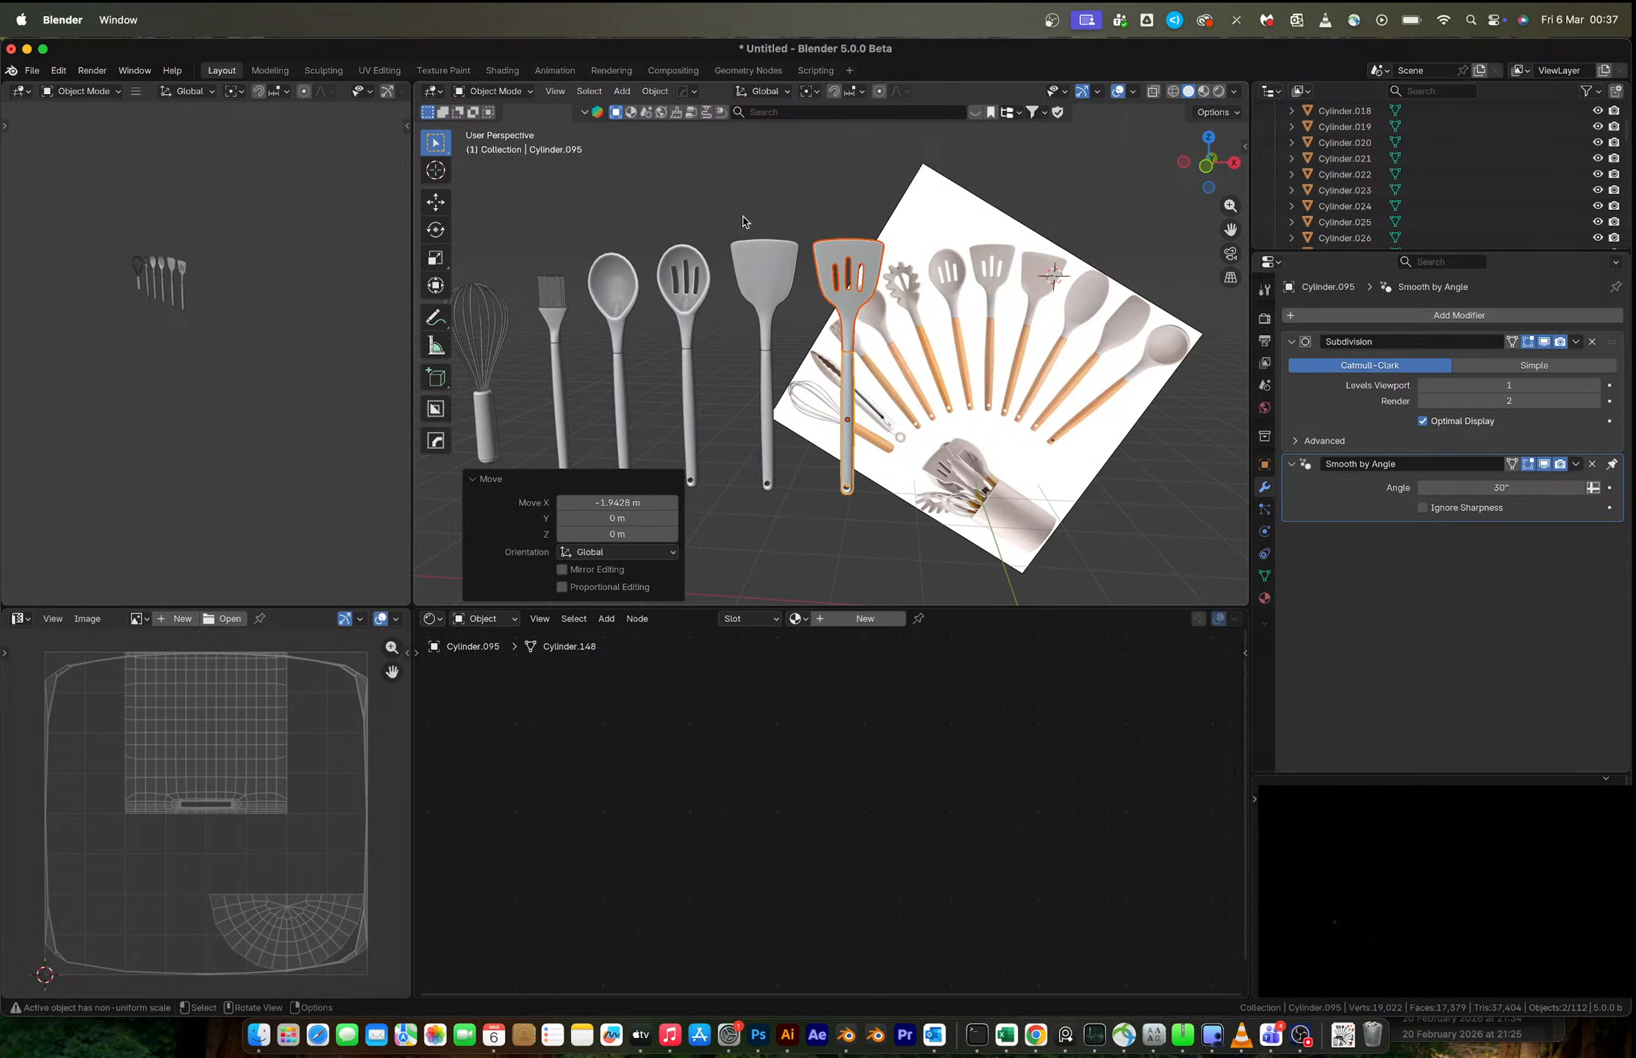
left_click(782, 374)
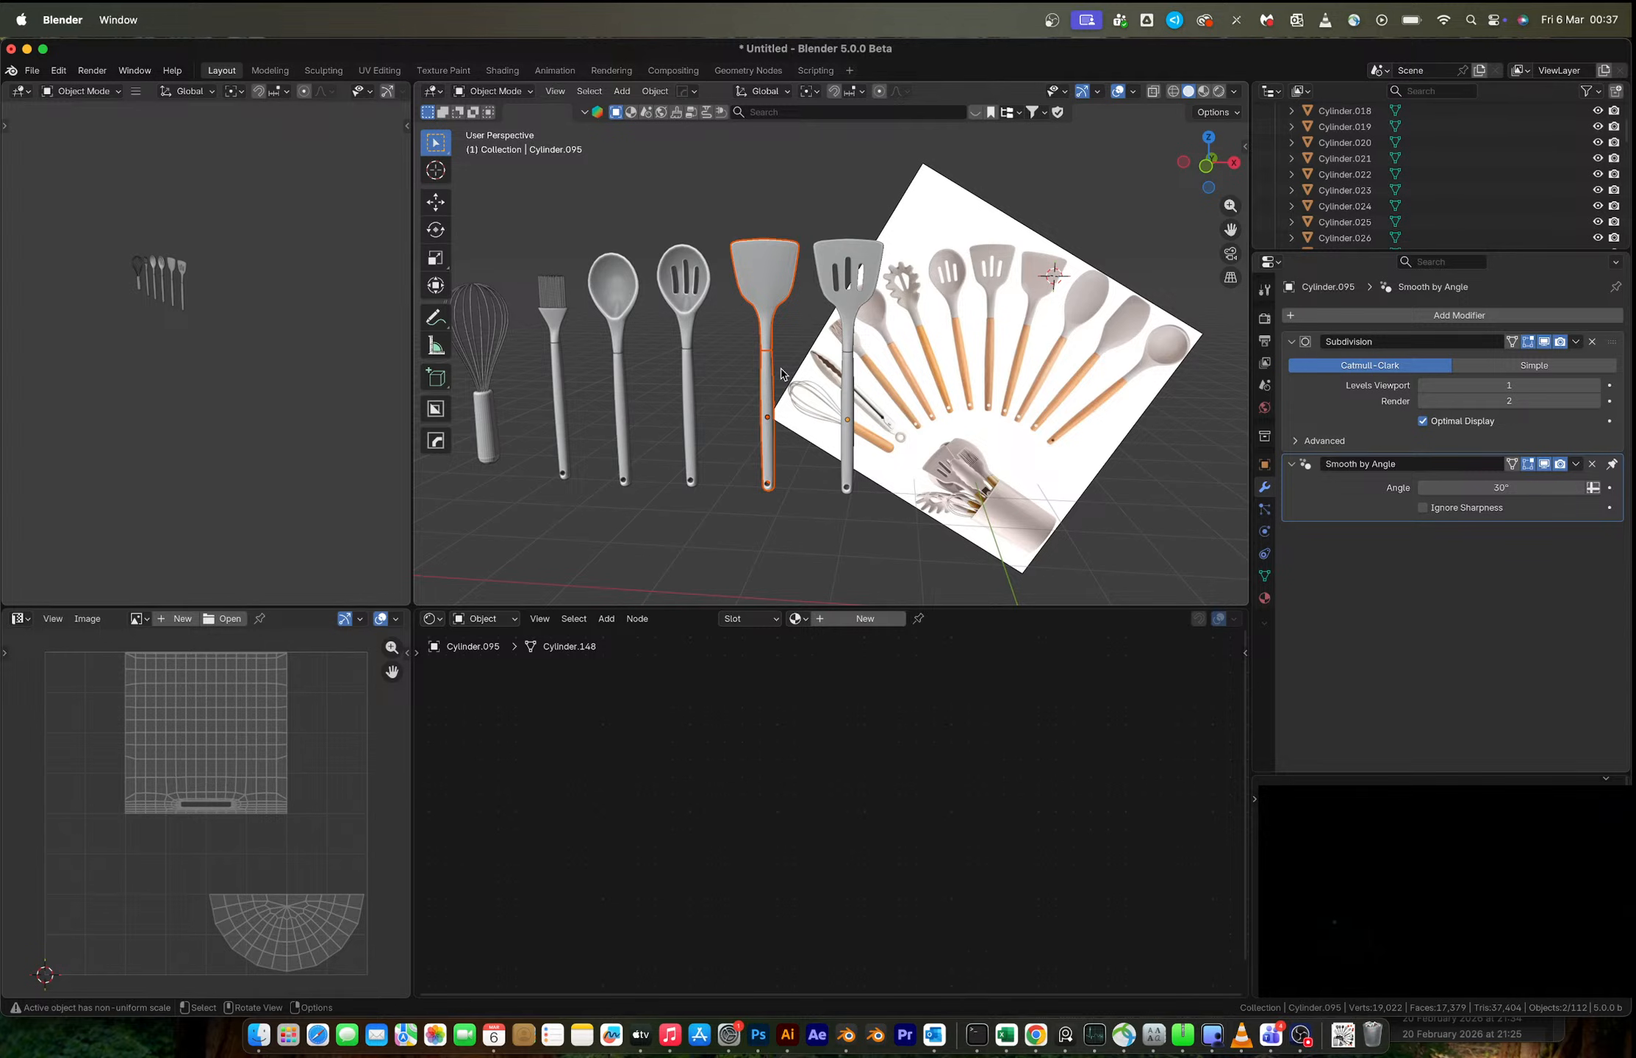
key("m")
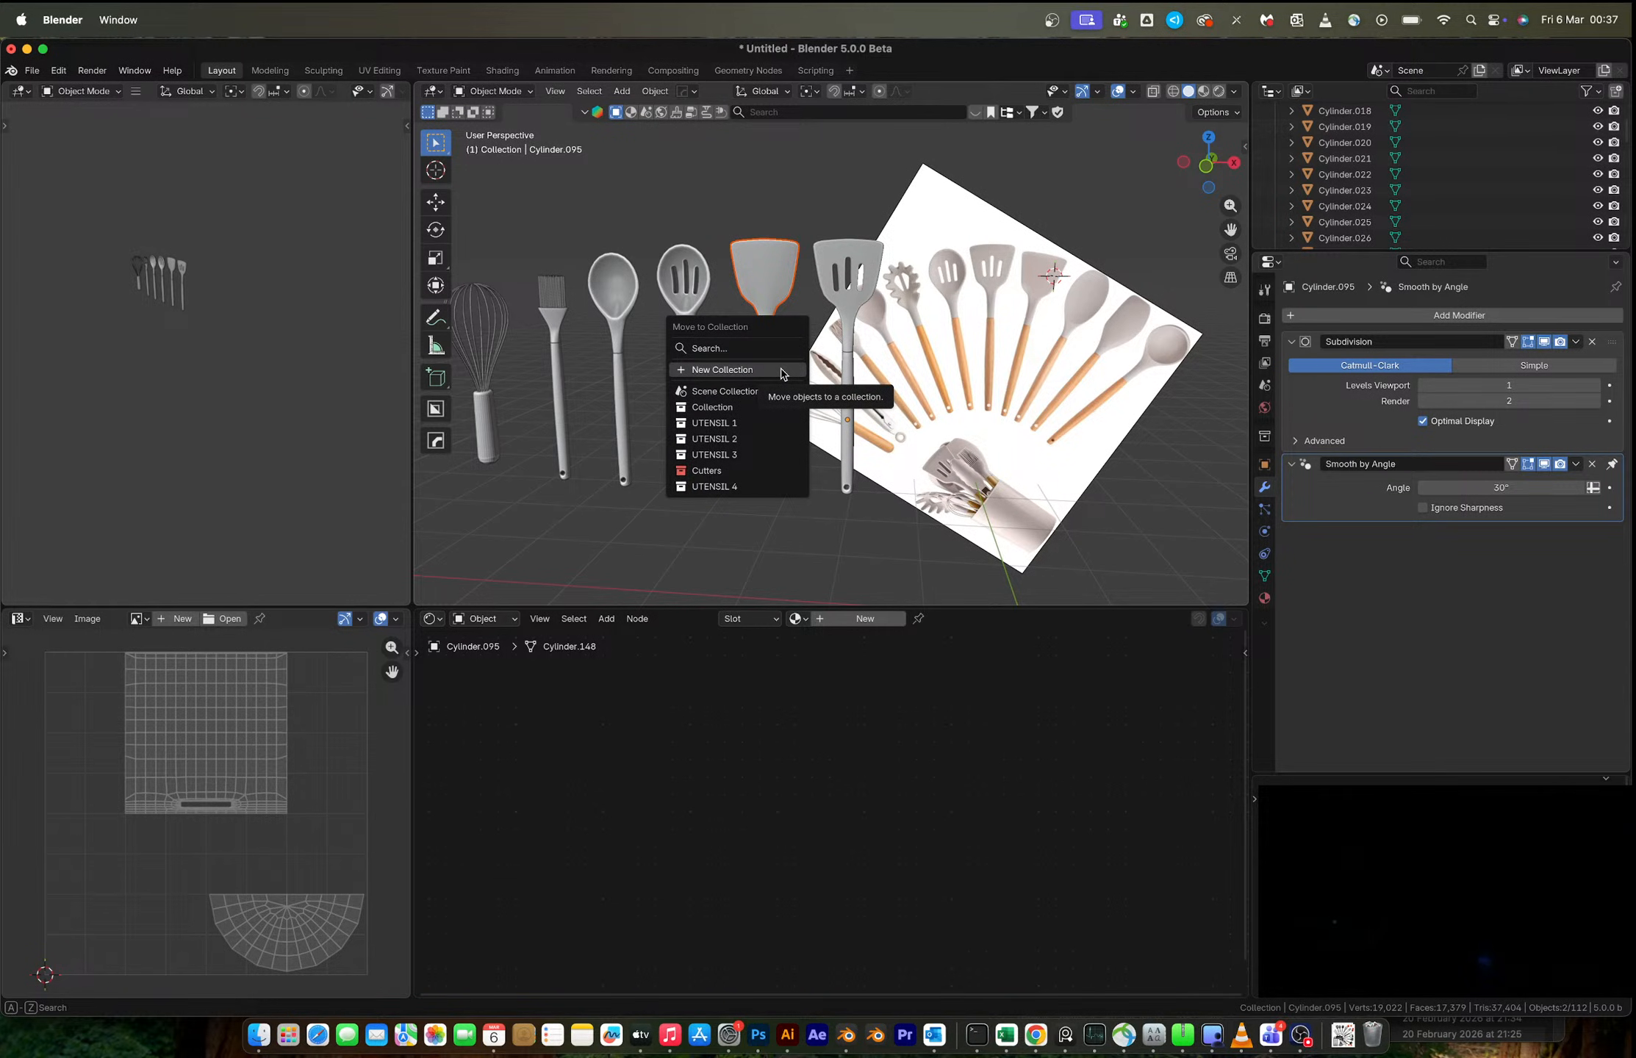
left_click(781, 370)
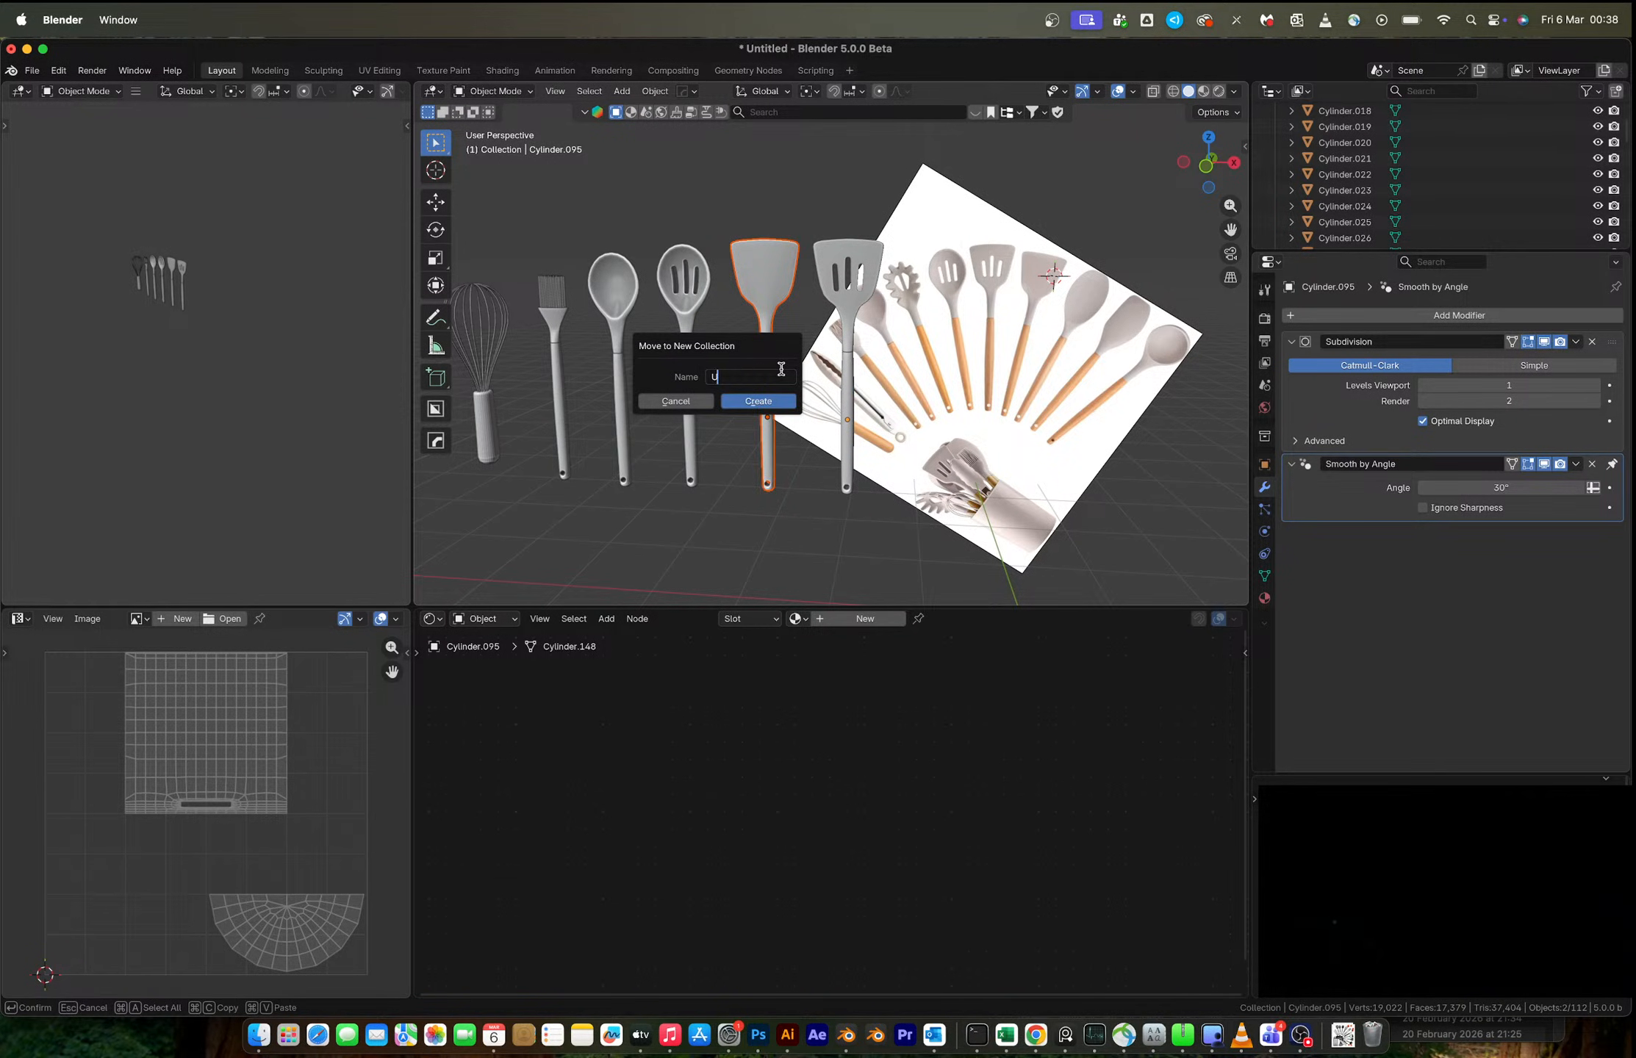
key("Return")
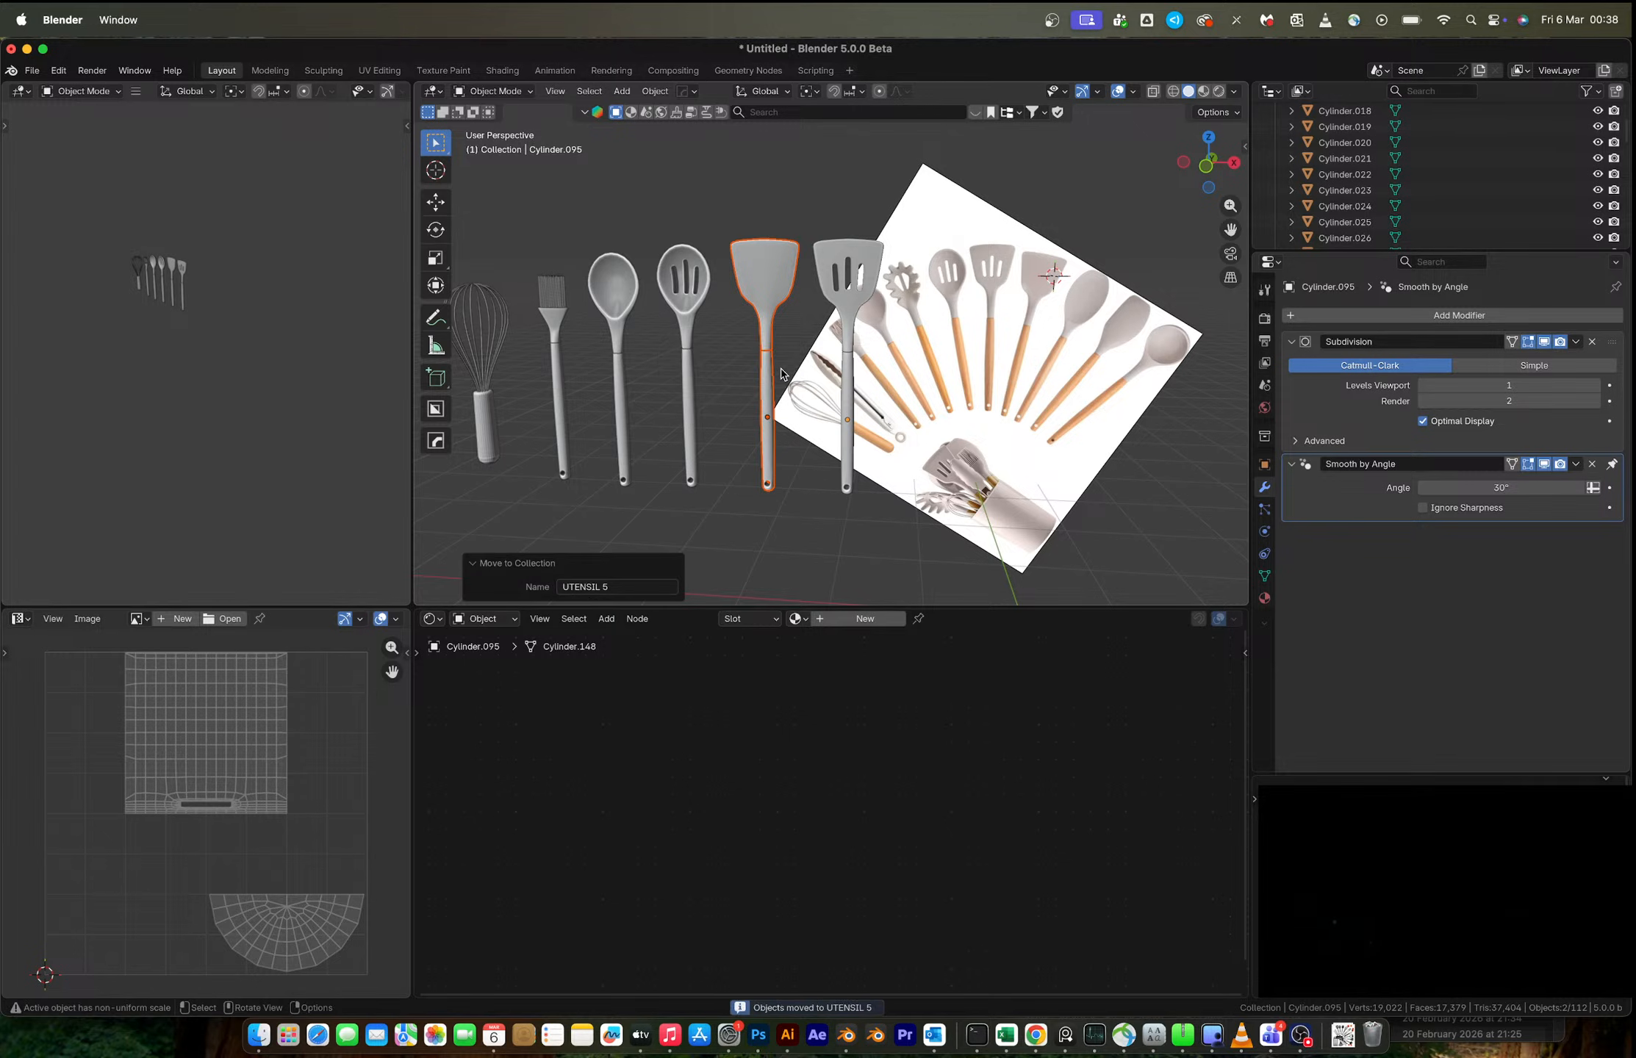
- Move the slotted spatula's head and handle to a new collection named UTENSIL 6
middle_click_drag(847, 358, 853, 363)
left_click(870, 316)
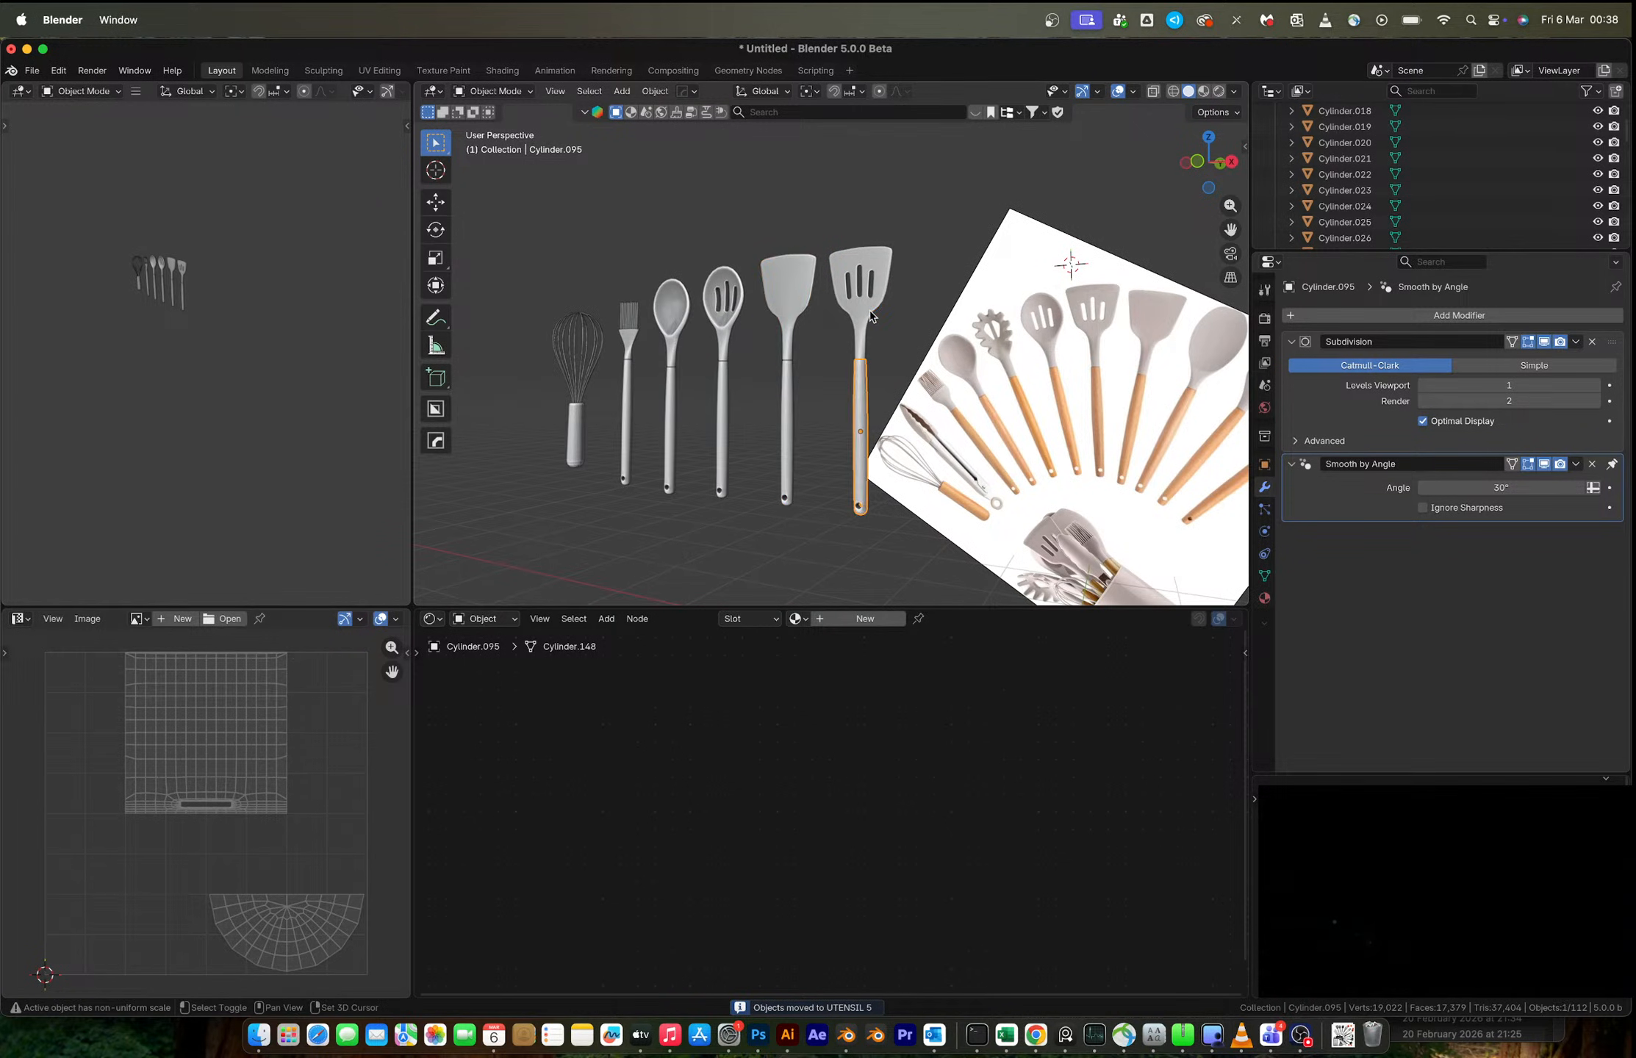
key("m")
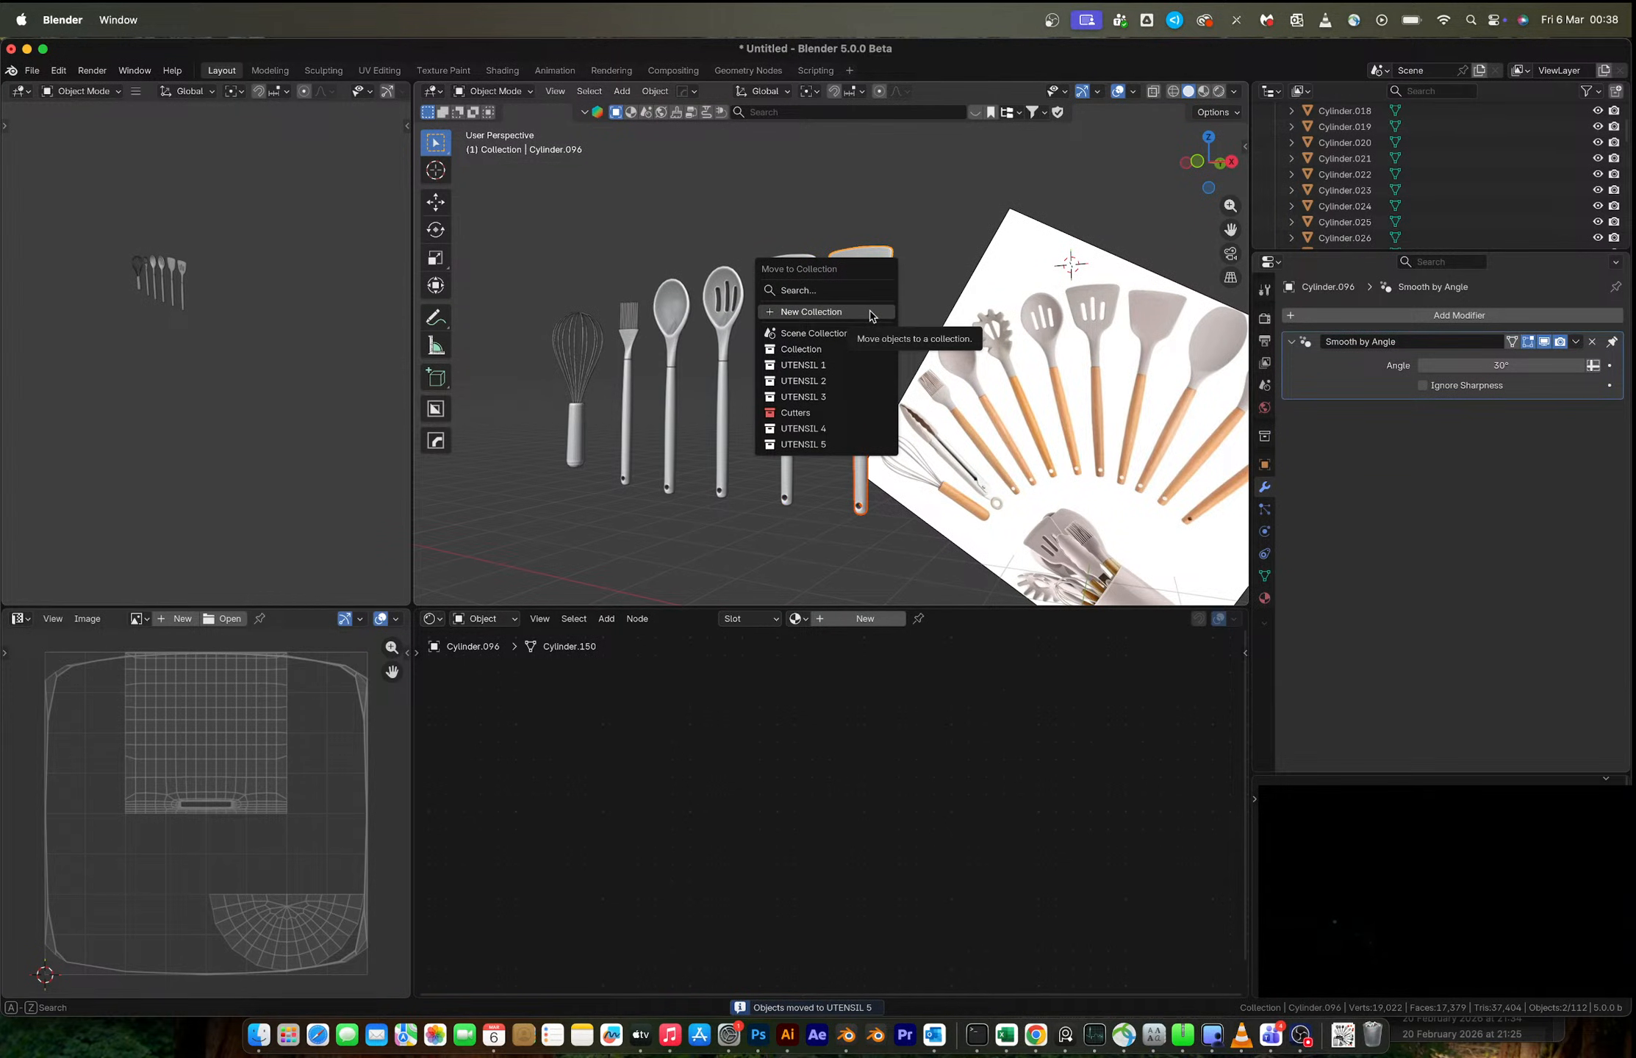
left_click(870, 313)
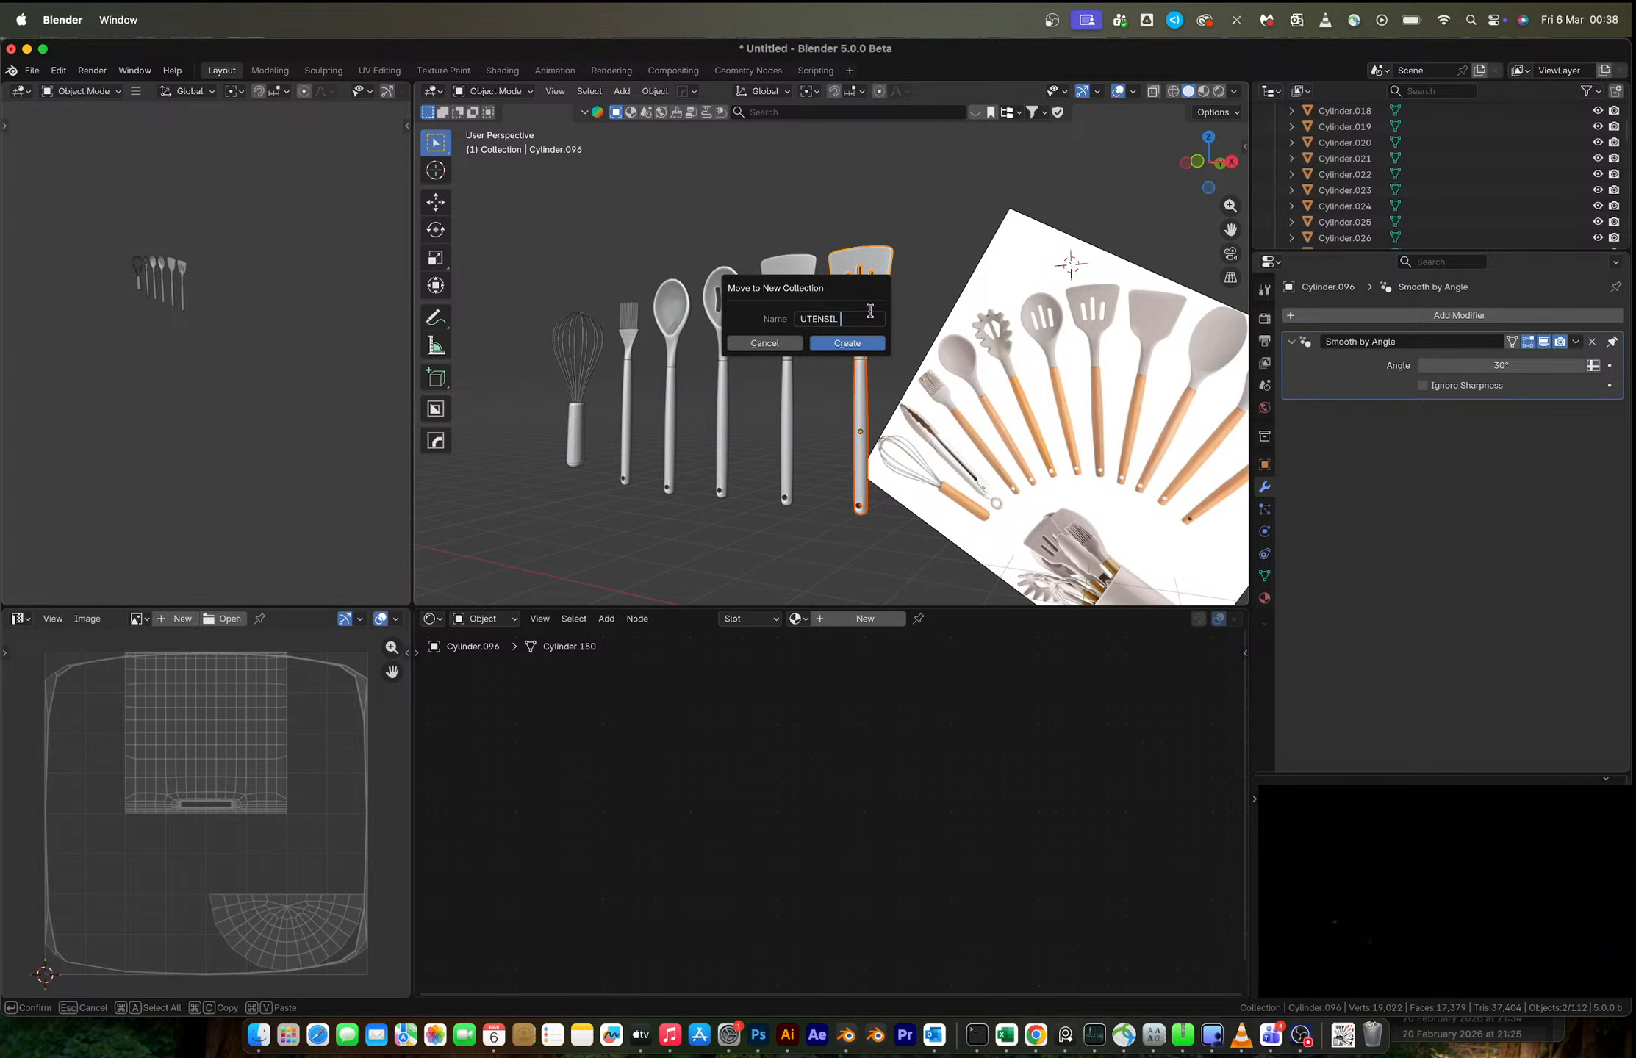
key("Return")
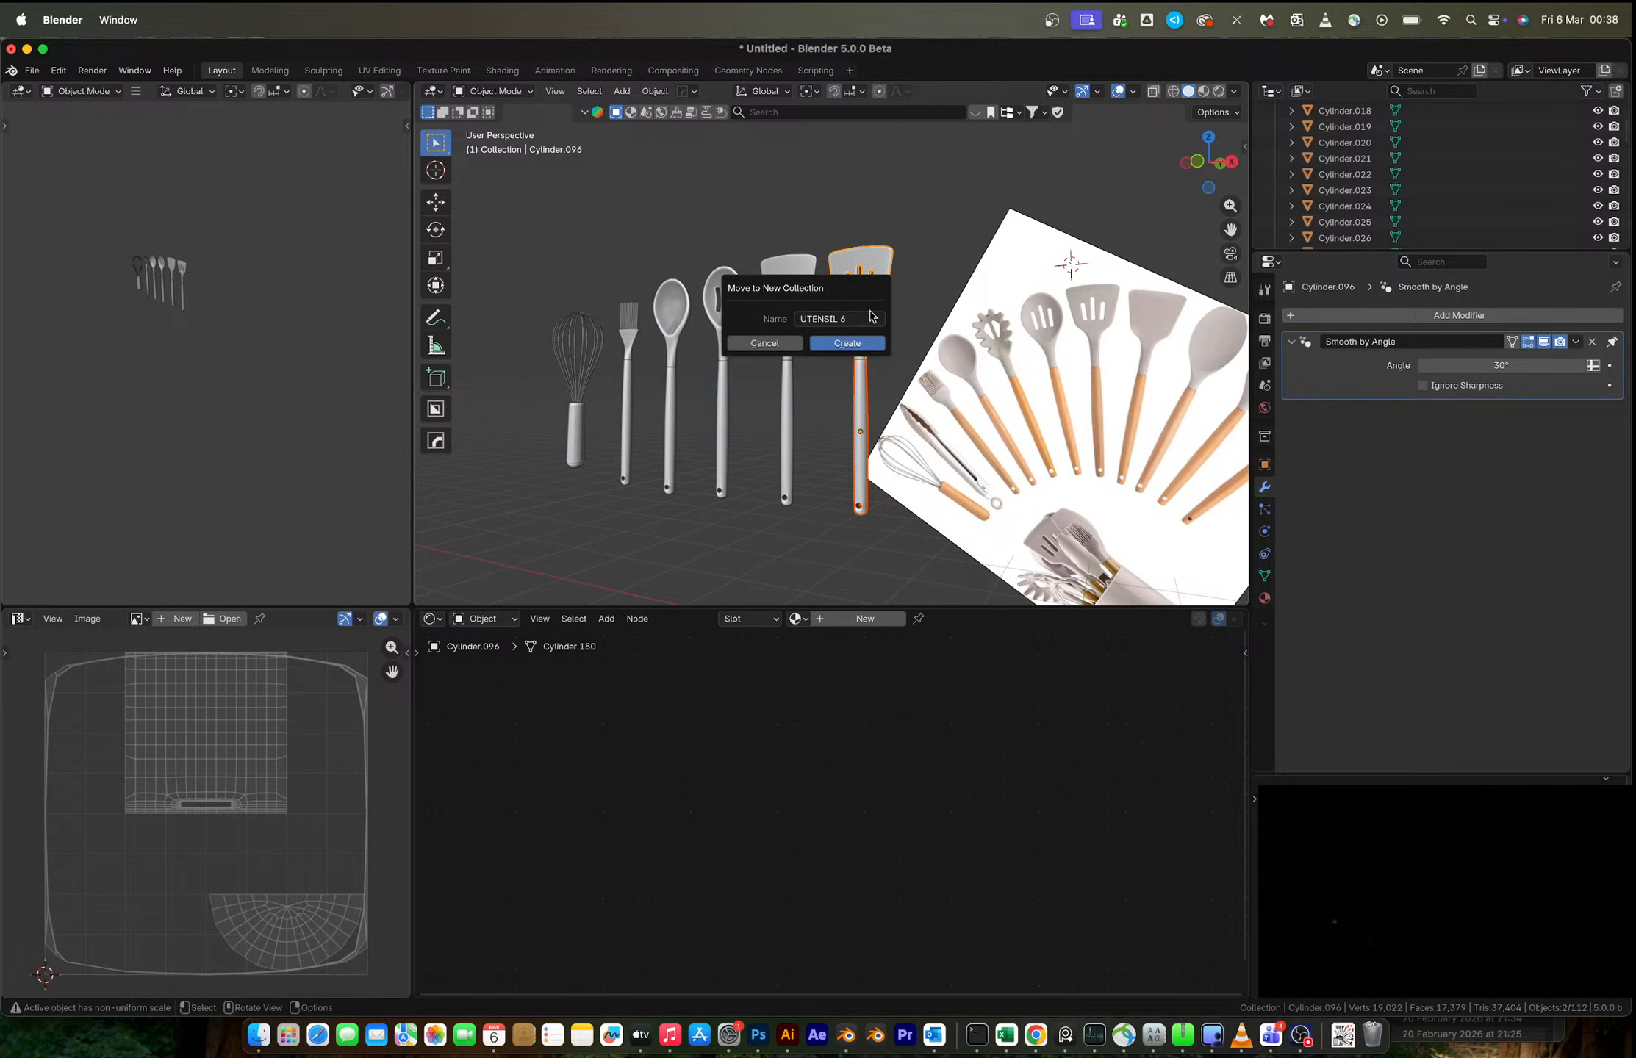
left_click(881, 342)
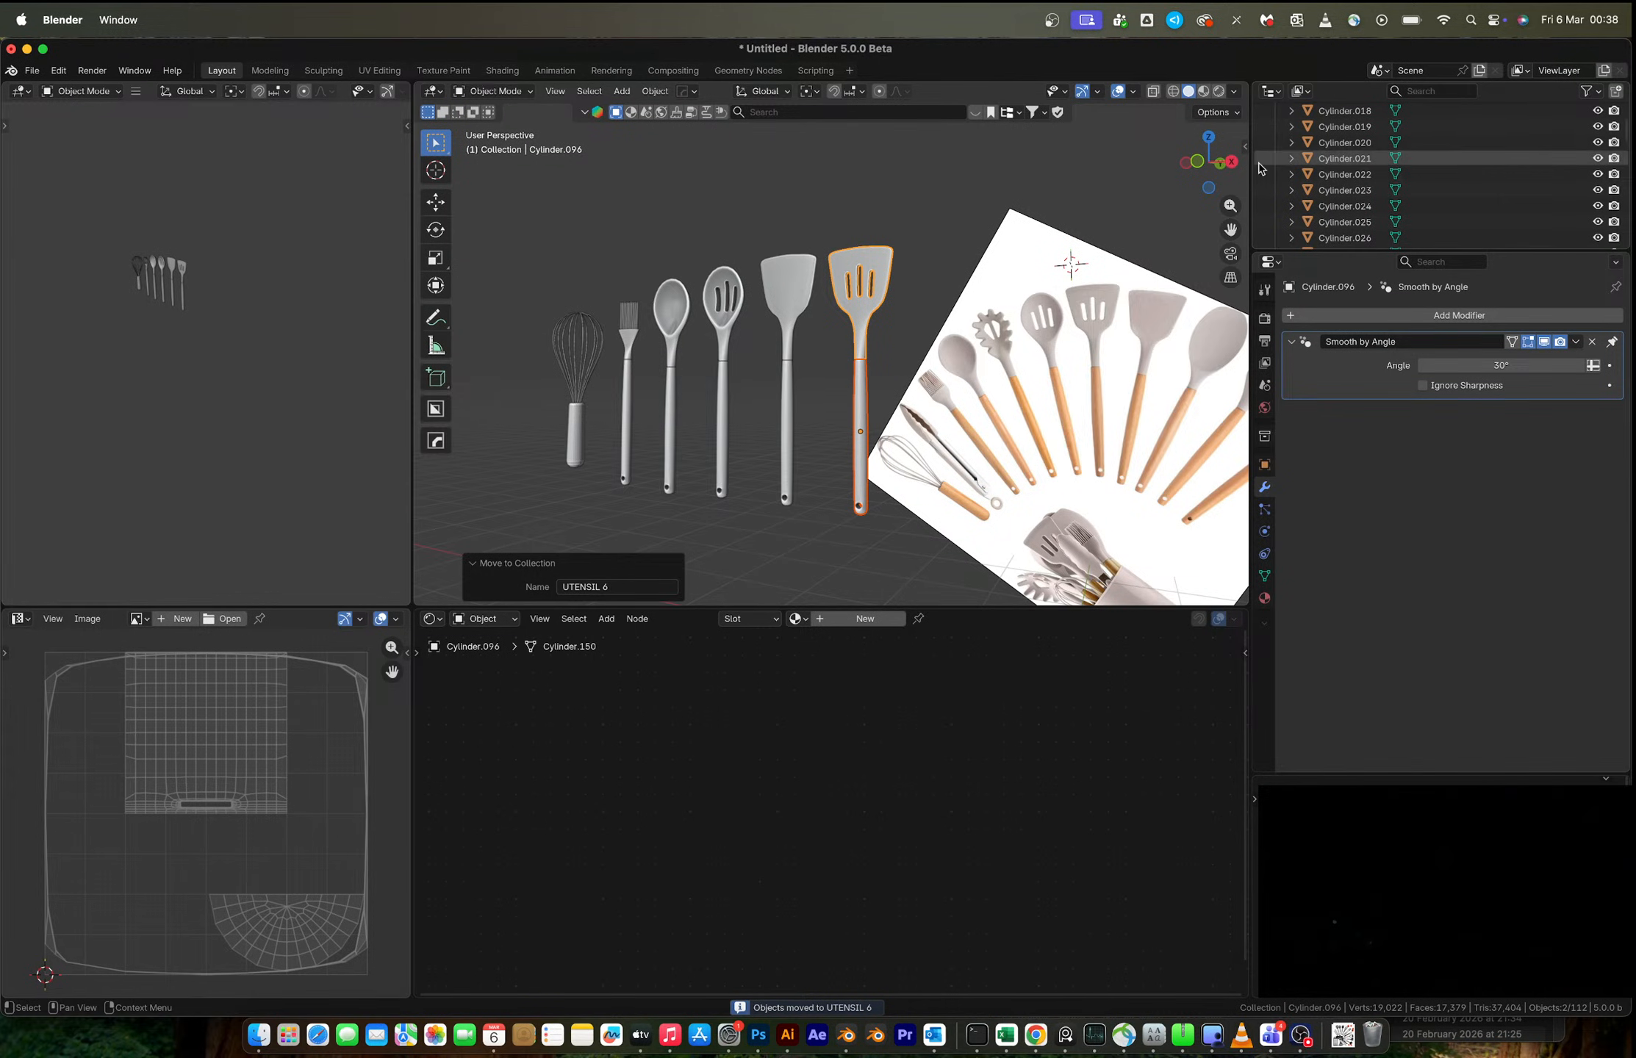
- Rotate the reference image 24.3° in front view around the 3D cursor placed on the utensil holder, so the next spoon stands upright
left_click(1197, 161)
scroll(963, 371, "up", 2)
middle_click_drag(965, 364, 909, 301, "shift")
scroll(949, 347, "down", 1)
left_click(882, 356)
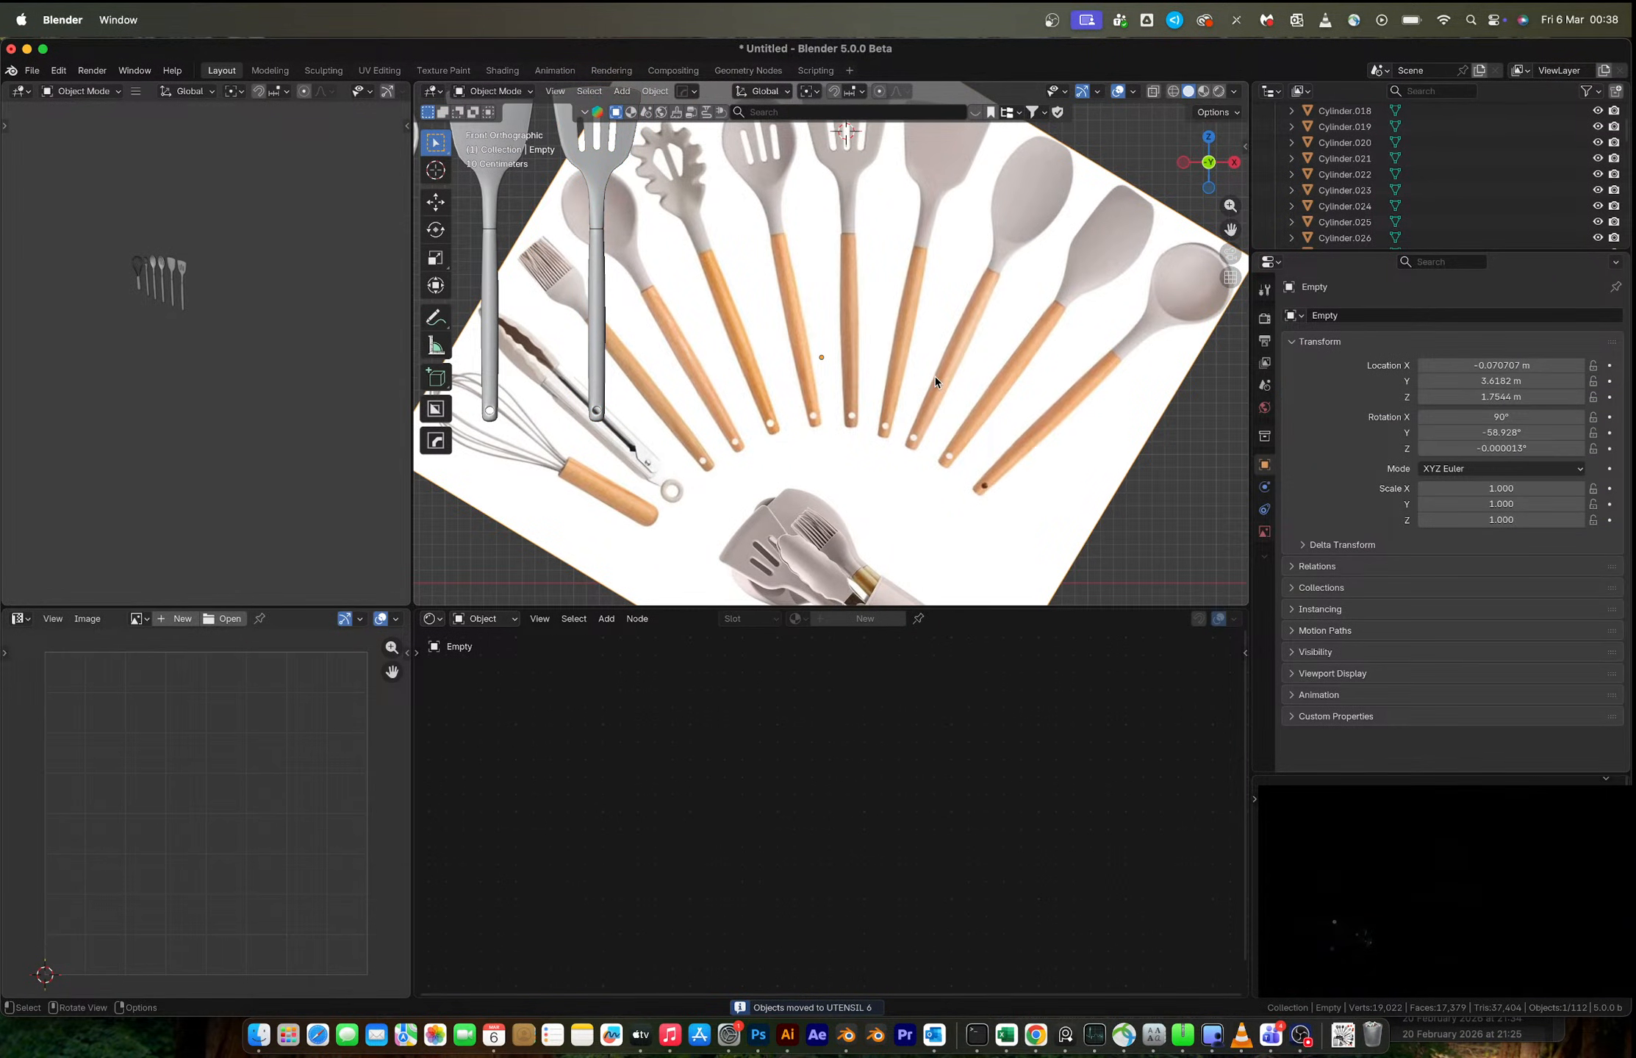
scroll(934, 376, "down", 7)
scroll(934, 376, "up", 5)
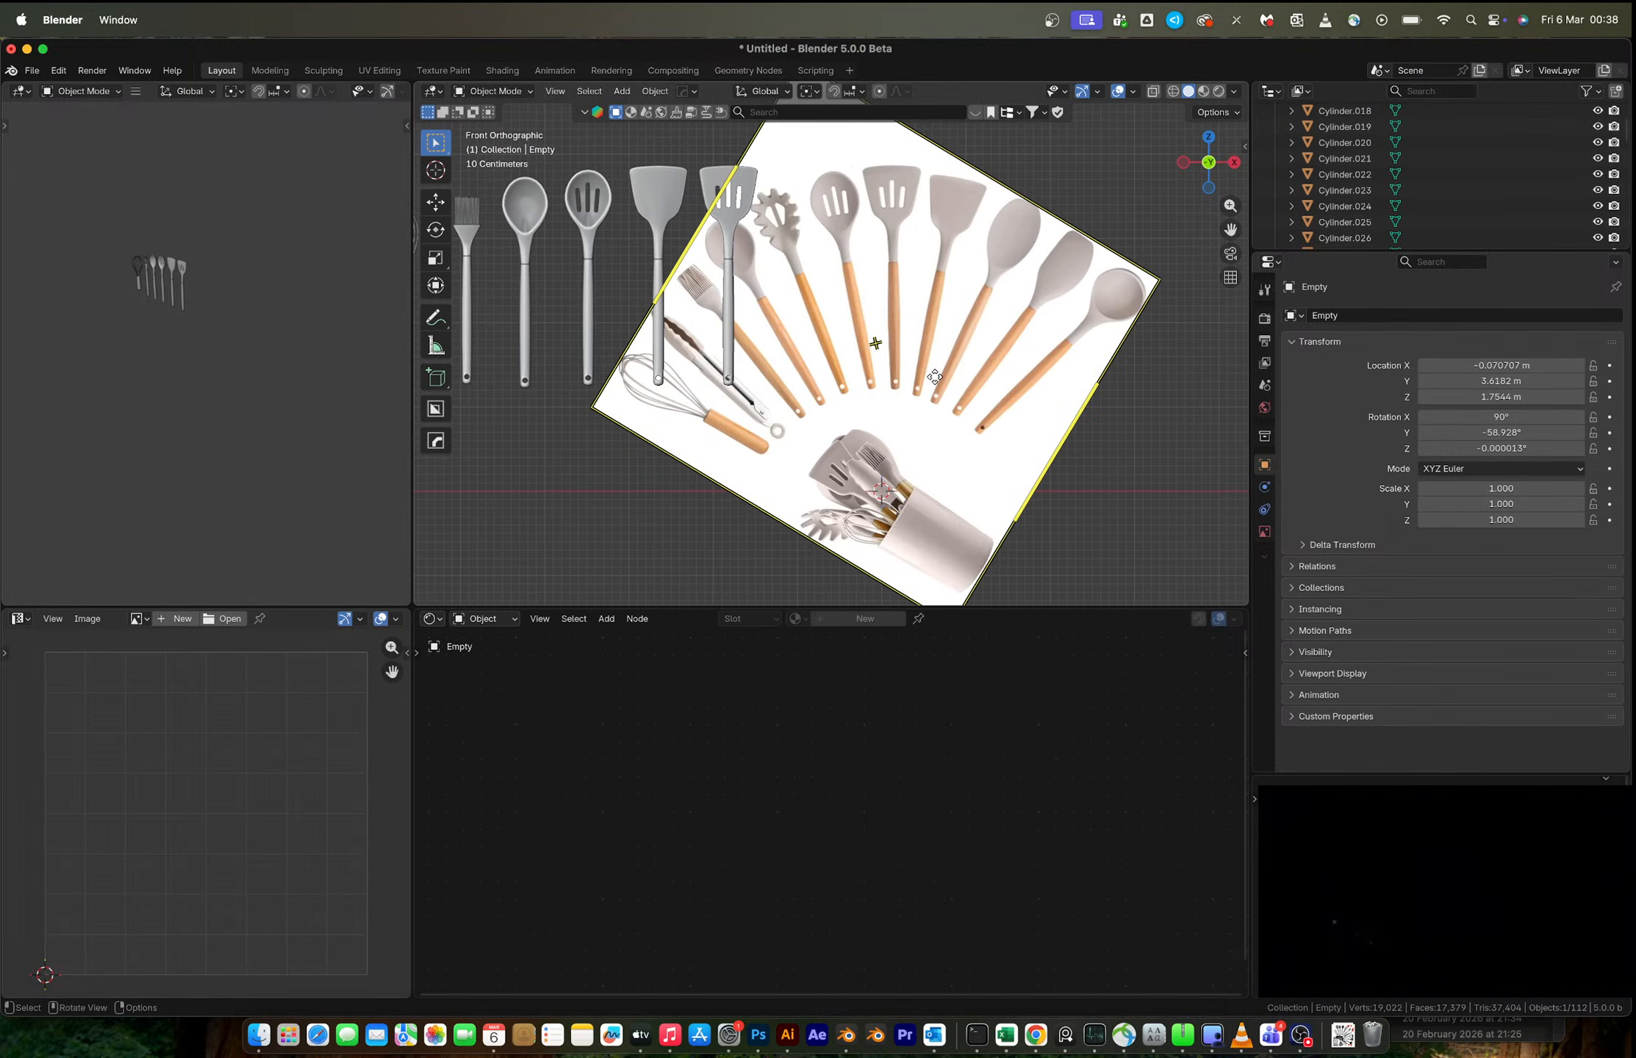
scroll(940, 351, "up", 1)
middle_click_drag(939, 351, 914, 384, "shift")
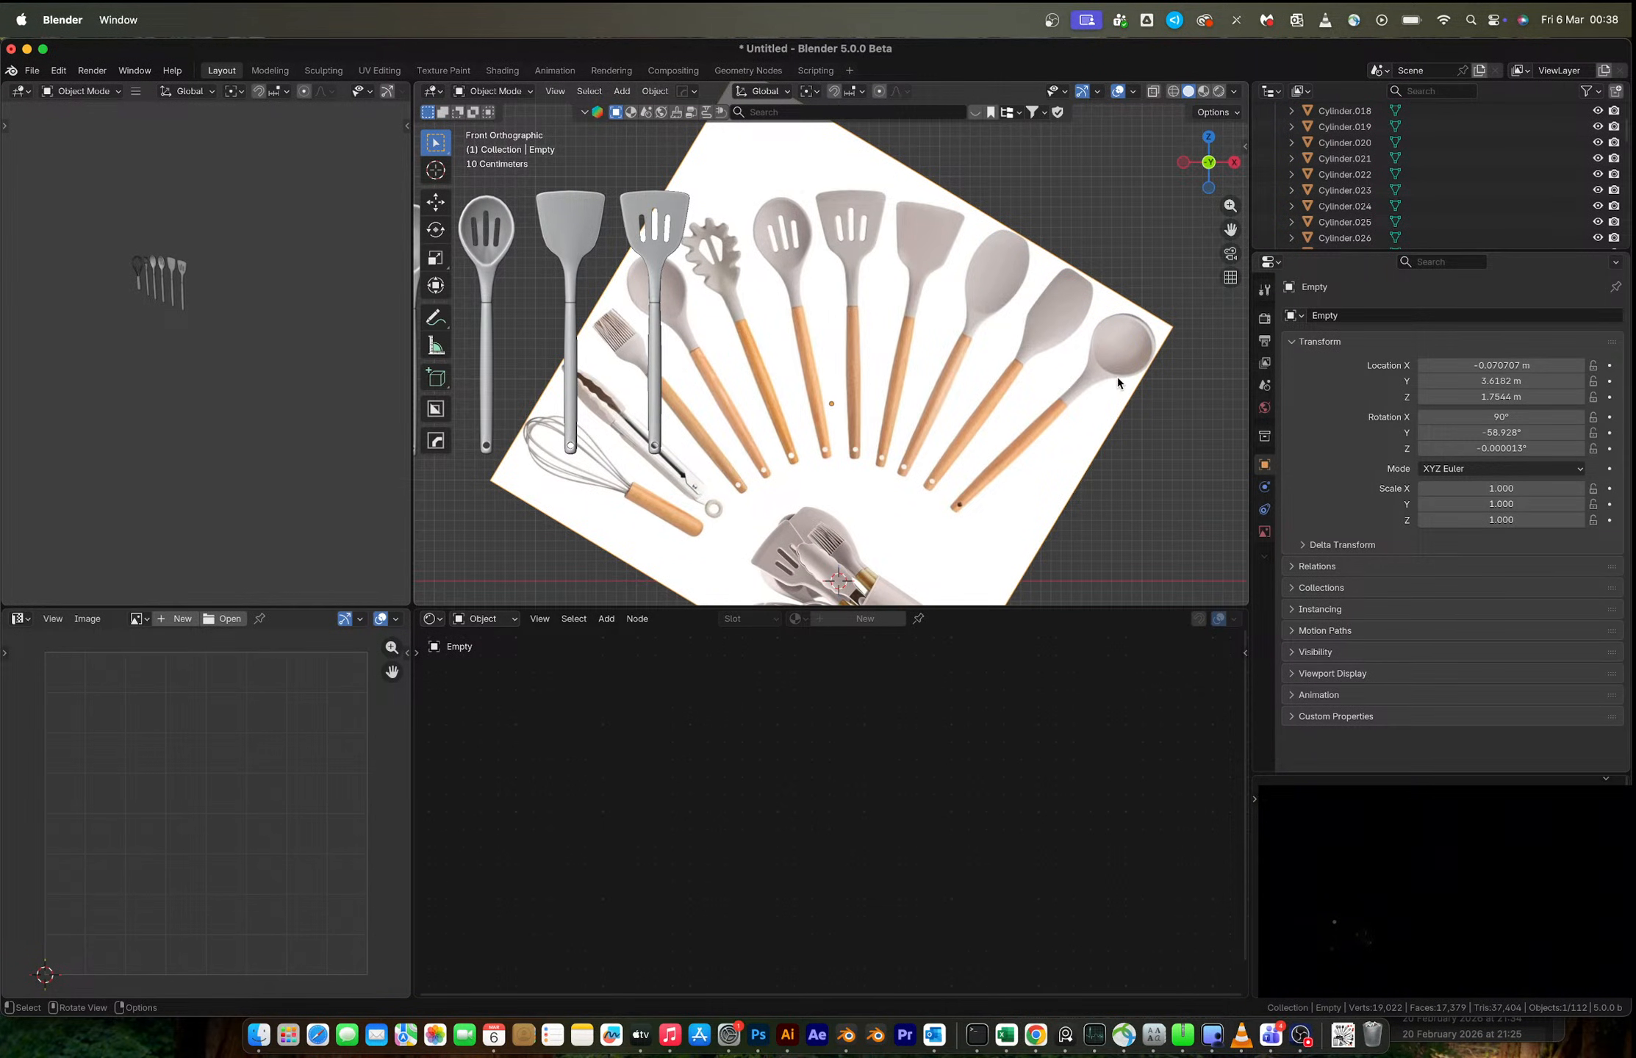
left_click_drag(1123, 384, 1118, 349)
right_click(1118, 349)
key("period")
left_click(1198, 351)
left_click_drag(1110, 377, 1034, 313)
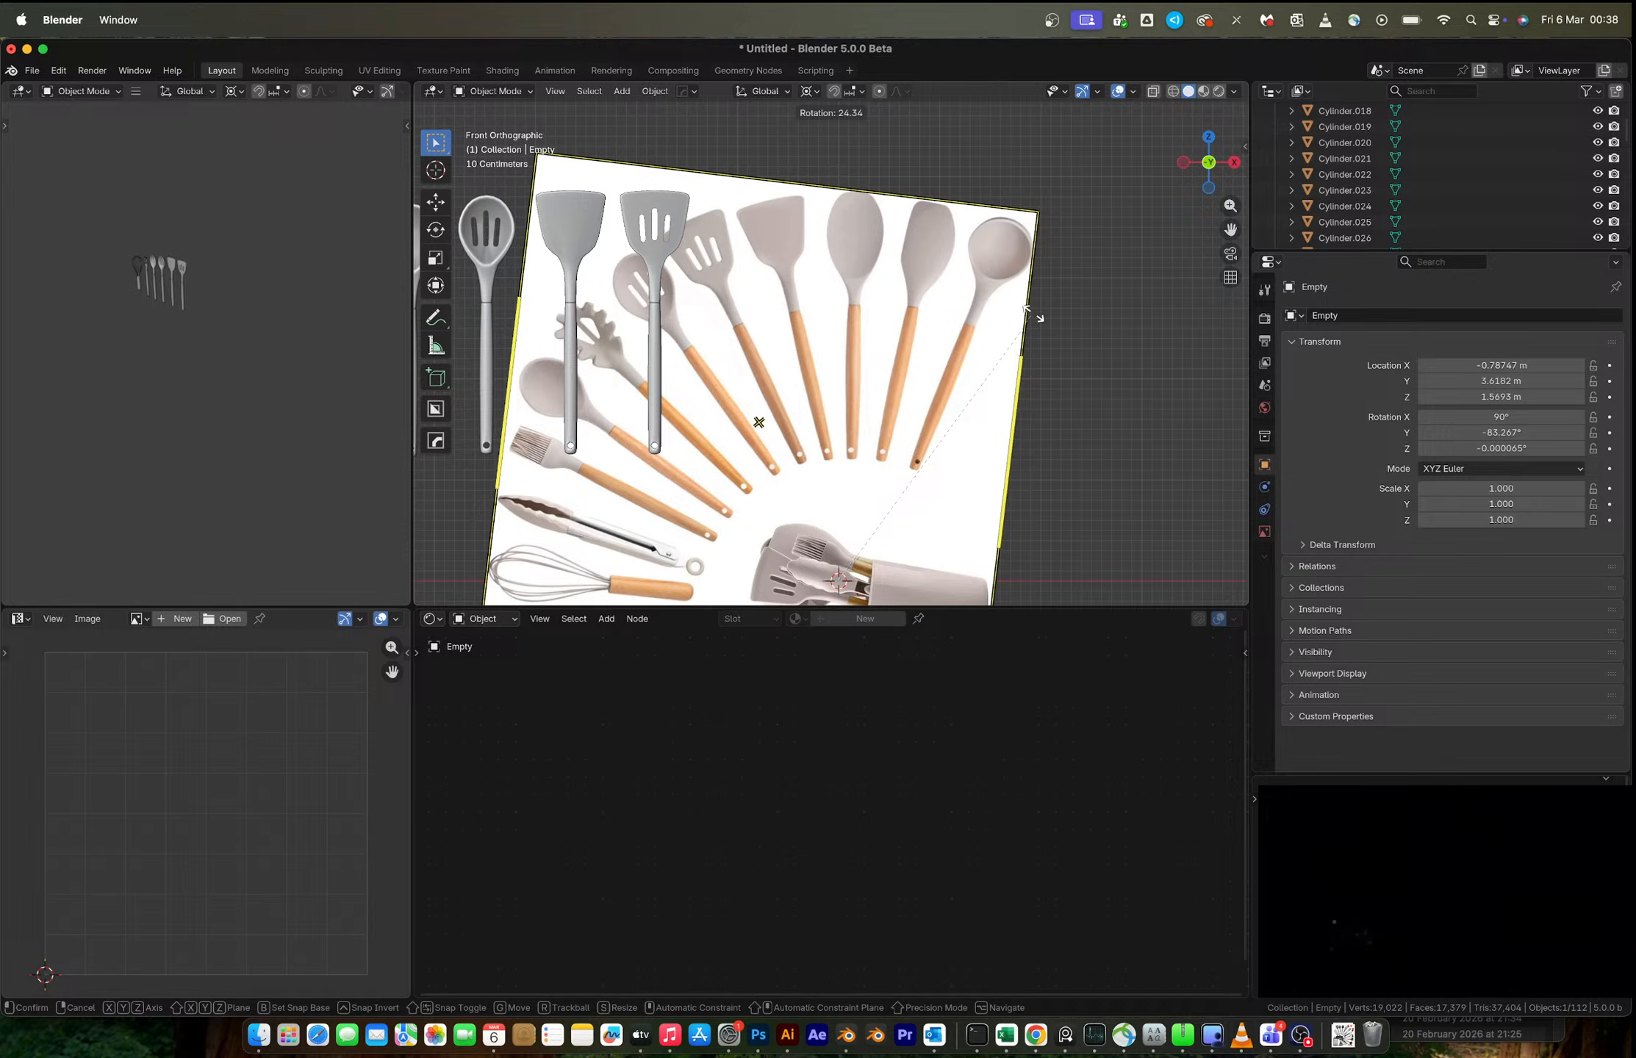
left_click_drag(1034, 313, 1032, 313)
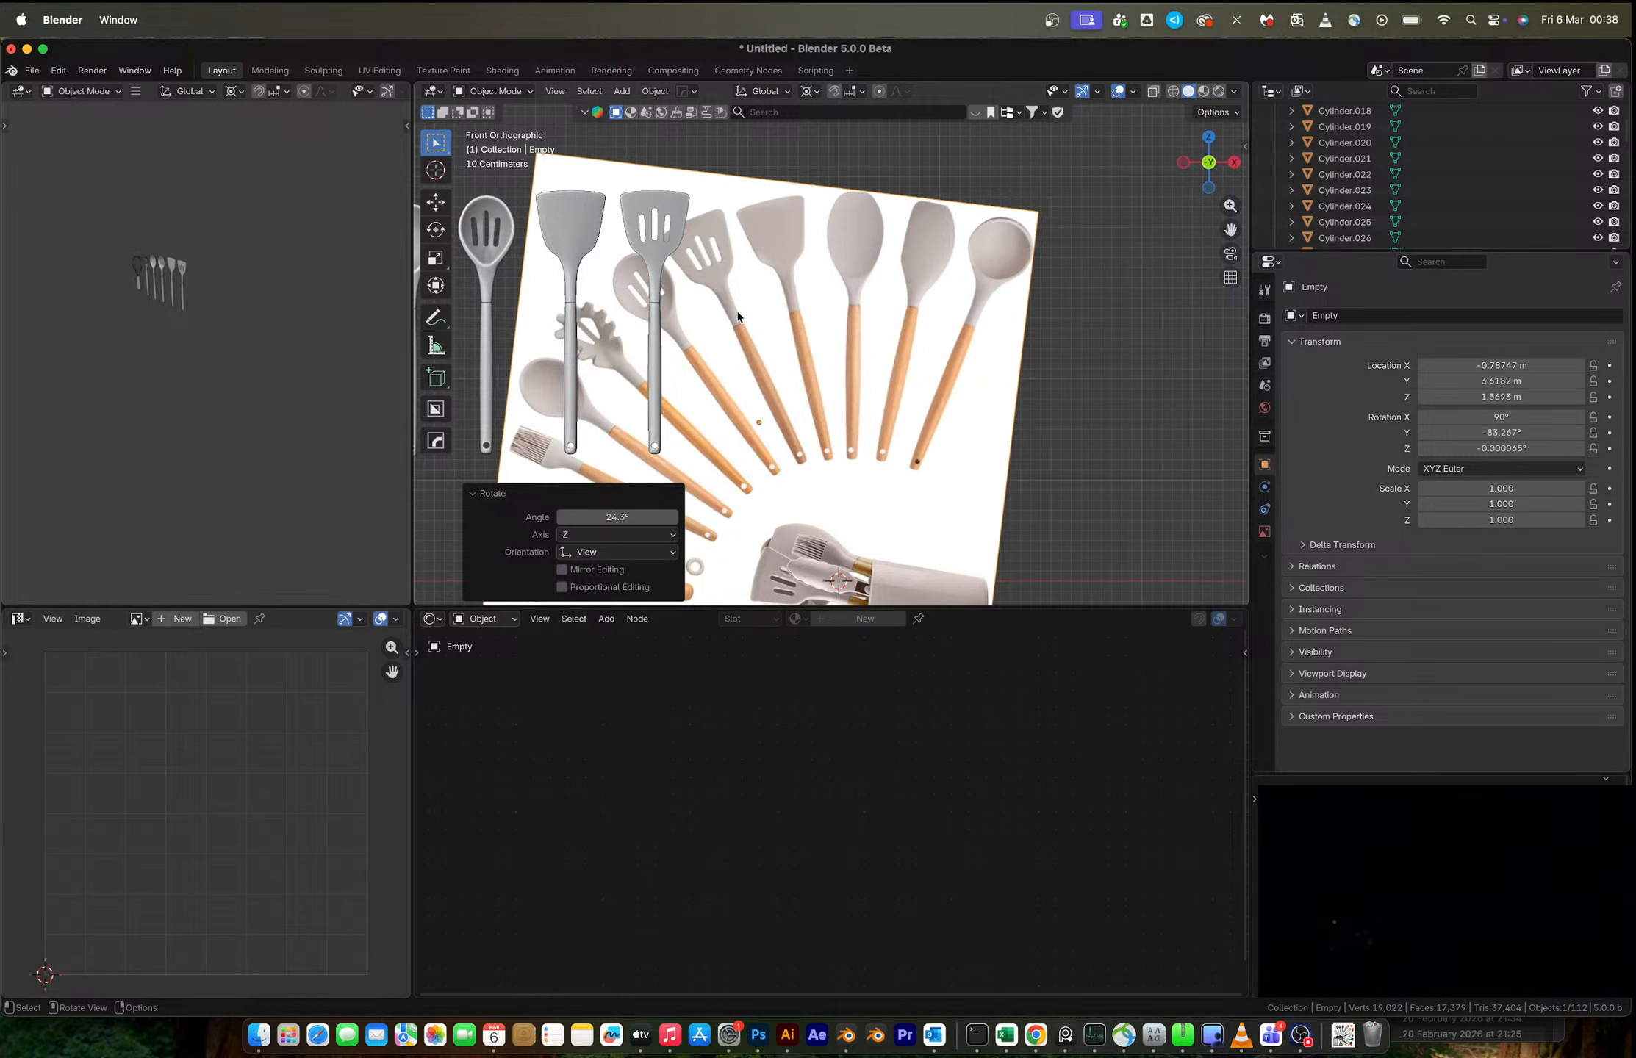
- Duplicate the slotted spatula's handle about 1.96 m along X onto the upright spoon's handle in the reference image
scroll(738, 317, "up", 2)
left_click(575, 306)
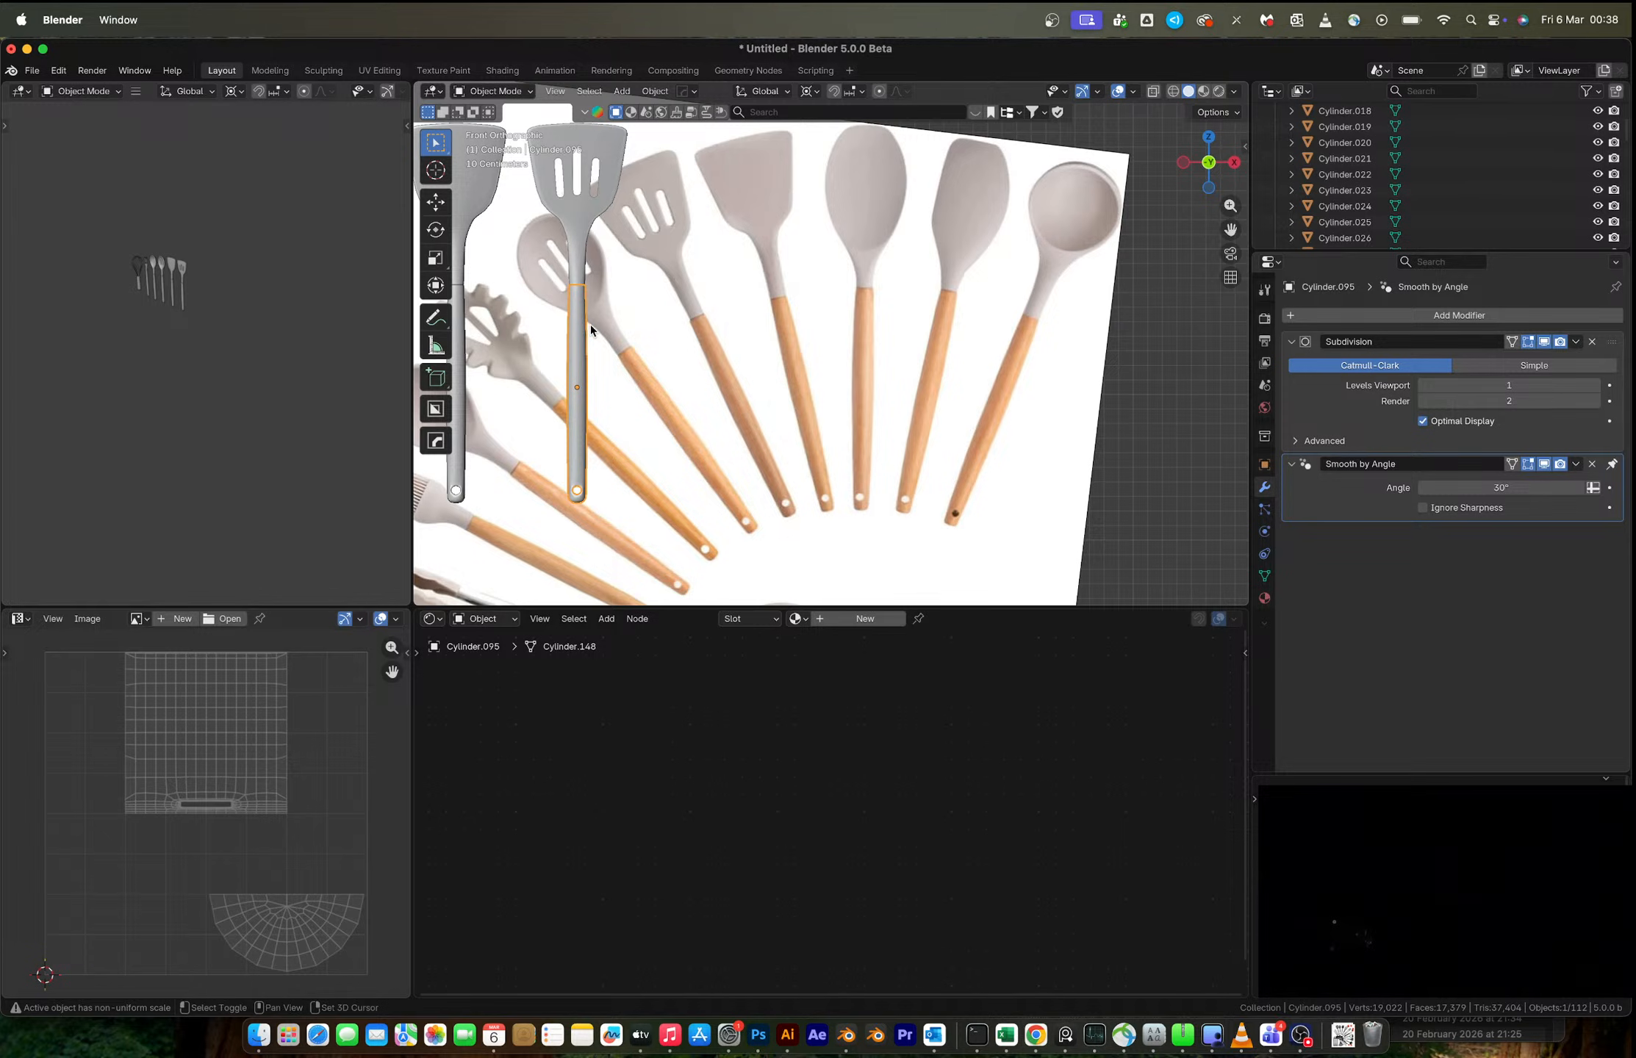
key("shift+d")
key("x")
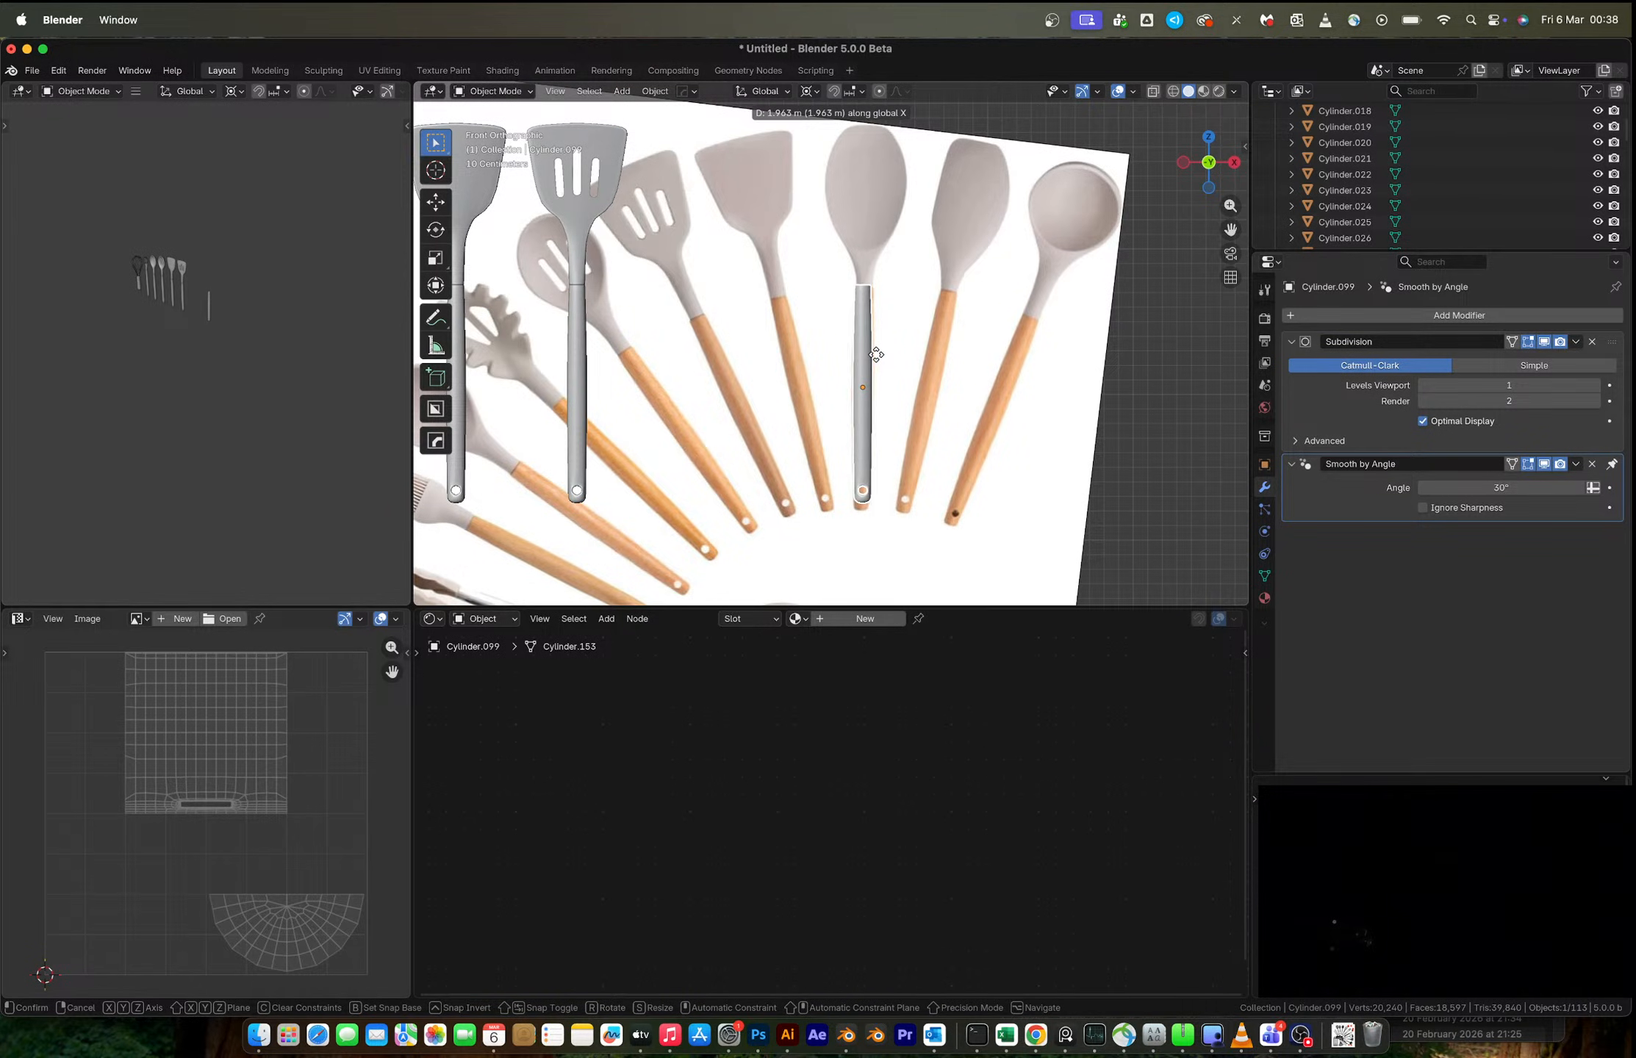
left_click(877, 355)
- Select the new handle's top cap and surrounding face ring, and move them about 0.002 m along X and -0.019 m along Z with proportional editing
scroll(875, 353, "up", 5)
key("Tab")
key("2")
middle_click_drag(769, 253, 817, 292)
scroll(816, 292, "down", 8)
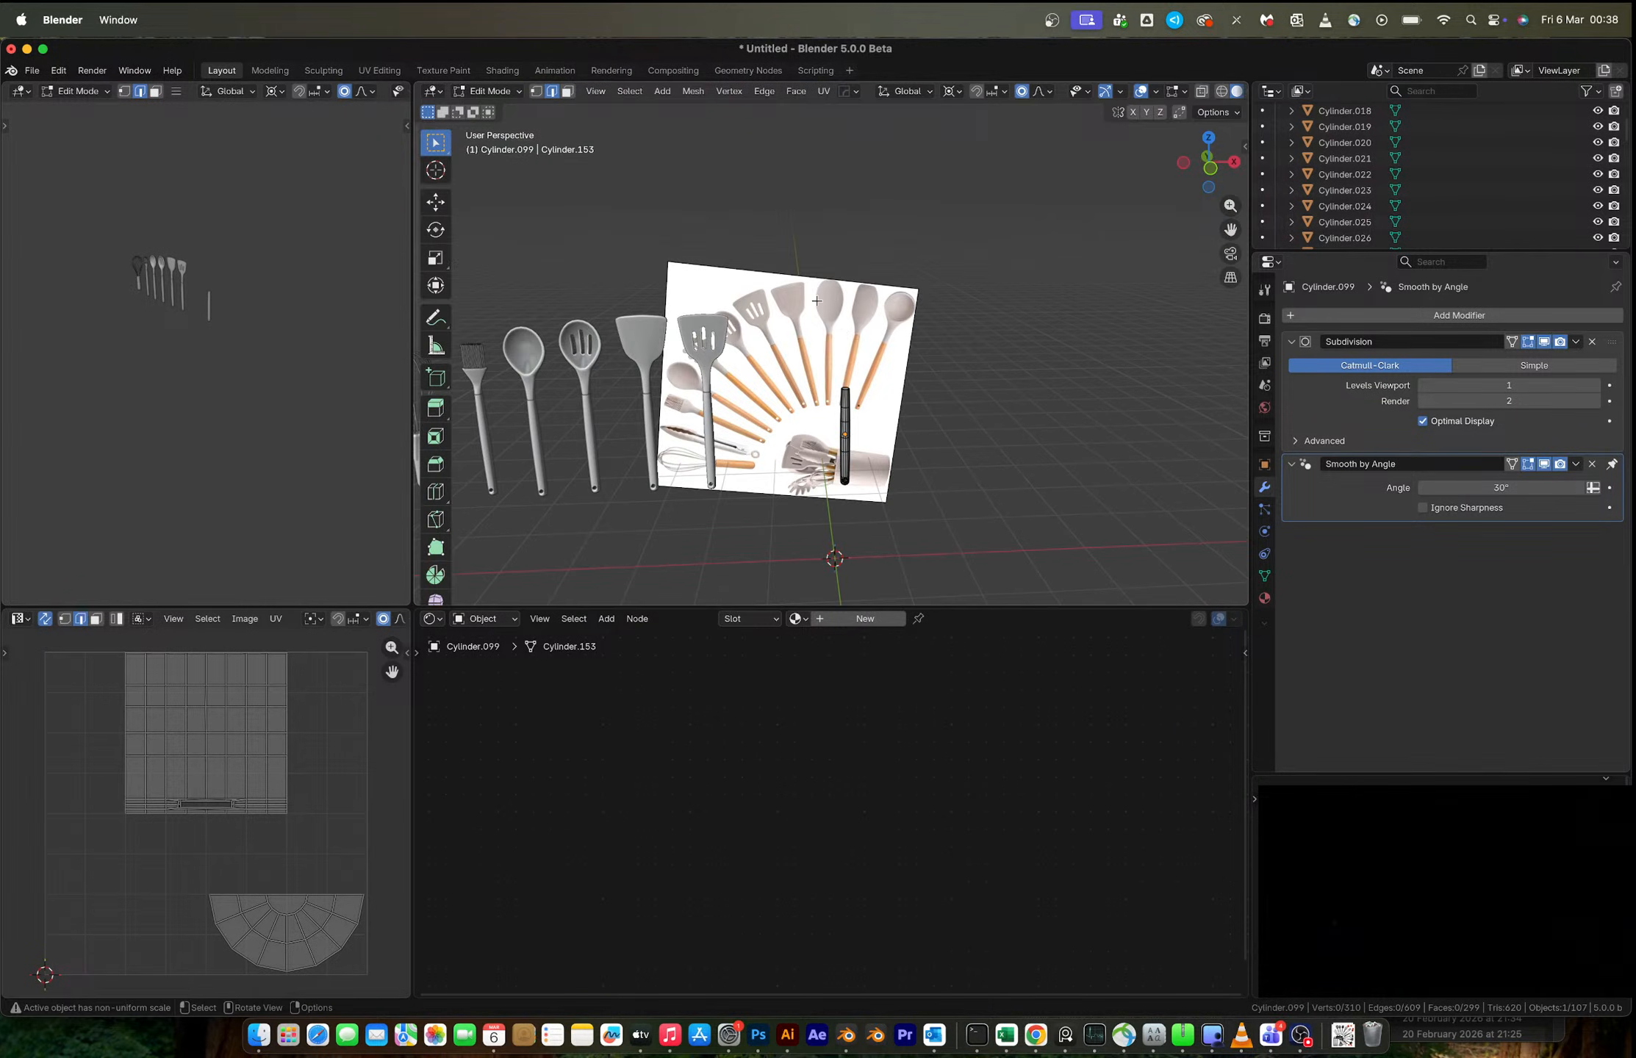
left_click(862, 405, "alt")
left_click(595, 90)
left_click(661, 197)
middle_click_drag(807, 334, 816, 351)
key("3")
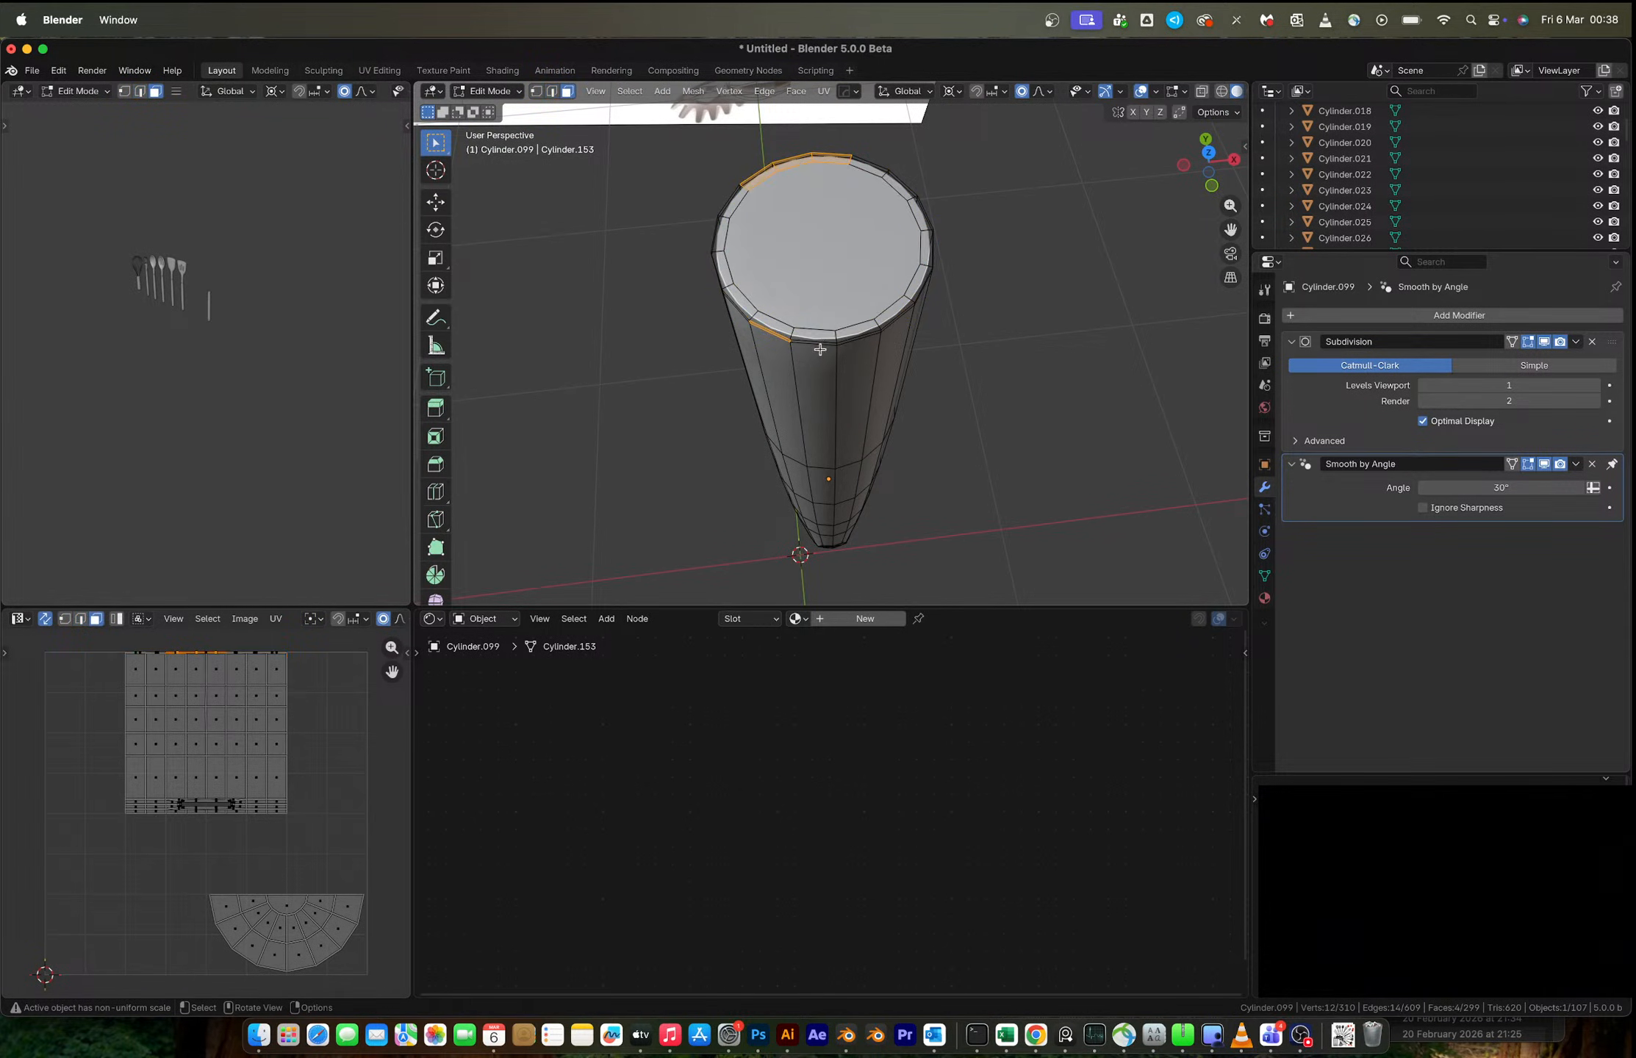
left_click(834, 334, "alt")
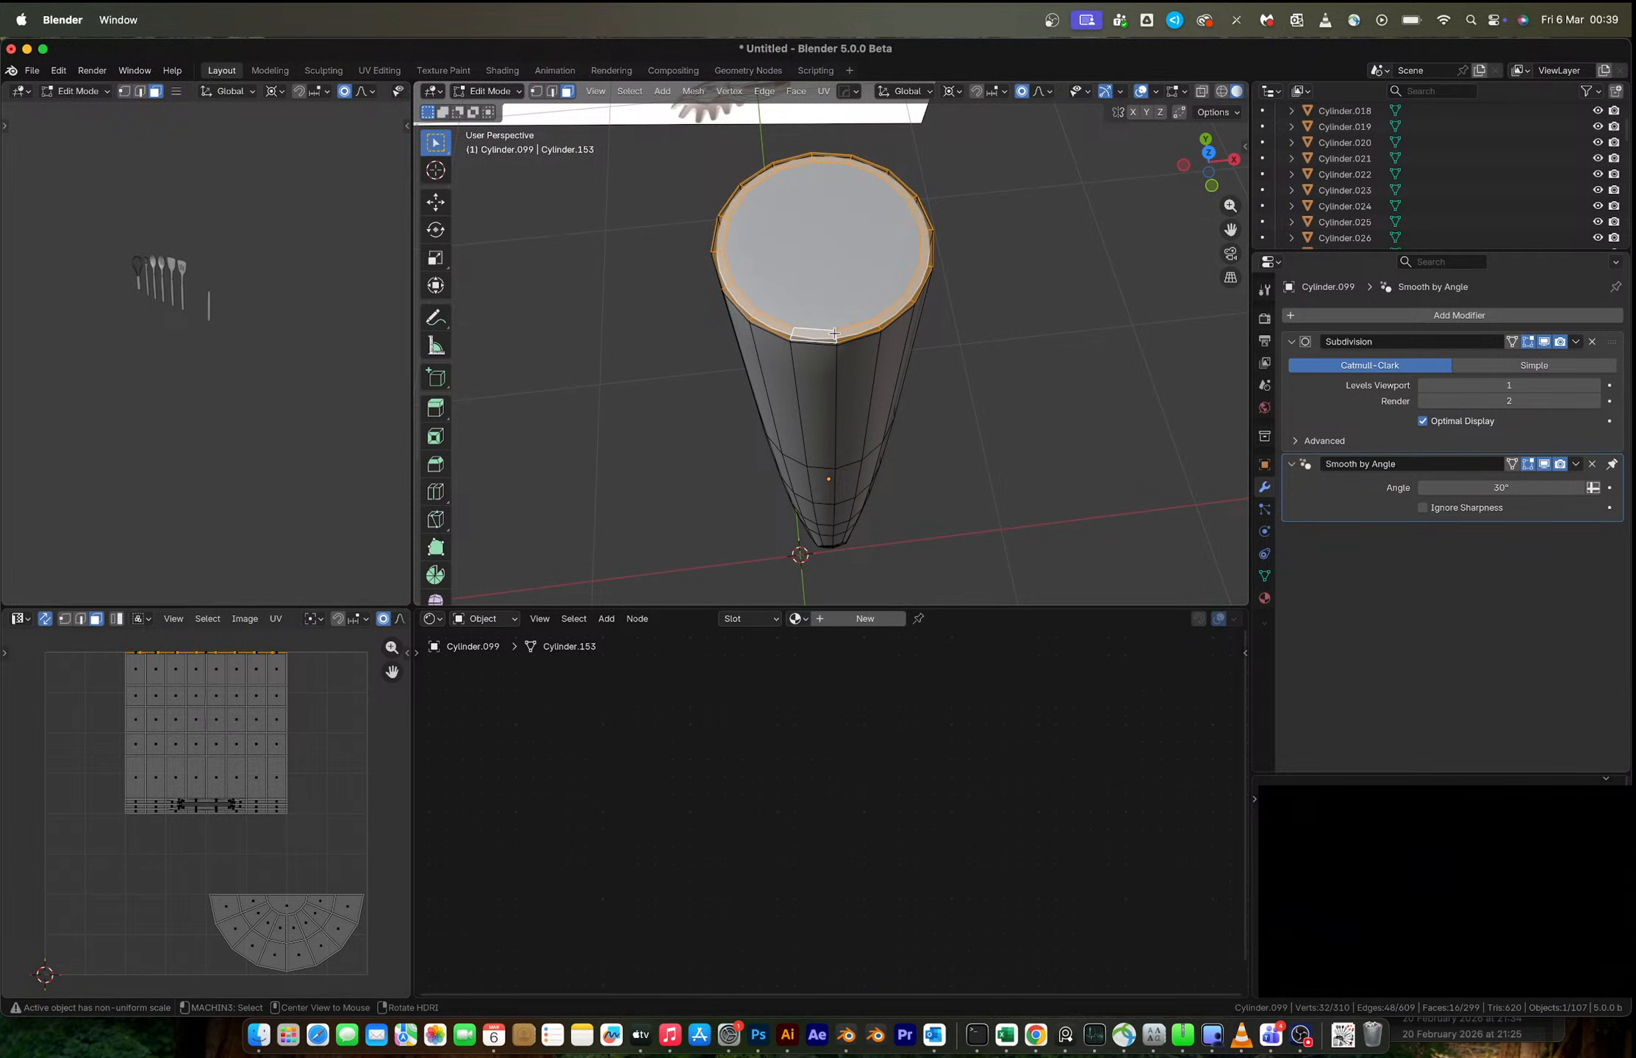
left_click(836, 281, "shift")
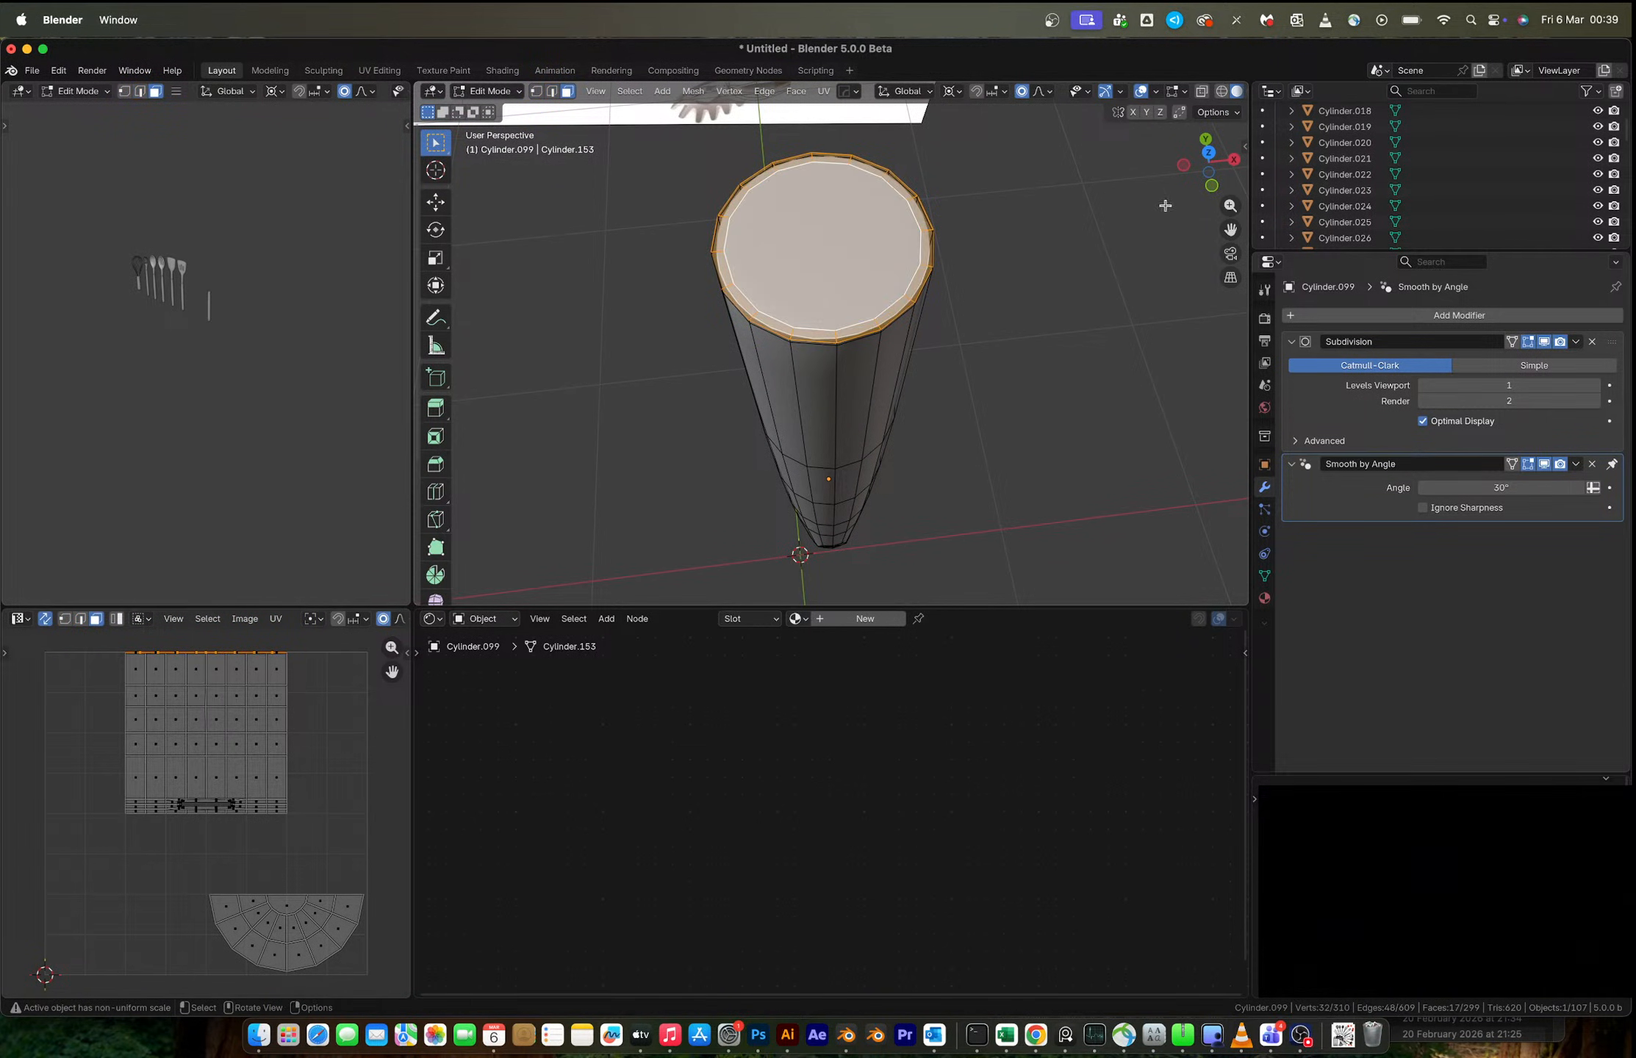
left_click(1211, 185)
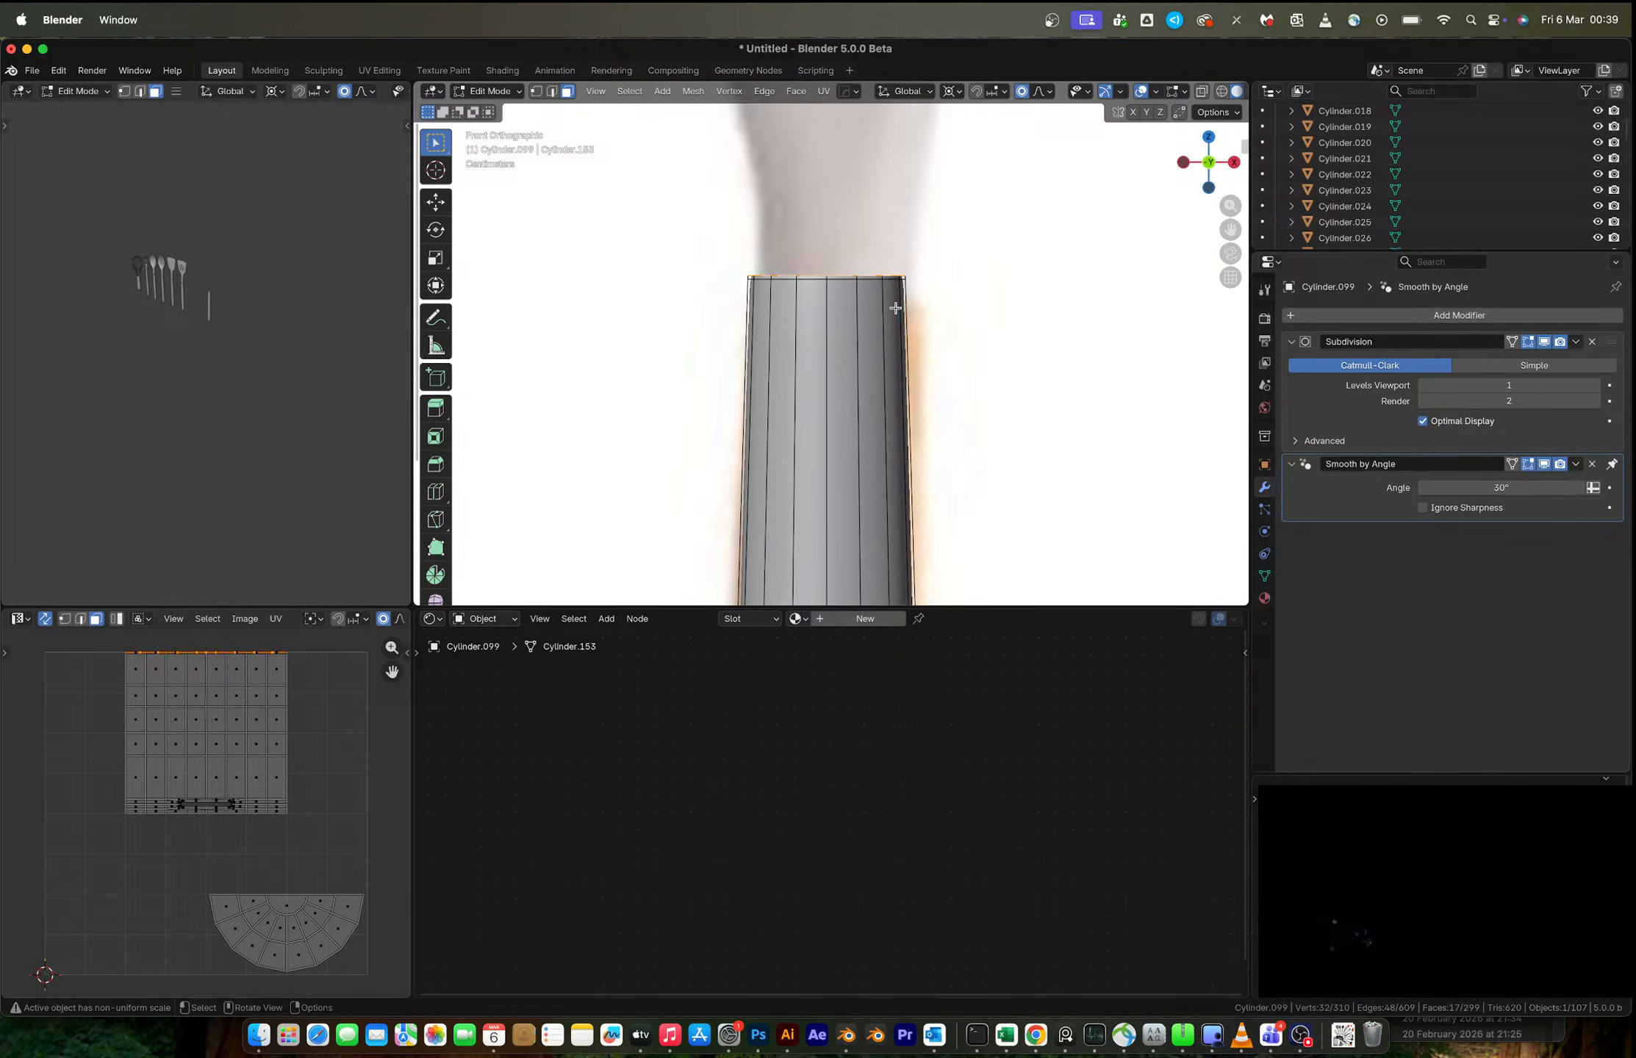
key("g")
left_click(896, 333)
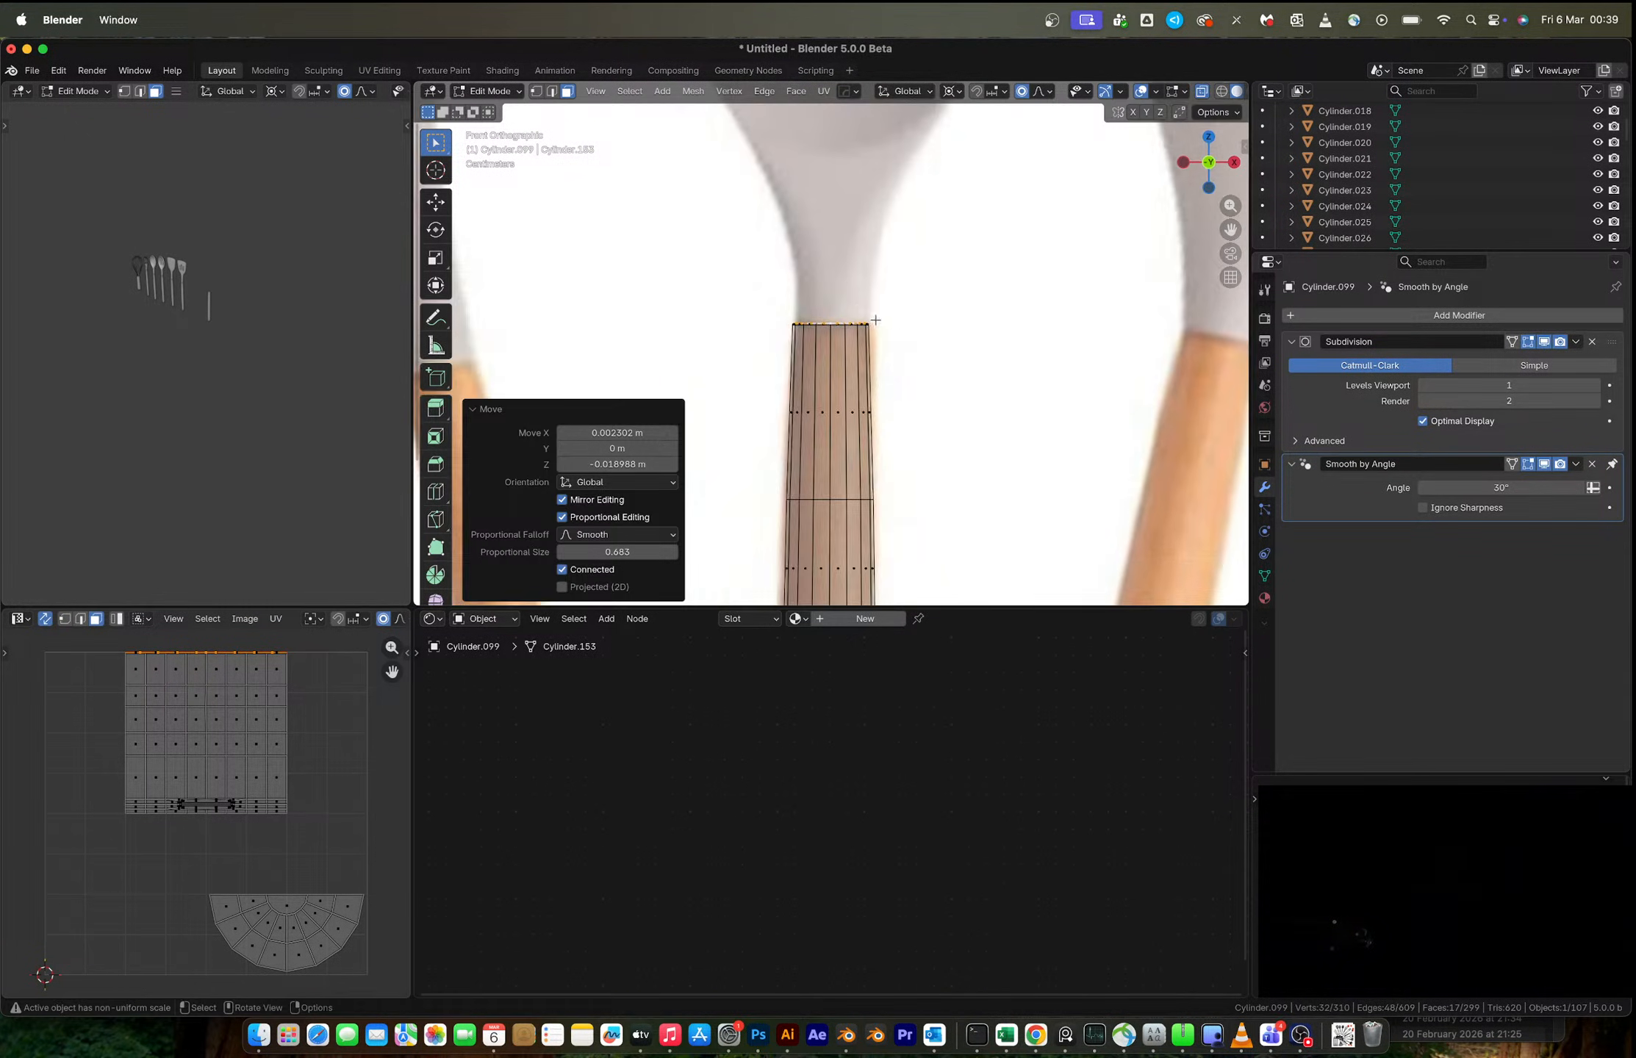
- Duplicate the handle's selected top faces in place, separate them into their own object, and select that object in front view
scroll(846, 353, "down", 4)
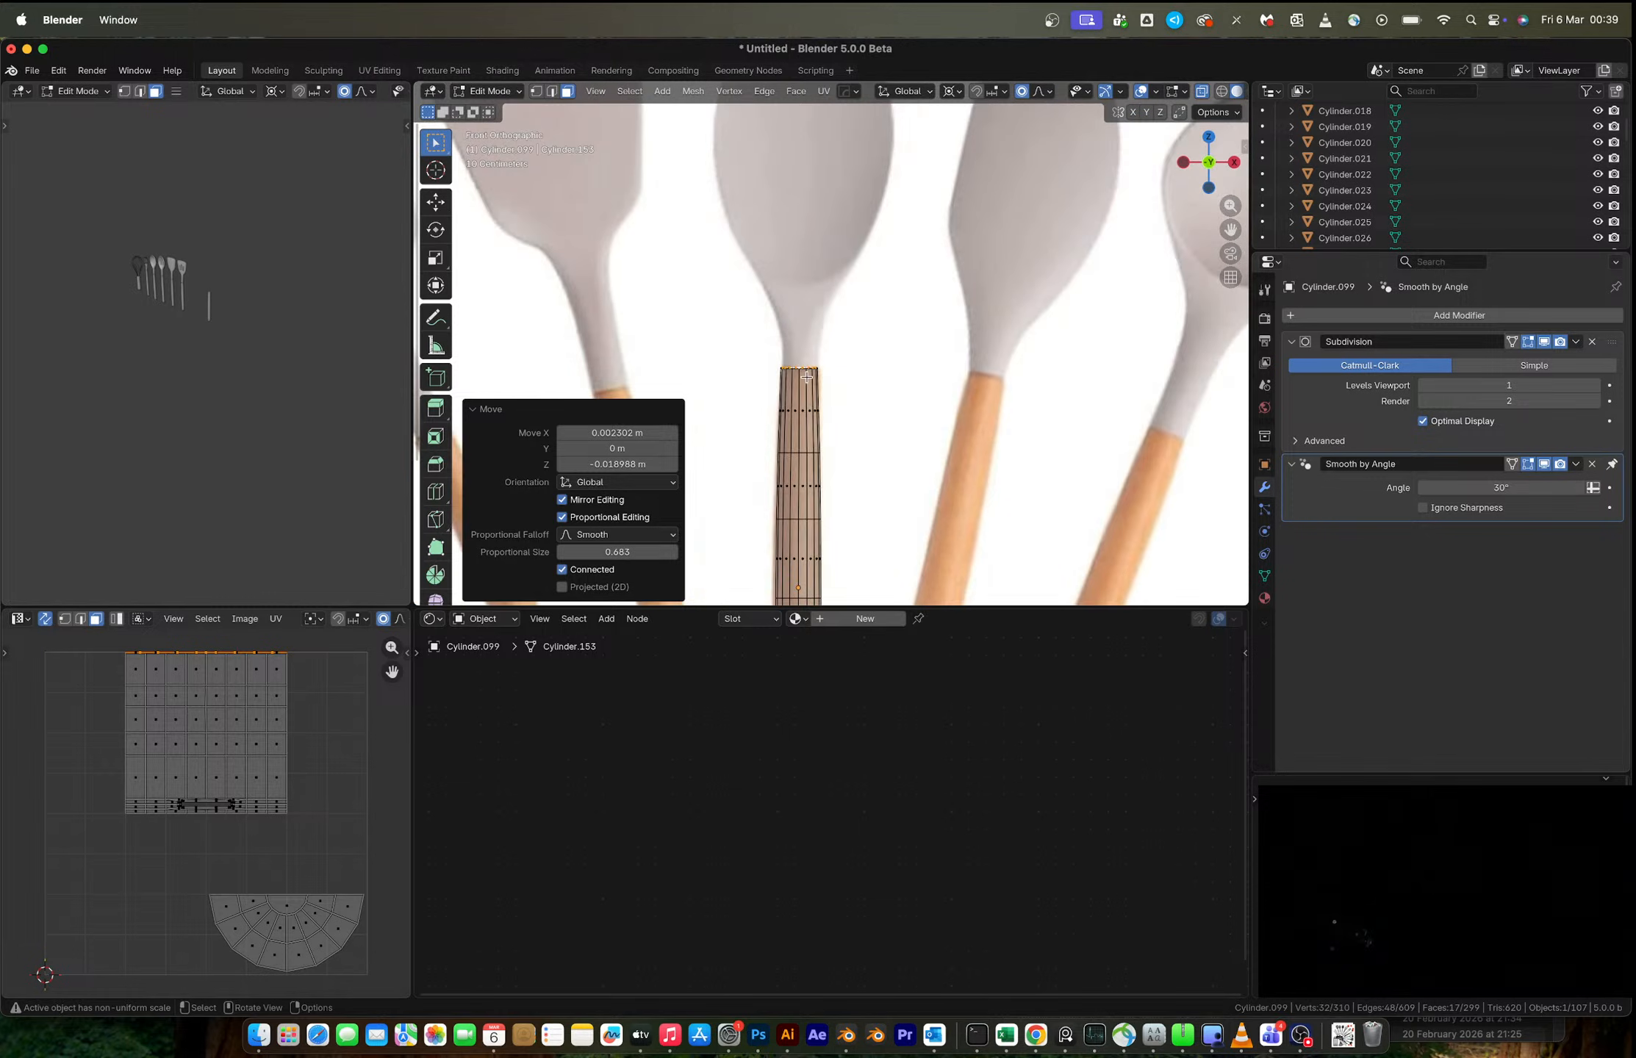
scroll(806, 377, "down", 4)
scroll(823, 441, "up", 5)
key("g")
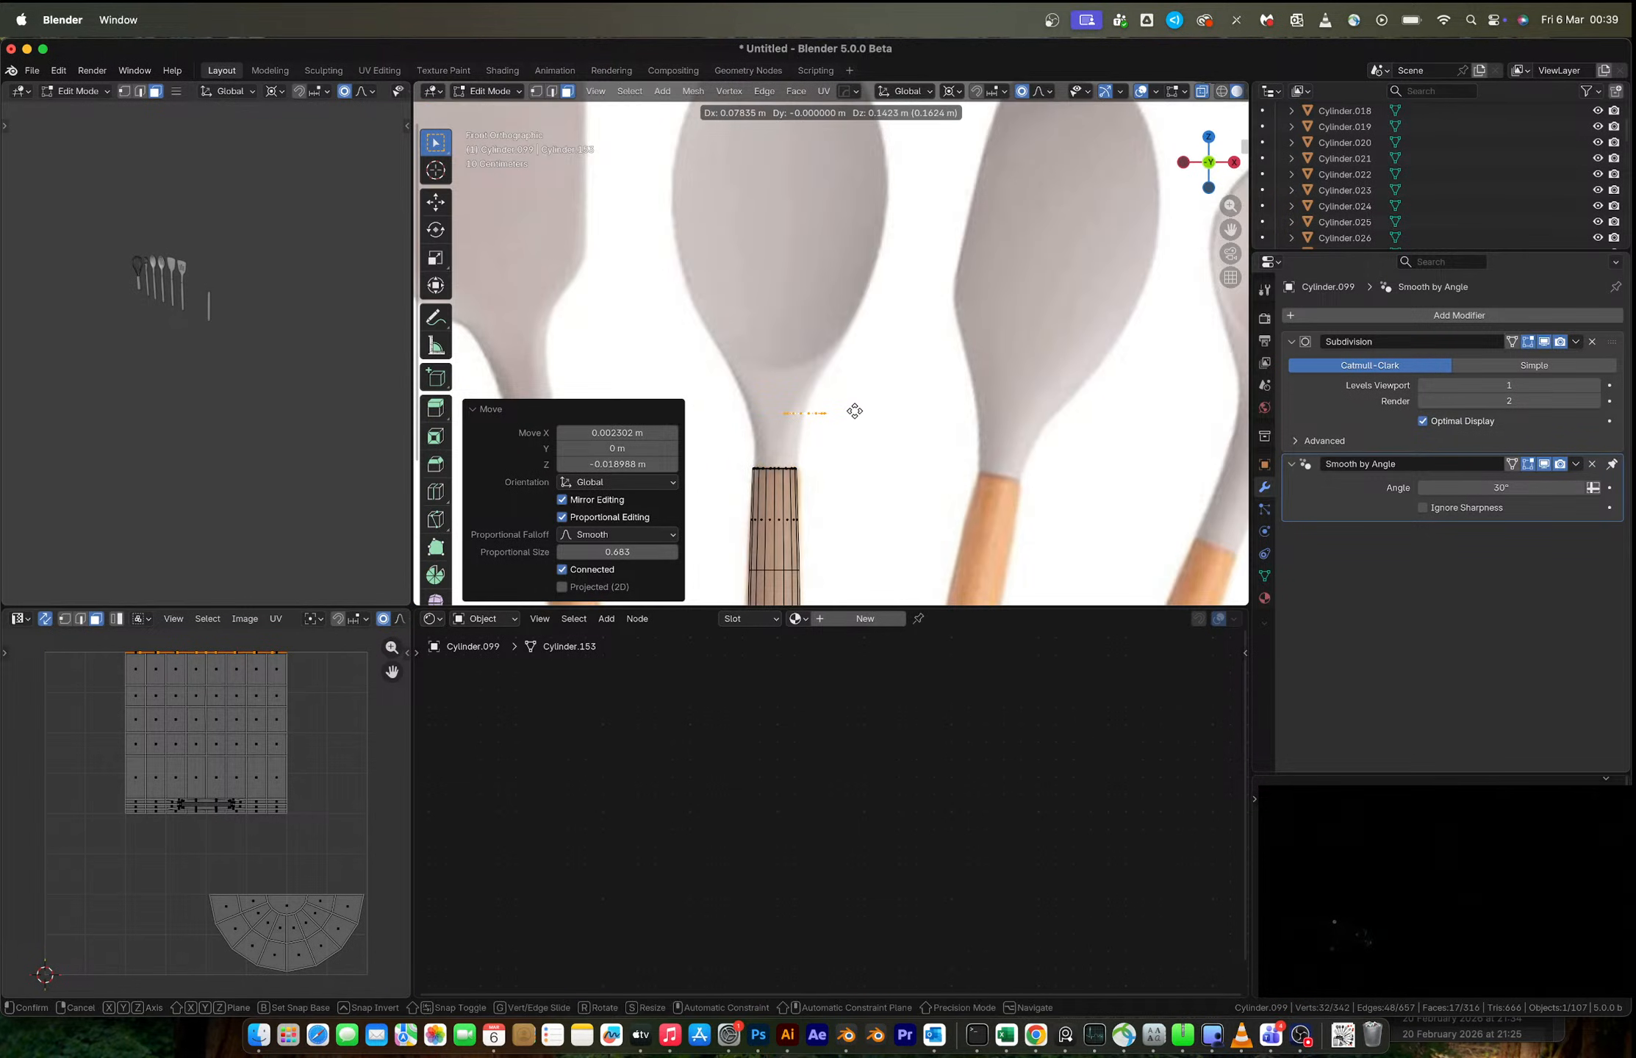
right_click(854, 410)
key("p")
key("Tab")
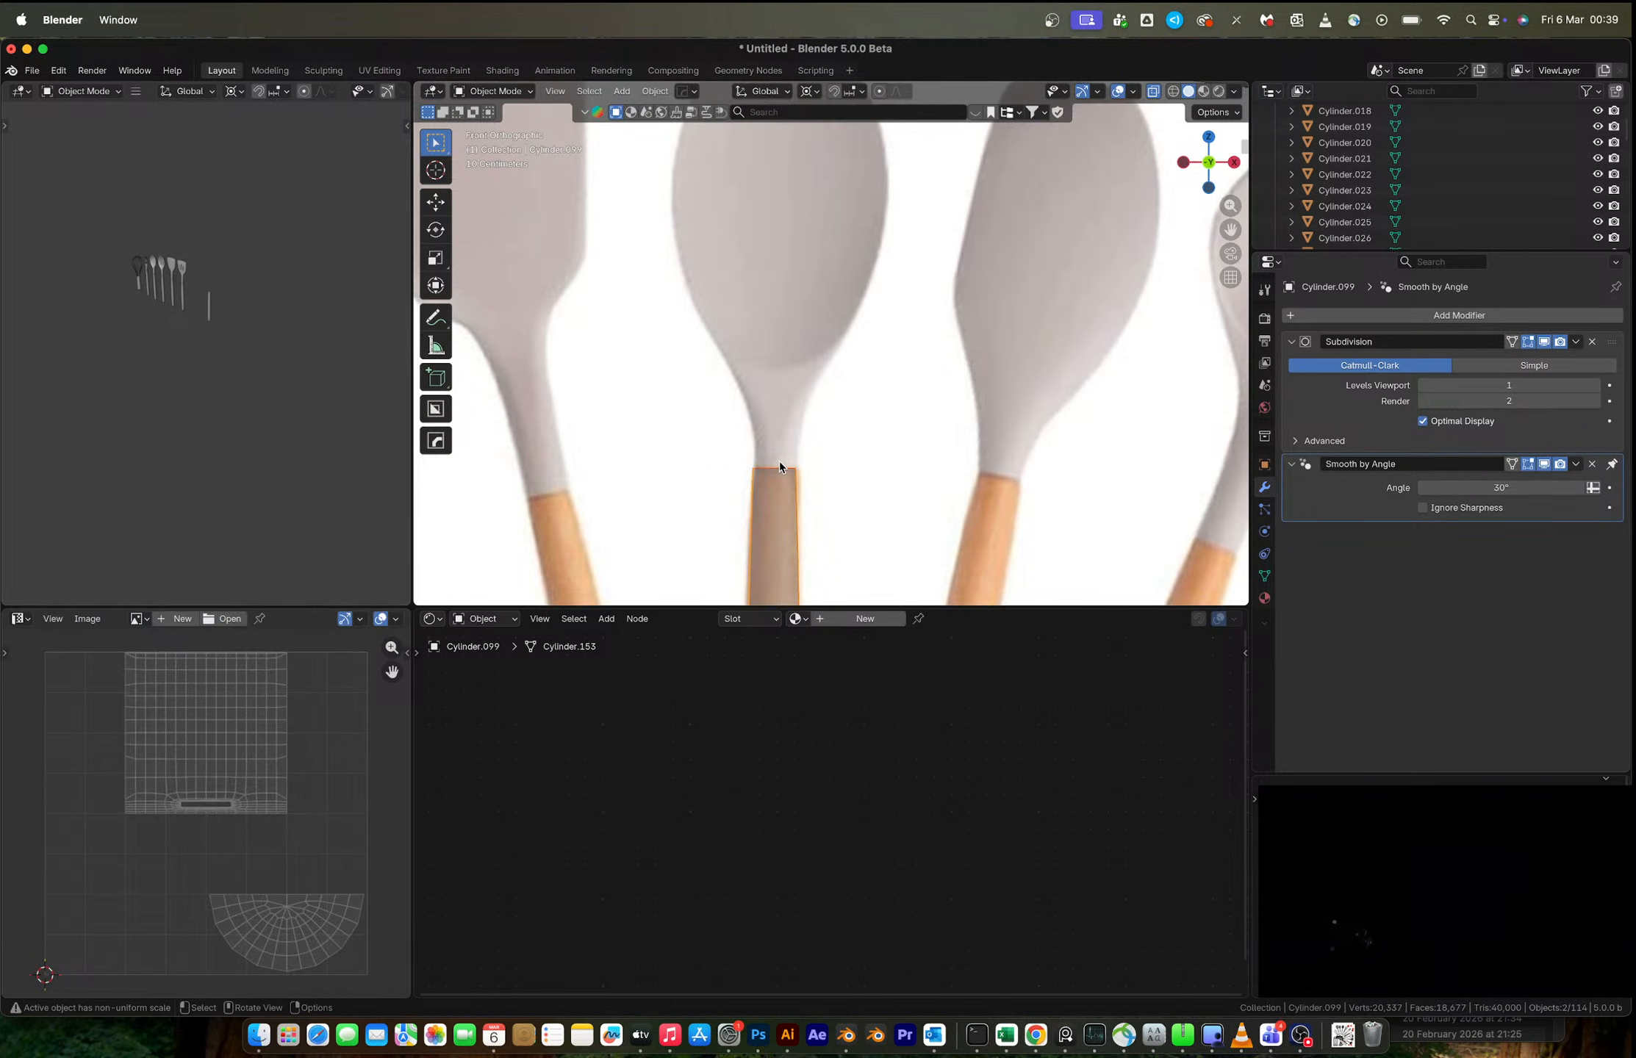
middle_click_drag(780, 463, 780, 483)
scroll(780, 481, "down", 2)
left_click(795, 427)
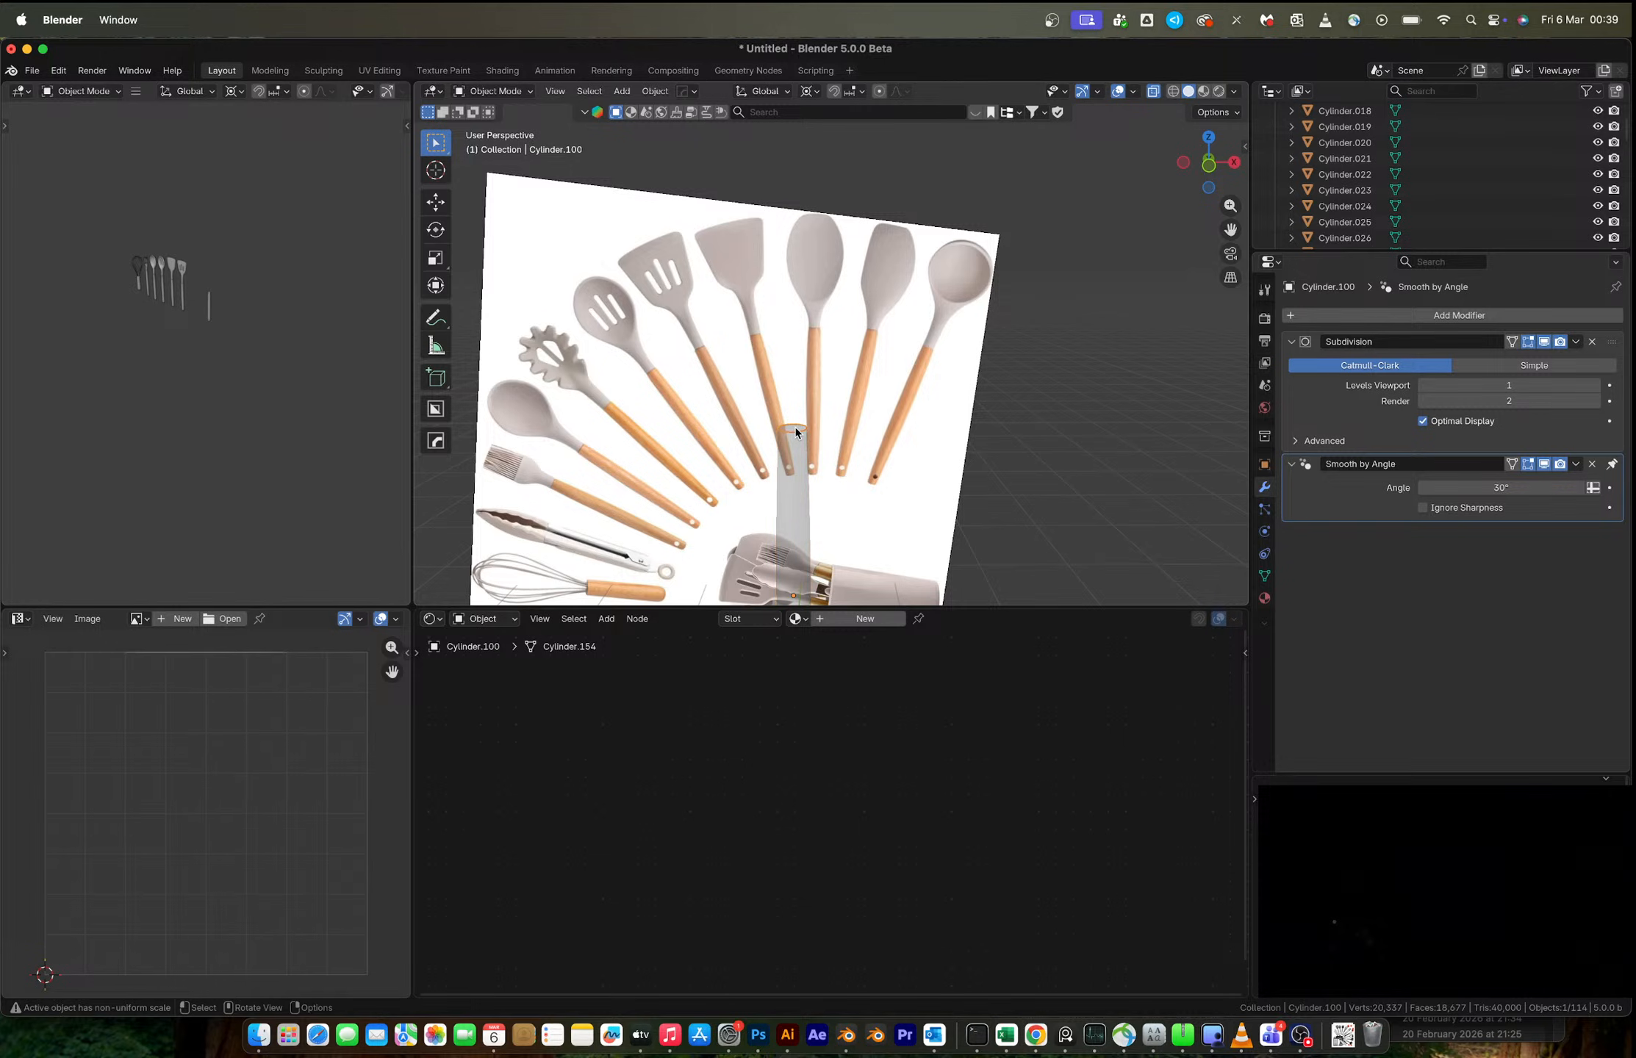
left_click(1213, 167)
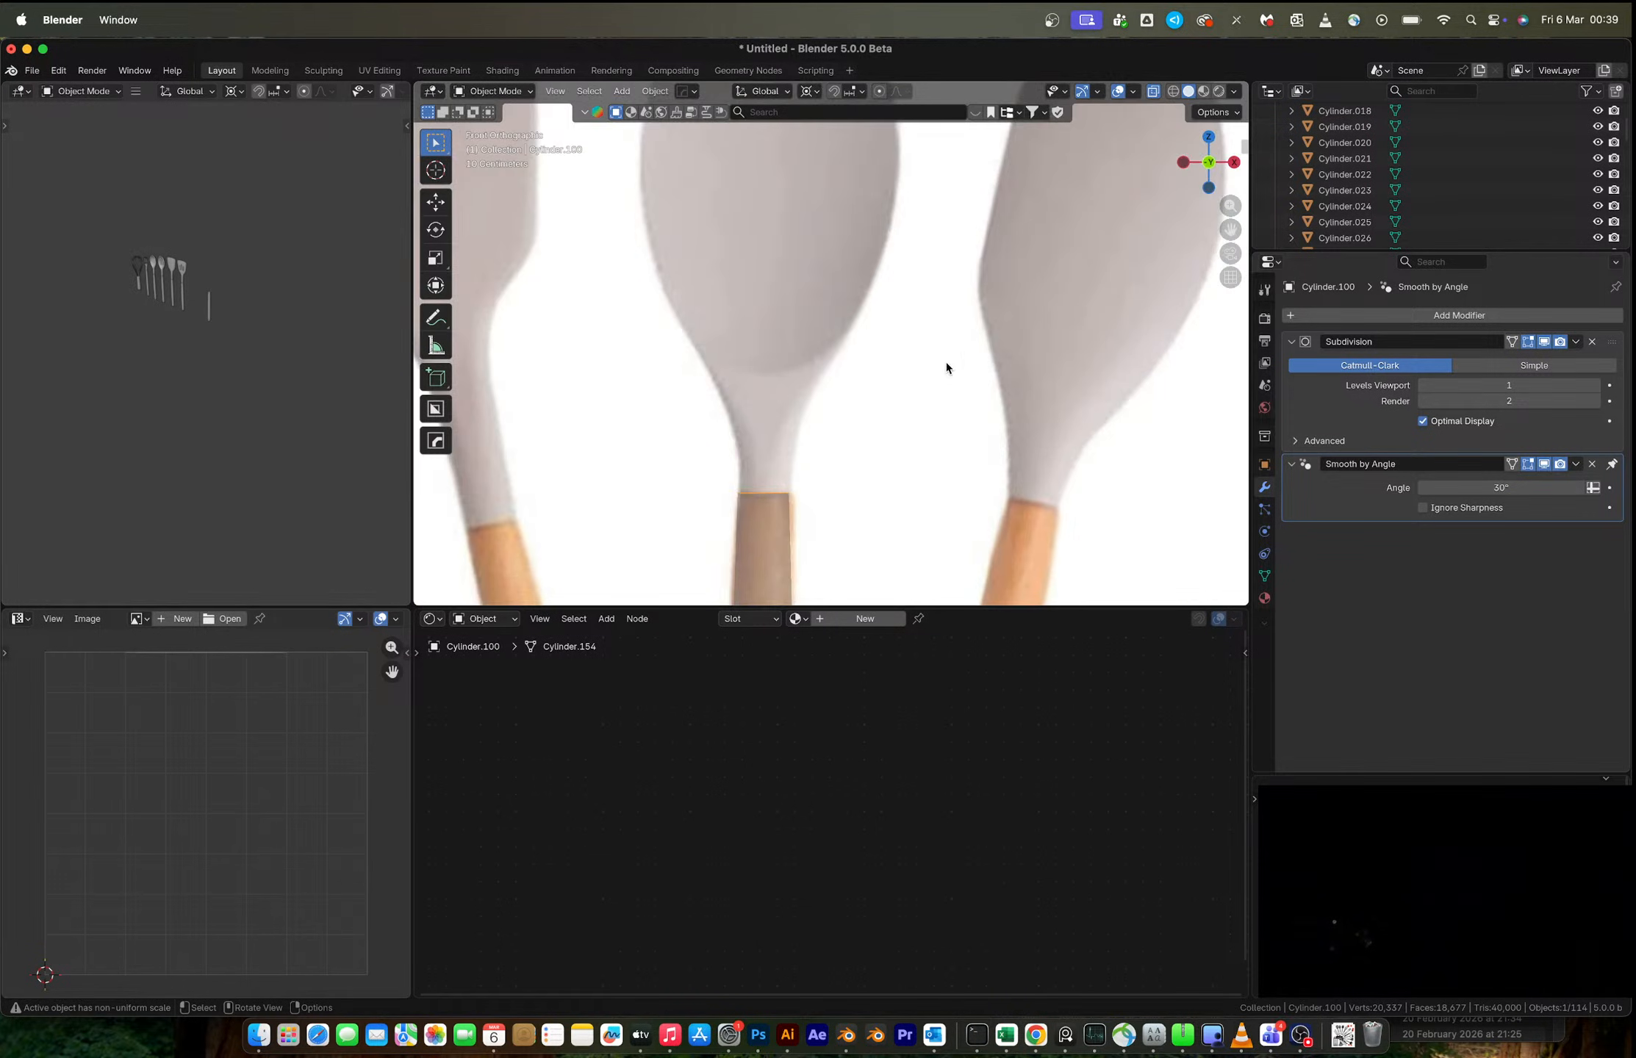
- Extrude the separated cap about 0.273 m upward to the base of the spoon's head in the reference image
key("Tab")
key("e")
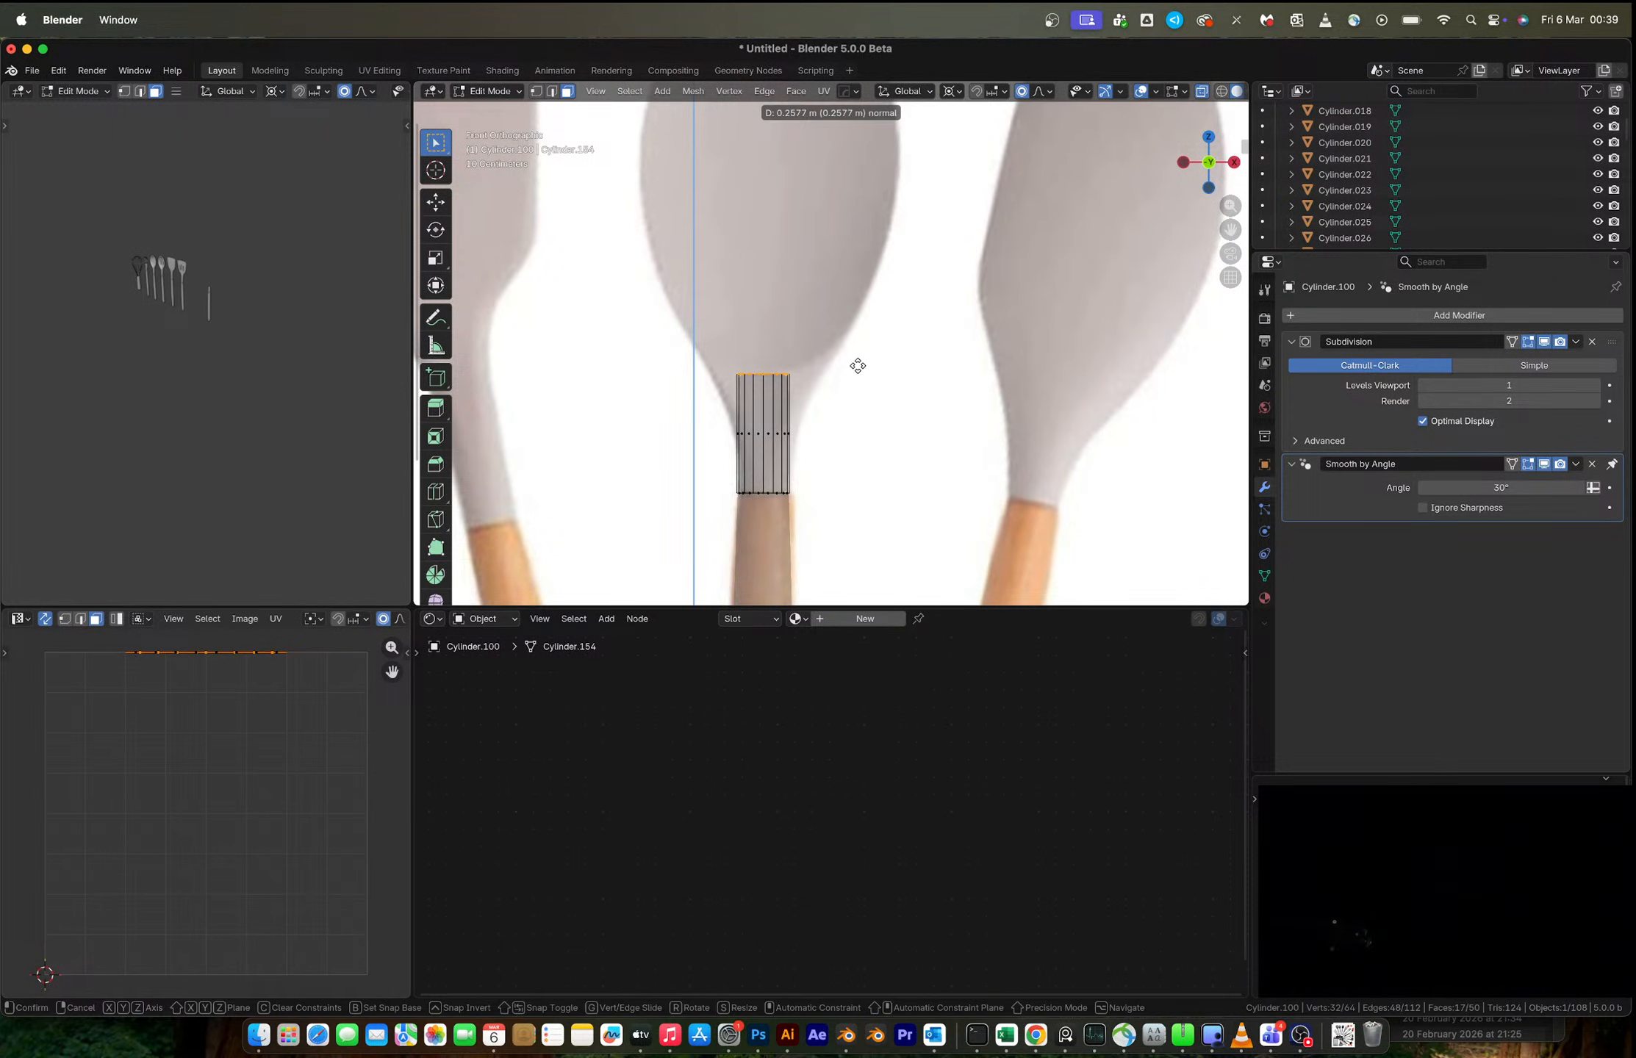
left_click(858, 361)
- Change the pivot point, turn off proportional editing, and scale the extruded top by about 2.39 to match the neck's flare
key("s")
right_click(953, 376)
key("period")
left_click(853, 390)
key("s")
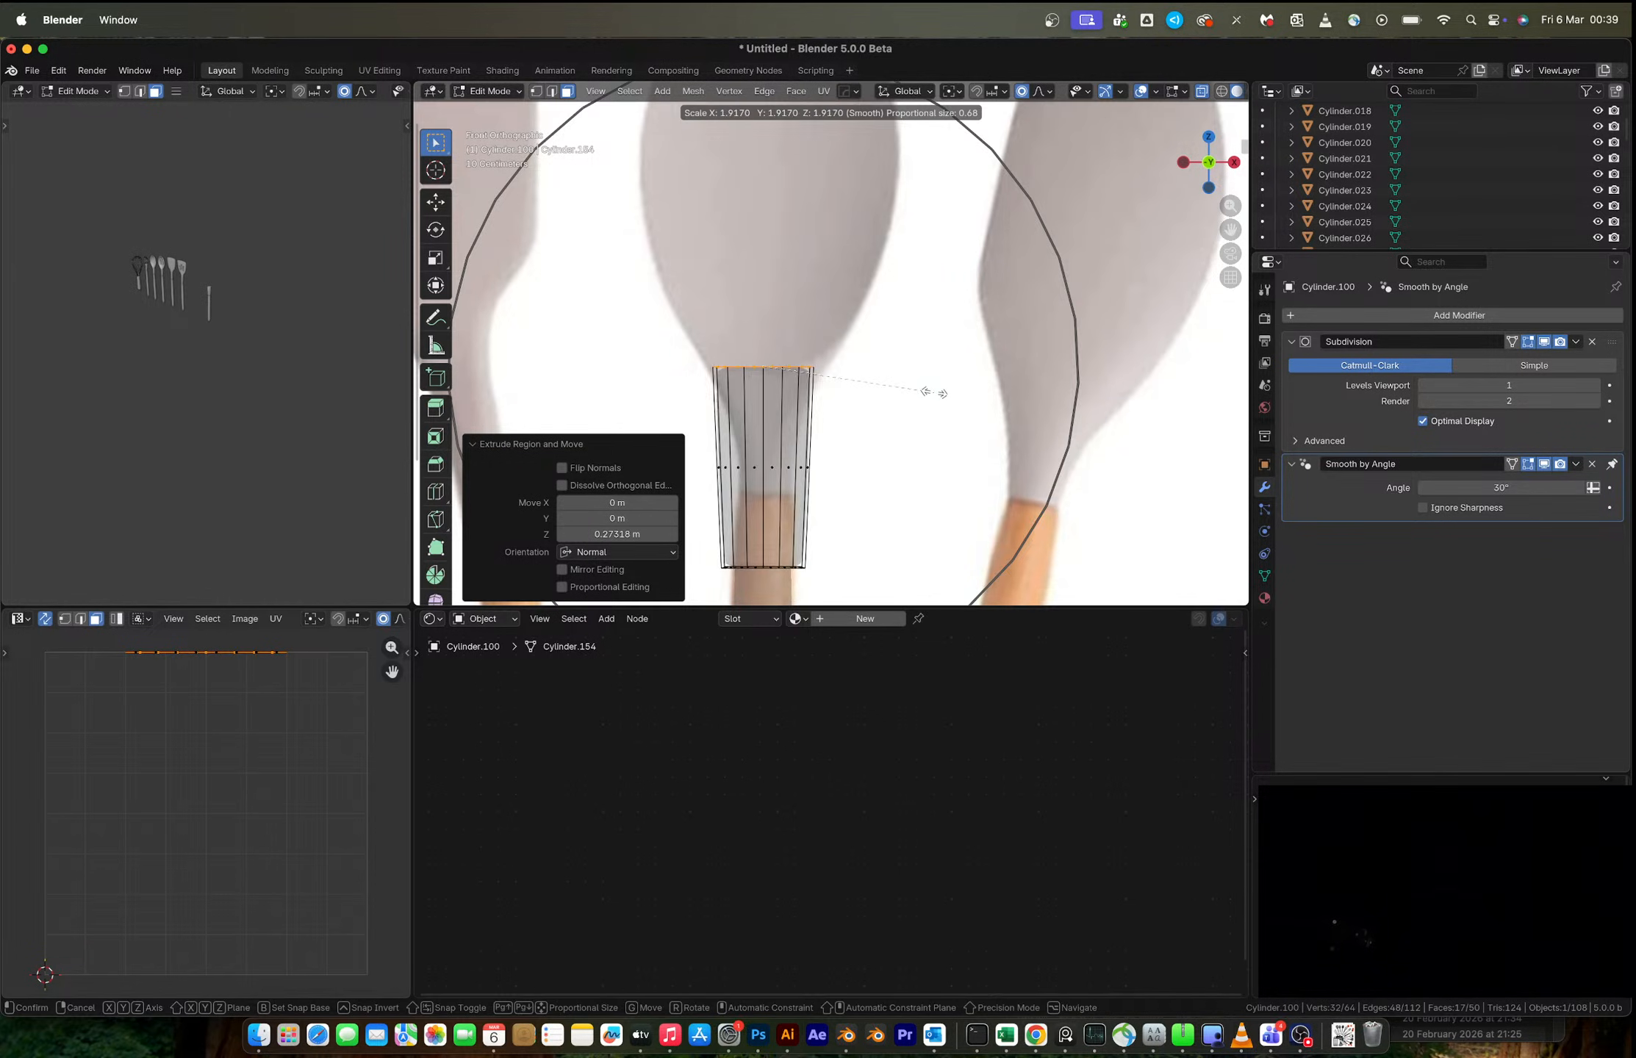
right_click(931, 391)
key("o")
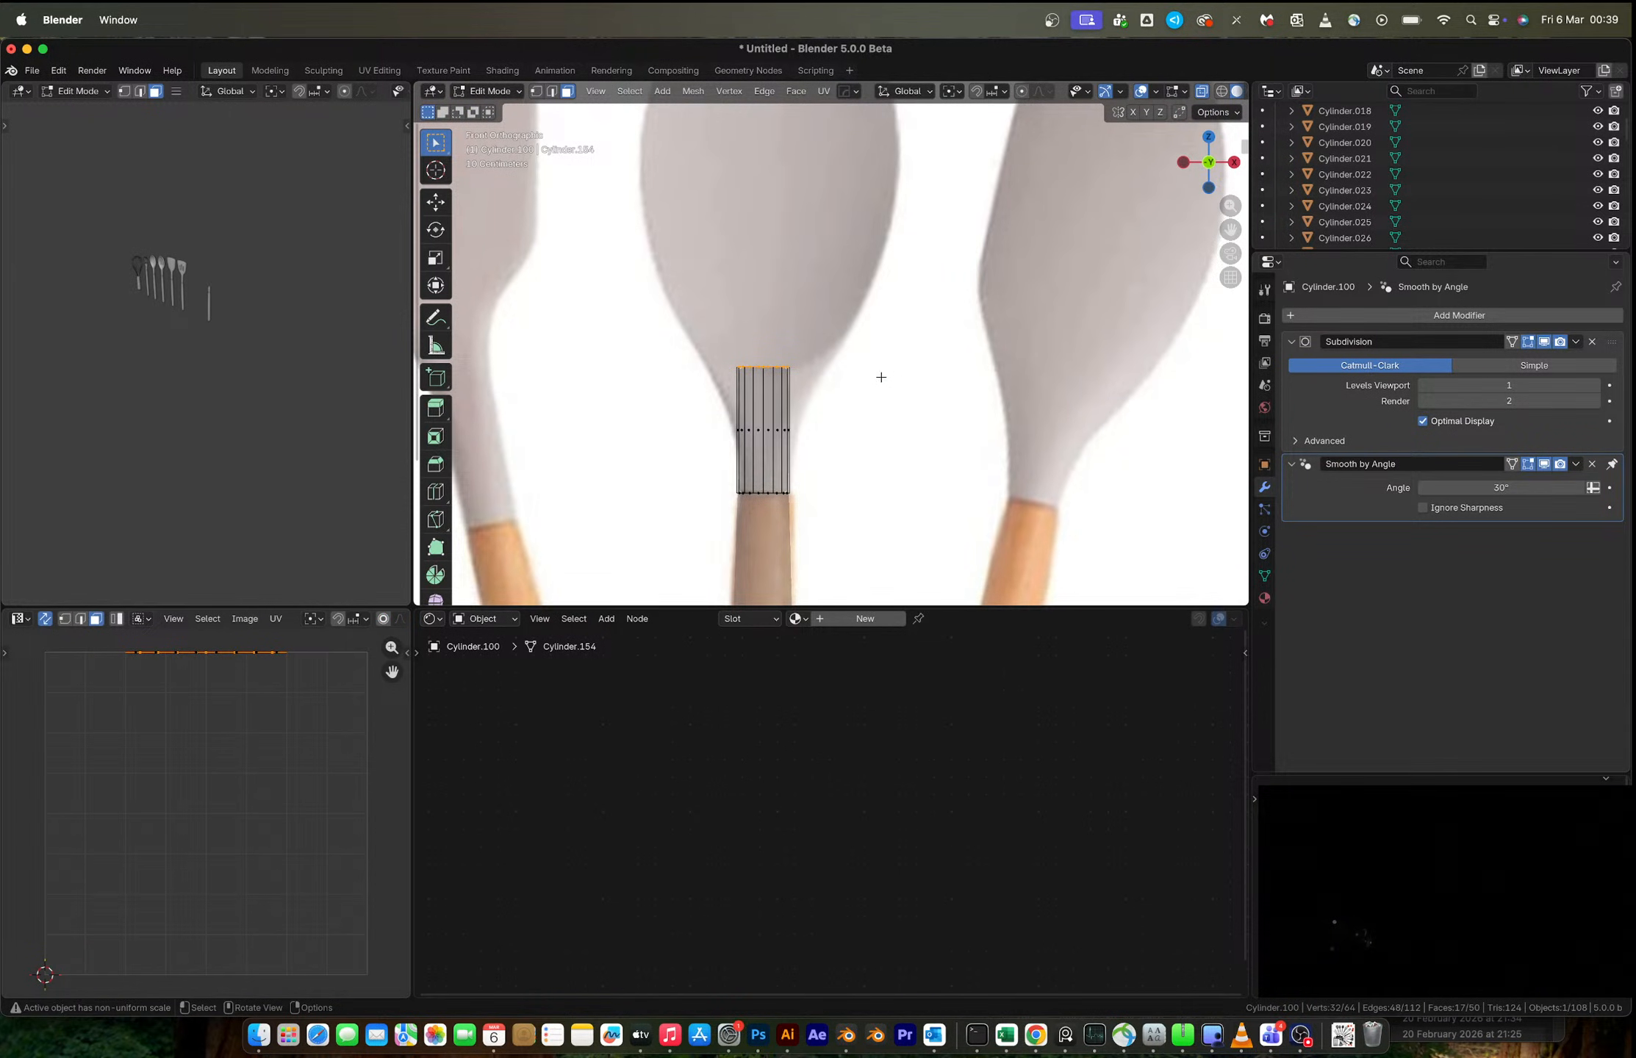
key("s")
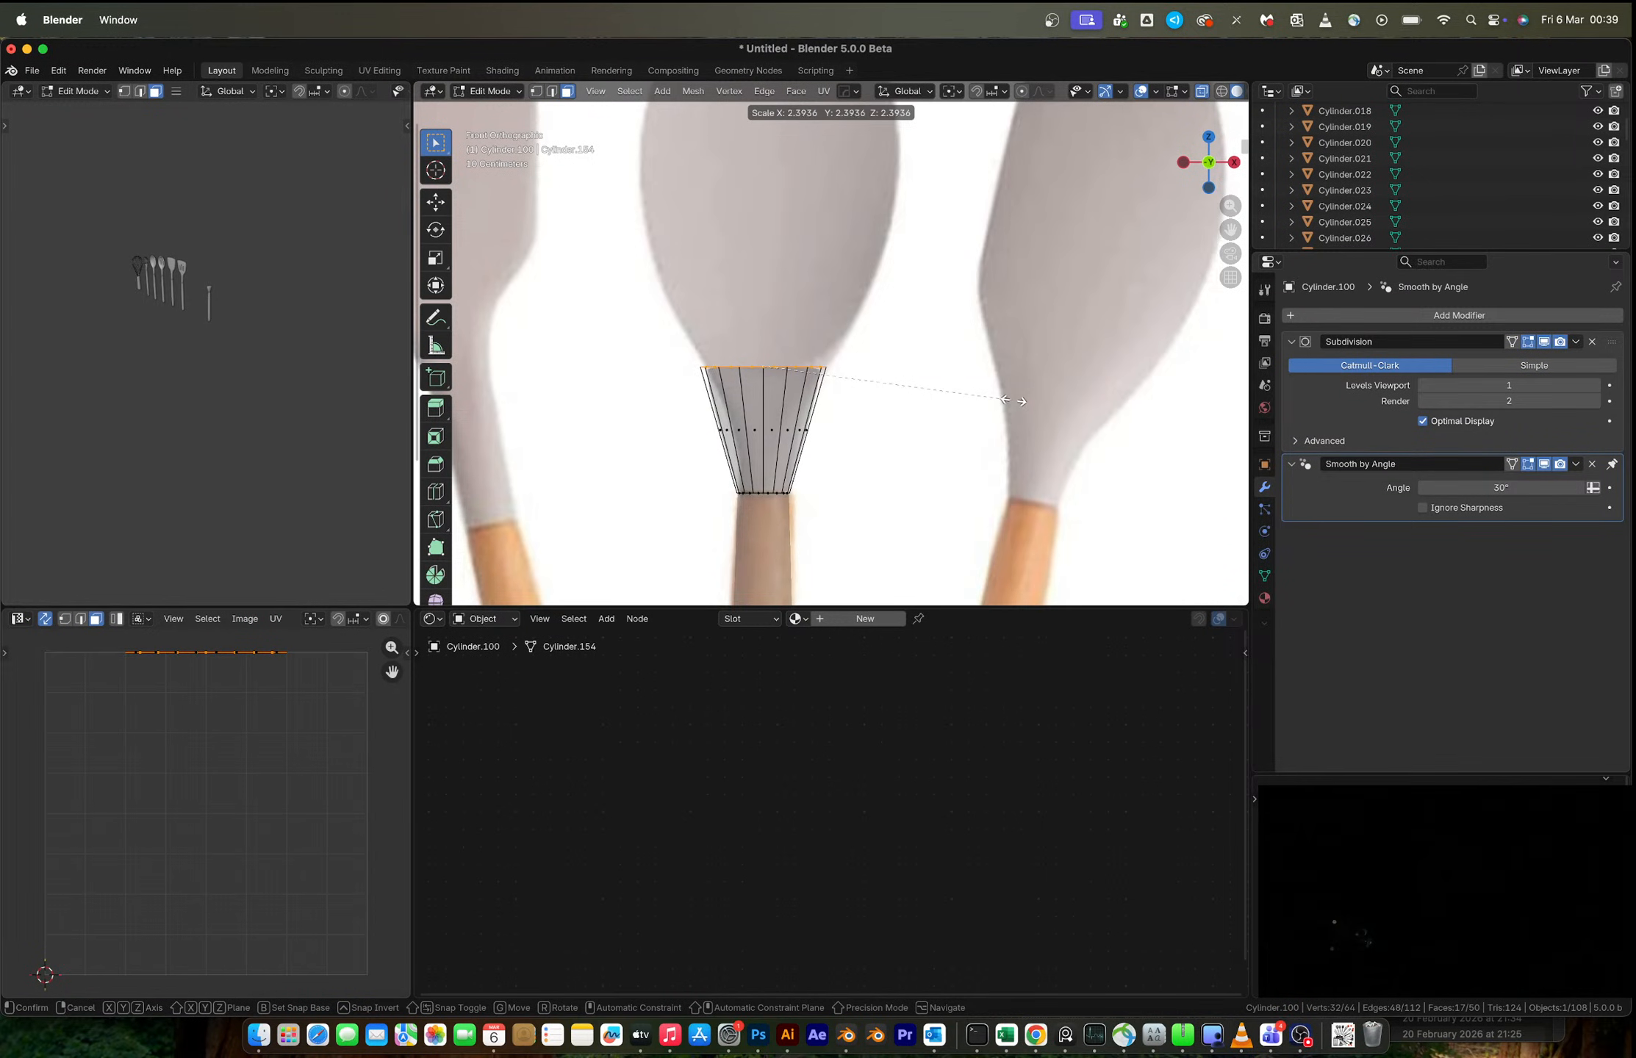
left_click(1013, 401)
- Add a loop cut across the neck, scale it to 0.675, and bevel it 0.0688 m with 3 segments
key("ctrl+r")
left_click(814, 449)
left_click(817, 437)
key("s")
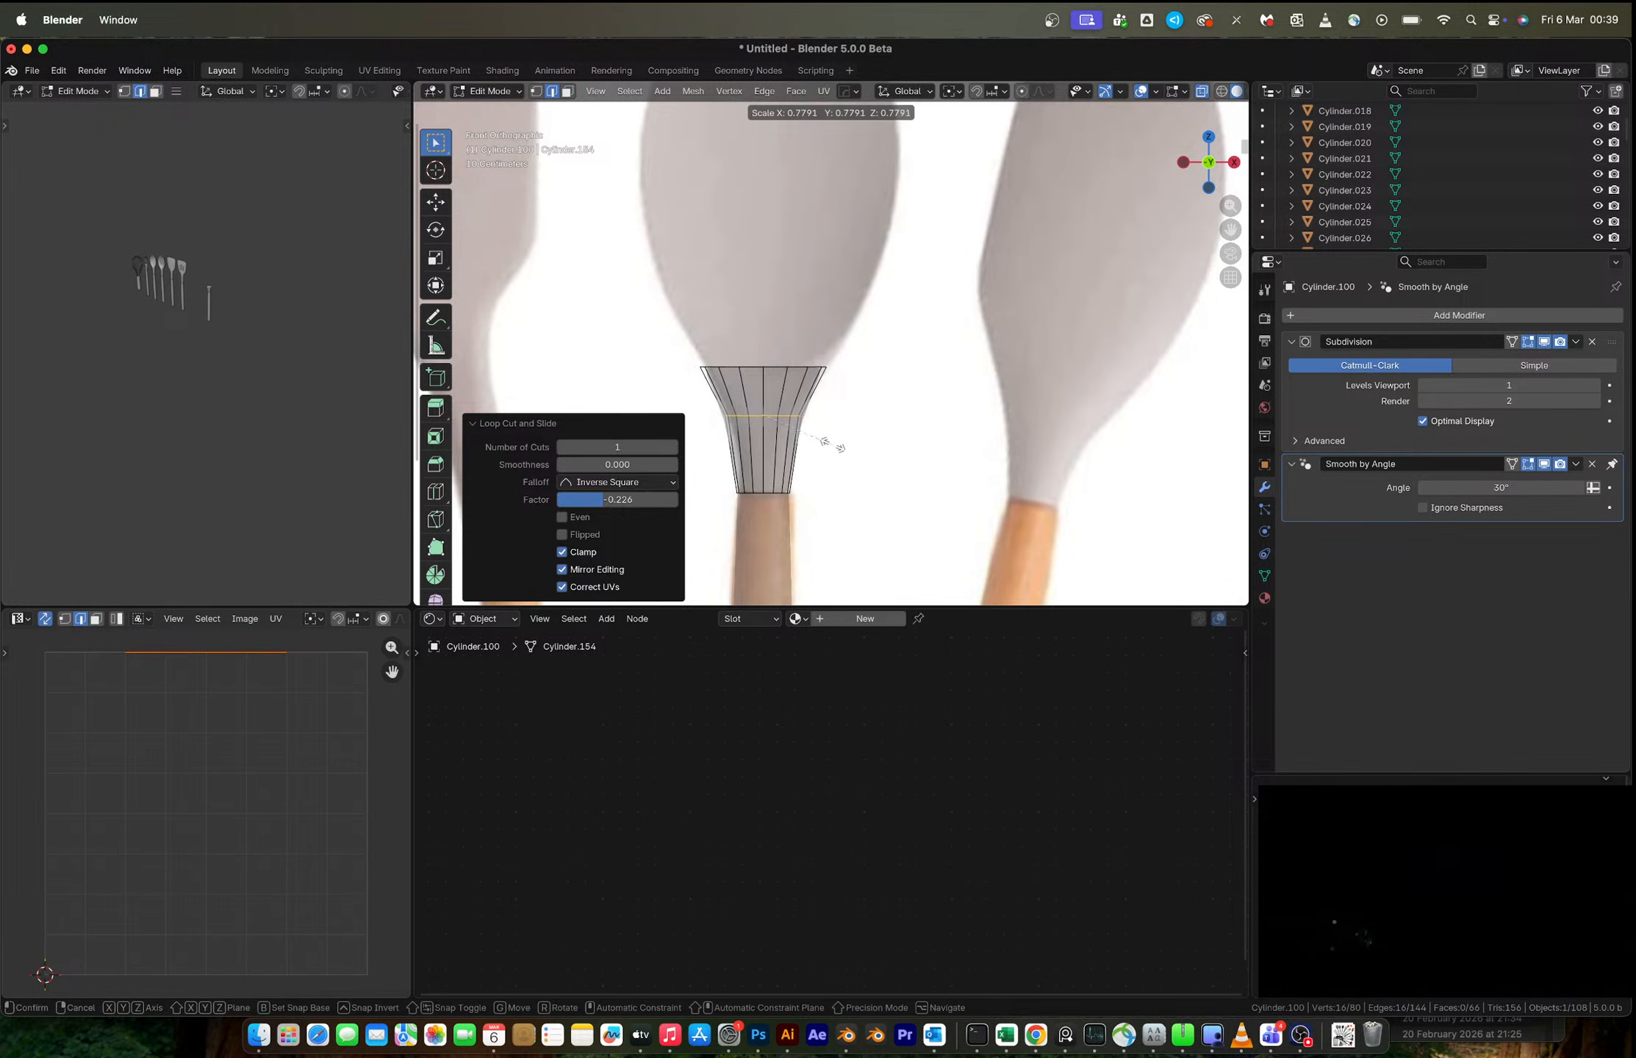
left_click(835, 448)
key("ctrl+b")
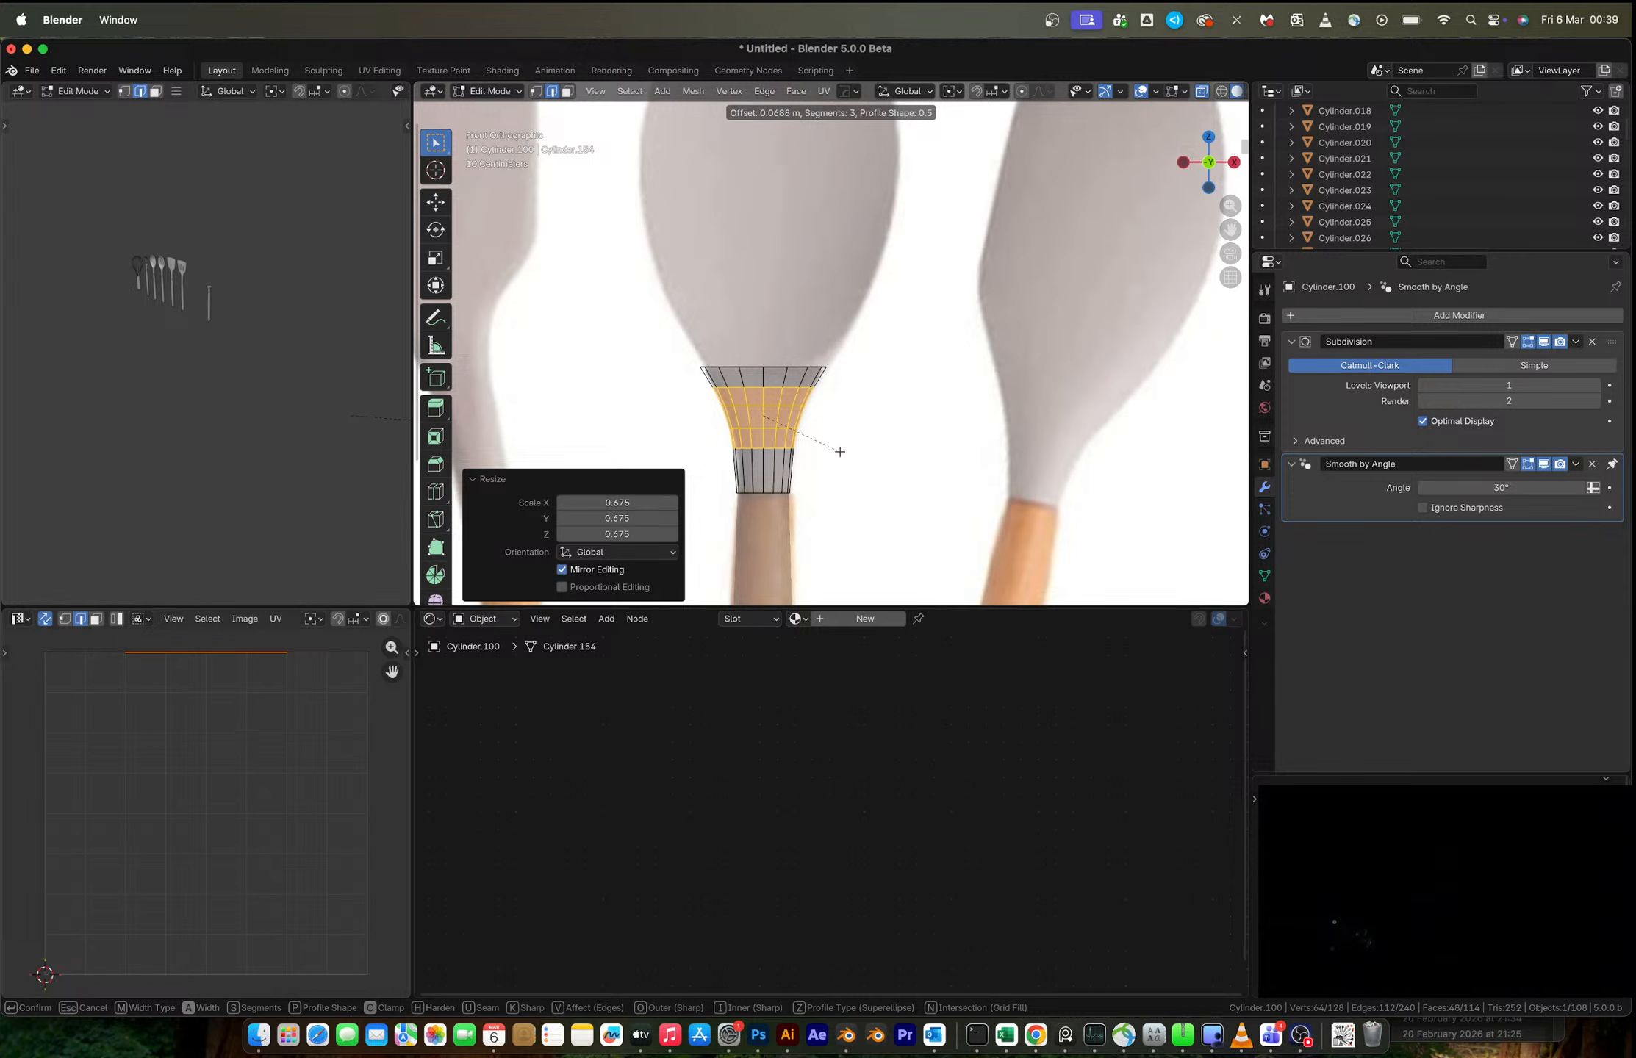
left_click(840, 451)
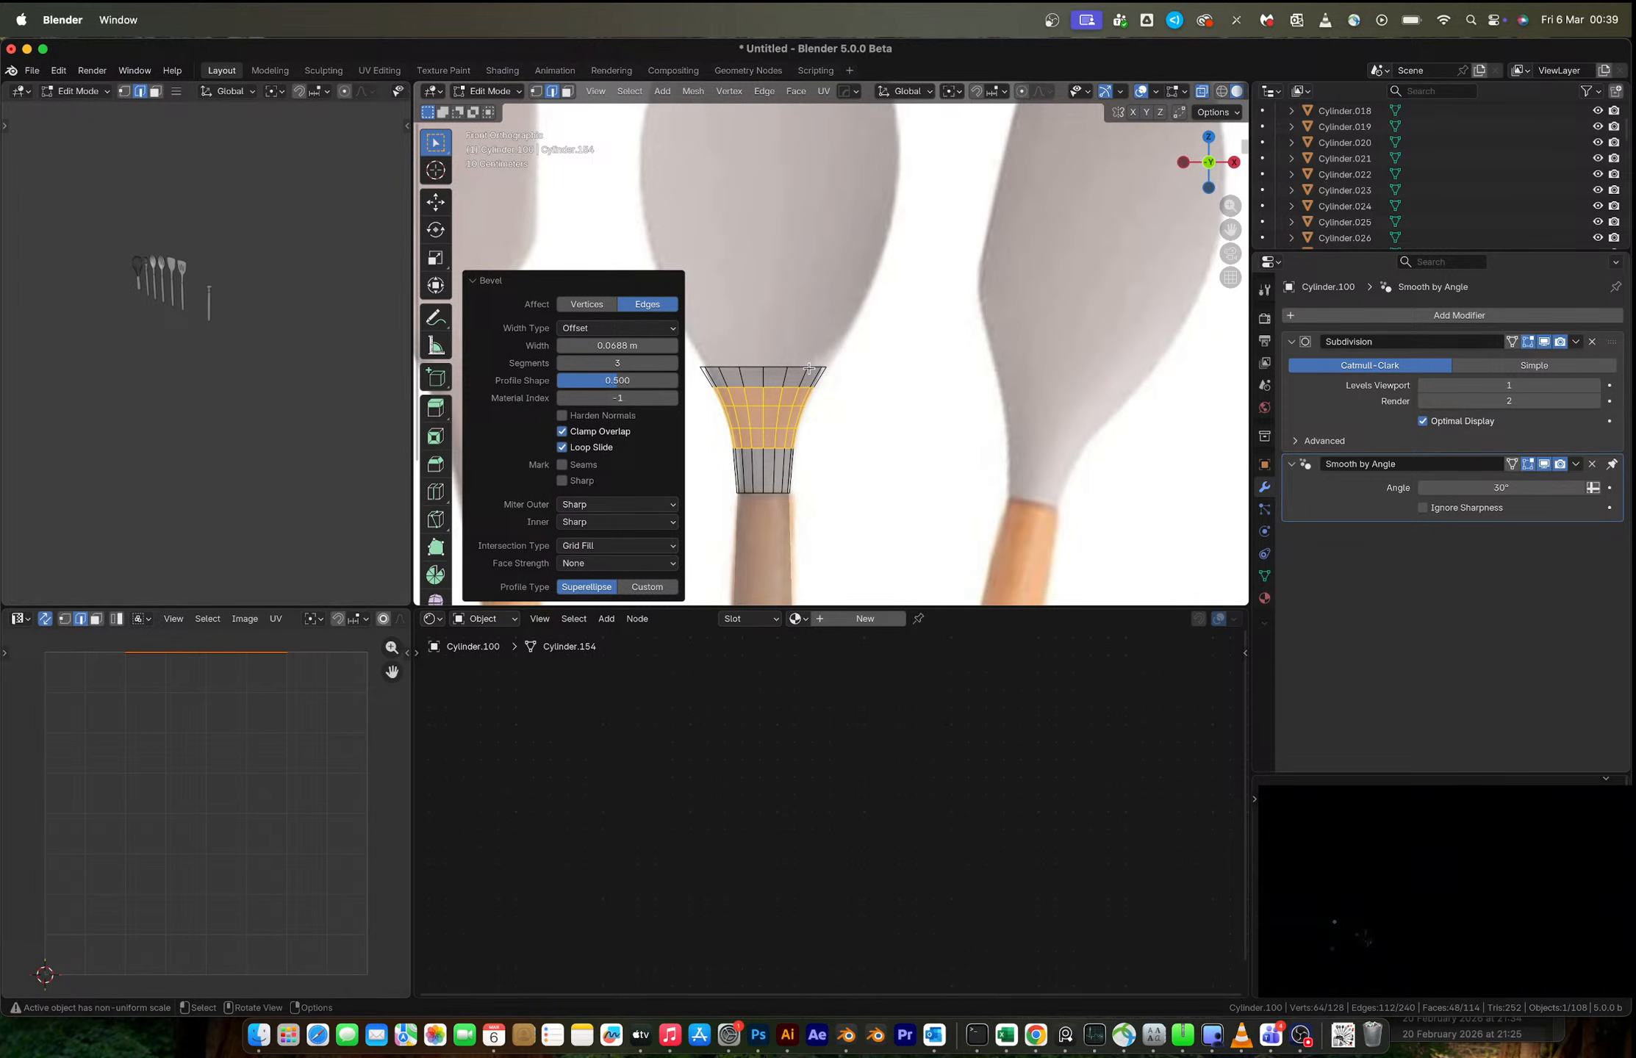
- Switch to the YouTube stream page, jump the player to the live point, and return to Blender
key("ctrl+Right")
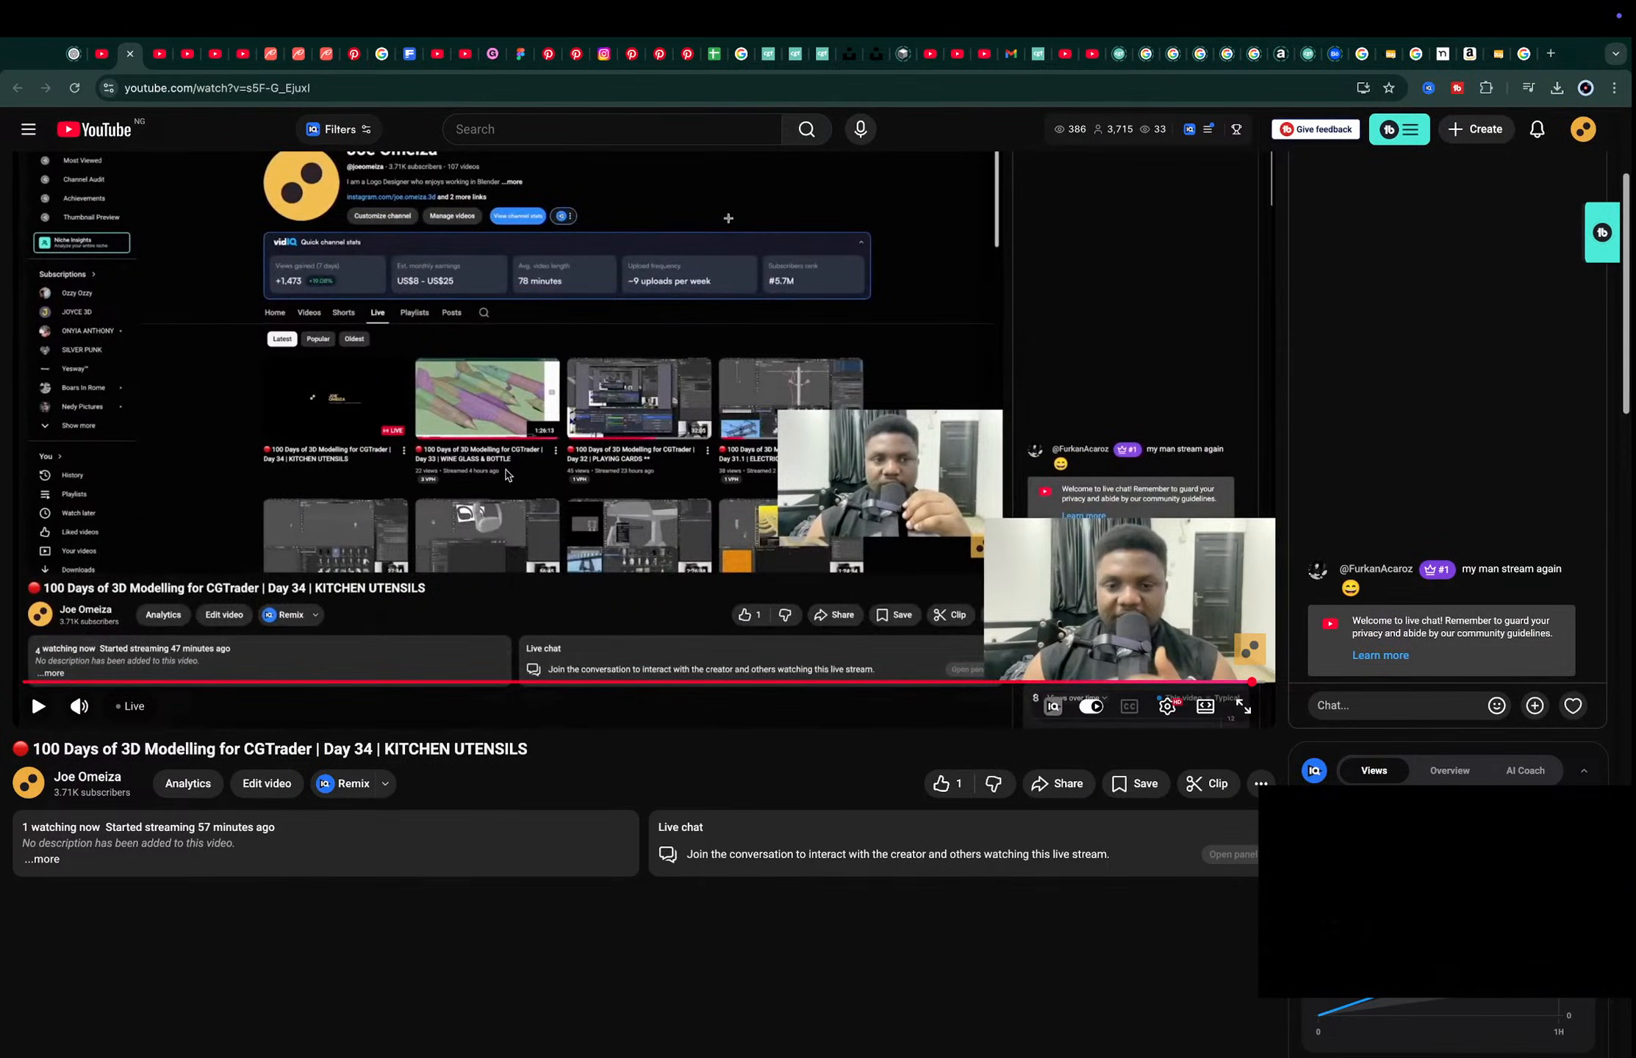
left_click(157, 706)
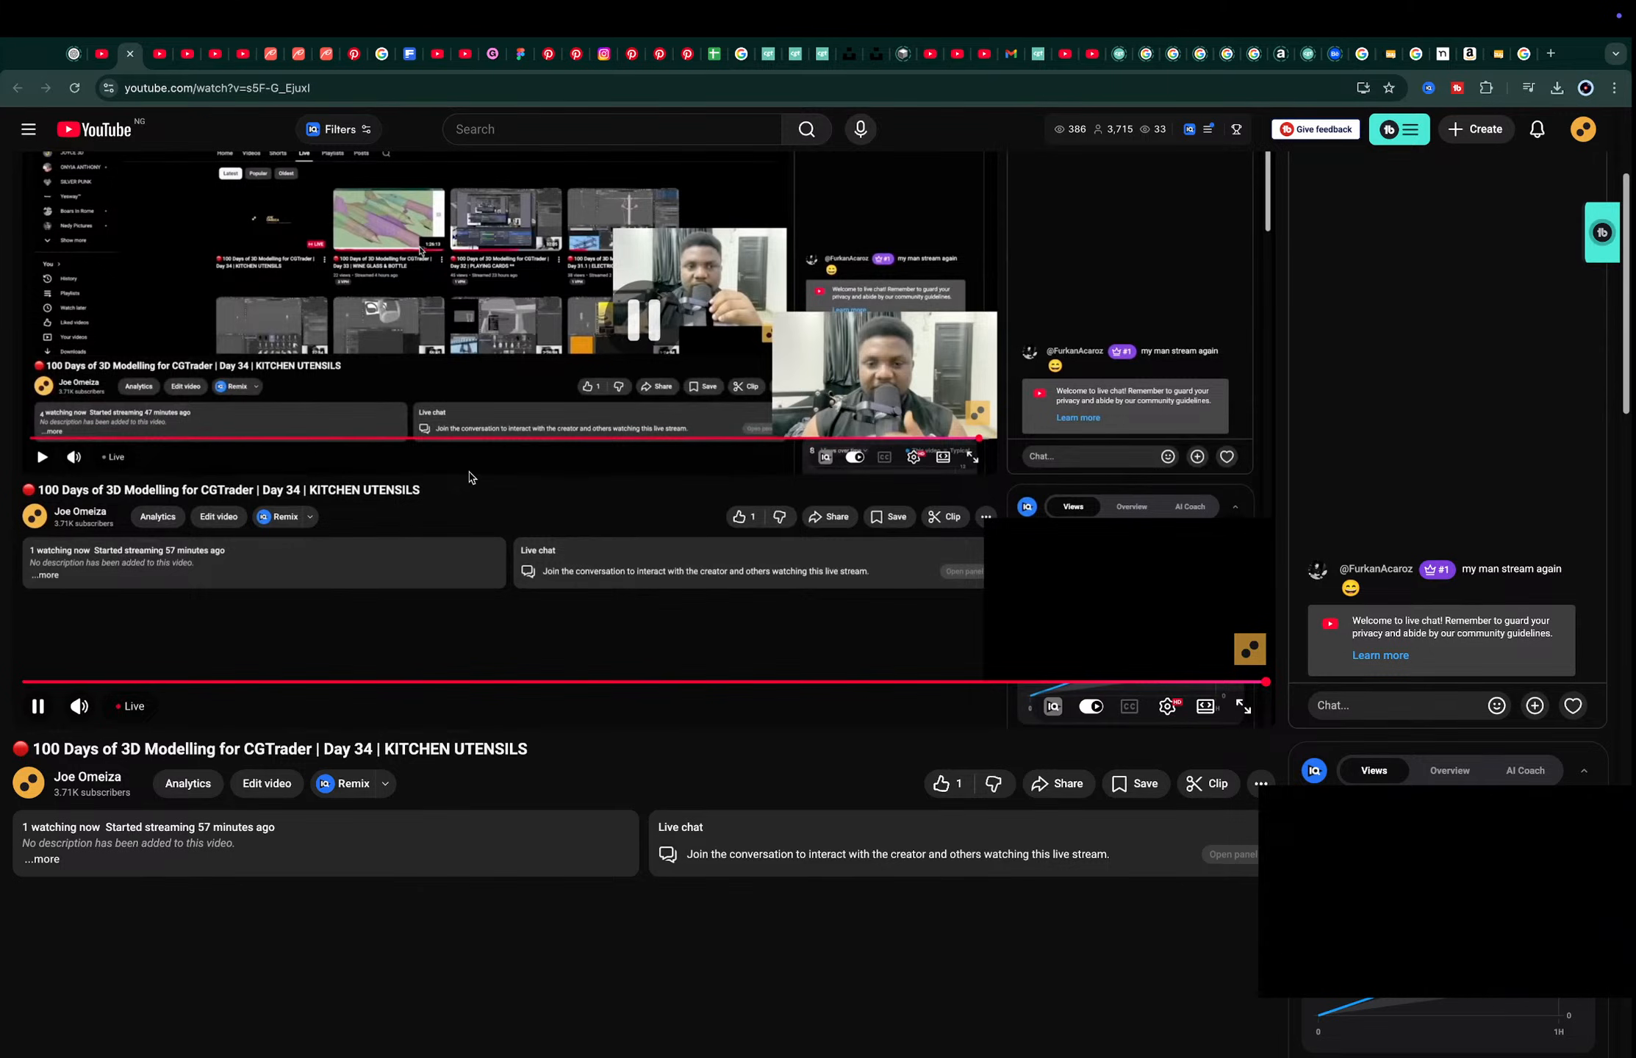
key("ctrl+Left")
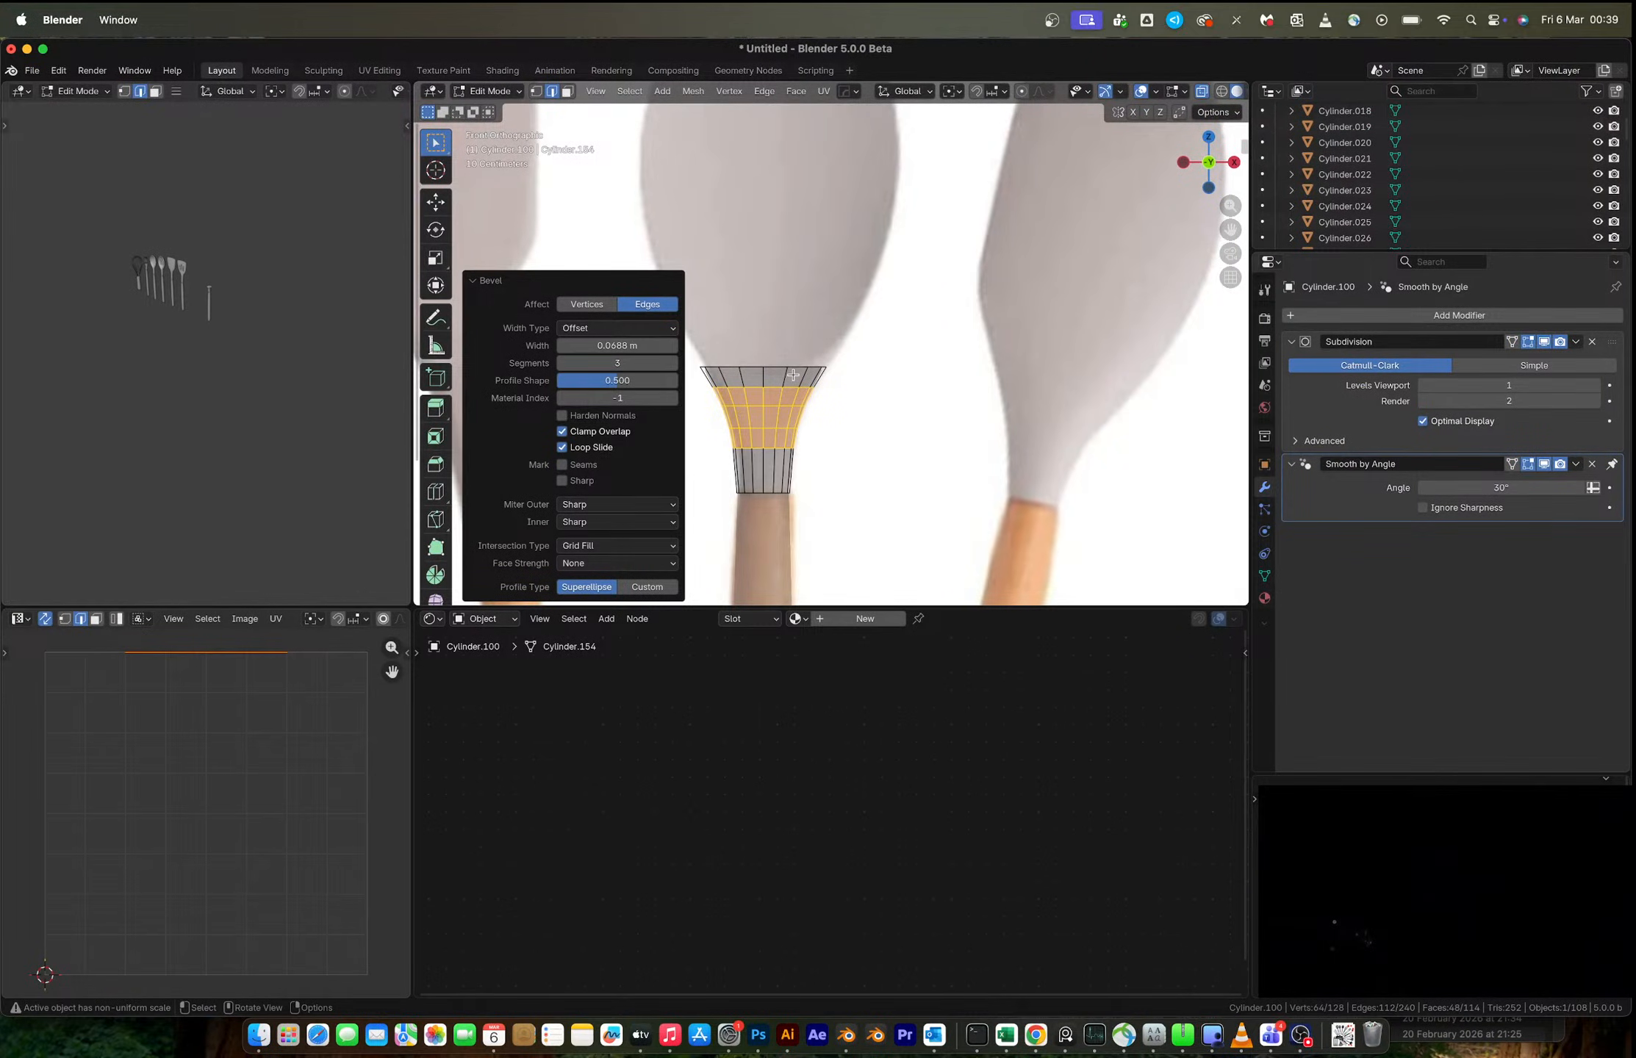
- Select the neck's top vertices and flatten them to 0.328 along Y in side view, using proportional editing with size 0.29
scroll(793, 375, "down", 3)
key("1")
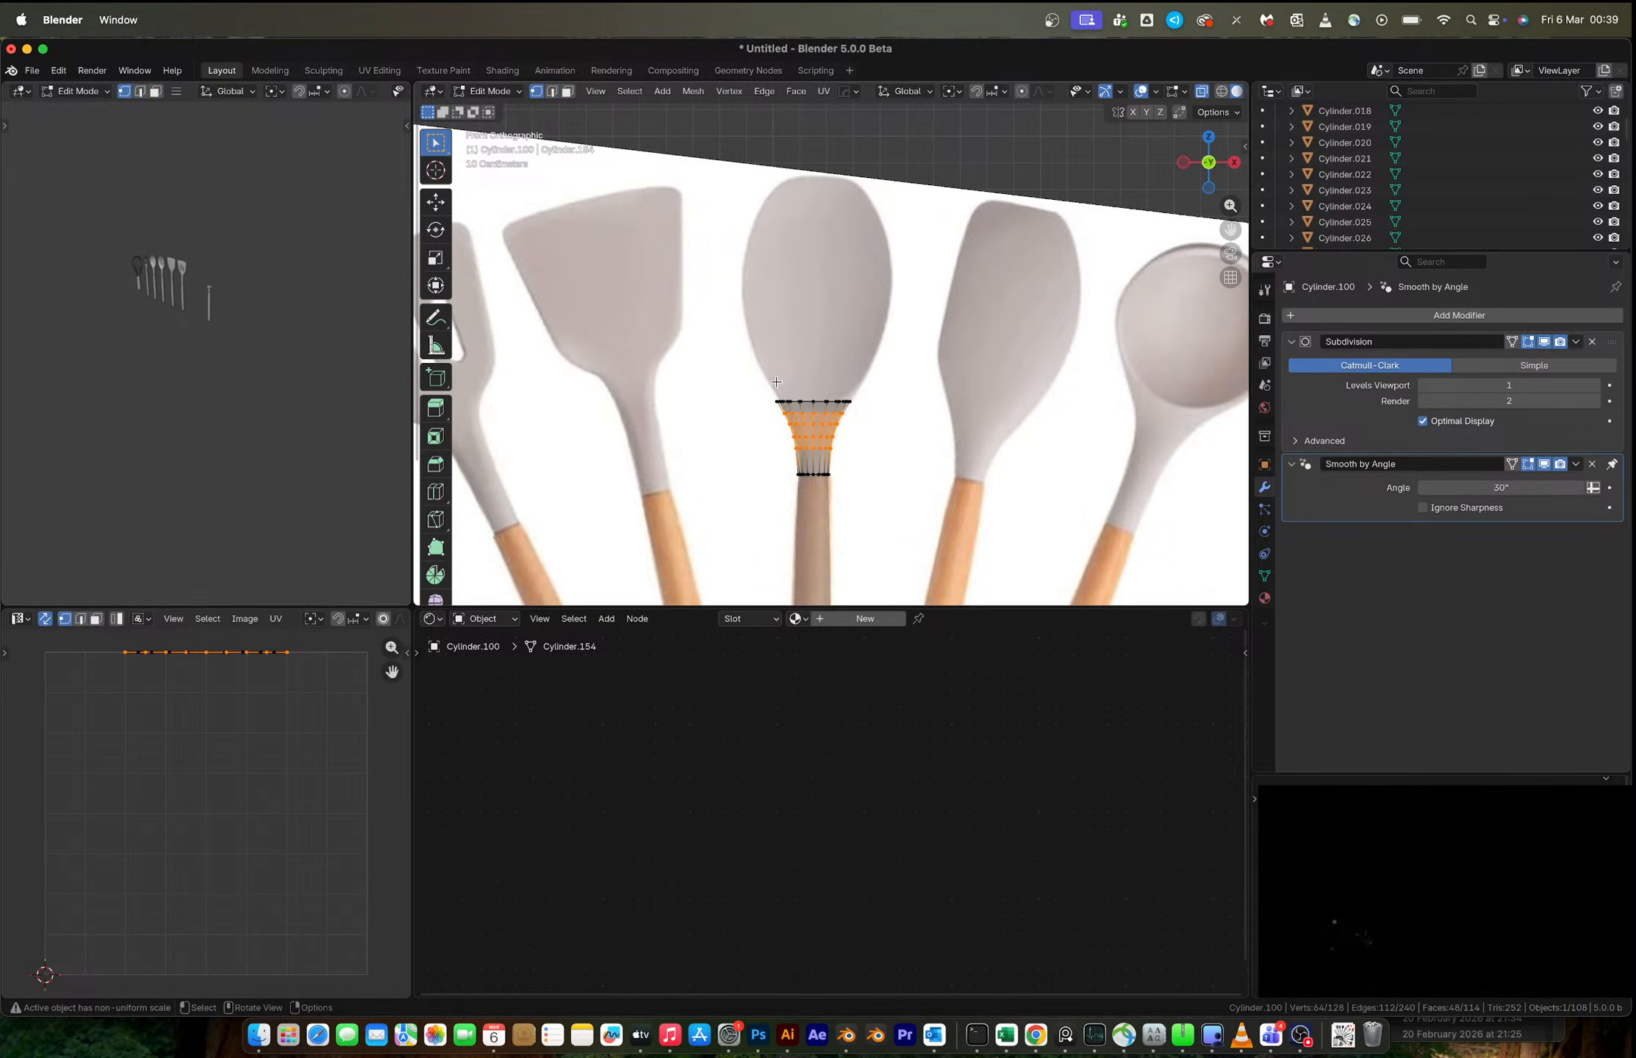
left_click_drag(738, 376, 924, 405)
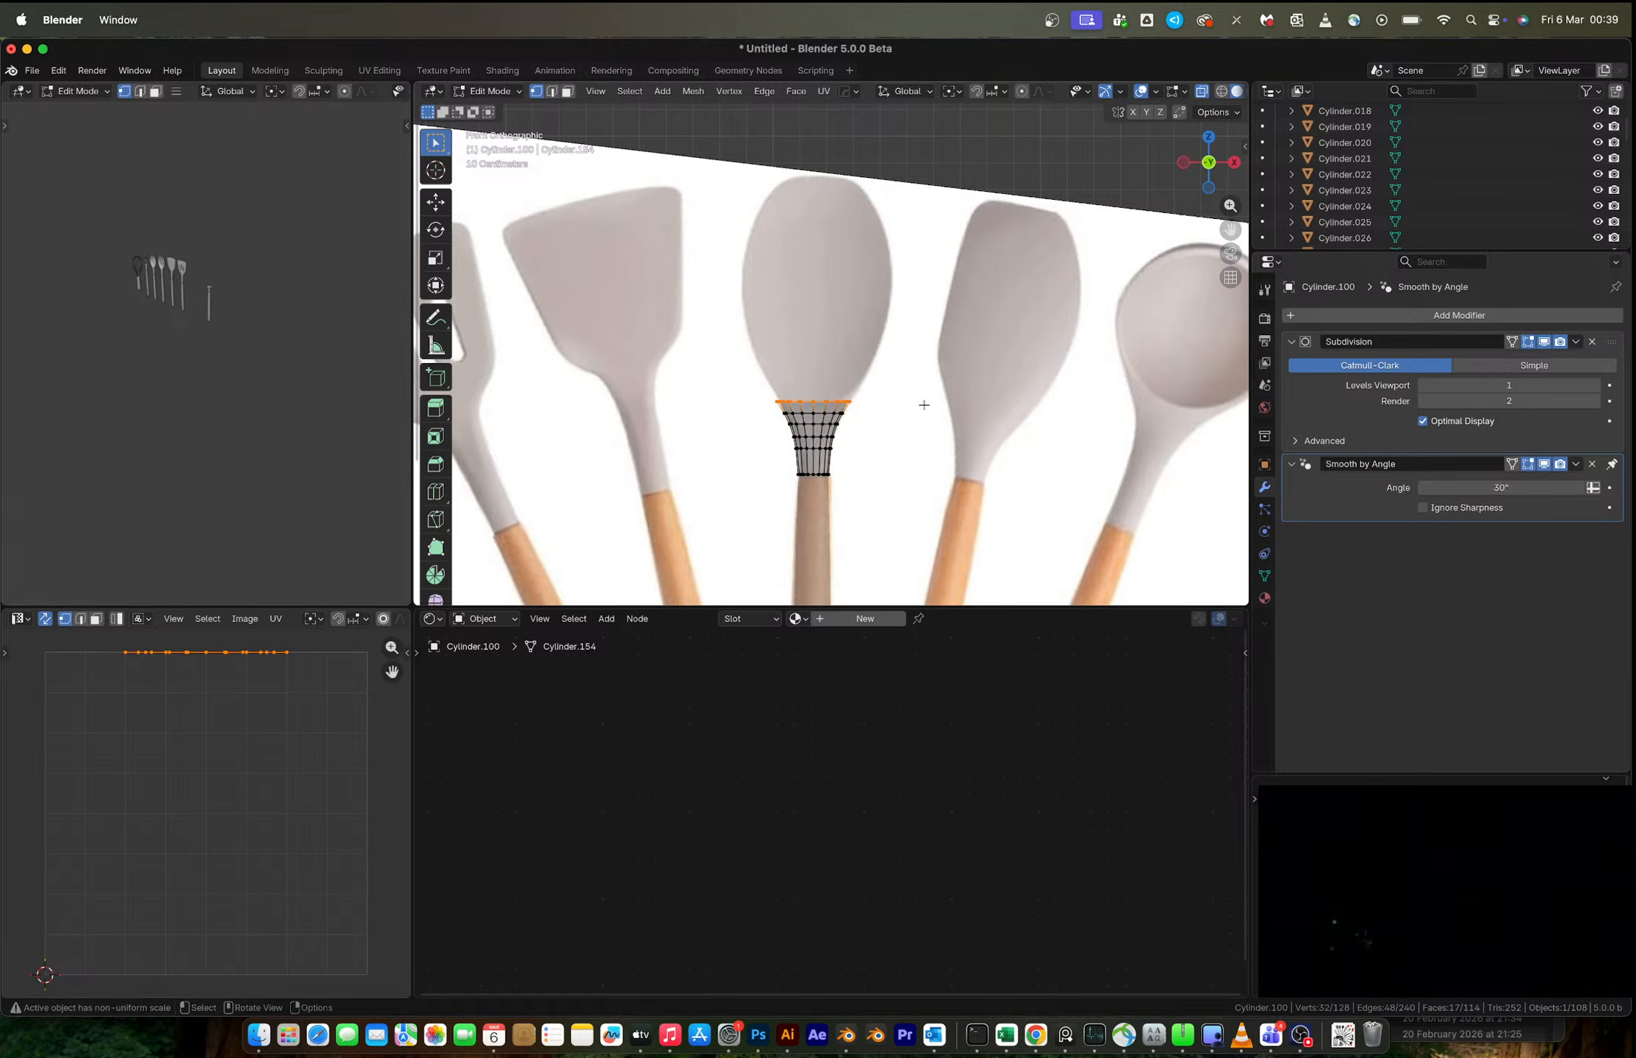
left_click(1183, 162)
scroll(924, 368, "up", 4)
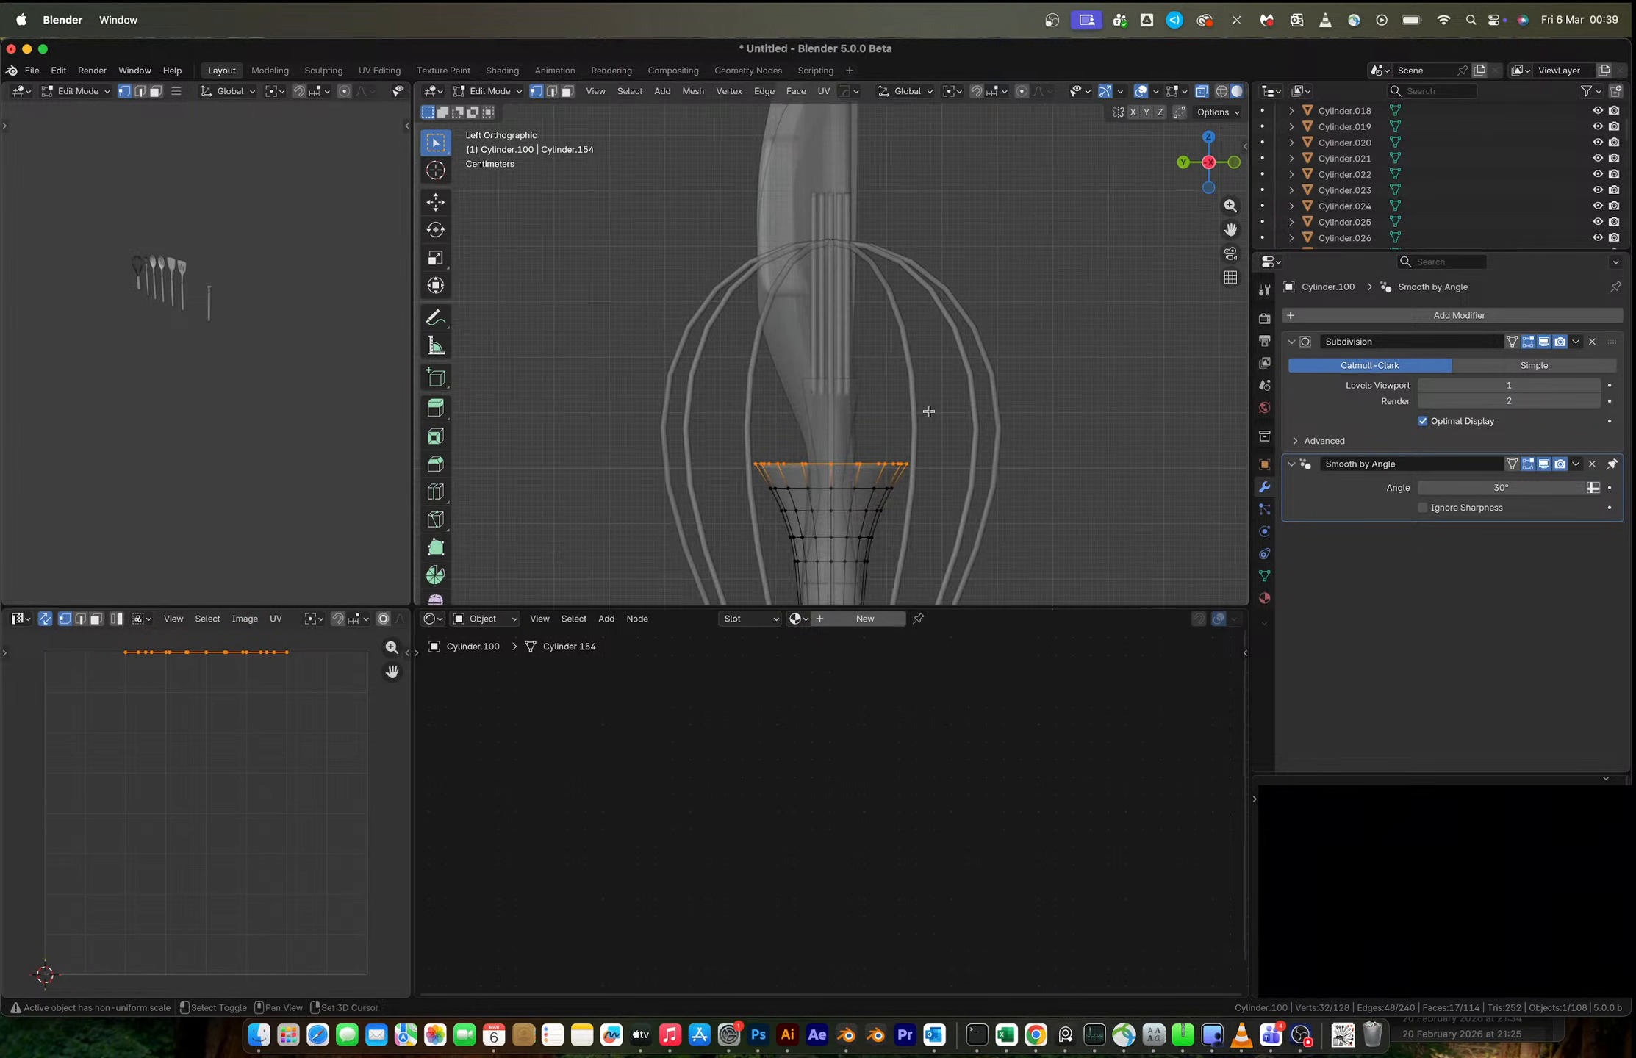
key("o")
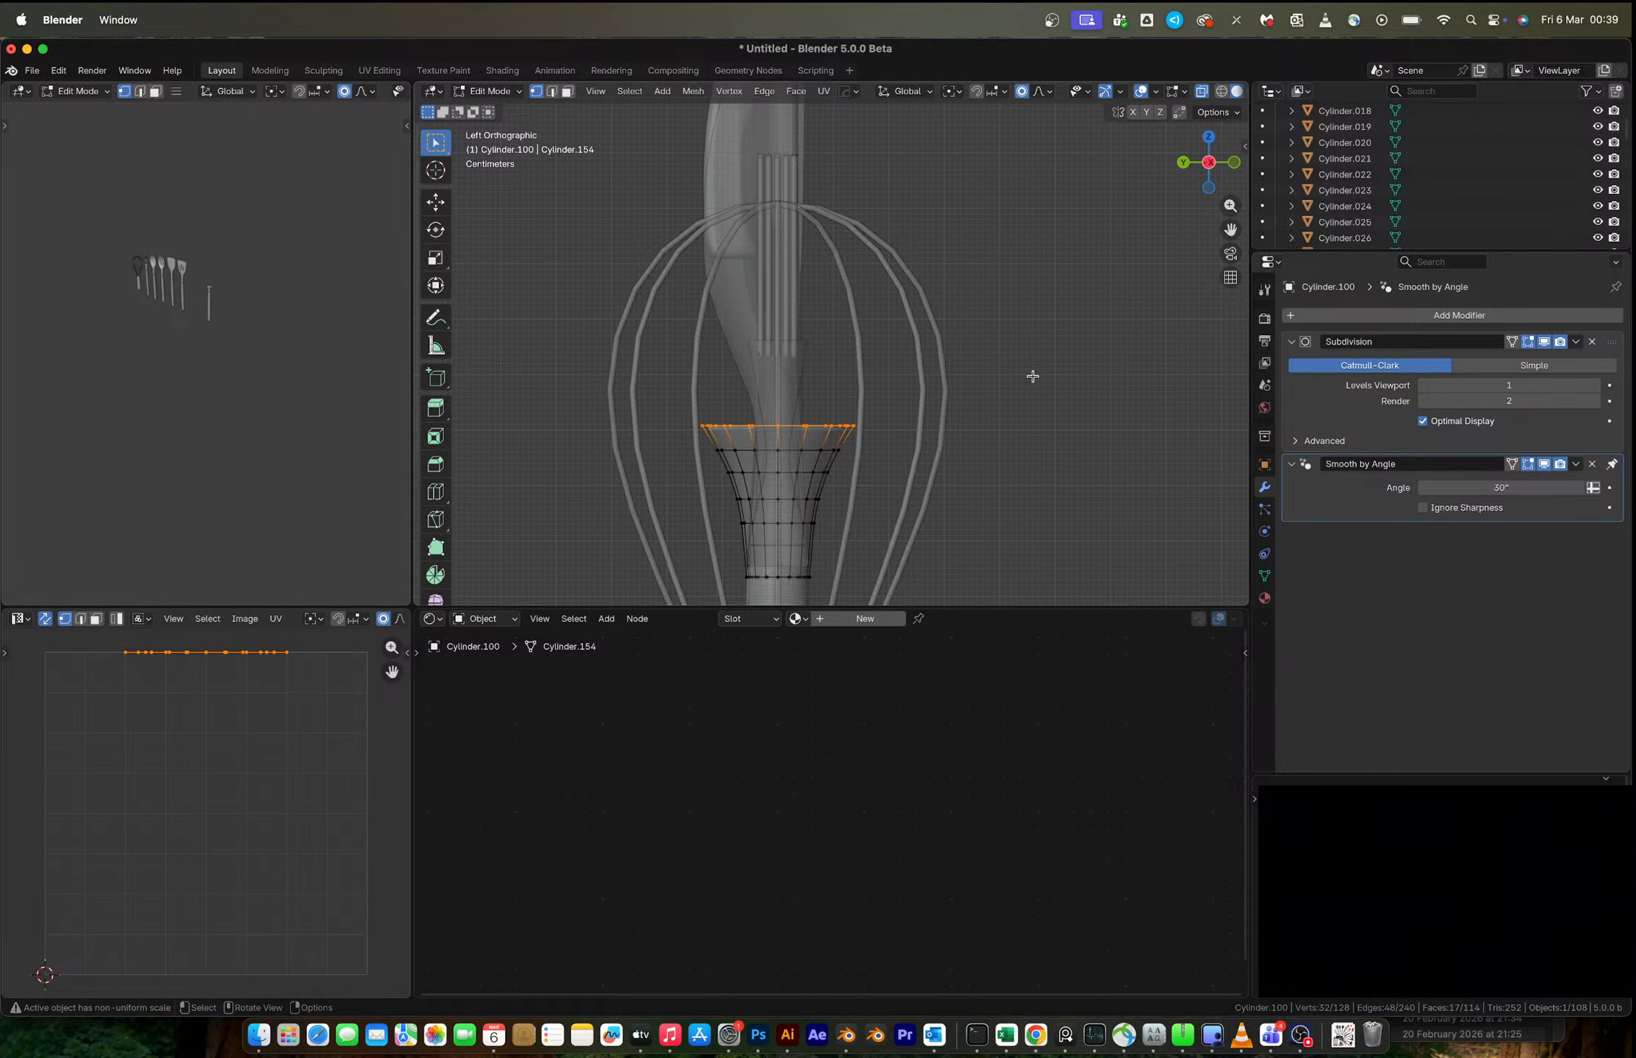
key("s")
key("y")
scroll(918, 393, "up", 14)
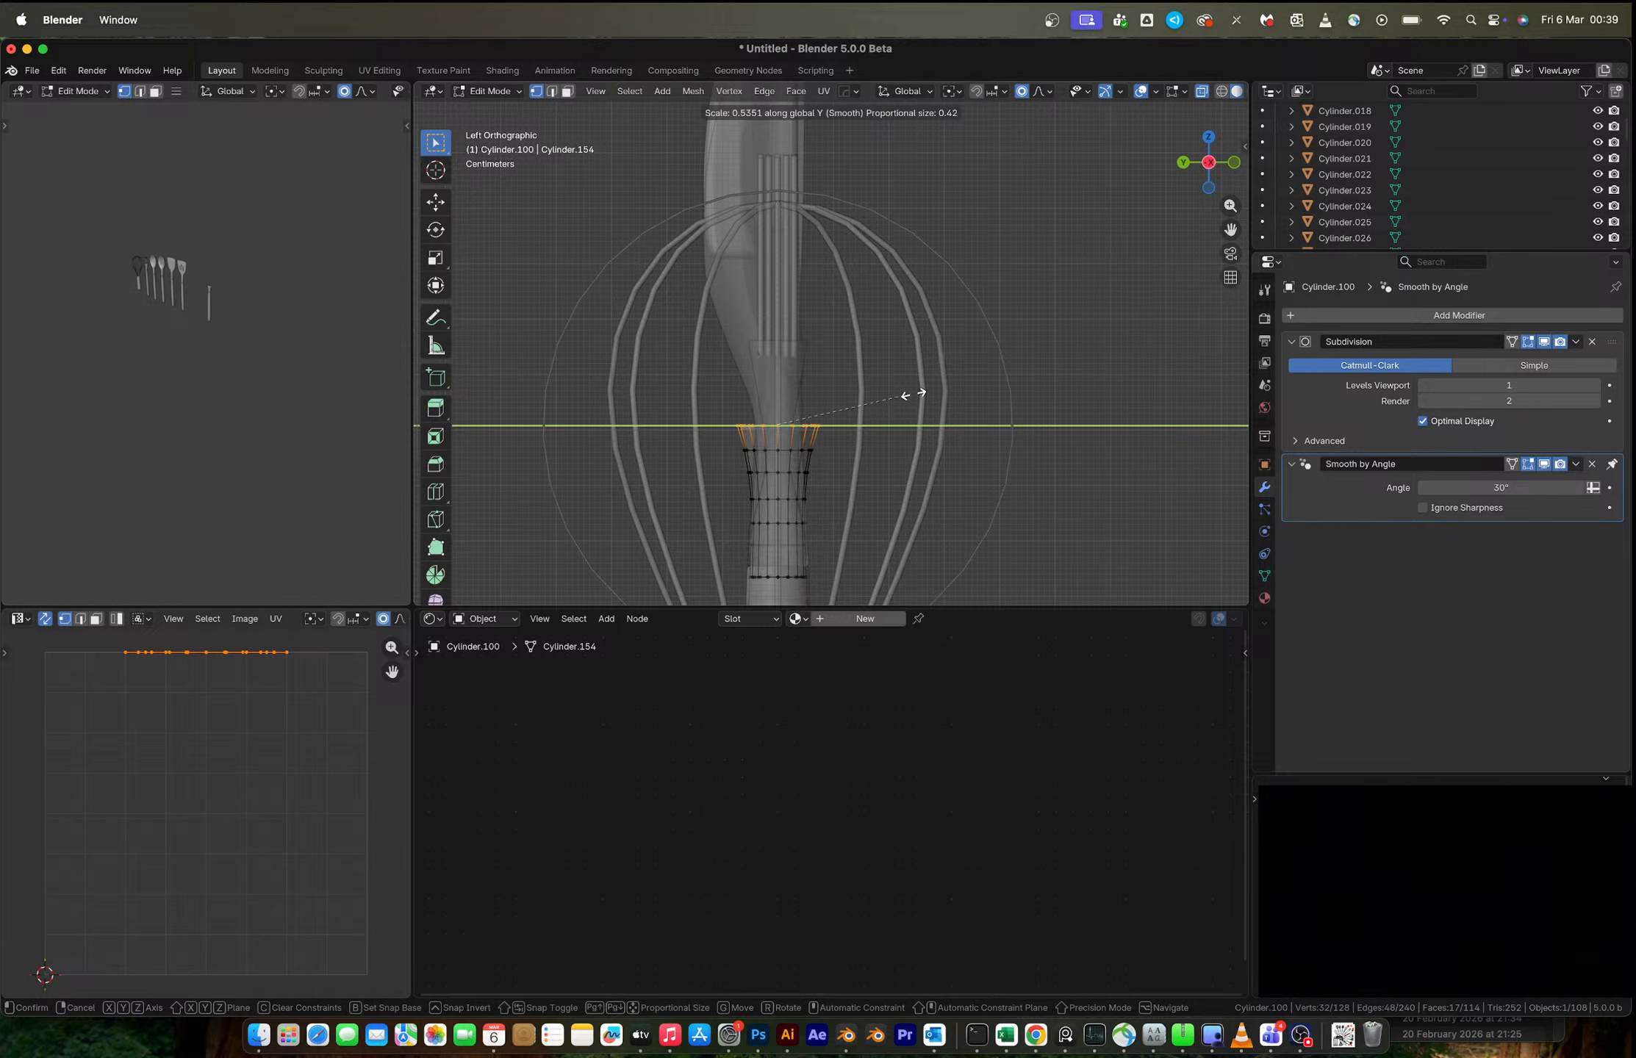
scroll(918, 393, "down", 5)
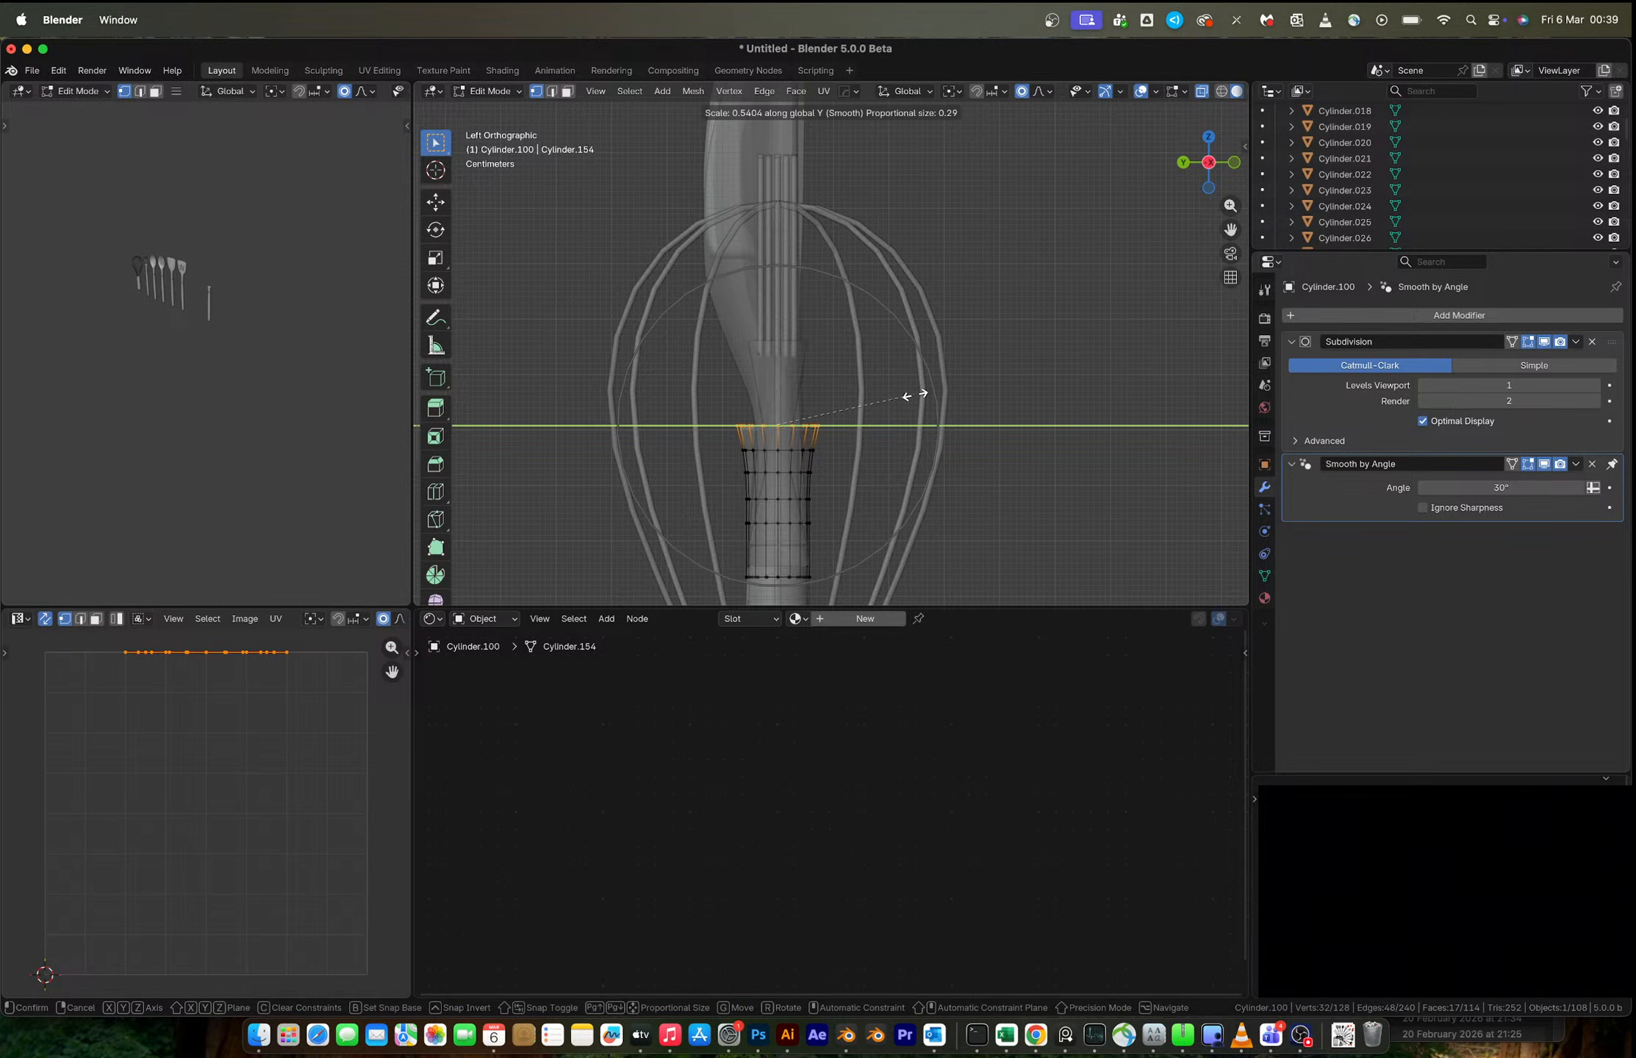
left_click(861, 409)
- Extrude the neck's top about 0.844 m along Z to the head's tip and scale it by 2.308
key("KP_1")
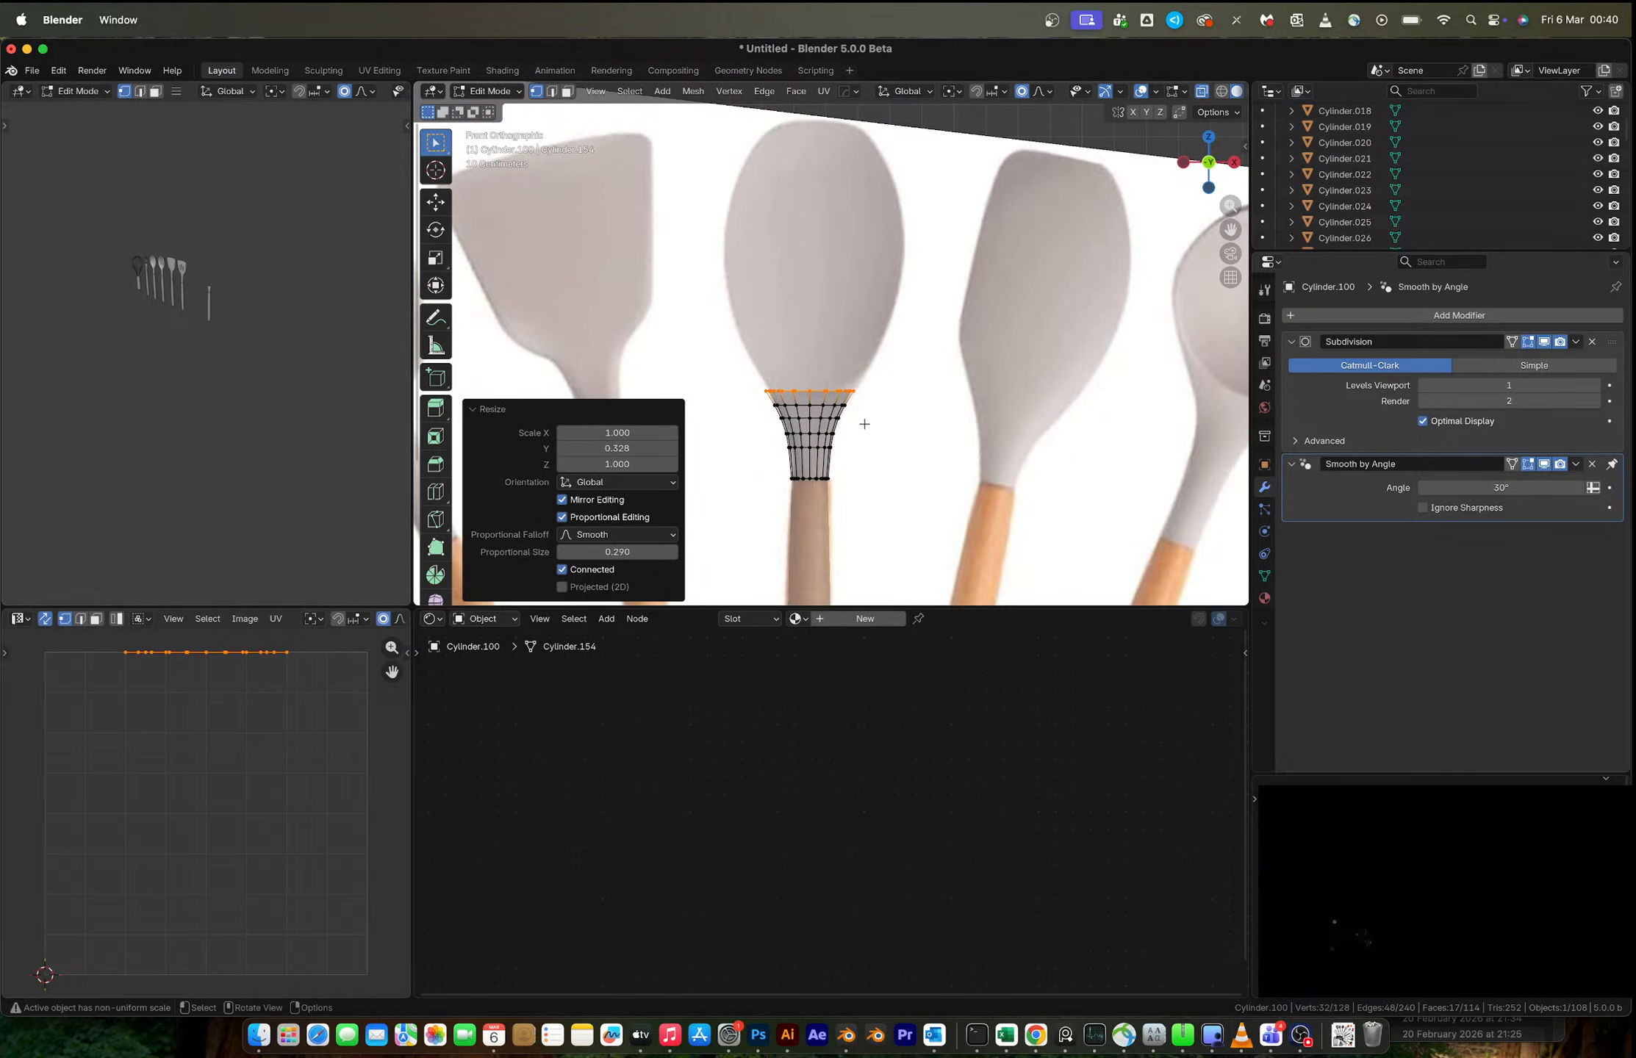
key("e")
key("z")
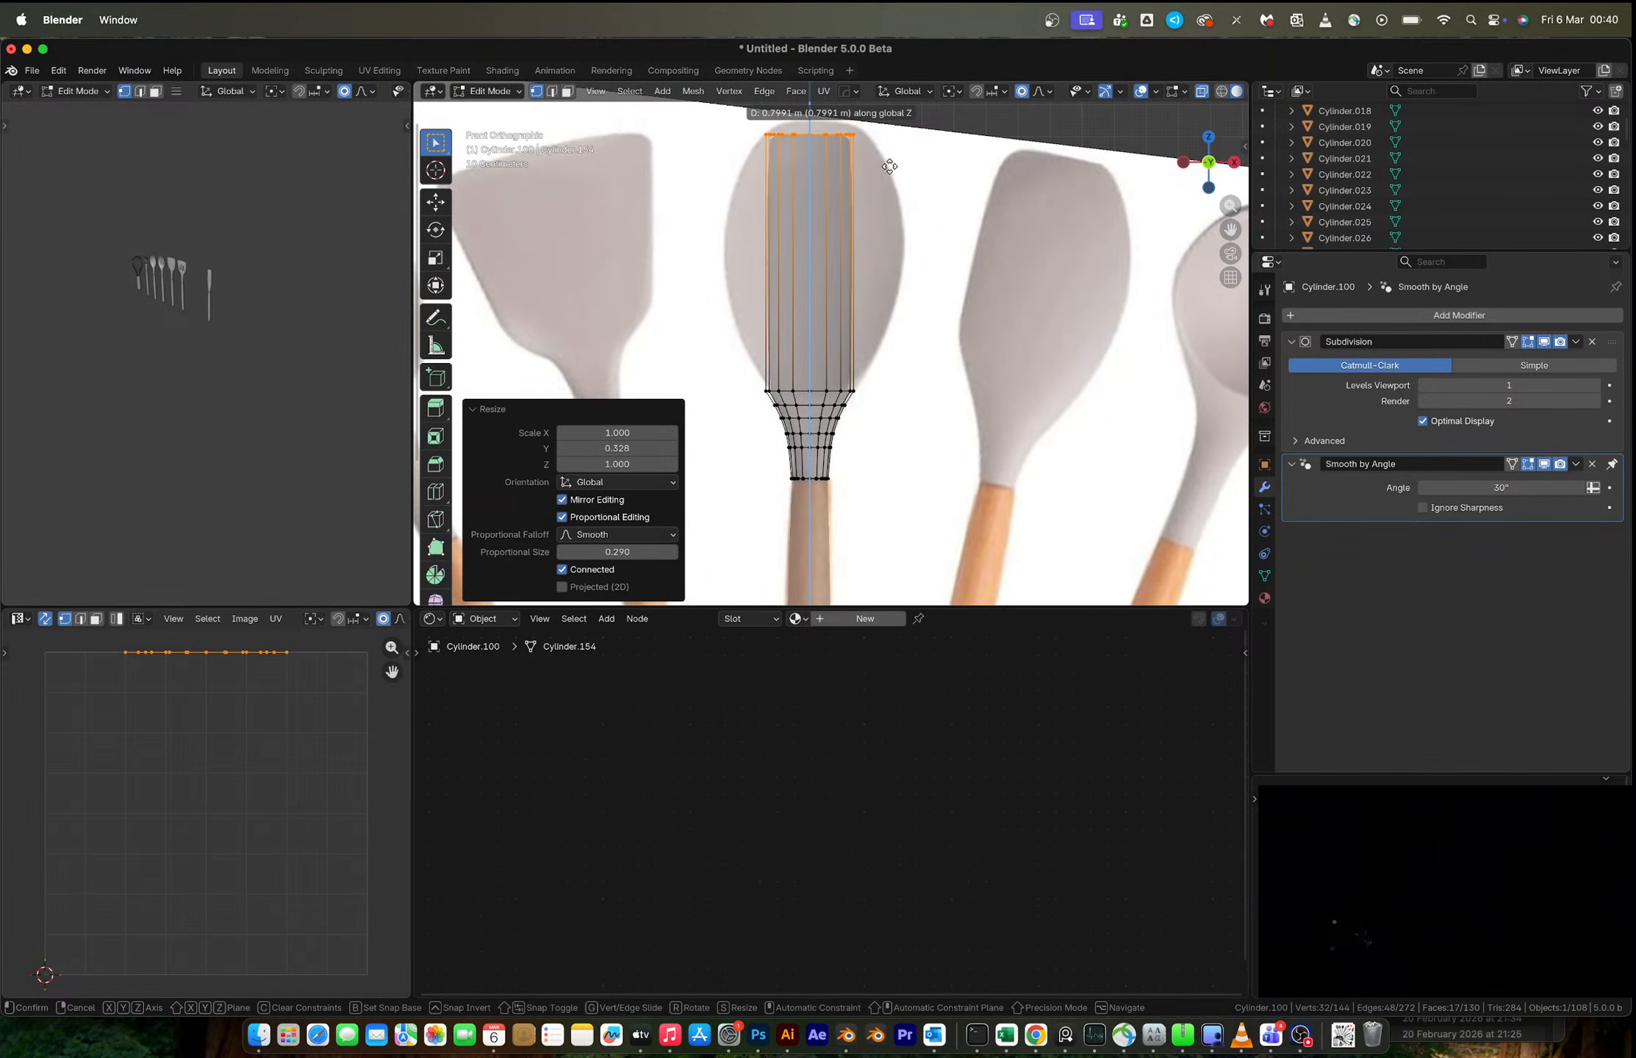
left_click(887, 154)
middle_click_drag(888, 156, 879, 280, "shift")
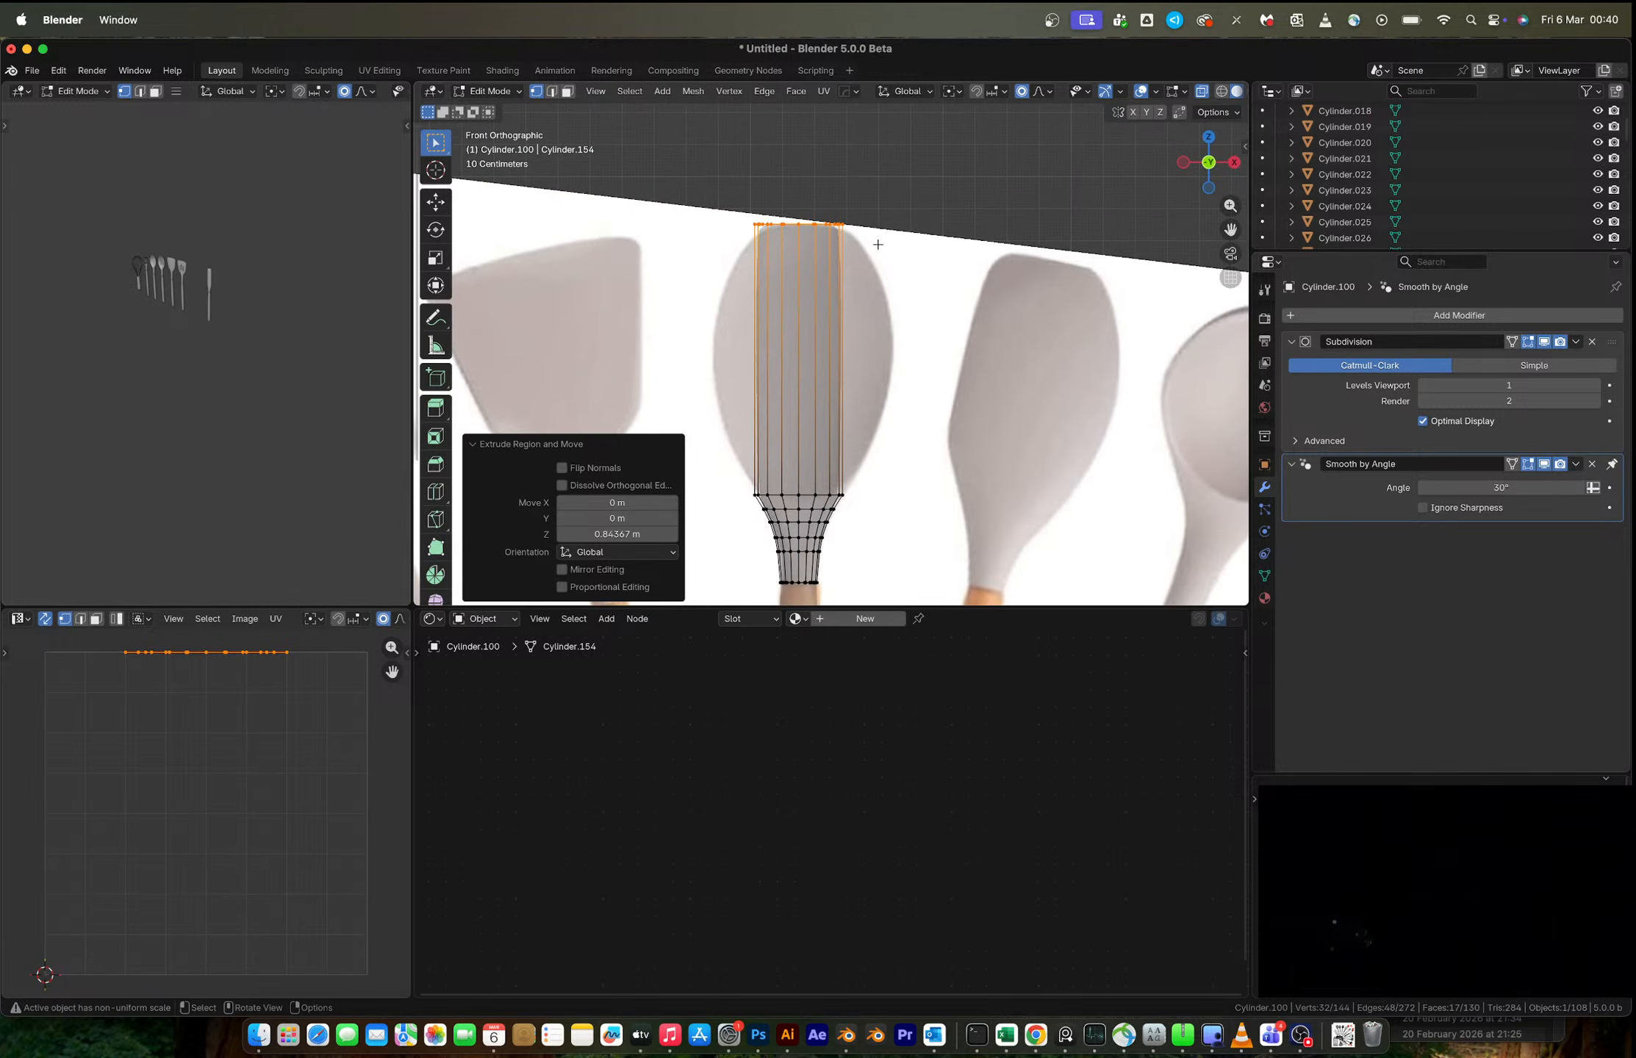
key("s")
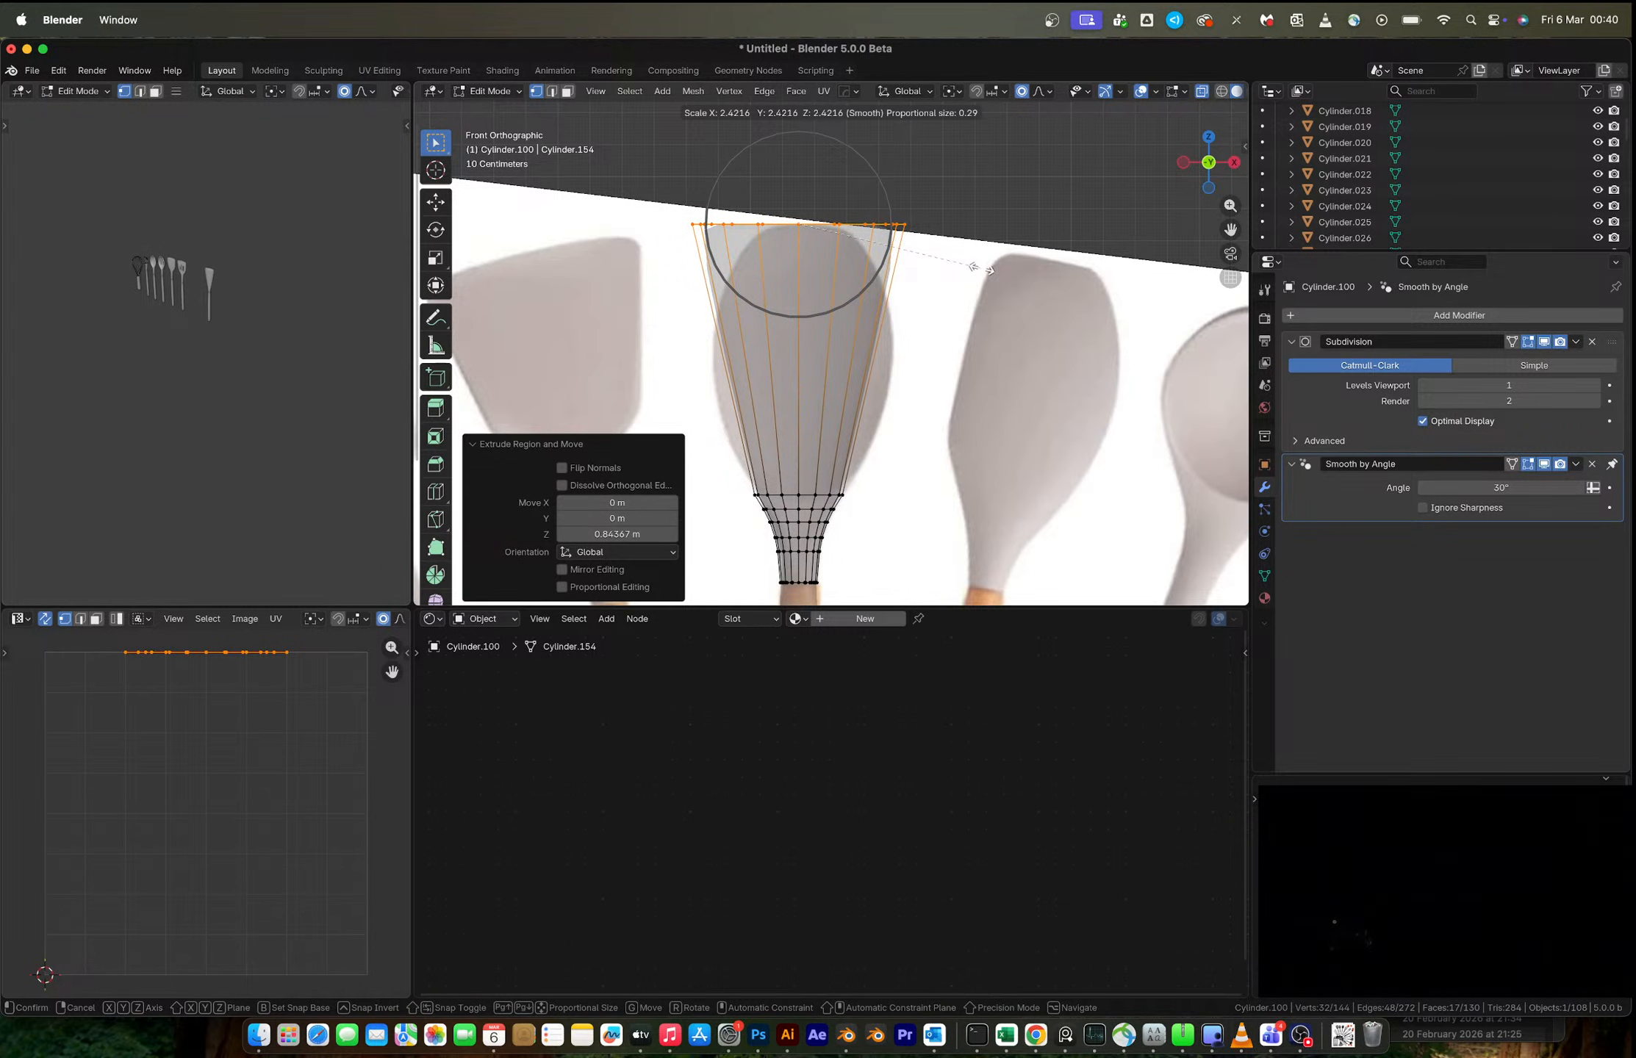
left_click(973, 266)
- Add a loop cut across the spoon head with slide factor 0.202 and scale it by 1.504 with proportional editing
key("ctrl+r")
left_click(854, 392)
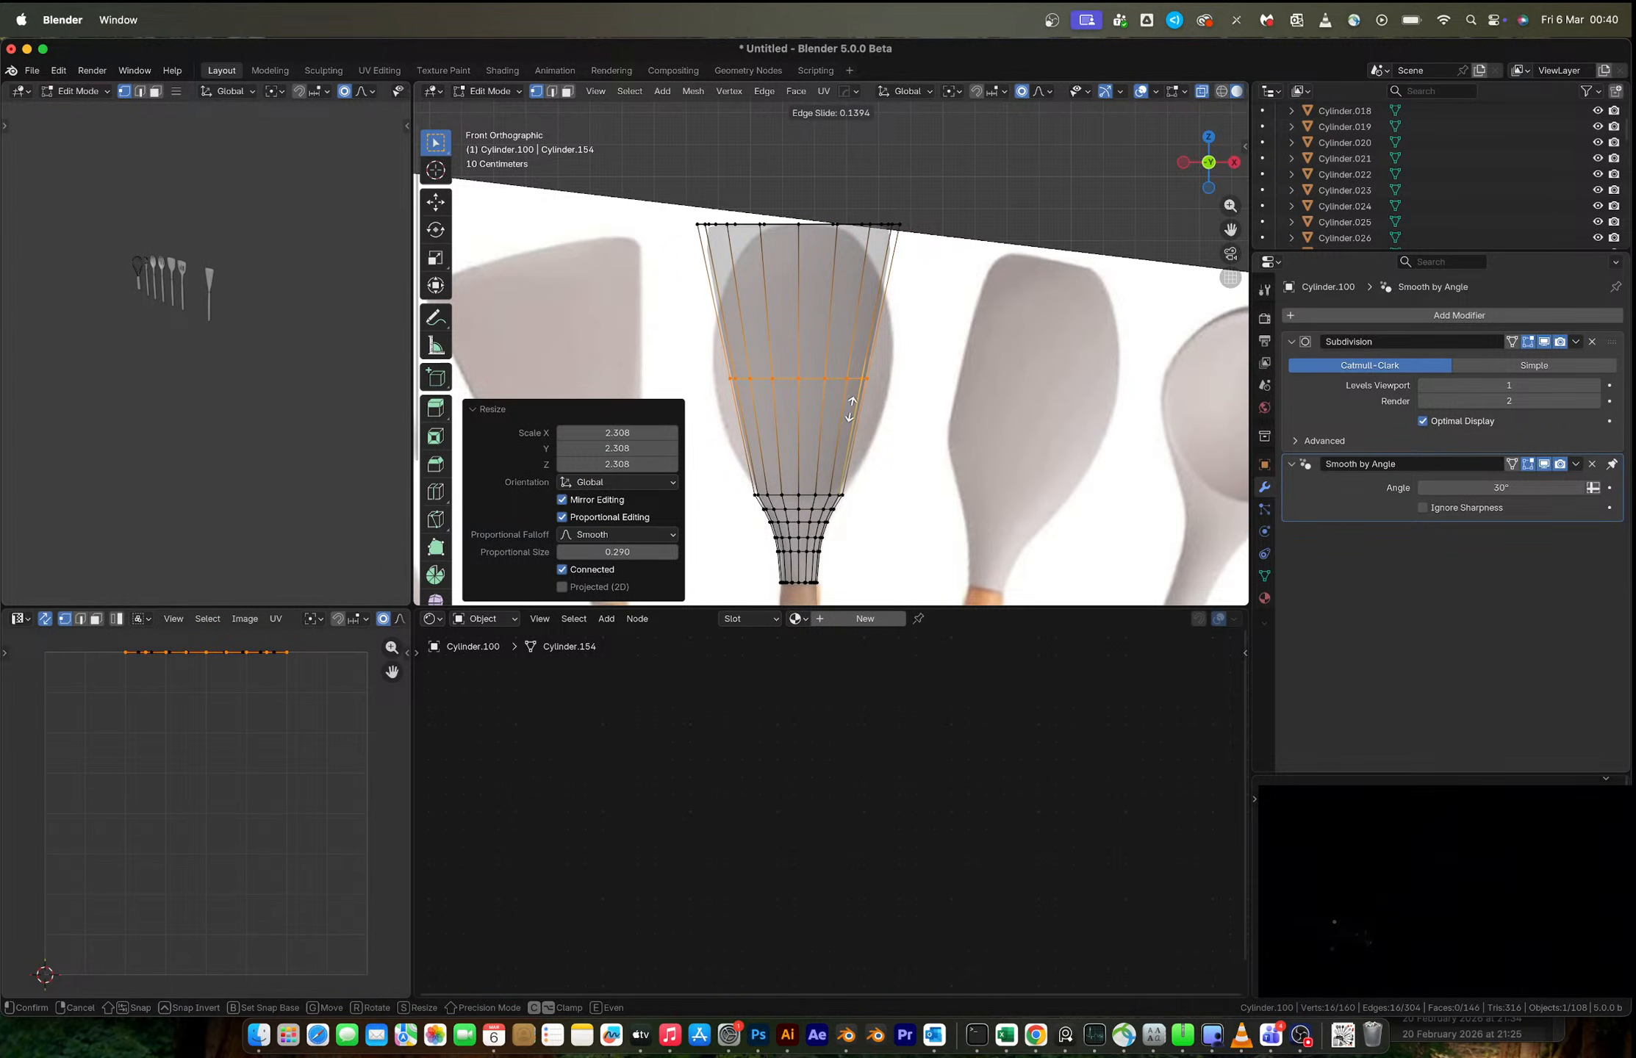
left_click(852, 412)
key("s")
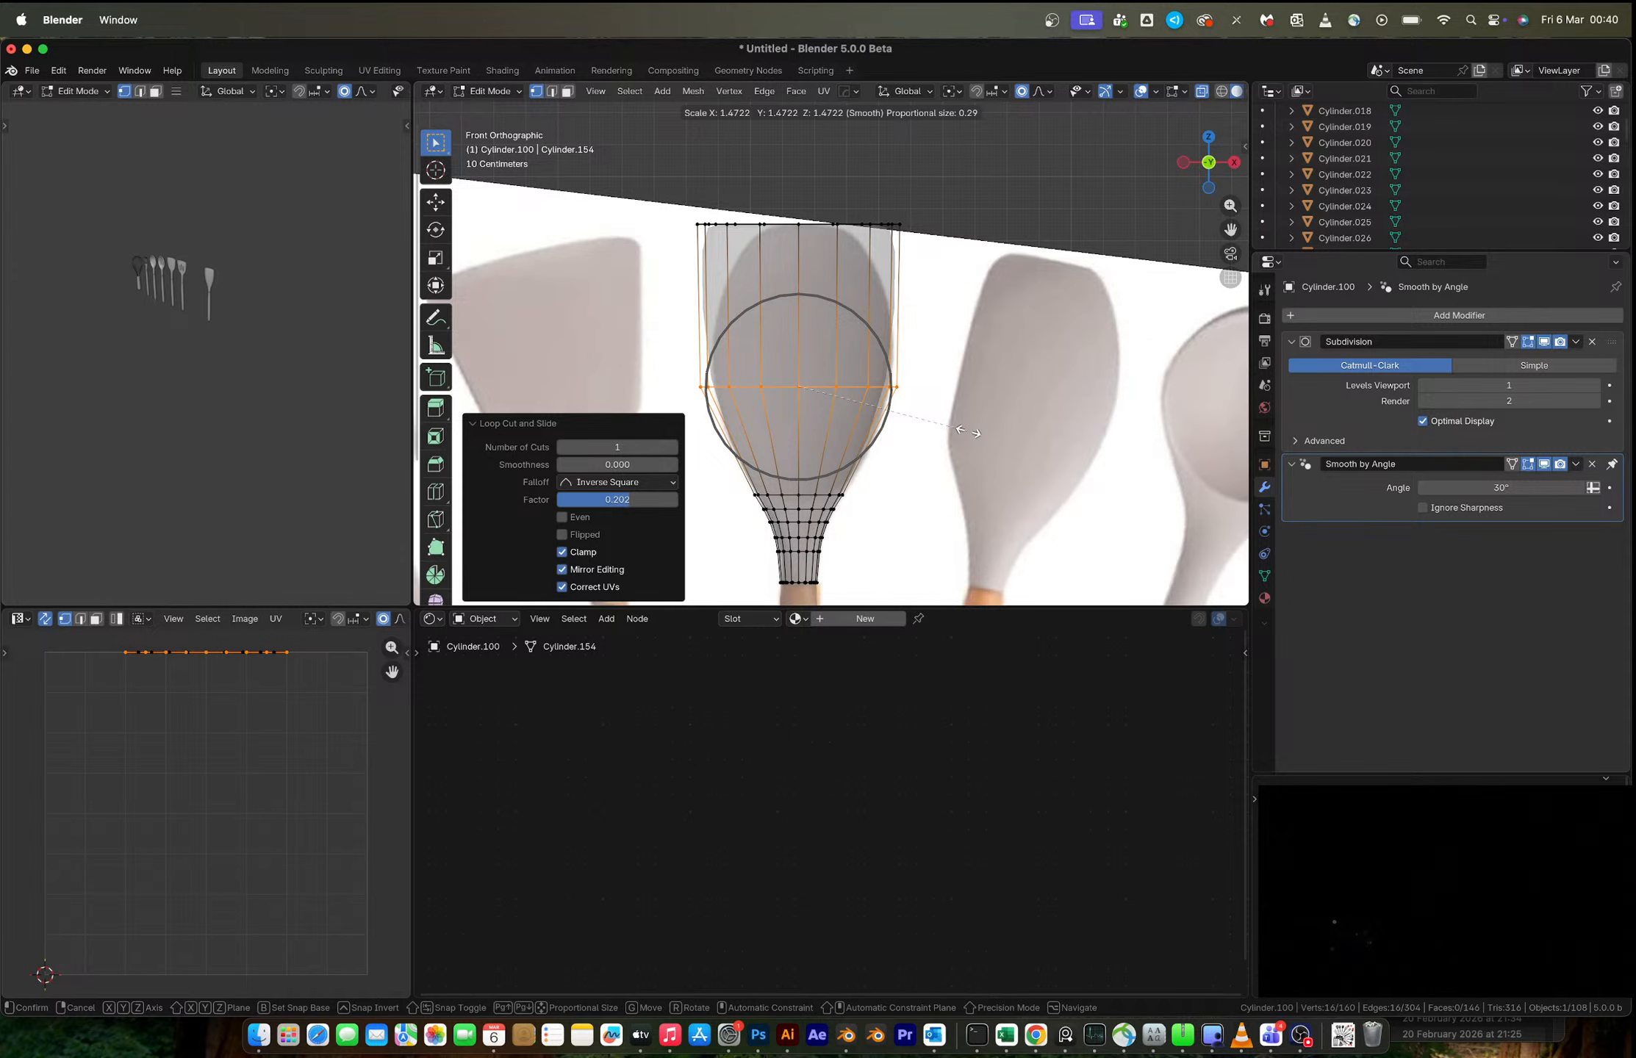
left_click(971, 433)
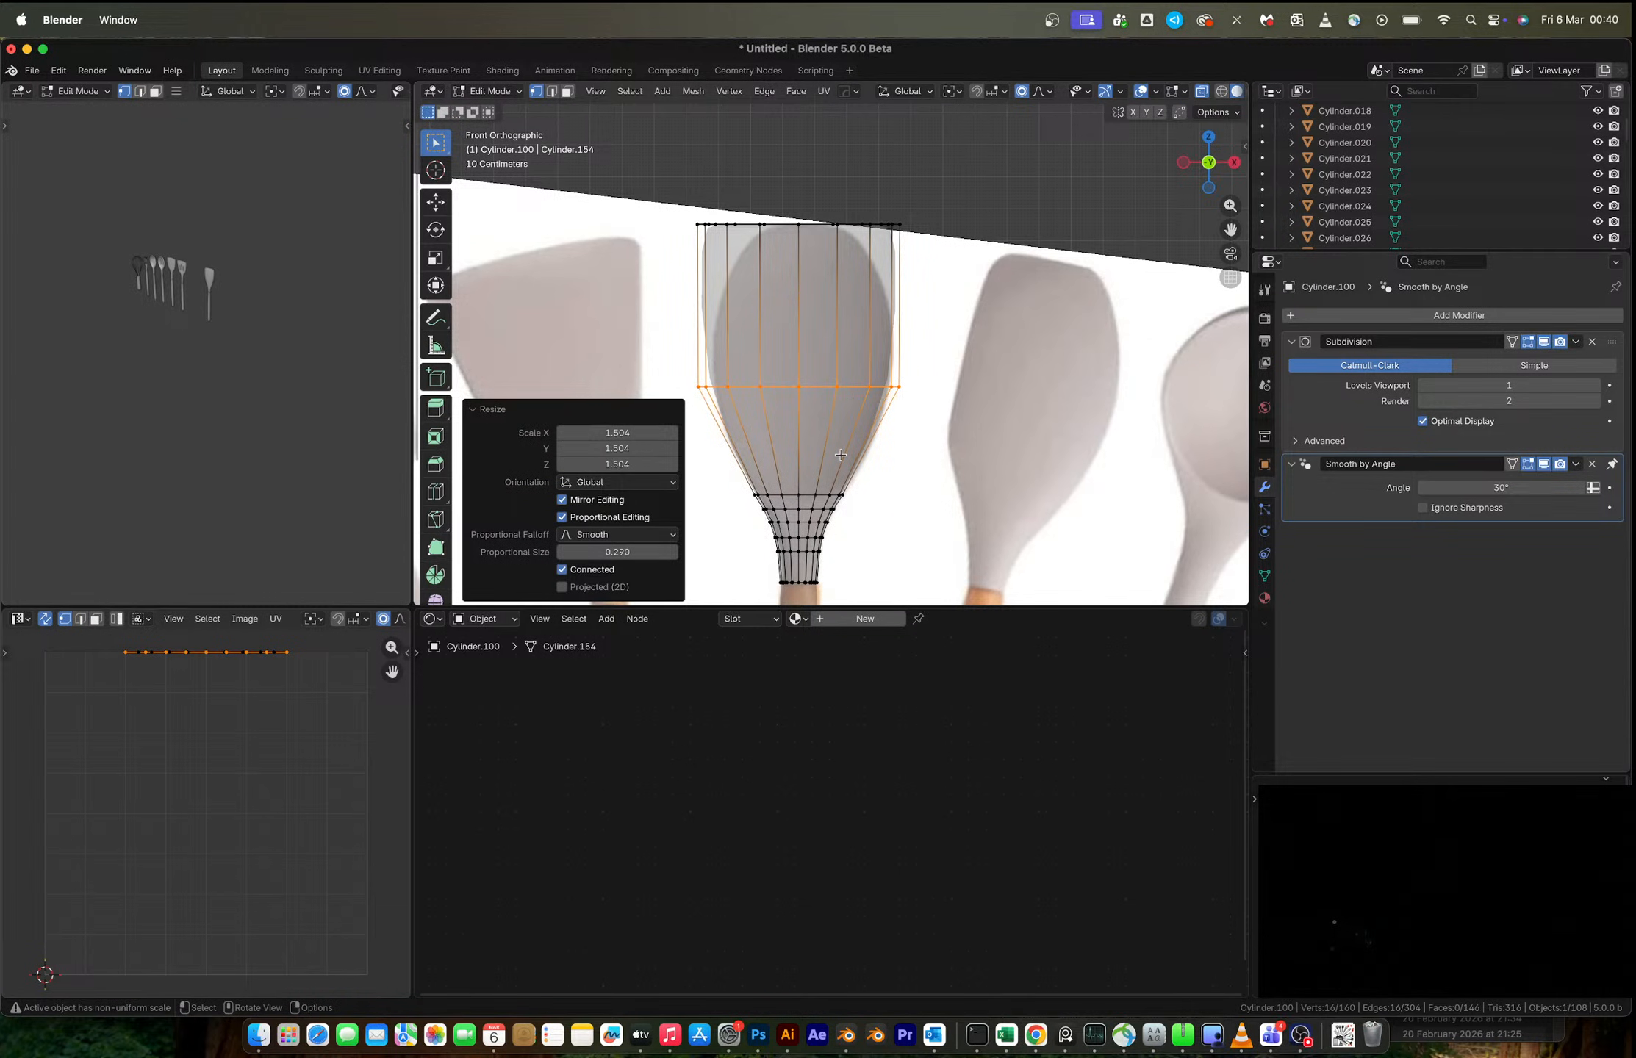
- Turn off proportional editing and lower the vertices on the +X side of the head's top edge slightly onto the reference outline
scroll(841, 455, "up", 2)
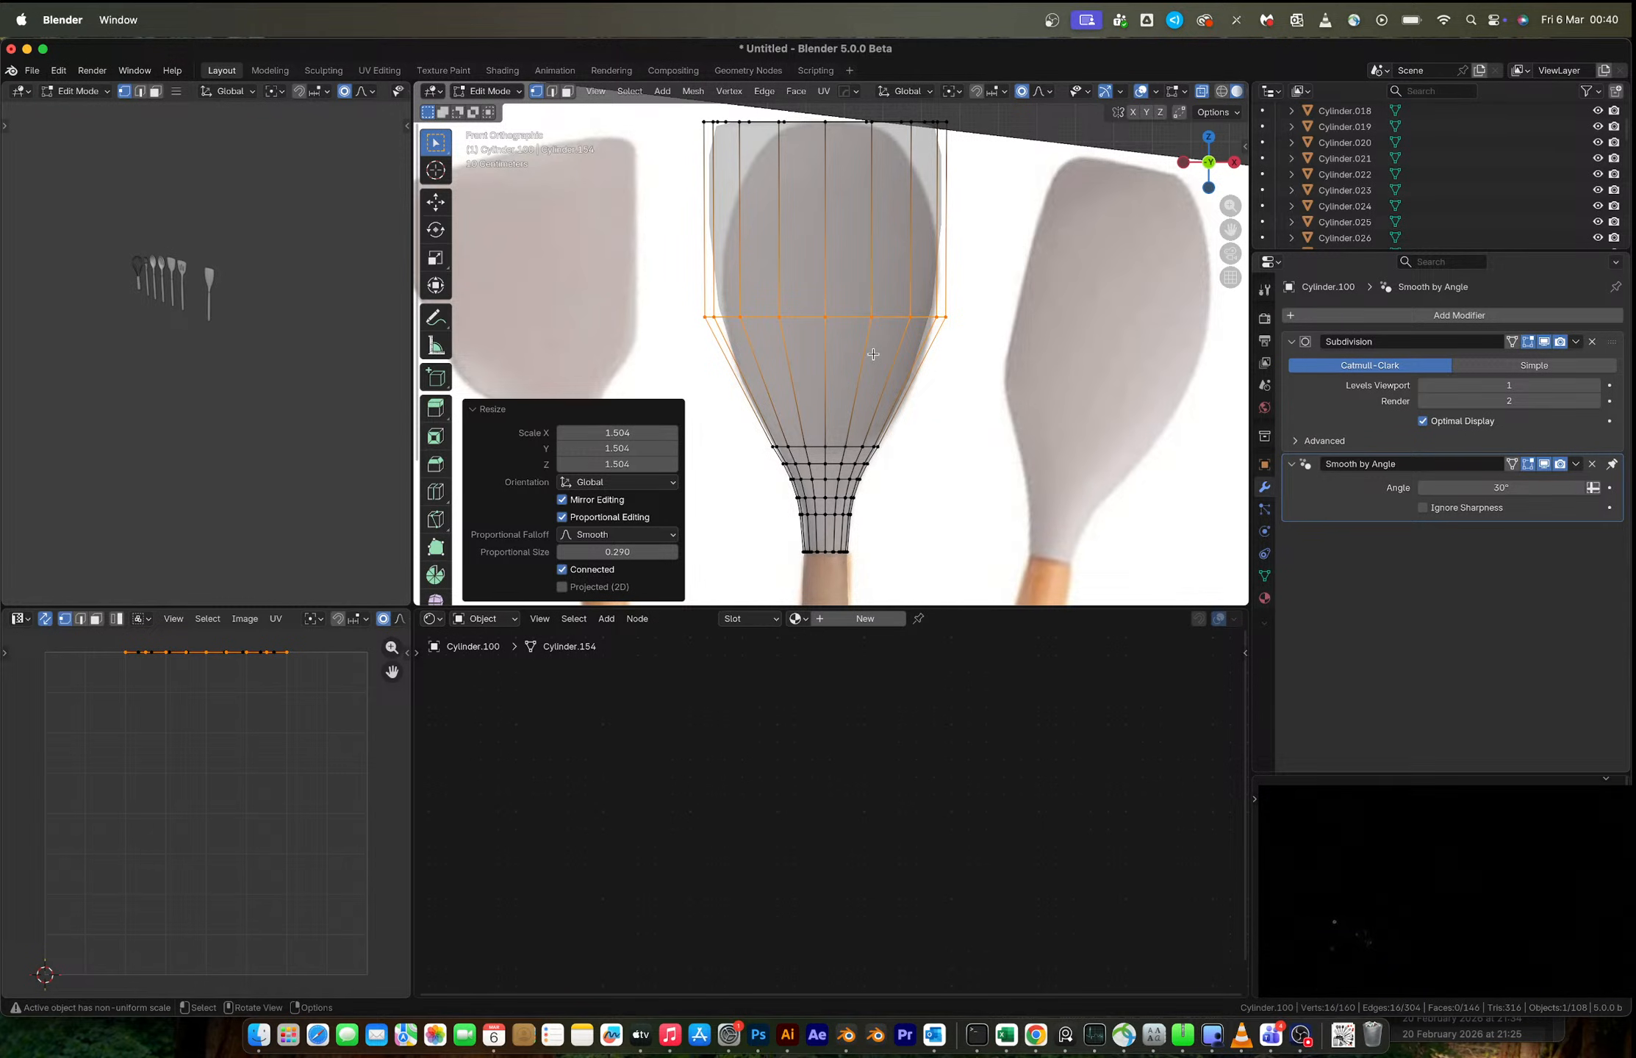
scroll(845, 272, "up", 3)
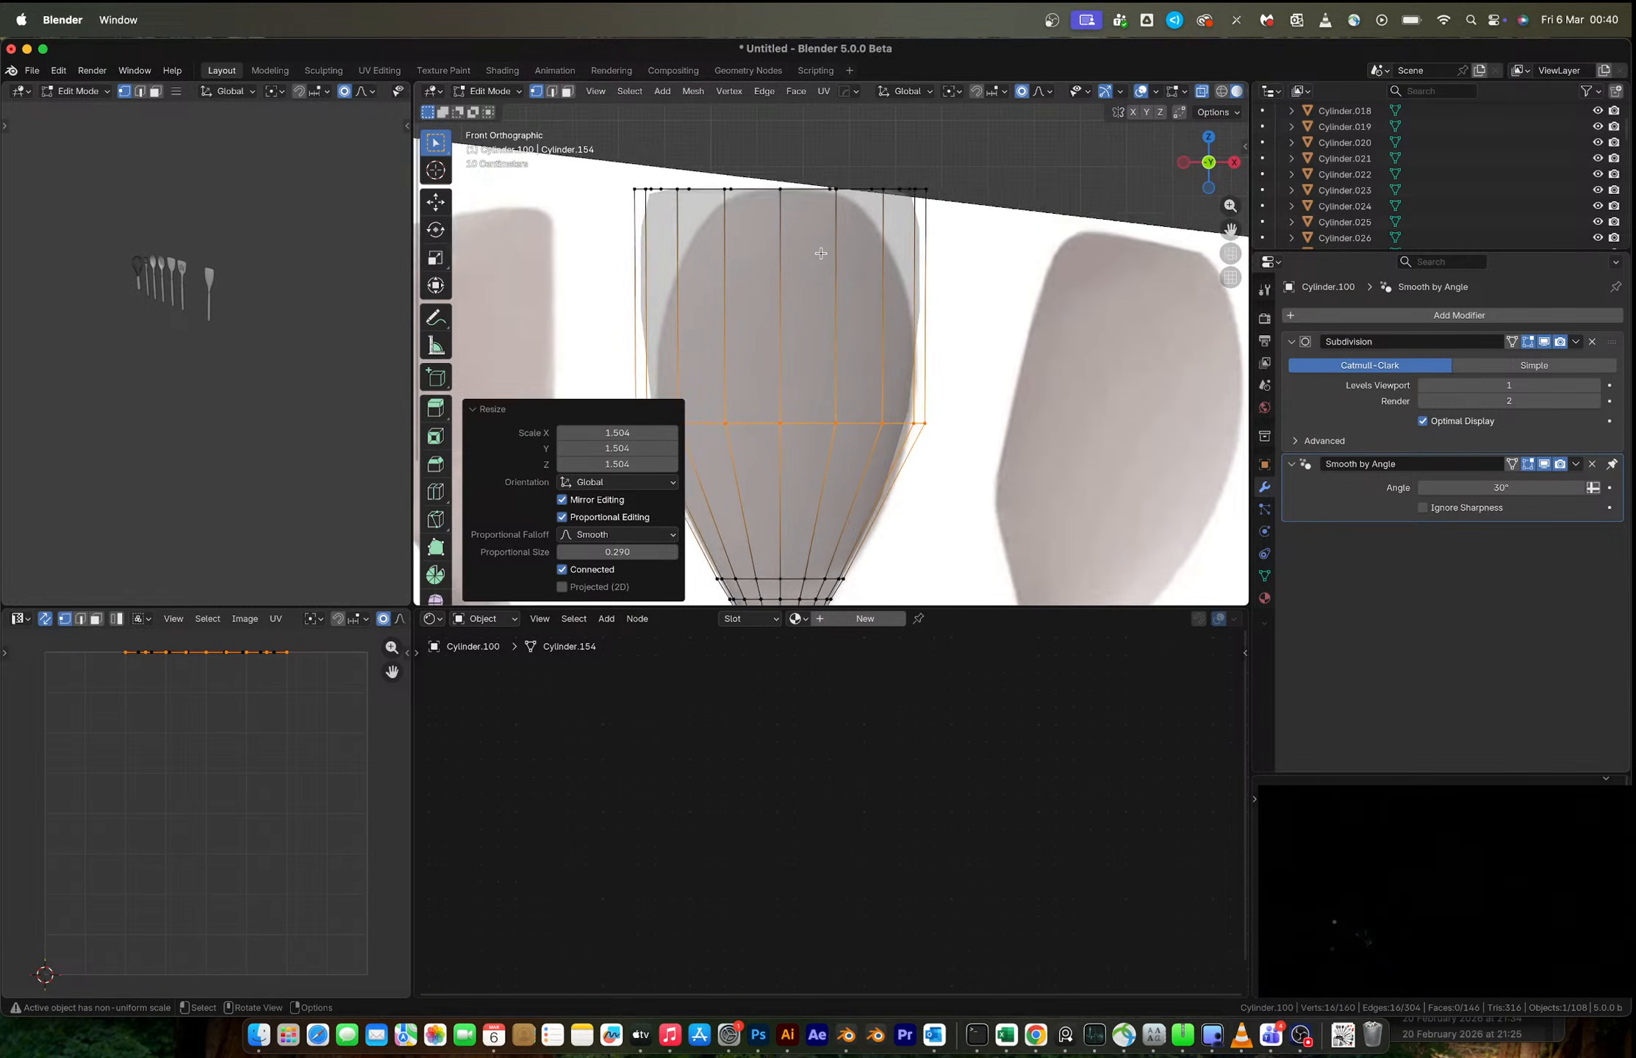
left_click_drag(810, 124, 971, 214)
key("g")
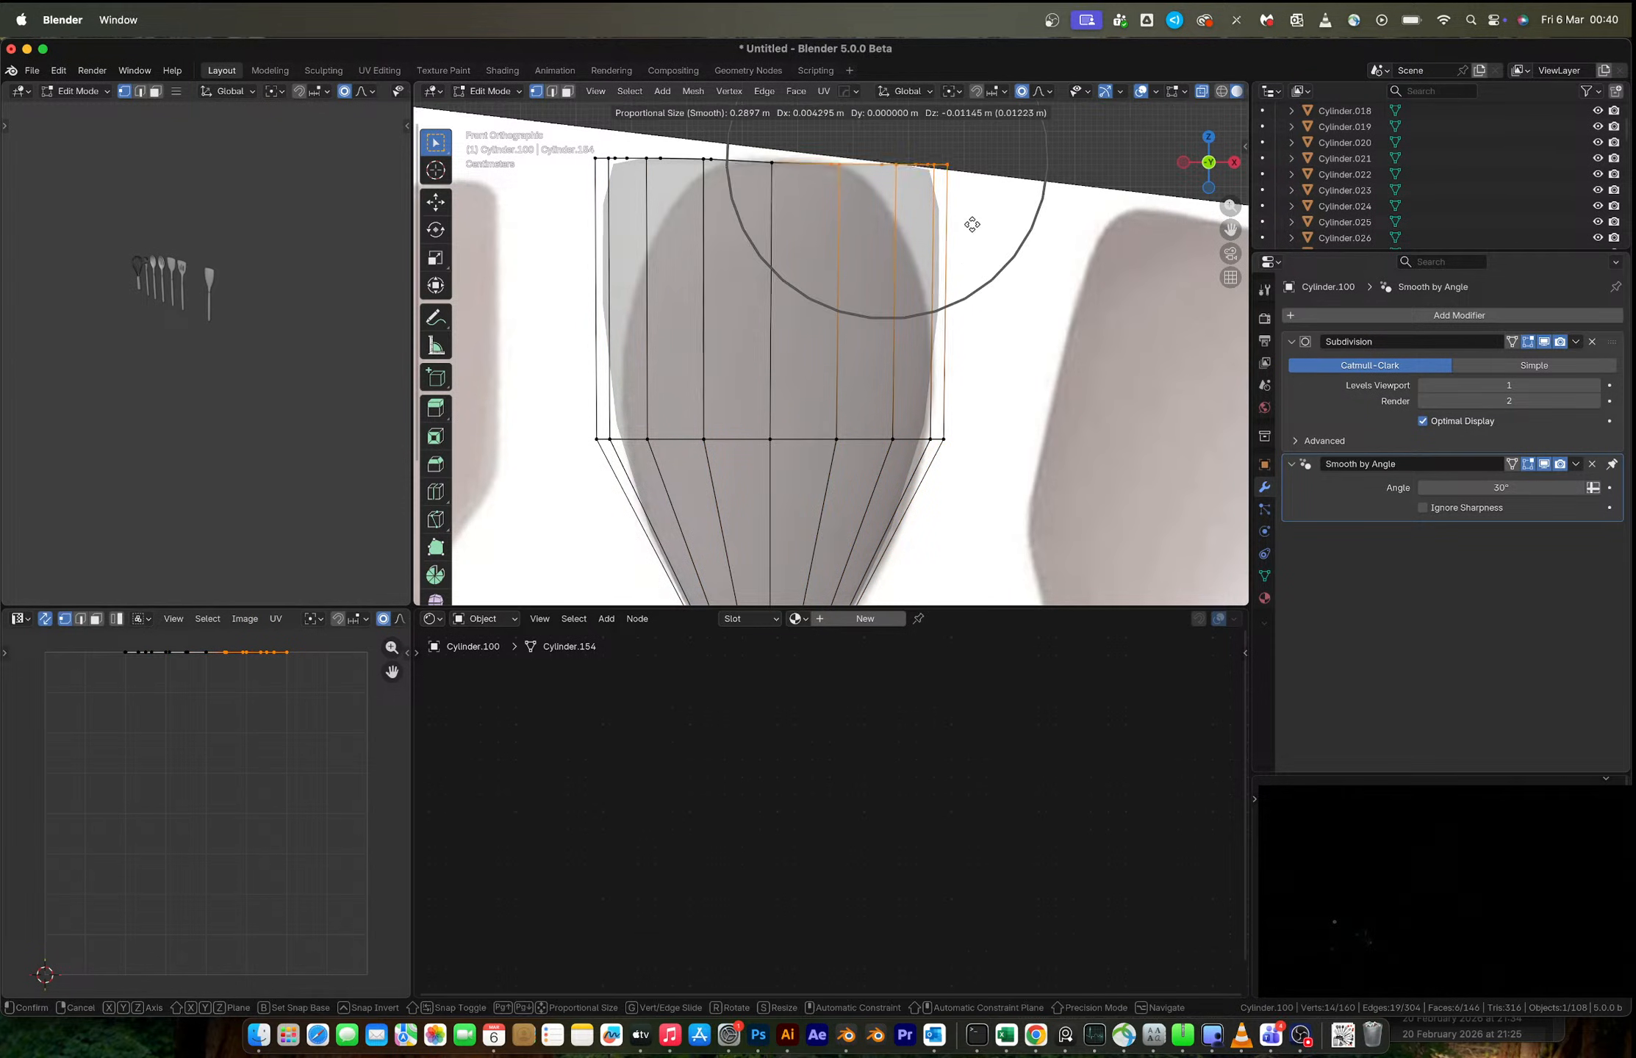
key("Escape")
key("o")
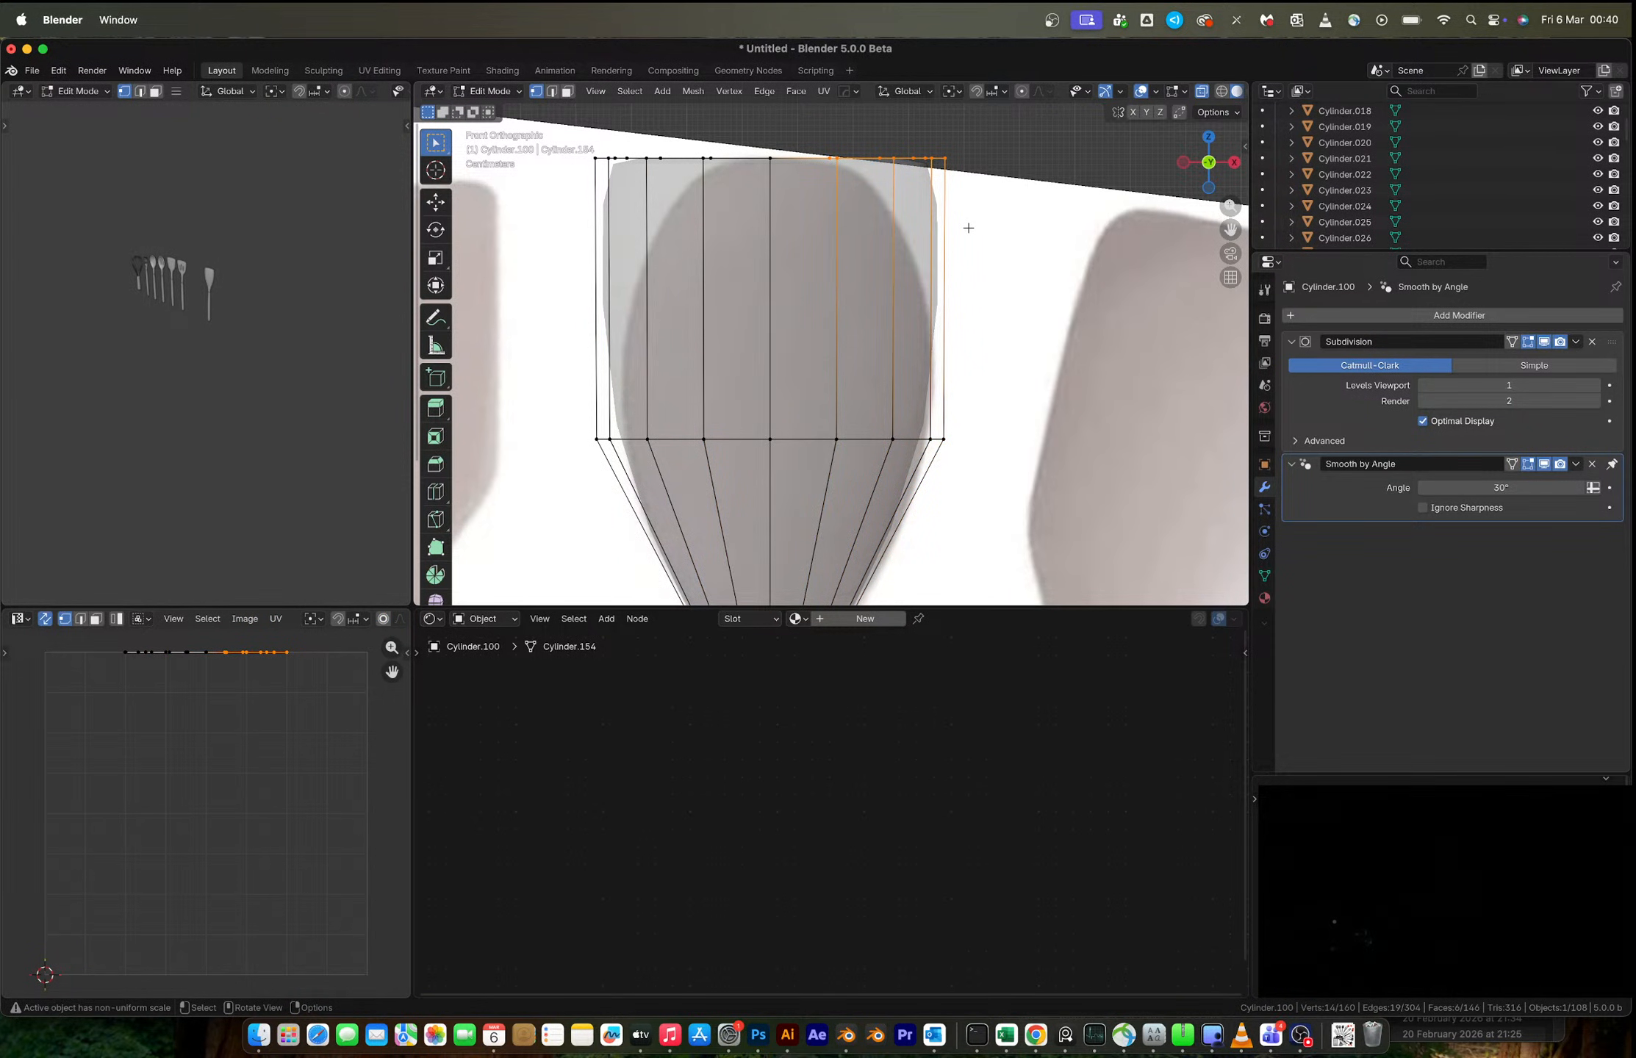
key("g")
left_click(968, 229)
- Round the head's +X top corner by lowering its outer vertices about 0.053 m and the outermost ones a further 0.120 m
left_click_drag(873, 133, 958, 209)
key("g")
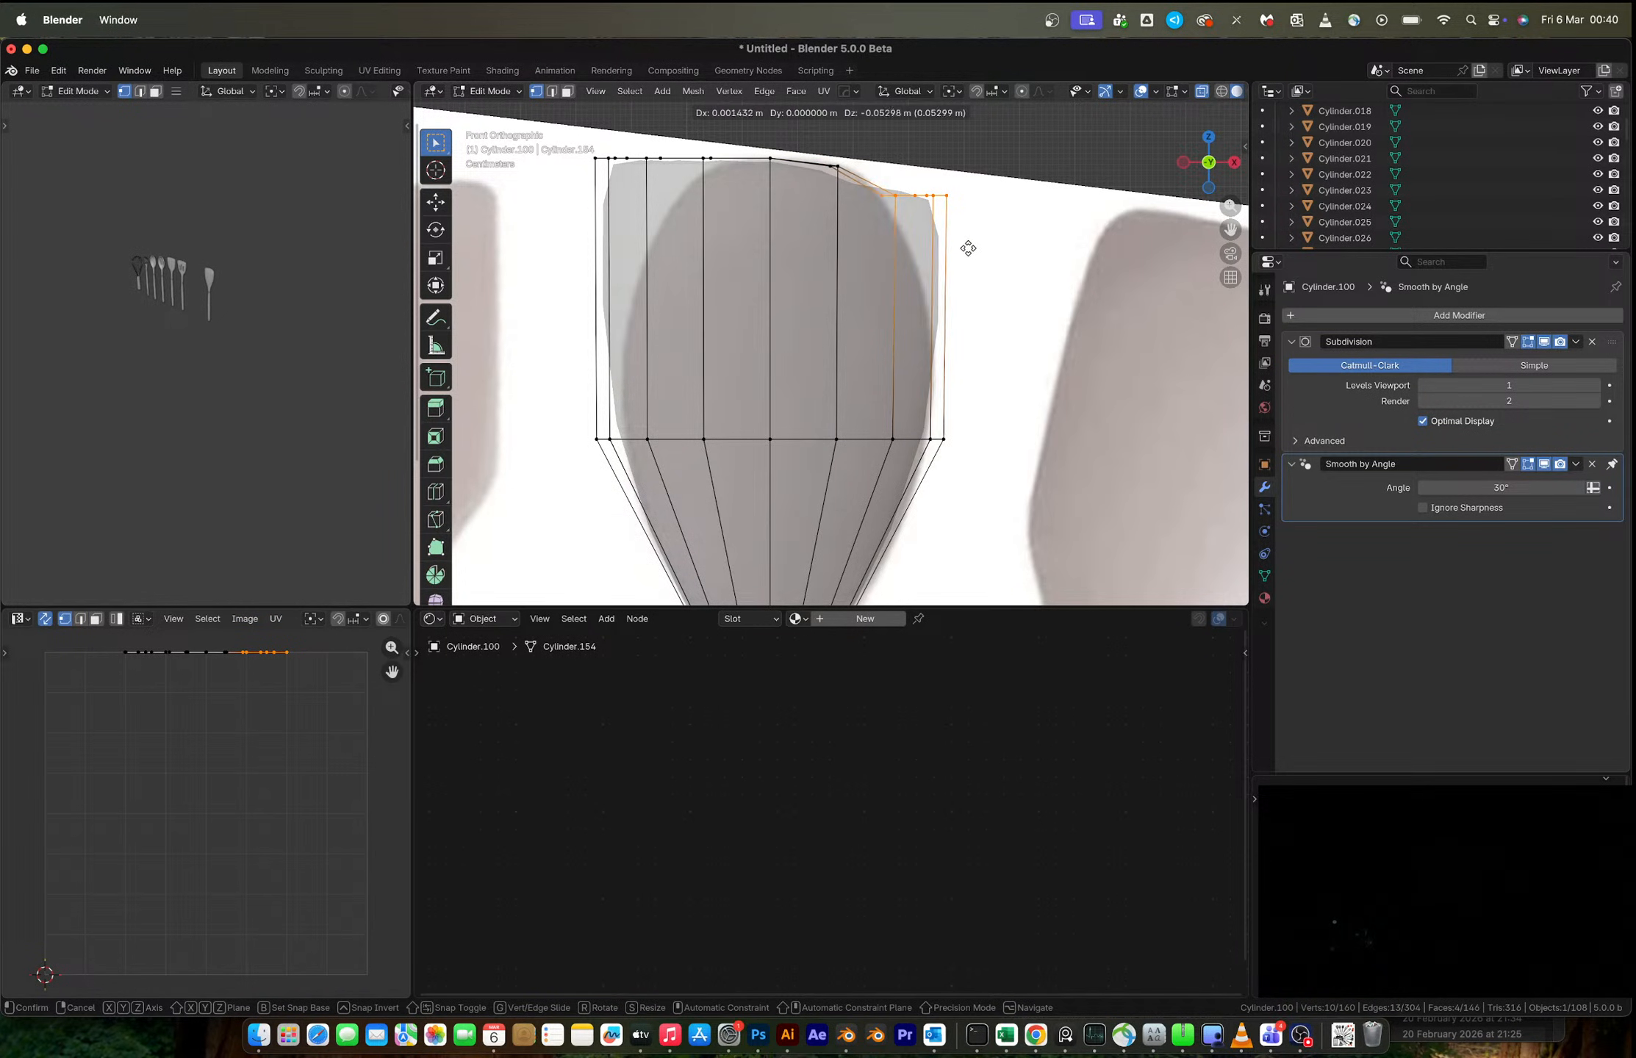
left_click(970, 248)
left_click_drag(906, 157, 971, 248)
key("g")
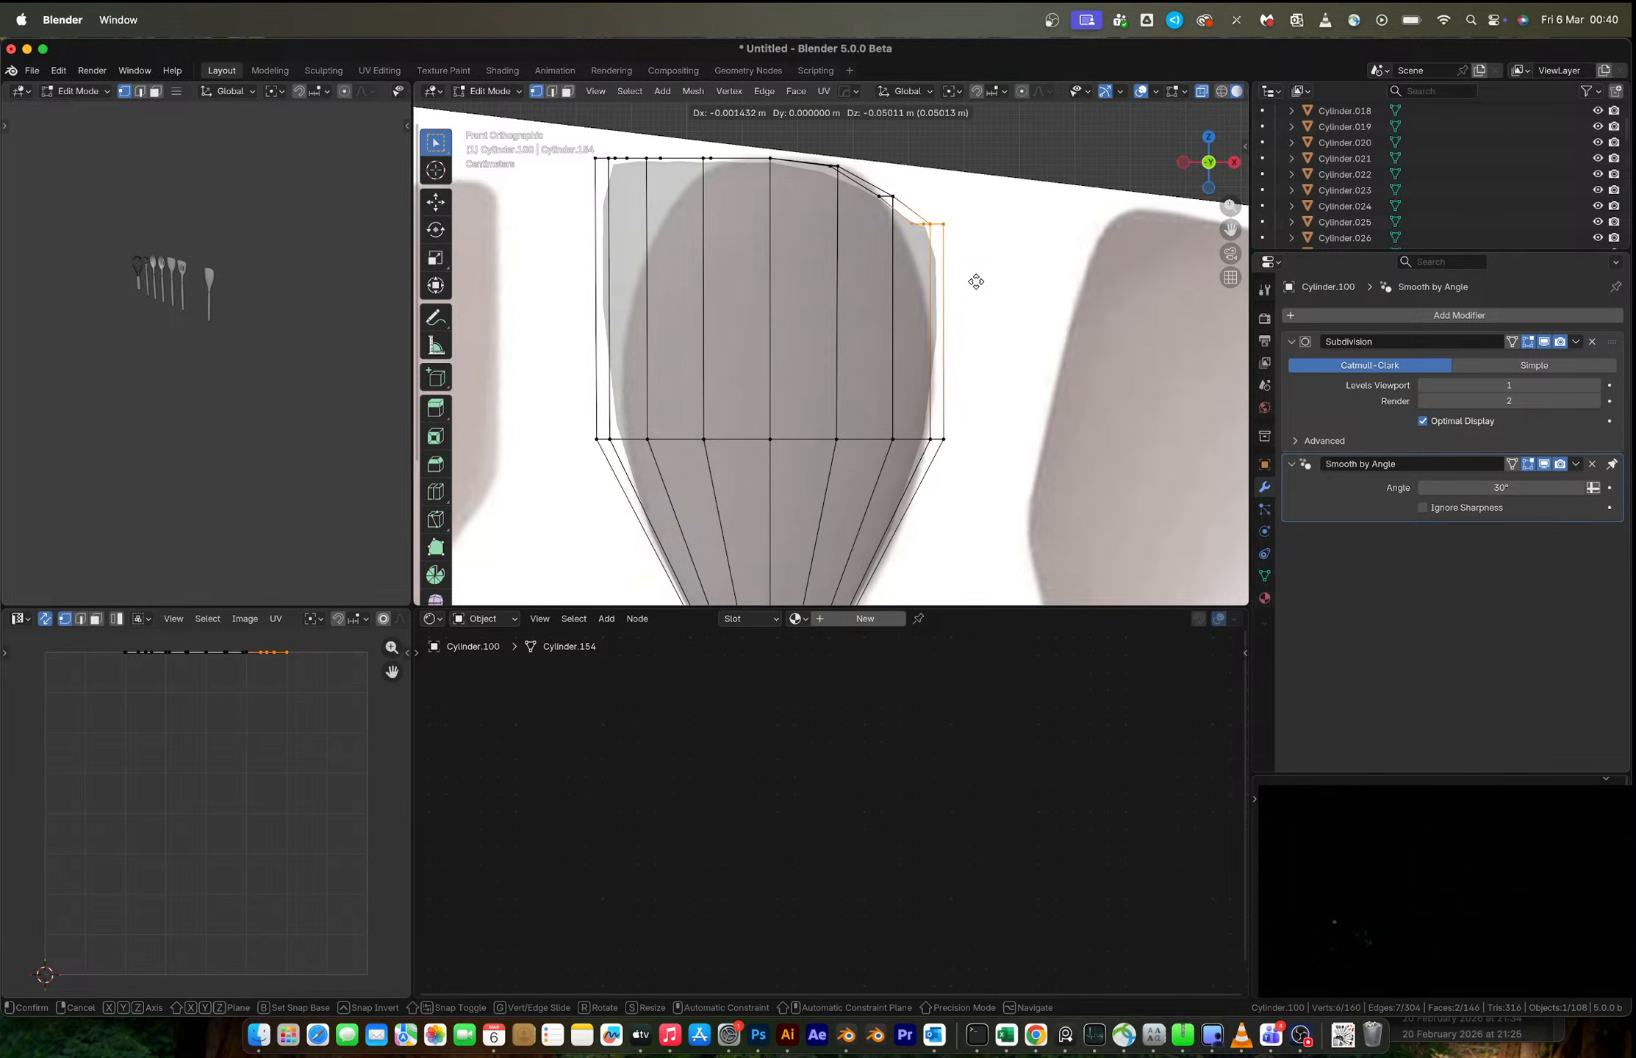
left_click(971, 316)
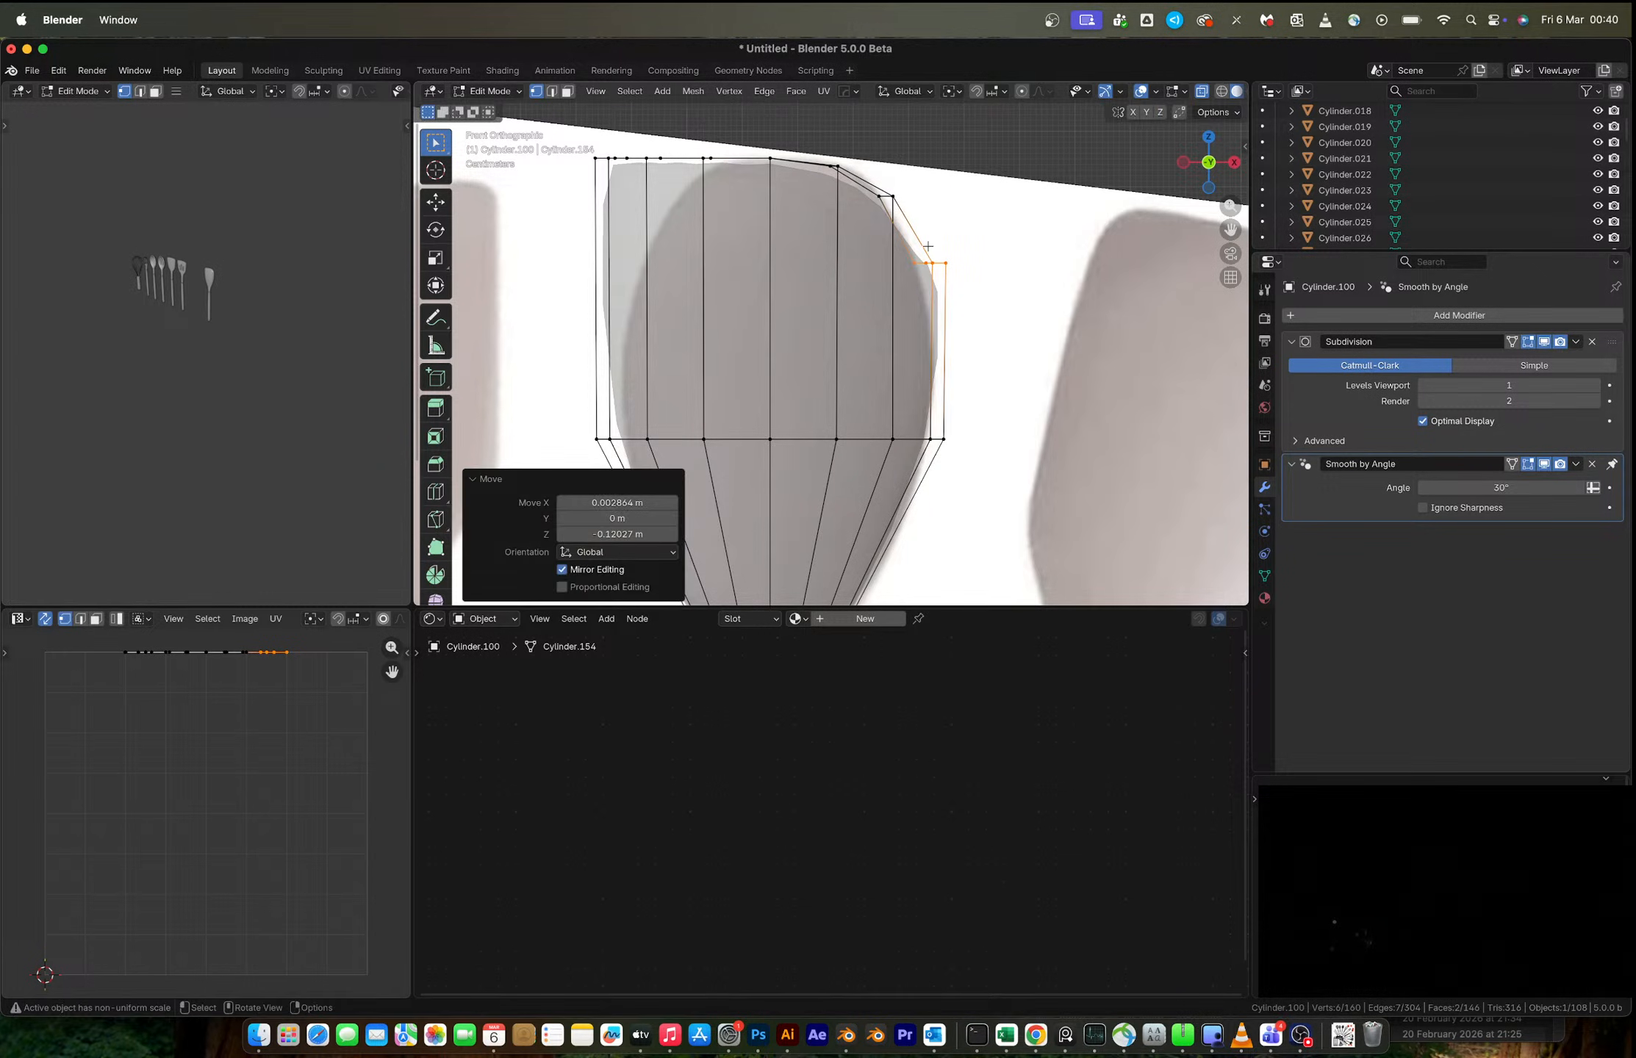
- Lower the outermost vertices of the spoon head's +X top corner about 0.073 m along the reference outline
left_click(931, 262)
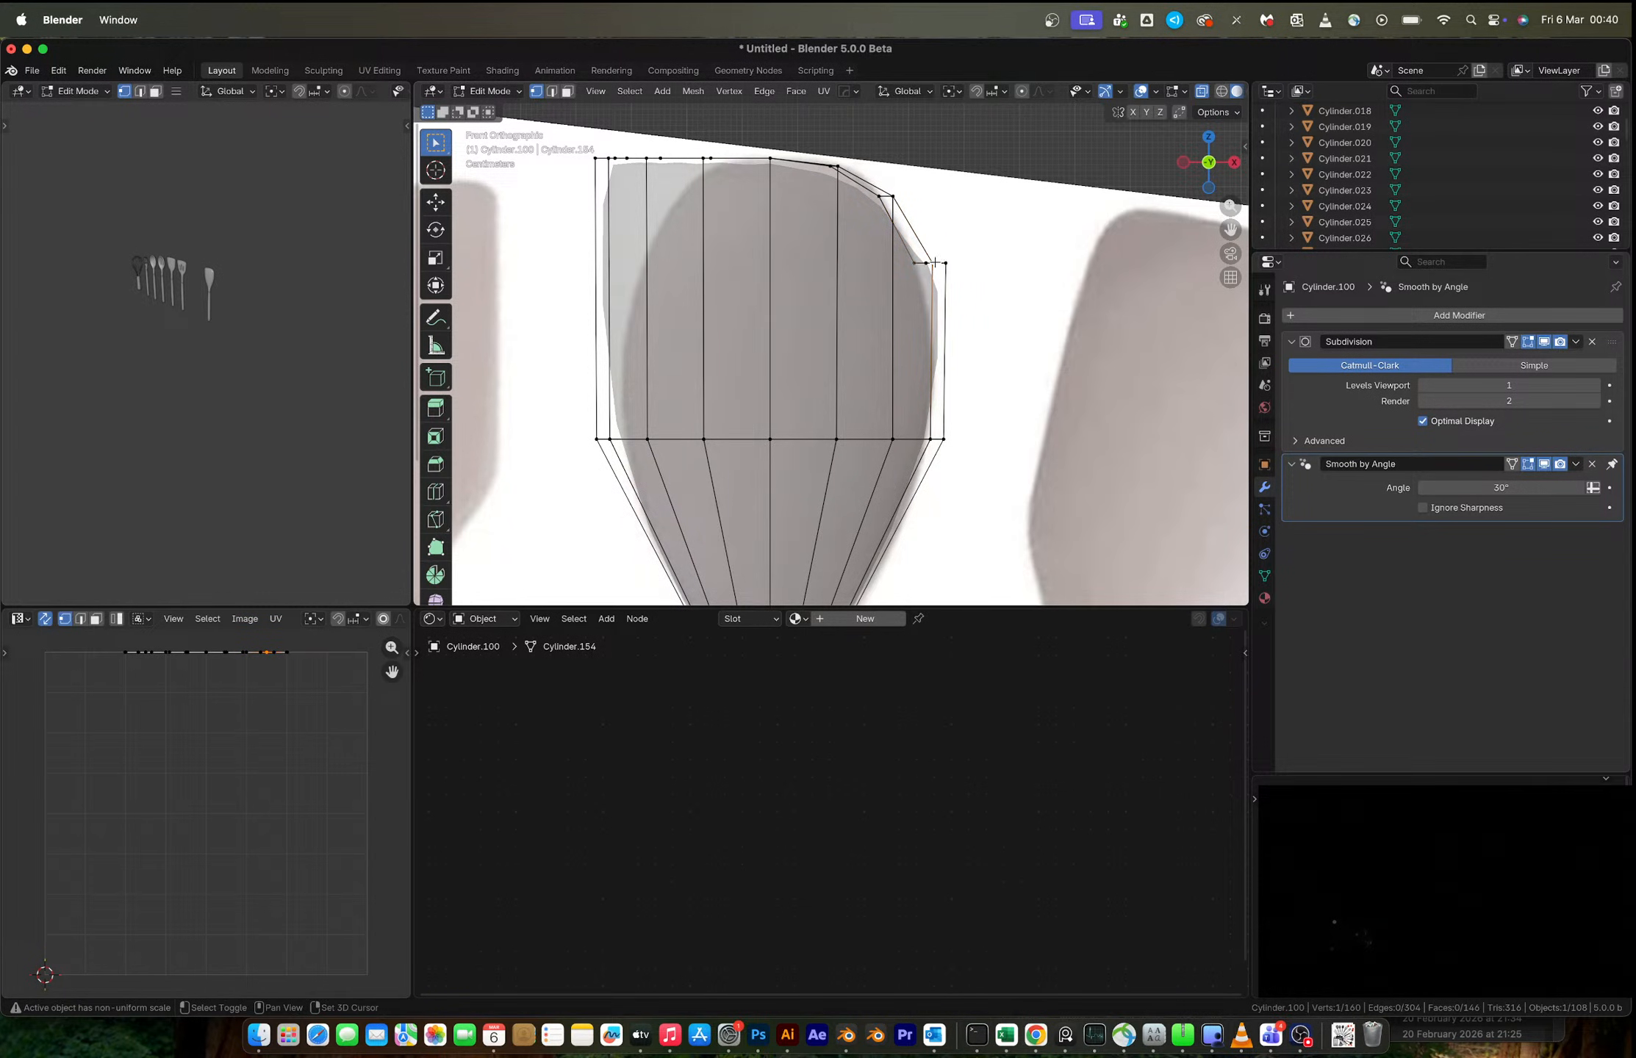
left_click(946, 266, "shift")
key("g")
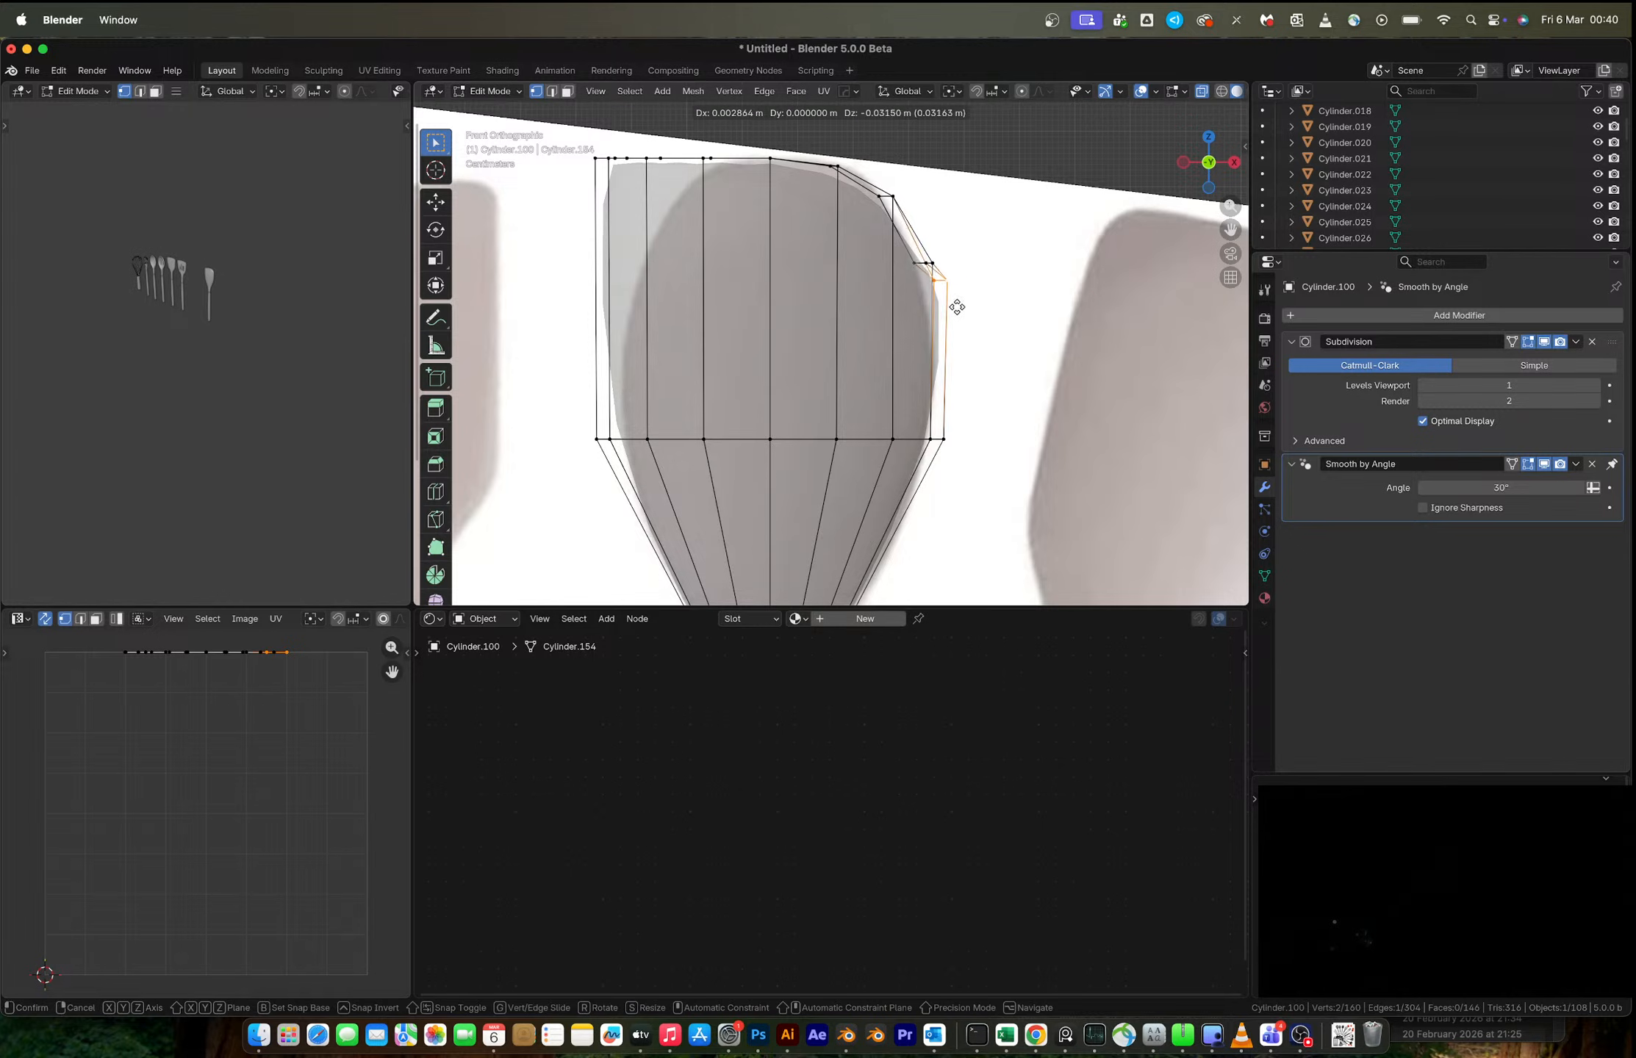
left_click(950, 329)
scroll(921, 318, "down", 4)
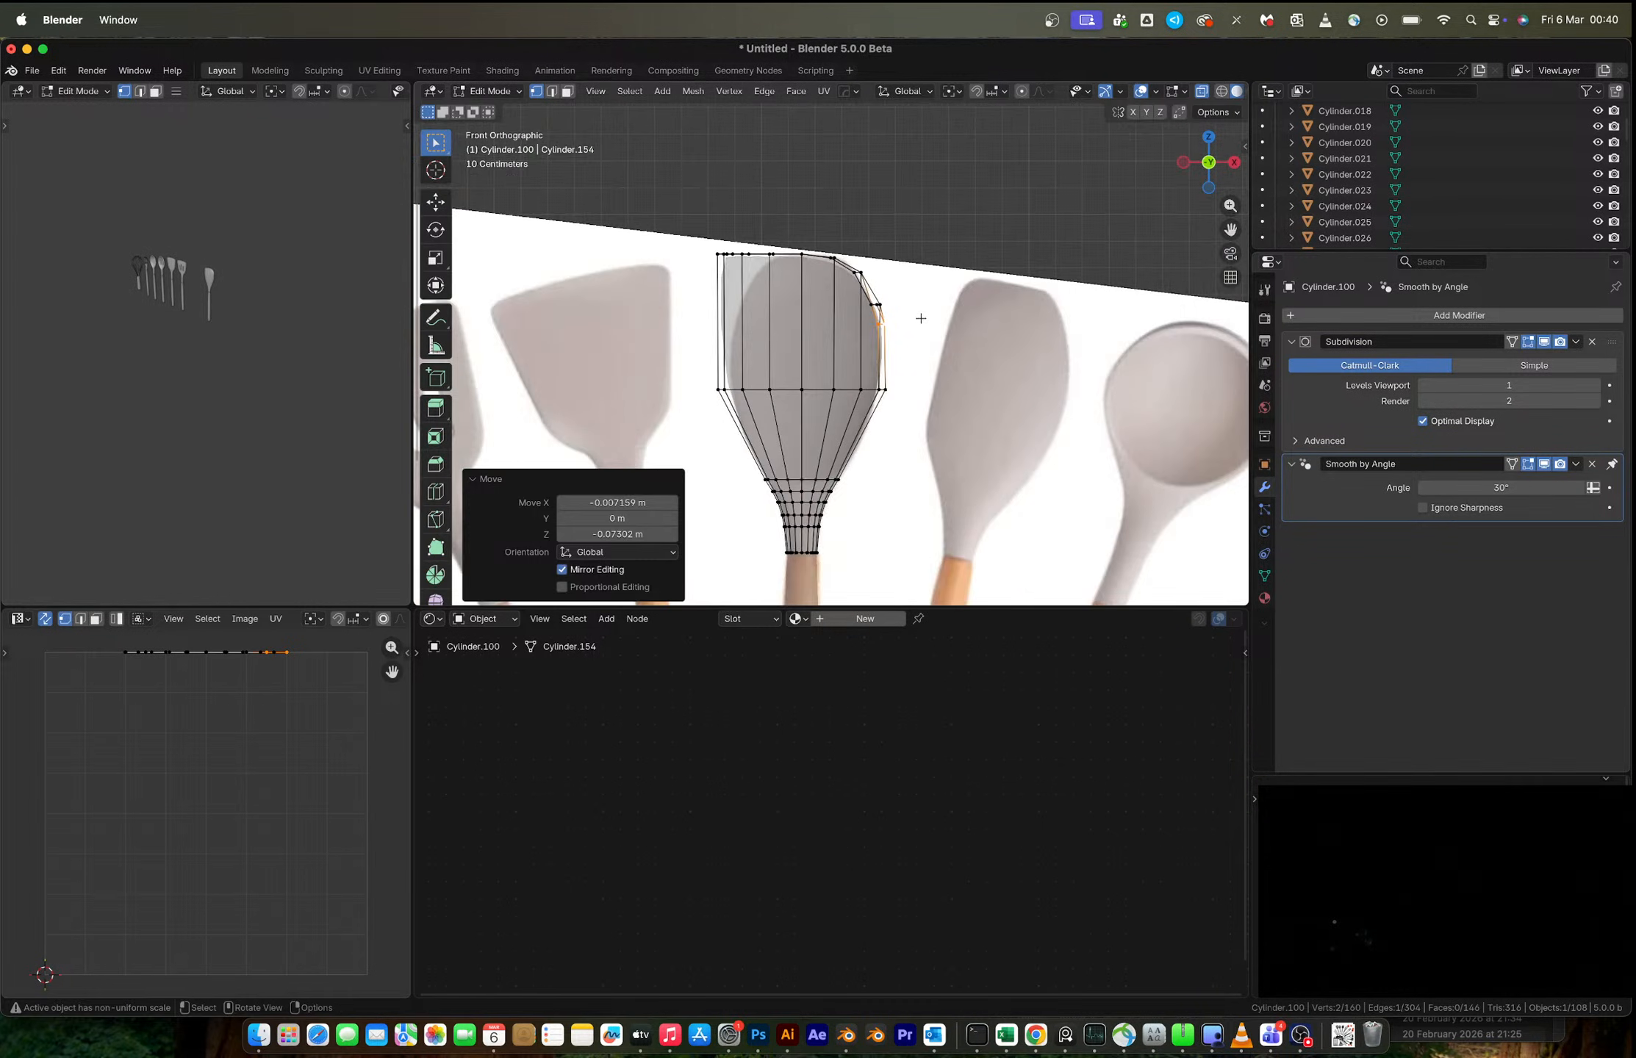
- Try to mirror the spoon head across its X axis with a new mirror modifier
key("Tab")
key("alt+x")
scroll(910, 394, "down", 8)
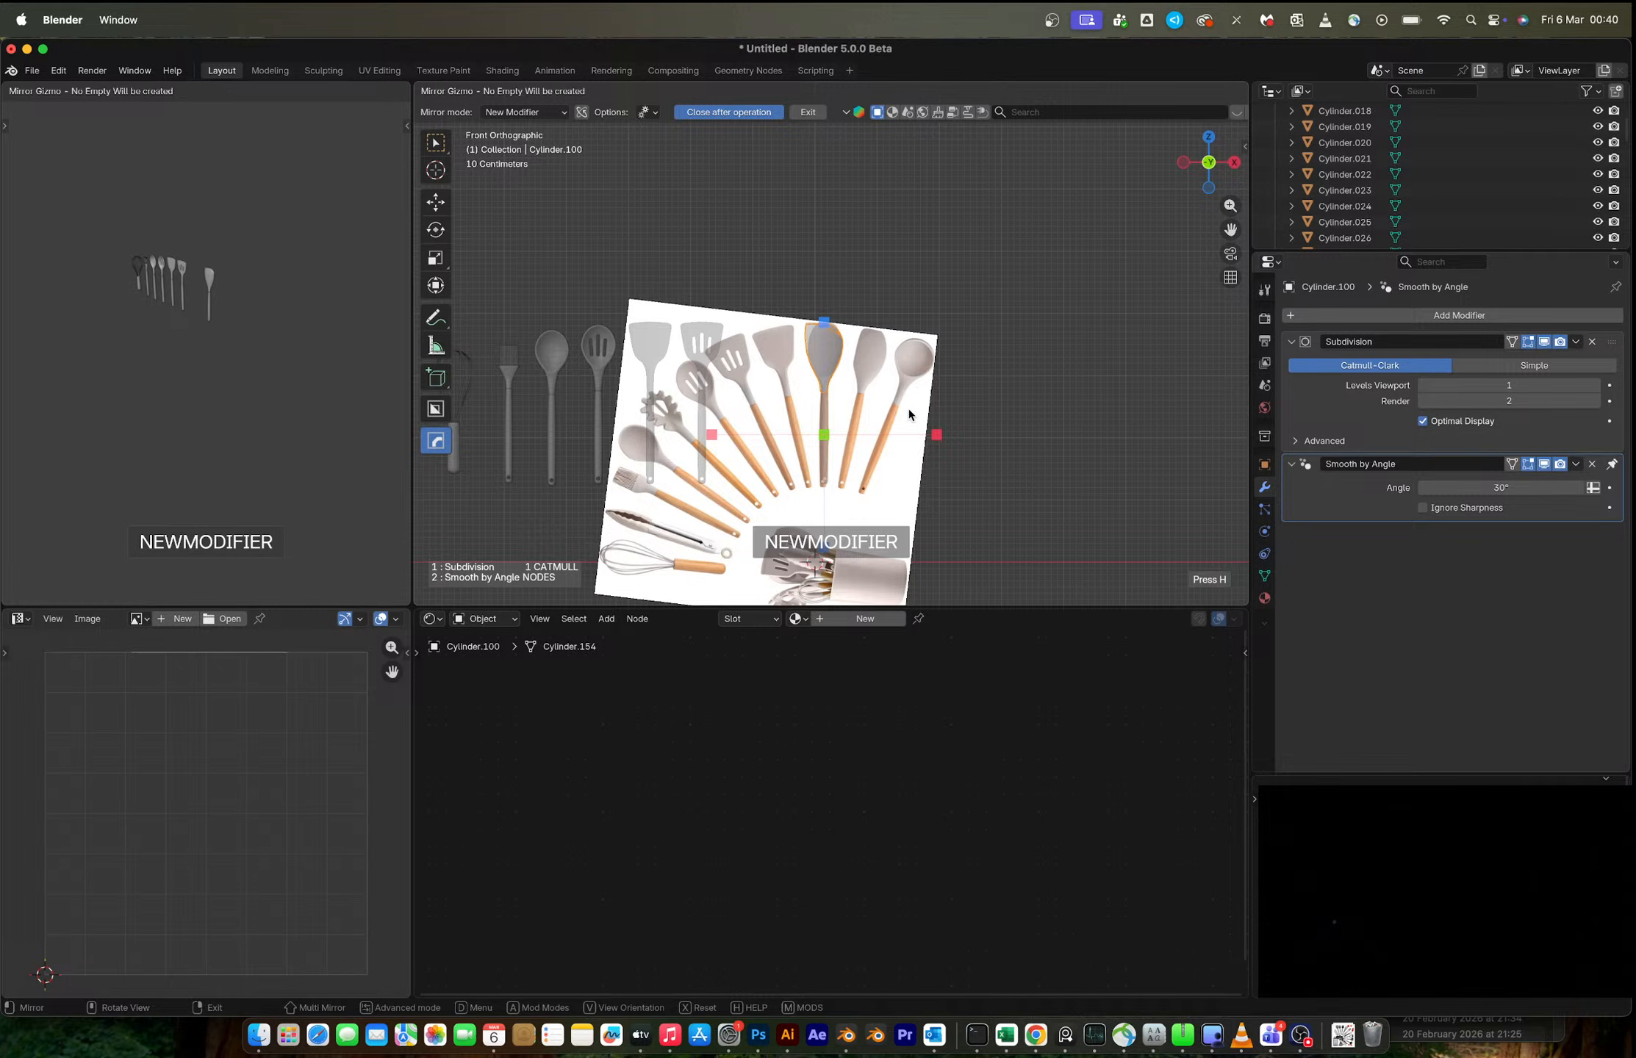
left_click(908, 408)
scroll(821, 368, "up", 6)
middle_click_drag(847, 307, 733, 271)
- Undo the mirror and the last vertex moves on the head's +X top corner
key("Tab")
key("ctrl+z")
key("ctrl+z")
key("ctrl+z")
key("ctrl+z")
key("ctrl+z")
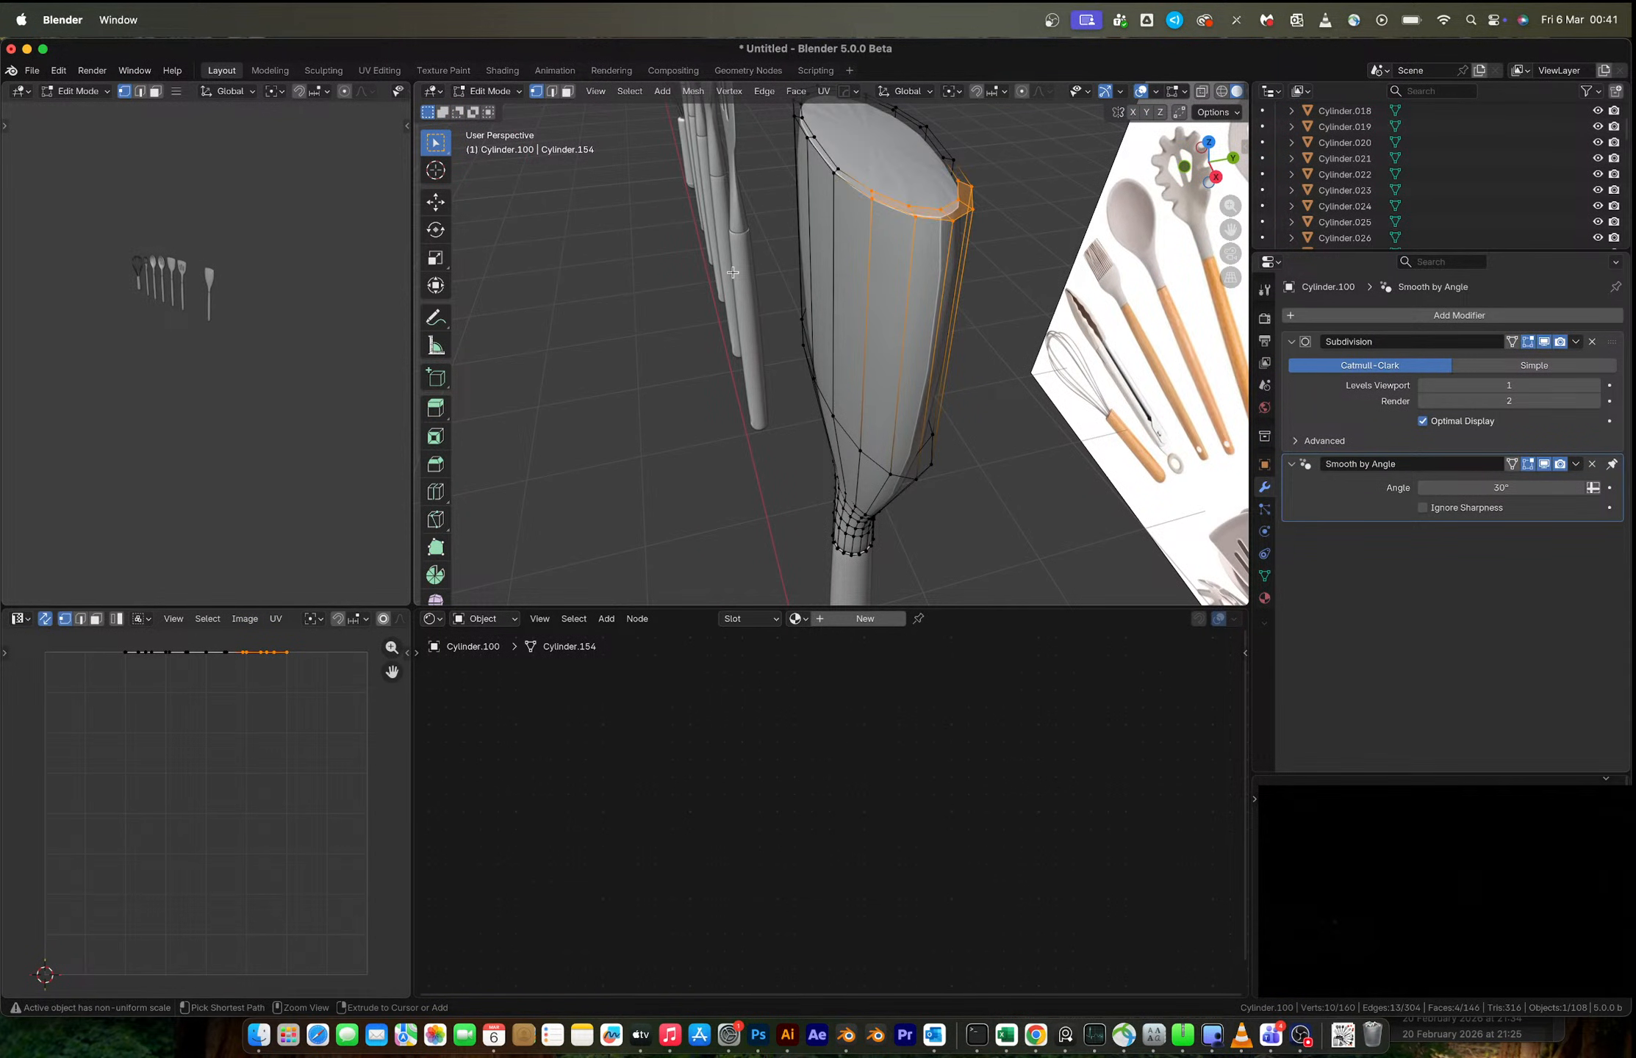
- Delete the inner edge loop of the spoon head's top cap with its vertices so the top is open
middle_click_drag(732, 272, 843, 248)
key("2")
left_click(843, 224, "ctrl+alt")
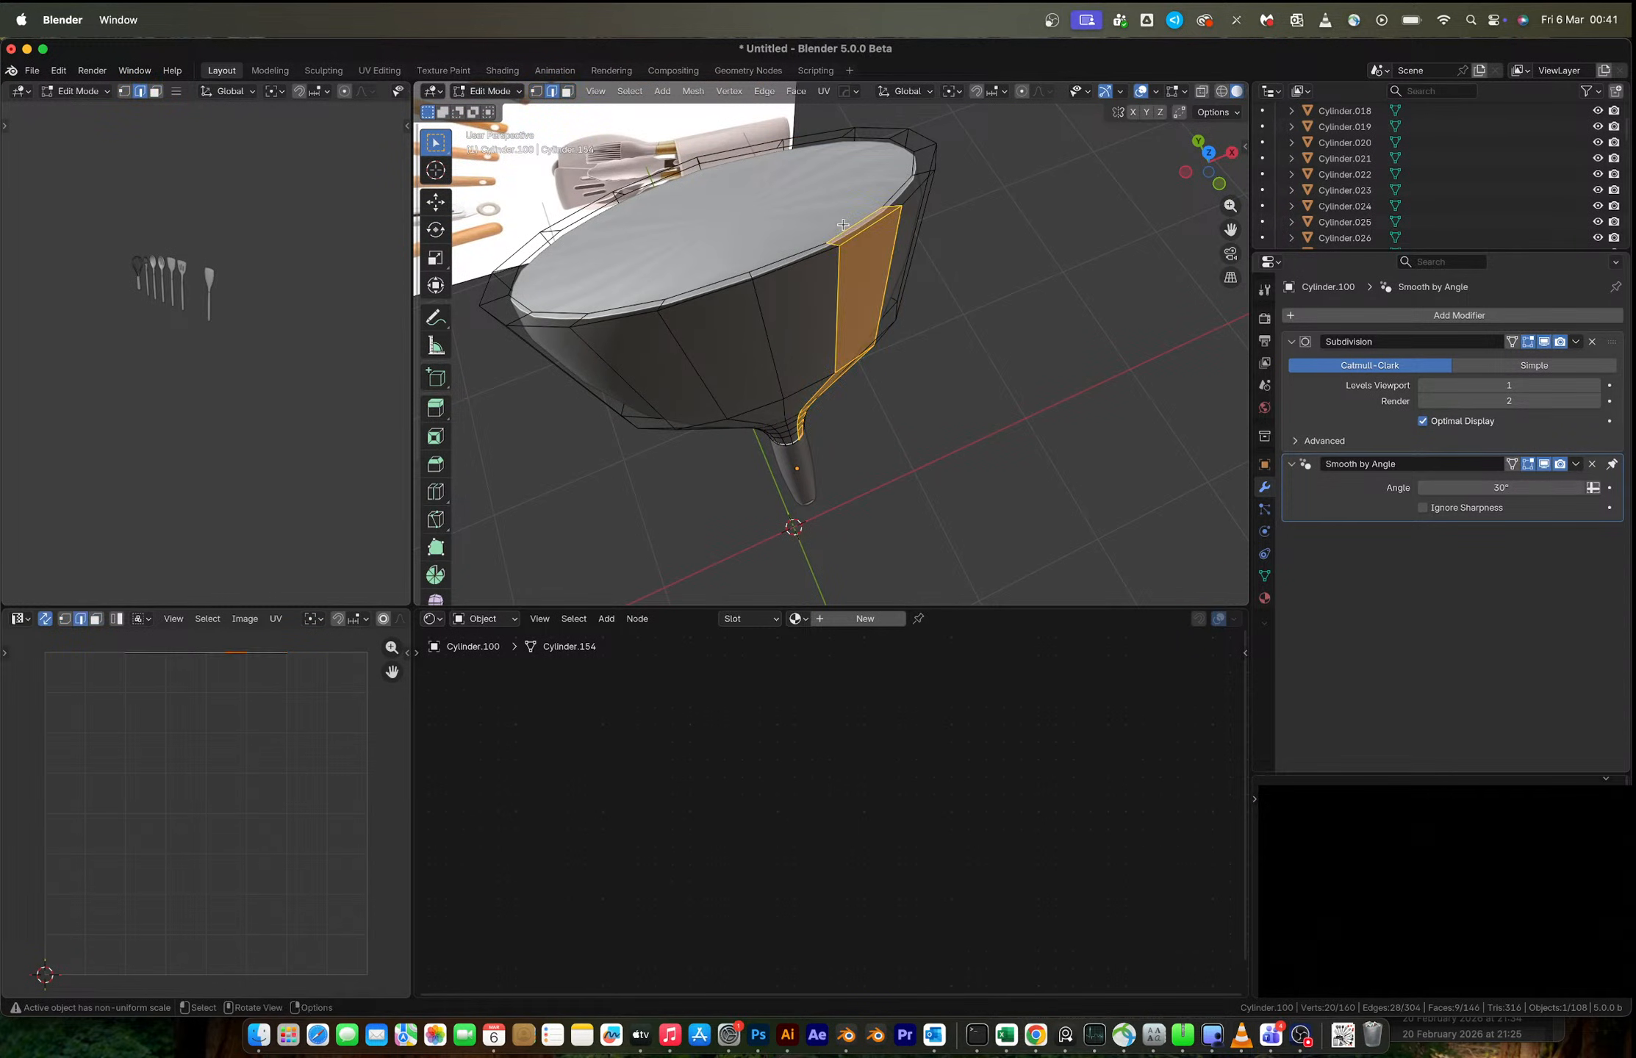
left_click(843, 224, "alt")
key("x")
left_click(812, 226)
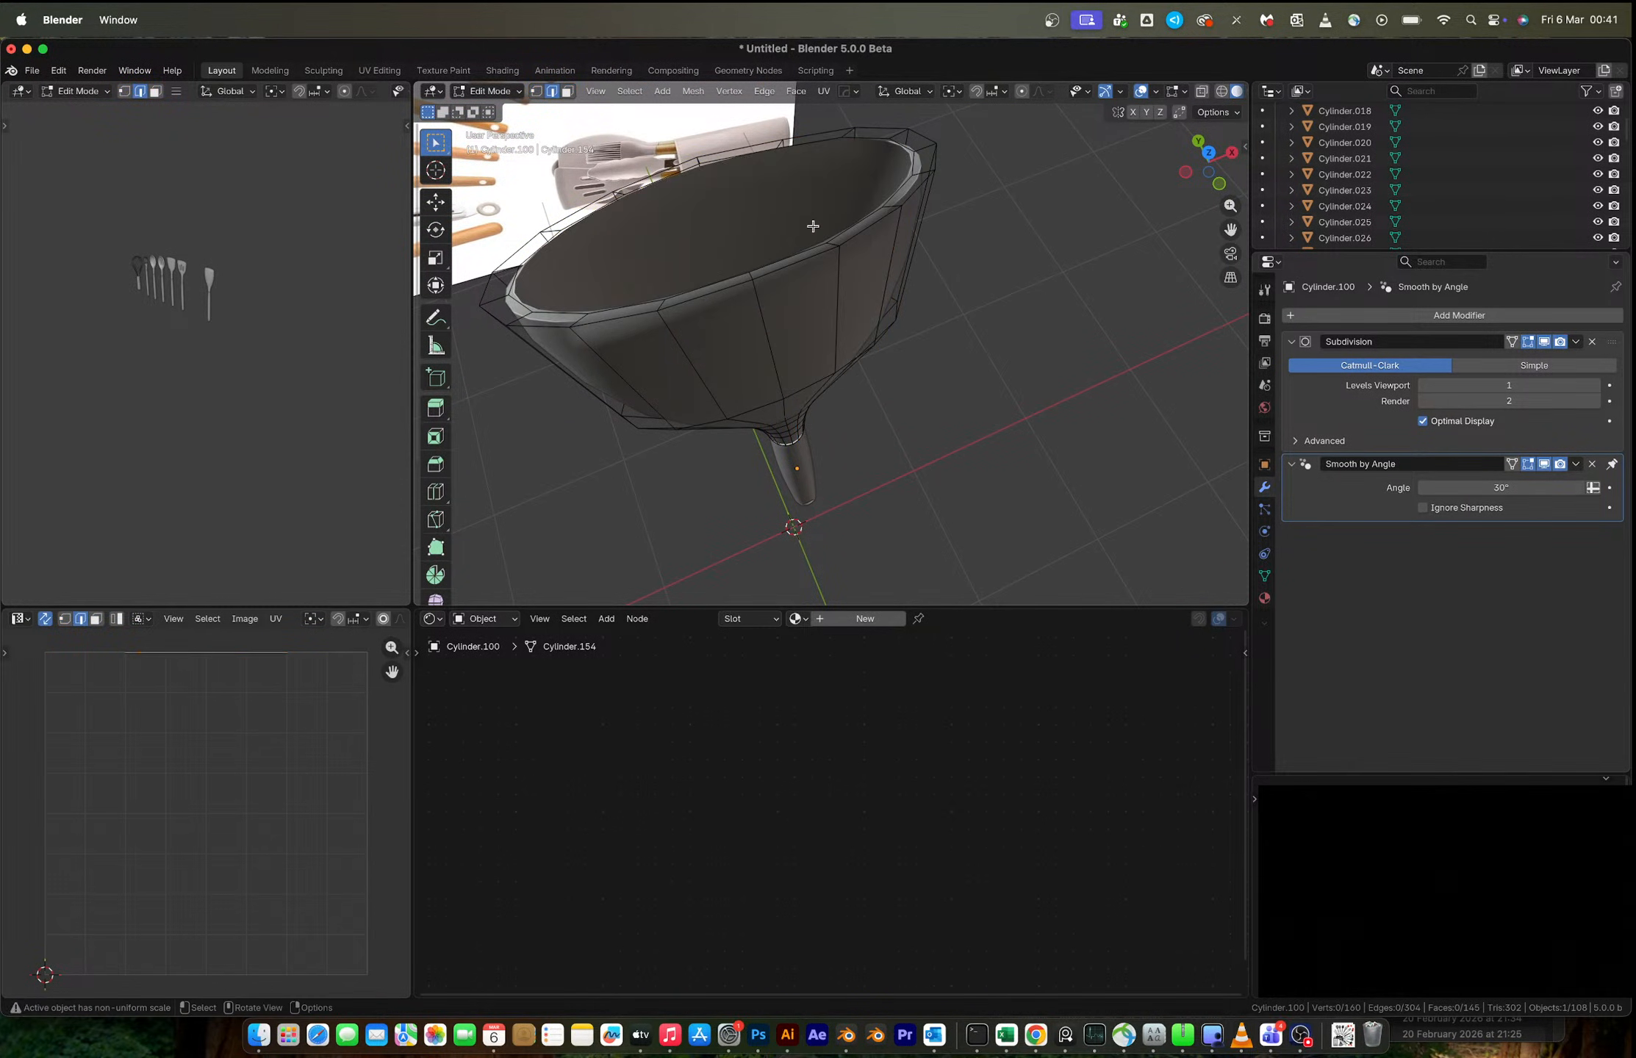
left_click(809, 230, "alt")
key("x")
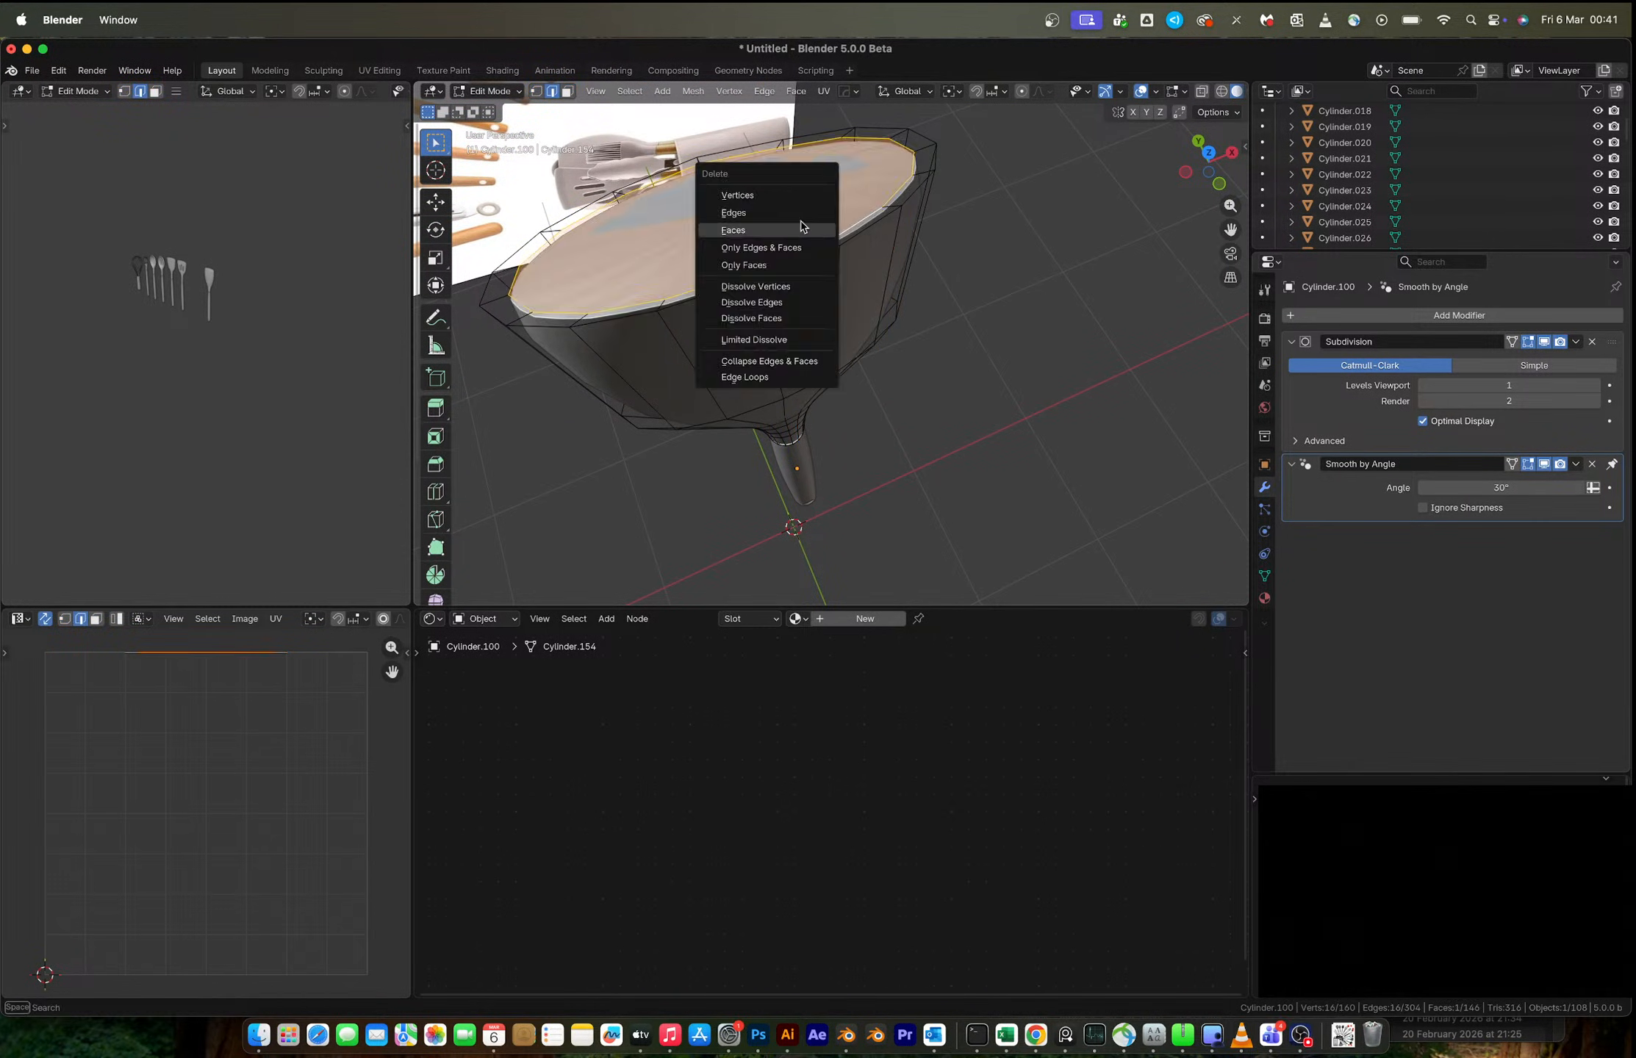
left_click(761, 193)
- Fill a face across the open top of the head between two adjacent front vertices at the centre and the opposite two
middle_click_drag(792, 208, 788, 183)
key("1")
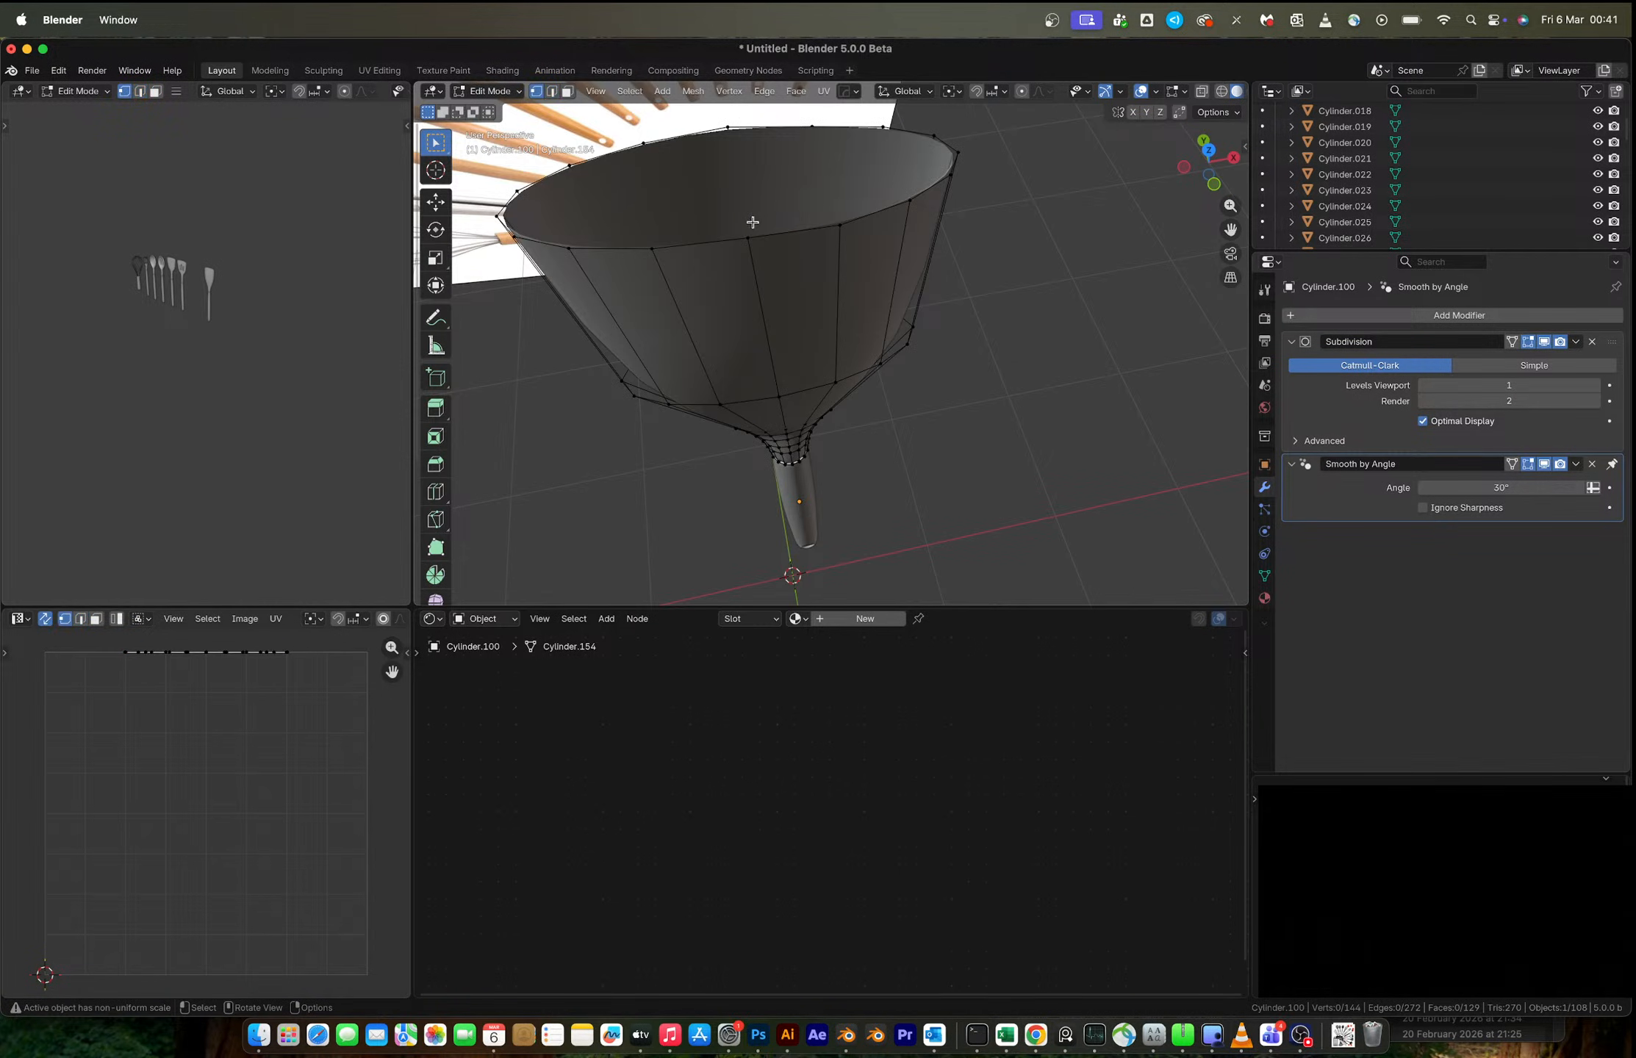
left_click(754, 235)
key("f")
left_click(839, 225, "shift")
left_click(812, 128, "shift")
key("f")
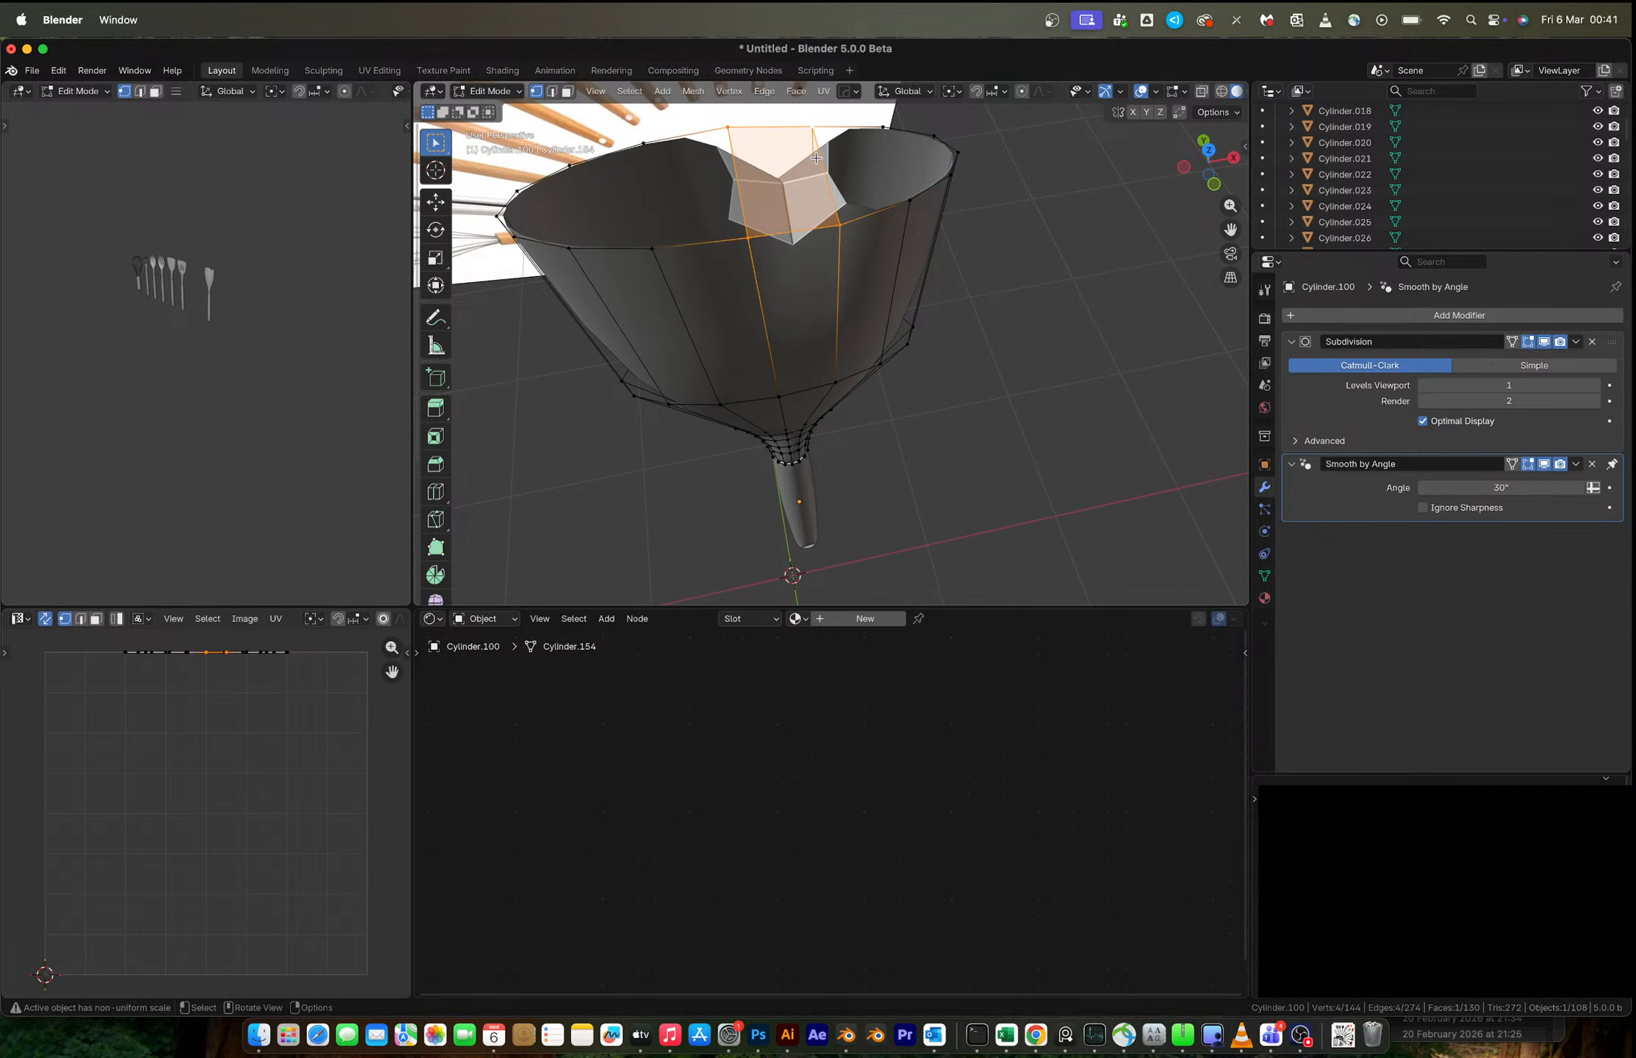
- Continue filling faces from the bridging face's edge across the head's open top to its +X end
key("3")
key("2")
left_click(818, 158)
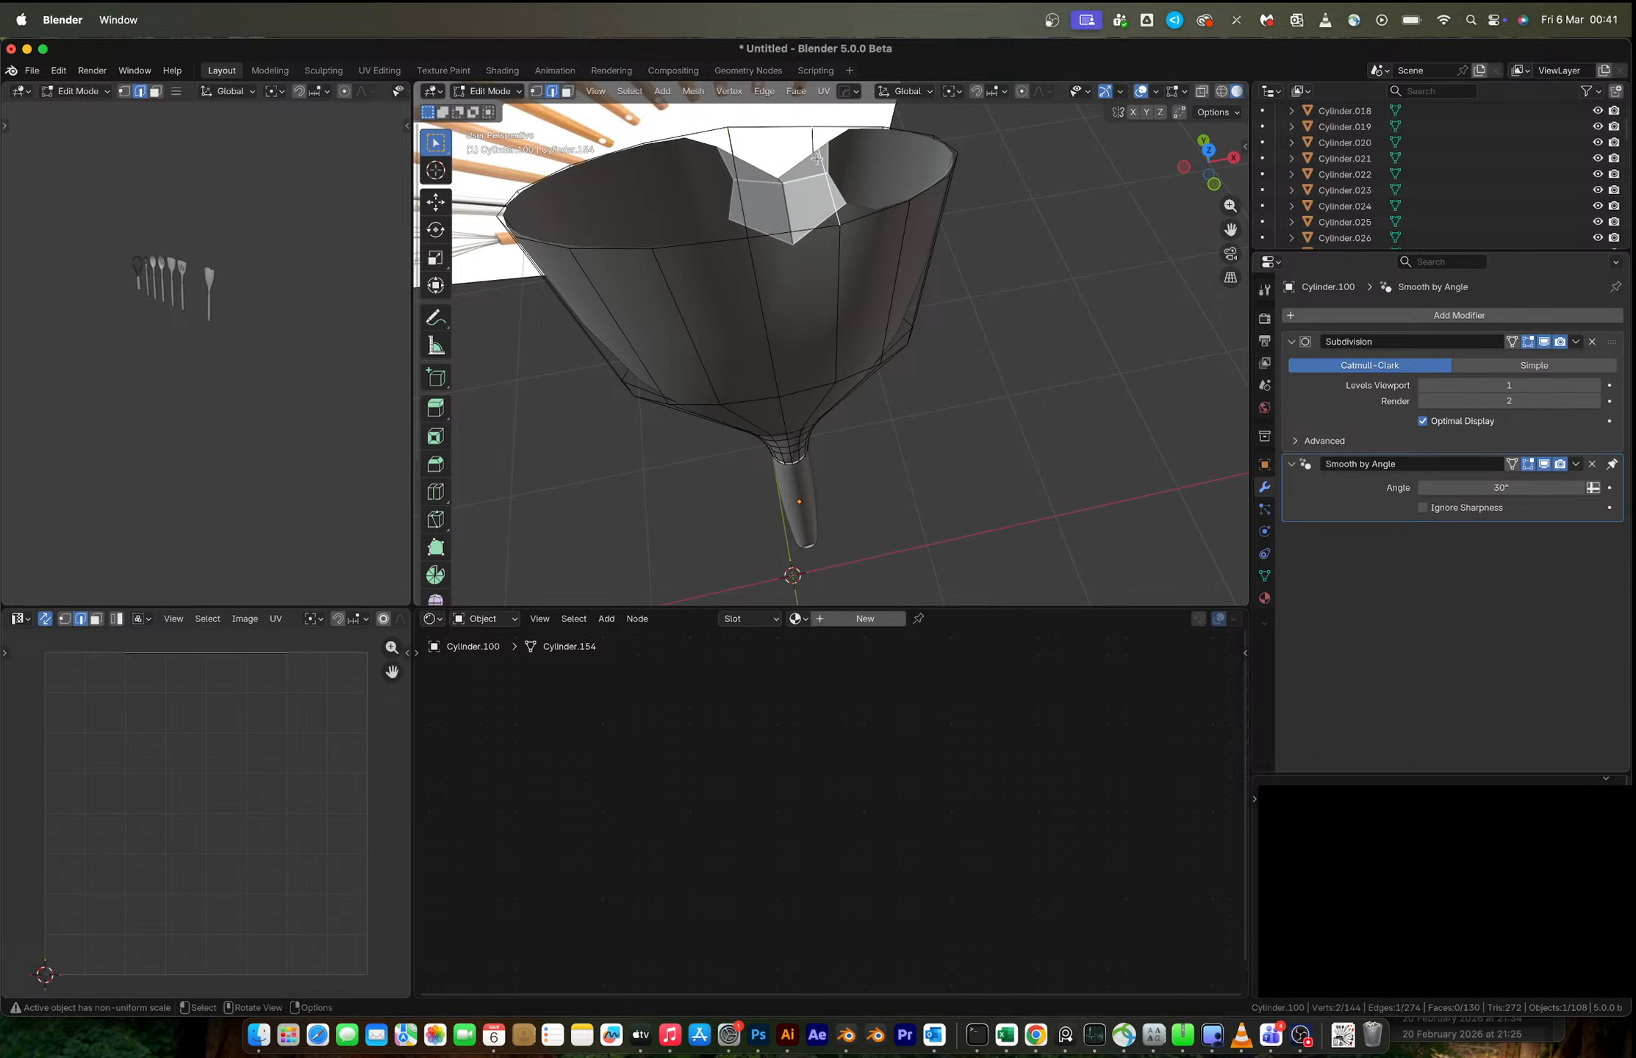
key("f")
key("f")
middle_click_drag(850, 159, 890, 210)
key("f")
- Mirror the spoon head across its X axis with a new mirror modifier
key("Tab")
key("alt+x")
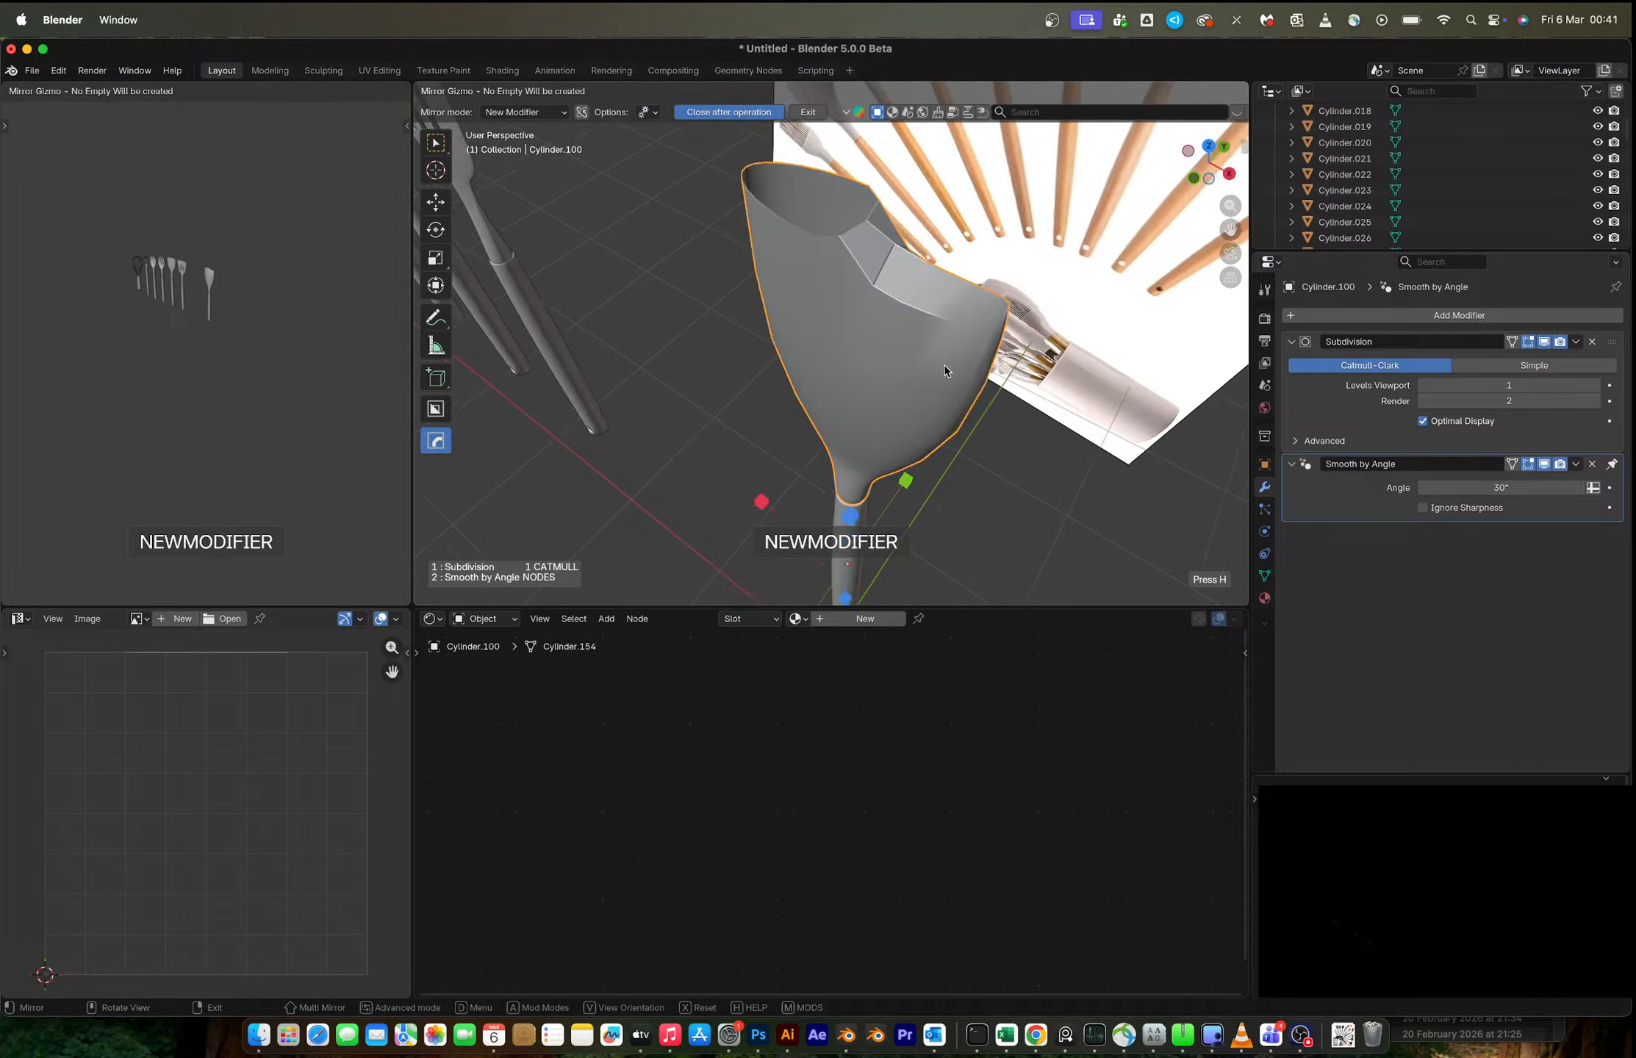
left_click(942, 507)
middle_click_drag(866, 271, 697, 252)
- Try a knife cut across the head's top between its two outermost side vertices
key("Tab")
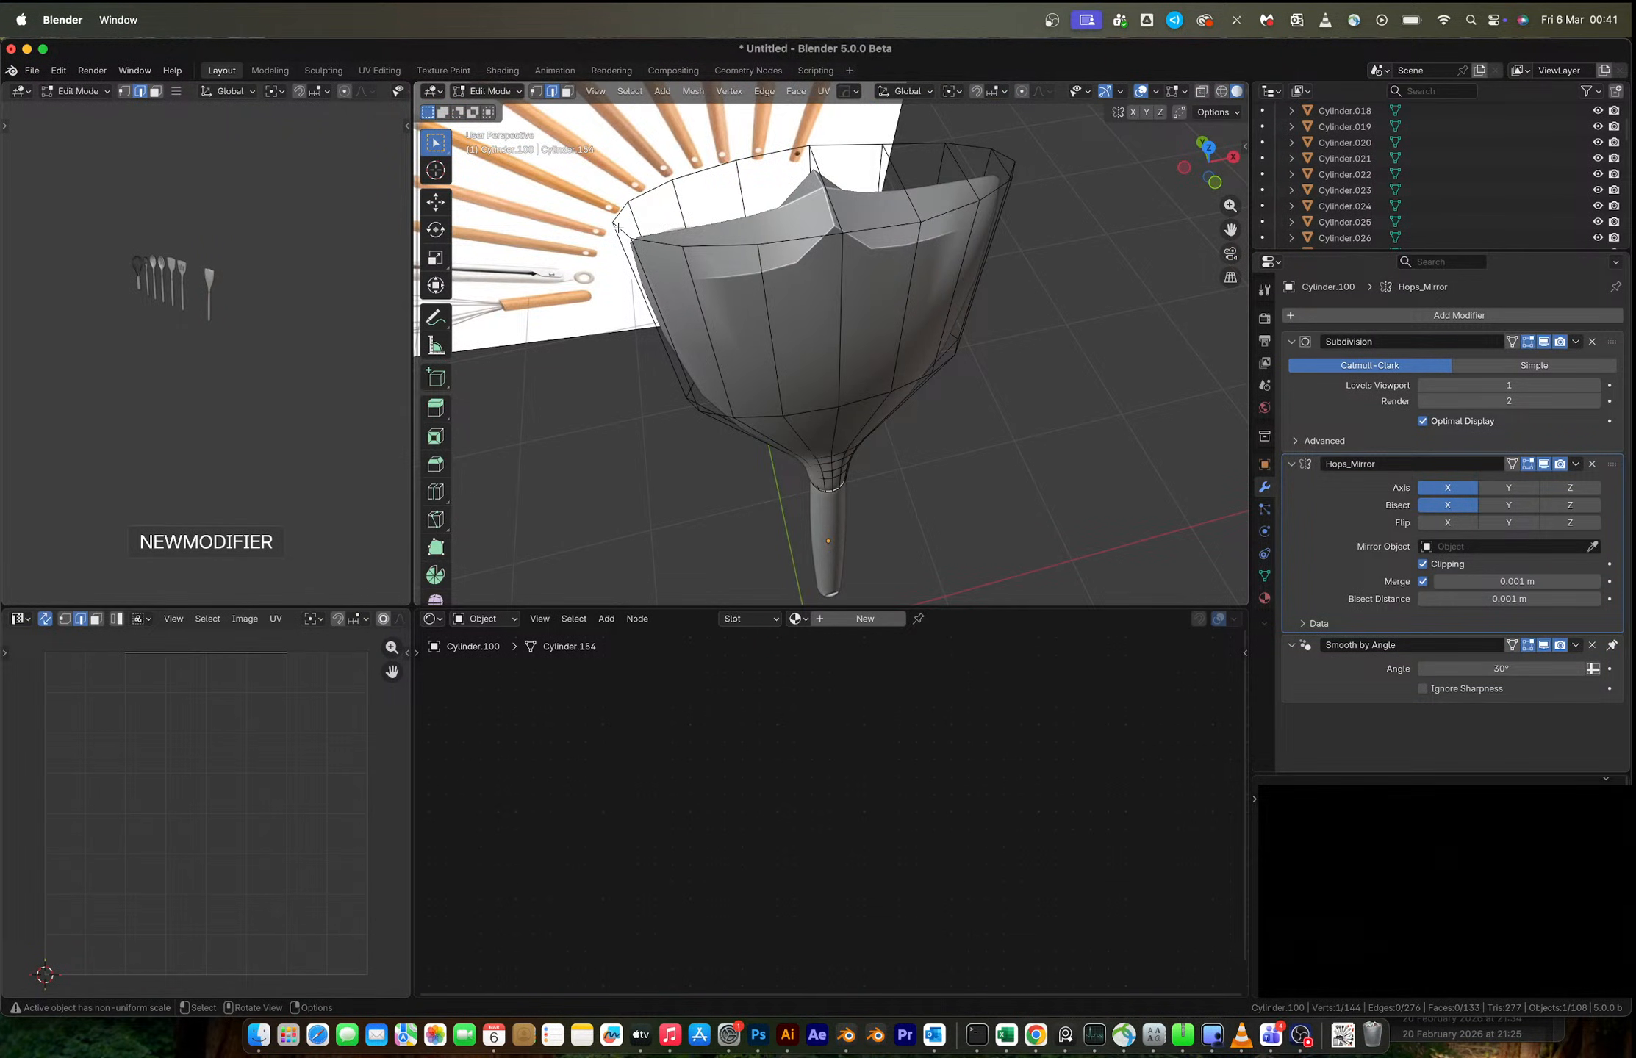
key("1")
left_click(1016, 161, "shift")
left_click(1016, 161, "ctrl")
key("ctrl+z")
key("k")
left_click(613, 222)
left_click(1016, 160)
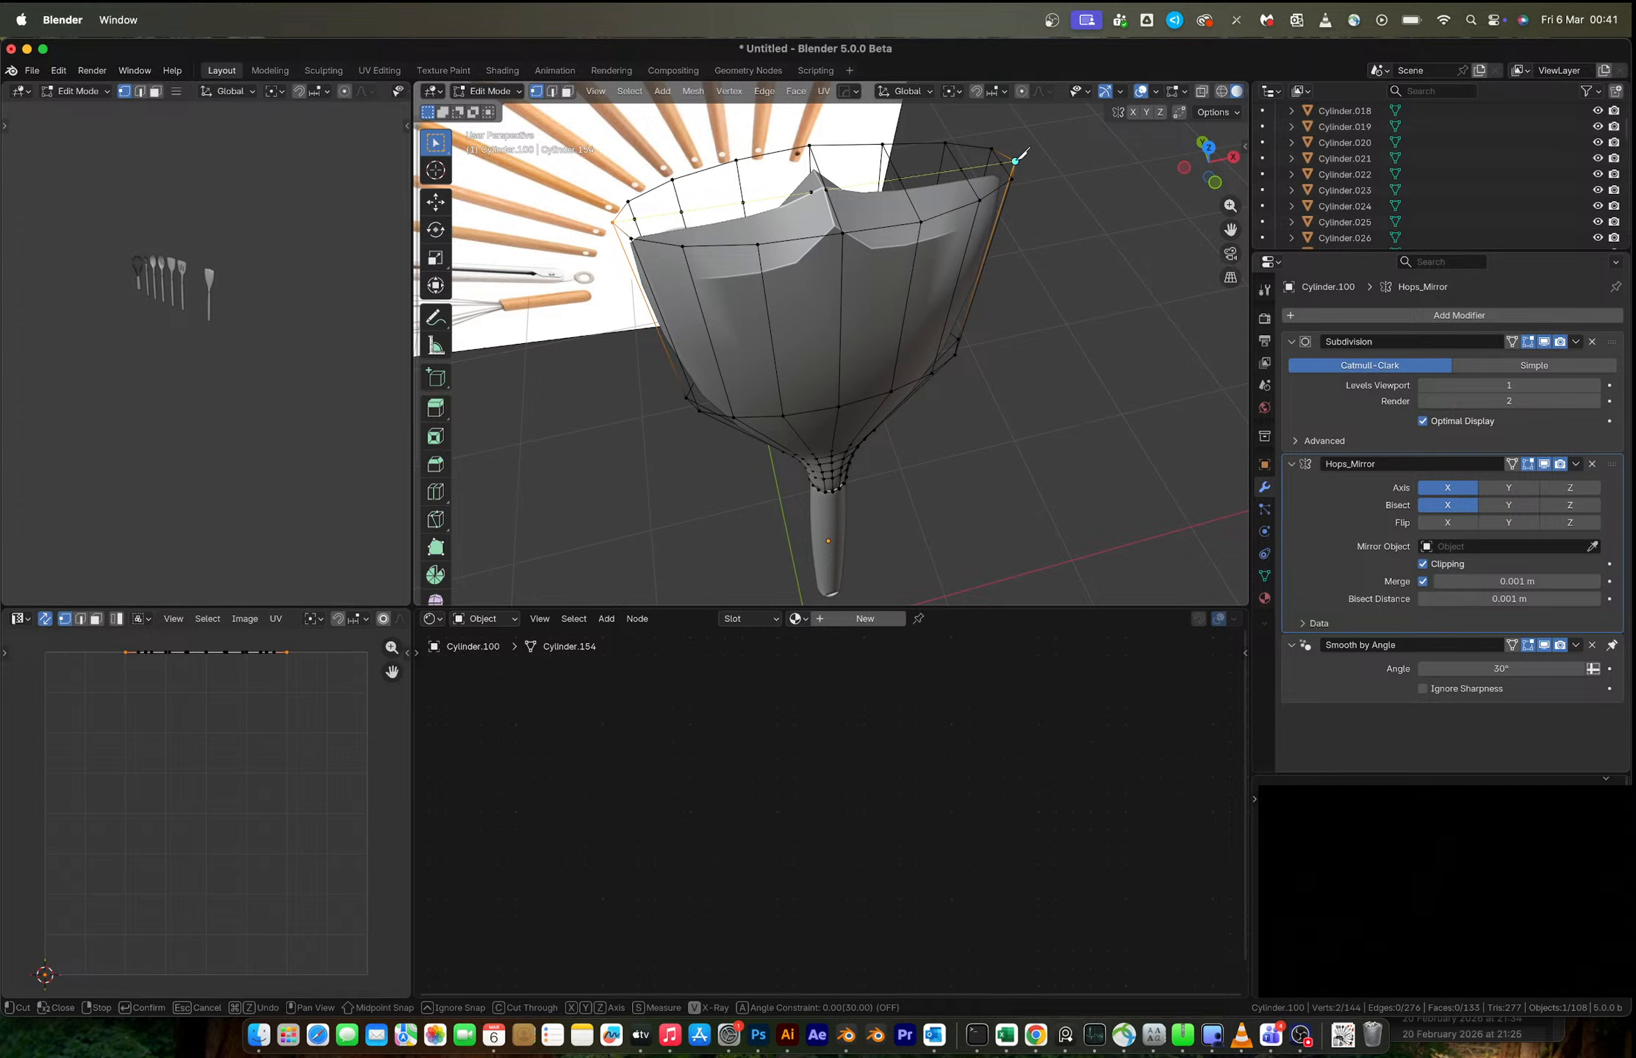
key("Return")
middle_click_drag(824, 193, 924, 183)
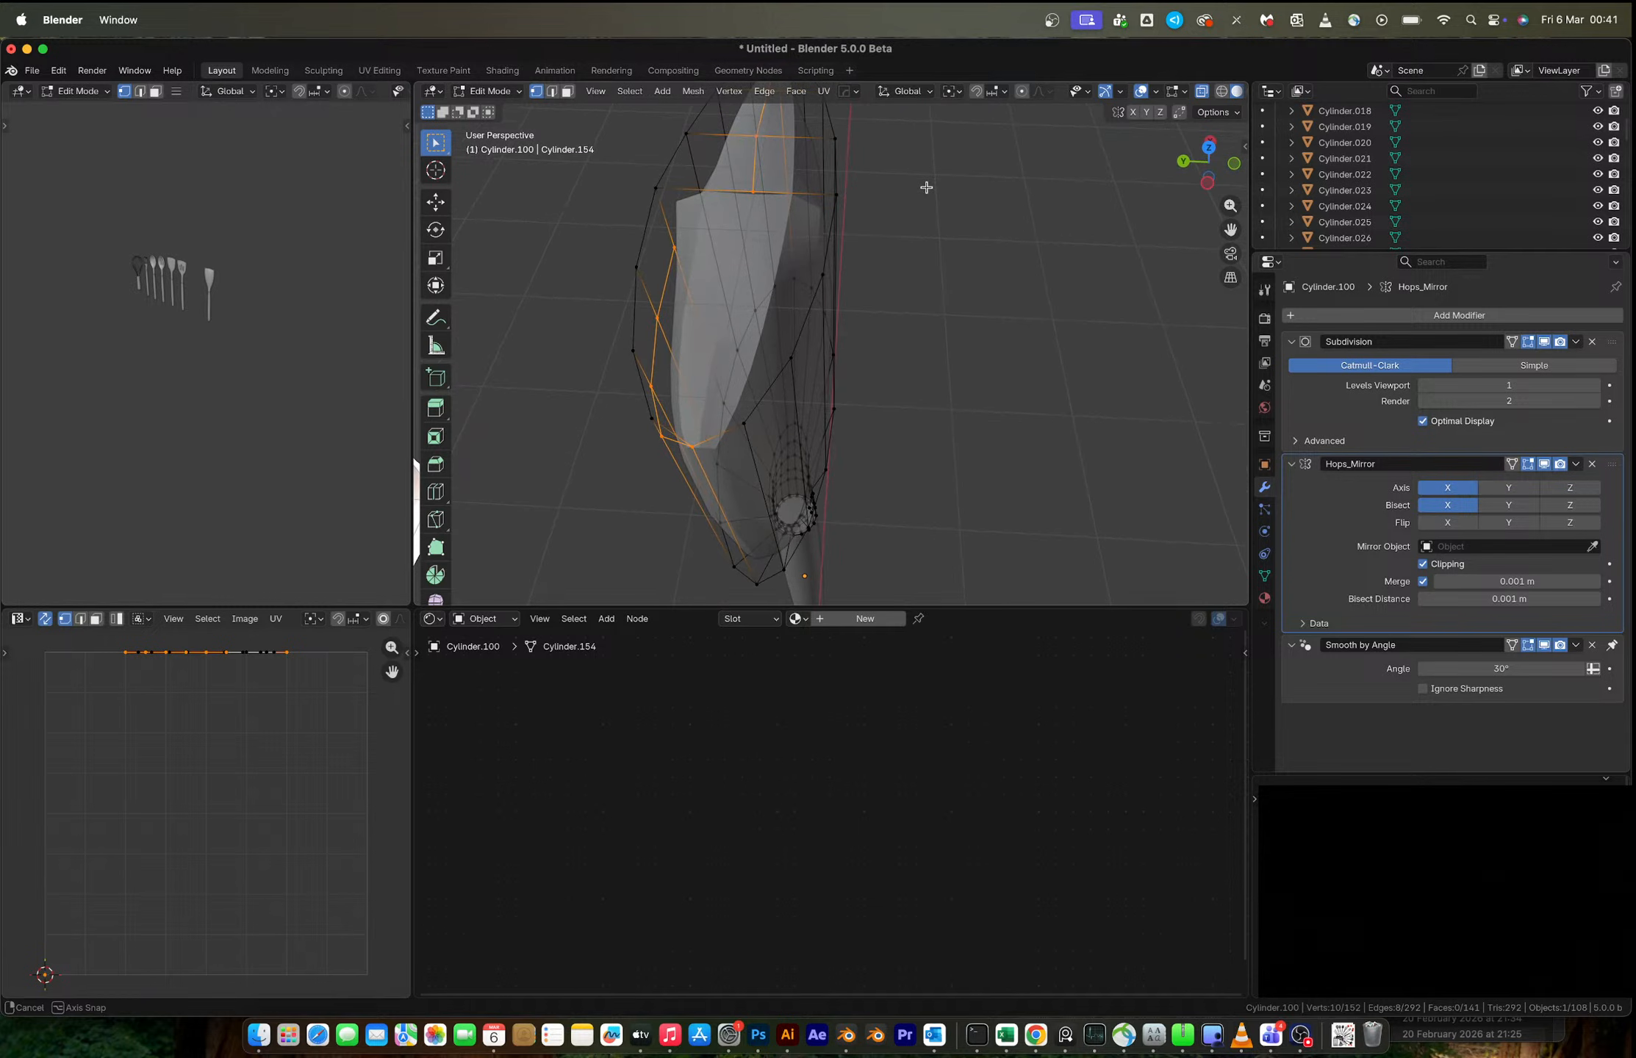
key("super+z")
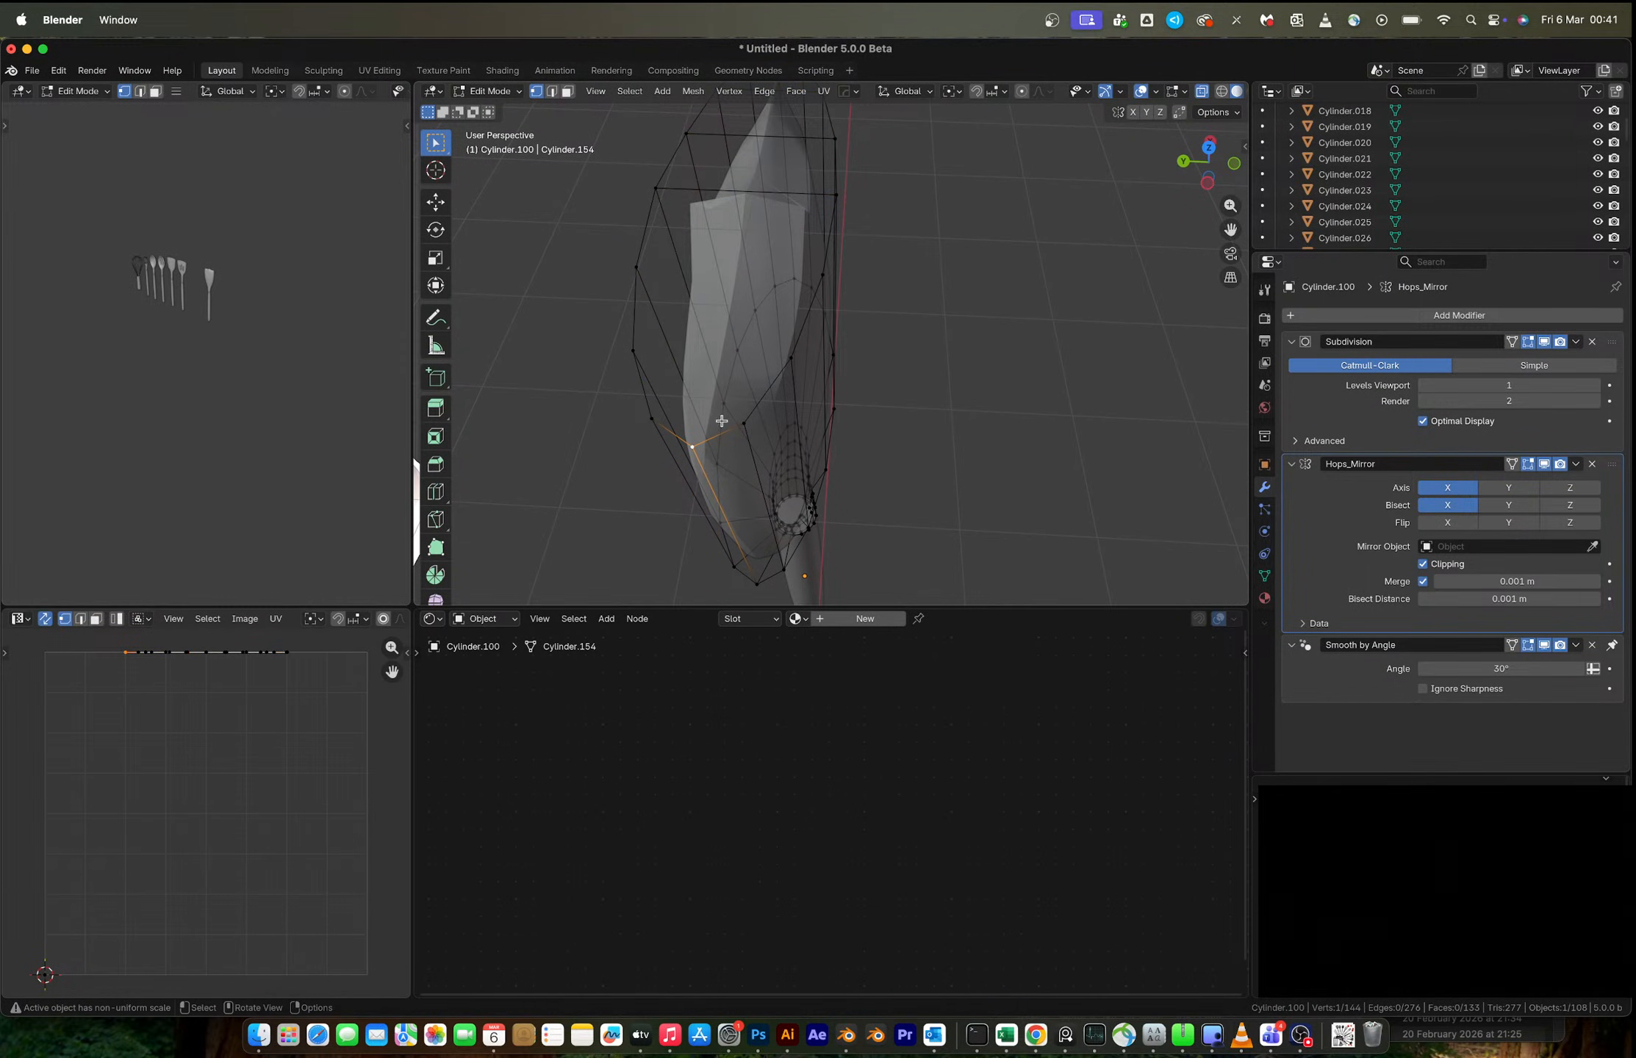
- Try applying the mirror modifier to the spoon head's mesh
middle_click_drag(821, 225, 734, 198)
key("Tab")
key("ctrl+a")
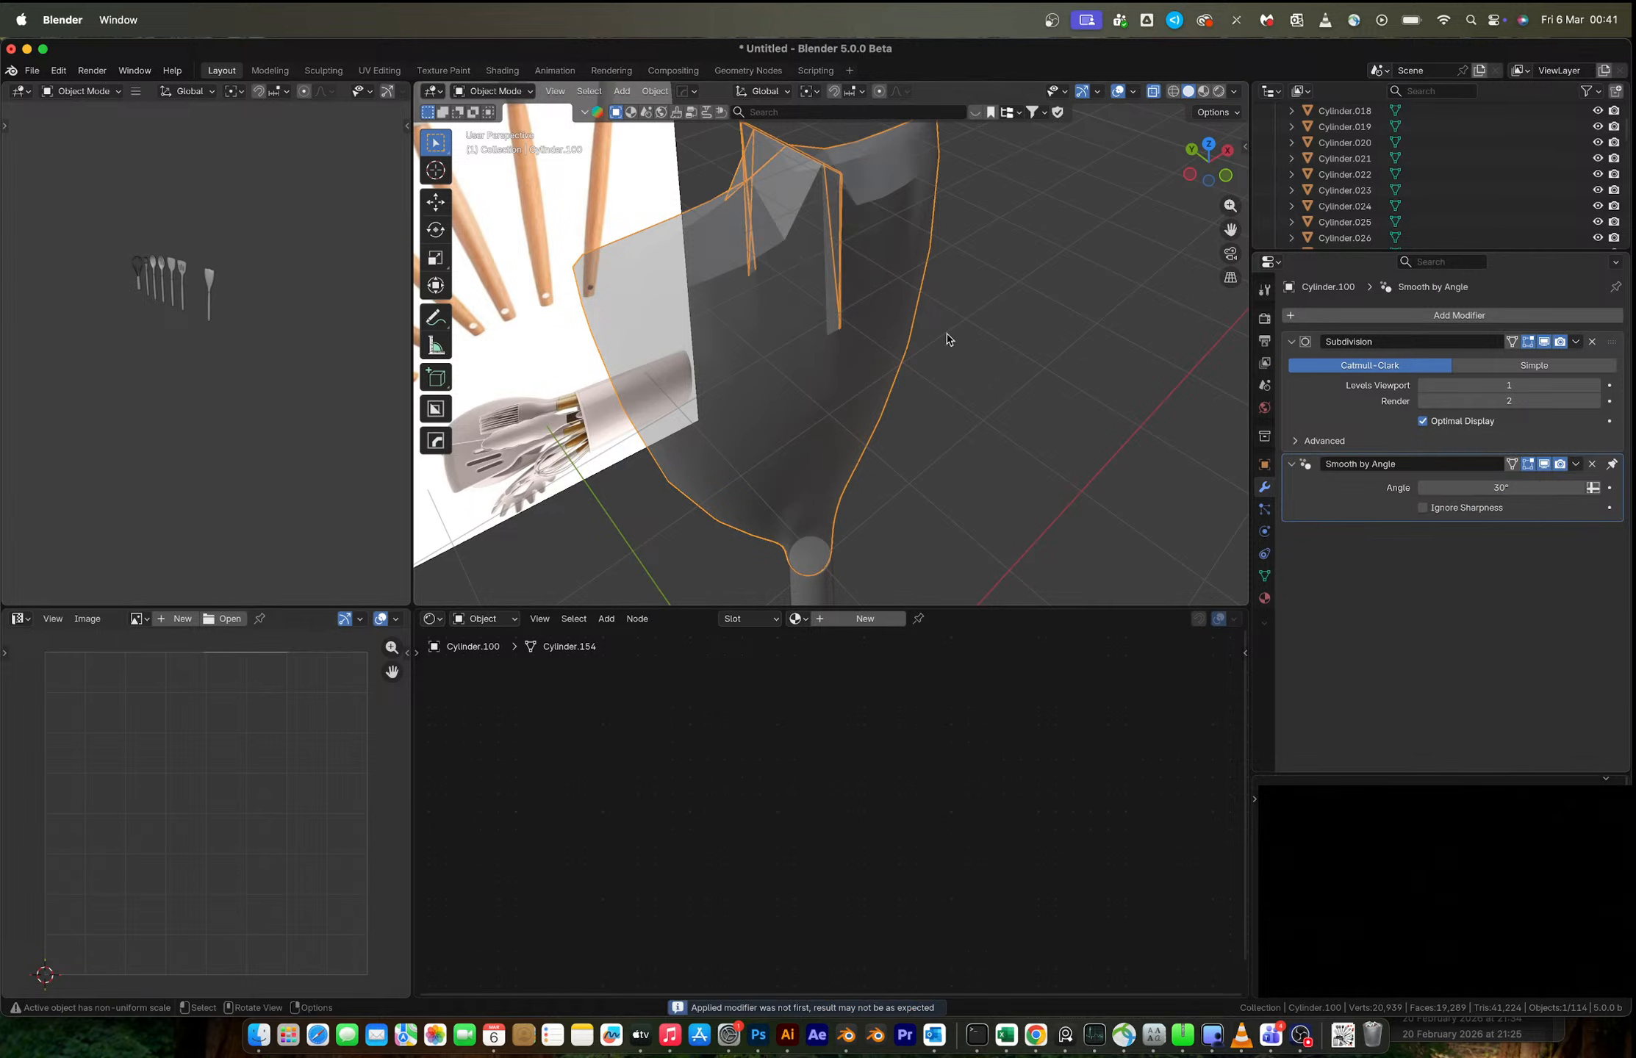
middle_click_drag(822, 287, 834, 325)
key("Tab")
key("ctrl+z")
key("ctrl+z")
- Try mirroring the spoon head across X again and delete the mirror modifier from the stack
key("Tab")
key("Tab")
middle_click_drag(989, 382, 886, 215)
key("Tab")
key("Tab")
key("alt+x")
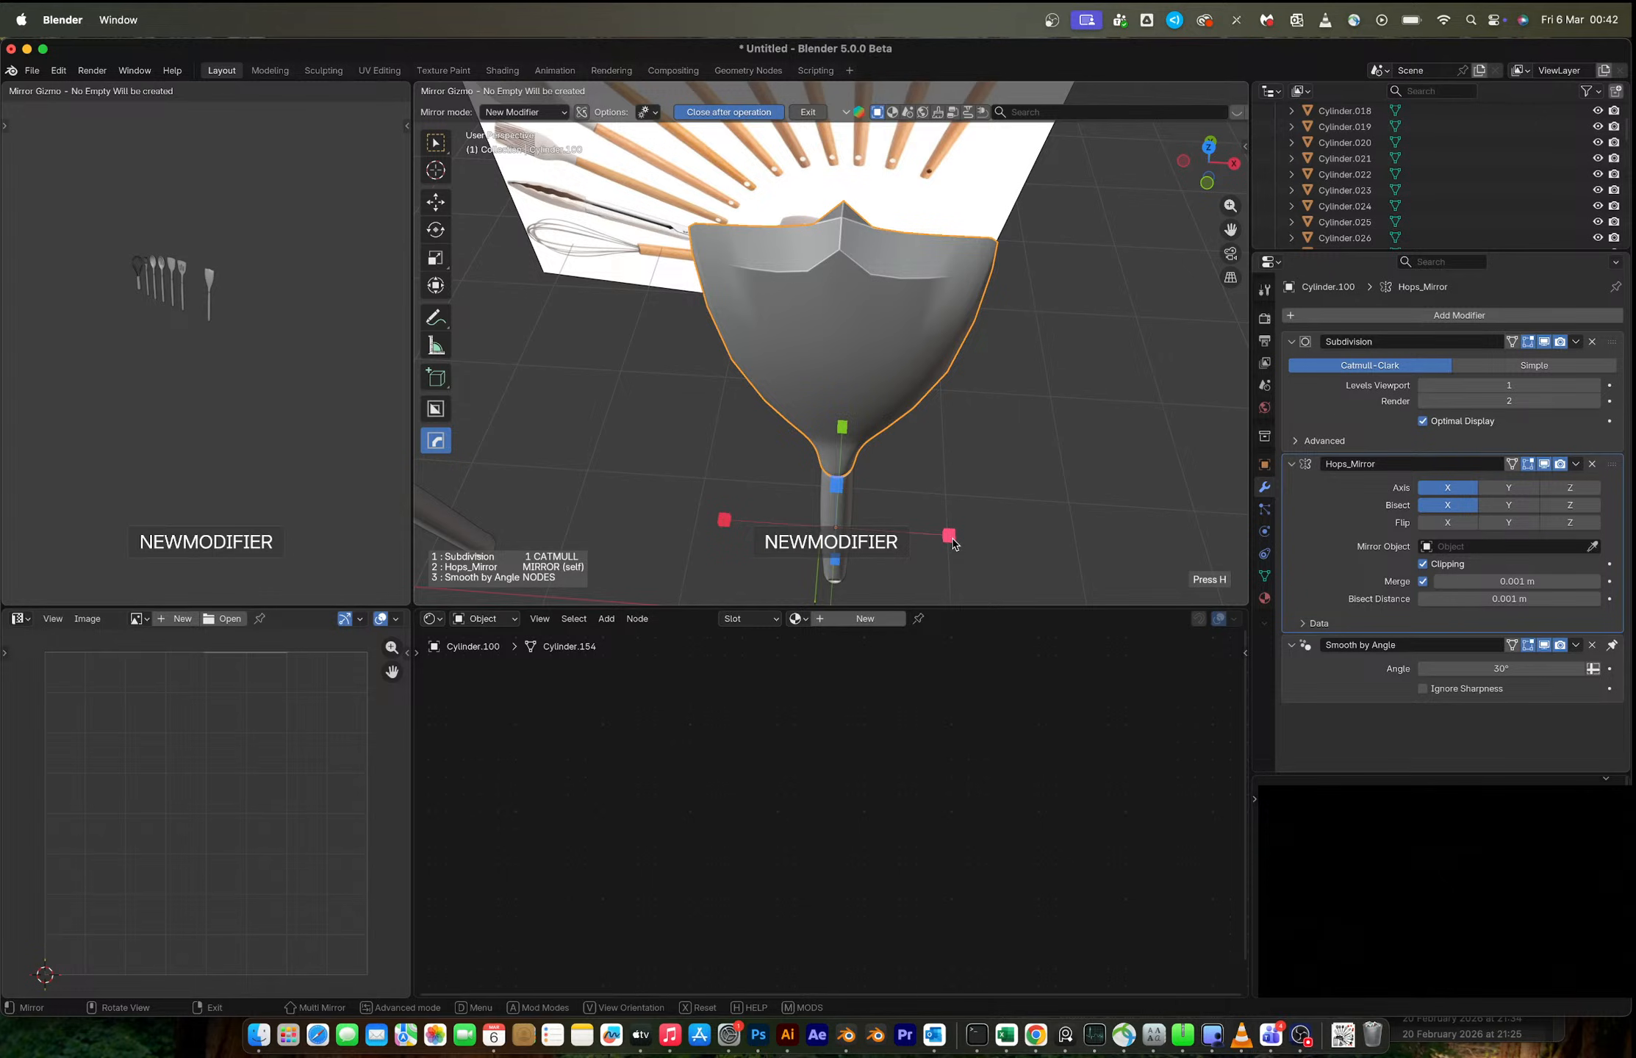
left_click(950, 537)
left_click(1590, 465)
left_click(1590, 466)
- Restore the removed mirror modifier and apply it to the spoon head
middle_click_drag(885, 239, 846, 396)
key("super+z")
key("ctrl+a")
- Dissolve the doubled edge loop along the spoon head's vertical centre line
key("Tab")
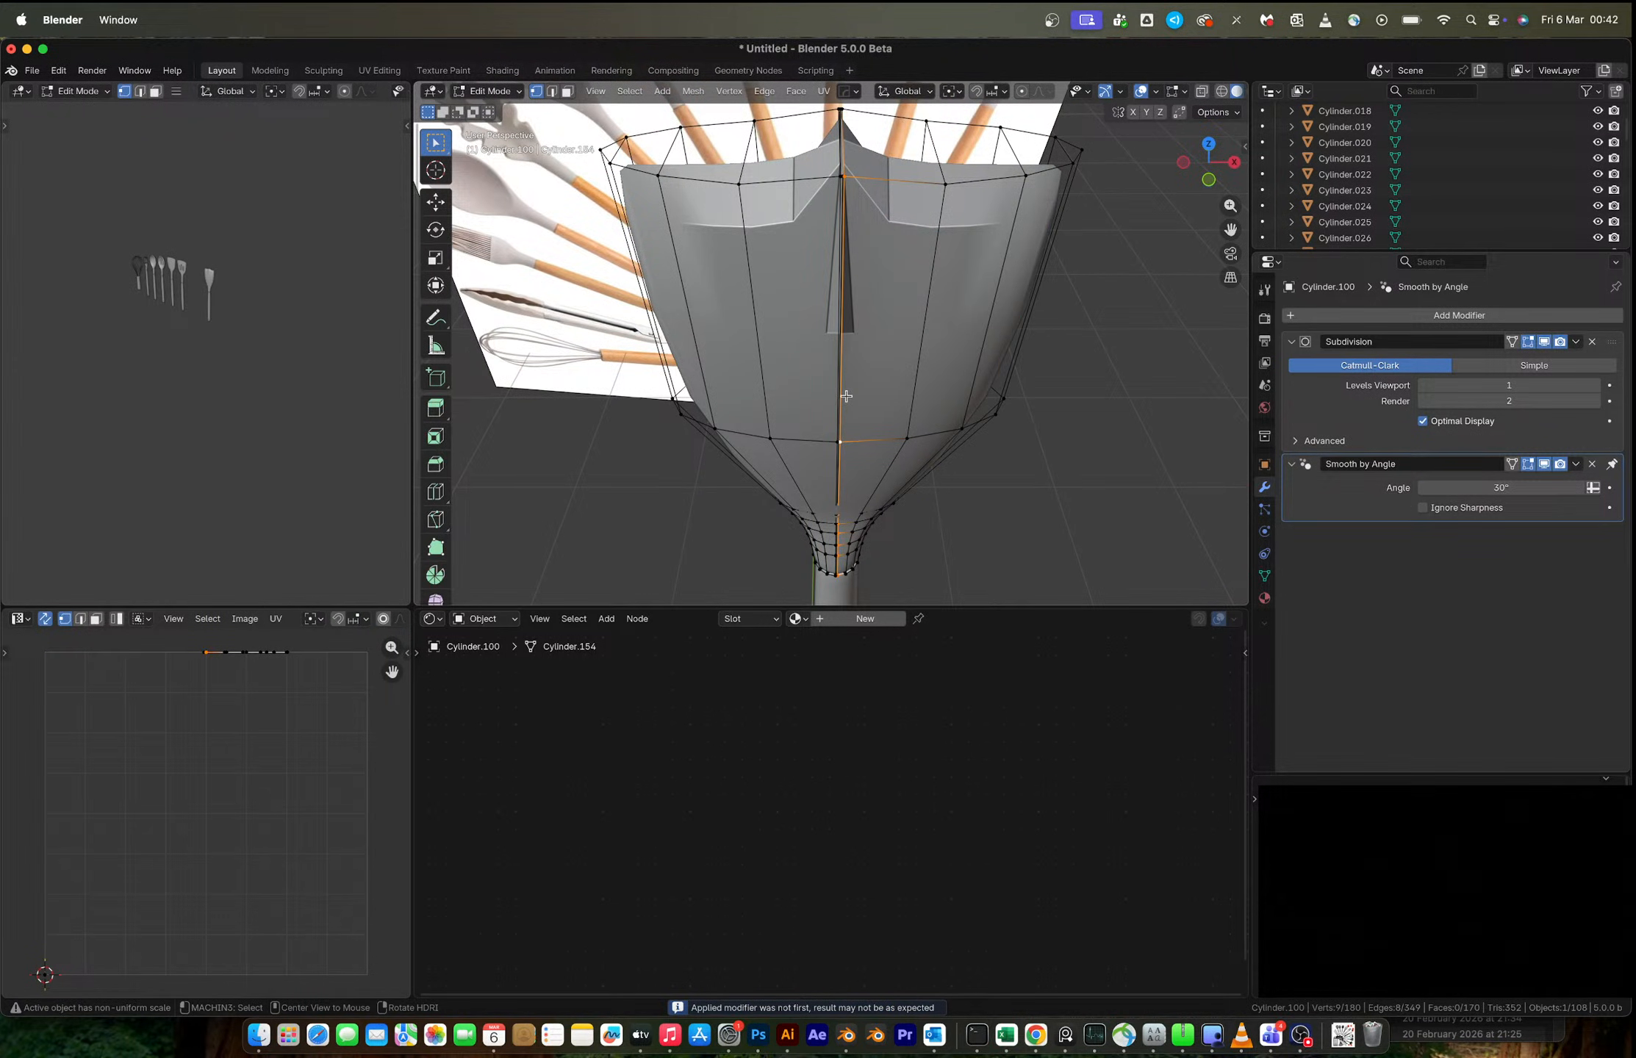
key("2")
left_click(841, 396, "alt+shift")
key("x")
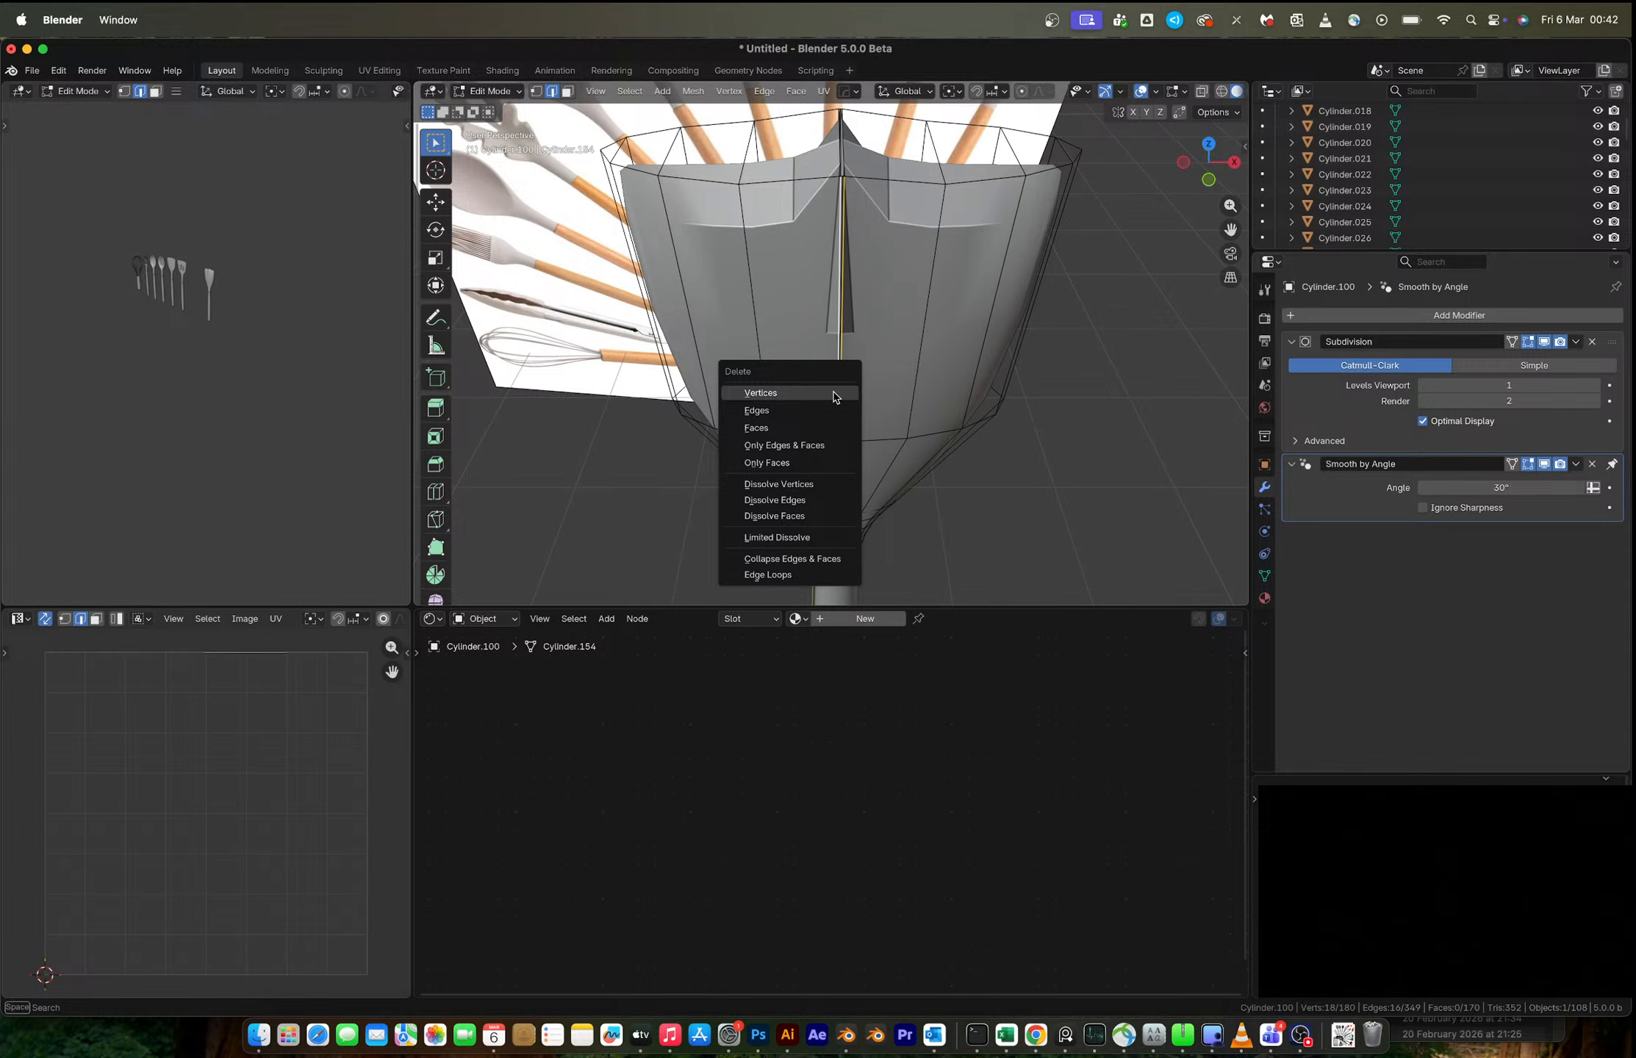
key("i")
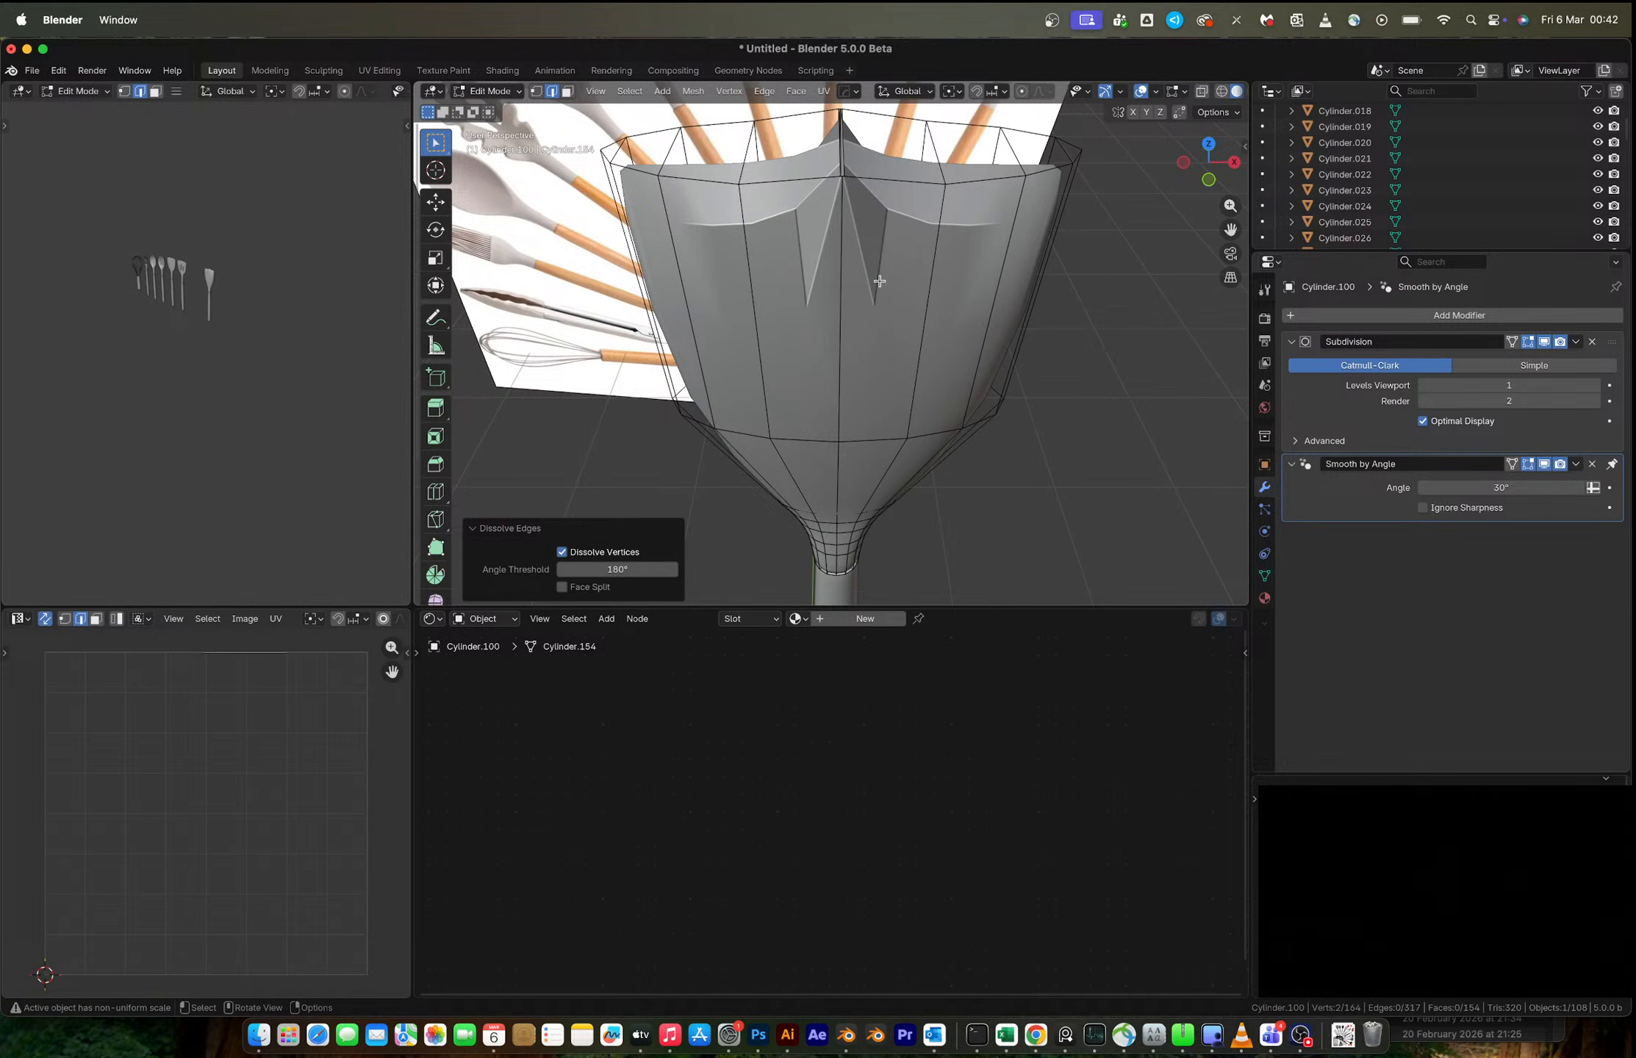
- Merge the overlapping vertices at the front centre of the head's top edge at the last one
key("1")
middle_click_drag(880, 281, 857, 204)
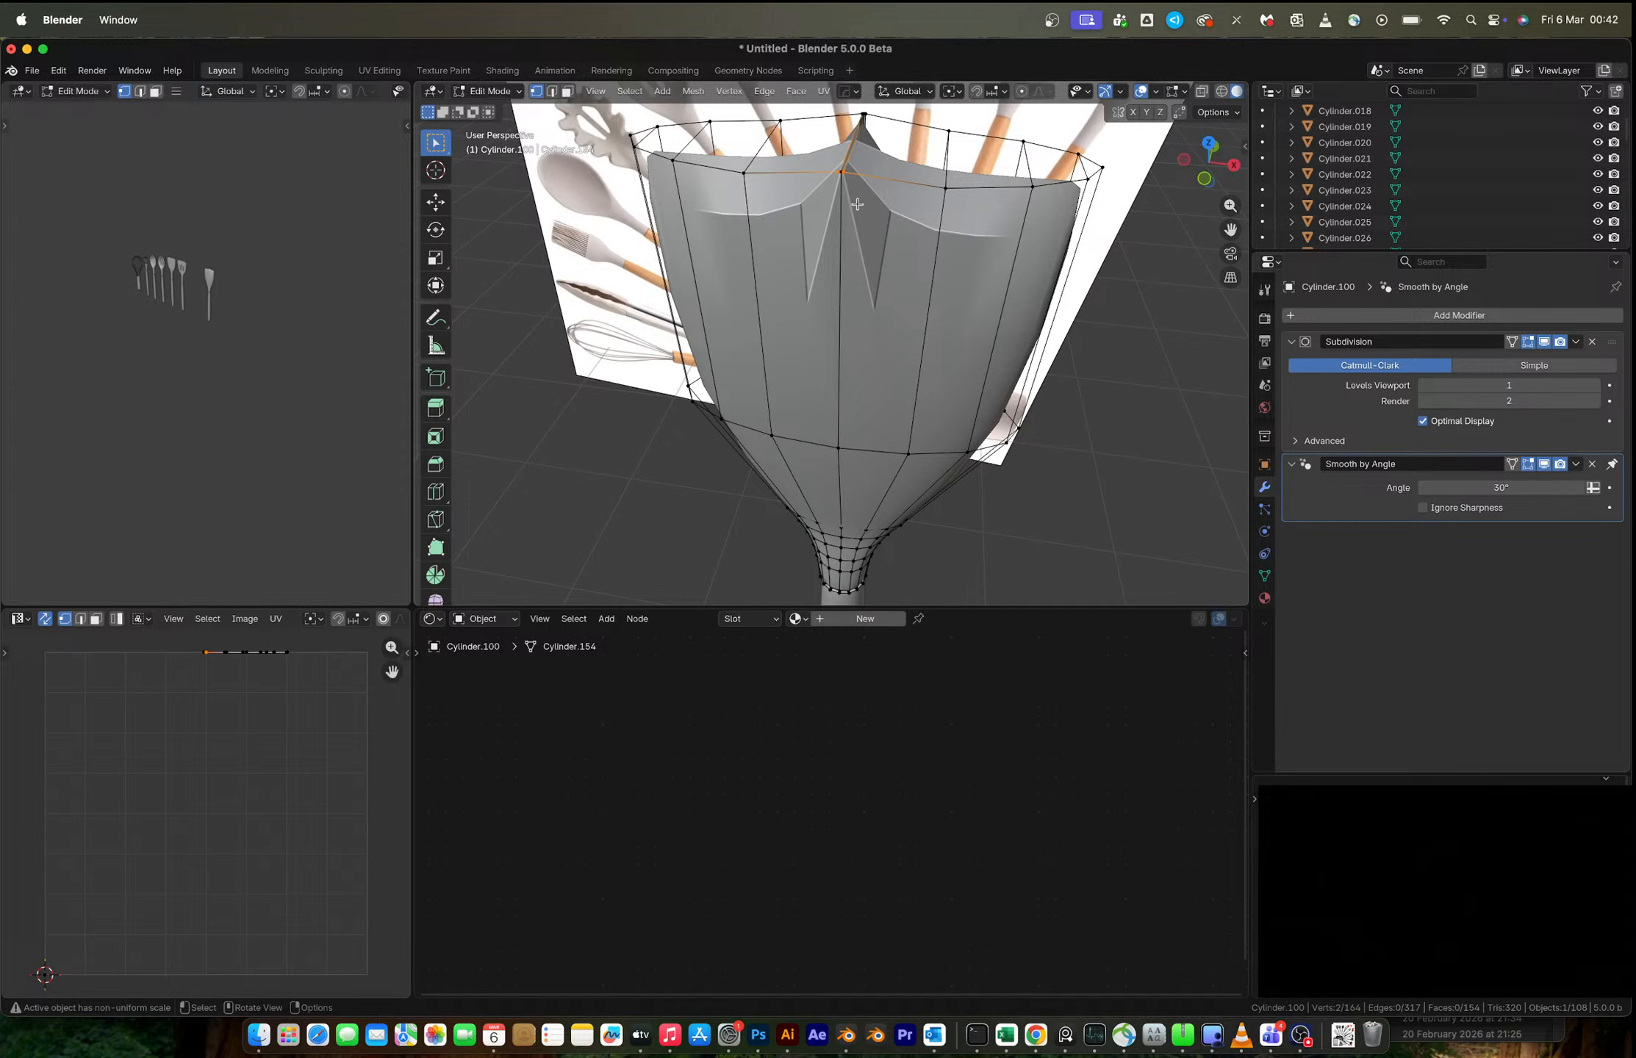
scroll(857, 204, "up", 6)
key("2")
key("1")
left_click(957, 310)
left_click(957, 310, "alt")
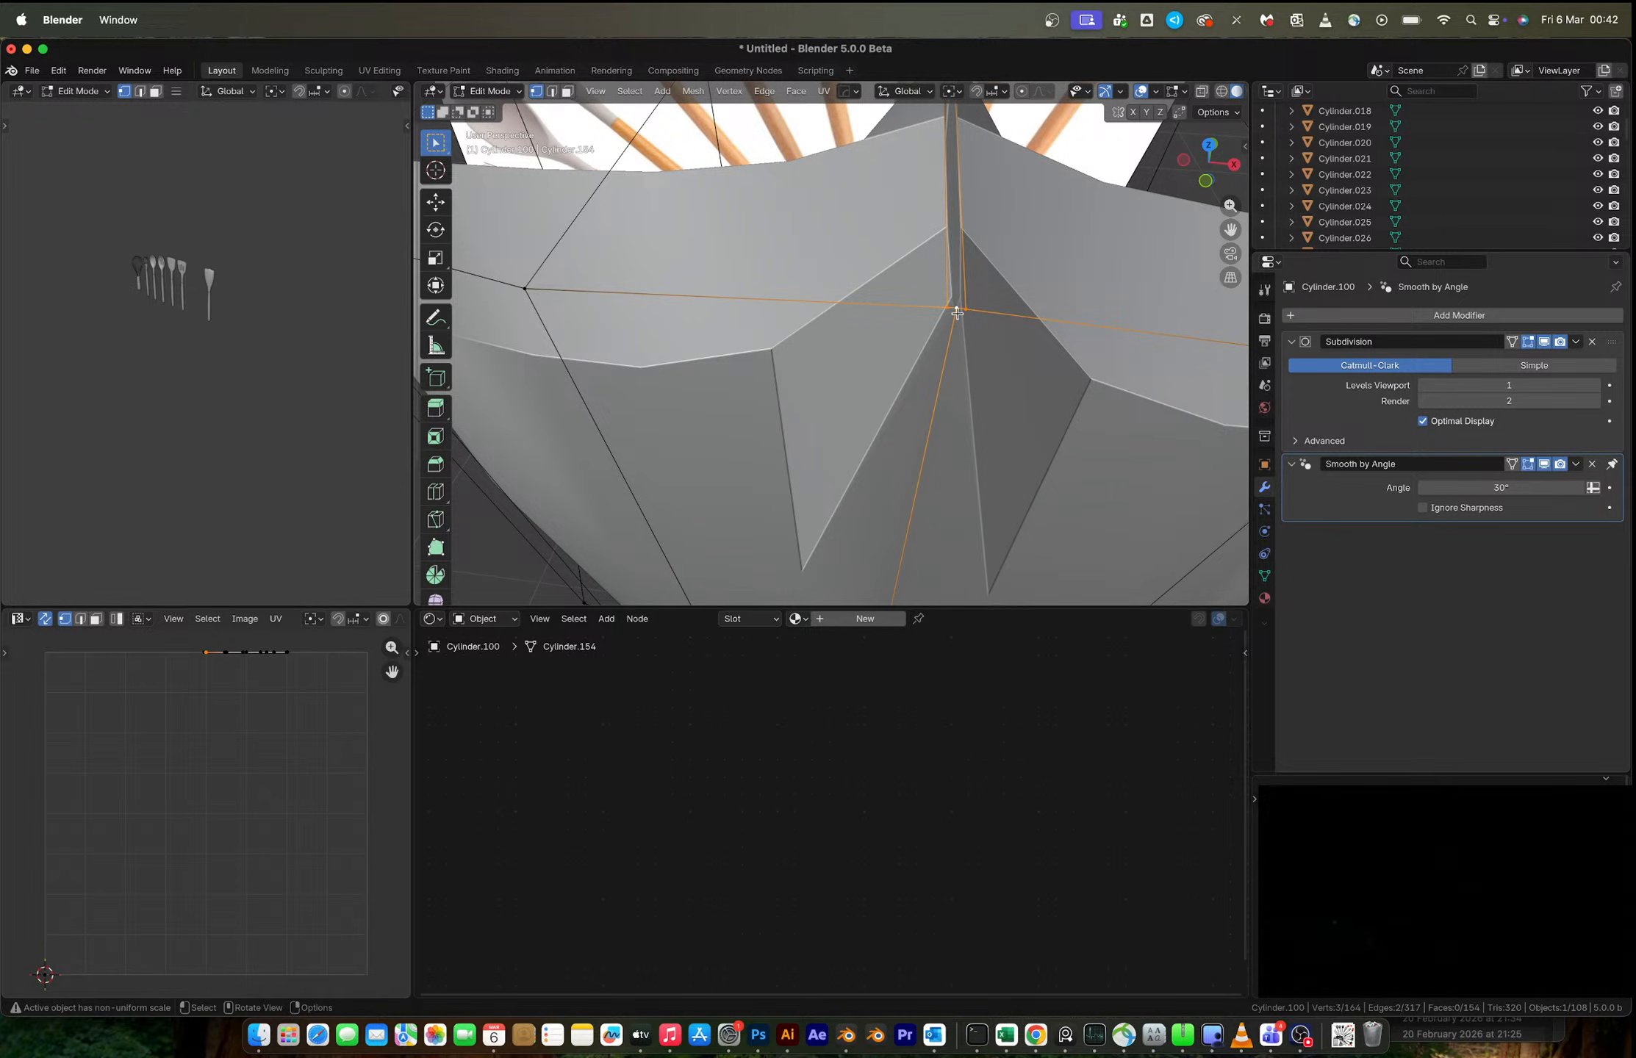
key("m")
key("l")
- Merge the two vertices in the middle of the head's top cap at their center
scroll(957, 313, "down", 4)
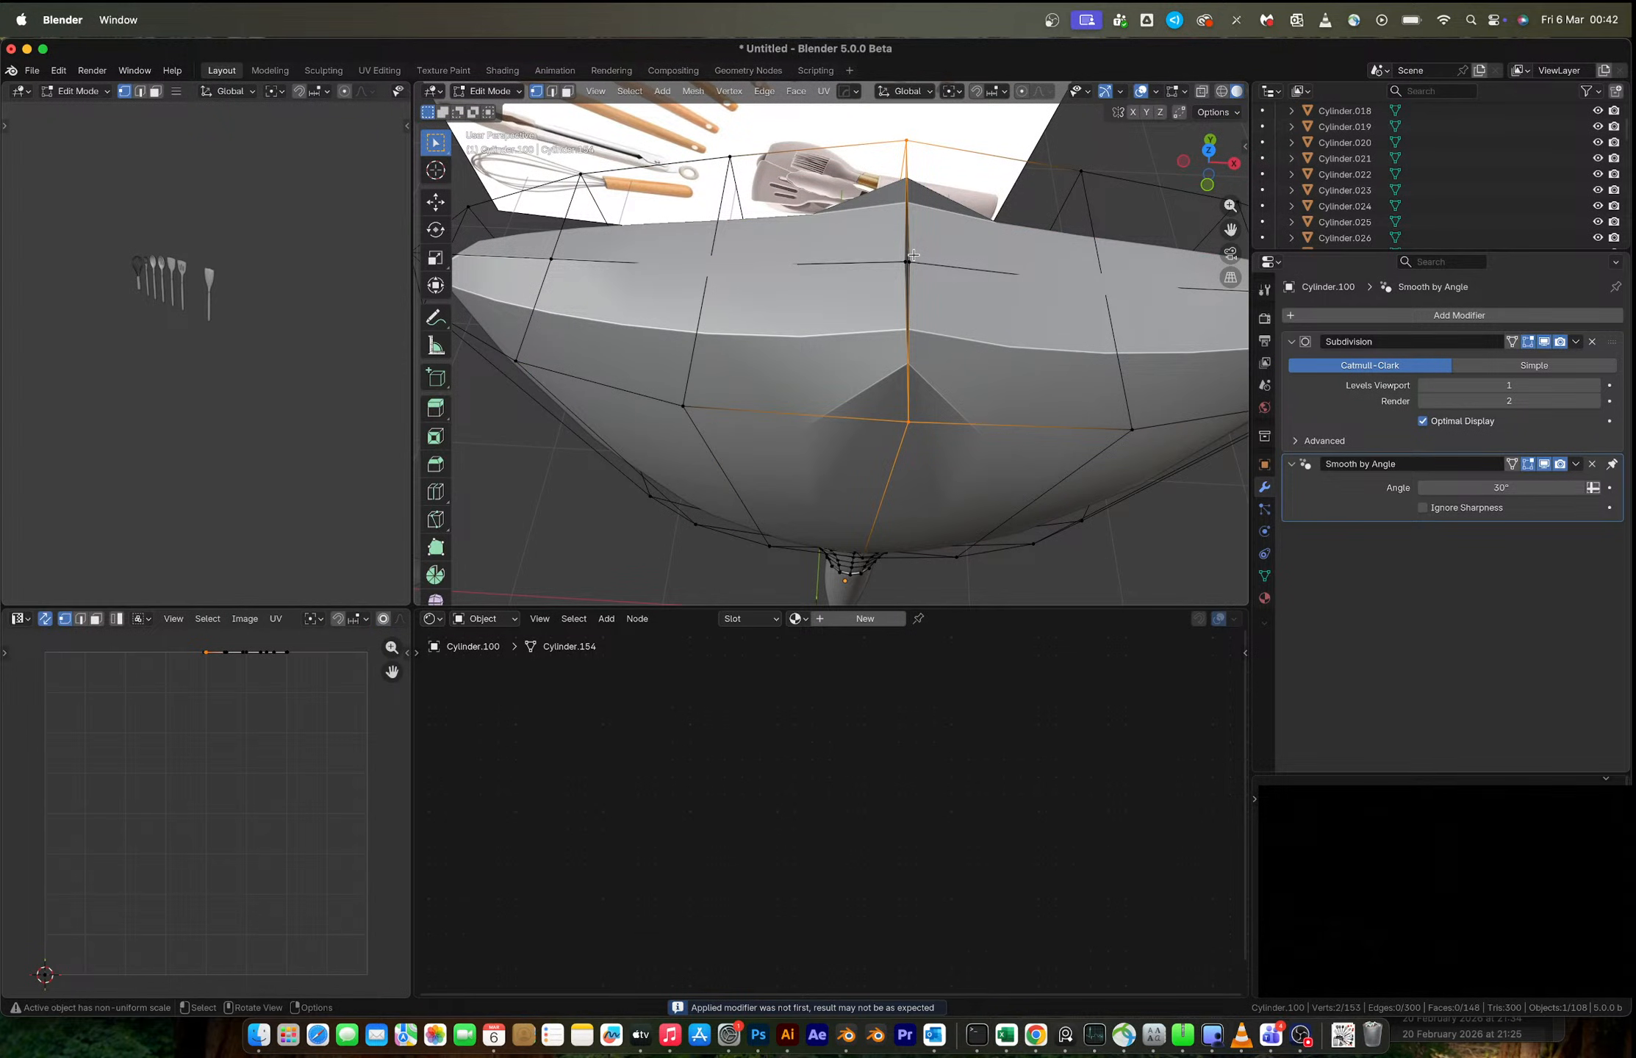
key("m")
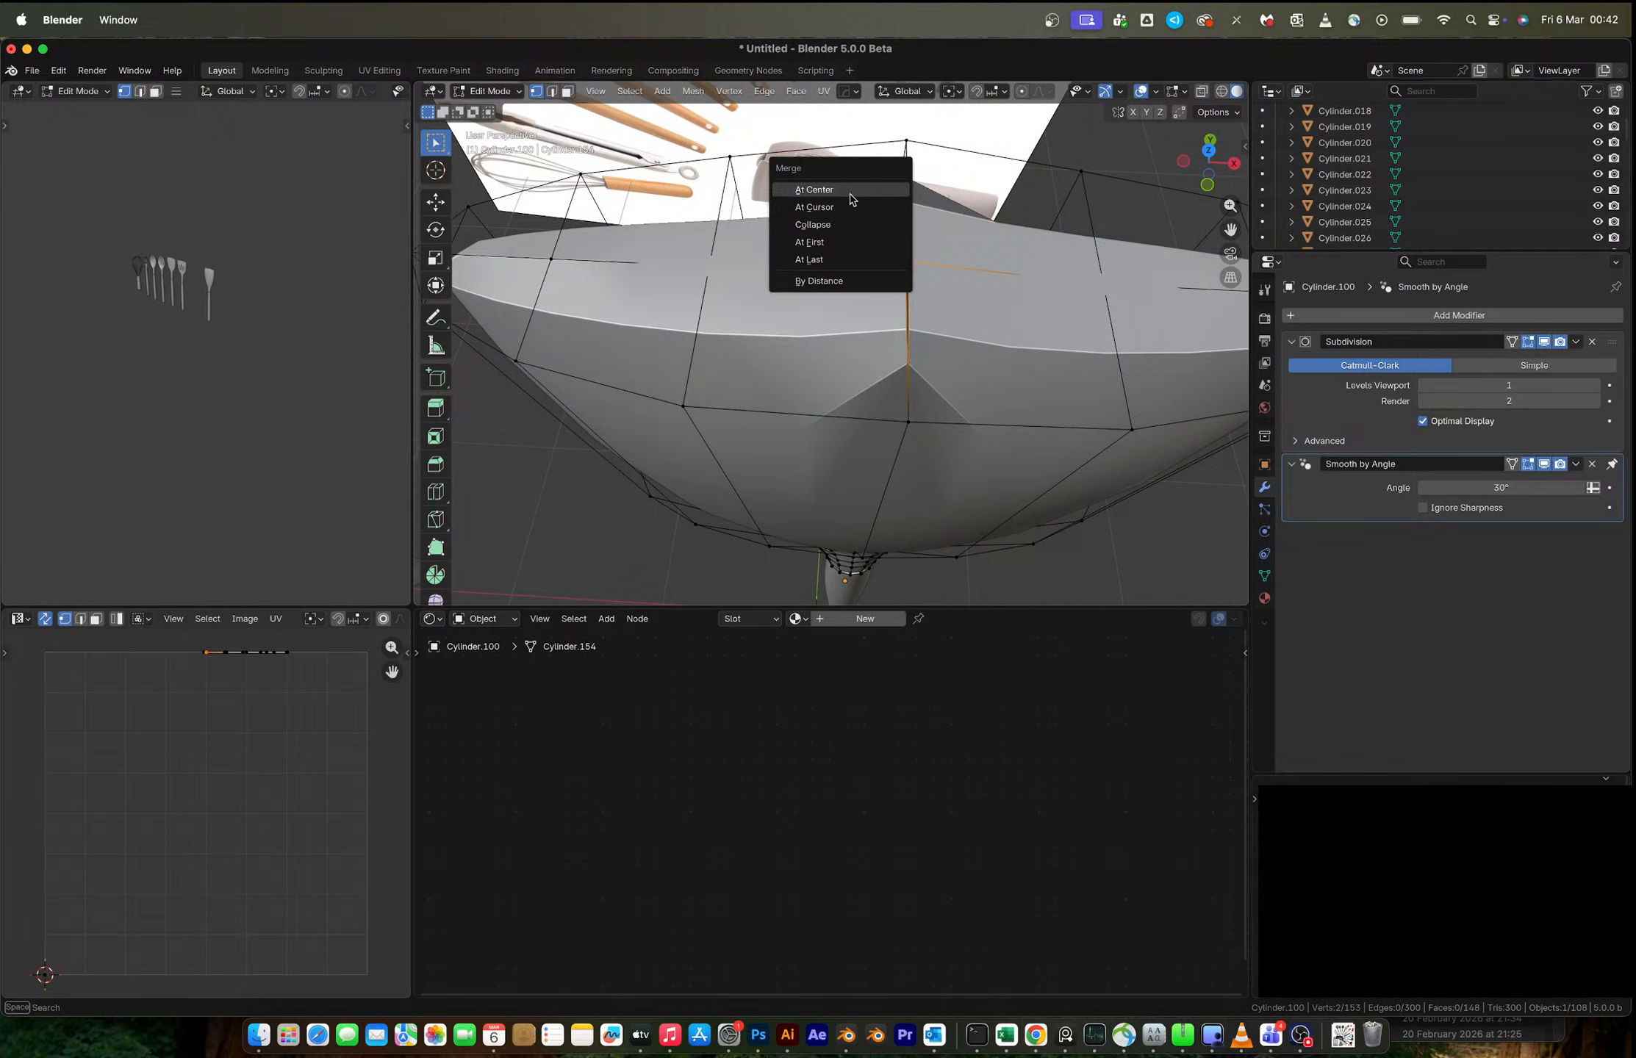
left_click(850, 193)
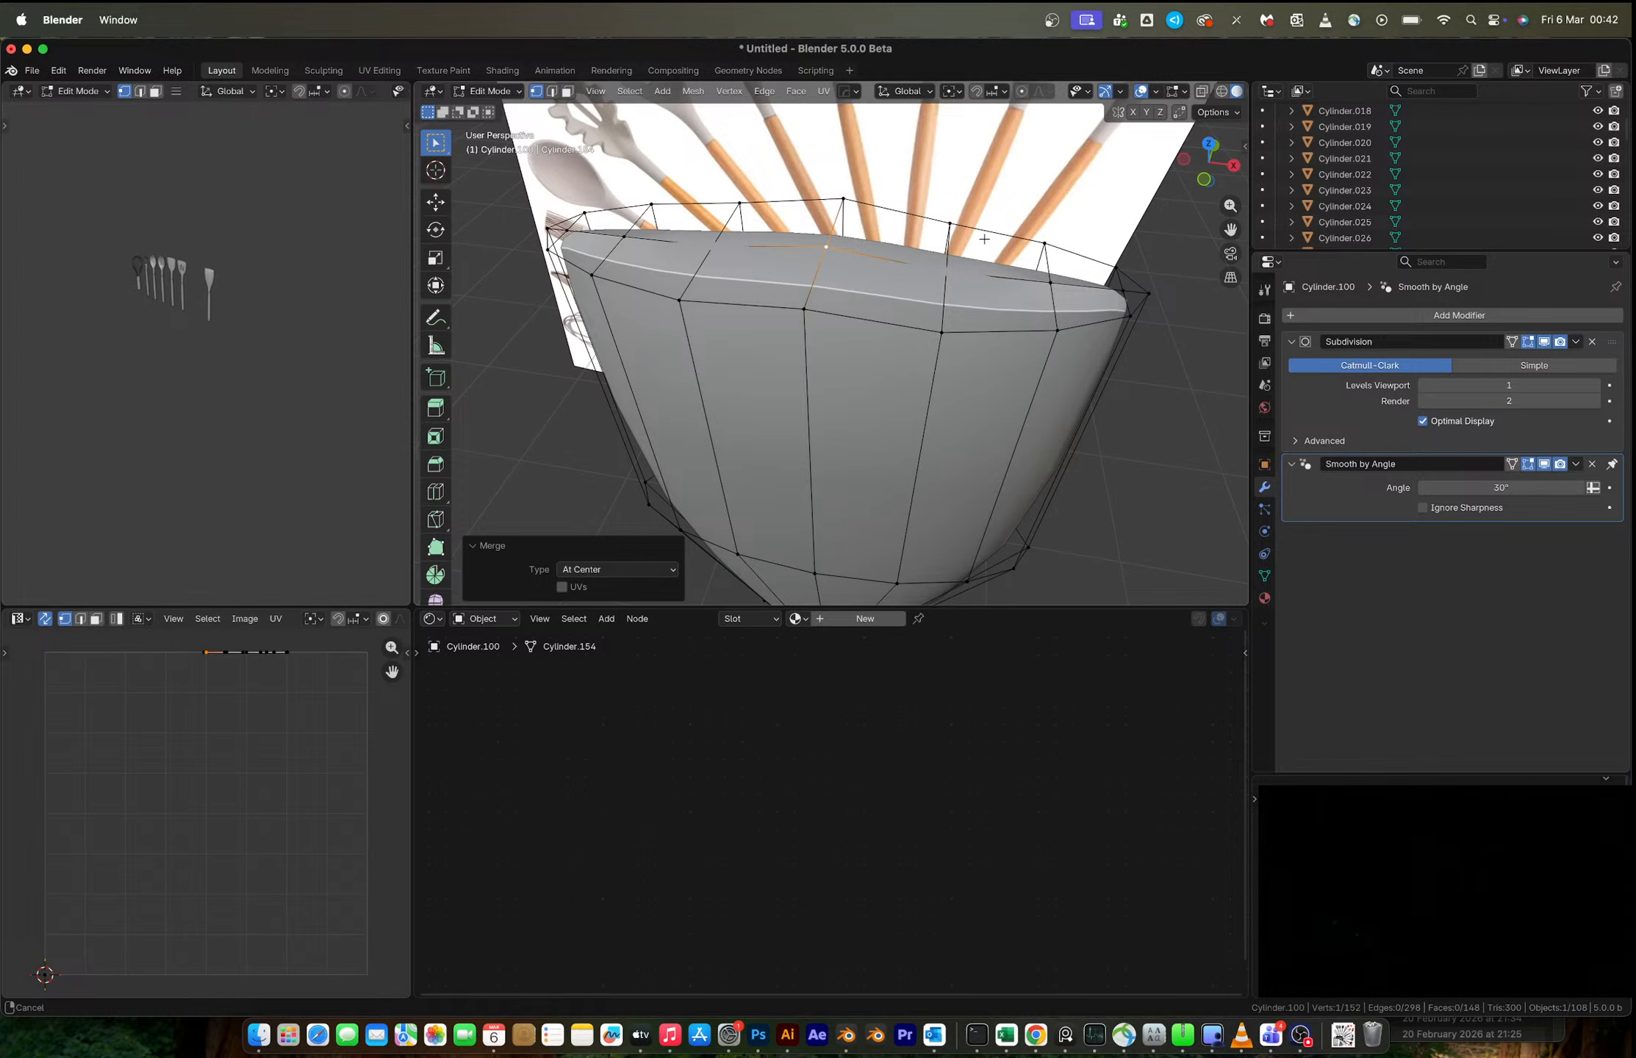
middle_click_drag(984, 238, 1017, 281)
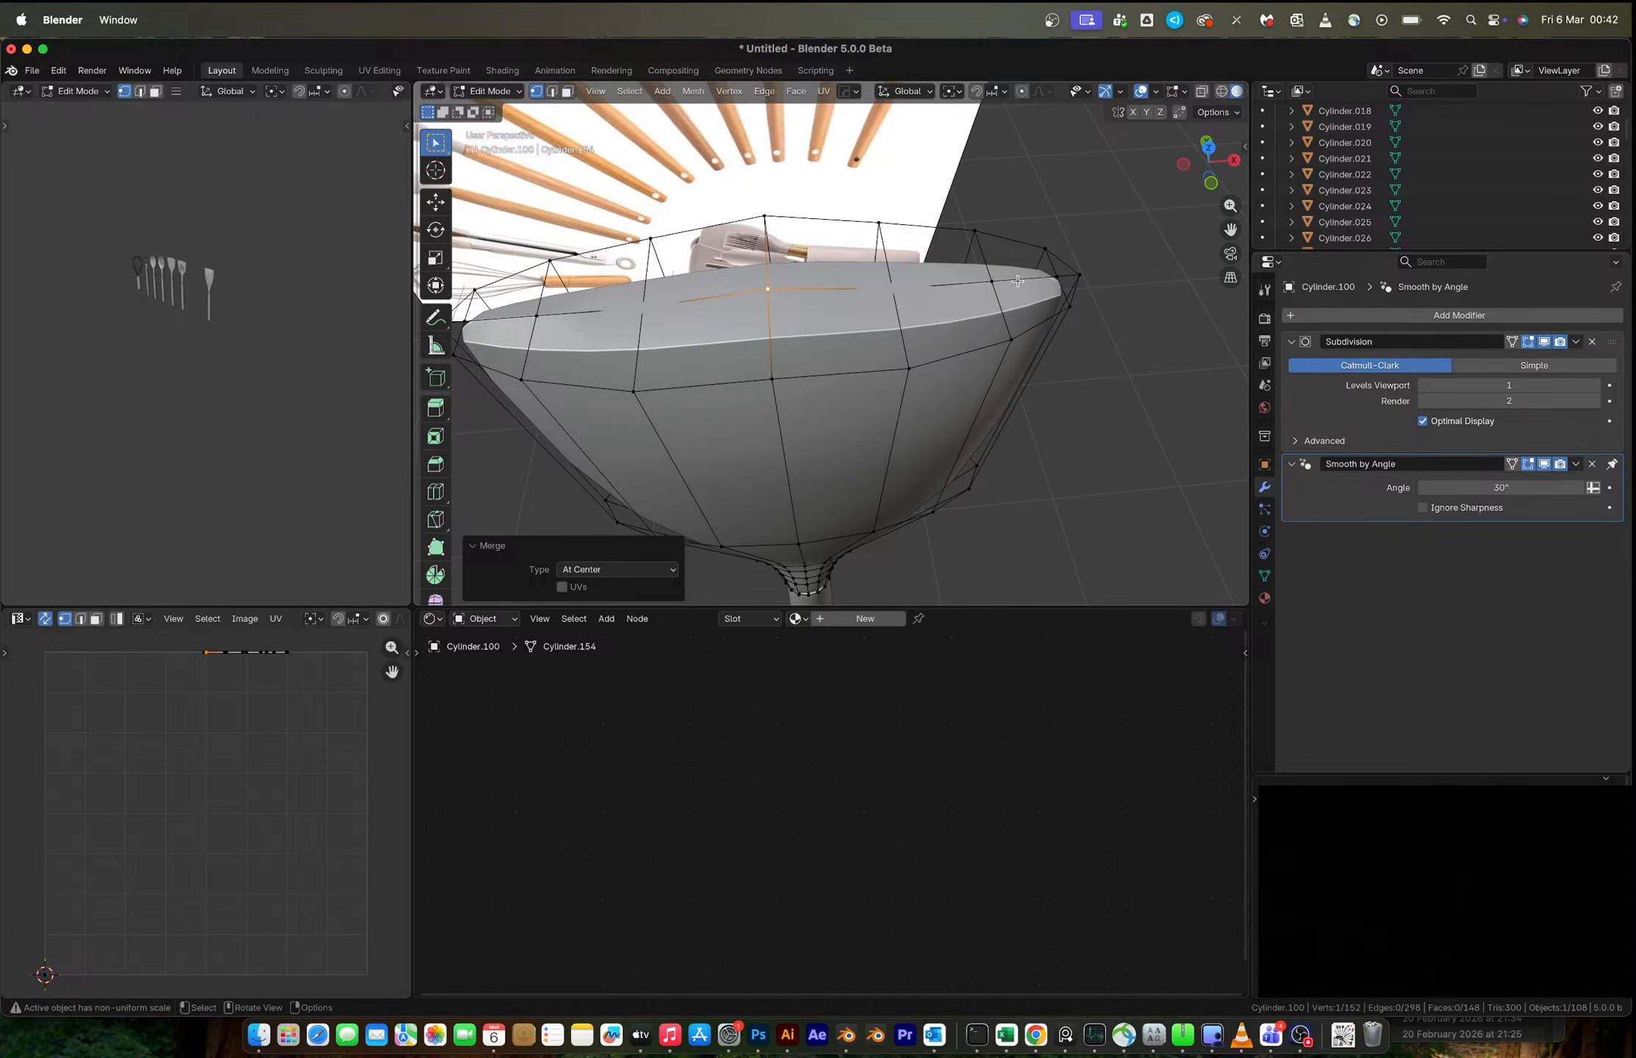
- In see-through front view, lower the outer vertices on the +X side of the head's top edge onto the reference outline
key("2")
left_click(904, 317, "alt")
middle_click_drag(904, 317, 940, 180)
middle_click_drag(1078, 302, 874, 309)
scroll(875, 309, "up", 3)
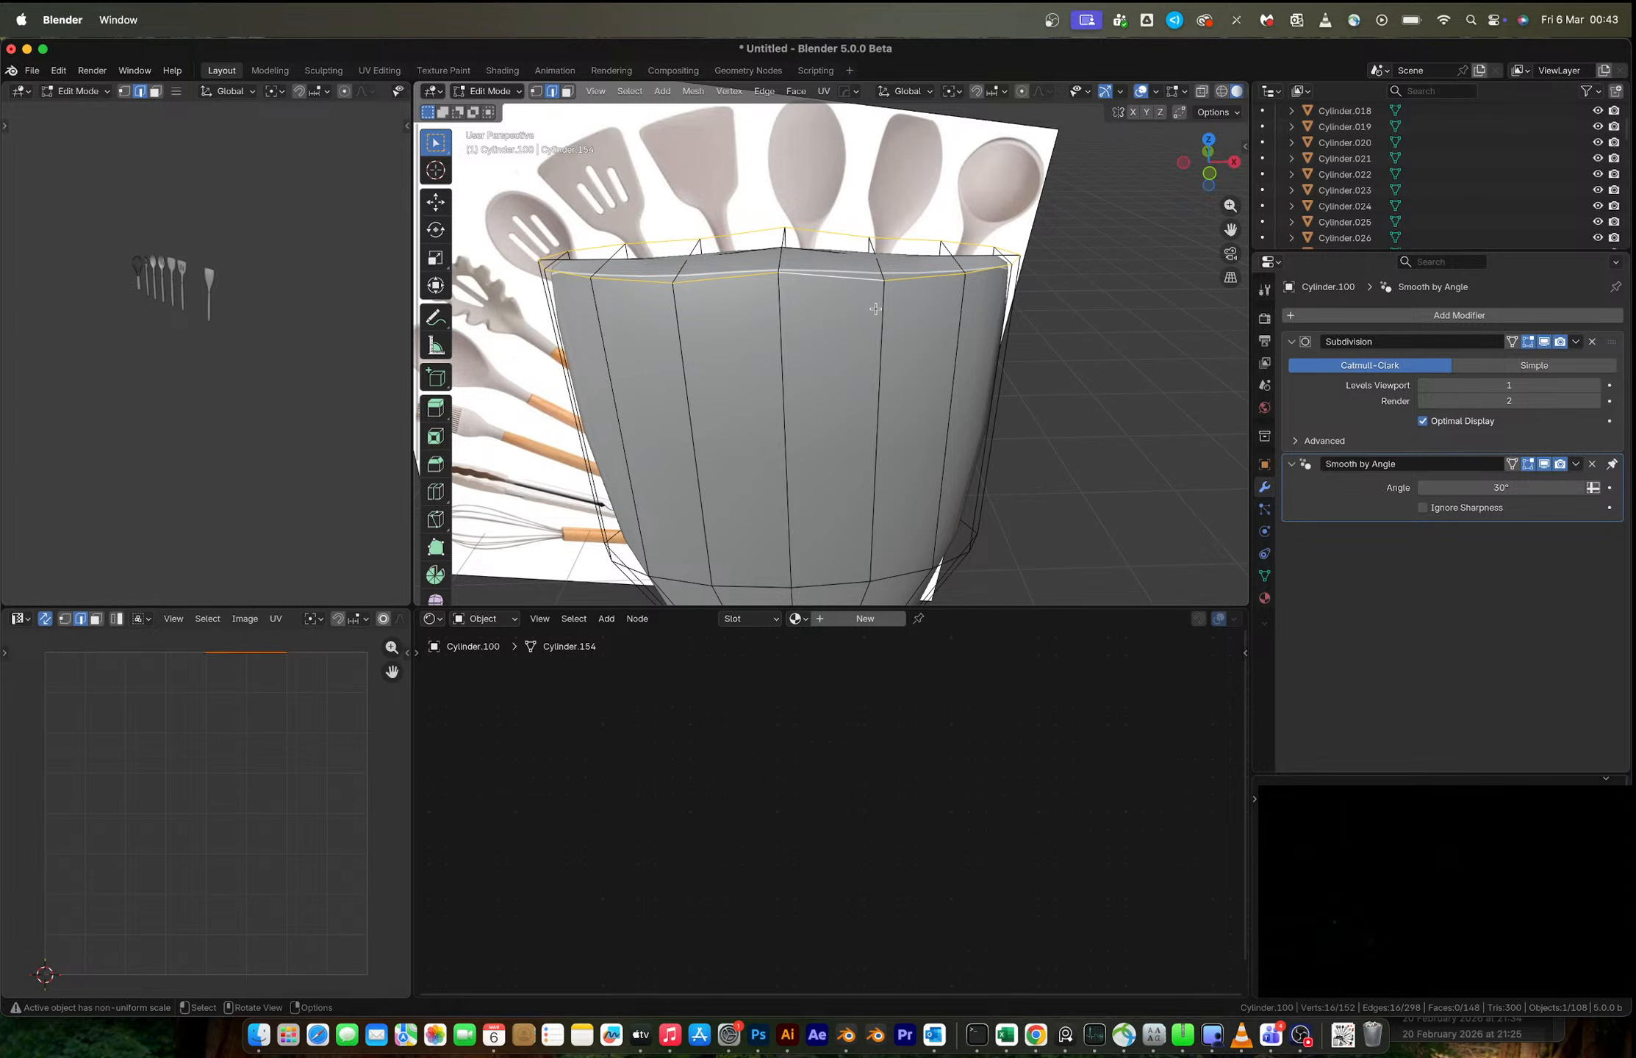
key("KP_1")
key("1")
key("alt+z")
left_click_drag(987, 125, 1131, 269)
middle_click_drag(1121, 272, 1024, 254, "shift")
key("g")
left_click(1019, 350)
- Round the +X corner further by lowering its outer vertices onto the outline and the outermost one a further 0.069 m
left_click_drag(957, 213, 1089, 349)
key("g")
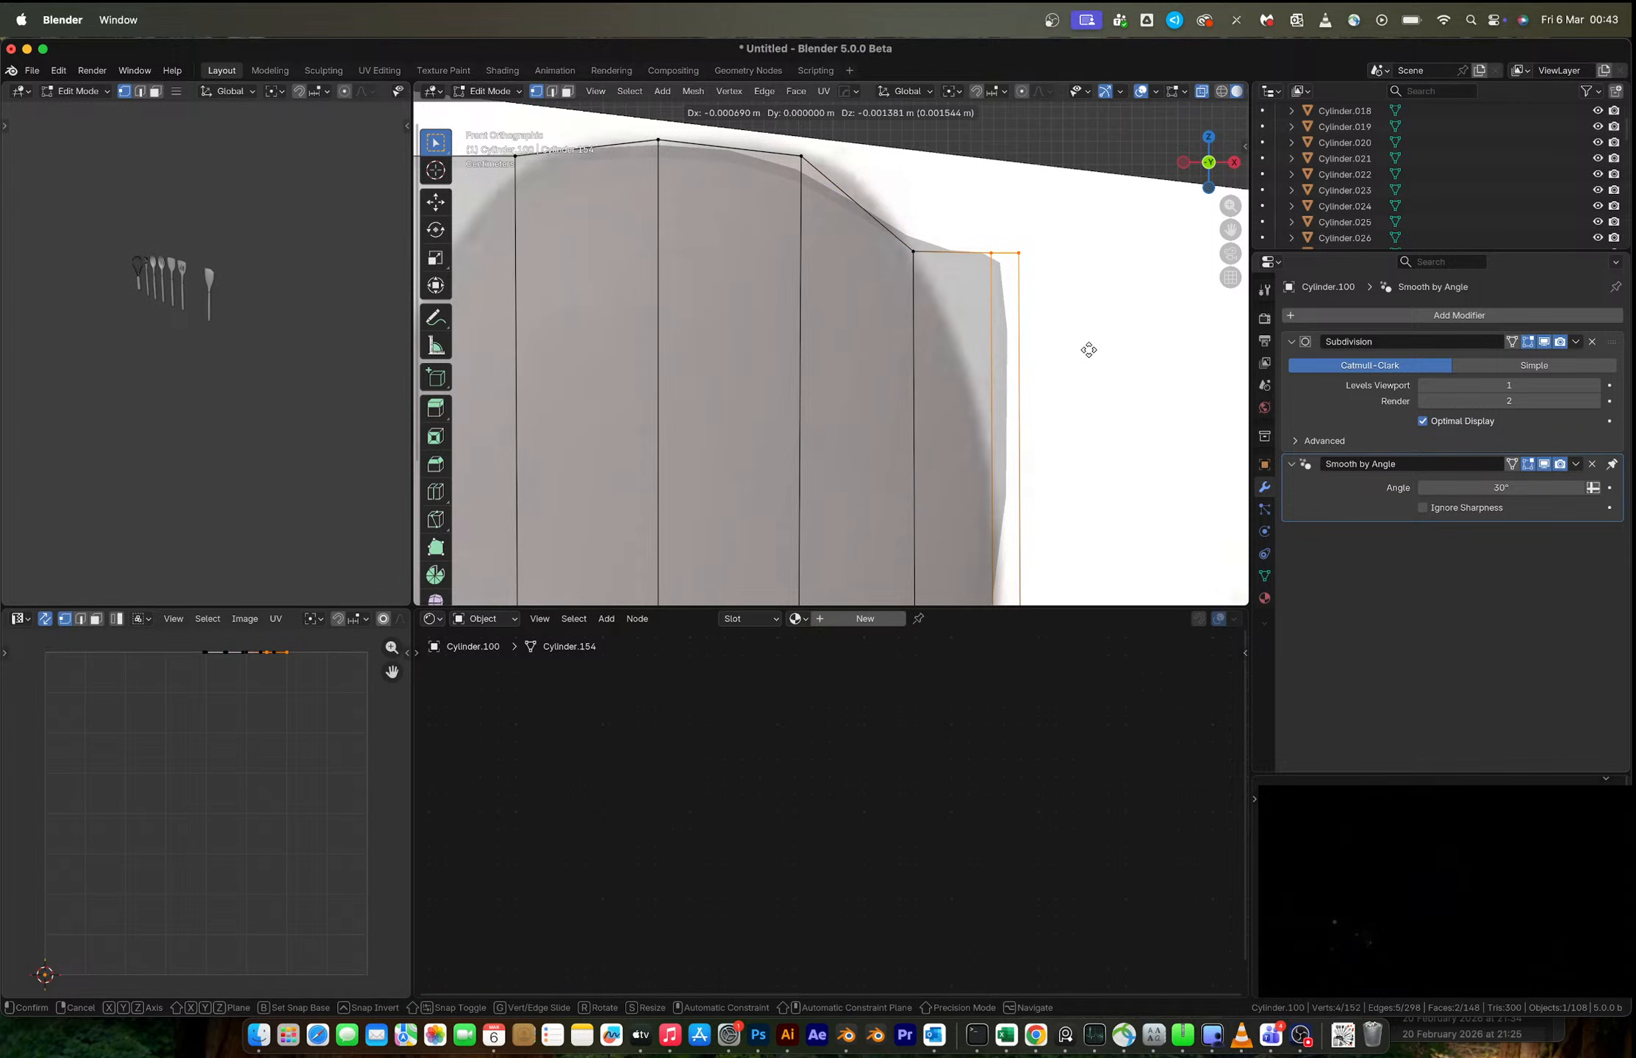
left_click(1074, 463)
left_click_drag(991, 325, 1068, 478)
key("g")
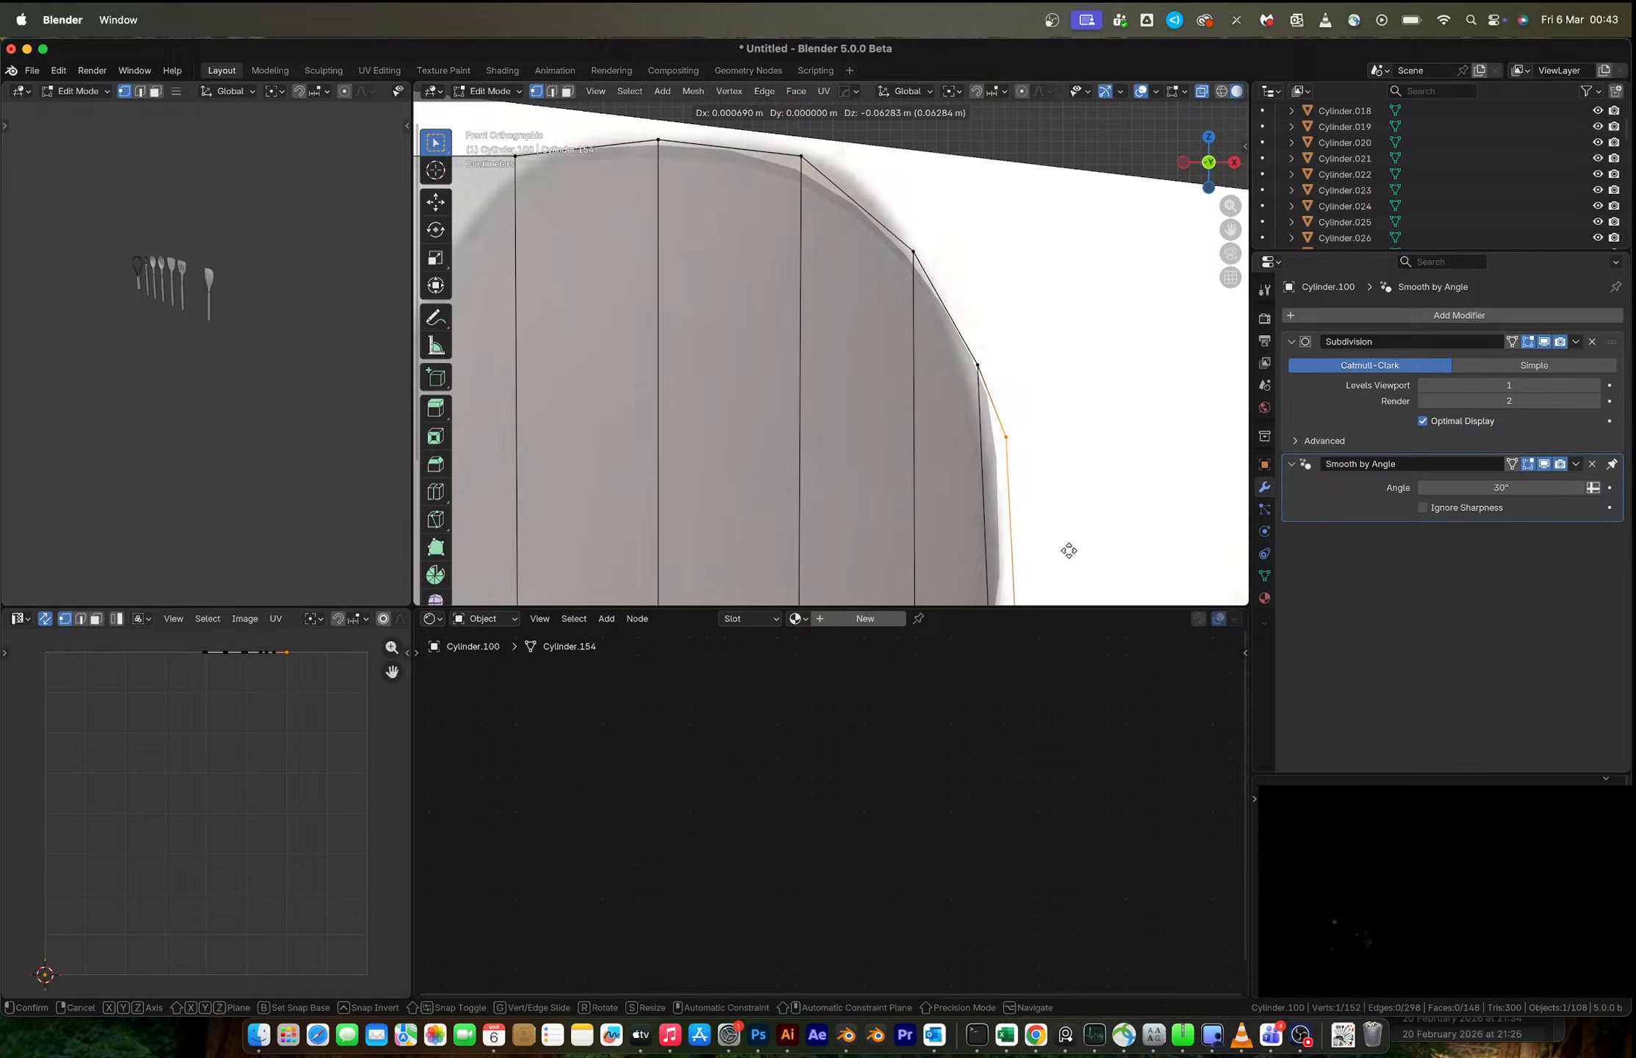
left_click(1069, 550)
scroll(888, 155, "down", 2)
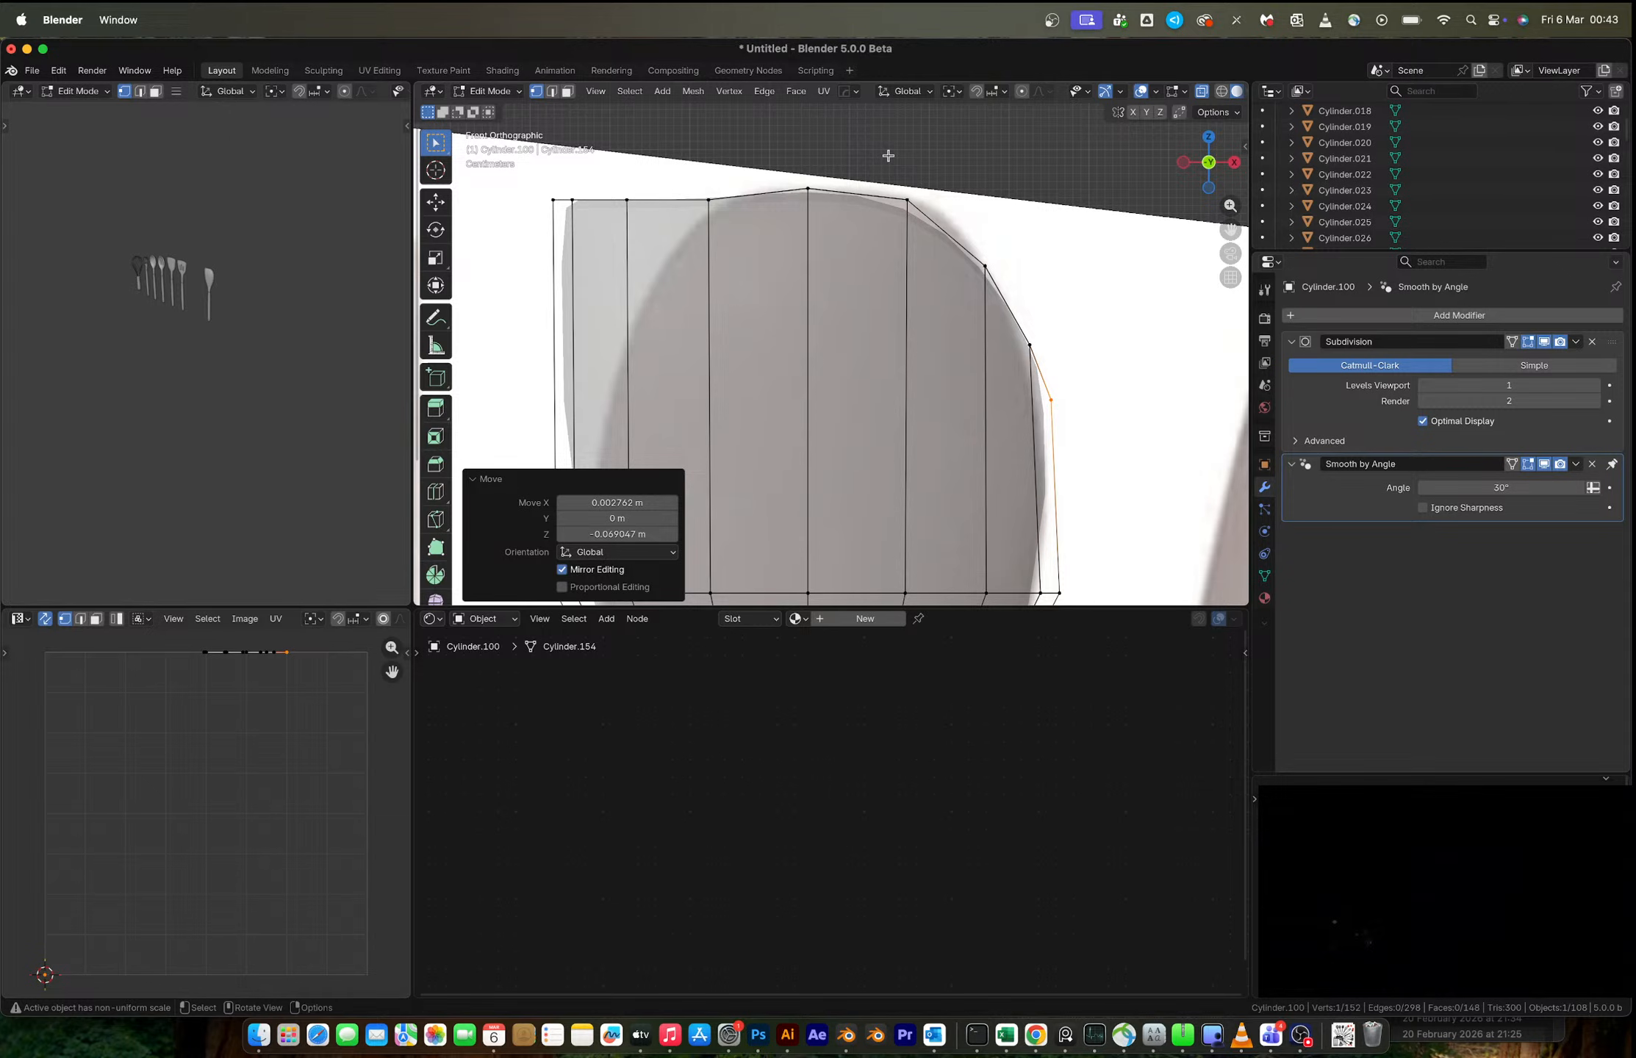
- Raise the top-edge vertices just on the +X side of the head's centre about 0.018 m and shift them about 0.009 m outward
left_click_drag(888, 155, 942, 269)
key("g")
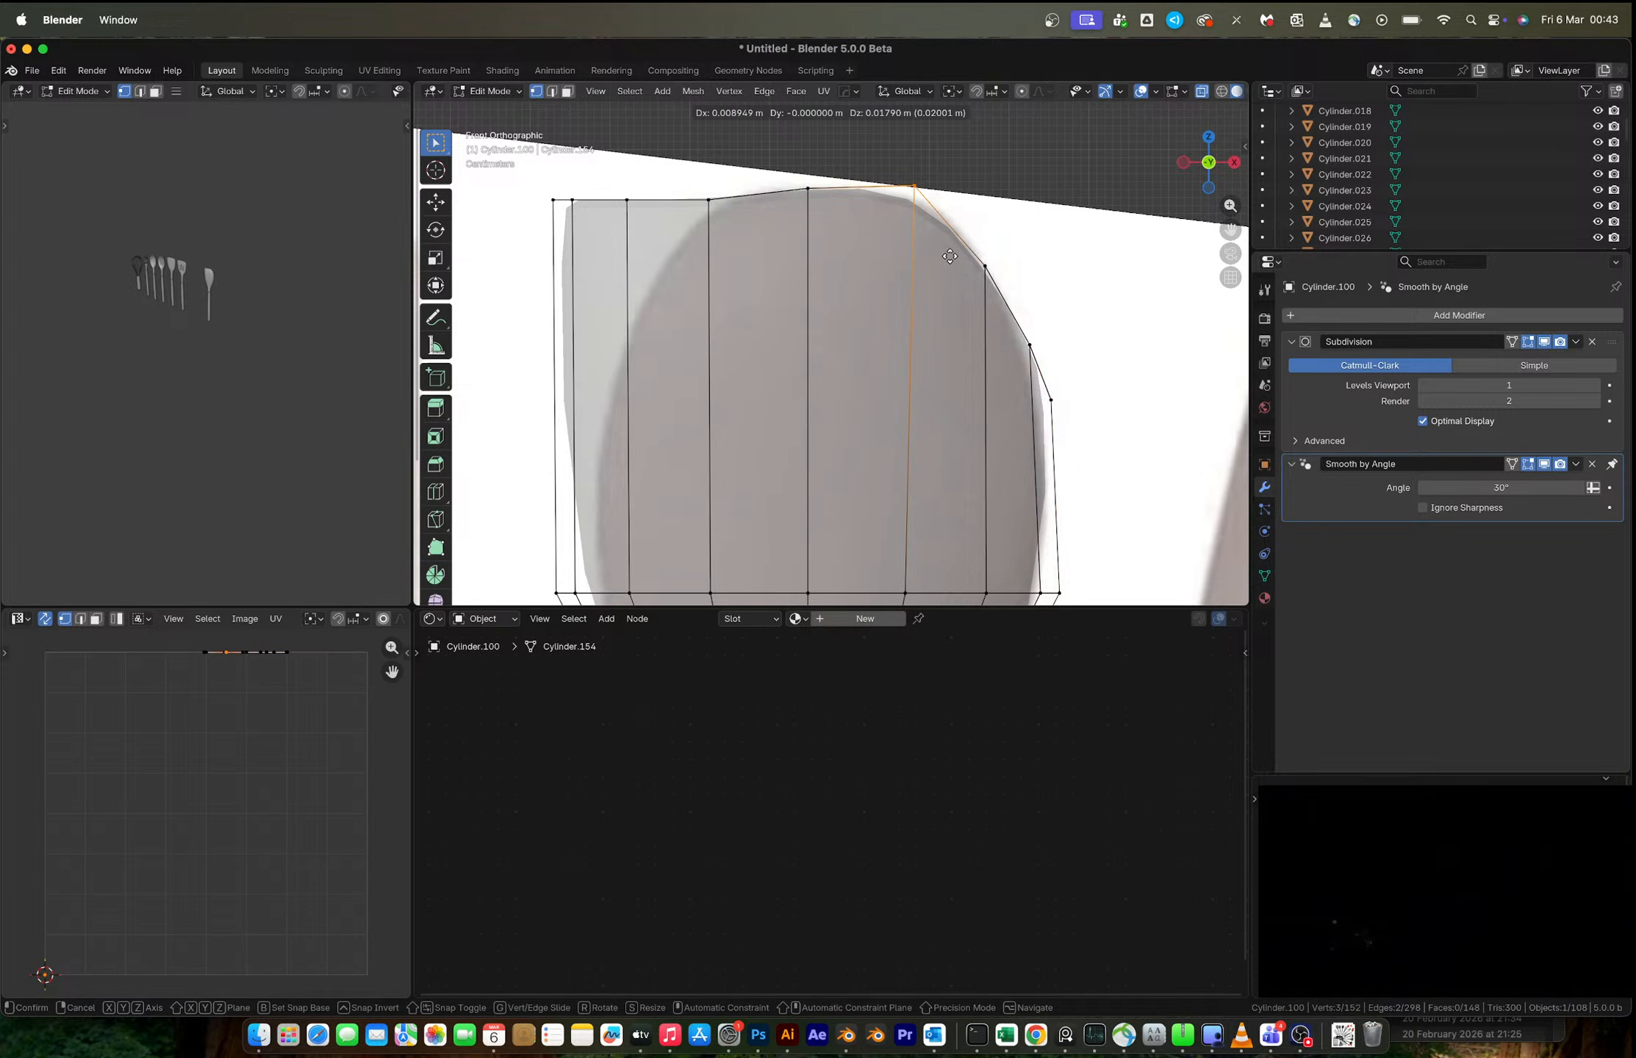
left_click(950, 256)
- Mirror the rounded +X half of the spoon head across X with a new mirror modifier
scroll(911, 367, "down", 5)
key("Tab")
key("alt+x")
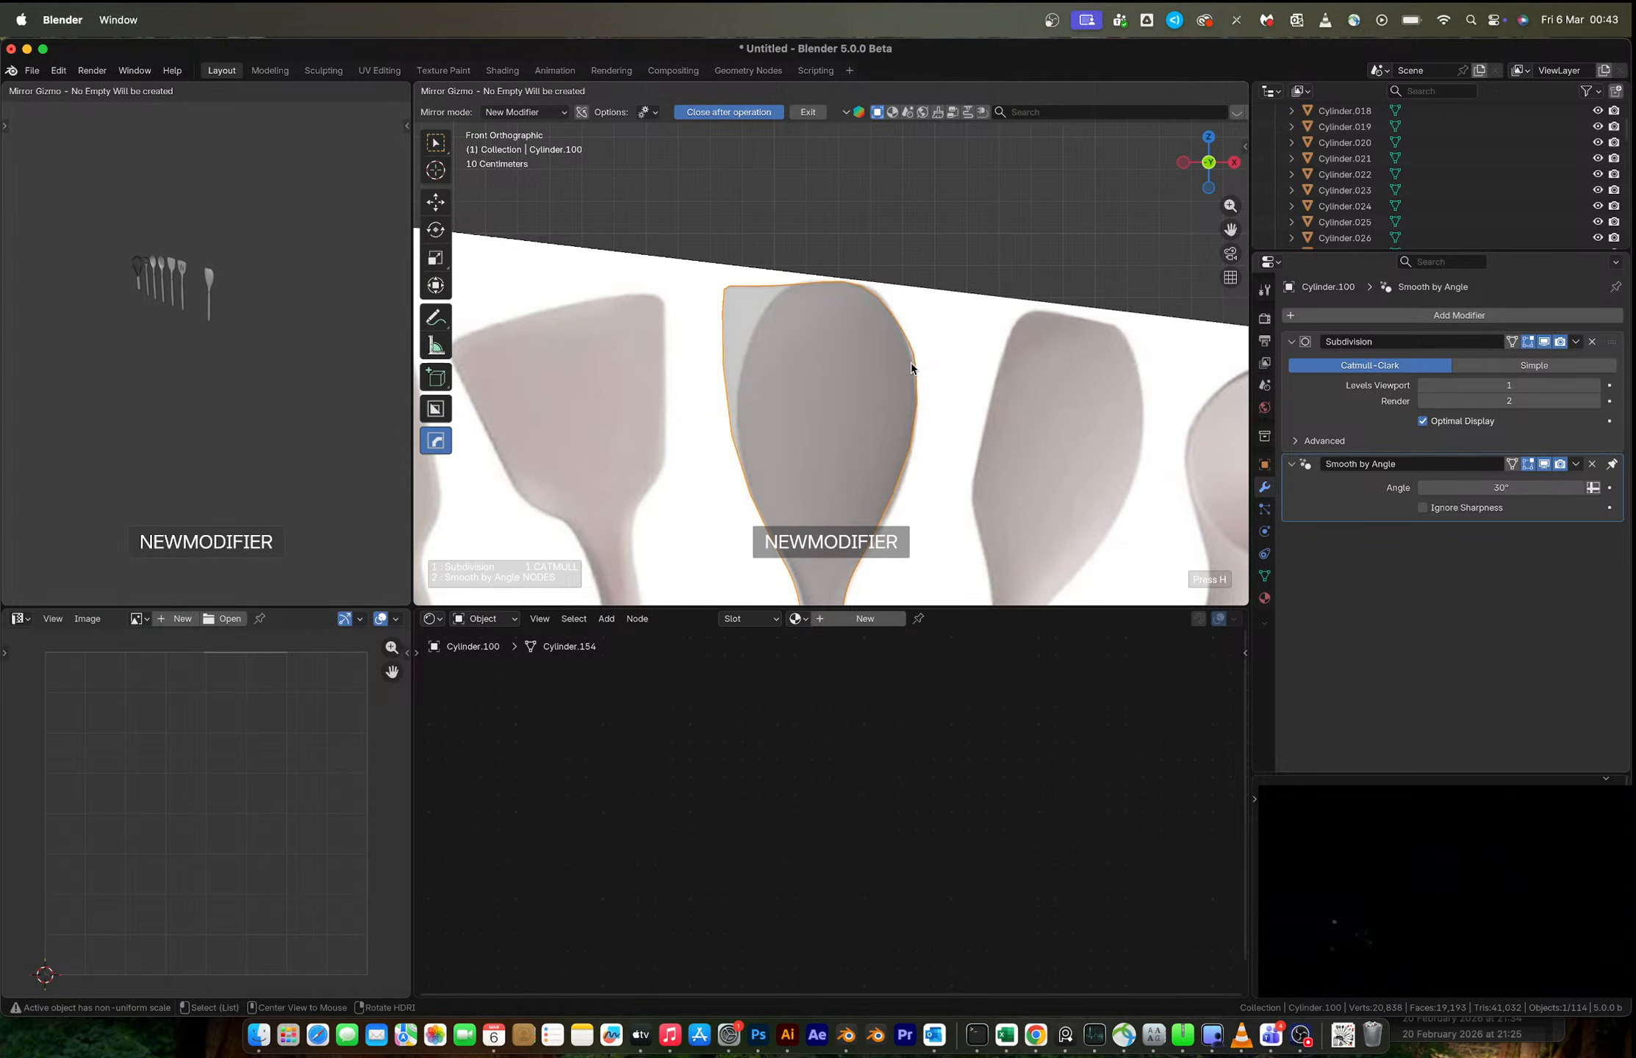
scroll(912, 364, "down", 7)
left_click(871, 417)
middle_click_drag(871, 415, 597, 332)
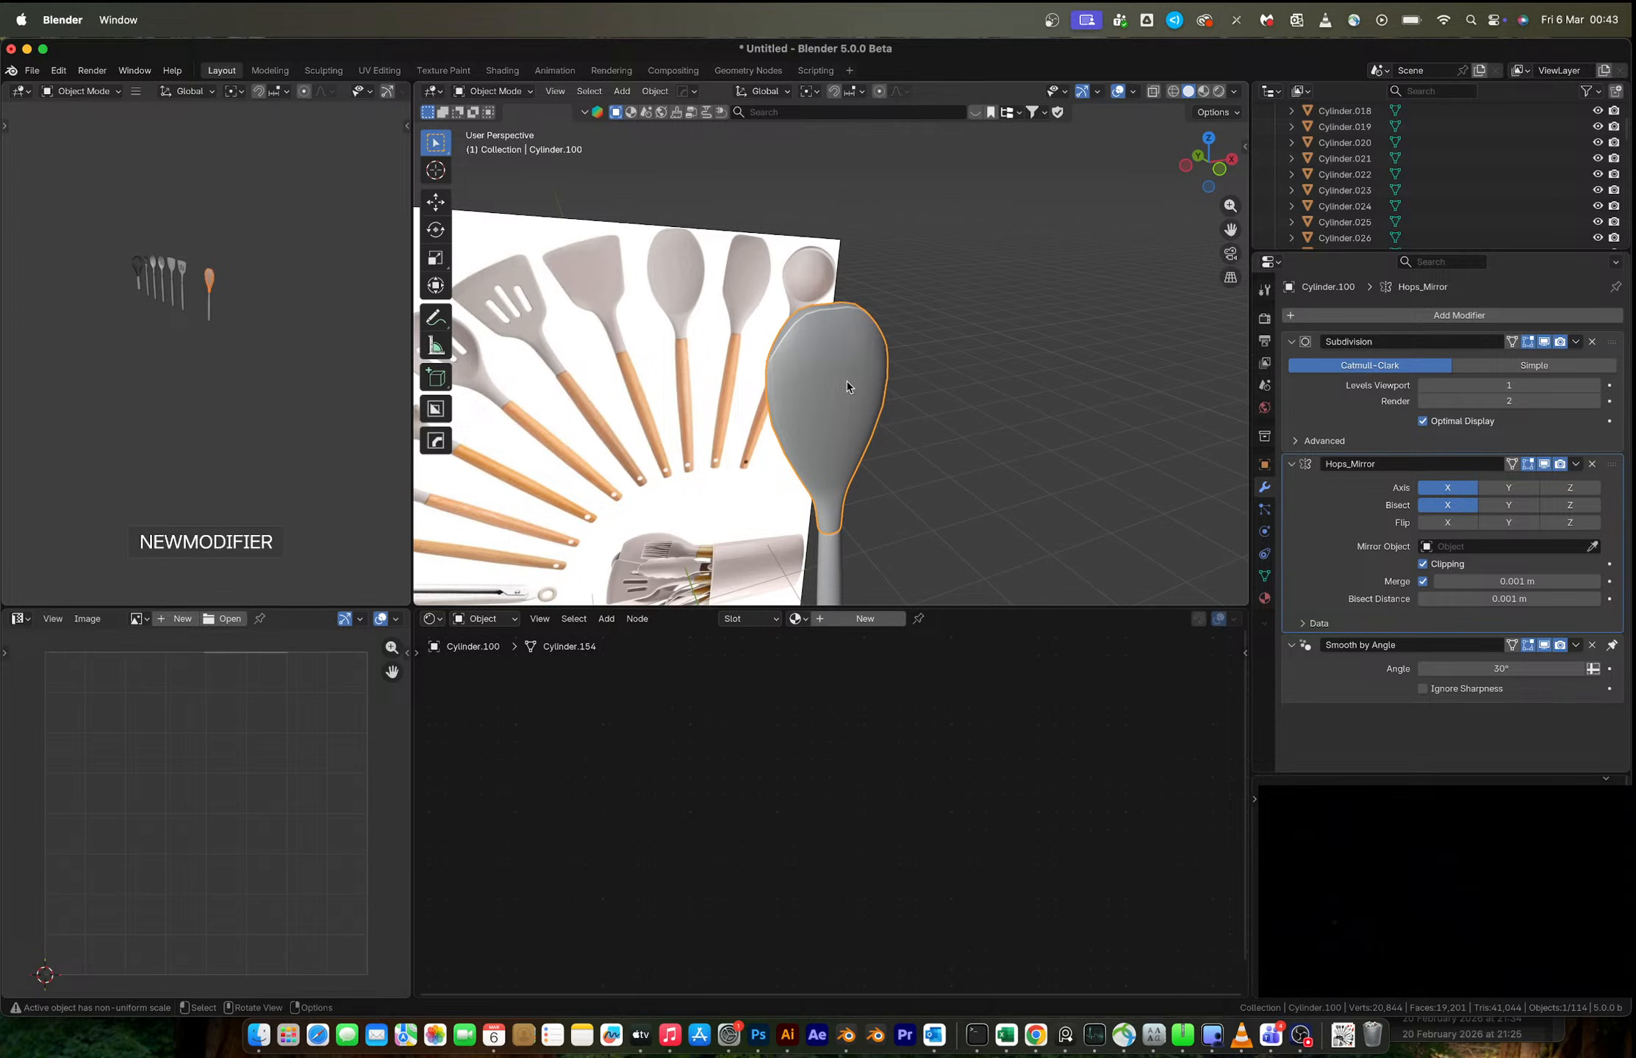
scroll(846, 381, "up", 2)
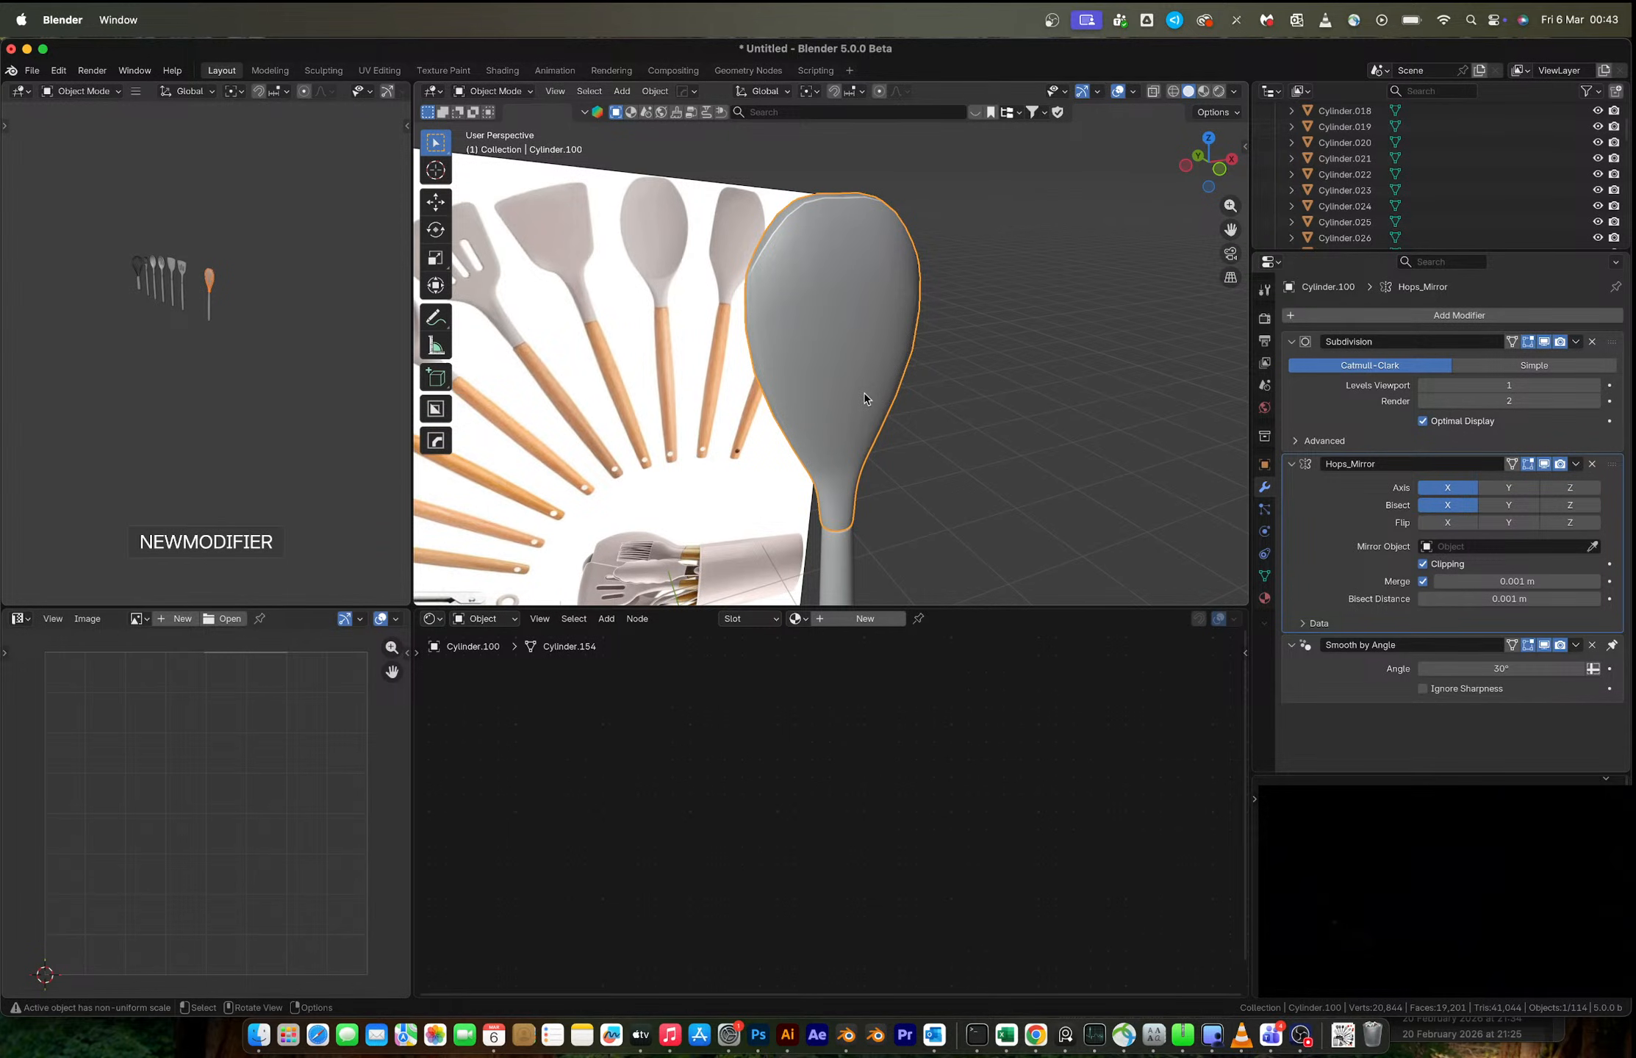
key("Tab")
left_click(1204, 169)
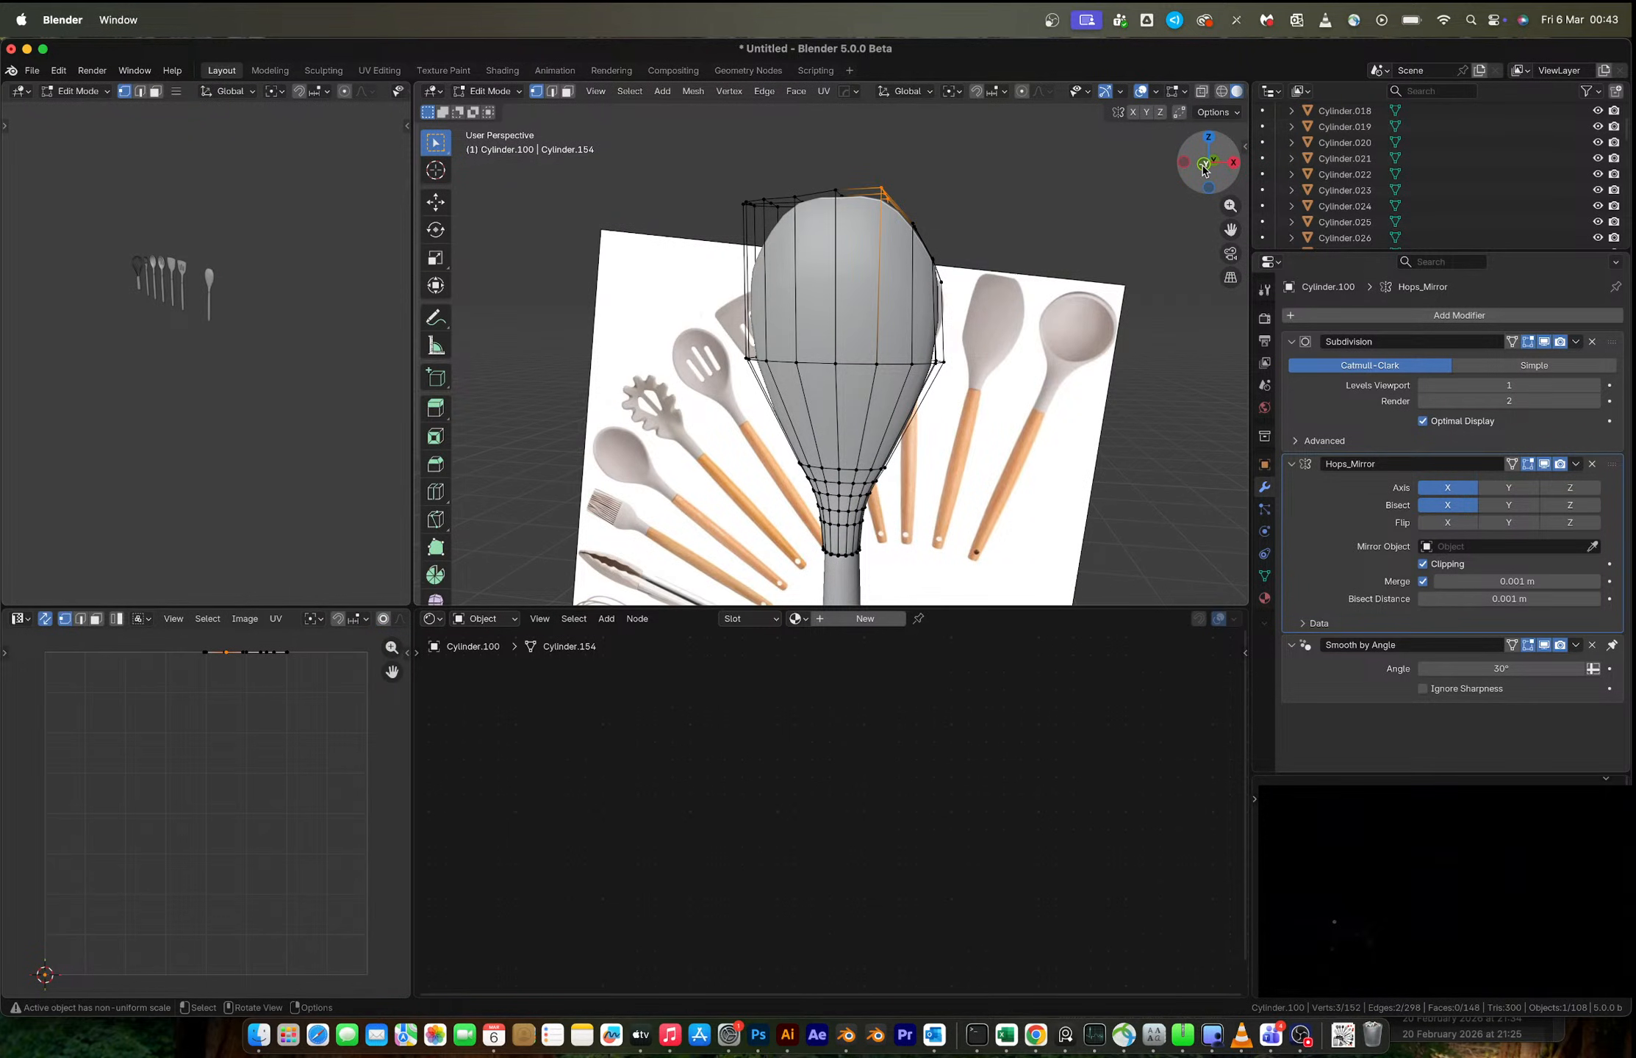
left_click(1204, 169)
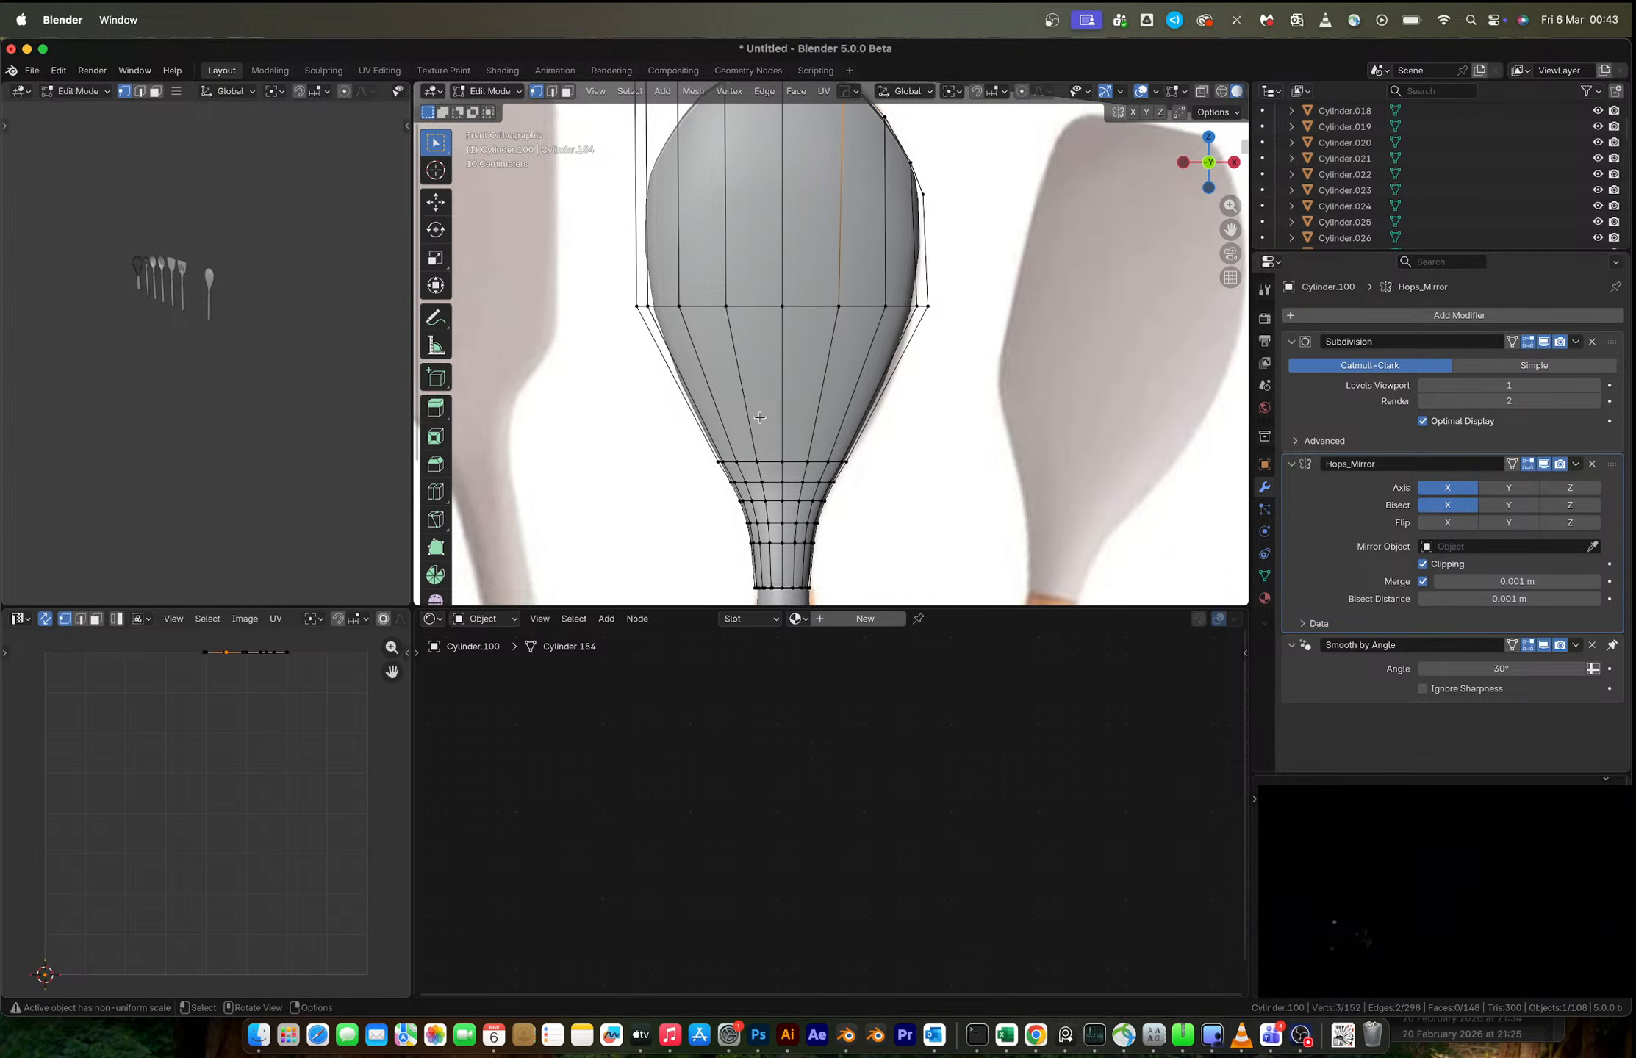
key("alt+z")
left_click_drag(669, 287, 897, 326)
key("x")
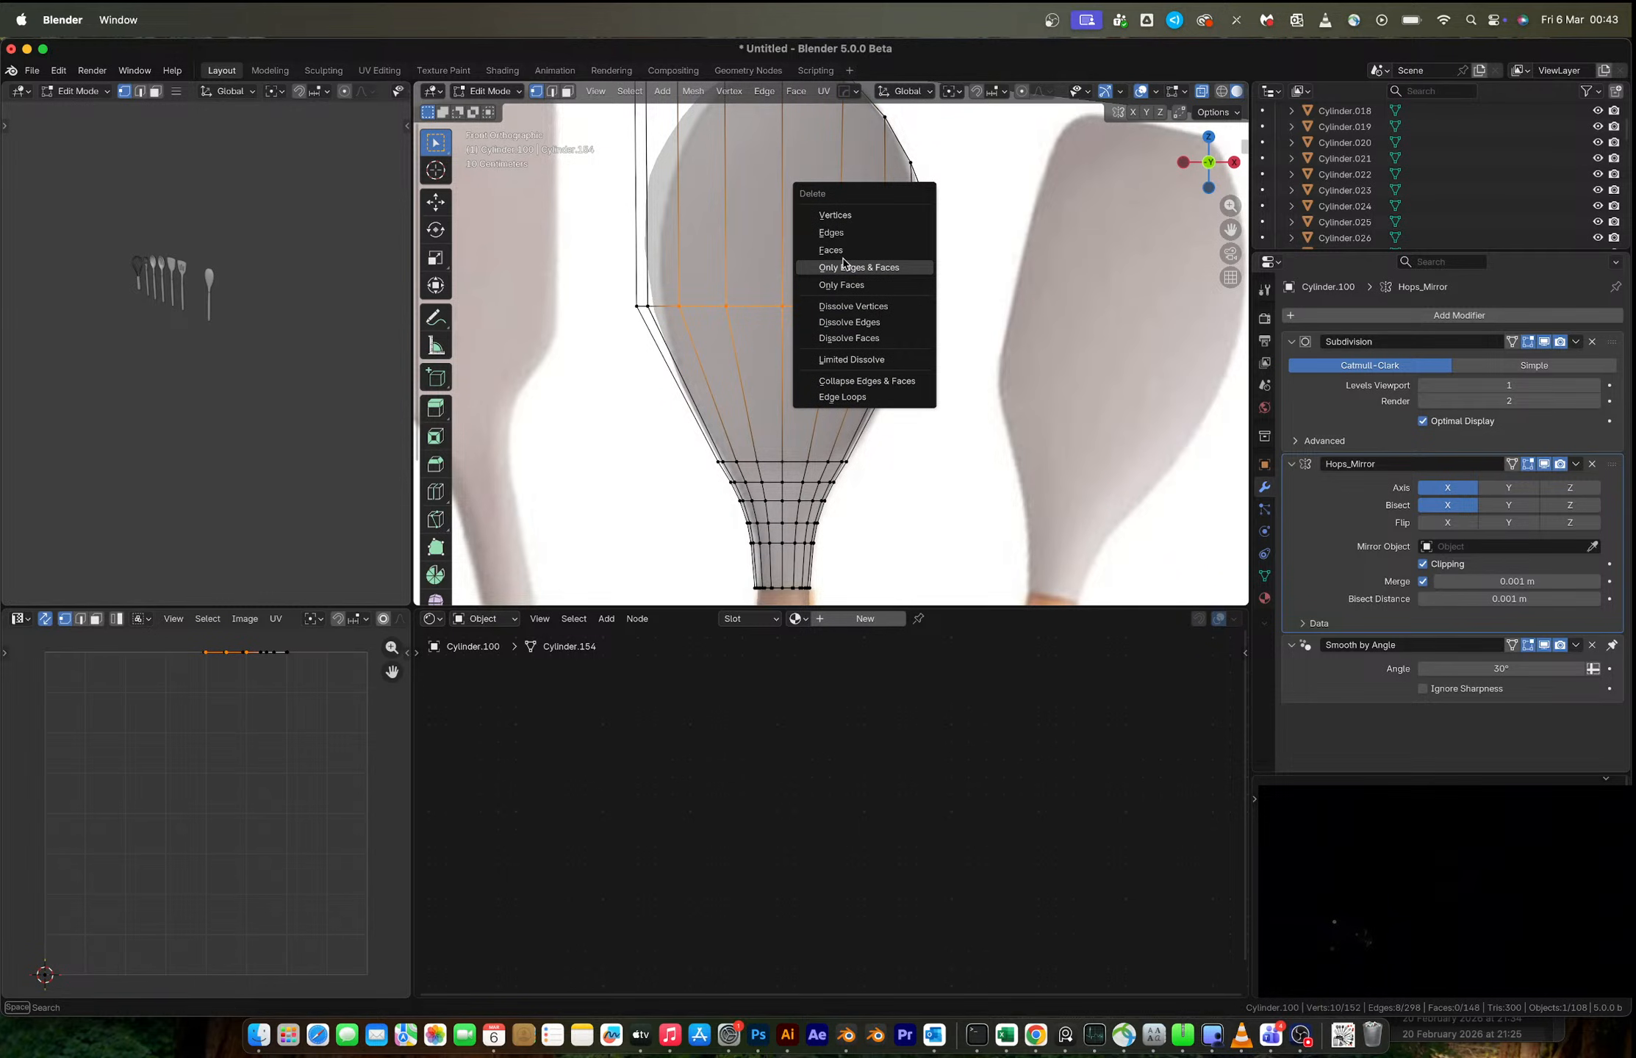
- Try to push the front and back centre vertices of the head's widest row about 0.17 m along Y
scroll(812, 444, "up", 2)
middle_click_drag(811, 445, 758, 455)
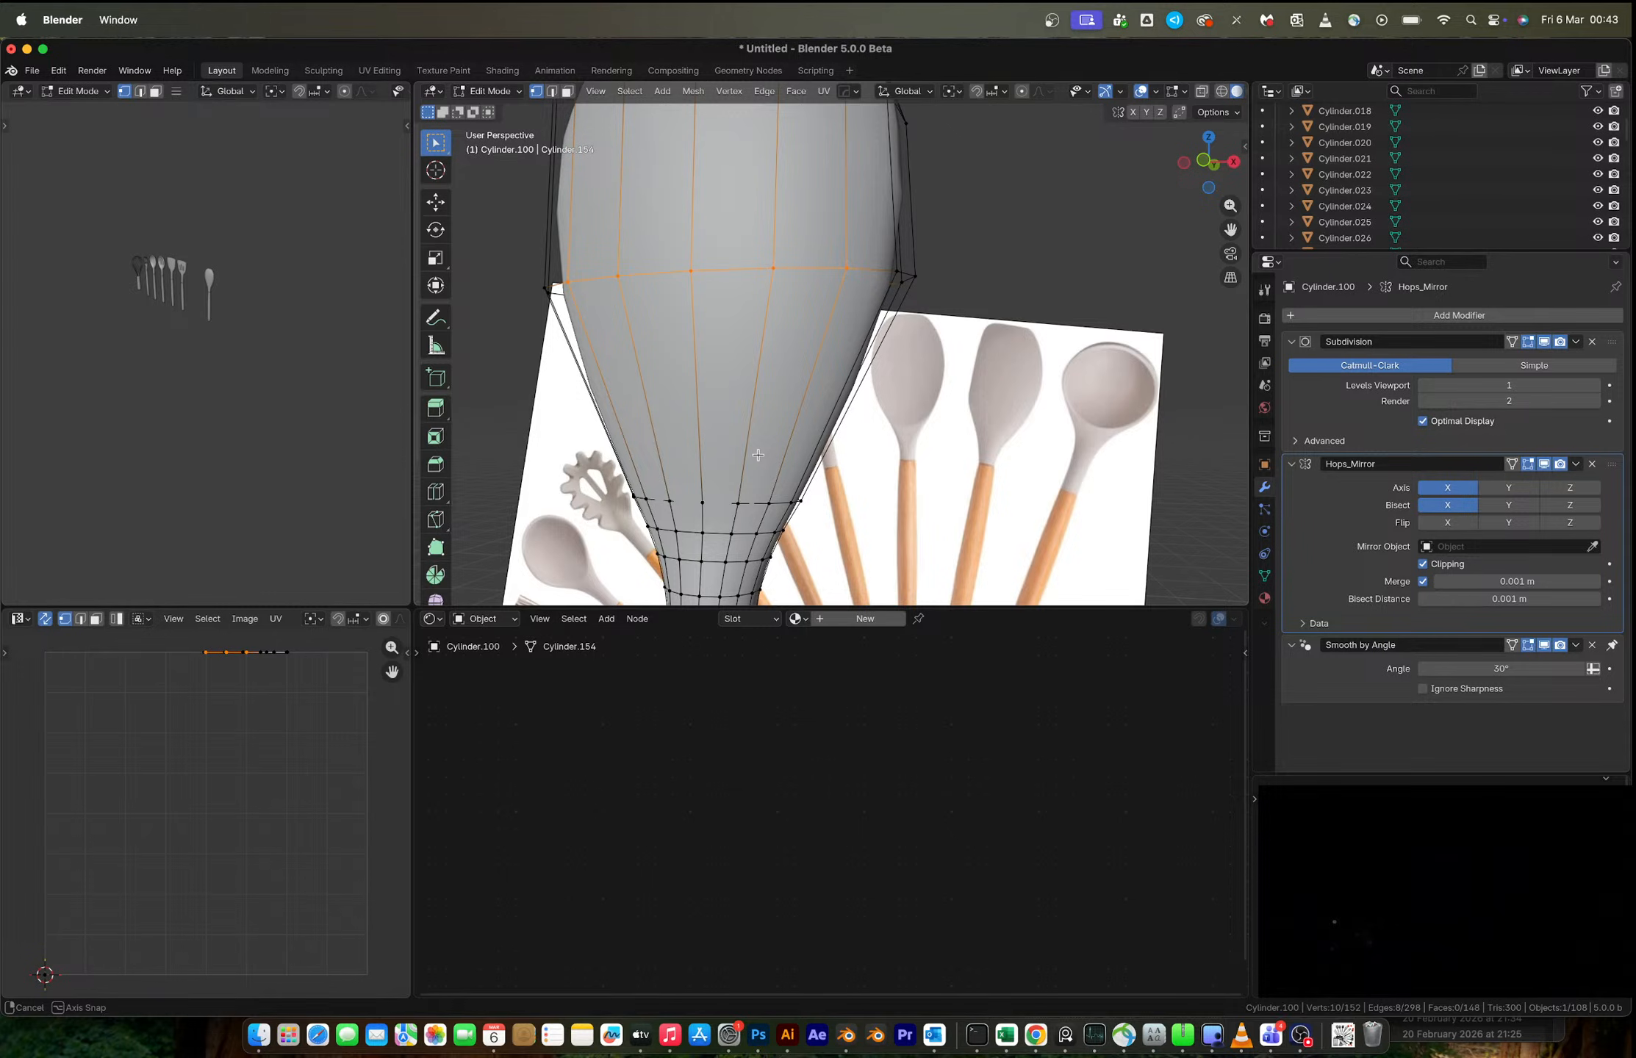
middle_click_drag(758, 454, 759, 322)
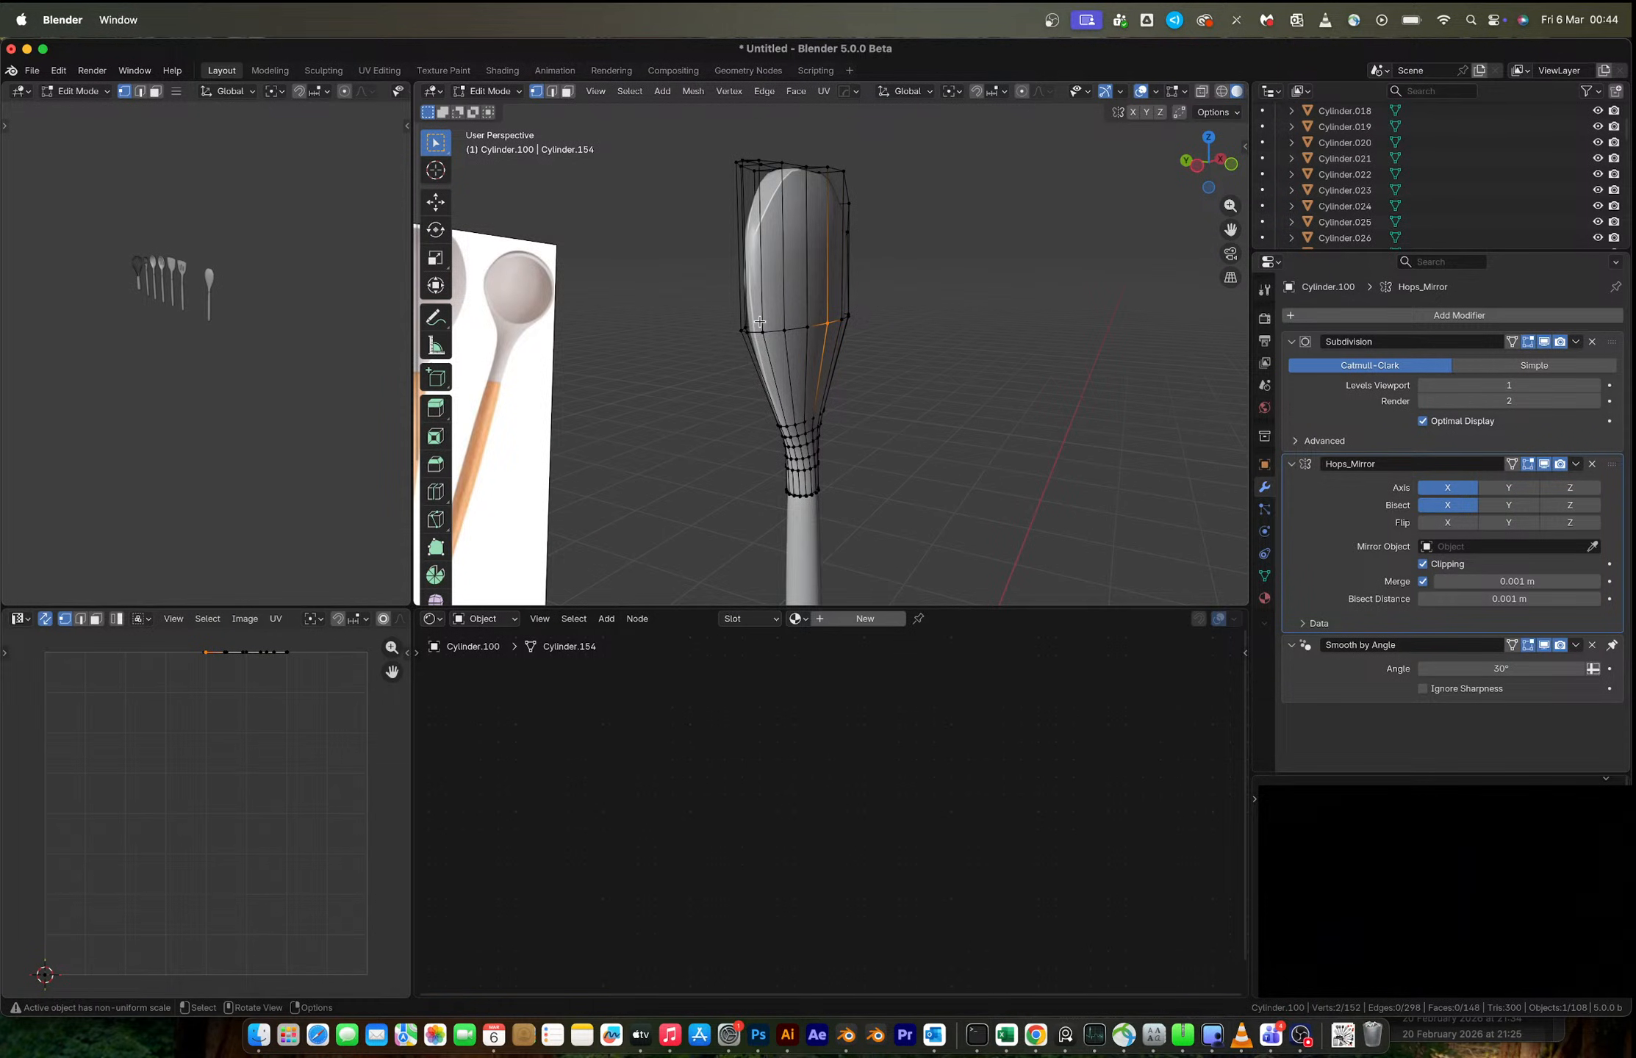
scroll(759, 321, "up", 2)
key("g")
key("y")
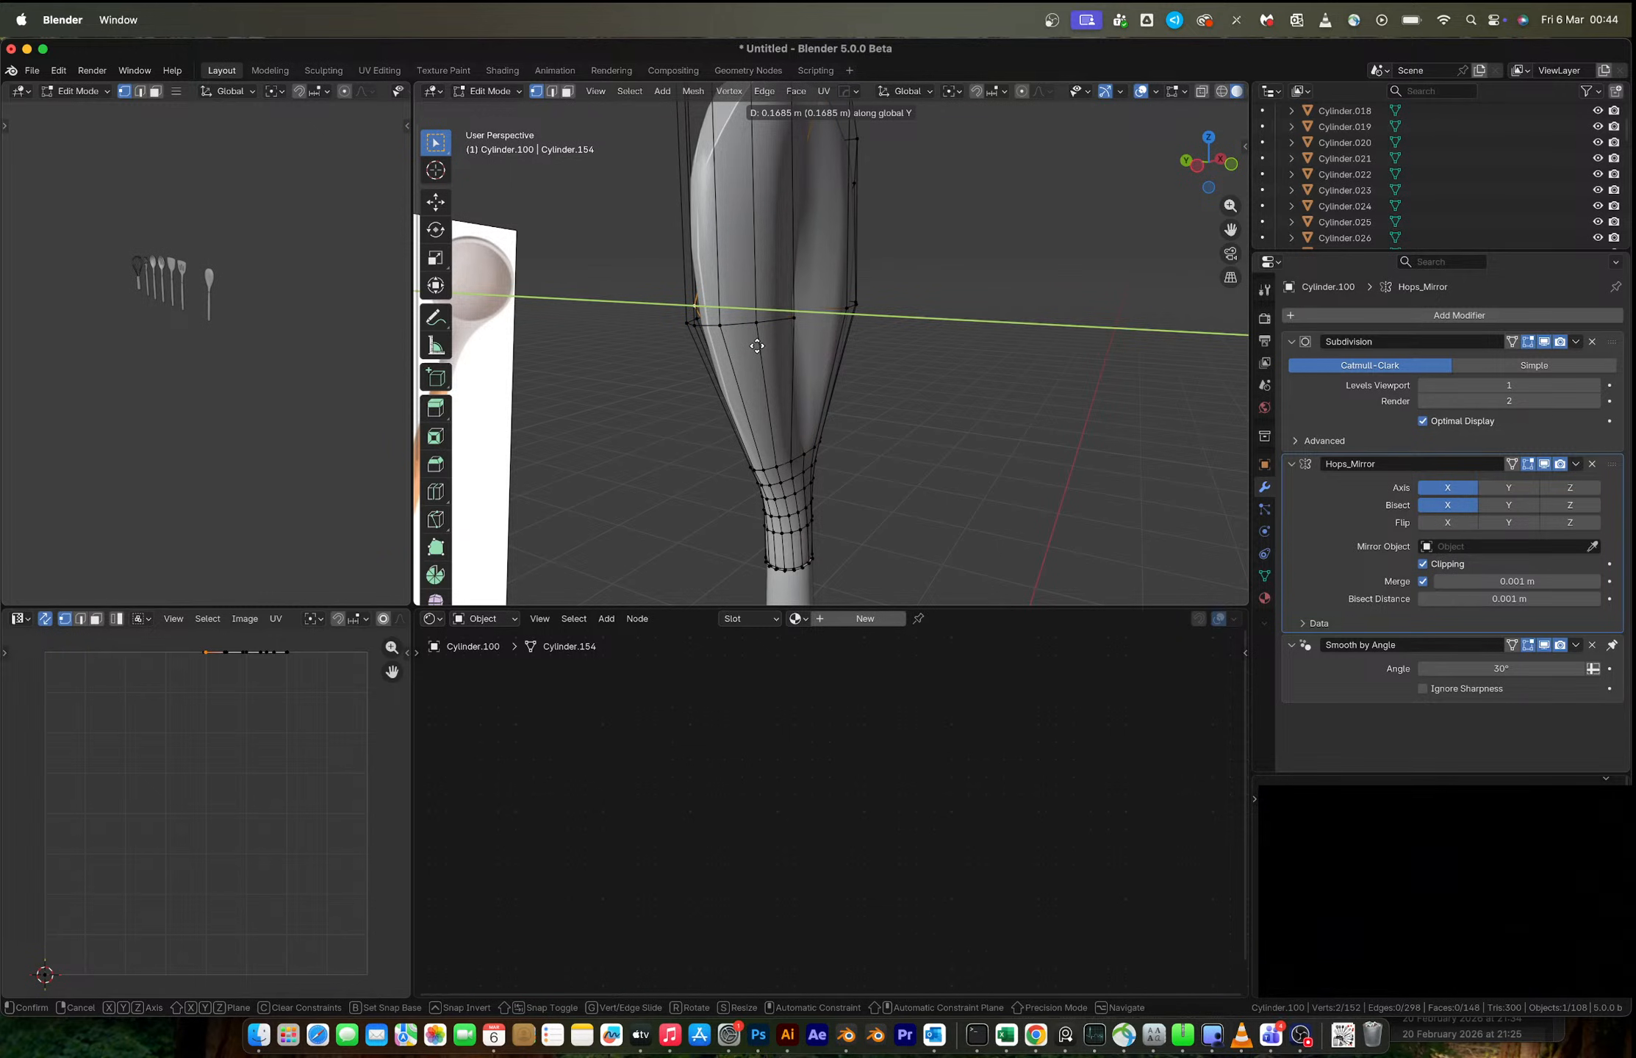
- Add four evenly spaced loop cuts across the spoon head between its widest row and the neck
key("ctrl+r")
scroll(776, 347, "up", 3)
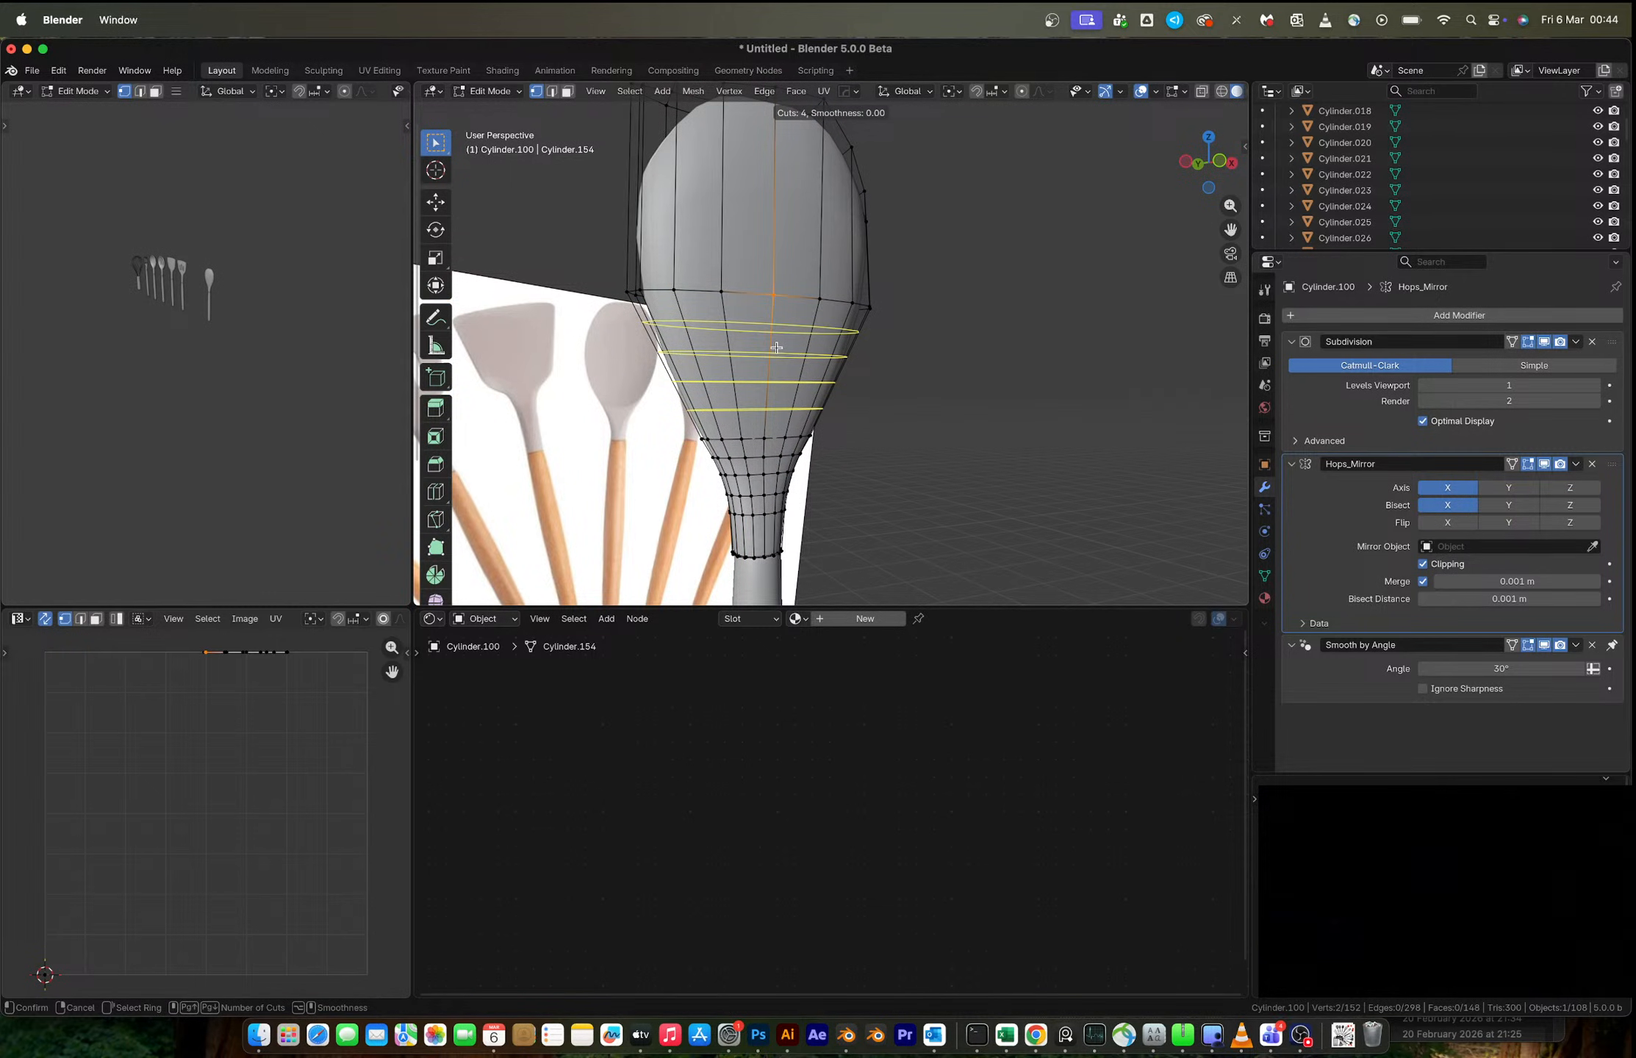
left_click(776, 346)
right_click(776, 347)
- Apply the mirror modifier and add five loop cuts across the head above its widest row
key("ctrl+r")
scroll(778, 249, "down", 1)
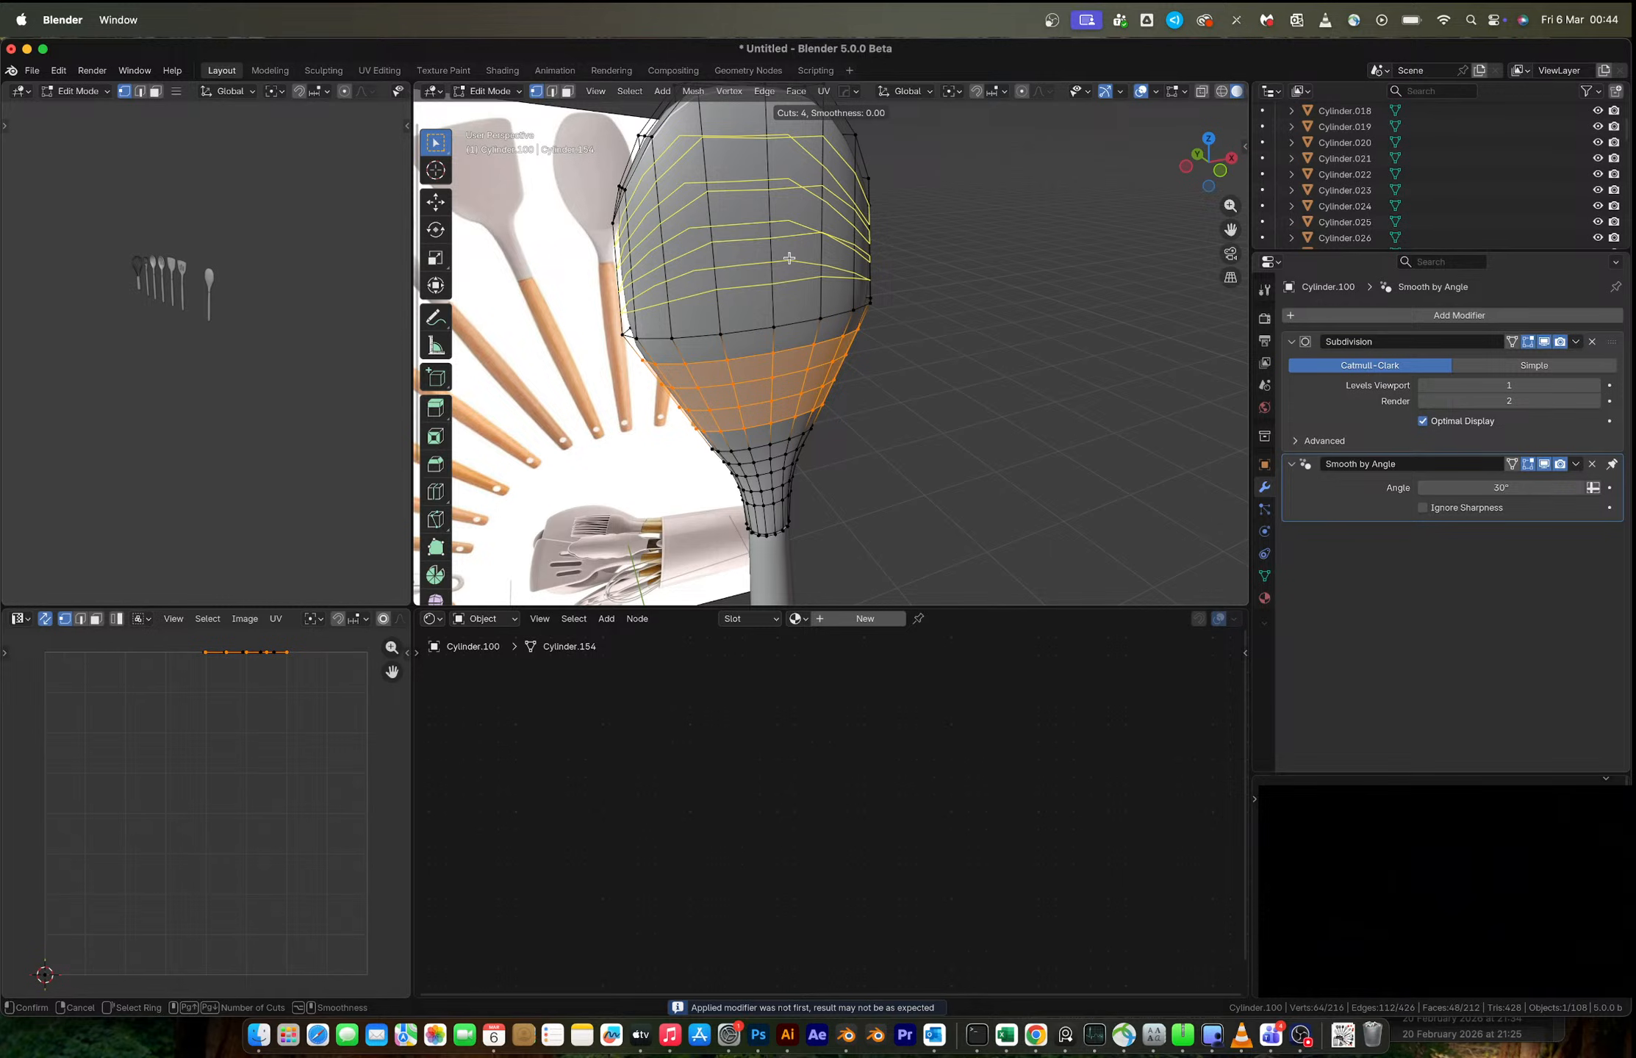
scroll(788, 258, "up", 1)
left_click(796, 303)
right_click(796, 303)
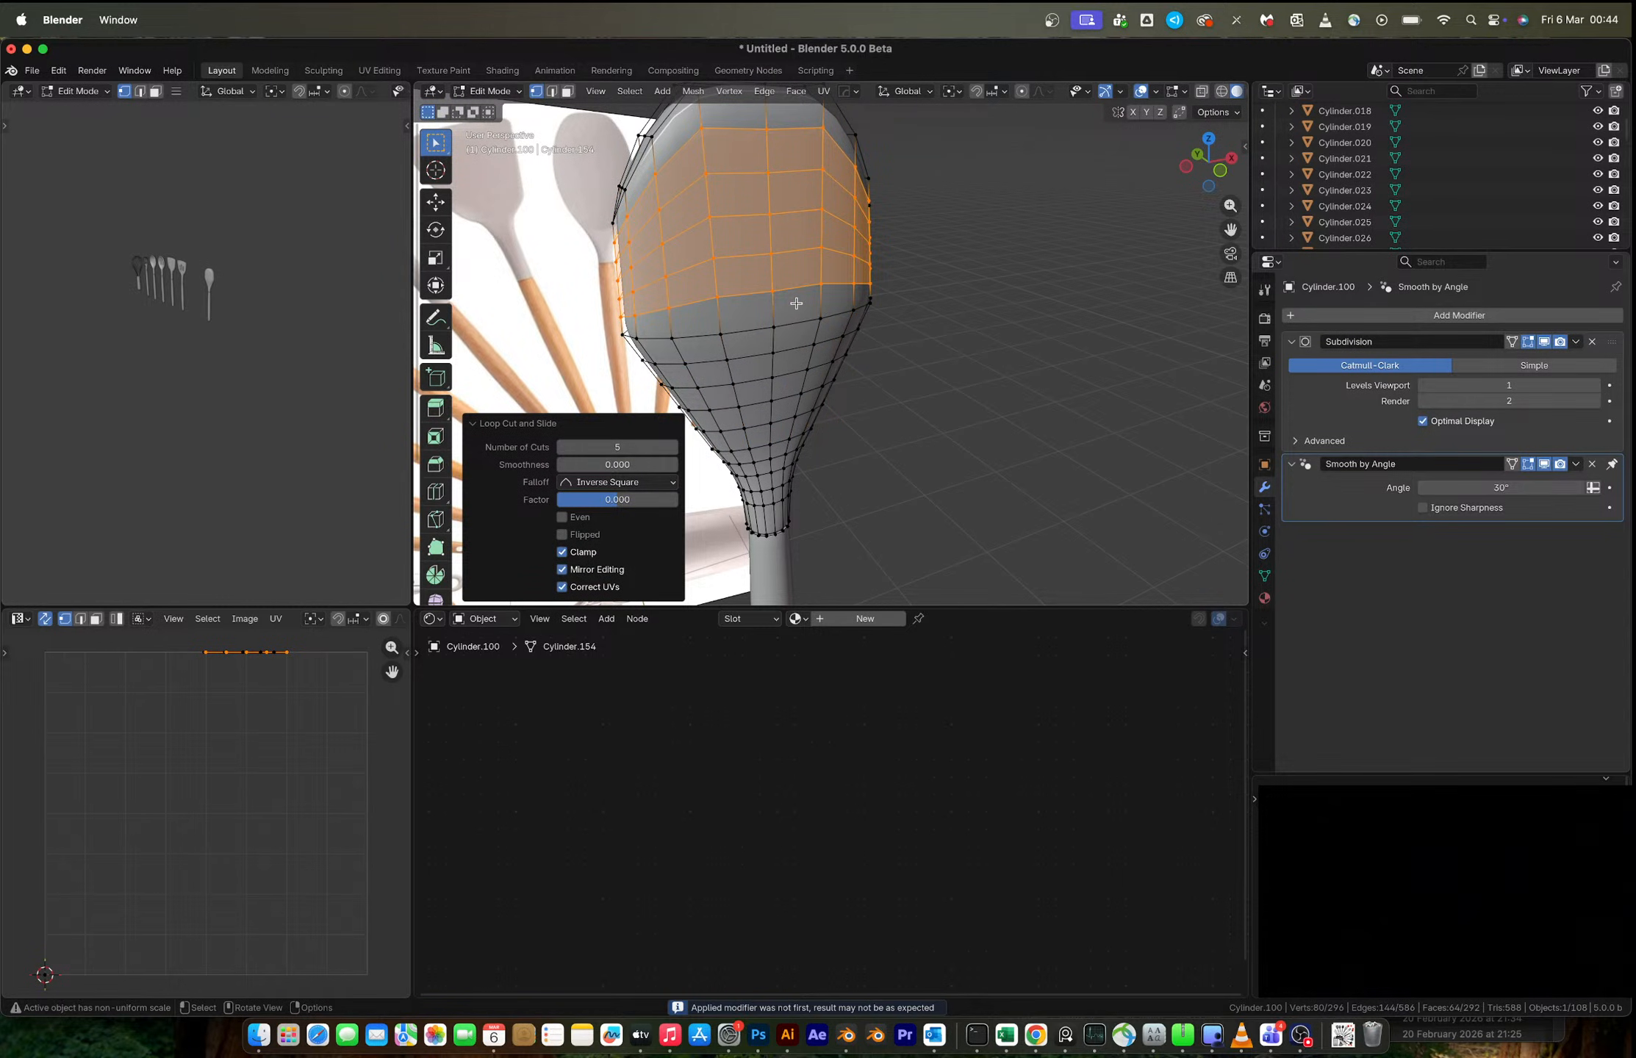
- In see-through left view, select the spoon head and thin it along Y using proportional editing with Smooth falloff
key("2")
left_click(795, 307)
middle_click_drag(795, 307, 895, 329)
scroll(895, 329, "down", 2)
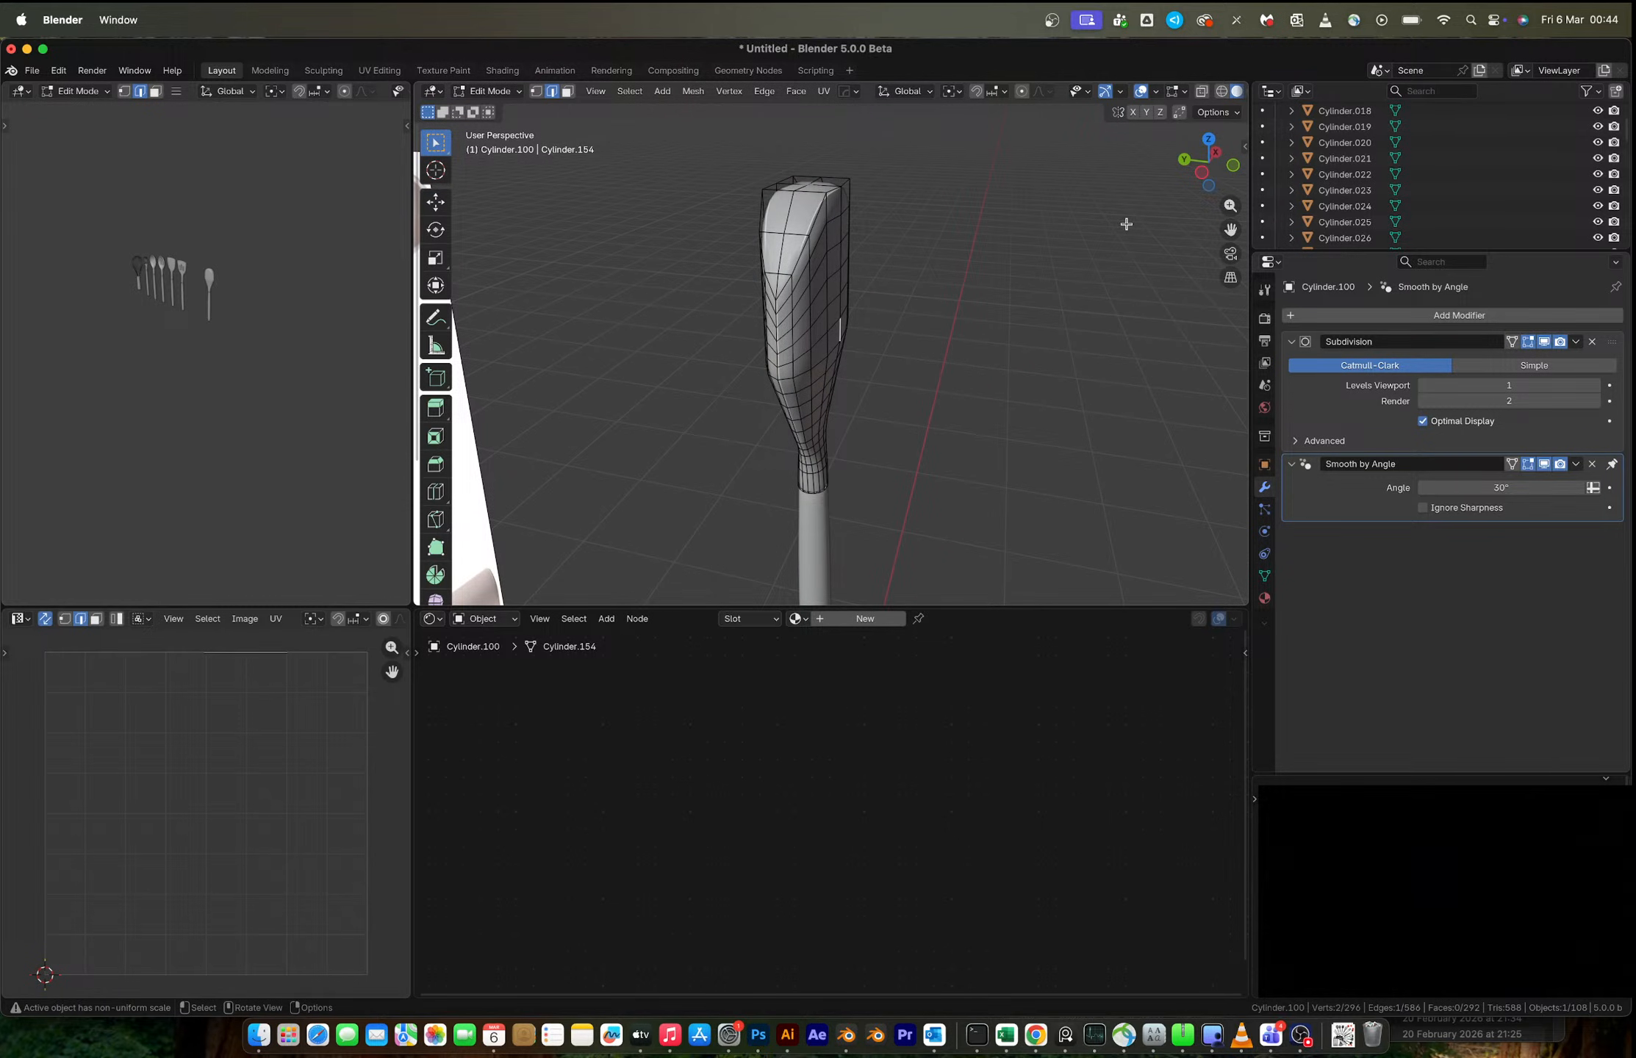
left_click(1202, 172)
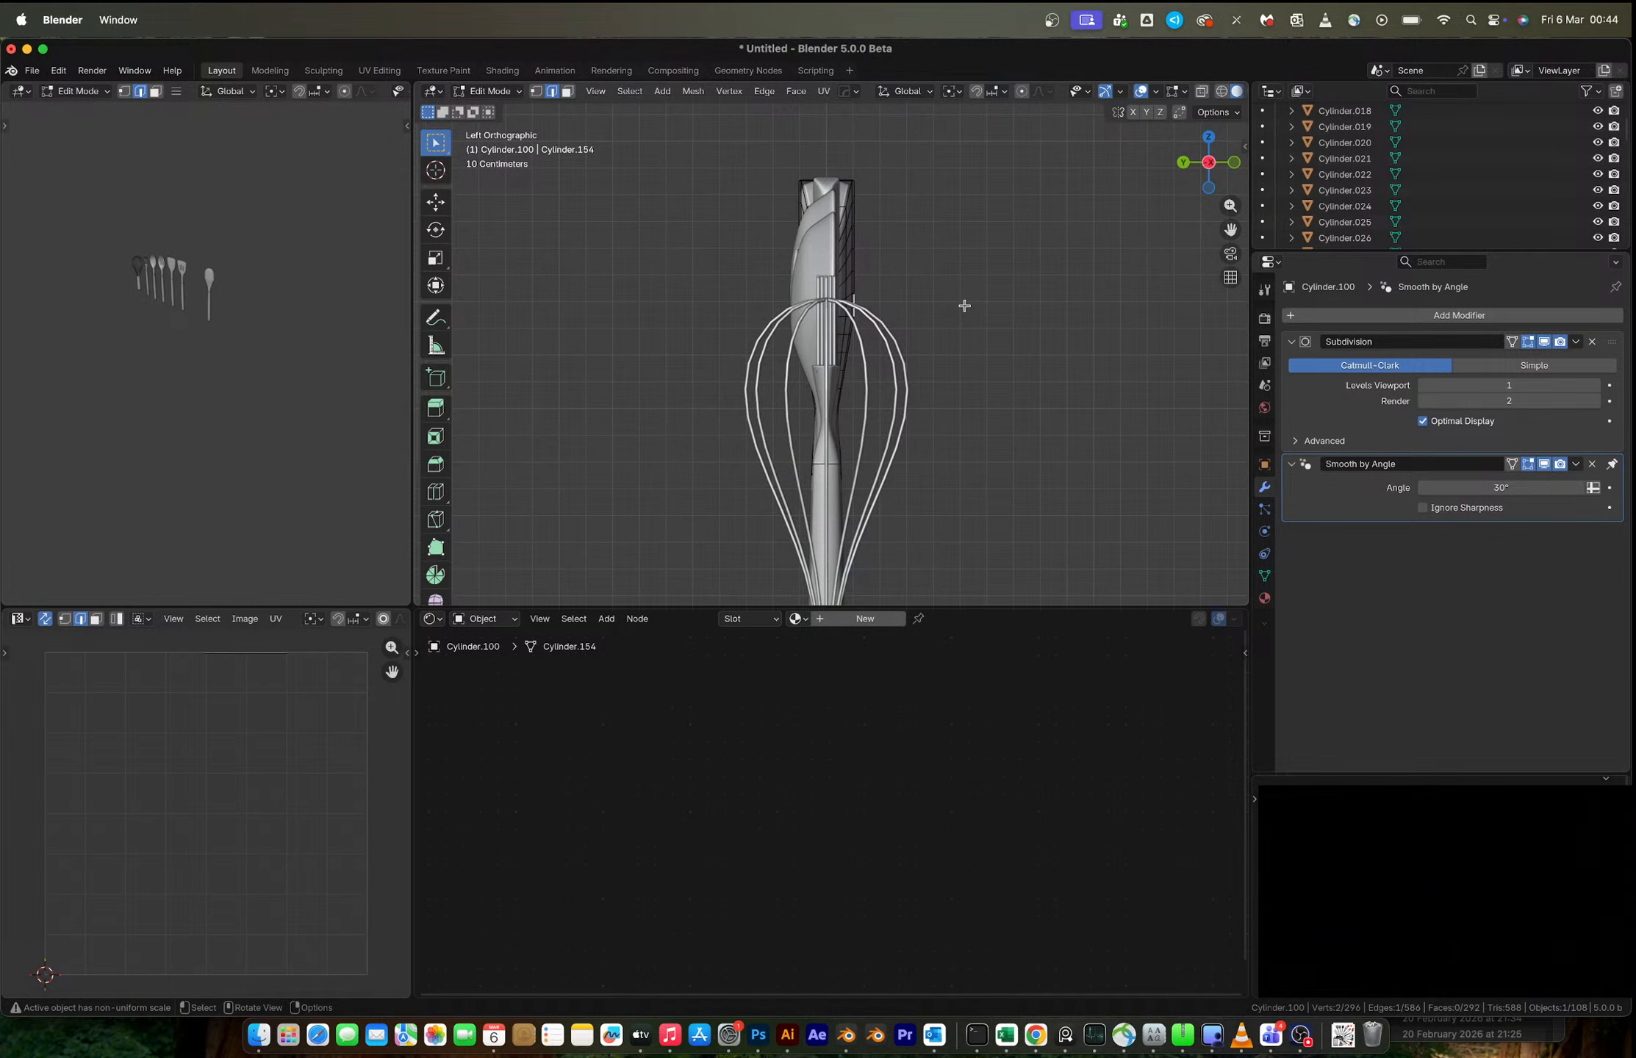
key("1")
key("alt+z")
scroll(874, 397, "up", 1)
key("2")
left_click_drag(882, 401, 785, 139)
key("s")
key("y")
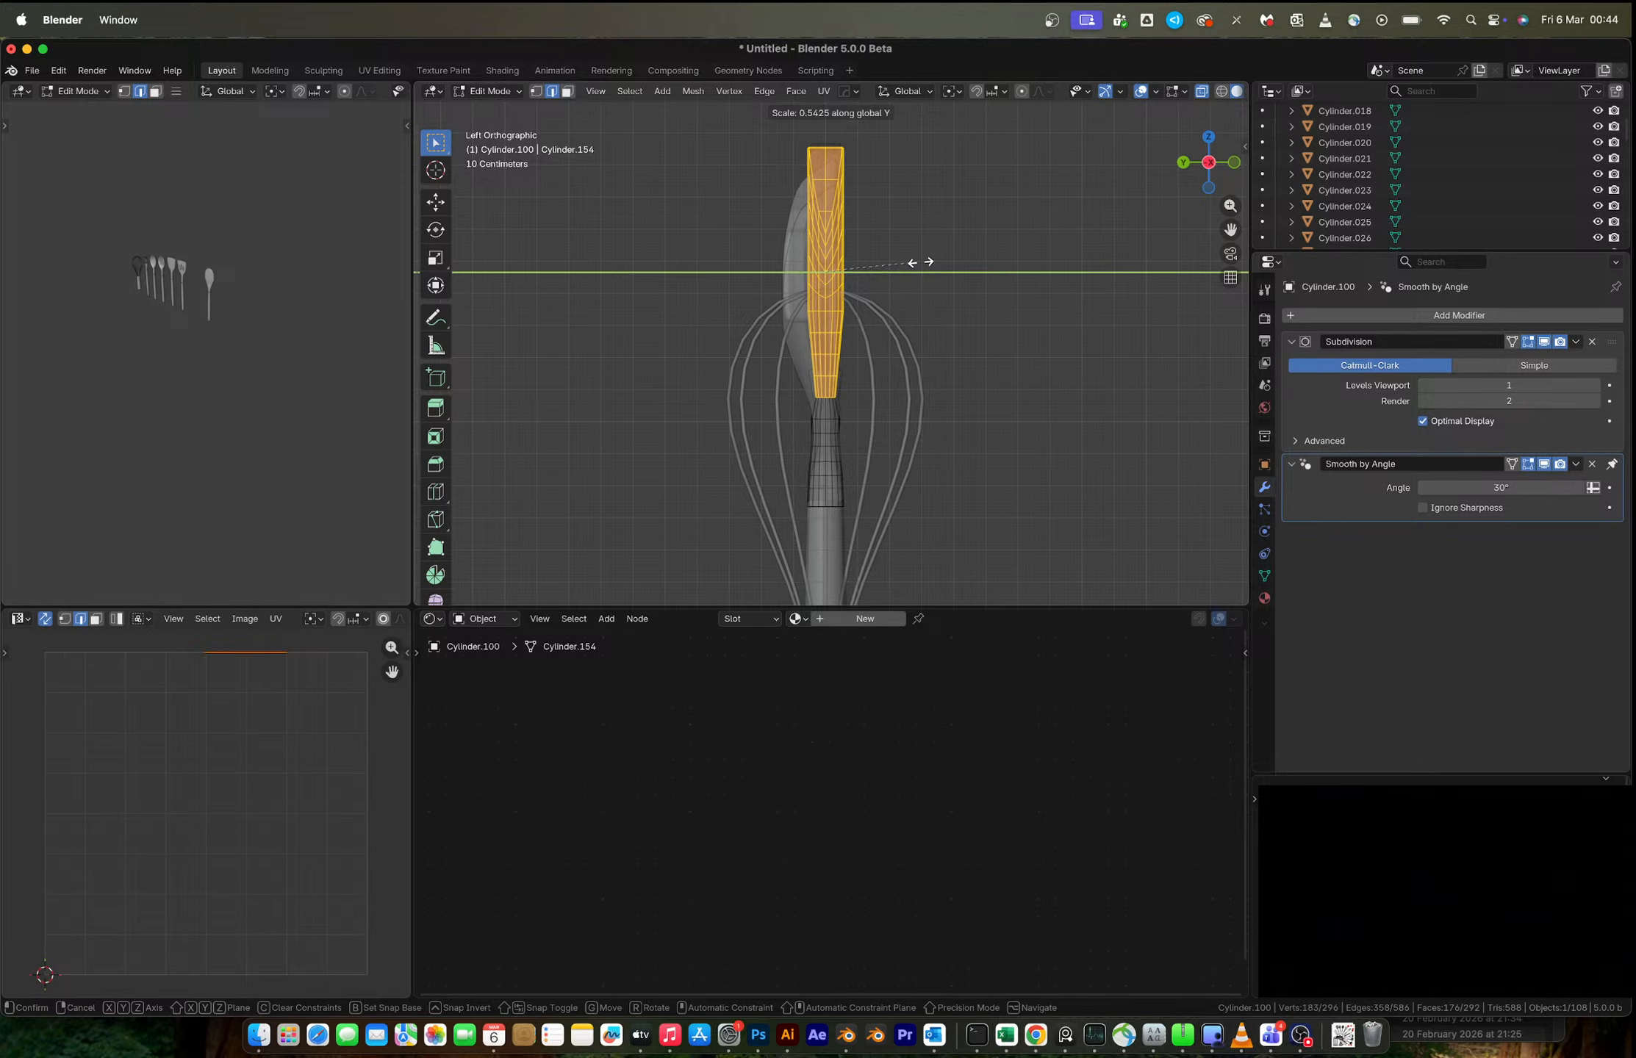
key("o")
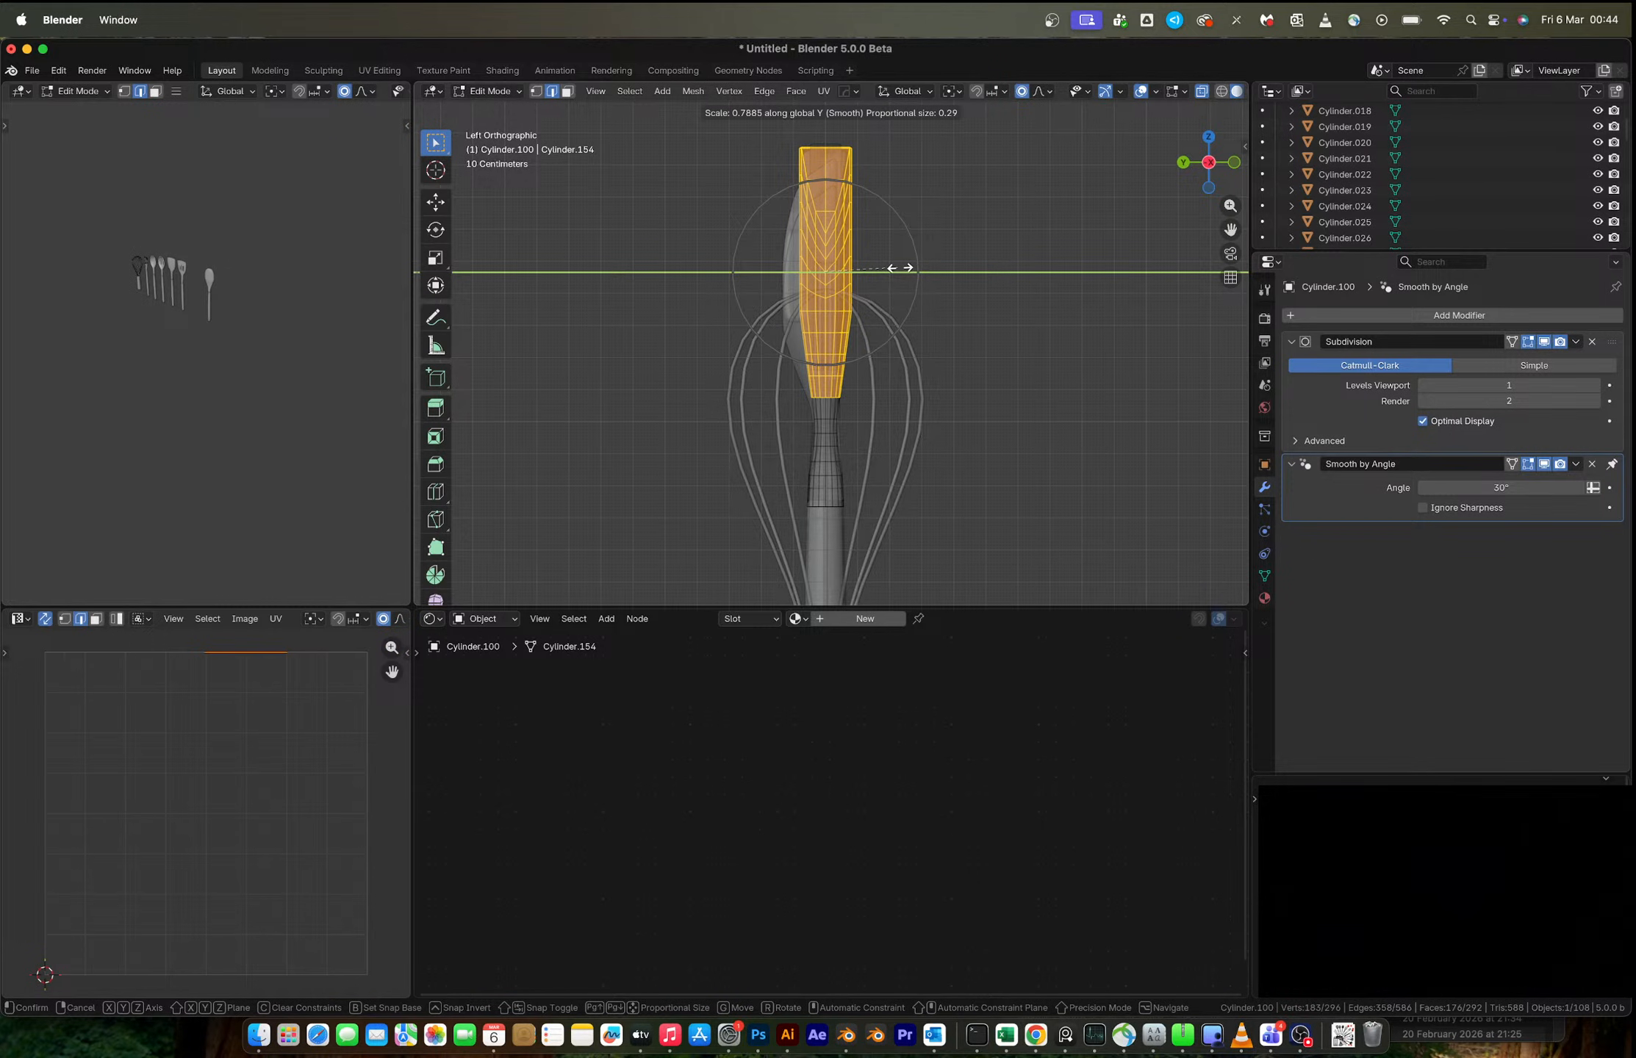
scroll(882, 272, "down", 9)
scroll(862, 277, "down", 1)
scroll(860, 279, "up", 5)
left_click(857, 280)
- Try to hollow the head by moving its front and back centre vertices about 0.15 m along Y with Smooth proportional editing
middle_click_drag(857, 280, 809, 304)
key("1")
left_click(848, 294)
left_click(848, 294, "shift")
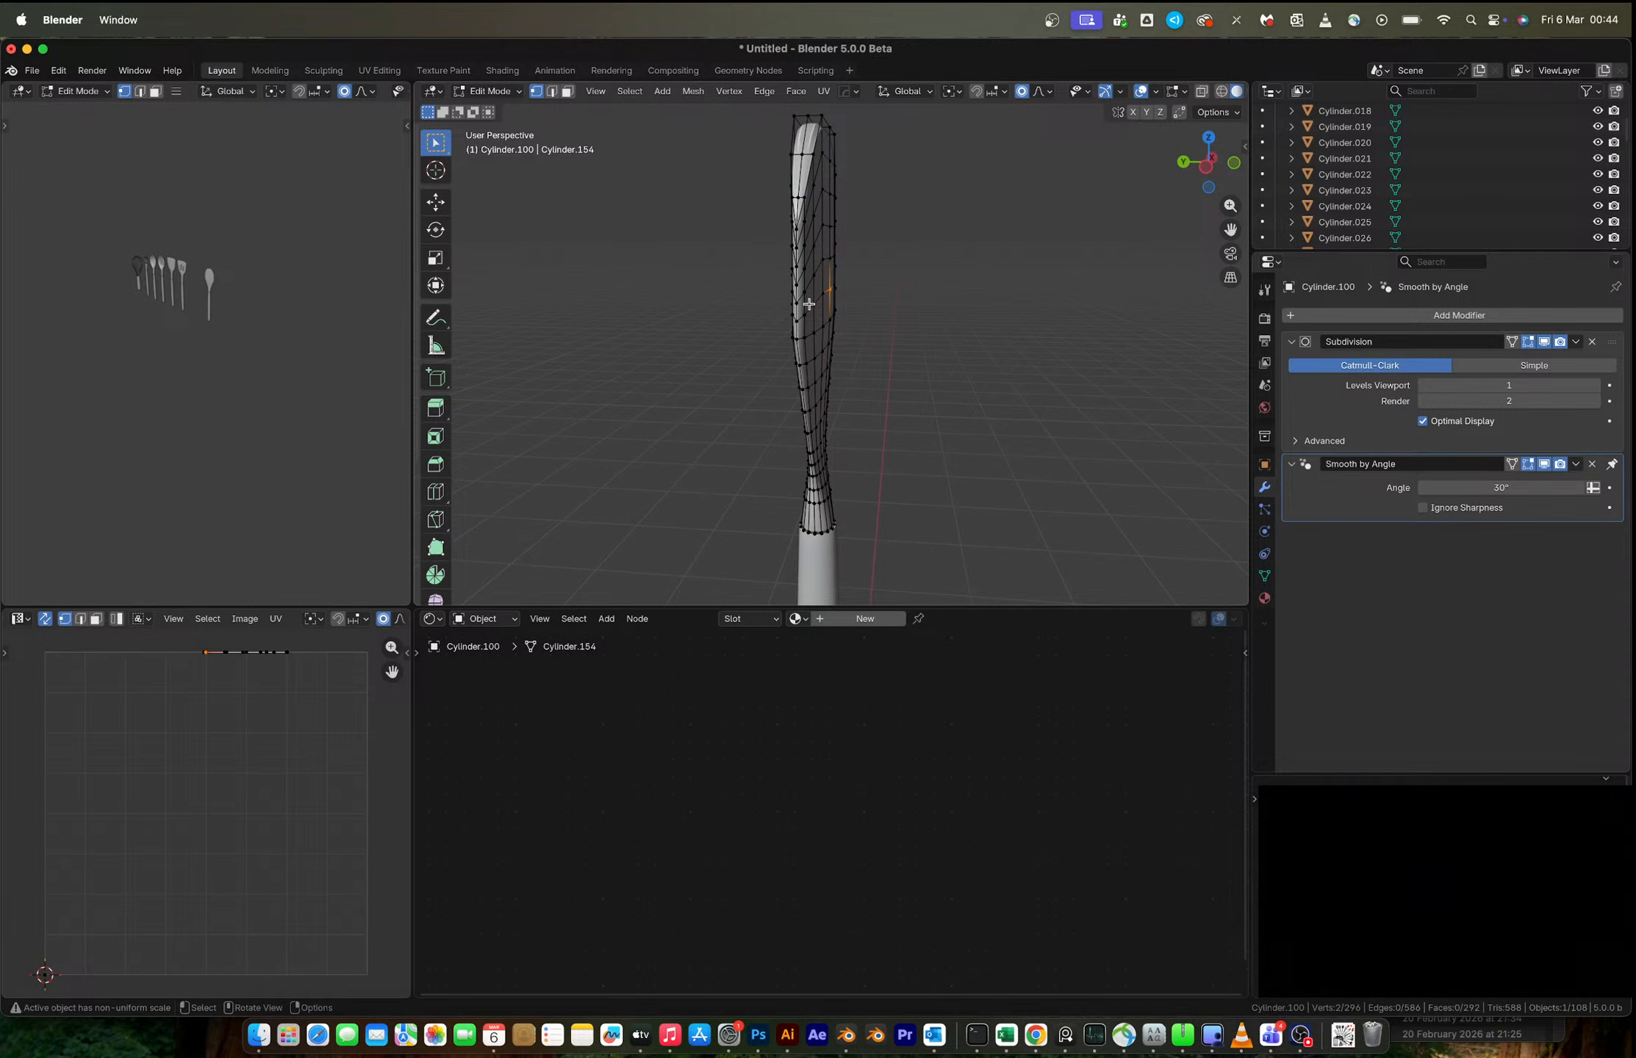
key("g")
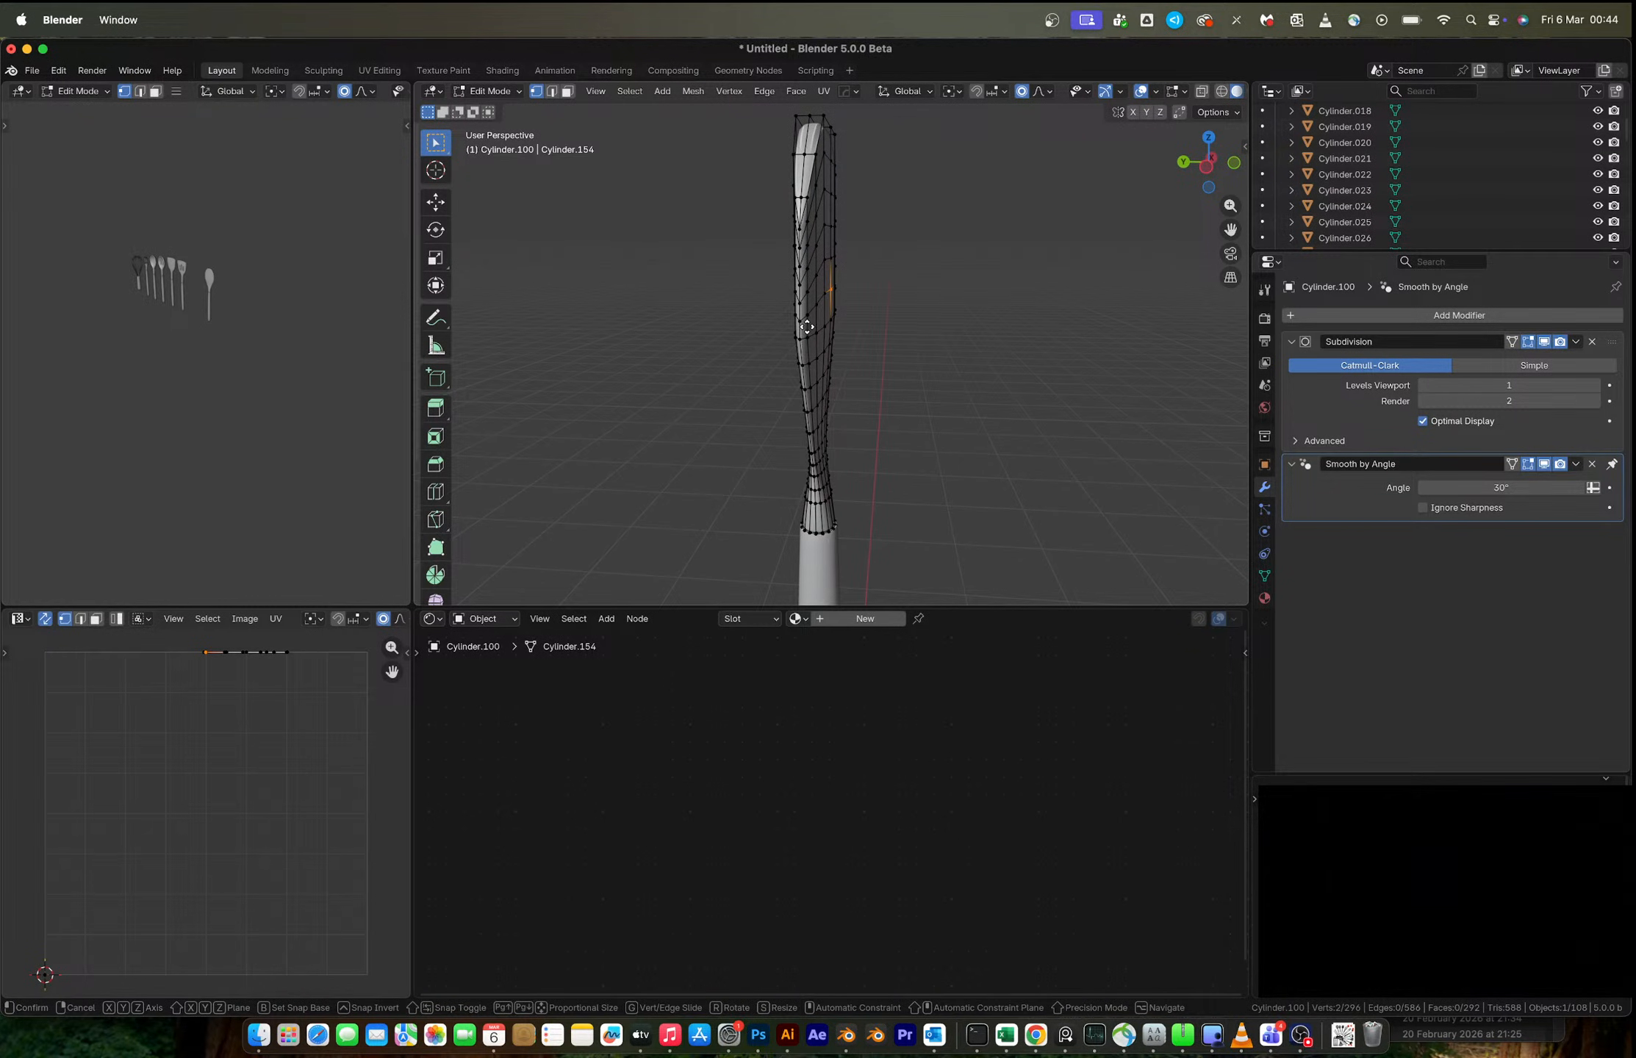
key("y")
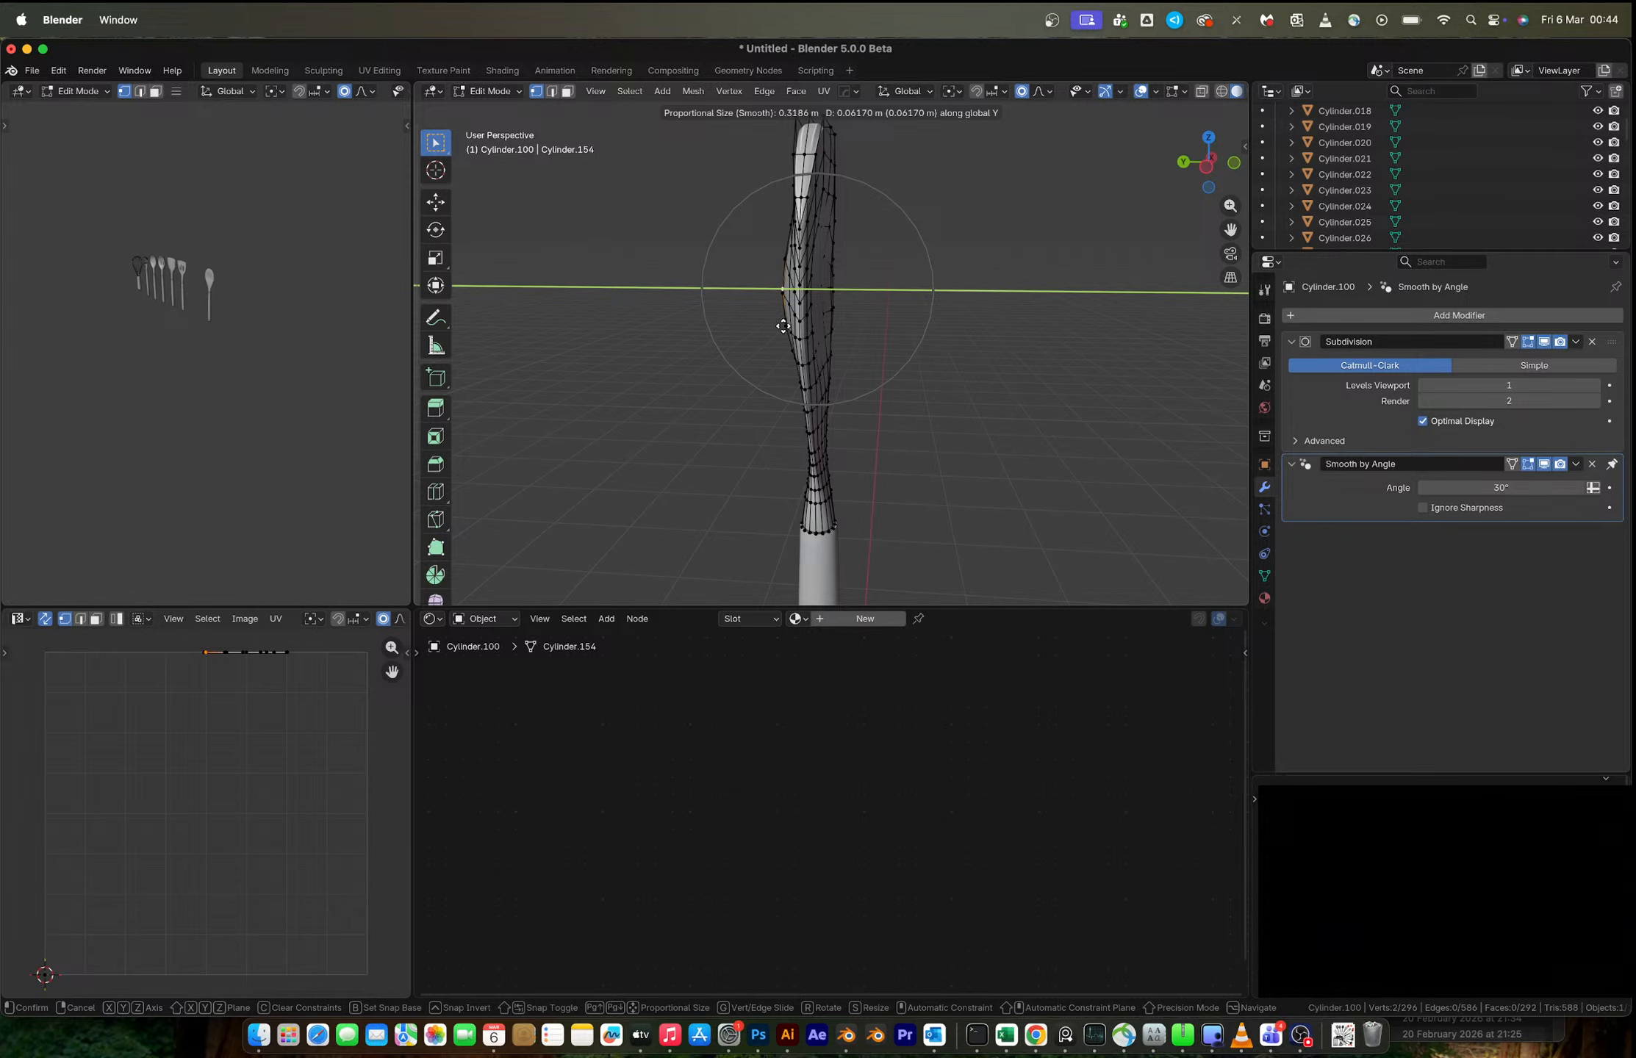
scroll(768, 325, "down", 3)
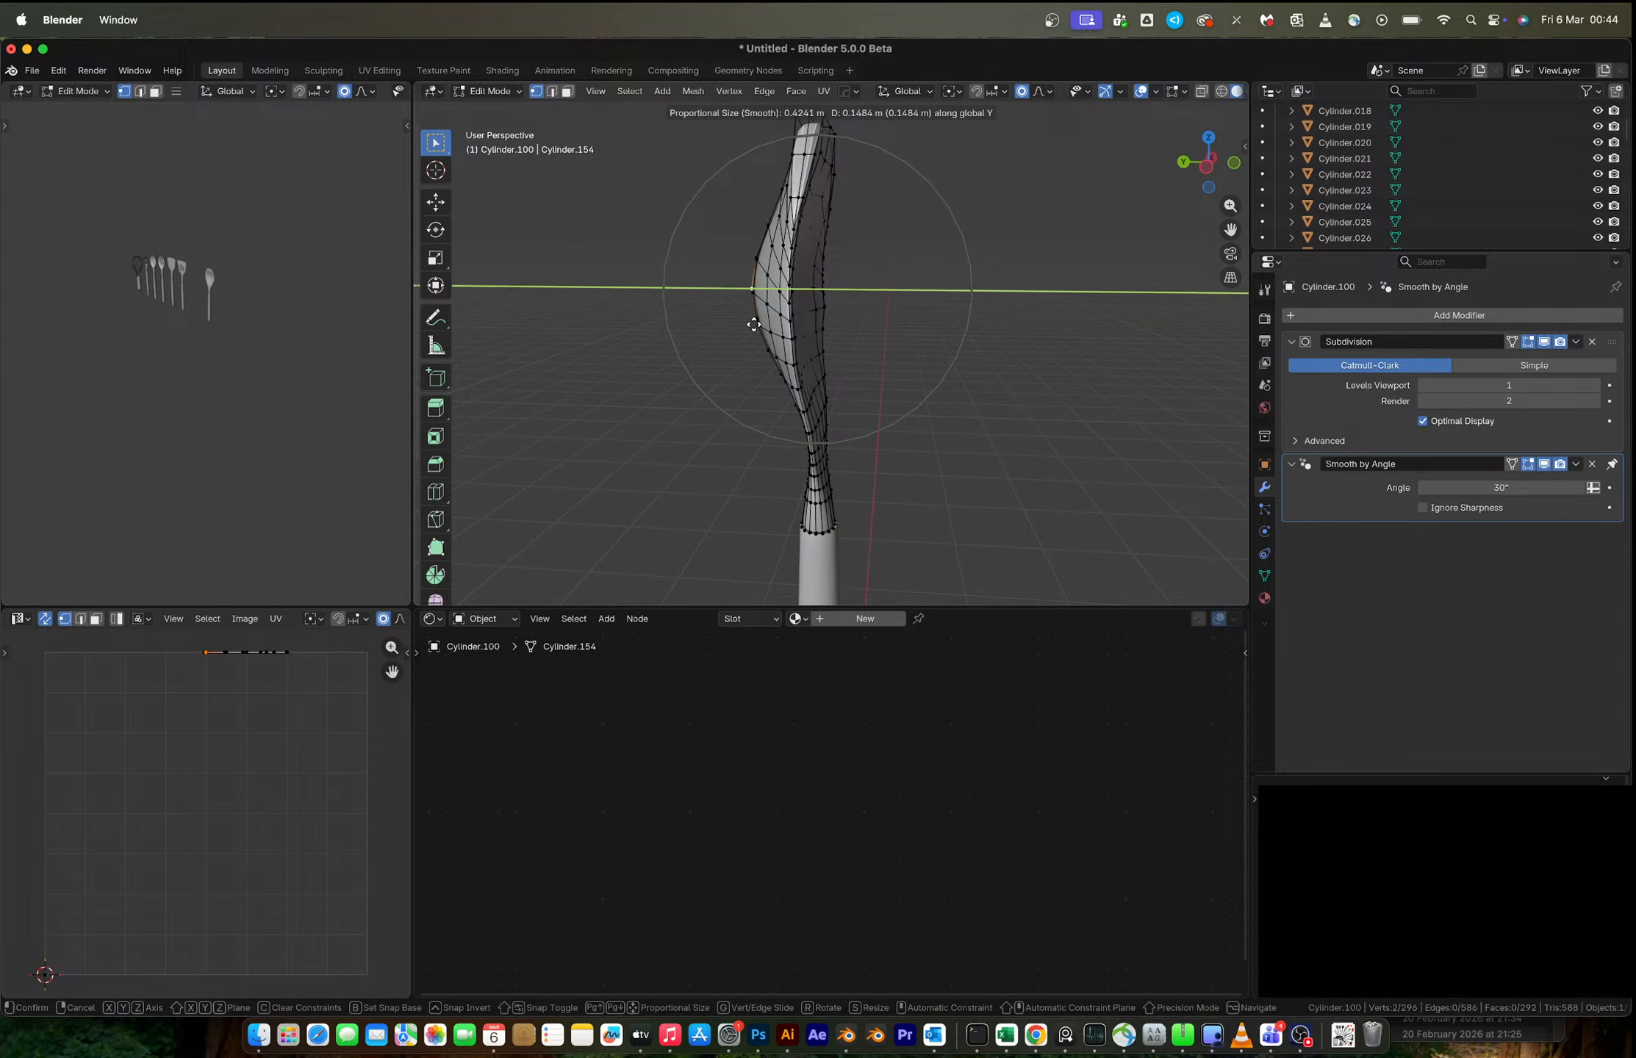
scroll(752, 326, "down", 2)
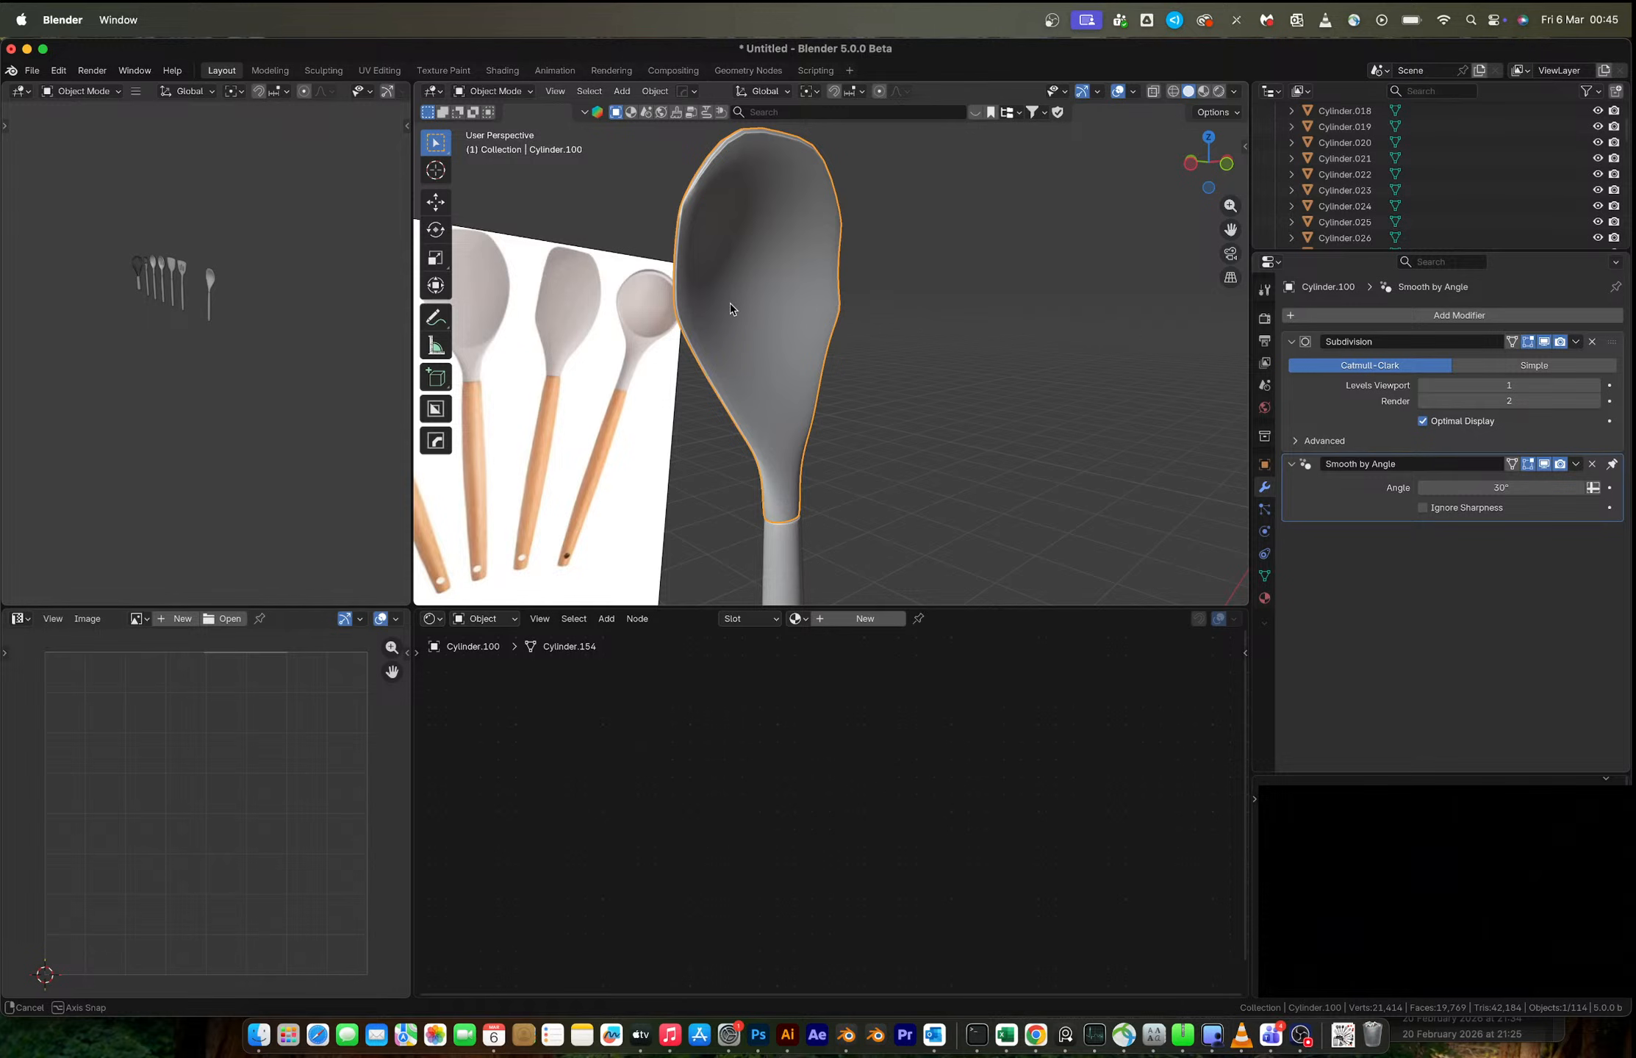
middle_click_drag(729, 309, 895, 322)
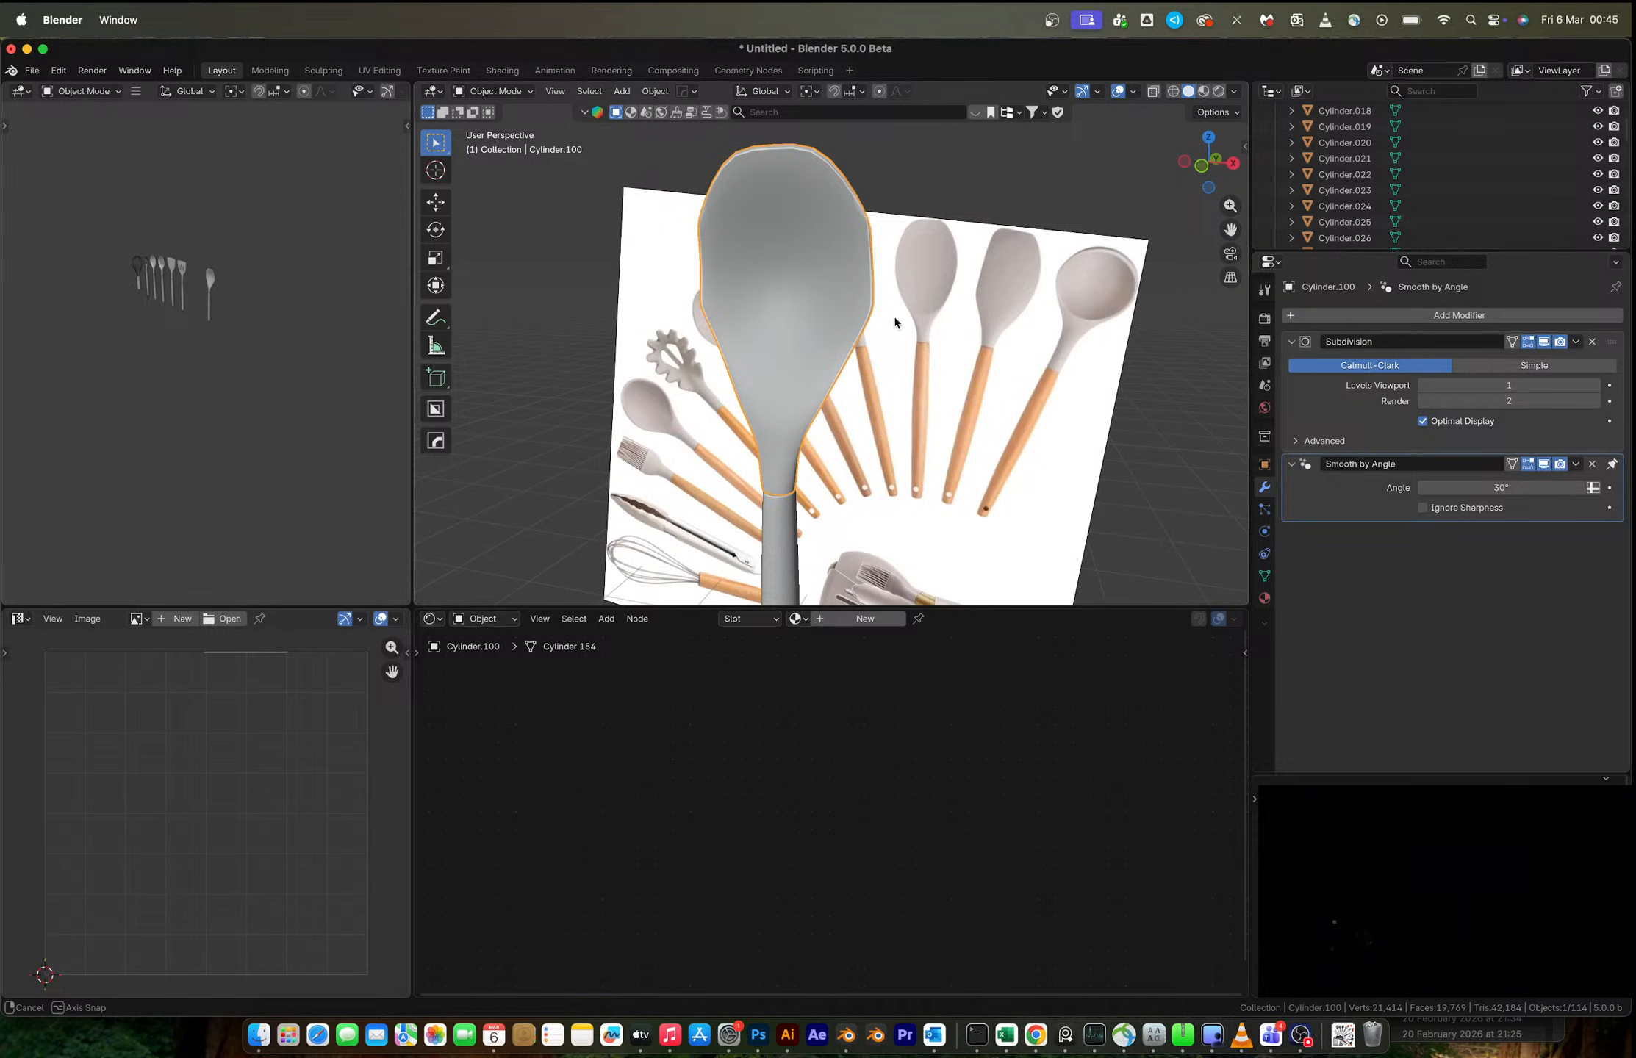
key("Tab")
scroll(882, 316, "up", 3)
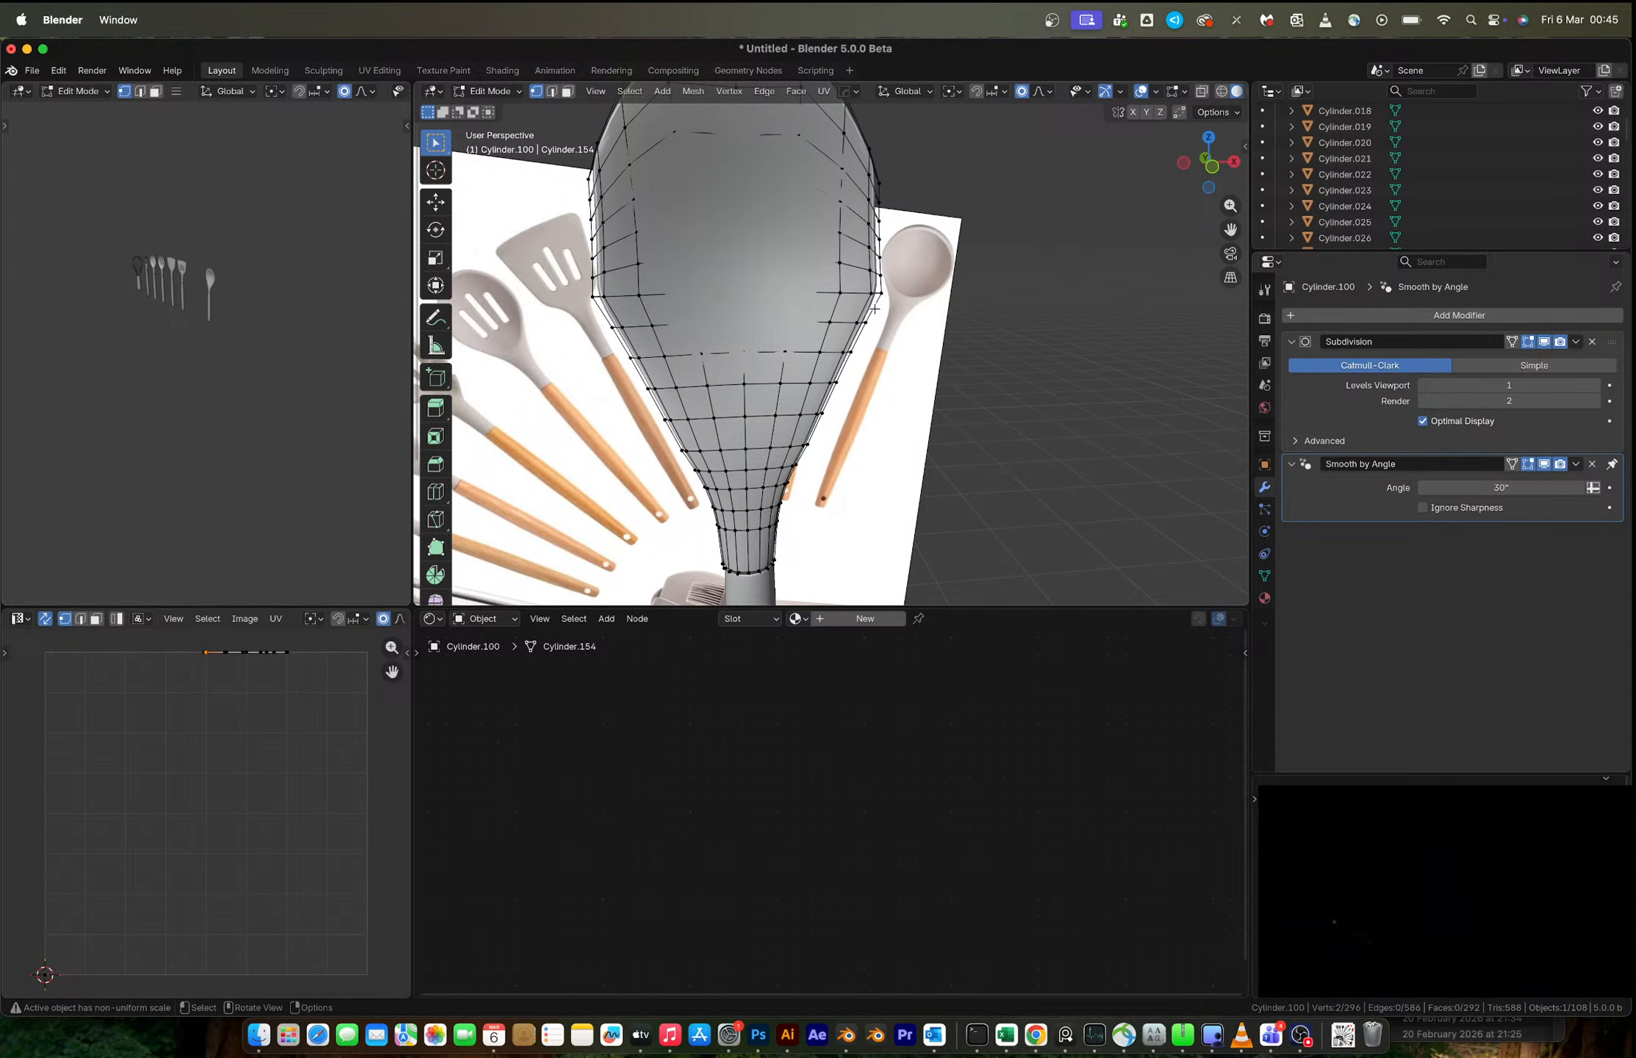
- Examine the head's side outline against the reference image in see-through front view
key("KP_1")
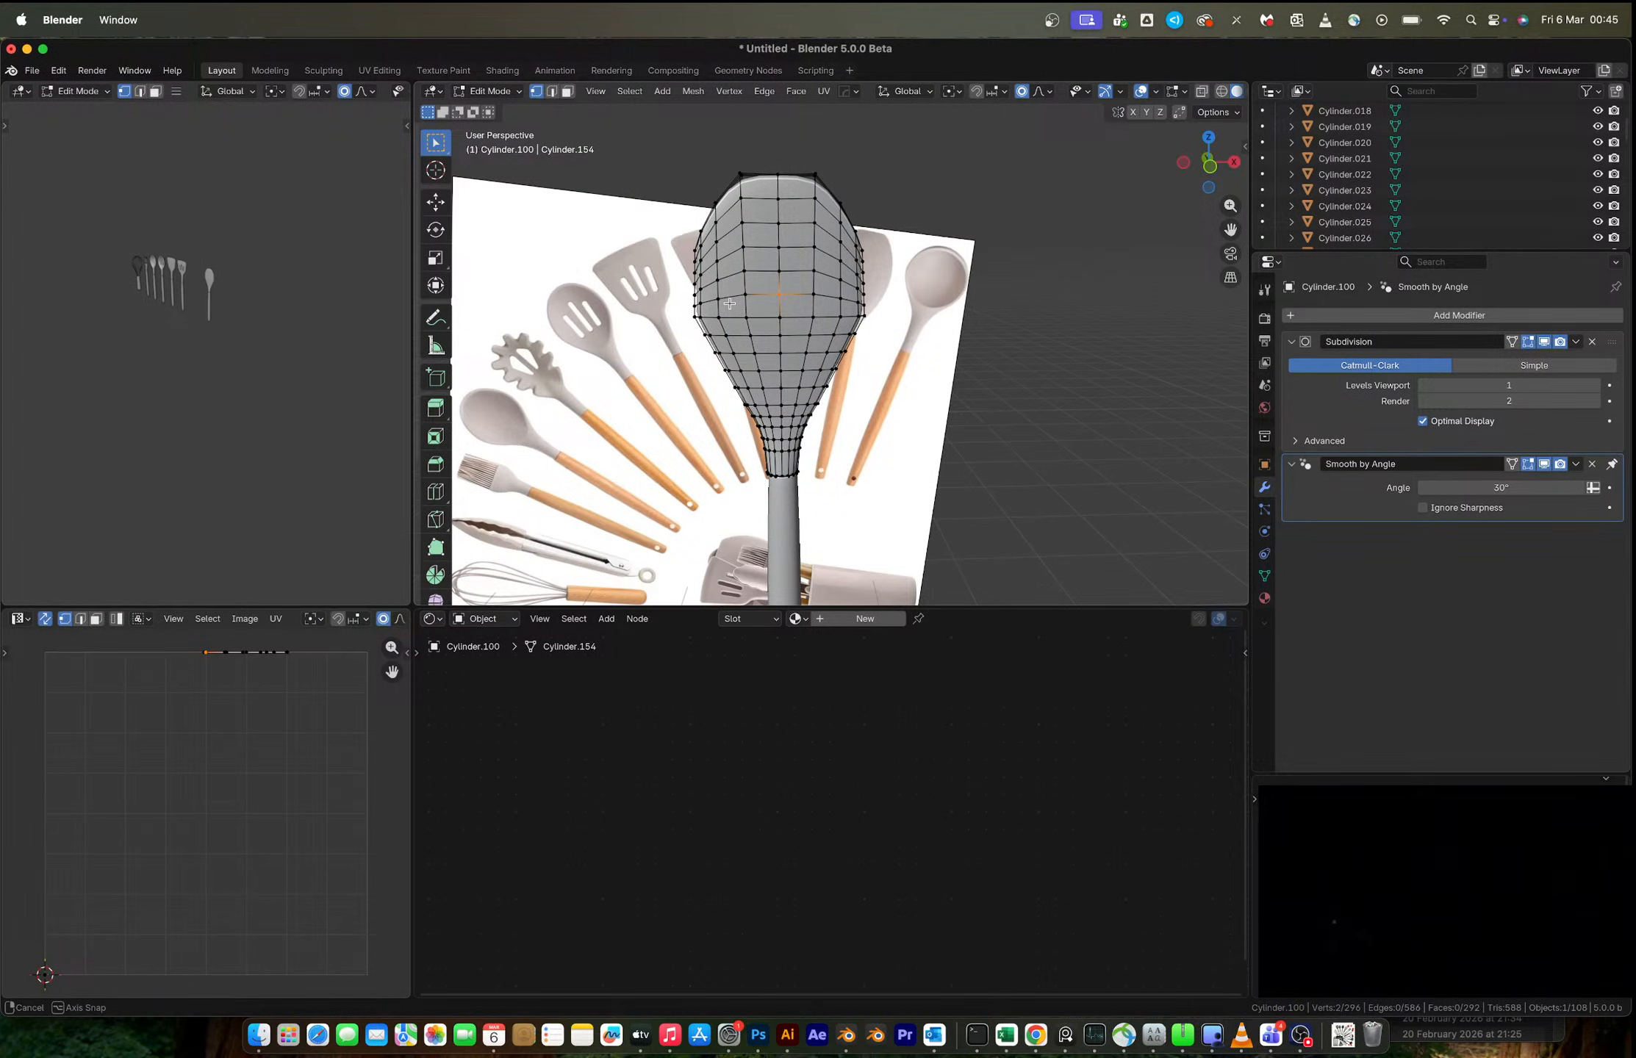
middle_click_drag(729, 303, 874, 240)
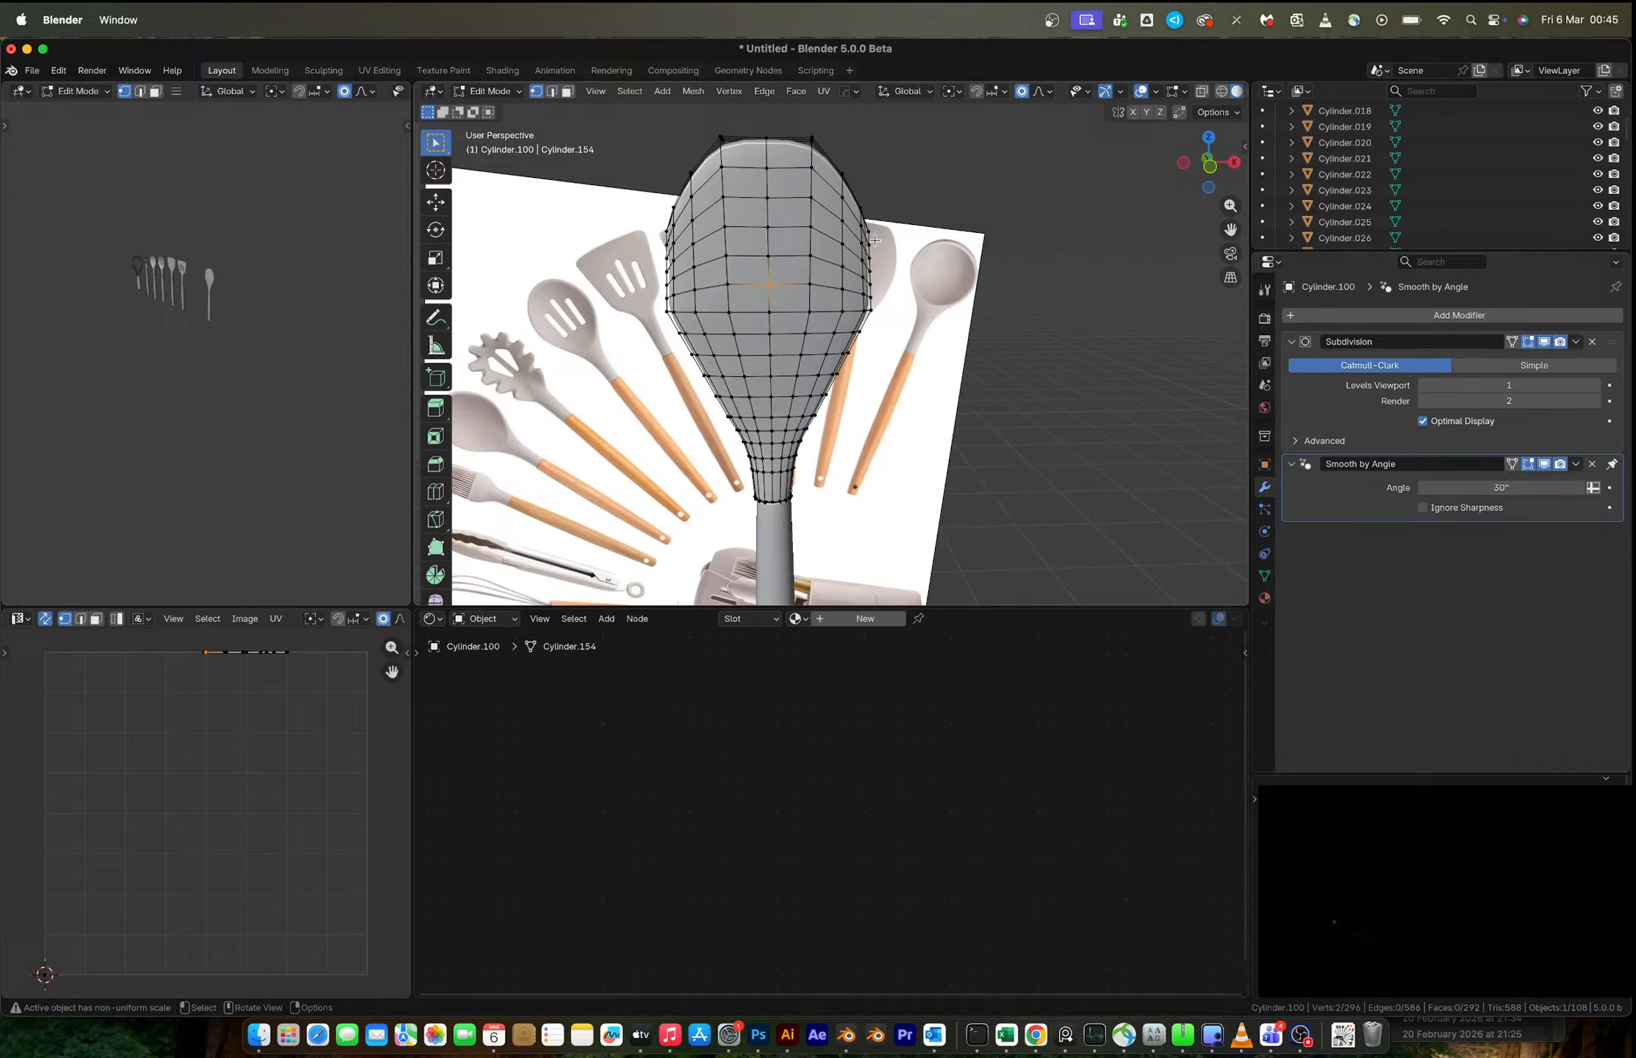
scroll(875, 240, "up", 3)
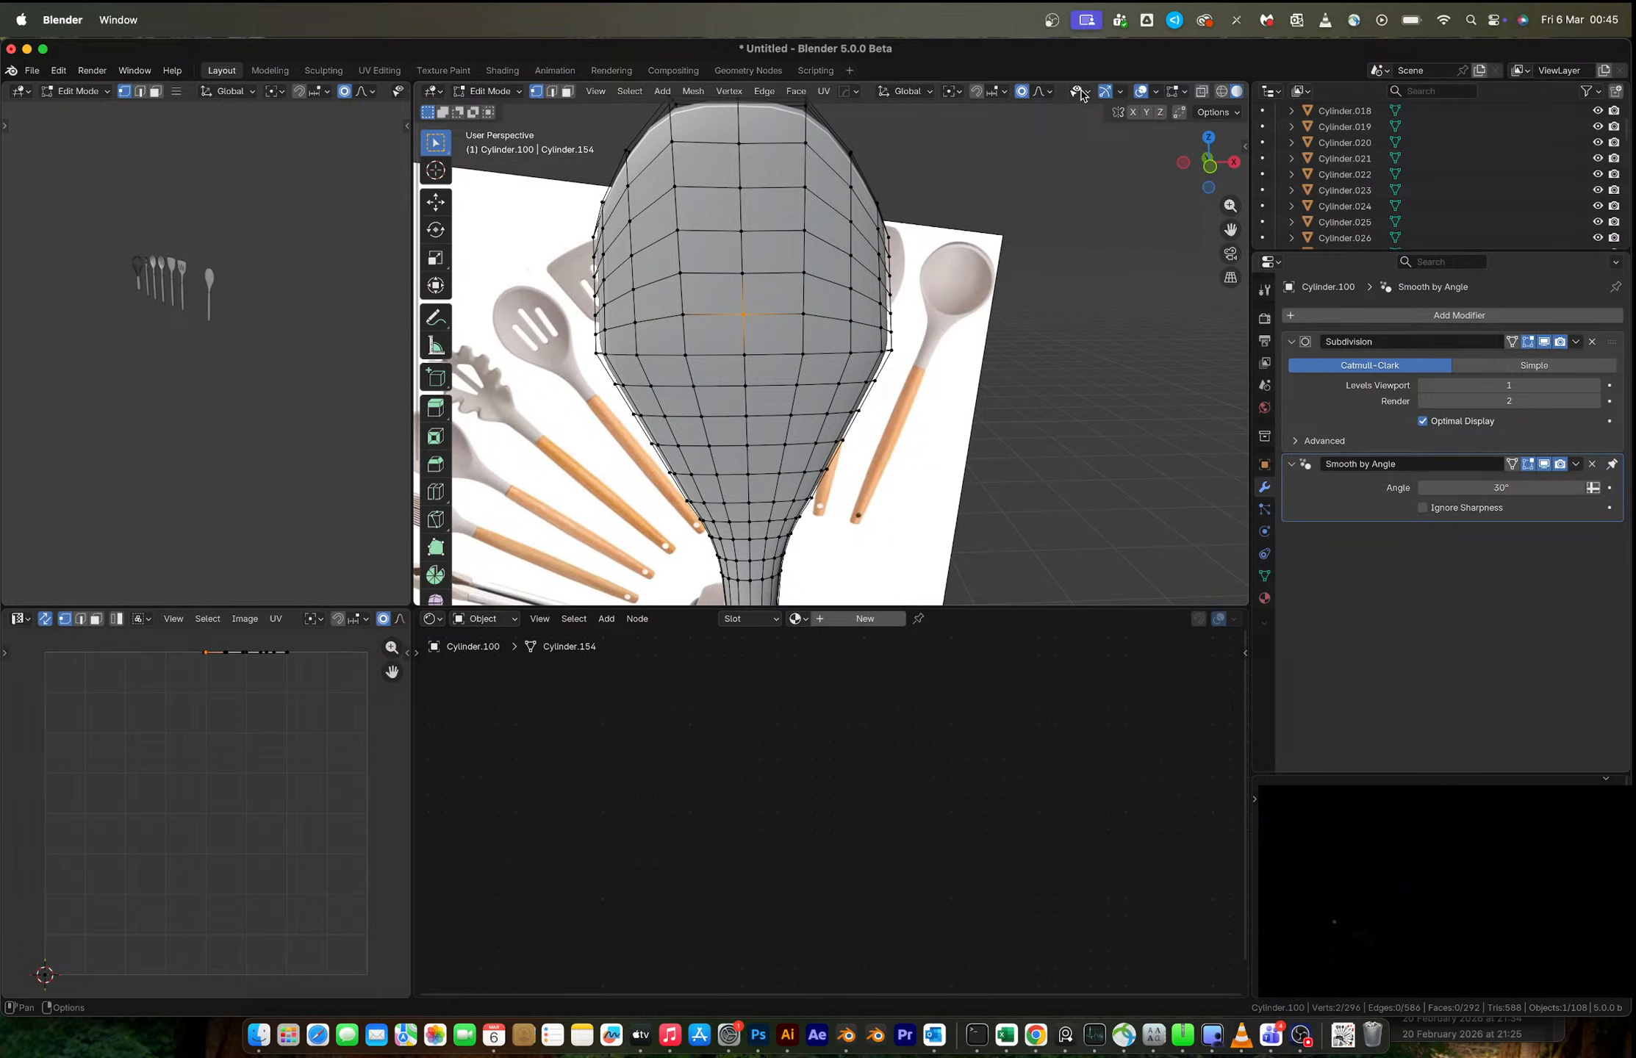
key("KP_1")
scroll(930, 334, "up", 1)
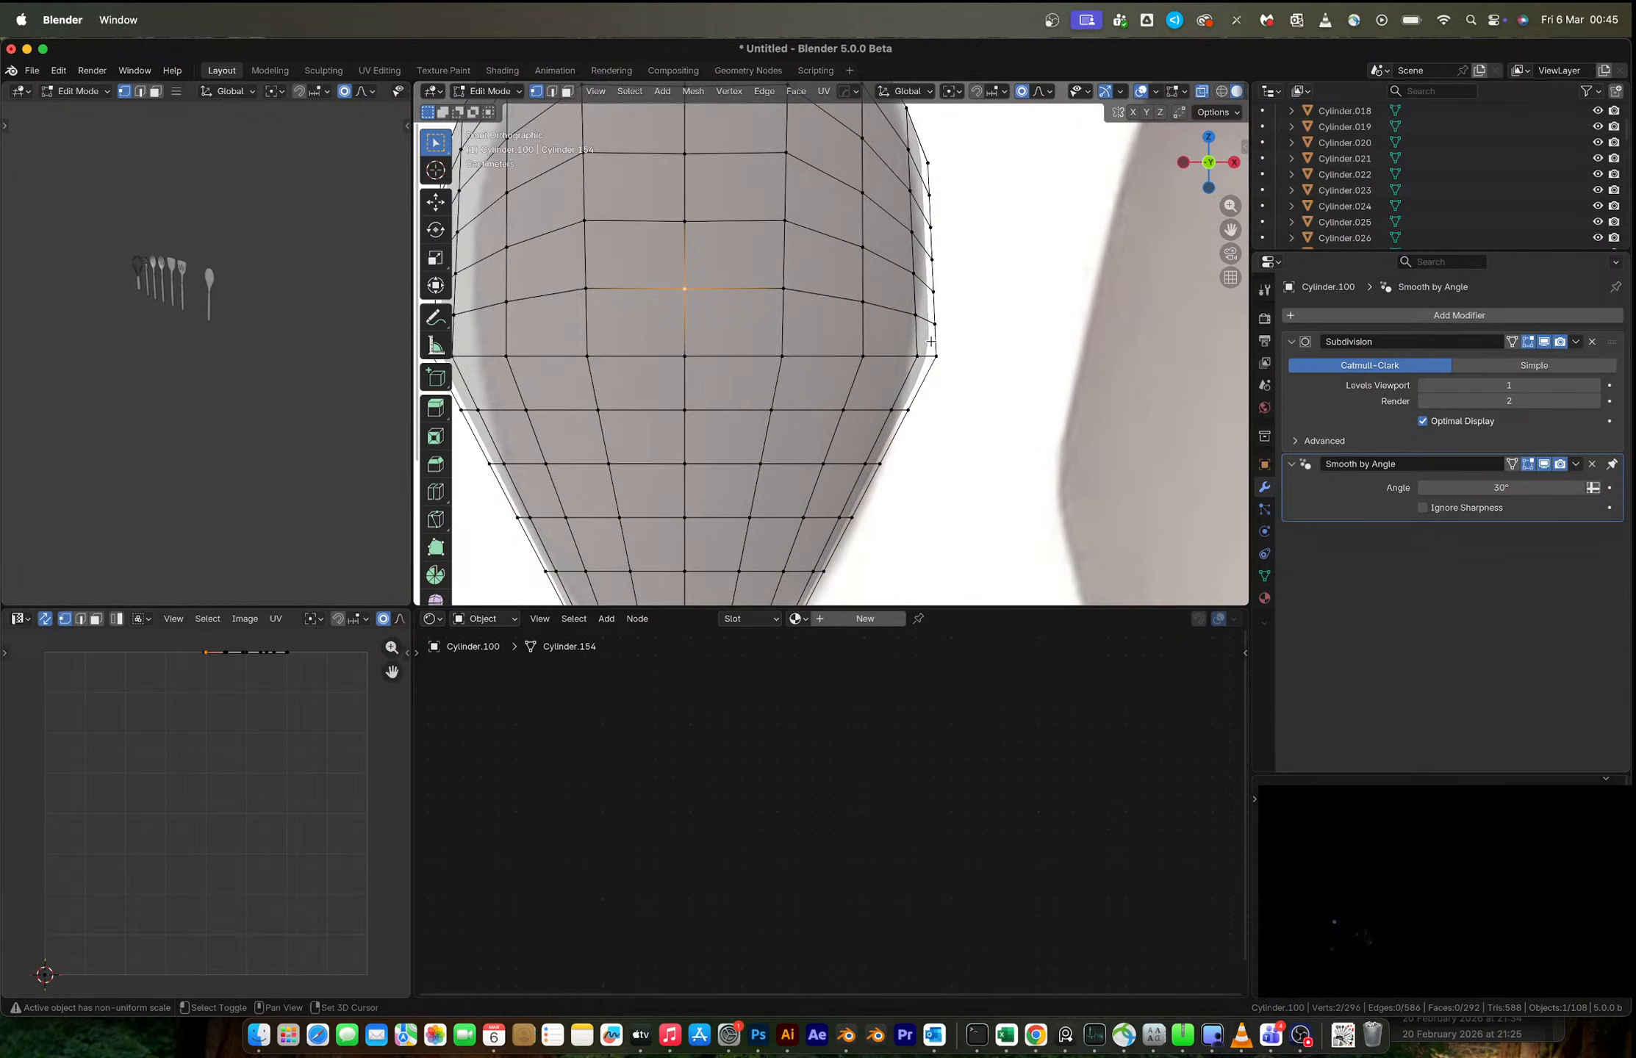
middle_click_drag(930, 334, 923, 352, "shift")
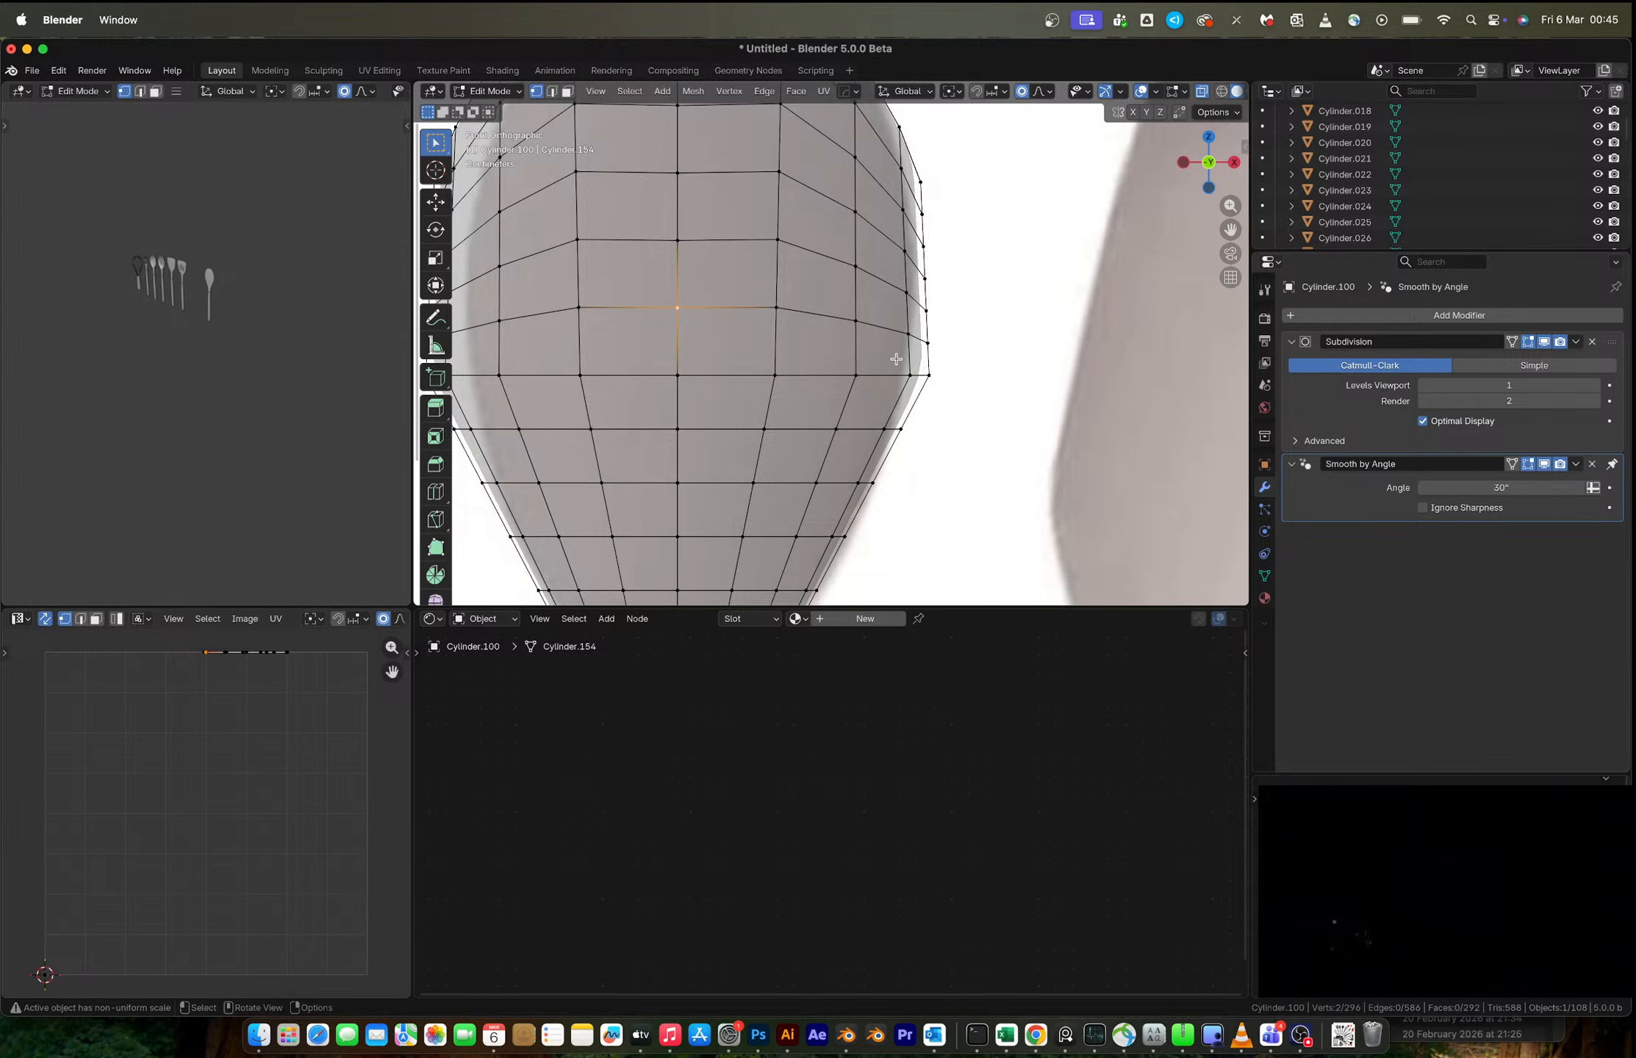
left_click(943, 388)
scroll(940, 393, "down", 3)
middle_click_drag(939, 391, 986, 478)
middle_click_drag(793, 372, 969, 346)
- Select the head's front and back centre vertices and try moving them about 0.15 m along Y with a wider Smooth influence
left_click(785, 360)
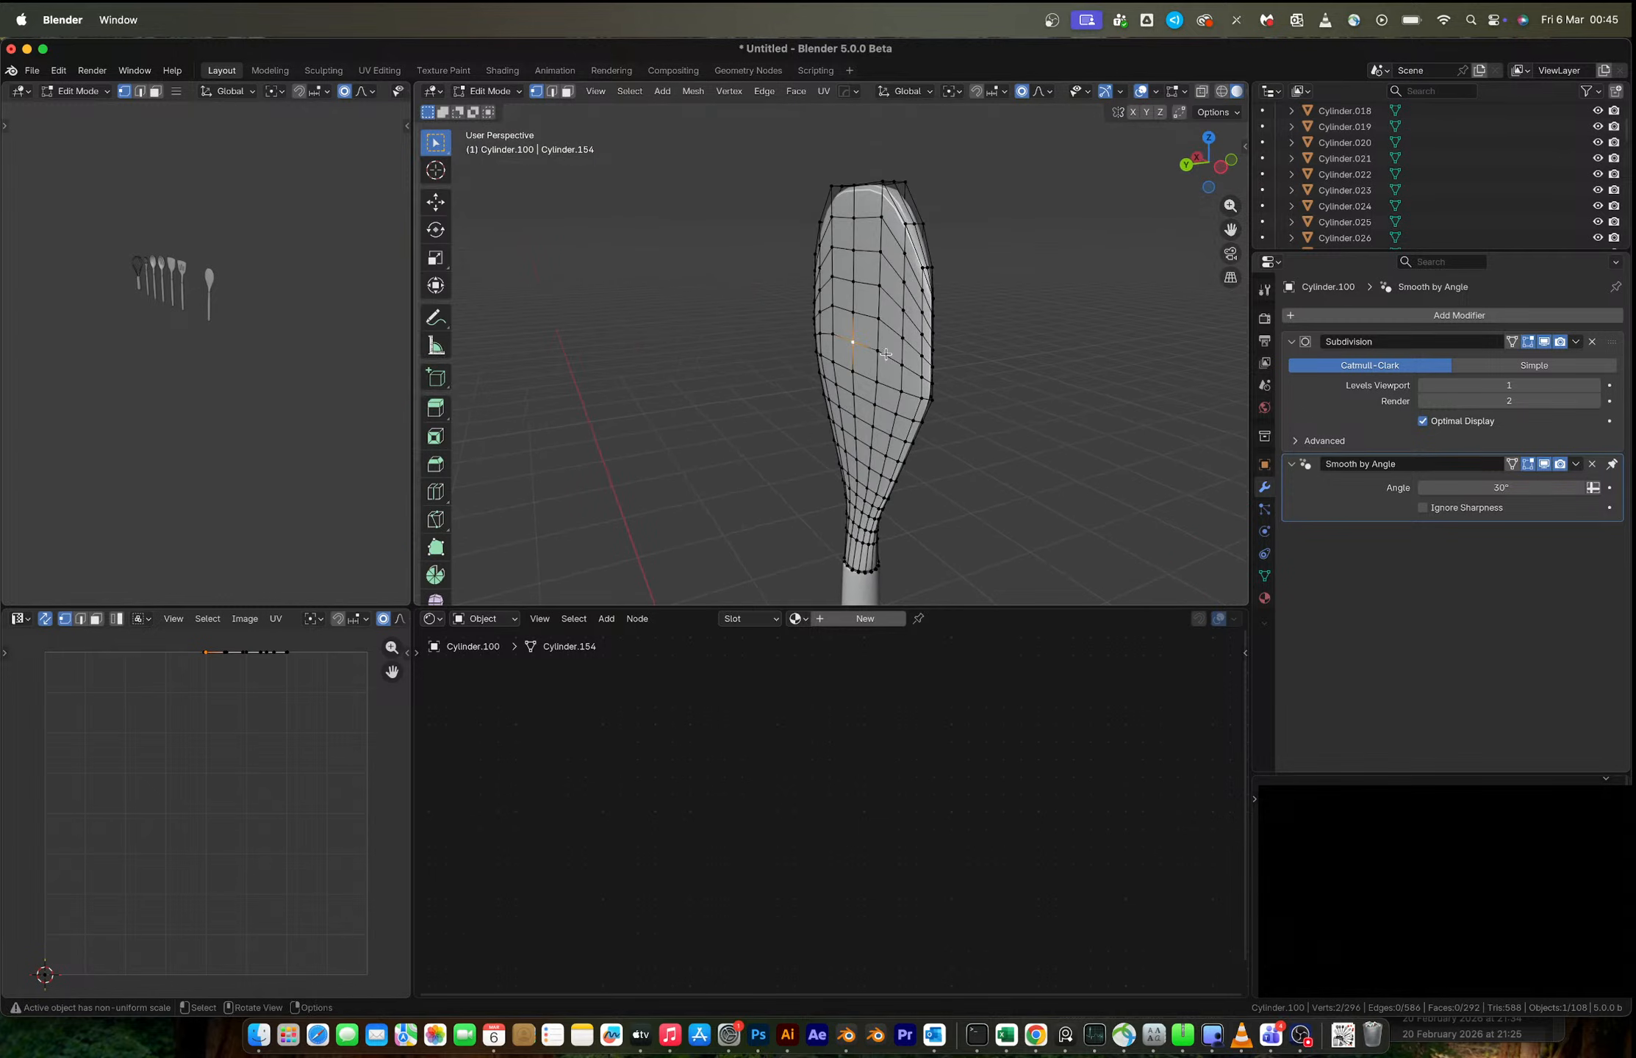
left_click(857, 353, "shift")
middle_click_drag(857, 353, 822, 355)
key("g")
key("y")
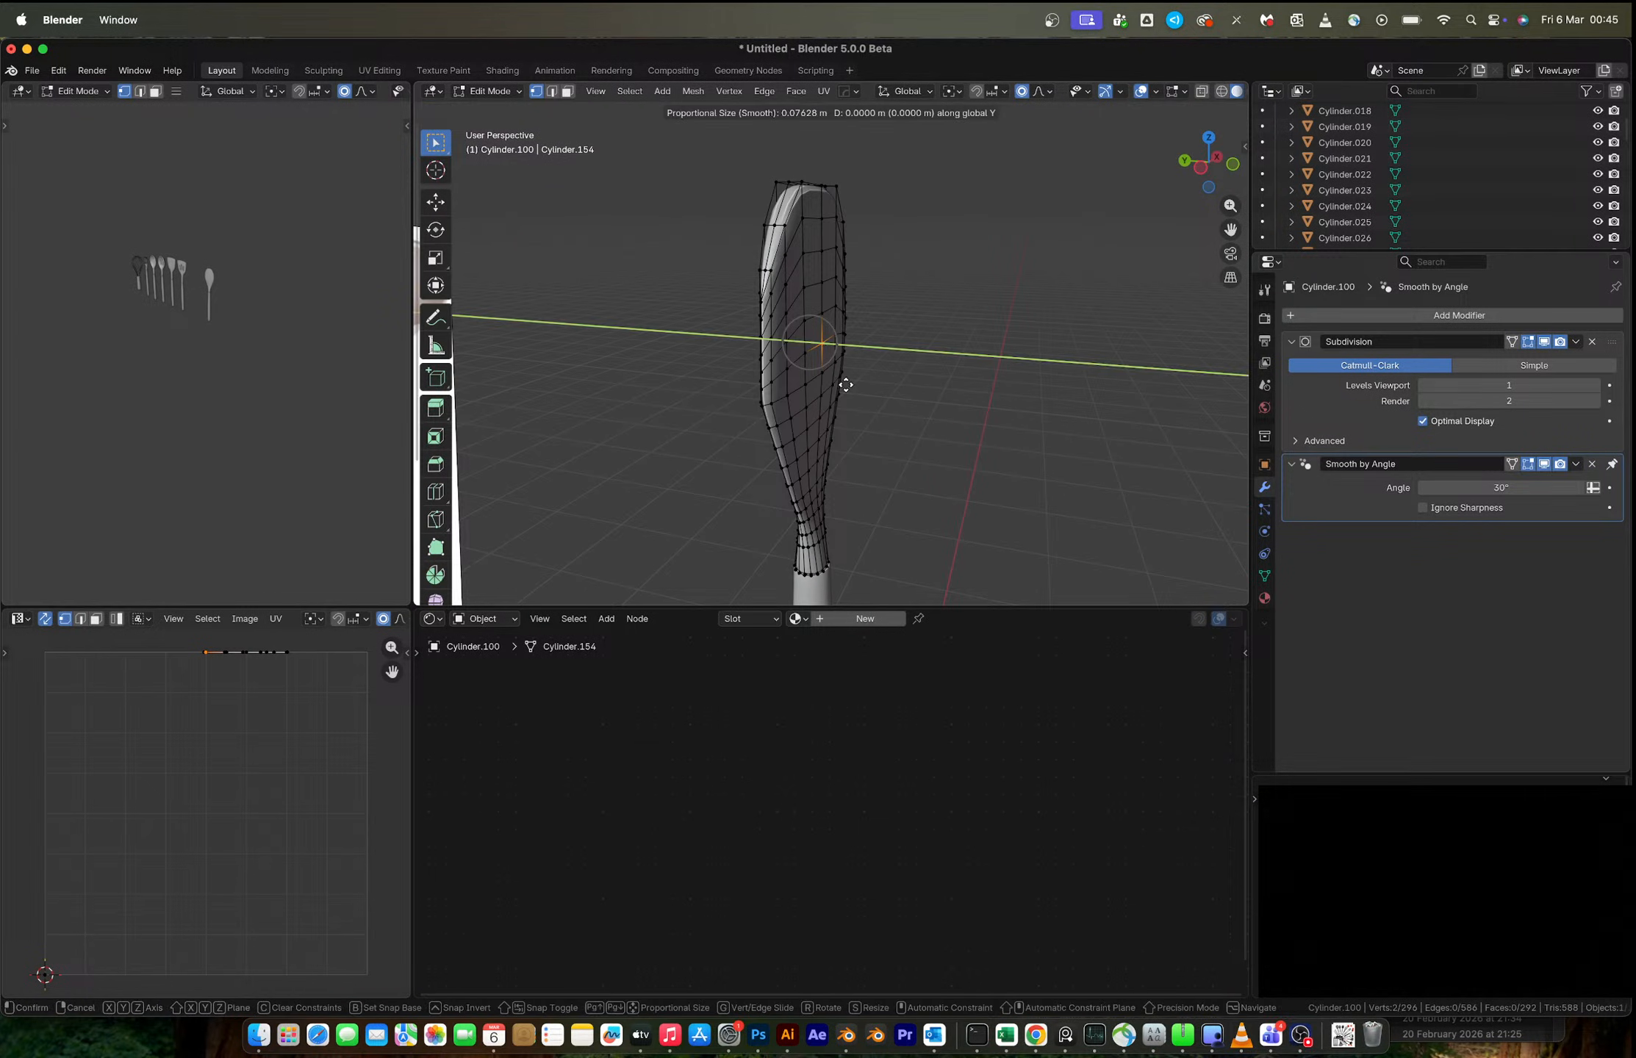
scroll(823, 381, "down", 15)
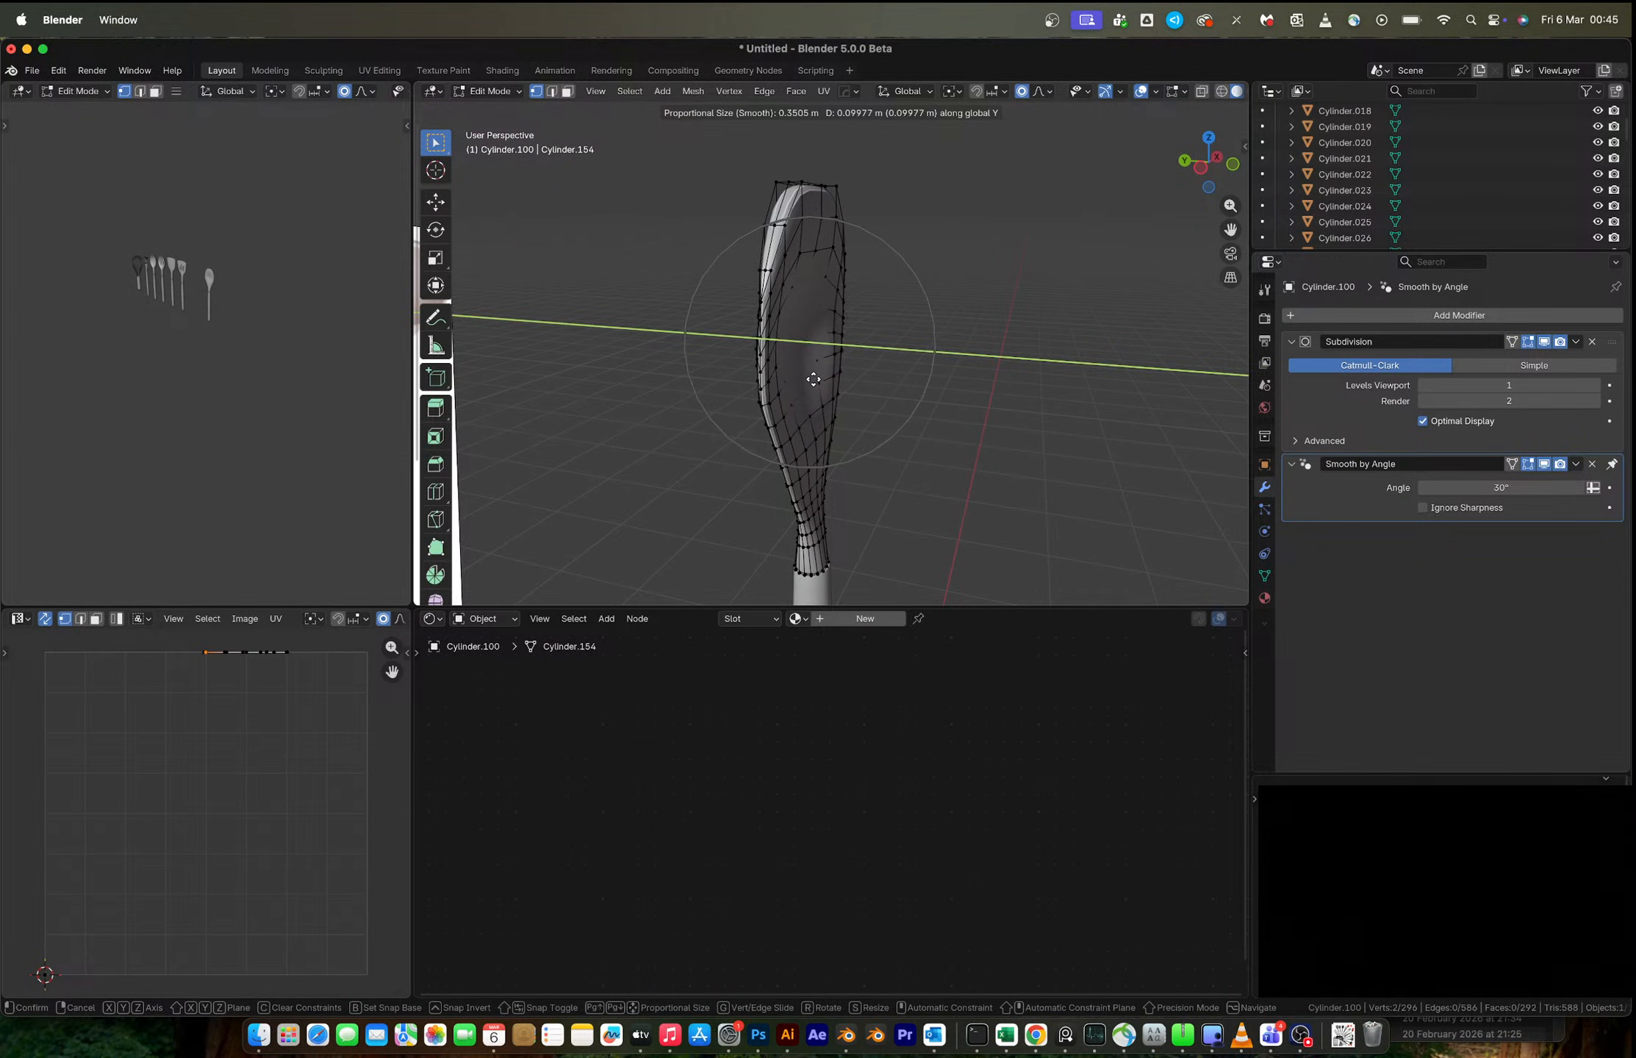
scroll(798, 377, "down", 1)
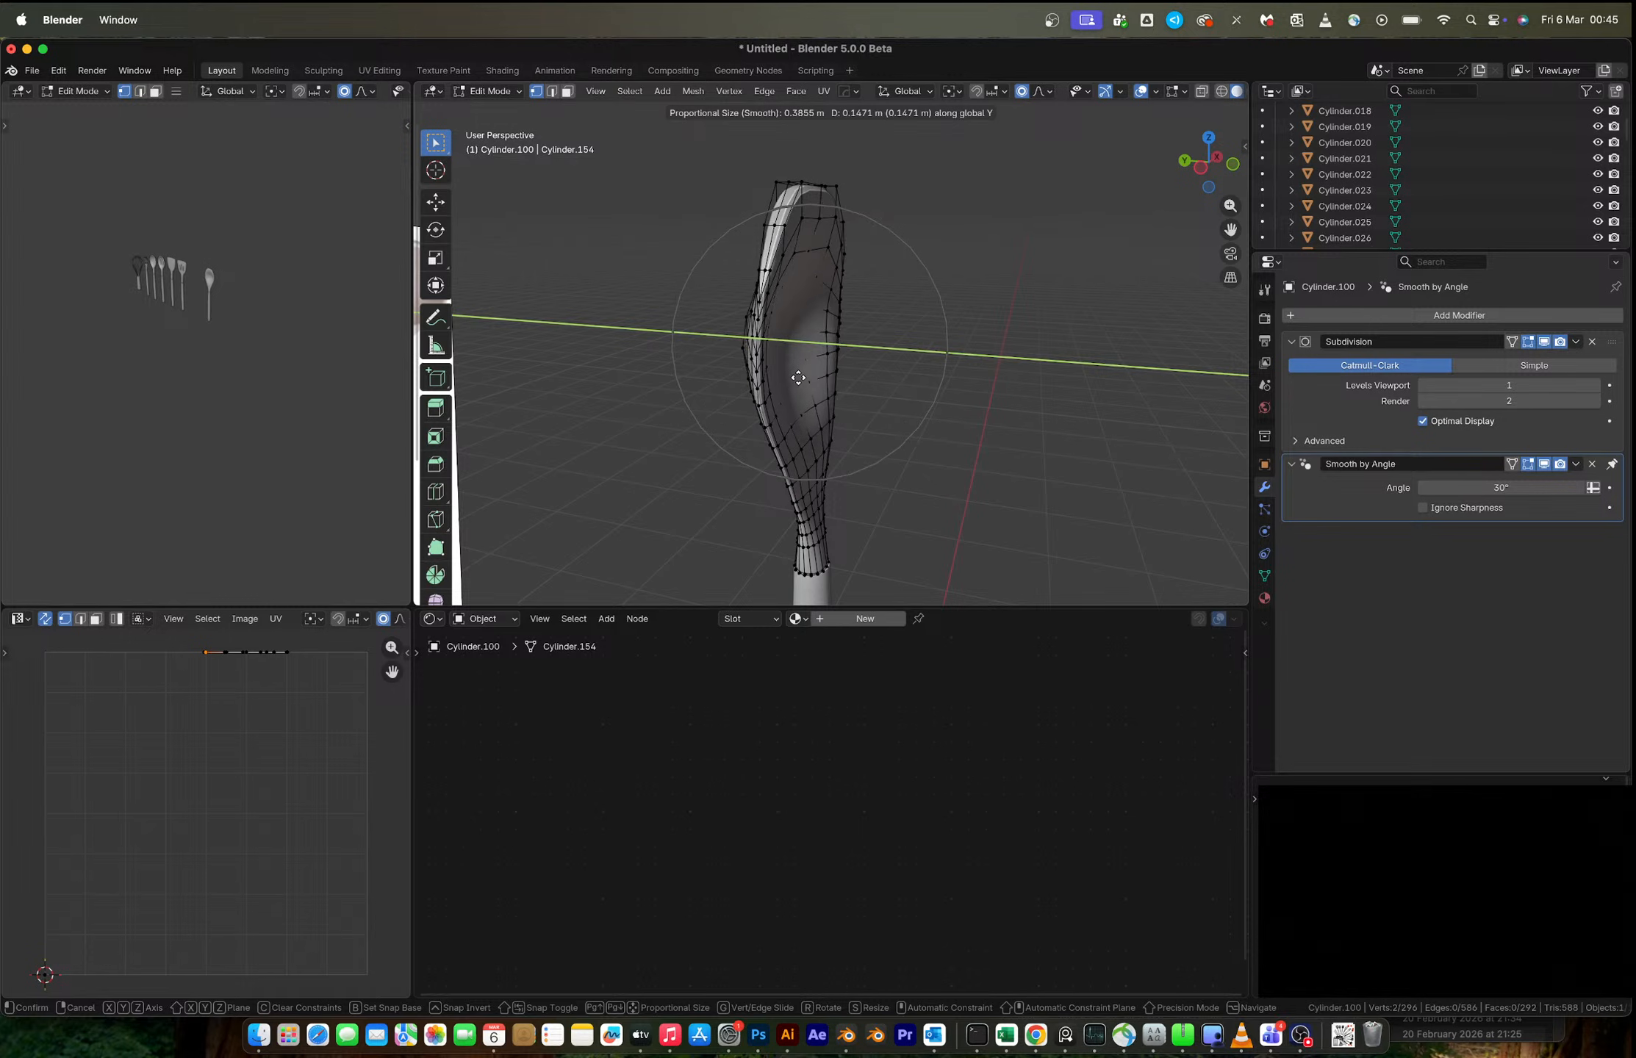
scroll(798, 378, "down", 2)
key("Escape")
- Switch the proportional falloff to Sphere and try moving the centre vertices about 0.087 m along Y with a 0.467 m influence size
left_click(1042, 91)
left_click(1041, 179)
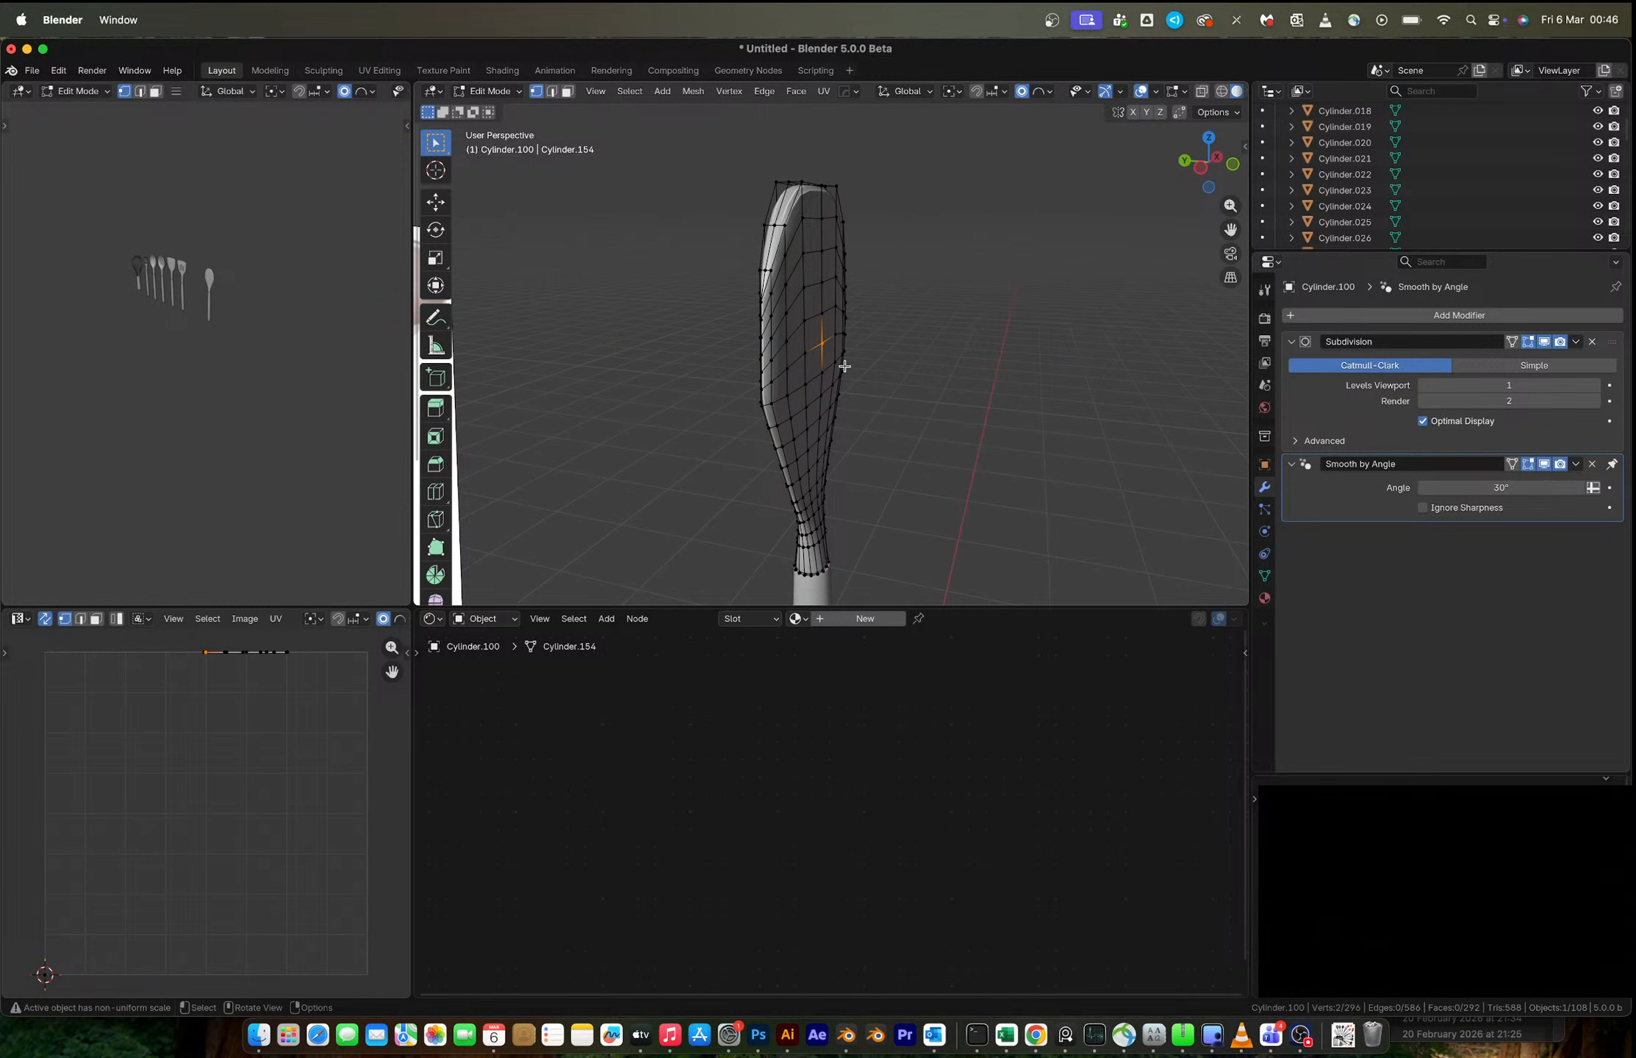
key("g")
key("y")
scroll(821, 365, "up", 6)
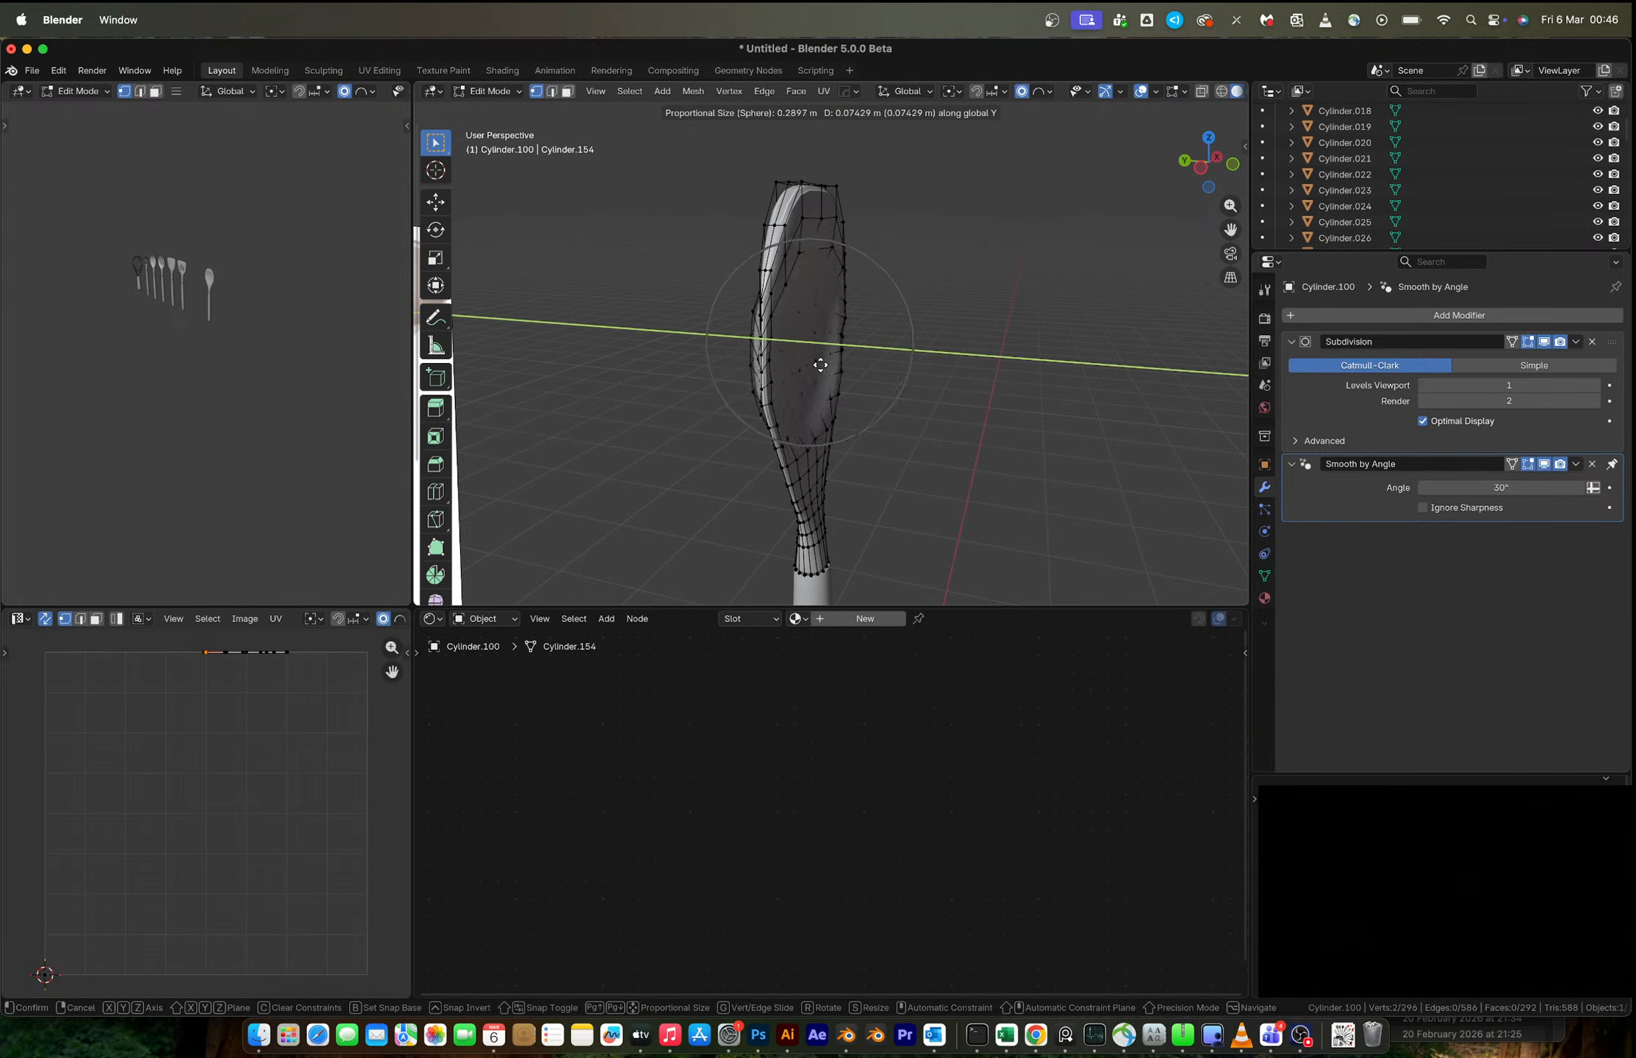
scroll(814, 367, "down", 3)
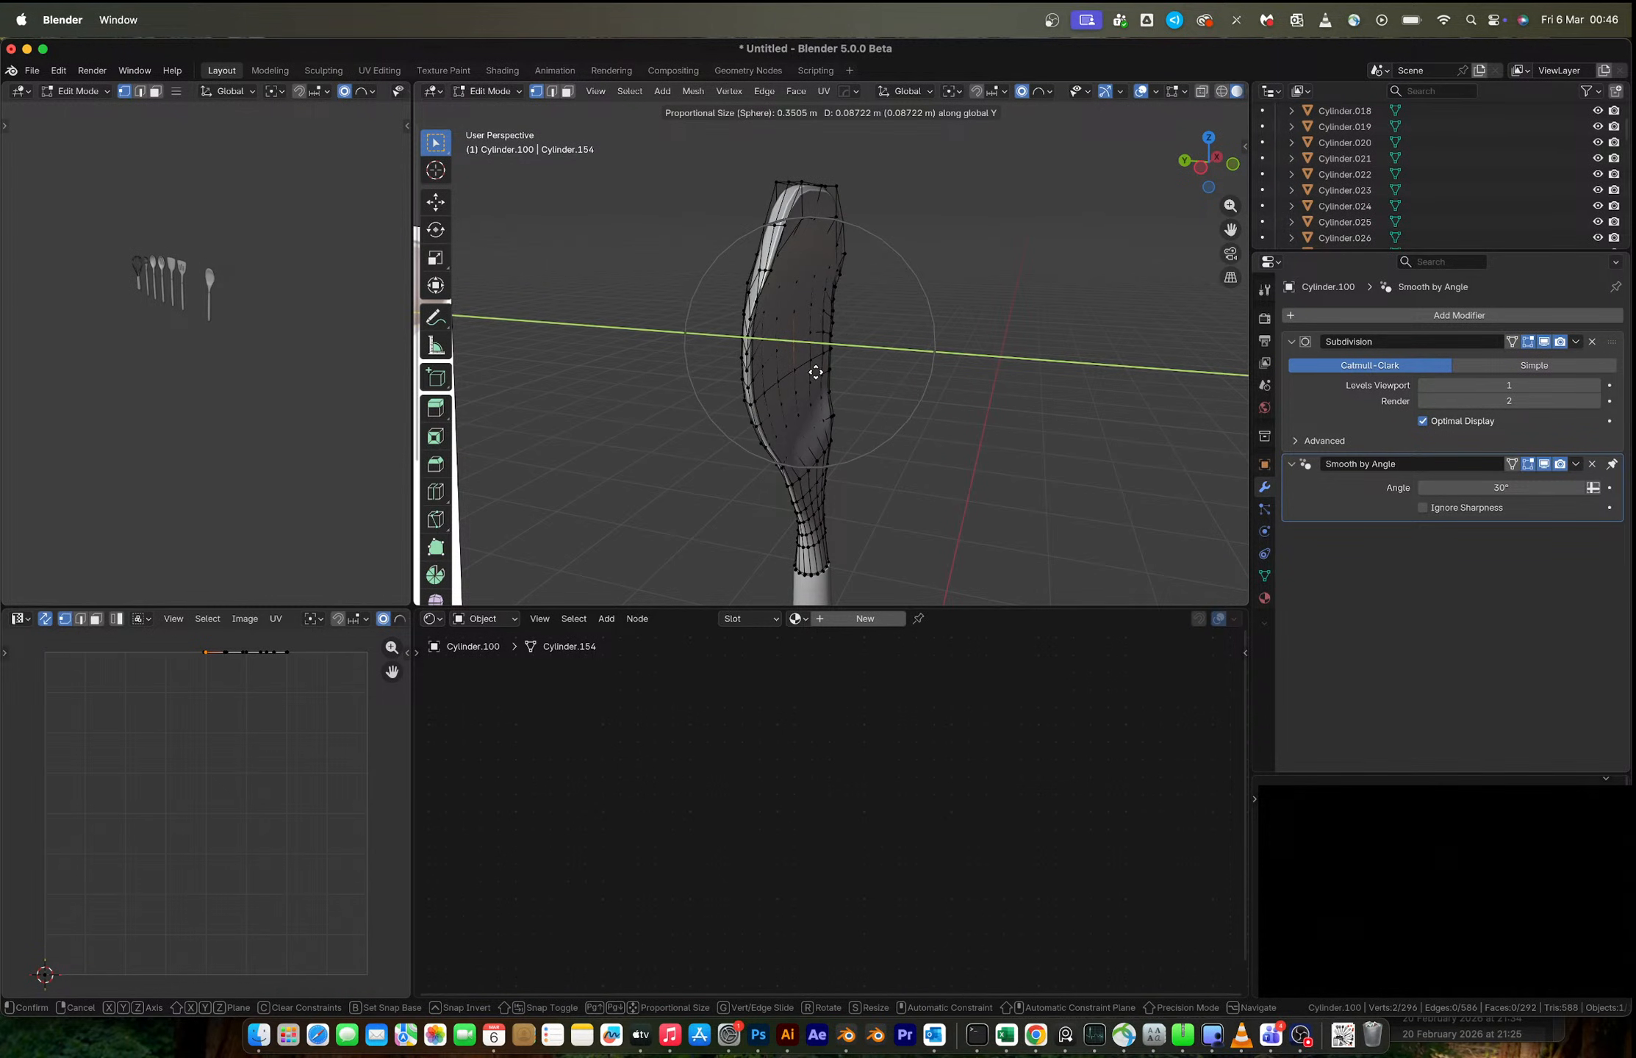
scroll(815, 372, "down", 2)
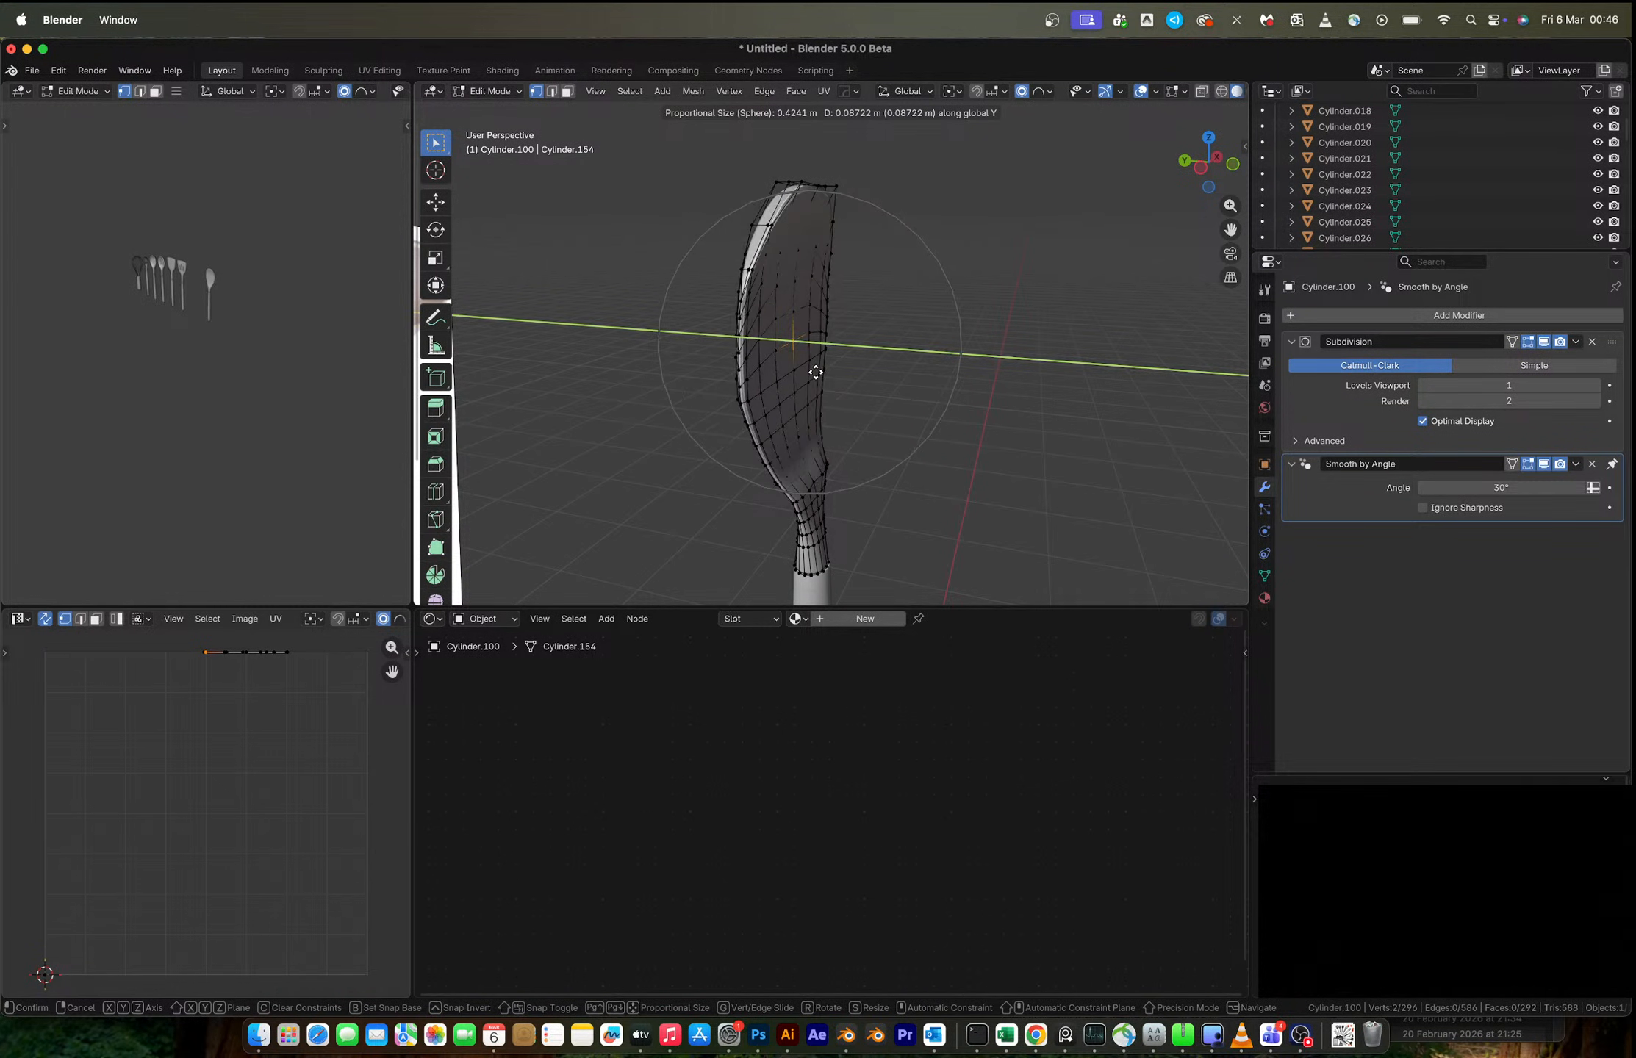
scroll(816, 372, "down", 1)
left_click(815, 368)
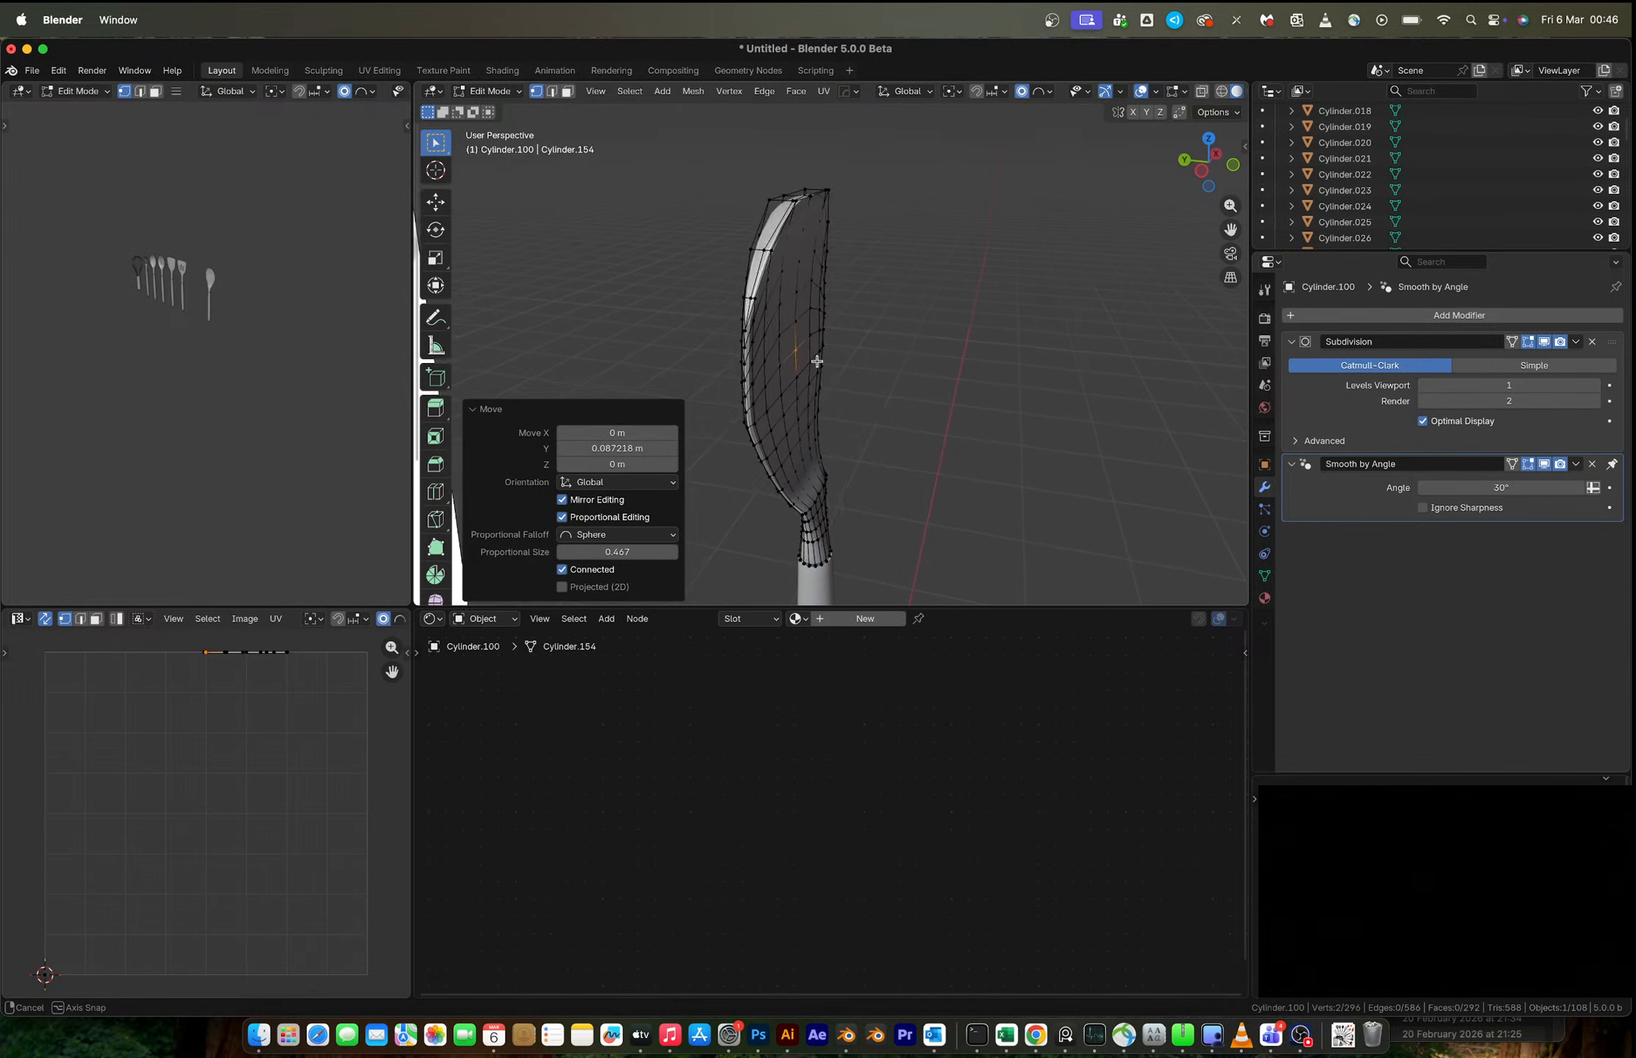
key("super+z")
- Switch the proportional falloff to Smooth and try moving the centre vertices about 0.152 m along Y with a 0.513 m influence size
left_click(1044, 91)
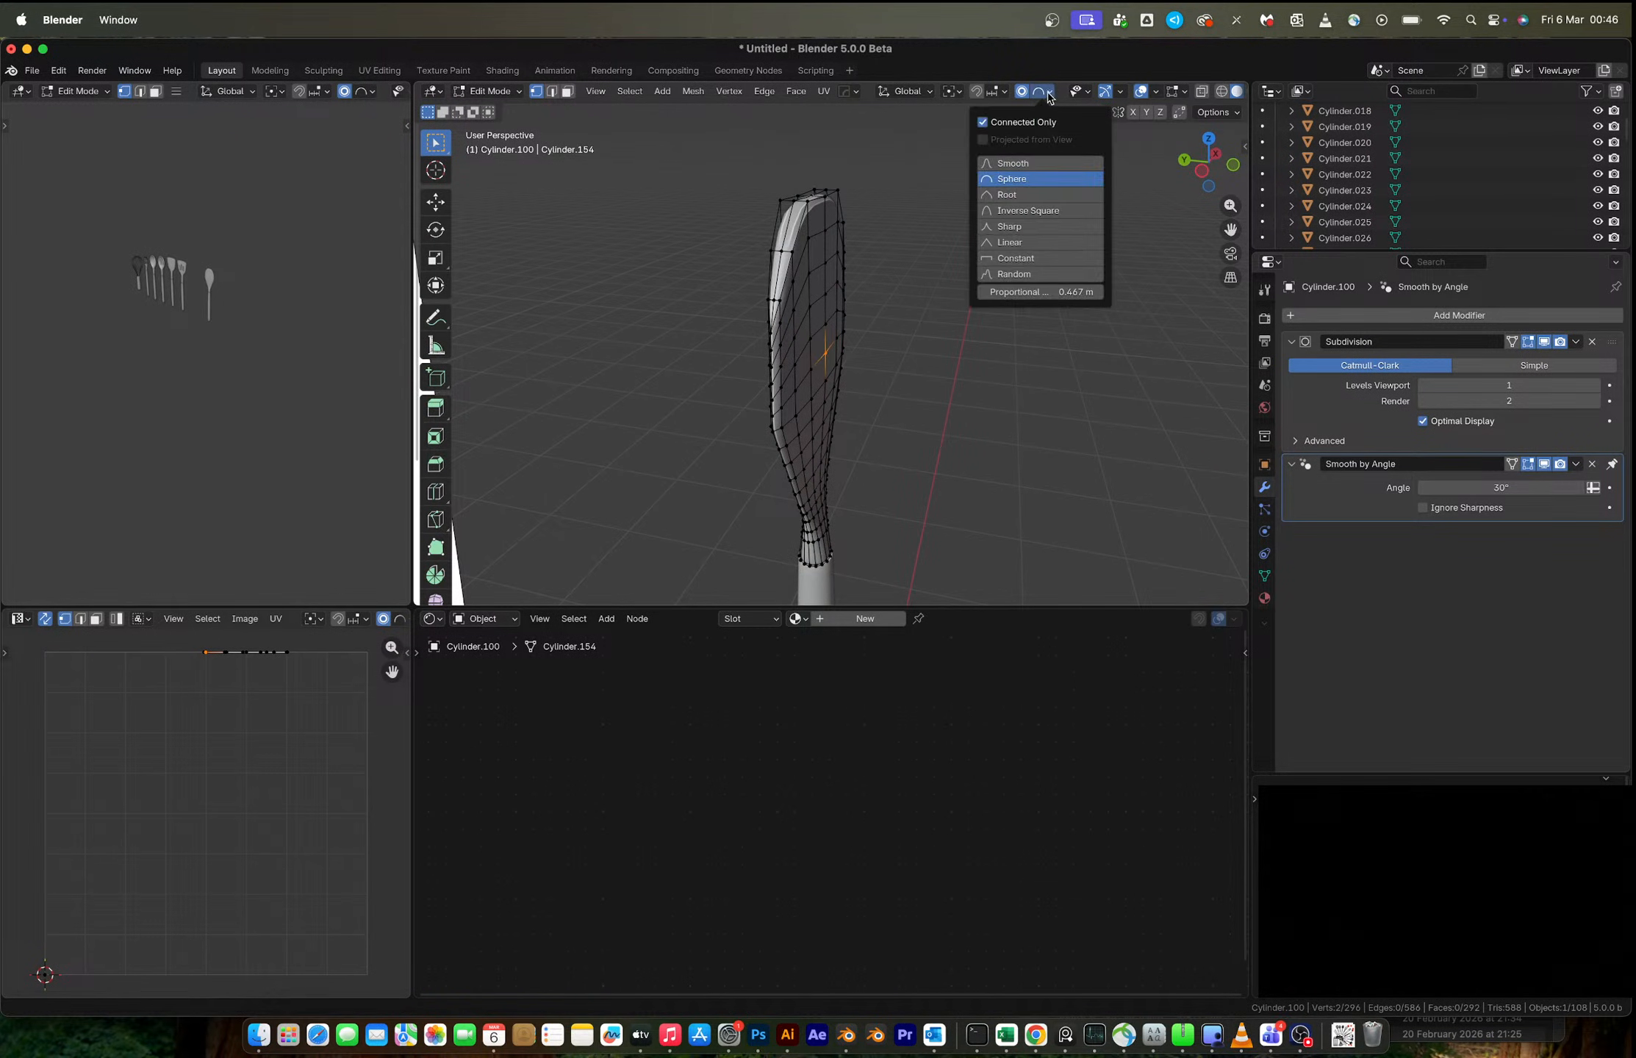
left_click(1031, 165)
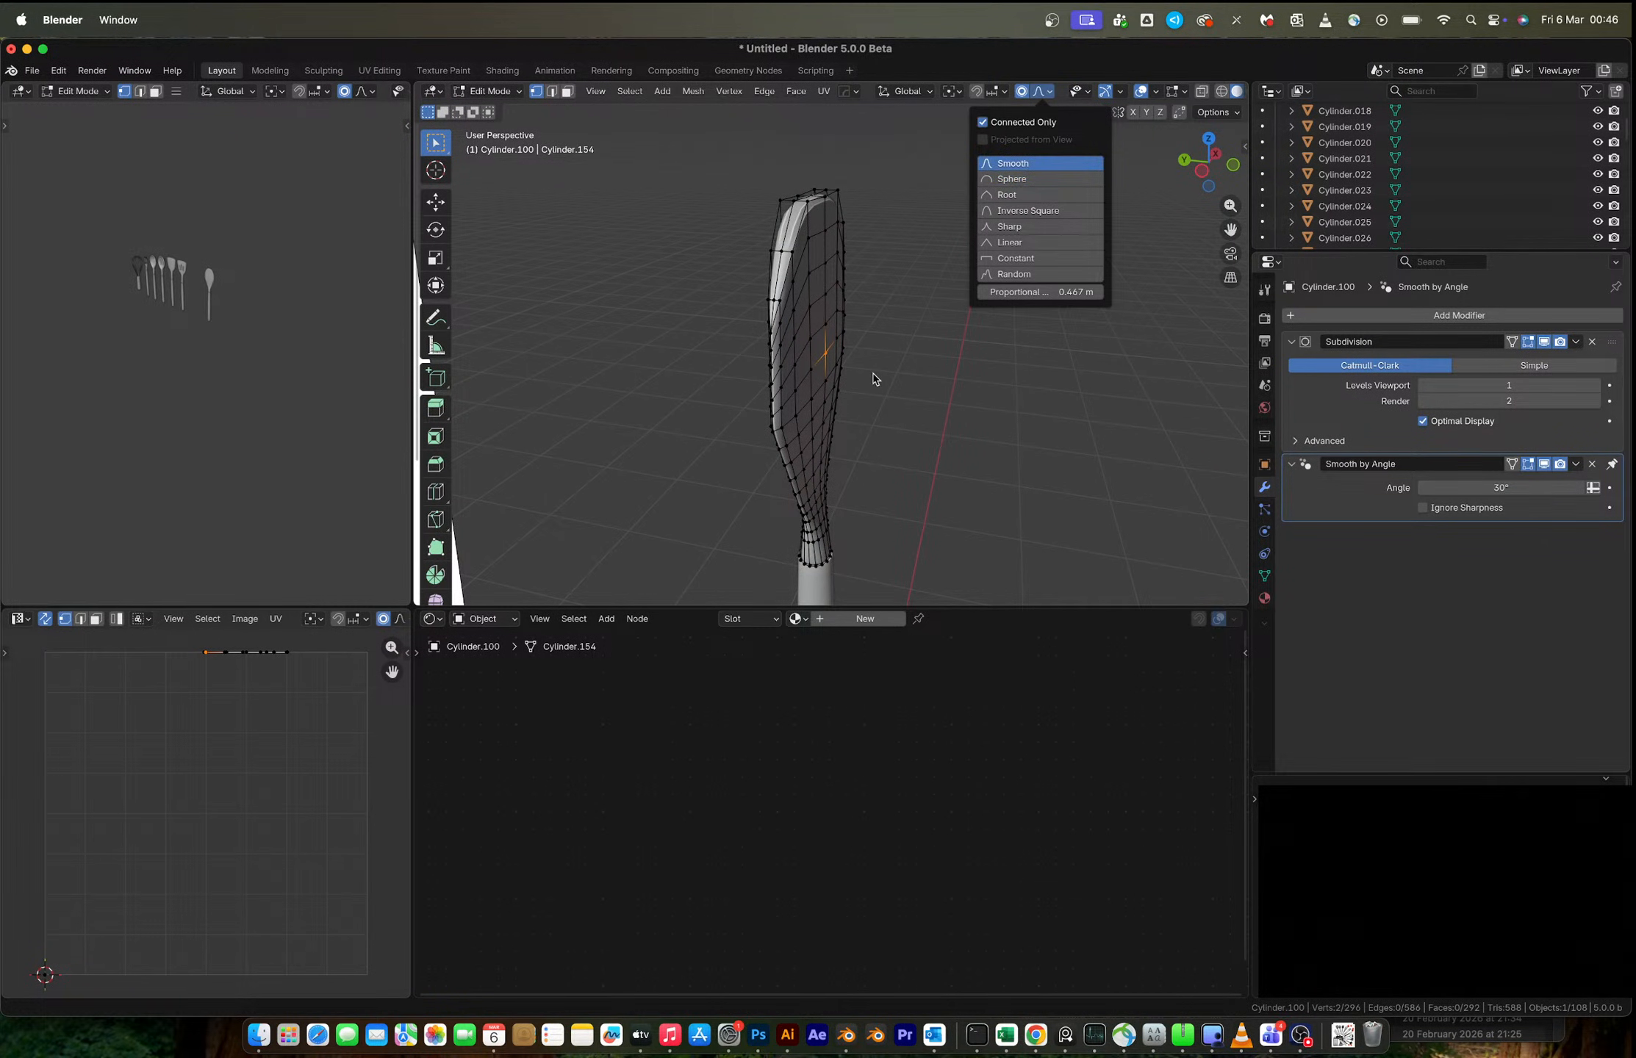
key("g")
key("y")
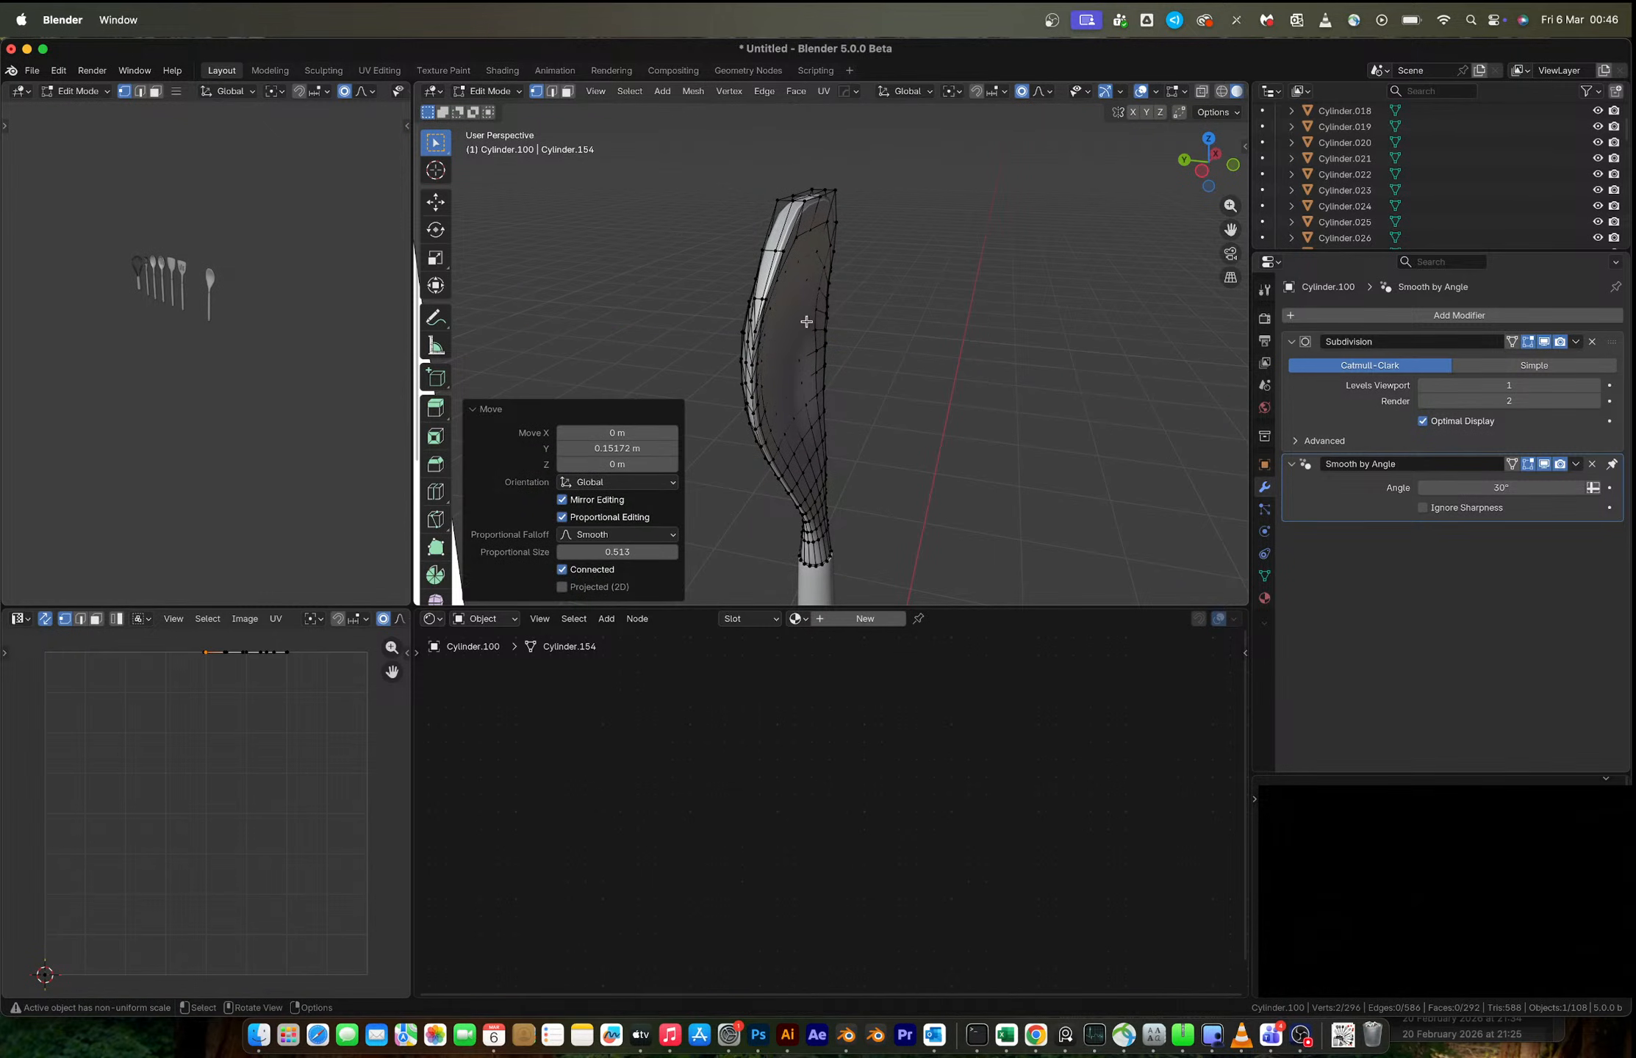
- Set the head's subdivision level to 1 and examine the shaded bowl from several angles in Object Mode
key("Tab")
middle_click_drag(806, 321, 728, 354)
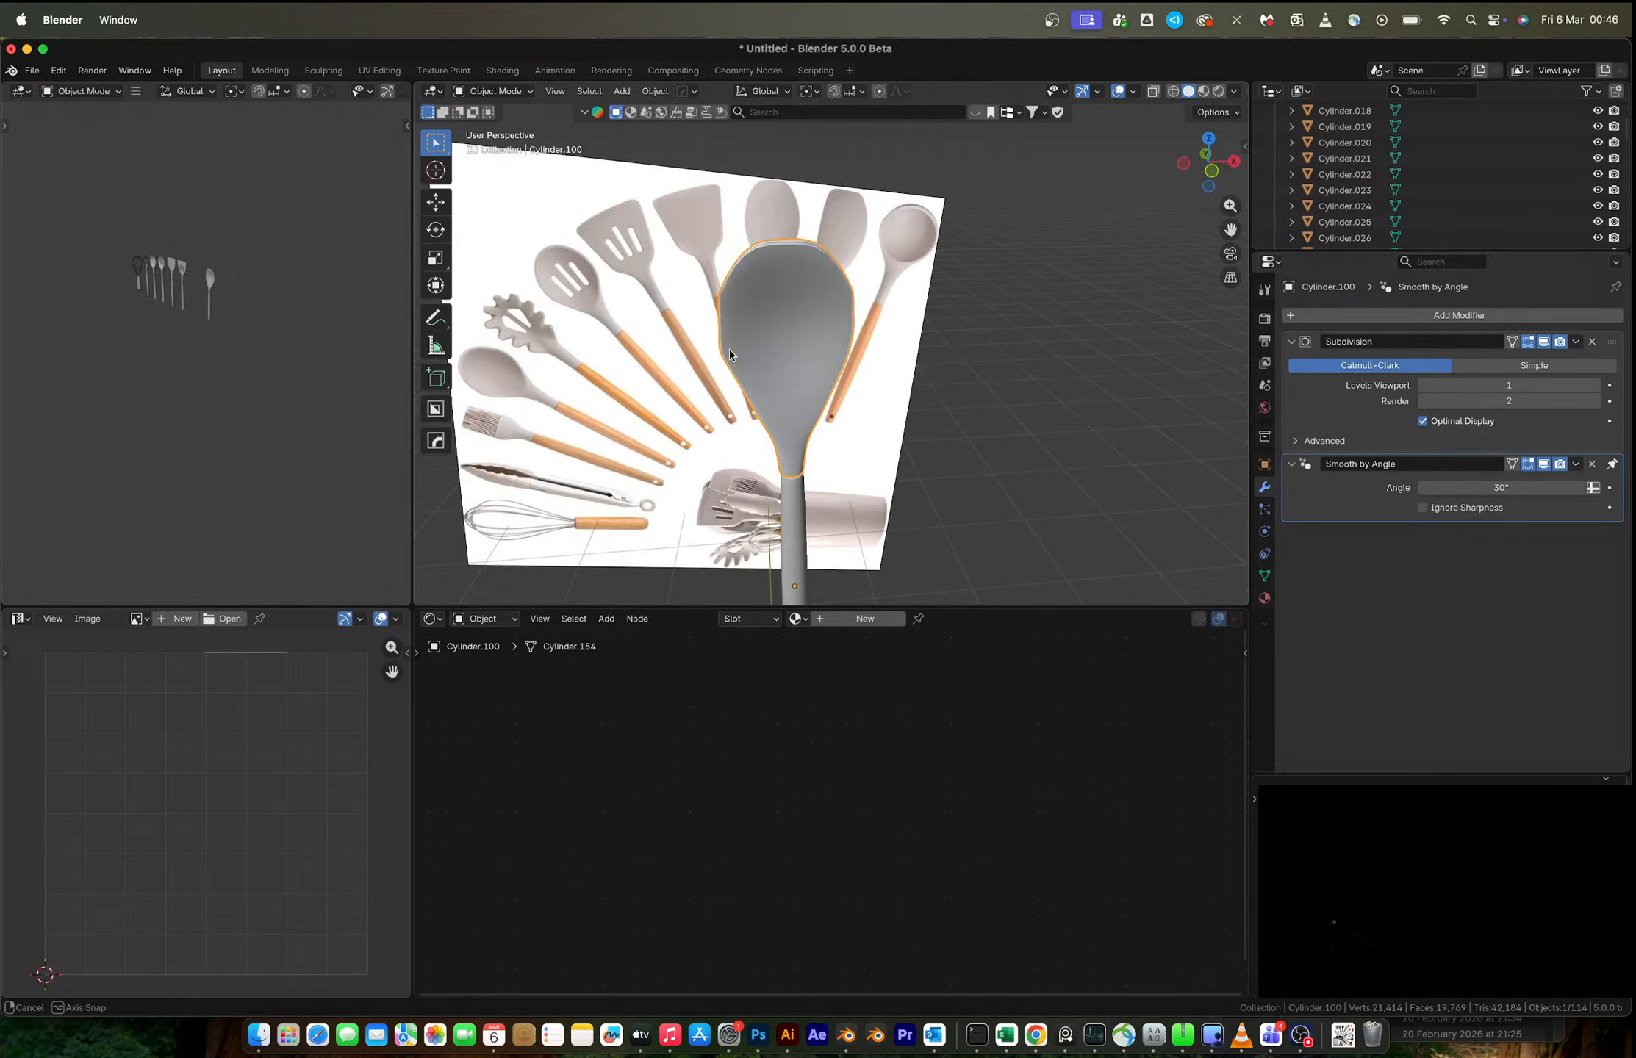
scroll(728, 354, "up", 4)
key("ctrl+1")
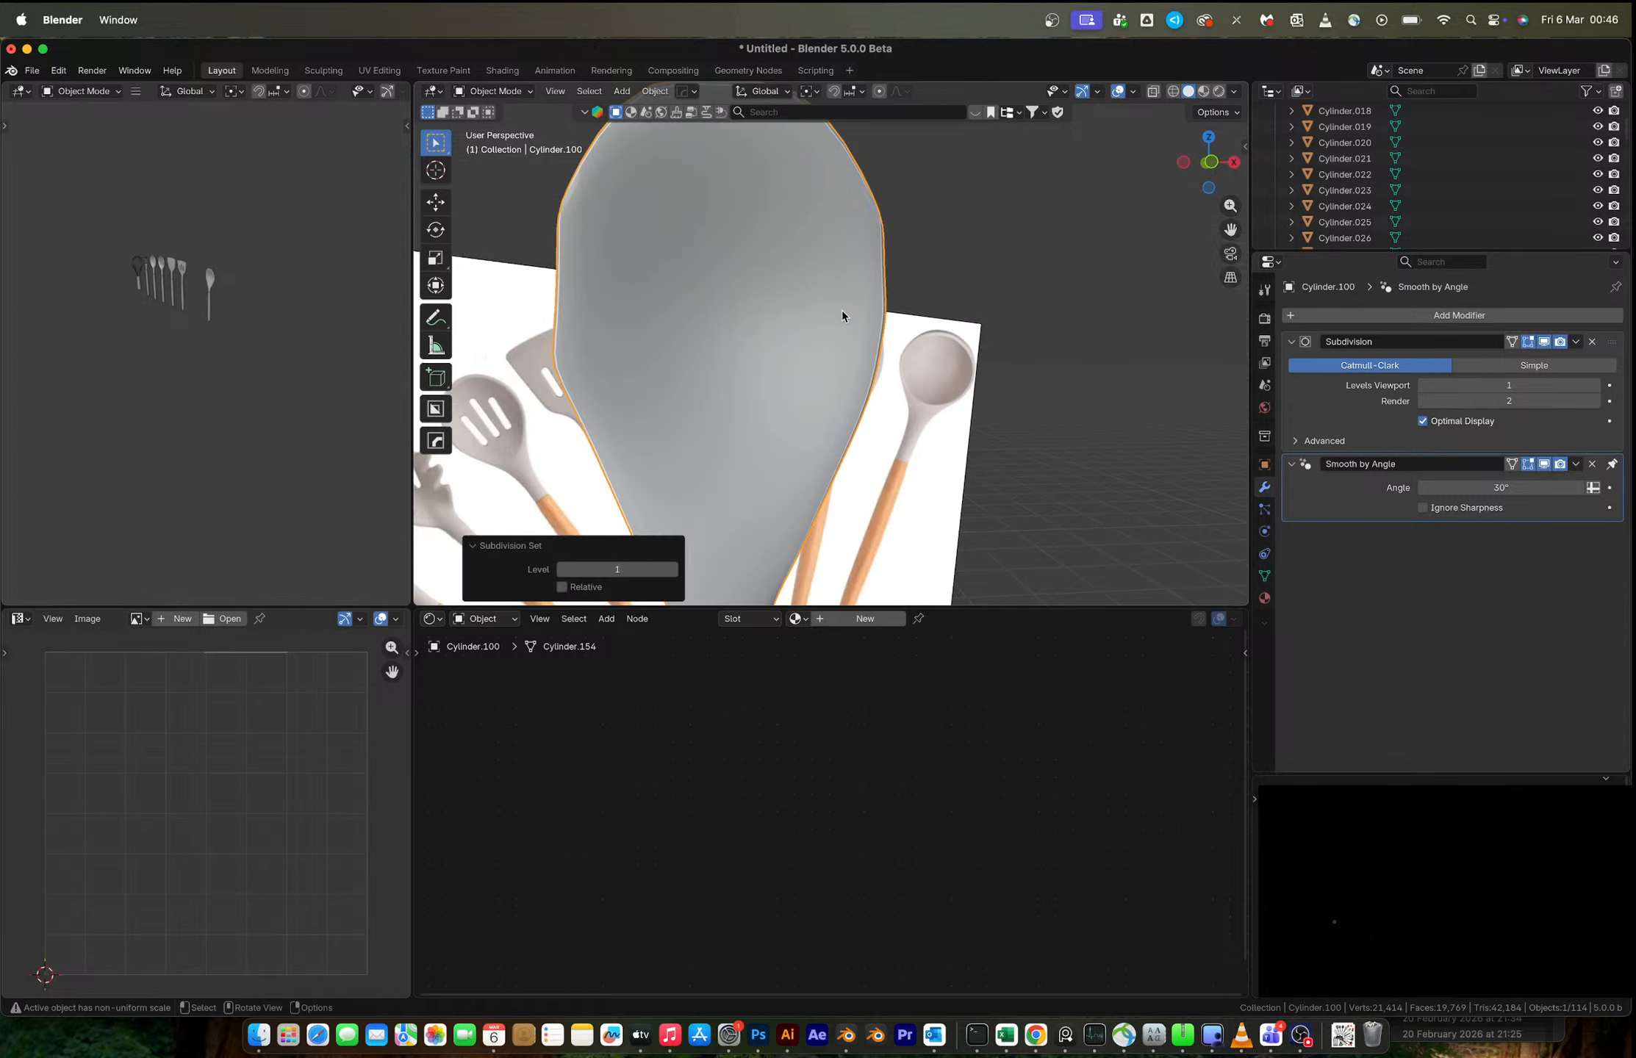
scroll(842, 316, "down", 4)
middle_click_drag(843, 317, 774, 378)
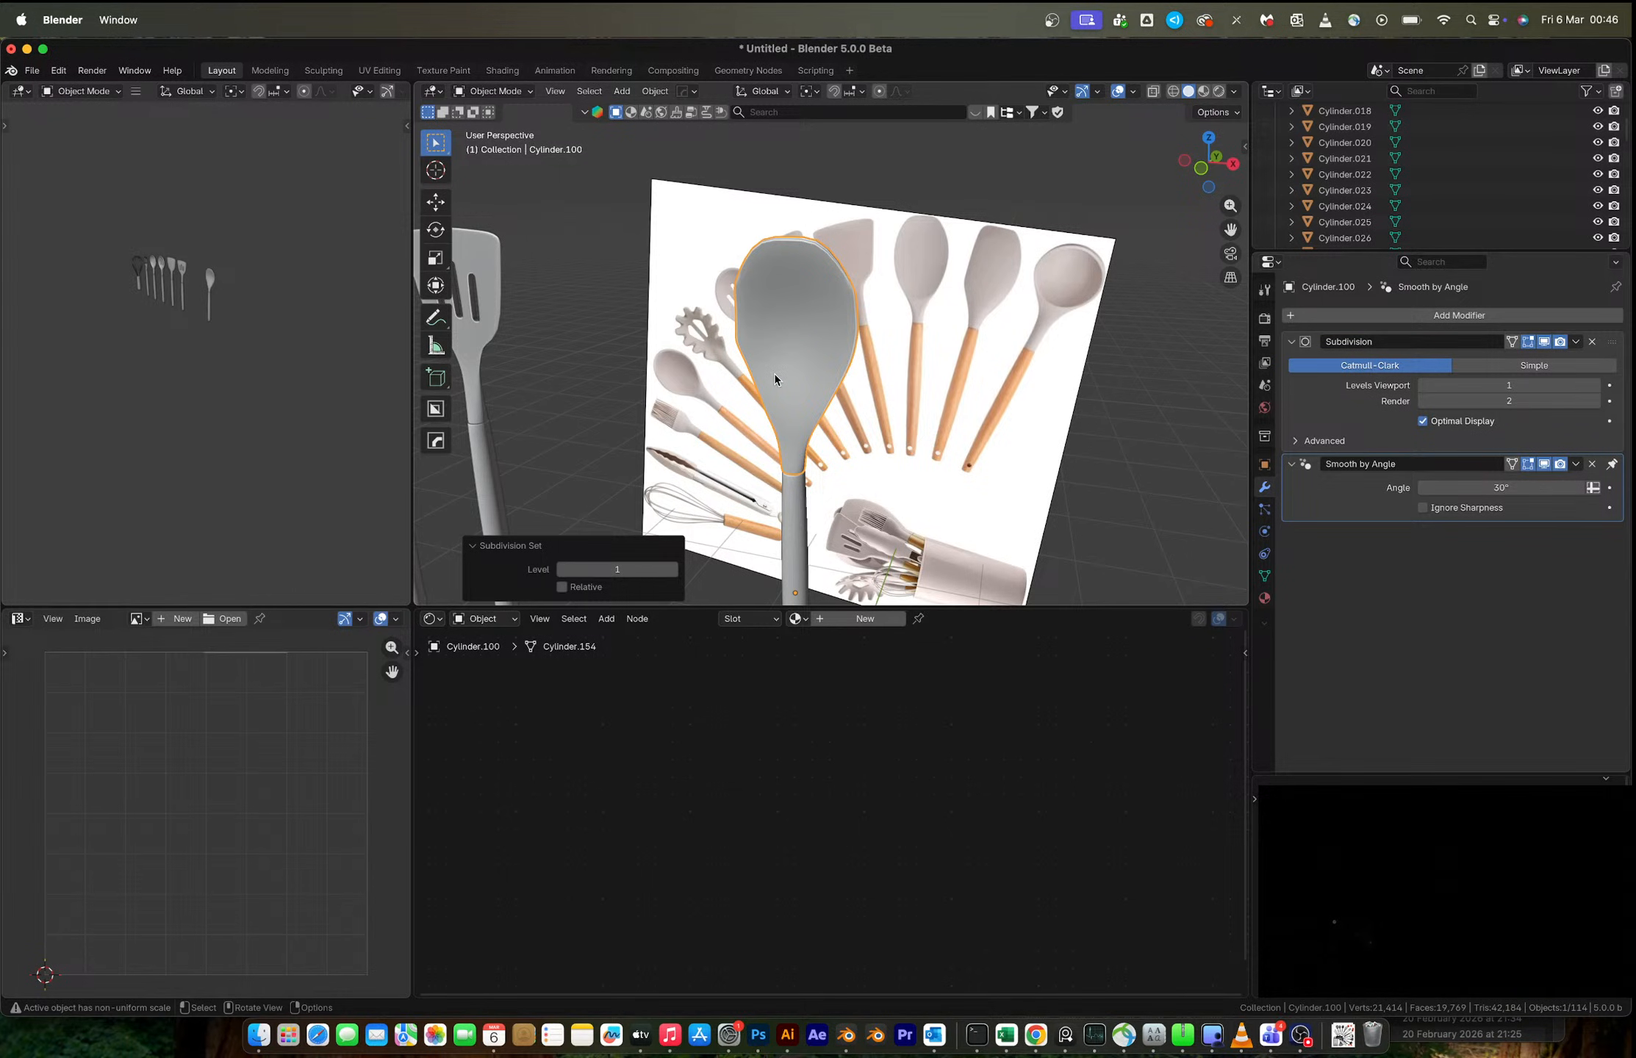
- Delete all vertices of the spoon head above the flared neck, selecting through the mesh in front view
key("KP_1")
key("KP_Decimal")
key("Tab")
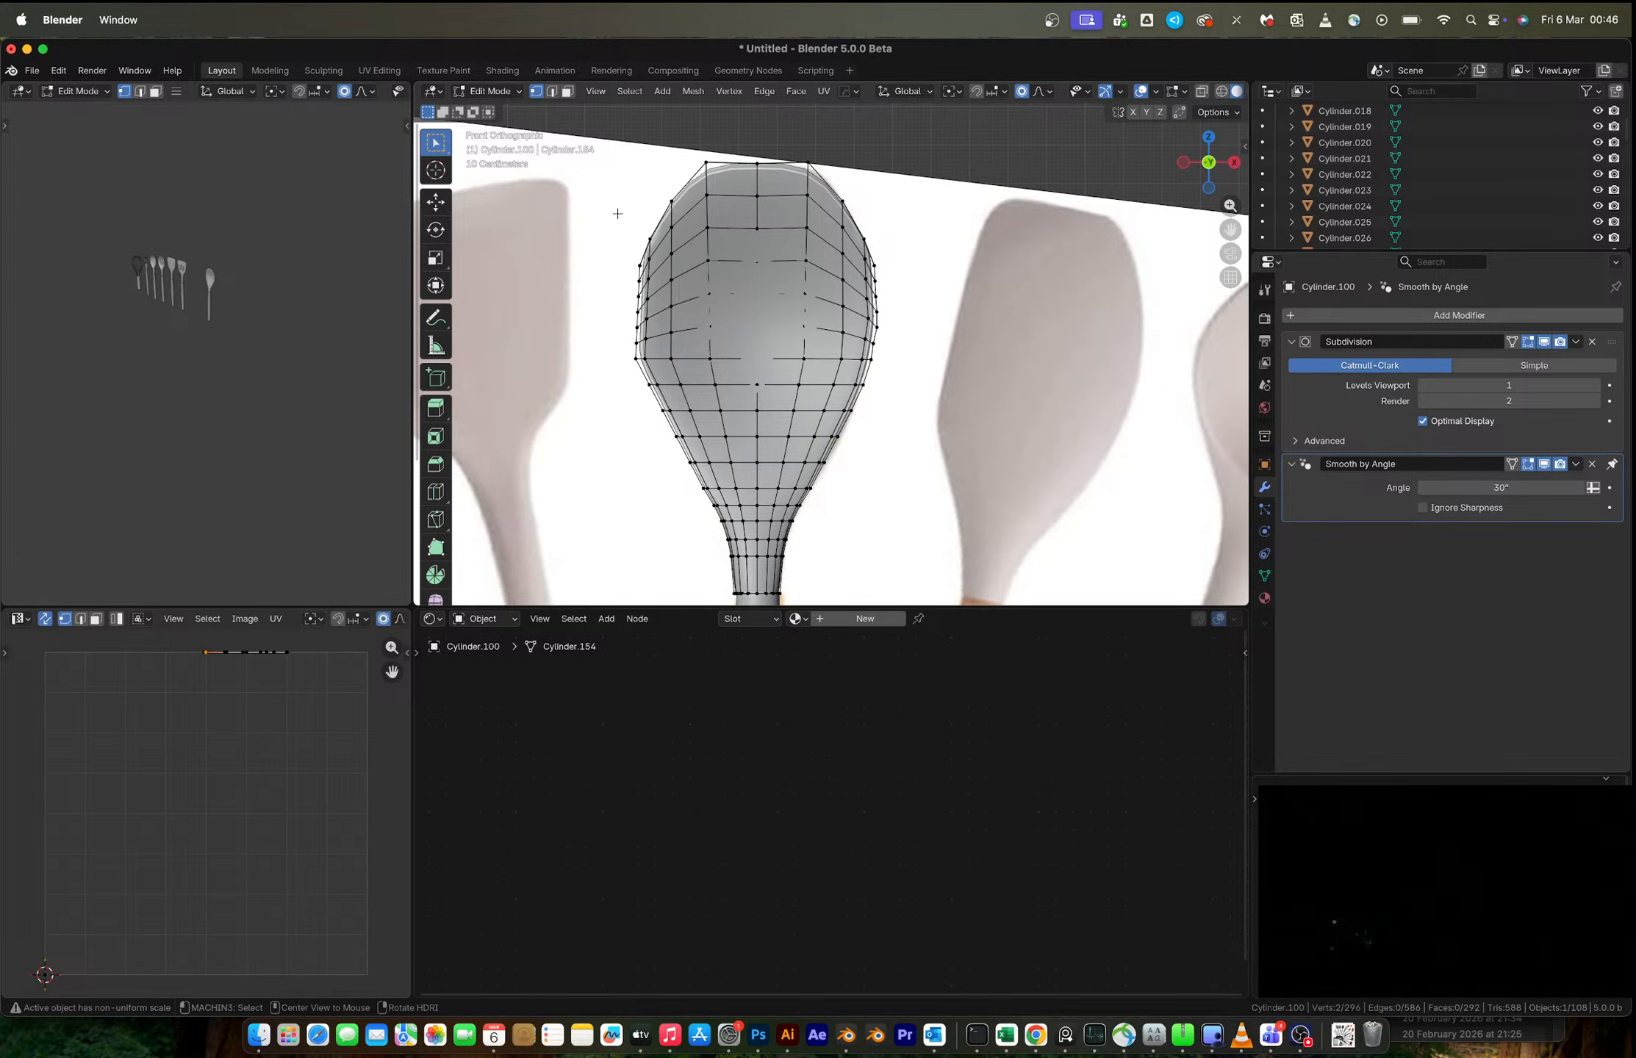
key("alt+z")
left_click_drag(604, 144, 984, 474)
key("x")
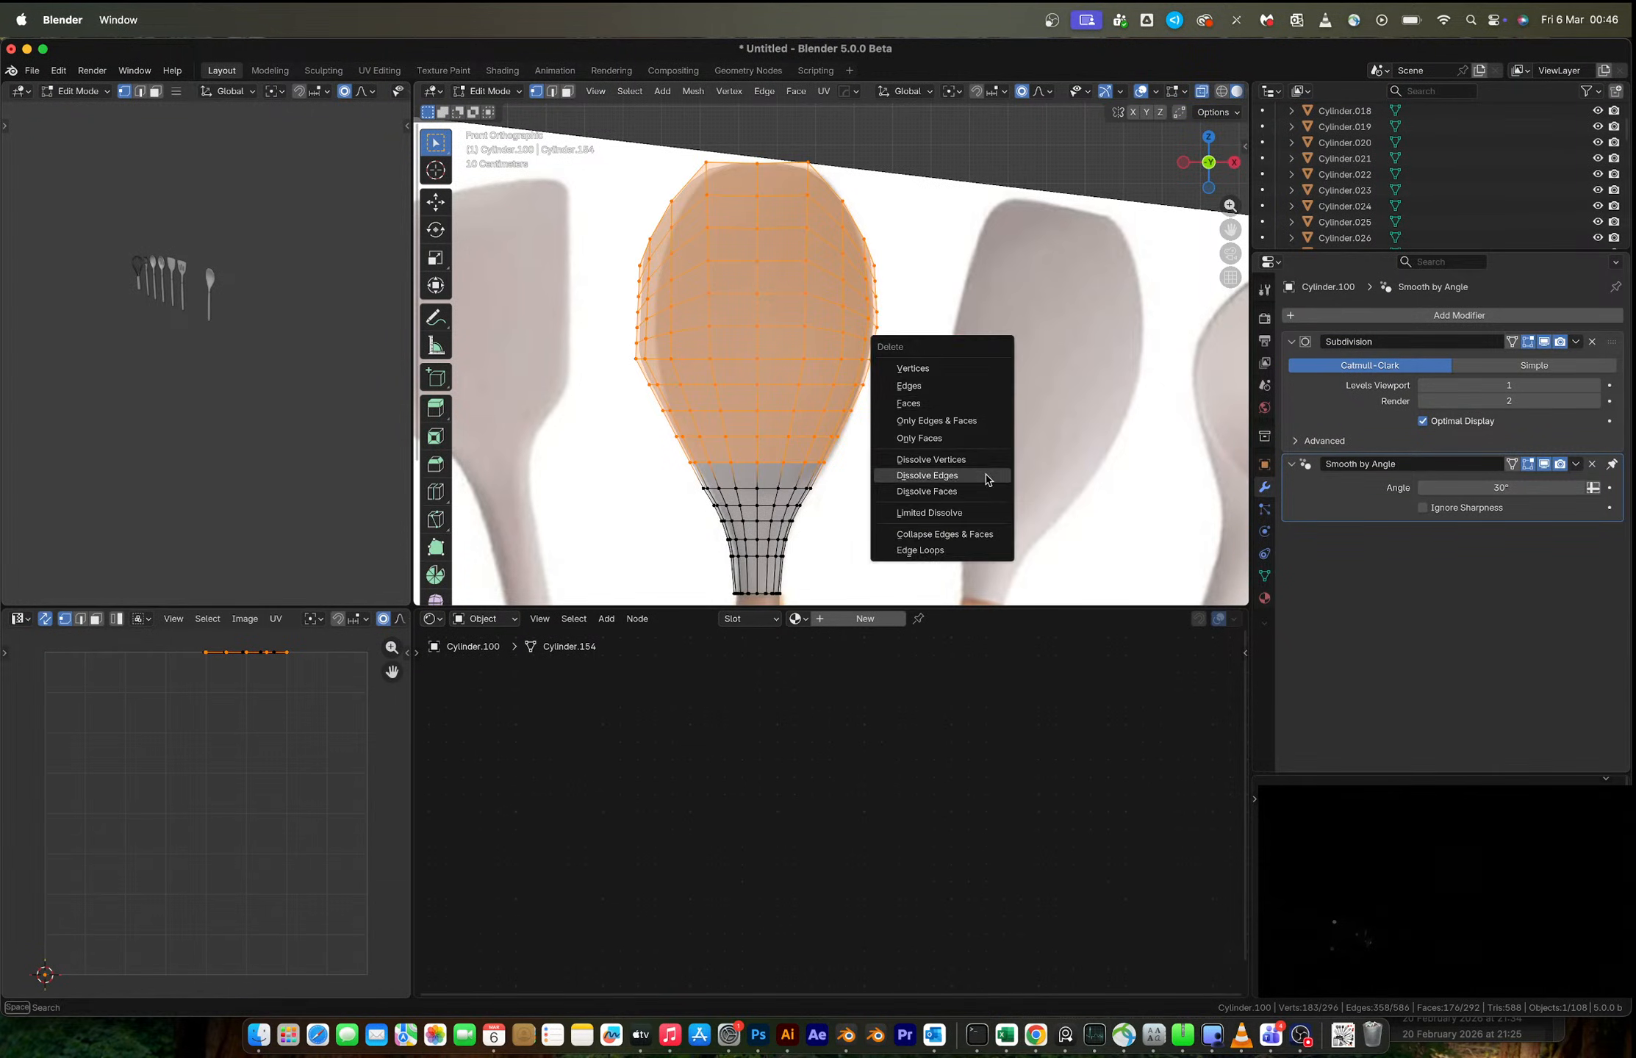
left_click(935, 368)
- Extrude the two right-end edges of the neck's open rim along the reference outline and scale them to 0.588 without proportional editing
scroll(852, 523, "up", 6)
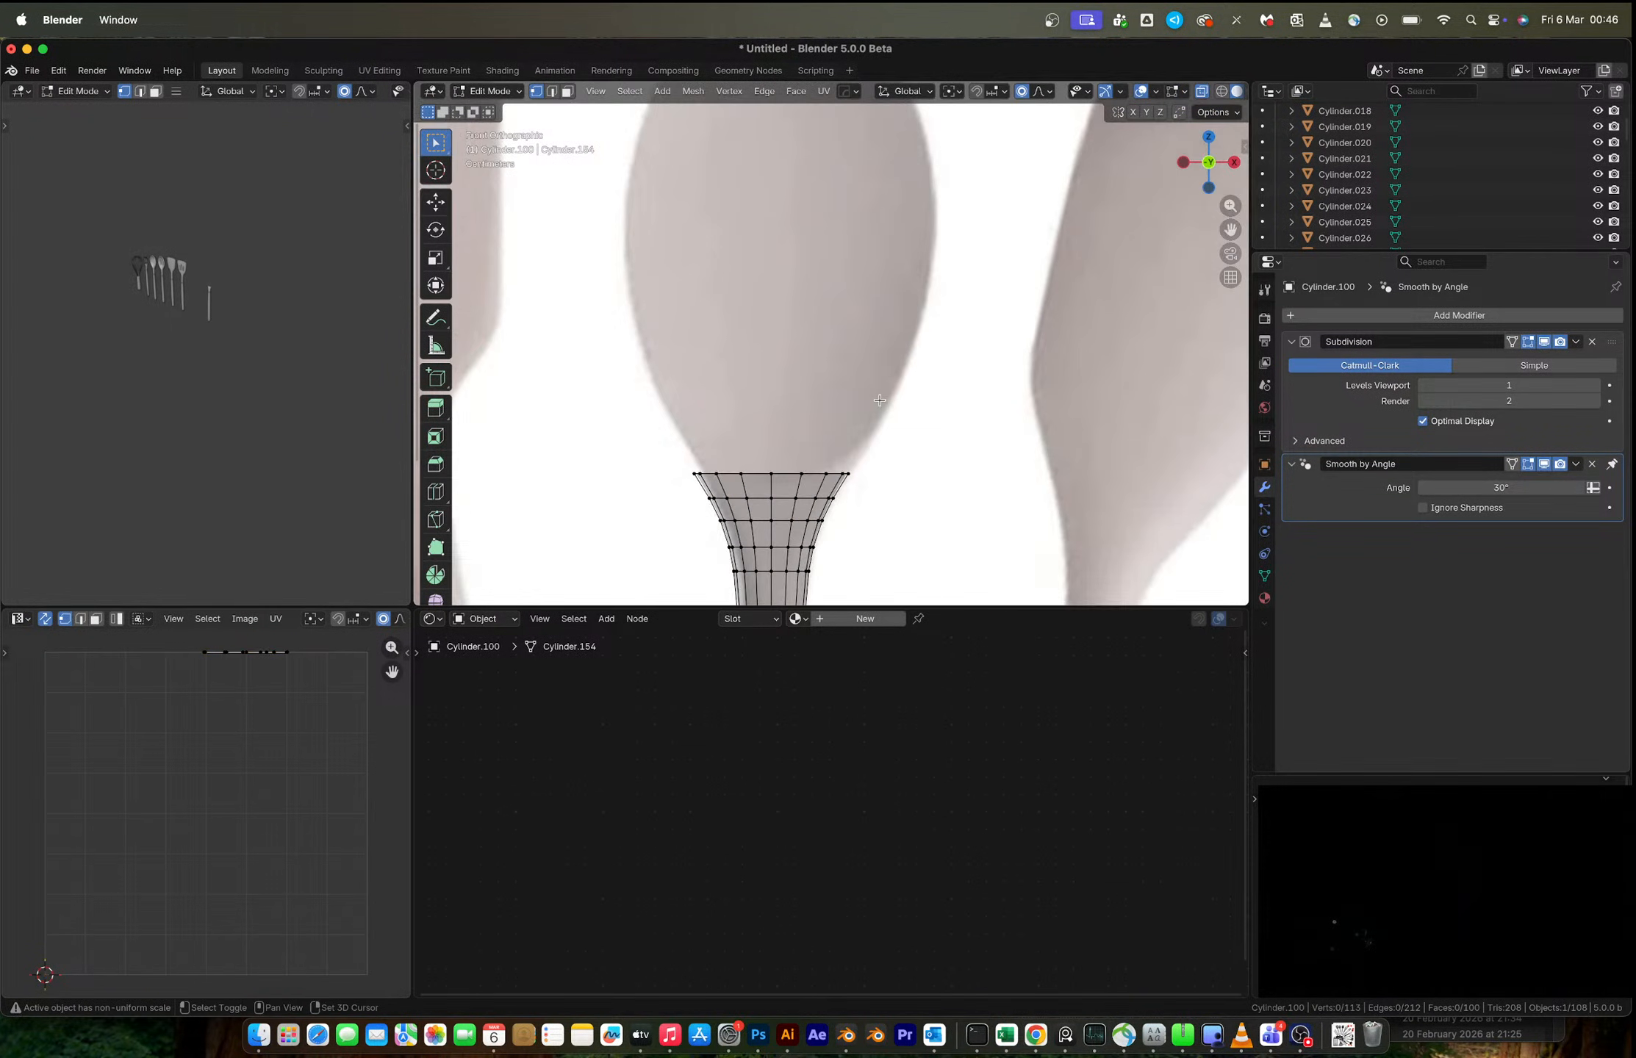
key("2")
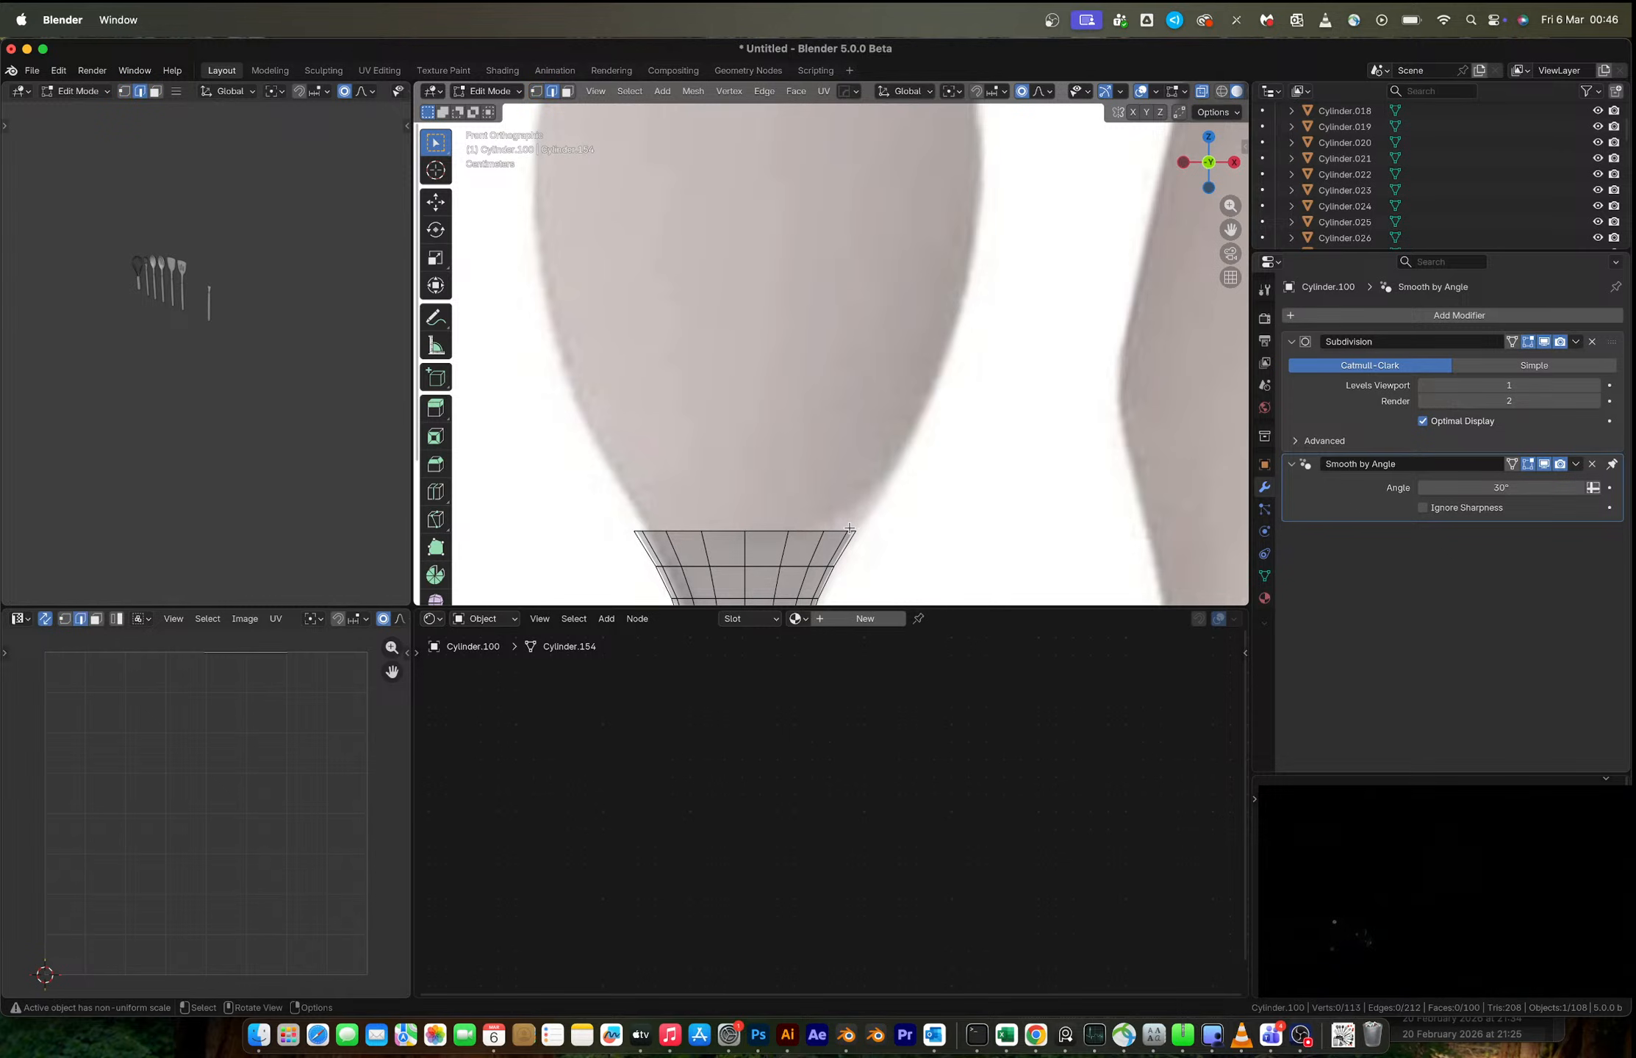
key("alt+z")
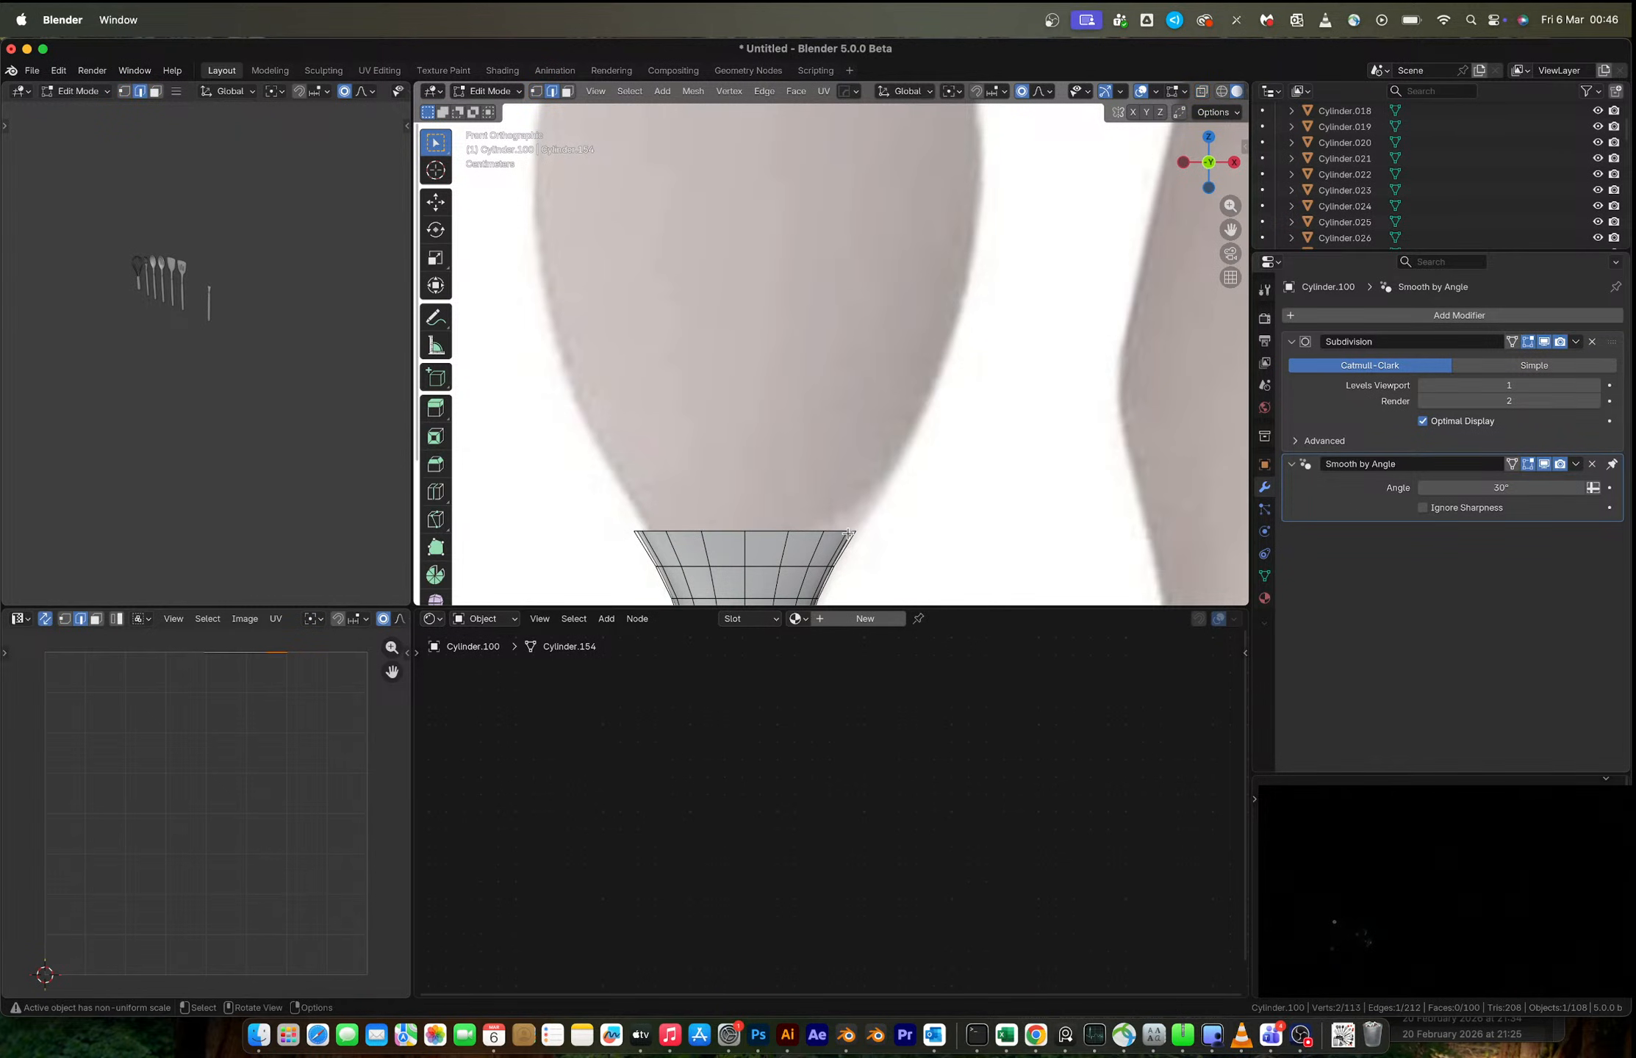
scroll(904, 359, "up", 3)
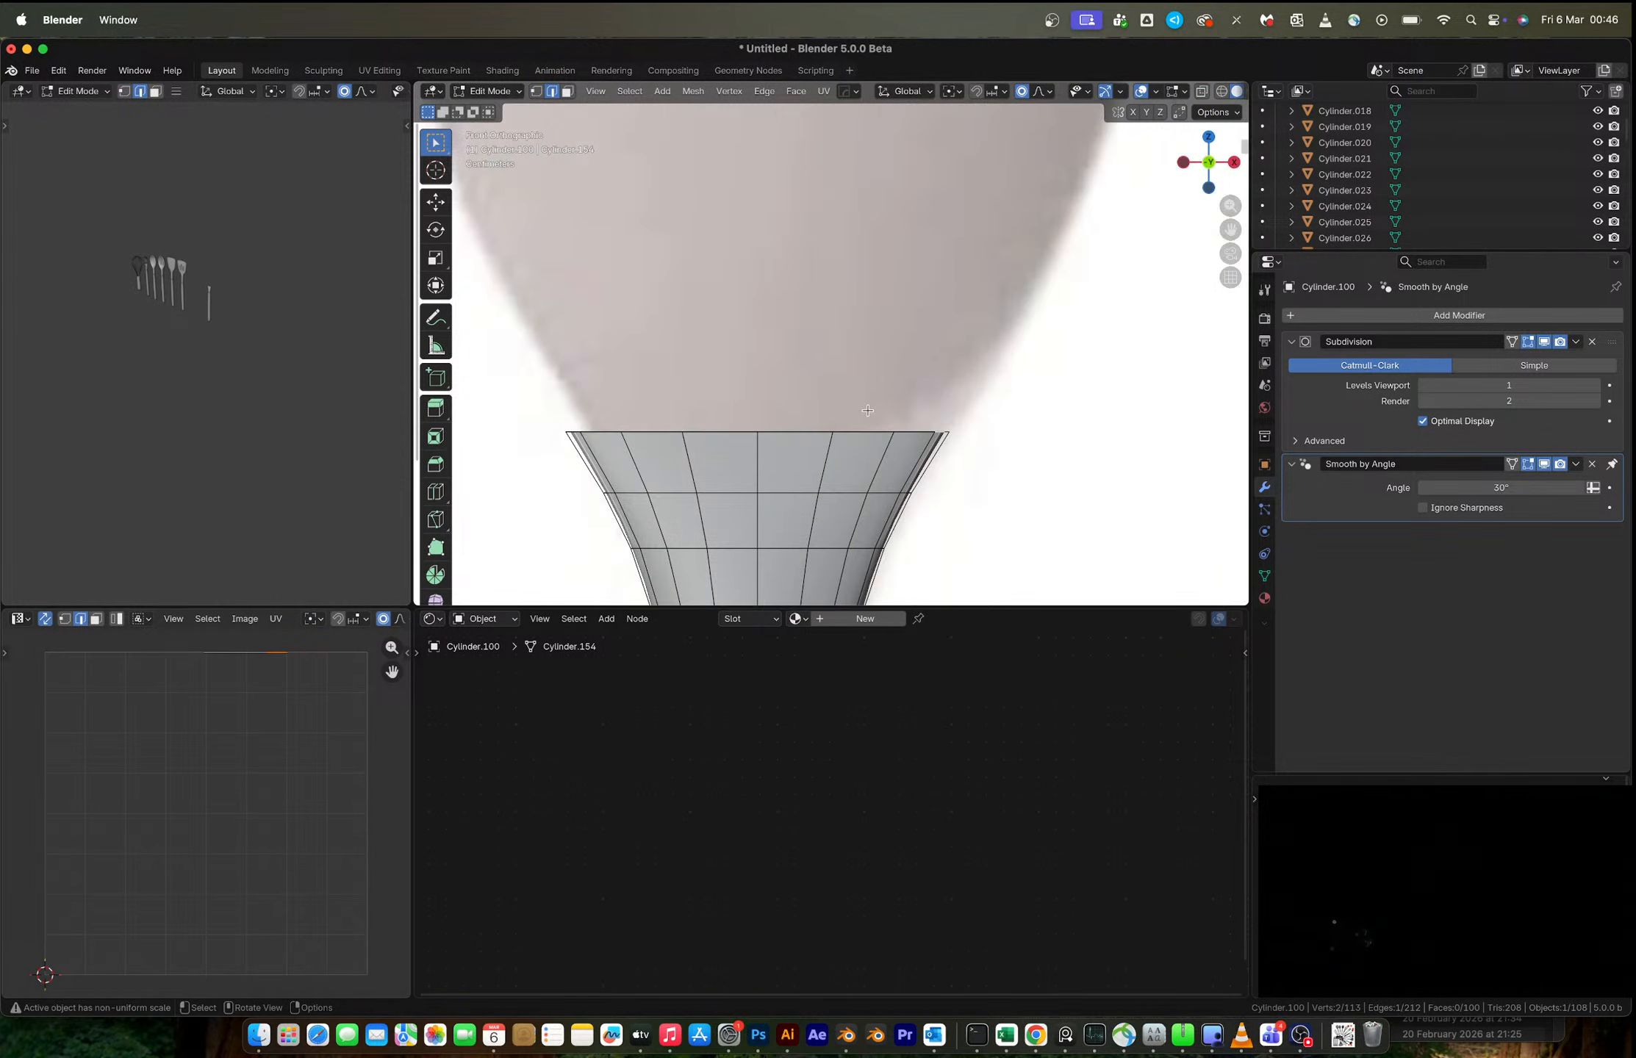
scroll(941, 436, "down", 1)
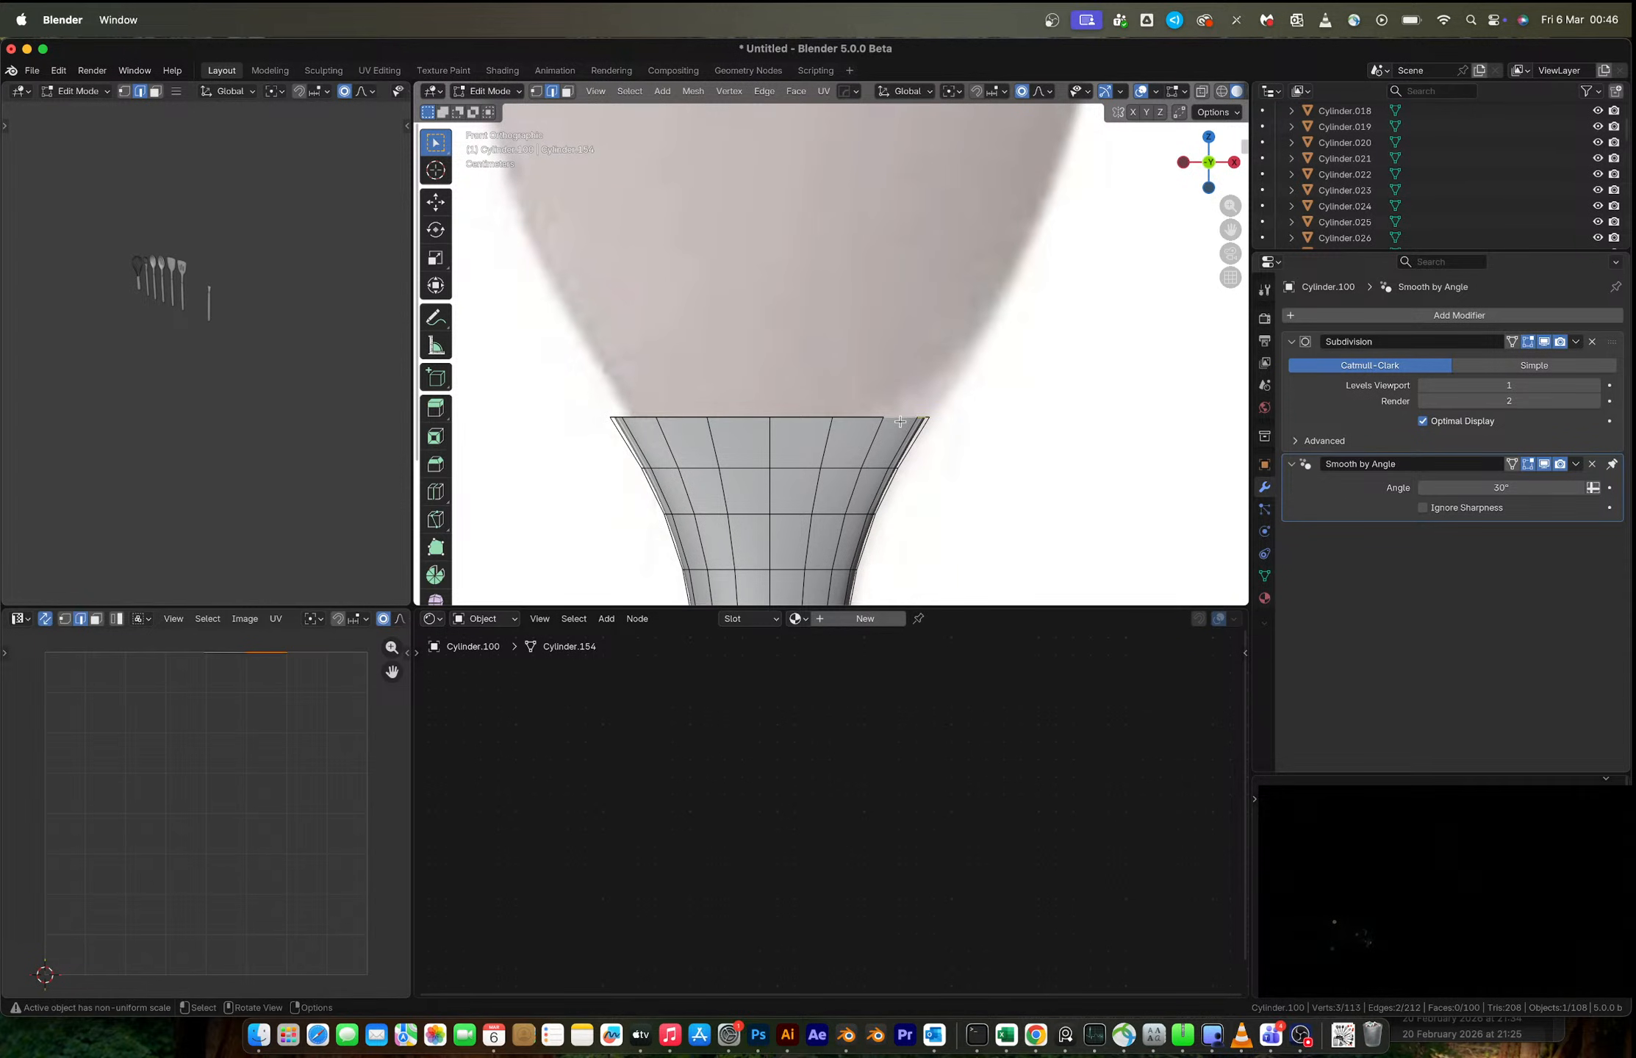
key("e")
left_click(1009, 376)
key("s")
key("o")
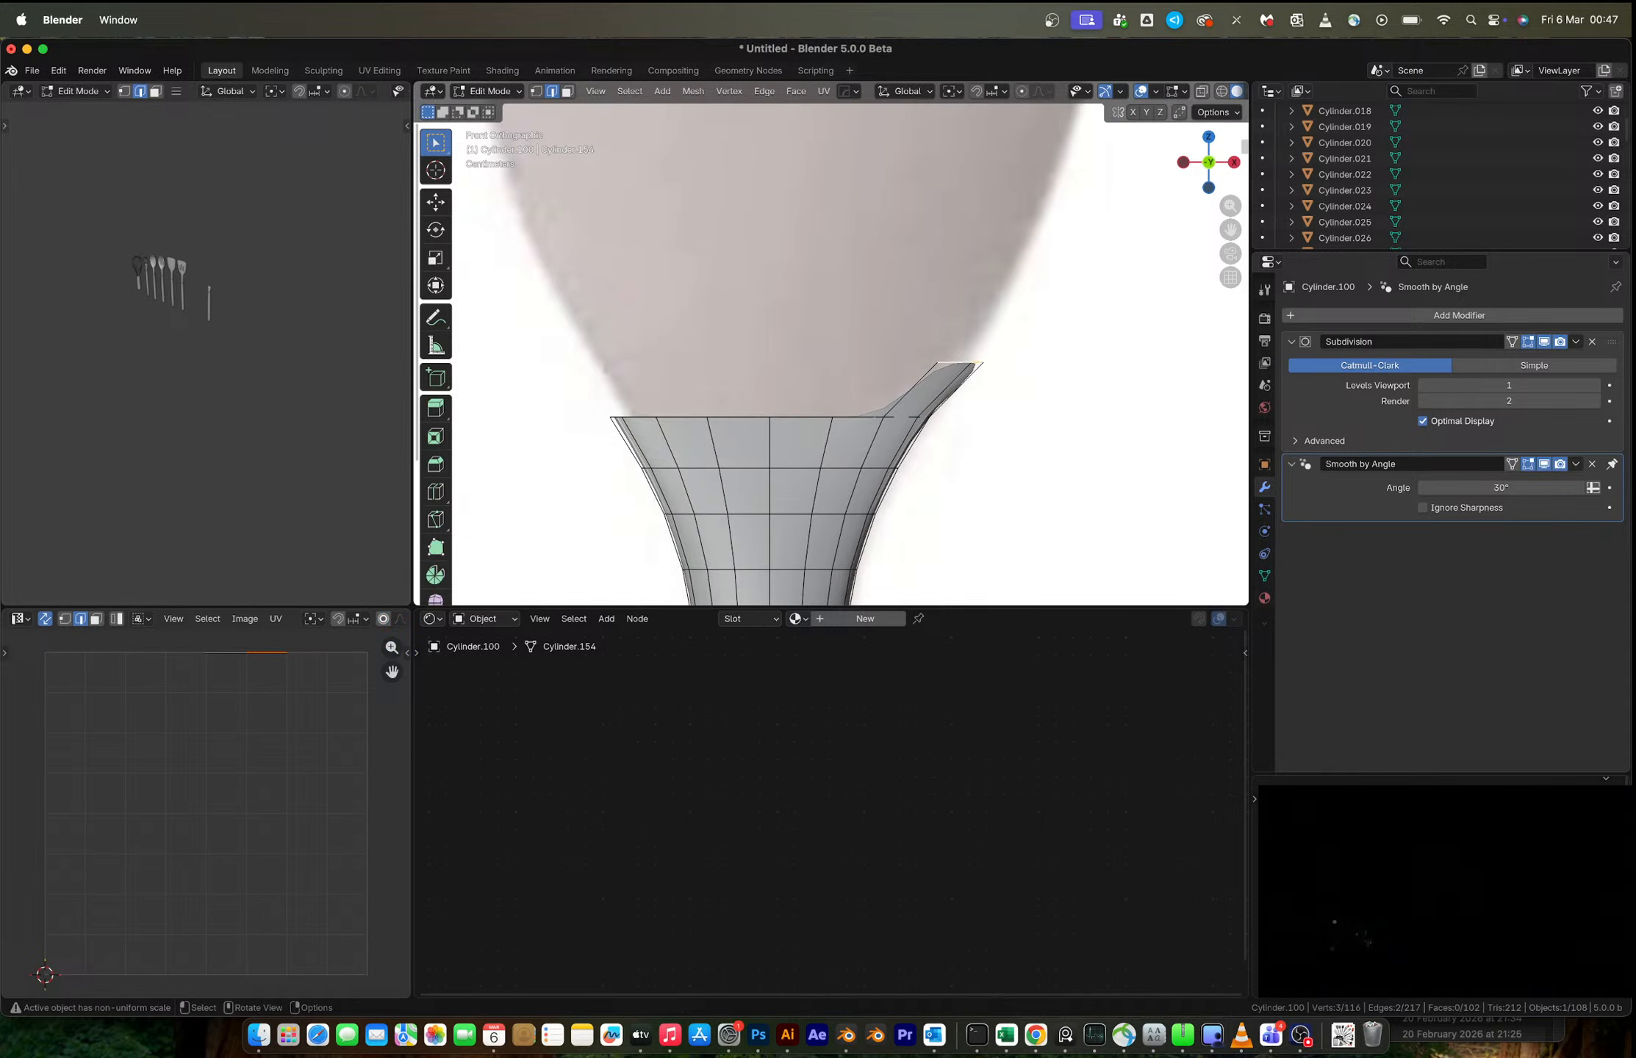
left_click(994, 375)
- Extrude the narrow strip upward in three segments along the right side of the reference spoon's outline
scroll(913, 435, "up", 5)
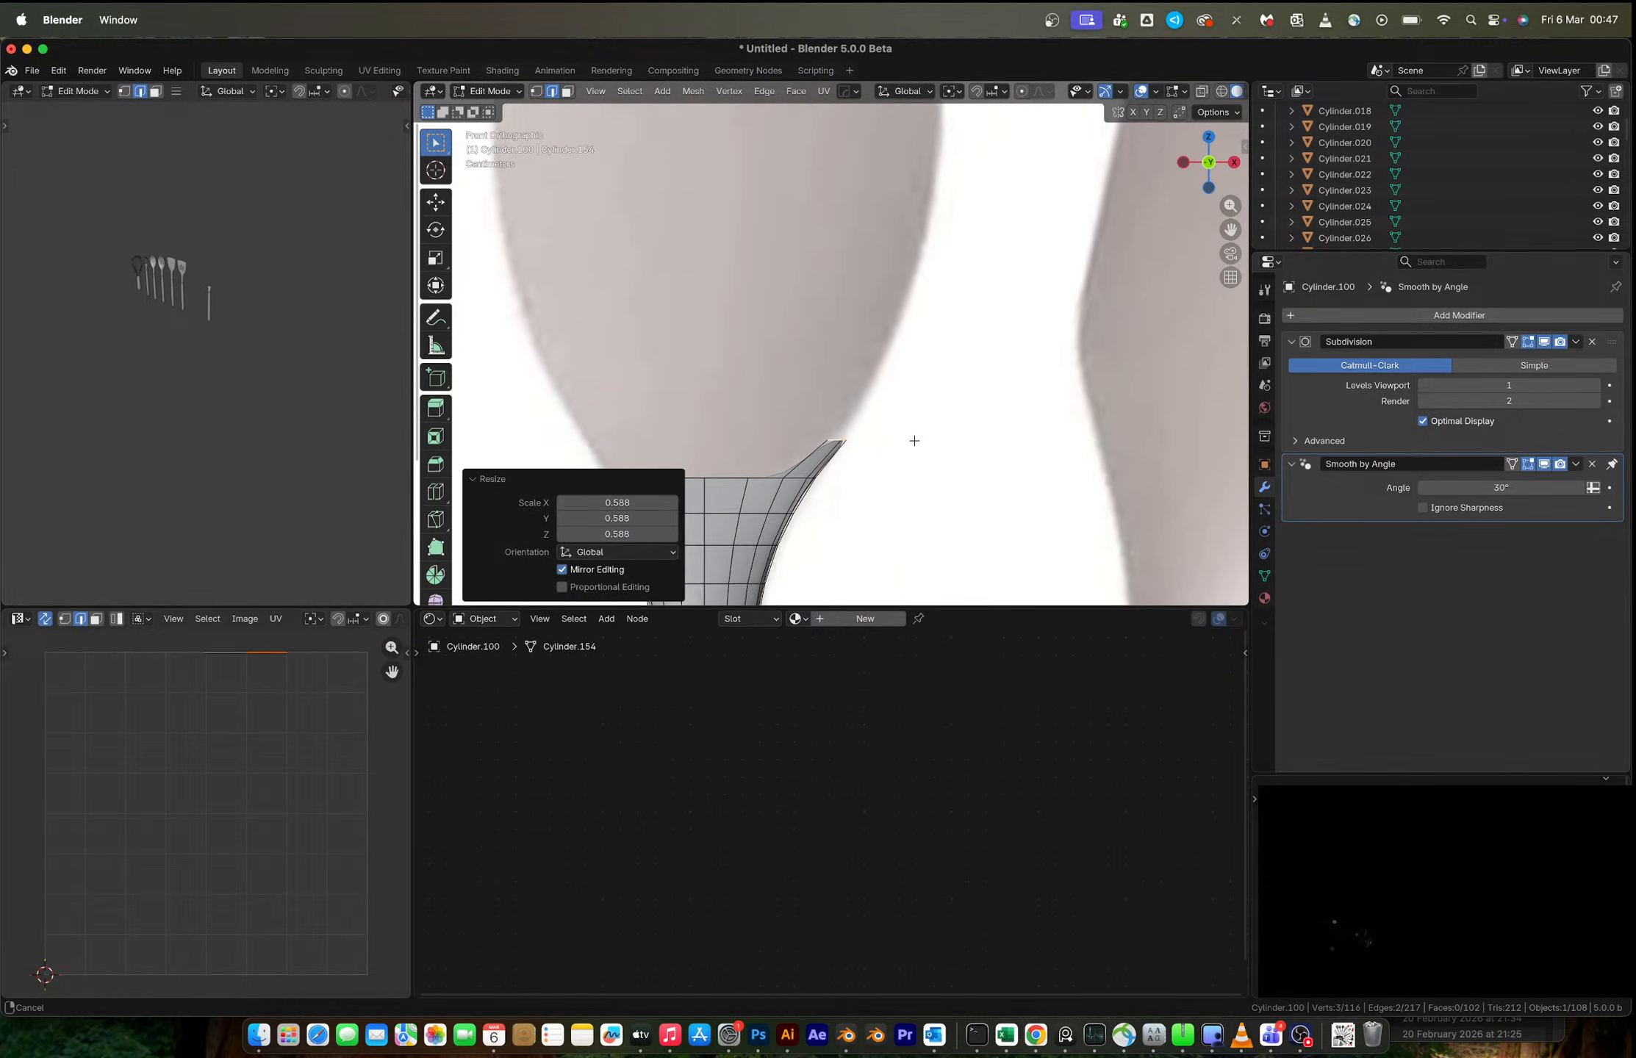
key("e")
left_click(968, 332)
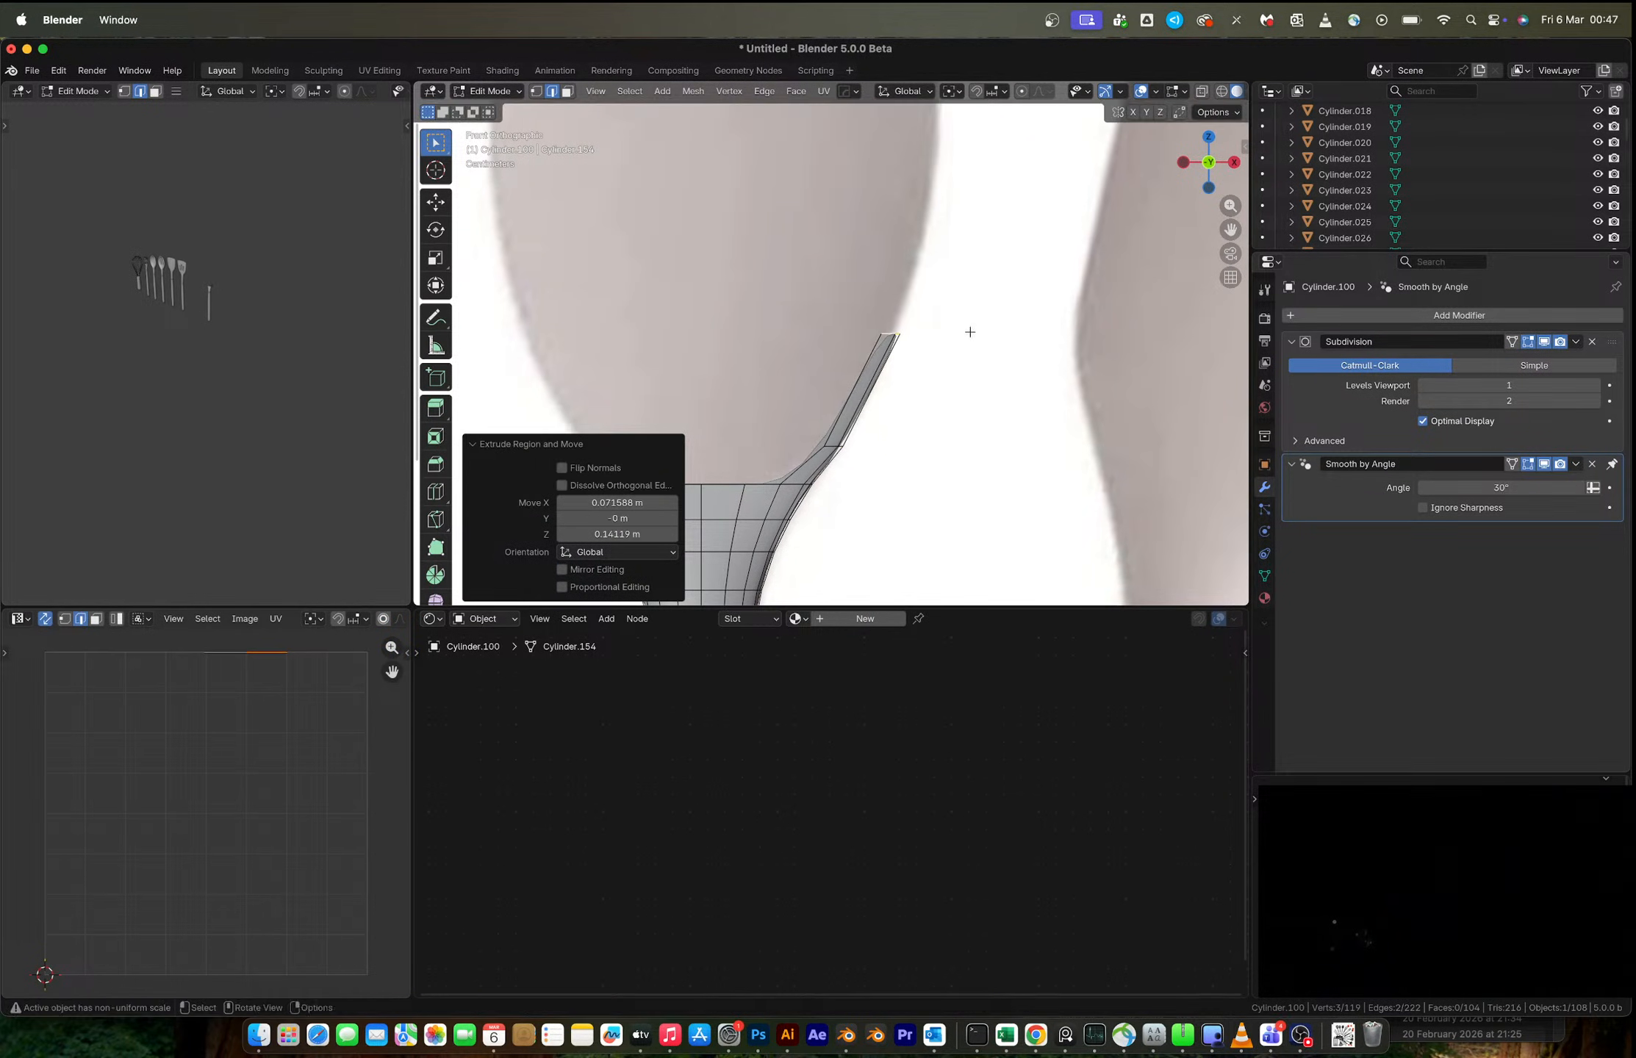
middle_click_drag(968, 332, 906, 470, "shift")
key("e")
left_click(939, 336)
middle_click_drag(938, 336, 907, 492, "shift")
key("e")
left_click(913, 355)
middle_click_drag(913, 354, 955, 514, "shift")
- Extrude three more segments around the head's upper curve, rotating their ends about 32.5°, 8.6° and 46° to follow the outline
key("e")
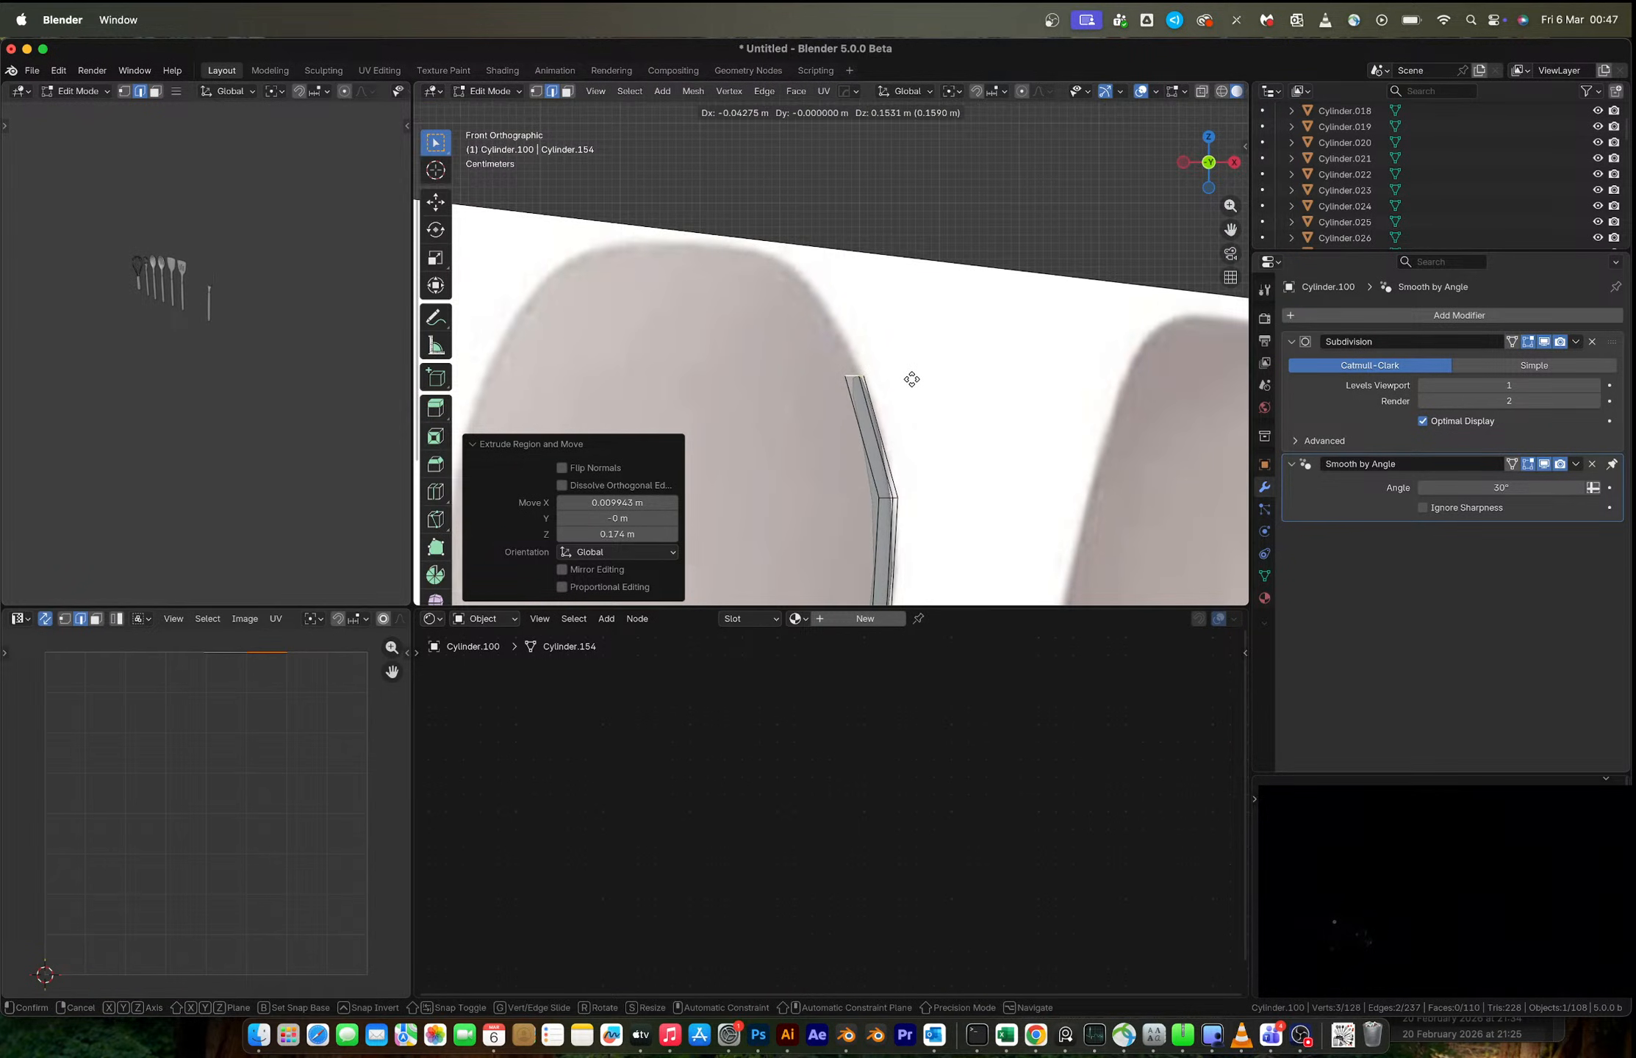
left_click(913, 373)
key("r")
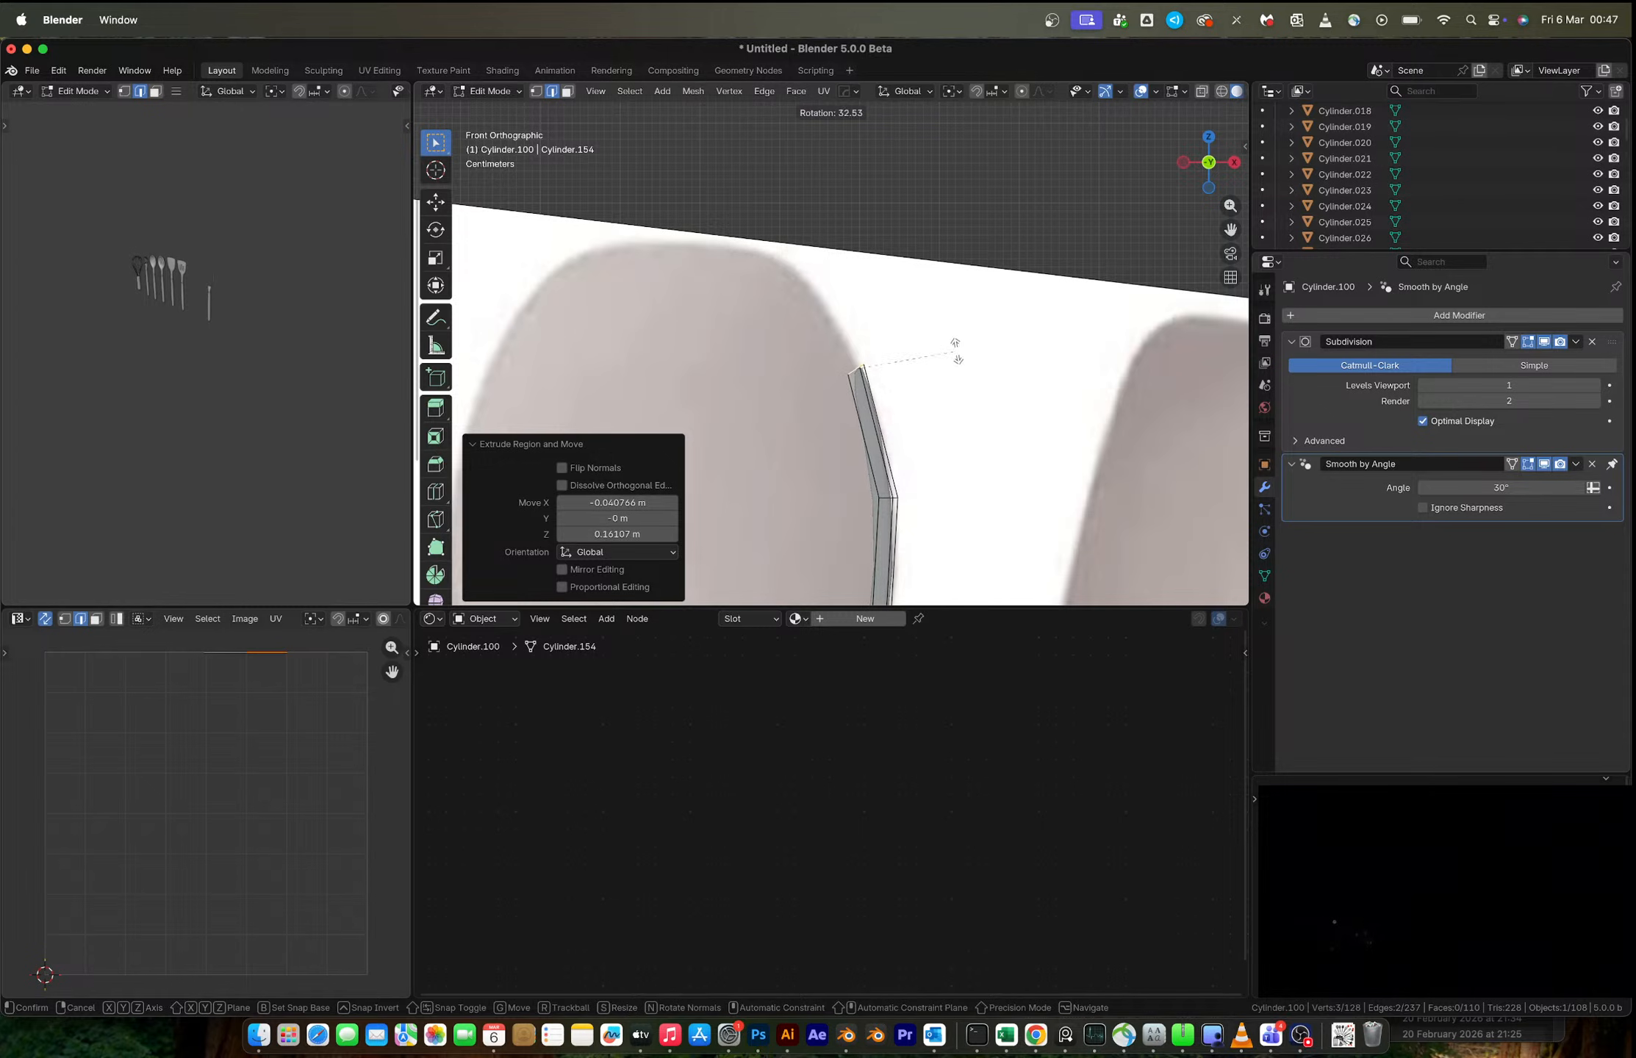
left_click(957, 354)
key("e")
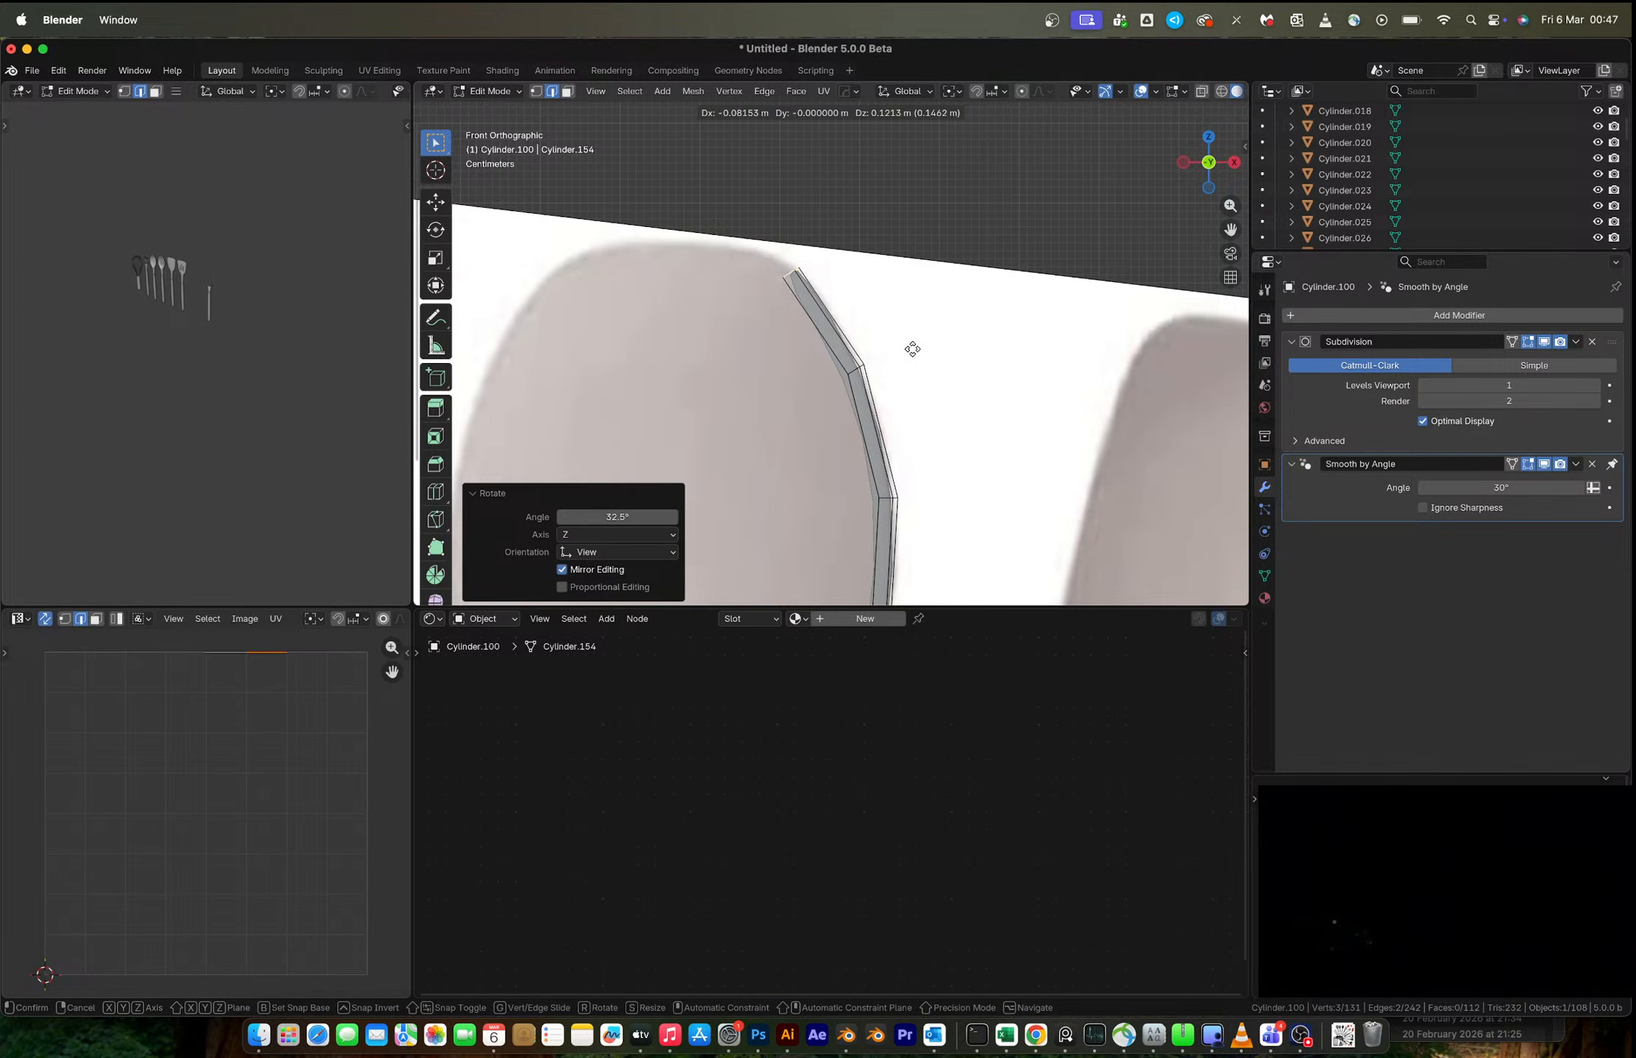
left_click(913, 349)
key("r")
left_click(979, 355)
key("e")
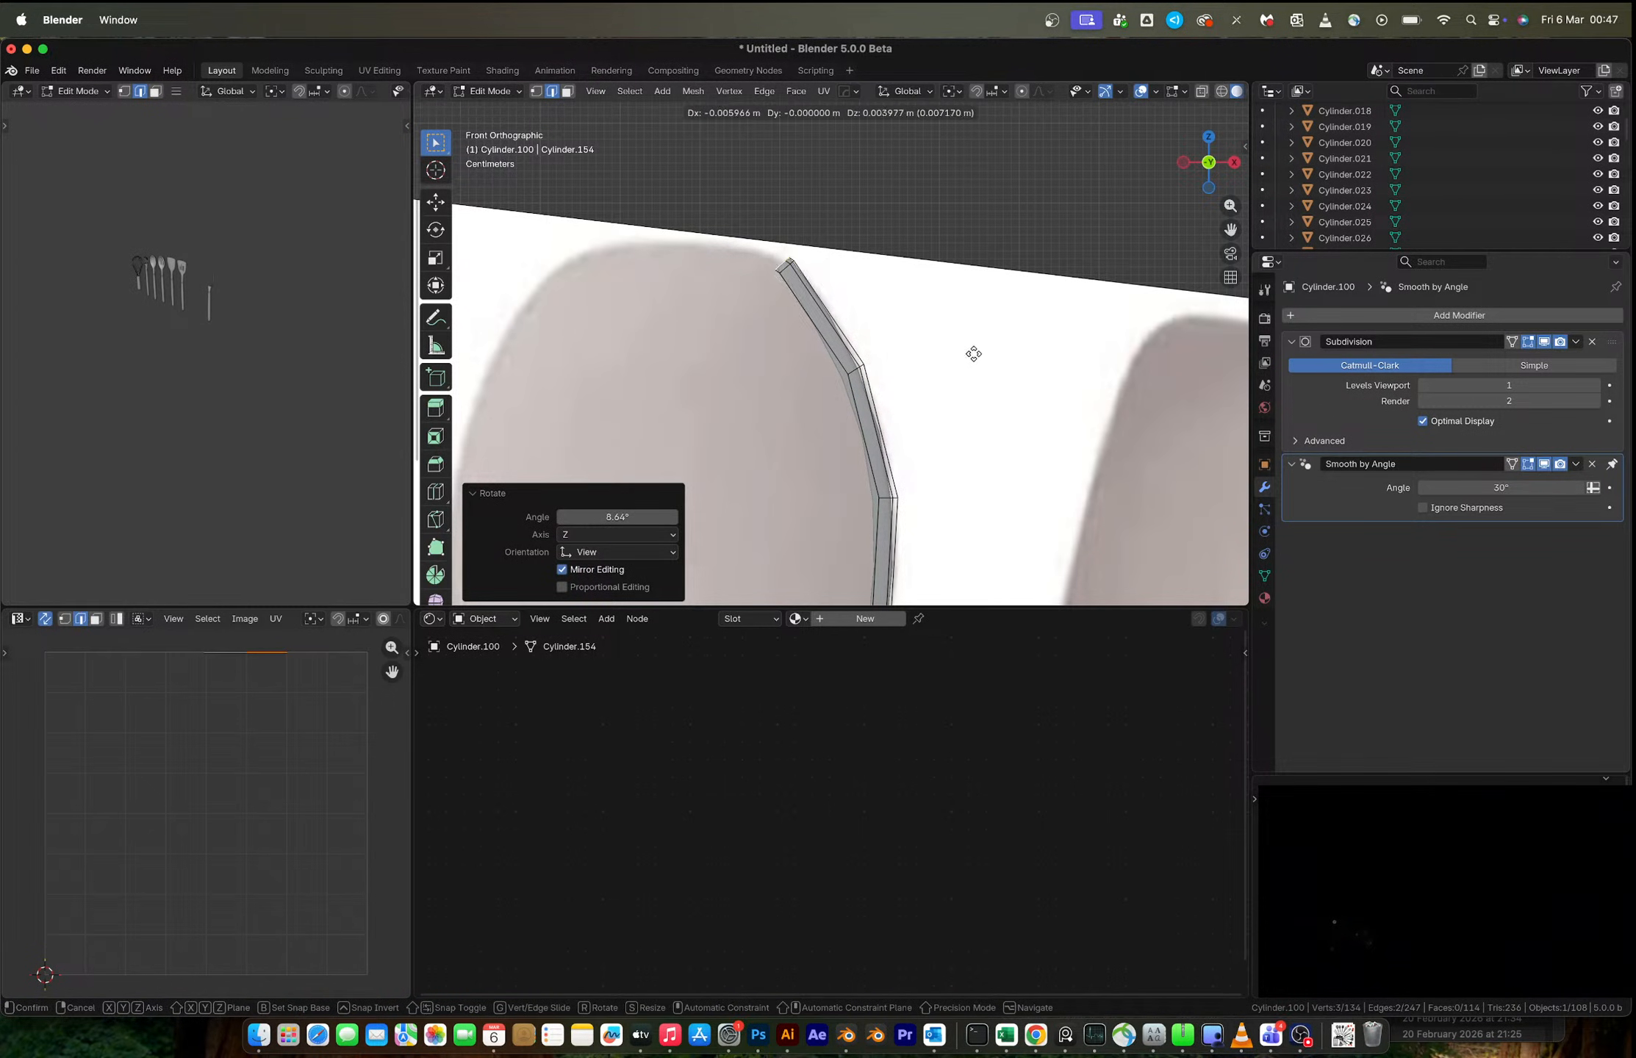
left_click(878, 337)
key("r")
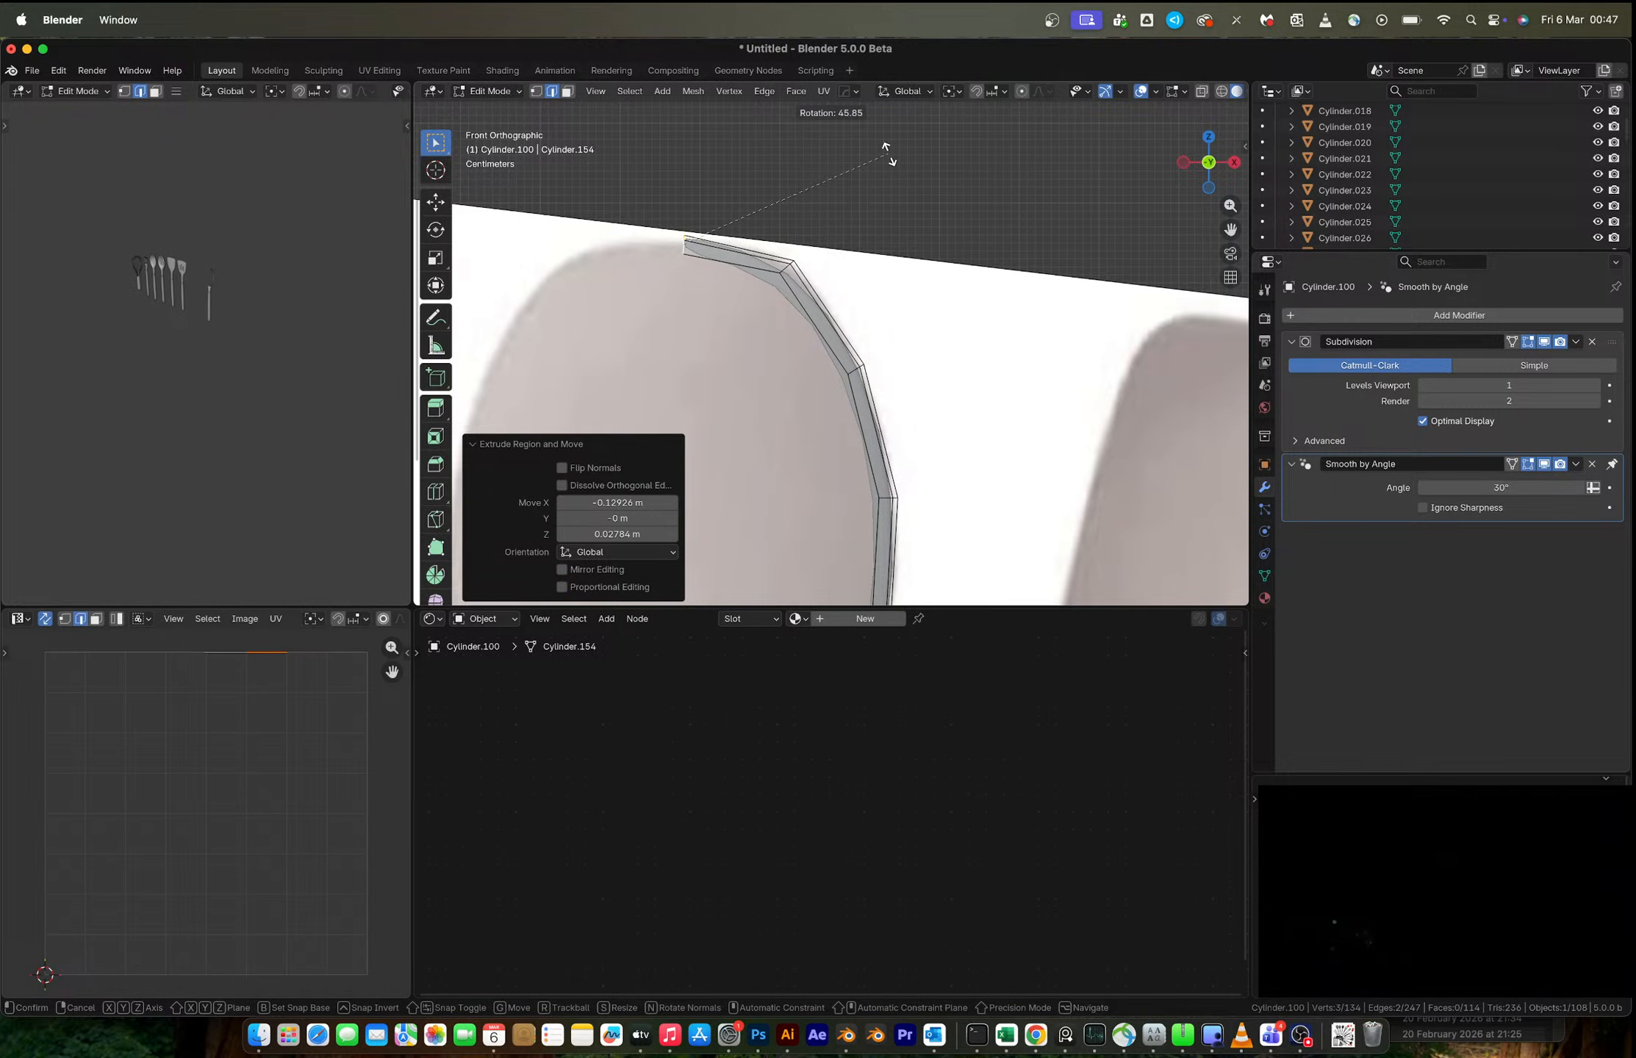
left_click(887, 152)
- Mirror the half-outline strip across X with bisect, clipping and merge enabled, using Hops Mirror
key("Tab")
scroll(872, 436, "down", 5)
scroll(948, 349, "down", 2)
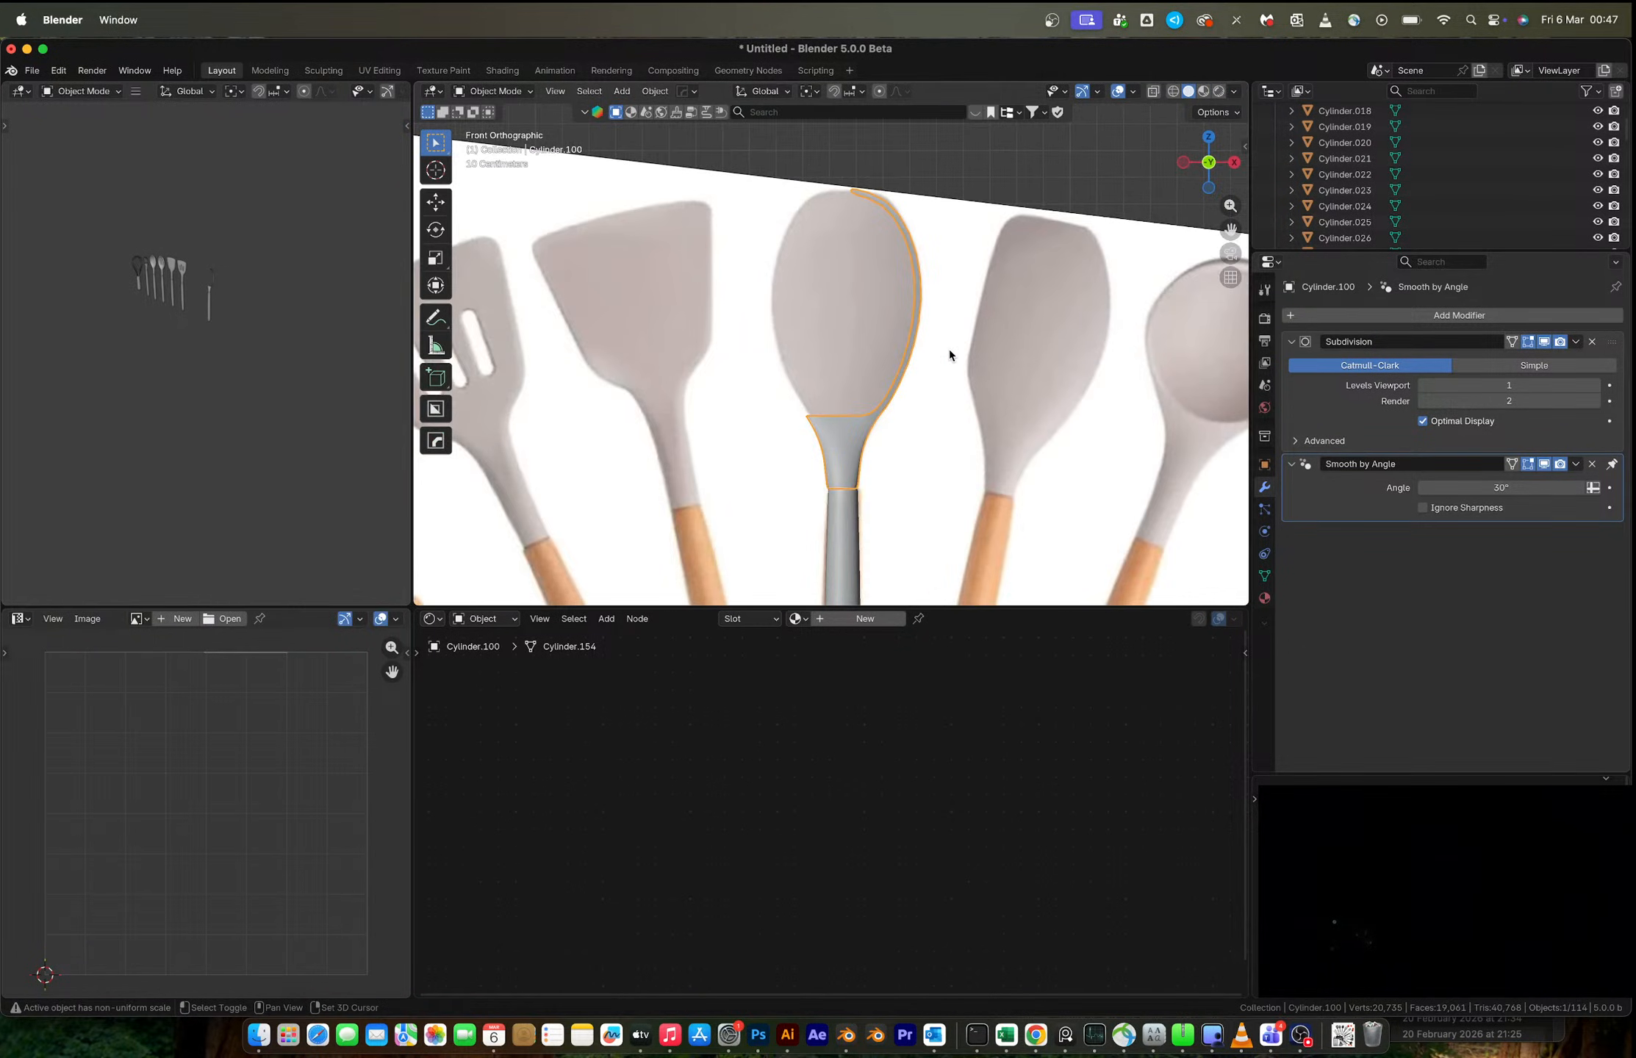
key("alt+x")
scroll(938, 509, "down", 4)
left_click(948, 502)
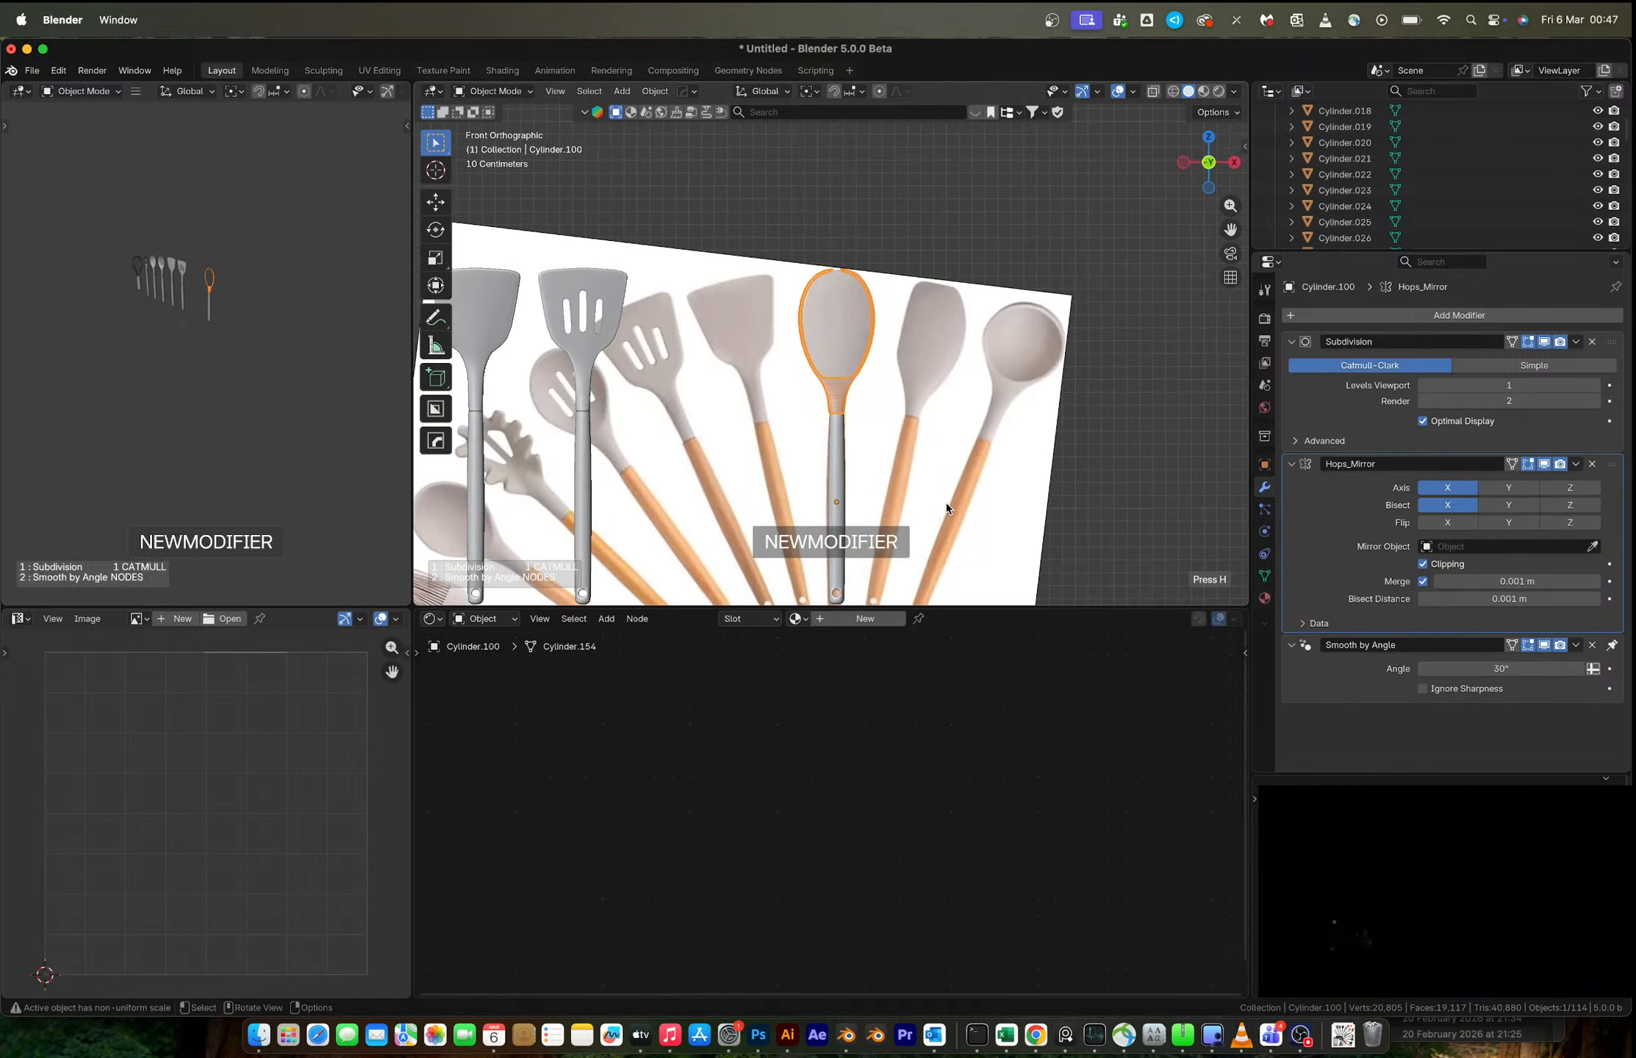
- Close the ring by moving the strip's top end vertices along X to the centre line, and apply the mirror modifier
scroll(843, 317, "up", 6)
key("Tab")
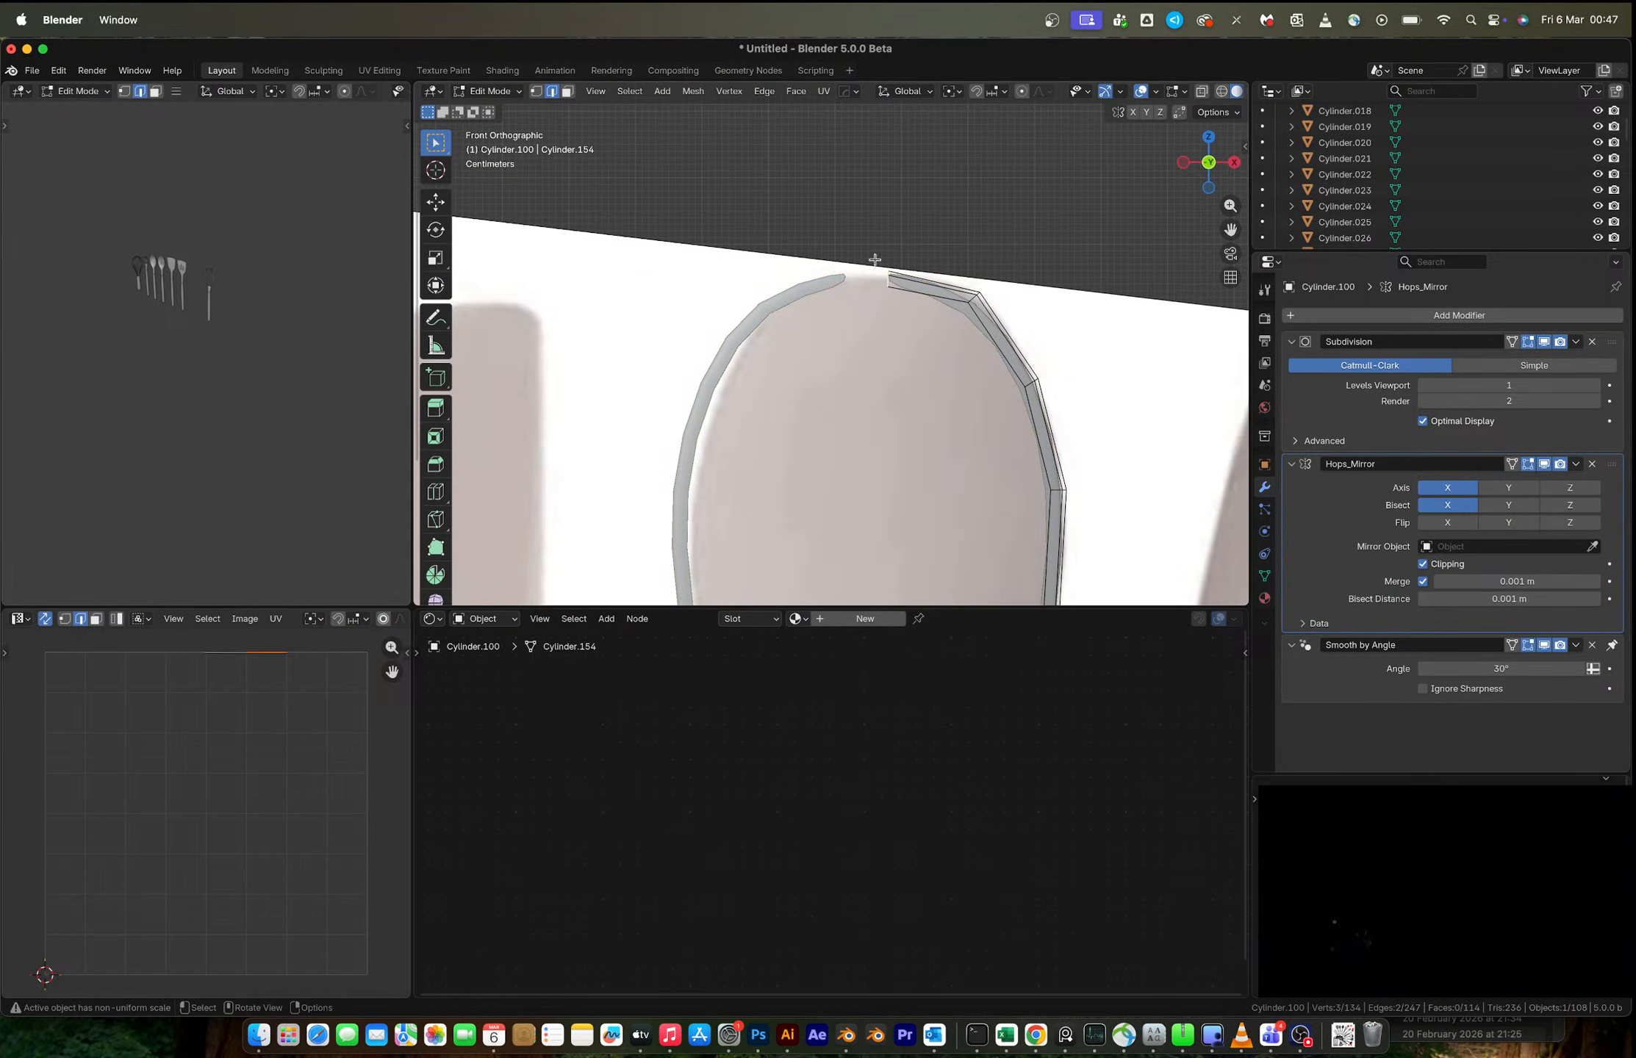
key("1")
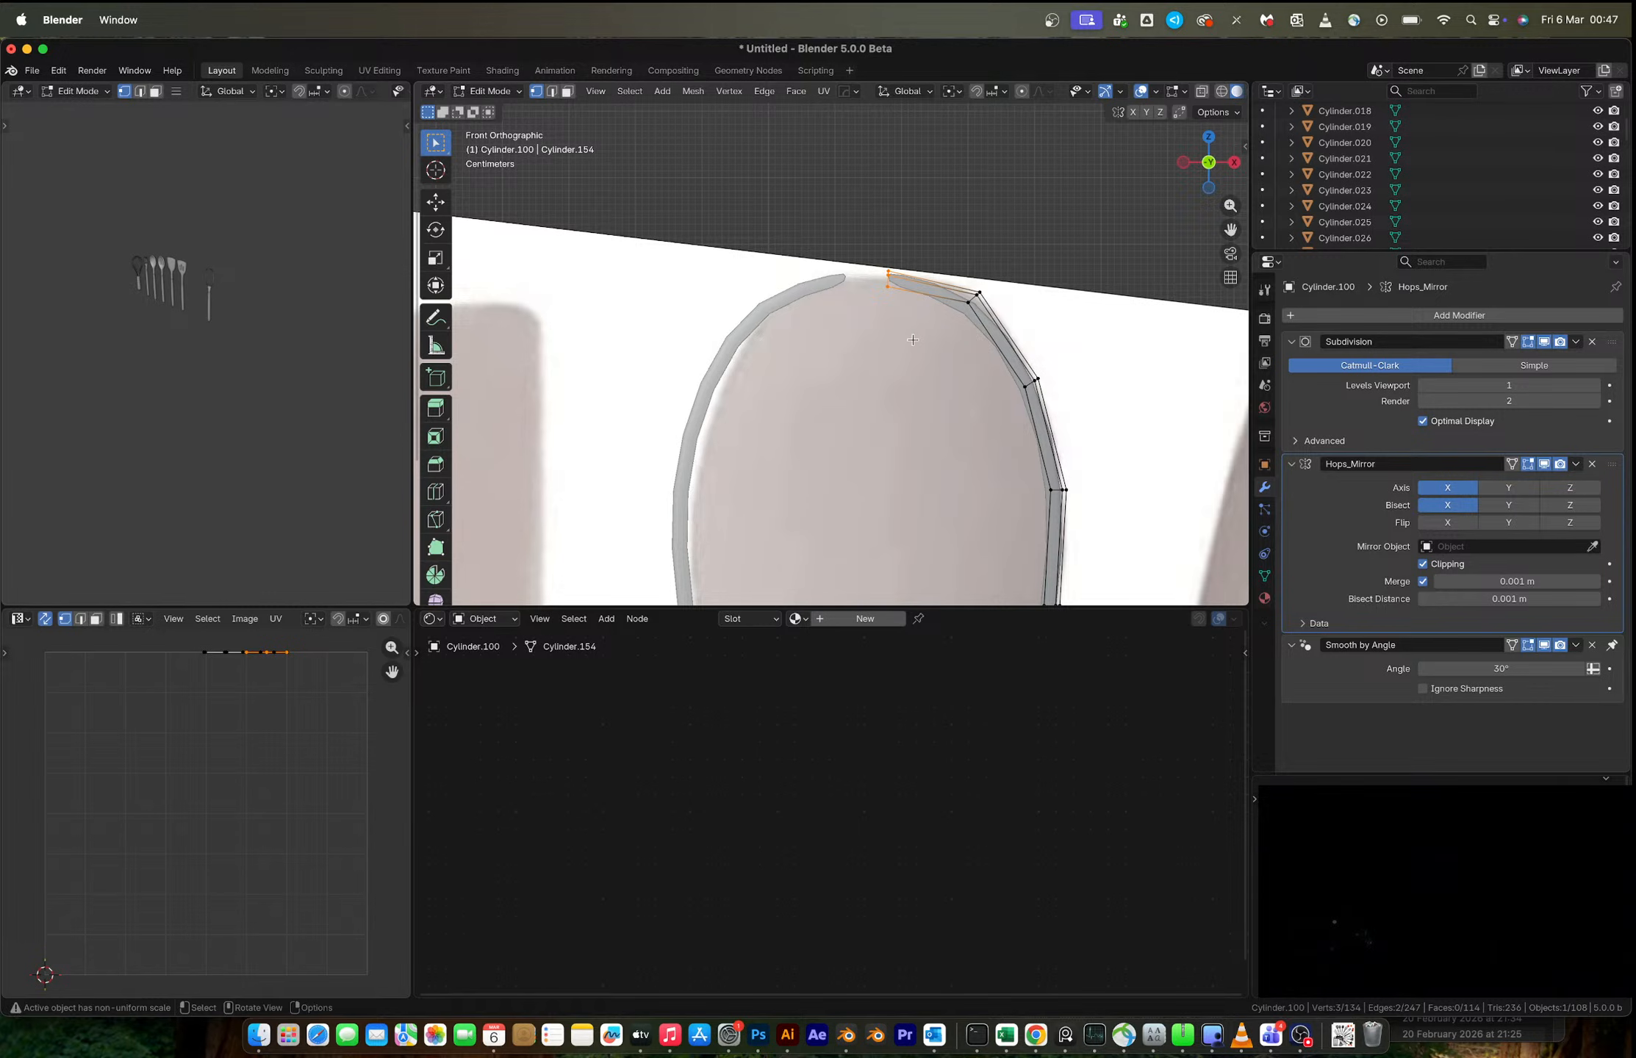
key("g")
key("x")
left_click(872, 341)
key("Tab")
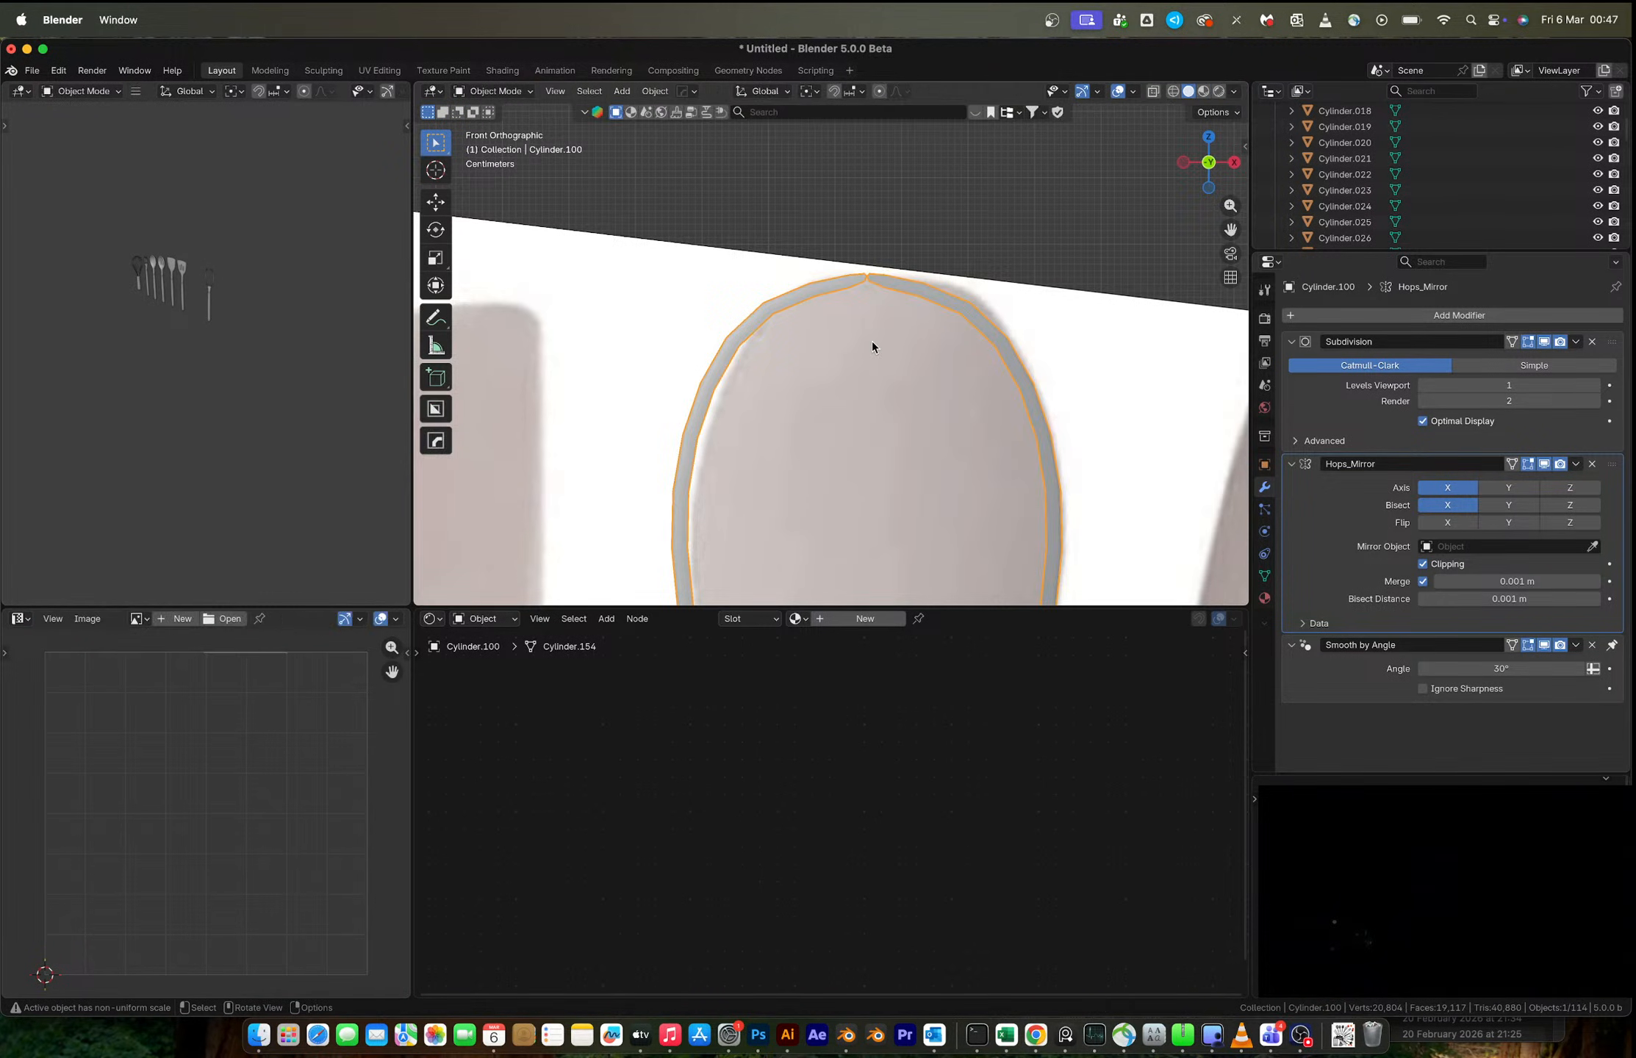
key("ctrl+a")
- Move the head ring's inner edge loop about 0.087 m along Y in see-through side view and scale it to 0.629
middle_click_drag(986, 365, 872, 396)
key("Tab")
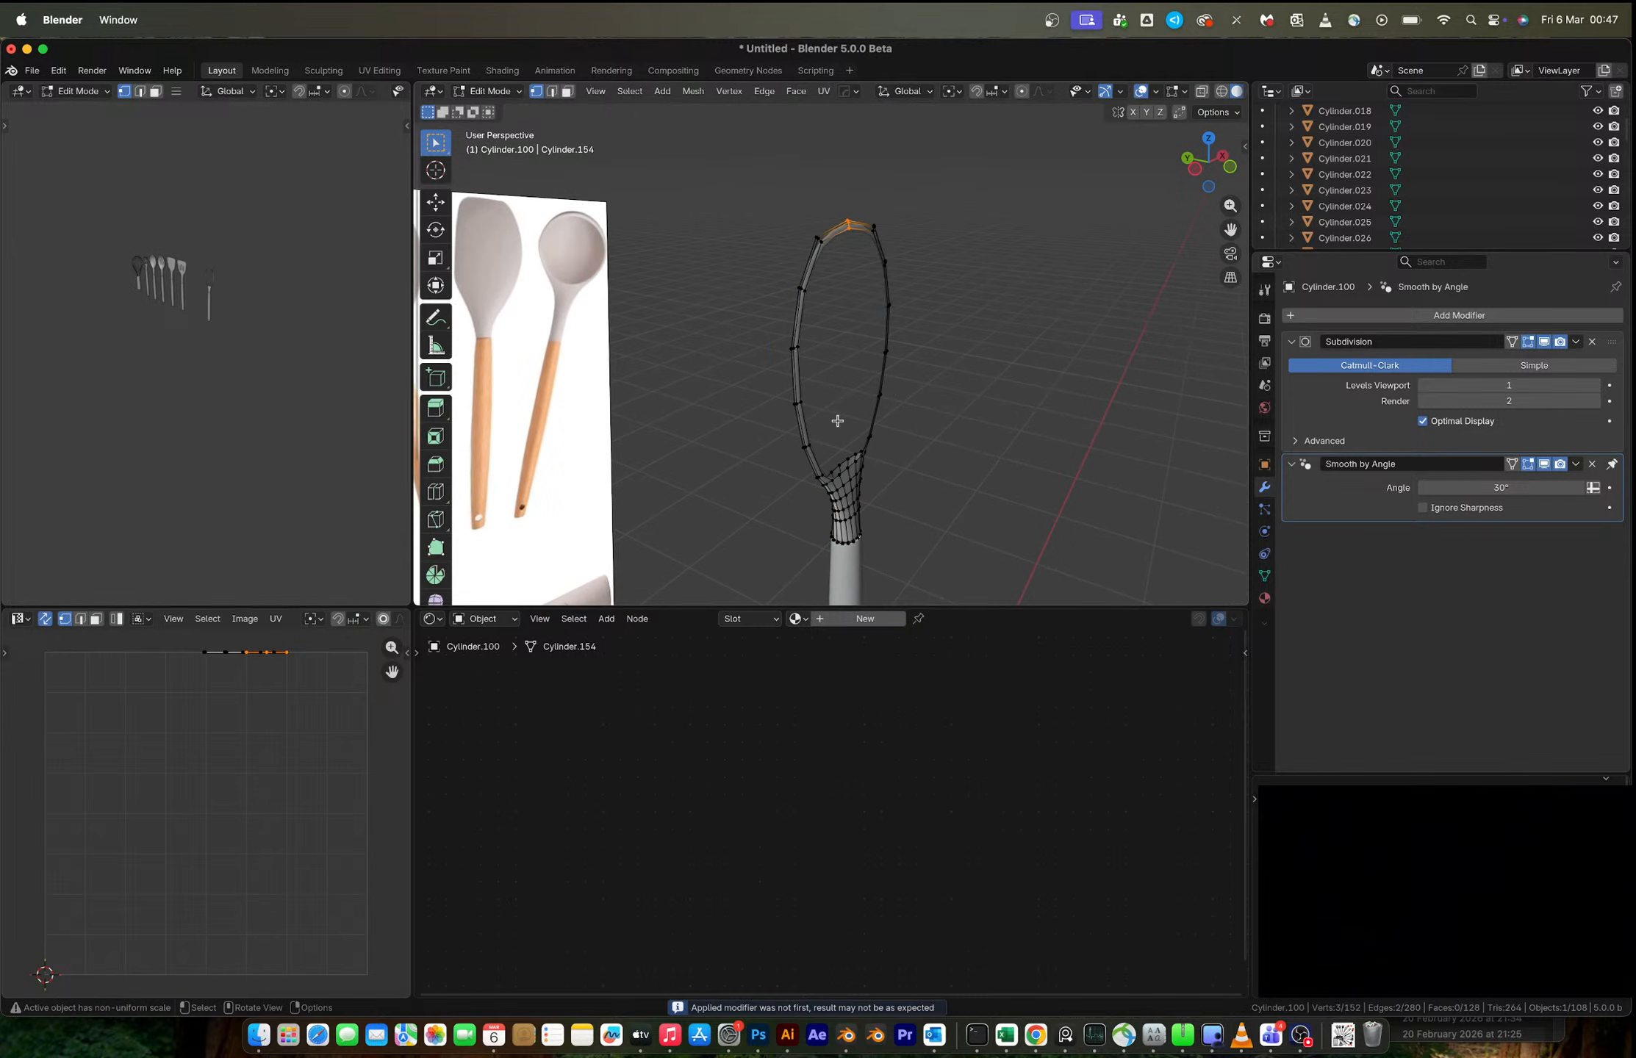
key("2")
left_click(838, 421, "alt")
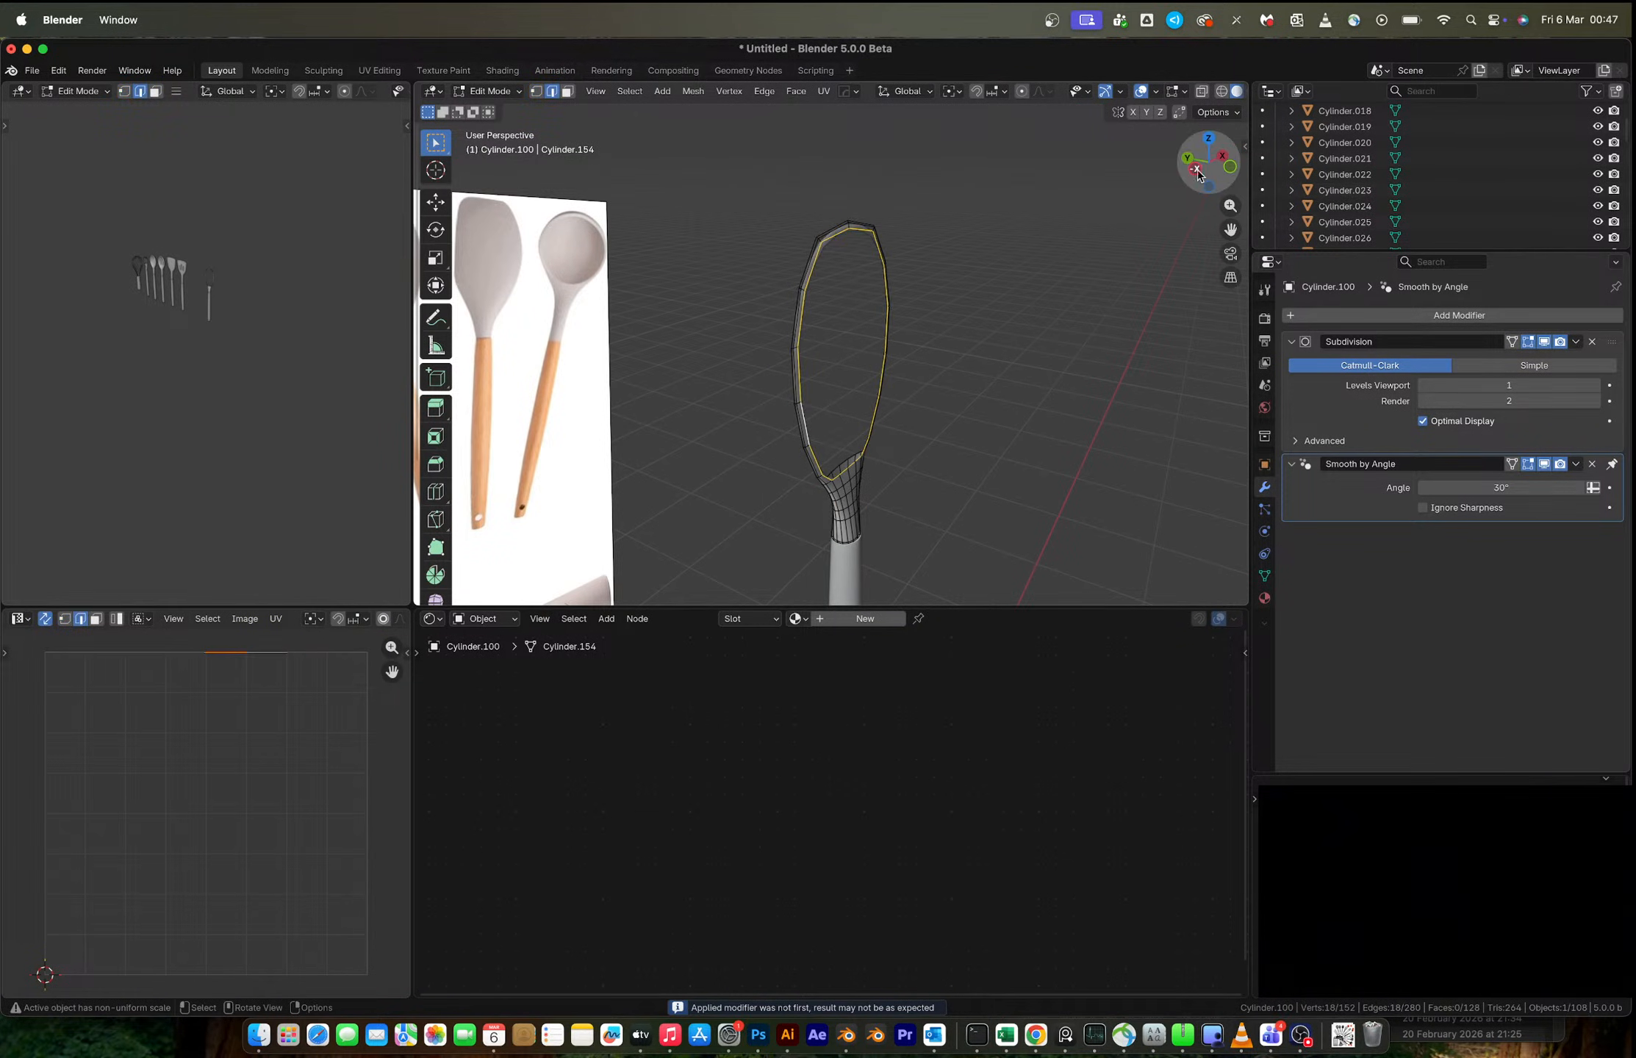
left_click(1196, 169)
scroll(882, 349, "up", 3)
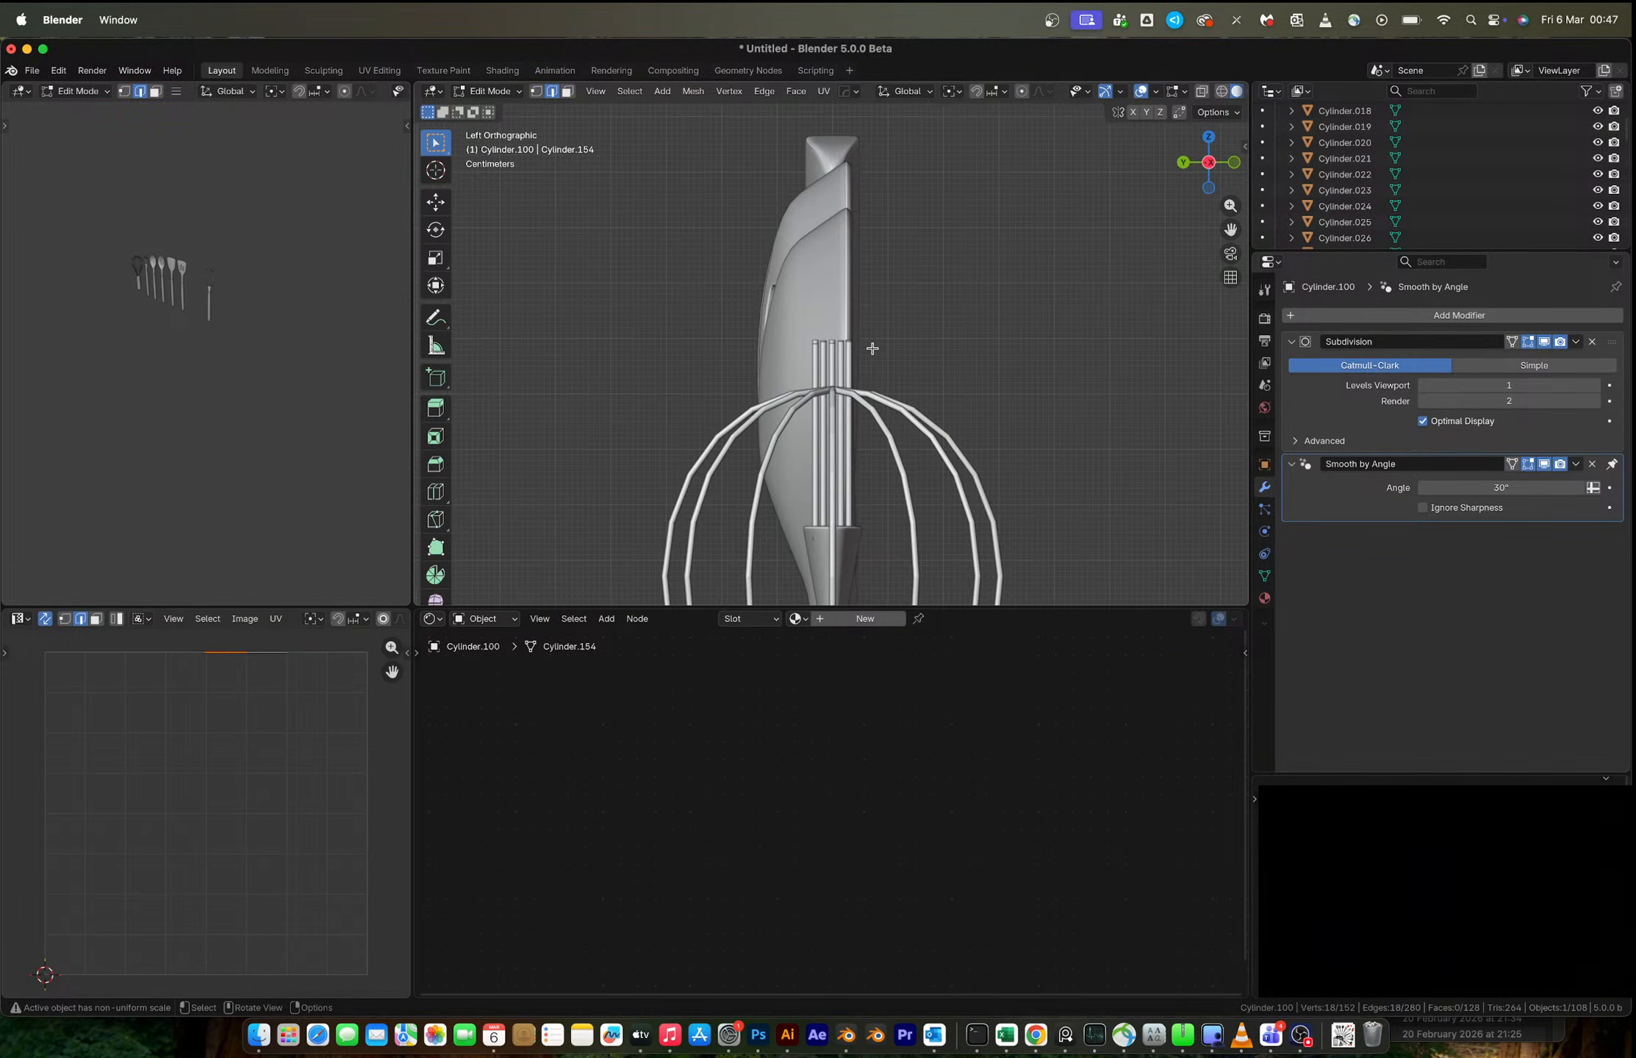
key("alt+z")
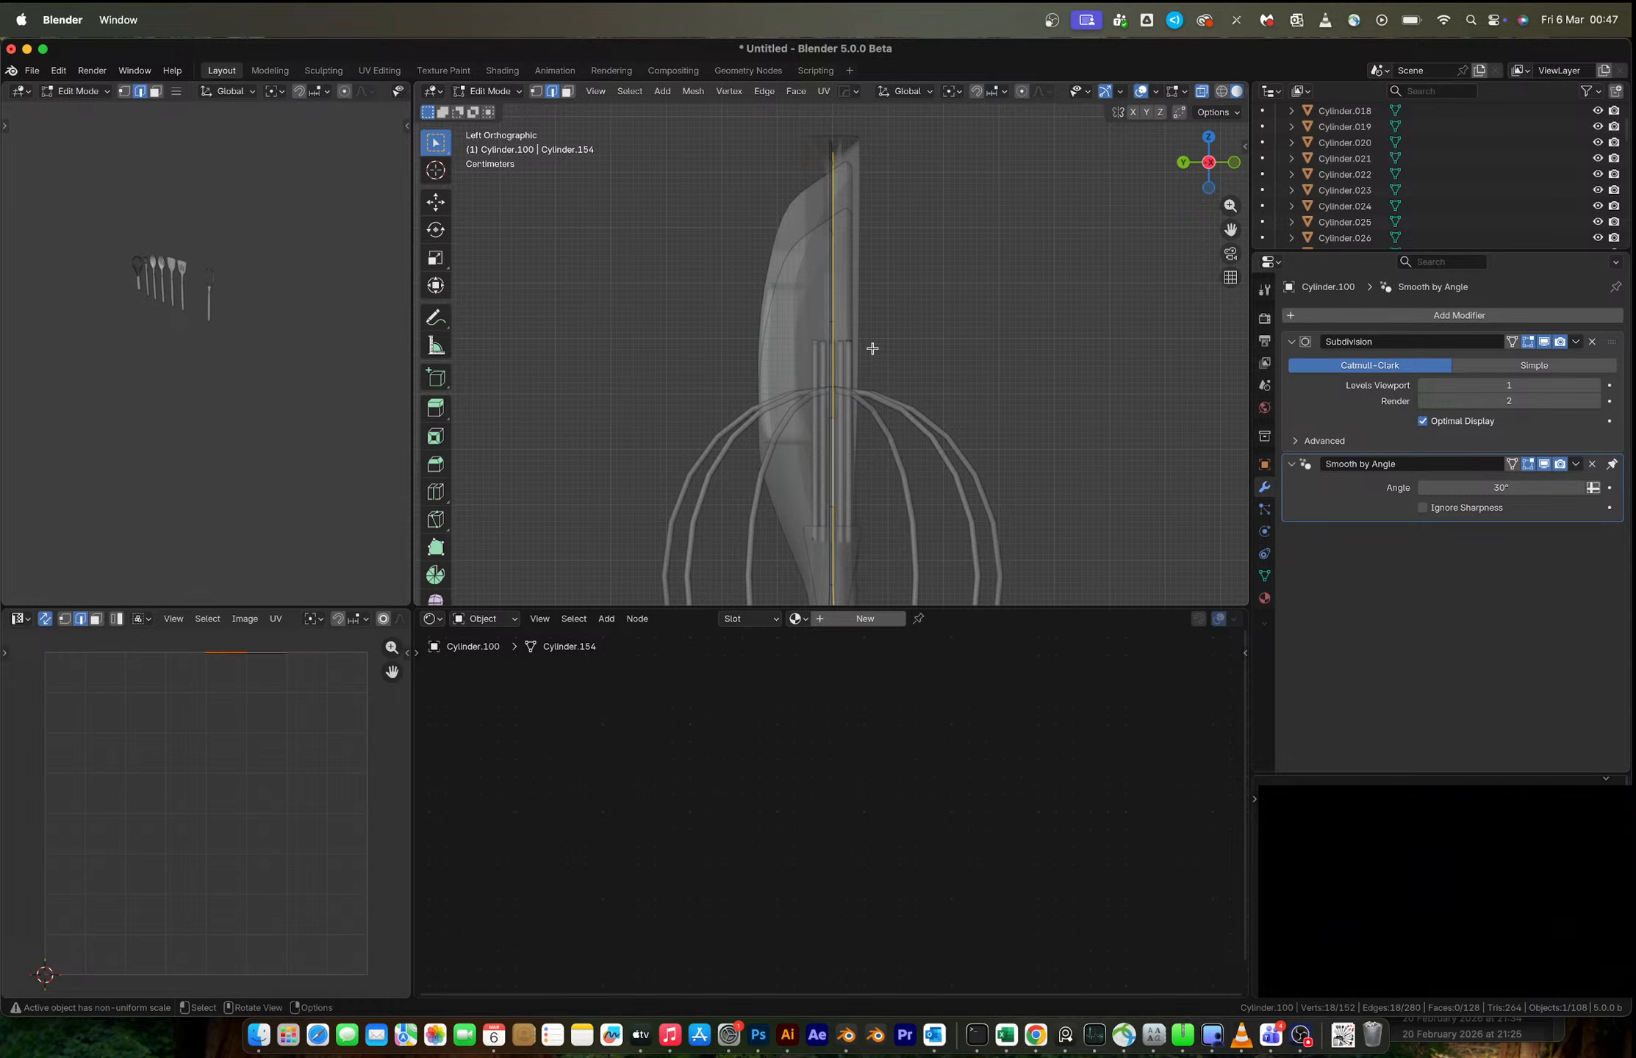
key("g")
key("y")
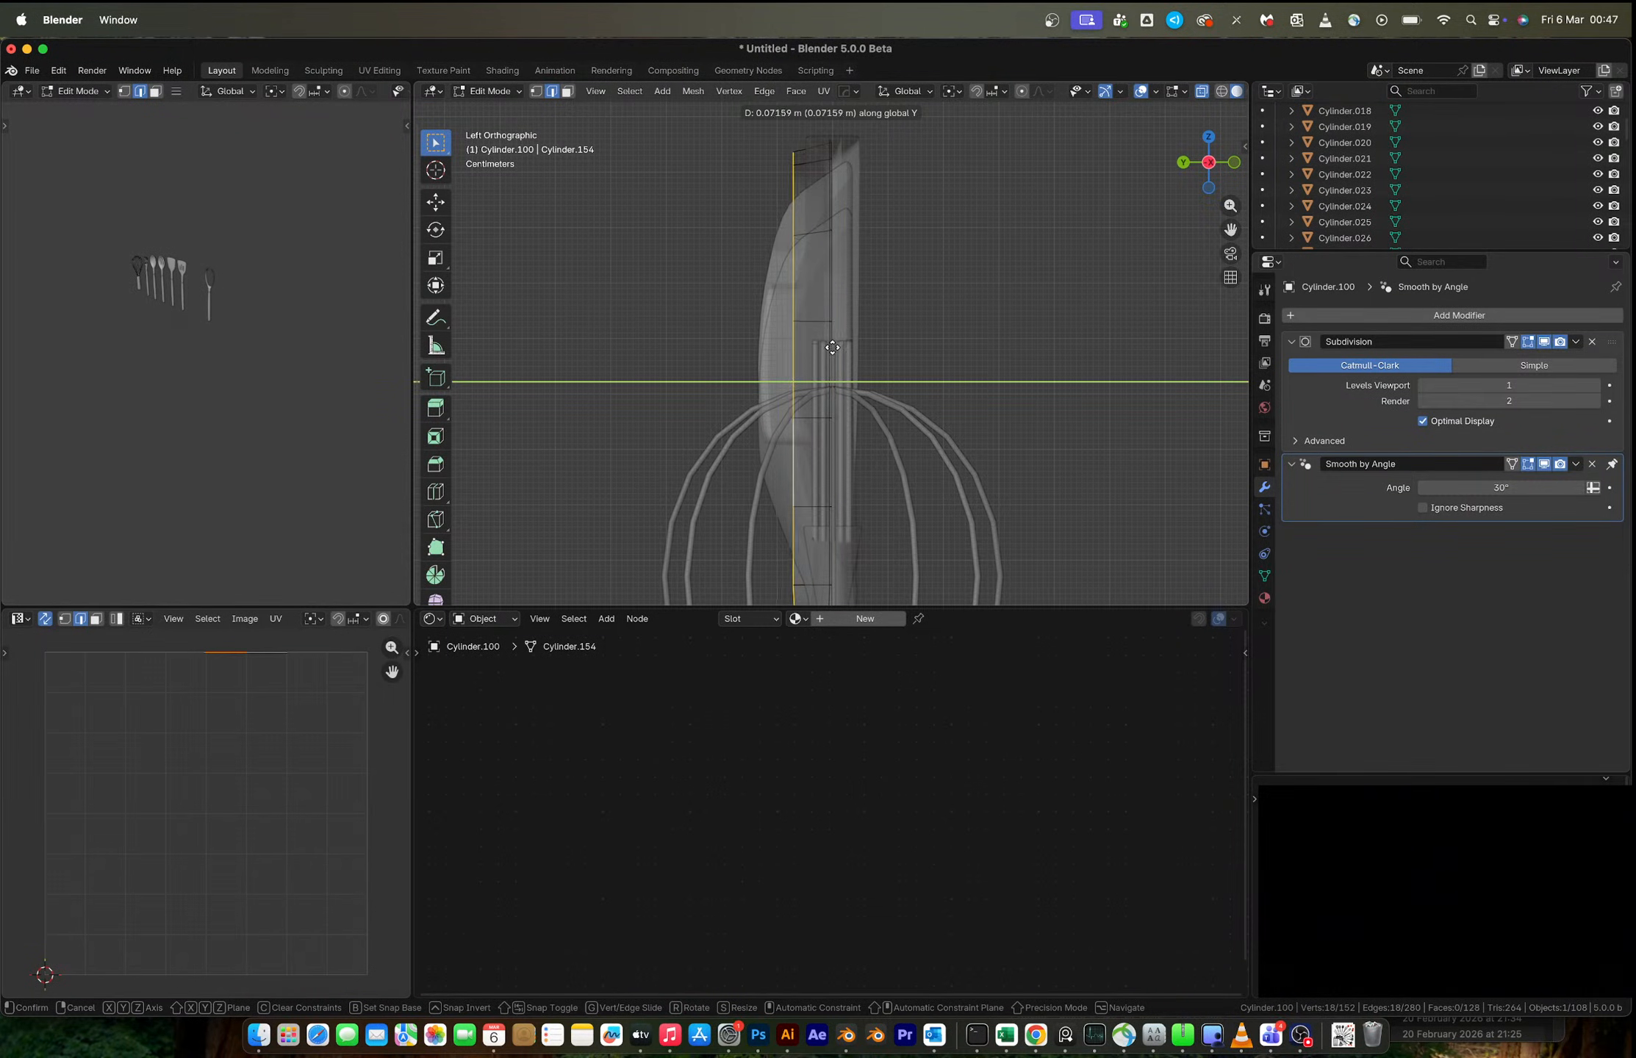
left_click(824, 347)
key("s")
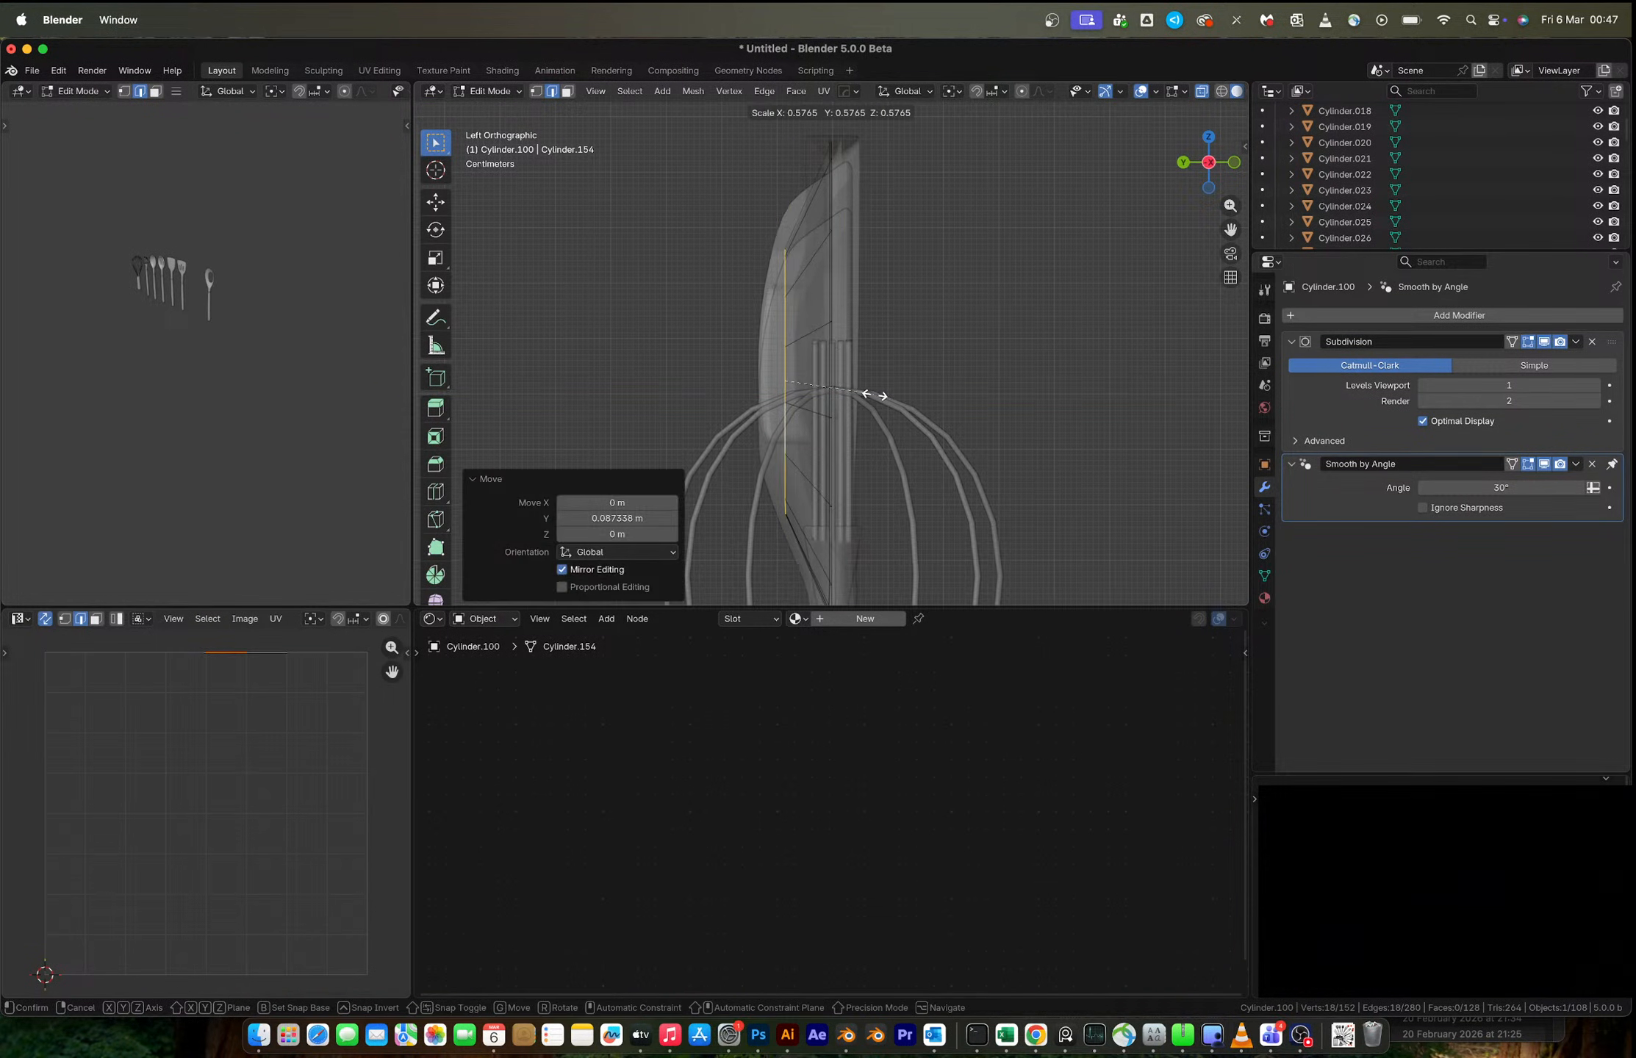
left_click(882, 397)
- Extrude the loop about 0.063 m further along Y, scale it to about 0.47, and fill the opening with a face
key("g")
key("y")
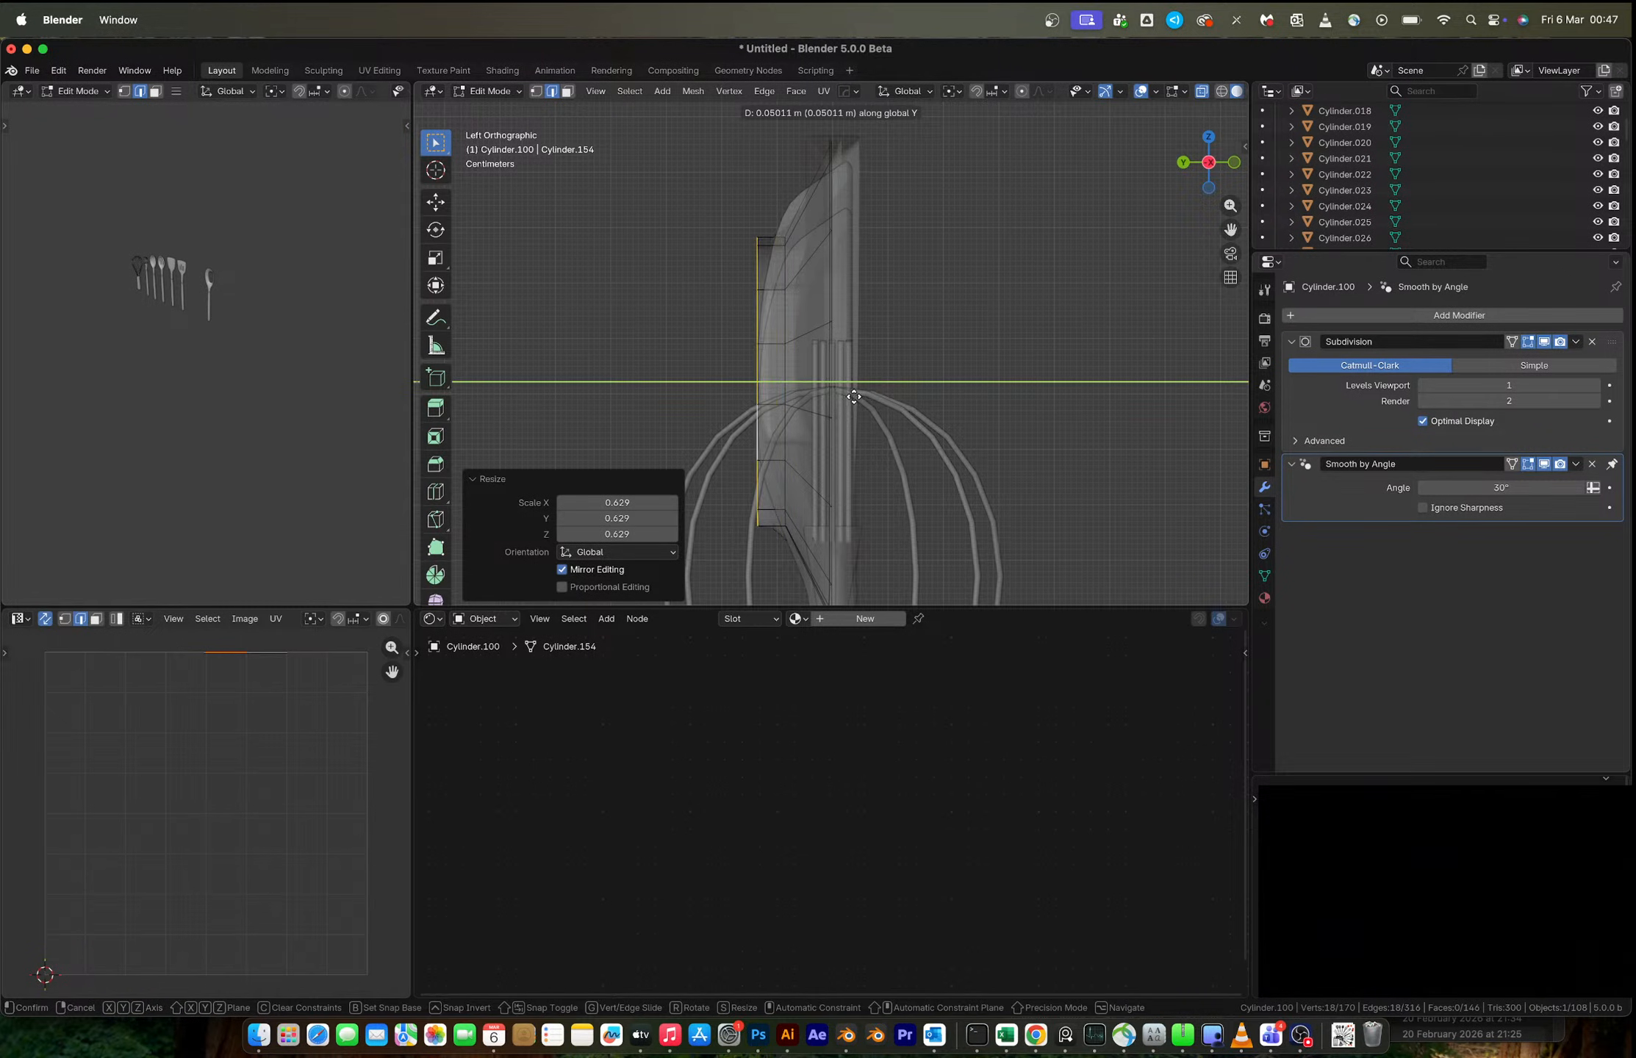
left_click(854, 397)
key("s")
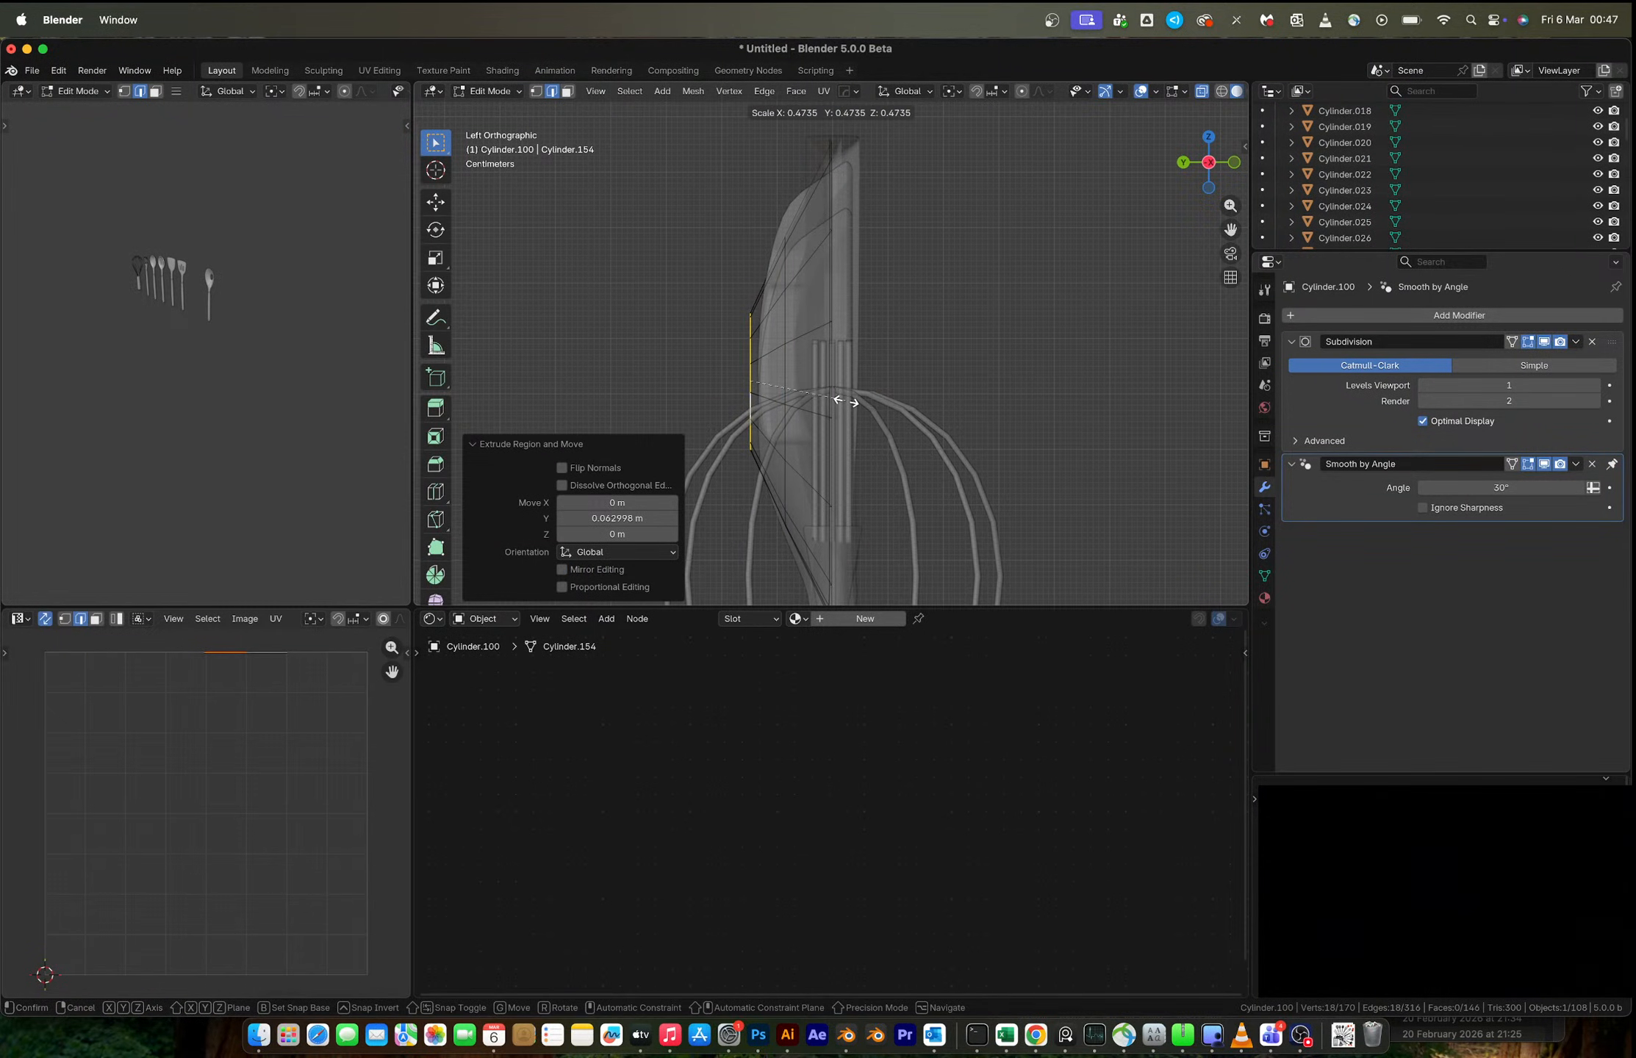
left_click(837, 402)
middle_click_drag(905, 369, 870, 427)
key("f")
- Dissolve the two extra lengthwise edge loops on either side of the centre line in the lower part of the spoon bowl
left_click(849, 441, "alt")
left_click(877, 437, "alt+shift")
key("x")
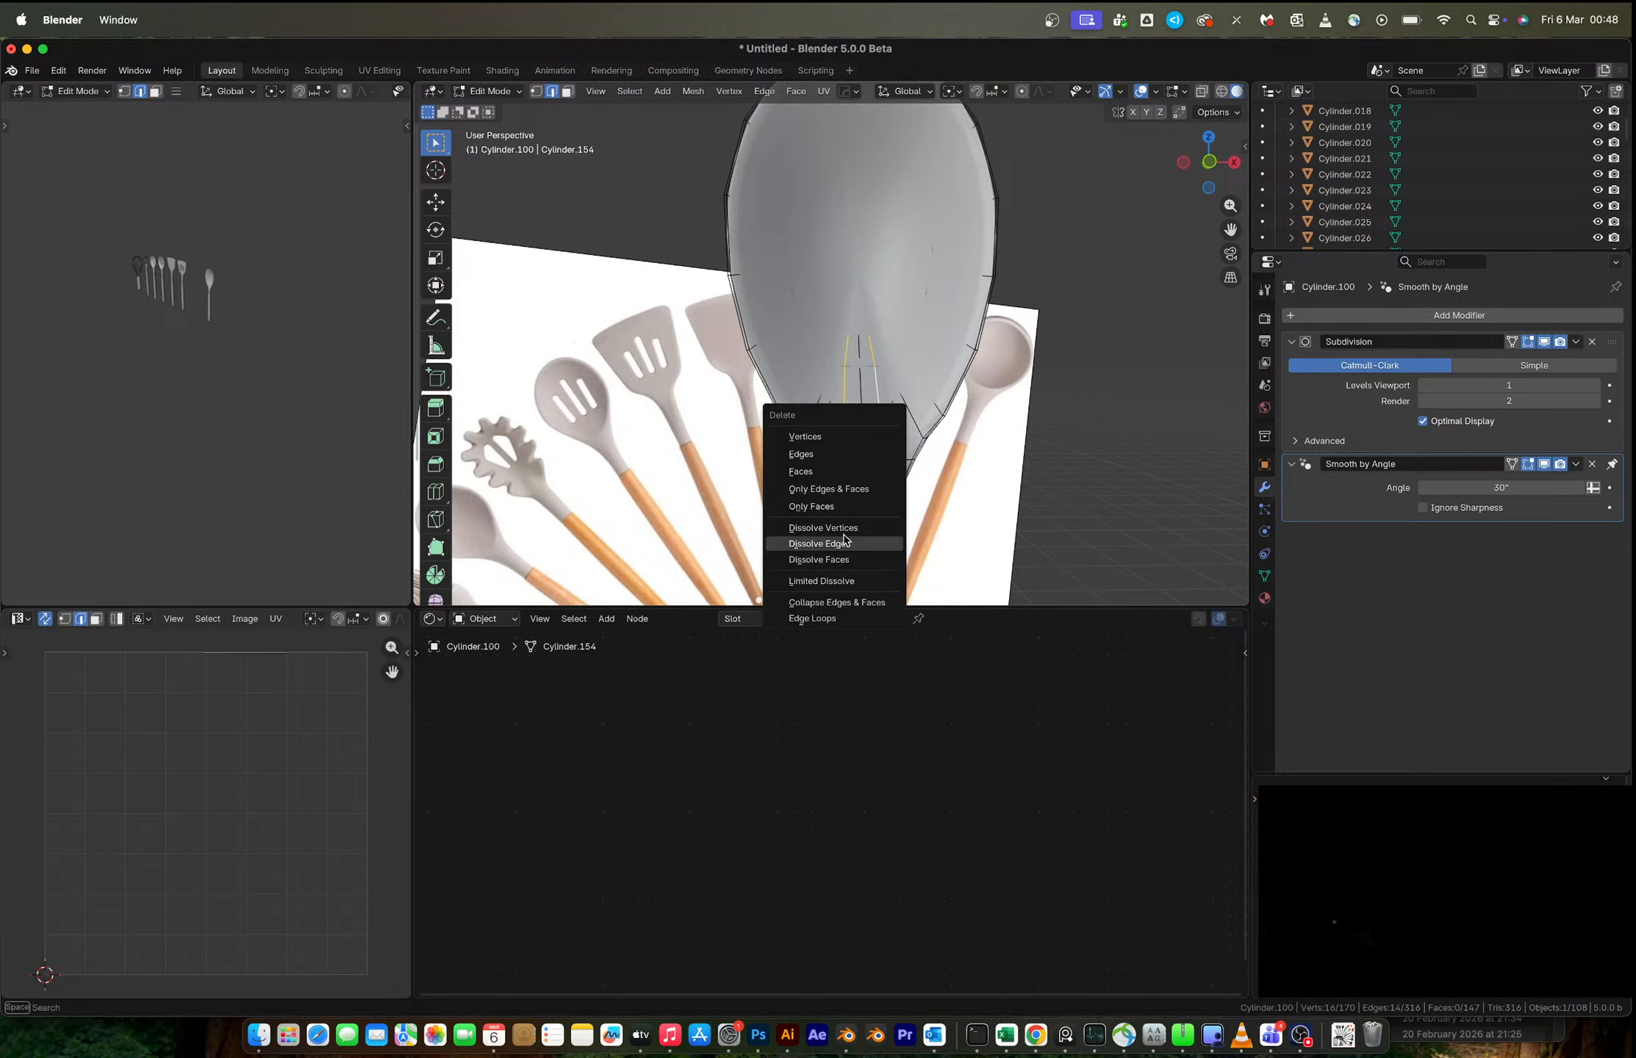
left_click(844, 543)
middle_click_drag(843, 543, 869, 355)
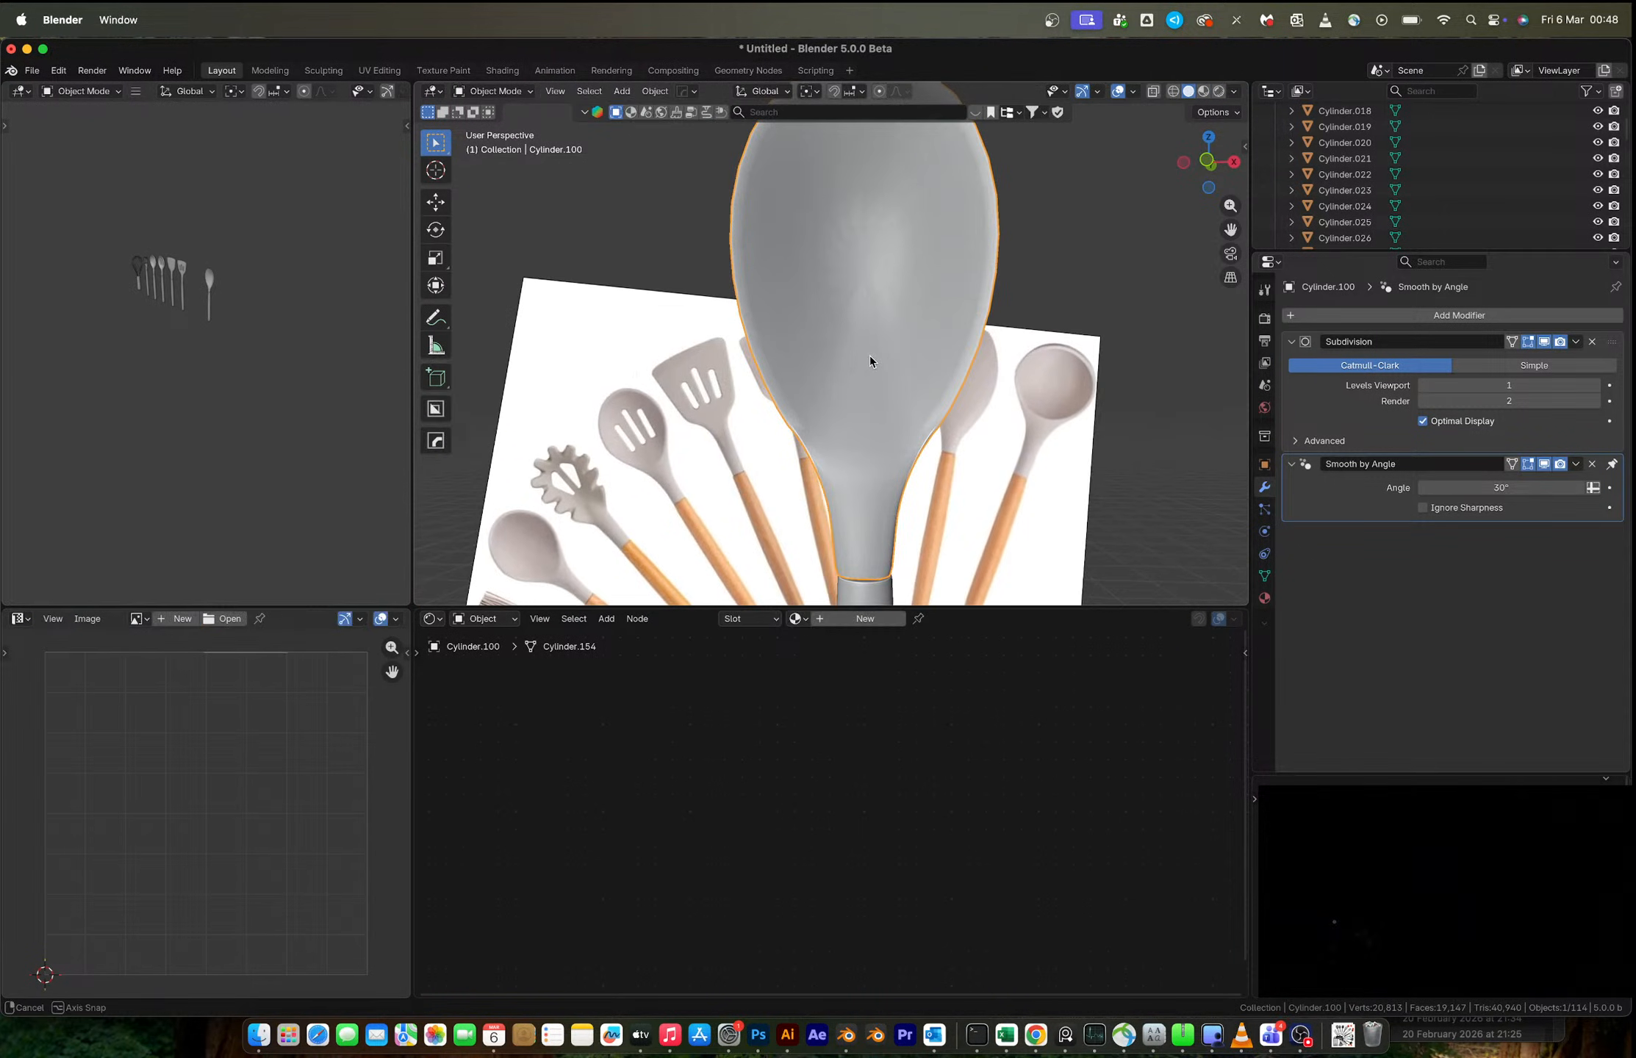
- Hide the Subdivision effect in the viewport and slide the three middle vertices below the bowl's floor toward the neck
key("alt+z")
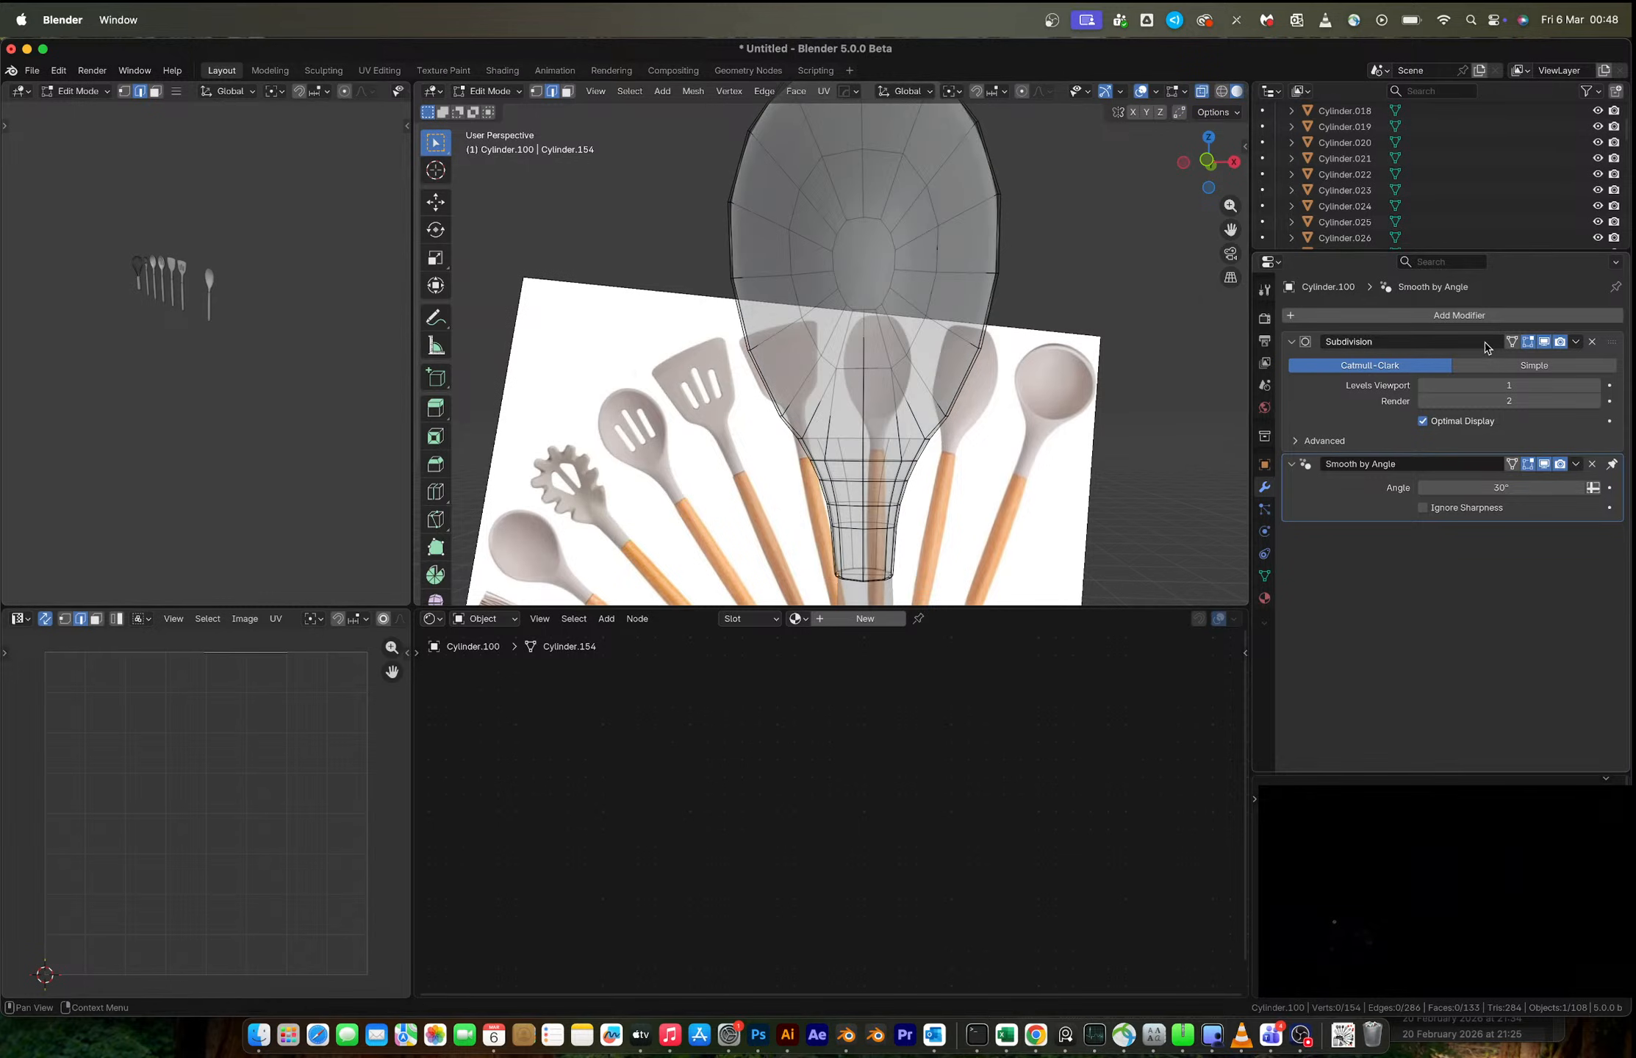
left_click(1545, 342)
key("alt+z")
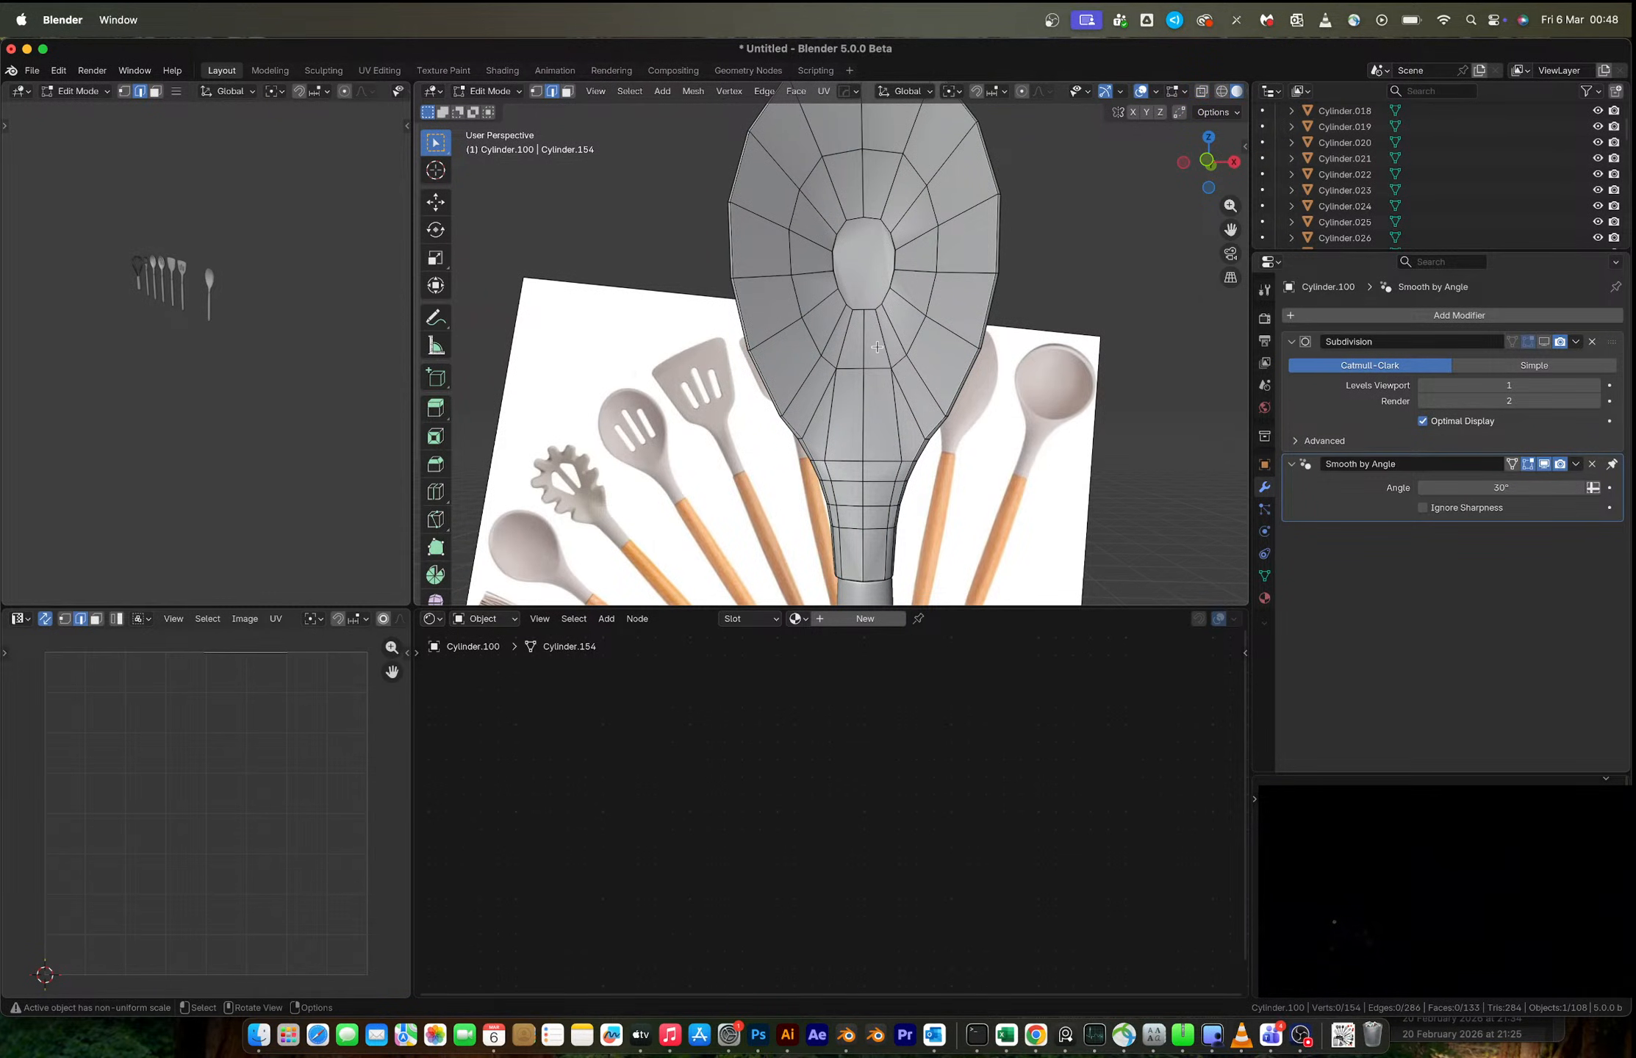
key("1")
left_click(890, 368)
left_click(835, 369, "shift")
left_click(862, 370, "shift")
key("g")
key("g")
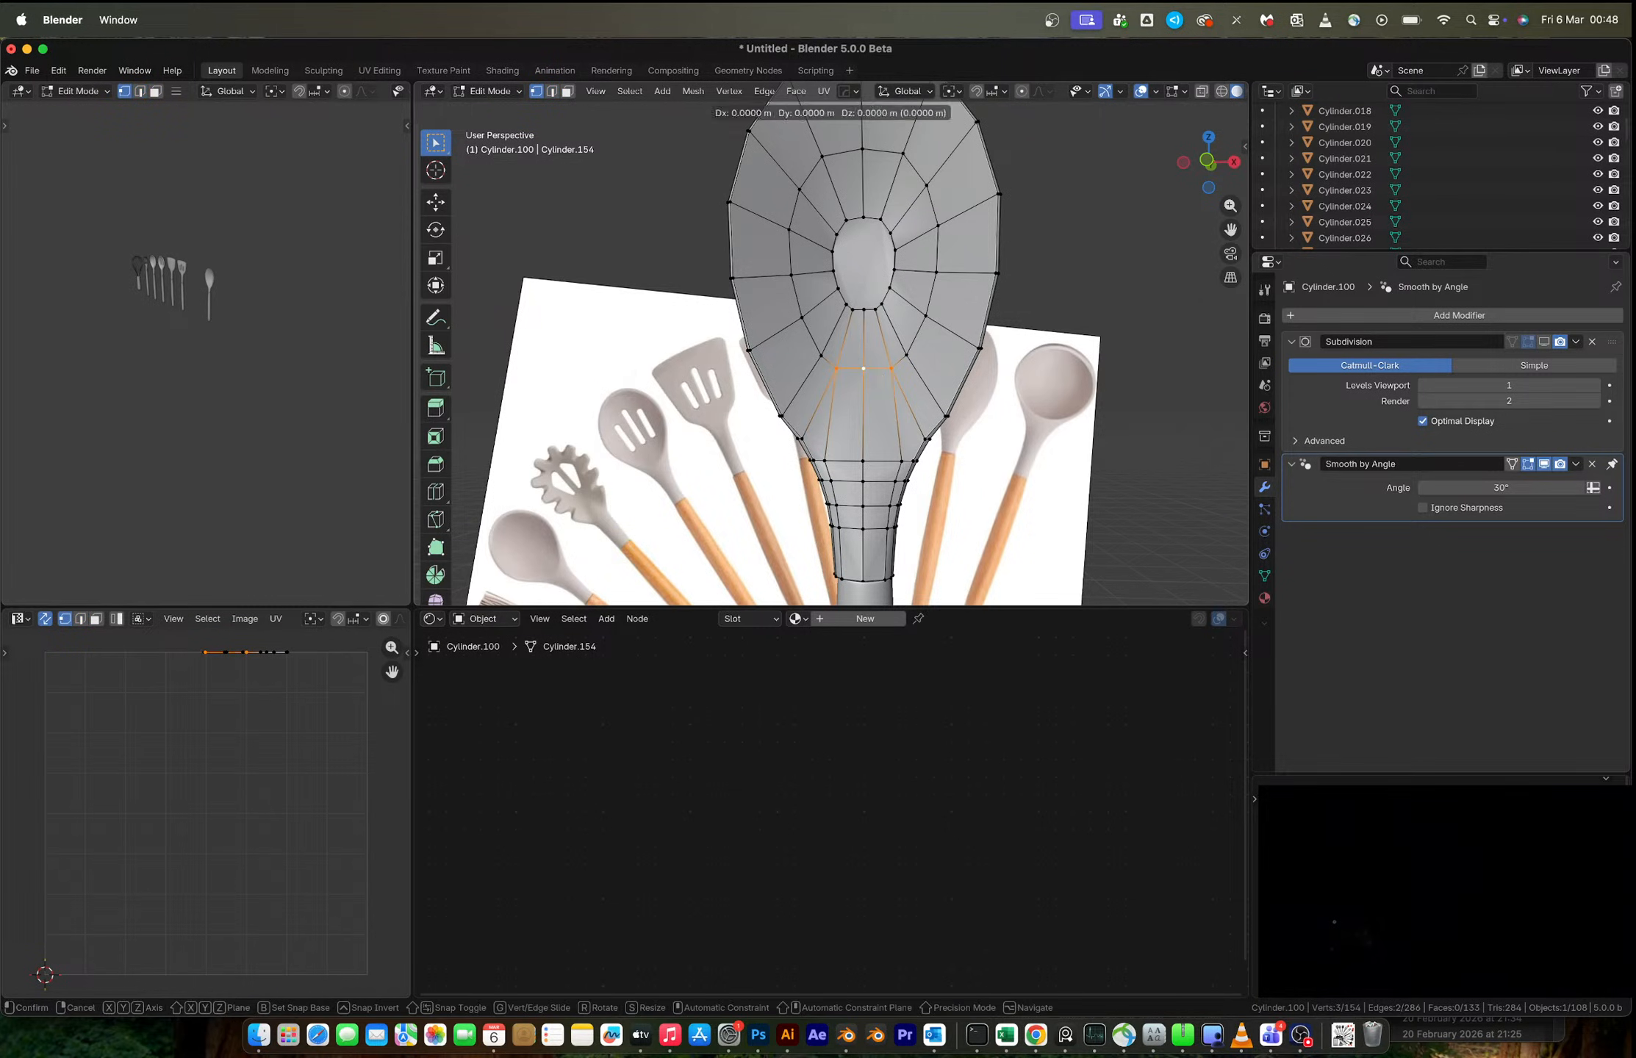
left_click(884, 426)
key("Tab")
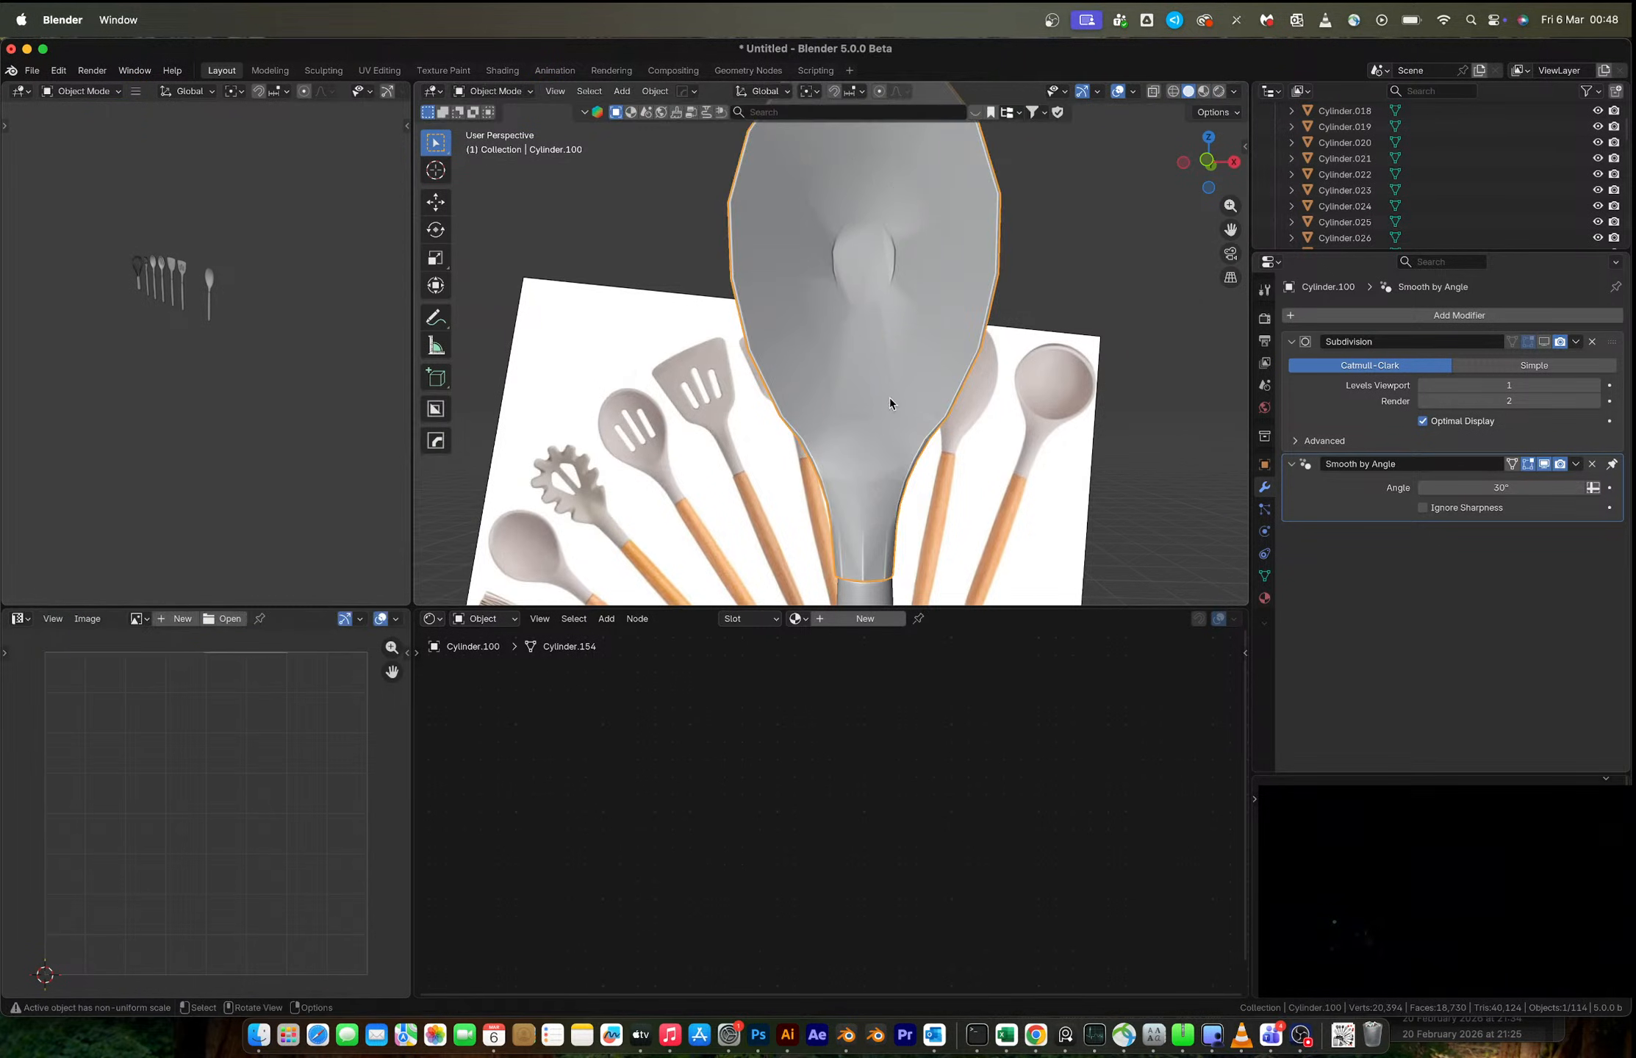
- Delete the single face that closes the floor of the bowl
key("Tab")
key("3")
left_click(856, 279)
key("x")
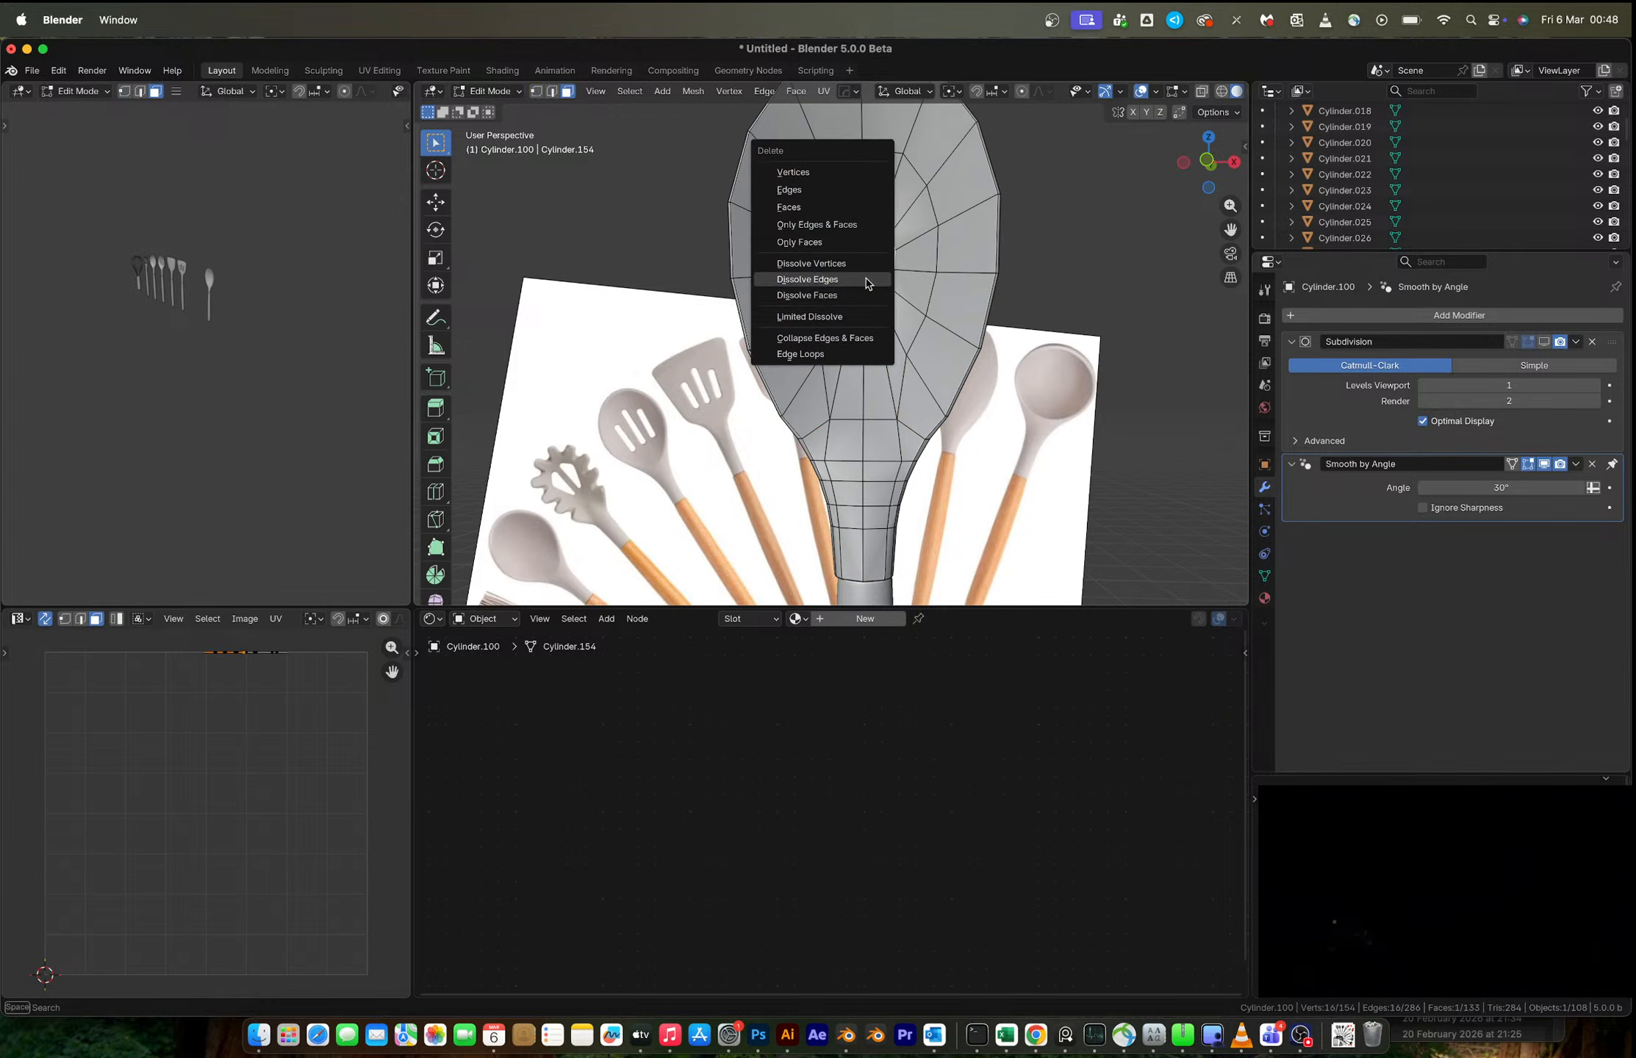
left_click(807, 279)
key("super+z")
key("x")
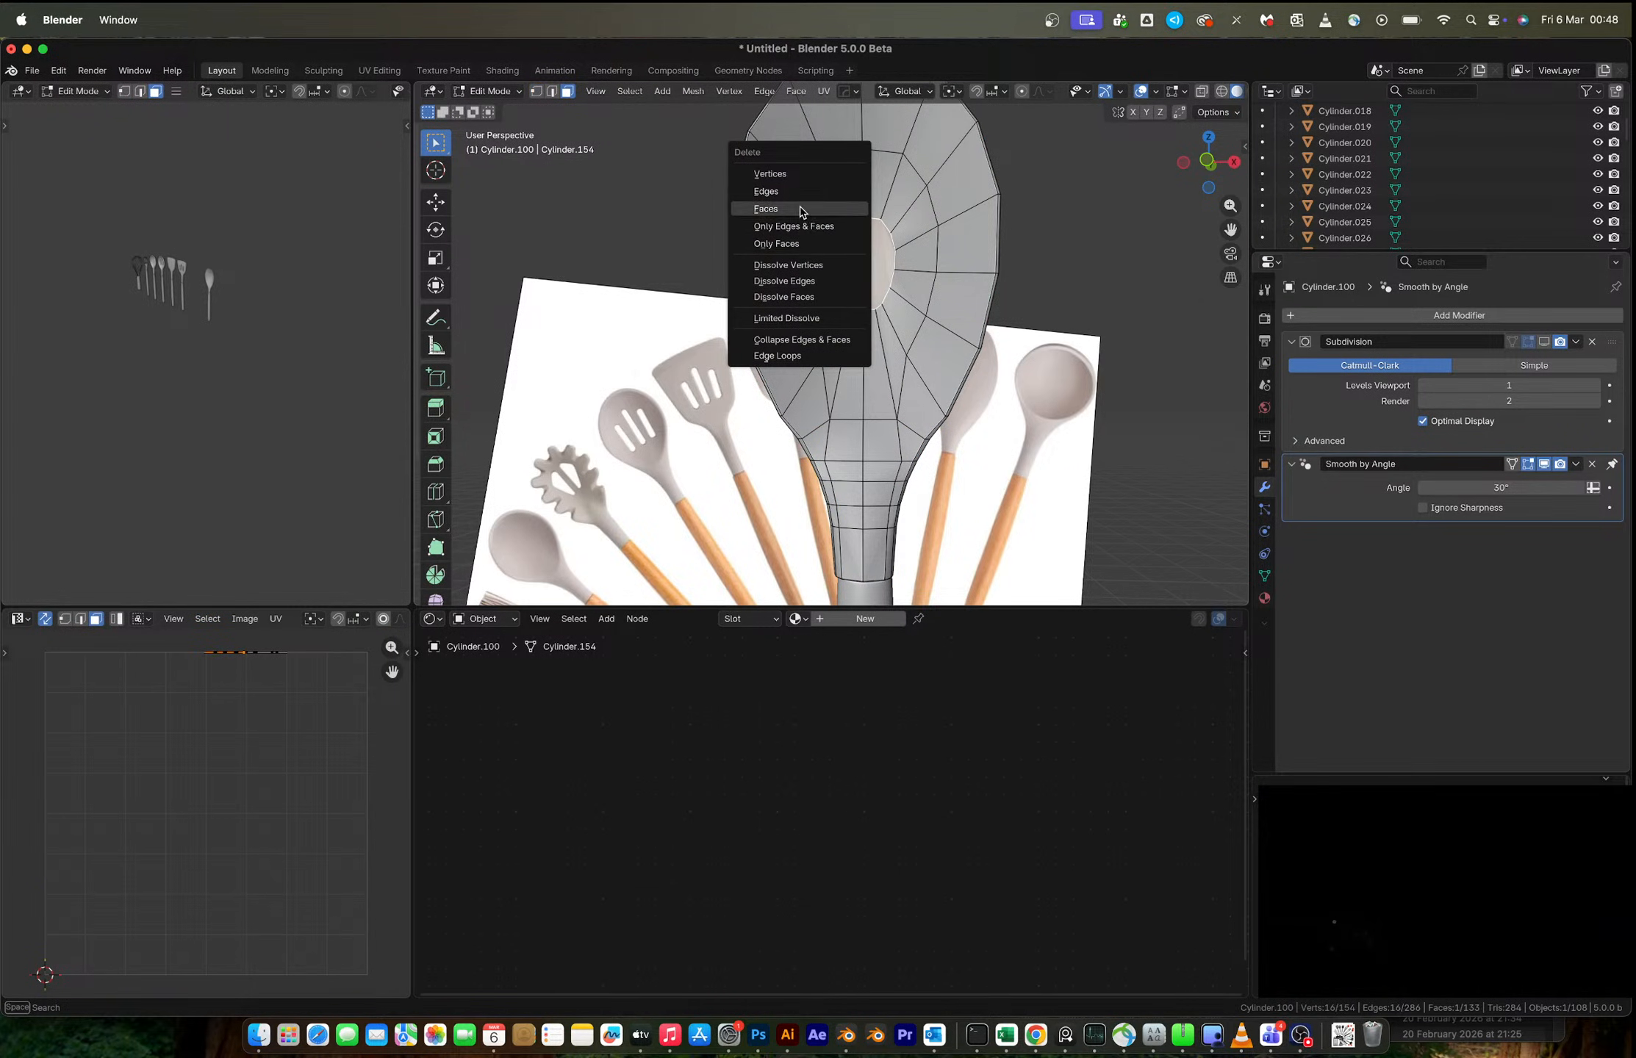
left_click(801, 210)
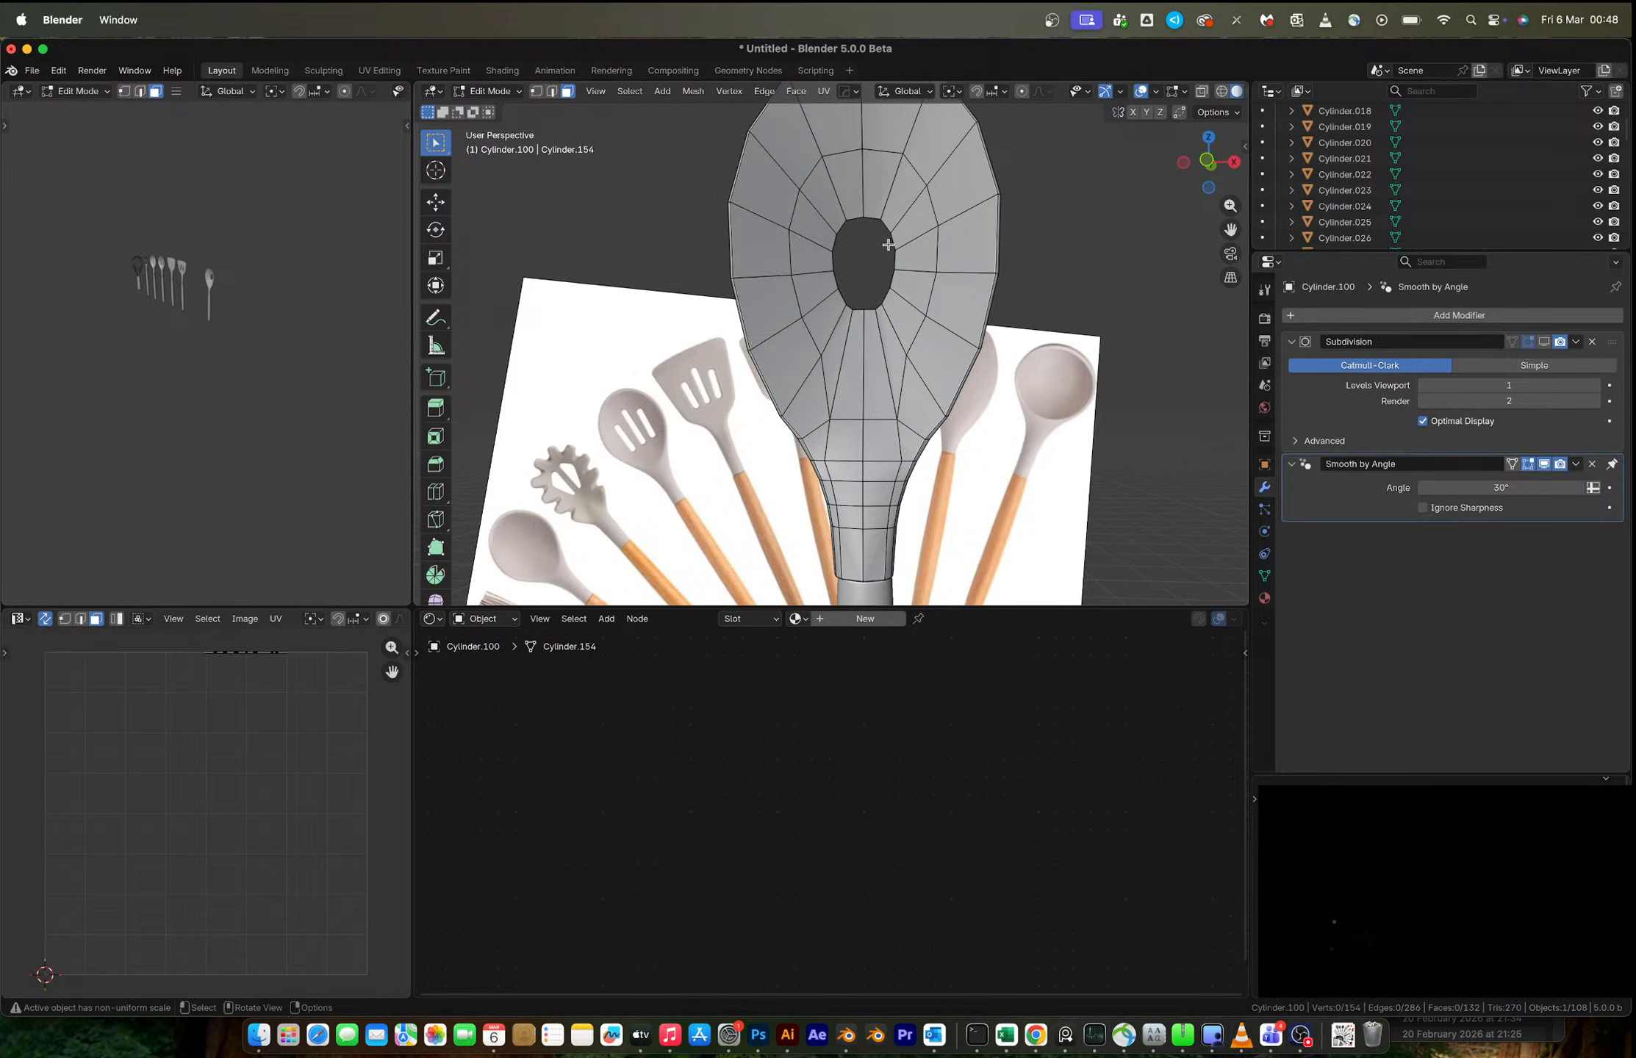
- Grid-fill the opening in the bowl's floor with a span of 2, then check the smoothed shape
key("2")
left_click(891, 239, "alt")
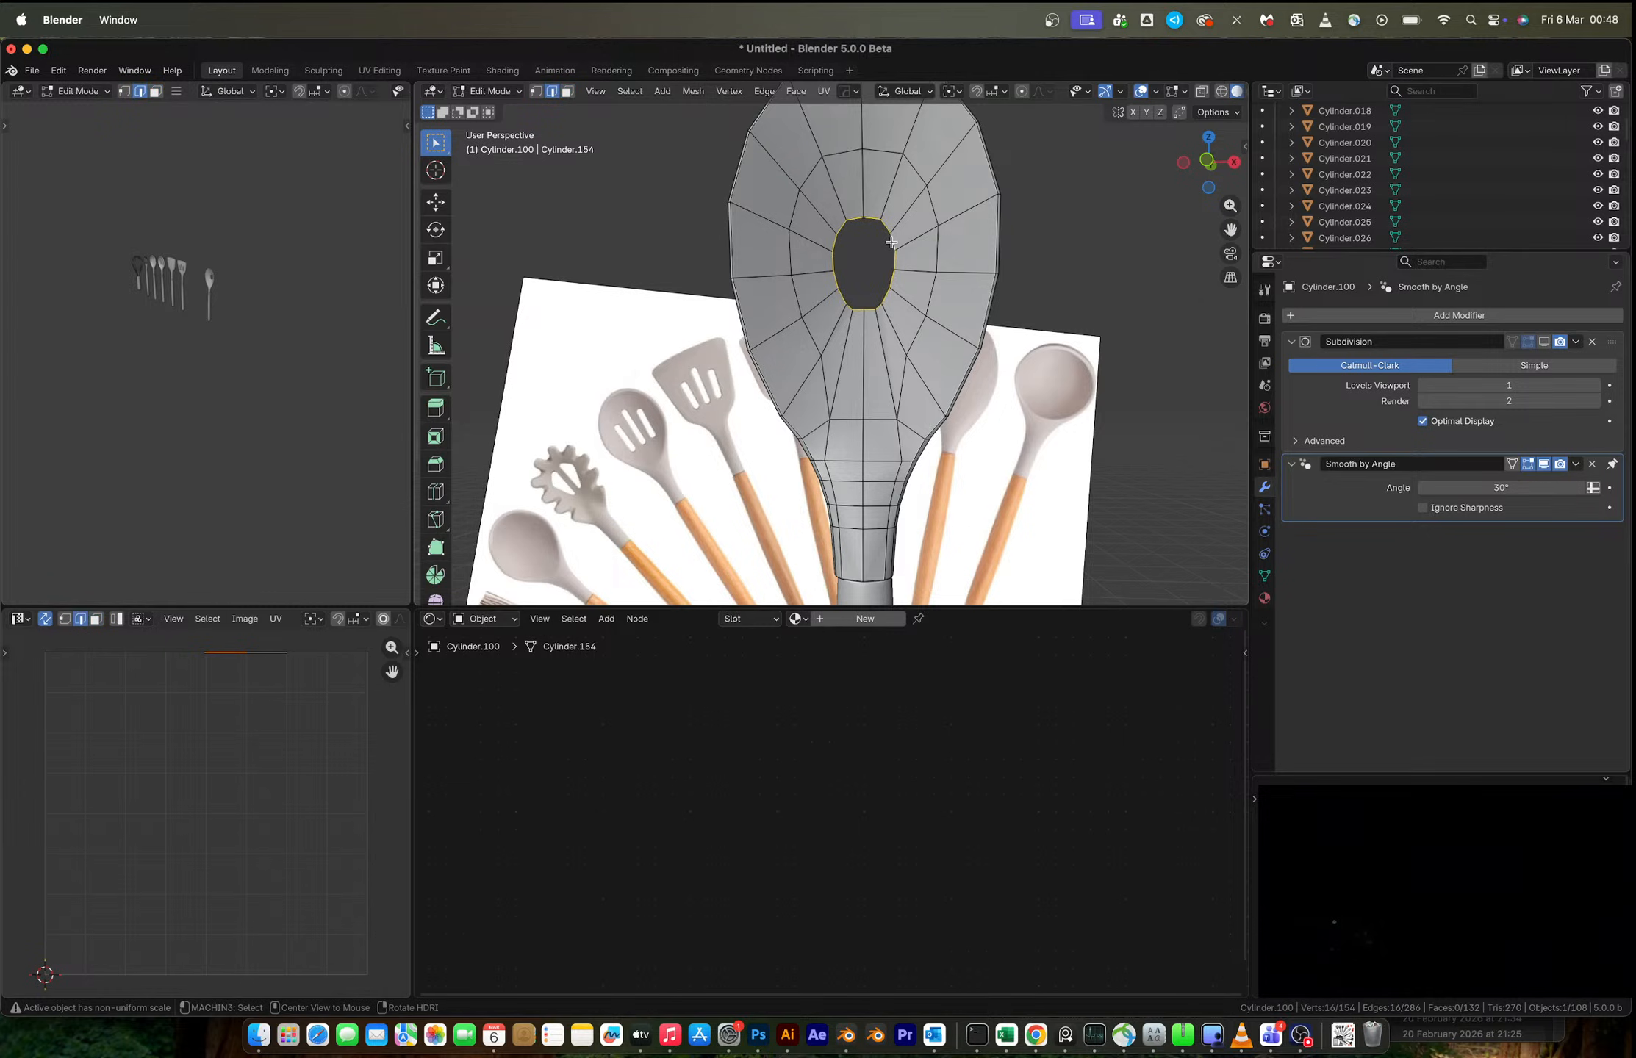
key("F3")
left_click(960, 277)
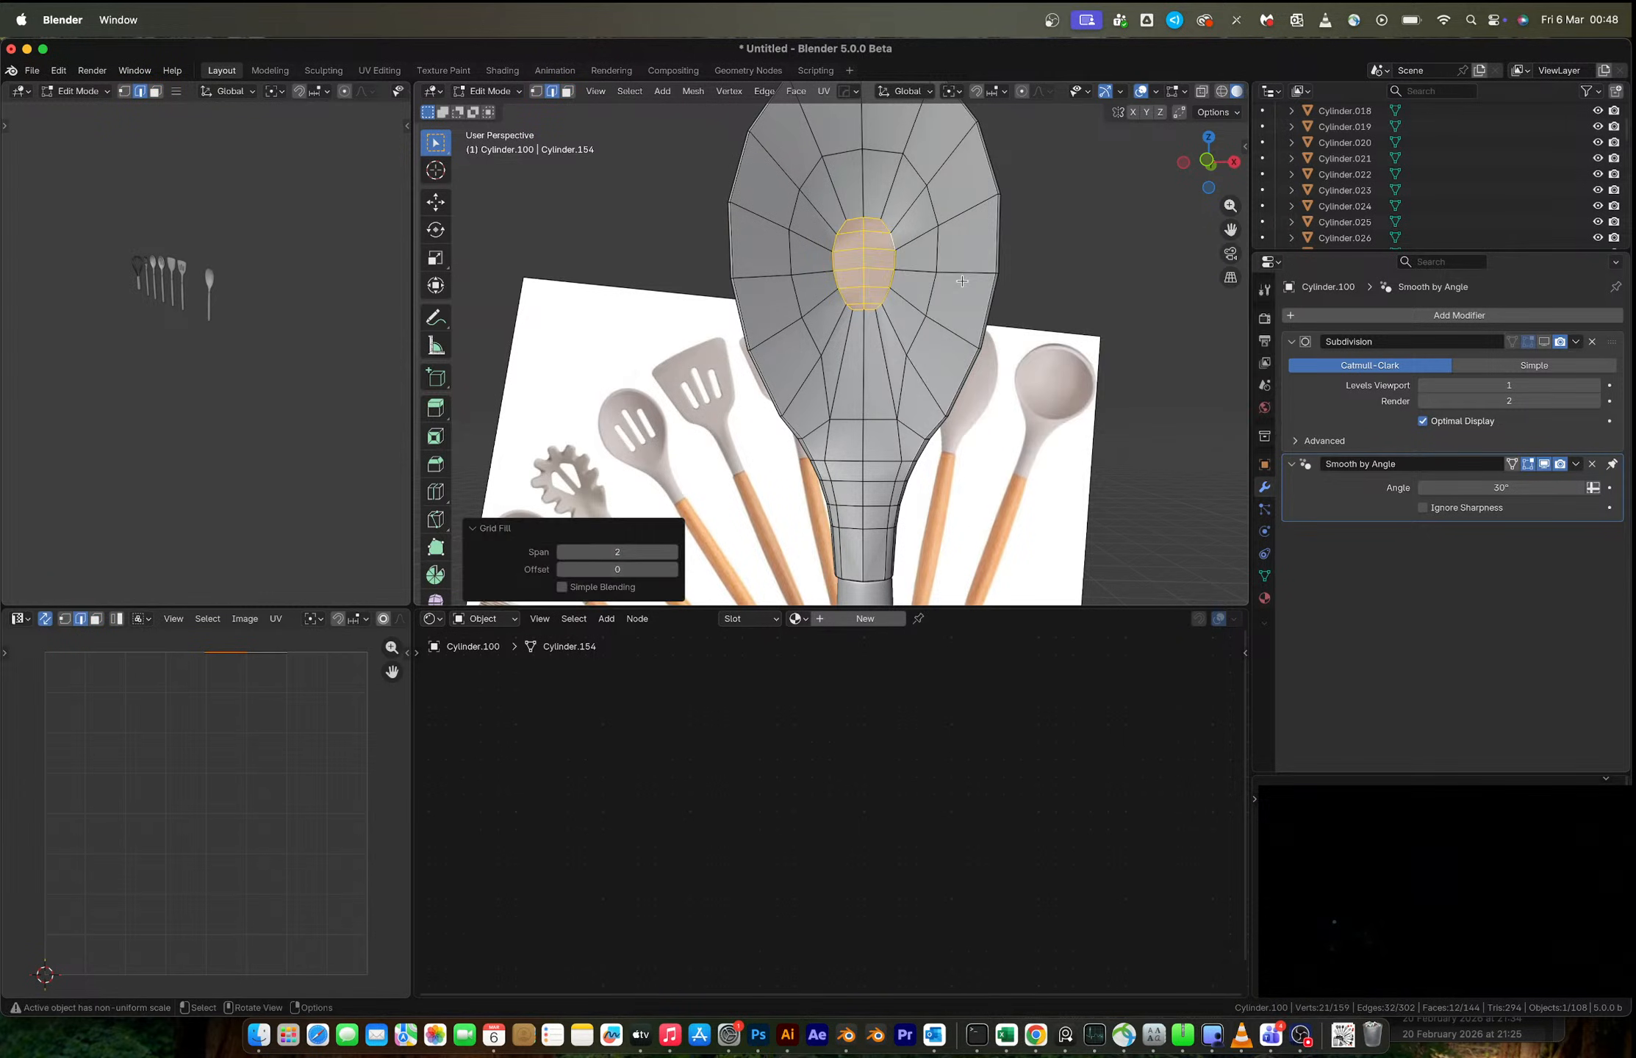
key("Tab")
middle_click_drag(1021, 382, 763, 358)
key("Tab")
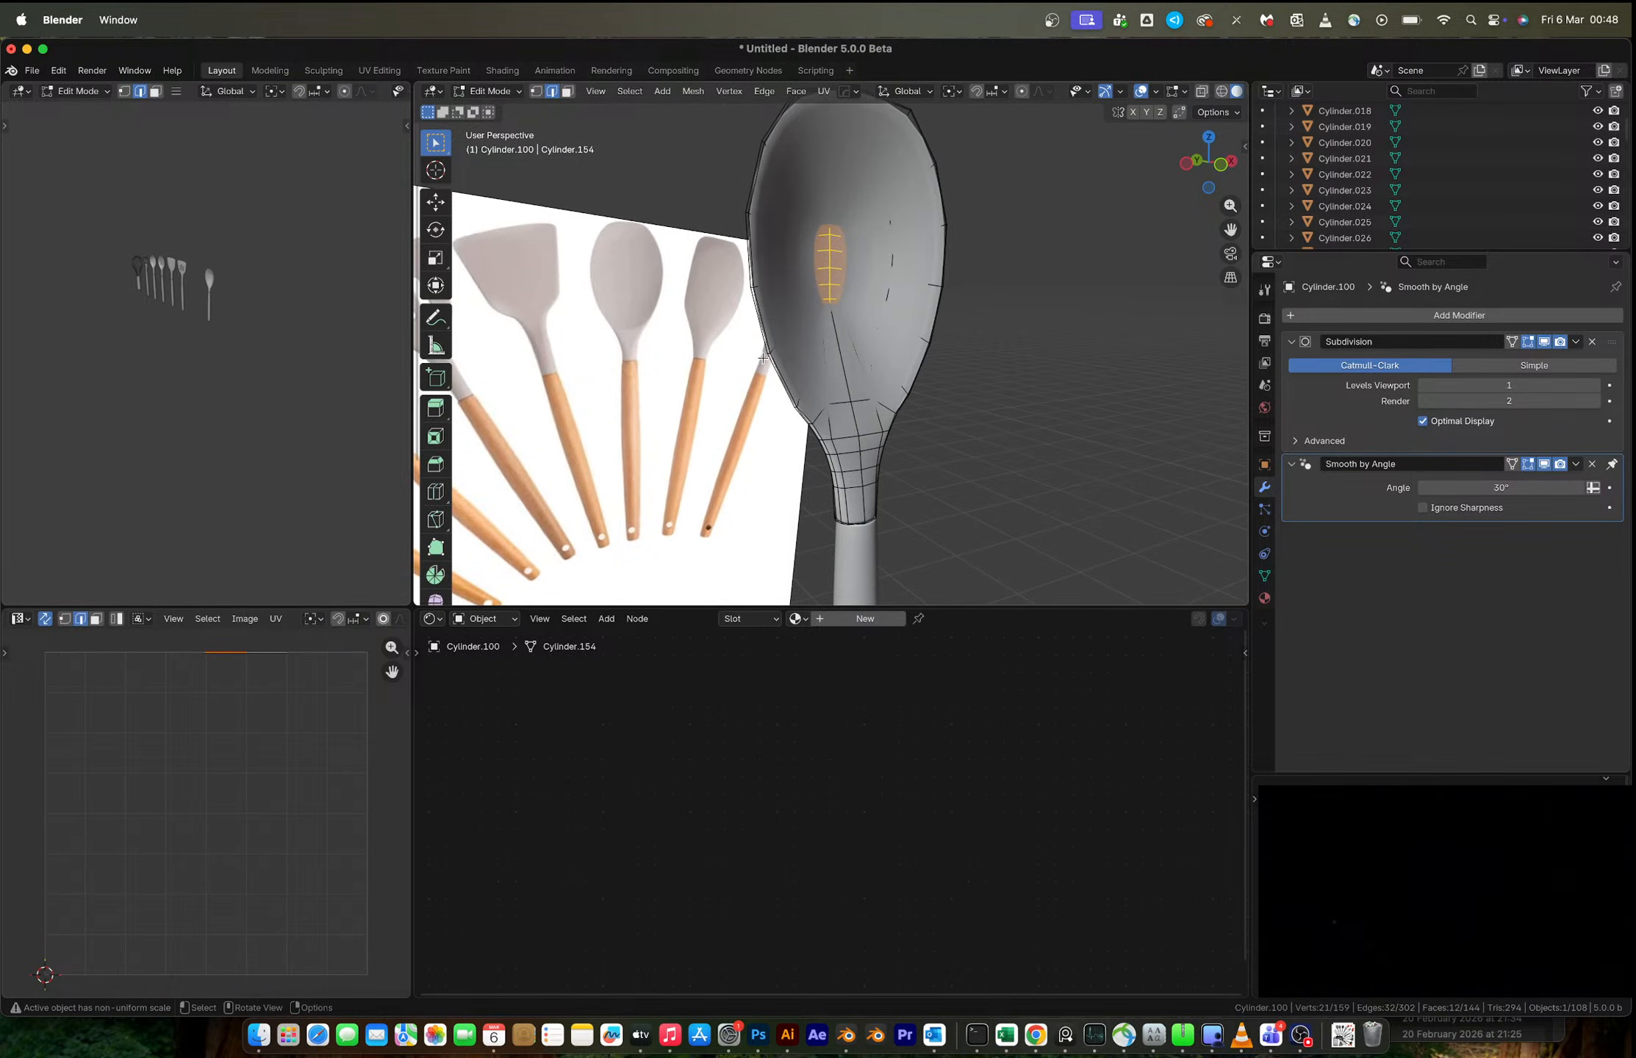
- Select the outer edge loop around the bowl's rim and show it in the right side view
left_click(758, 315, "alt")
middle_click_drag(758, 315, 999, 310)
scroll(848, 363, "up", 4)
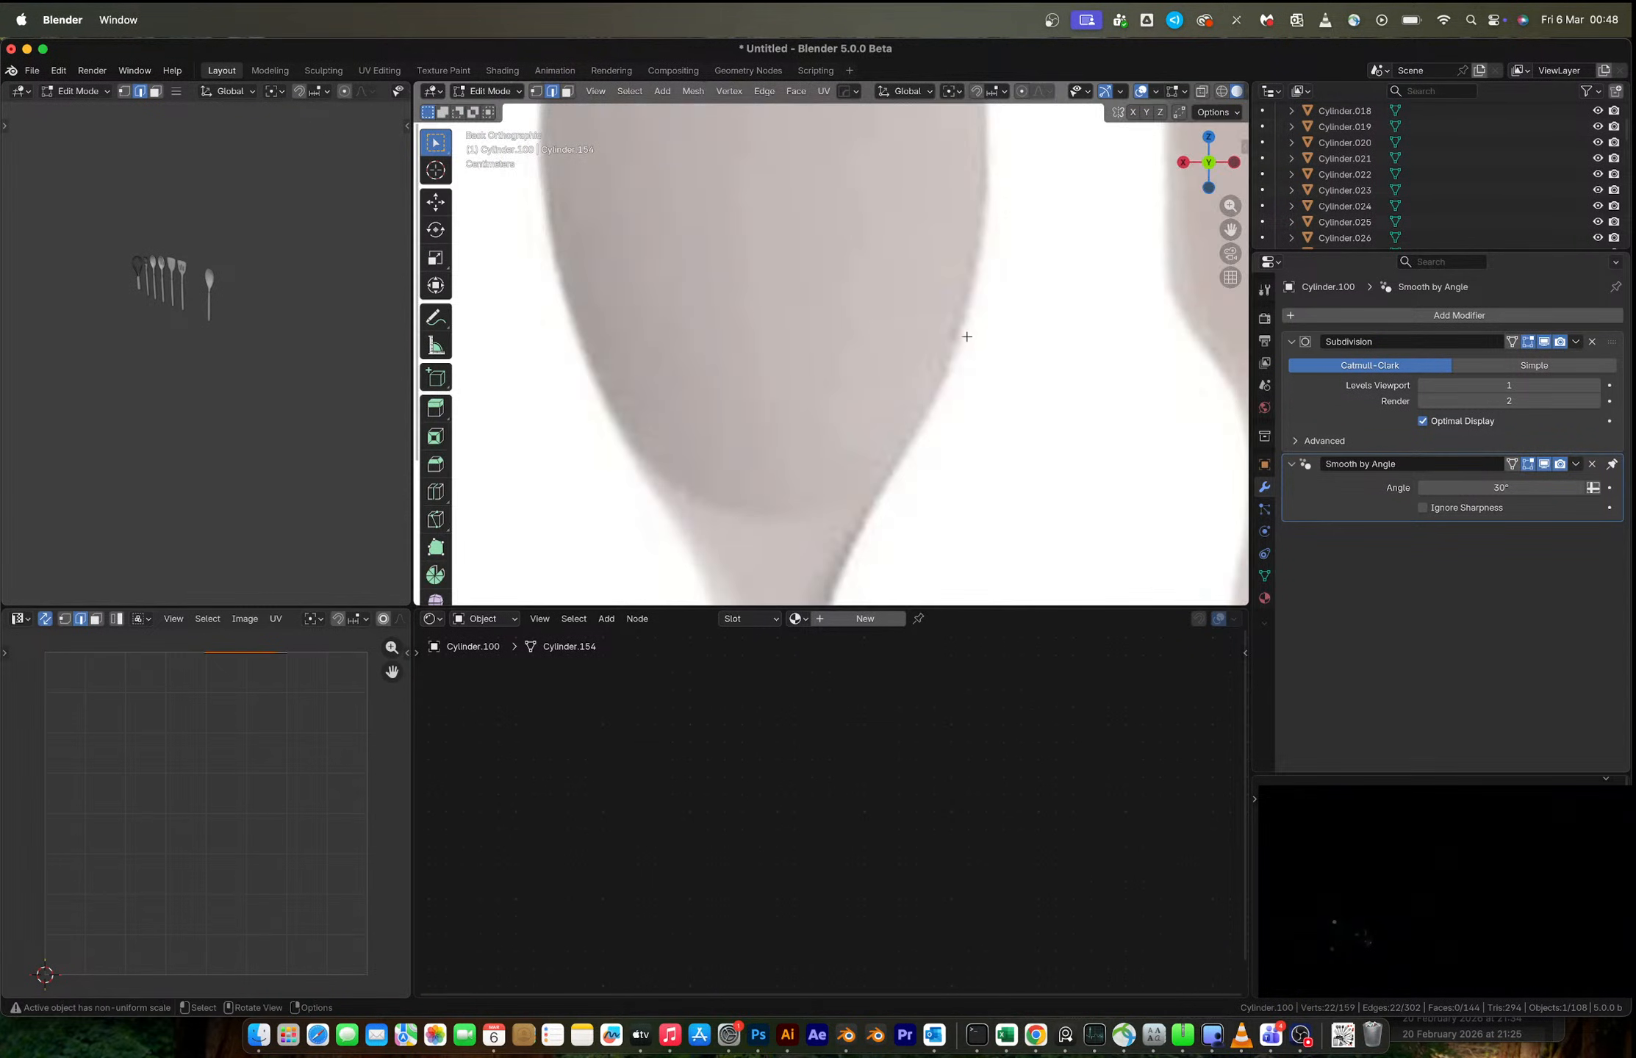
scroll(965, 336, "down", 15)
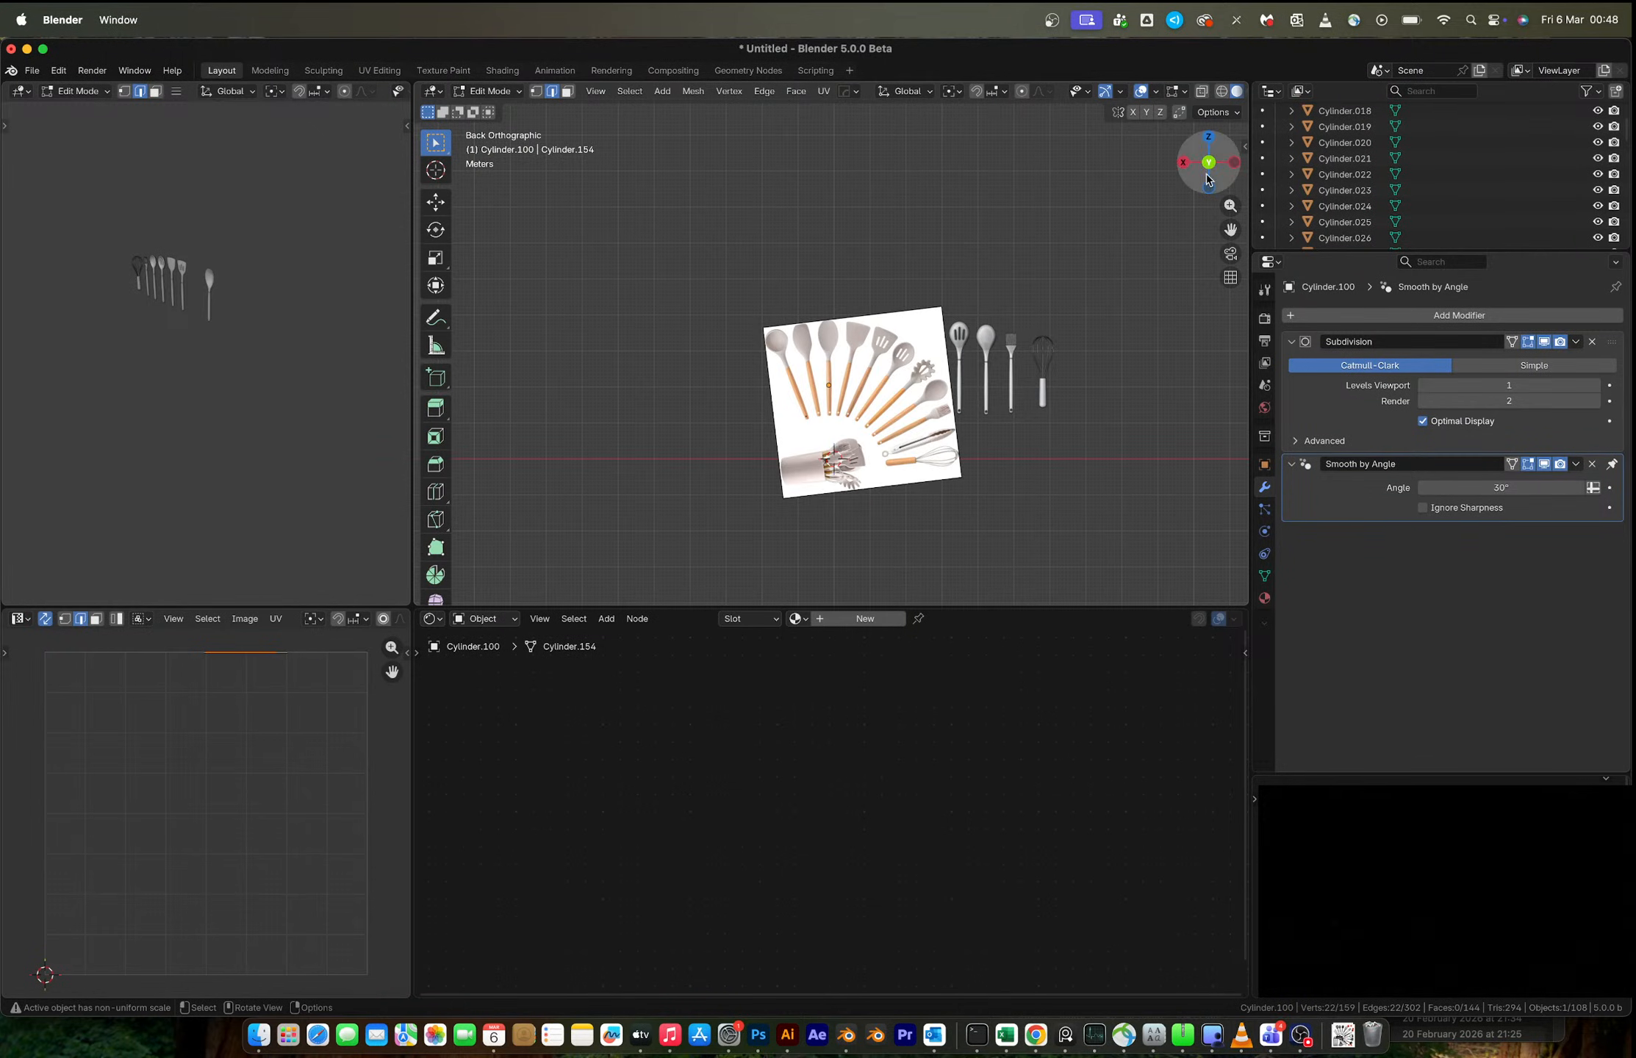
left_click(1185, 165)
scroll(975, 369, "up", 8)
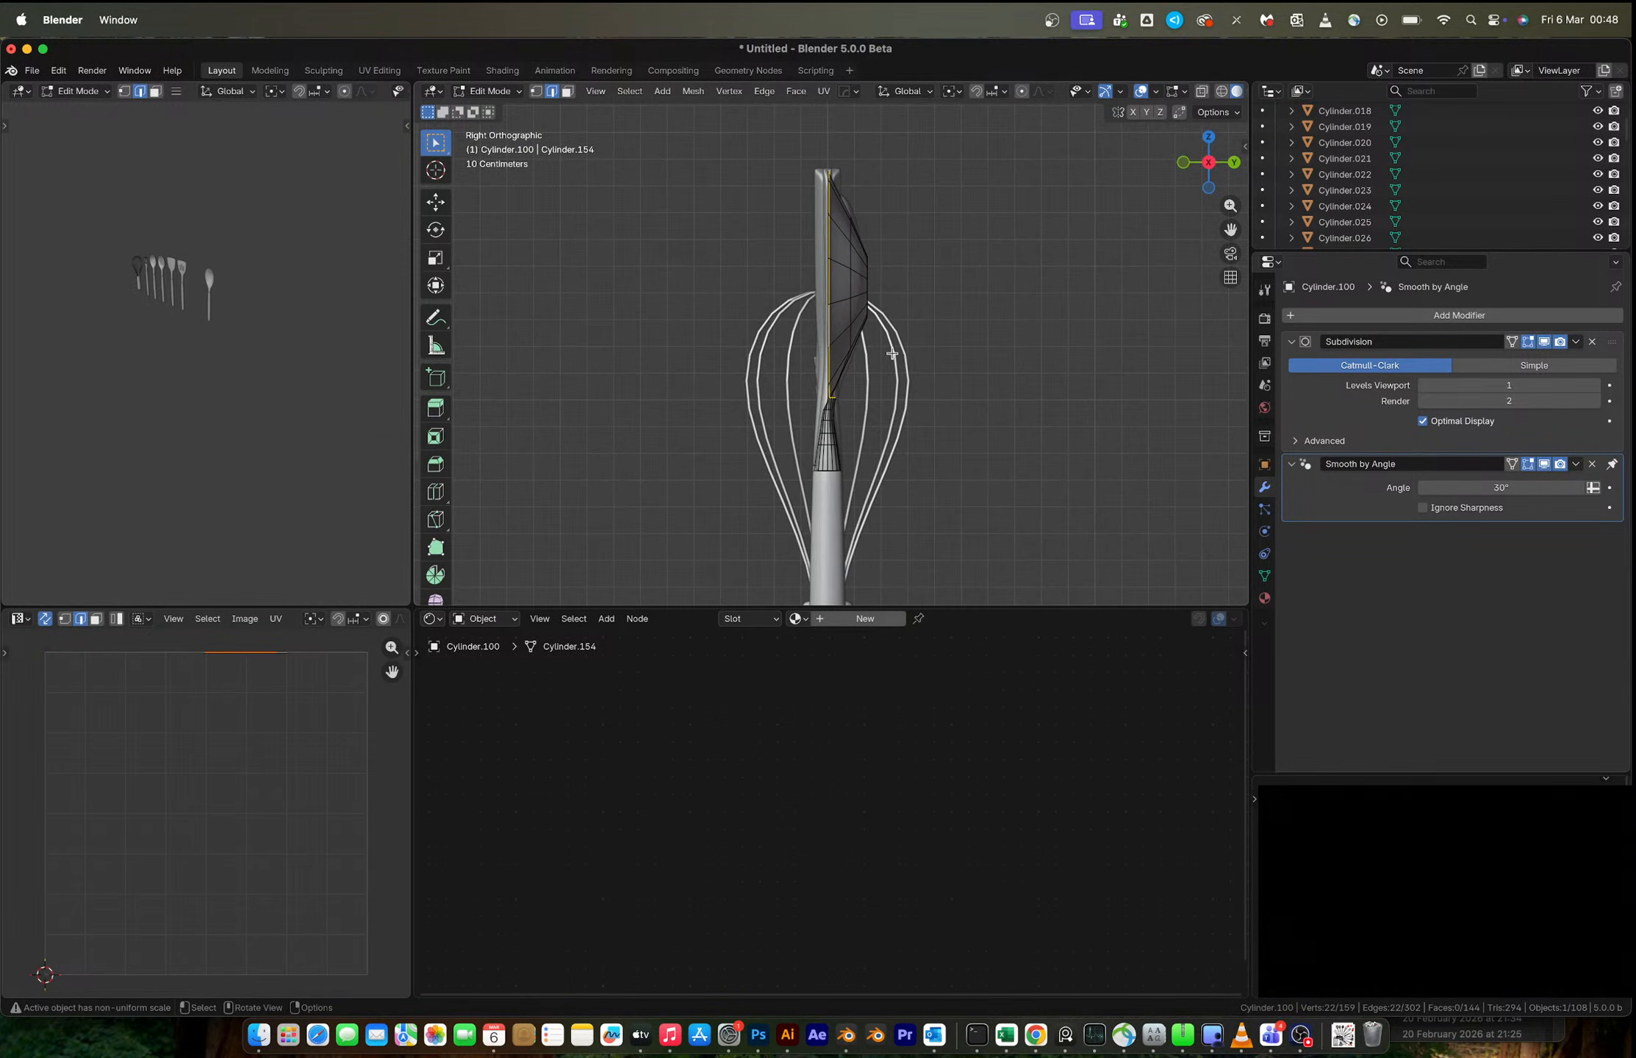
key("e")
key("y")
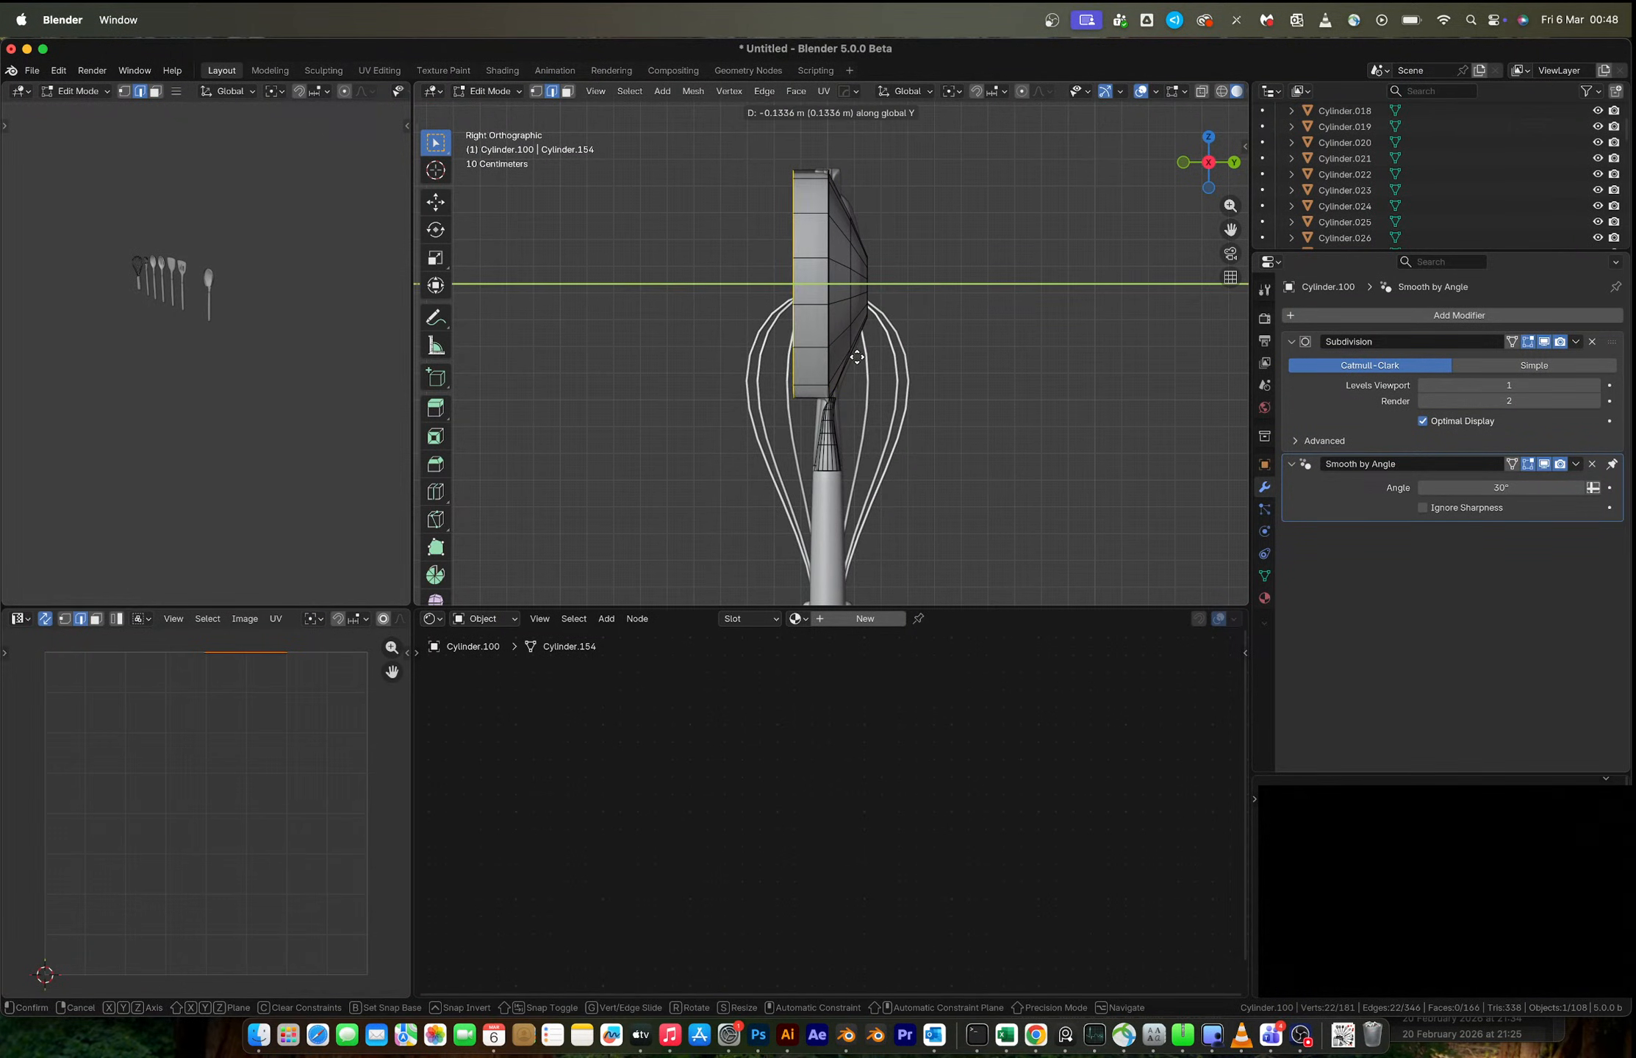
left_click(852, 358)
middle_click_drag(849, 334, 871, 365)
key("ctrl+z")
- Extrude the rim loop about 0.106 m and a further 0.054 m along Y, tapering the back shell and scaling its end loop to 0.502
key("e")
key("y")
left_click(847, 360)
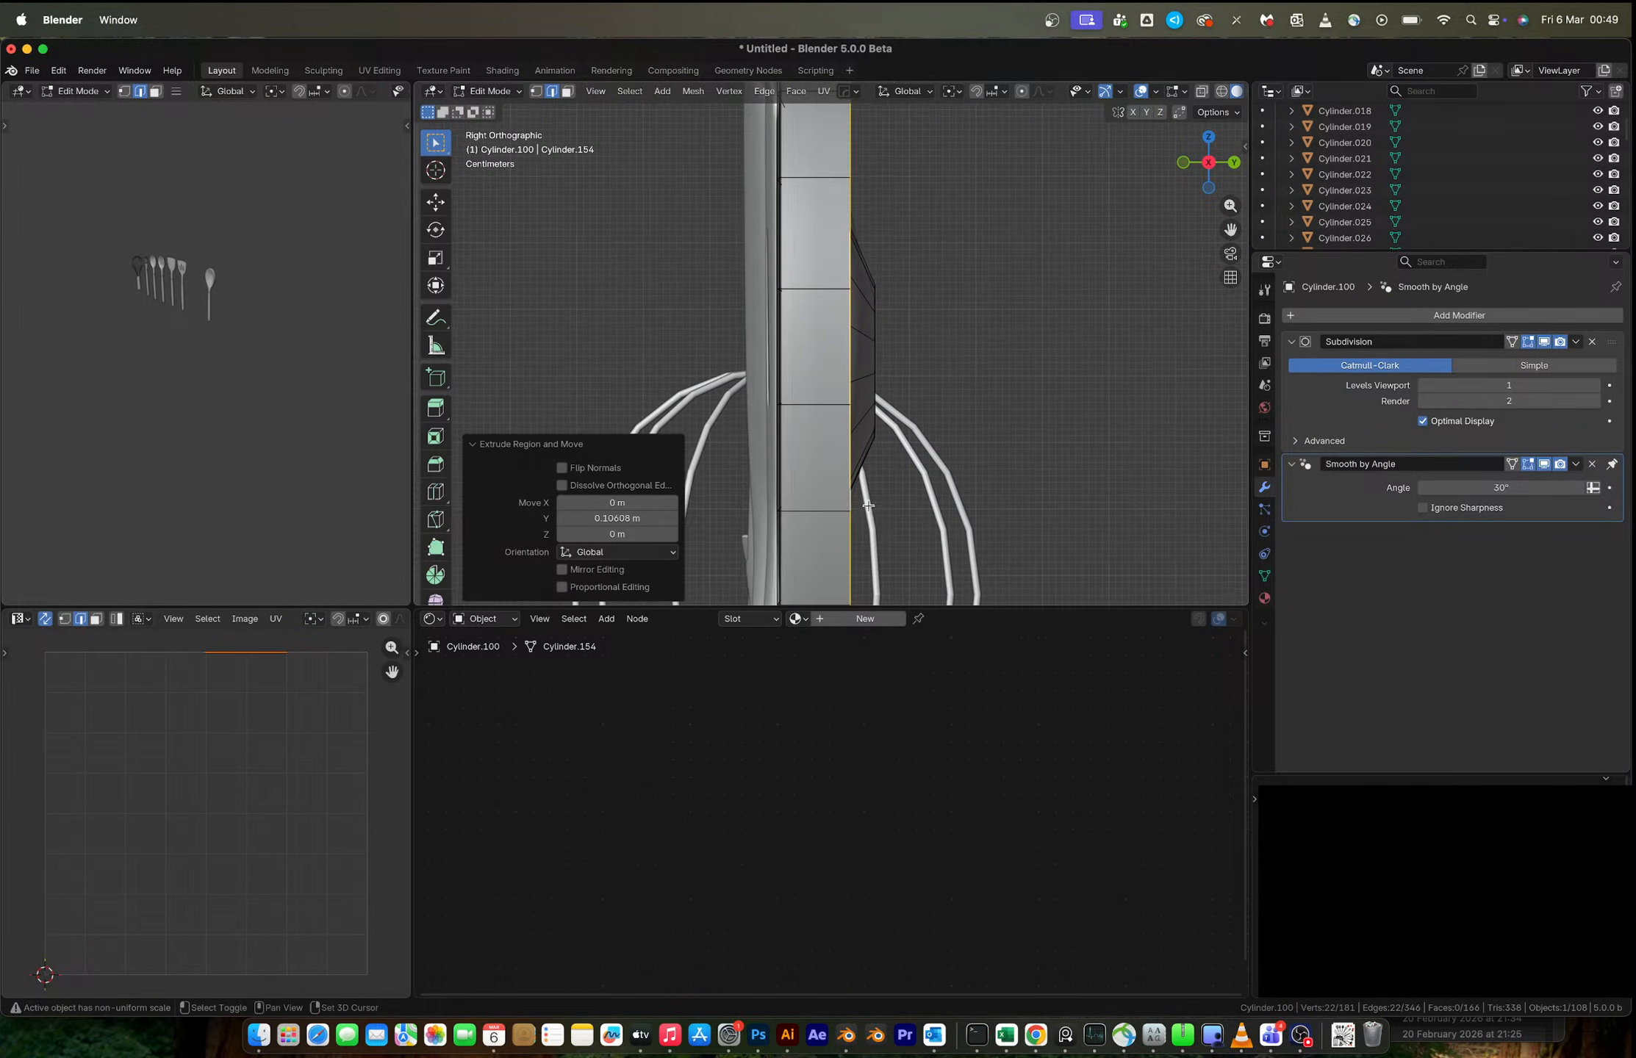
key("s")
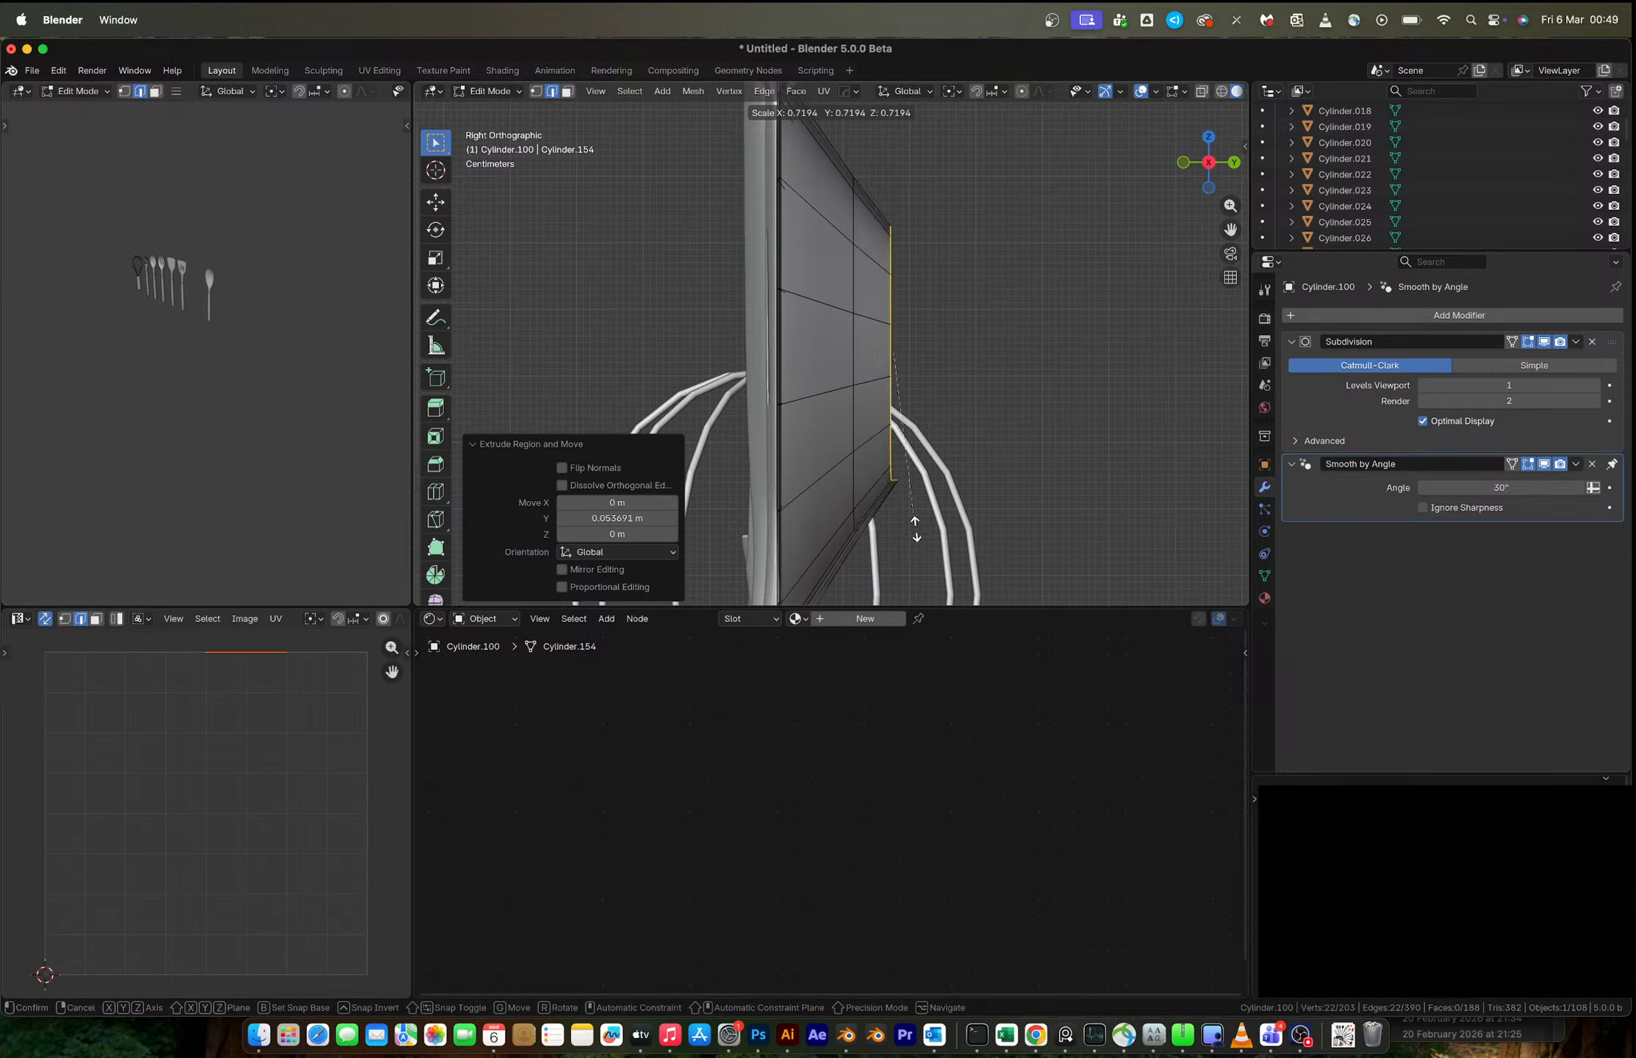
left_click(898, 477)
- Grid-fill the opening on the back of the bowl with a span of 8 and check the smoothed result
key("F3")
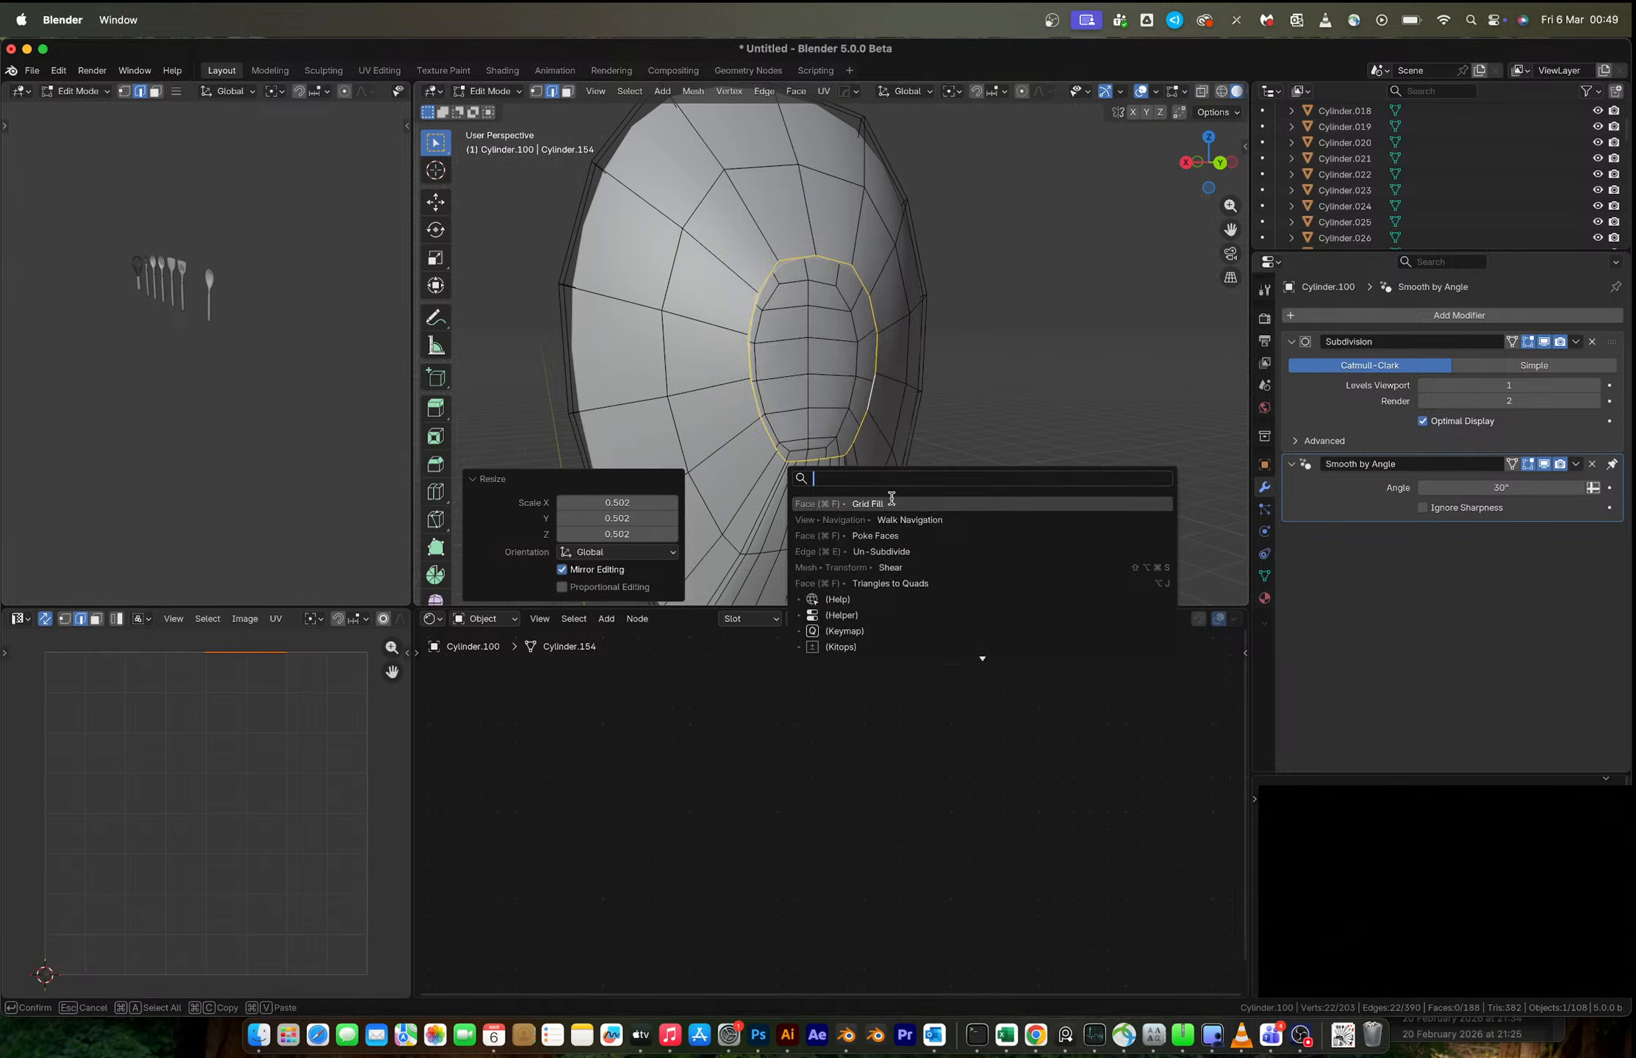
left_click(889, 502)
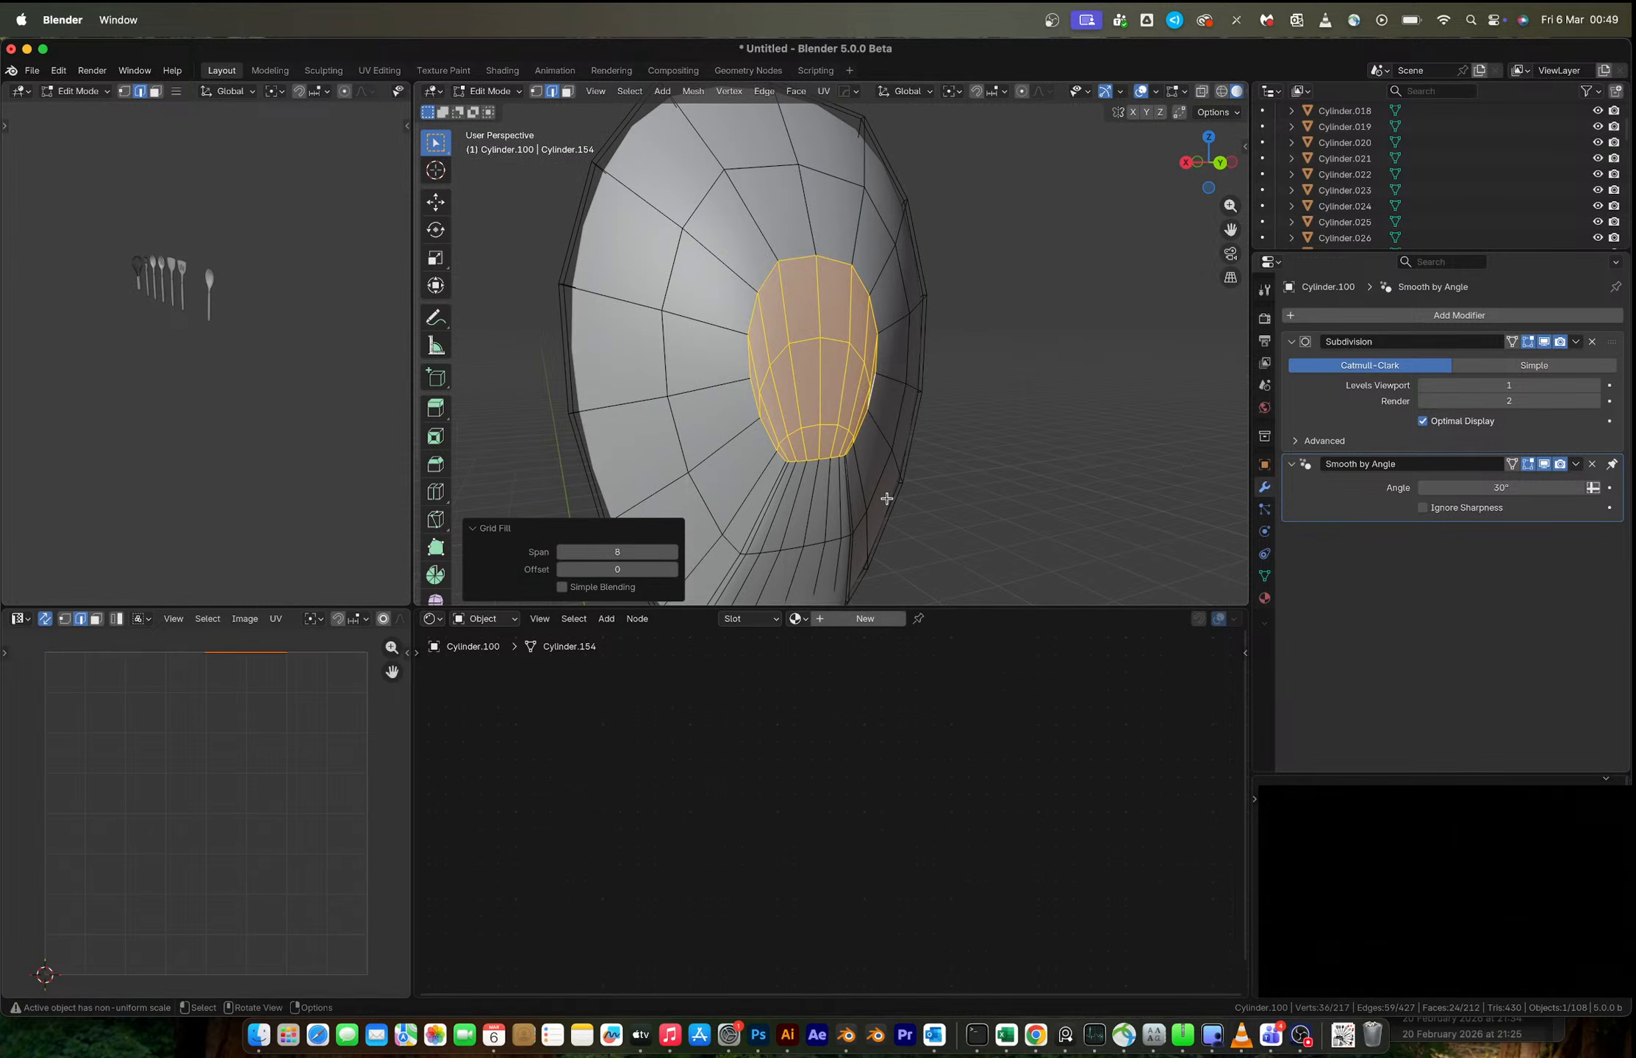
key("Tab")
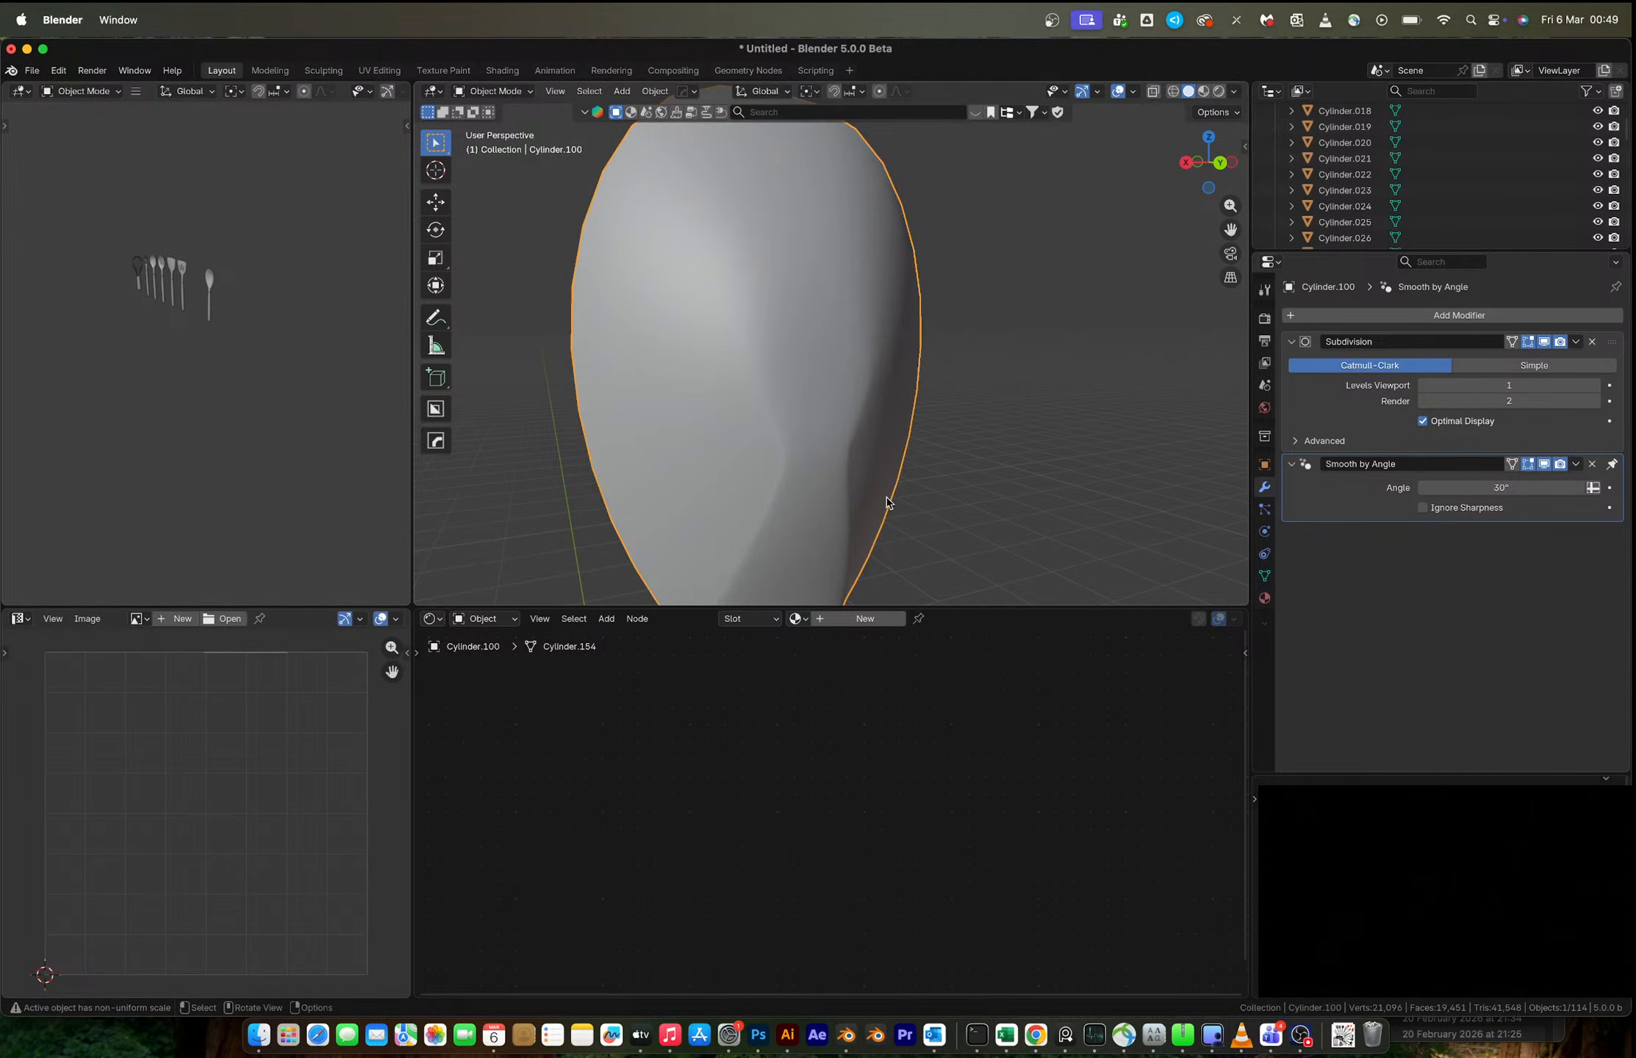
key("Tab")
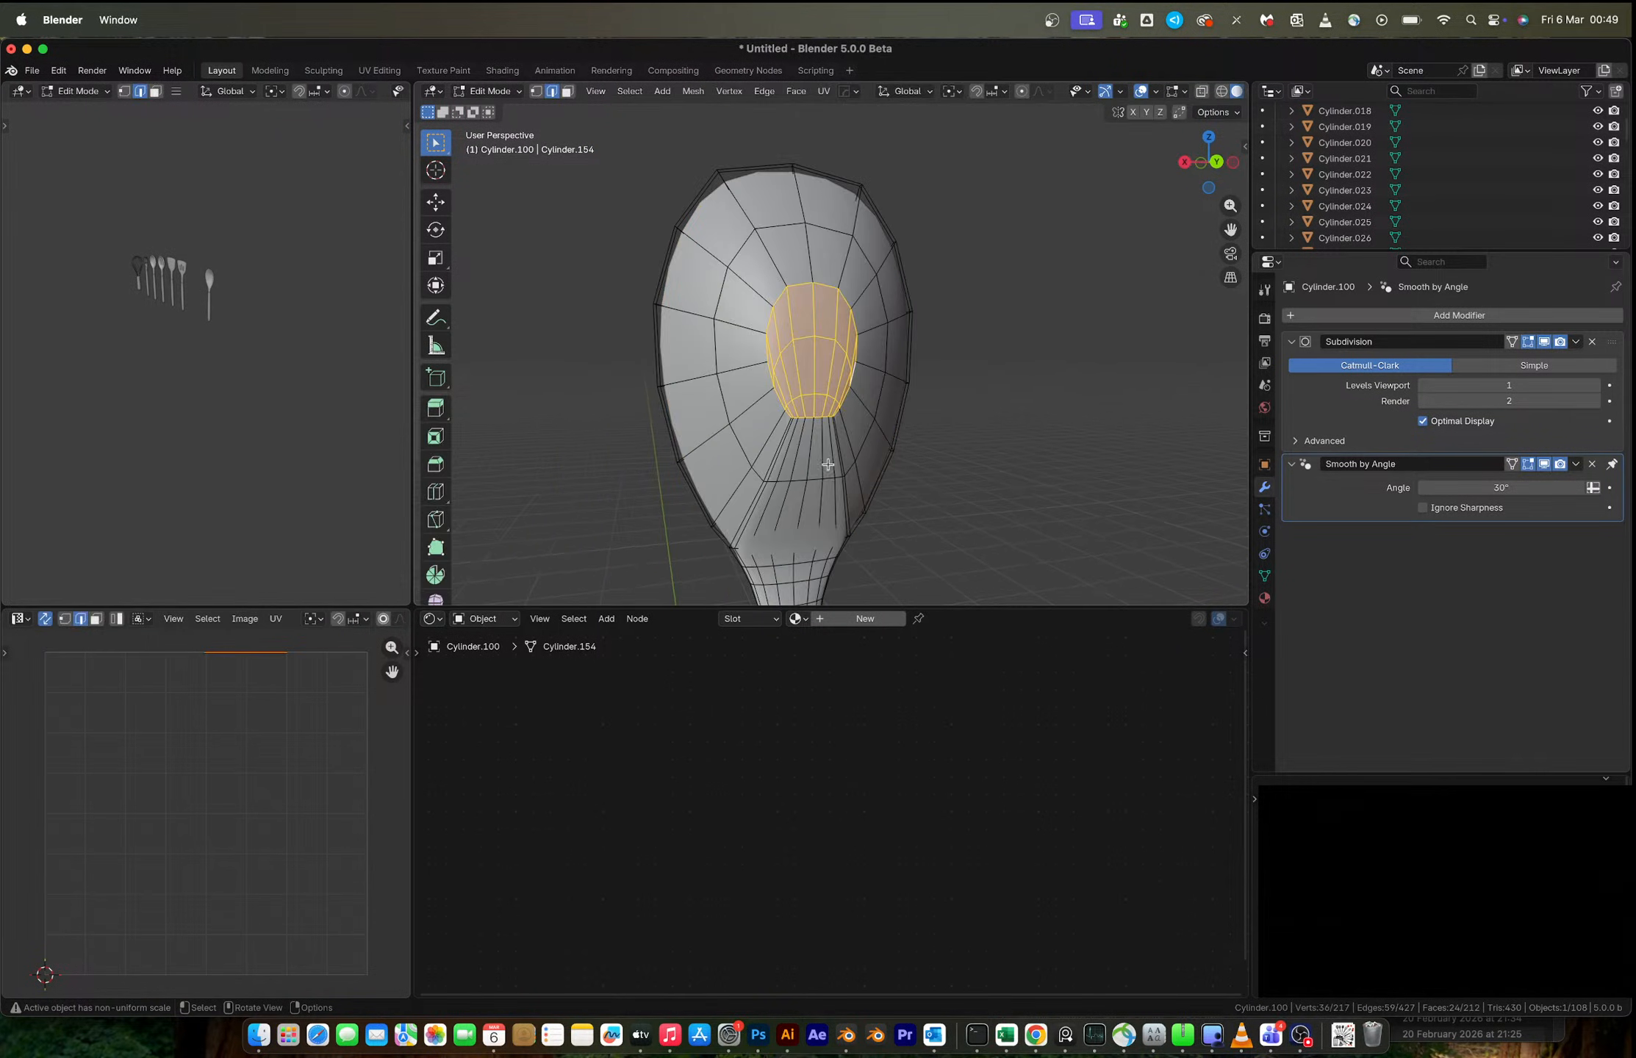
- Dissolve the two outer lengthwise edge loops running from the neck over the back of the bowl
scroll(827, 467, "up", 4)
middle_click_drag(720, 461, 749, 320)
left_click(753, 318, "alt")
middle_click_drag(861, 332, 785, 415)
key("x")
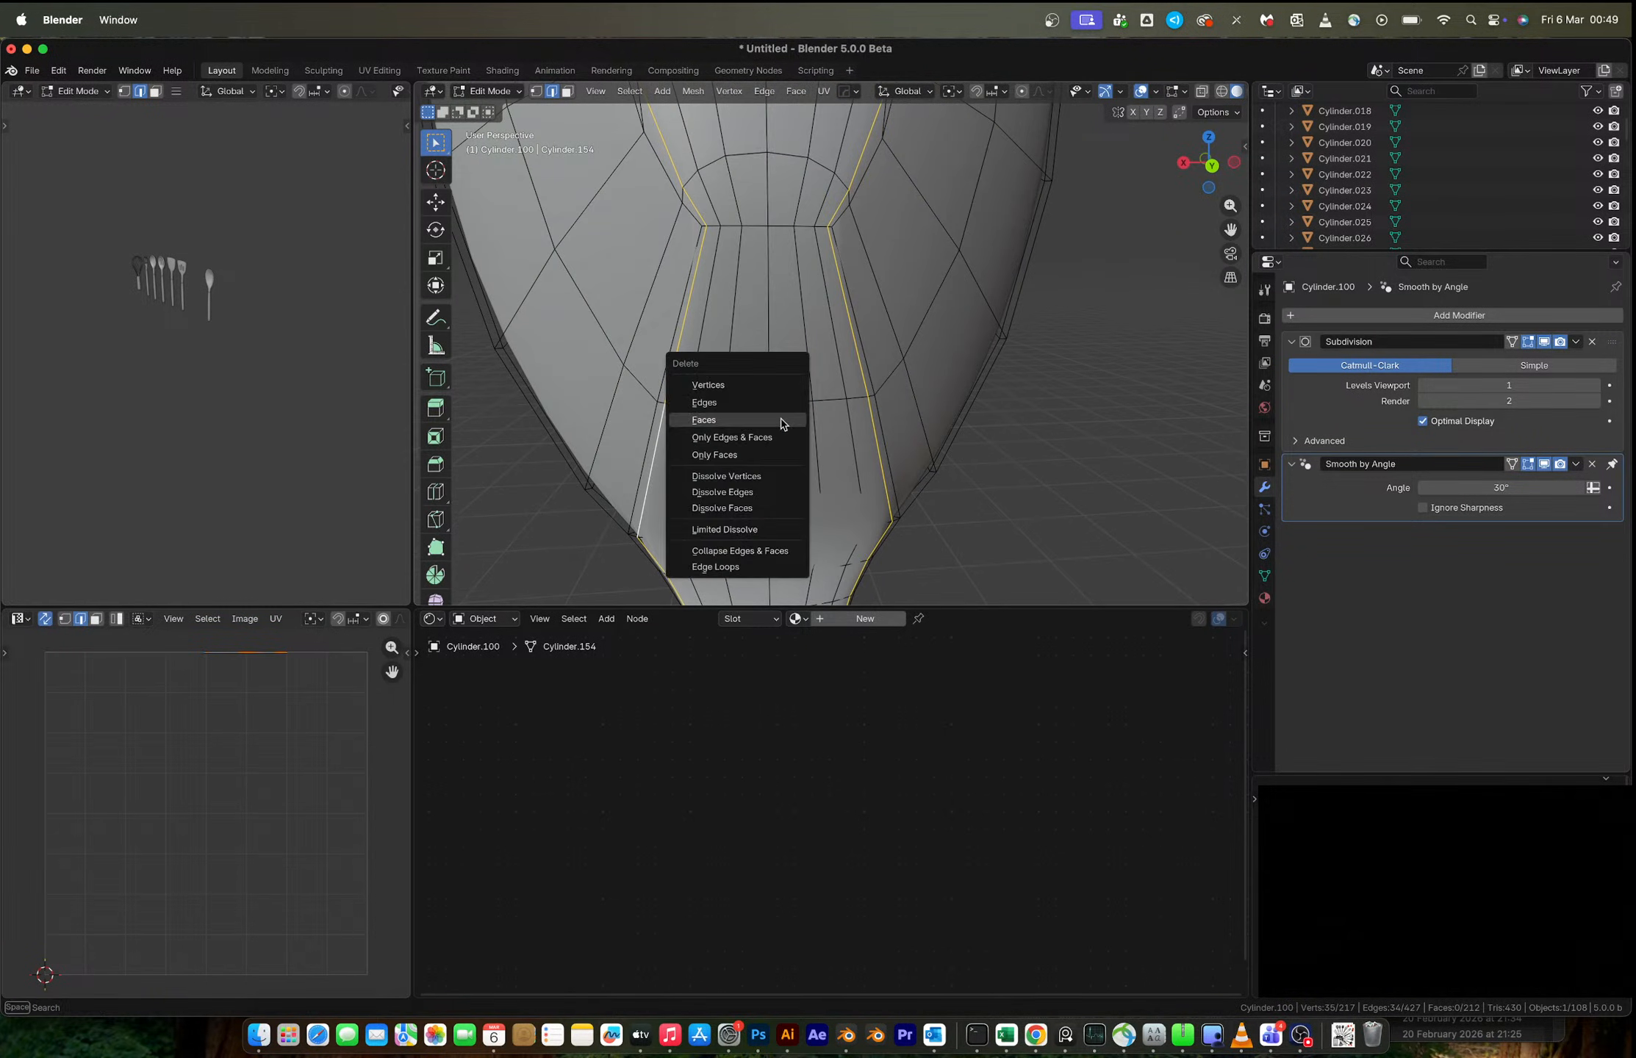
left_click(764, 493)
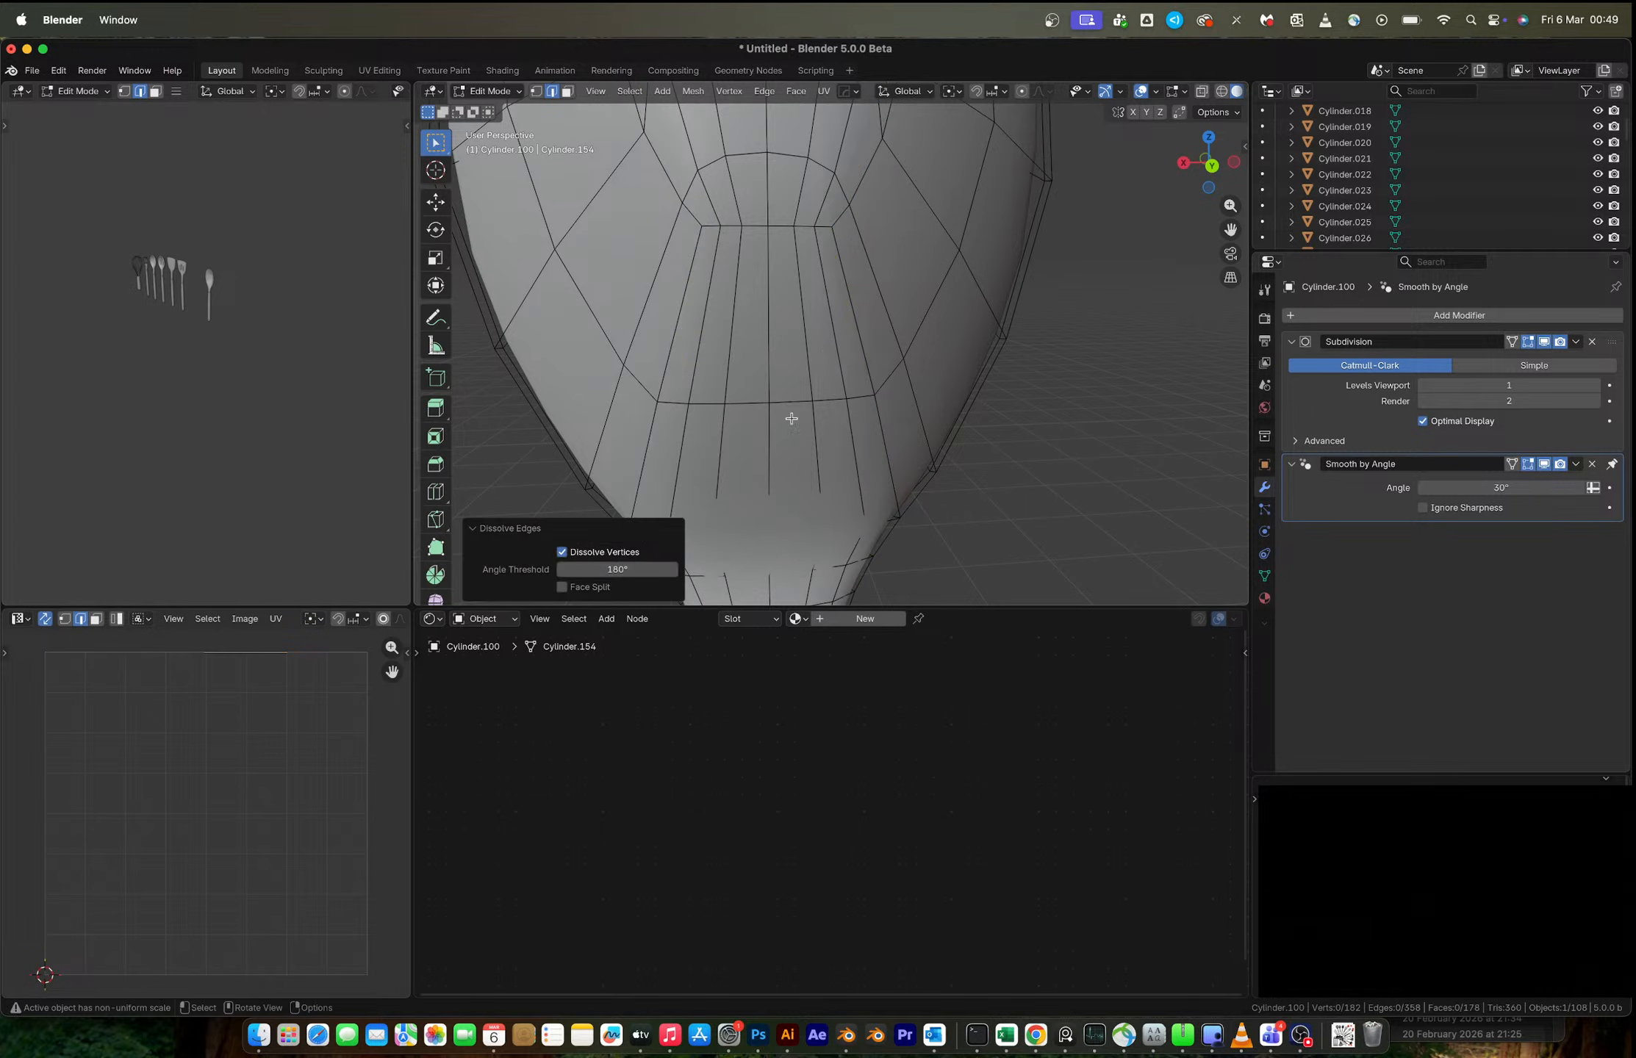
left_click(835, 344, "alt")
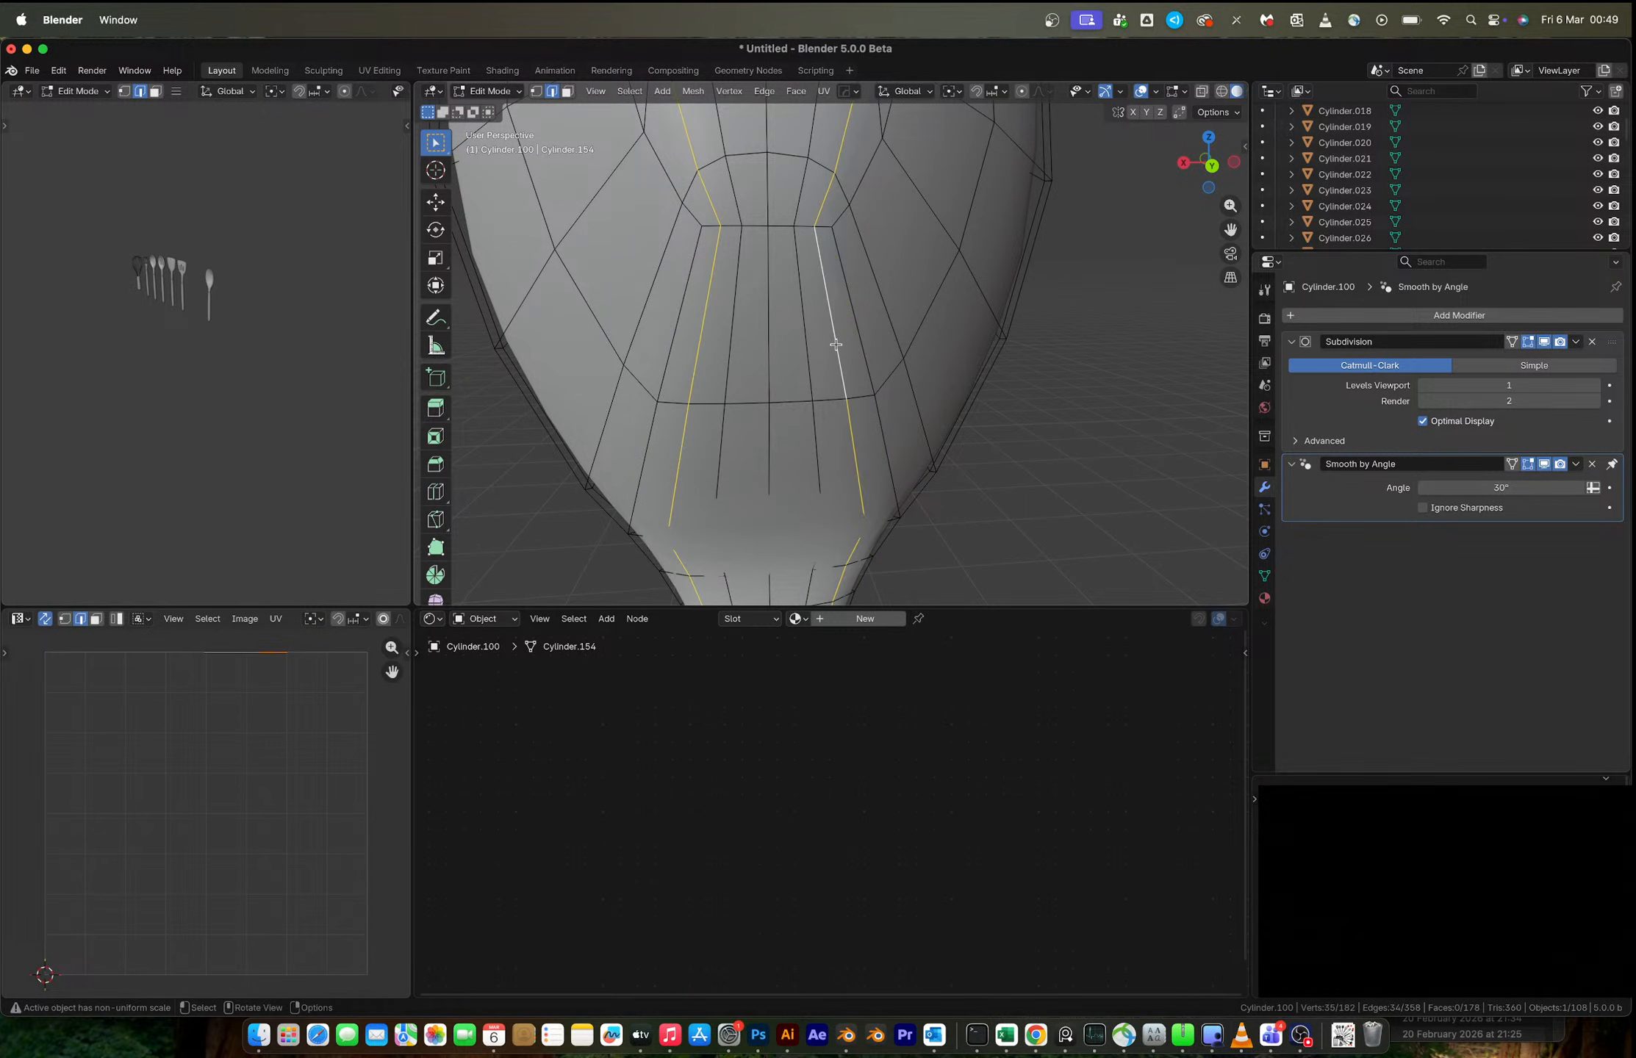
key("x")
left_click(837, 346)
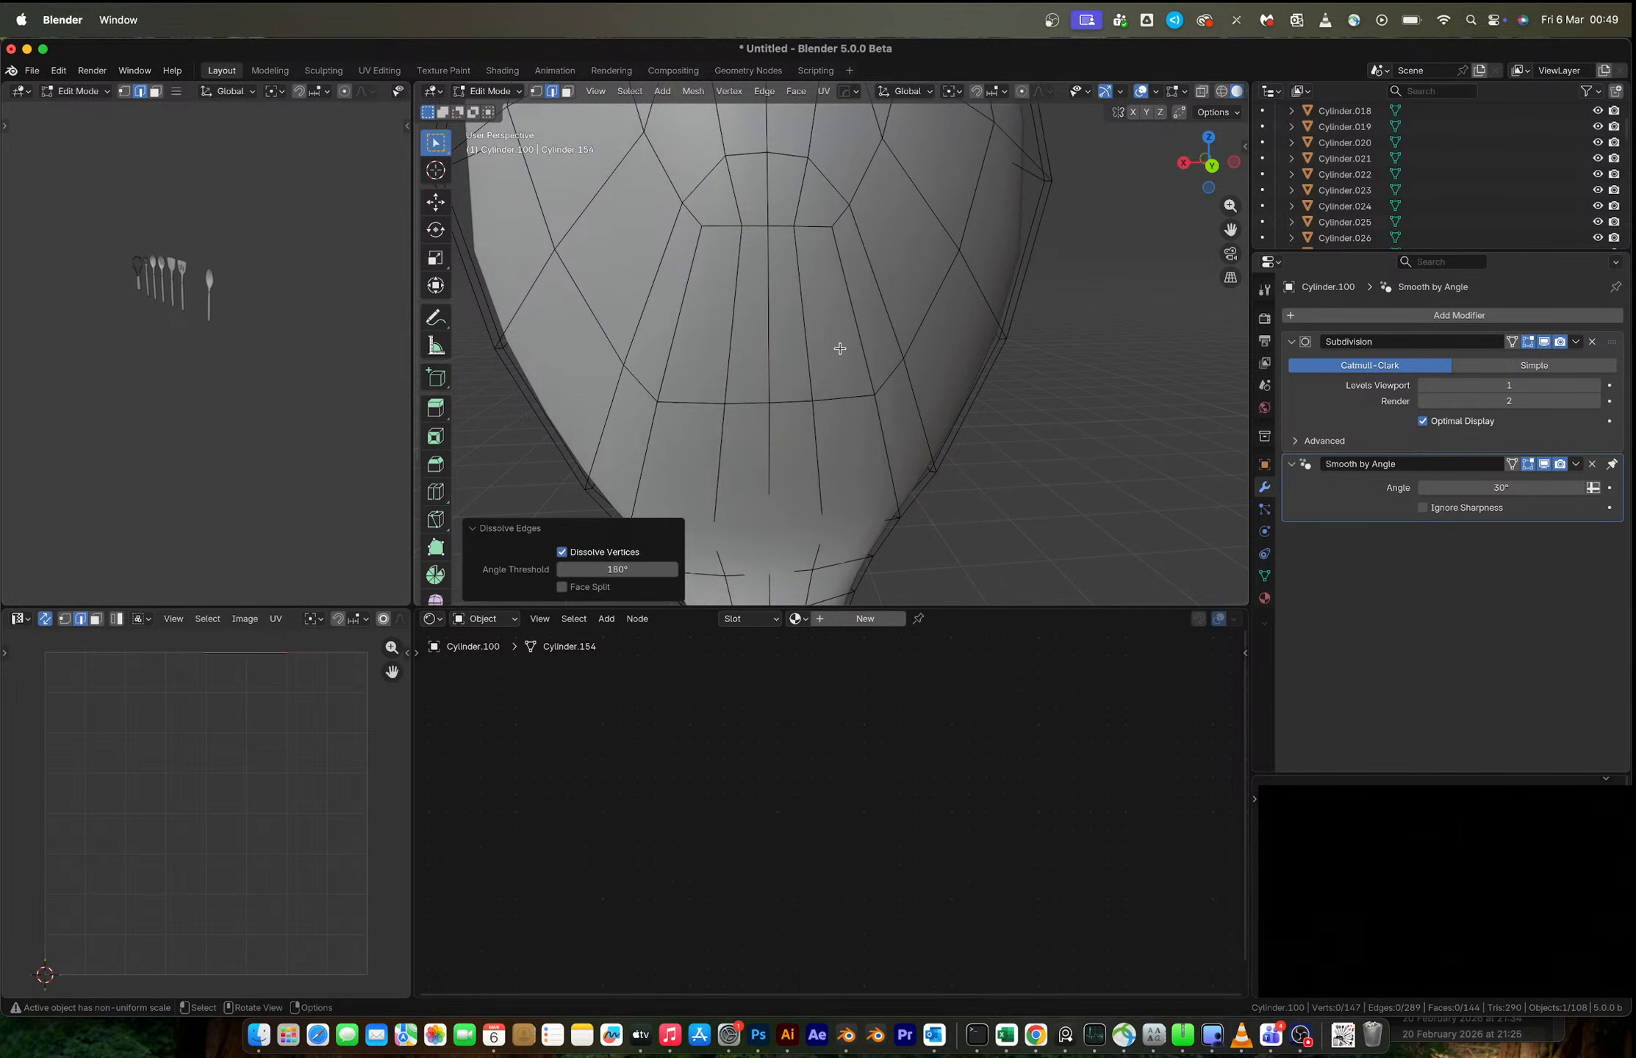
- Show the front of the spoon head in vertex editing with the Subdivision effect hidden in the viewport
key("Tab")
scroll(969, 354, "down", 5)
middle_click_drag(840, 348, 899, 314)
scroll(898, 314, "up", 5)
key("Tab")
key("1")
key("alt+z")
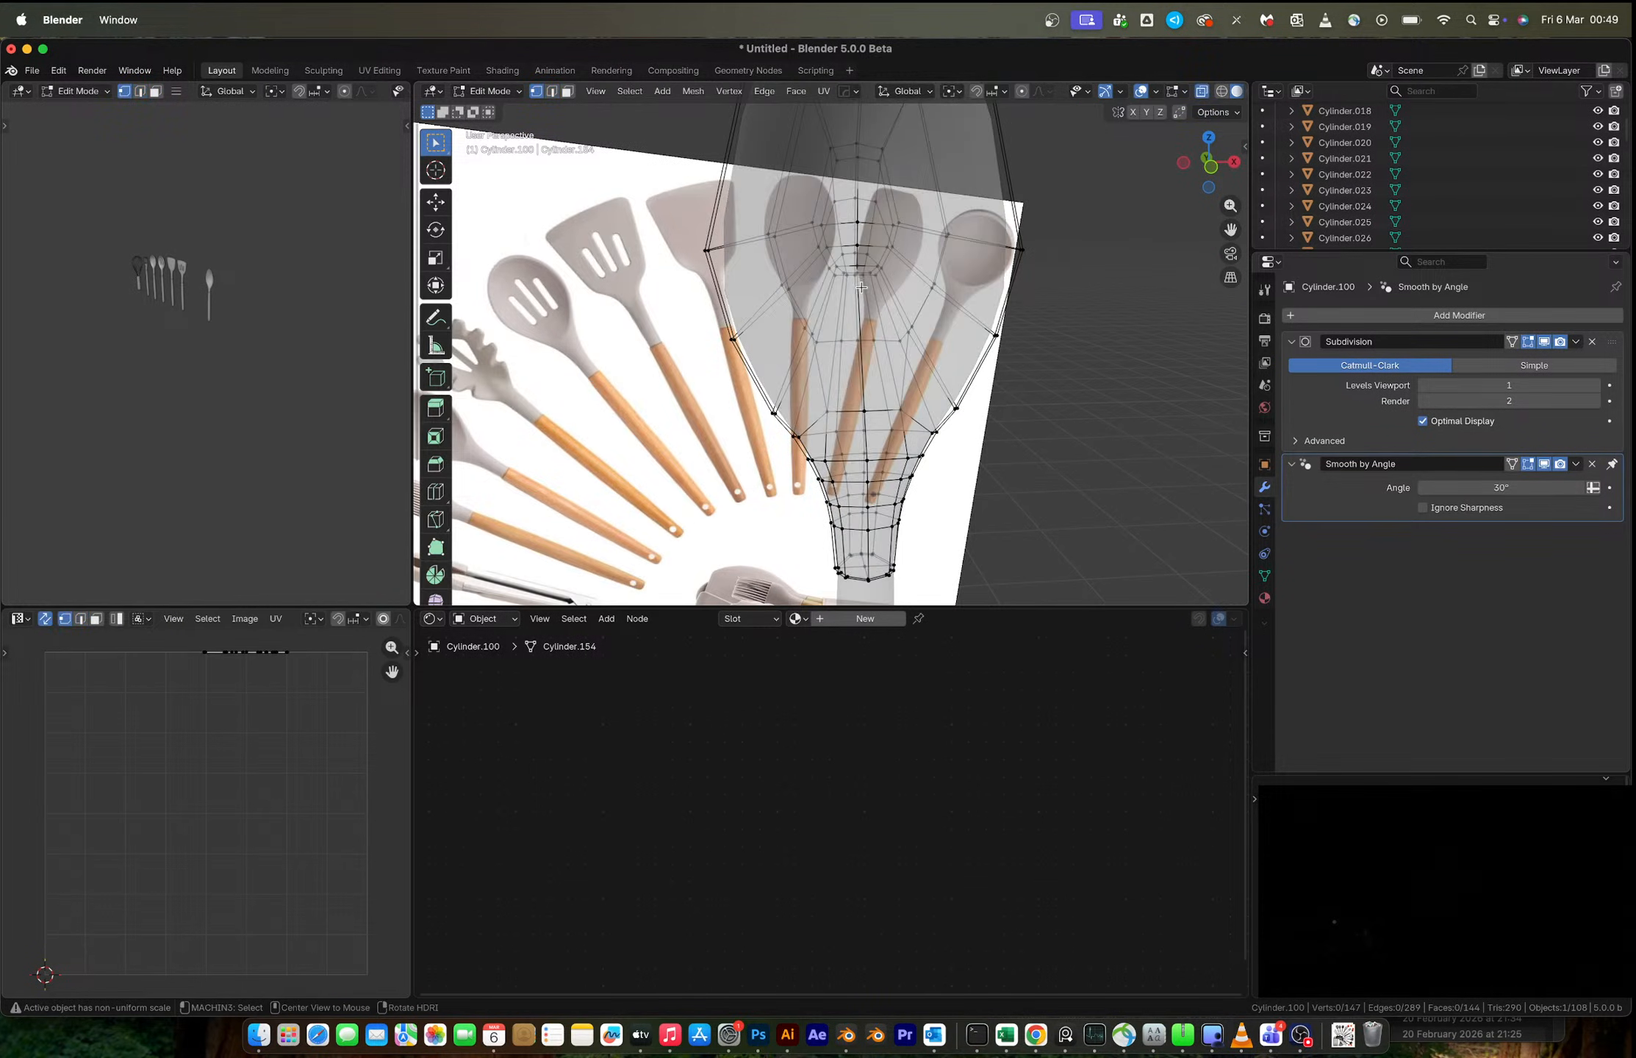
key("alt+z")
left_click(1543, 342)
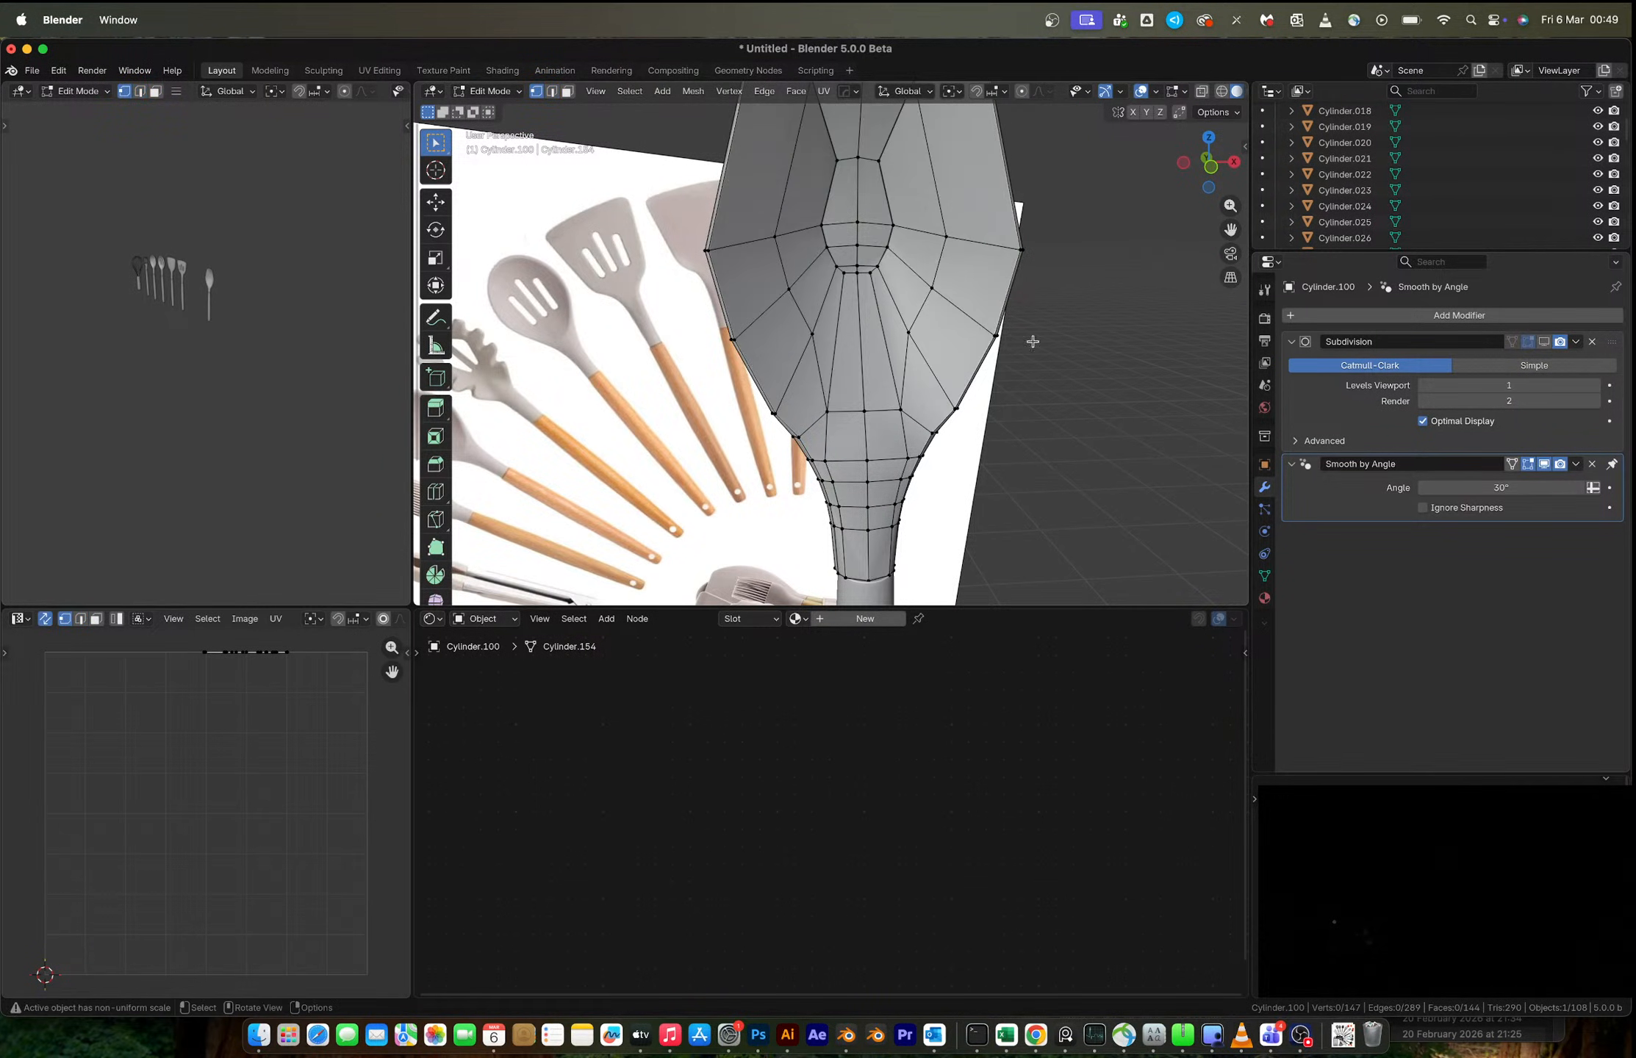
- Slide the three middle vertices just below the bowl's inner floor toward the neck, and adjust the adjacent corner vertex along its edge
scroll(845, 323, "up", 3)
left_click(853, 248)
left_click(867, 248, "shift")
left_click(884, 247, "shift")
key("g")
key("g")
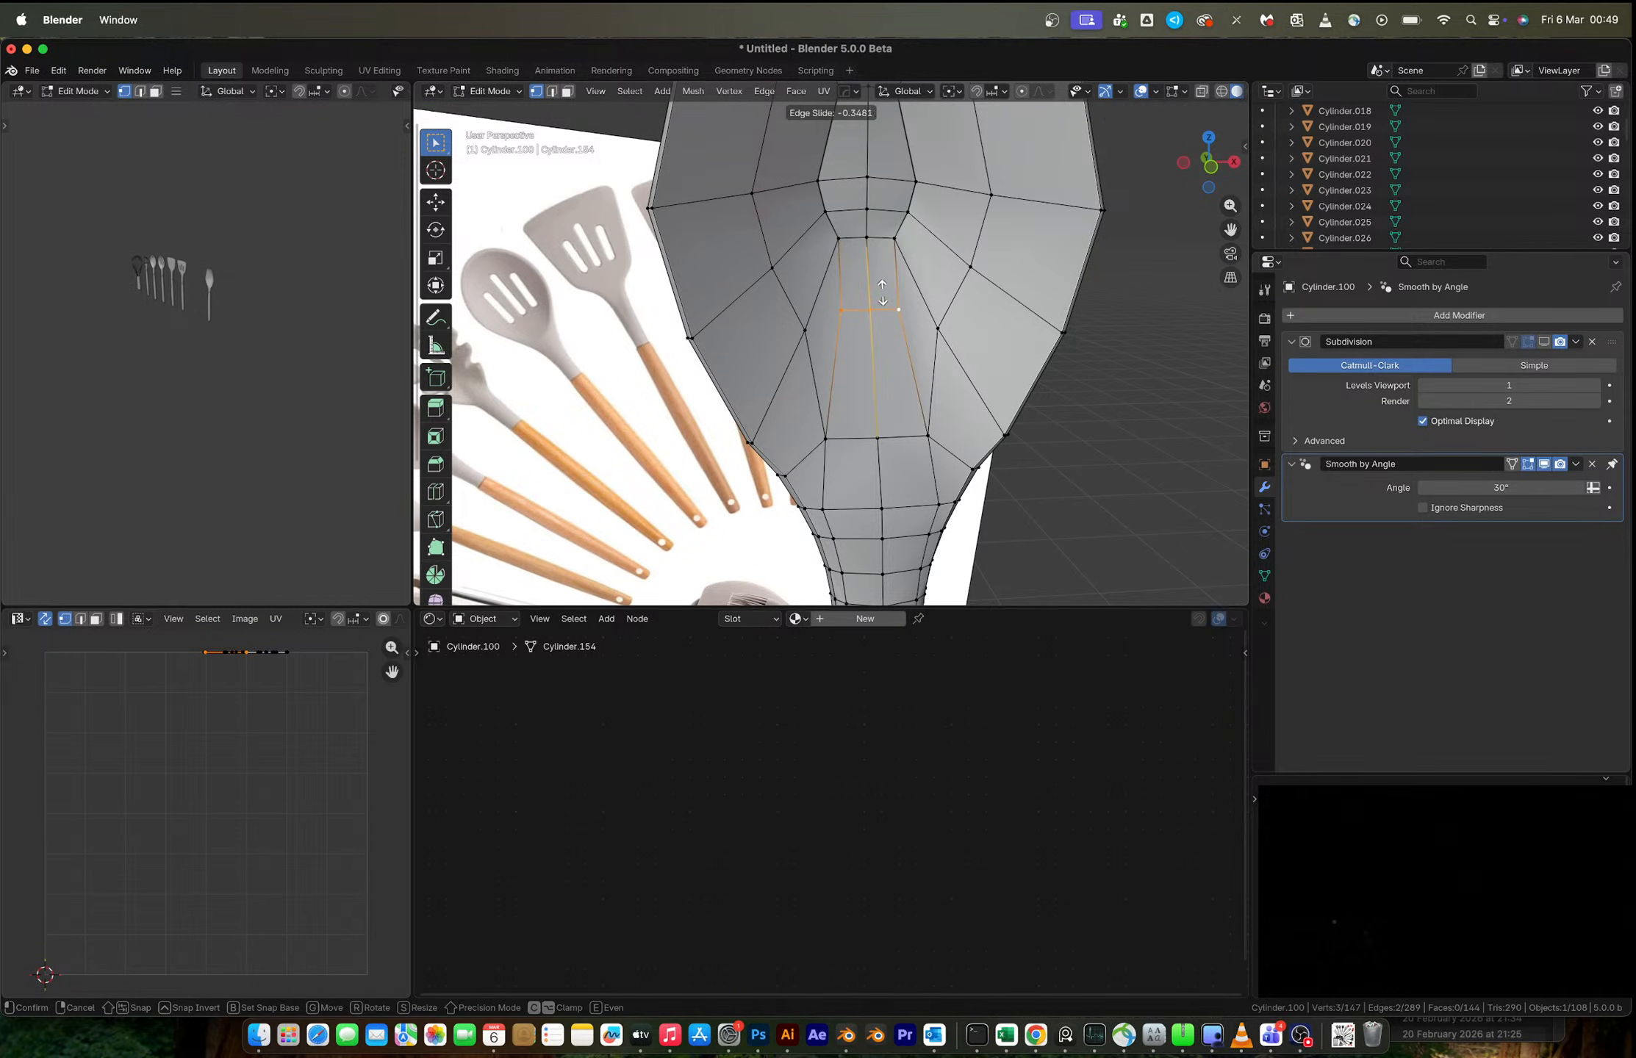
left_click(894, 244)
left_click(894, 243)
key("g")
key("g")
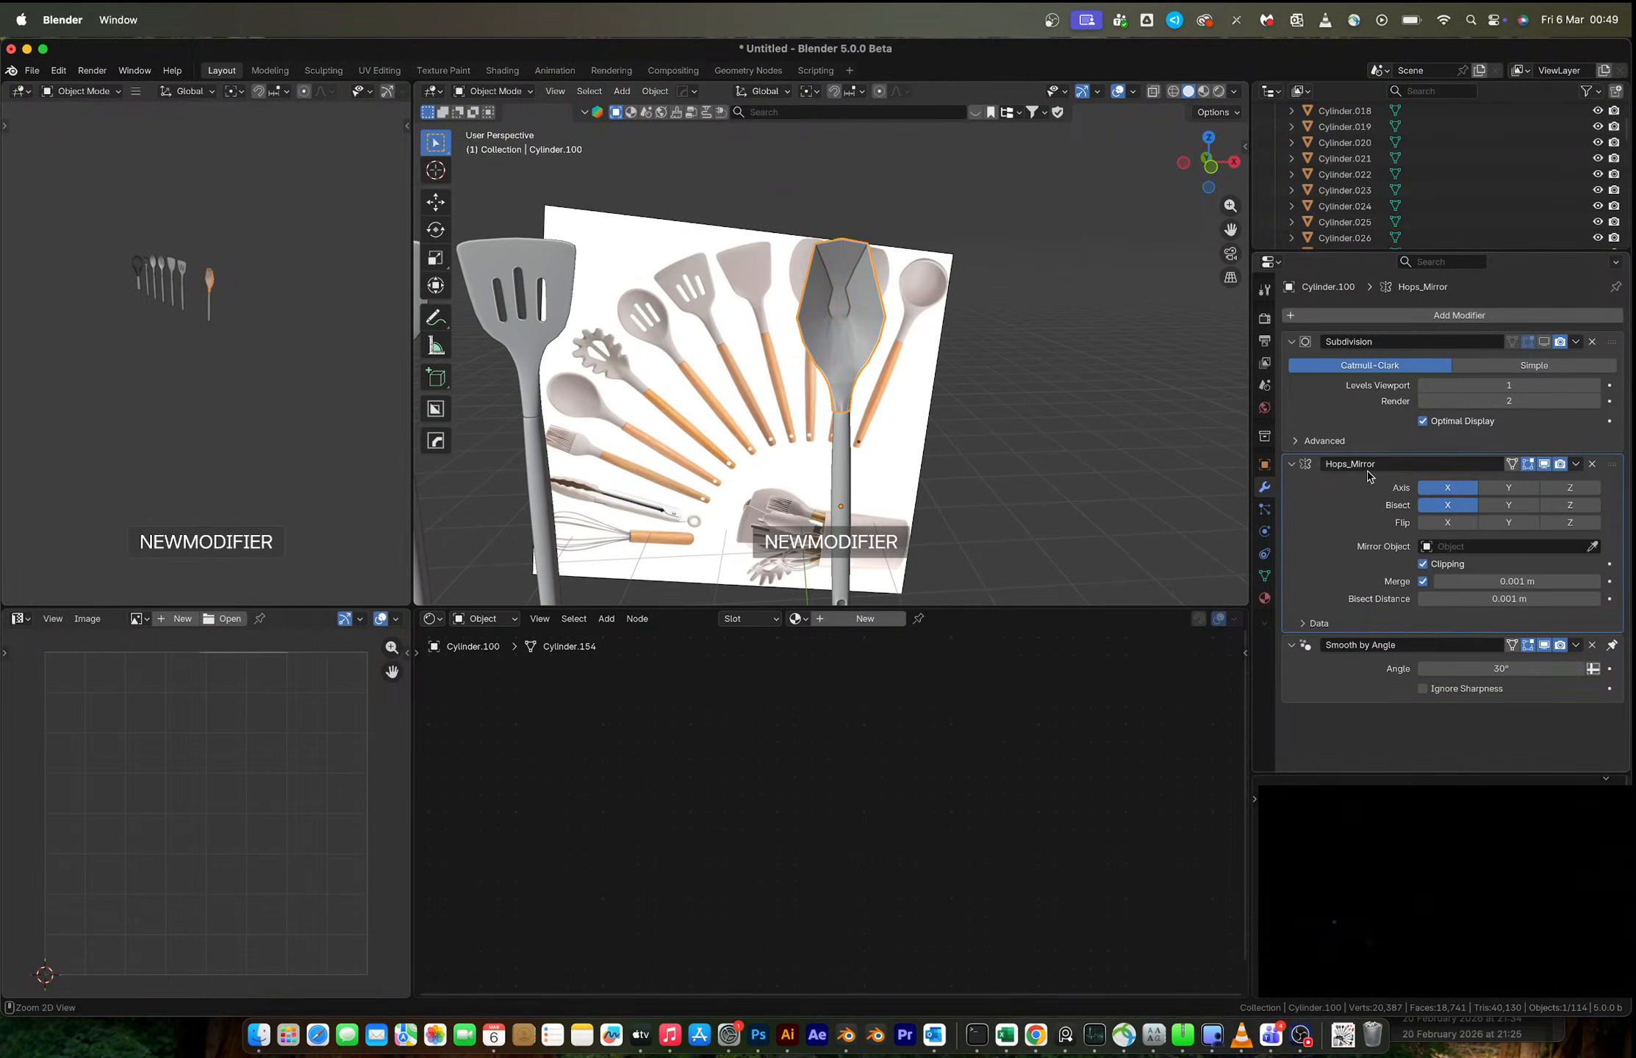
- Apply the X mirror modifier on the spoon head and turn the Subdivision effect back on in the viewport
key("ctrl+a")
left_click(1543, 342)
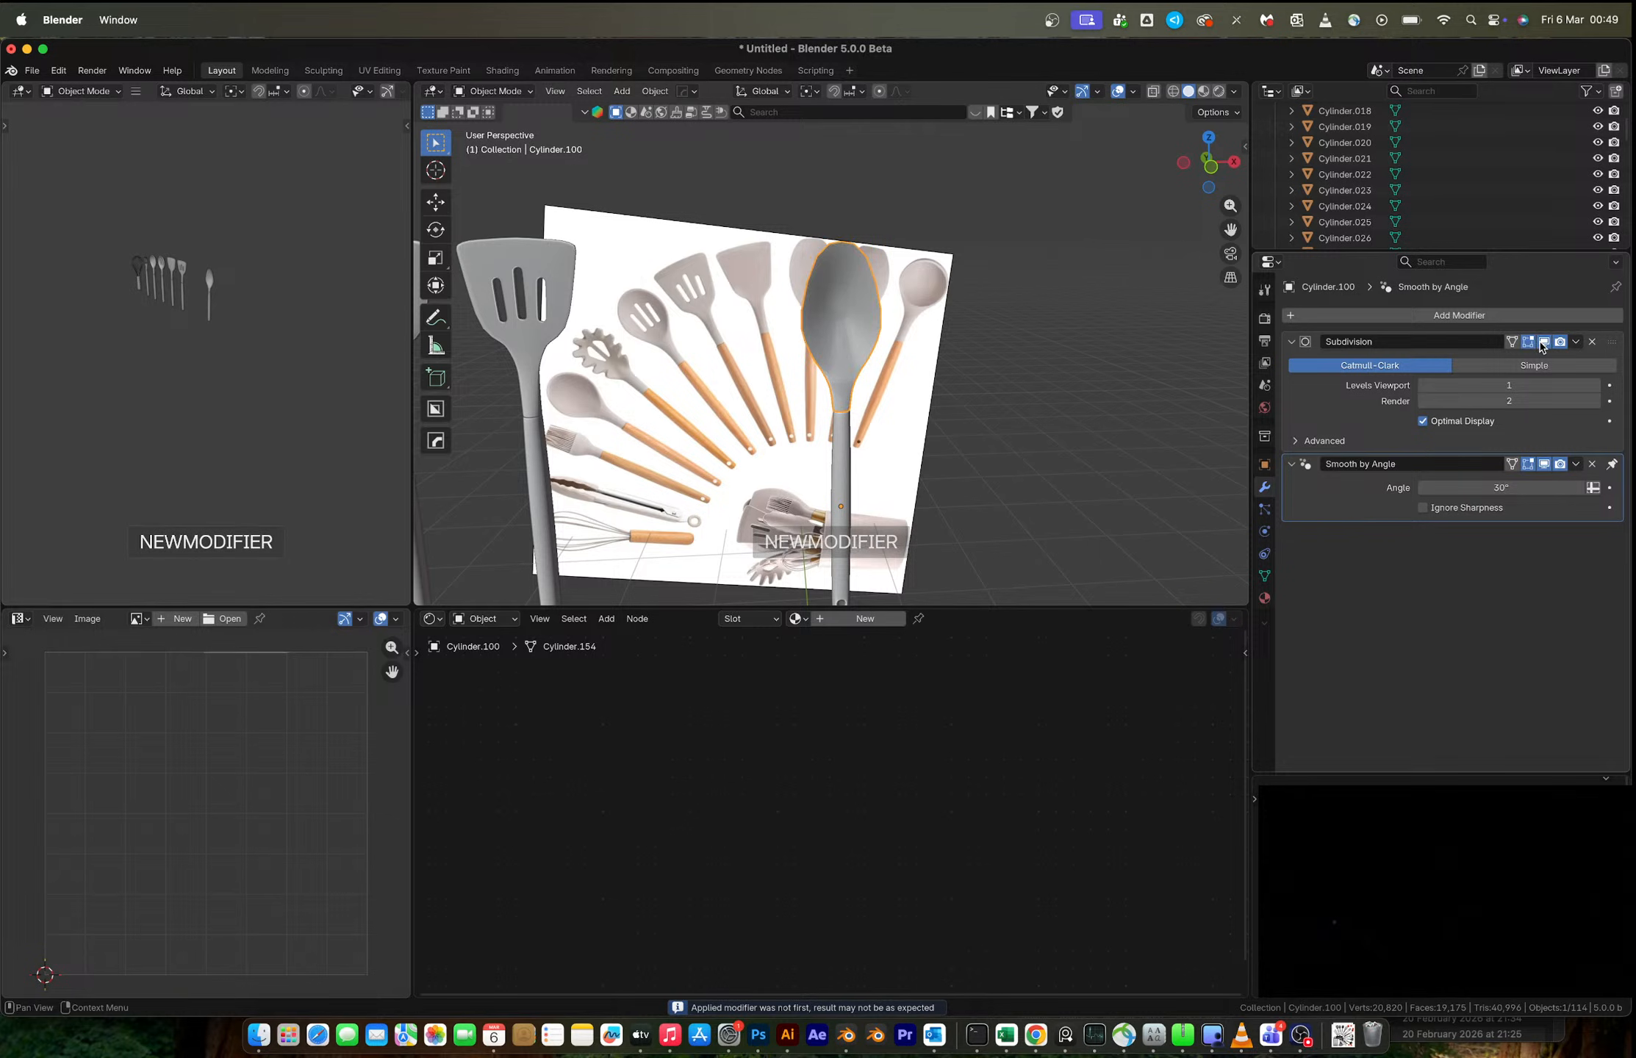
middle_click_drag(893, 316, 985, 327)
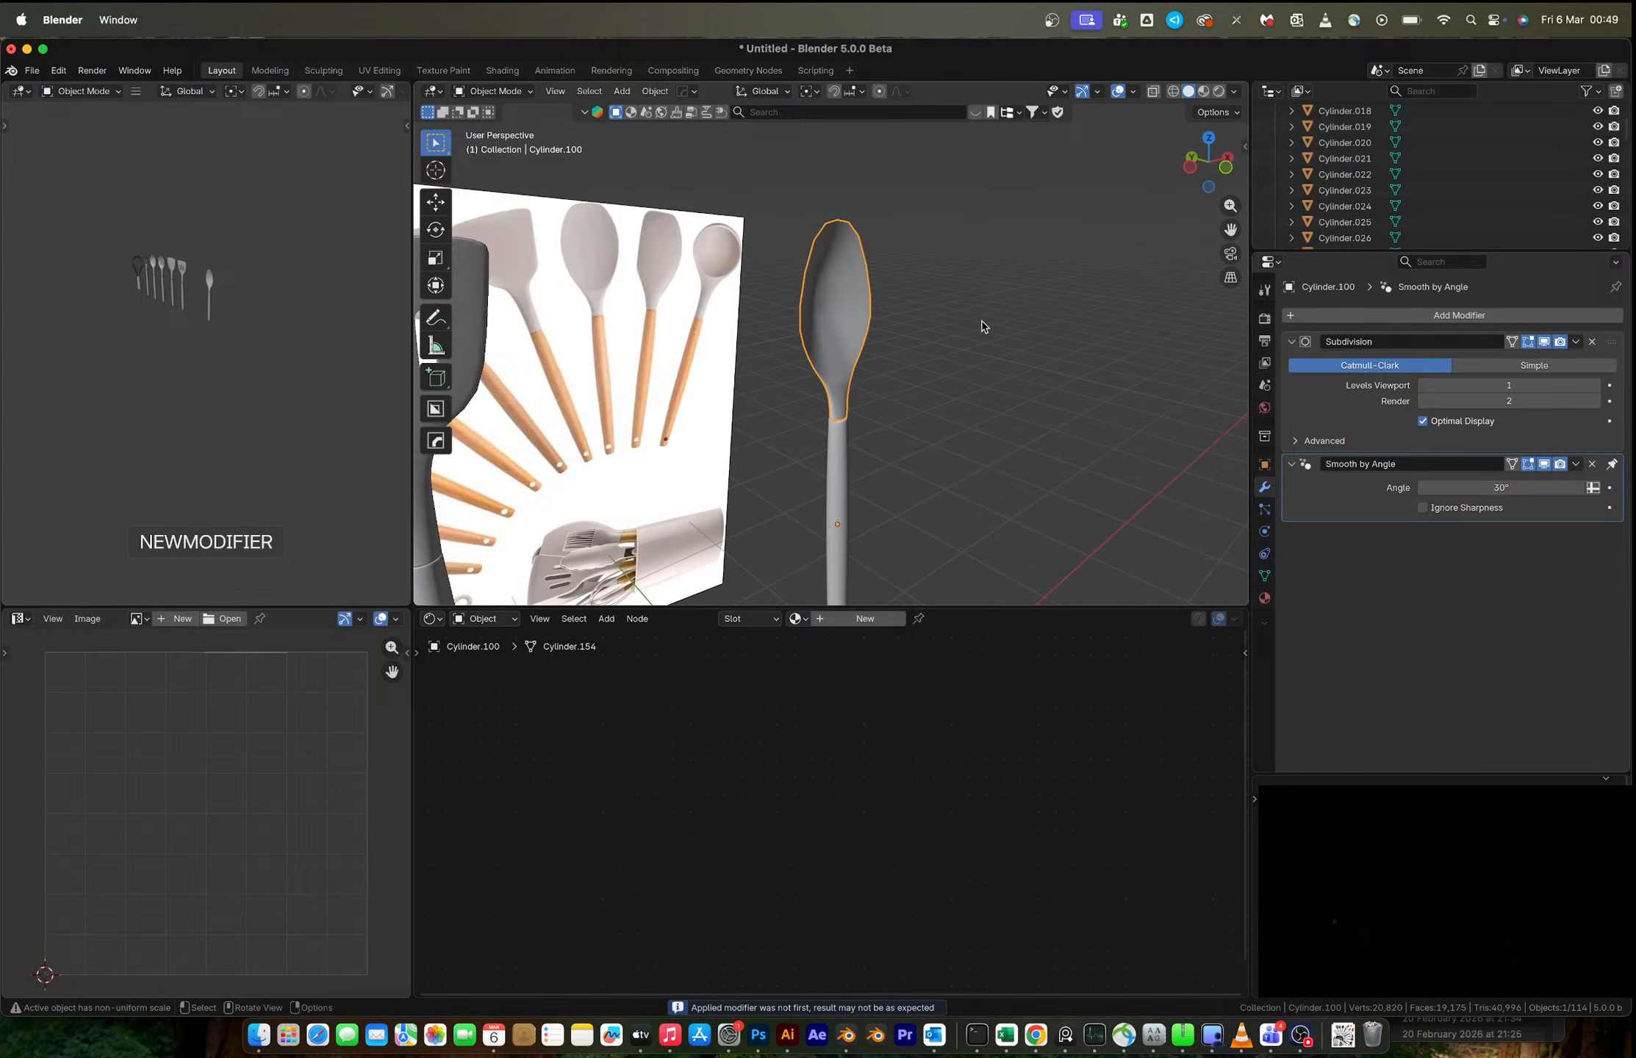
scroll(984, 327, "up", 1)
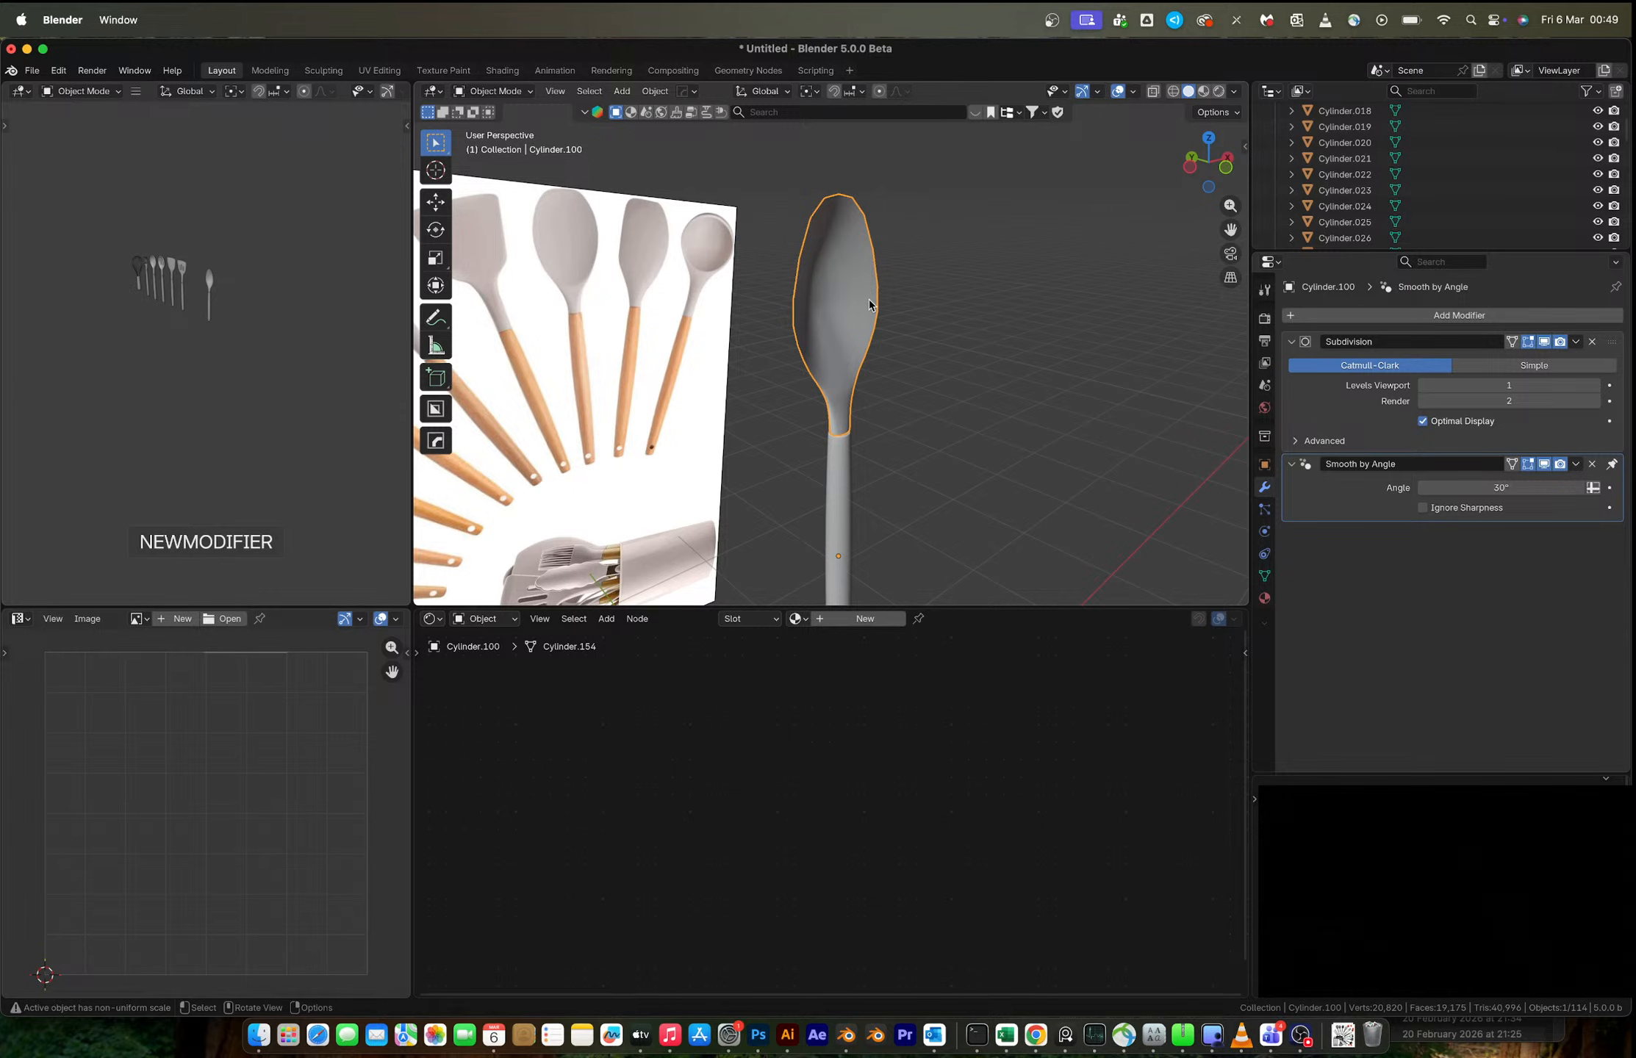
- Try to bevel the selected edge loops along the spoon head's rim and neck
key("Tab")
middle_click_drag(870, 299, 788, 360)
key("Tab")
key("Tab")
key("2")
left_click(801, 447, "alt")
left_click(816, 415, "alt+shift")
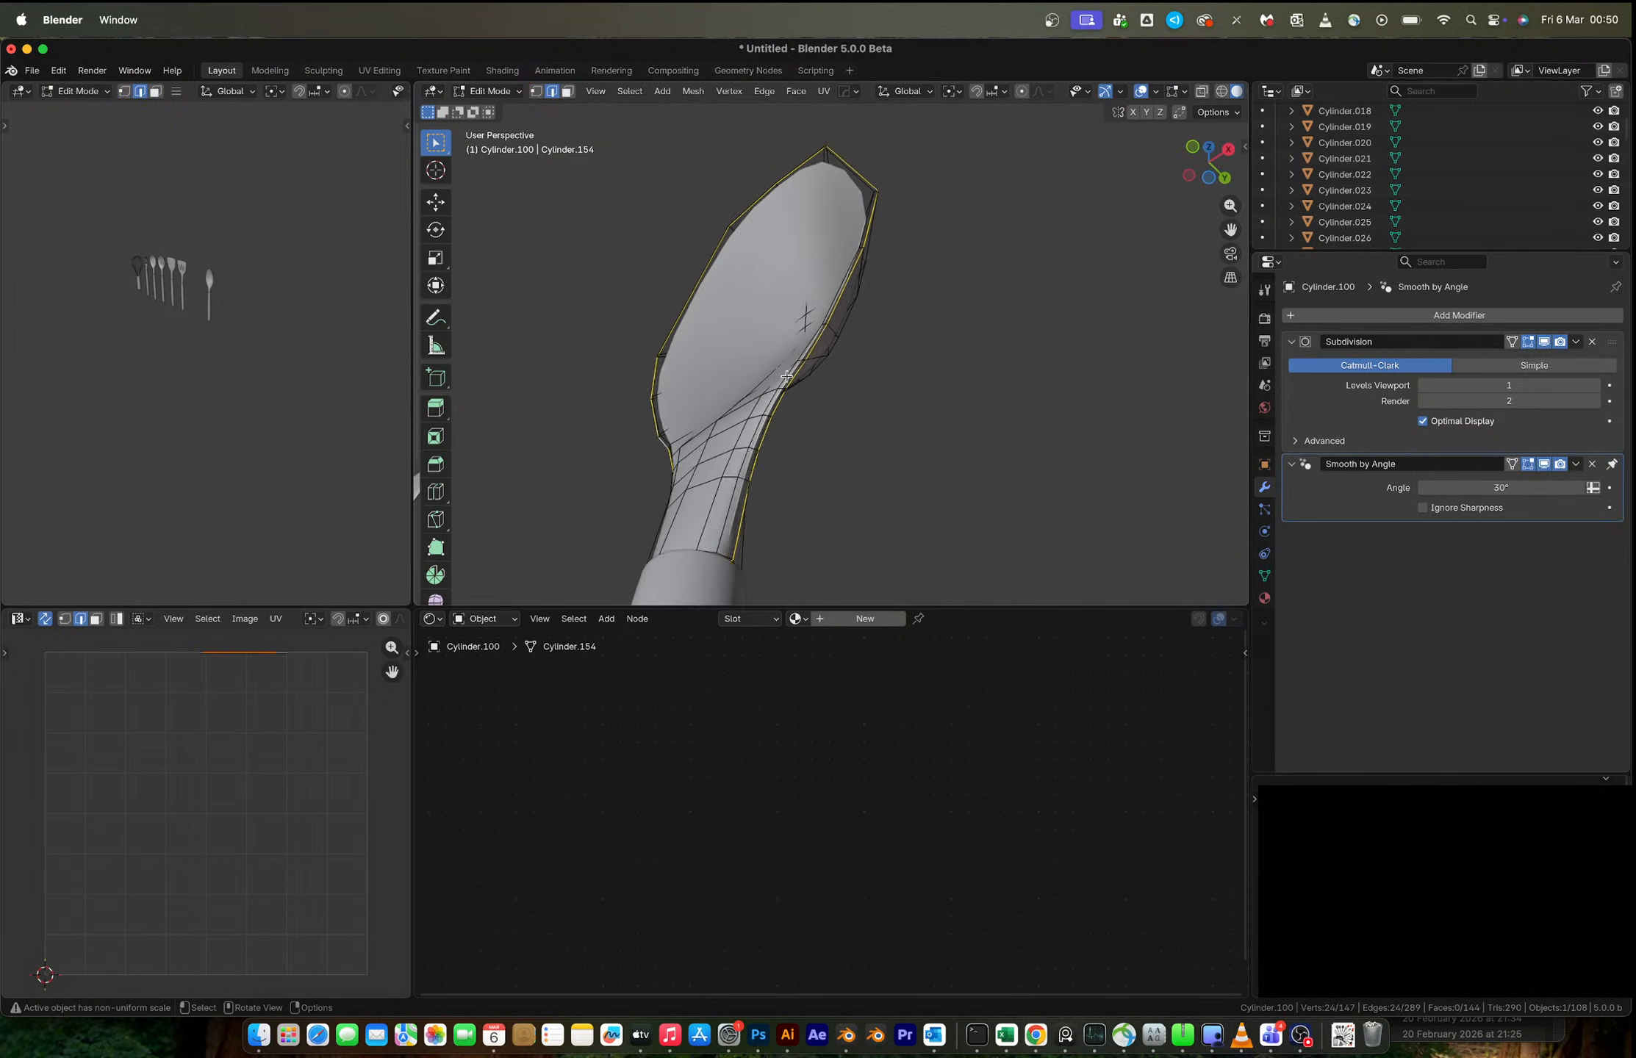
mouse_move(799, 433)
middle_mouse_down()
mouse_move(816, 397)
mouse_move(794, 407)
mouse_move(800, 434)
middle_mouse_up()
key("ctrl+b")
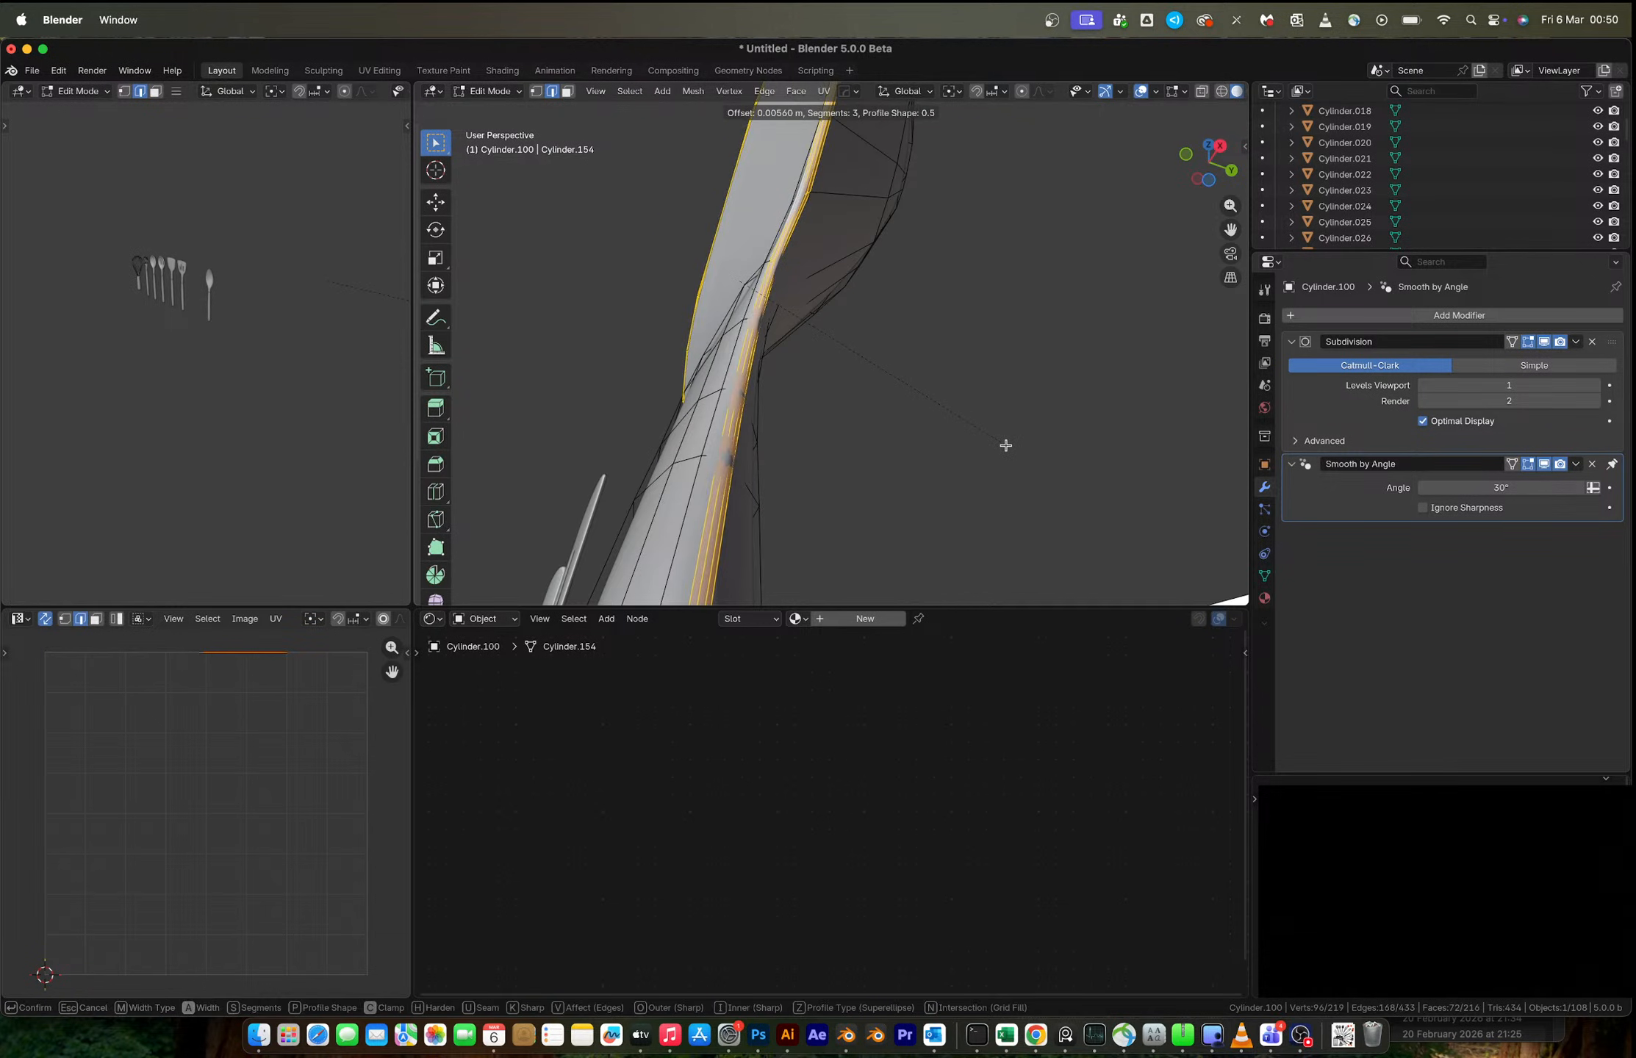
scroll(1010, 447, "down", 2)
left_click(1011, 447)
middle_click_drag(893, 334, 788, 330)
- Undo the rim bevel and step the spoon head back to its earlier, denser mesh
key("Tab")
key("Tab")
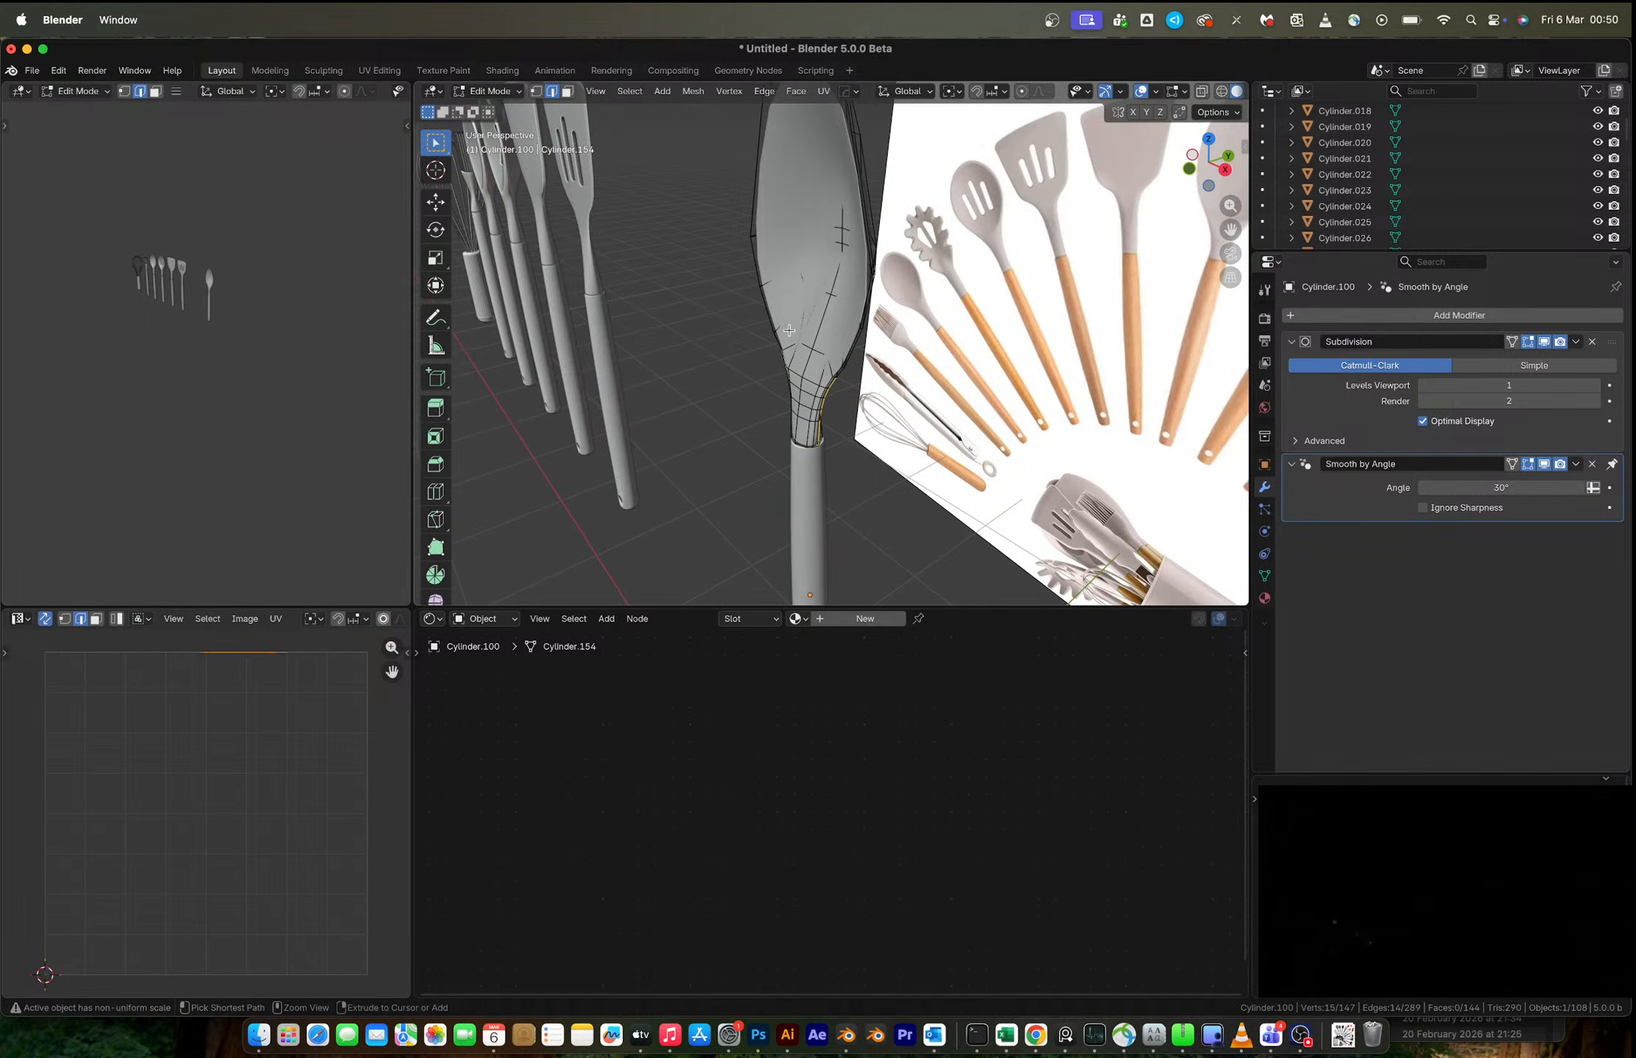
key("1")
left_click(789, 331)
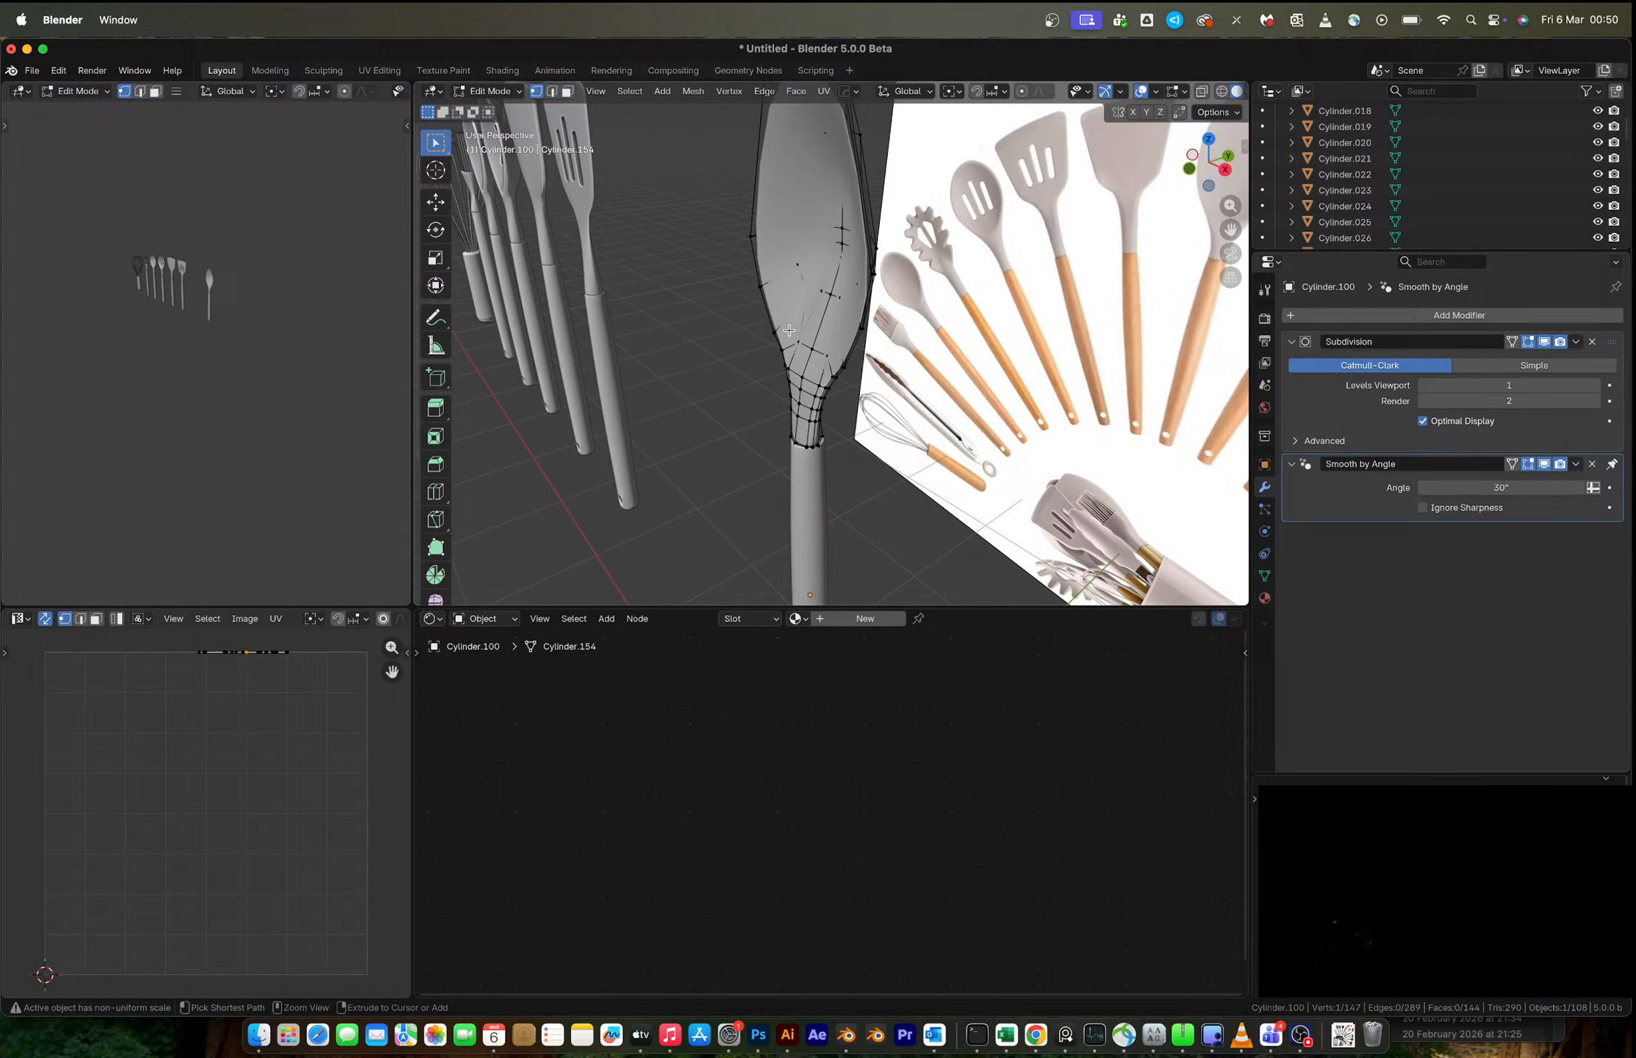
key("Tab")
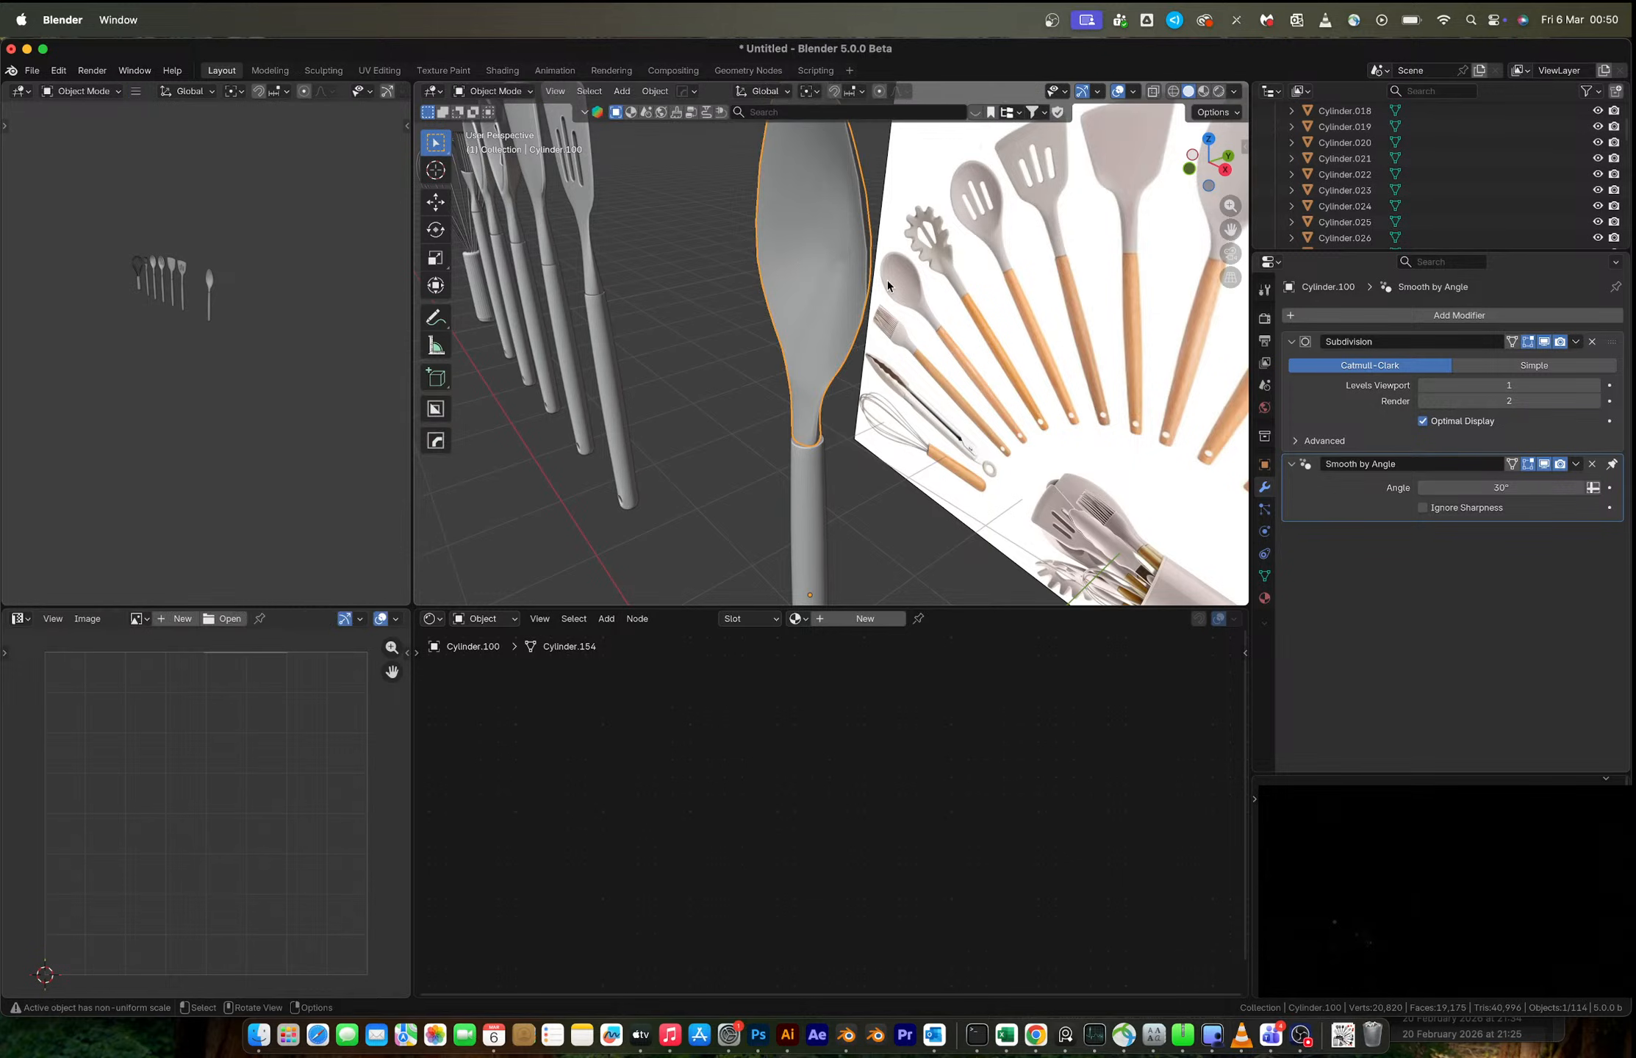
middle_click_drag(887, 280, 821, 280)
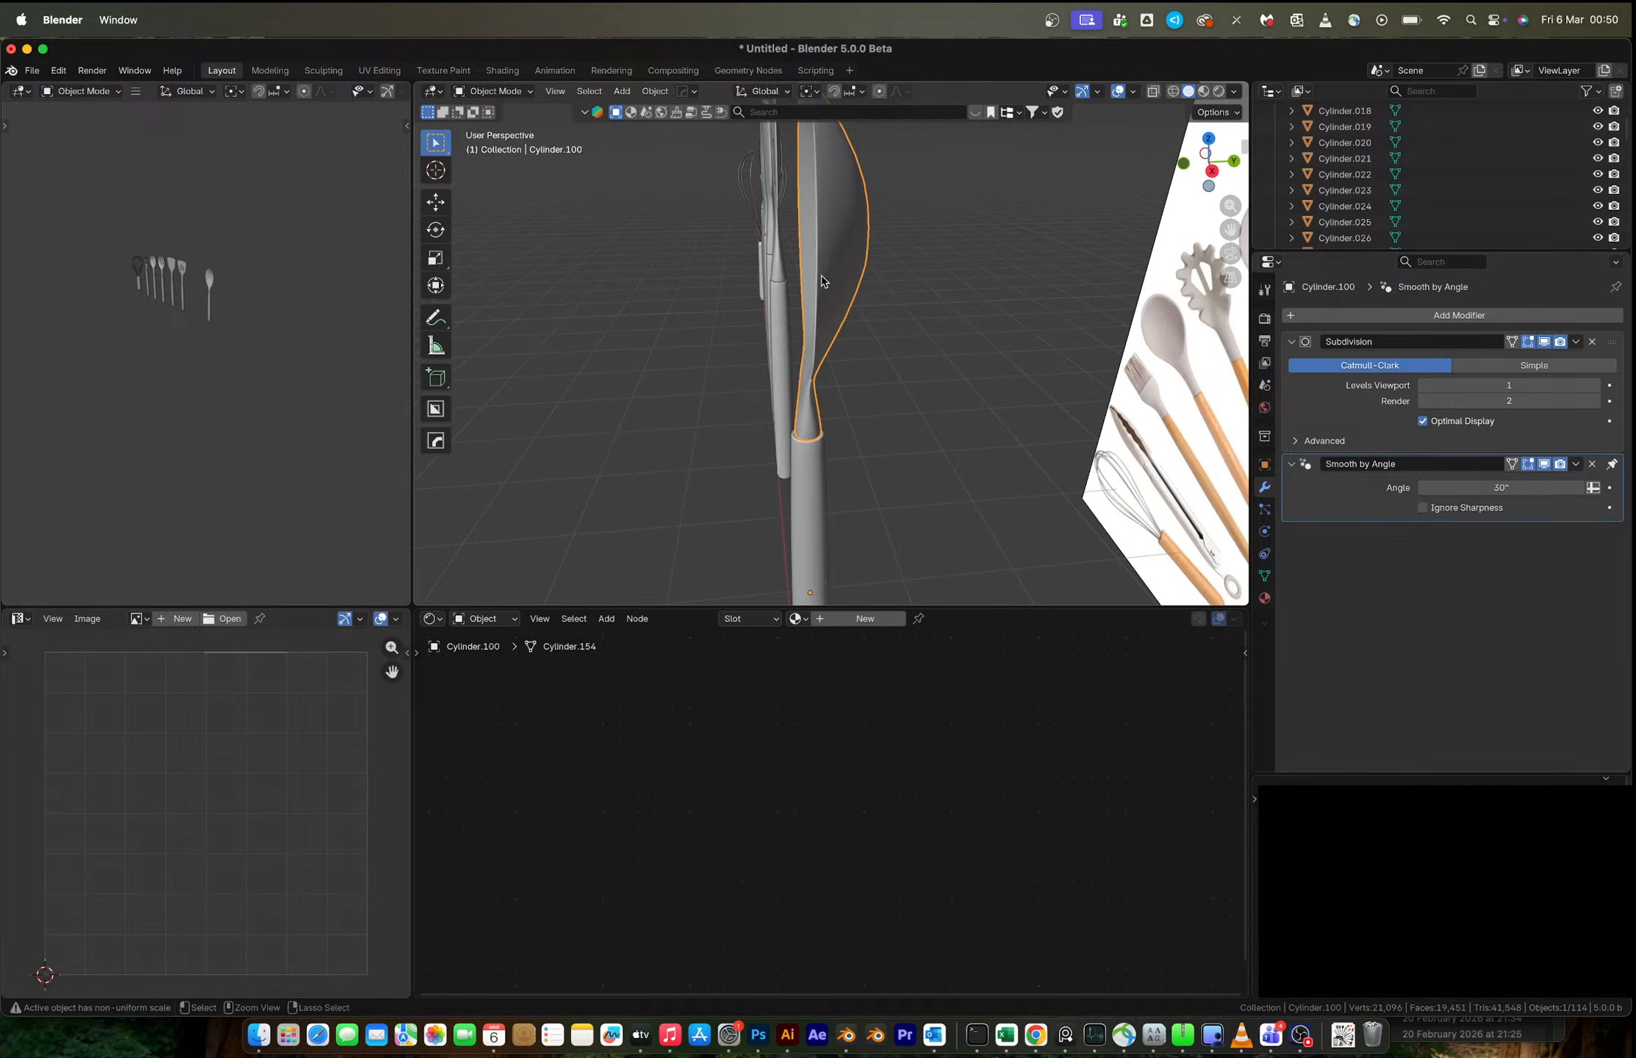
key("Tab")
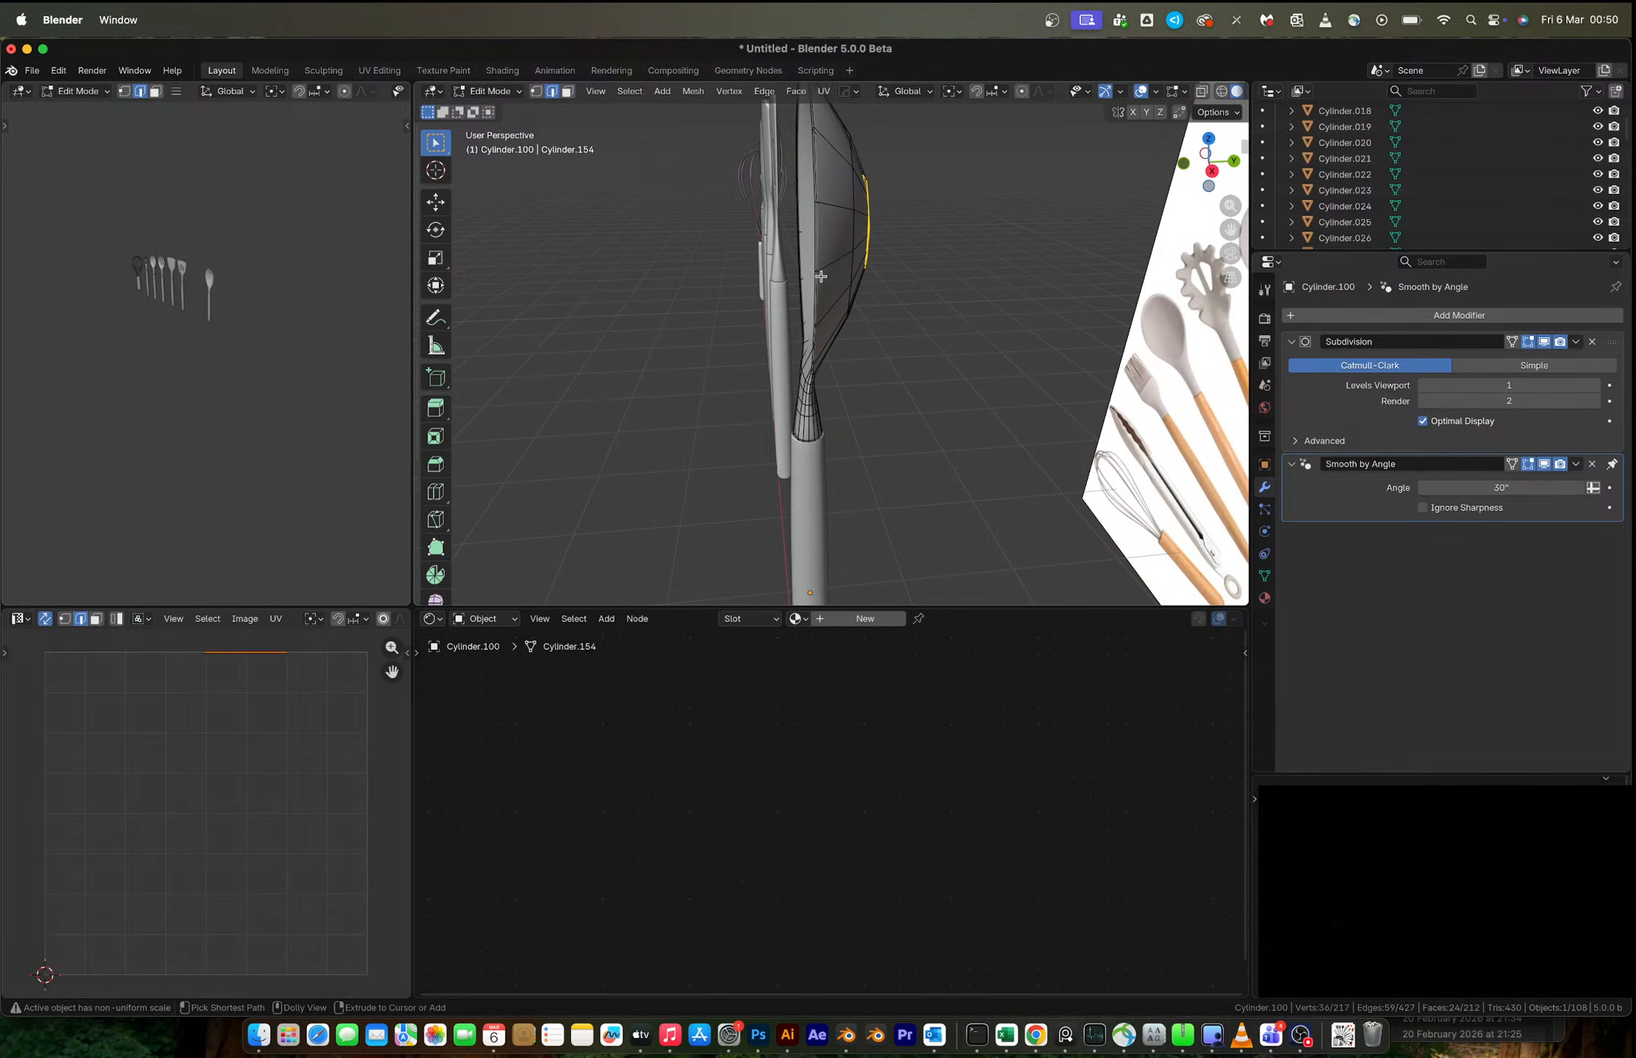
key("Tab")
key("Tab")
middle_click_drag(821, 280, 875, 262)
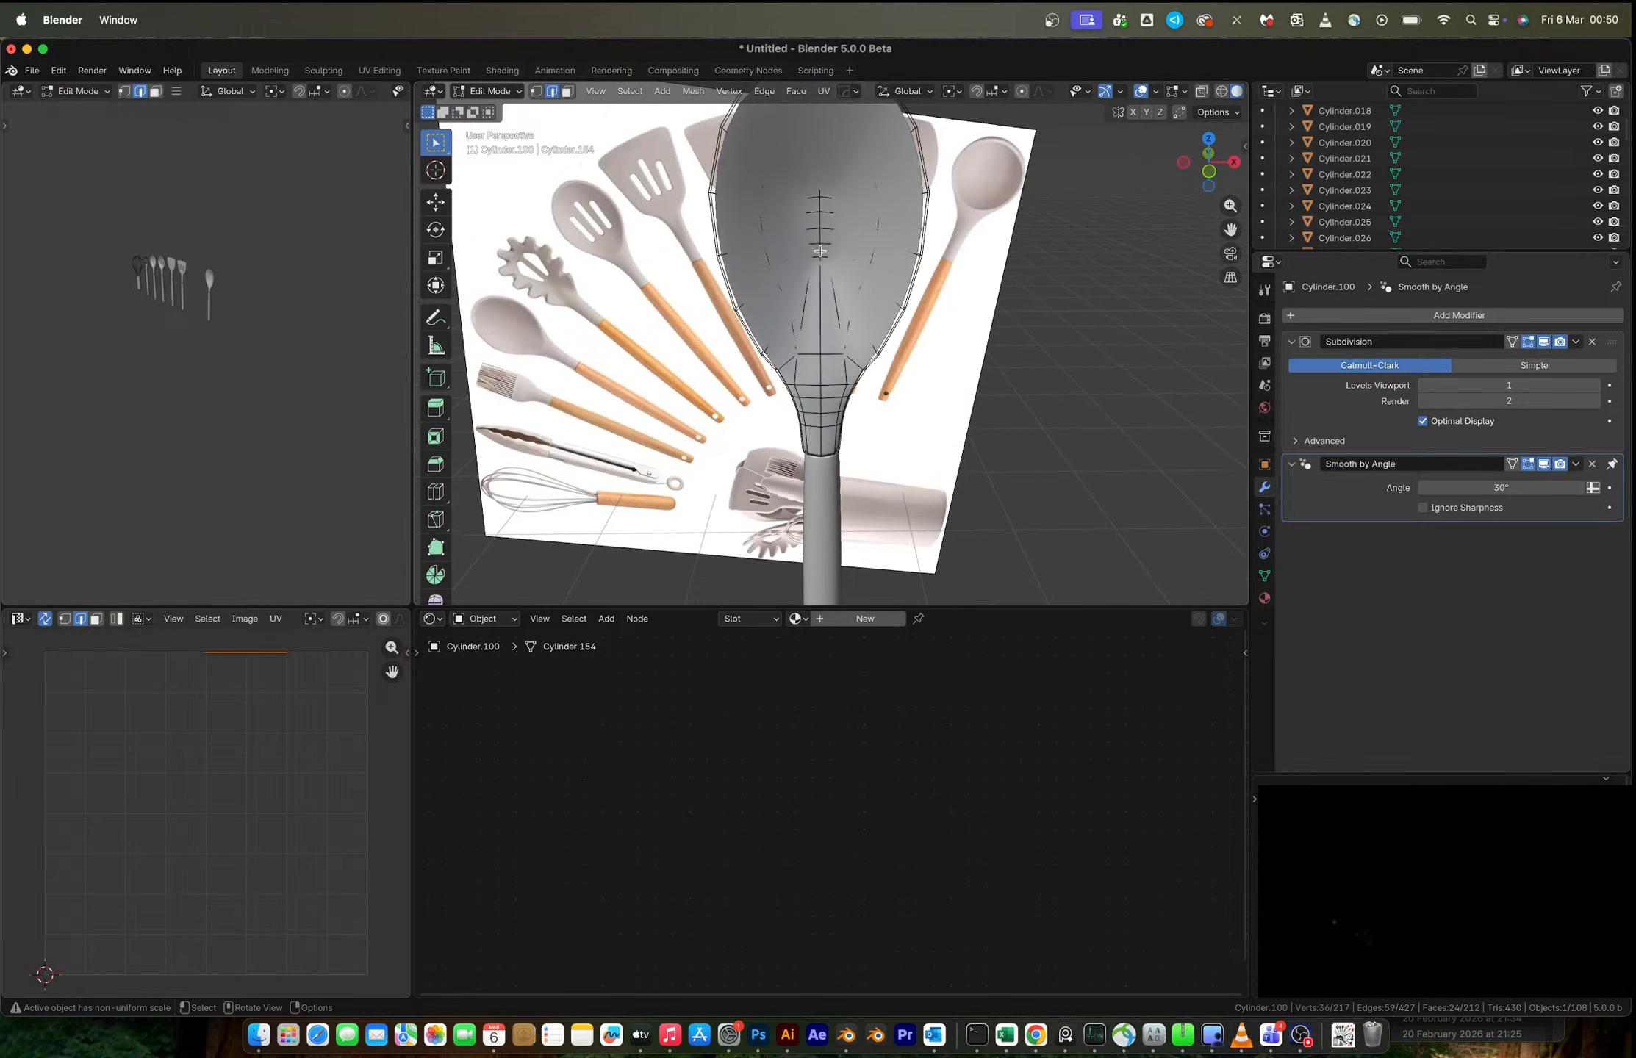
- Hide the Subdivision effect in the viewport and slide the three middle vertices just below the bowl's inner floor toward the neck
scroll(820, 250, "up", 2)
key("1")
key("alt+z")
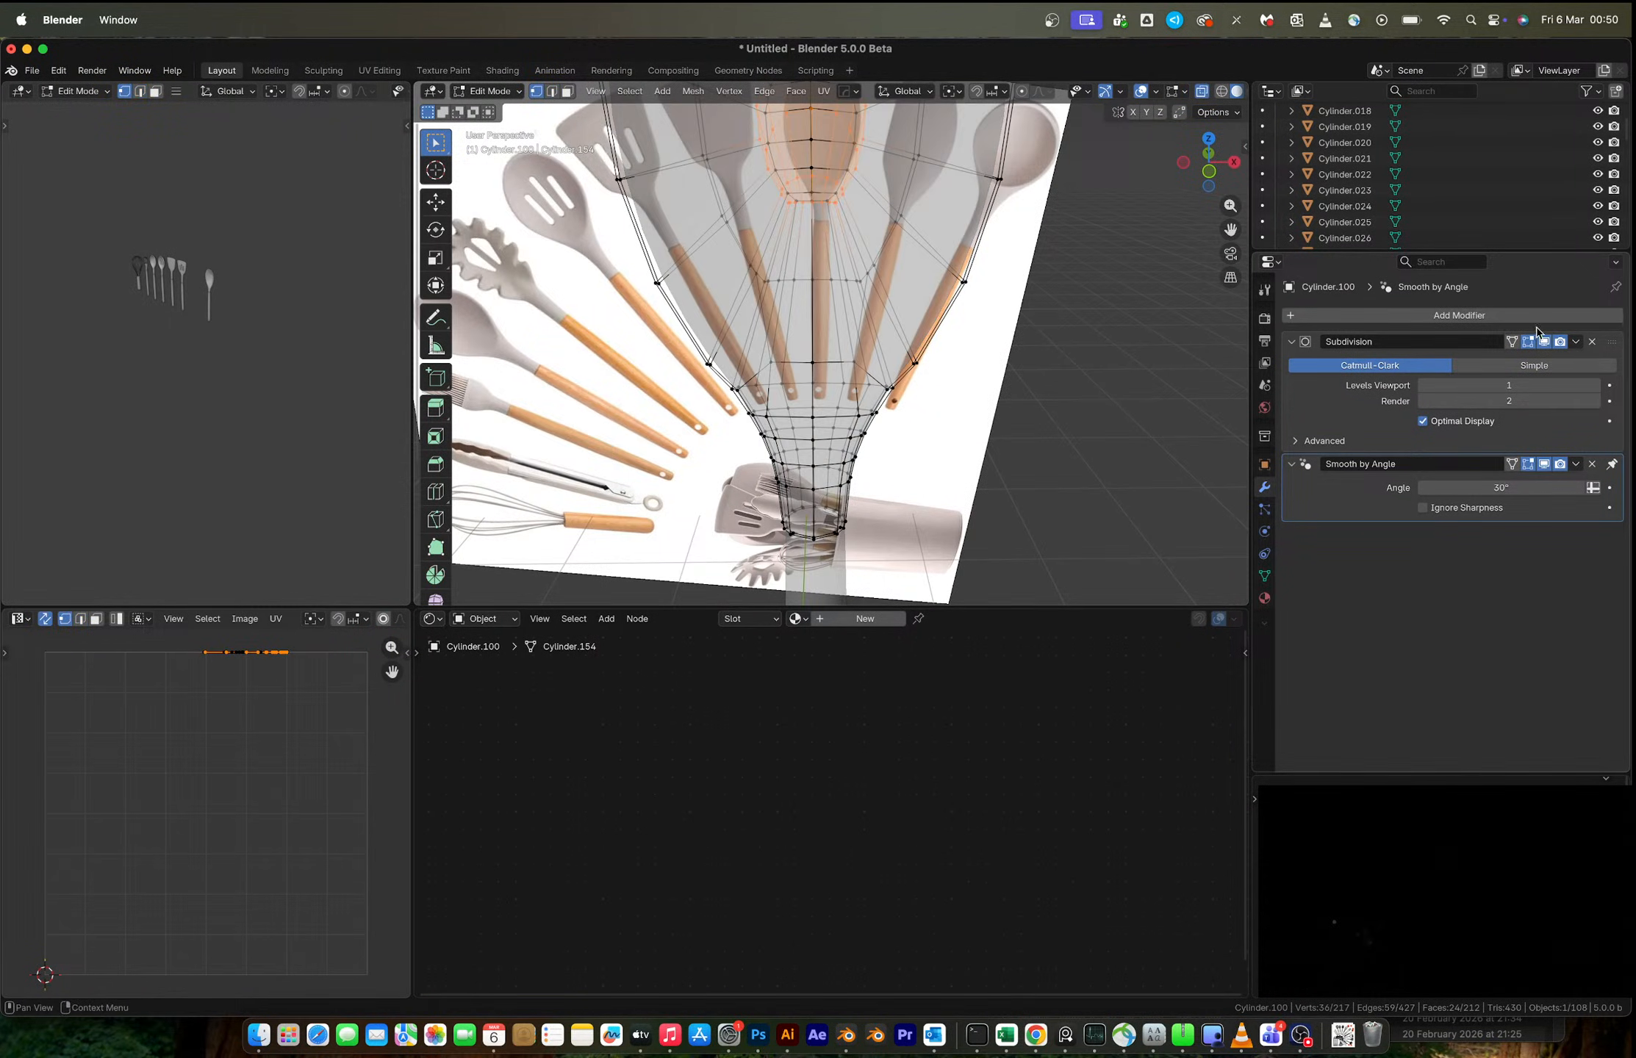
left_click(1547, 344)
scroll(832, 262, "up", 1)
left_click(832, 262)
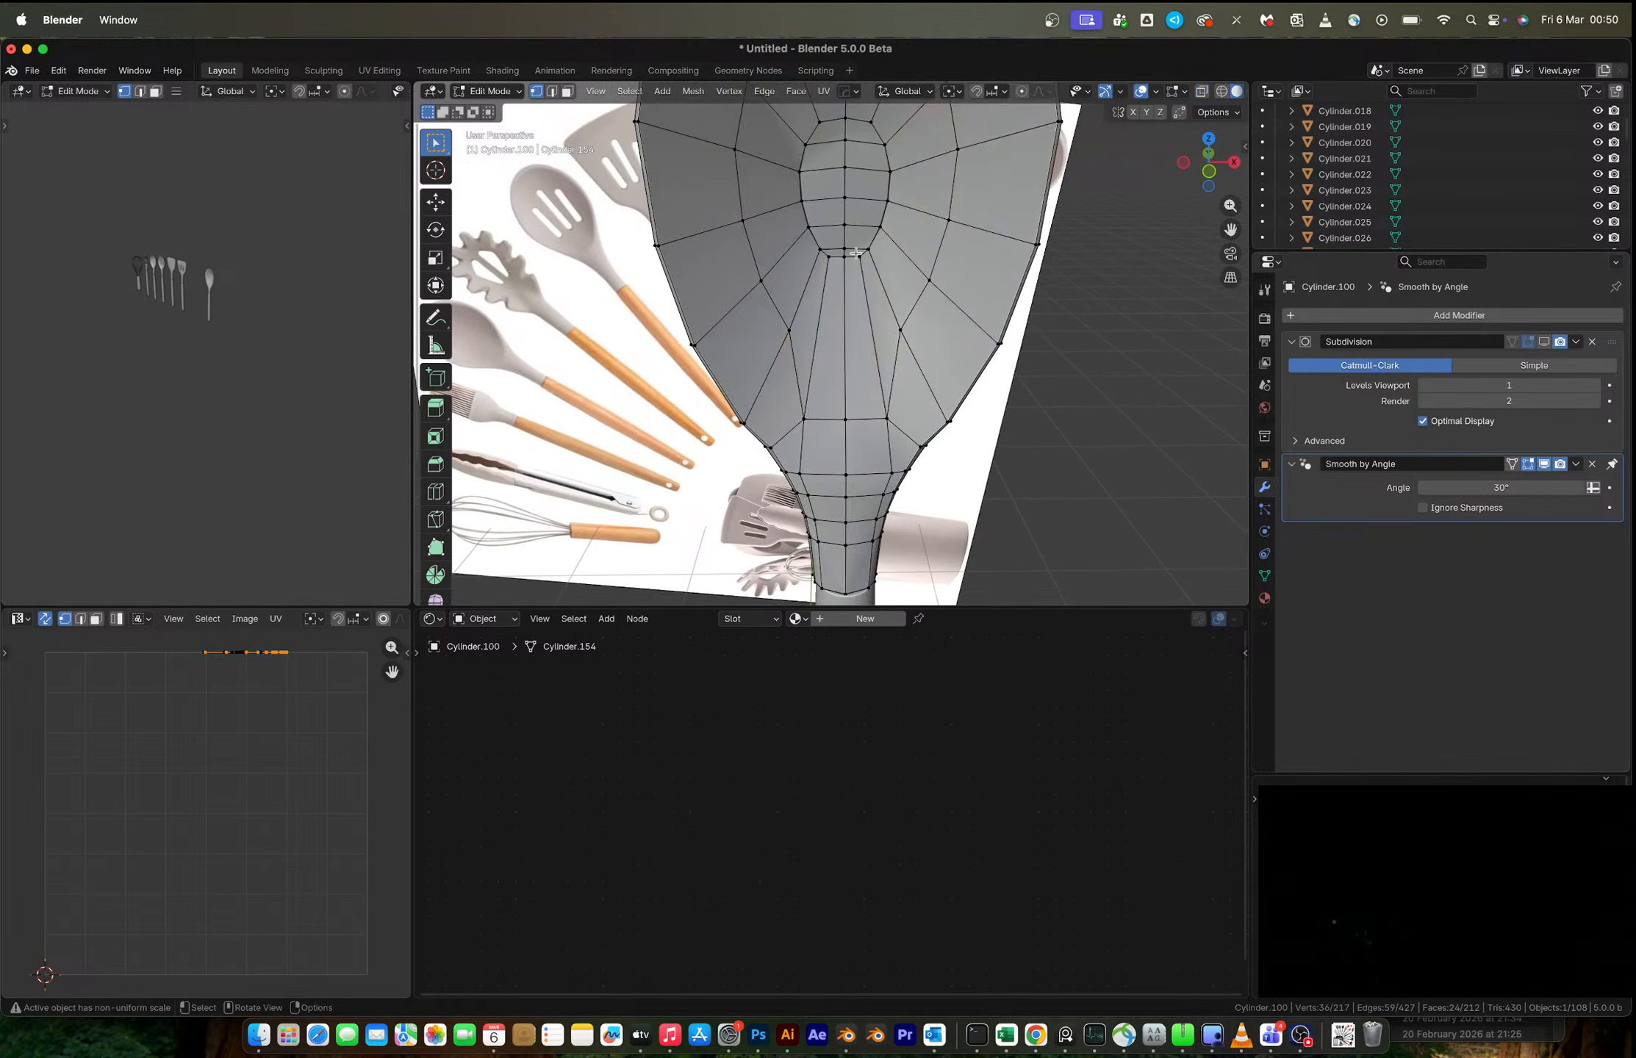
left_click(832, 261, "shift")
left_click(845, 260, "shift")
key("g")
key("g")
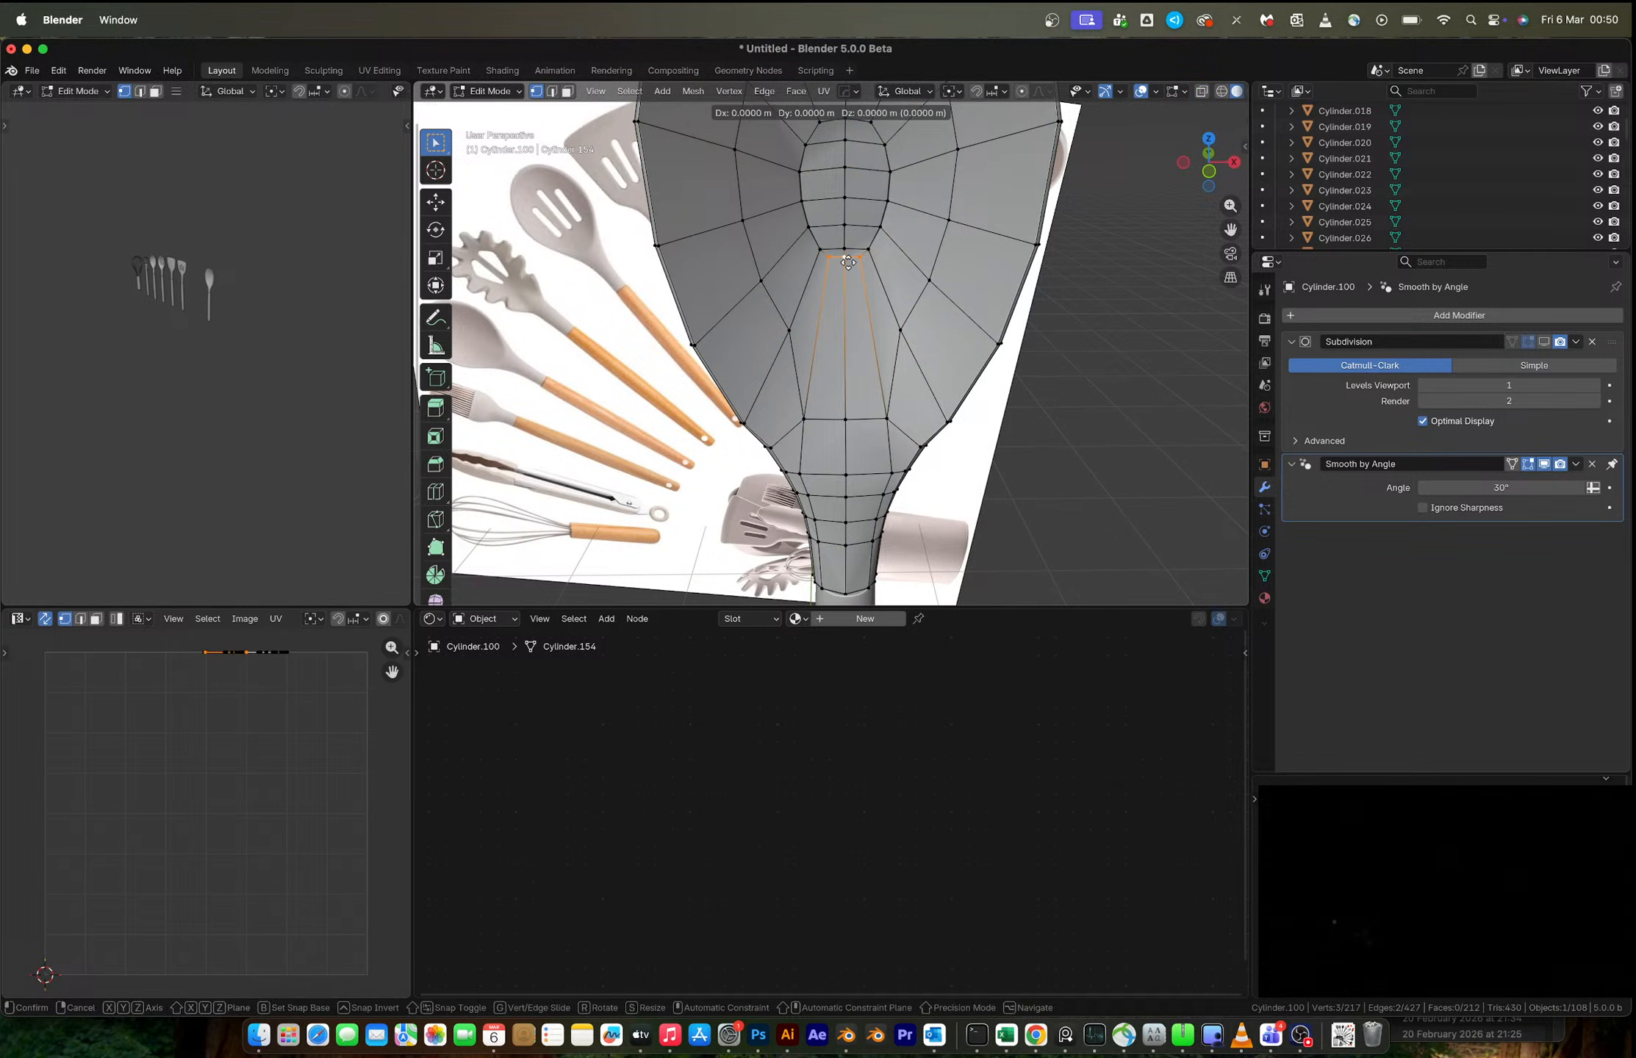
left_click(855, 310)
- Slide the intermediate vertices flanking the lower bowl floor along their edges toward the rim, on both sides
left_click(901, 331)
left_click(789, 331, "shift")
key("g")
key("g")
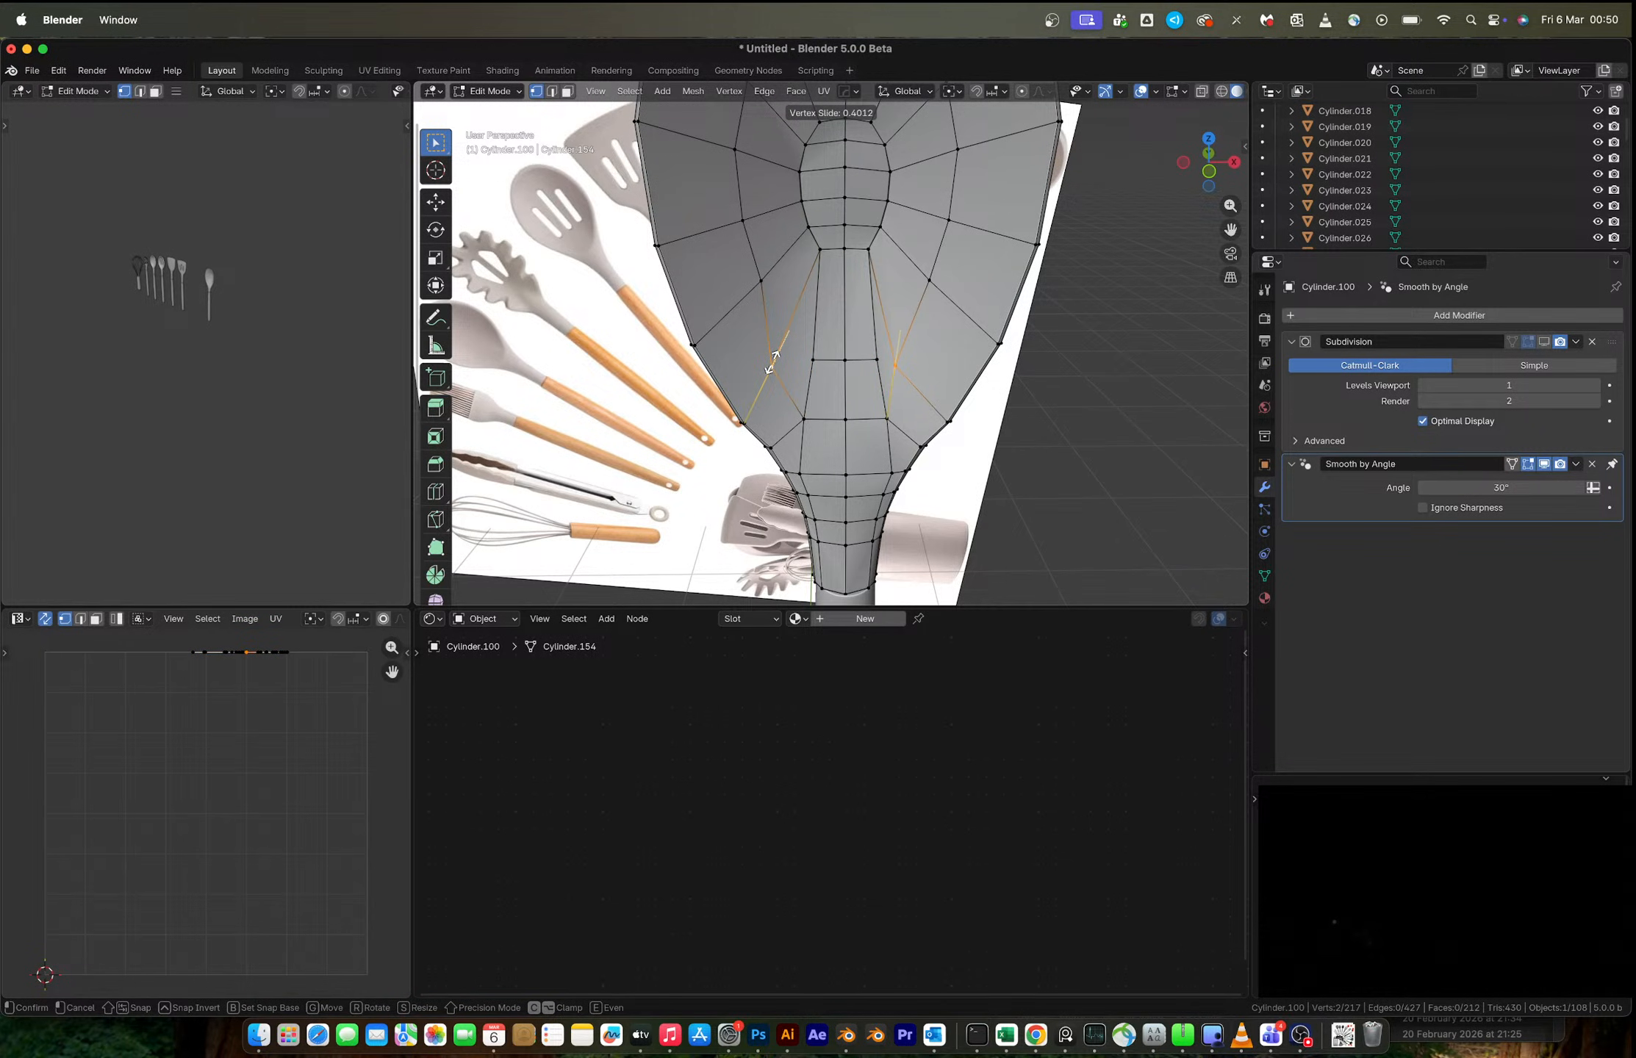
left_click(773, 362)
left_click(788, 331)
key("g")
key("g")
left_click(768, 371)
left_click(763, 287)
key("g")
key("g")
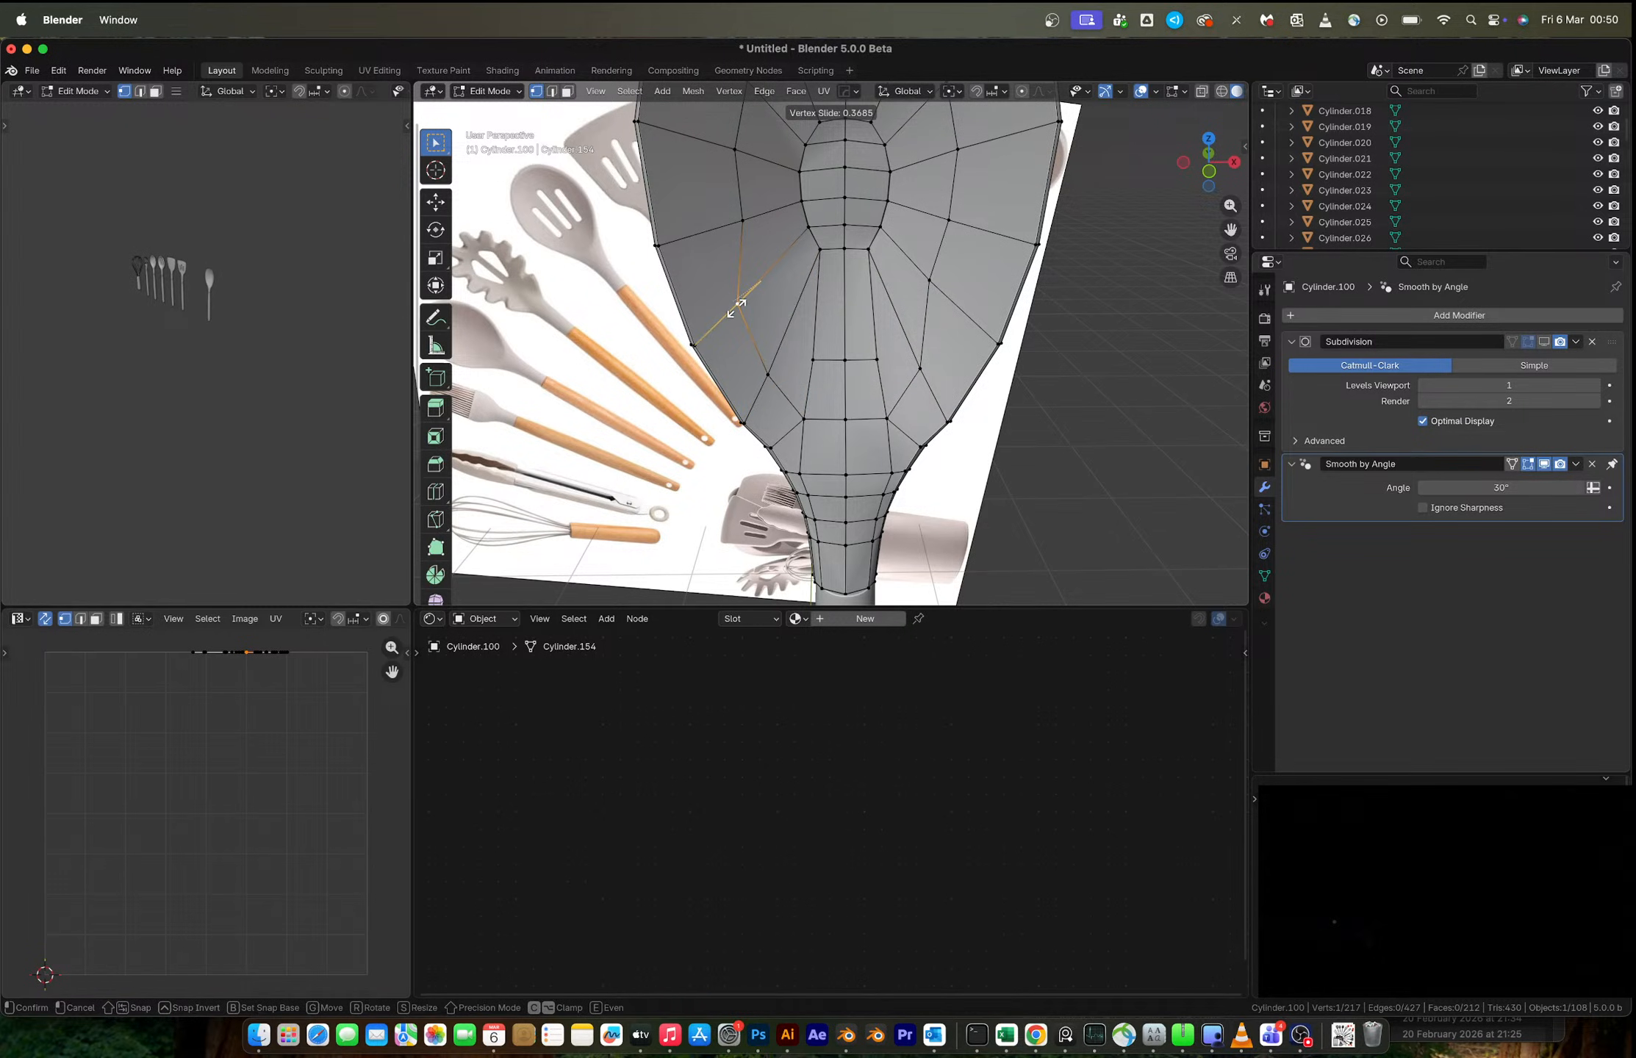
left_click(740, 304)
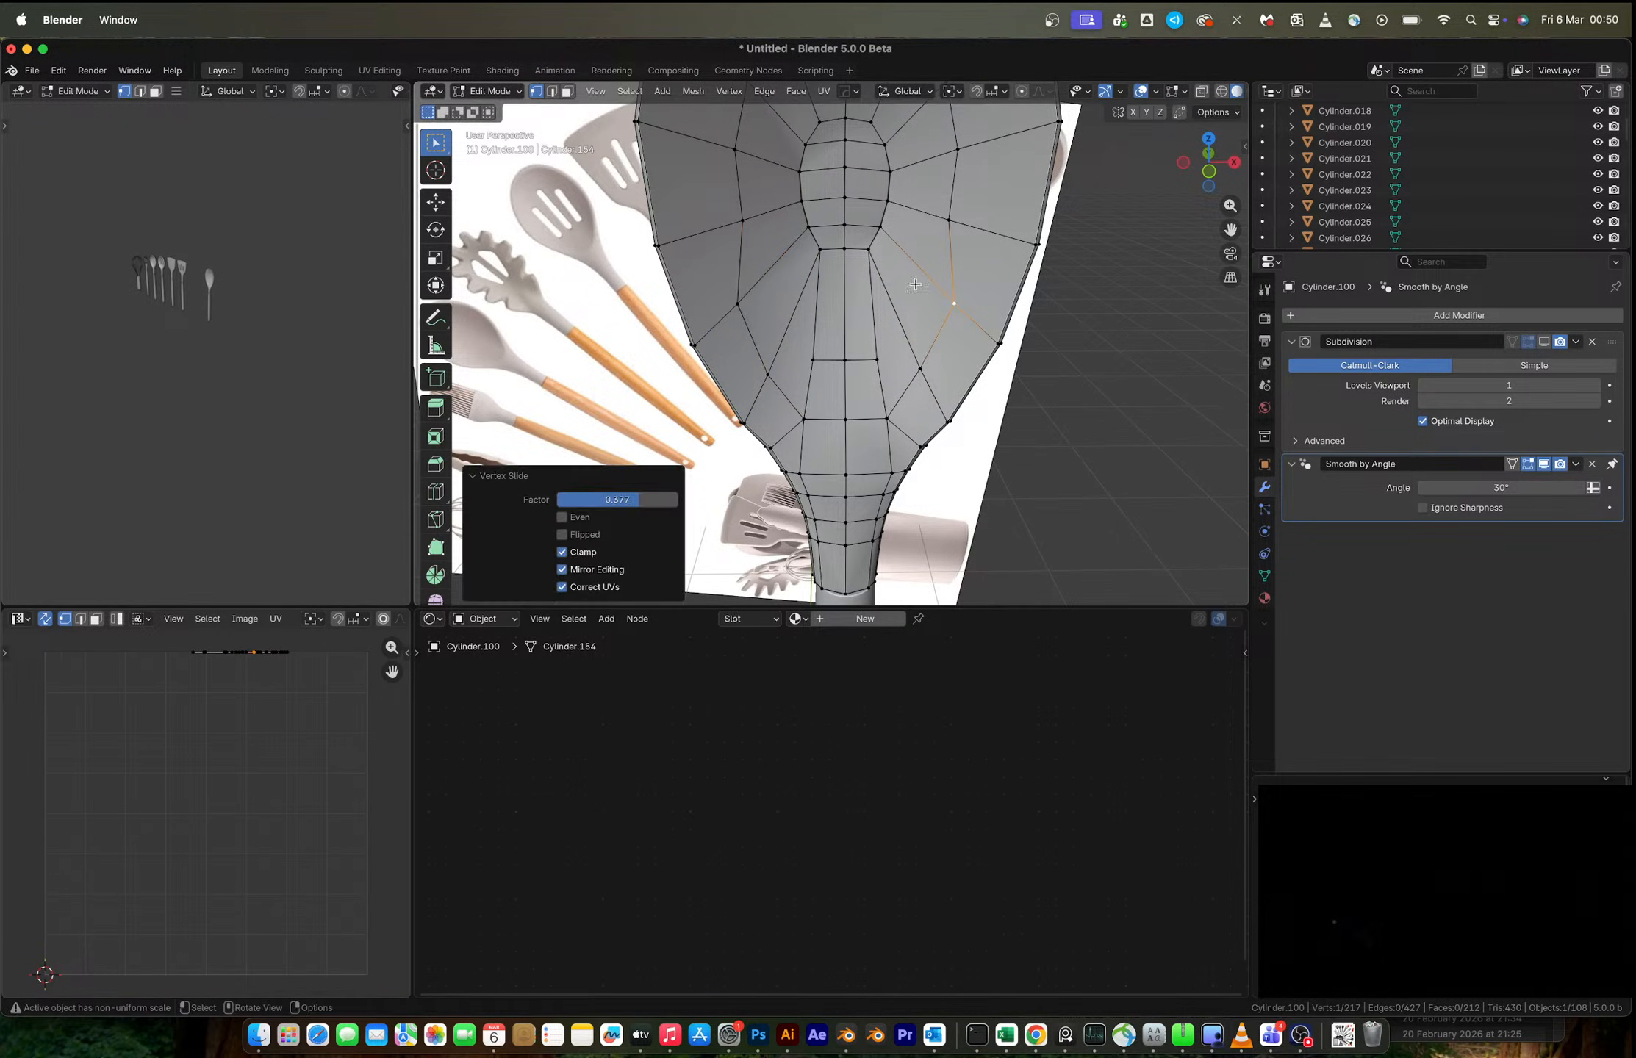
- Slide the three vertices on the lower boundary of the bowl's inner floor toward the neck
left_click(865, 251)
left_click(845, 250, "shift")
left_click(821, 251, "shift")
key("g")
key("g")
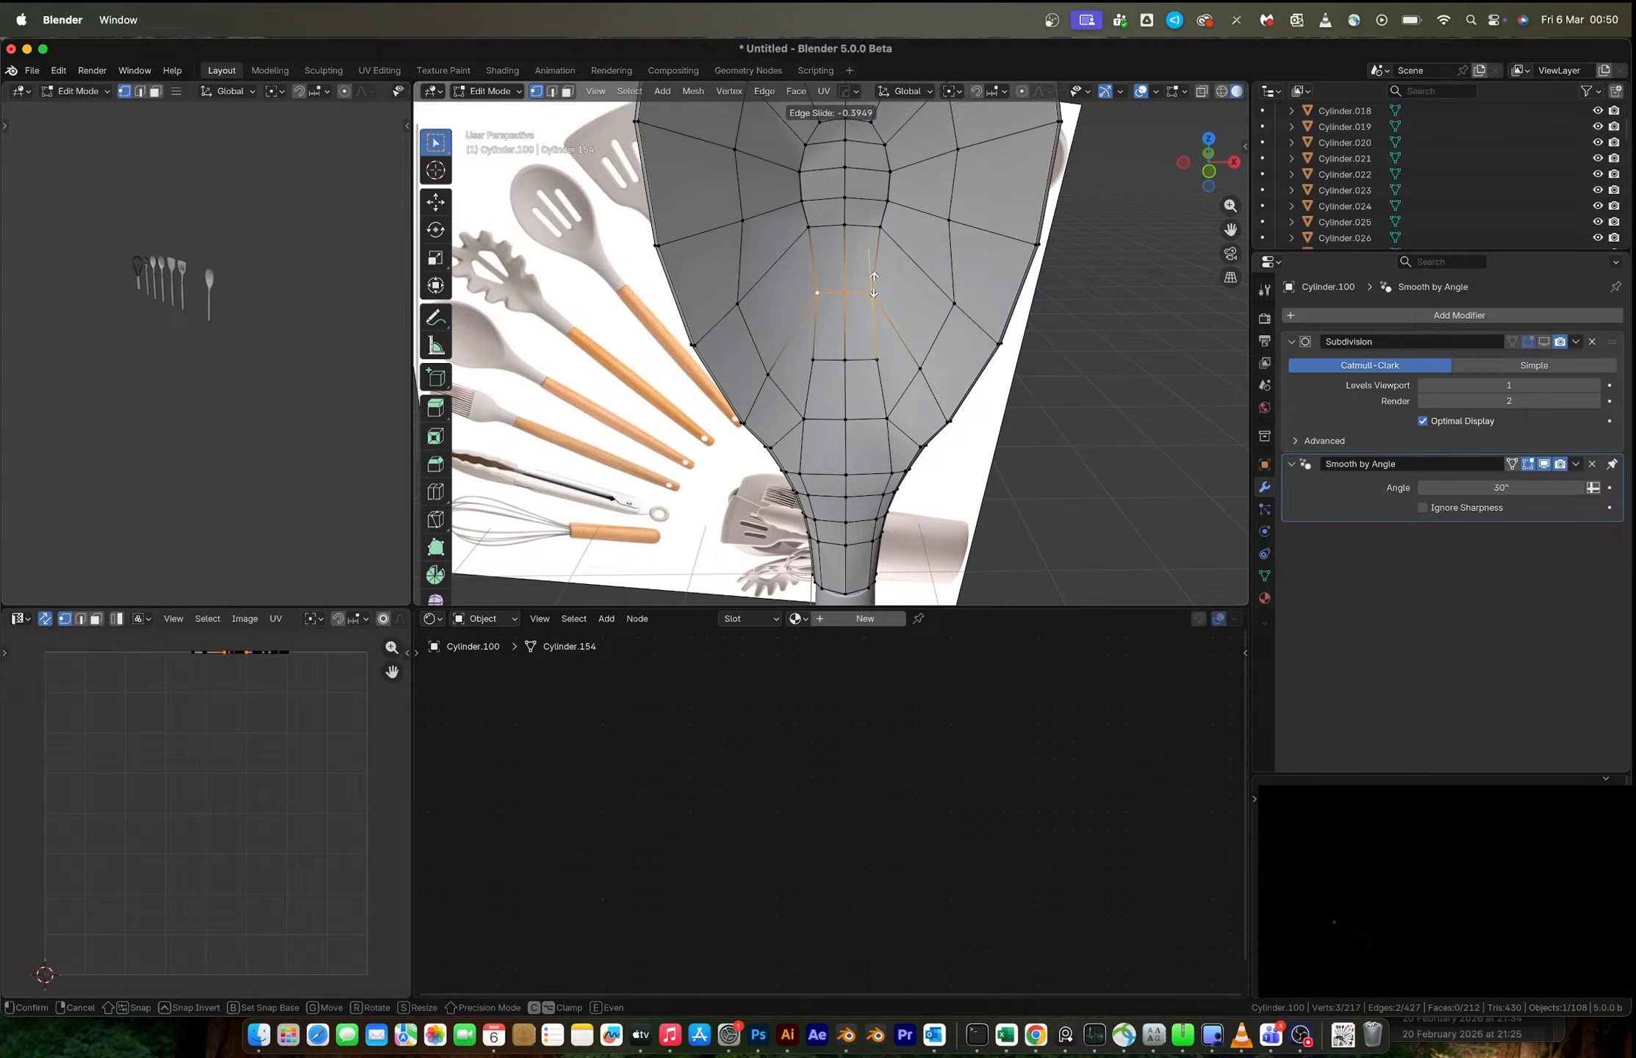
left_click(873, 295)
- Slide the two end vertices of the floor's lower boundary row outward toward the sides of the bowl
left_click(875, 307)
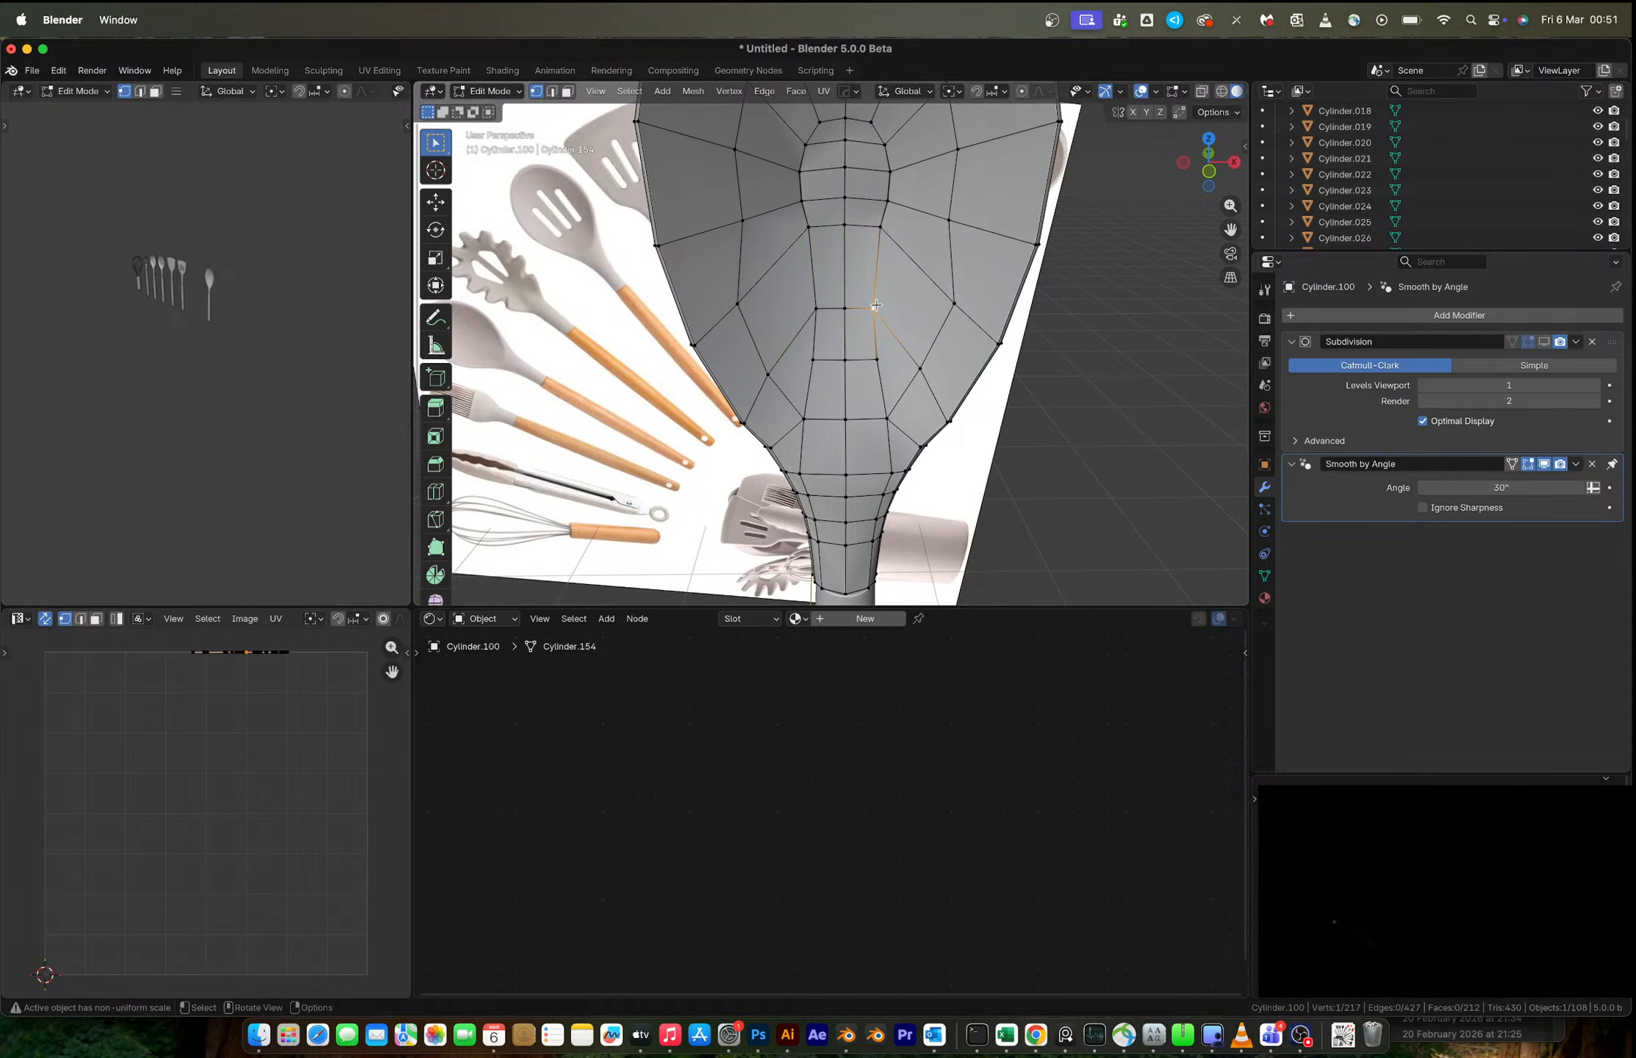
key("g")
key("g")
left_click(890, 313)
left_click(816, 309)
key("g")
key("g")
left_click(805, 314)
- Slide the next two three-vertex rows above the floor's lower boundary toward the neck to even out the spacing
left_click(808, 227)
left_click(879, 230, "shift")
left_click(846, 227, "shift")
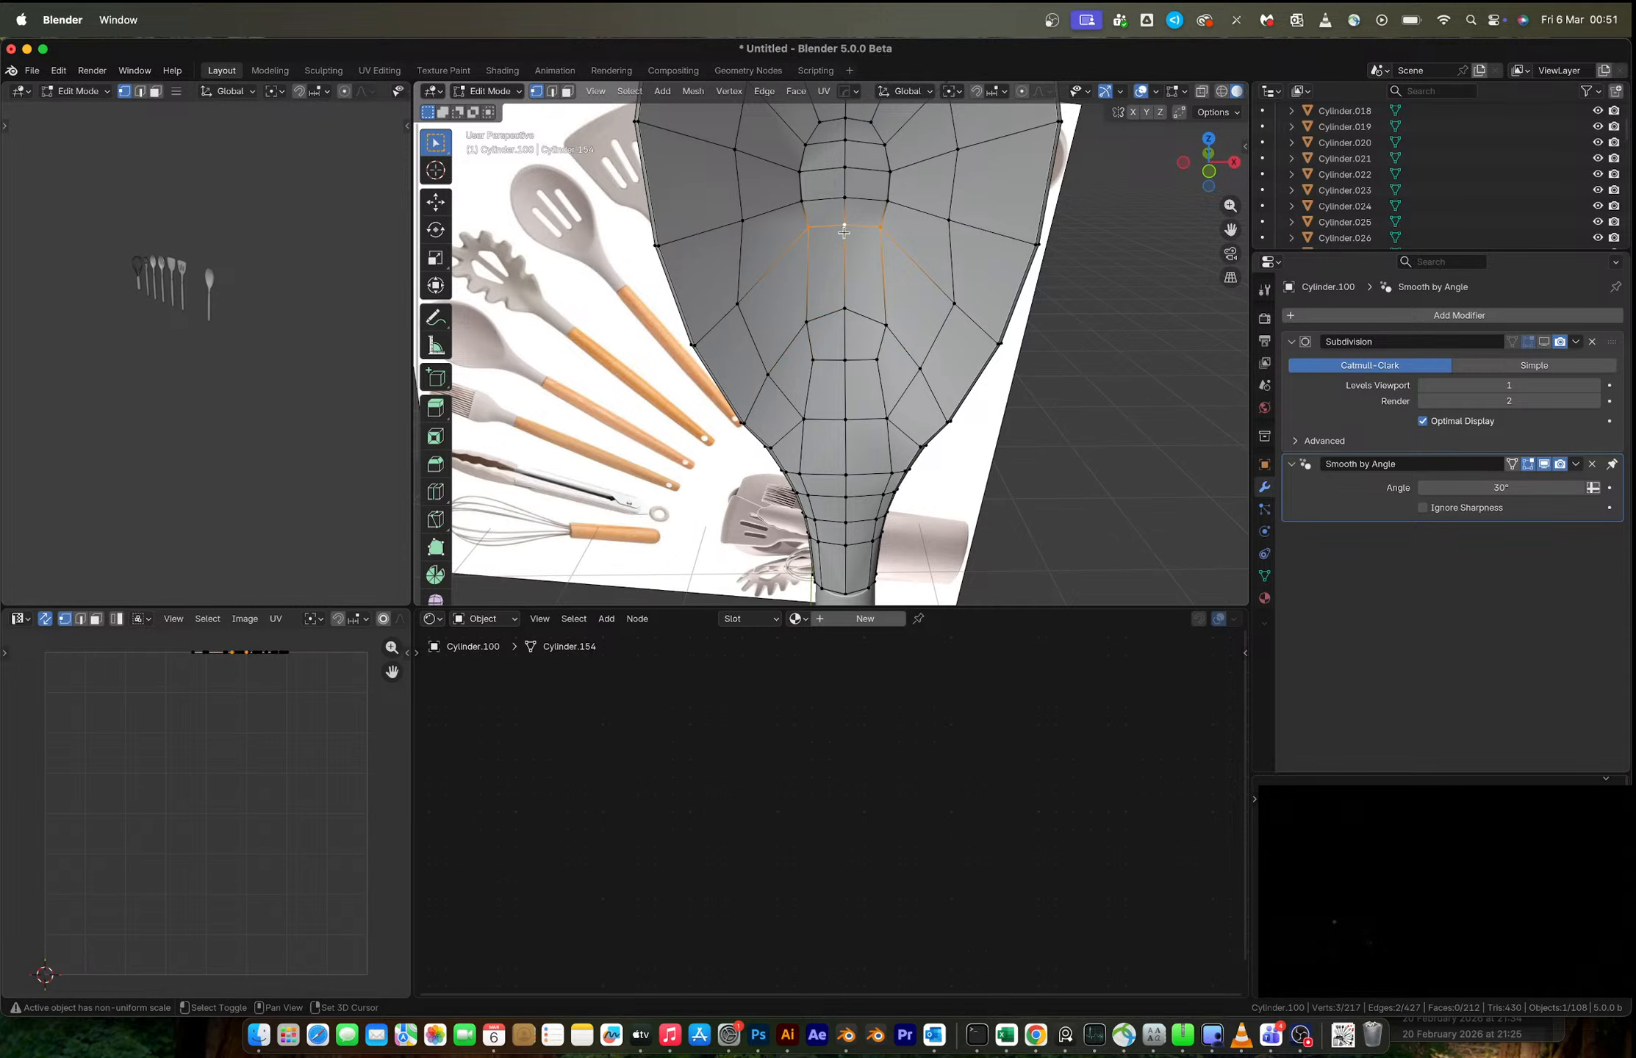
key("g")
key("g")
left_click(856, 261)
left_click(852, 209)
left_click(804, 204, "shift")
left_click(887, 204, "shift")
key("g")
key("g")
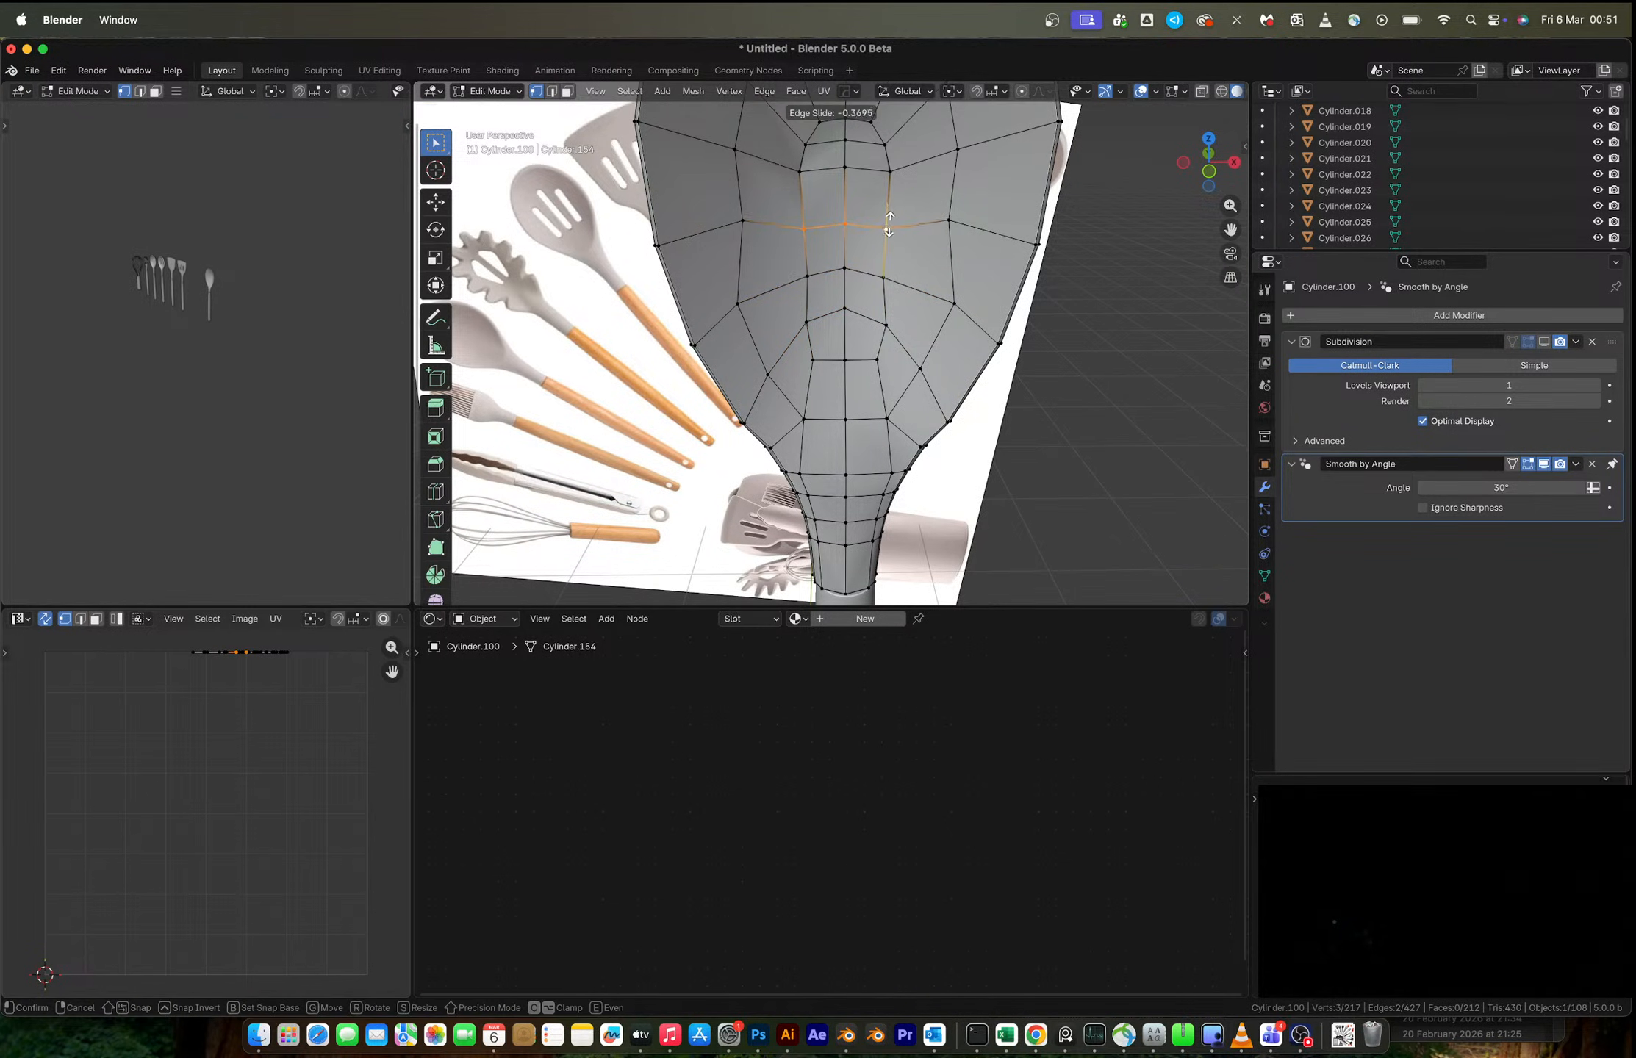
left_click(889, 217)
- Slide the three vertices above the upper end of the bowl's inner floor toward the spoon's tip
scroll(867, 235, "up", 3)
left_click(850, 270)
left_click(824, 268, "shift")
left_click(799, 270, "shift")
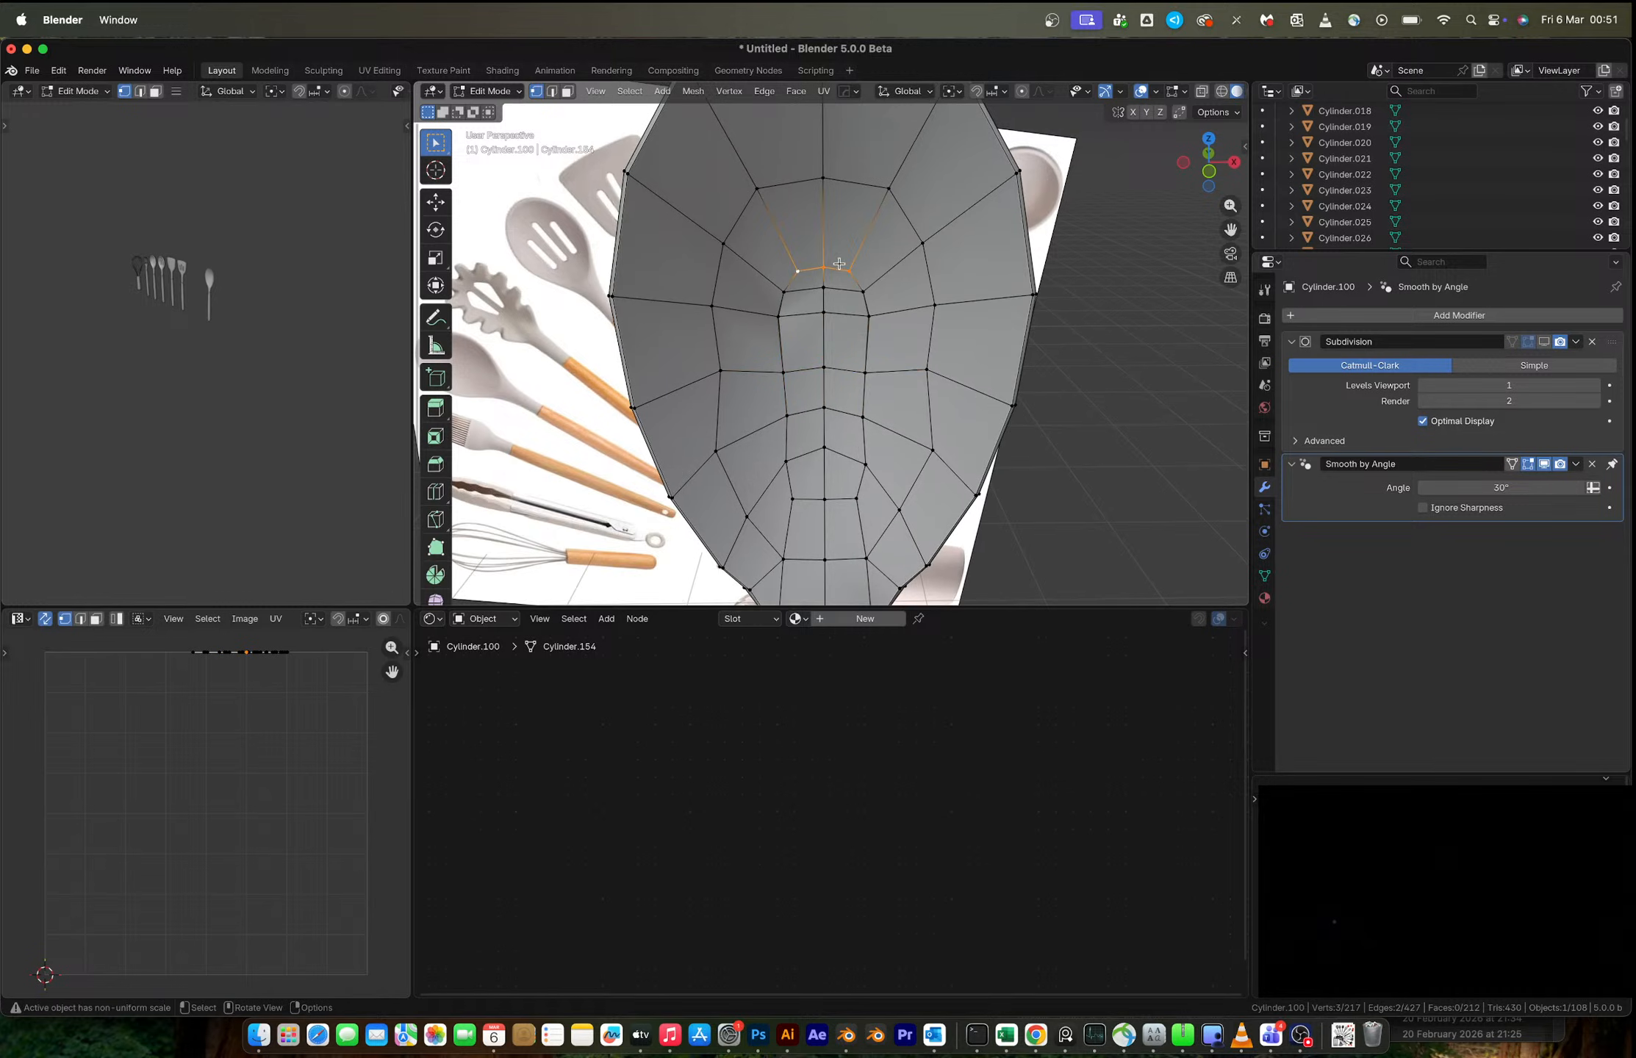
key("g")
key("g")
left_click(845, 234)
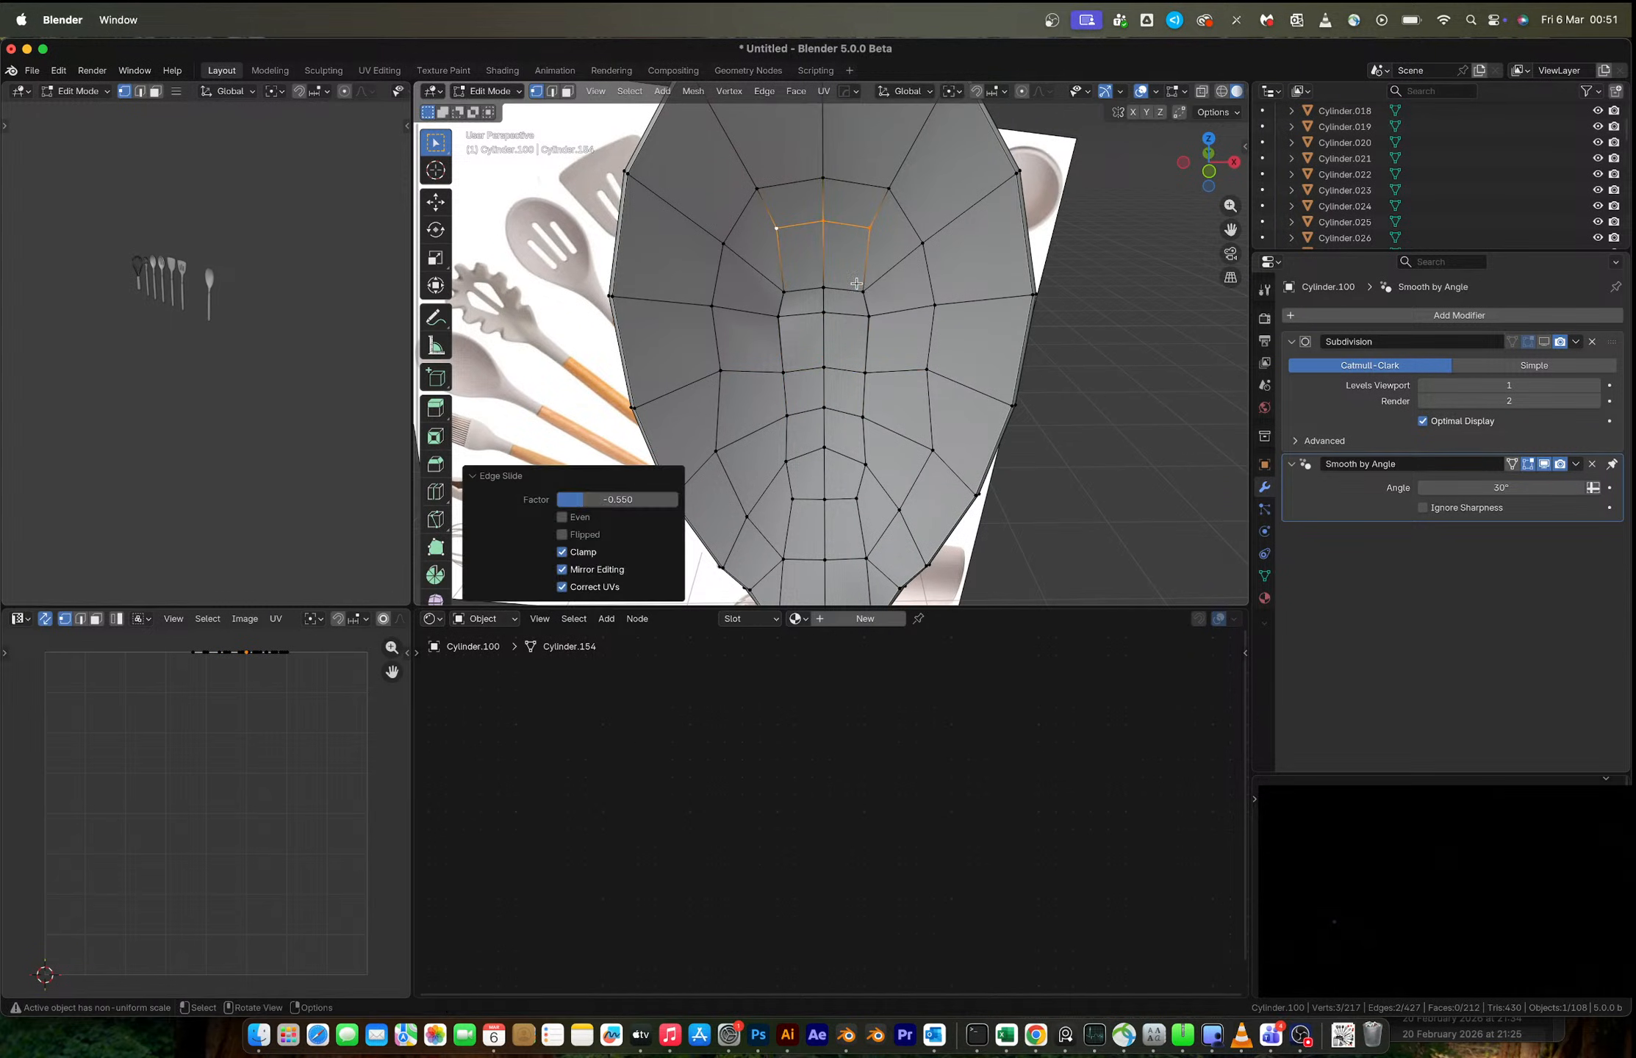
left_click(824, 312, "shift")
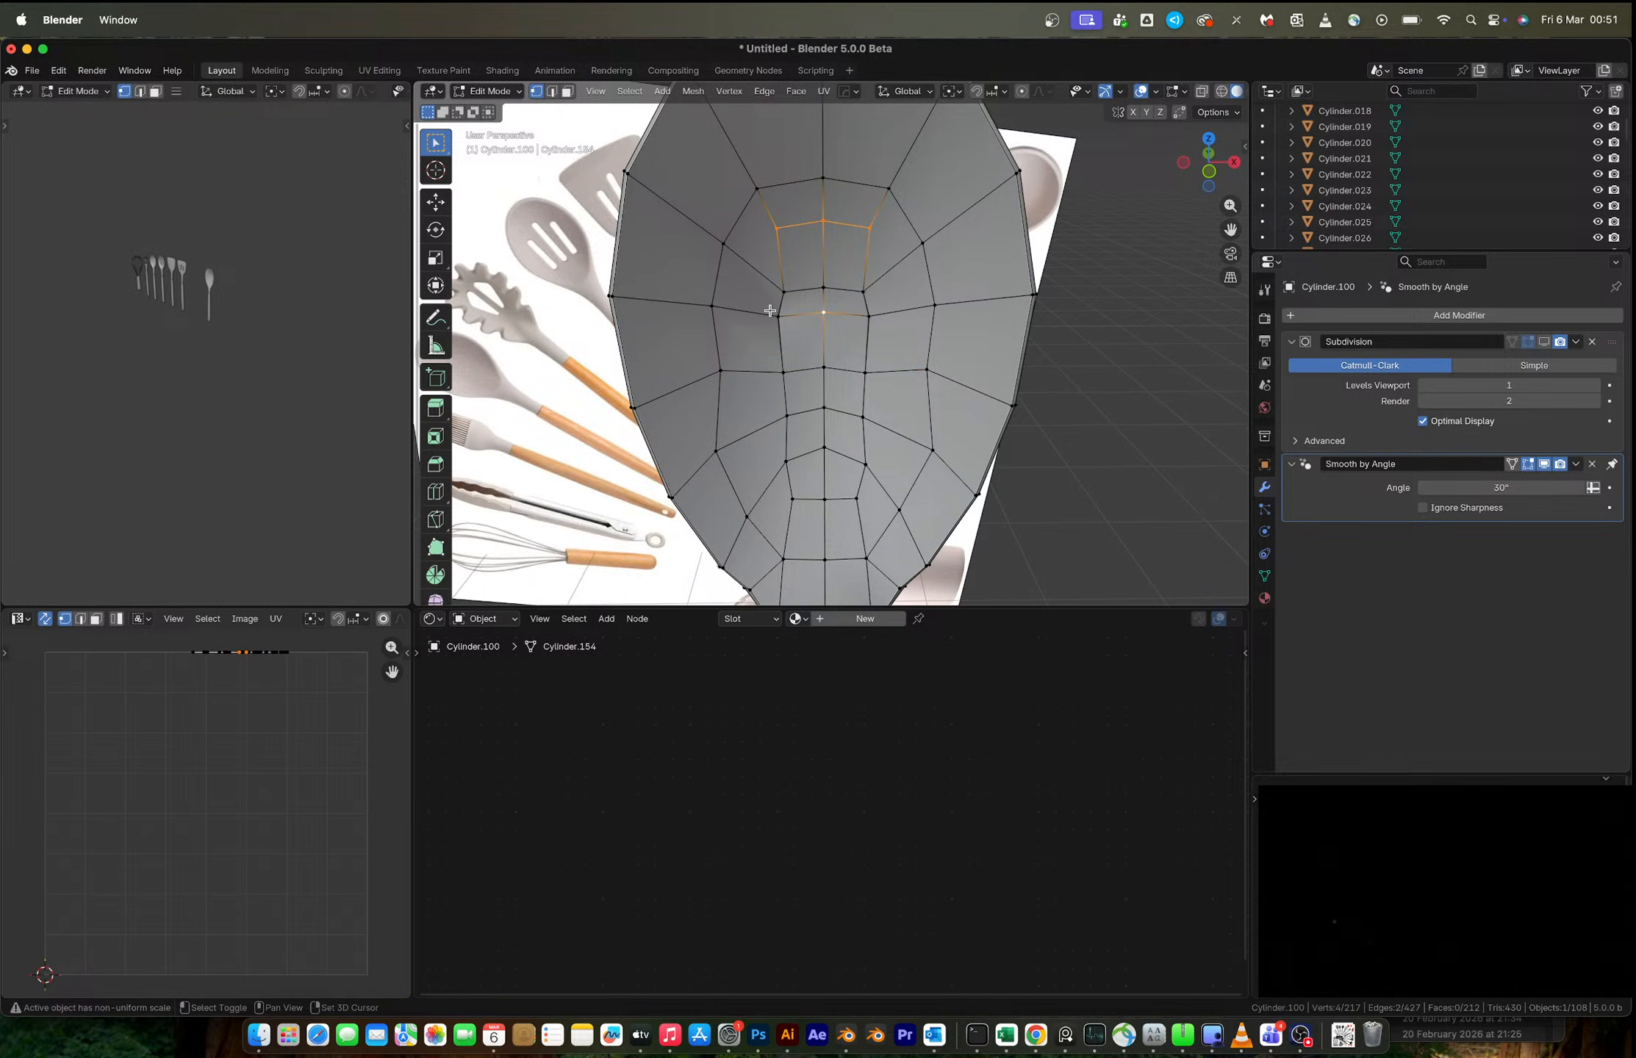
- Return the spoon head to Object Mode and turn its Subdivision effect back on in the viewport
key("Tab")
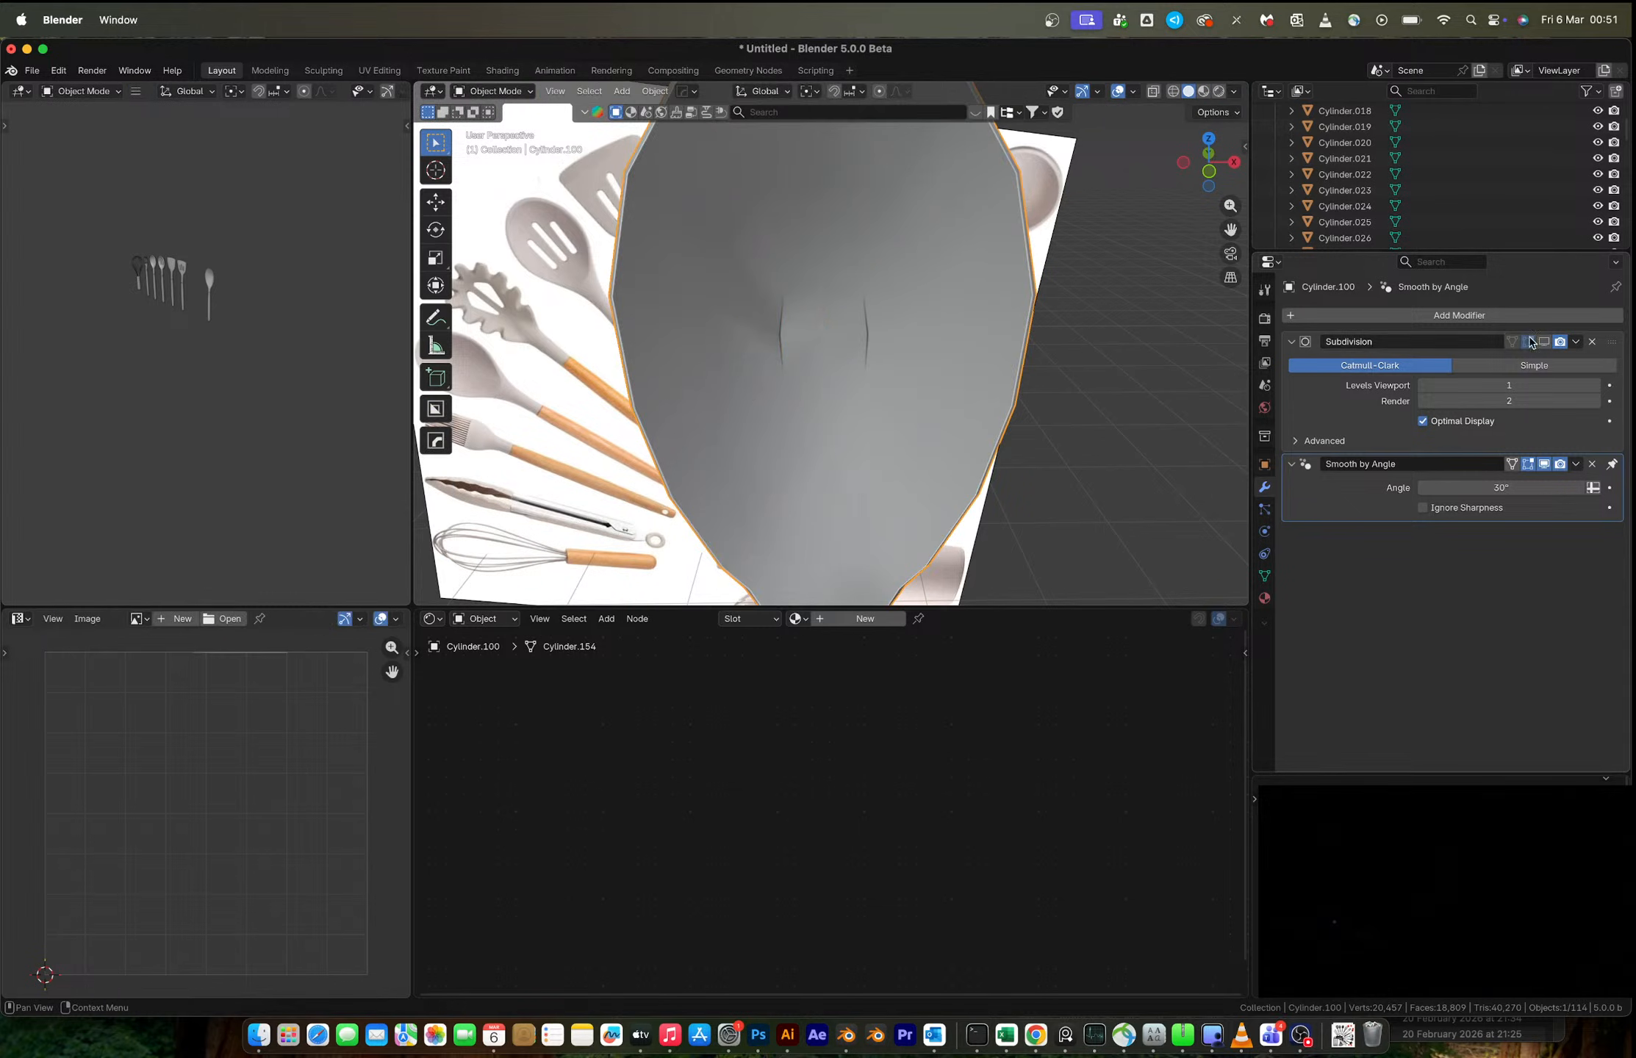
scroll(1033, 347, "down", 10)
middle_click_drag(971, 350, 807, 317)
- Move the spoon's head and handle together -1.2974 m along X, beside the row of finished utensils
left_click_drag(778, 277, 849, 460)
middle_click_drag(846, 428, 860, 408)
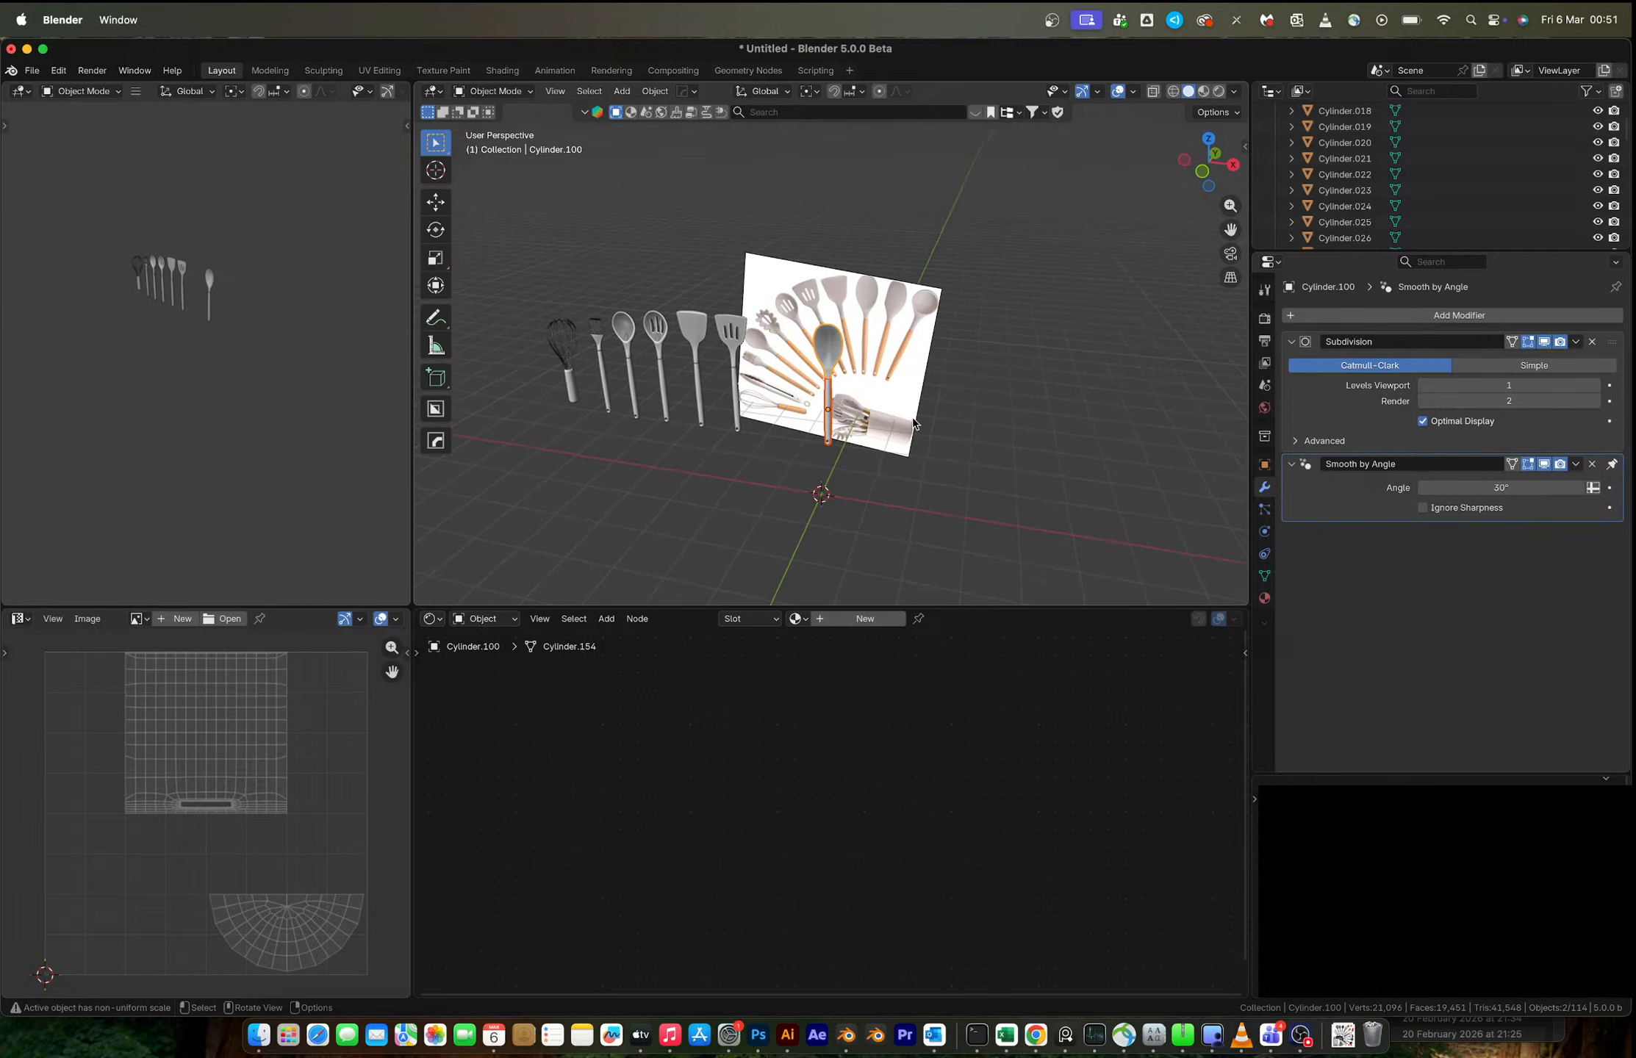
key("g")
key("y")
key("x")
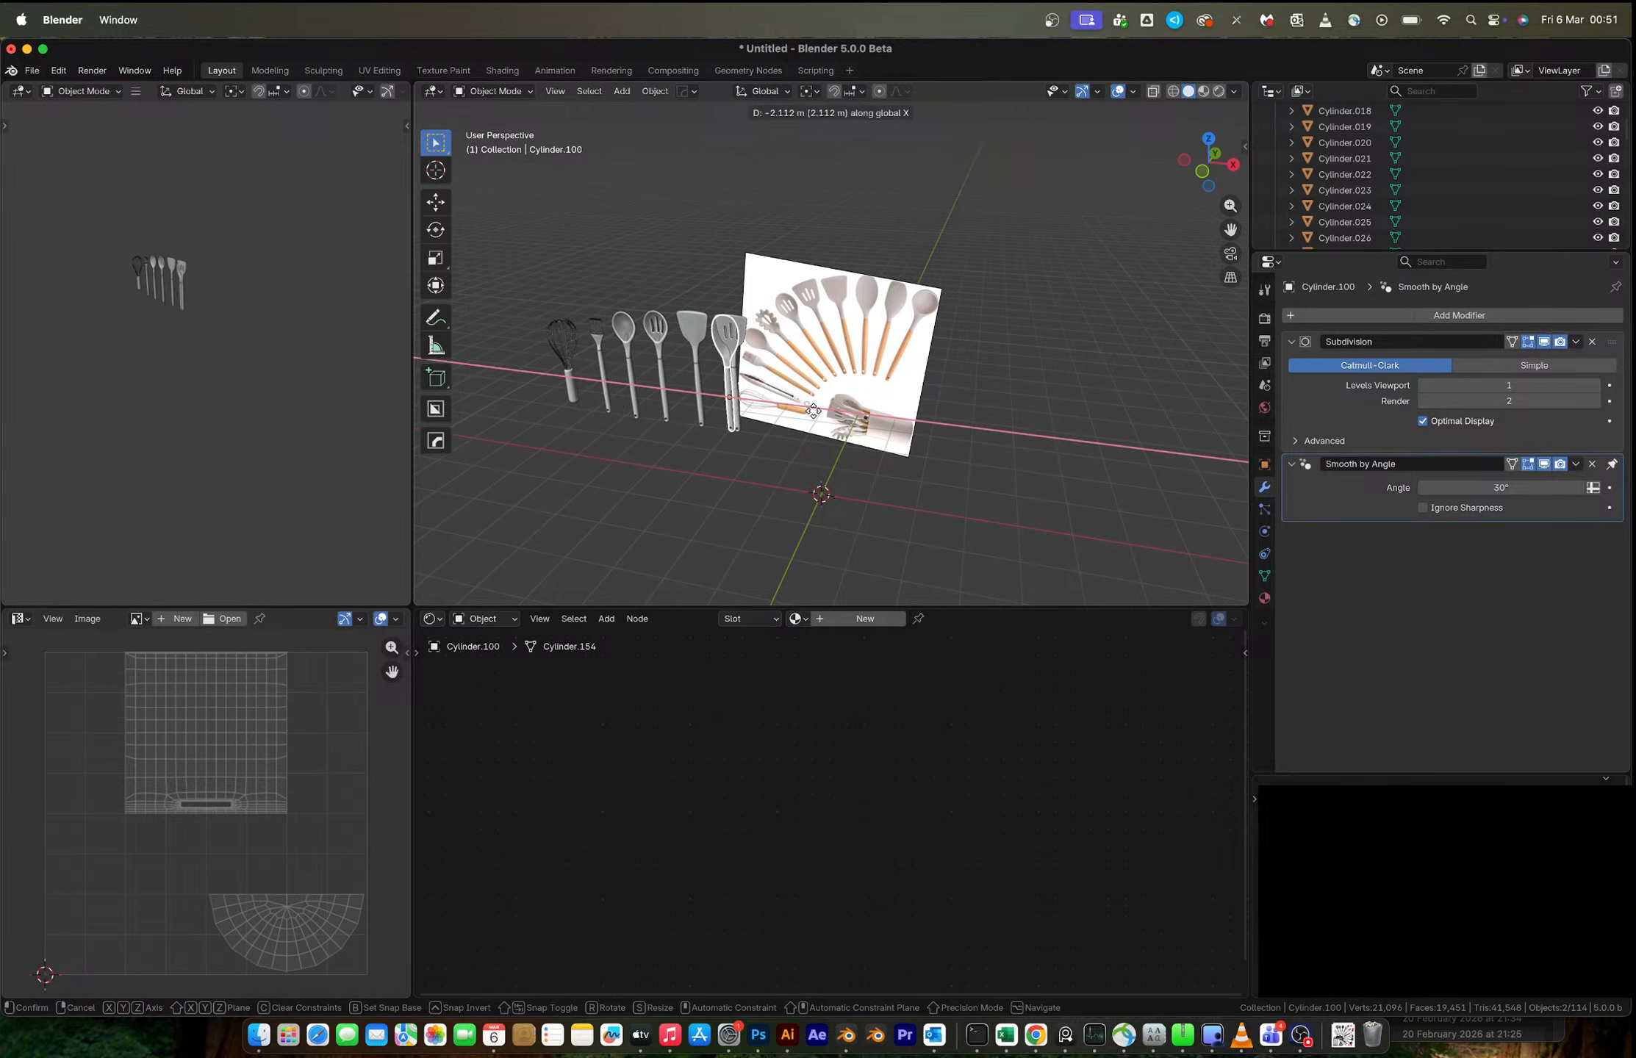
left_click(851, 413)
- Move the spoon's head and handle into a new collection named UTENSIL 7
key("m")
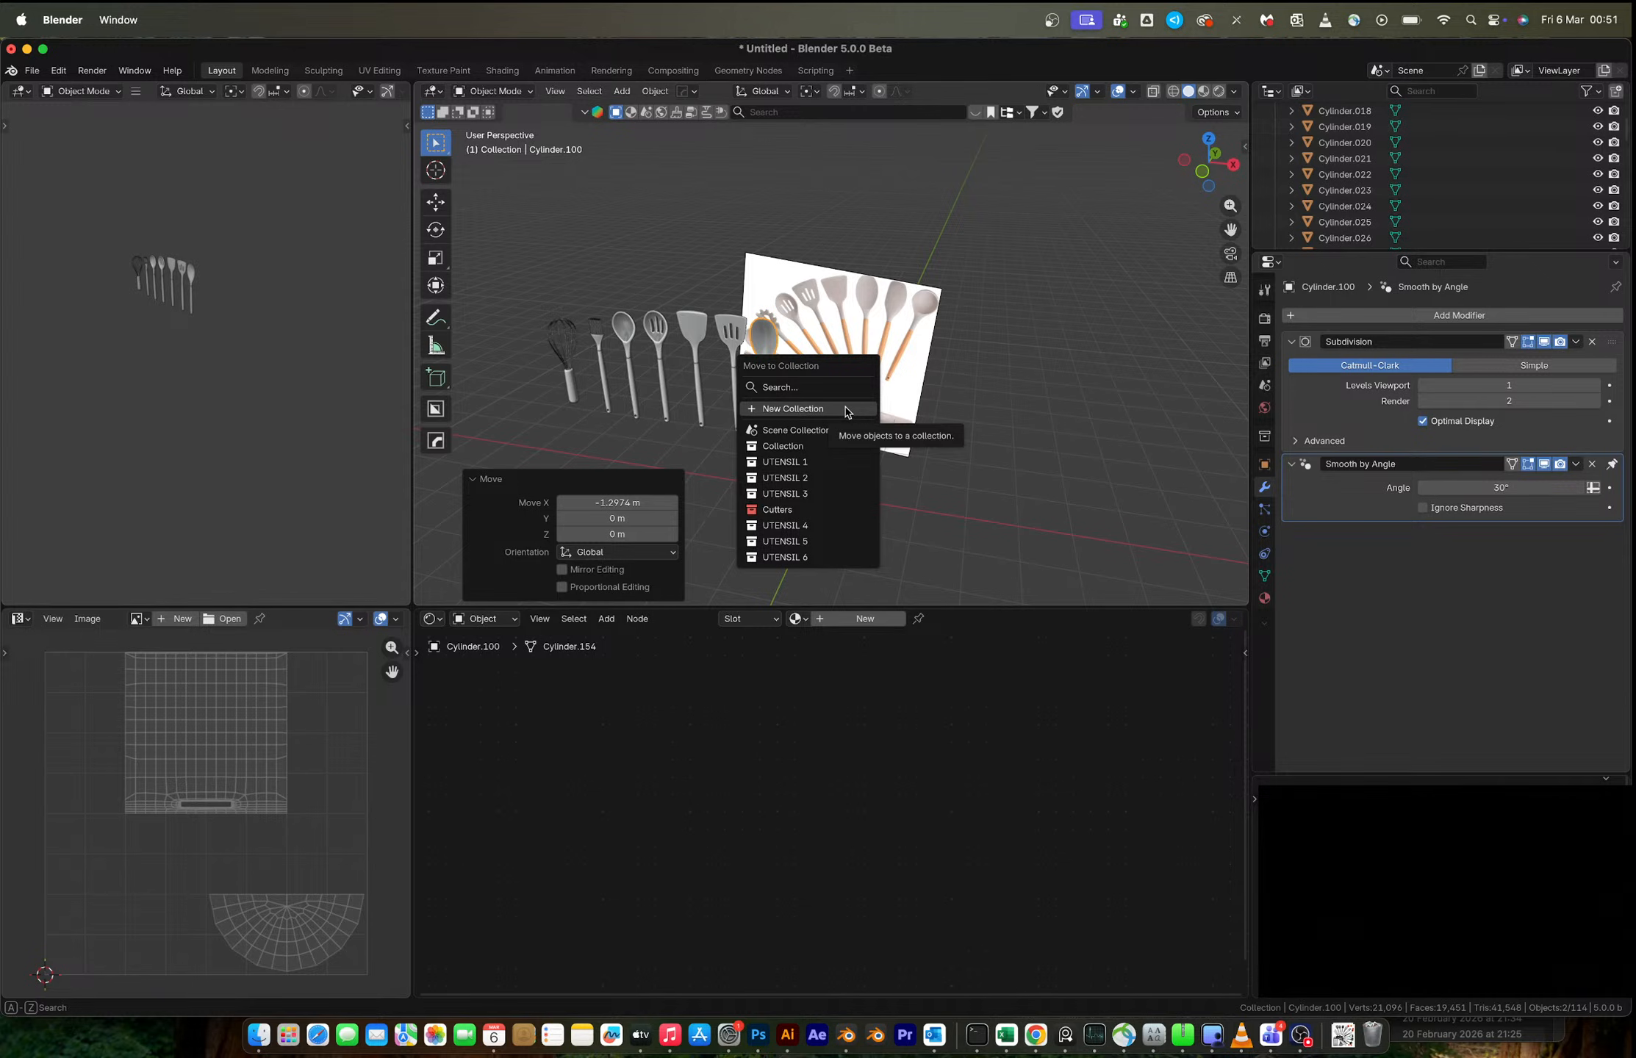
left_click(847, 410)
type("UT")
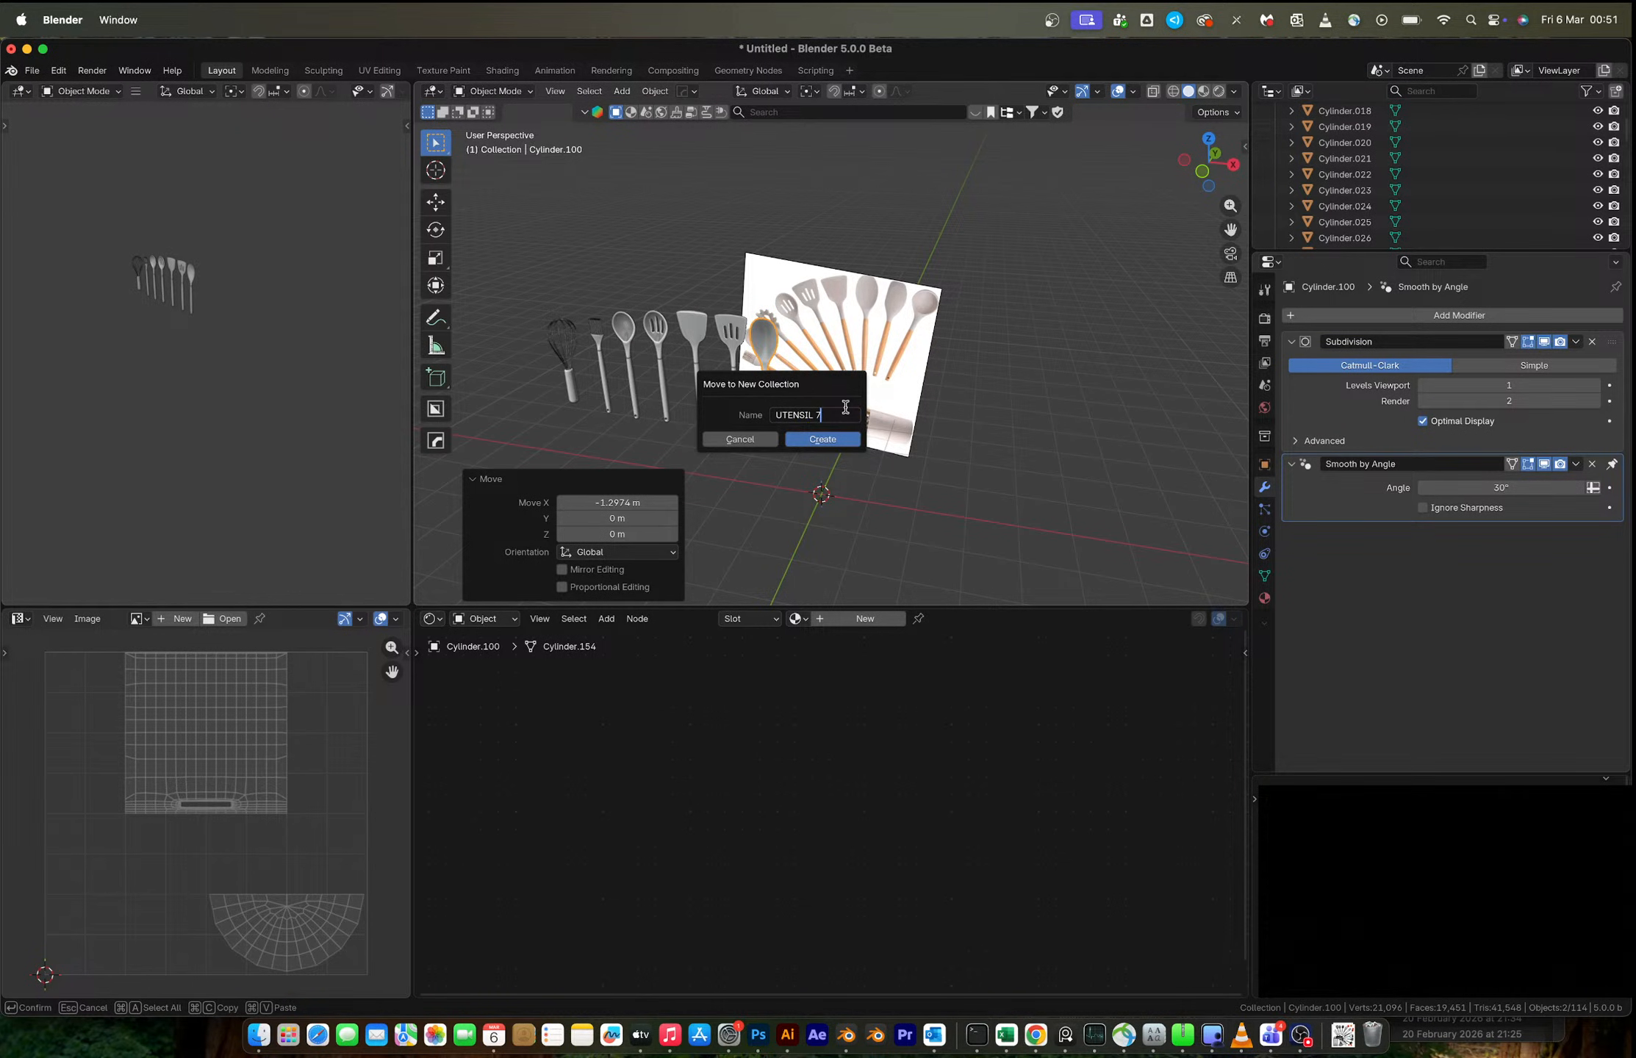
type("ENSIL 7")
key("Return")
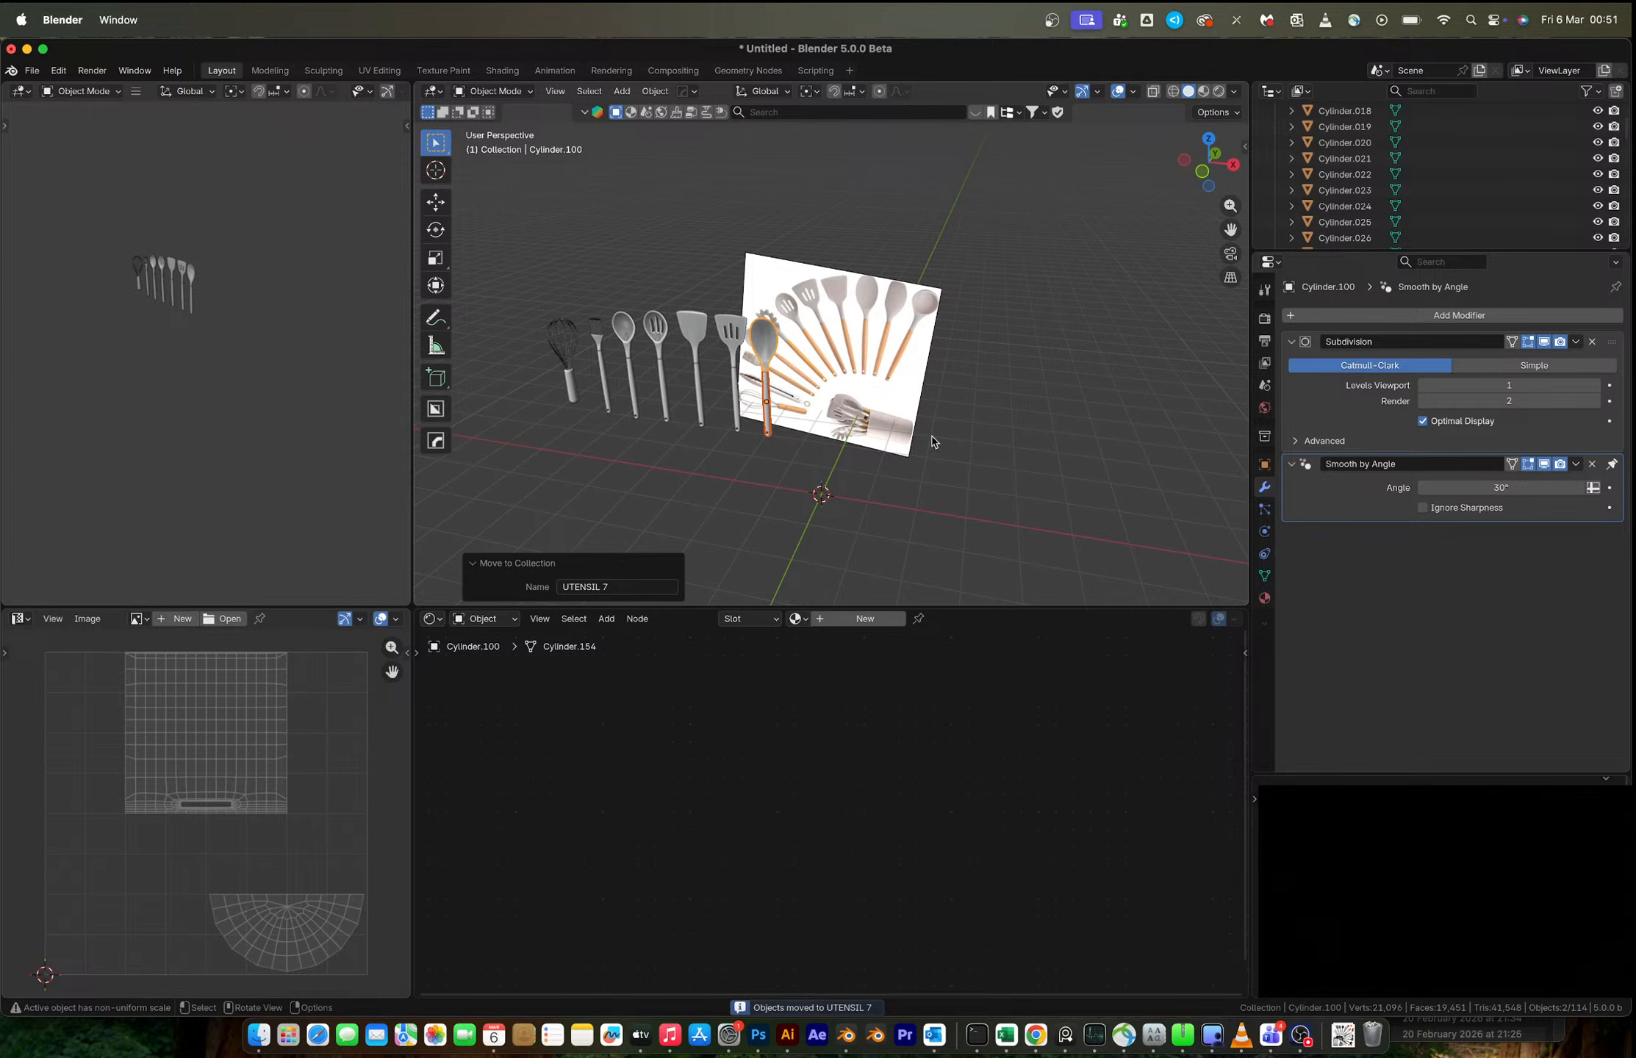
left_click(1204, 175)
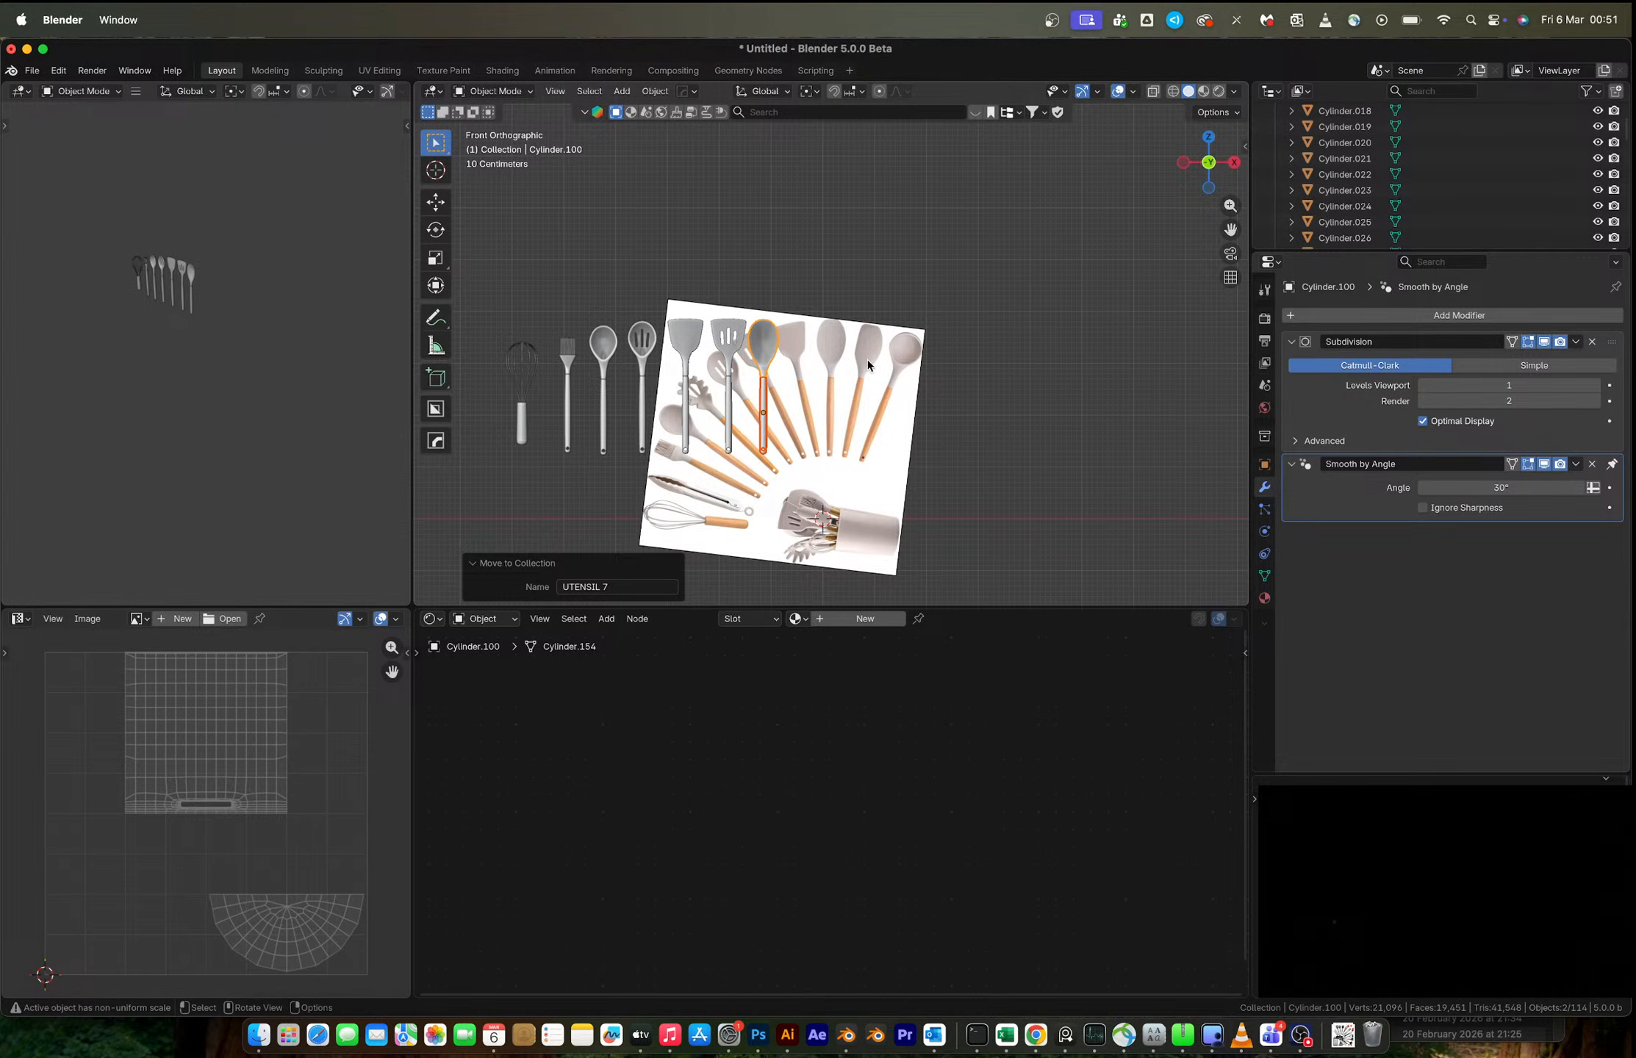
key("ctrl+Right")
key("ctrl+Left")
key("ctrl+Right")
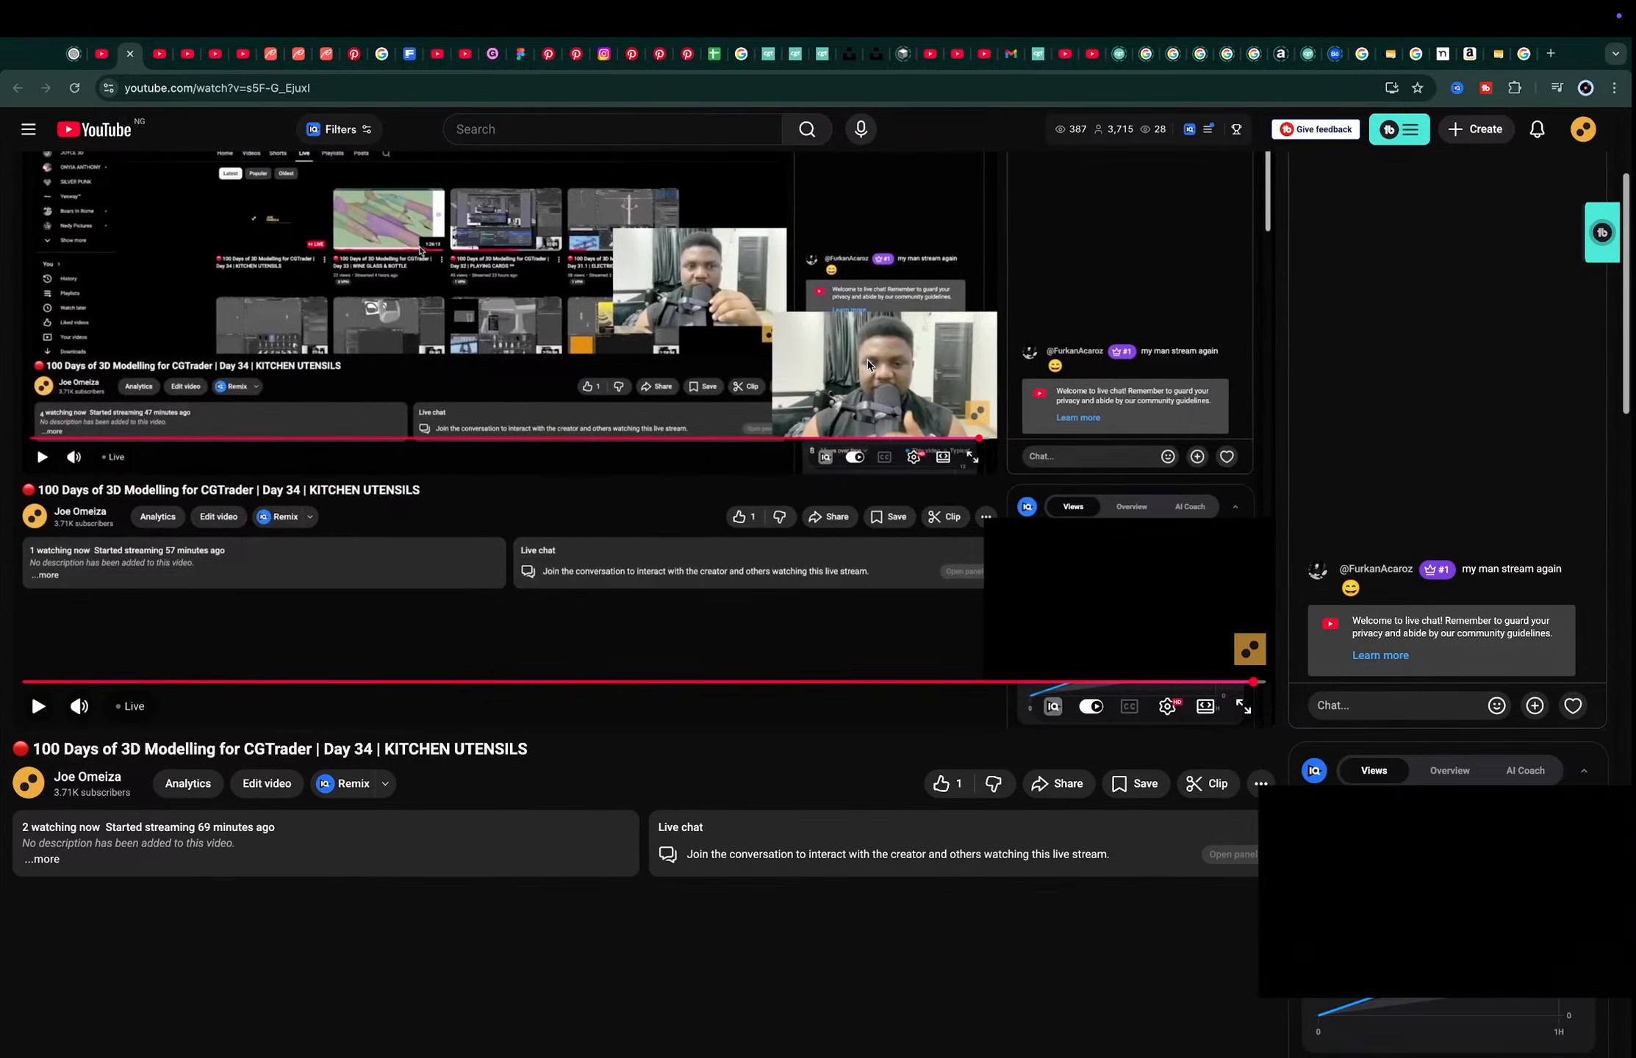
key("ctrl+Left")
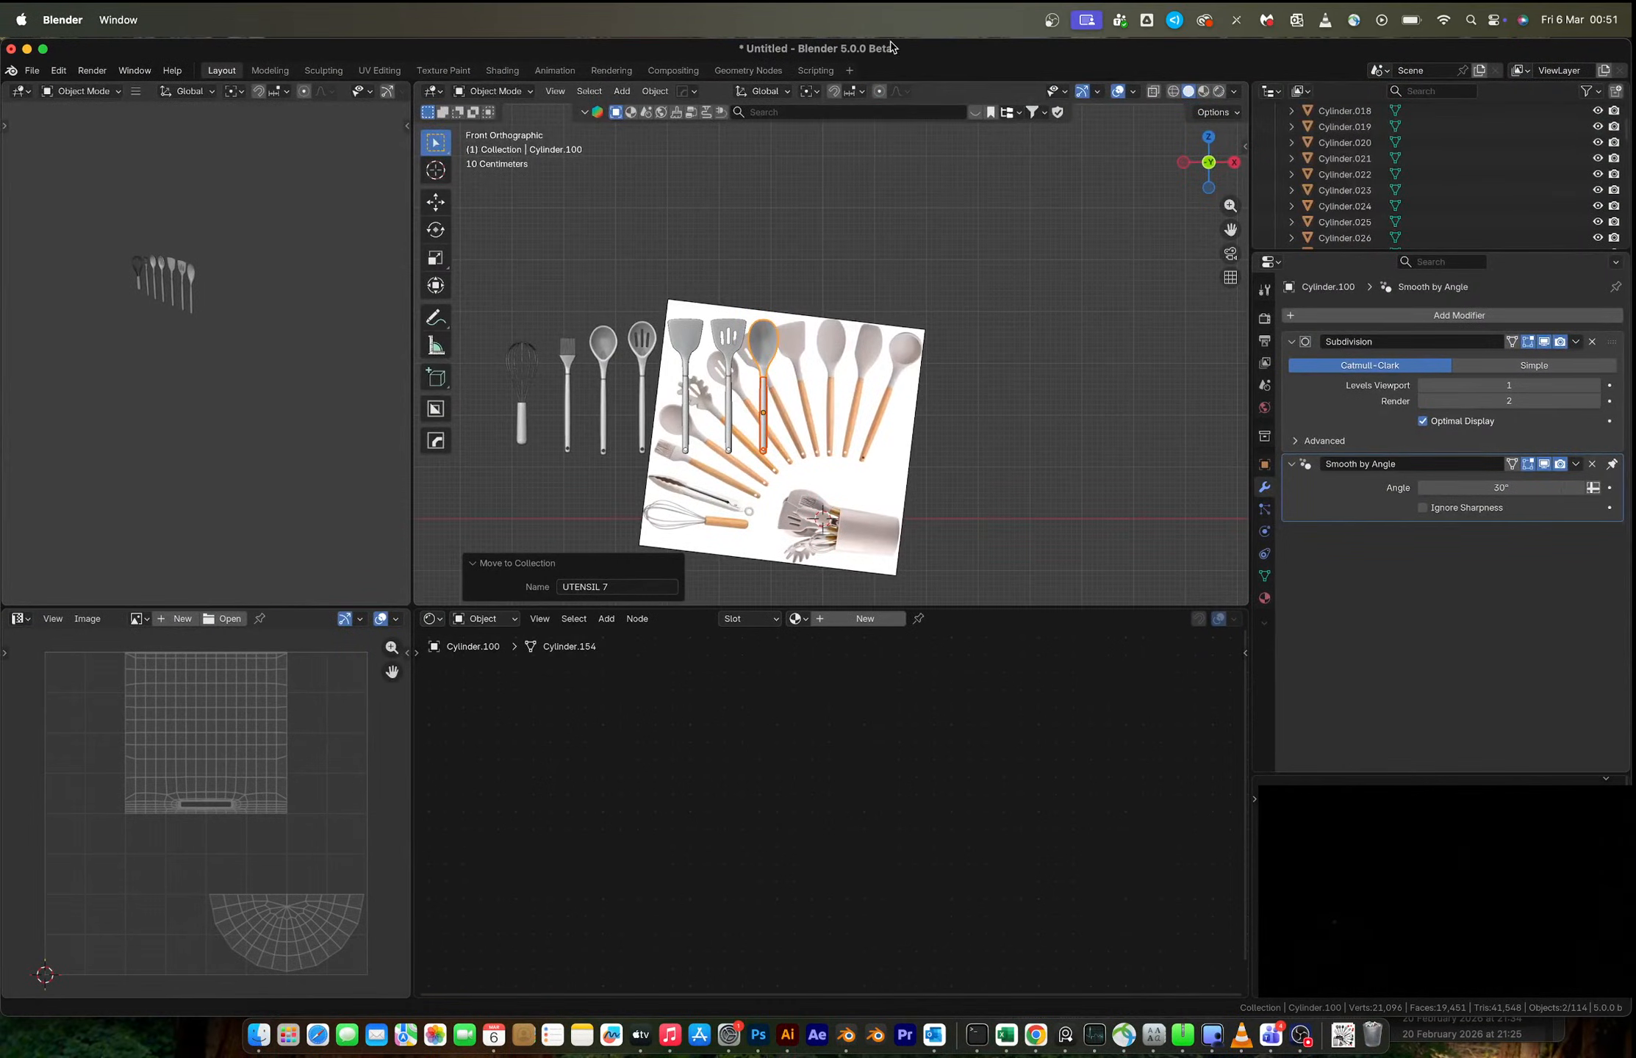
- Start saving the untitled file under a new name, and look up the Kitchen Utensils entry in the Google Sheets model list
key("shift+super+s")
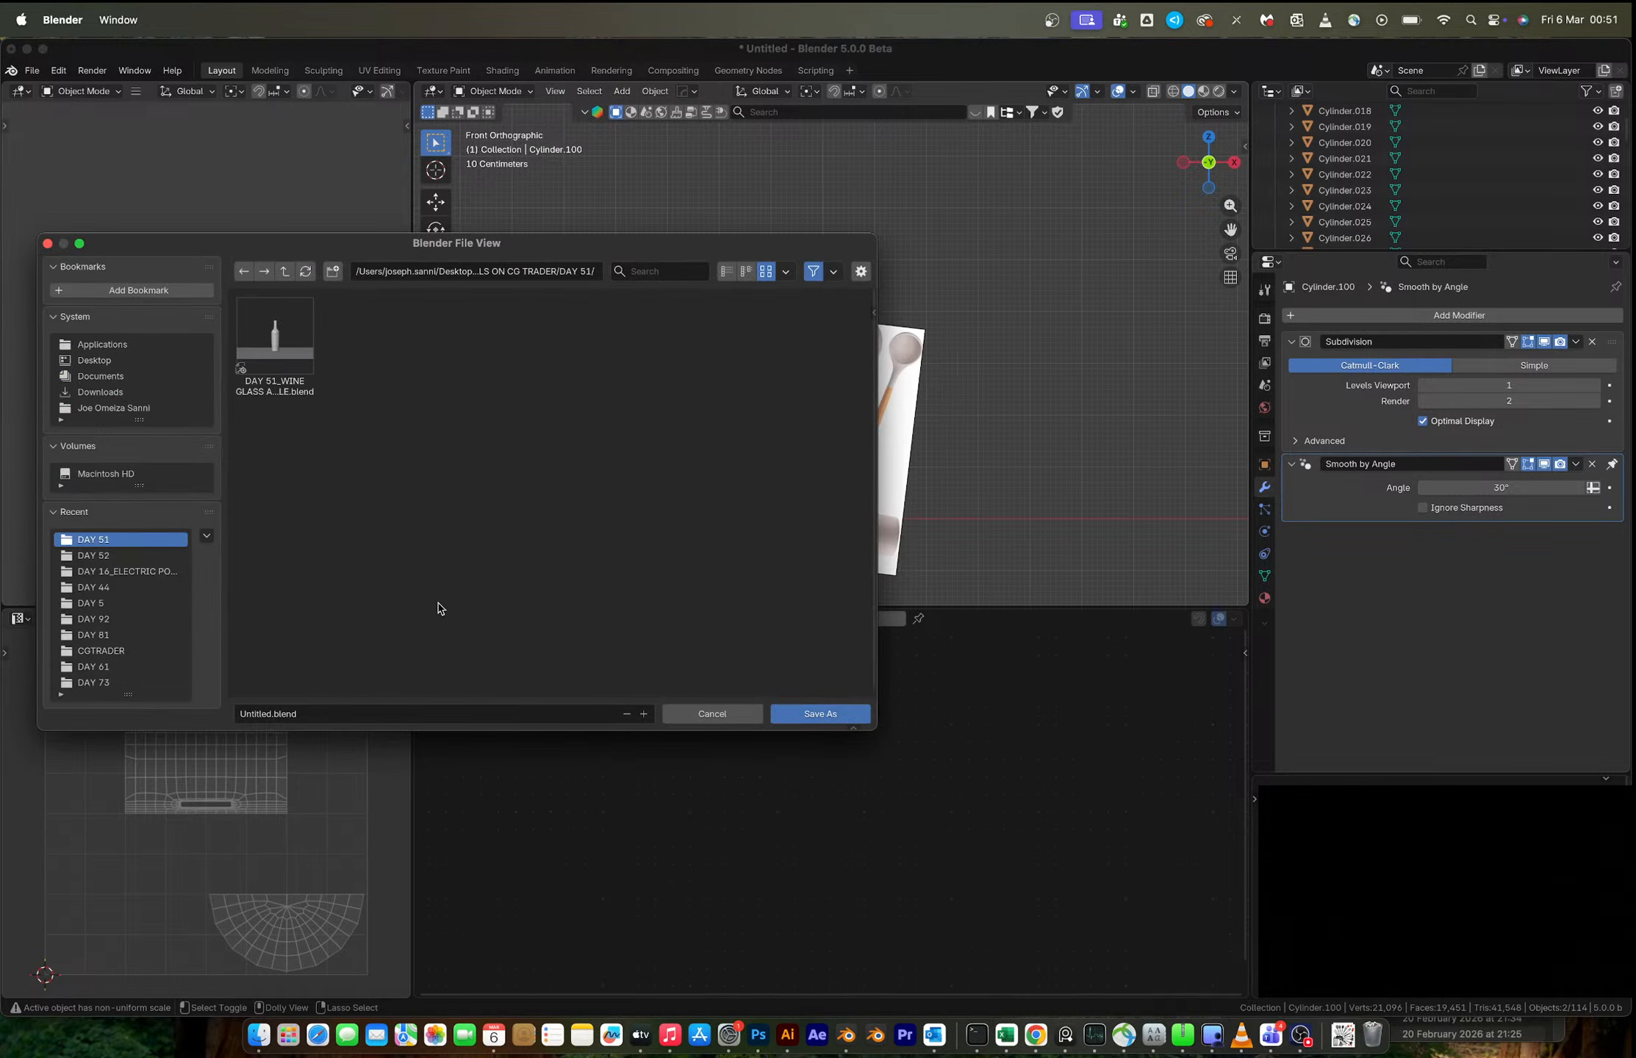
key("ctrl+Right")
left_click(711, 63)
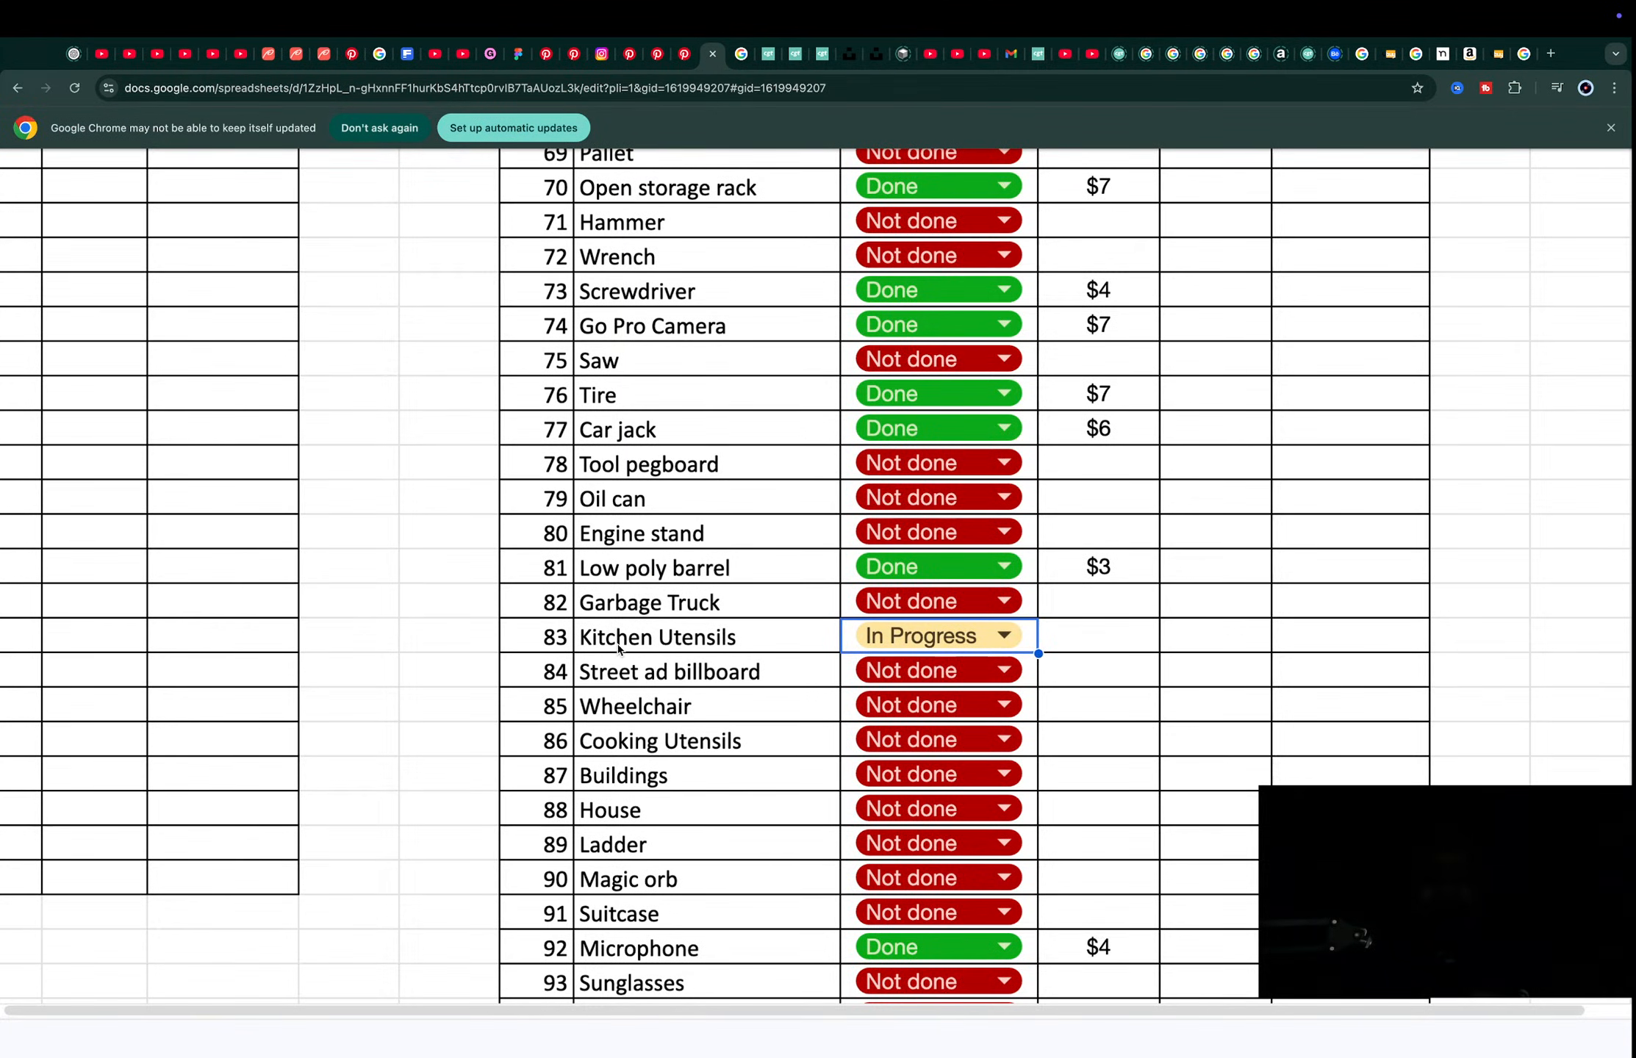
key("ctrl+Left")
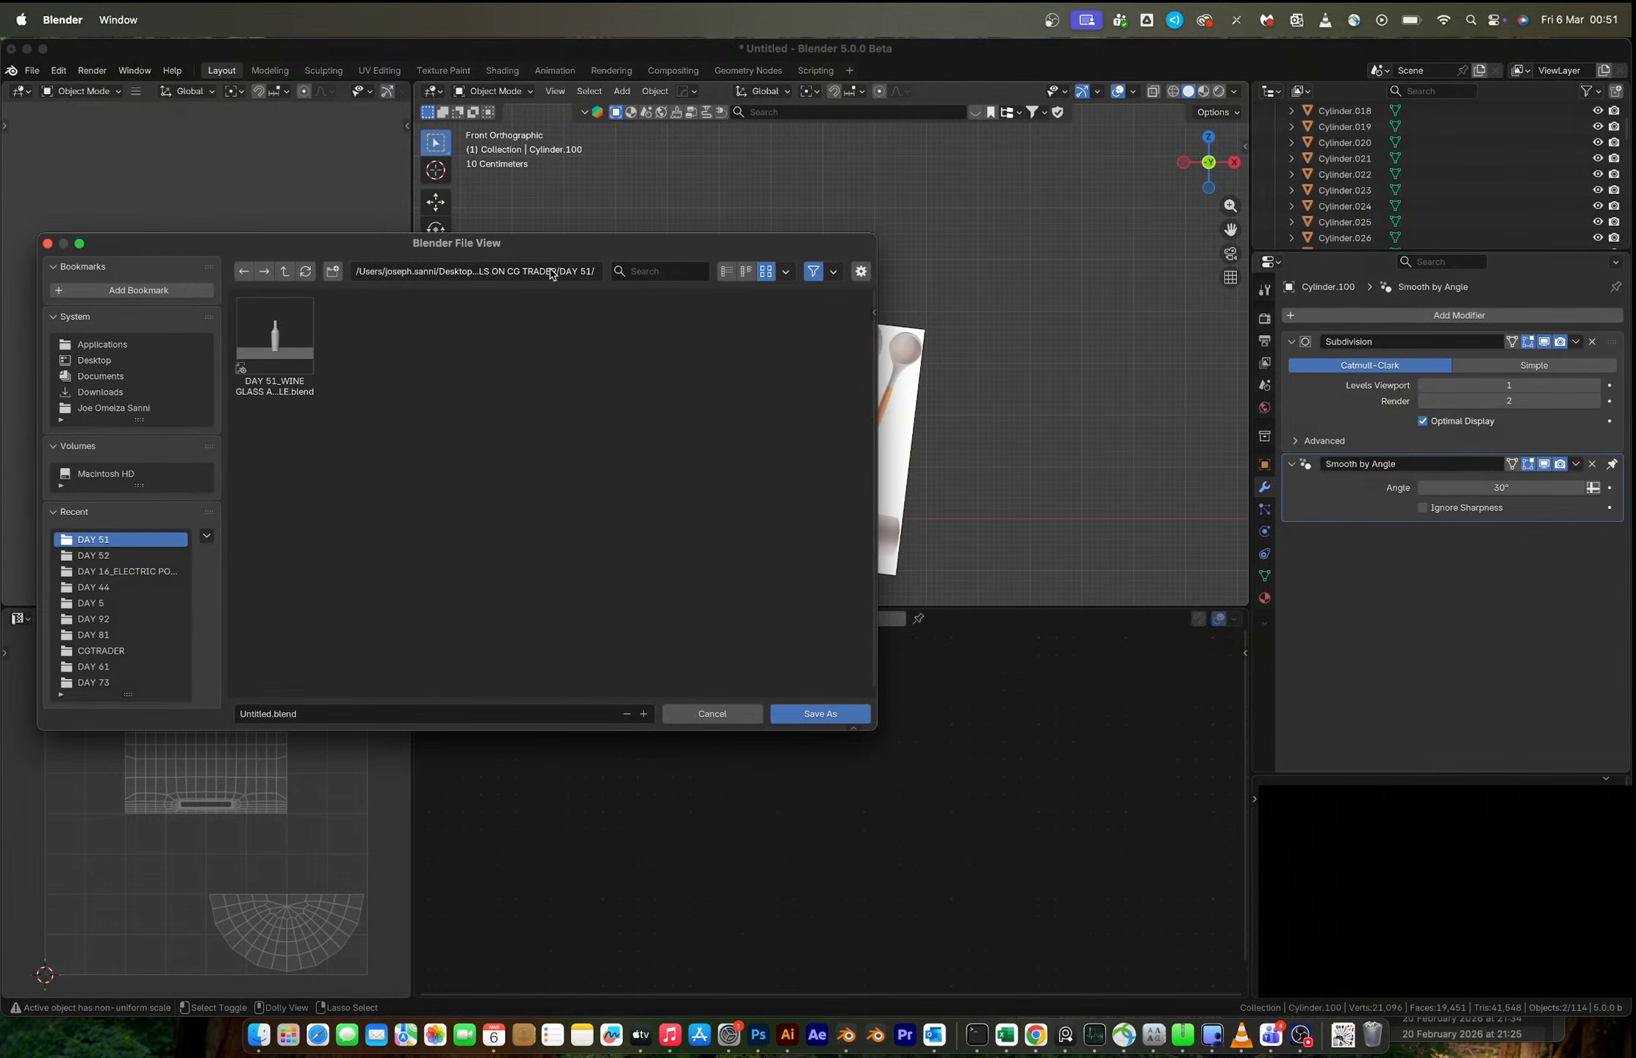
- Change the save location to the parent folder 100 MODELS ON CG TRADER
left_click(552, 272)
key("BackSpace")
key("BackSpace")
key("BackSpace")
key("BackSpace")
key("BackSpace")
key("BackSpace")
key("BackSpace")
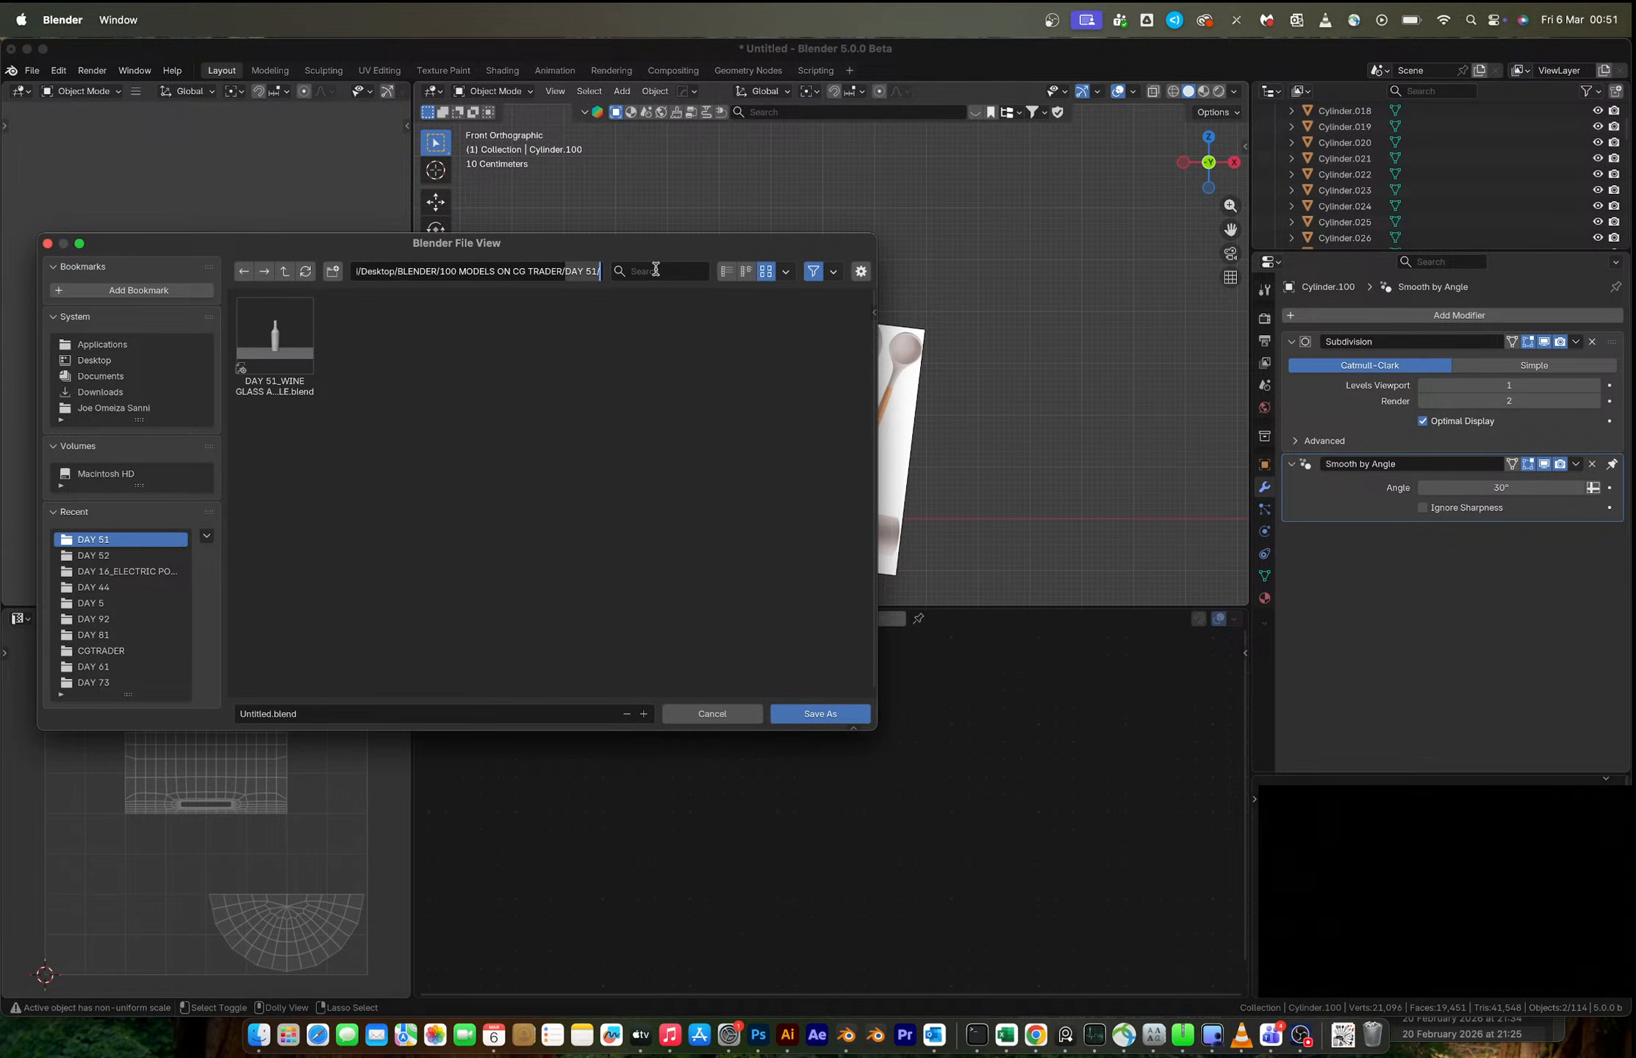
key("Return")
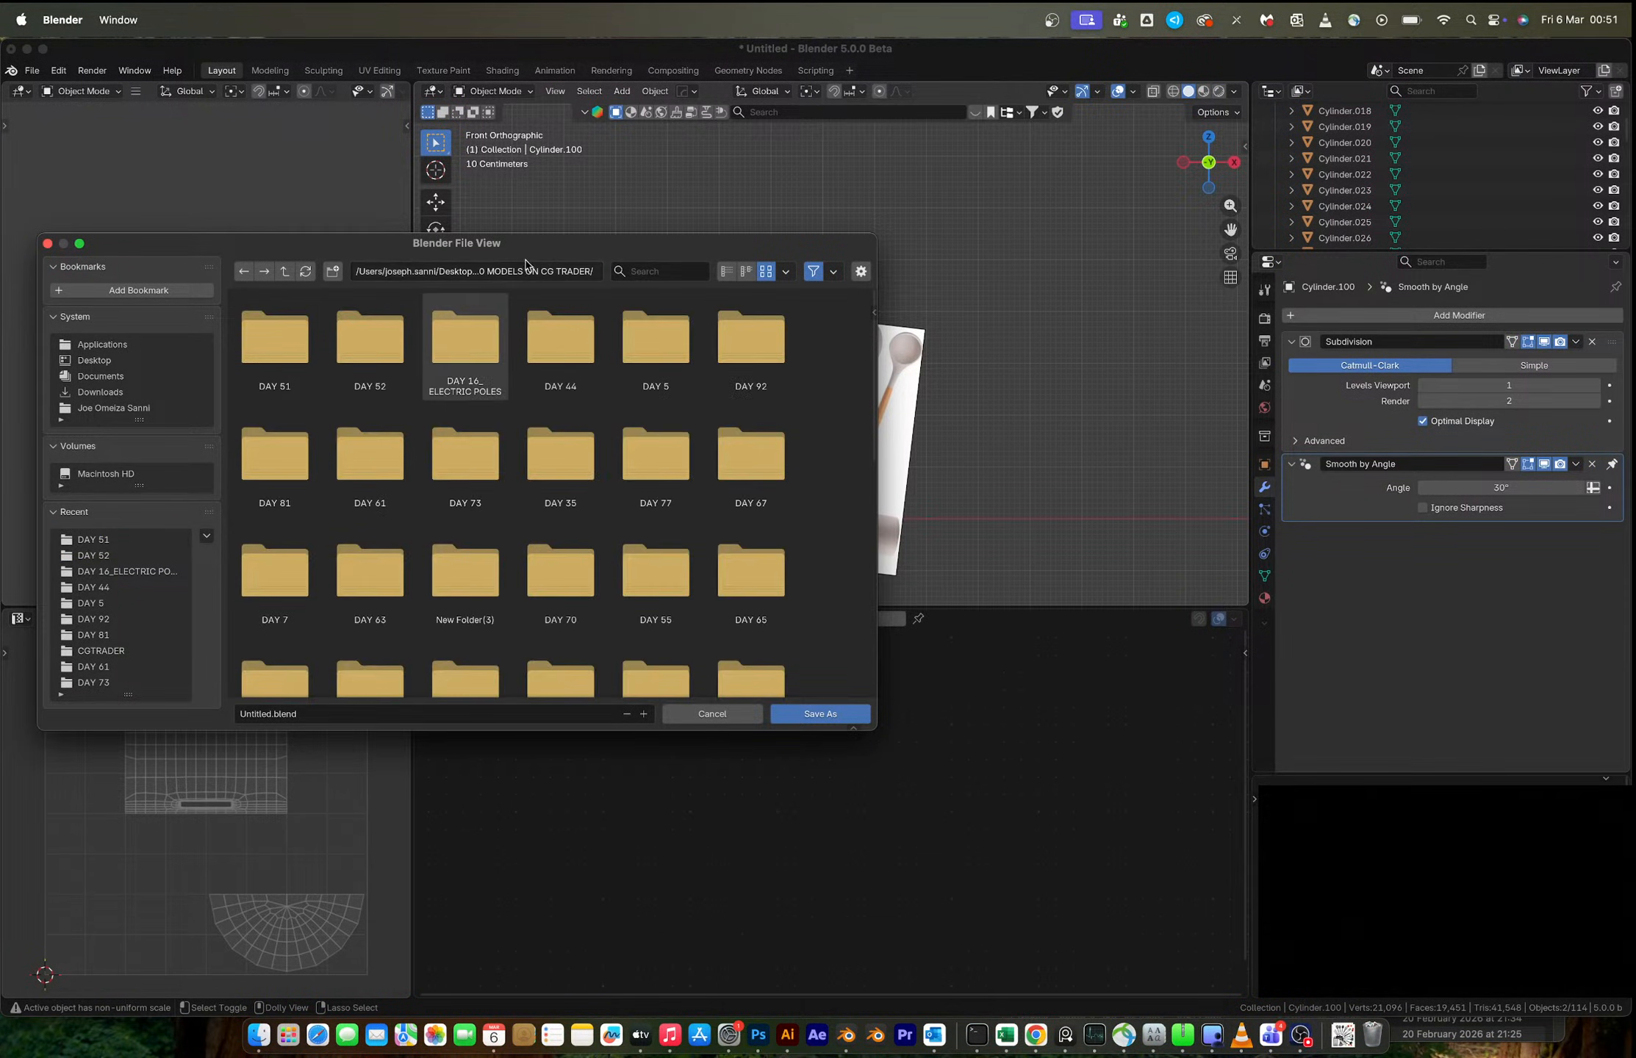
- Create a folder named DAY 83 inside 100 MODELS ON CG TRADER and open it as the save location
left_click(333, 272)
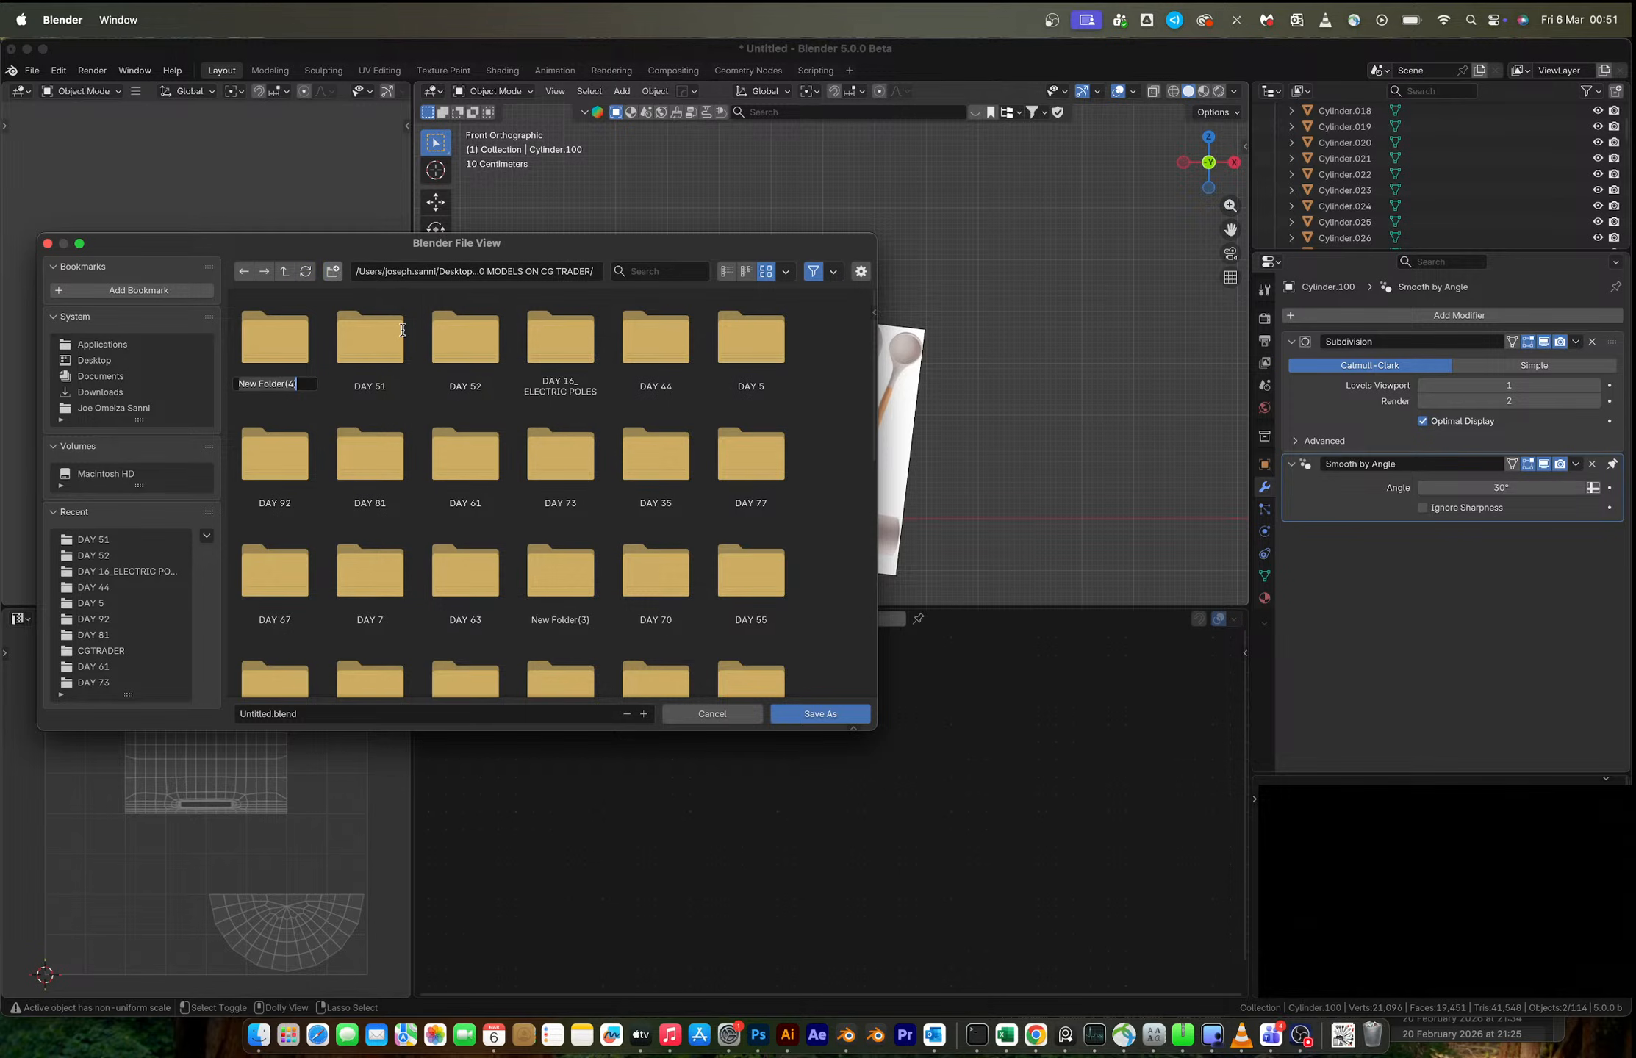
type("DAY 83")
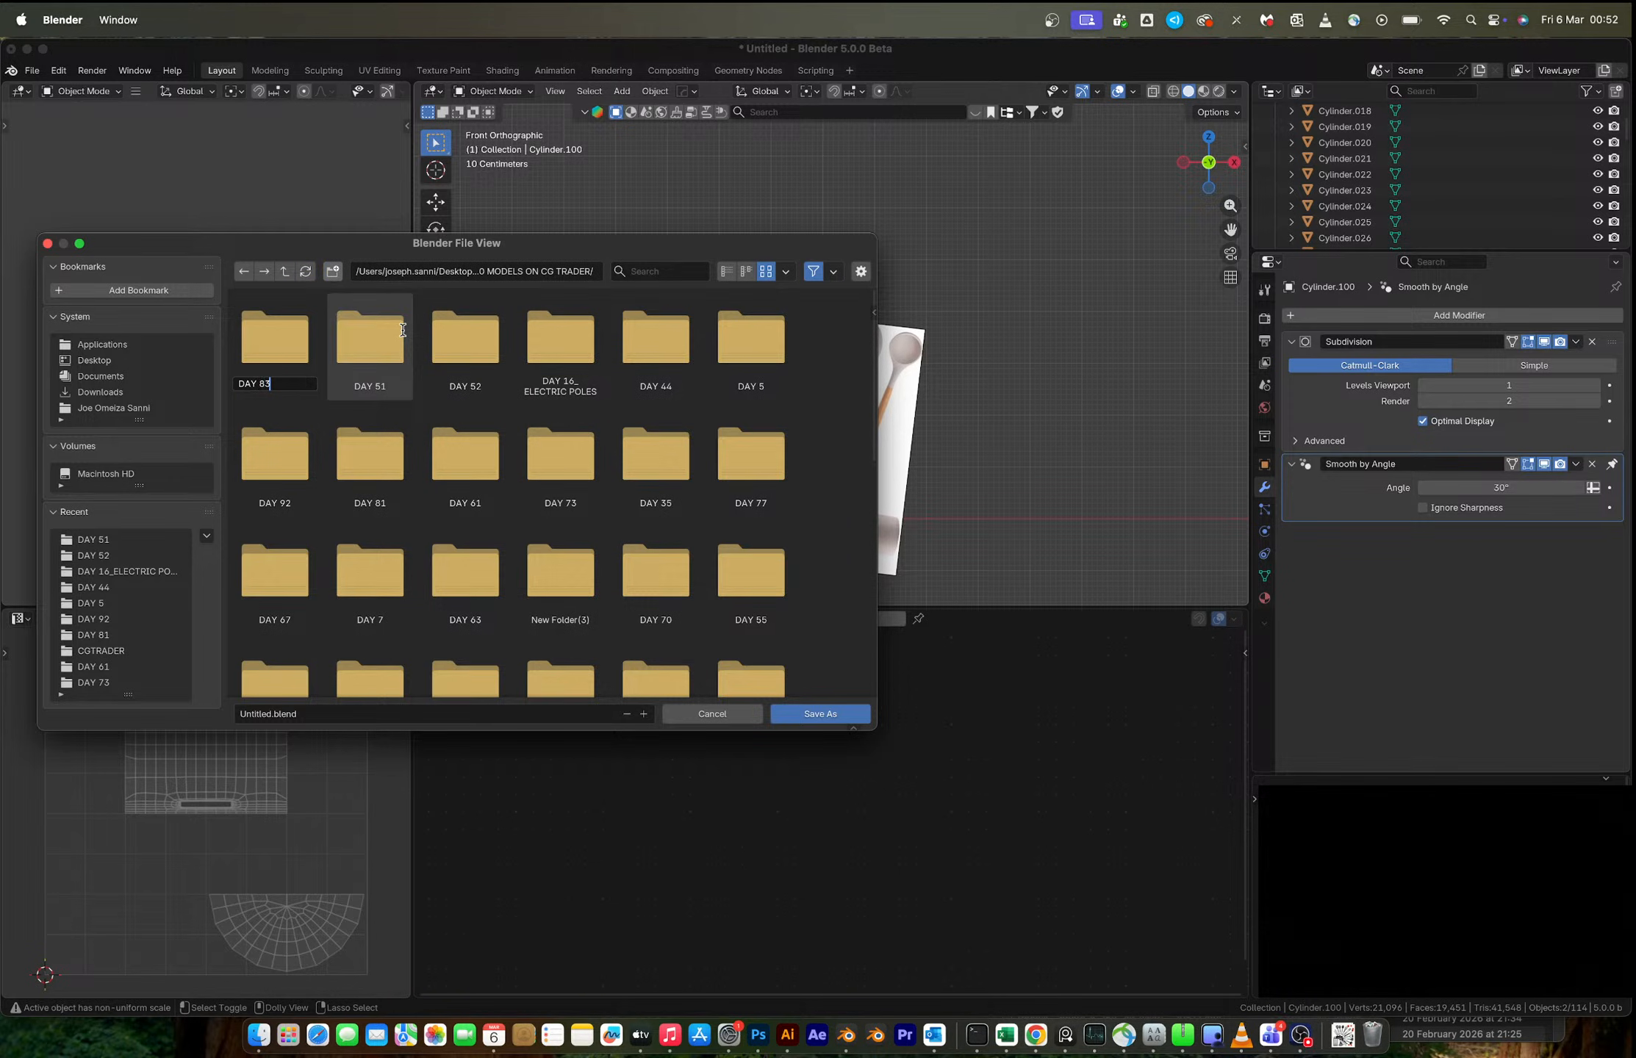
key("Return")
double_click(285, 354)
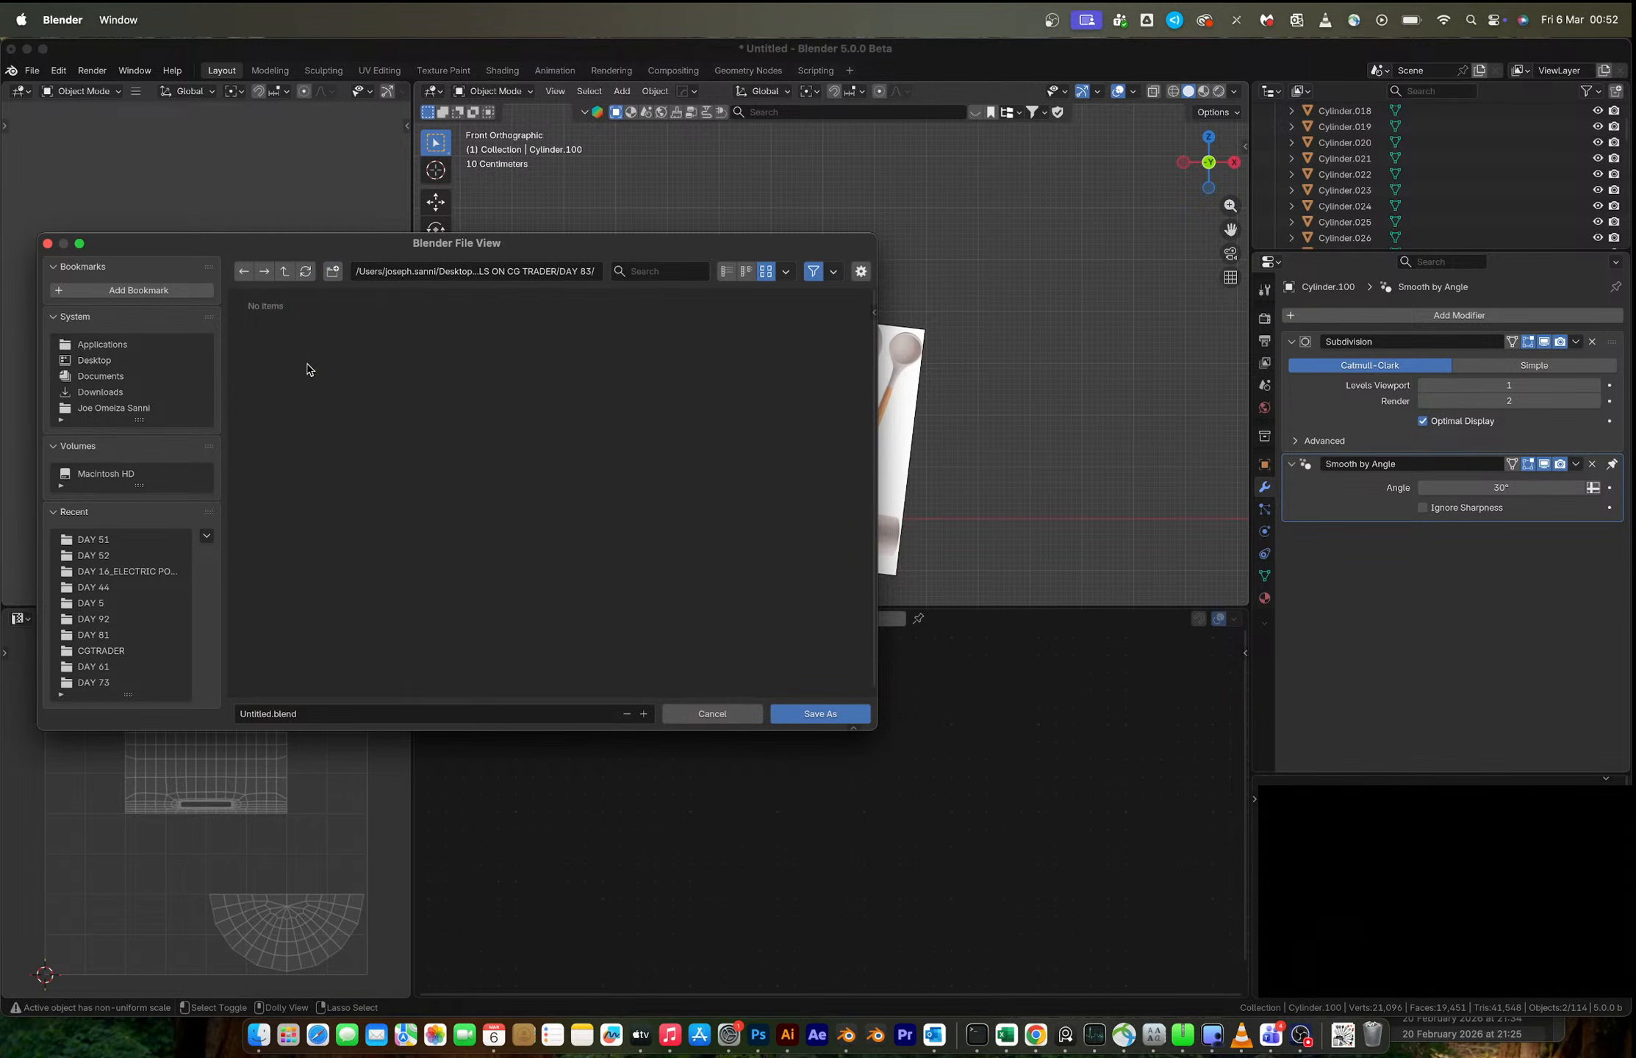
- Save the scene in the DAY 83 folder under the file name DAY 83_KITCHEN UTENSILS
left_click(348, 717)
type("DAY 83_KITCHEN UTENSILS")
key("Return")
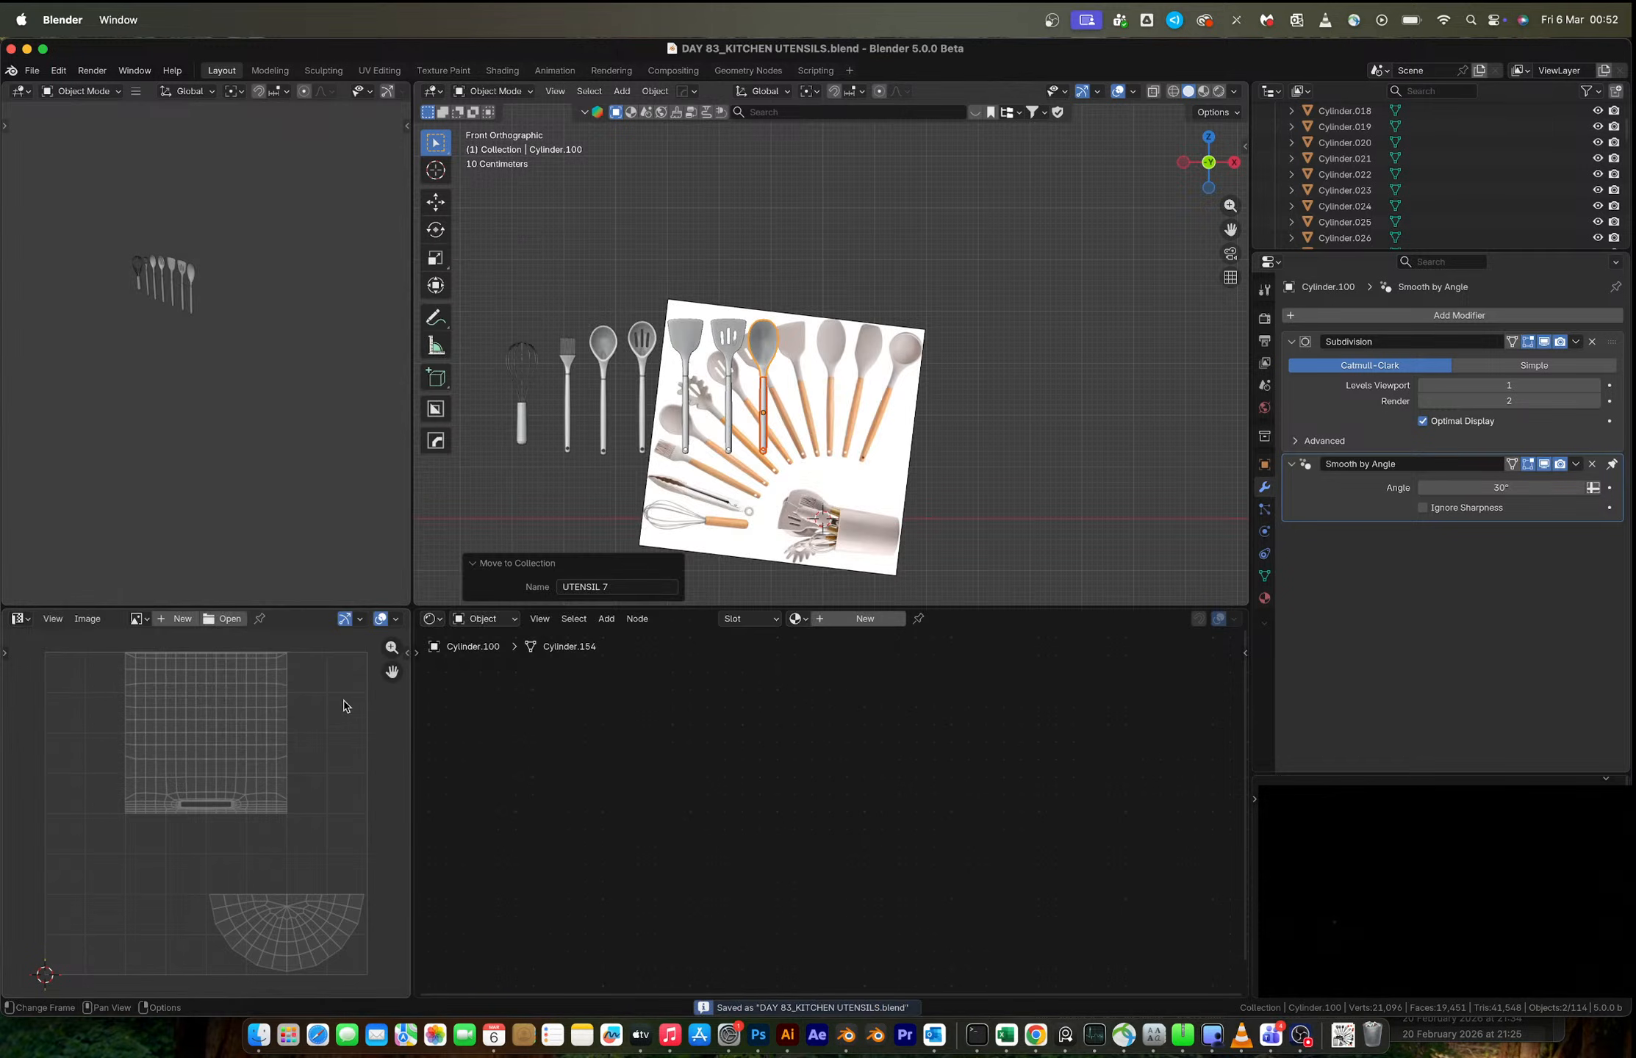
- Pack the external resources into the blend file and save it again
left_click(33, 71)
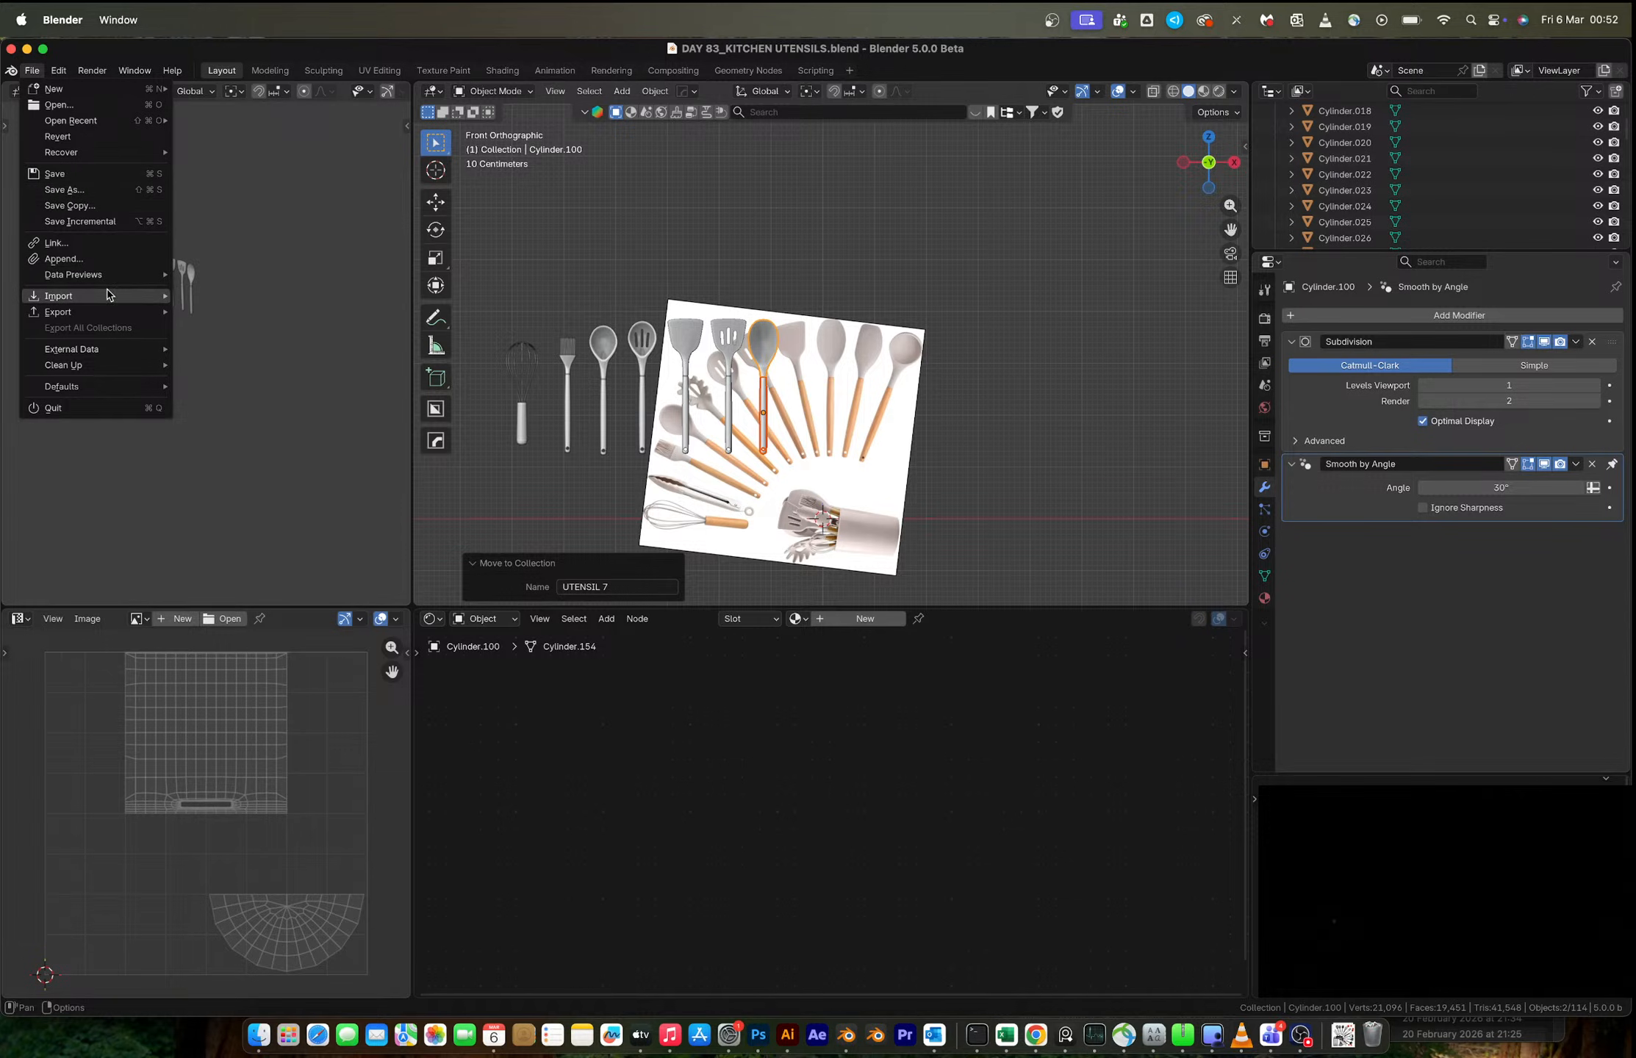
mouse_move(109, 276)
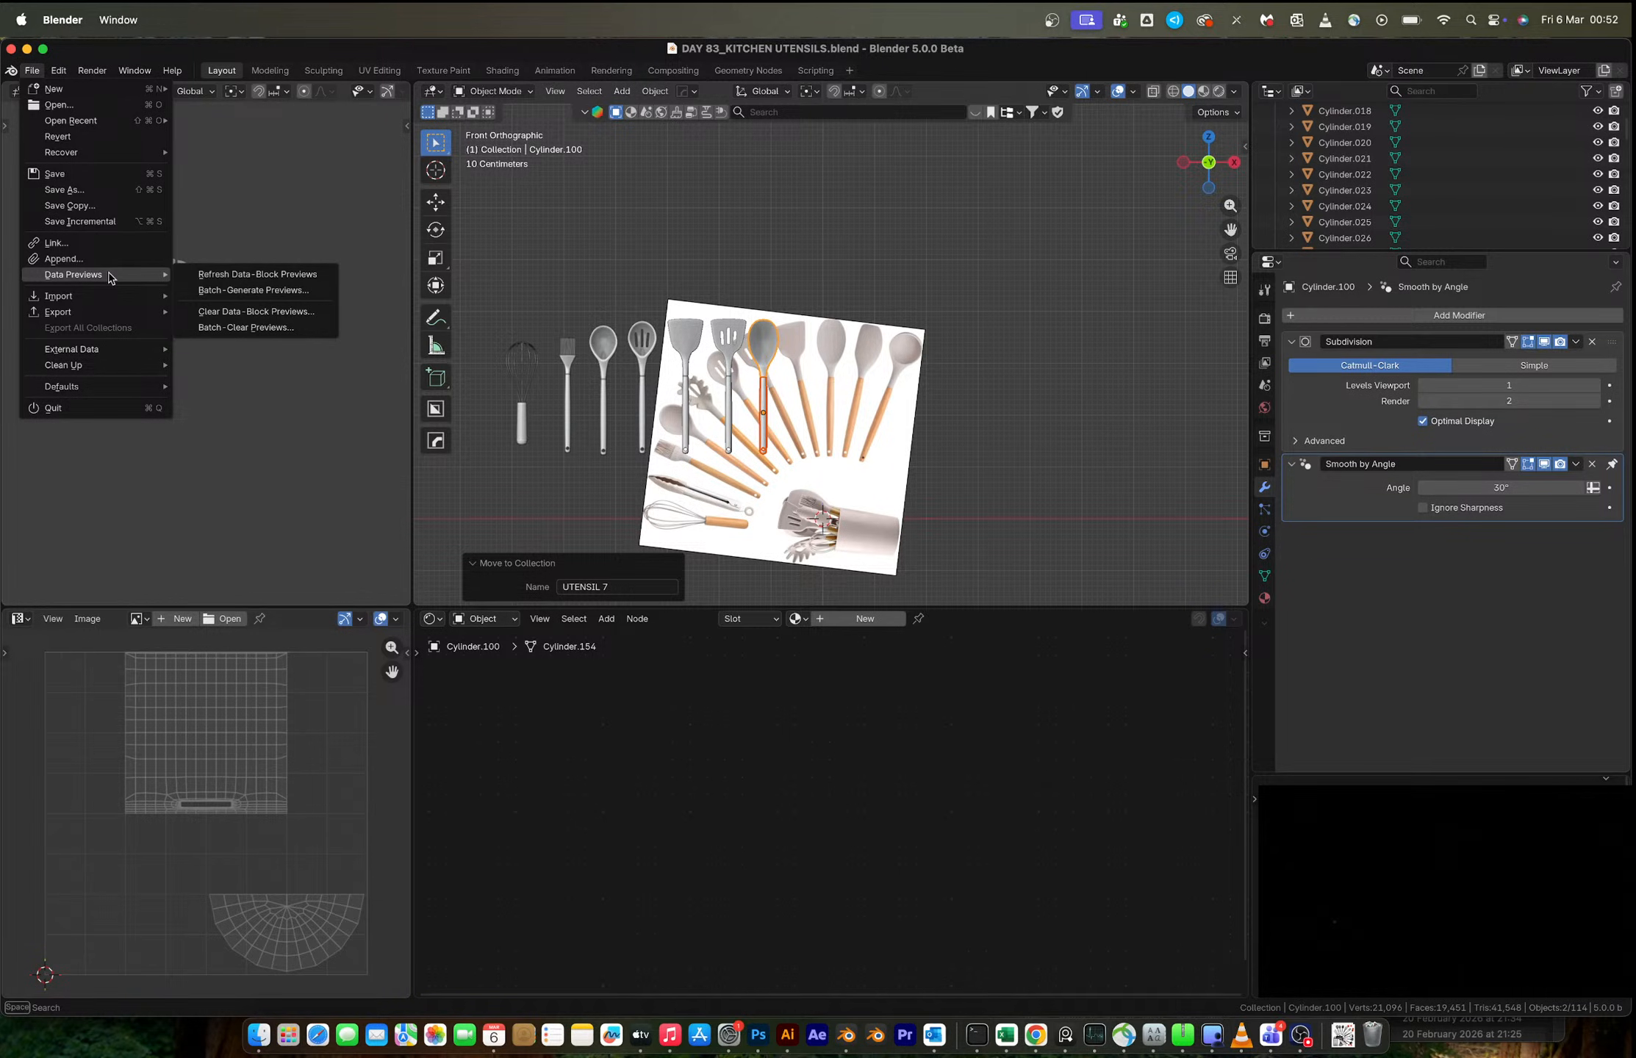
mouse_move(109, 353)
left_click(247, 366)
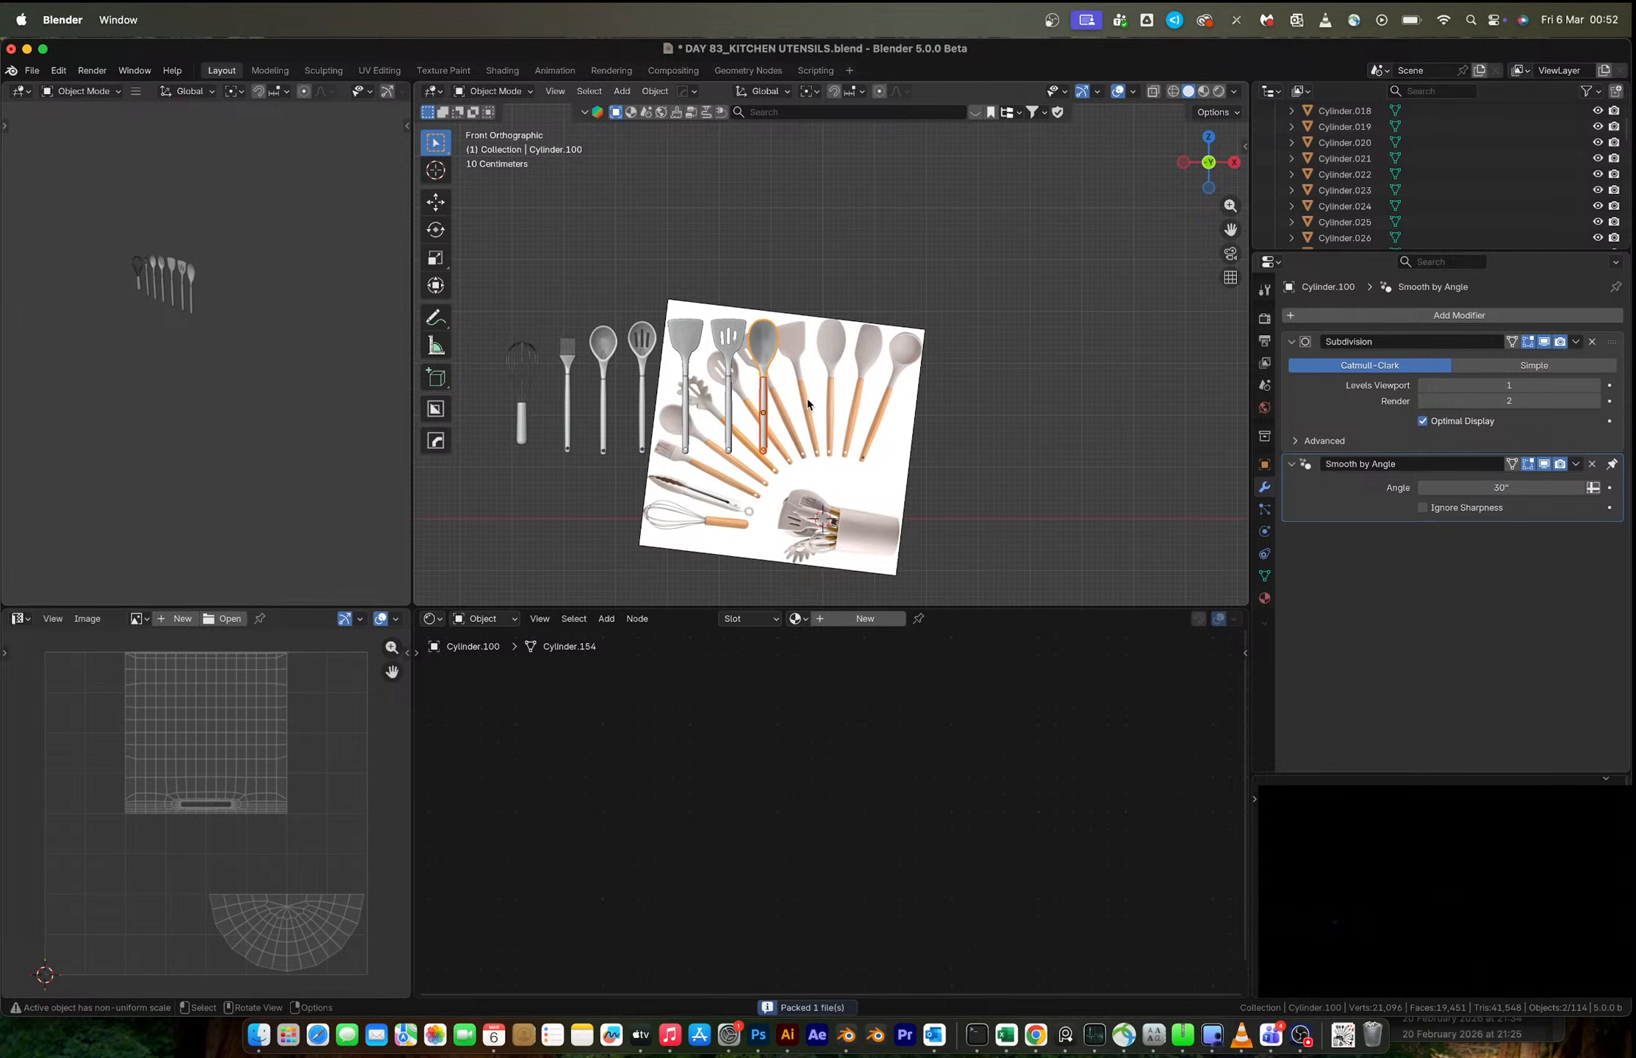
key("super+s")
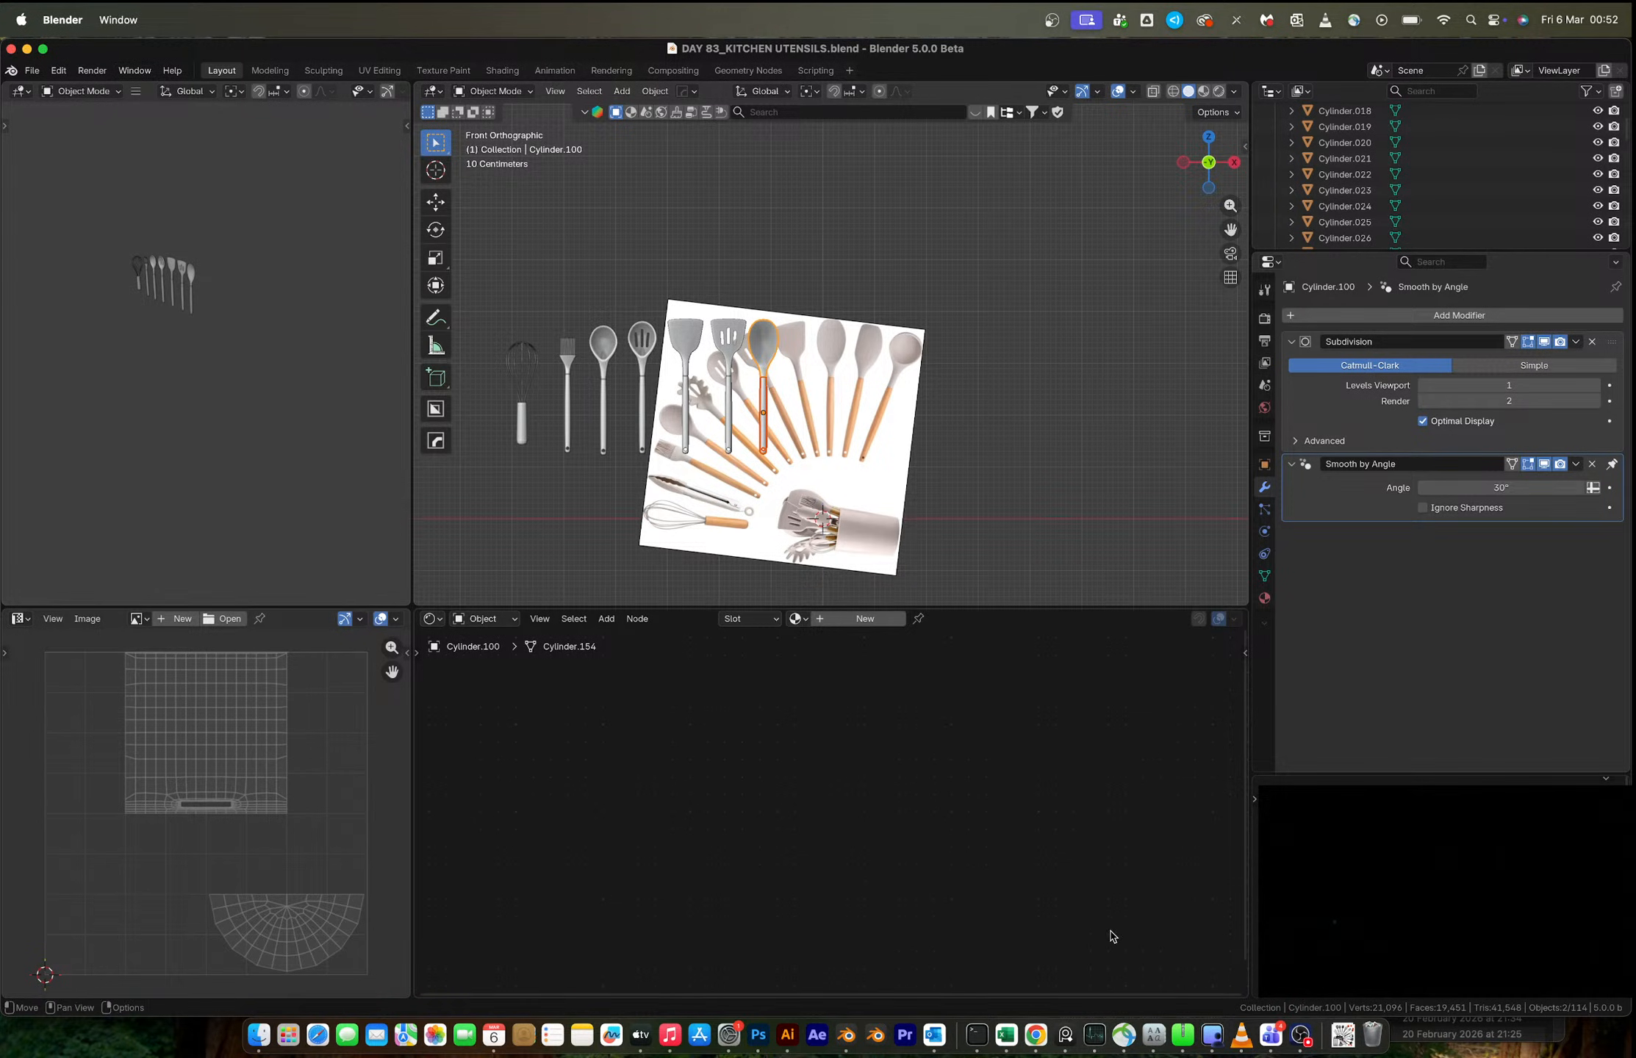
left_click(1342, 1036)
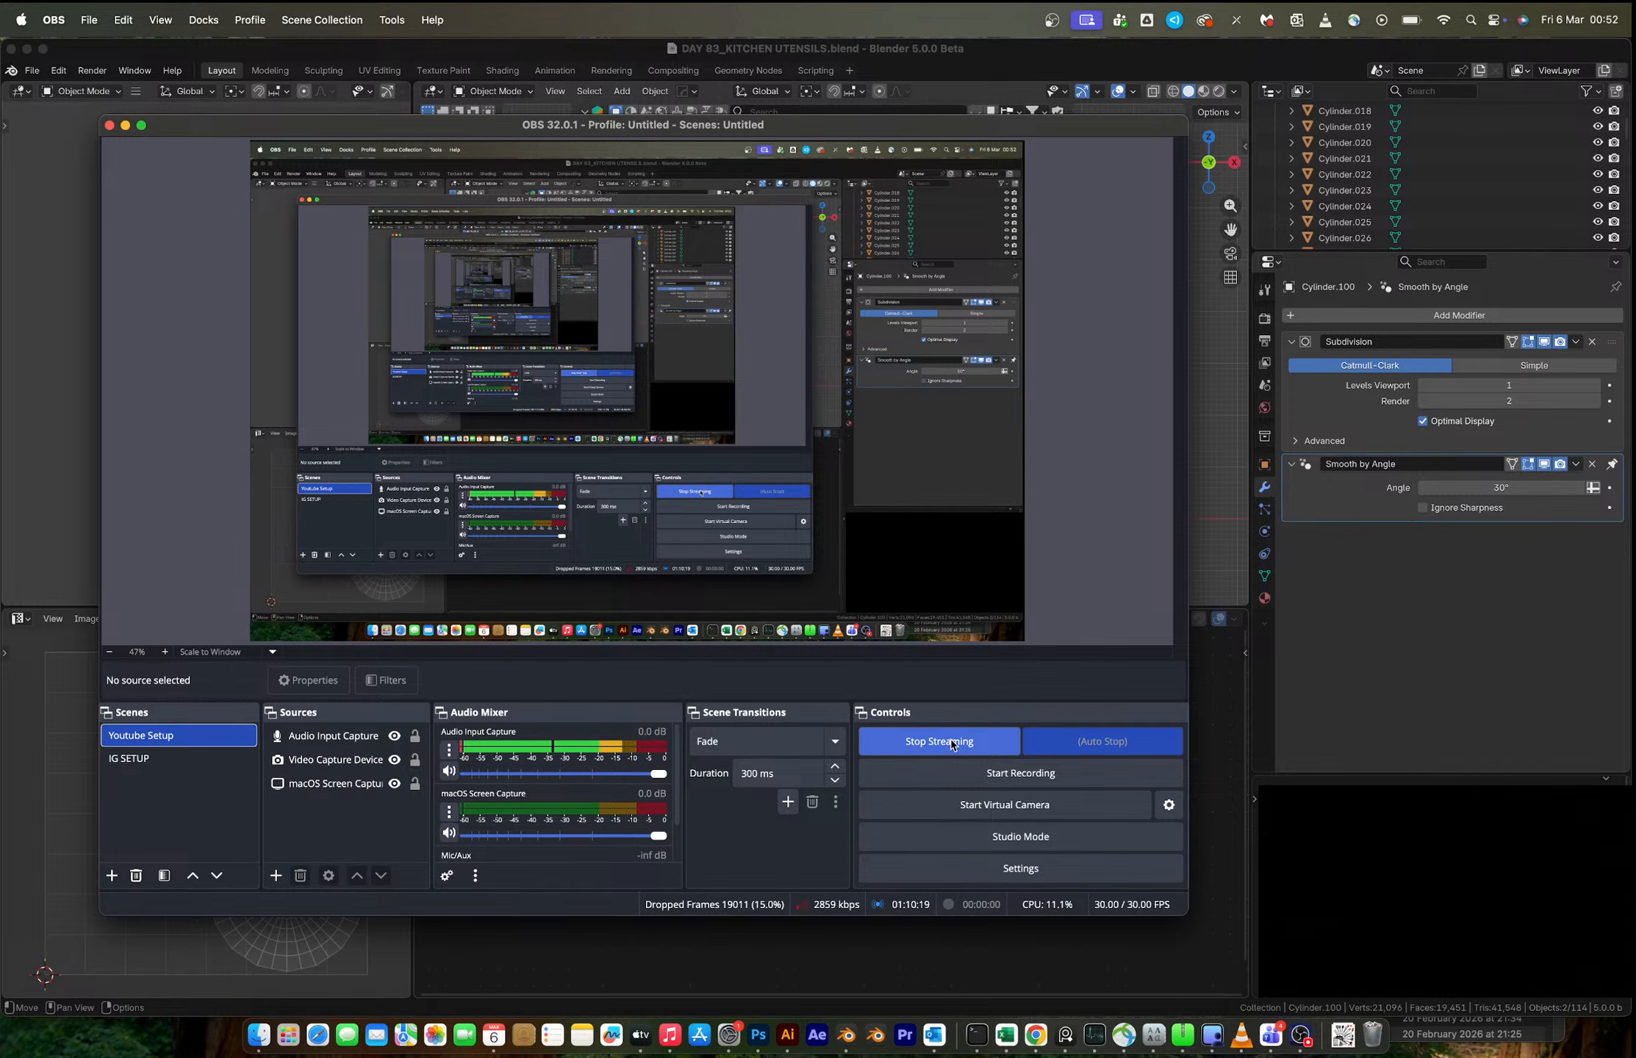
left_click(952, 745)
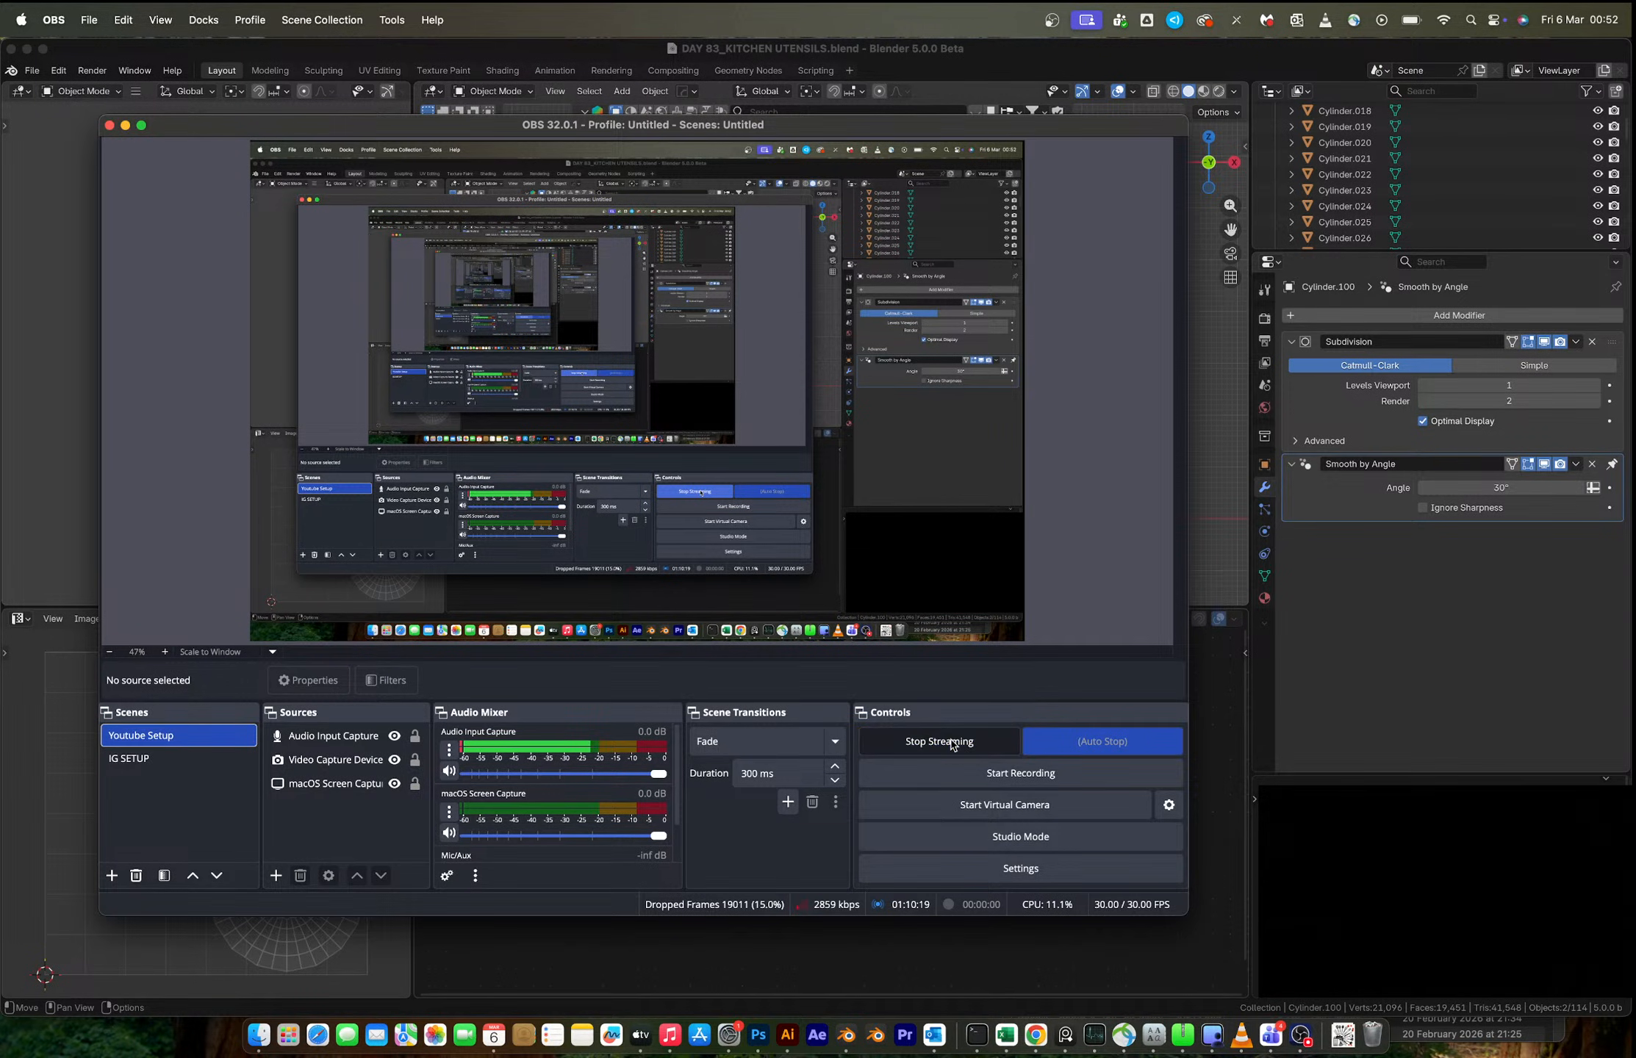